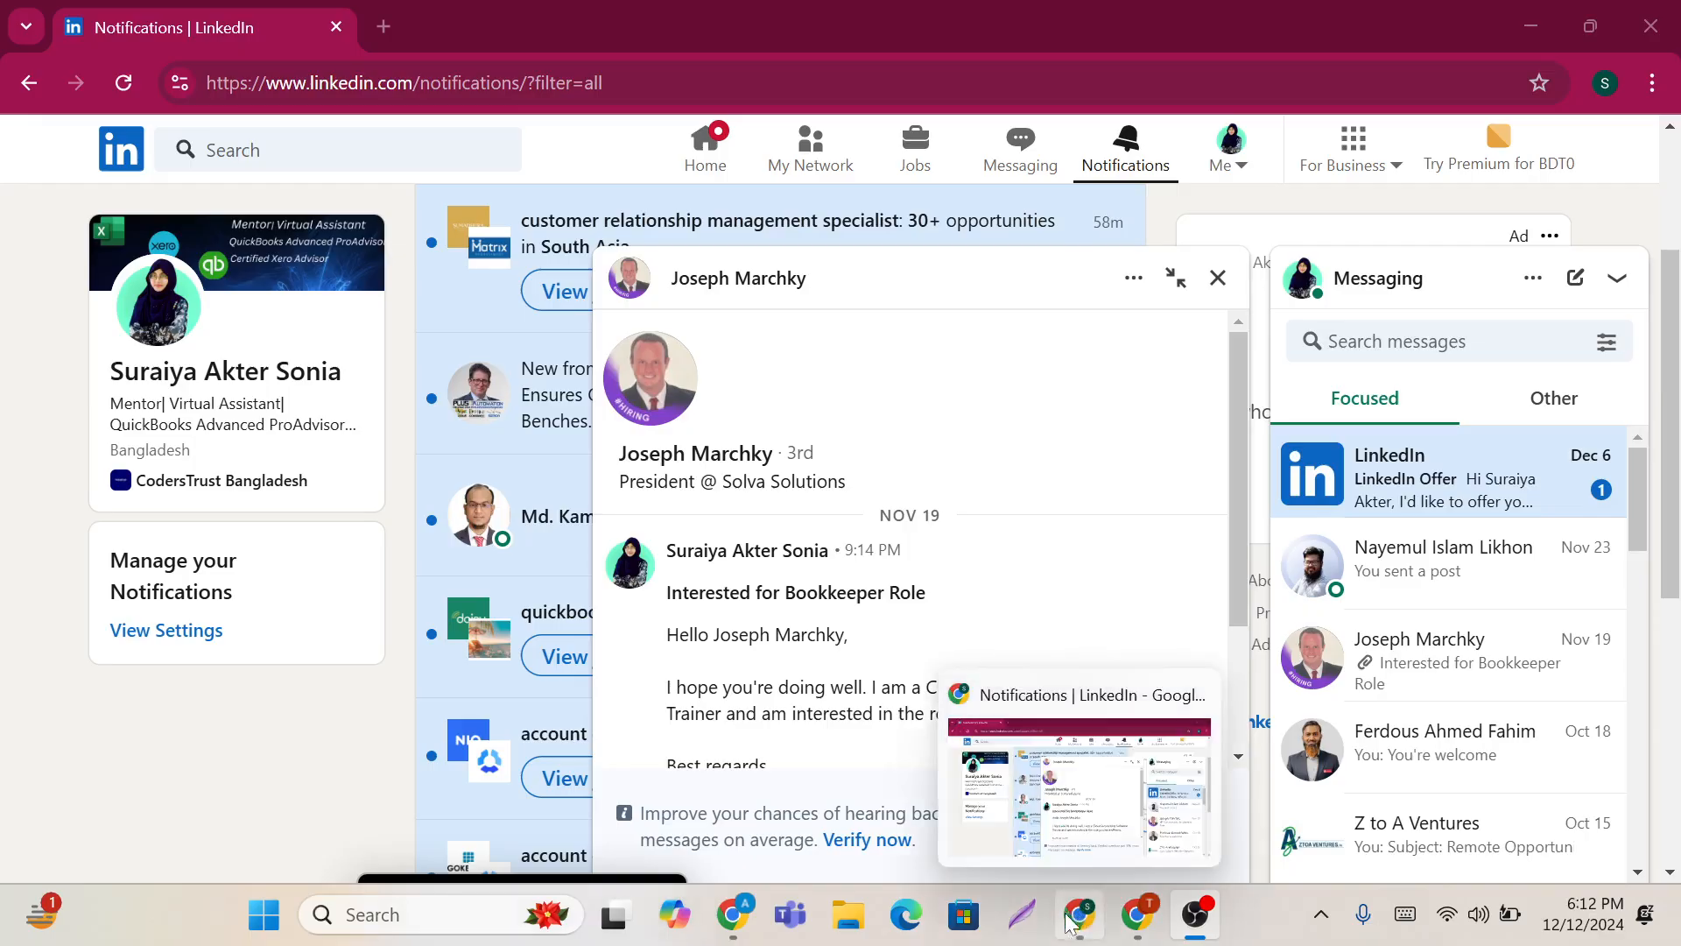
# Step: Download the 141 KB proposal PDF attached to the 'Interested for Bookkeeper Role' LinkedIn message
pyautogui.click(1074, 782)
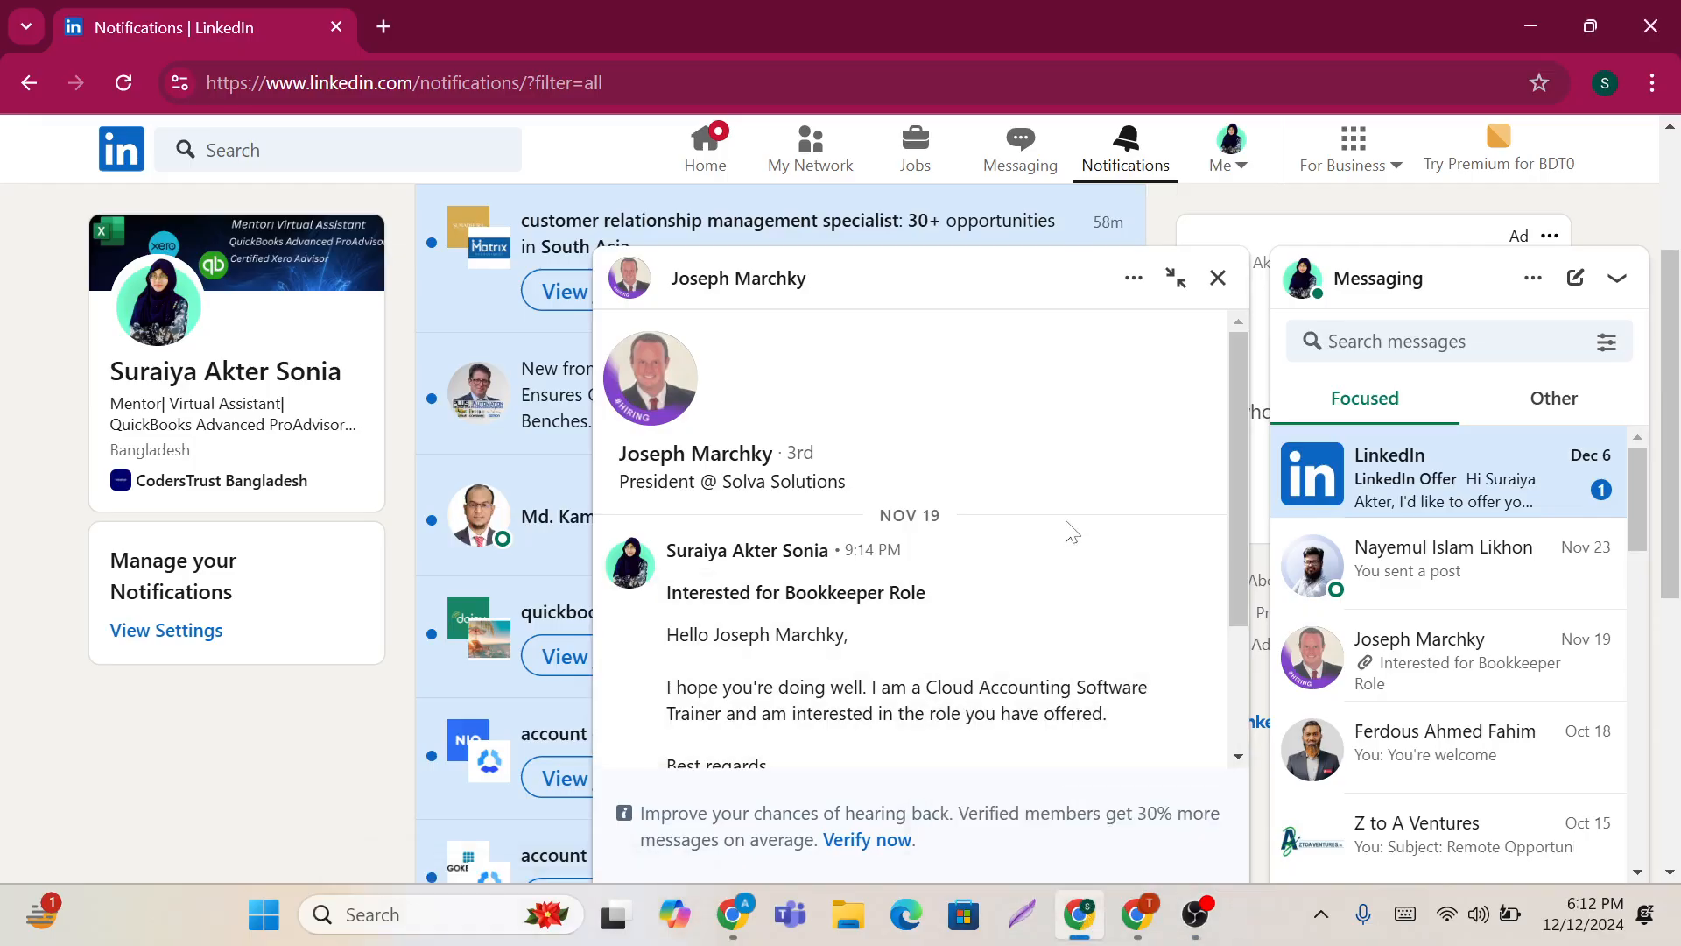
pyautogui.scroll(-2, 1007, 623)
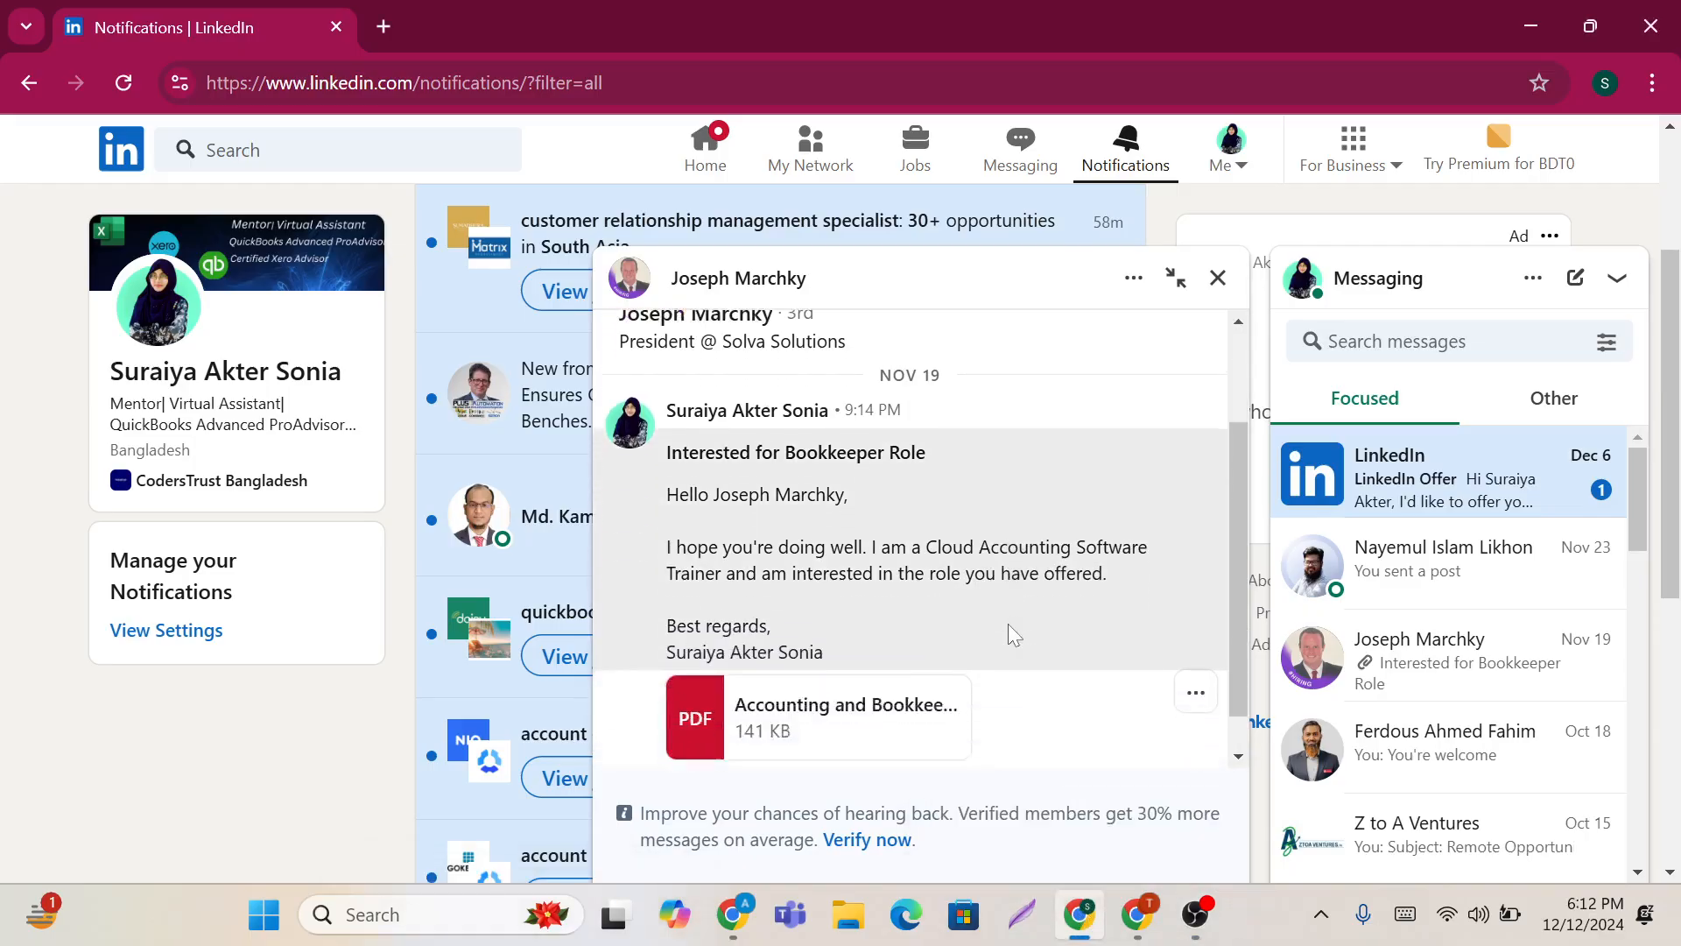
pyautogui.scroll(-1, 920, 629)
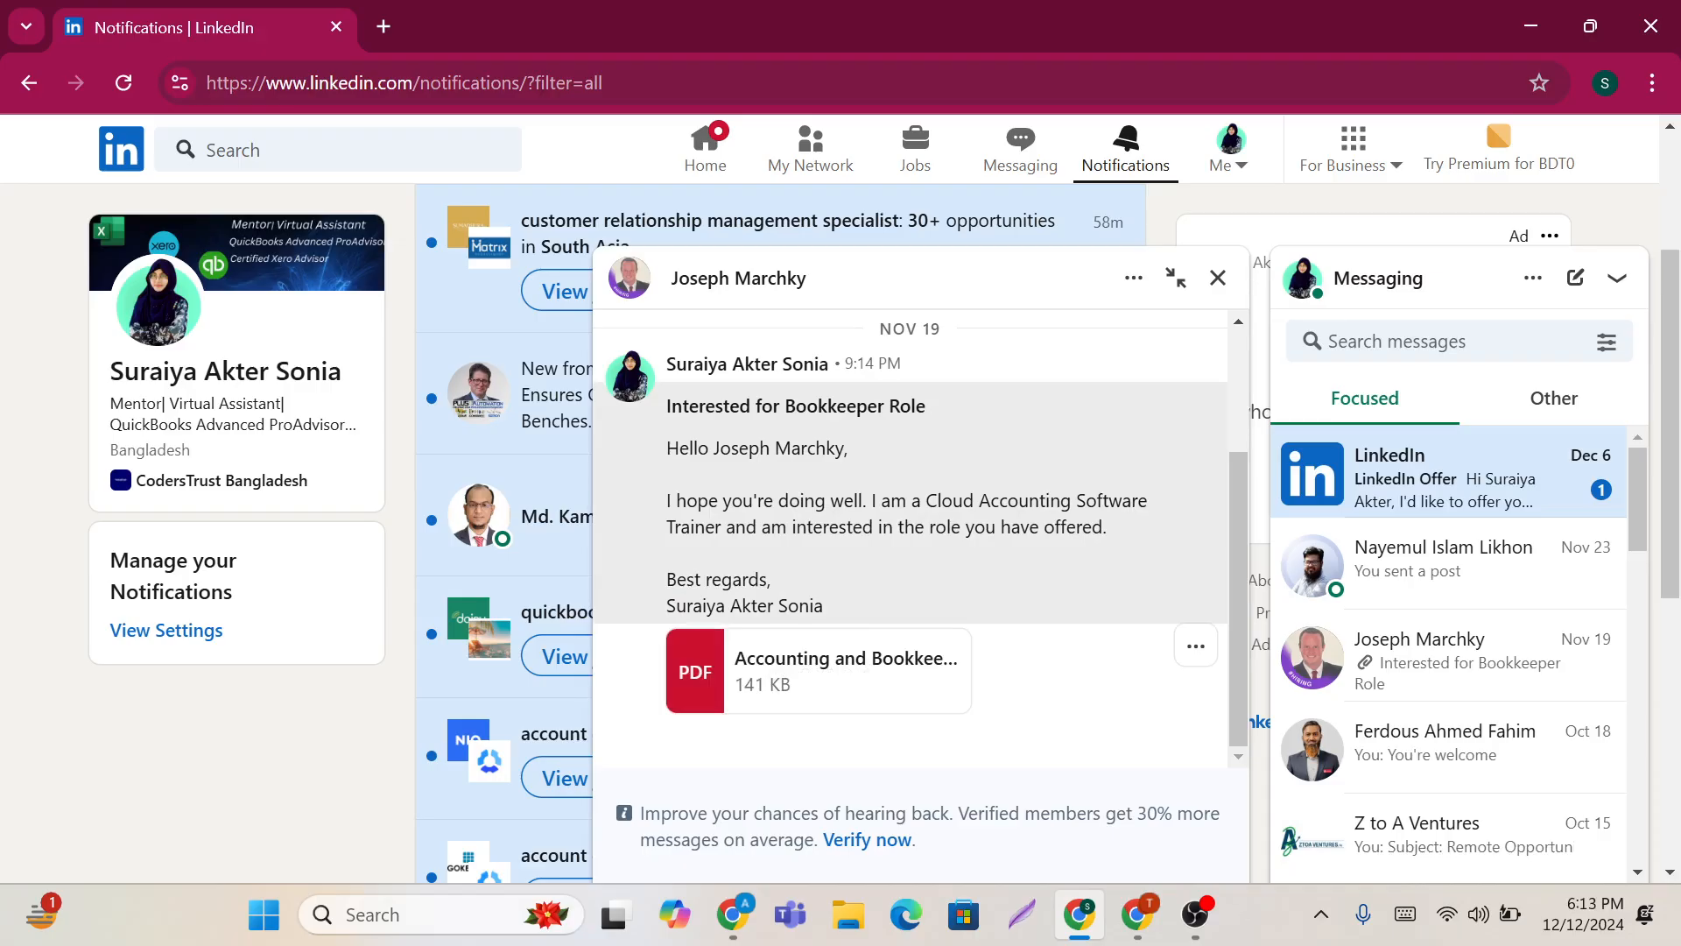
pyautogui.click(852, 688)
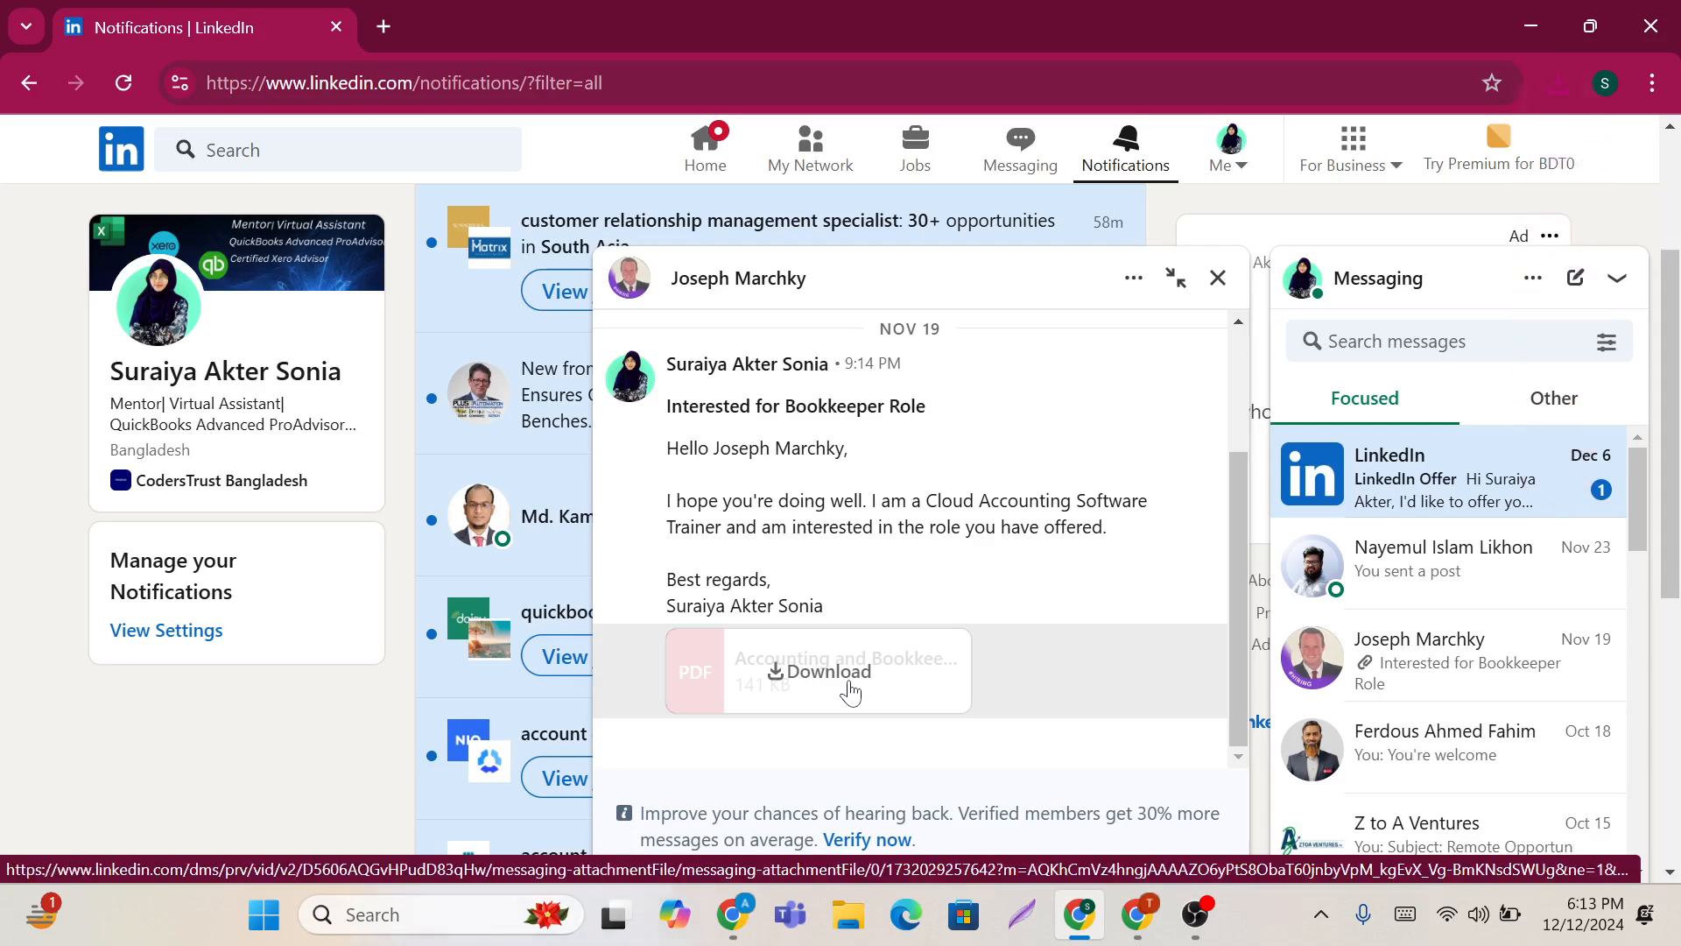
# Step: Open 'Accounting and Bookkeeping Services Proposal (2).pdf' and read it through to the $750 monthly Budget Estimate
pyautogui.click(1385, 155)
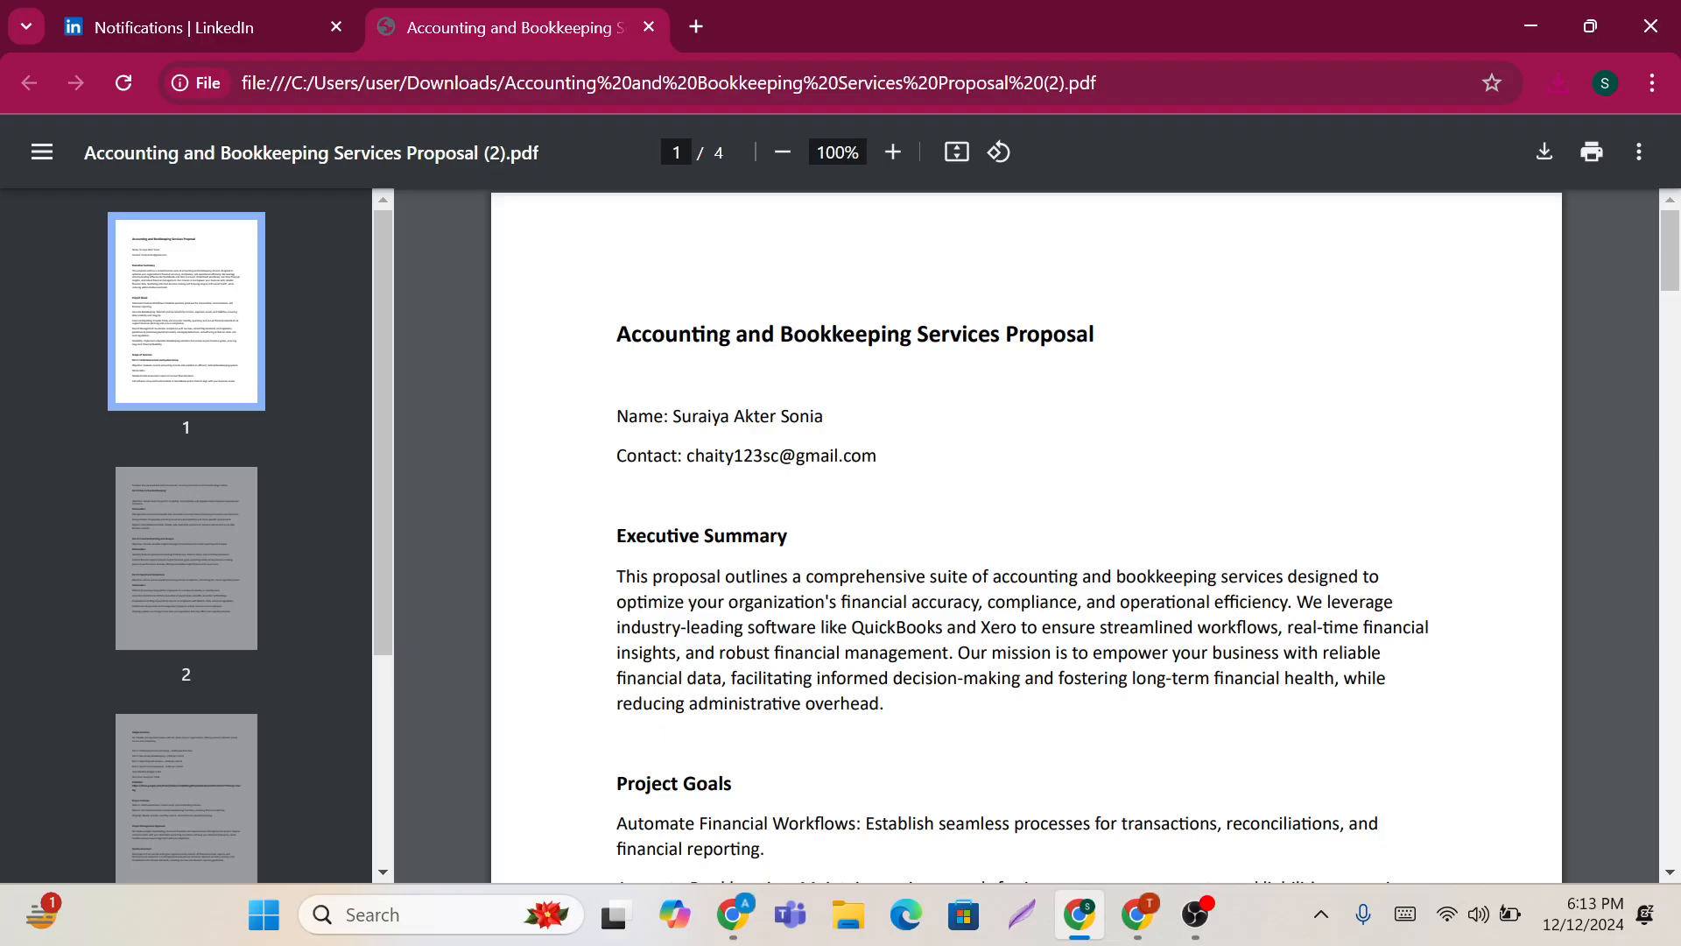
pyautogui.scroll(-1, 849, 361)
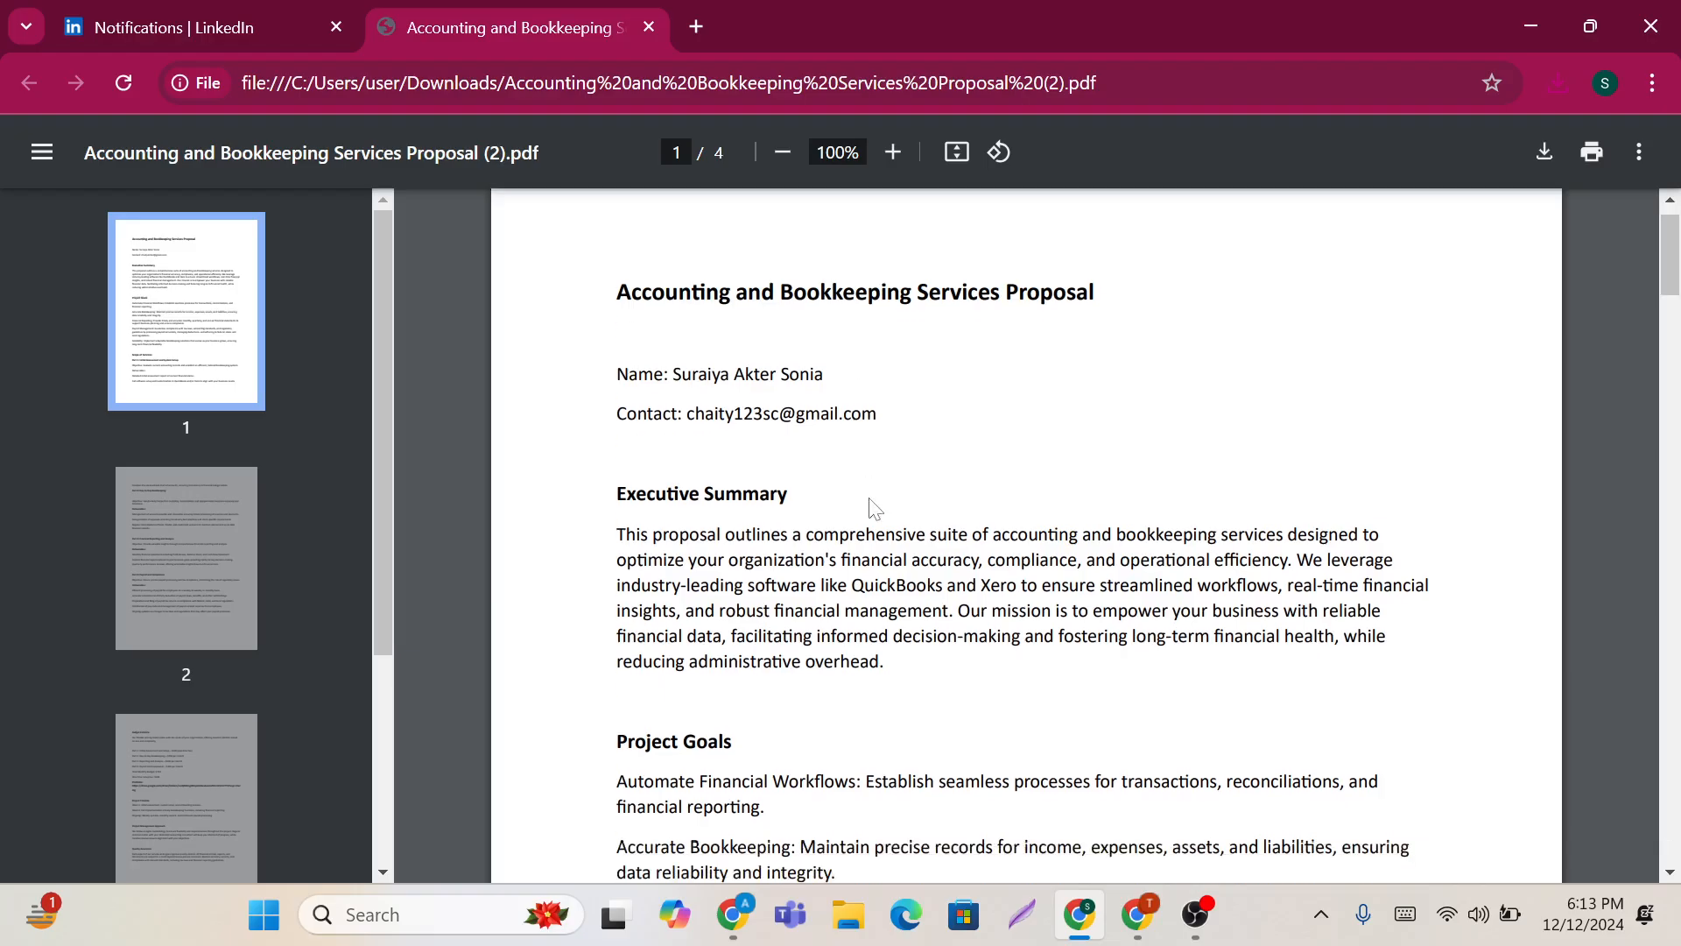
pyautogui.scroll(-3, 873, 510)
pyautogui.scroll(-1, 853, 506)
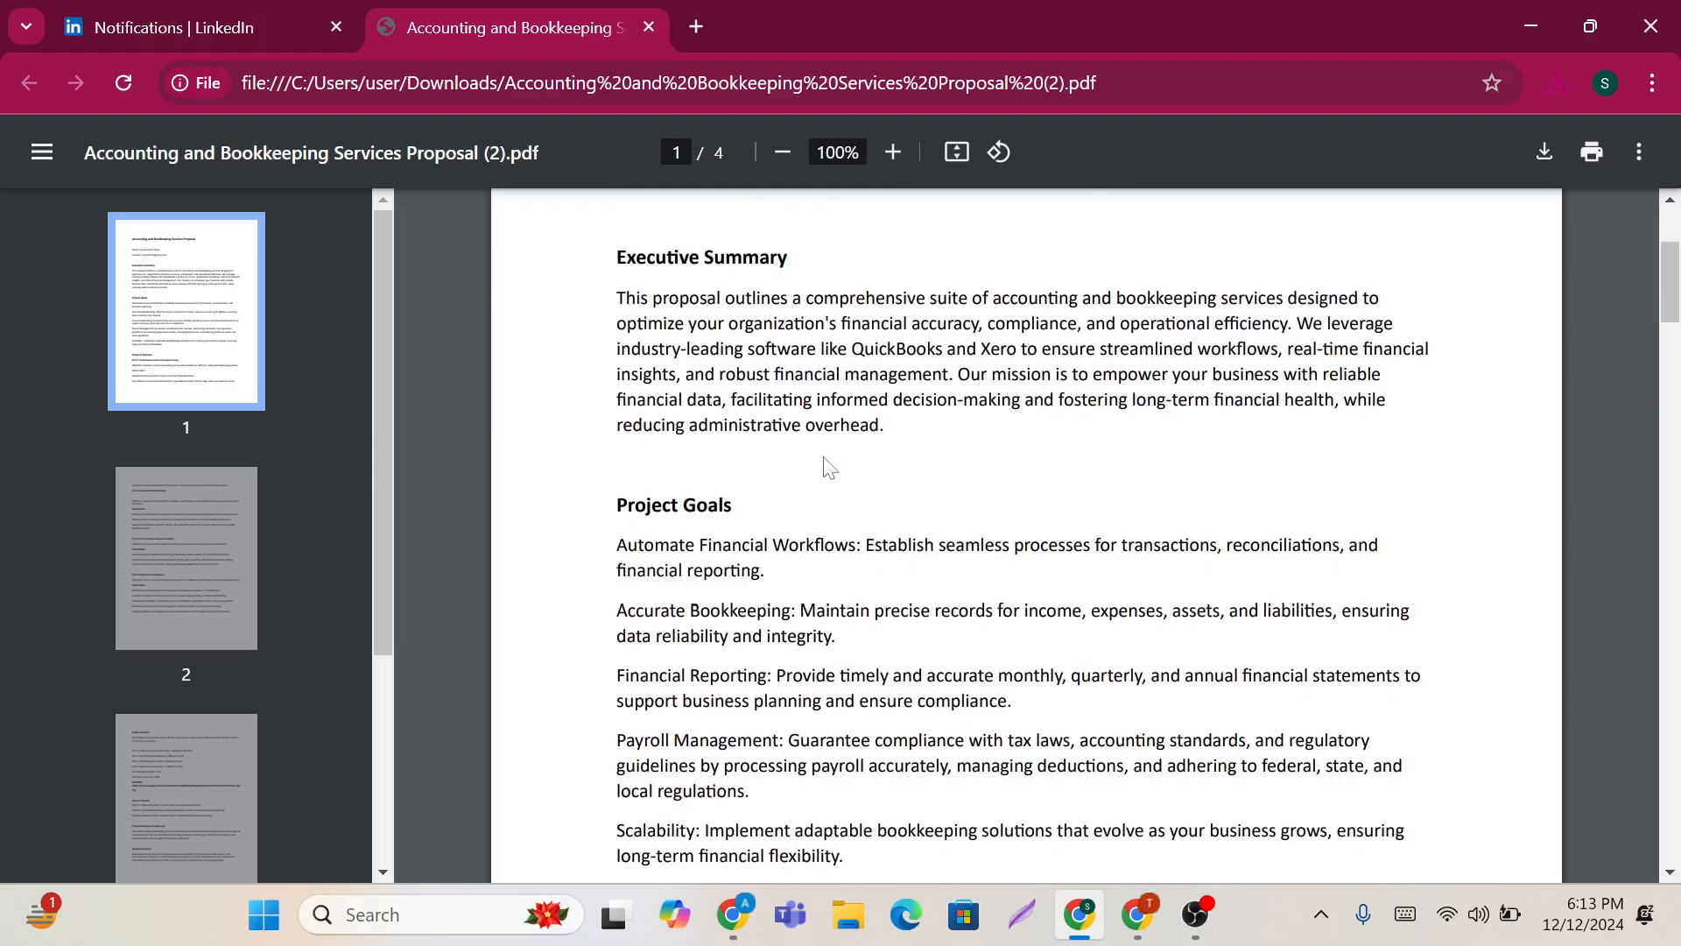
pyautogui.scroll(-1, 827, 464)
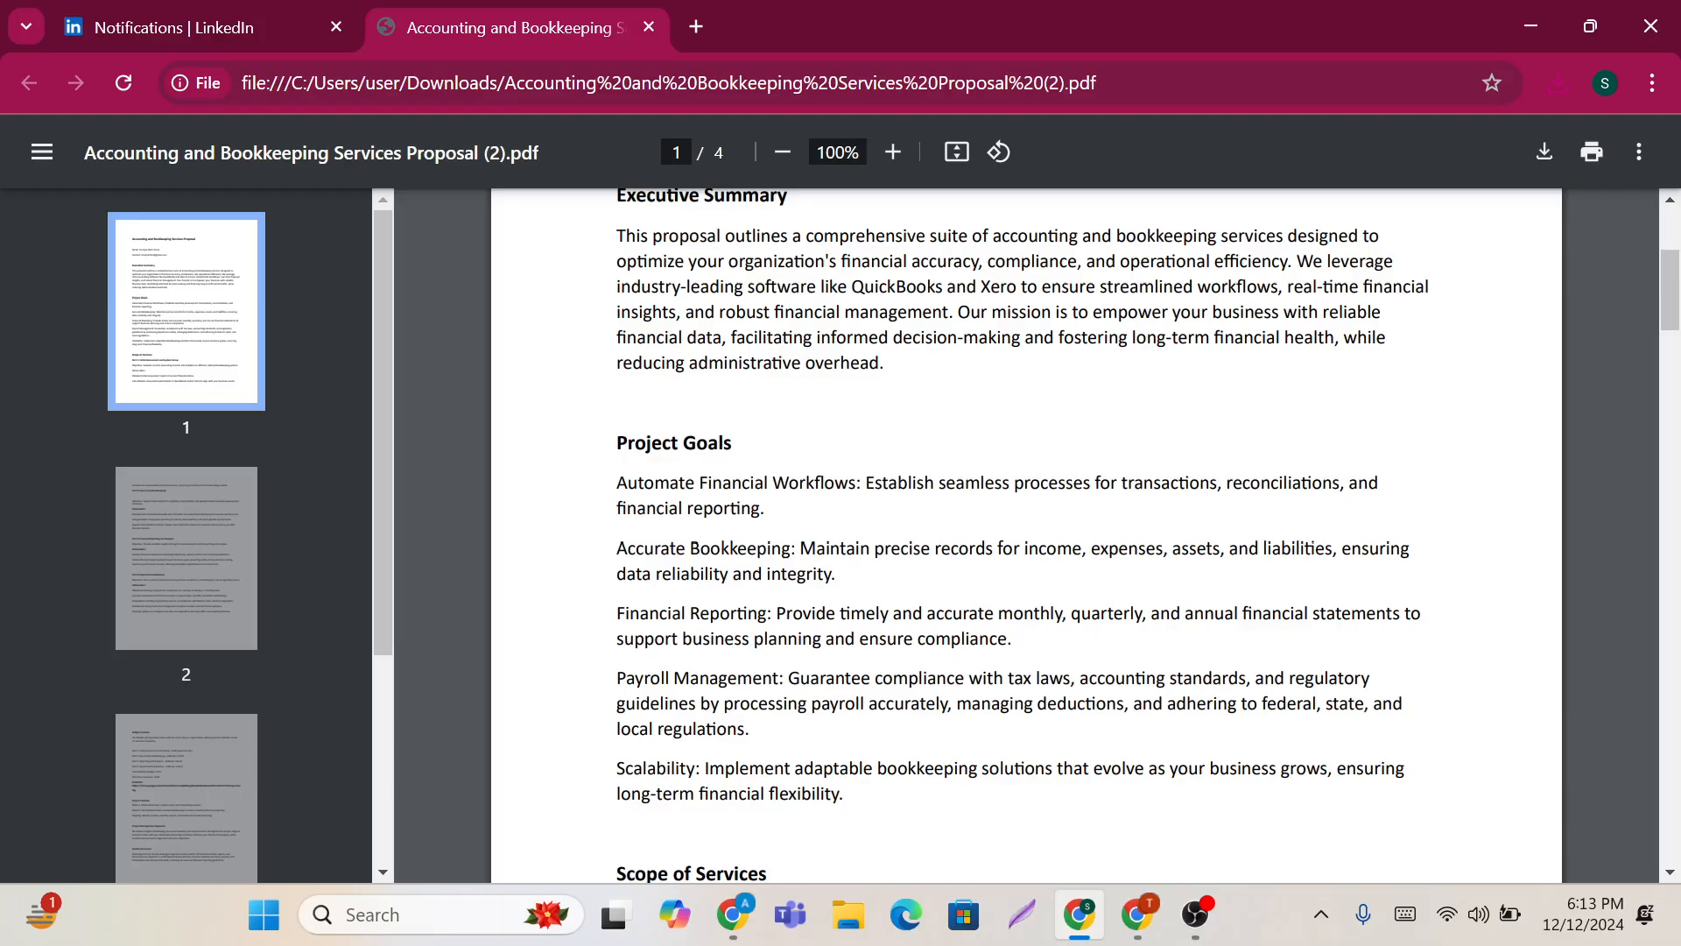
pyautogui.scroll(-4, 797, 551)
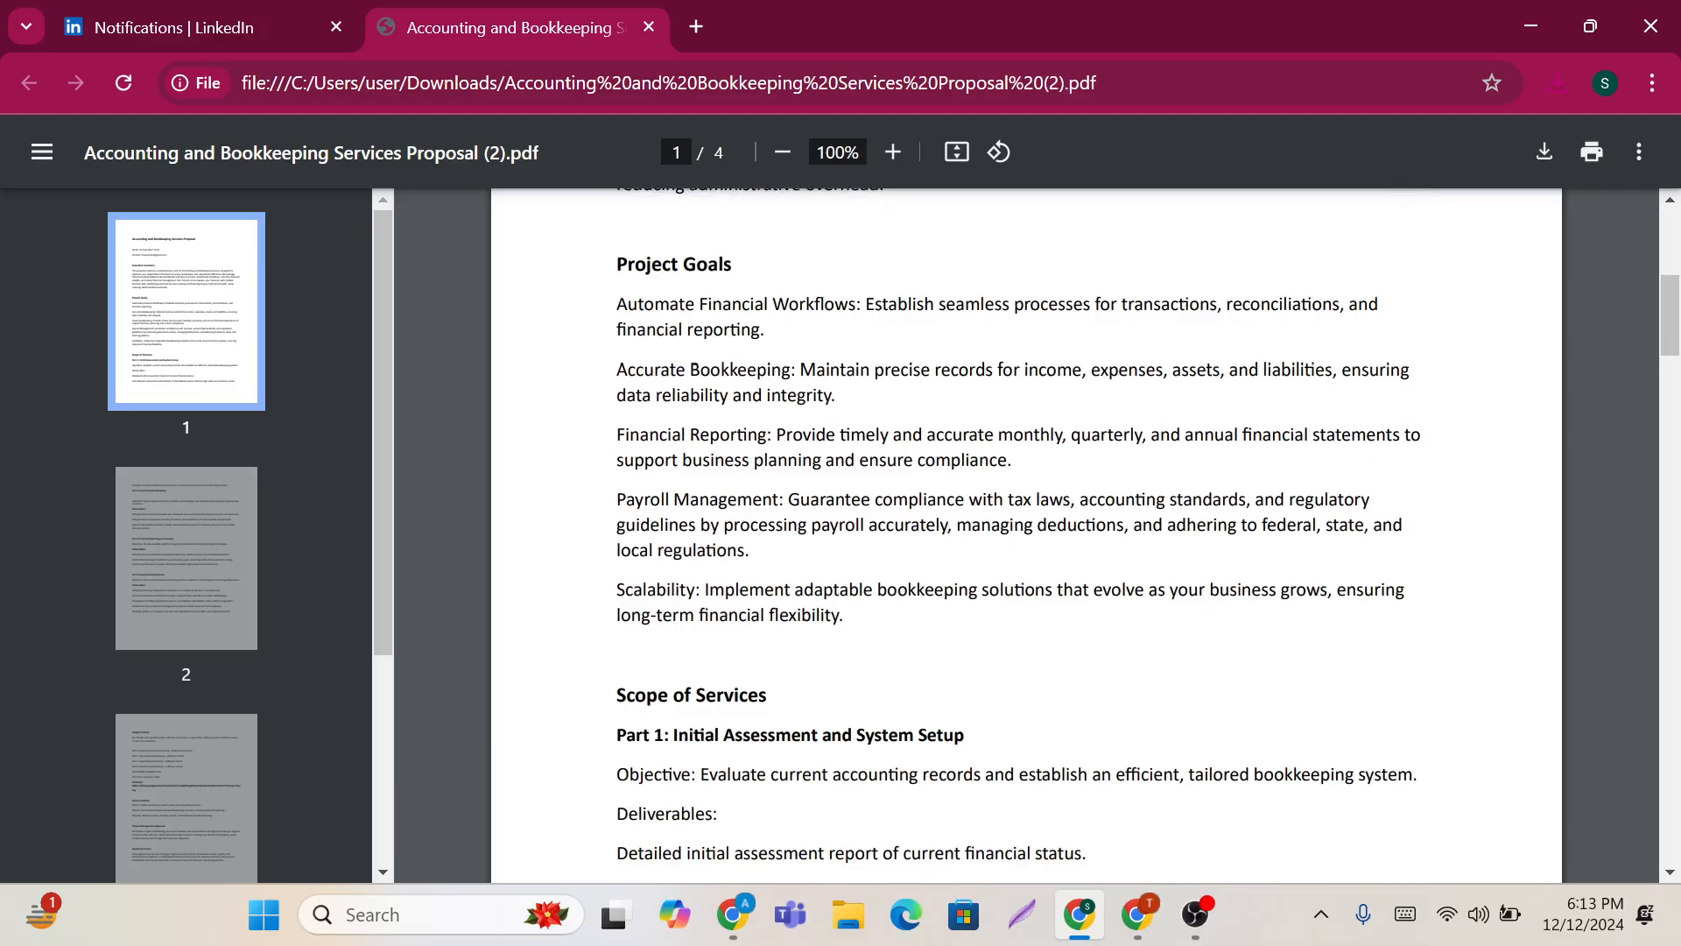
pyautogui.scroll(-2, 797, 552)
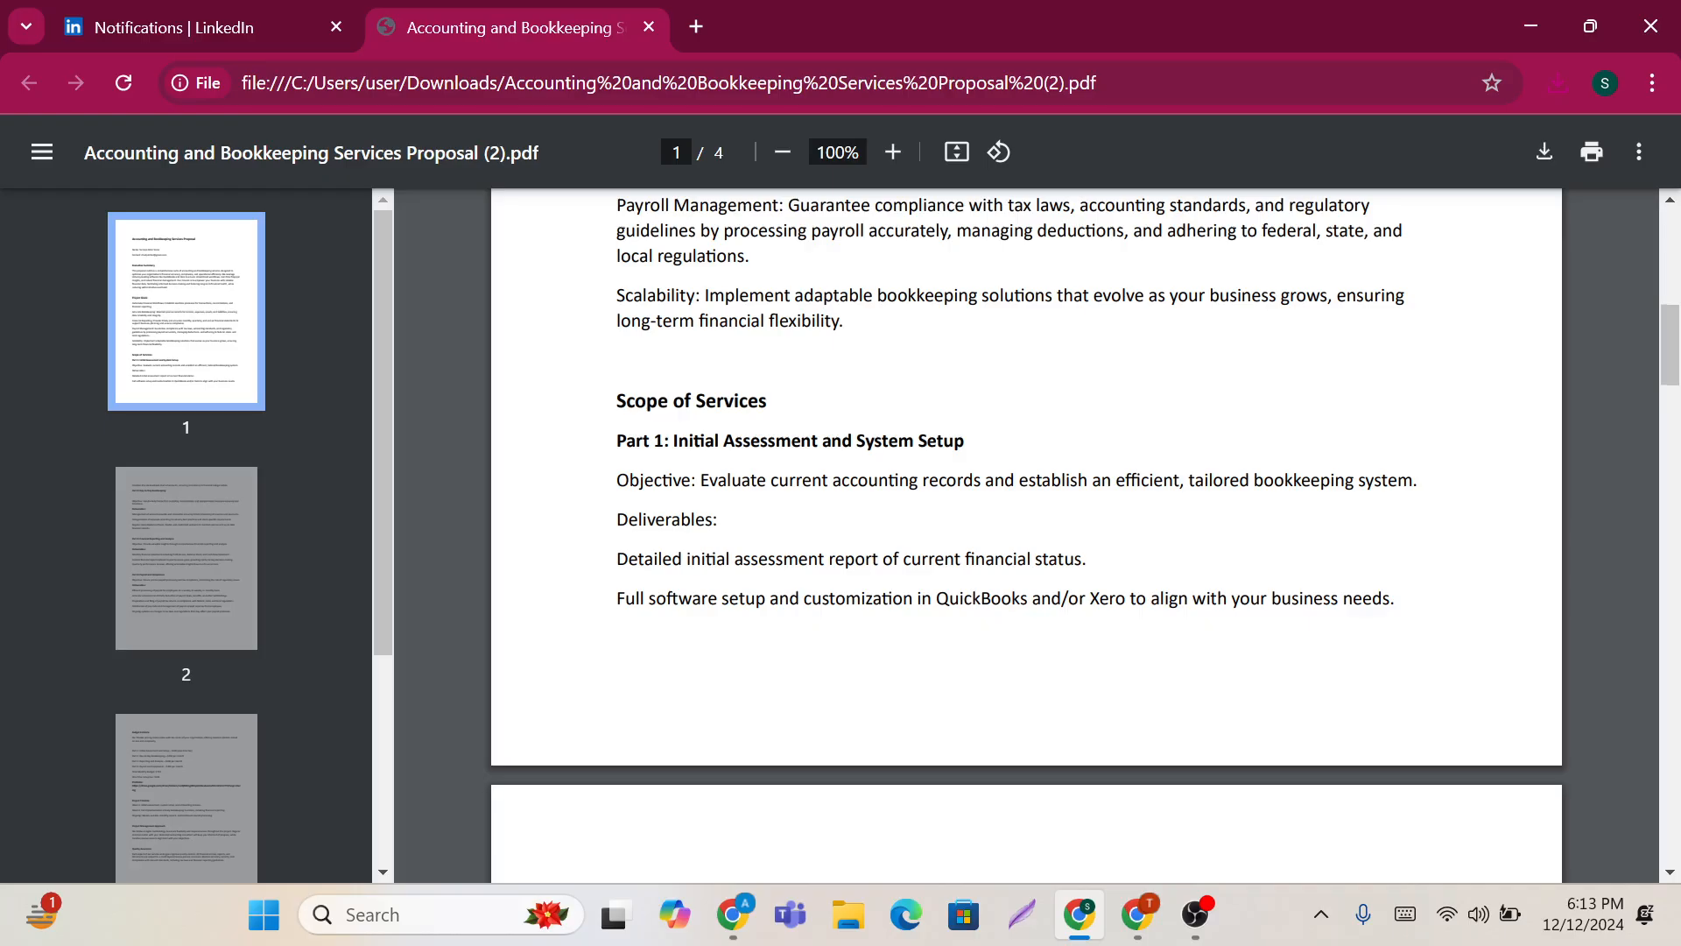
pyautogui.scroll(-5, 1025, 534)
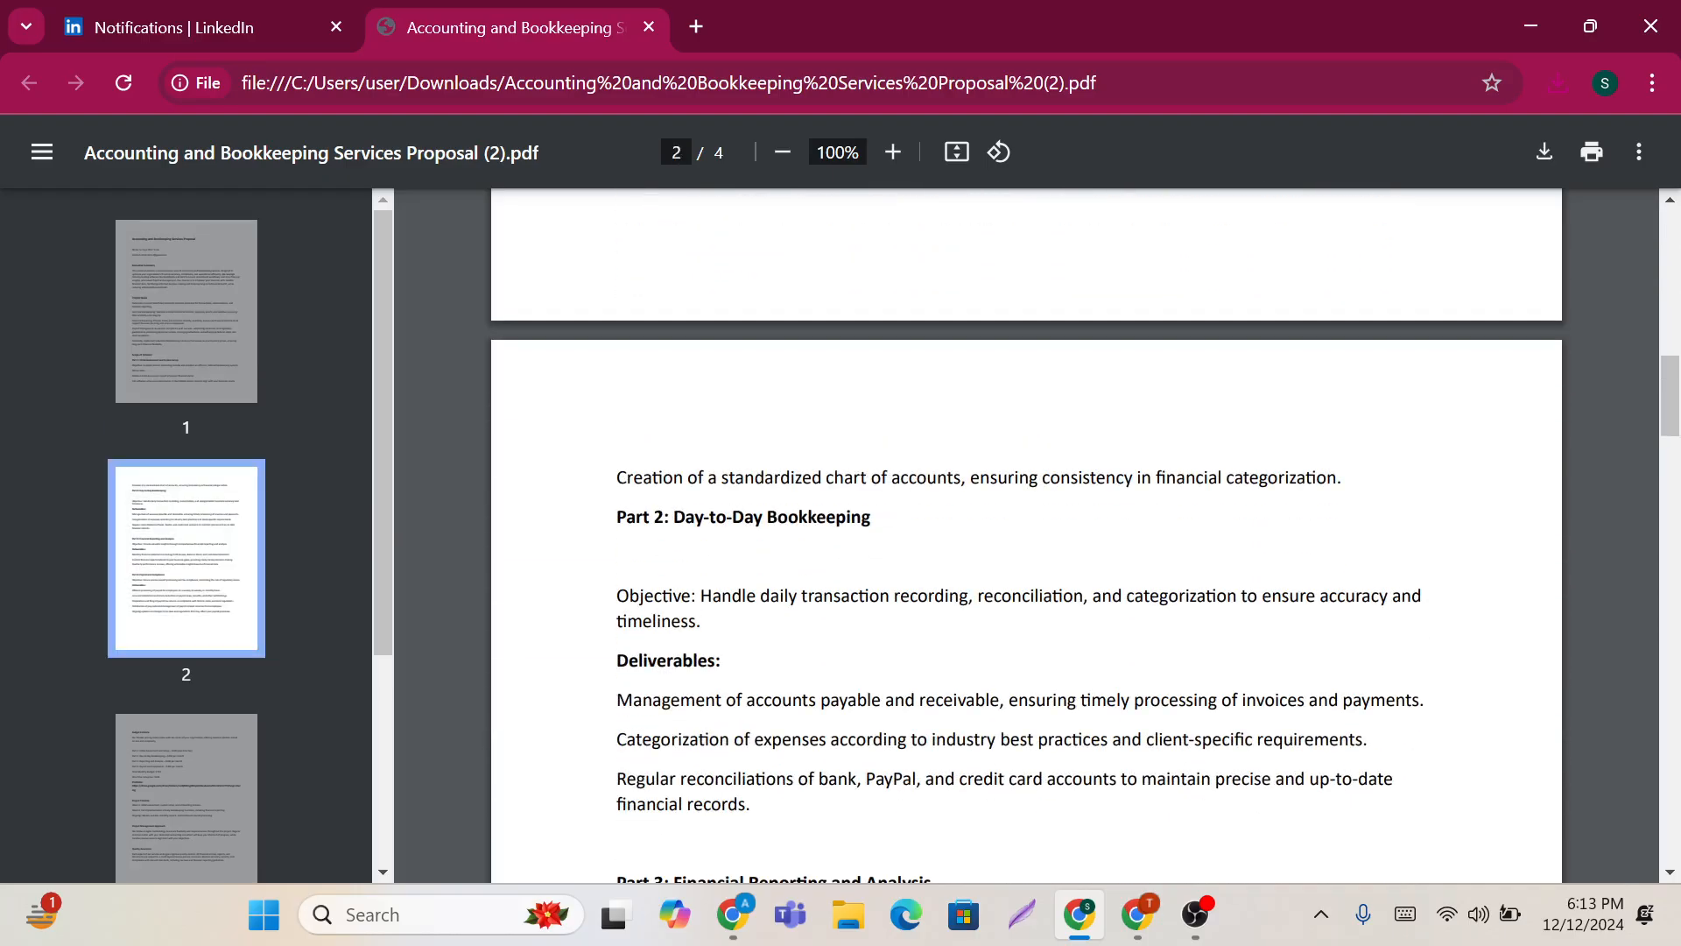
pyautogui.scroll(-3, 779, 385)
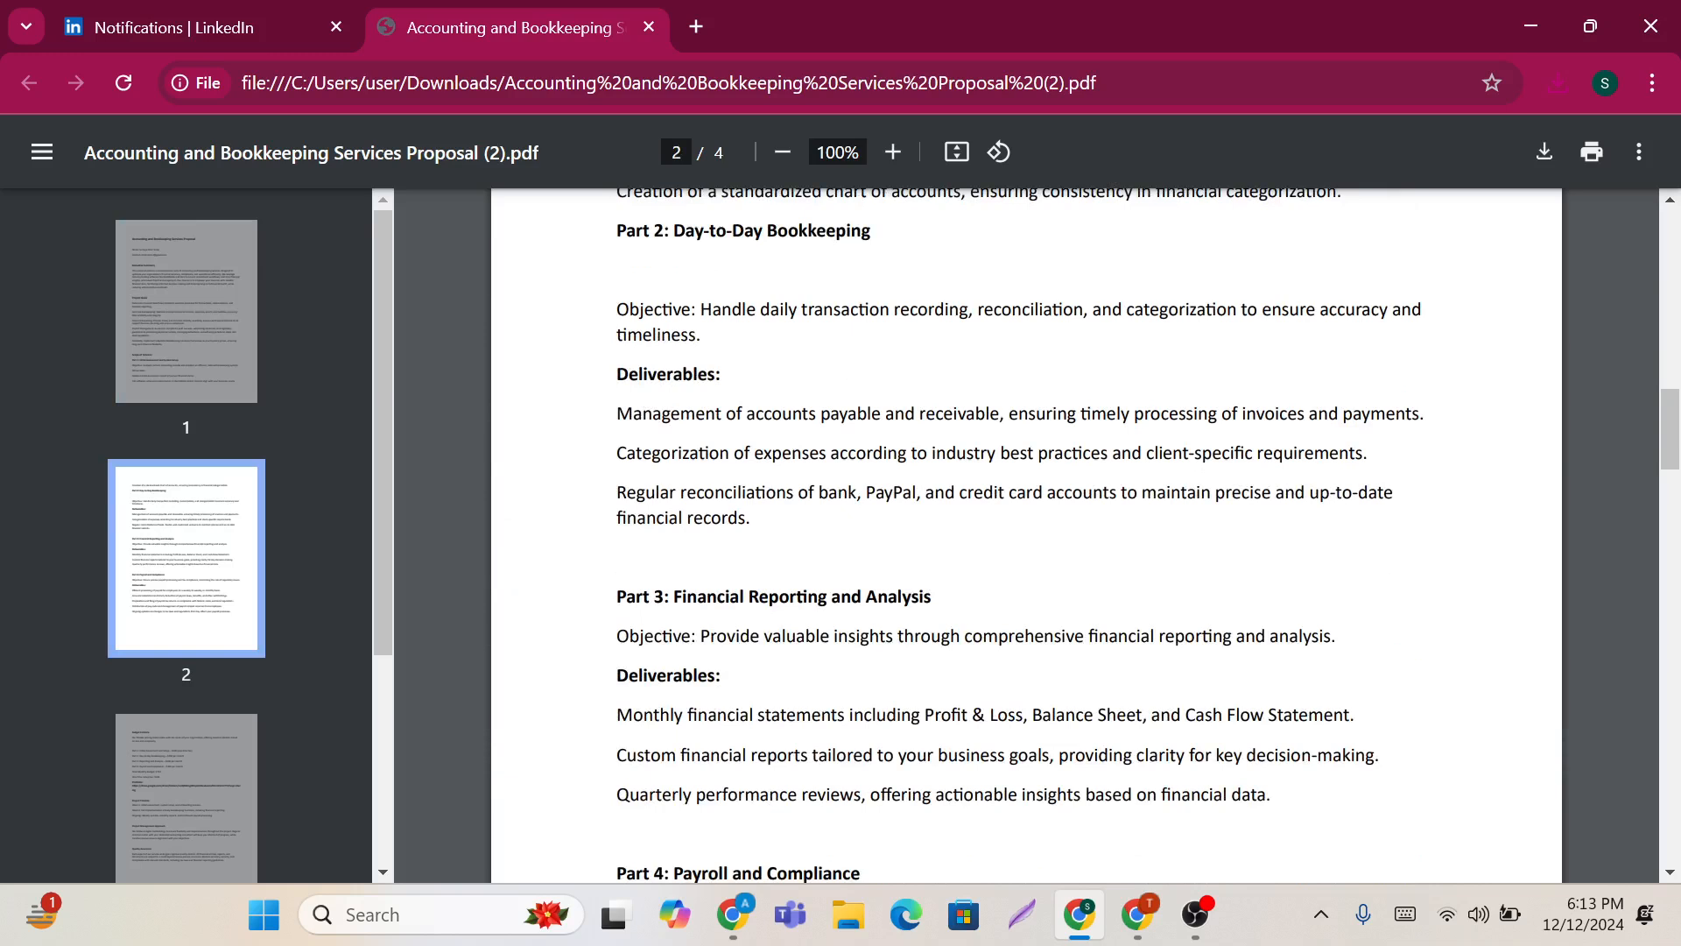
pyautogui.scroll(-2, 1026, 534)
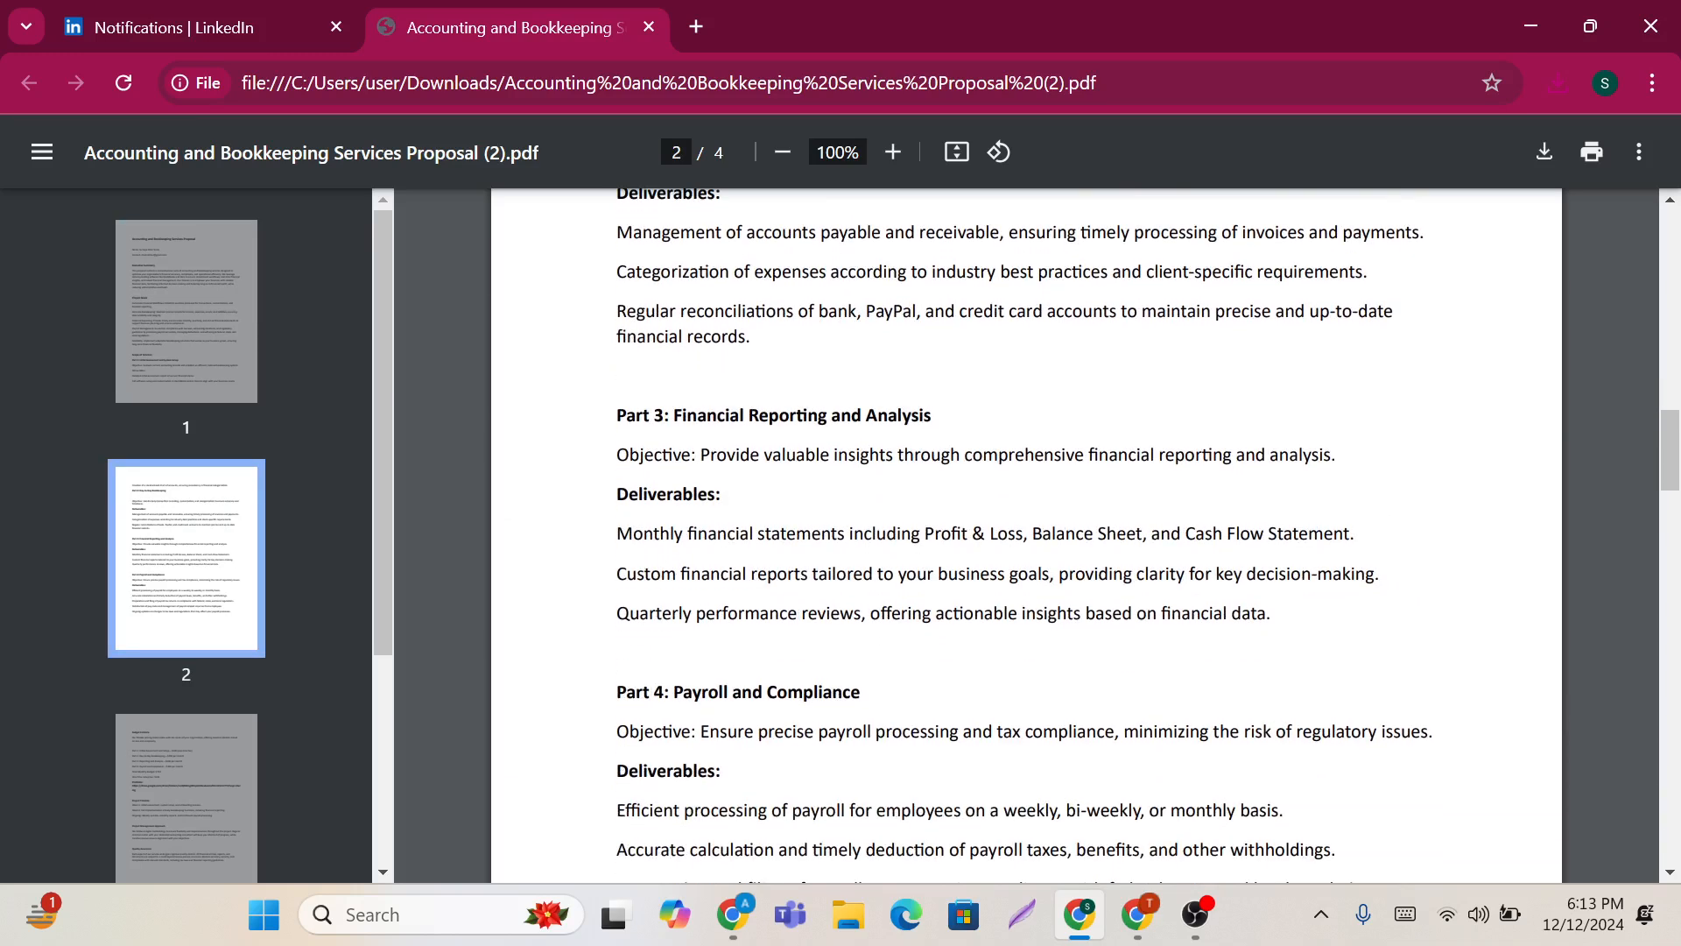
pyautogui.scroll(-1, 1026, 534)
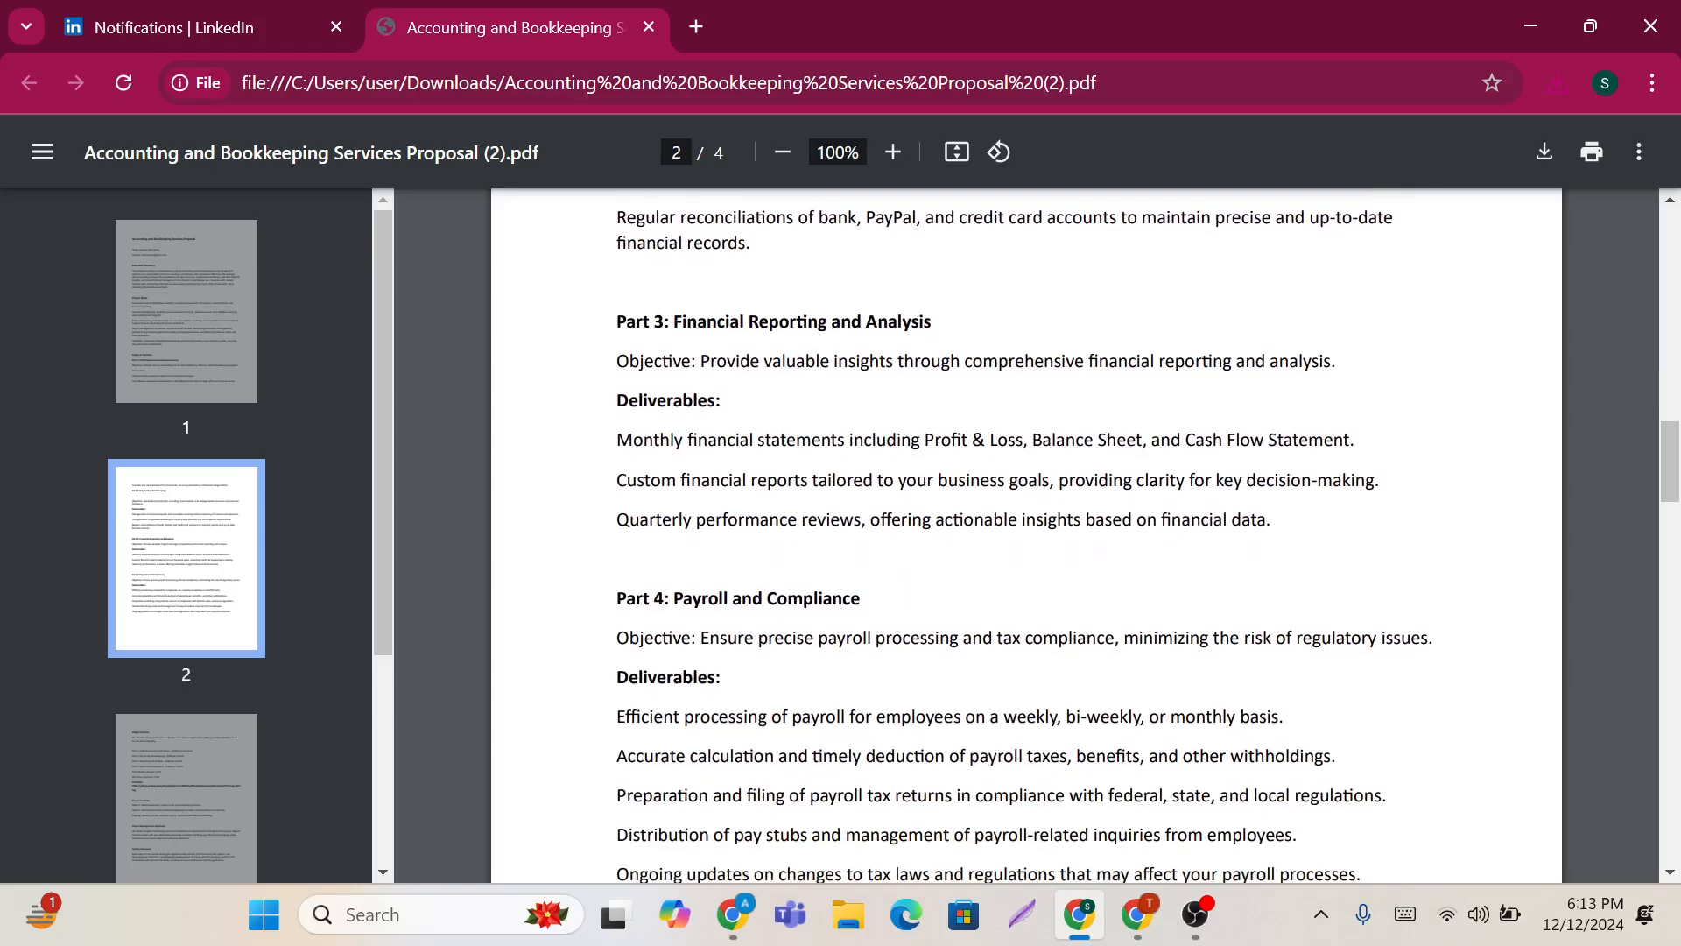
pyautogui.scroll(-2, 1026, 534)
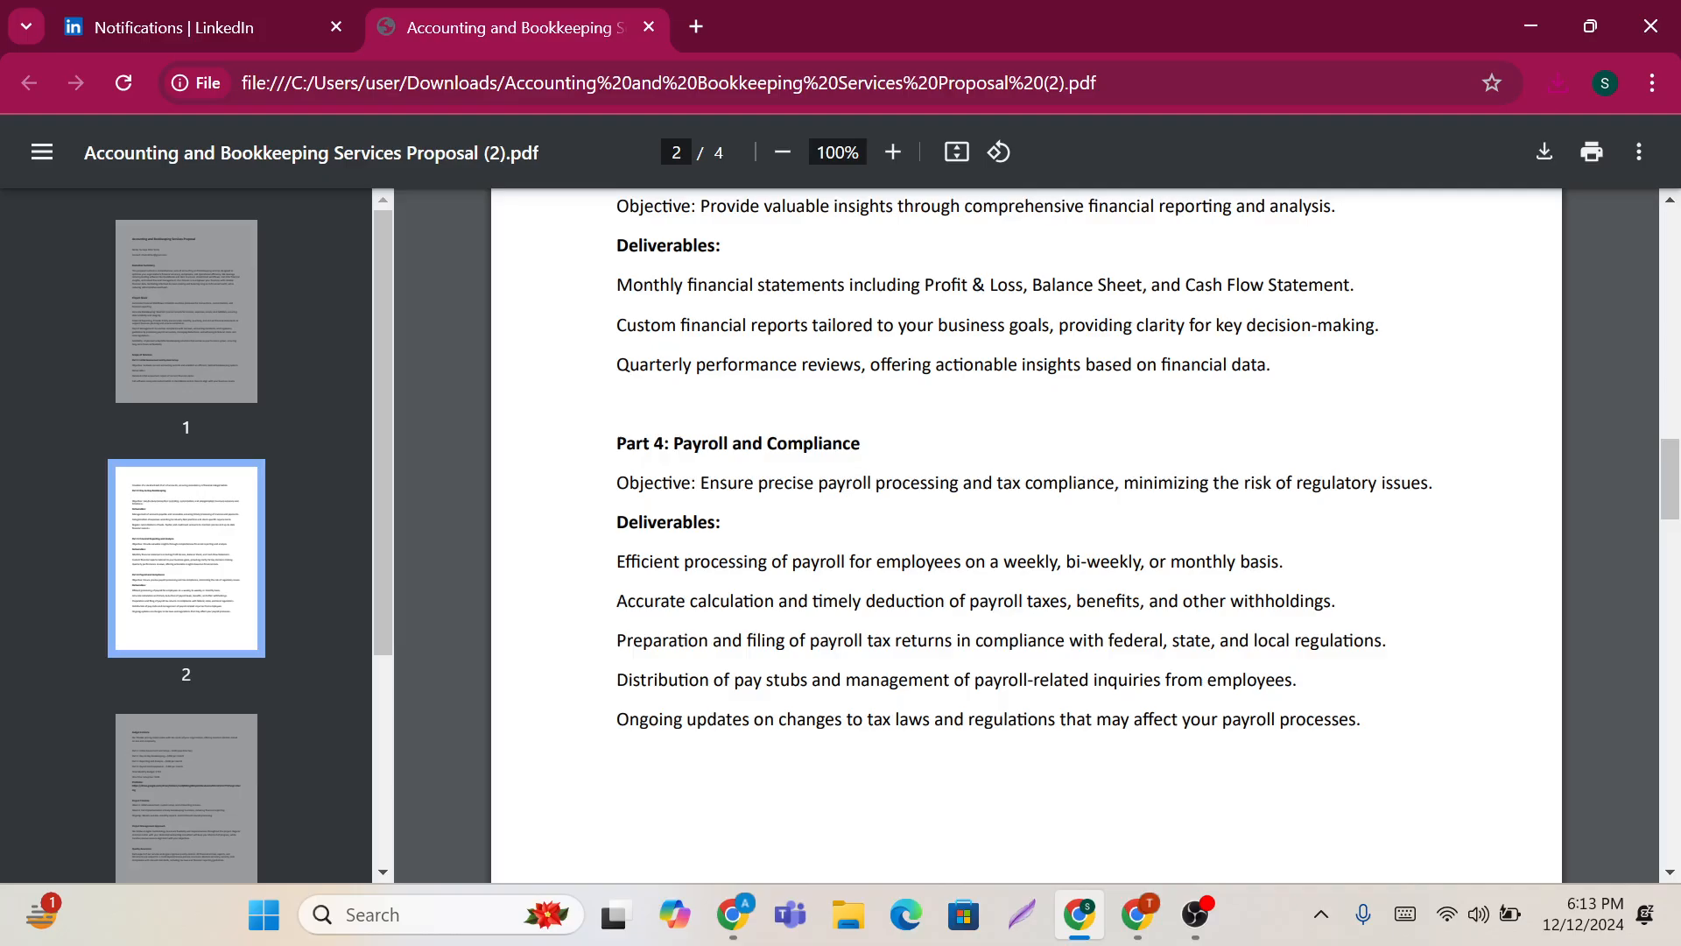
pyautogui.scroll(-2, 1026, 534)
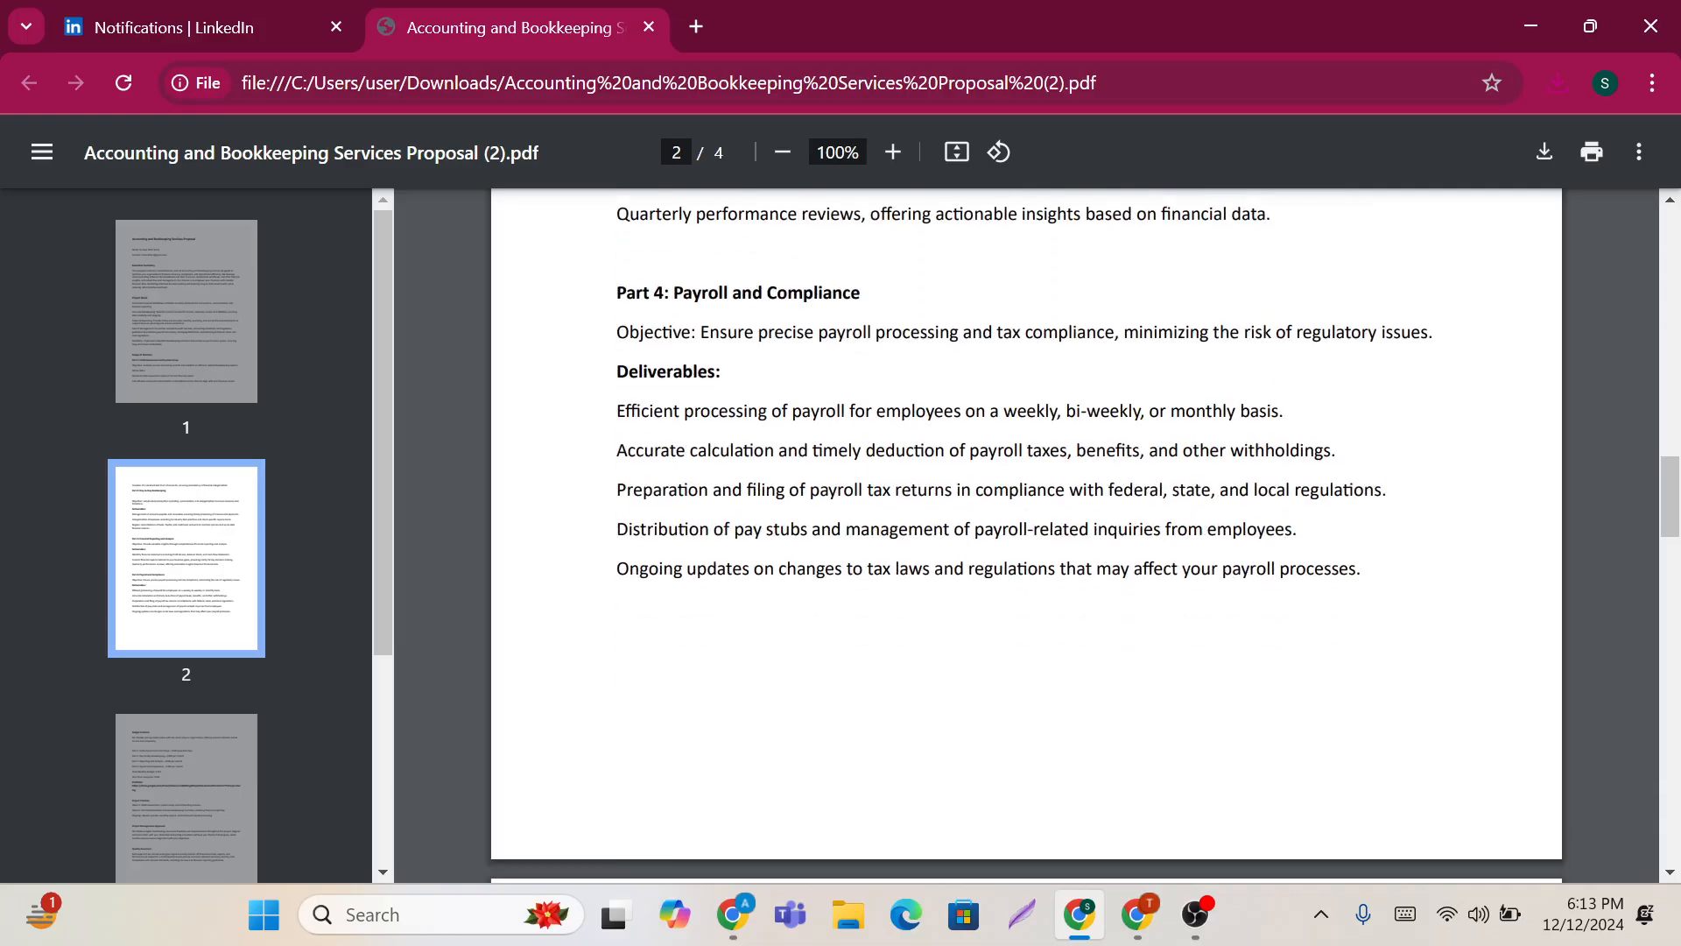
pyautogui.scroll(-6, 1027, 534)
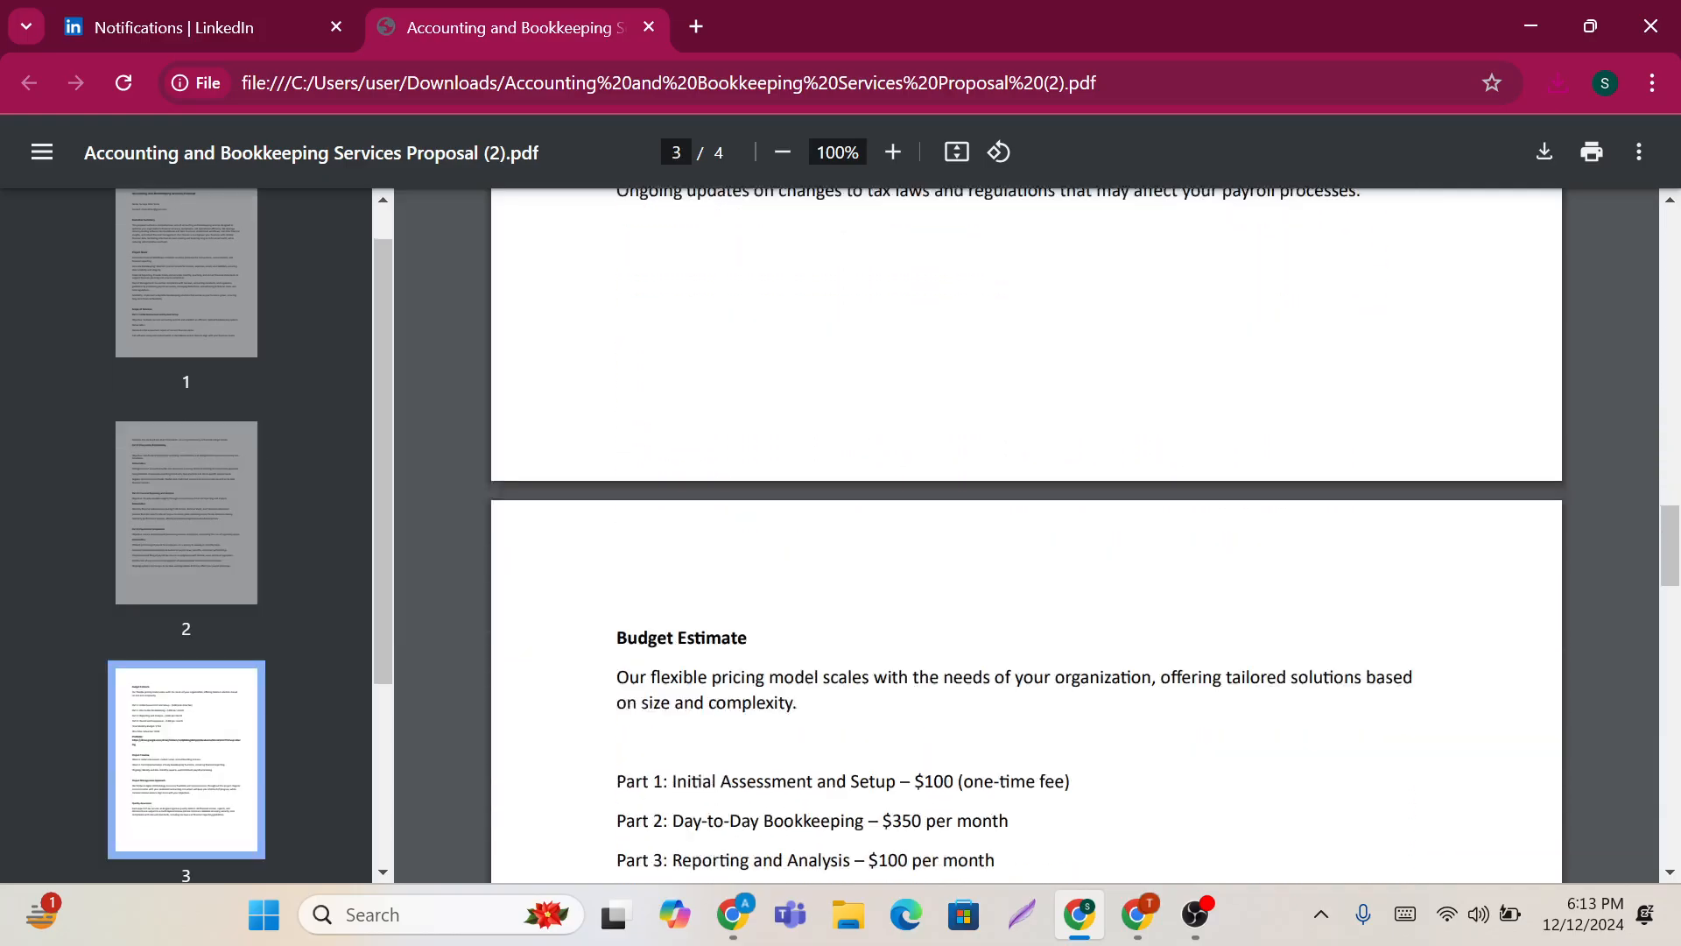
pyautogui.scroll(-2, 1026, 534)
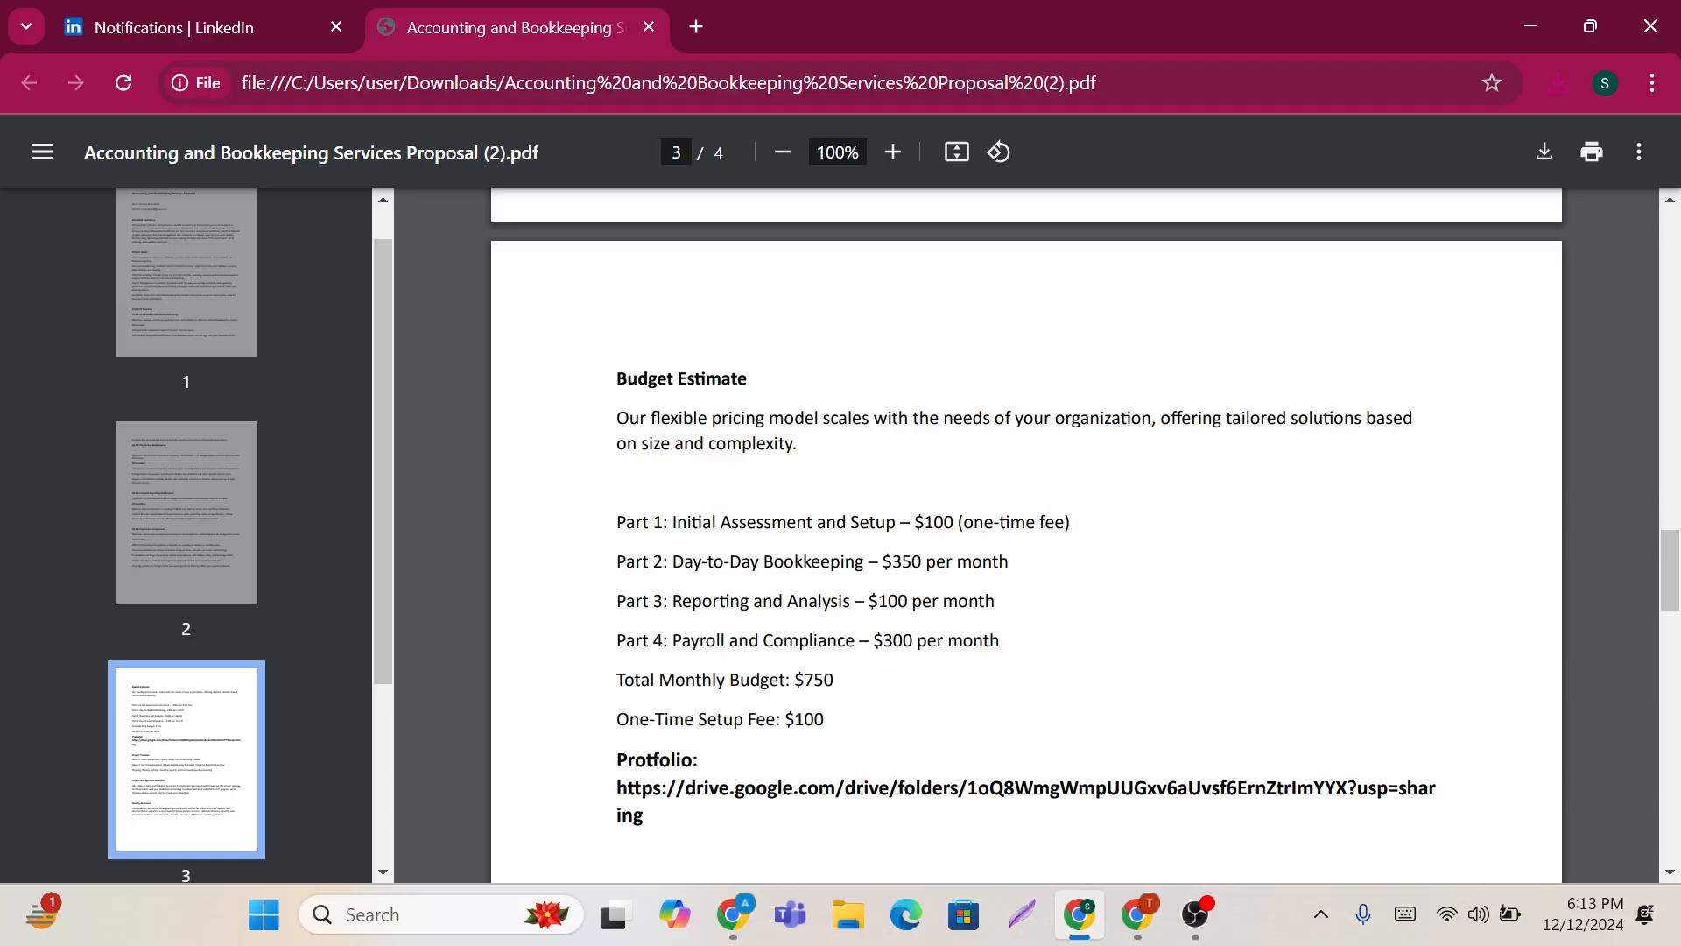
pyautogui.scroll(-1, 1027, 534)
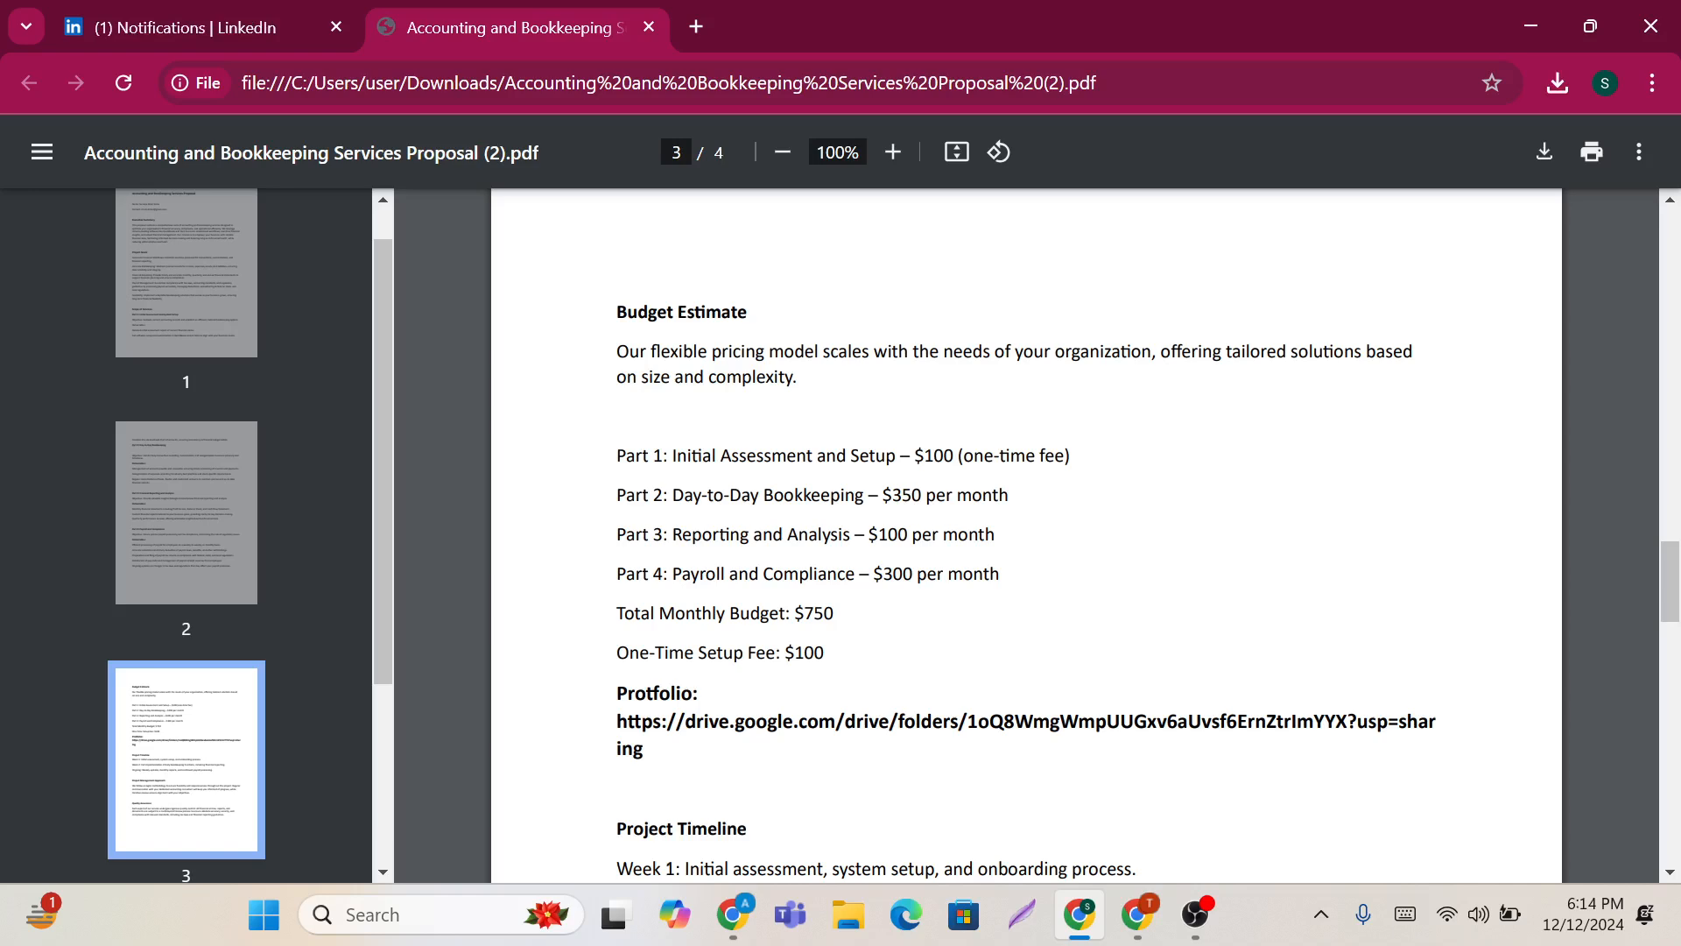
# Step: Read the proposal's page 2, covering Financial Reporting and Analysis and Payroll and Compliance
pyautogui.scroll(-1, 1027, 535)
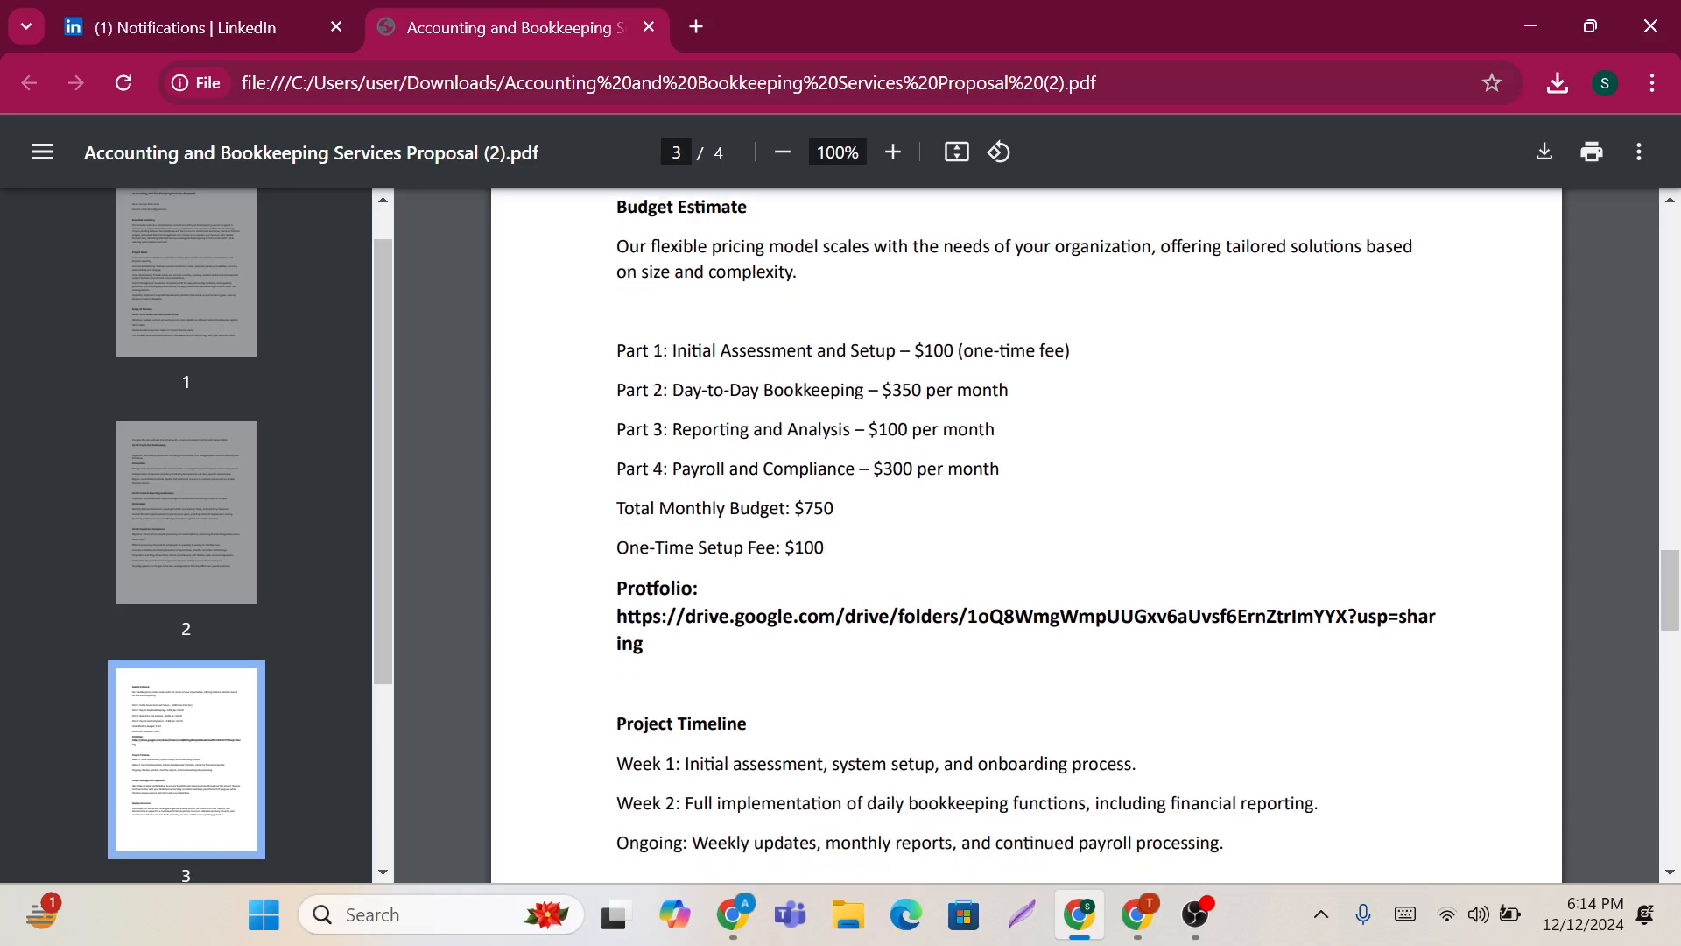
pyautogui.scroll(-1, 893, 483)
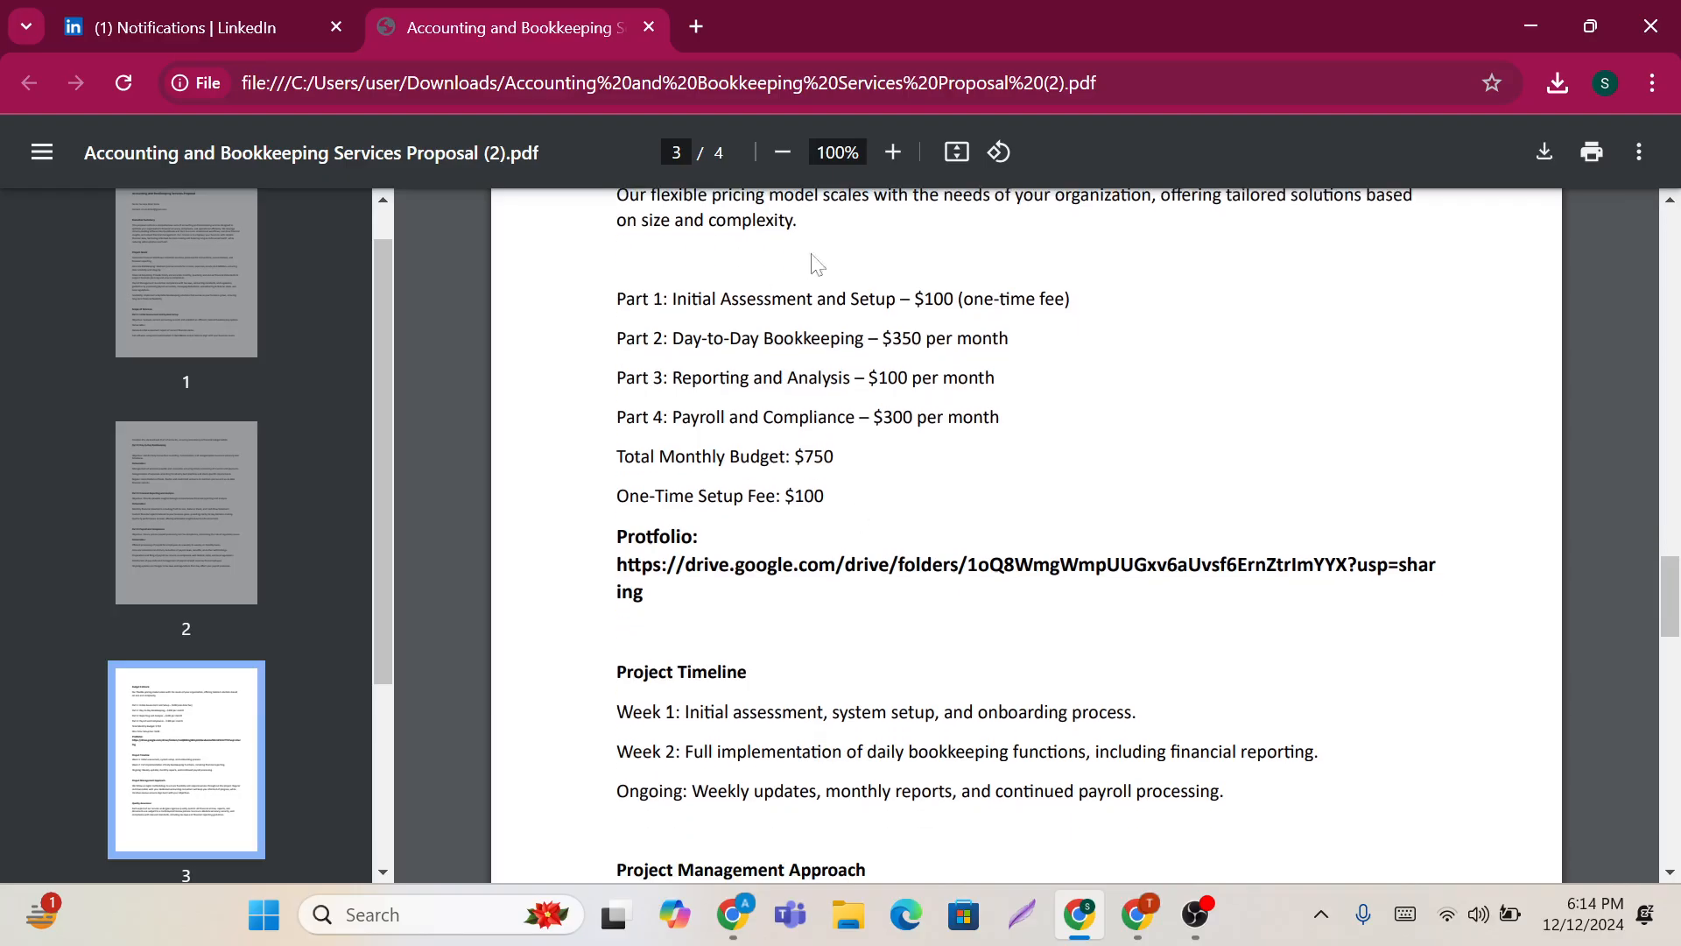
pyautogui.scroll(-2, 929, 457)
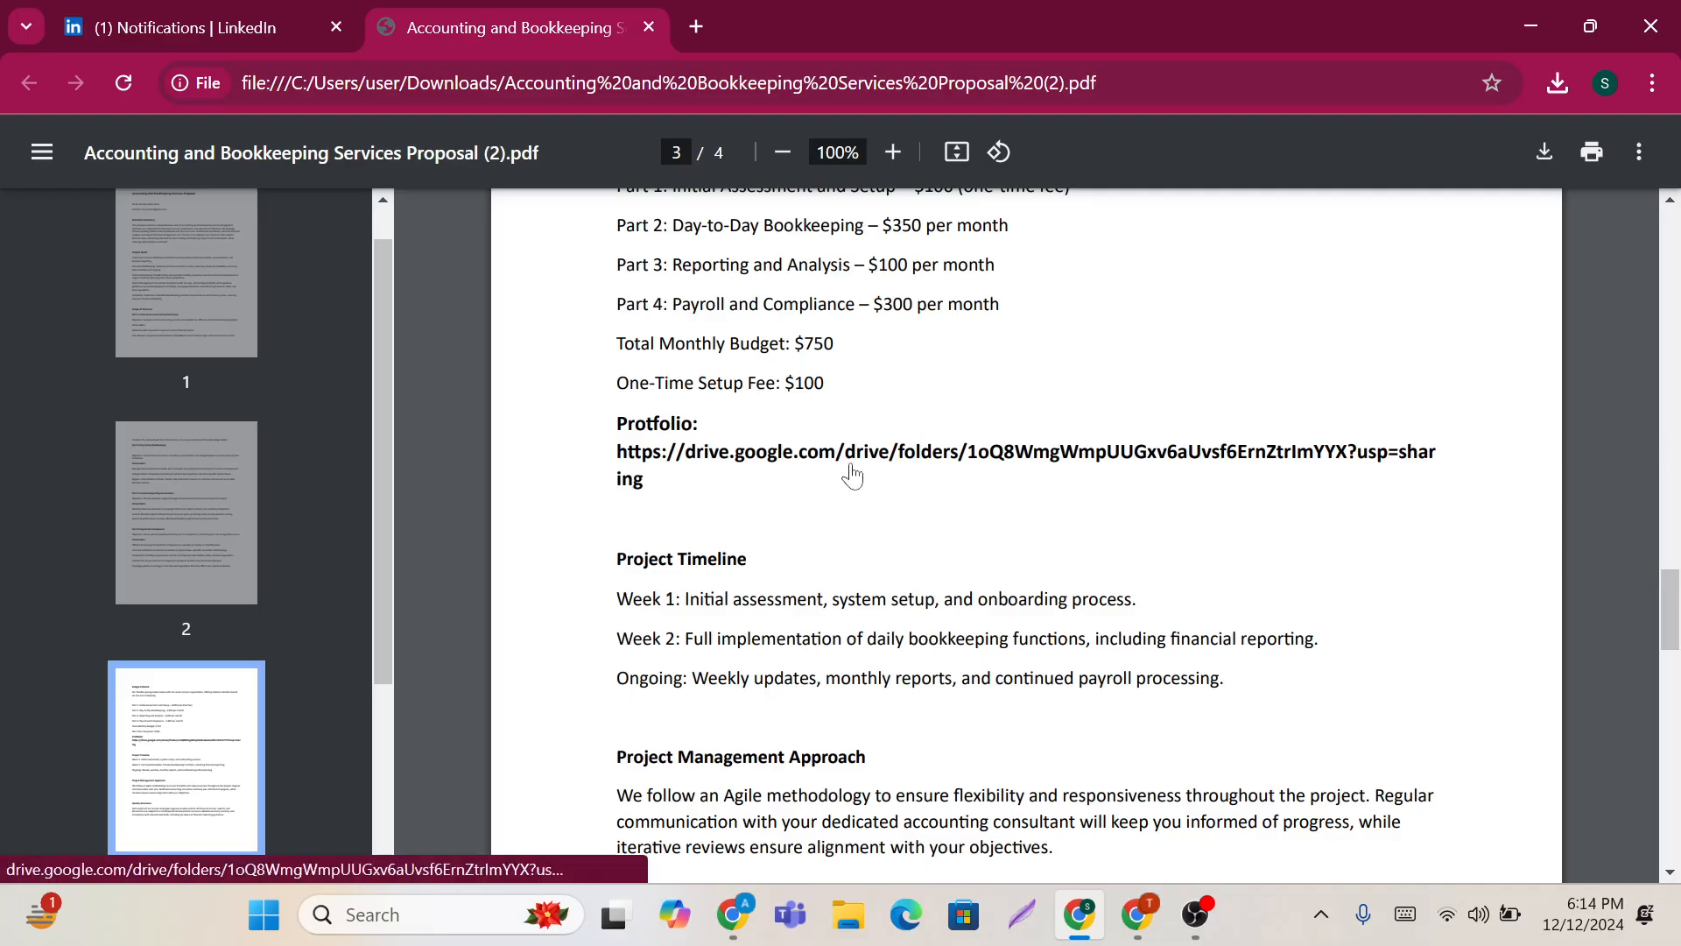
pyautogui.scroll(-1, 852, 475)
pyautogui.scroll(-1, 1024, 534)
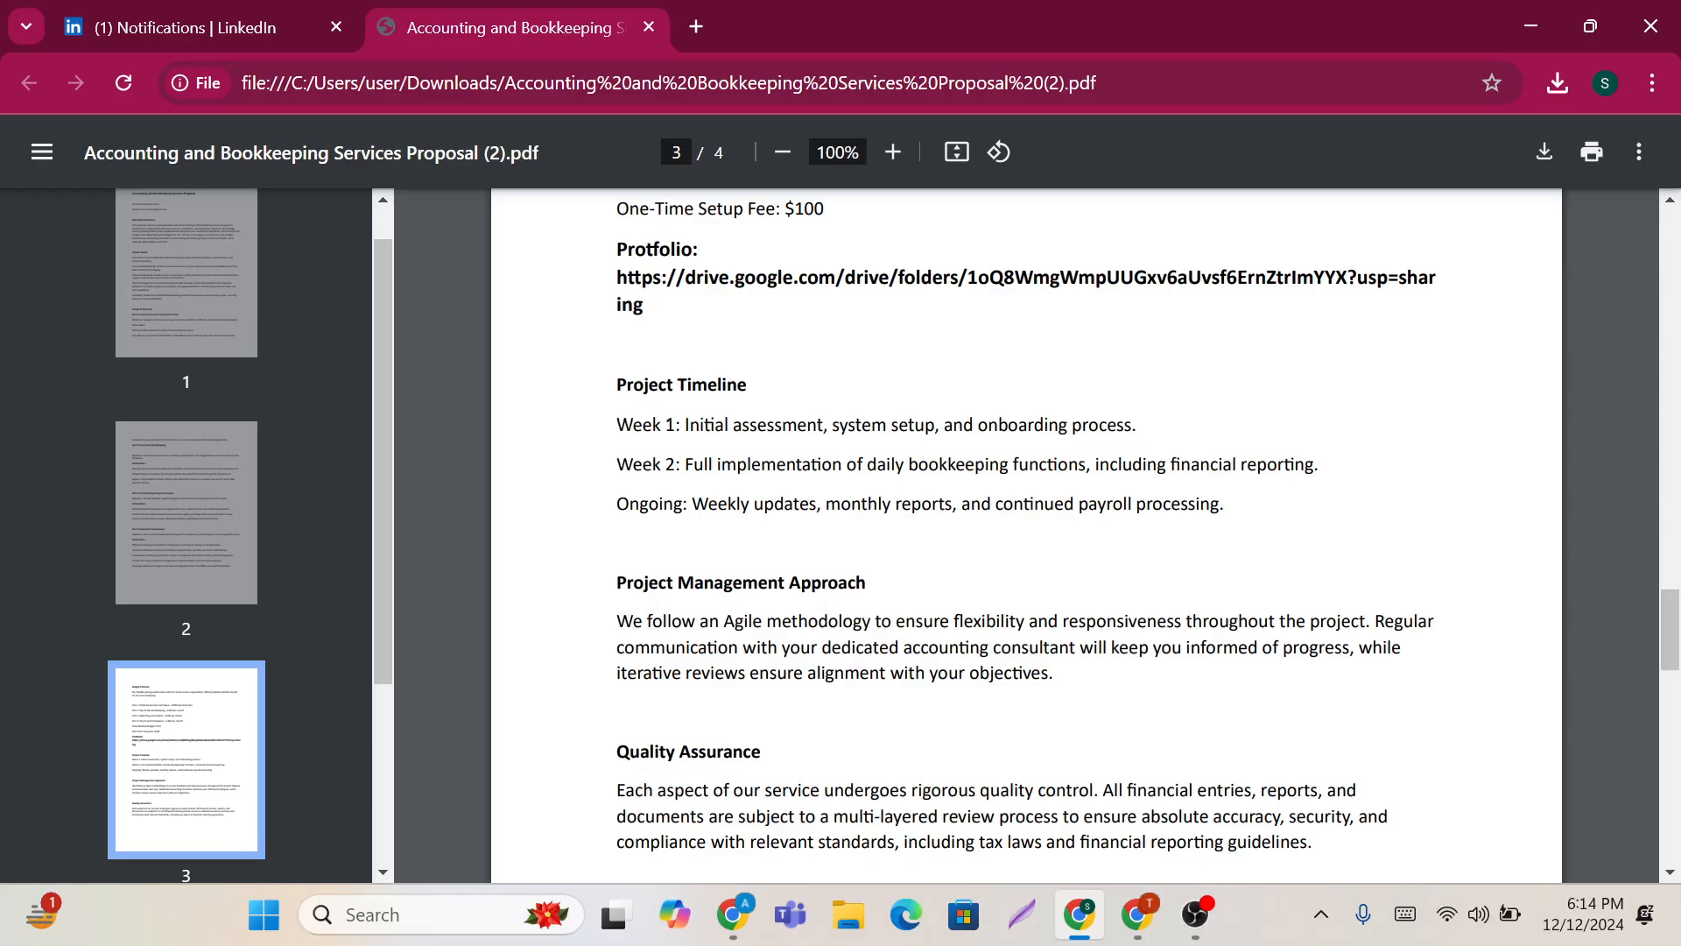
pyautogui.scroll(-1, 1025, 526)
pyautogui.scroll(-1, 1024, 526)
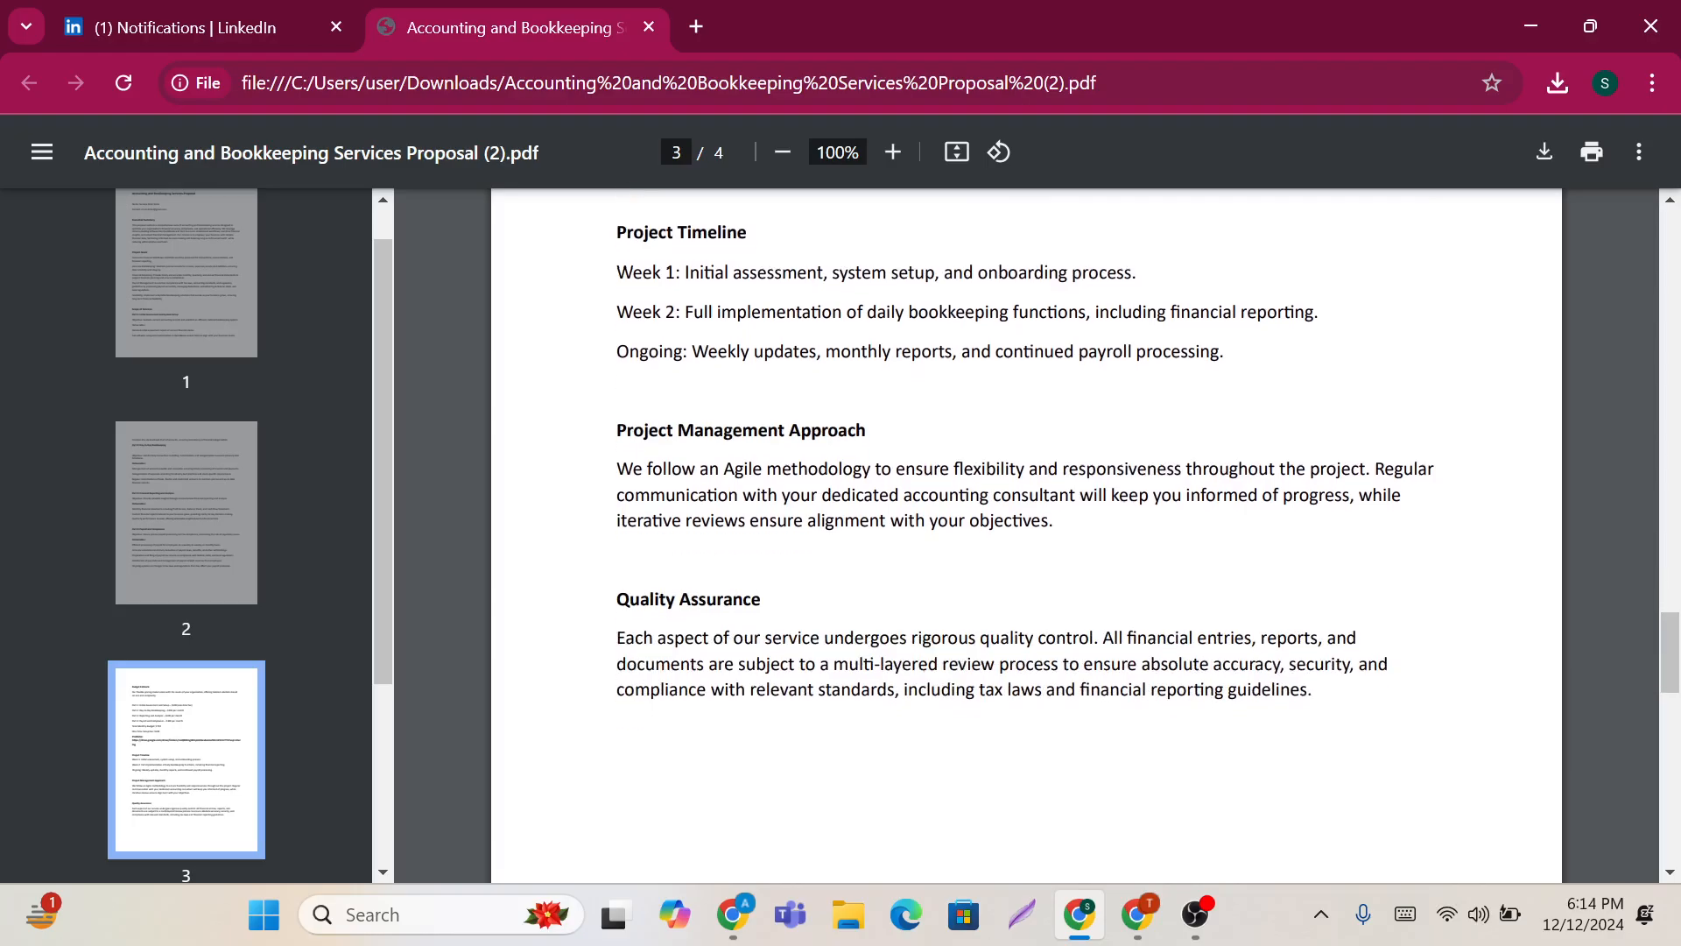
pyautogui.scroll(-4, 1025, 525)
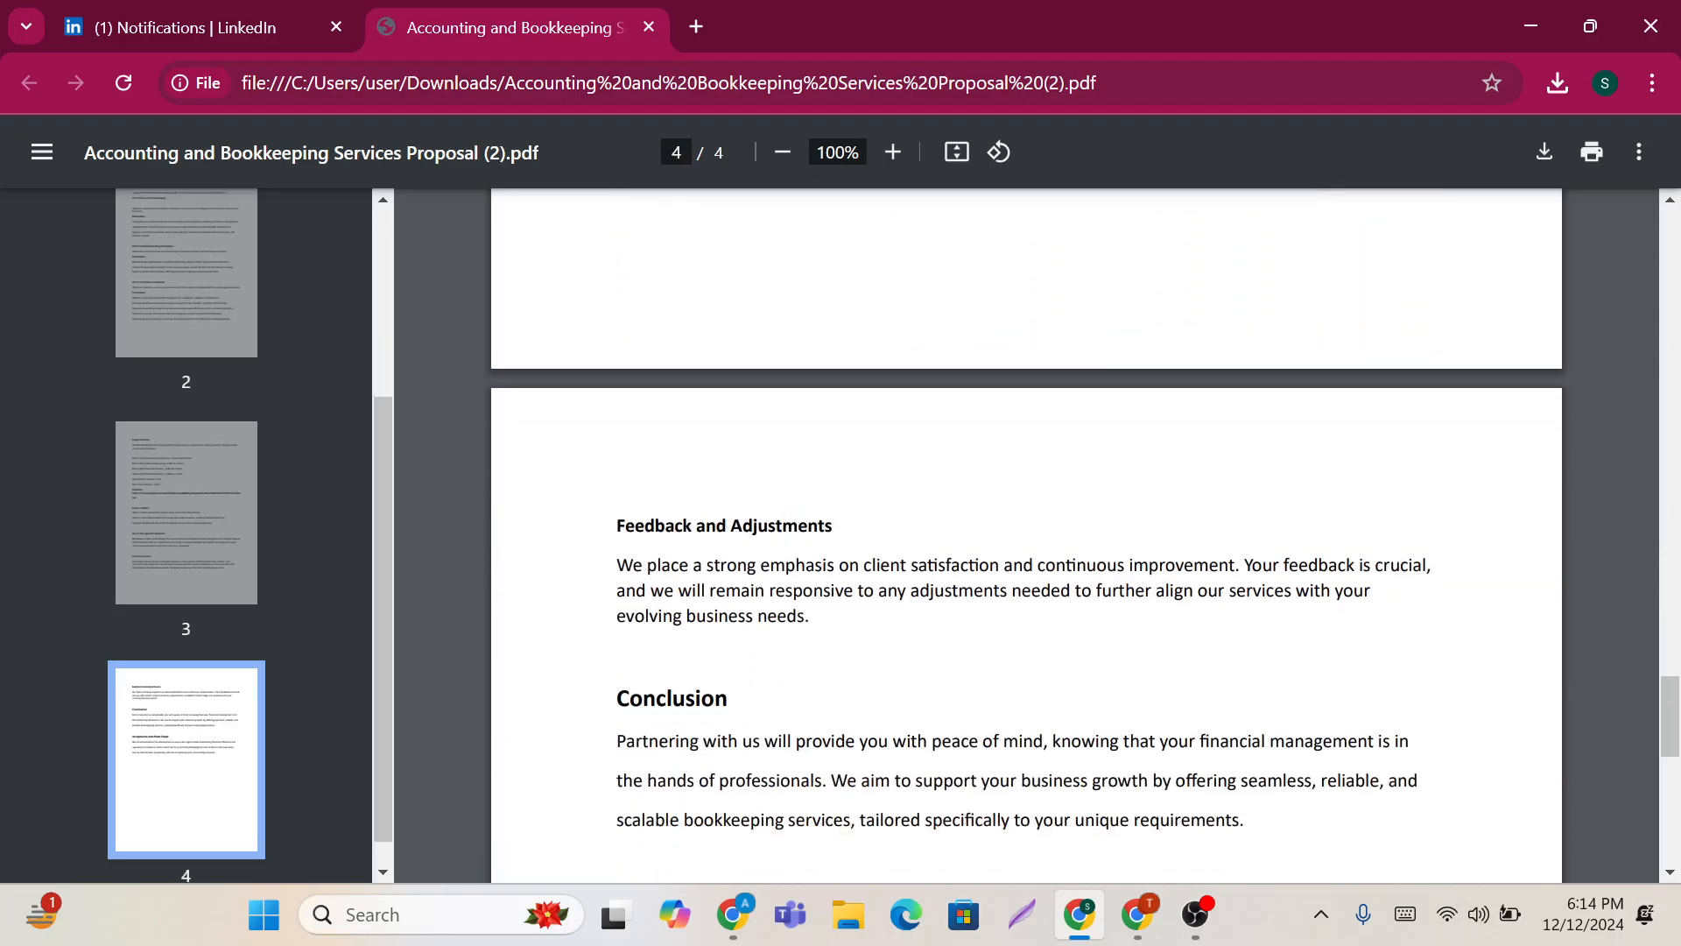
pyautogui.scroll(-3, 1025, 525)
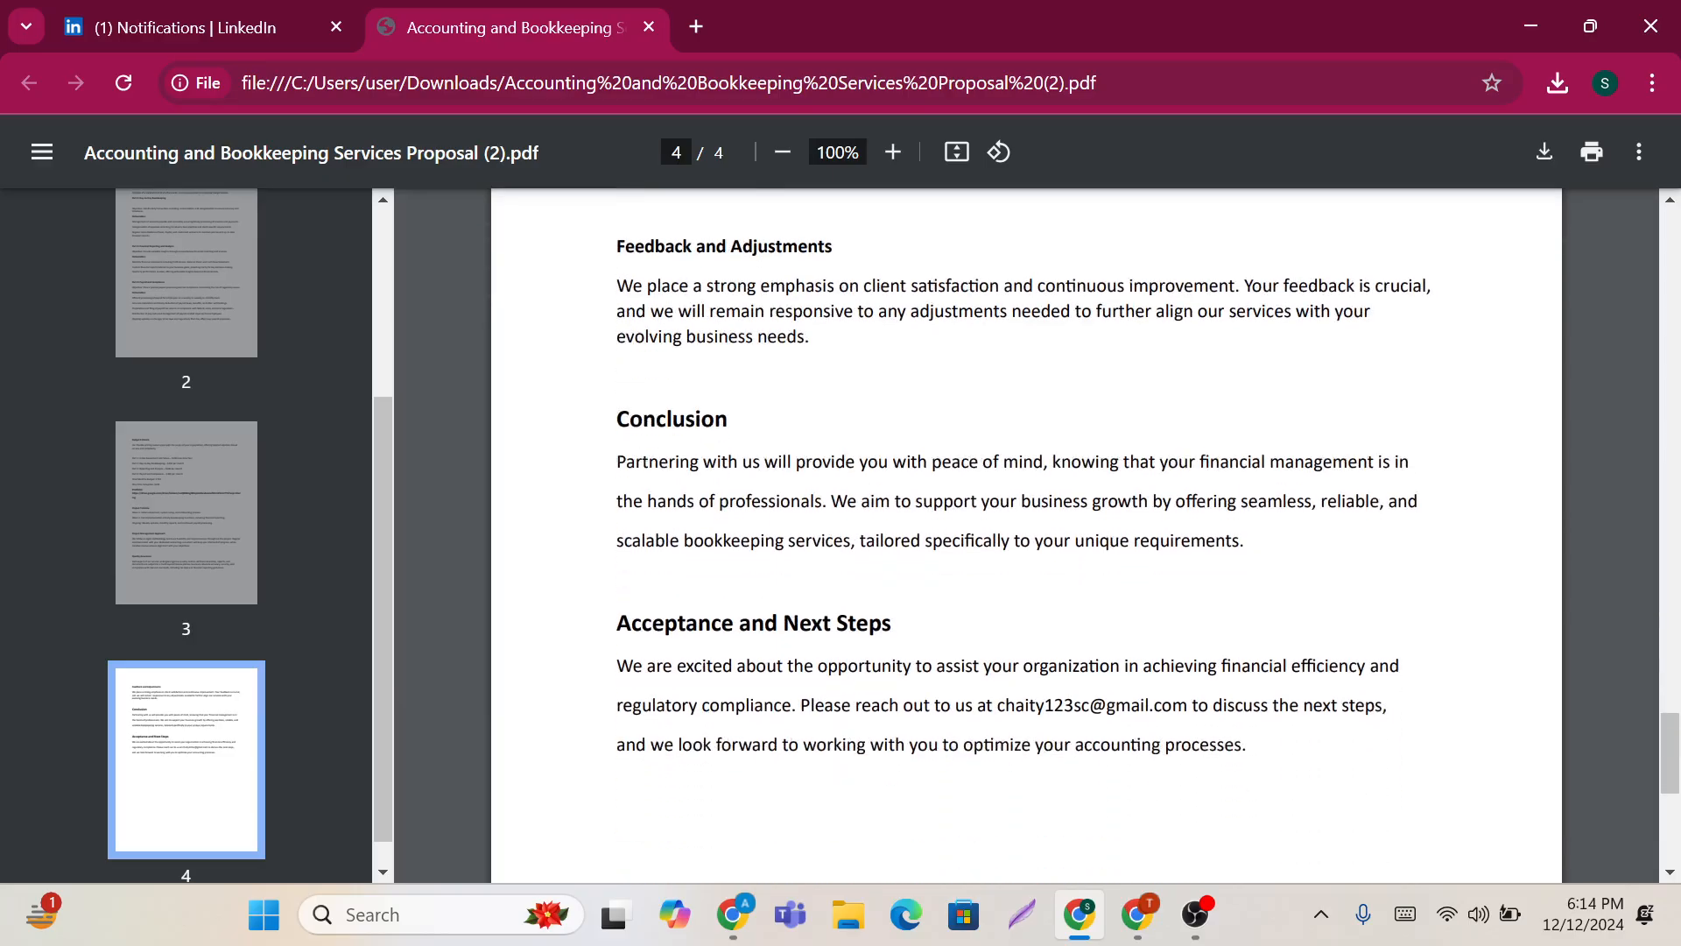
pyautogui.scroll(-1, 1024, 526)
pyautogui.scroll(-6, 1024, 526)
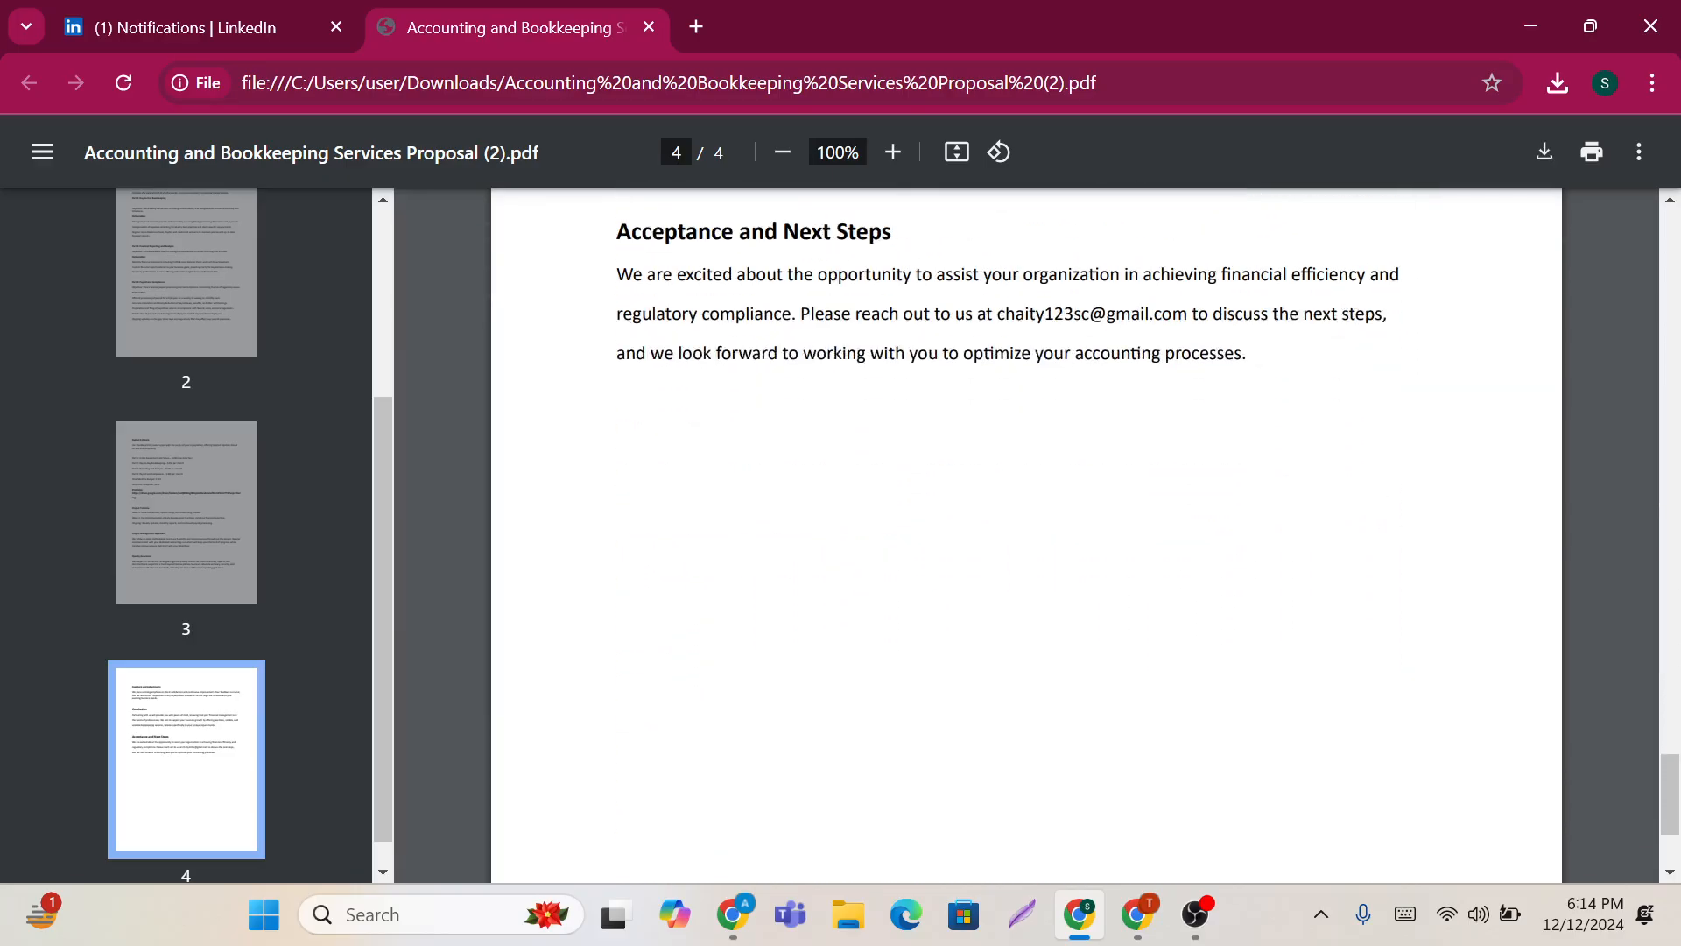
pyautogui.scroll(15, 1024, 525)
pyautogui.scroll(16, 1025, 525)
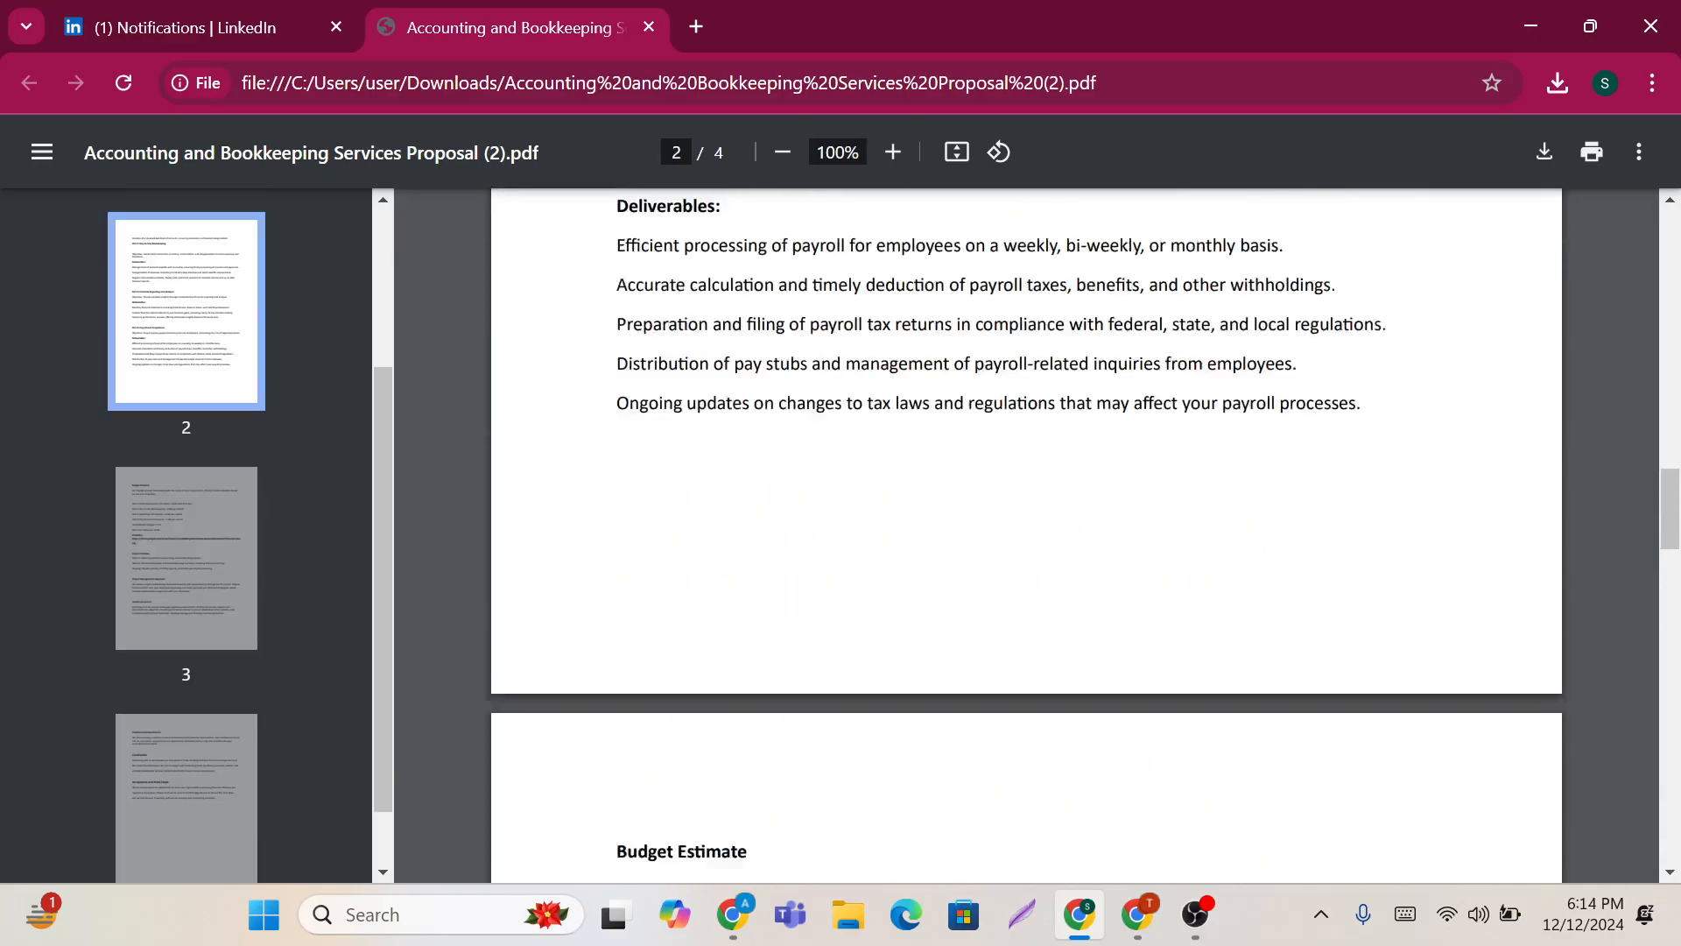
pyautogui.scroll(12, 1024, 525)
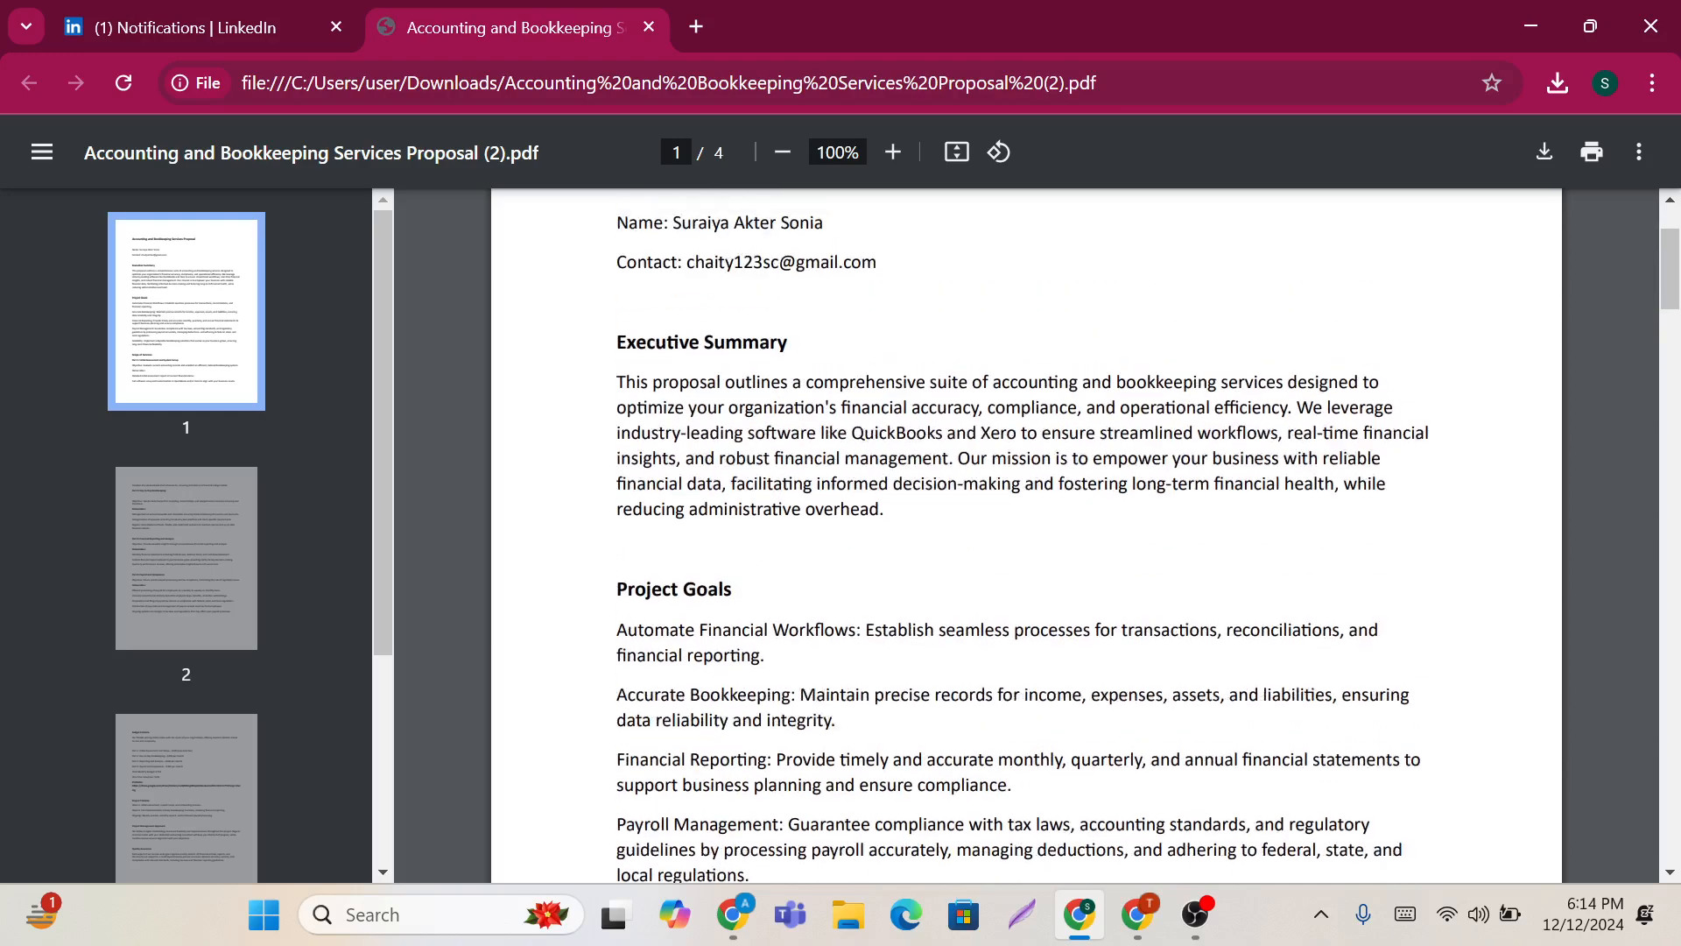
pyautogui.scroll(-11, 1024, 526)
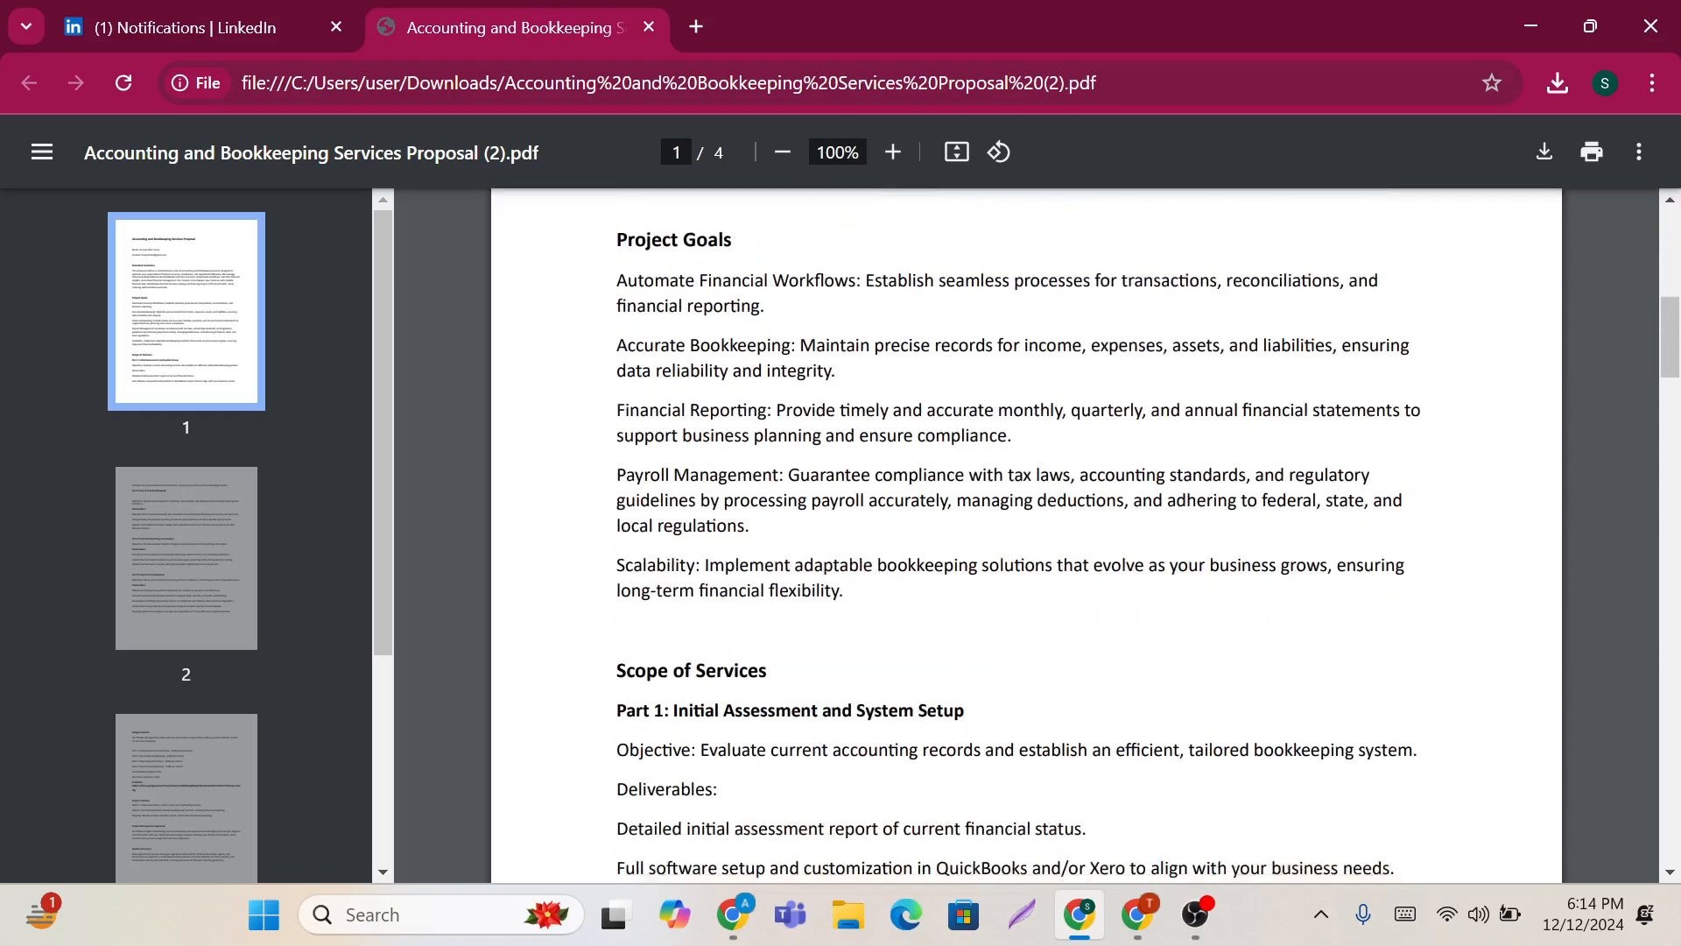
pyautogui.scroll(-7, 1025, 525)
pyautogui.scroll(-2, 1024, 525)
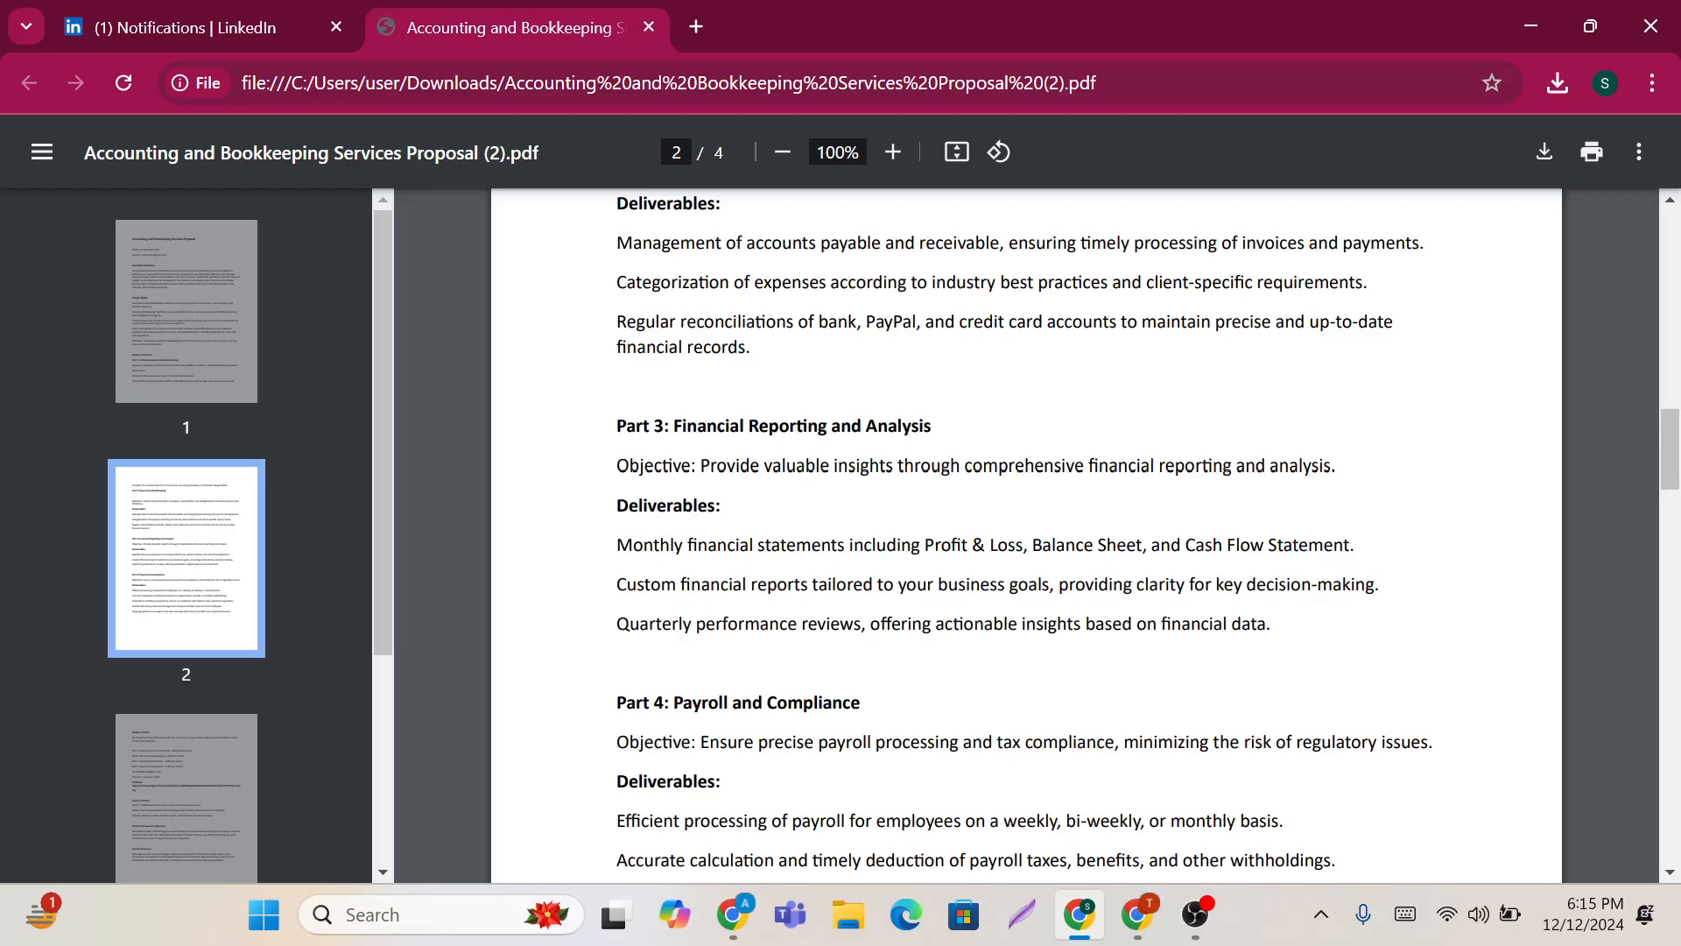
# Step: Go back to LinkedIn and close the open message conversation
pyautogui.click(238, 14)
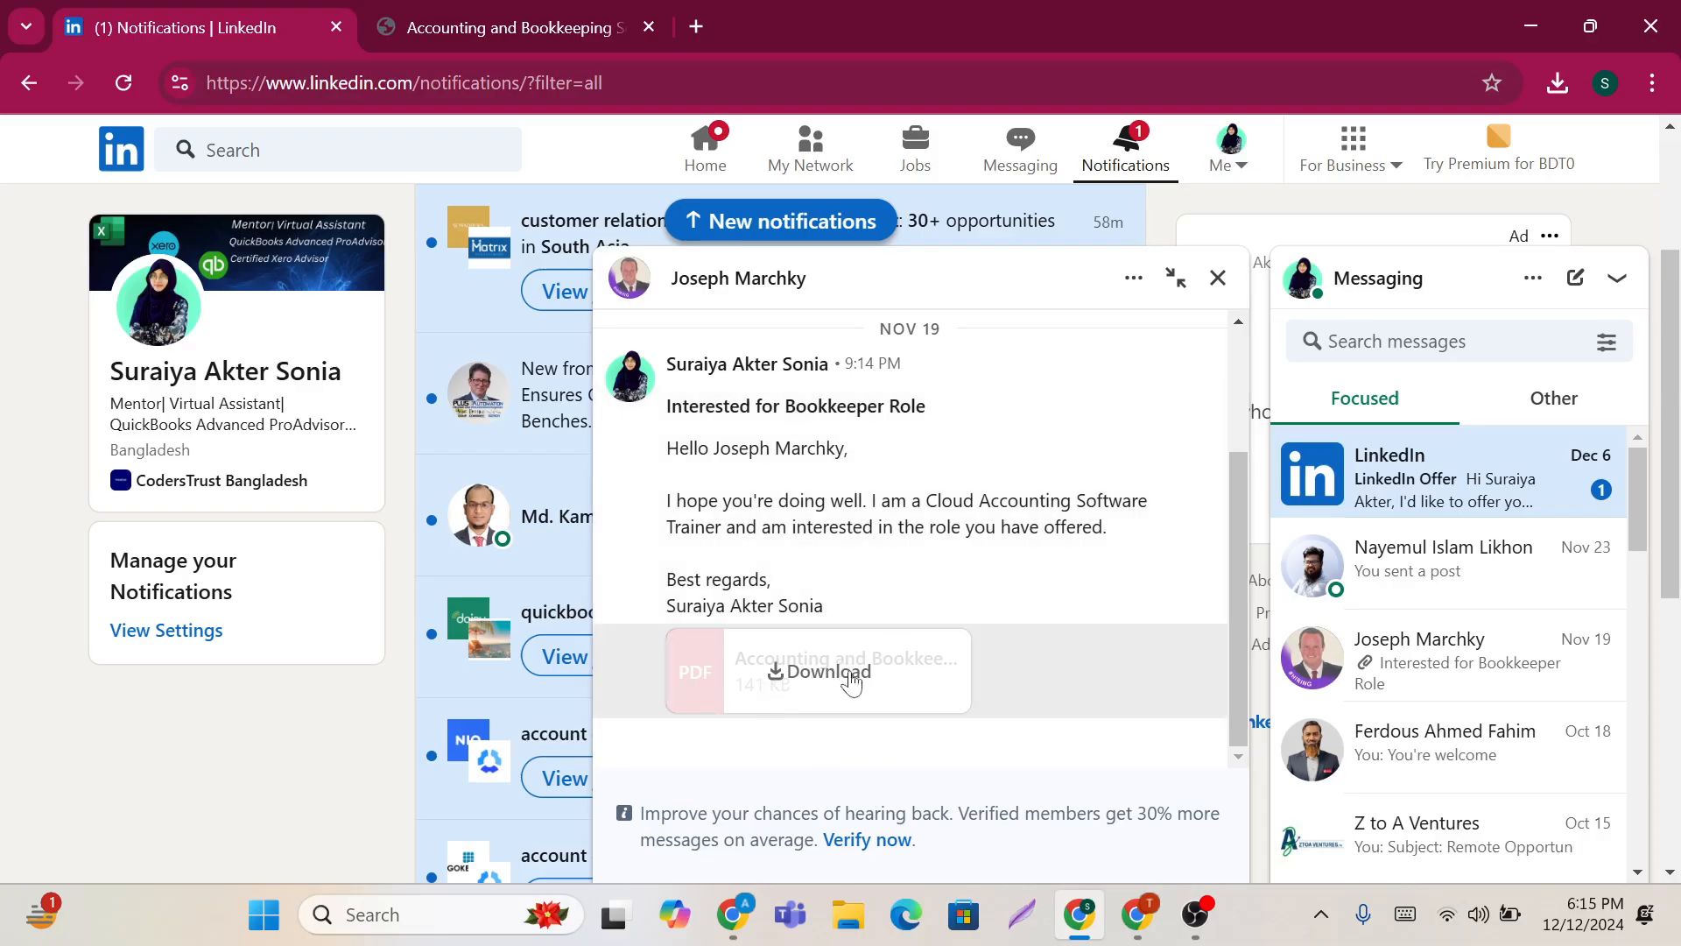
pyautogui.scroll(-5, 1401, 740)
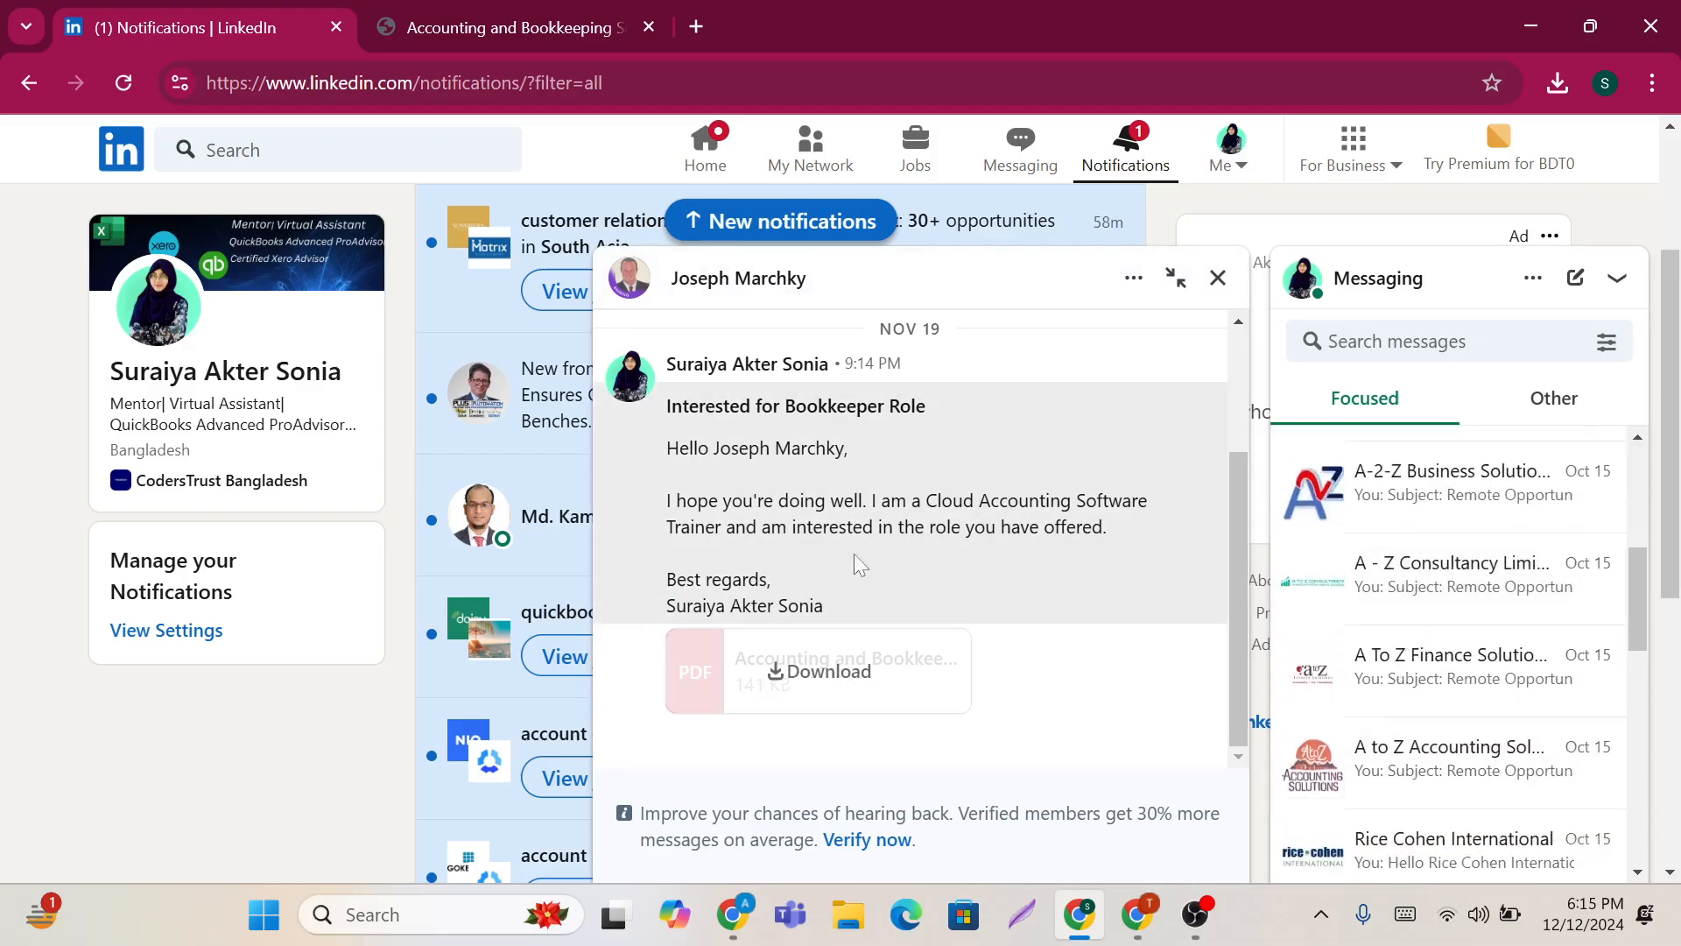
pyautogui.click(1217, 278)
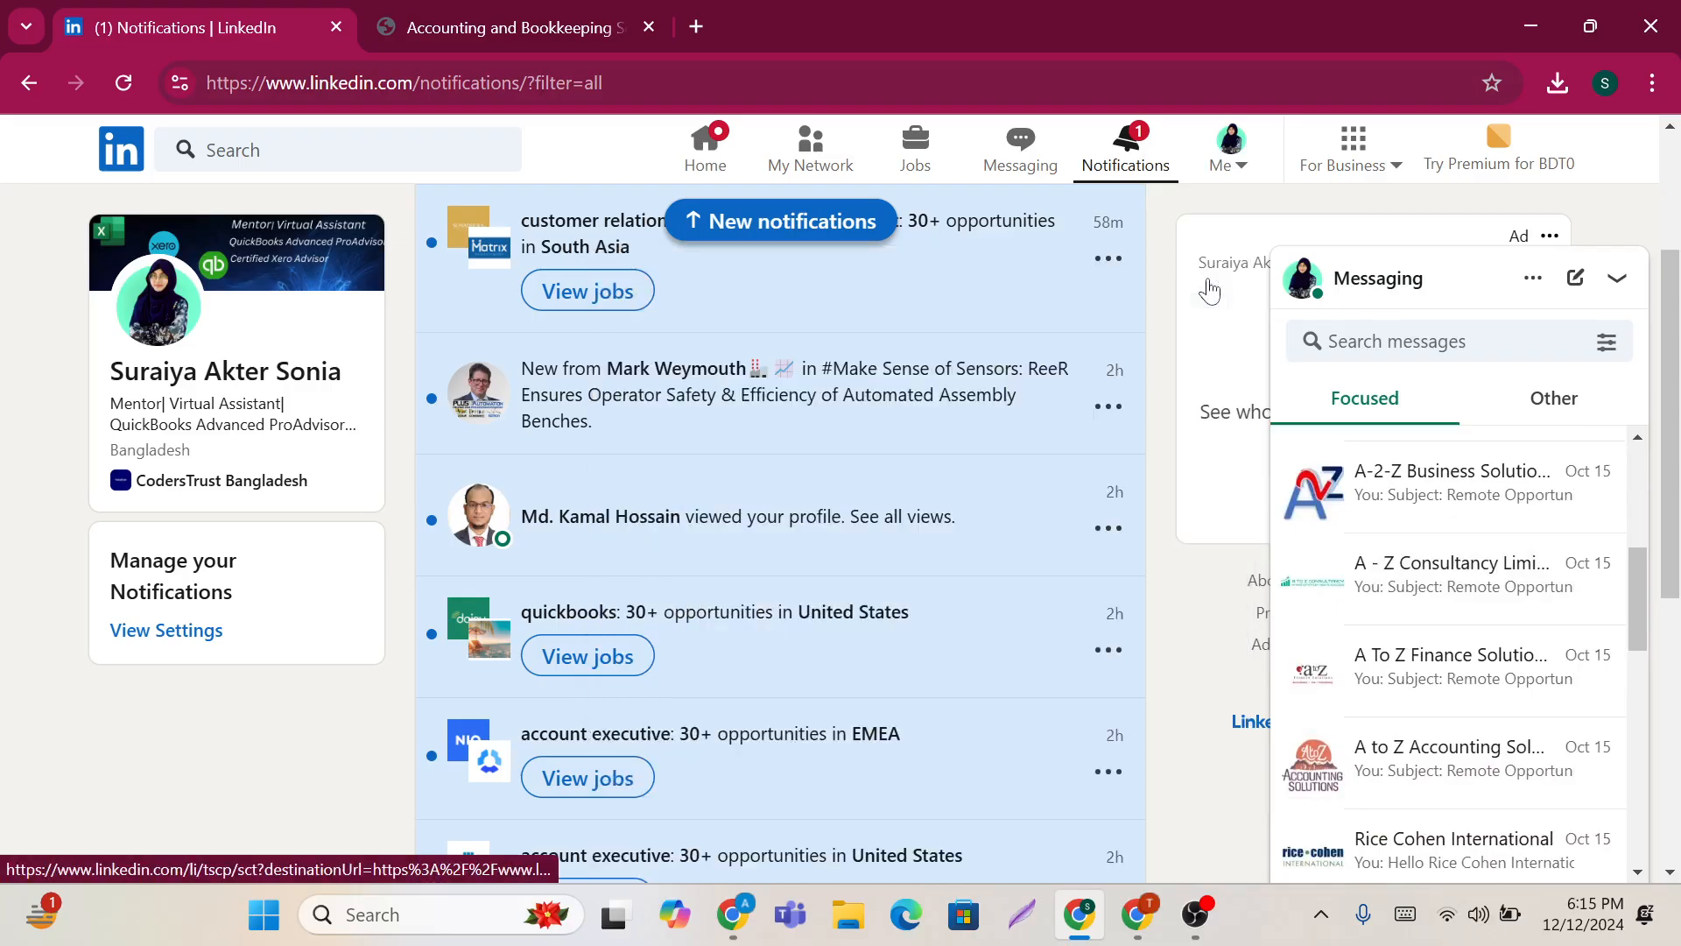
pyautogui.scroll(1, 954, 499)
pyautogui.scroll(3, 948, 515)
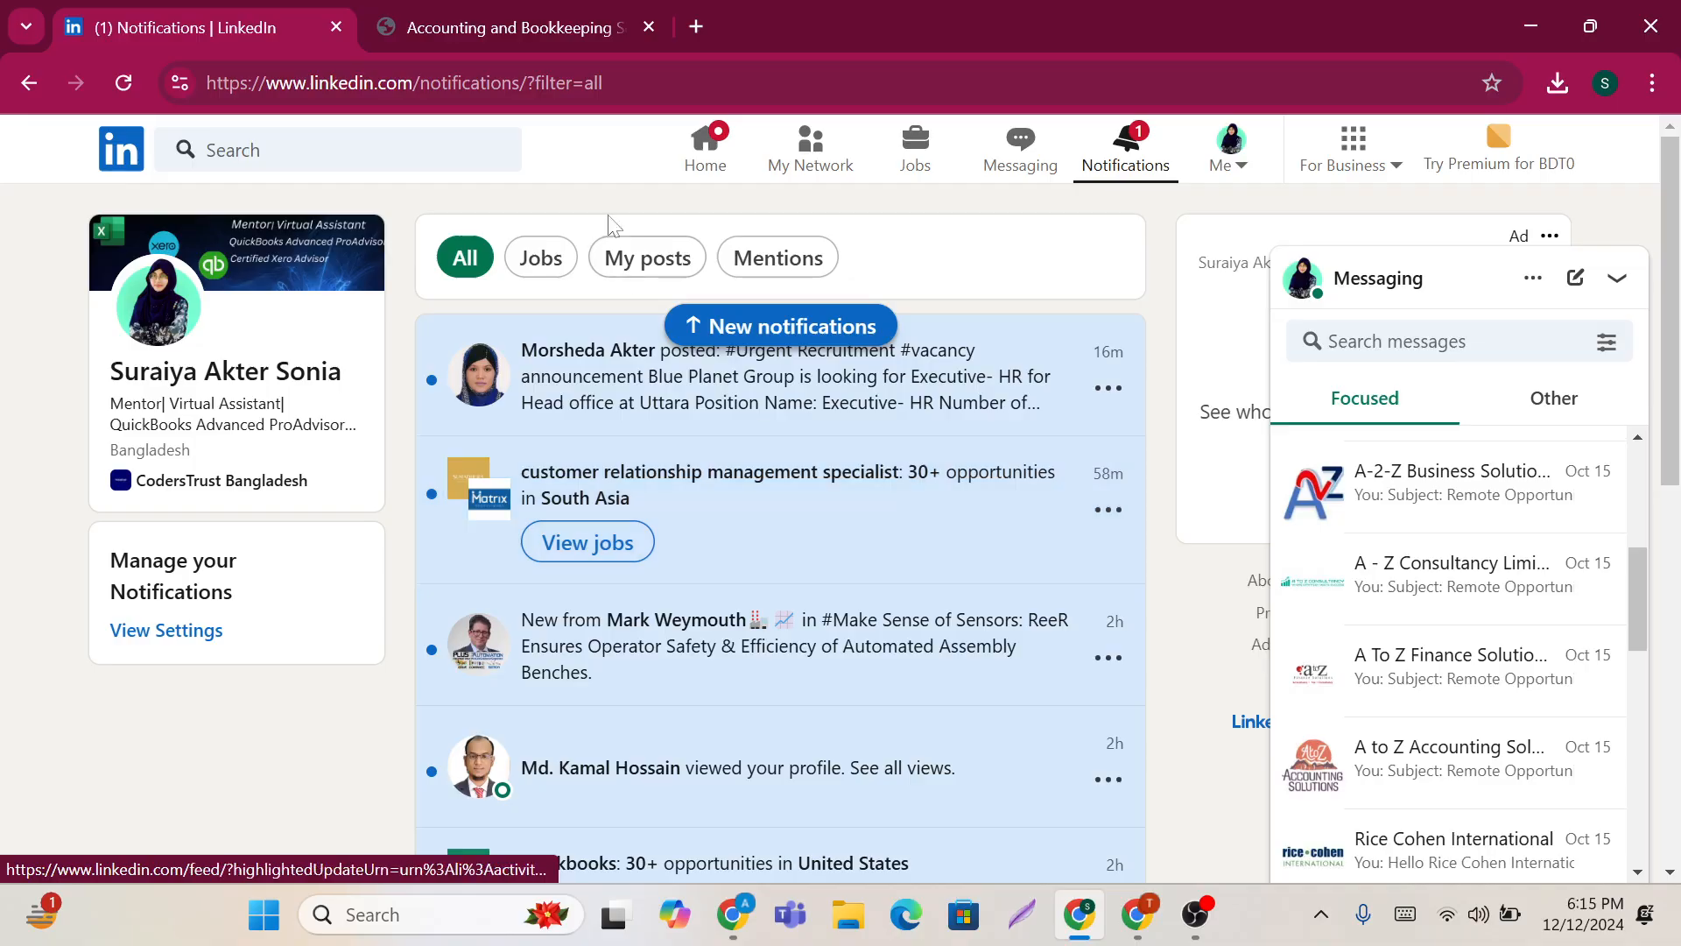
# Step: Browse the LinkedIn home feed, then open the search box showing recent searches
pyautogui.click(710, 151)
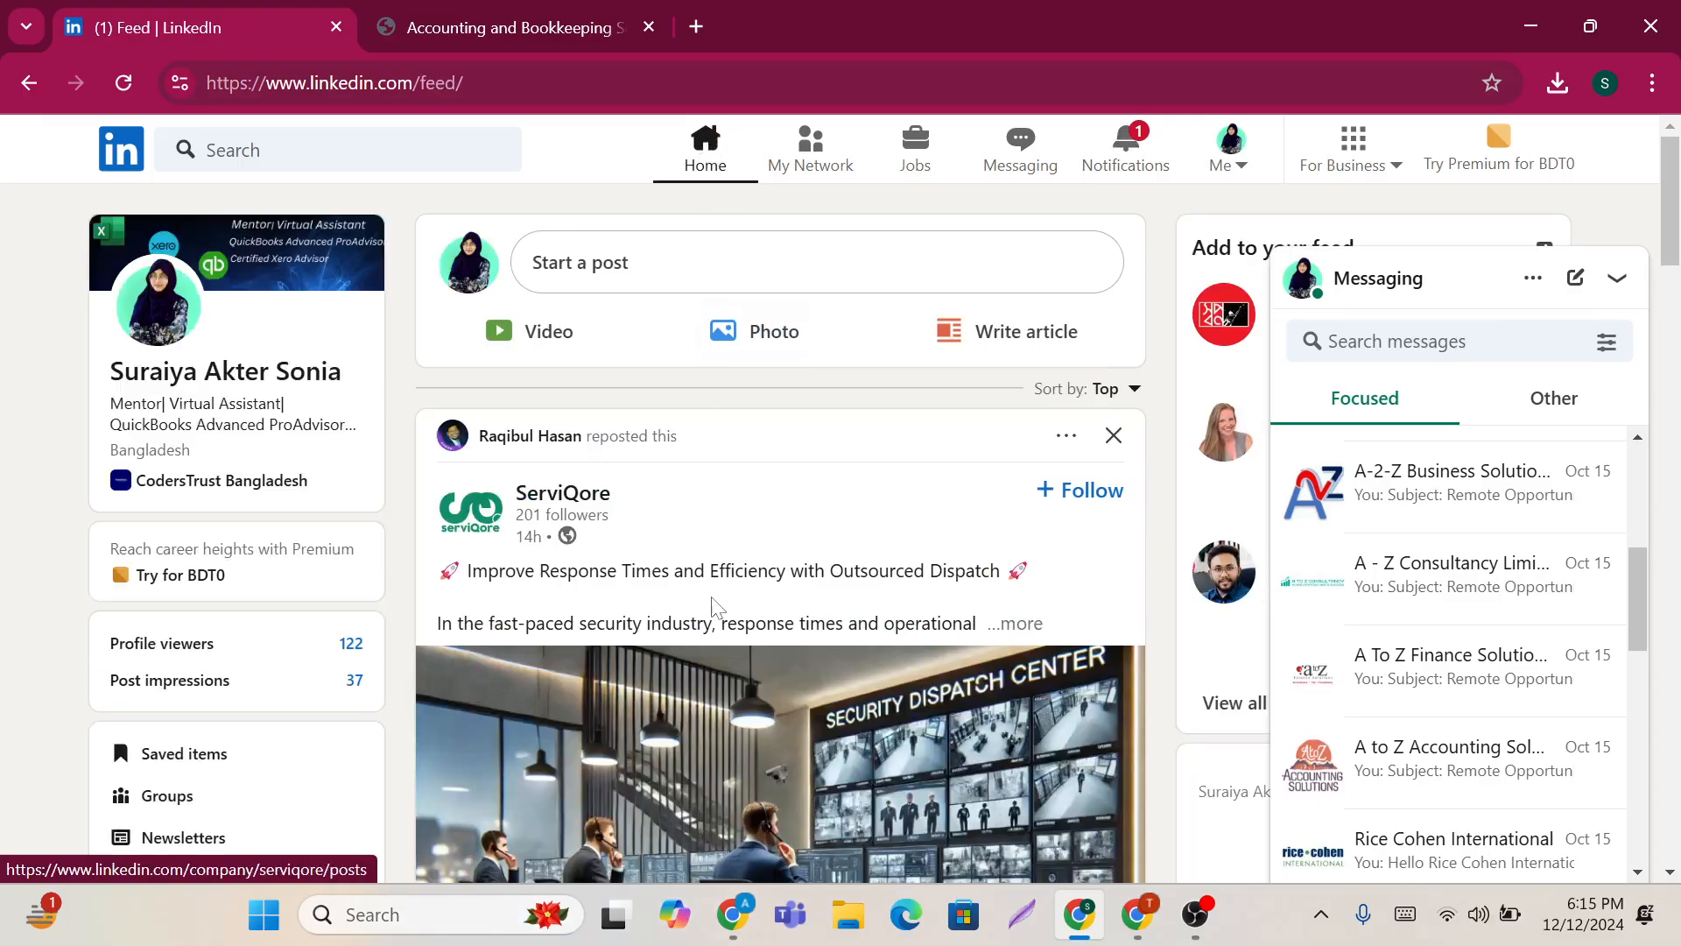
pyautogui.scroll(-1, 711, 604)
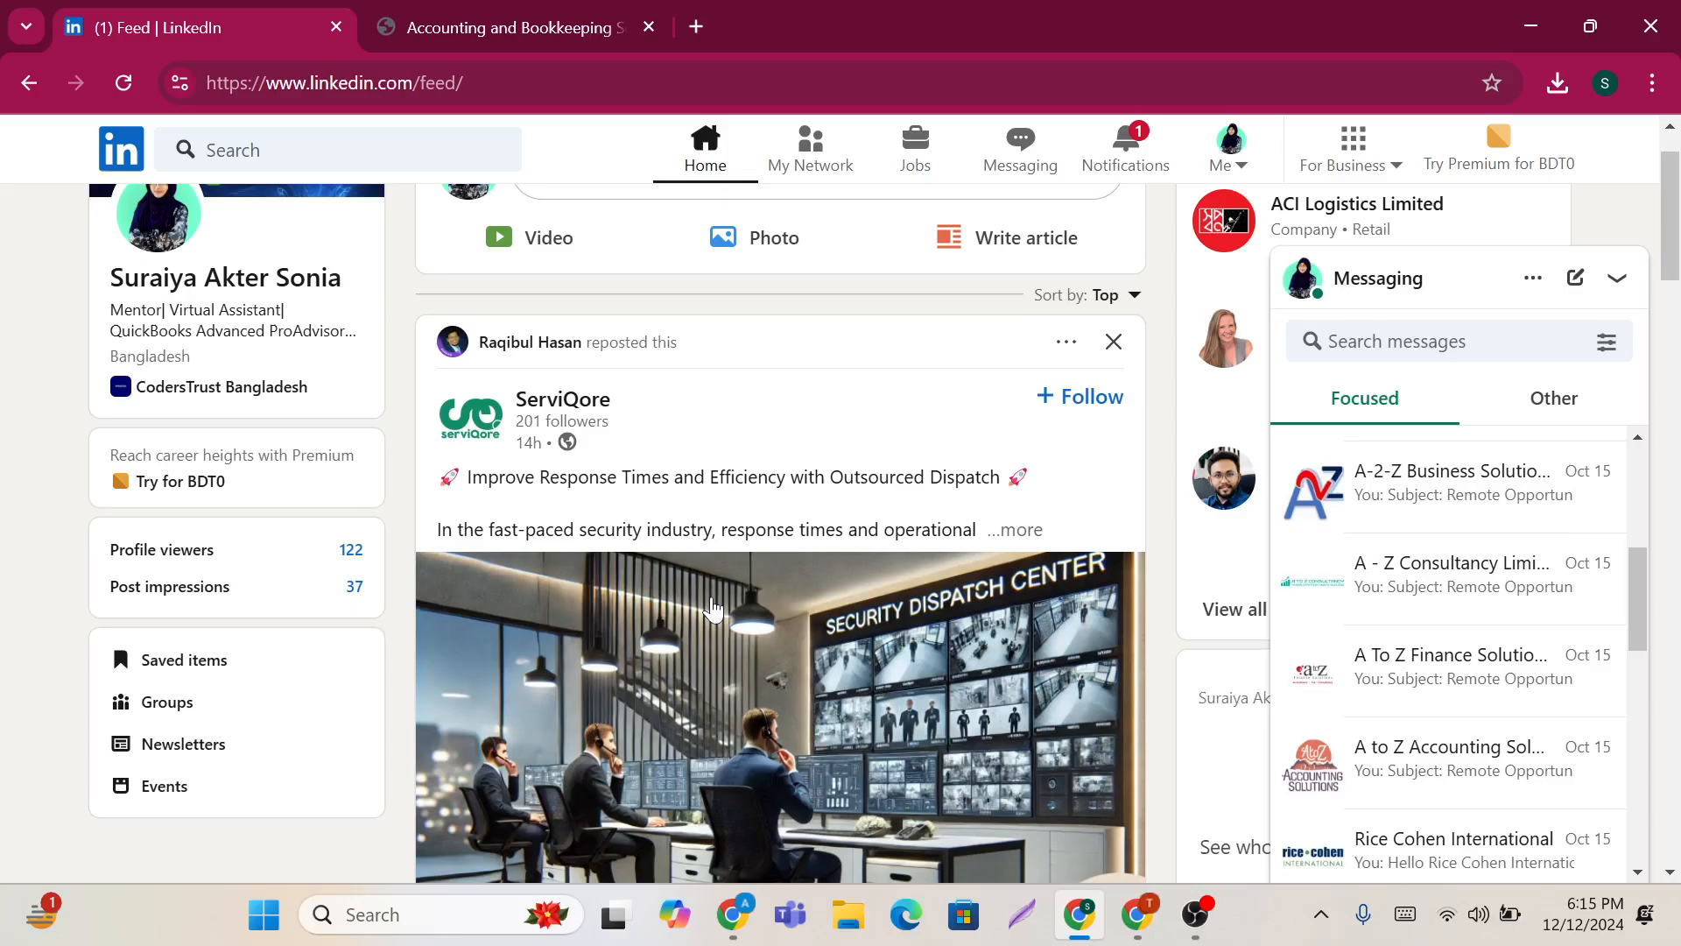
pyautogui.scroll(-10, 711, 605)
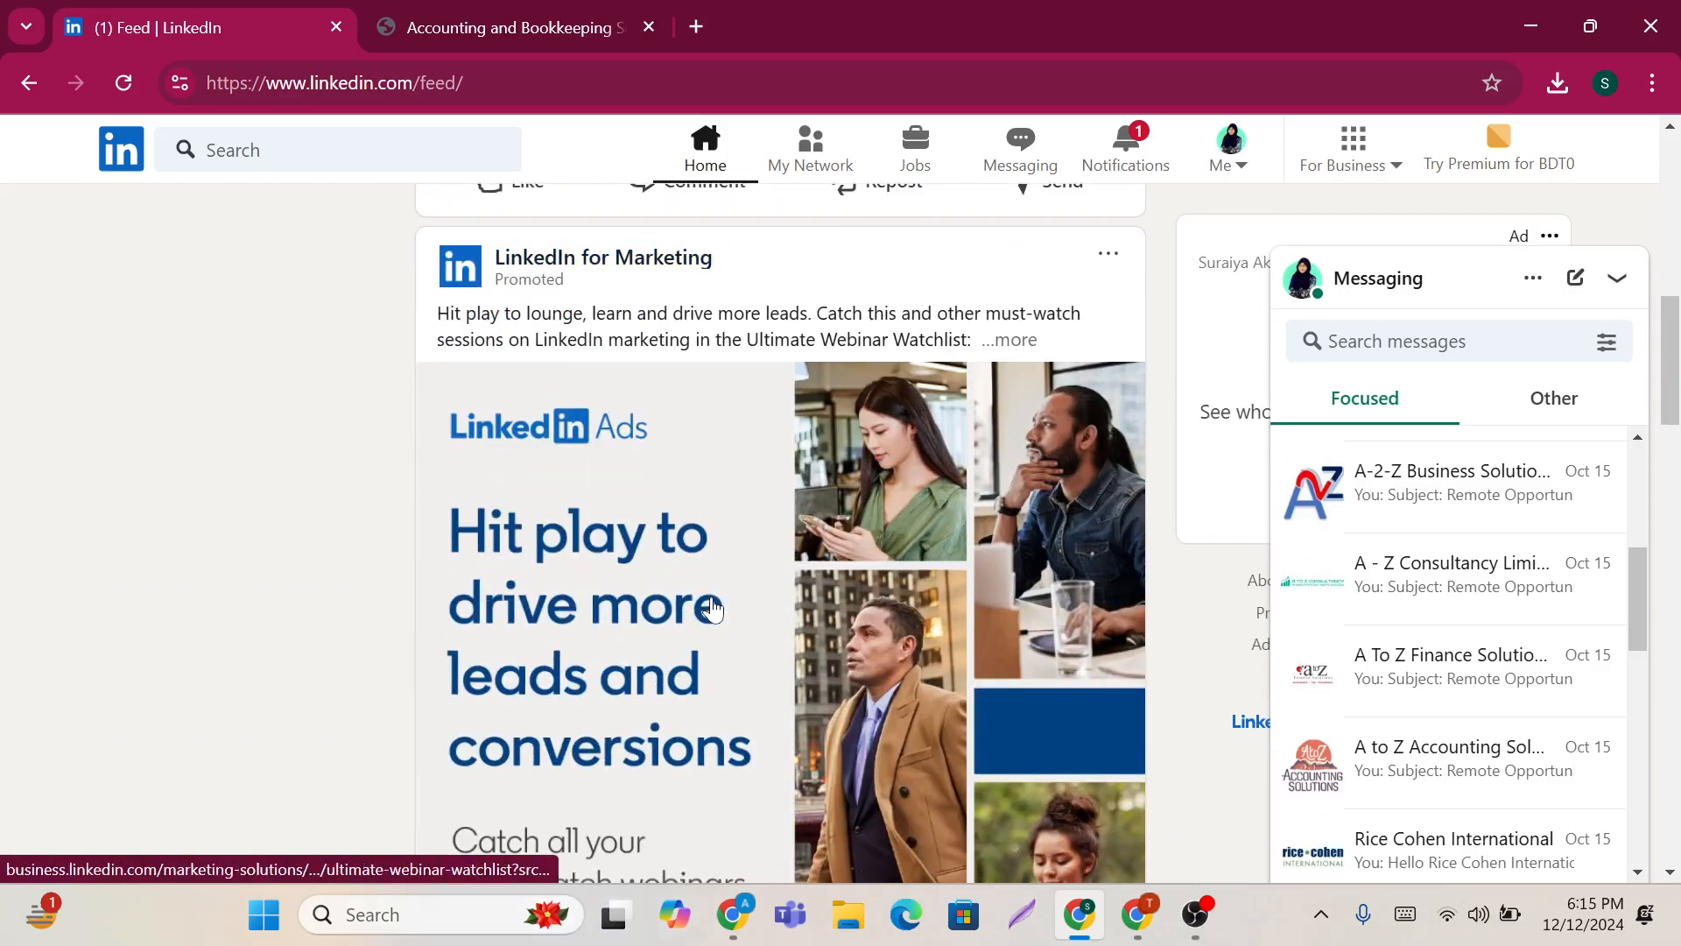
pyautogui.scroll(-11, 711, 604)
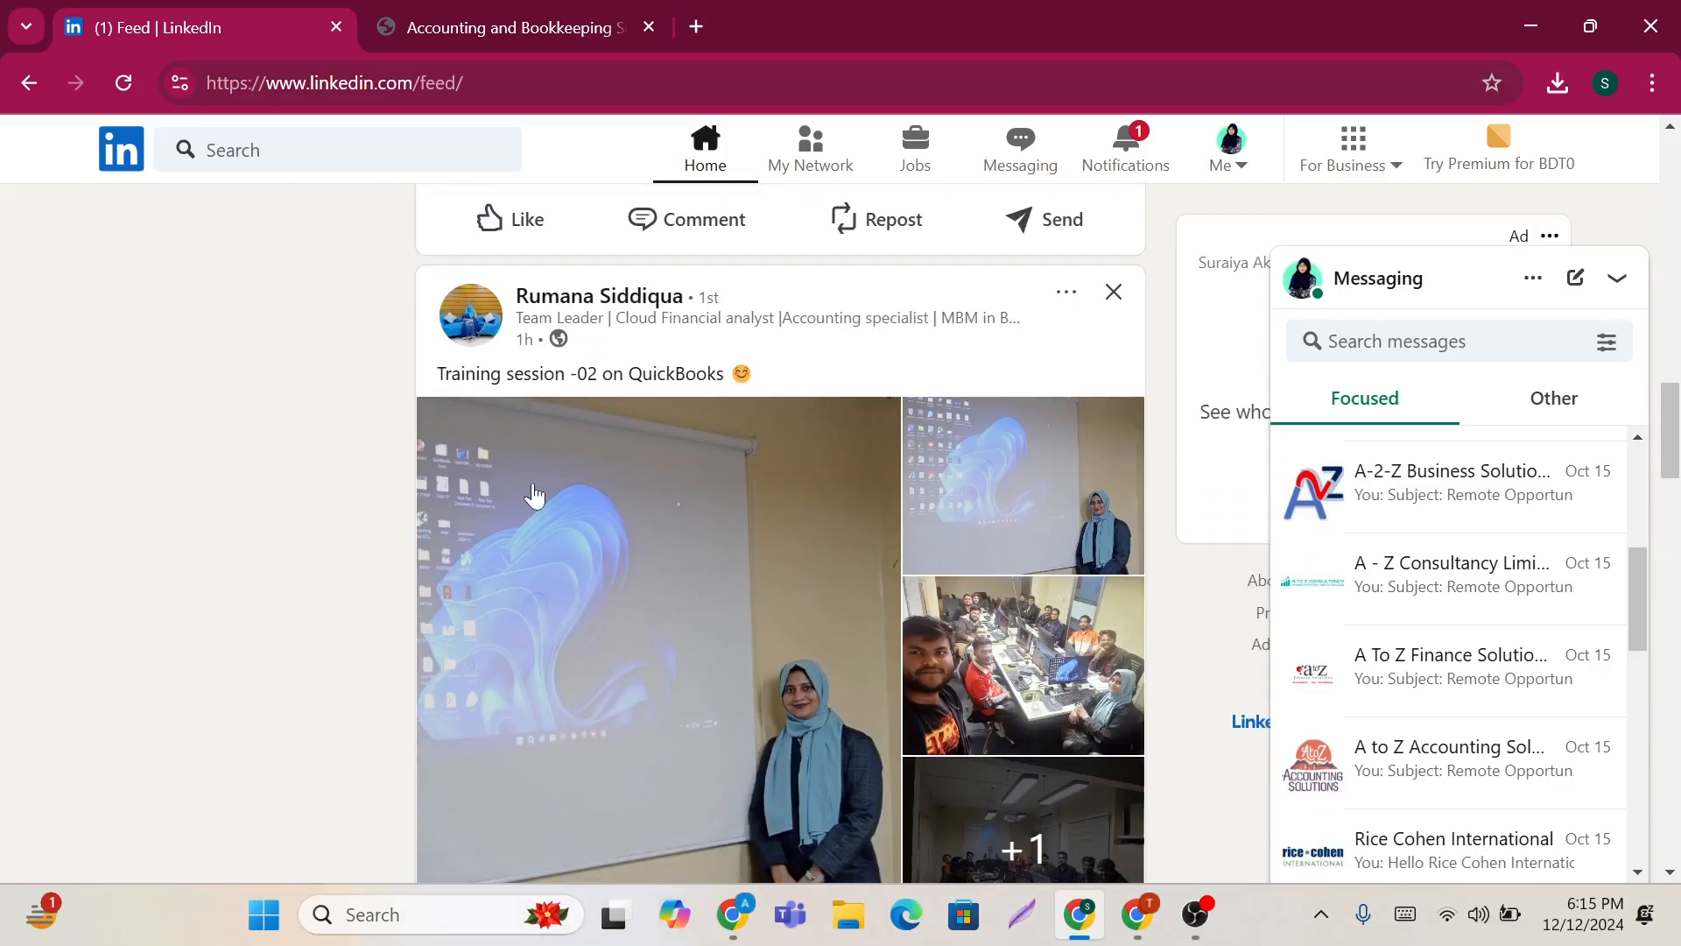
pyautogui.scroll(-2, 535, 496)
pyautogui.click(361, 149)
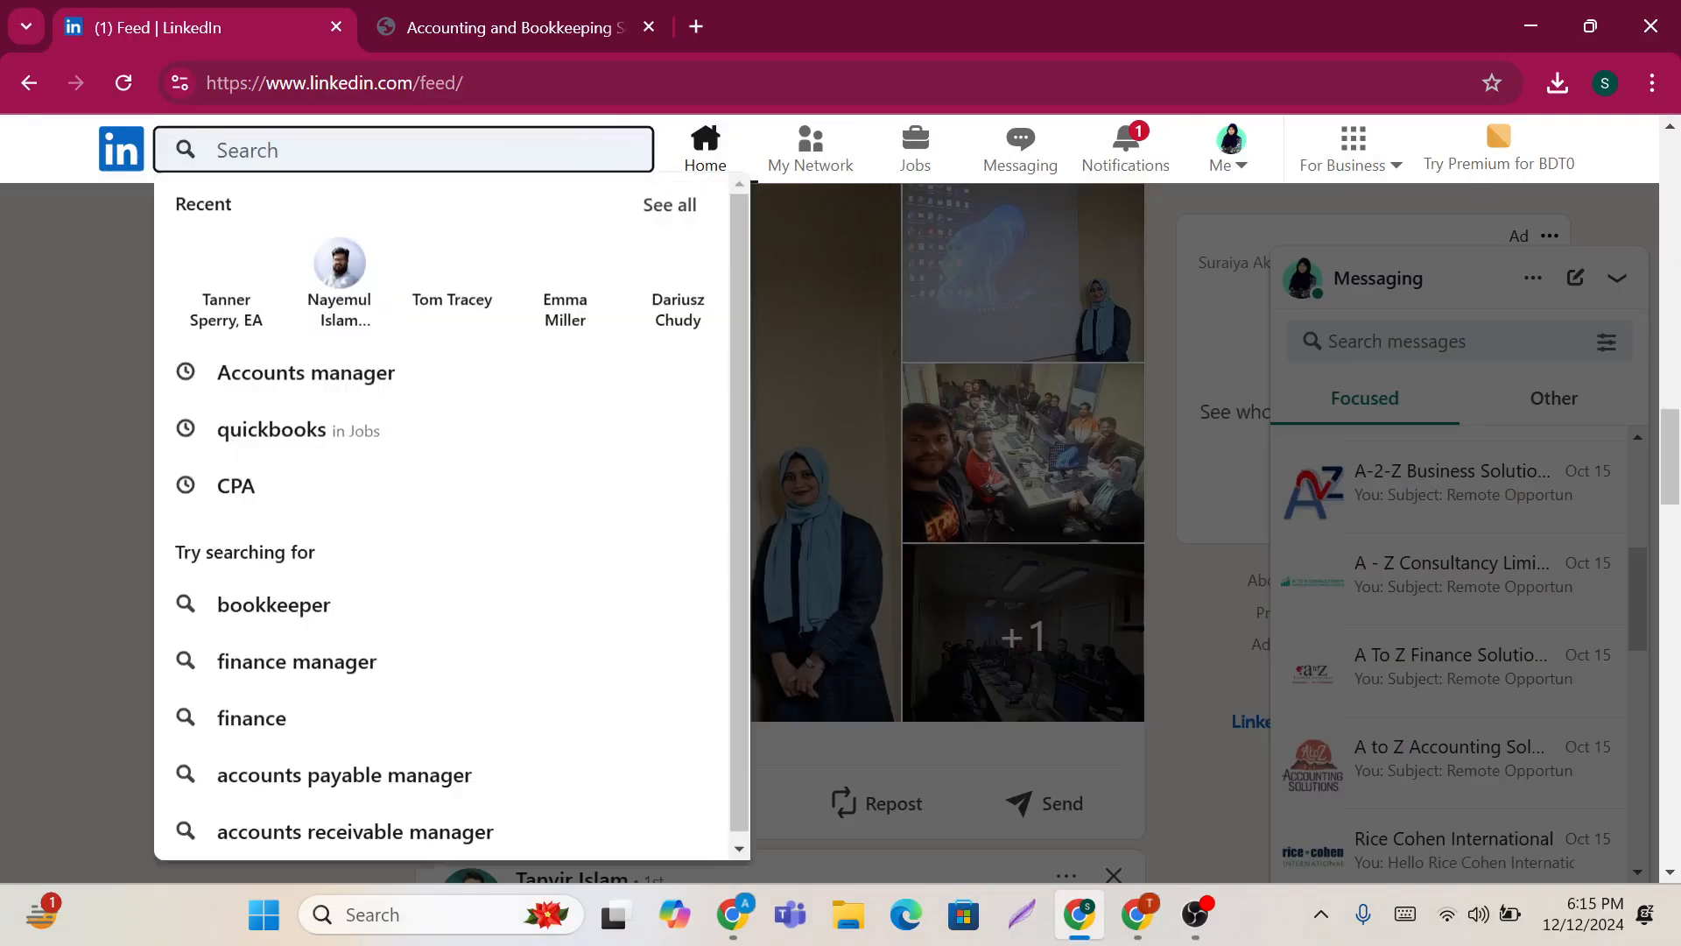
# Step: Rerun the recent 'CPA' search and narrow the results to People
pyautogui.click(273, 525)
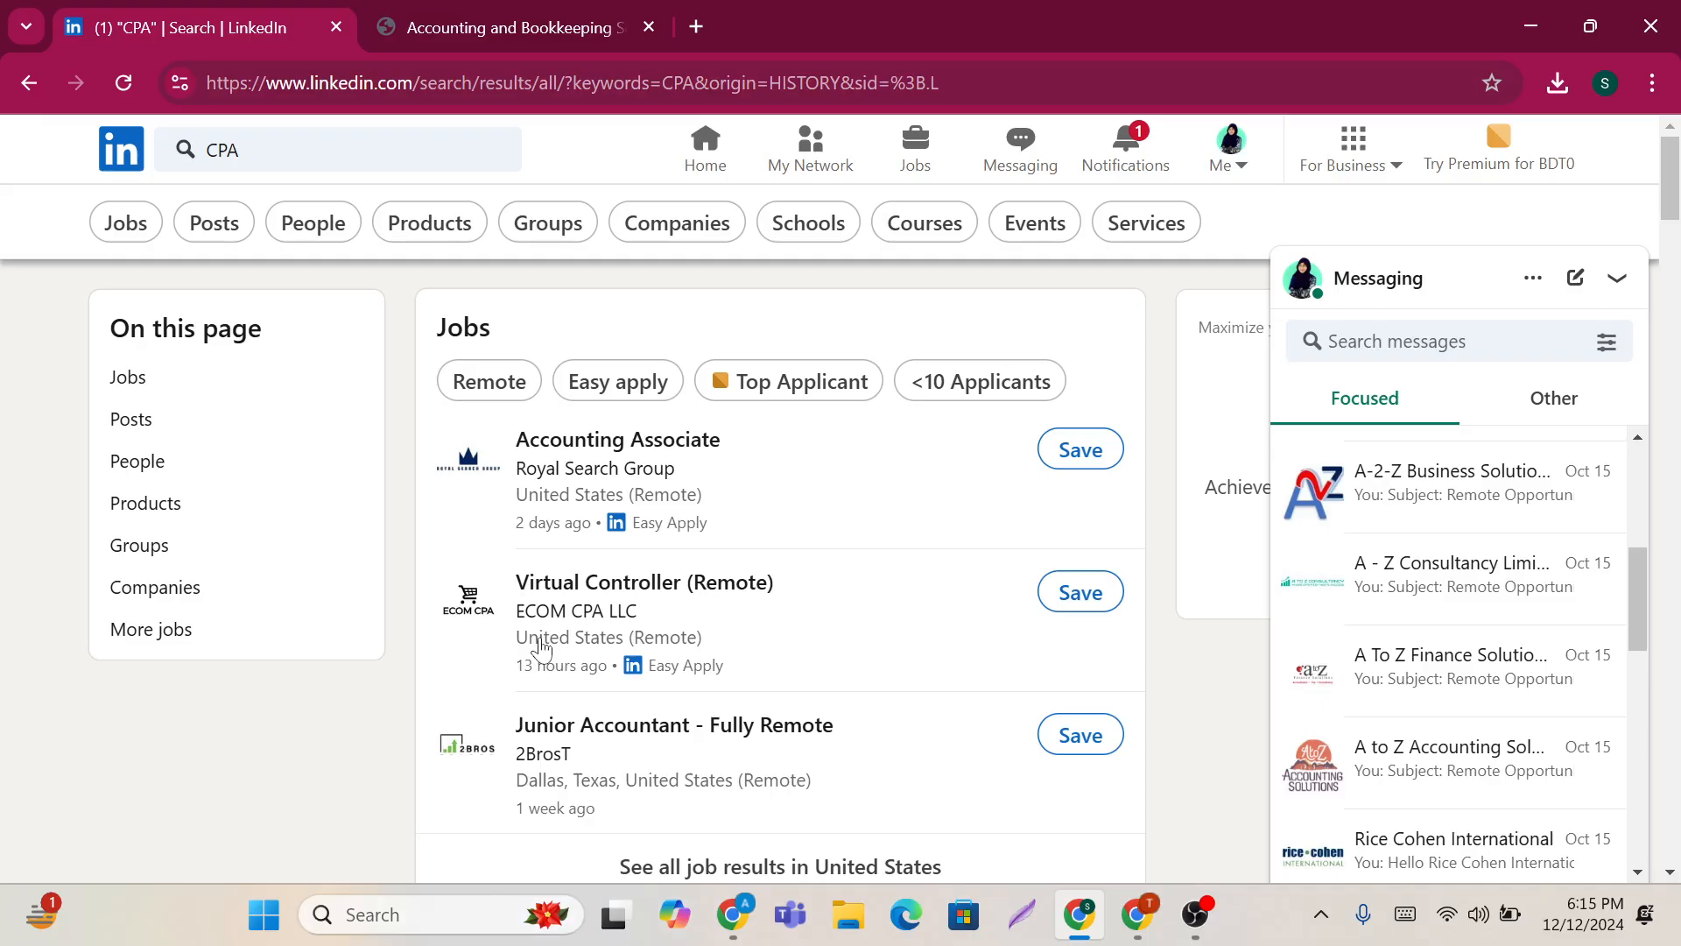
pyautogui.scroll(-3, 524, 508)
pyautogui.scroll(-1, 523, 508)
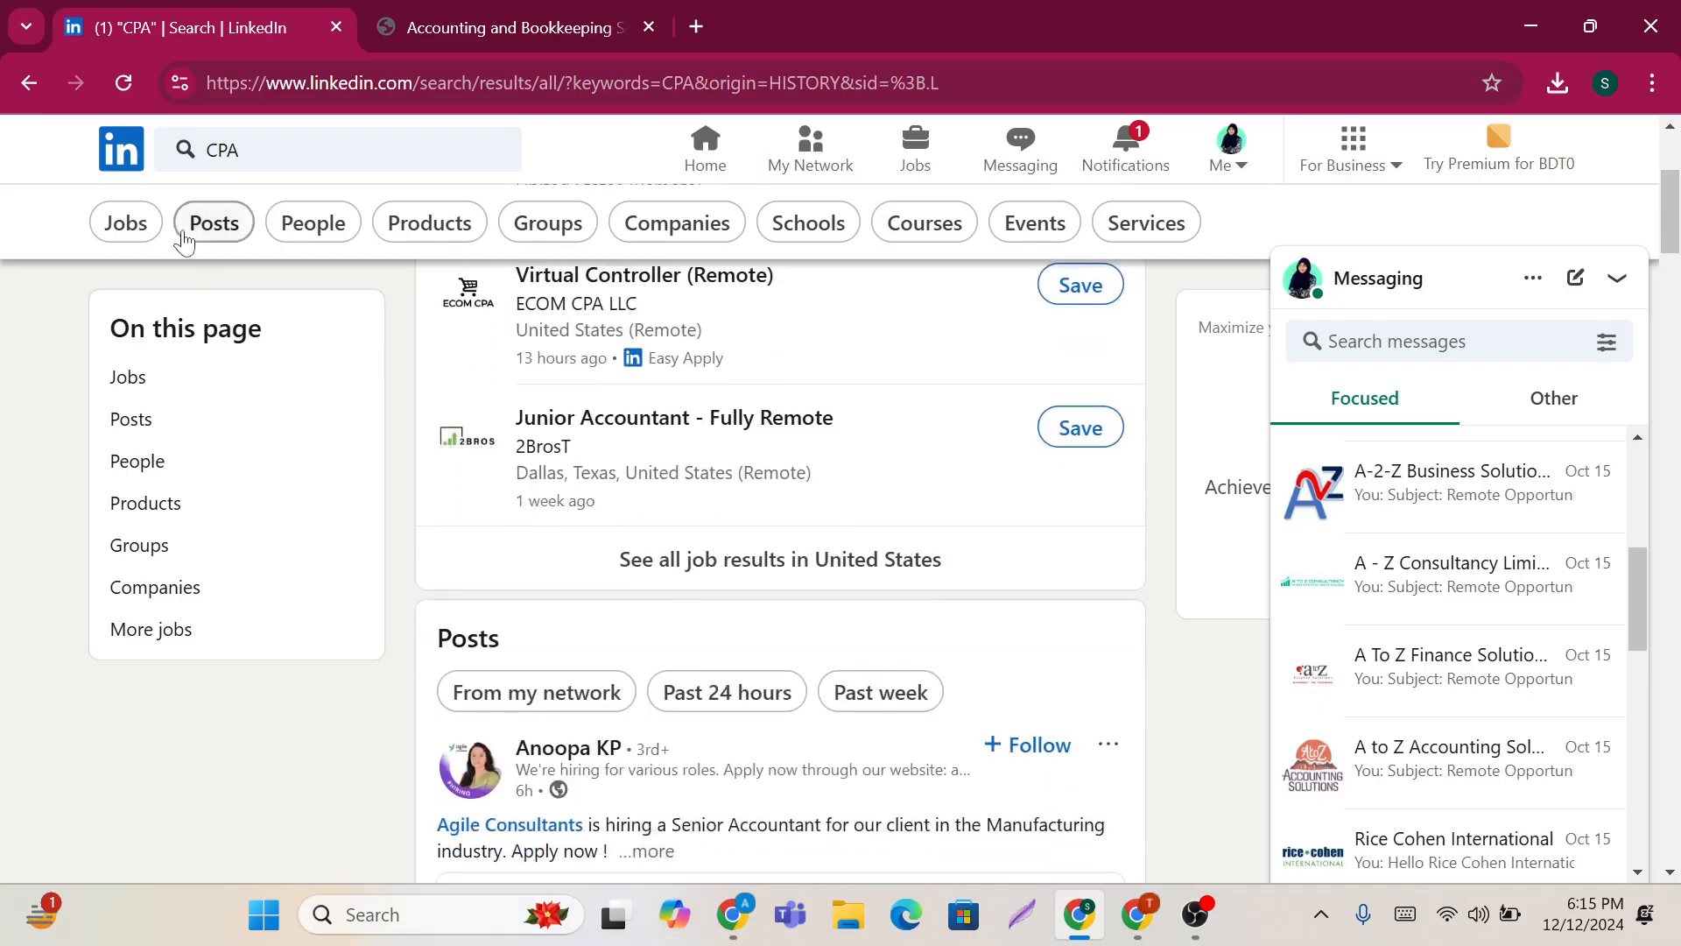
pyautogui.click(313, 223)
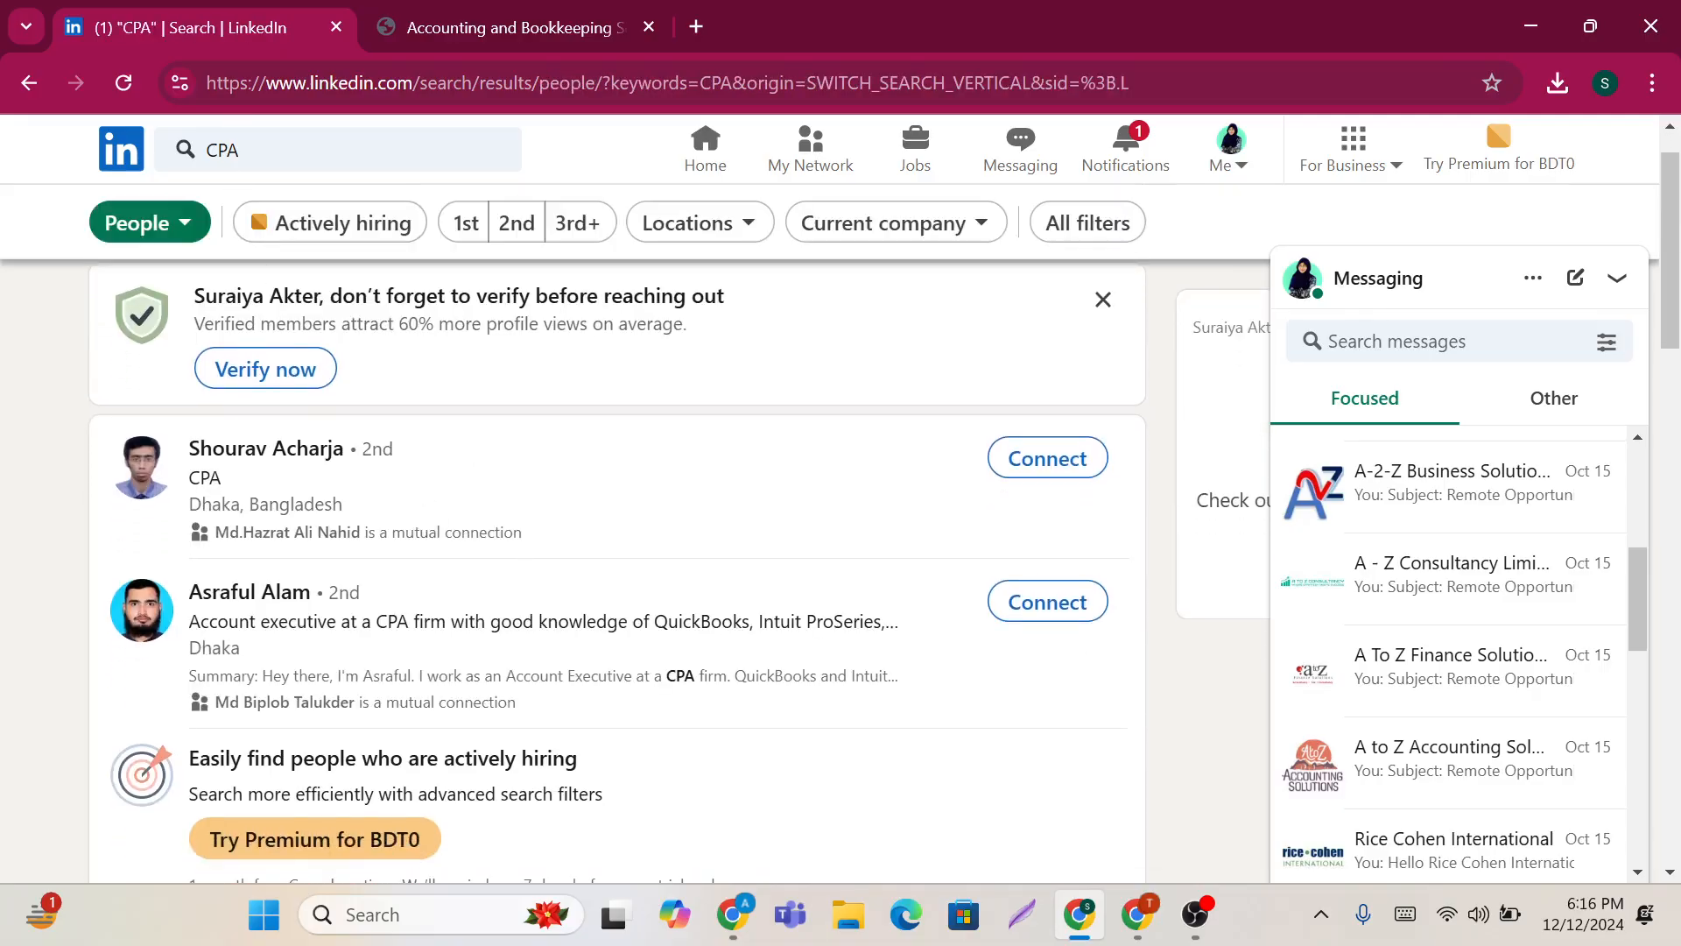
pyautogui.rightClick(232, 26)
# Step: Duplicate the CPA search tab, then filter people results to United States and Canada
pyautogui.click(315, 267)
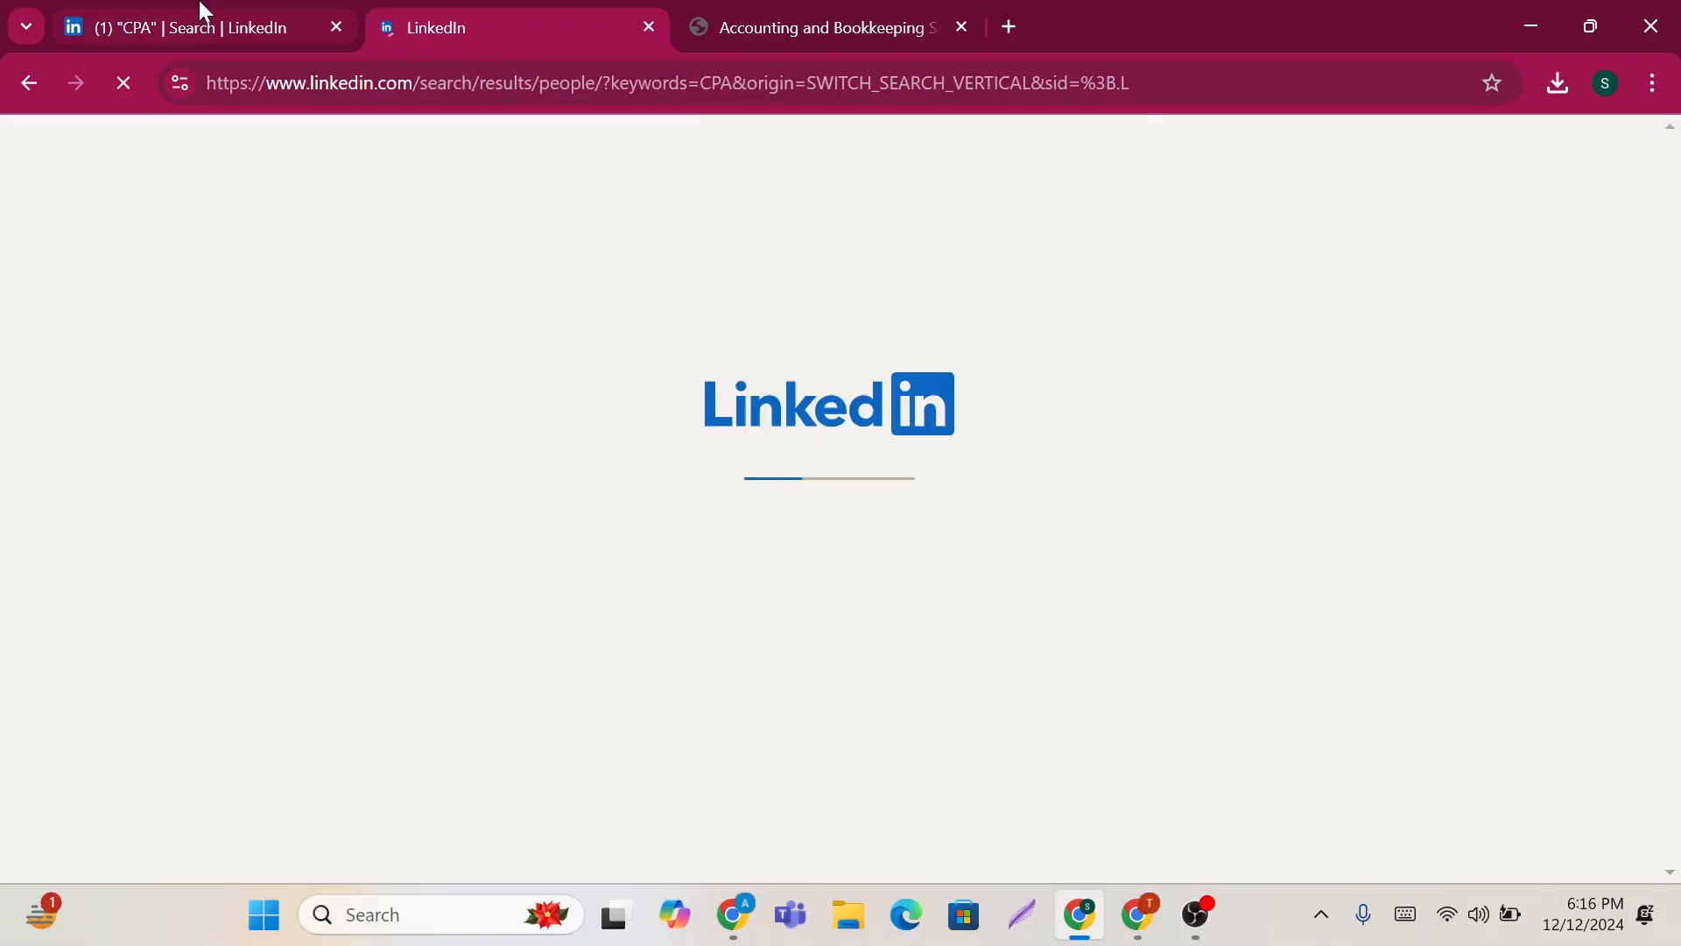
pyautogui.click(201, 17)
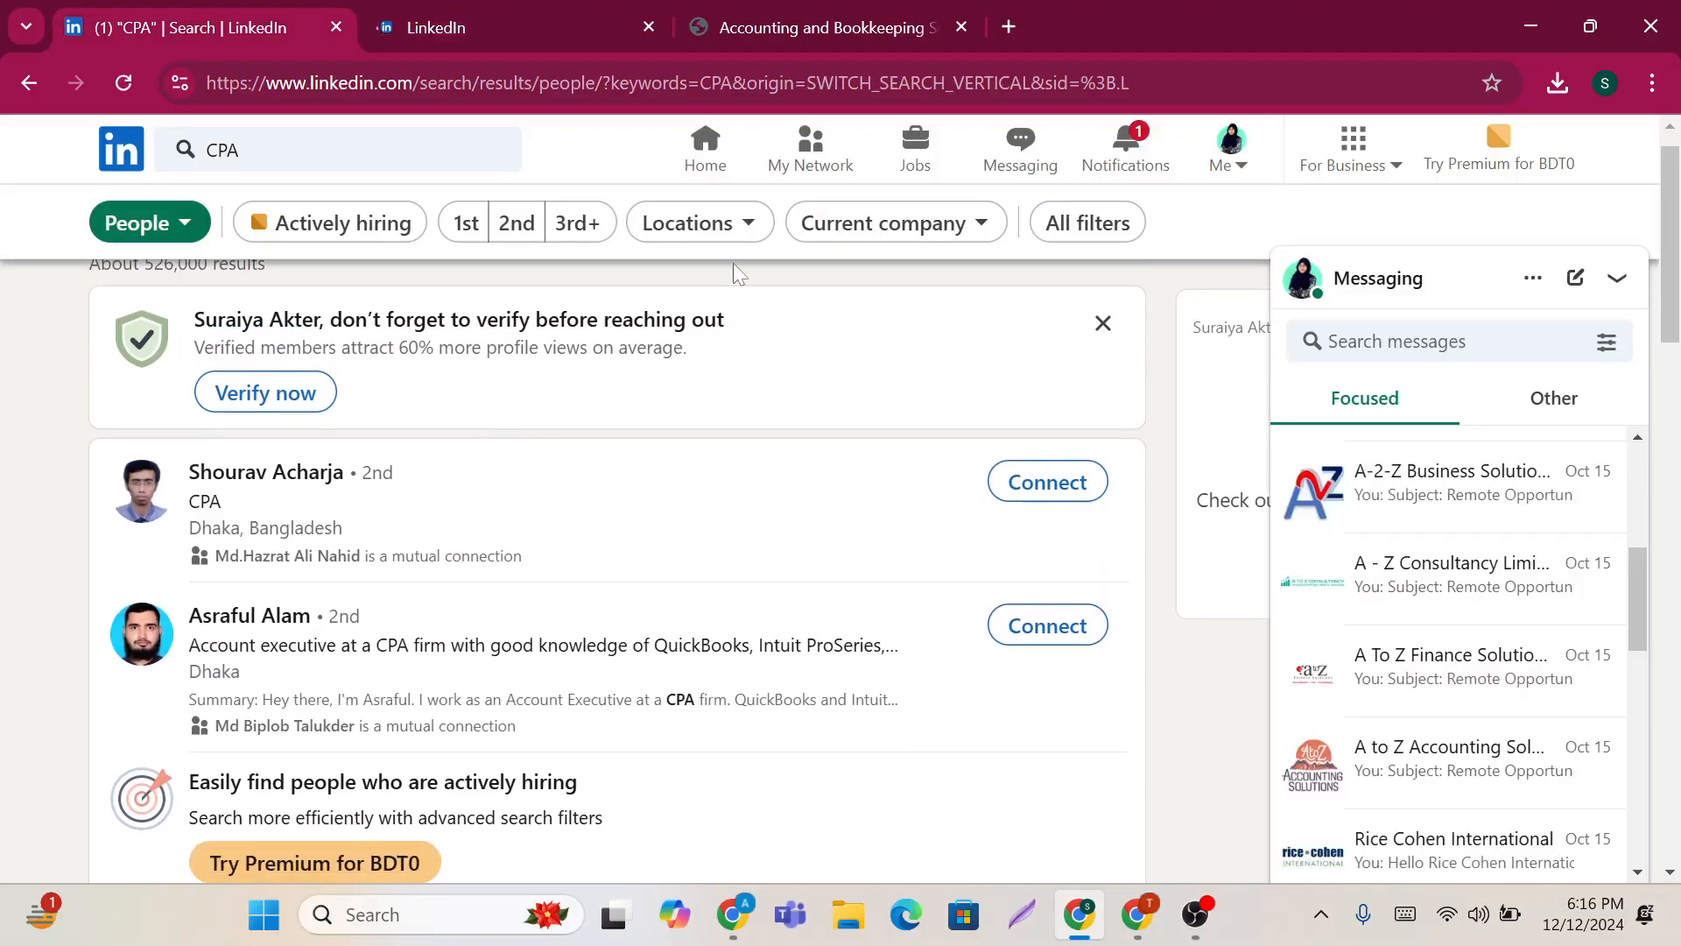
pyautogui.click(744, 222)
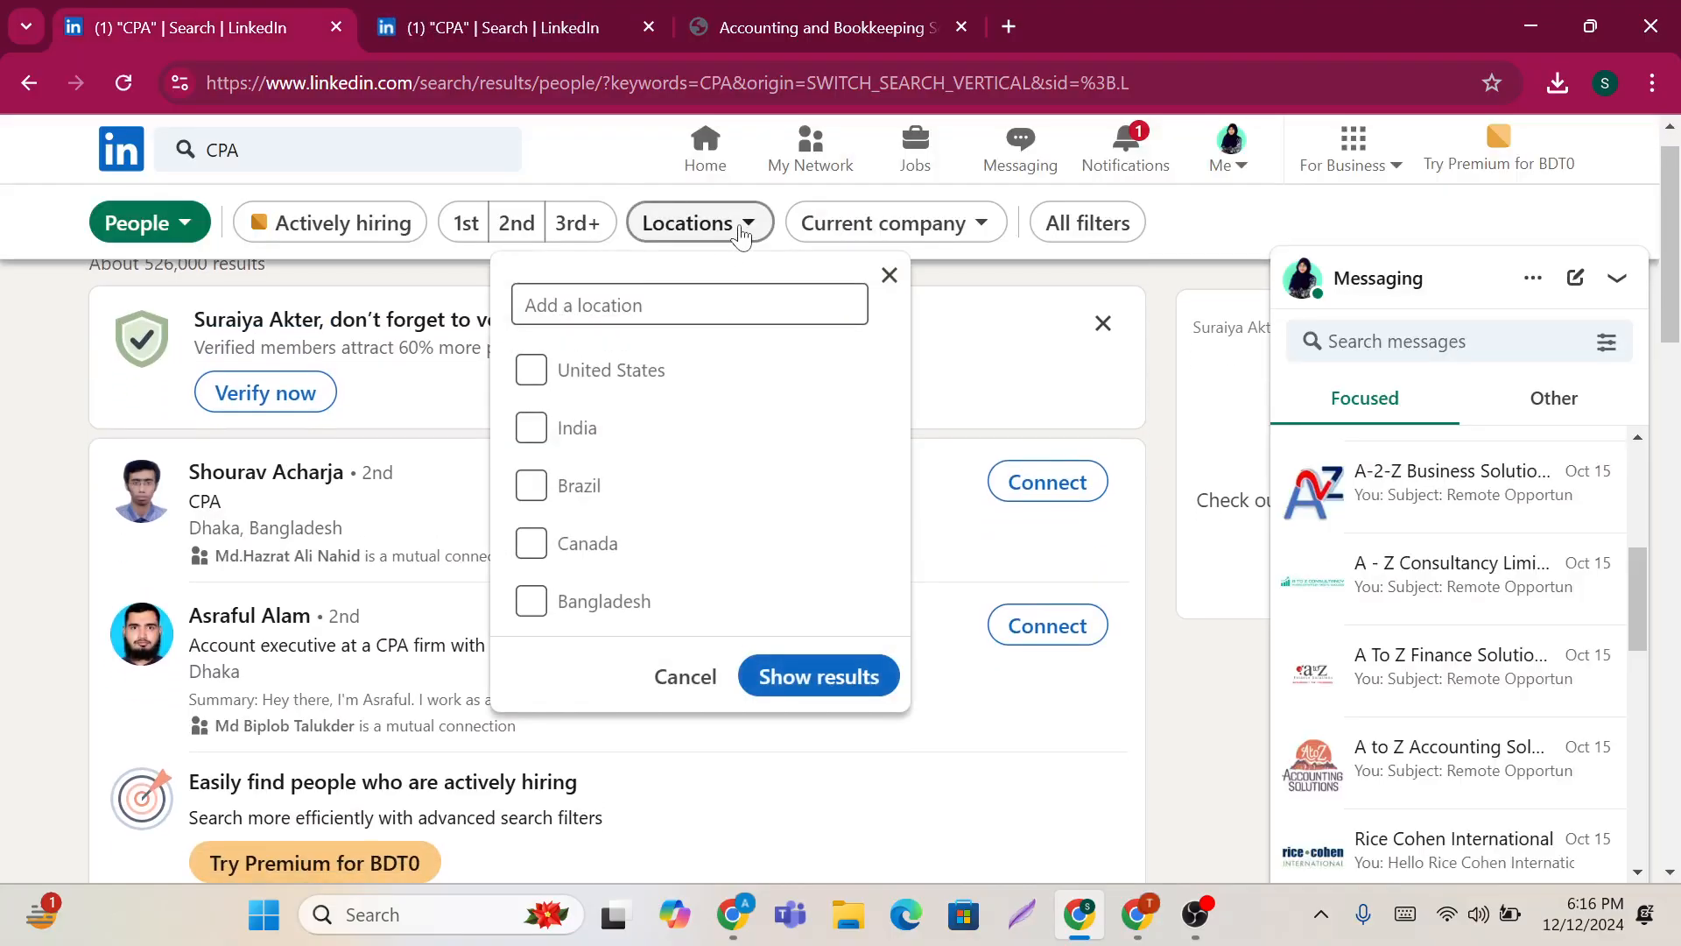
pyautogui.click(535, 375)
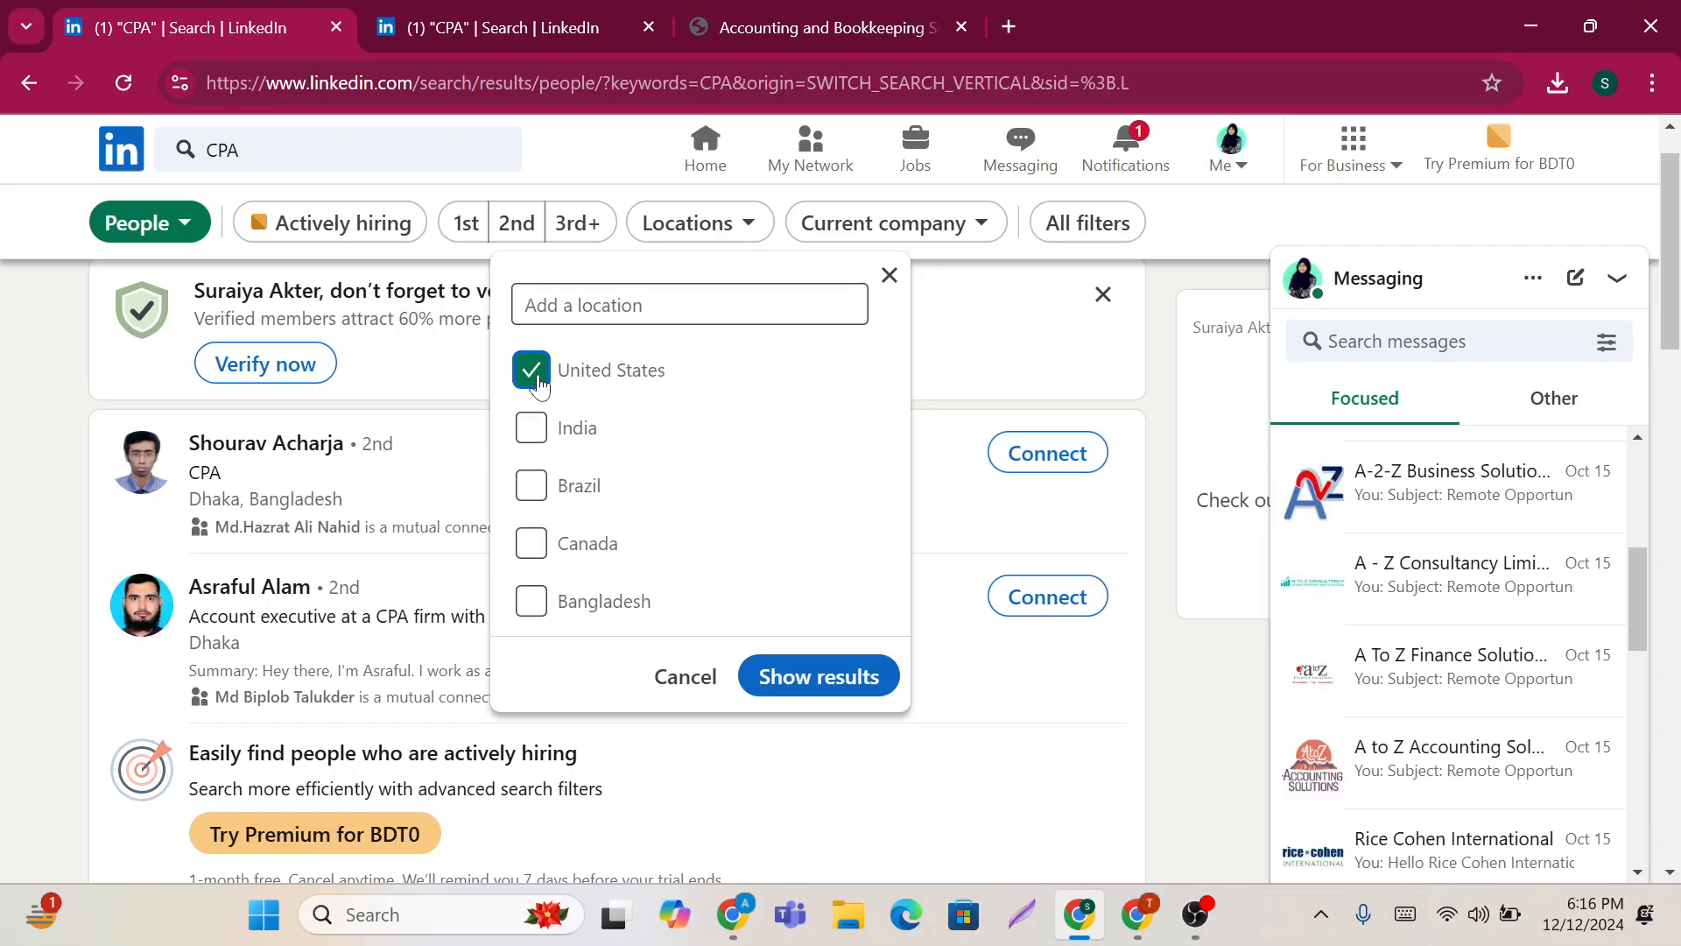
pyautogui.click(537, 561)
pyautogui.click(787, 675)
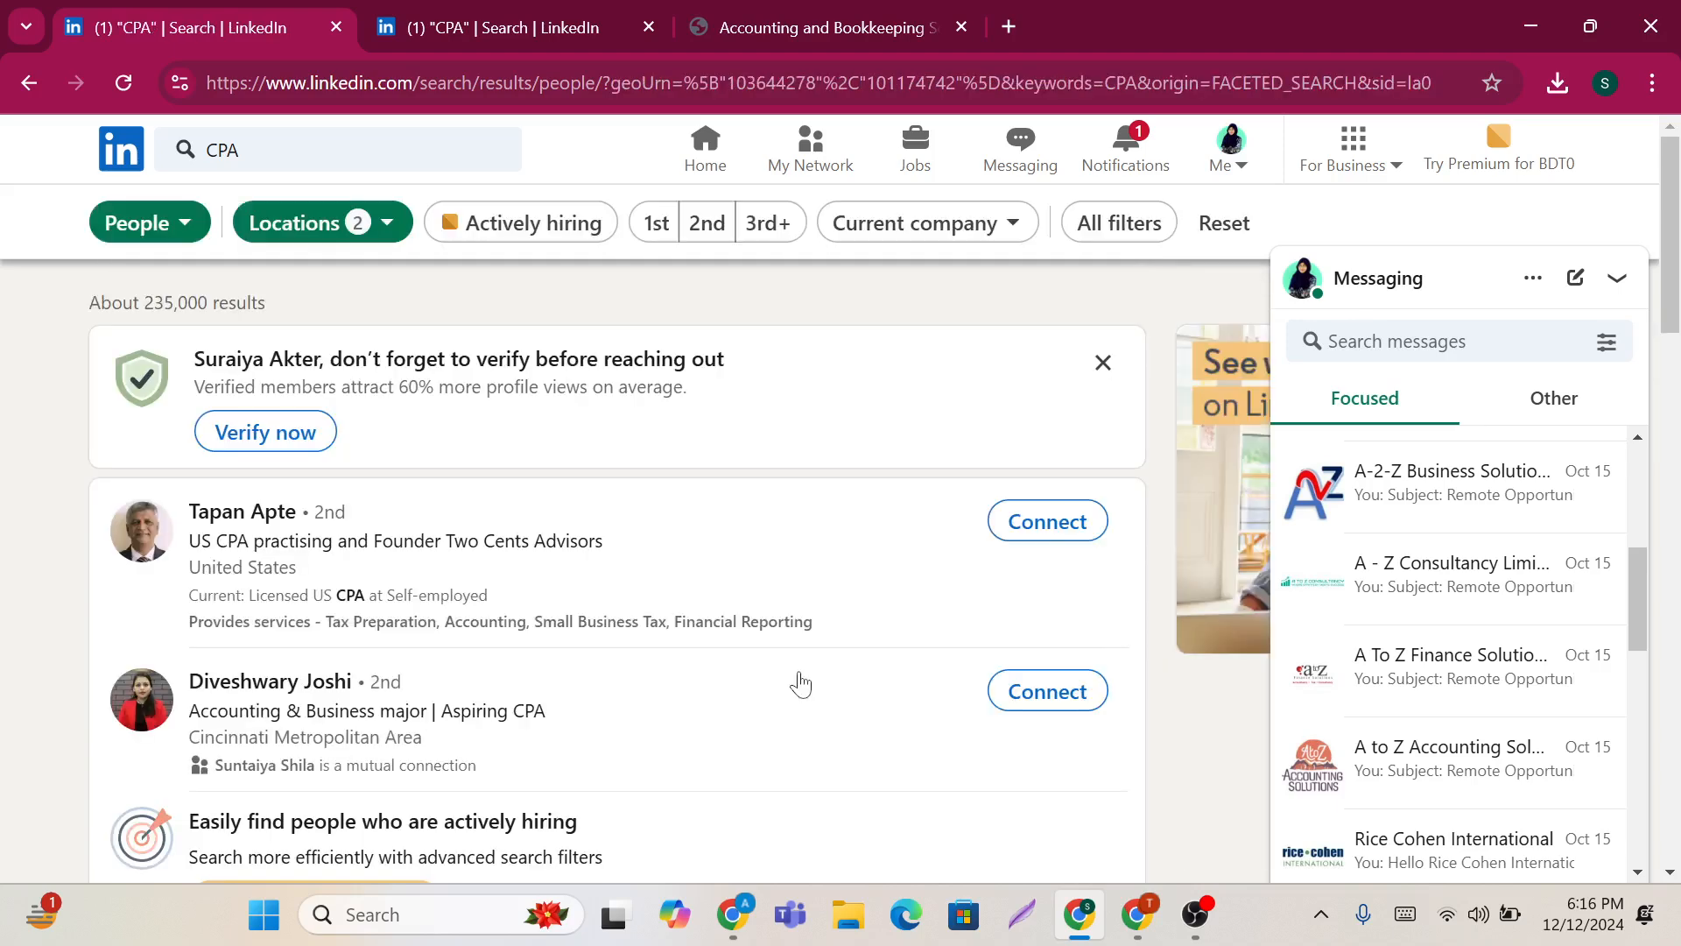
pyautogui.scroll(-1, 799, 683)
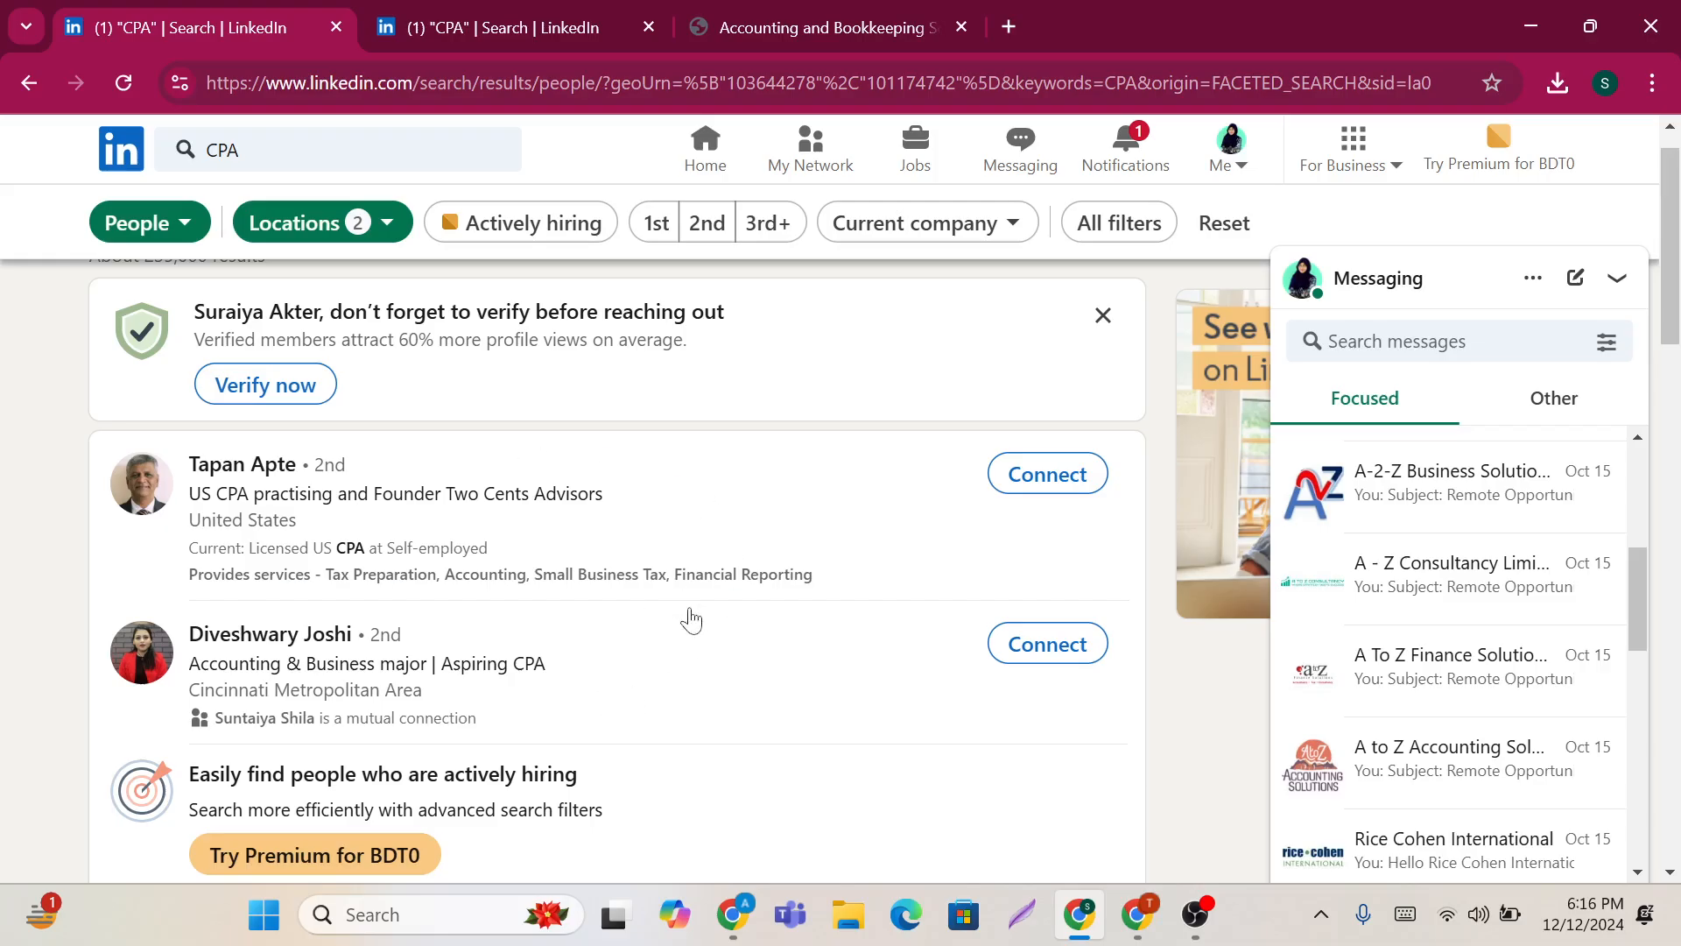
pyautogui.scroll(-1, 512, 626)
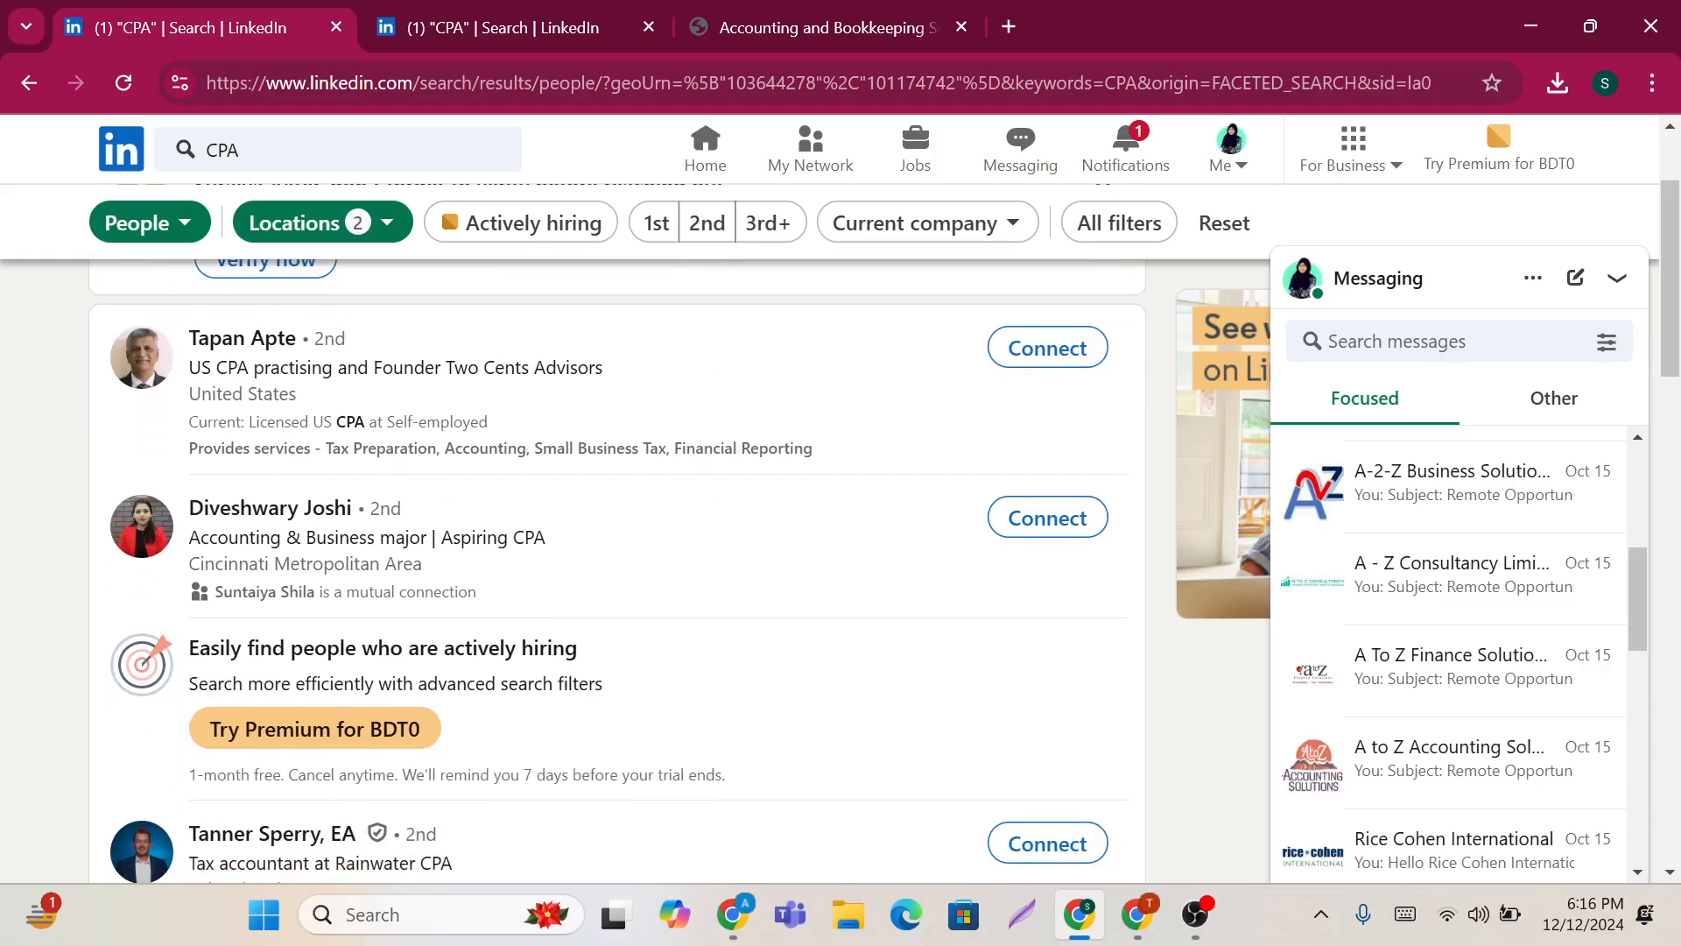
pyautogui.scroll(-3, 516, 801)
pyautogui.scroll(3, 600, 724)
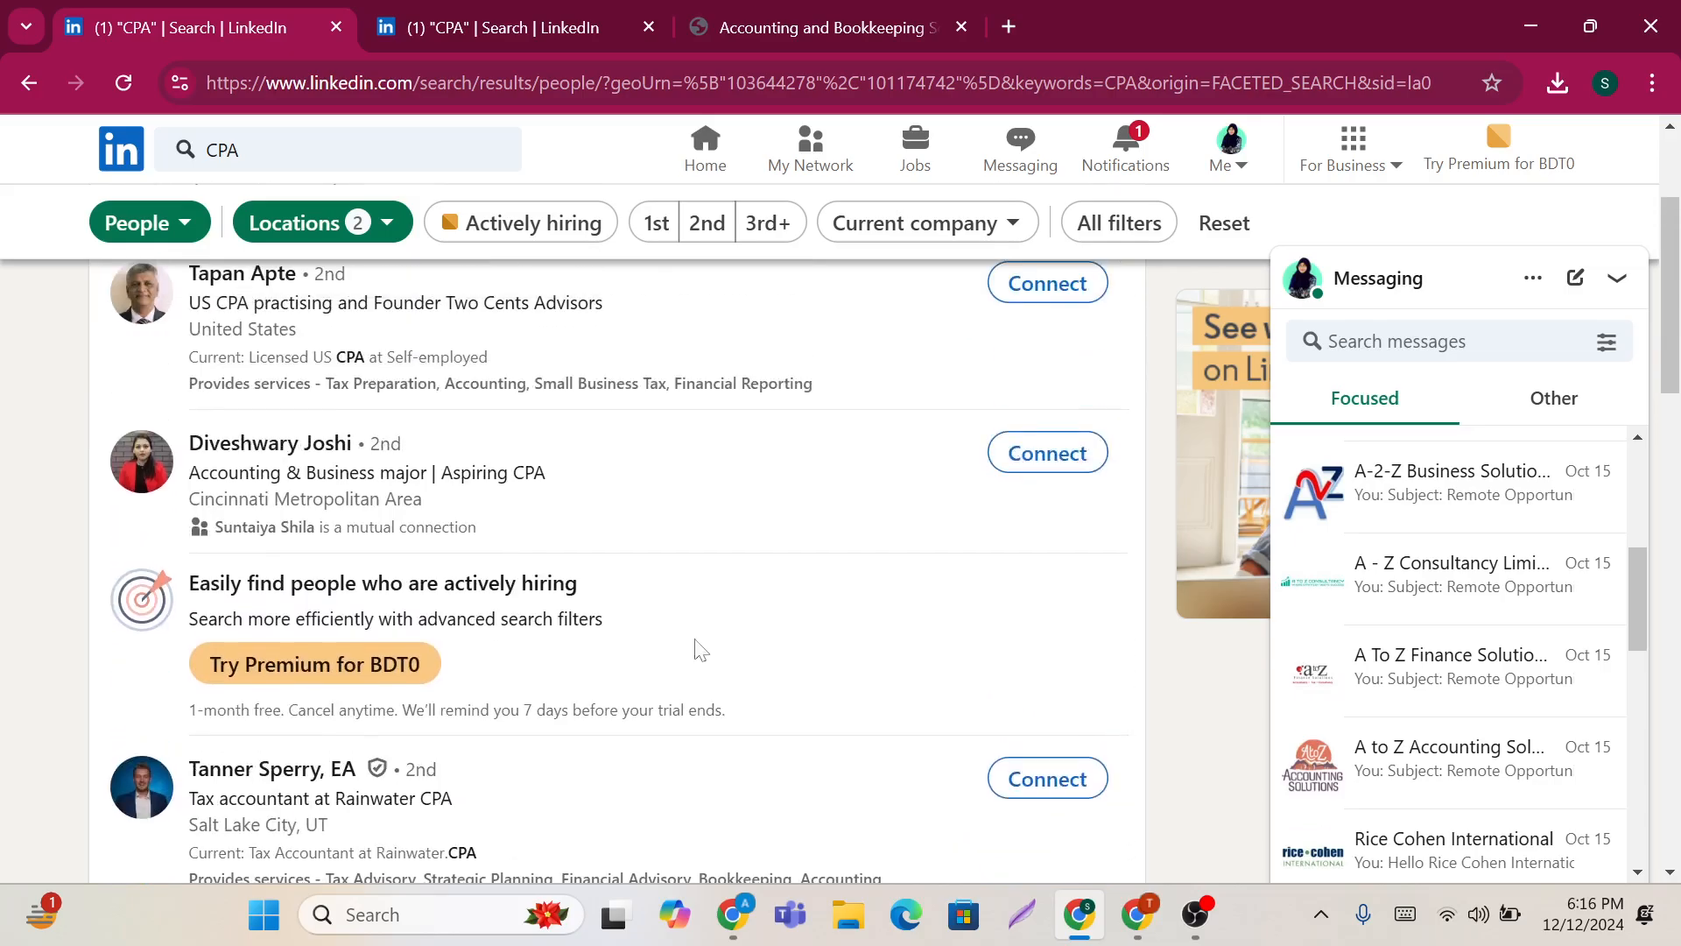
pyautogui.scroll(2, 931, 517)
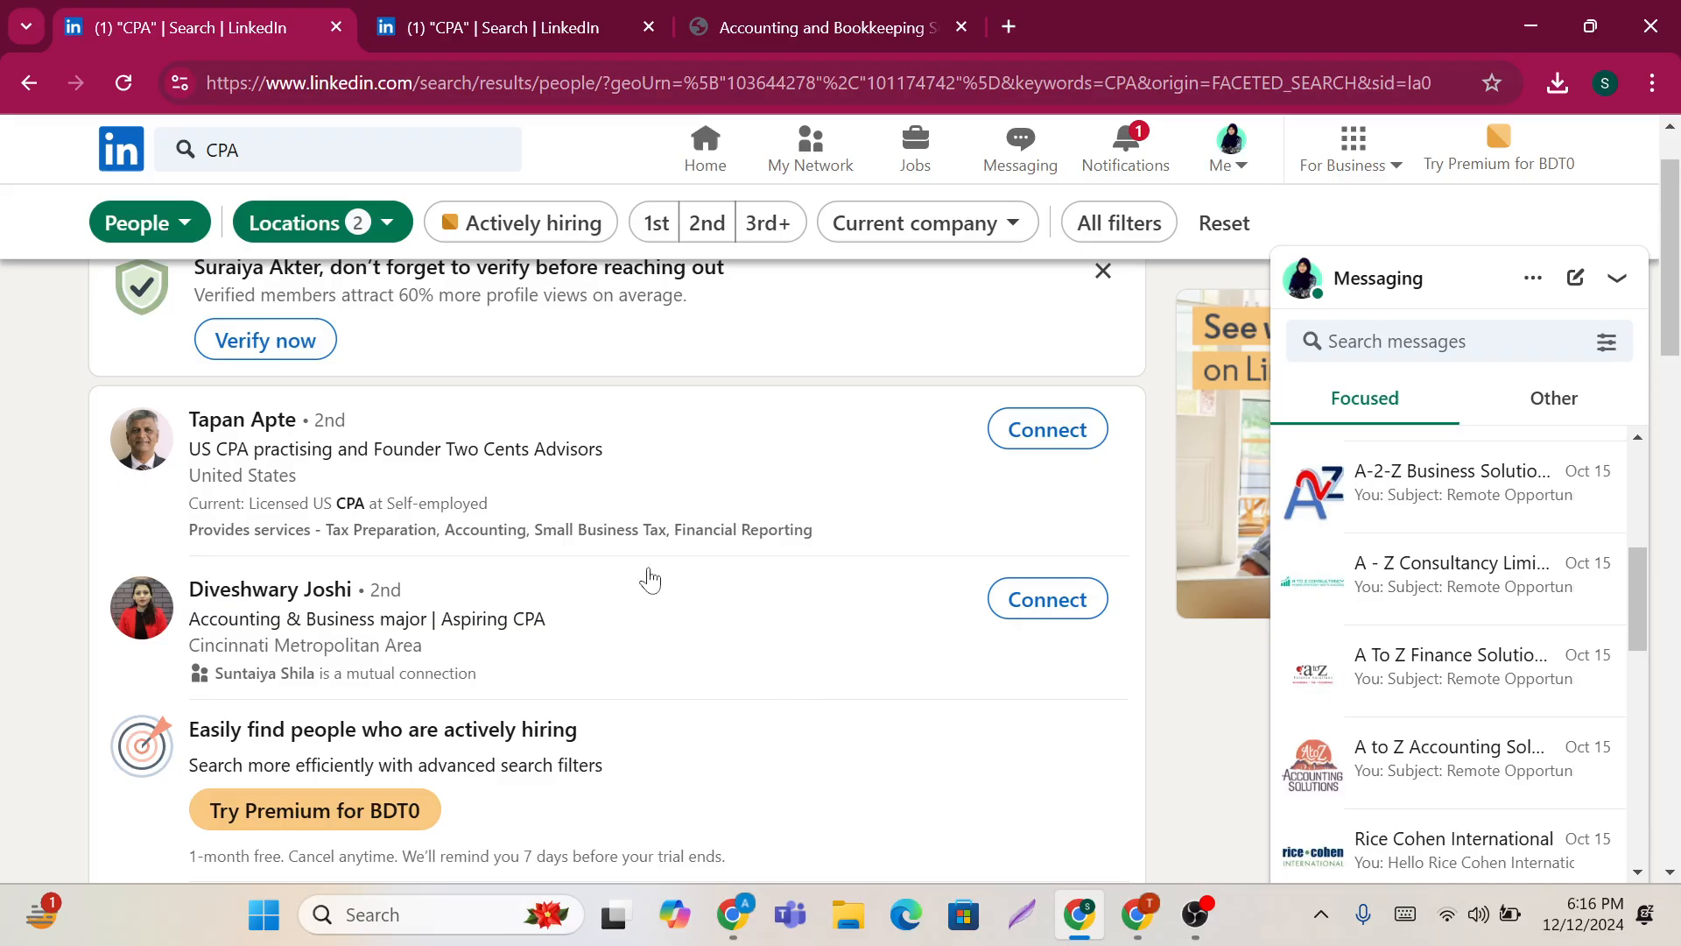
# Step: Duplicate the filtered CPA people search into a third tab and show the second copy
pyautogui.rightClick(219, 25)
pyautogui.click(309, 270)
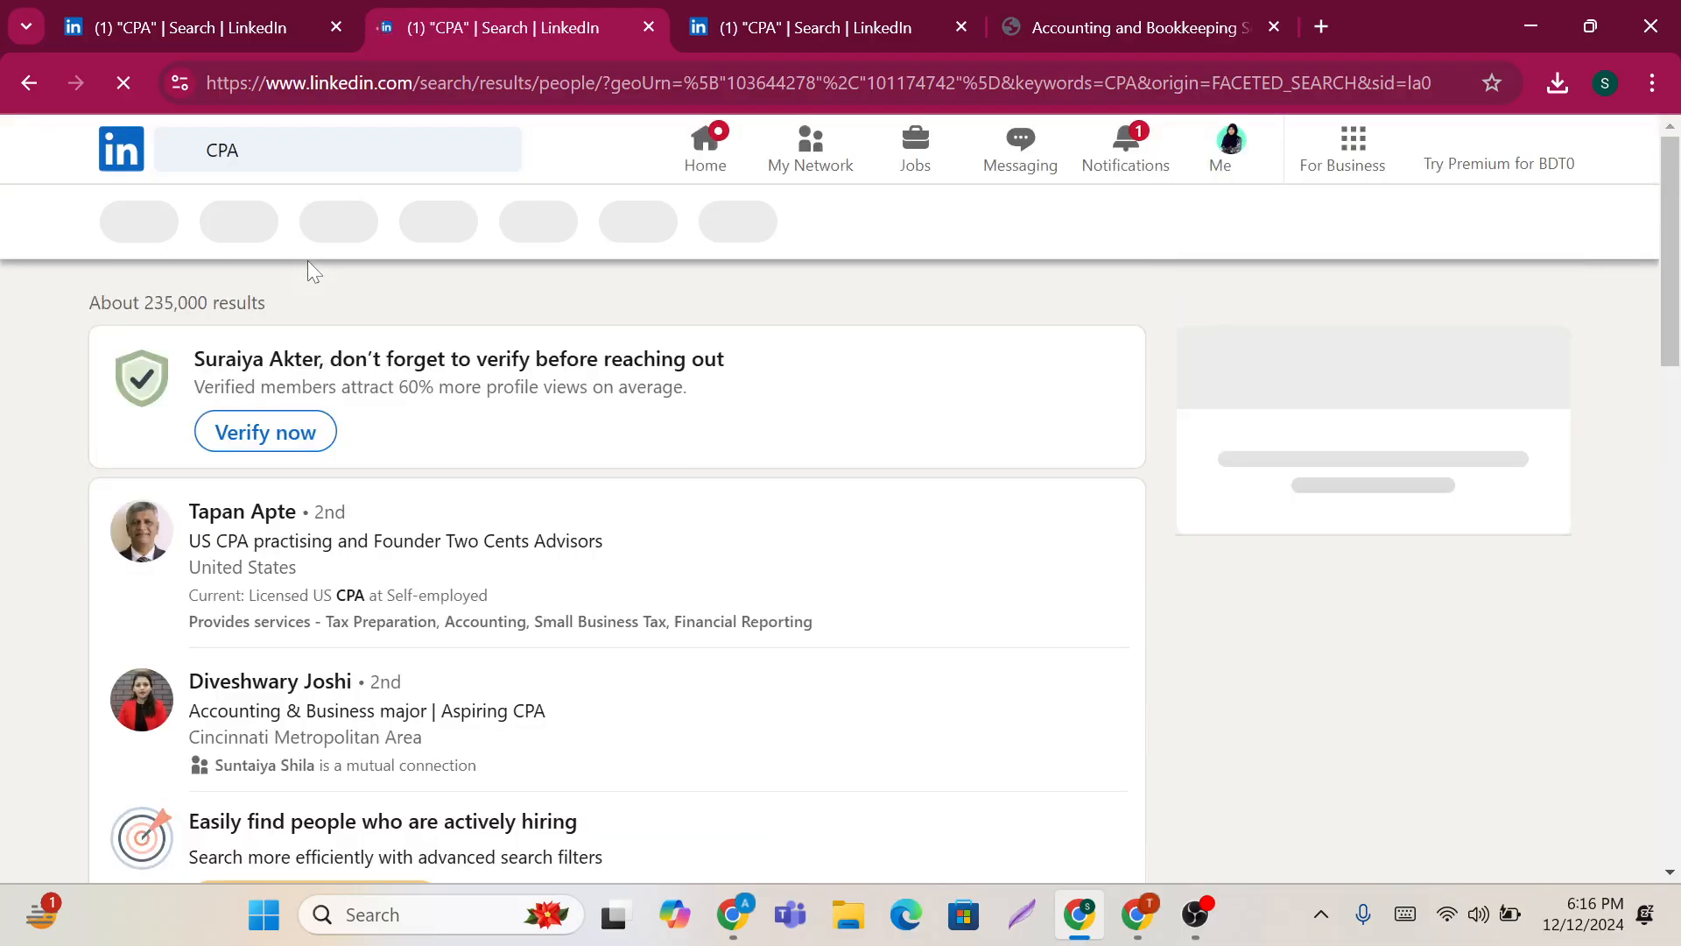
pyautogui.click(197, 12)
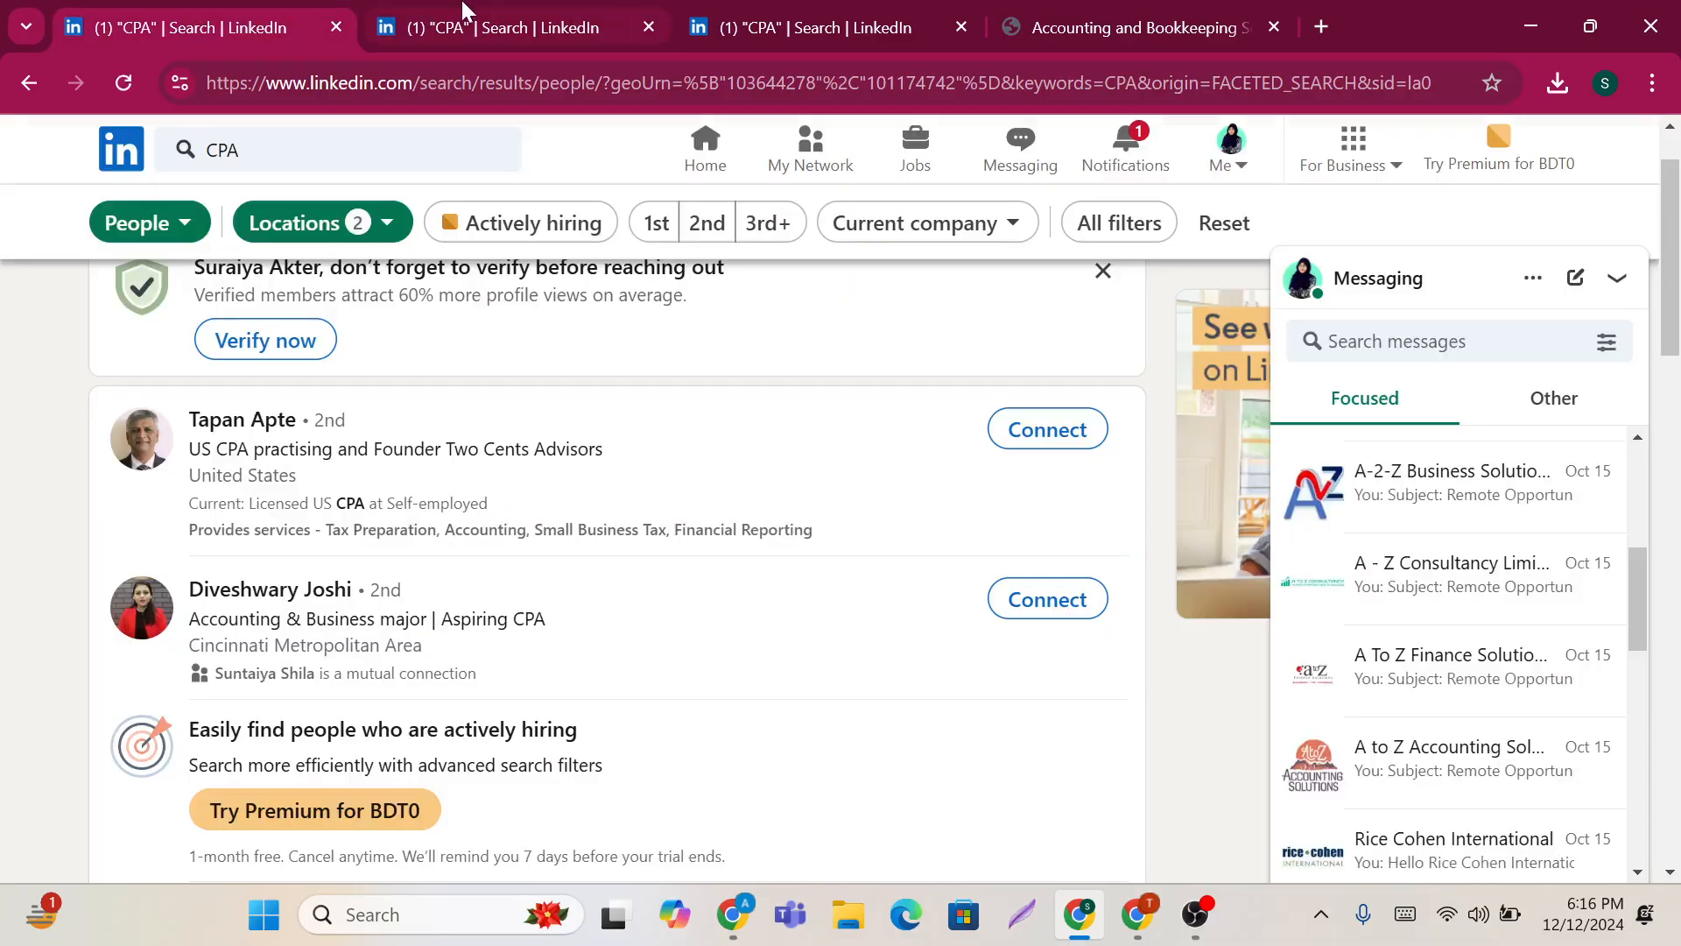
pyautogui.click(451, 16)
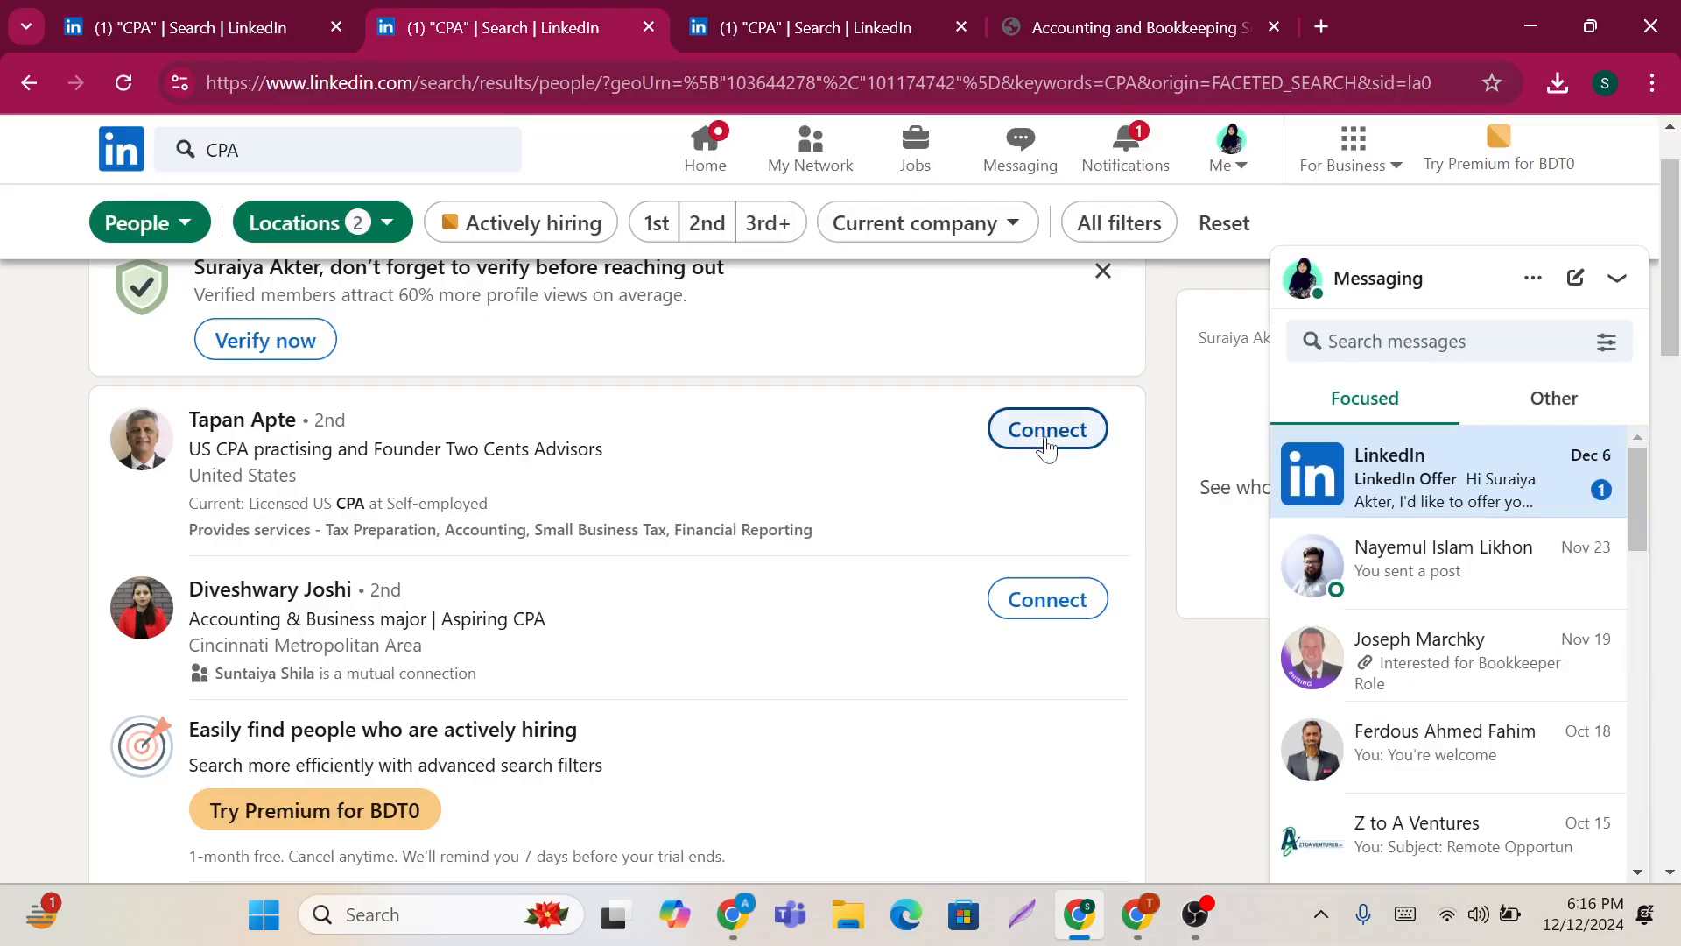
# Step: Send the first CPA result a connection request noted 'I would like to connect with you.'
pyautogui.click(1047, 430)
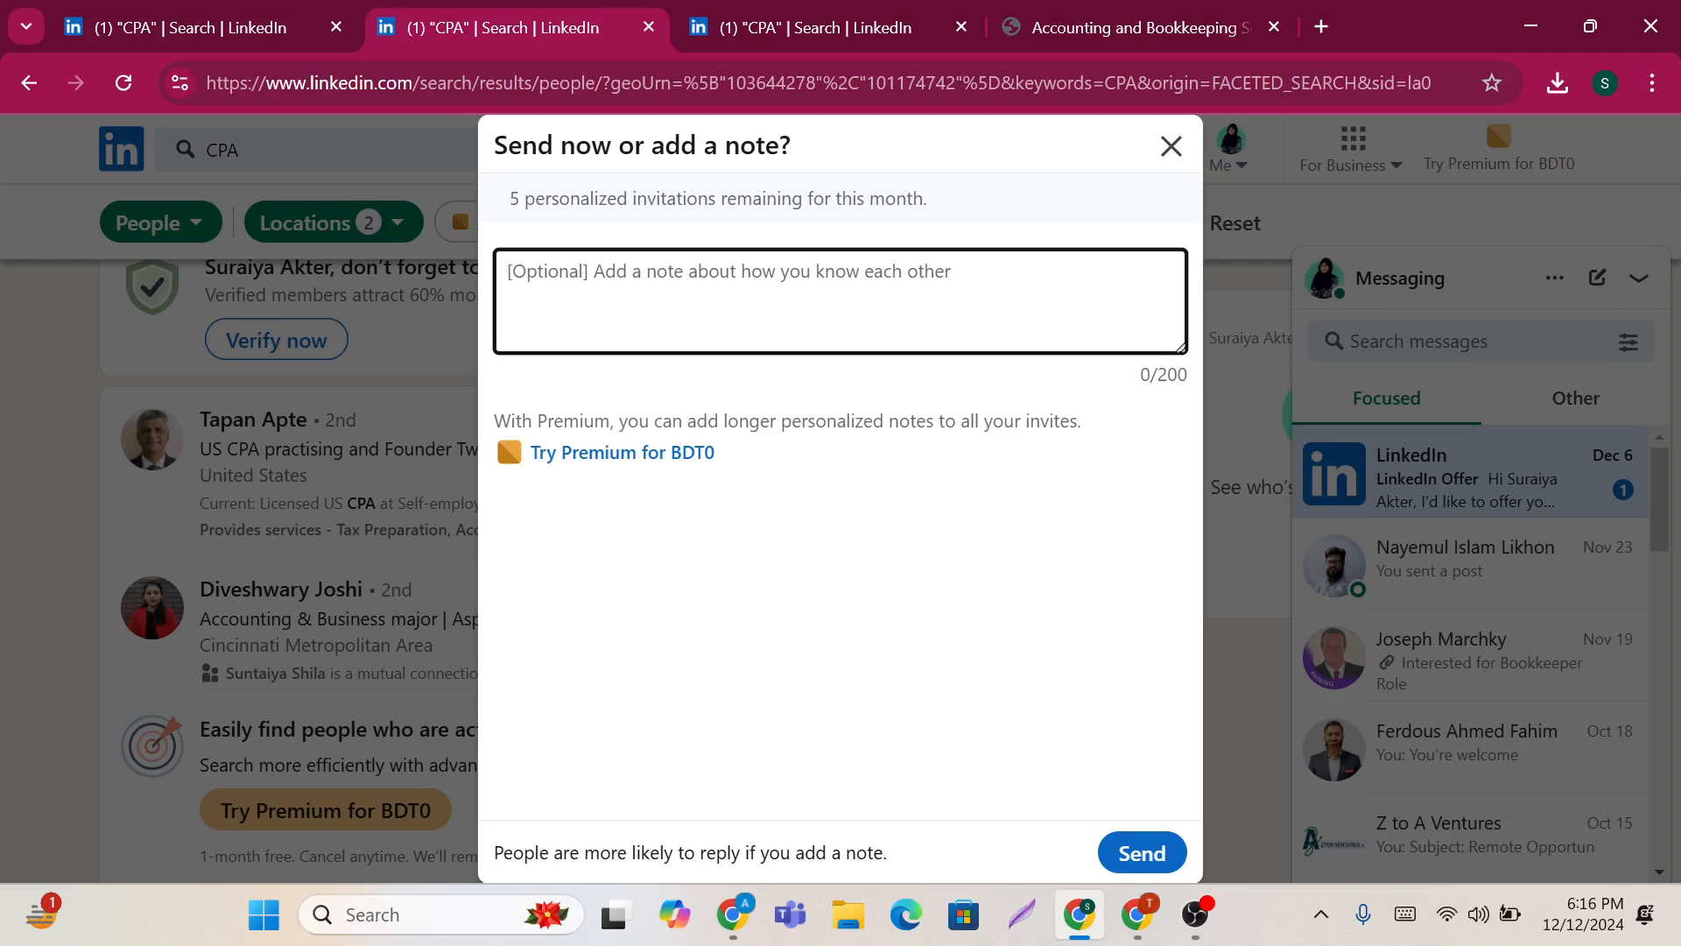
pyautogui.write('I would like to connect')
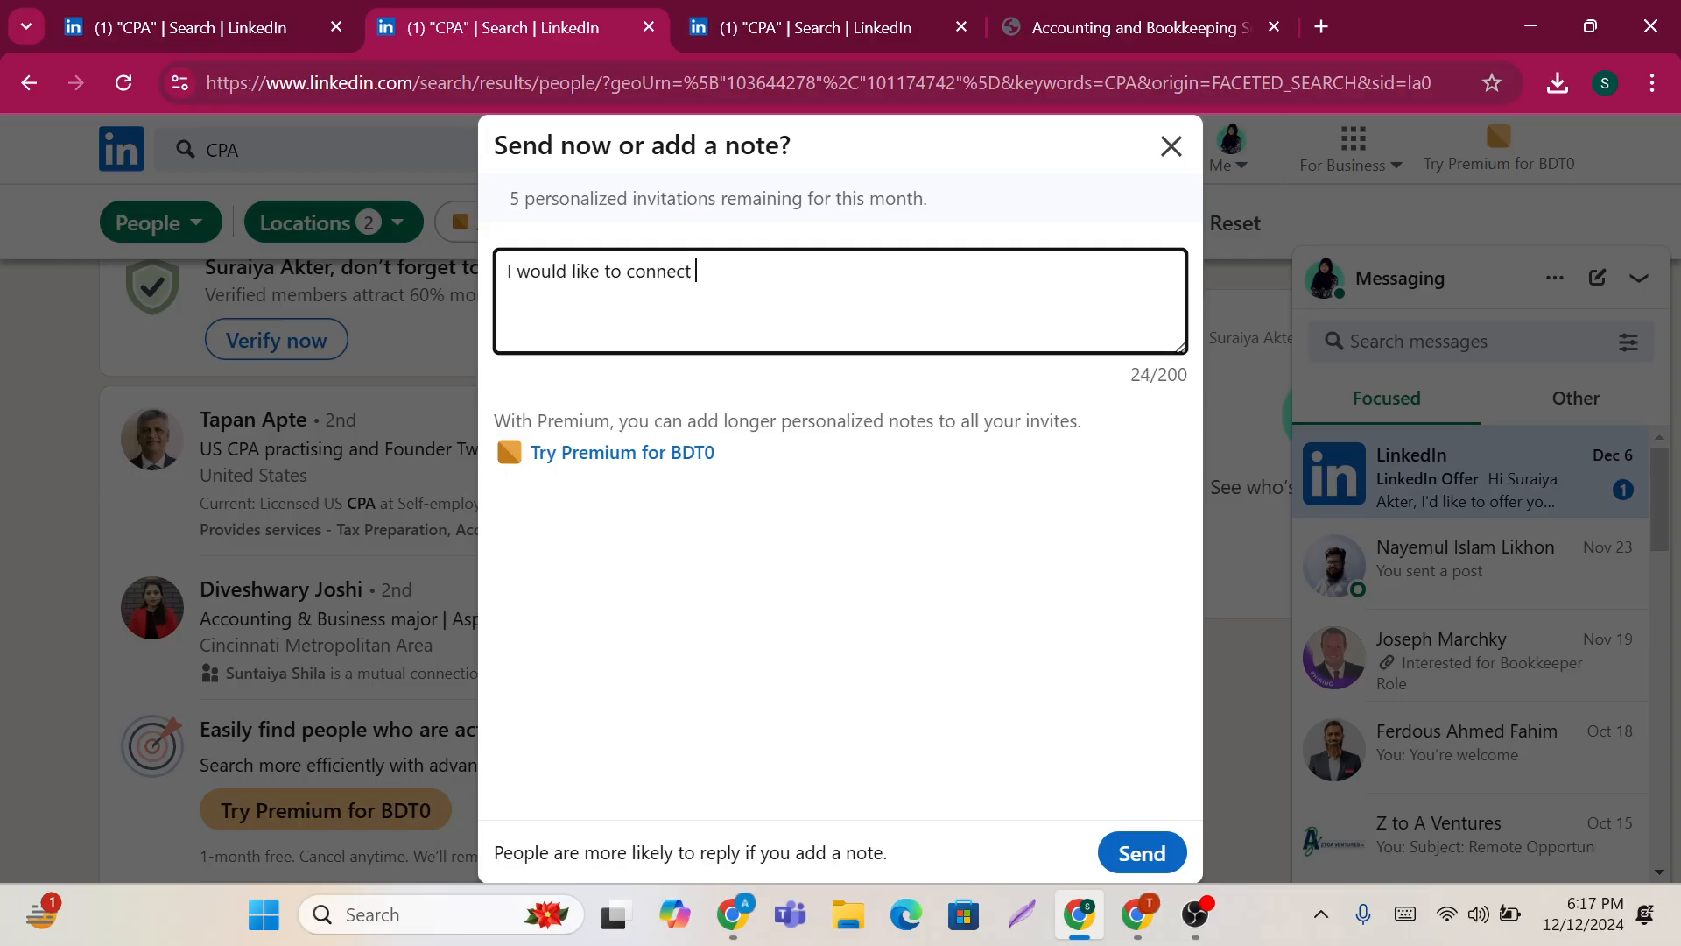
pyautogui.write('you.')
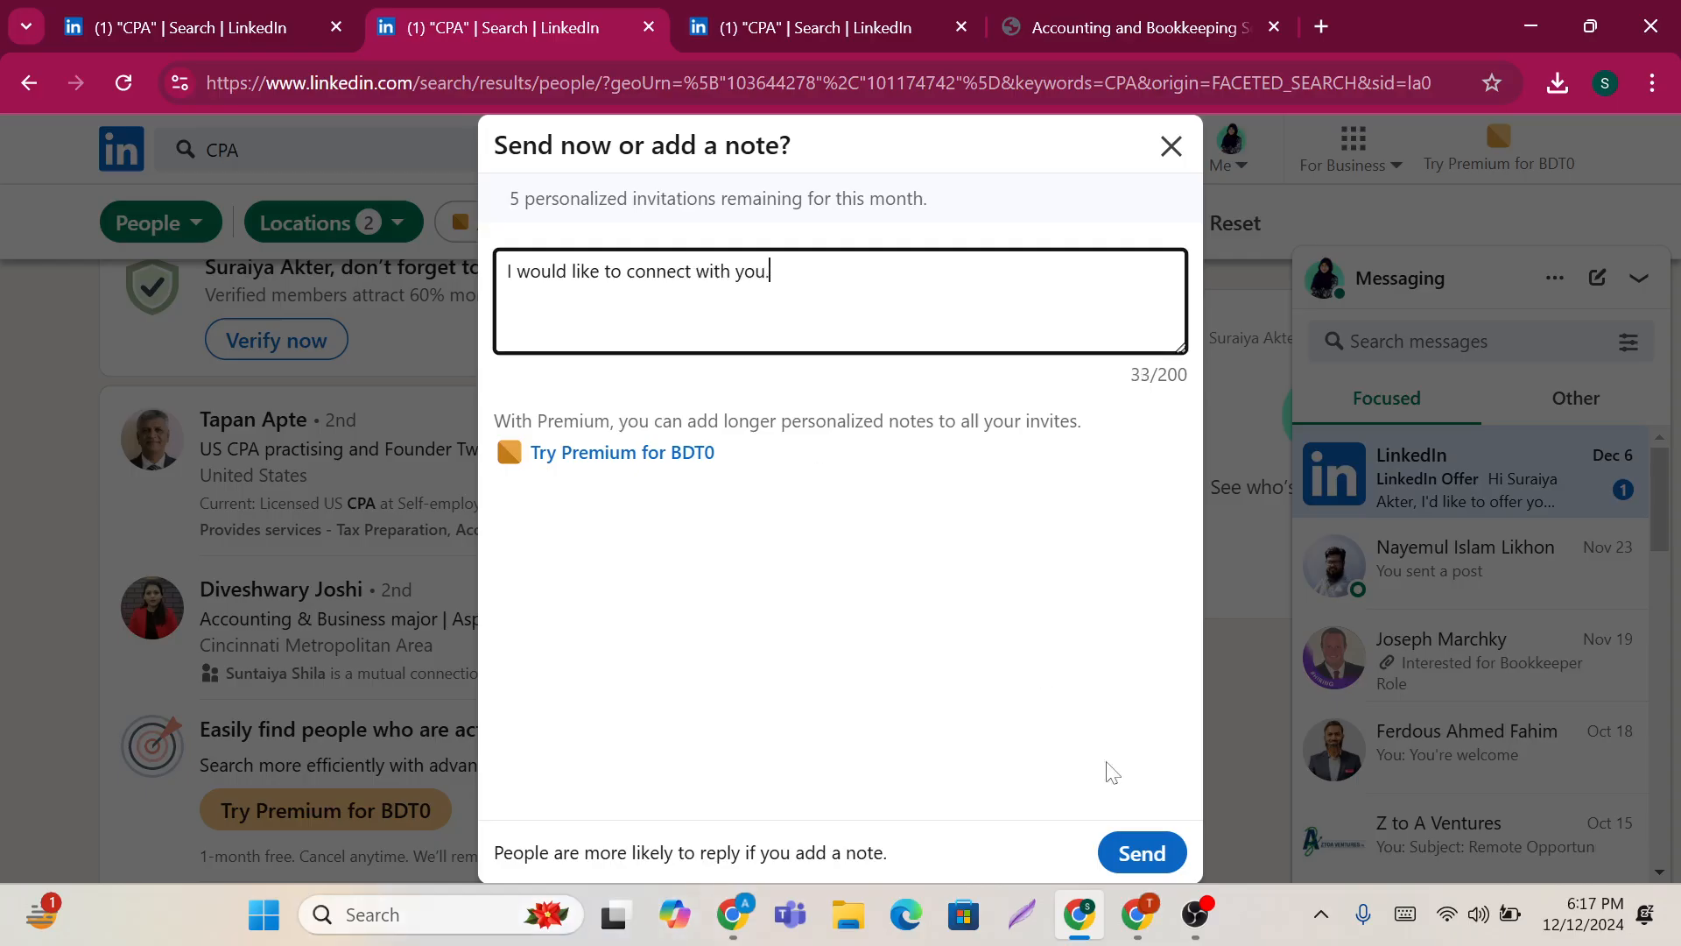
pyautogui.click(1142, 854)
# Step: Collapse the messaging panel so the CPA people results are fully visible
pyautogui.scroll(-2, 792, 611)
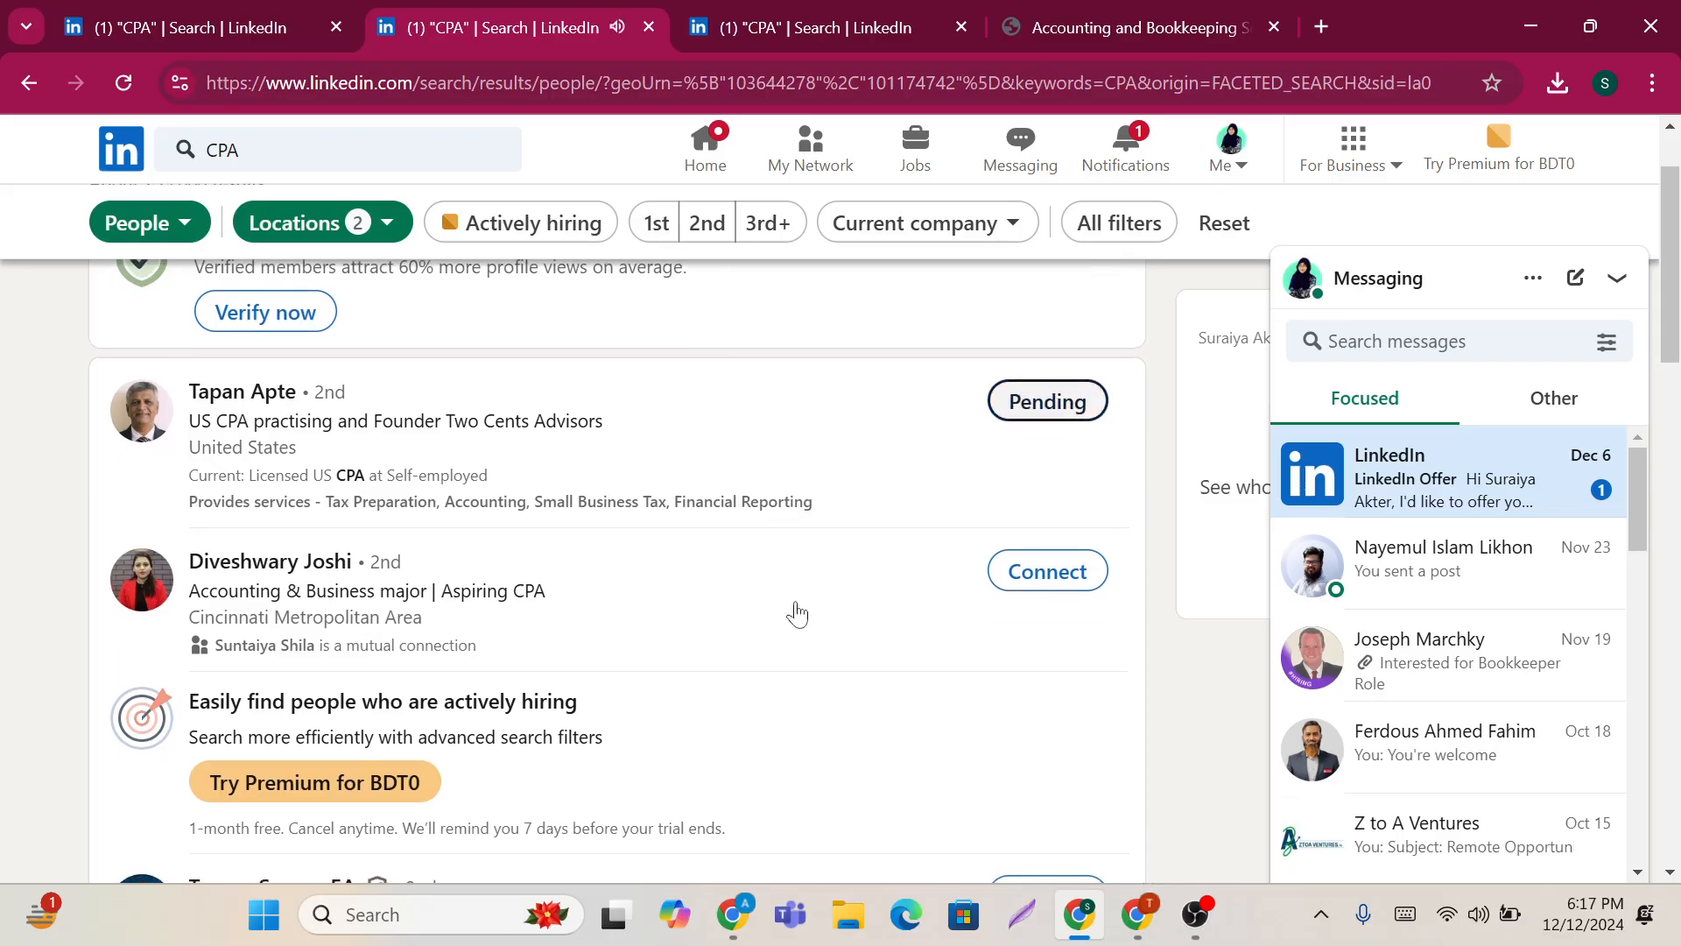
pyautogui.scroll(3, 791, 822)
pyautogui.scroll(-4, 796, 828)
pyautogui.scroll(-2, 796, 828)
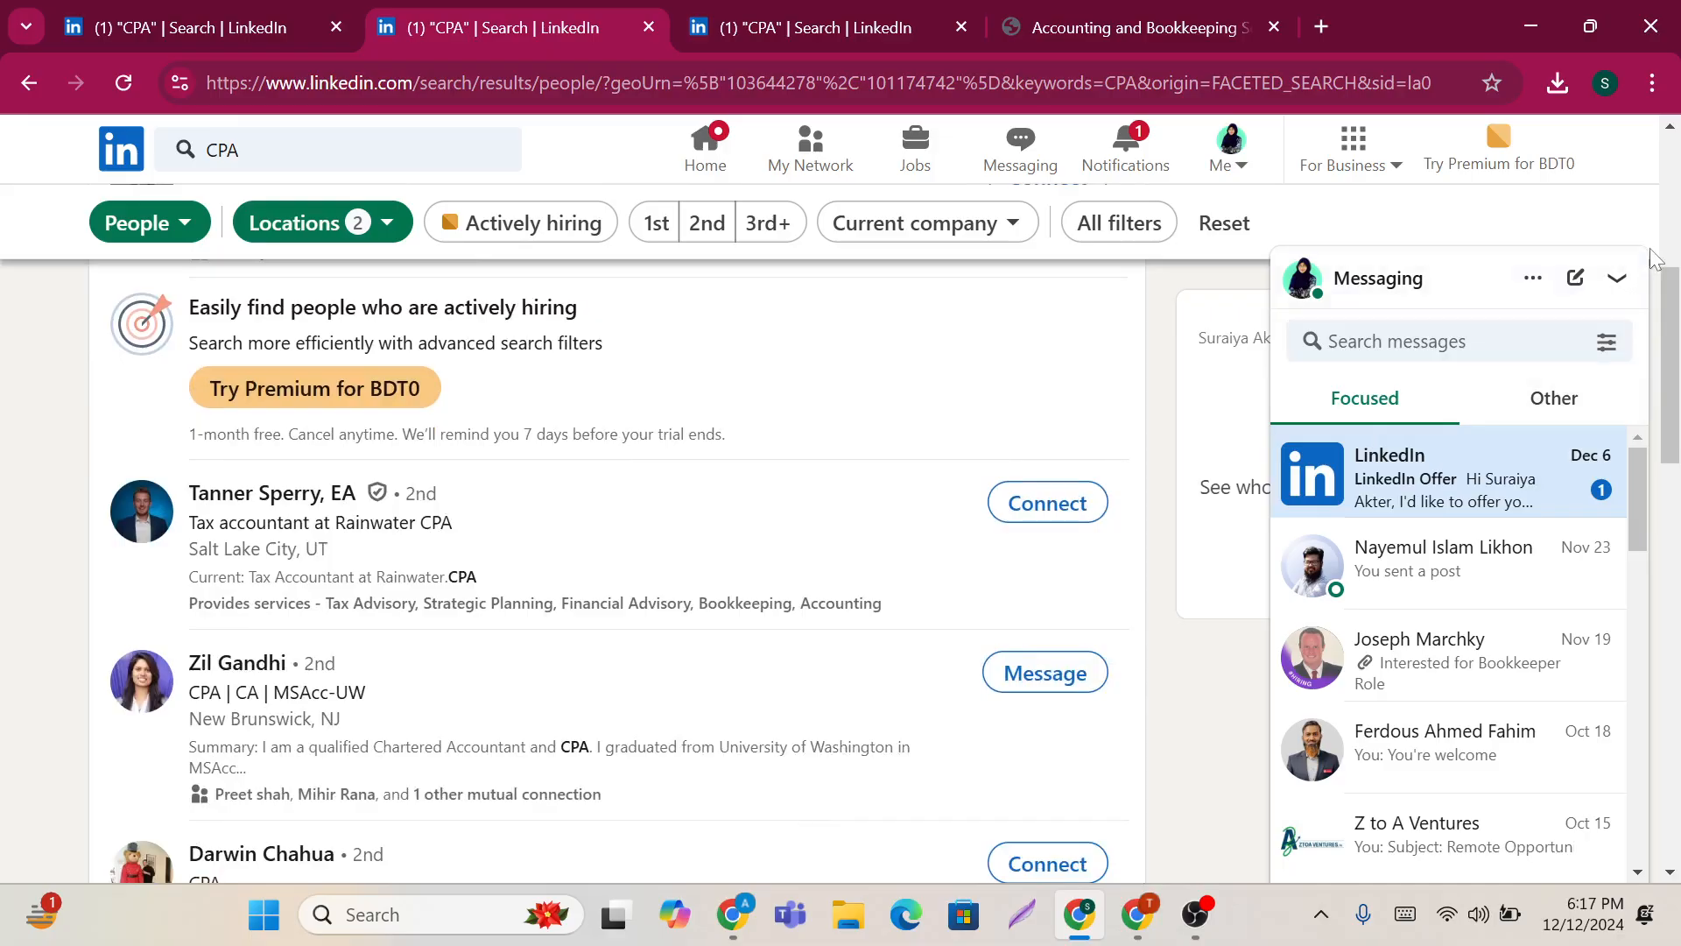
pyautogui.click(1617, 278)
pyautogui.scroll(-1, 702, 575)
pyautogui.scroll(3, 705, 575)
pyautogui.scroll(3, 705, 575)
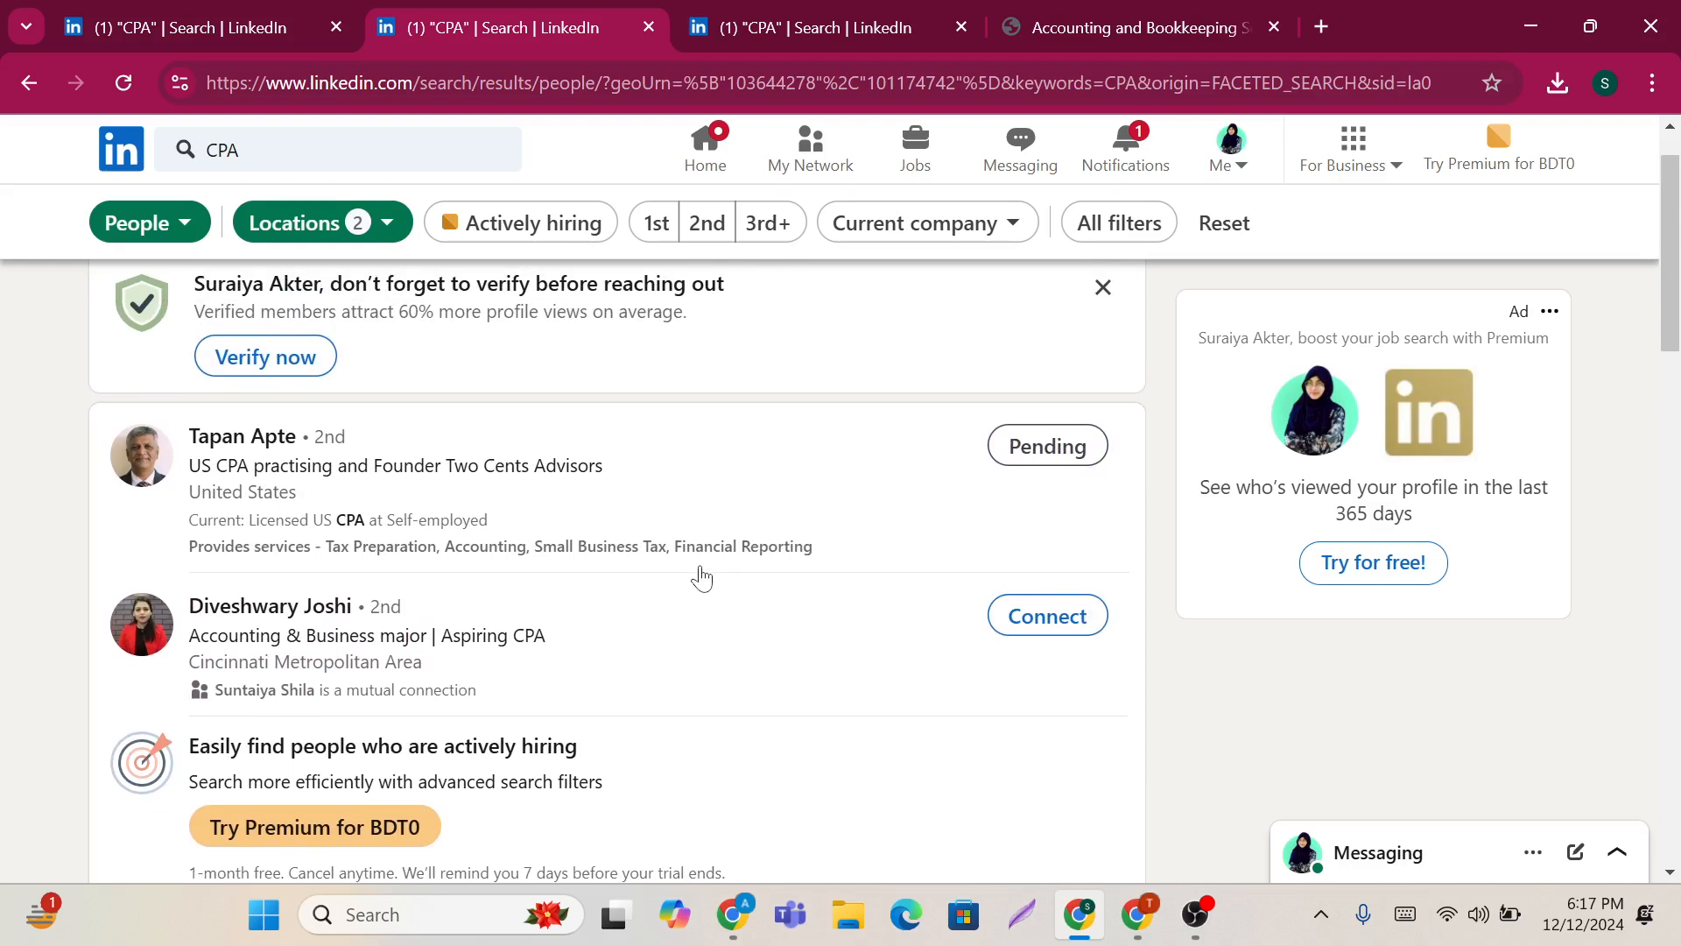
# Step: Glance at the proposal PDF, then return to the CPA results and scroll back to the top
pyautogui.click(1117, 13)
pyautogui.scroll(6, 1027, 534)
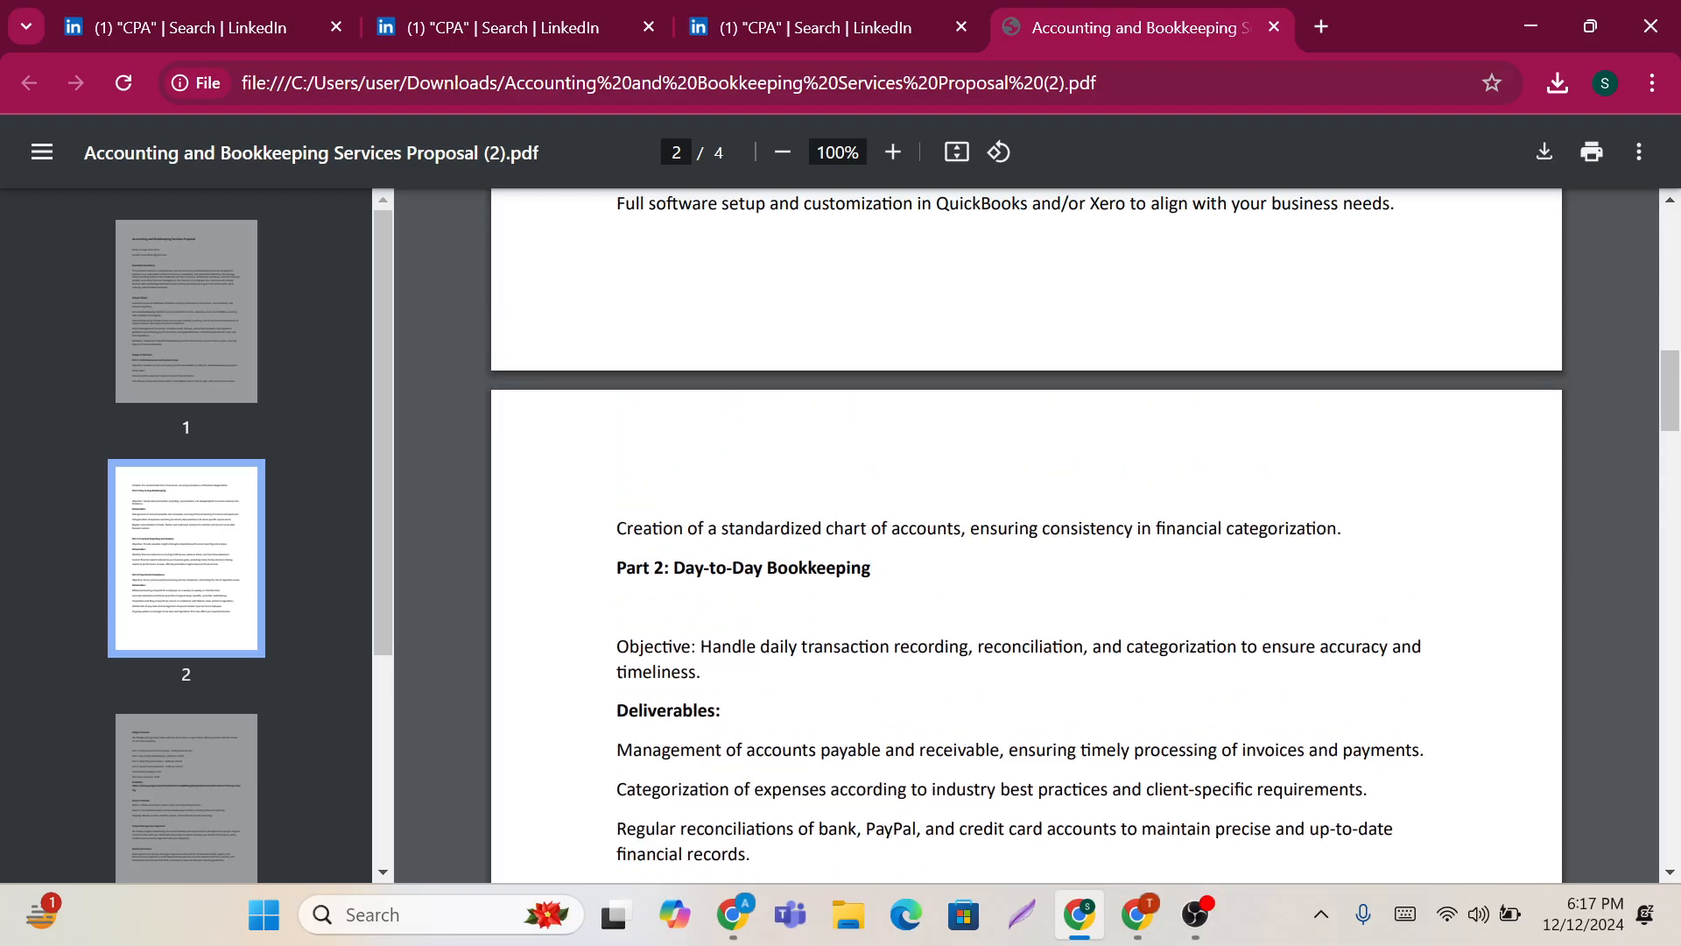
pyautogui.click(536, 9)
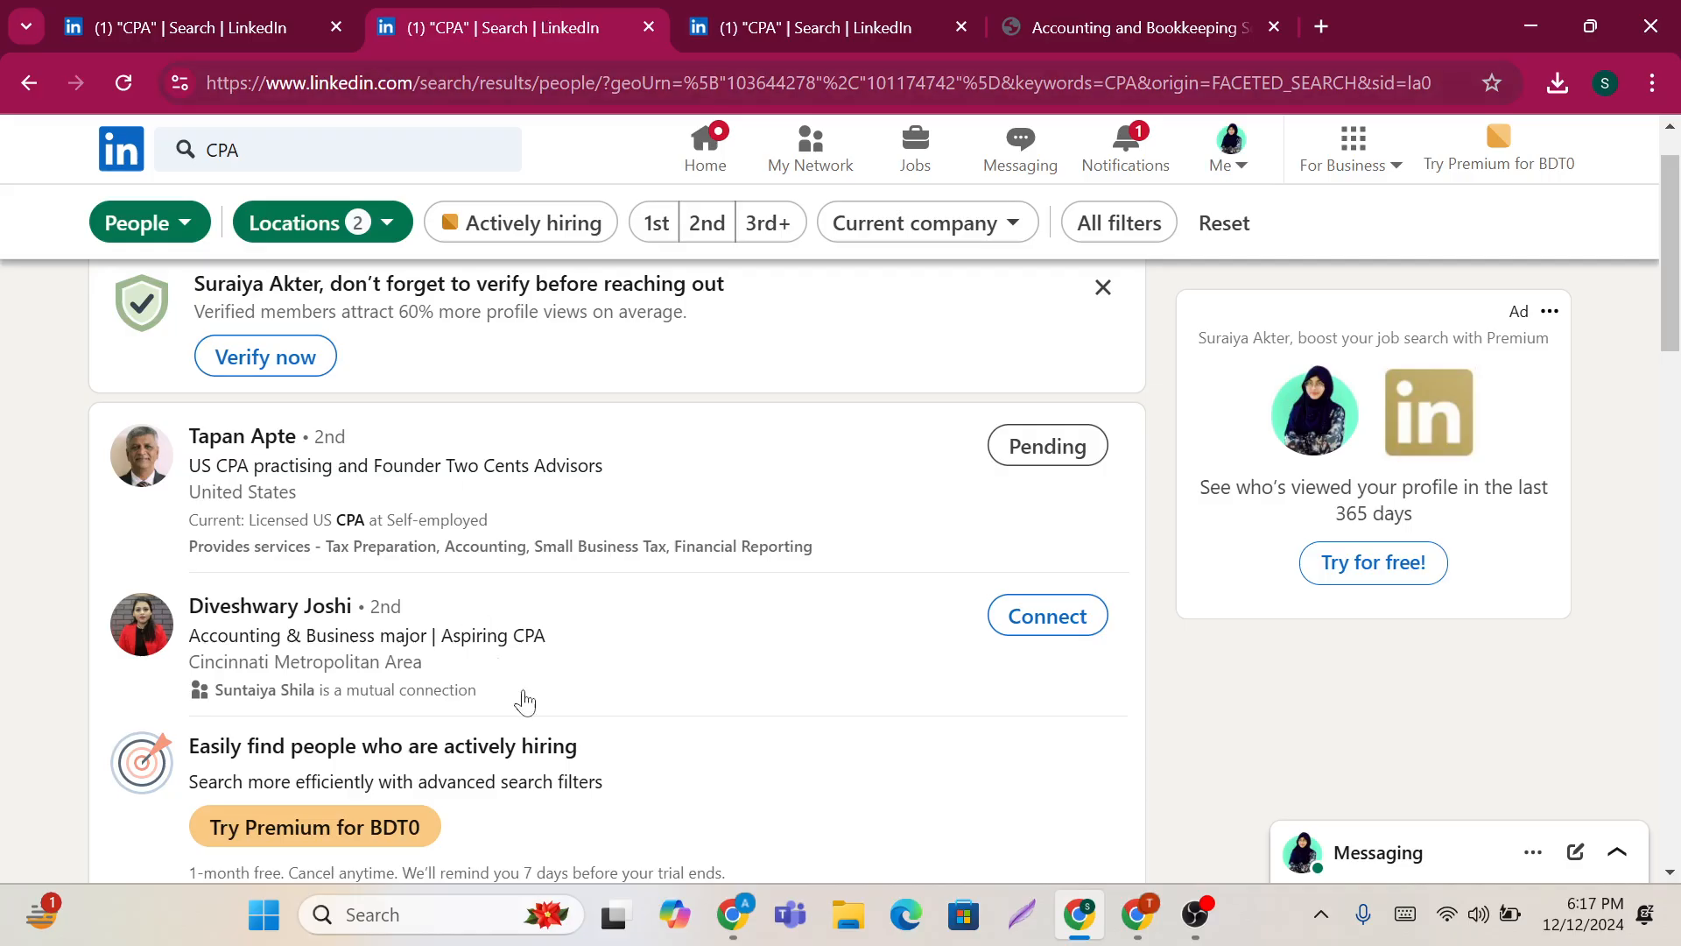
pyautogui.scroll(-1, 513, 689)
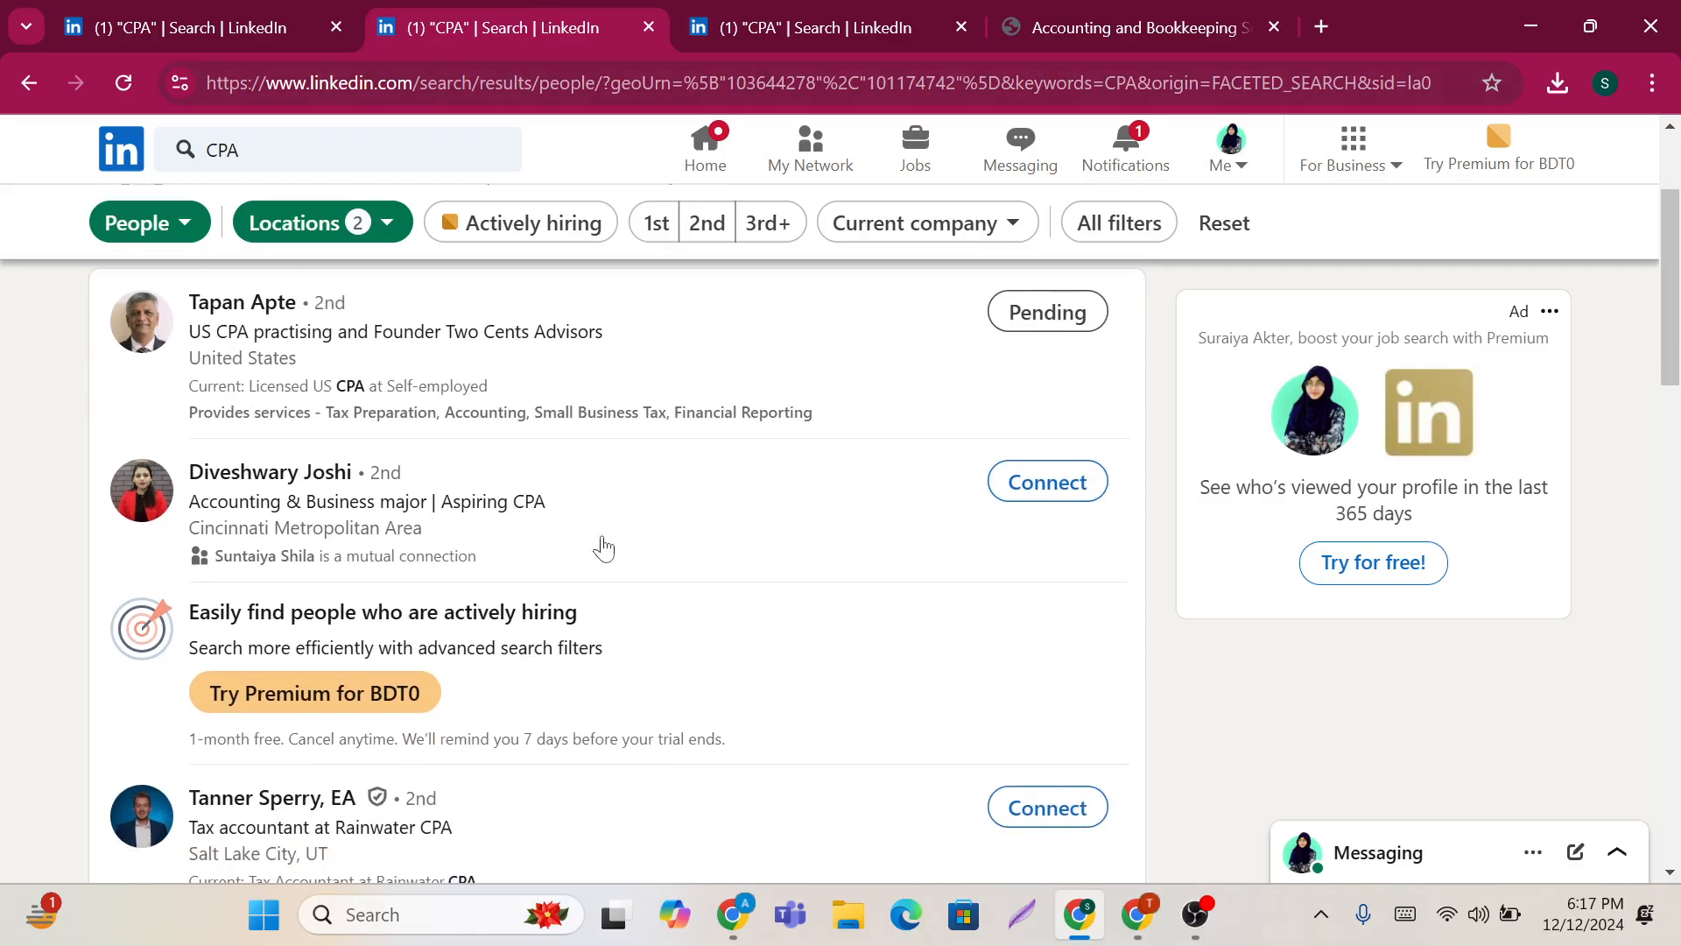
pyautogui.scroll(-1, 680, 581)
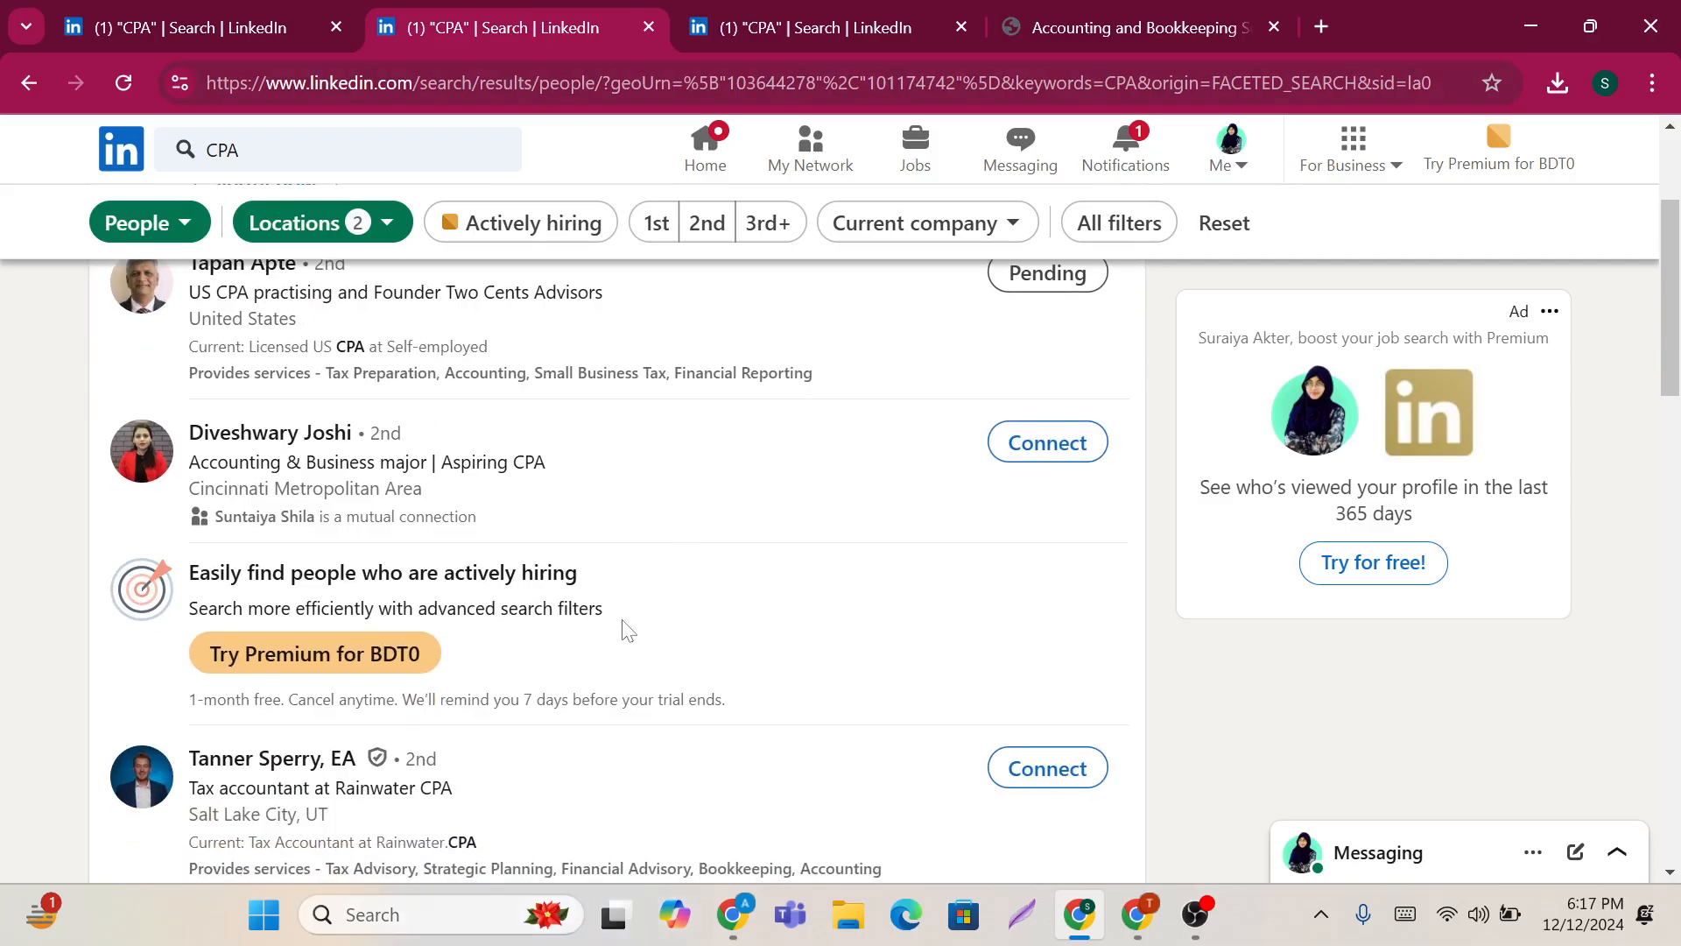
pyautogui.scroll(-3, 625, 631)
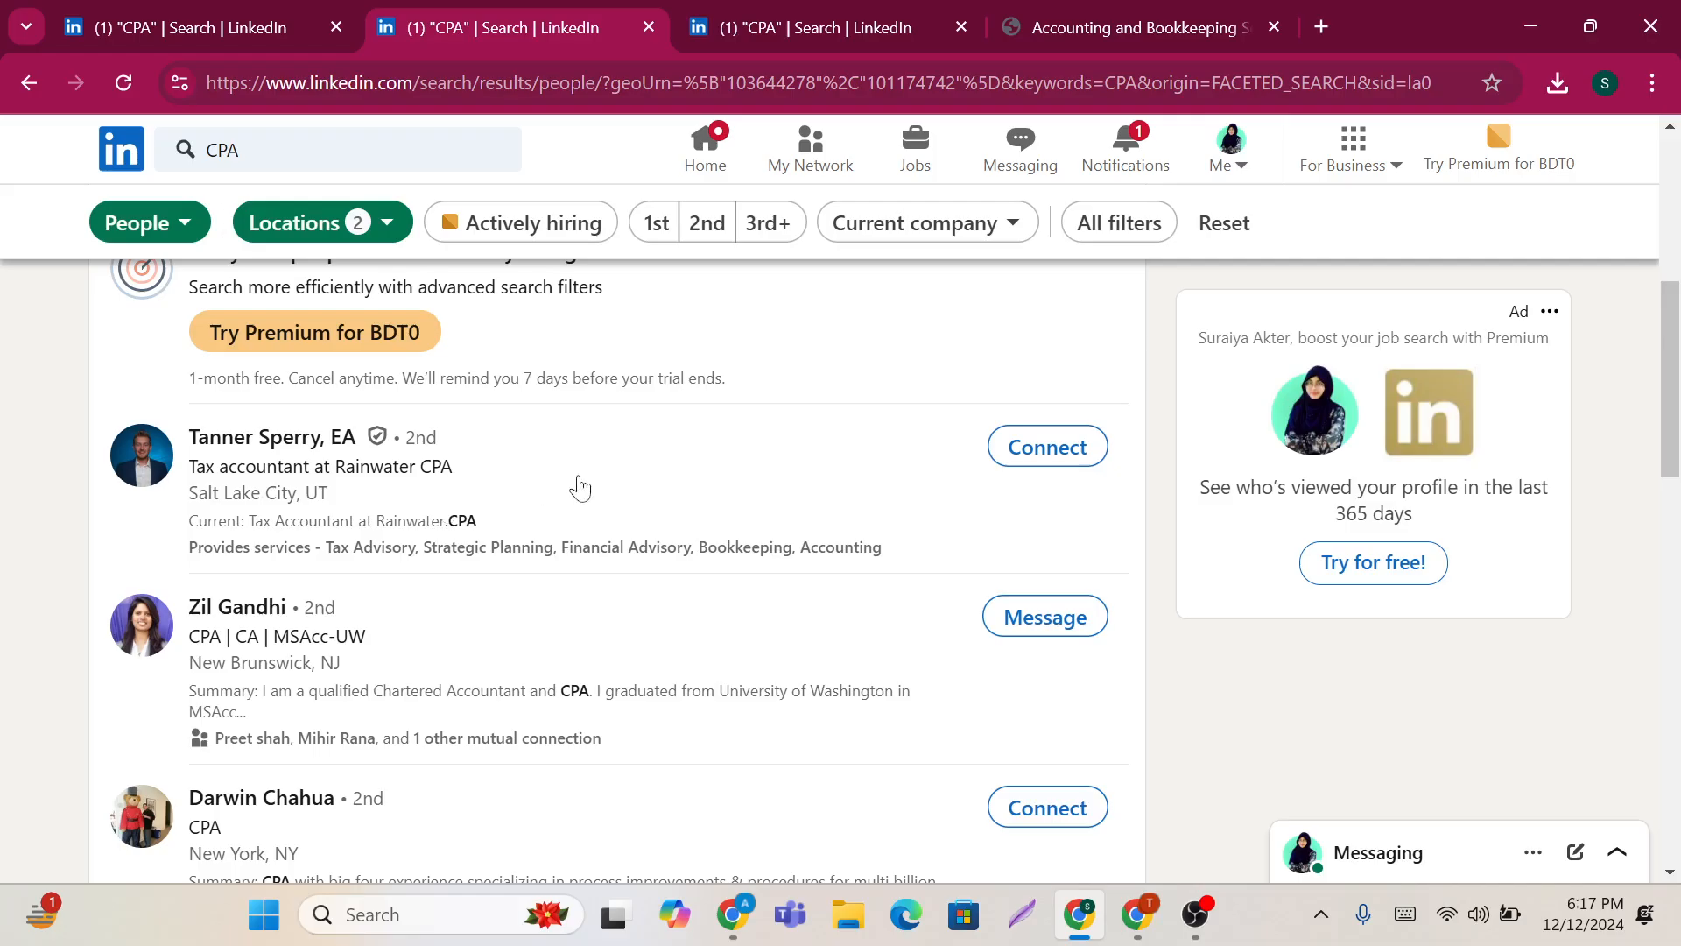
pyautogui.scroll(-10, 579, 487)
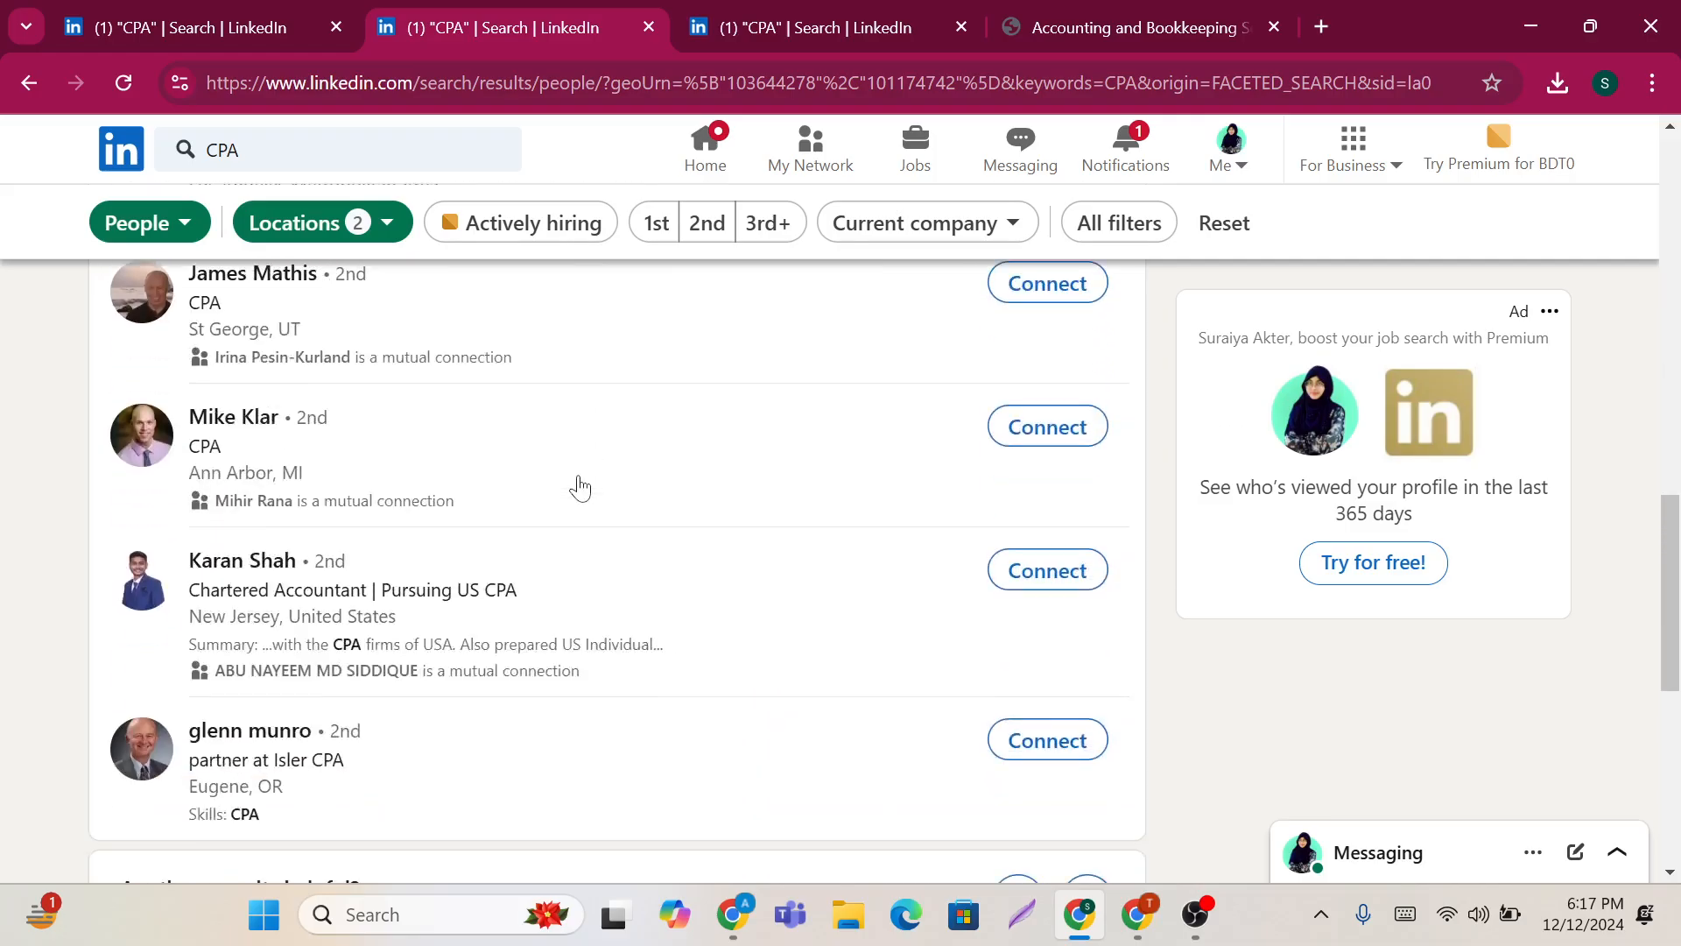
pyautogui.scroll(-2, 582, 601)
pyautogui.scroll(4, 583, 602)
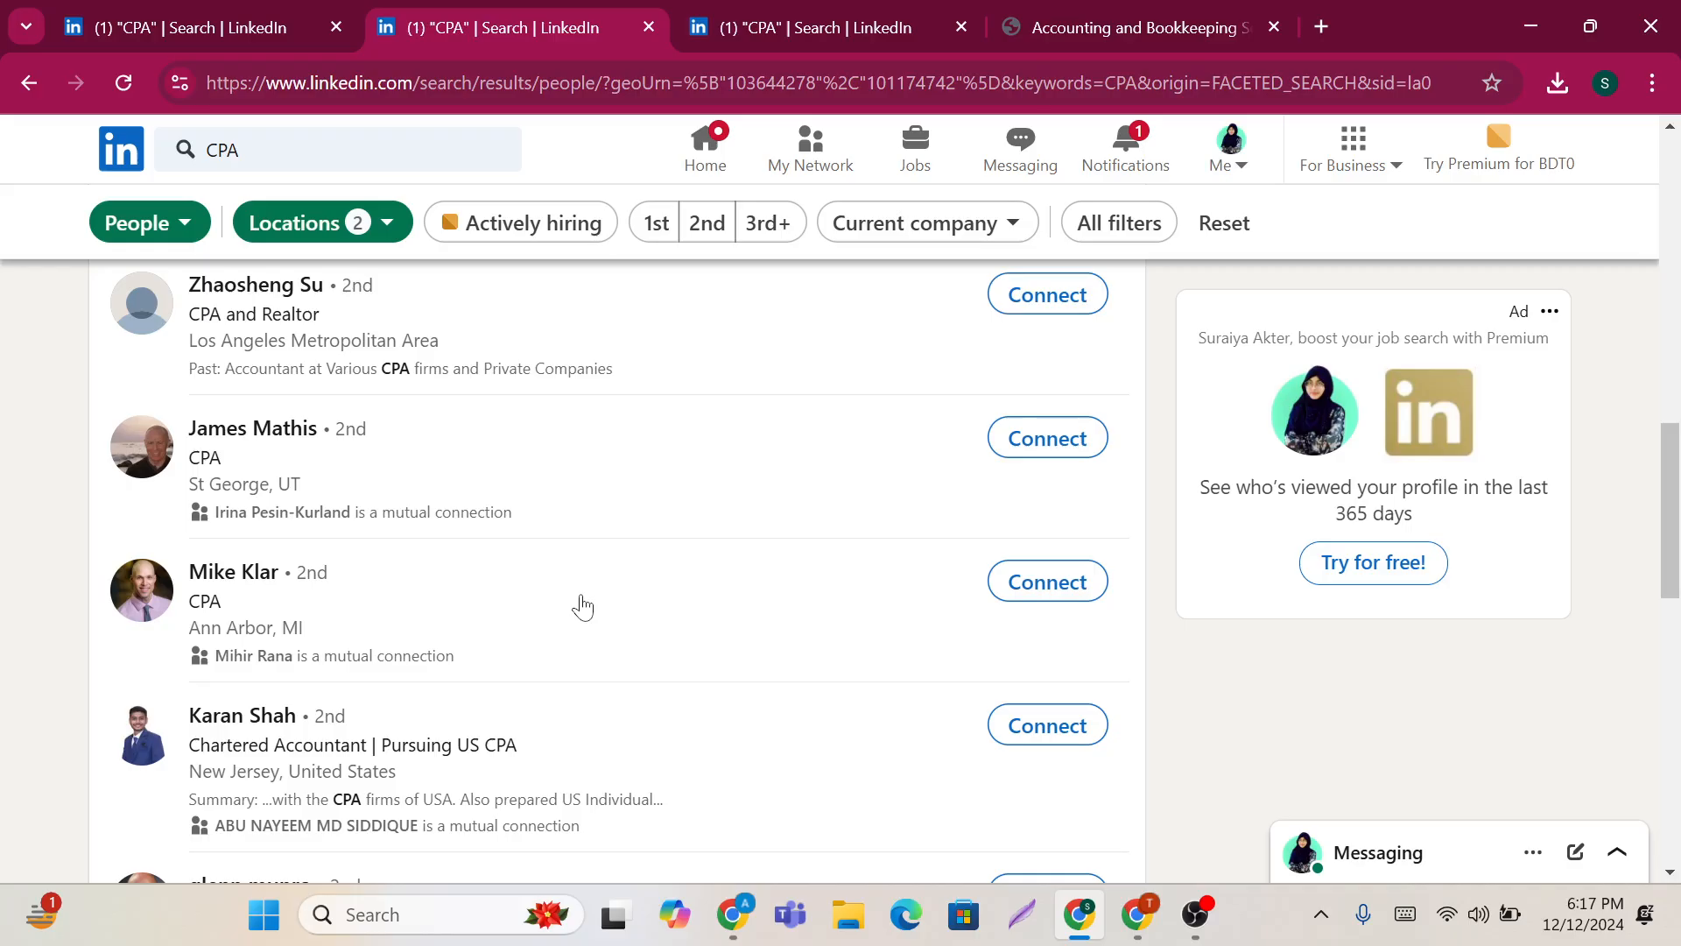
pyautogui.scroll(12, 581, 606)
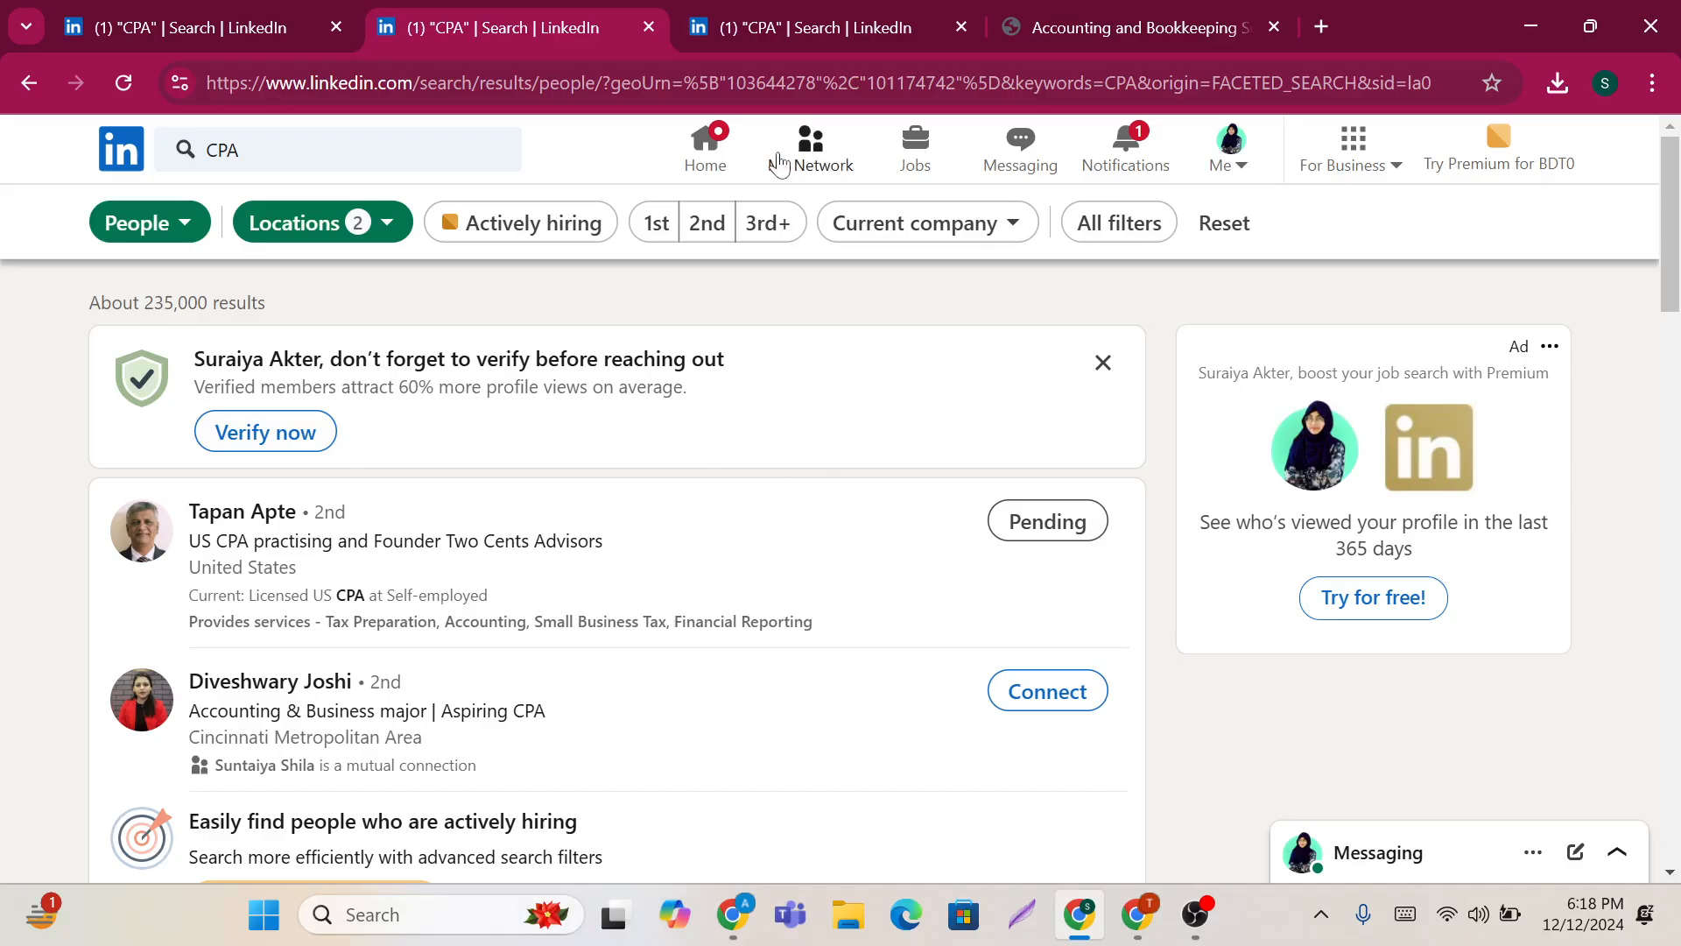
# Step: Replace the CPA search with 'quickbooks remote job' and show only Jobs results (7,429 listings)
pyautogui.click(253, 150)
pyautogui.press('BackSpace')
pyautogui.press('BackSpace')
pyautogui.press('BackSpace')
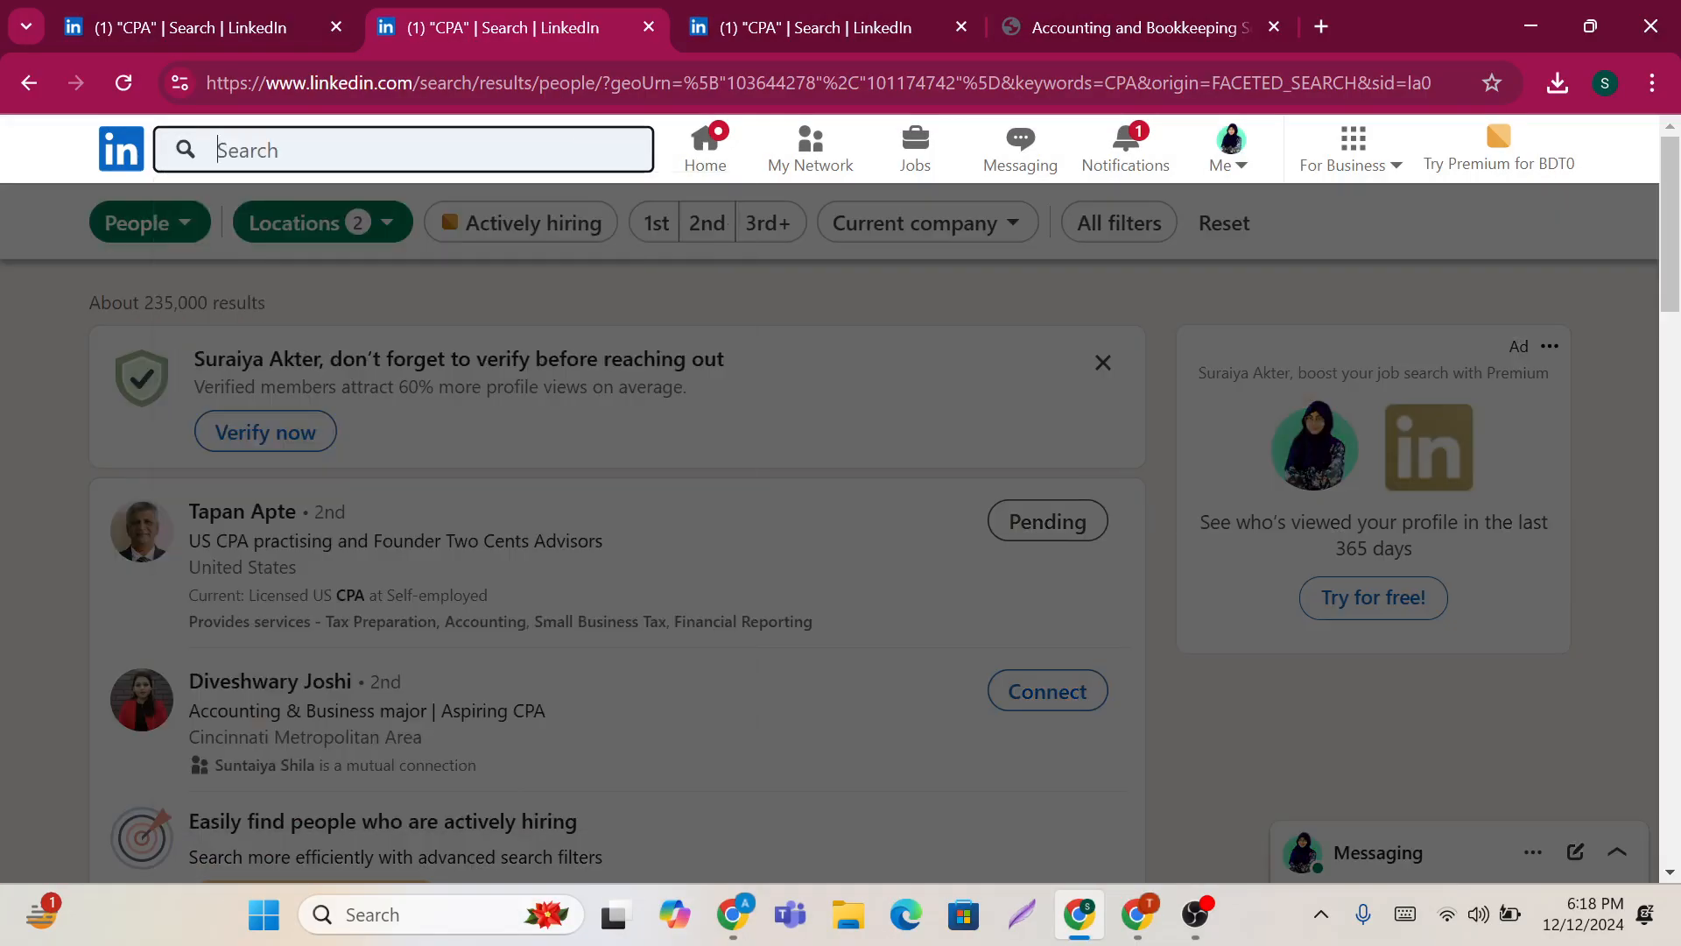
pyautogui.write('Q')
pyautogui.click(359, 271)
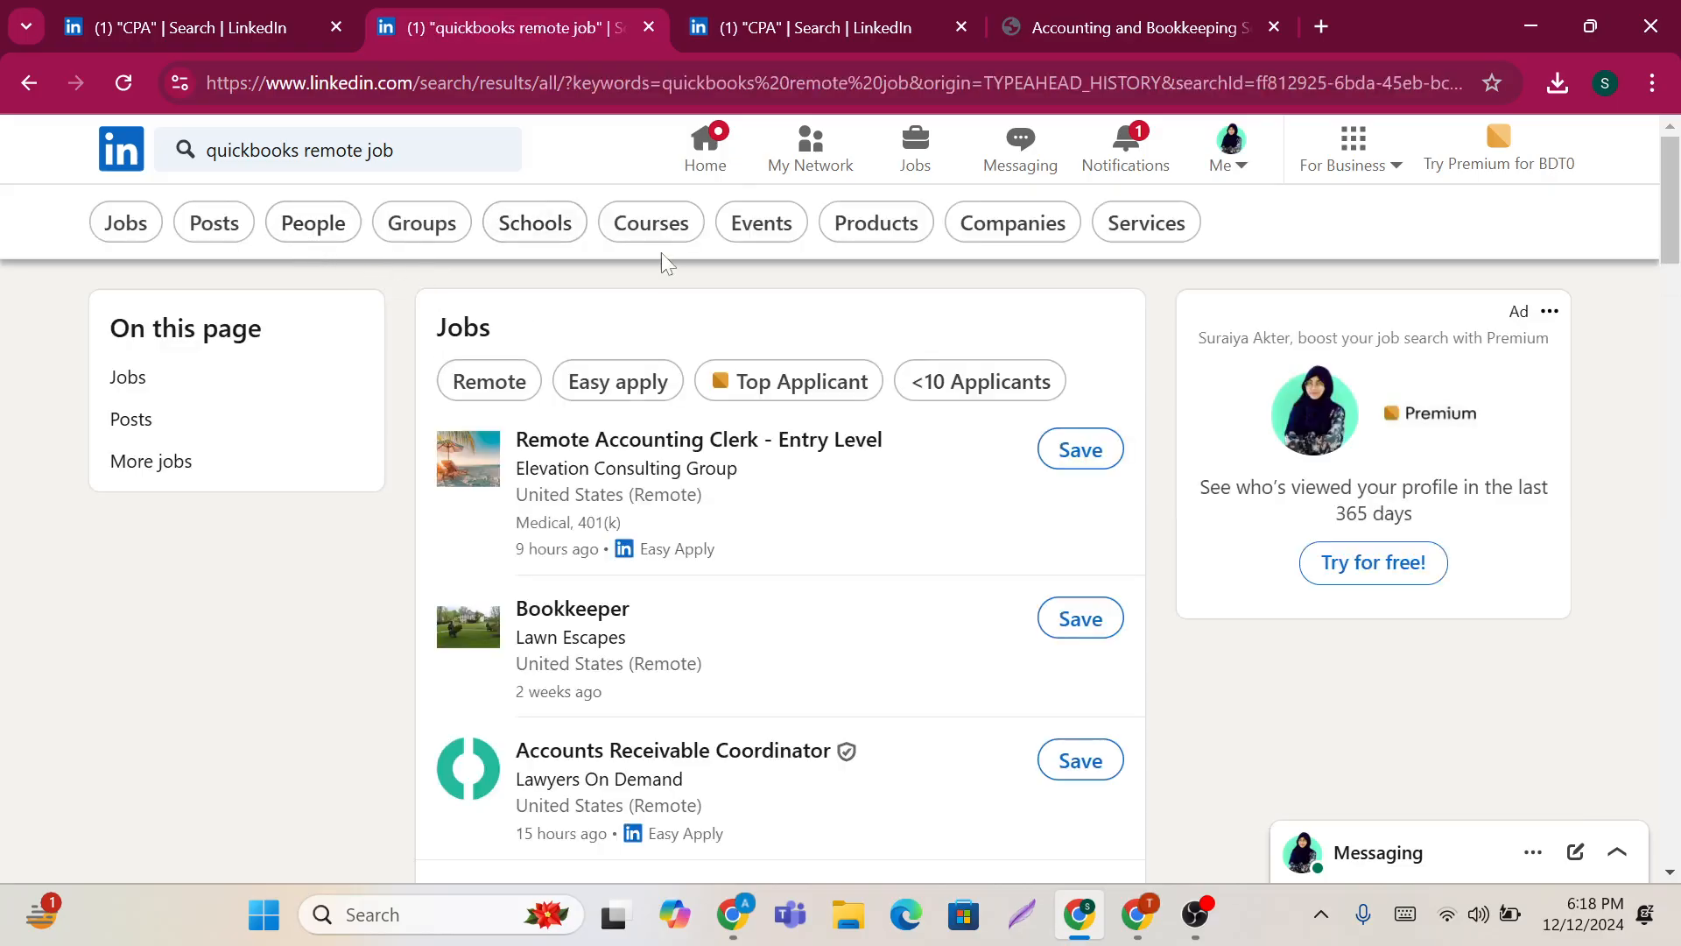
pyautogui.click(123, 239)
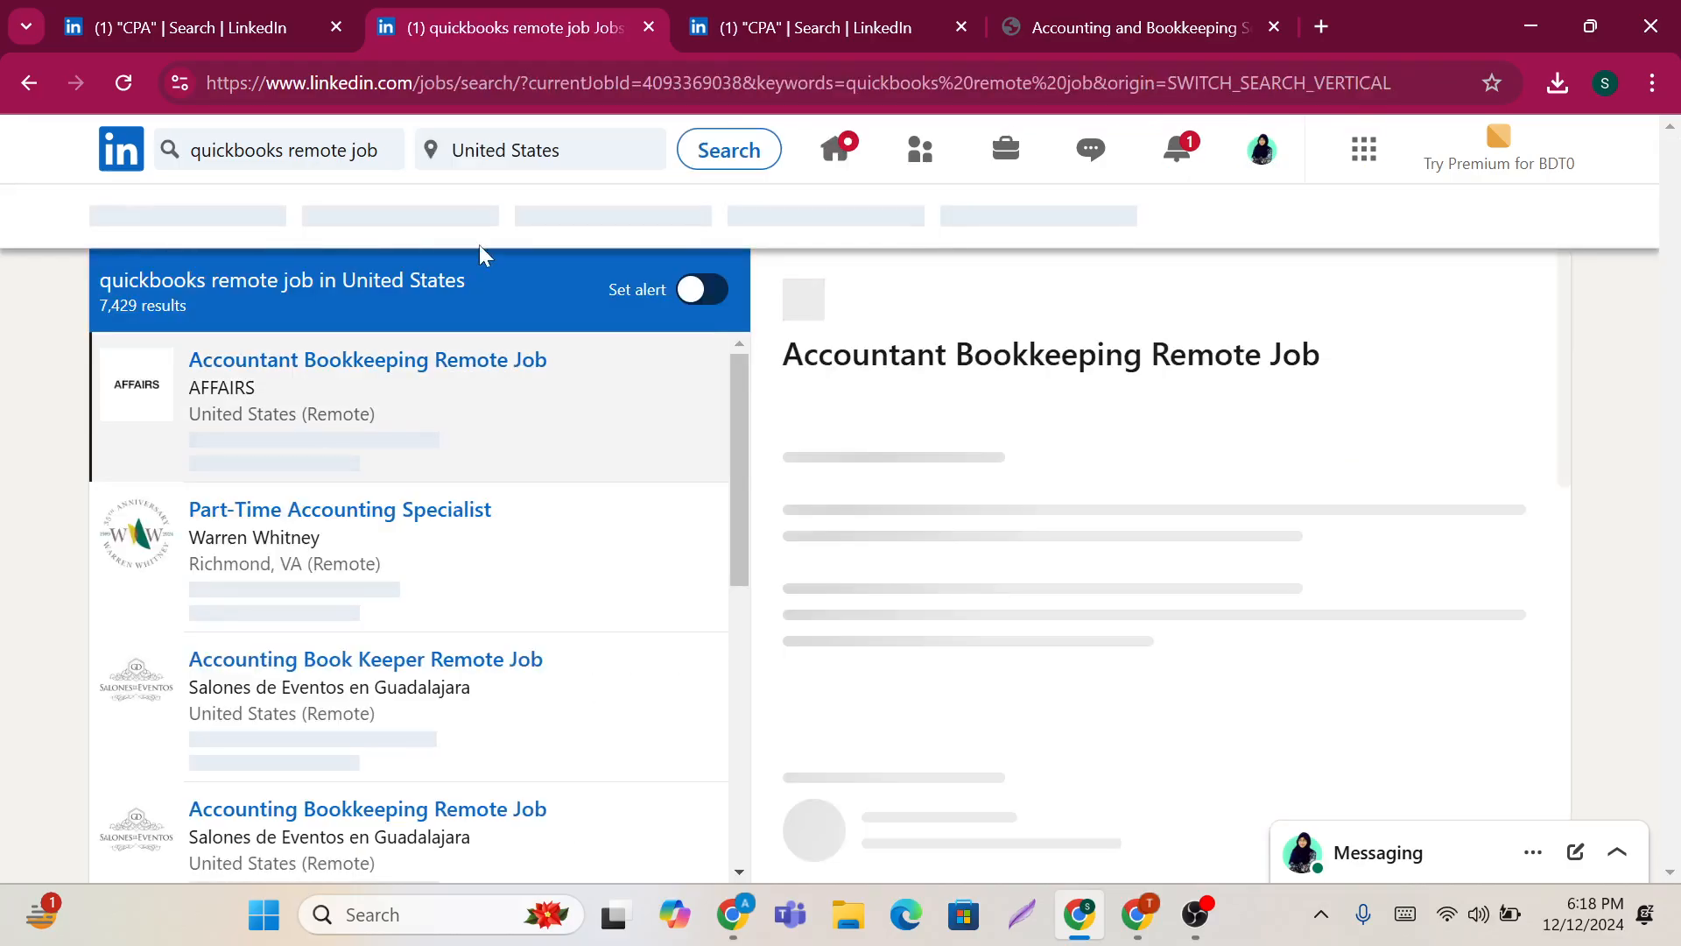
# Step: Limit the quickbooks remote job search to Bangladesh and browse the 180 results
pyautogui.click(652, 162)
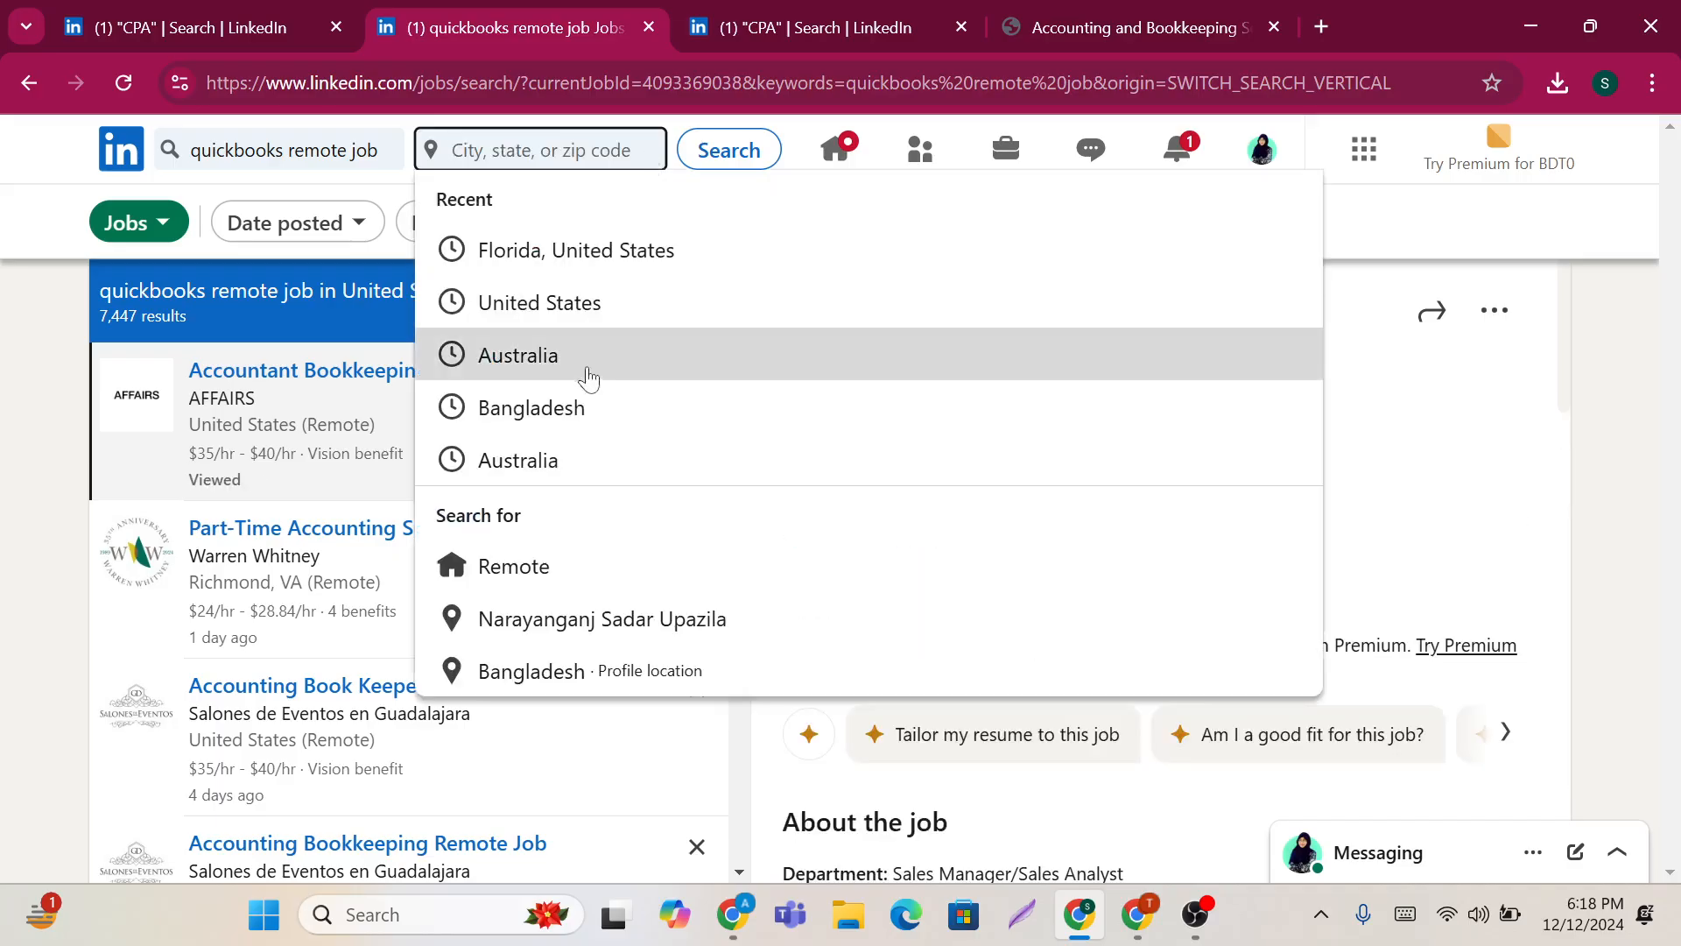
pyautogui.click(594, 408)
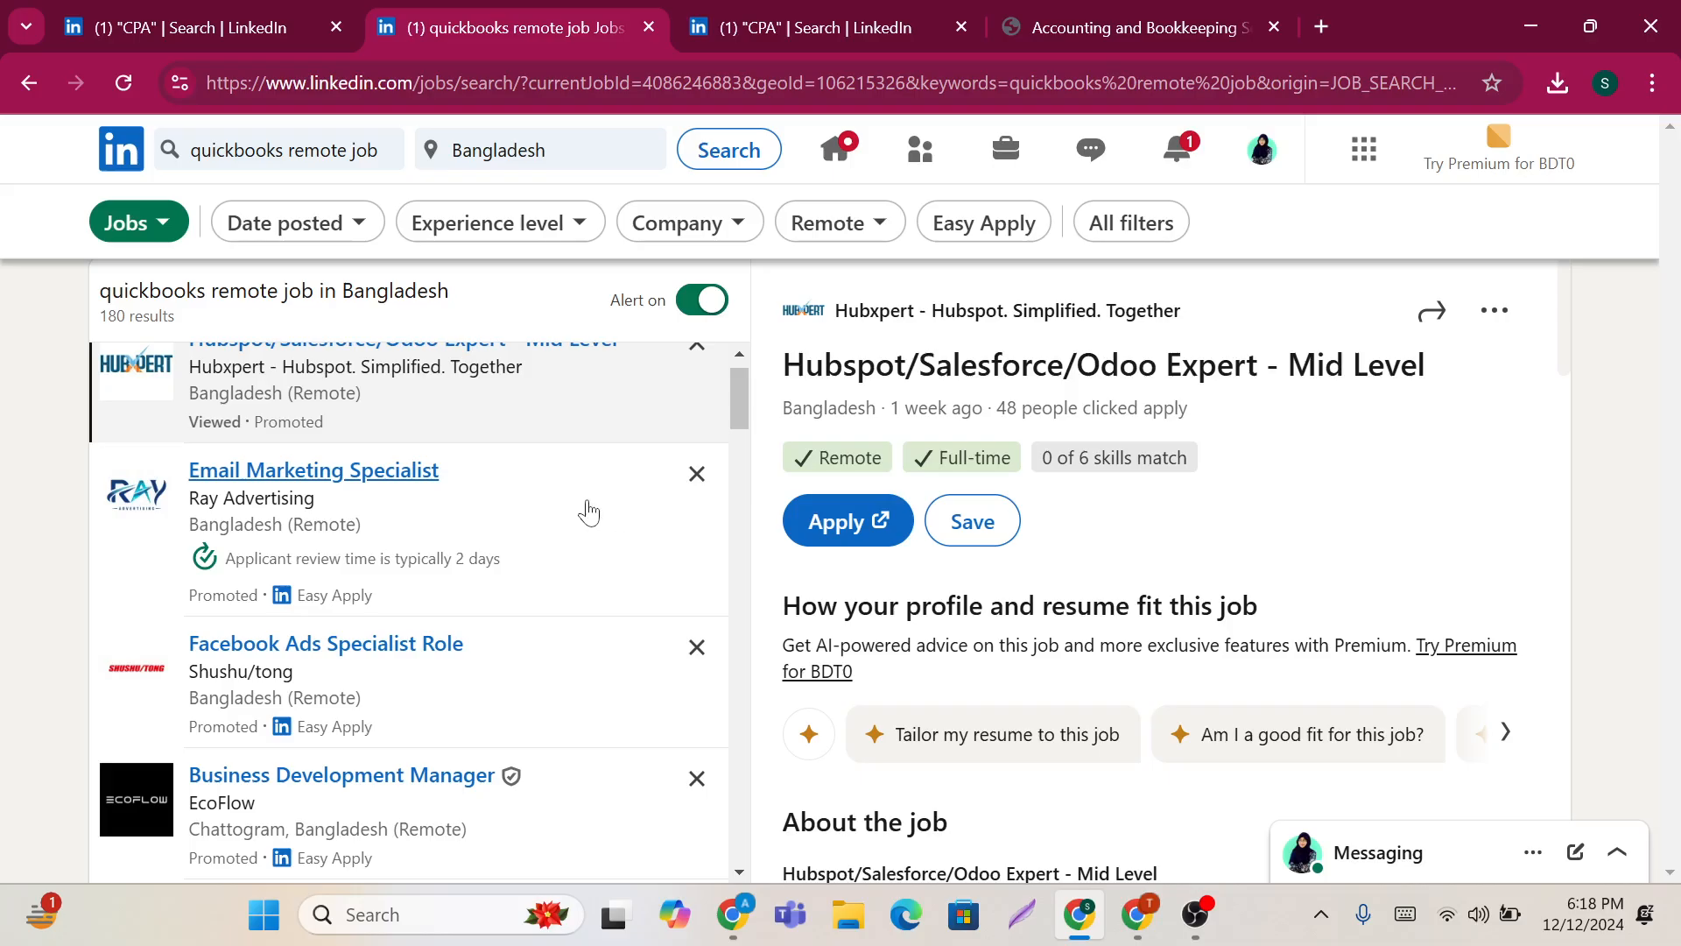
pyautogui.scroll(-5, 924, 557)
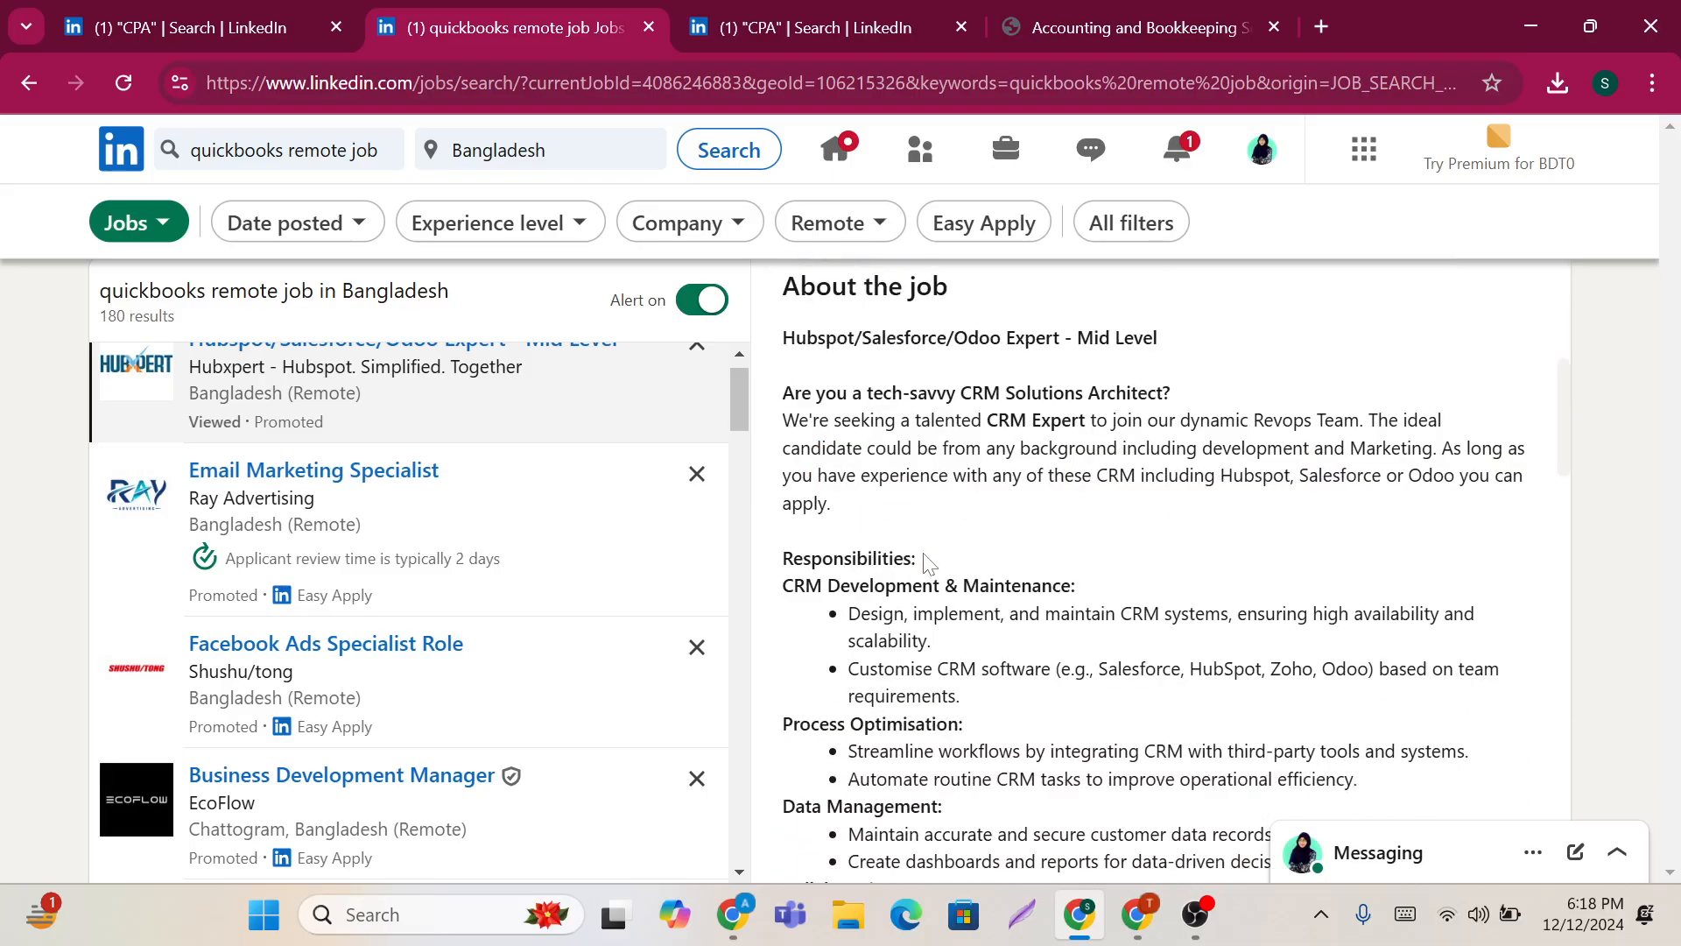
pyautogui.scroll(-2, 927, 561)
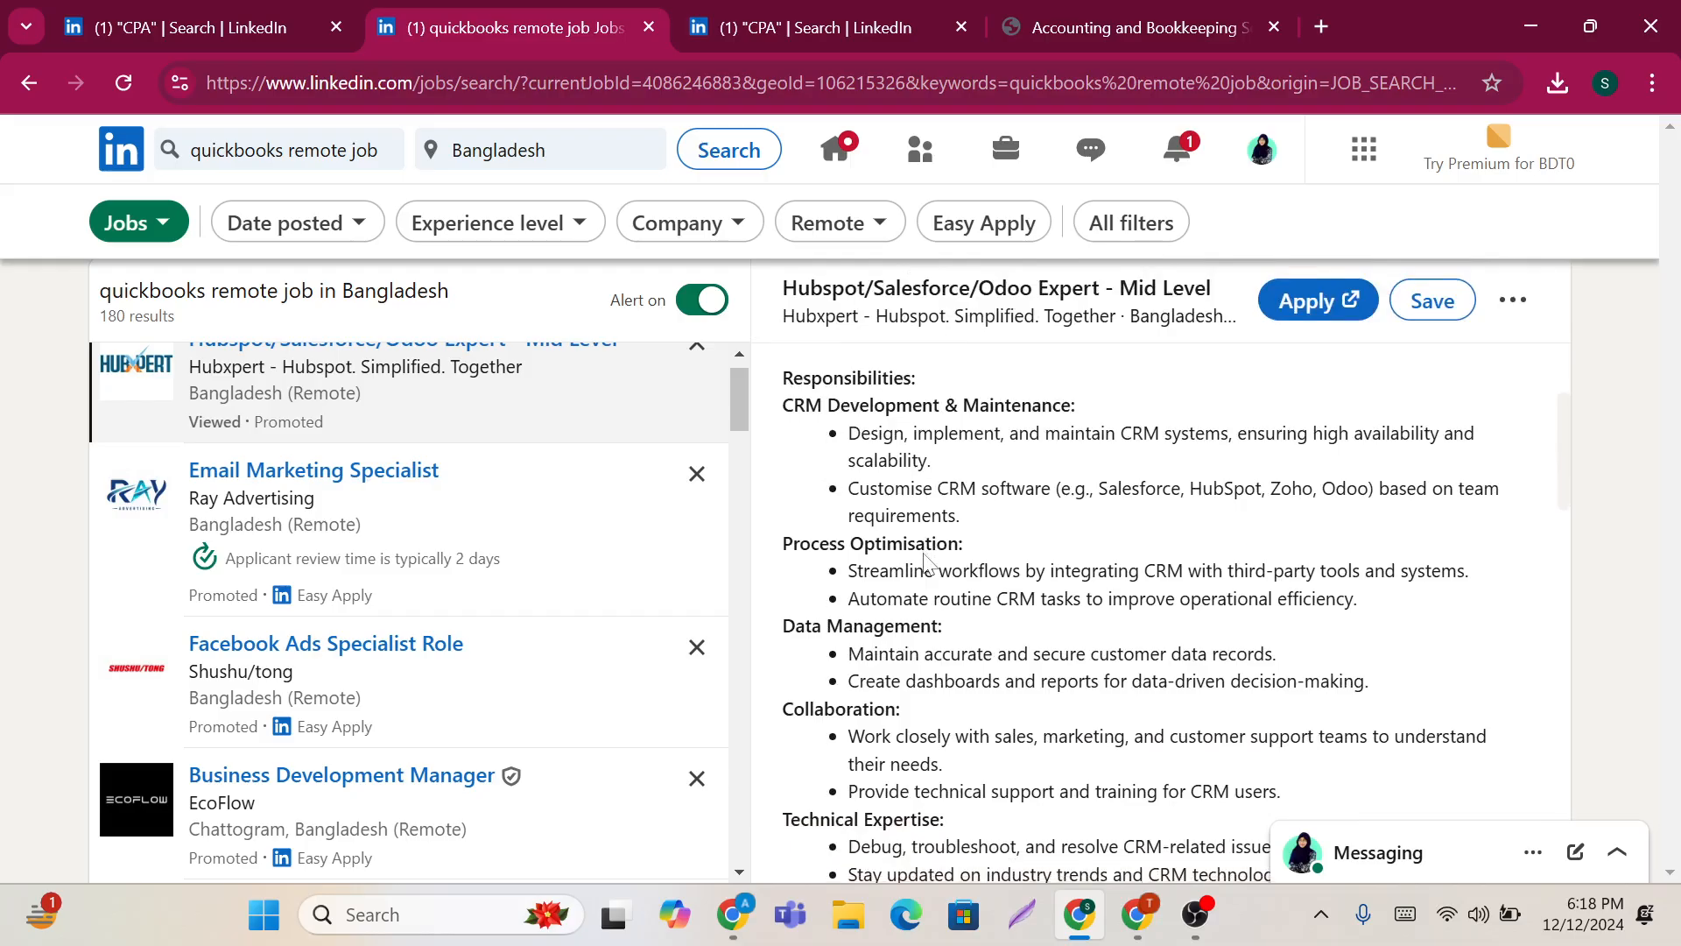
pyautogui.scroll(-1, 928, 560)
pyautogui.scroll(-4, 928, 560)
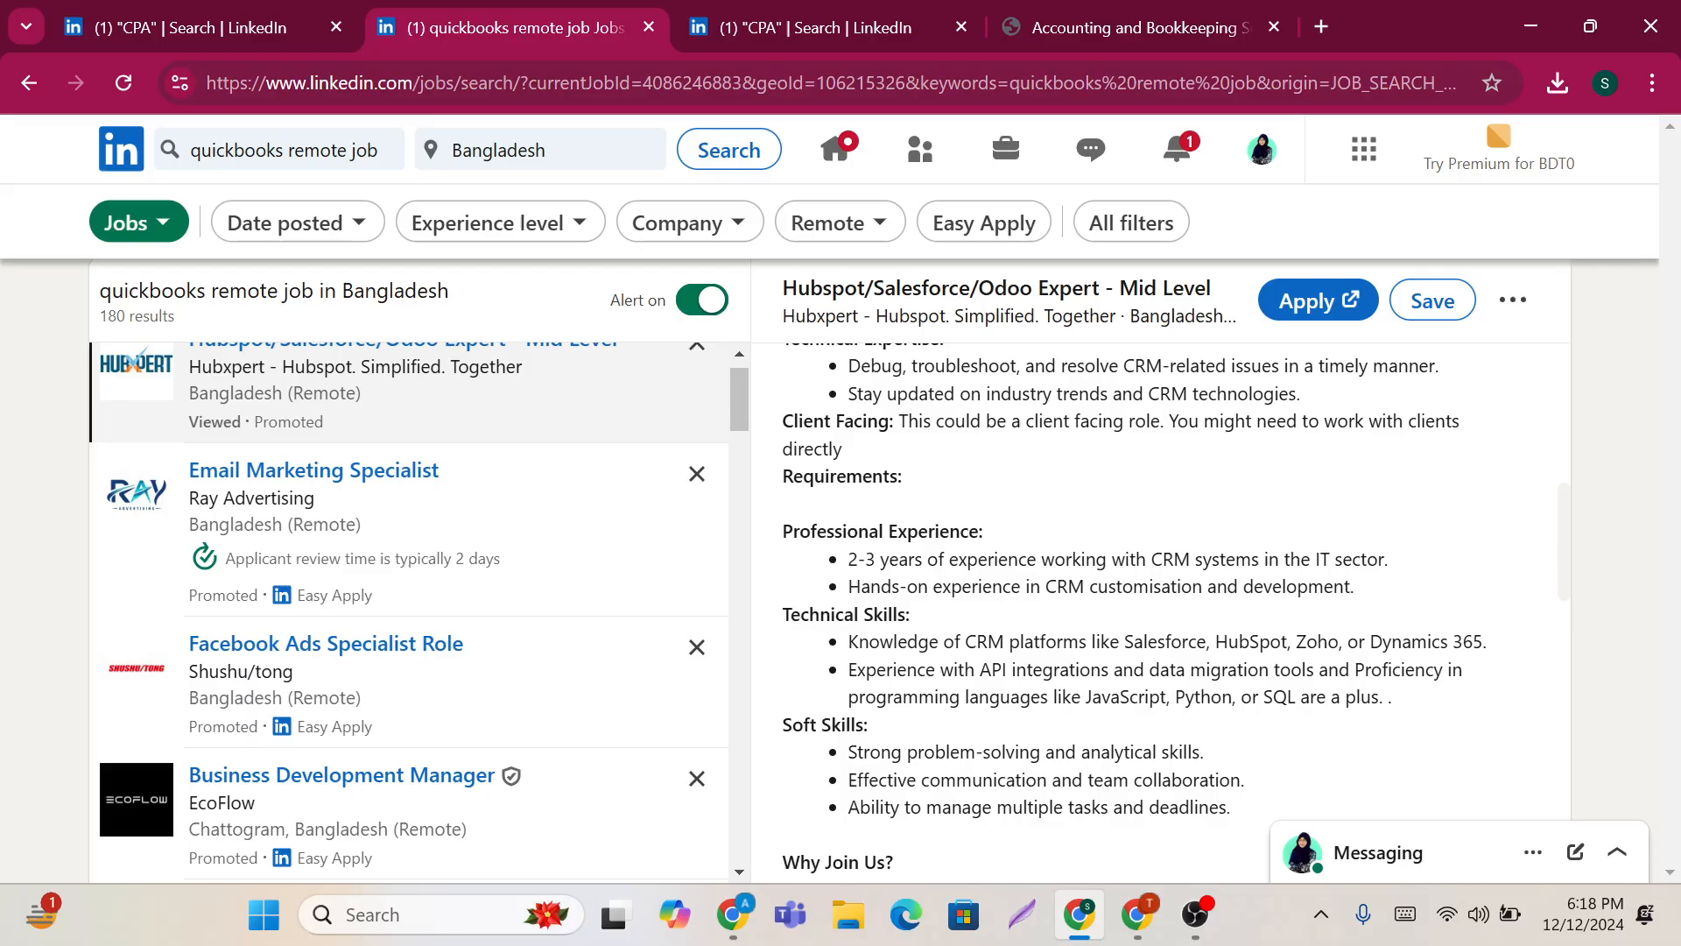
pyautogui.scroll(-3, 477, 550)
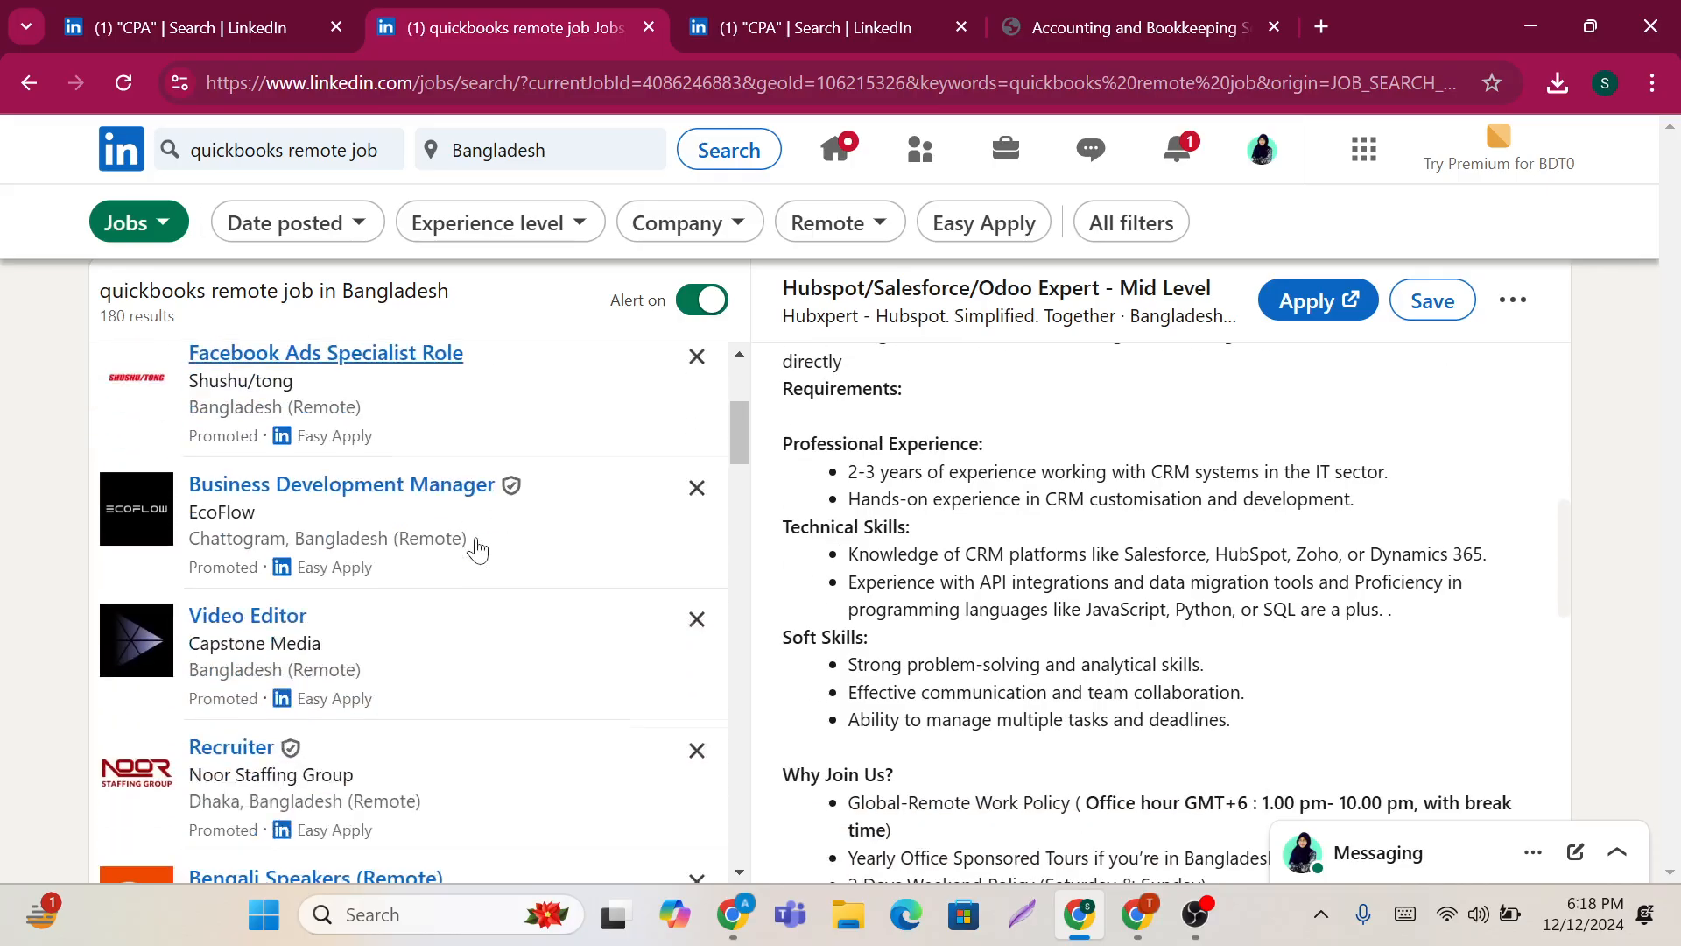
pyautogui.scroll(-2, 477, 550)
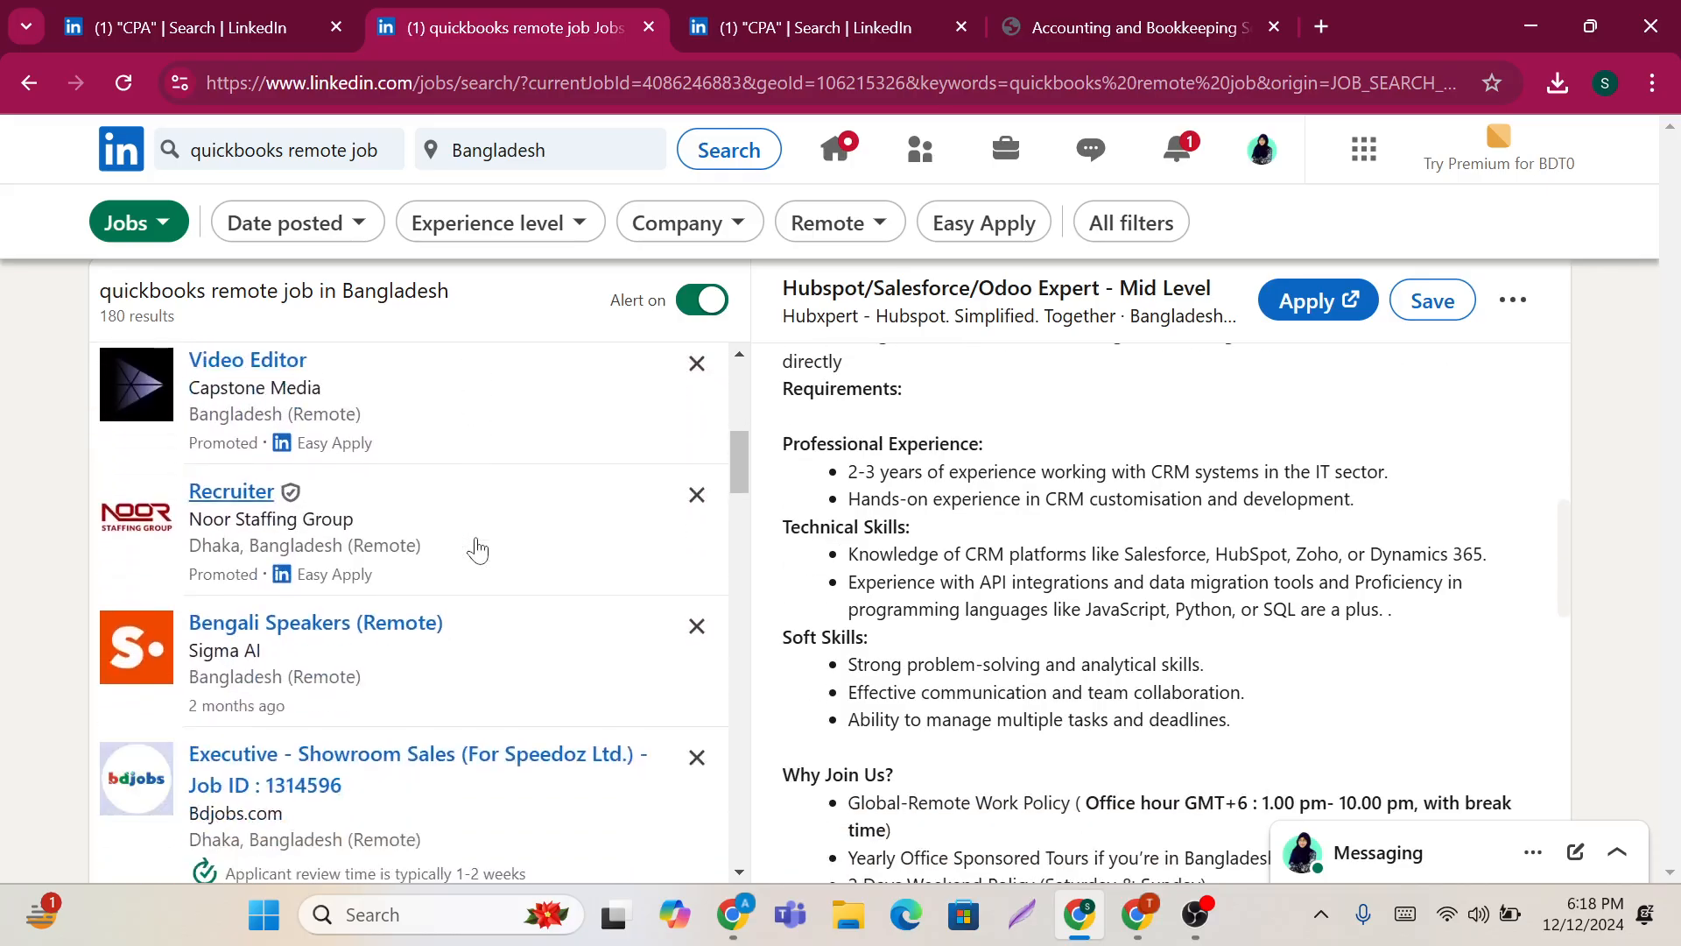
# Step: Open Noor Staffing Group's remote Recruiter listing and read its skills match and Easy Apply details
pyautogui.click(409, 512)
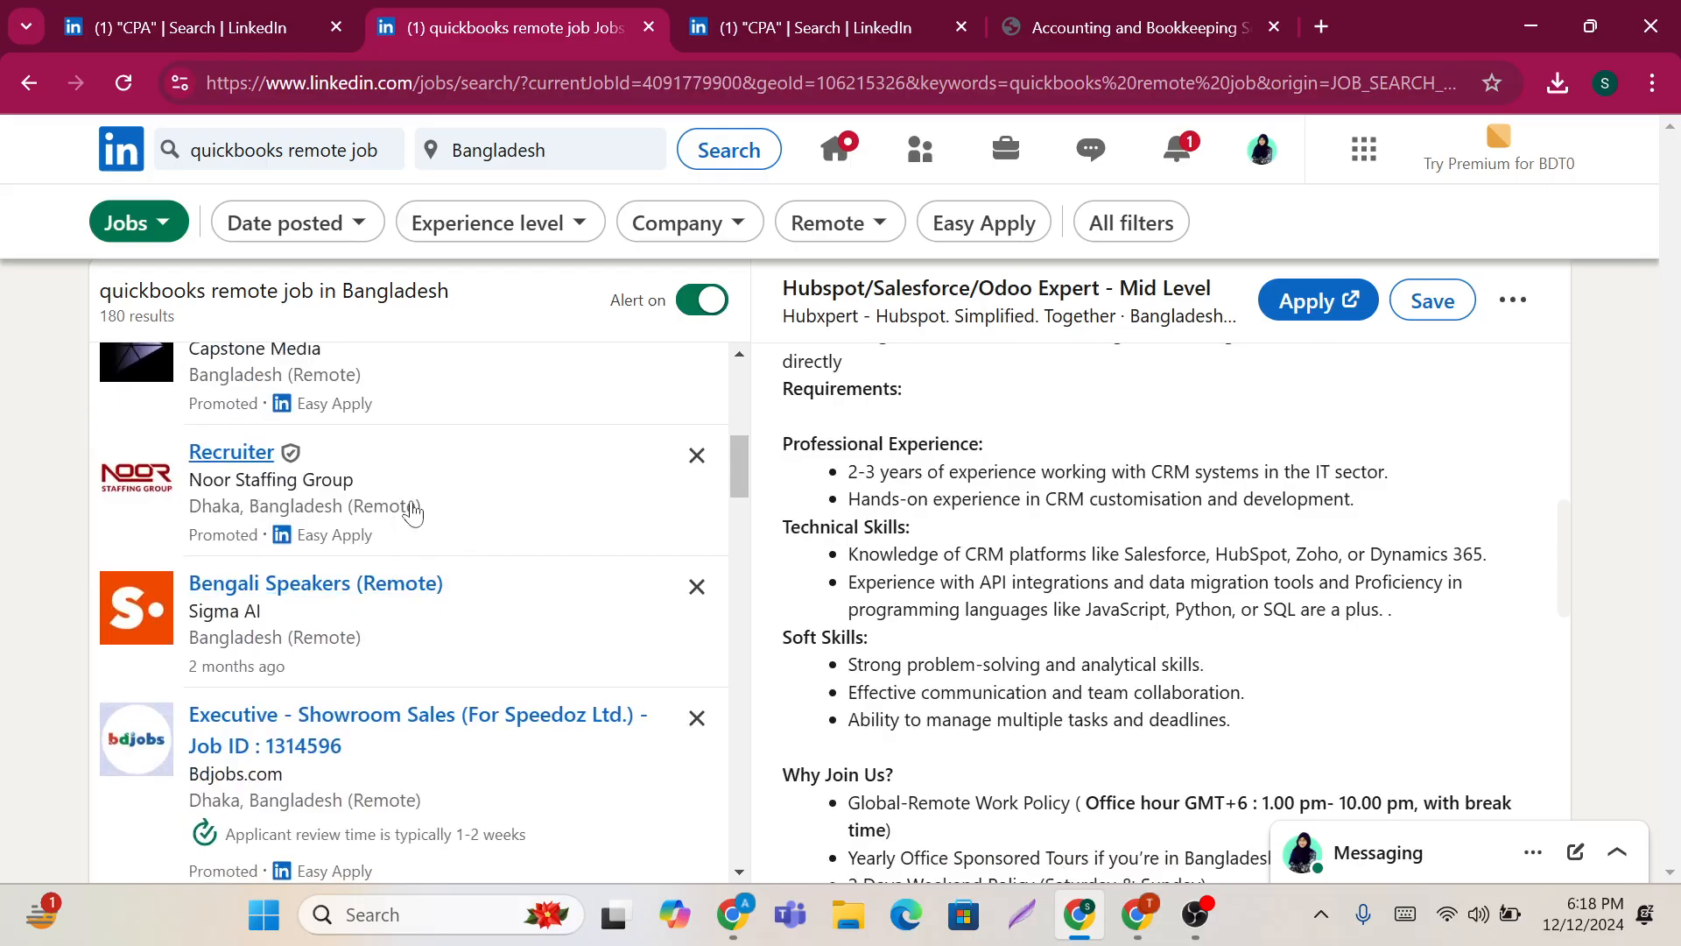
pyautogui.scroll(1, 880, 666)
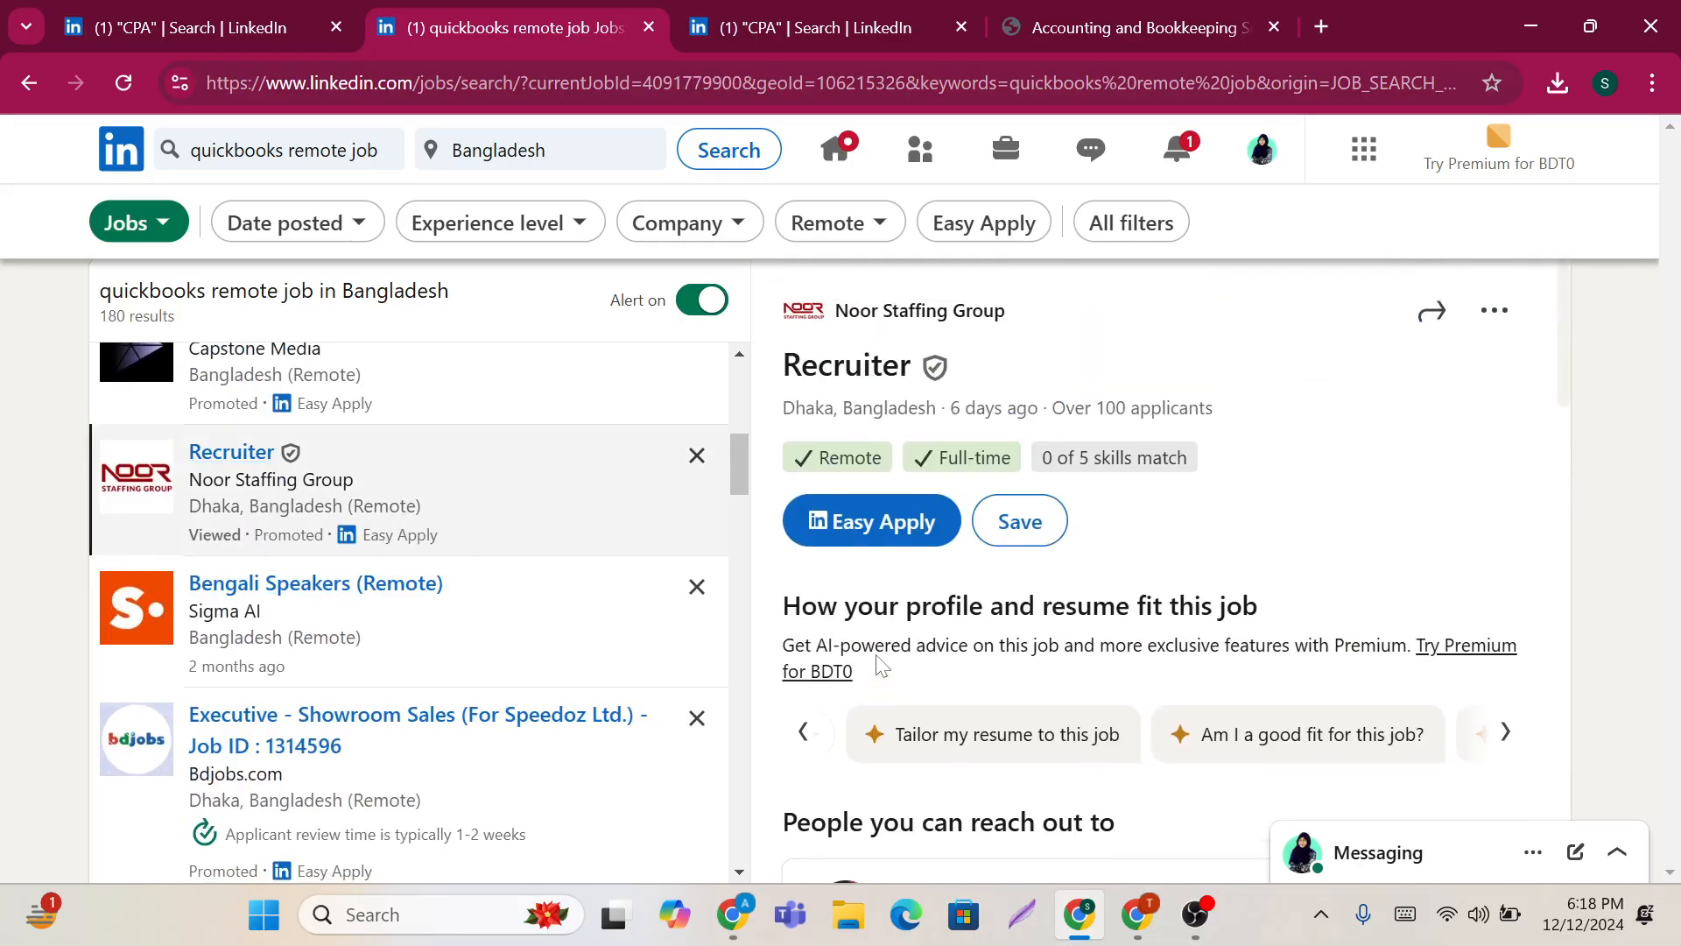
pyautogui.scroll(-10, 880, 666)
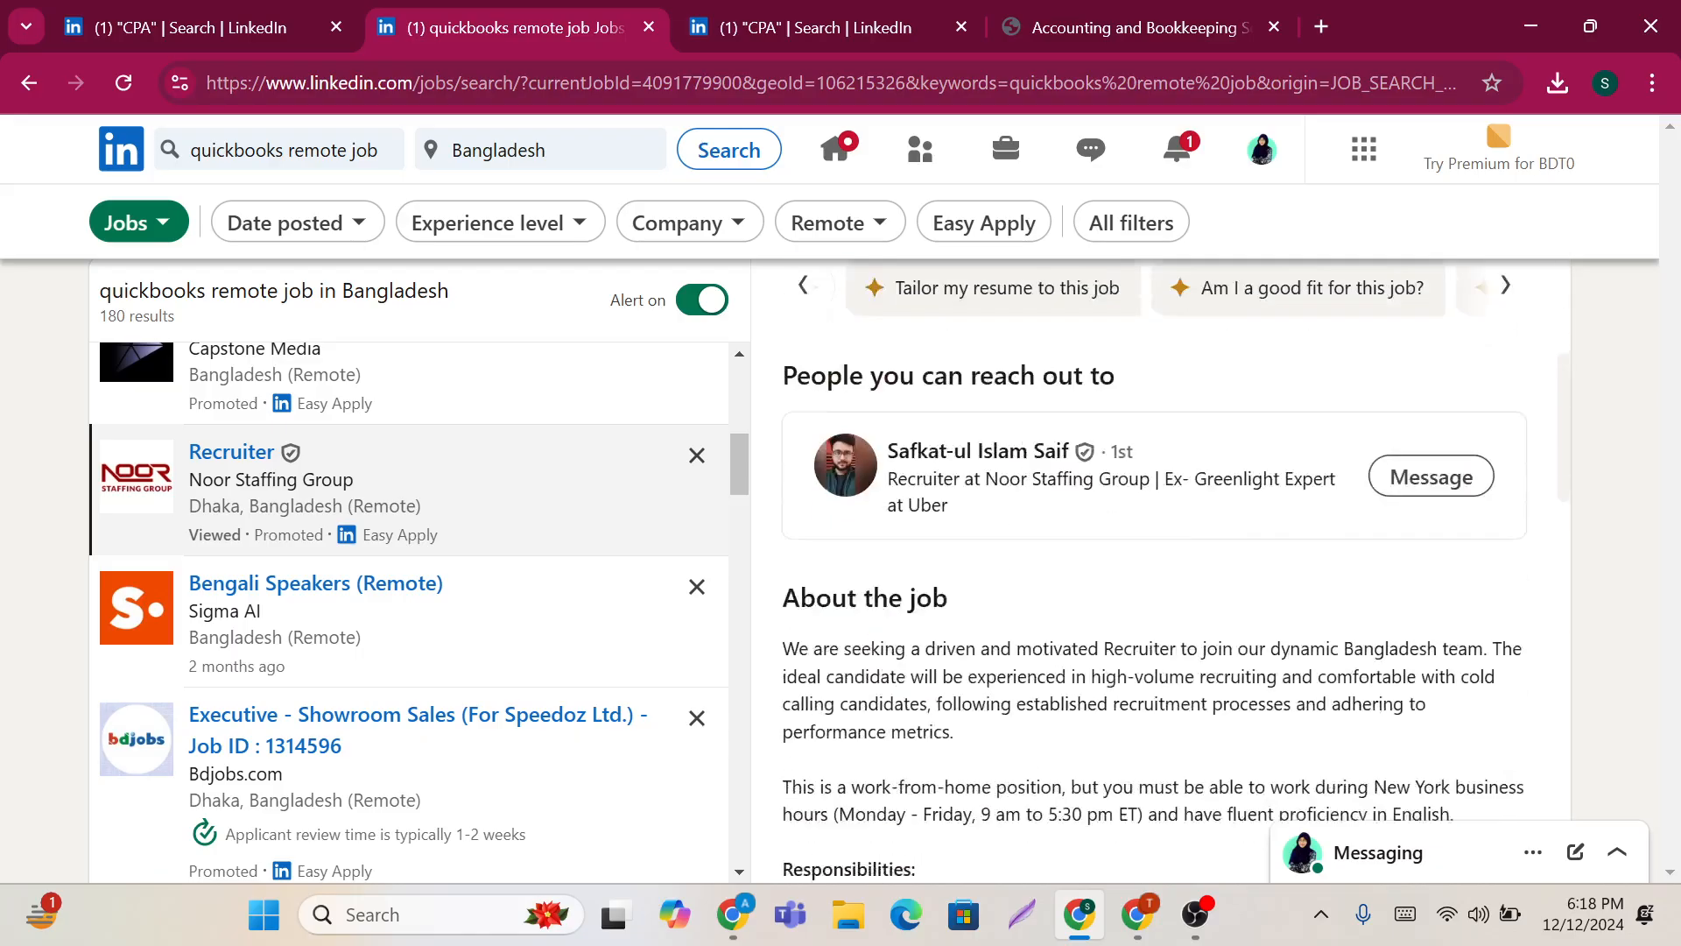
pyautogui.scroll(-3, 1173, 605)
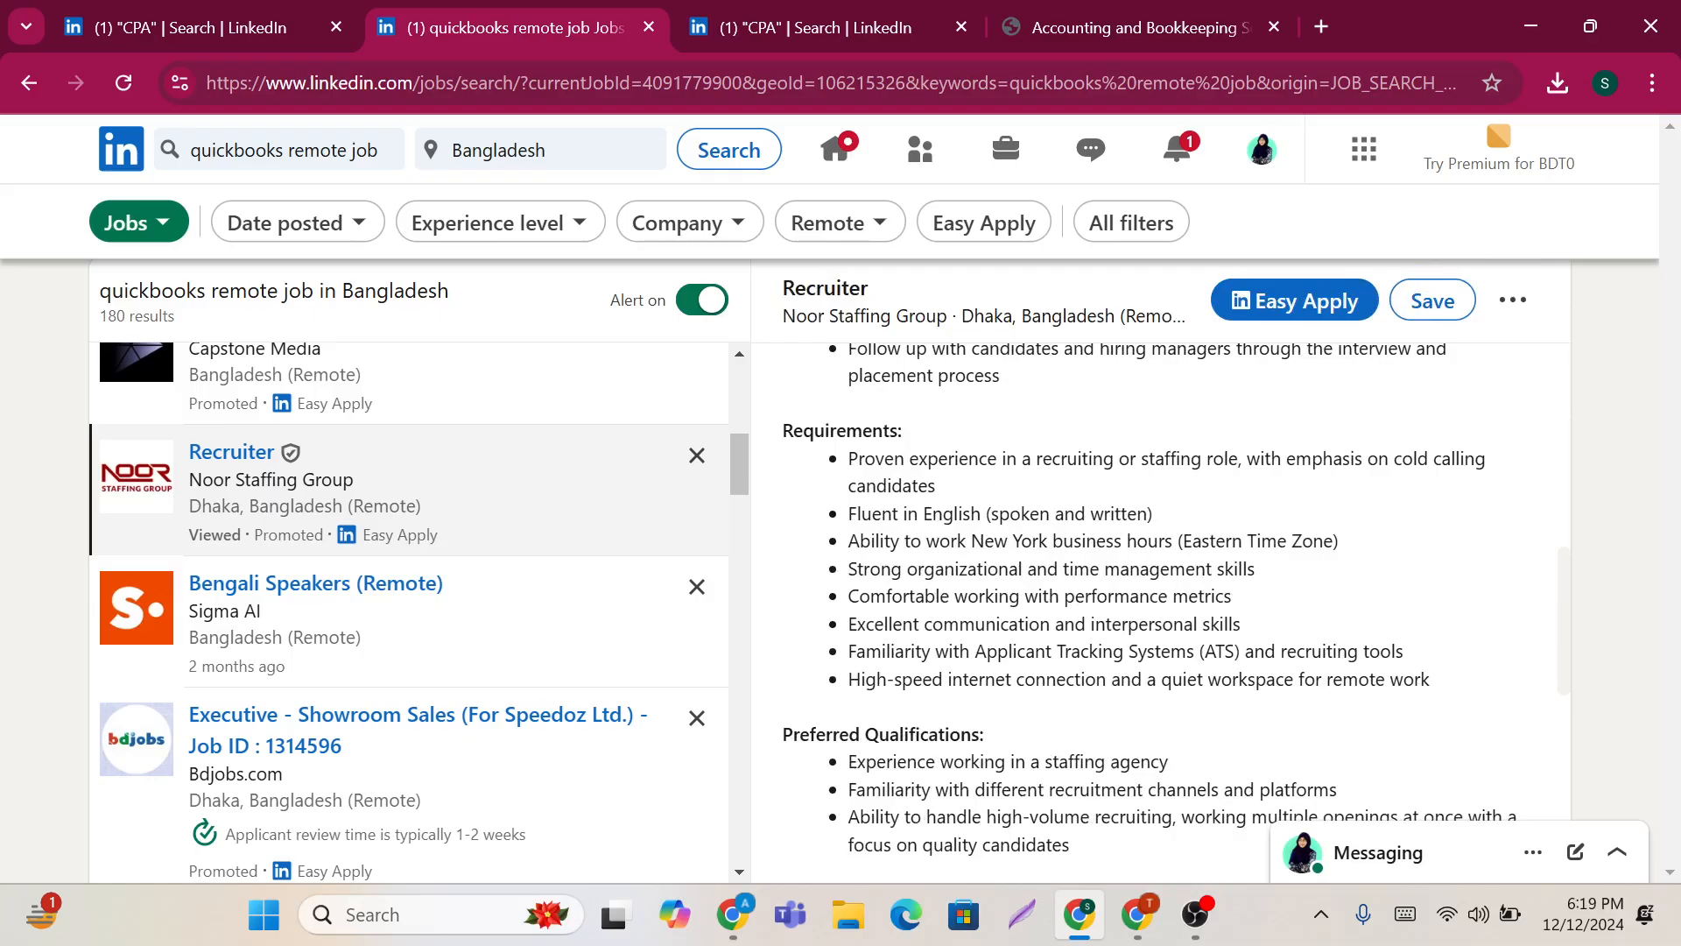
pyautogui.scroll(-3, 1156, 604)
pyautogui.scroll(5, 1156, 604)
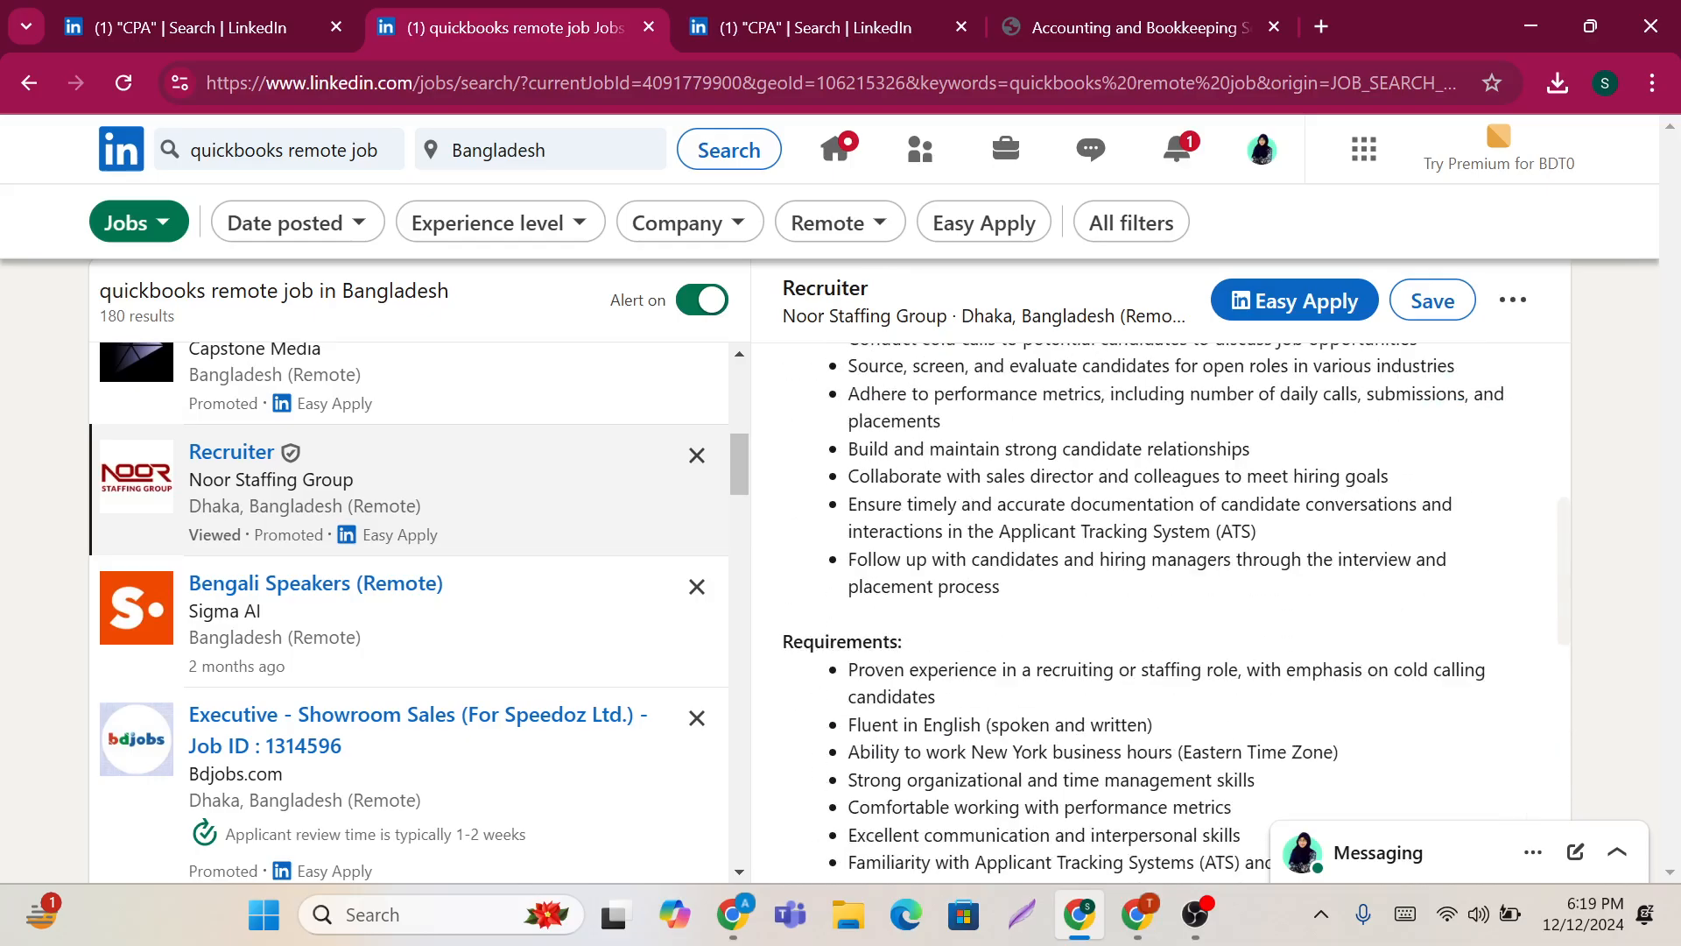
pyautogui.scroll(3, 1030, 601)
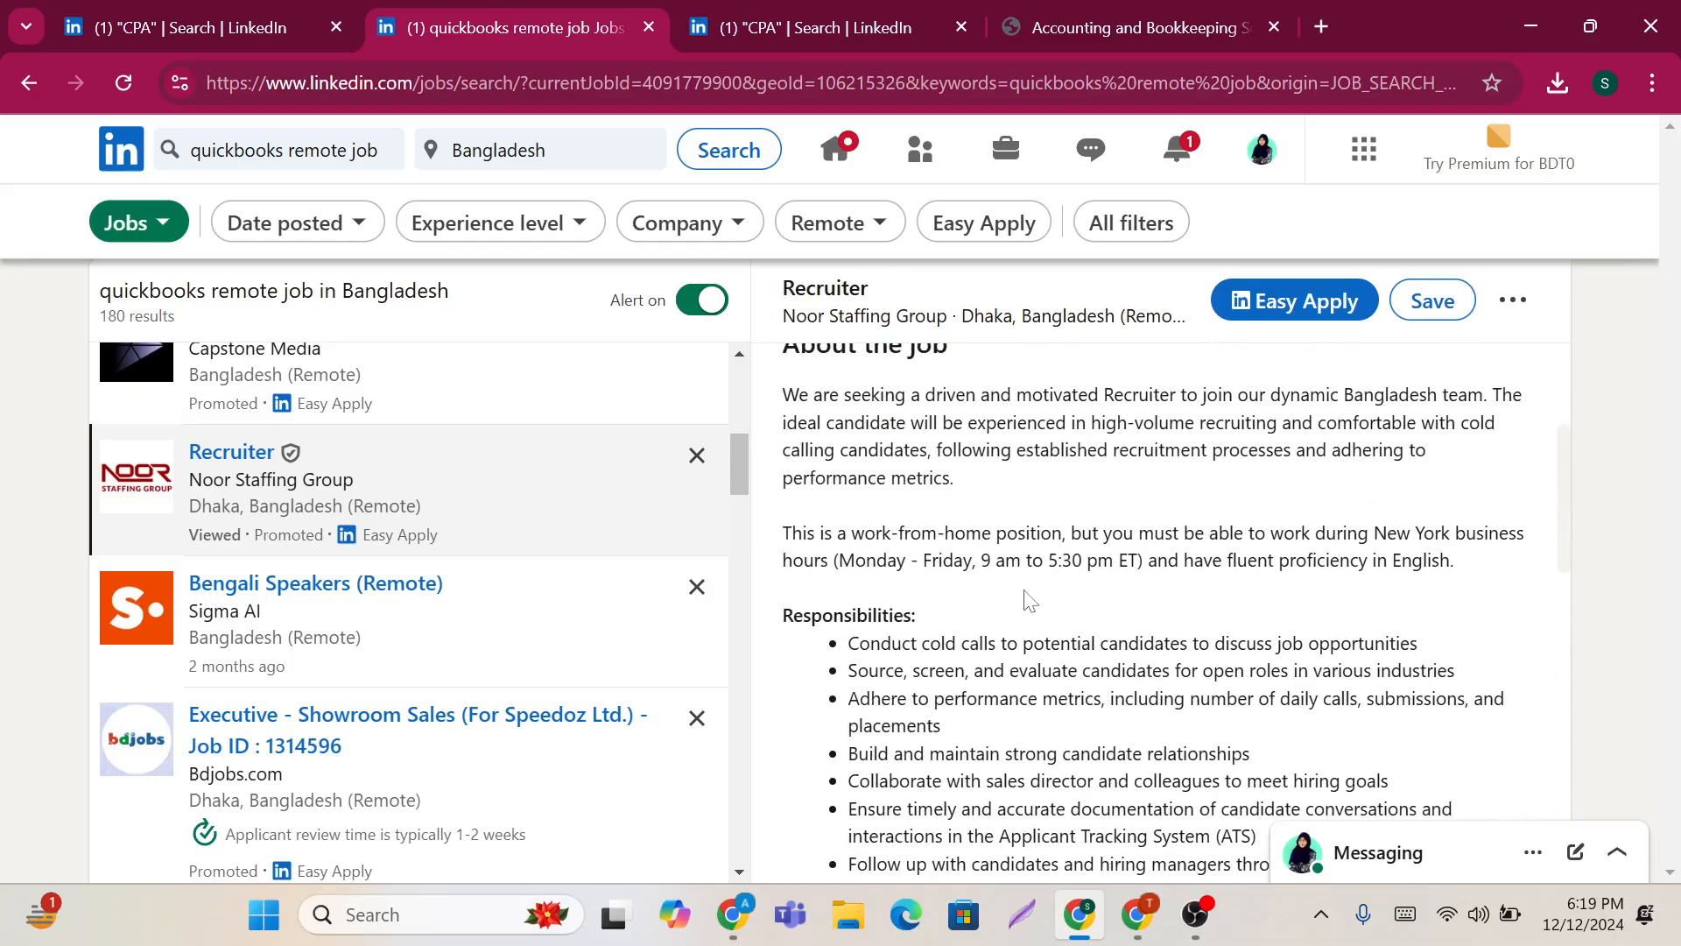
pyautogui.scroll(7, 1030, 600)
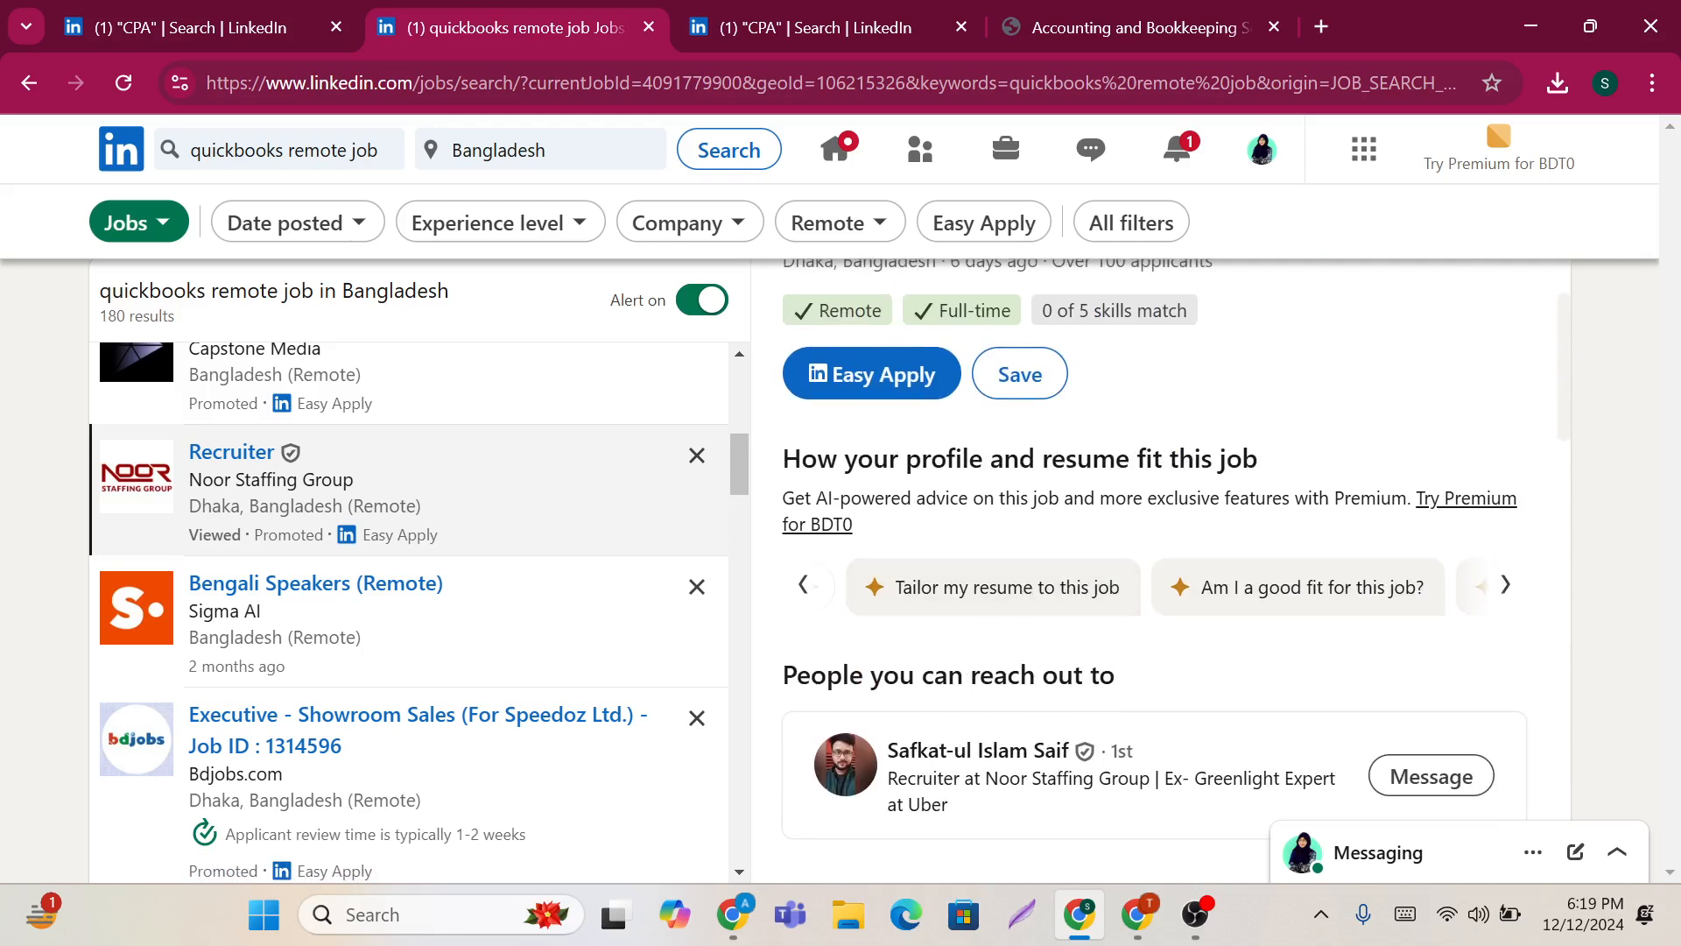
pyautogui.scroll(2, 1030, 601)
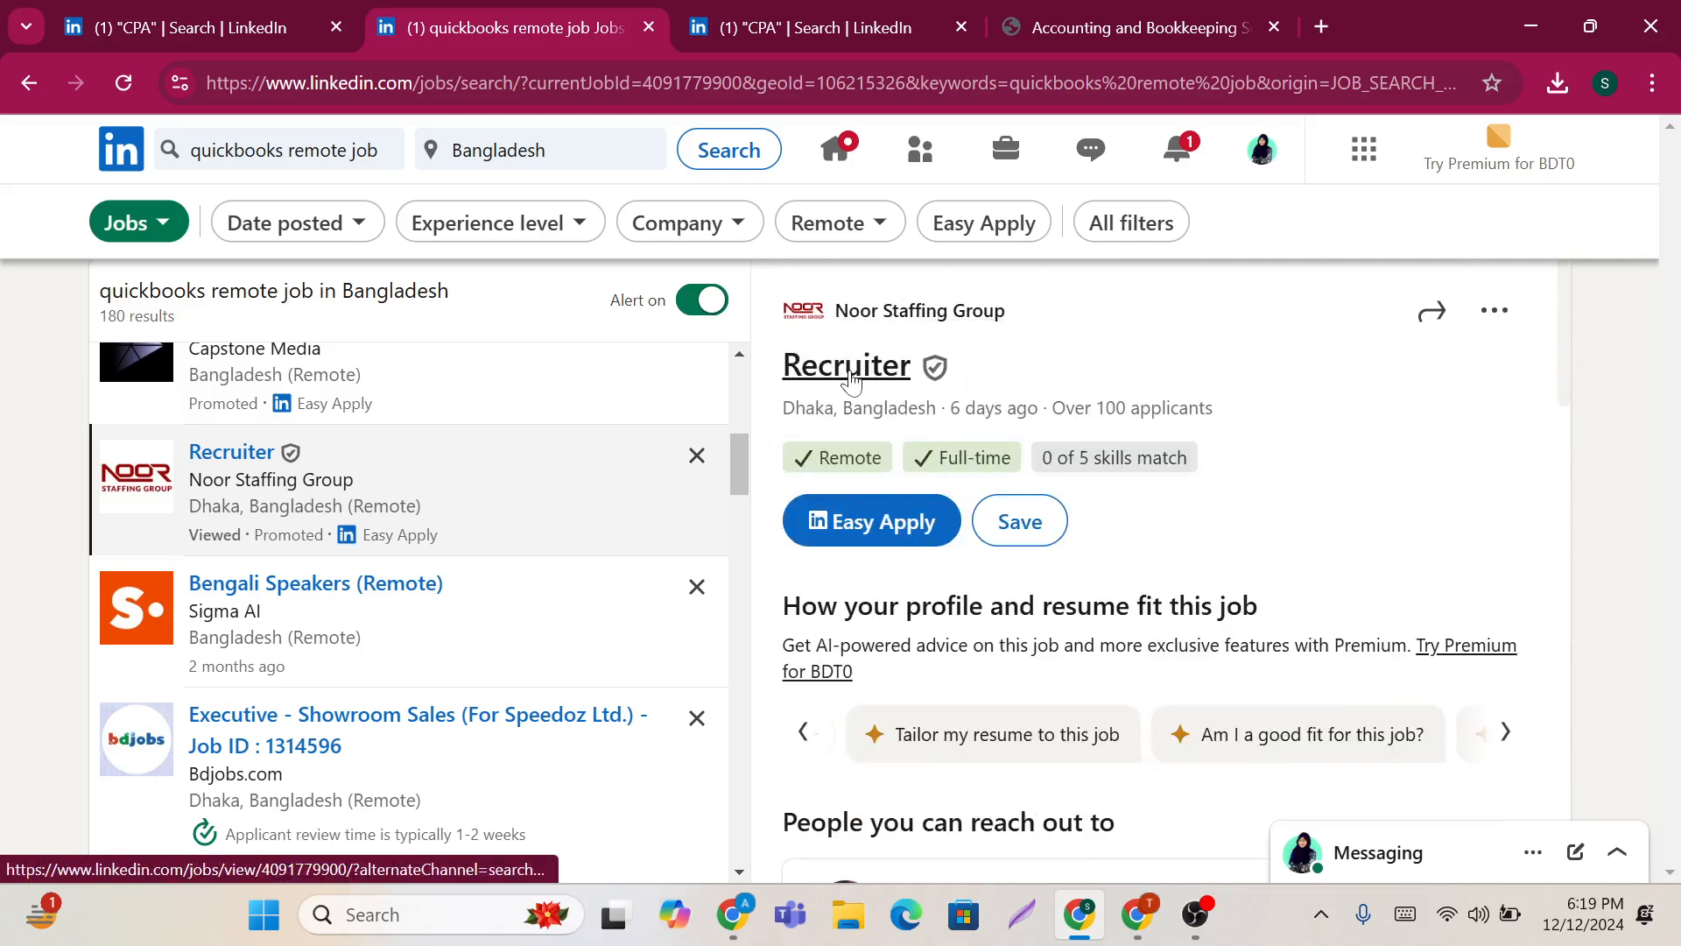
pyautogui.scroll(-2, 849, 385)
# Step: Go to page 3 of the Bangladesh results, then change the search location to United States
pyautogui.scroll(-3, 426, 652)
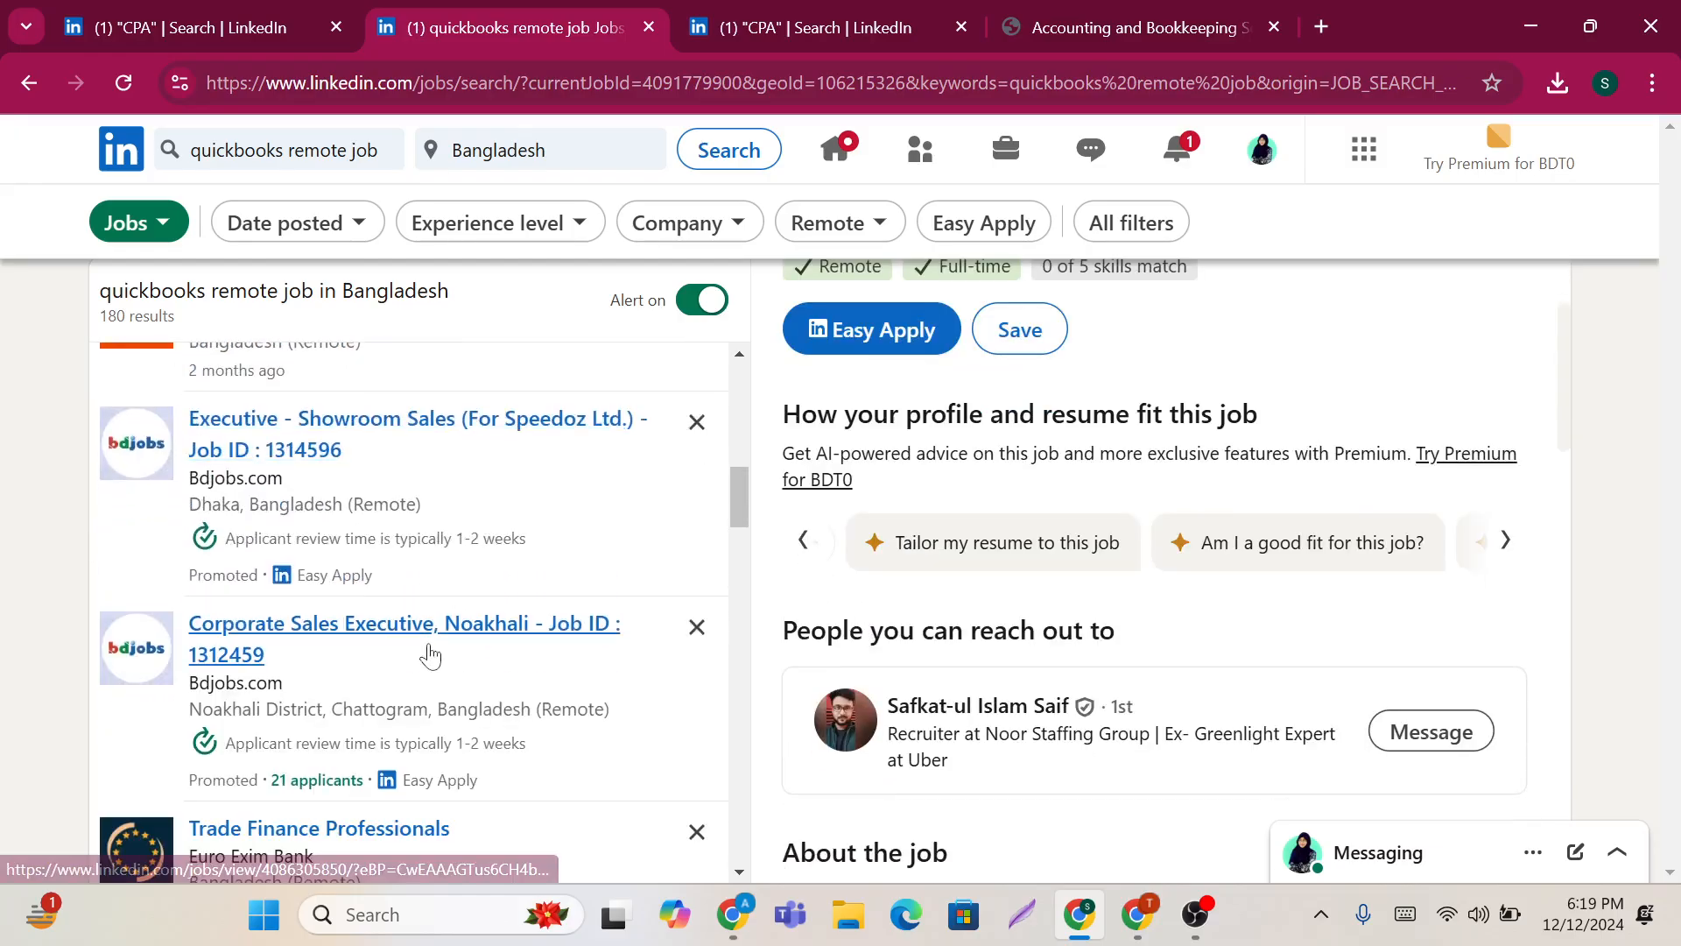
pyautogui.scroll(-5, 429, 655)
pyautogui.scroll(1, 429, 655)
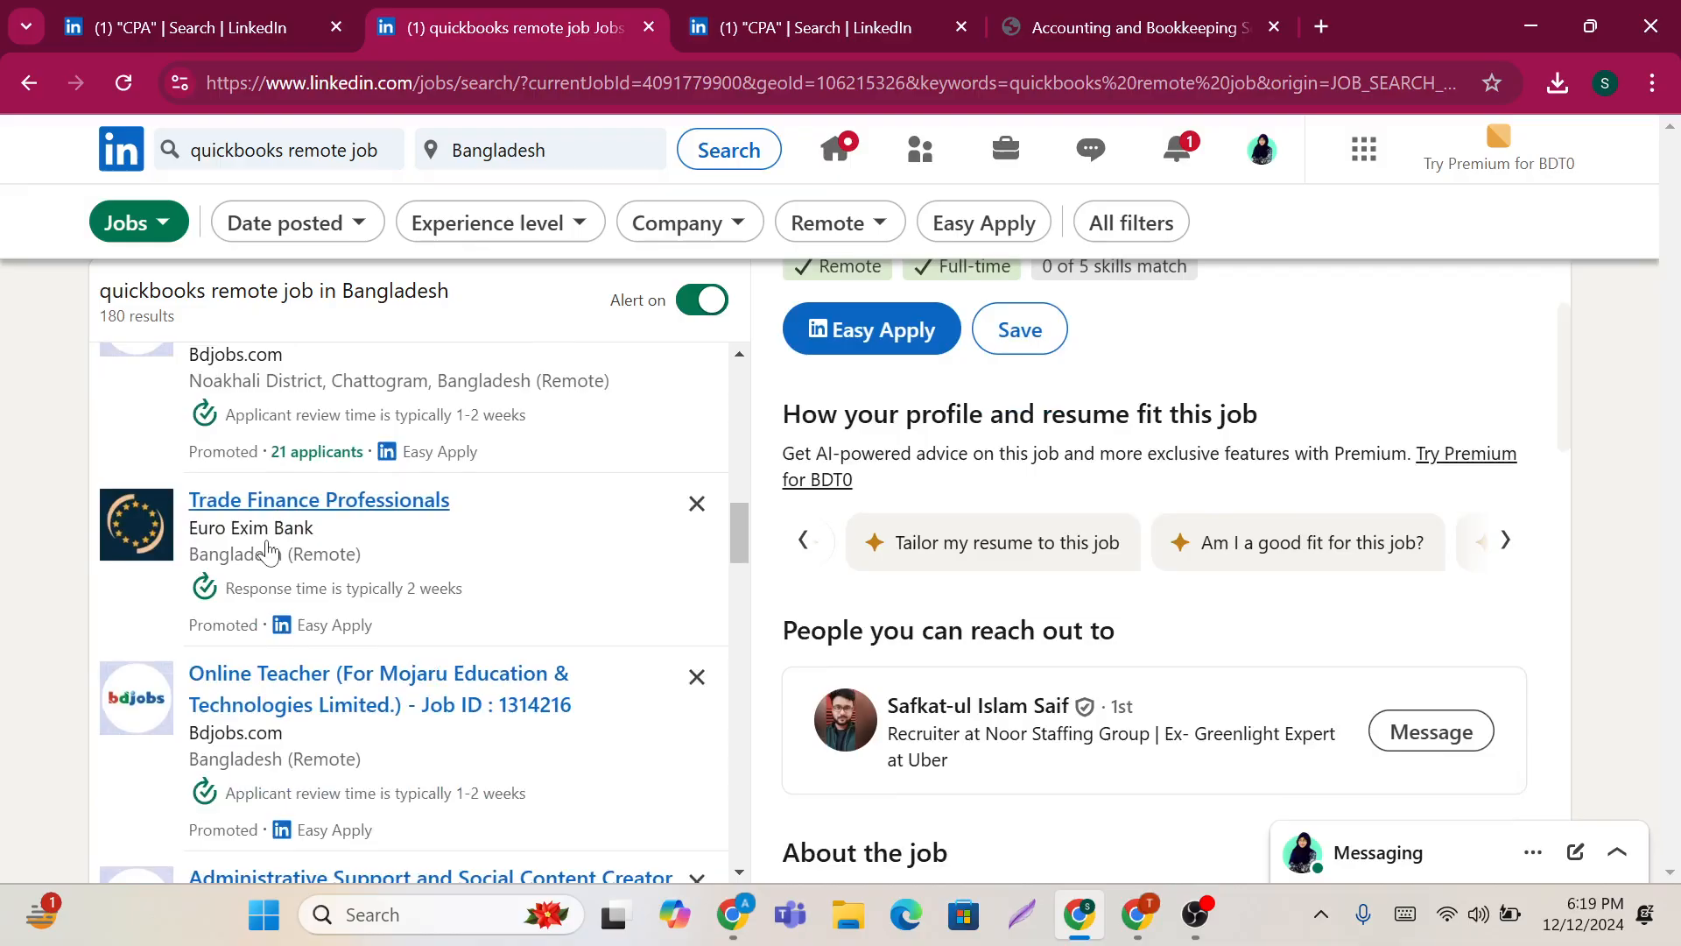
pyautogui.scroll(-7, 338, 560)
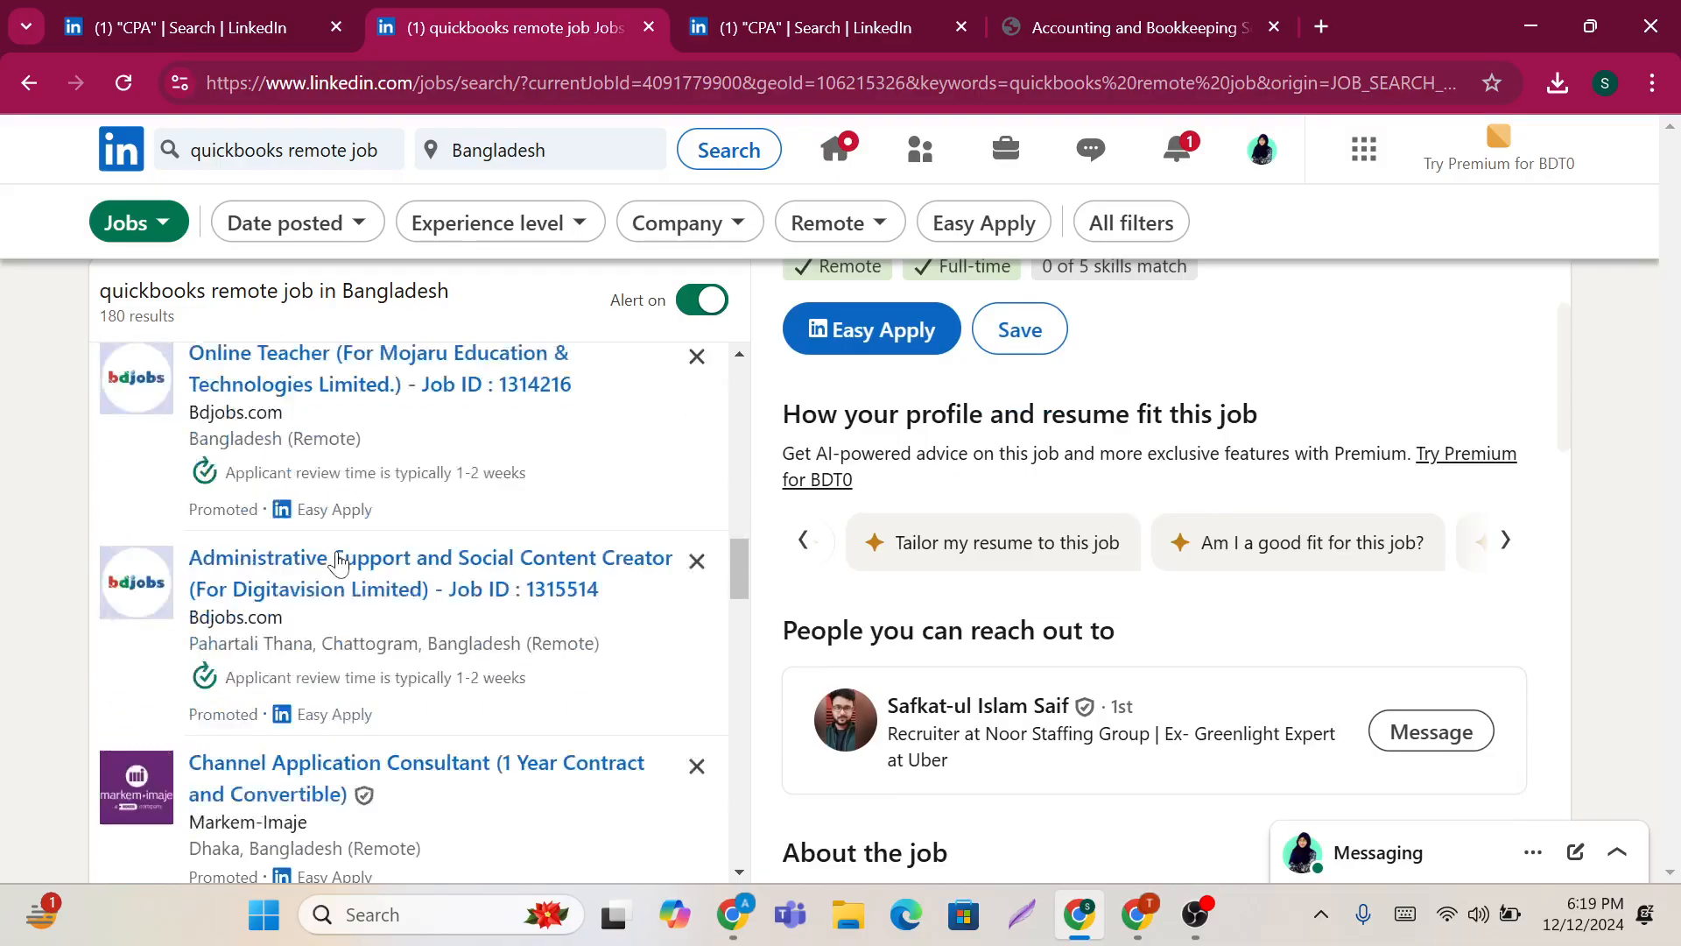
pyautogui.scroll(-7, 338, 561)
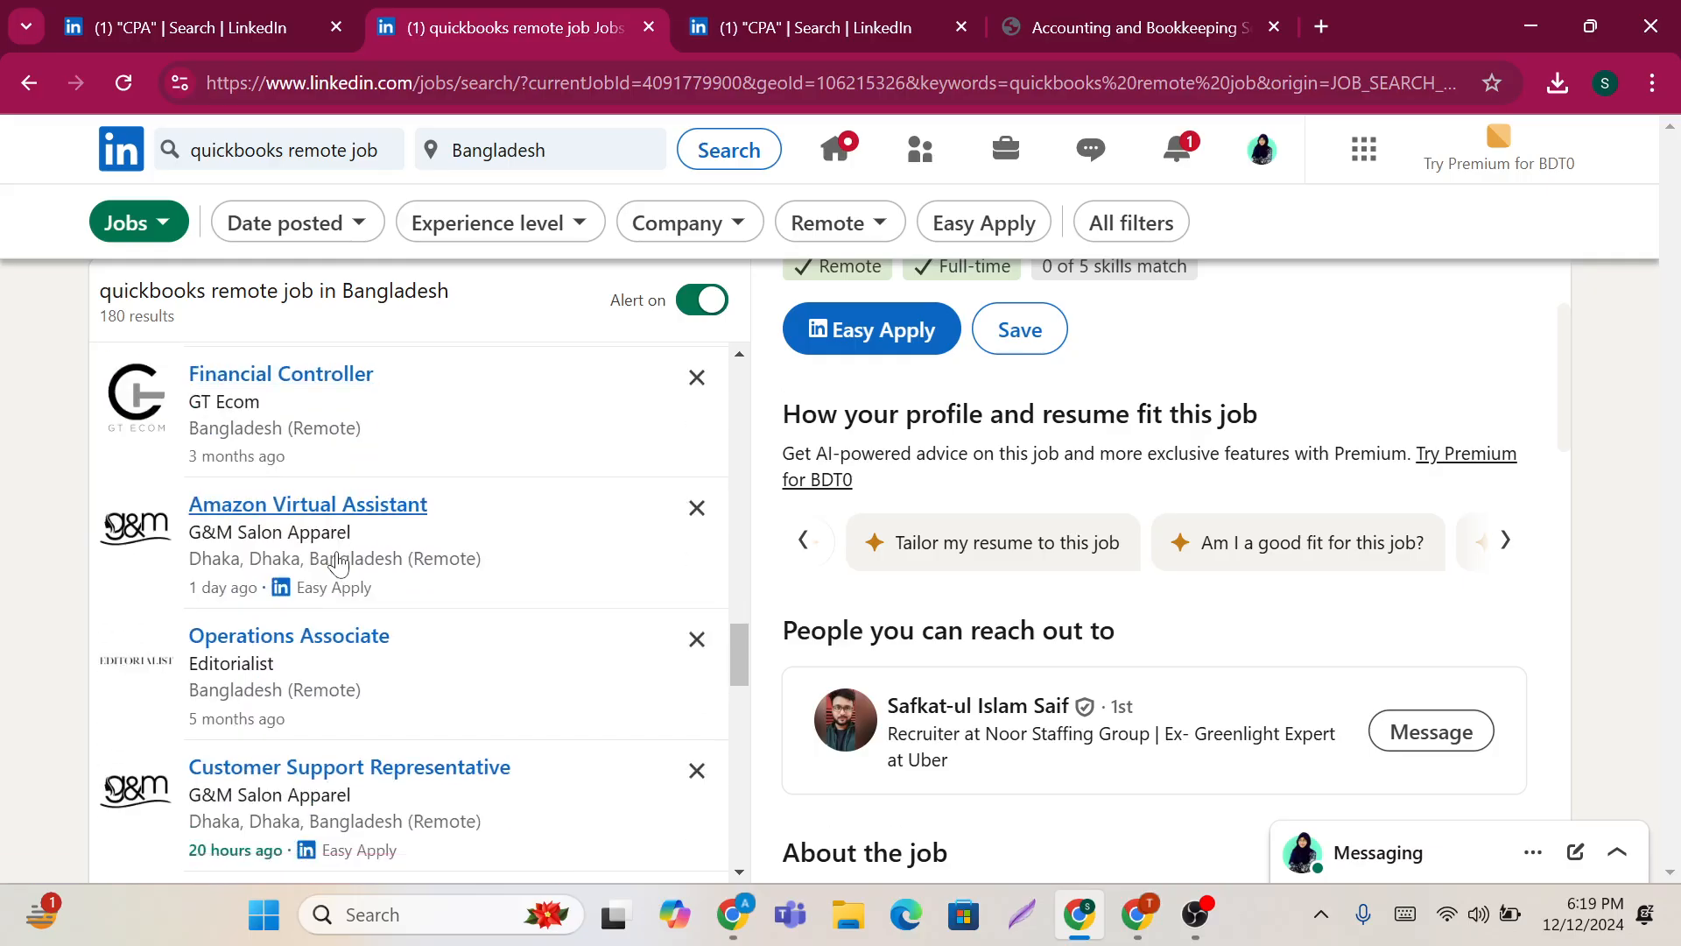
pyautogui.scroll(-5, 338, 563)
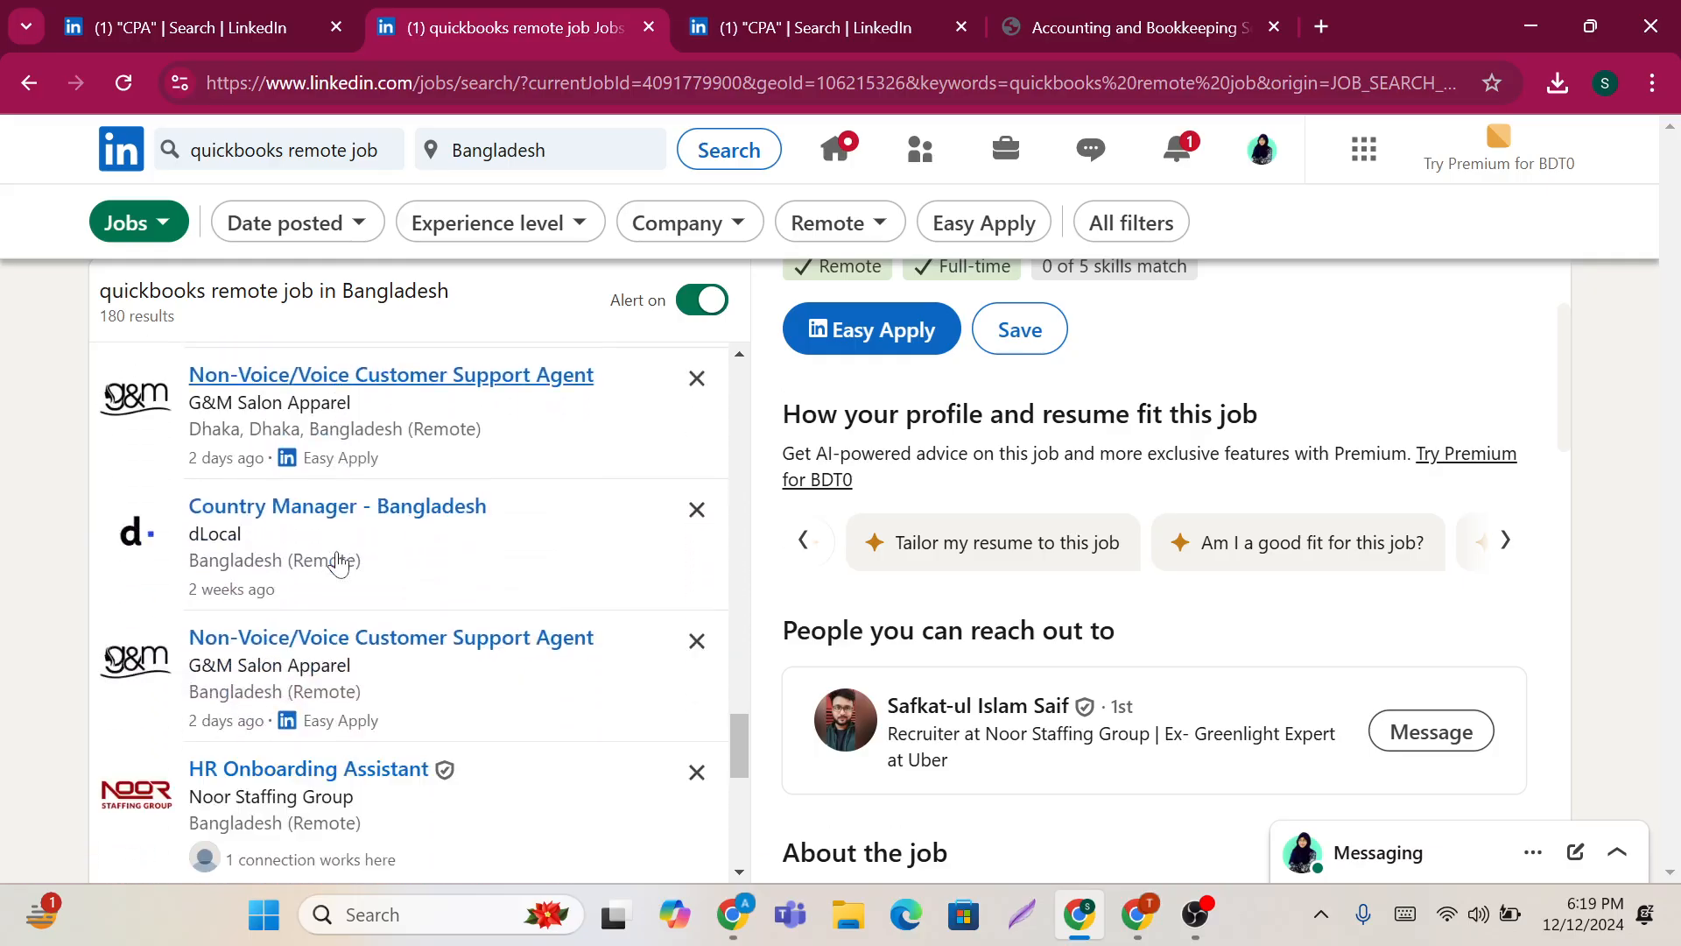
pyautogui.scroll(-4, 338, 563)
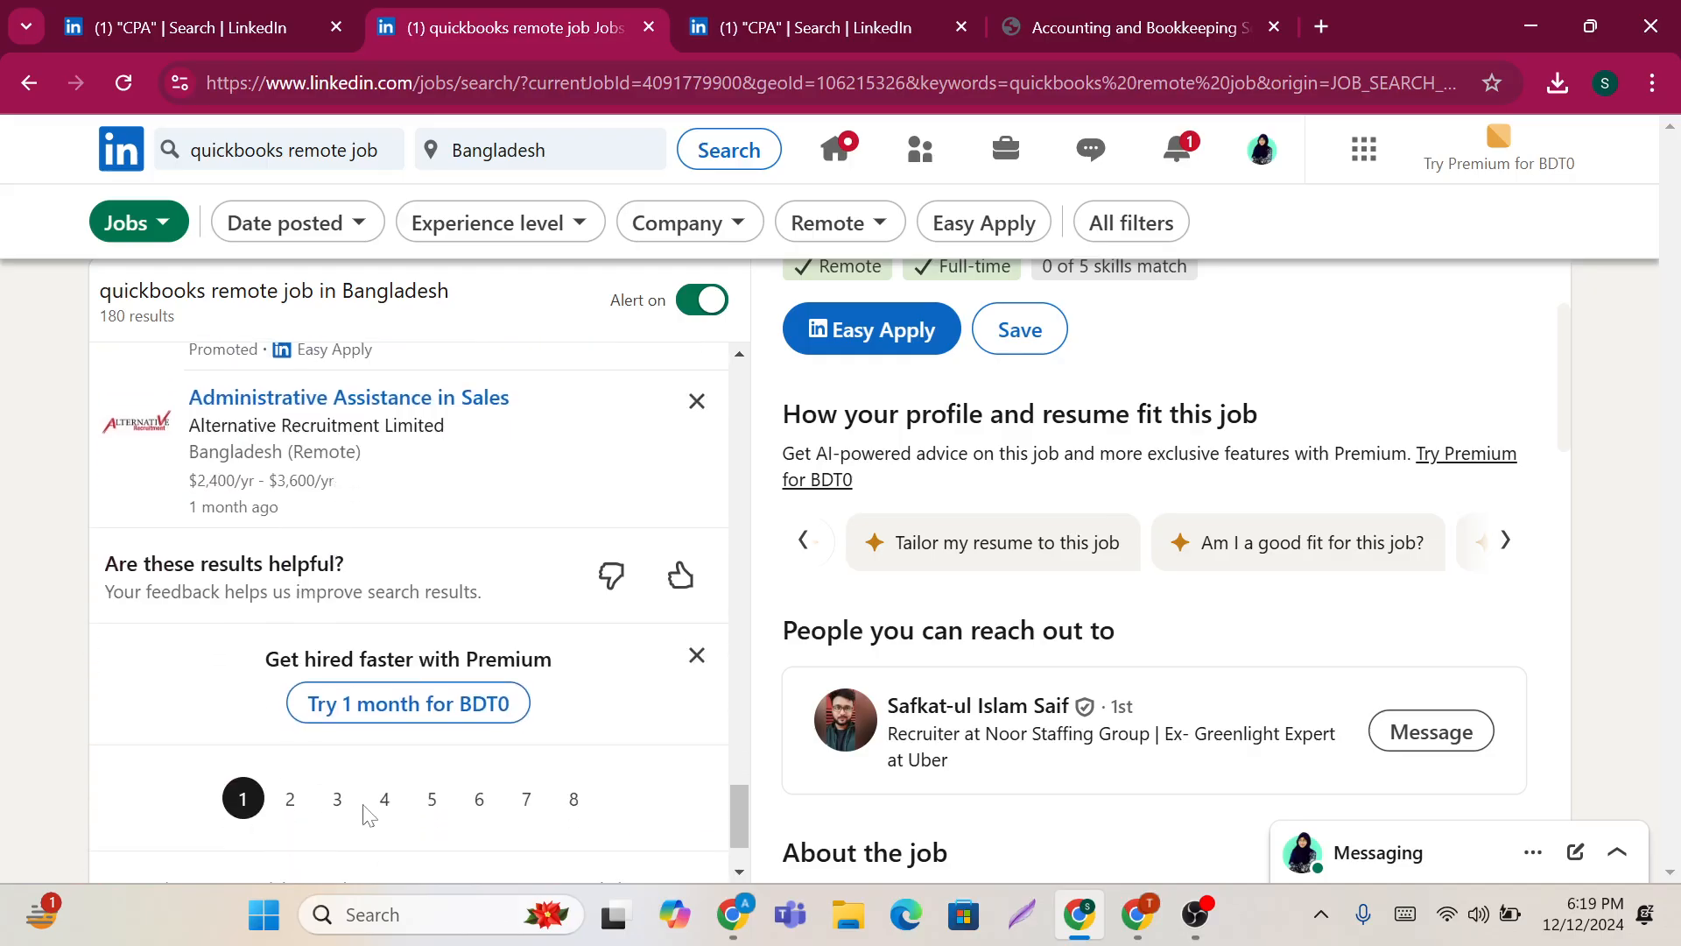
pyautogui.click(336, 800)
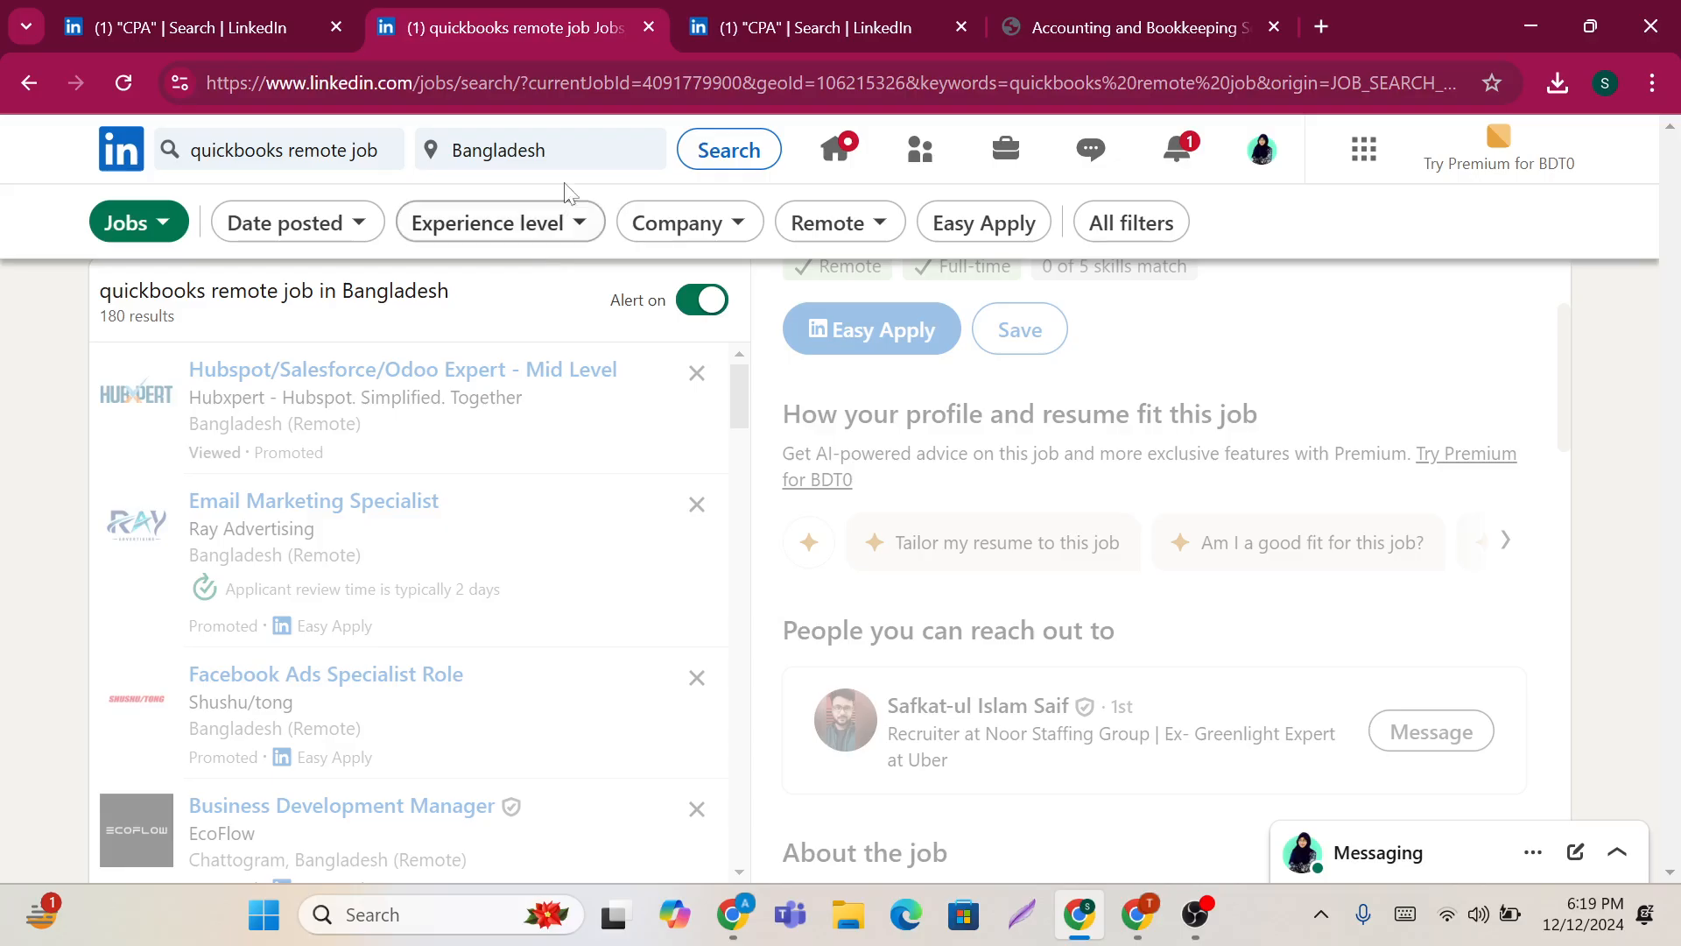
pyautogui.click(565, 152)
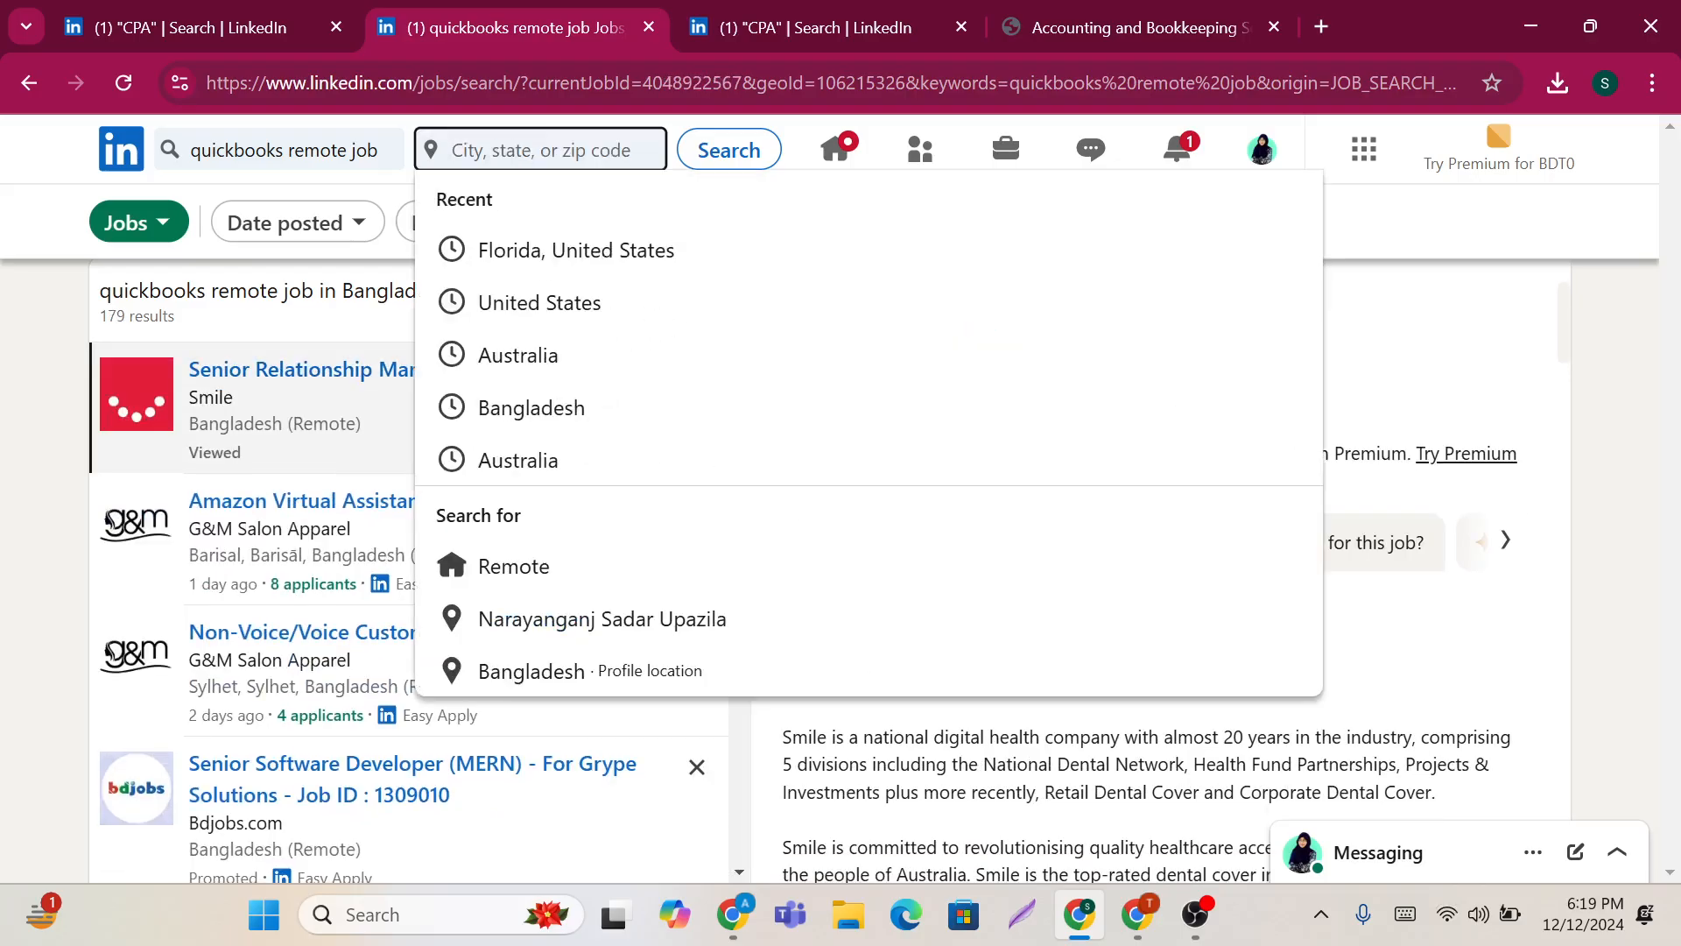
pyautogui.click(593, 303)
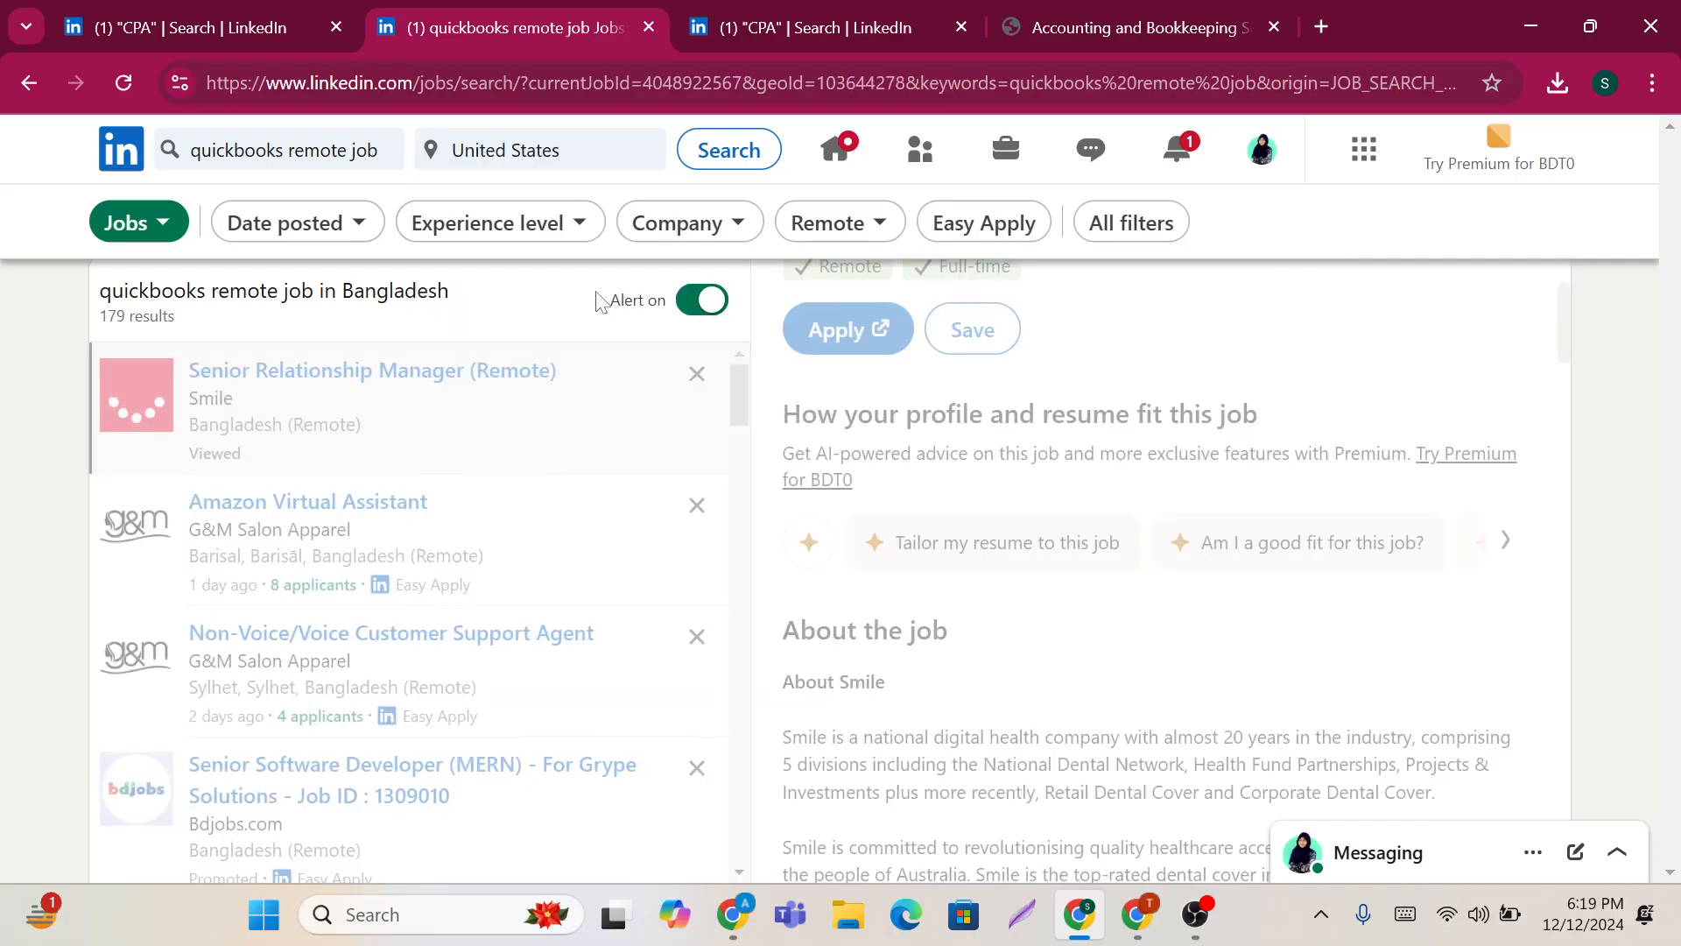
# Step: Run the search to list 7,430 United States quickbooks remote jobs
pyautogui.click(725, 164)
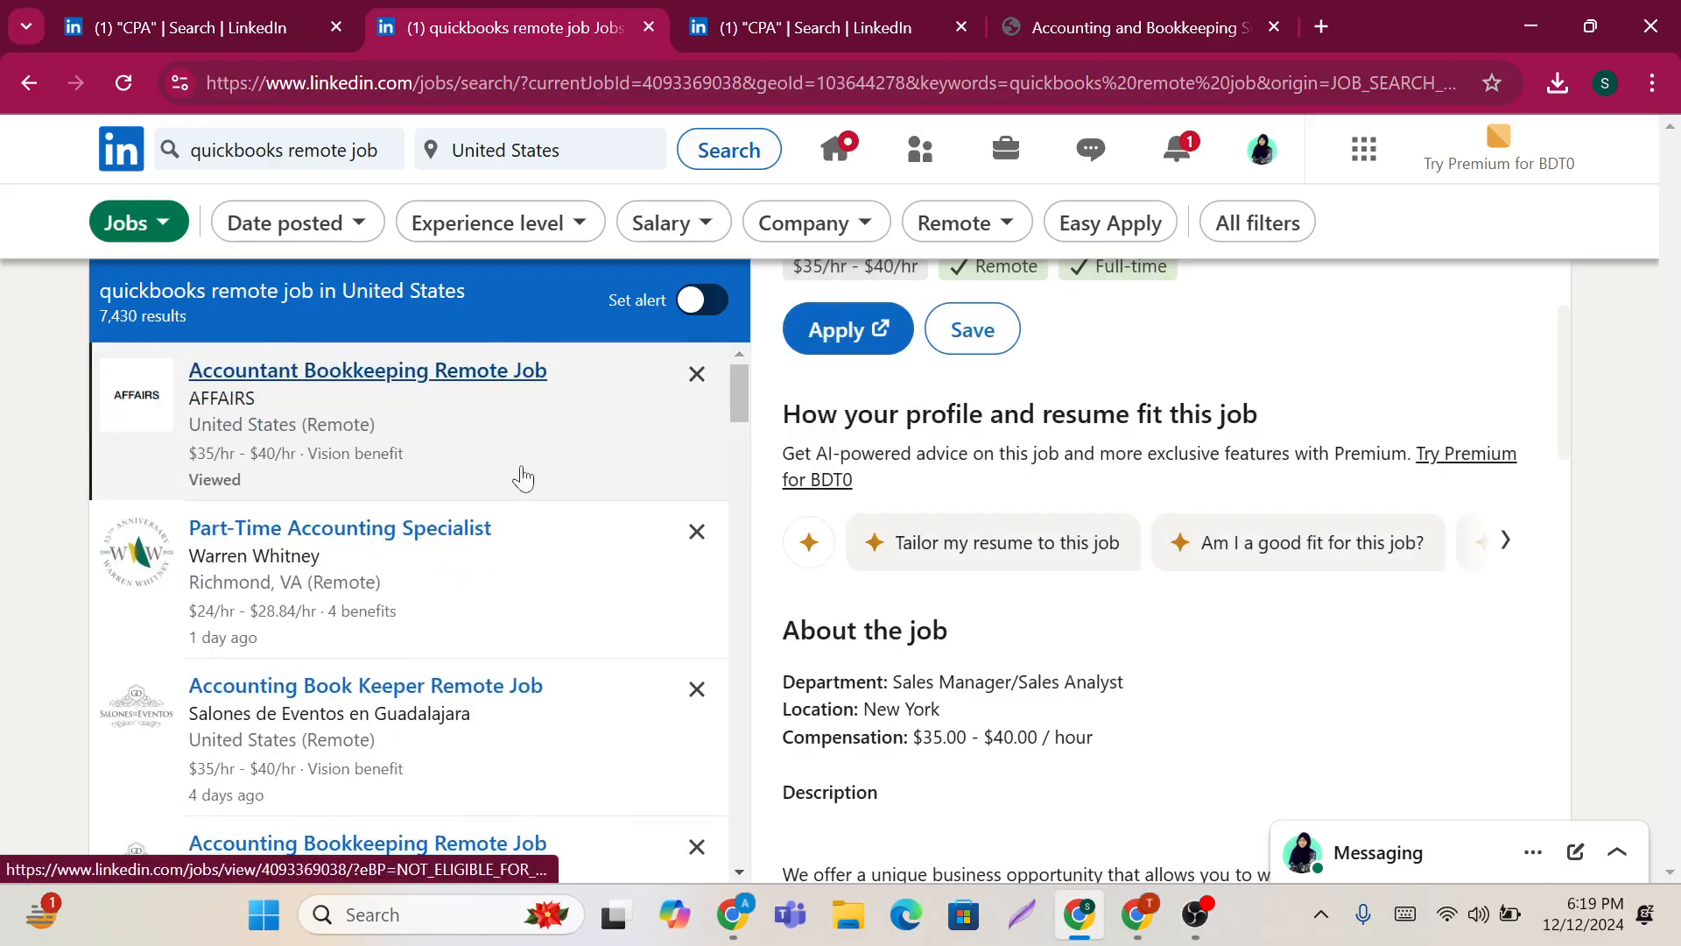
pyautogui.scroll(2, 893, 490)
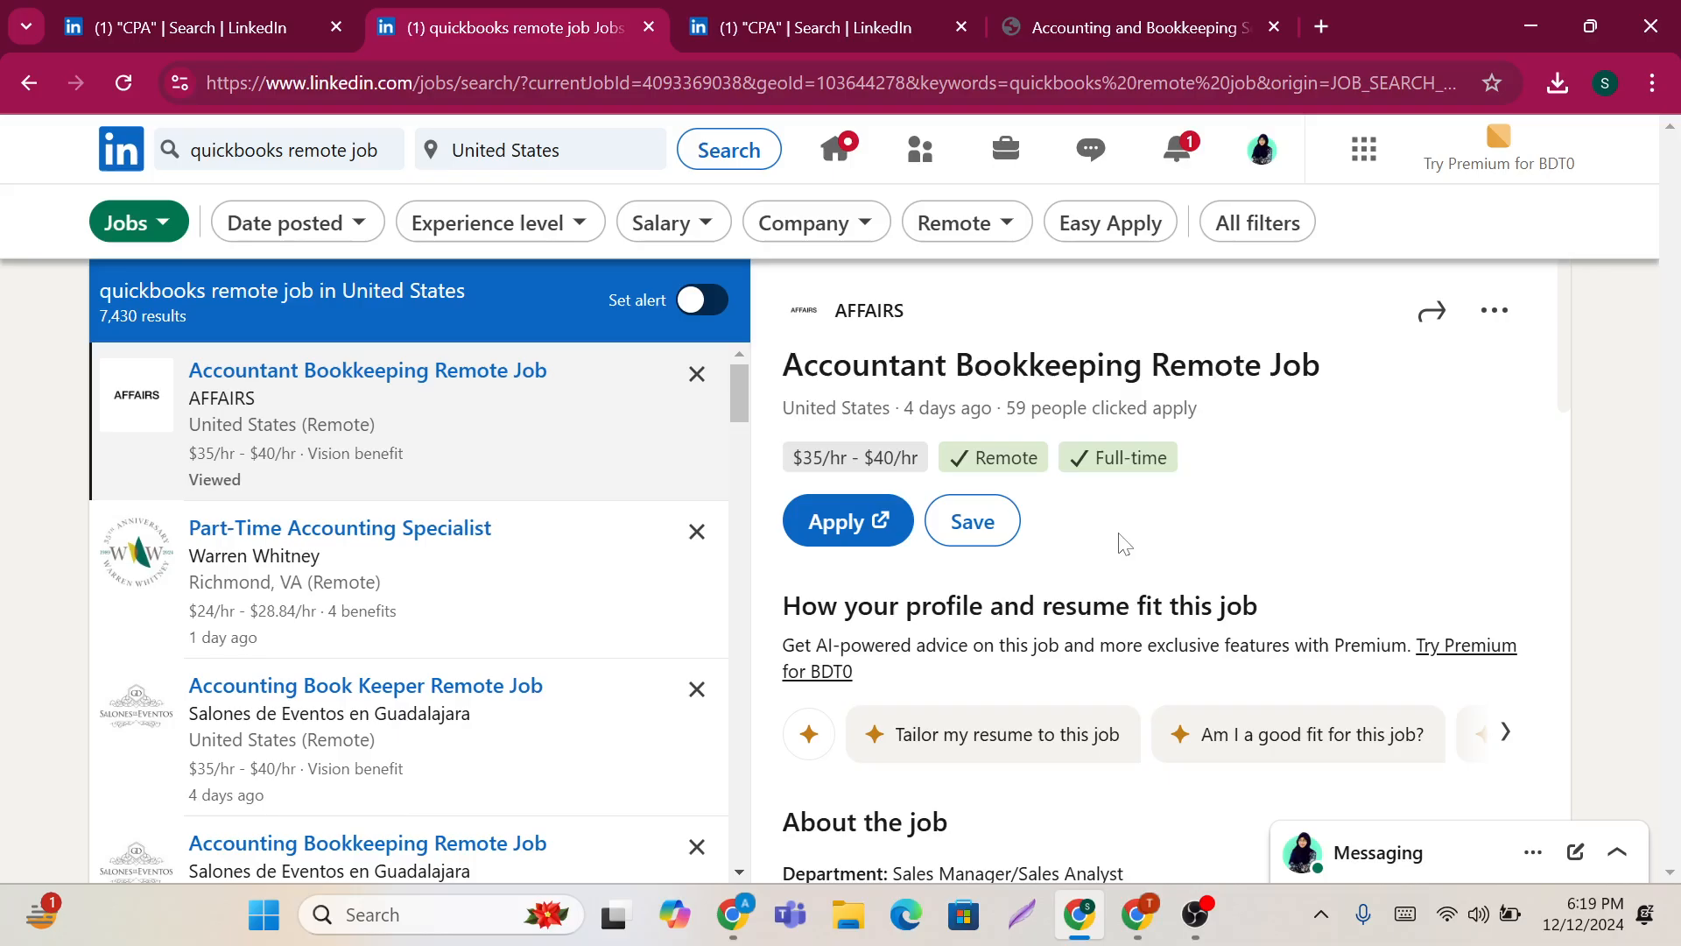
pyautogui.scroll(-5, 1123, 543)
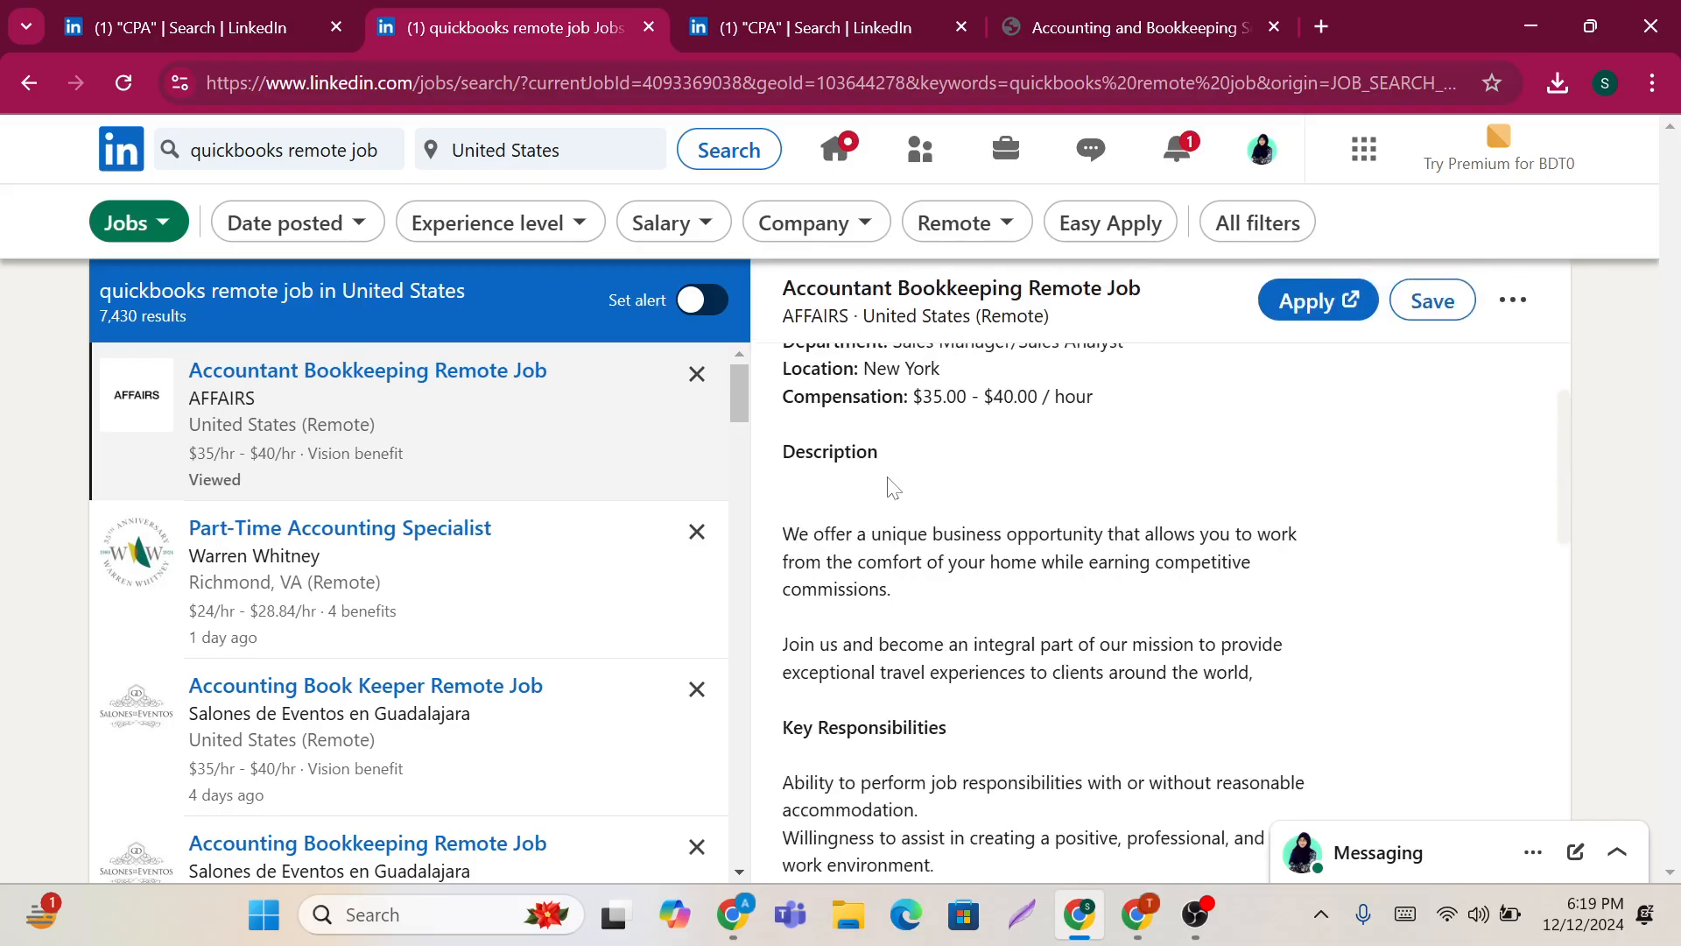
pyautogui.scroll(1, 891, 486)
# Step: Read AFFAIRS' Accountant Bookkeeping Remote Job description: $35–$40/hr, remote, full-time
pyautogui.moveTo(782, 423); pyautogui.dragTo(1165, 426)
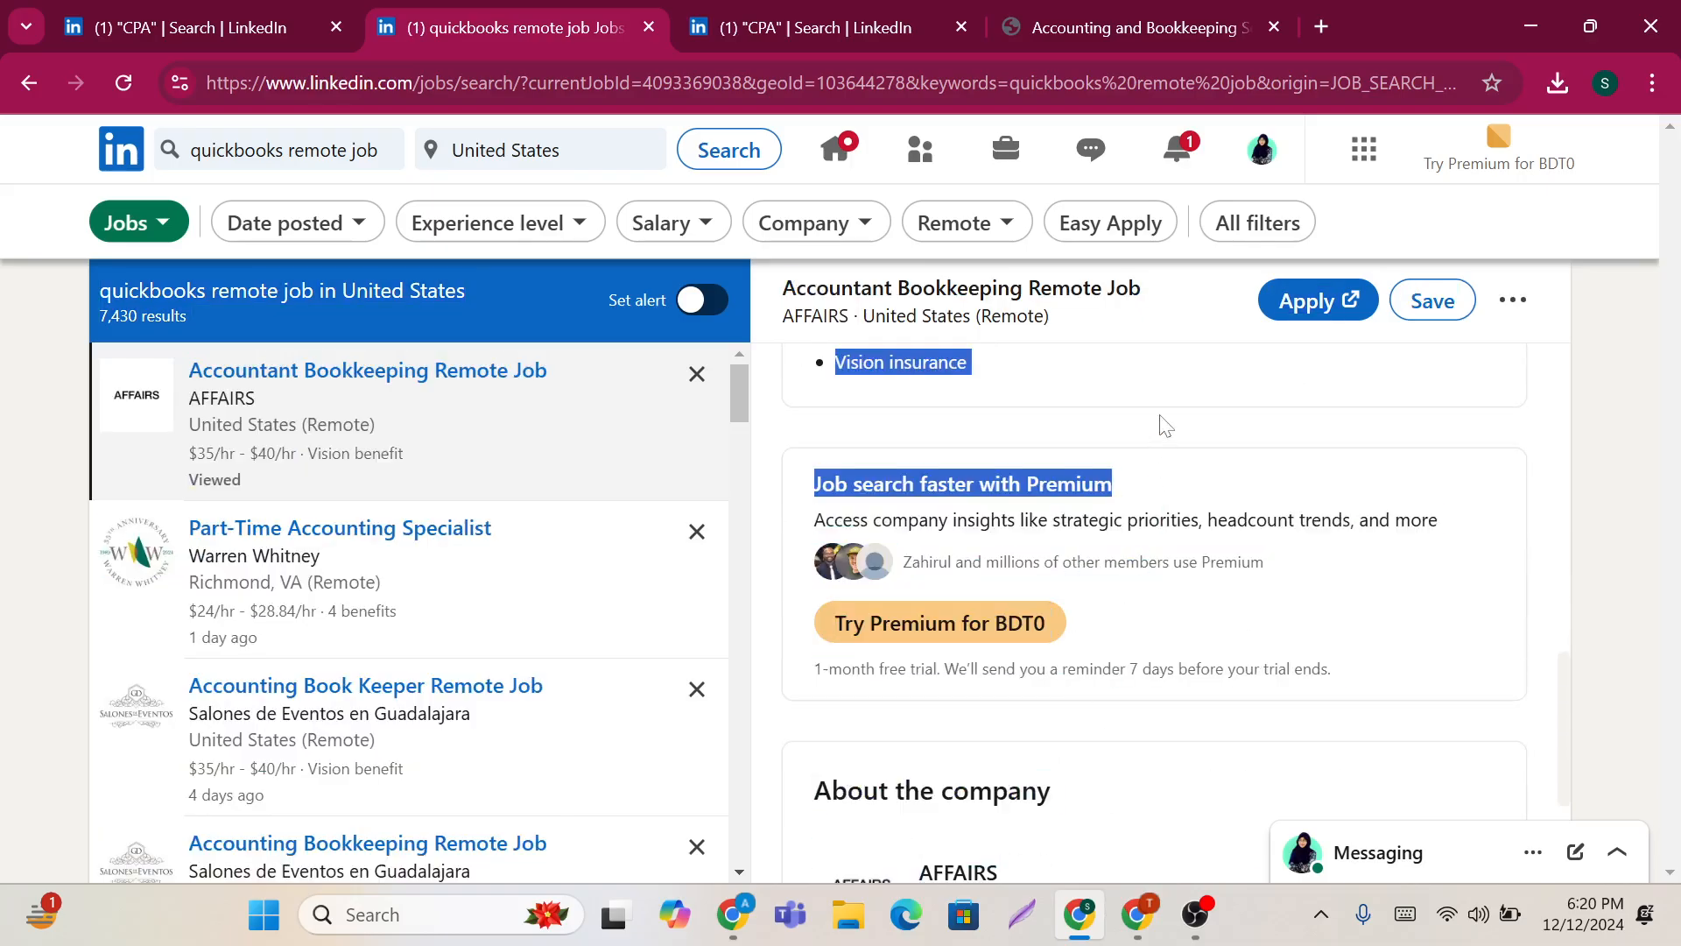
pyautogui.scroll(6, 1164, 427)
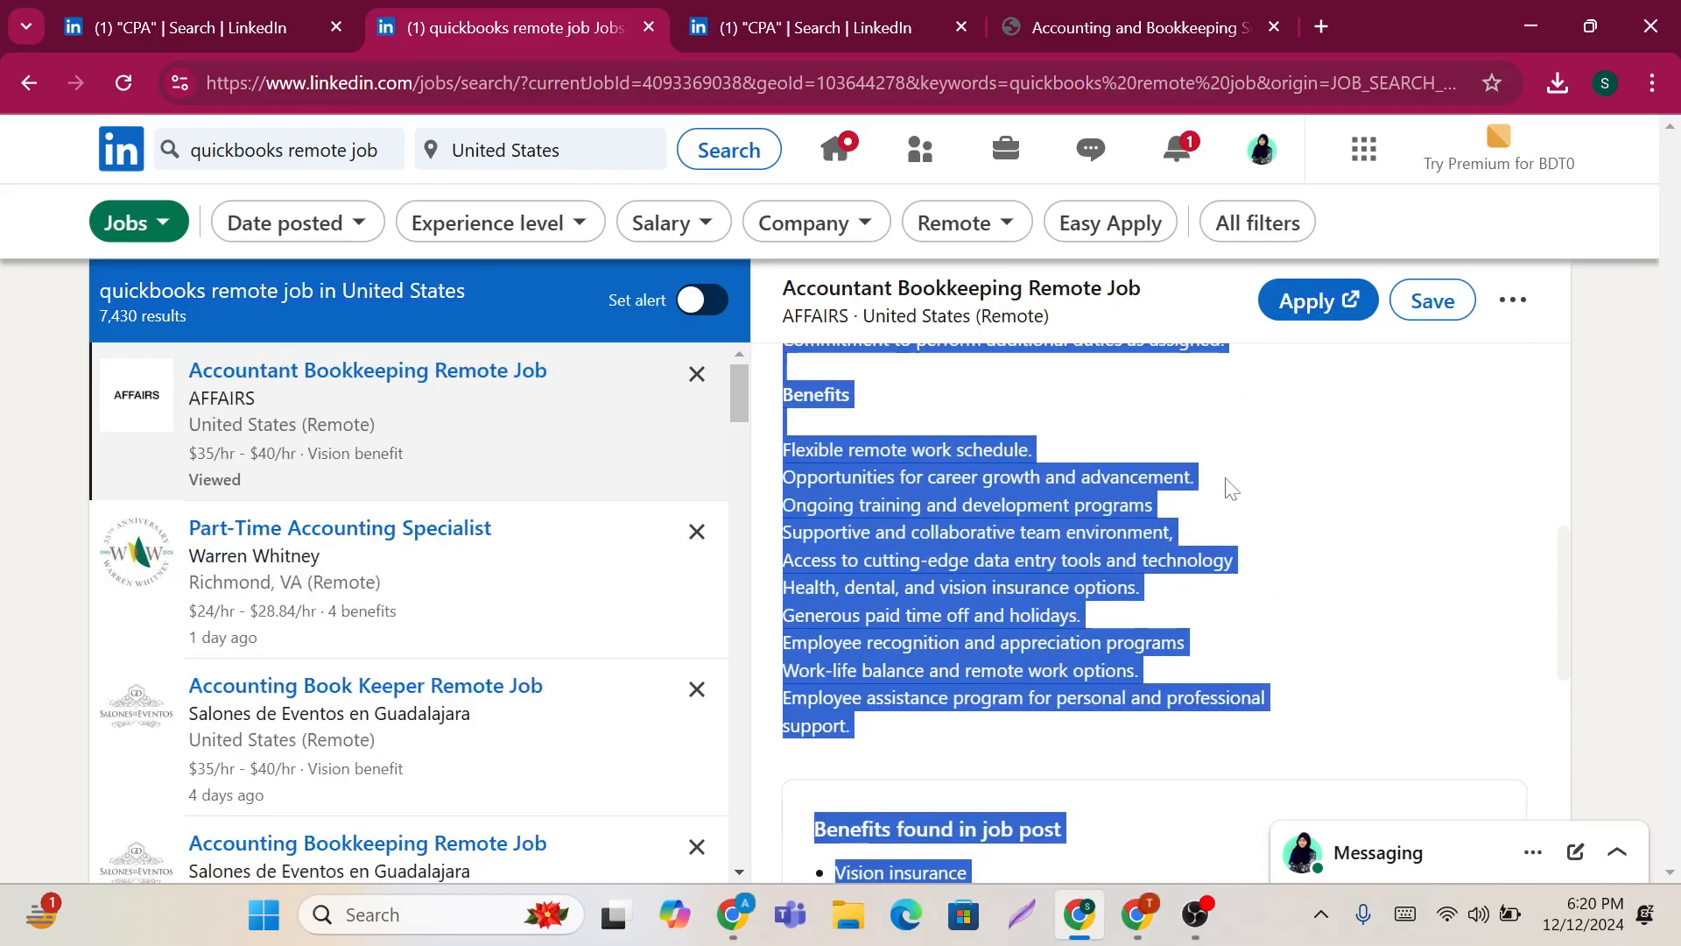
pyautogui.click(1229, 484)
pyautogui.scroll(2, 1230, 484)
pyautogui.scroll(3, 1229, 483)
pyautogui.moveTo(783, 419); pyautogui.dragTo(1306, 782)
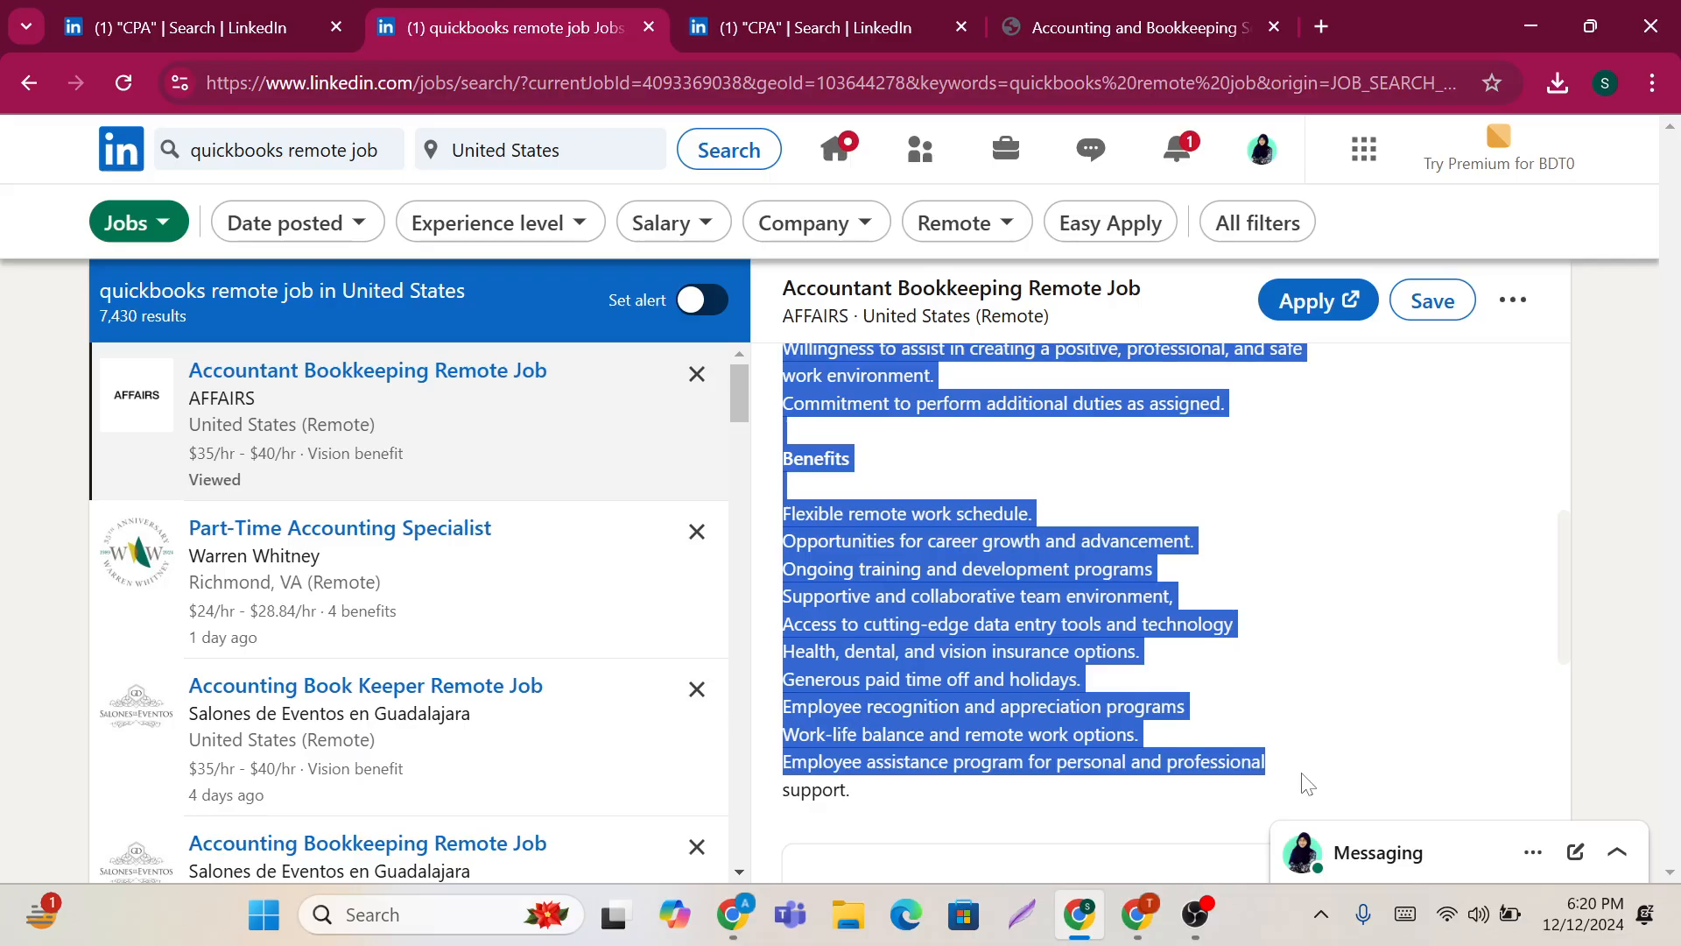
pyautogui.scroll(1, 1307, 782)
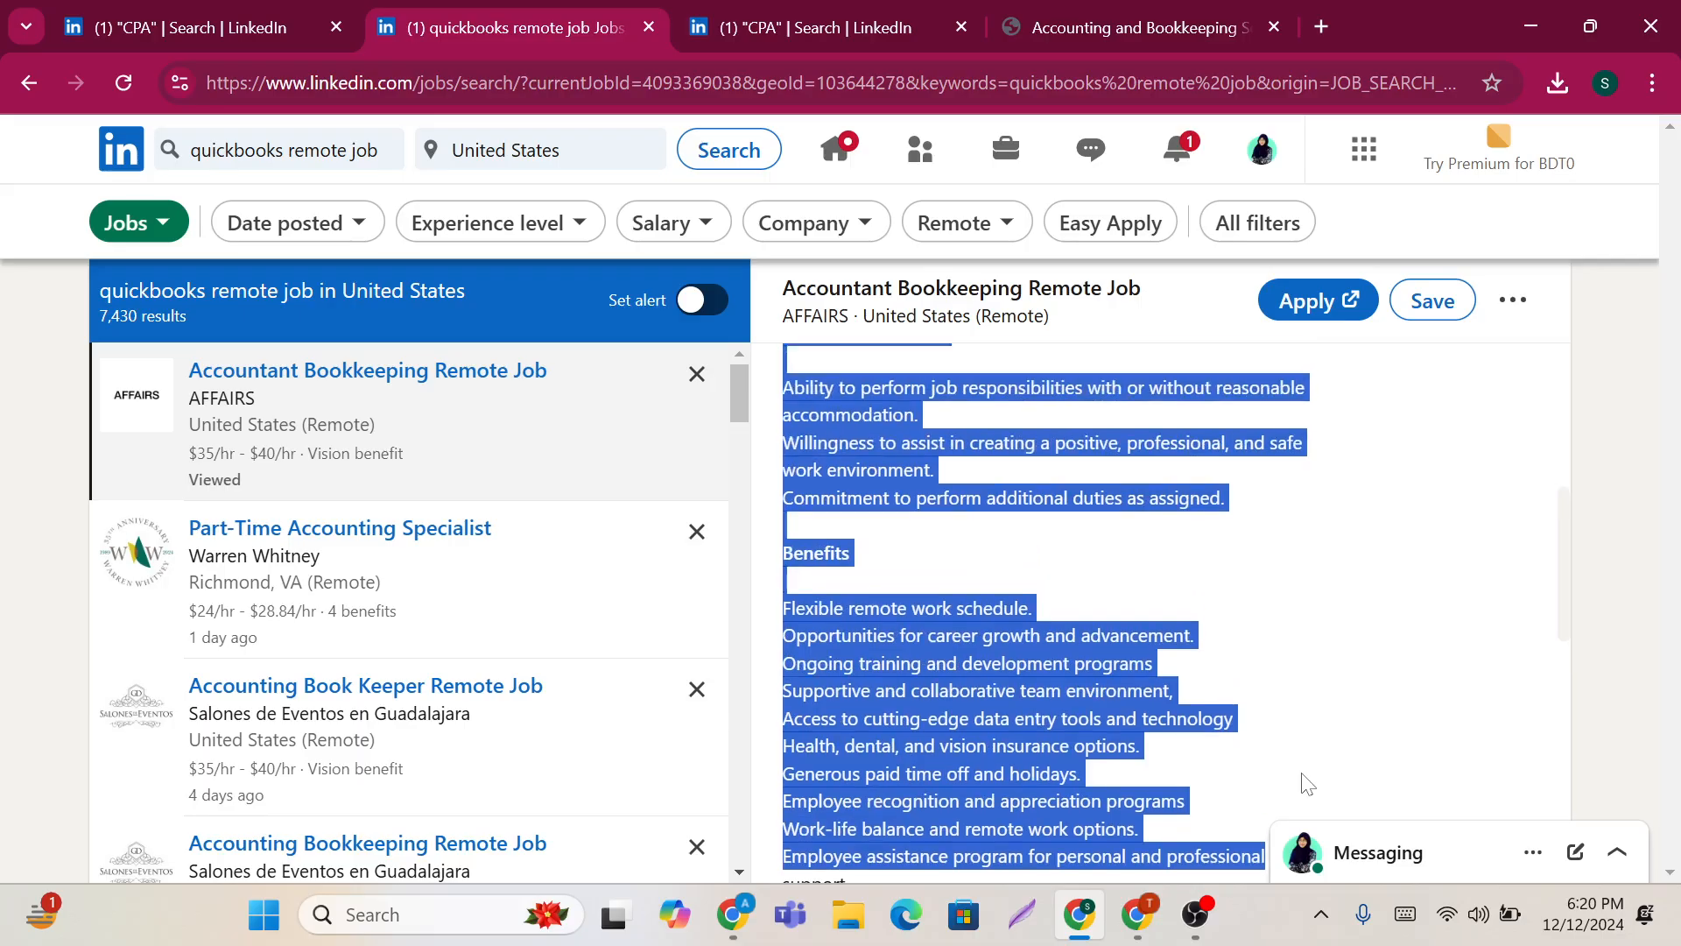
pyautogui.scroll(3, 1306, 782)
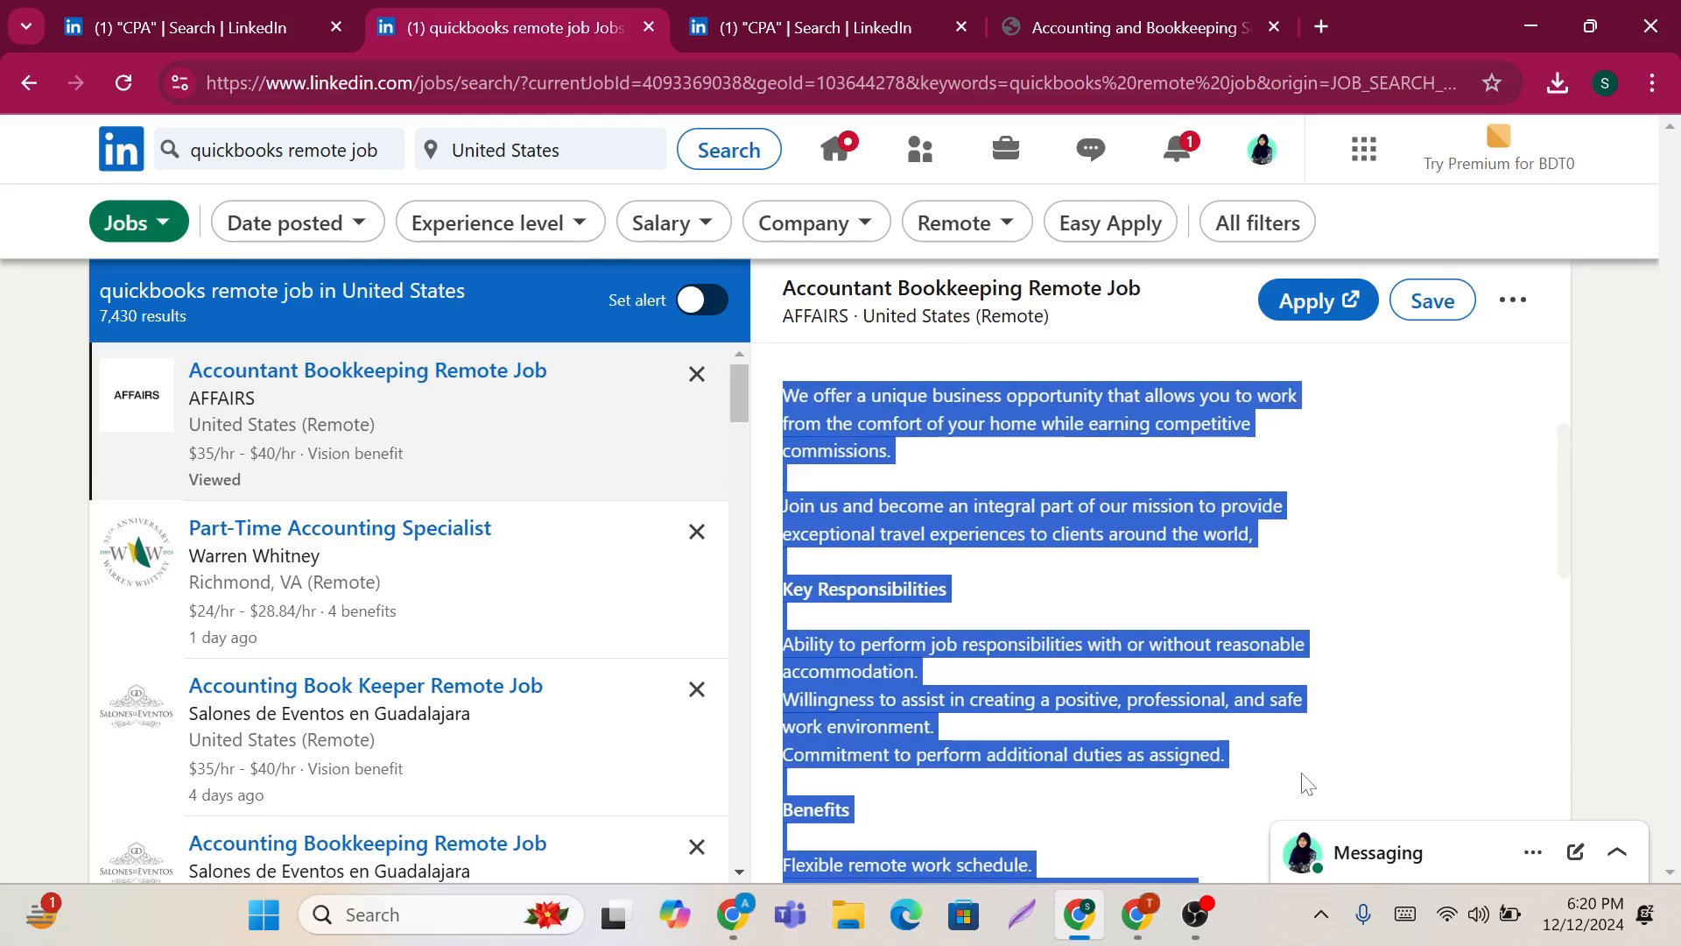
pyautogui.scroll(5, 1303, 782)
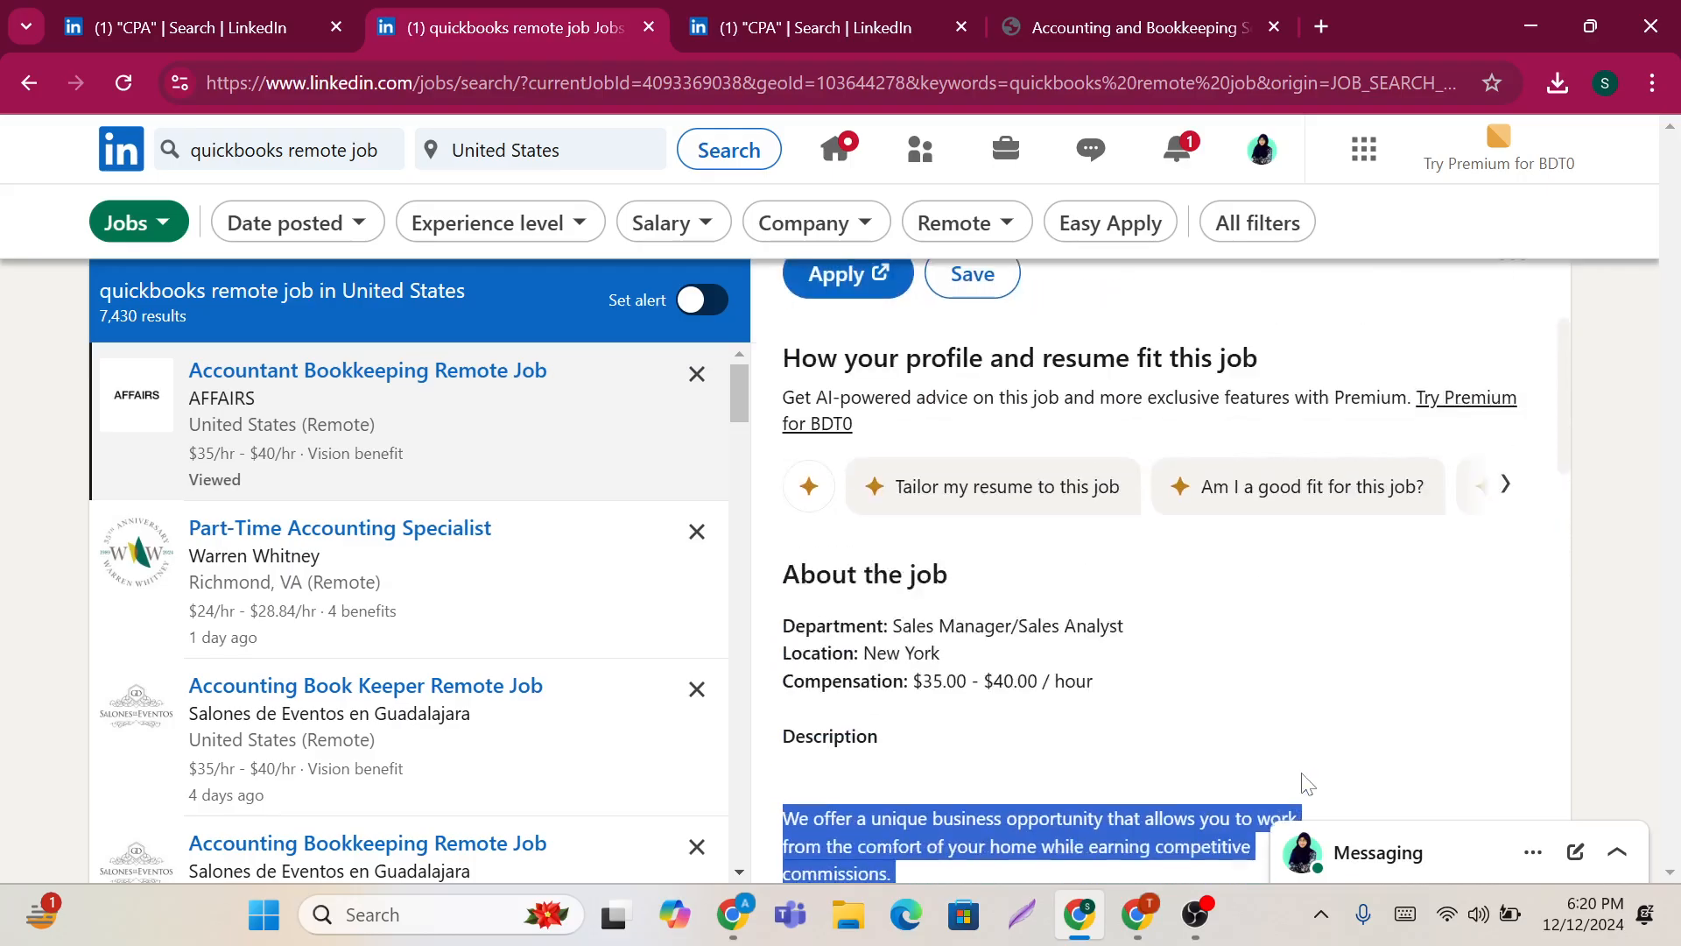
pyautogui.scroll(2, 1329, 497)
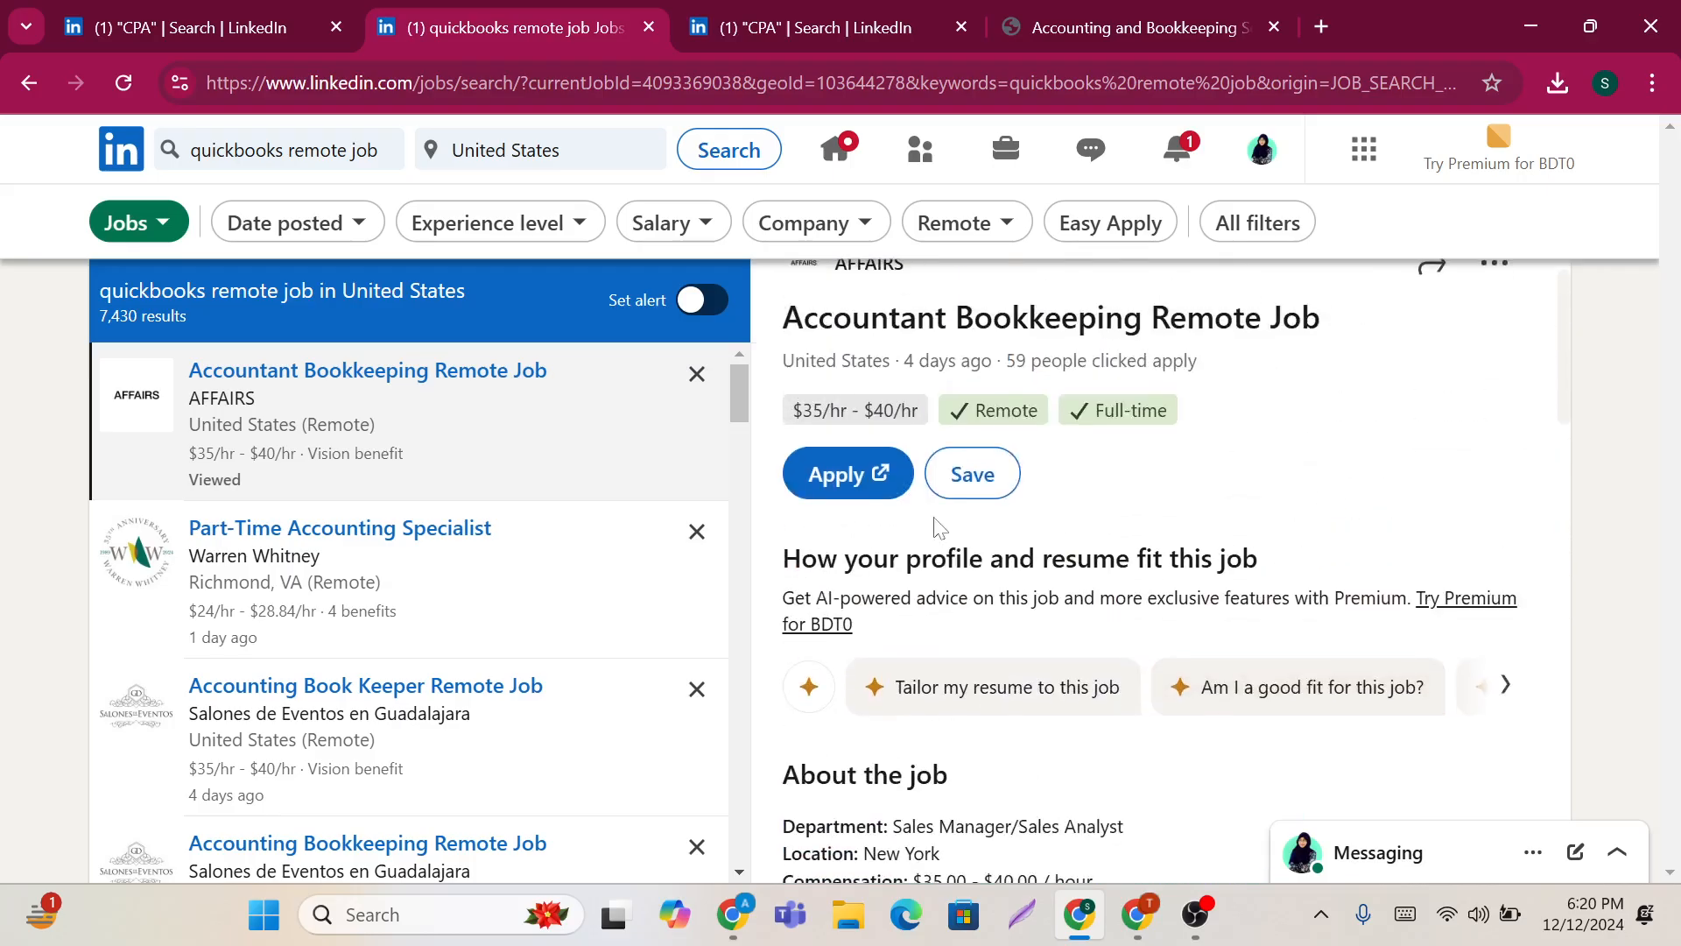
# Step: Follow the Accountant Bookkeeping job's external Apply link, which shows 404, and return to LinkedIn
pyautogui.click(864, 475)
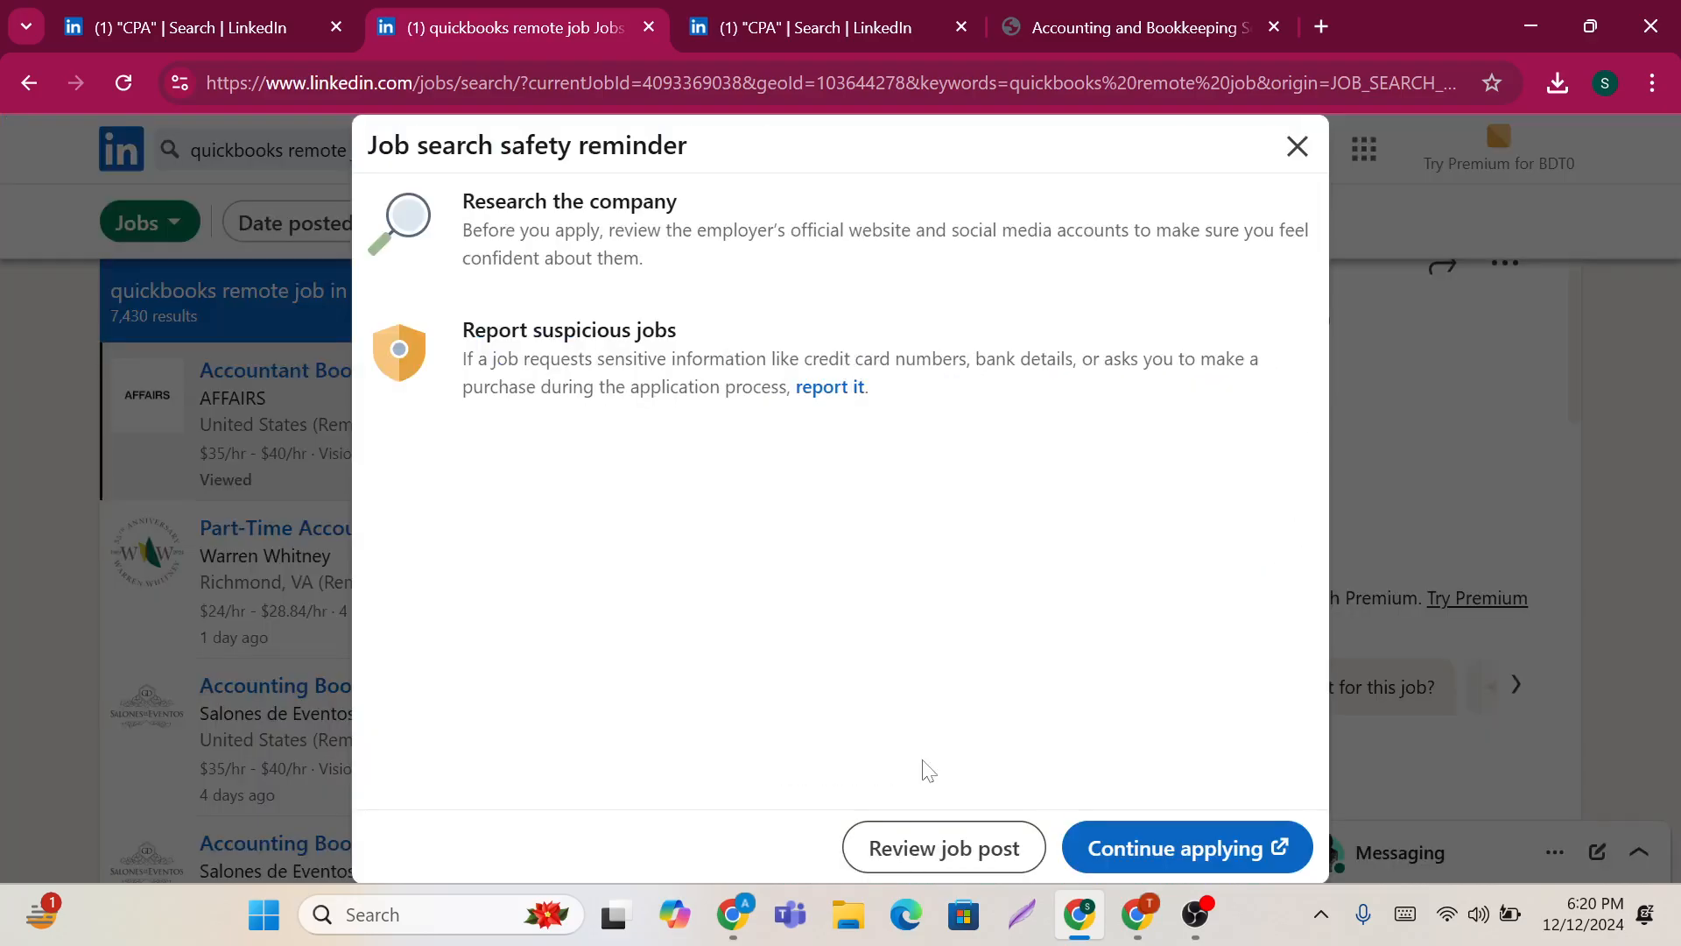
pyautogui.click(926, 854)
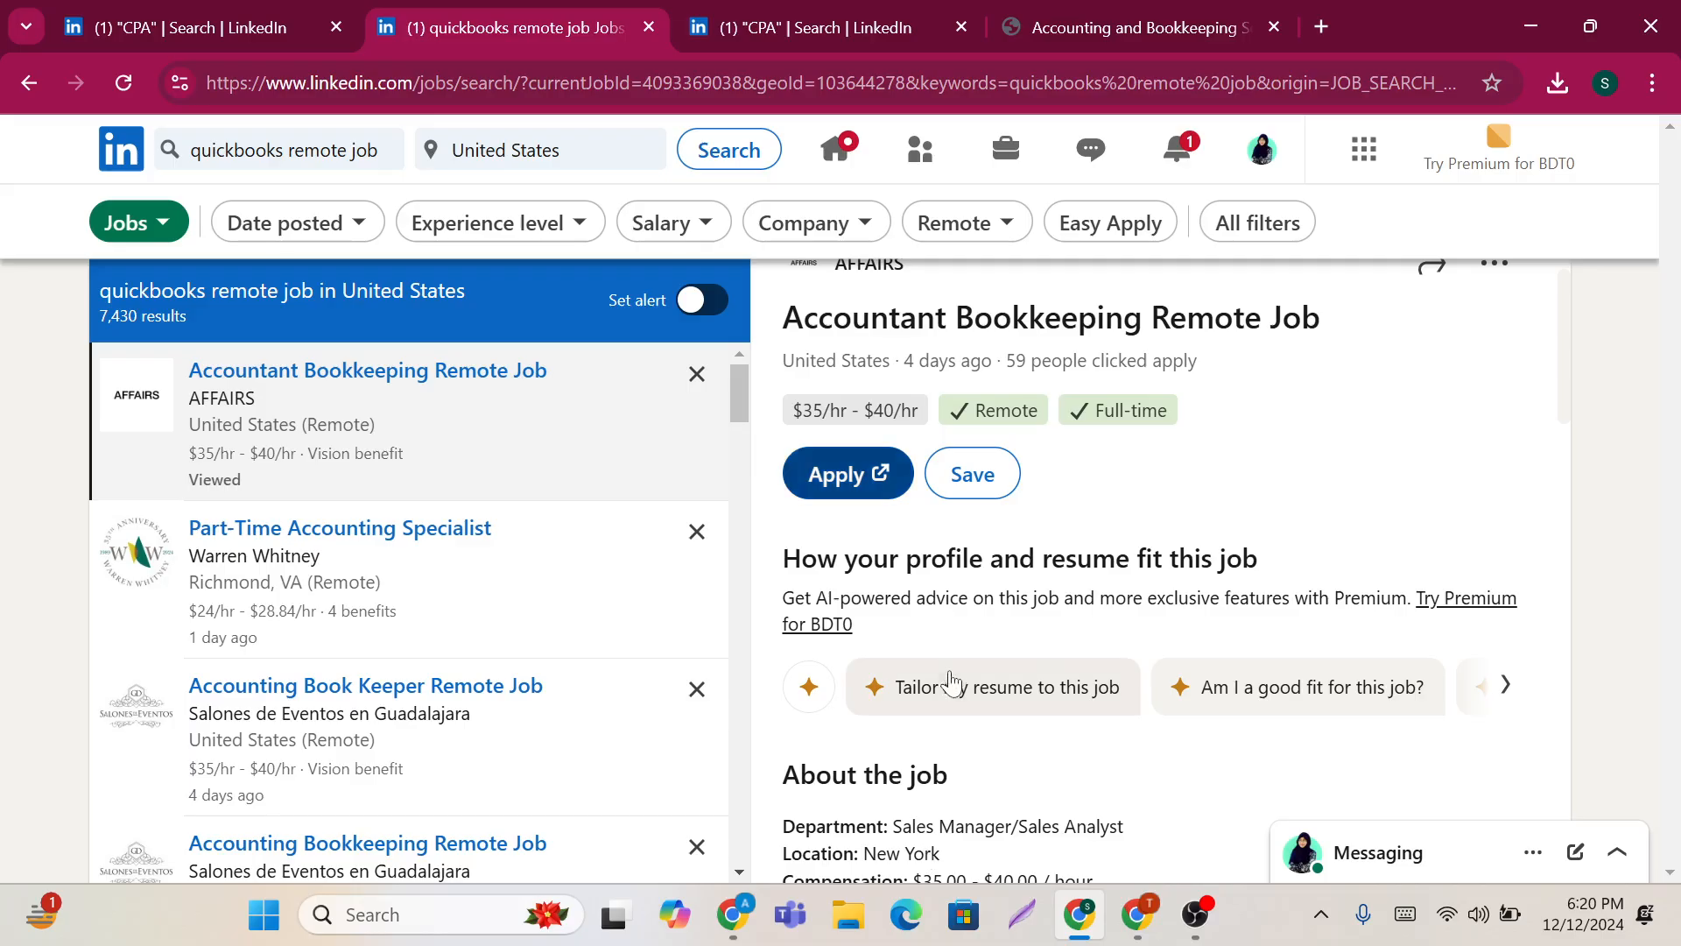
pyautogui.click(845, 478)
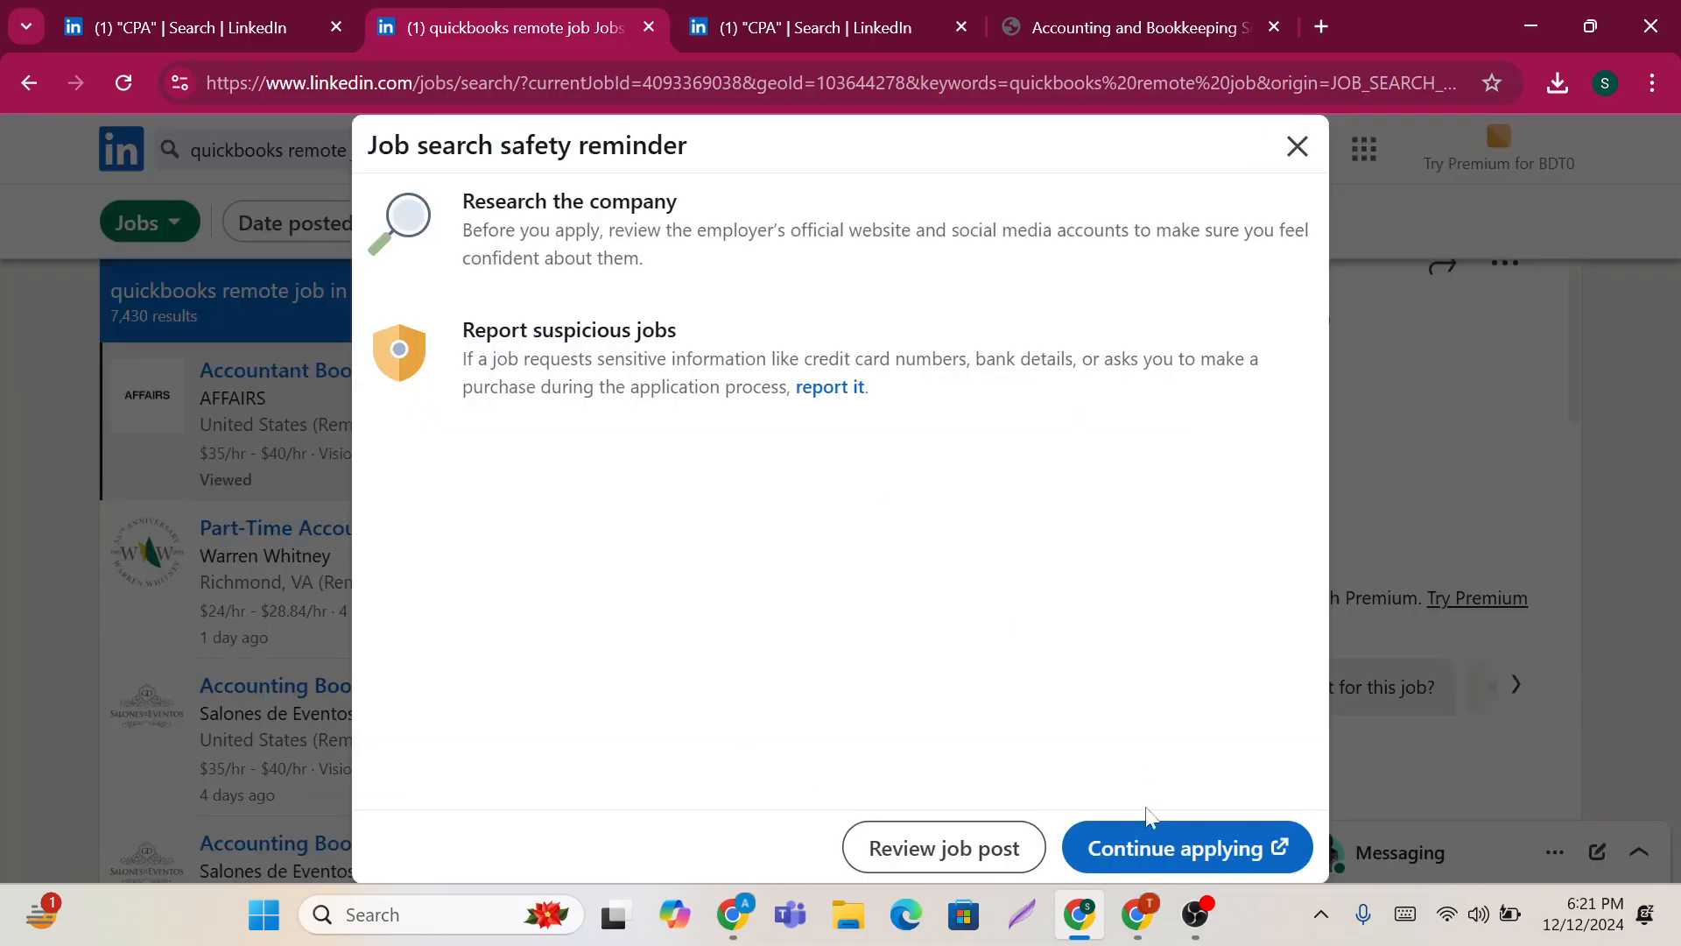
pyautogui.click(1138, 857)
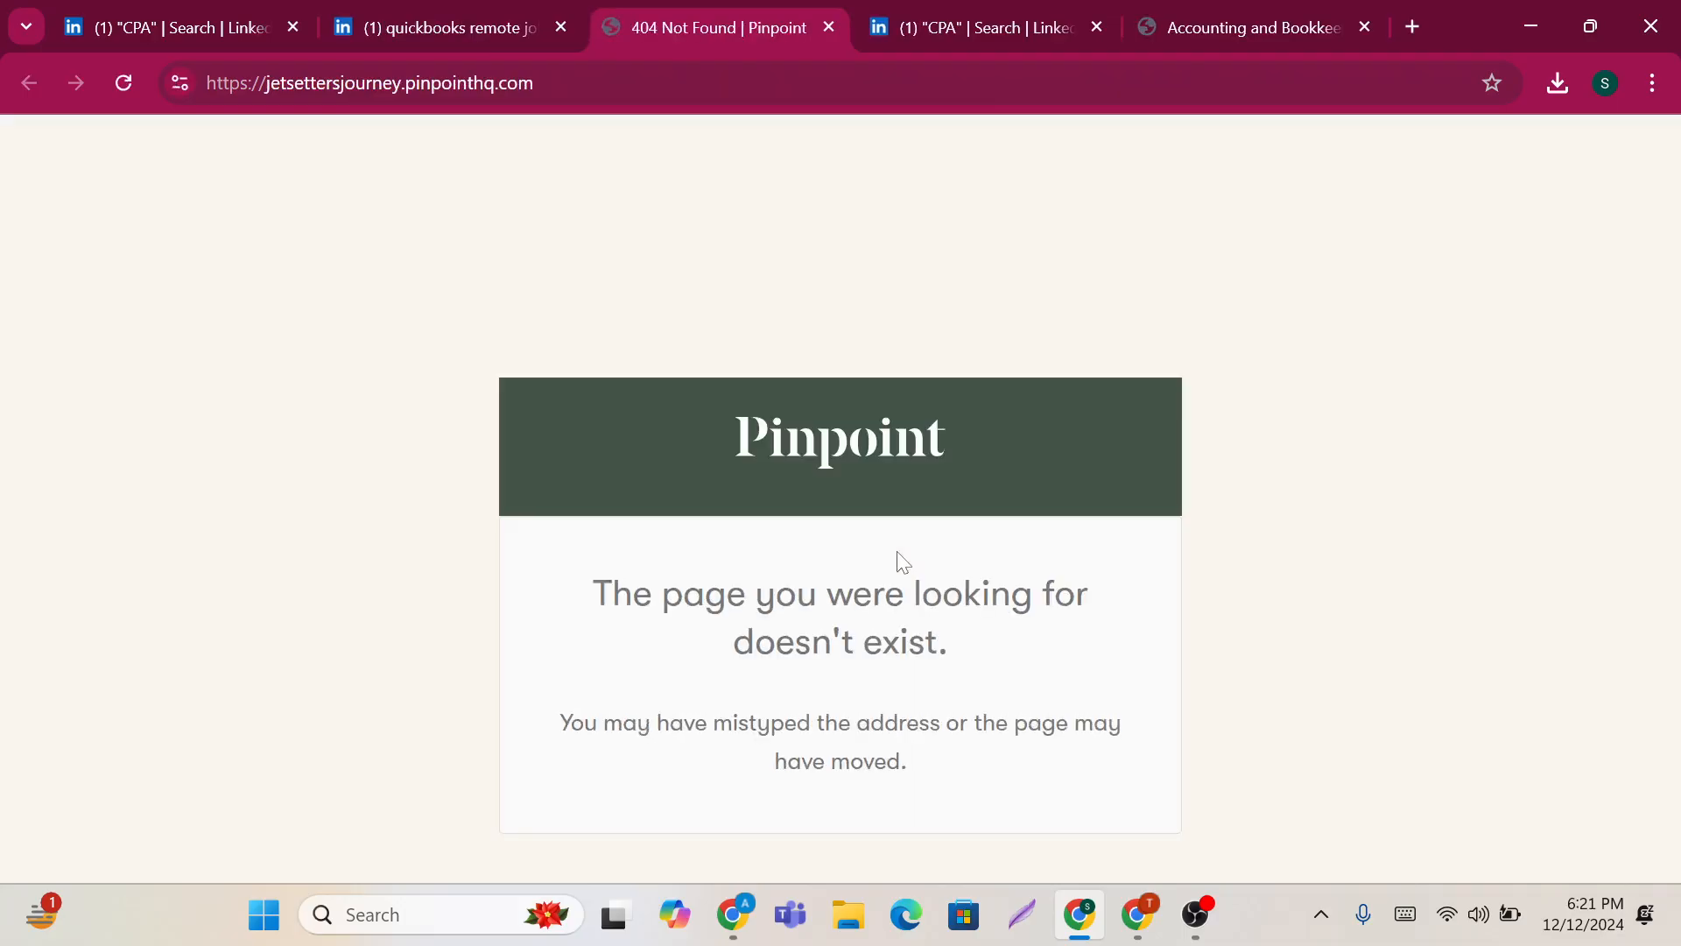
pyautogui.click(424, 18)
# Step: Open the Part-Time Accounting Specialist listing and its employer application page
pyautogui.scroll(-1, 872, 629)
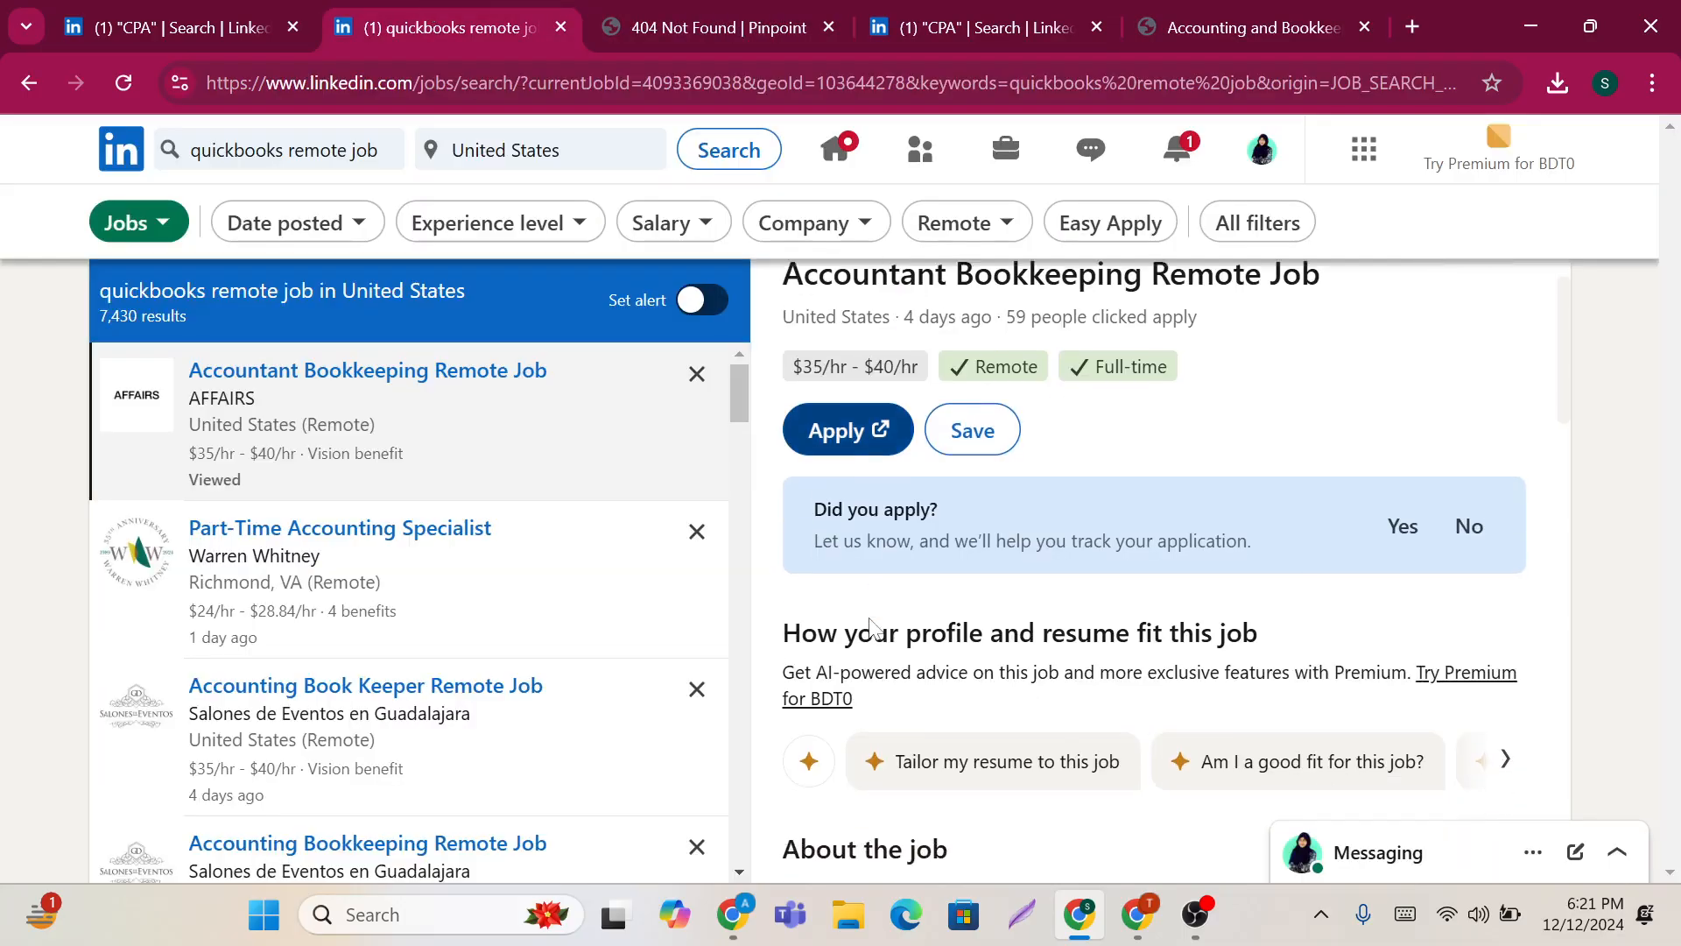
pyautogui.scroll(-2, 604, 629)
pyautogui.scroll(1, 544, 525)
pyautogui.scroll(1, 526, 521)
pyautogui.click(469, 518)
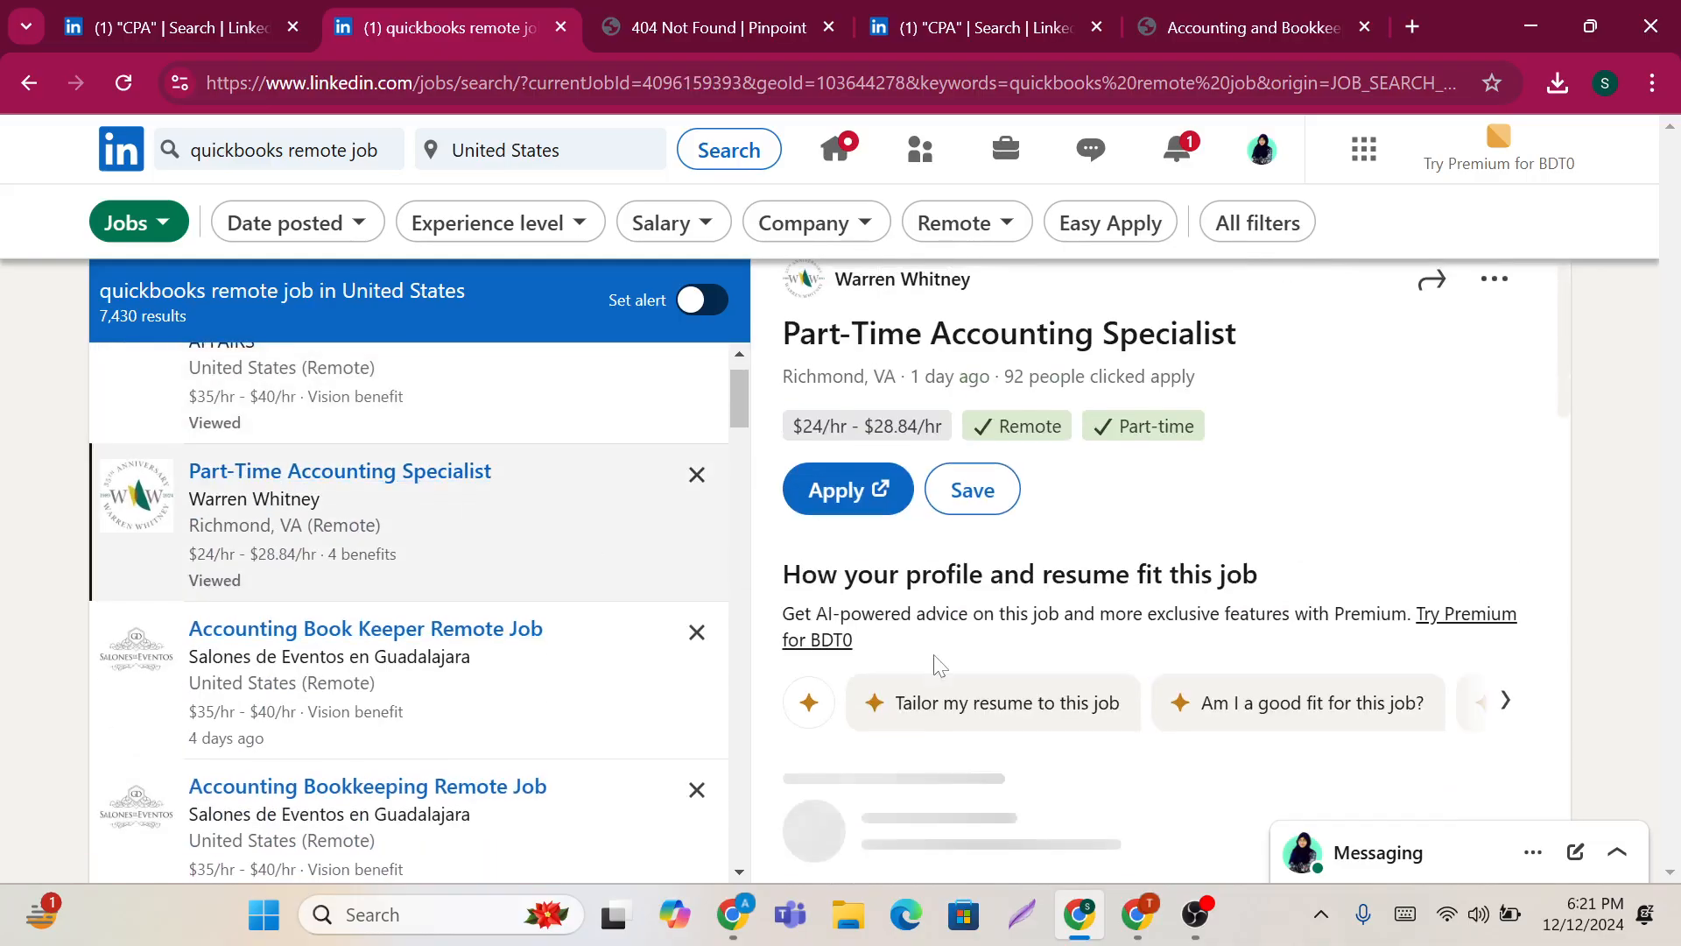
pyautogui.click(846, 490)
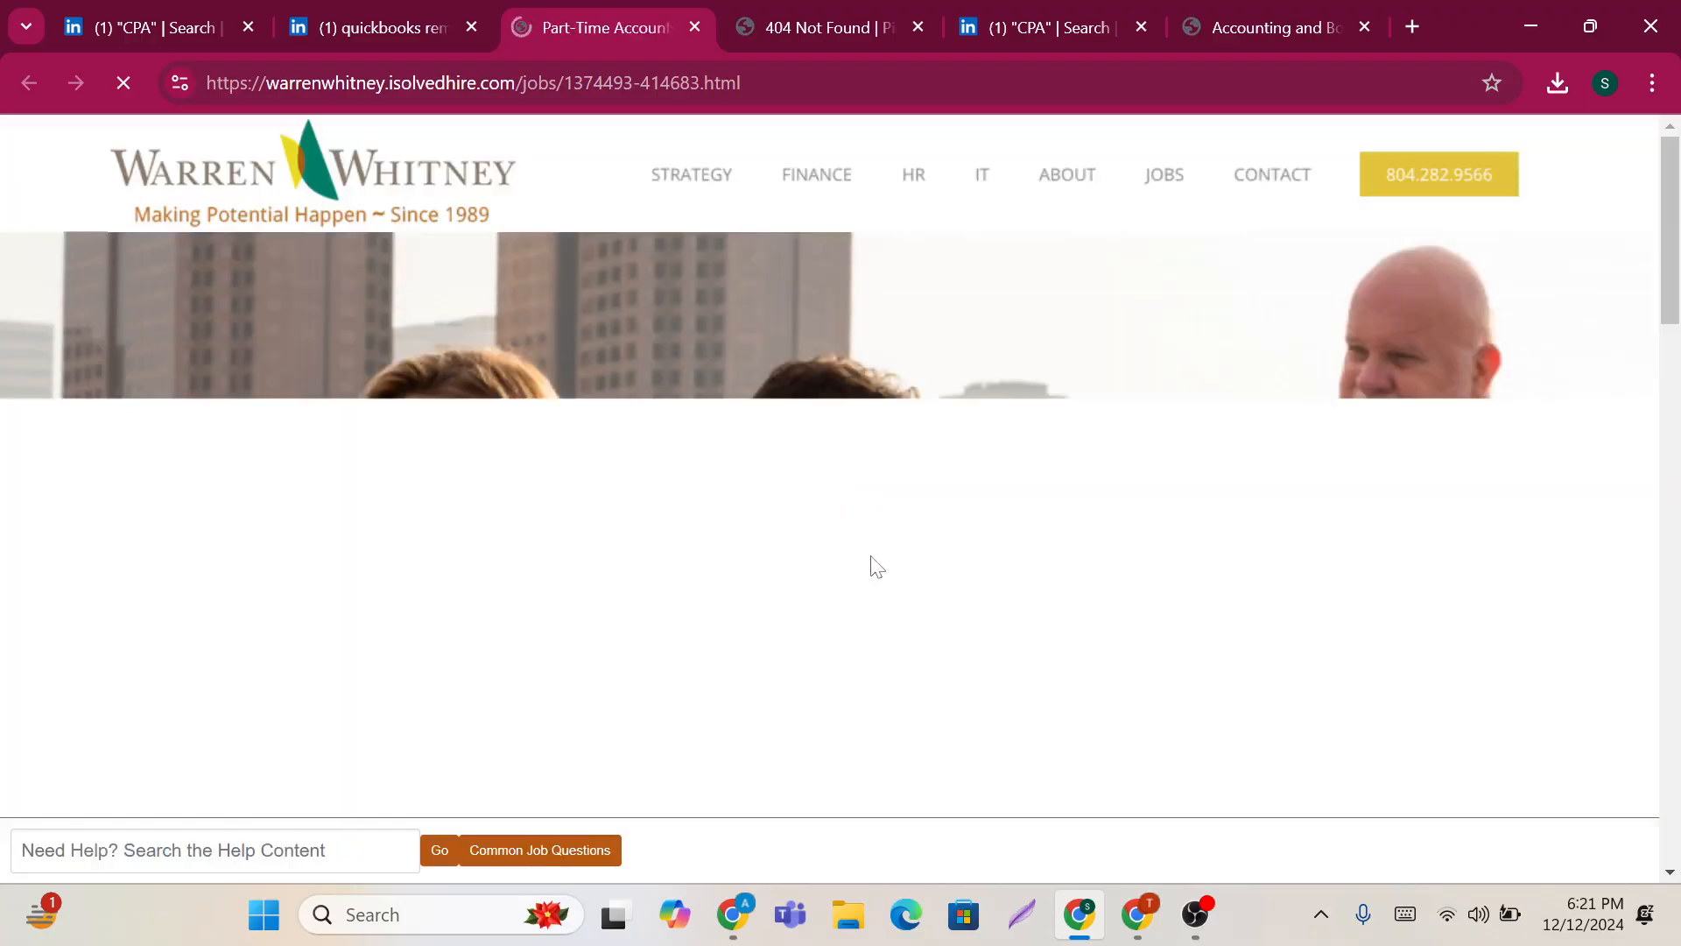
# Step: Review the Warren Whitney CodeVA posting ($24–$28.84/hr) and its application form, then return to LinkedIn
pyautogui.scroll(-8, 876, 568)
pyautogui.scroll(-9, 875, 567)
pyautogui.scroll(-5, 876, 568)
pyautogui.scroll(12, 875, 568)
pyautogui.scroll(-10, 874, 565)
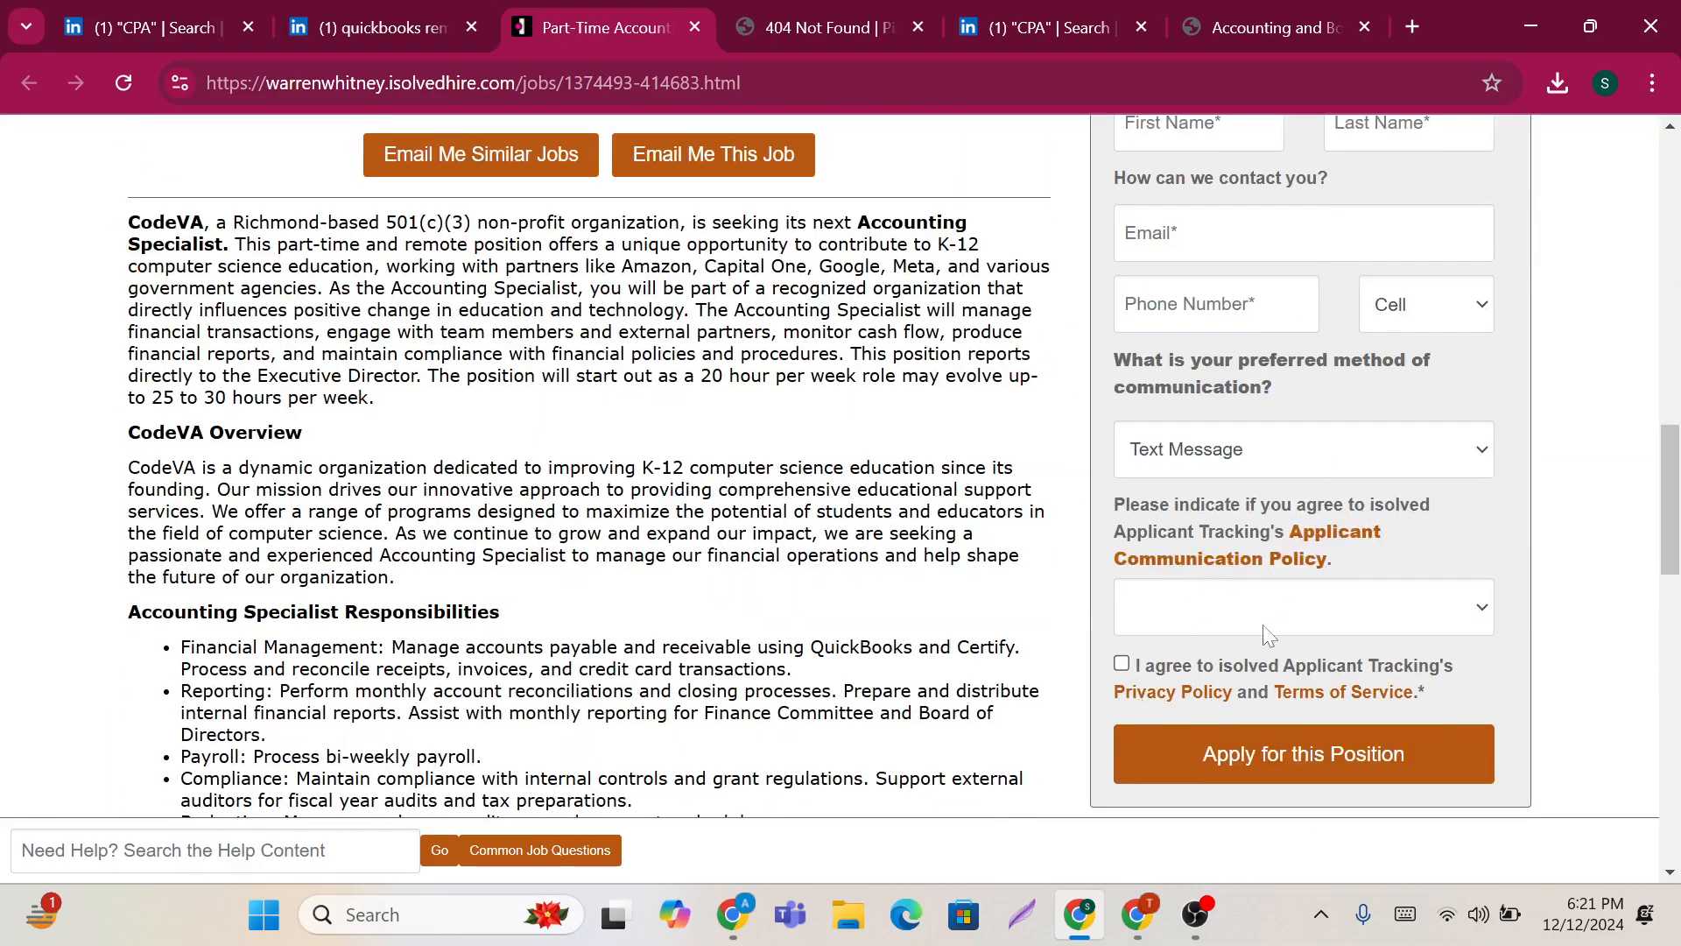
pyautogui.scroll(10, 1147, 556)
pyautogui.scroll(3, 1144, 545)
pyautogui.scroll(-1, 1103, 538)
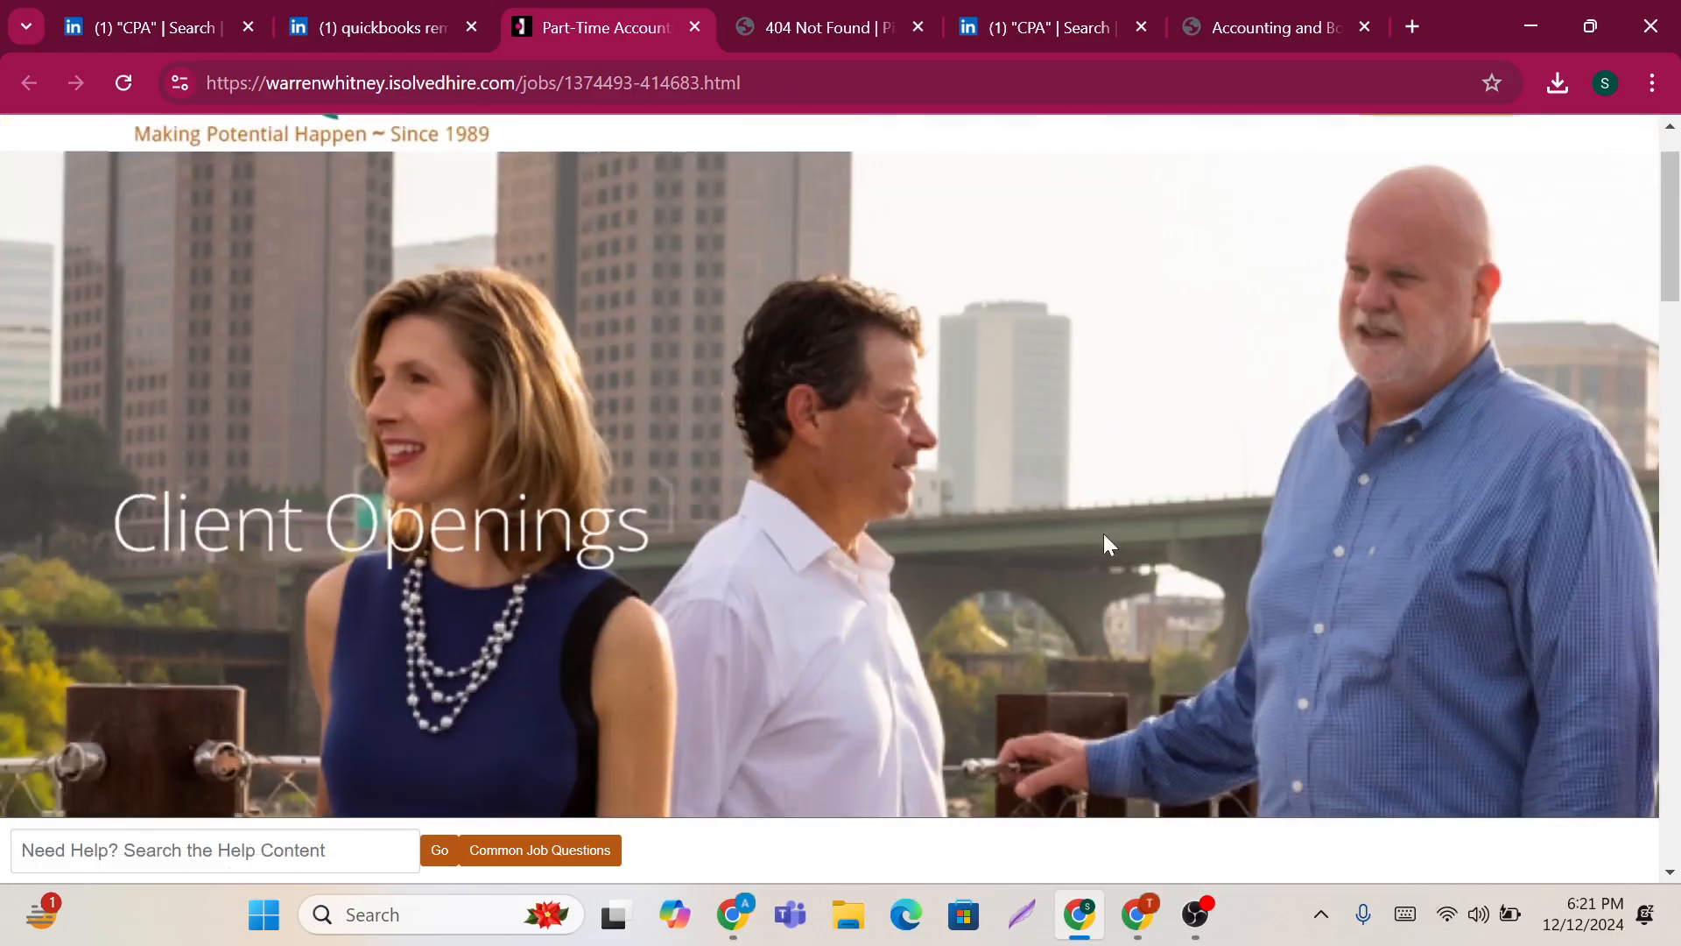
pyautogui.click(421, 10)
# Step: Turn on a job alert for the 'quickbooks remote job' search in the United States
pyautogui.scroll(-5, 632, 567)
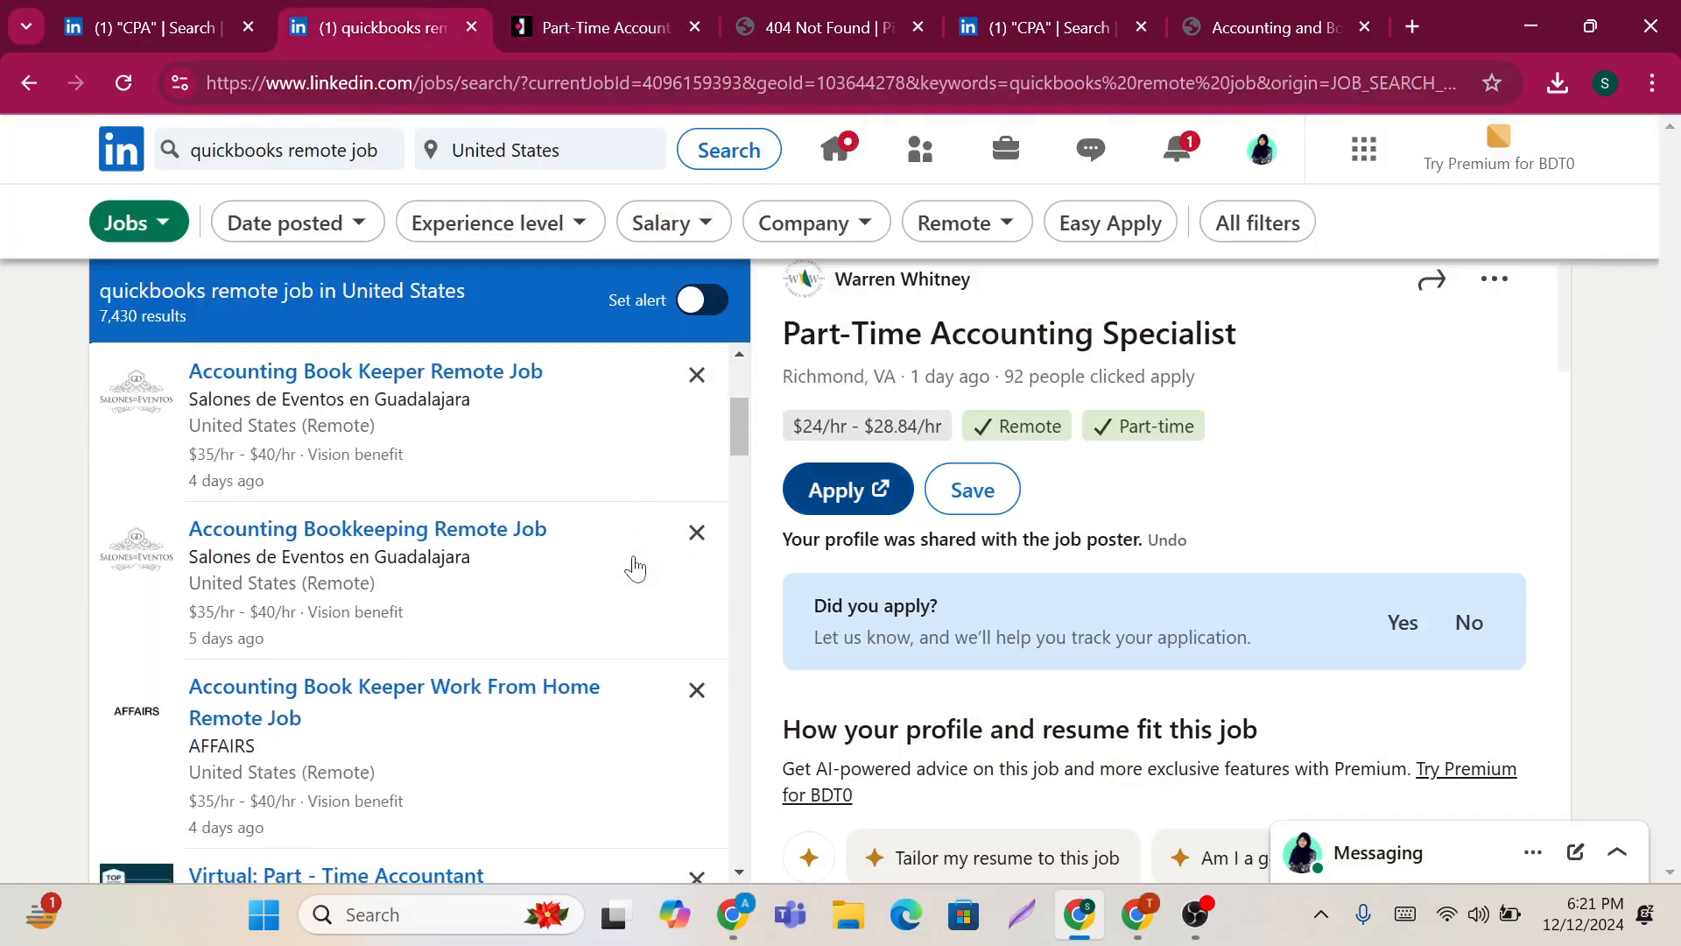
pyautogui.scroll(5, 635, 568)
pyautogui.scroll(-5, 424, 721)
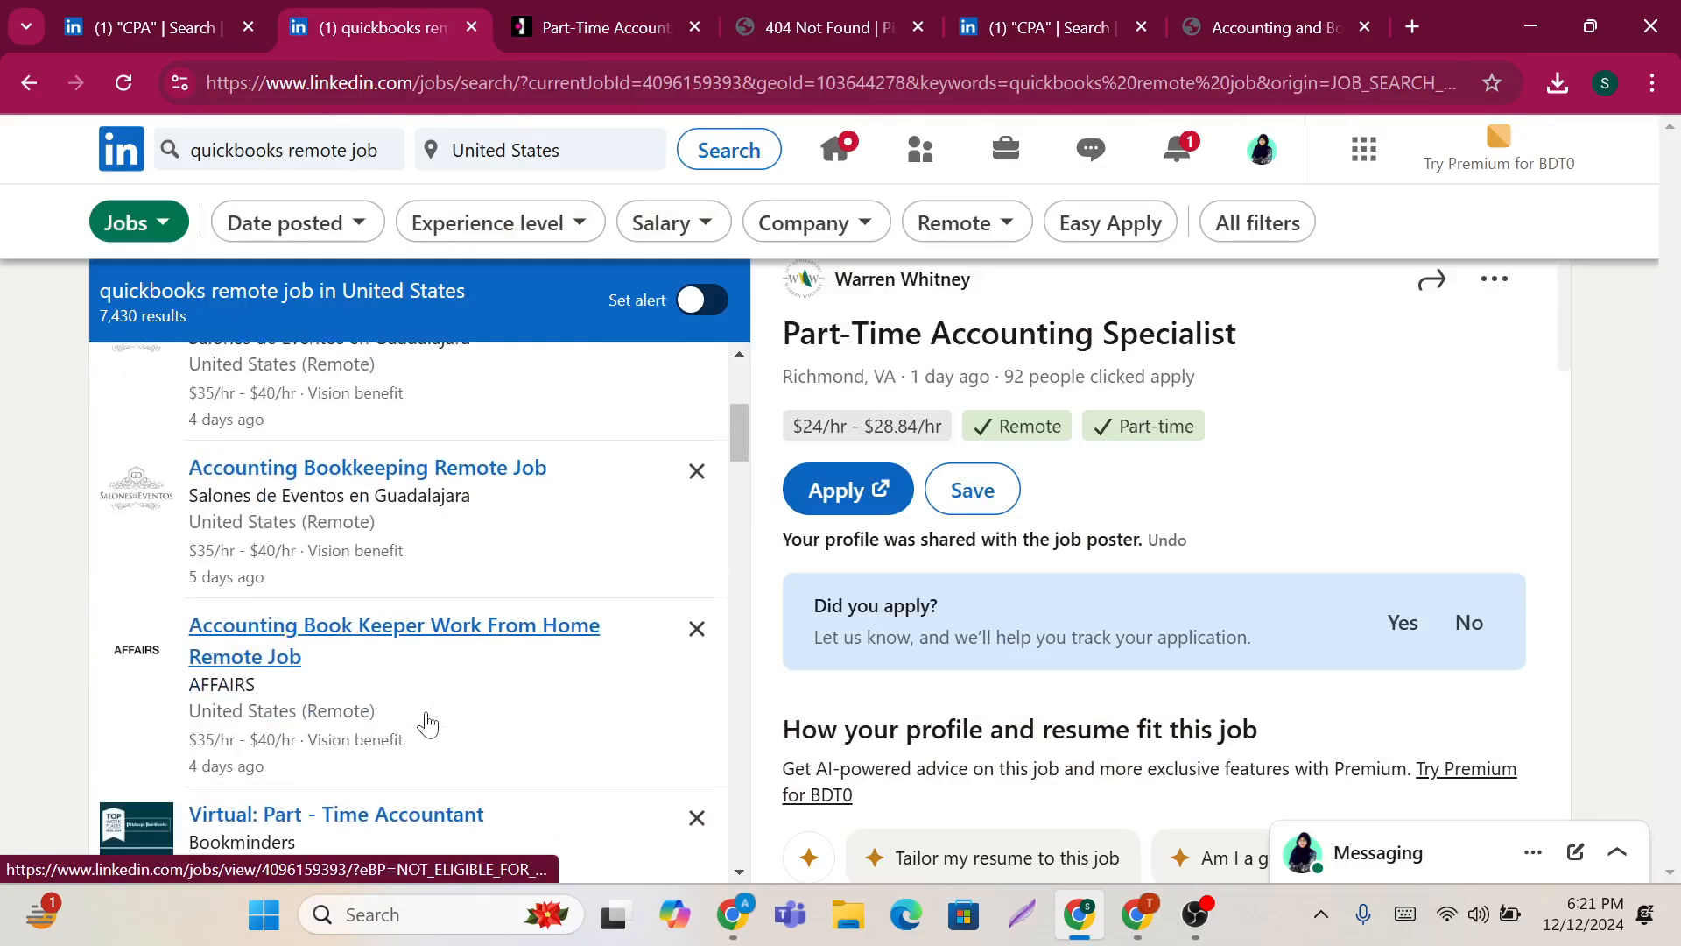
pyautogui.scroll(6, 575, 592)
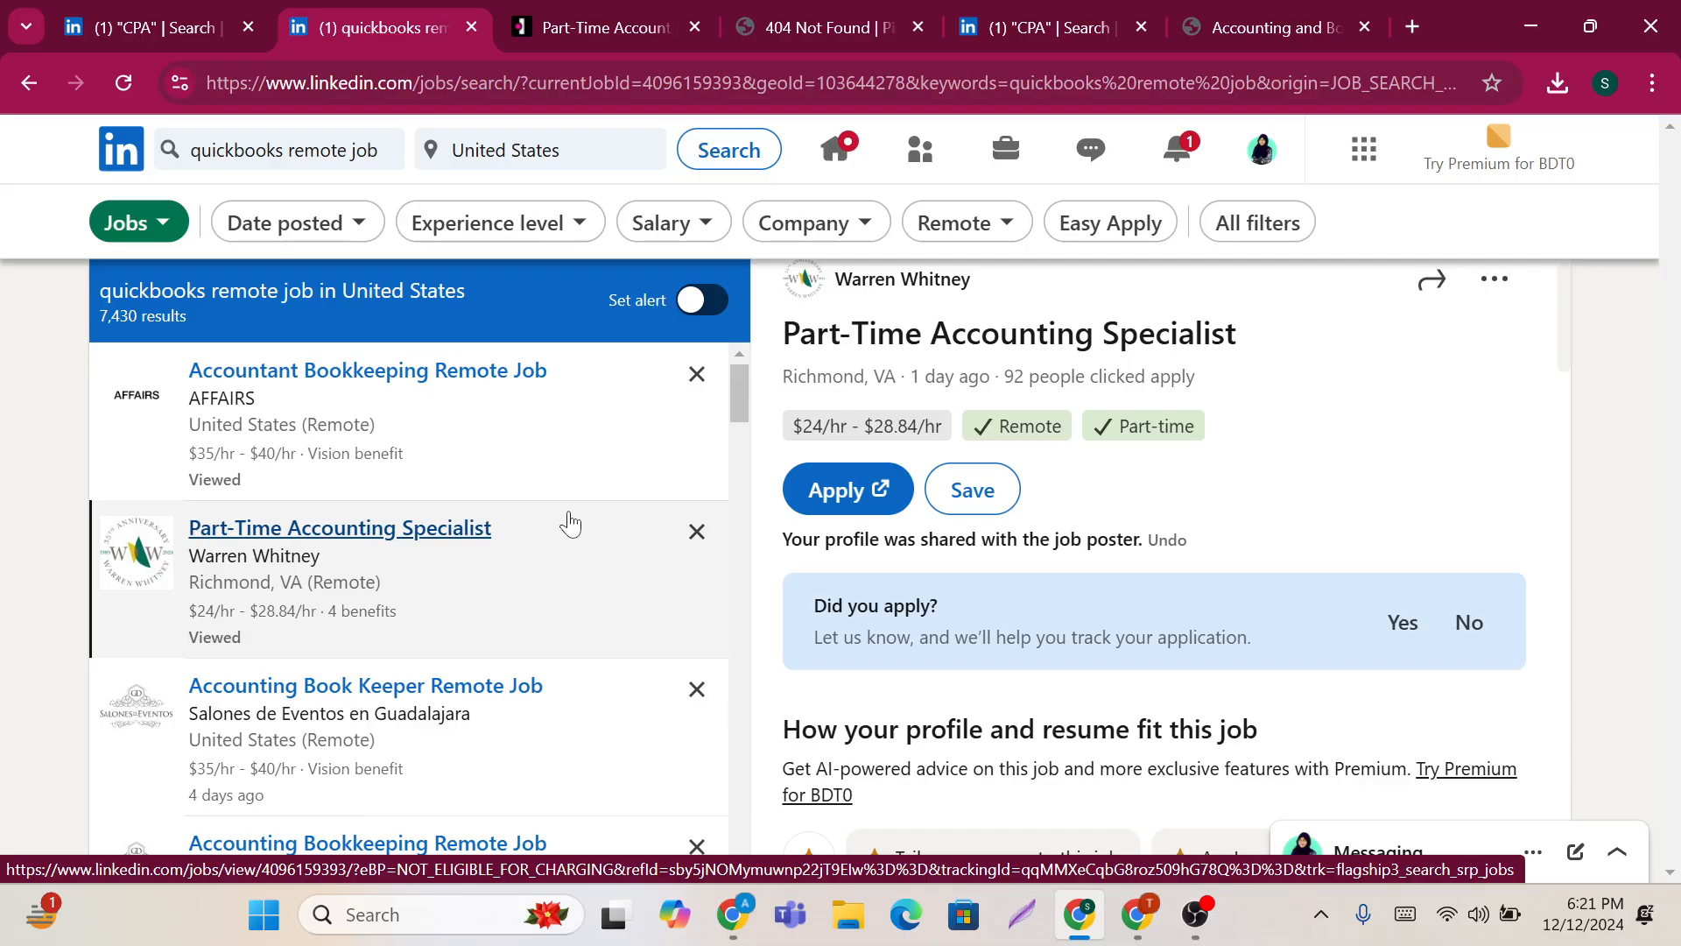
pyautogui.click(699, 300)
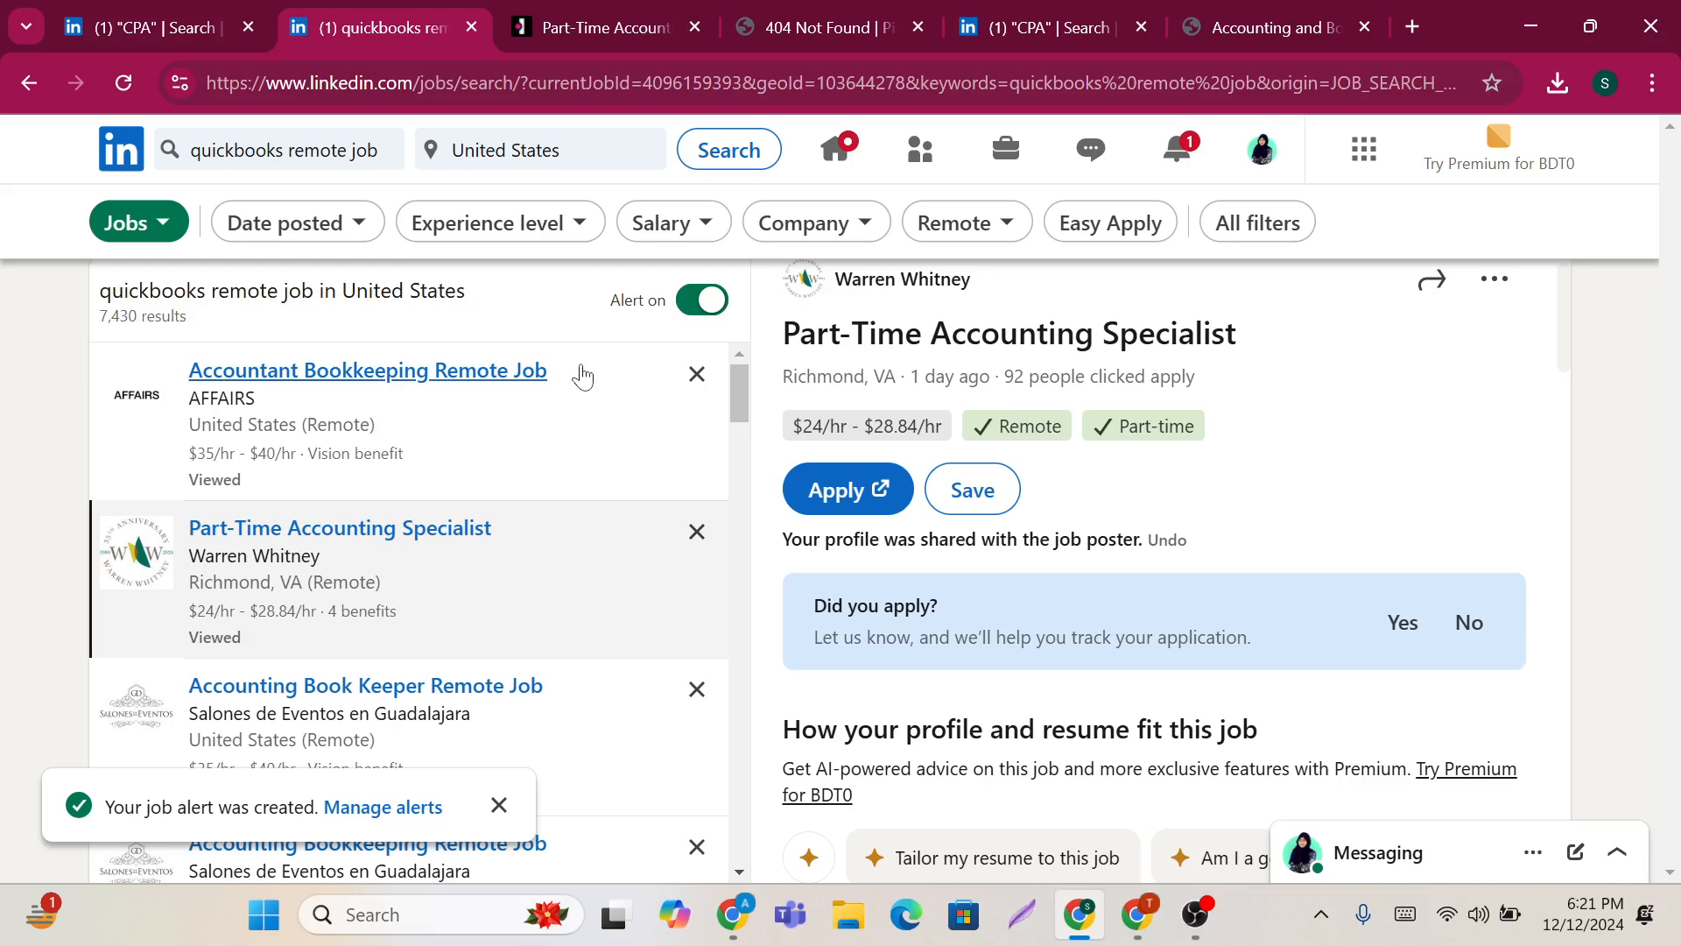
pyautogui.click(838, 149)
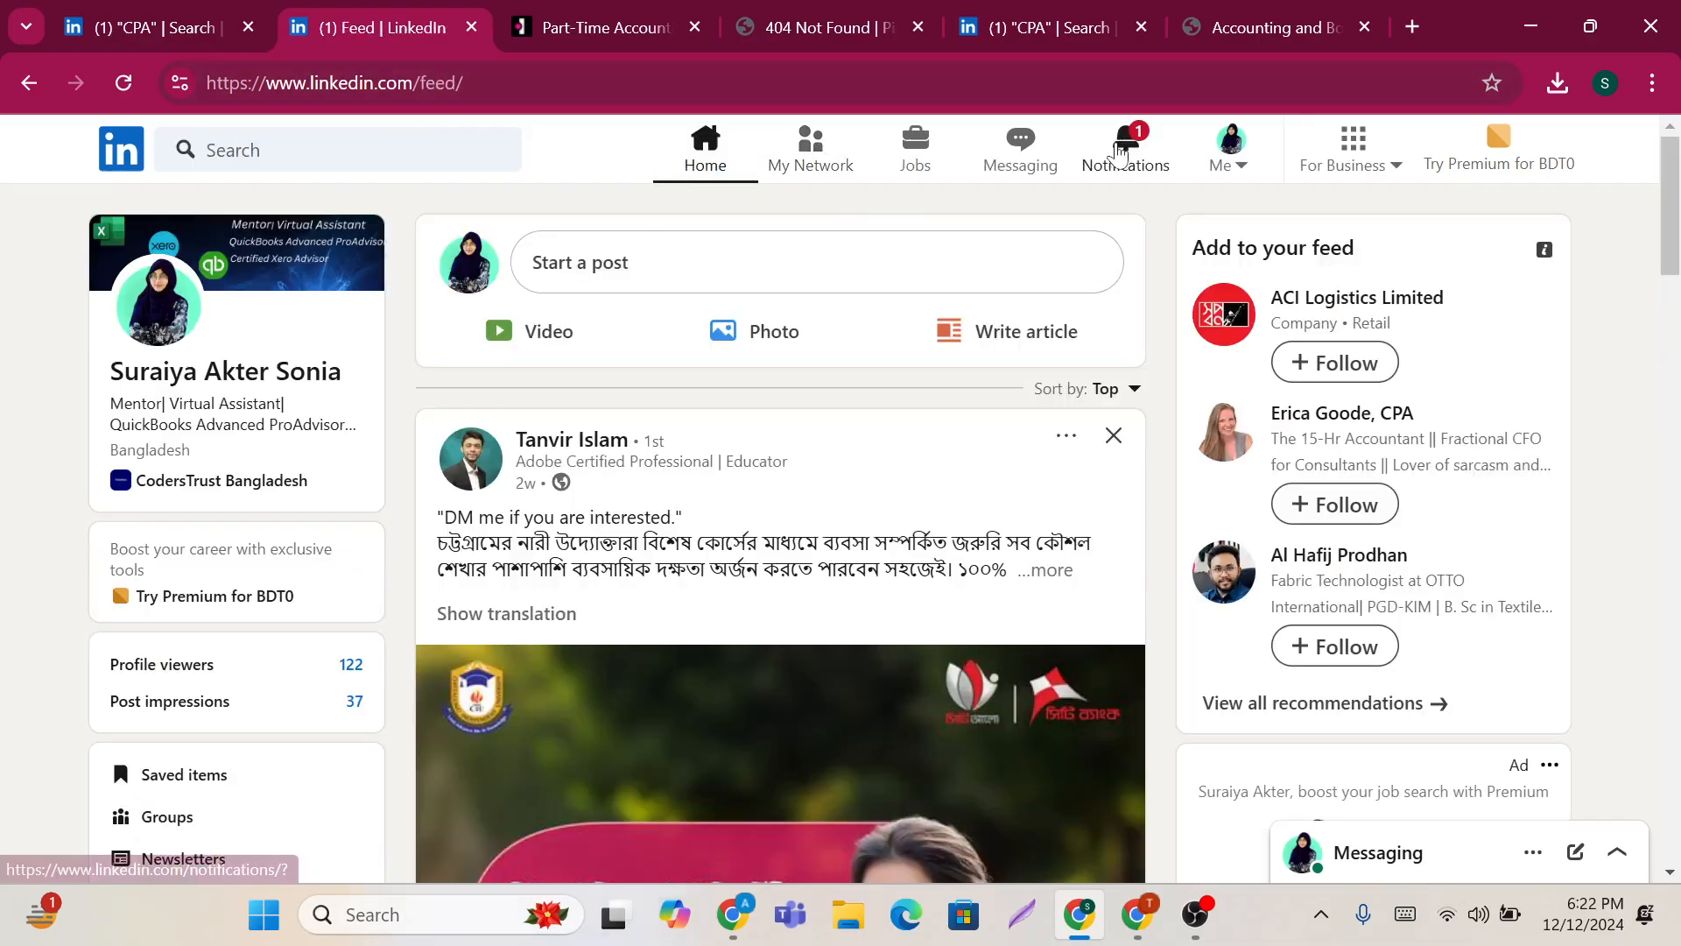
pyautogui.click(1120, 151)
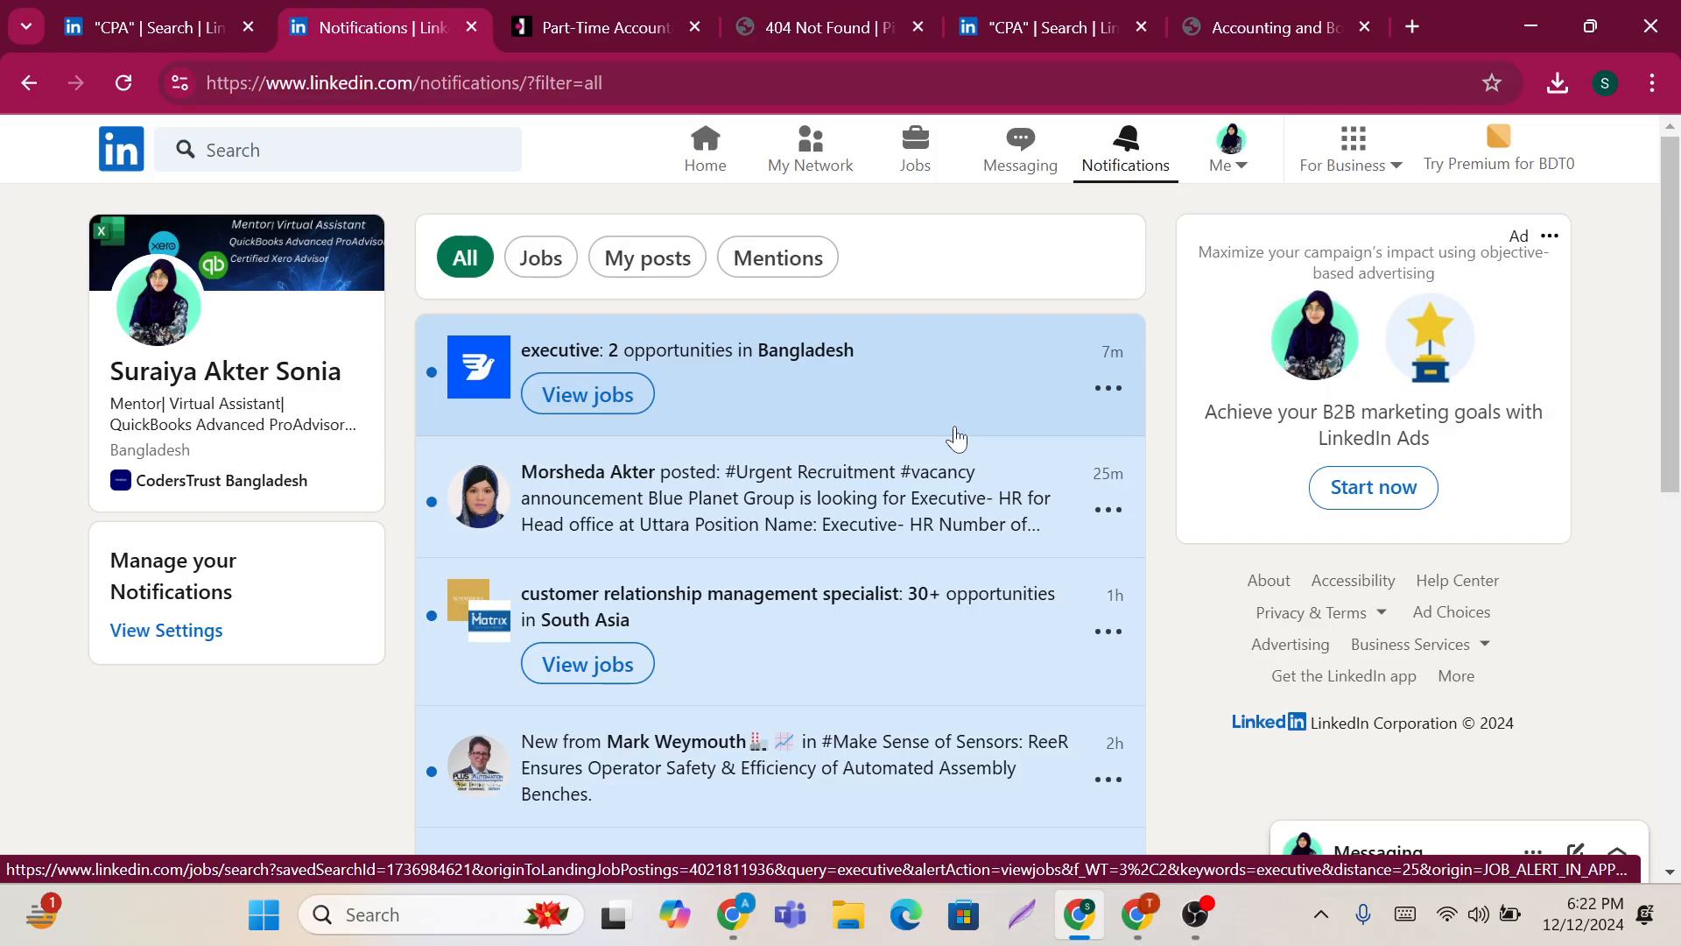
pyautogui.click(714, 143)
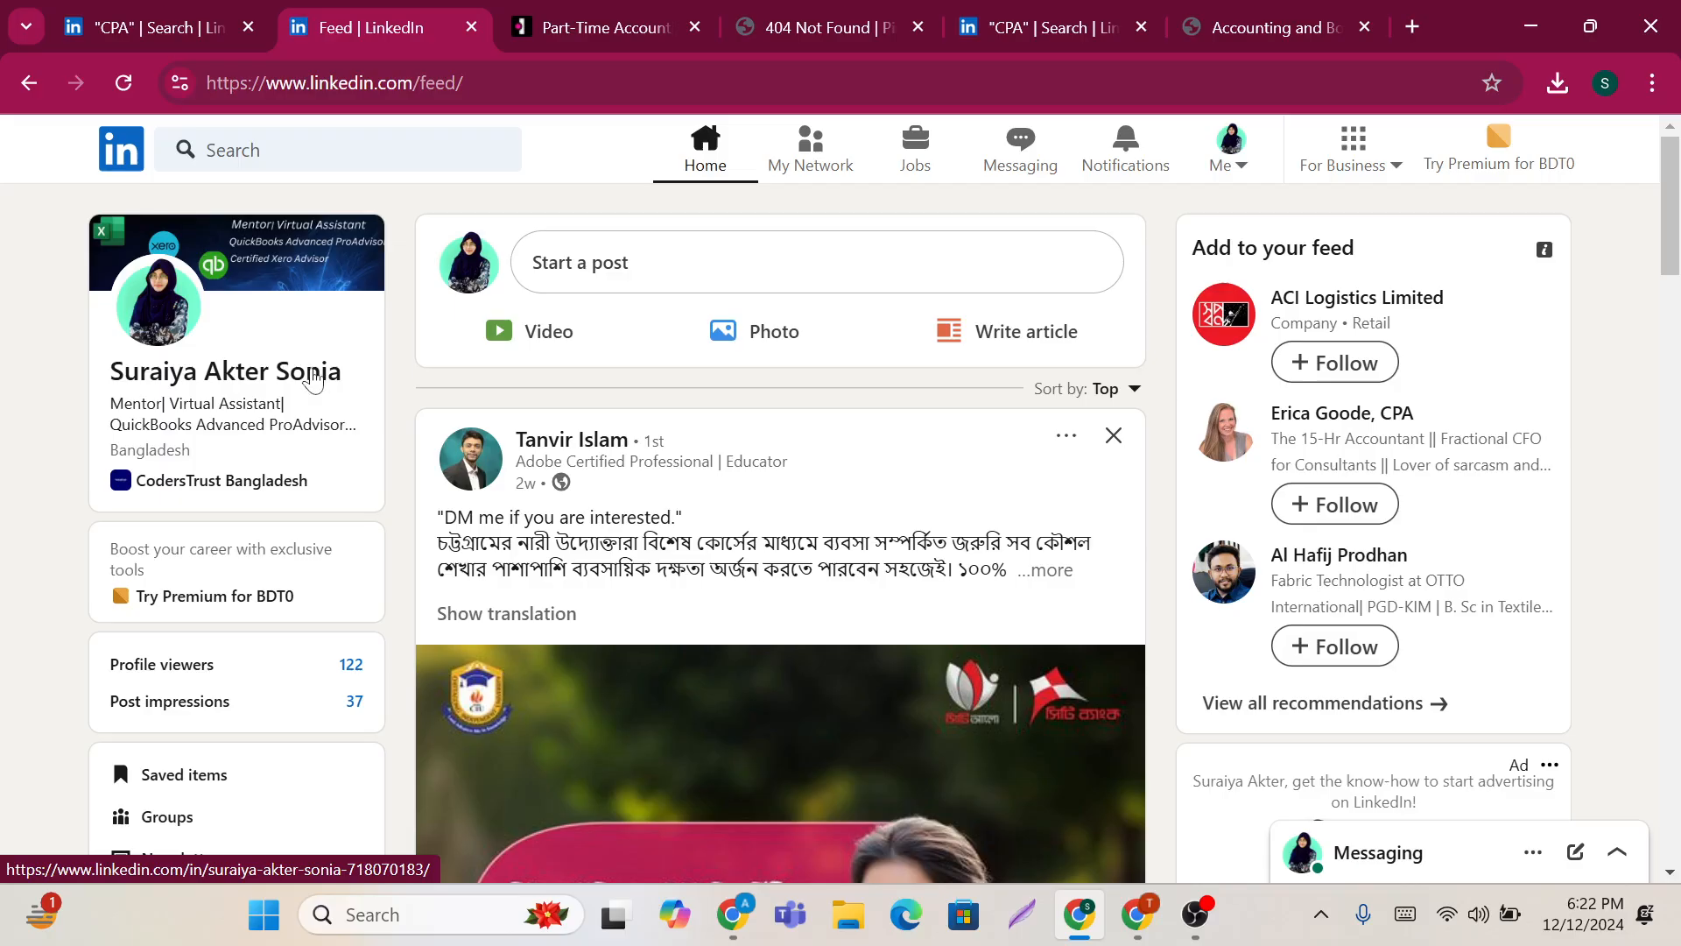
# Step: Open your own LinkedIn profile and highlight its headline text
pyautogui.click(314, 378)
pyautogui.scroll(-3, 529, 495)
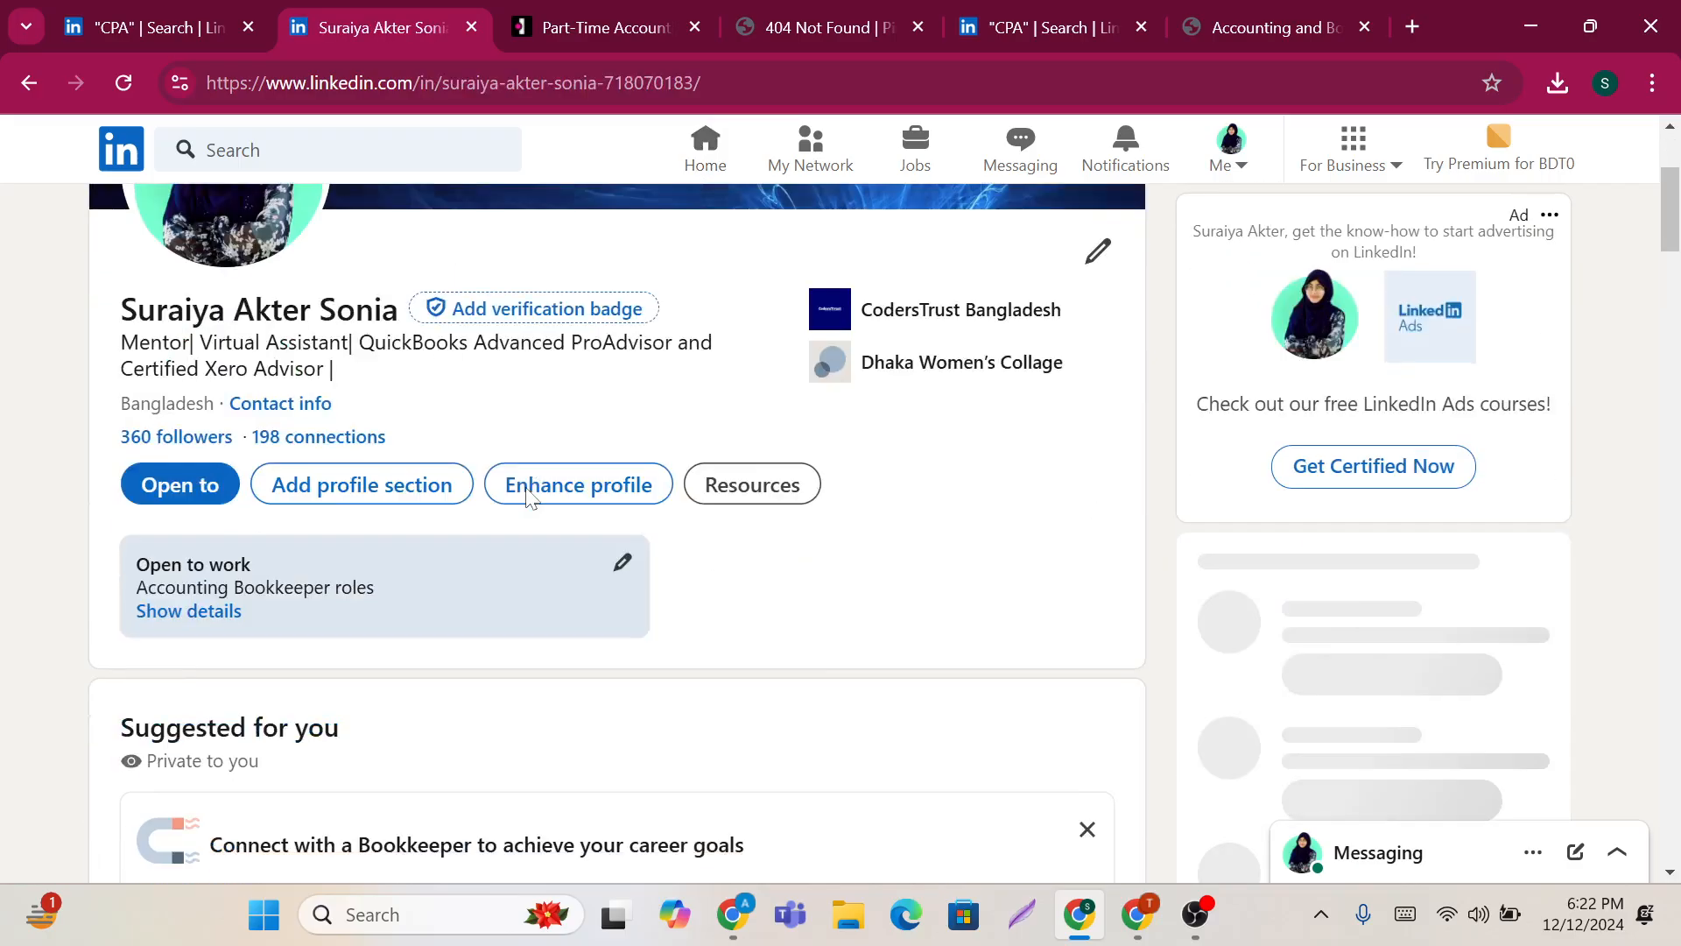
pyautogui.scroll(-1, 365, 372)
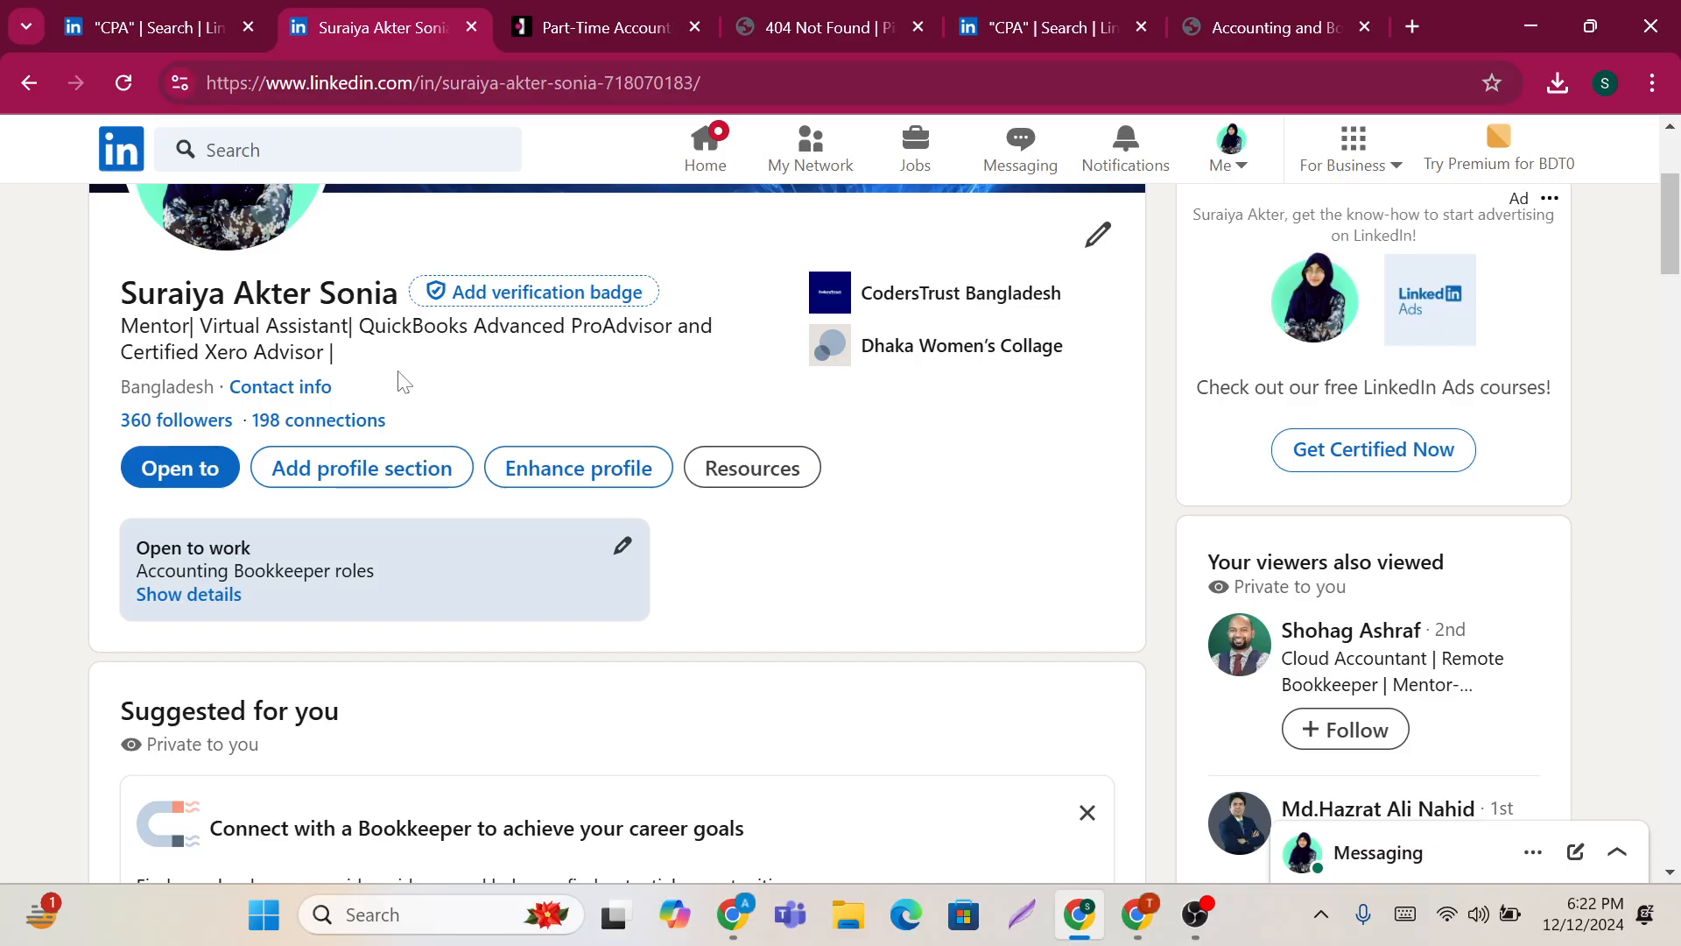
pyautogui.moveTo(342, 375)
pyautogui.mouseDown()
pyautogui.moveTo(123, 350)
pyautogui.moveTo(191, 325)
pyautogui.mouseUp()
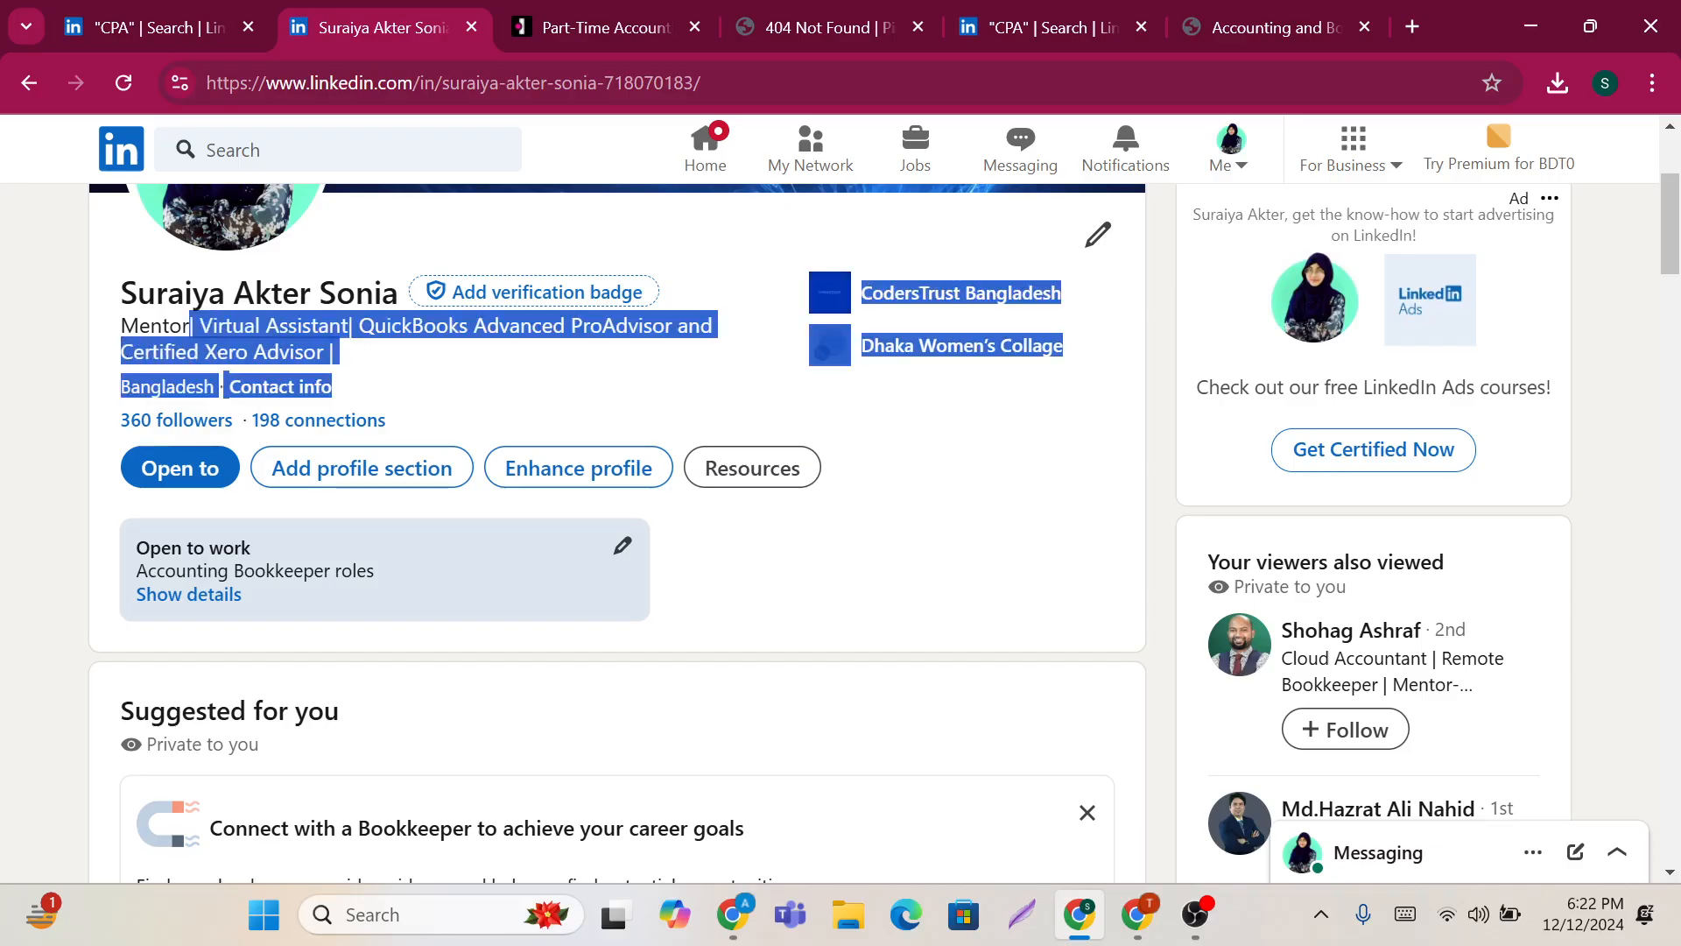
pyautogui.click(368, 375)
pyautogui.moveTo(360, 364); pyautogui.dragTo(200, 326)
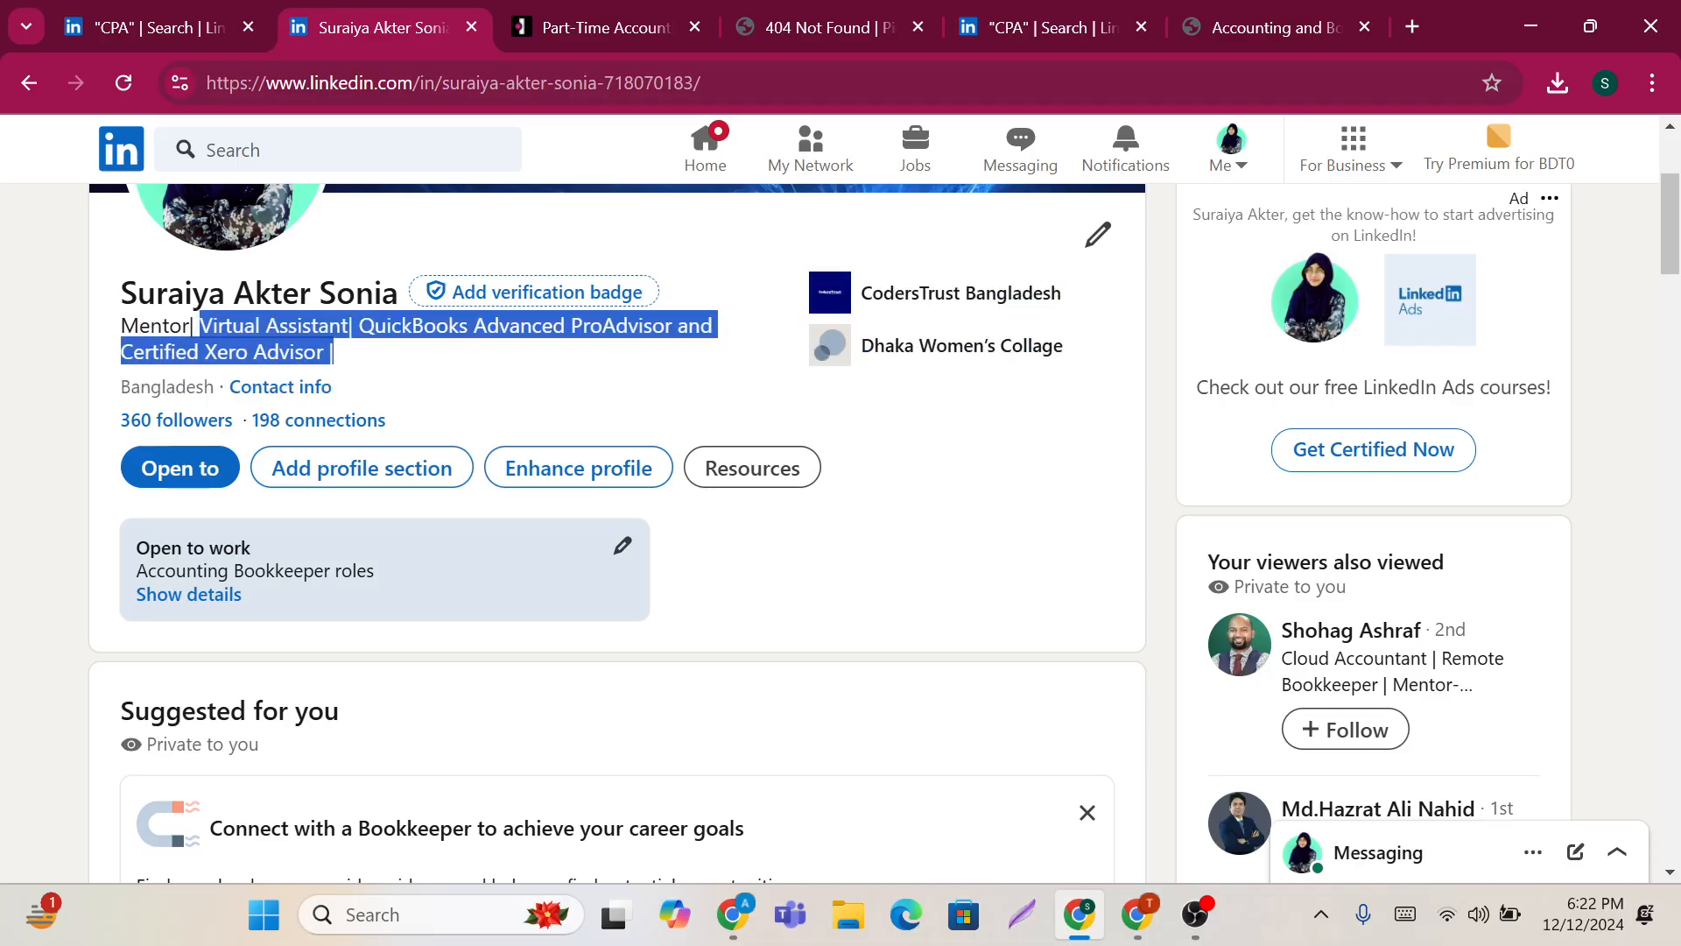
pyautogui.scroll(3, 617, 429)
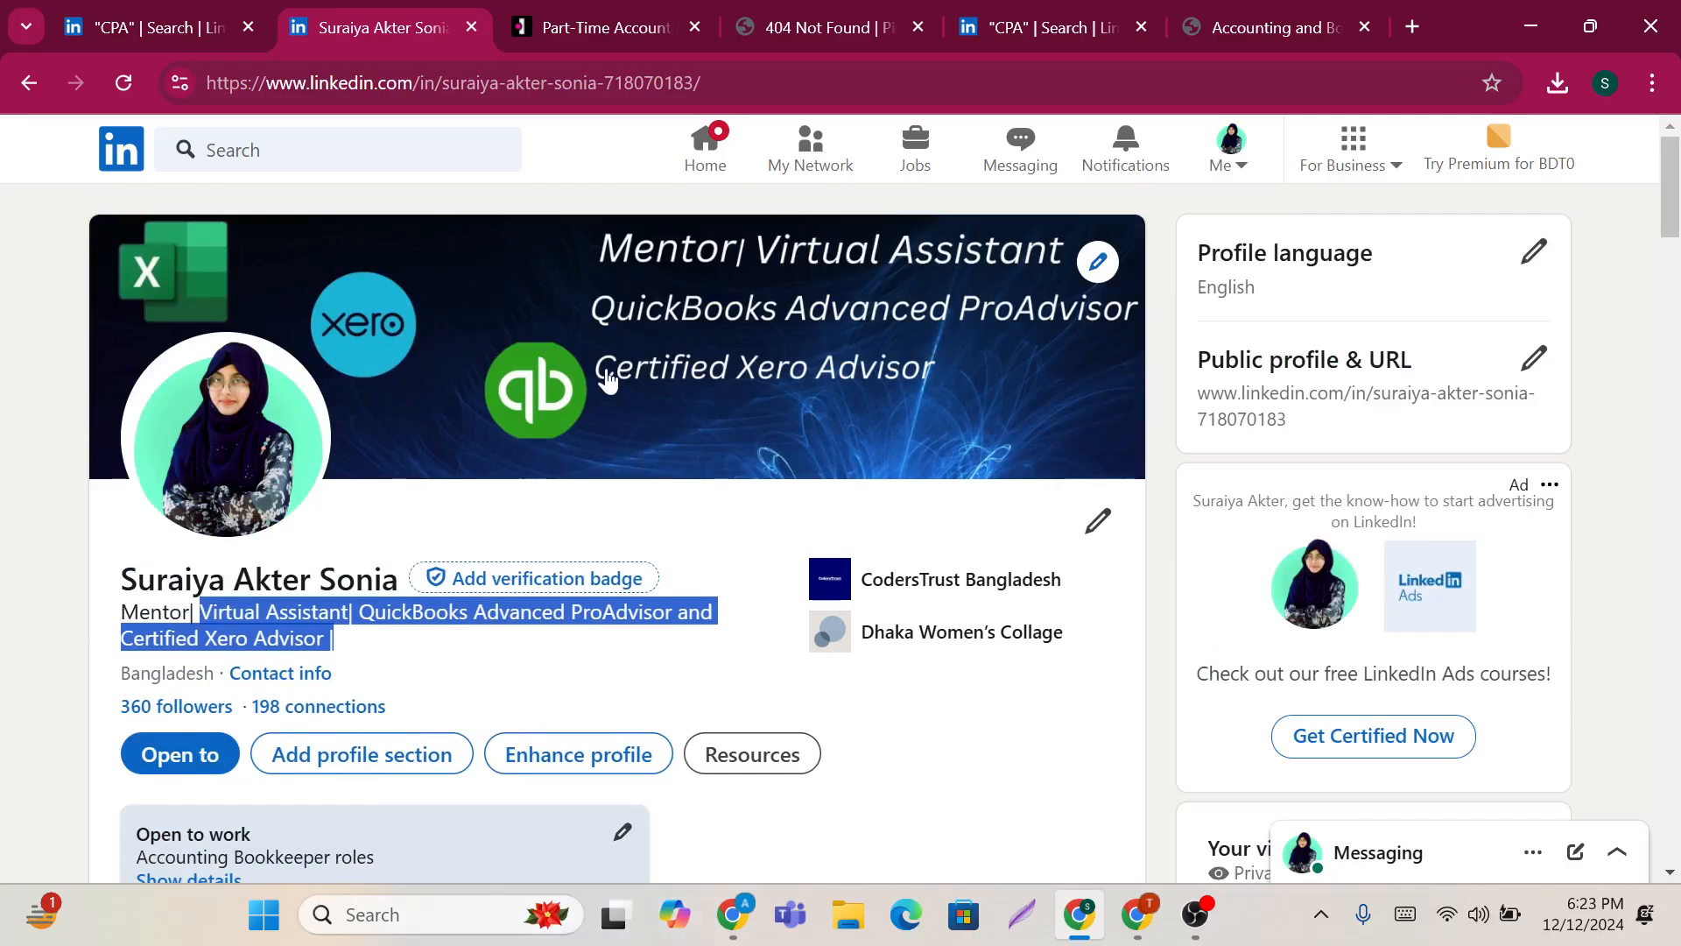
pyautogui.scroll(-5, 640, 466)
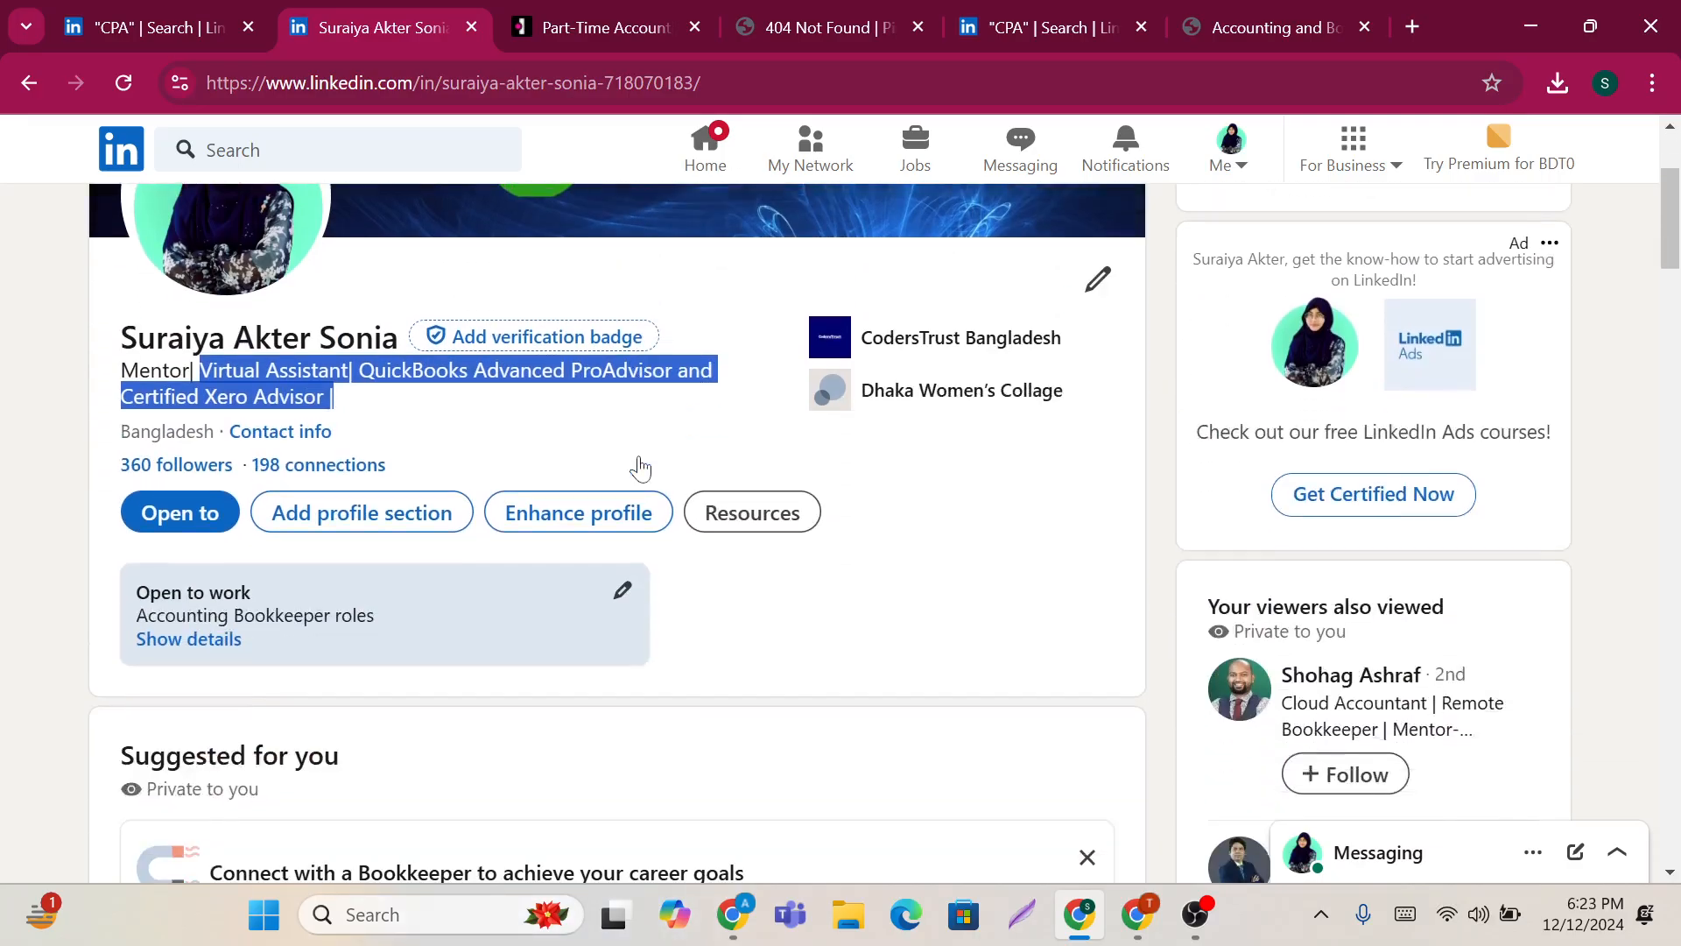
pyautogui.scroll(5, 641, 469)
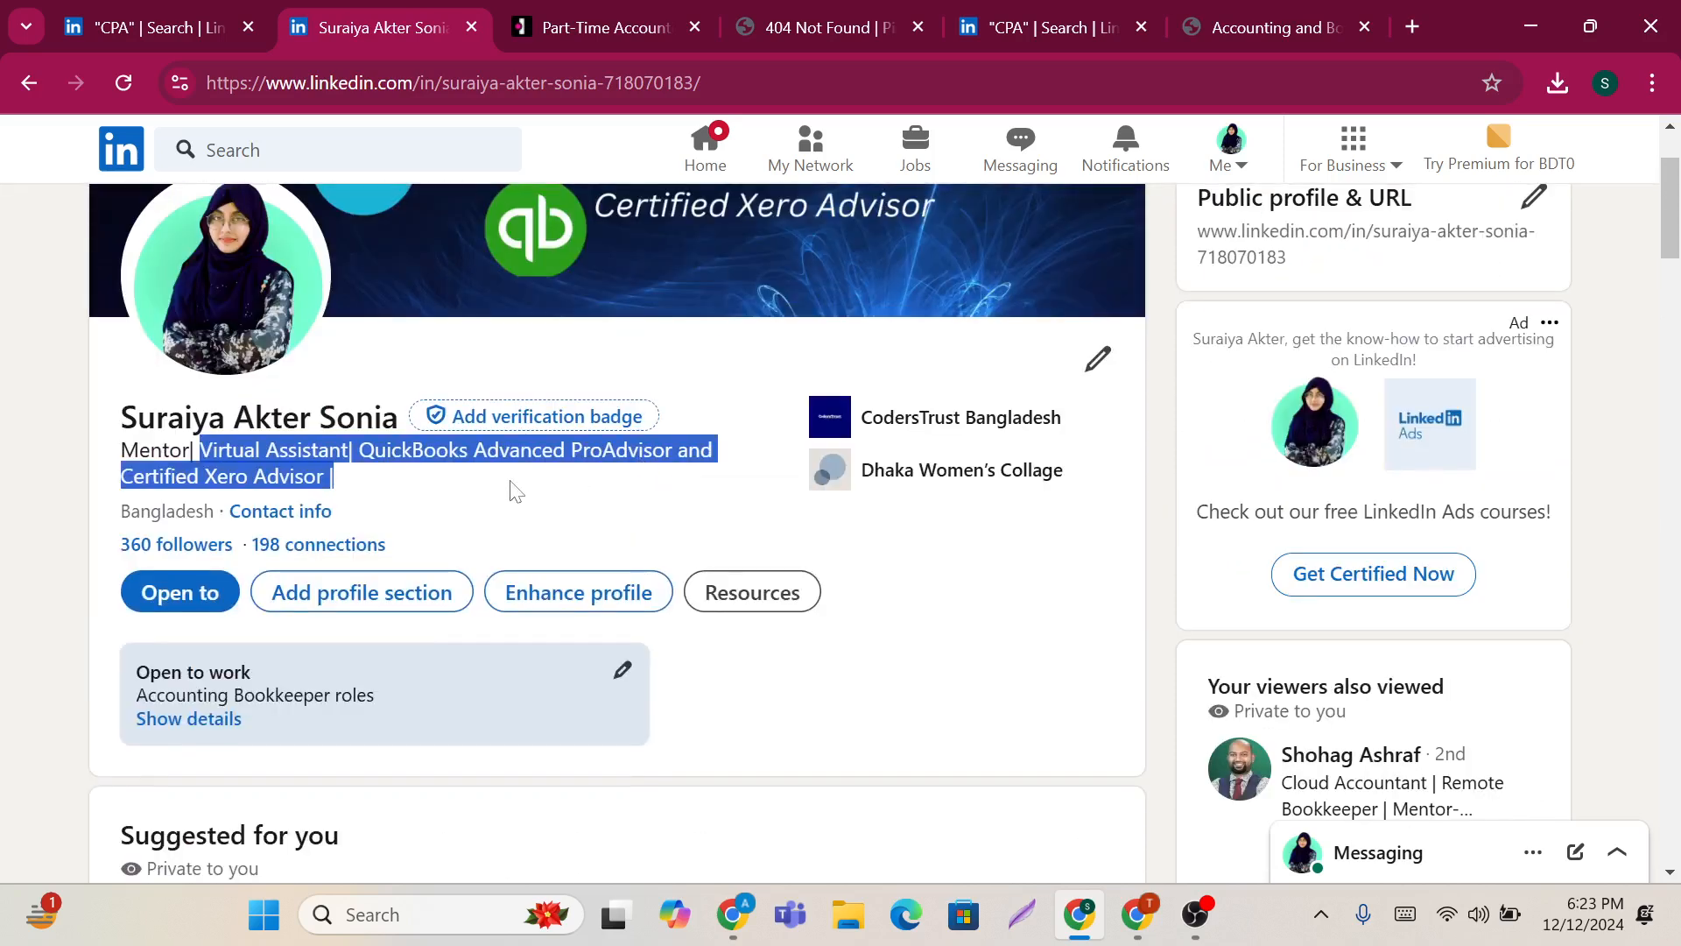
pyautogui.click(595, 537)
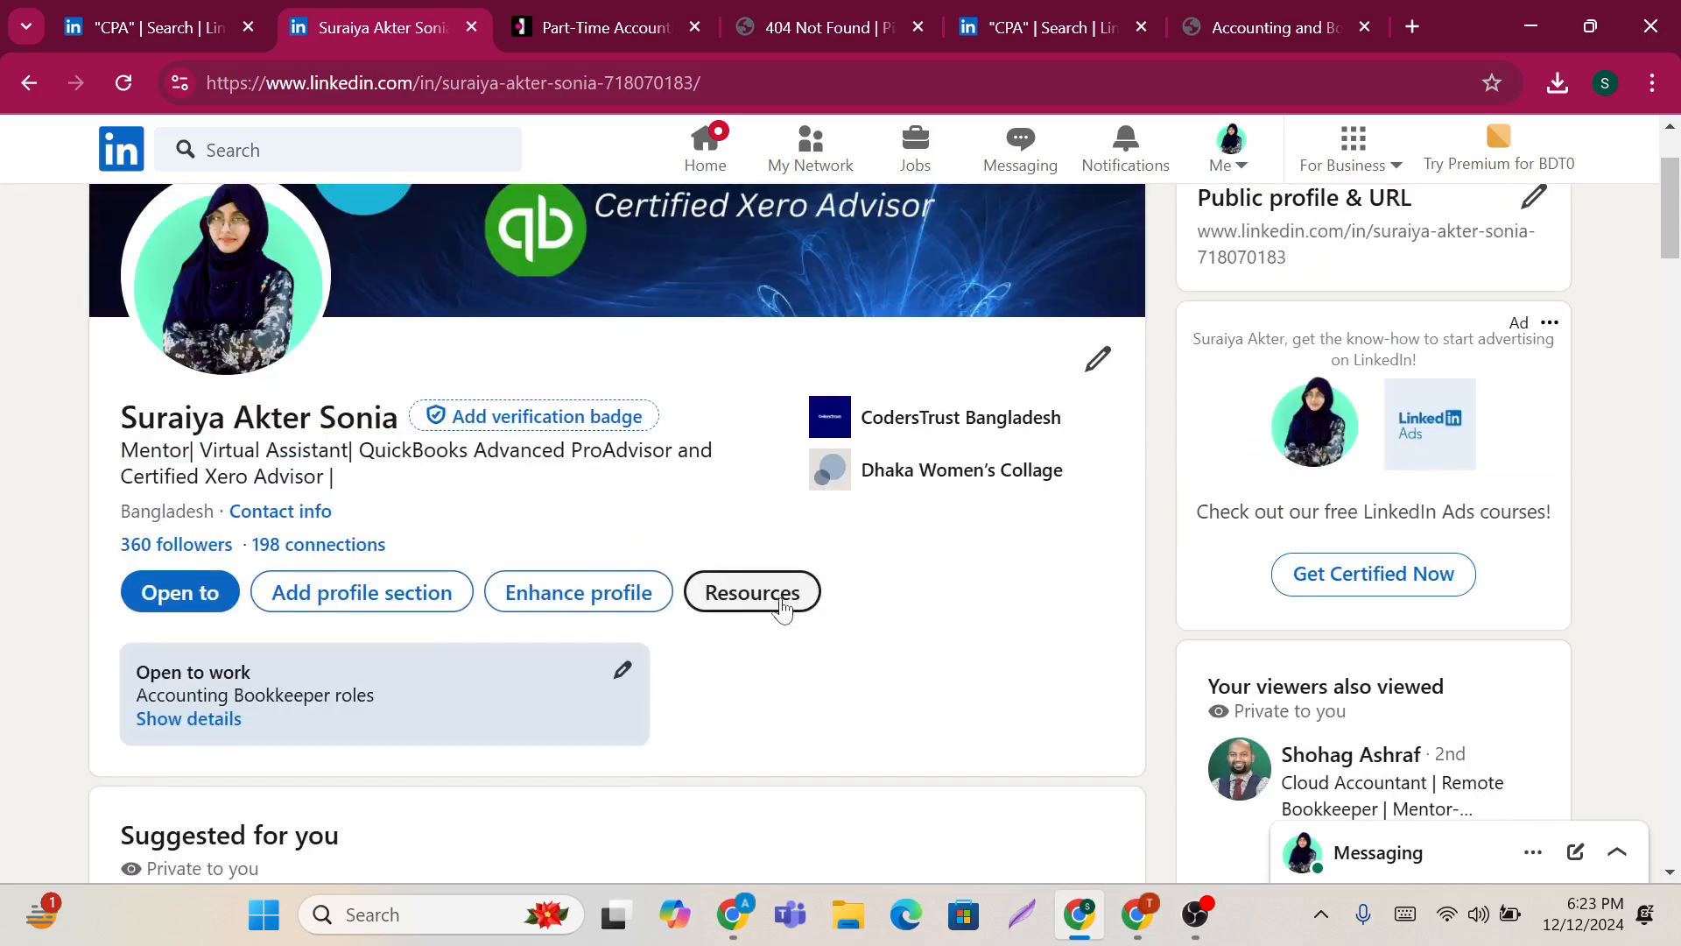
# Step: Scroll down to the About and Activity sections and open the post composer
pyautogui.scroll(-1, 792, 646)
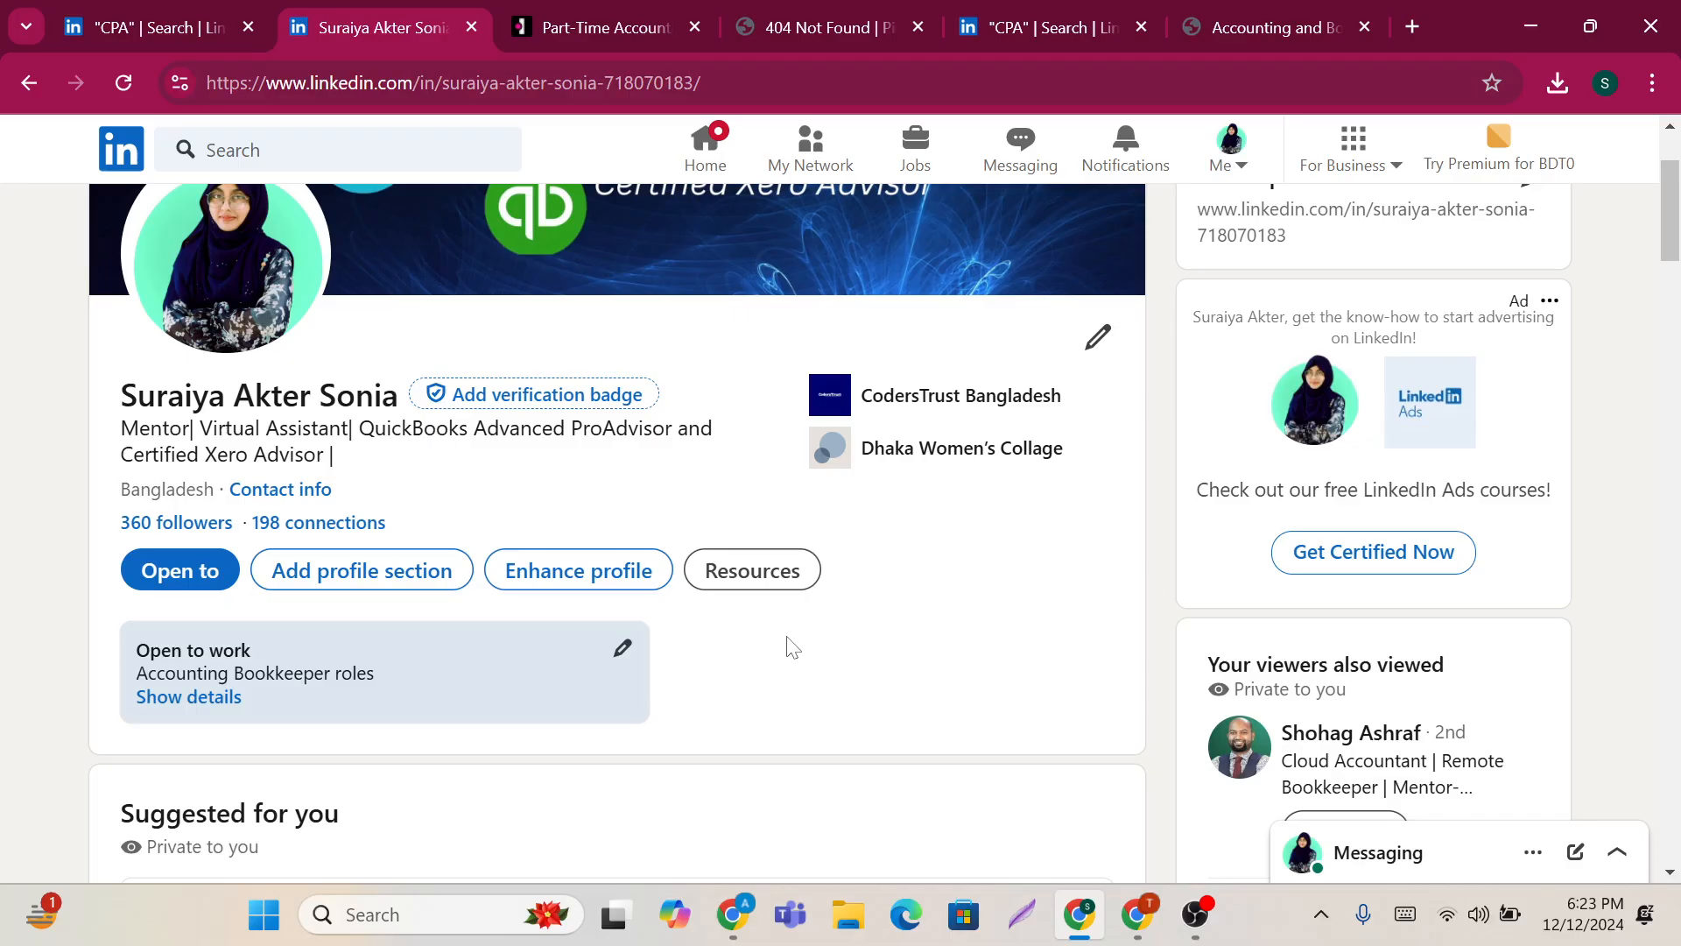
pyautogui.scroll(-1, 792, 646)
pyautogui.scroll(-10, 812, 639)
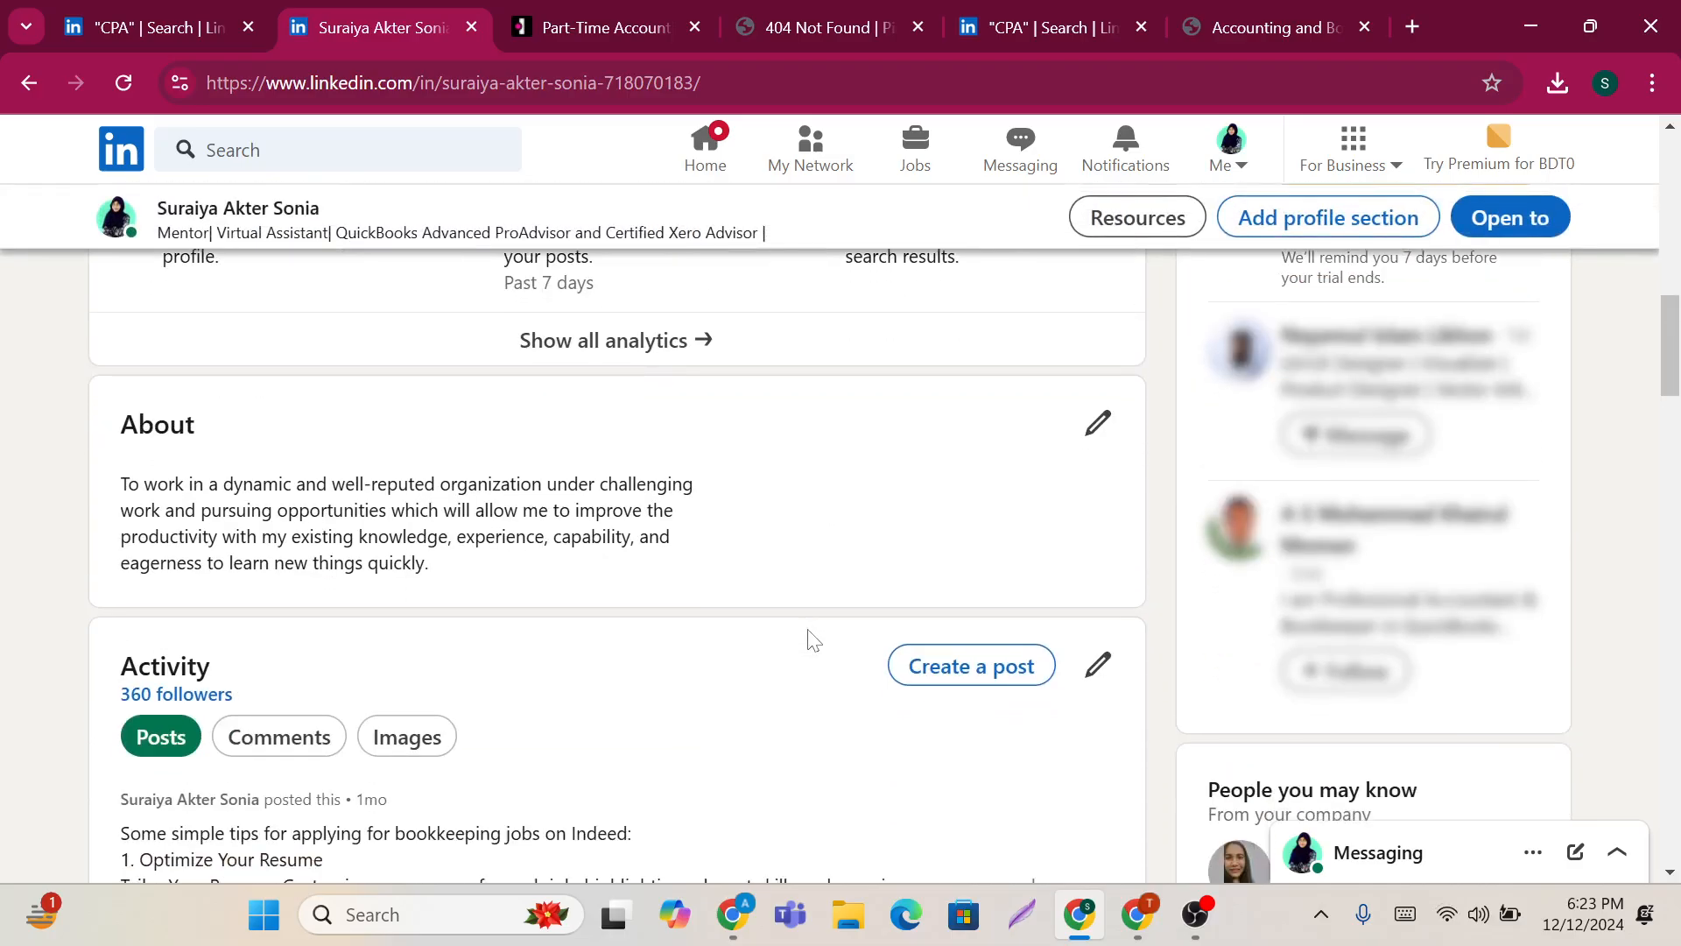
pyautogui.scroll(-8, 649, 631)
pyautogui.scroll(12, 650, 633)
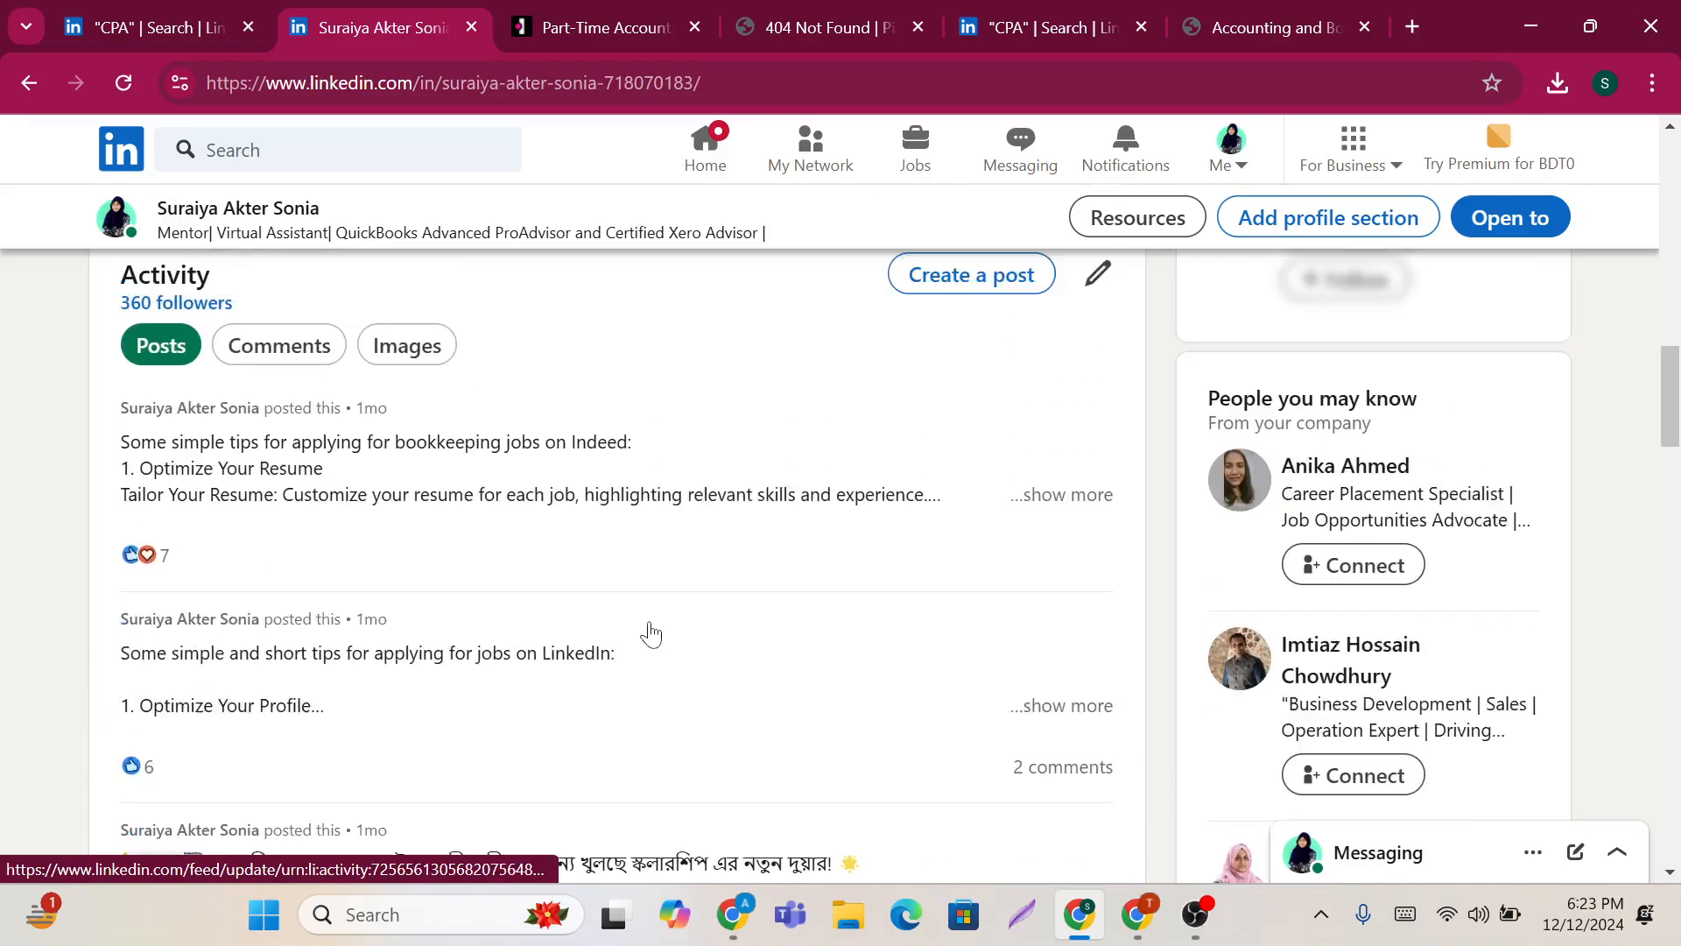
pyautogui.scroll(-6, 651, 633)
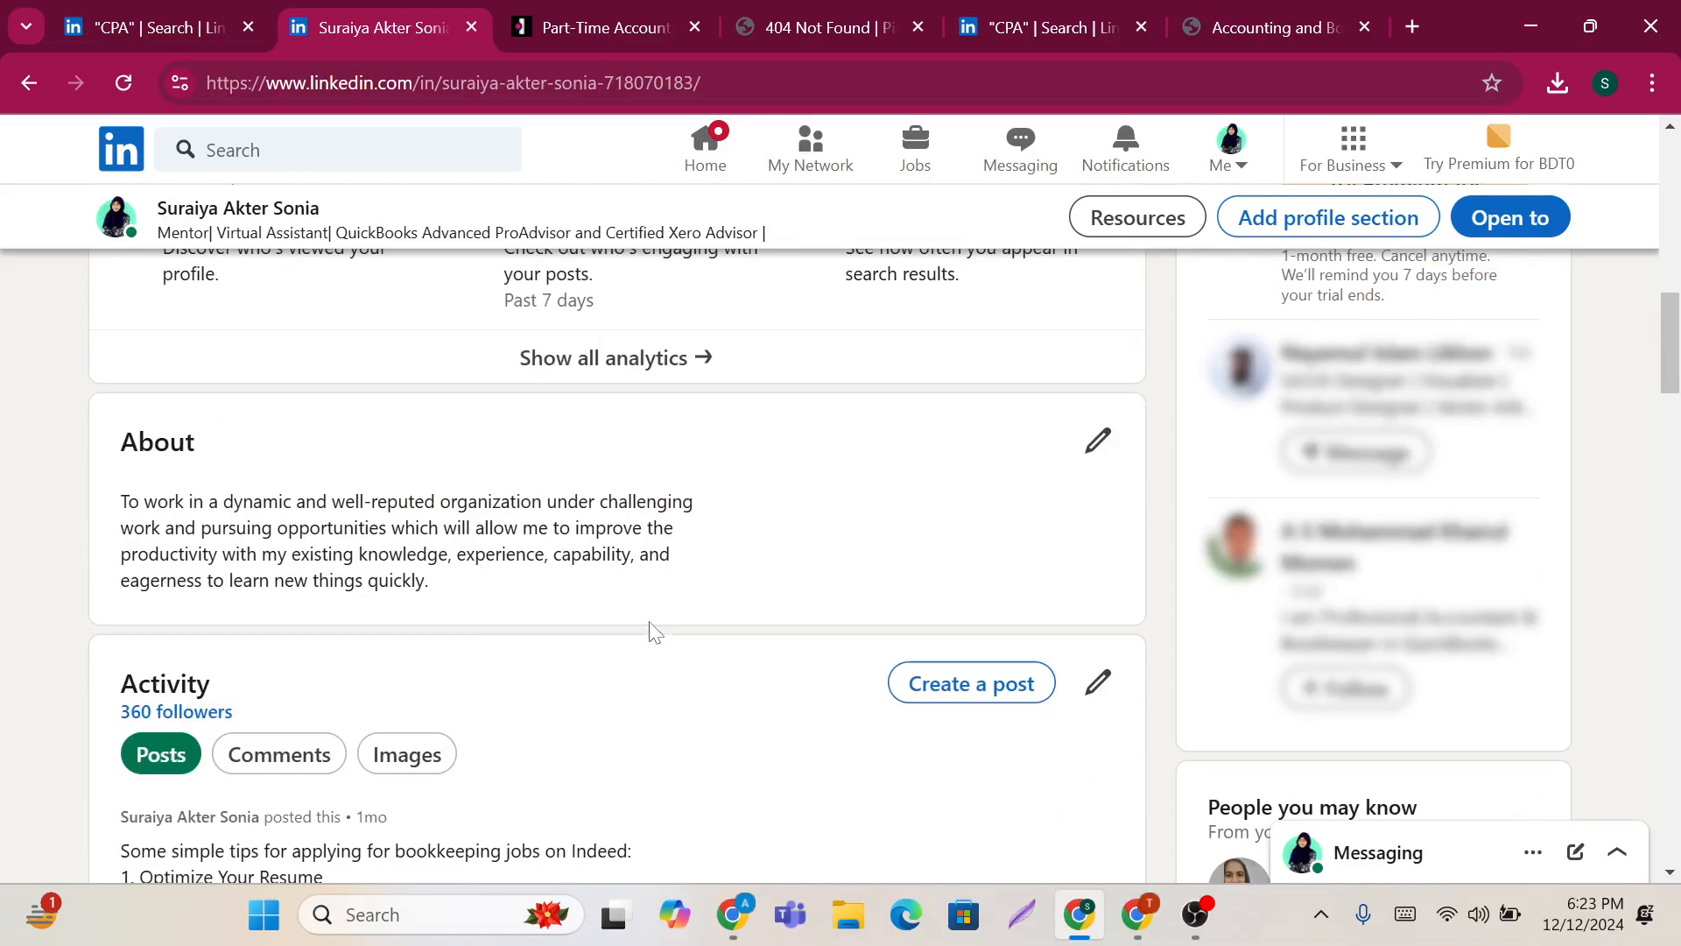
pyautogui.click(947, 686)
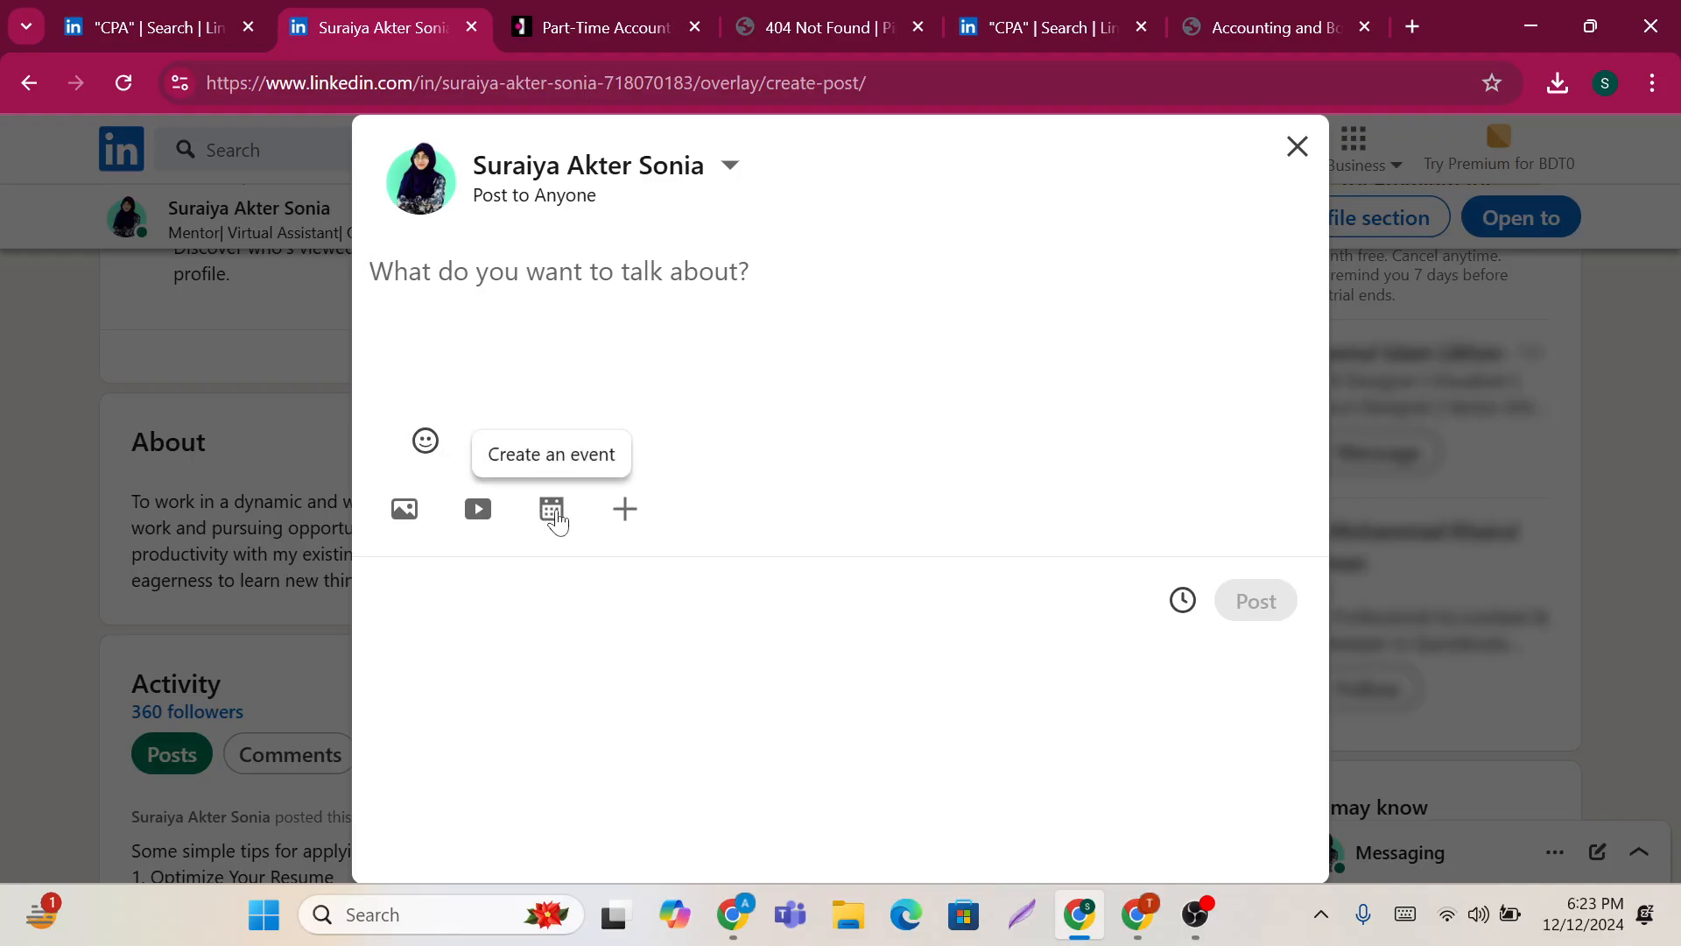
# Step: Open and close the event form and the post scheduling options without creating anything
pyautogui.click(553, 516)
pyautogui.scroll(-6, 782, 585)
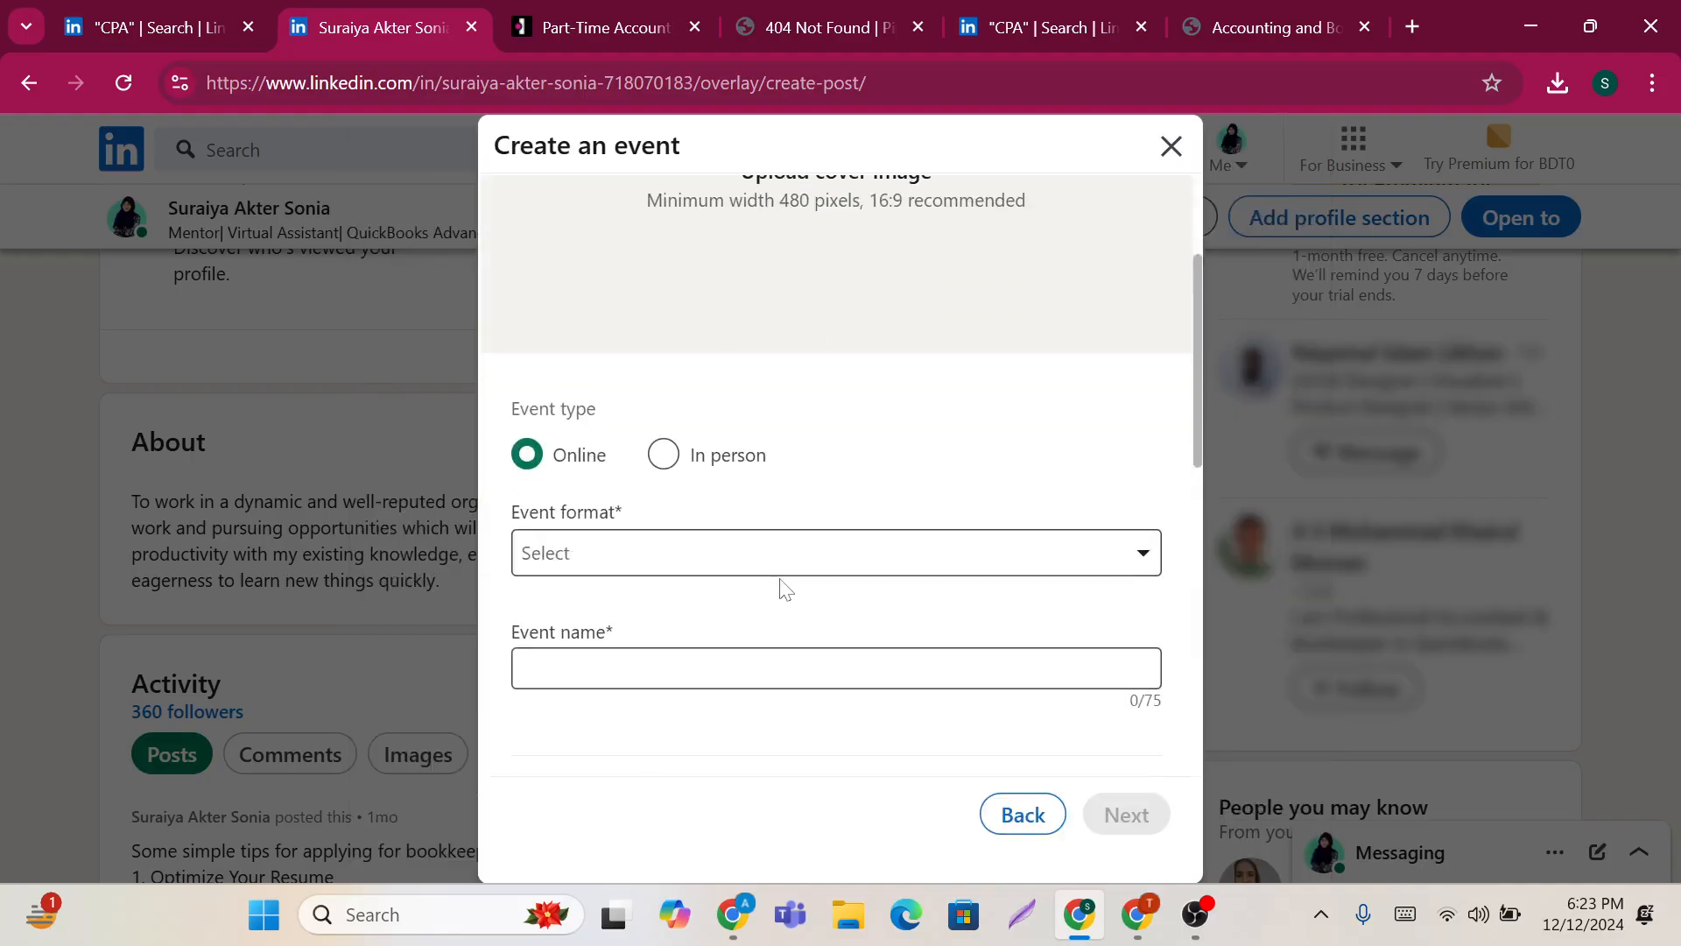
pyautogui.scroll(3, 758, 563)
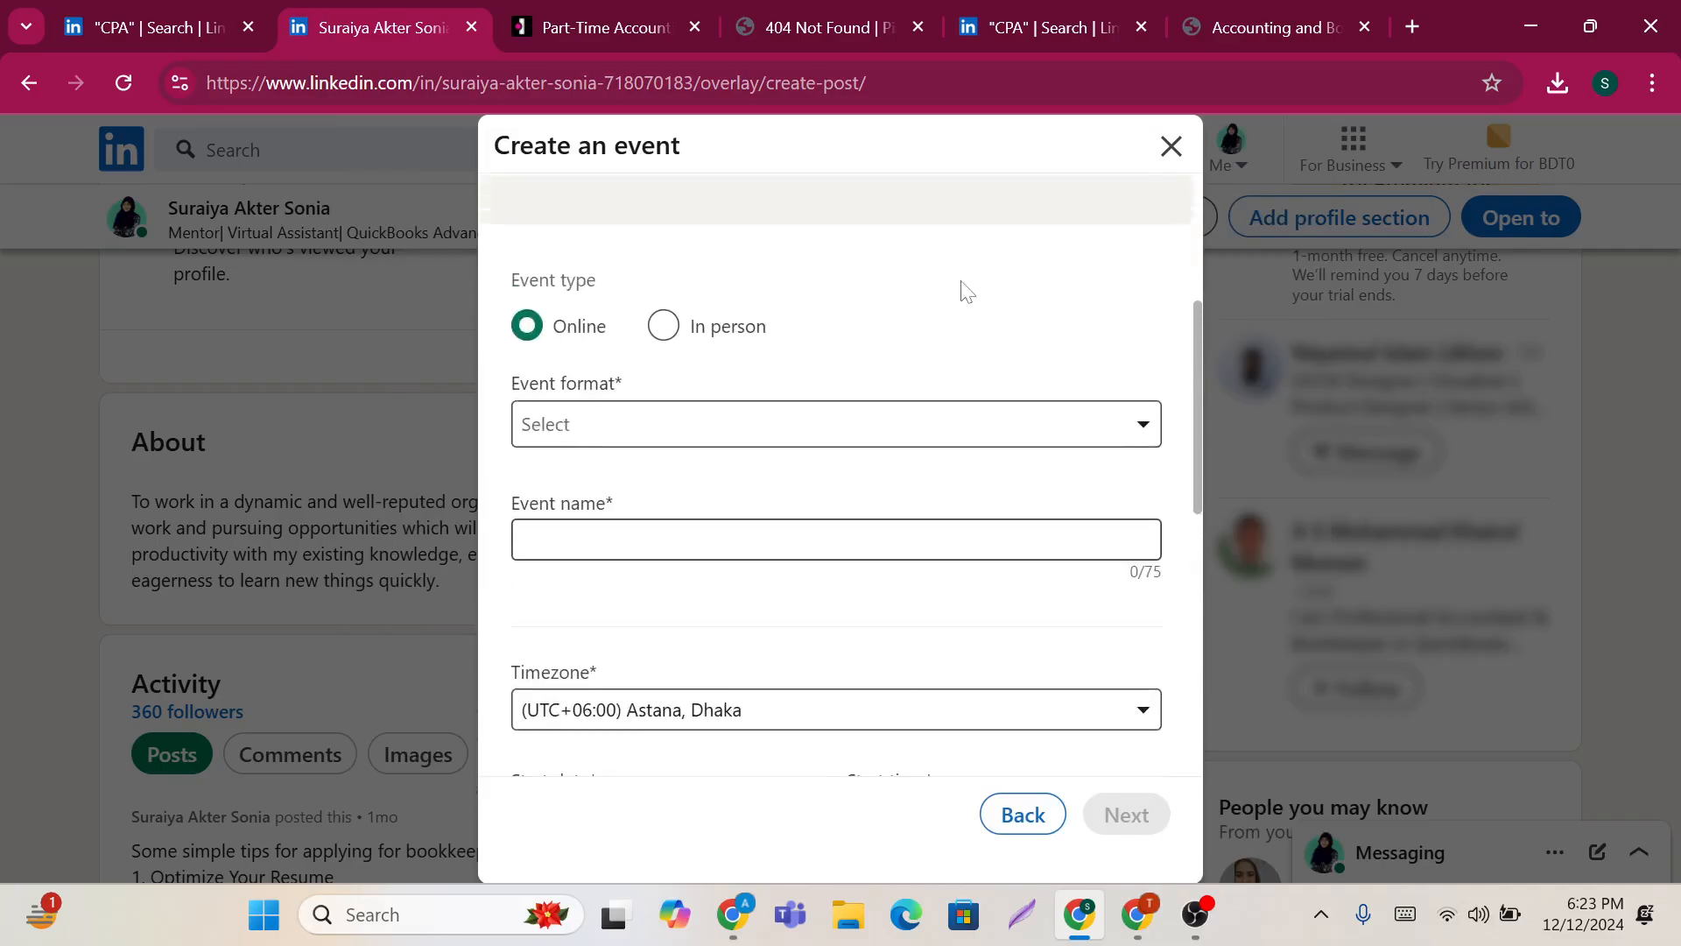
pyautogui.click(1172, 147)
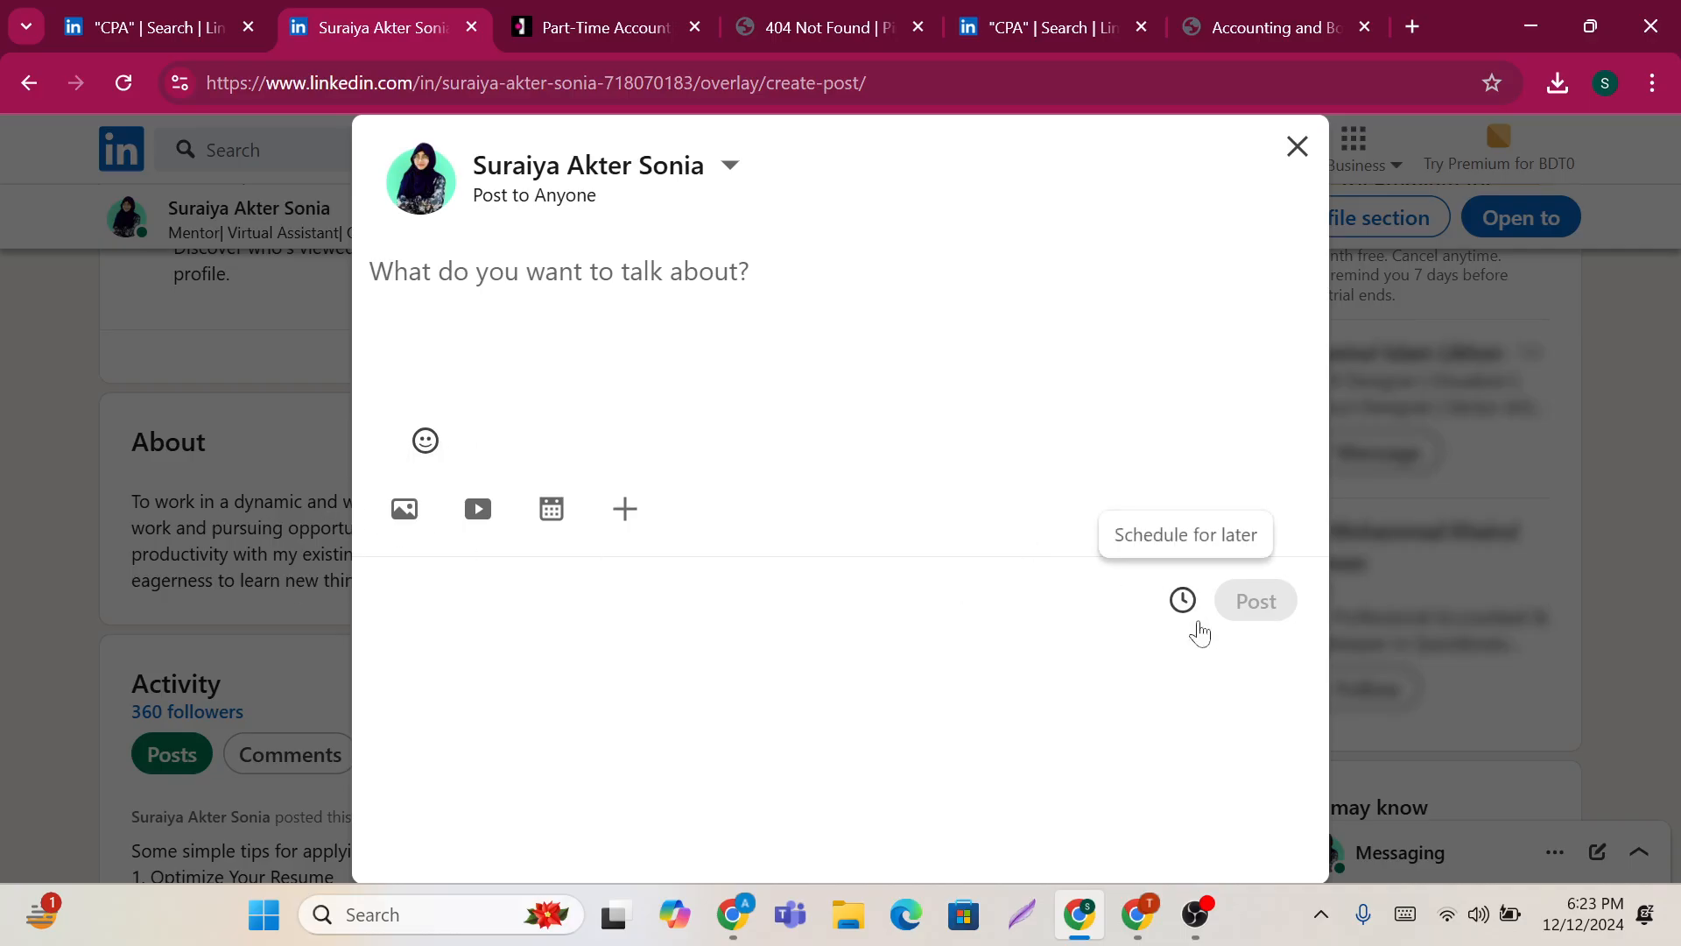
pyautogui.click(1183, 603)
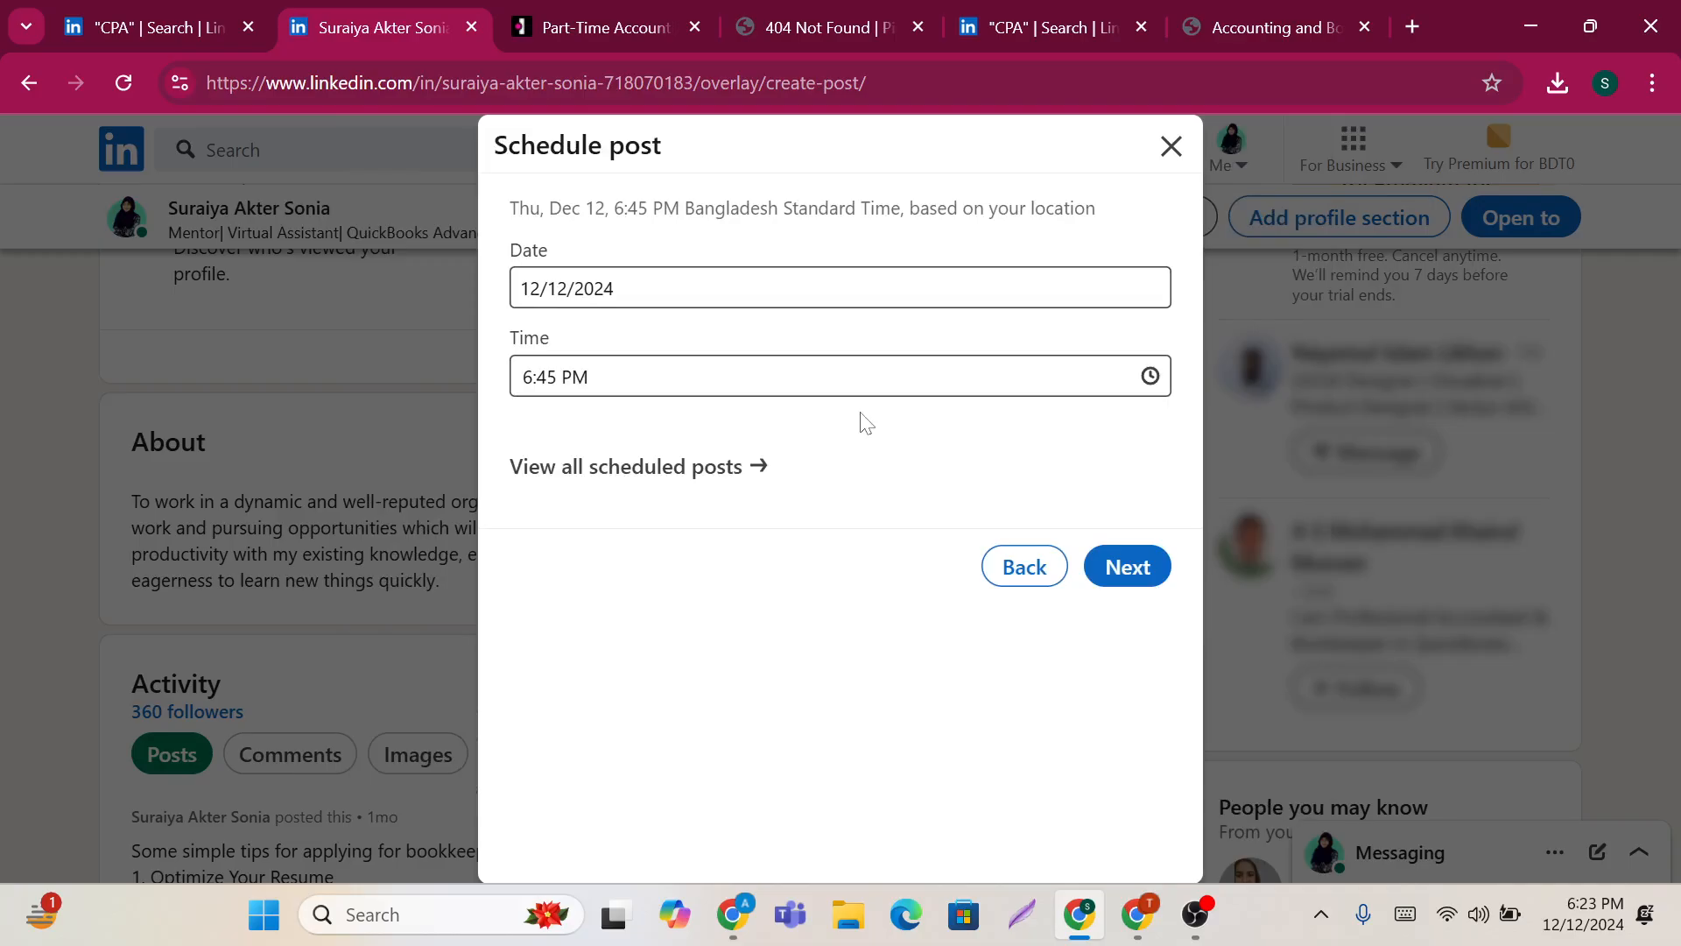
pyautogui.click(1170, 149)
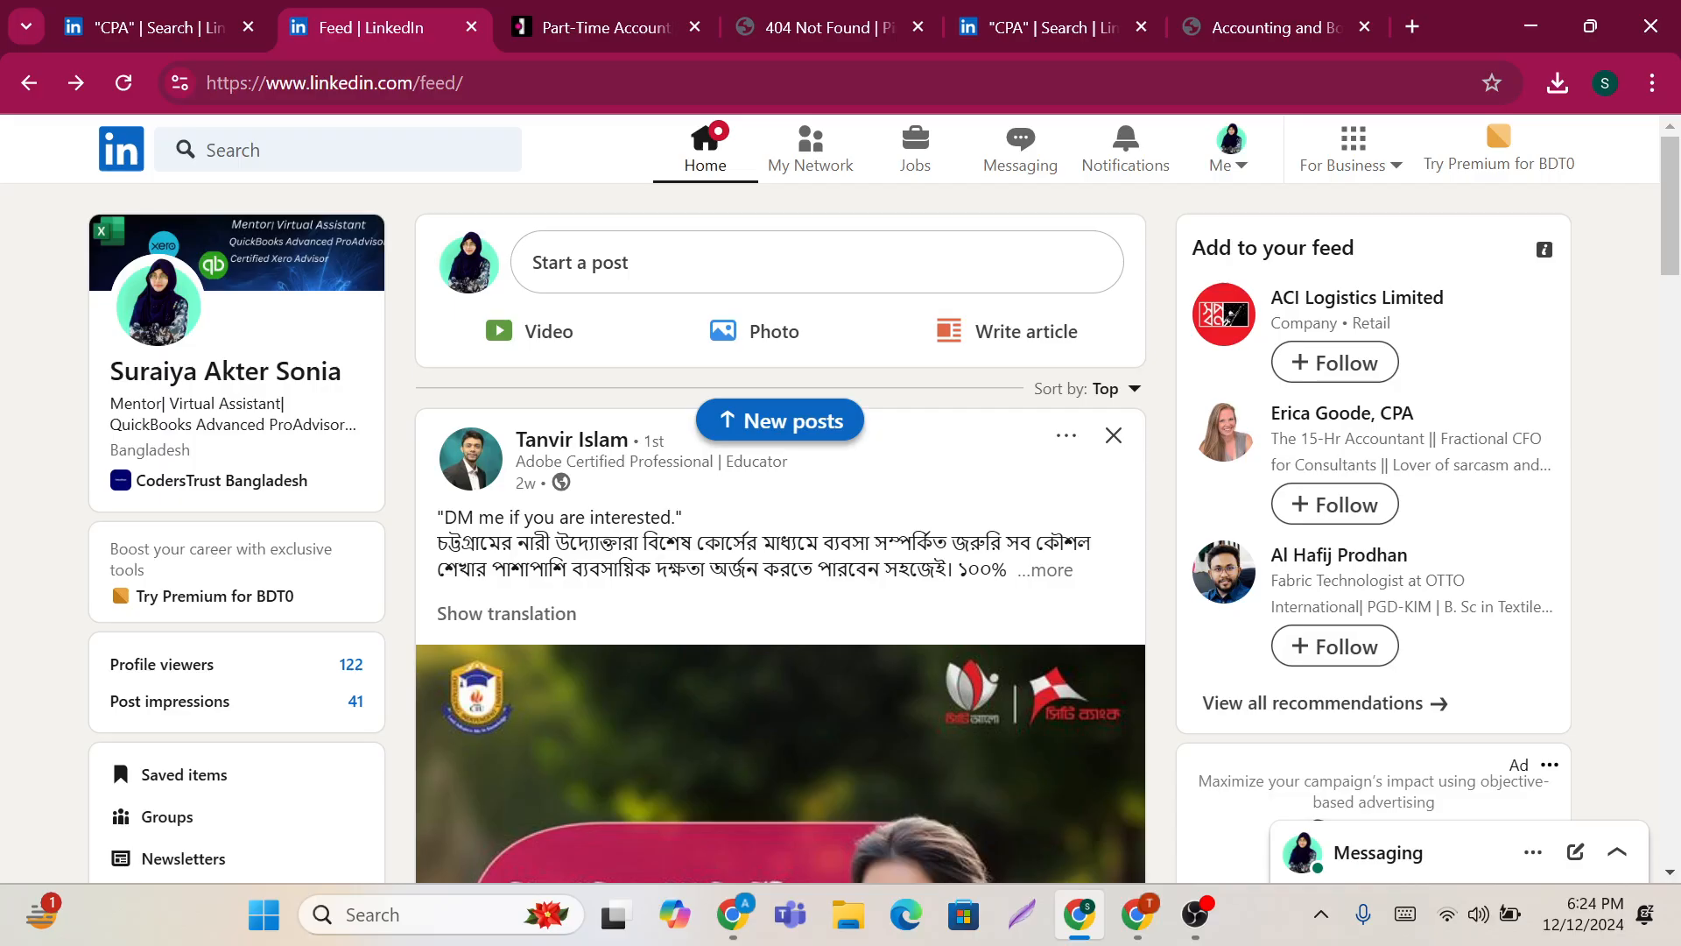
# Step: Search Google in a new tab for 'cv upload step in linkdin' and review the AI overview
pyautogui.click(1408, 27)
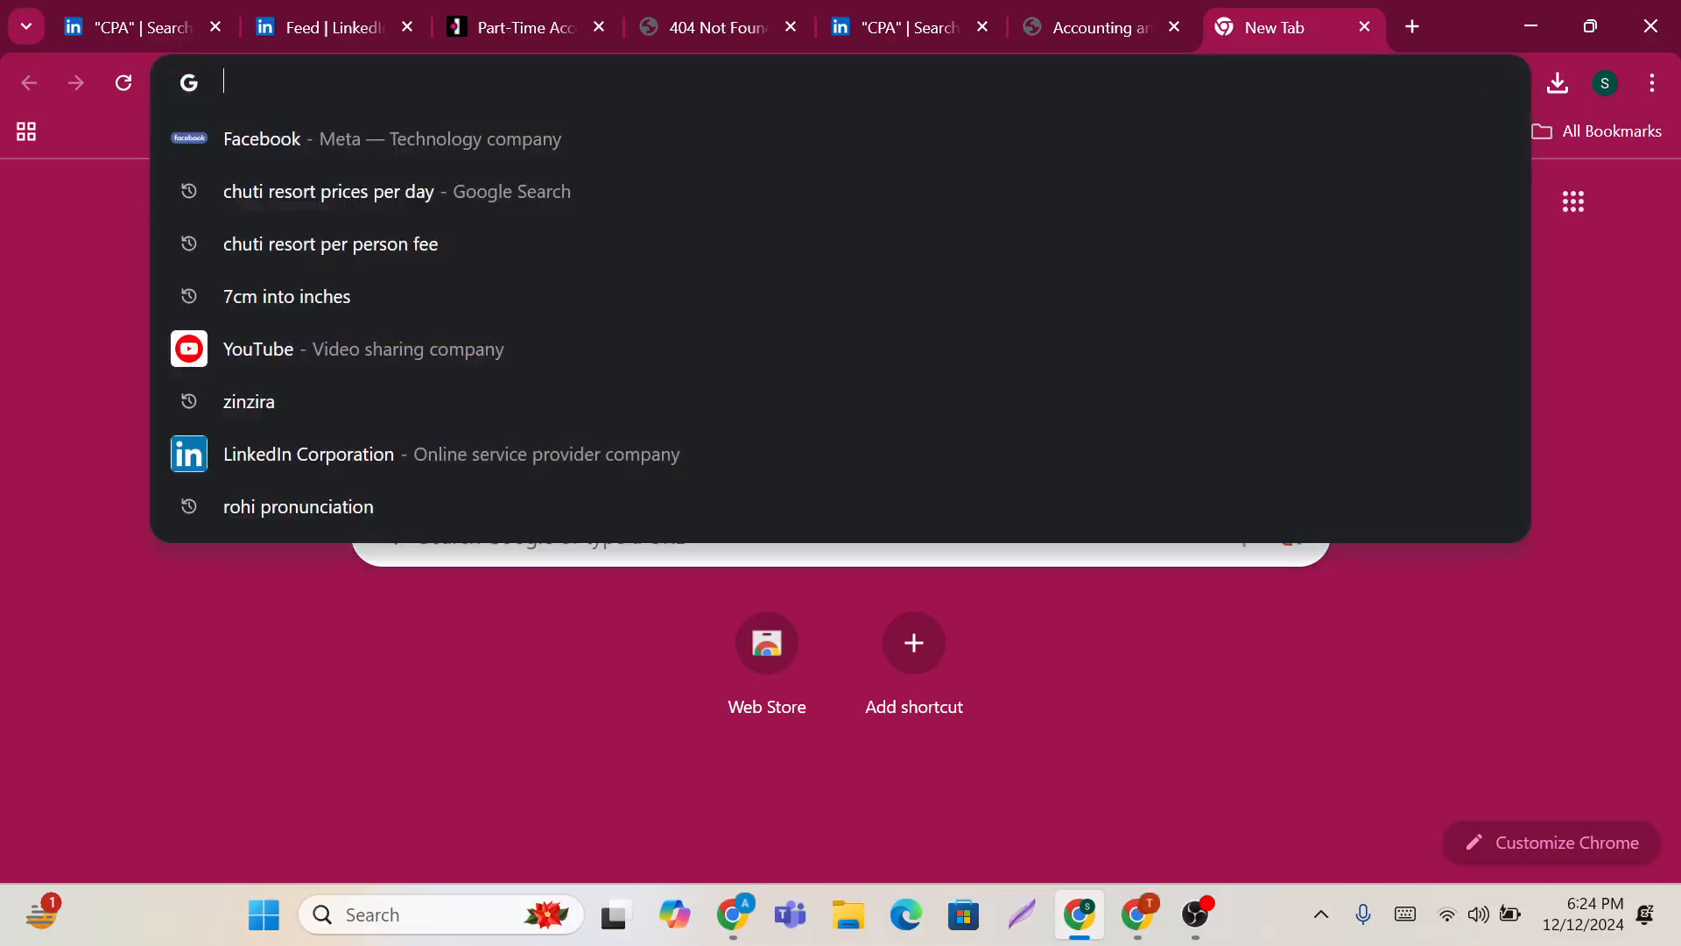
pyautogui.write('l')
pyautogui.press('BackSpace')
pyautogui.press('BackSpace')
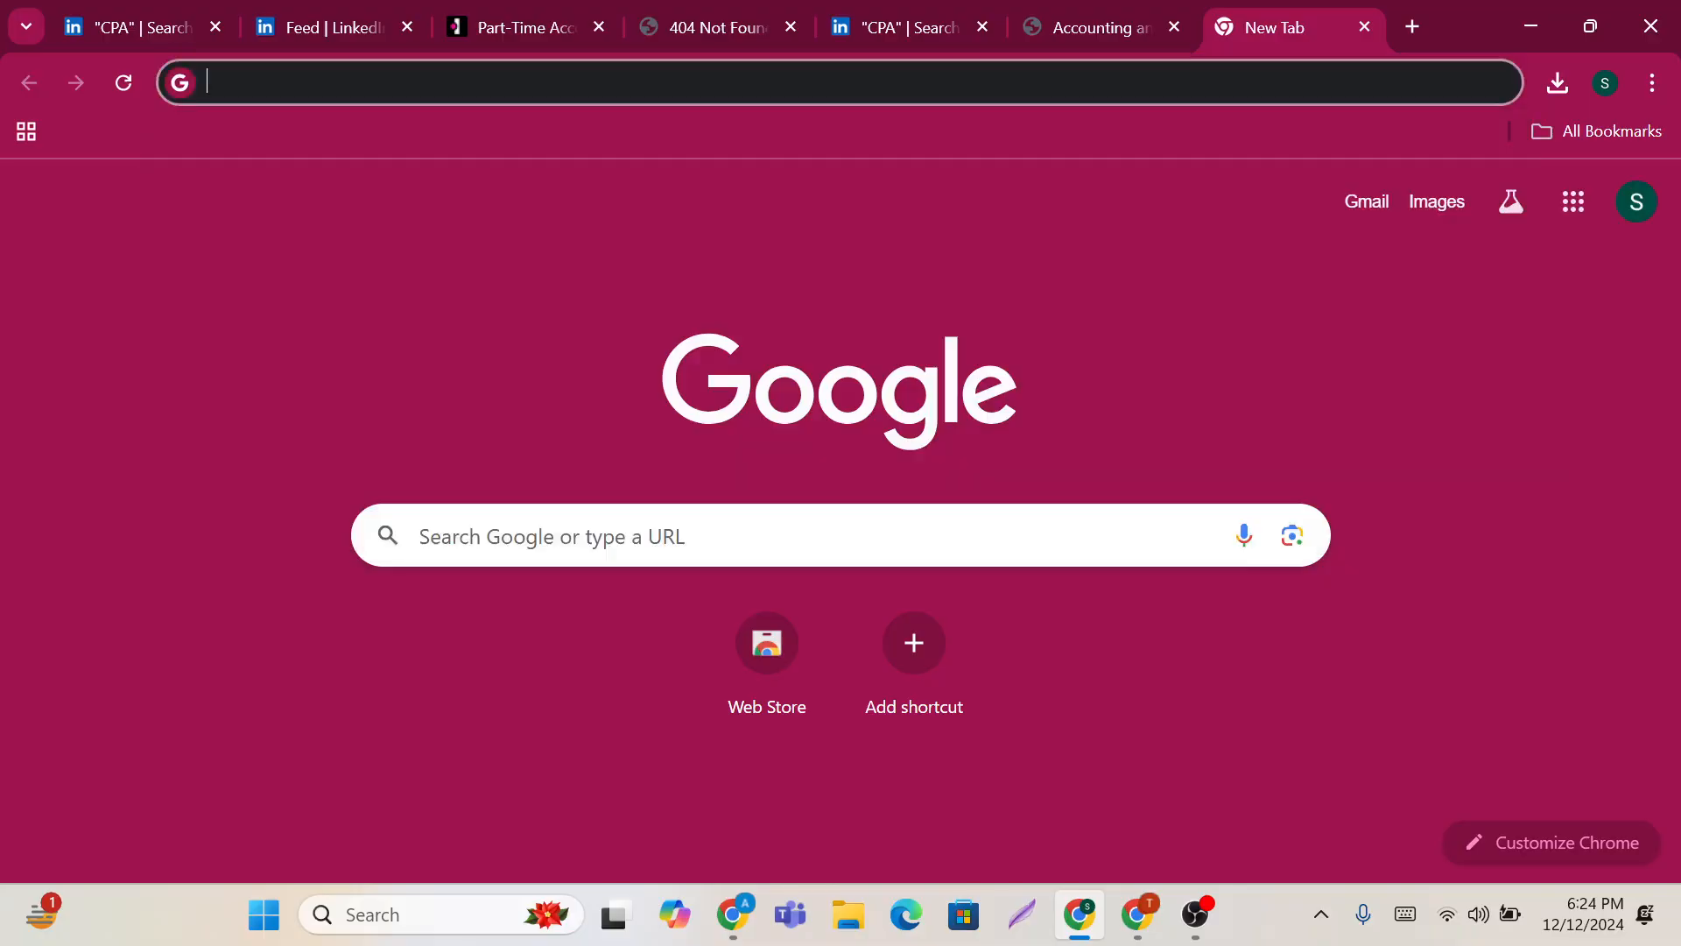
pyautogui.write('cv u')
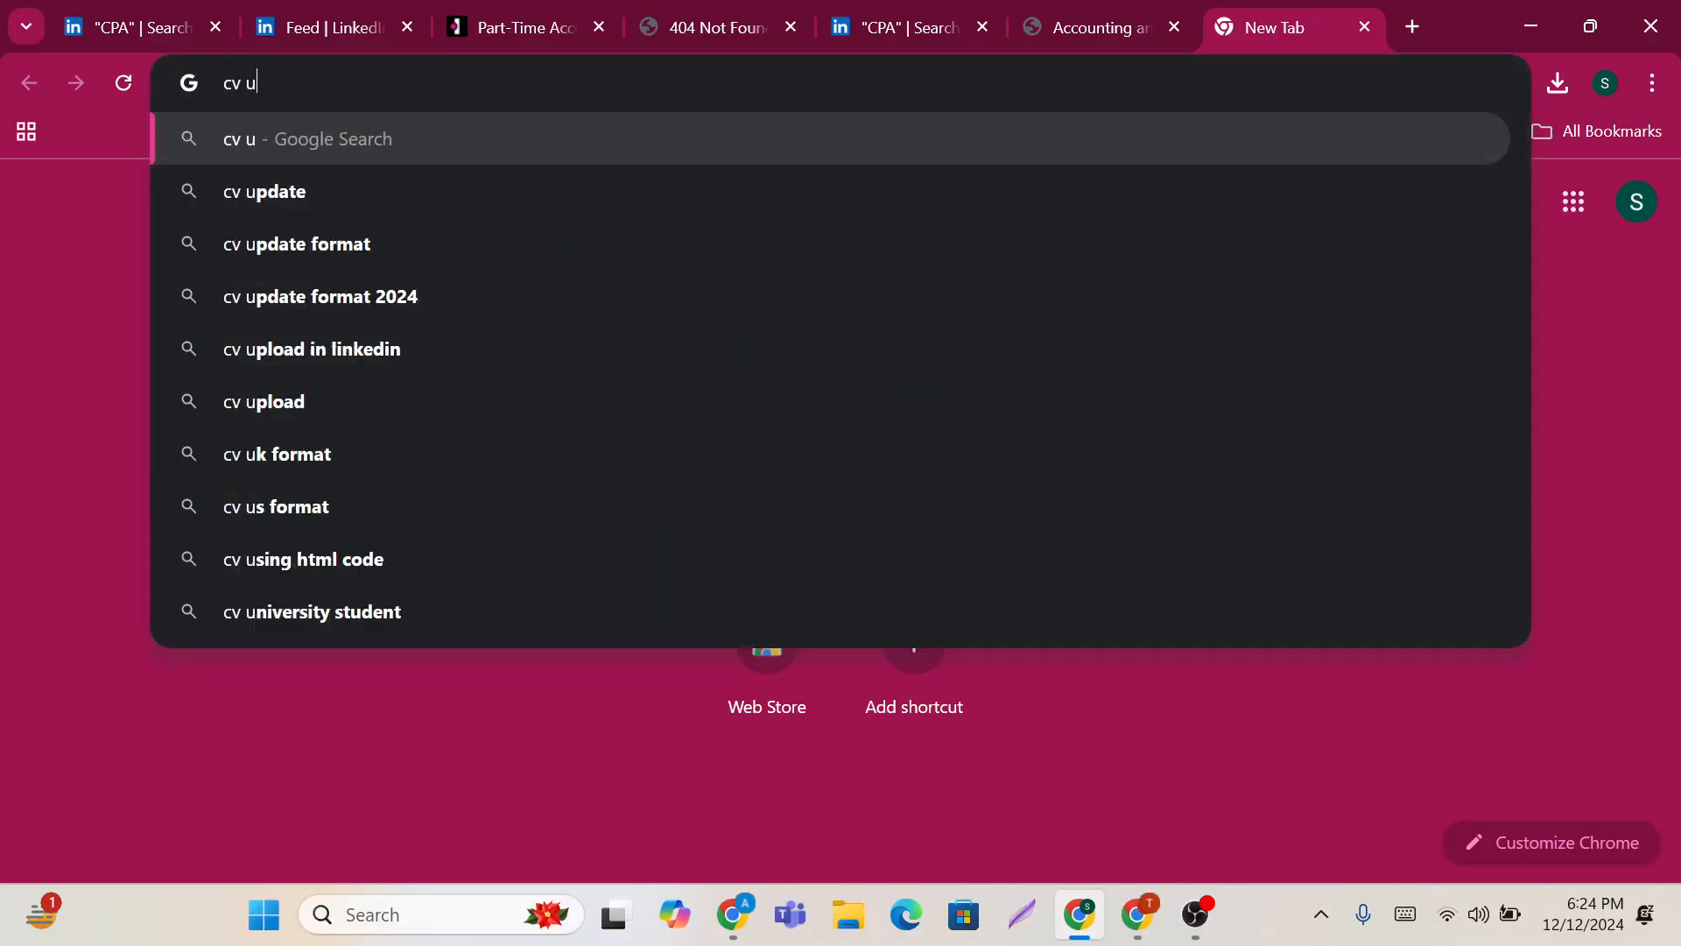
pyautogui.write('pload ')
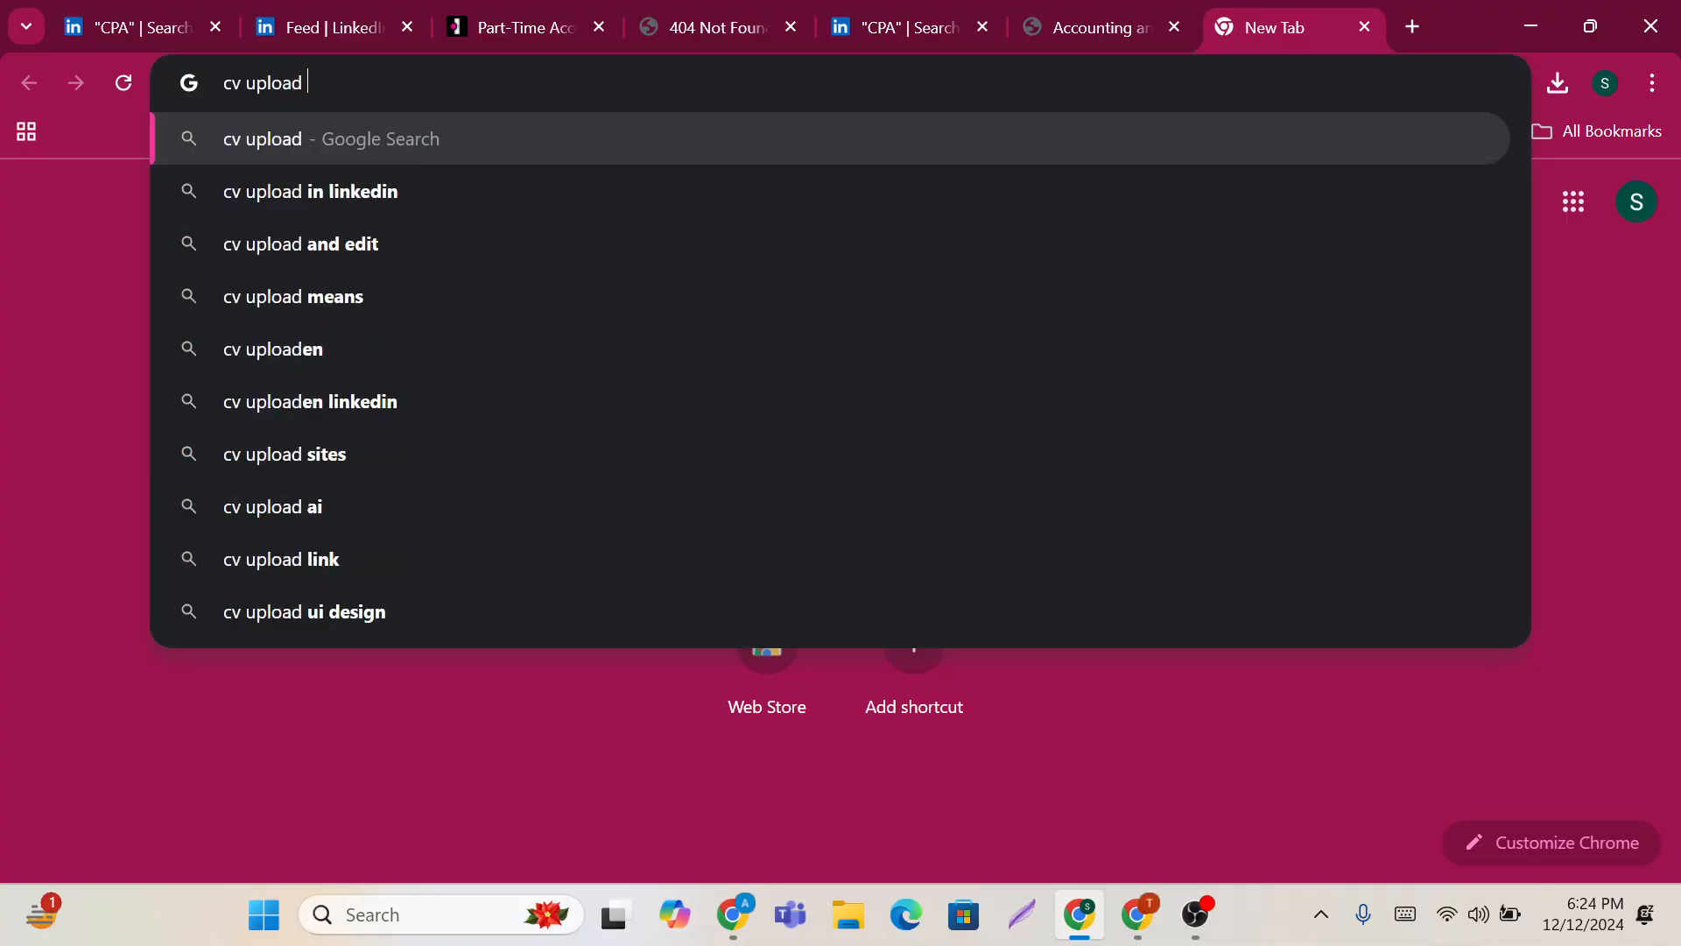
pyautogui.write('step i')
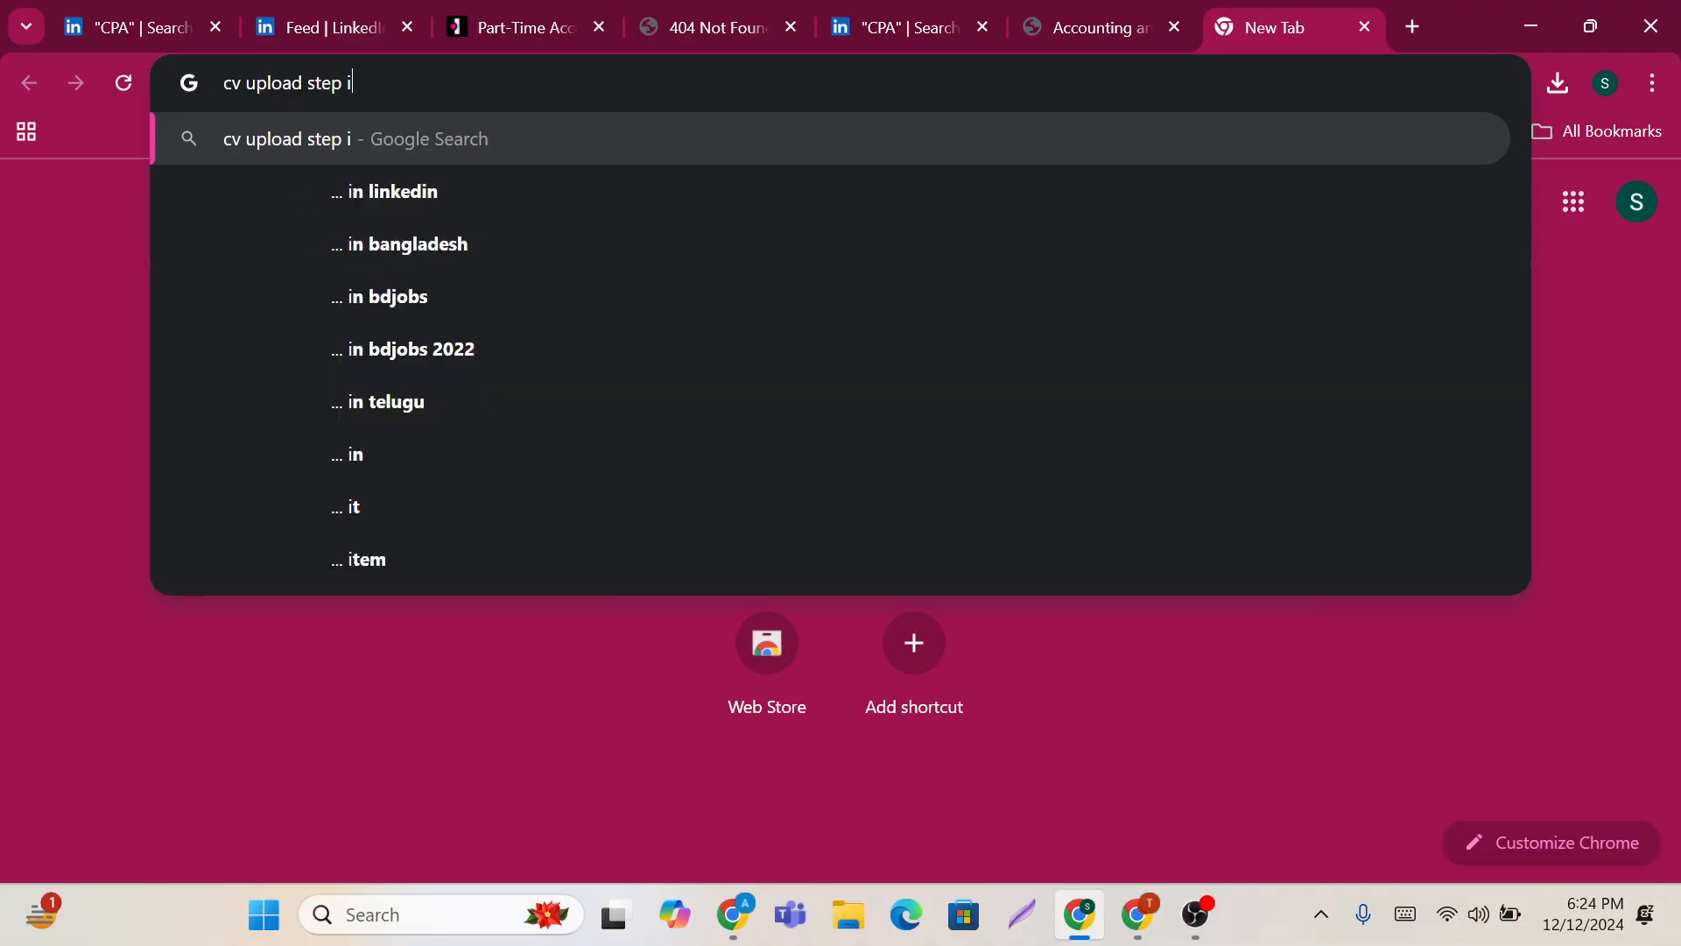
pyautogui.write('n linkdin')
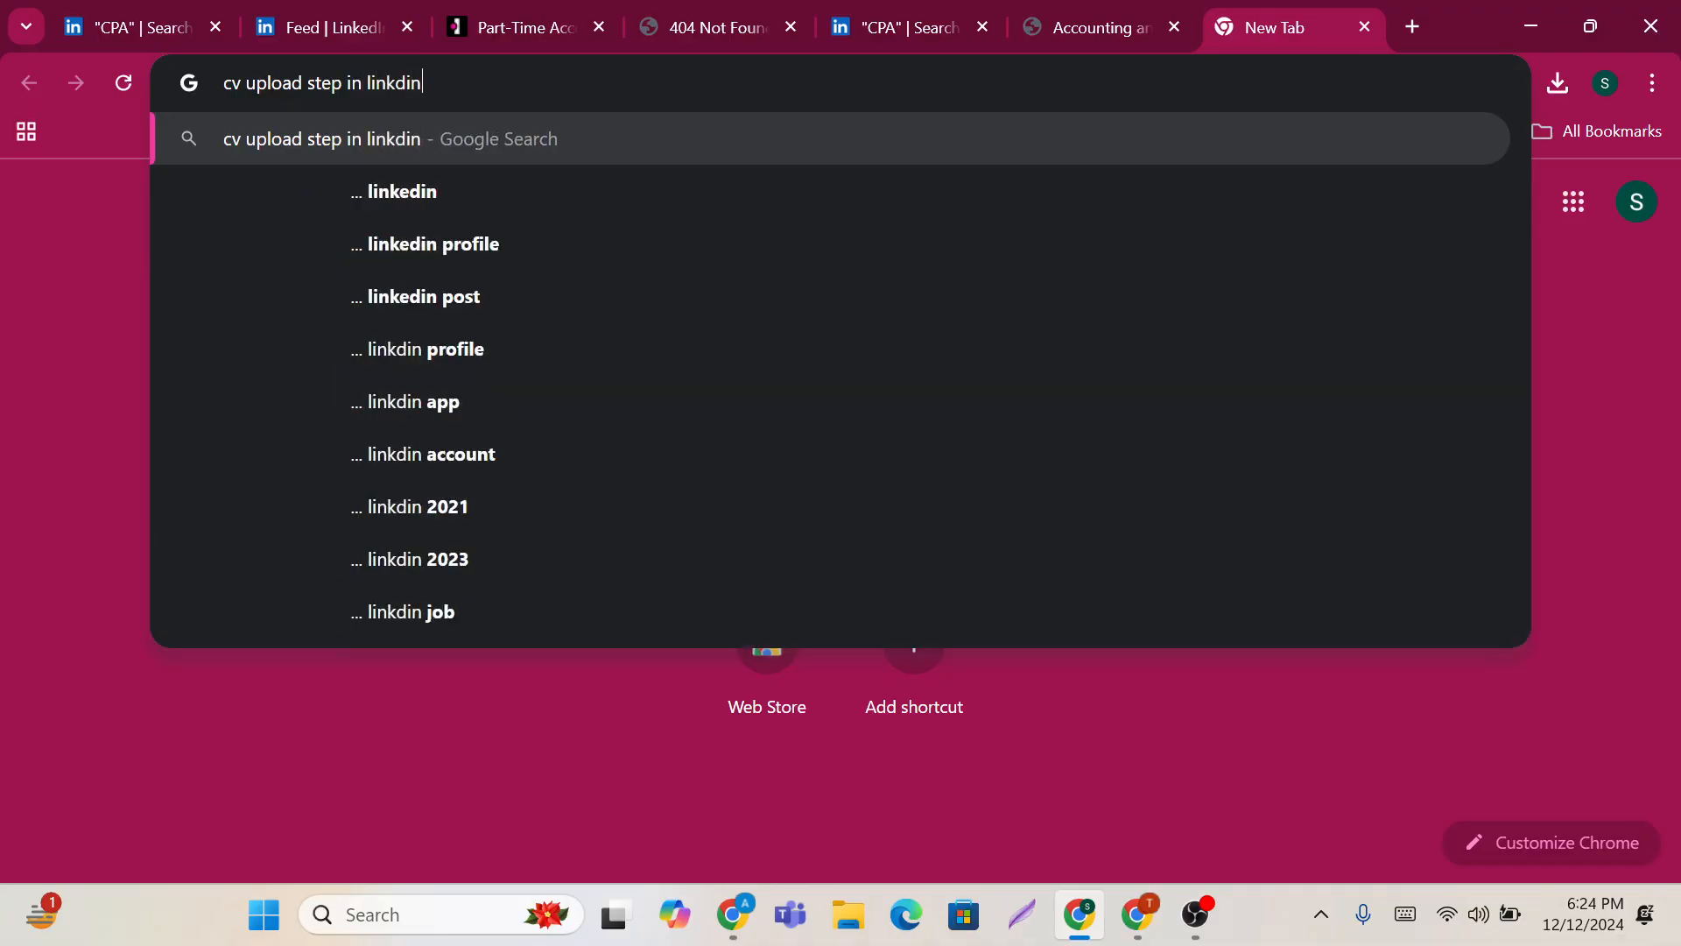
pyautogui.press('Return')
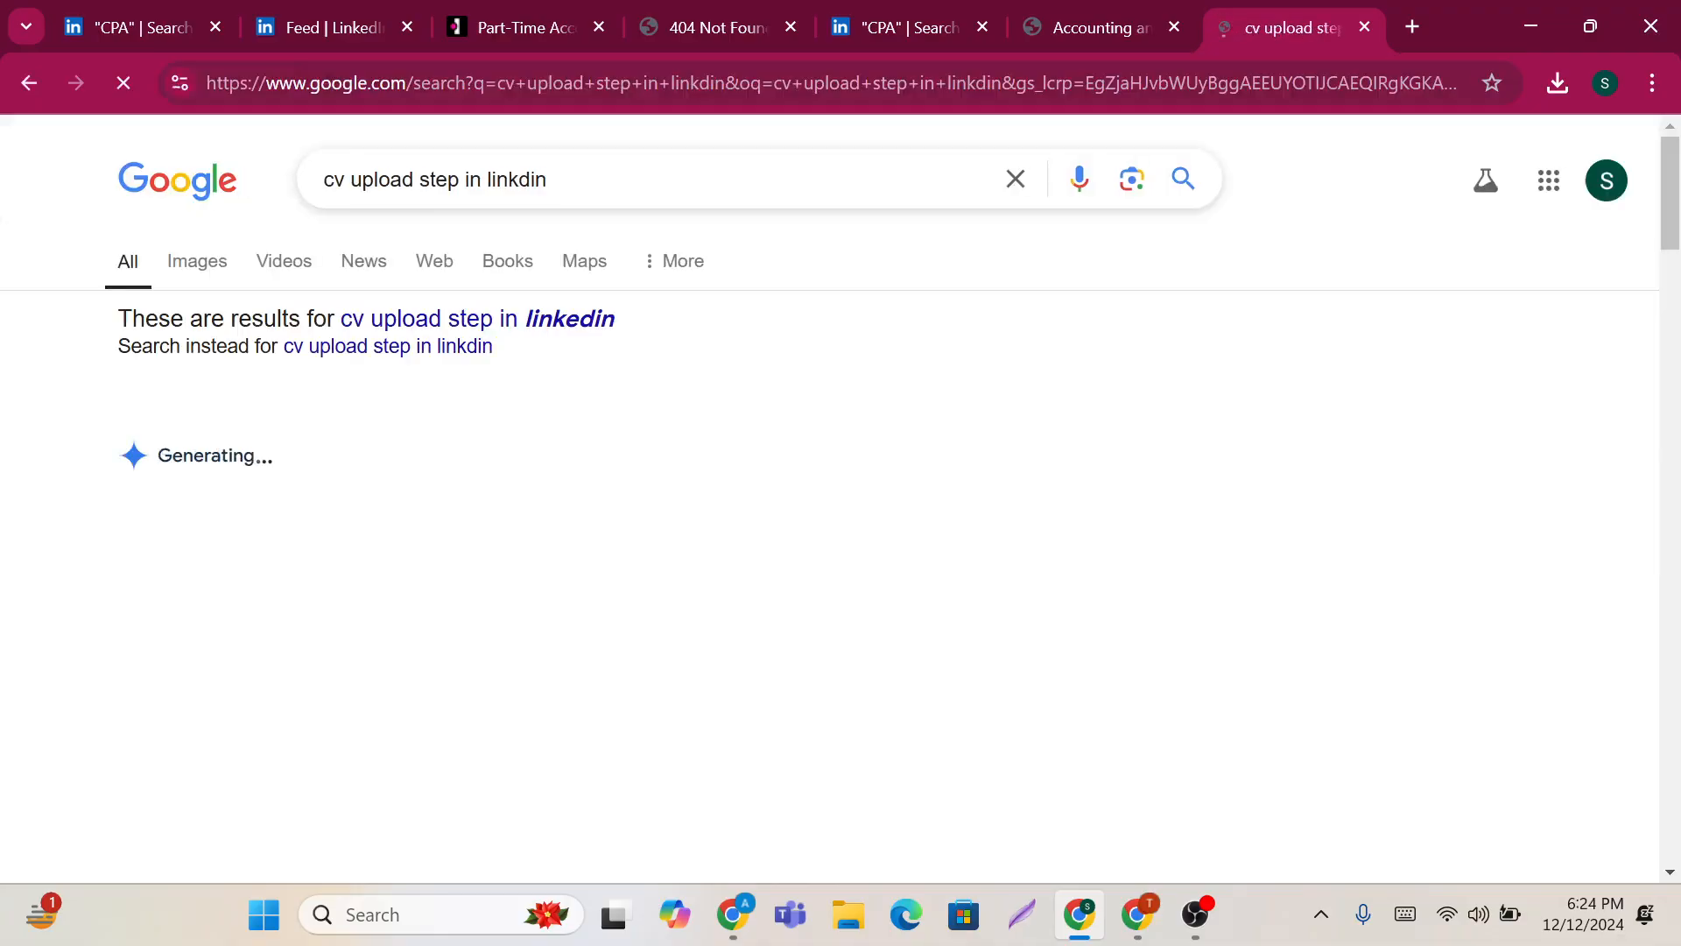
pyautogui.scroll(-2, 467, 468)
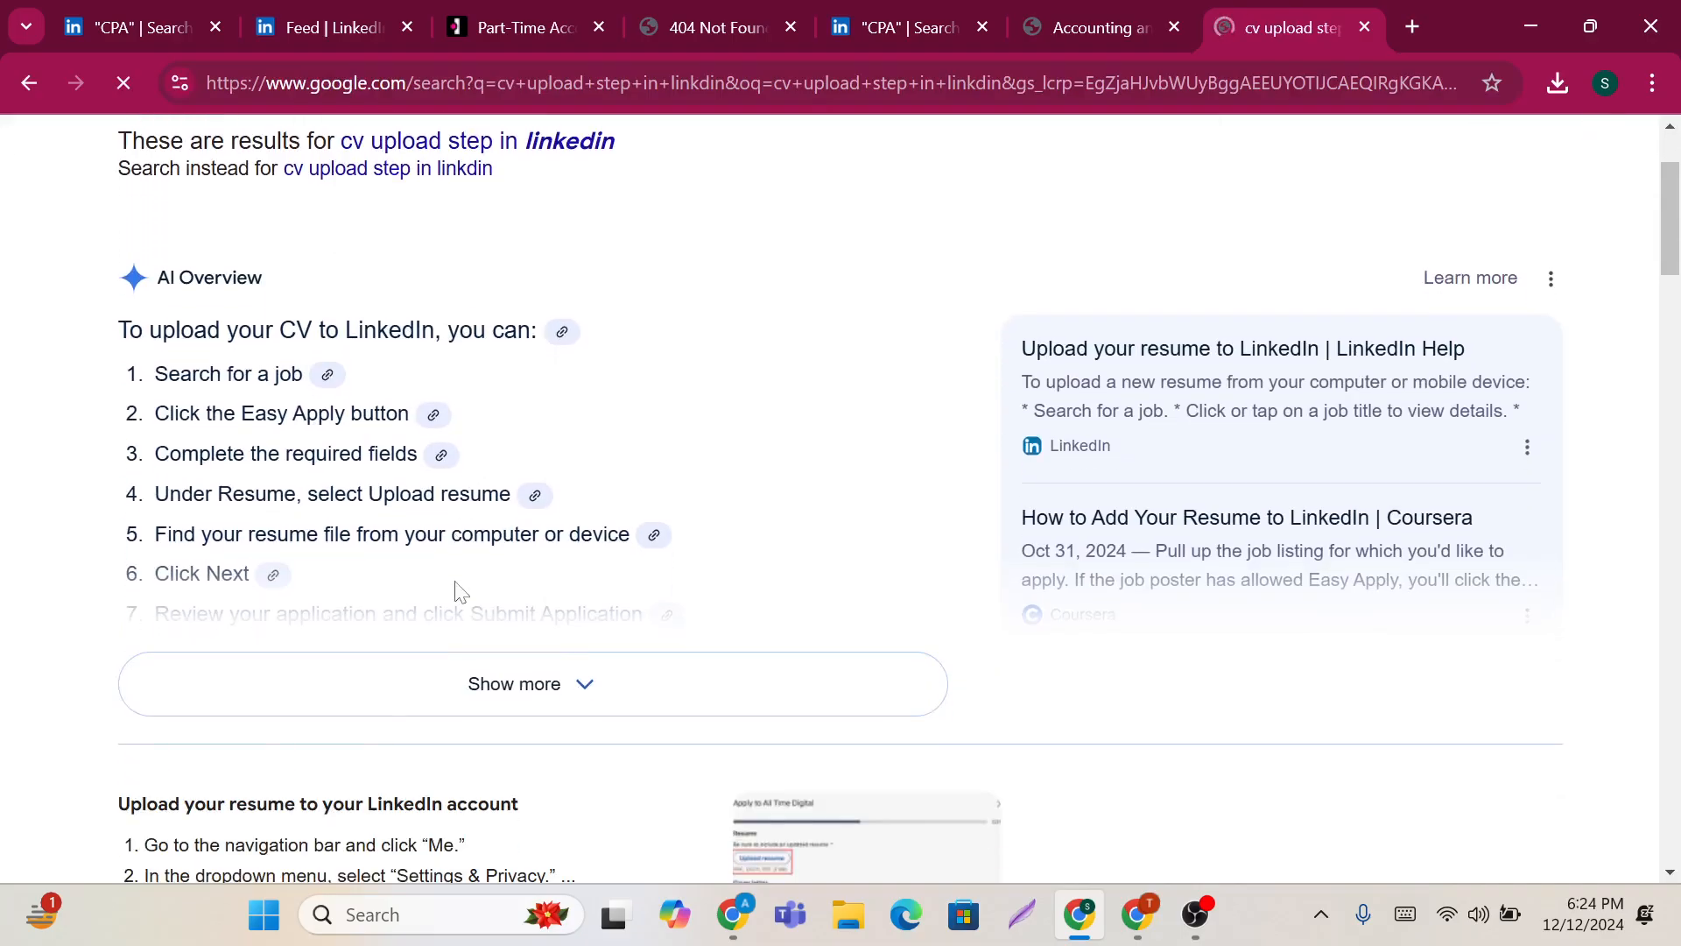
pyautogui.scroll(2, 462, 594)
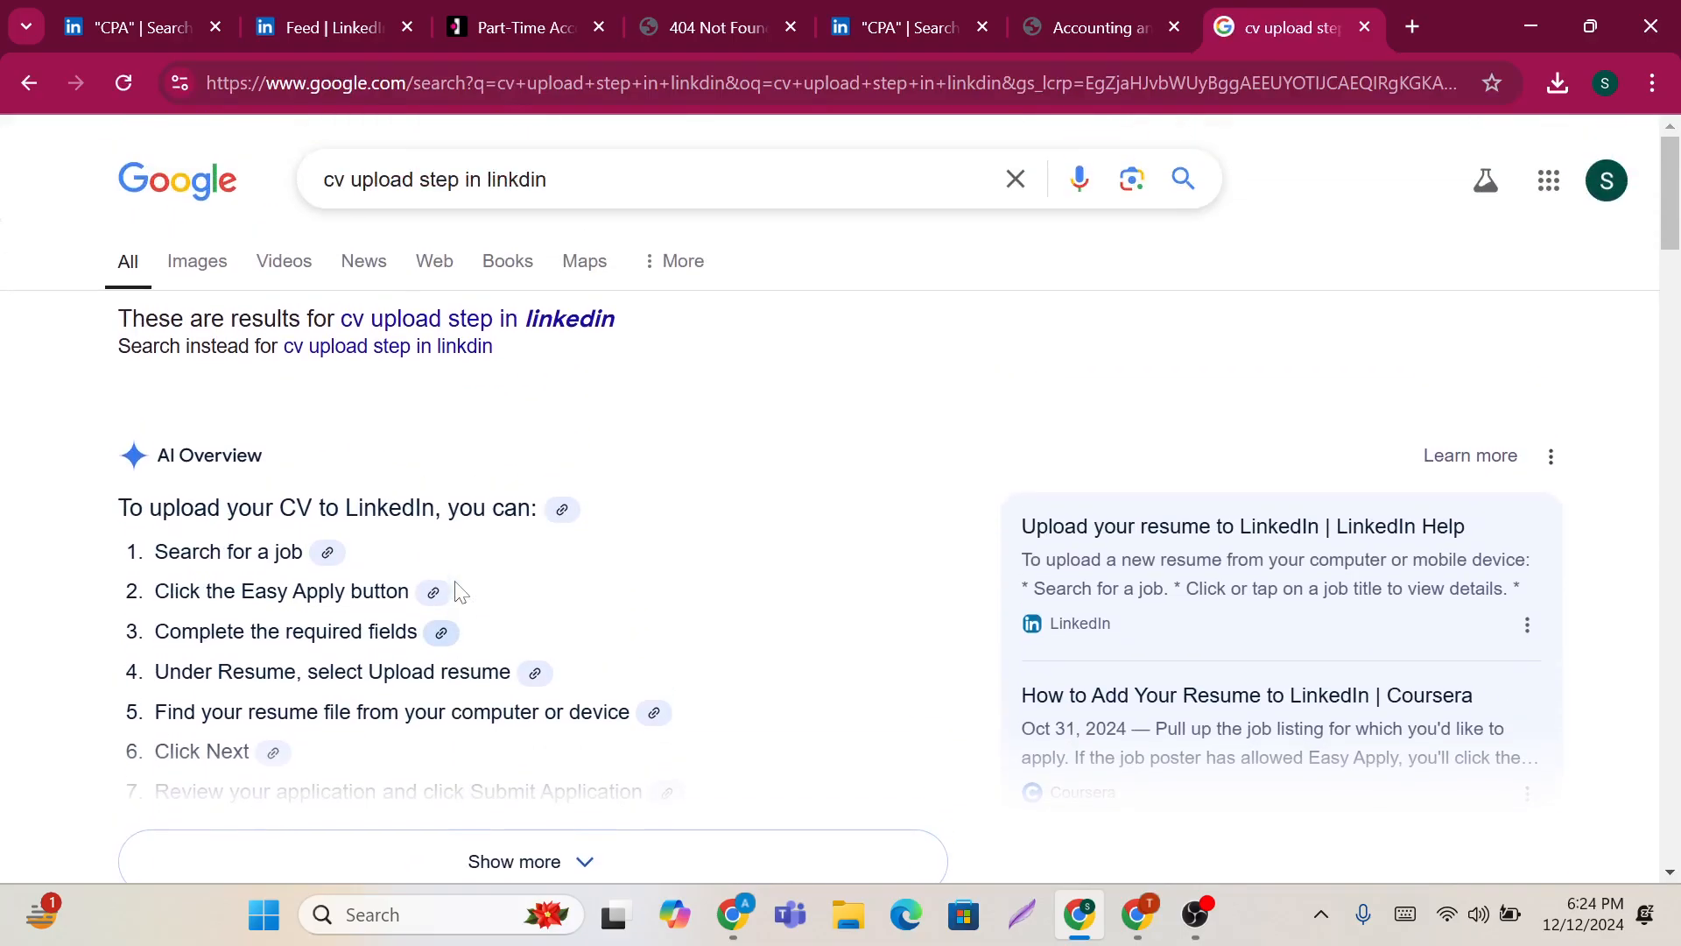
pyautogui.scroll(-1, 455, 613)
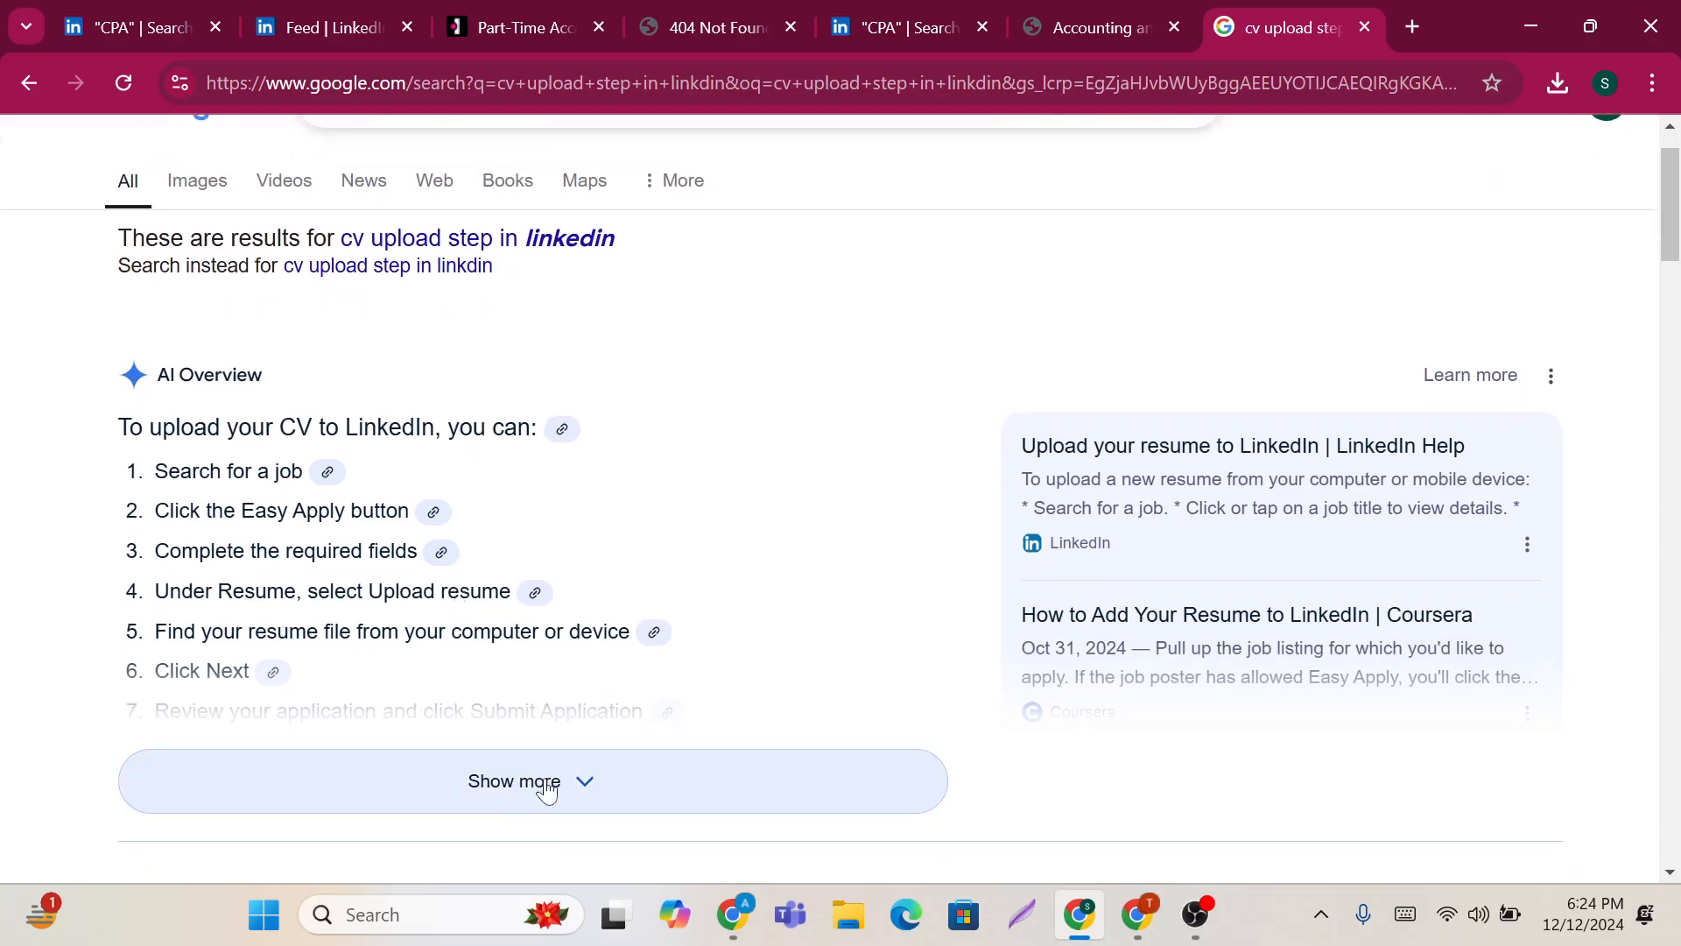
pyautogui.scroll(1, 593, 691)
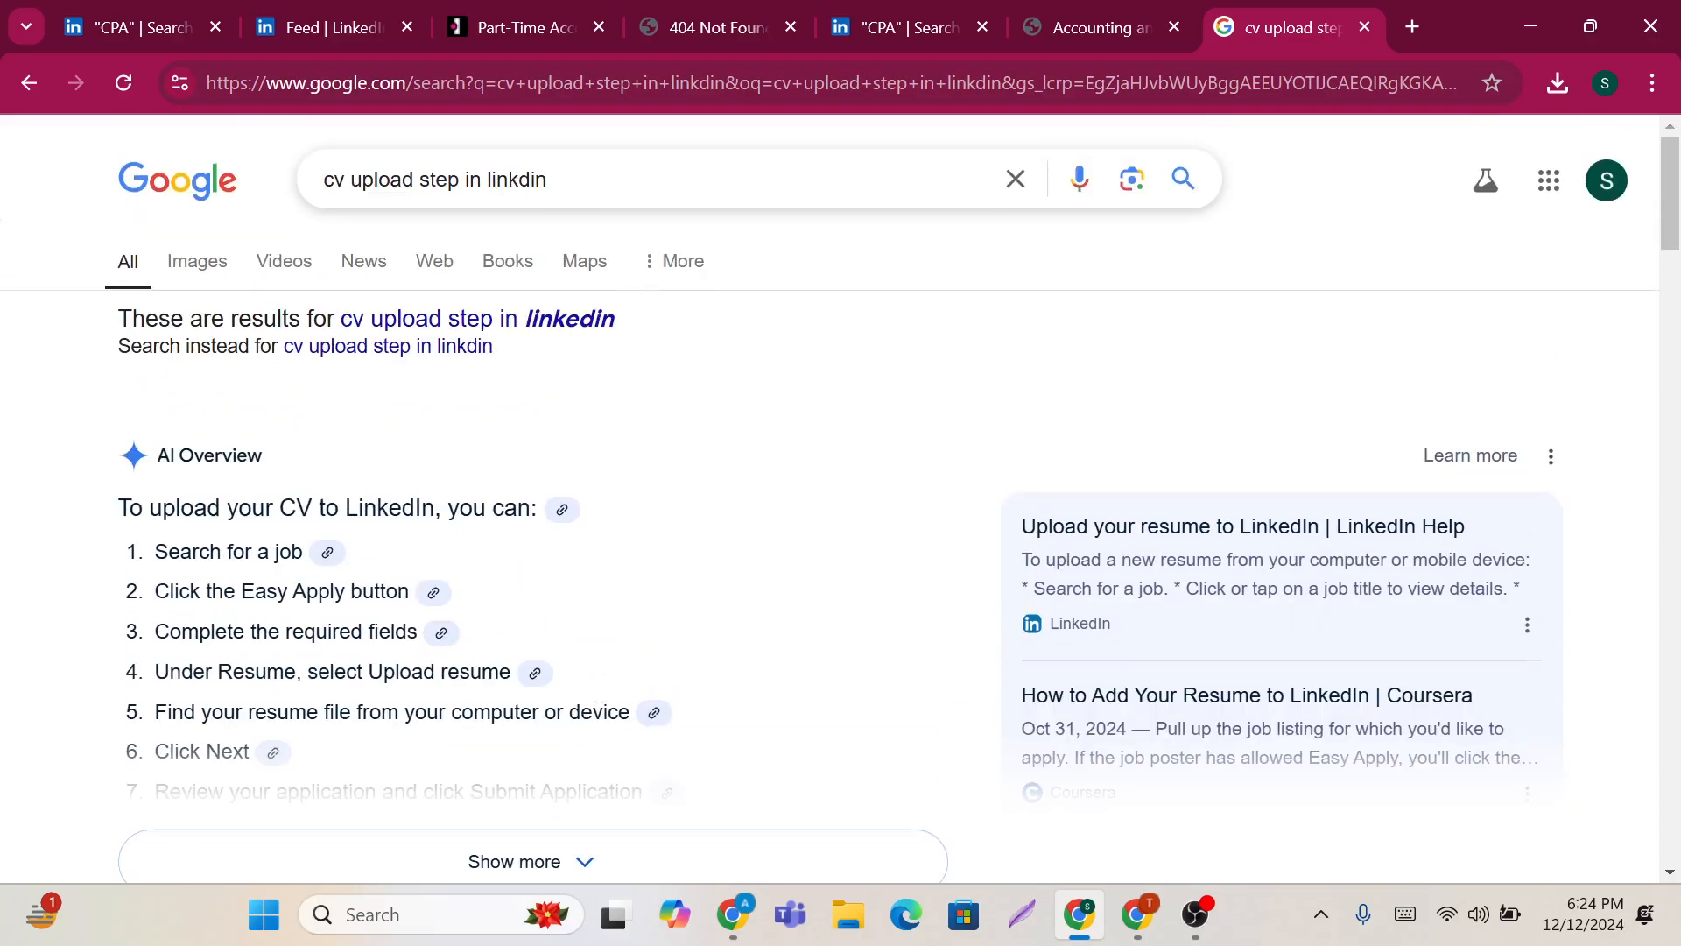
# Step: Search Google for uploading a CV to a LinkedIn profile and preview the Jobscan snippet image
pyautogui.write('profile')
pyautogui.press('Return')
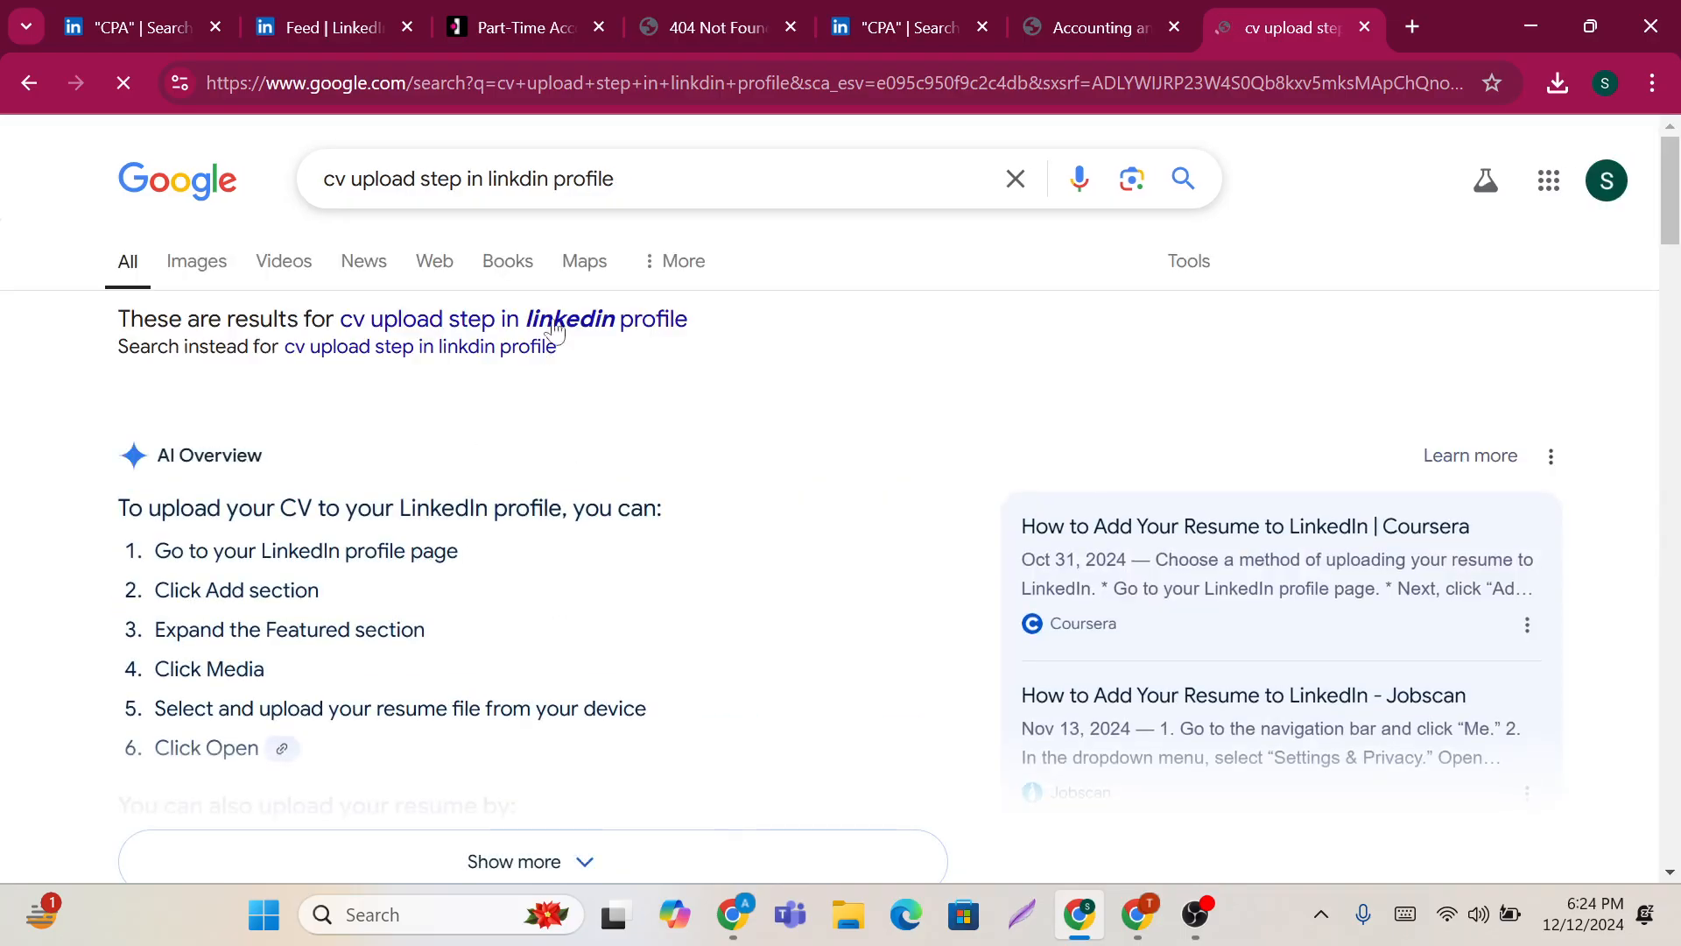
pyautogui.scroll(-1, 295, 611)
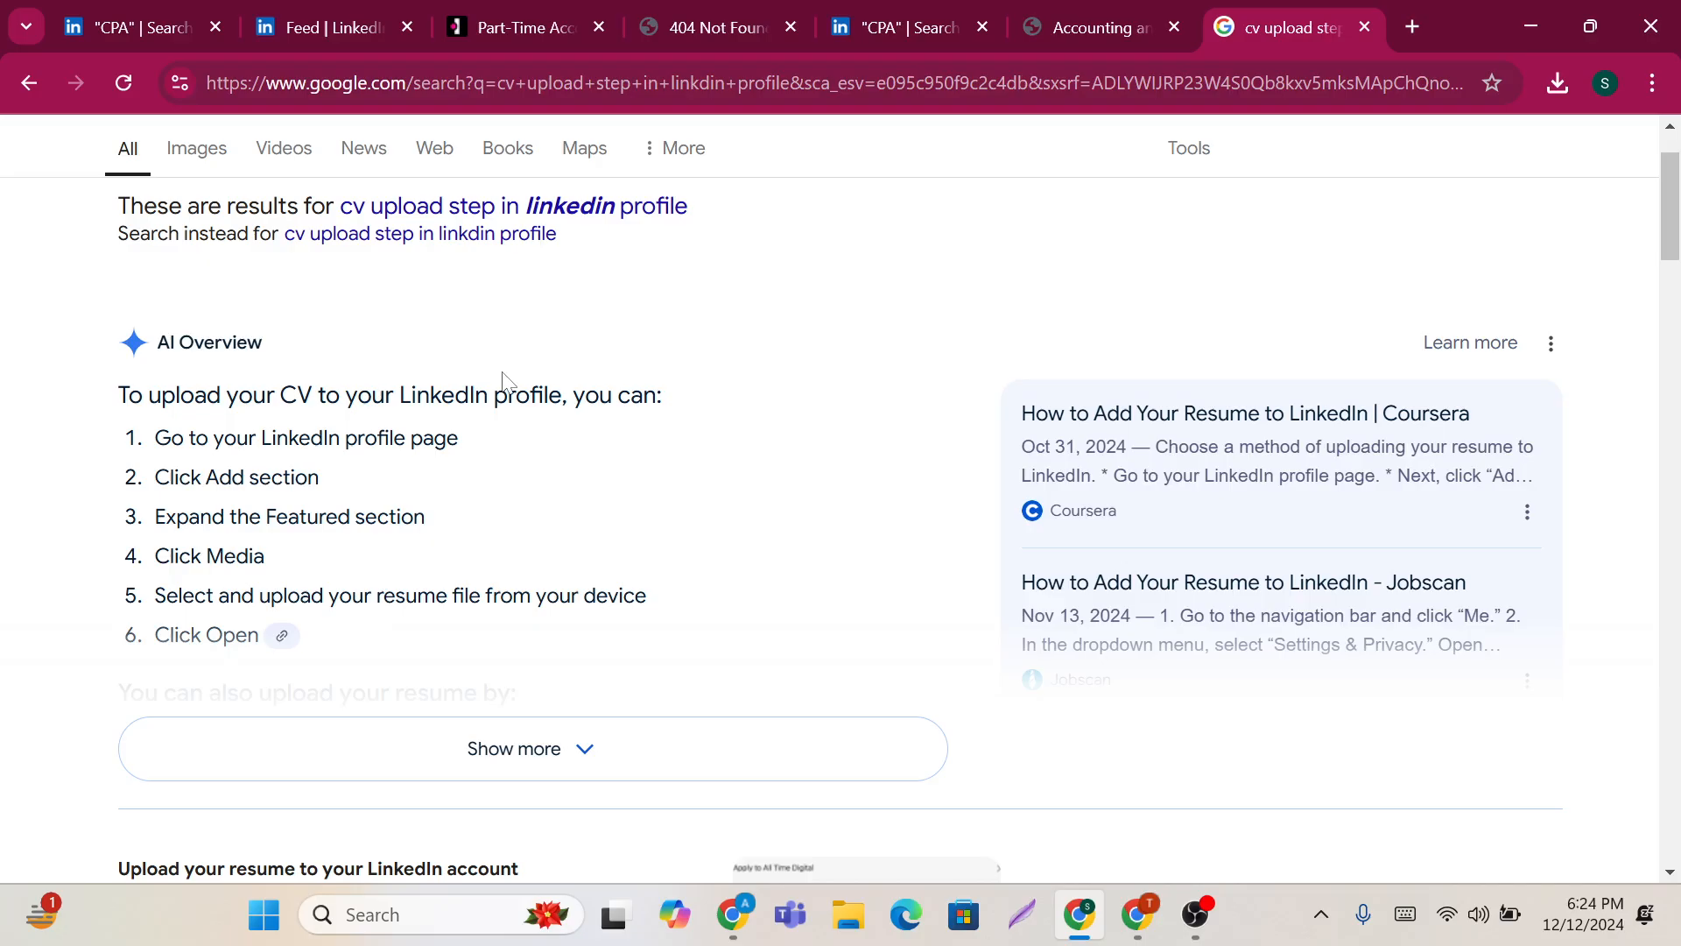
pyautogui.scroll(-5, 503, 381)
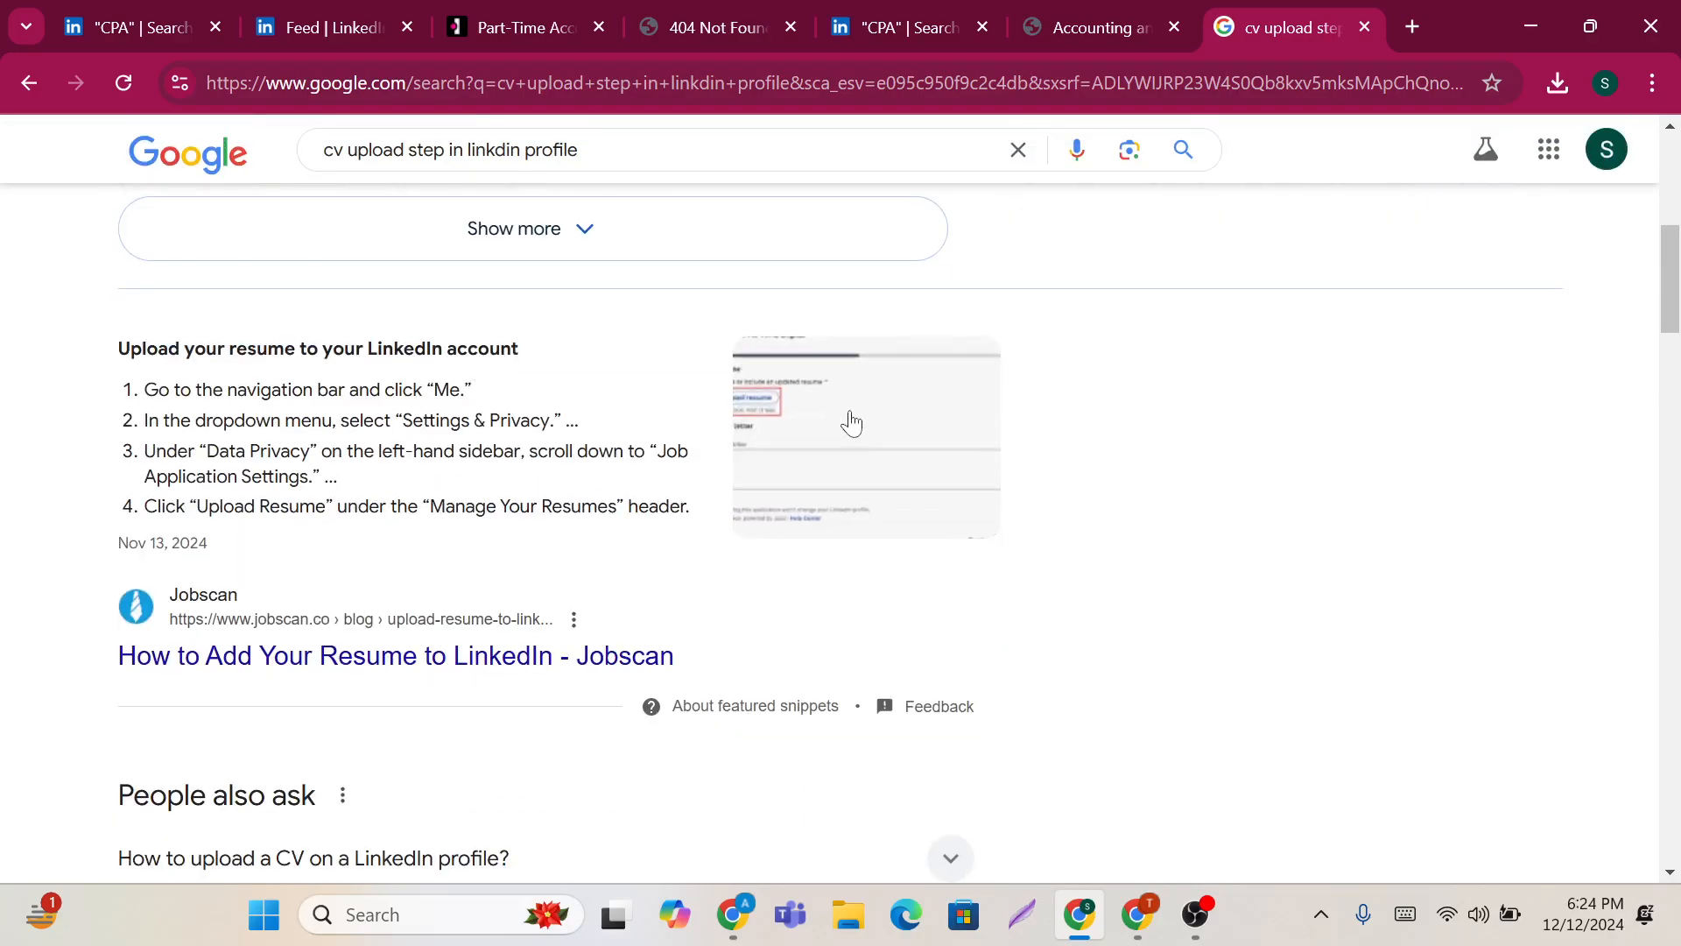
pyautogui.click(851, 423)
# Step: Expand 'How to upload a CV on a LinkedIn profile?', then return to the LinkedIn feed tab
pyautogui.scroll(-1, 464, 416)
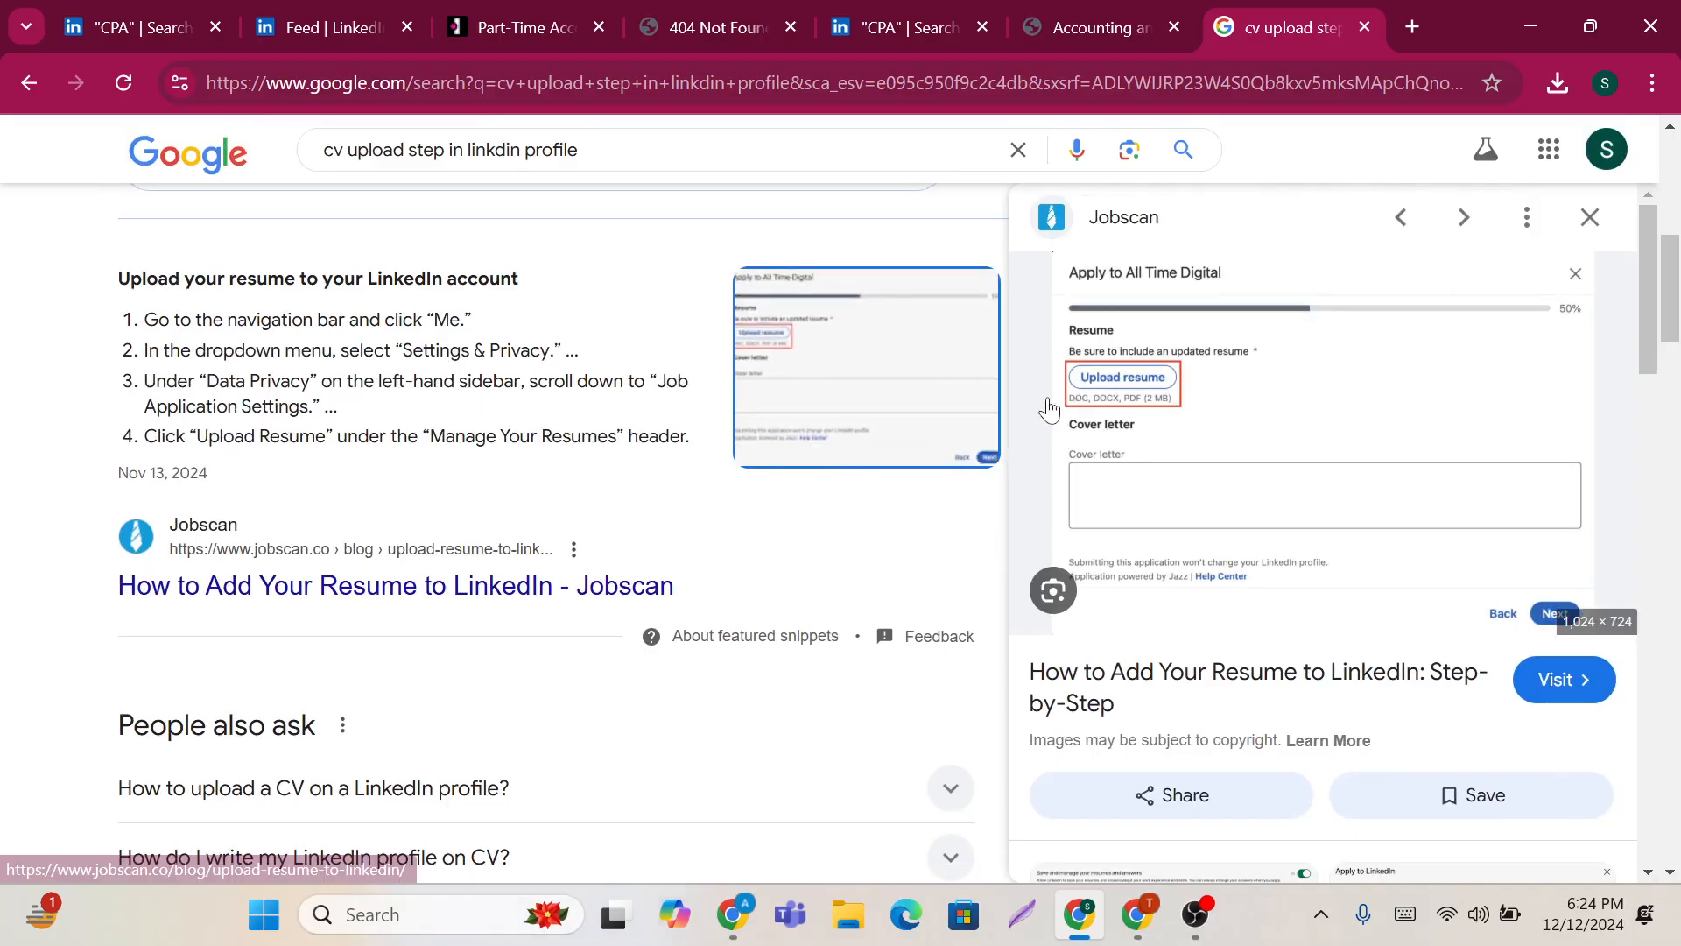
pyautogui.scroll(-4, 563, 589)
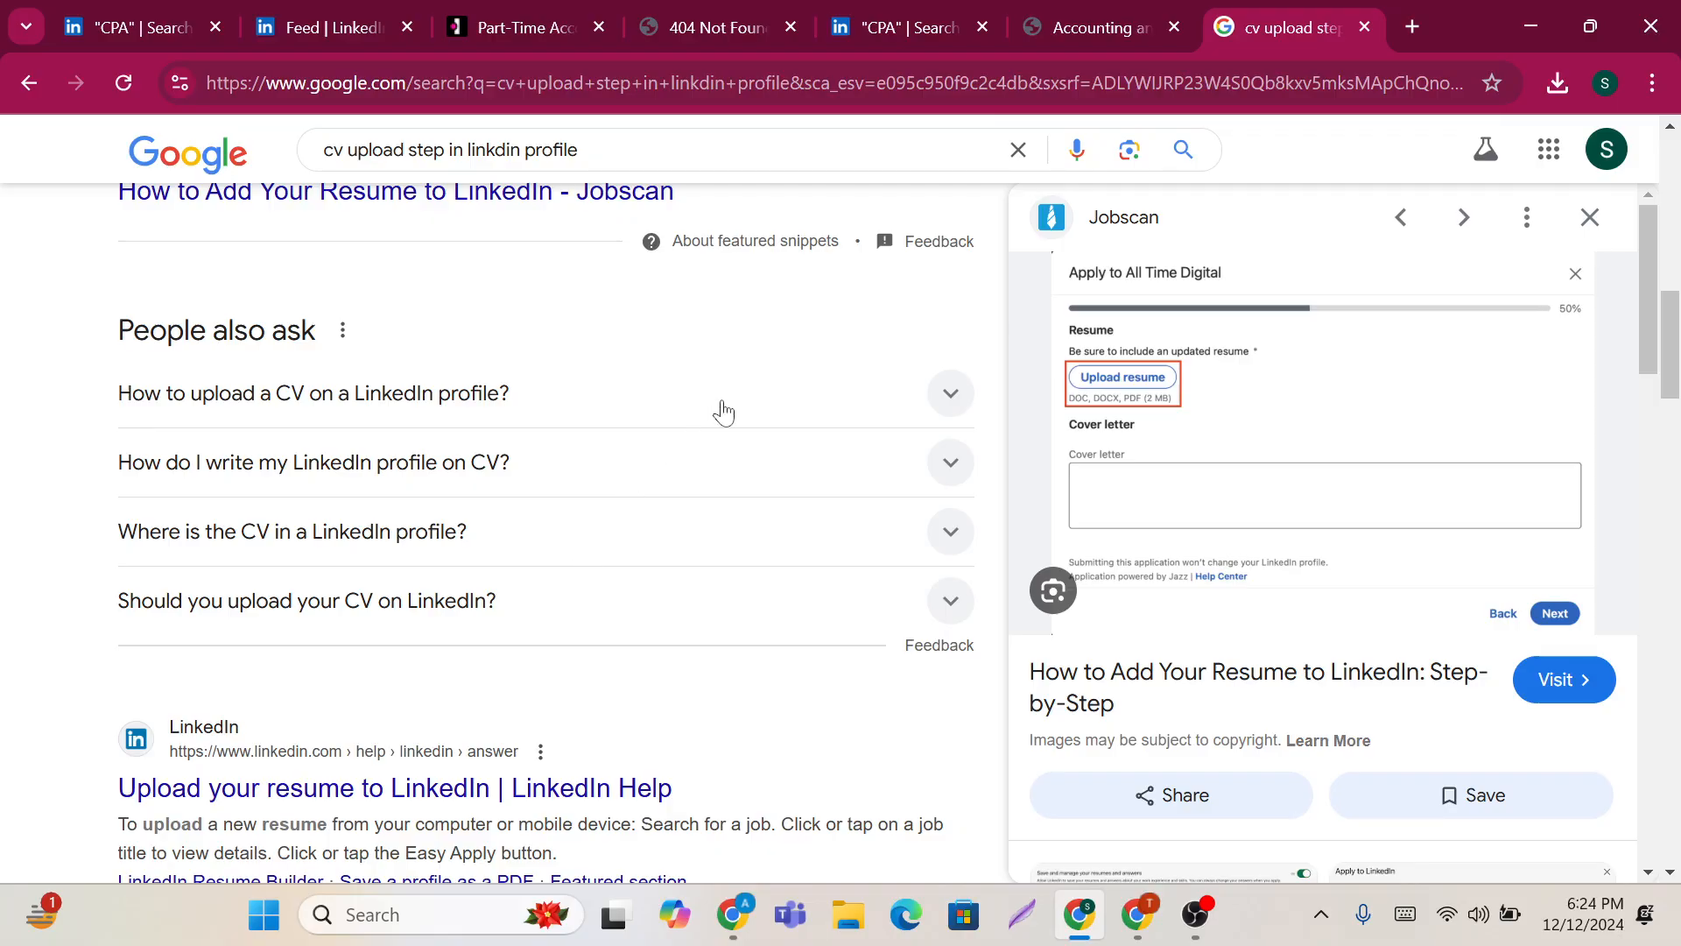
pyautogui.click(723, 411)
pyautogui.scroll(-1, 671, 445)
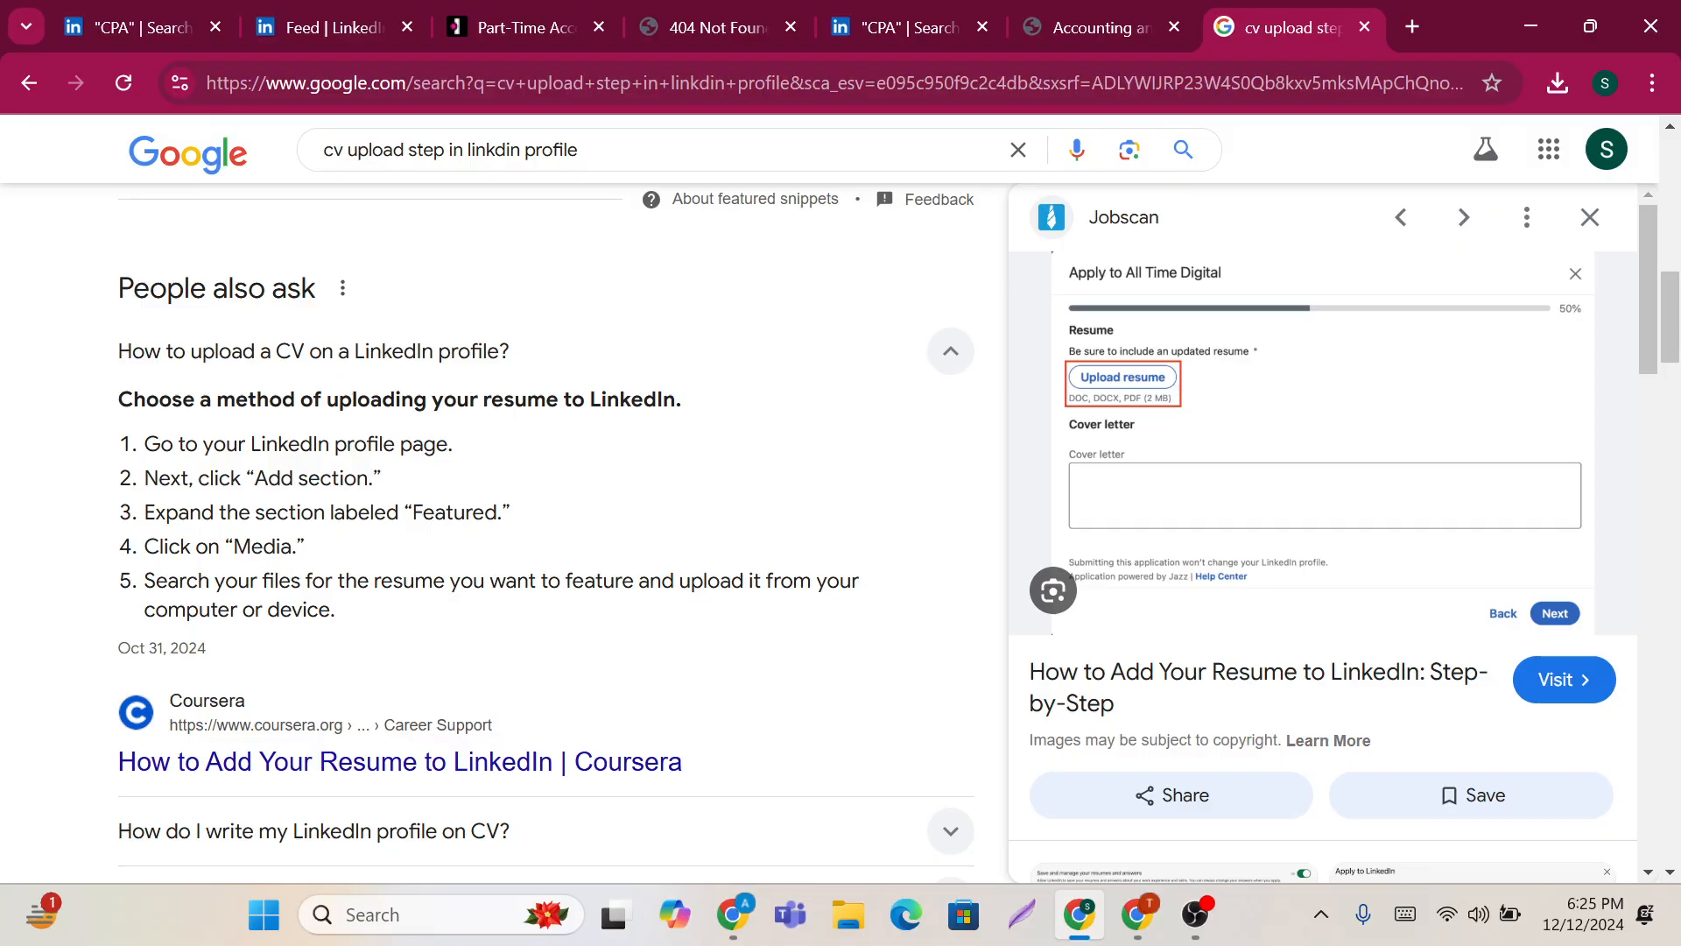
pyautogui.scroll(-1, 516, 456)
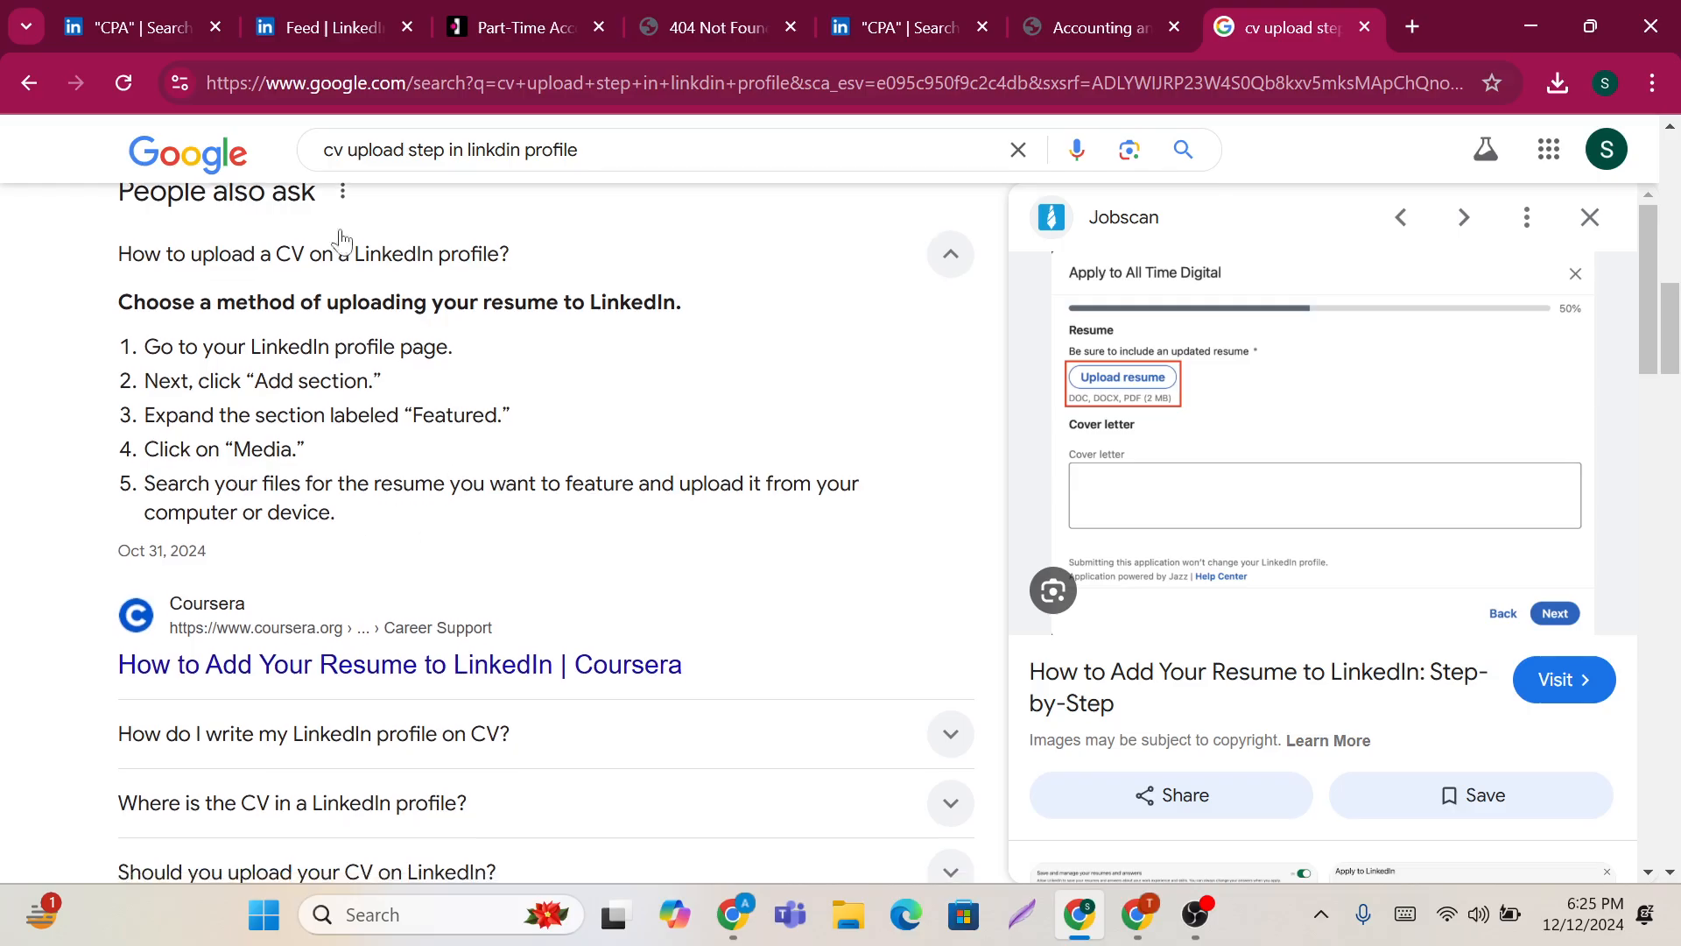
pyautogui.click(336, 12)
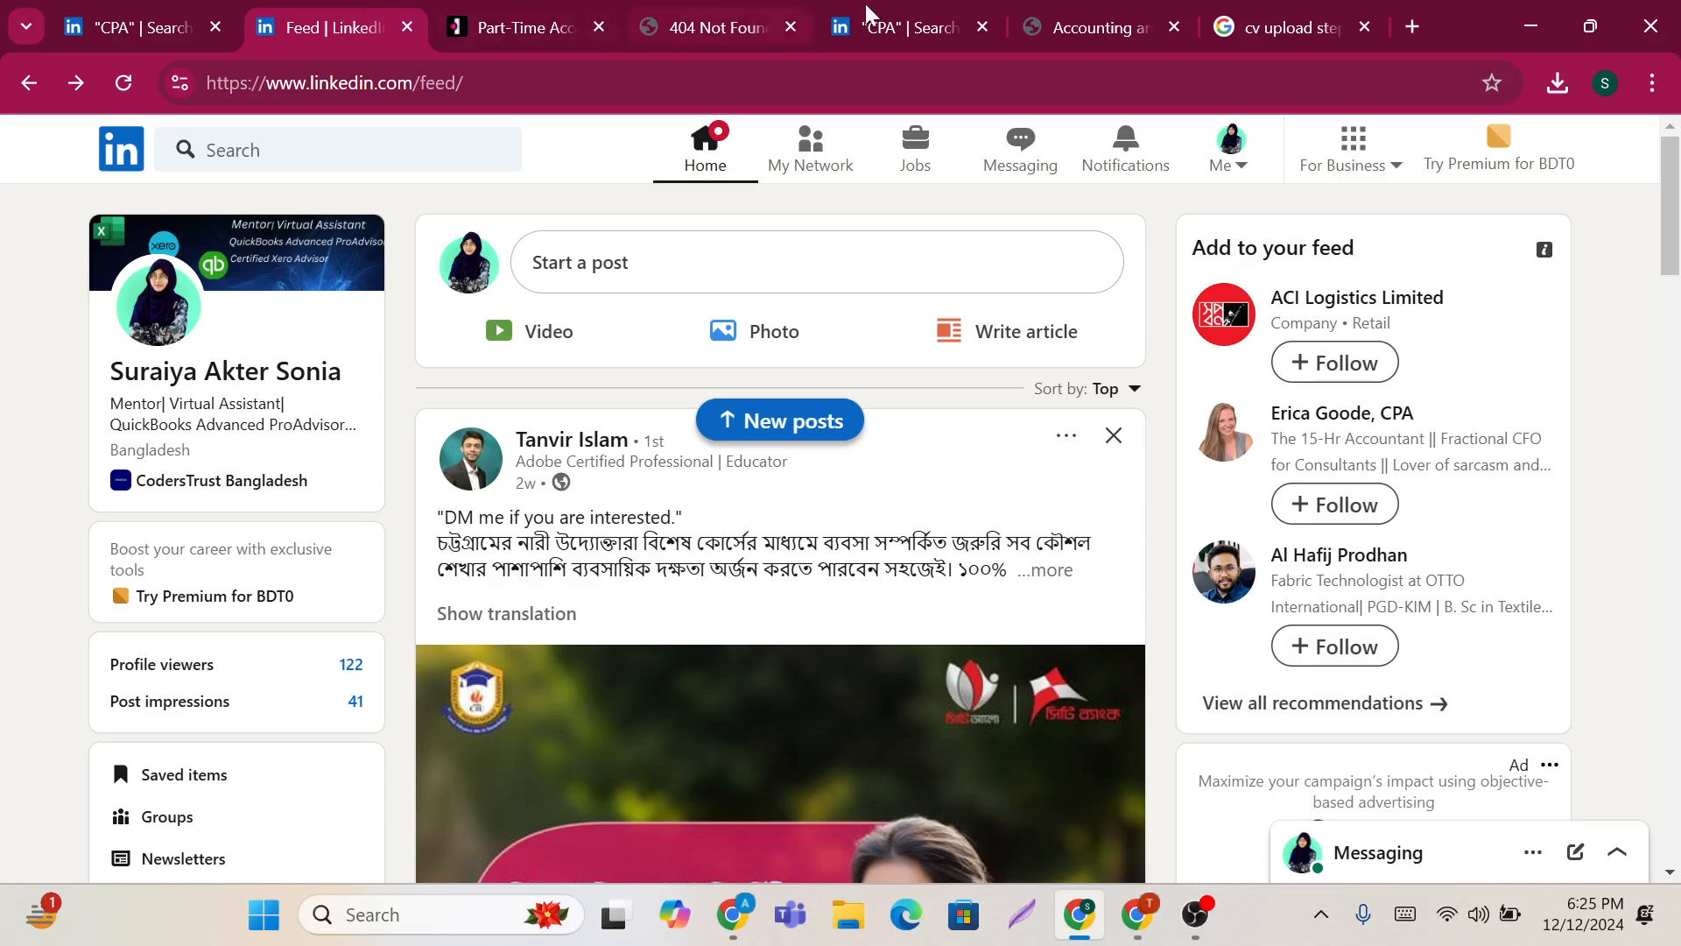
# Step: From the CPA people search tab, go to the LinkedIn home feed and scroll through it
pyautogui.click(902, 17)
pyautogui.scroll(-1, 571, 399)
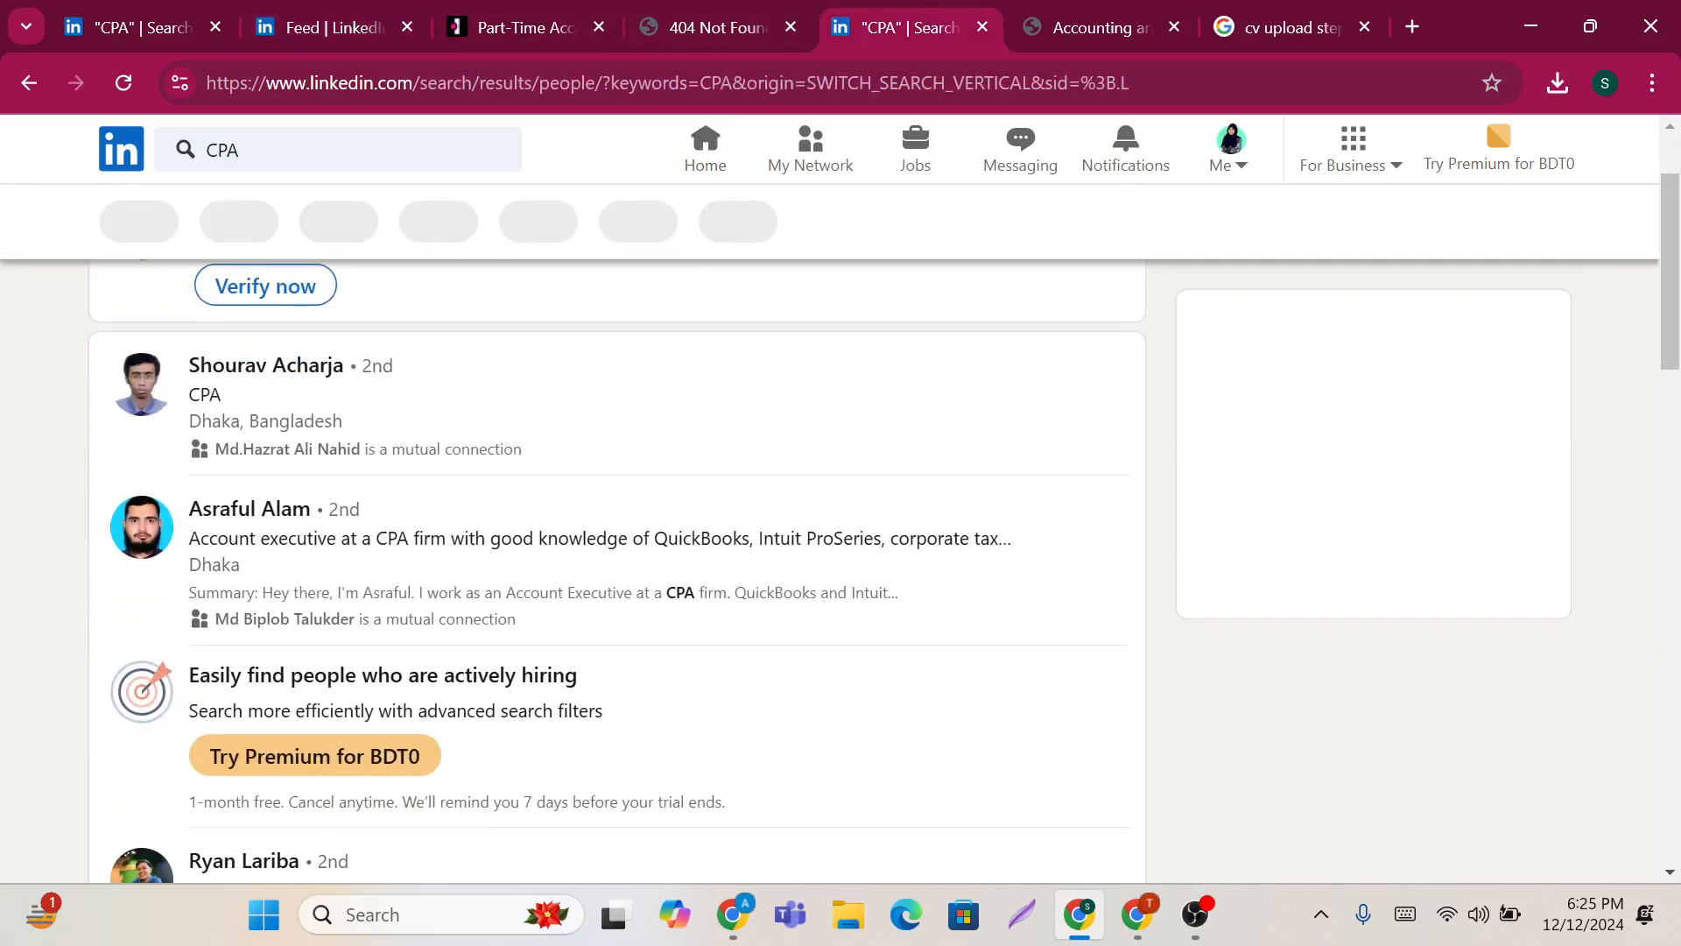
pyautogui.click(689, 160)
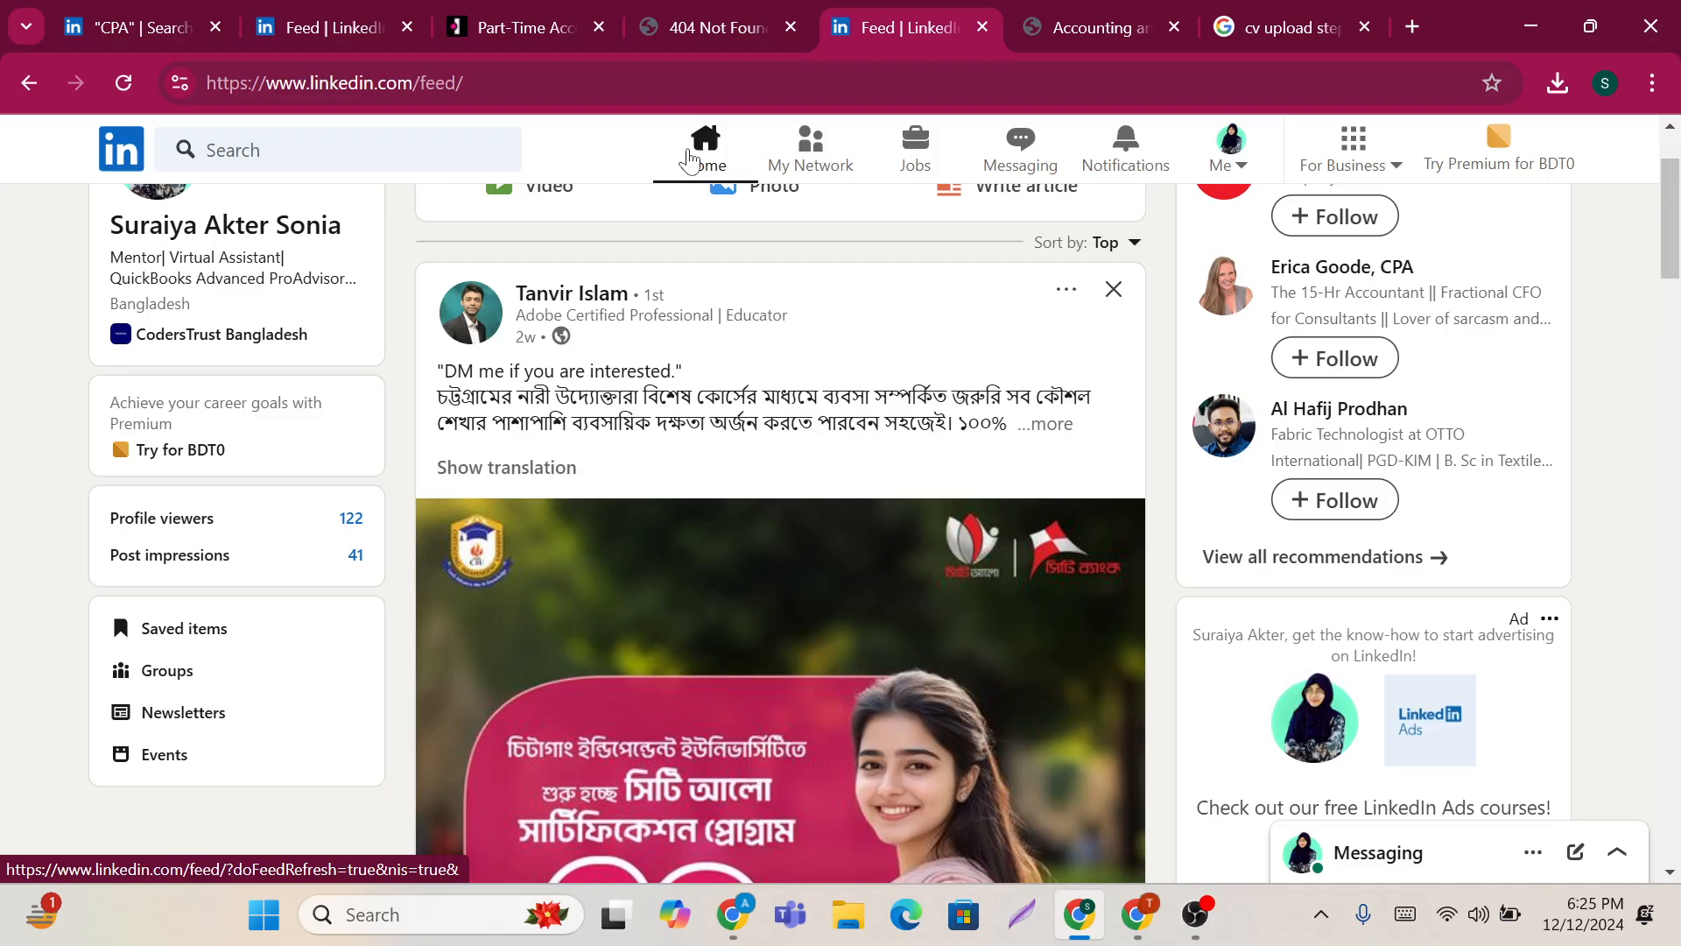
pyautogui.scroll(-12, 743, 442)
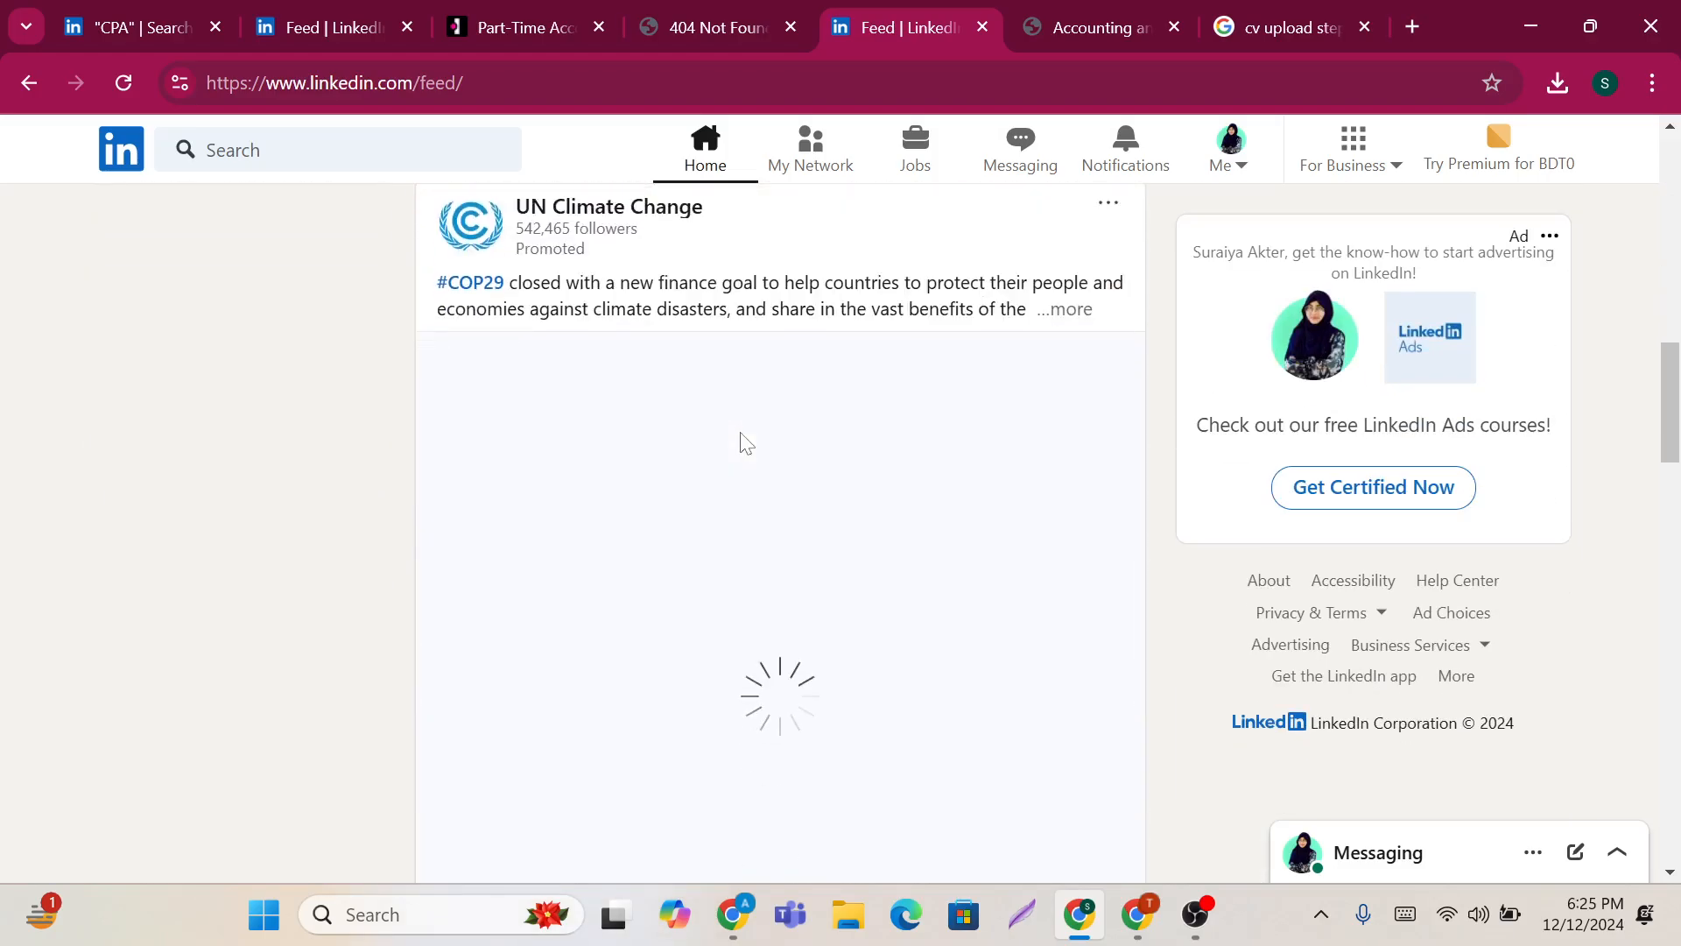
pyautogui.scroll(-5, 742, 442)
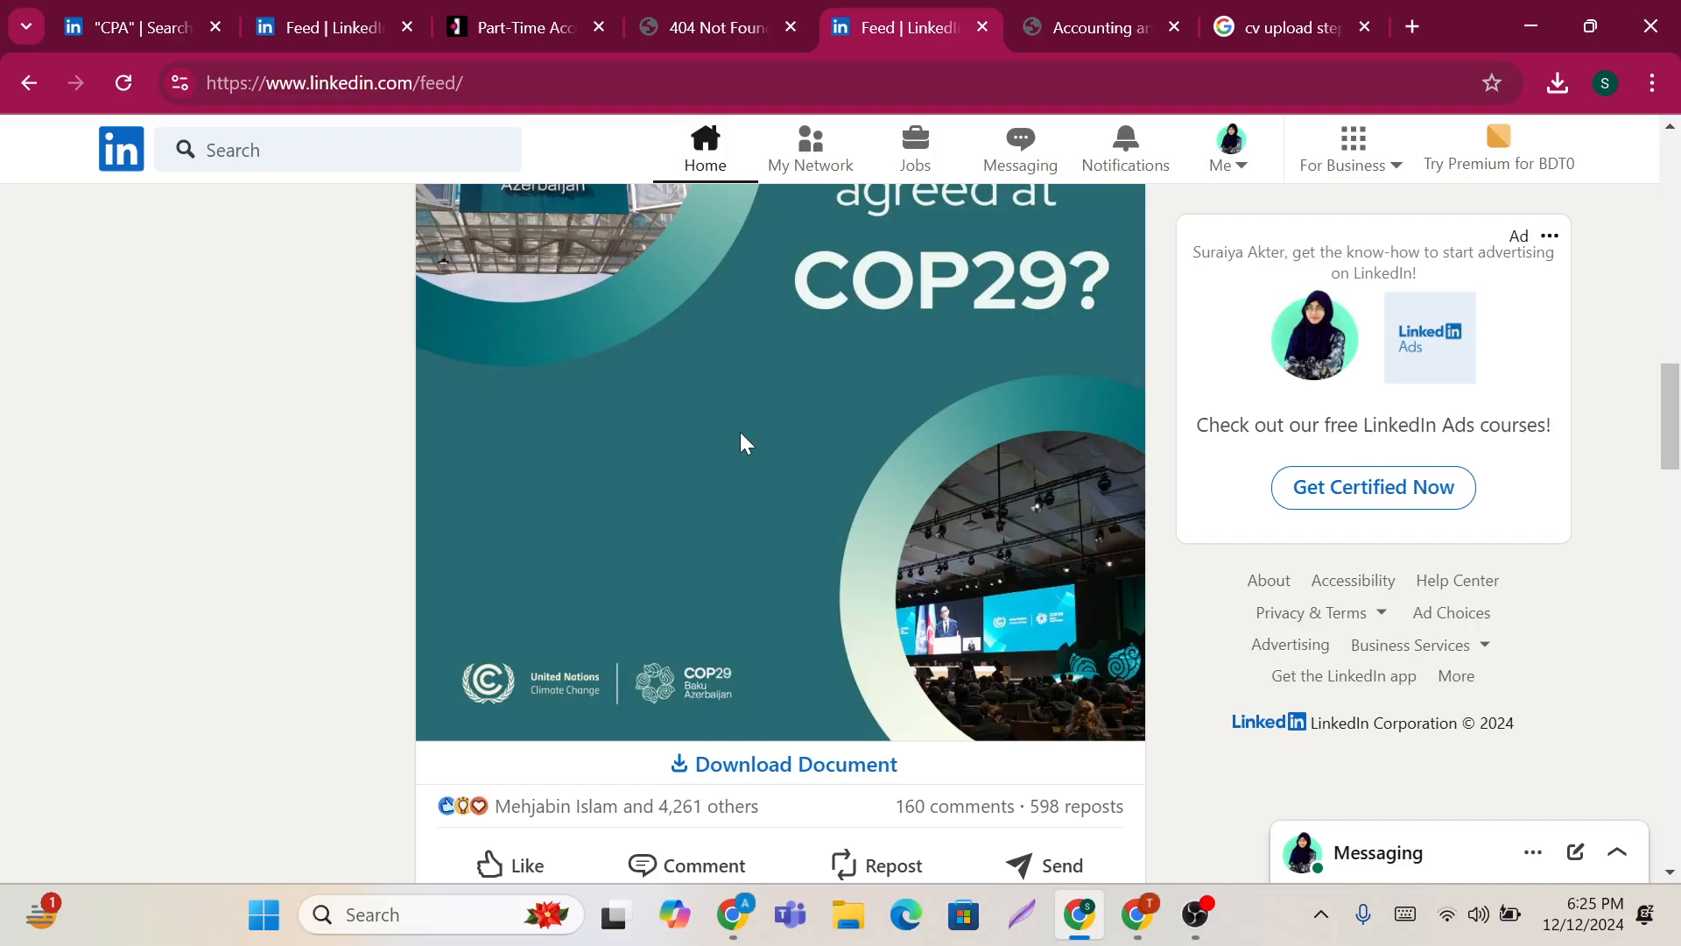
pyautogui.scroll(10, 739, 433)
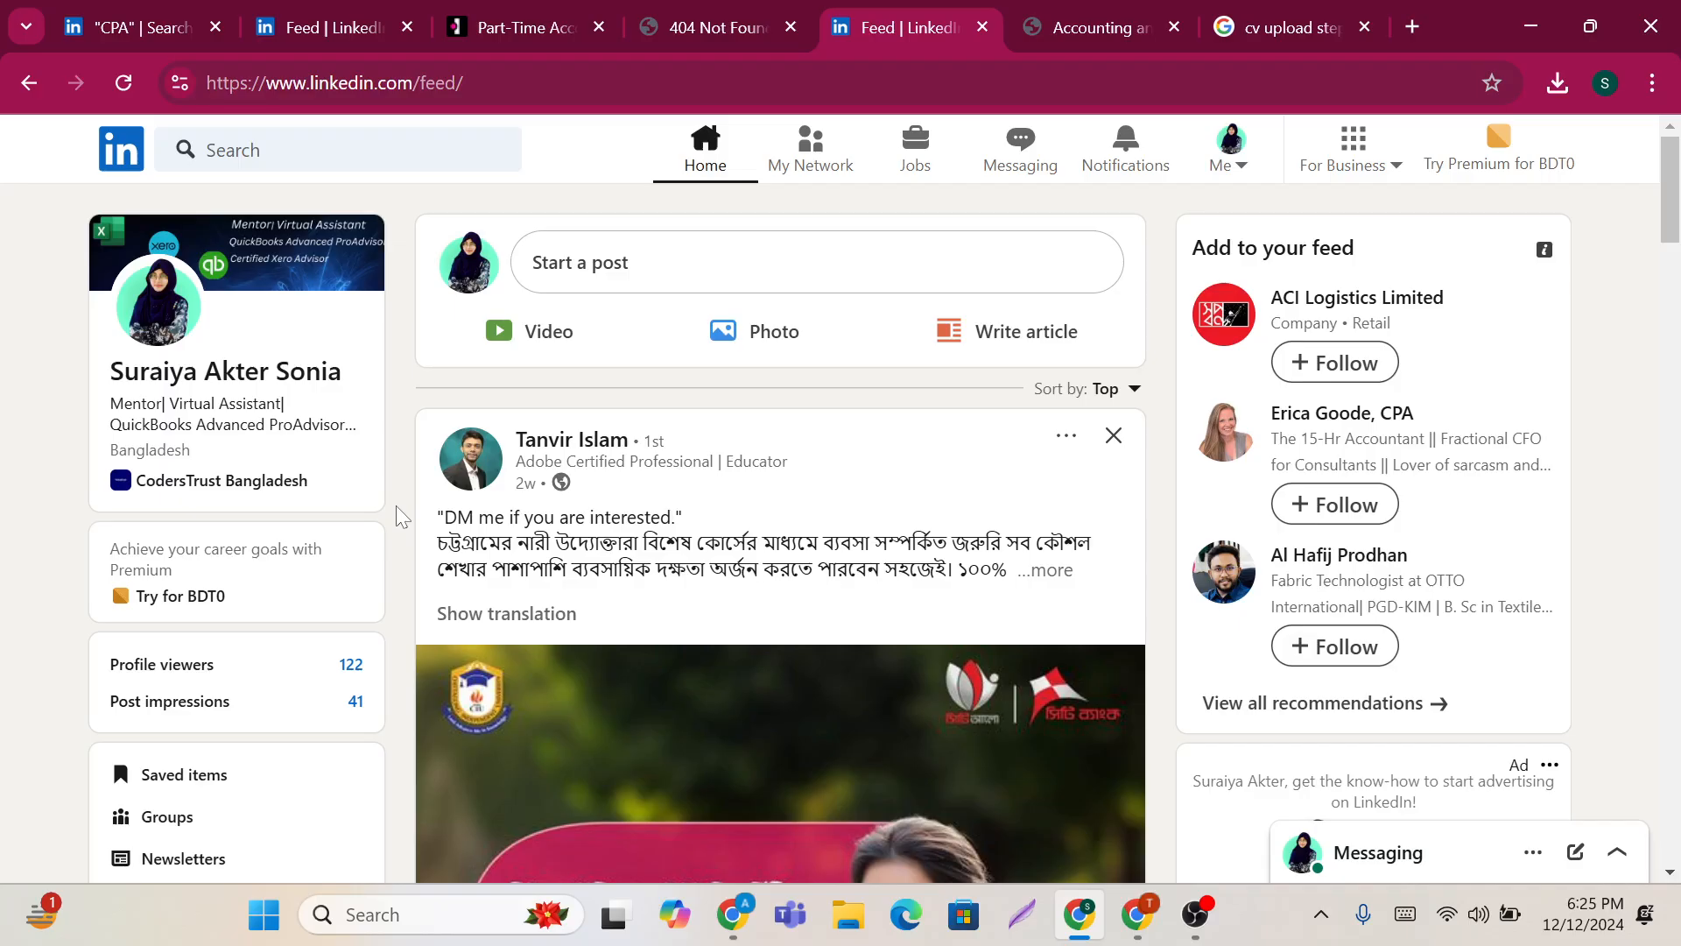
# Step: Read the 'Some simple and short tips' post from your profile's Activity, then return Home
pyautogui.click(279, 409)
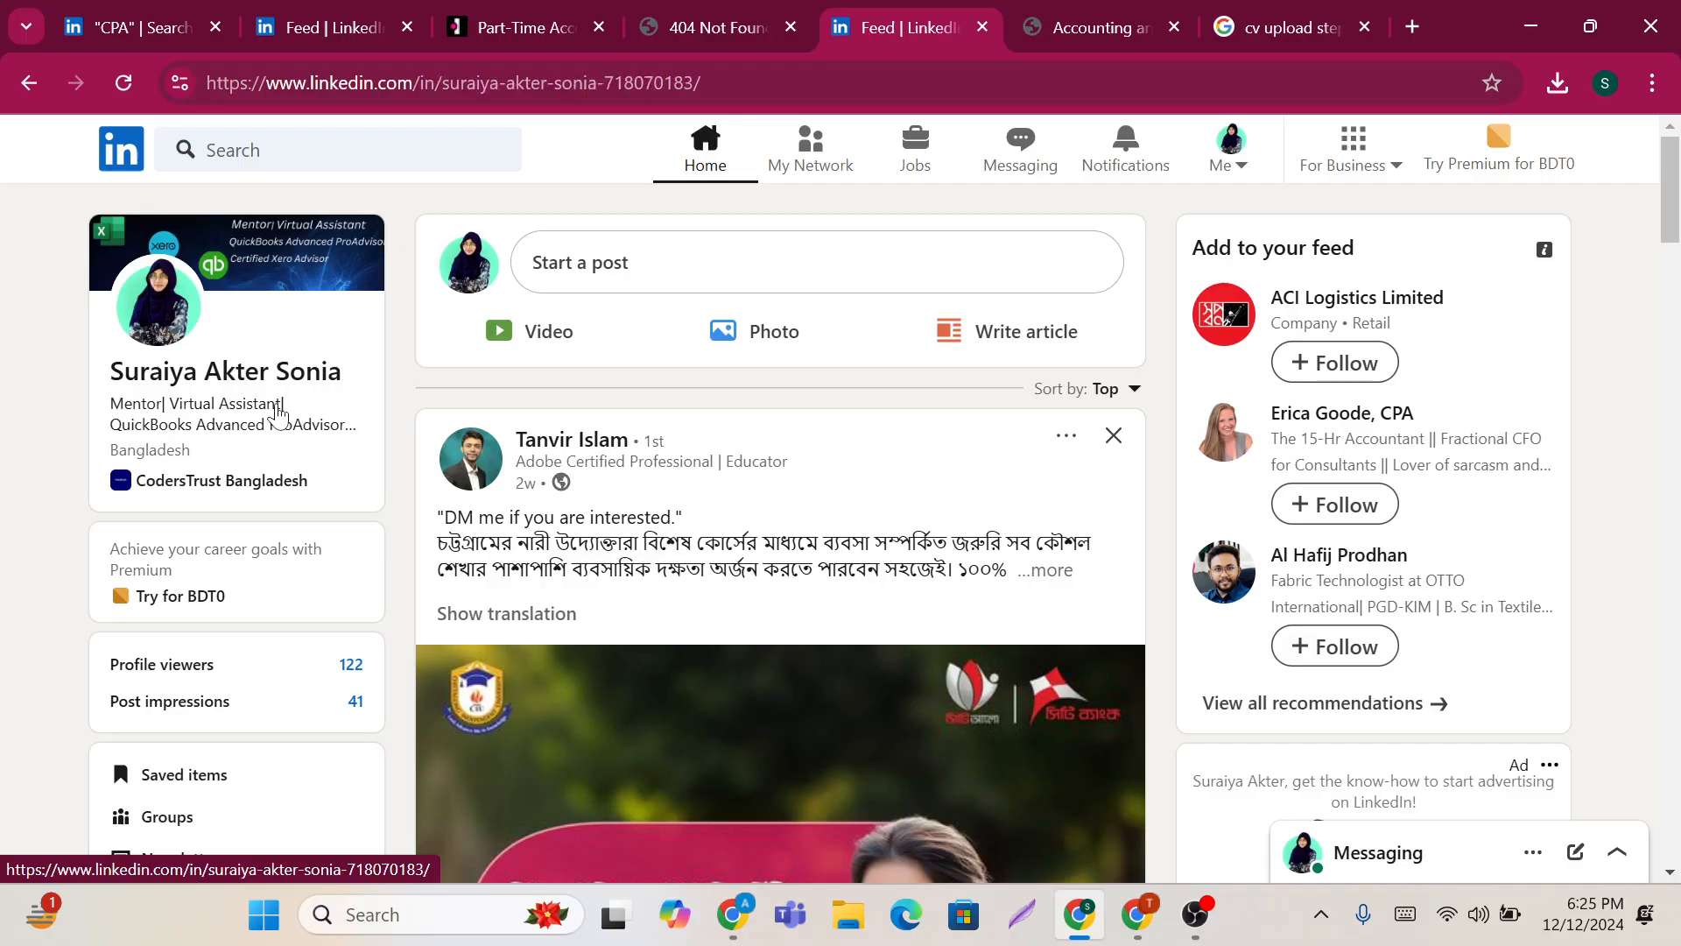
pyautogui.scroll(-10, 676, 602)
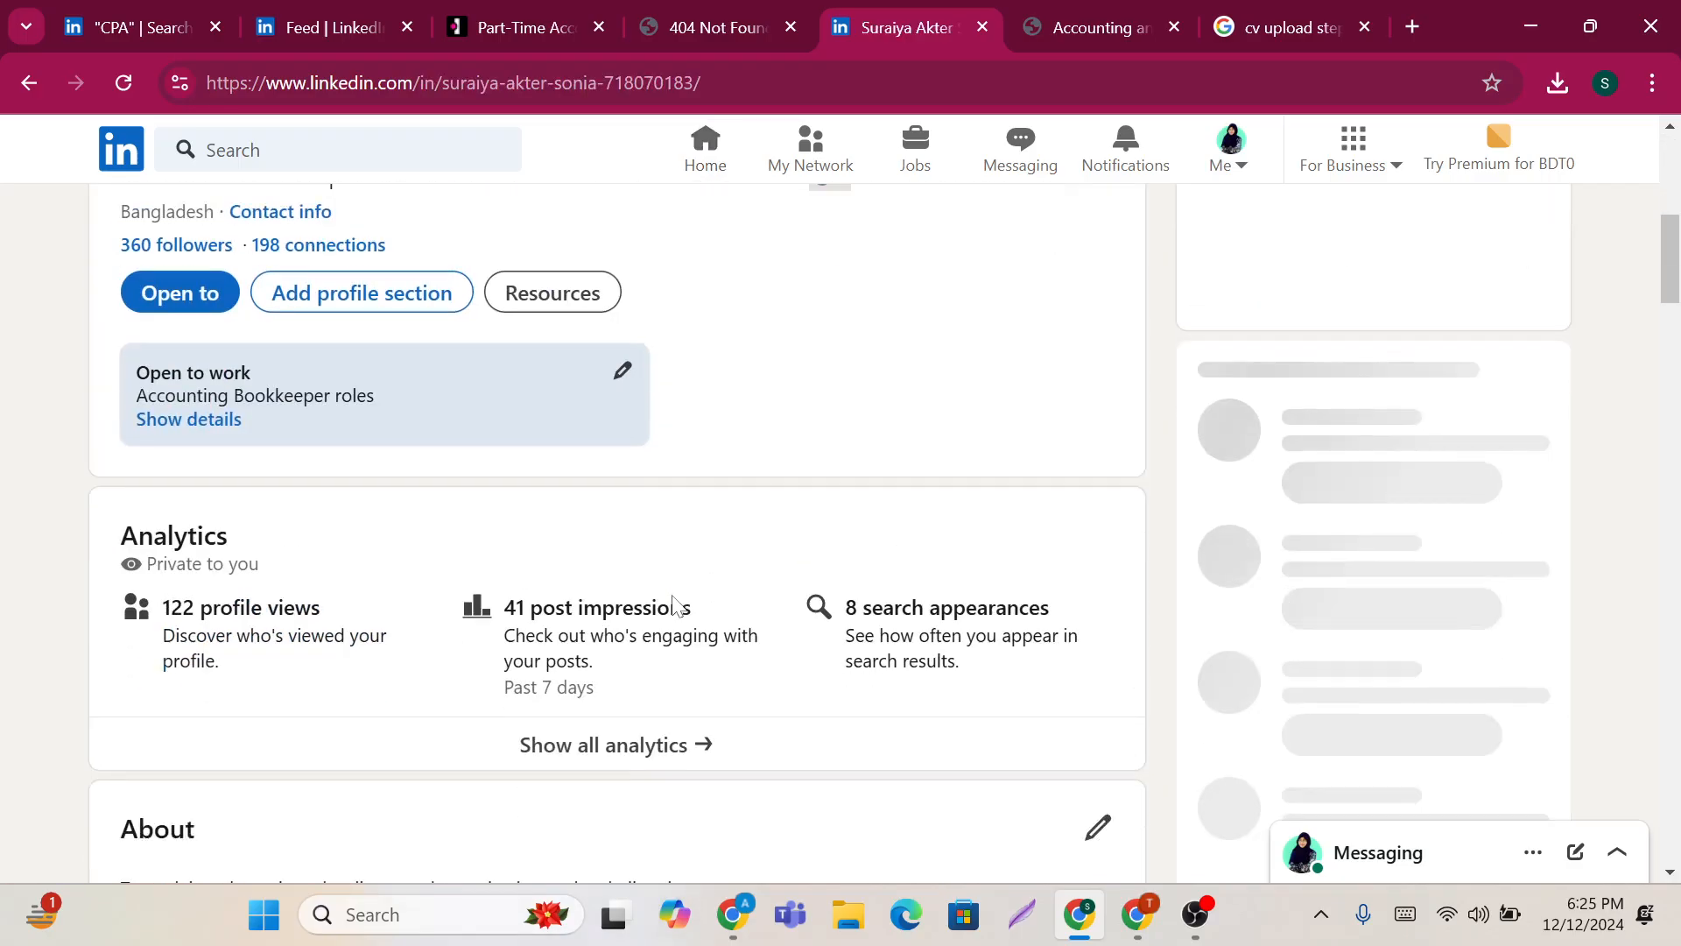
pyautogui.scroll(-4, 676, 602)
pyautogui.scroll(-2, 578, 371)
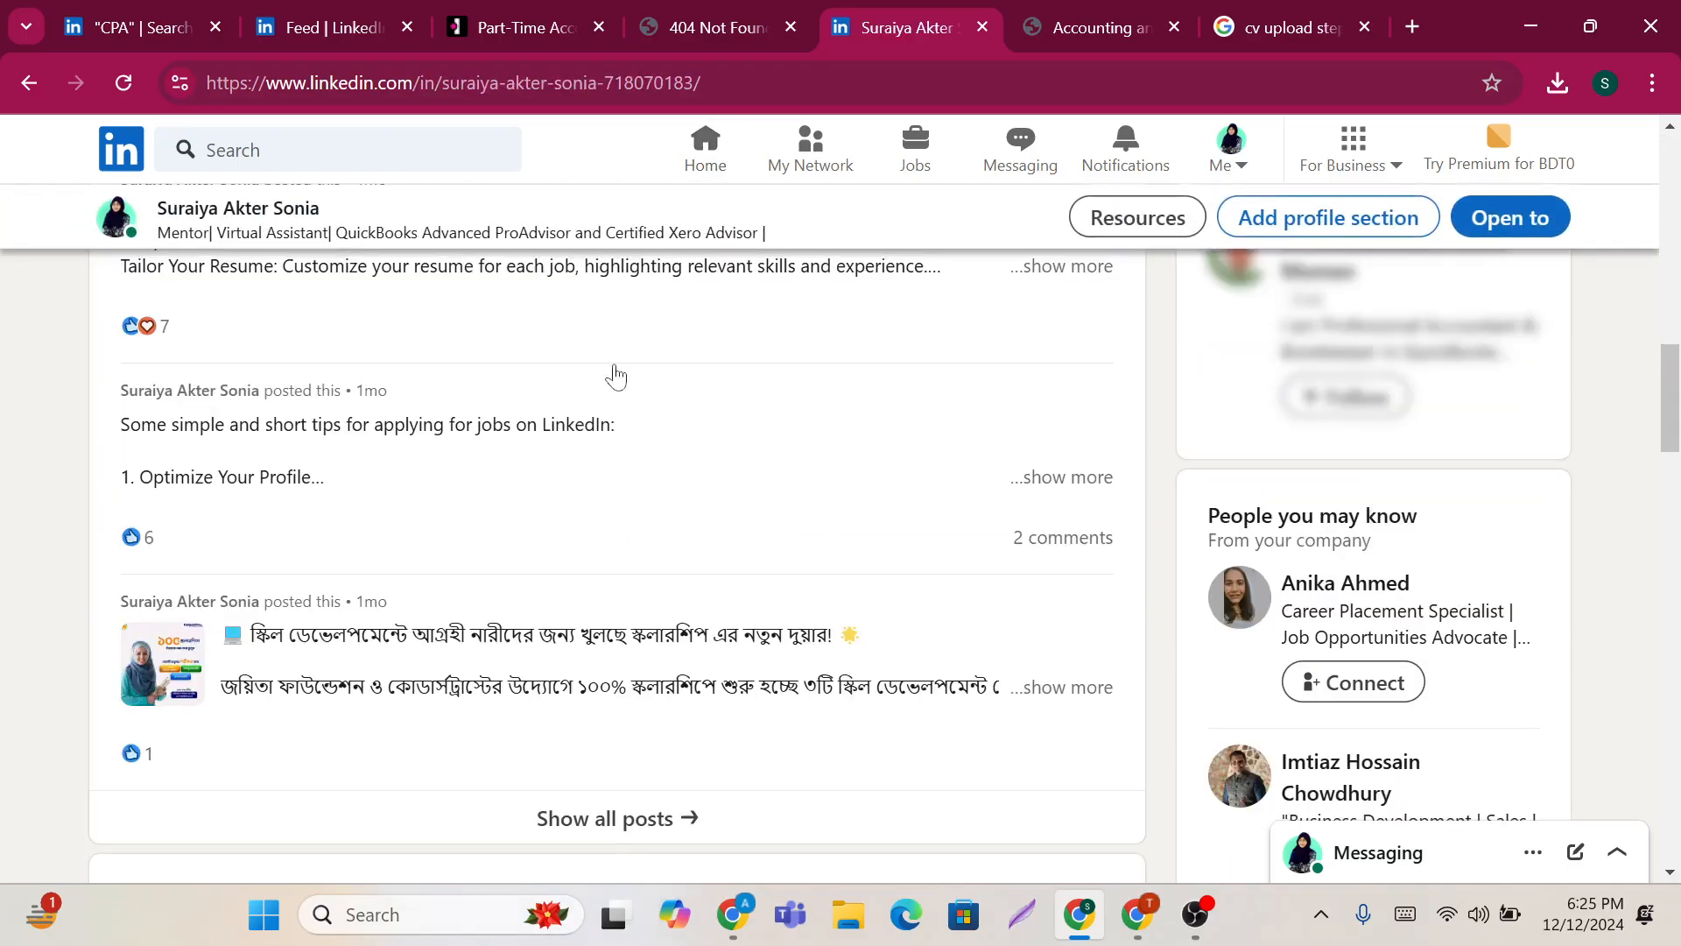
pyautogui.click(445, 468)
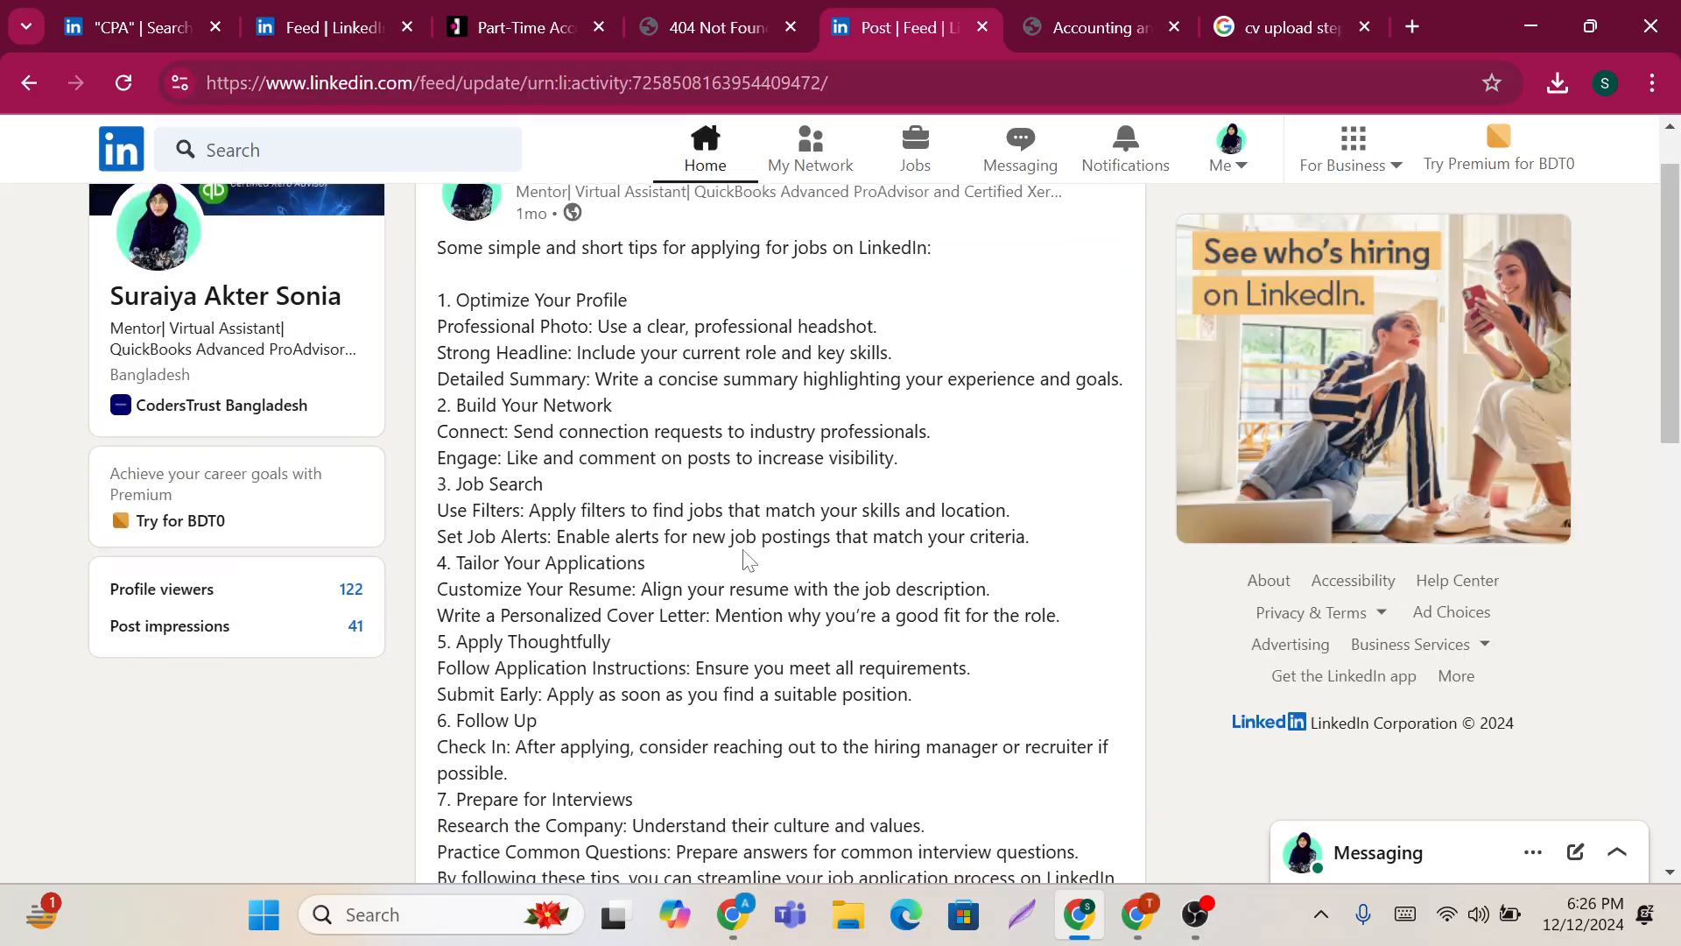
pyautogui.scroll(-4, 753, 426)
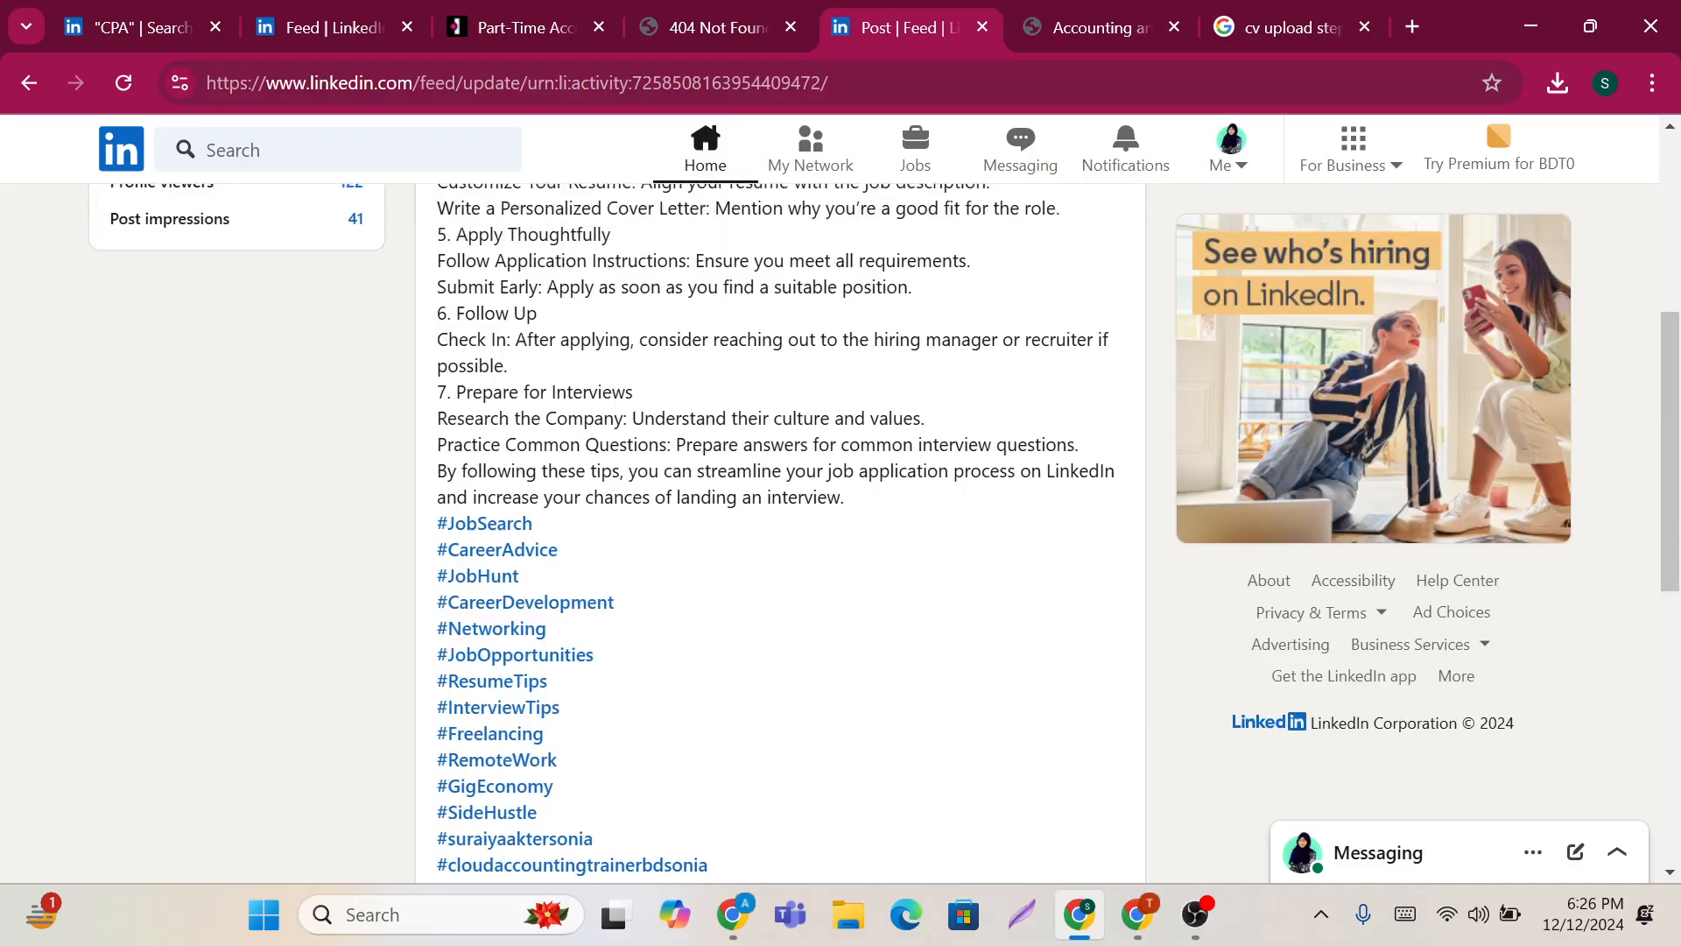
pyautogui.scroll(2, 779, 525)
pyautogui.scroll(3, 689, 584)
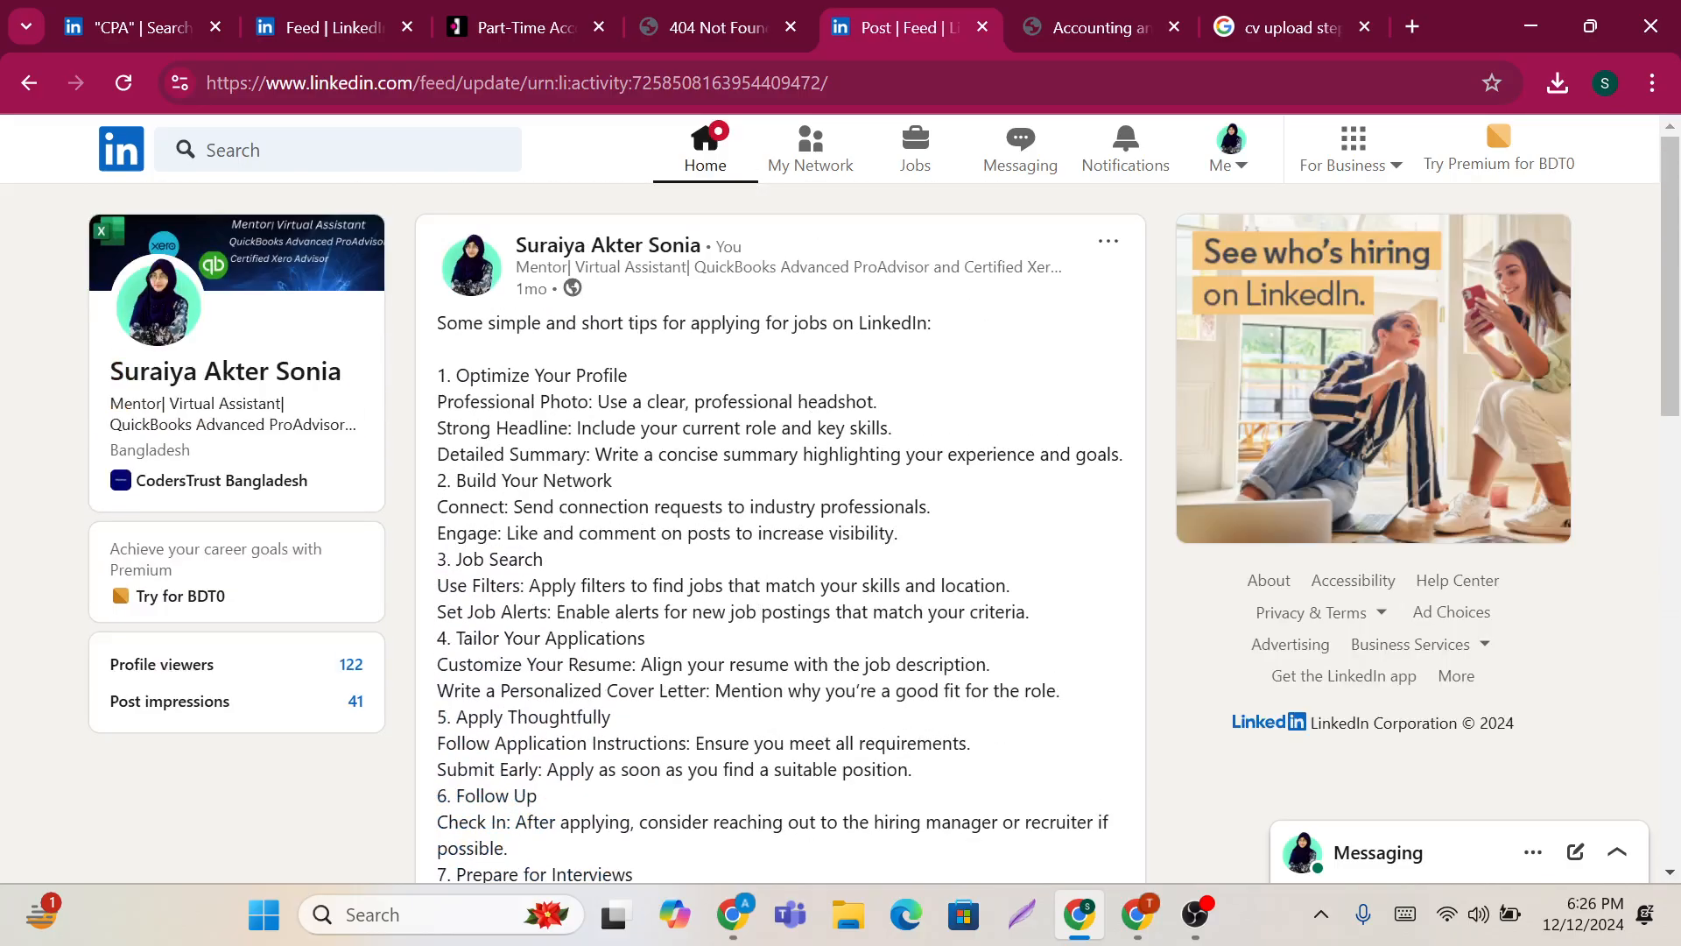
pyautogui.click(715, 133)
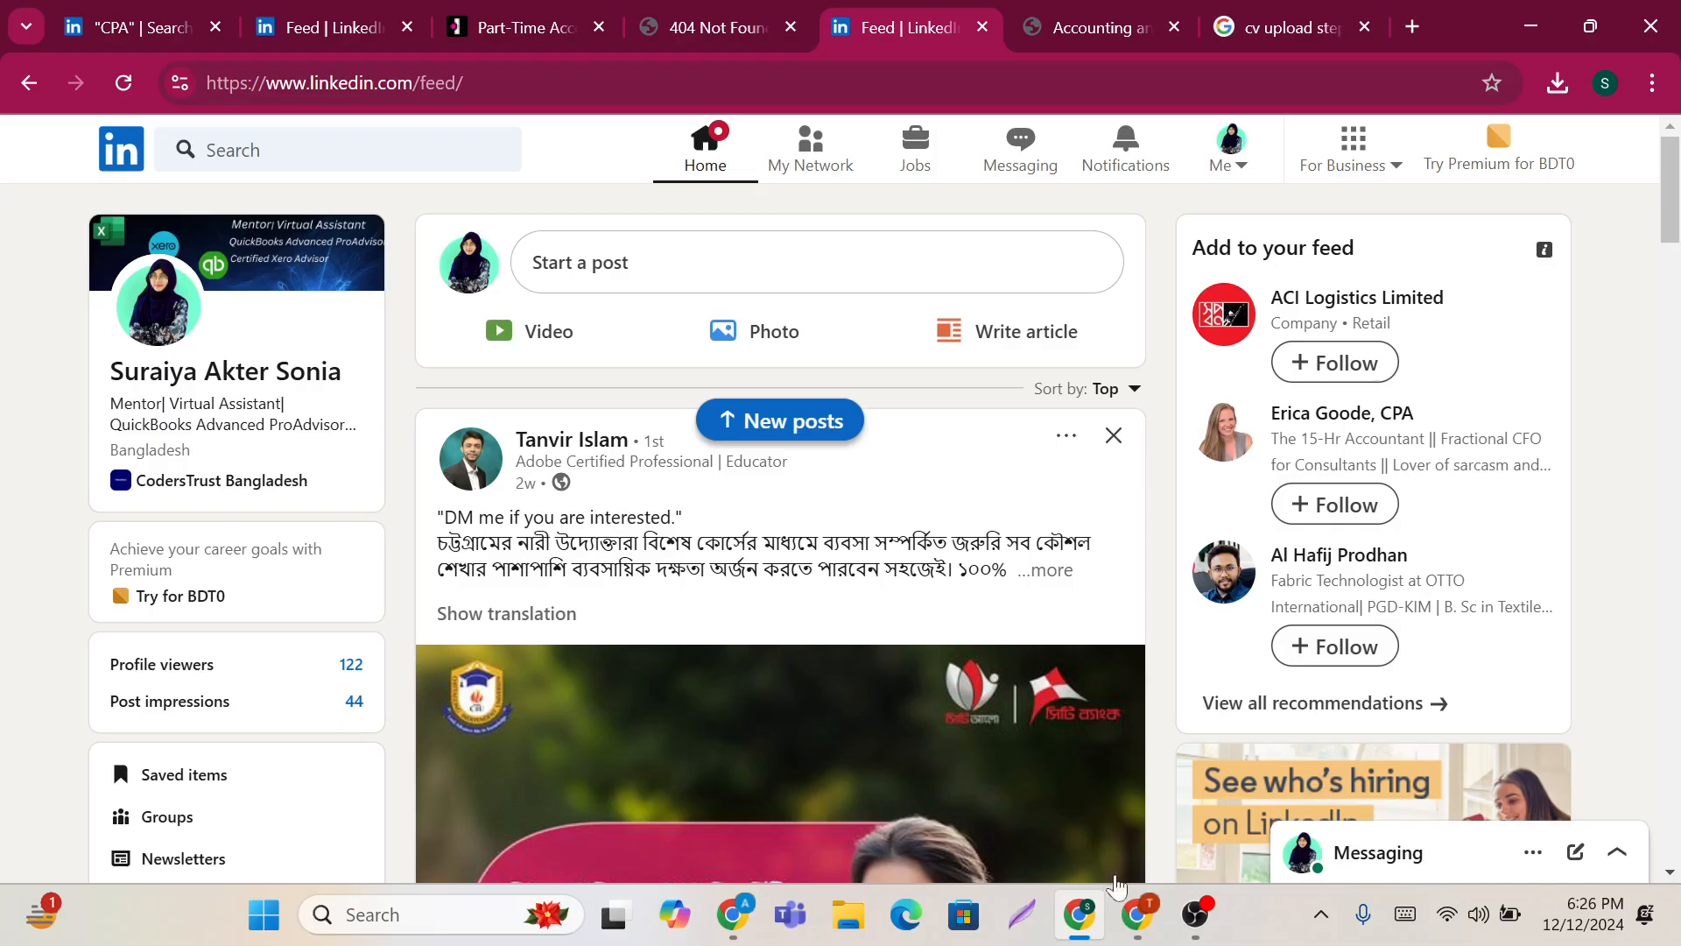
# Step: Switch to the other Chrome window and close its Fiverr, BATCH DOCUMENT and ChatGPT tabs
pyautogui.moveTo(729, 906)
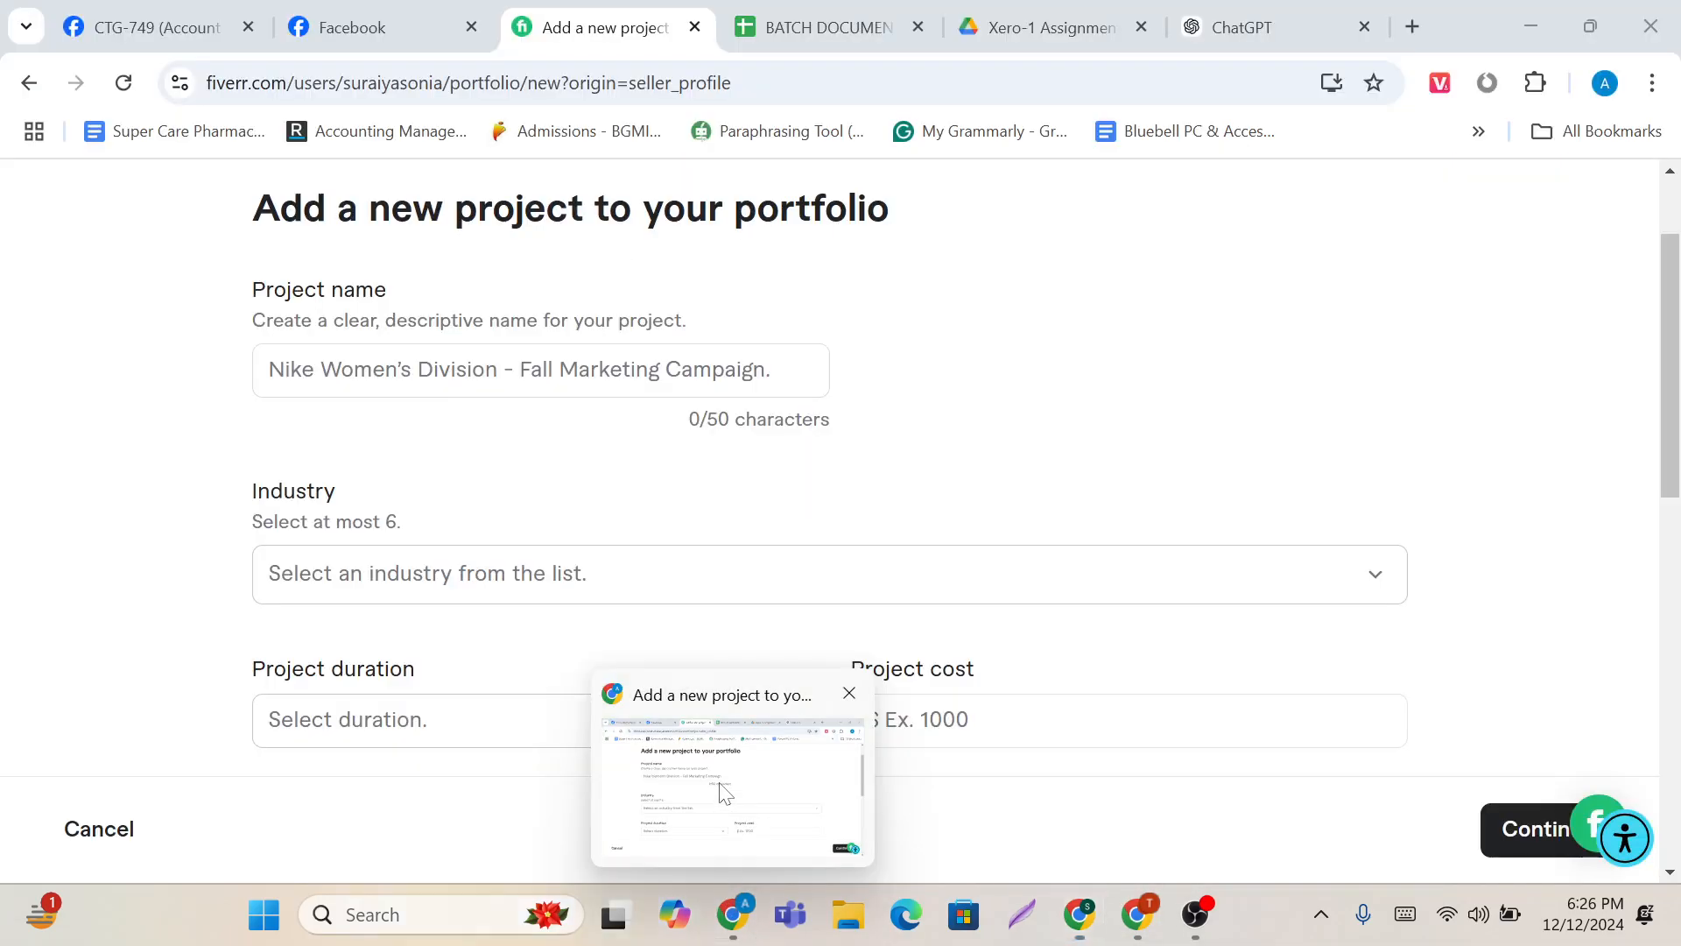
pyautogui.click(732, 780)
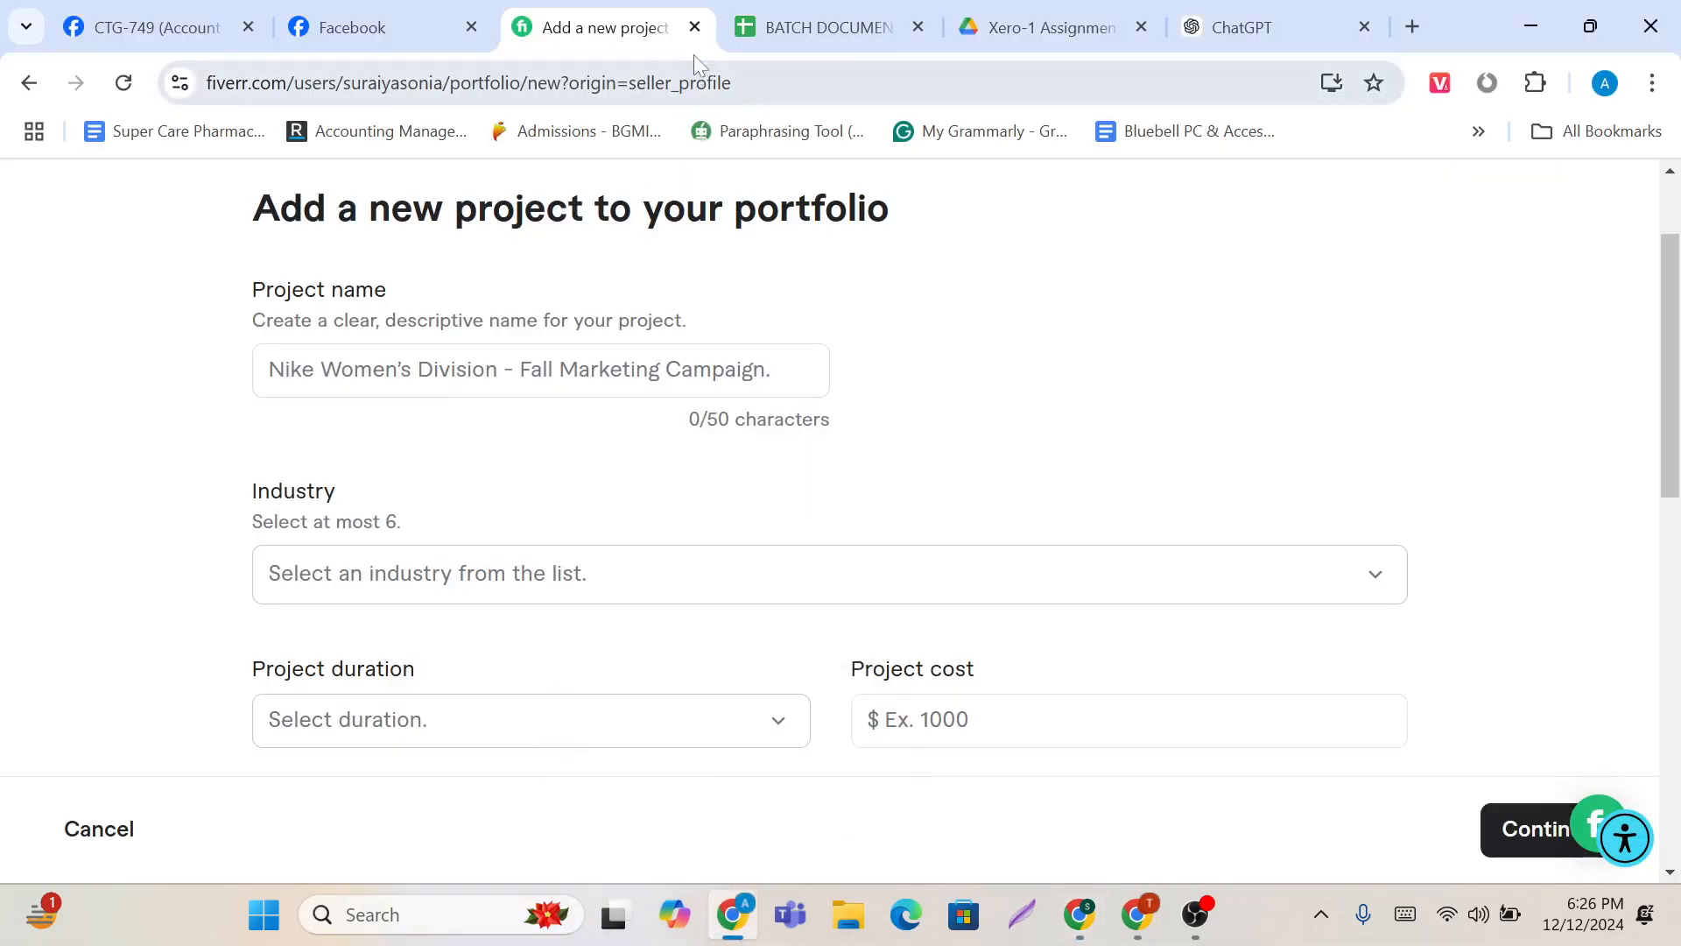
pyautogui.click(695, 27)
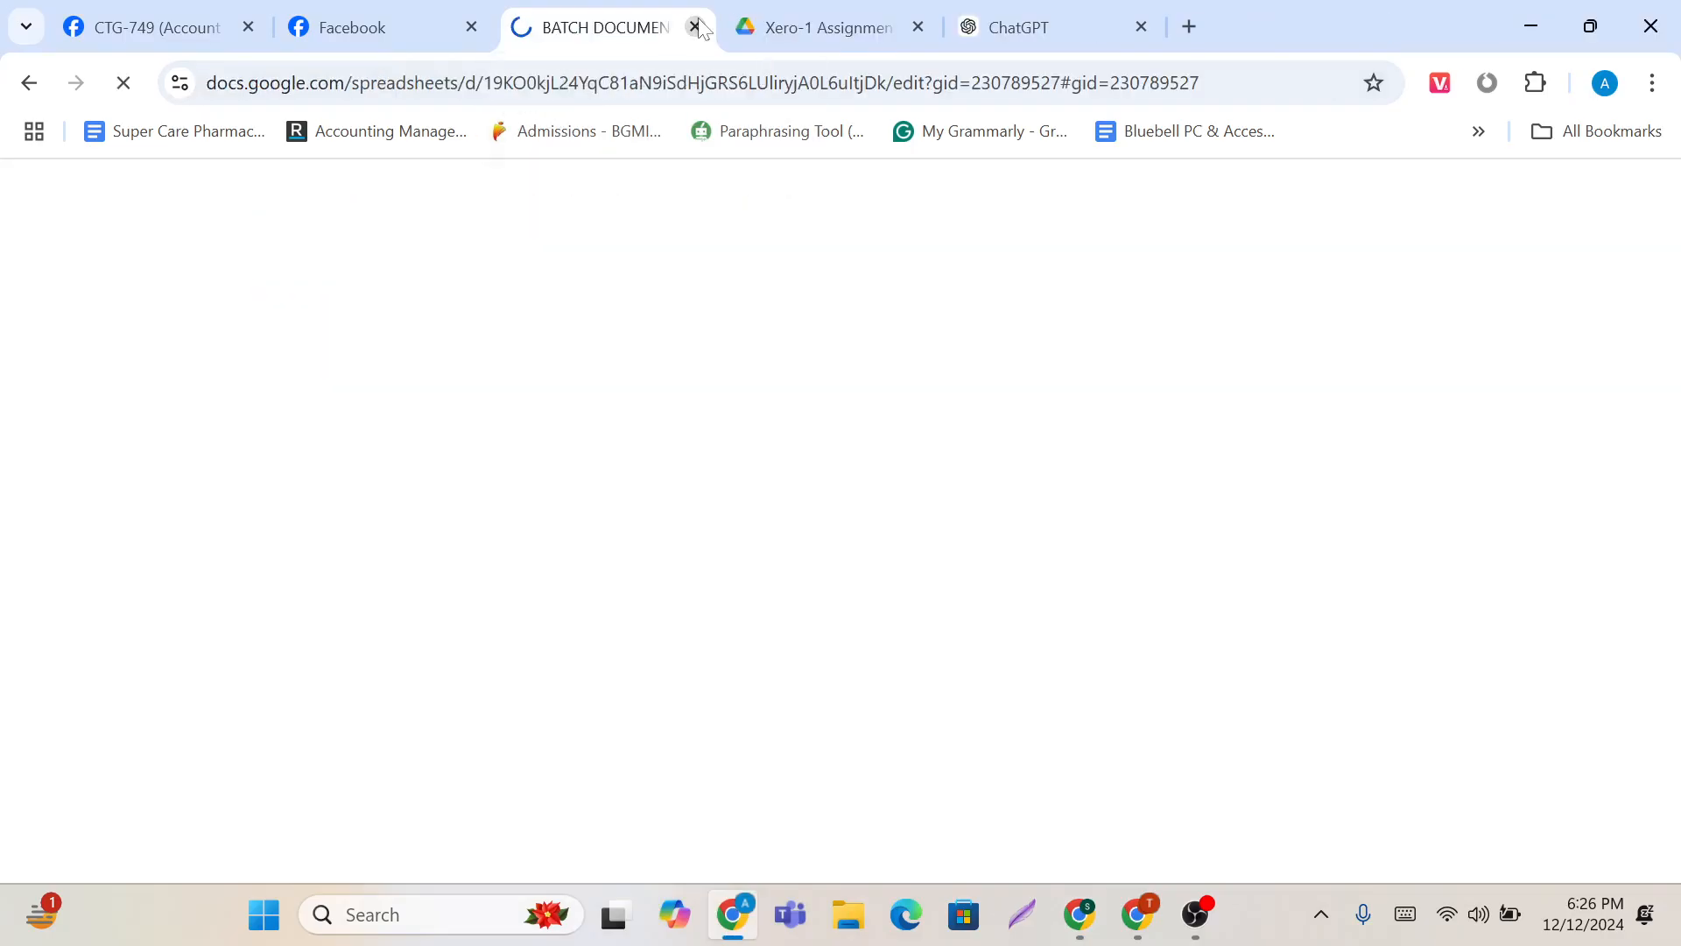
pyautogui.click(696, 27)
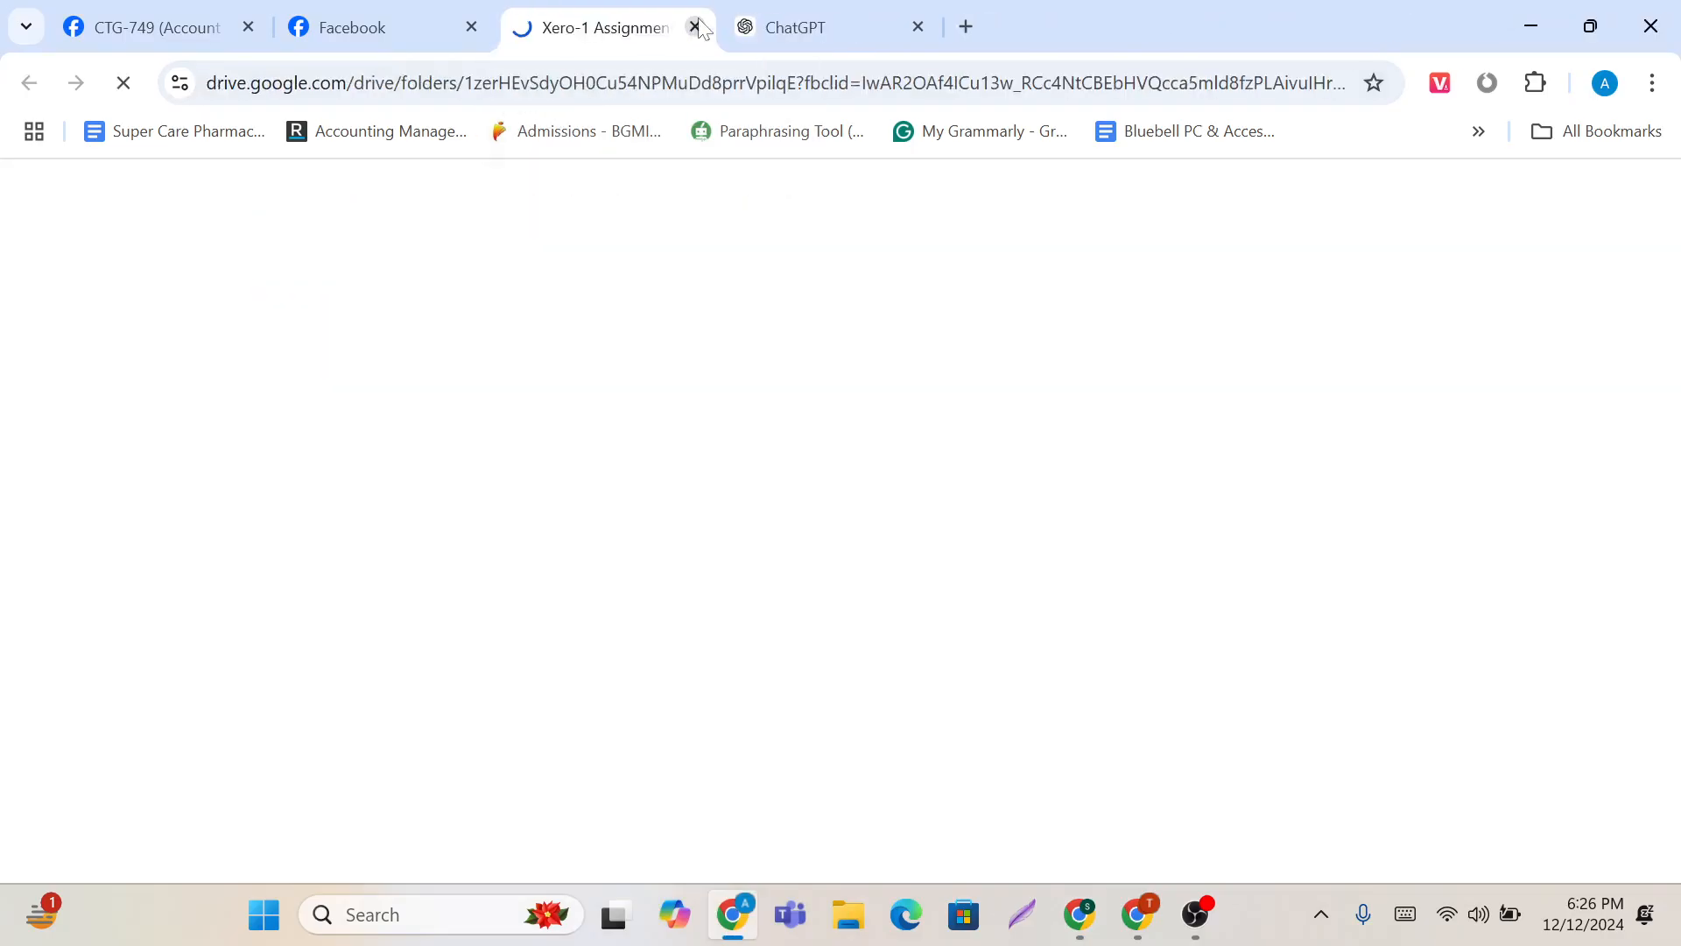
pyautogui.click(918, 27)
# Step: Highlight the CTG-749 Xero class topics (Xero, User, Tax settings, Chart of Account, Contact), then open a new tab
pyautogui.click(382, 13)
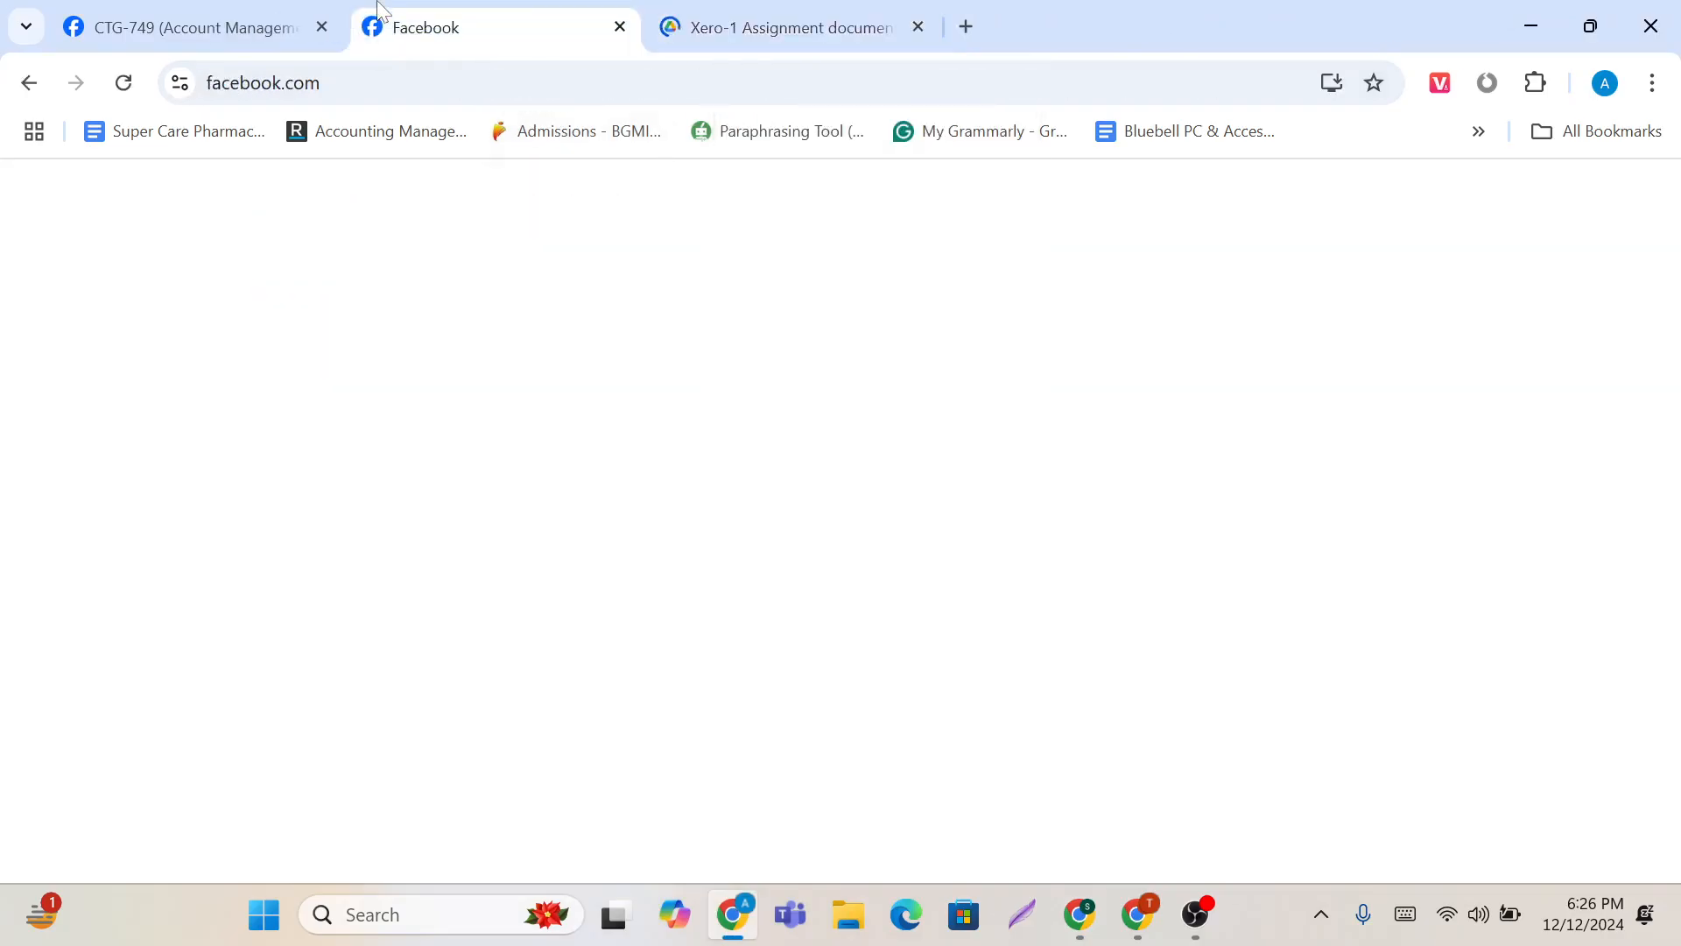
pyautogui.click(150, 25)
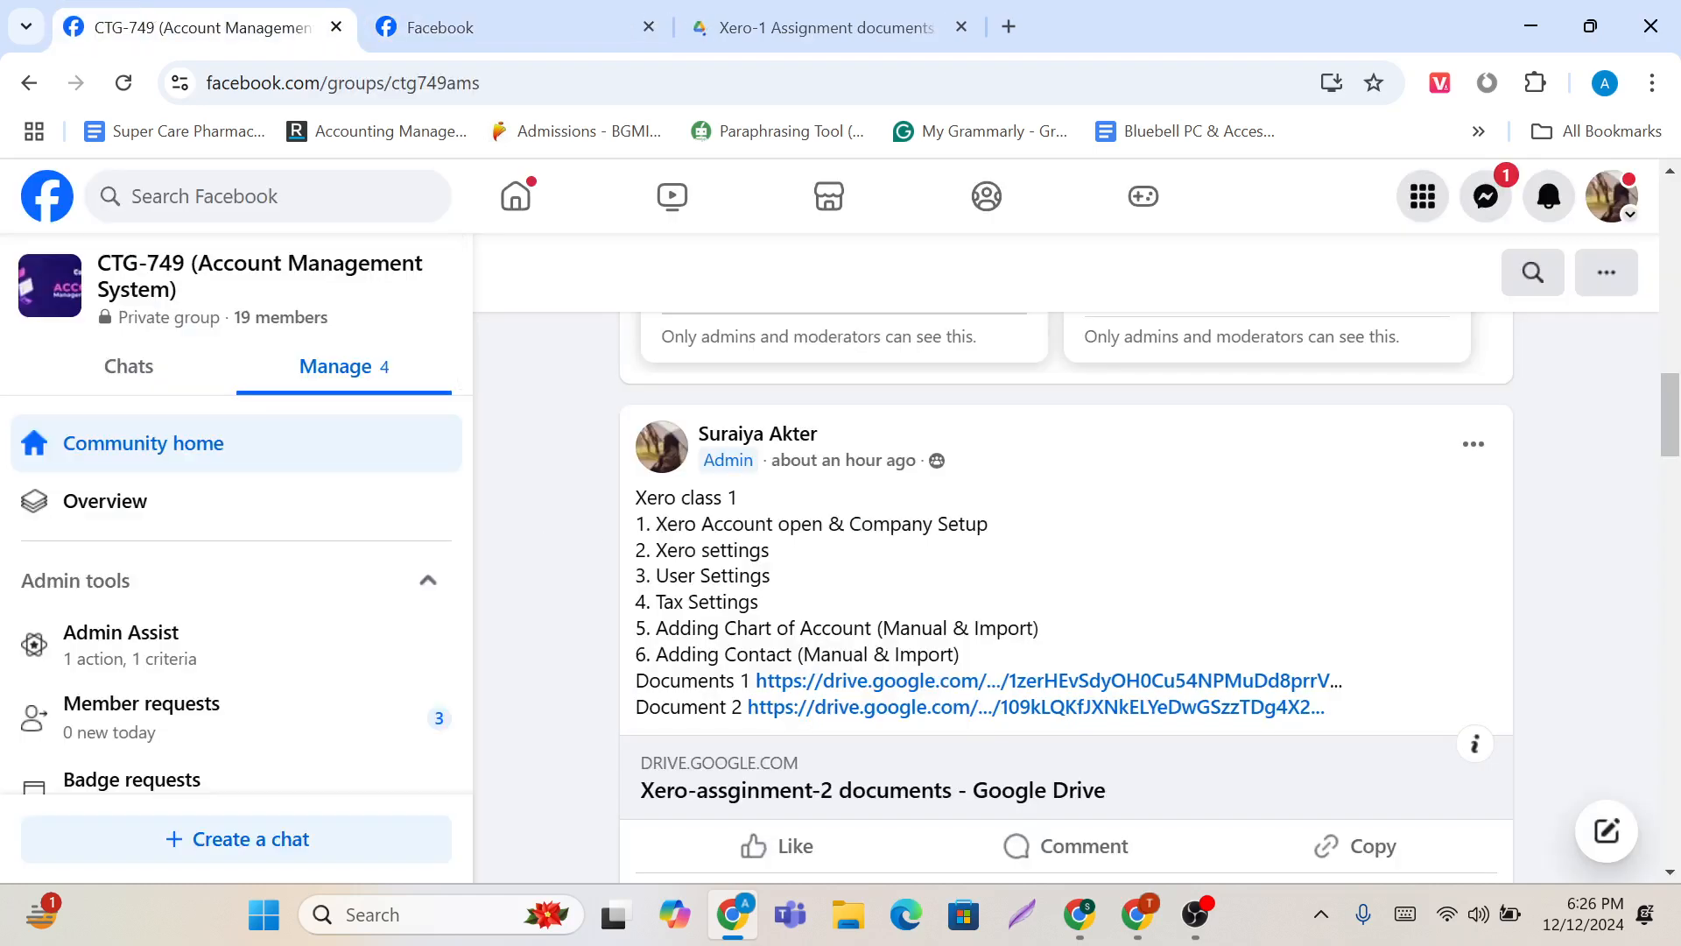
pyautogui.scroll(-1, 906, 582)
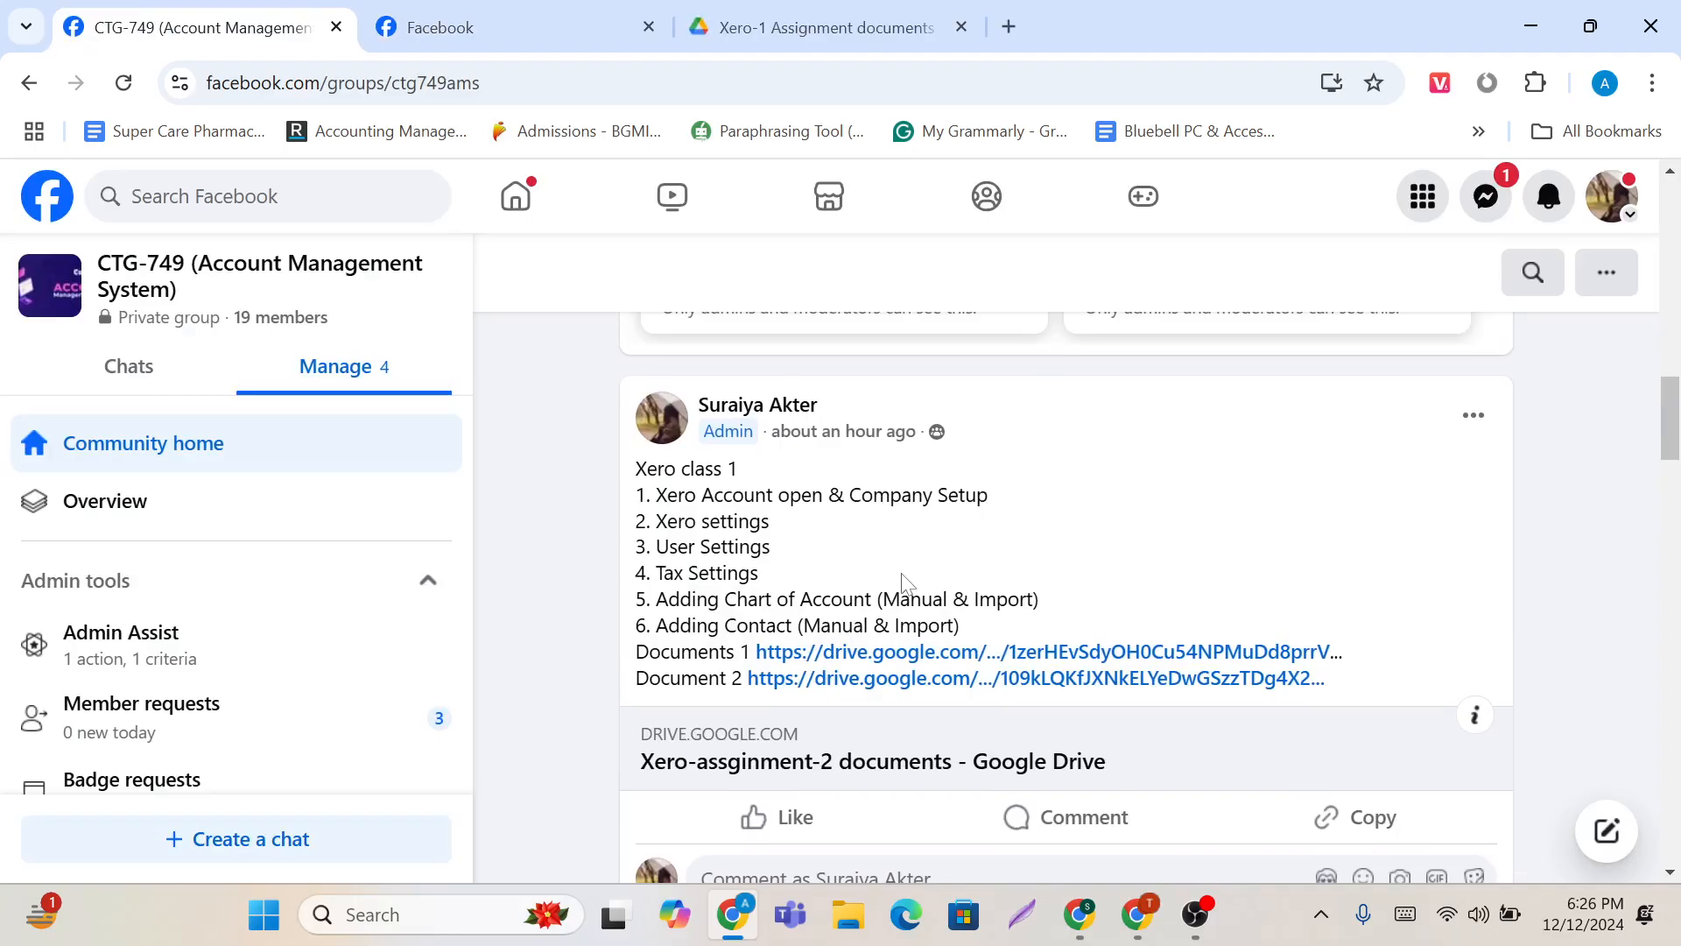
pyautogui.moveTo(655, 521); pyautogui.dragTo(761, 521)
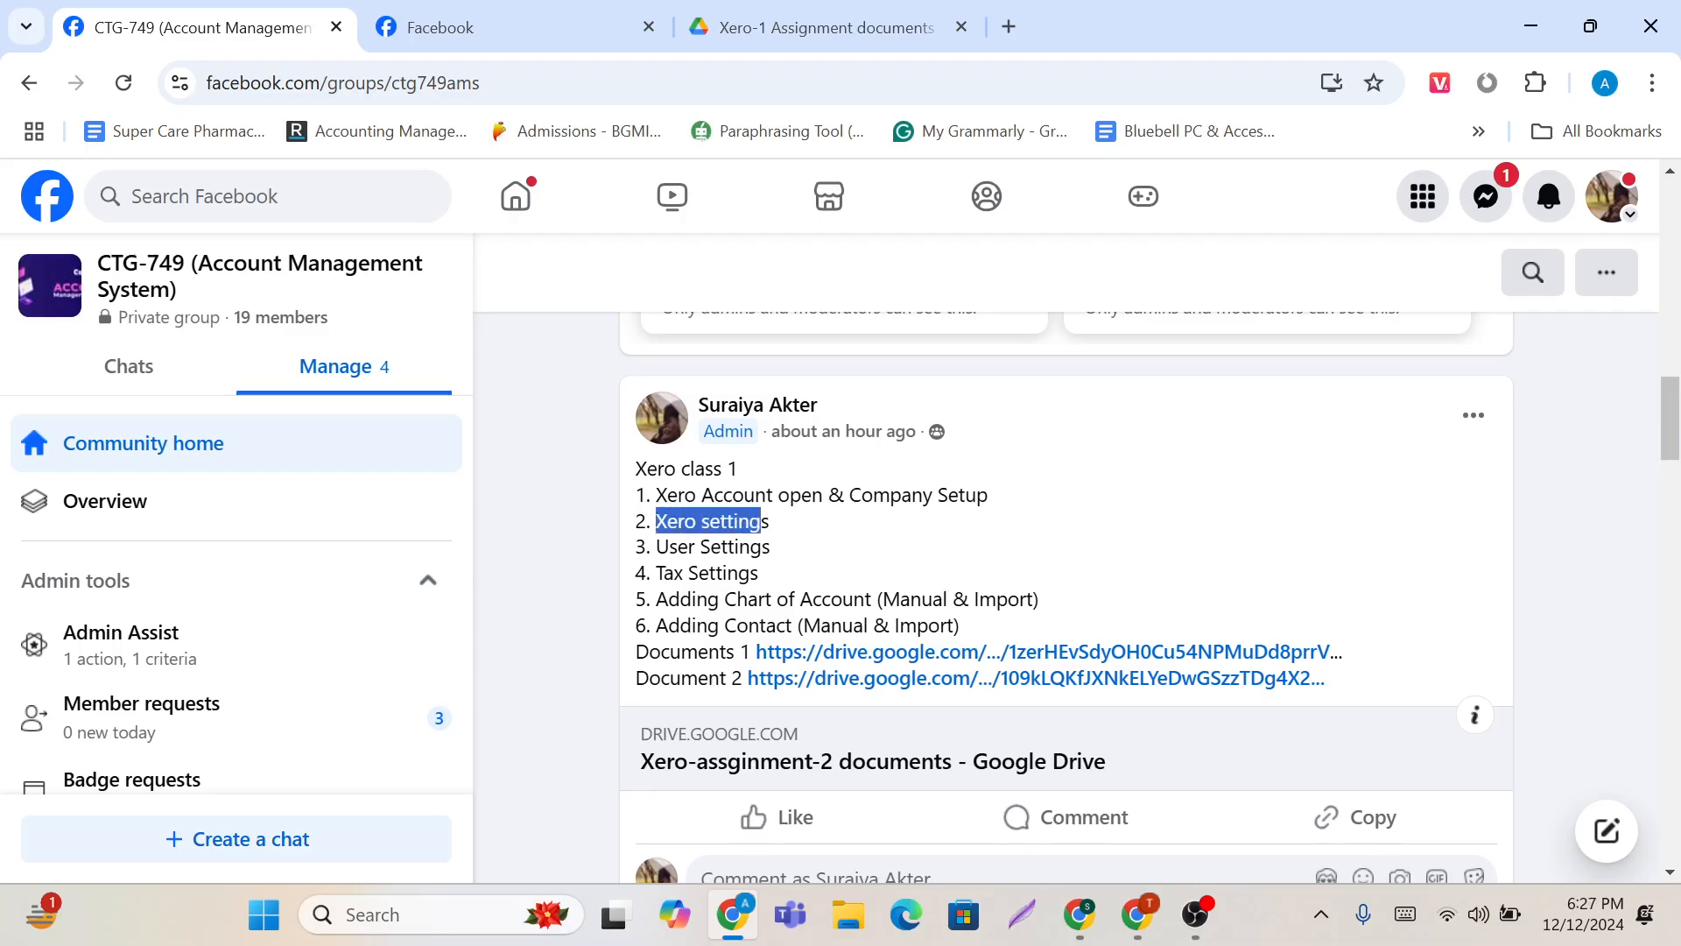
pyautogui.moveTo(650, 545); pyautogui.dragTo(777, 552)
pyautogui.moveTo(656, 572); pyautogui.dragTo(759, 573)
pyautogui.moveTo(656, 599); pyautogui.dragTo(1054, 593)
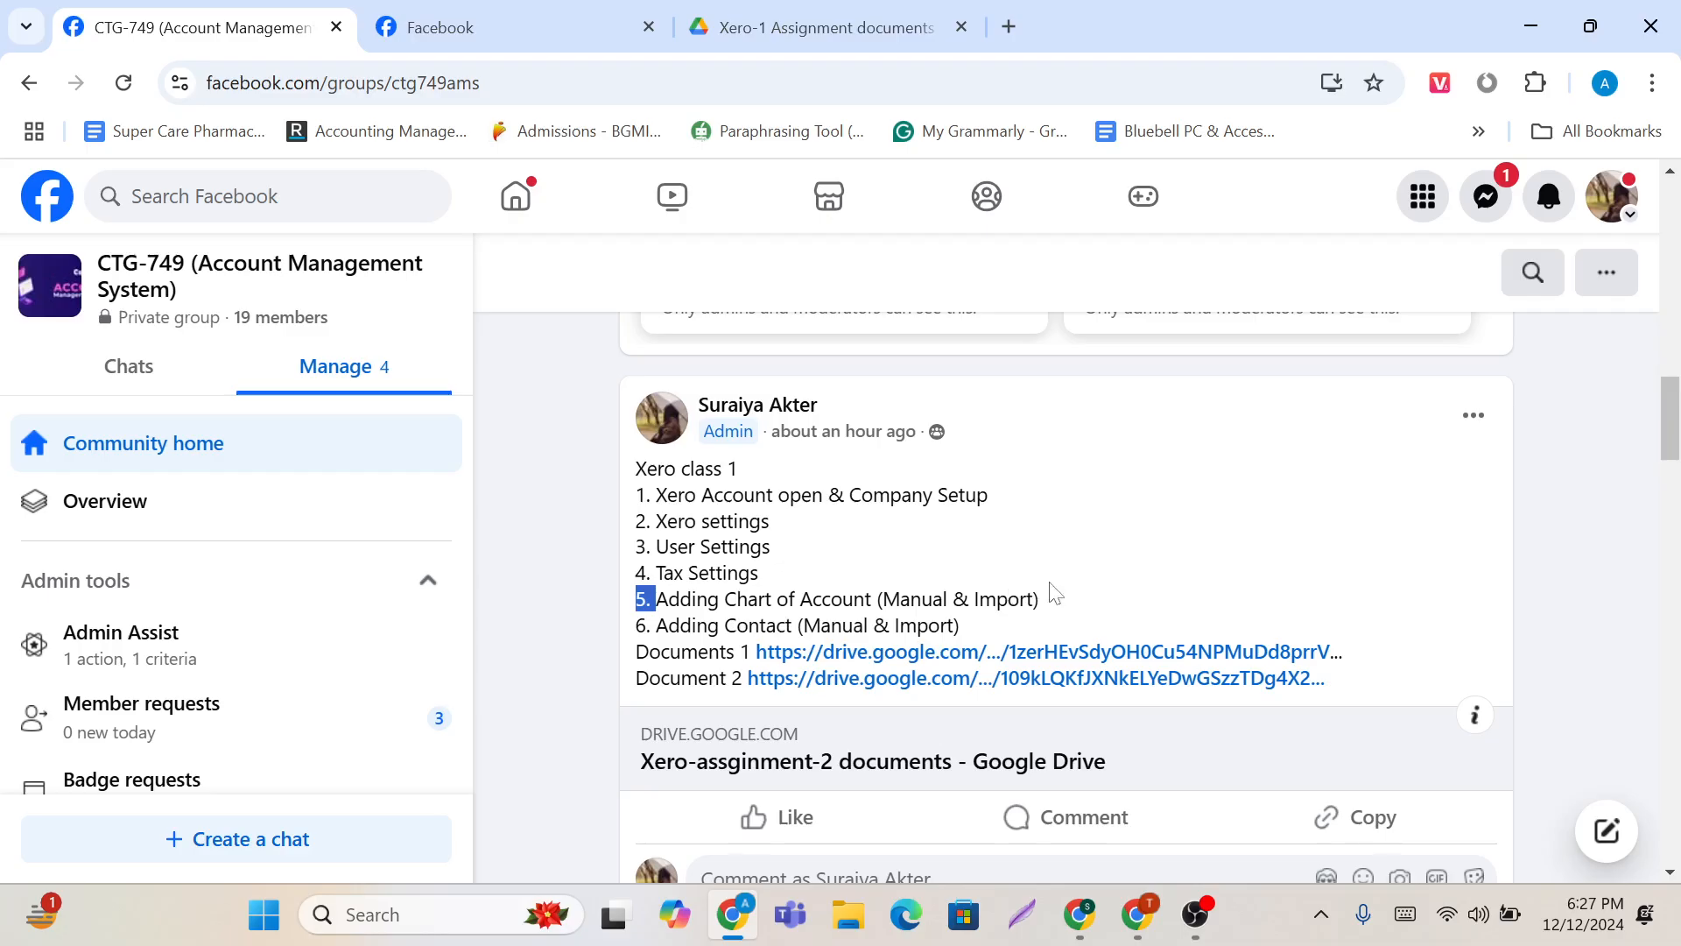
pyautogui.moveTo(667, 625); pyautogui.dragTo(960, 626)
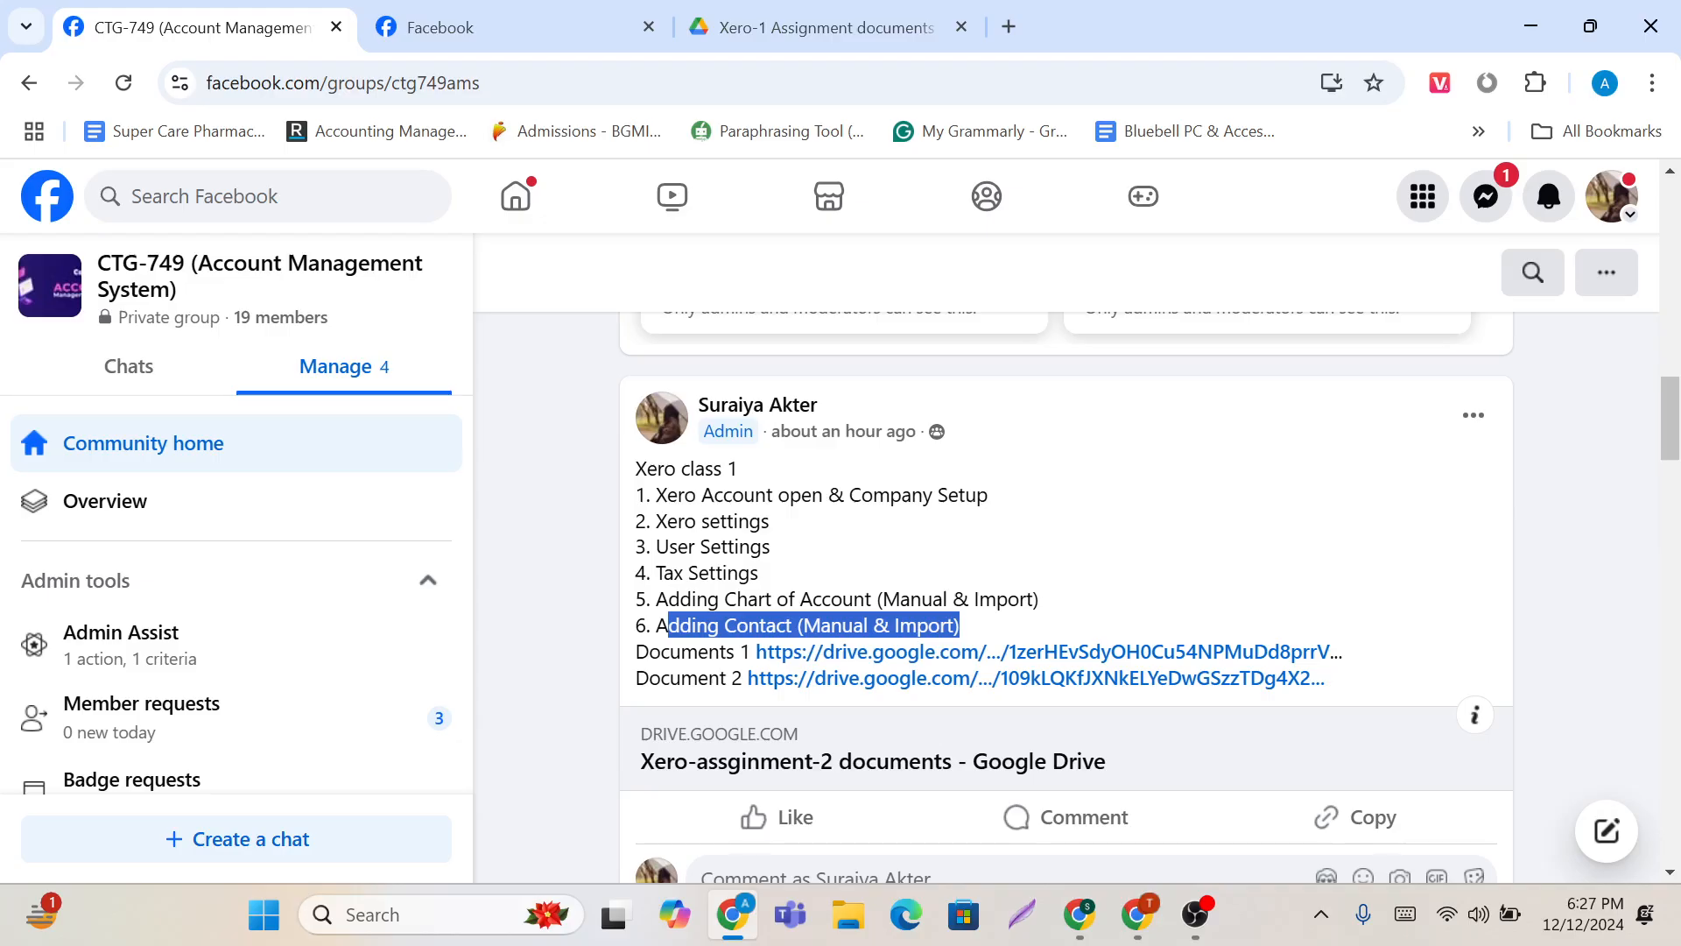
pyautogui.click(1009, 26)
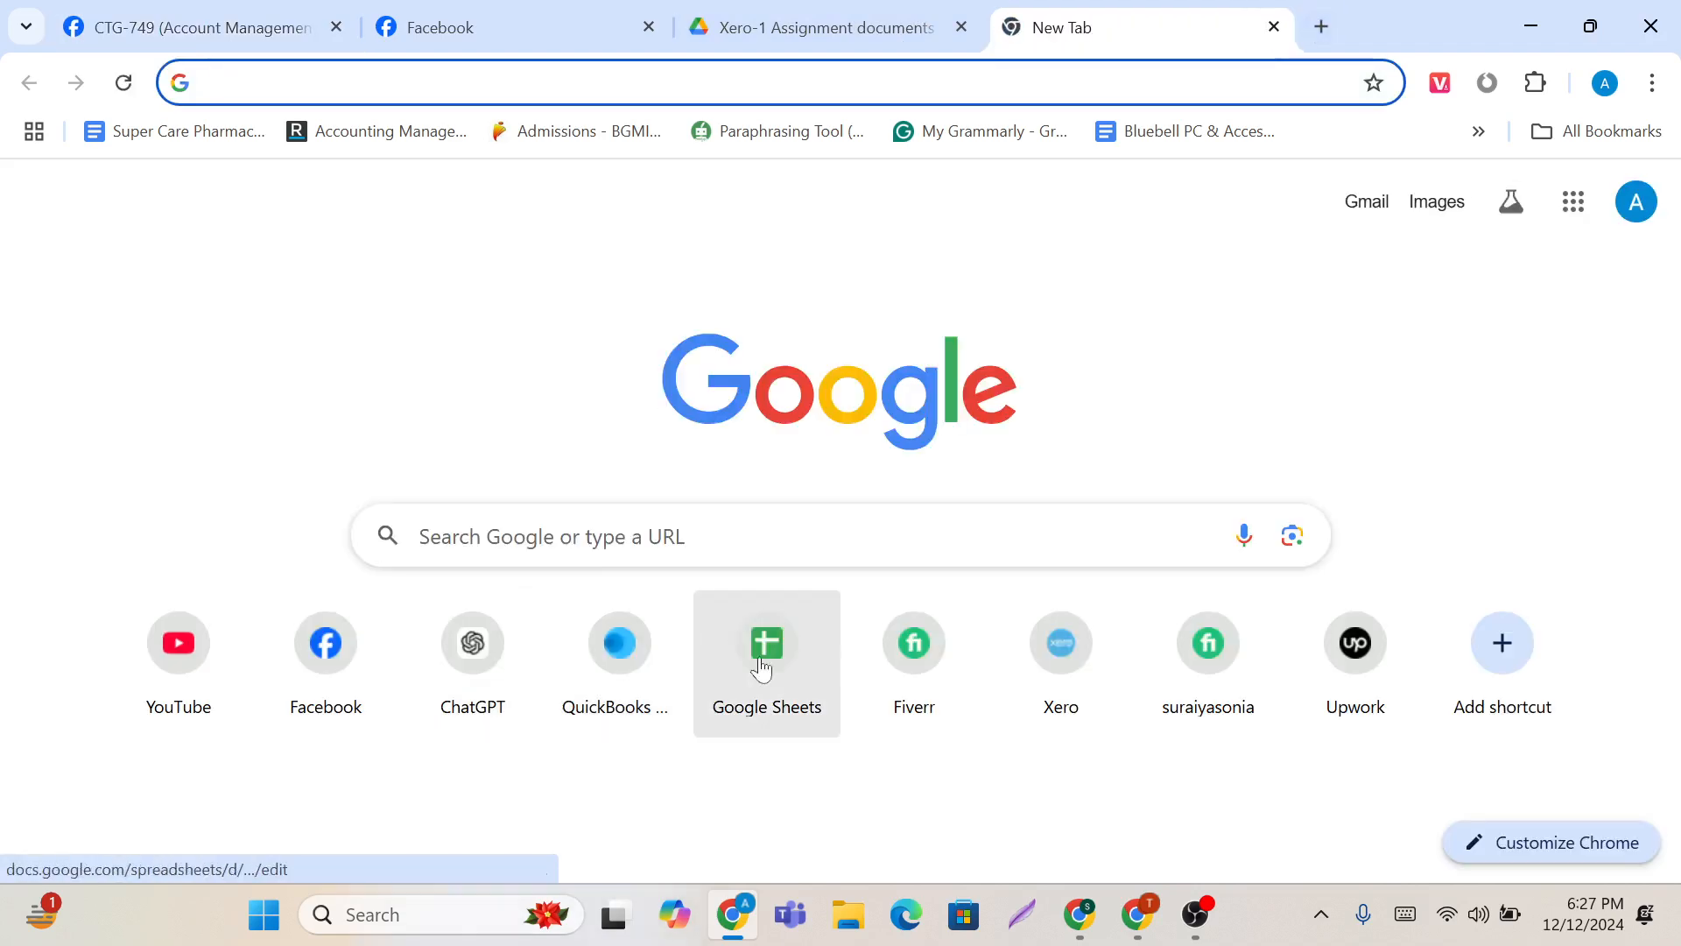
# Step: Go to Xero from the new tab page and log in with the saved credentials
pyautogui.click(1061, 691)
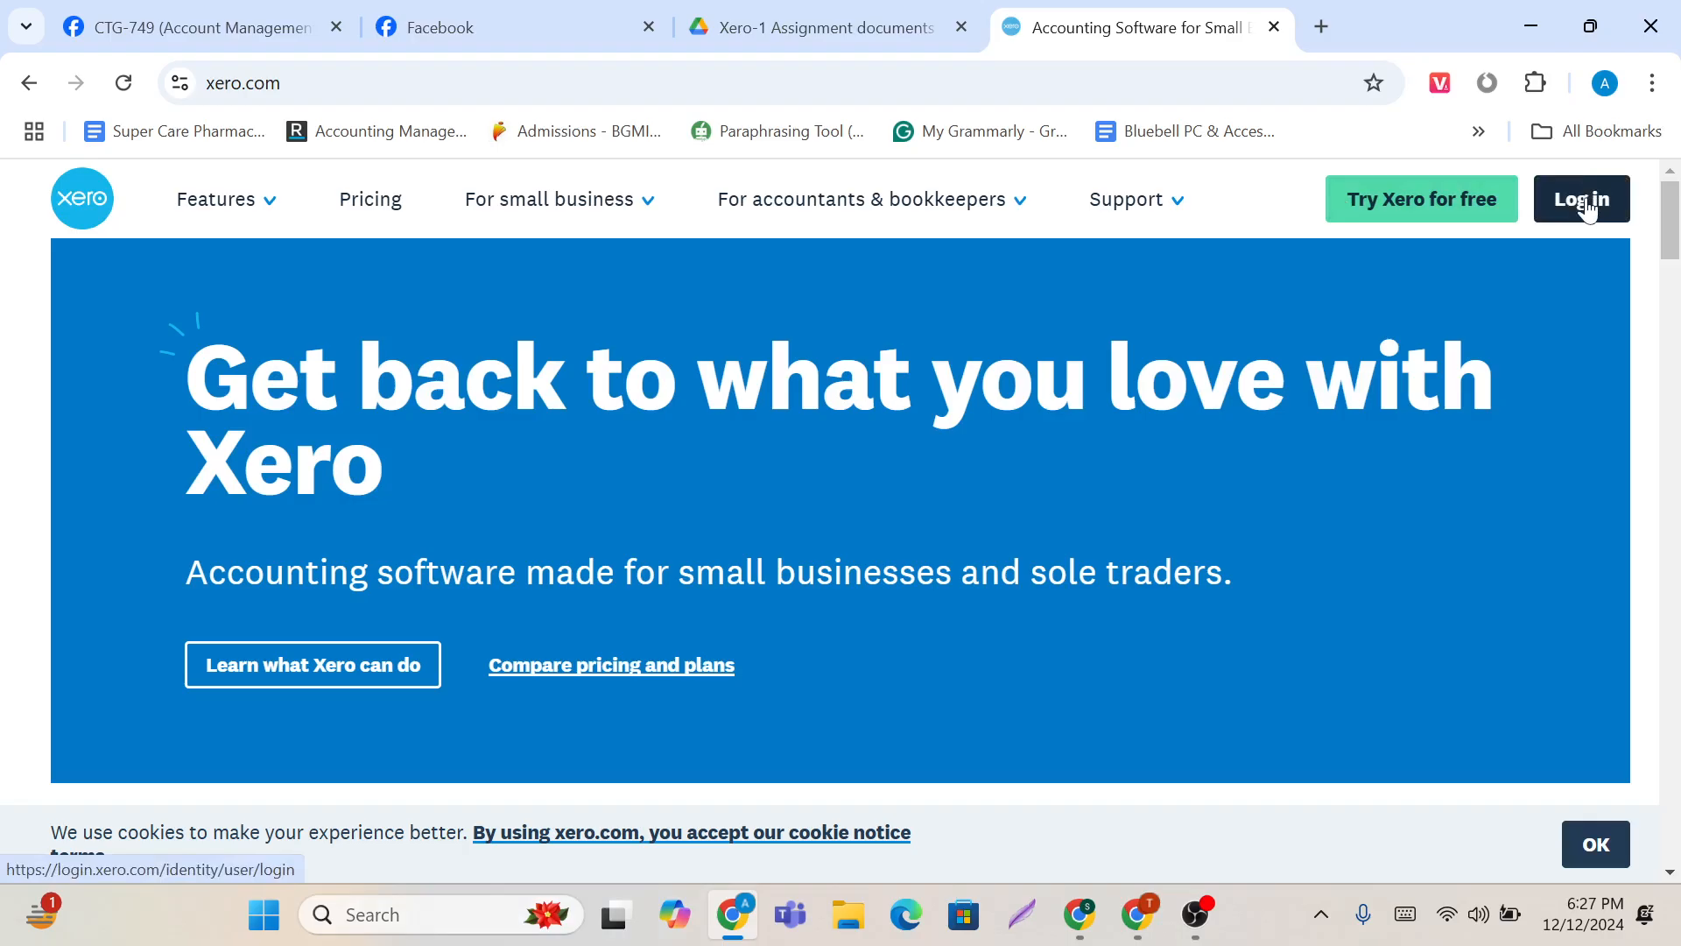
pyautogui.click(1585, 202)
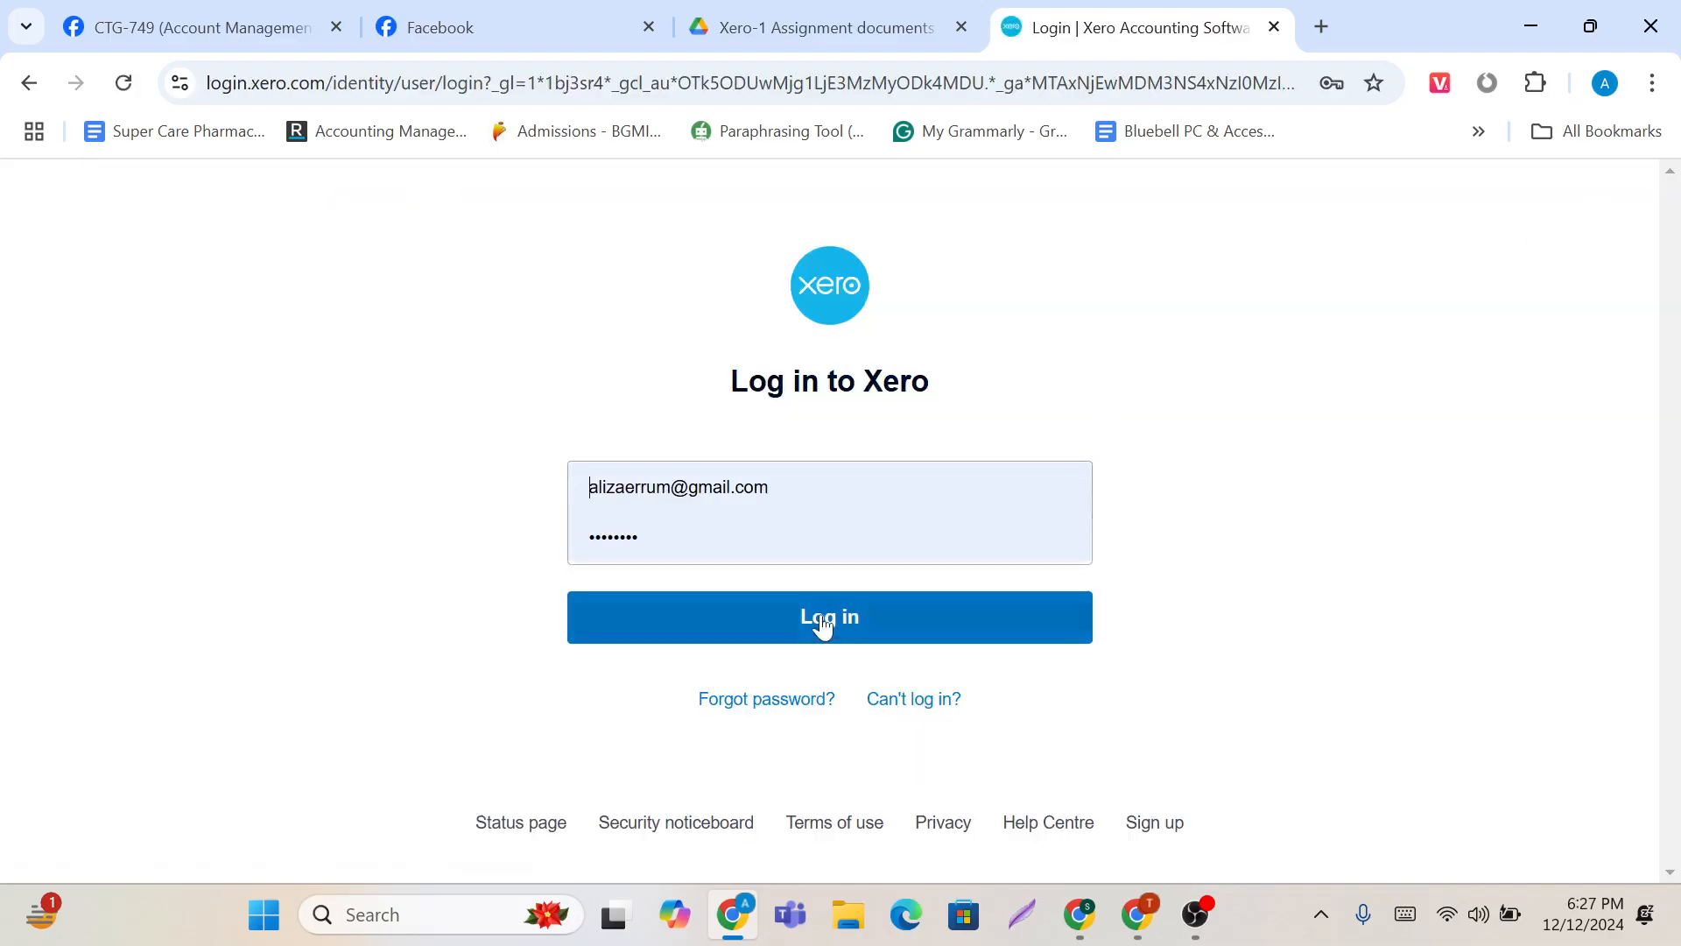
pyautogui.click(821, 620)
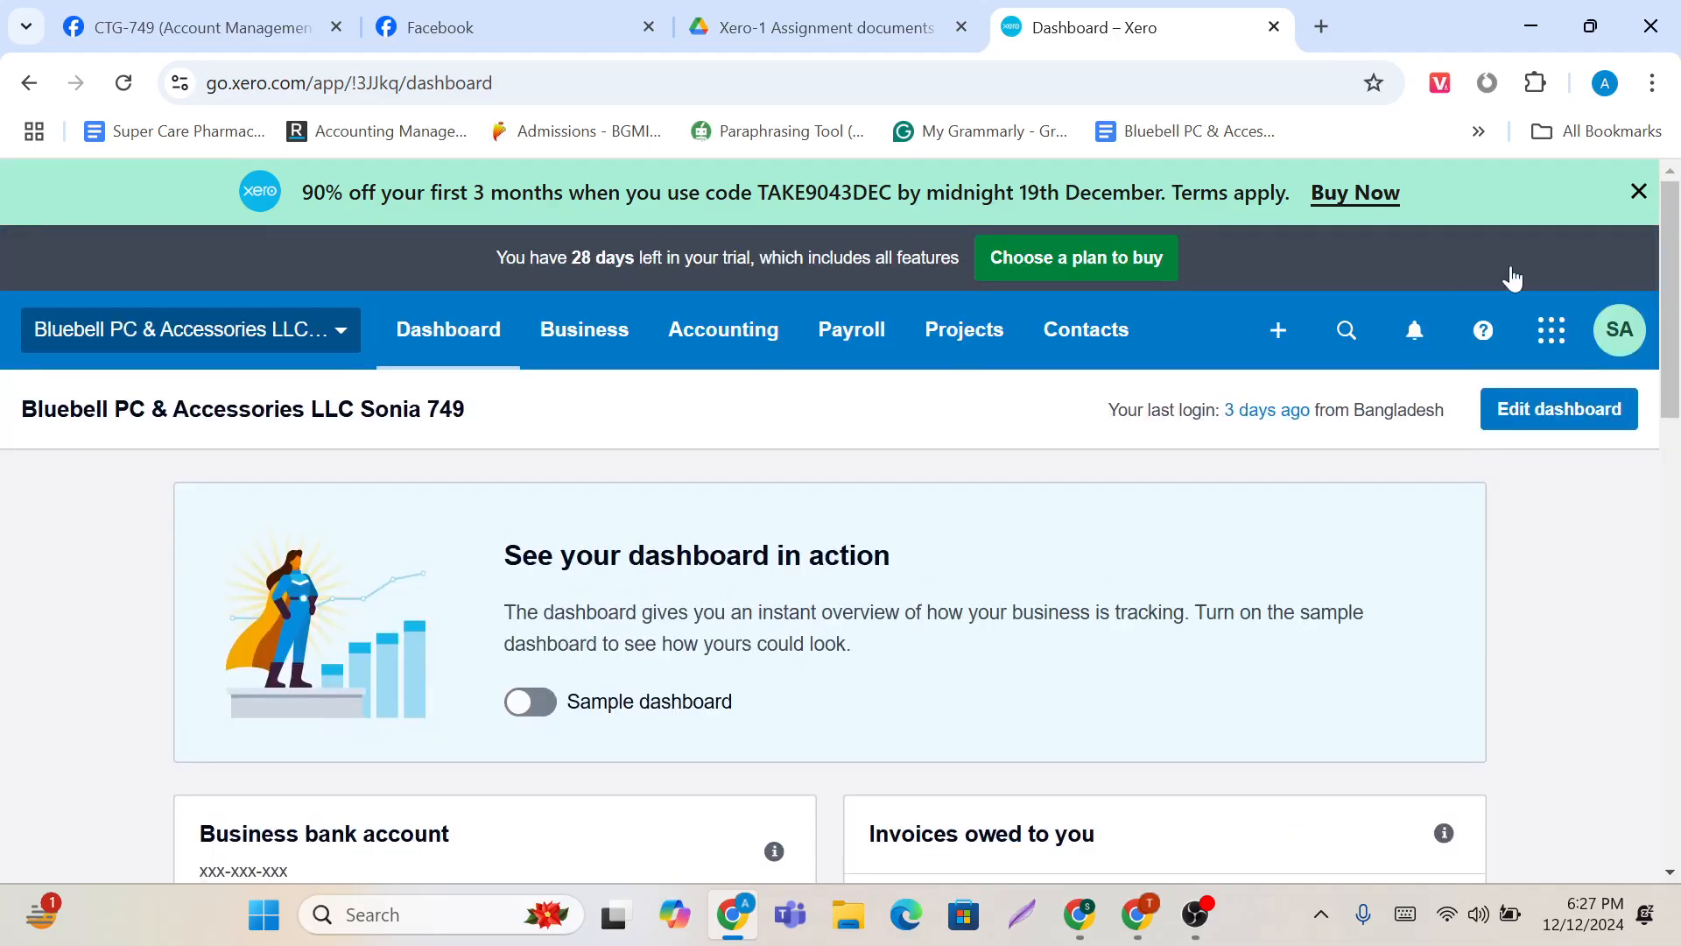
# Step: Dismiss the discount banner and open the organisation's Invoice settings down to the Standard theme
pyautogui.click(1640, 191)
pyautogui.scroll(-2, 1022, 627)
pyautogui.scroll(3, 1022, 626)
pyautogui.click(333, 274)
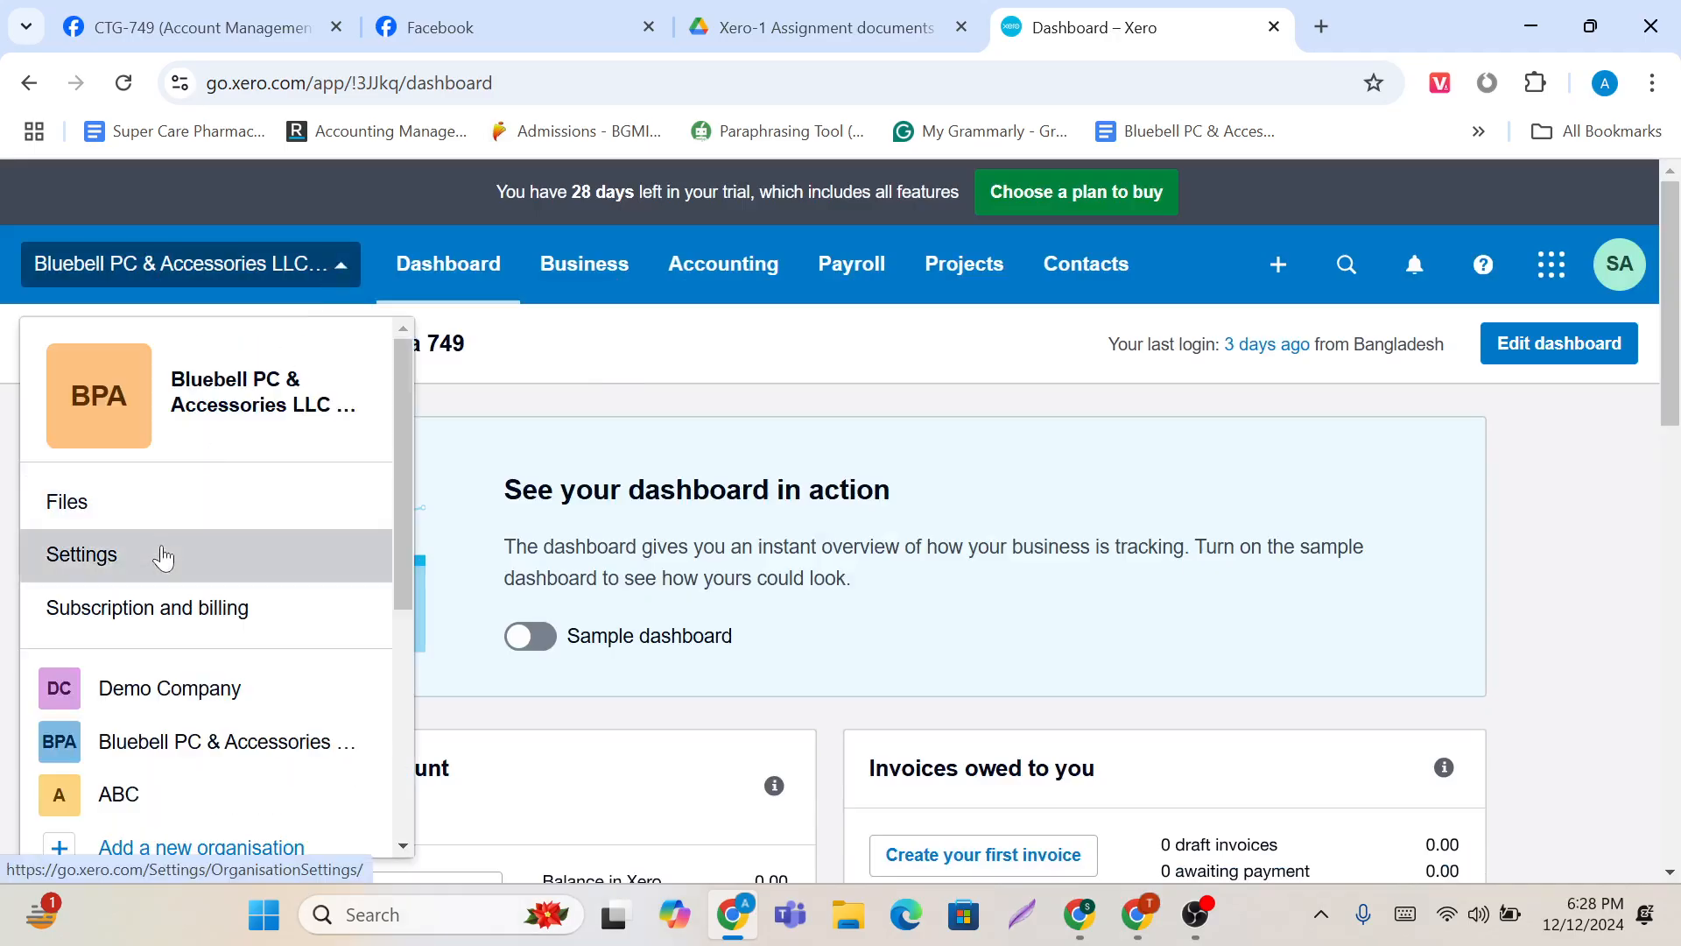
pyautogui.click(163, 555)
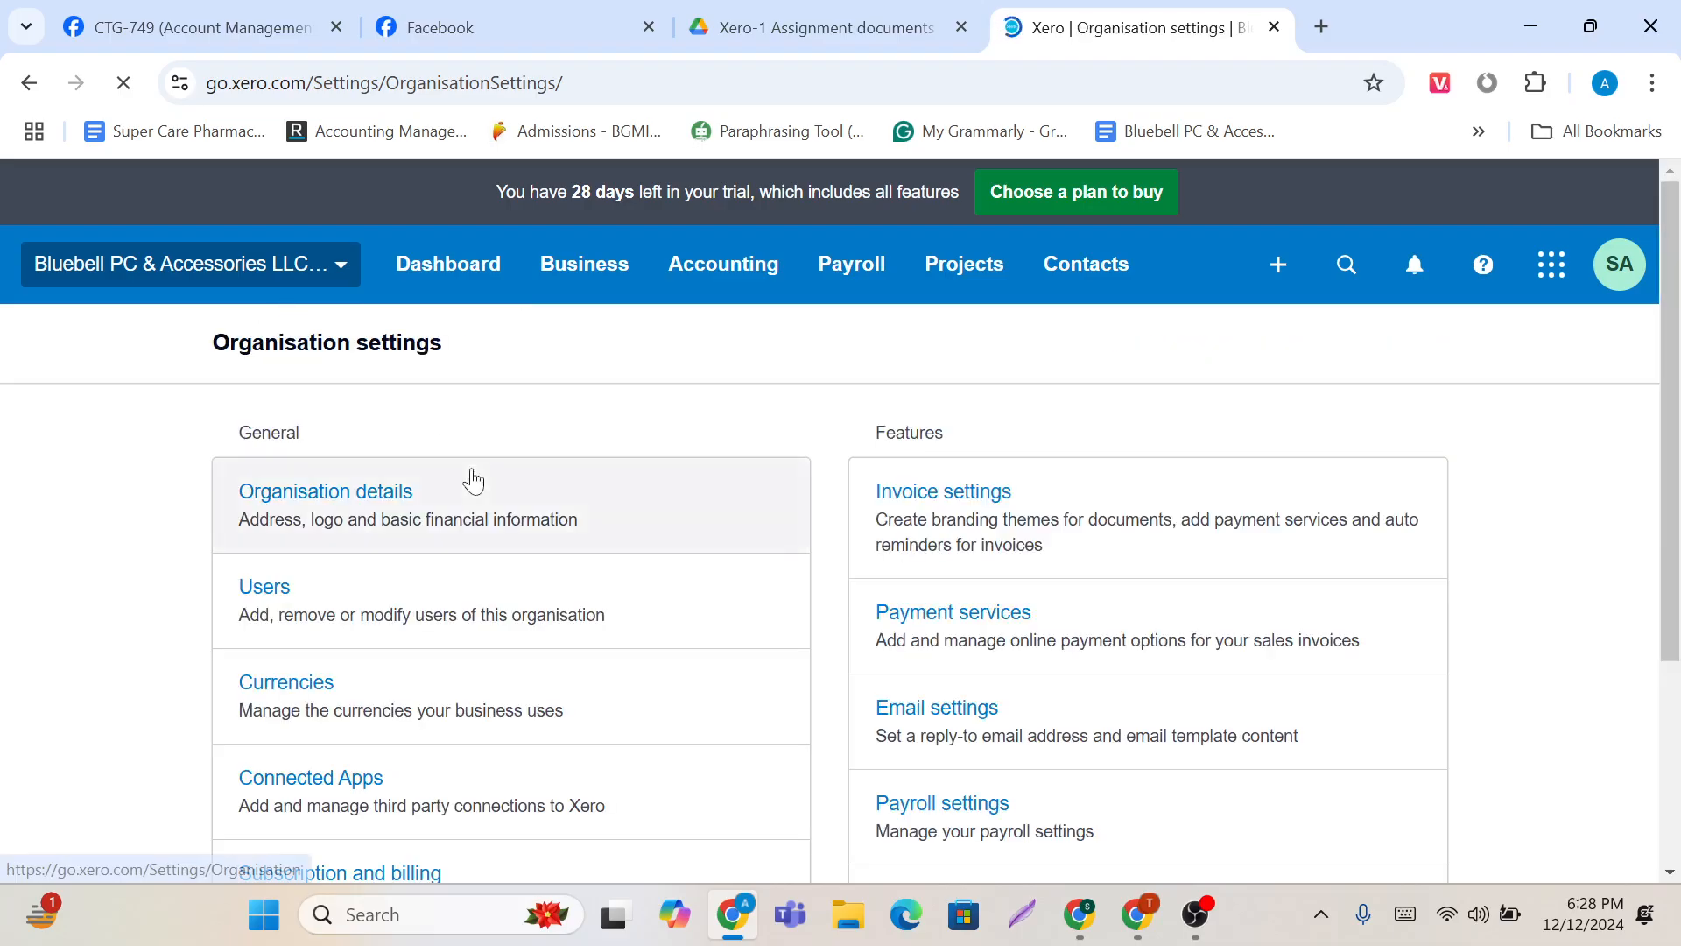
pyautogui.scroll(-1, 473, 480)
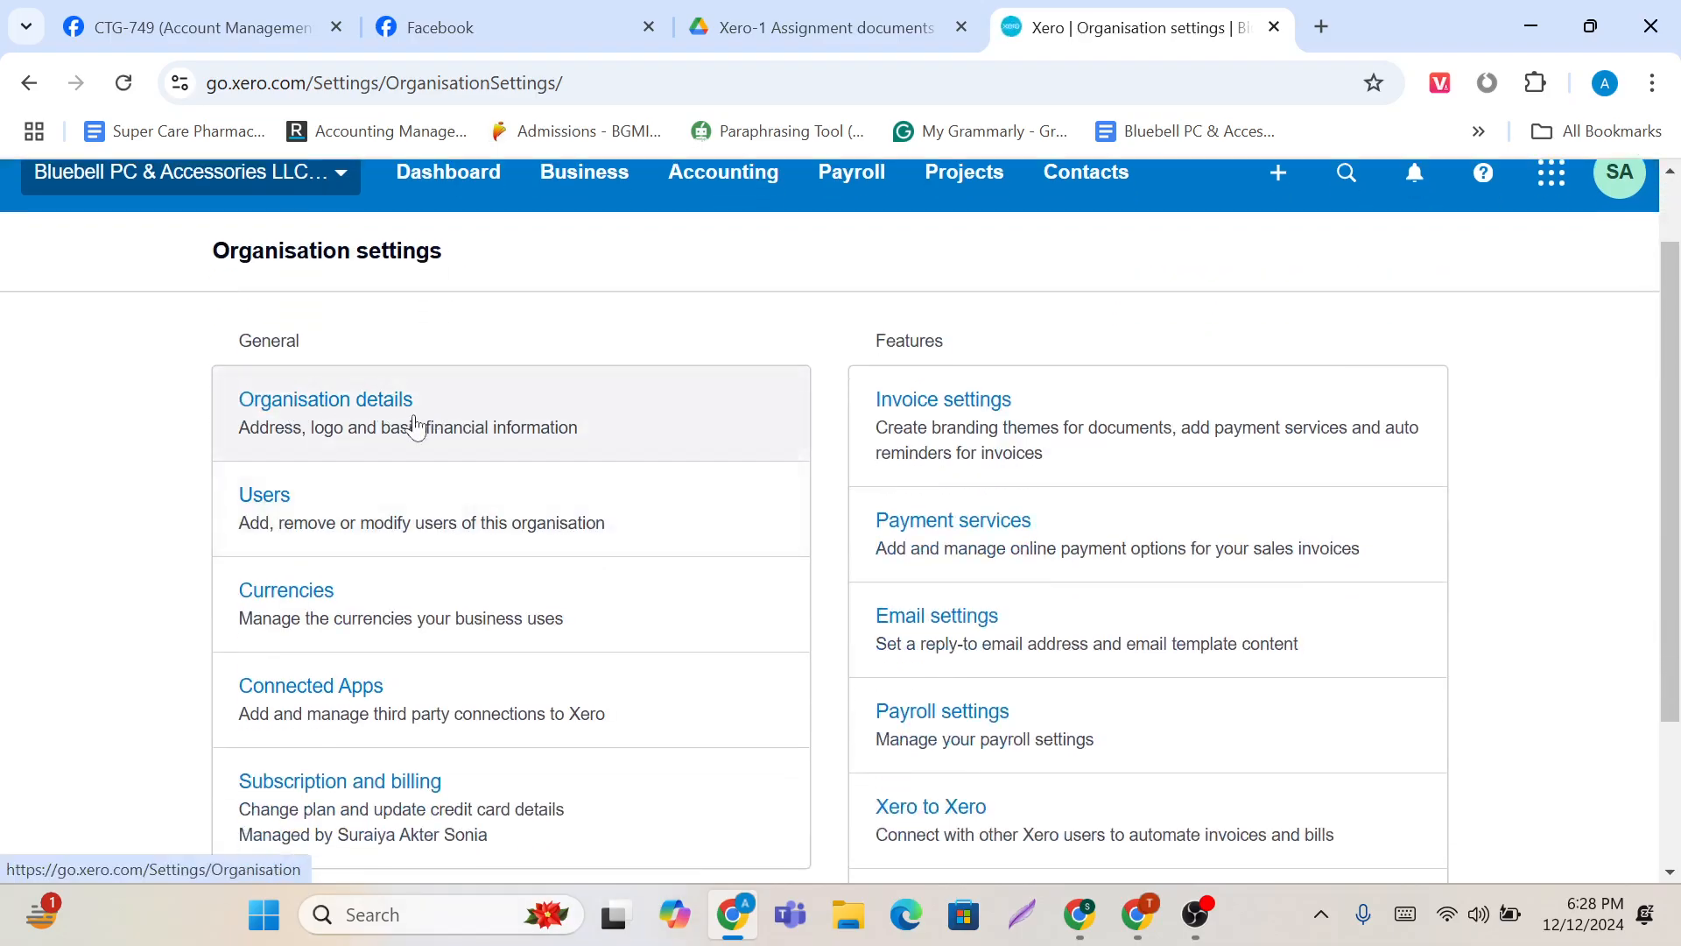
pyautogui.scroll(-1, 324, 524)
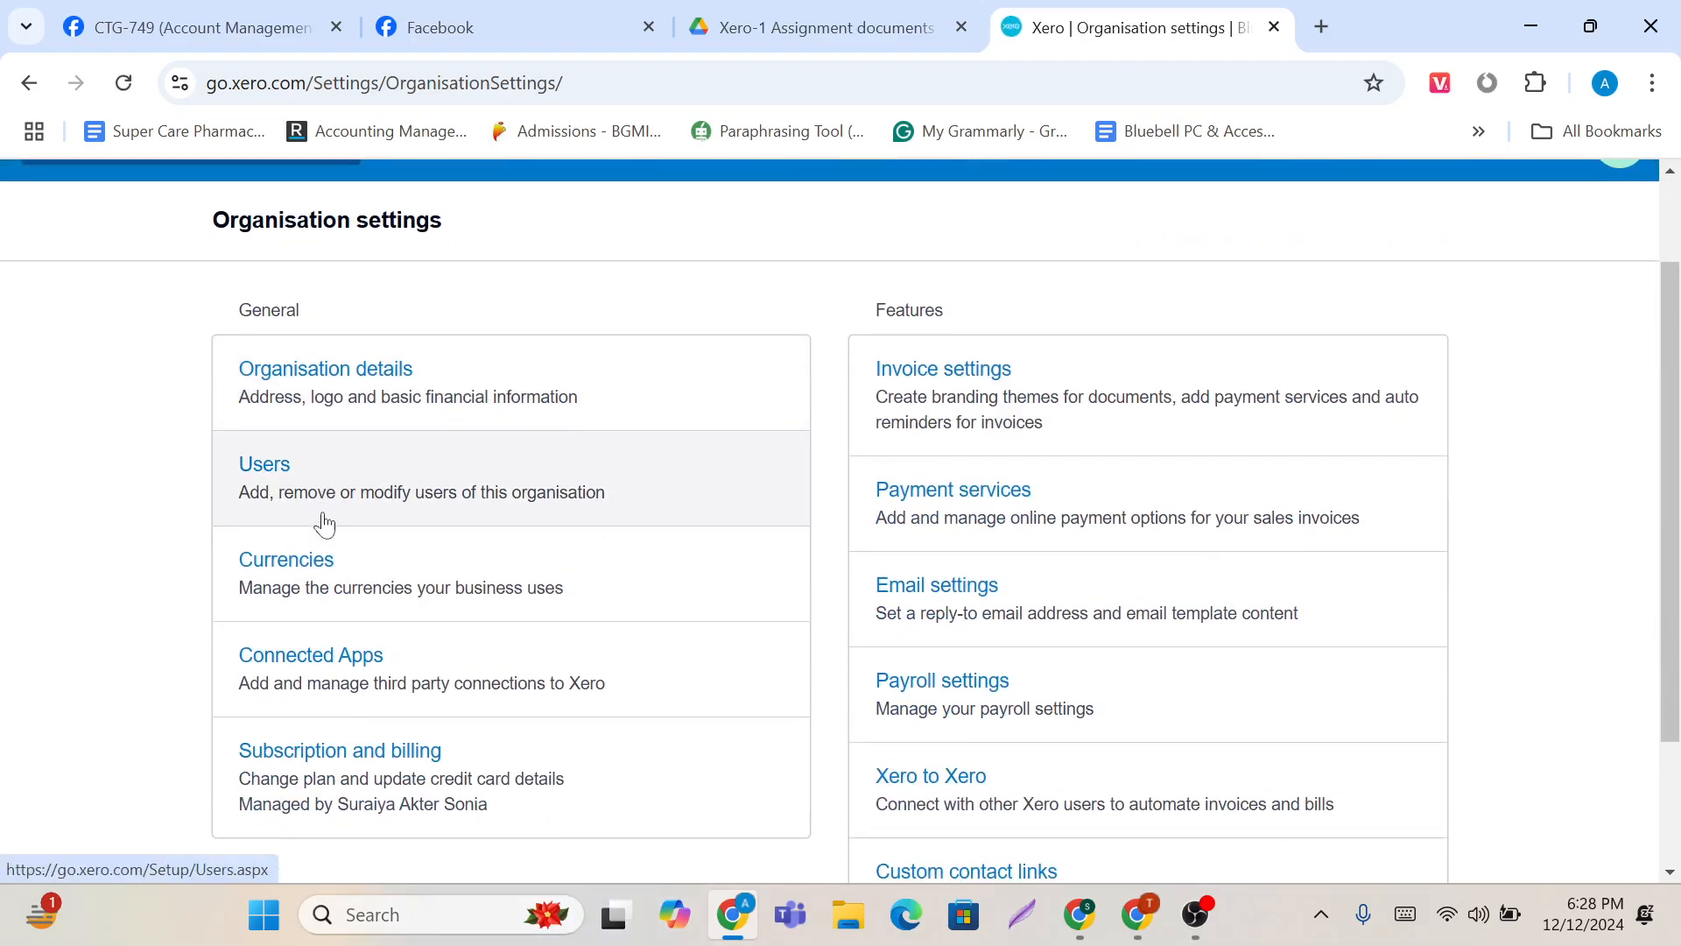
pyautogui.click(1040, 417)
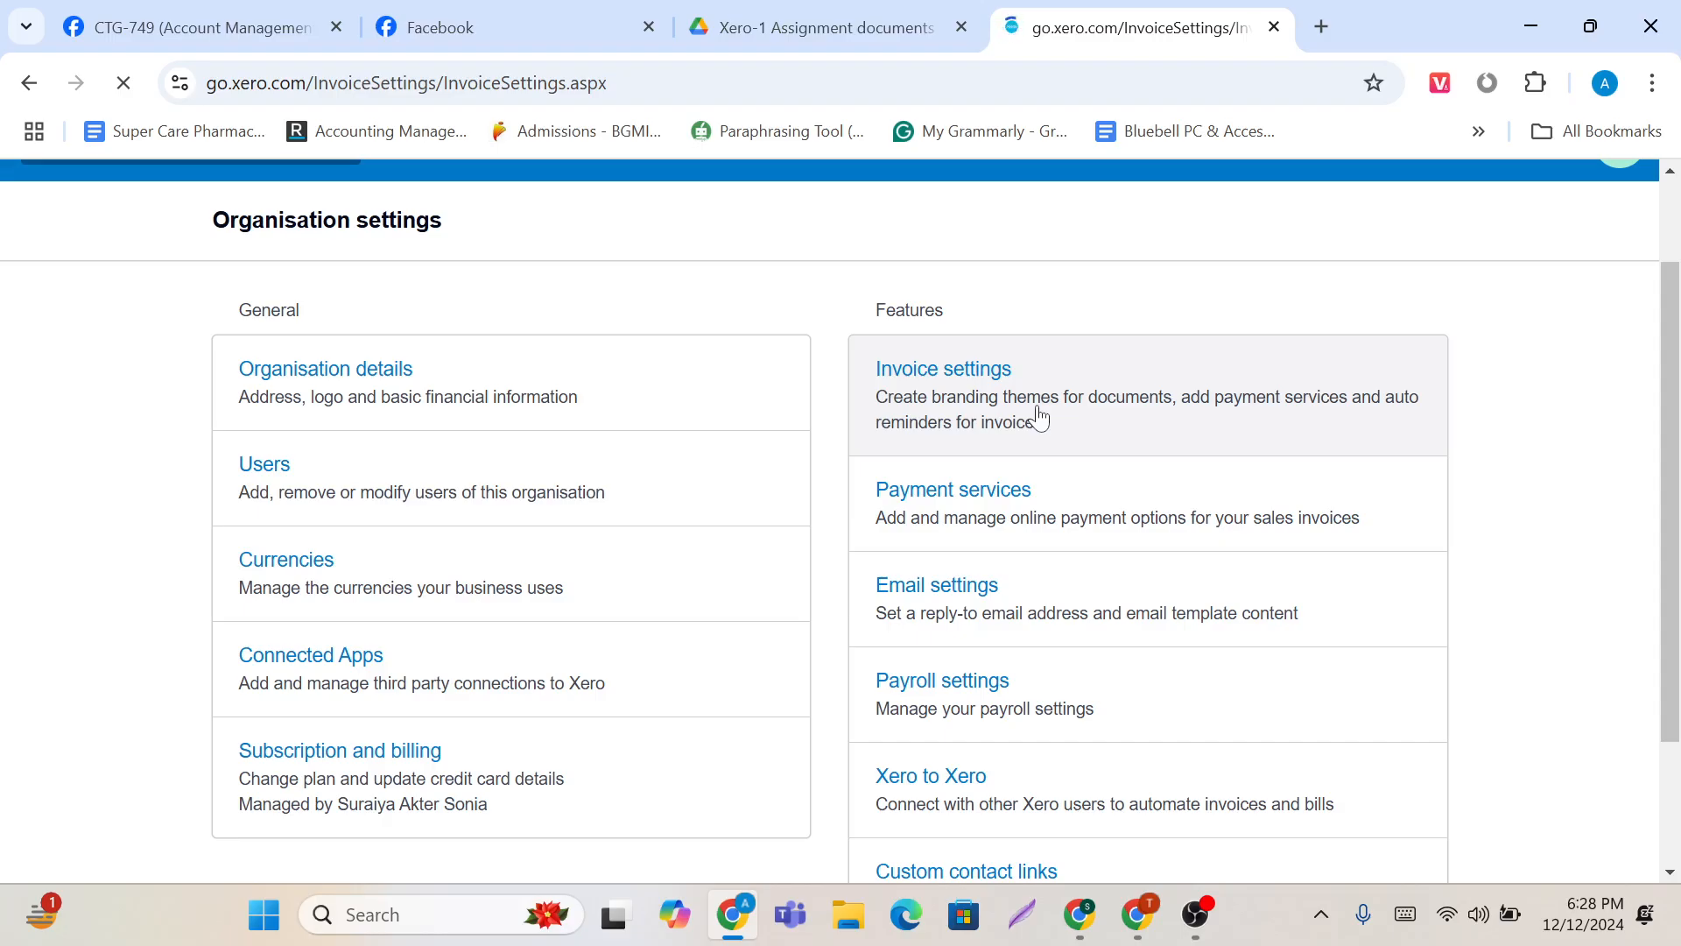
pyautogui.scroll(-3, 749, 678)
pyautogui.scroll(-3, 749, 679)
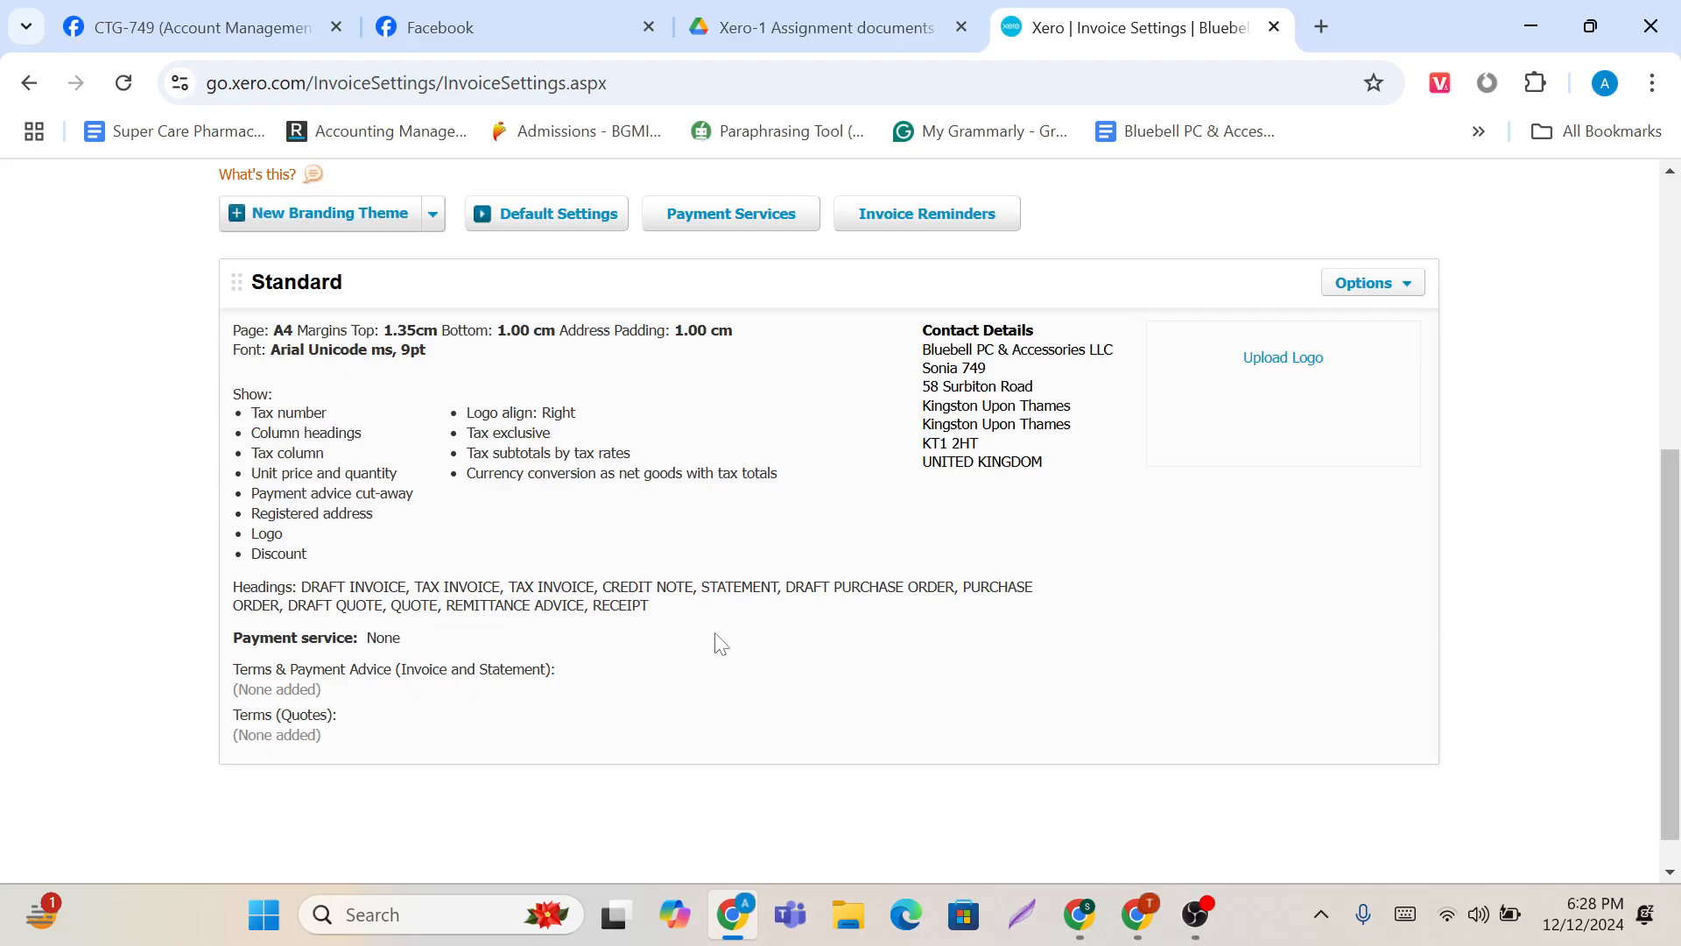
# Step: Preview an invoice in the Standard theme, including its mobile layout, then close the preview
pyautogui.click(1407, 292)
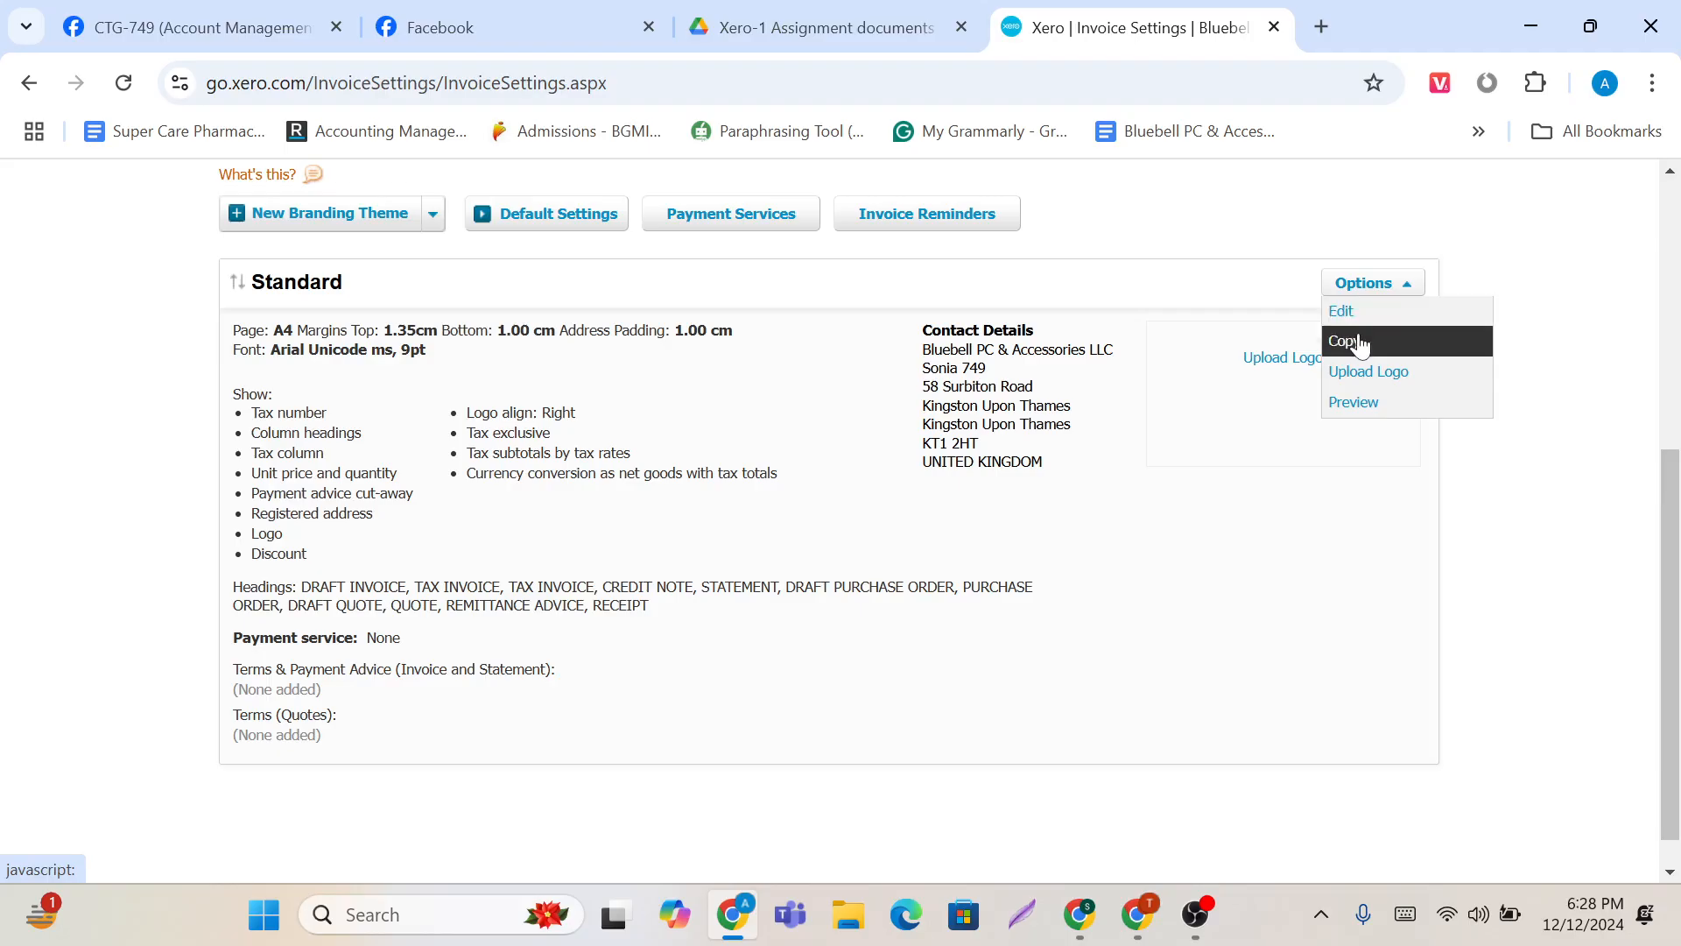
pyautogui.click(1359, 403)
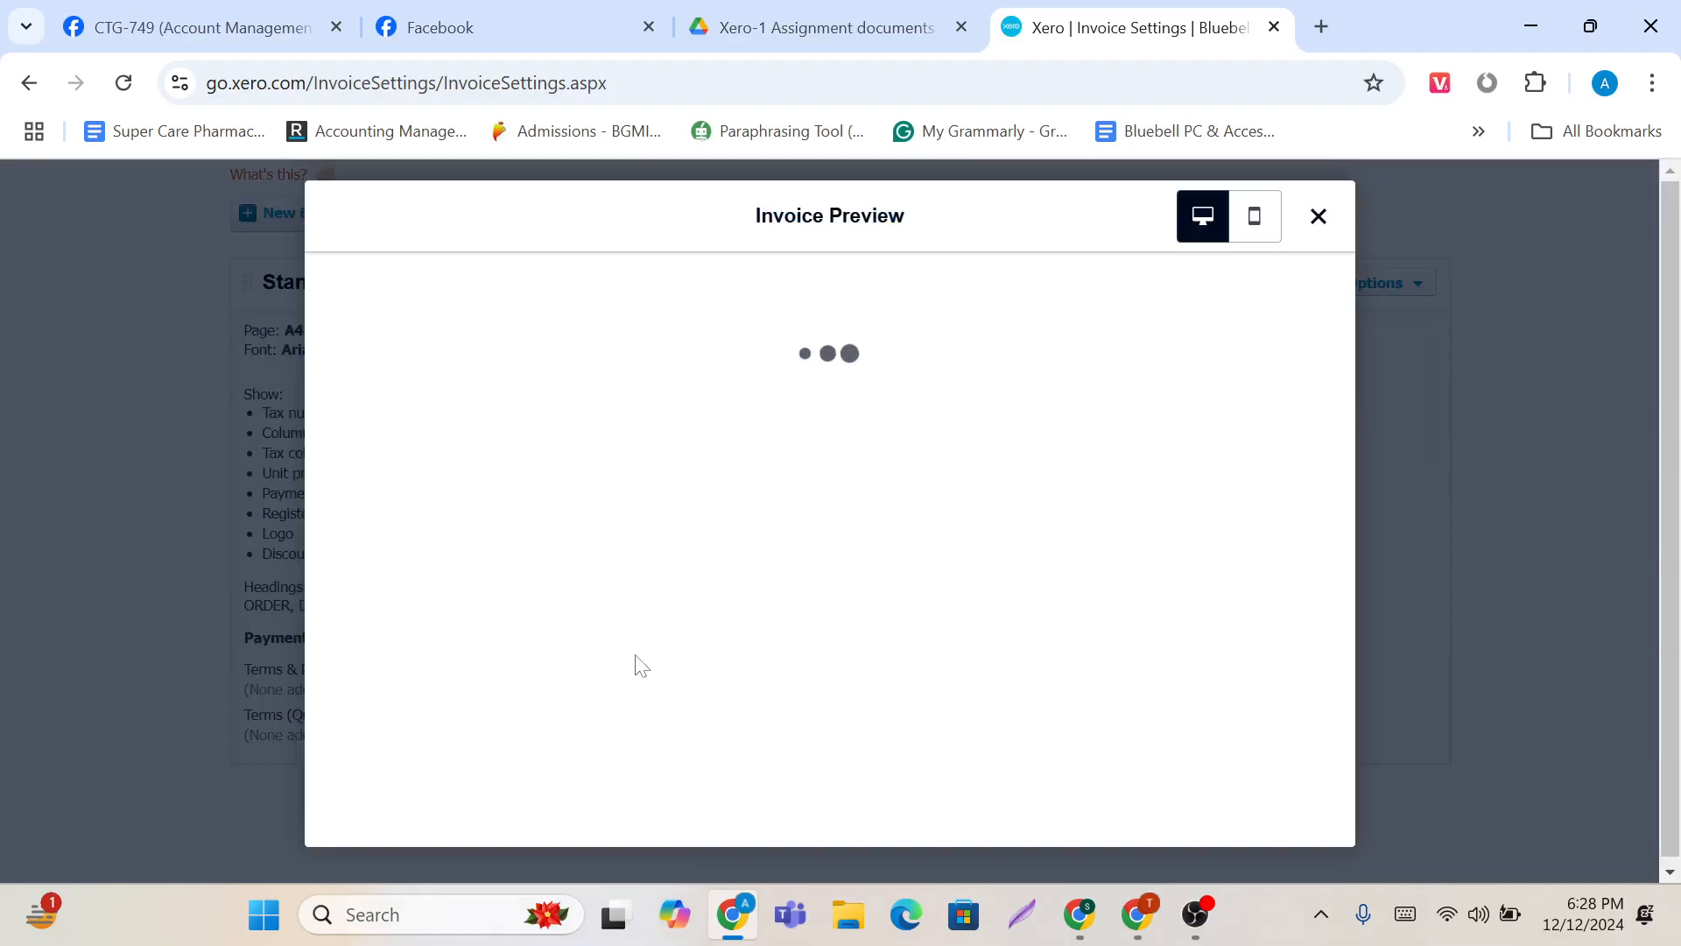
pyautogui.scroll(-3, 674, 749)
pyautogui.scroll(3, 949, 589)
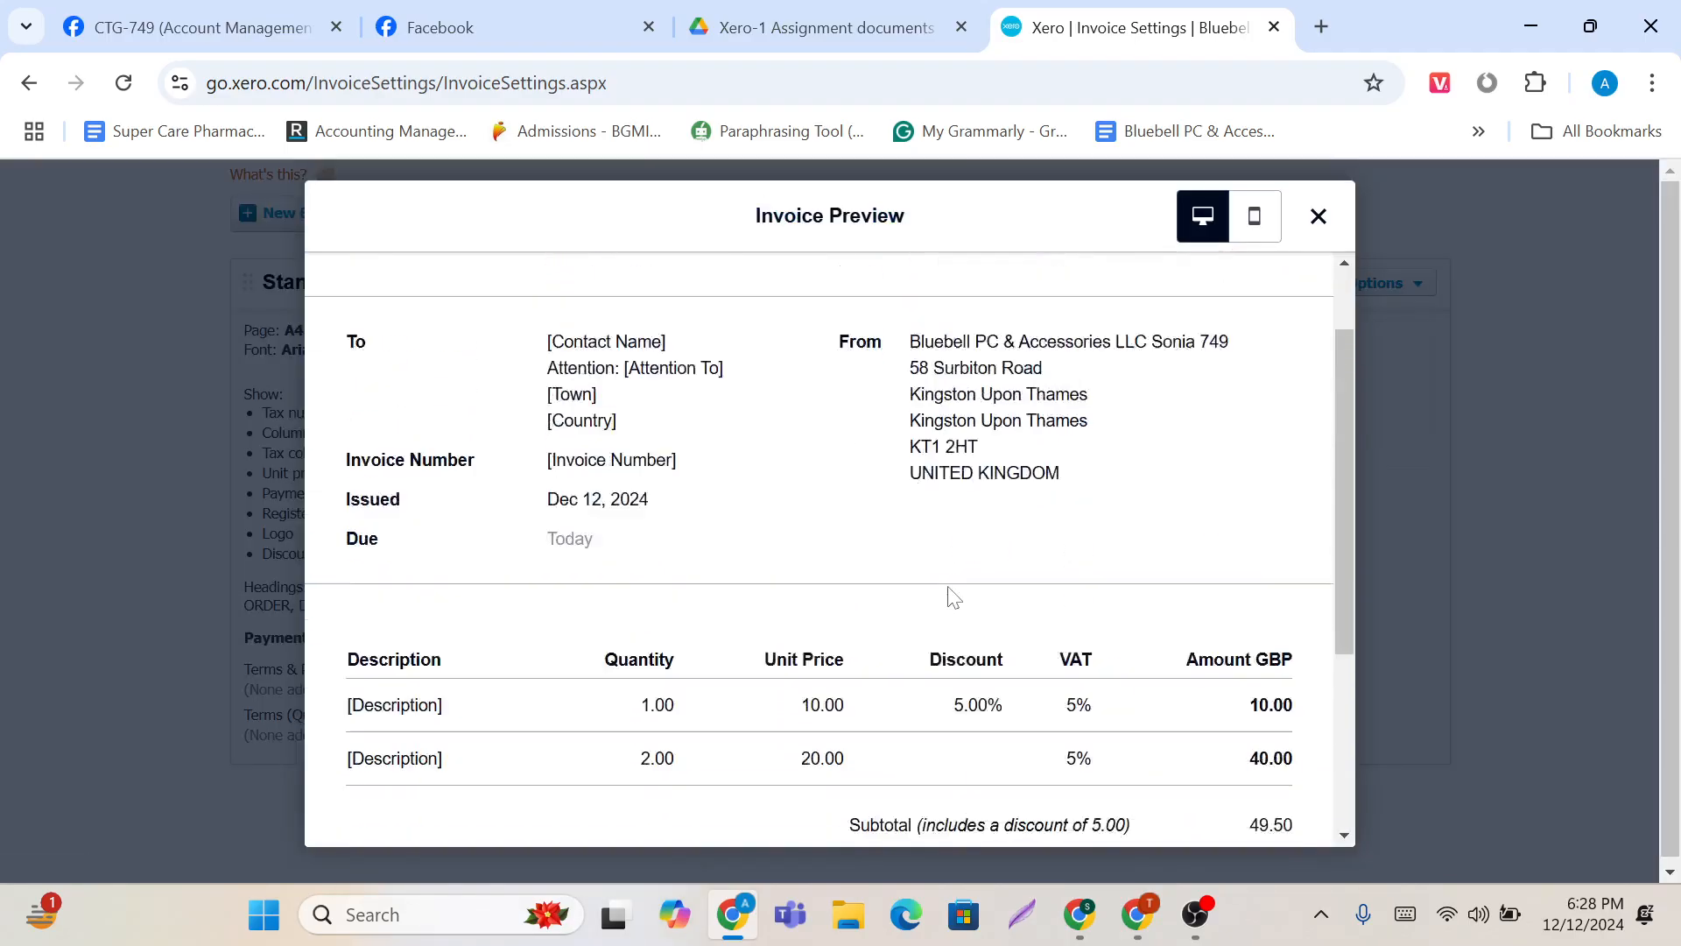
pyautogui.click(1255, 221)
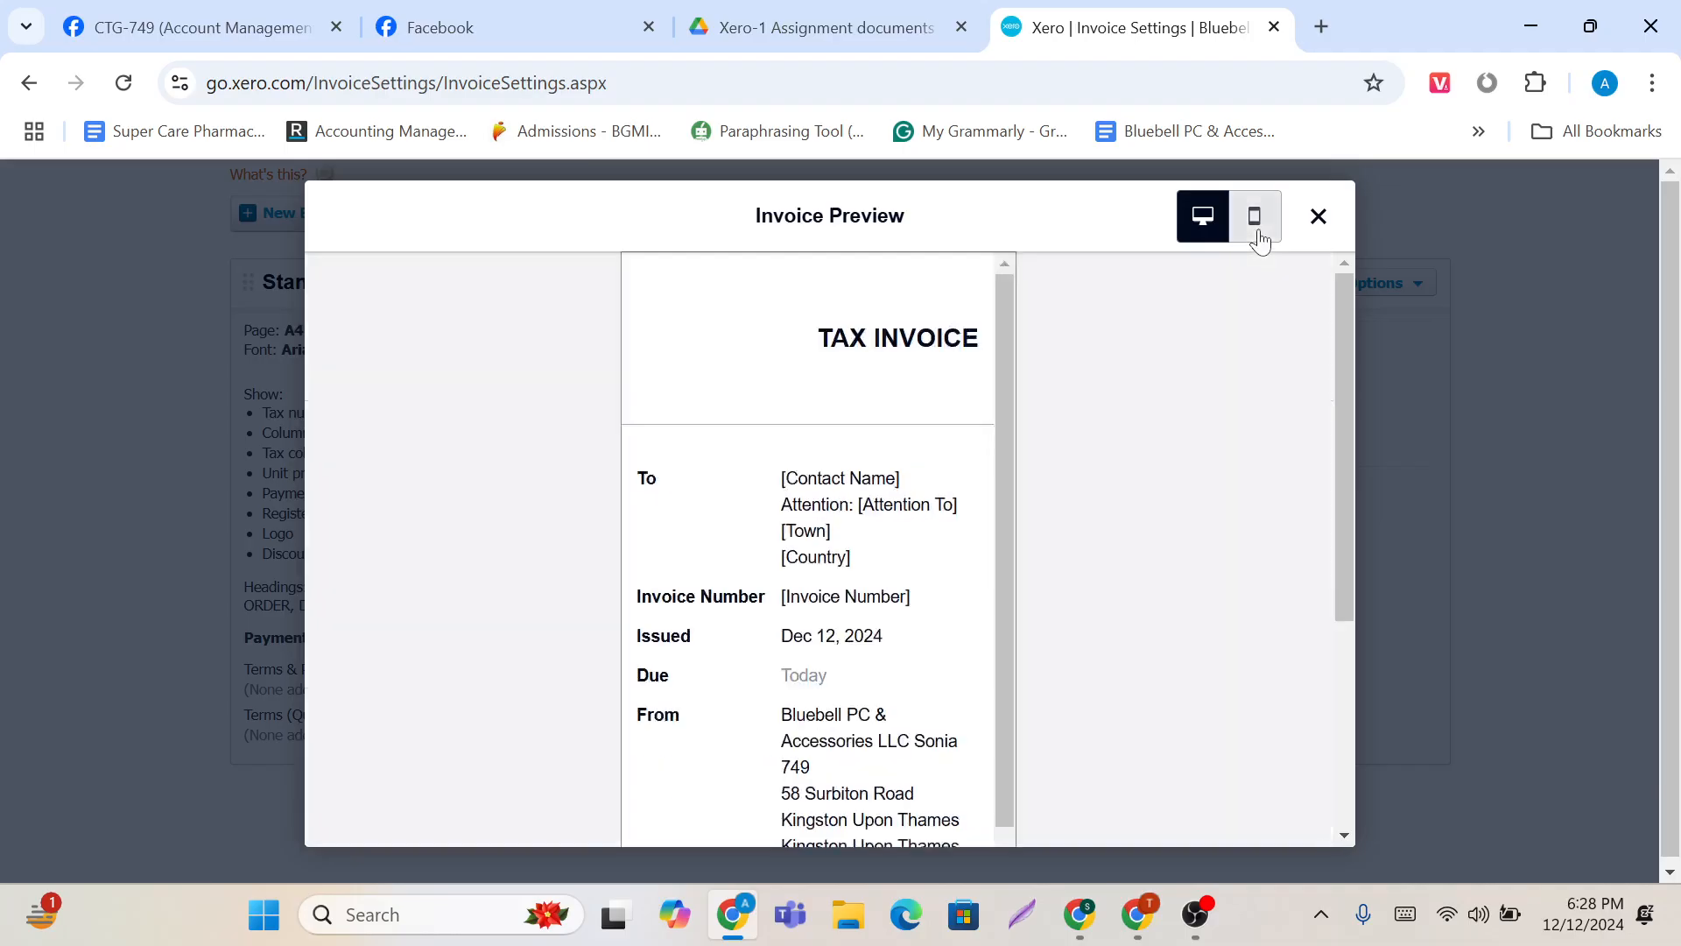
pyautogui.scroll(-5, 968, 602)
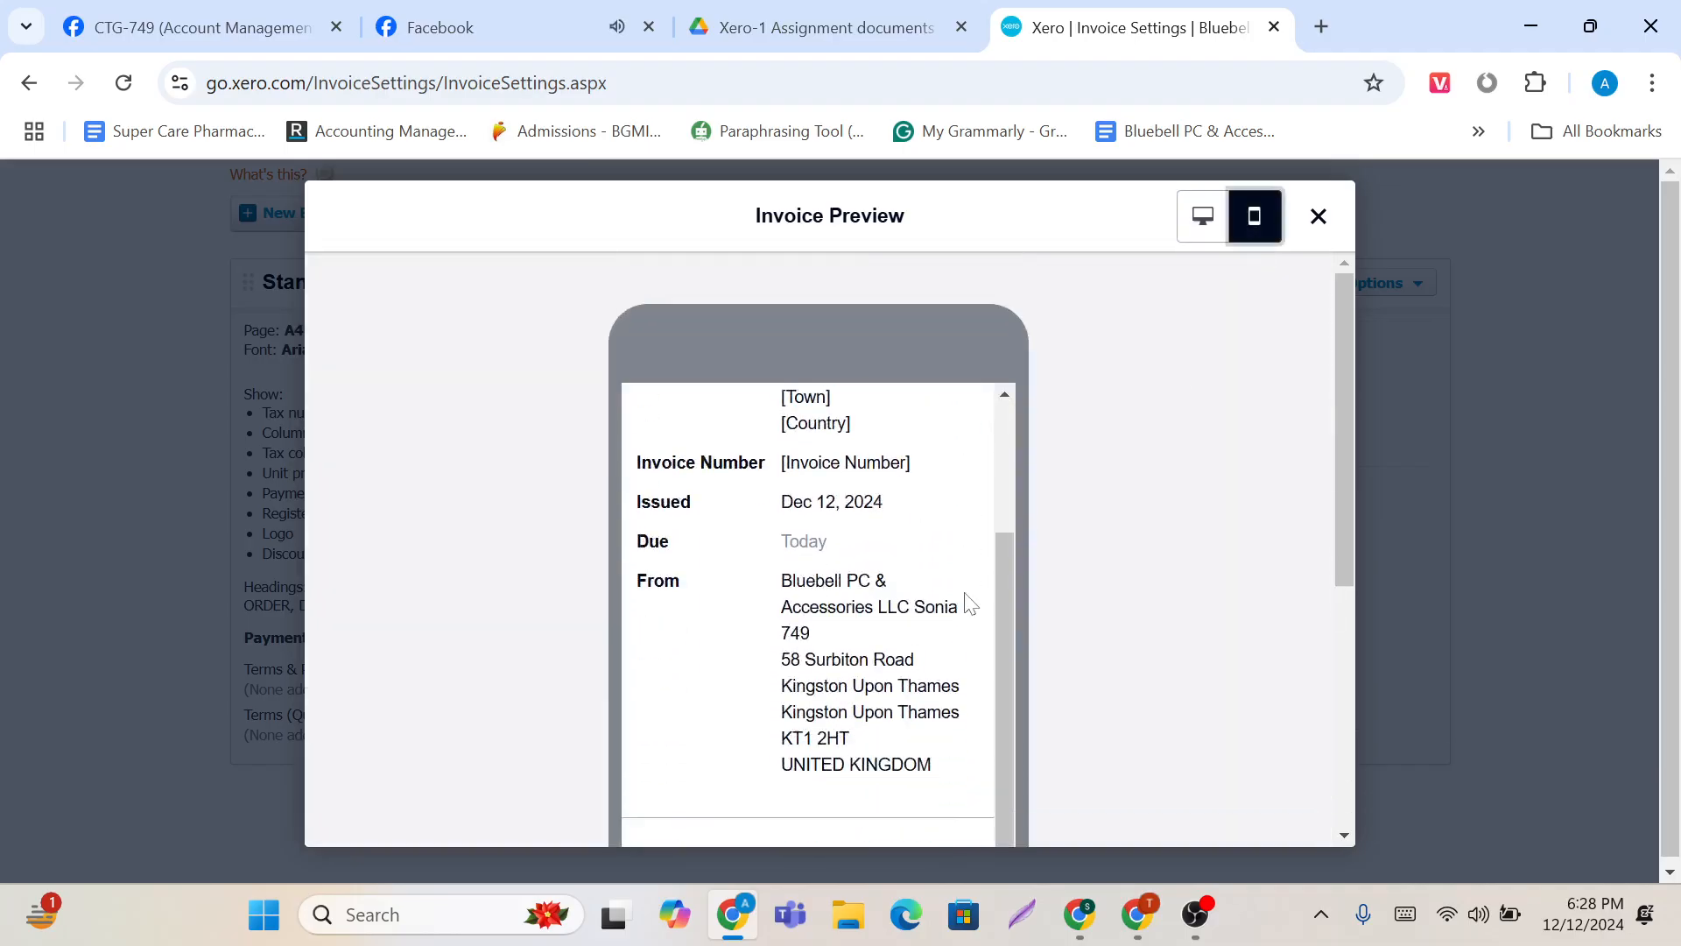
pyautogui.scroll(-5, 968, 602)
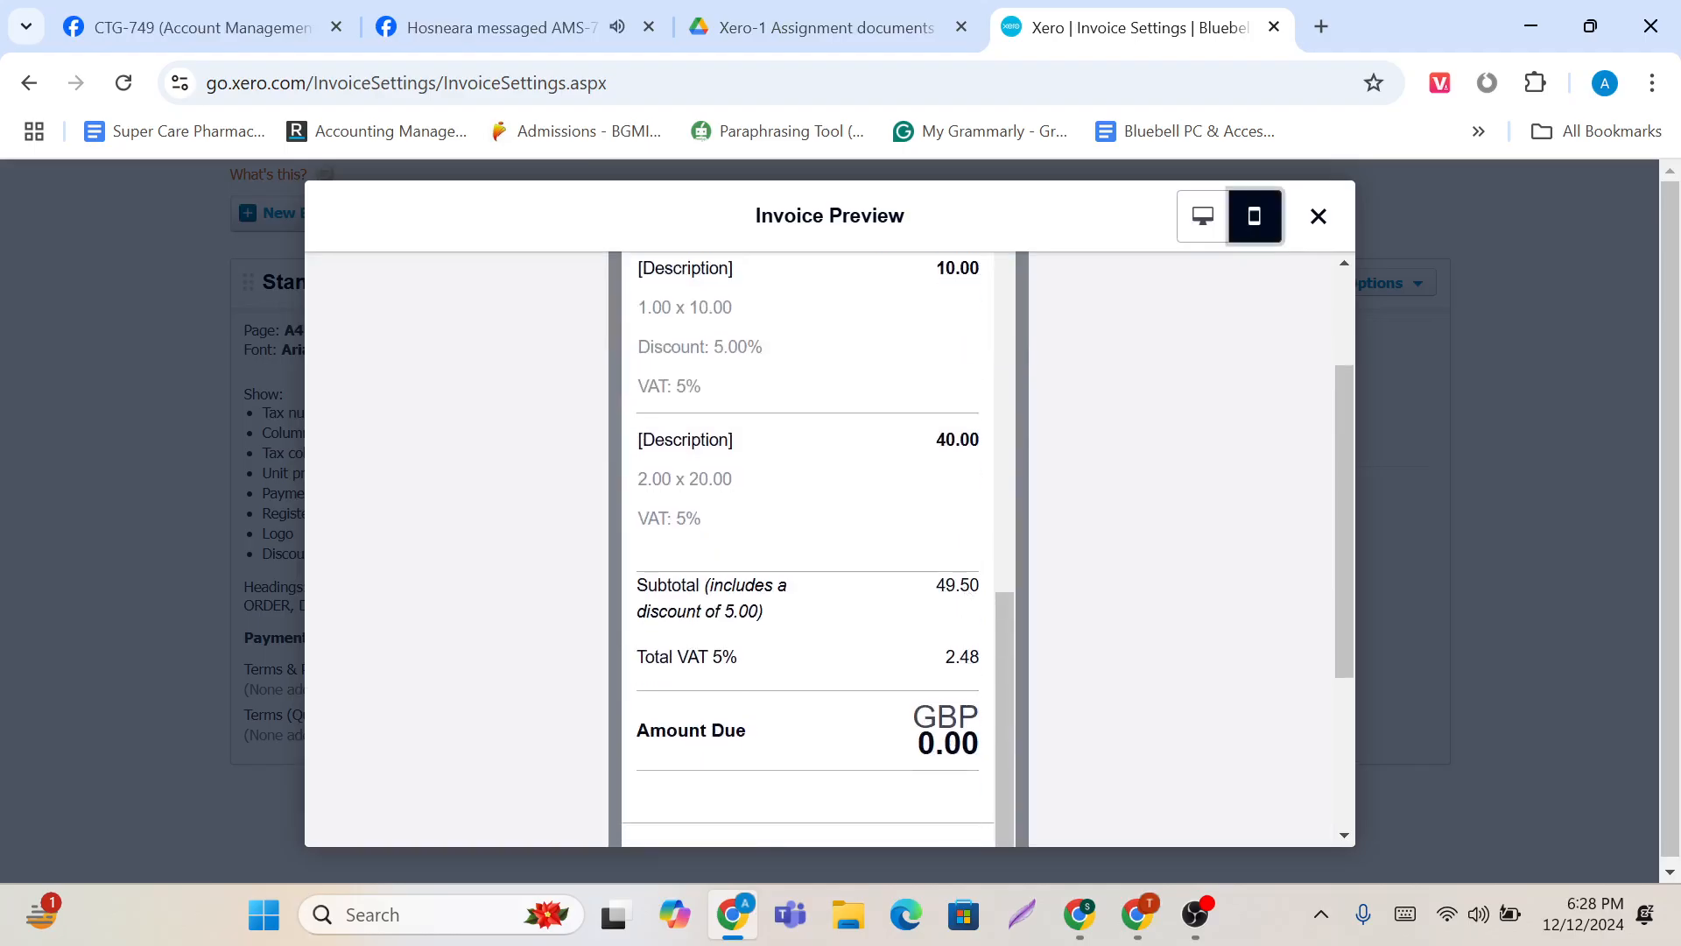
pyautogui.scroll(10, 870, 605)
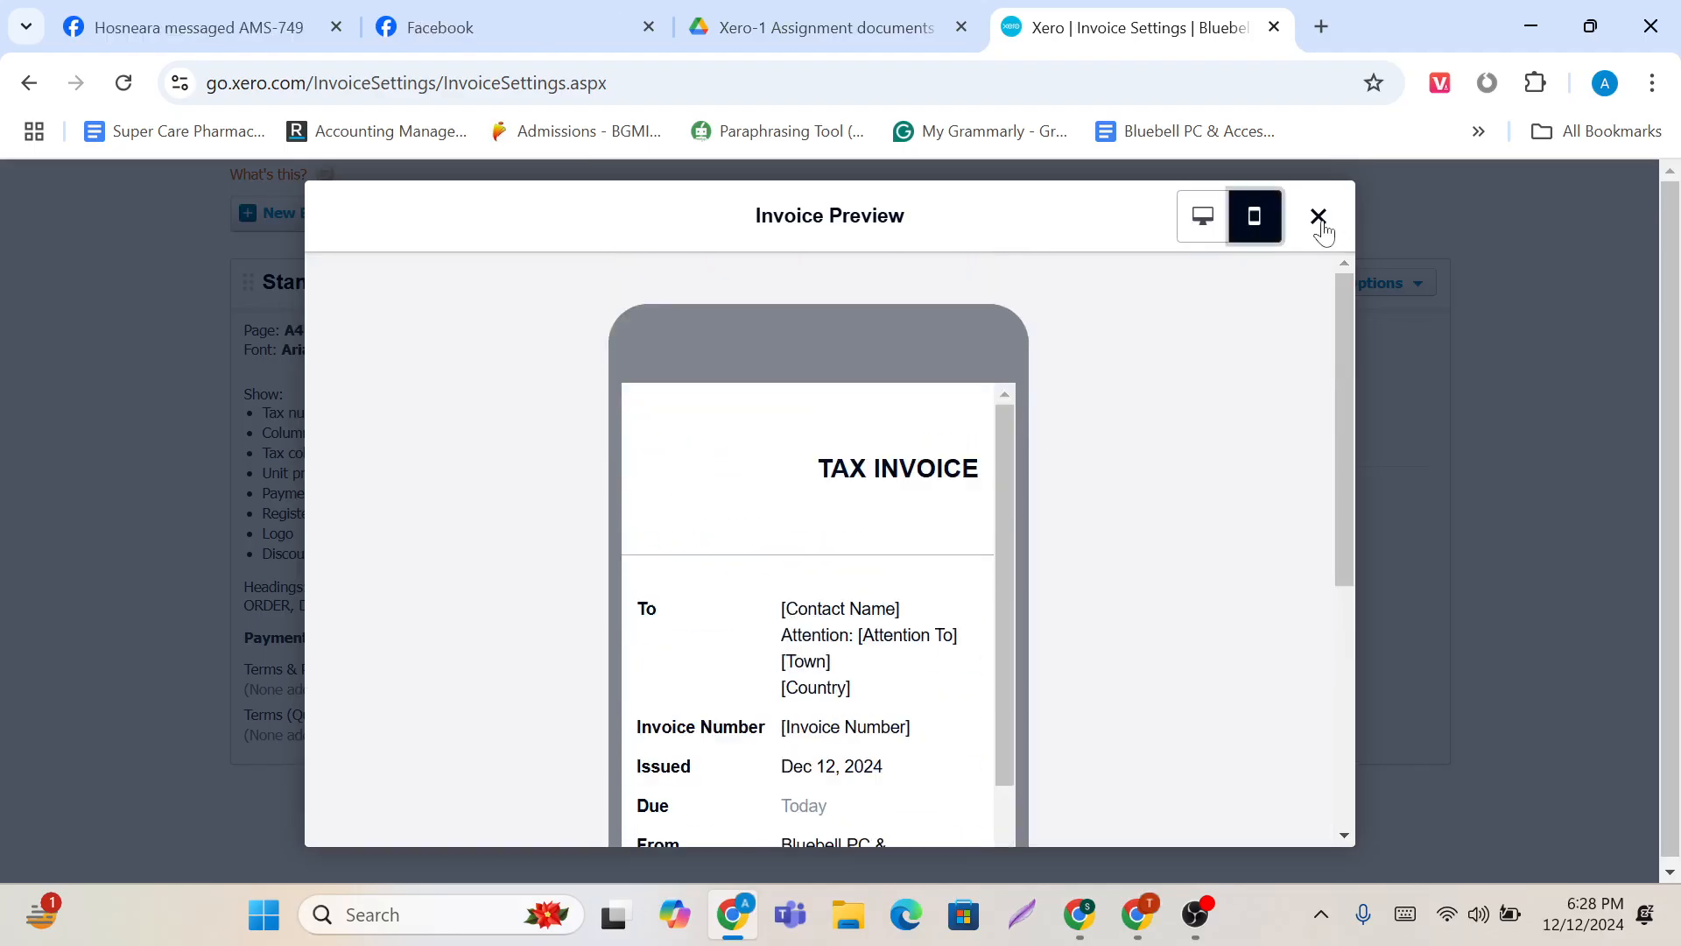
pyautogui.click(1317, 216)
pyautogui.click(1405, 287)
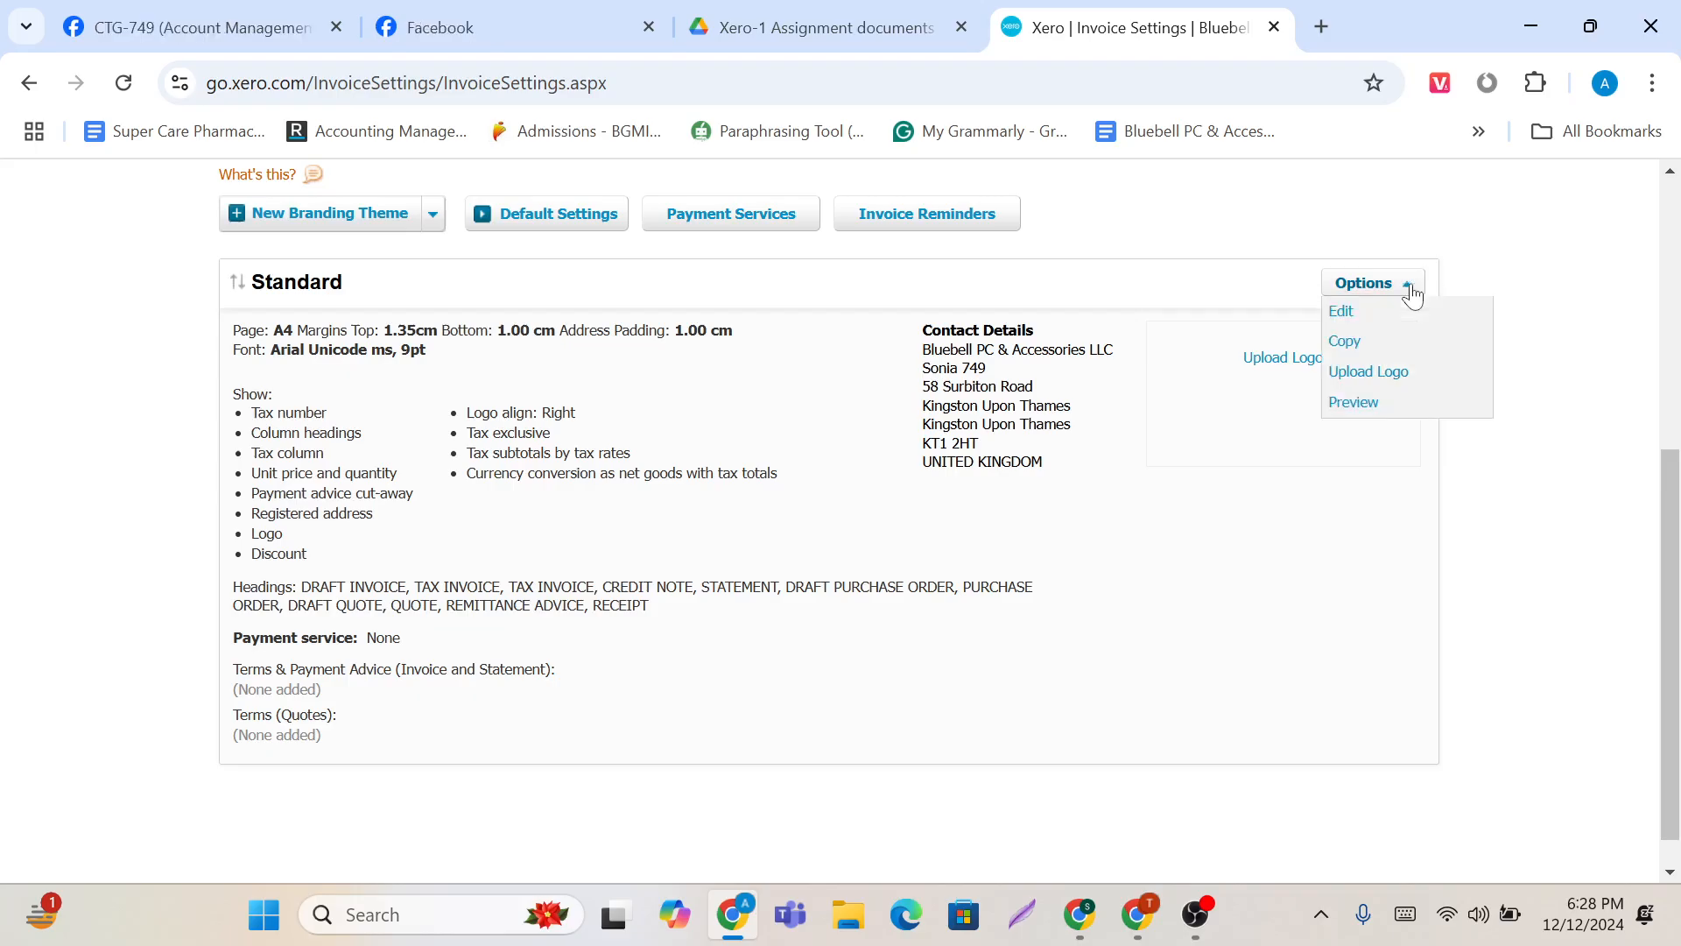
pyautogui.click(1220, 286)
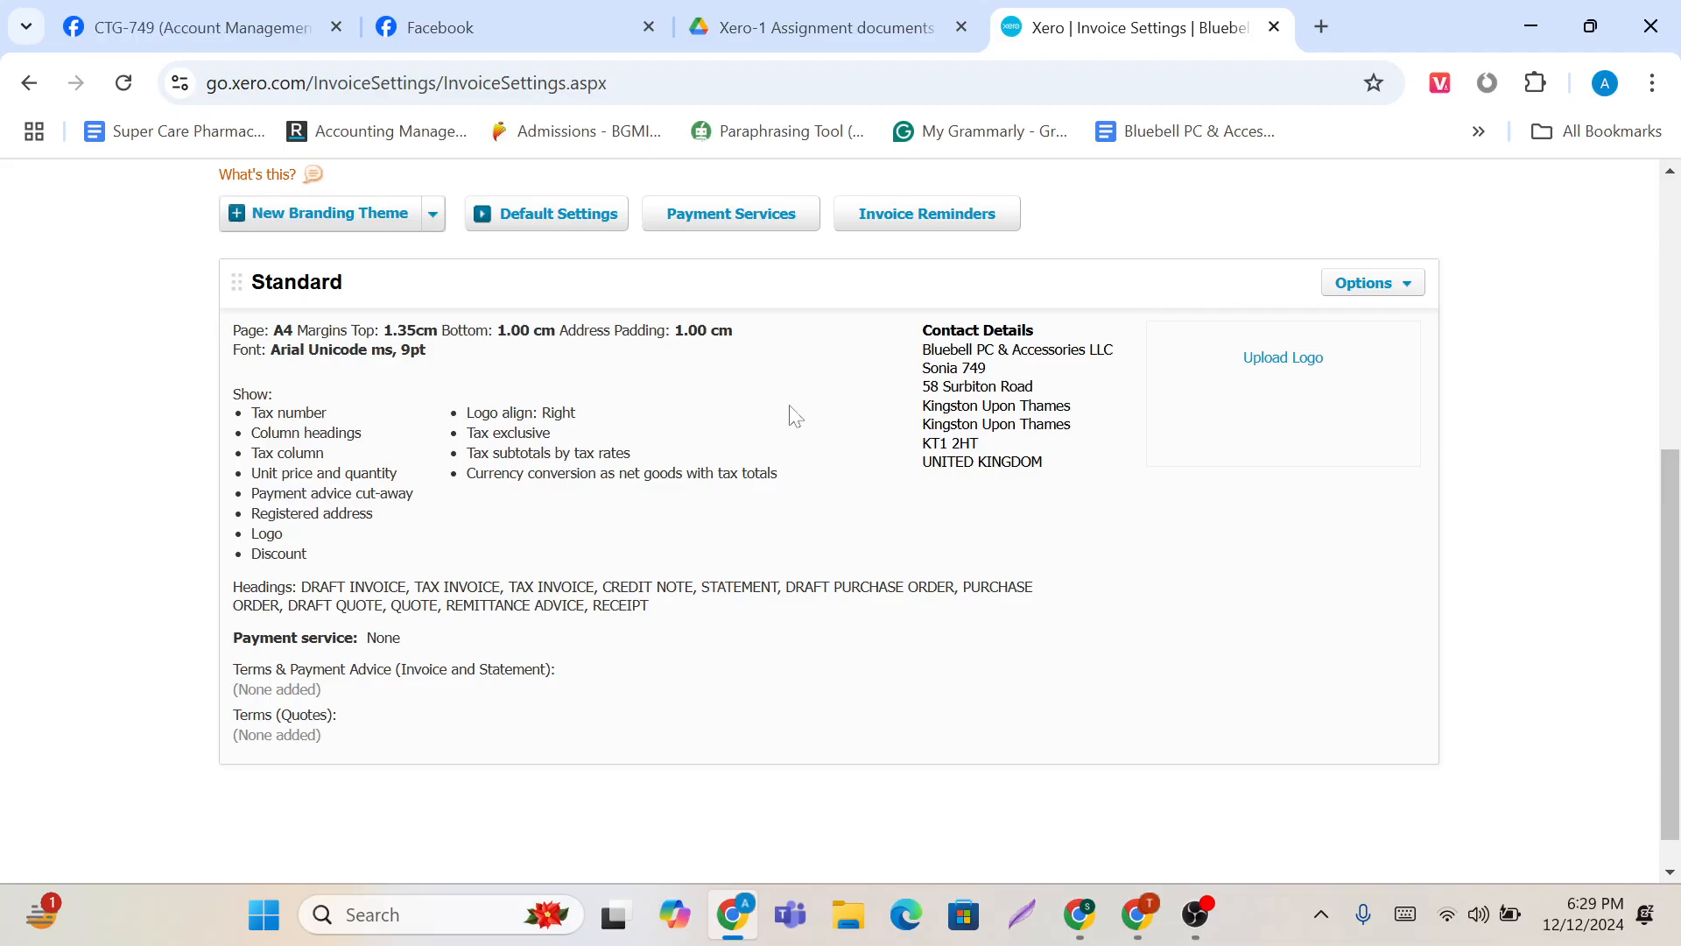
# Step: Switch to the Facebook tab and send "ok" in the open Messenger chat
pyautogui.scroll(3, 700, 385)
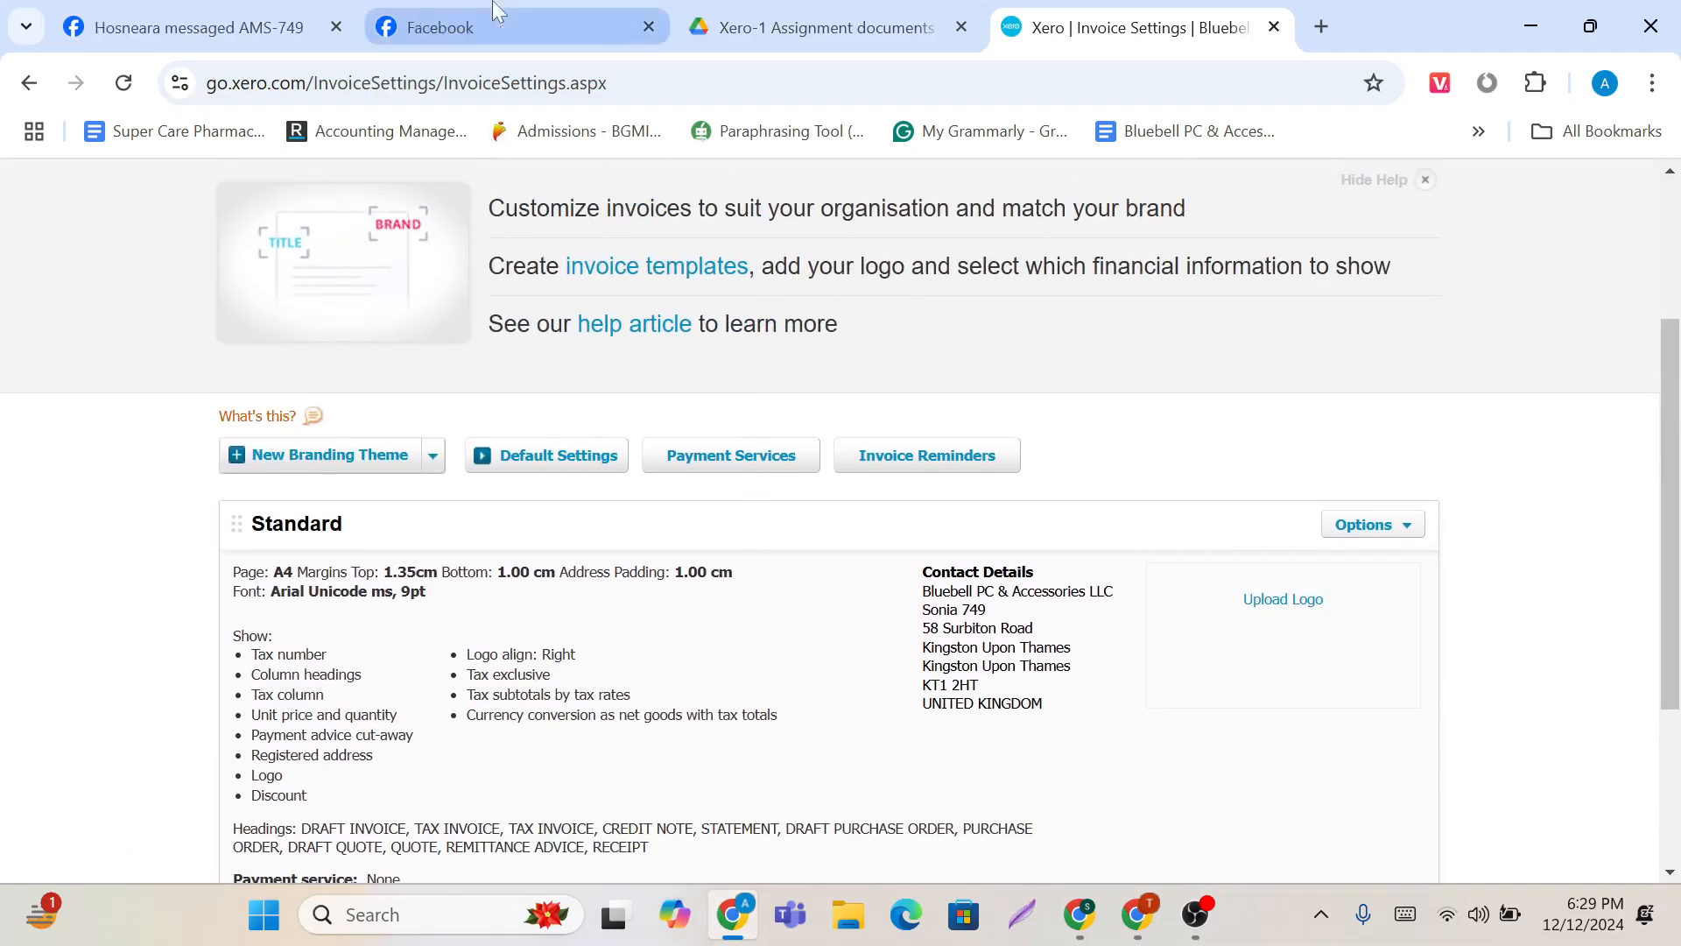
pyautogui.click(494, 22)
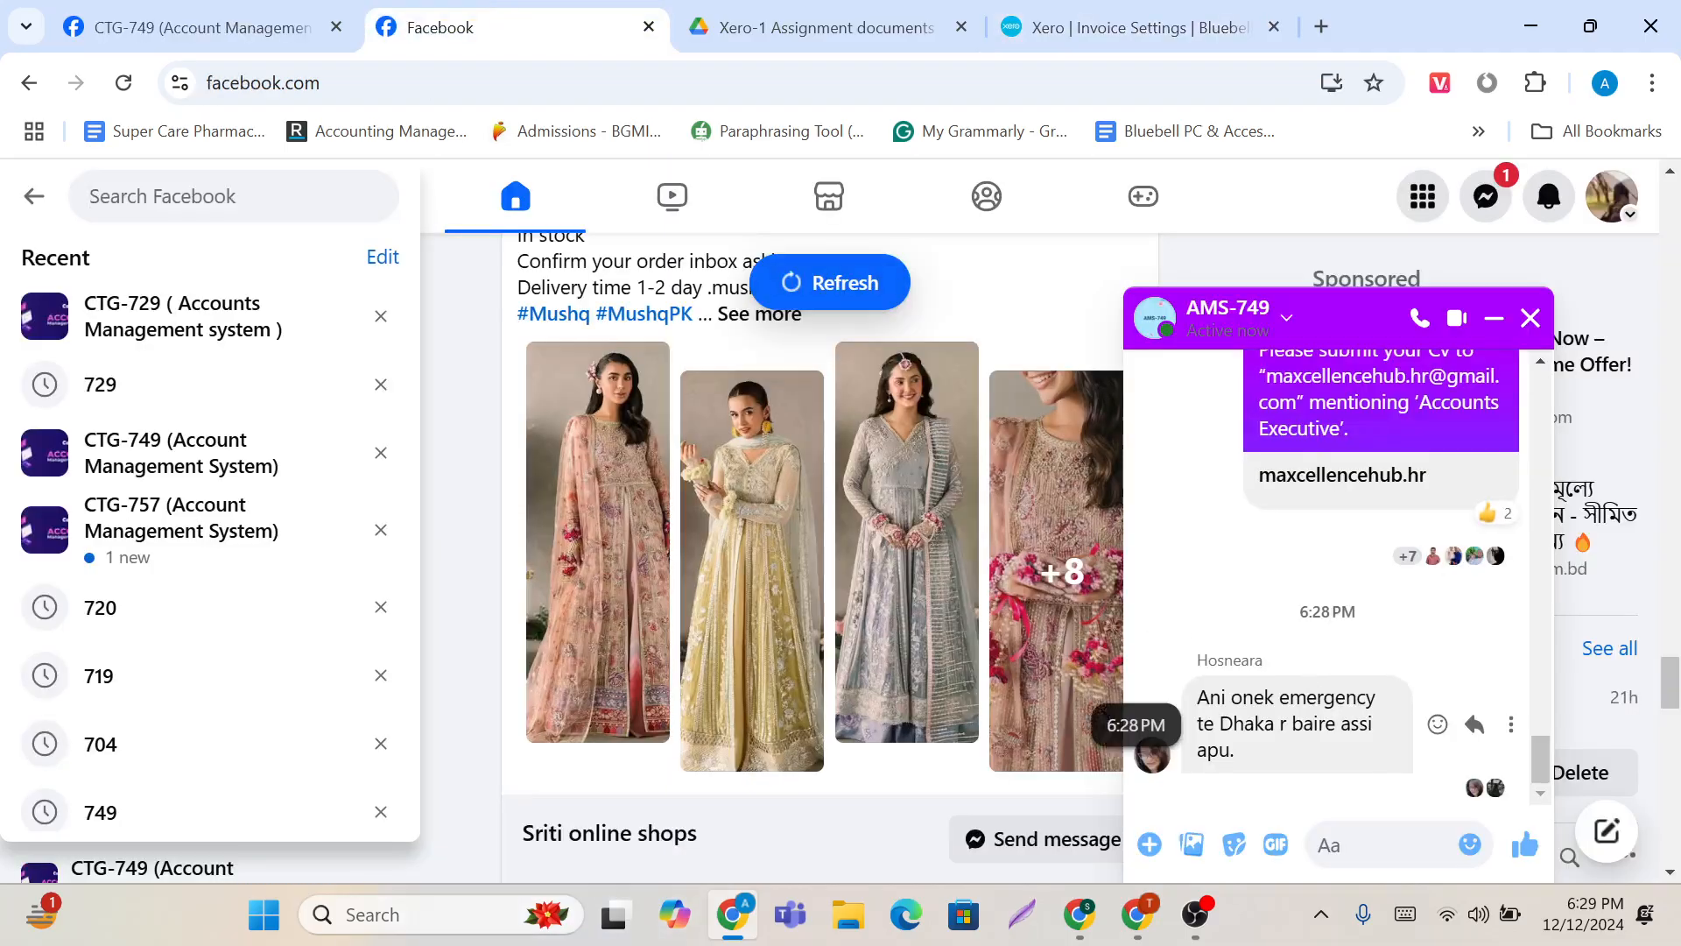
pyautogui.click(1319, 845)
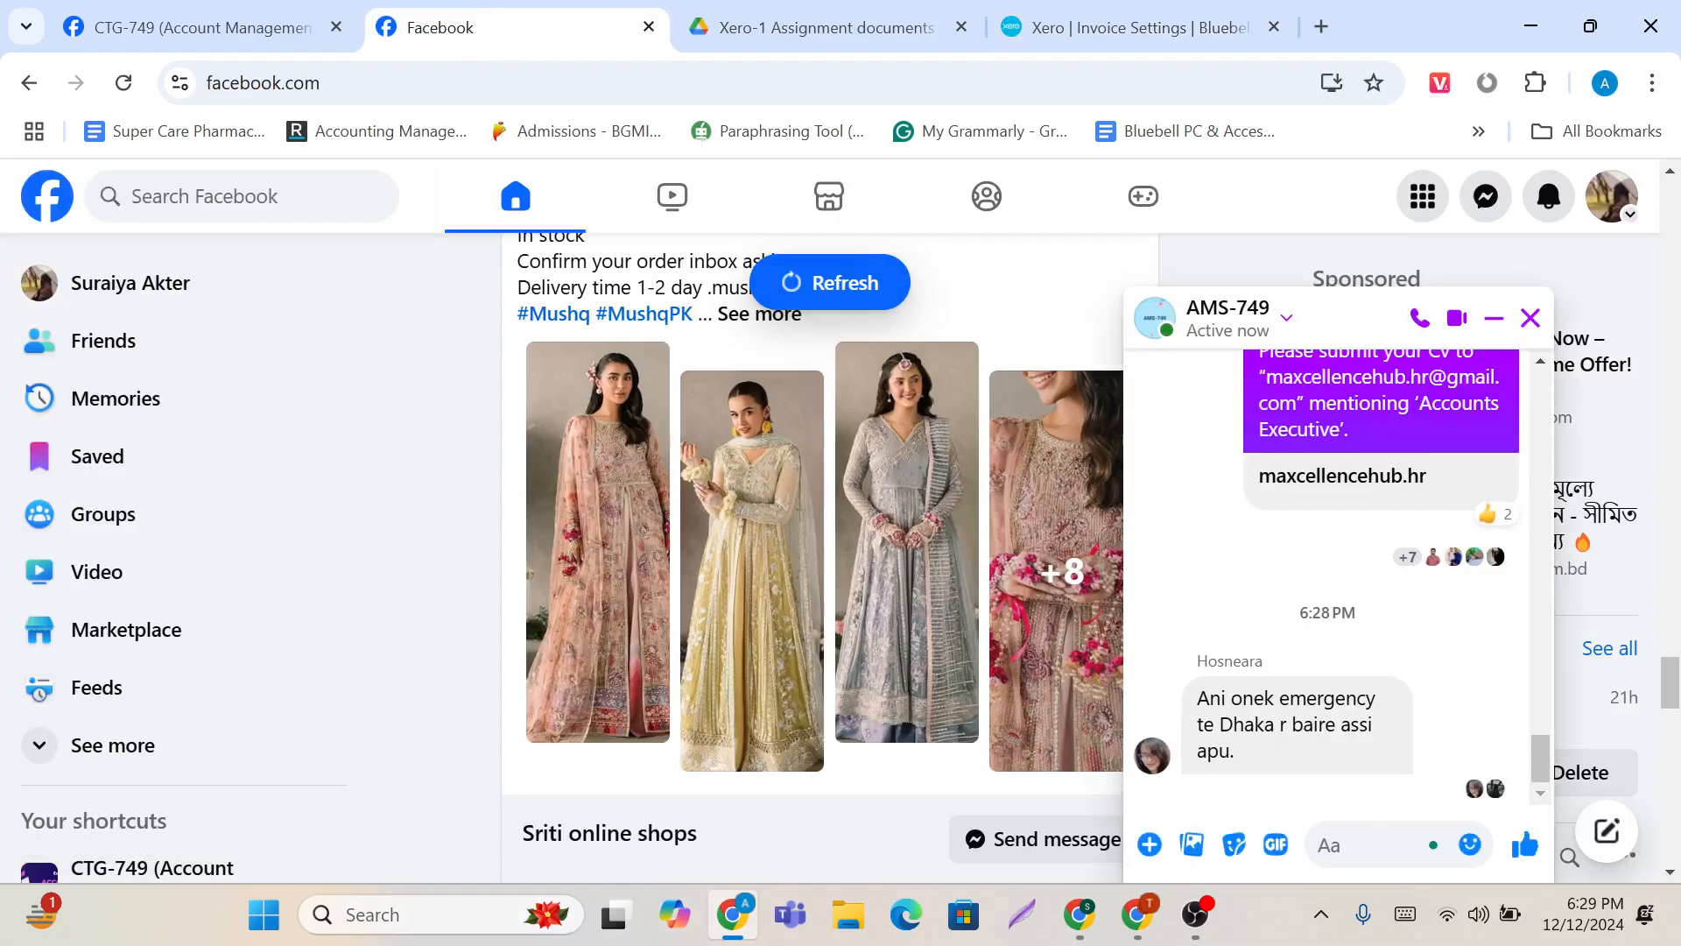
pyautogui.write('ok')
pyautogui.press('Return')
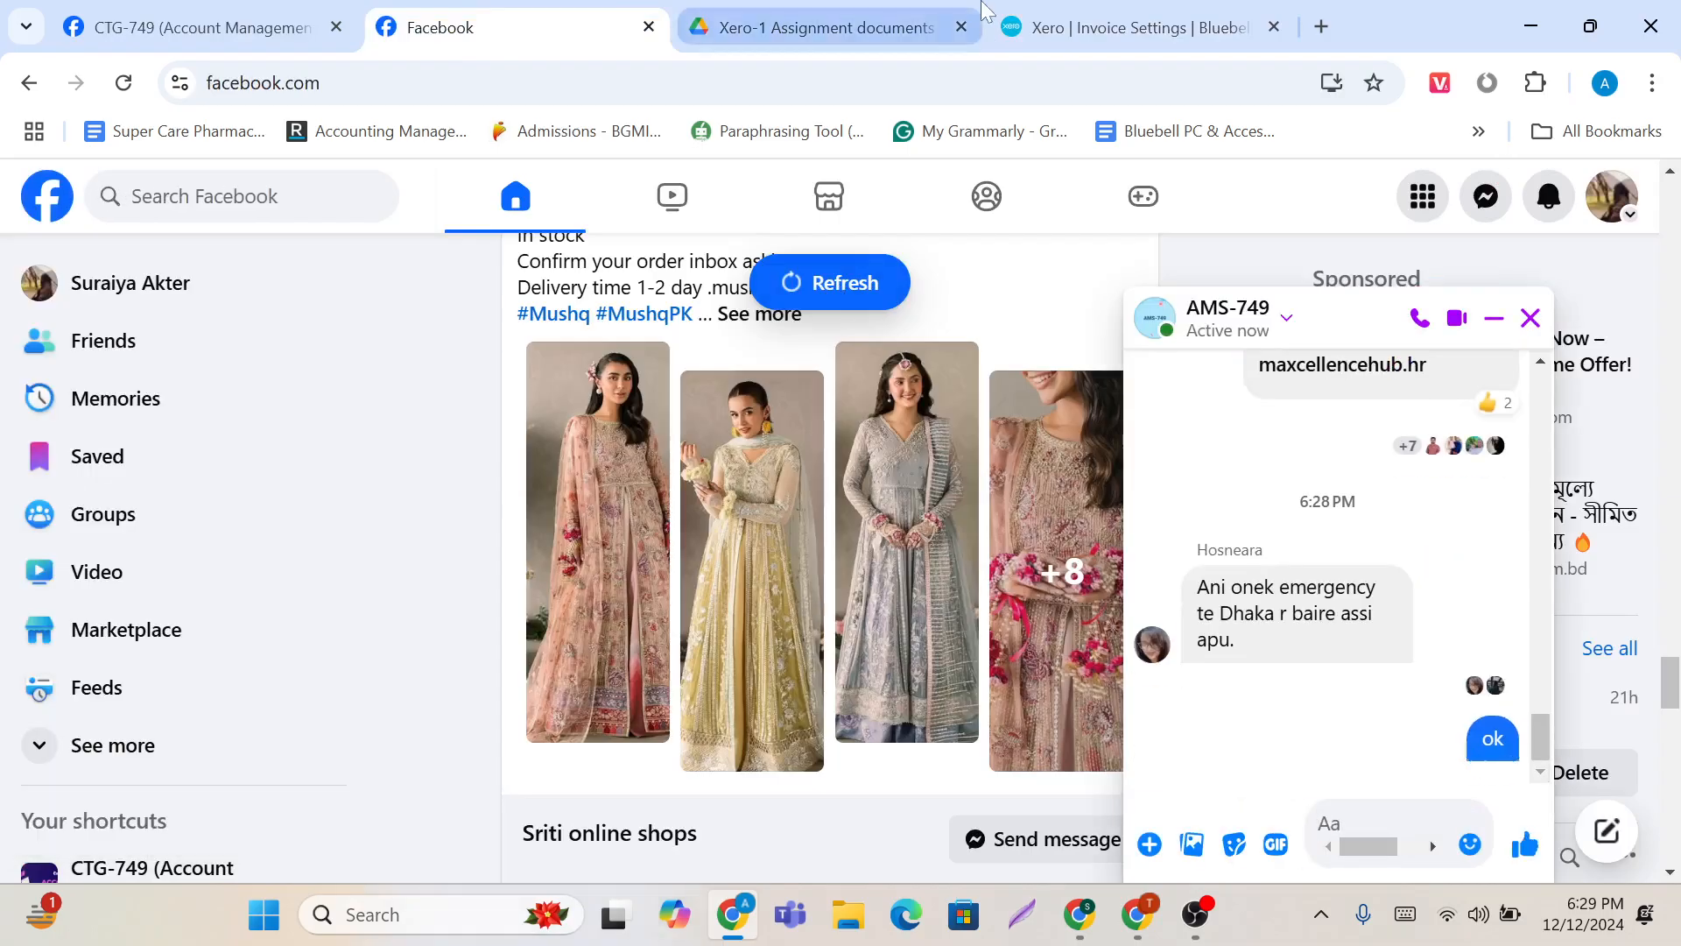
# Step: Back in Xero, start a new standard branding theme named Premium
pyautogui.click(1055, 17)
pyautogui.scroll(-3, 563, 750)
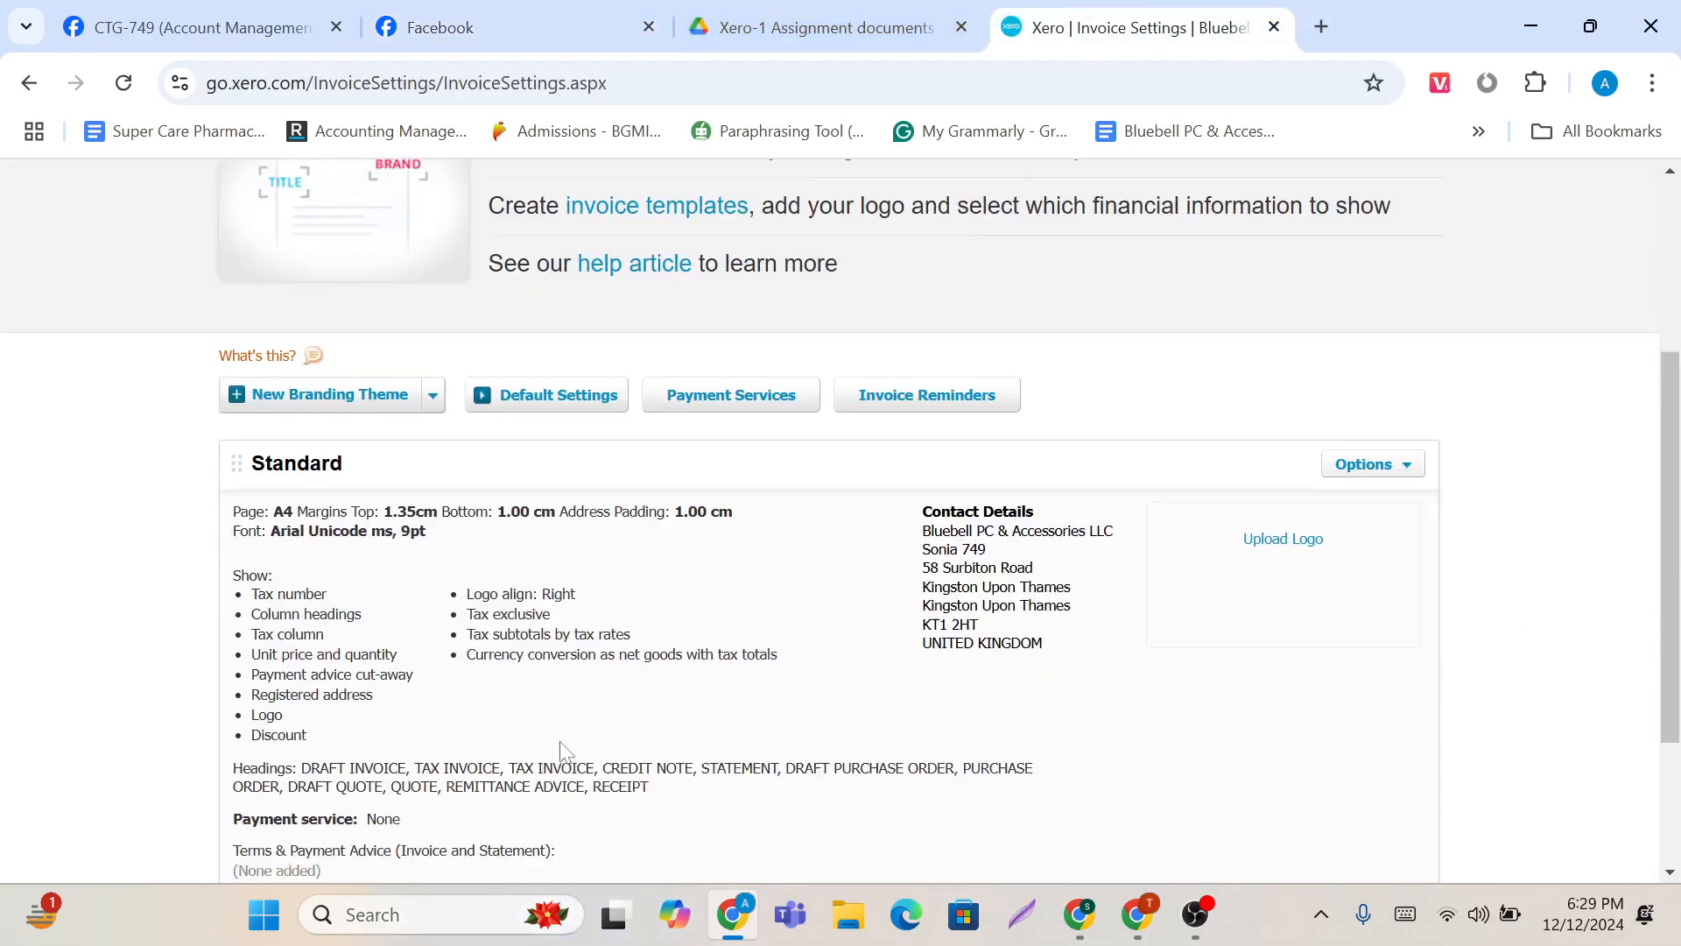
pyautogui.scroll(3, 563, 750)
pyautogui.scroll(-1, 338, 458)
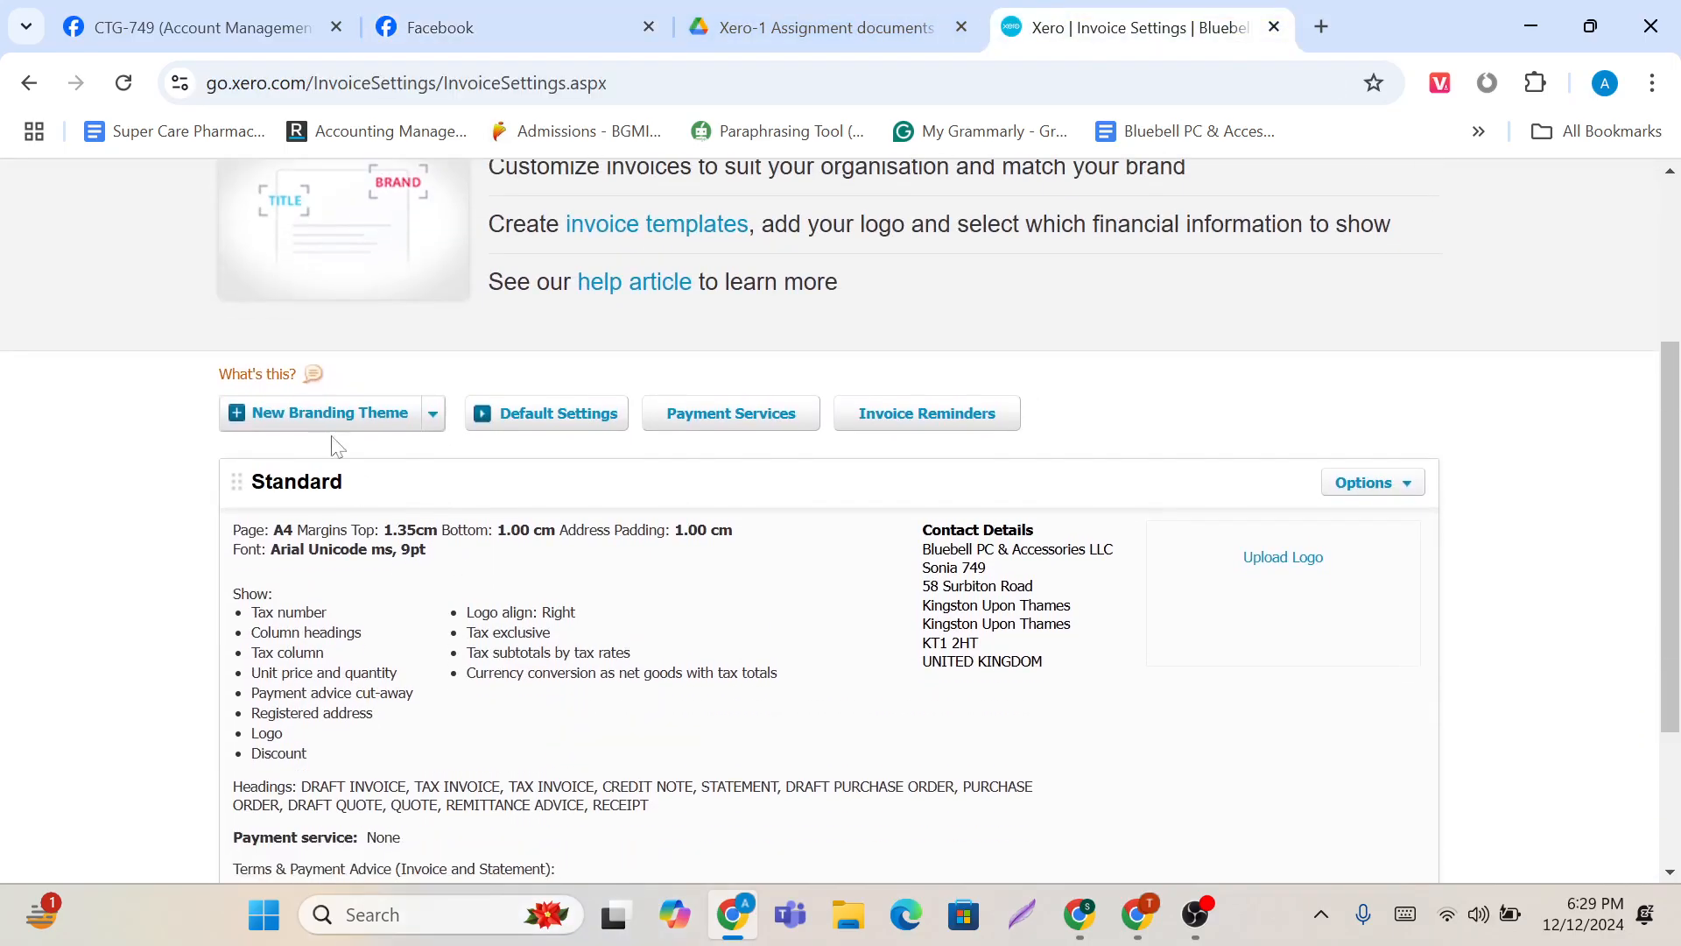
pyautogui.click(432, 427)
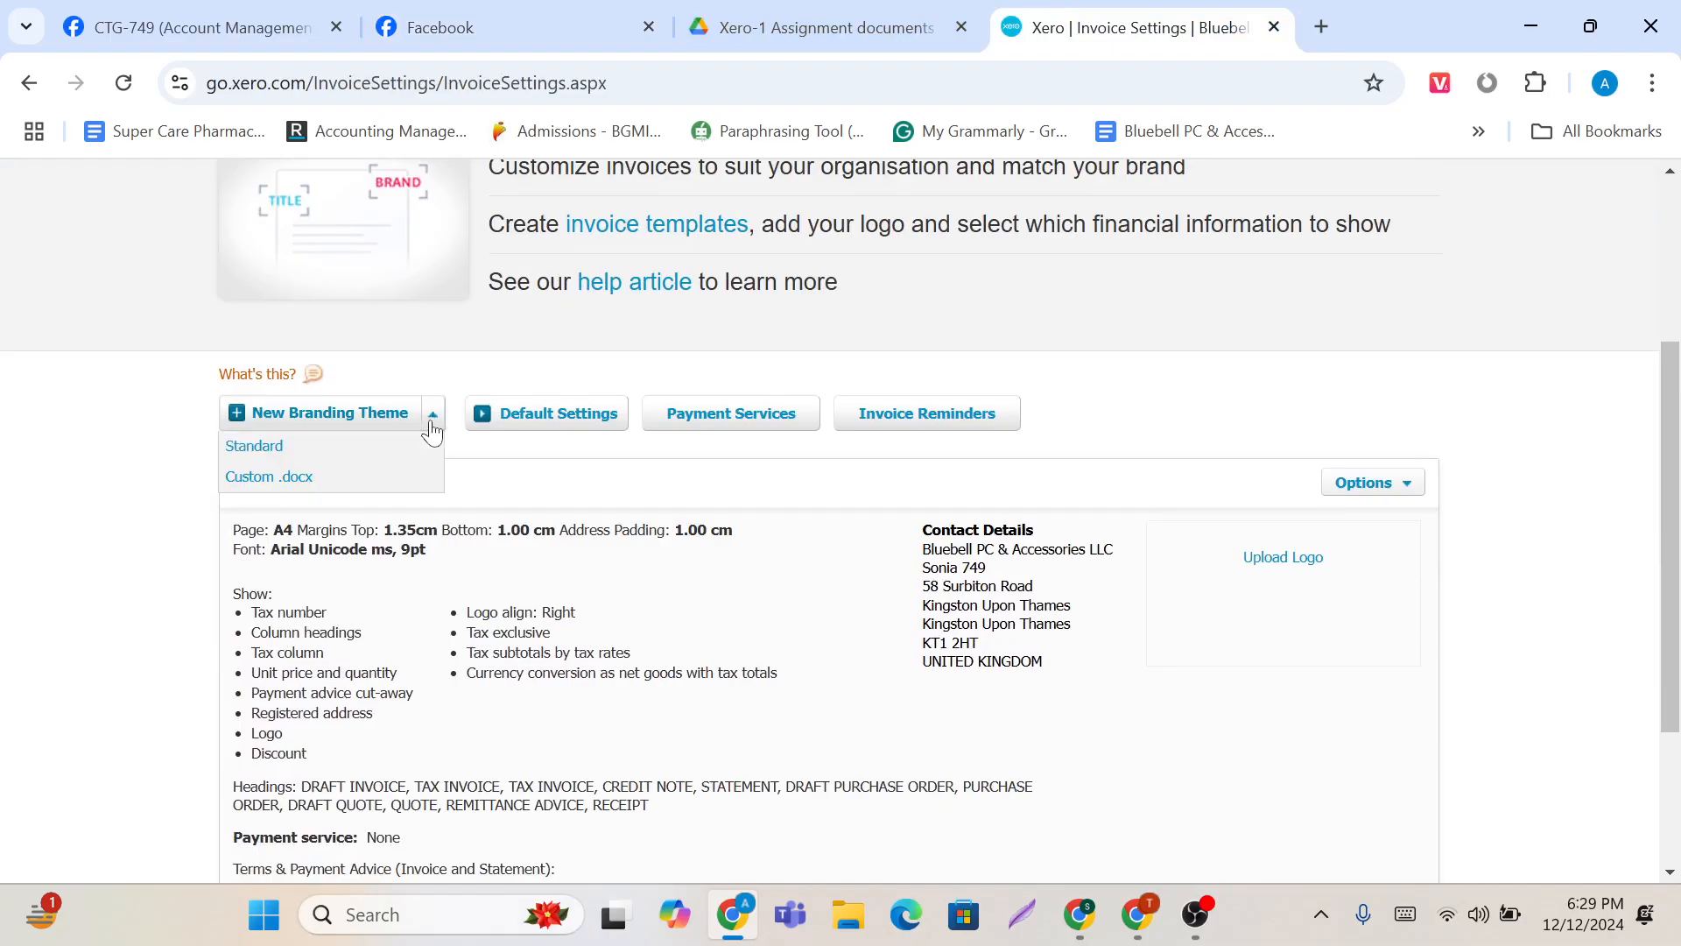
pyautogui.click(317, 419)
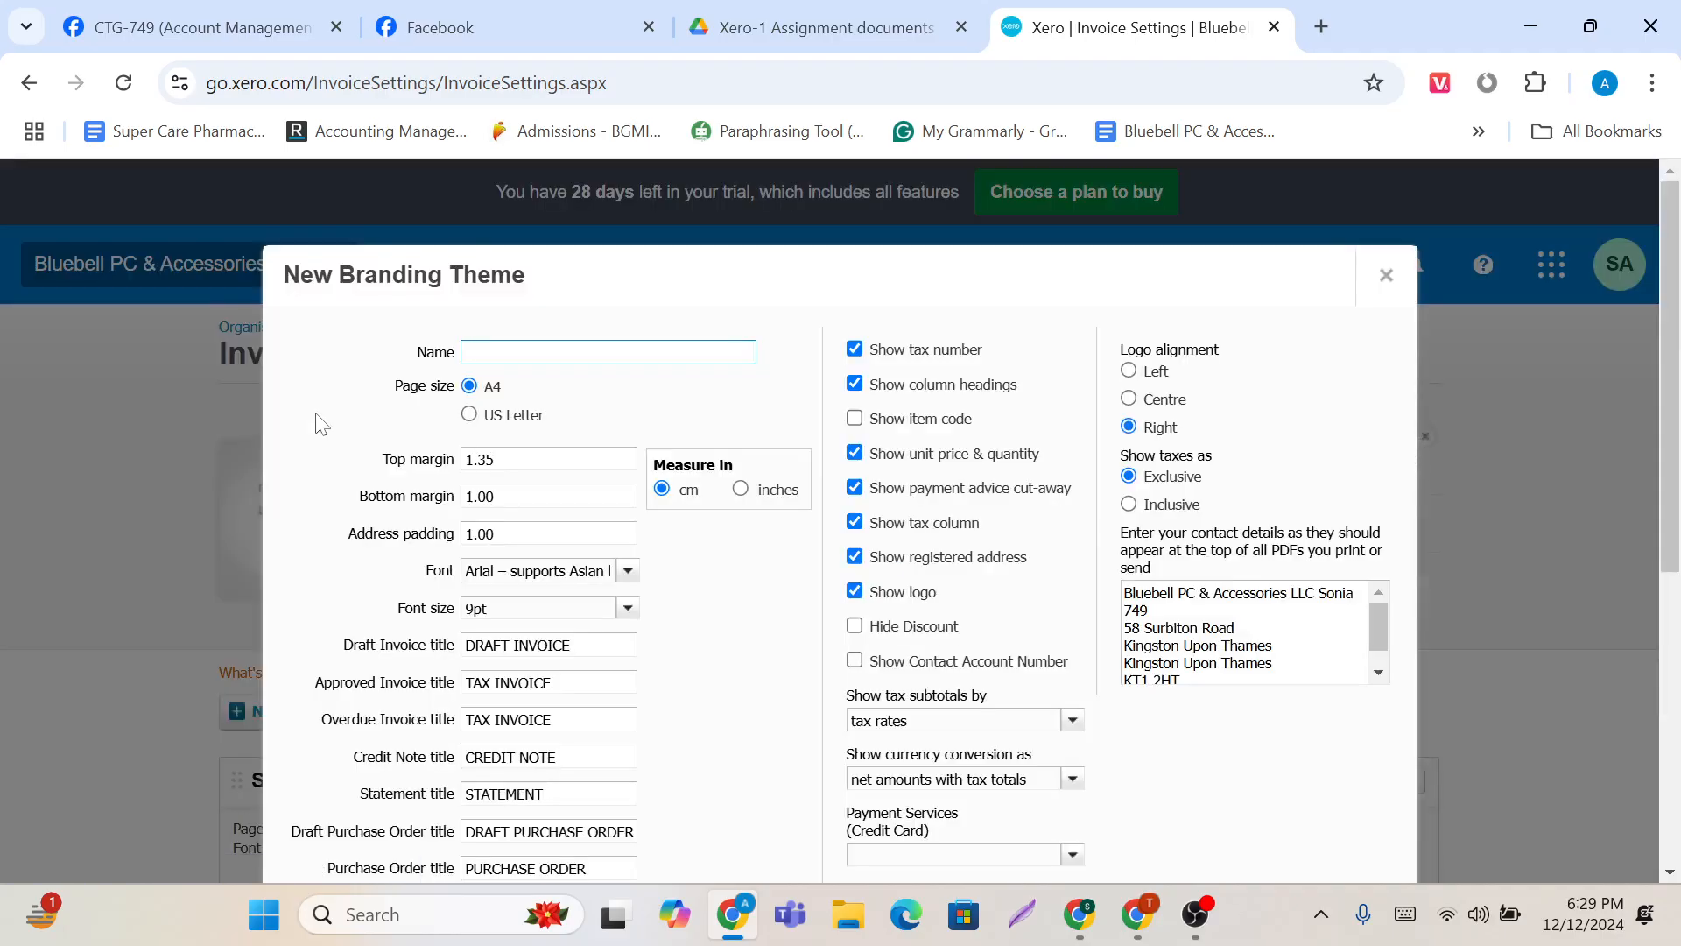
pyautogui.scroll(-1, 320, 424)
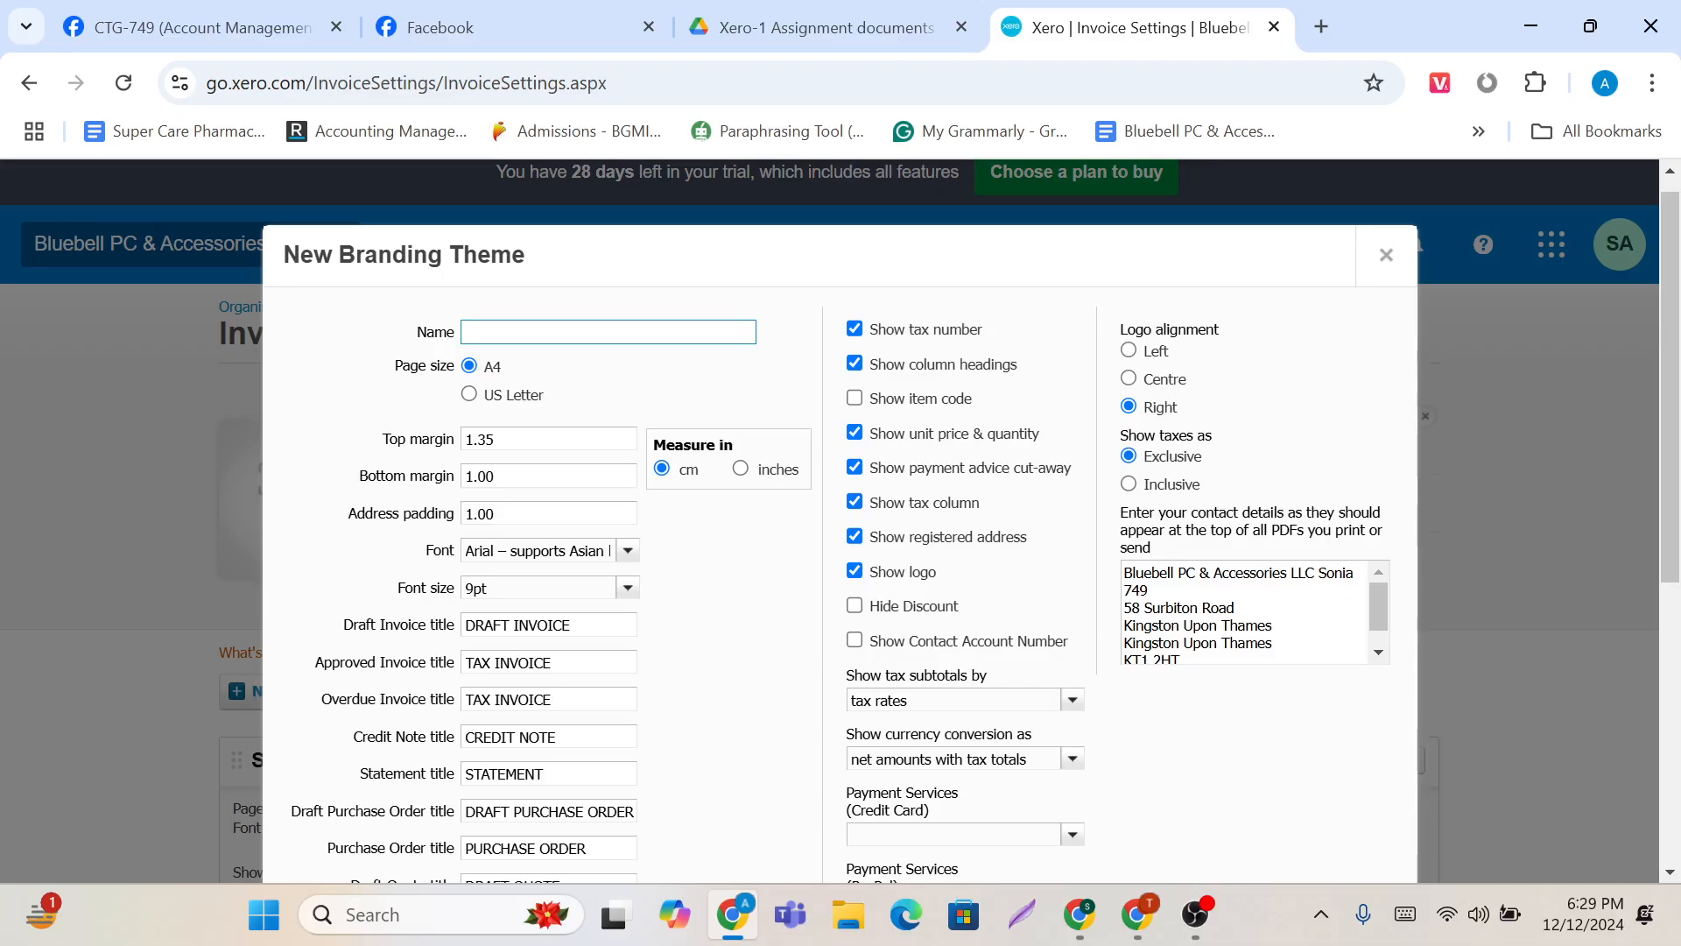
pyautogui.write('Premium')
# Step: Set the theme font to Times New Roman at 10pt
pyautogui.scroll(-1, 521, 298)
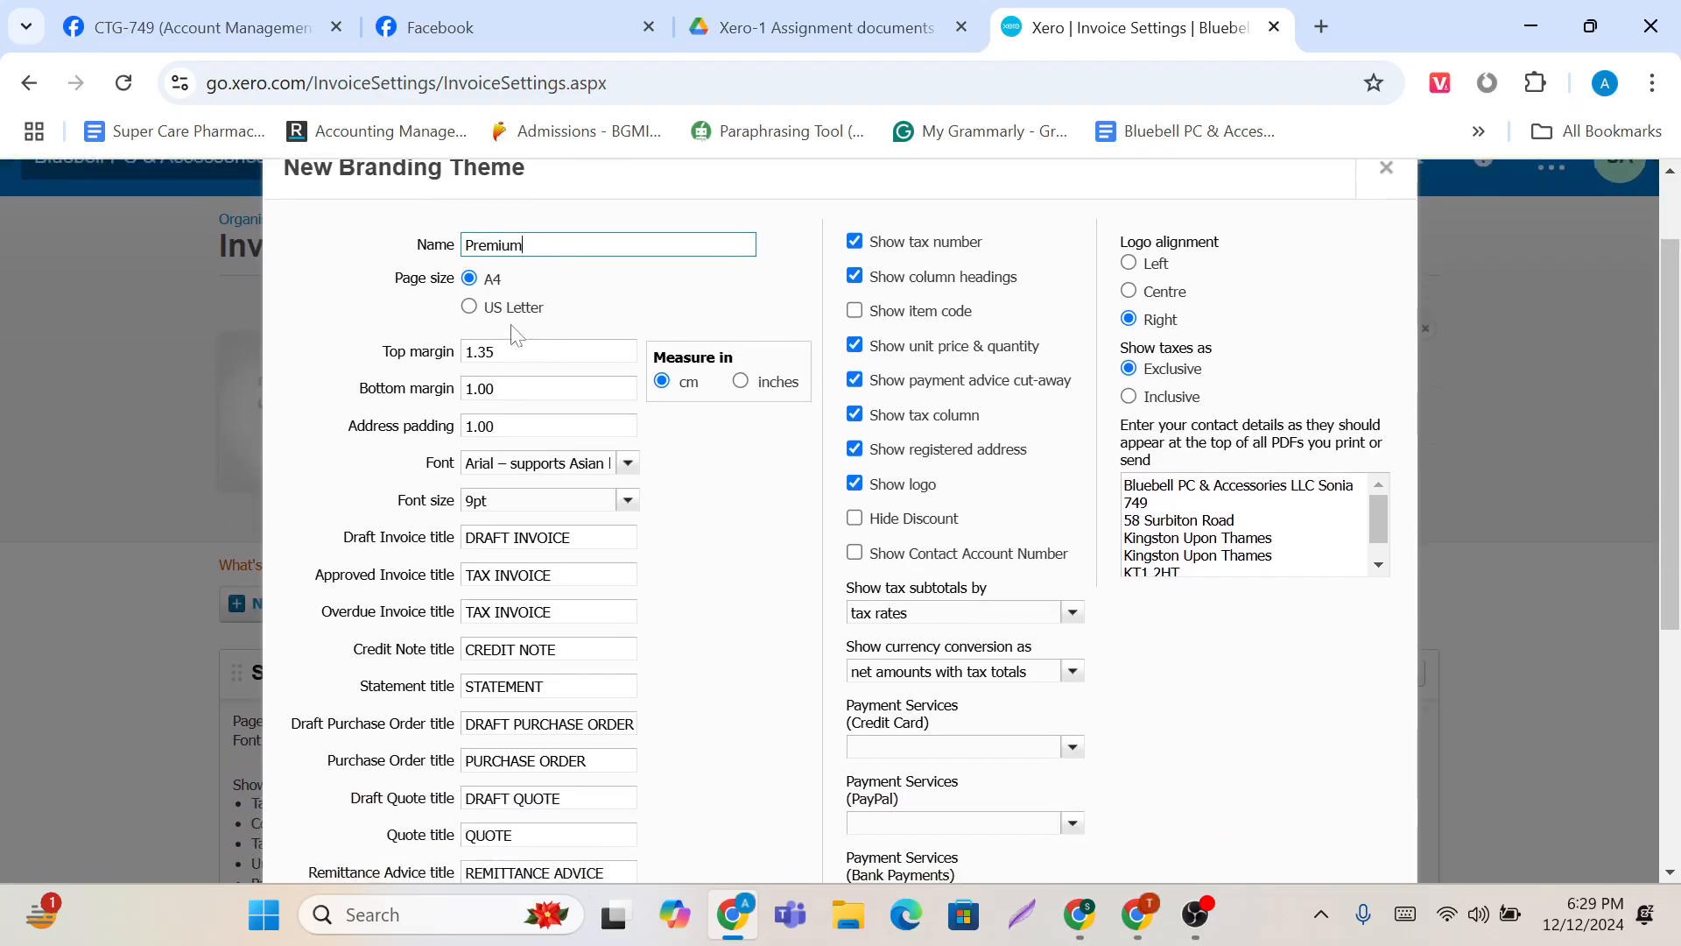
pyautogui.scroll(-1, 524, 296)
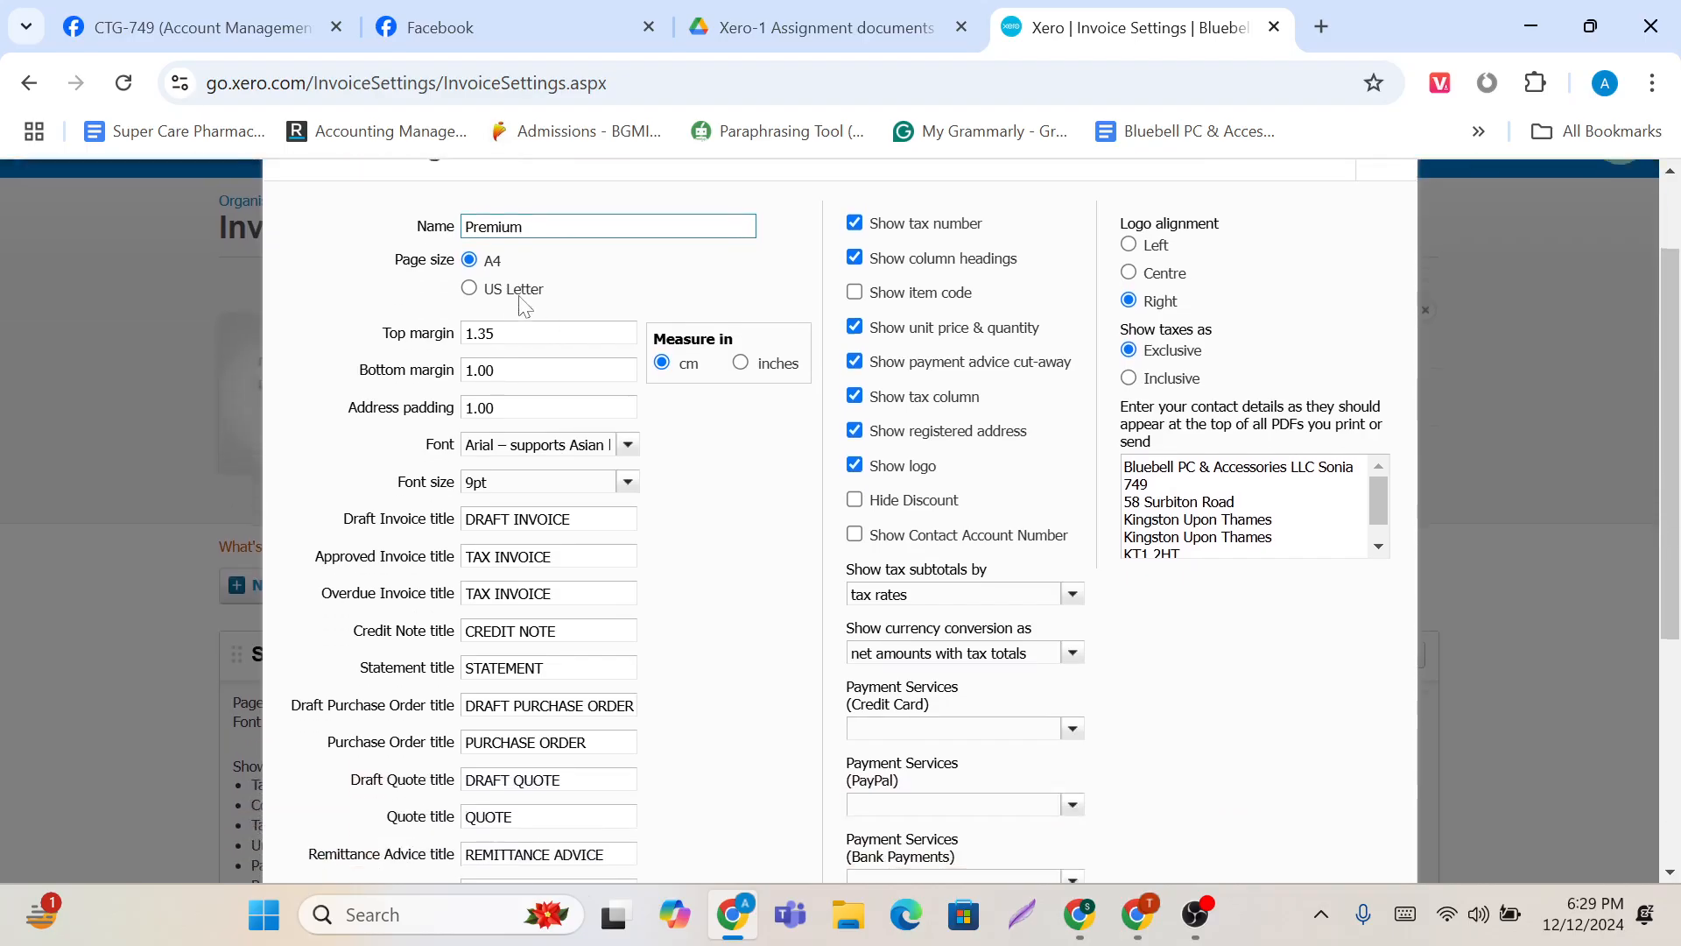
pyautogui.scroll(-1, 560, 299)
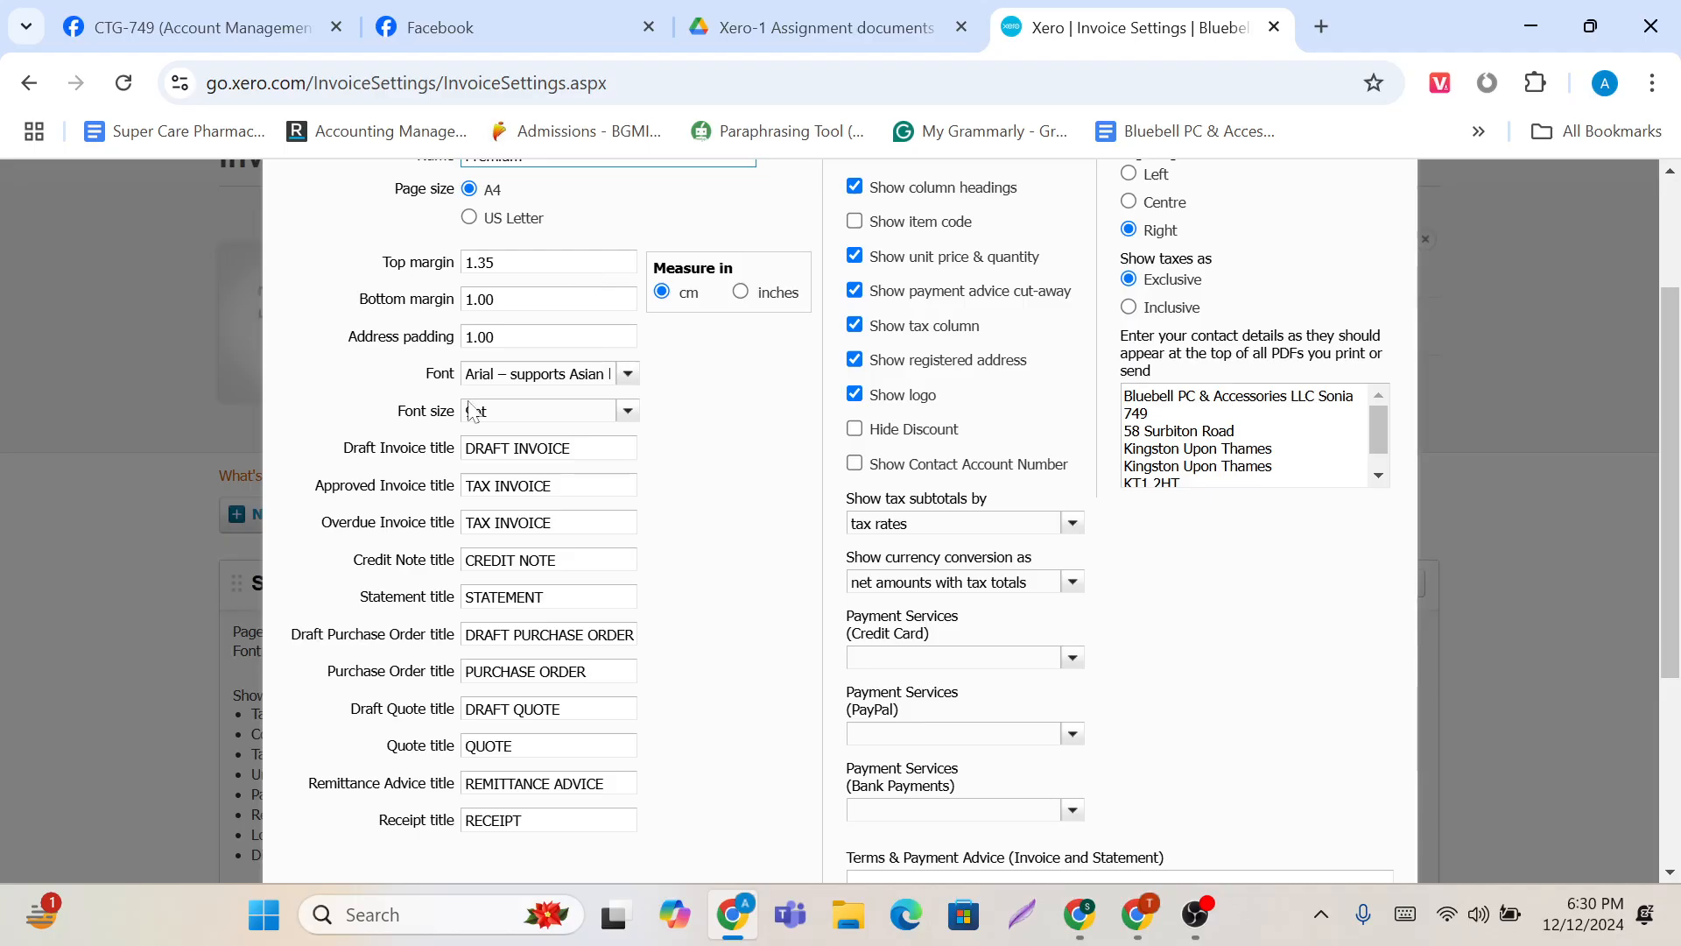
pyautogui.click(625, 374)
pyautogui.scroll(-4, 585, 552)
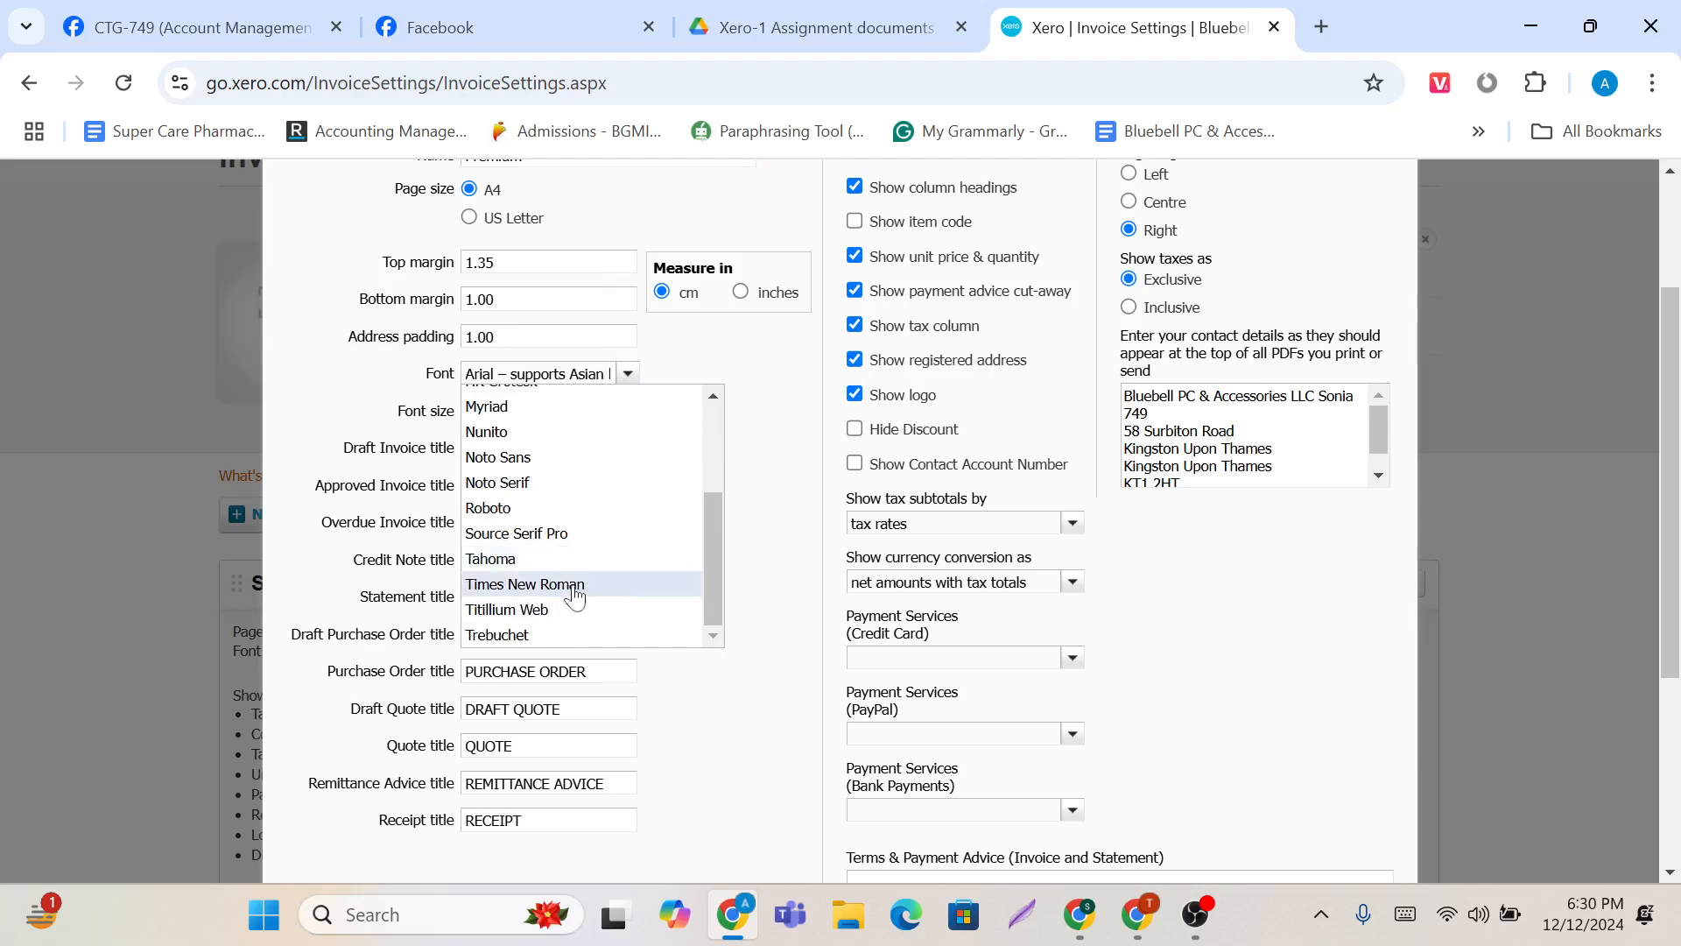
pyautogui.click(561, 585)
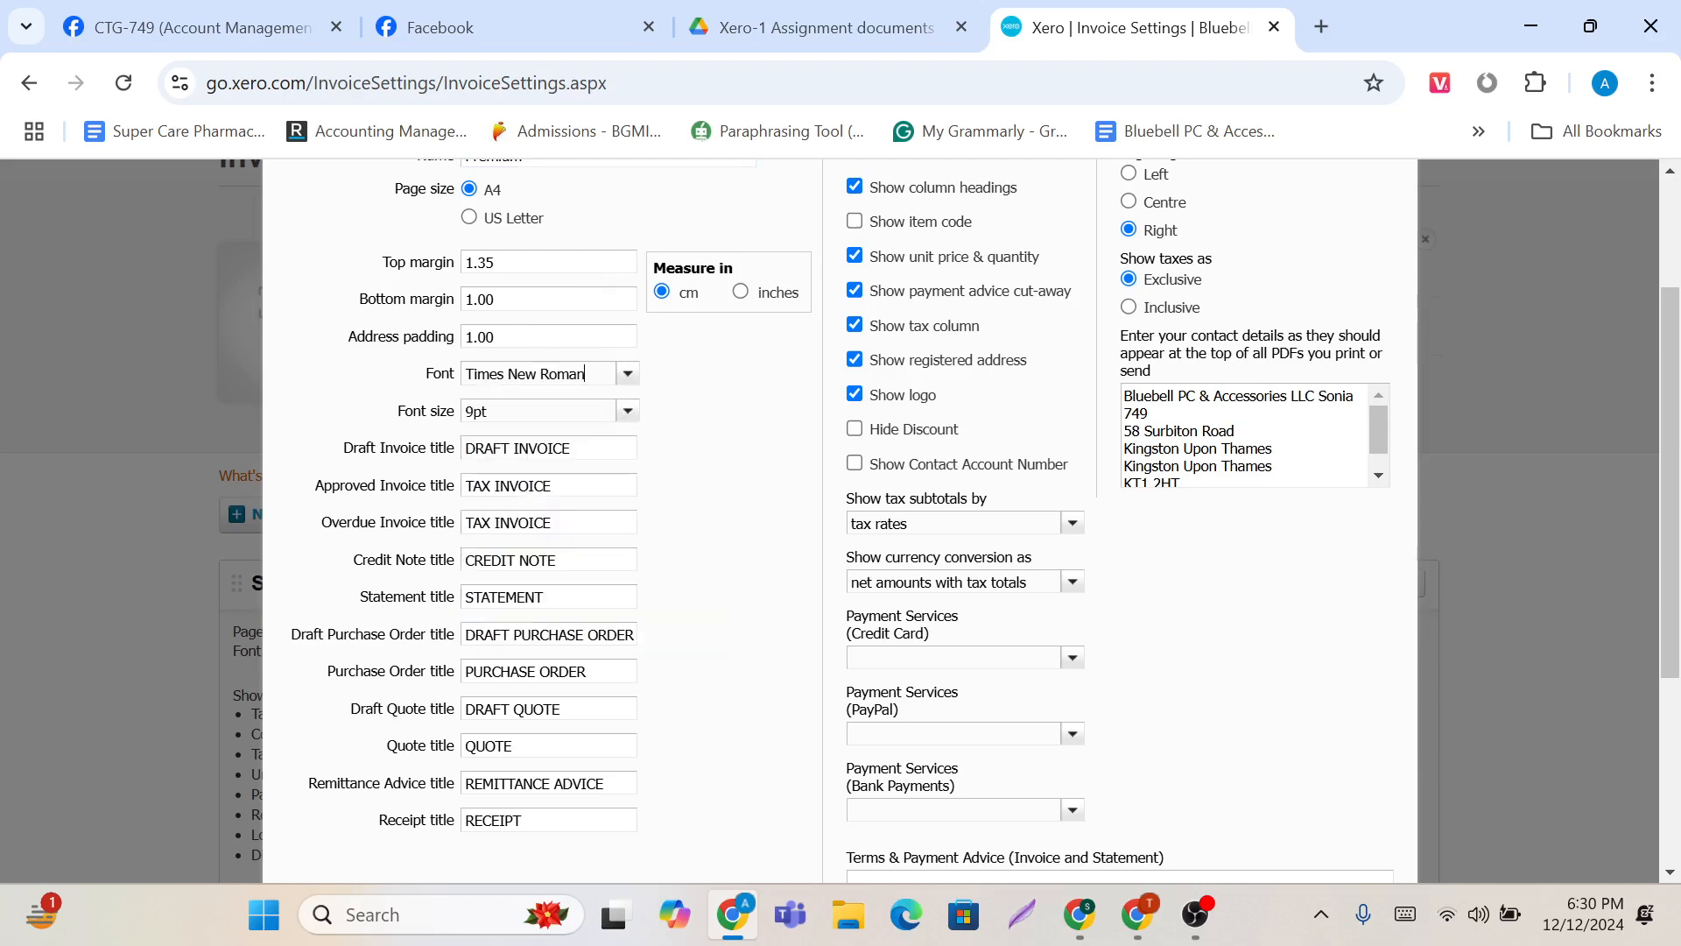
pyautogui.click(628, 411)
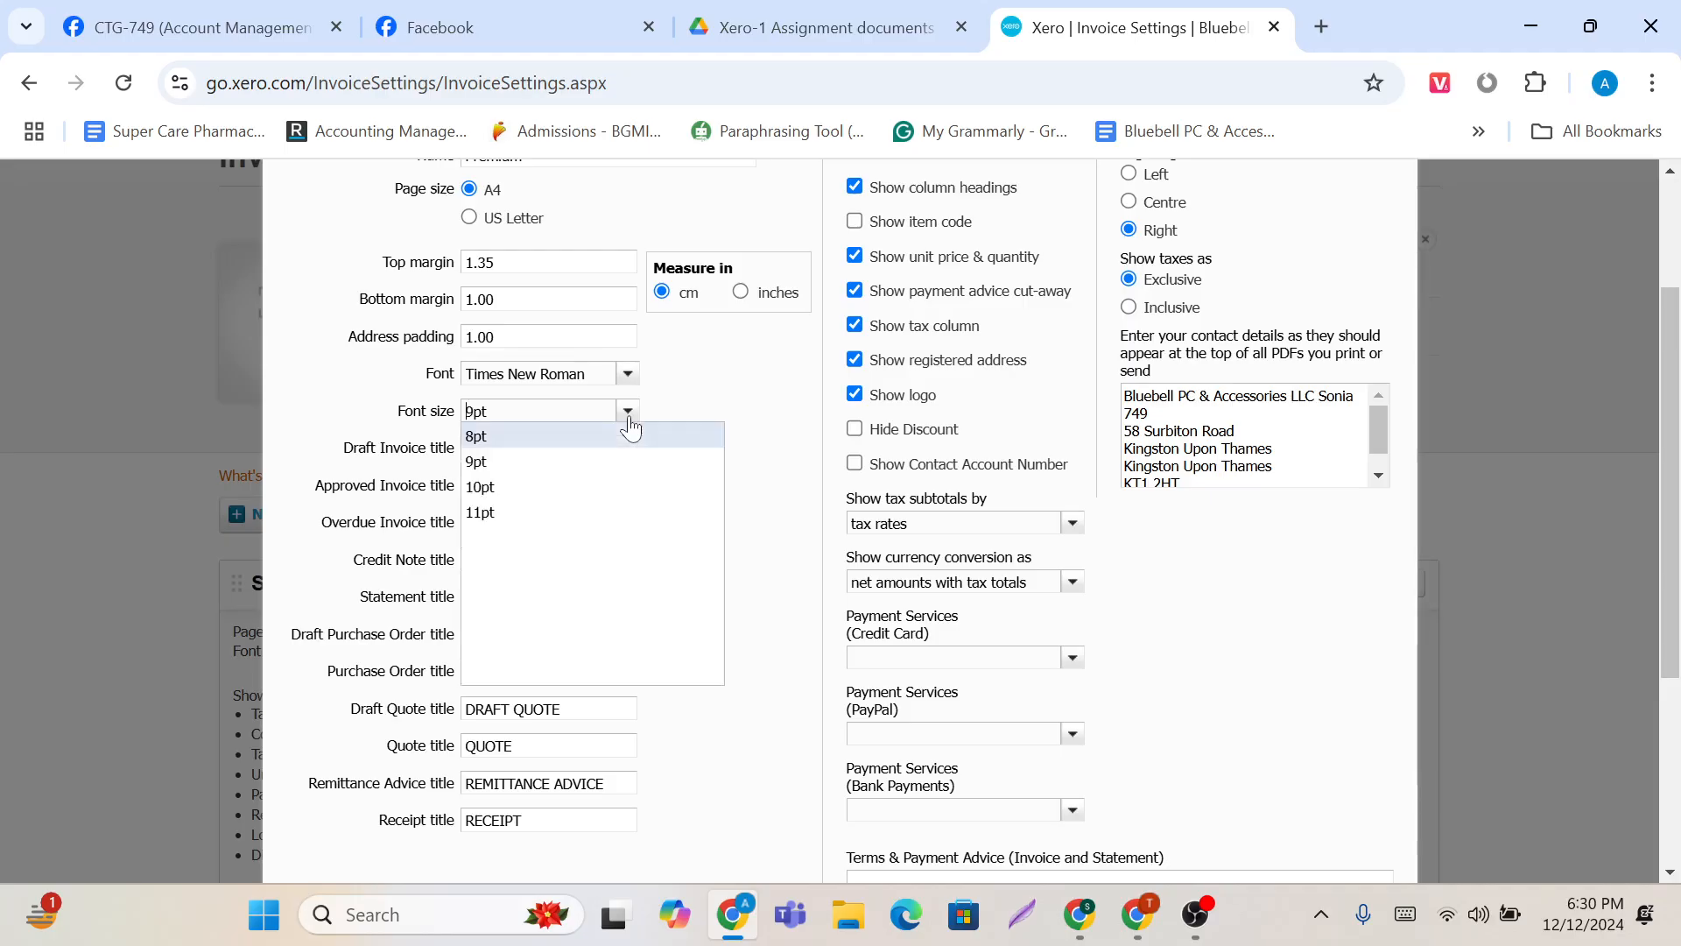
pyautogui.click(582, 500)
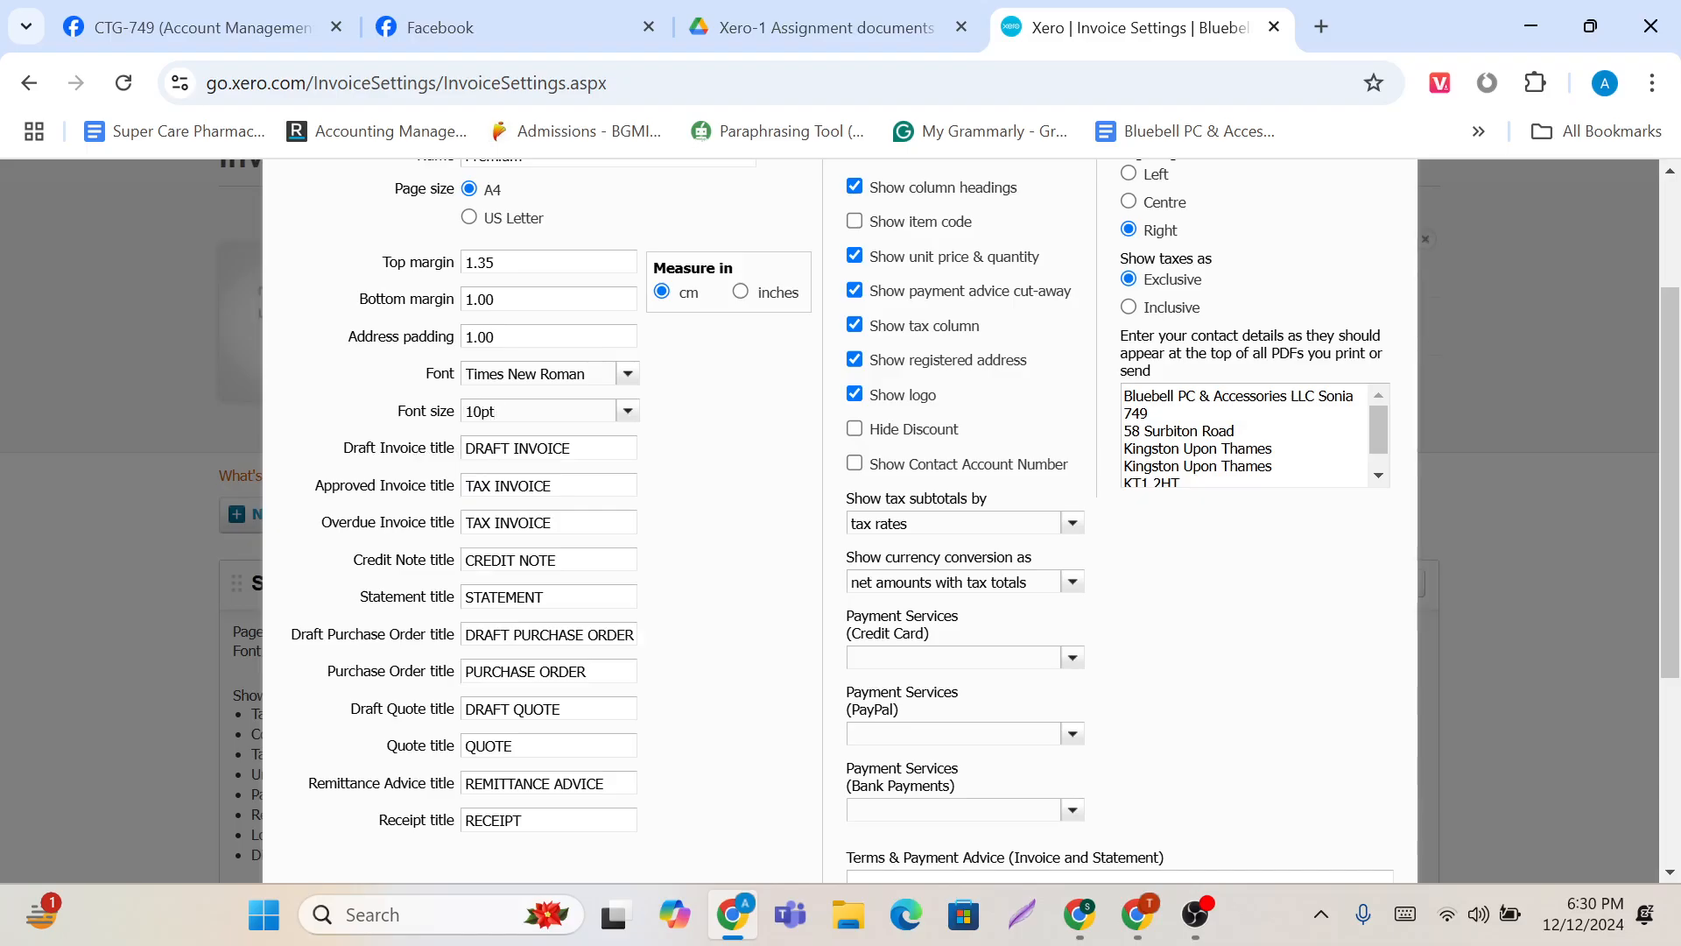
# Step: Change the Approved and Overdue Invoice titles from TAX INVOICE to SALES INVOICE
pyautogui.scroll(-1, 447, 473)
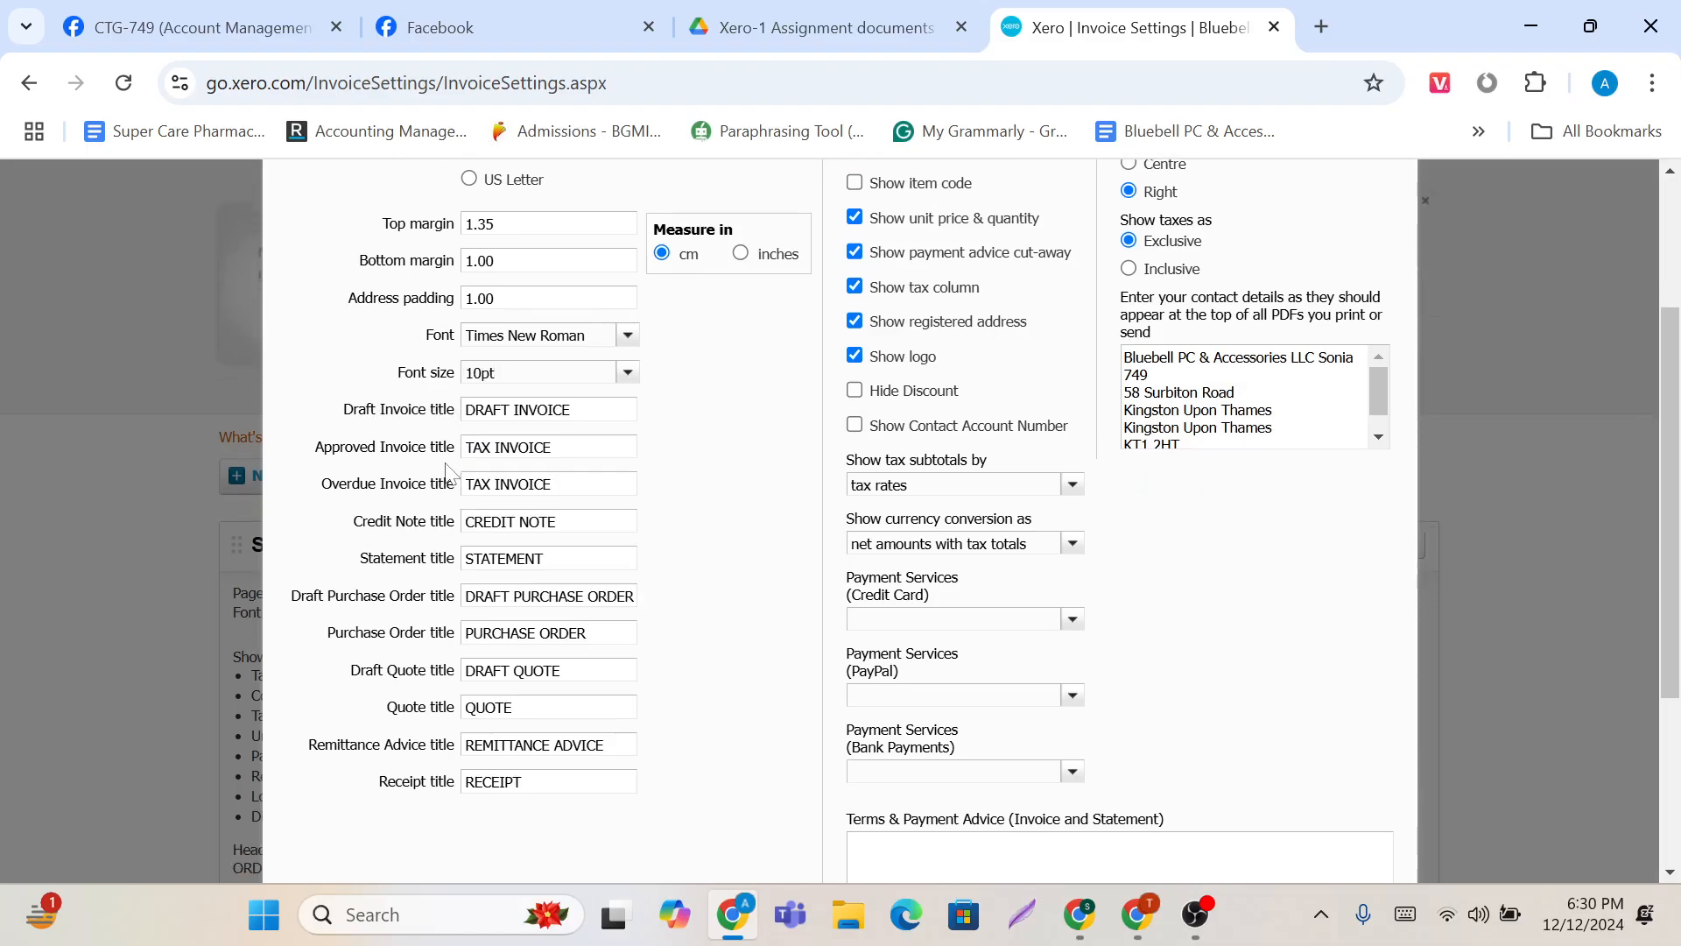
pyautogui.scroll(-1, 602, 448)
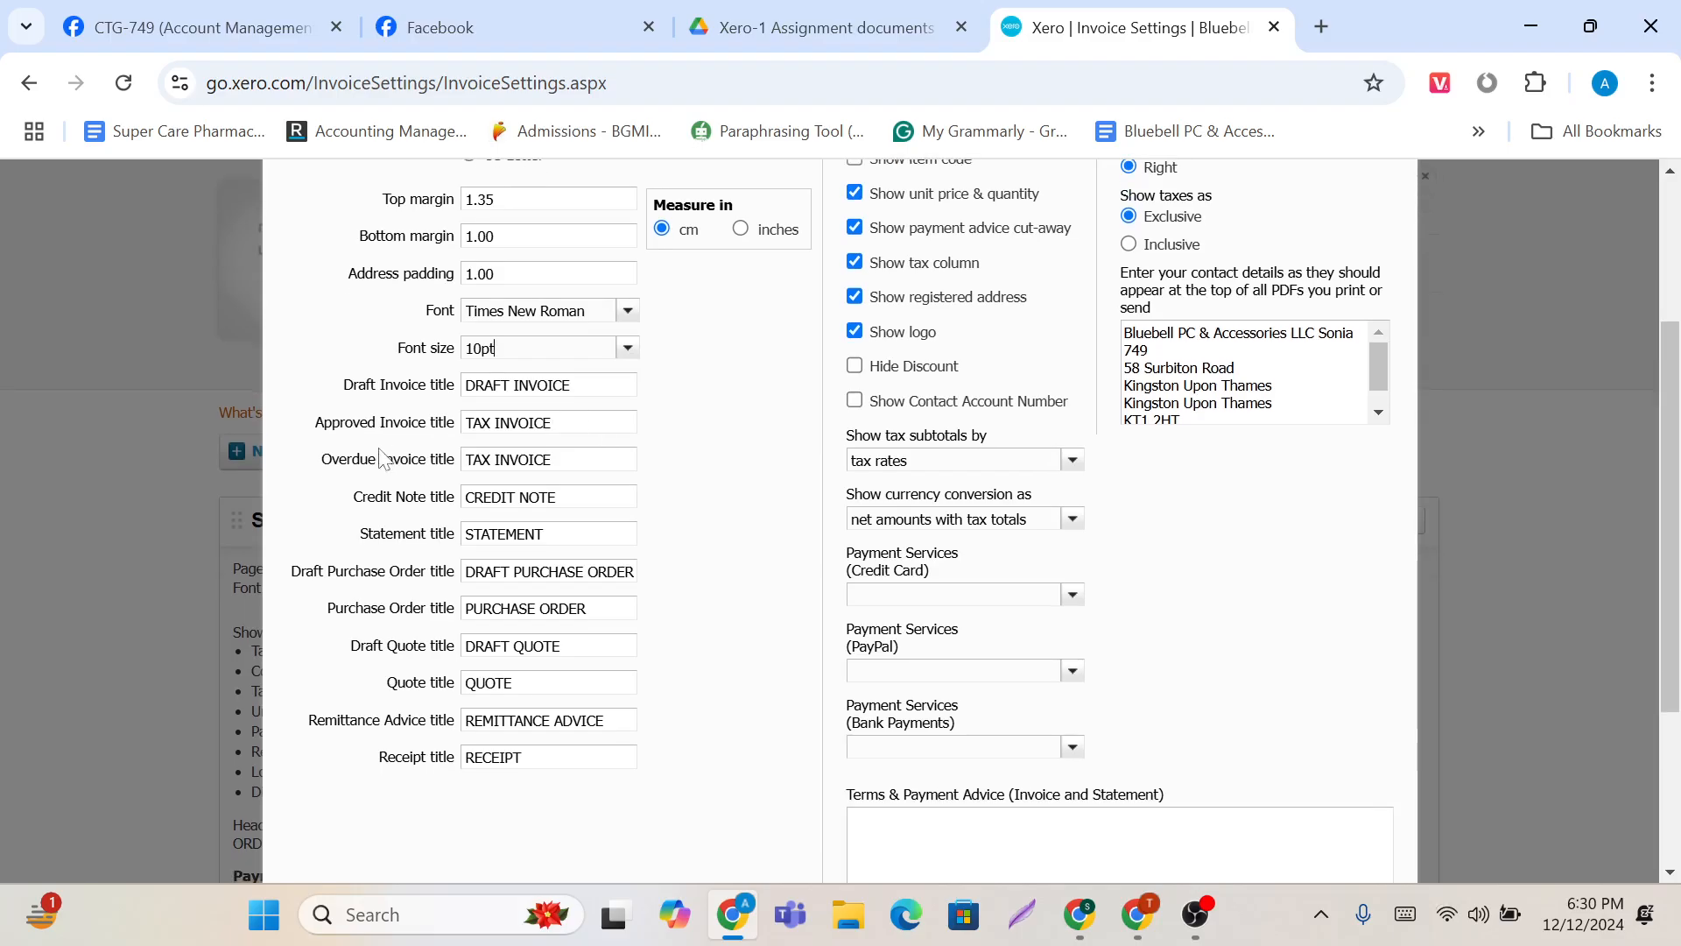
pyautogui.scroll(-1, 412, 451)
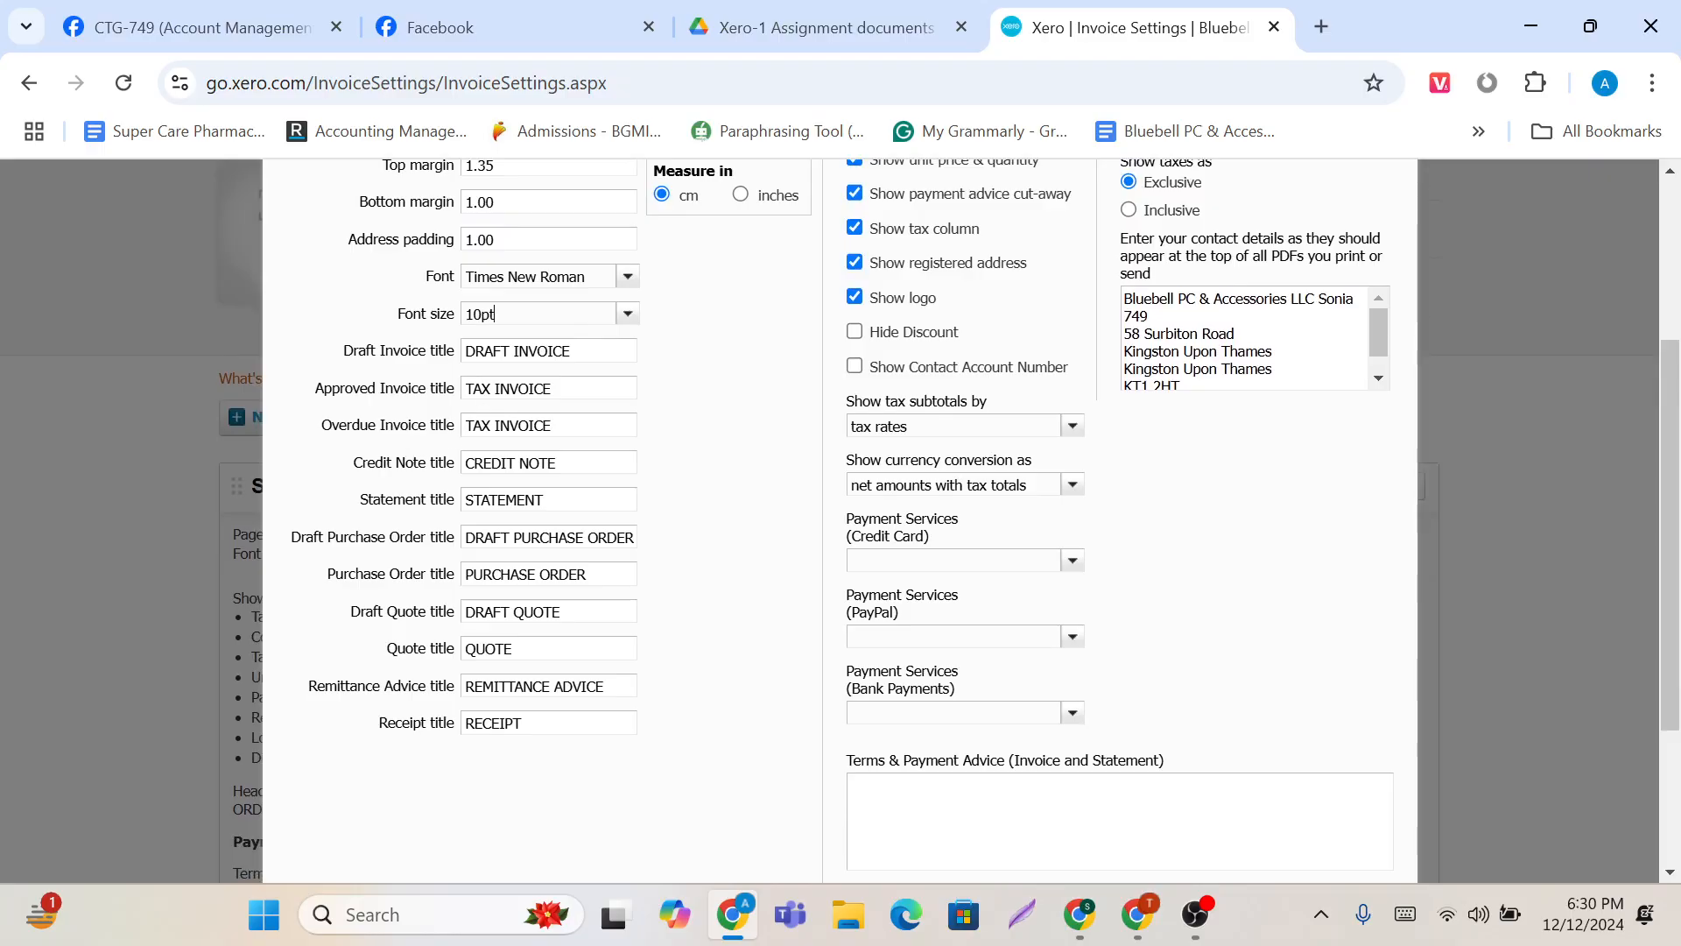
pyautogui.click(481, 388)
pyautogui.press('BackSpace')
pyautogui.press('BackSpace')
pyautogui.press('BackSpace')
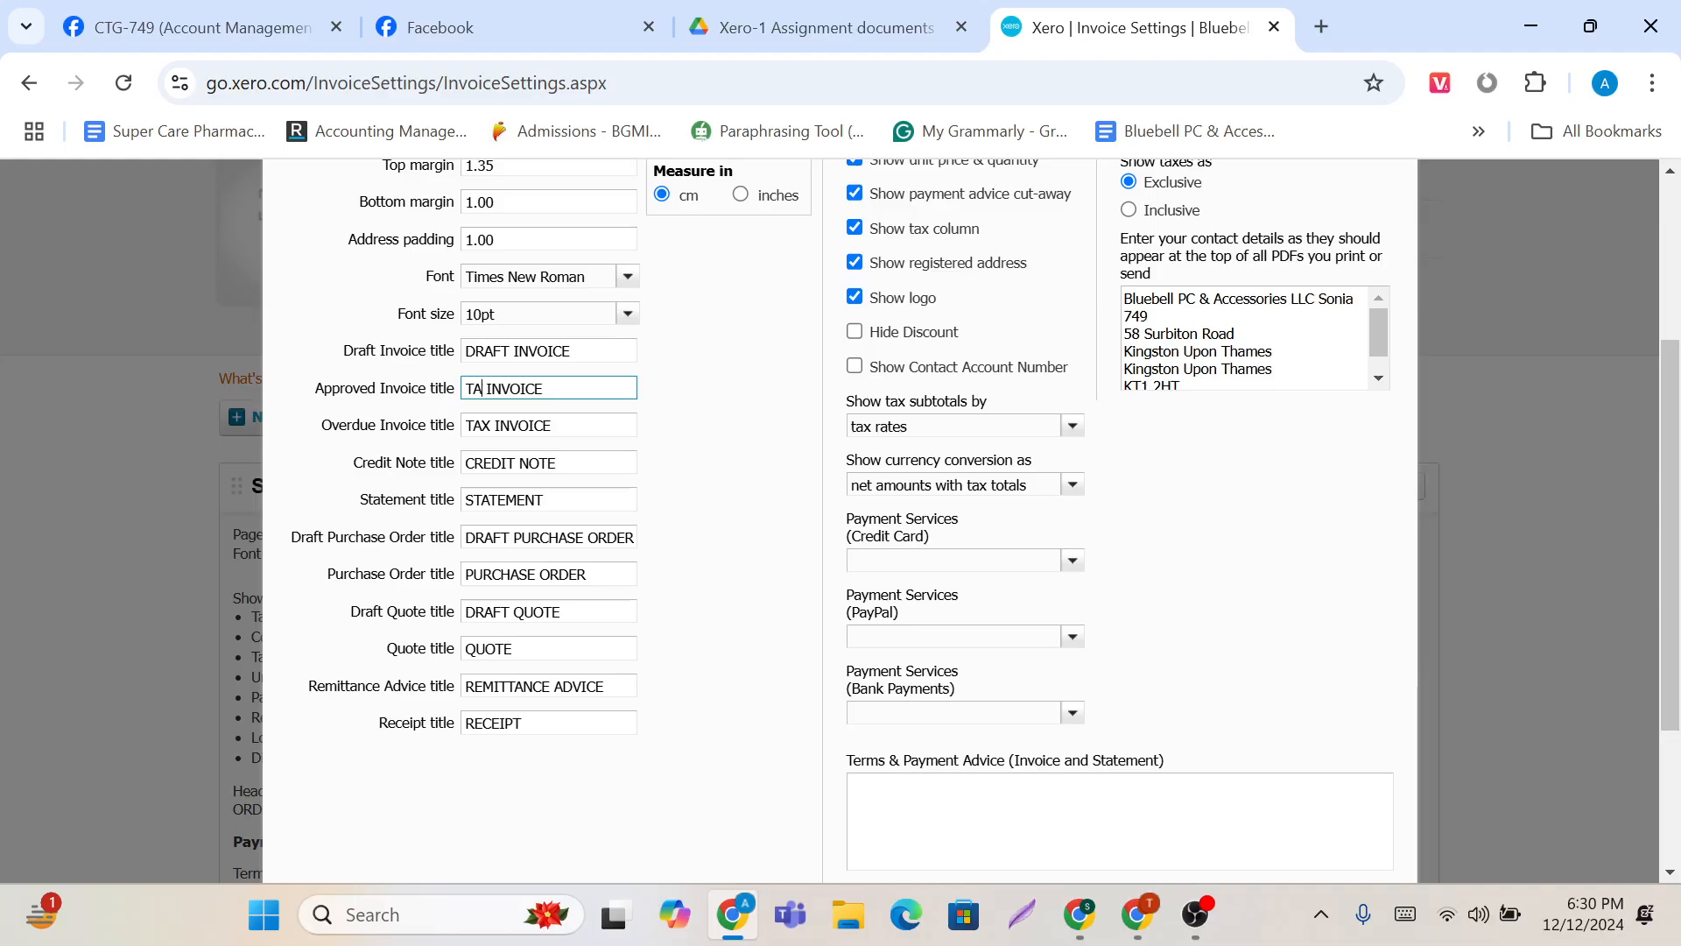
pyautogui.write('SALES')
pyautogui.click(490, 426)
pyautogui.press('BackSpace')
pyautogui.press('BackSpace')
pyautogui.press('BackSpace')
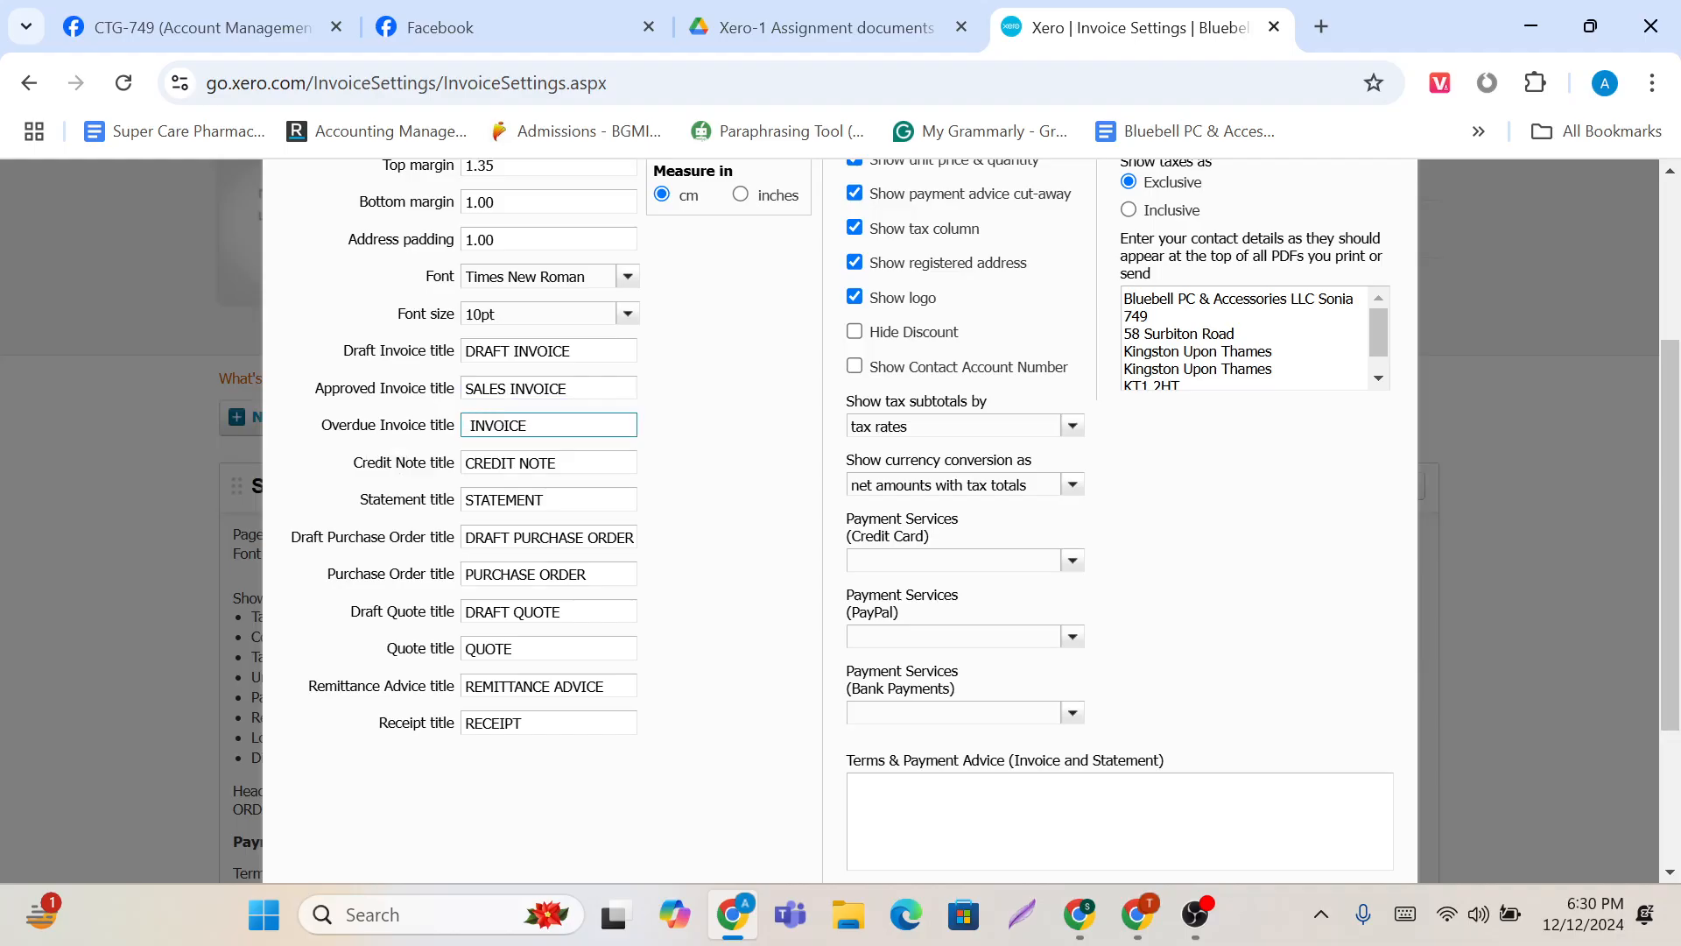
pyautogui.write('SALES')
# Step: Check the Statement title field and scroll through the remaining theme settings
pyautogui.scroll(-1, 949, 518)
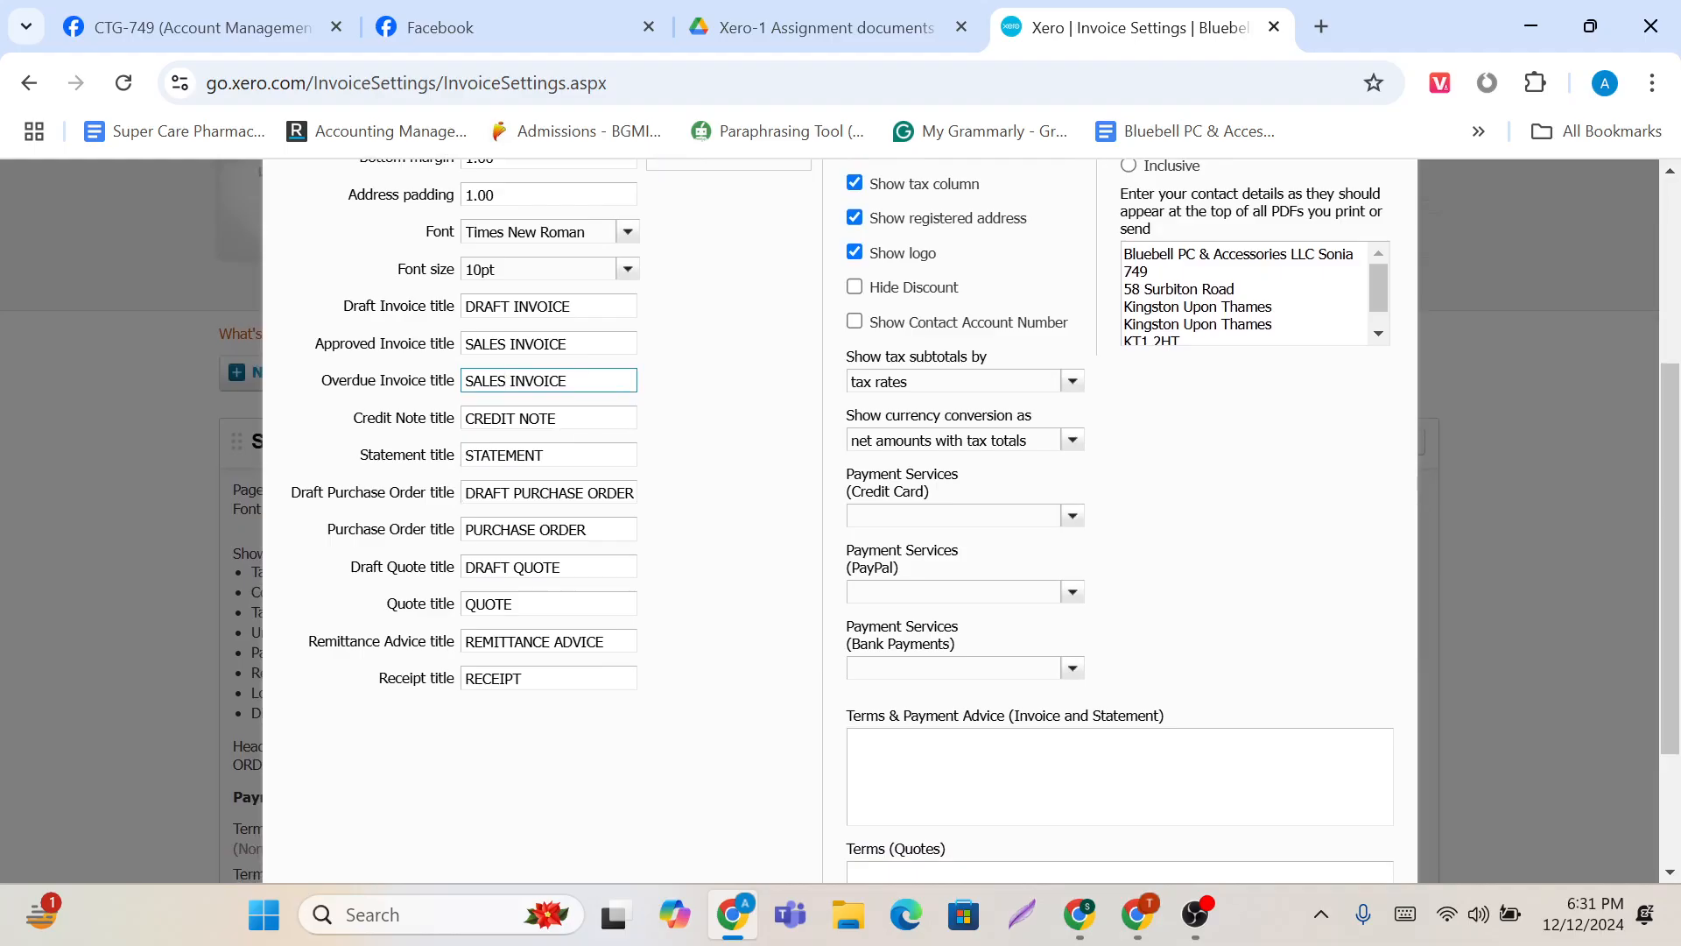
pyautogui.scroll(-1, 949, 521)
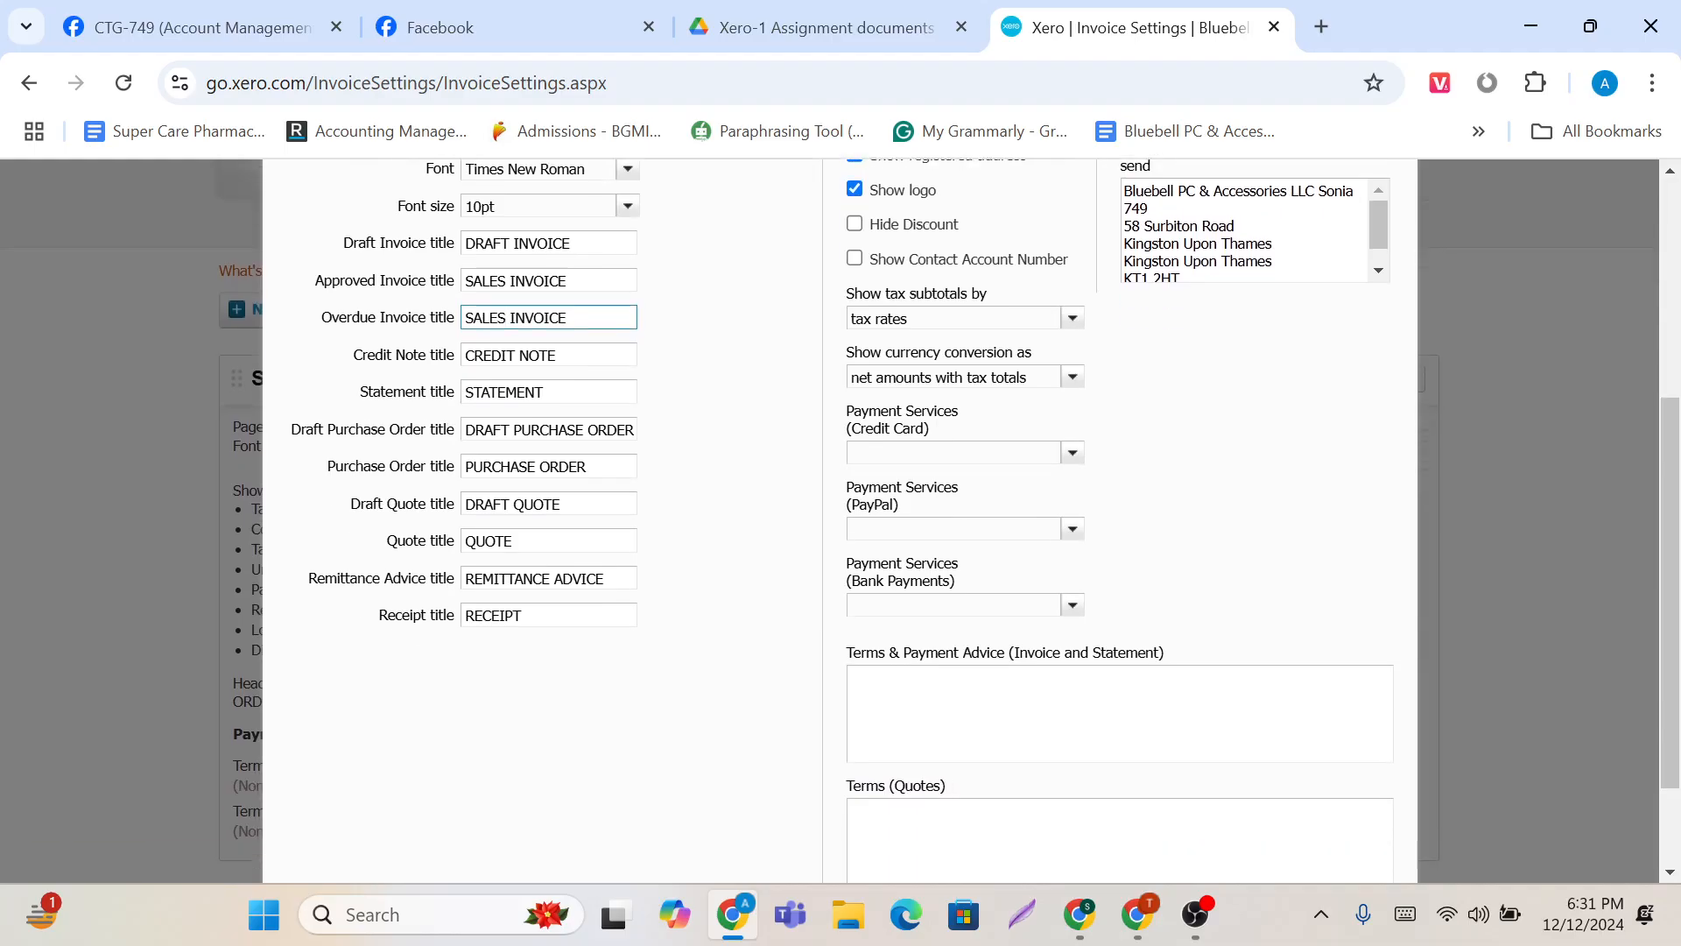
pyautogui.click(545, 391)
pyautogui.scroll(-1, 546, 391)
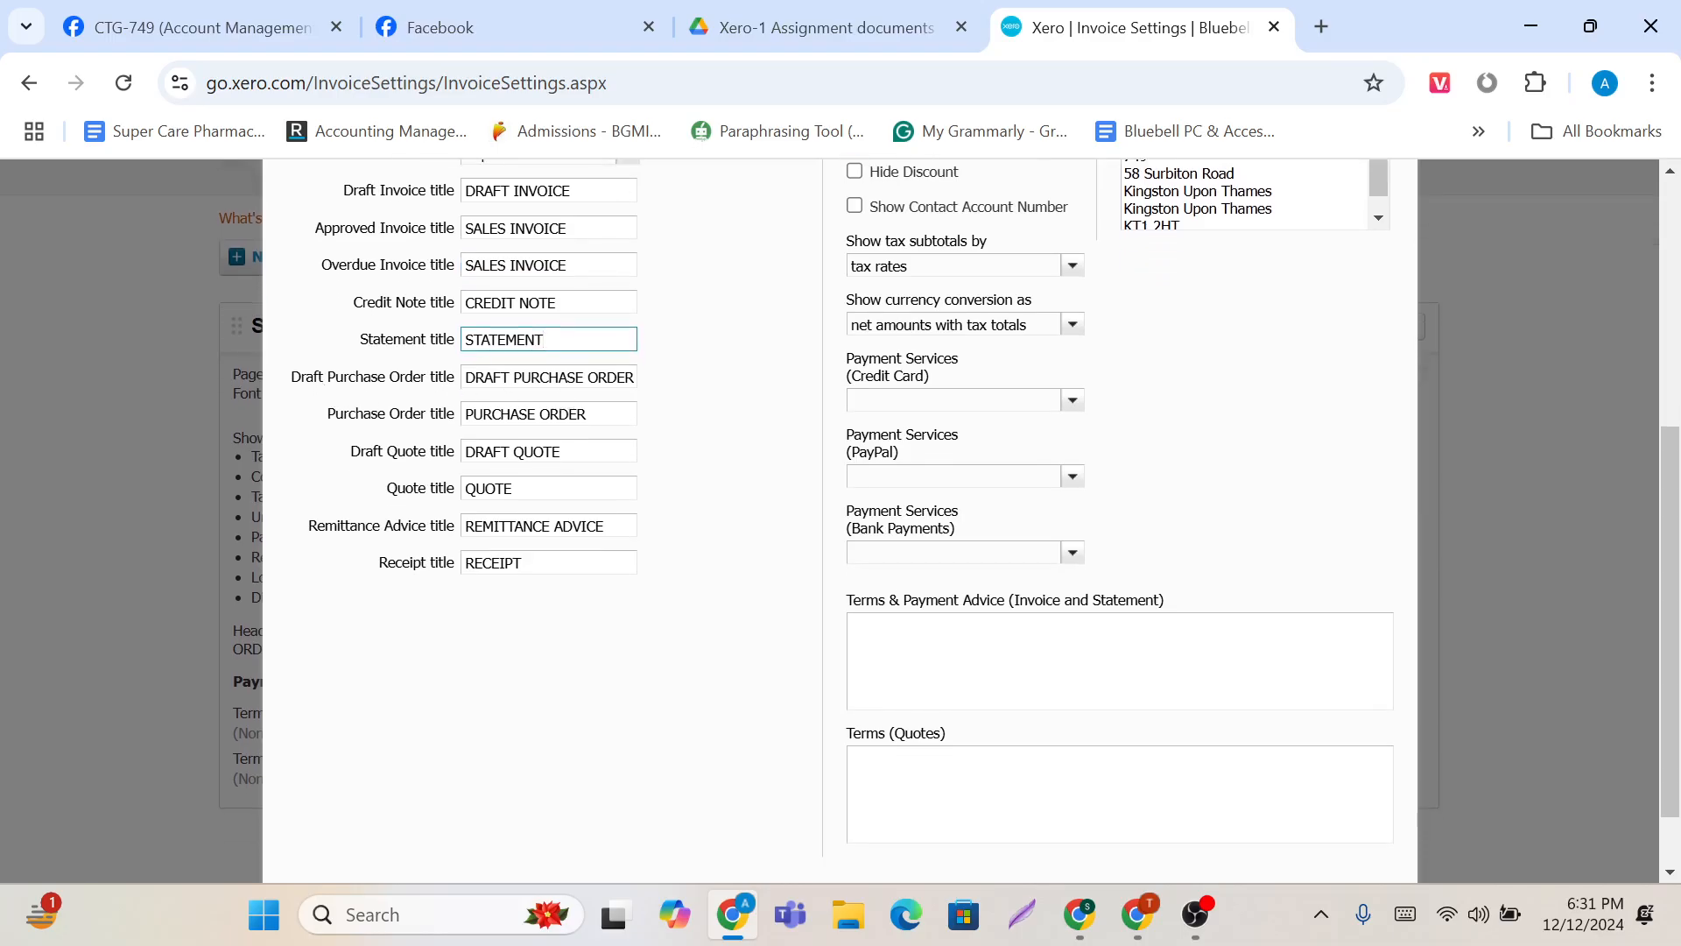
pyautogui.scroll(-1, 381, 386)
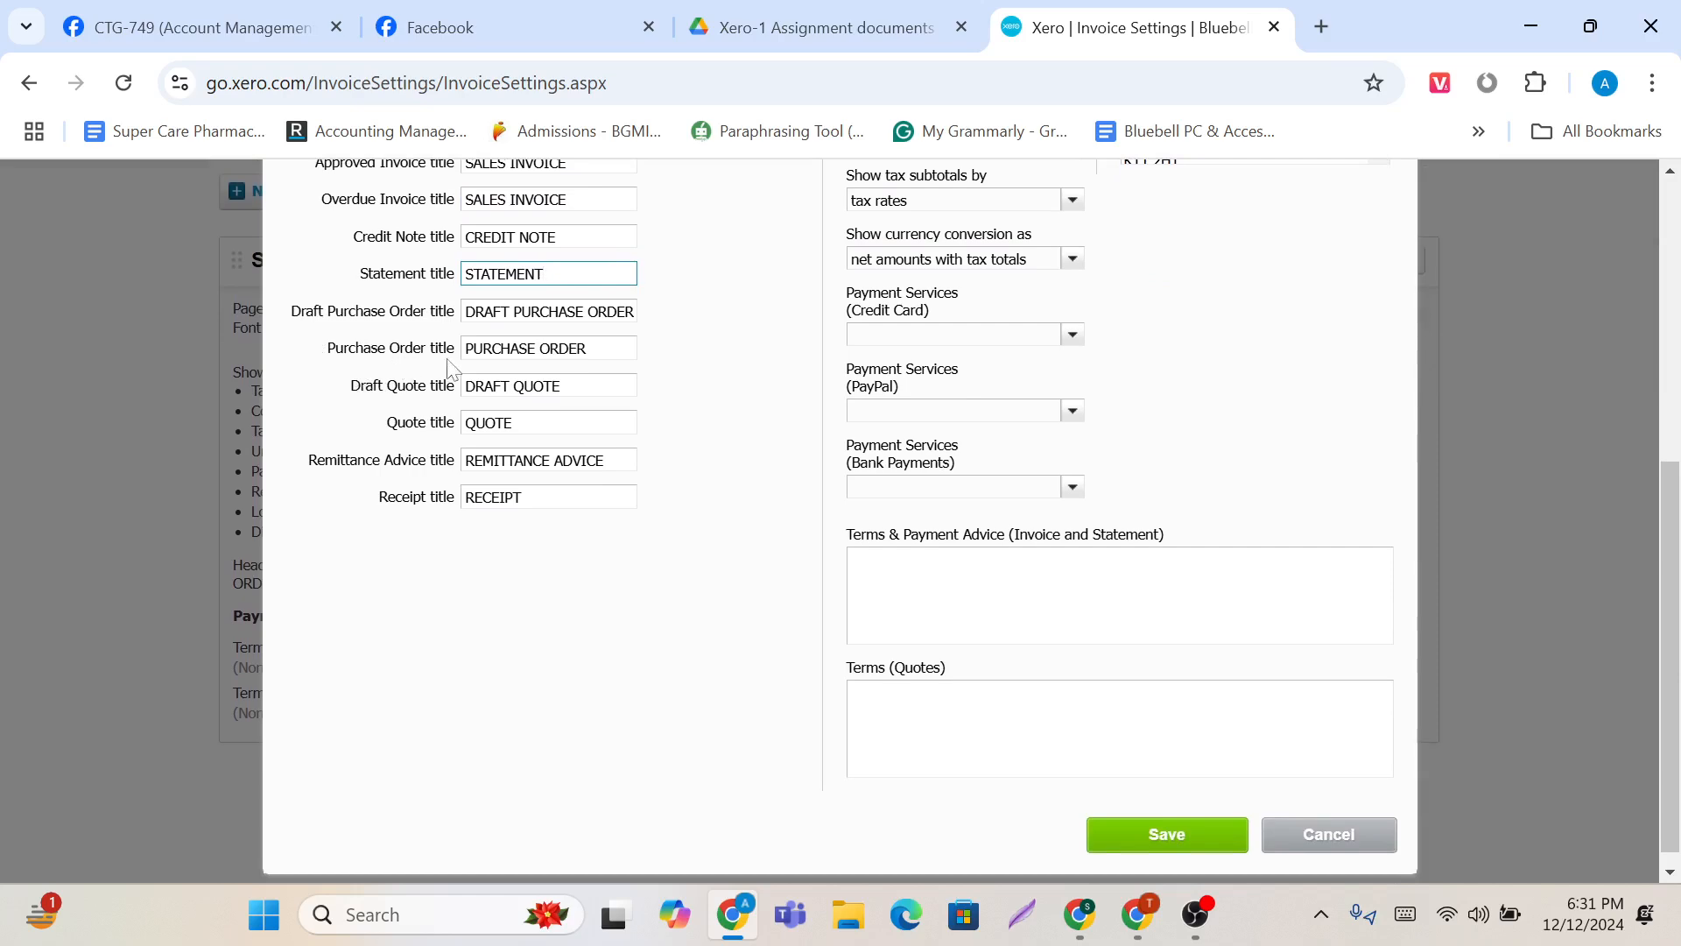
pyautogui.scroll(-1, 592, 375)
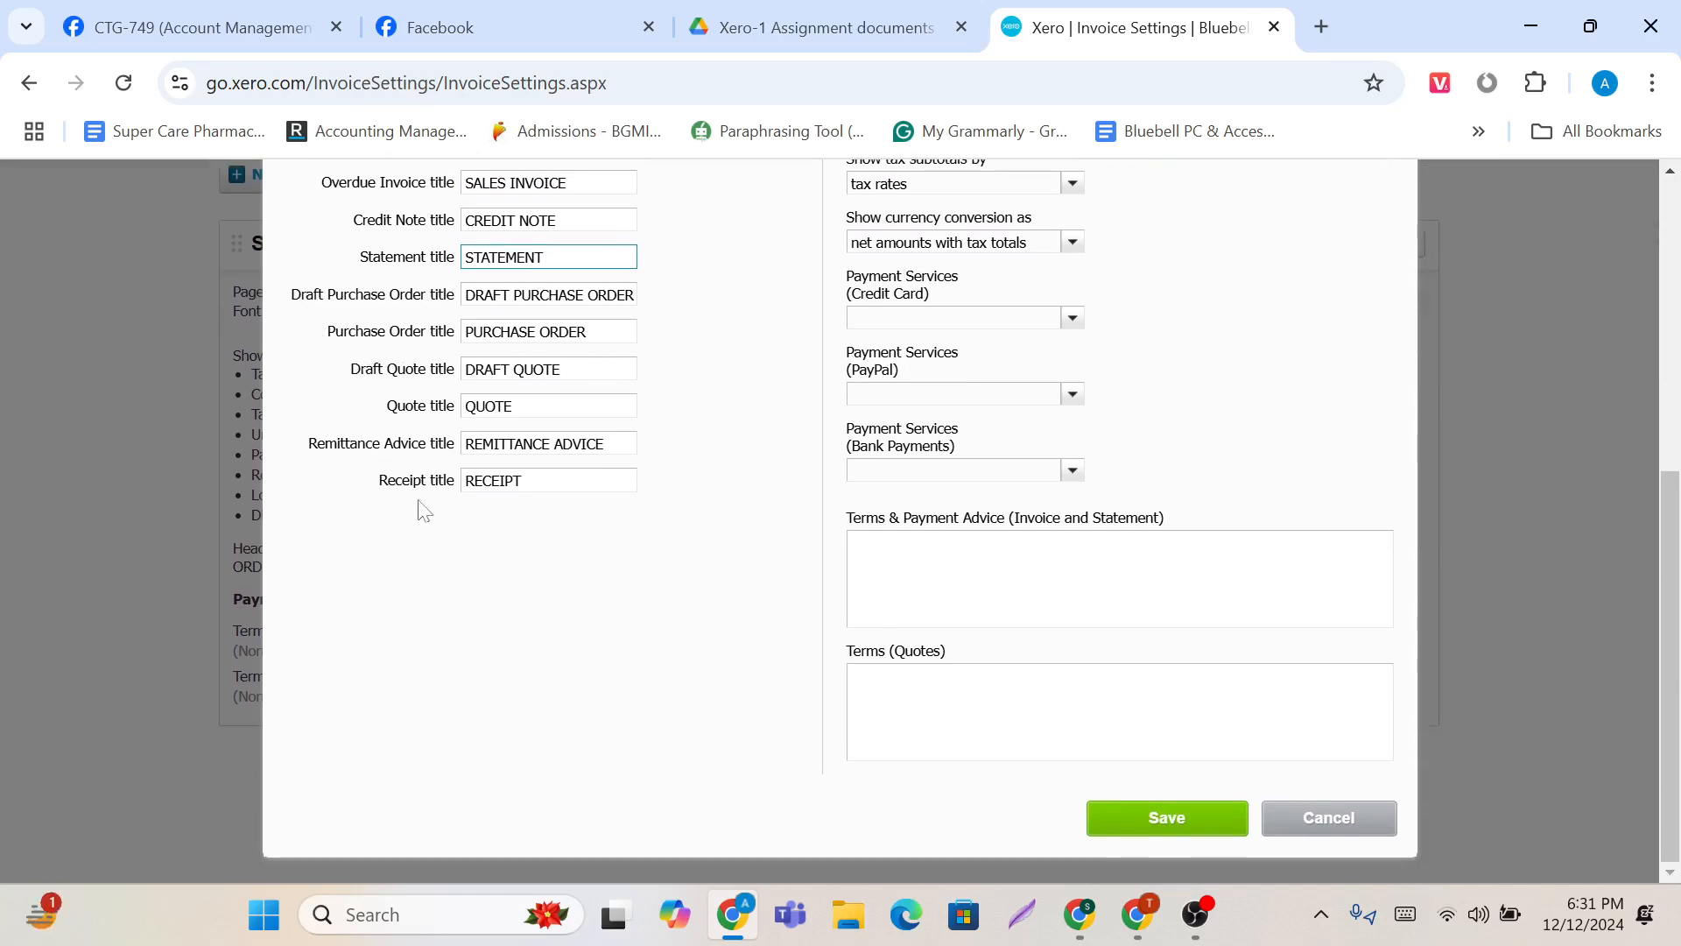
pyautogui.scroll(1, 610, 507)
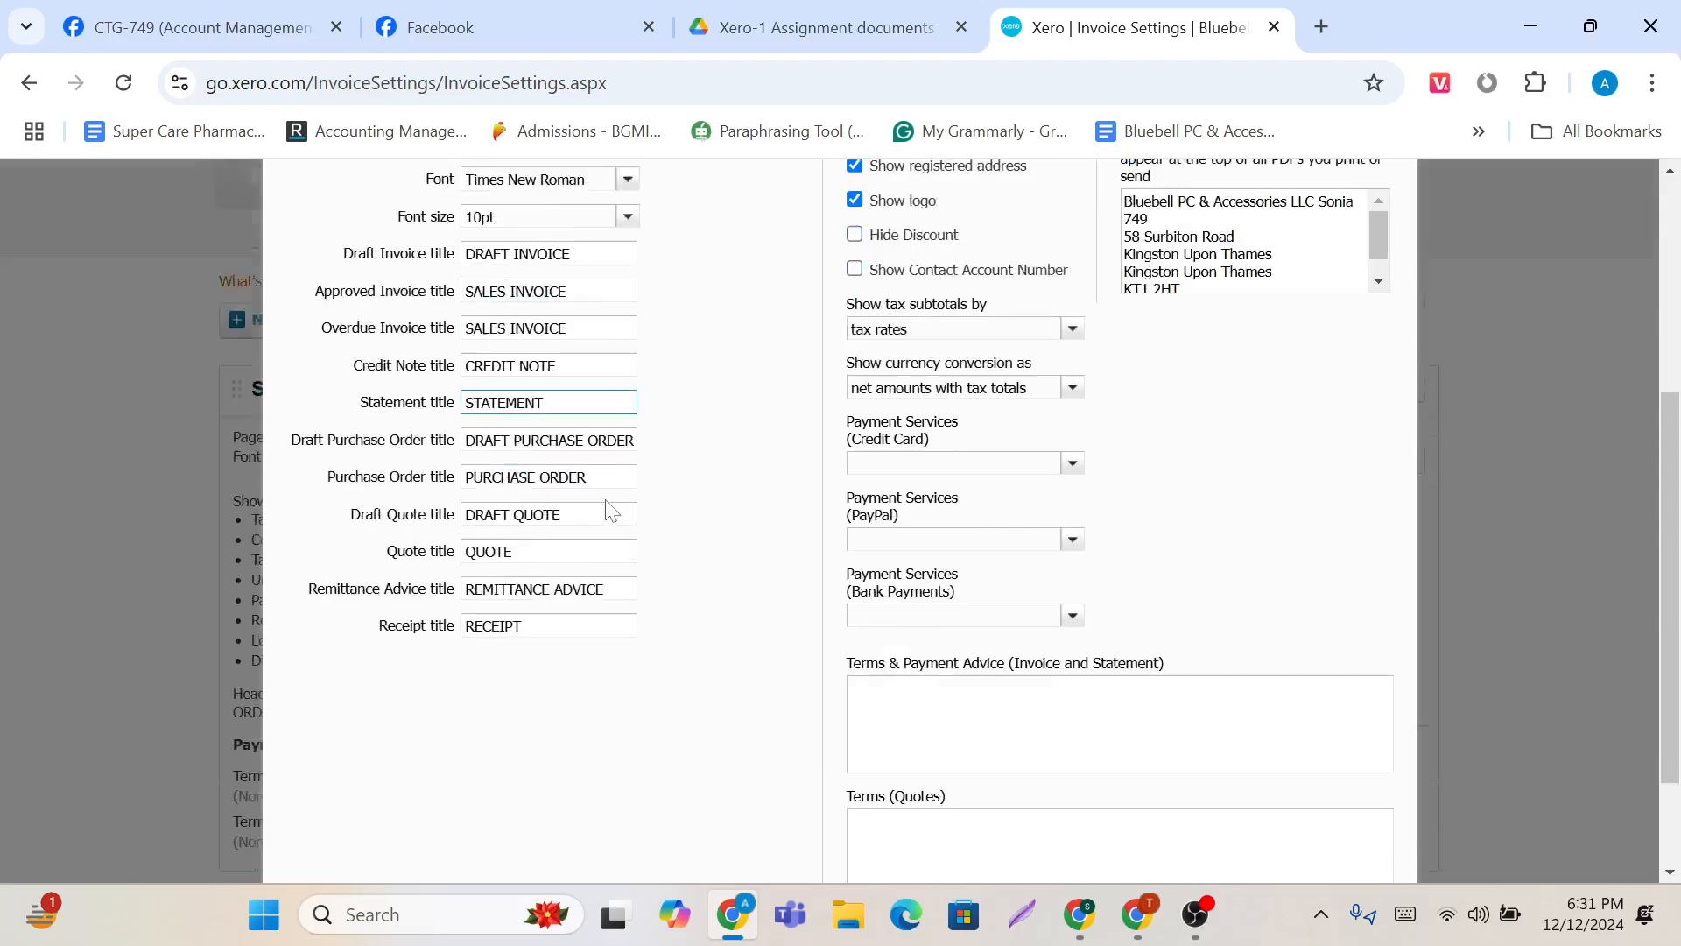
pyautogui.scroll(5, 610, 508)
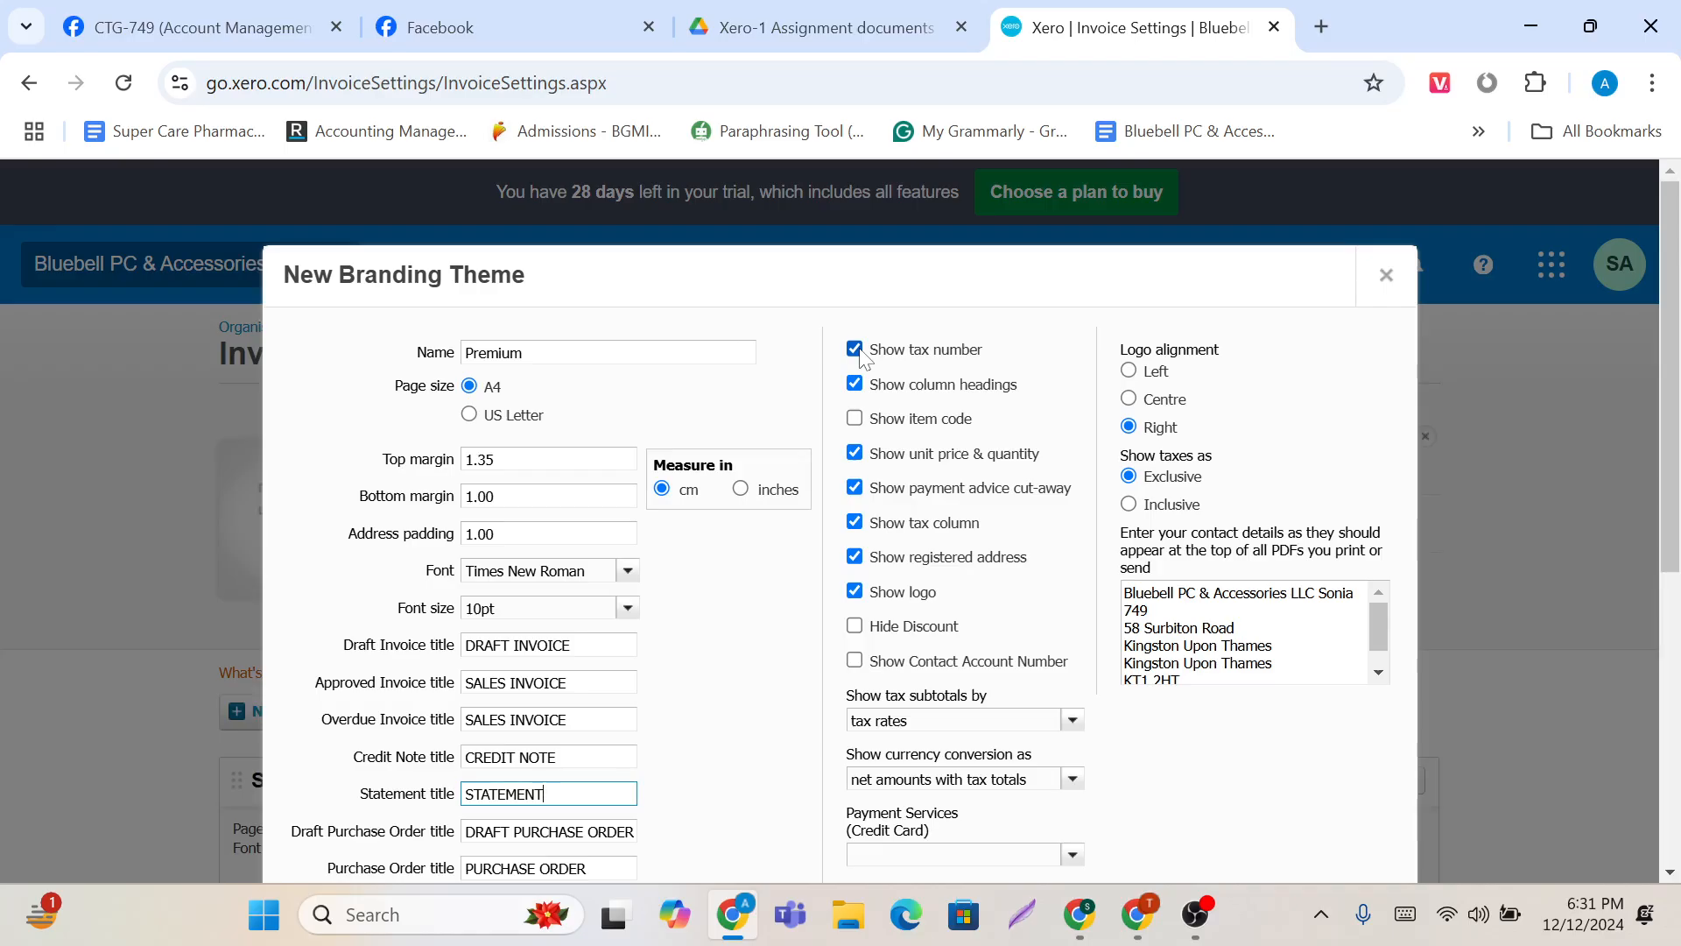
# Step: Enable Show item code on the Premium theme, keeping the logo shown
pyautogui.click(856, 419)
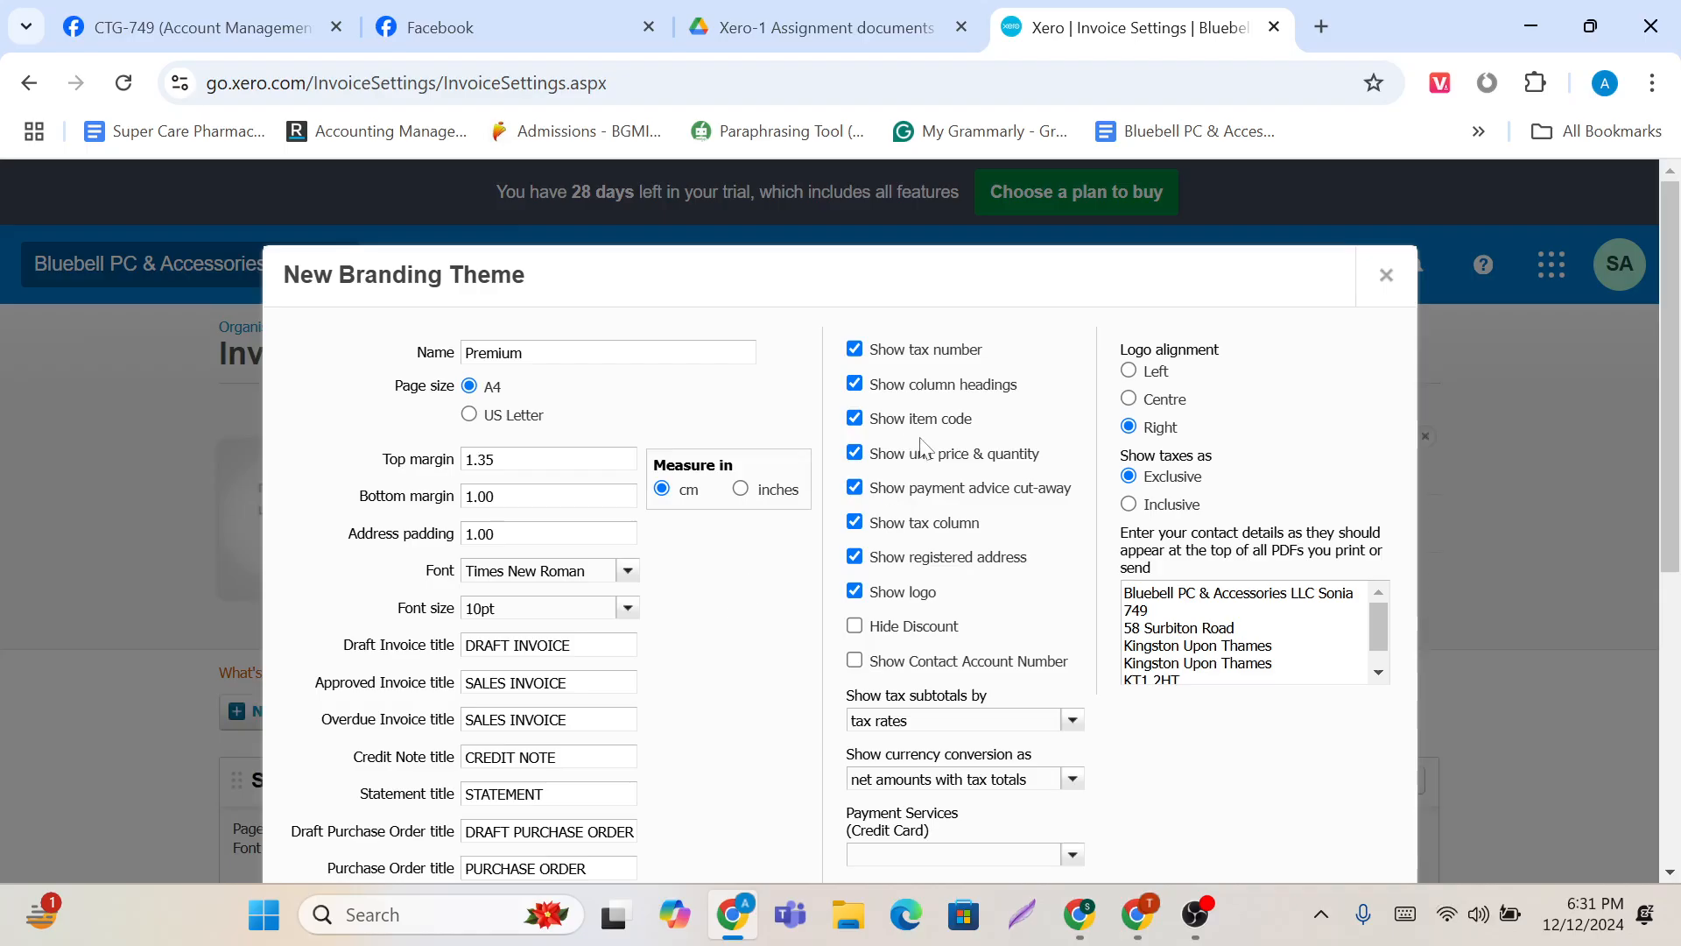
pyautogui.scroll(-1, 921, 448)
pyautogui.scroll(-1, 910, 549)
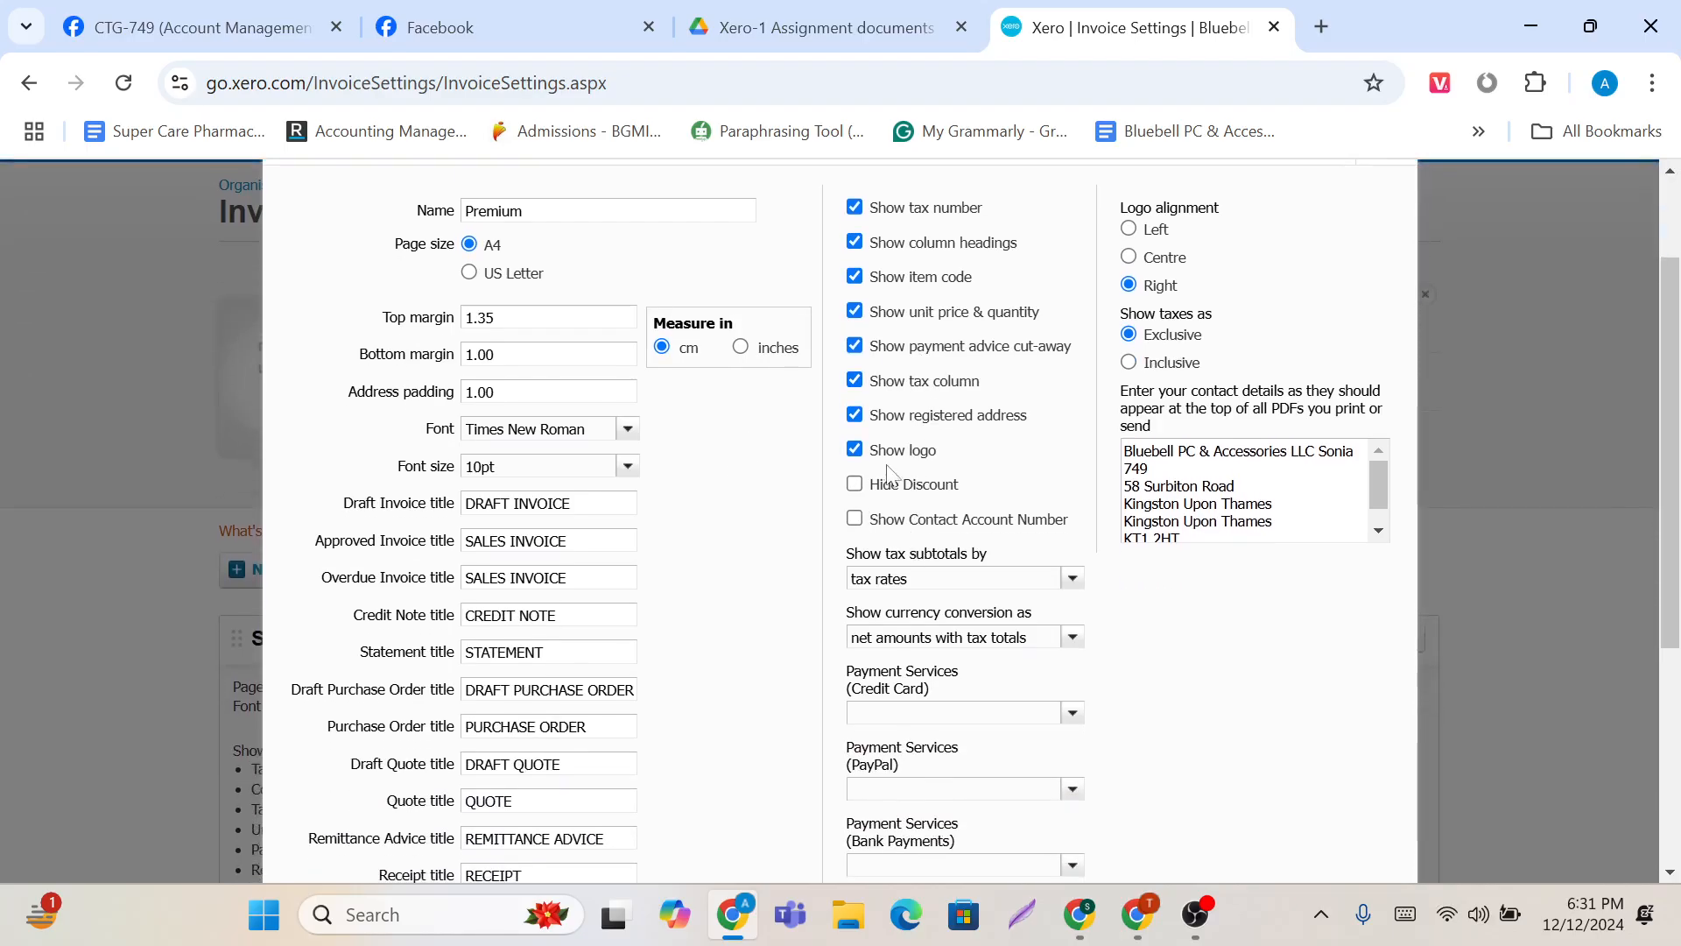
pyautogui.click(911, 456)
pyautogui.click(855, 451)
# Step: Leave Hide Discount and Show Contact Account Number at their original settings and scroll to Save
pyautogui.scroll(-1, 880, 451)
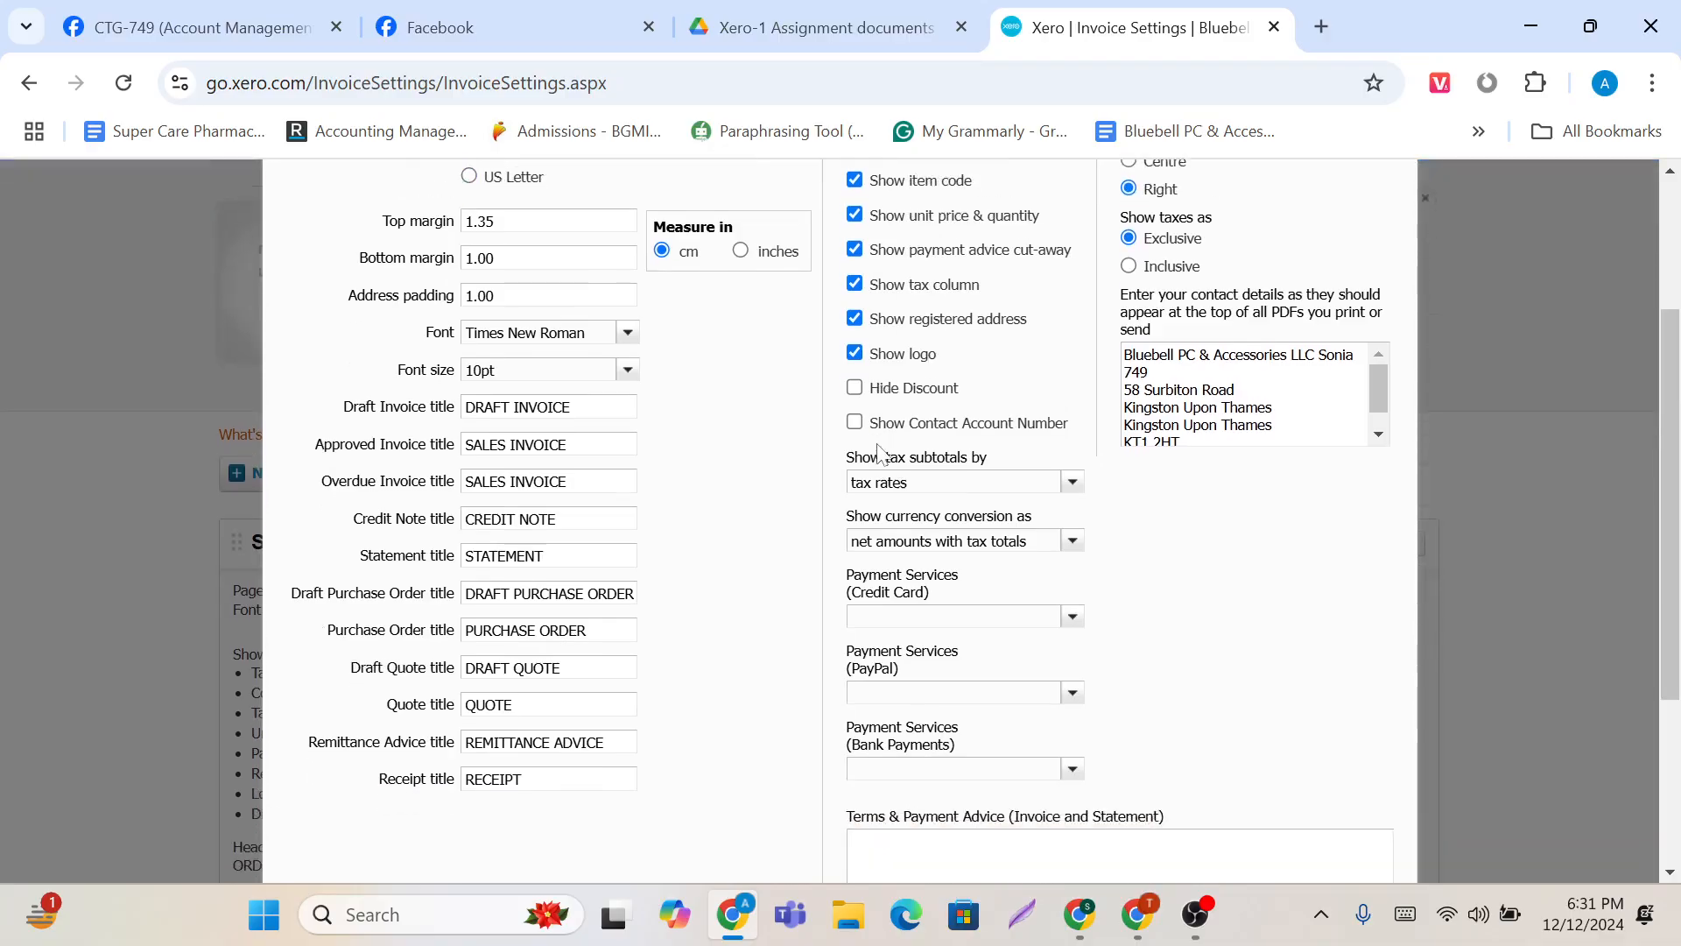
pyautogui.click(856, 392)
pyautogui.click(856, 390)
pyautogui.click(854, 422)
pyautogui.click(855, 424)
pyautogui.scroll(-1, 855, 429)
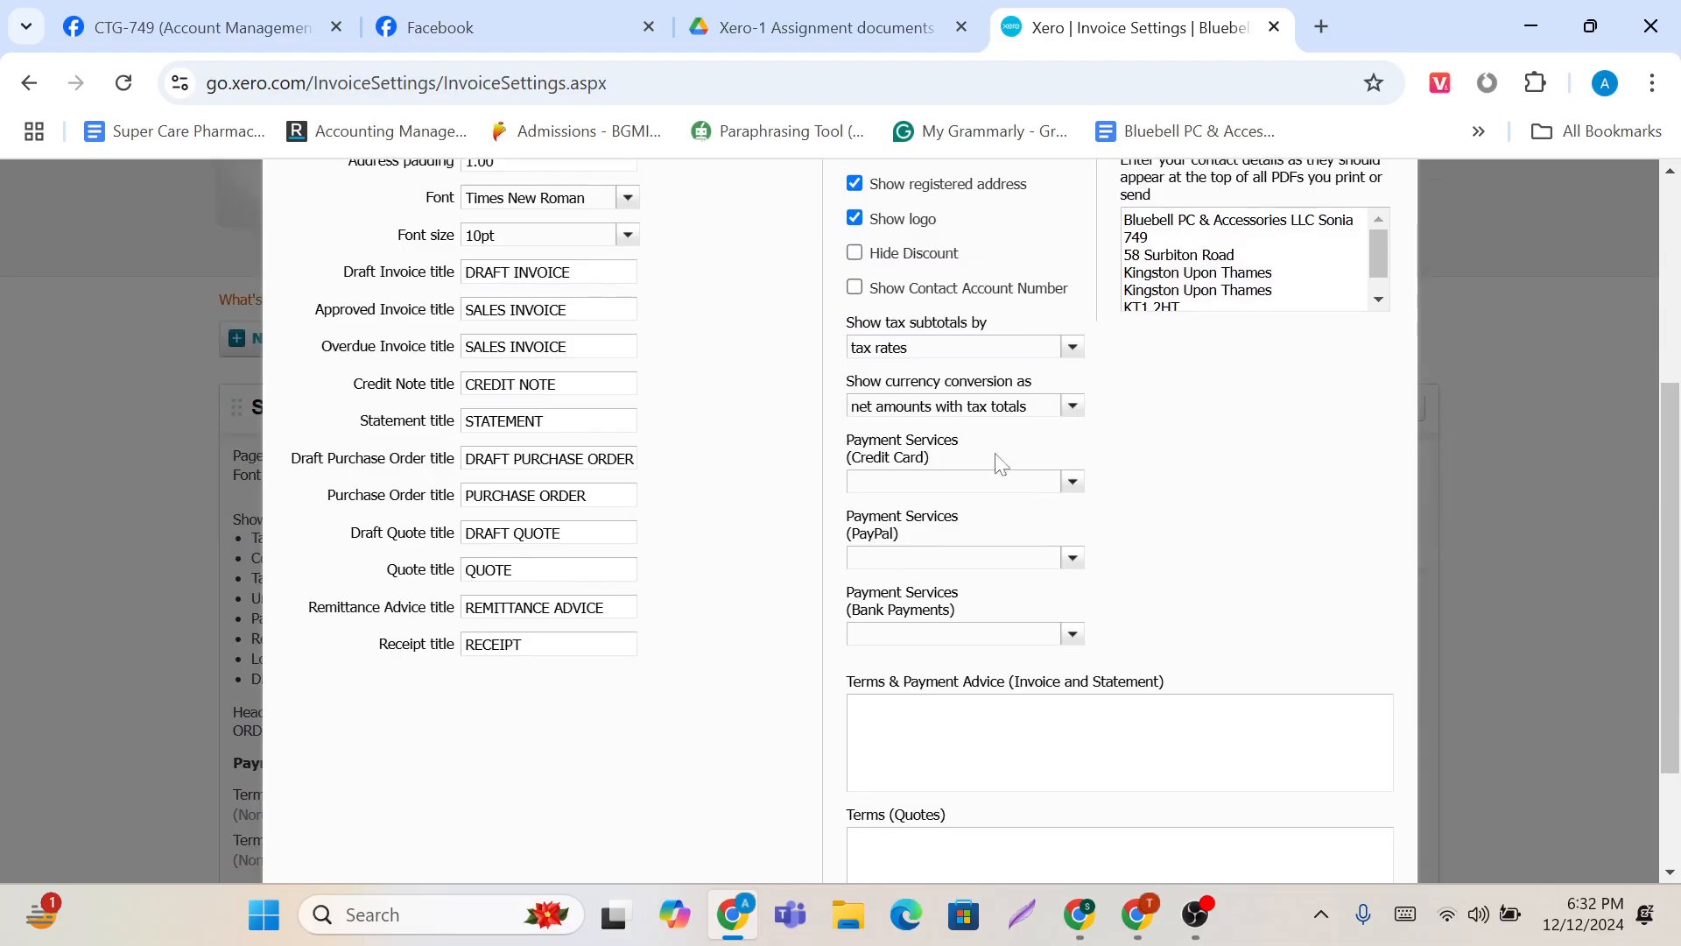
pyautogui.scroll(-1, 984, 476)
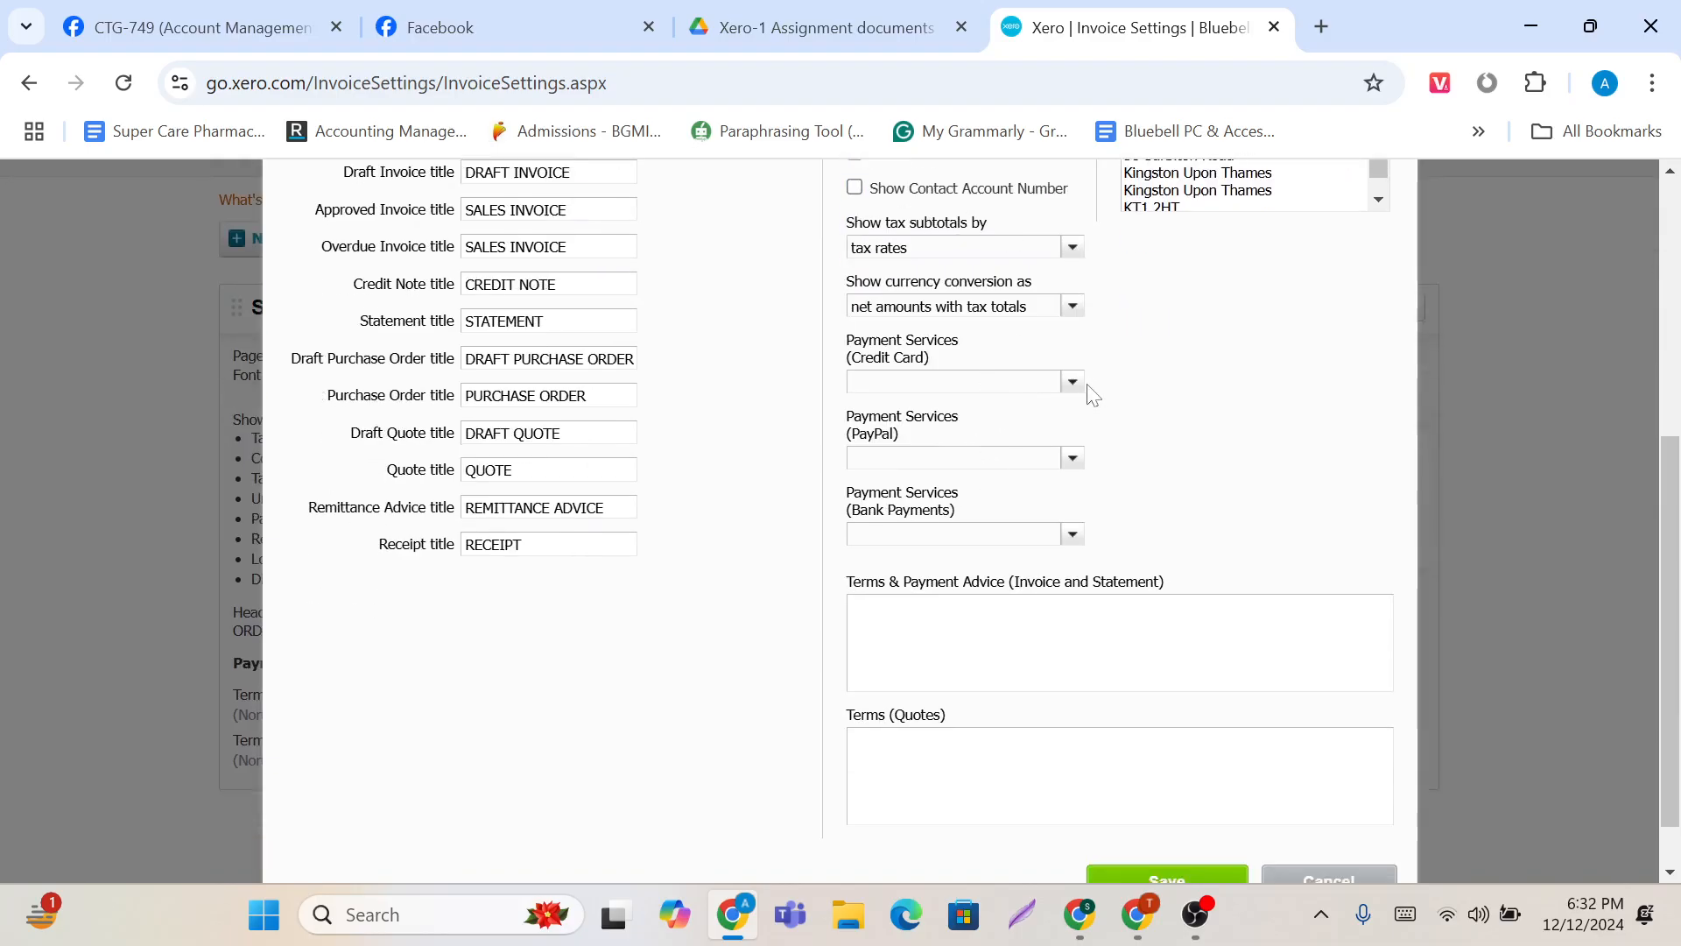
pyautogui.scroll(-1, 1077, 394)
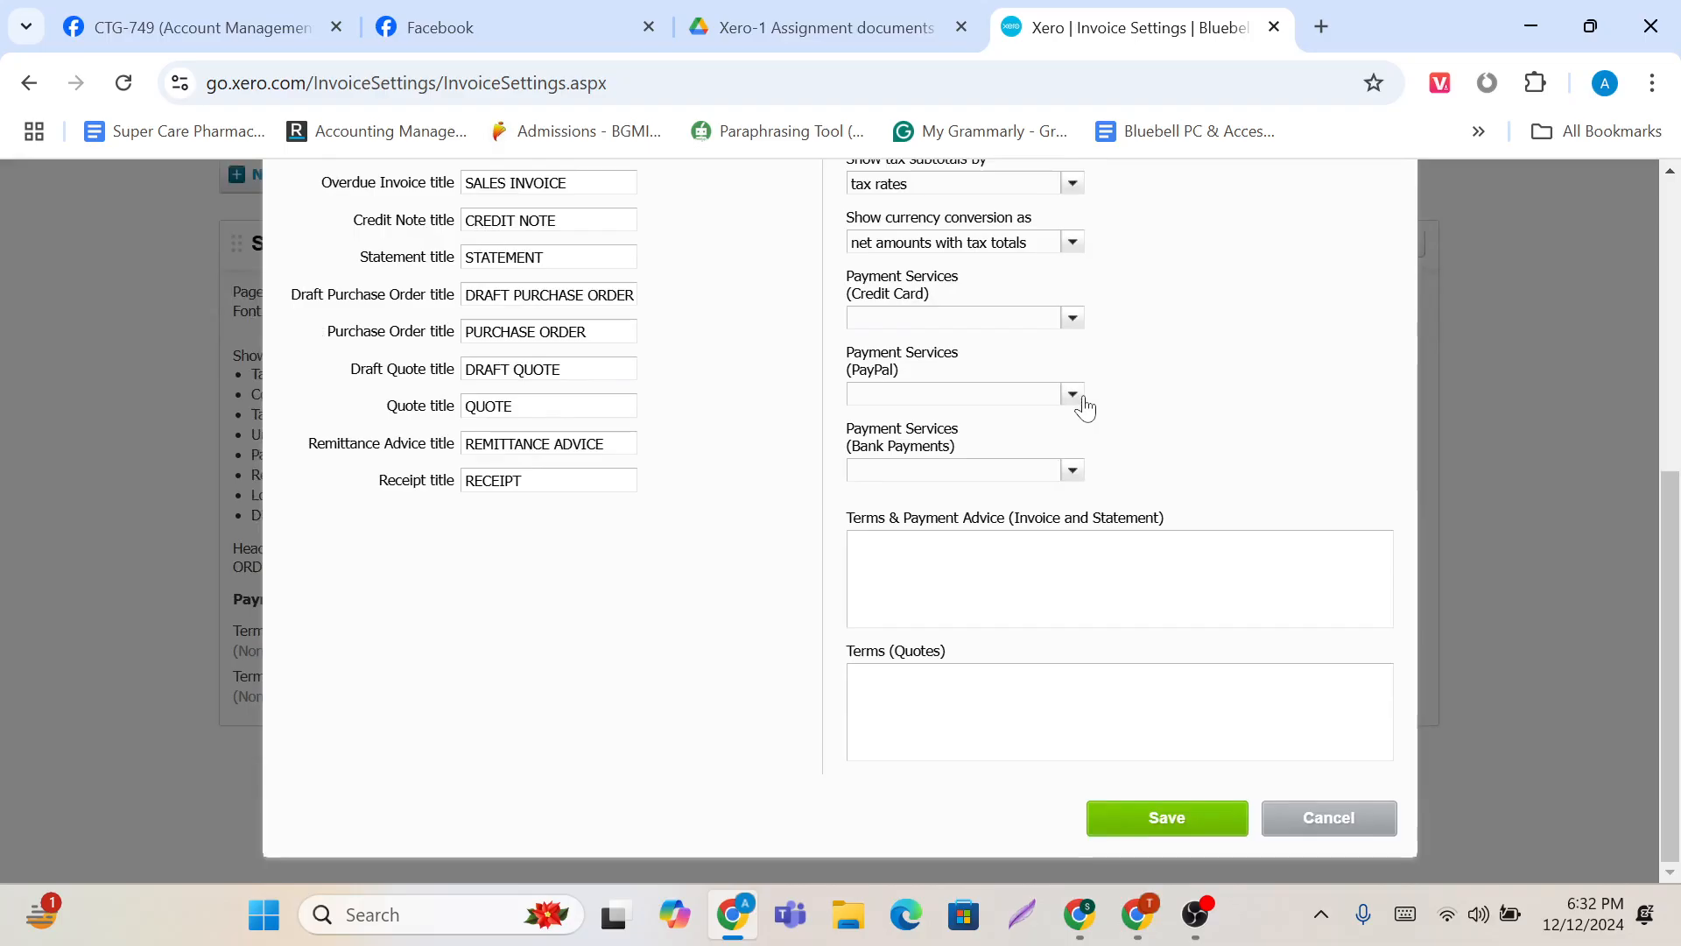
# Step: Review the credit card payment options and the invoice, statement and quote terms fields
pyautogui.click(1074, 321)
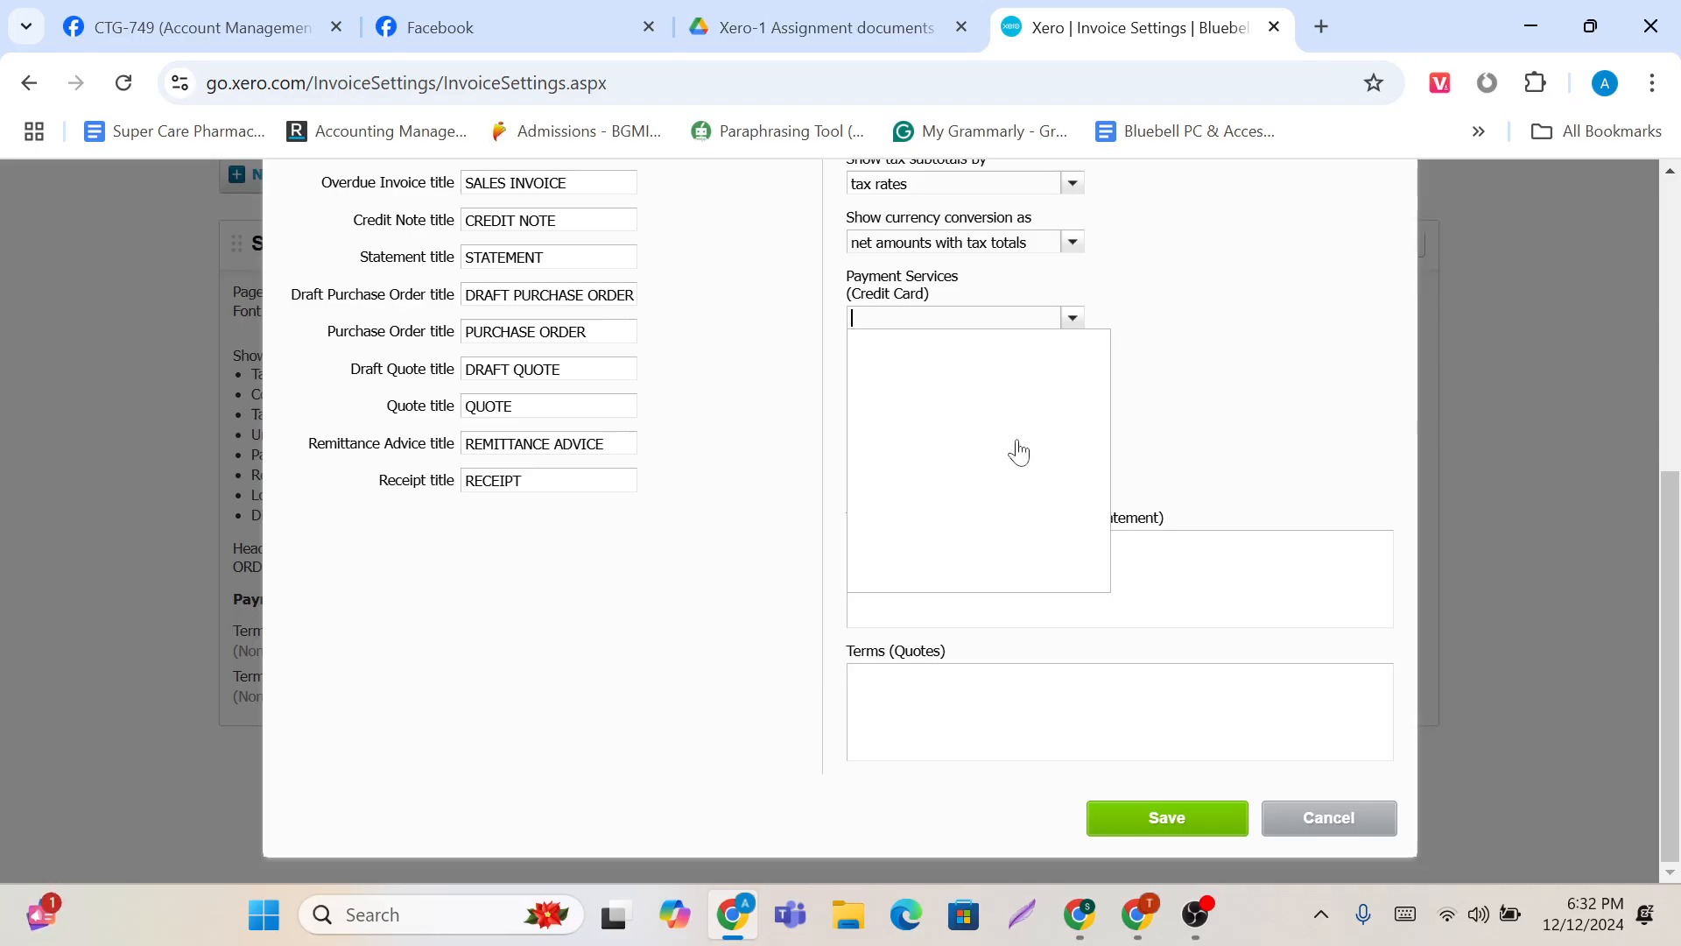
pyautogui.click(1172, 419)
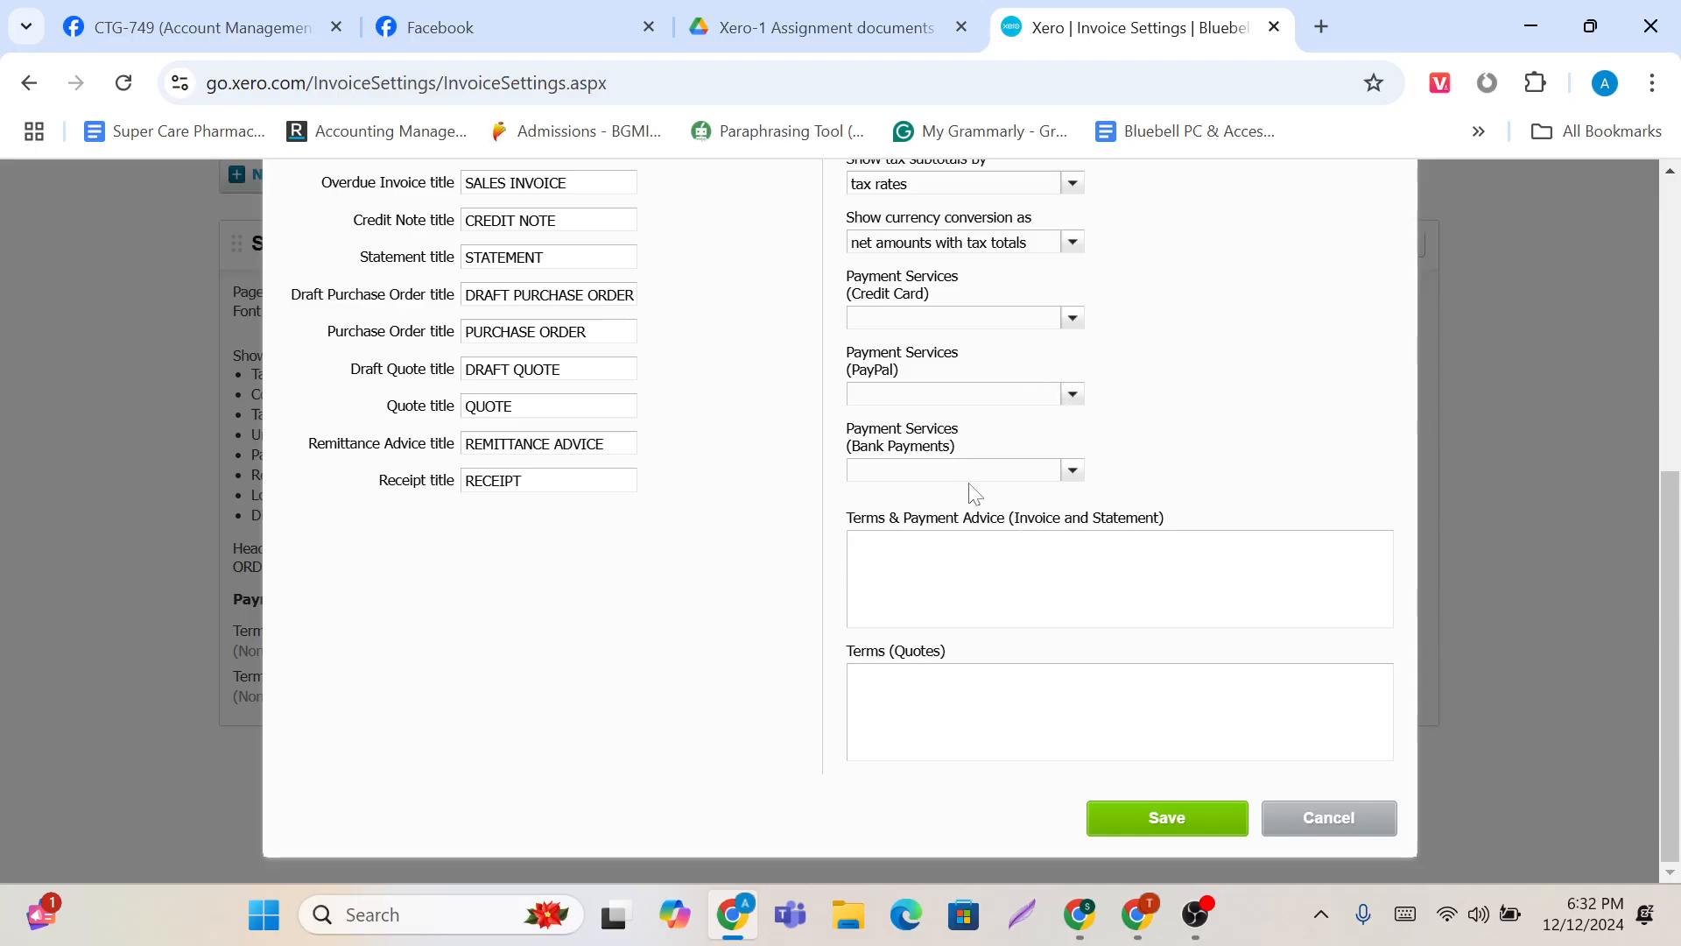
pyautogui.click(1366, 601)
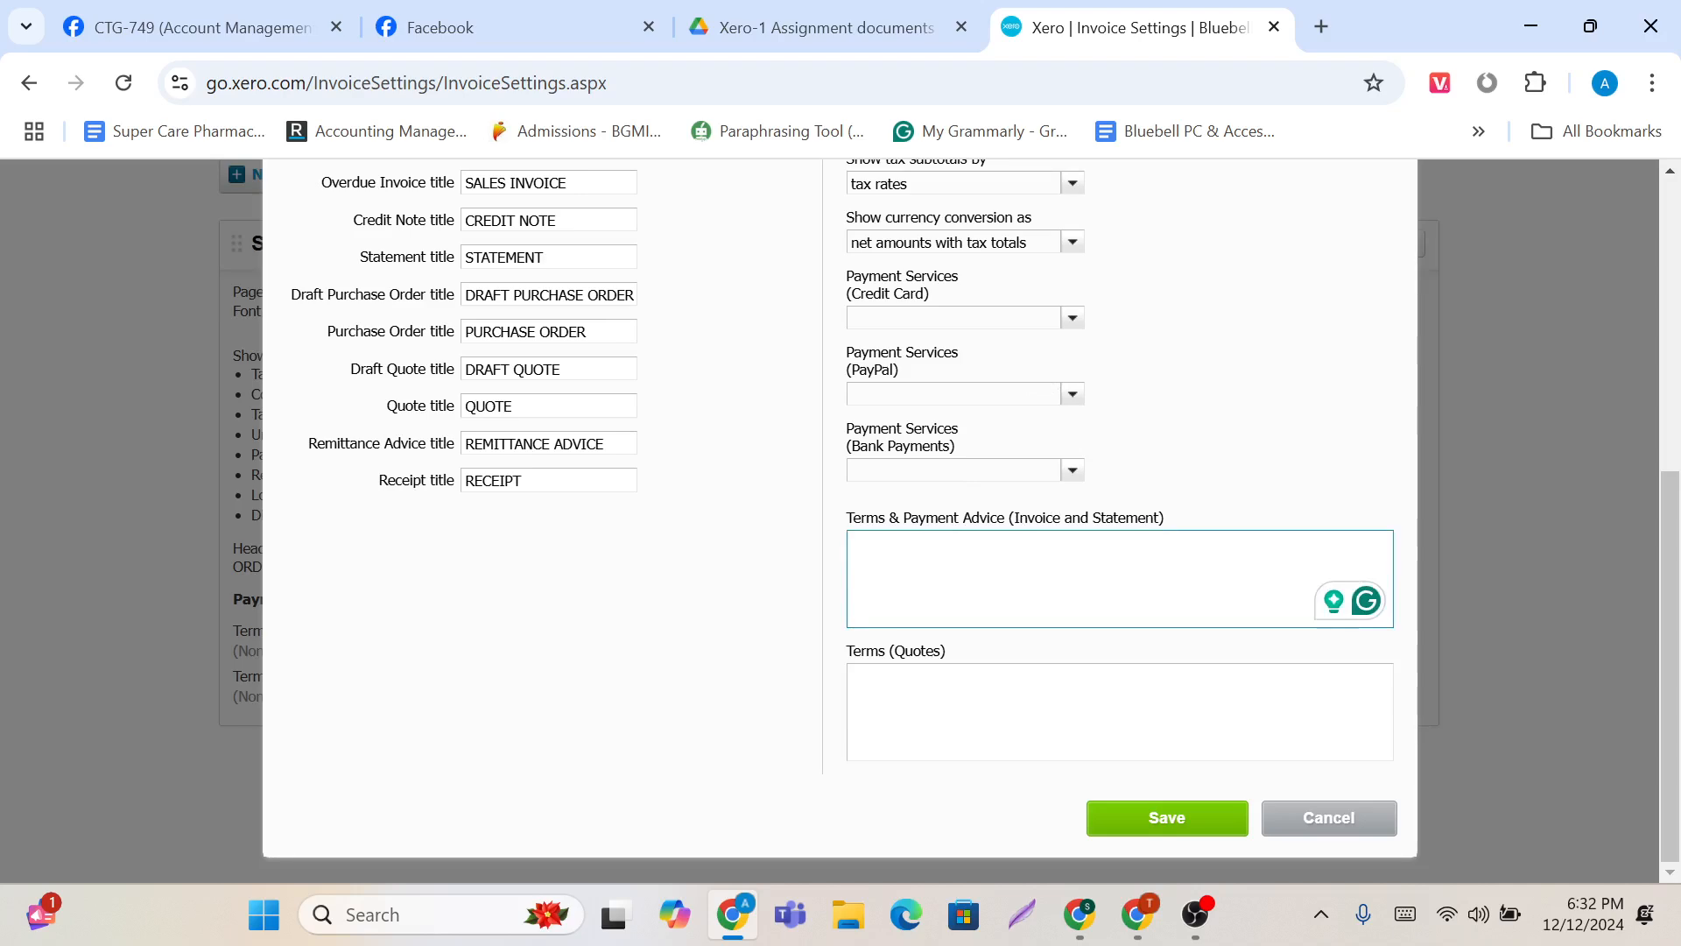
pyautogui.click(1139, 705)
pyautogui.click(1138, 578)
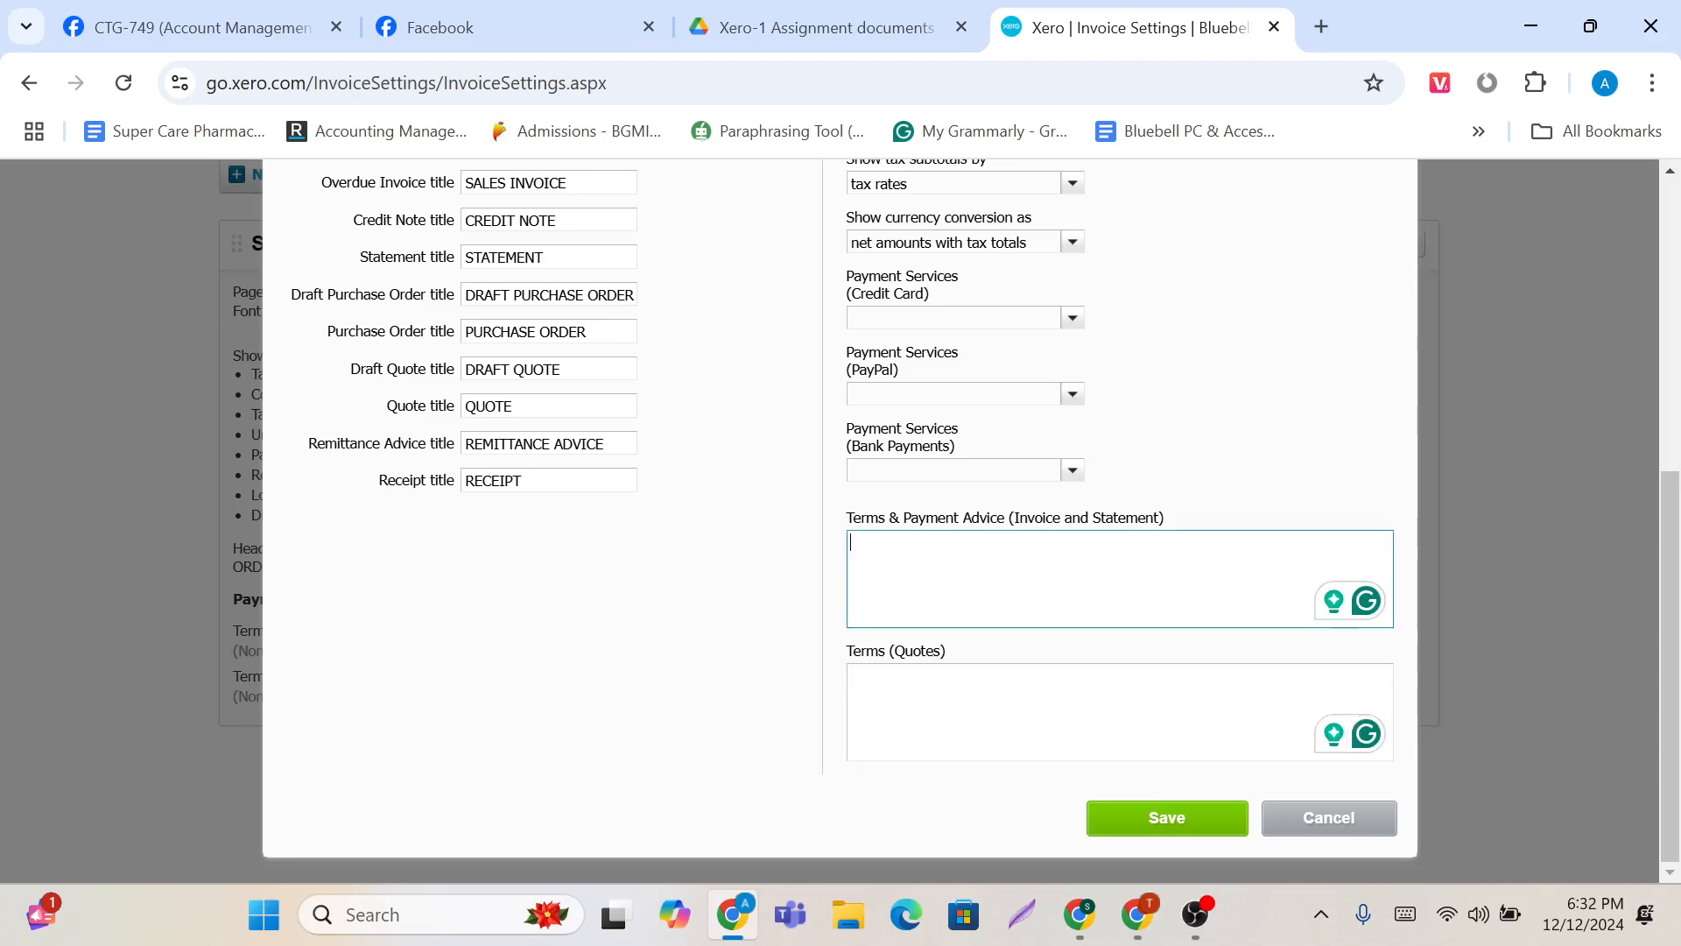
# Step: Save the Premium branding theme with its document titles
pyautogui.scroll(6, 814, 359)
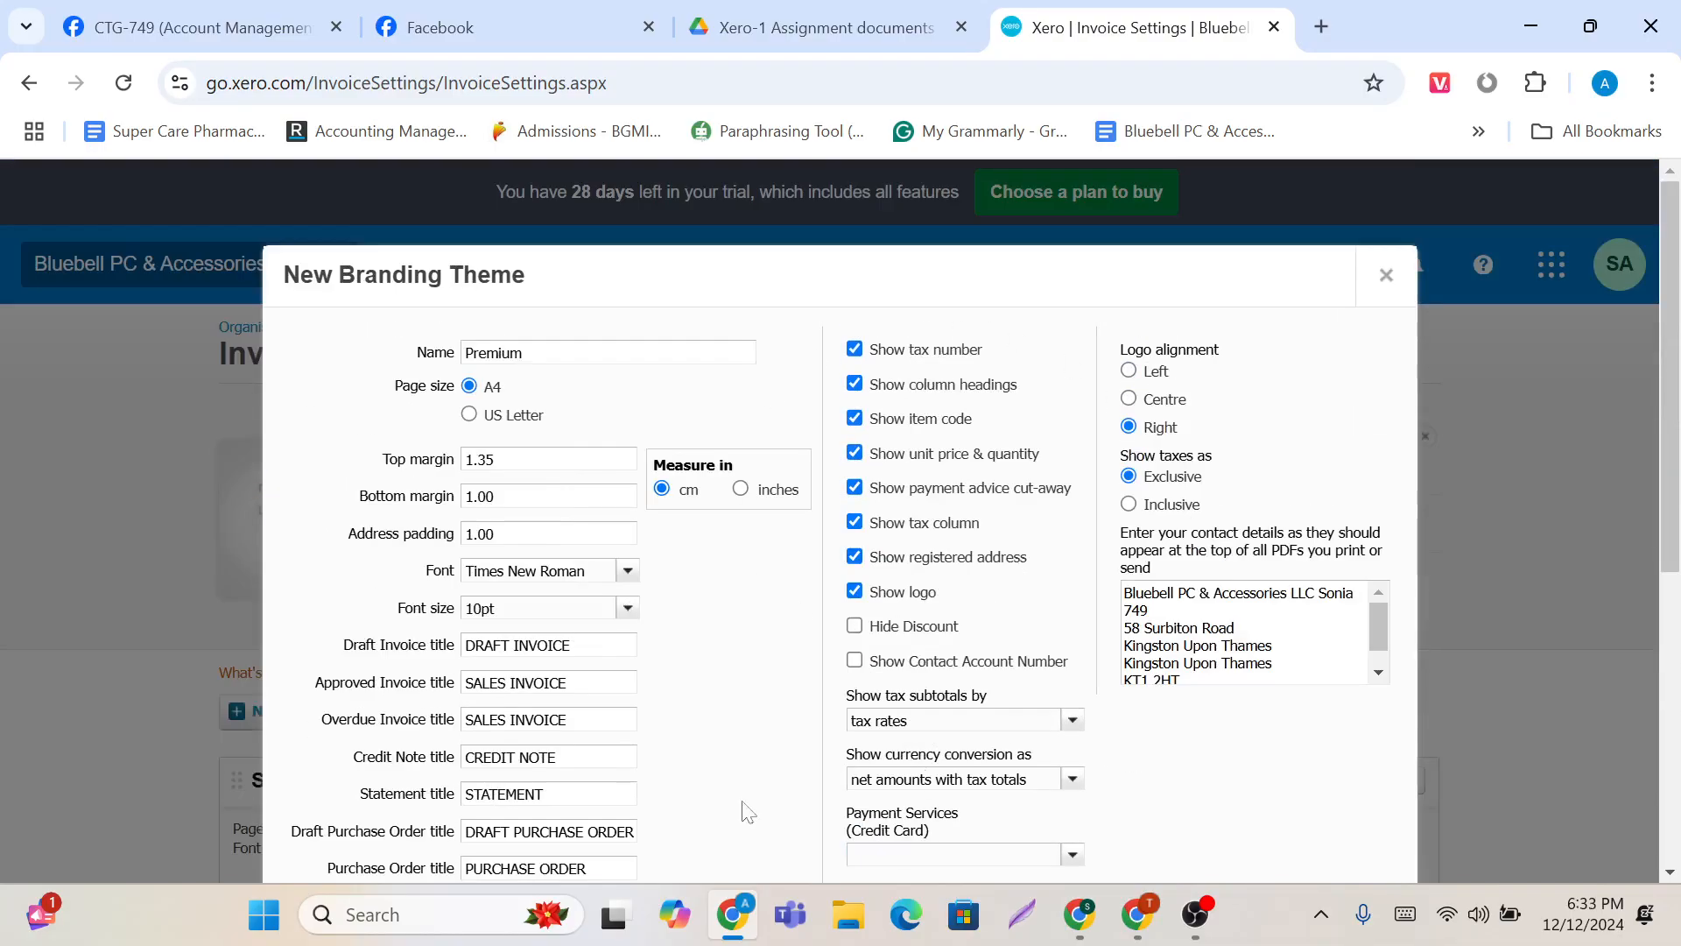
pyautogui.scroll(-5, 736, 700)
pyautogui.scroll(-2, 738, 700)
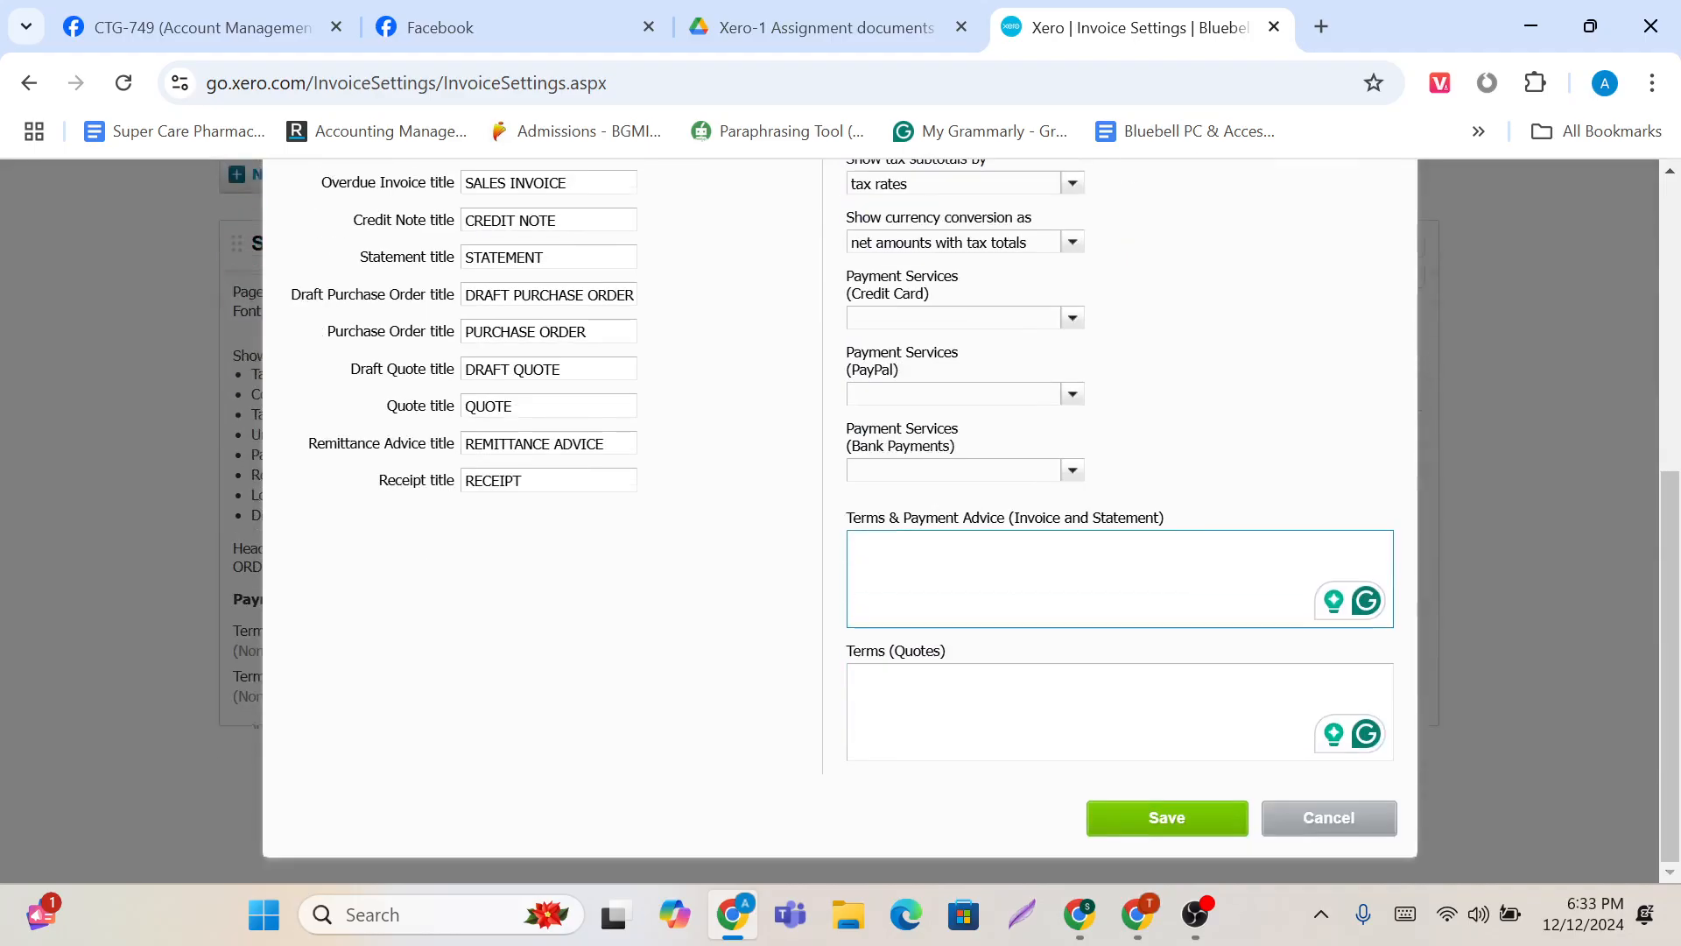
pyautogui.click(1146, 822)
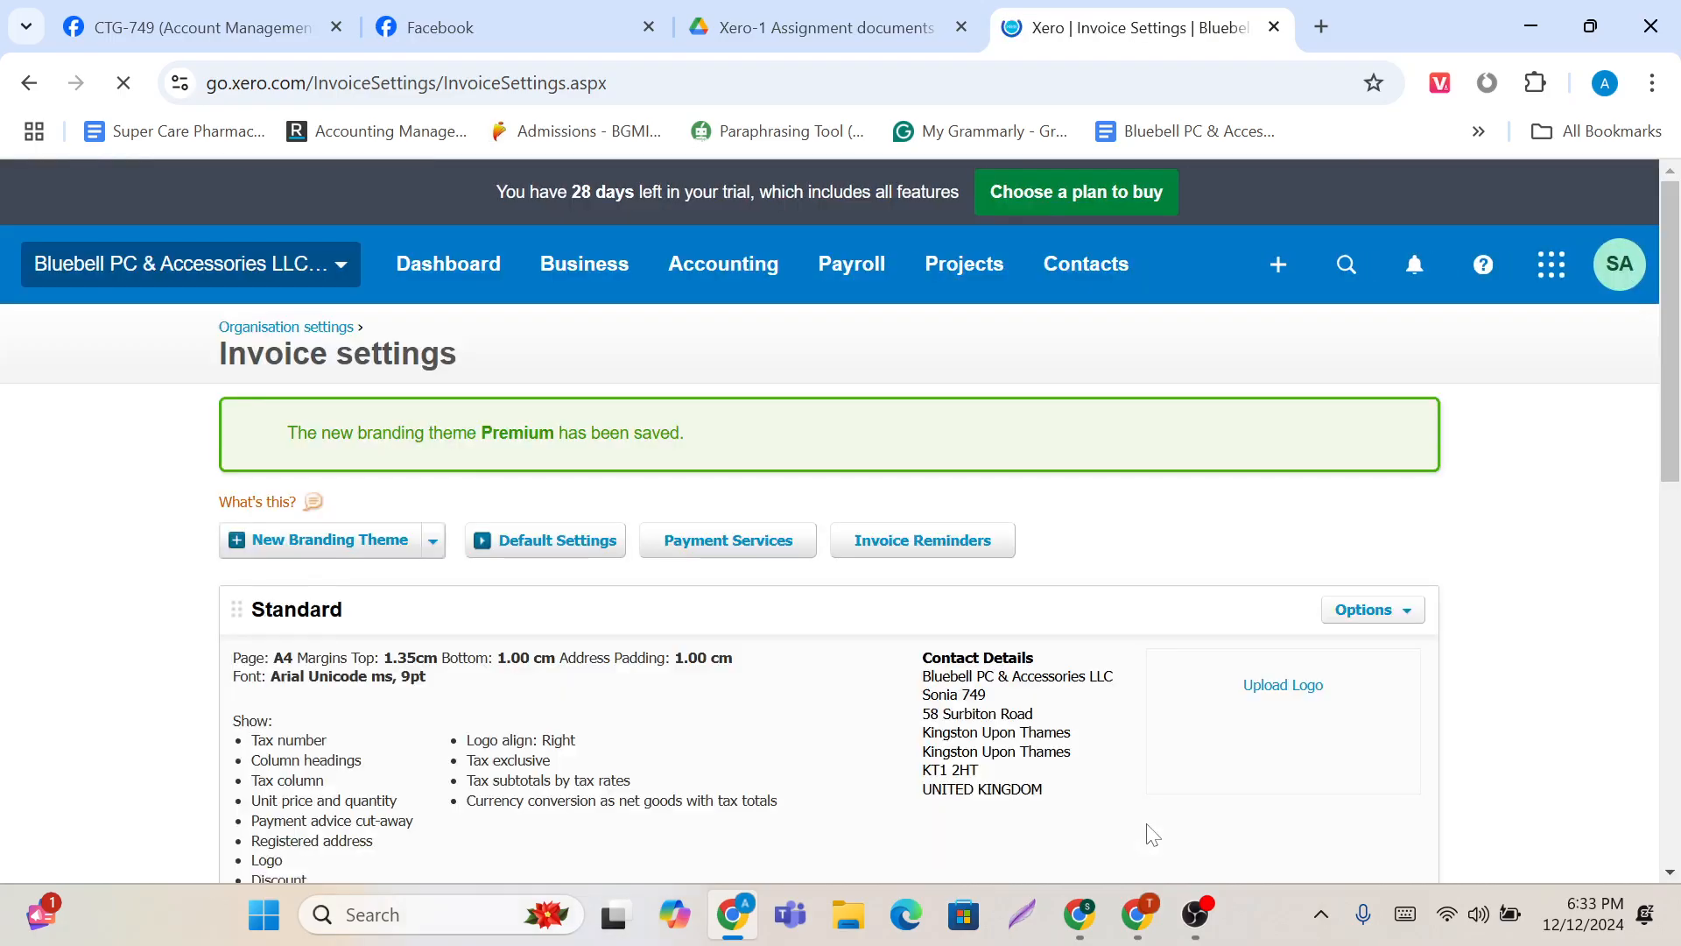
# Step: Check the saved Premium theme and the Standard theme's actions list on Invoice Settings
pyautogui.scroll(-5, 1100, 754)
pyautogui.scroll(-7, 1100, 755)
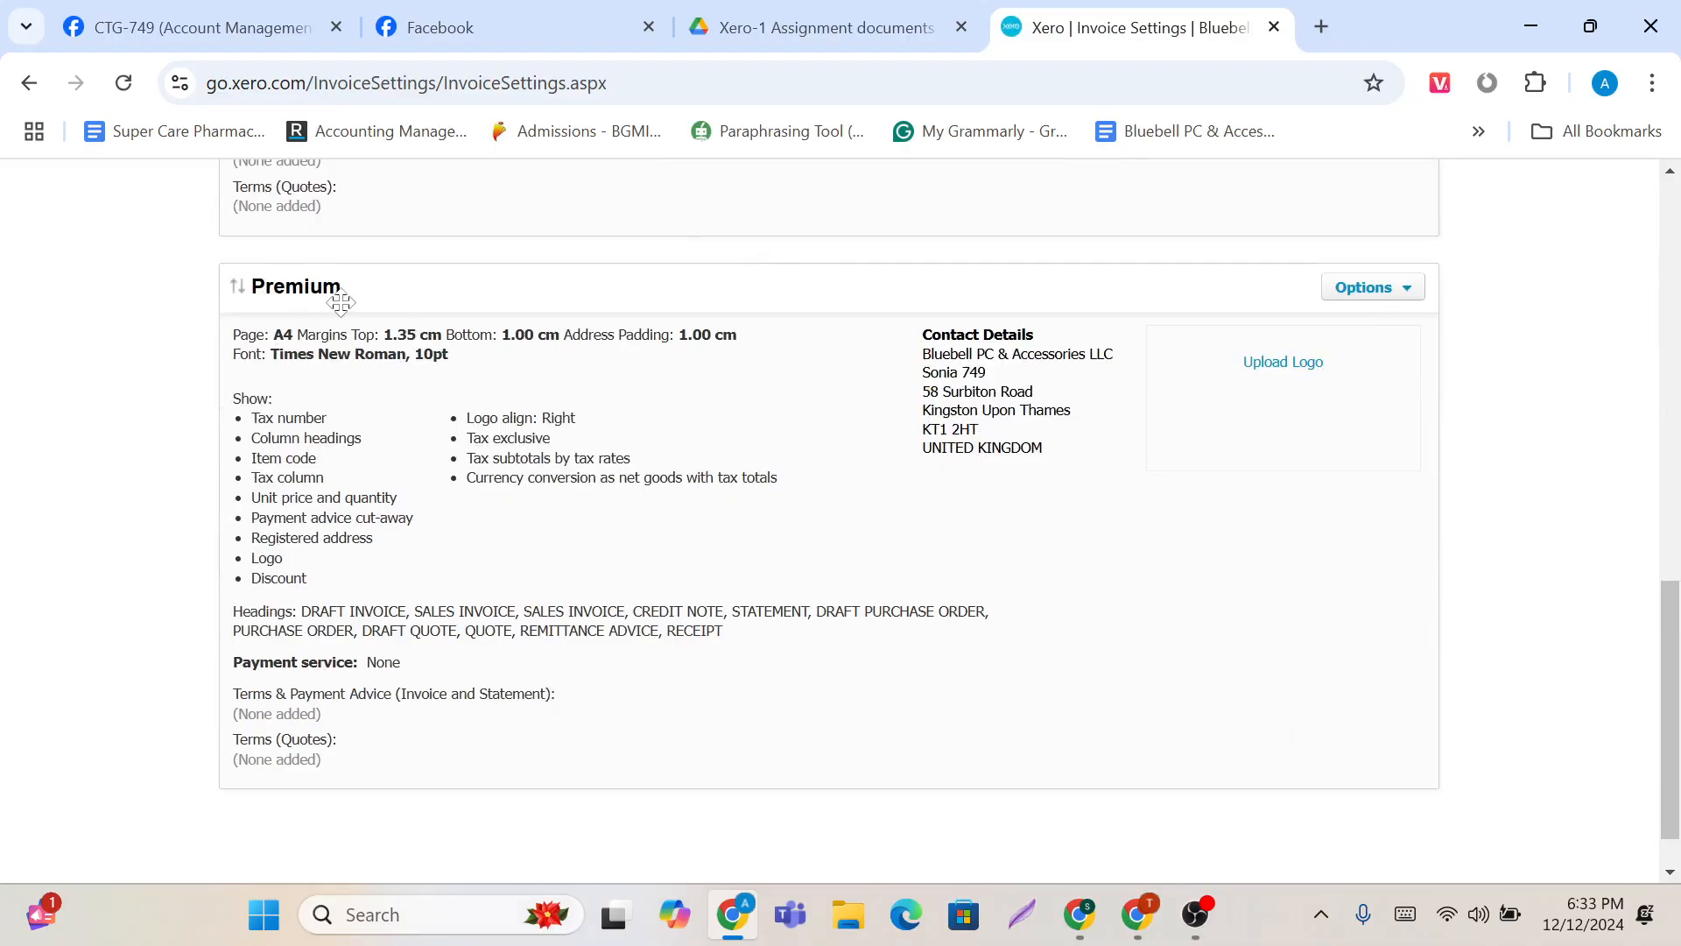
pyautogui.scroll(6, 666, 376)
pyautogui.scroll(2, 1329, 507)
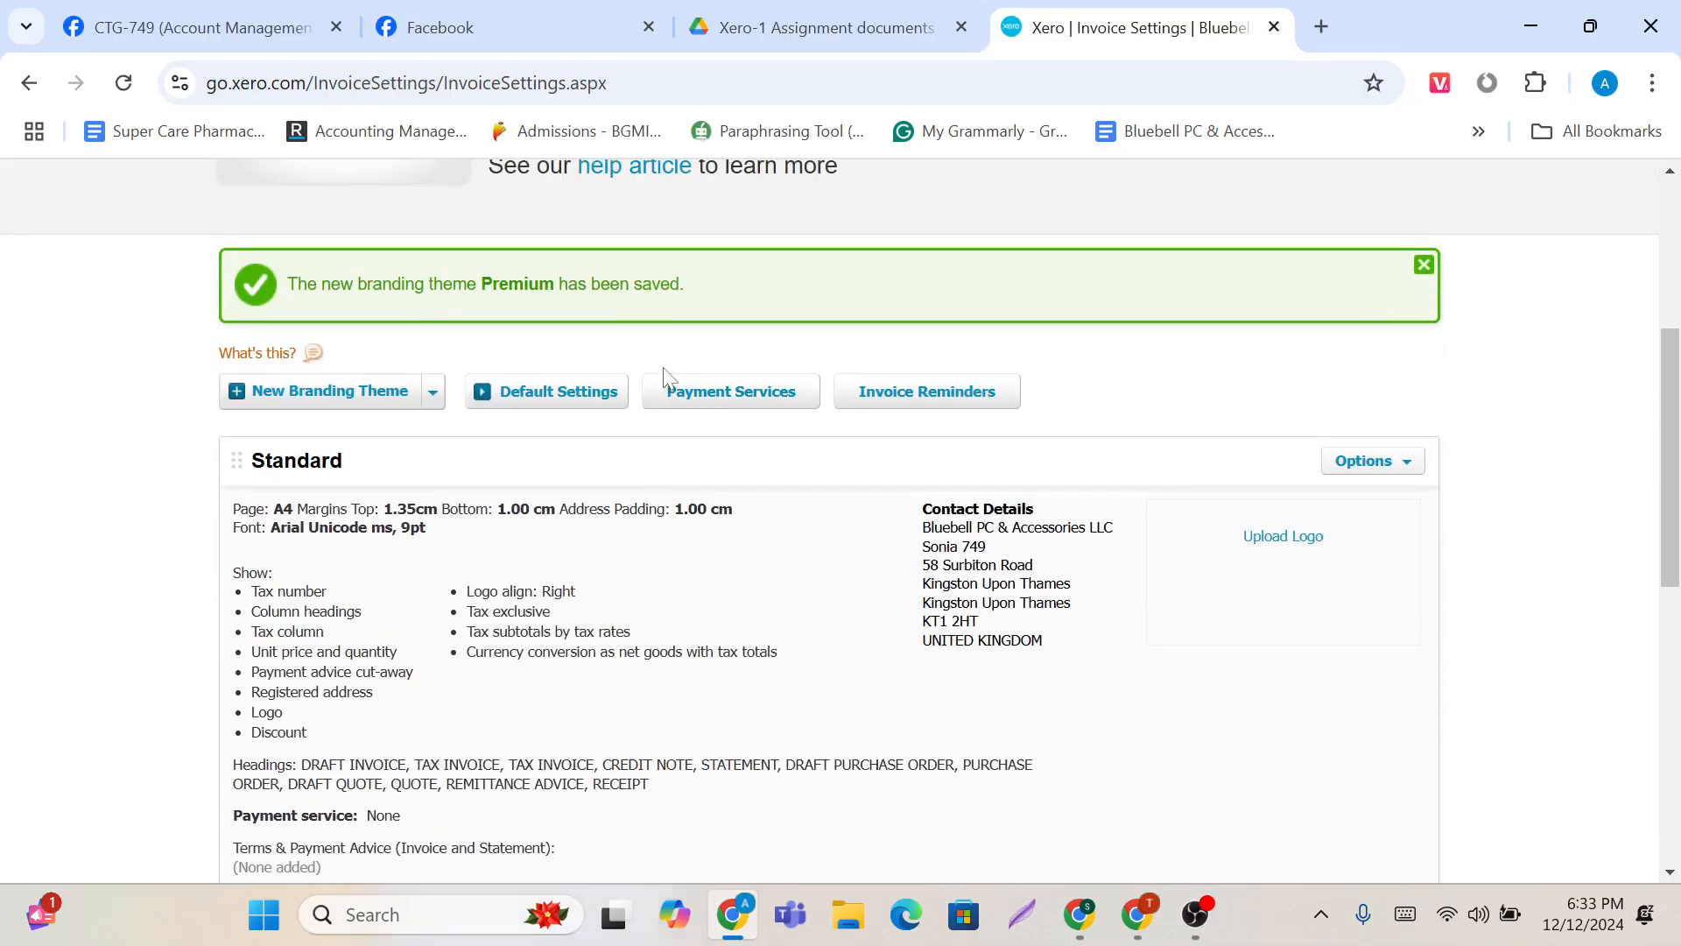
pyautogui.click(1407, 465)
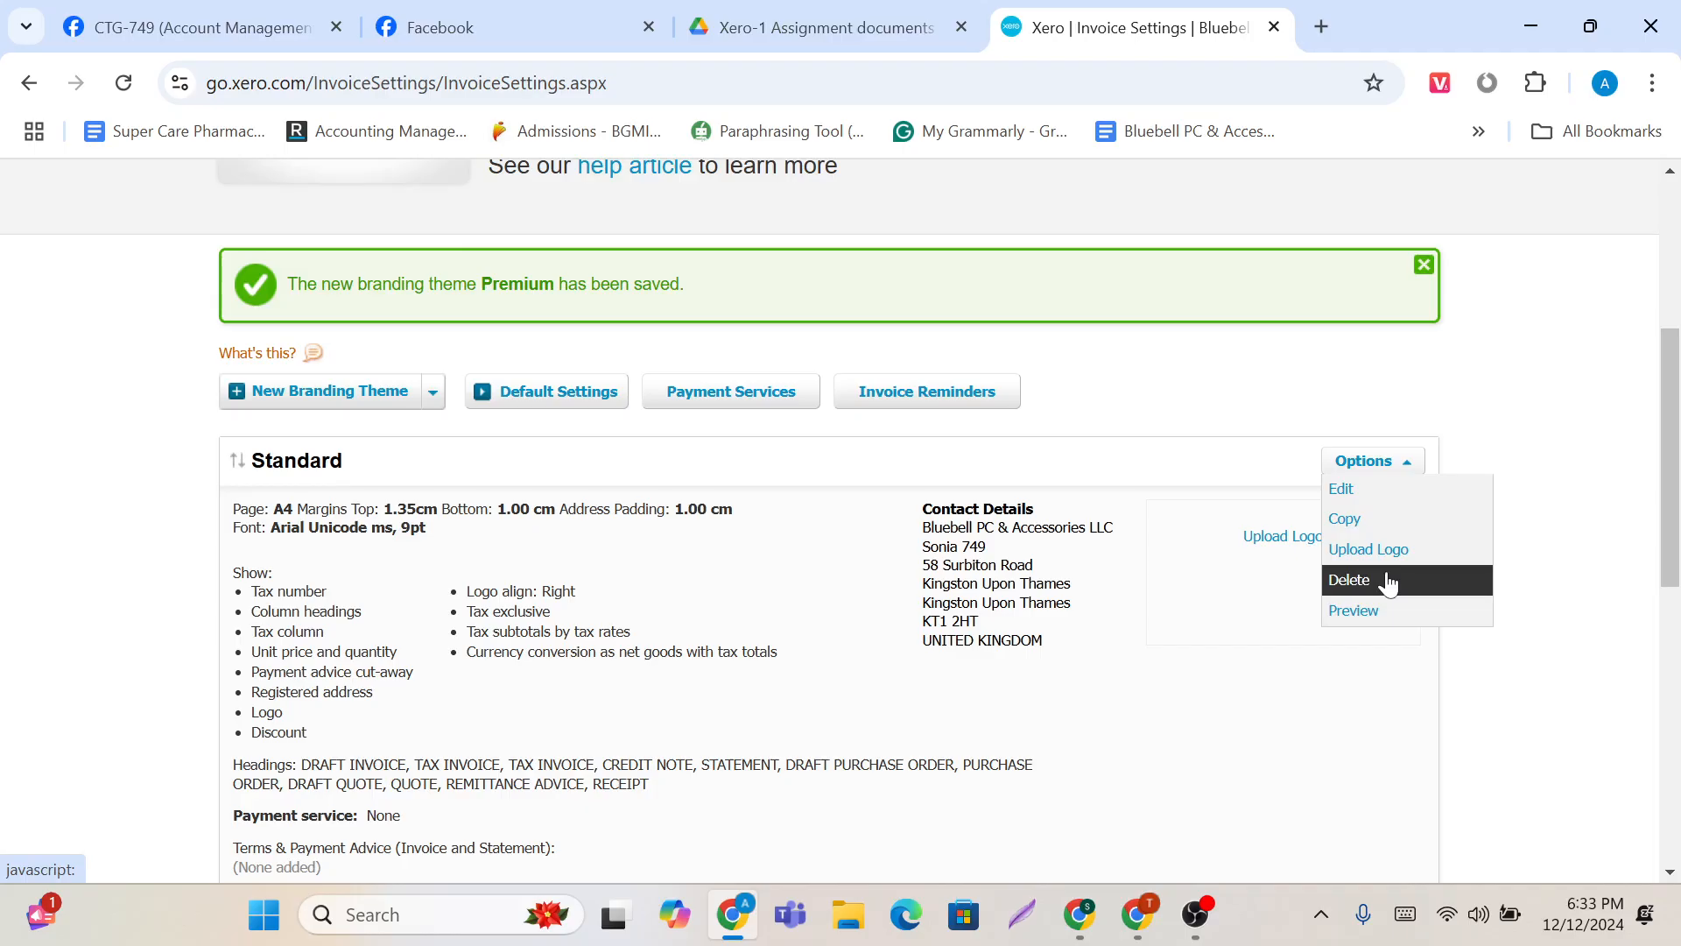
pyautogui.click(1224, 382)
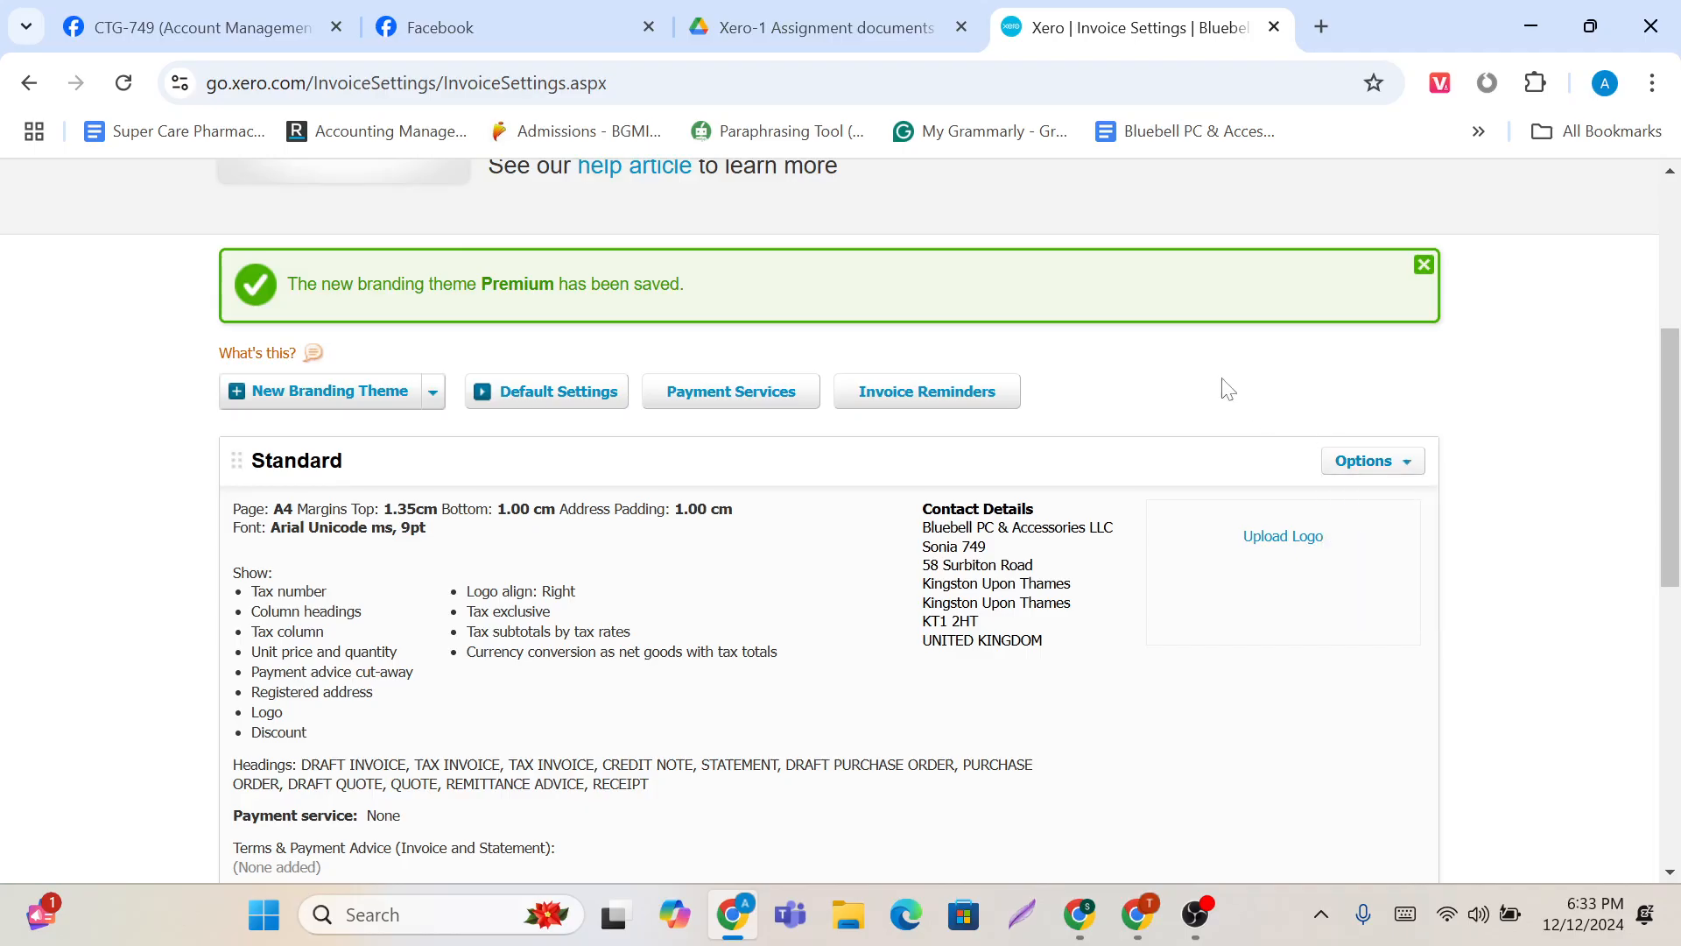
# Step: Open the Default Settings dialog for invoices and bills
pyautogui.scroll(-8, 500, 507)
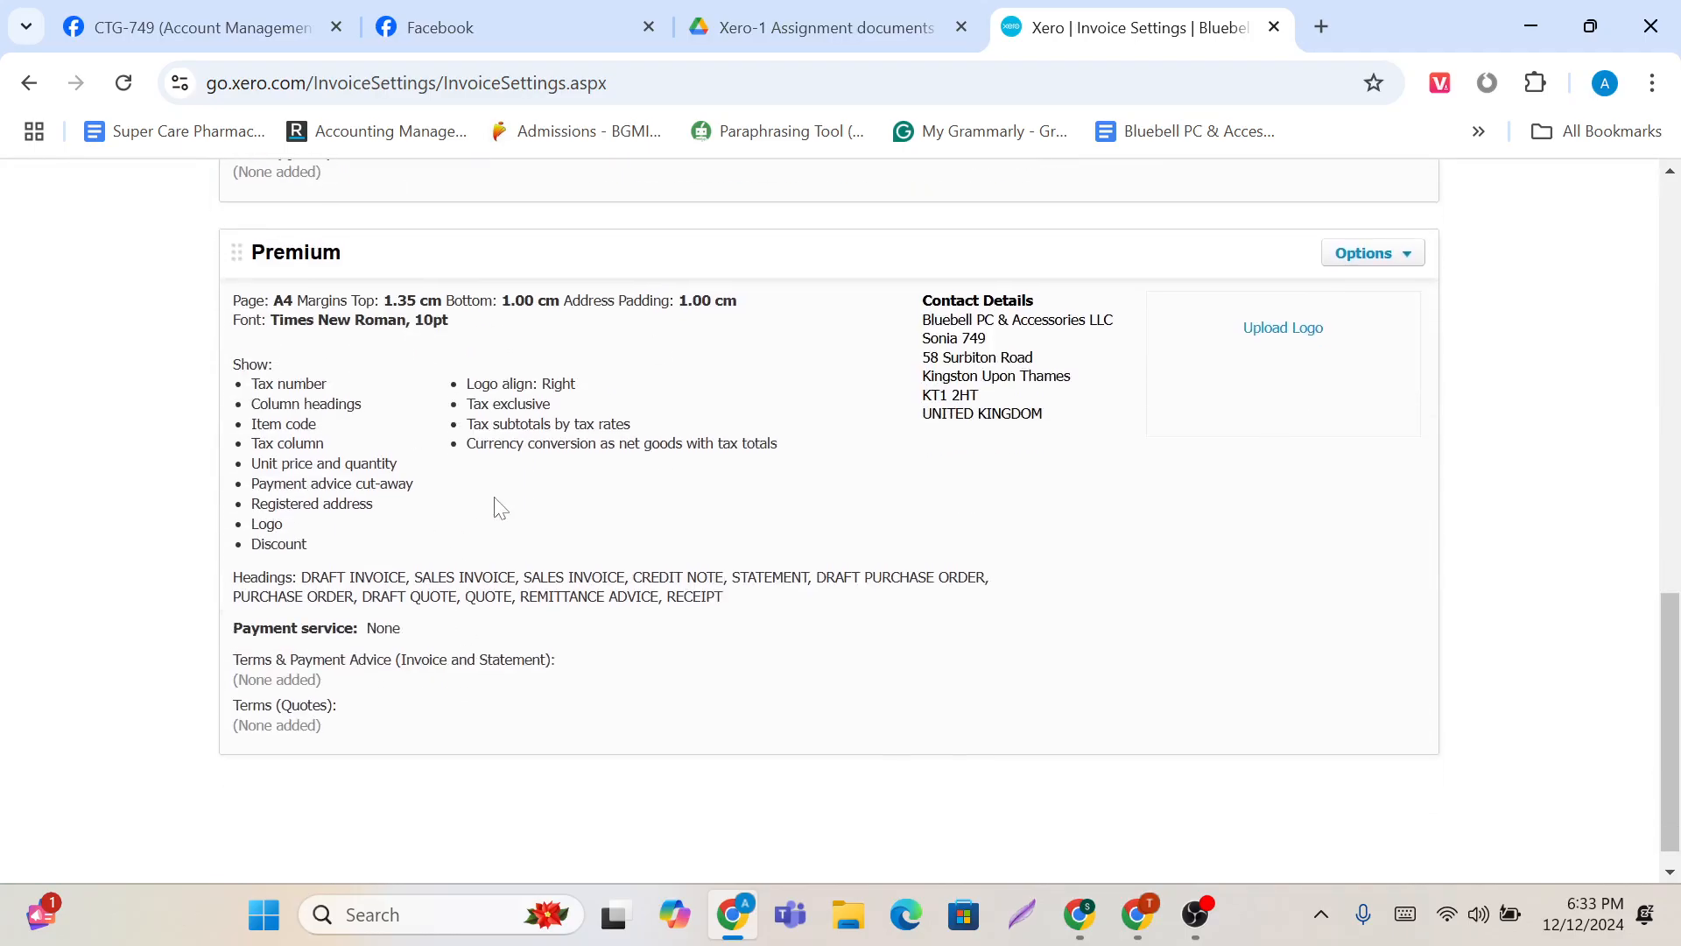
pyautogui.scroll(9, 500, 507)
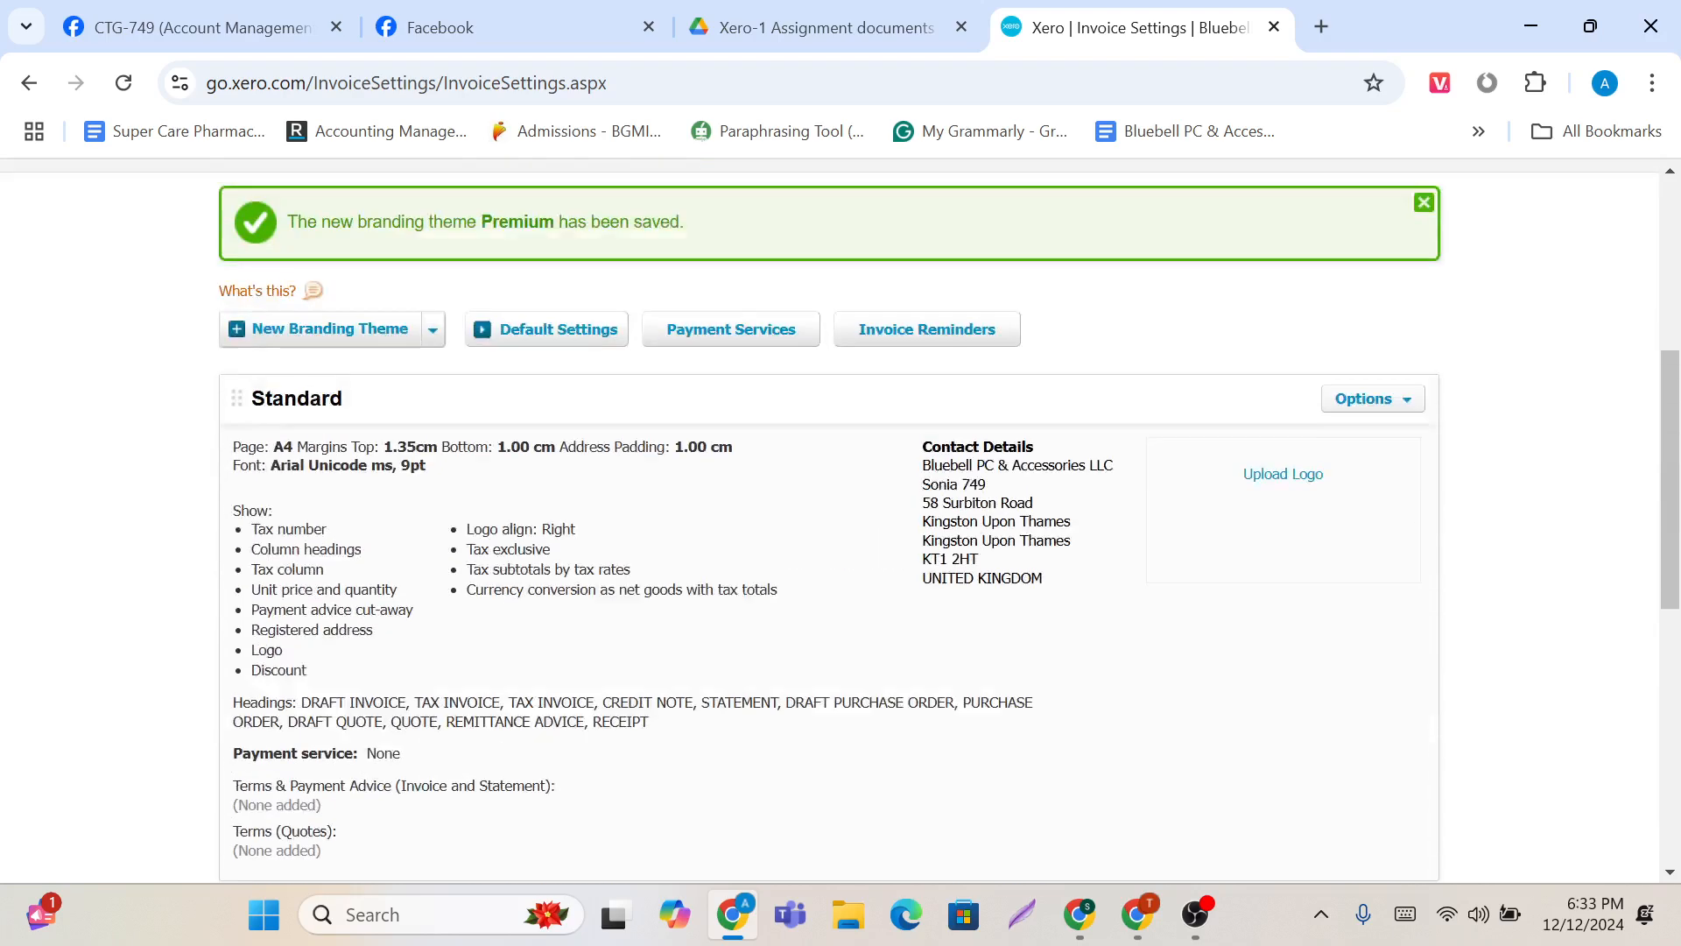
pyautogui.click(555, 448)
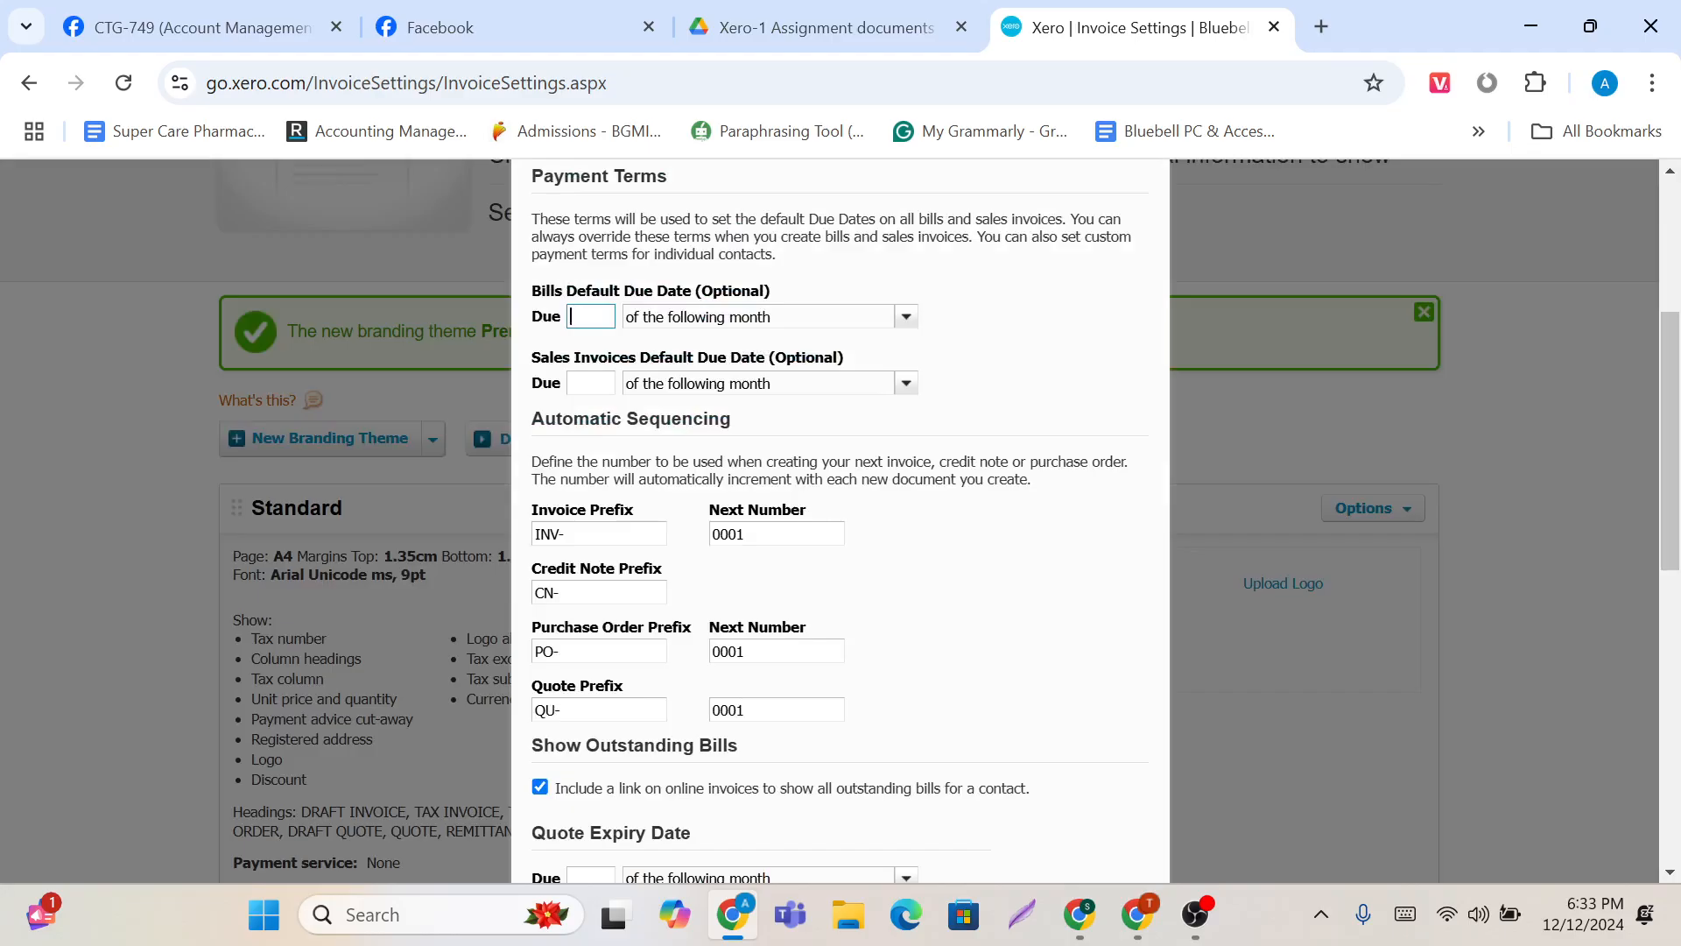
# Step: Make bills due 30 days after the bill date by default
pyautogui.click(590, 383)
pyautogui.click(590, 316)
pyautogui.click(907, 318)
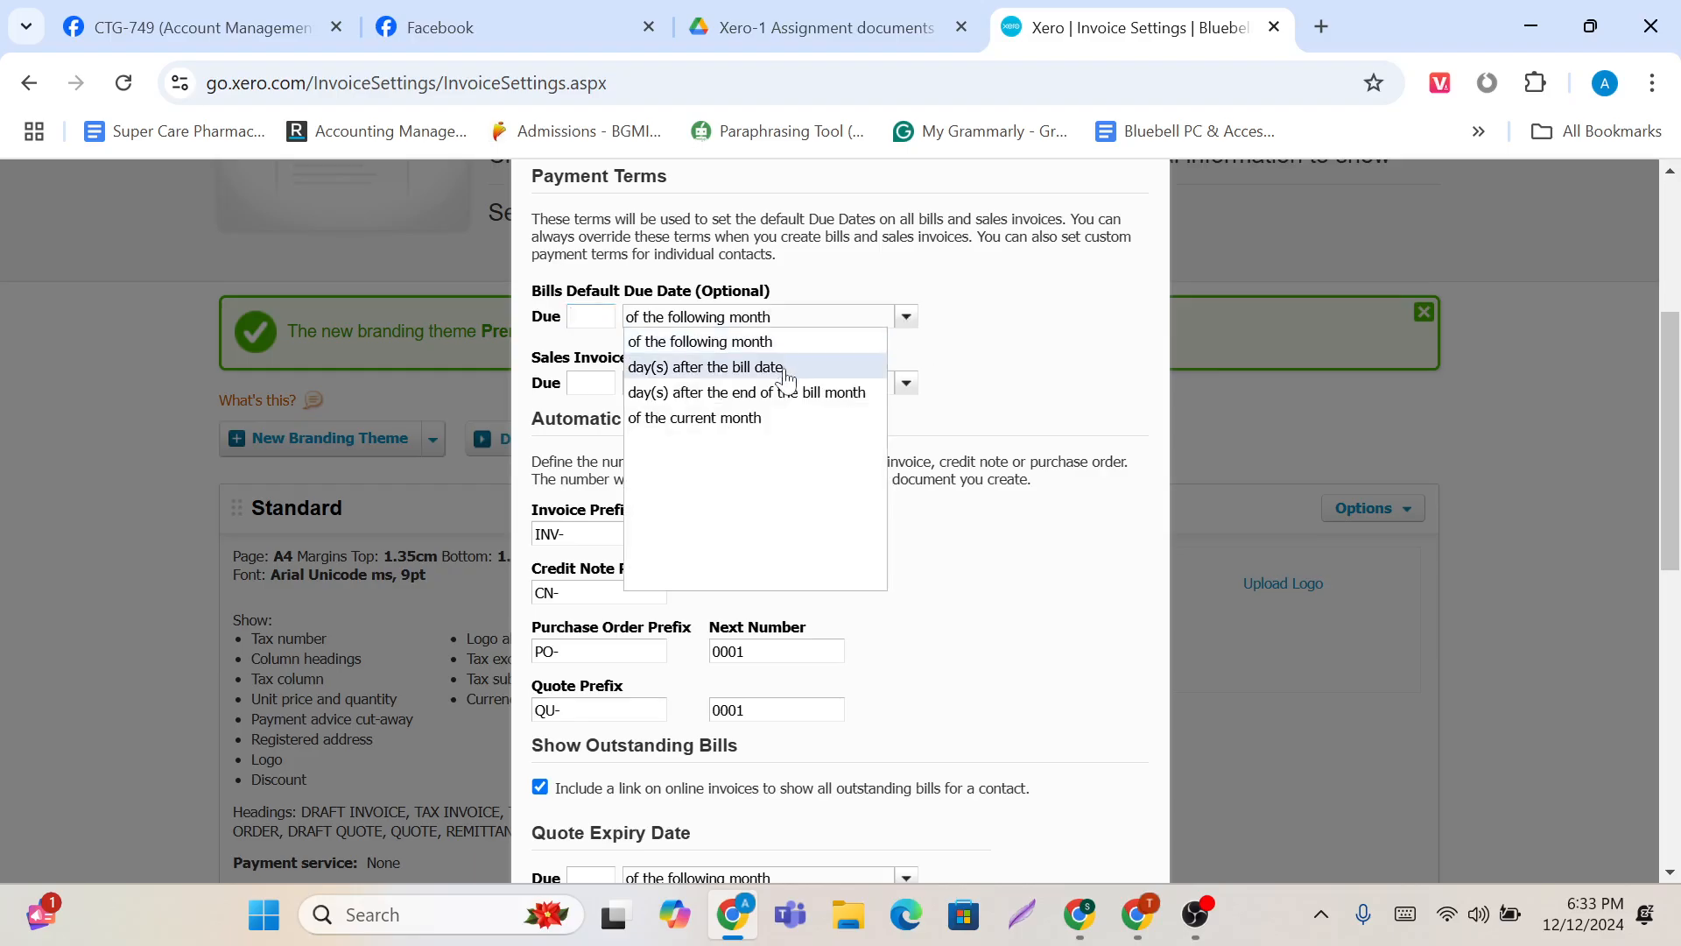
pyautogui.click(786, 368)
pyautogui.click(585, 316)
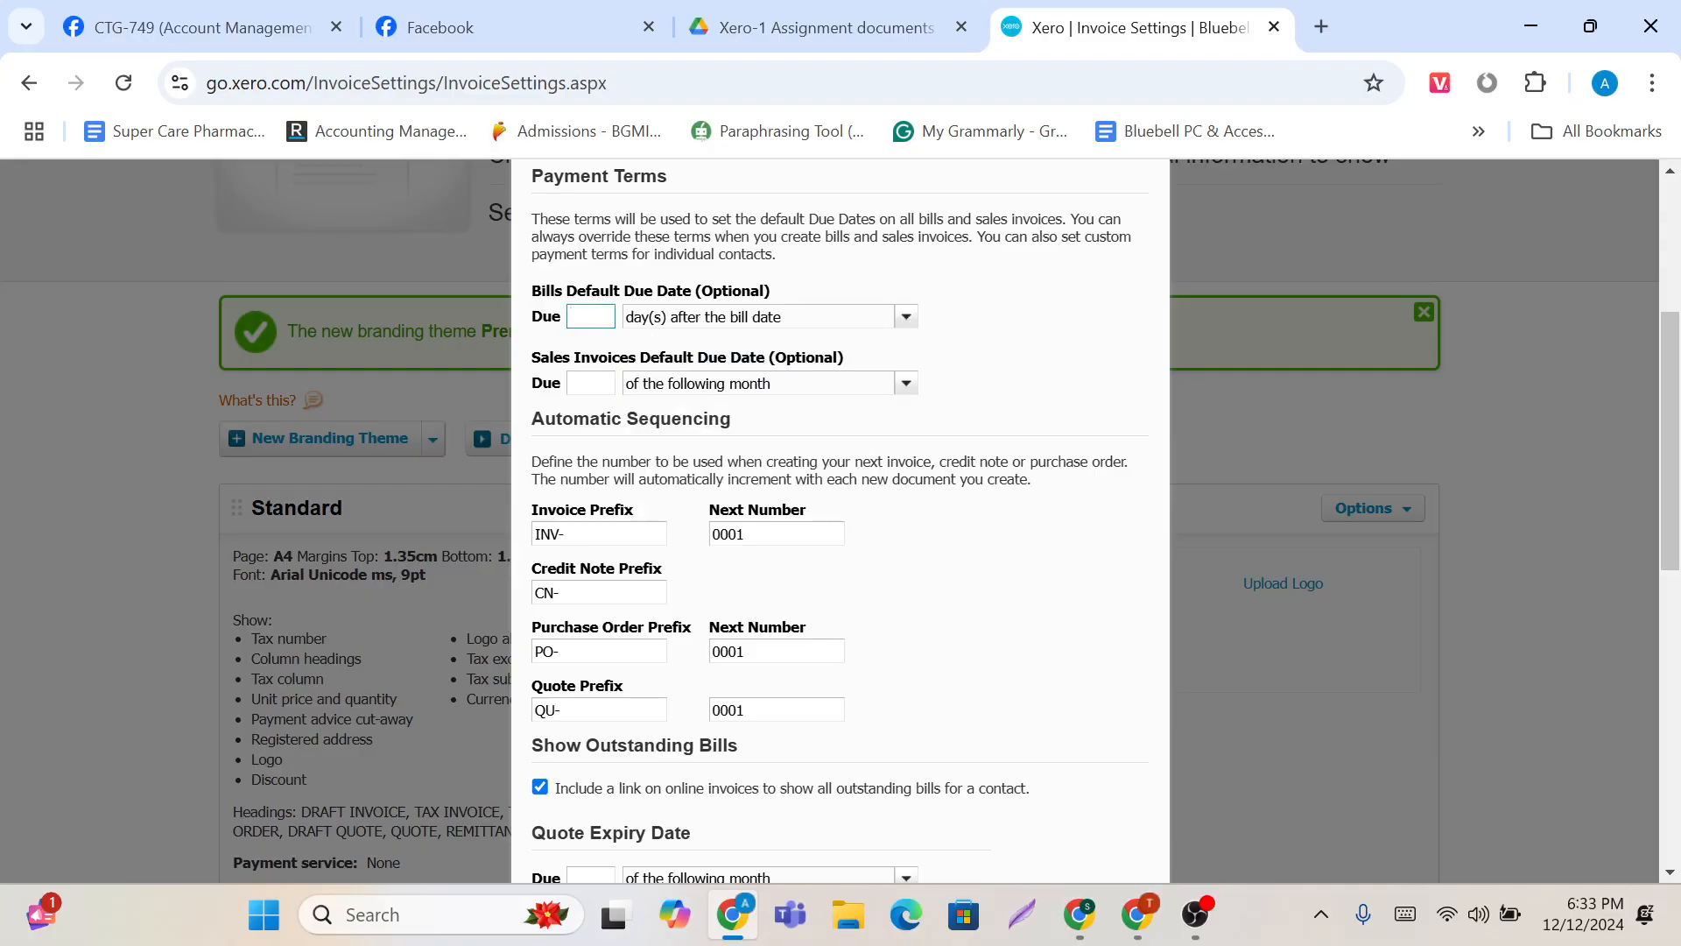
pyautogui.write('30')
# Step: Make sales invoices due 45 days after the invoice date by default
pyautogui.click(596, 383)
pyautogui.write('45')
pyautogui.click(902, 387)
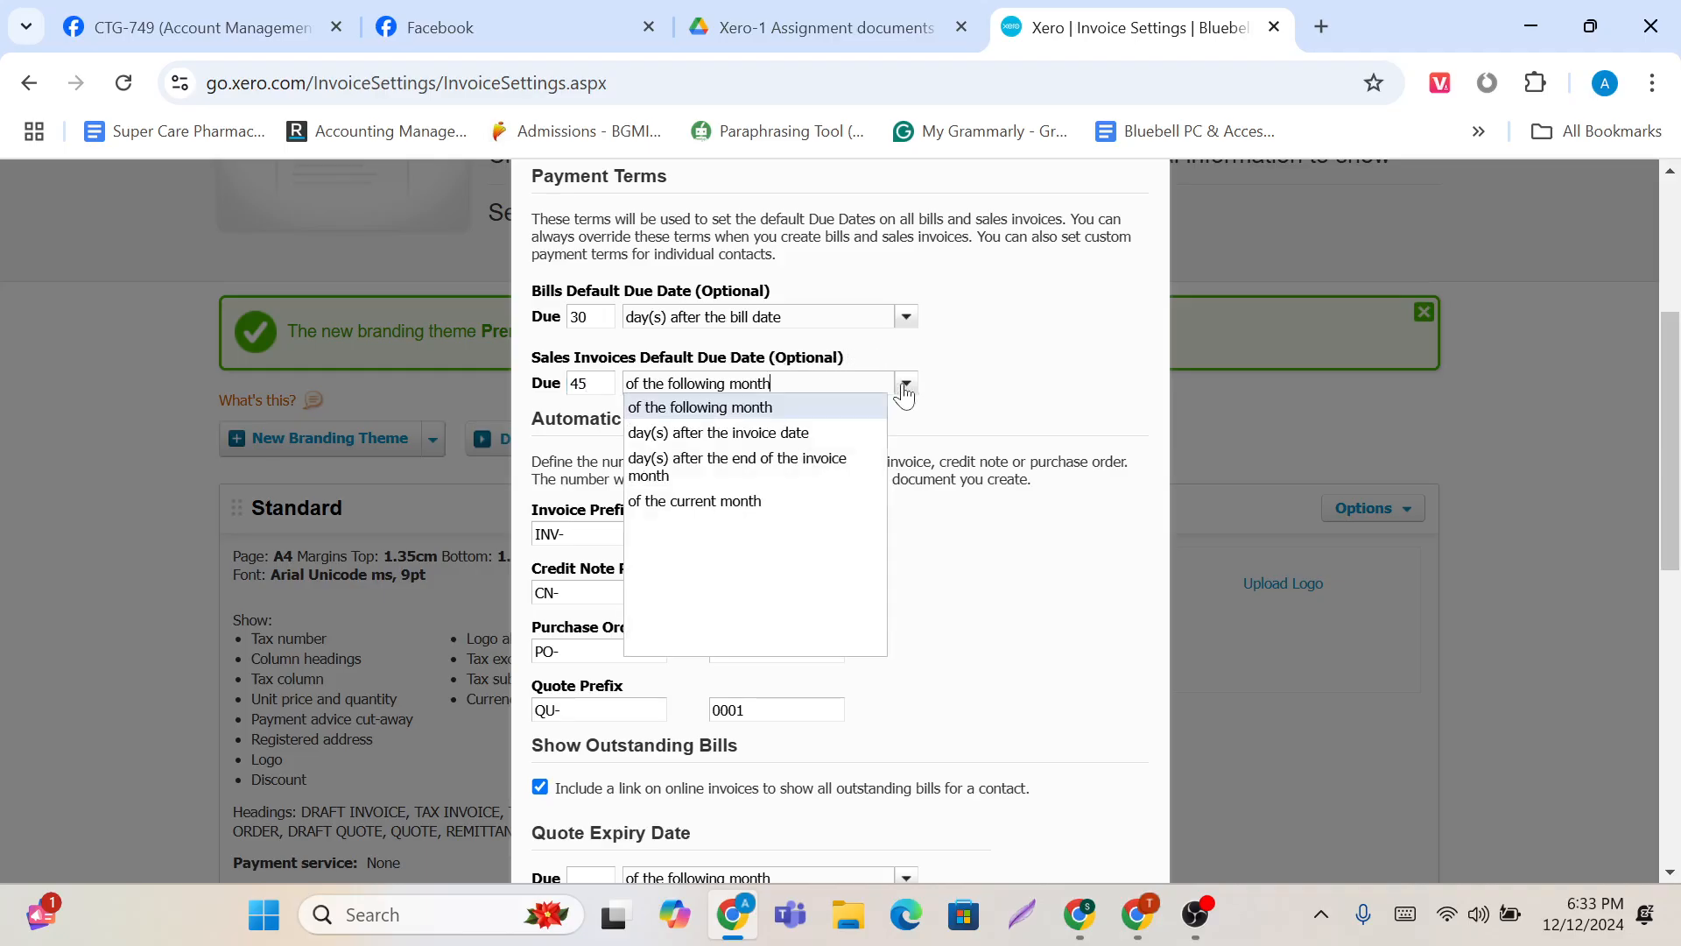
pyautogui.click(812, 435)
pyautogui.scroll(-2, 818, 499)
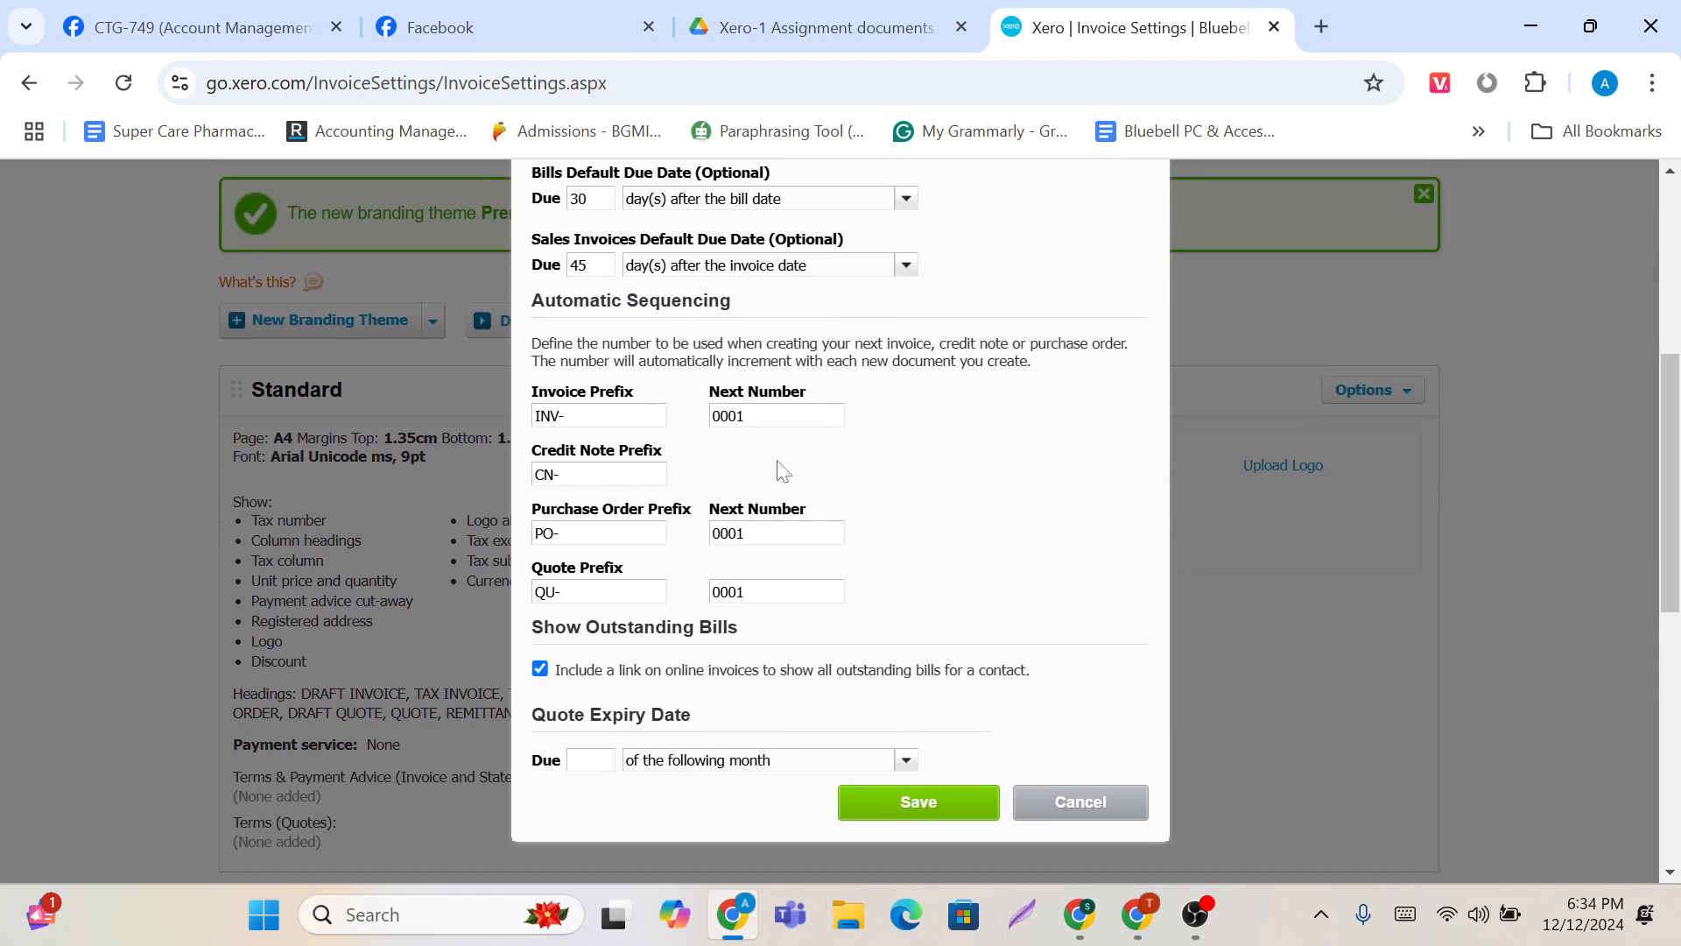
pyautogui.scroll(-1, 781, 470)
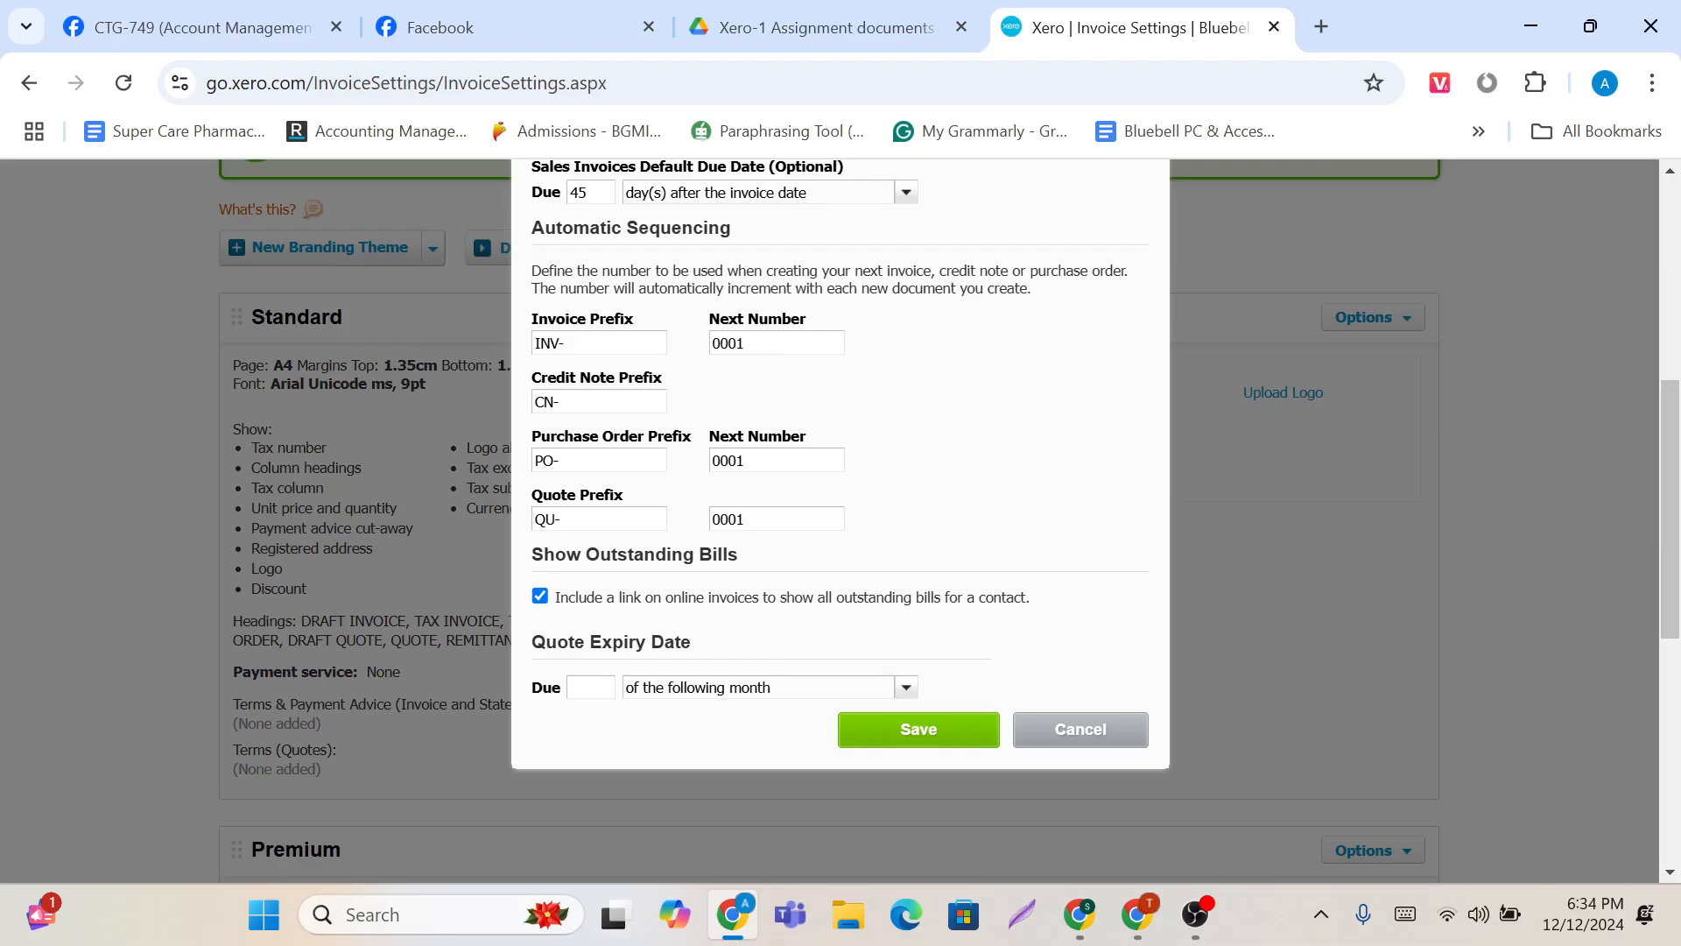
pyautogui.scroll(-1, 684, 386)
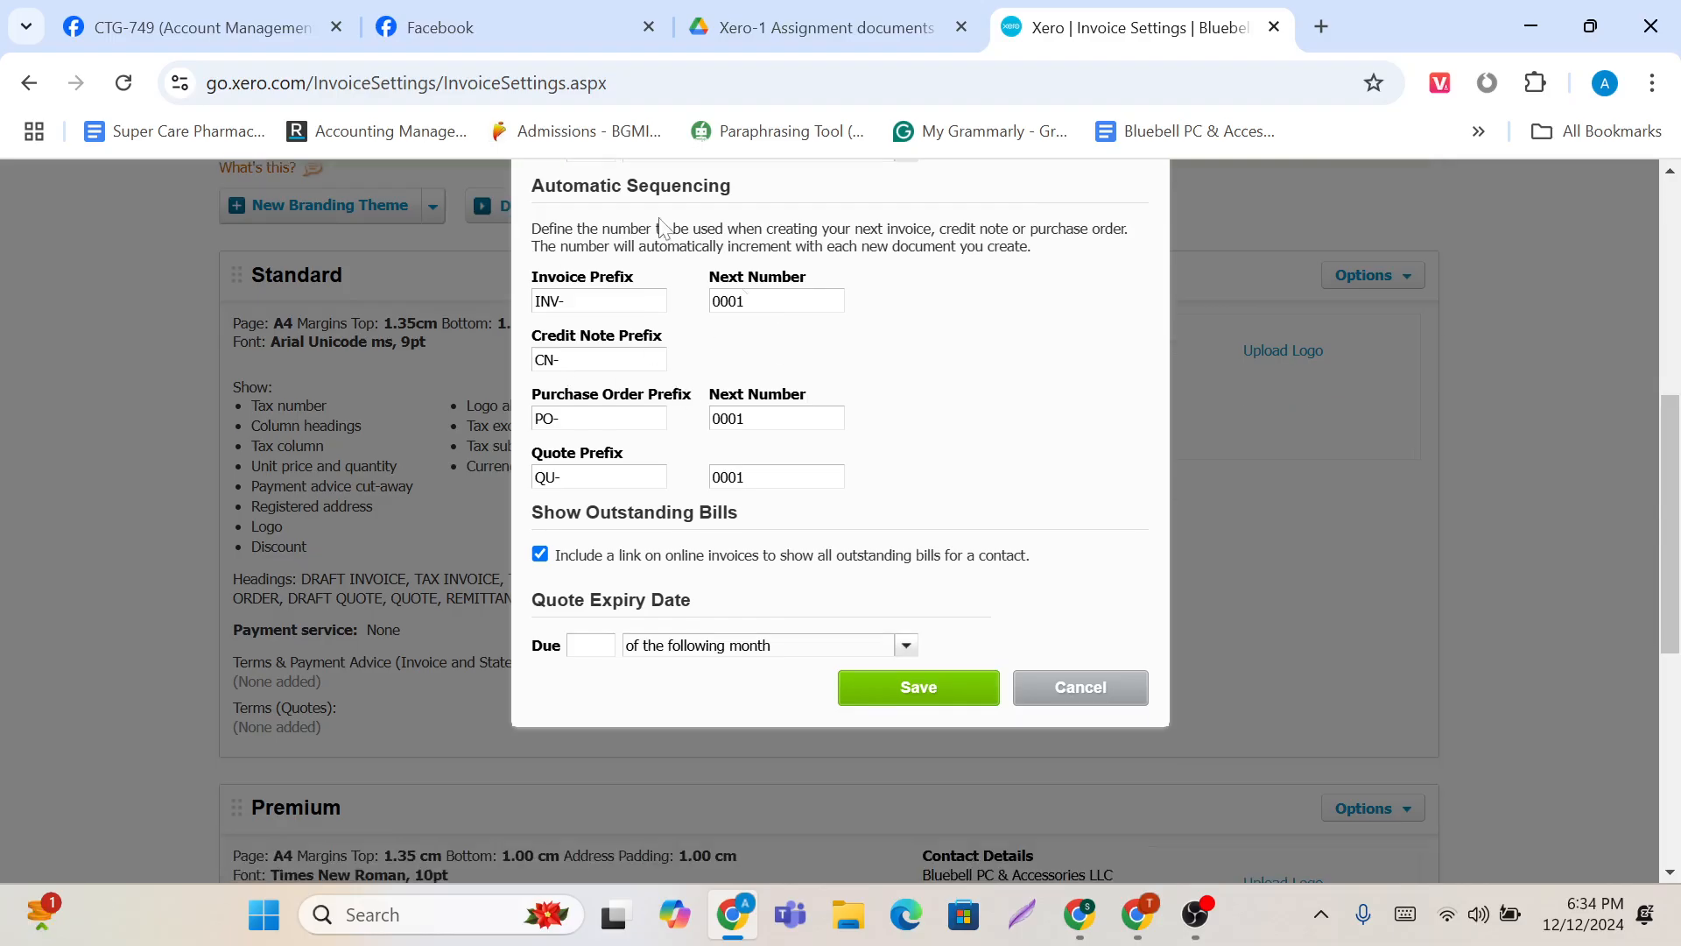
pyautogui.click(1330, 935)
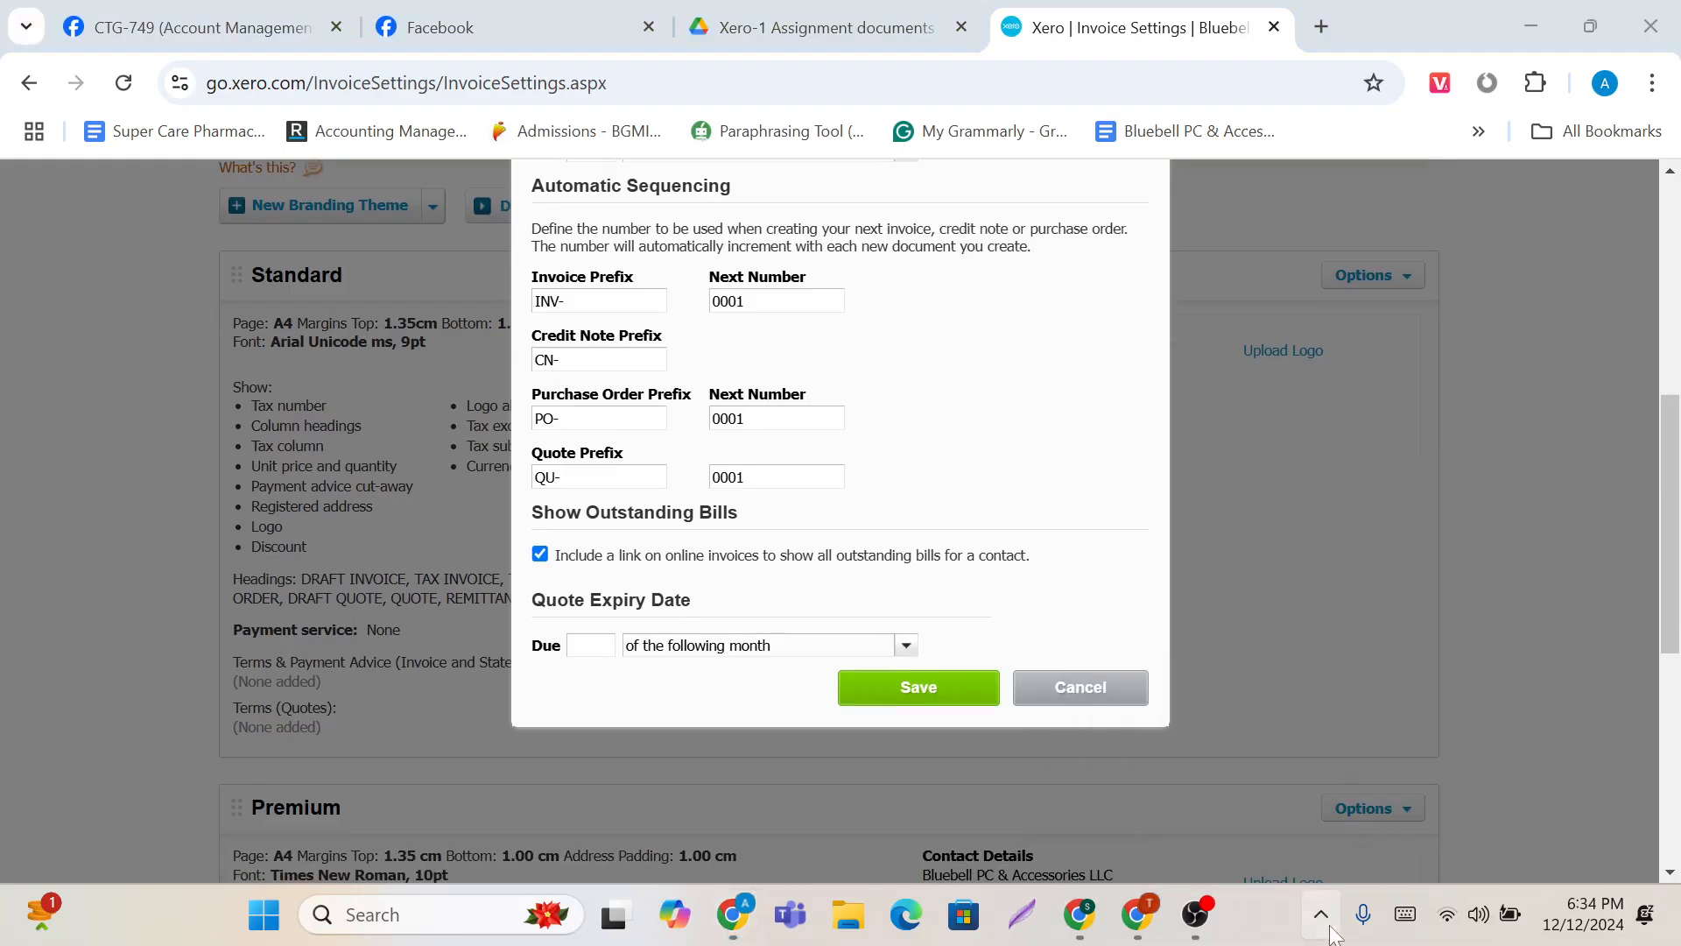
# Step: Box the invoice, purchase order, quote and credit note prefix and number fields in red
pyautogui.click(1428, 785)
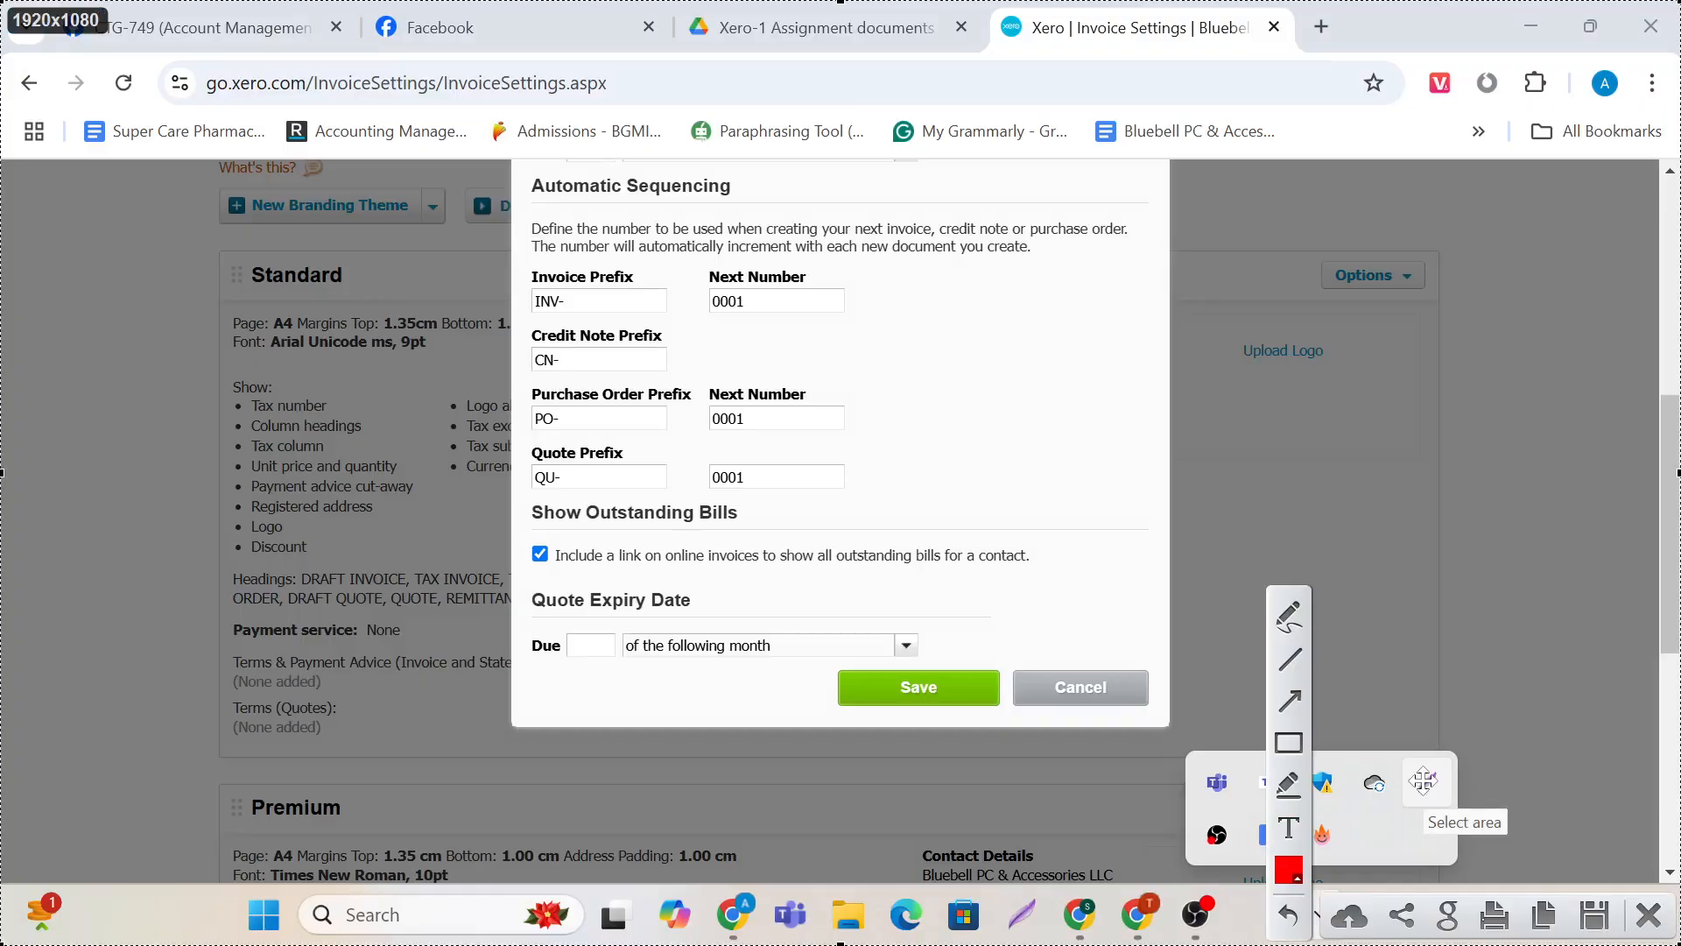
pyautogui.moveTo(487, 205); pyautogui.dragTo(704, 343)
pyautogui.click(188, 750)
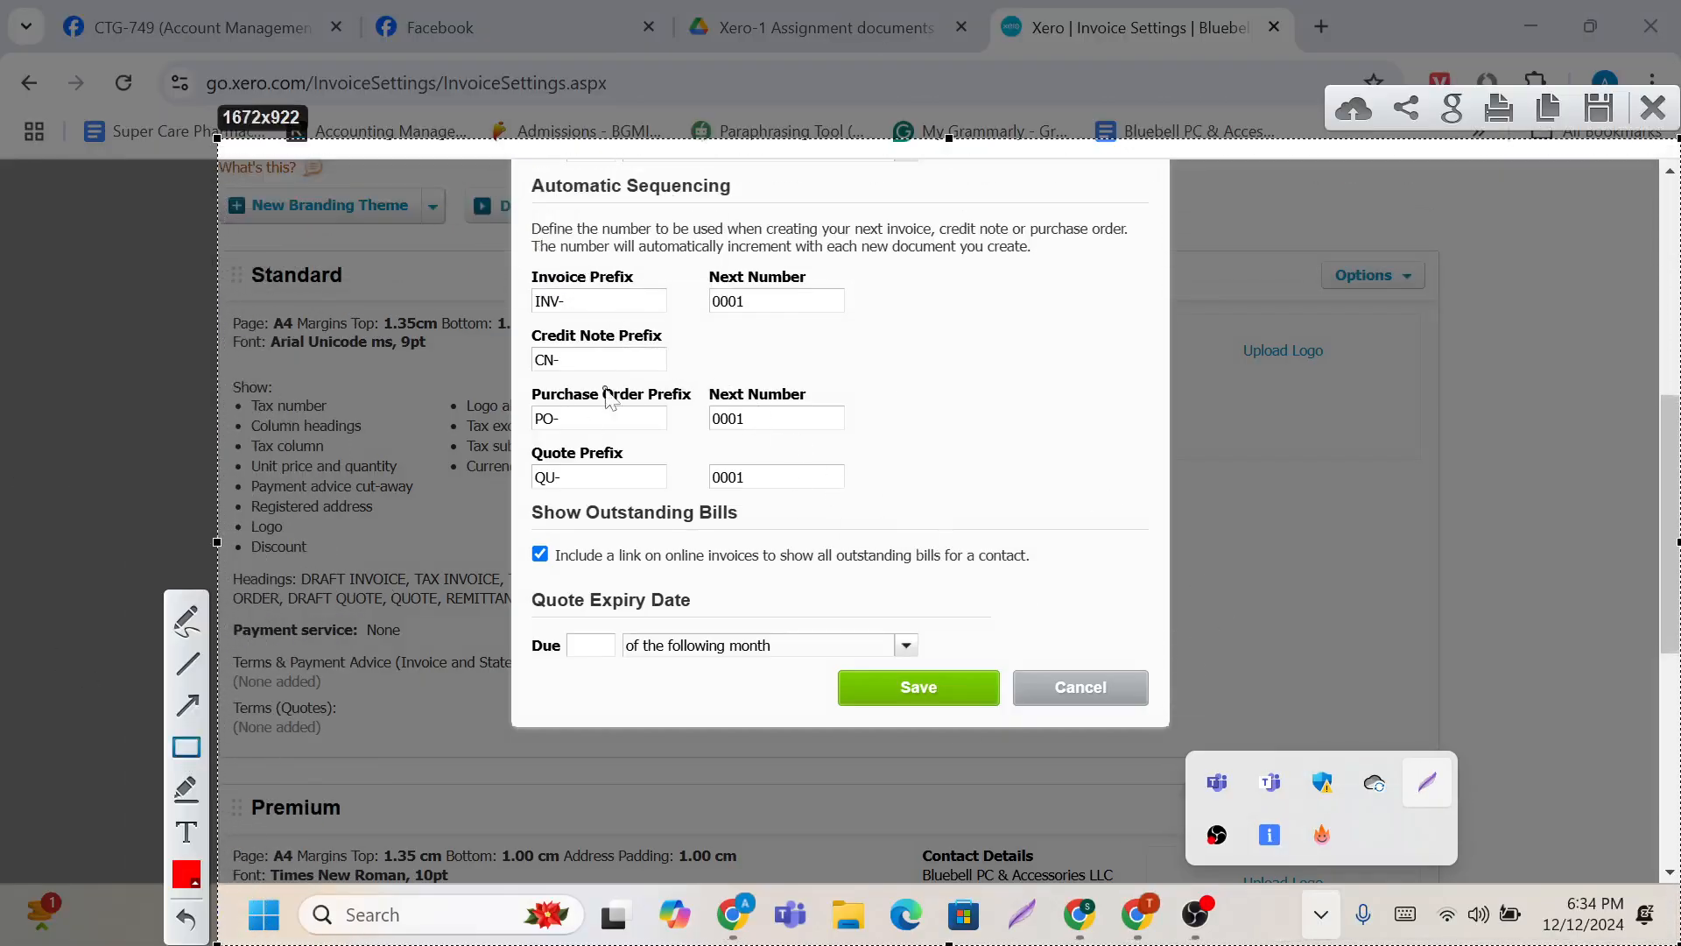
pyautogui.moveTo(521, 250)
pyautogui.mouseDown()
pyautogui.moveTo(623, 305)
pyautogui.moveTo(827, 323)
pyautogui.mouseUp()
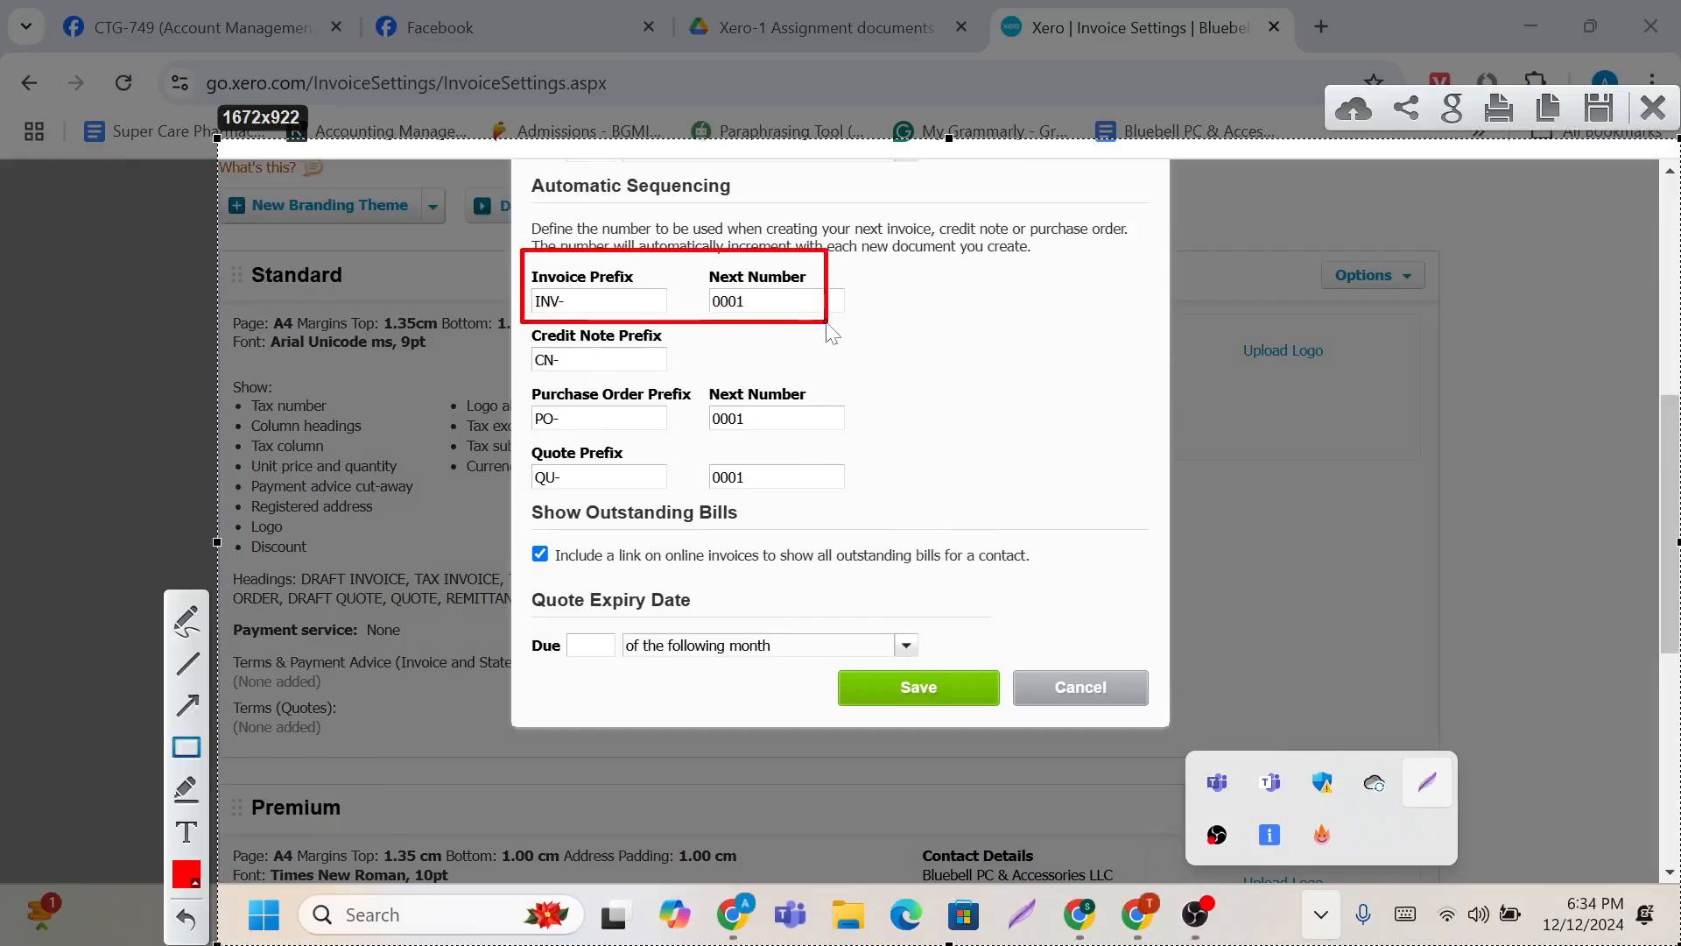
pyautogui.moveTo(528, 379); pyautogui.dragTo(881, 427)
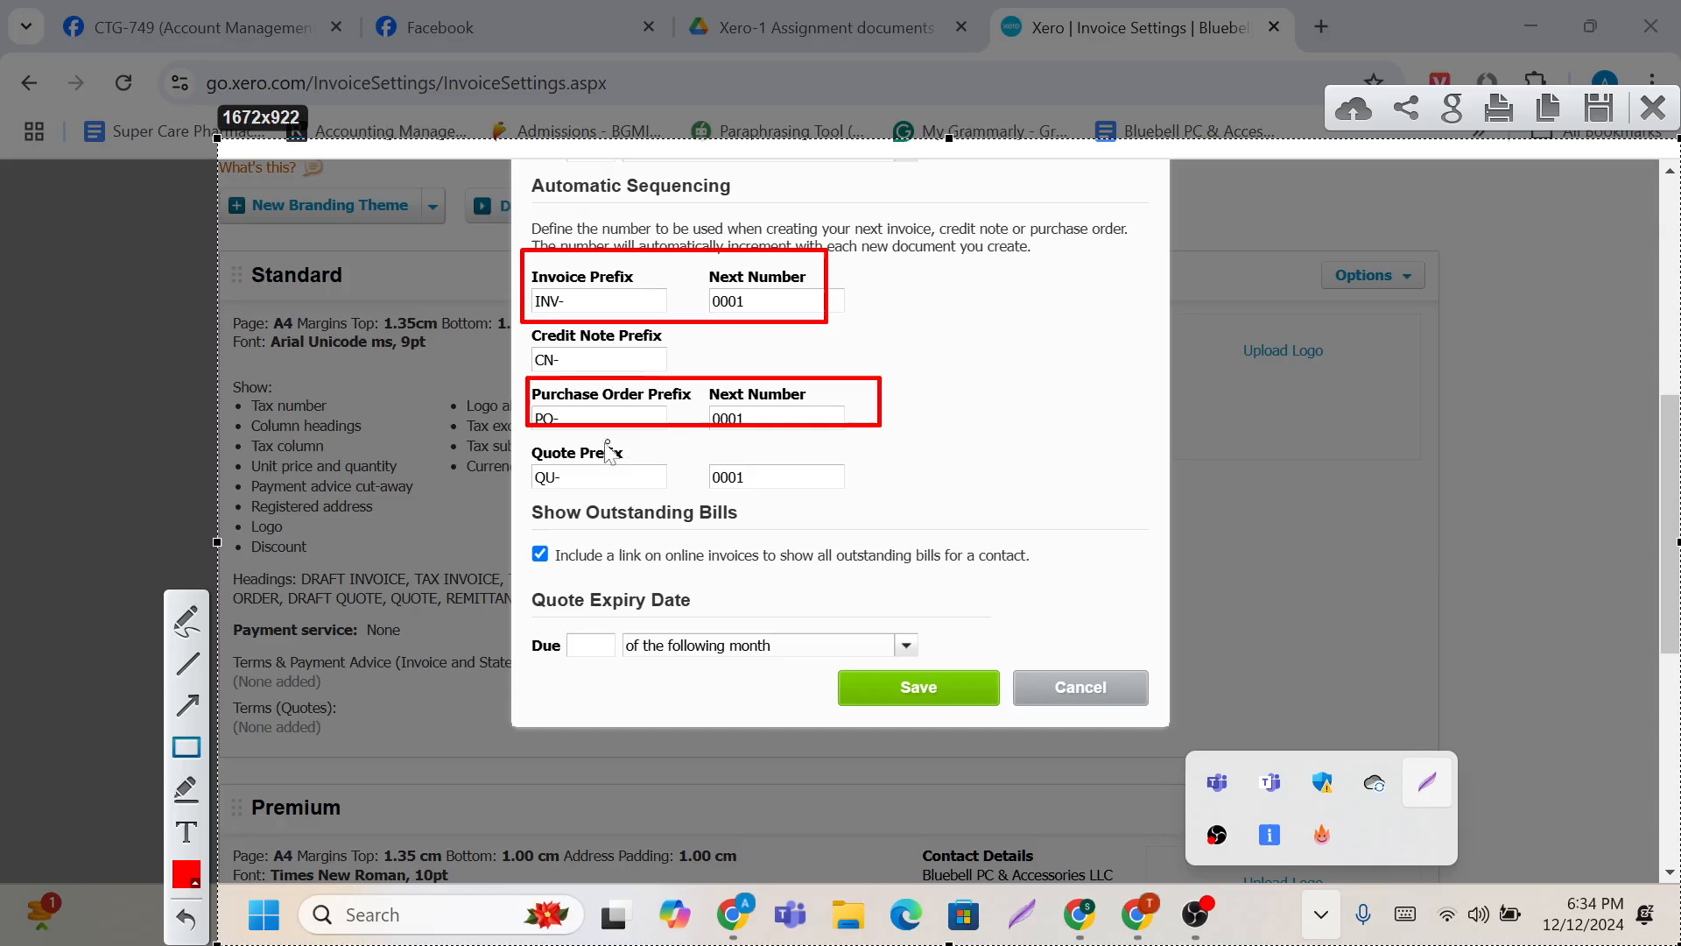
pyautogui.moveTo(513, 443)
pyautogui.mouseDown()
pyautogui.moveTo(823, 541)
pyautogui.moveTo(869, 520)
pyautogui.mouseUp()
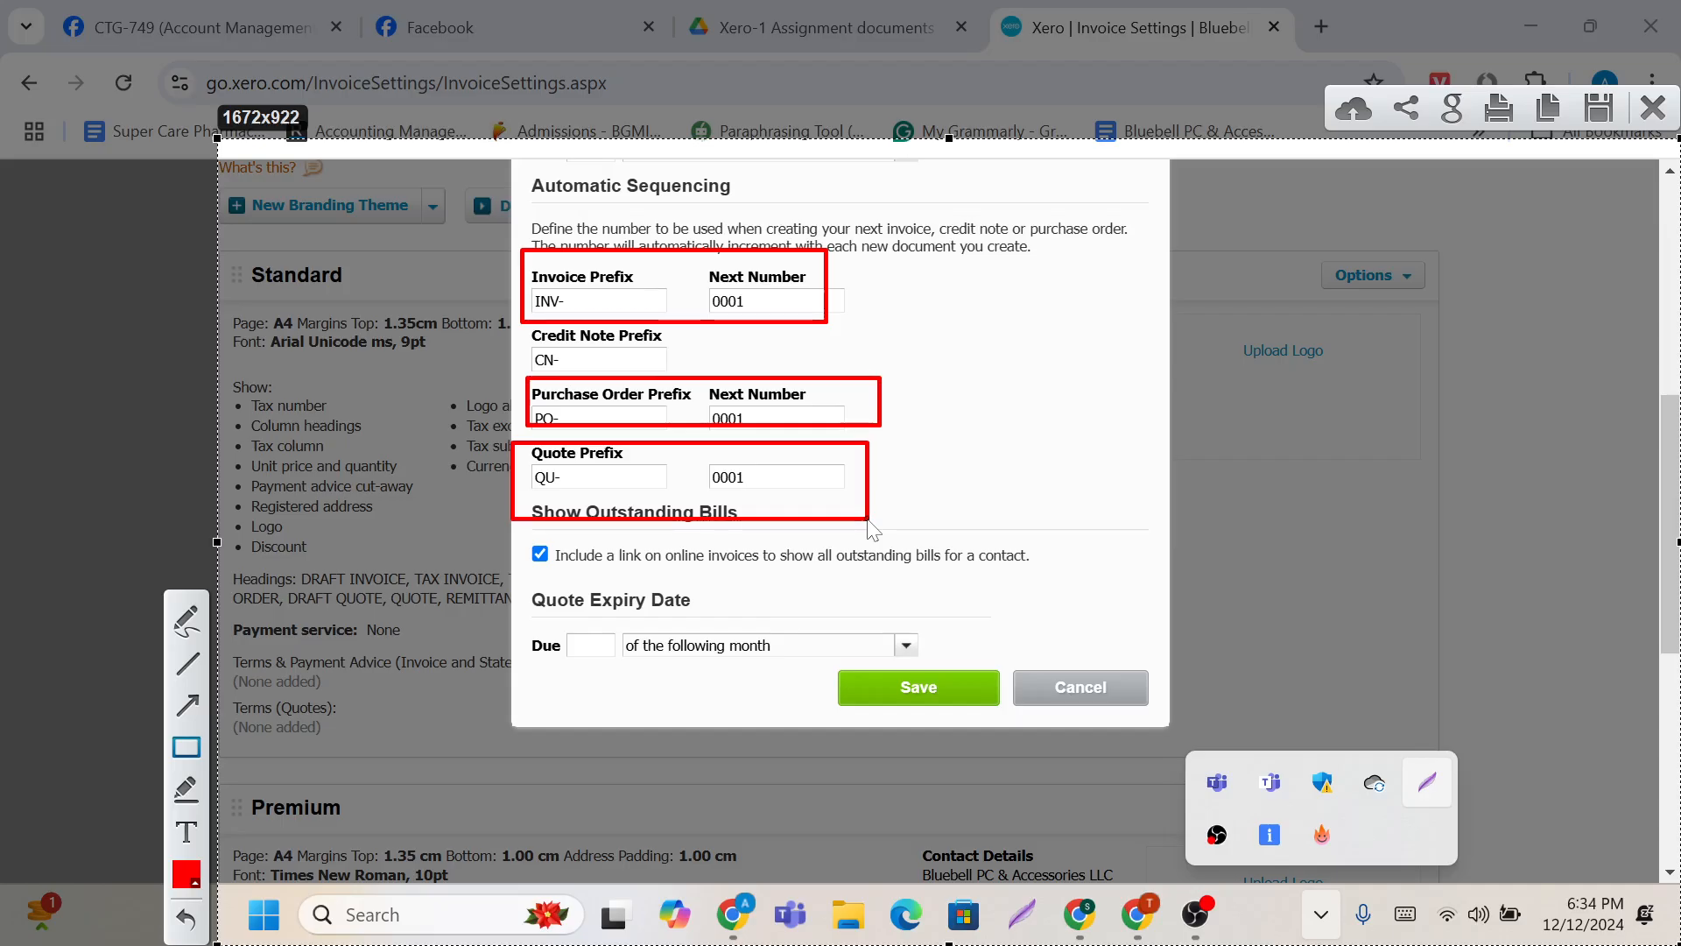
pyautogui.moveTo(505, 320)
pyautogui.mouseDown()
pyautogui.moveTo(728, 399)
pyautogui.moveTo(901, 369)
pyautogui.mouseUp()
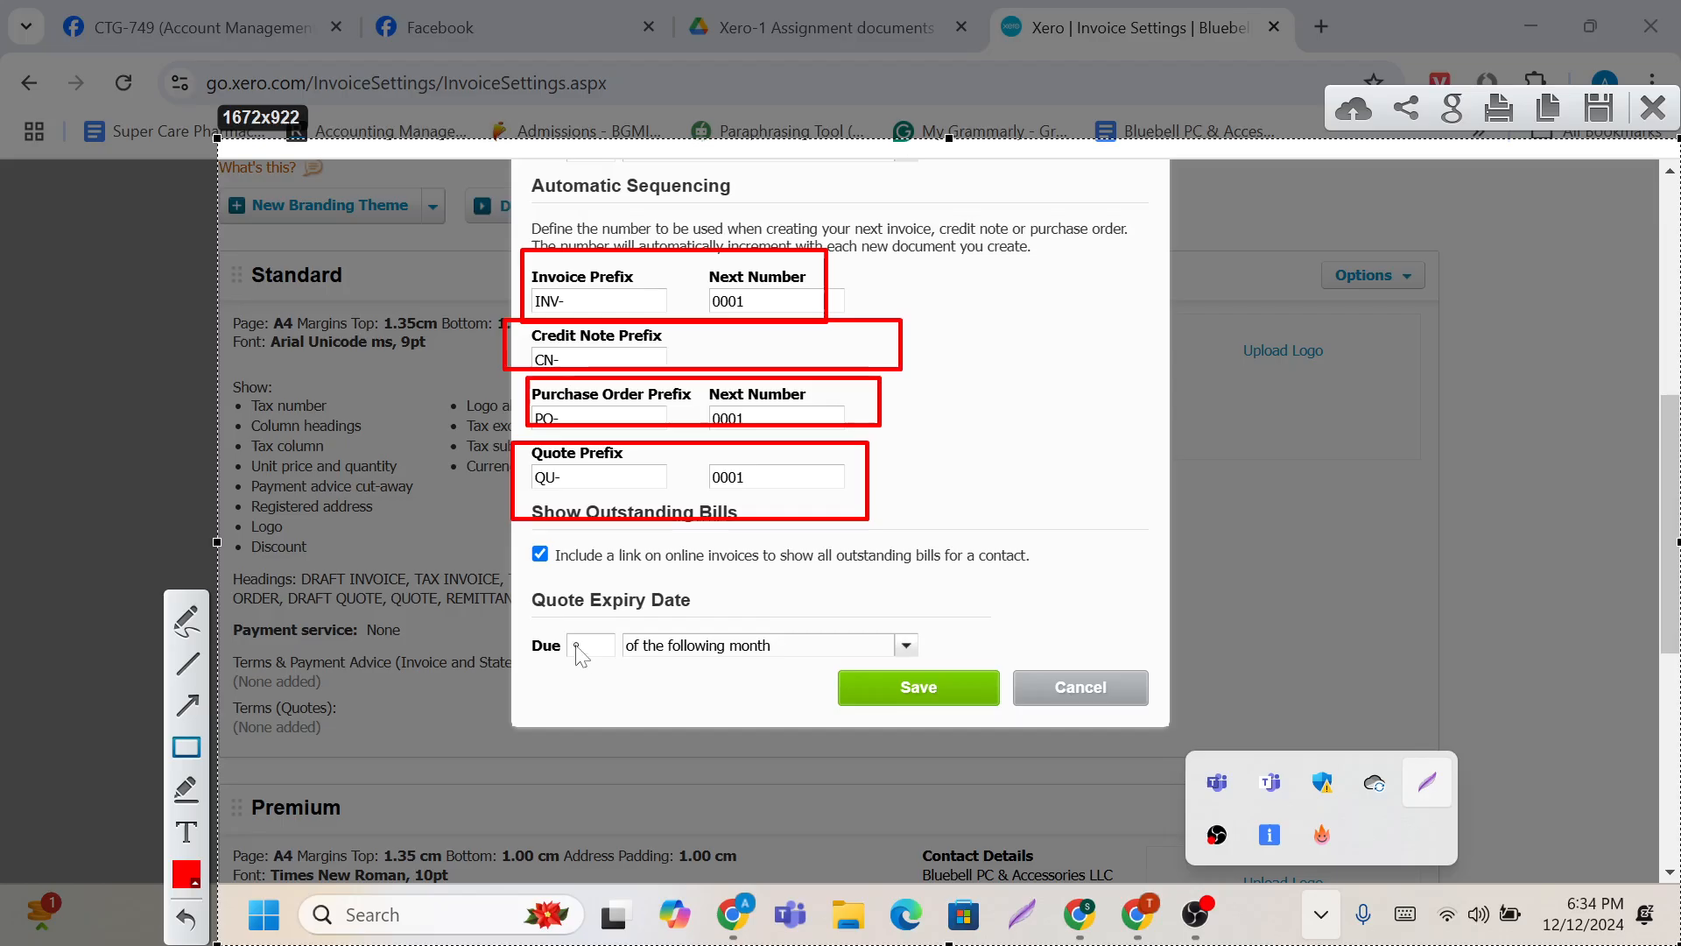
# Step: Box the Quote Expiry Date section in red, then close the annotation overlay
pyautogui.moveTo(517, 575)
pyautogui.mouseDown()
pyautogui.moveTo(672, 654)
pyautogui.moveTo(913, 692)
pyautogui.mouseUp()
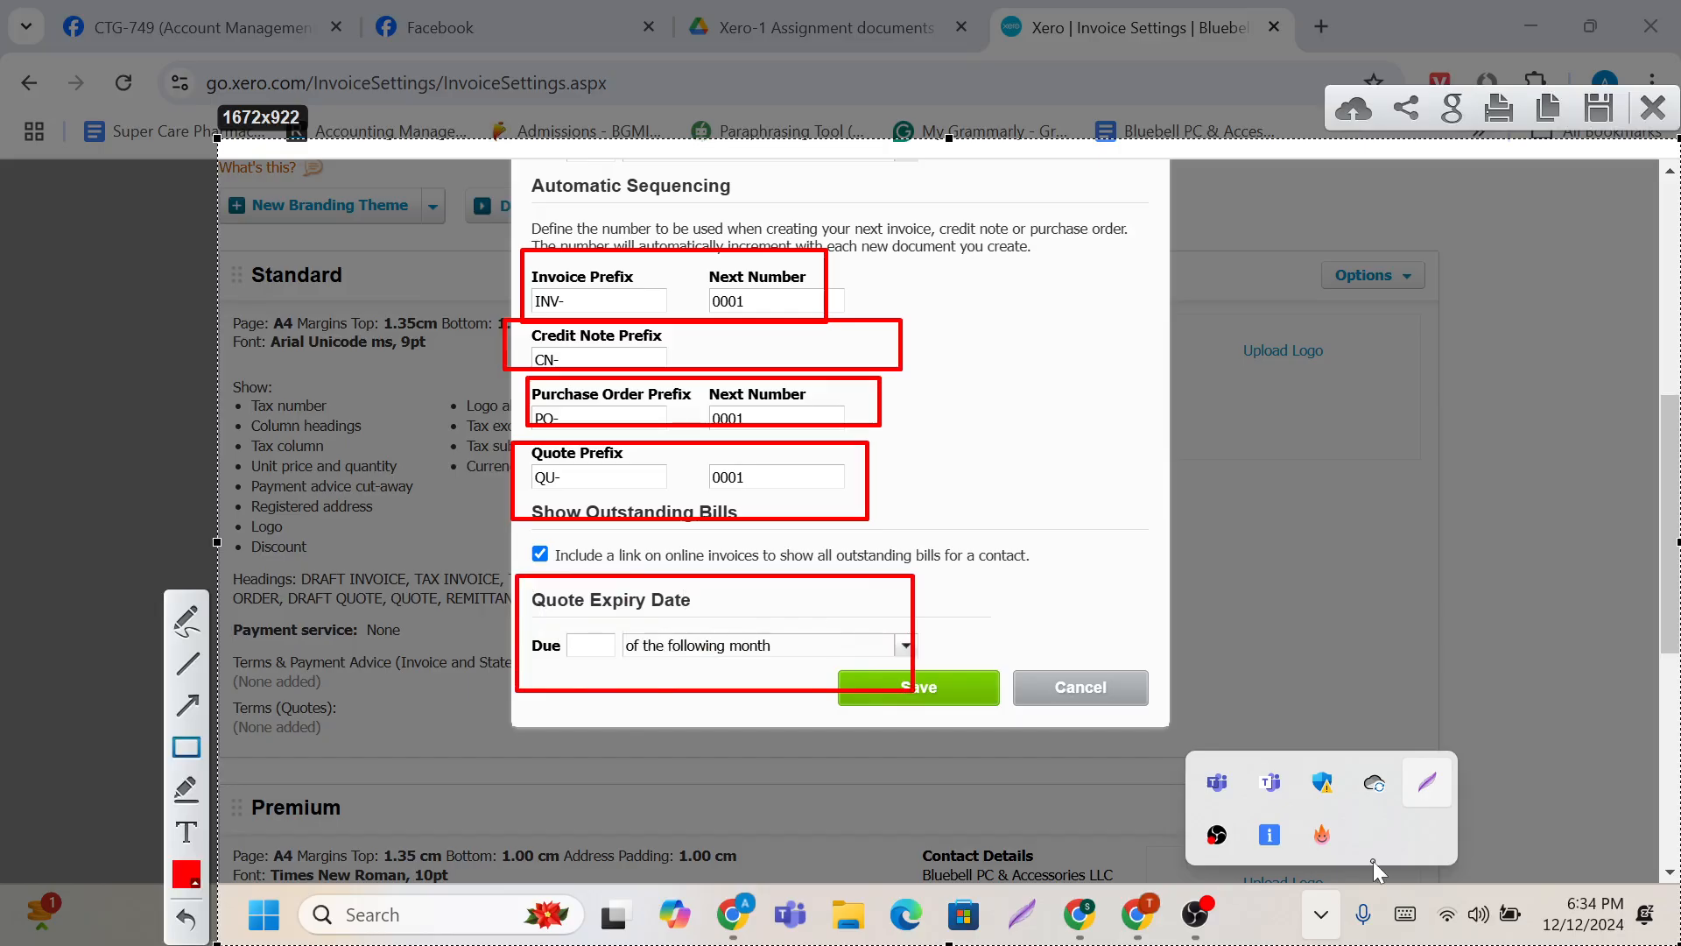
pyautogui.click(1667, 103)
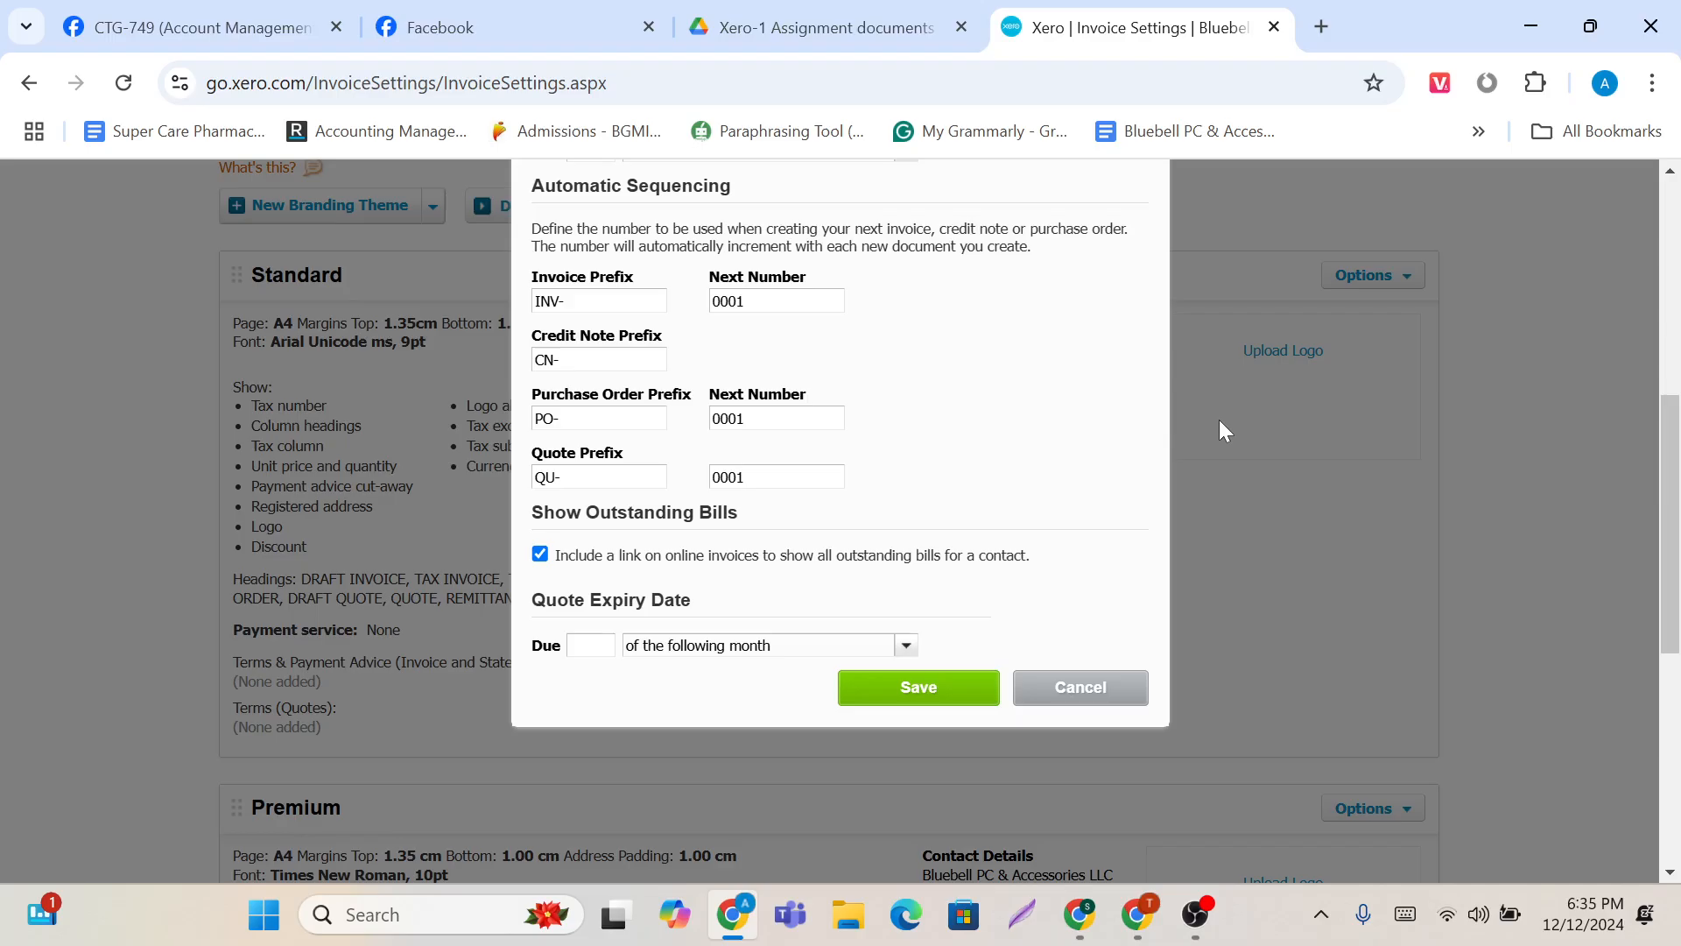
# Step: Set quotes to expire 60 day(s) after the quote date
pyautogui.click(591, 646)
pyautogui.write('45')
pyautogui.click(907, 646)
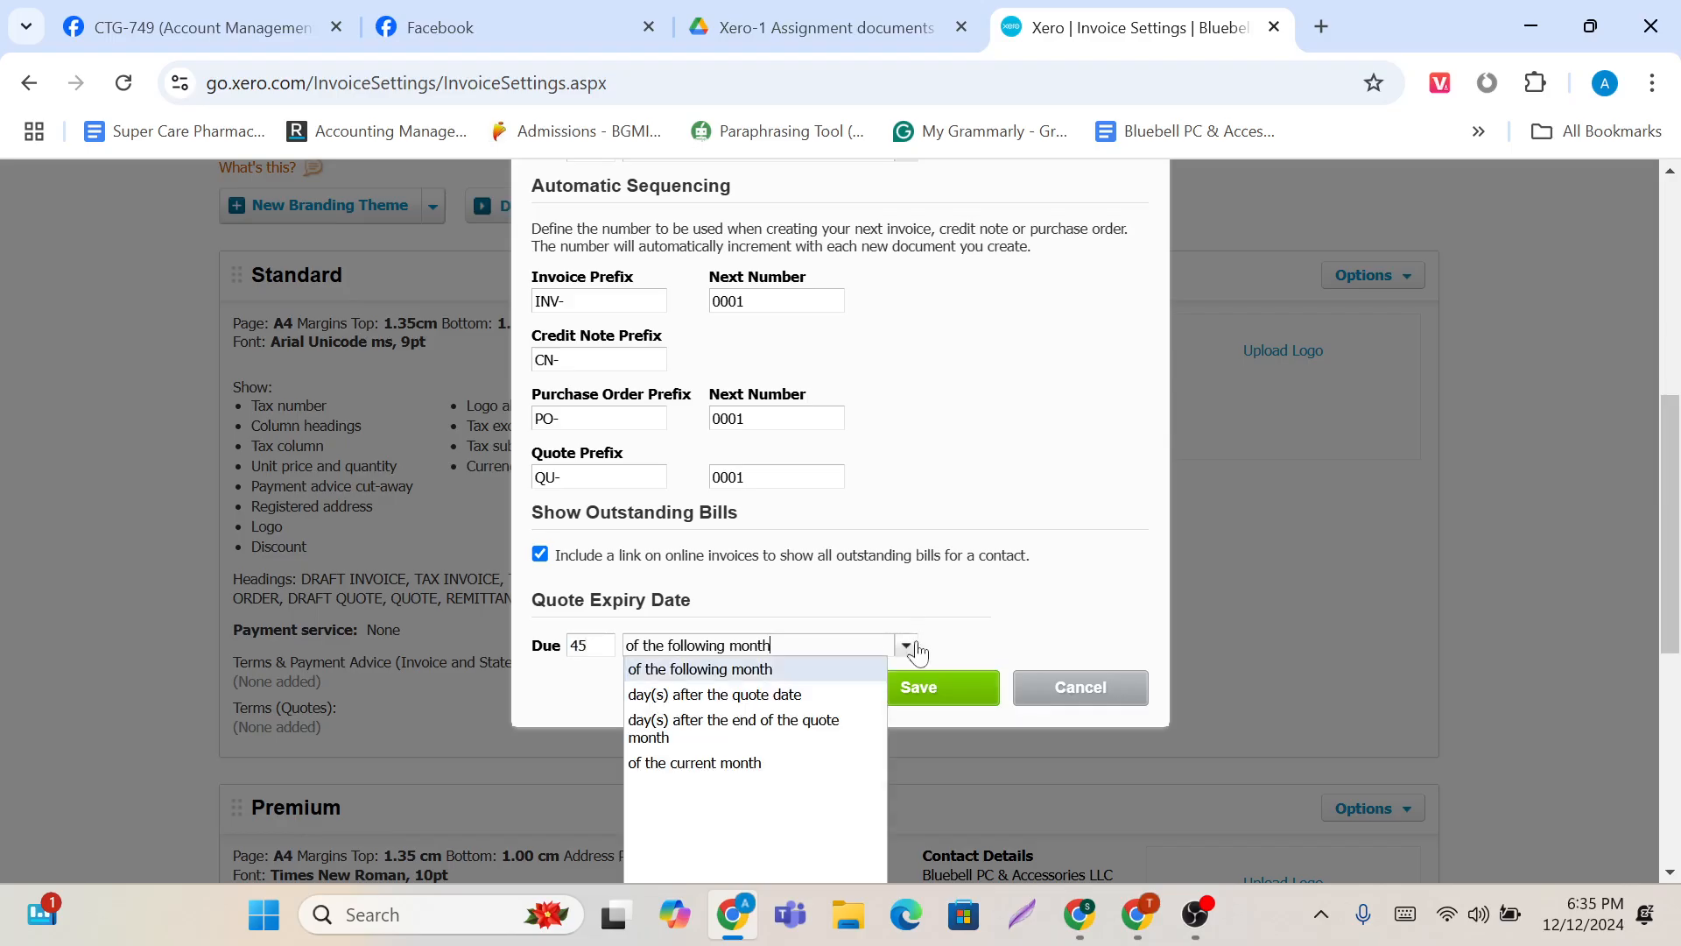
pyautogui.click(782, 696)
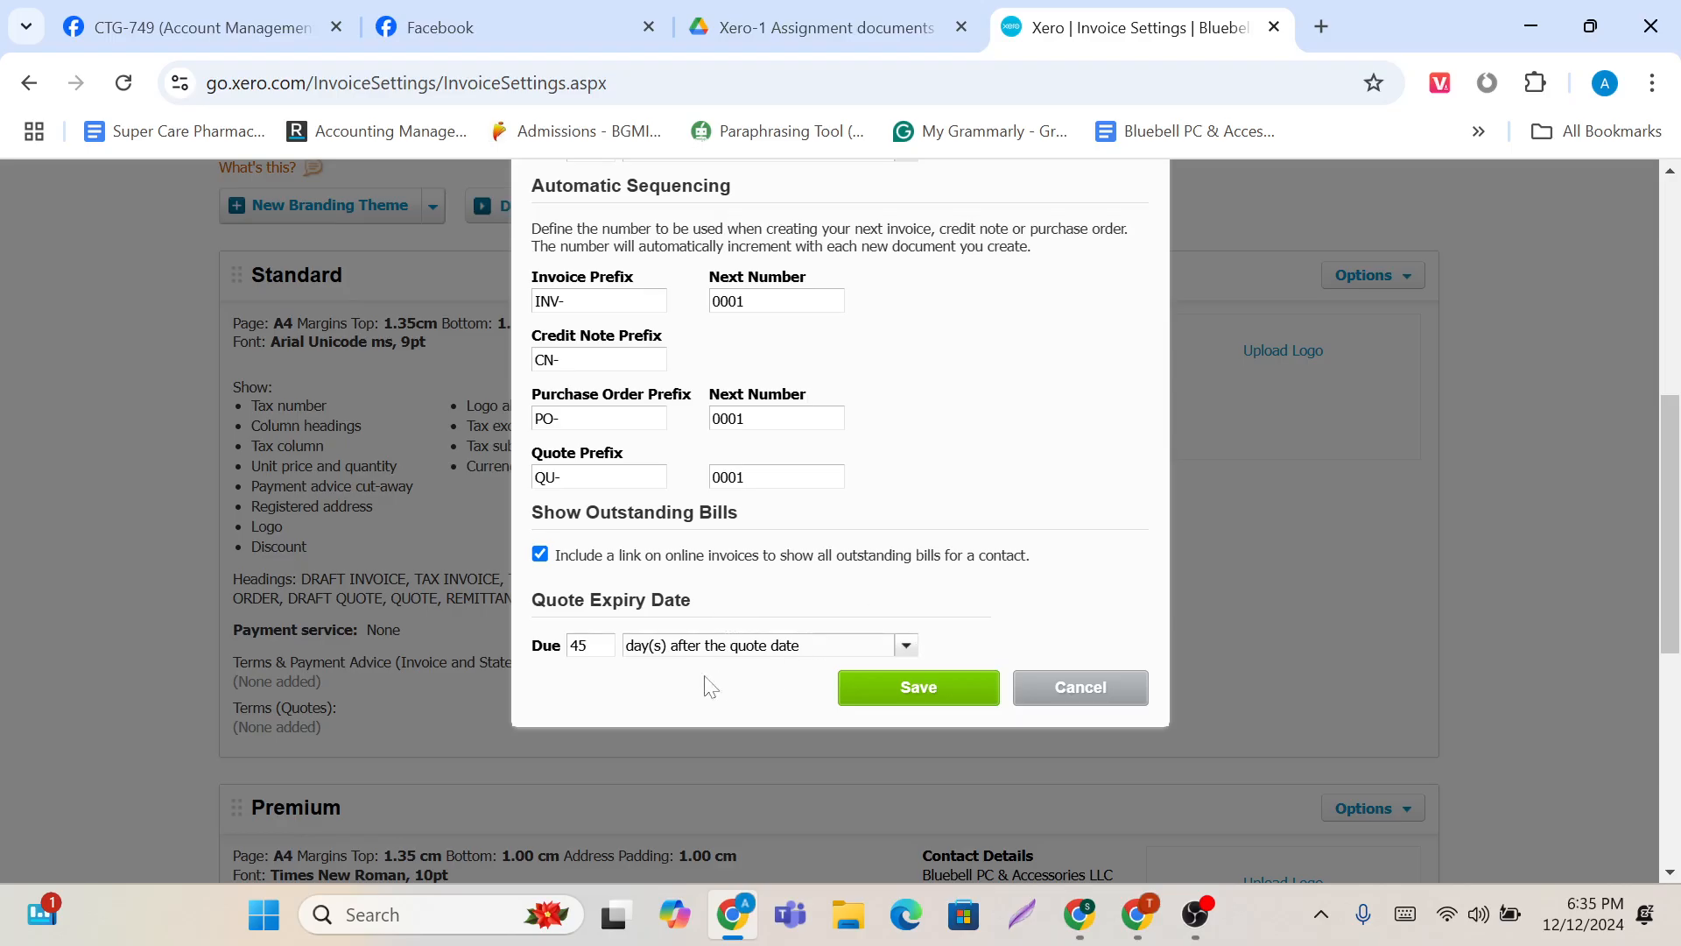
pyautogui.click(591, 646)
pyautogui.press('BackSpace')
pyautogui.write('60')
pyautogui.click(718, 620)
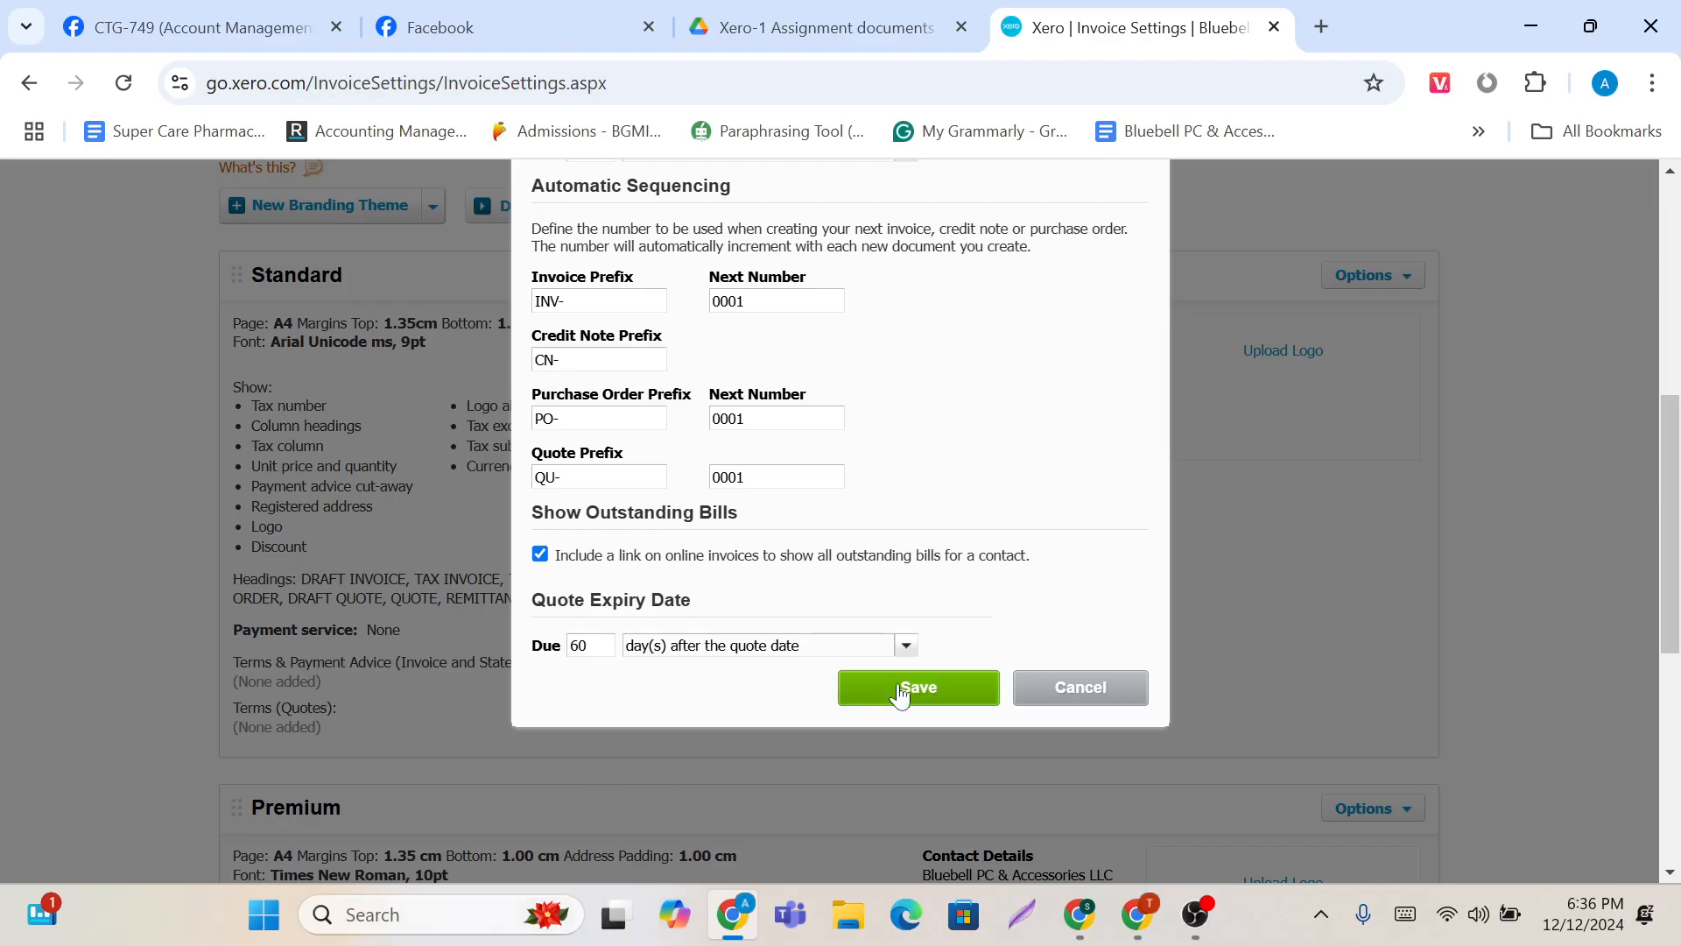
# Step: Save the default invoice settings and return to the Xero browser page
pyautogui.scroll(3, 946, 596)
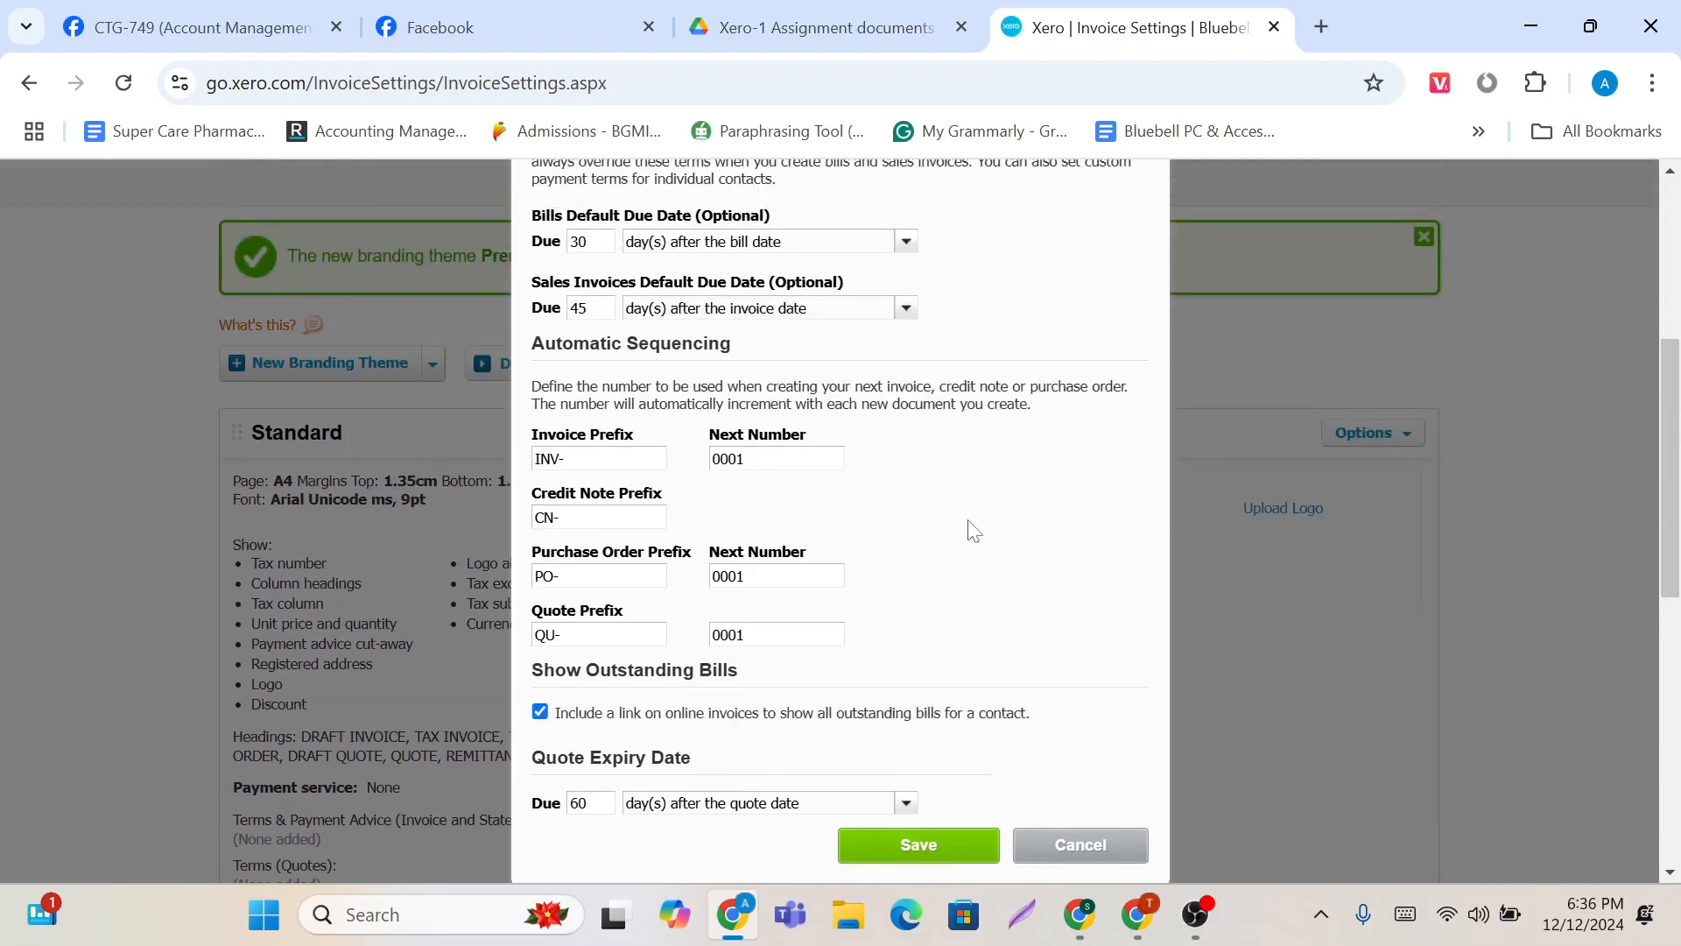
pyautogui.scroll(-2, 968, 529)
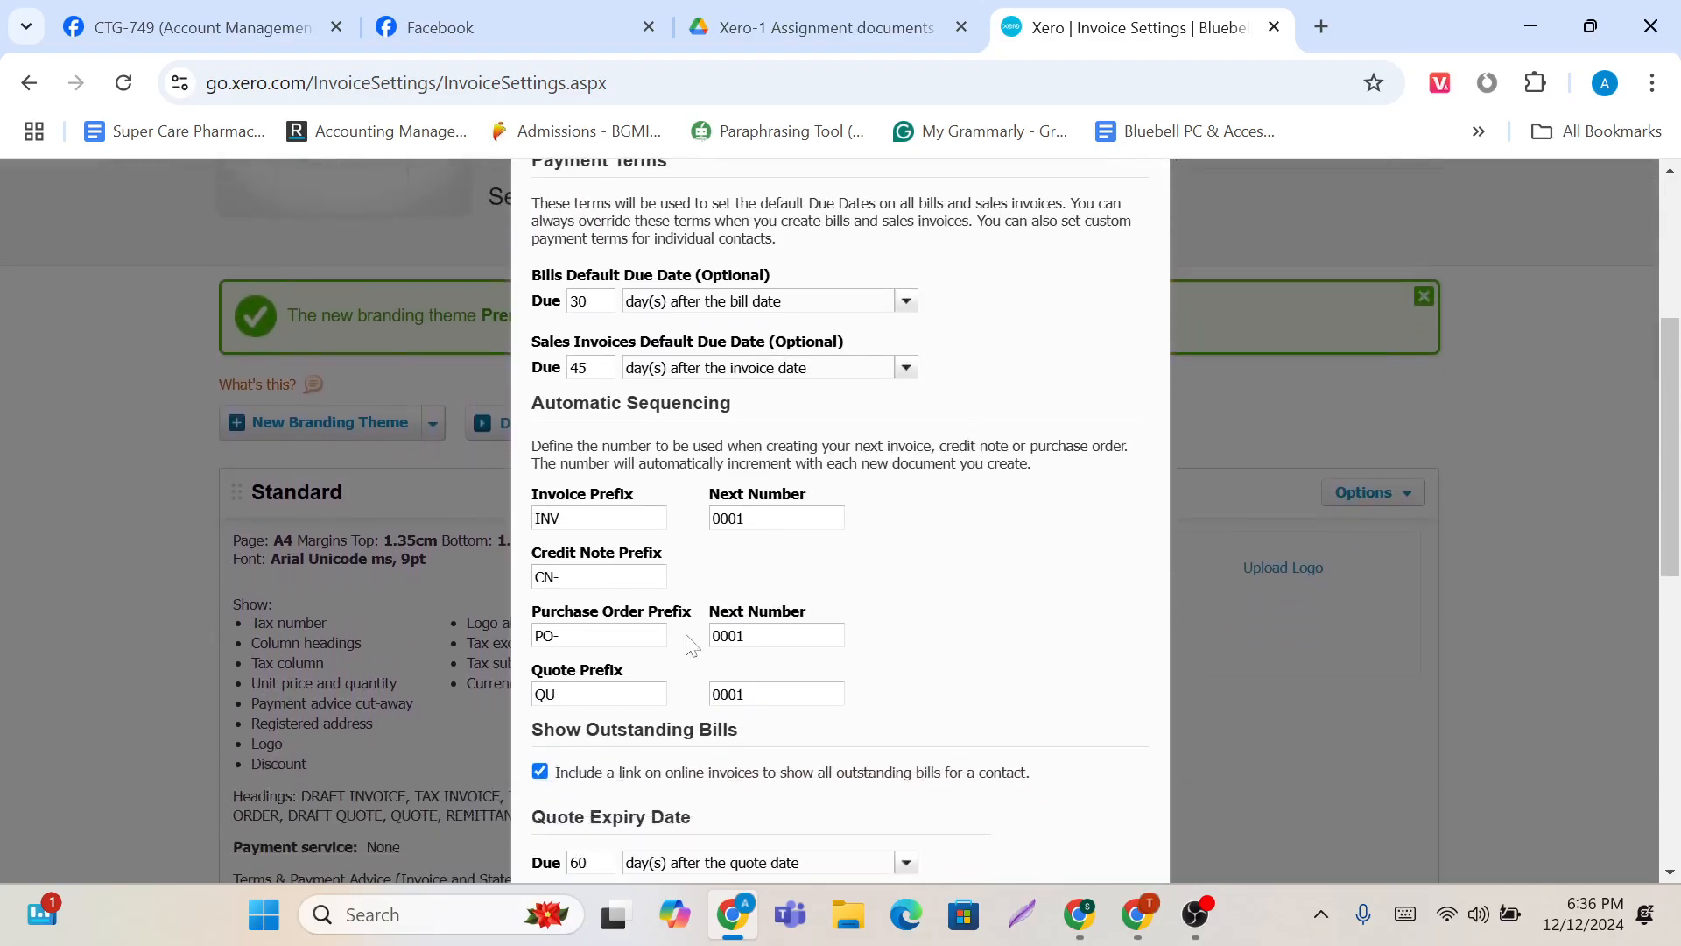
pyautogui.scroll(3, 943, 567)
pyautogui.scroll(-2, 944, 568)
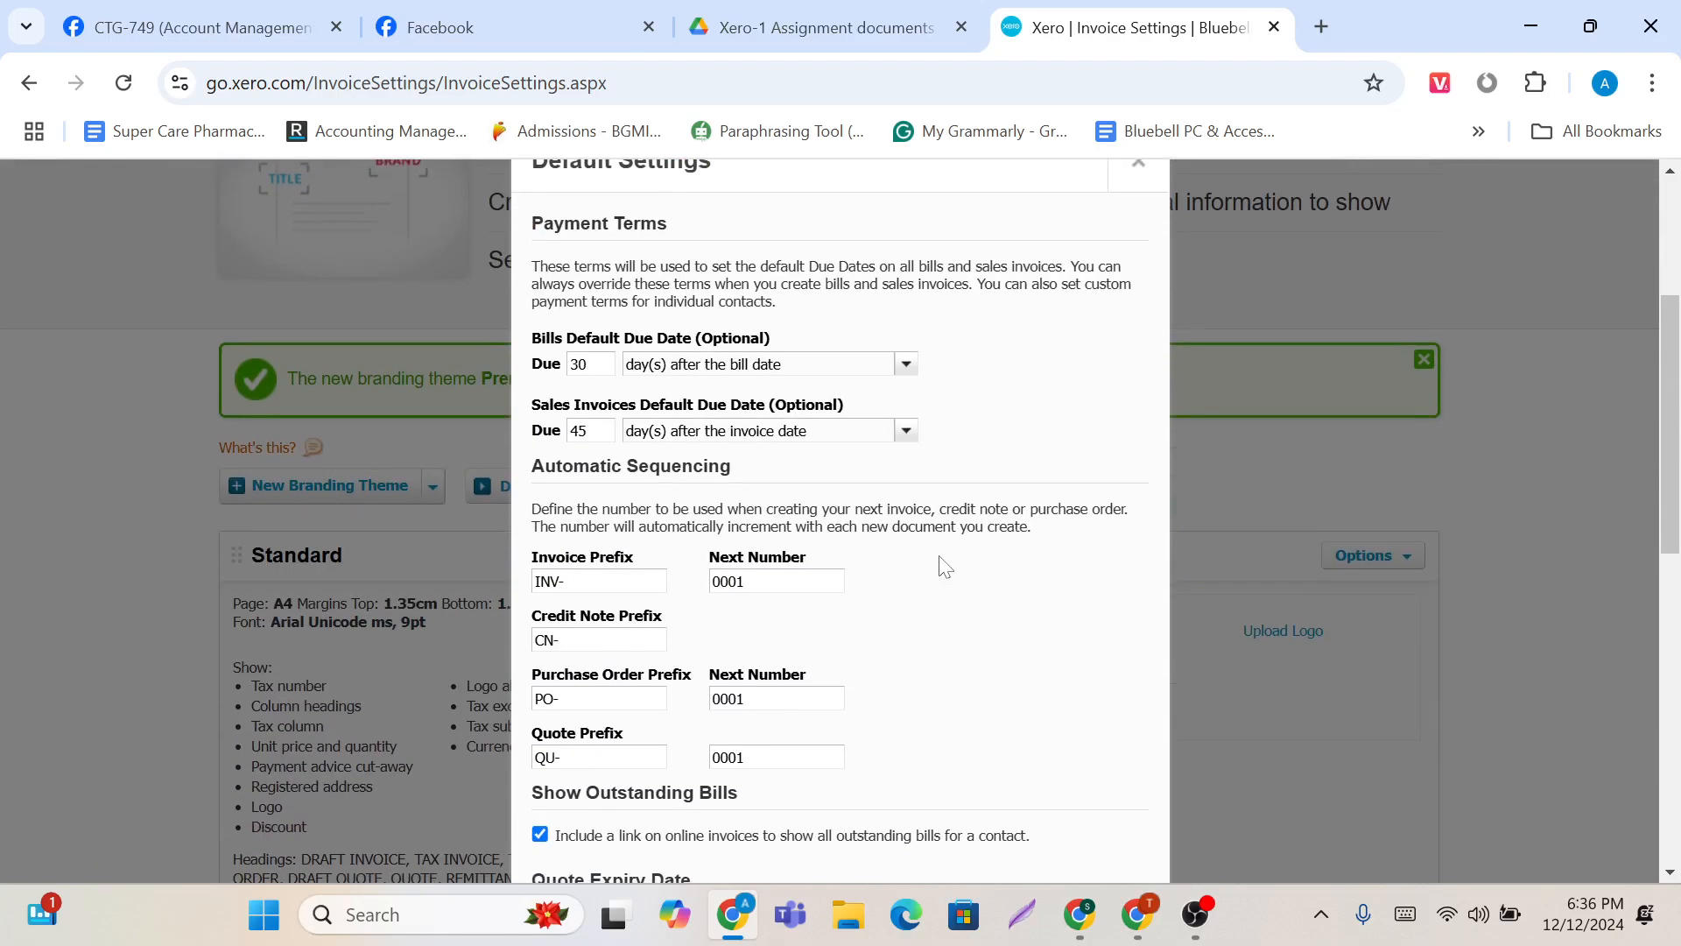
pyautogui.scroll(1, 944, 568)
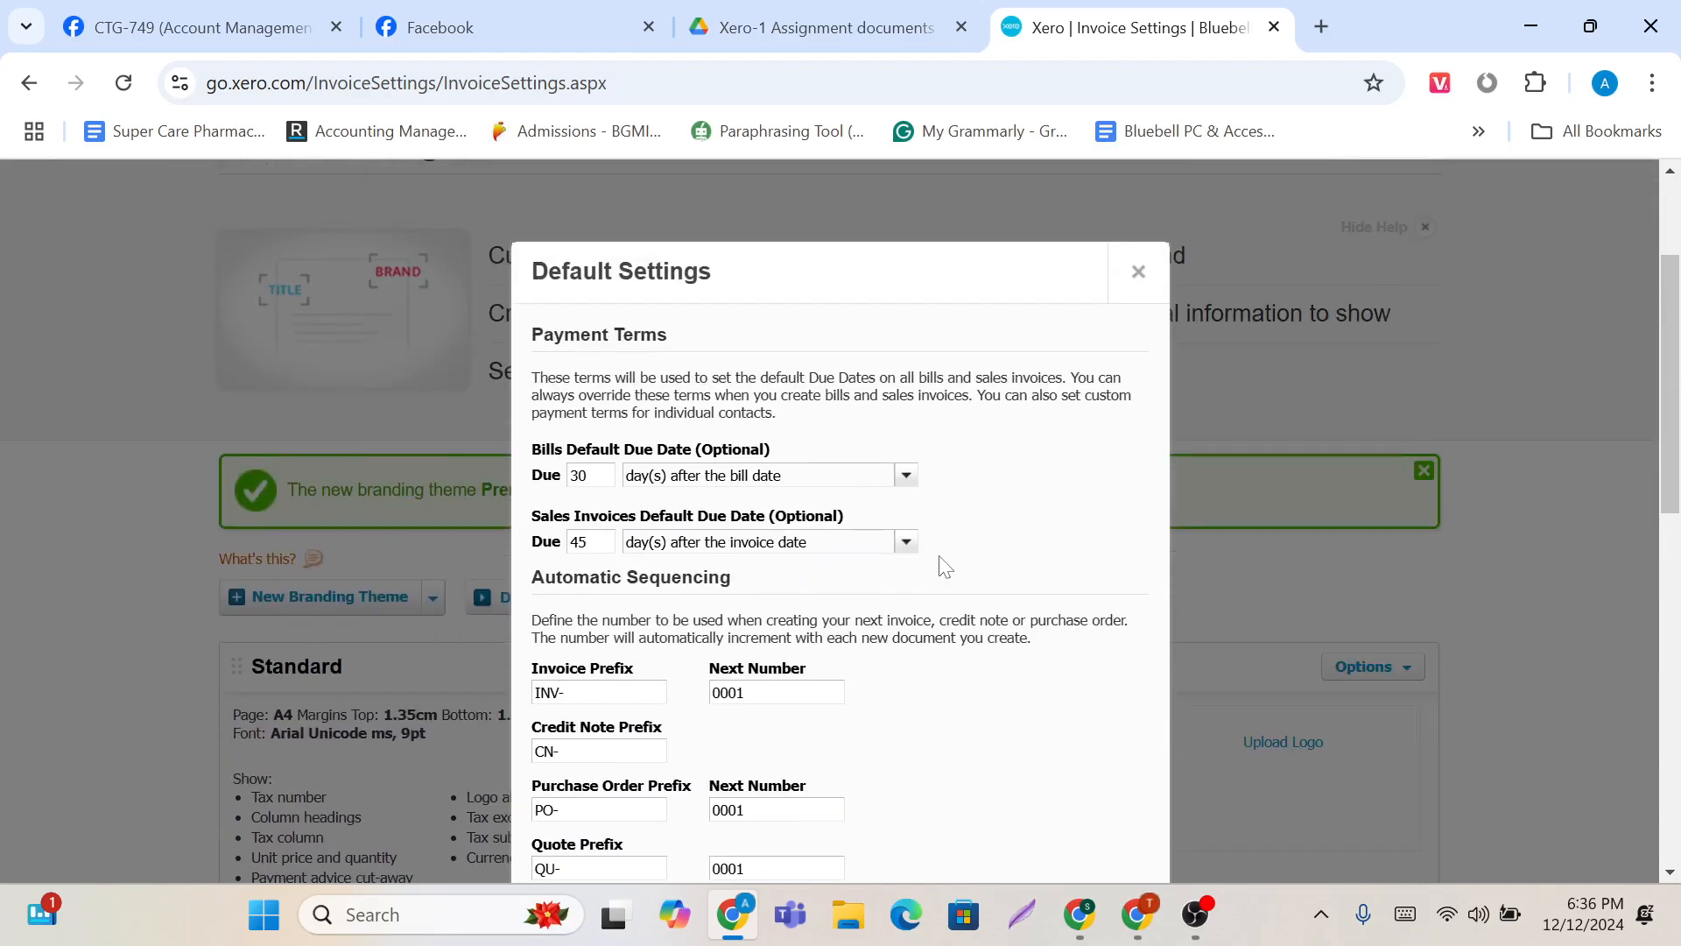
pyautogui.scroll(-6, 748, 320)
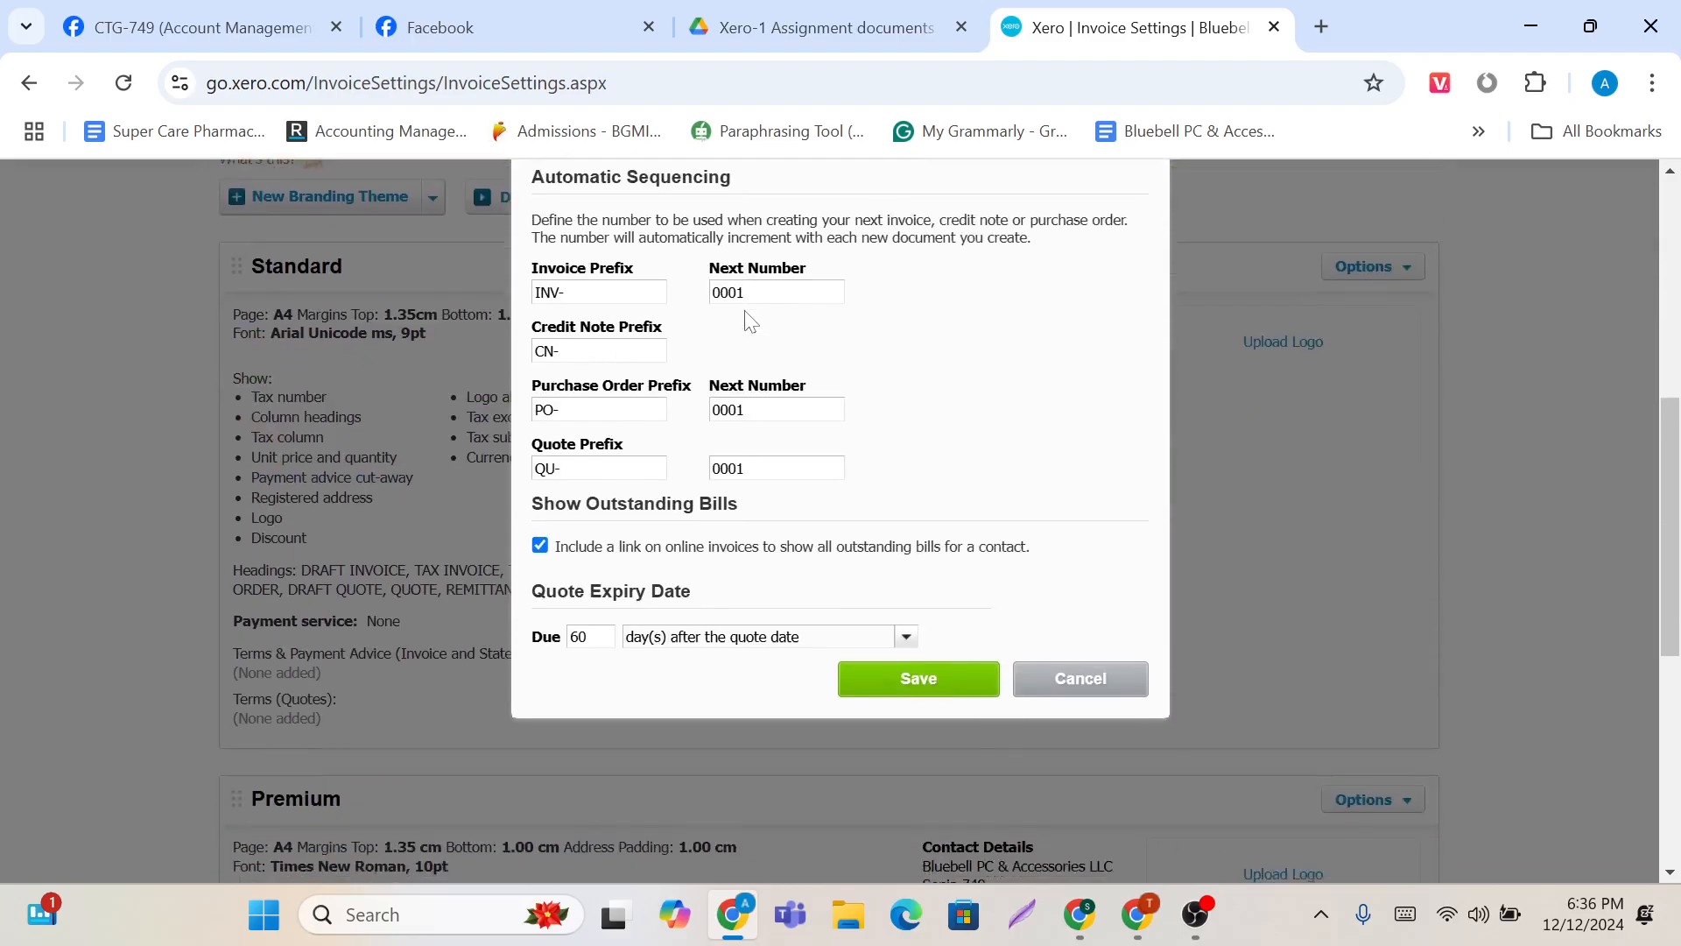
pyautogui.click(870, 500)
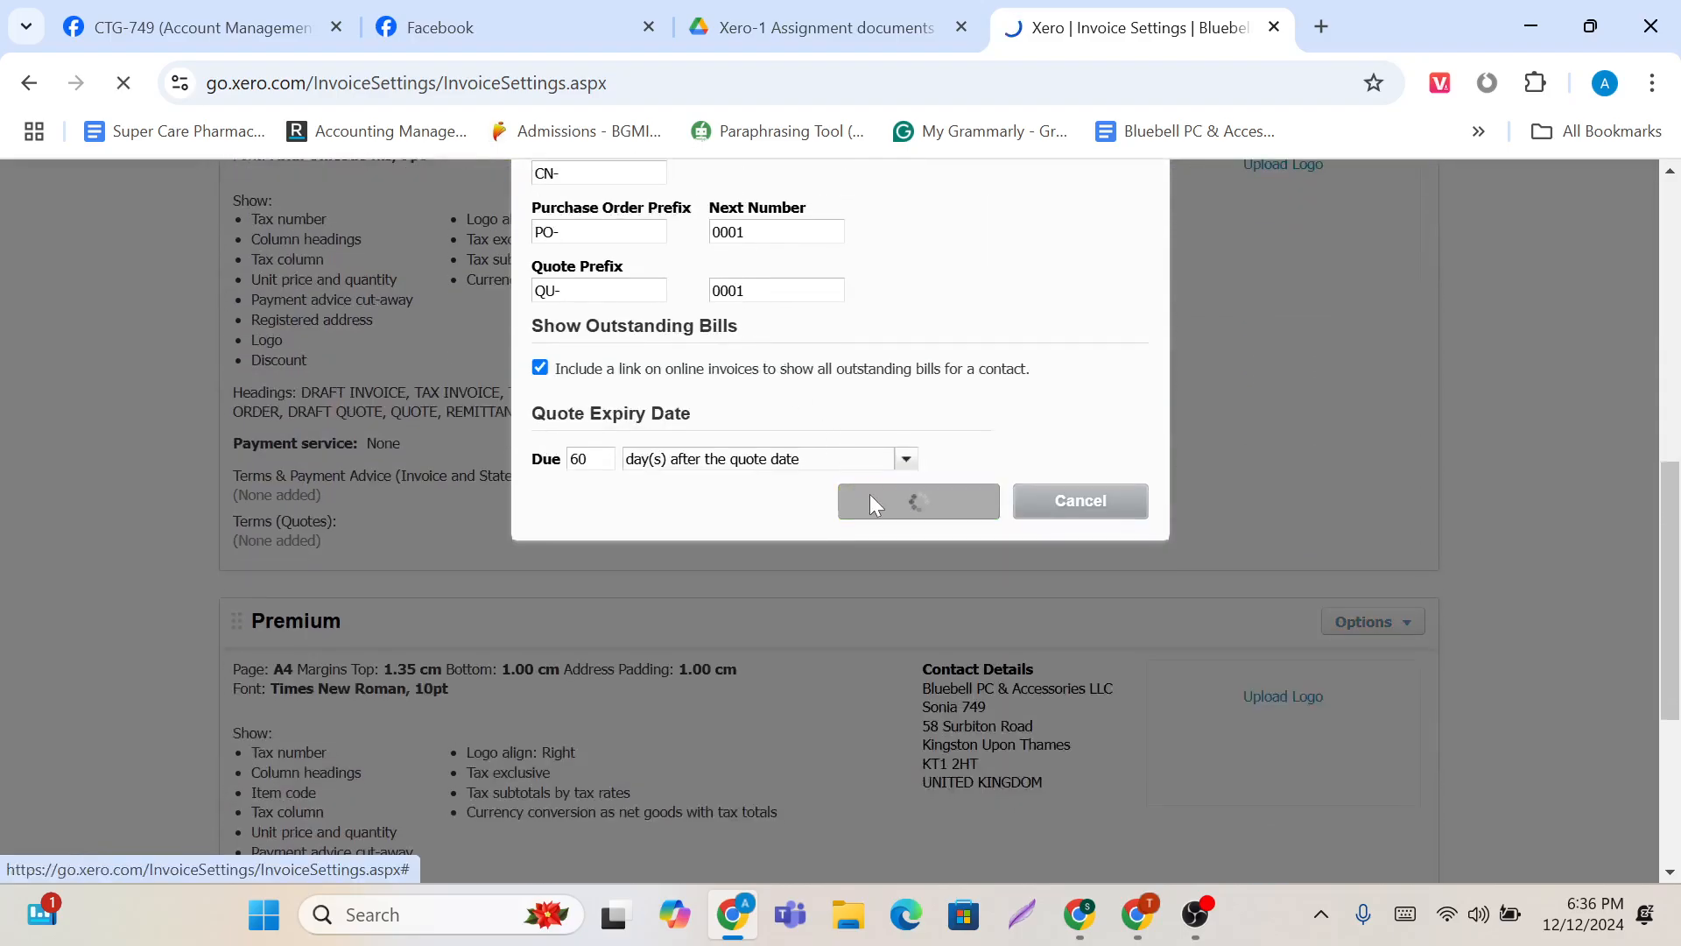
pyautogui.scroll(-4, 876, 505)
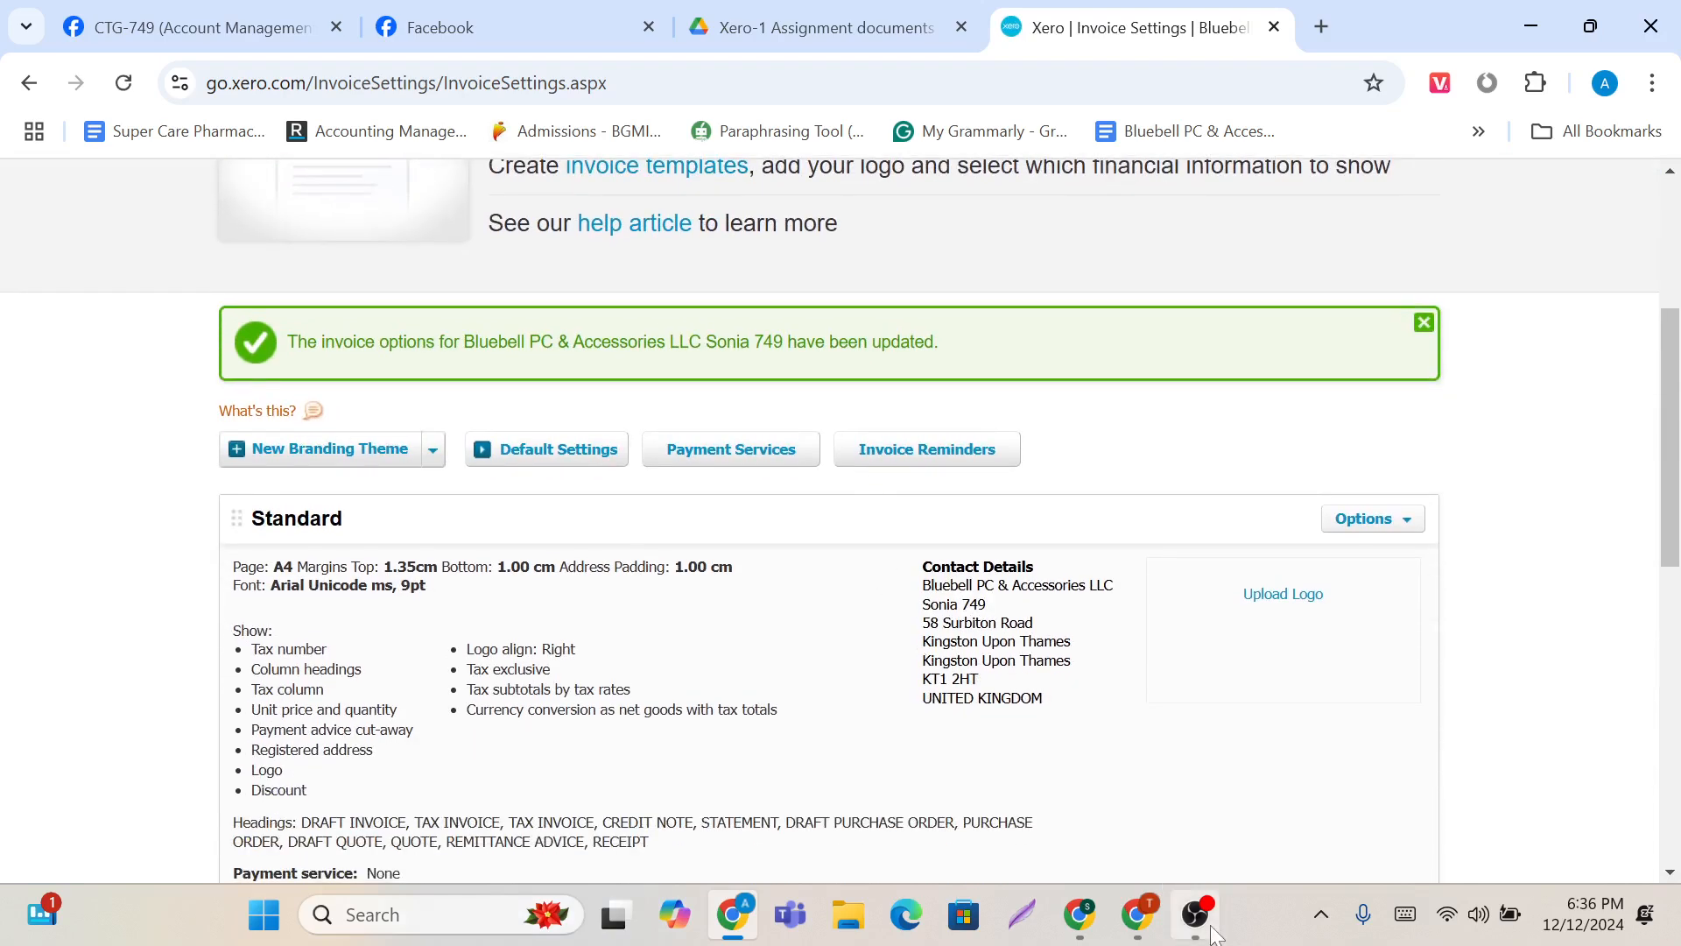
pyautogui.click(1217, 799)
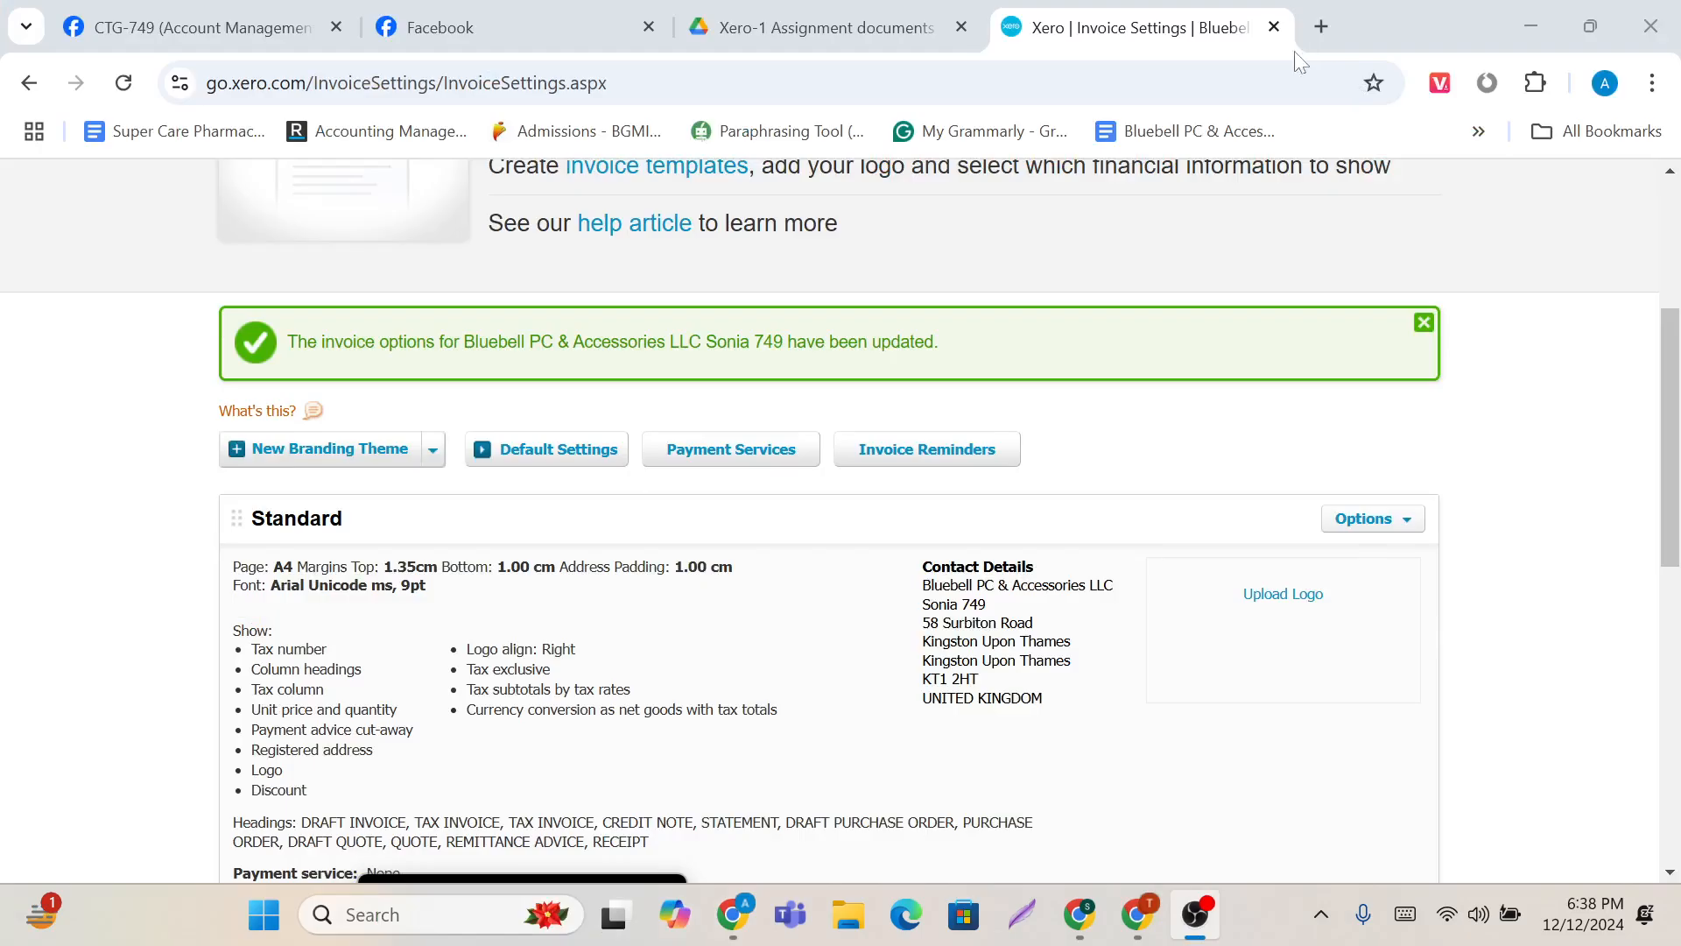
pyautogui.click(1280, 13)
pyautogui.scroll(-1, 982, 547)
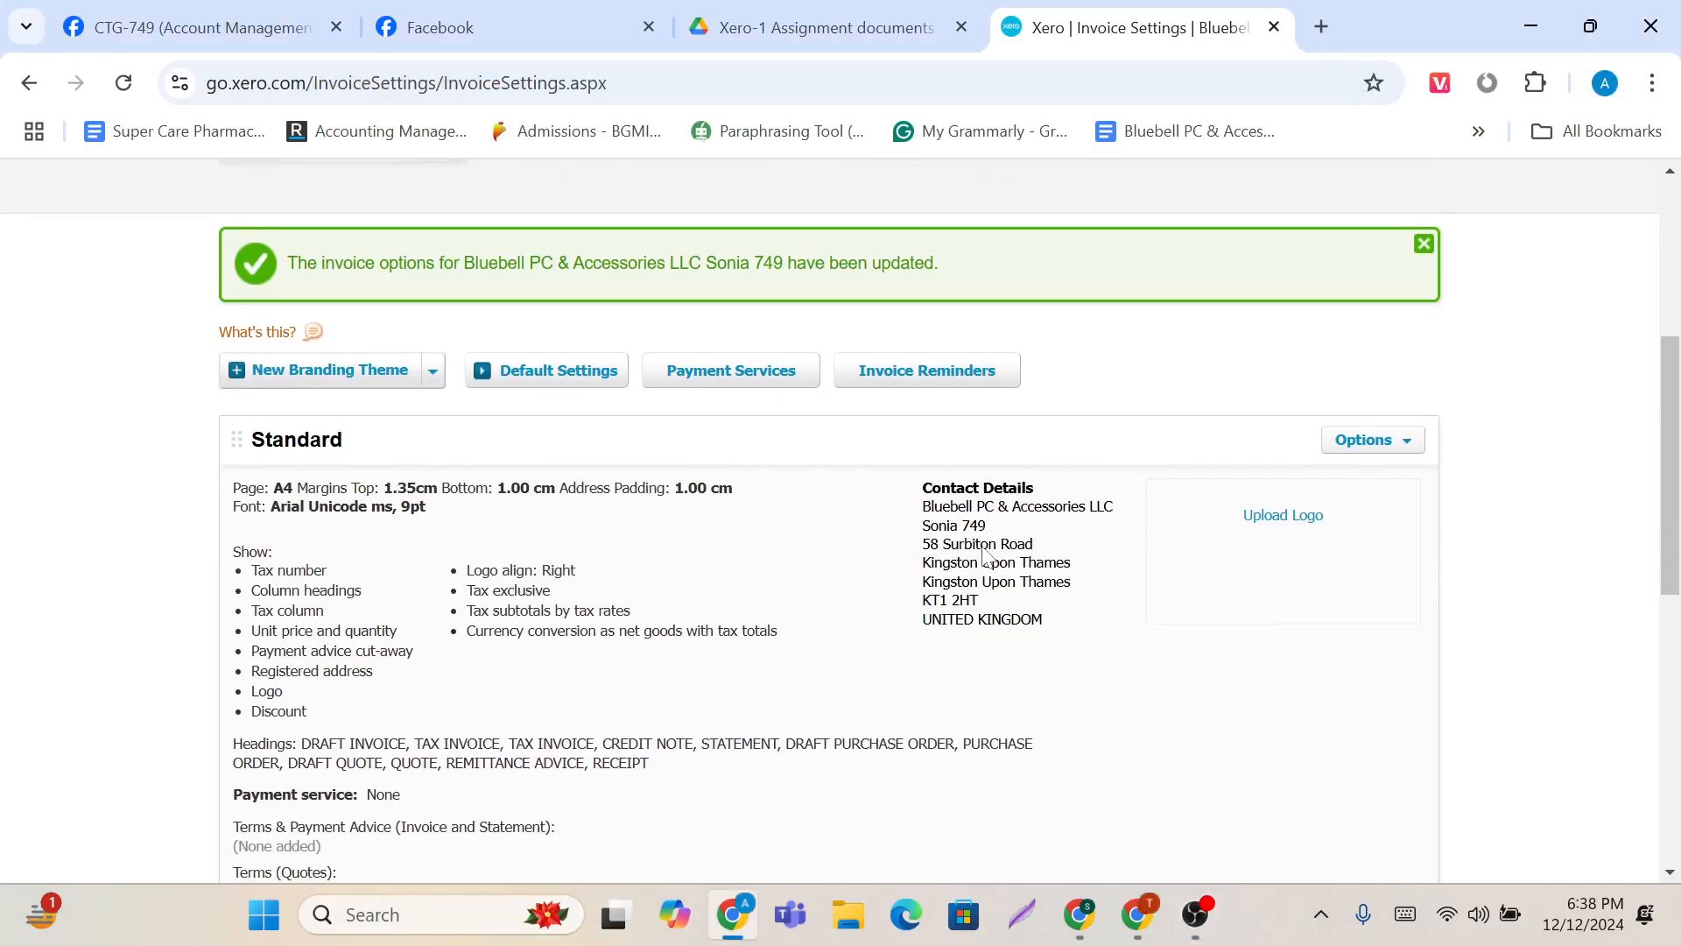
pyautogui.click(763, 377)
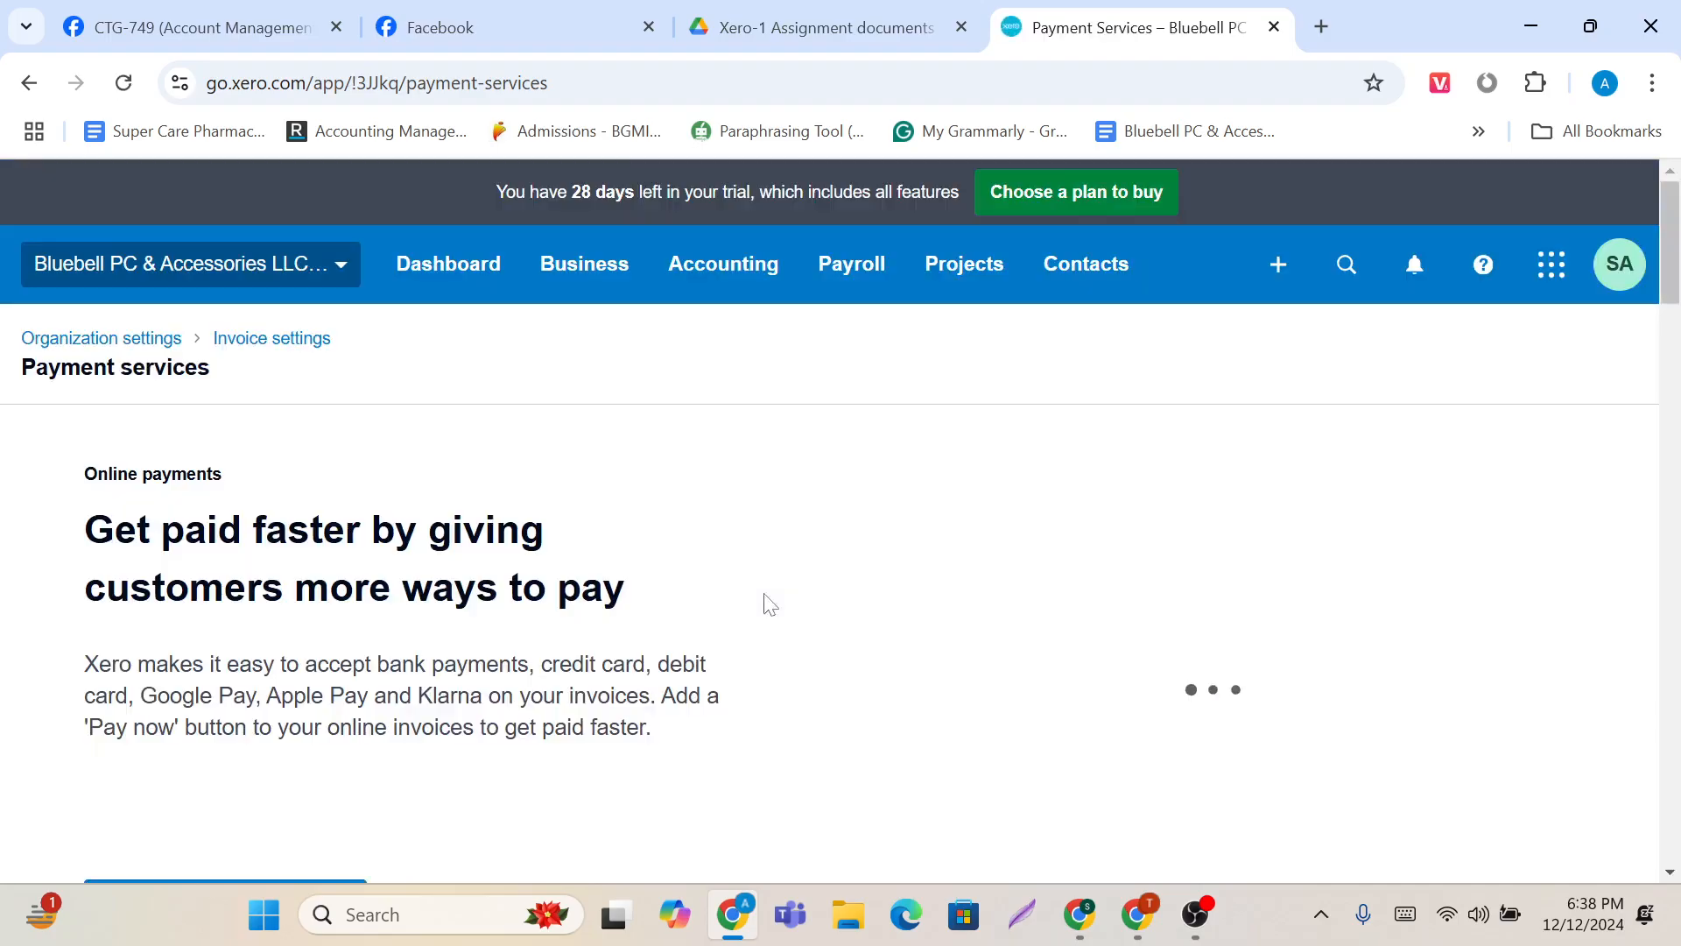
pyautogui.scroll(-1, 763, 592)
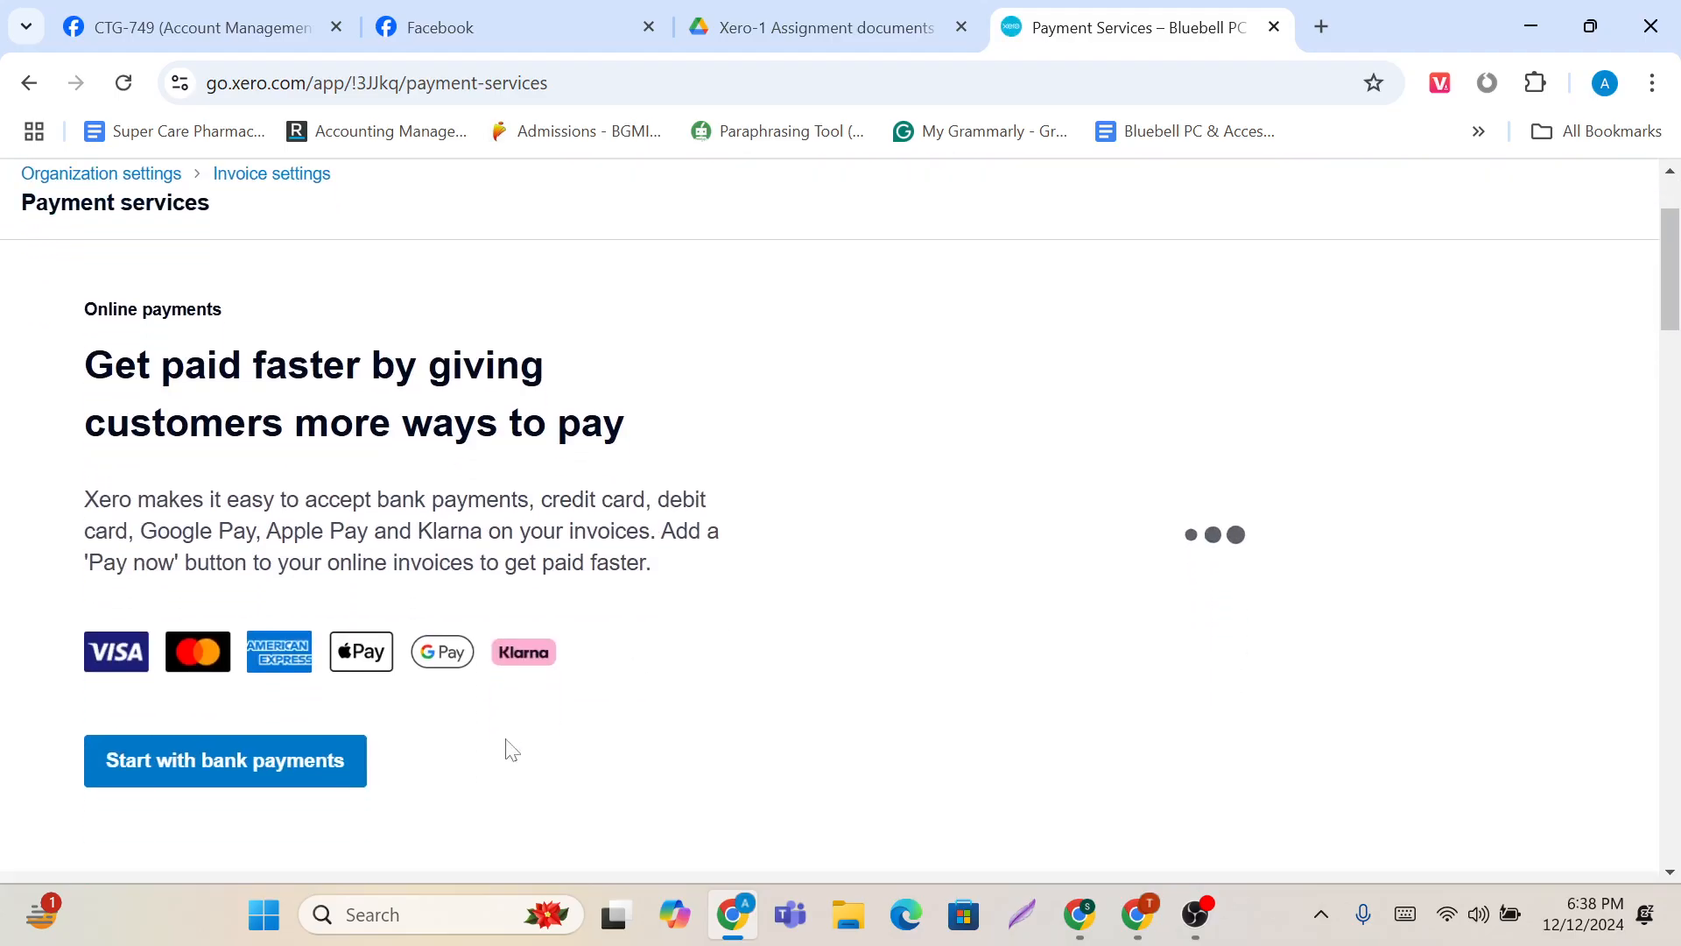
pyautogui.scroll(-1, 504, 748)
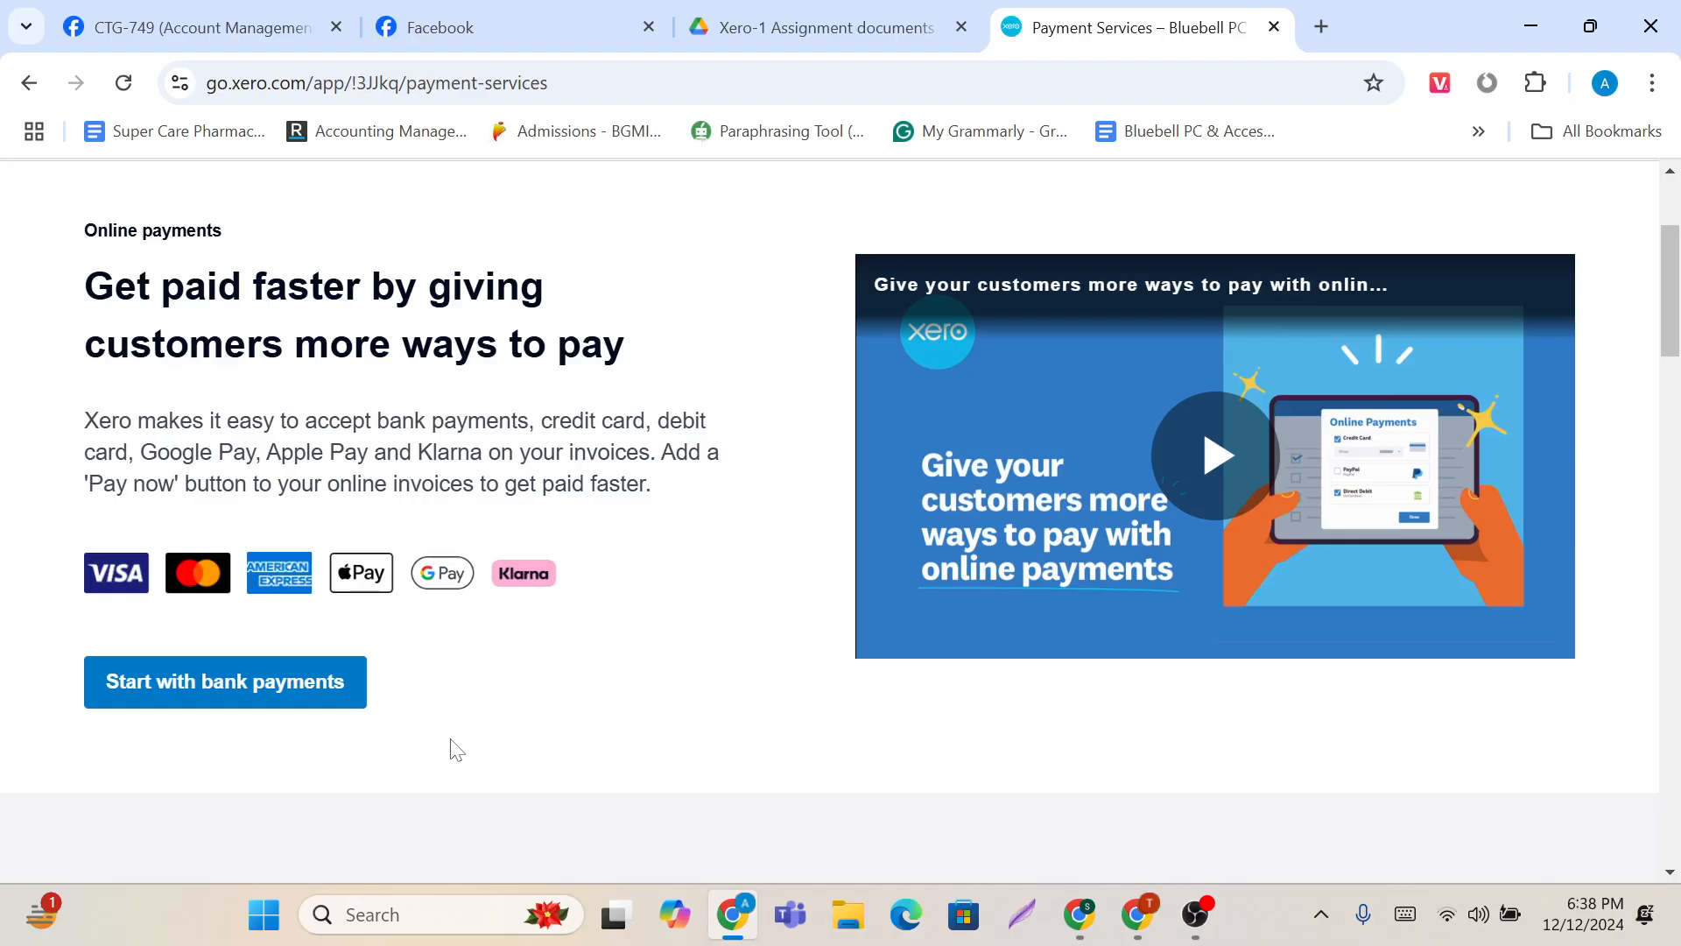
pyautogui.scroll(-2, 457, 750)
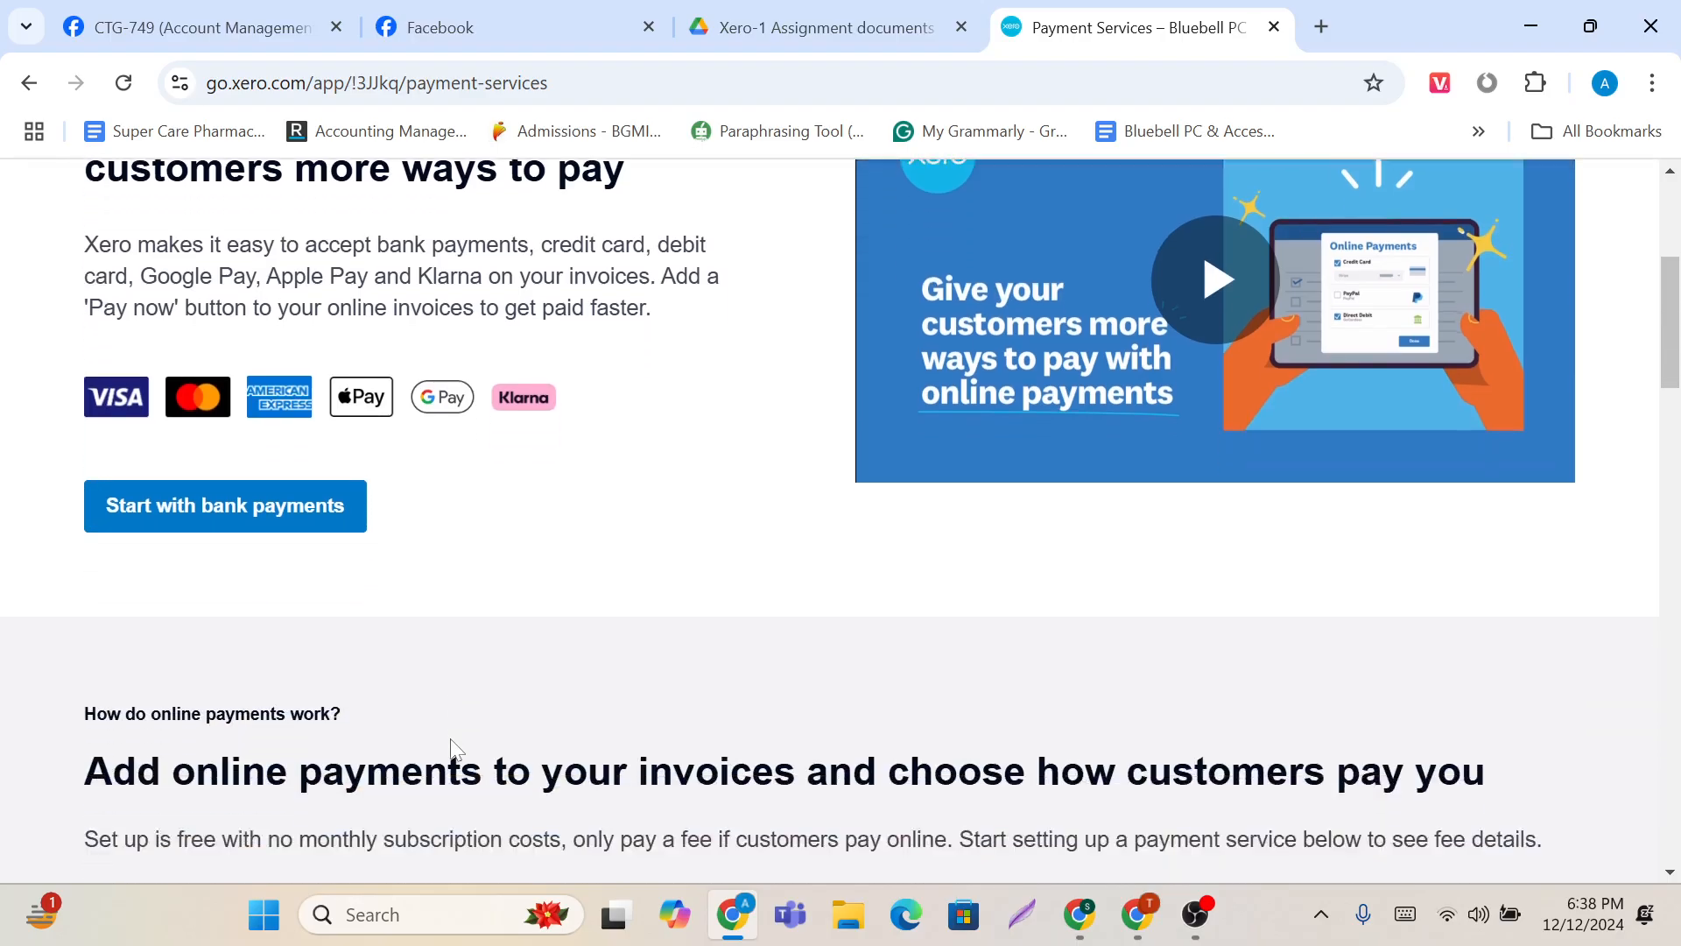
pyautogui.scroll(2, 570, 562)
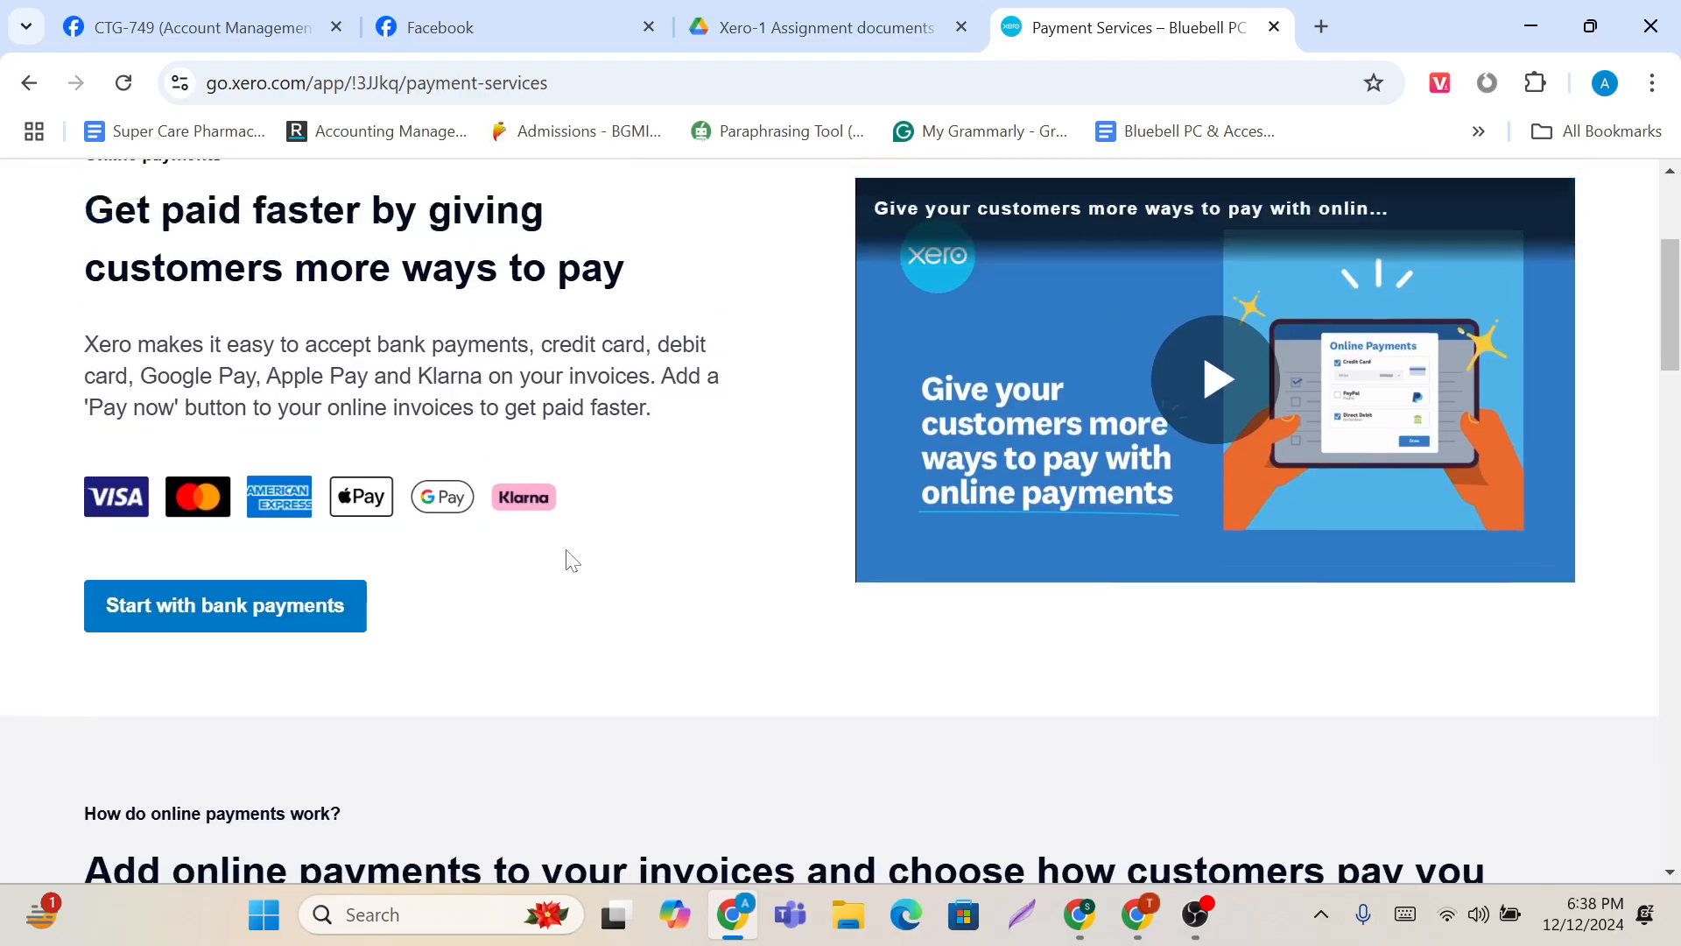
pyautogui.scroll(2, 571, 561)
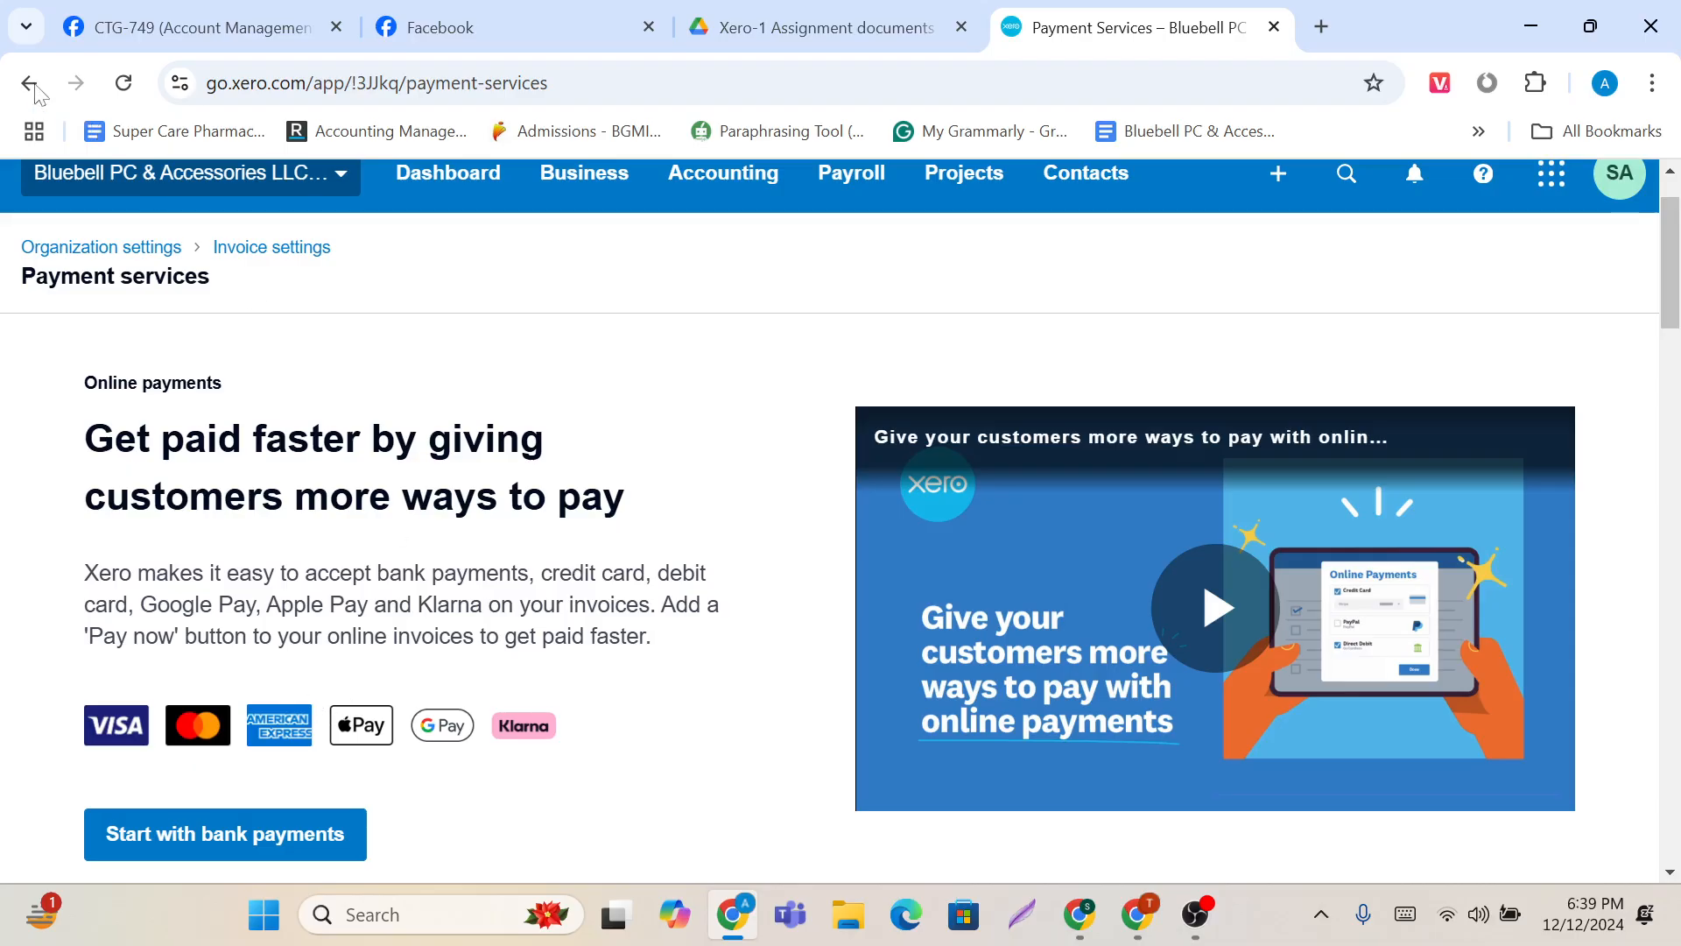
pyautogui.click(133, 257)
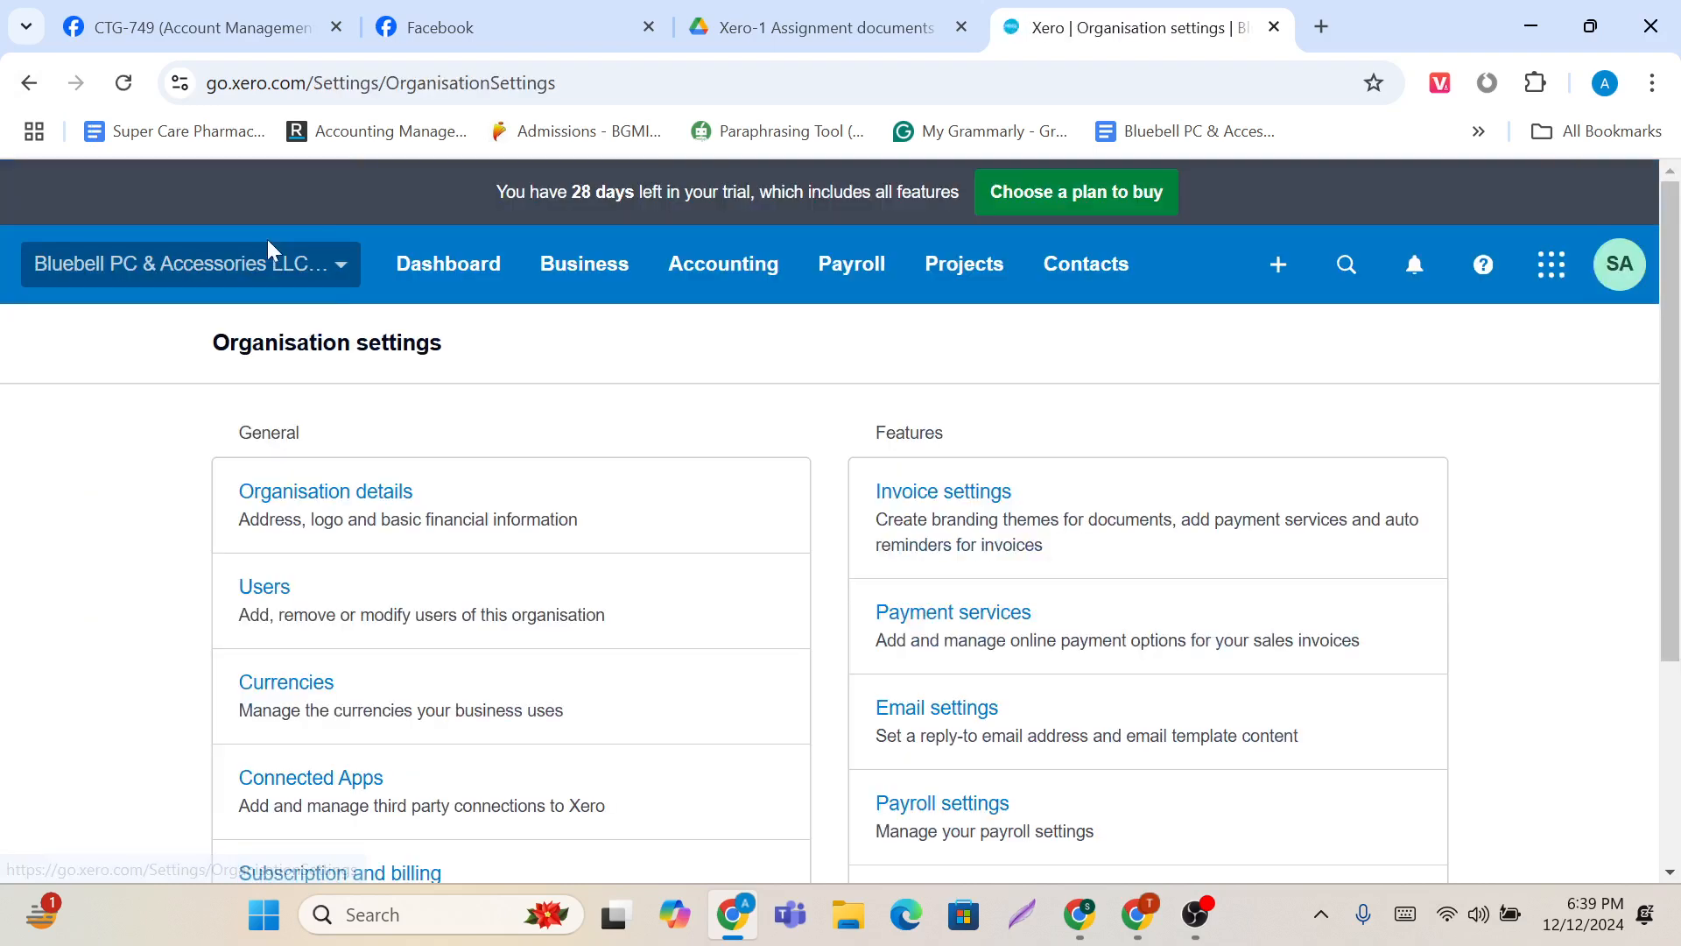
pyautogui.scroll(-3, 375, 570)
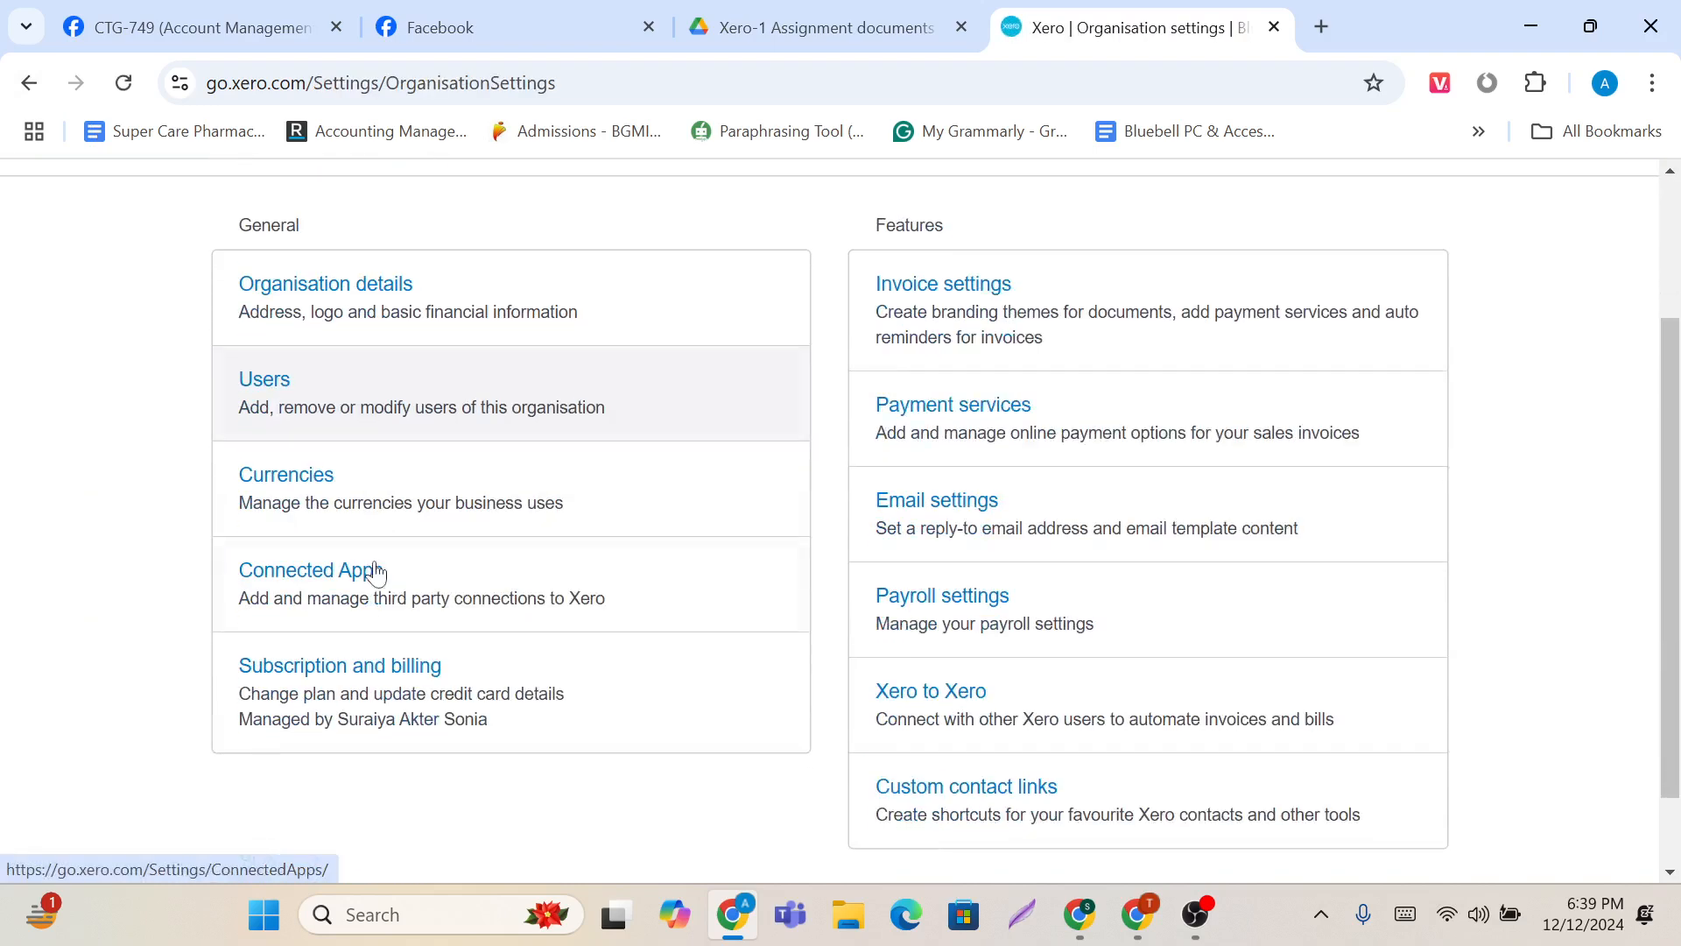
pyautogui.click(996, 299)
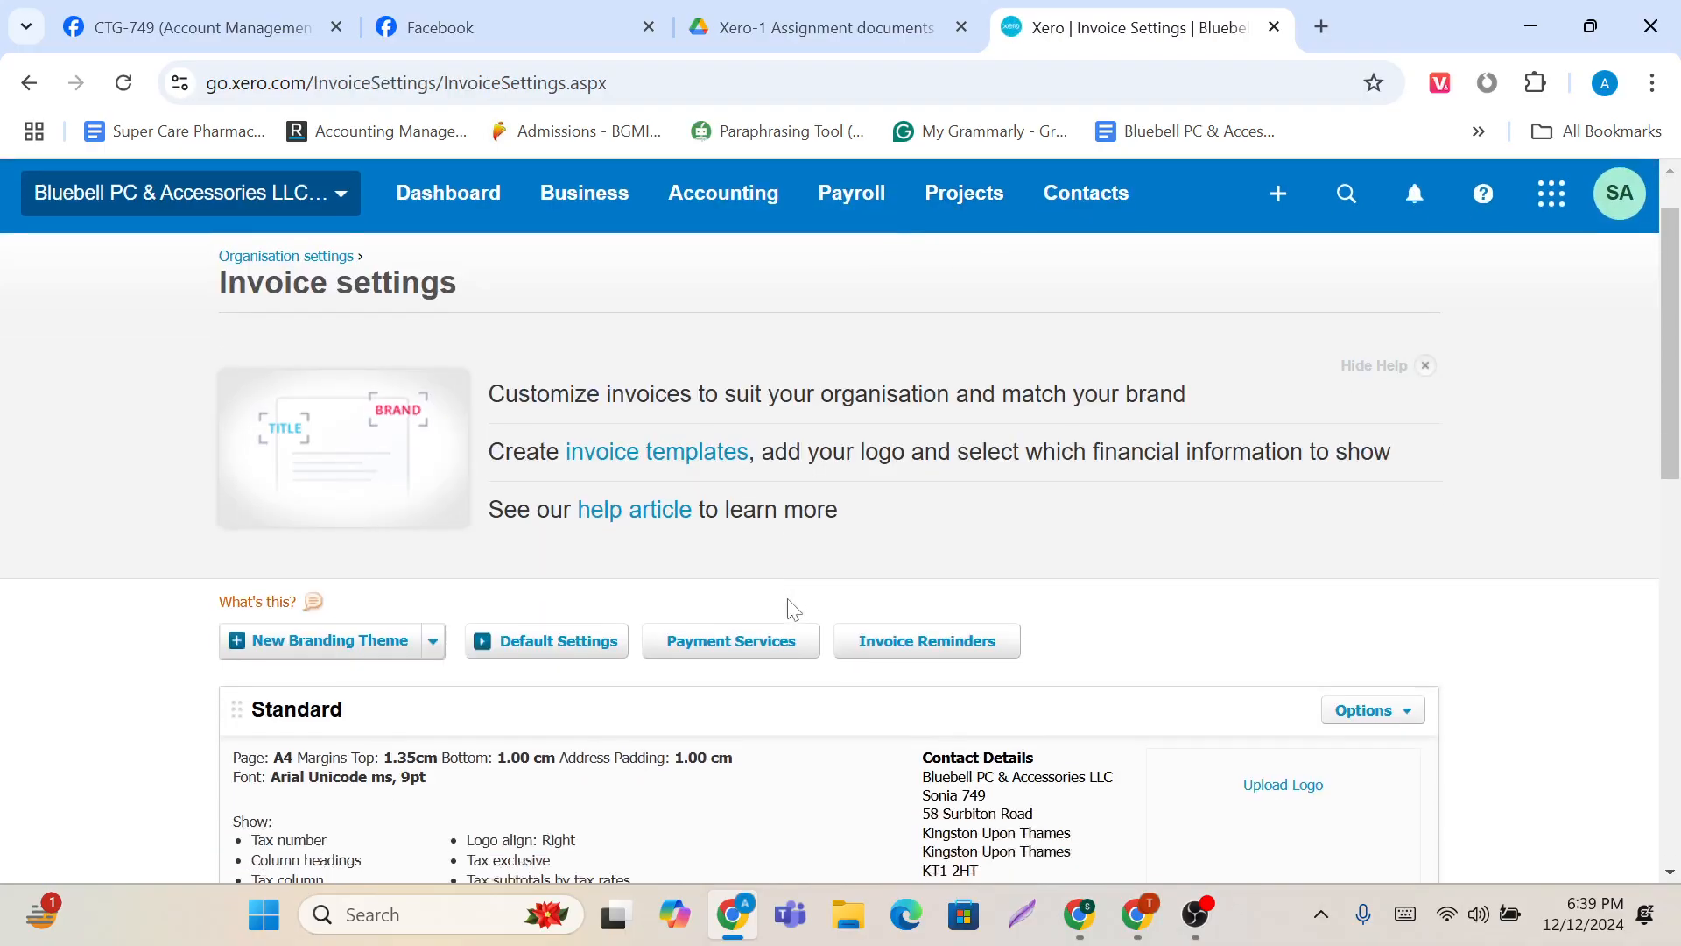
pyautogui.scroll(-2, 876, 587)
# Step: Turn on emailing customers about overdue invoices in the reminder settings
pyautogui.click(904, 587)
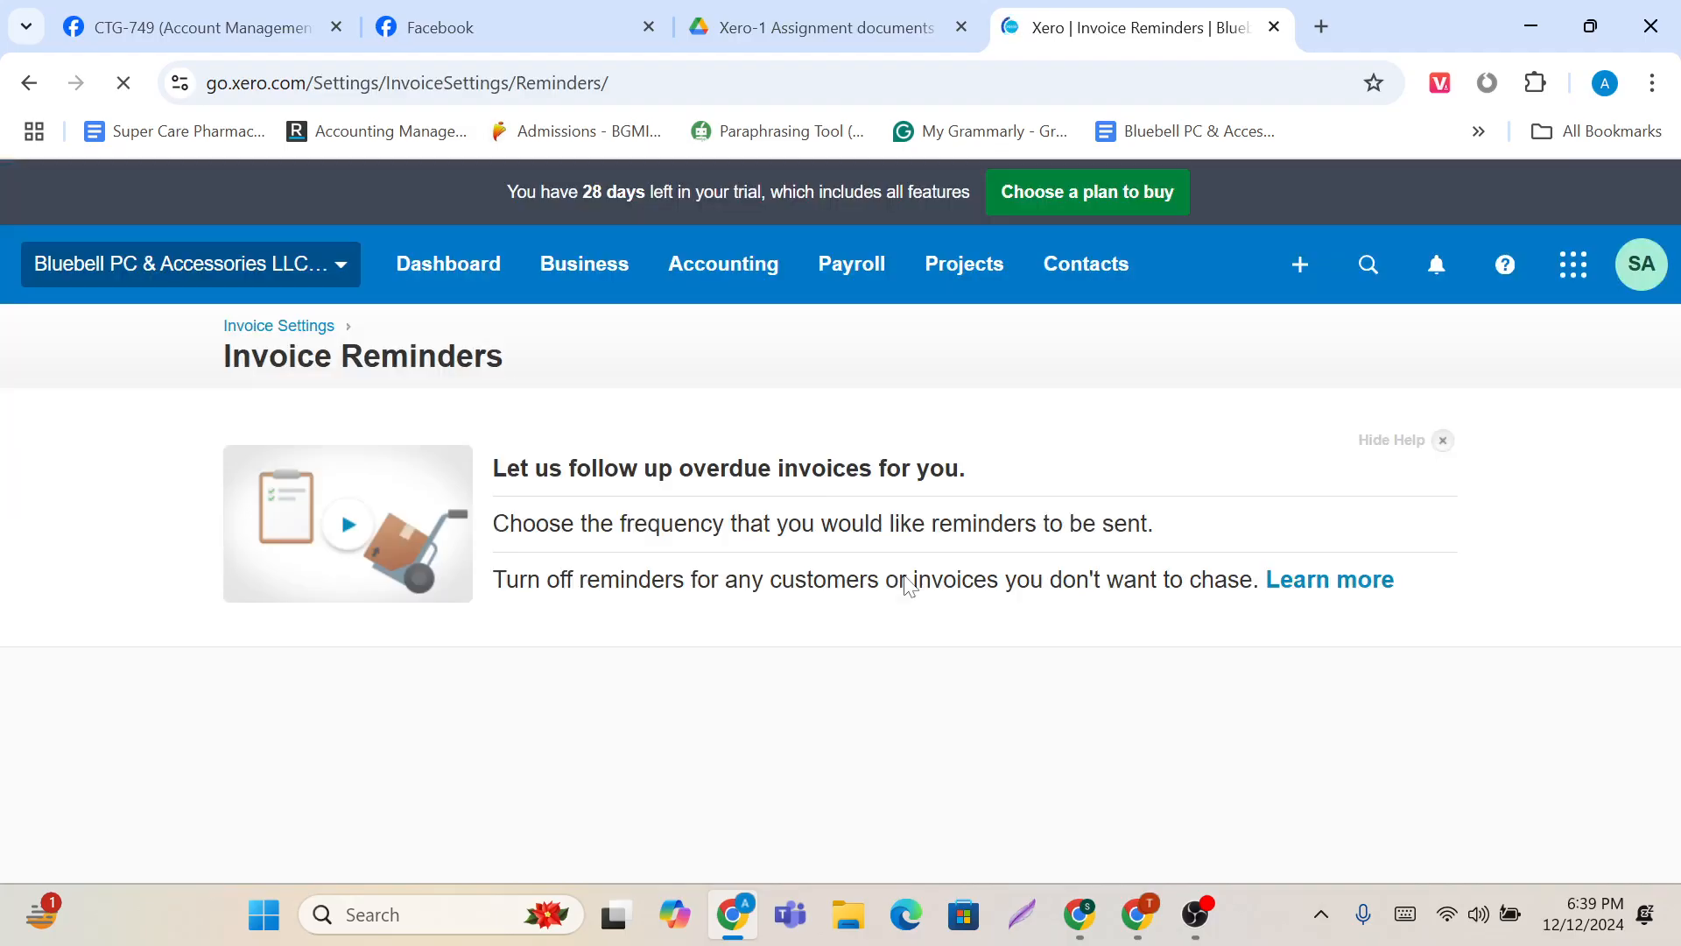
pyautogui.scroll(-2, 909, 585)
pyautogui.scroll(-2, 907, 583)
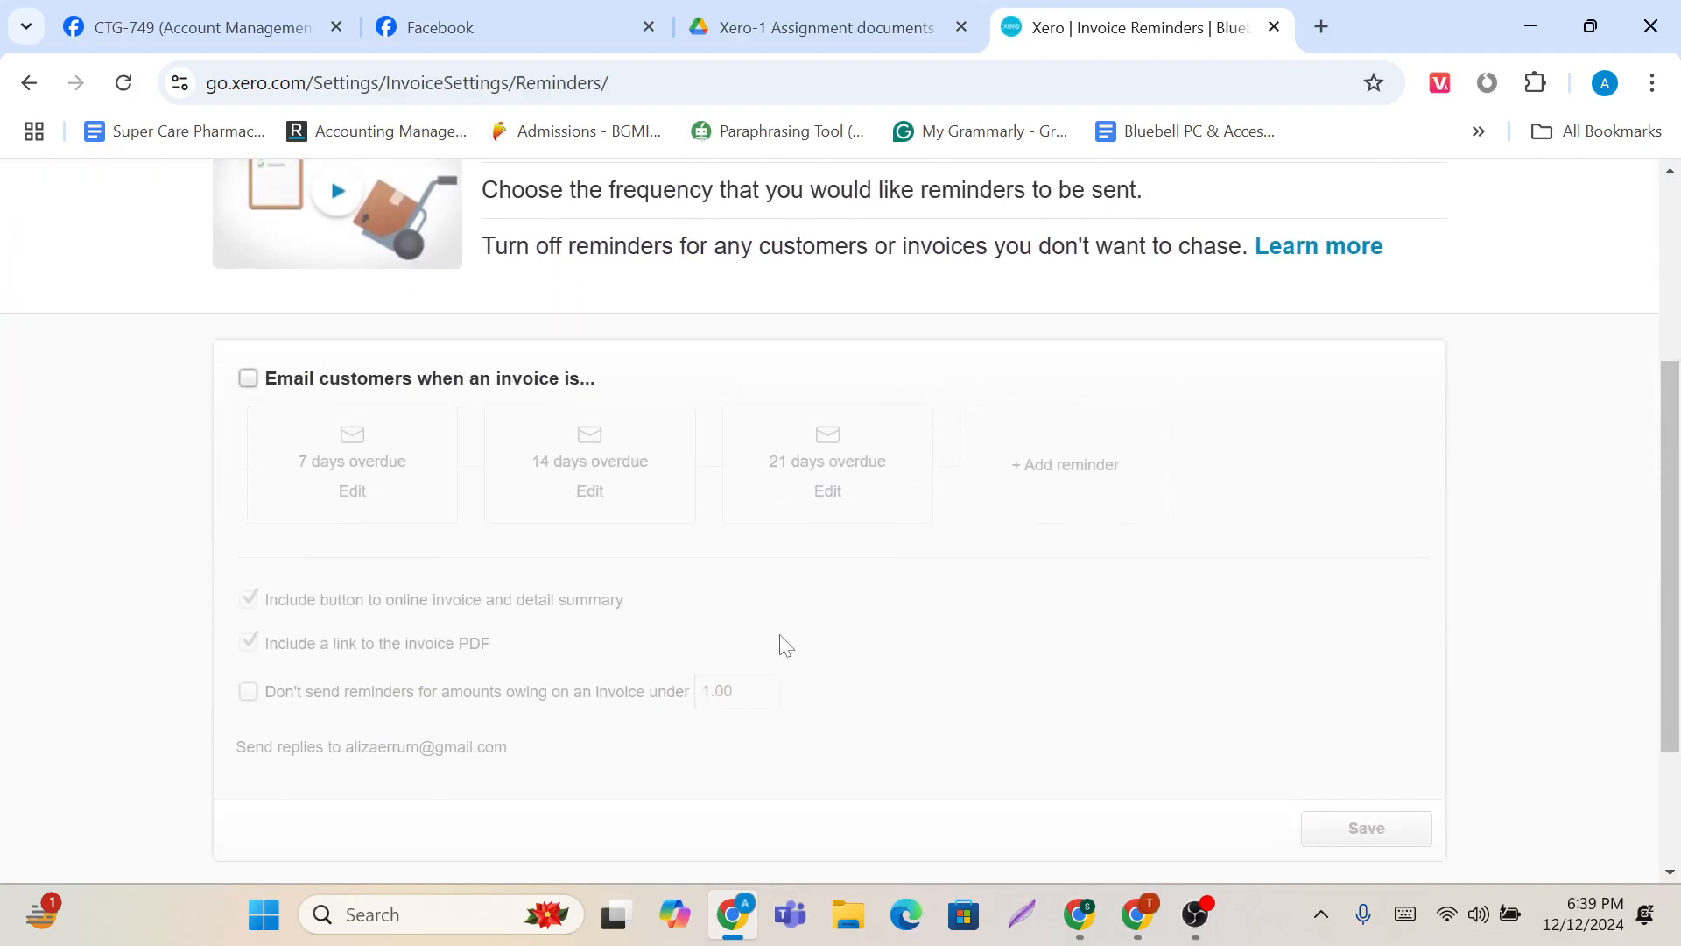
pyautogui.scroll(-2, 780, 646)
pyautogui.scroll(2, 561, 447)
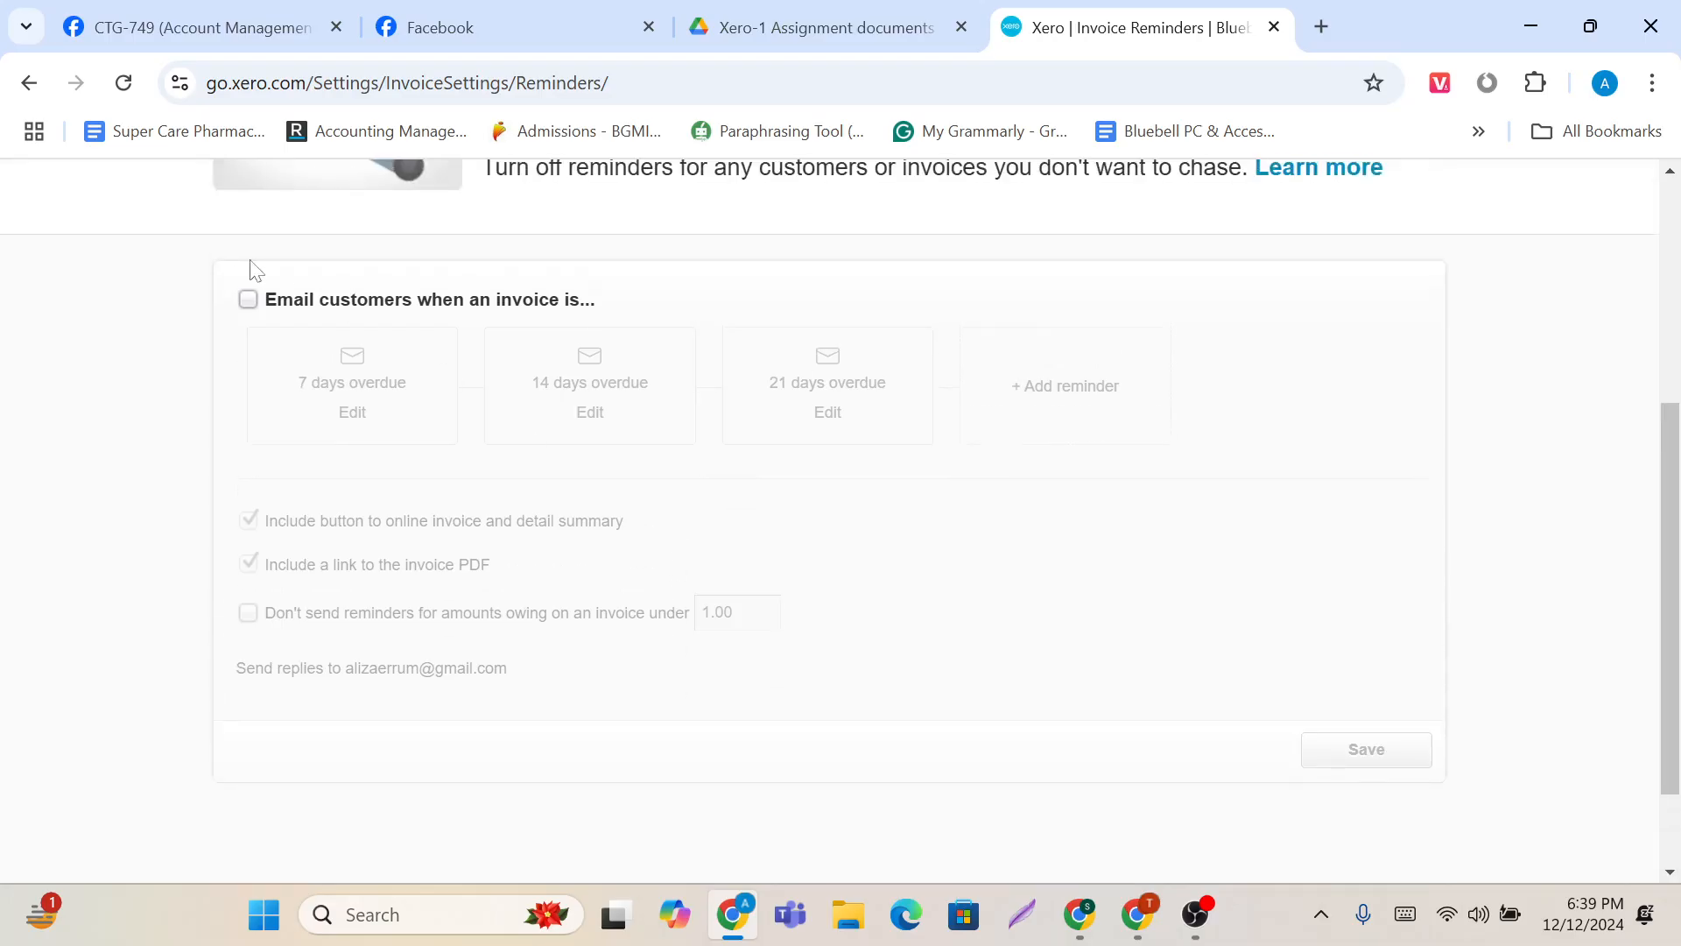
pyautogui.click(250, 301)
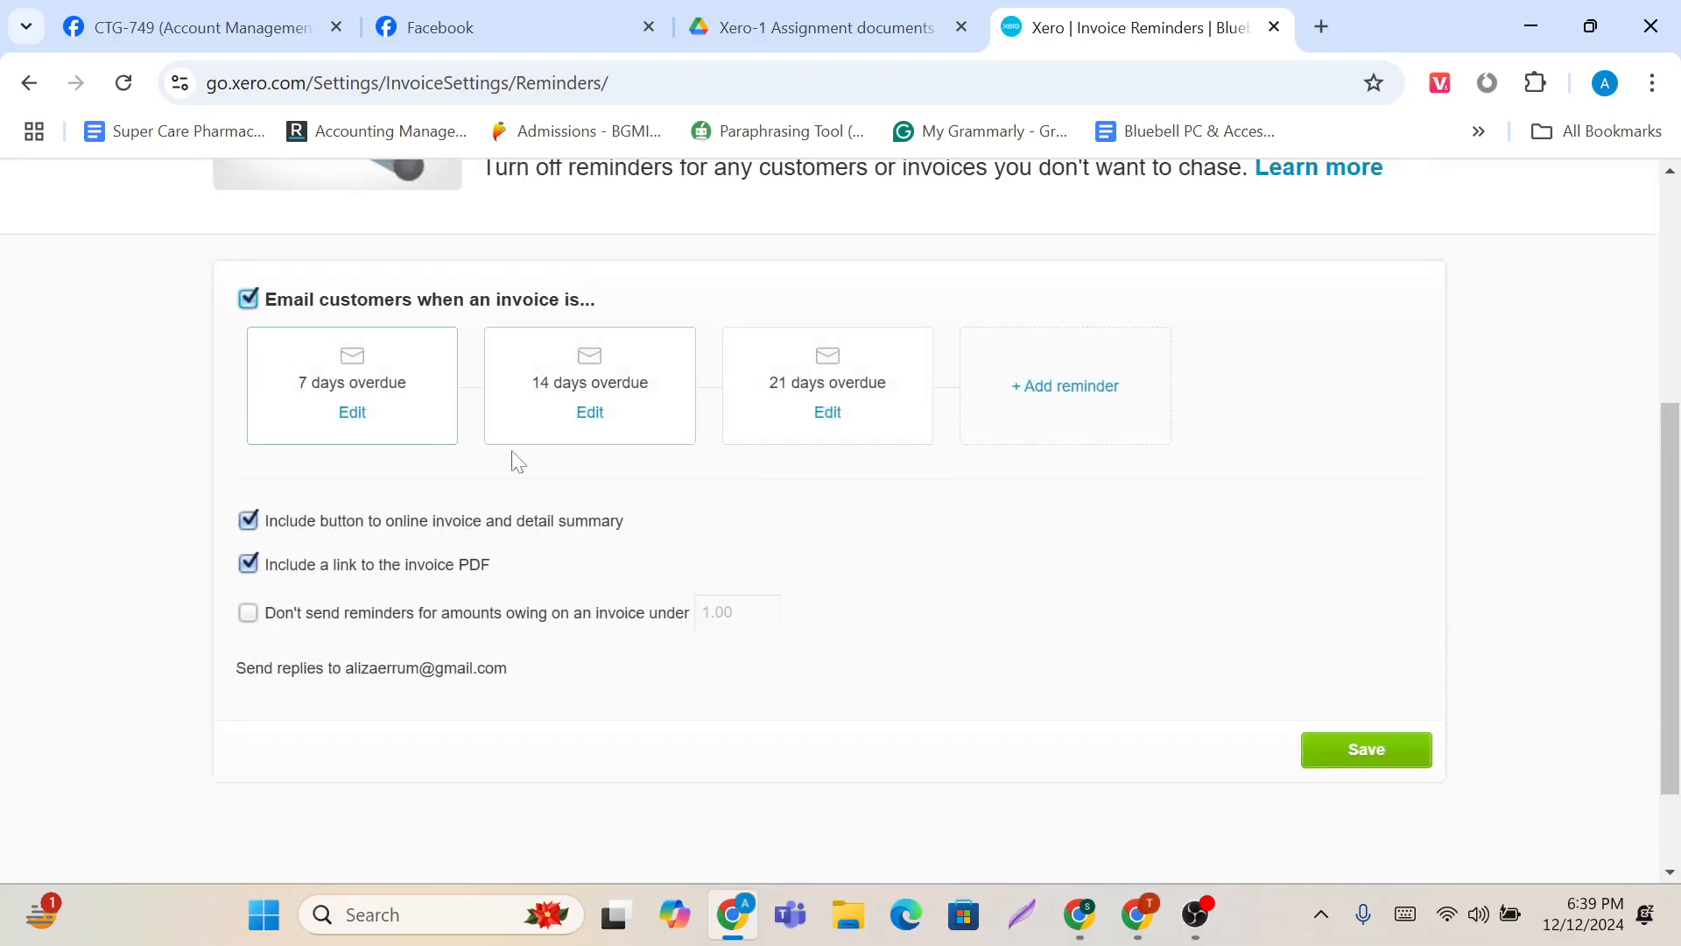
pyautogui.scroll(-1, 516, 466)
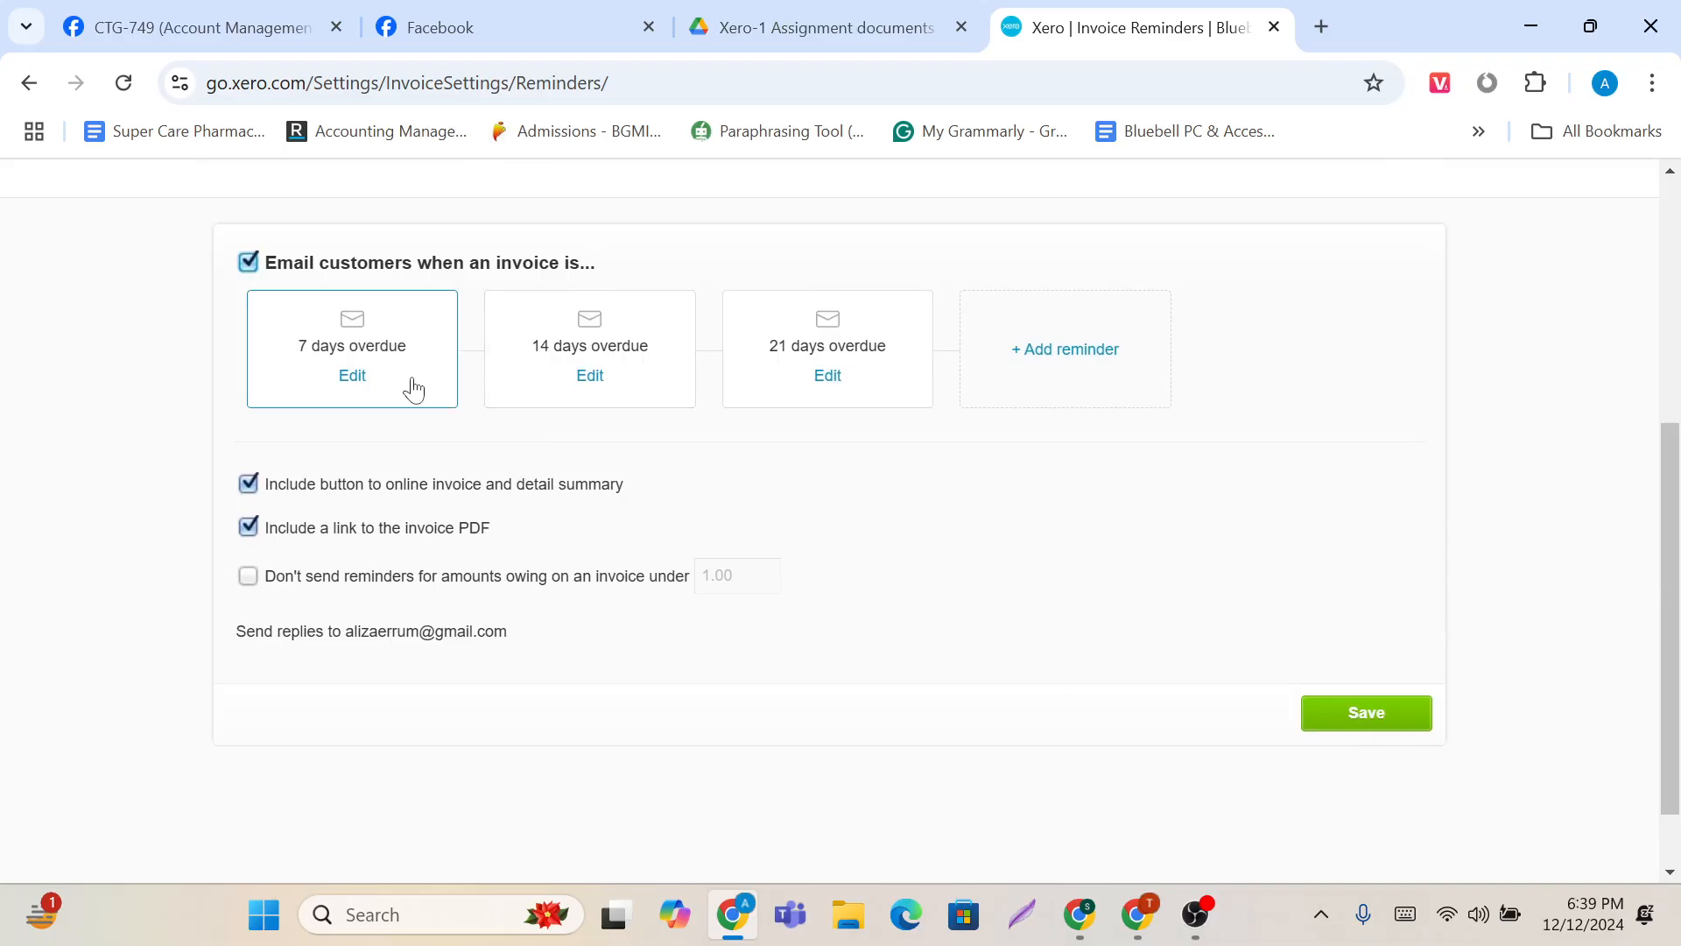
# Step: Change the first reminder to send when an invoice is due in 7 days
pyautogui.click(354, 376)
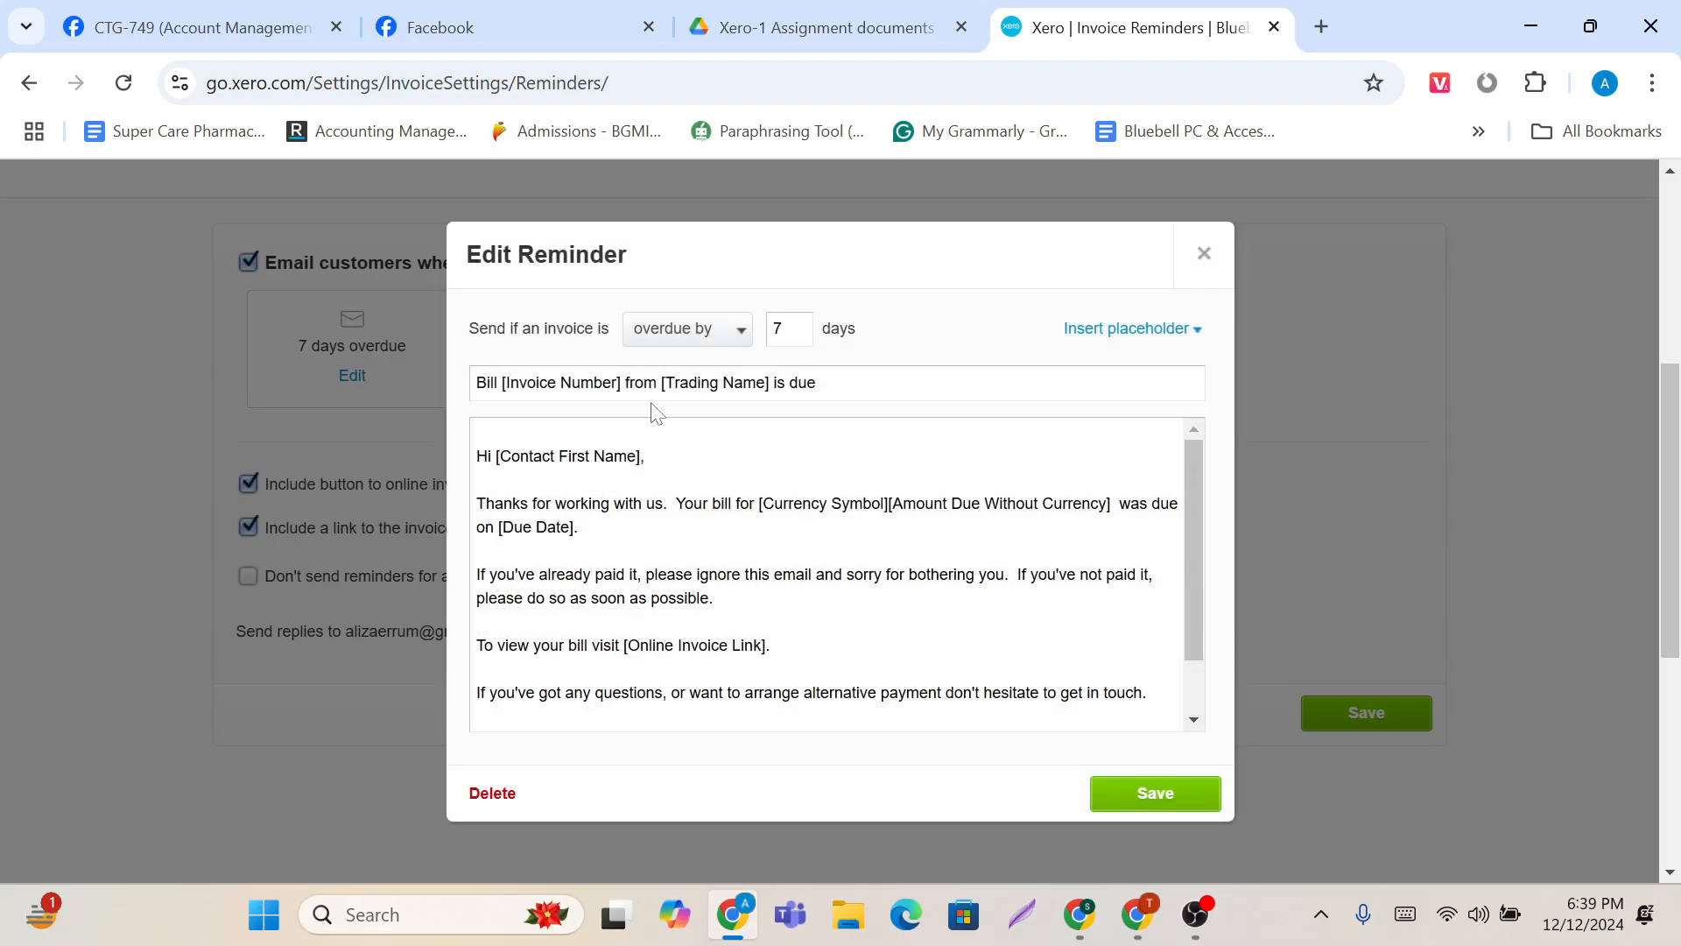
pyautogui.click(738, 332)
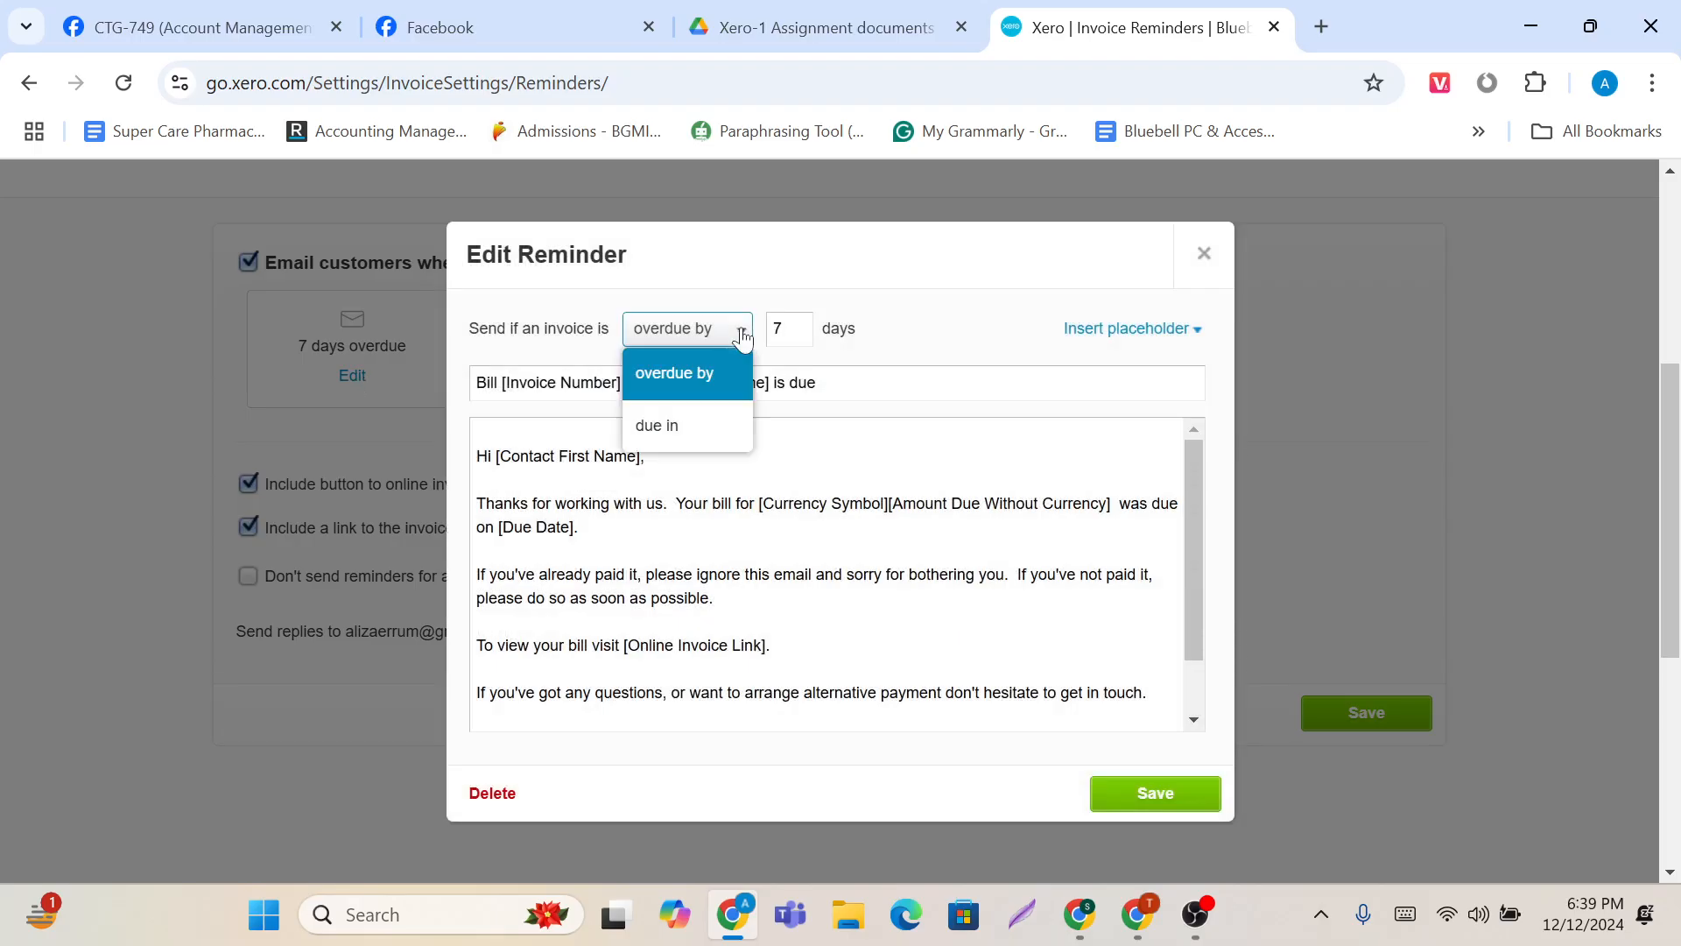
pyautogui.click(726, 416)
pyautogui.click(790, 329)
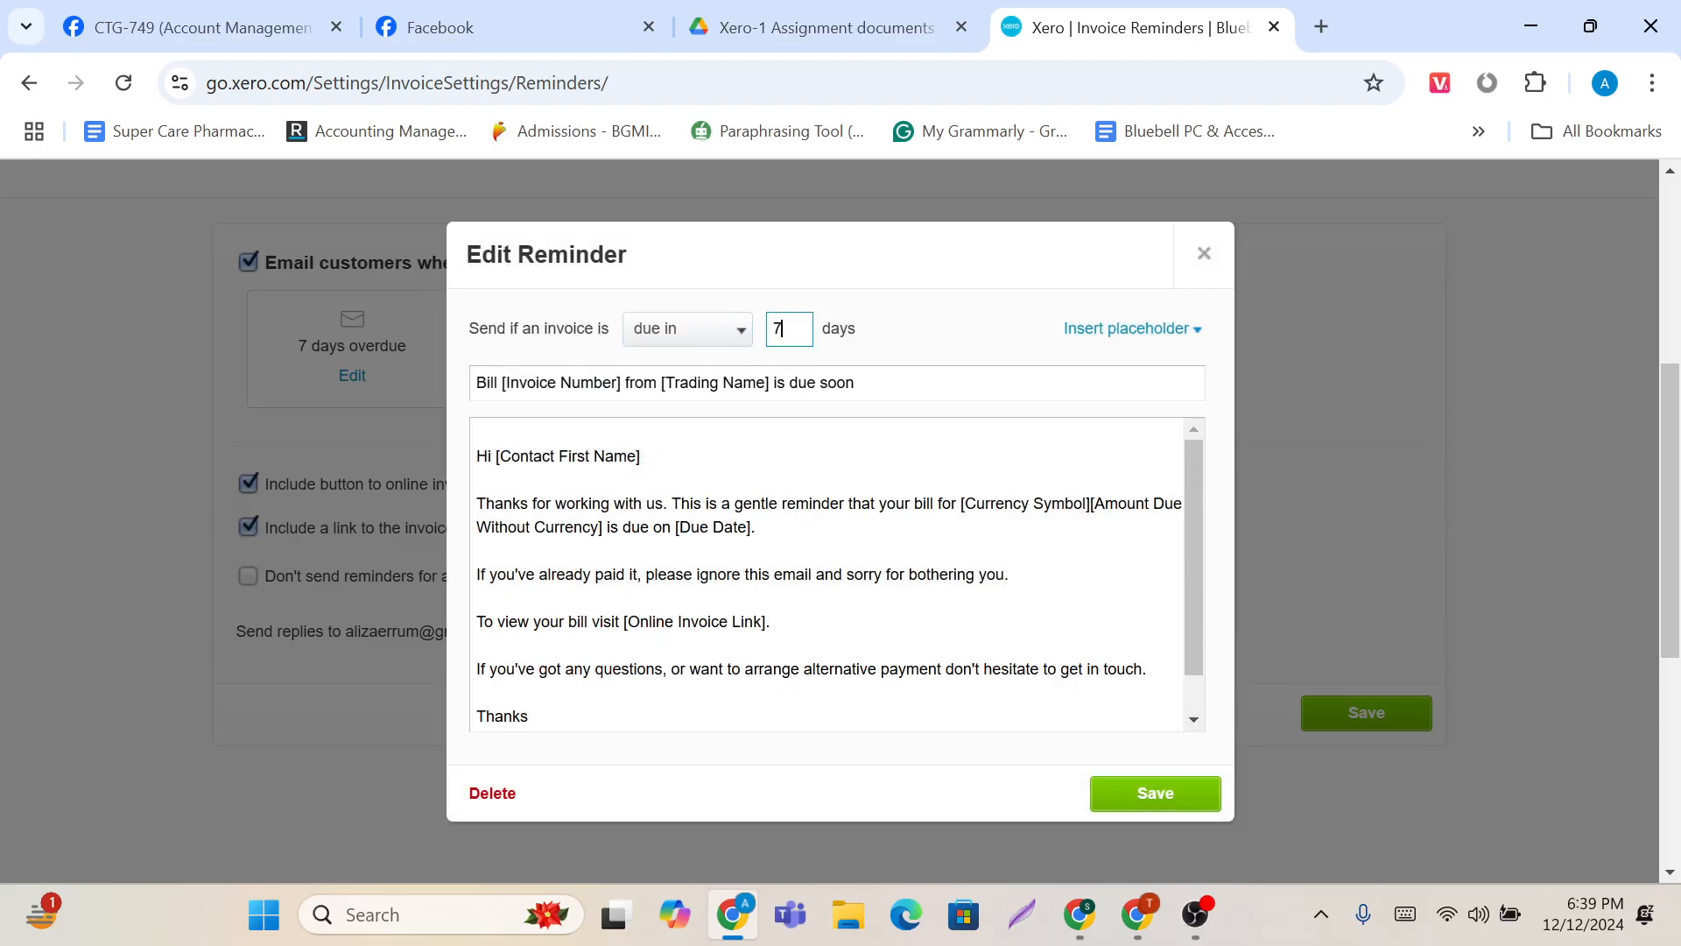
pyautogui.scroll(-2, 790, 330)
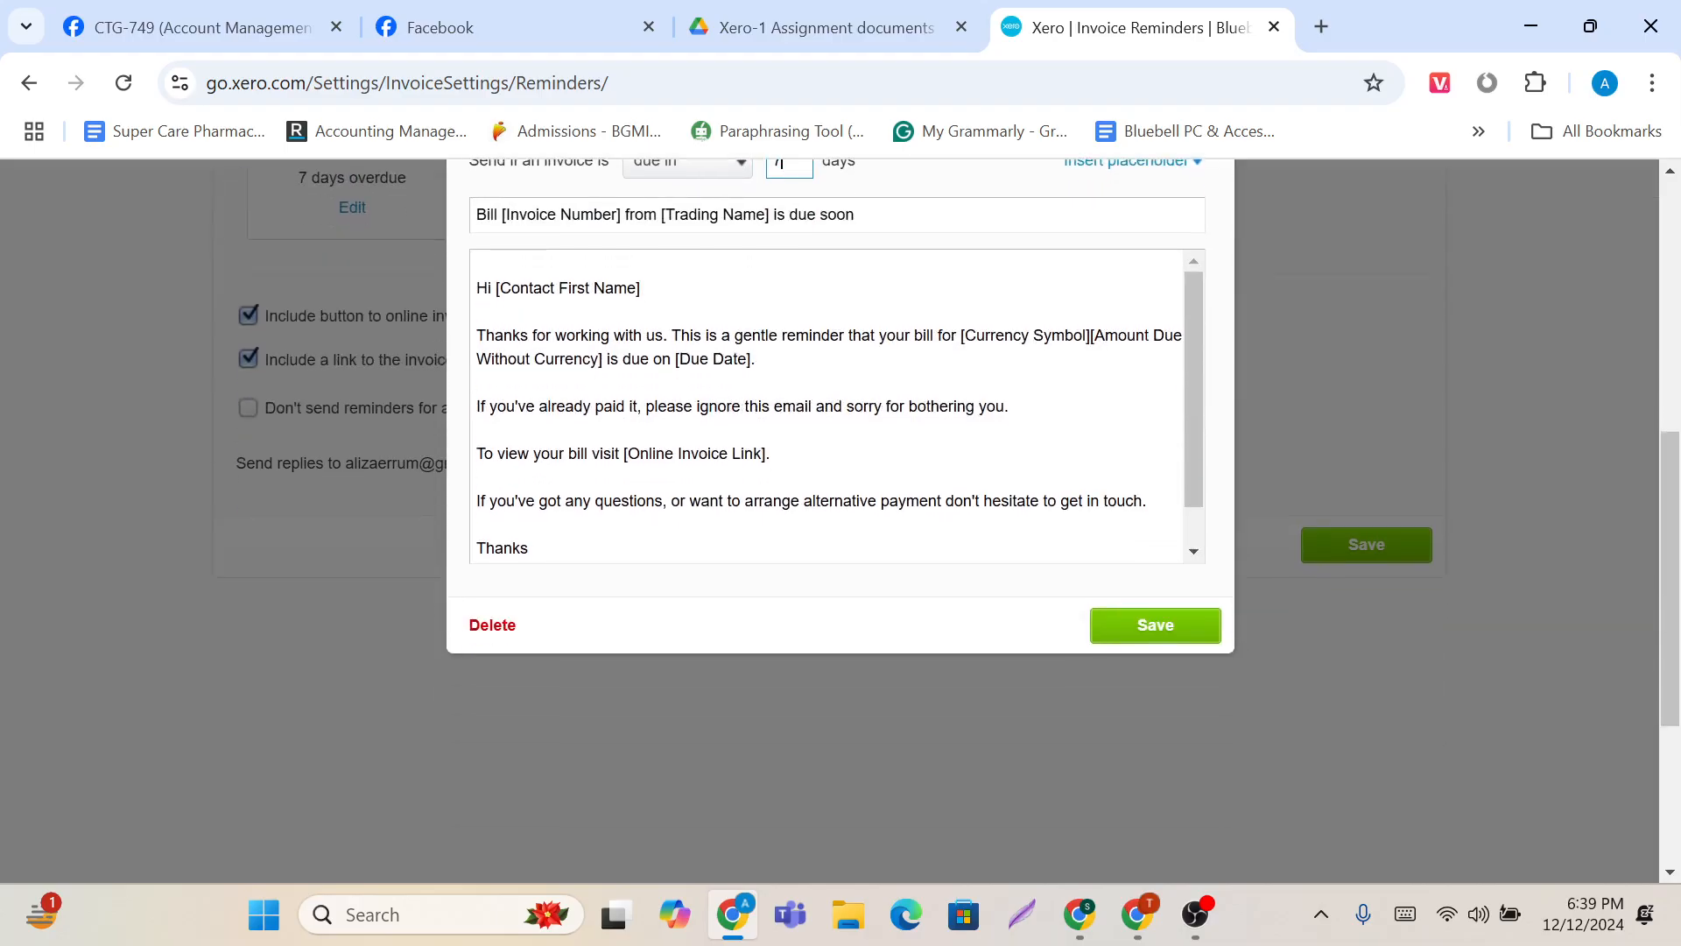
pyautogui.scroll(2, 825, 508)
pyautogui.scroll(-3, 826, 508)
pyautogui.click(1163, 585)
pyautogui.scroll(-1, 904, 616)
pyautogui.scroll(2, 904, 617)
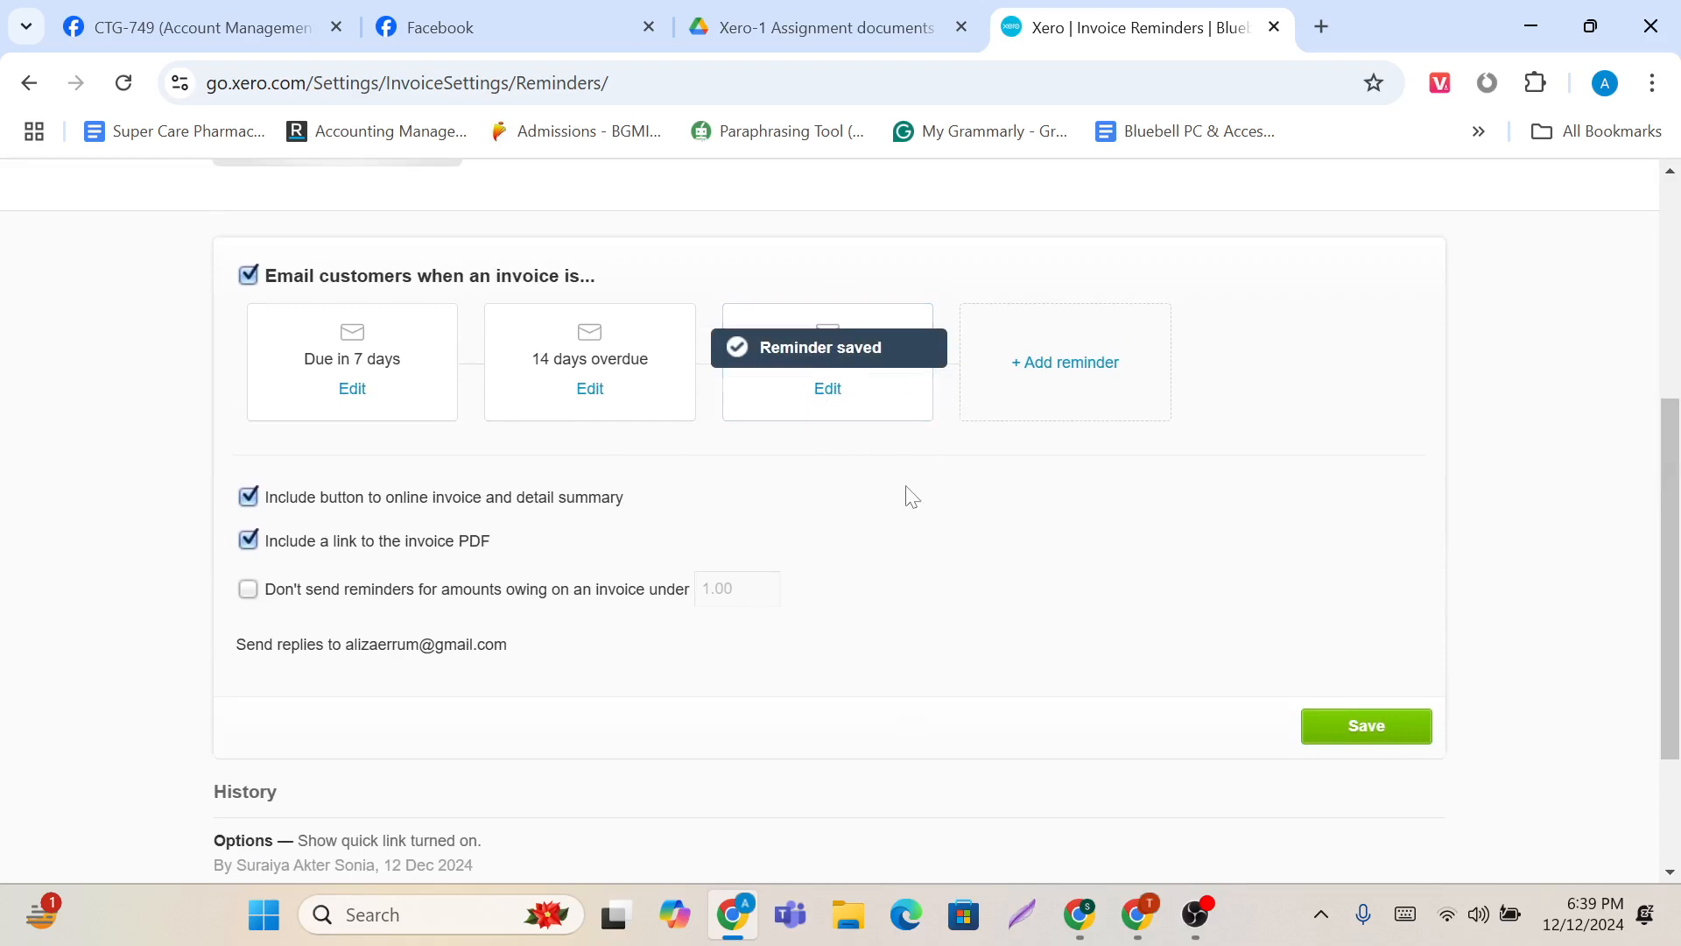
# Step: Add a new reminder for invoices 3 days overdue
pyautogui.click(1051, 379)
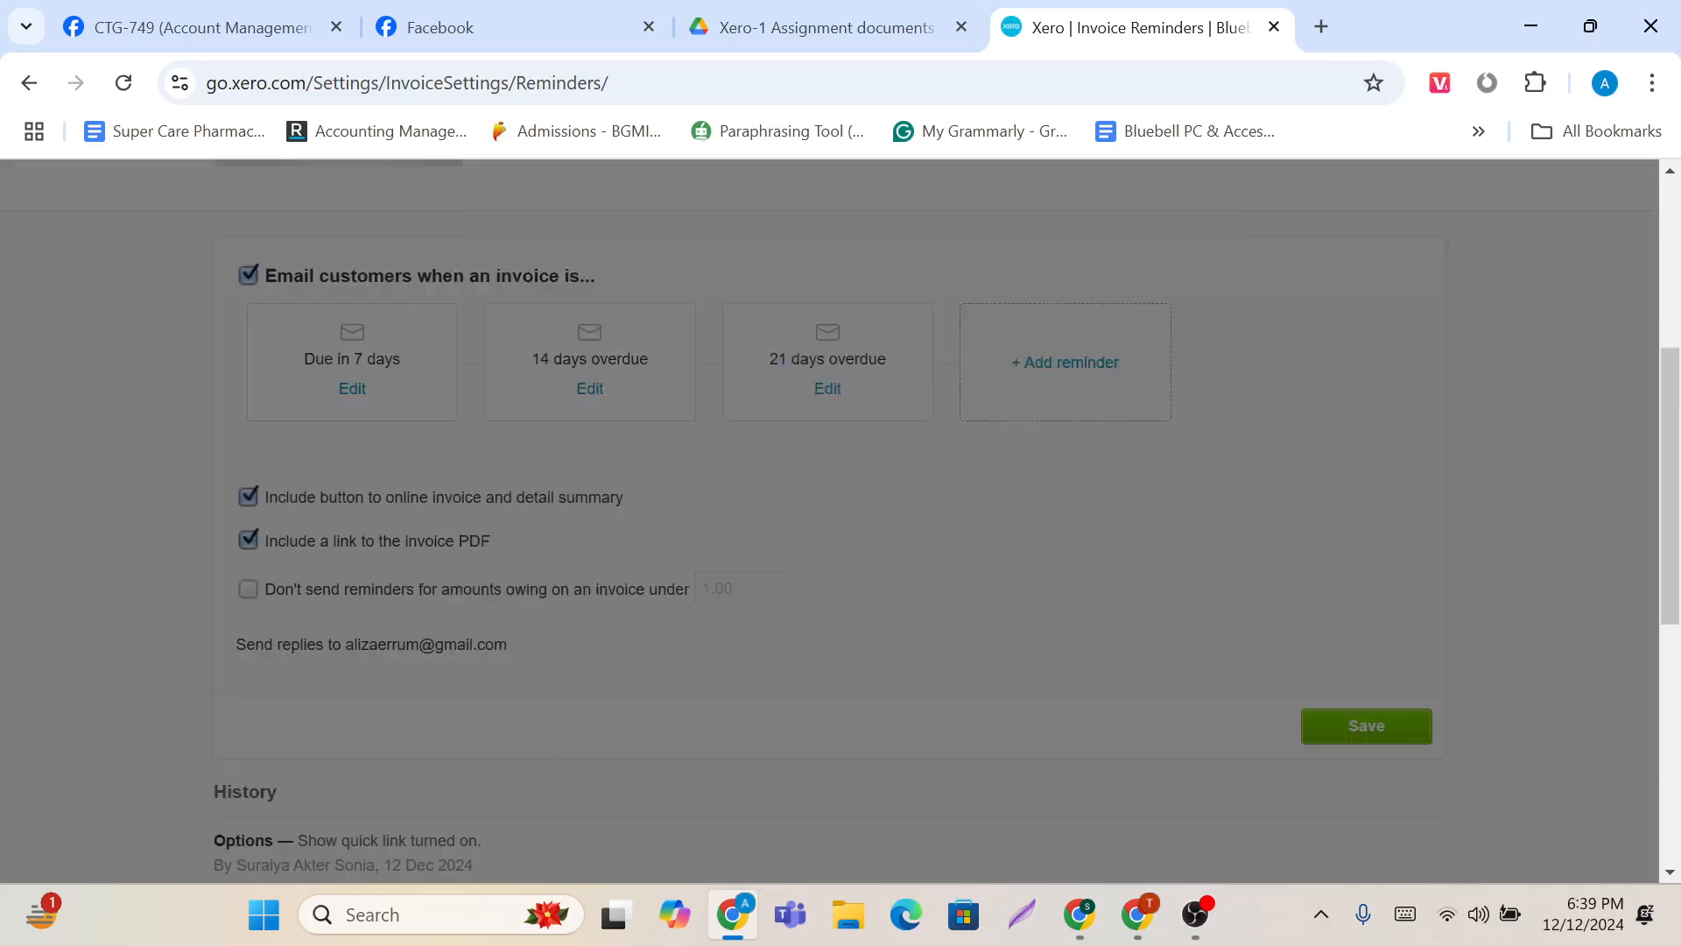
pyautogui.click(787, 329)
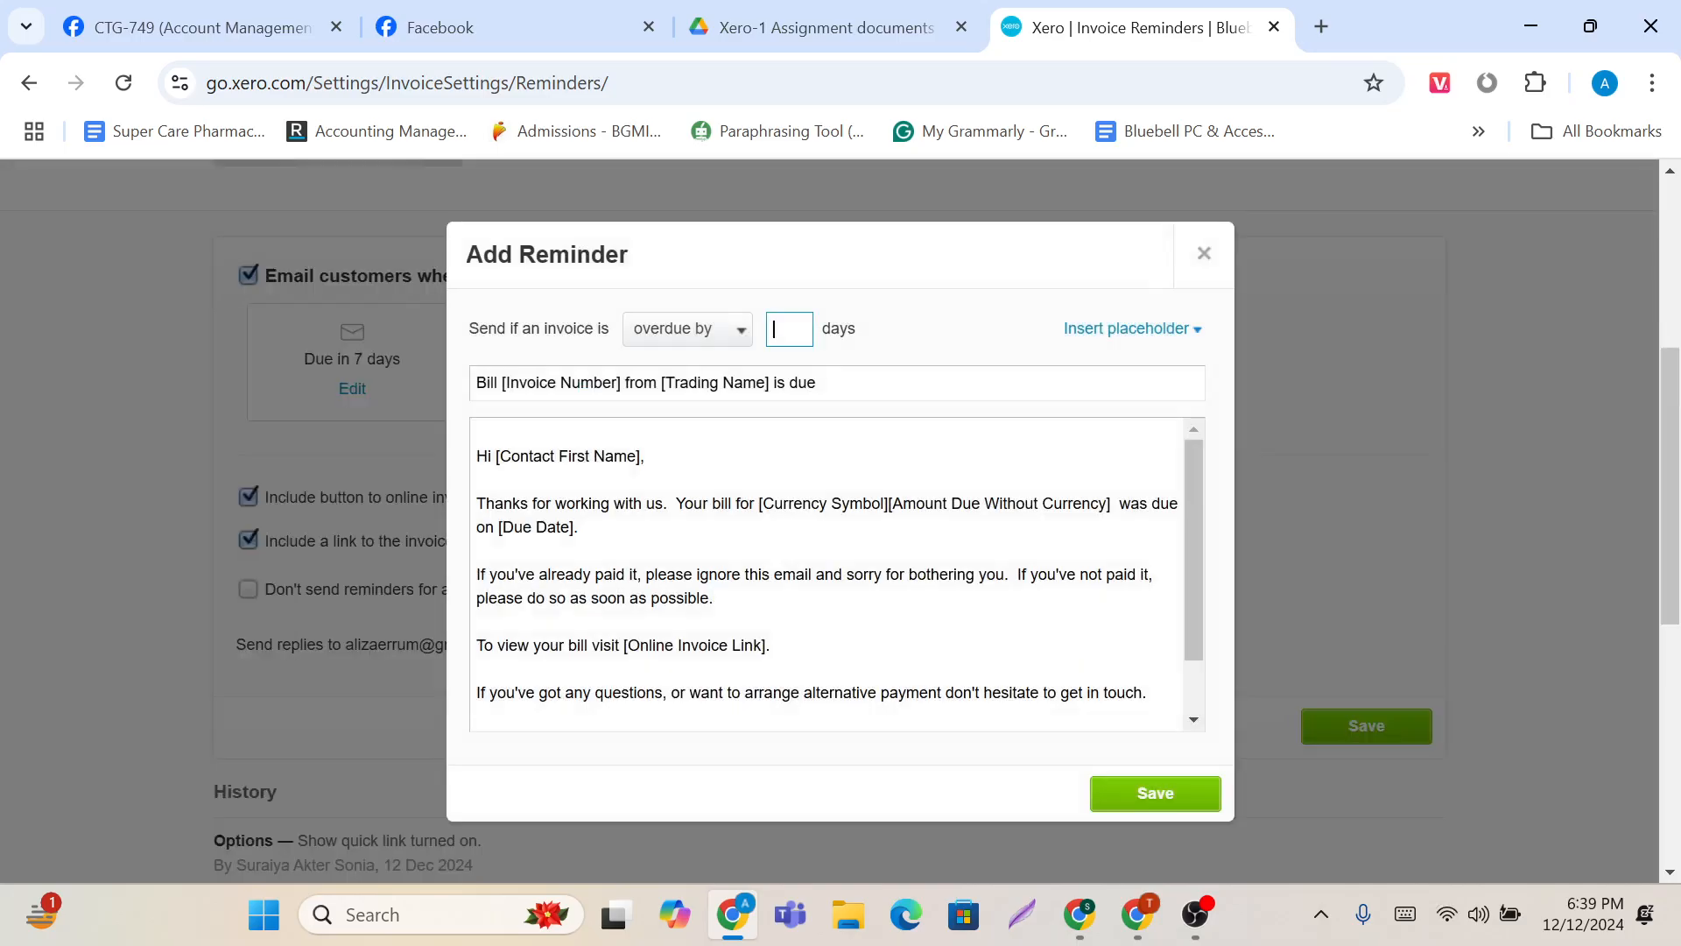
pyautogui.write('3')
pyautogui.click(1158, 781)
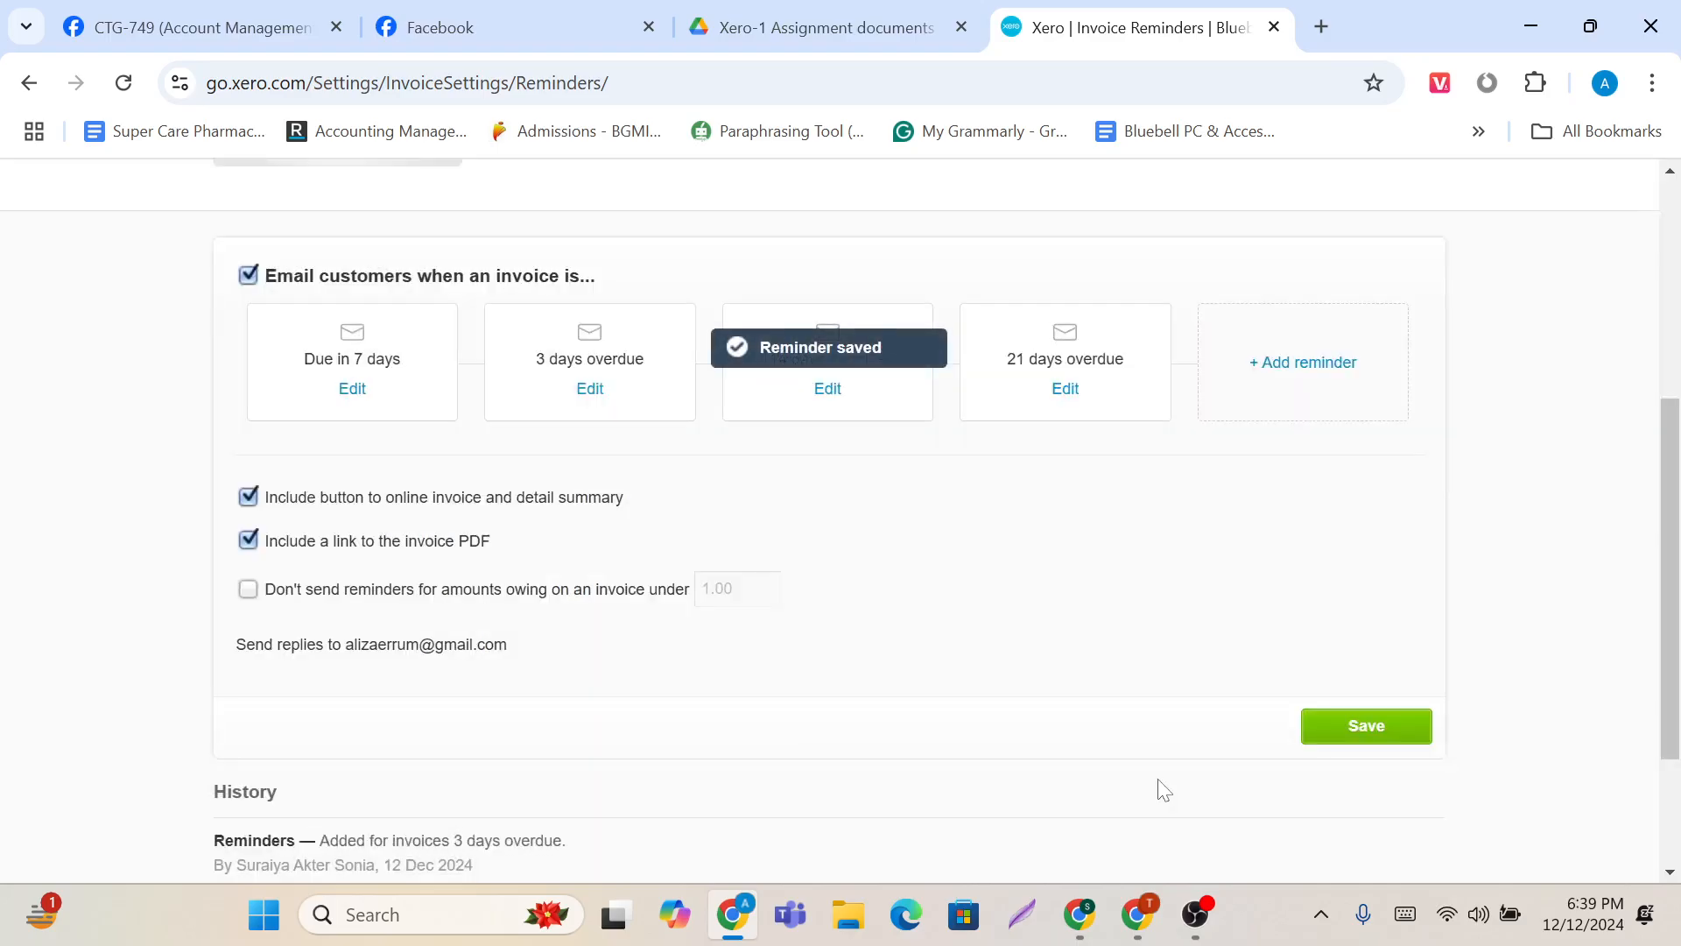
pyautogui.scroll(-1, 1163, 788)
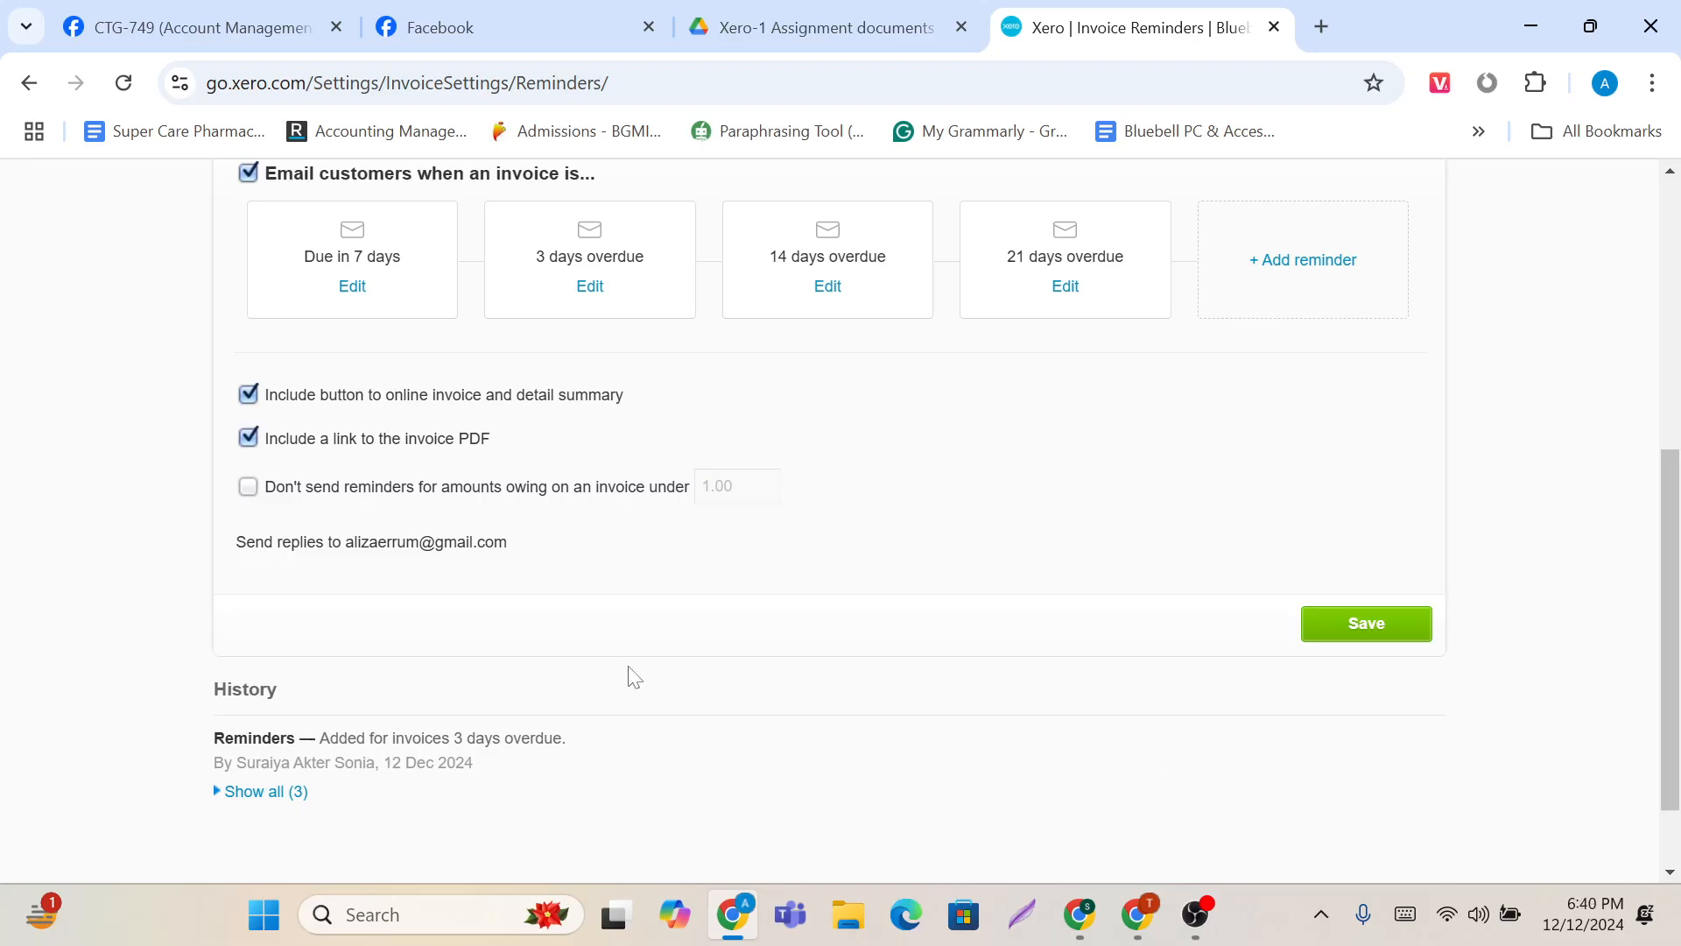
# Step: Skip reminders for invoice amounts owing under 10.00 and save the reminder settings
pyautogui.click(246, 492)
pyautogui.click(711, 487)
pyautogui.press('BackSpace')
pyautogui.write('5')
pyautogui.press('BackSpace')
pyautogui.write('10')
pyautogui.click(713, 526)
pyautogui.click(1342, 627)
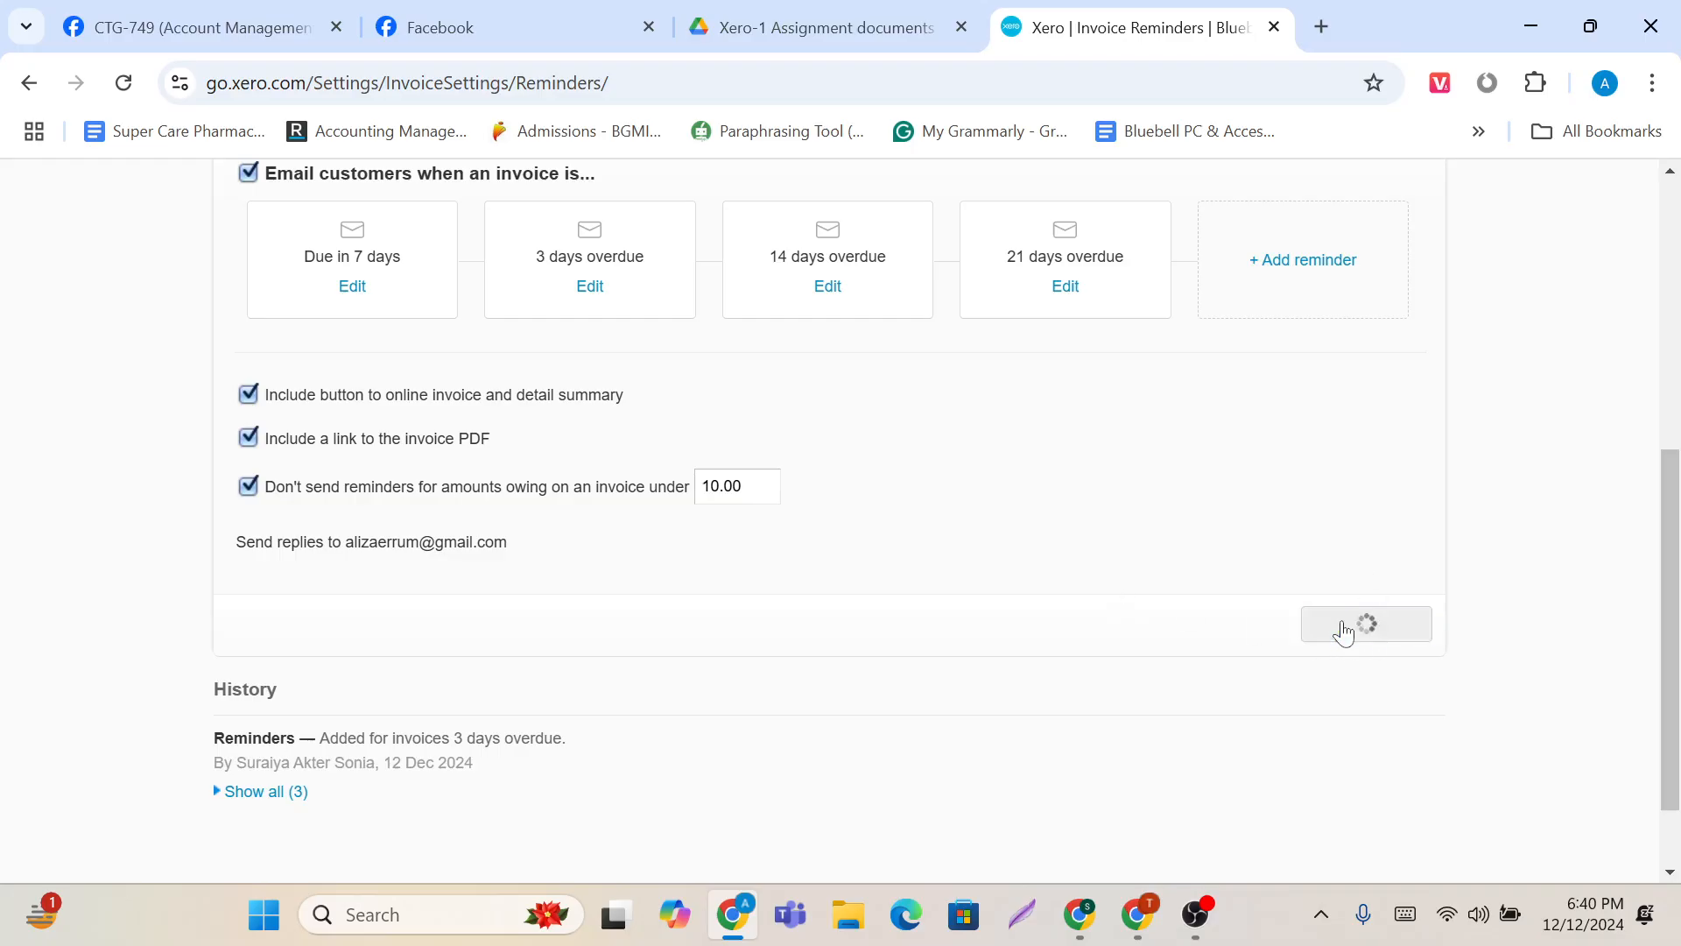
pyautogui.scroll(4, 832, 514)
pyautogui.scroll(3, 834, 515)
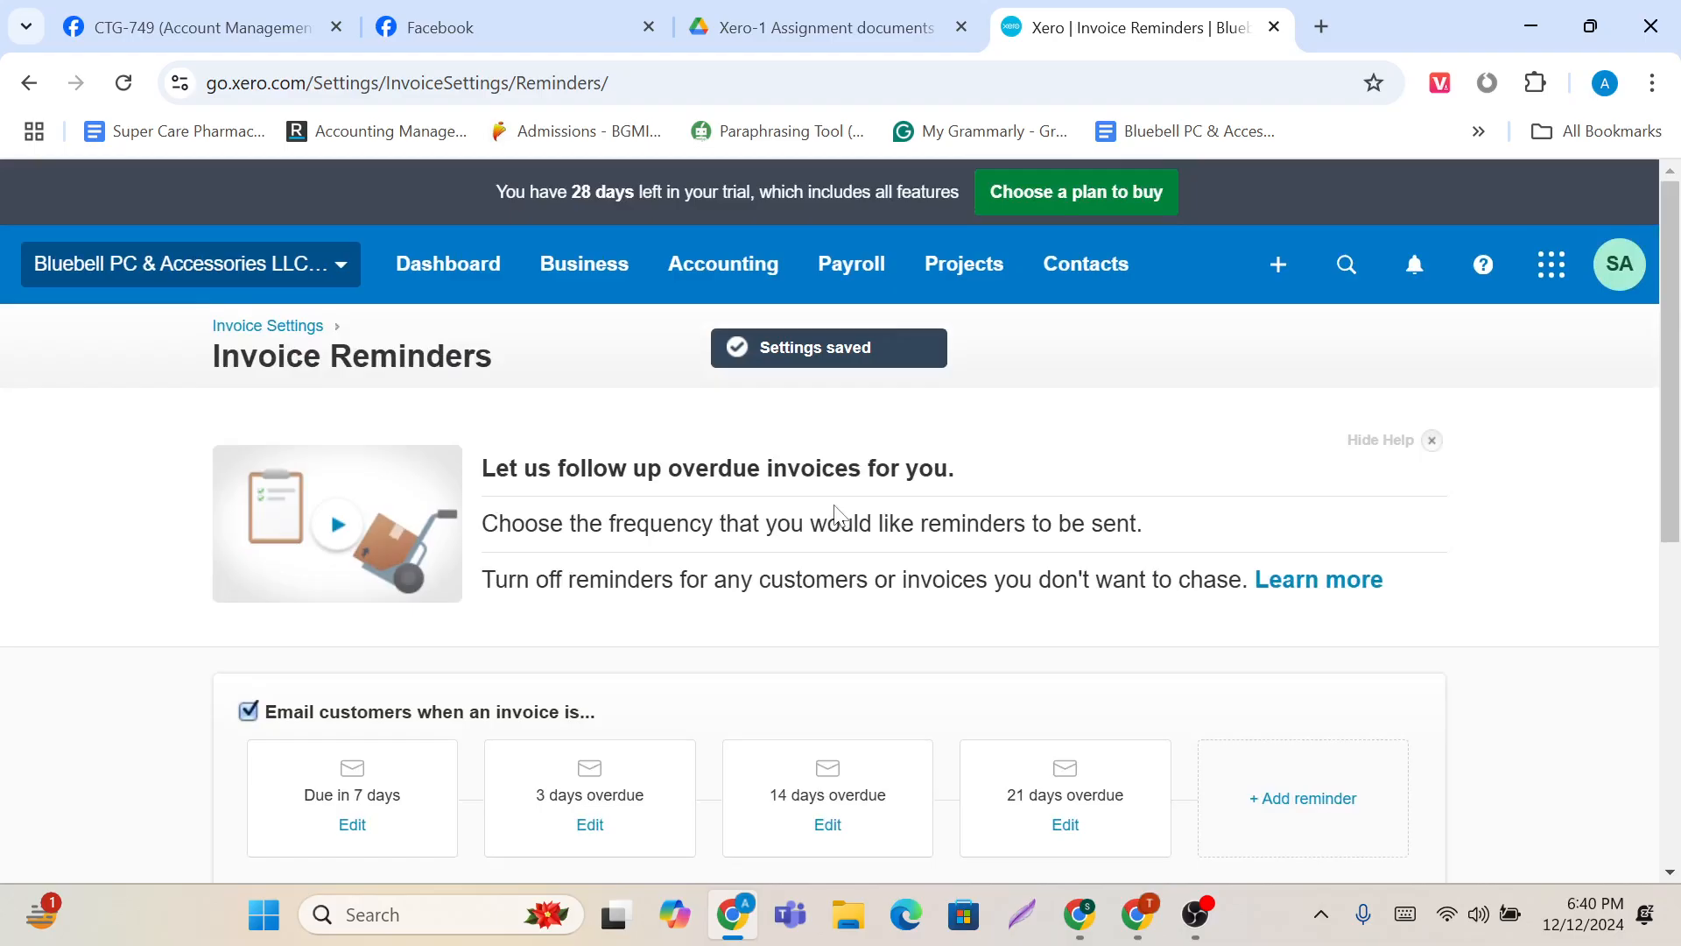
pyautogui.scroll(-1, 836, 515)
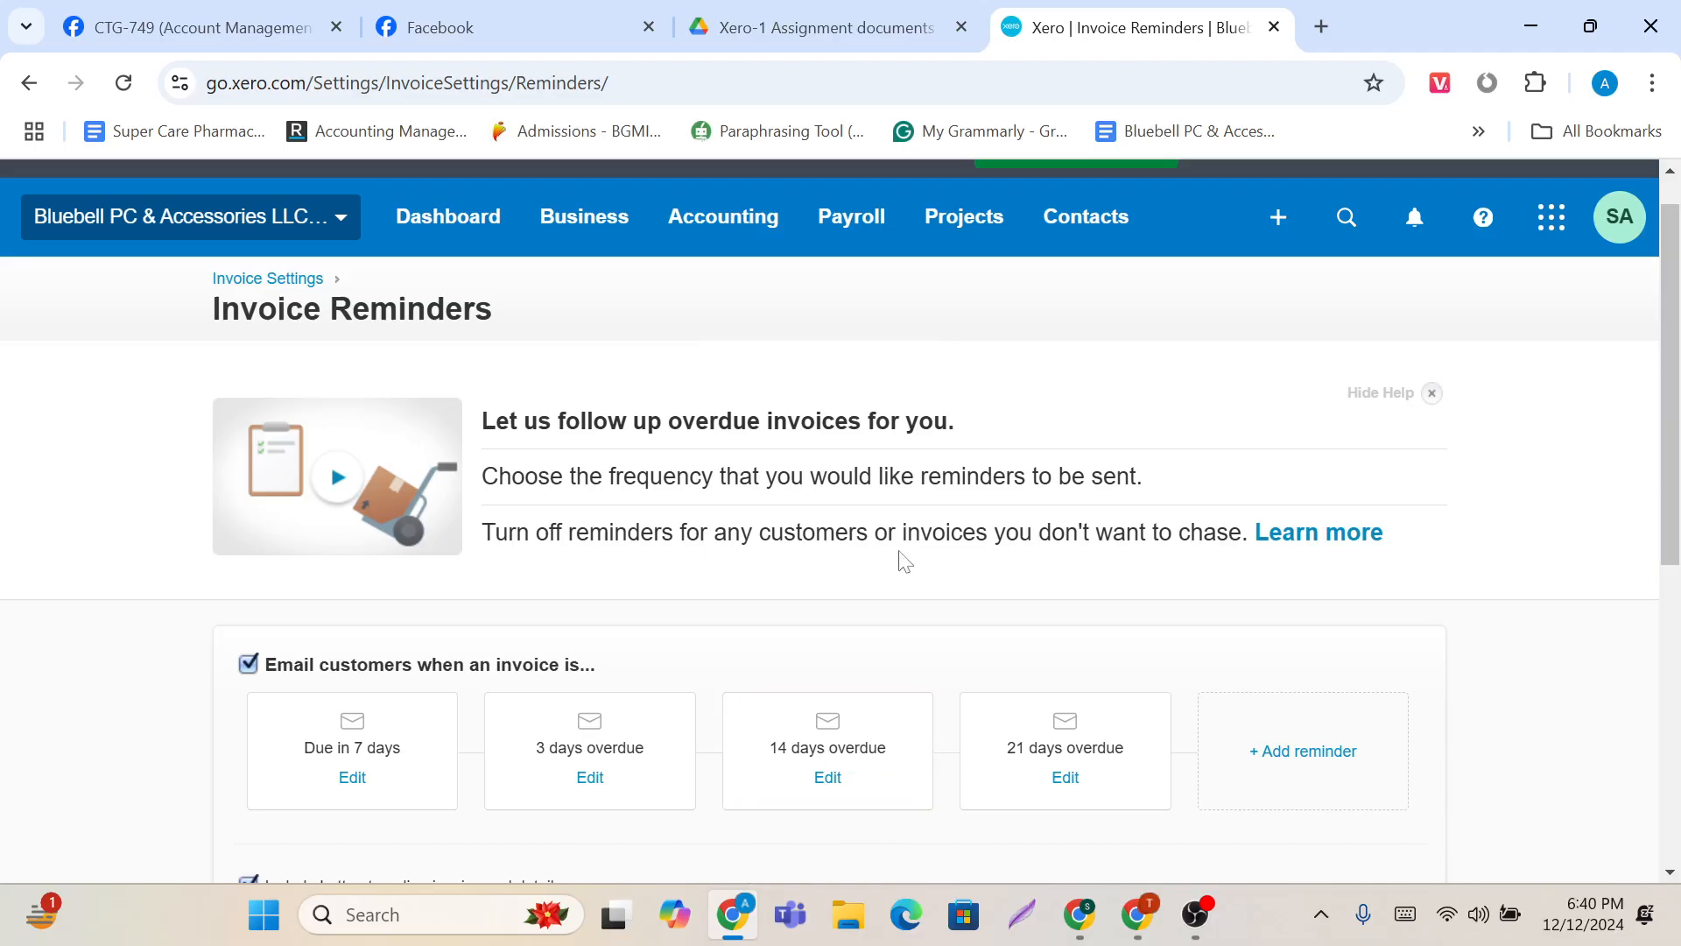
pyautogui.scroll(-6, 904, 562)
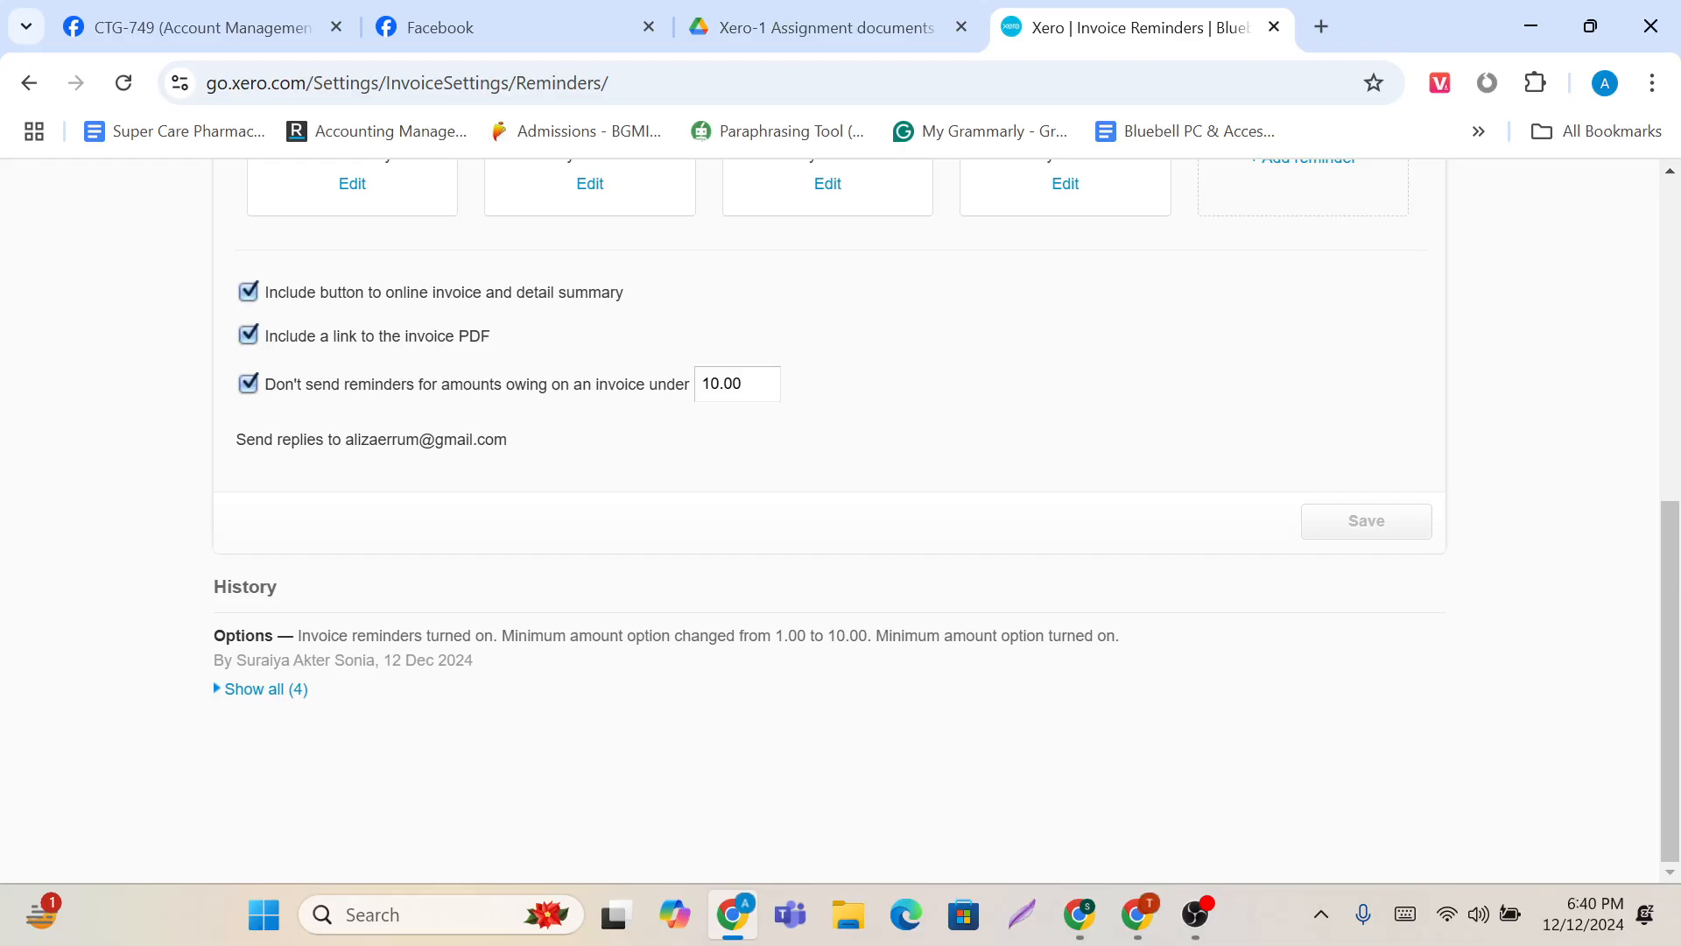
# Step: Go back to invoice settings and open the Organisation settings page
pyautogui.scroll(6, 486, 418)
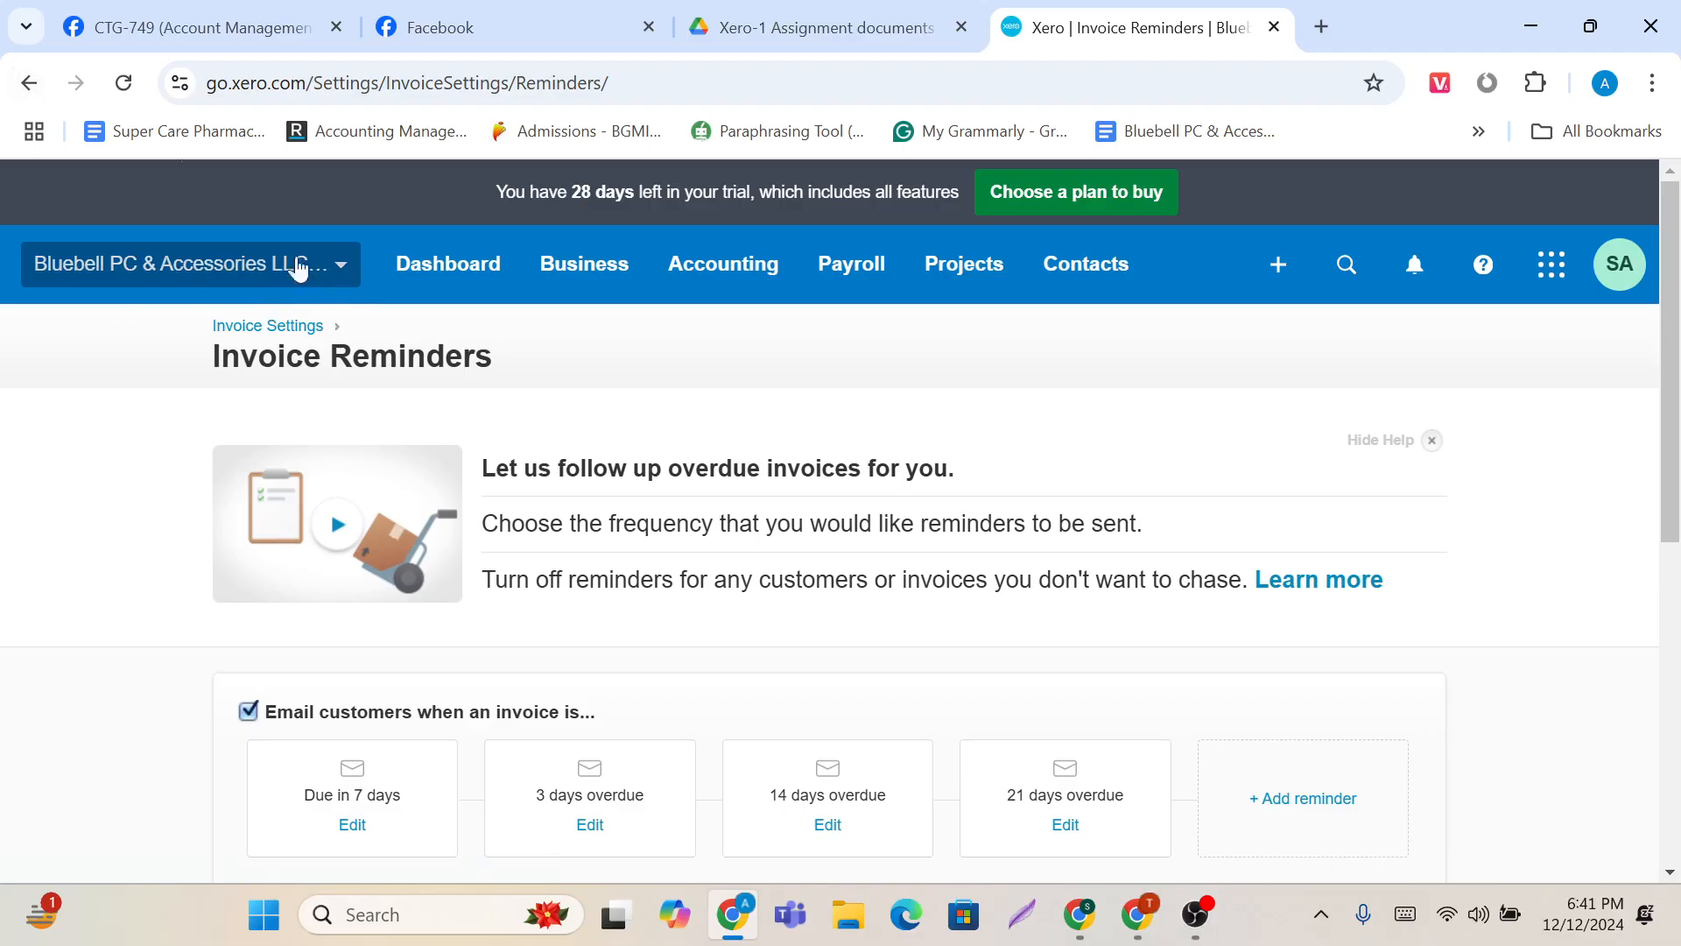
pyautogui.click(29, 82)
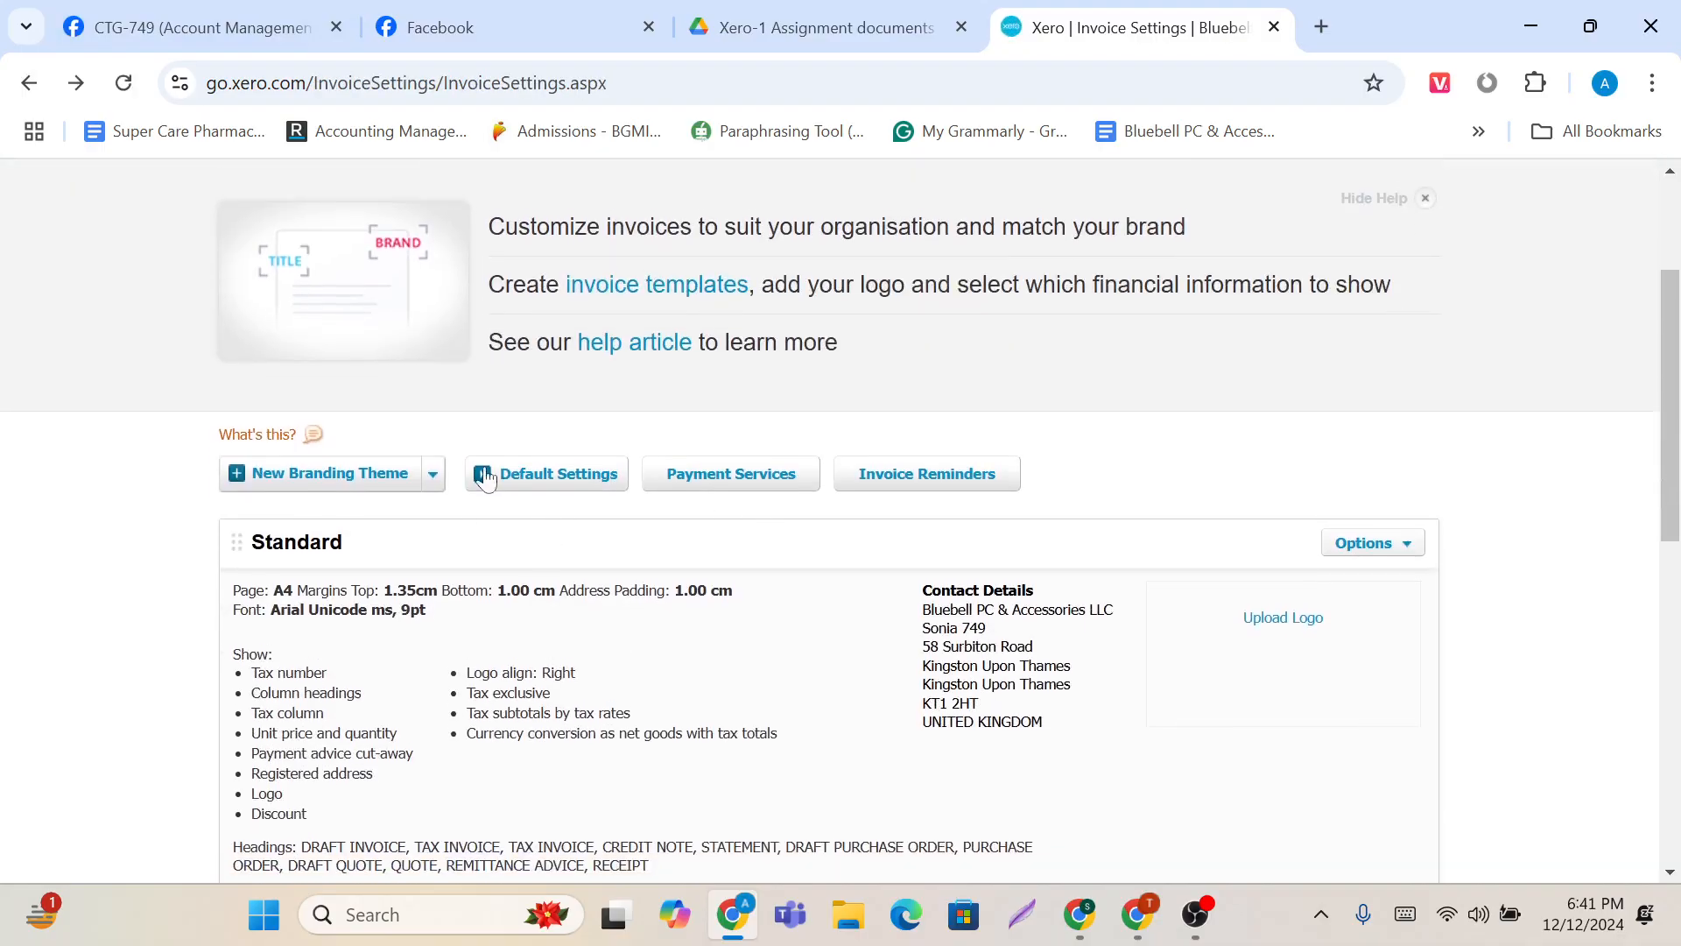
pyautogui.scroll(-10, 734, 690)
pyautogui.scroll(10, 726, 679)
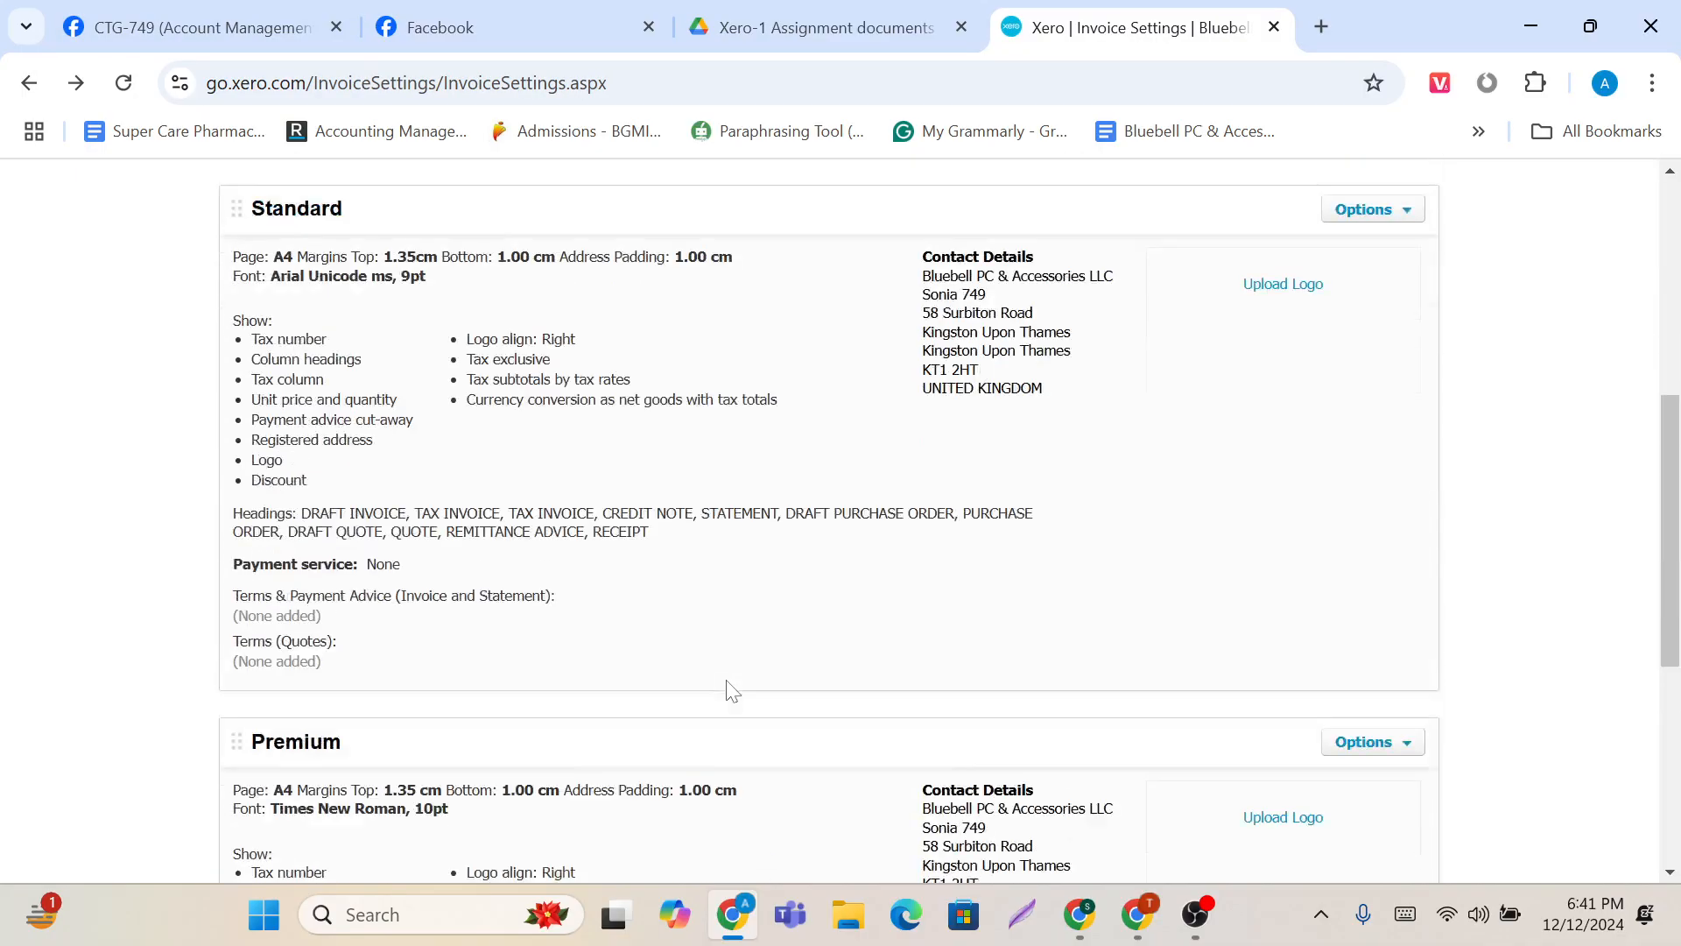
pyautogui.click(322, 327)
# Step: Check the Email settings templates, then return to Organisation settings
pyautogui.scroll(-3, 544, 611)
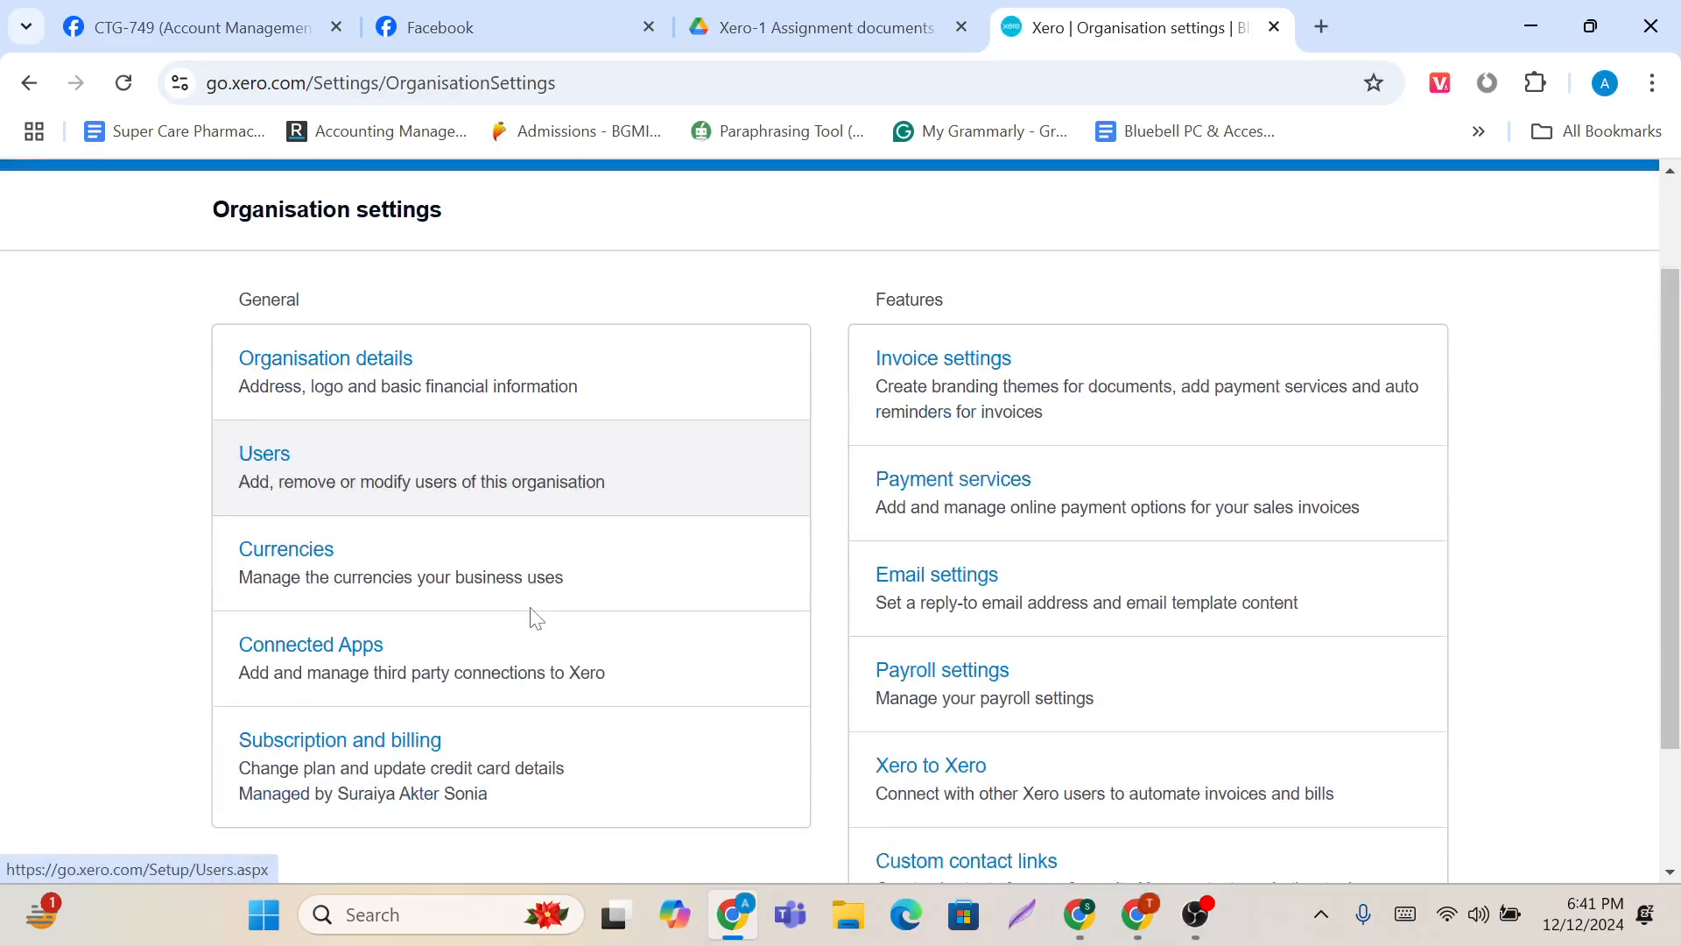
pyautogui.scroll(2, 815, 575)
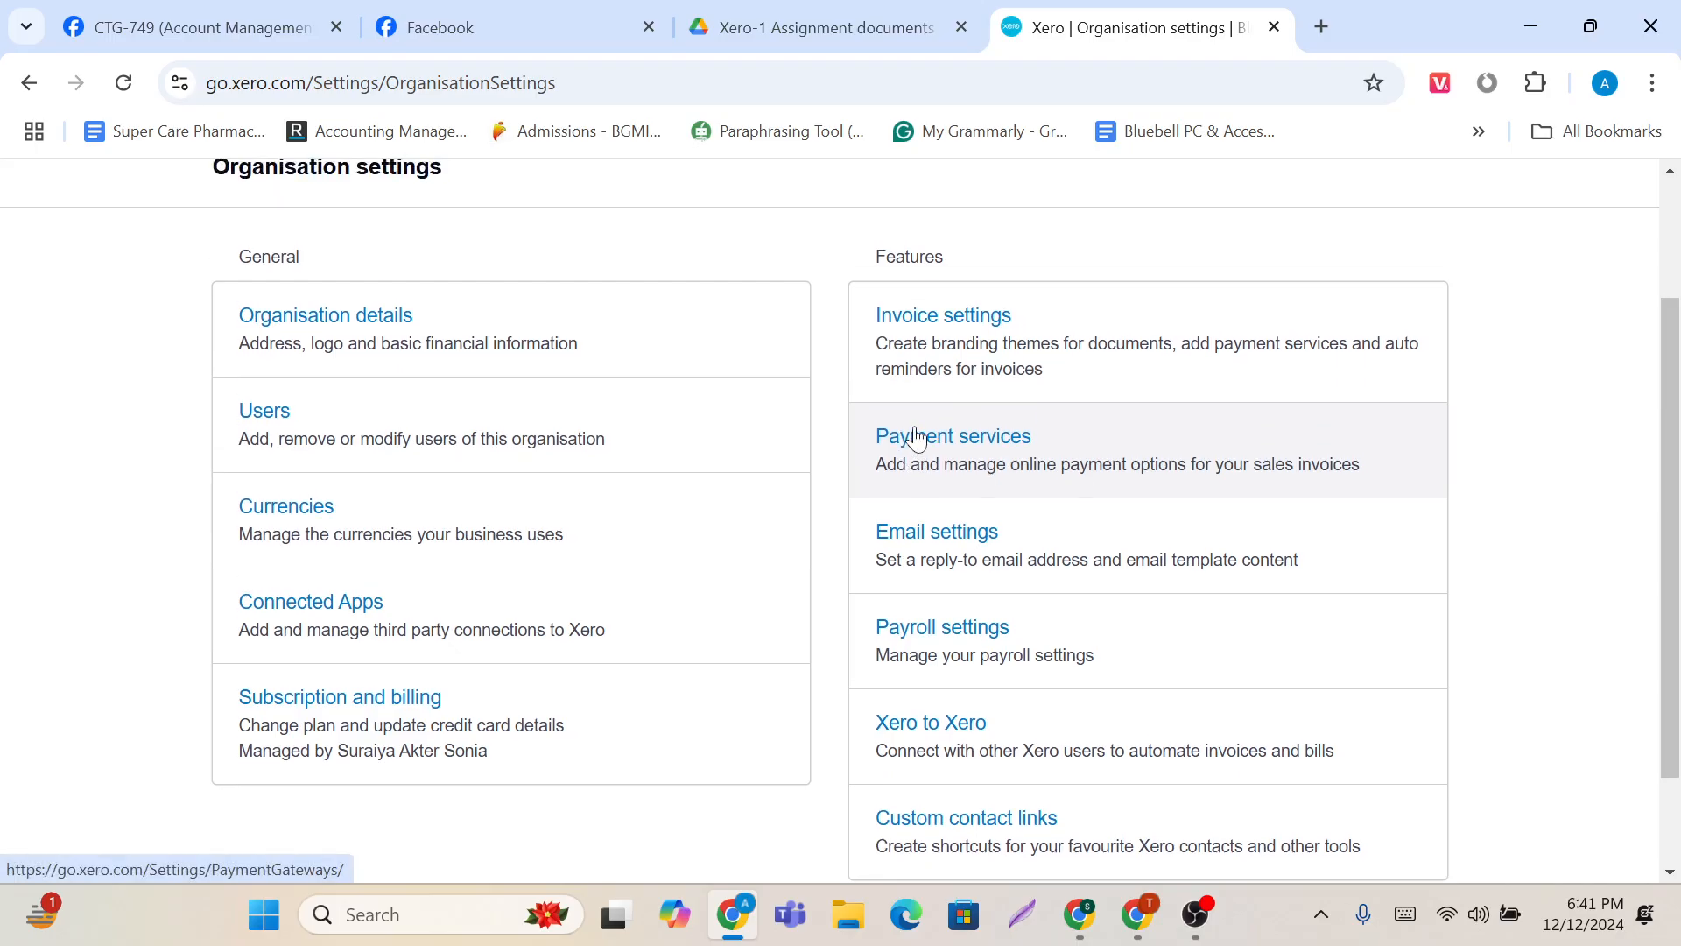
pyautogui.scroll(1, 914, 437)
pyautogui.click(927, 606)
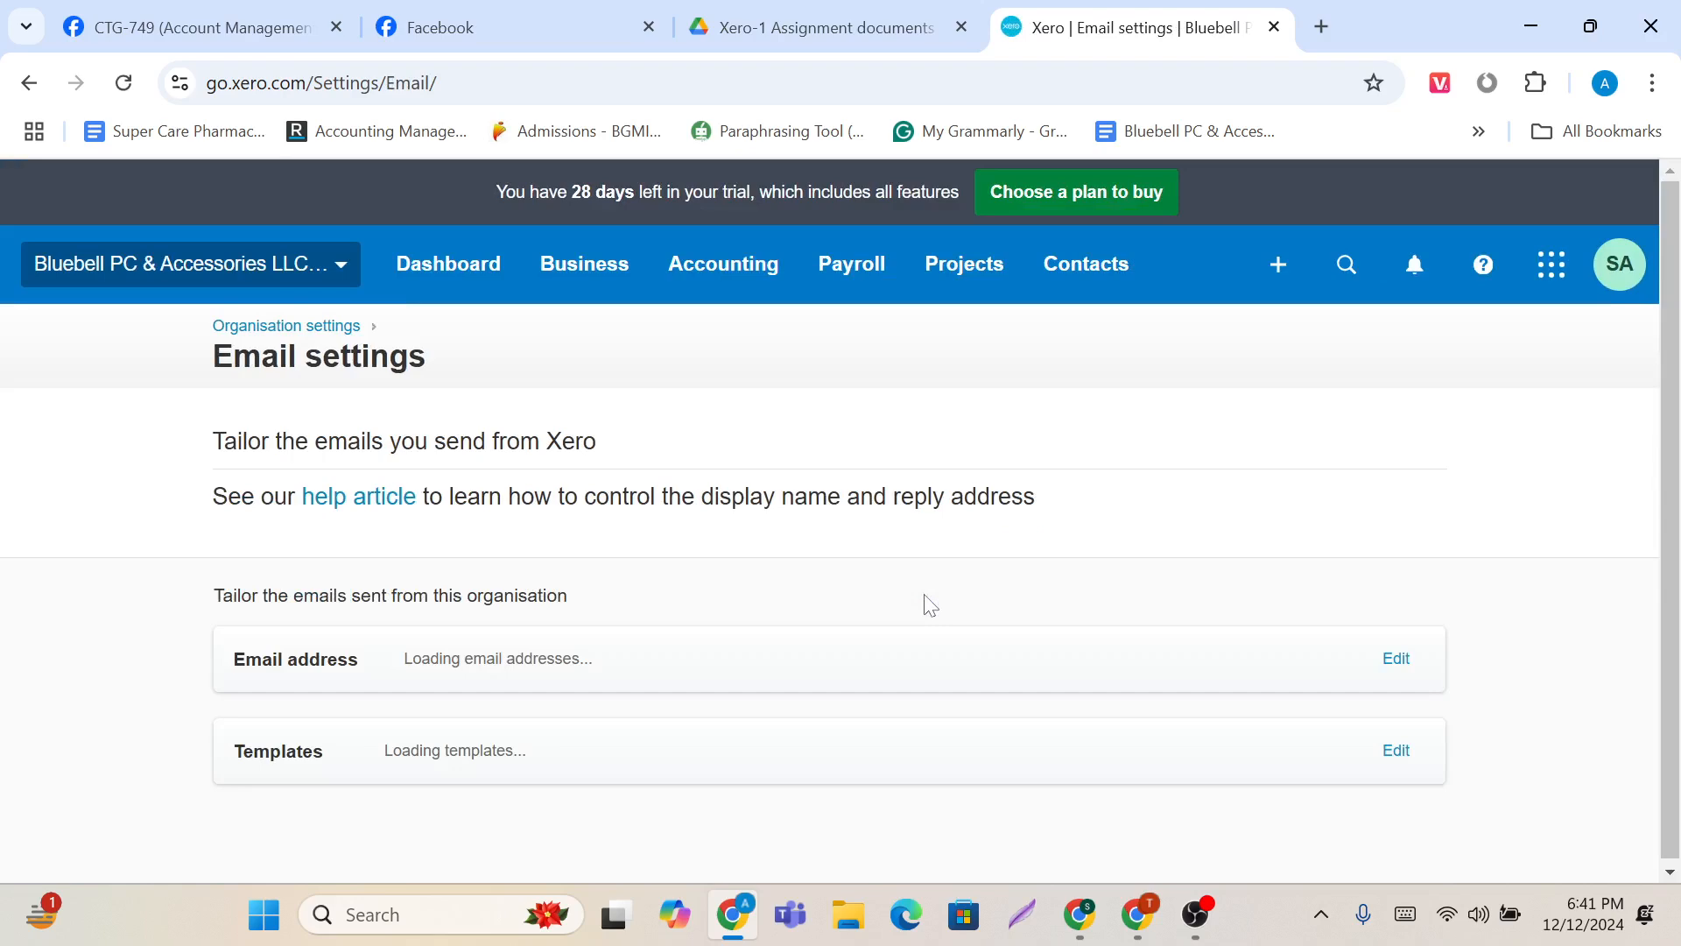
pyautogui.scroll(-1, 930, 605)
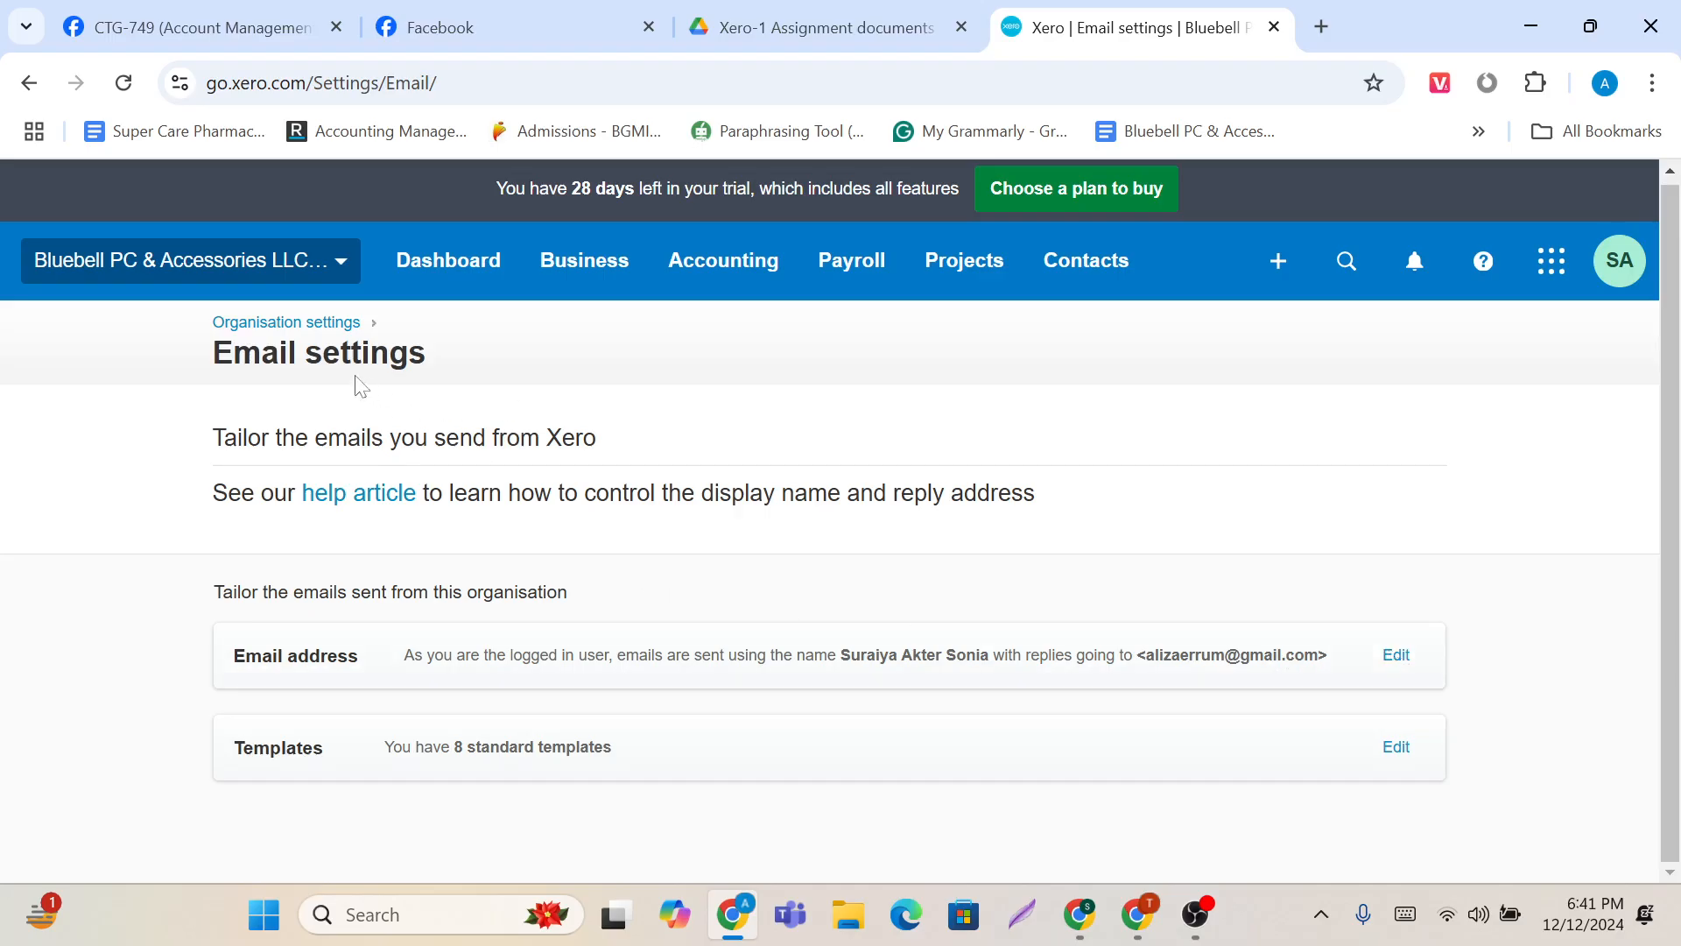
pyautogui.click(307, 322)
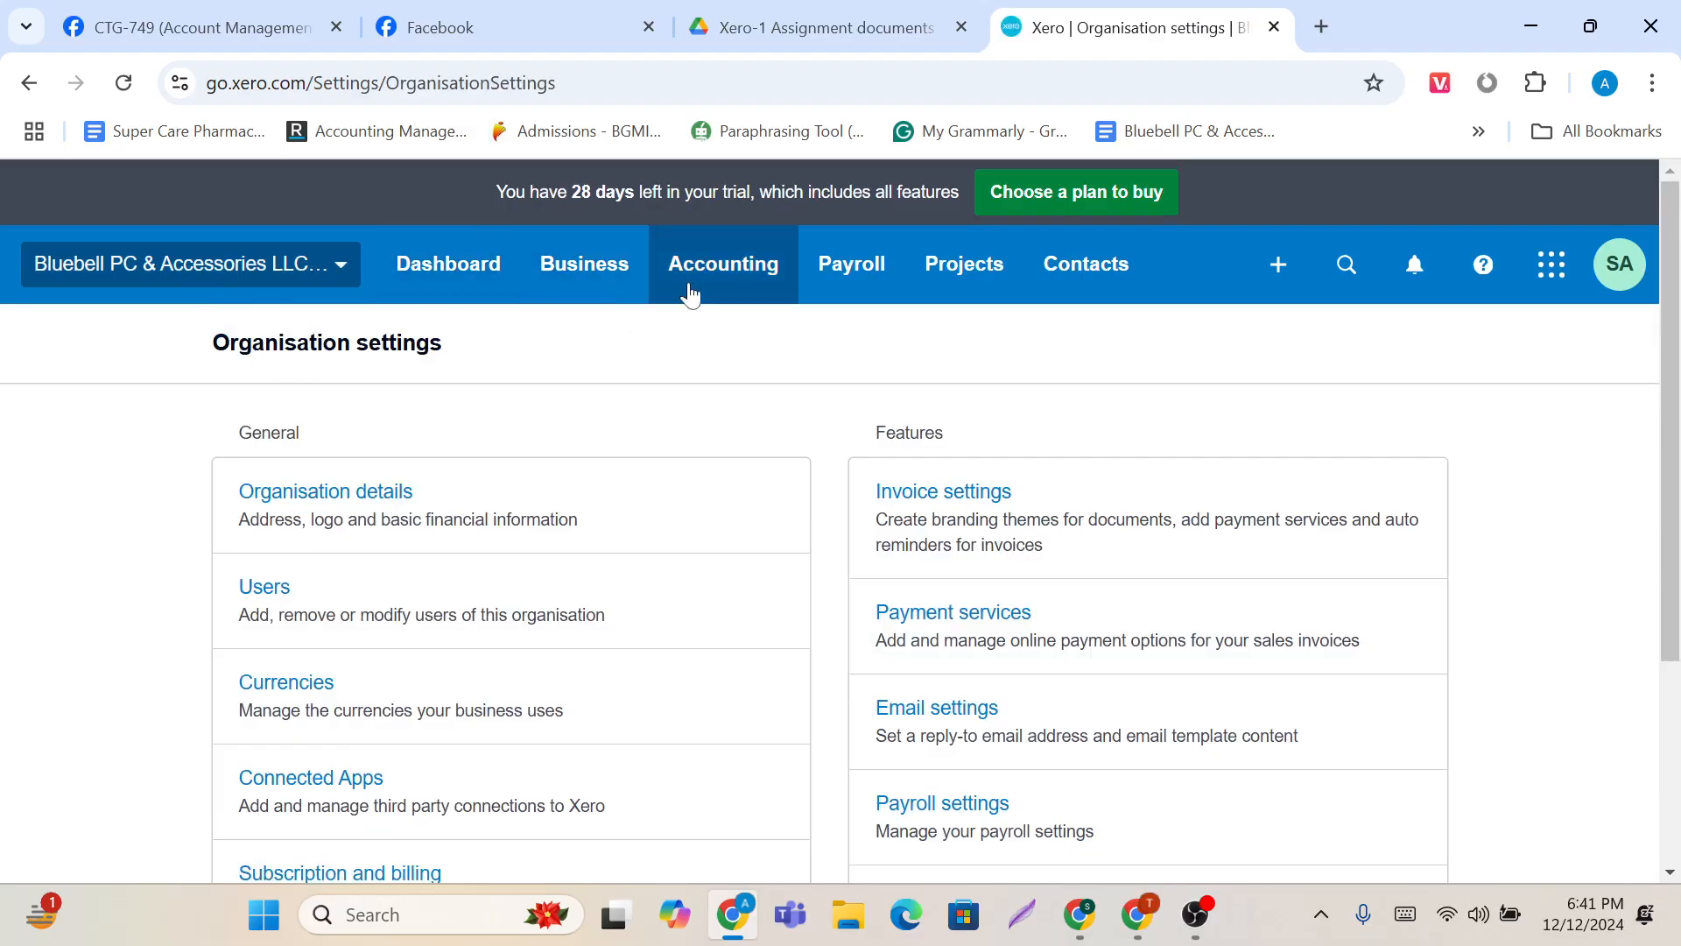
# Step: Open the Advanced page from the Accounting menu
pyautogui.click(722, 289)
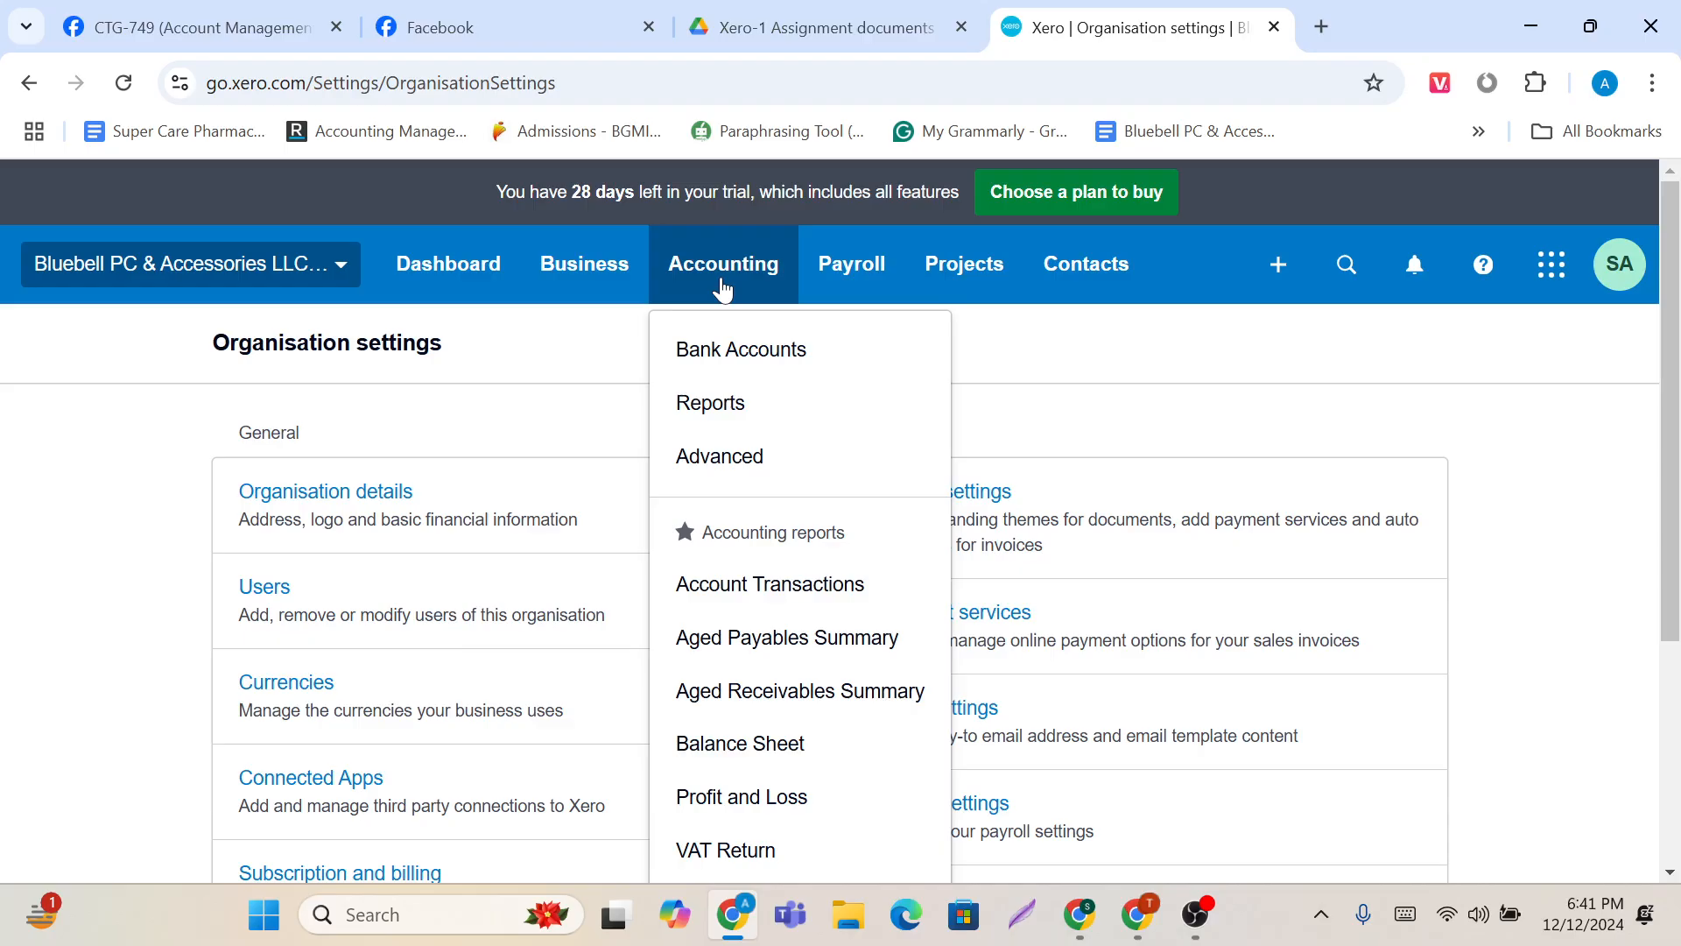
pyautogui.scroll(-4, 758, 516)
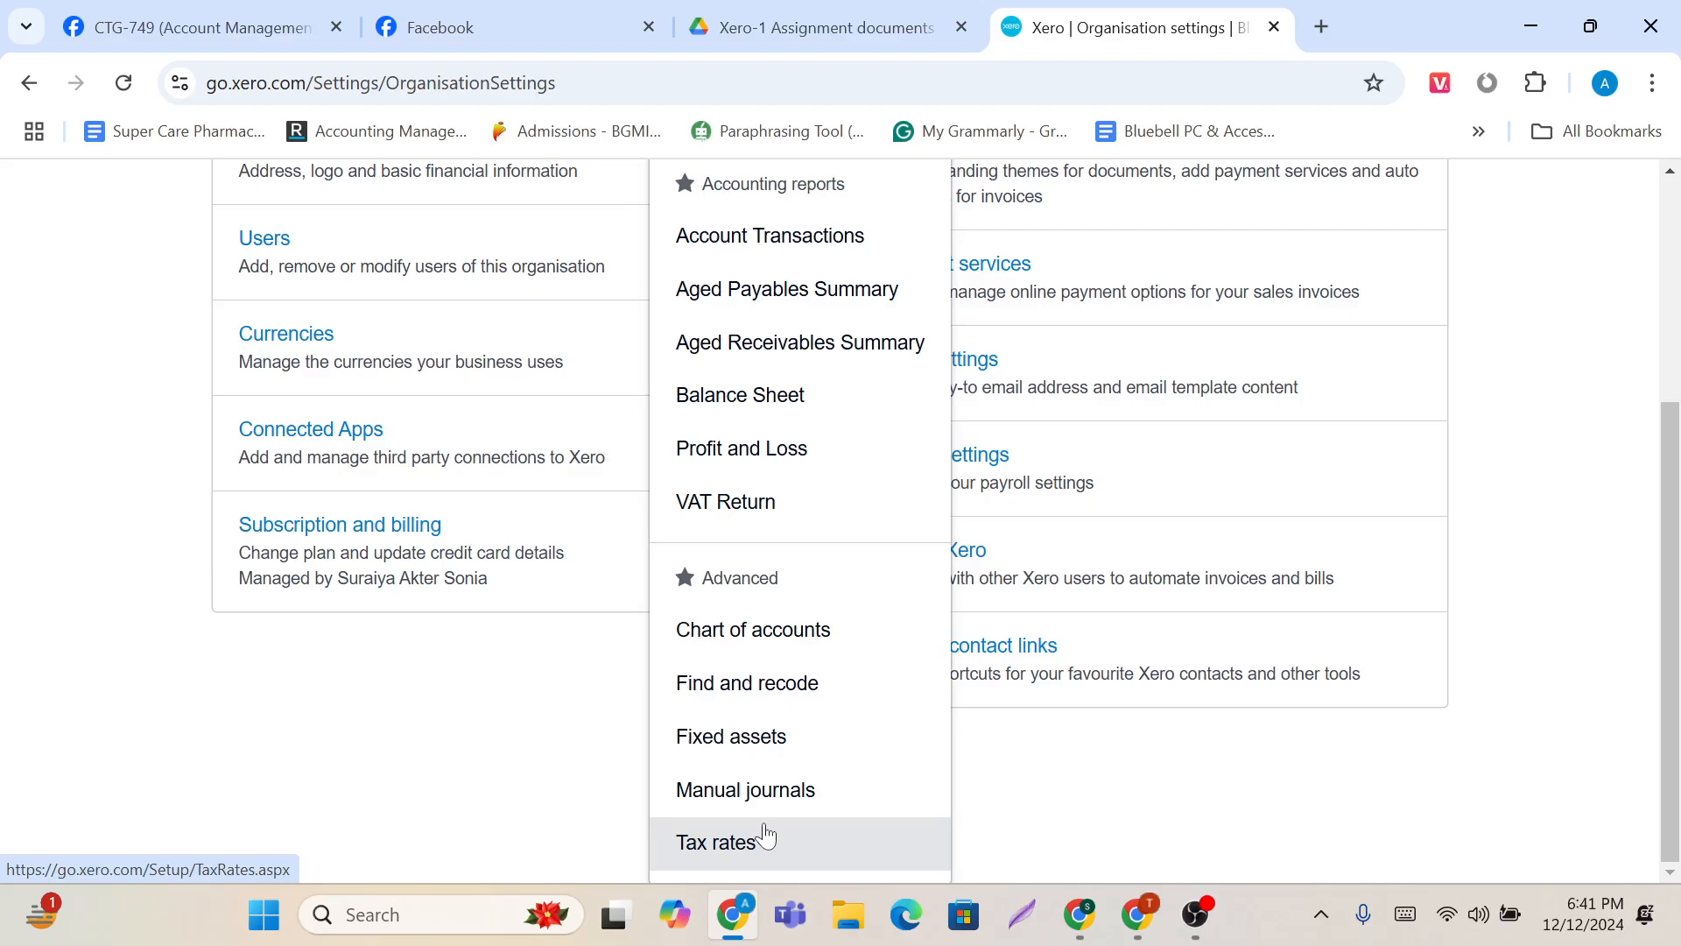
pyautogui.scroll(4, 766, 836)
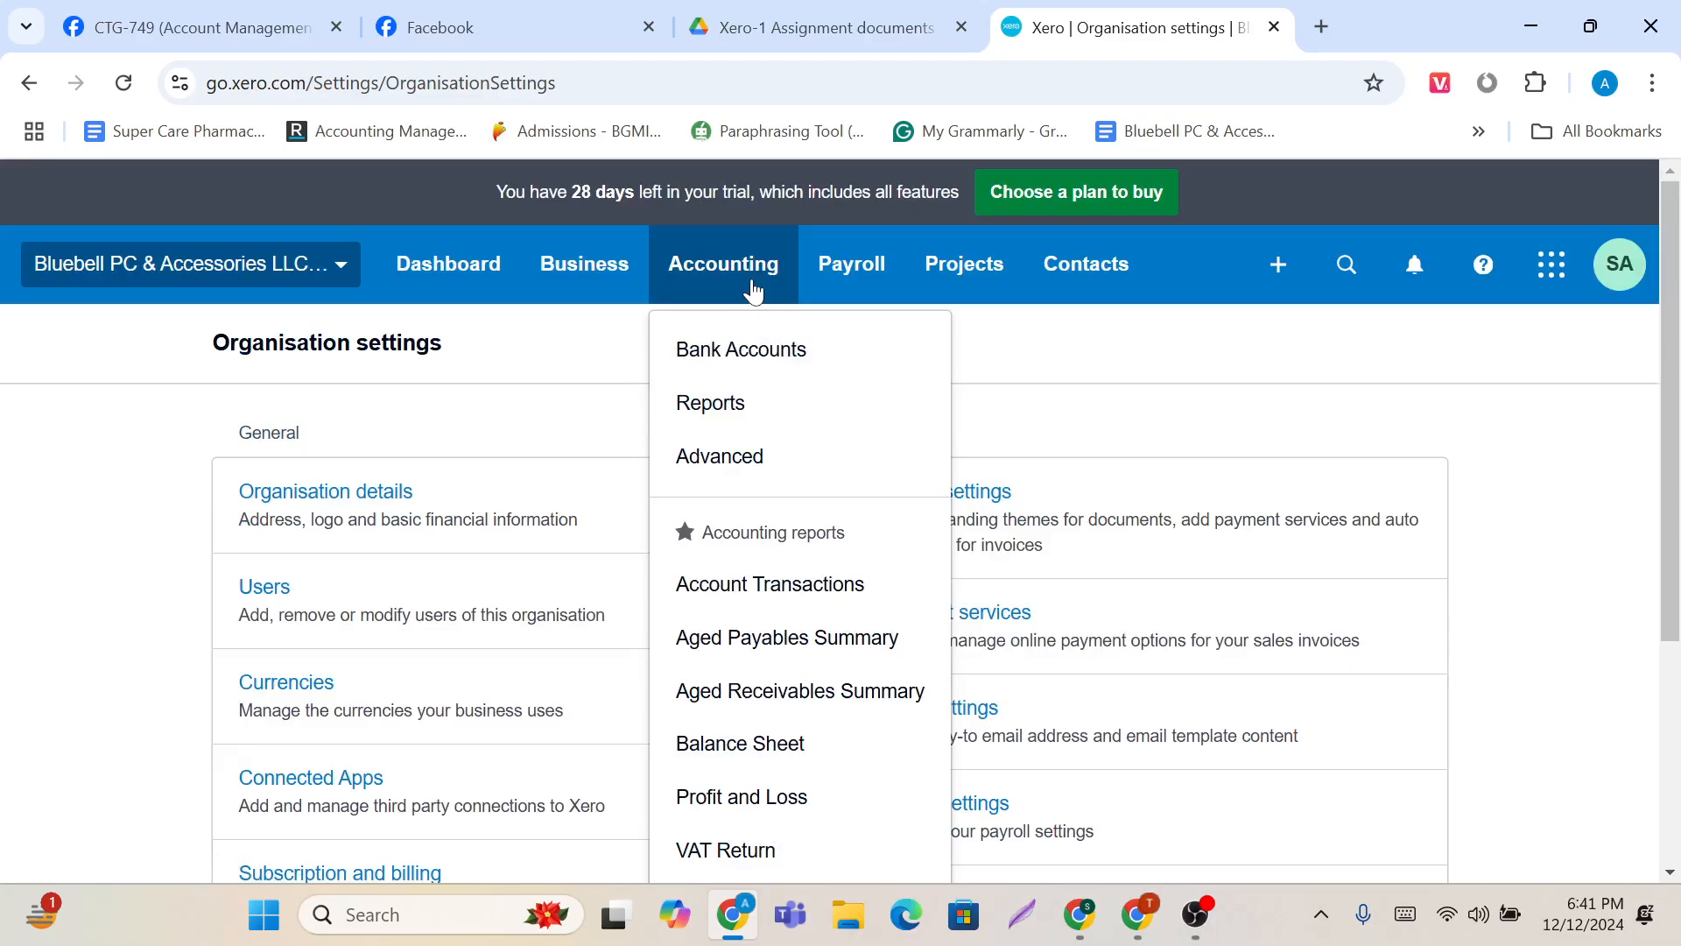
pyautogui.click(759, 469)
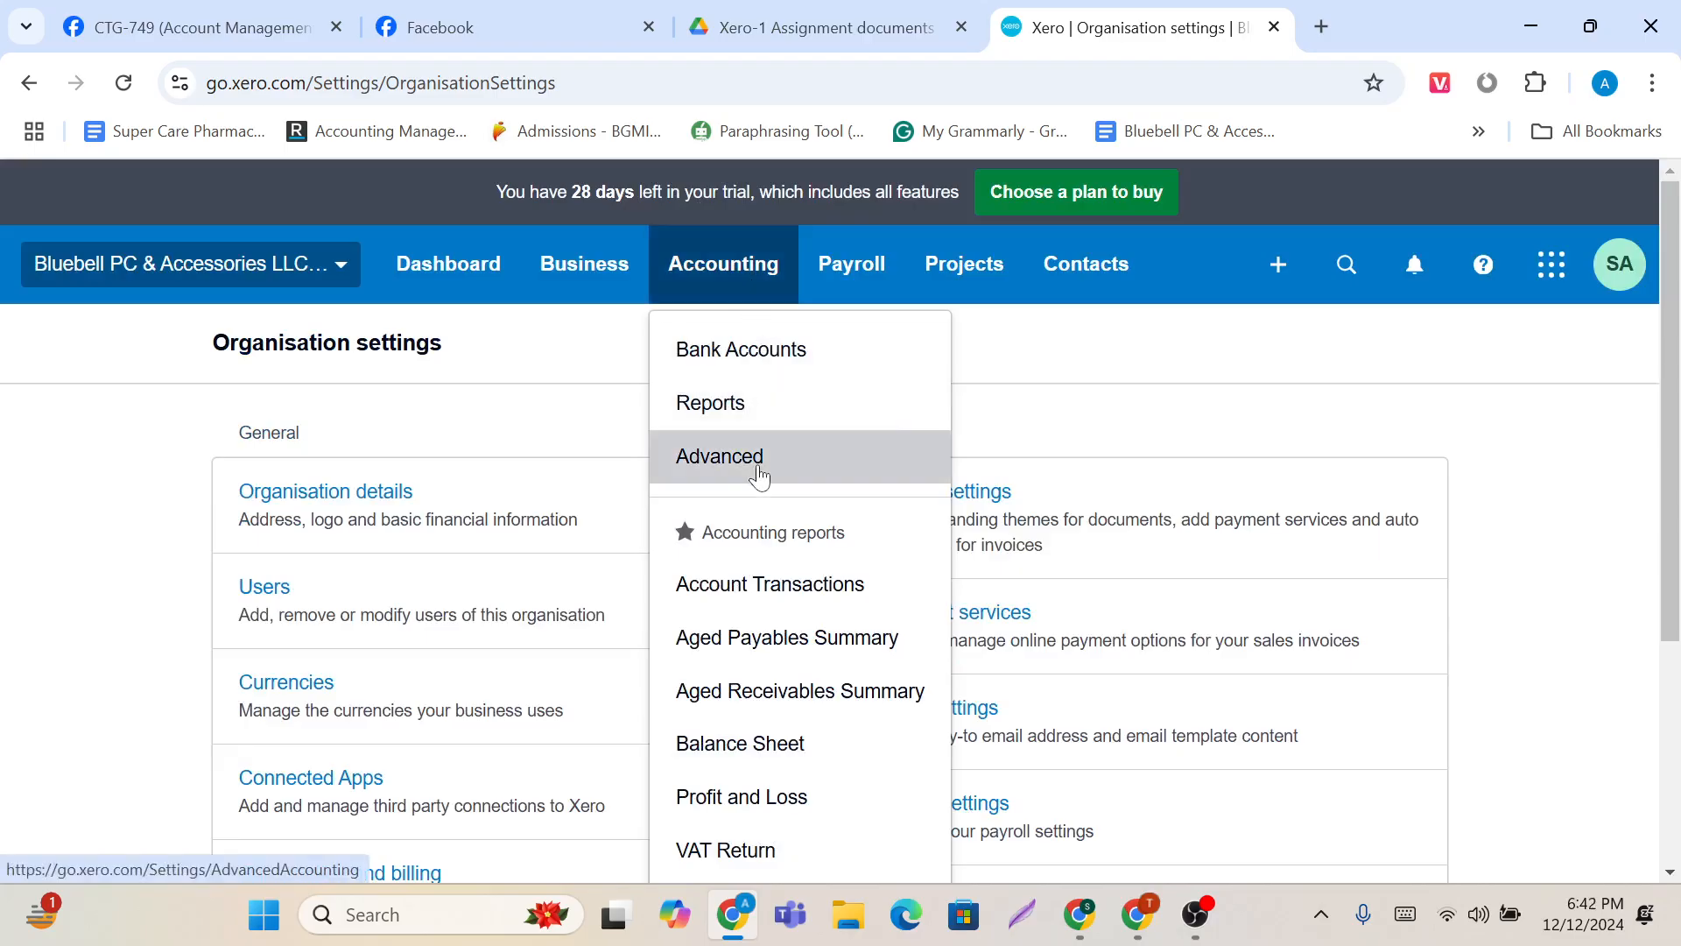
pyautogui.scroll(-4, 759, 477)
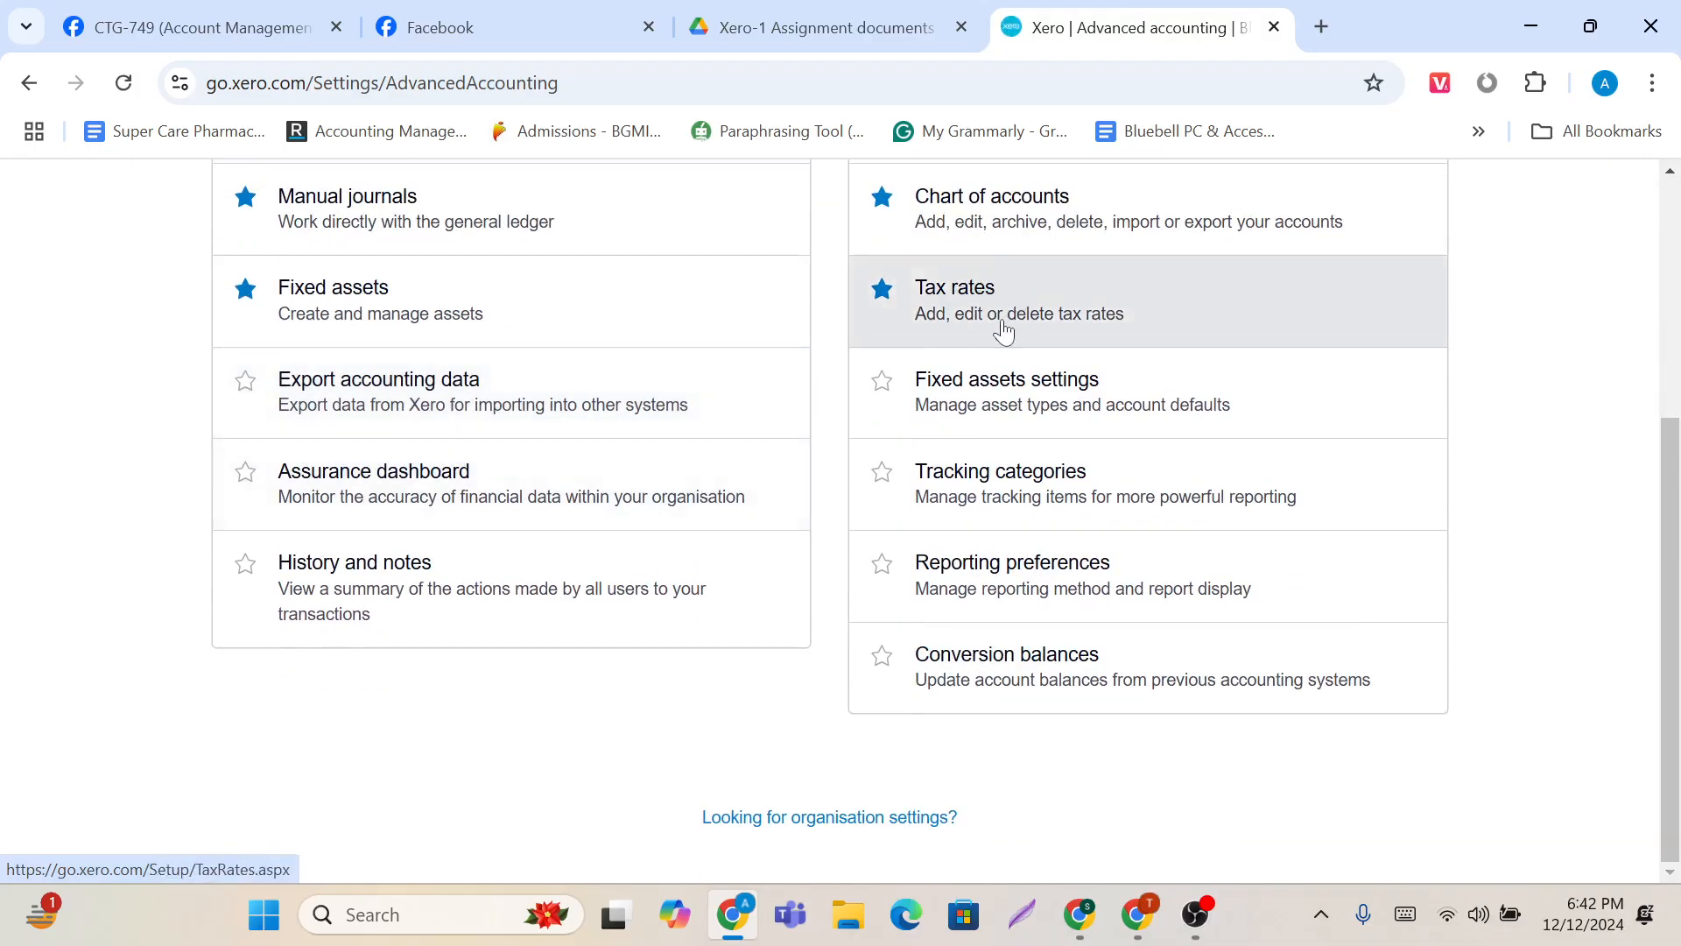
pyautogui.scroll(5, 889, 313)
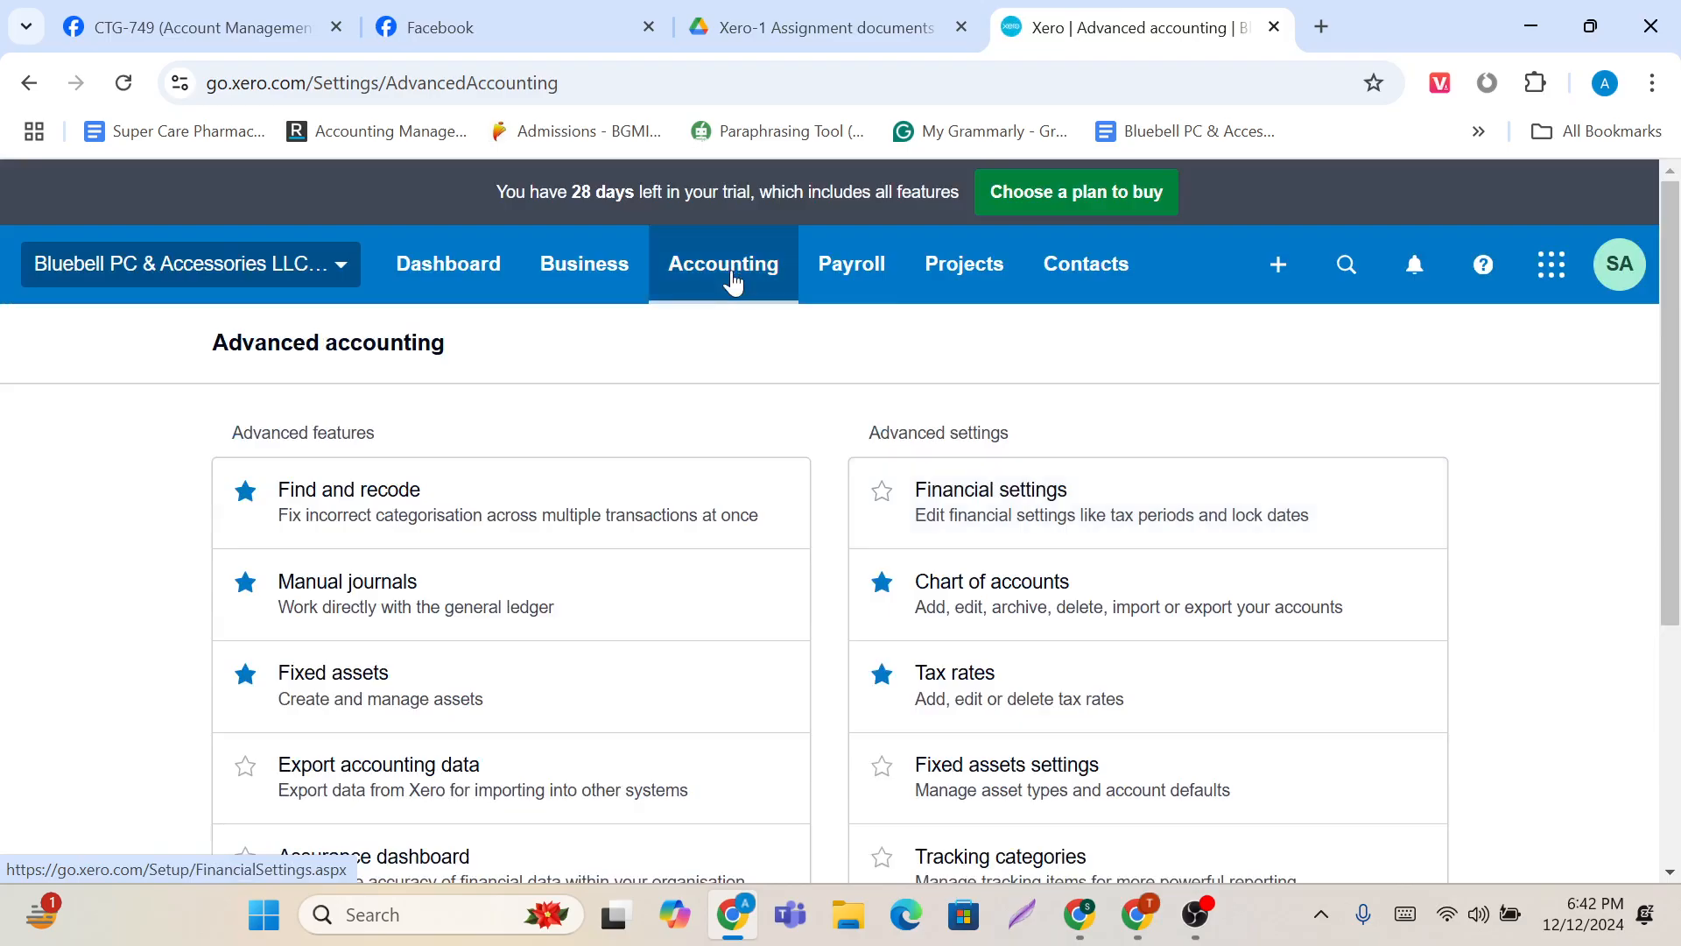
pyautogui.click(733, 278)
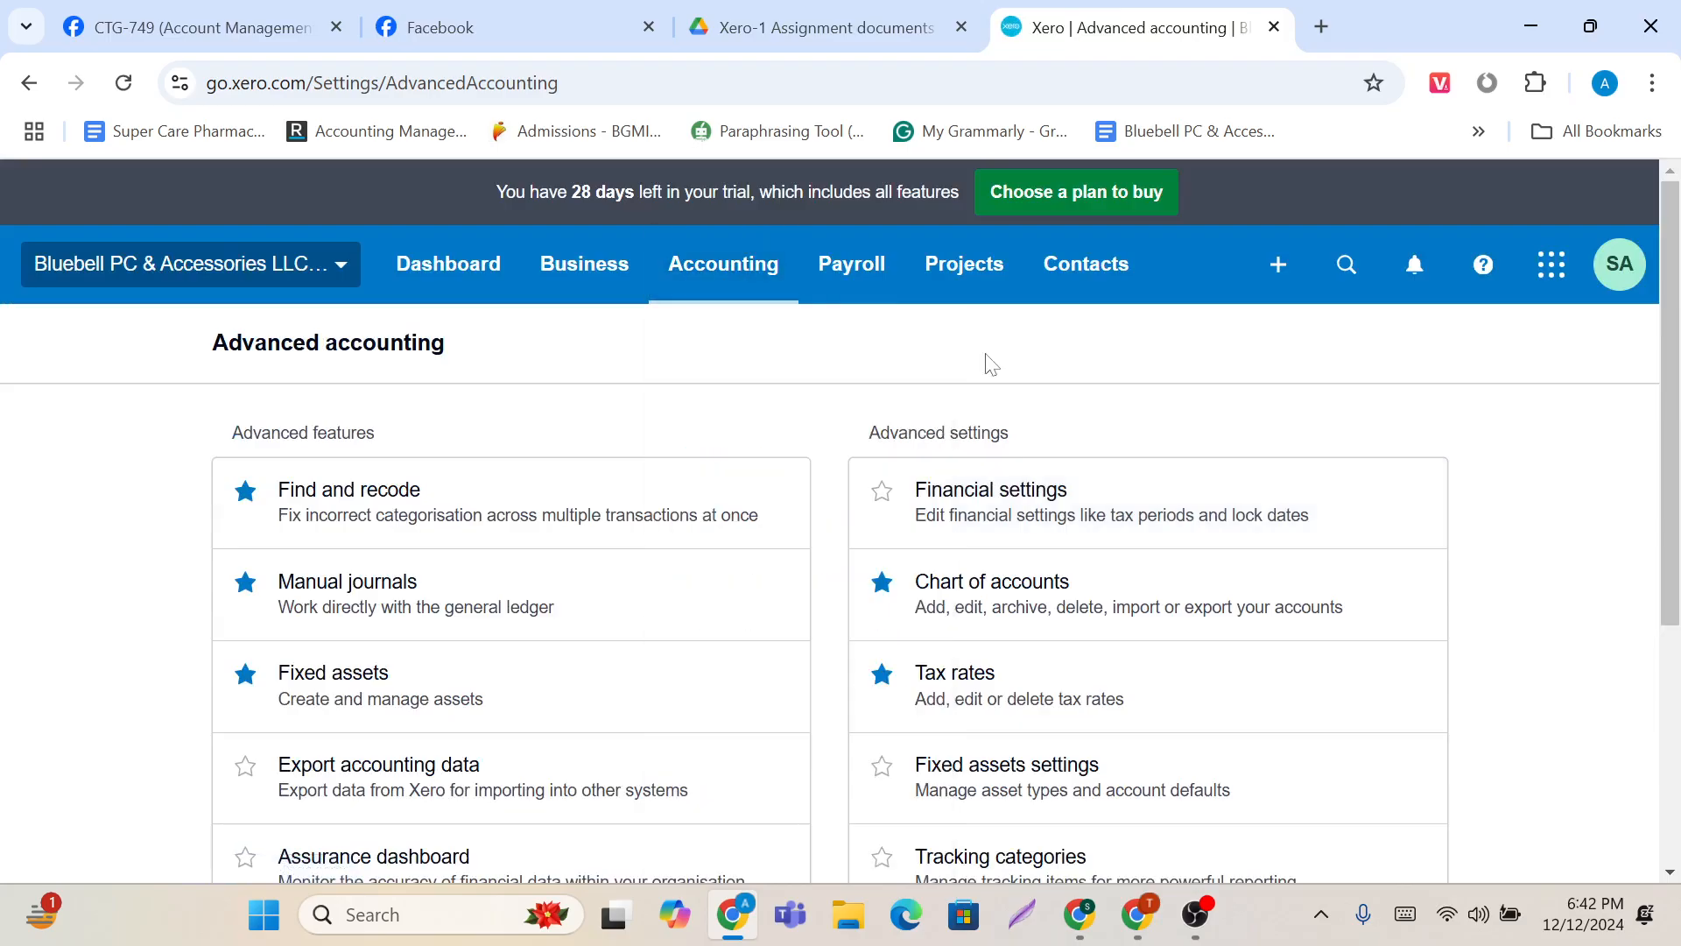
pyautogui.scroll(-2, 983, 360)
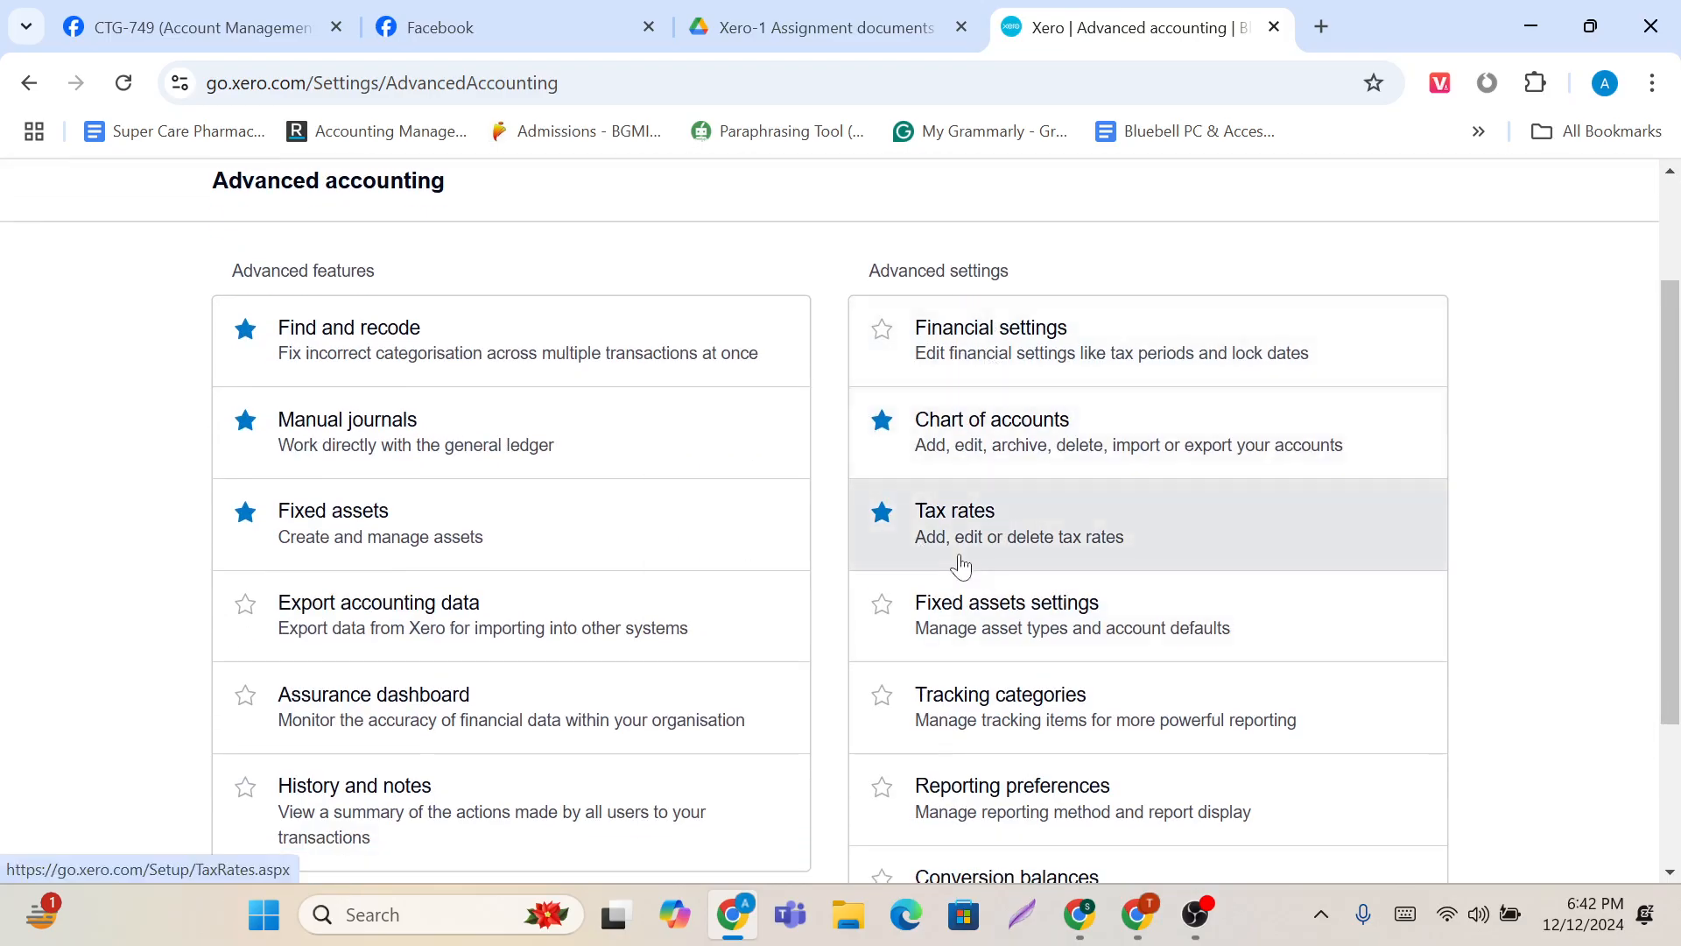
# Step: Open the Tax rates list and review the existing rates
pyautogui.click(1037, 550)
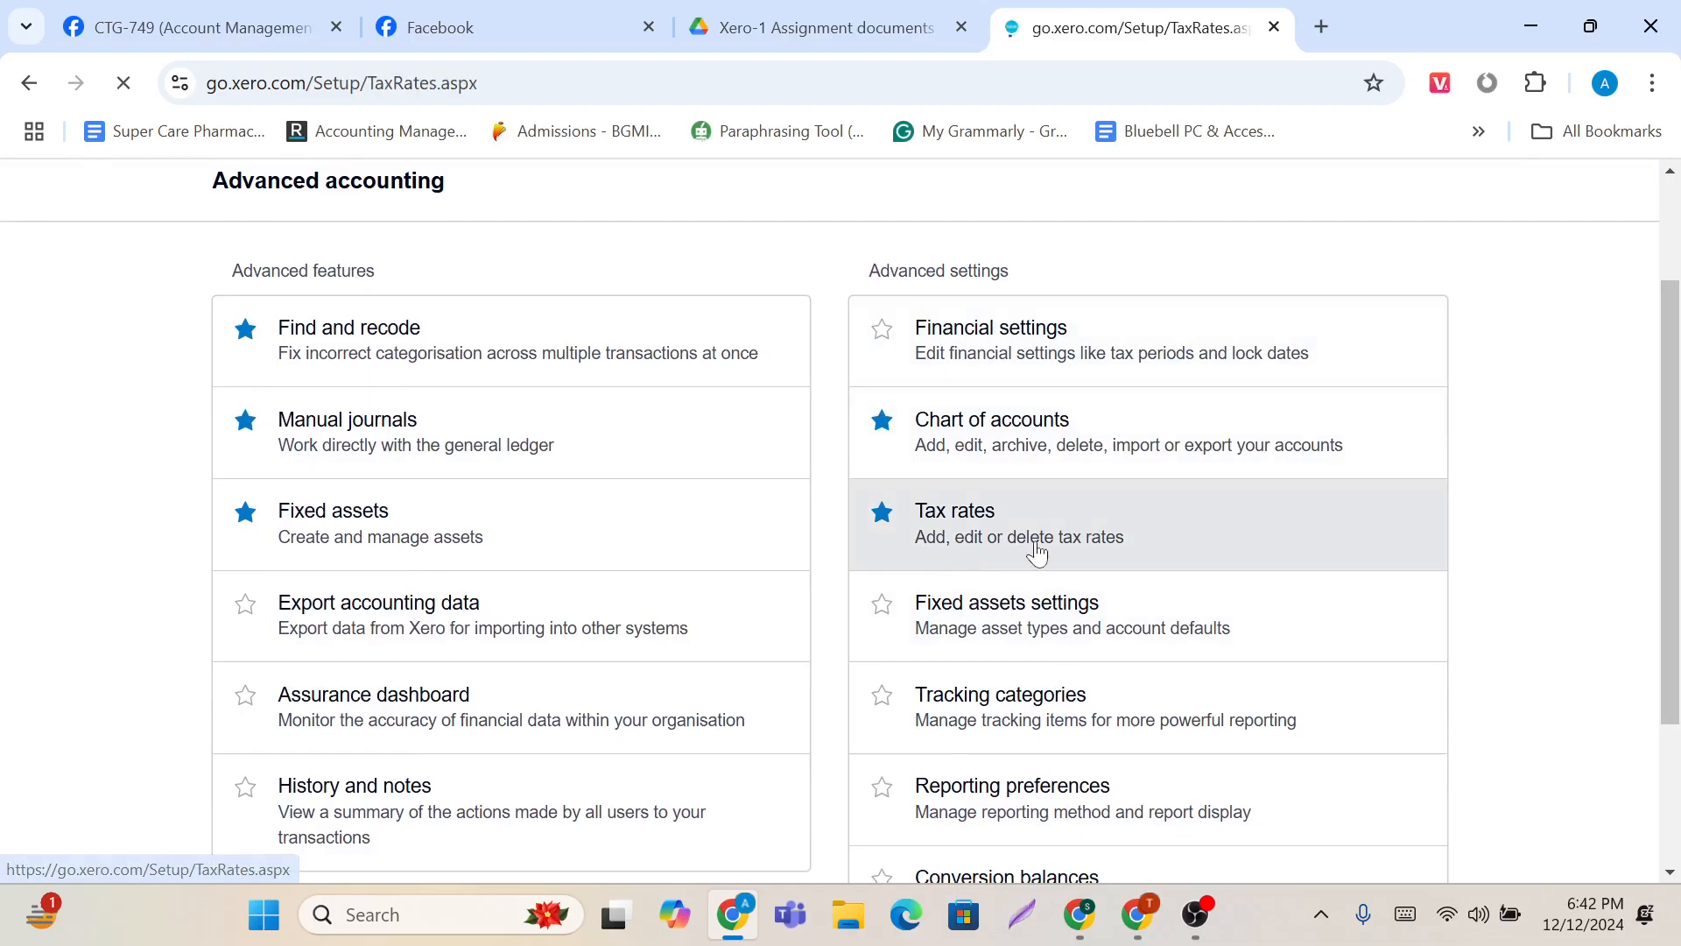
pyautogui.scroll(-6, 815, 595)
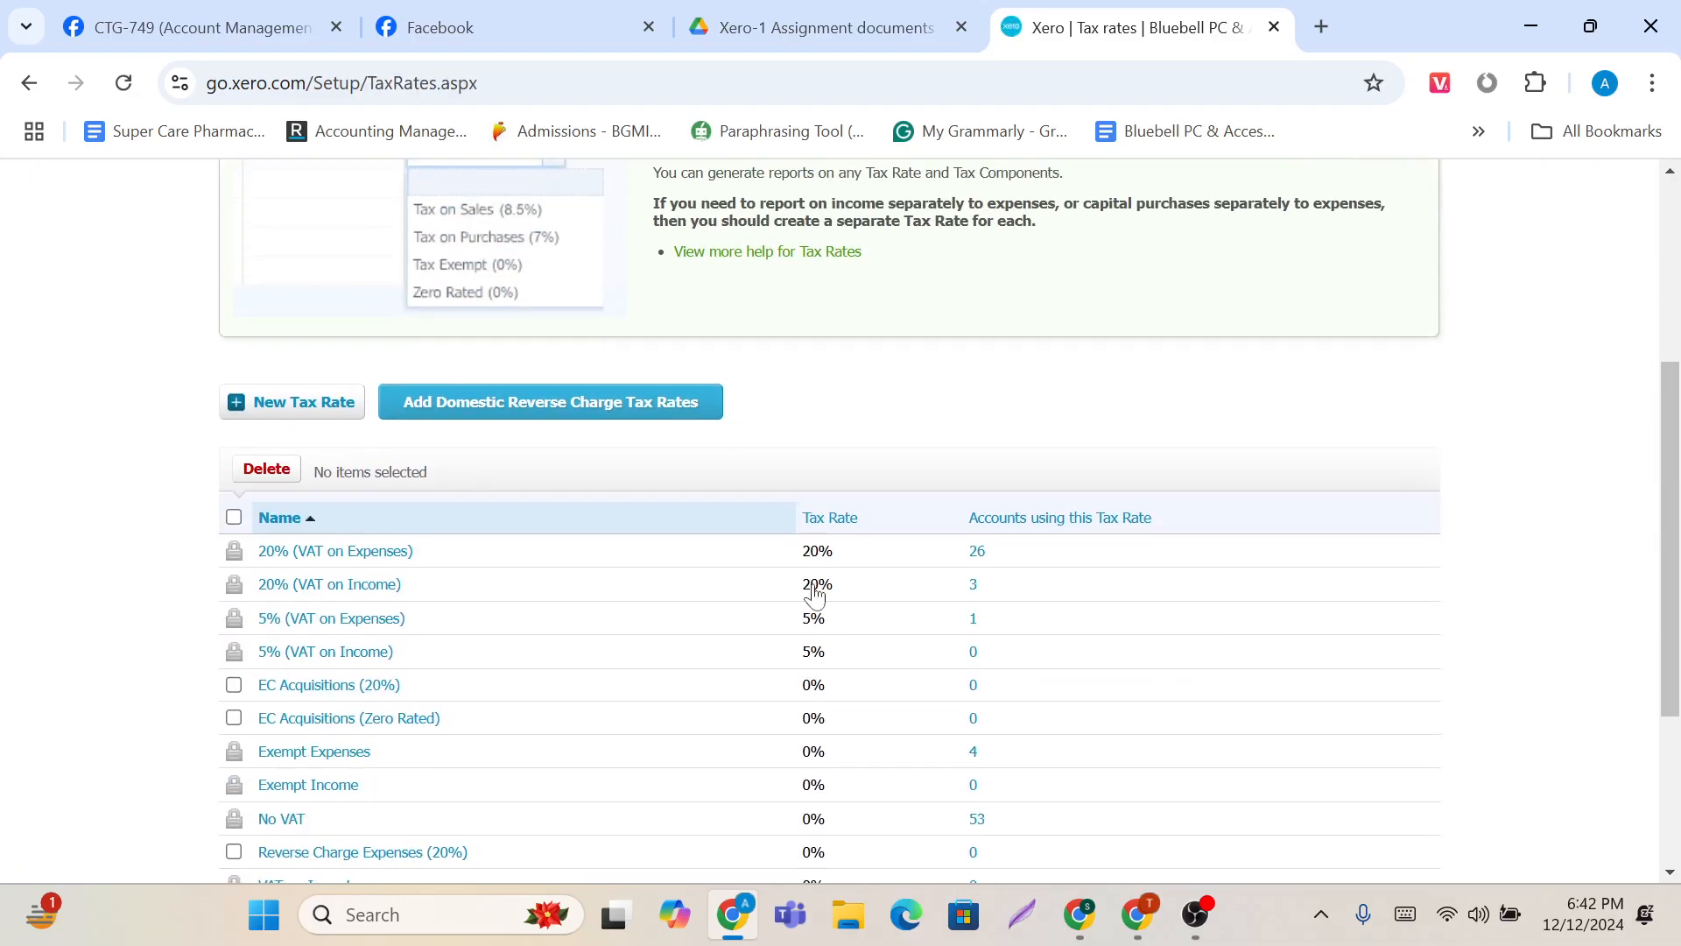
pyautogui.scroll(-2, 474, 448)
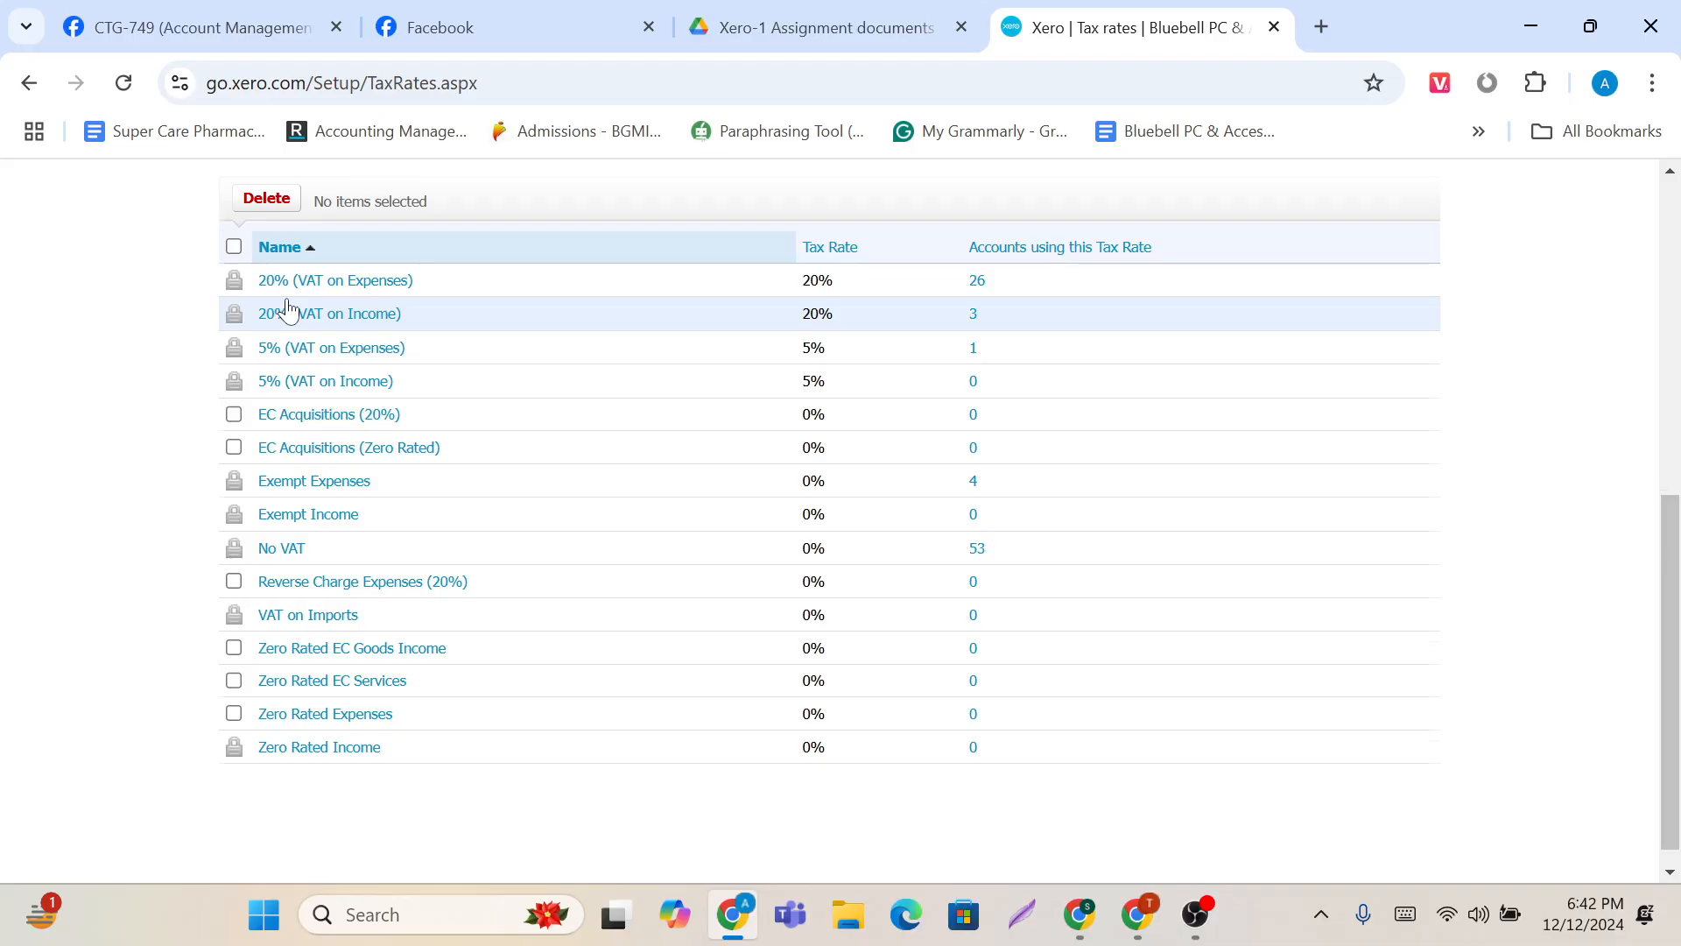
pyautogui.scroll(1, 287, 311)
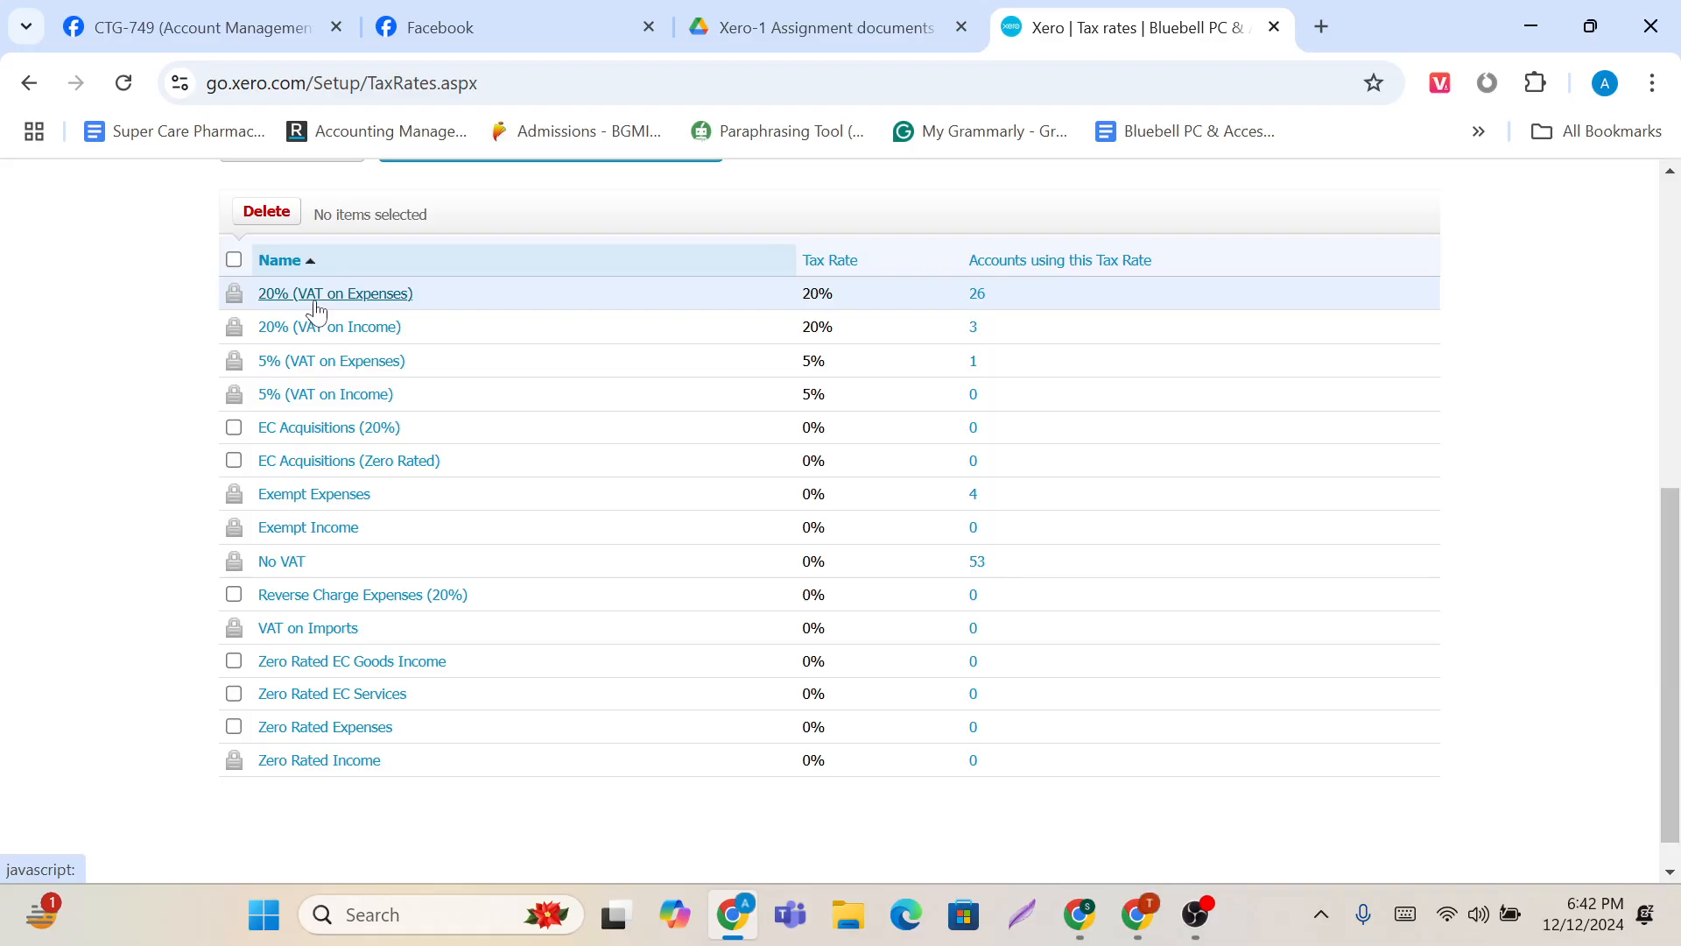
pyautogui.scroll(3, 316, 311)
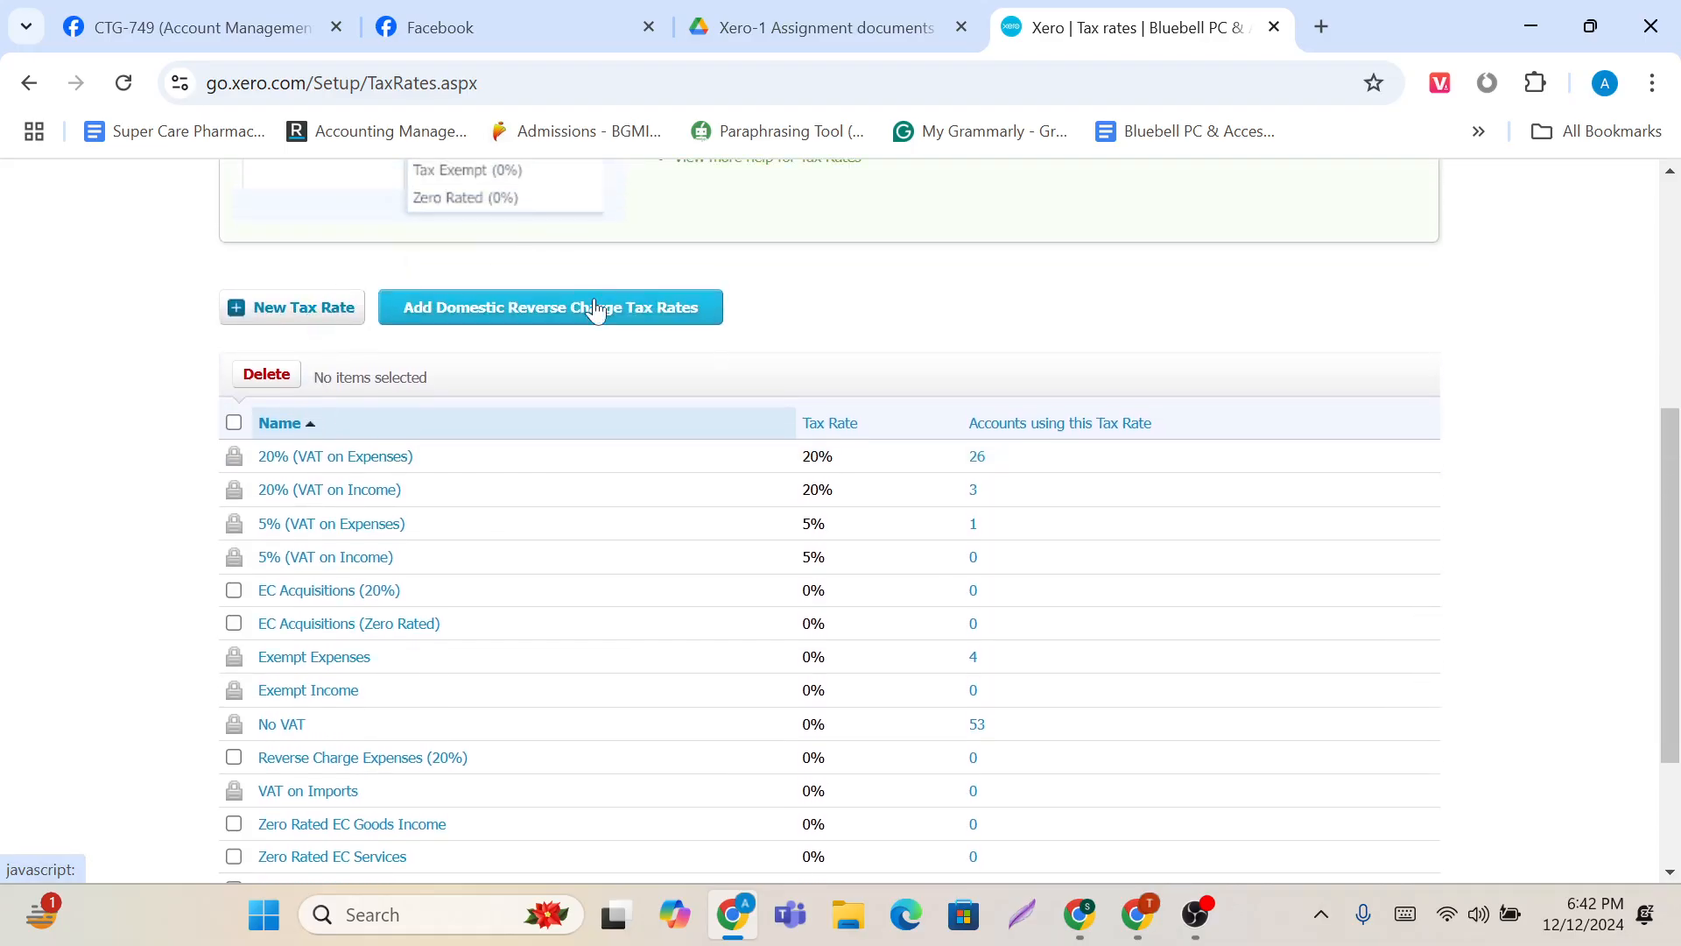
pyautogui.scroll(5, 595, 309)
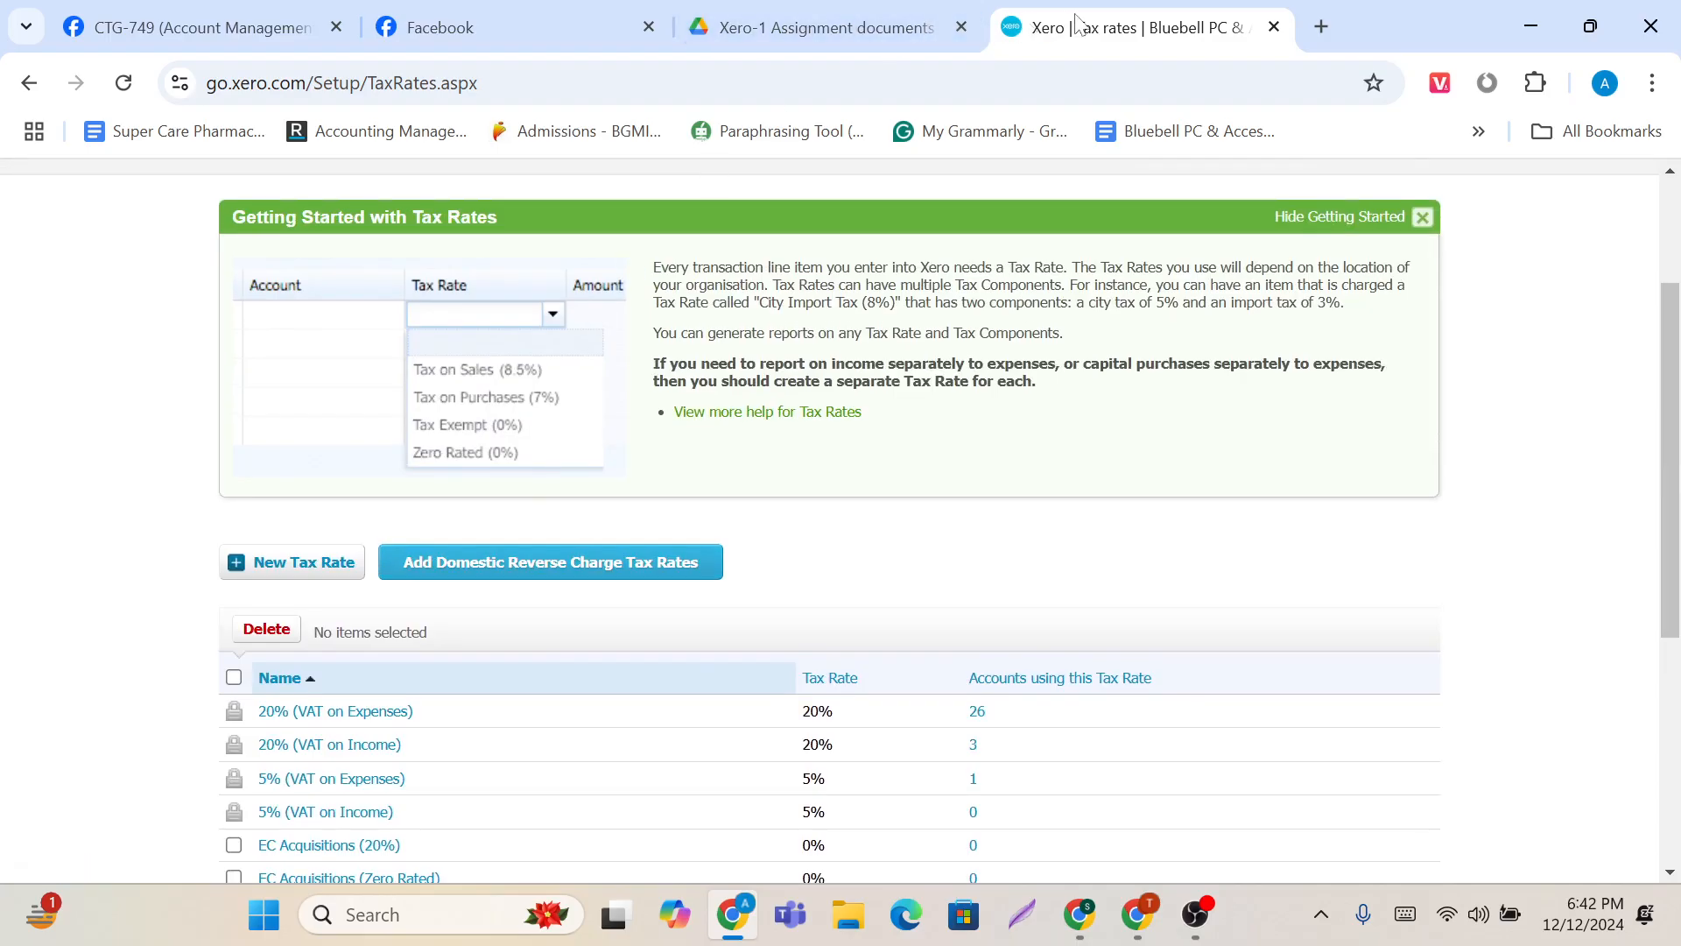
# Step: Duplicate the Tax rates browser tab and switch back to the original
pyautogui.rightClick(1077, 23)
pyautogui.click(1141, 263)
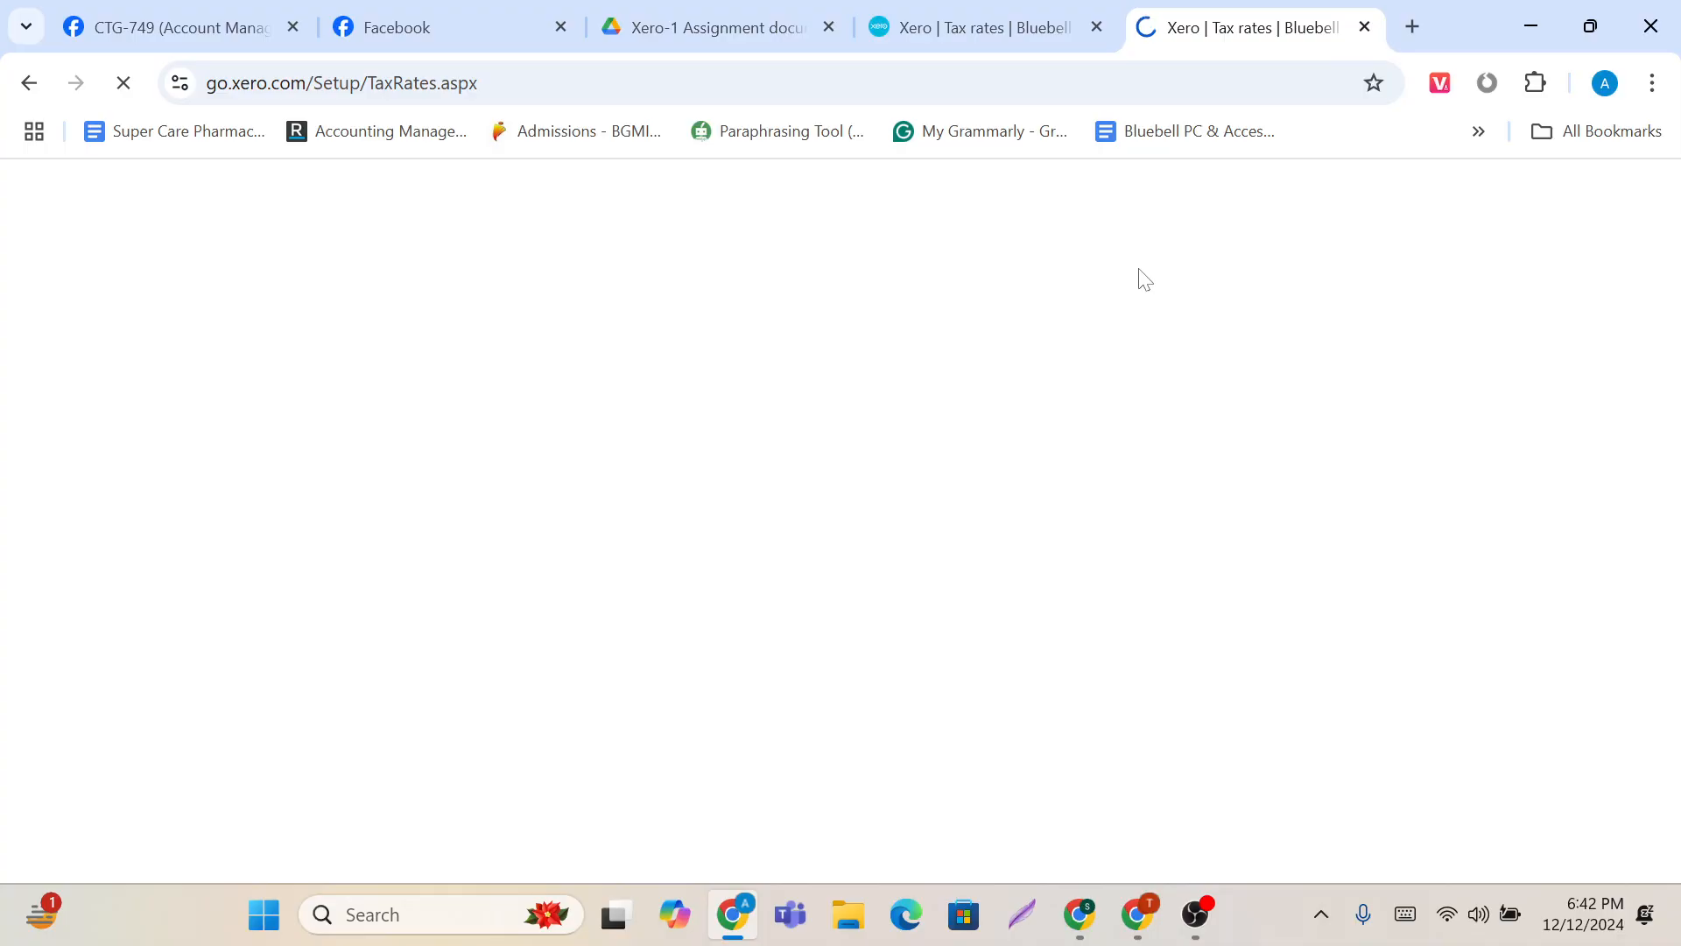
pyautogui.click(1024, 12)
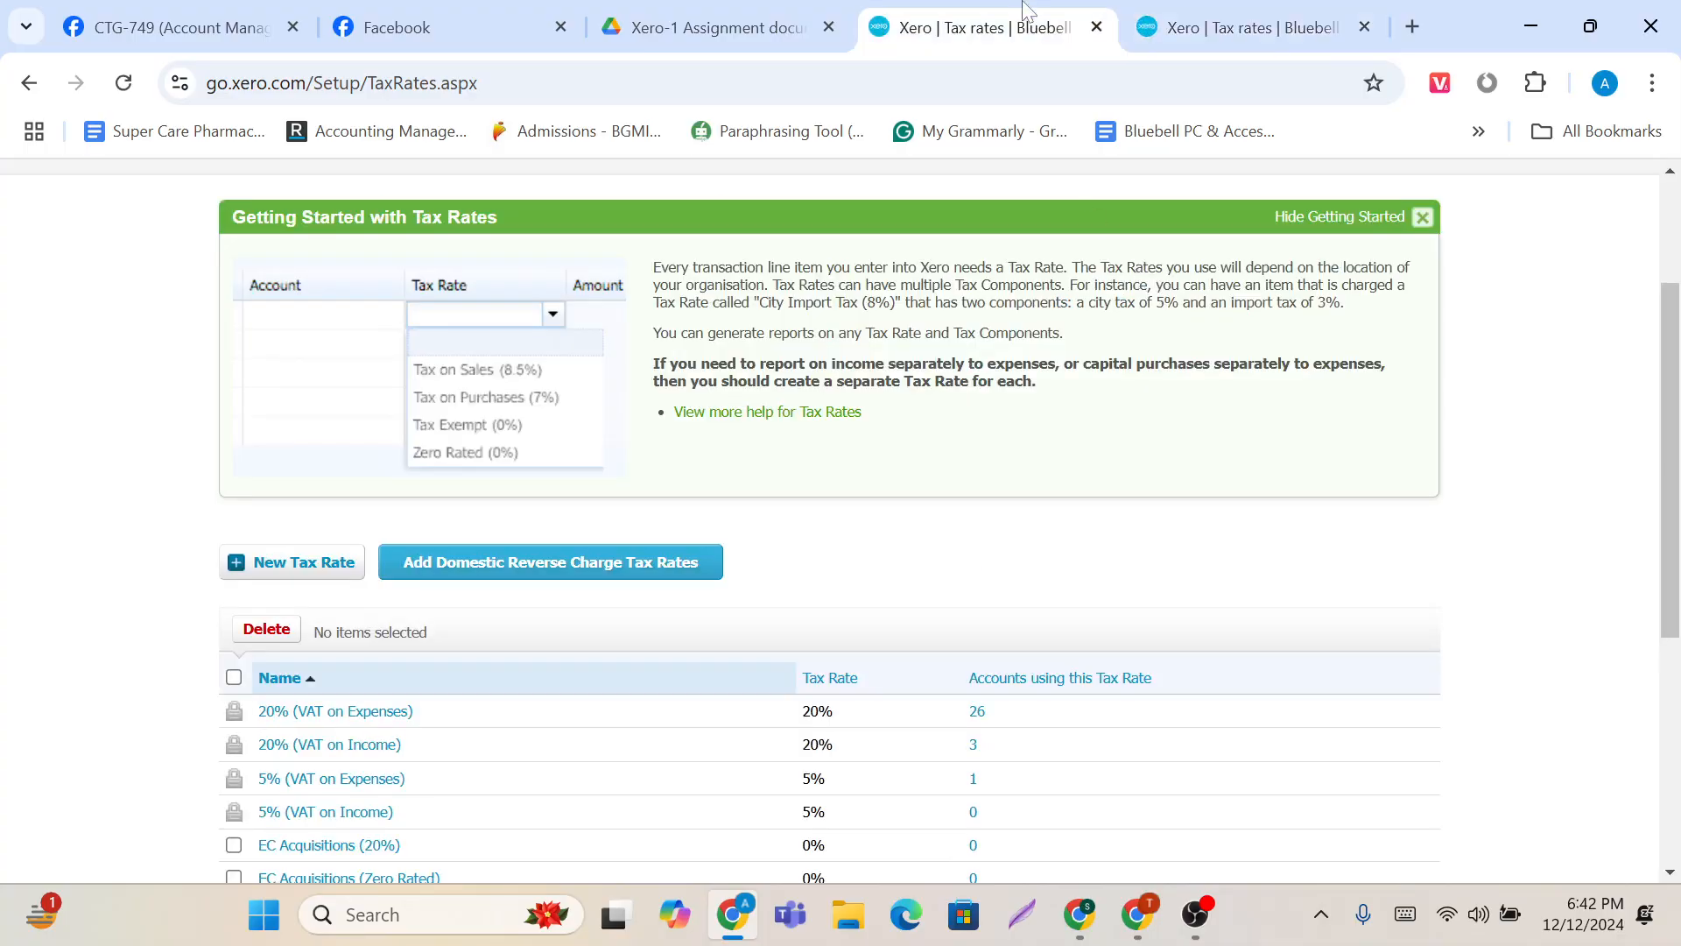
pyautogui.scroll(-3, 680, 692)
pyautogui.scroll(6, 680, 692)
pyautogui.scroll(-5, 685, 695)
pyautogui.scroll(-1, 684, 695)
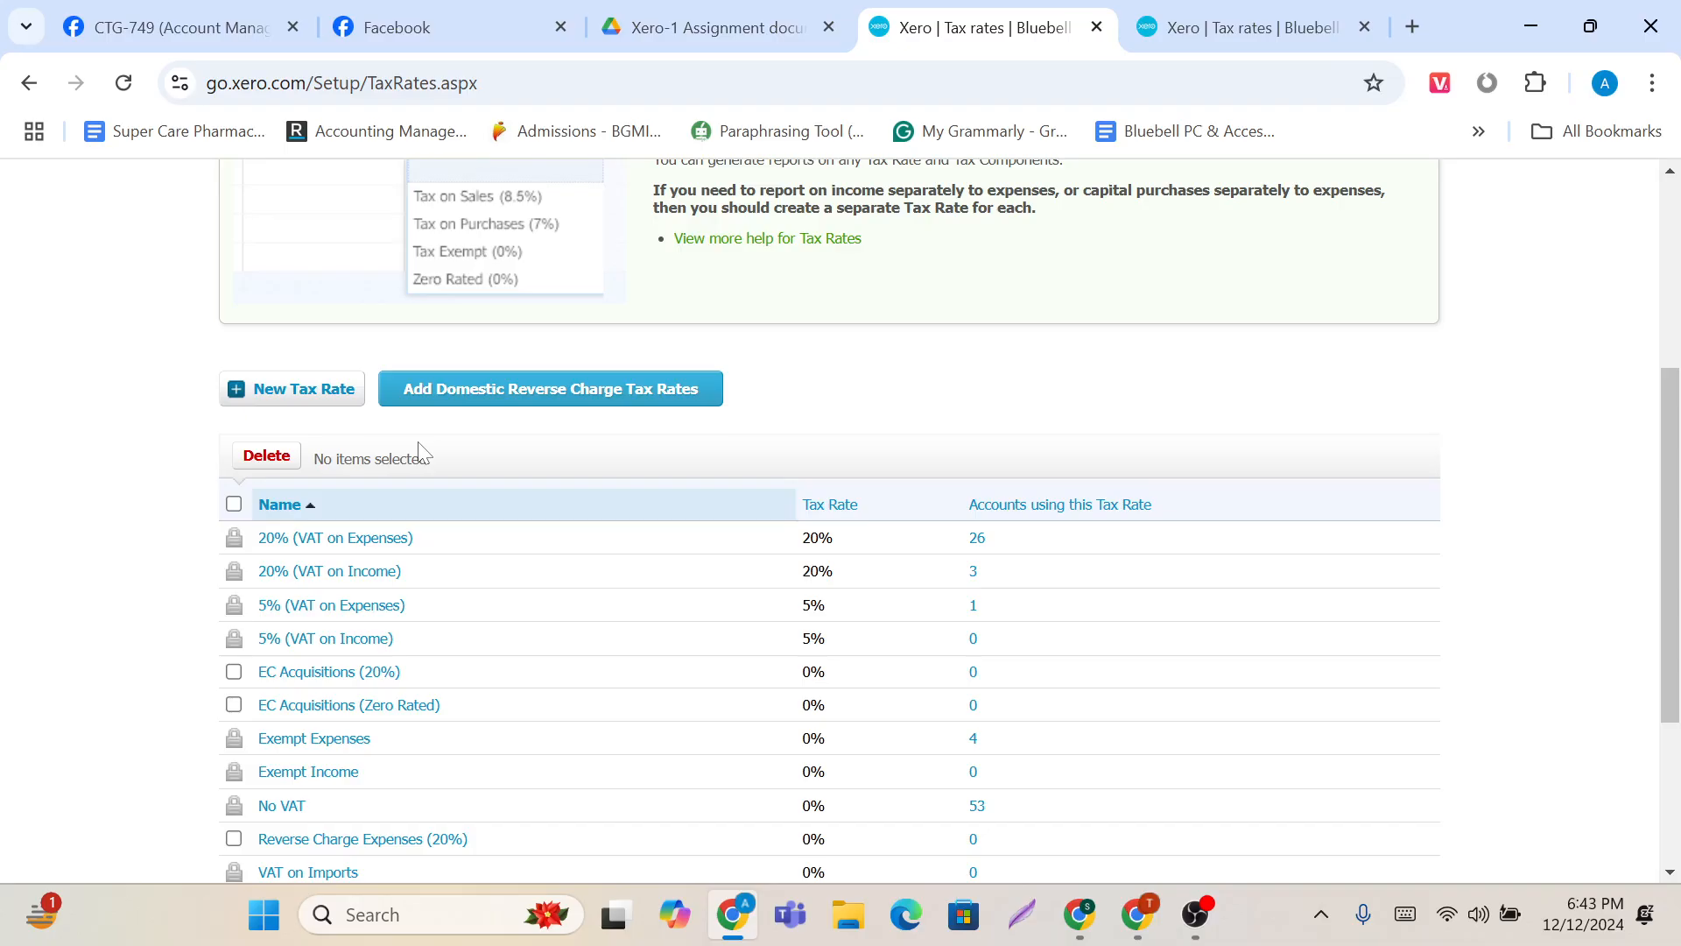
# Step: Start a new tax rate and copy the '20% (VAT on Expenses)' name from the duplicate tab
pyautogui.click(306, 387)
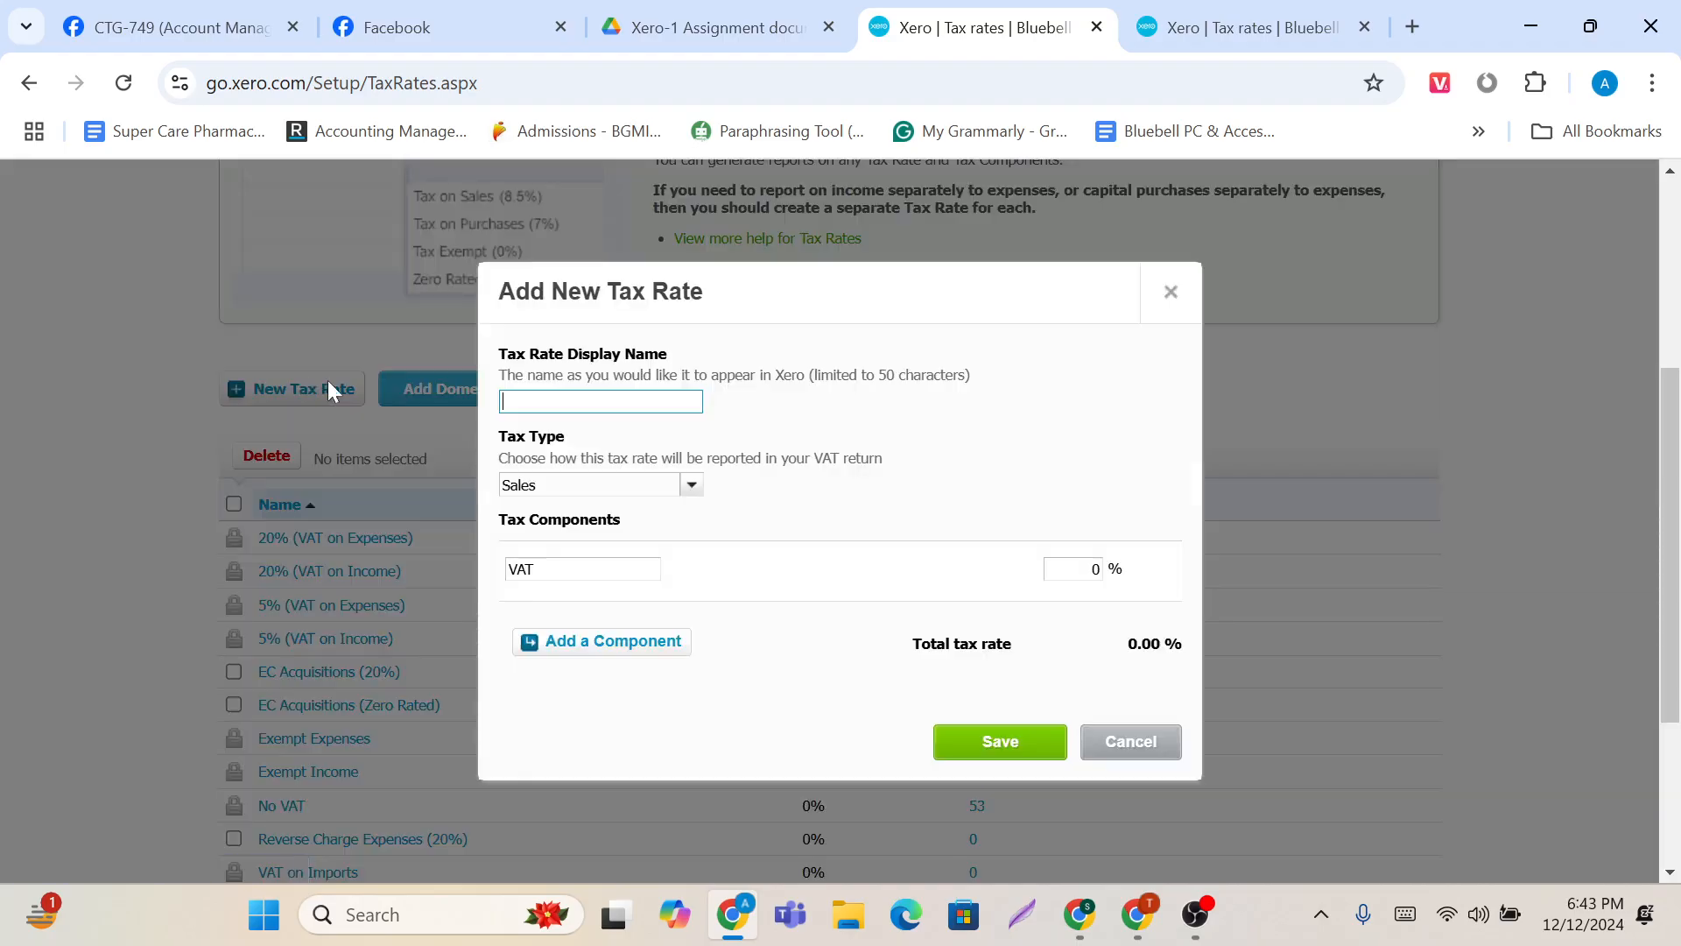
pyautogui.scroll(-1, 554, 351)
pyautogui.click(555, 331)
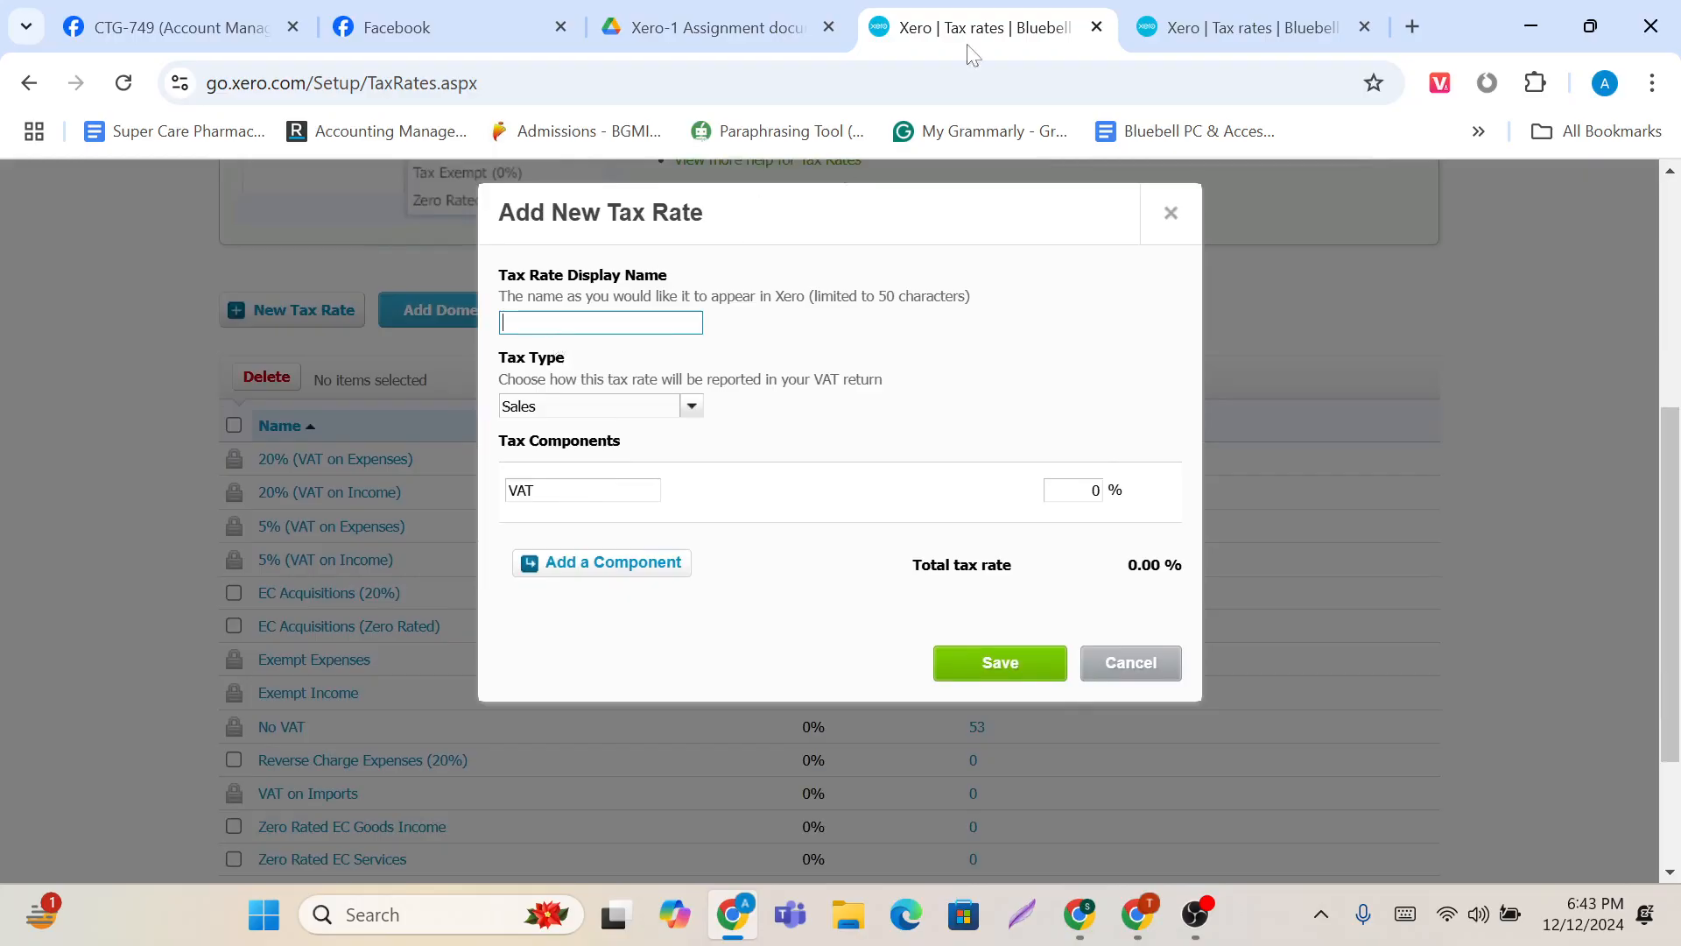
pyautogui.click(1230, 18)
pyautogui.scroll(-2, 779, 593)
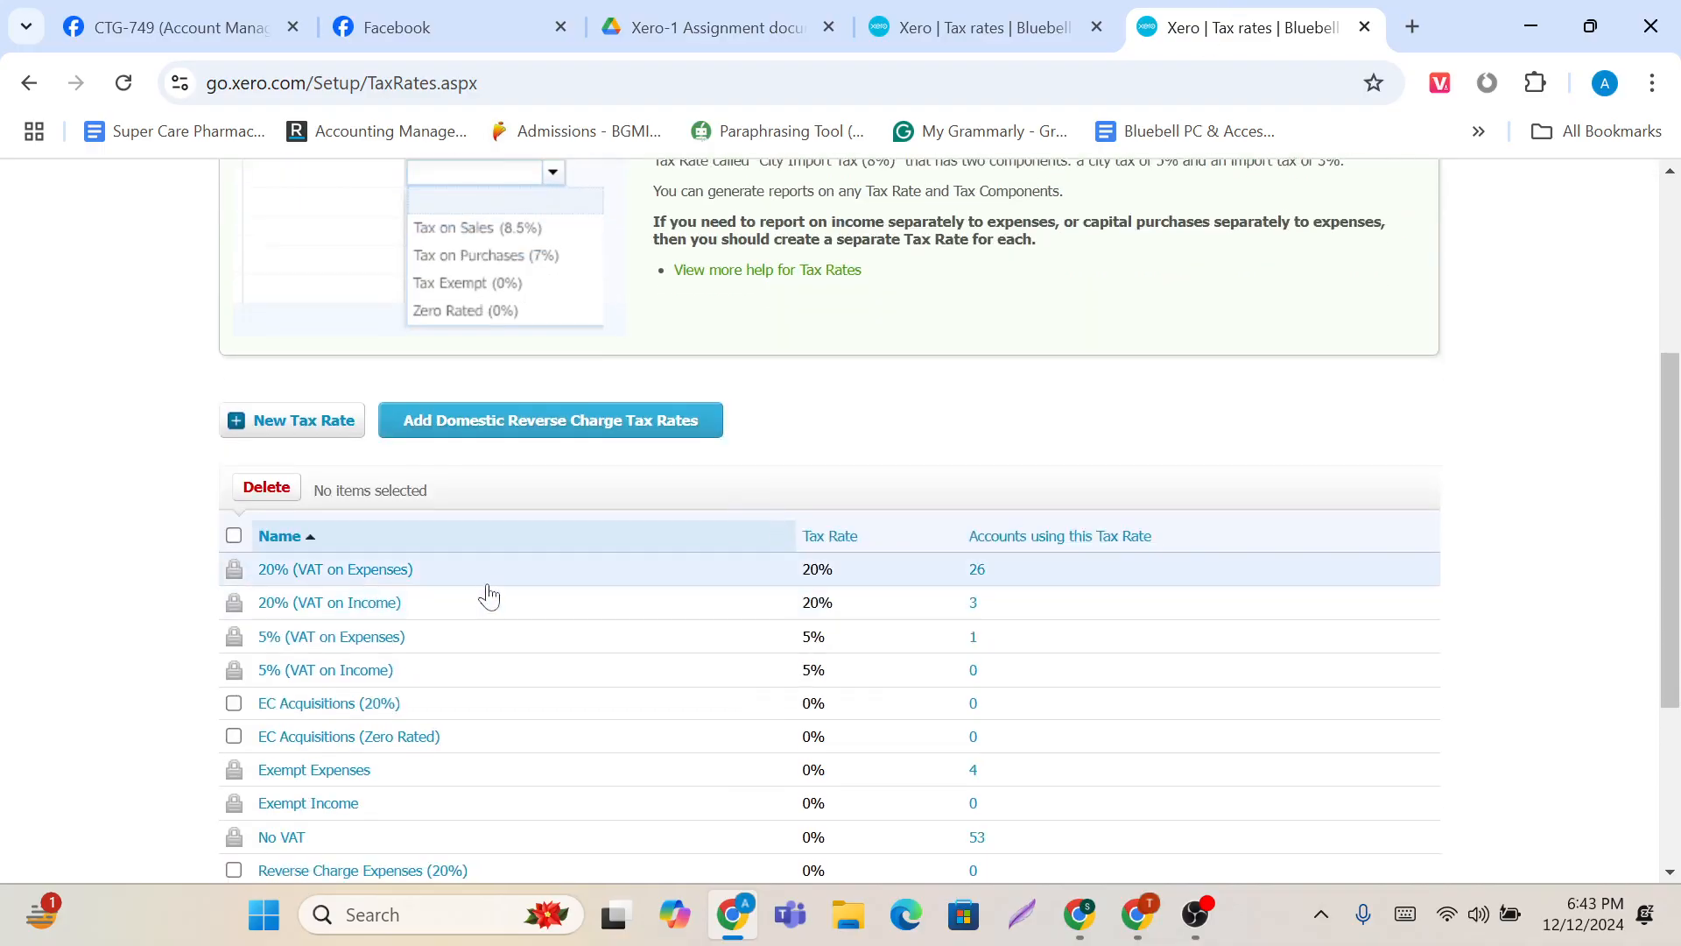
pyautogui.moveTo(436, 571); pyautogui.dragTo(245, 585)
pyautogui.click(62, 549)
pyautogui.moveTo(437, 570); pyautogui.dragTo(260, 569)
pyautogui.click(260, 569)
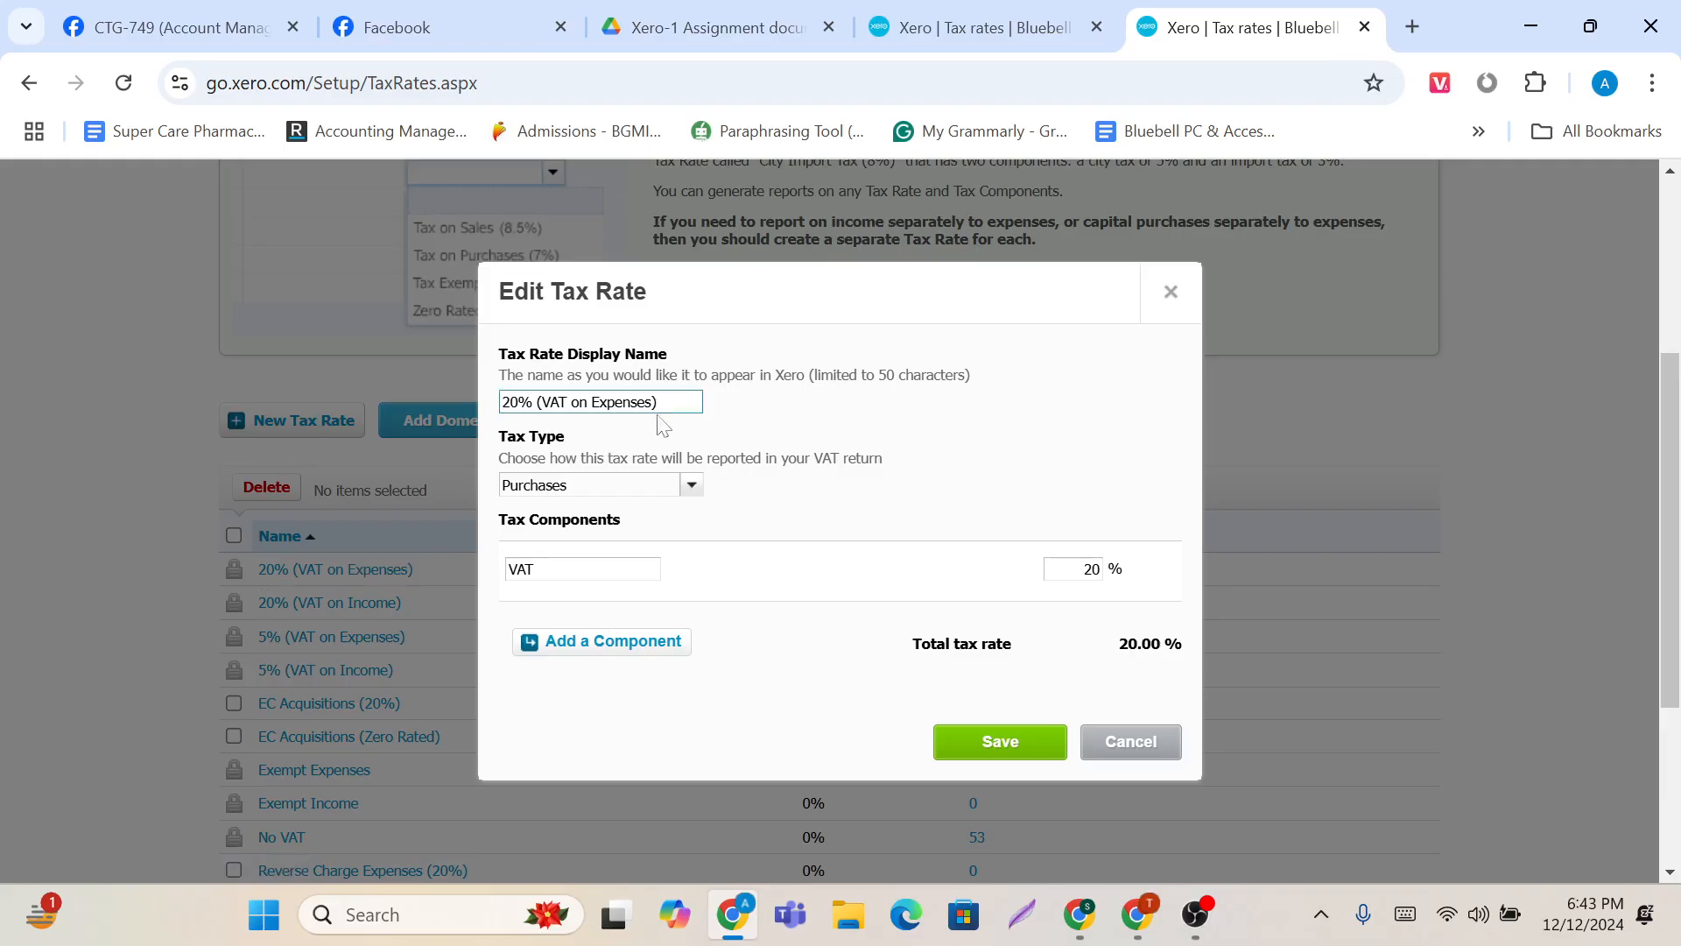
pyautogui.moveTo(659, 402); pyautogui.dragTo(498, 418)
pyautogui.hotkey('ctrl', 'c')
pyautogui.click(929, 24)
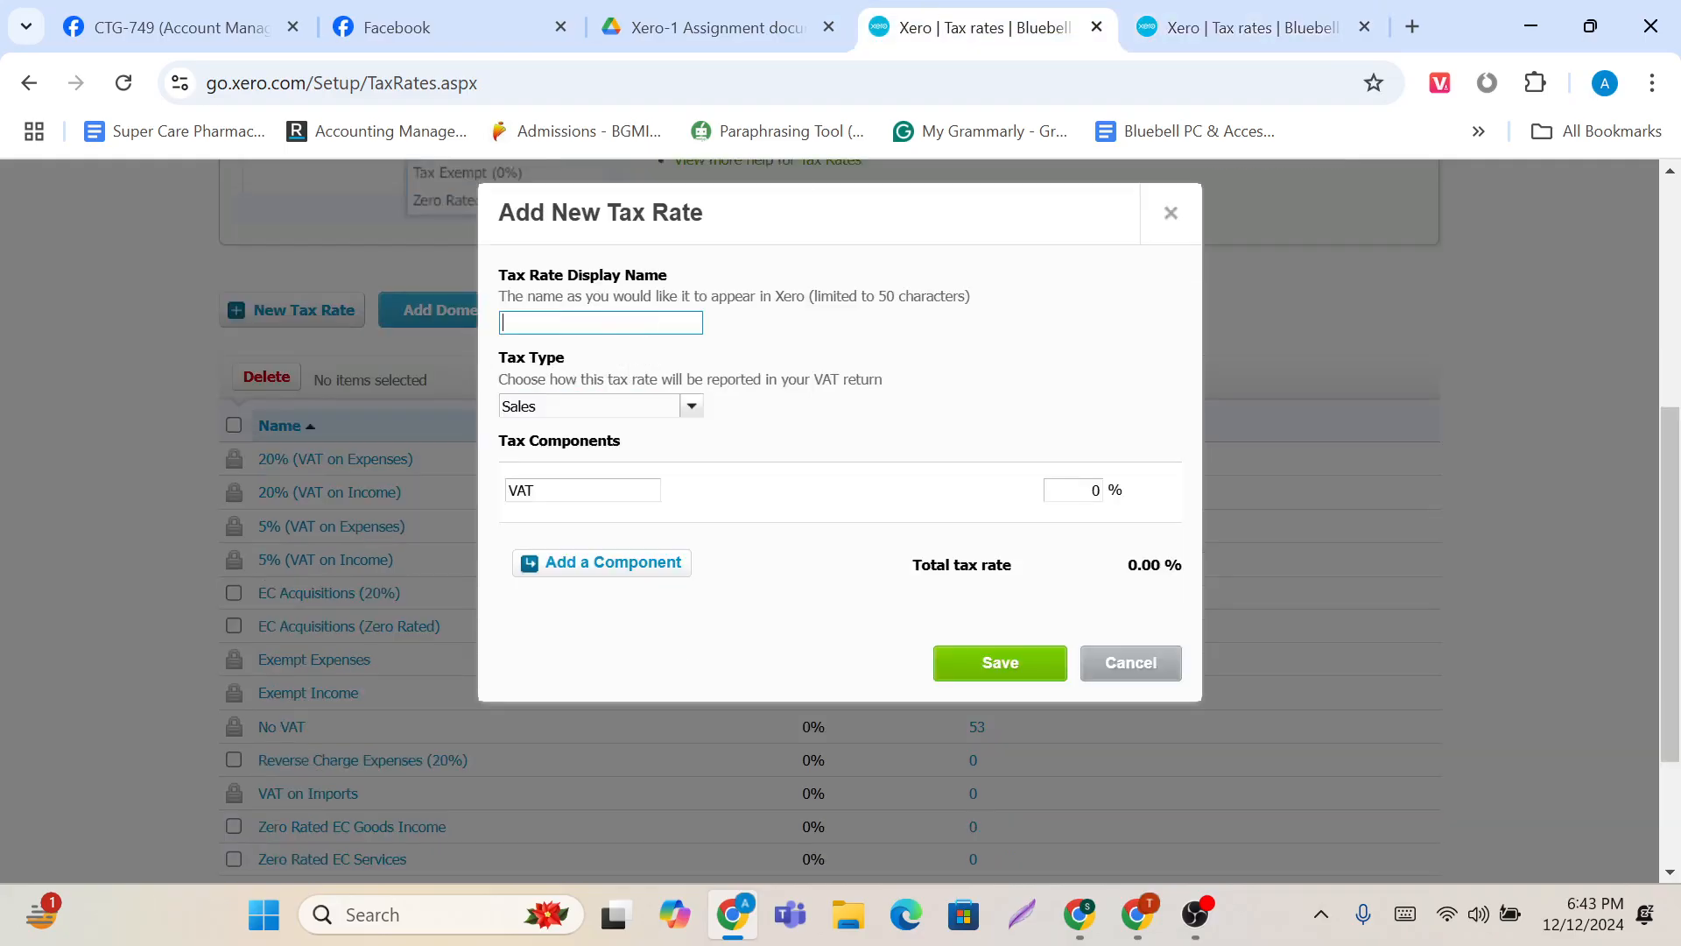
# Step: Save a Purchases tax rate '10% (VAT on Expenses)' with a 10% VAT component
pyautogui.hotkey('ctrl', 'v')
pyautogui.press('BackSpace')
pyautogui.press('BackSpace')
pyautogui.write('10')
pyautogui.click(692, 408)
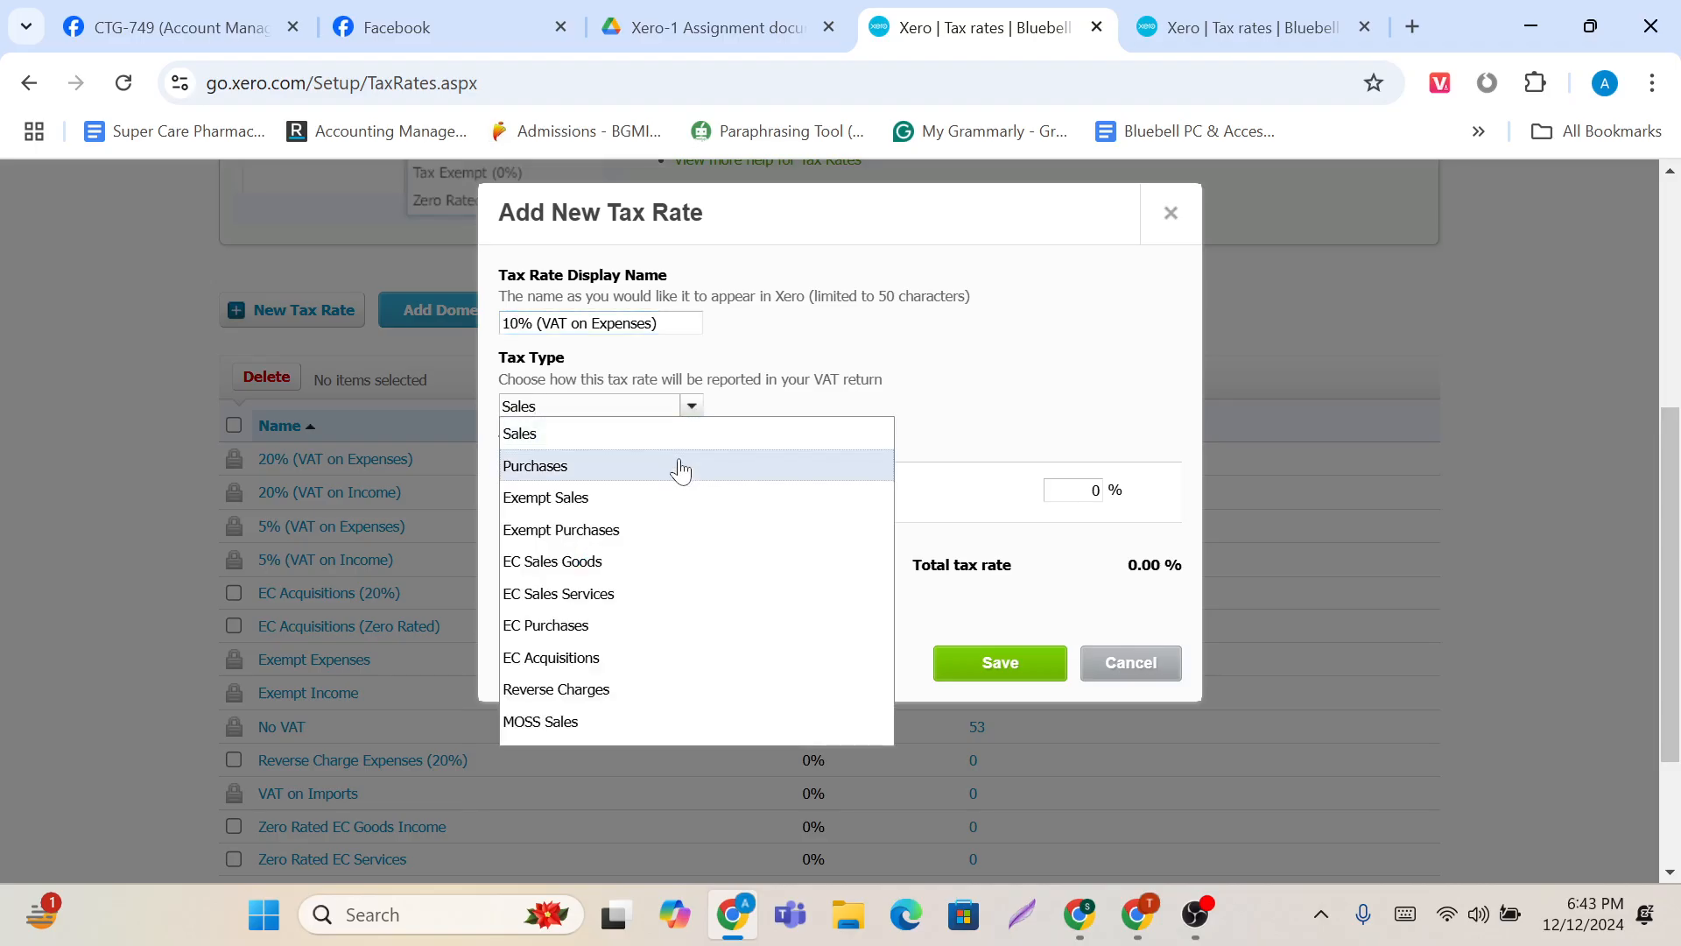
pyautogui.click(680, 469)
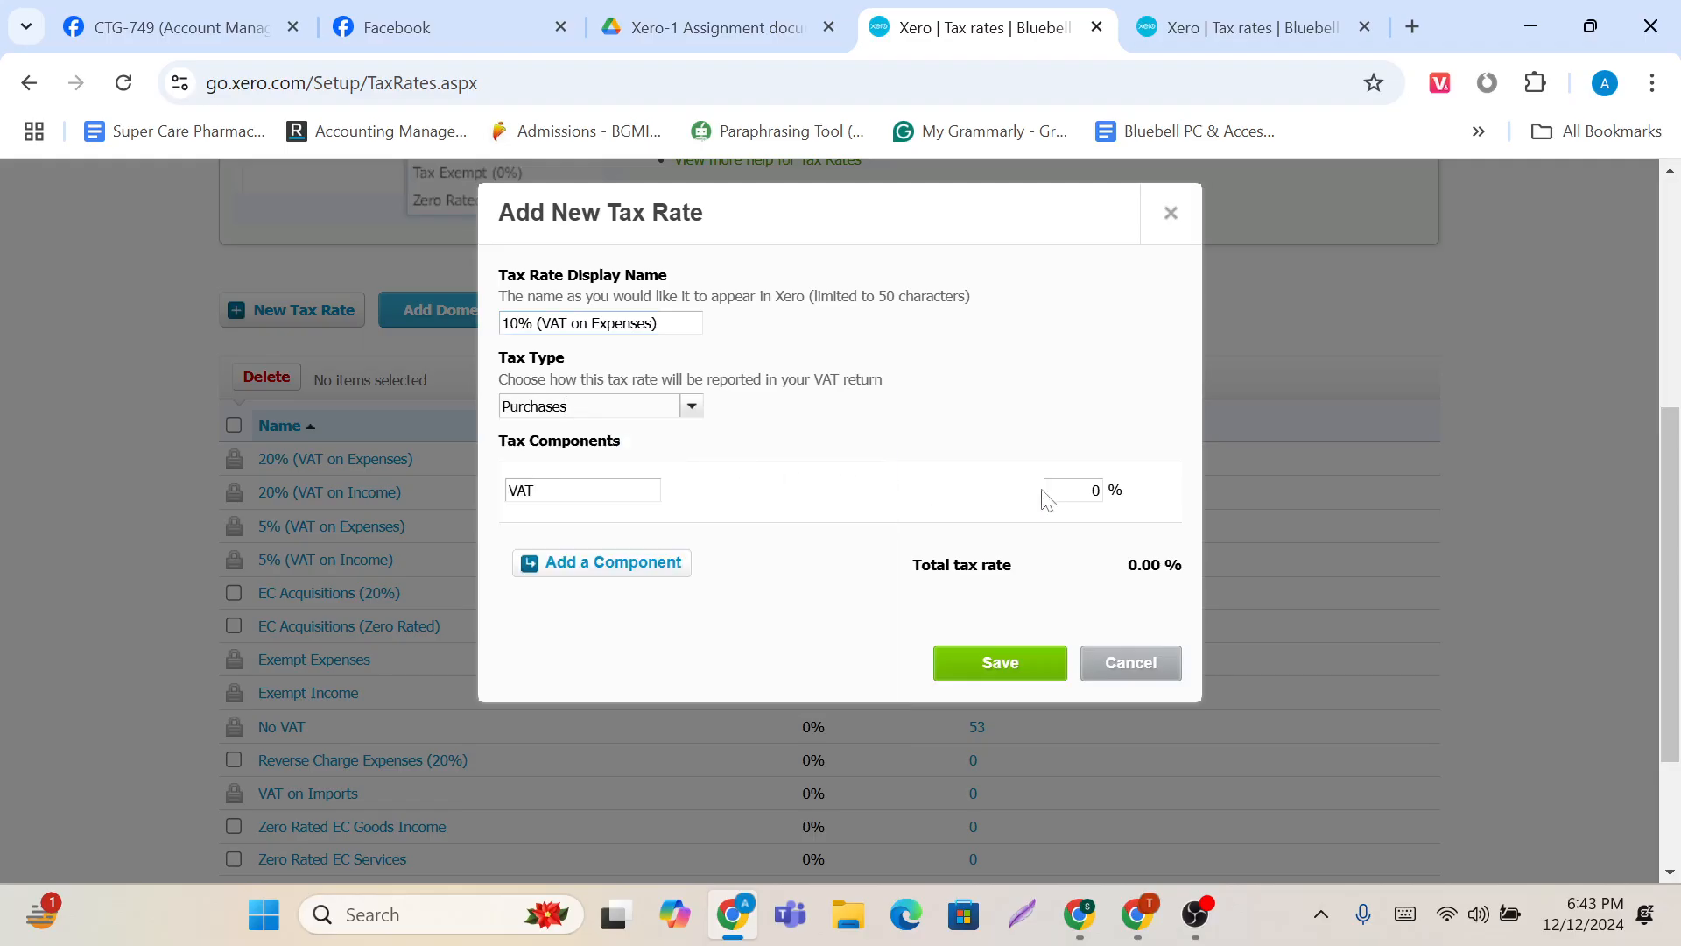
pyautogui.click(1097, 491)
pyautogui.press('BackSpace')
pyautogui.write('2')
pyautogui.press('BackSpace')
pyautogui.write('10')
pyautogui.click(1002, 674)
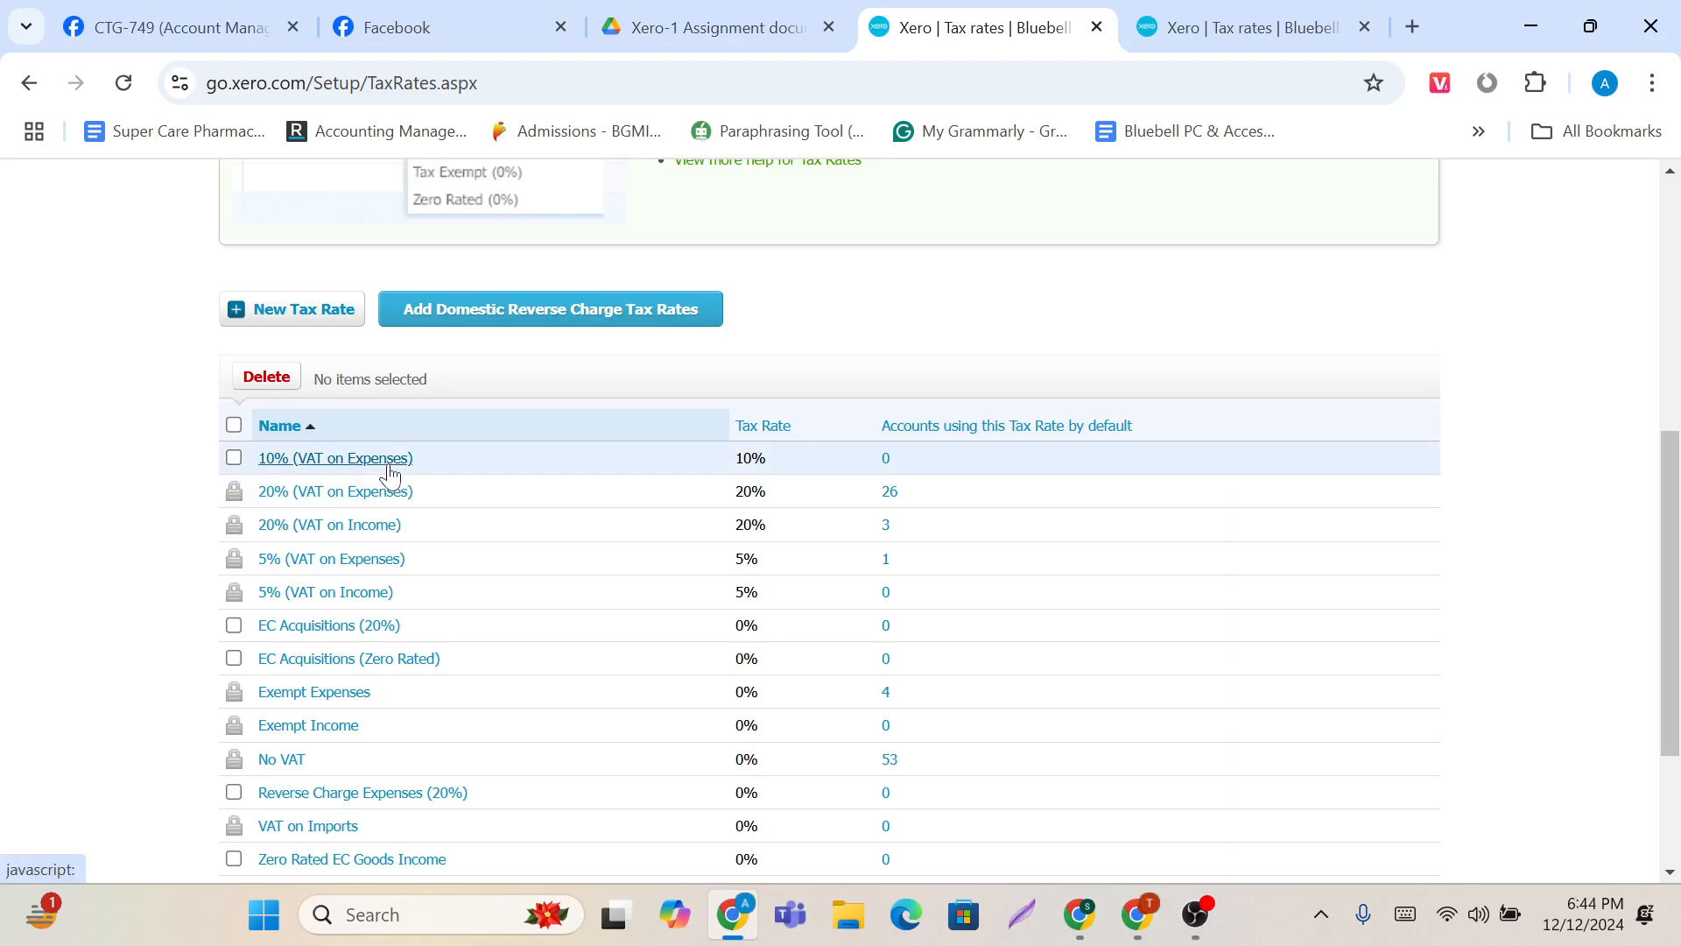
pyautogui.scroll(1, 411, 472)
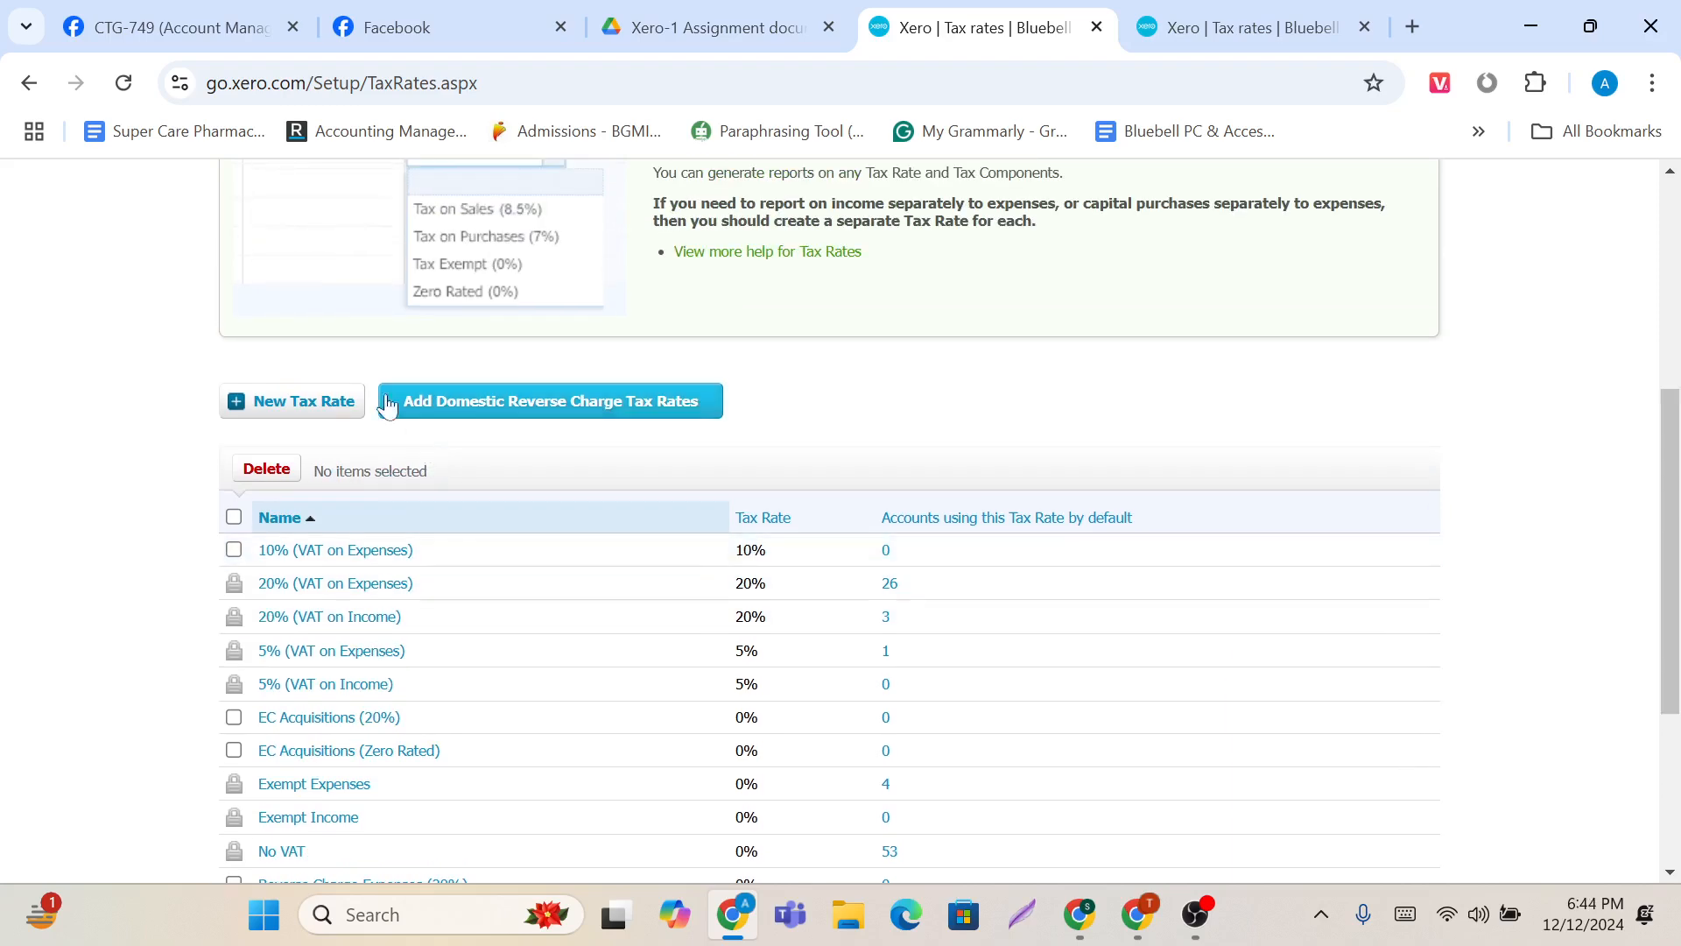
# Step: Start another new tax rate and copy the '20% (VAT on Income)' name from the duplicate tab
pyautogui.click(308, 403)
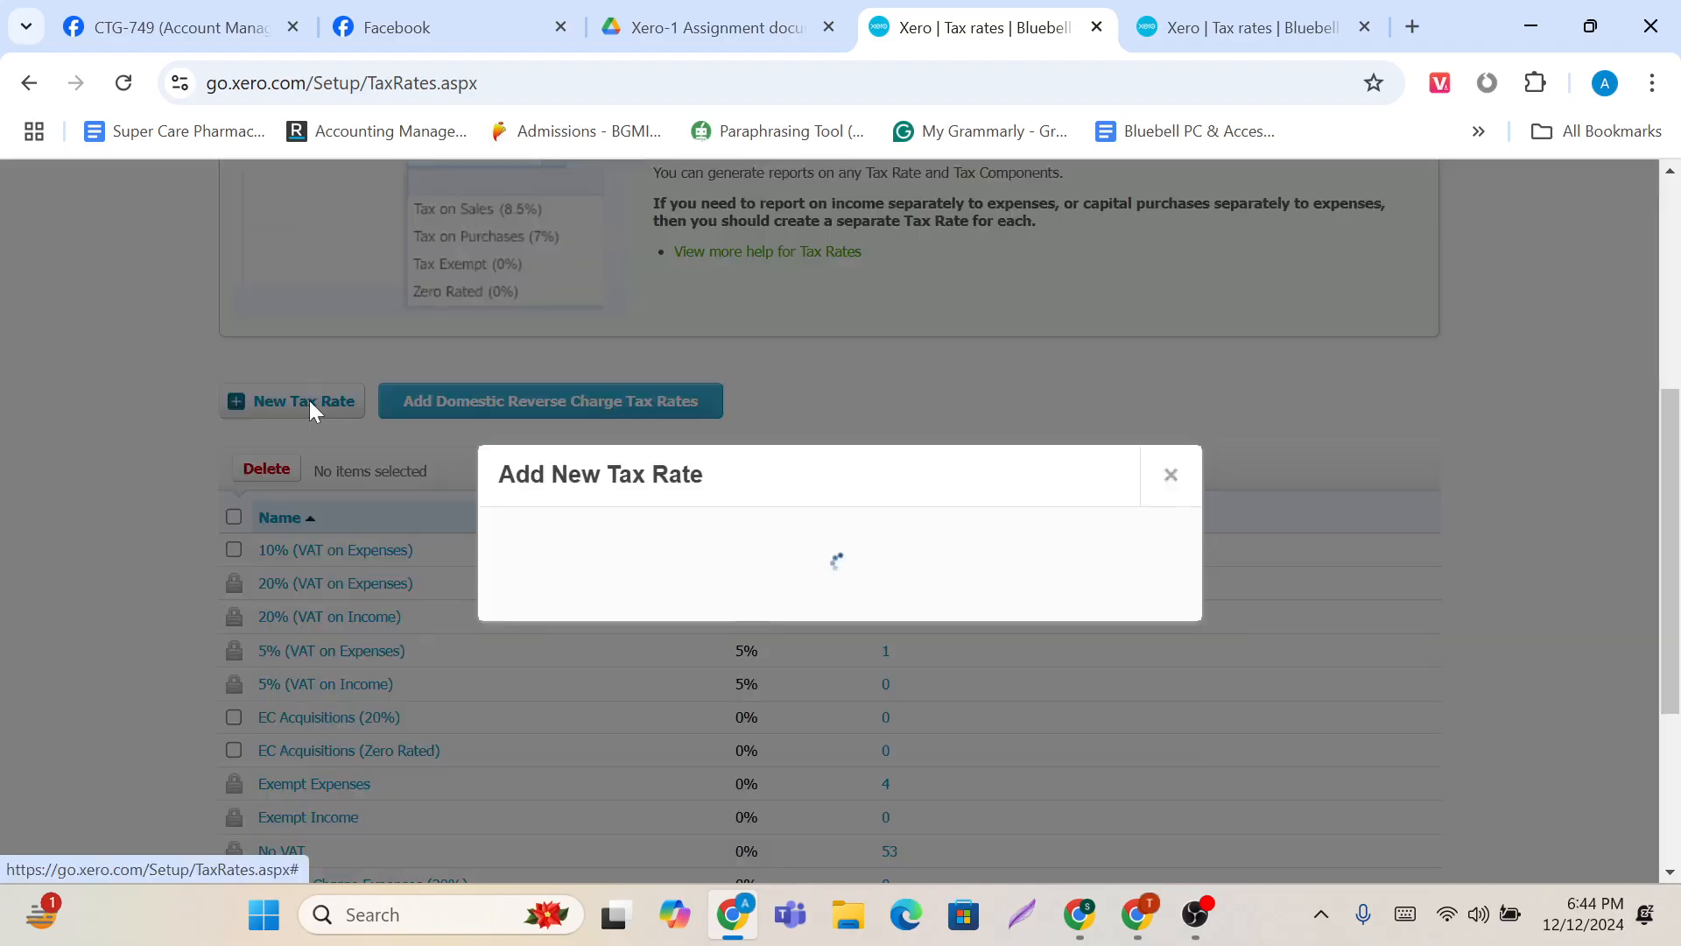
pyautogui.click(1243, 10)
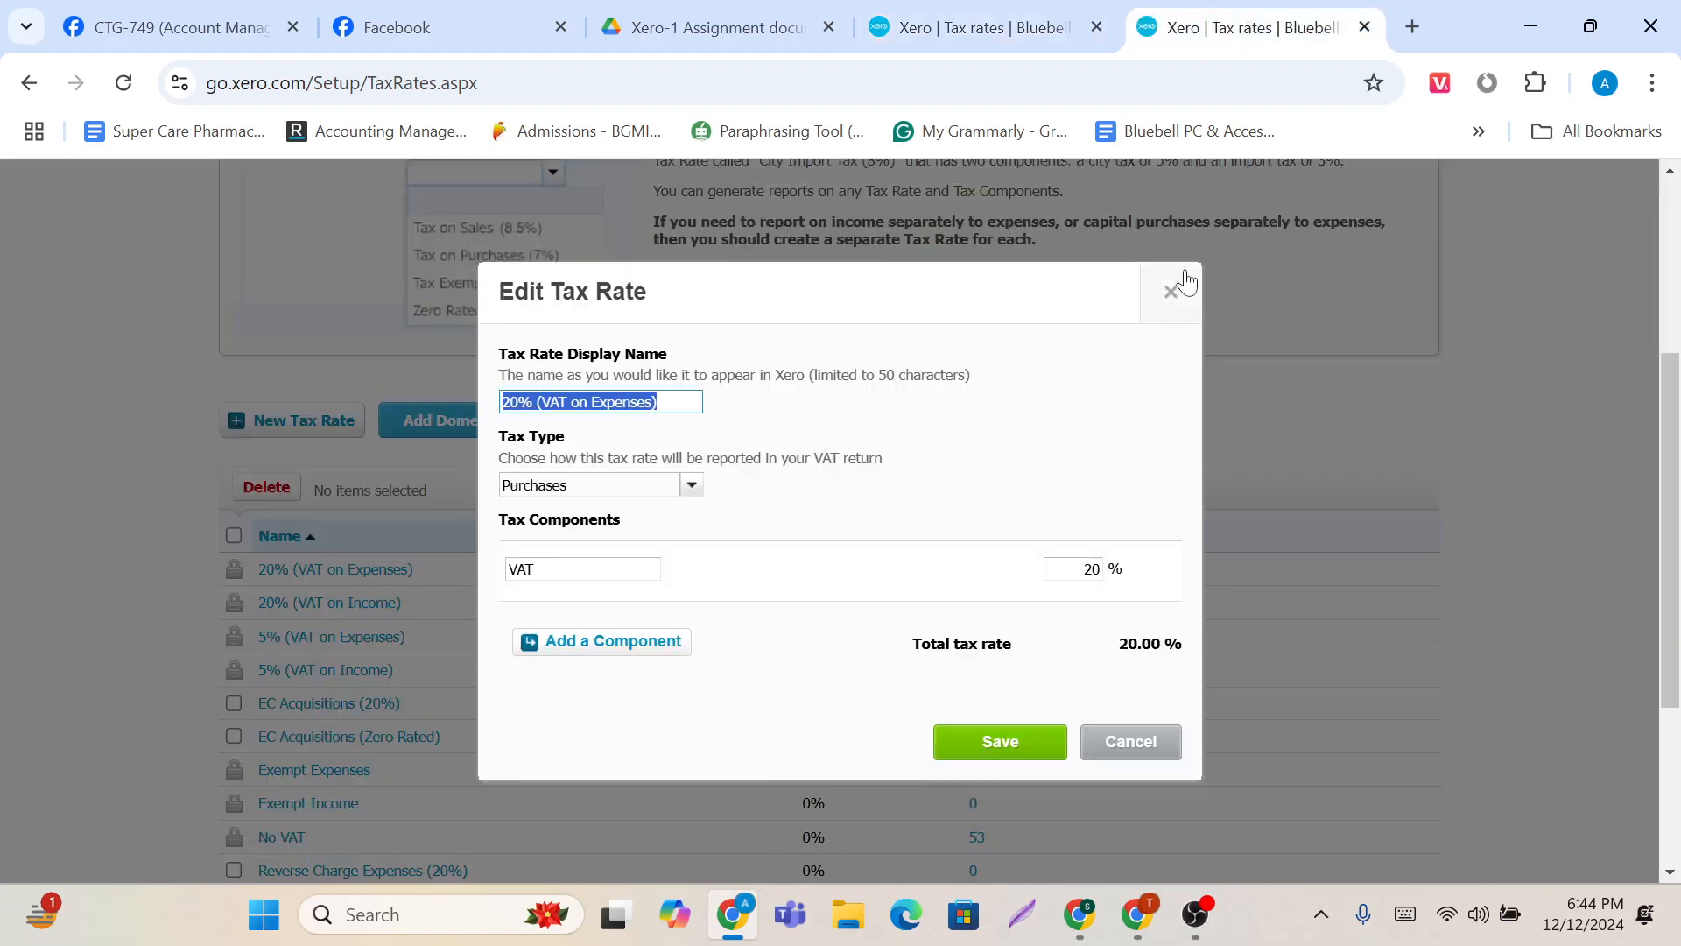
pyautogui.click(1174, 294)
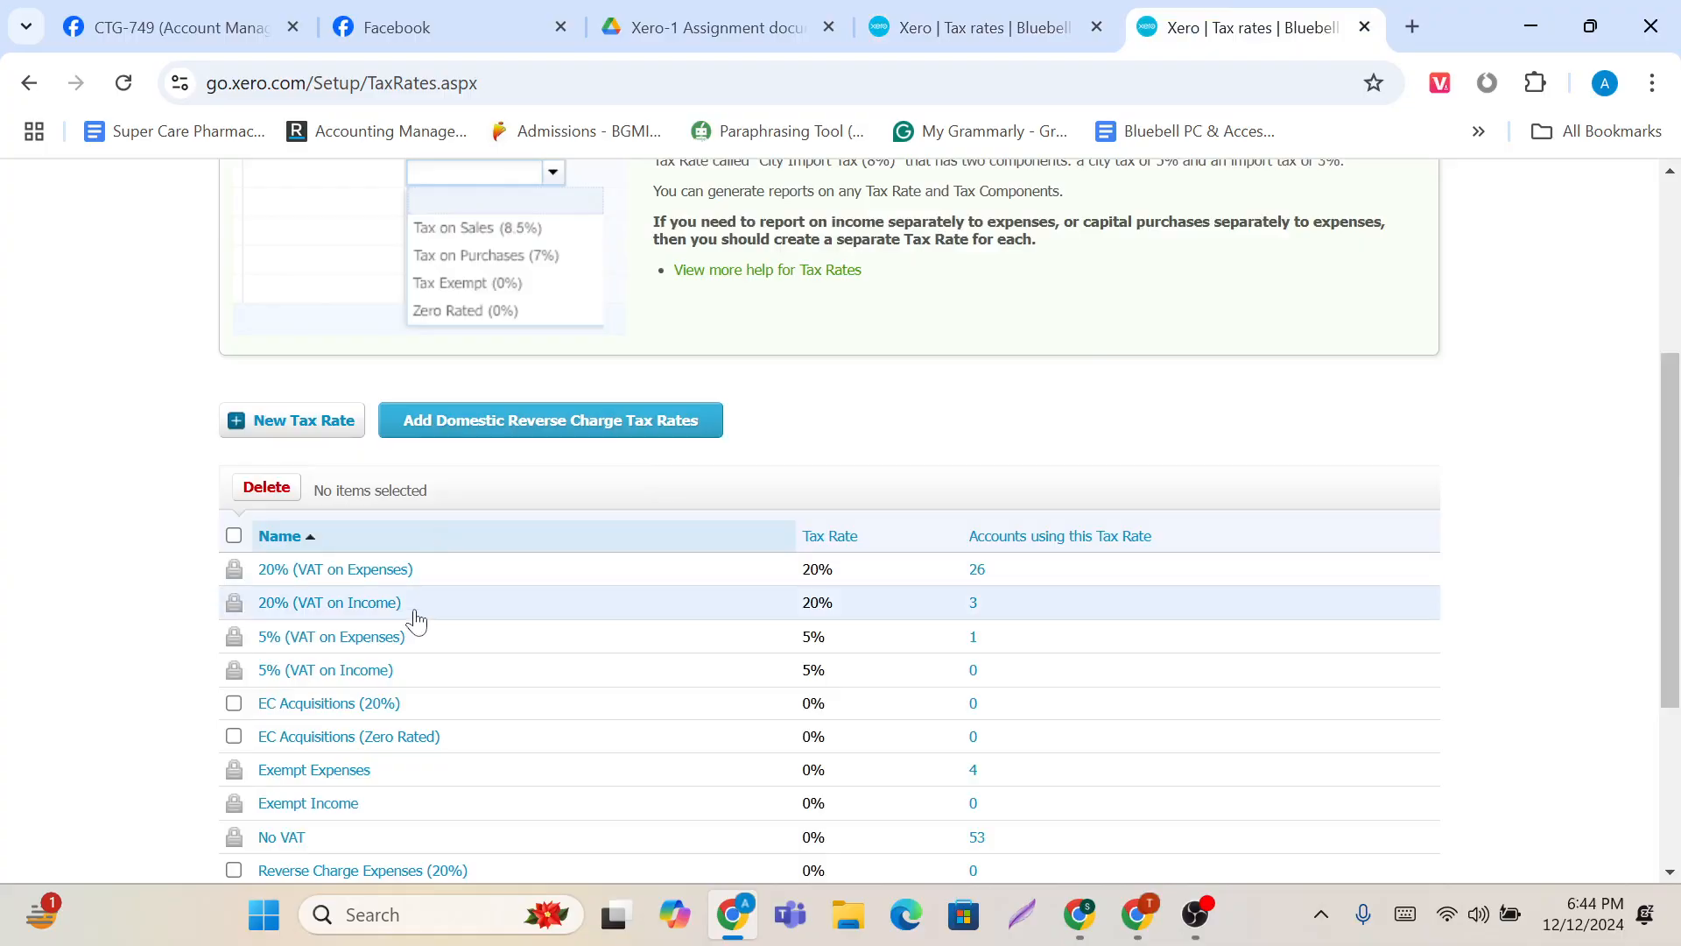
pyautogui.moveTo(406, 604); pyautogui.dragTo(257, 600)
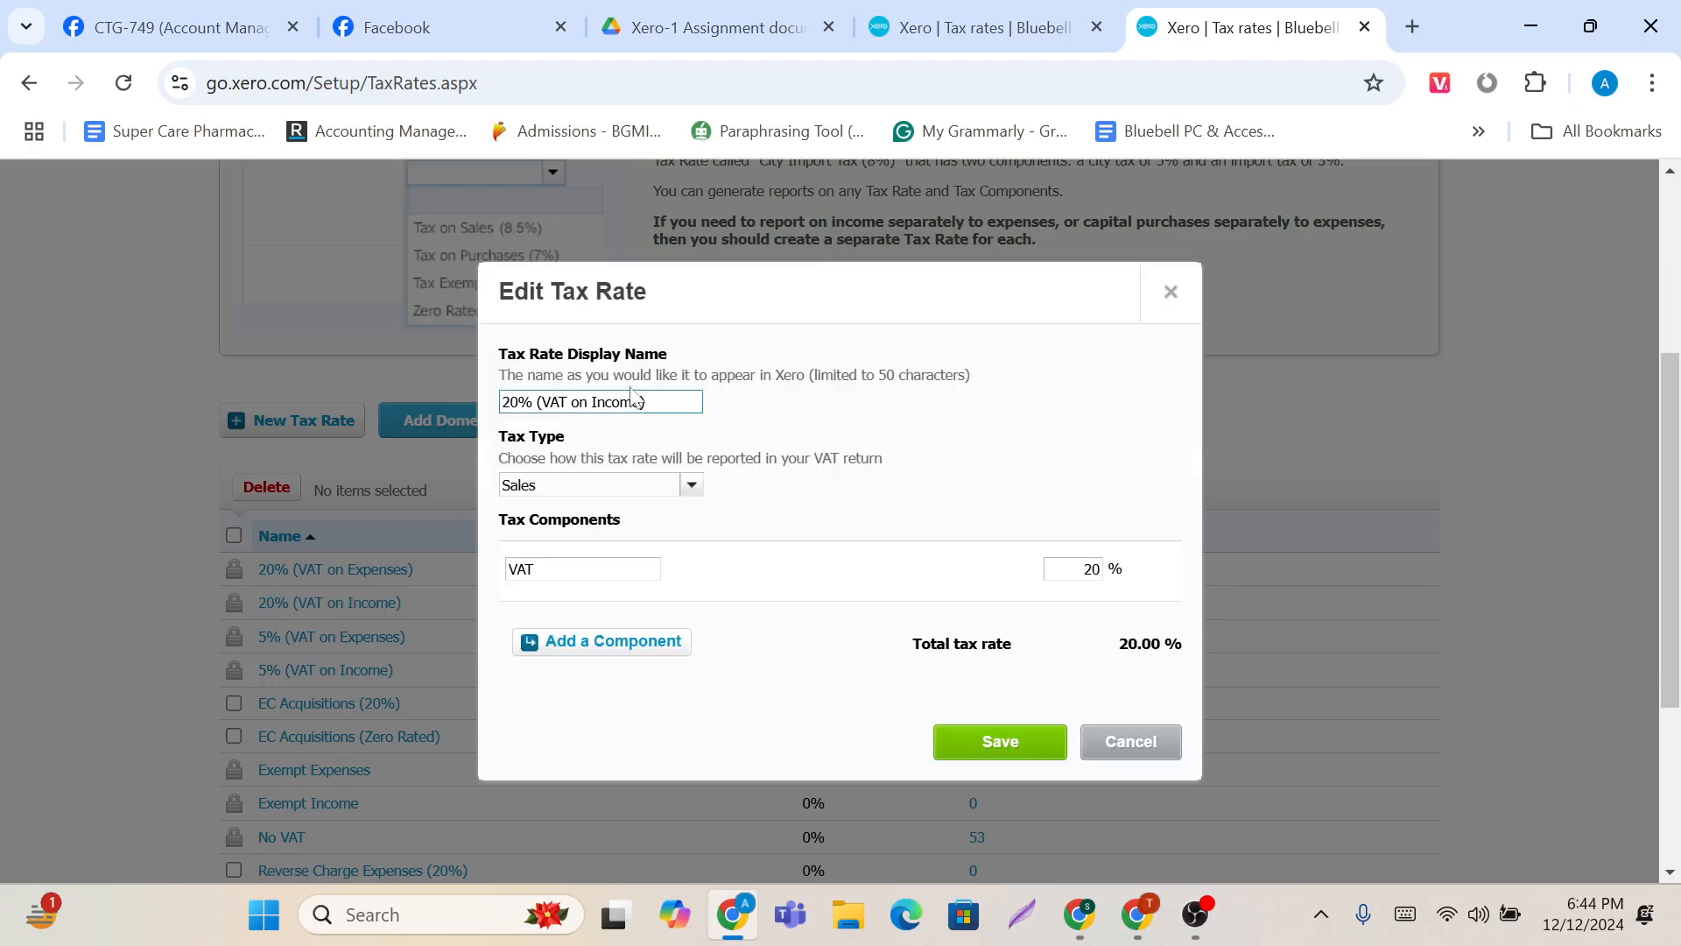
pyautogui.moveTo(645, 401); pyautogui.dragTo(501, 401)
pyautogui.hotkey('ctrl', 'c')
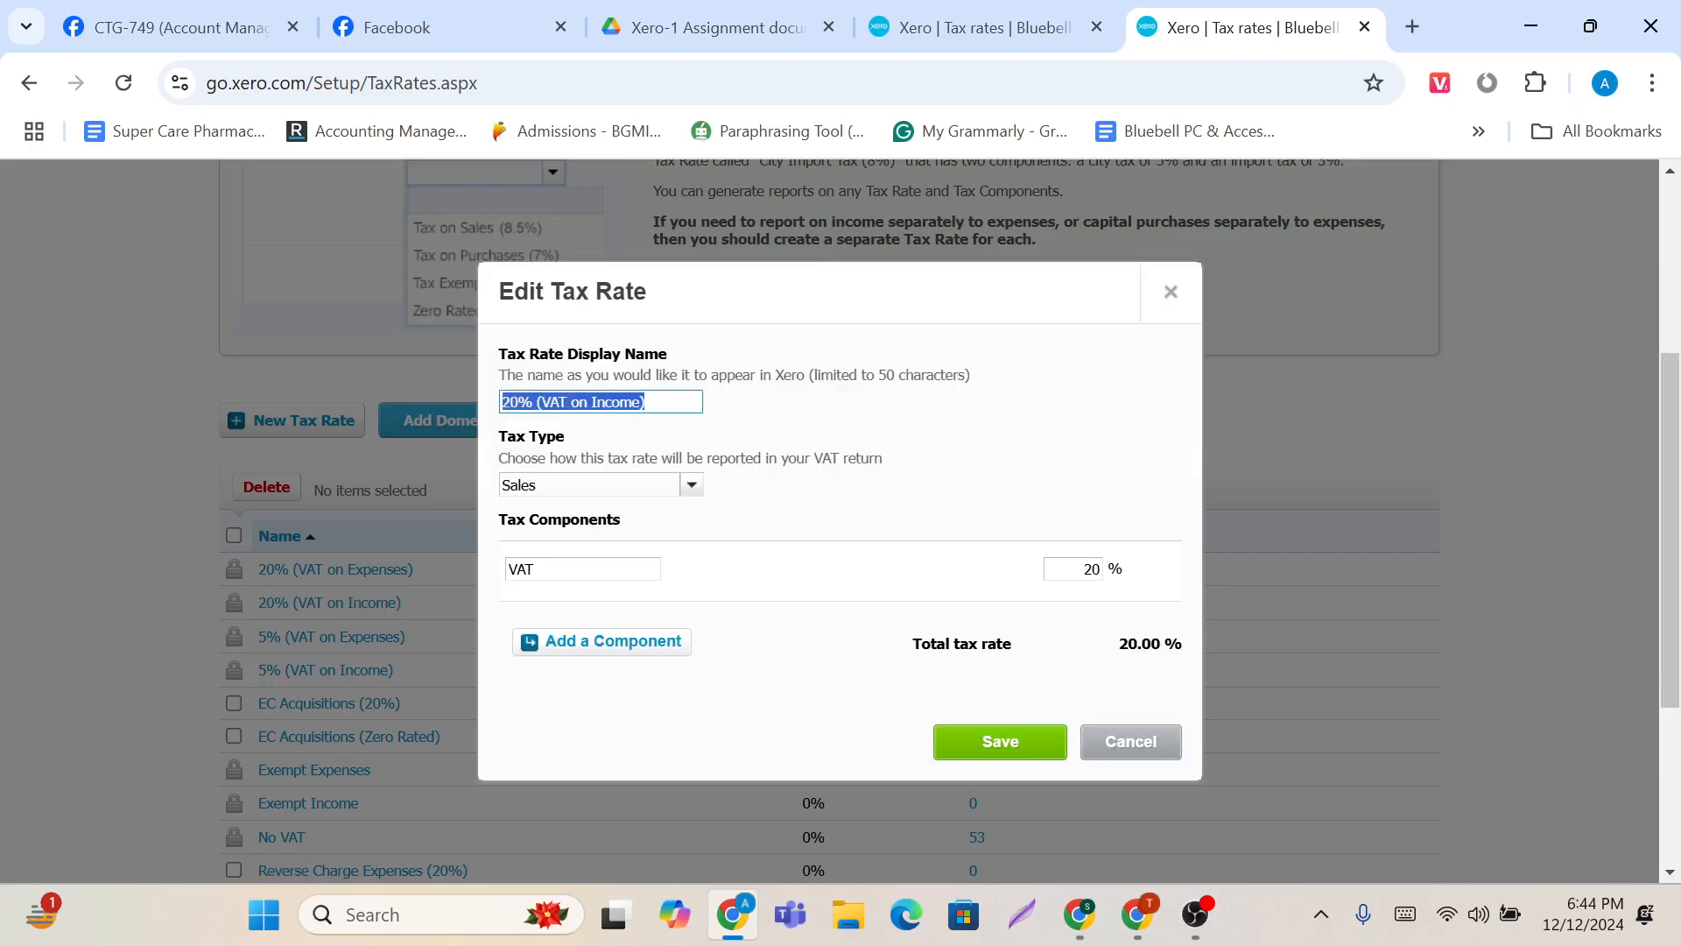
pyautogui.click(972, 27)
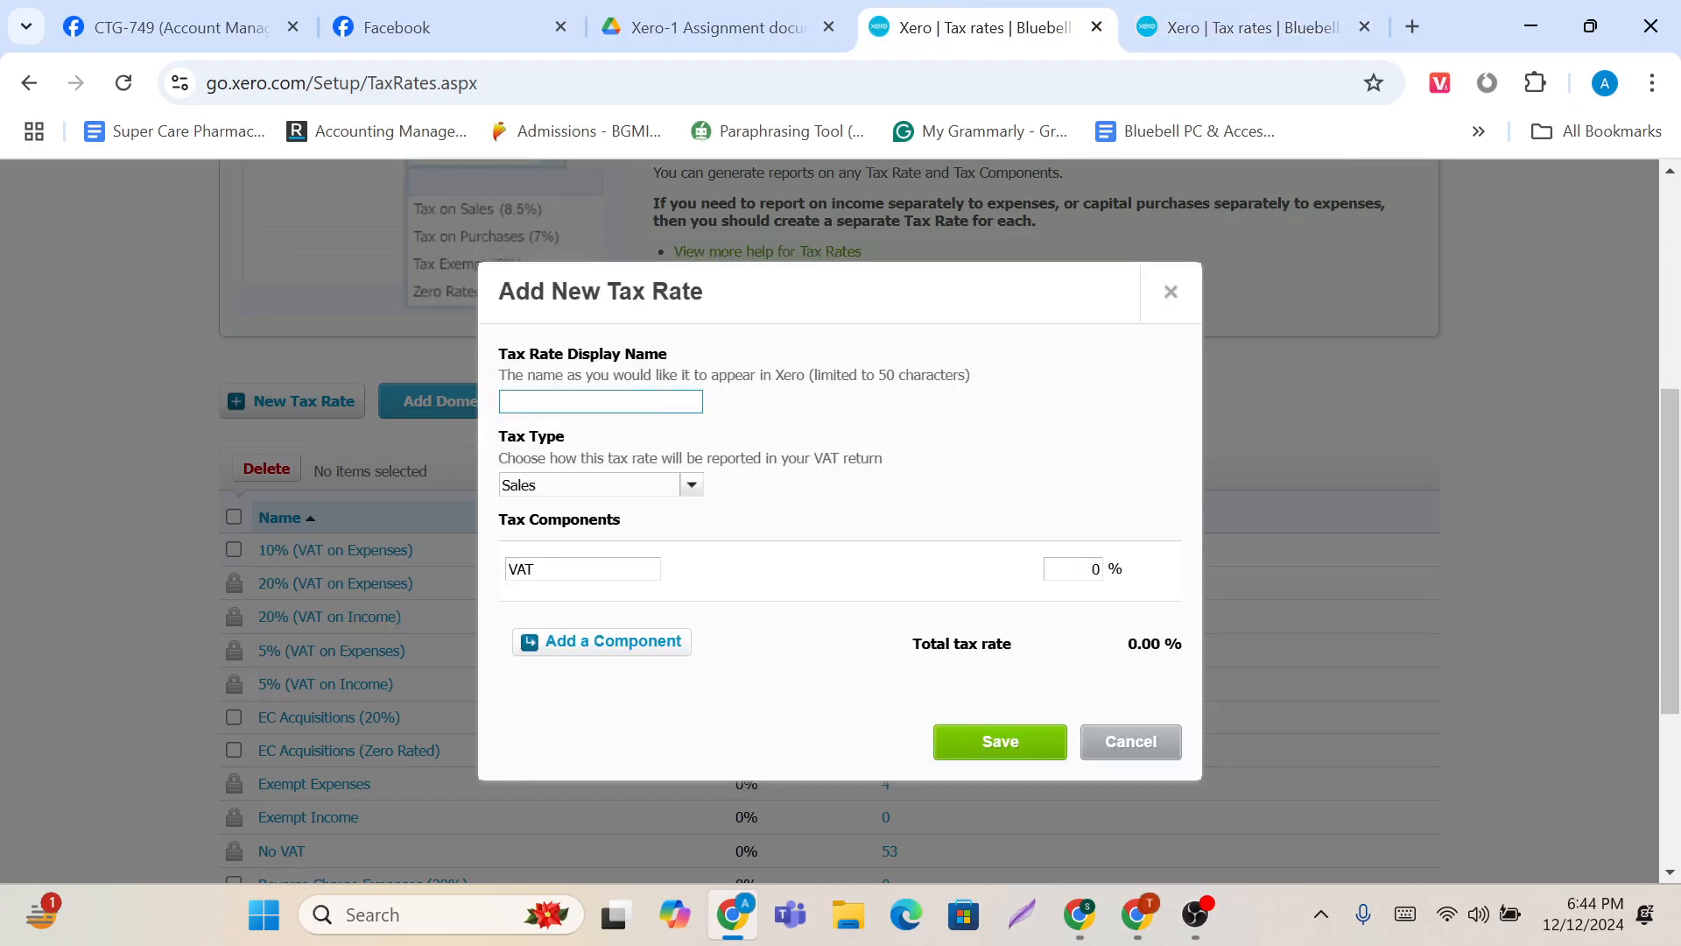
# Step: Save it as '10% (VAT on Income)' with a 10% VAT component
pyautogui.hotkey('ctrl', 'v')
pyautogui.press('BackSpace')
pyautogui.press('BackSpace')
pyautogui.write('10')
pyautogui.click(1093, 569)
pyautogui.press('BackSpace')
pyautogui.write('10')
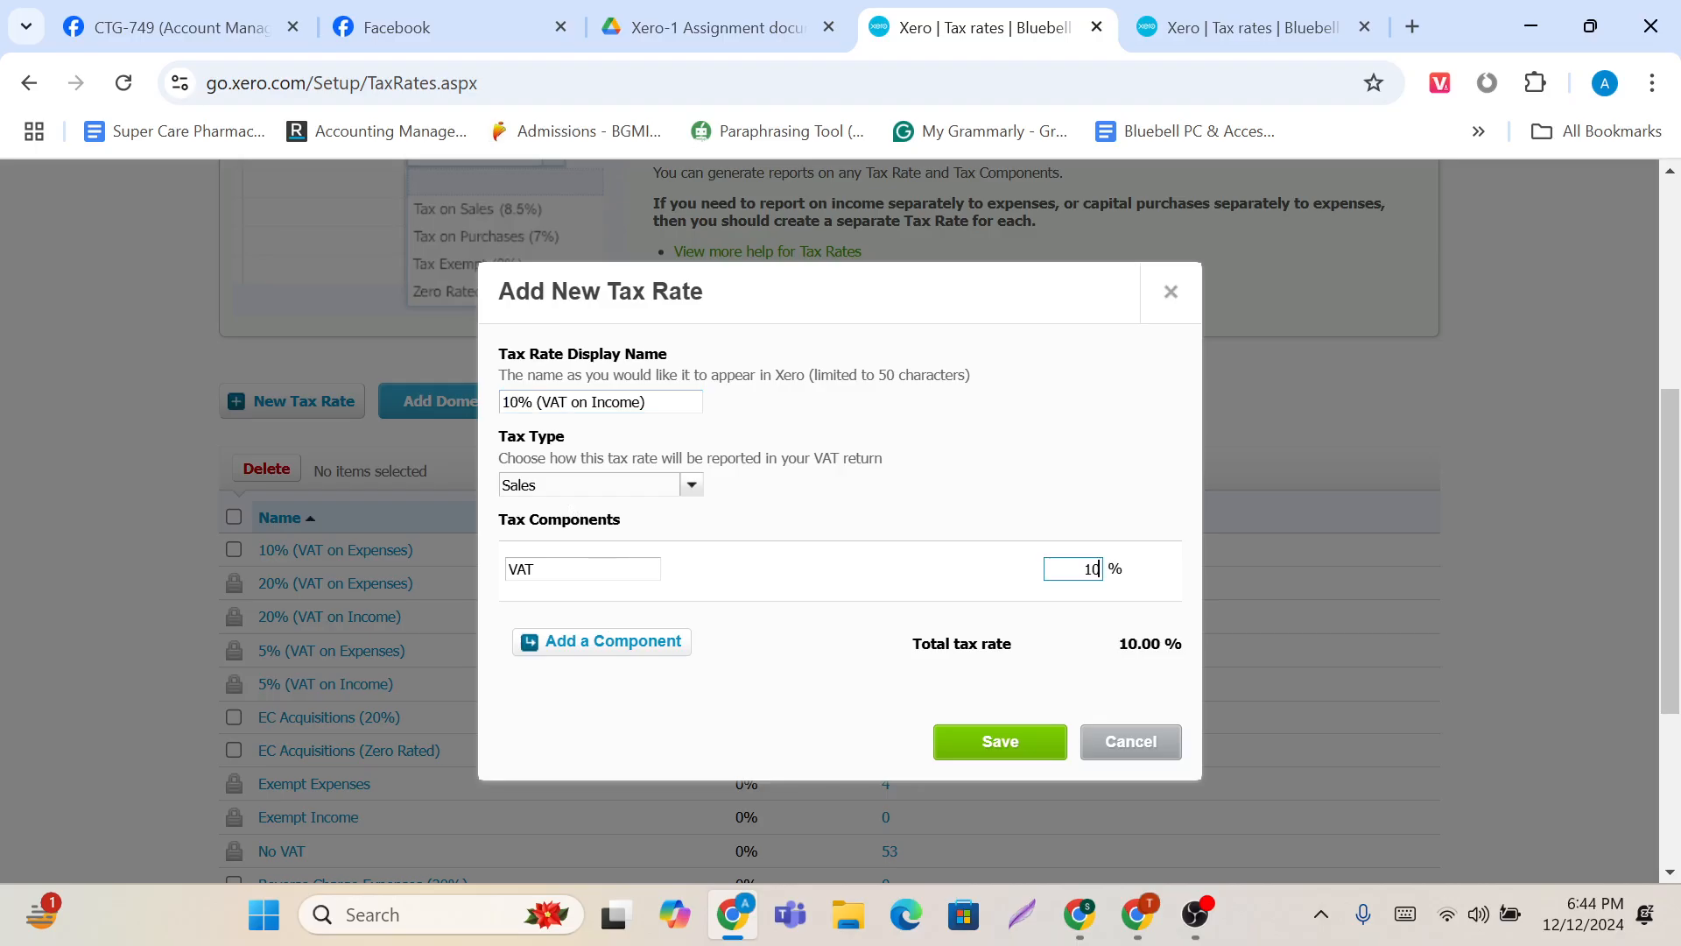
pyautogui.click(1004, 740)
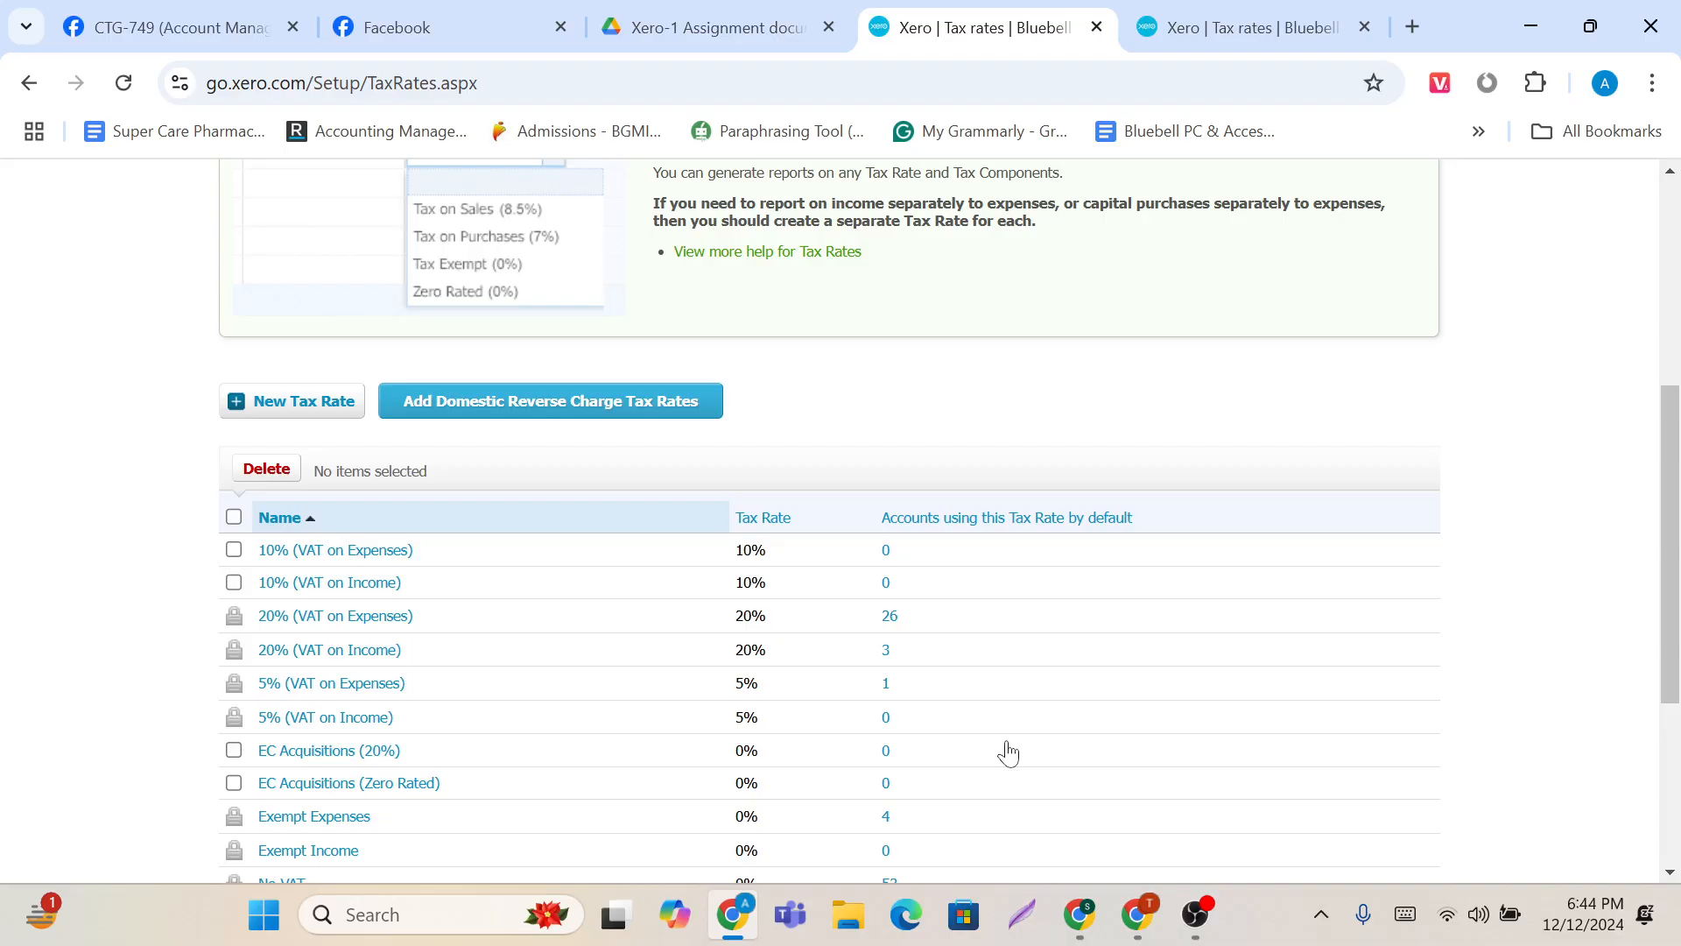
pyautogui.scroll(-1, 1007, 752)
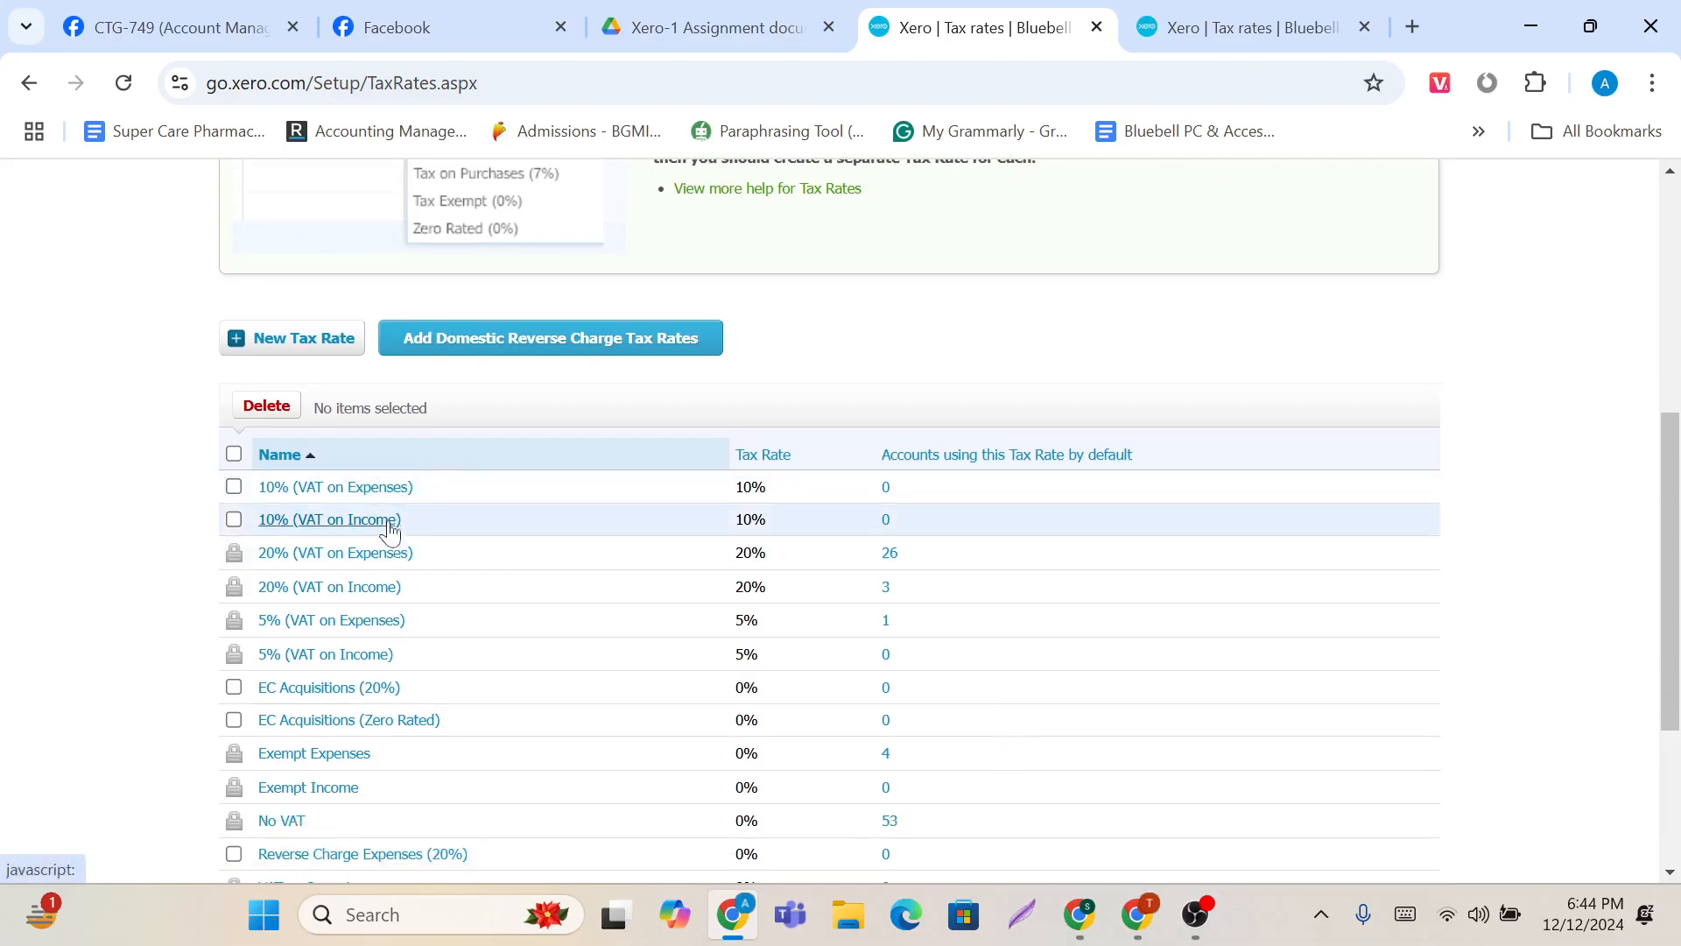
pyautogui.click(235, 487)
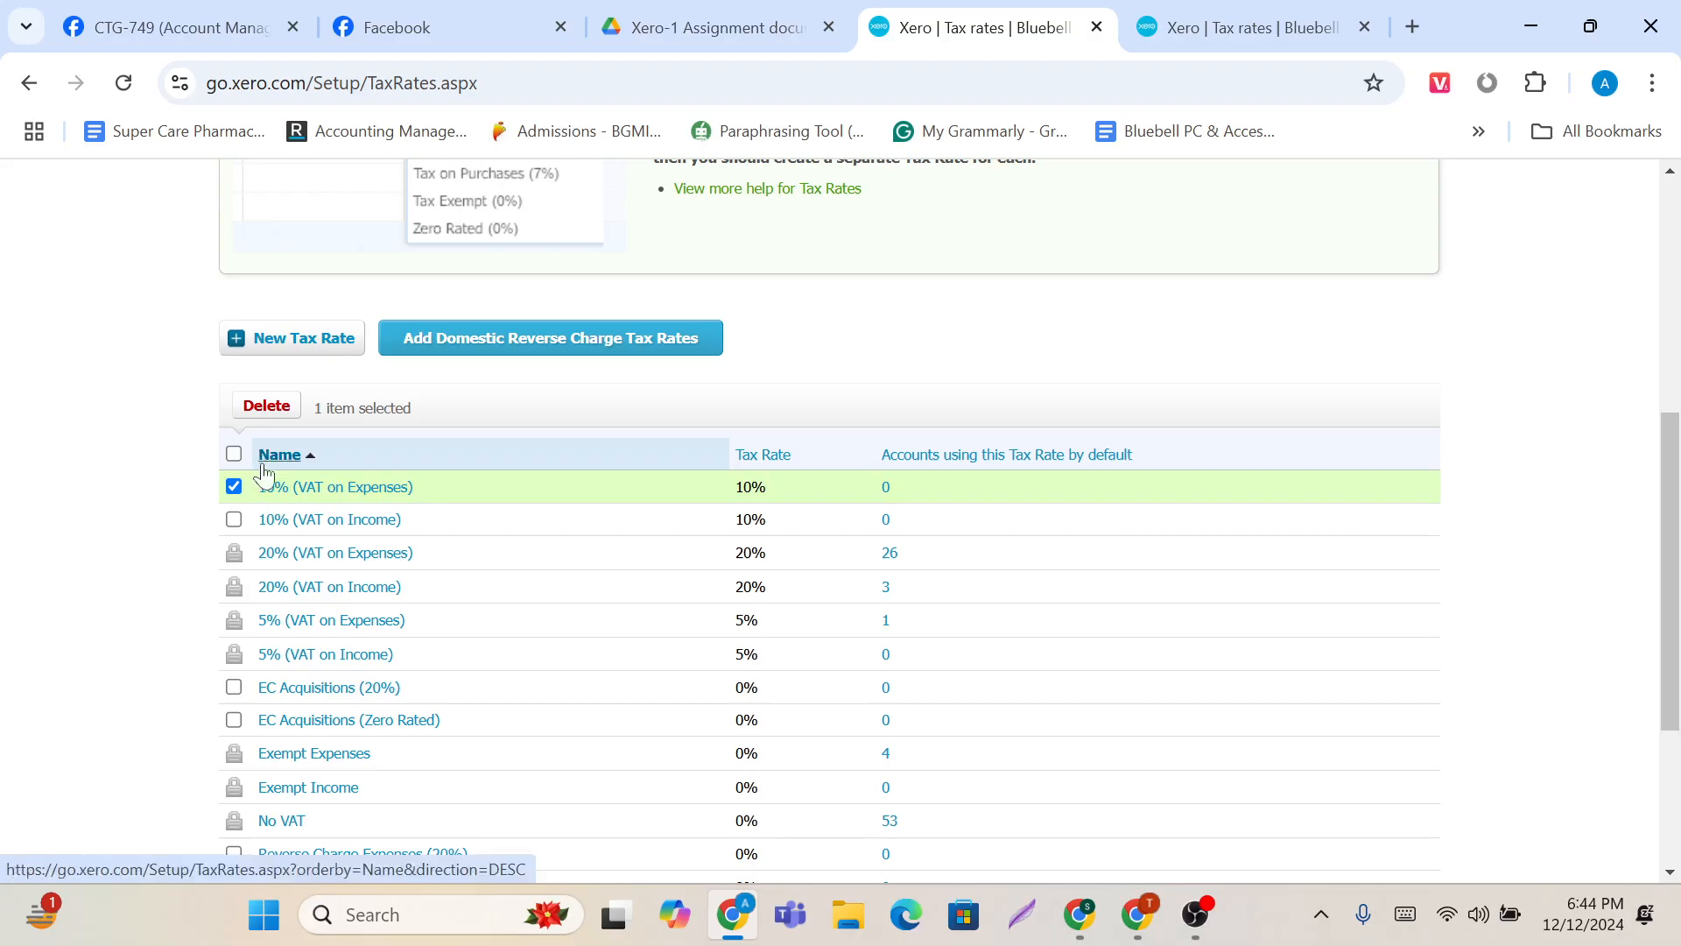
pyautogui.click(235, 491)
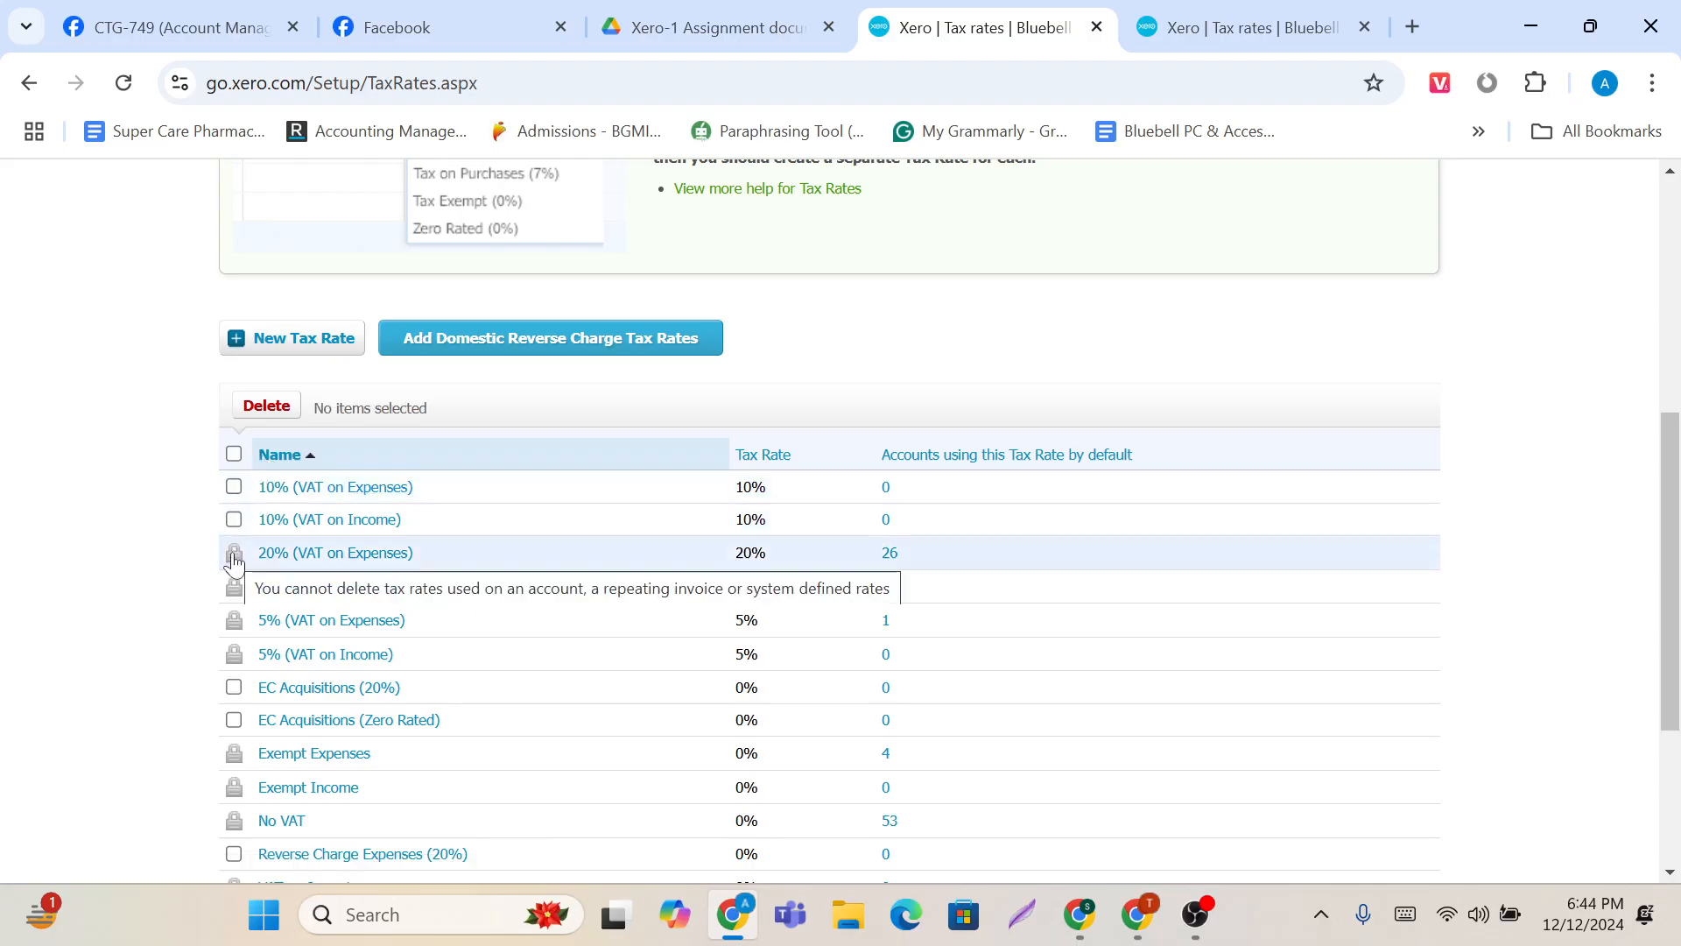
pyautogui.scroll(2, 234, 563)
pyautogui.scroll(-2, 234, 561)
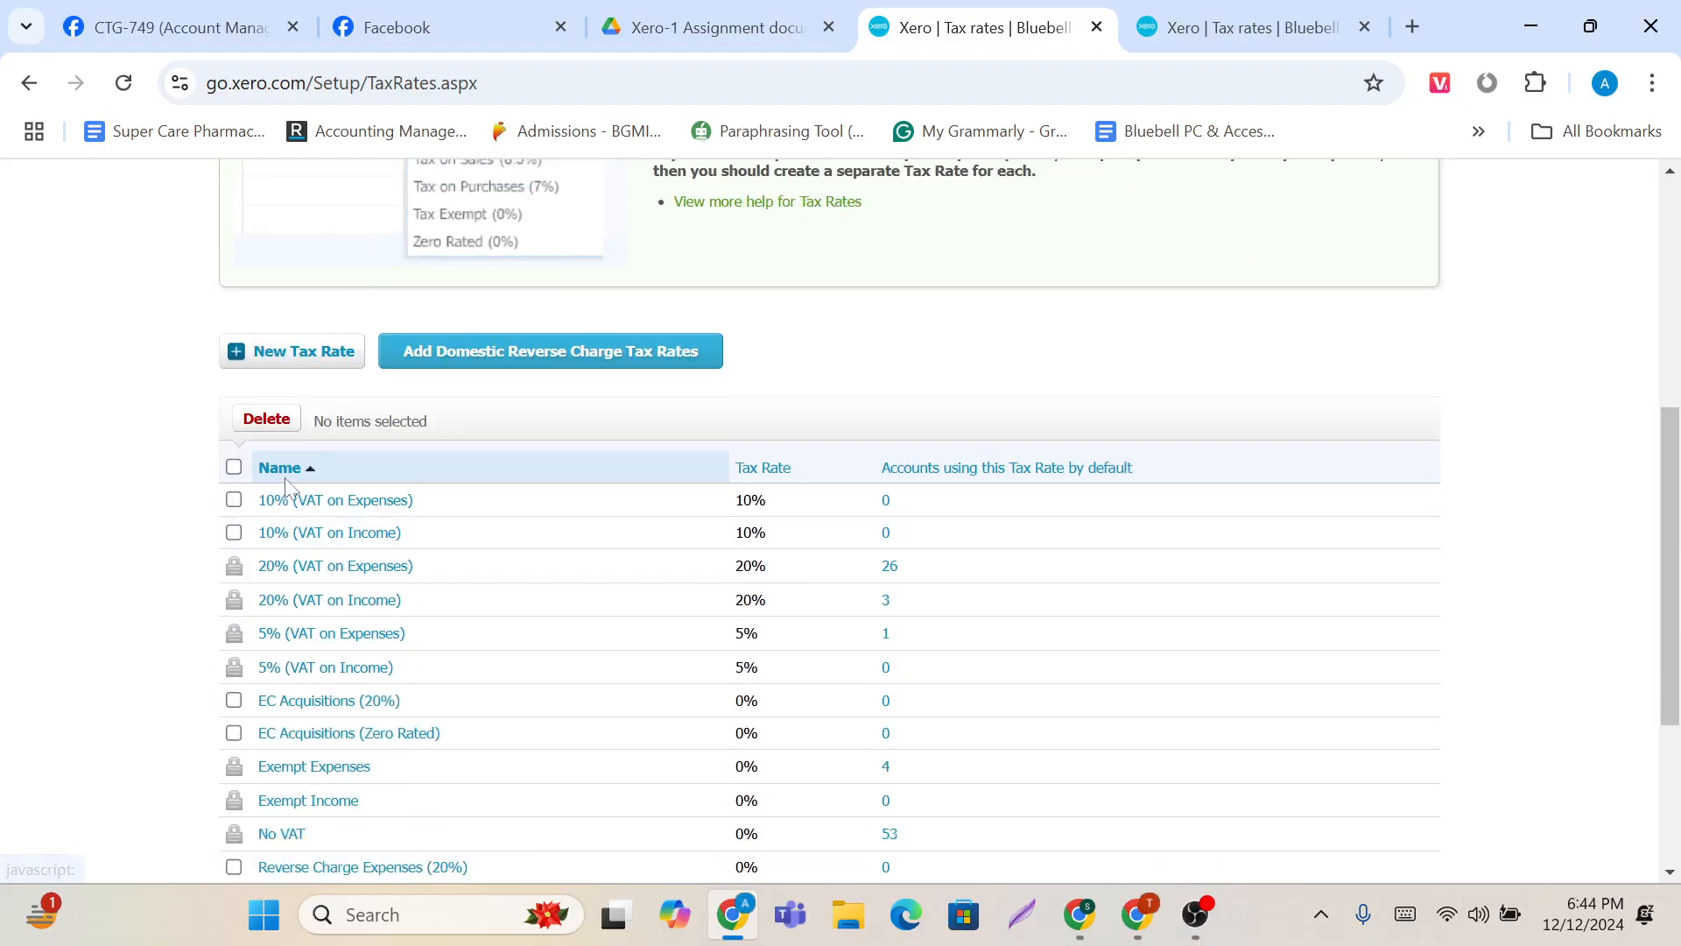
pyautogui.scroll(-1, 496, 499)
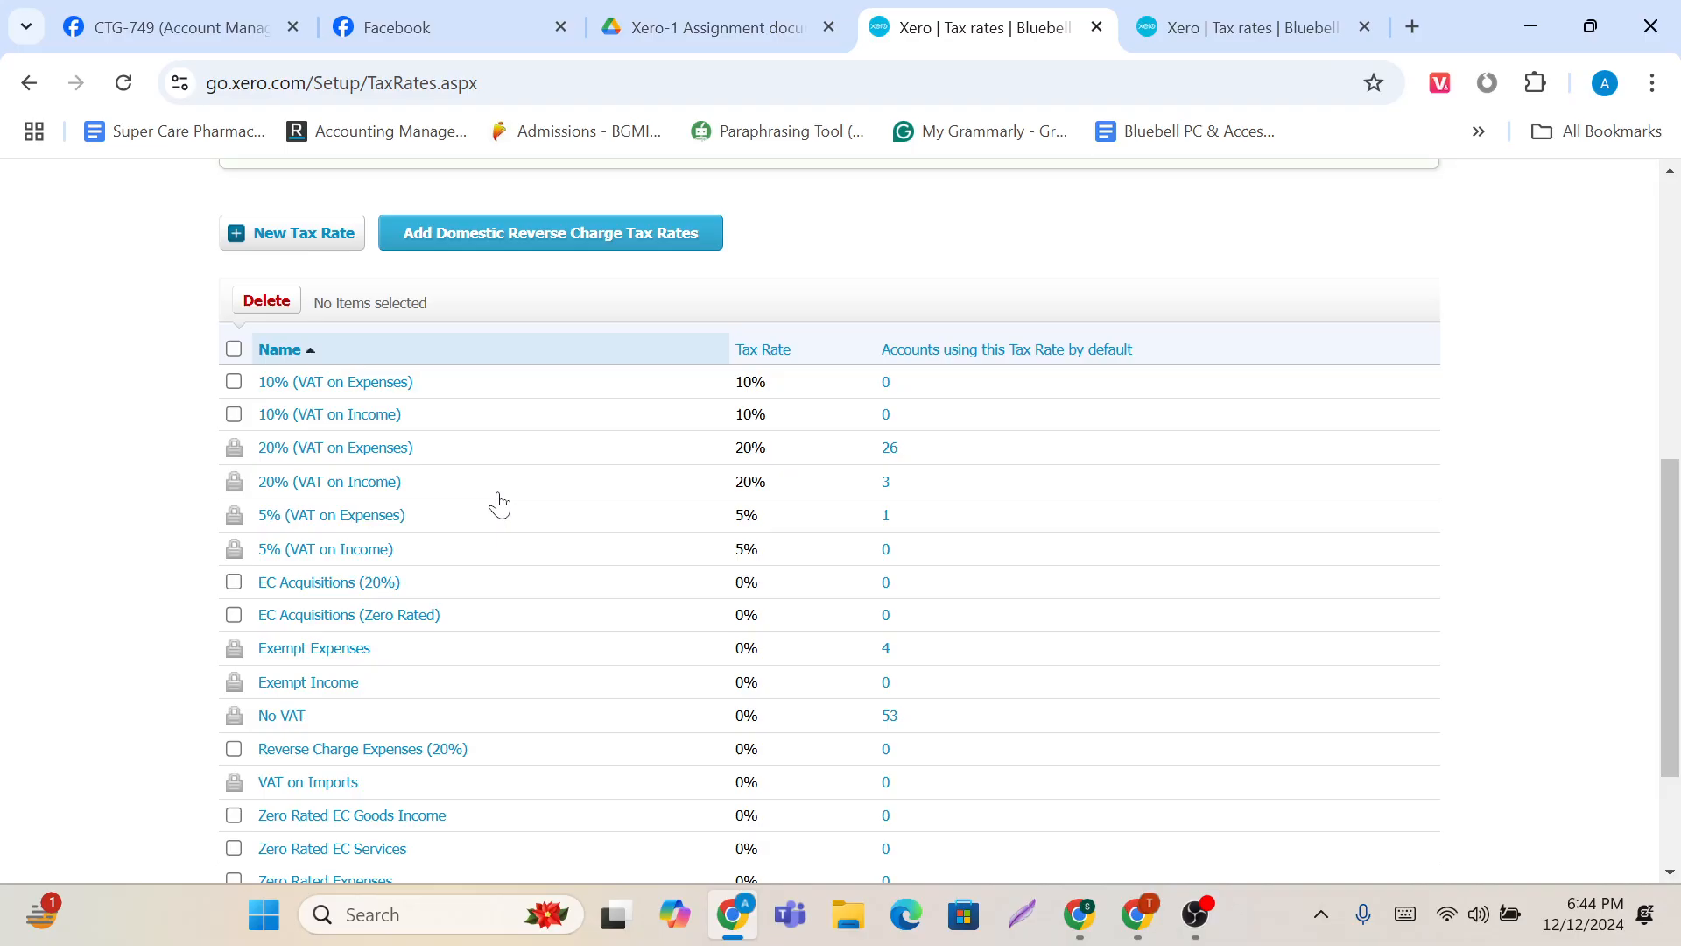
pyautogui.scroll(6, 499, 504)
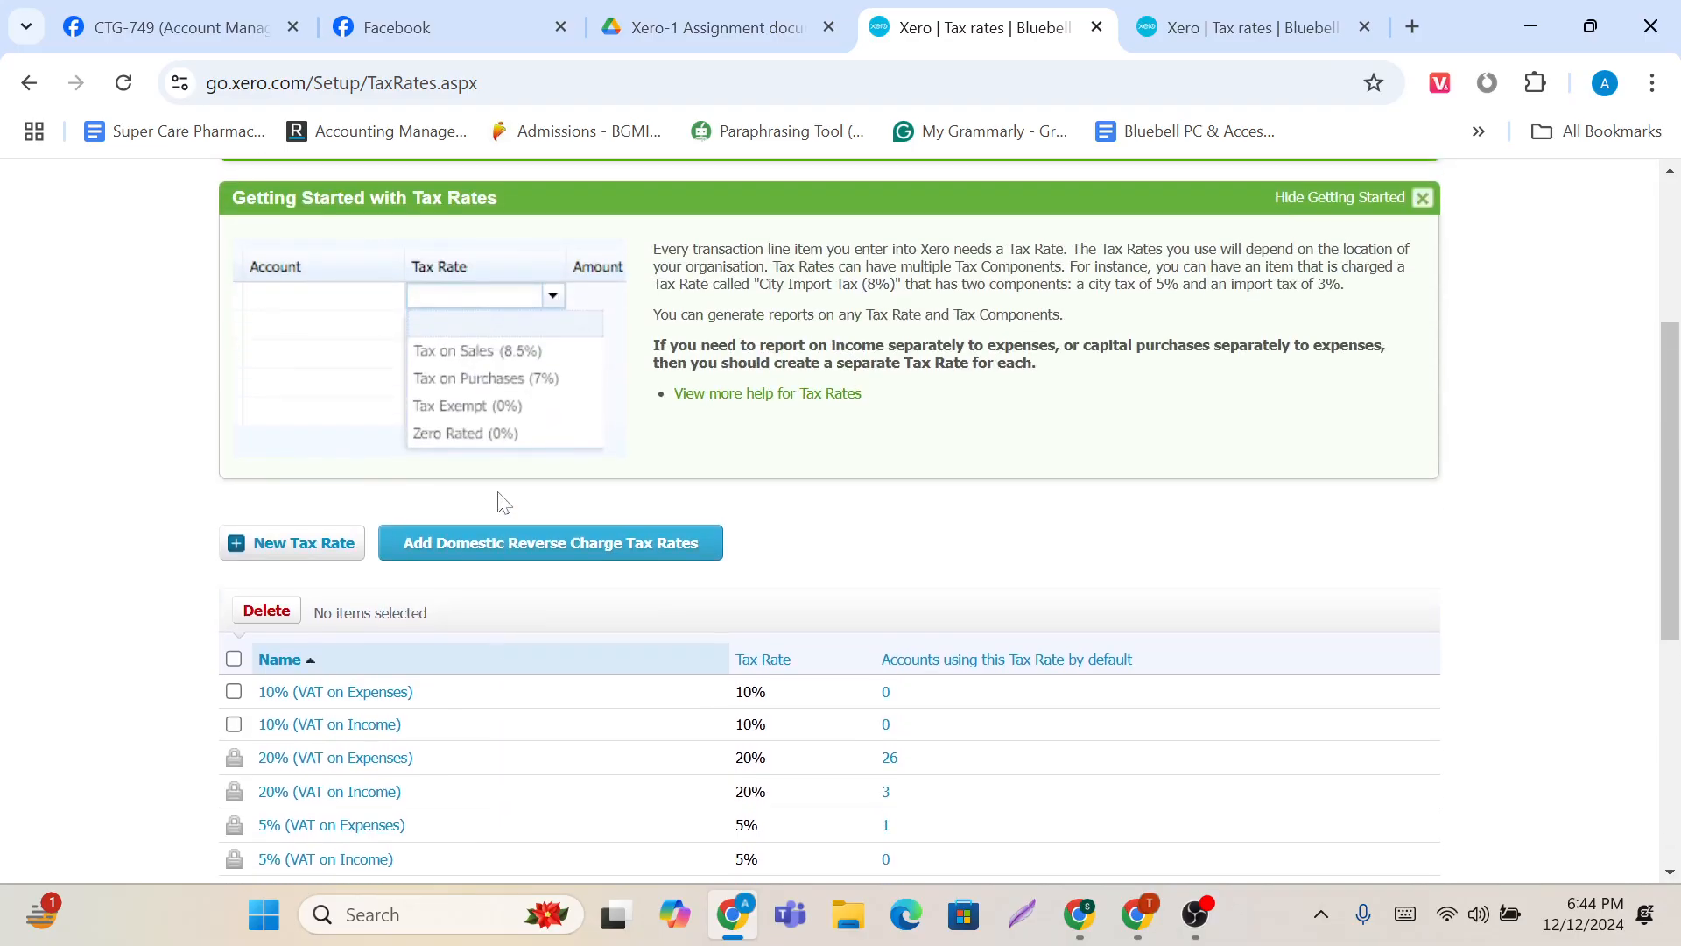
pyautogui.scroll(-9, 500, 504)
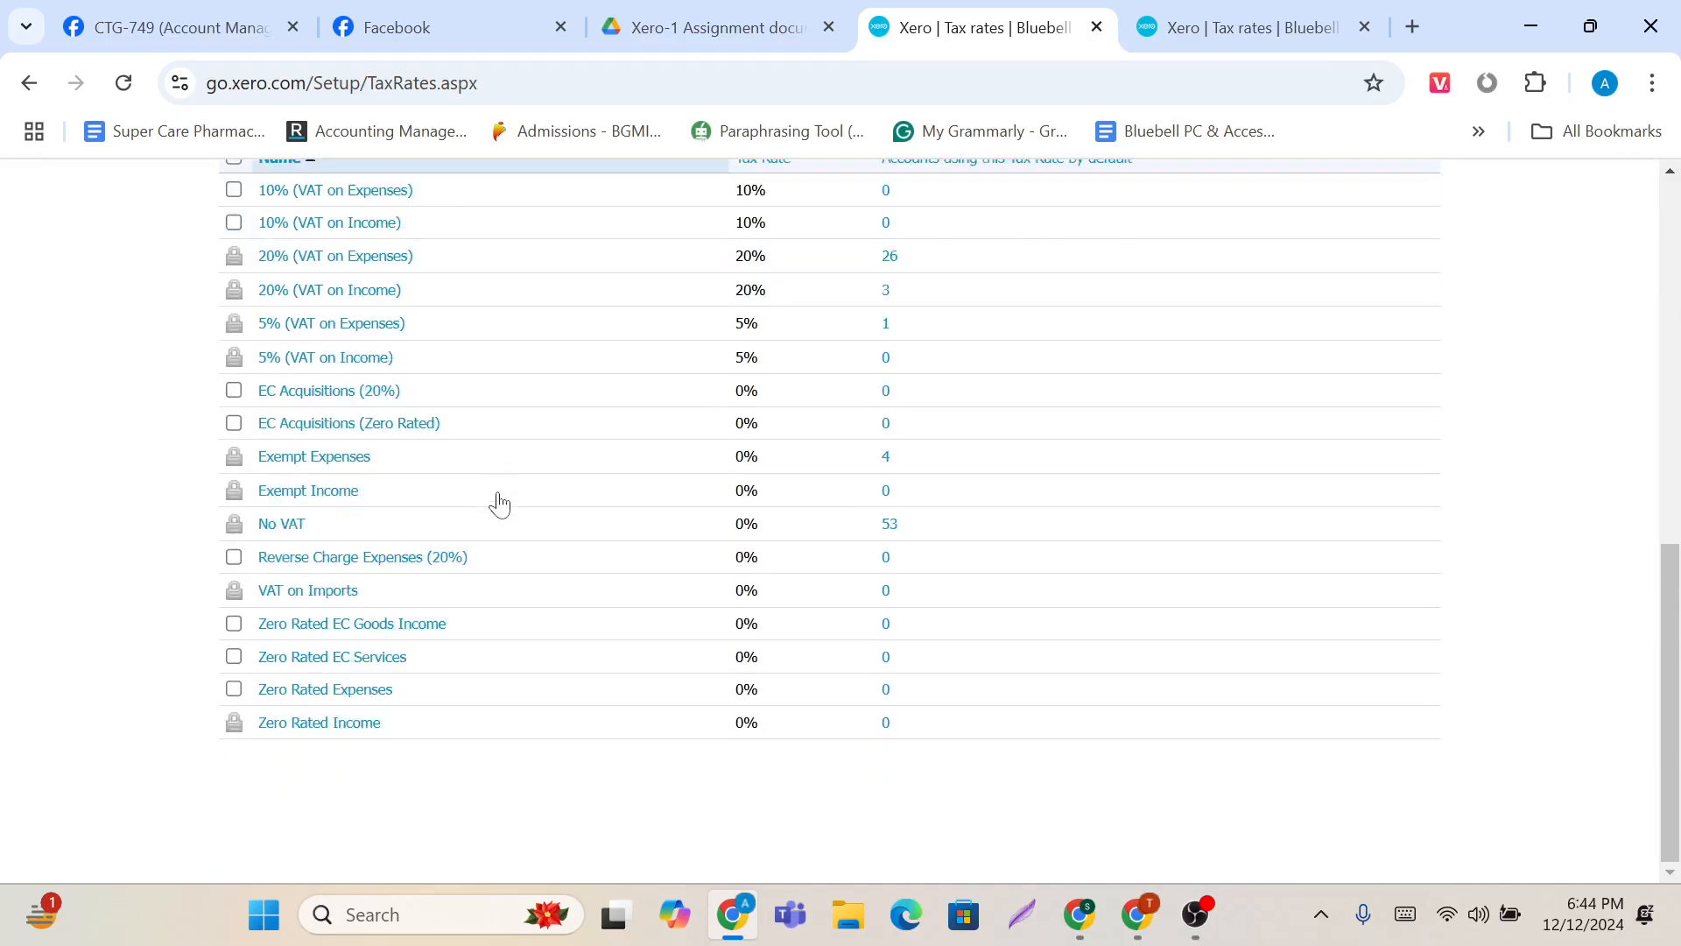
pyautogui.scroll(5, 499, 504)
pyautogui.scroll(1, 499, 503)
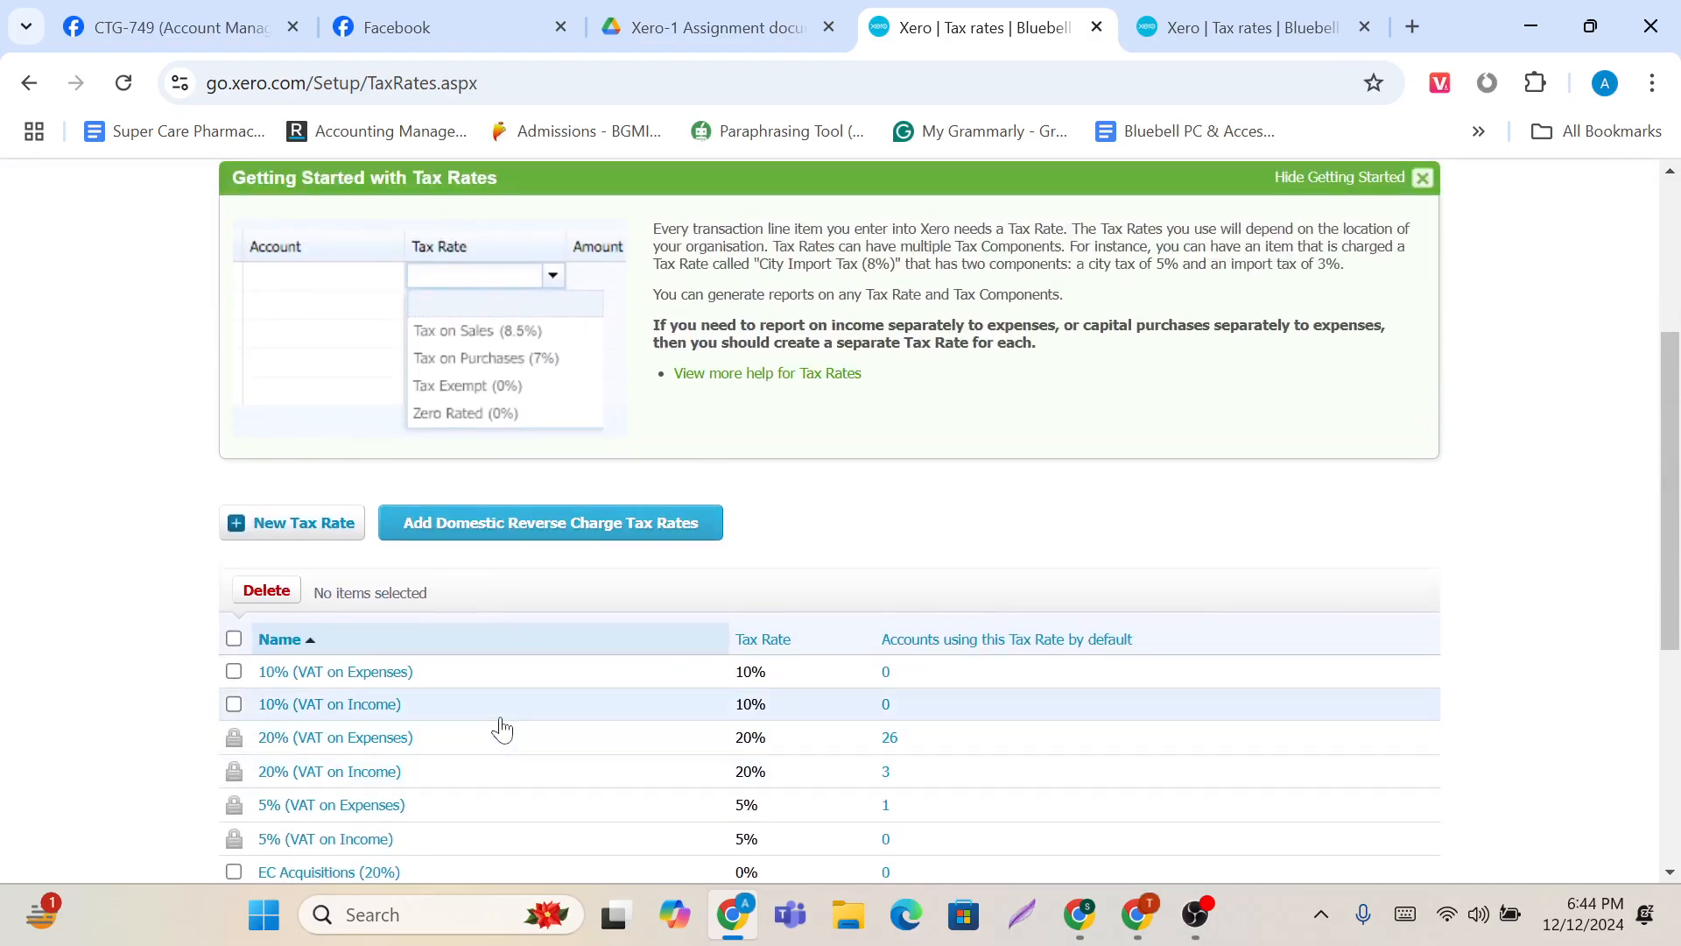
pyautogui.scroll(3, 499, 724)
pyautogui.scroll(-3, 751, 638)
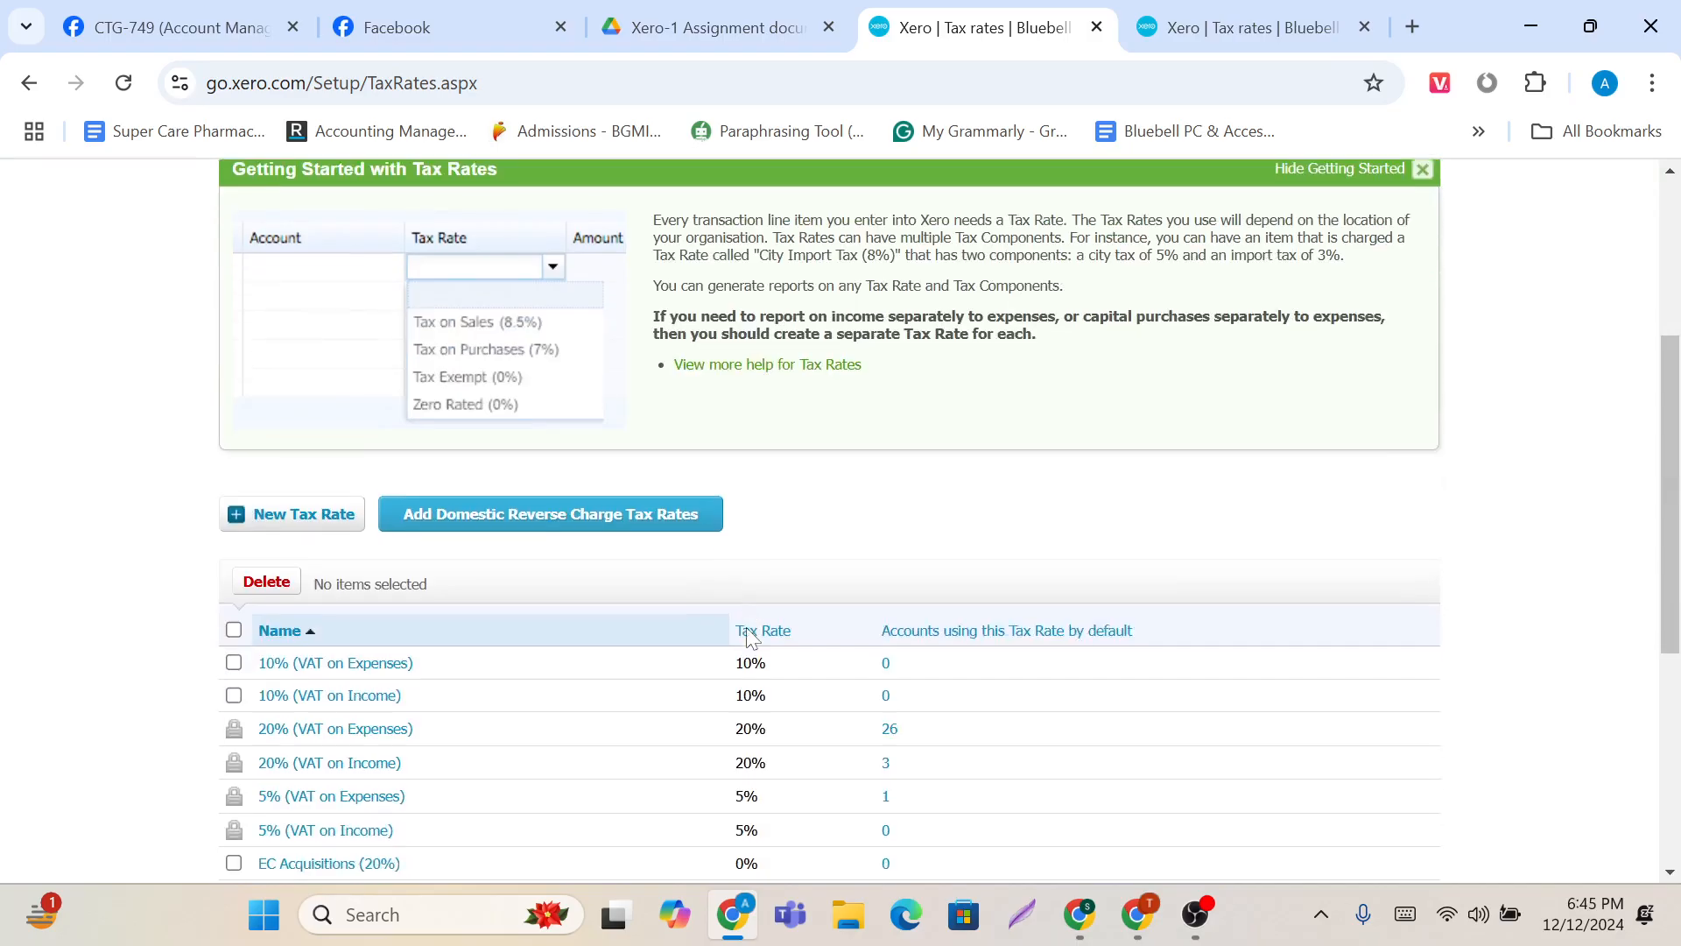
pyautogui.scroll(-2, 749, 639)
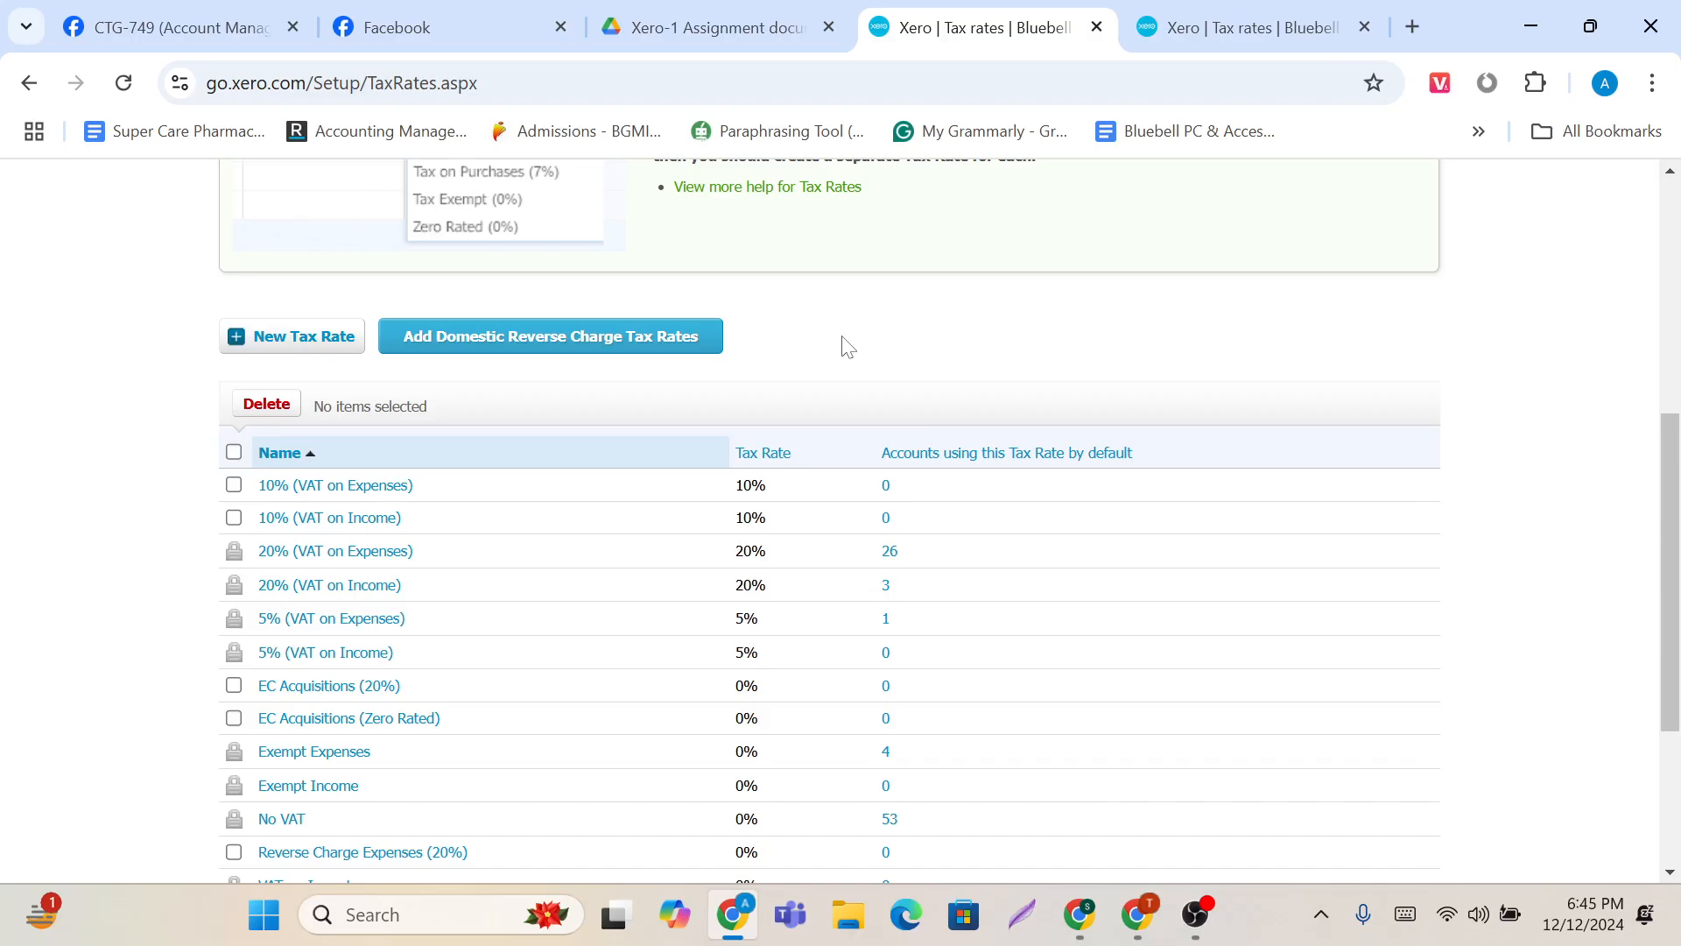
pyautogui.hotkey('ctrl', 'p')
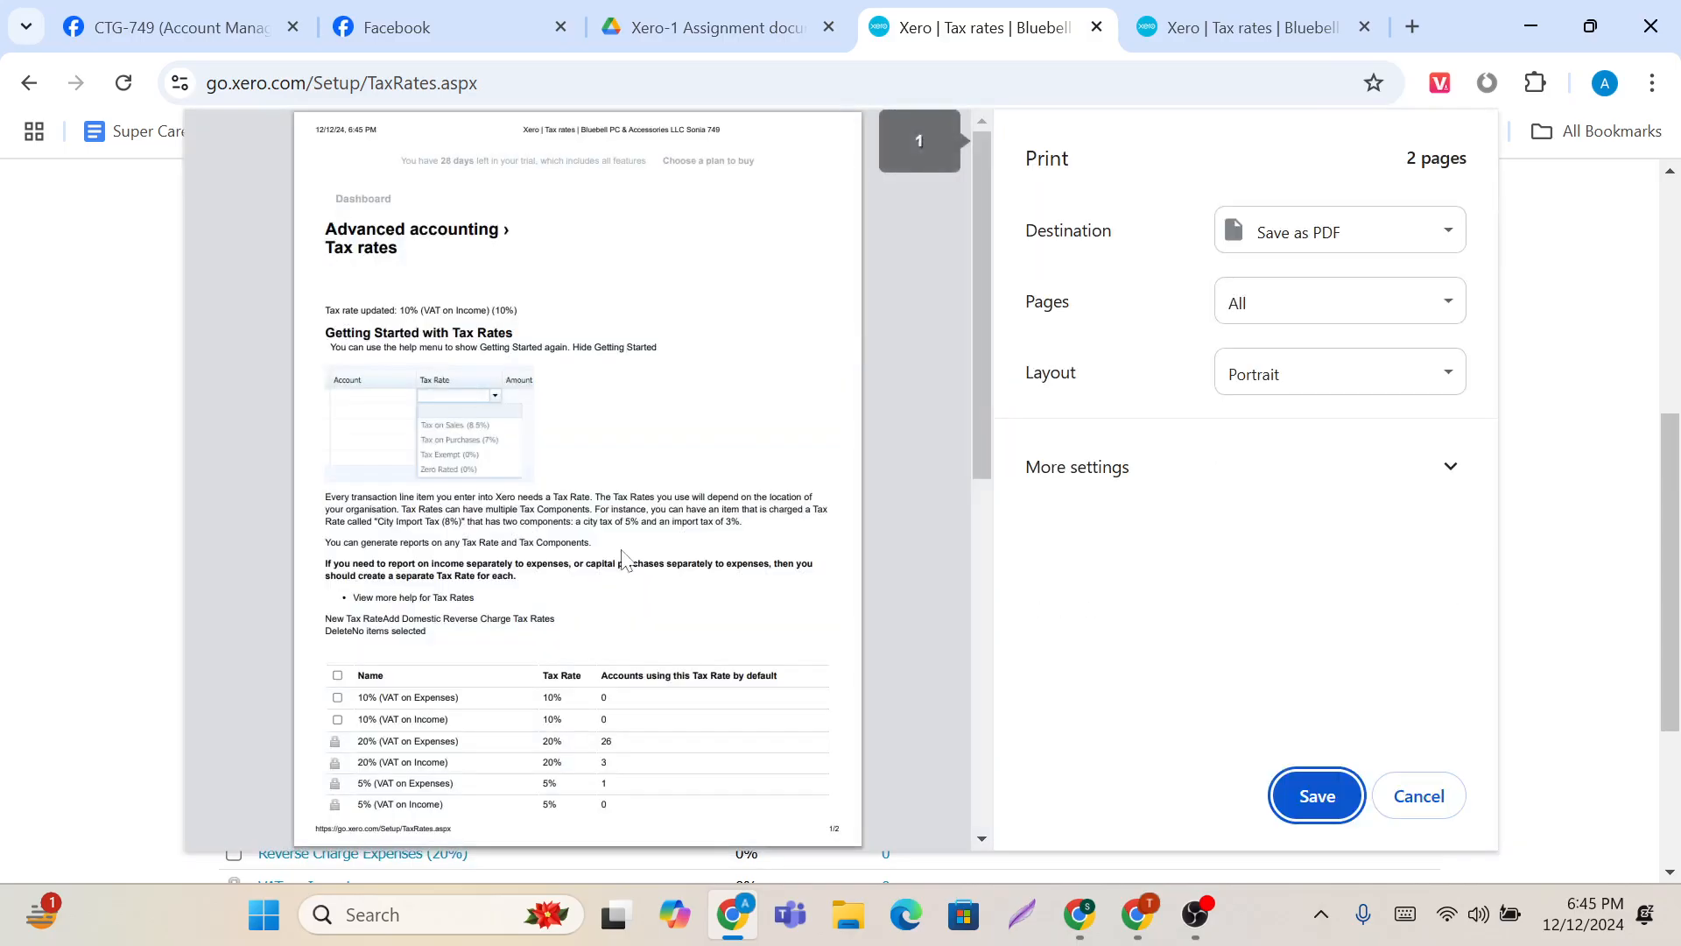
pyautogui.scroll(-8, 624, 561)
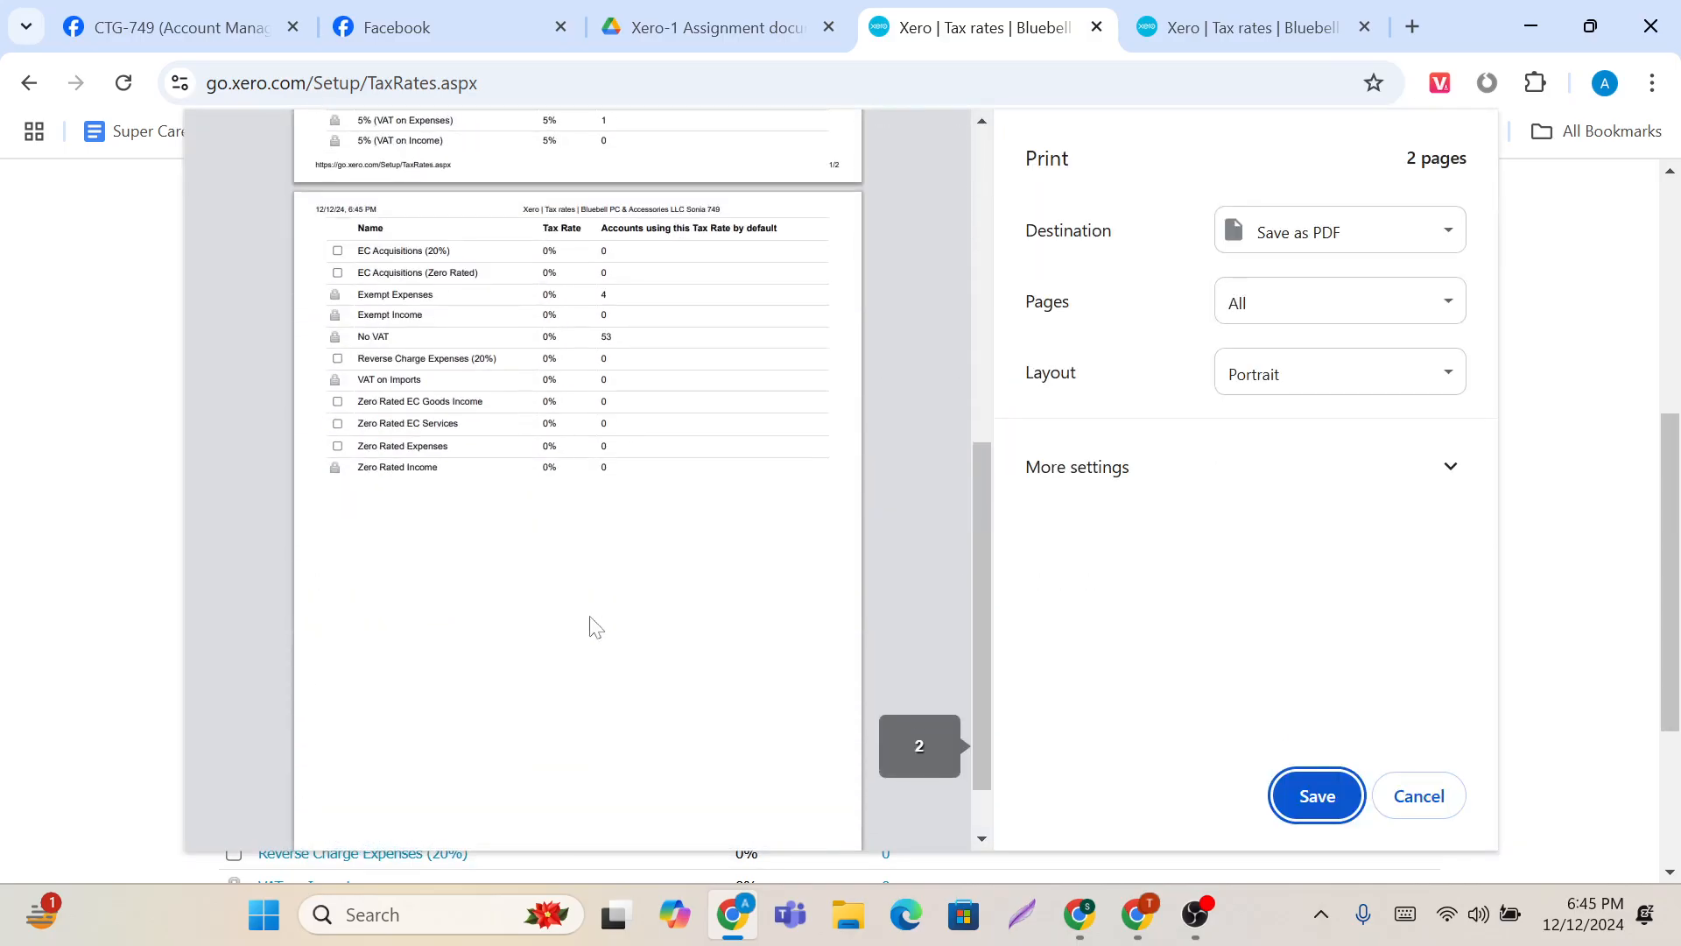
pyautogui.scroll(5, 595, 627)
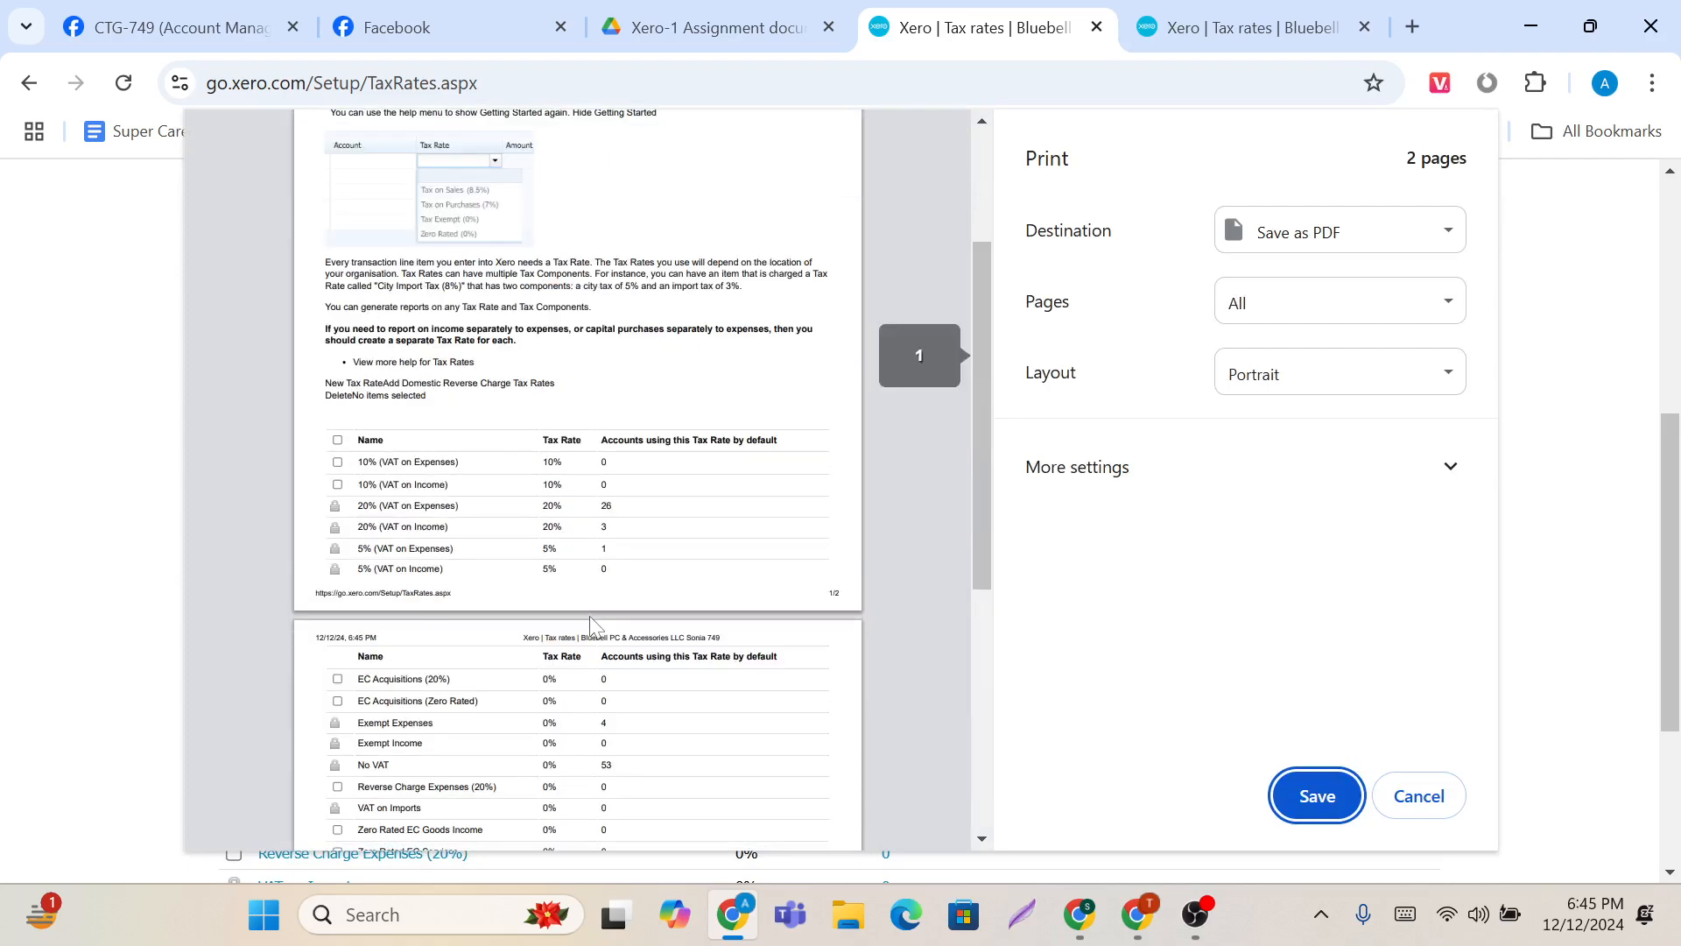
pyautogui.click(1427, 794)
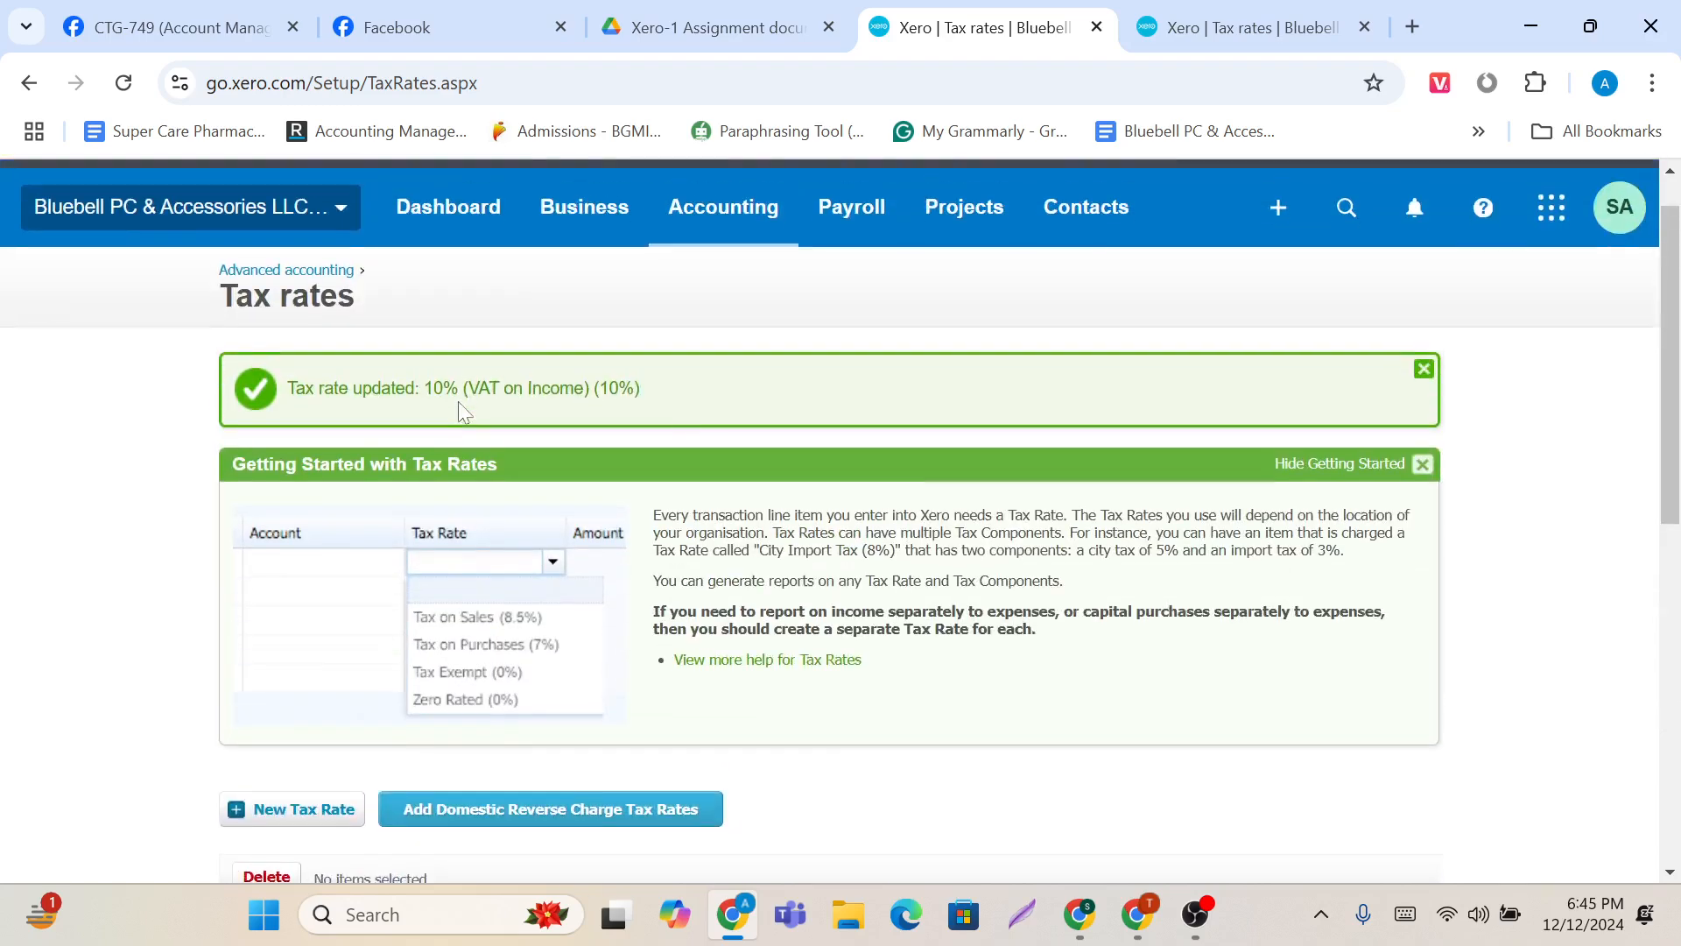
pyautogui.scroll(-2, 710, 315)
pyautogui.scroll(1, 712, 307)
pyautogui.scroll(-5, 718, 298)
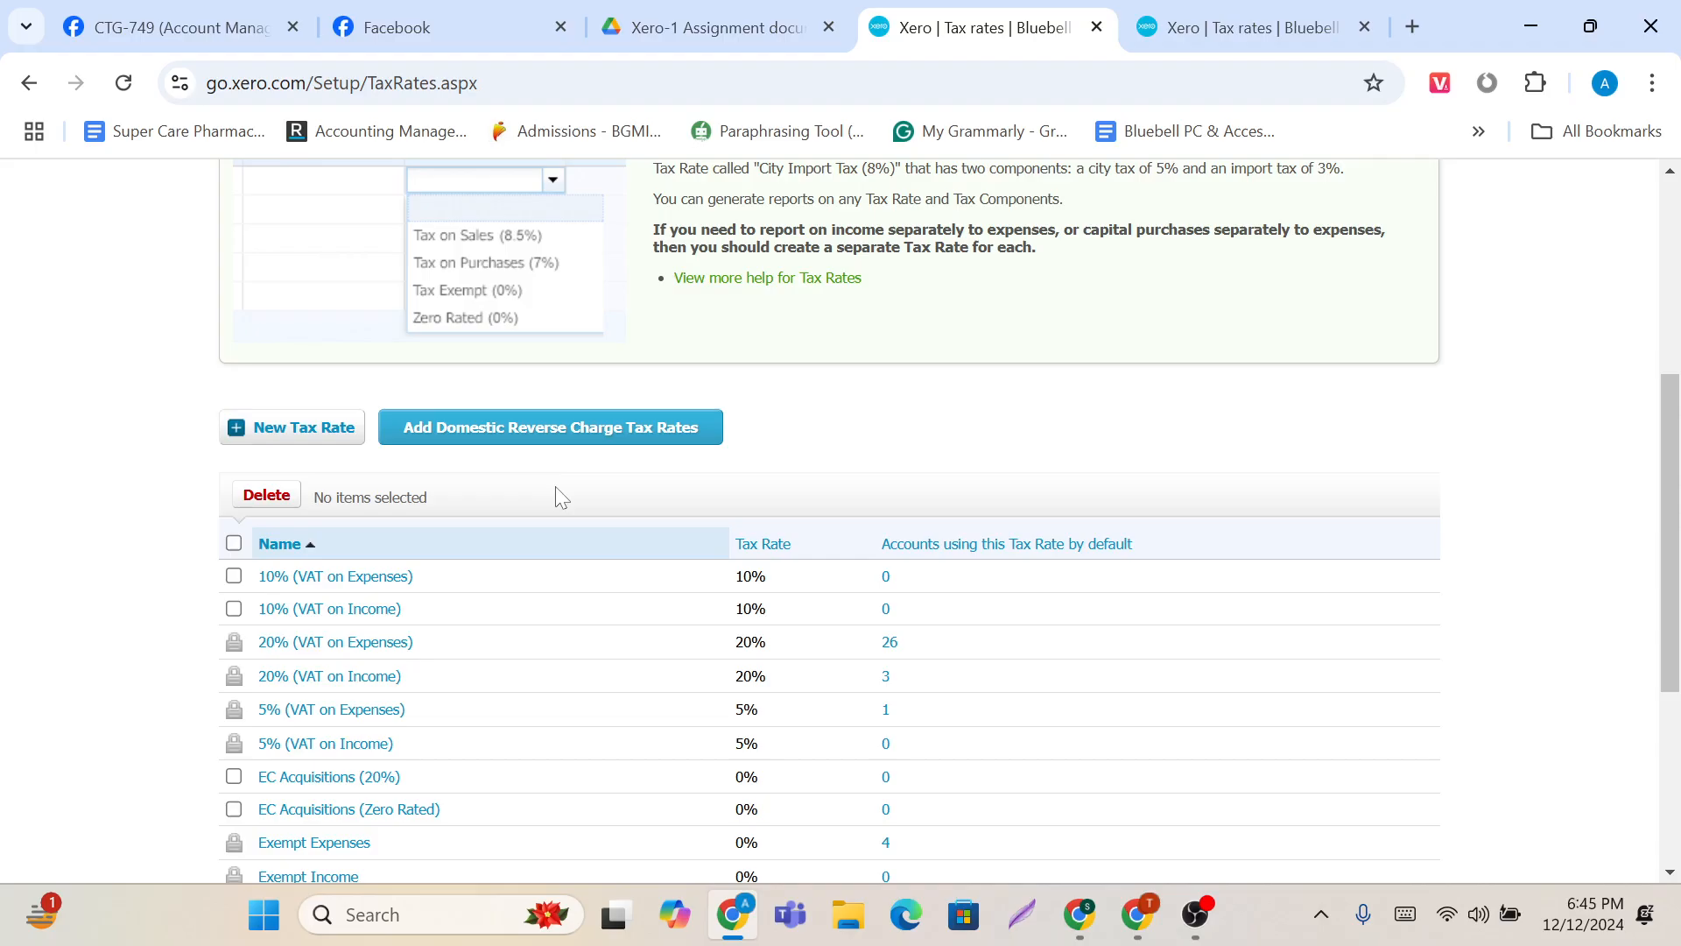
pyautogui.scroll(5, 556, 486)
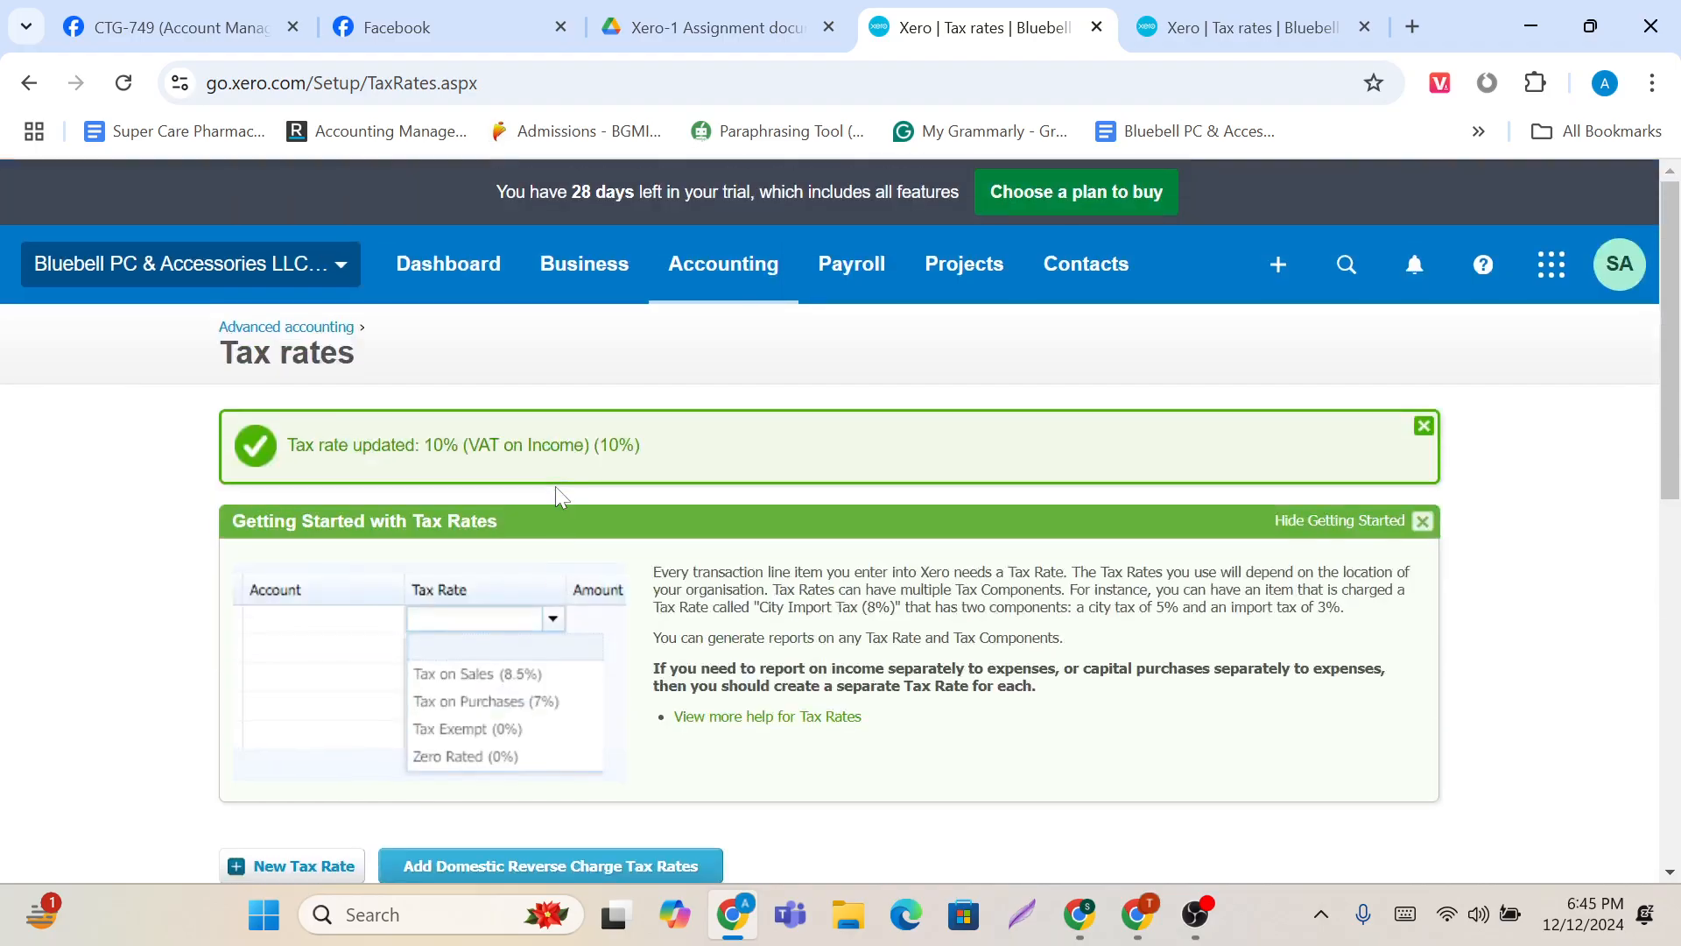
pyautogui.scroll(-7, 633, 423)
pyautogui.scroll(-1, 635, 552)
pyautogui.scroll(8, 635, 551)
# Step: Go to Chart of accounts under Advanced in the Accounting menu
pyautogui.click(776, 278)
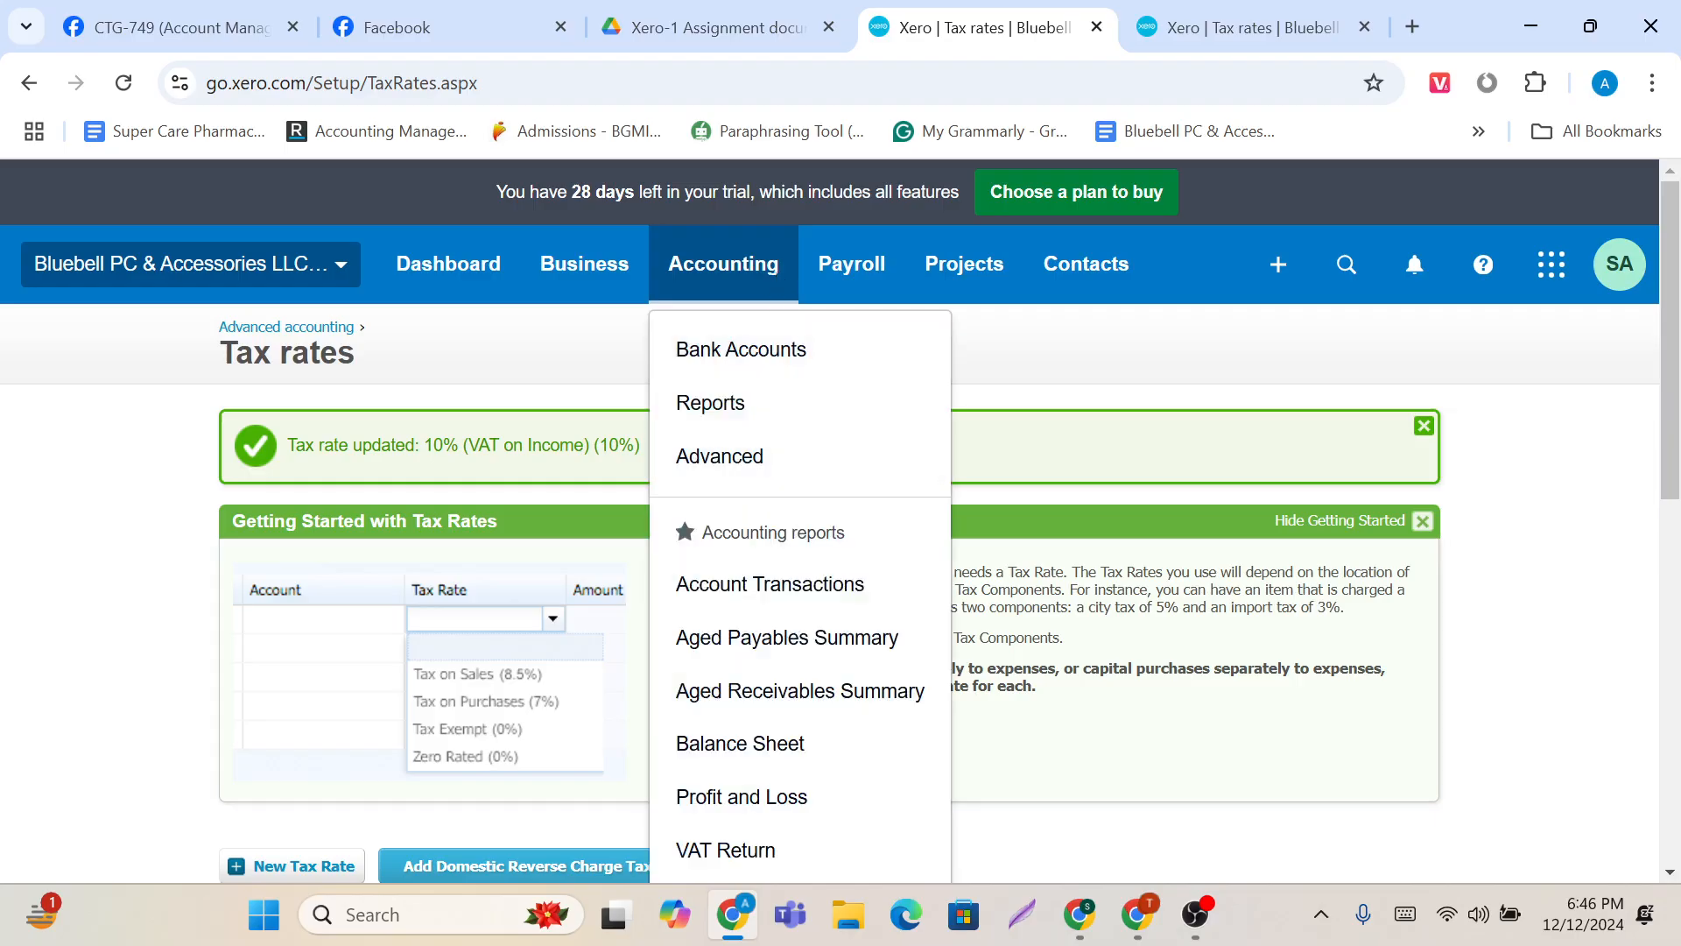
pyautogui.scroll(-4, 795, 536)
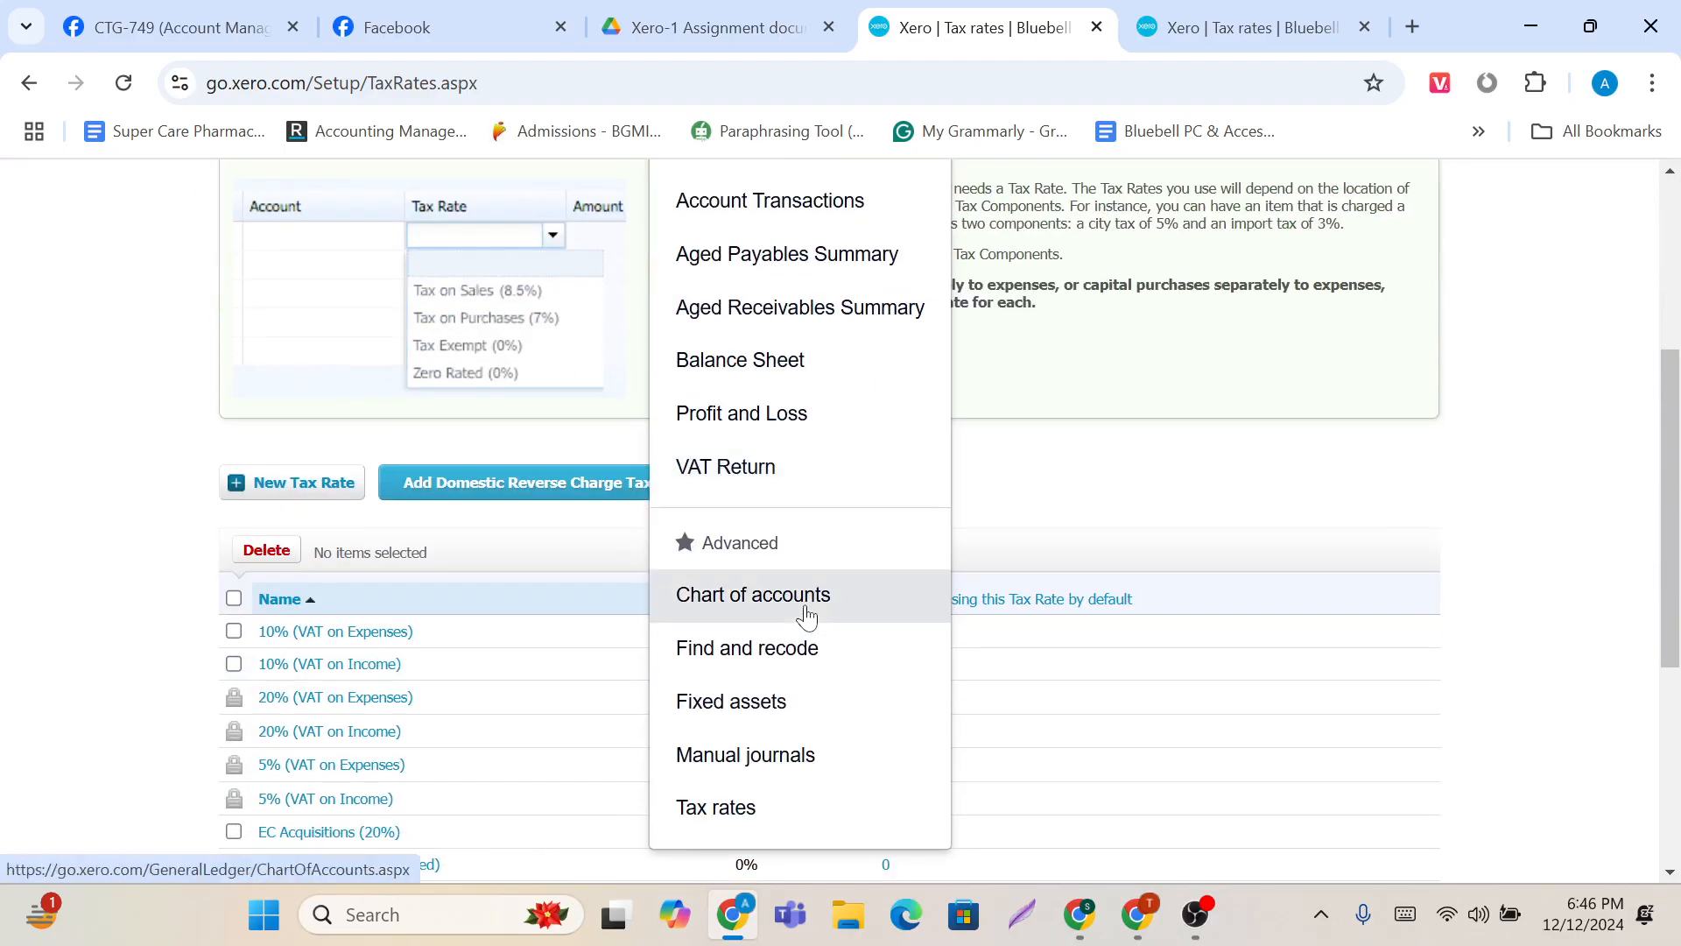
pyautogui.click(1069, 477)
pyautogui.scroll(4, 1069, 477)
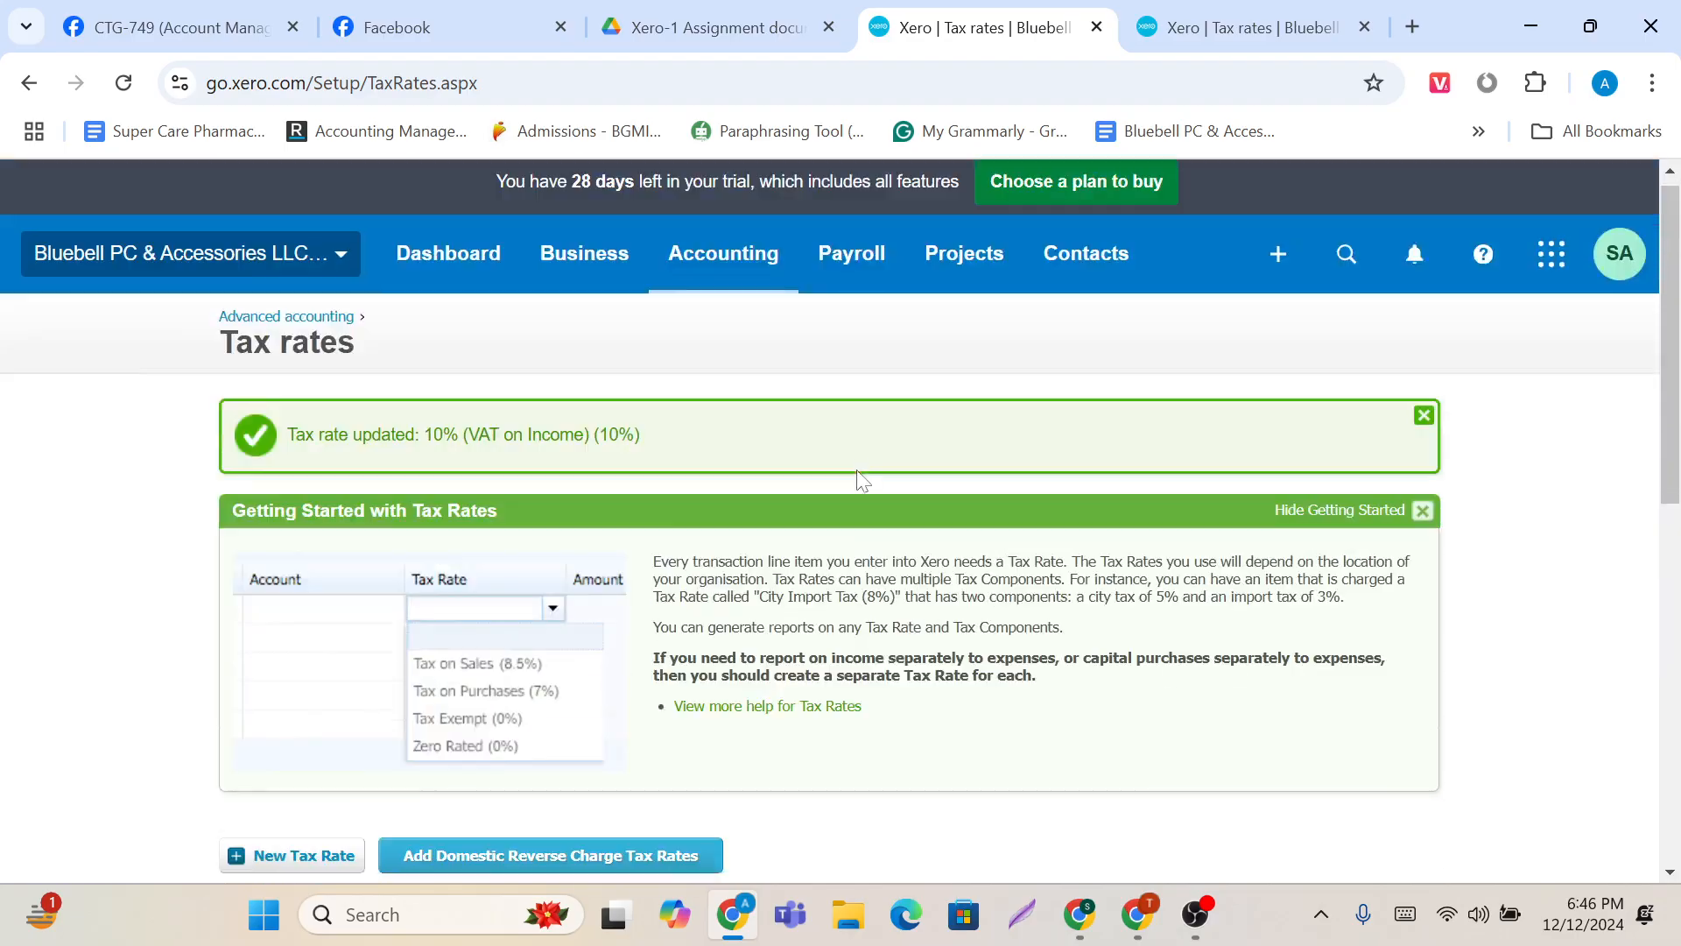
pyautogui.click(712, 294)
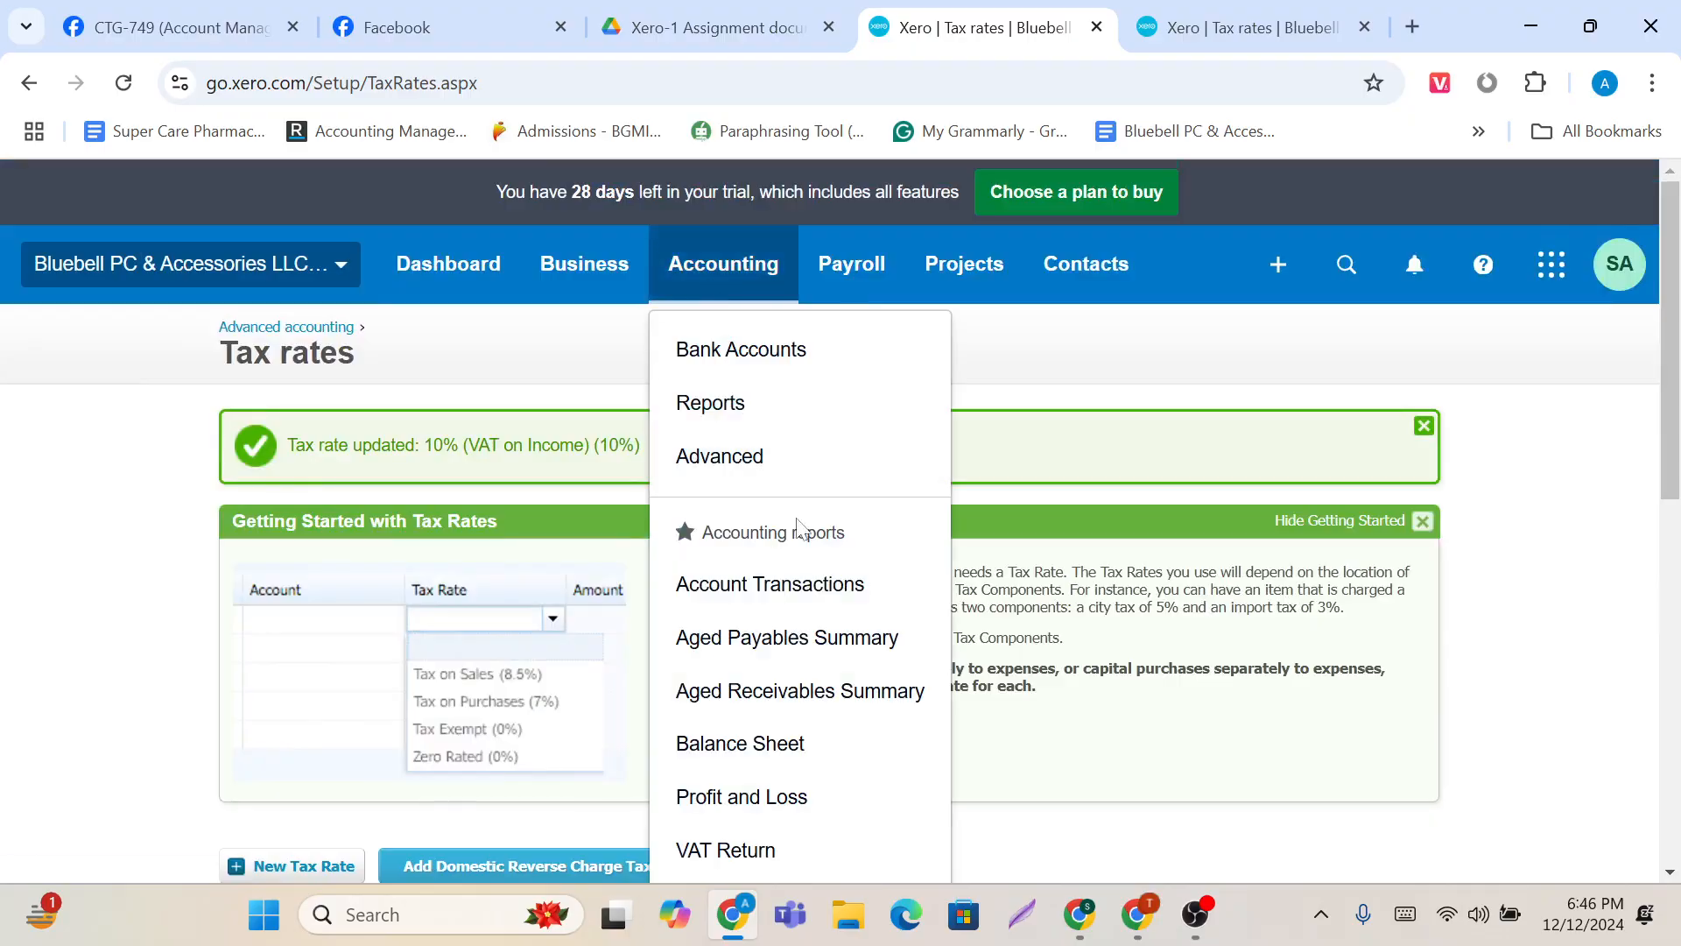
pyautogui.scroll(-3, 798, 528)
pyautogui.scroll(-2, 798, 529)
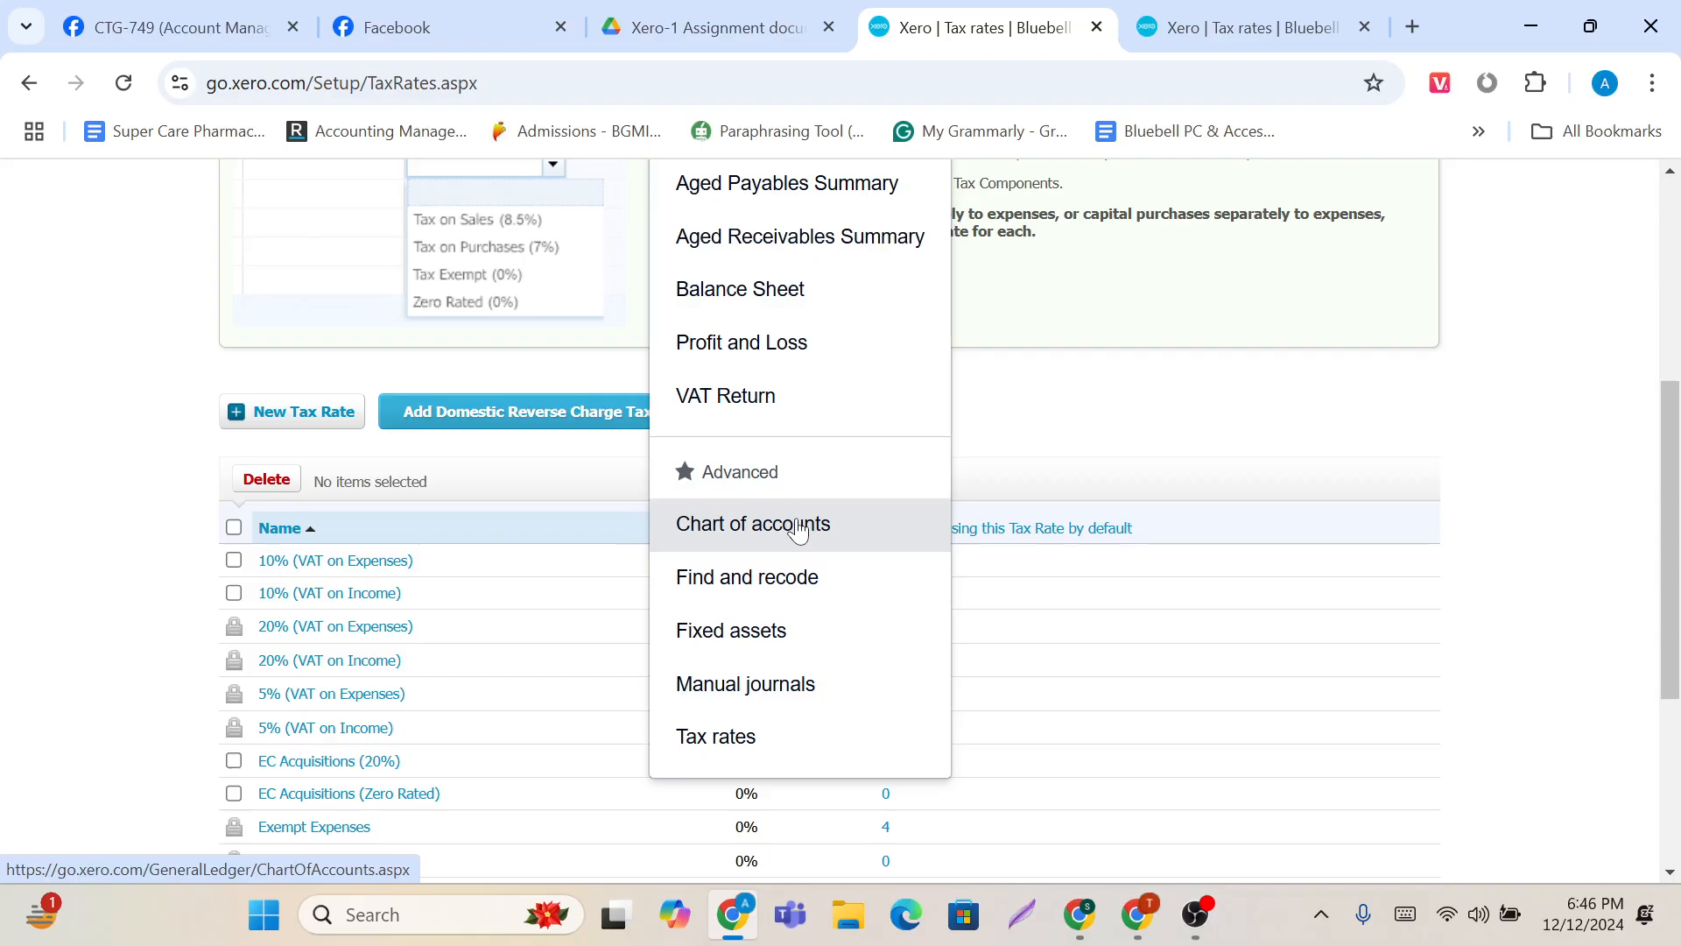
pyautogui.click(798, 529)
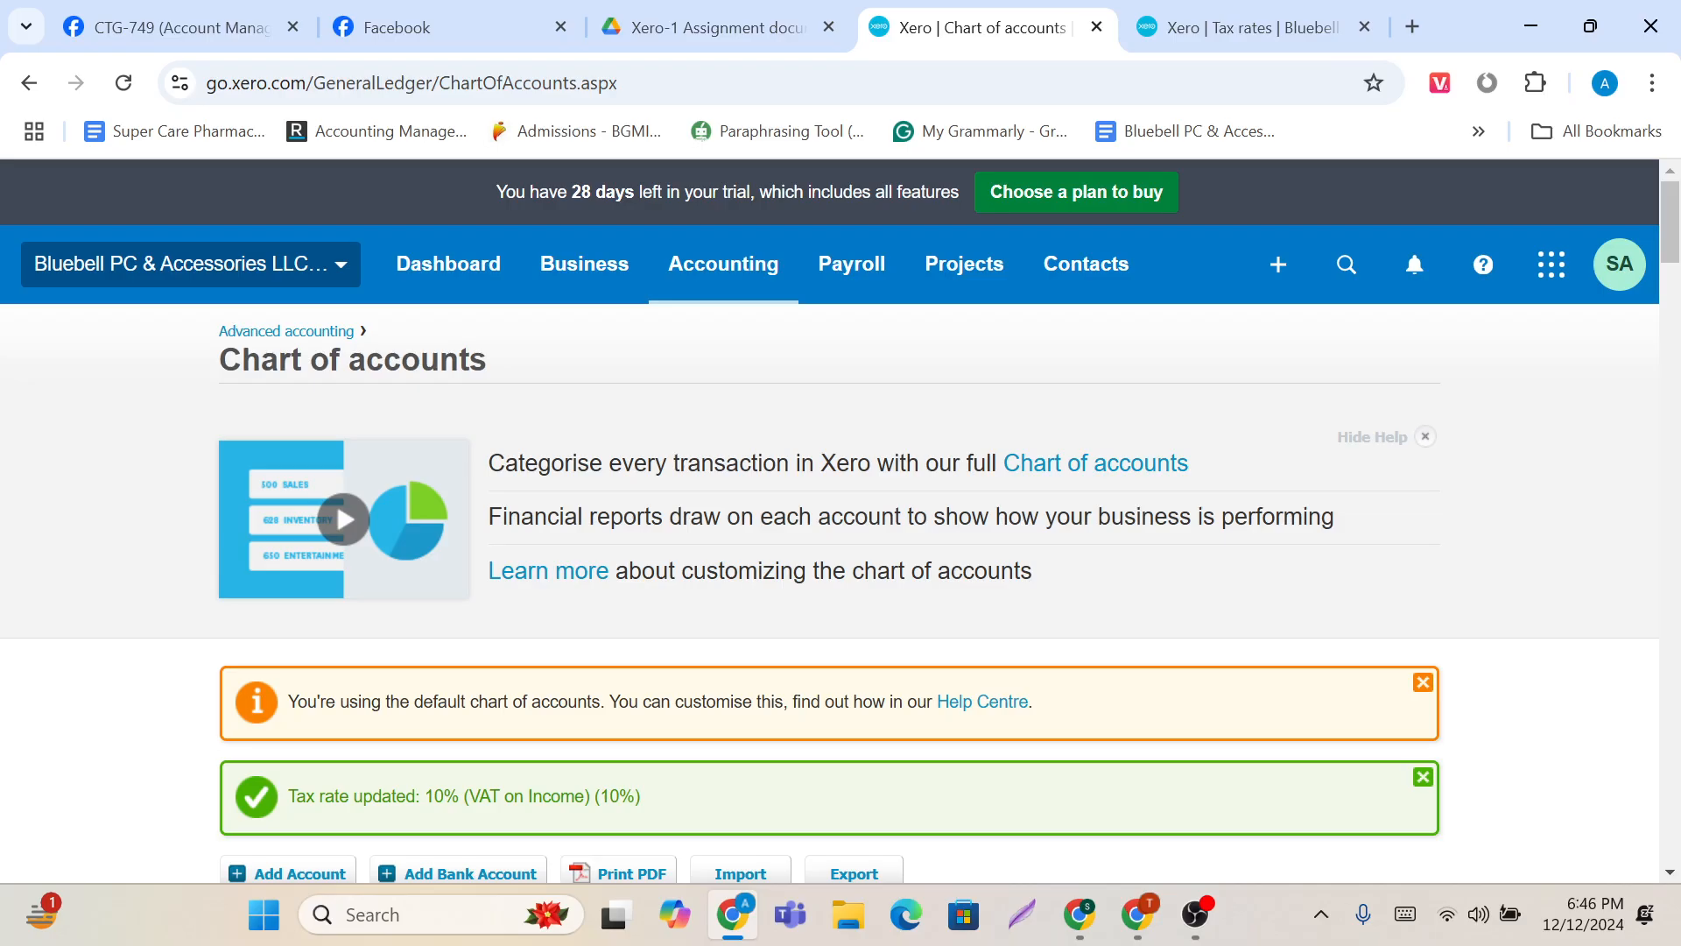
pyautogui.moveTo(1196, 910)
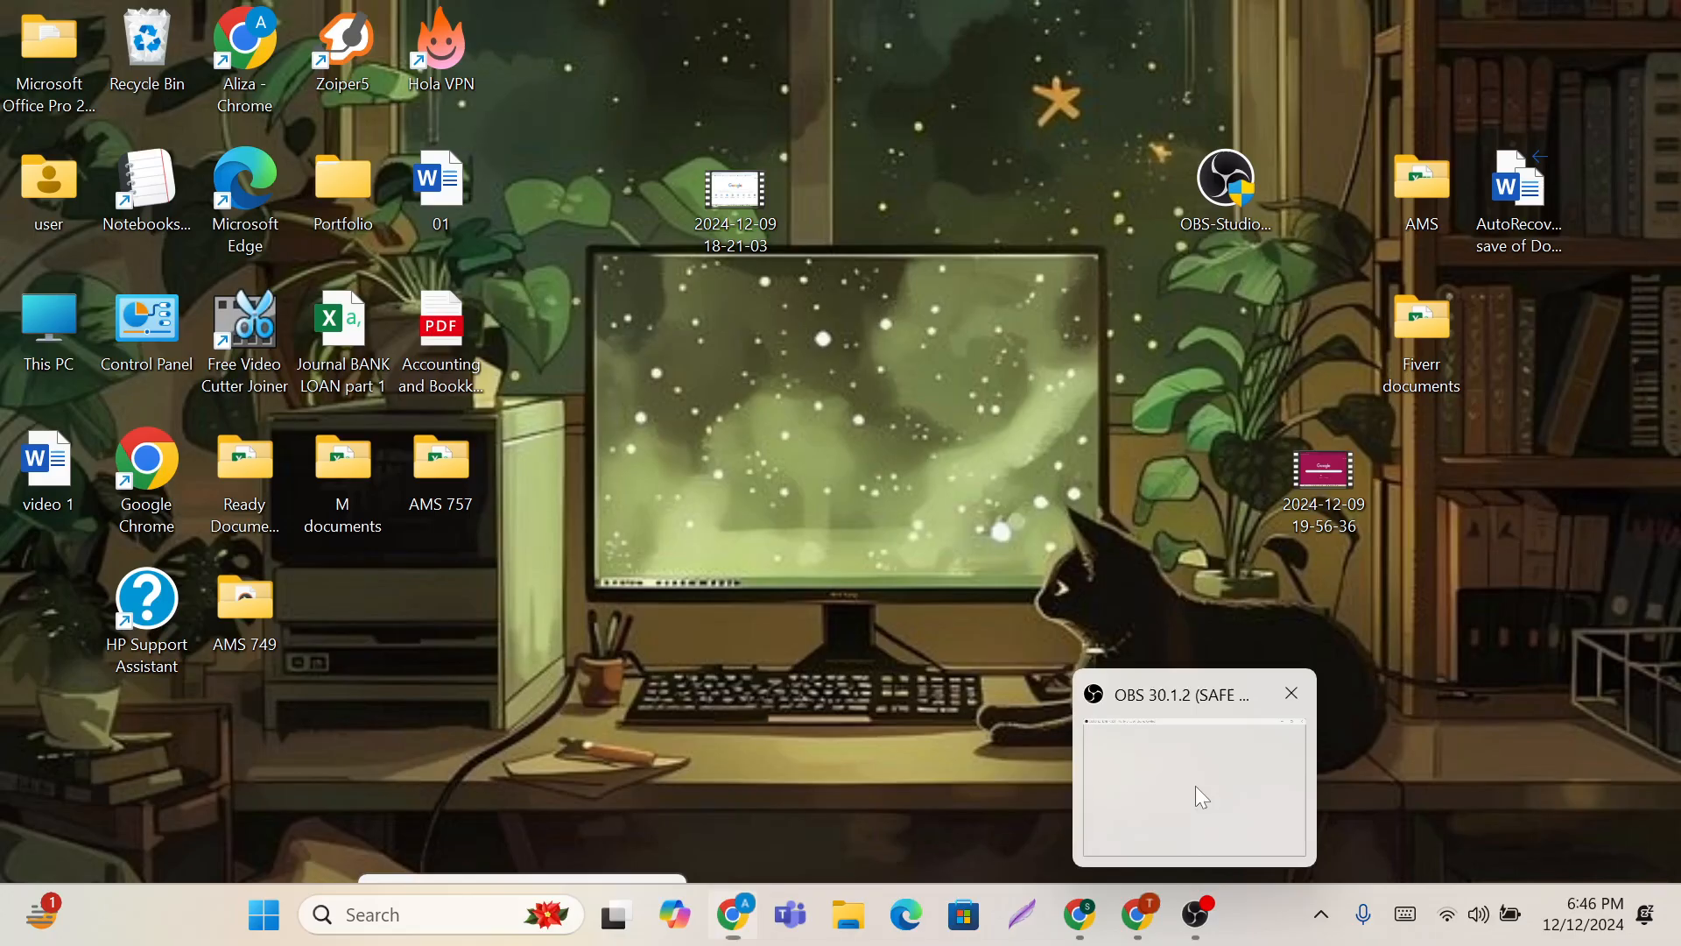
pyautogui.click(1194, 785)
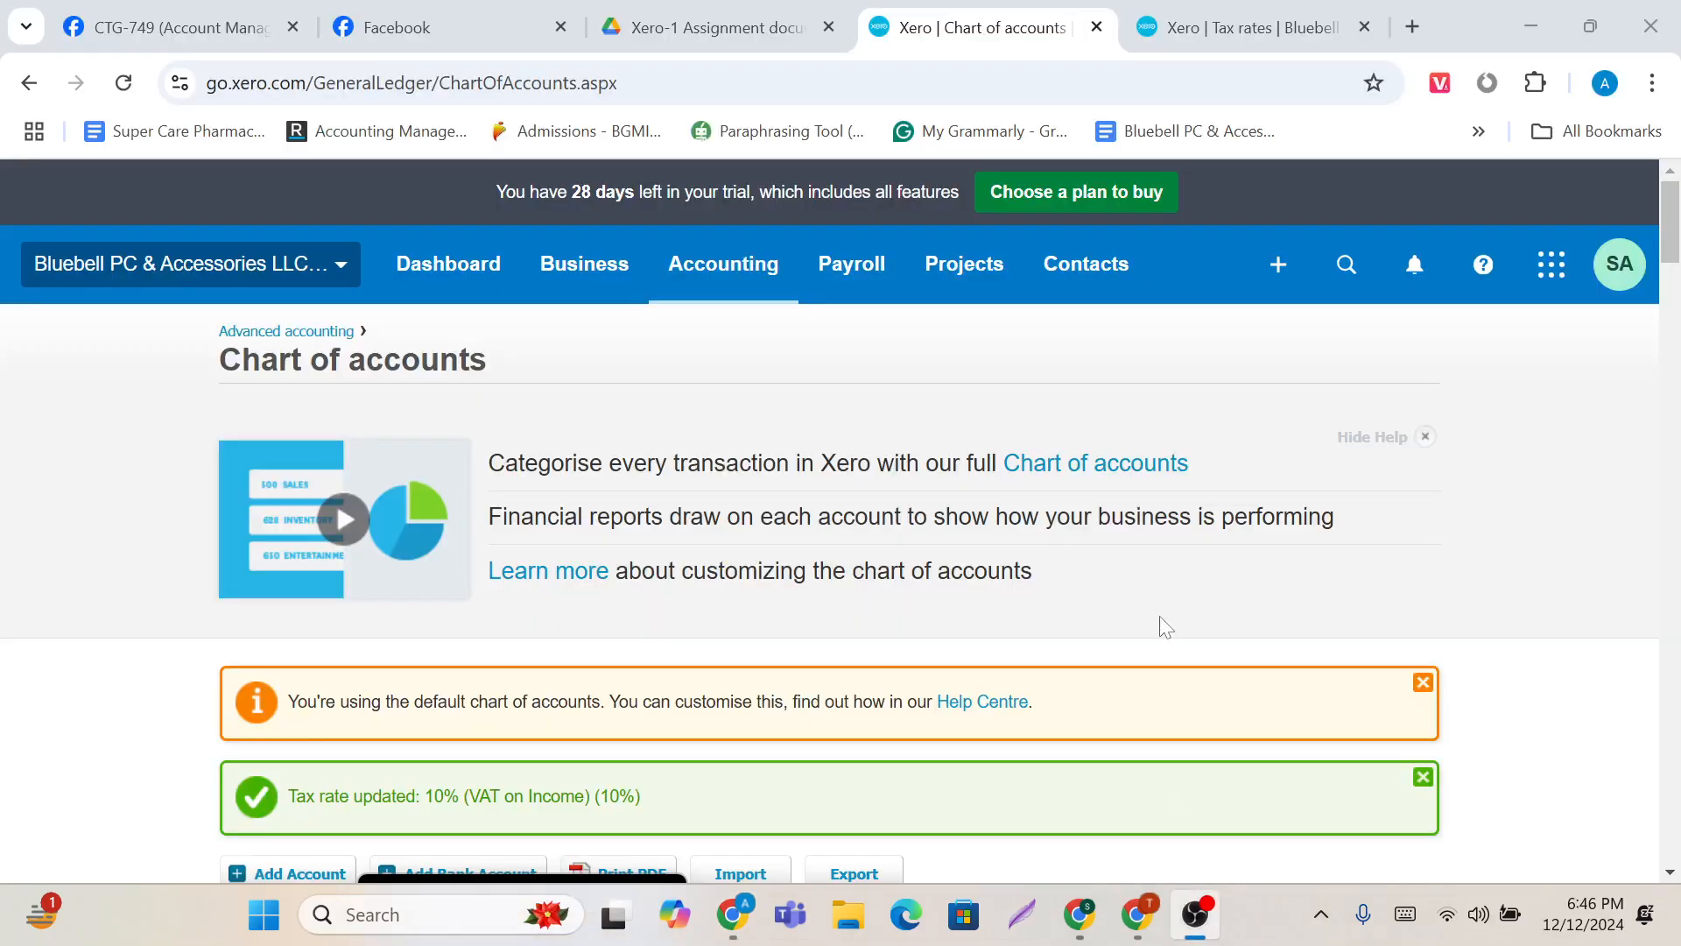
pyautogui.moveTo(1080, 886)
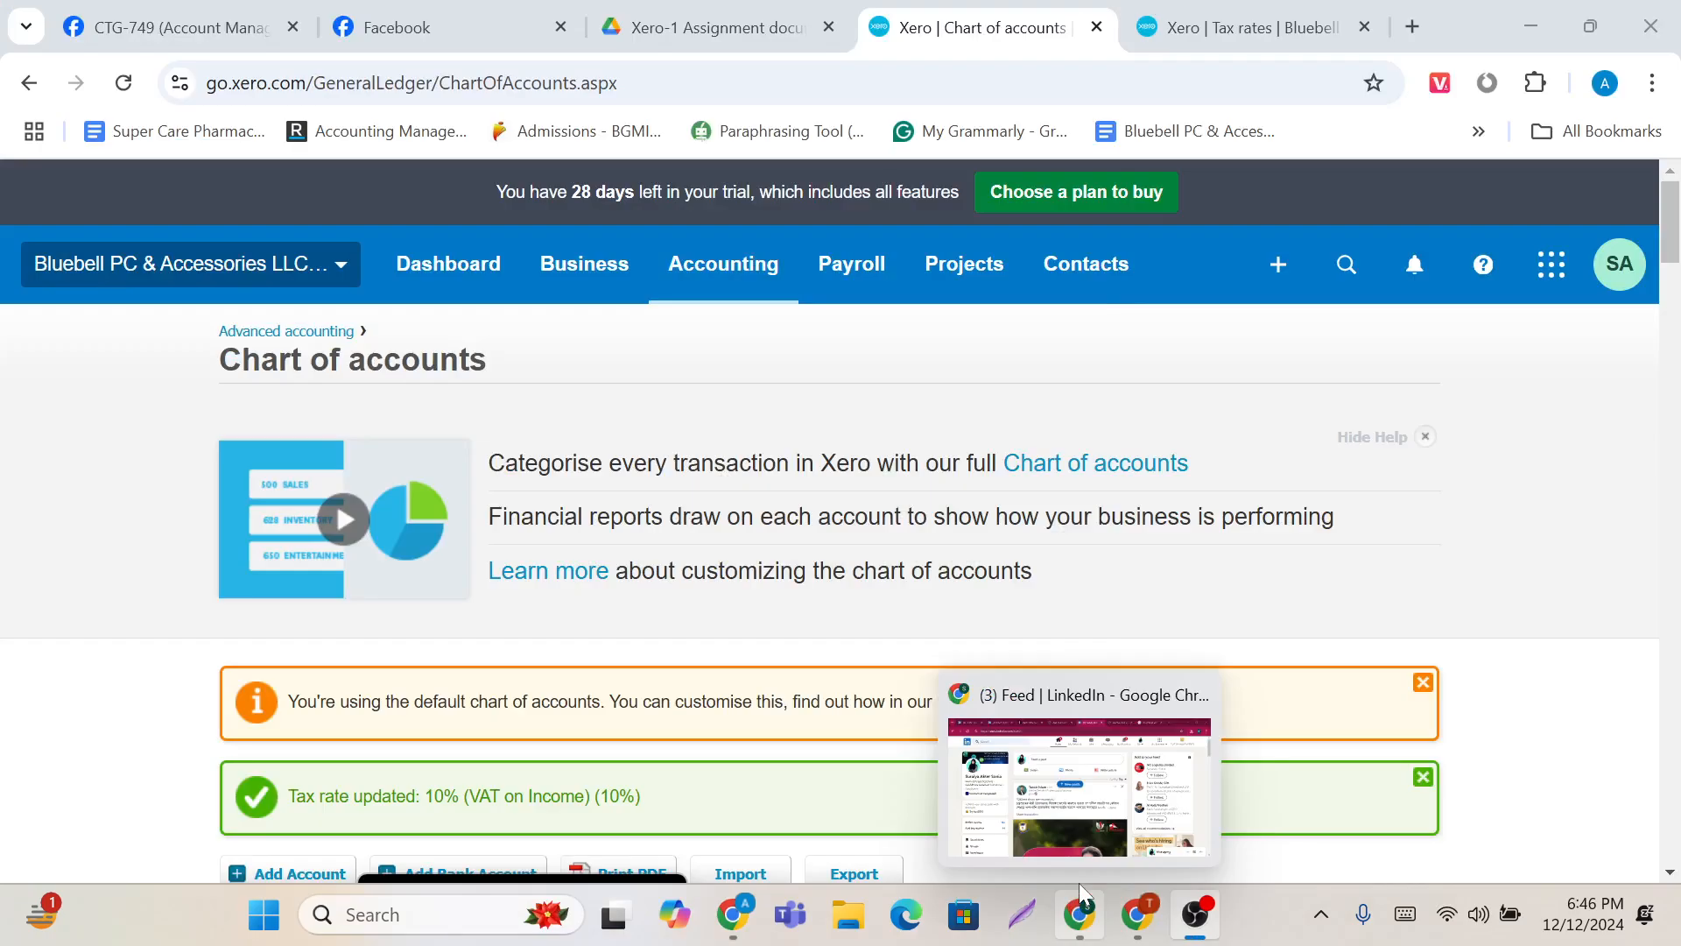
pyautogui.moveTo(1136, 910)
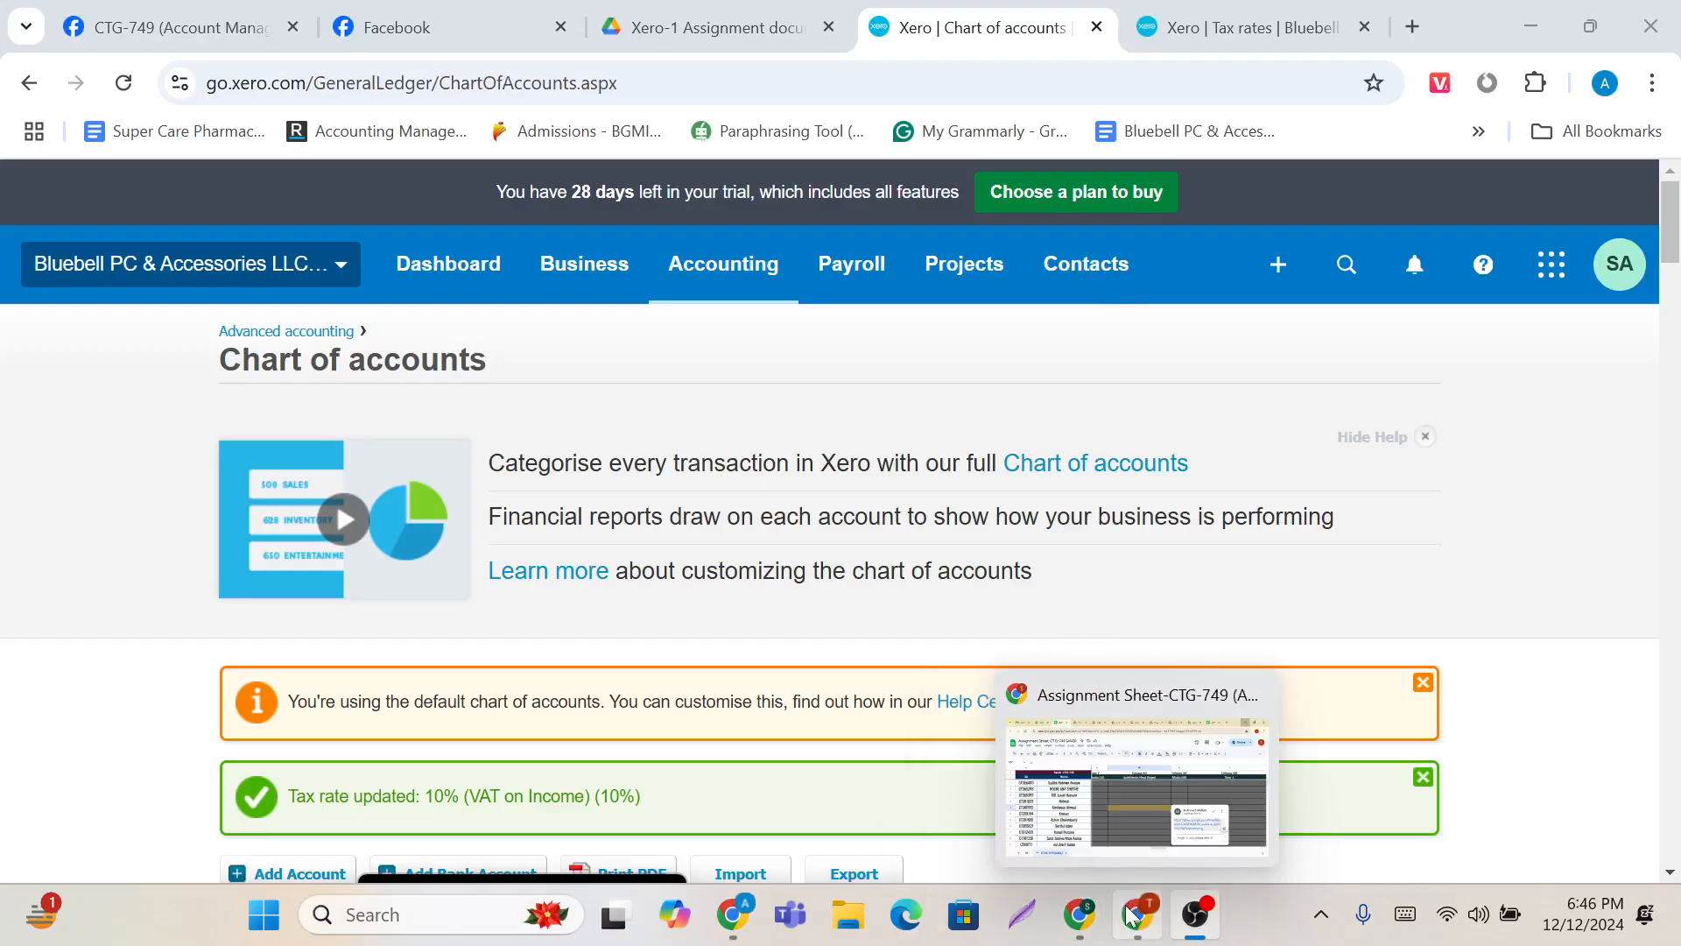
pyautogui.click(1108, 738)
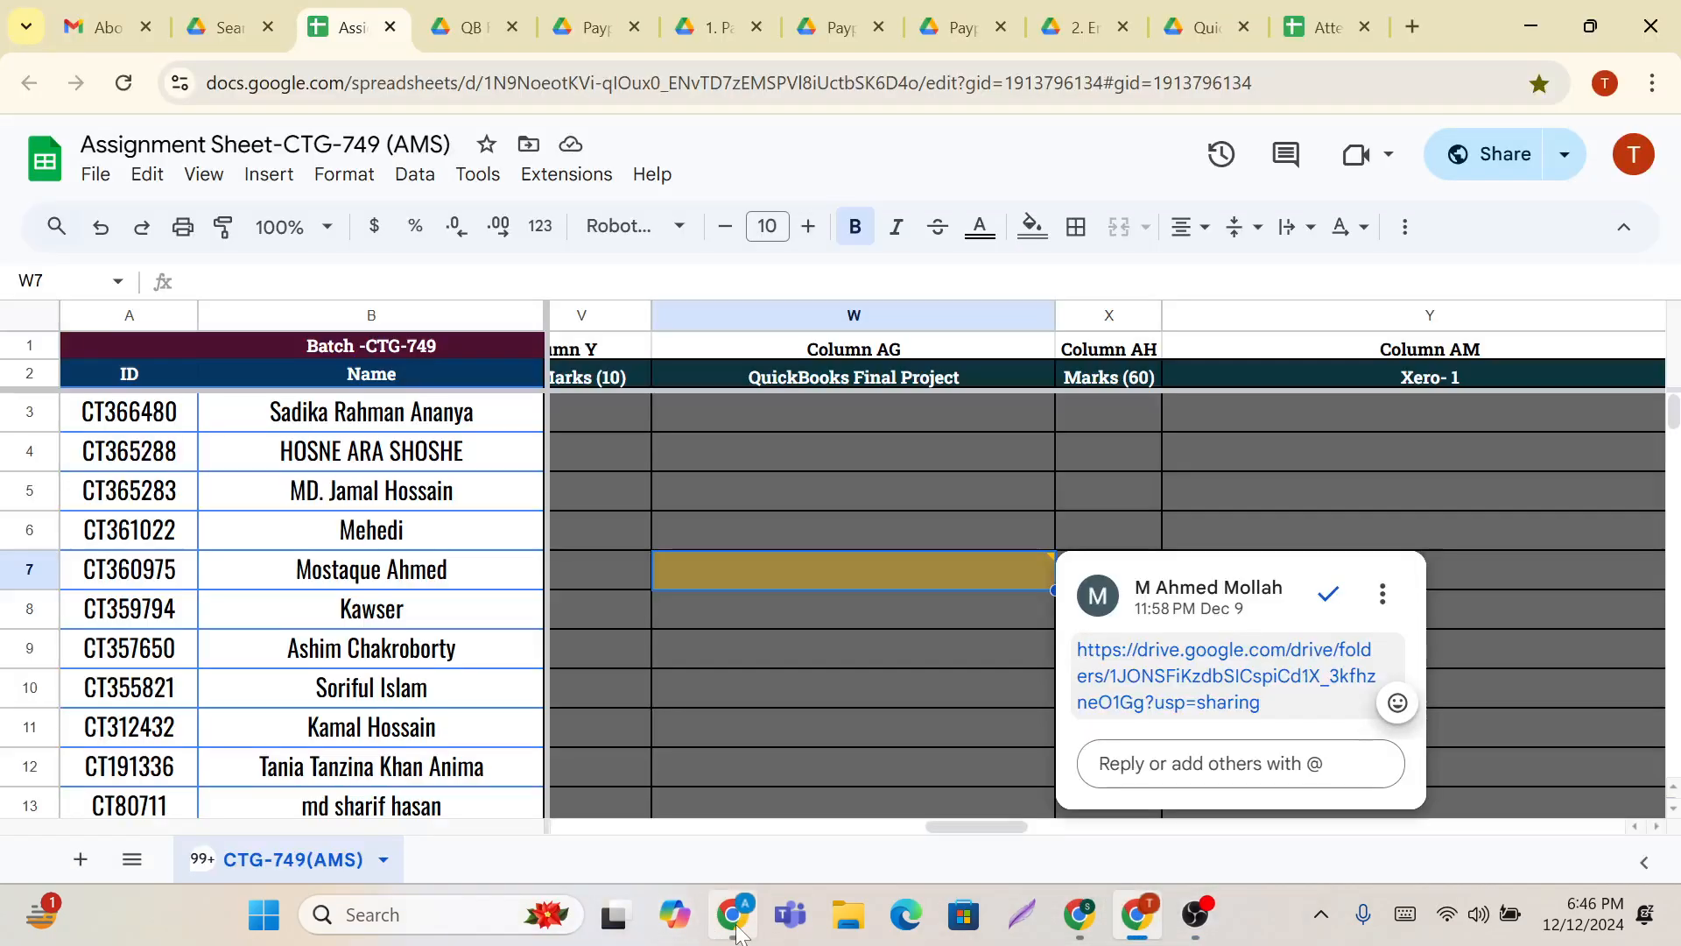
pyautogui.moveTo(734, 914)
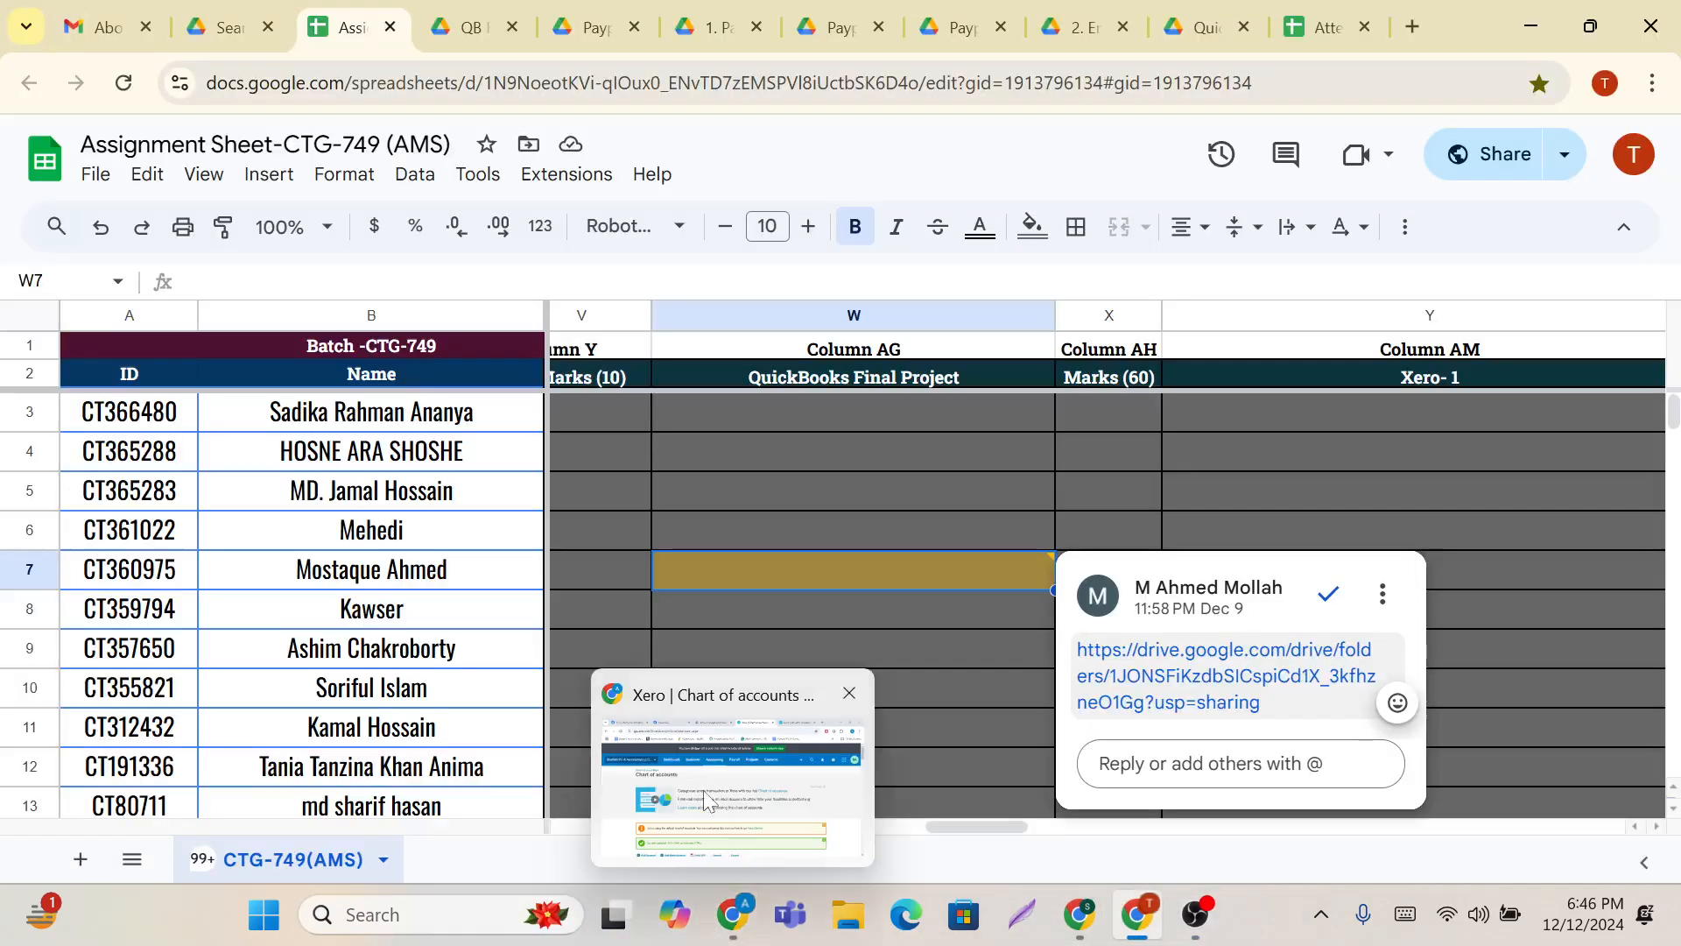
pyautogui.click(702, 790)
pyautogui.scroll(-5, 901, 582)
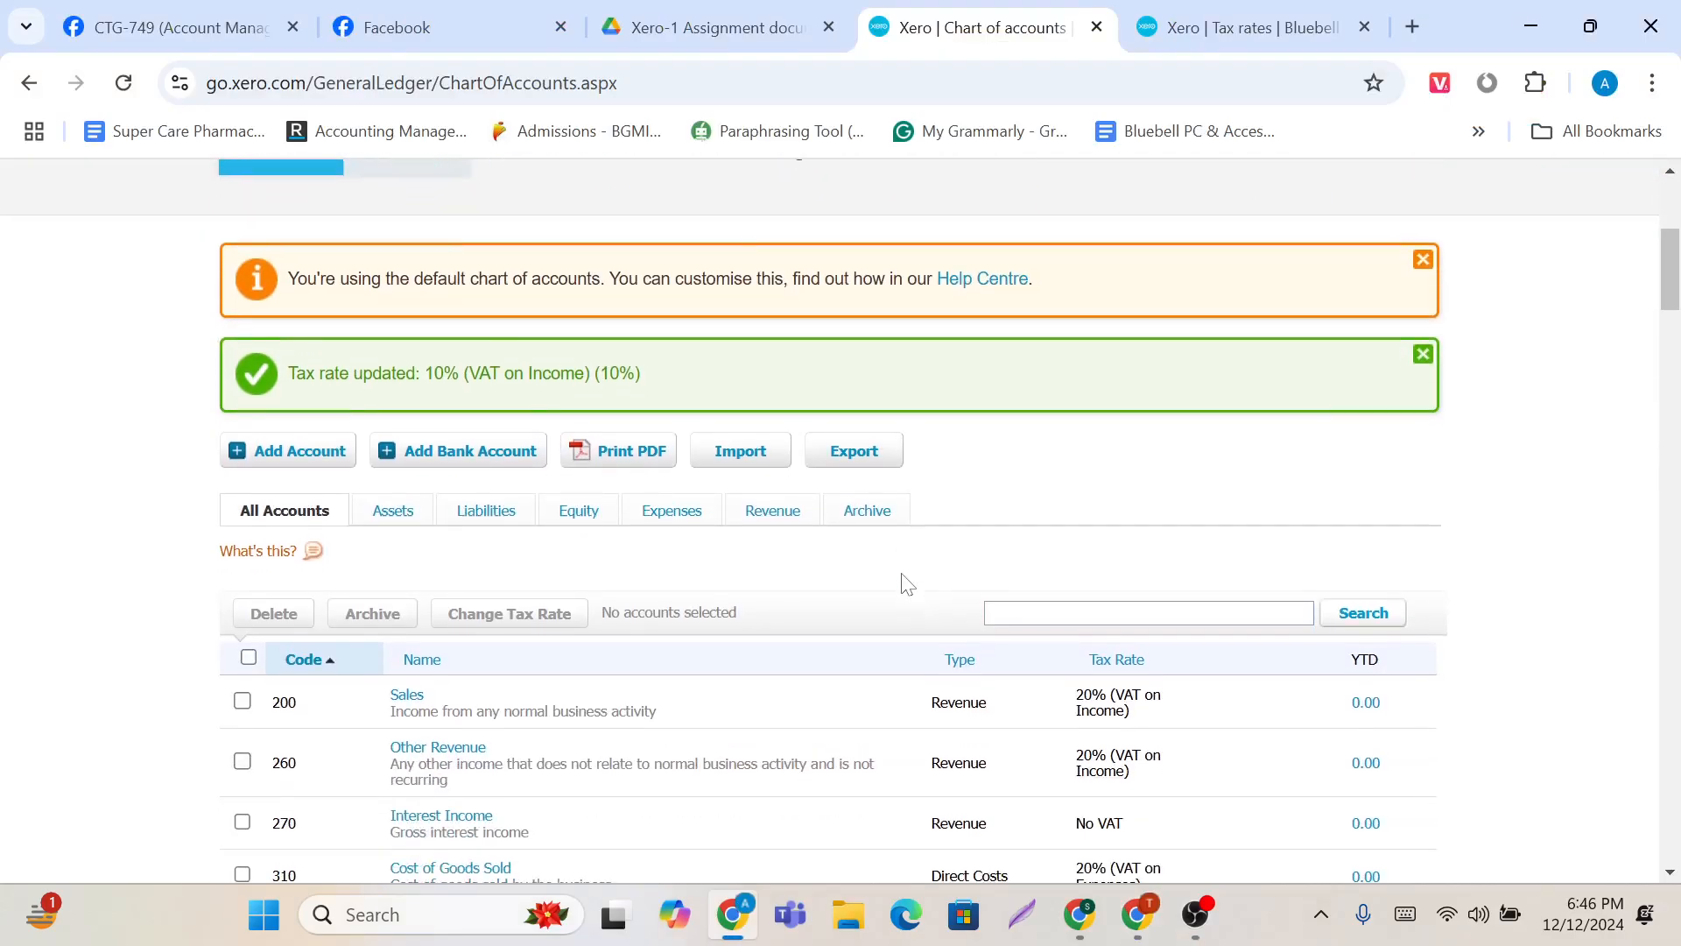
pyautogui.scroll(5, 906, 582)
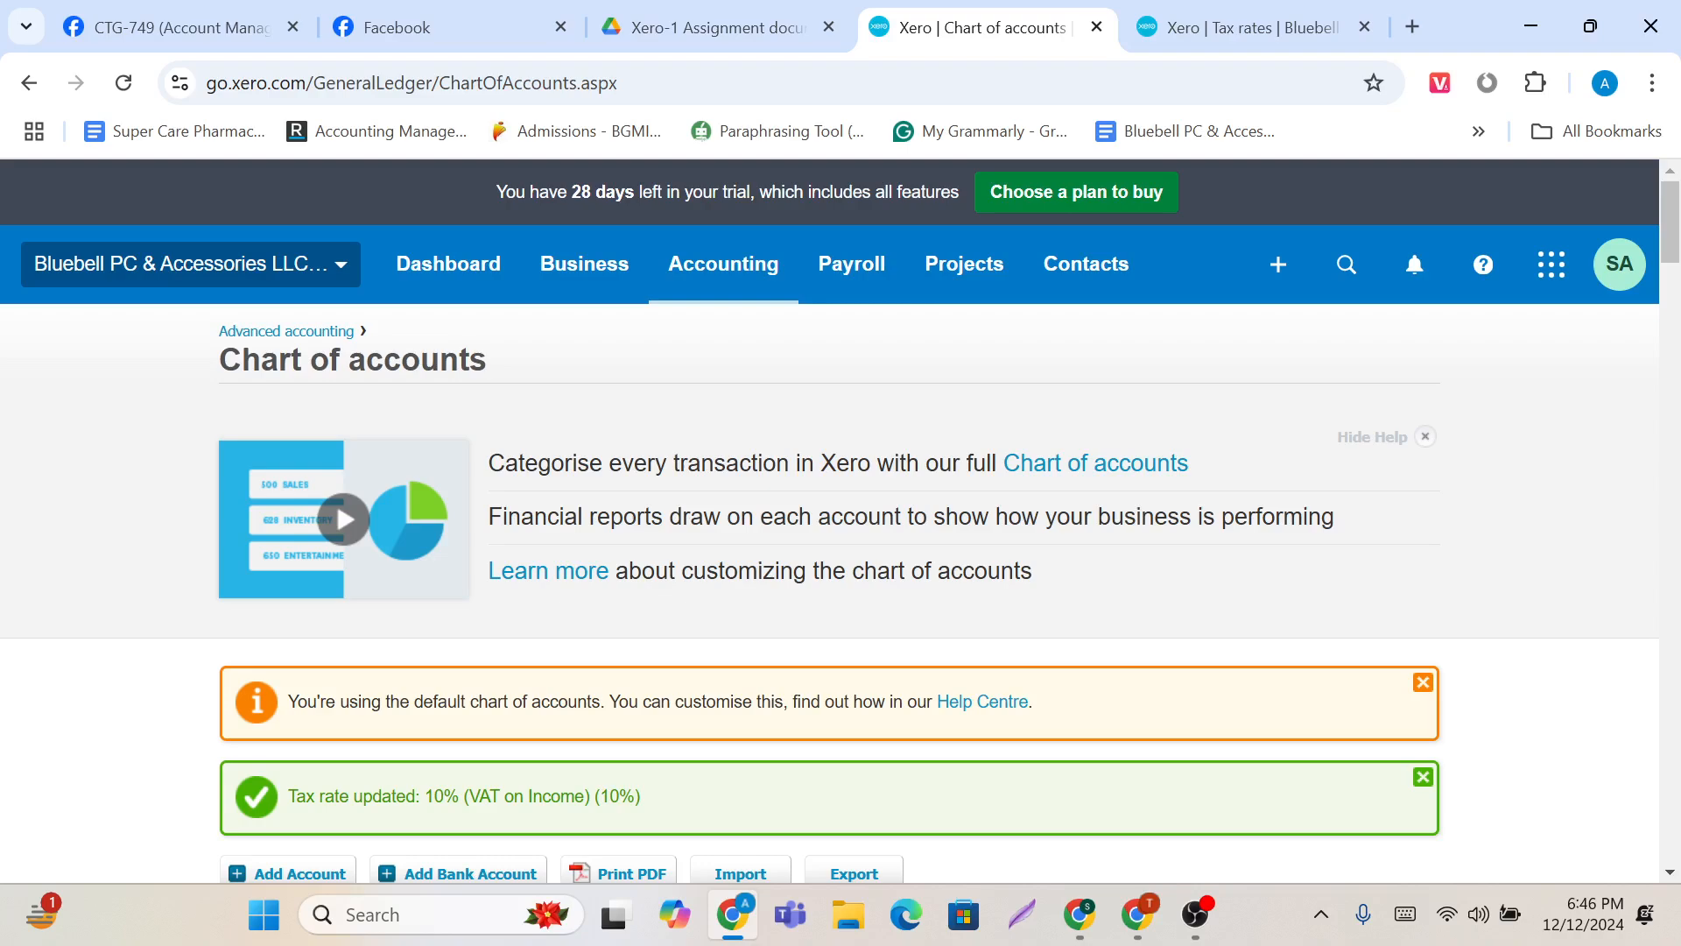
# Step: Dismiss the default chart of accounts notice and the Tax rate updated notice
pyautogui.scroll(-10, 692, 735)
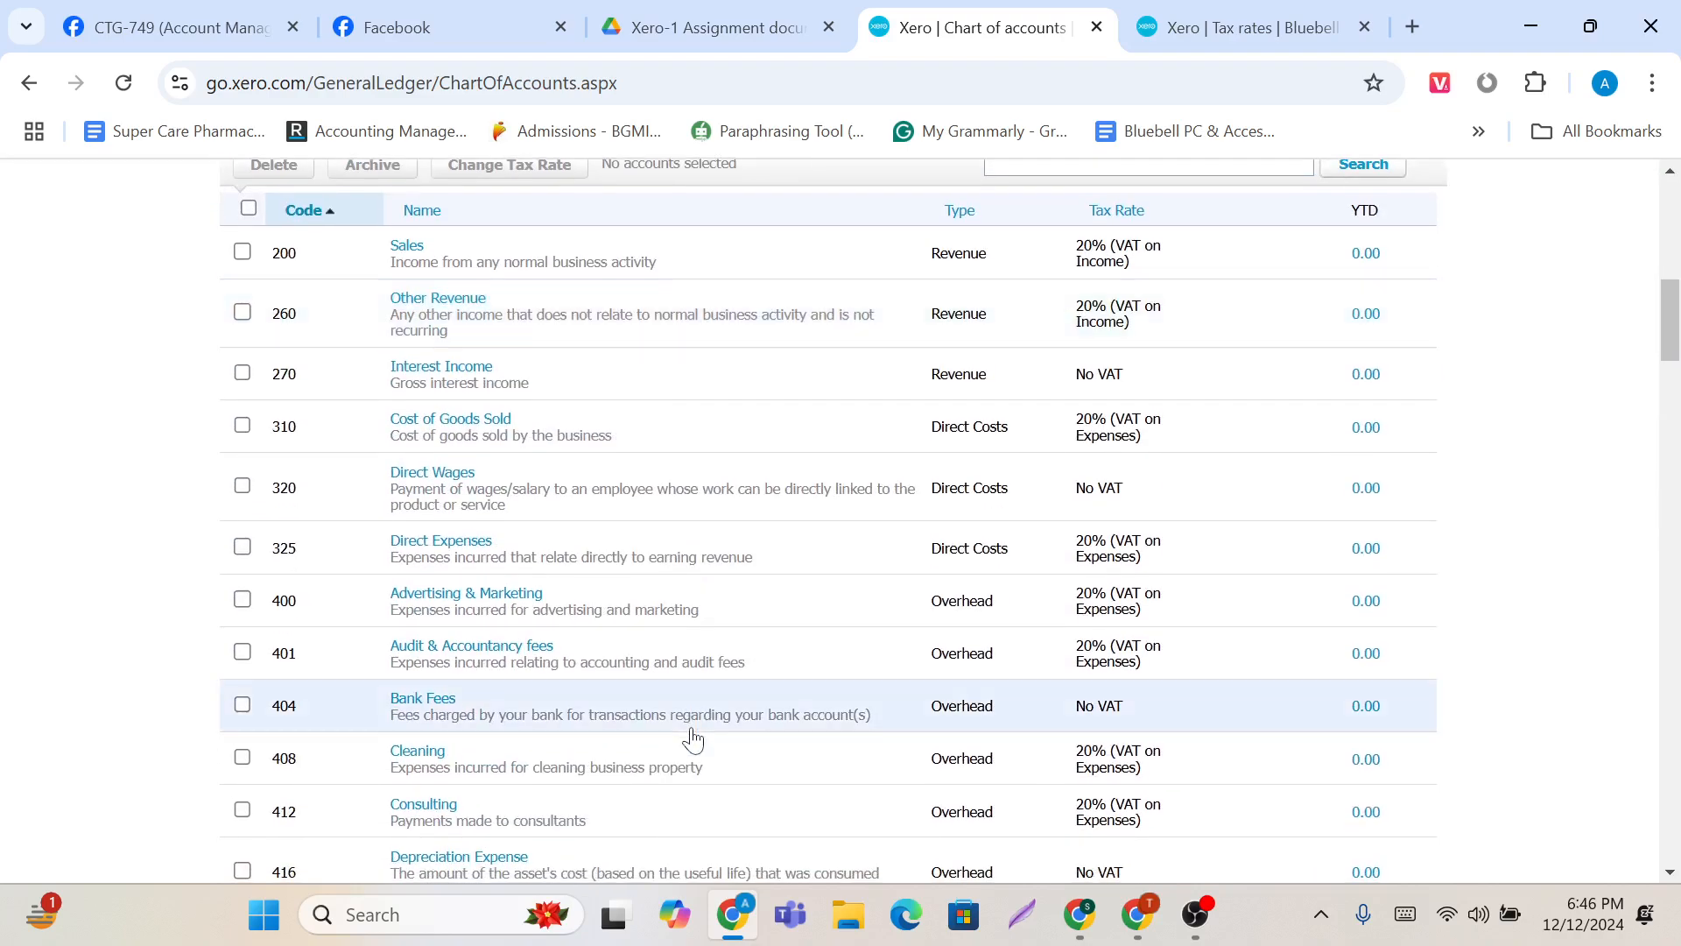
pyautogui.scroll(-2, 692, 740)
pyautogui.scroll(3, 691, 739)
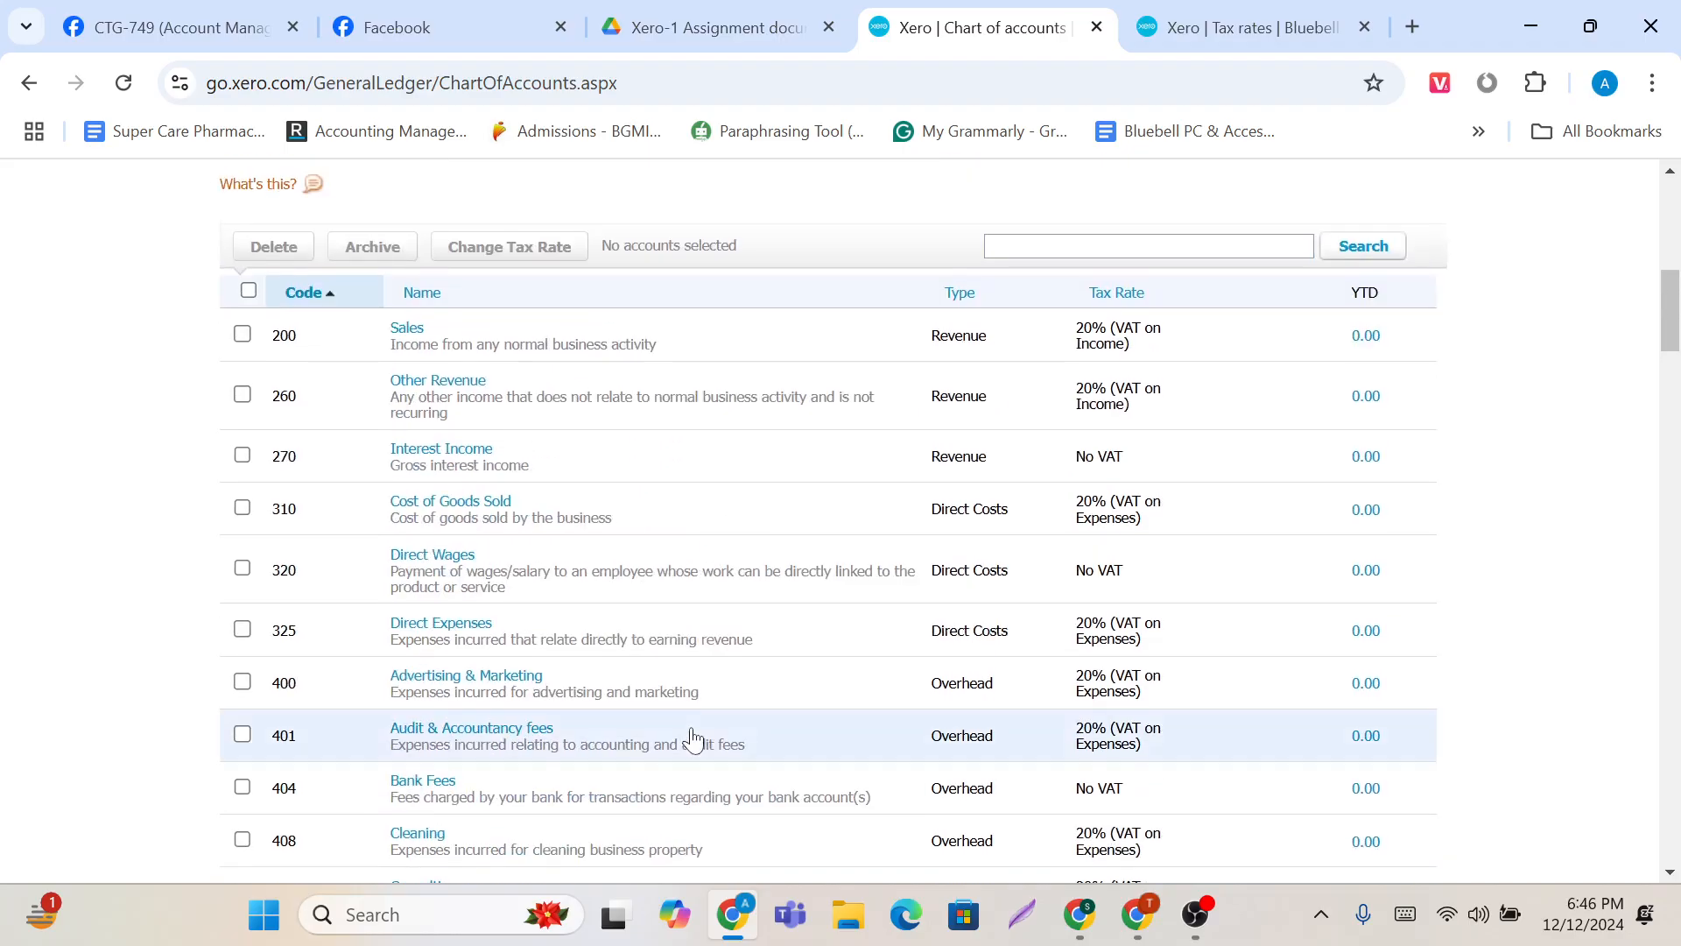
pyautogui.scroll(5, 692, 736)
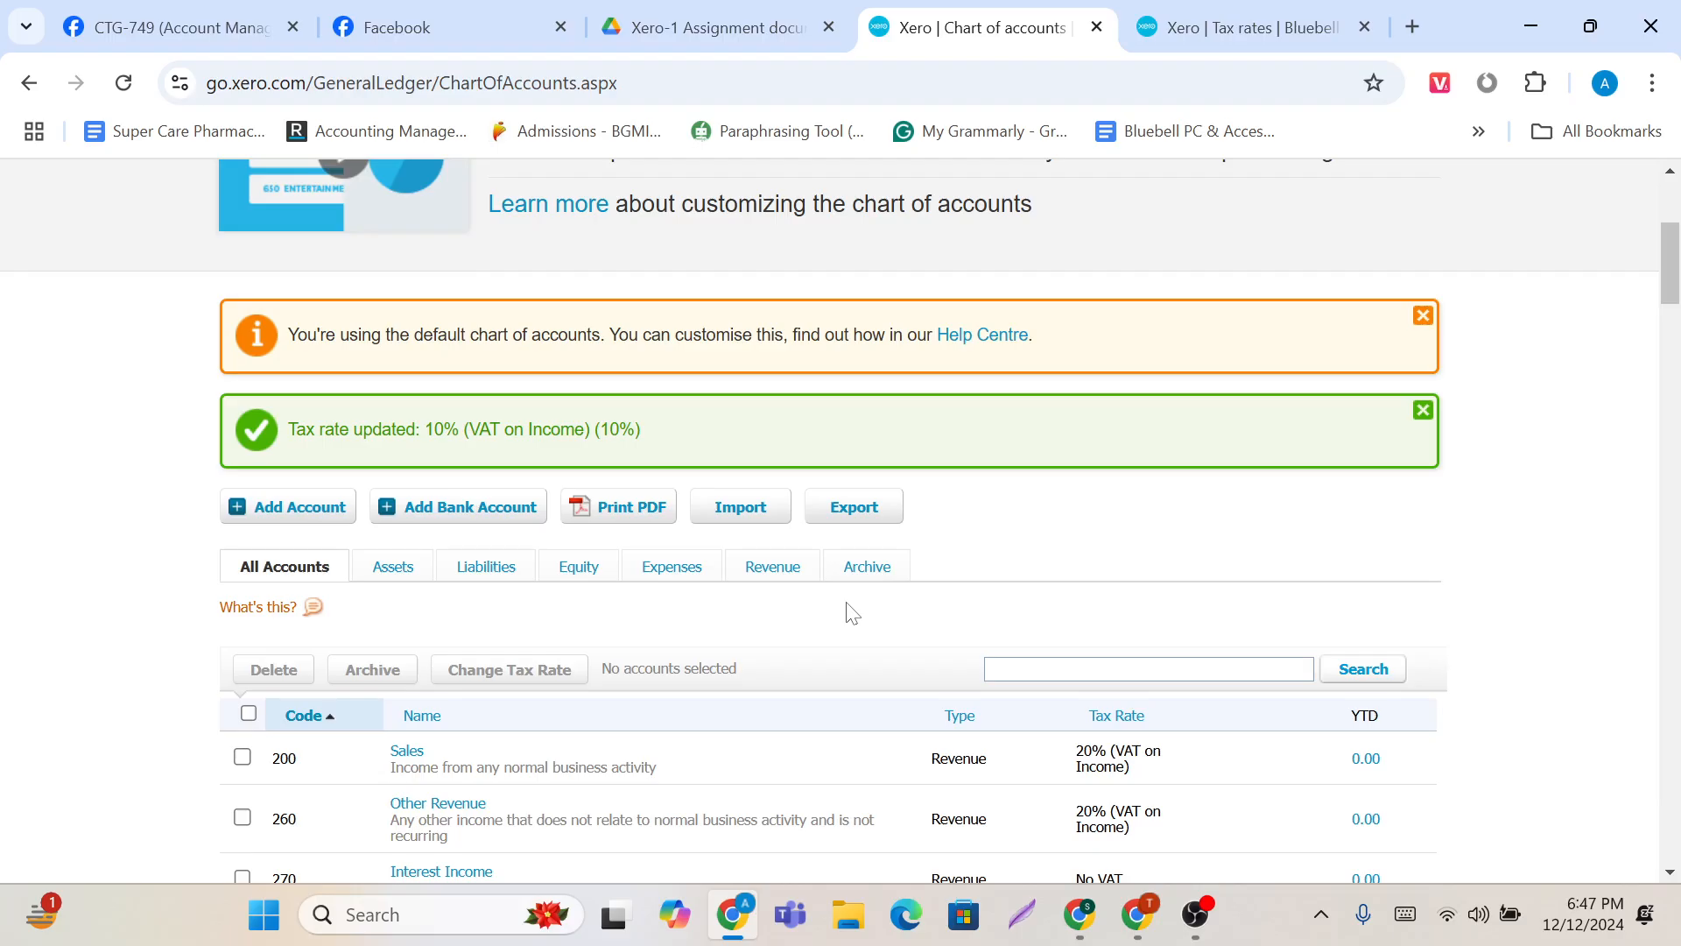
pyautogui.scroll(-1, 852, 613)
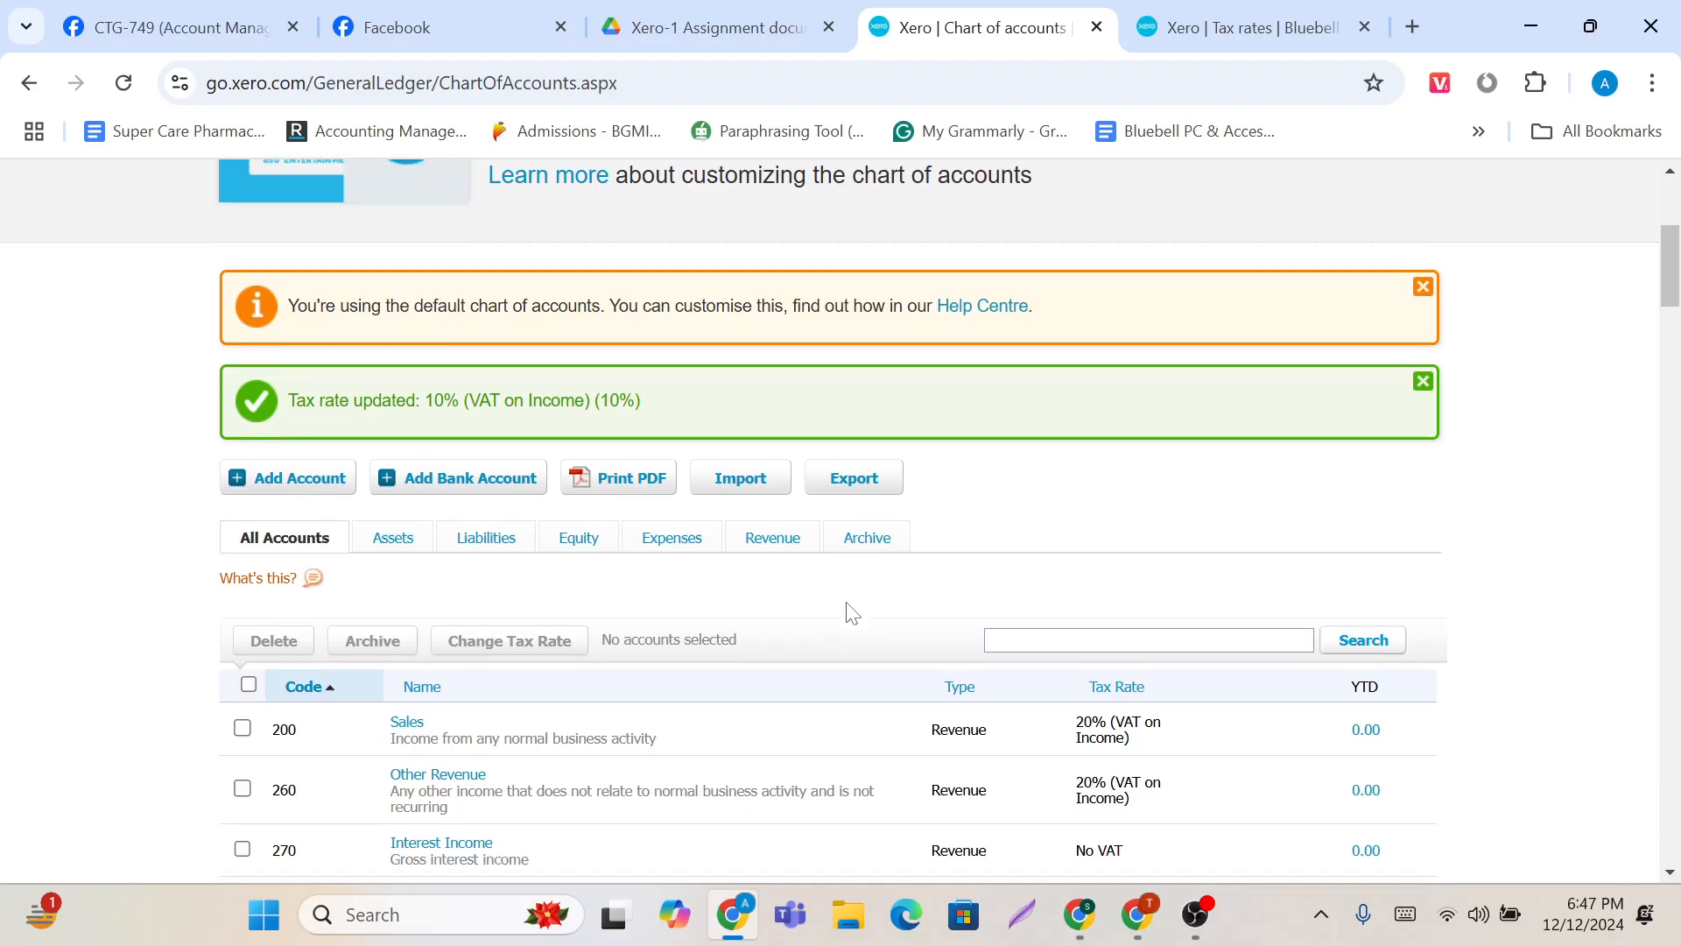
pyautogui.scroll(2, 852, 612)
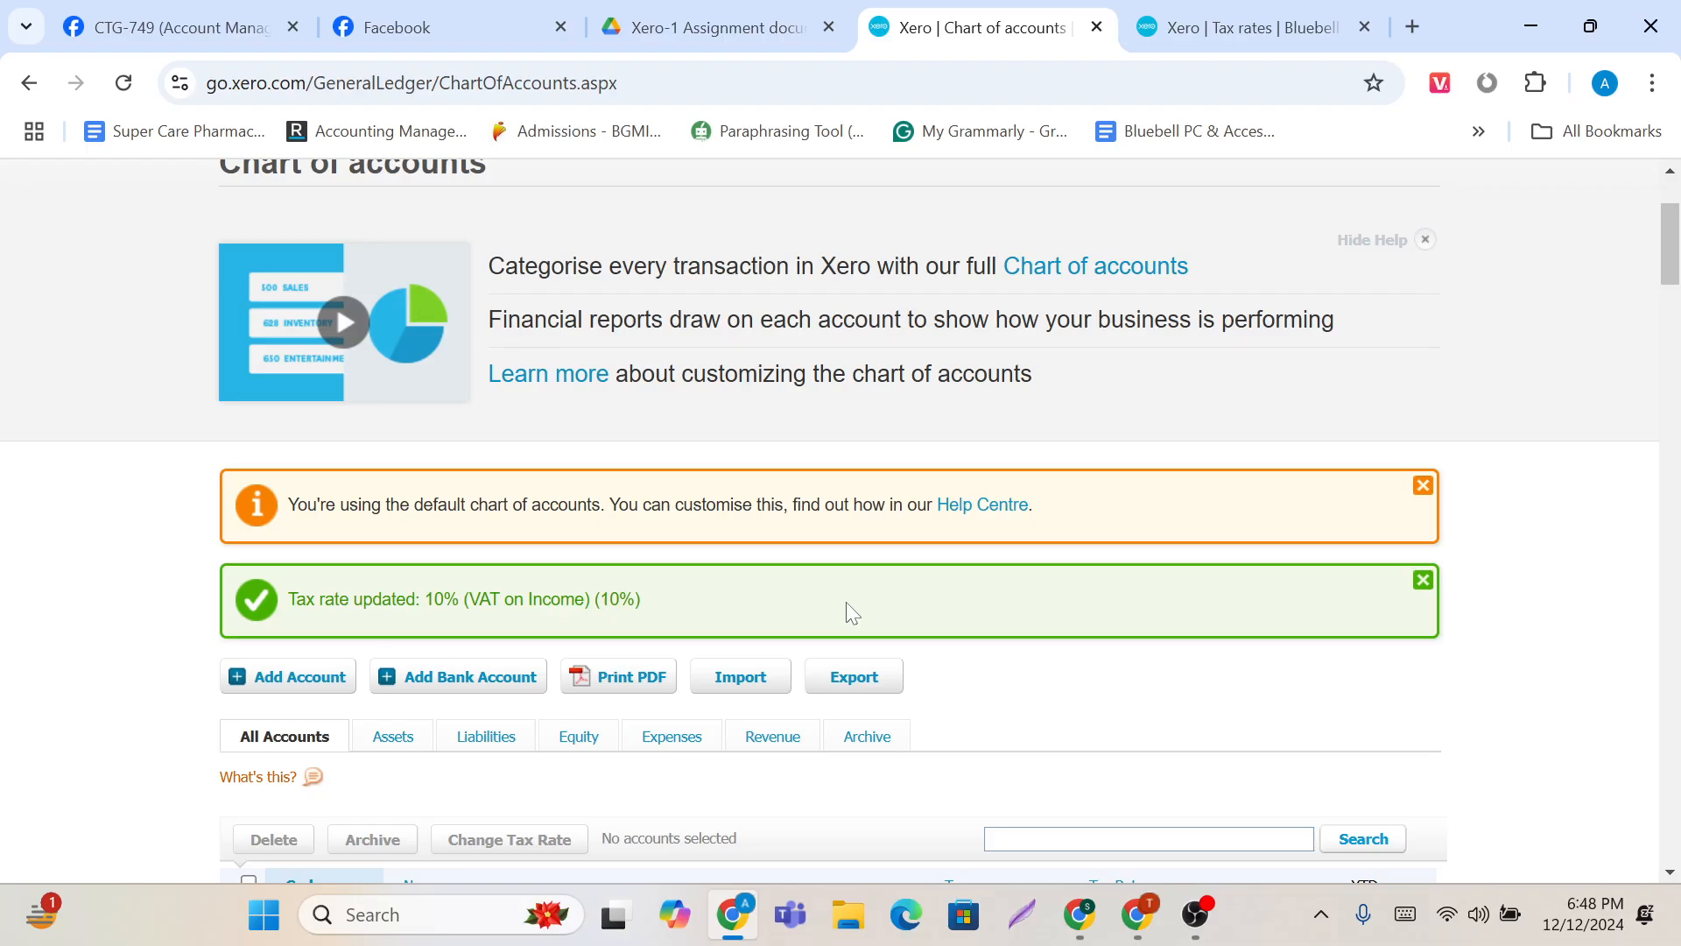
pyautogui.scroll(-2, 1200, 600)
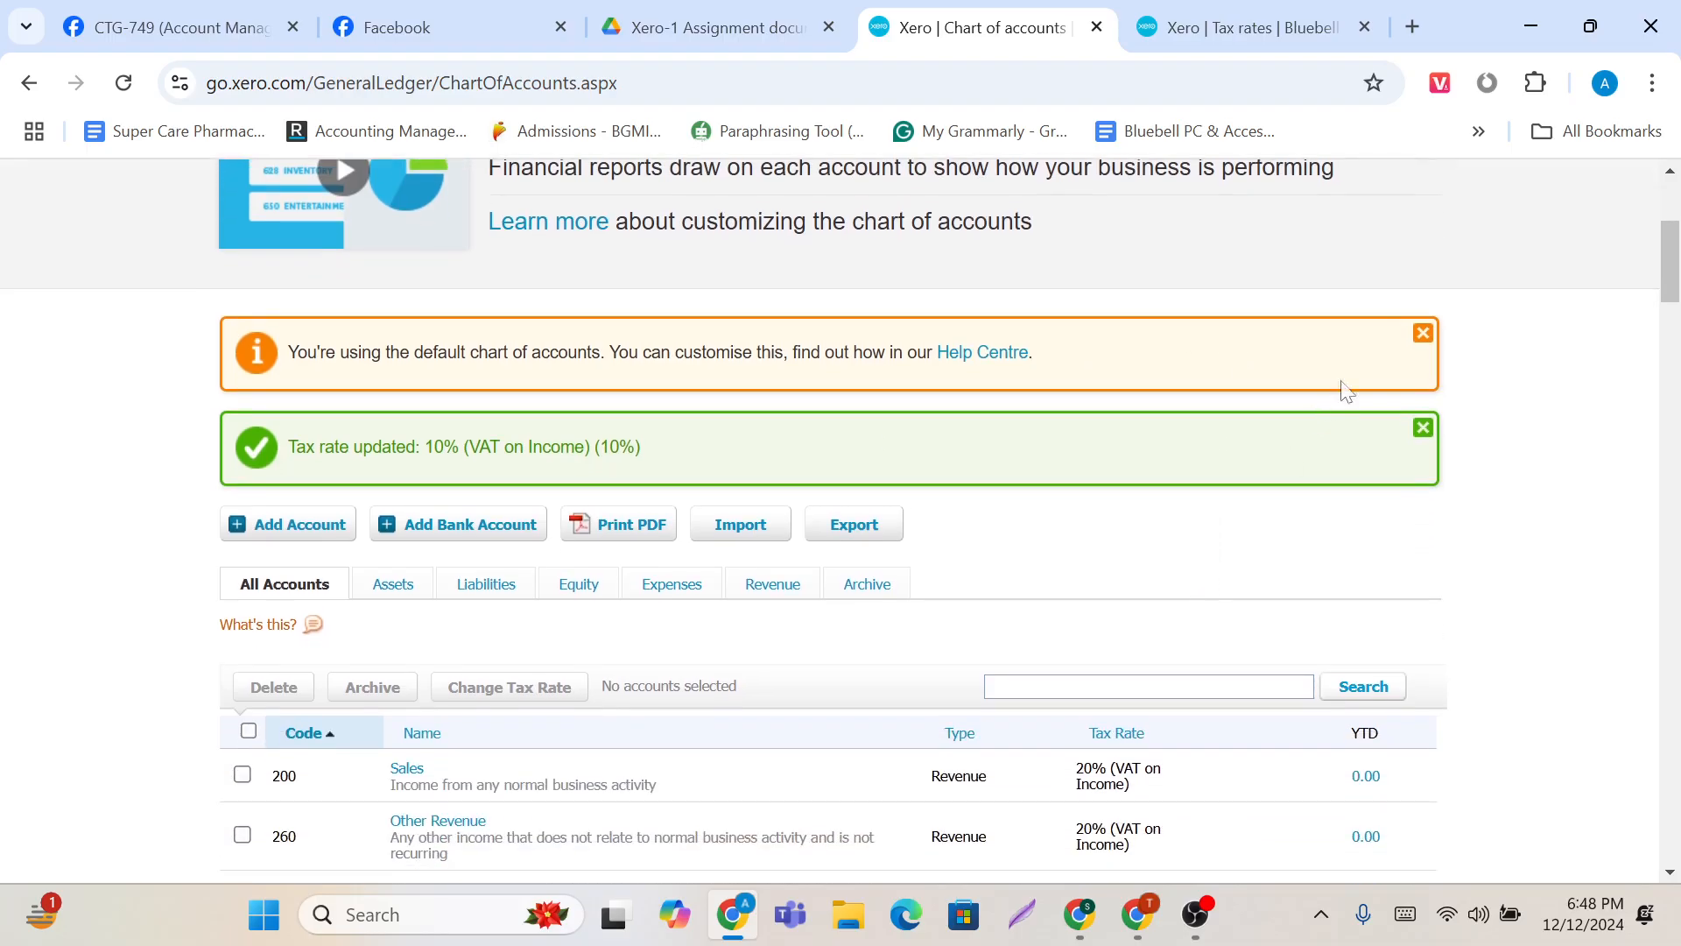
pyautogui.click(1423, 332)
pyautogui.scroll(-1, 1178, 595)
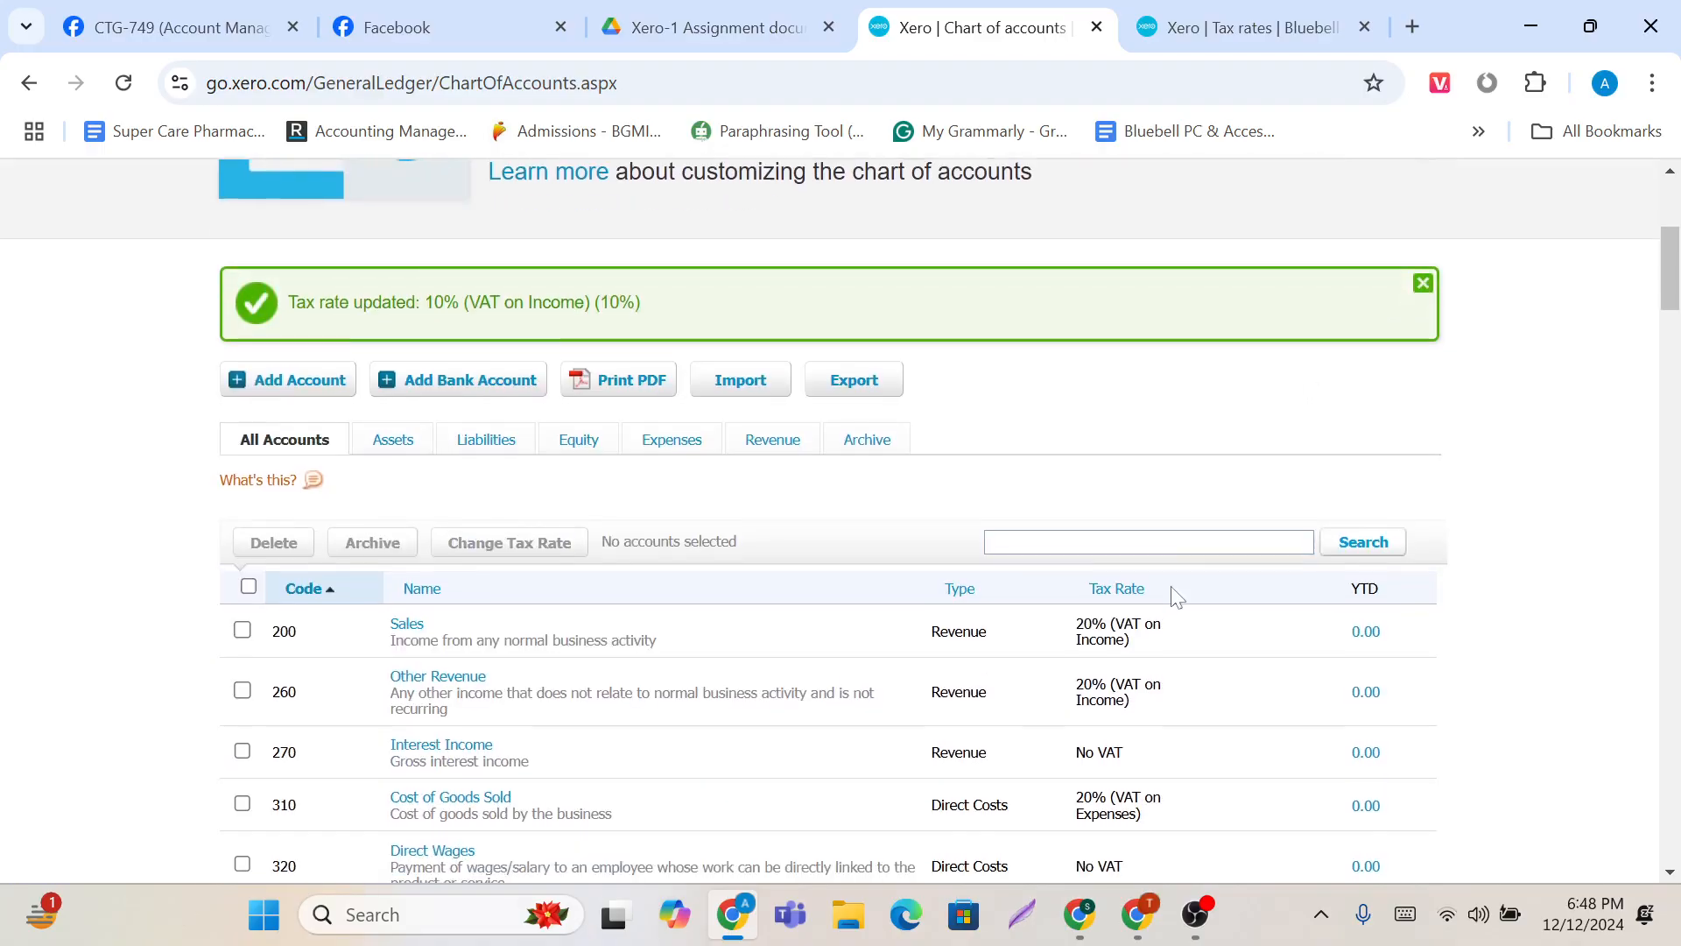
pyautogui.click(1423, 282)
# Step: Start a Lightshot full-screen capture from the hidden system tray apps
pyautogui.scroll(5, 1136, 435)
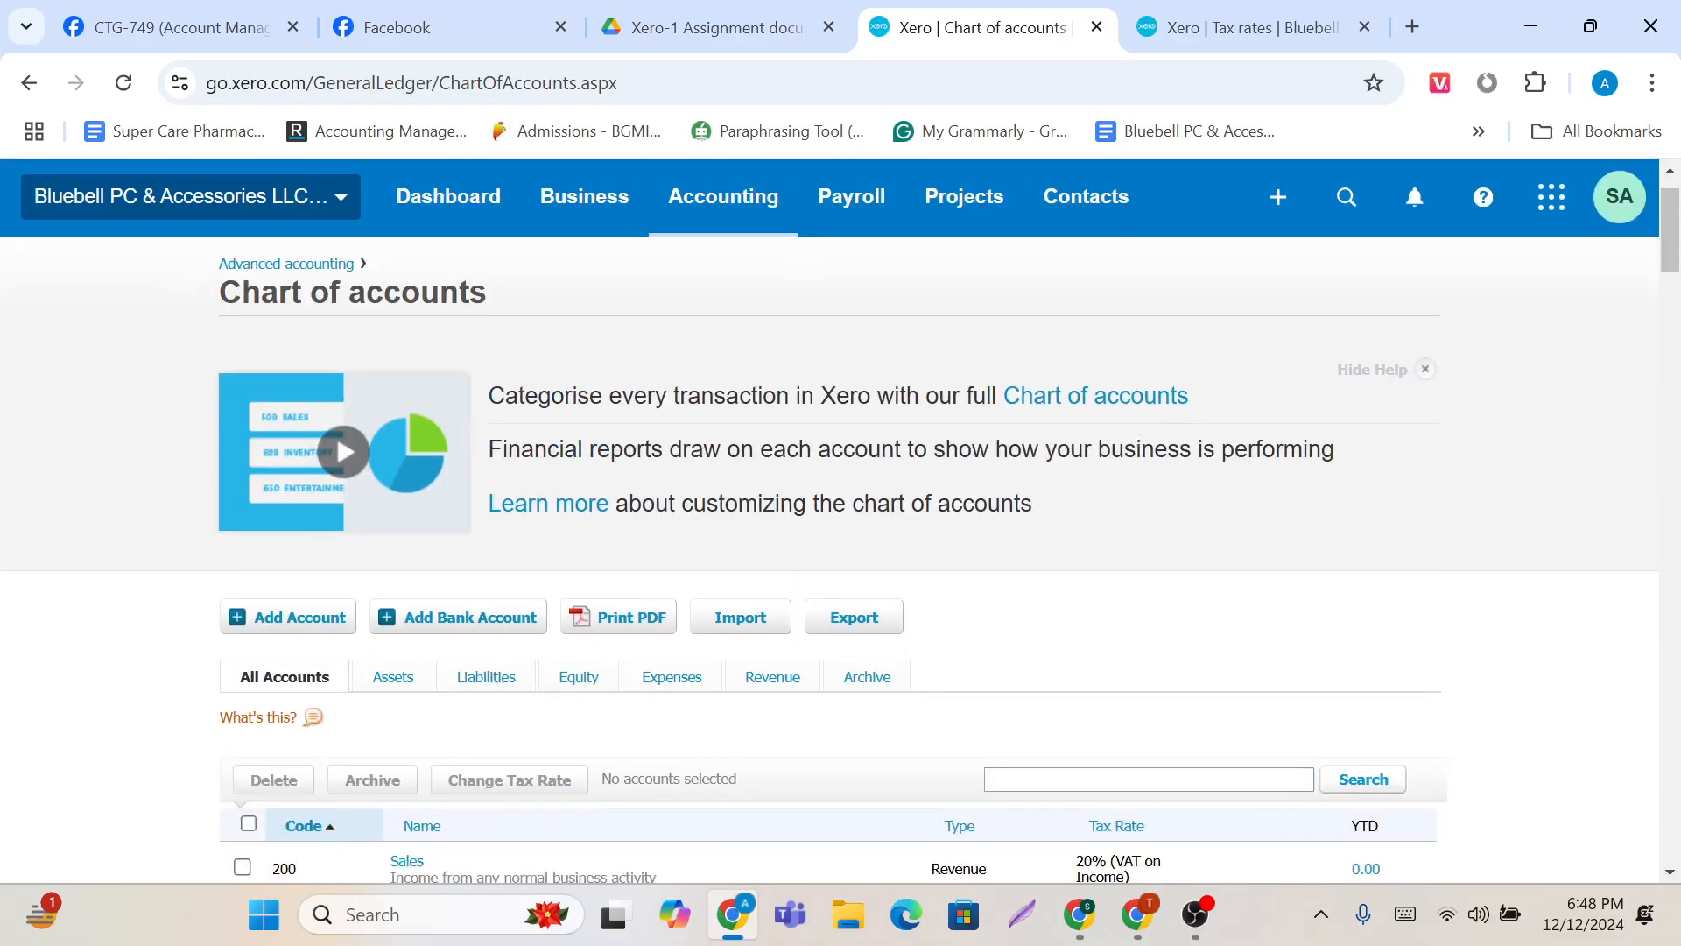
pyautogui.scroll(-3, 819, 440)
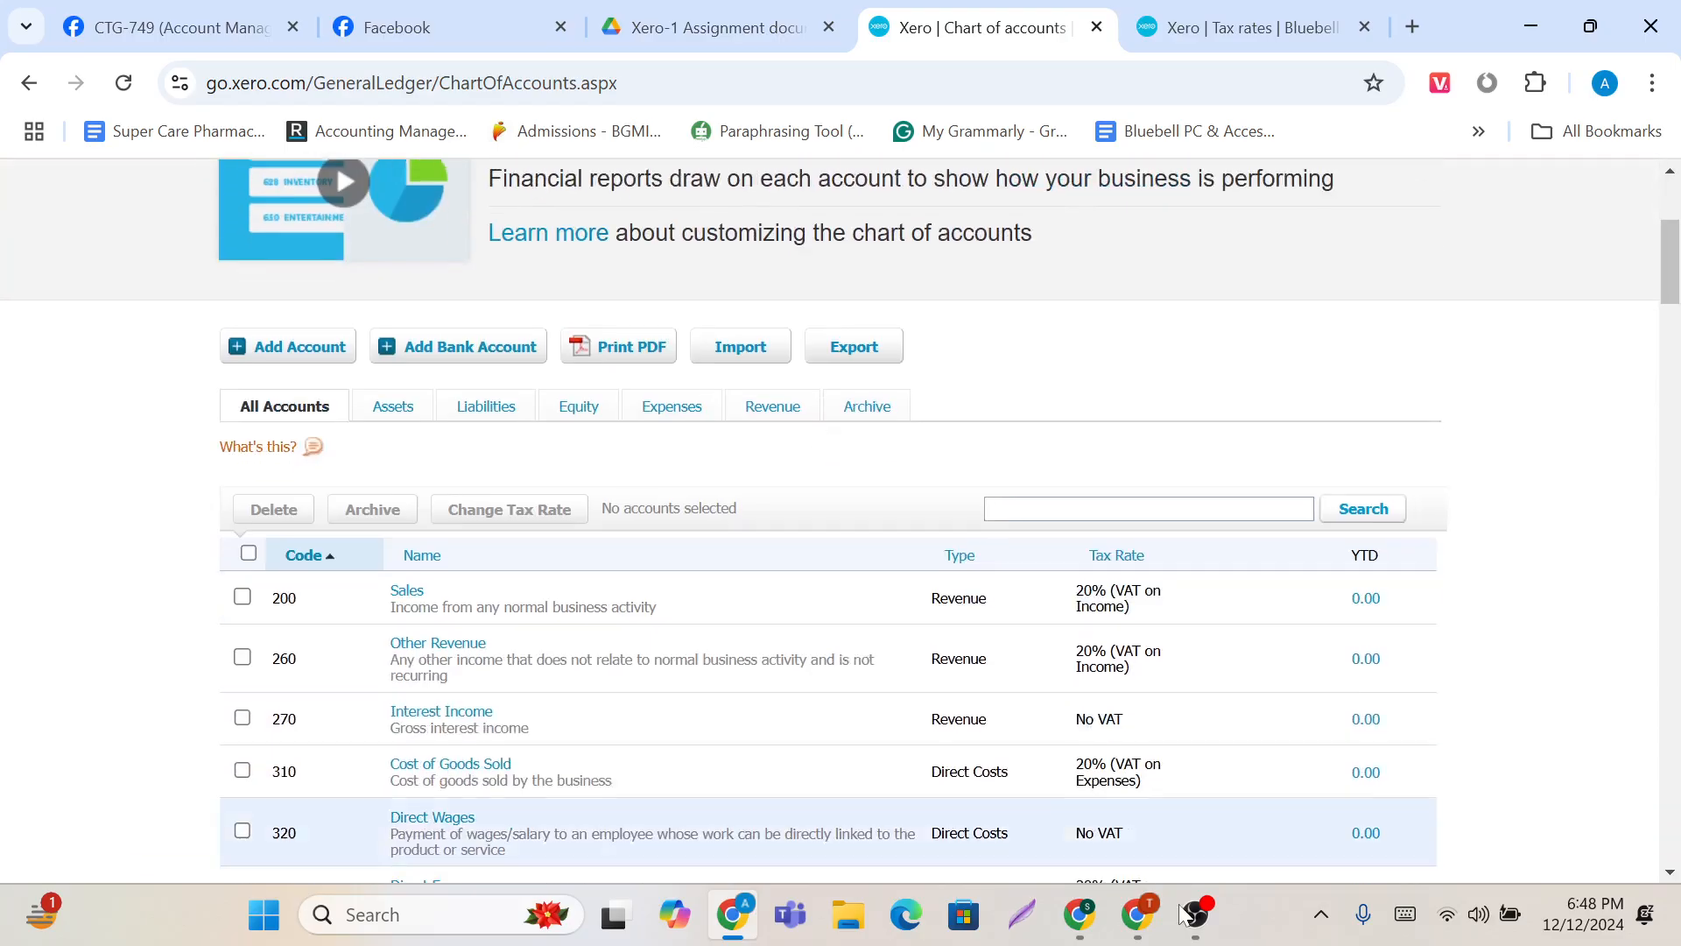
pyautogui.click(1321, 913)
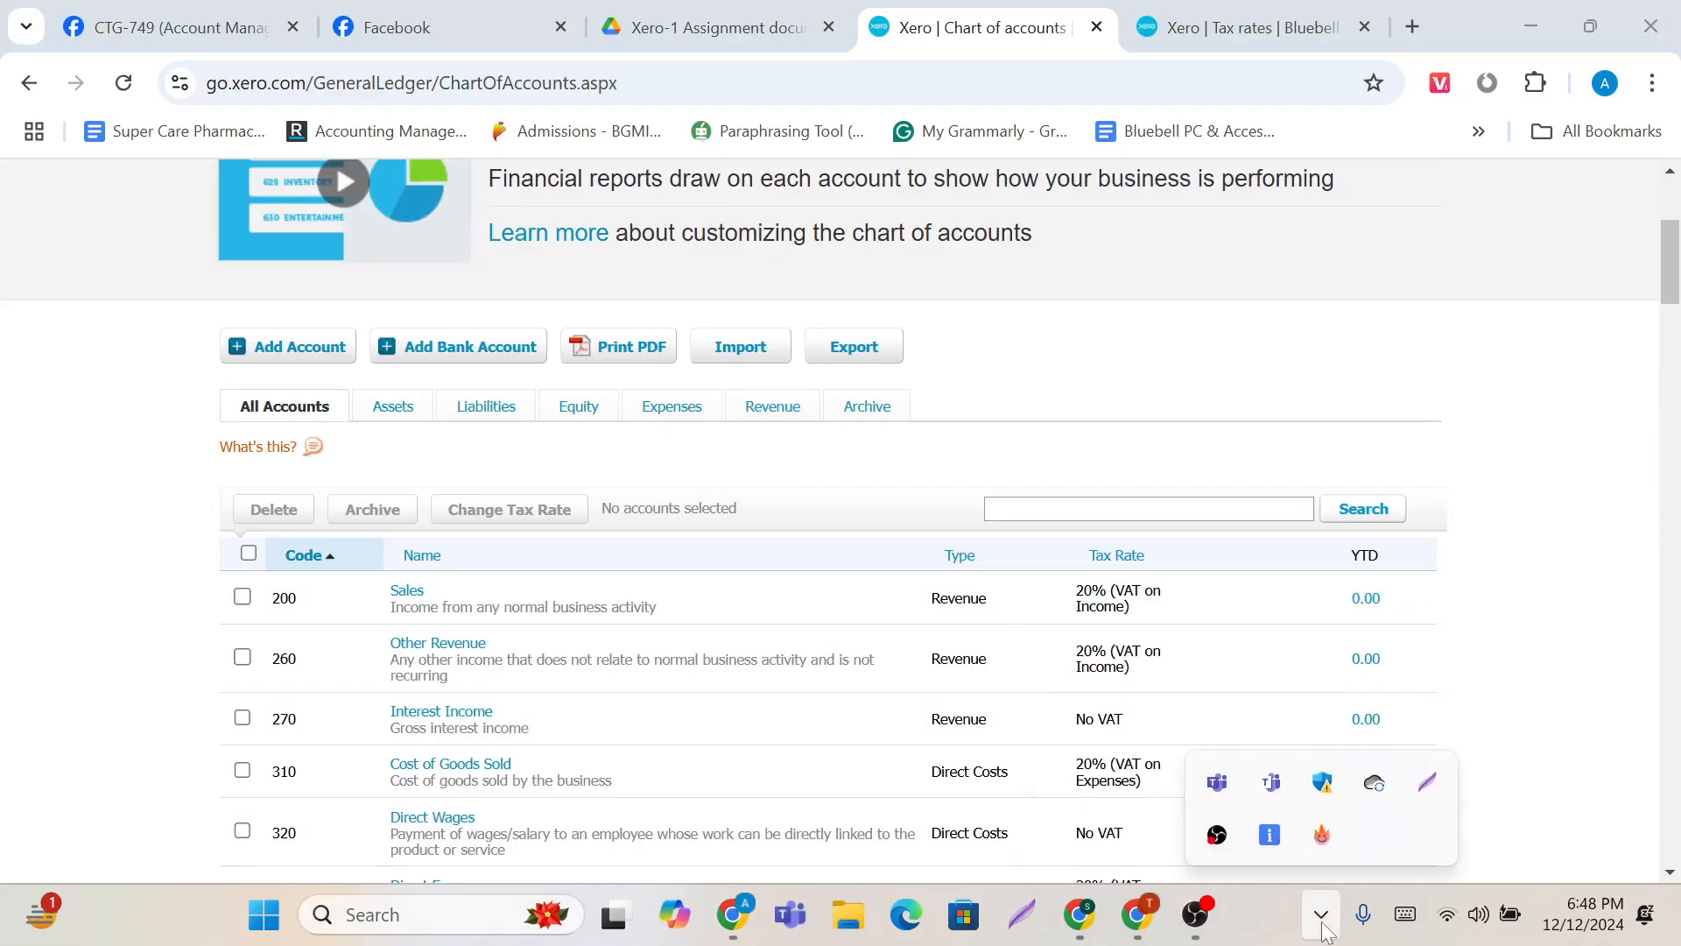
pyautogui.click(1429, 788)
pyautogui.click(1429, 789)
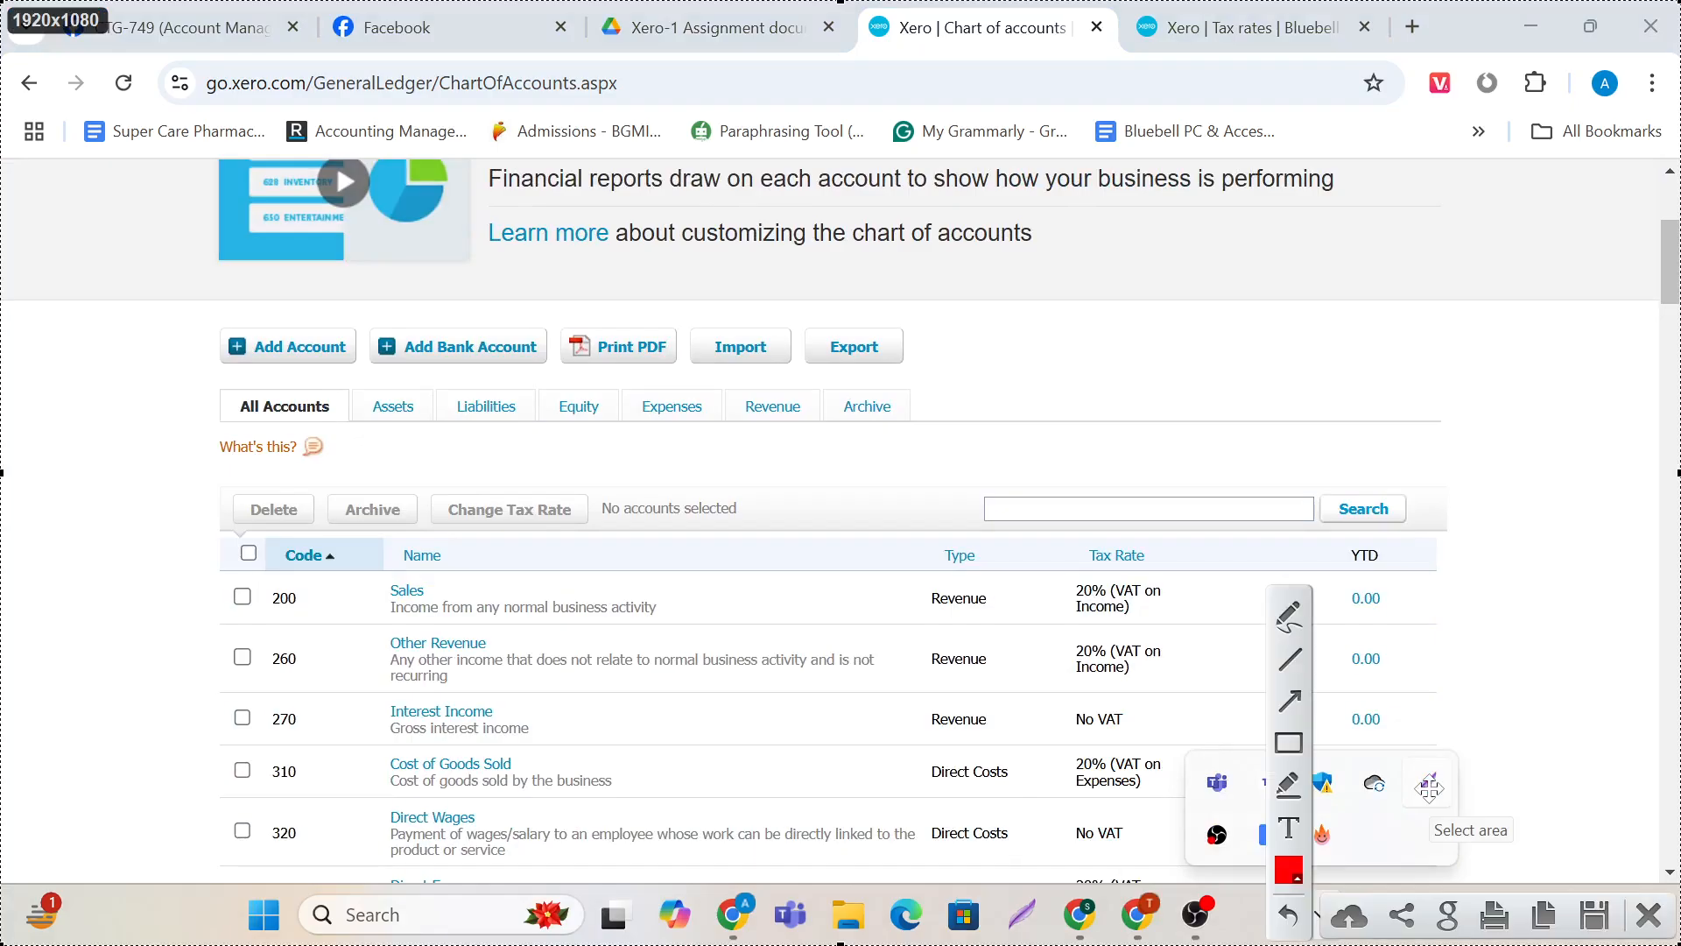
pyautogui.click(1289, 743)
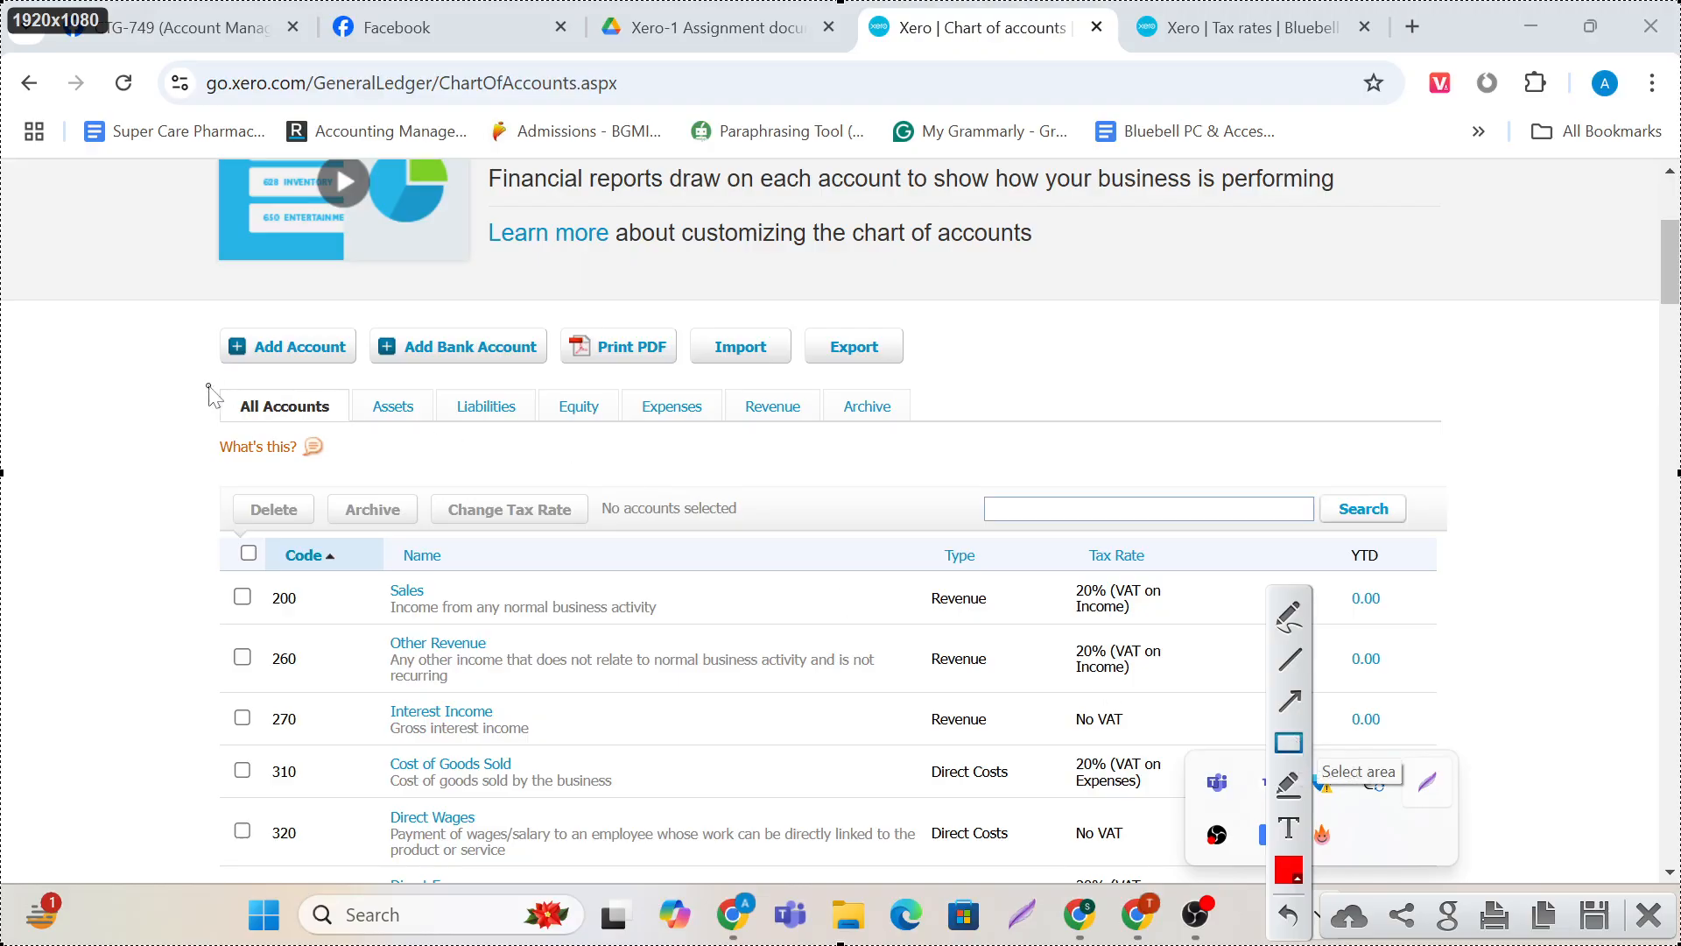
pyautogui.moveTo(207, 386); pyautogui.dragTo(341, 451)
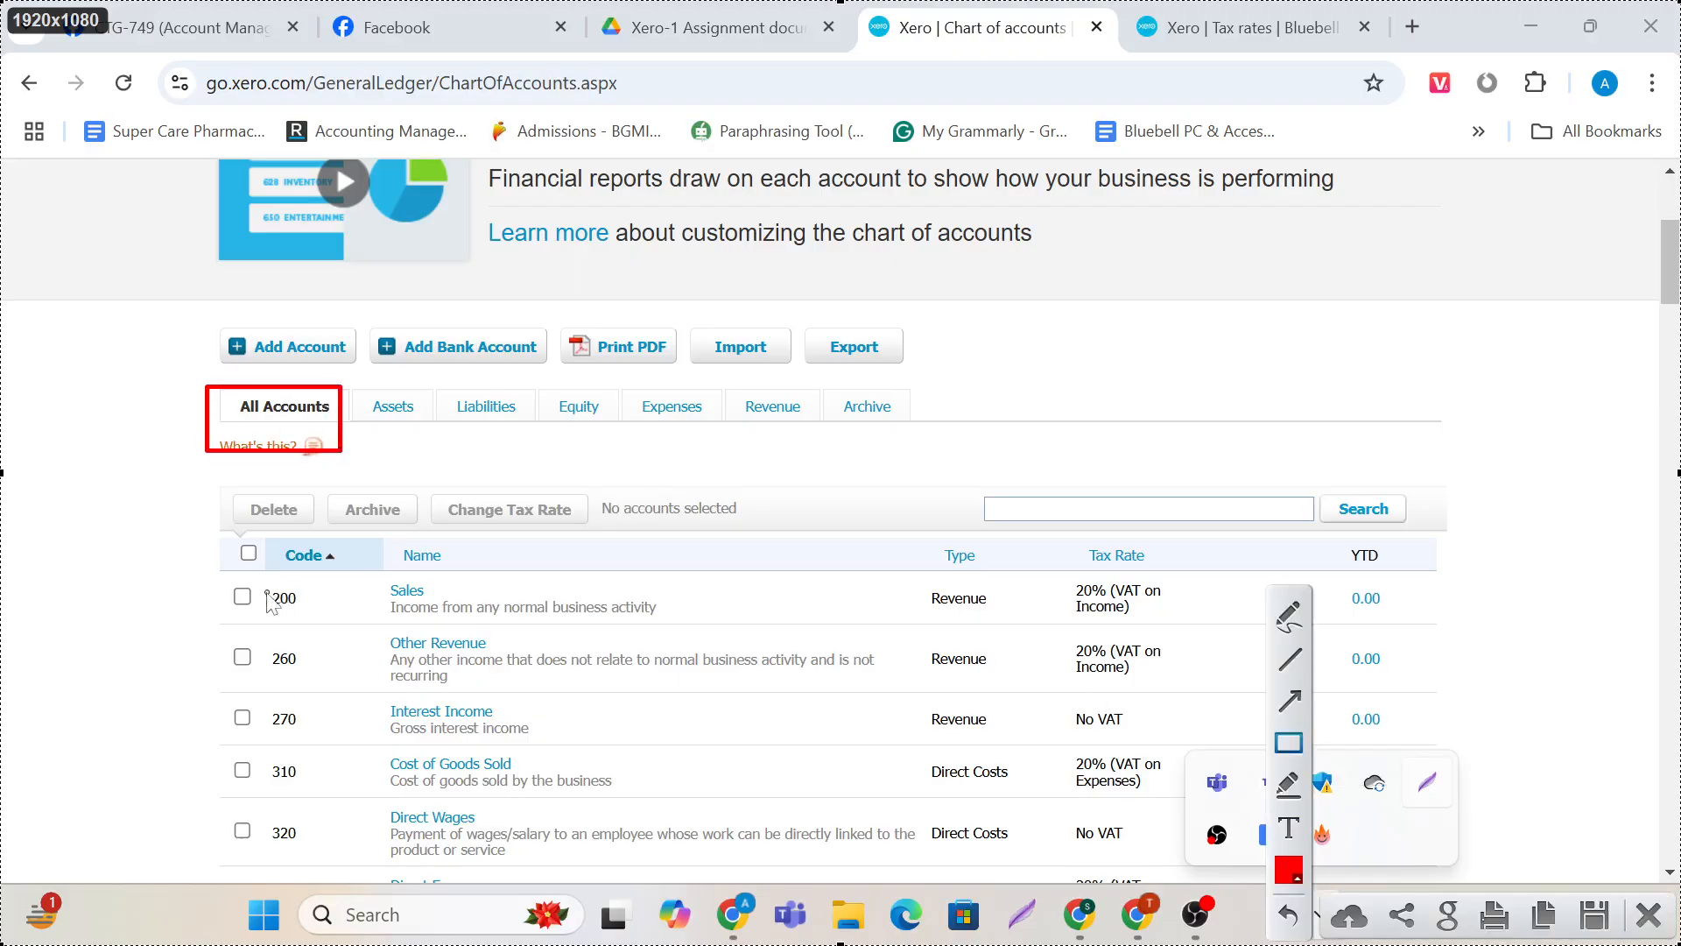
pyautogui.moveTo(355, 380); pyautogui.dragTo(437, 437)
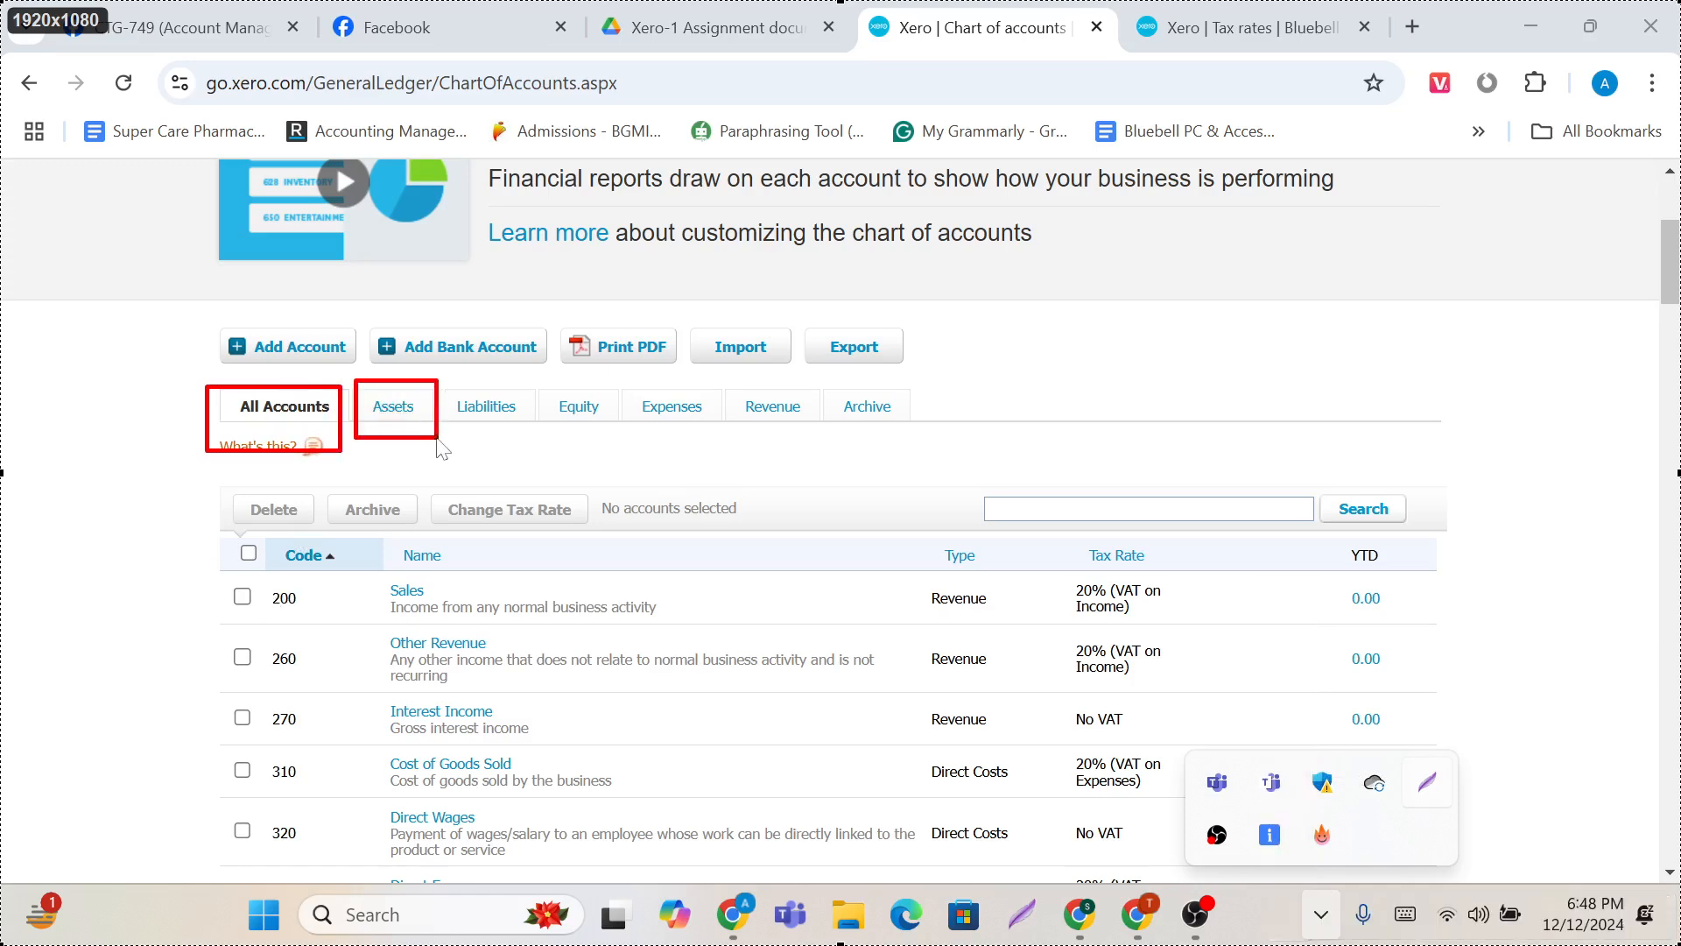
pyautogui.moveTo(445, 376); pyautogui.dragTo(535, 443)
pyautogui.moveTo(543, 384); pyautogui.dragTo(619, 443)
pyautogui.moveTo(628, 383); pyautogui.dragTo(732, 456)
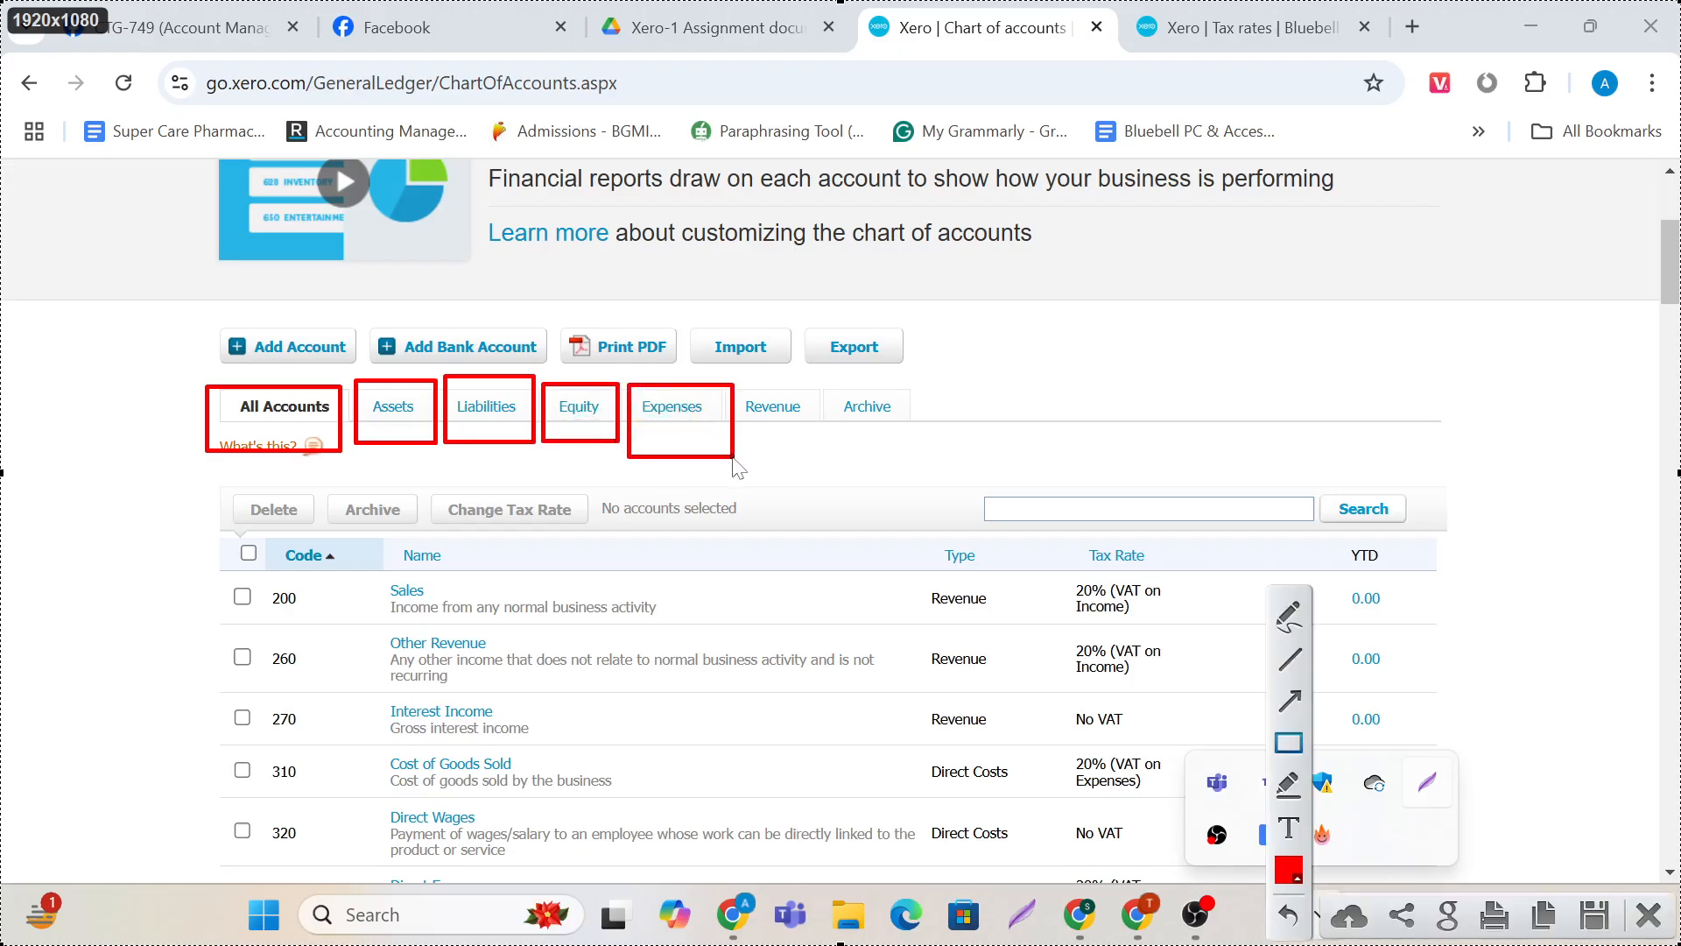
pyautogui.moveTo(735, 378); pyautogui.dragTo(826, 461)
pyautogui.moveTo(830, 379); pyautogui.dragTo(944, 443)
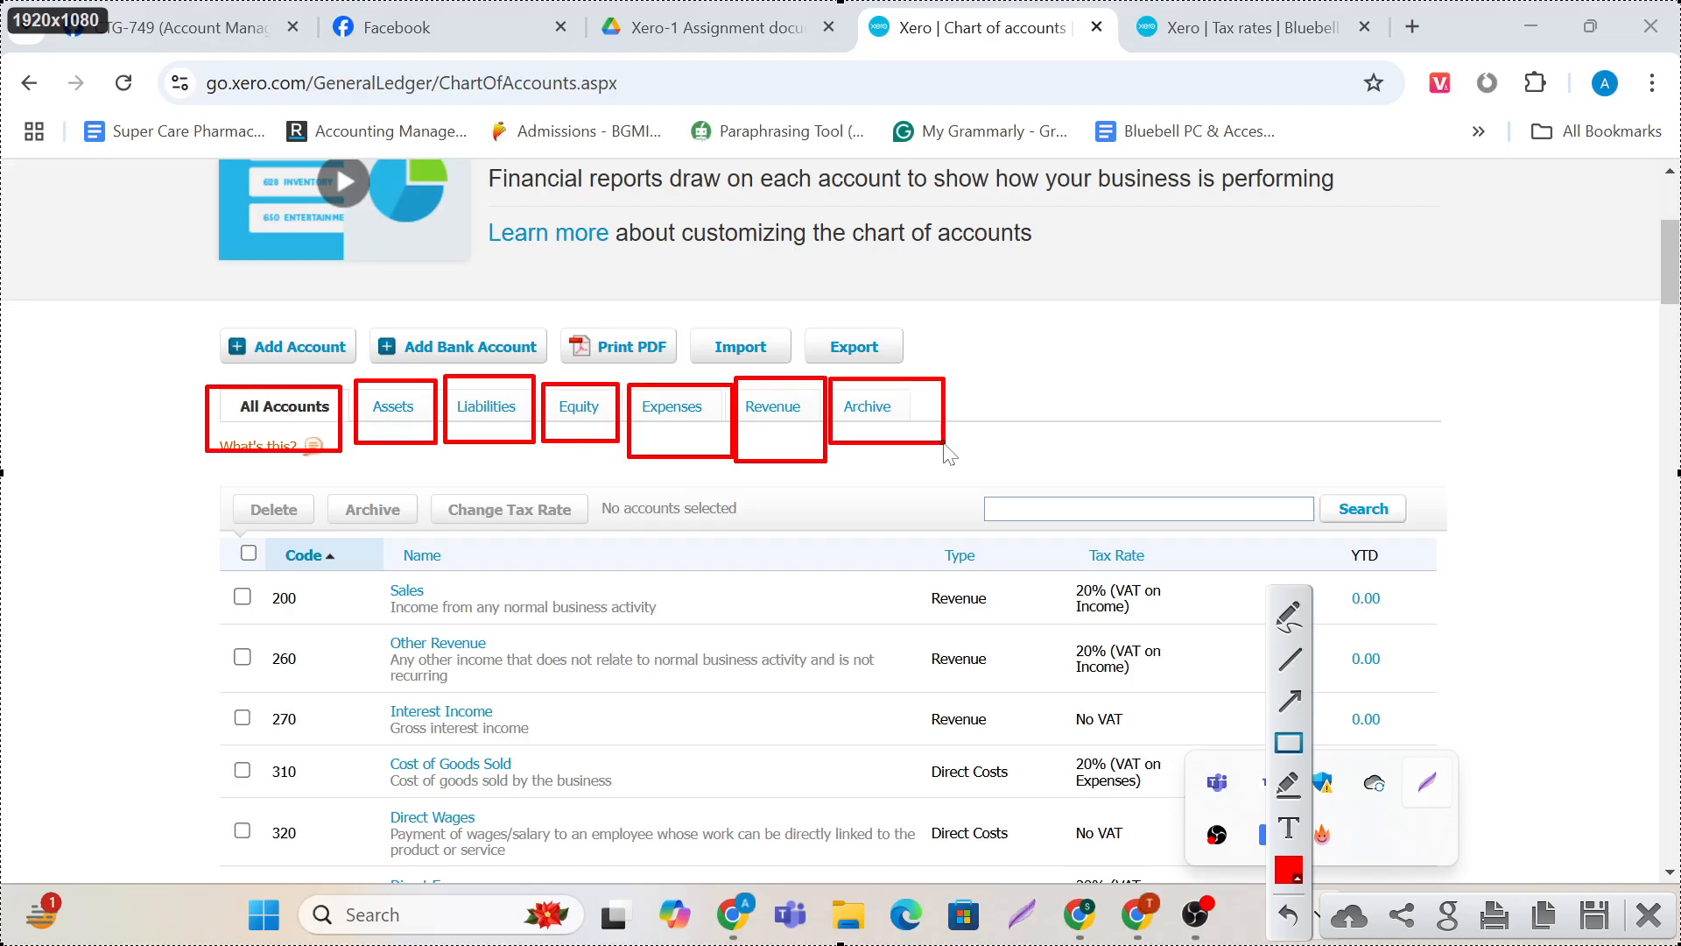
pyautogui.moveTo(210, 308); pyautogui.dragTo(369, 390)
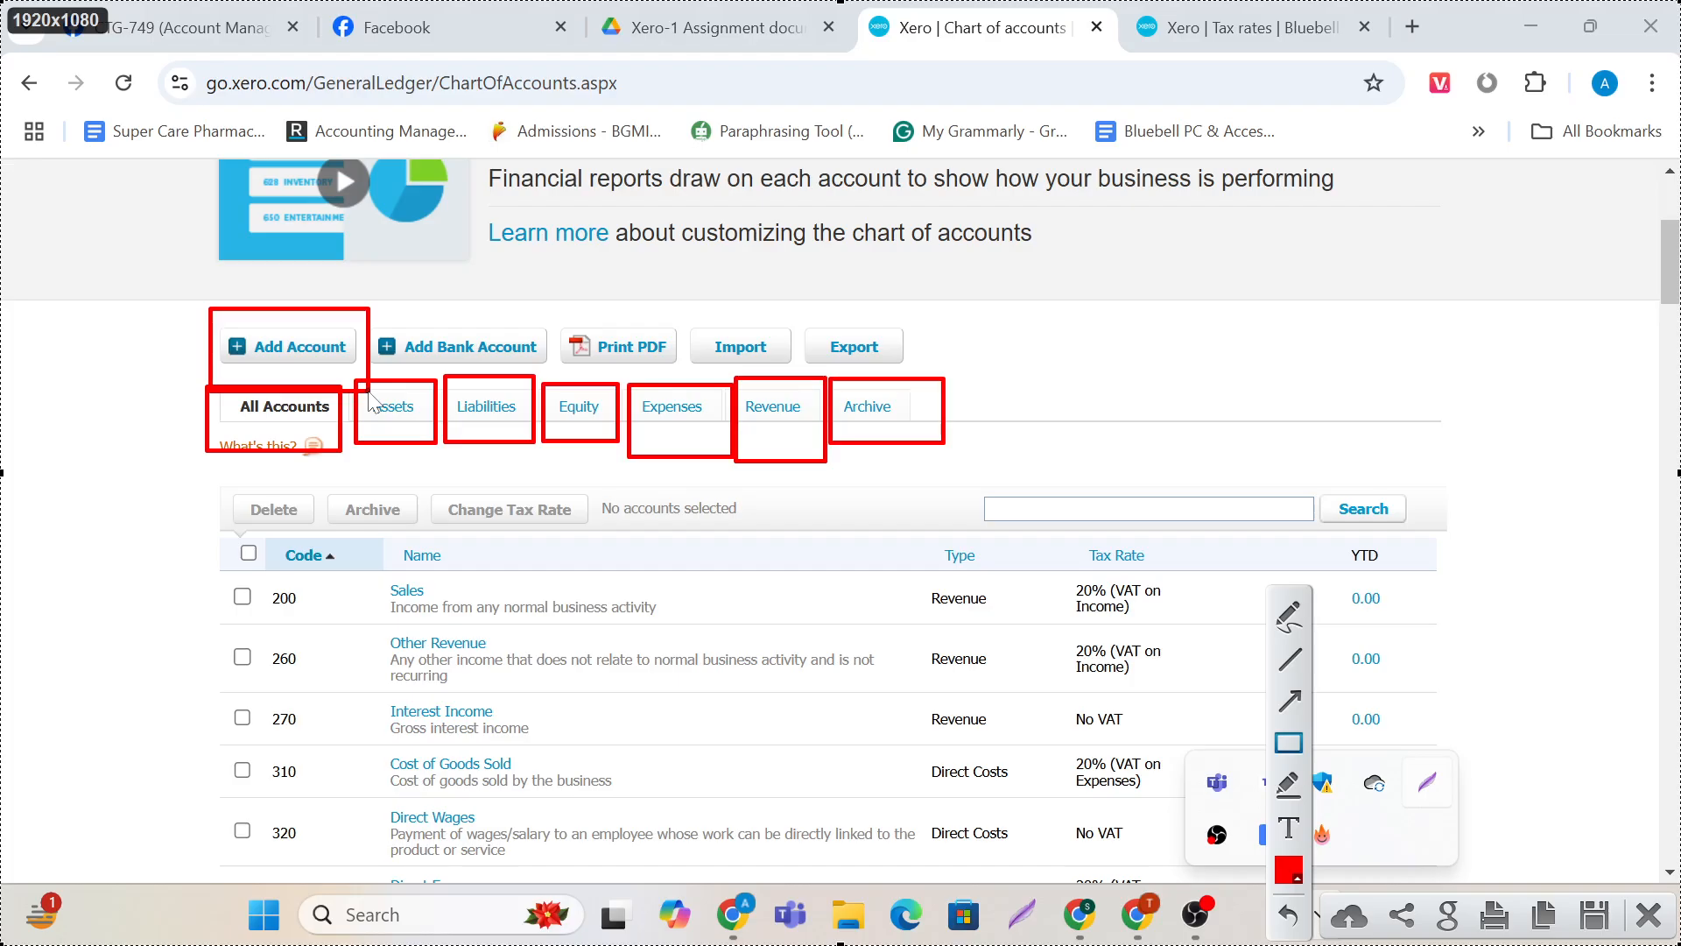
pyautogui.moveTo(374, 303)
pyautogui.mouseDown()
pyautogui.moveTo(457, 354)
pyautogui.moveTo(554, 375)
pyautogui.mouseUp()
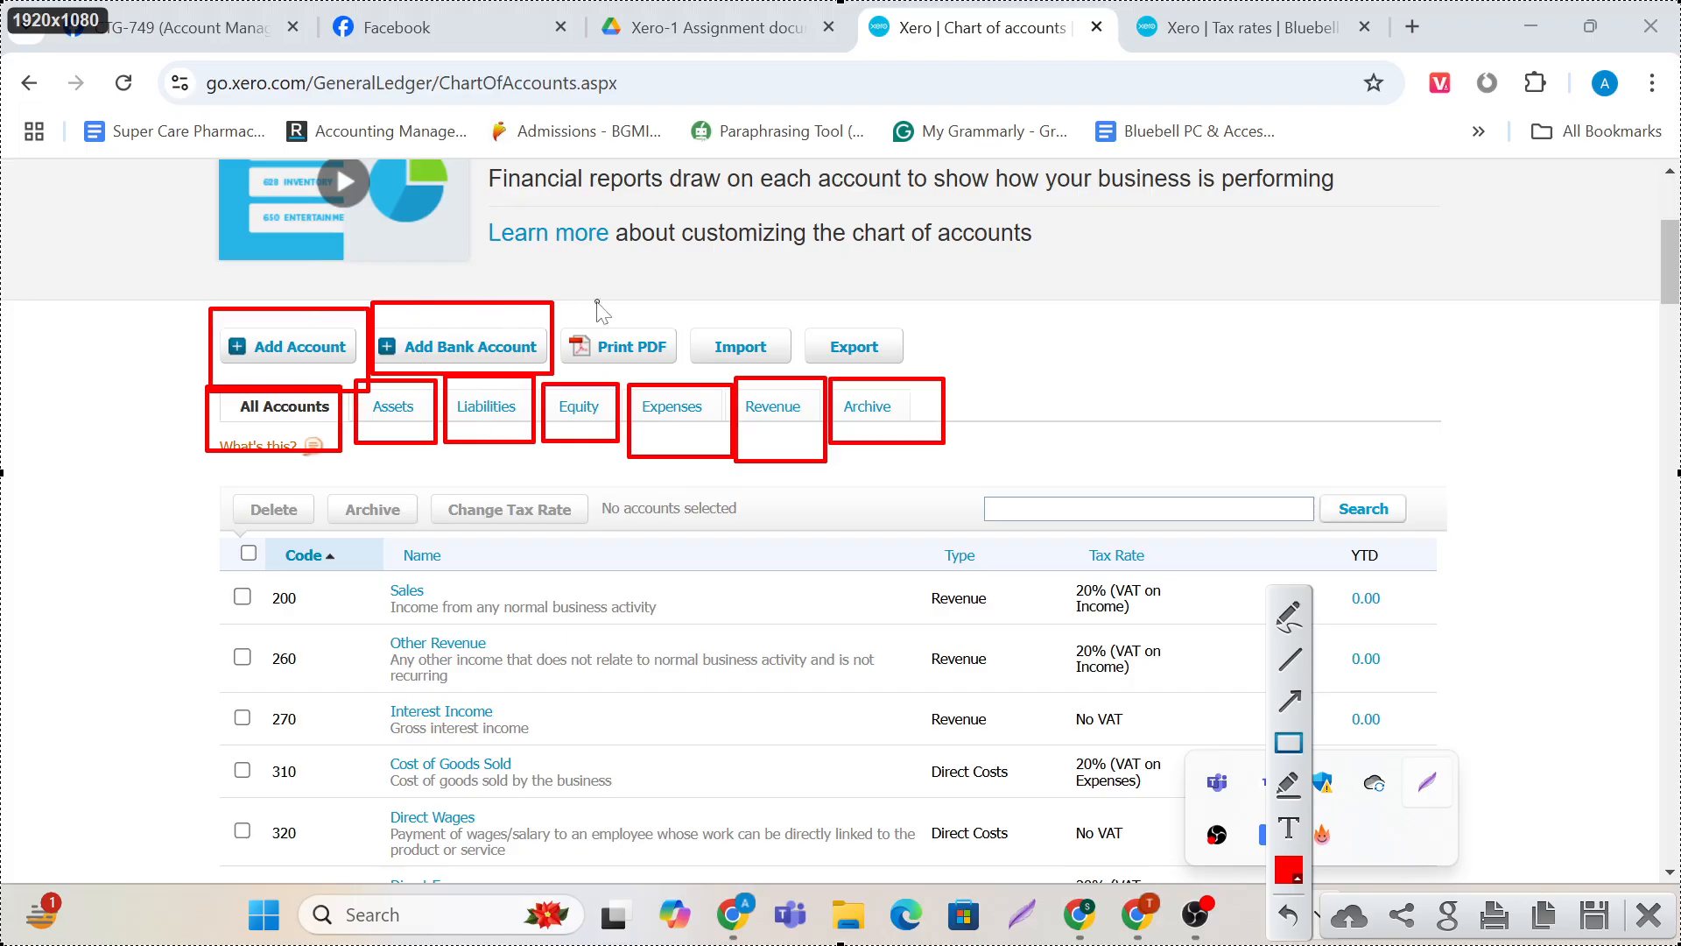
pyautogui.moveTo(561, 291); pyautogui.dragTo(684, 379)
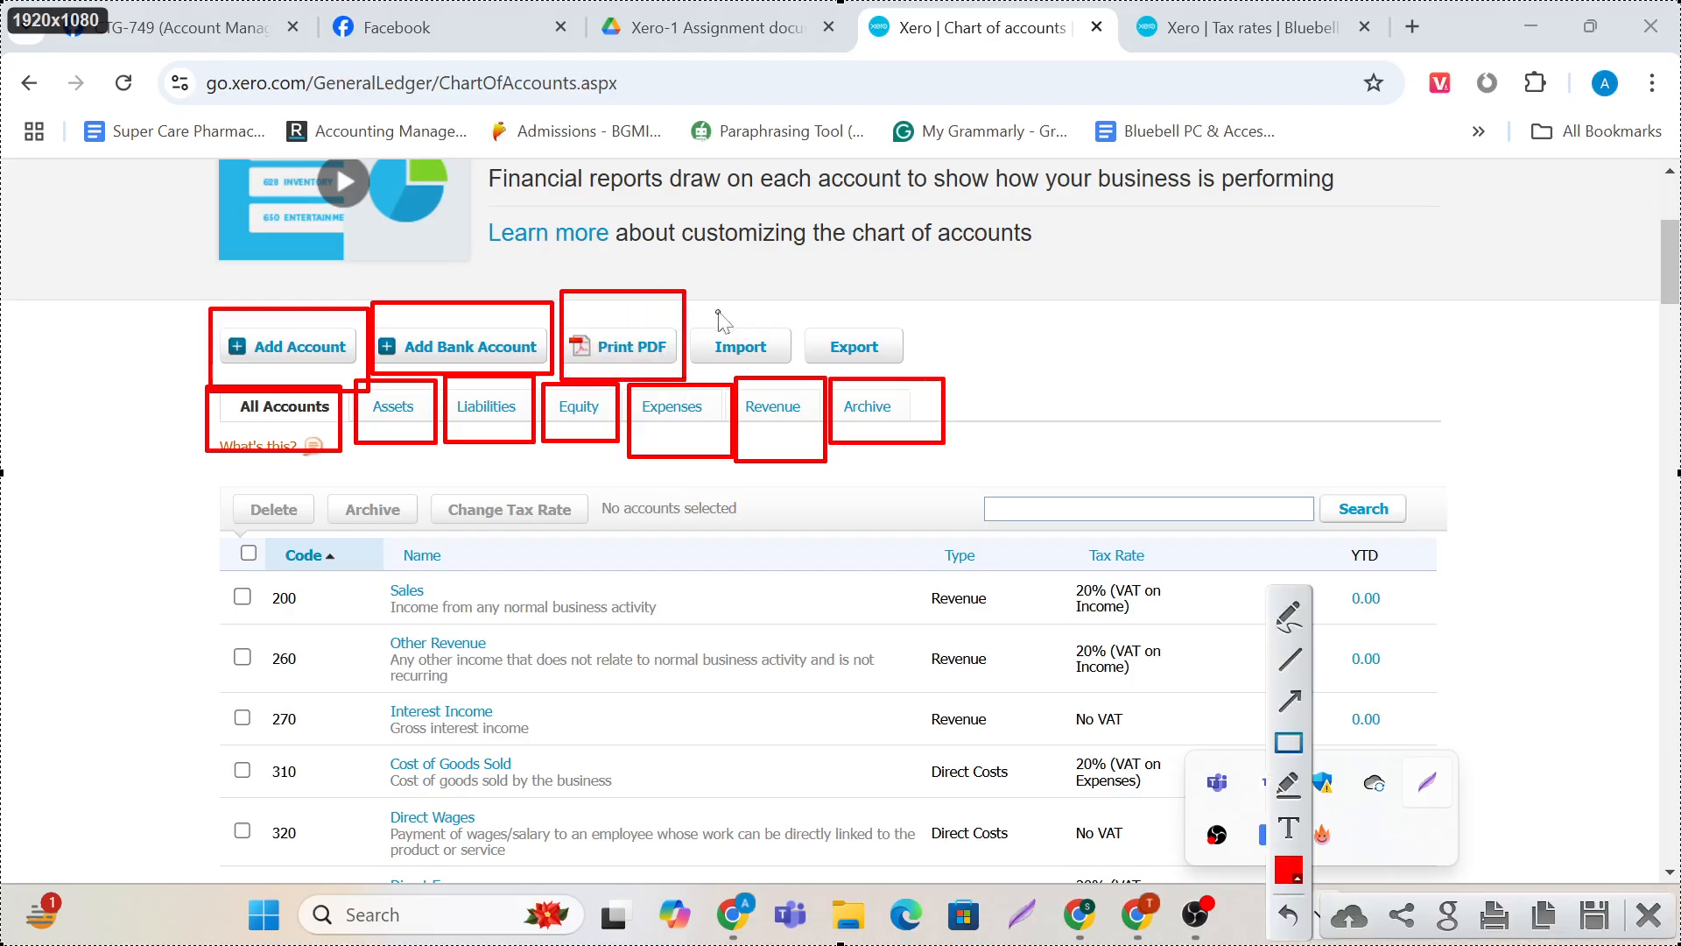
pyautogui.moveTo(682, 278); pyautogui.dragTo(788, 379)
pyautogui.moveTo(805, 286); pyautogui.dragTo(927, 381)
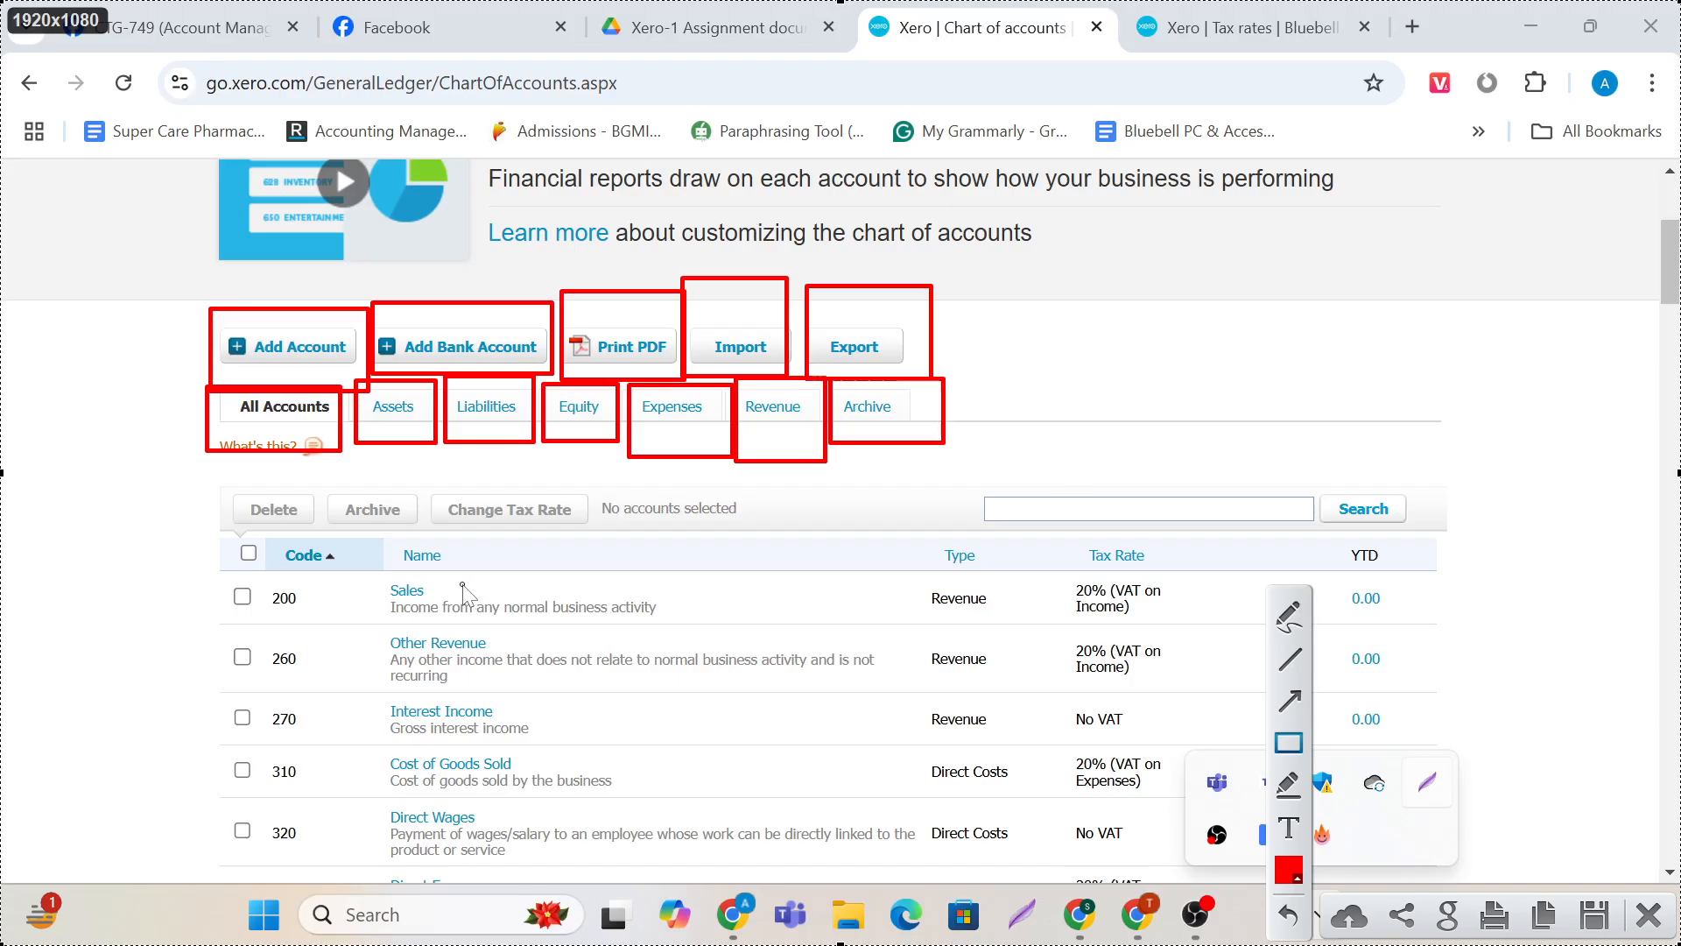
pyautogui.moveTo(214, 481); pyautogui.dragTo(310, 544)
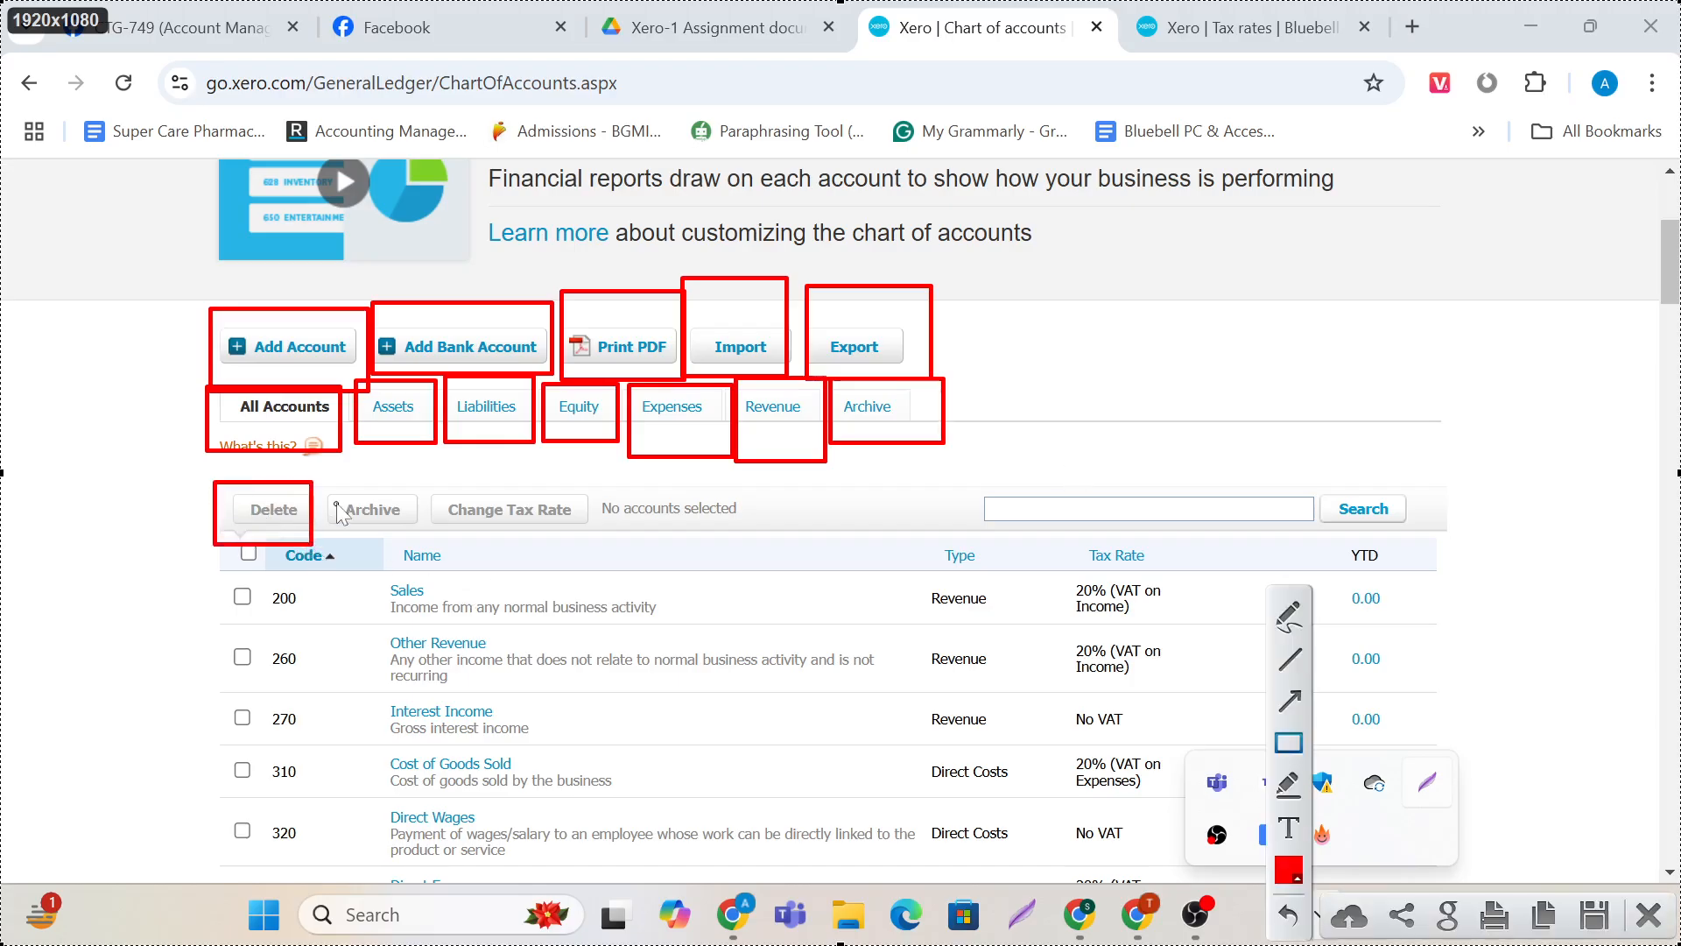
pyautogui.moveTo(326, 470); pyautogui.dragTo(427, 541)
pyautogui.moveTo(450, 479); pyautogui.dragTo(720, 562)
pyautogui.moveTo(954, 462)
pyautogui.mouseDown()
pyautogui.moveTo(1313, 495)
pyautogui.moveTo(1332, 530)
pyautogui.mouseUp()
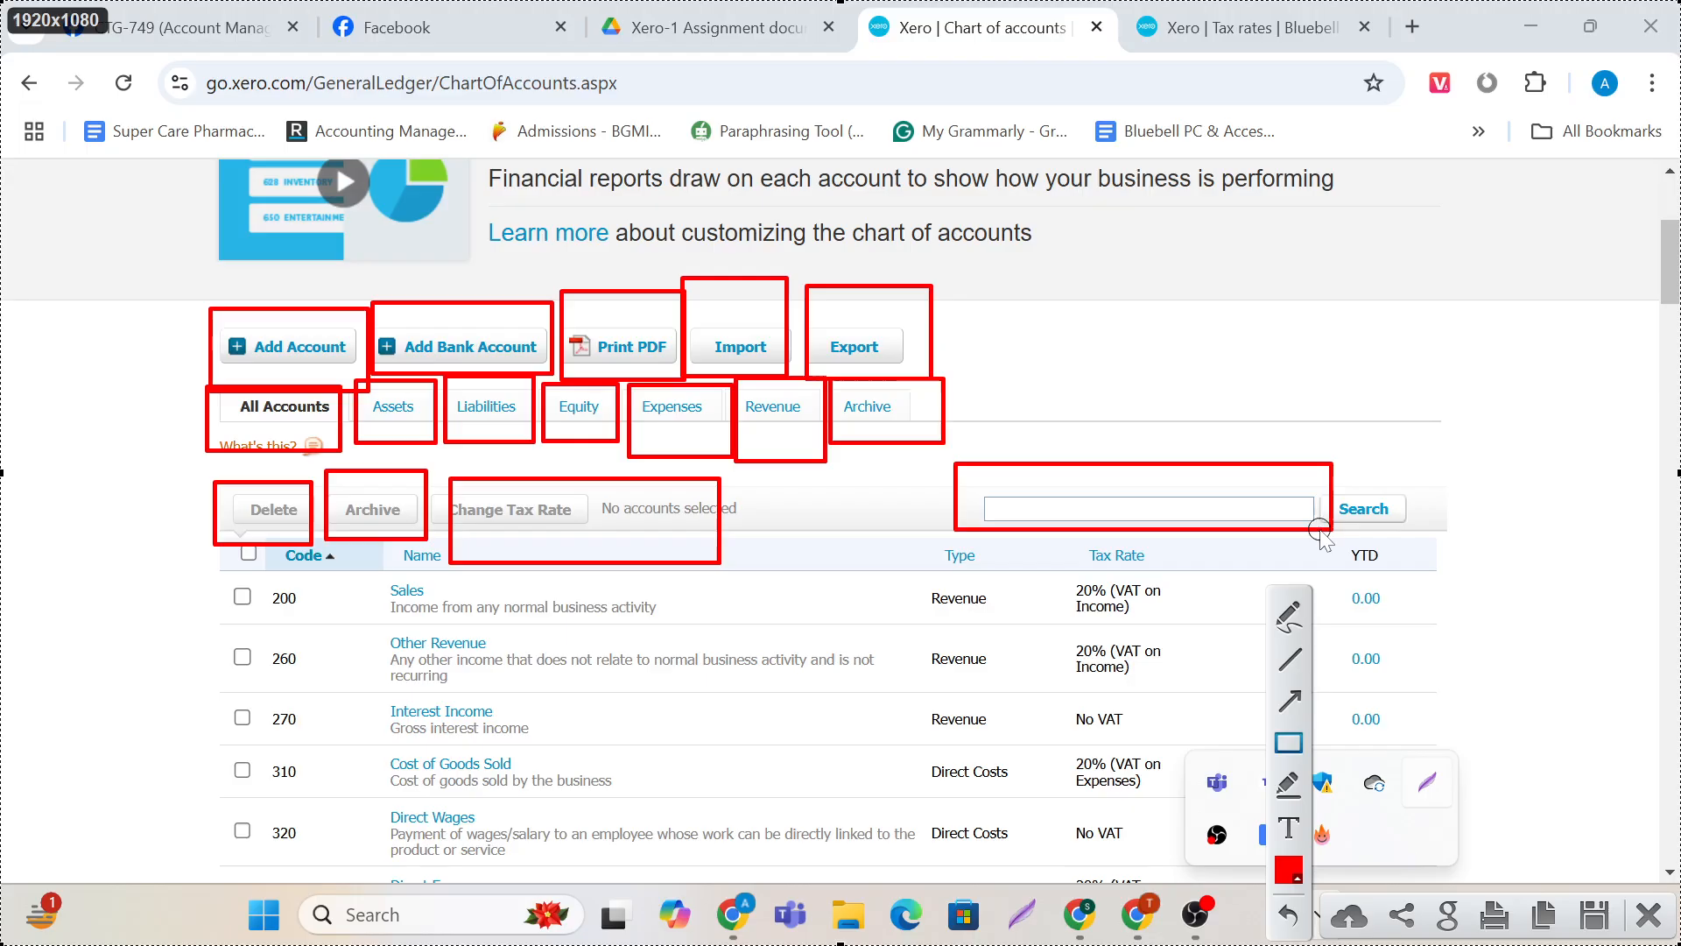
pyautogui.moveTo(1010, 516); pyautogui.dragTo(1229, 686)
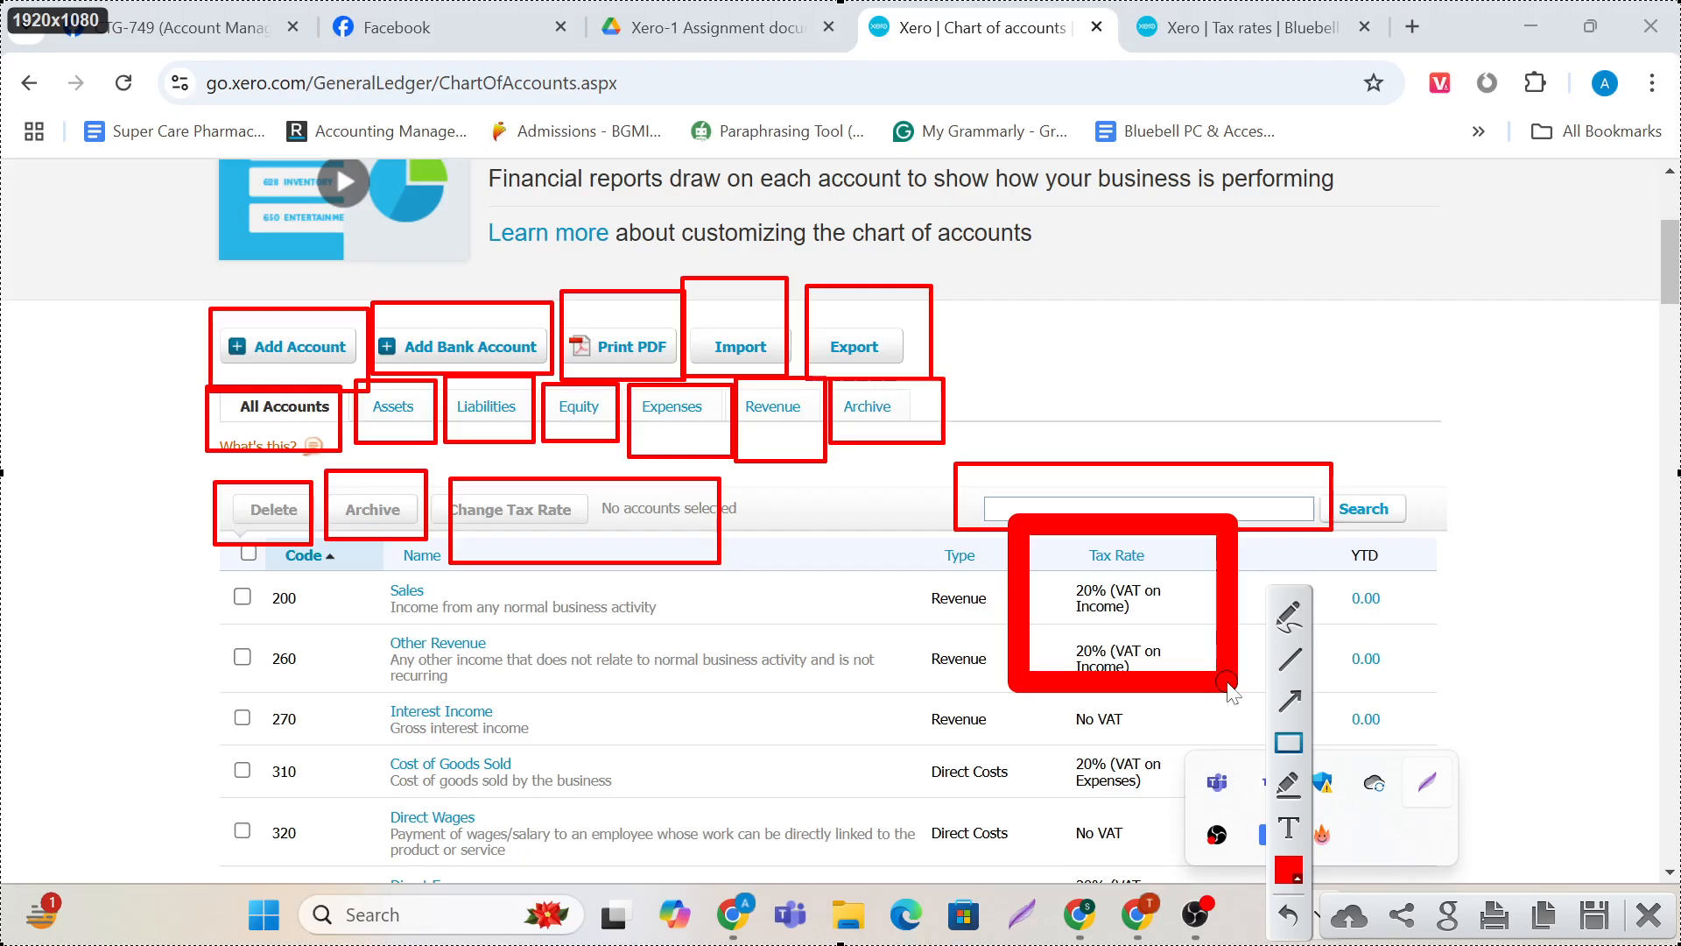
pyautogui.click(1653, 924)
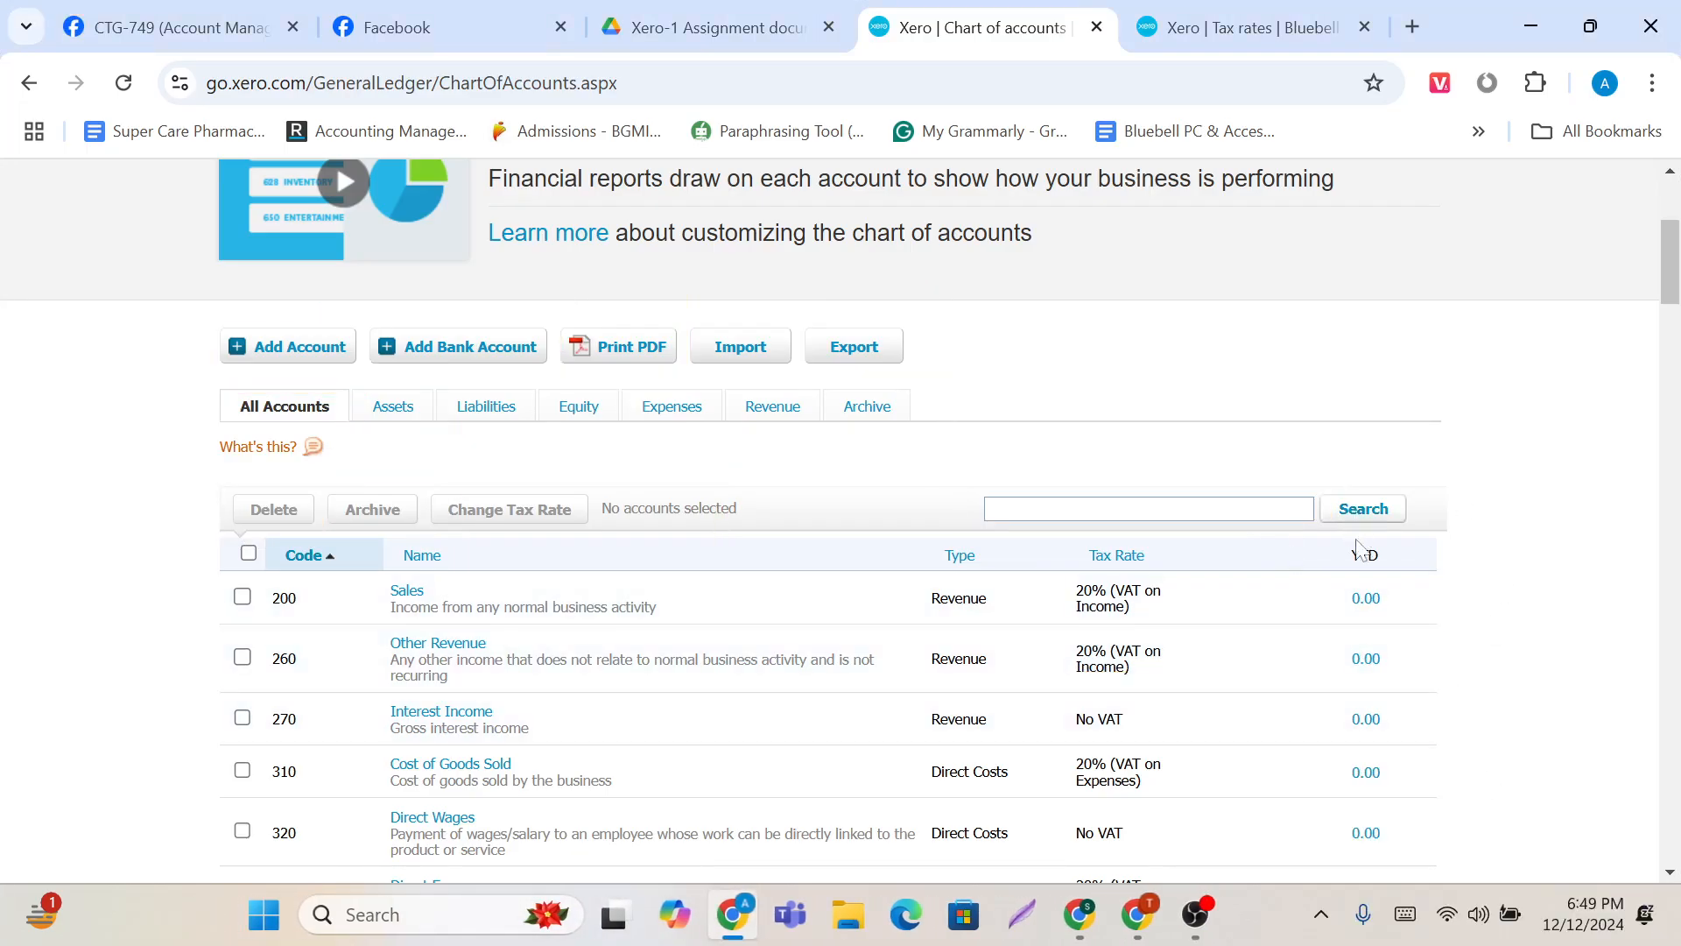
# Step: Filter the chart of accounts to the Assets tab, starting with 610 Accounts Receivable
pyautogui.scroll(-2, 1372, 653)
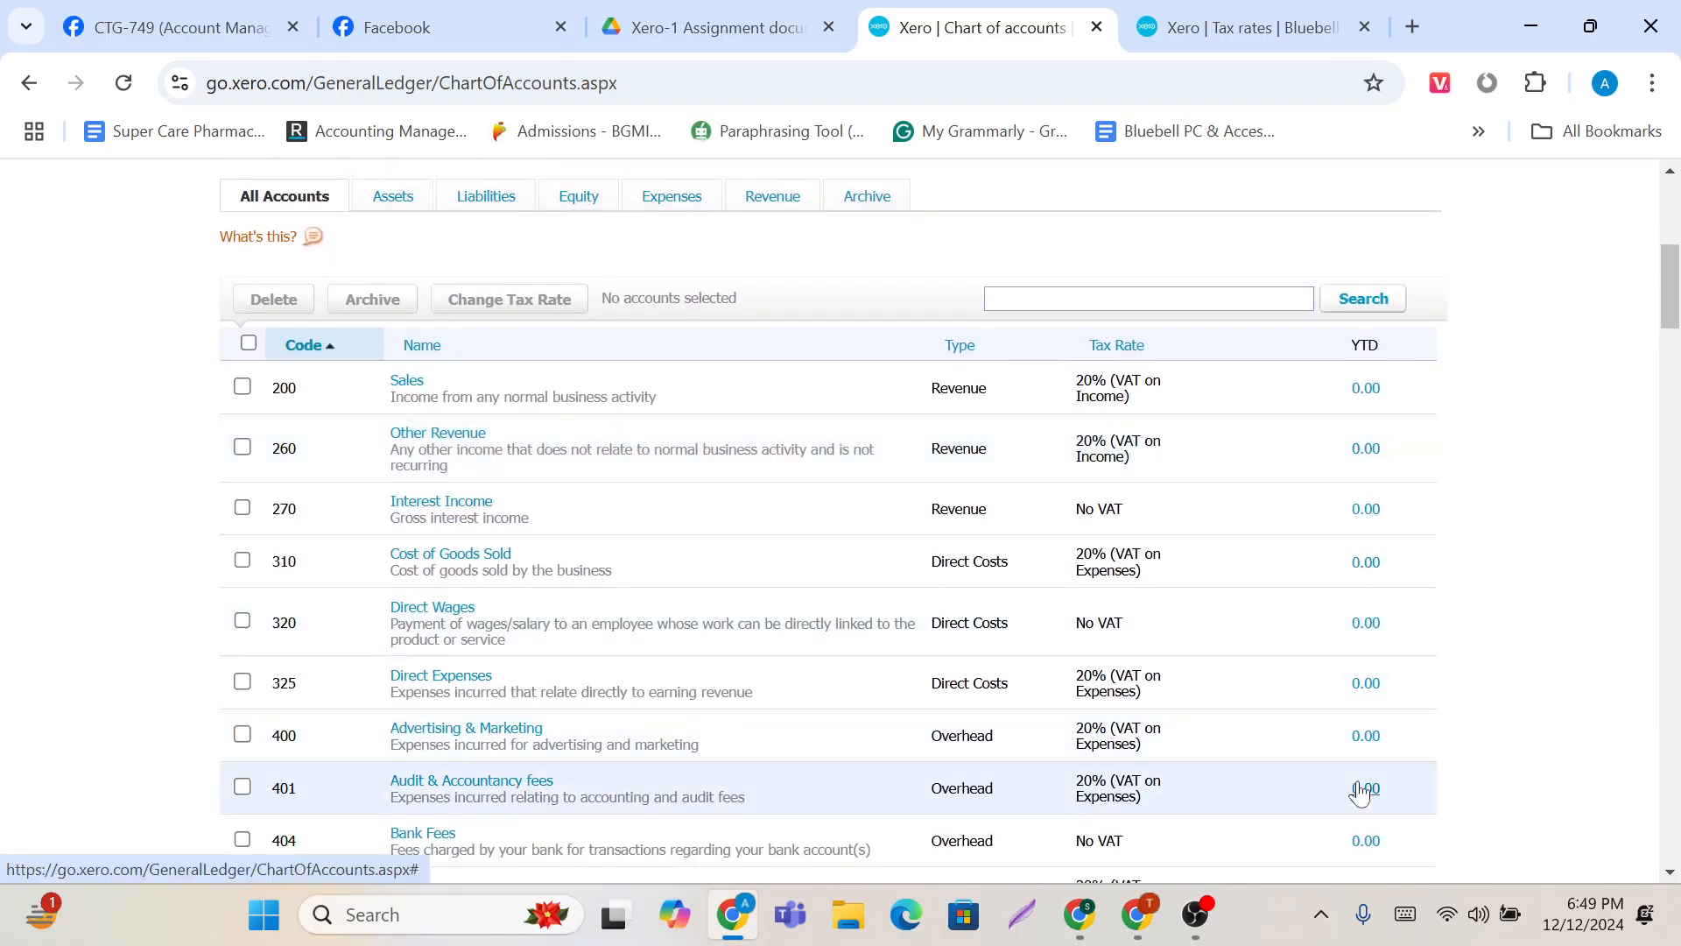
pyautogui.scroll(3, 1360, 791)
pyautogui.scroll(-1, 750, 660)
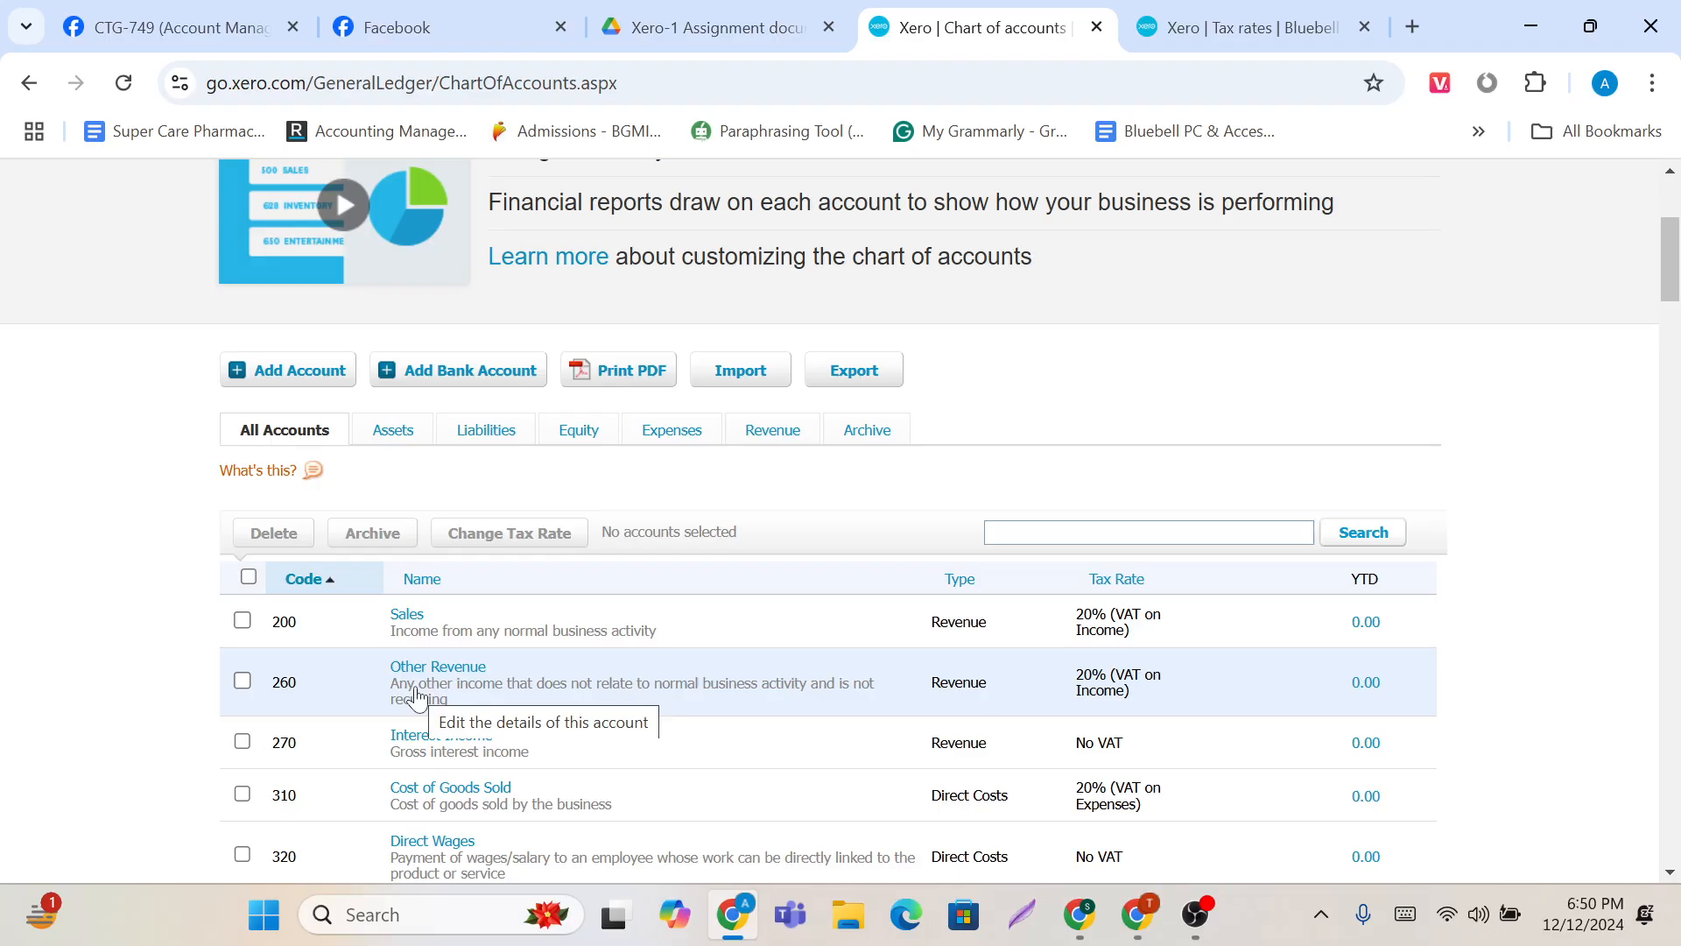
pyautogui.scroll(-2, 417, 697)
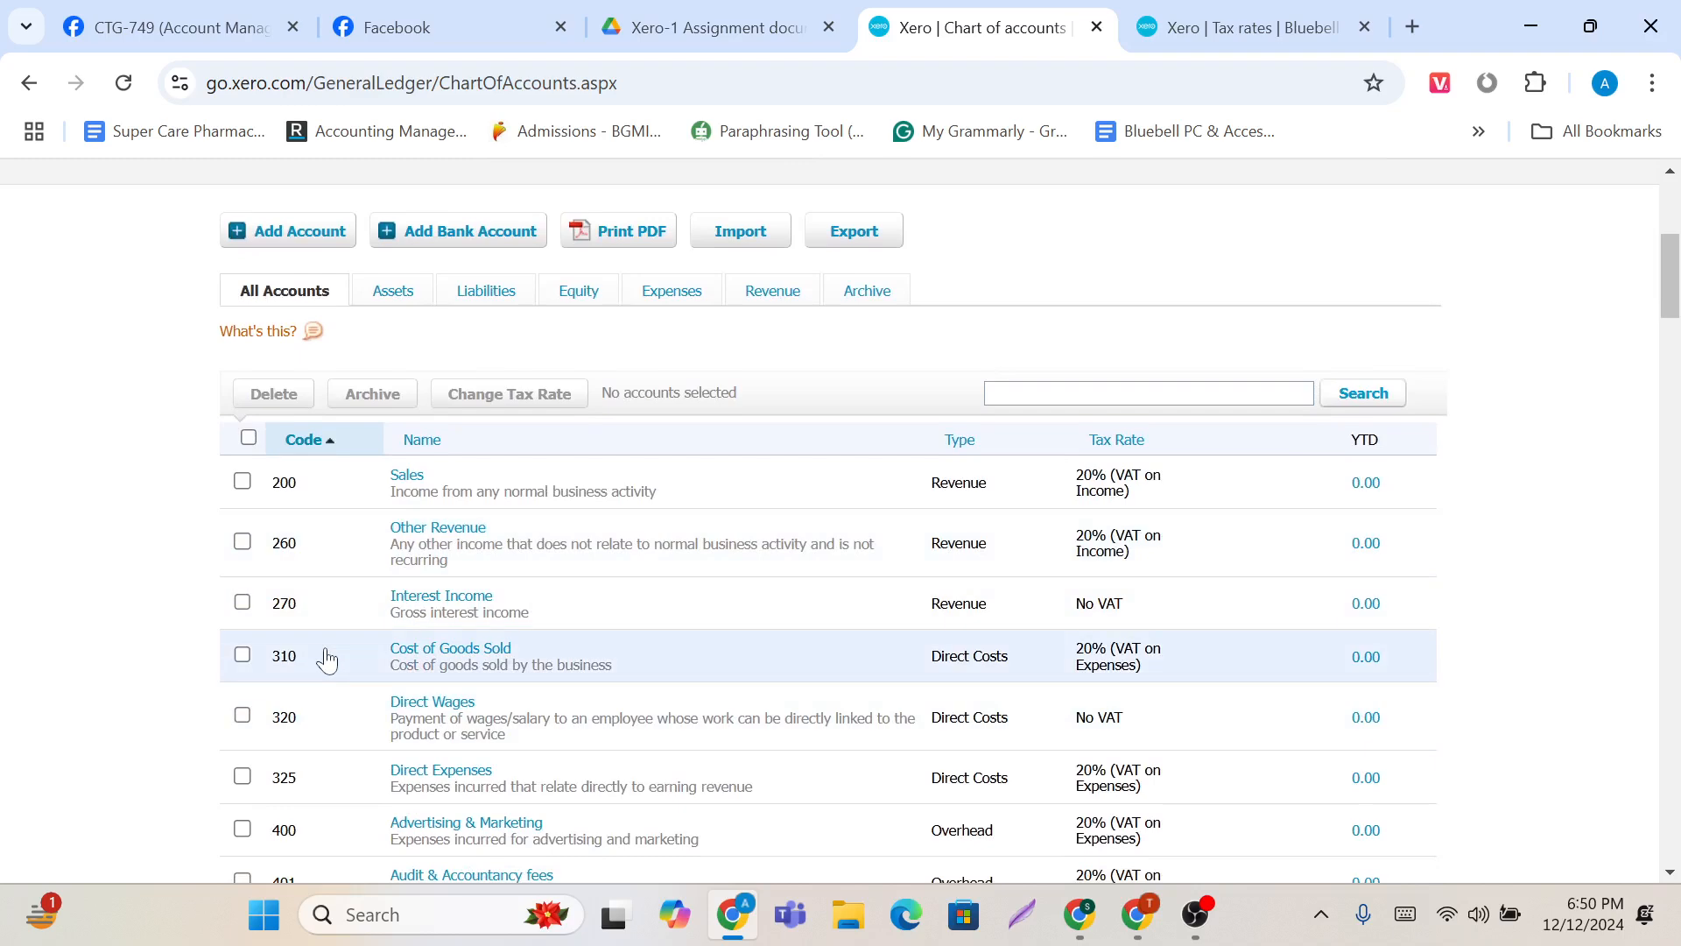
pyautogui.click(372, 290)
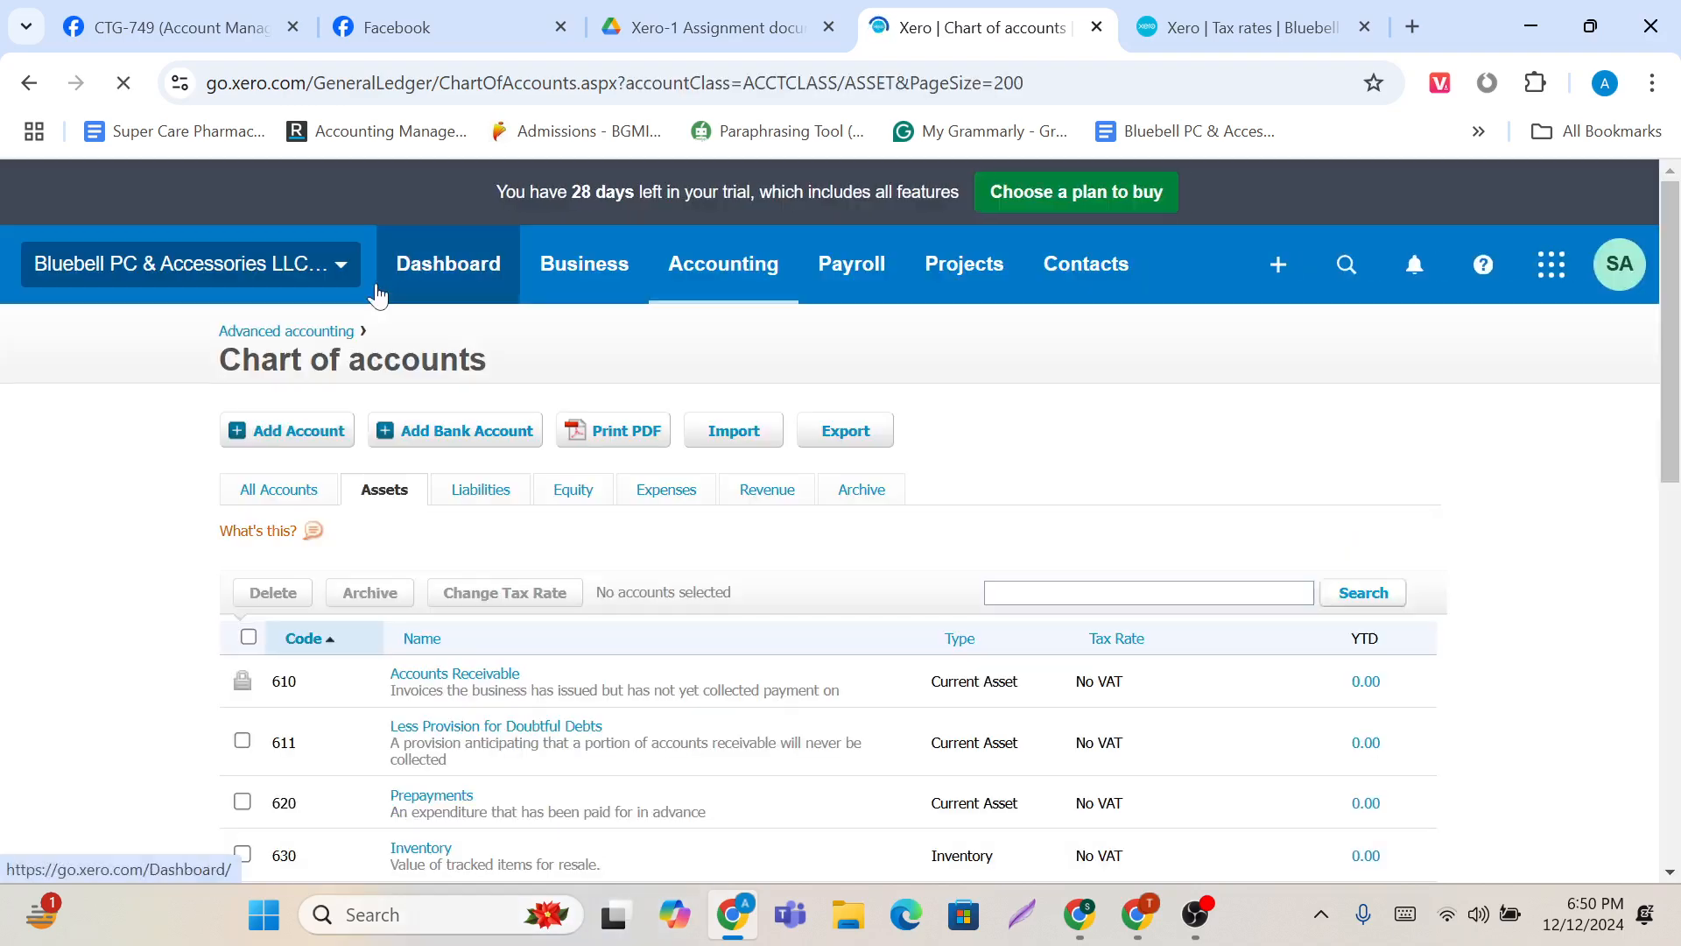
# Step: Scroll through the asset accounts 610 to 771 and back up
pyautogui.scroll(-6, 403, 661)
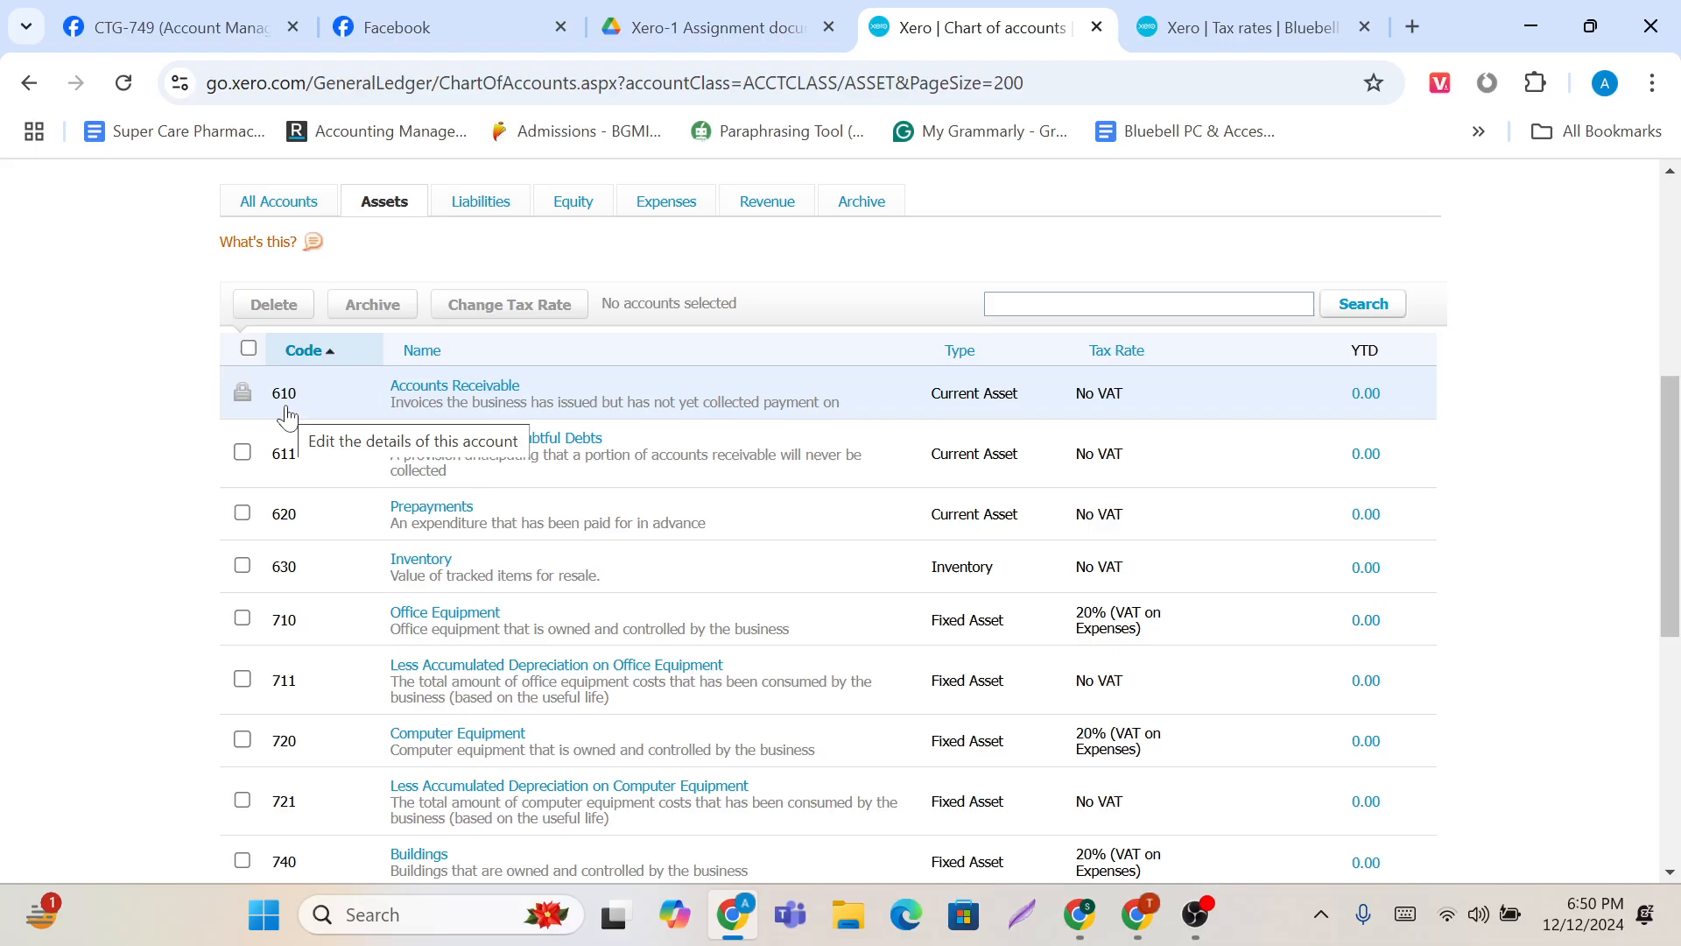
pyautogui.scroll(-1, 287, 415)
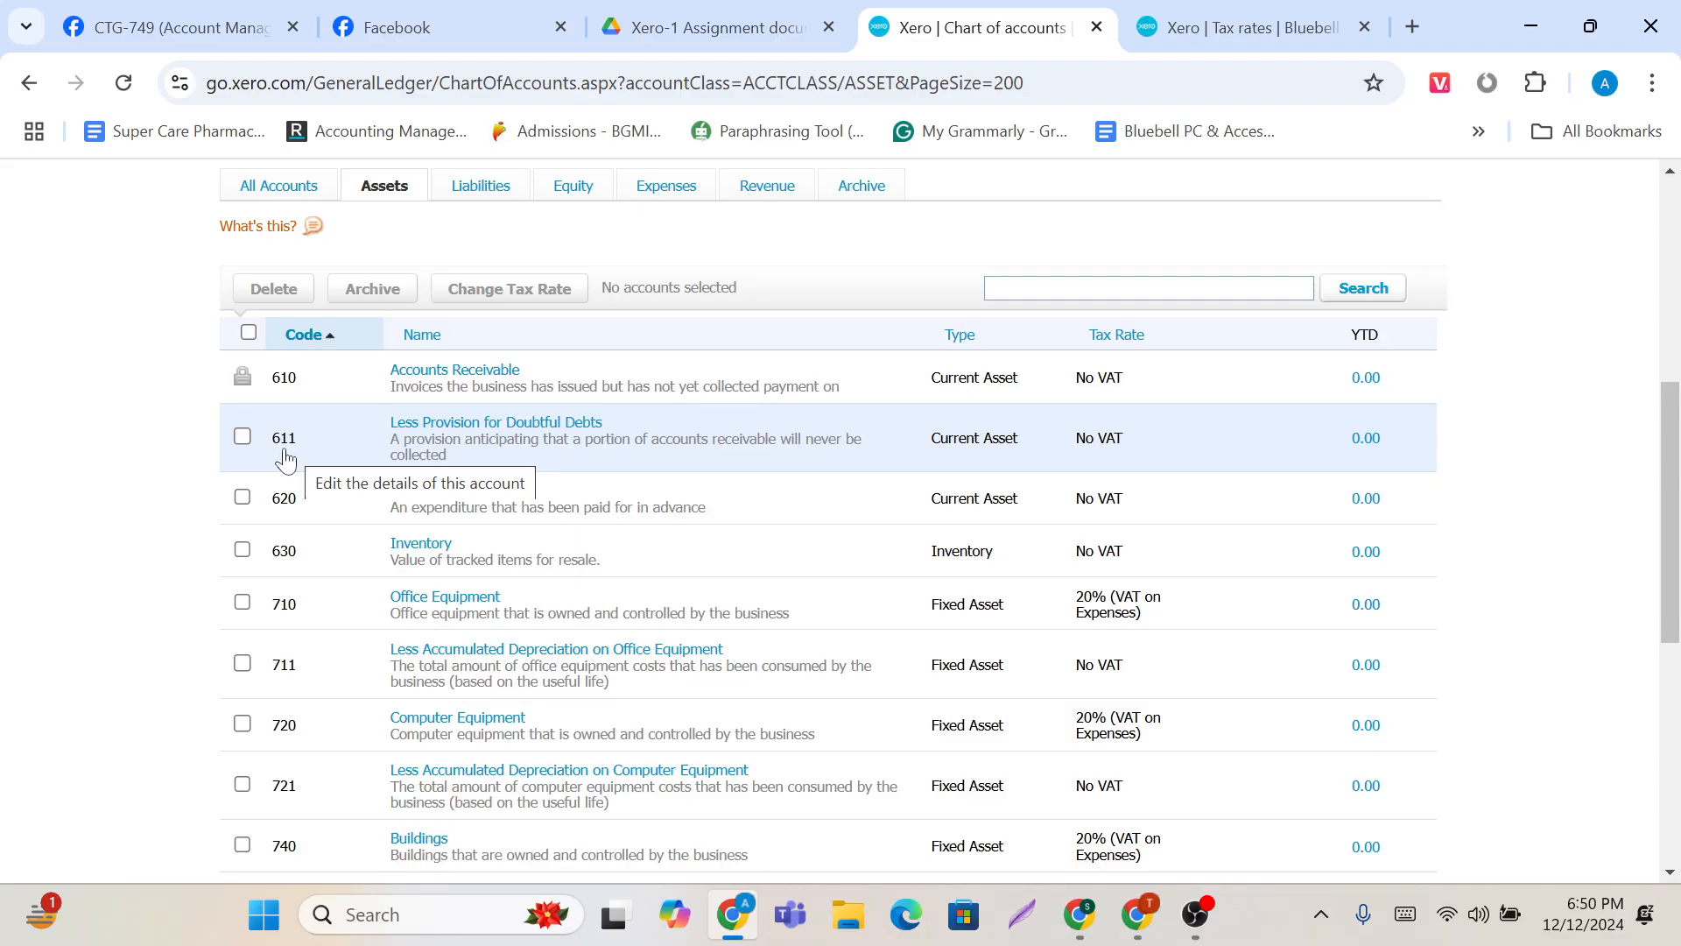
pyautogui.scroll(-2, 285, 458)
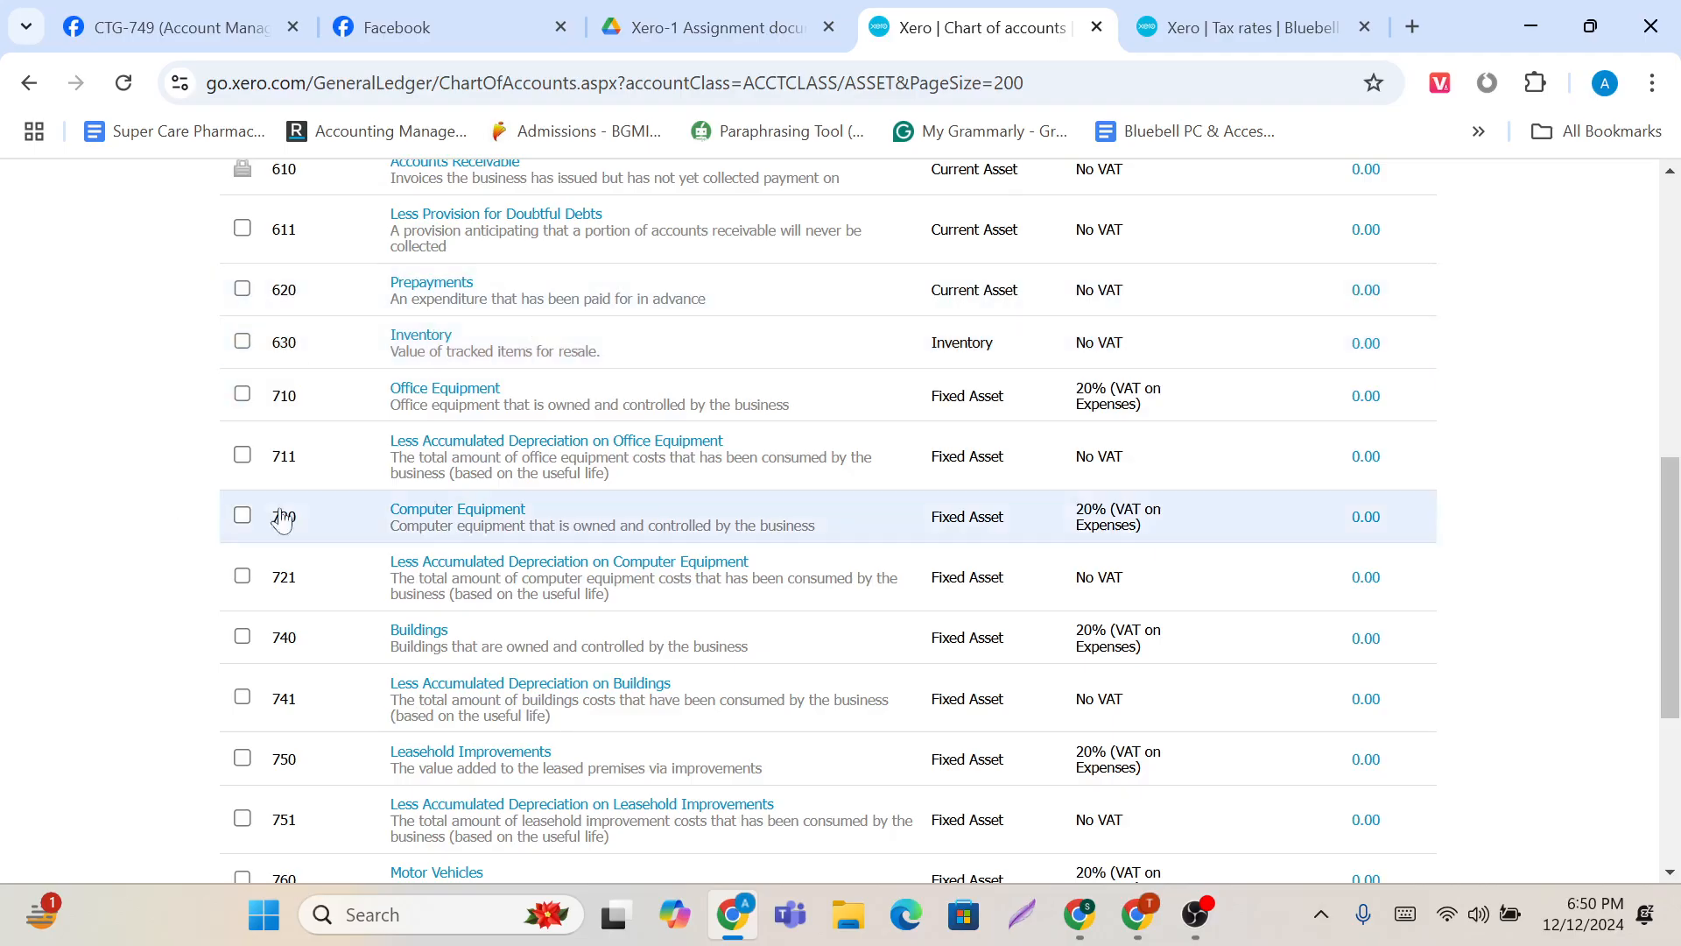
pyautogui.scroll(-4, 309, 674)
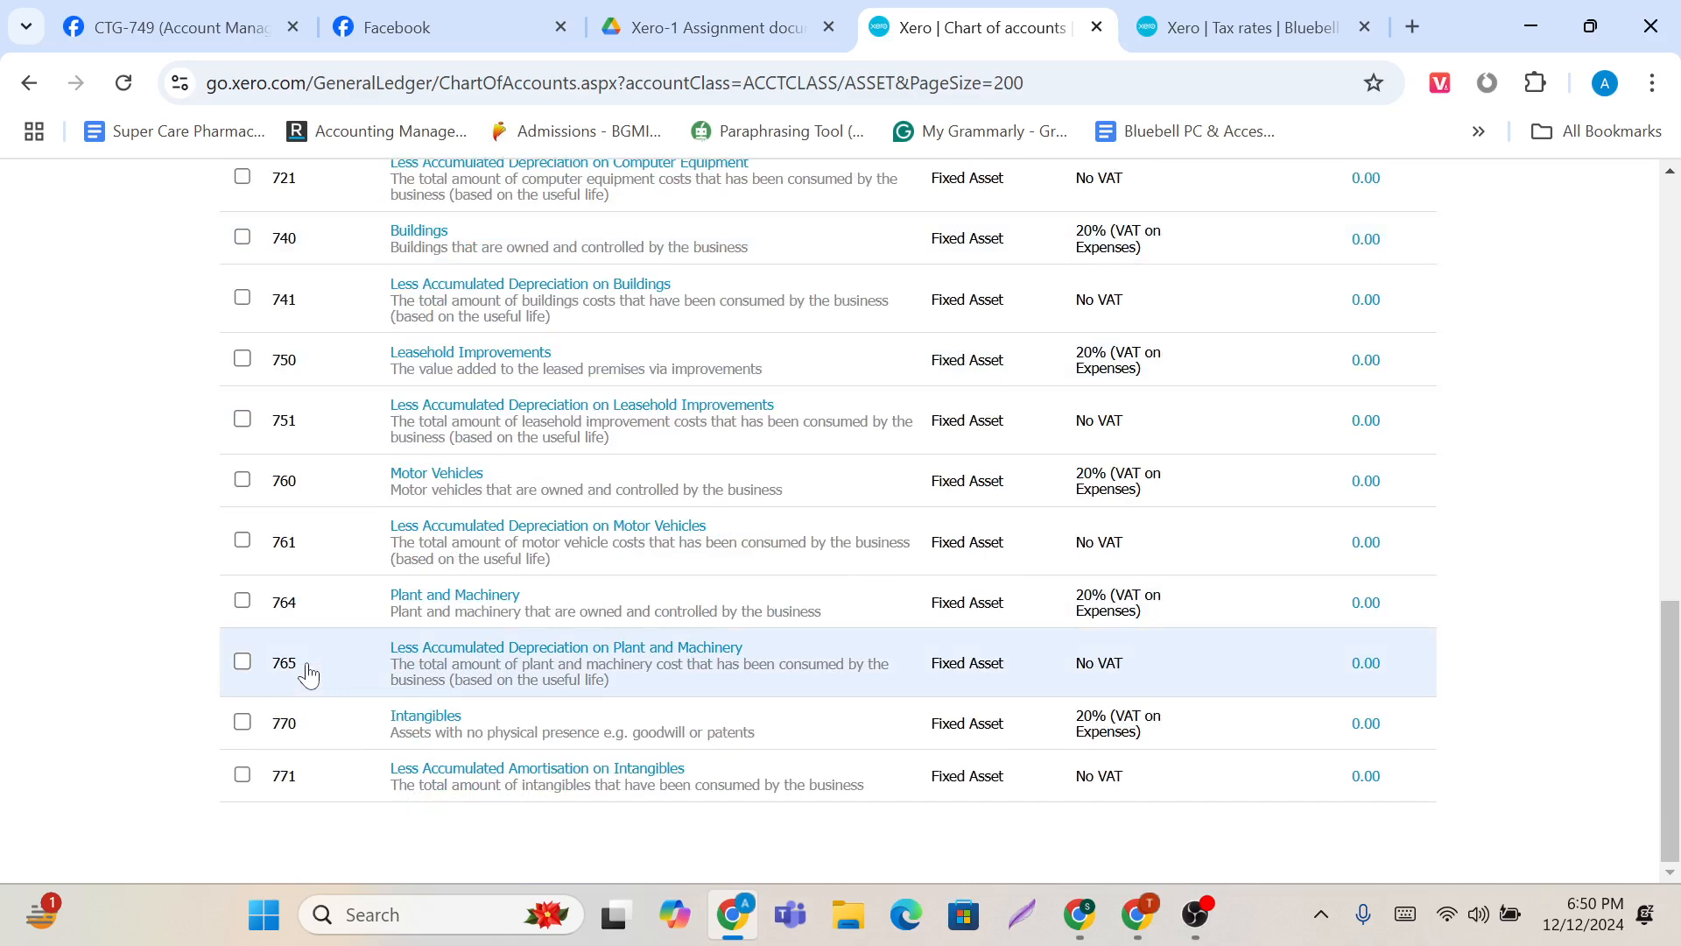
pyautogui.scroll(7, 308, 672)
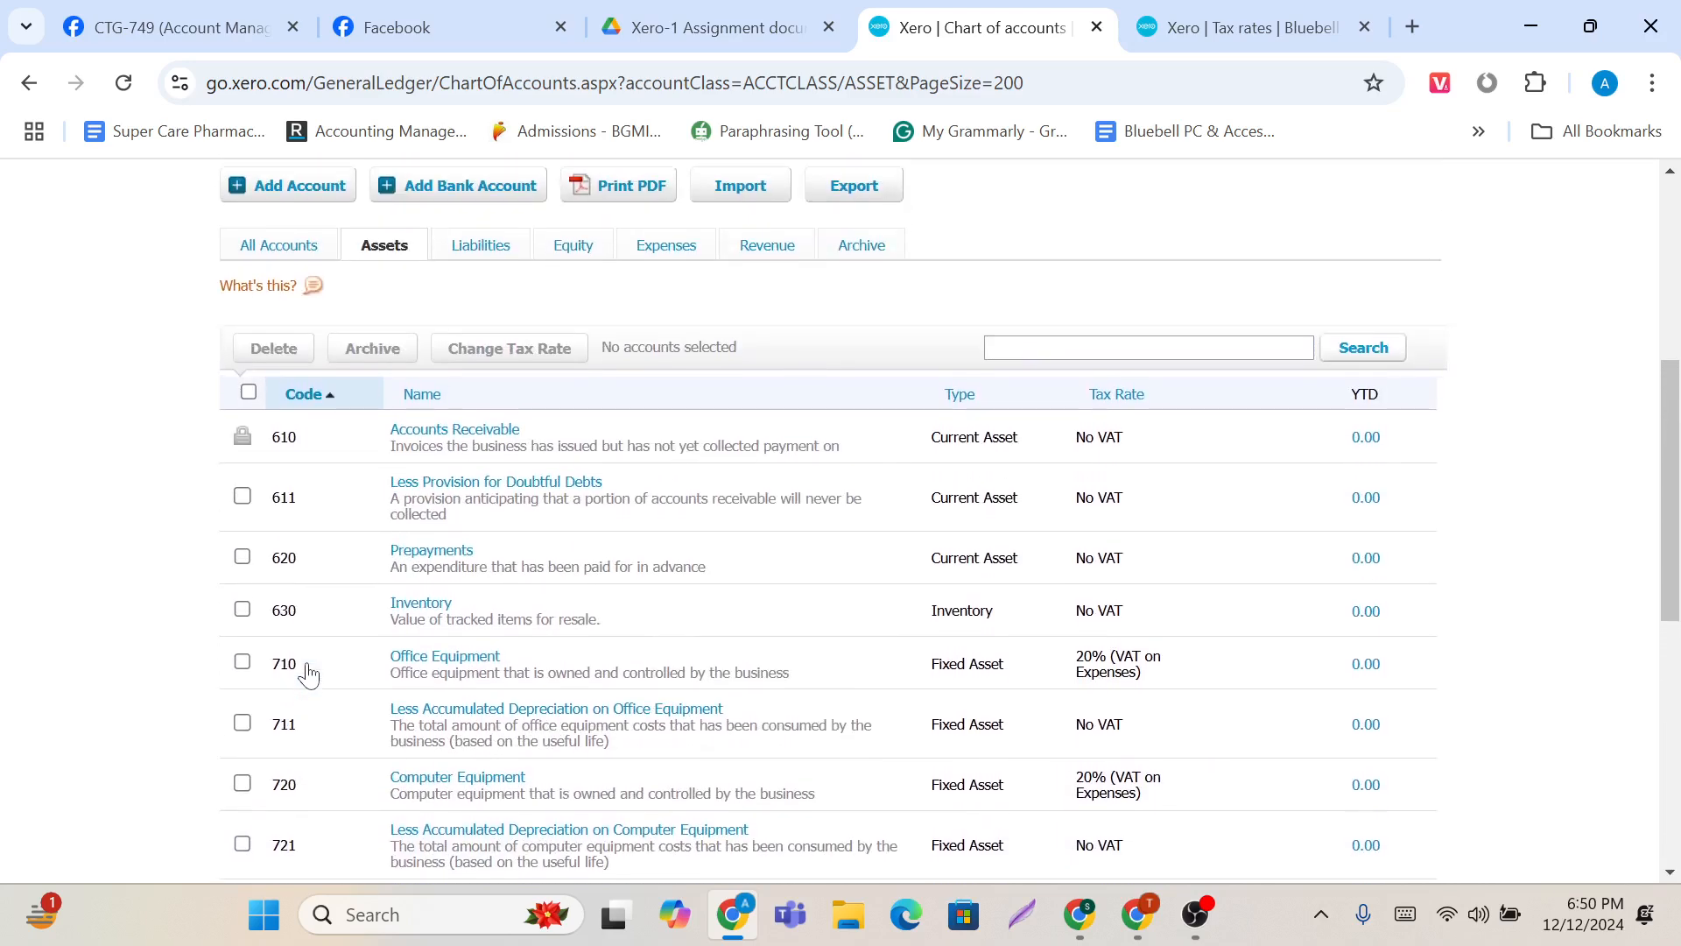
# Step: Show the Liabilities tab and review accounts 800 Accounts Payable through 947
pyautogui.click(492, 285)
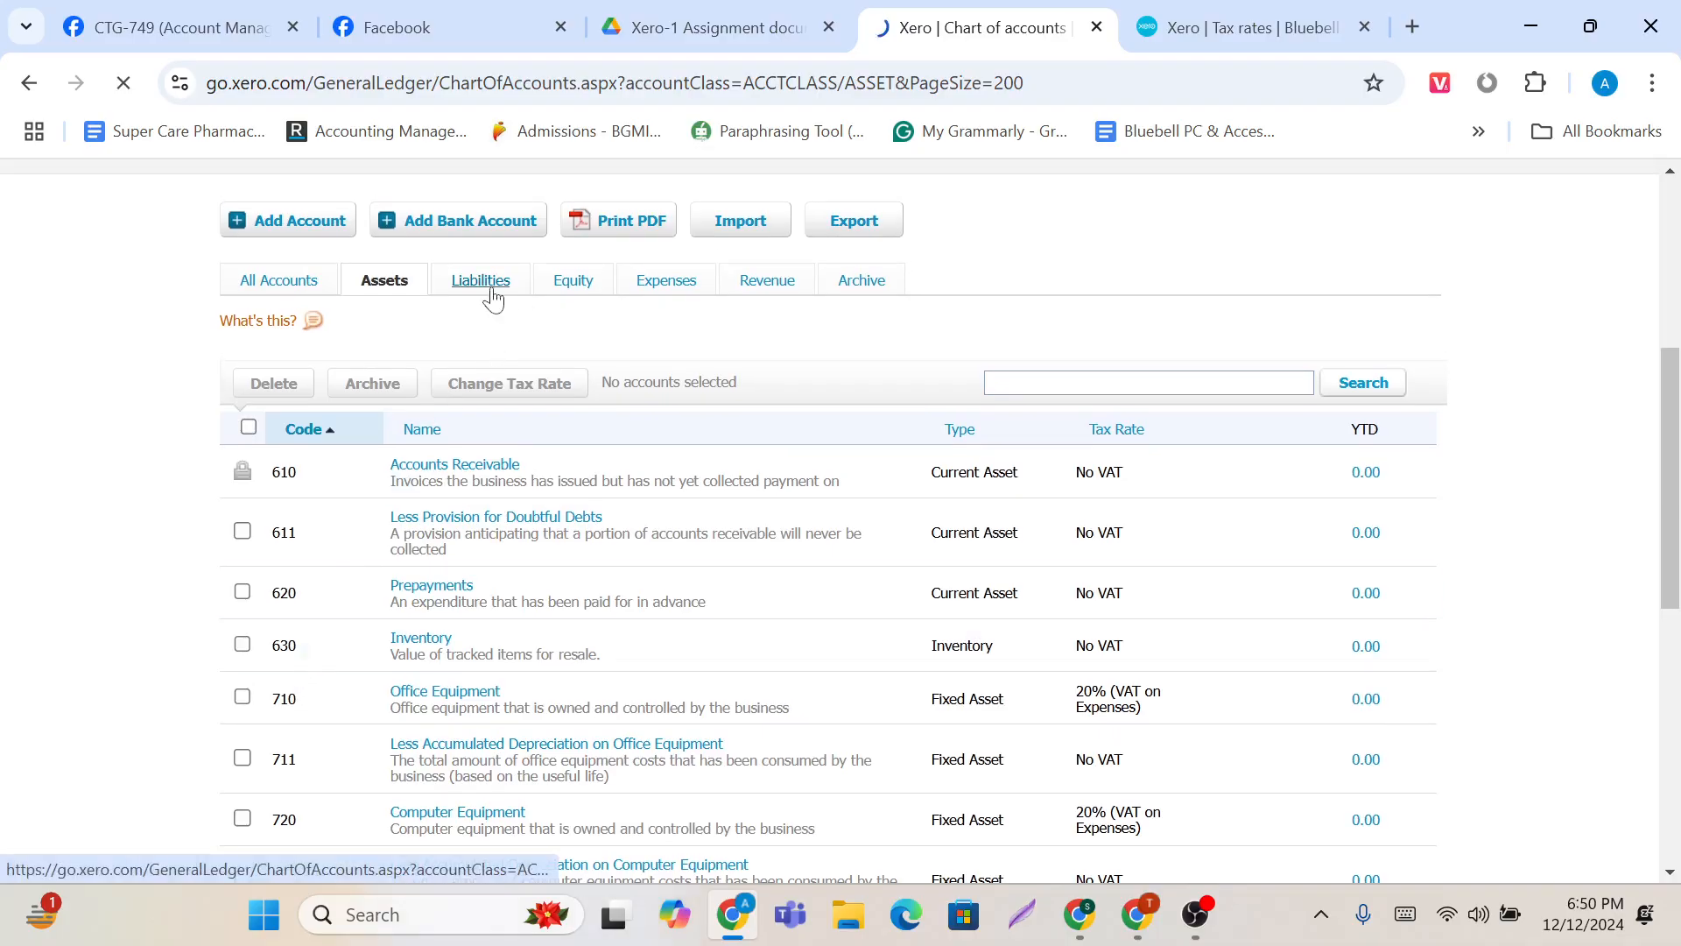
pyautogui.scroll(-5, 537, 593)
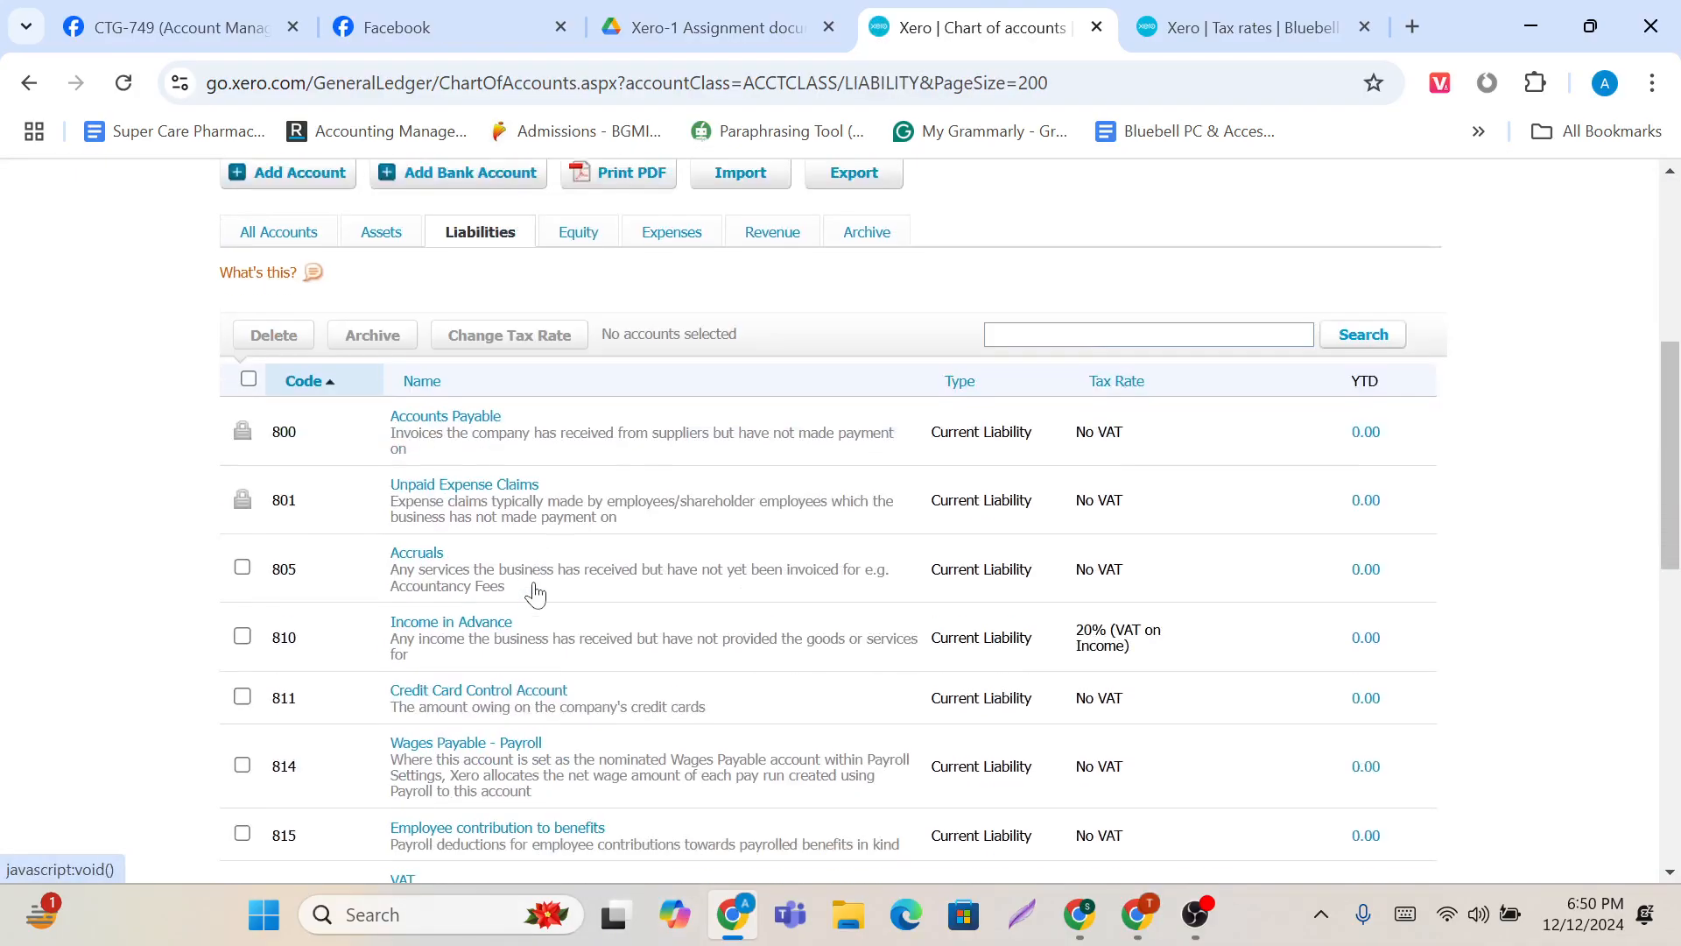
pyautogui.scroll(-9, 534, 593)
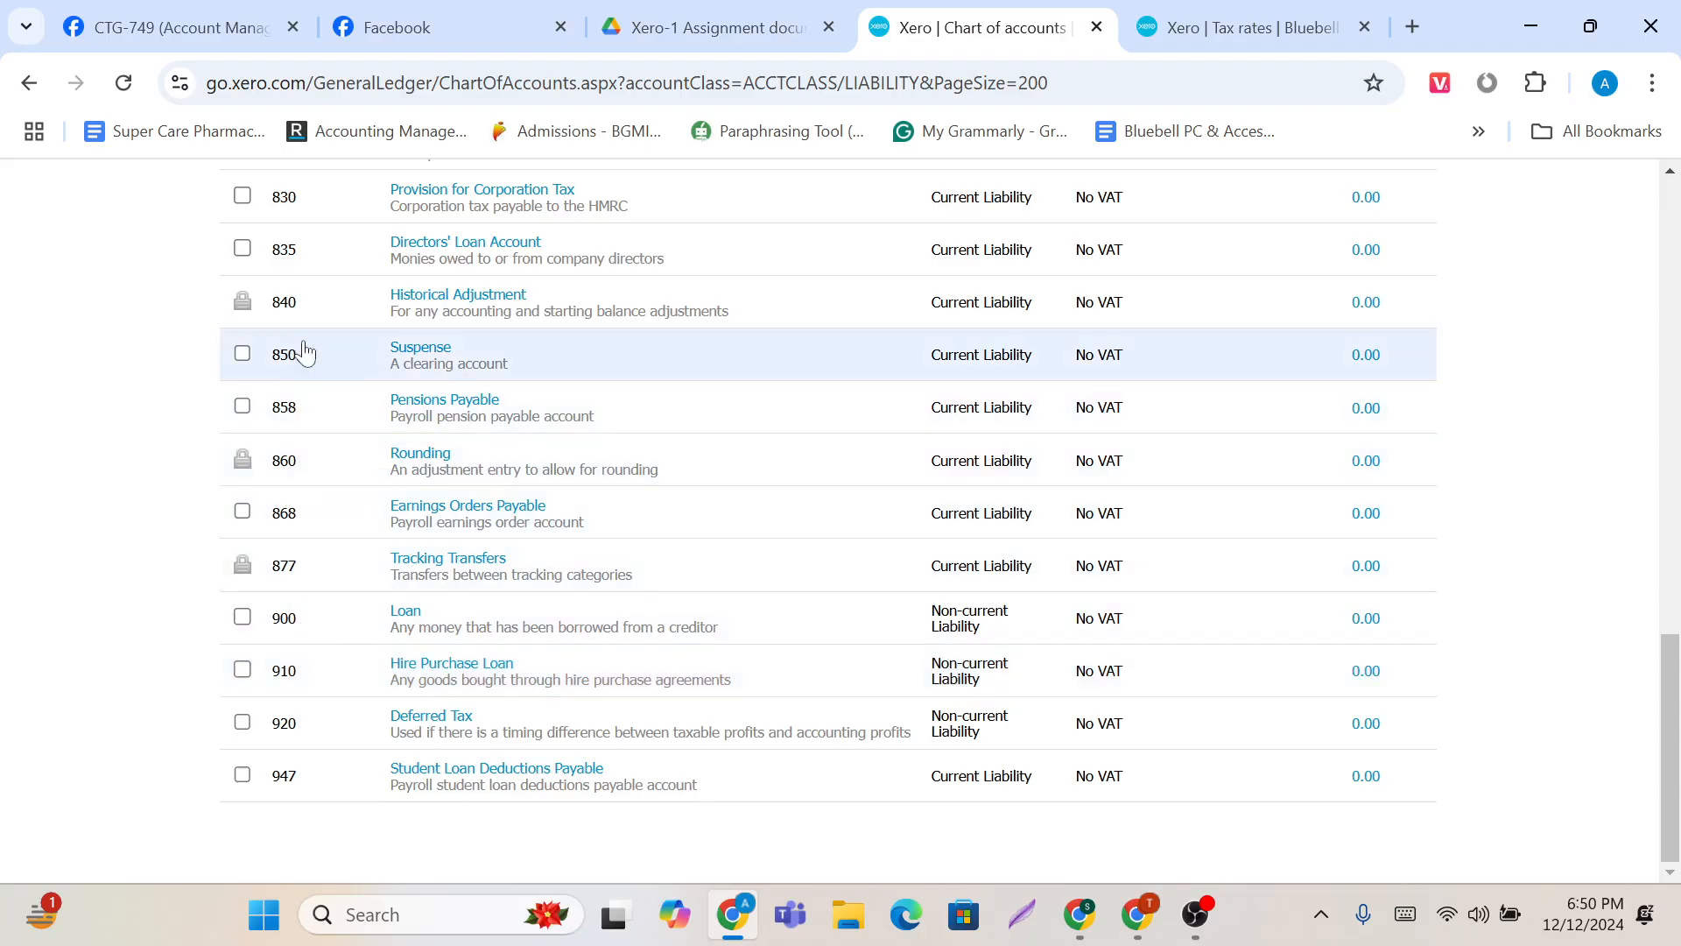
pyautogui.scroll(1, 285, 359)
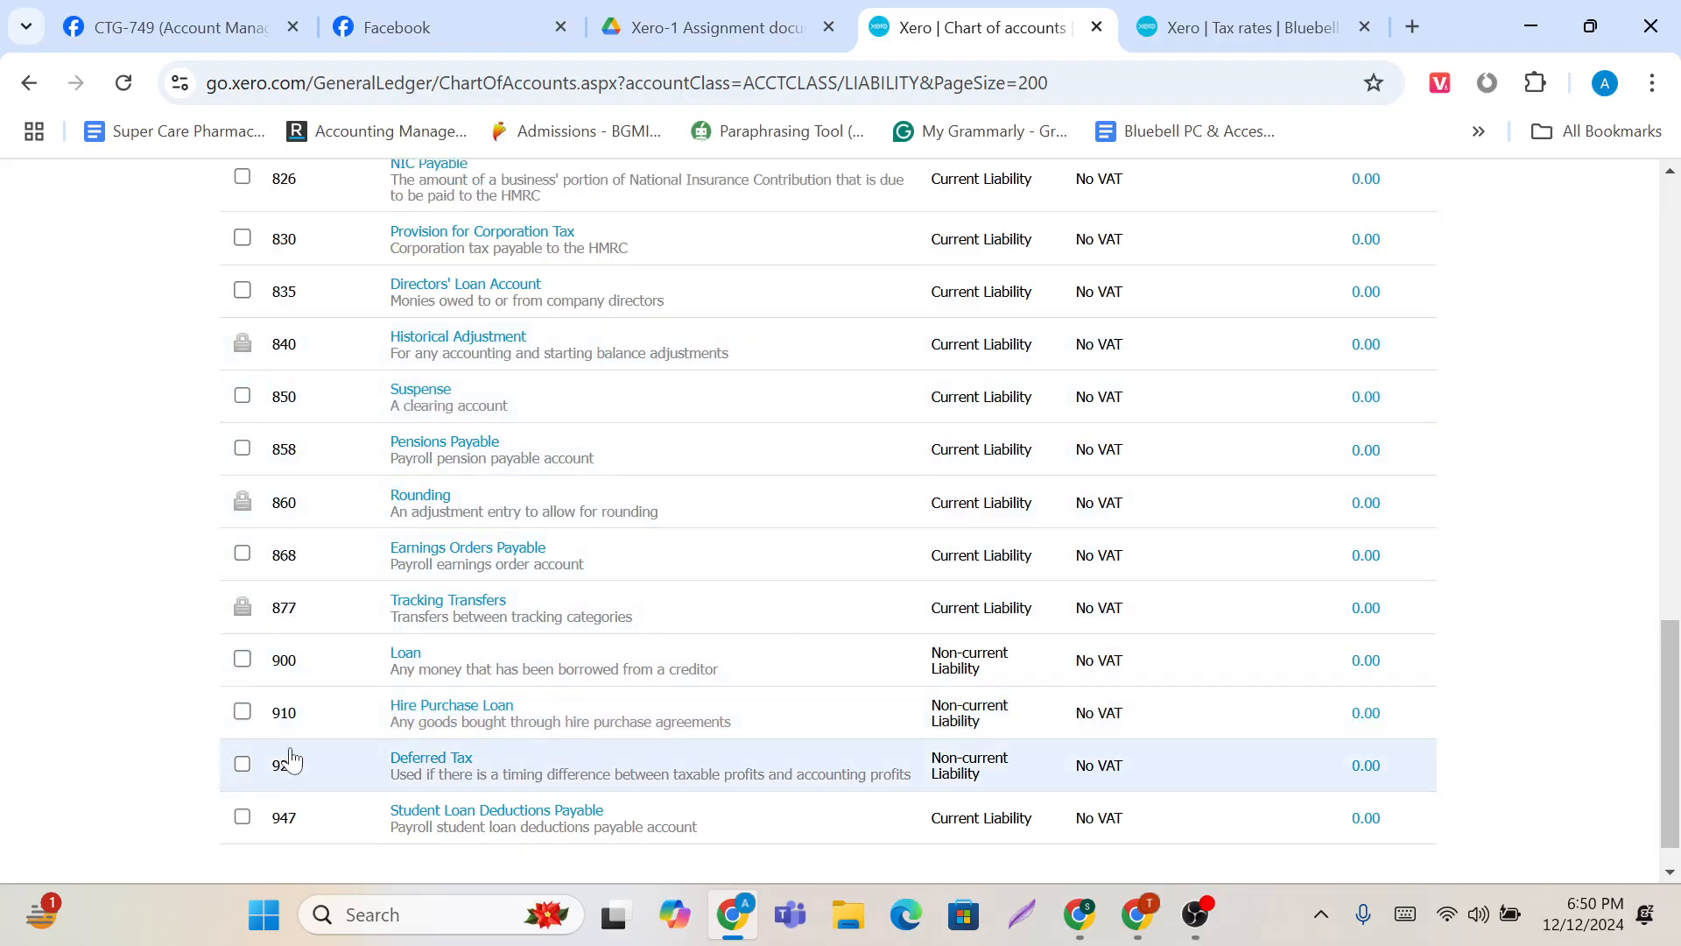
pyautogui.scroll(4, 289, 759)
pyautogui.scroll(10, 291, 738)
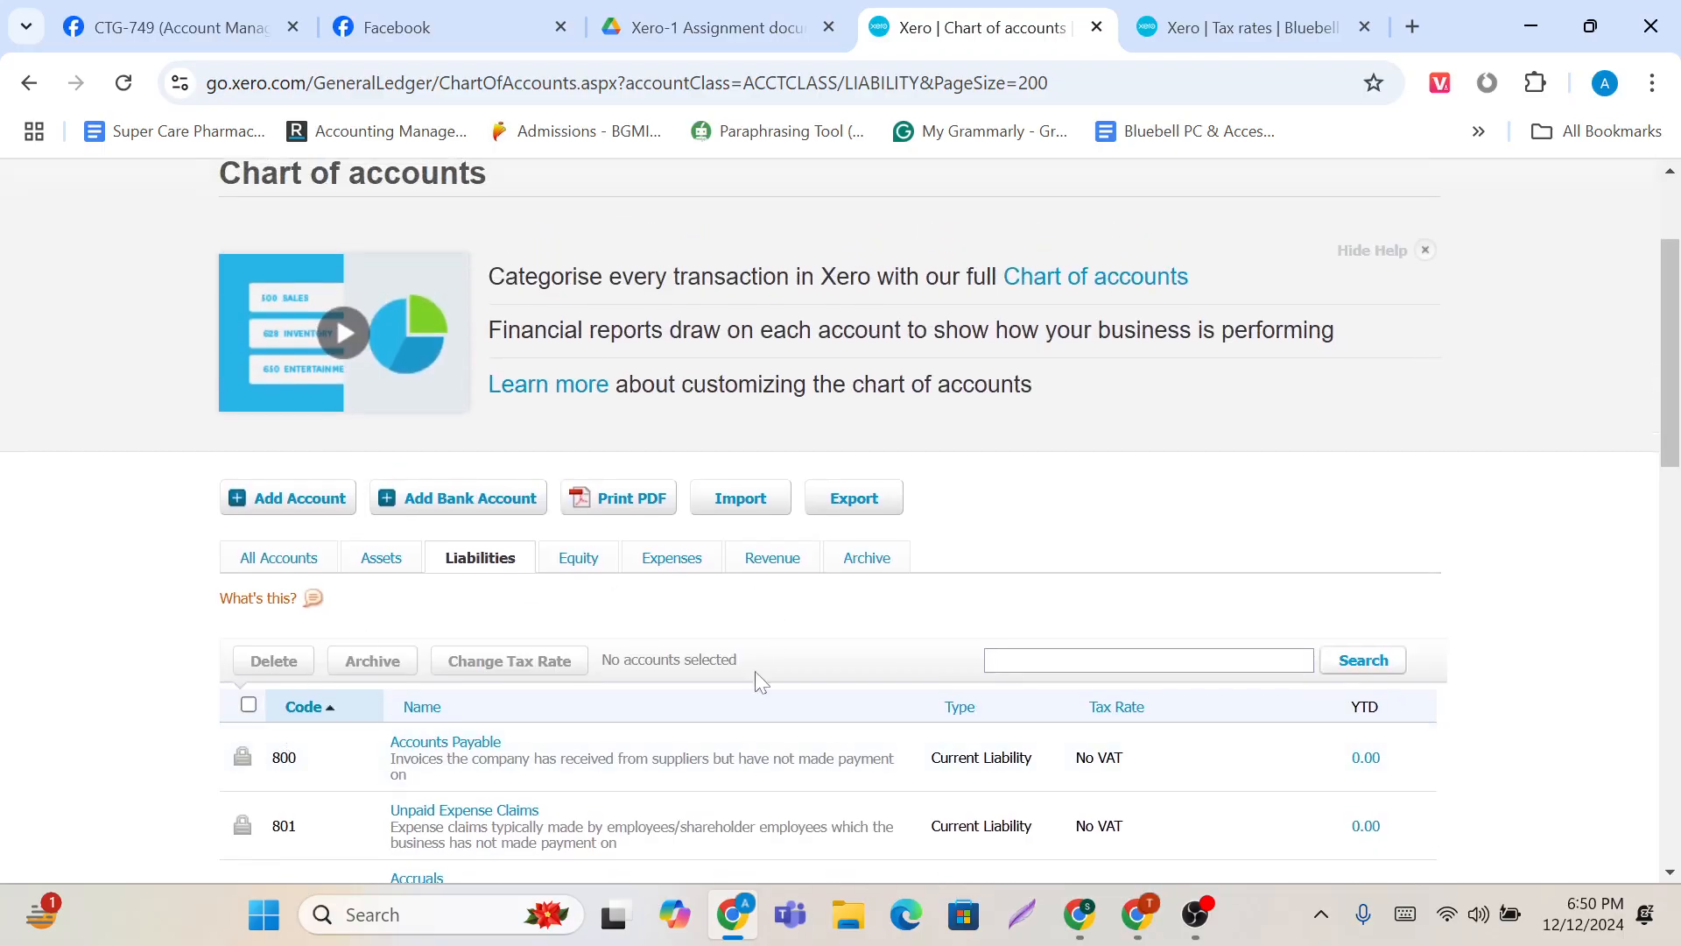
# Step: Return to the All Accounts list and scroll back to the top
pyautogui.click(294, 560)
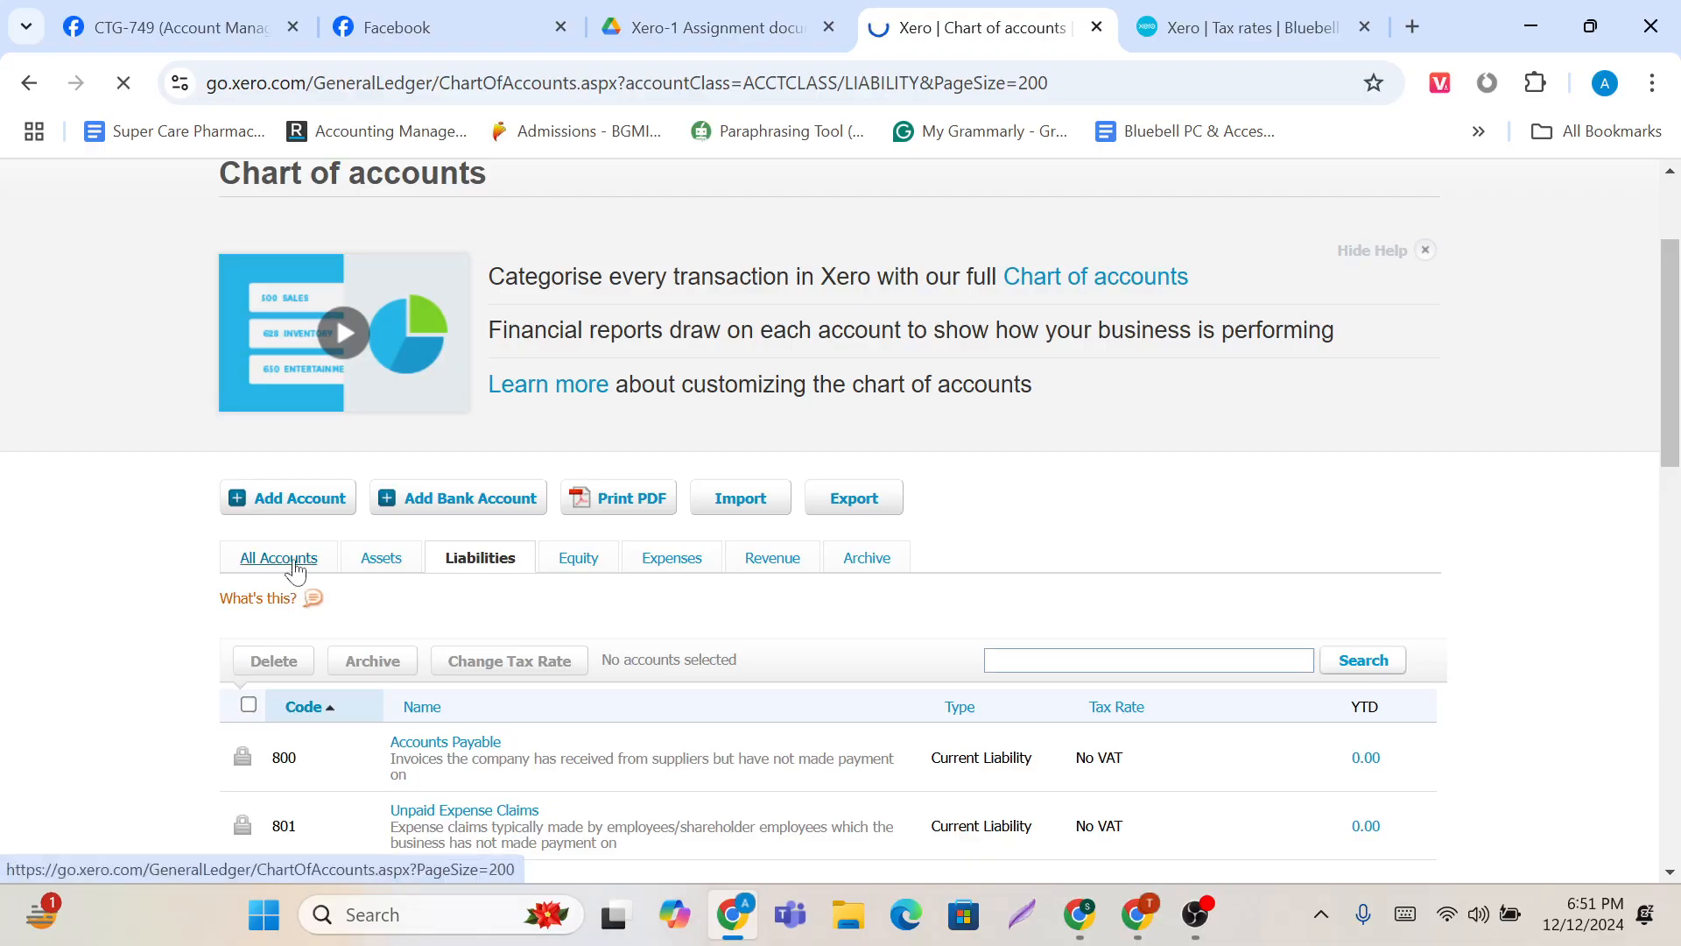
pyautogui.scroll(-10, 469, 658)
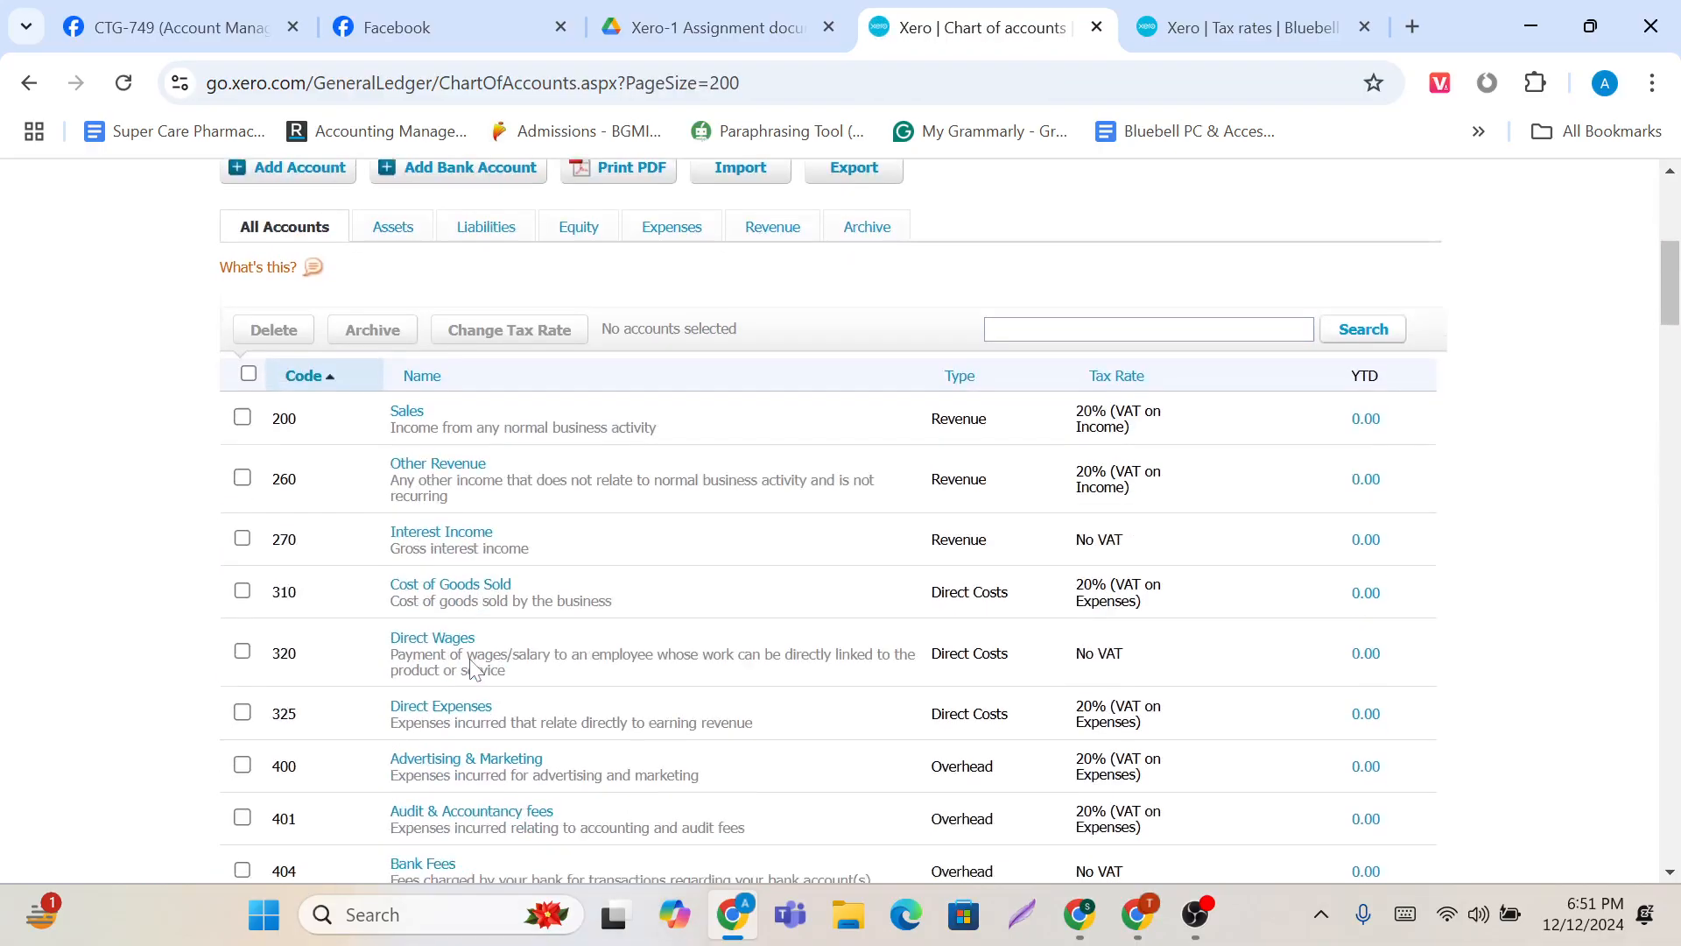
pyautogui.scroll(8, 471, 671)
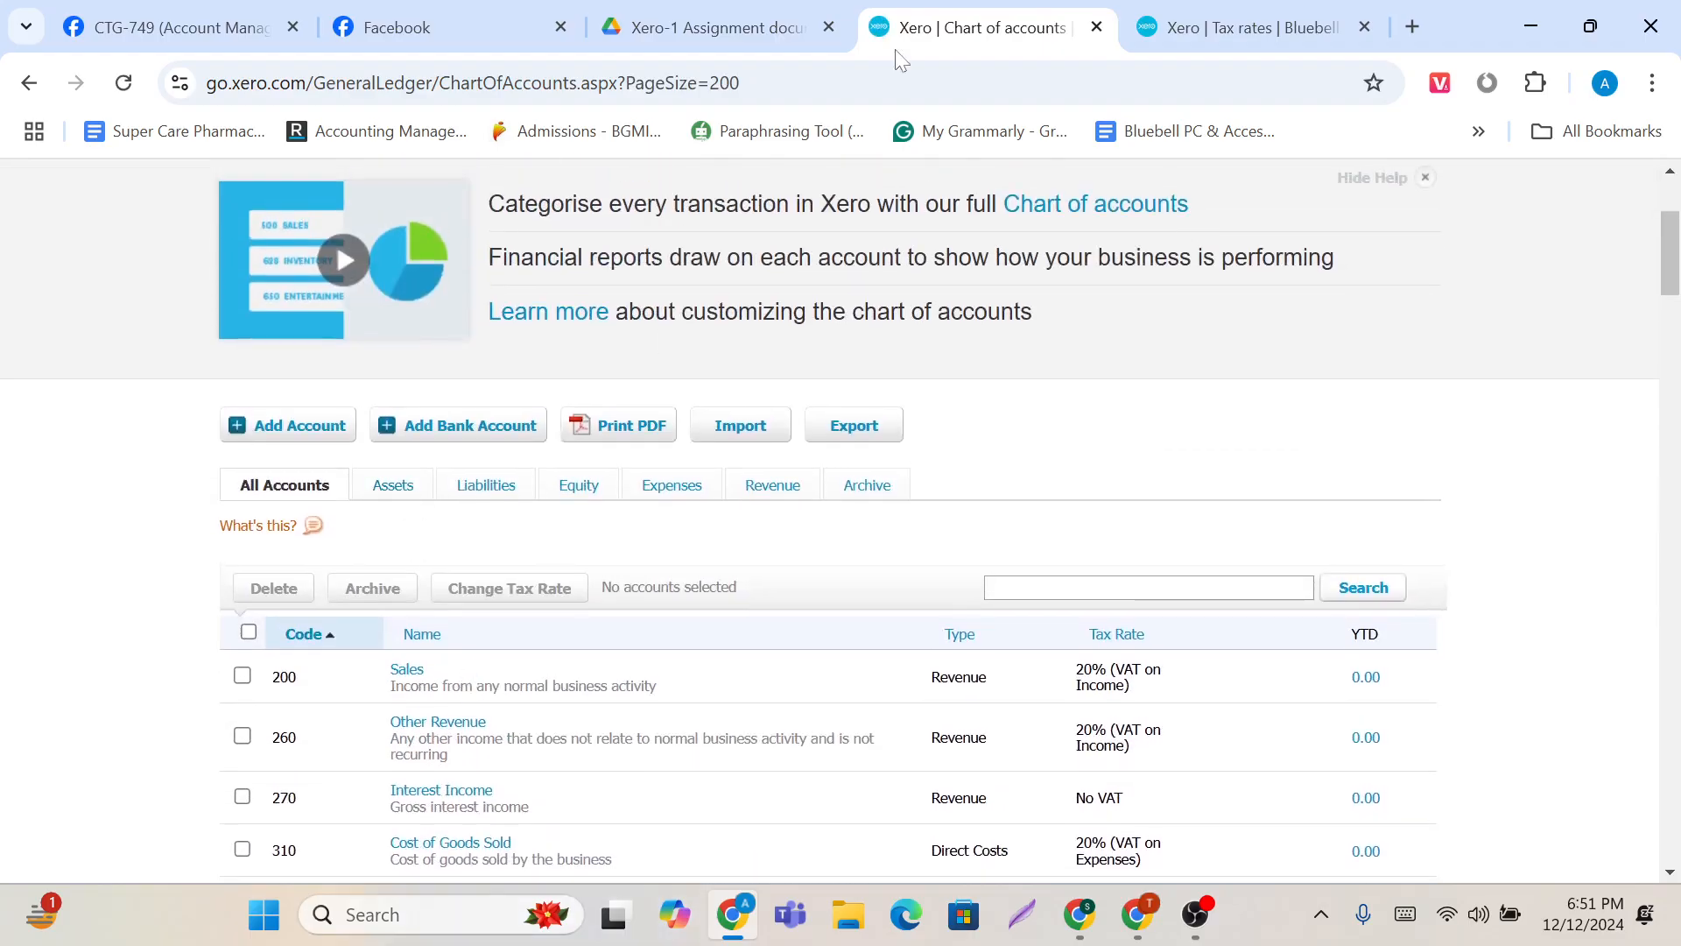
# Step: Close the duplicate Tax rates tab and open the Bluebell PC & Accessories LLC Data Base doc
pyautogui.click(1198, 19)
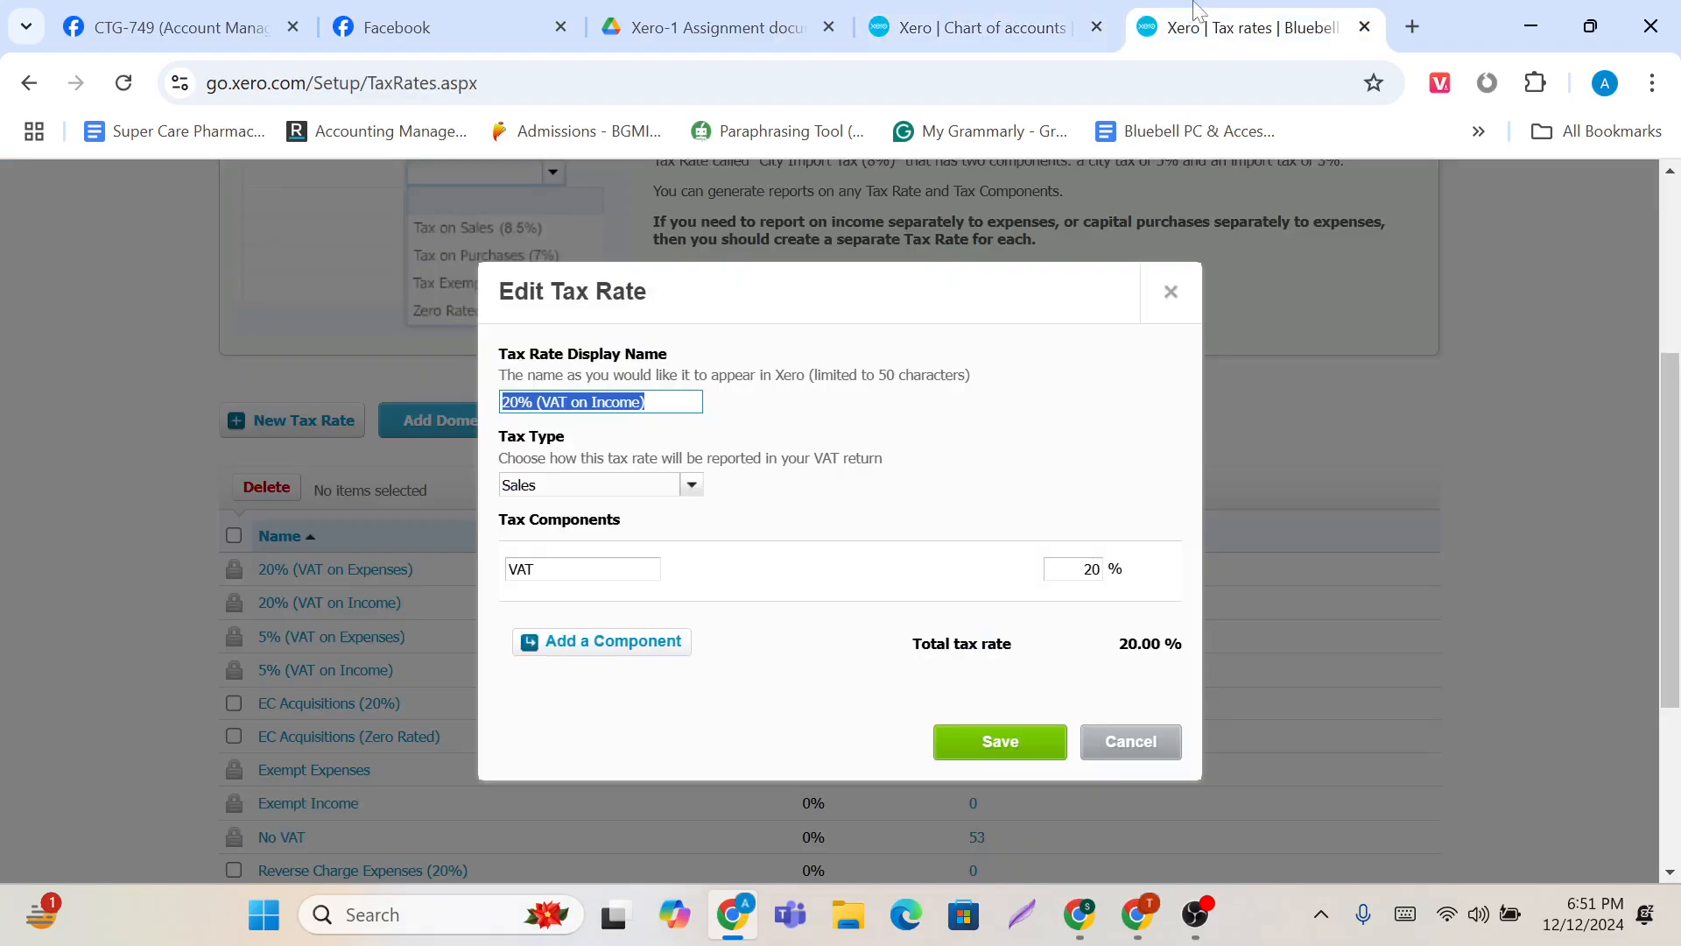
pyautogui.click(1364, 27)
pyautogui.click(1331, 23)
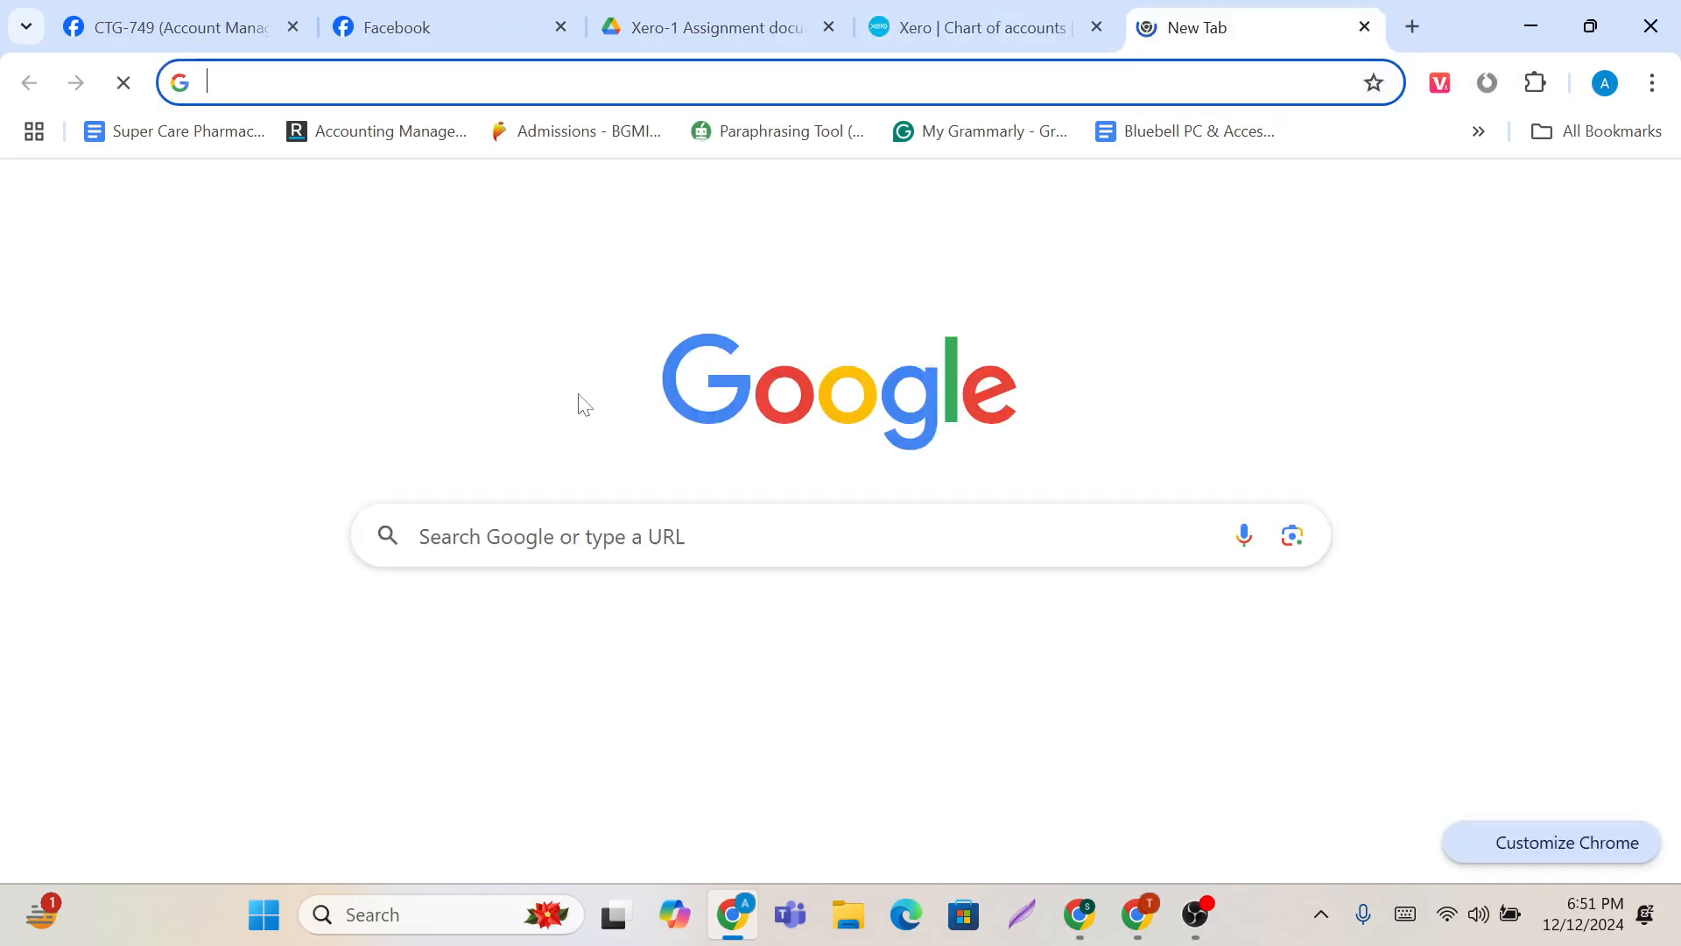
pyautogui.click(1198, 131)
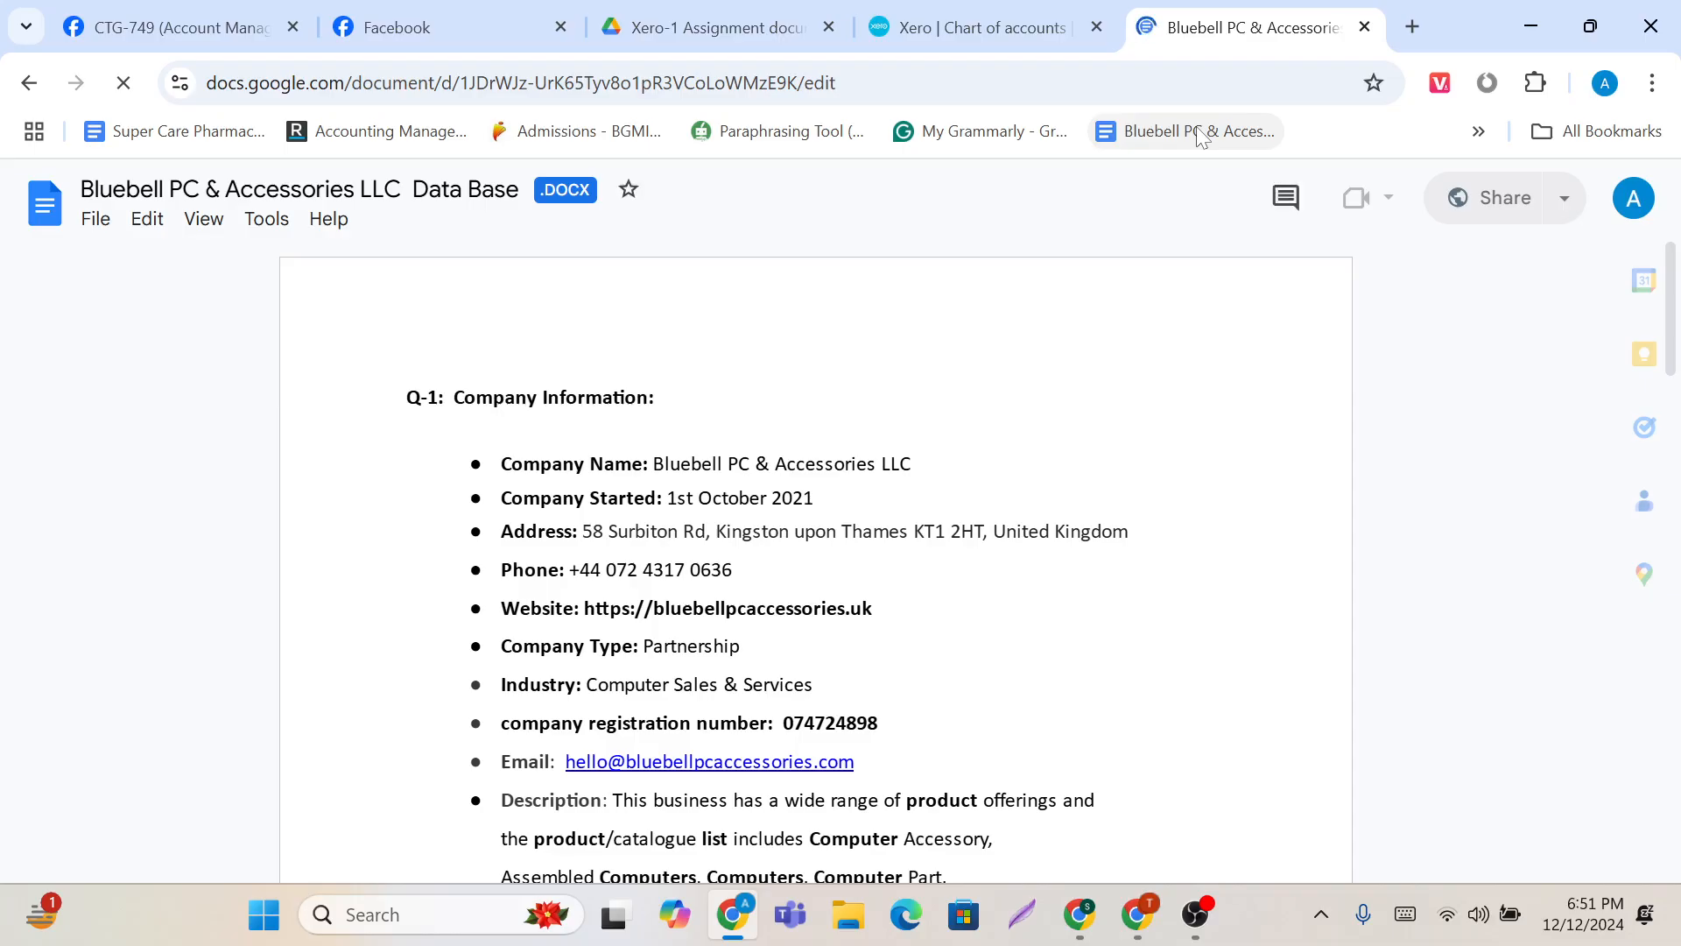
# Step: Select 'Office Expense' in the doc's Expenses list, then go back to the Xero tab
pyautogui.scroll(-7, 814, 560)
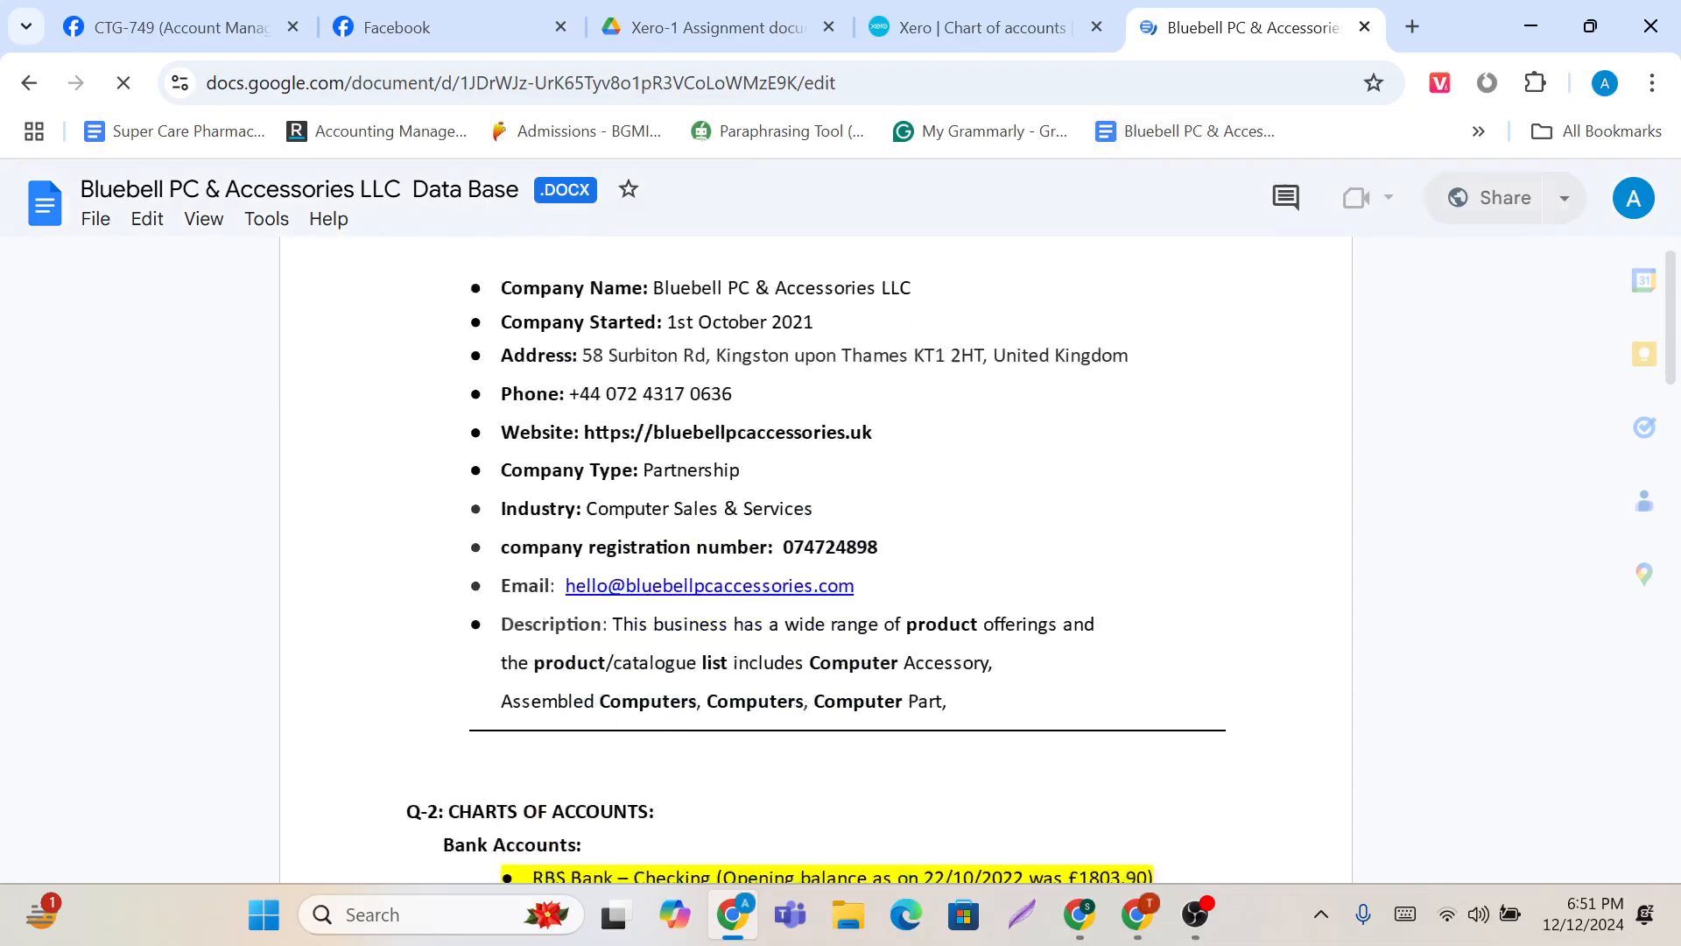
pyautogui.scroll(-10, 814, 560)
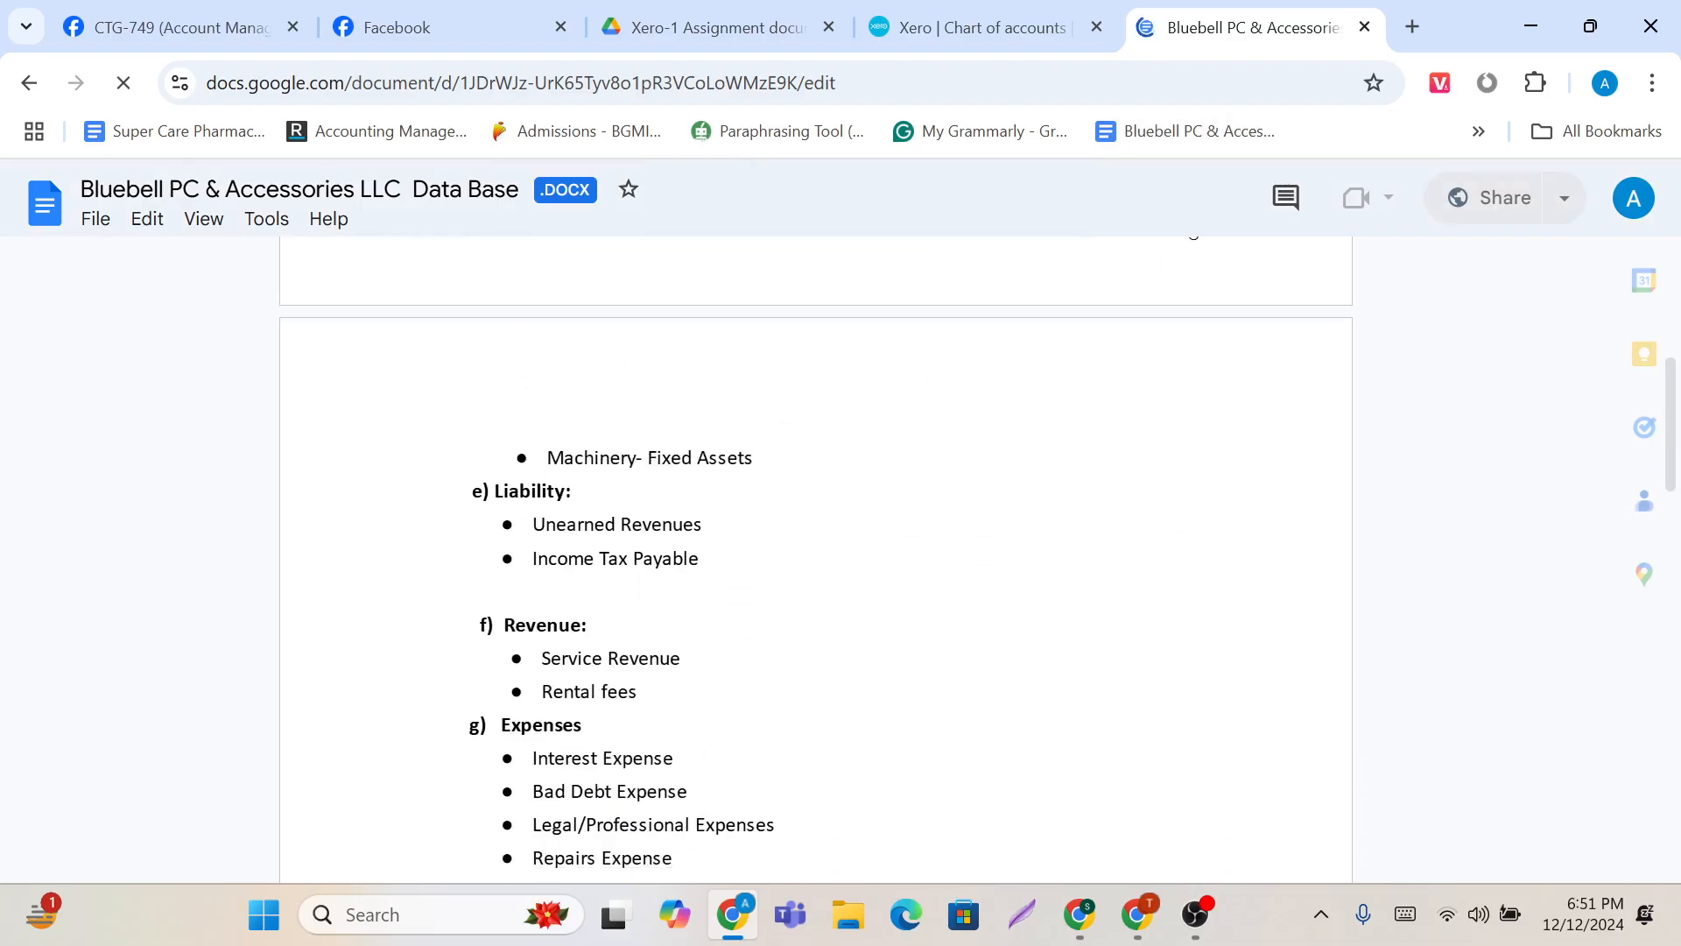
pyautogui.scroll(-2, 814, 560)
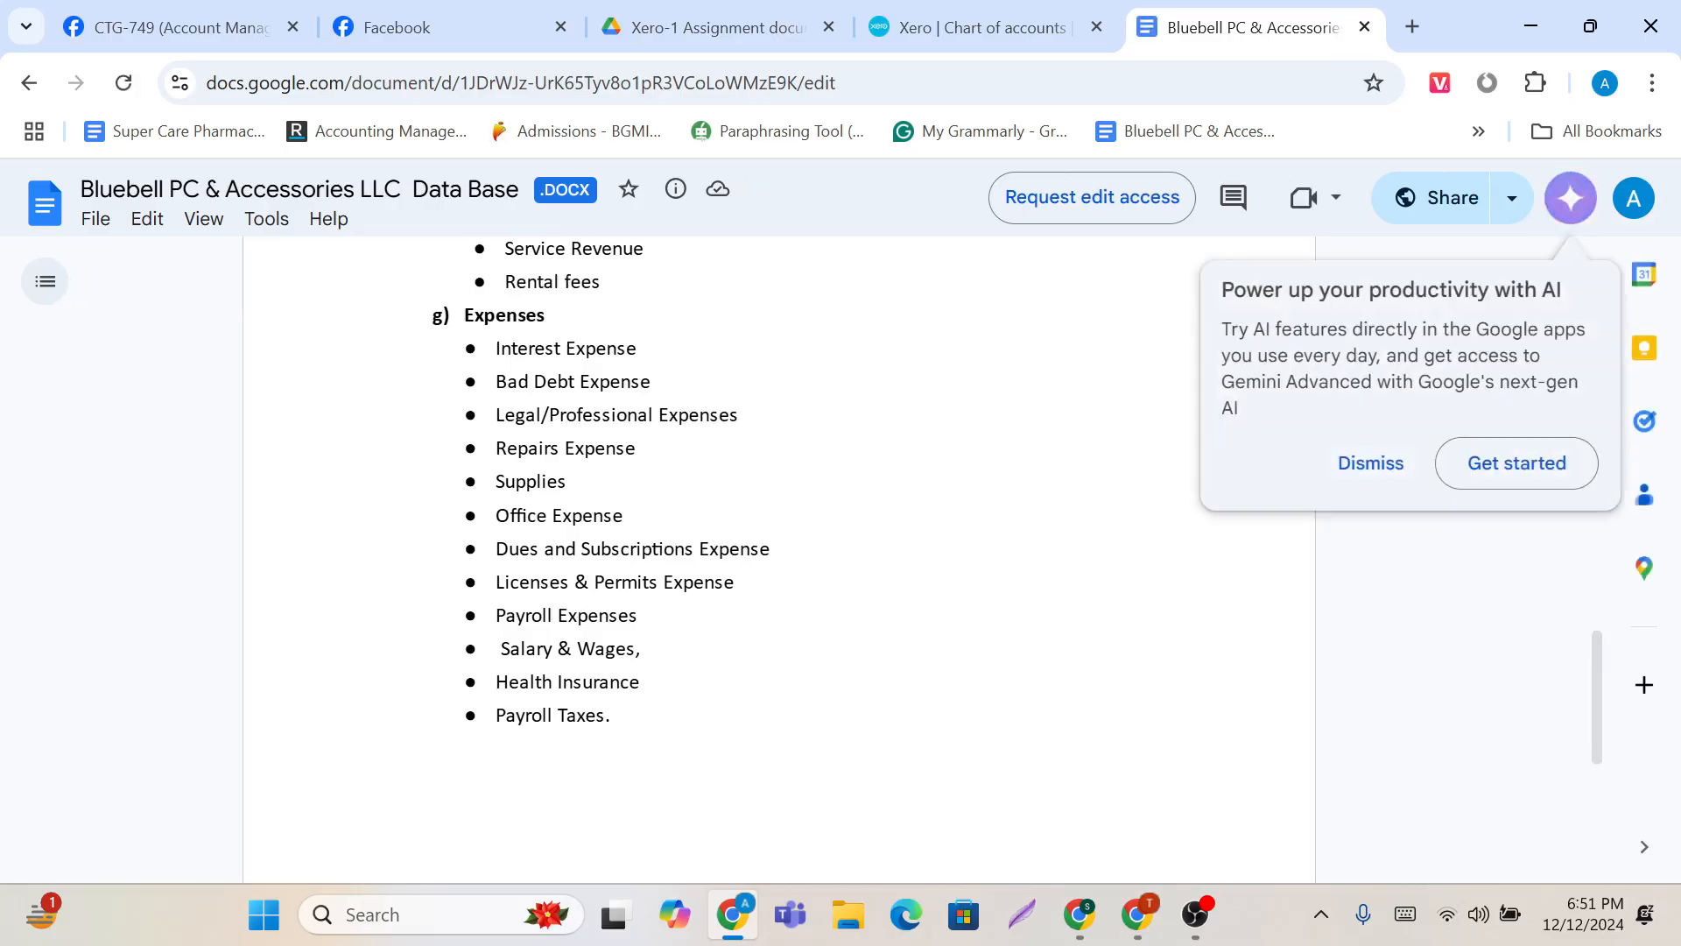
pyautogui.scroll(4, 779, 560)
pyautogui.scroll(3, 779, 560)
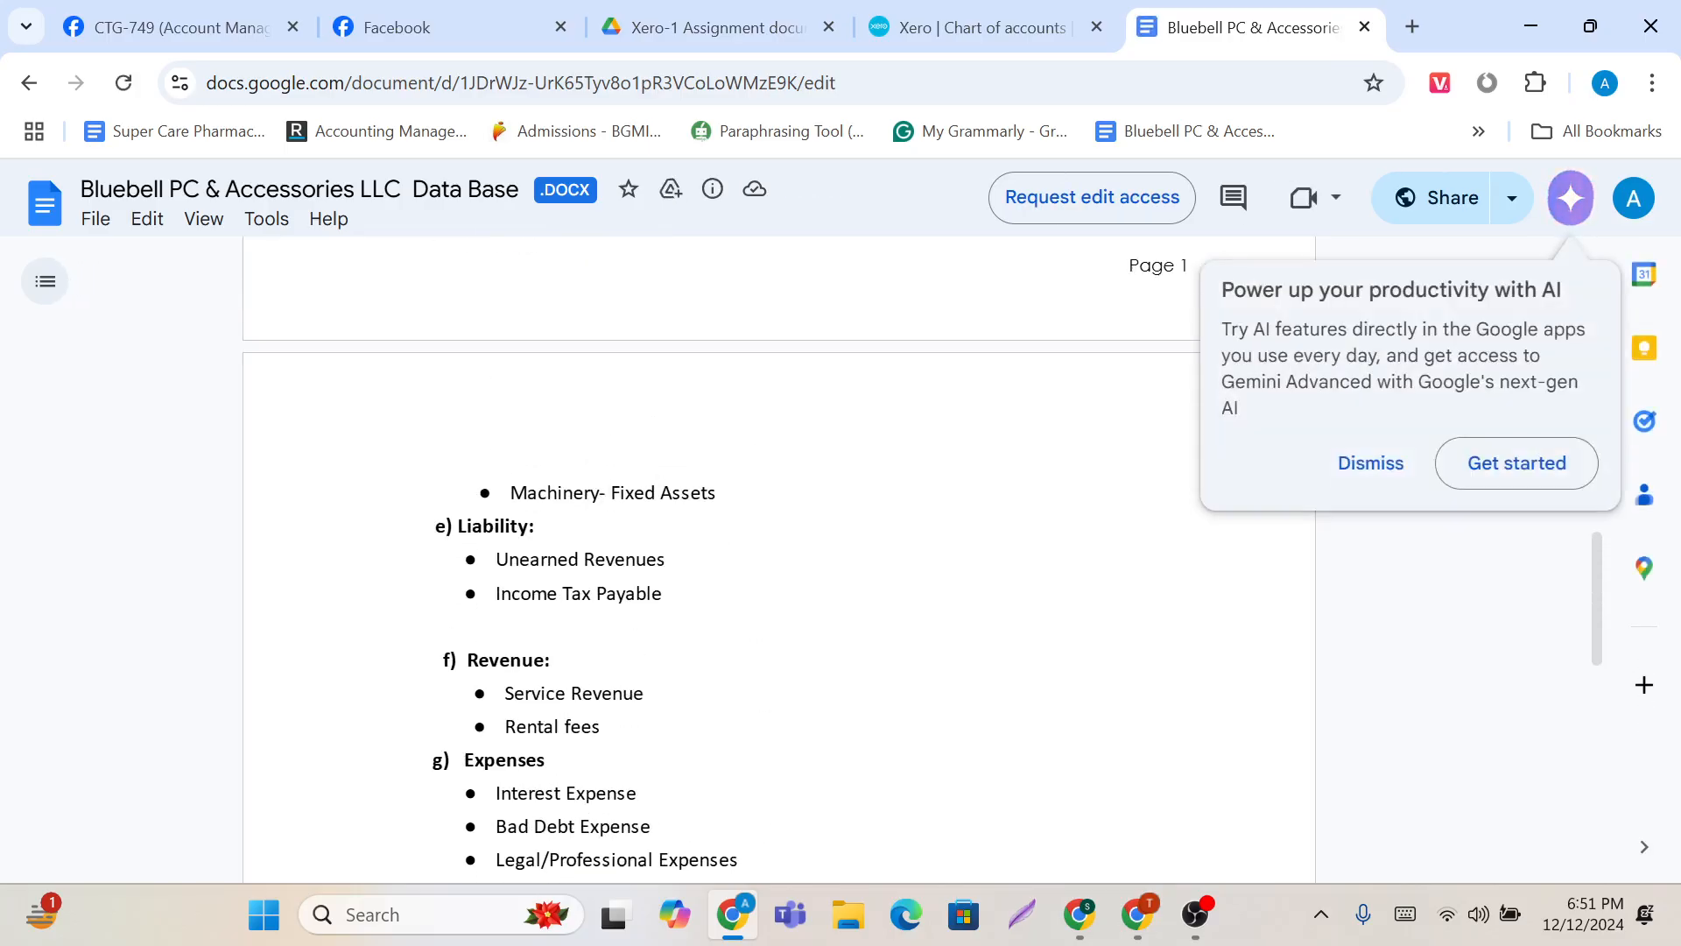
pyautogui.scroll(1, 780, 560)
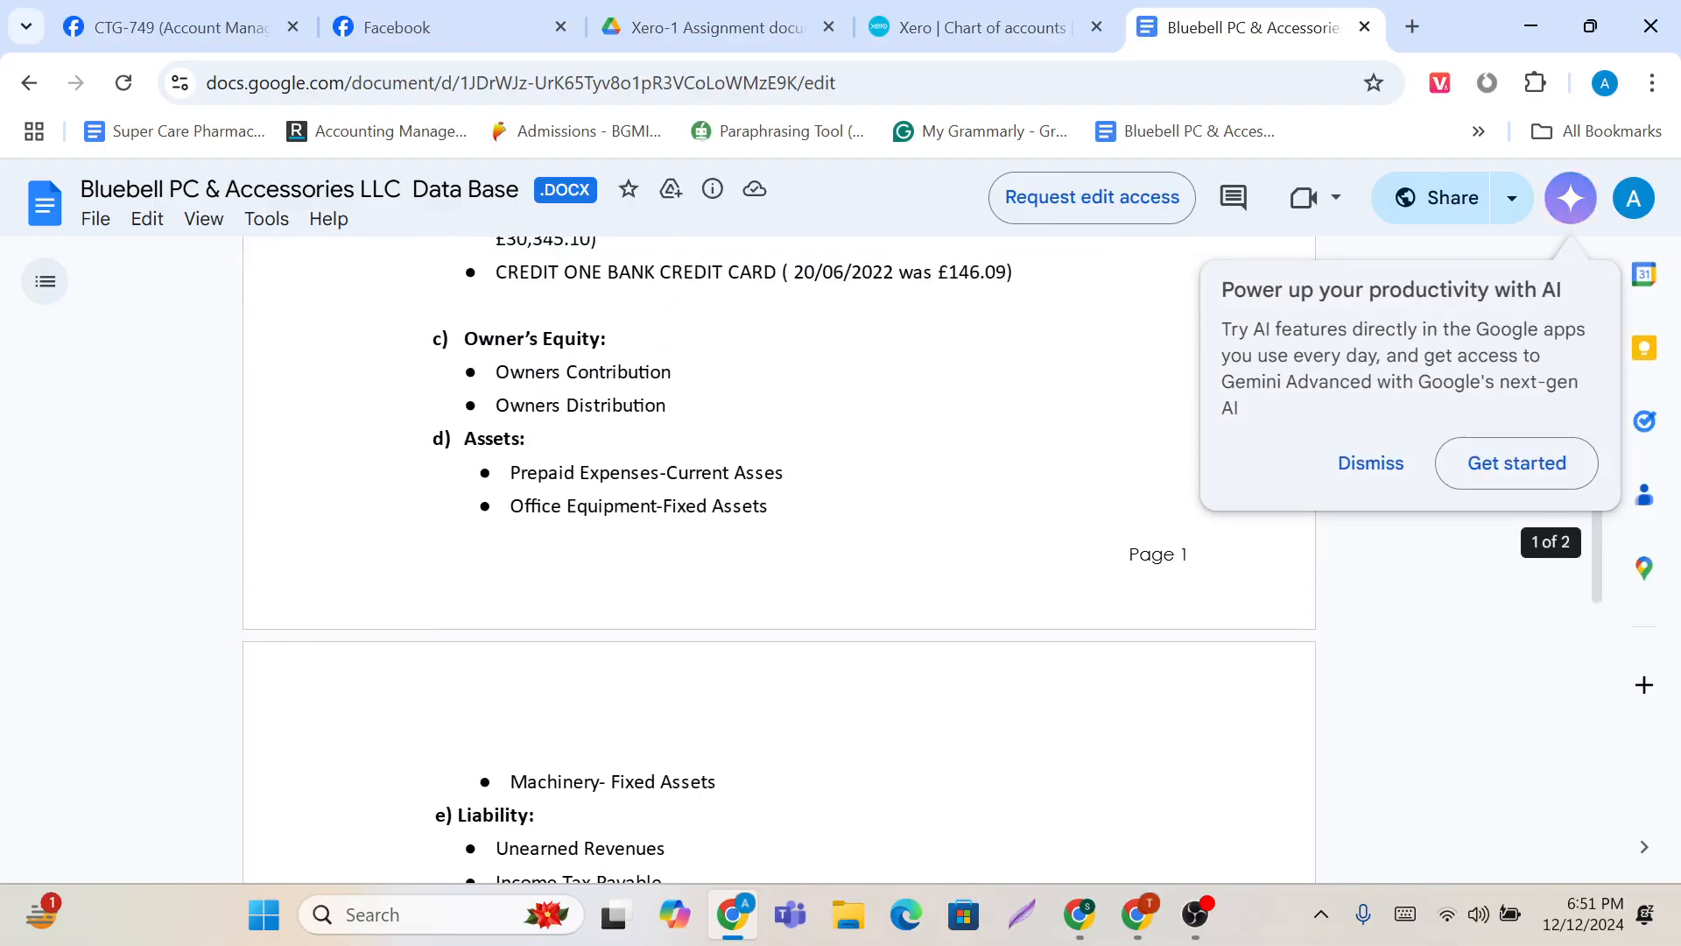
pyautogui.scroll(5, 779, 561)
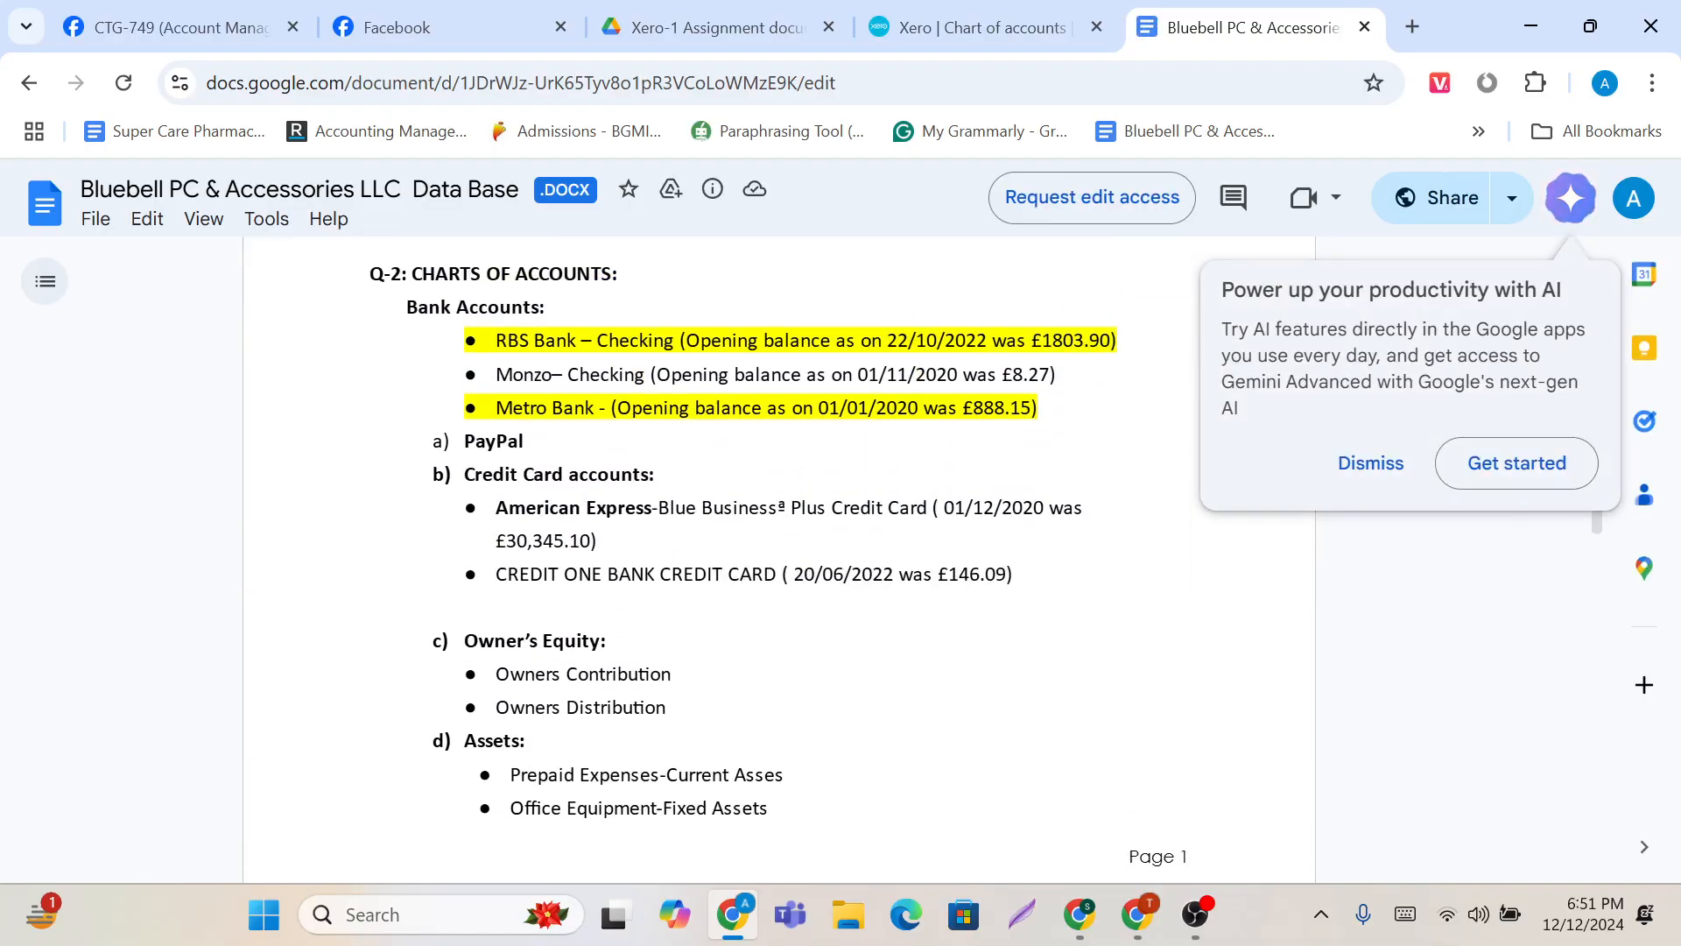
pyautogui.scroll(-15, 779, 561)
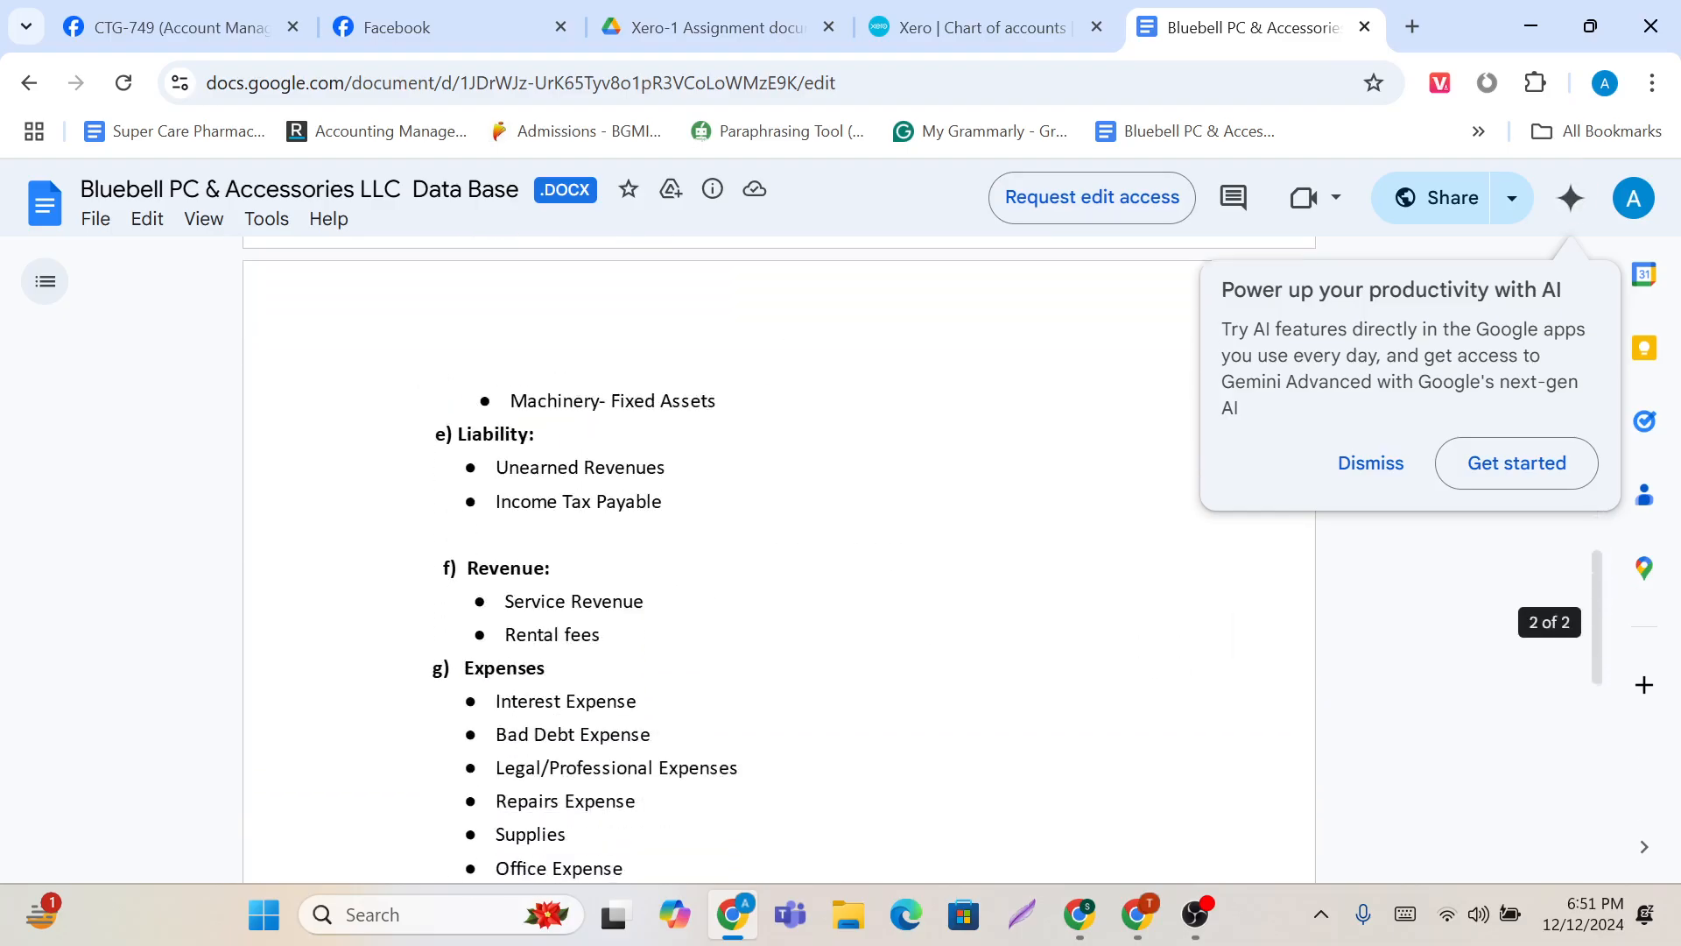
pyautogui.scroll(1, 779, 561)
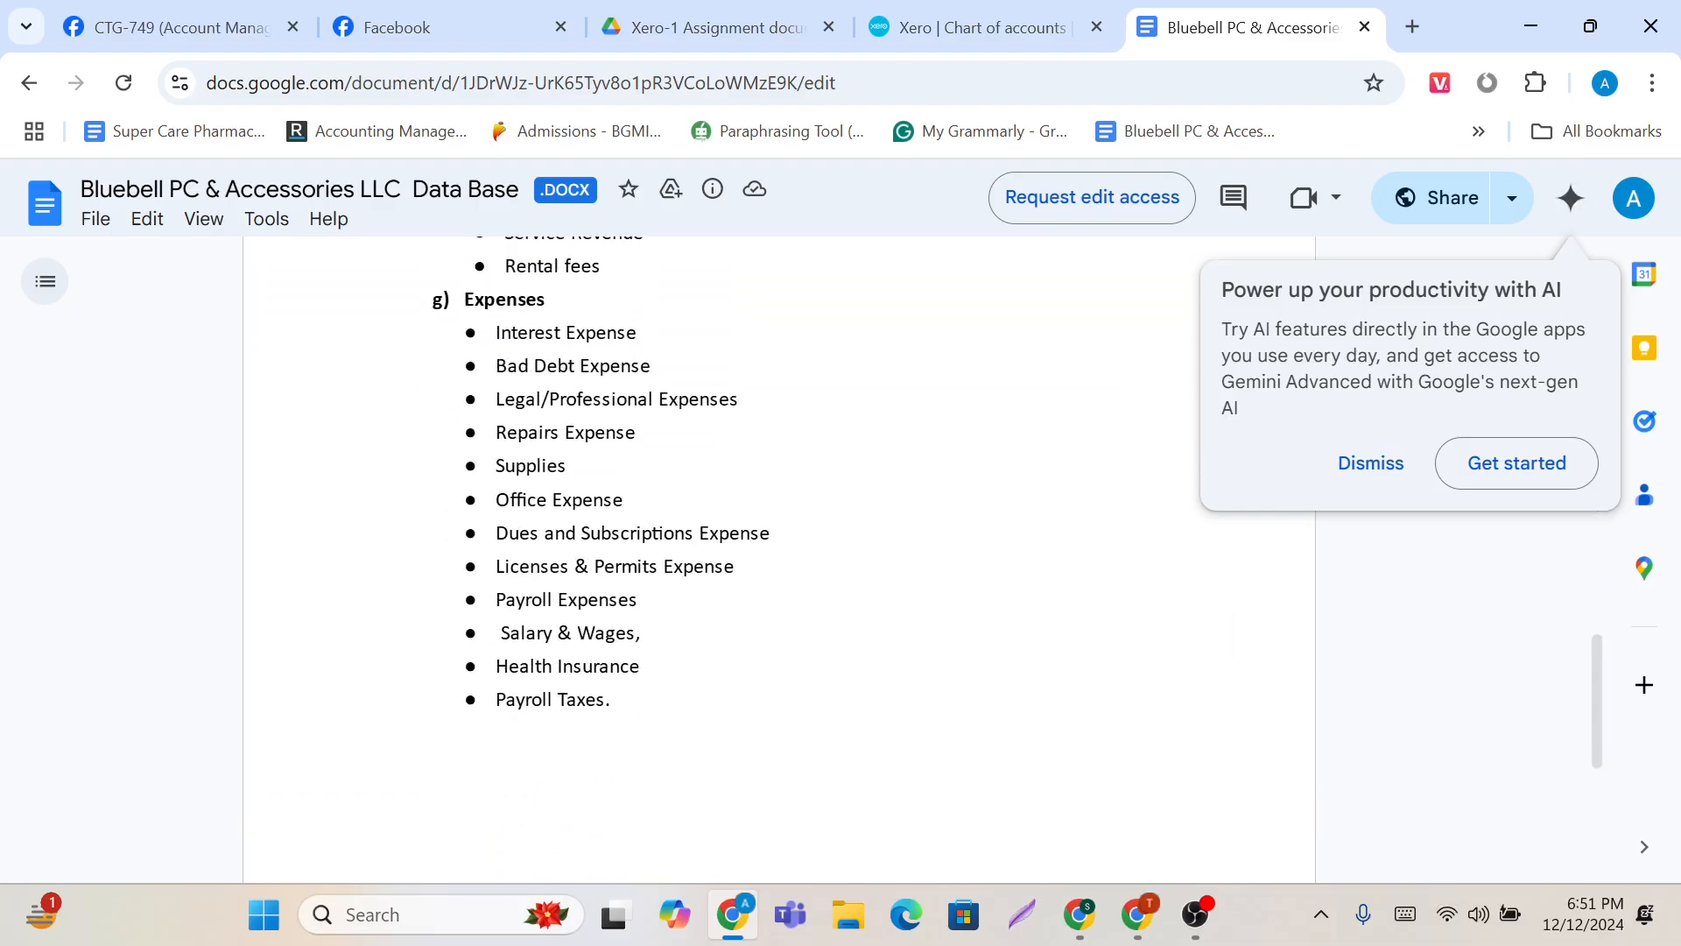
pyautogui.moveTo(496, 500); pyautogui.dragTo(623, 499)
pyautogui.hotkey('ctrl', 'c')
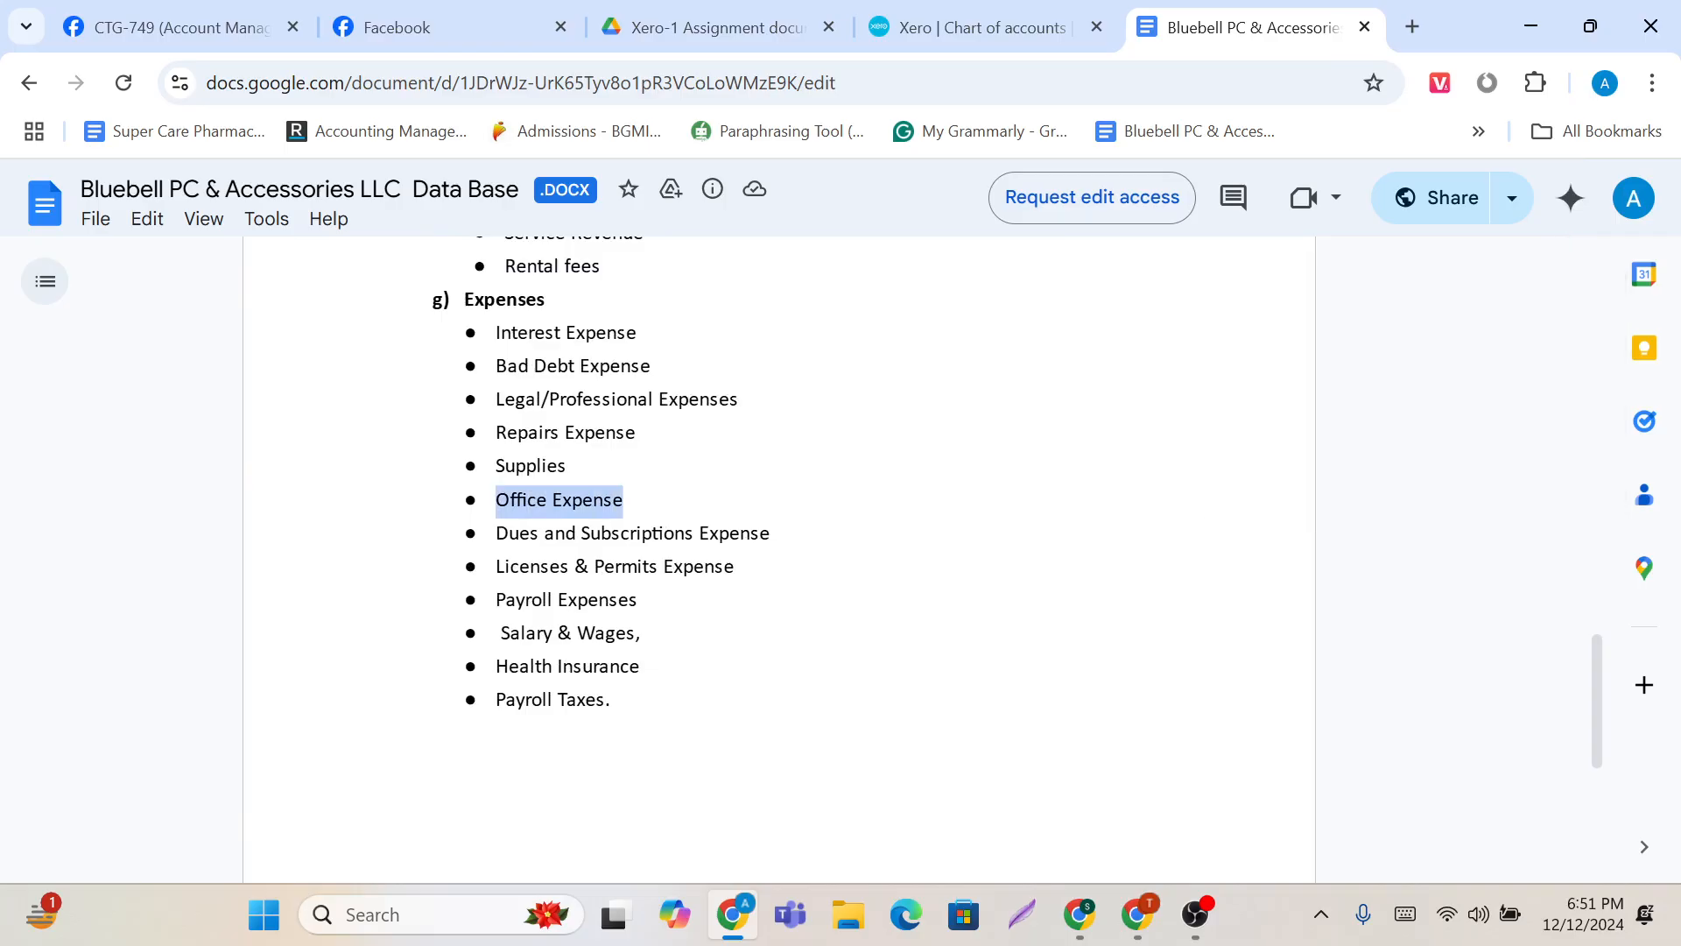
pyautogui.click(954, 22)
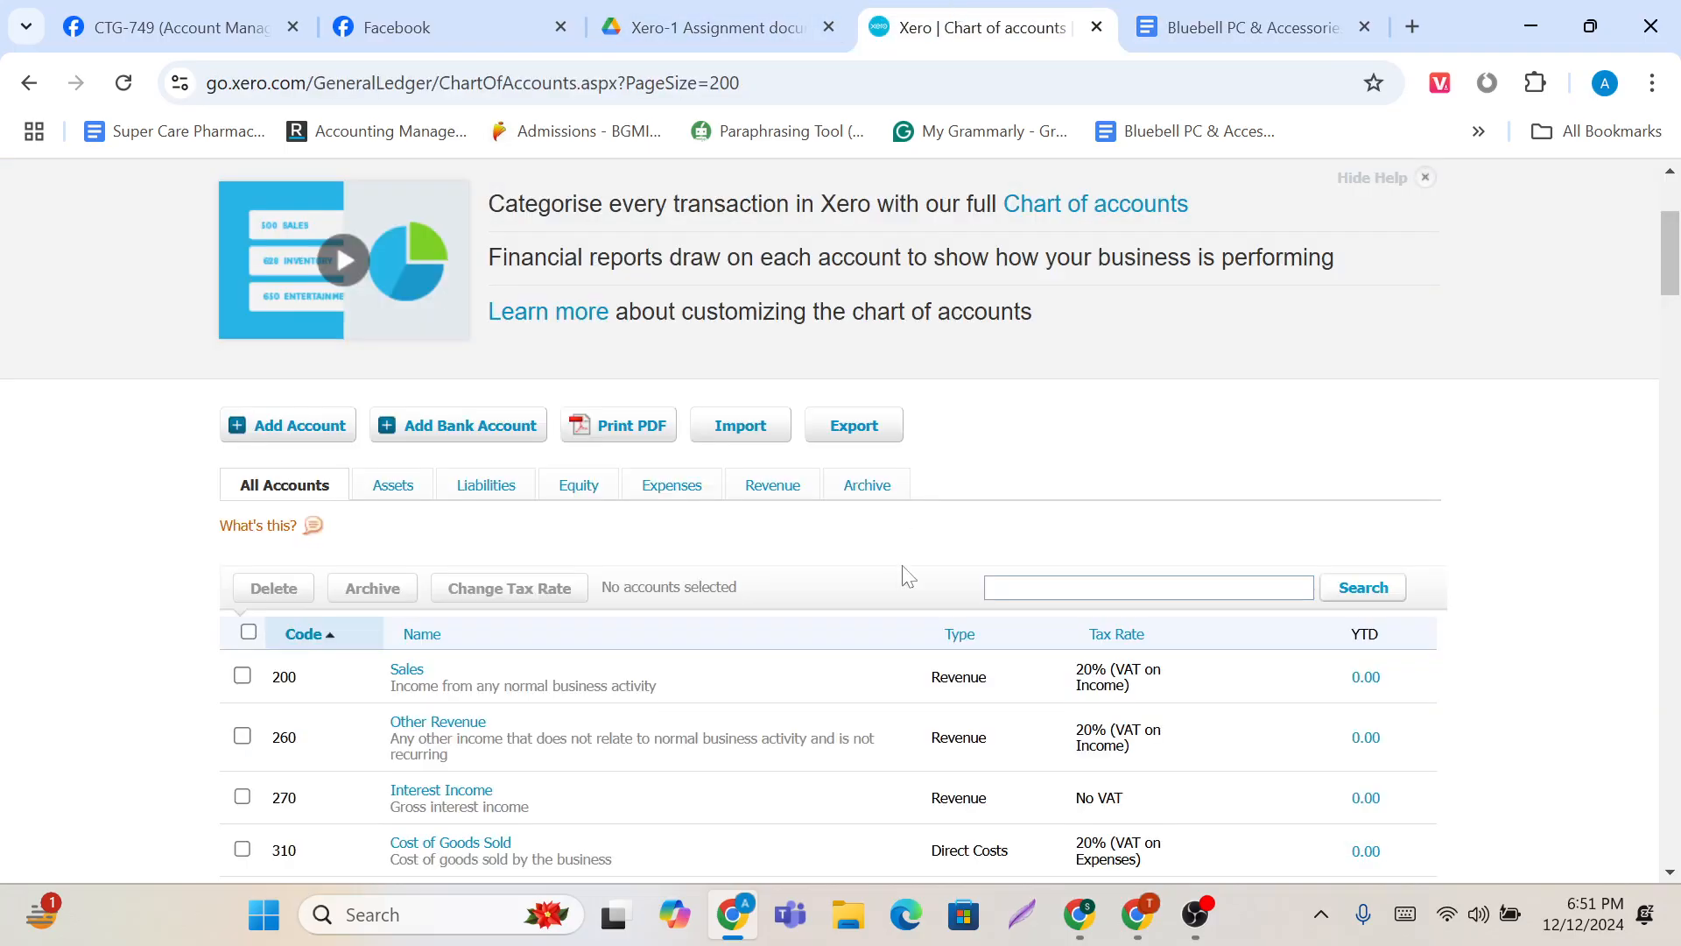
# Step: Search the chart of accounts for 'Office Expense' and duplicate the Xero tab
pyautogui.scroll(-2, 904, 576)
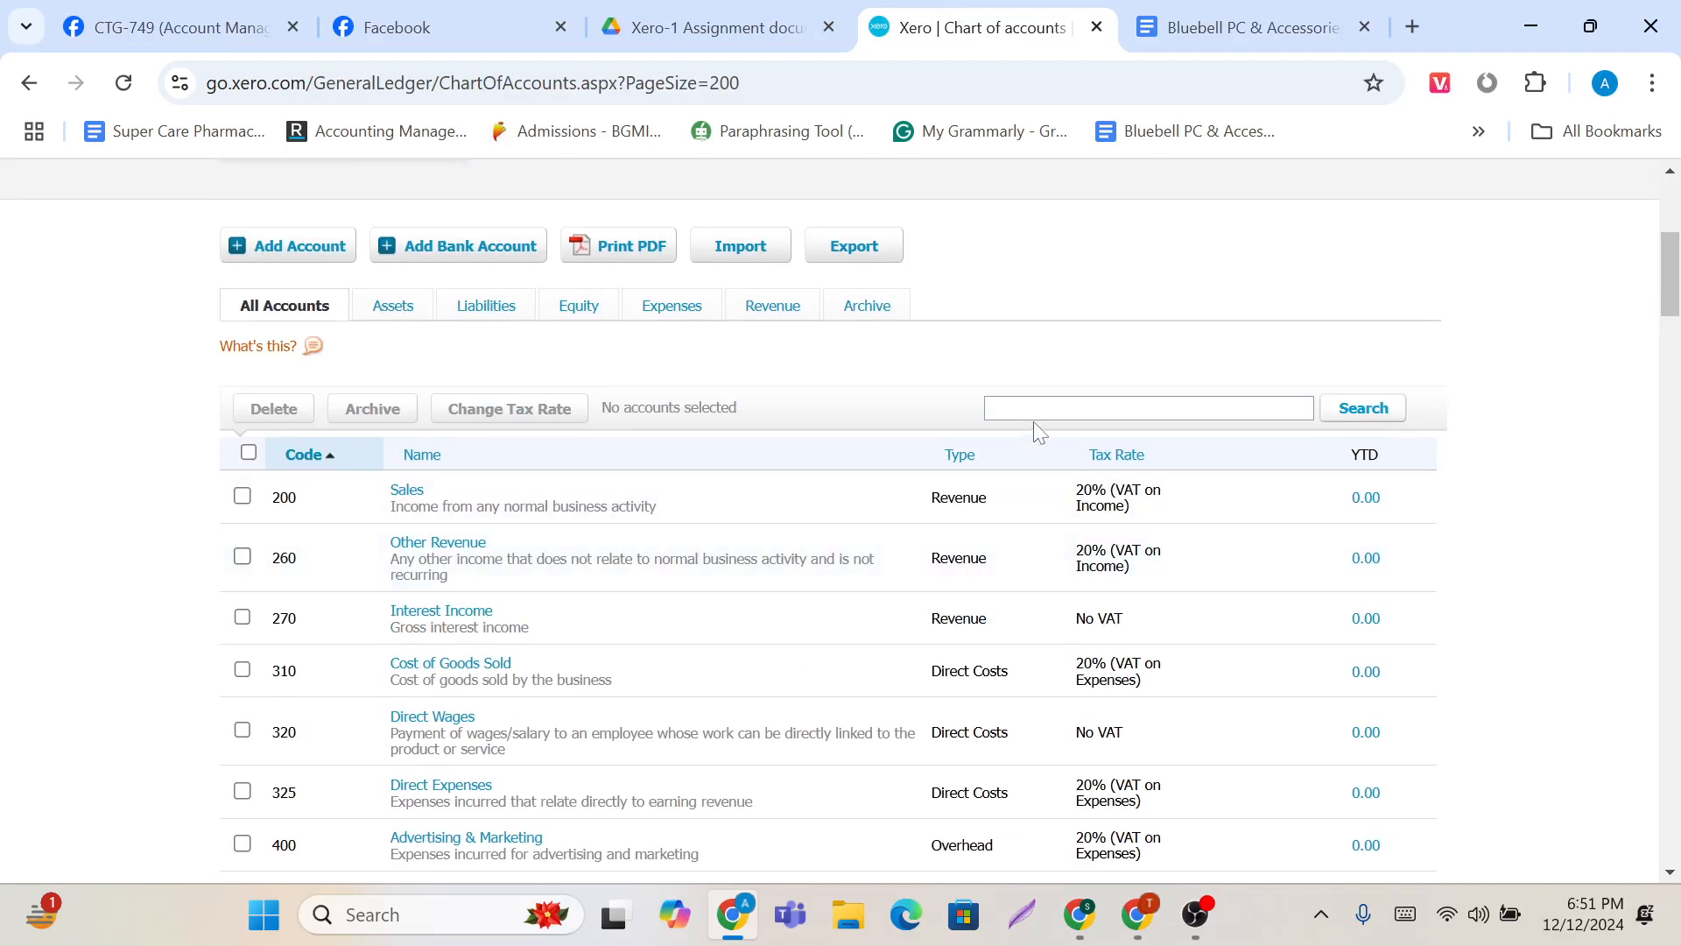
pyautogui.click(1033, 410)
pyautogui.hotkey('ctrl', 'v')
pyautogui.click(1380, 417)
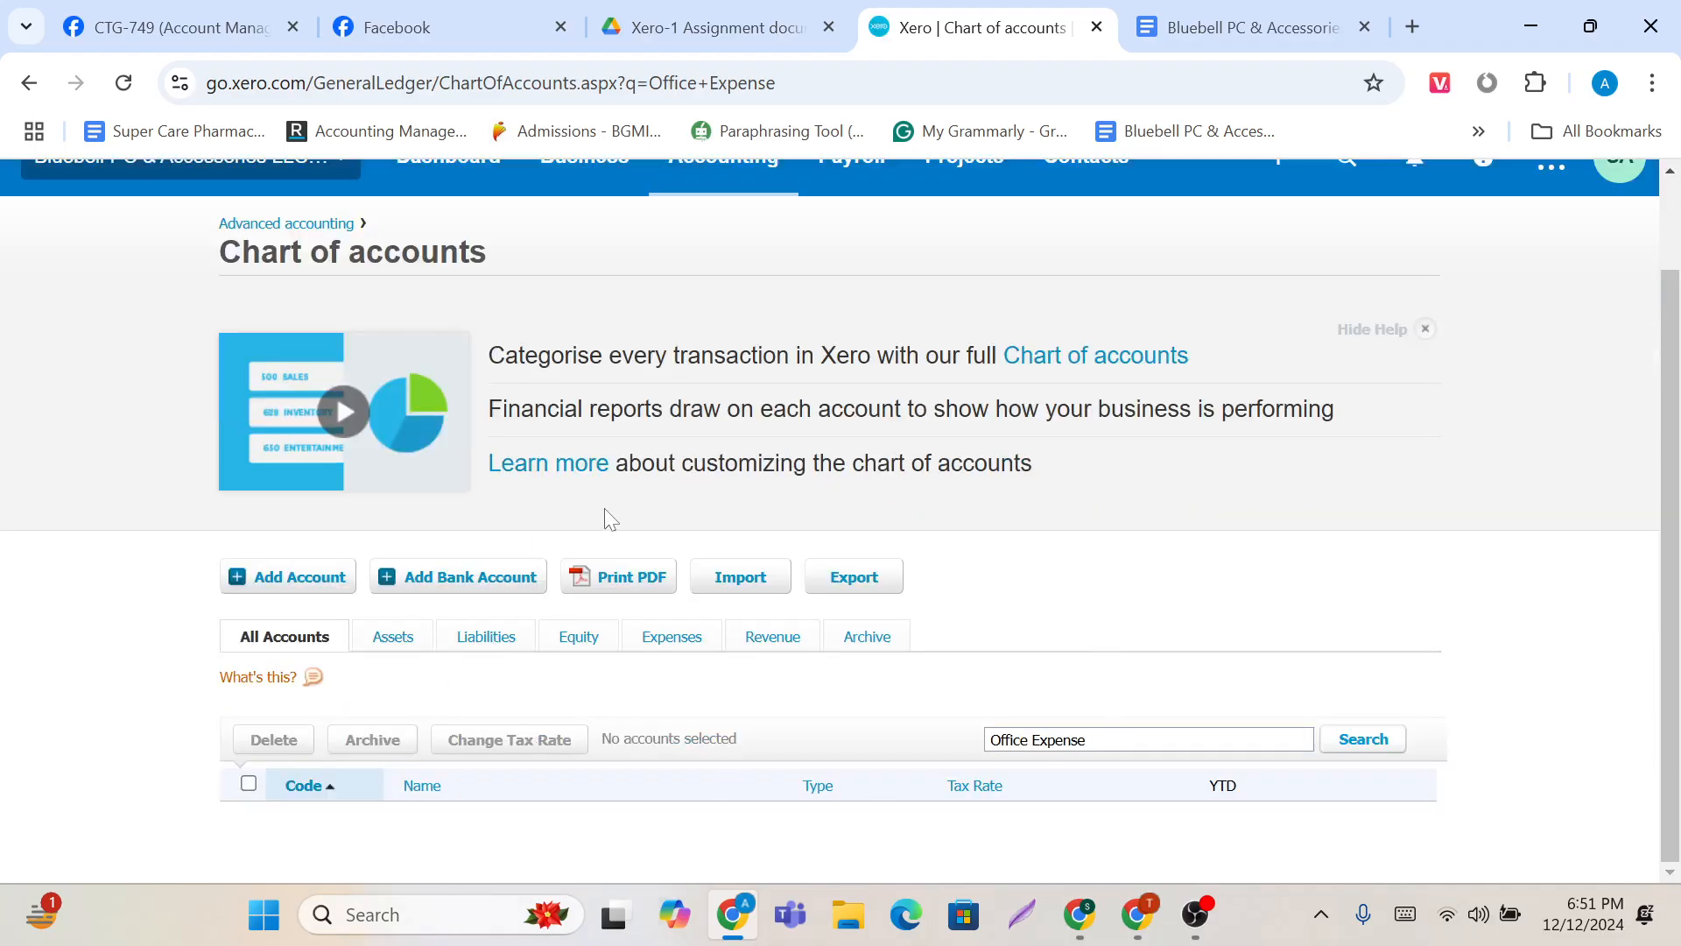
pyautogui.rightClick(960, 42)
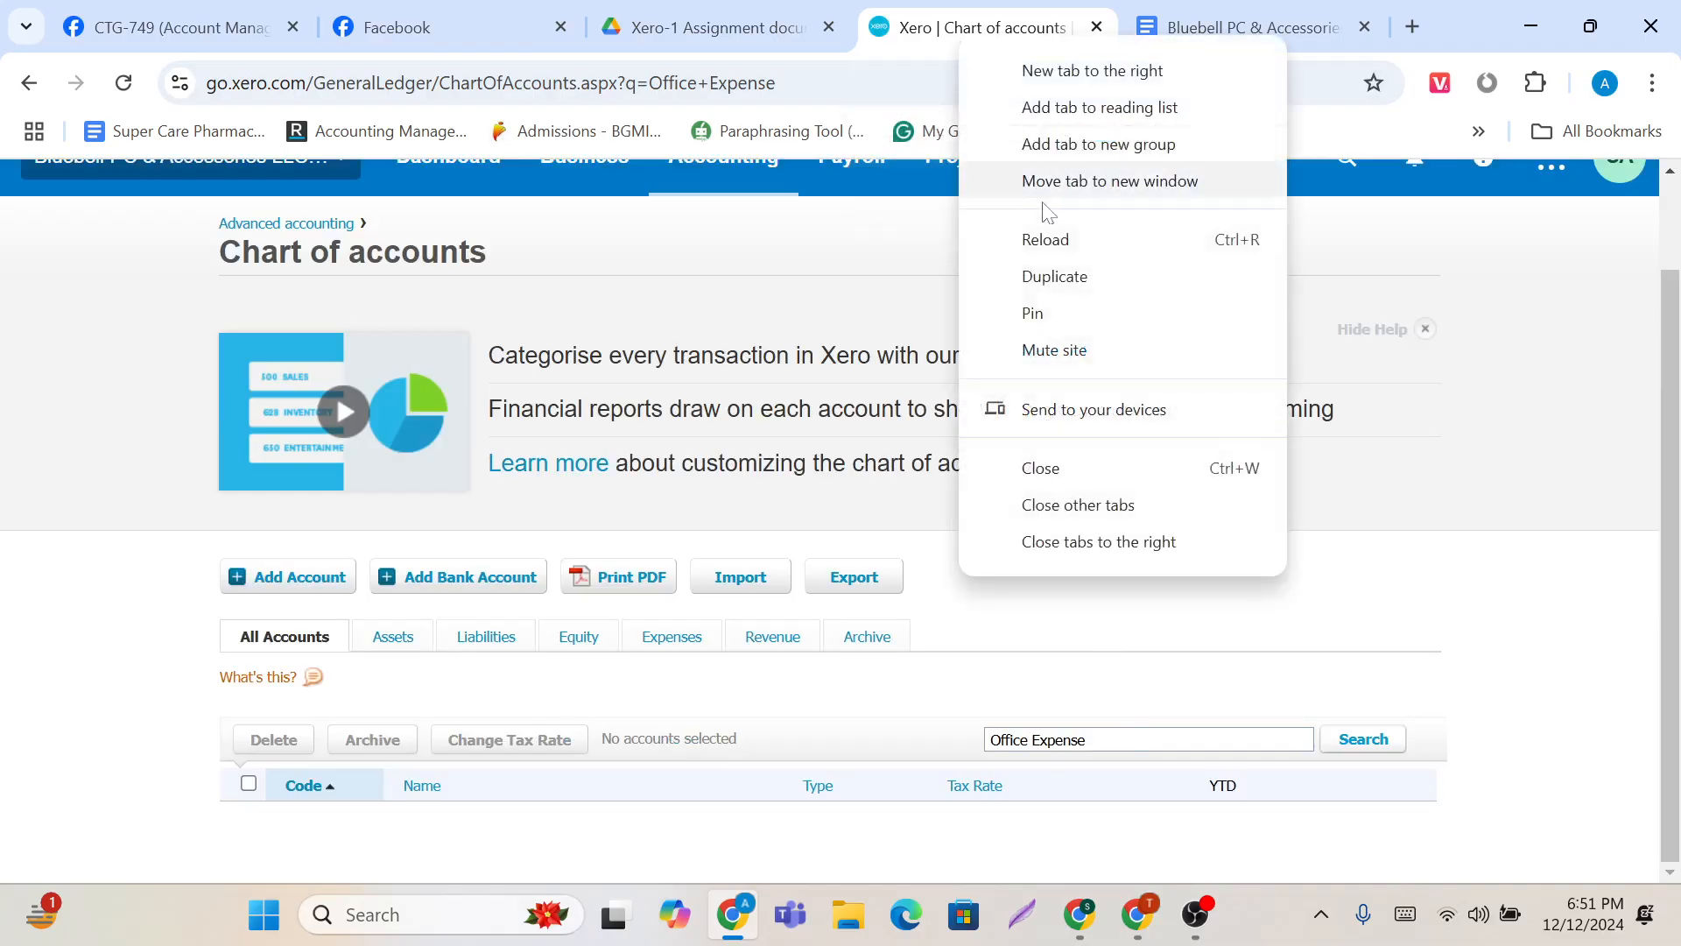
pyautogui.click(1056, 276)
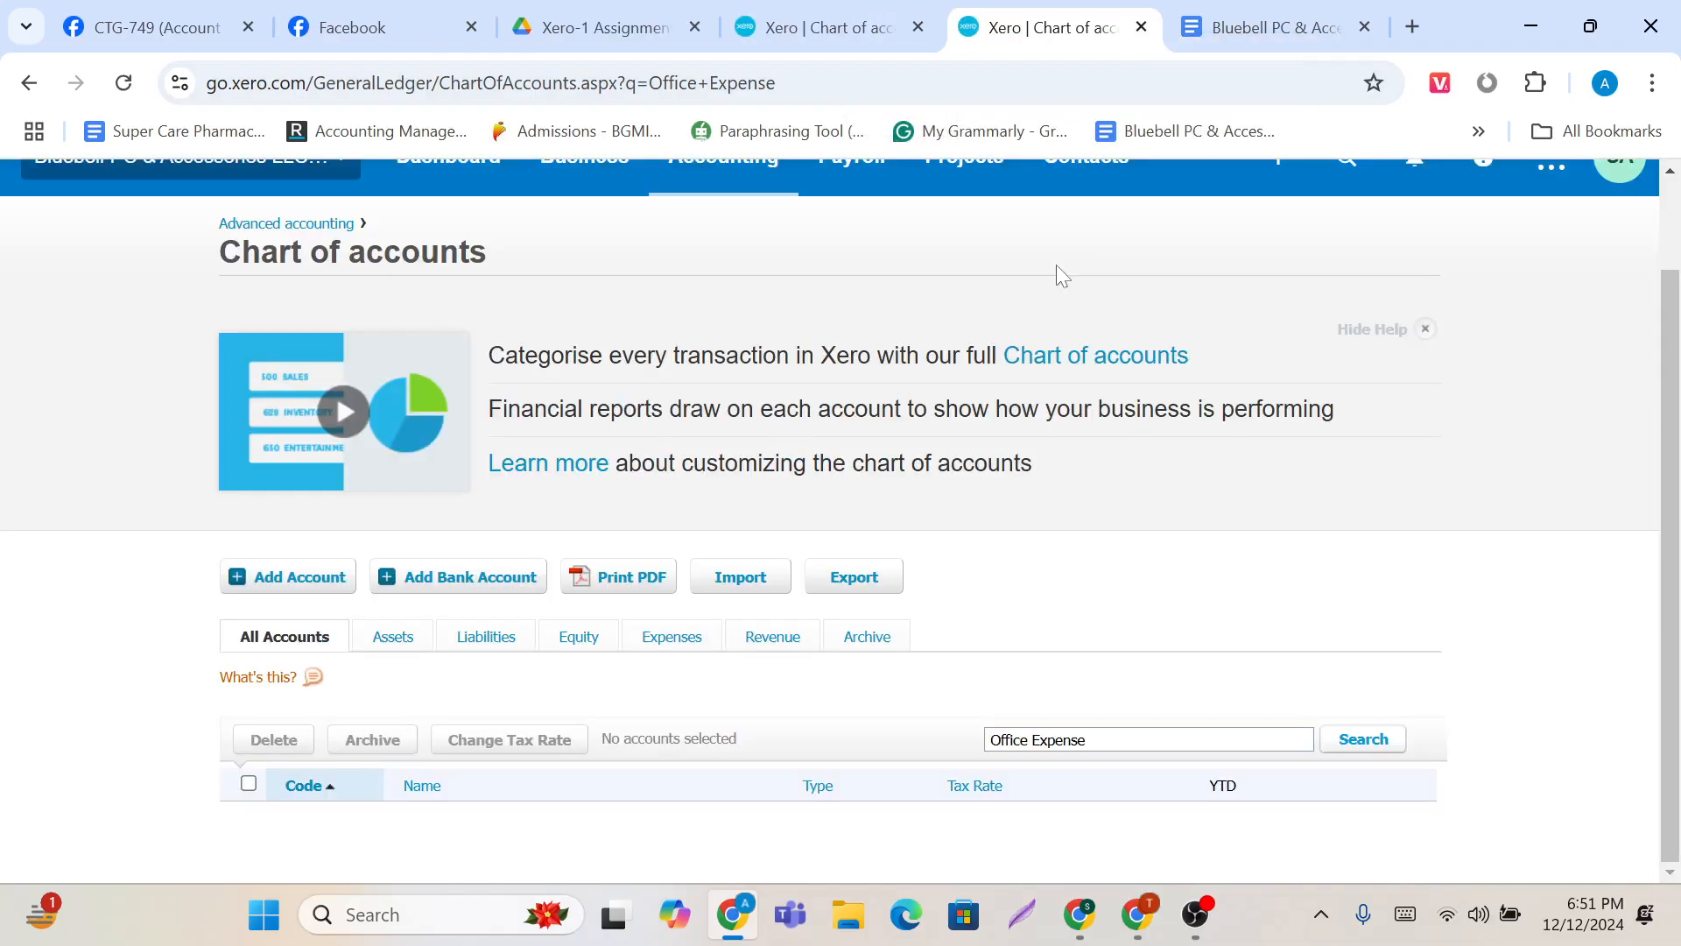
# Step: Start a new account and set its type to Expense
pyautogui.click(311, 587)
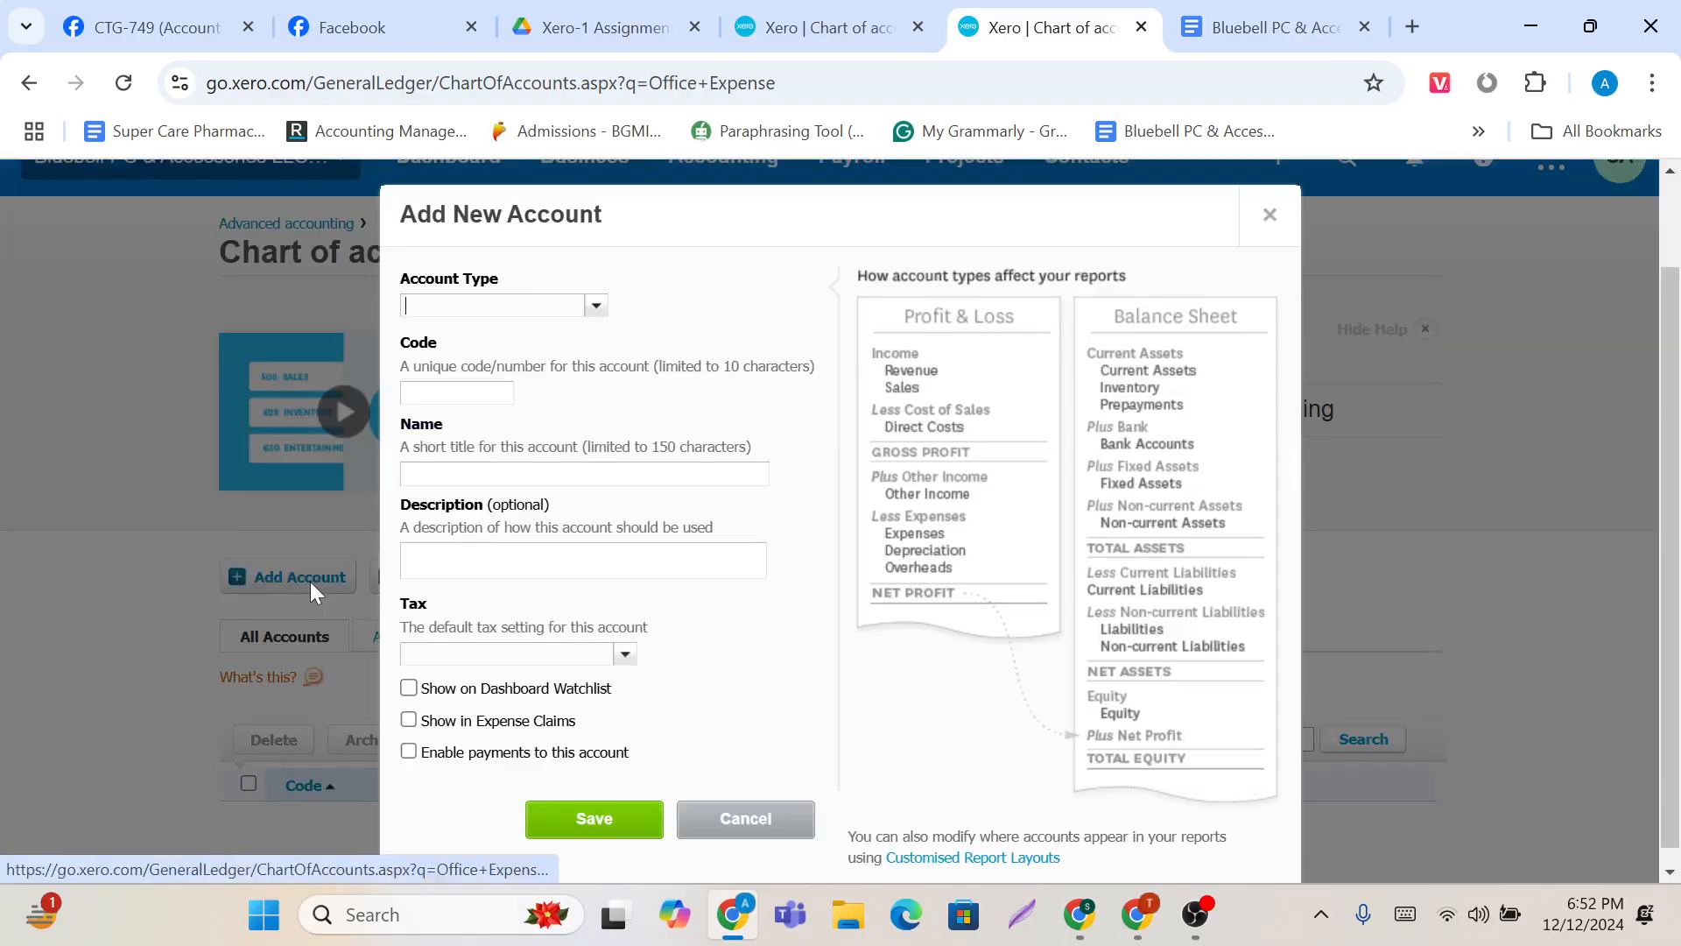
pyautogui.click(596, 306)
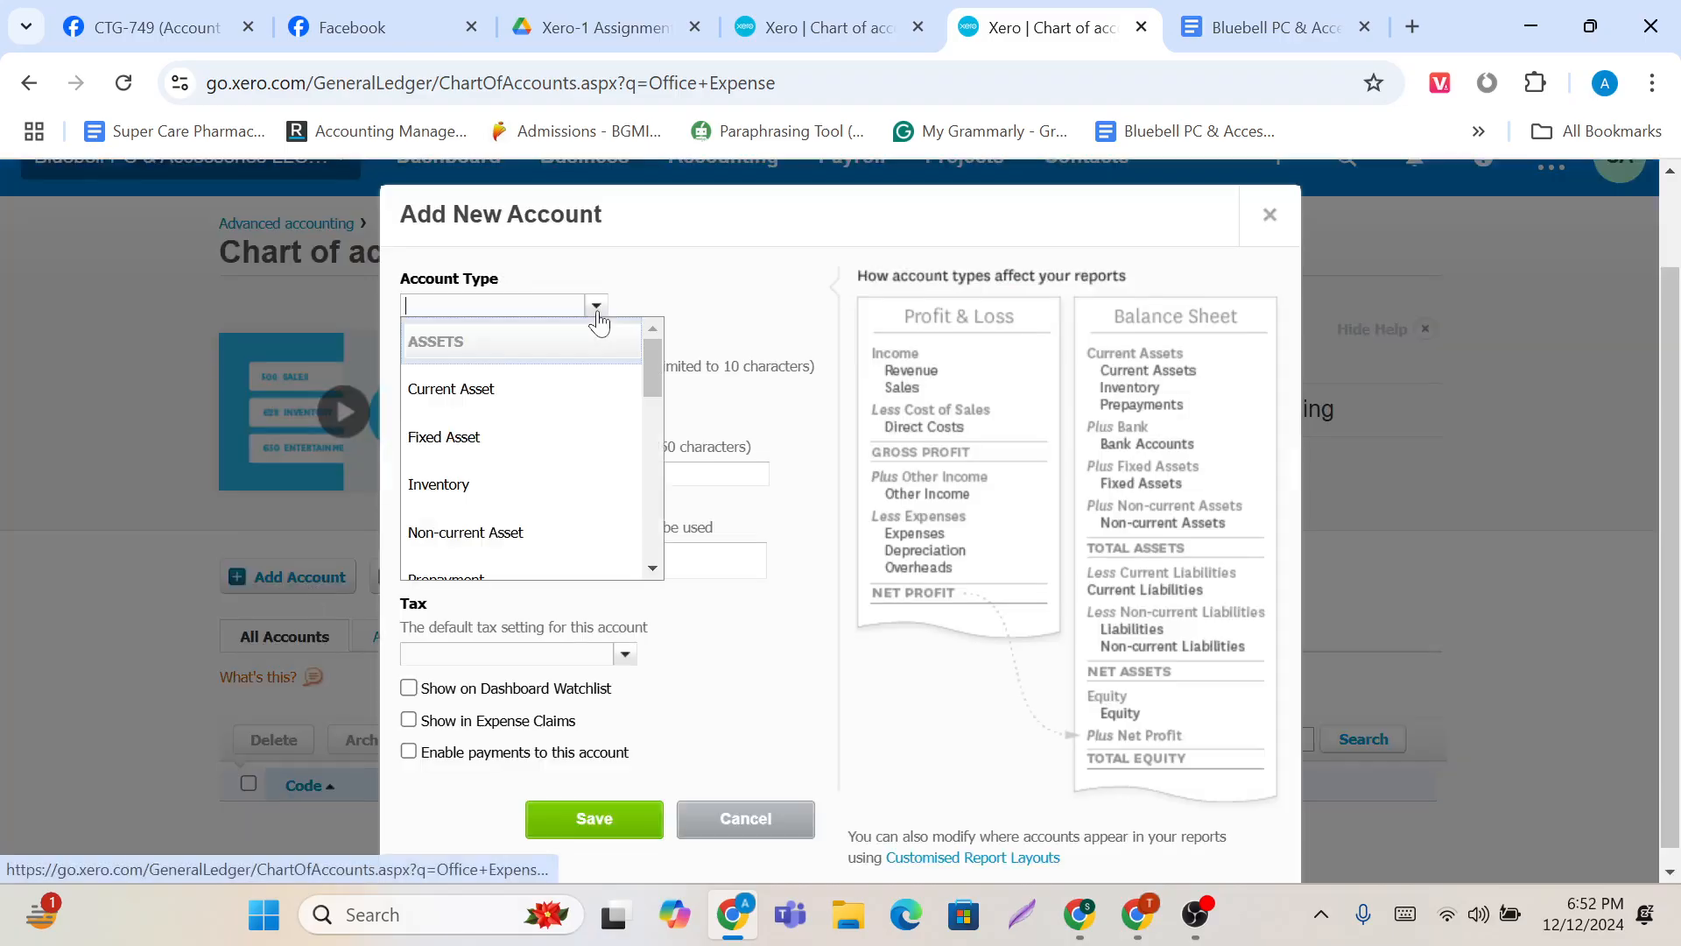
pyautogui.scroll(-1, 560, 517)
pyautogui.scroll(-4, 565, 519)
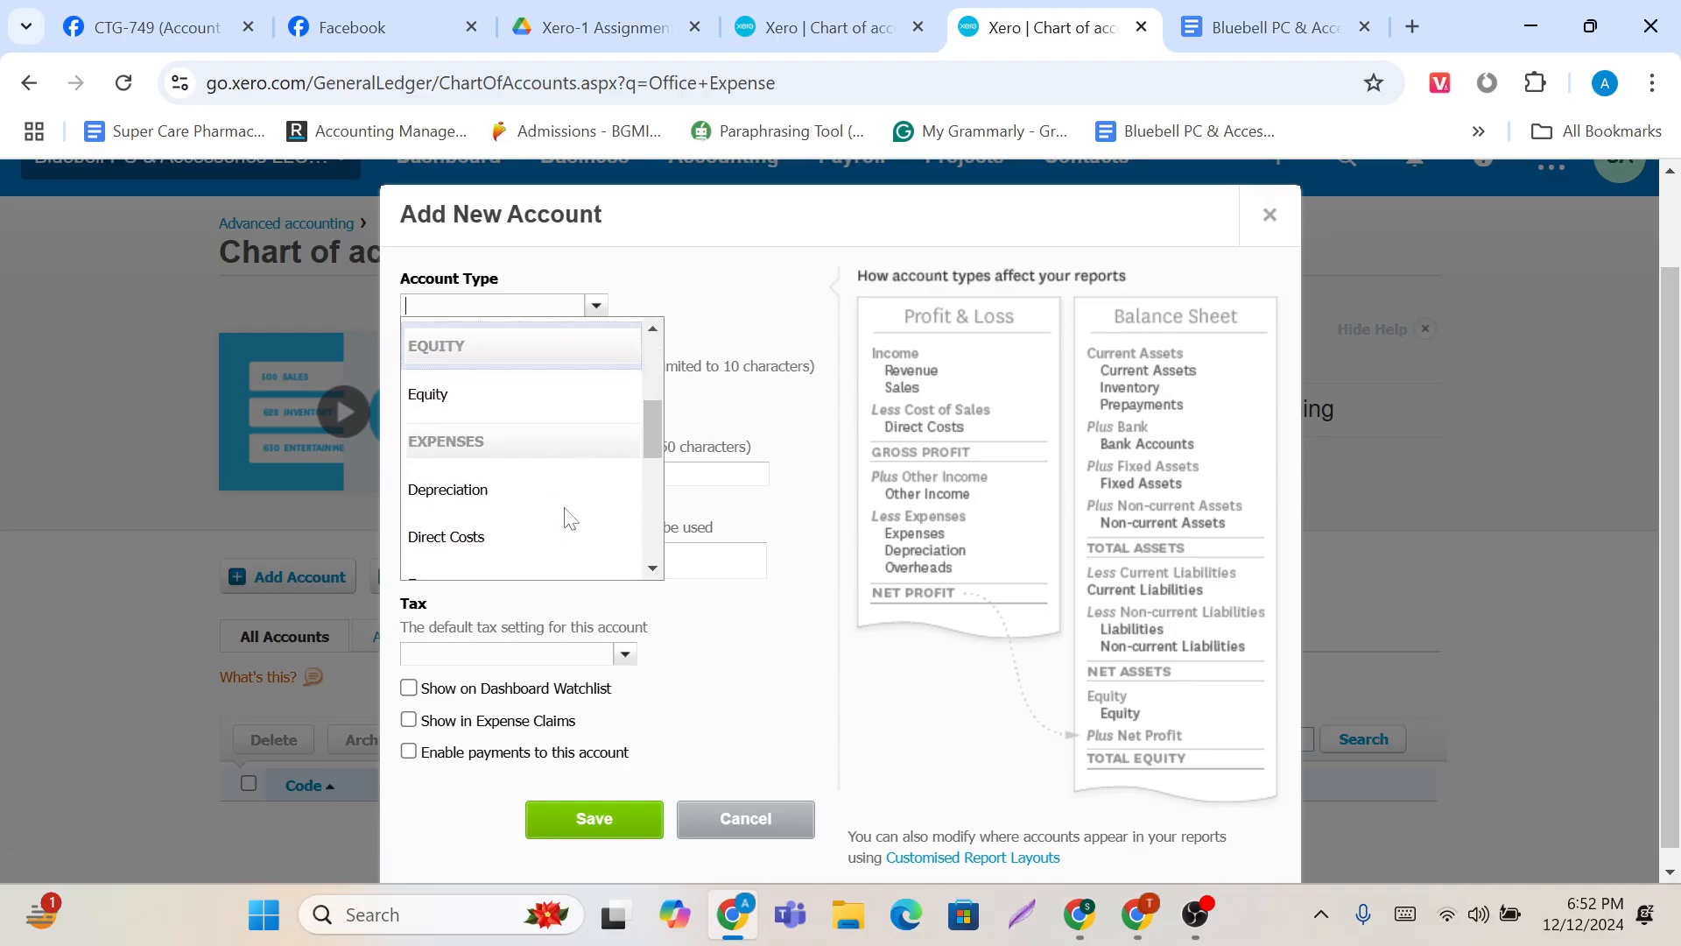
pyautogui.scroll(-3, 565, 519)
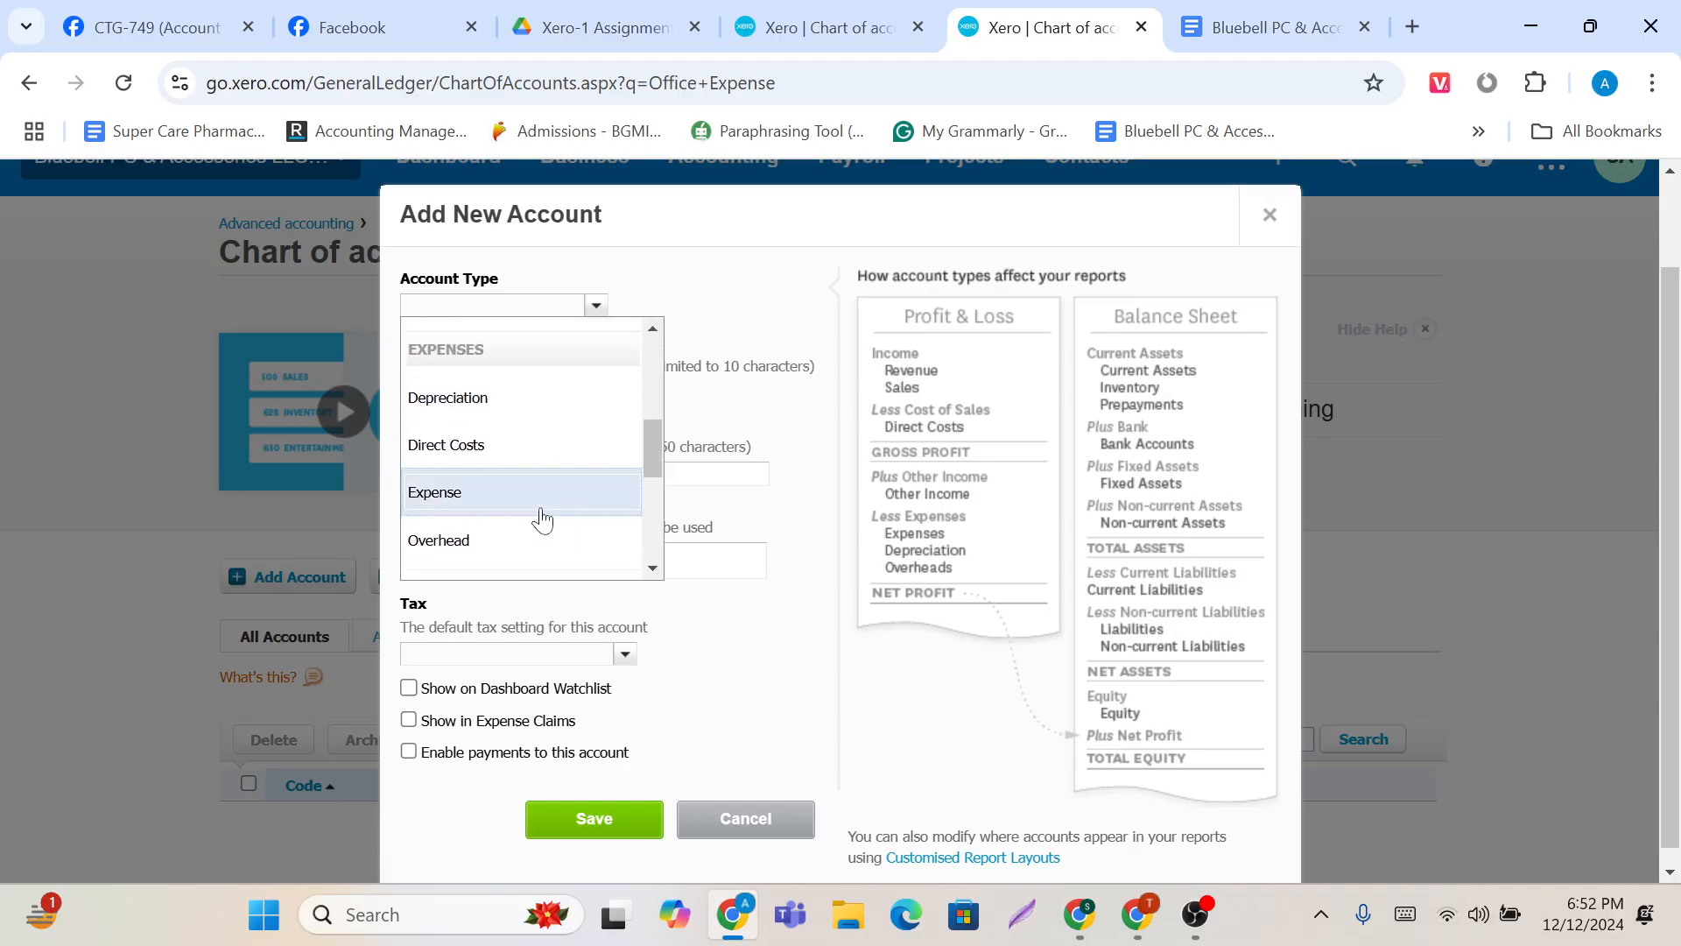
pyautogui.click(539, 497)
pyautogui.click(456, 393)
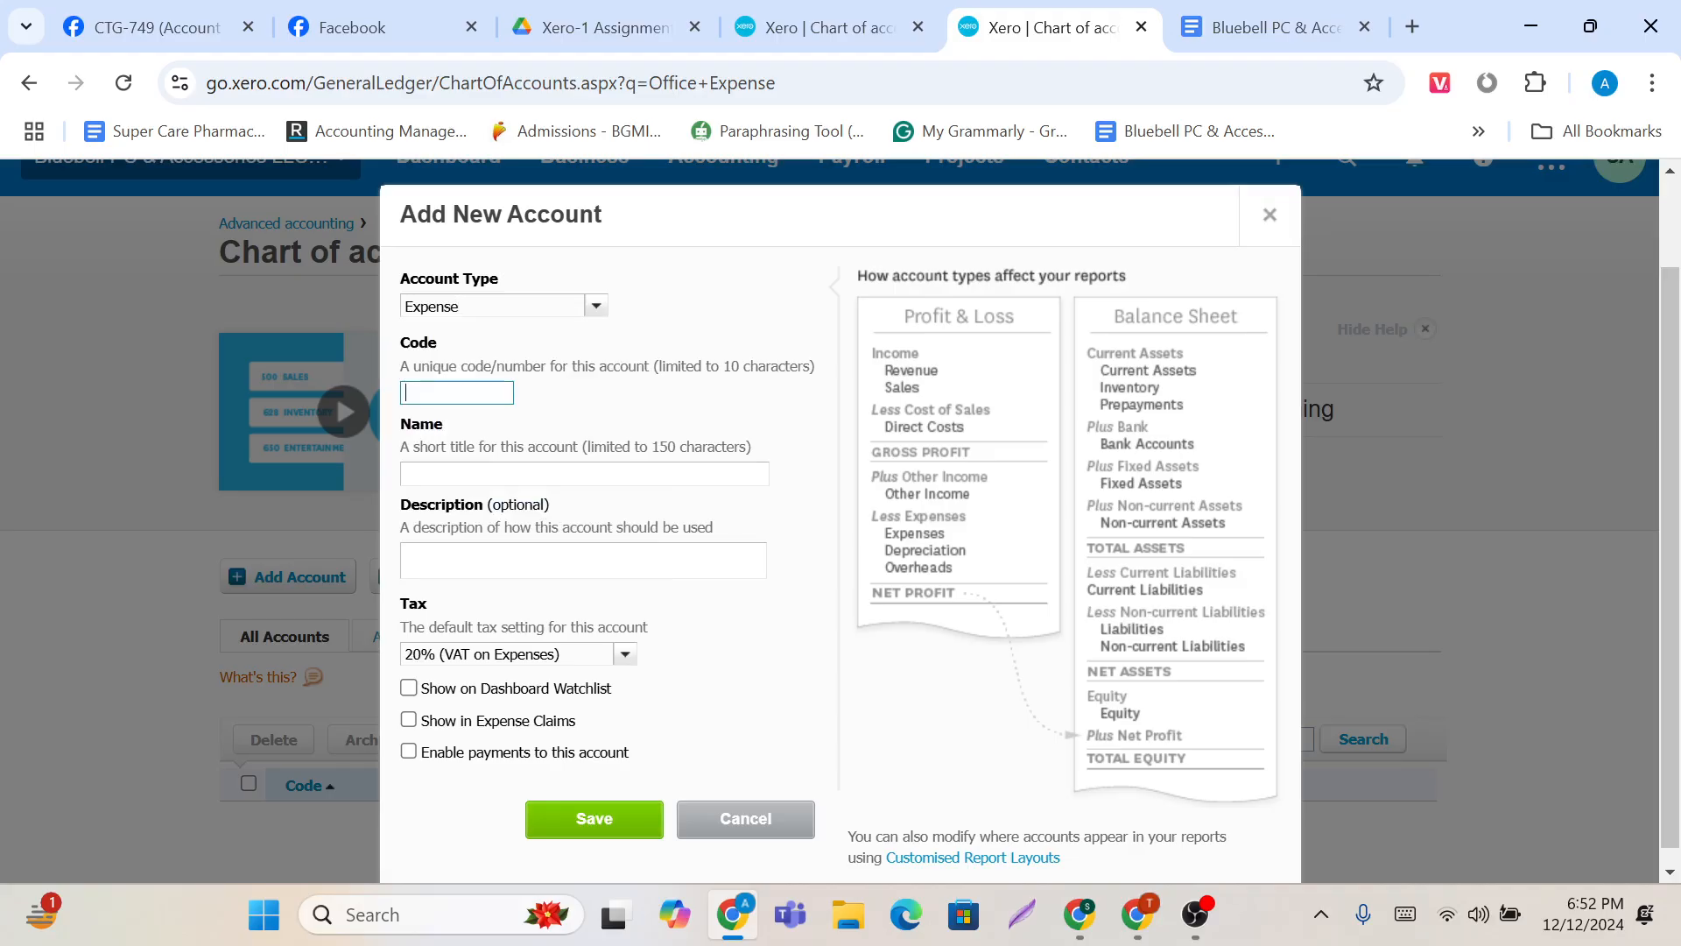
# Step: Review the existing expense accounts in the duplicate tab to find a free code
pyautogui.click(804, 12)
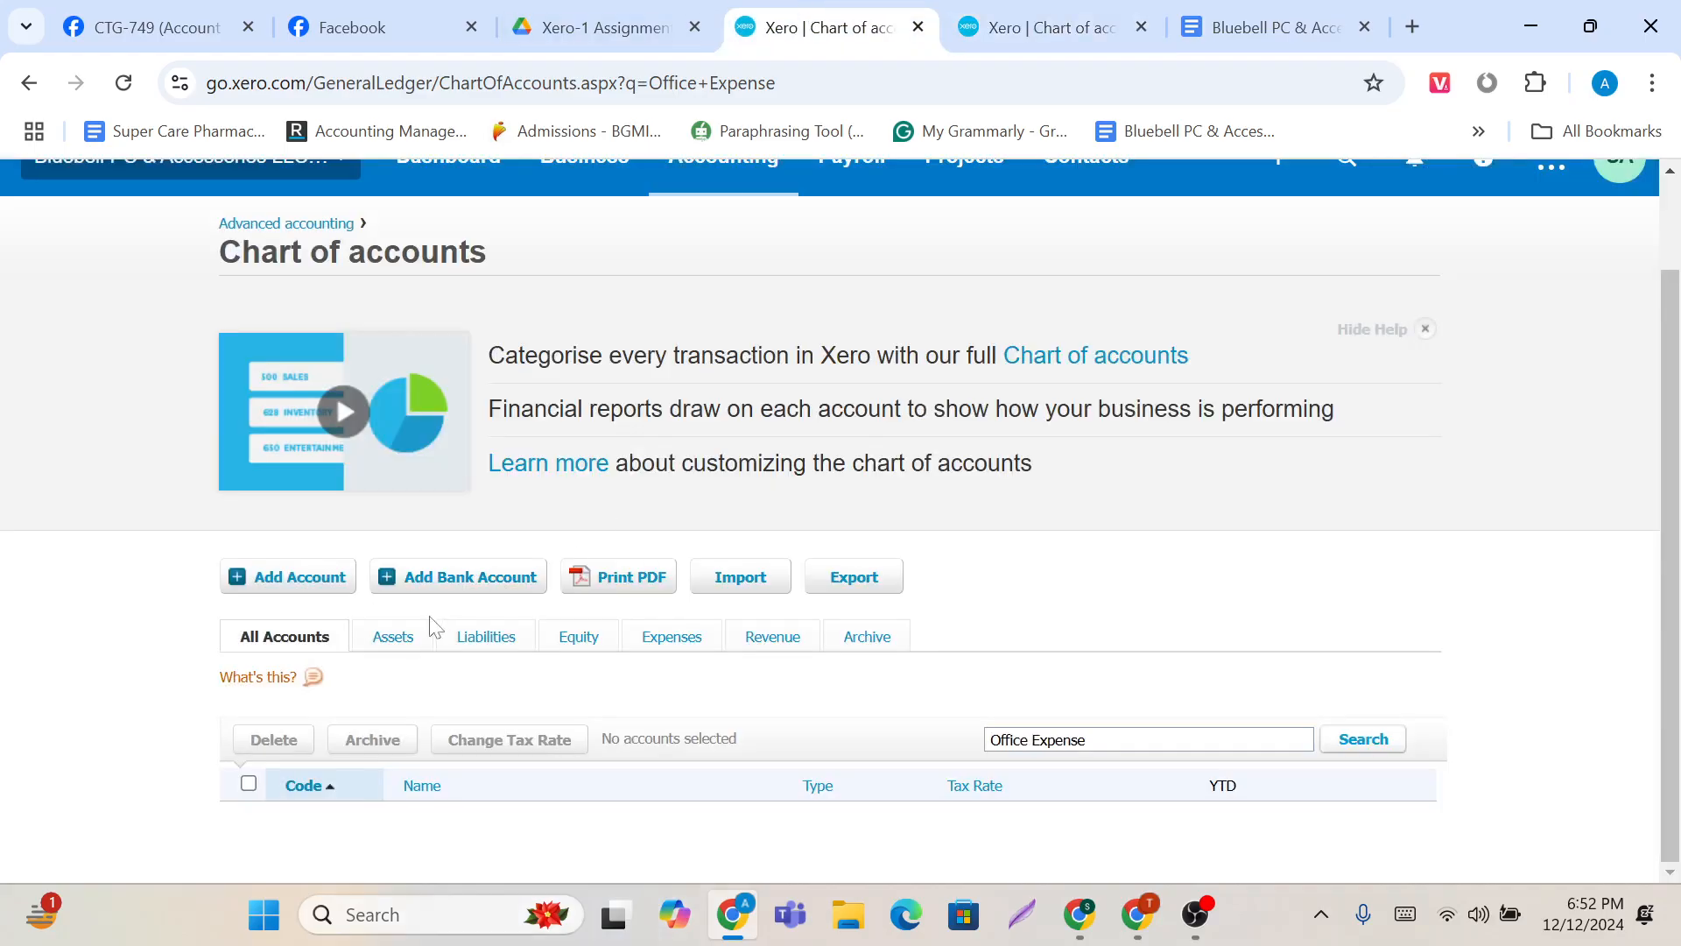
pyautogui.click(659, 639)
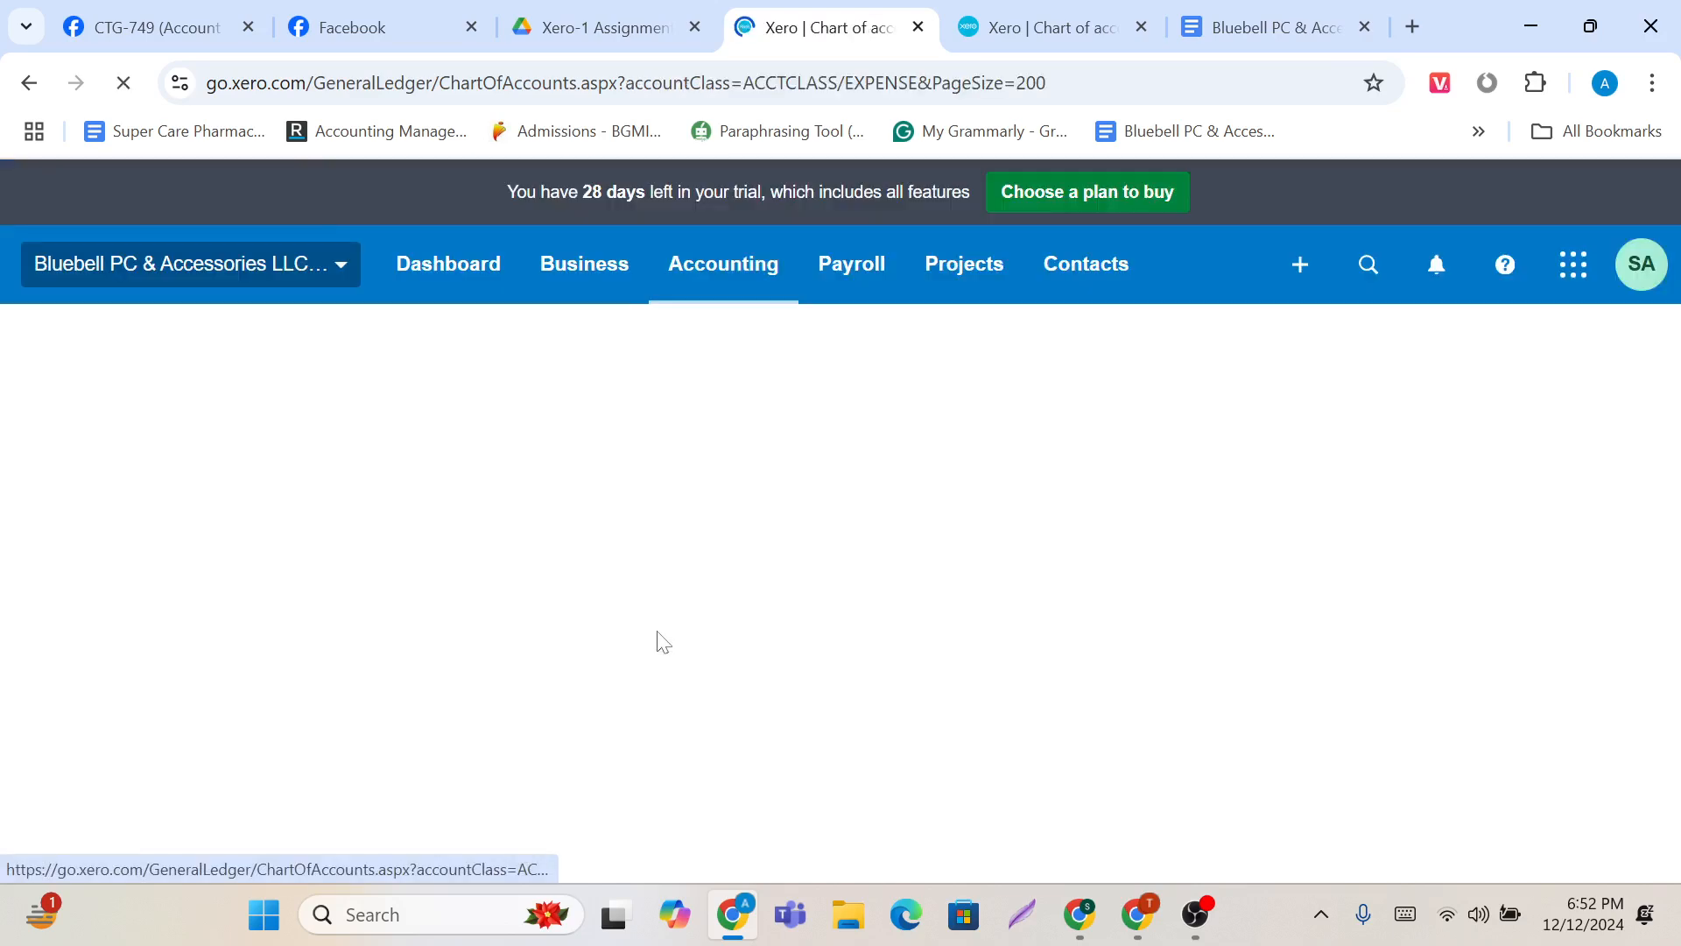
pyautogui.scroll(-4, 476, 706)
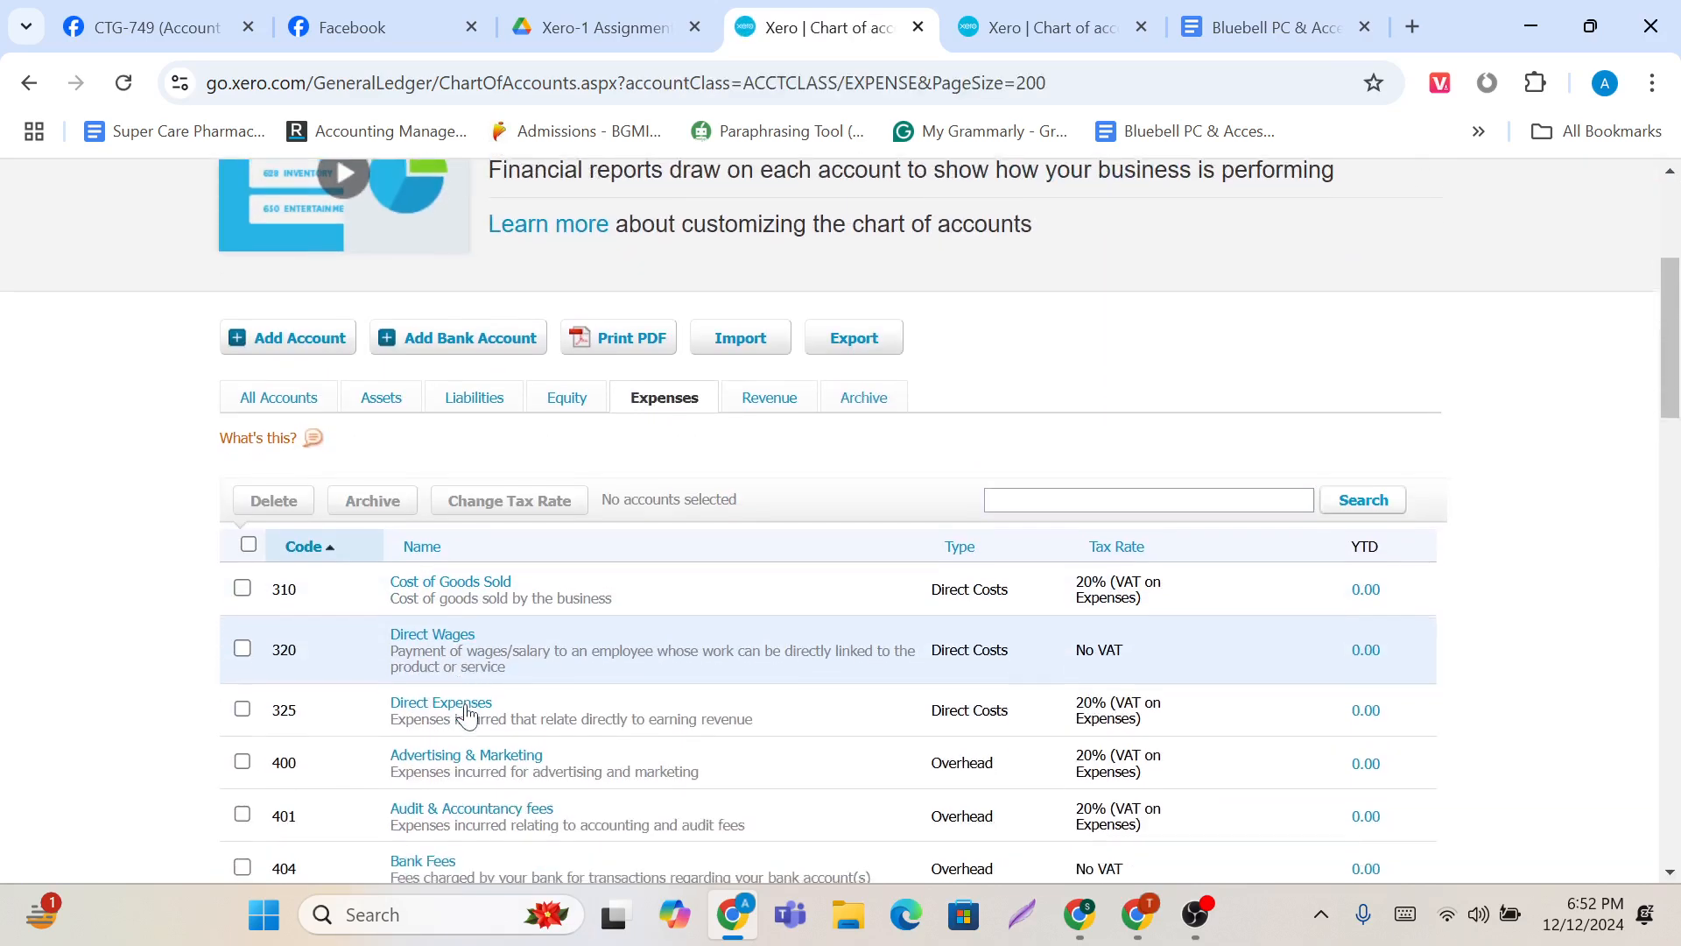
pyautogui.scroll(1, 431, 740)
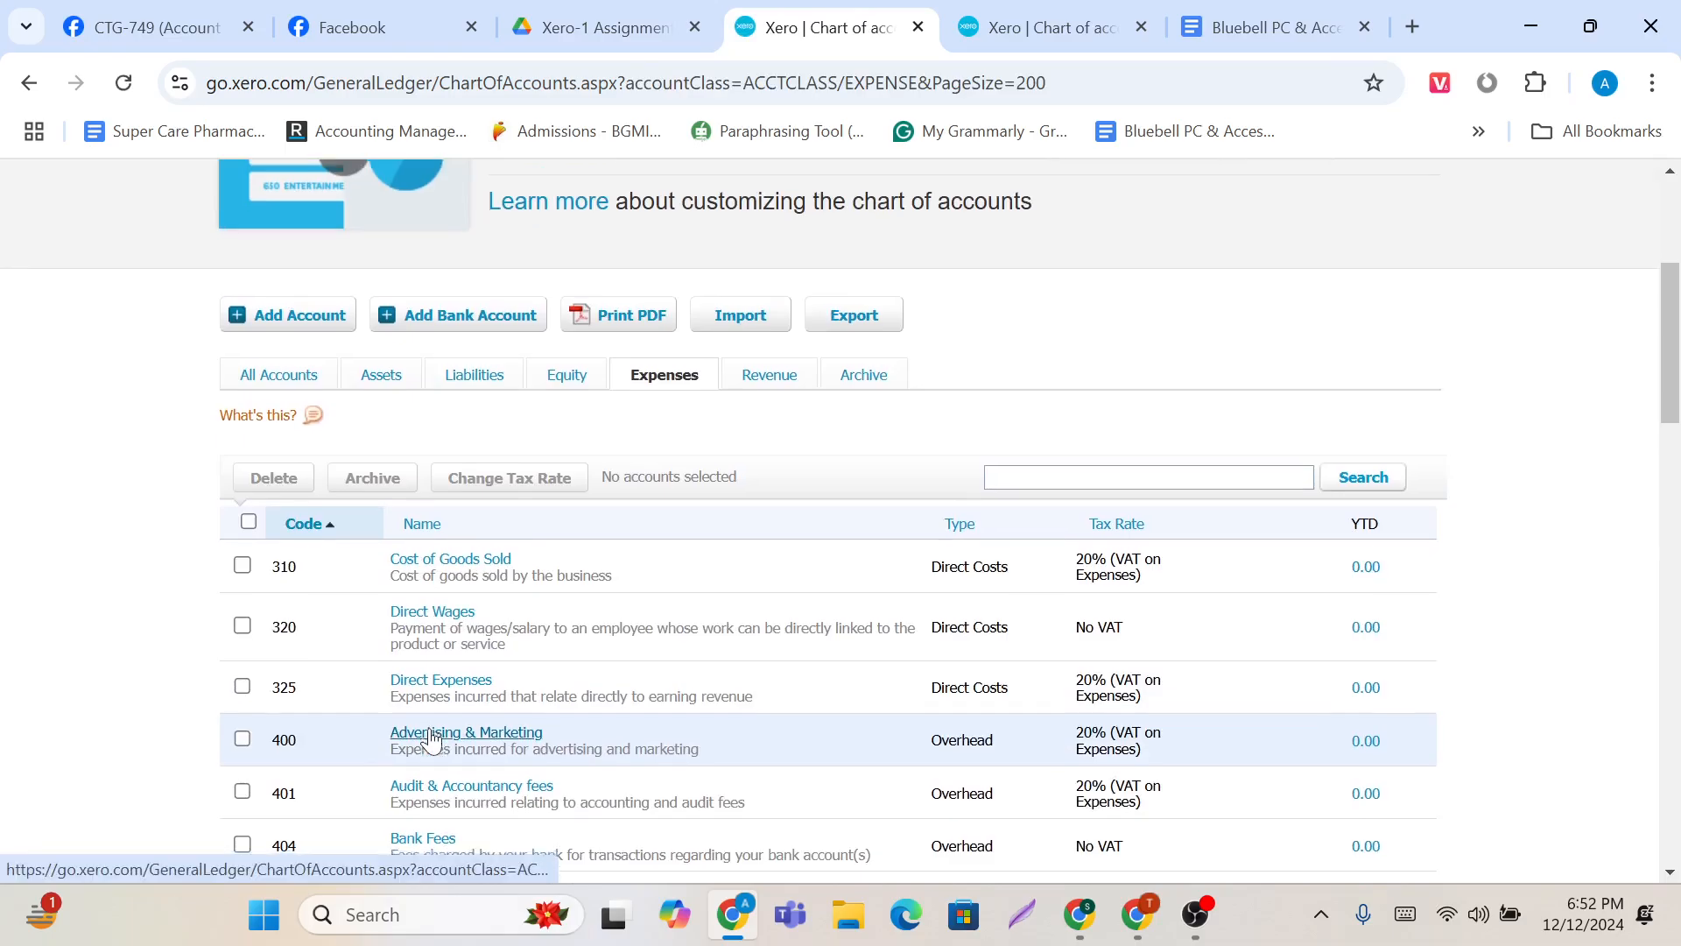
pyautogui.scroll(-3, 431, 740)
pyautogui.click(1097, 11)
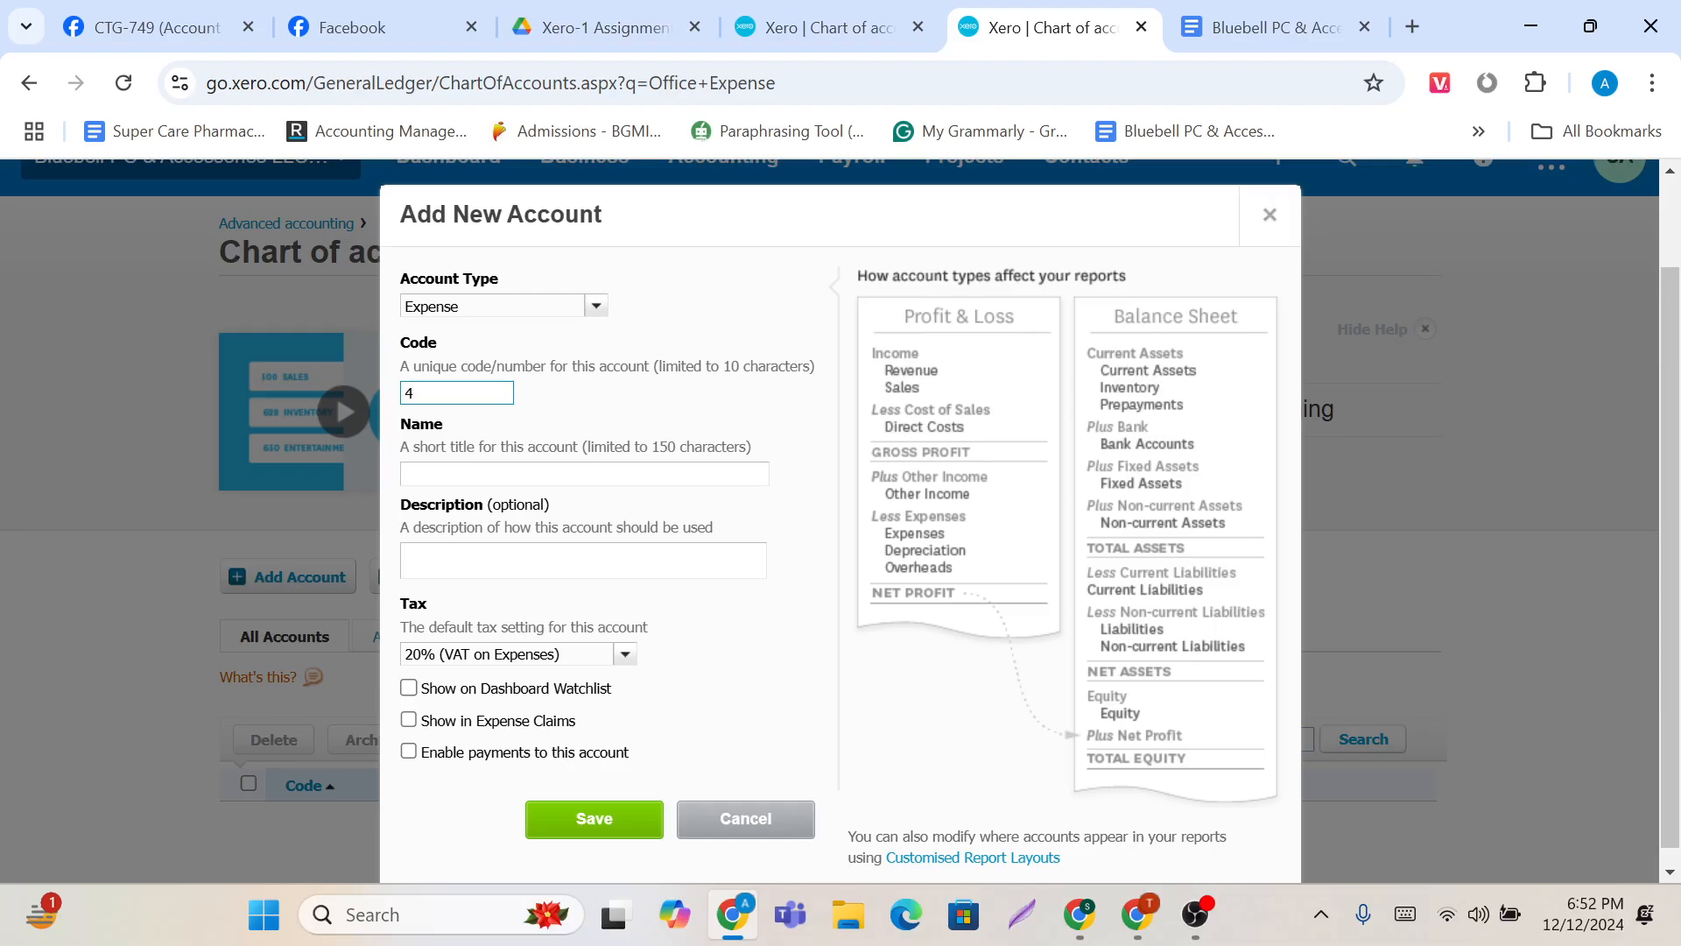
# Step: Change the account code from 420 to 421 and confirm it is available
pyautogui.click(558, 404)
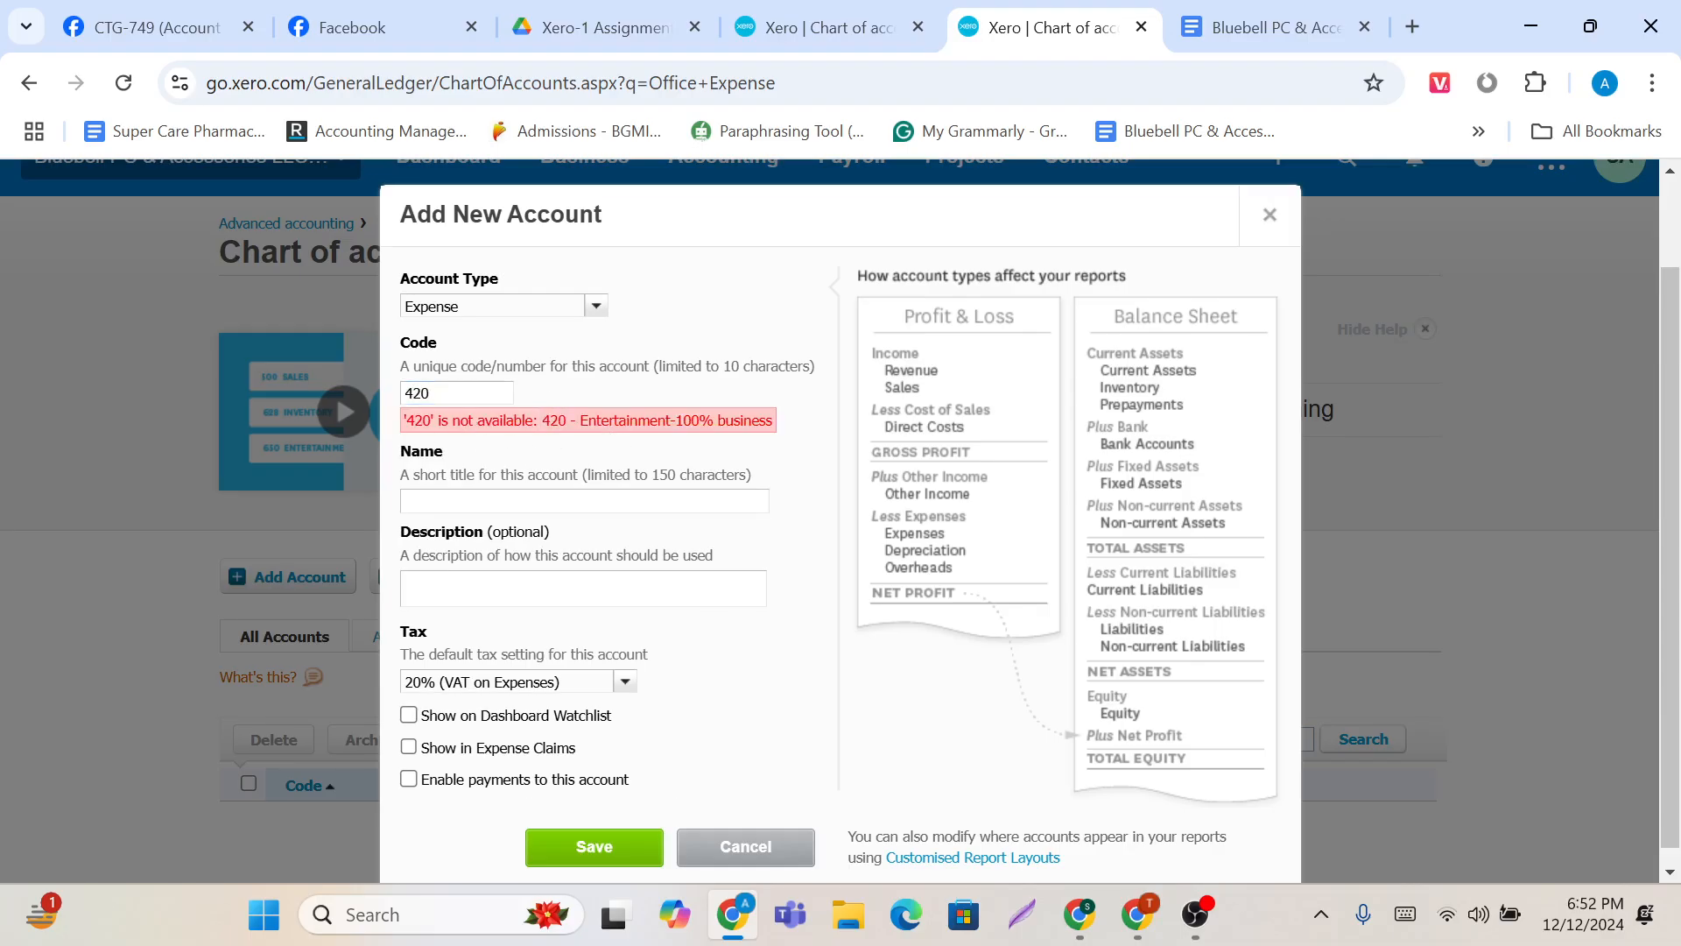
pyautogui.click(481, 392)
pyautogui.press('BackSpace')
pyautogui.write('1')
pyautogui.click(581, 394)
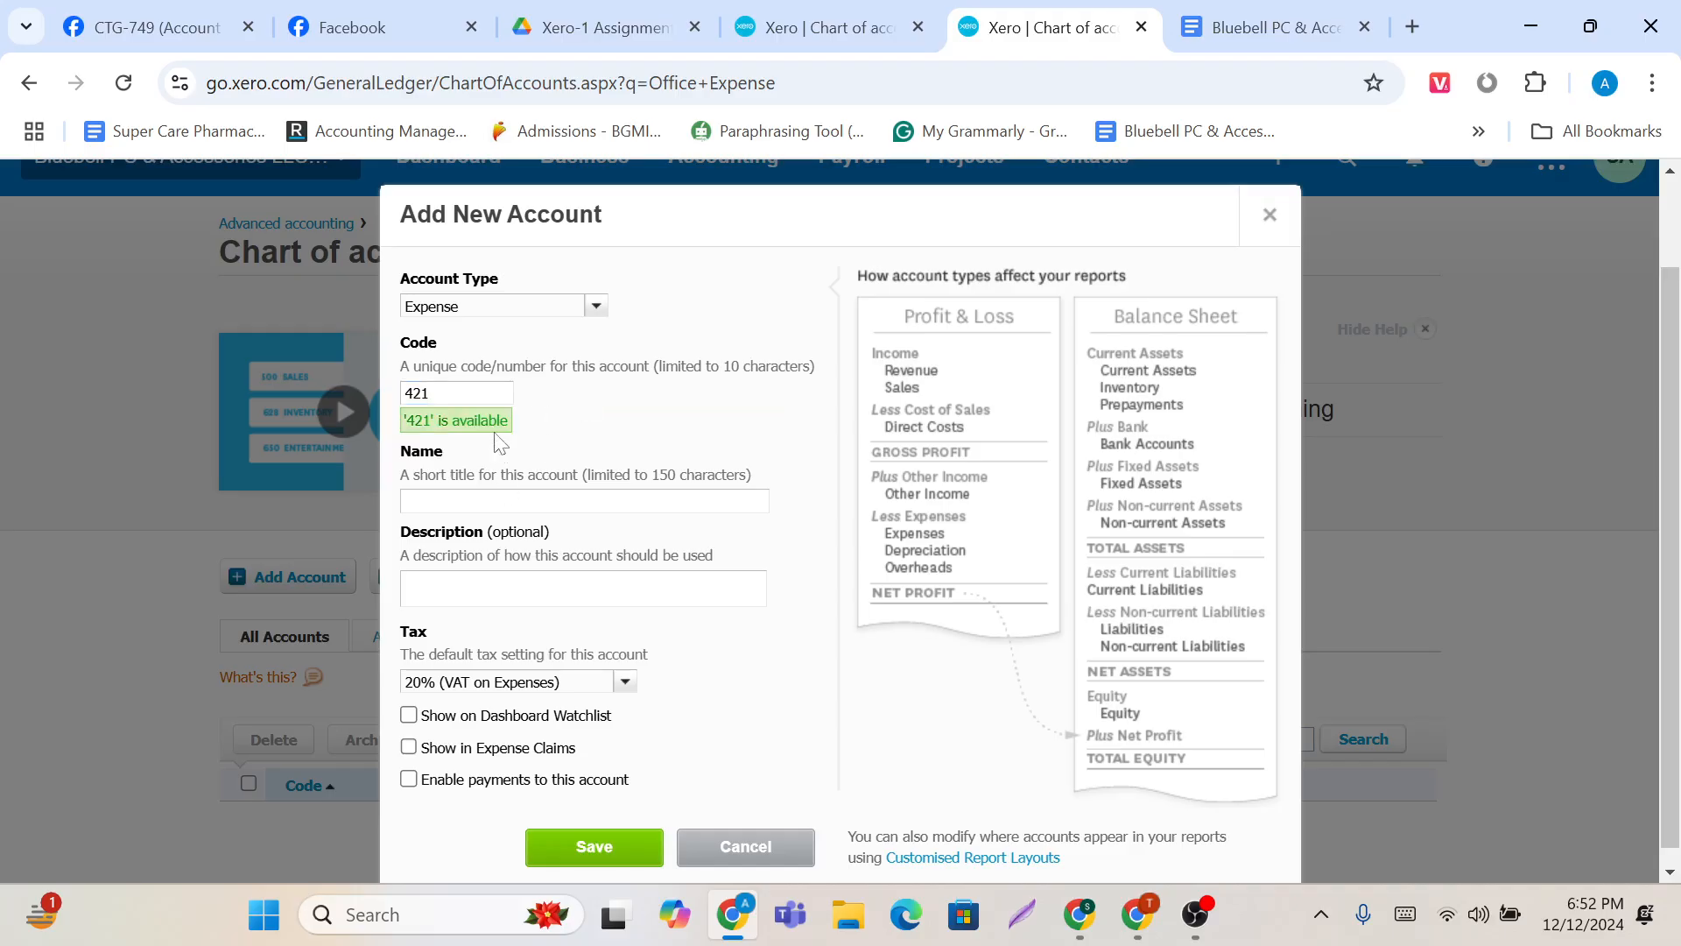
# Step: Name the account 'Office Expense', set No VAT, add it to the dashboard watchlist, and save
pyautogui.scroll(-1, 543, 433)
pyautogui.click(560, 484)
pyautogui.write('Office Expense')
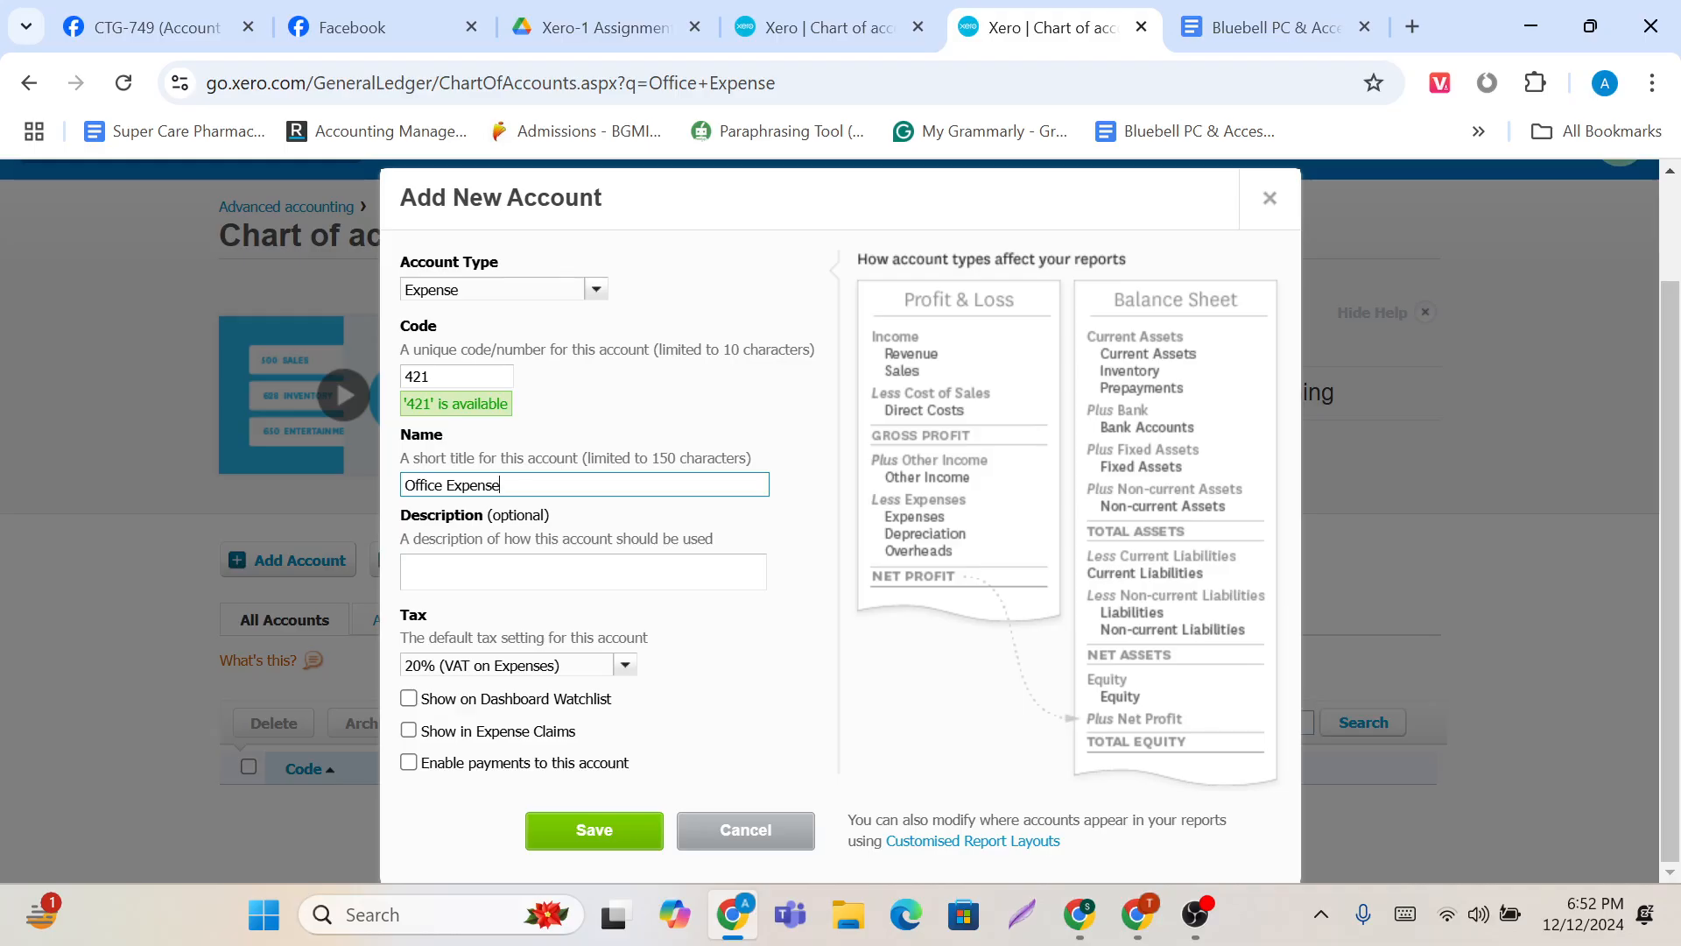
pyautogui.click(627, 669)
pyautogui.scroll(-1, 576, 782)
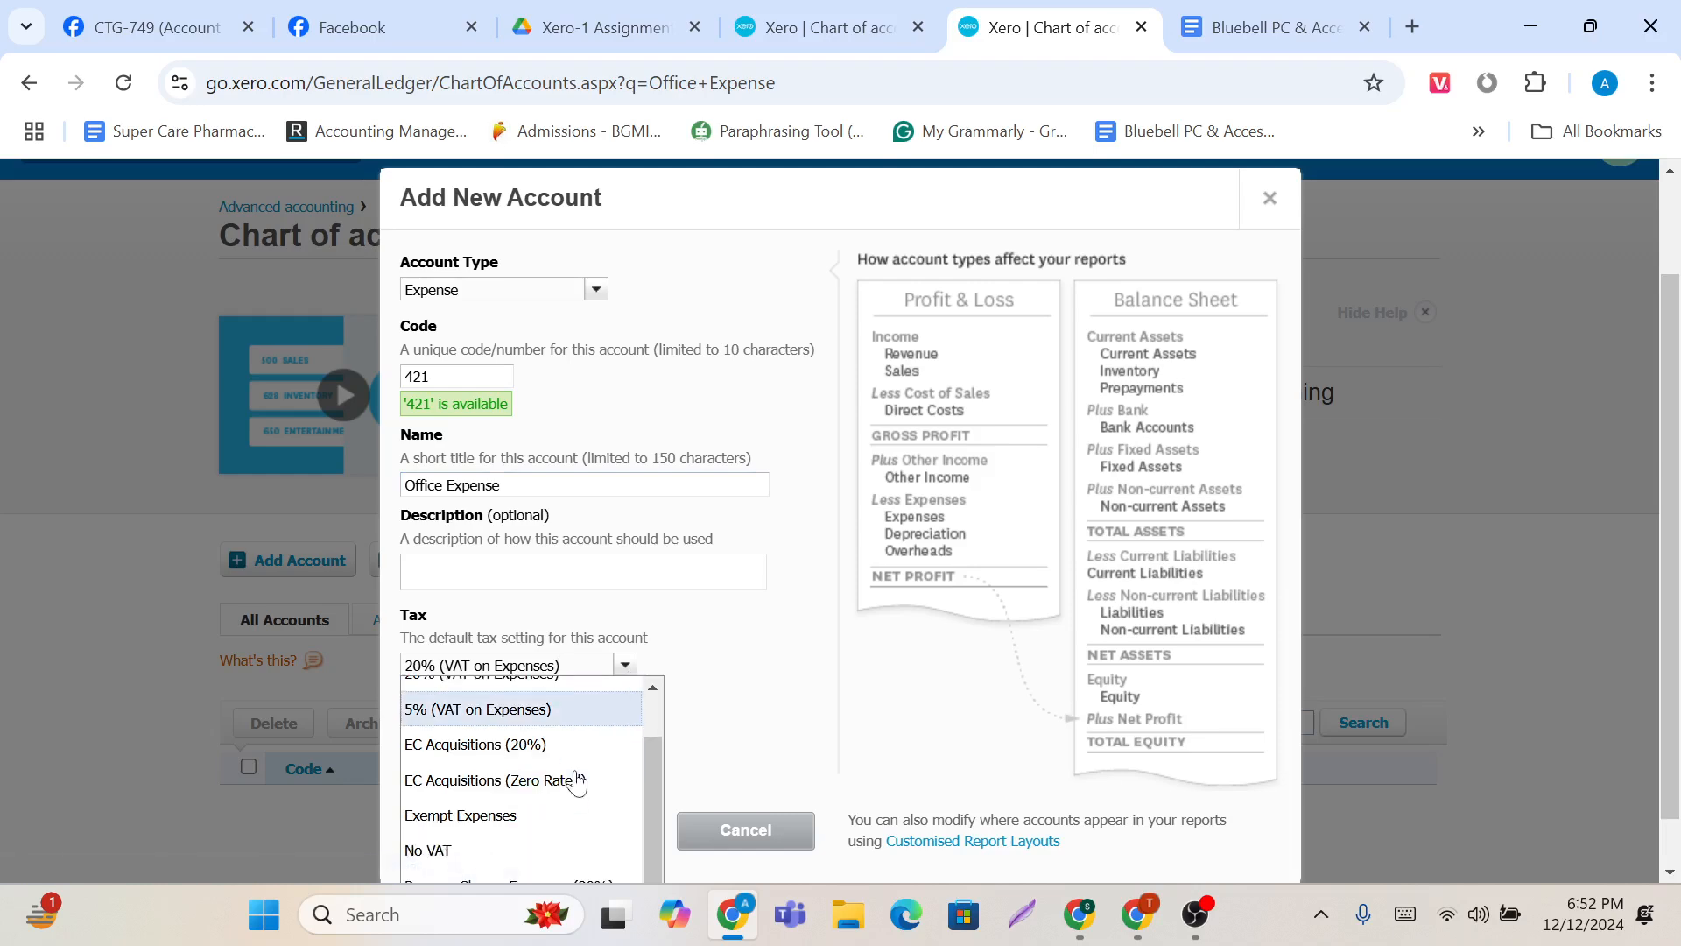
pyautogui.click(510, 846)
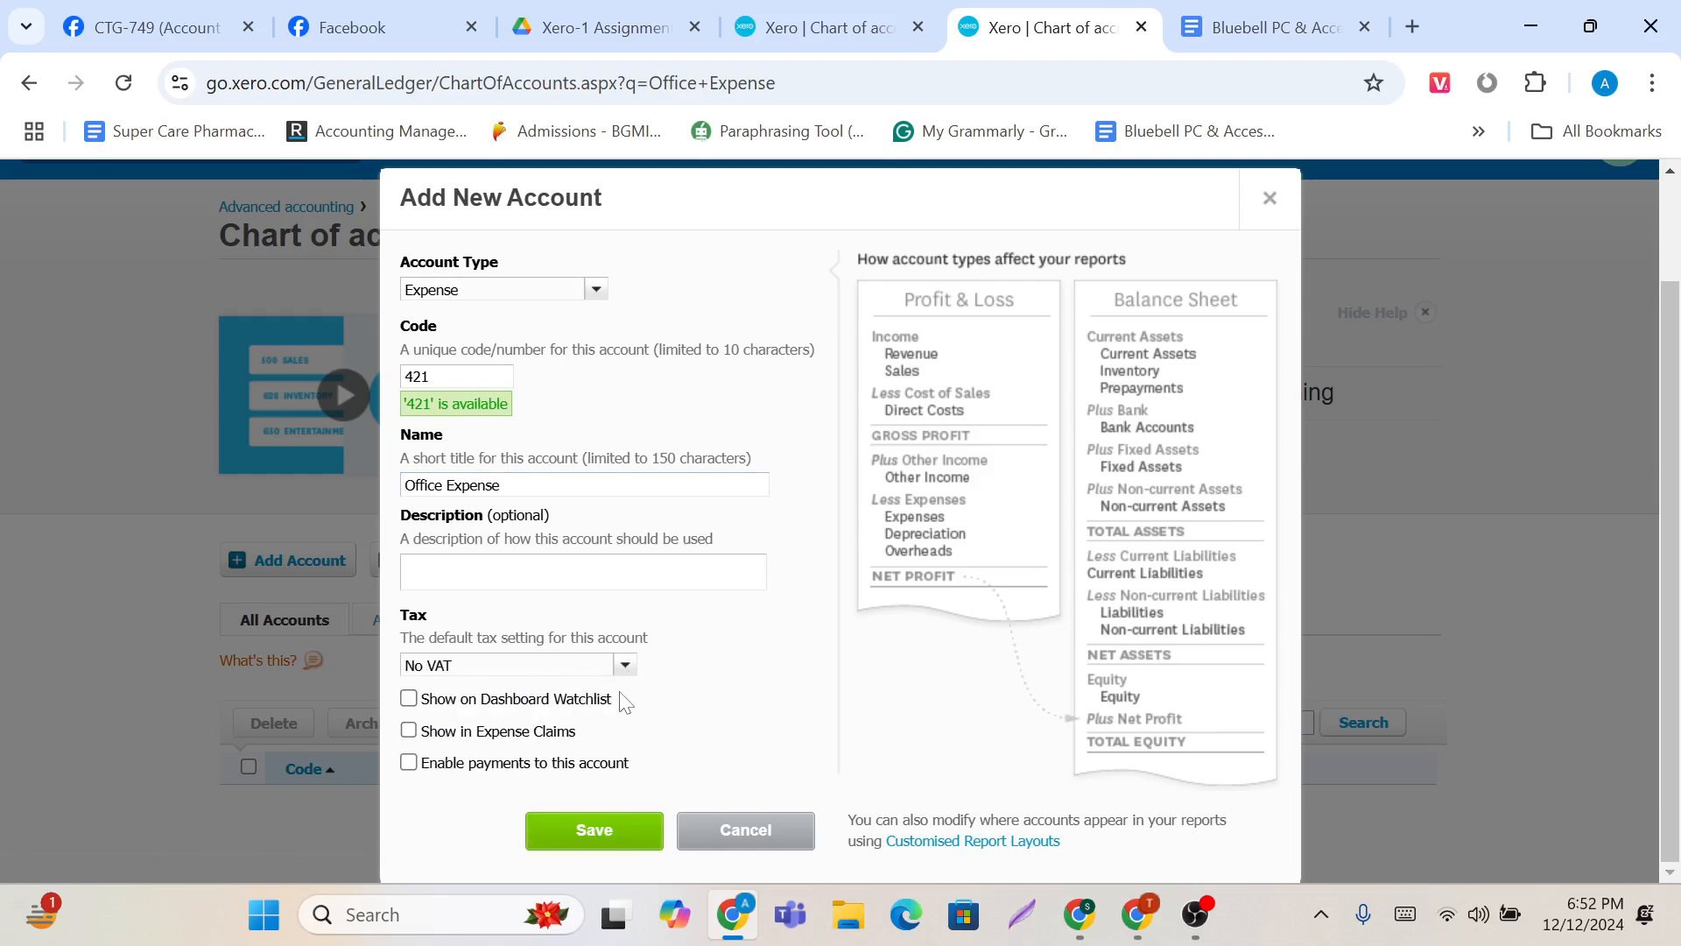
pyautogui.click(409, 700)
pyautogui.click(594, 830)
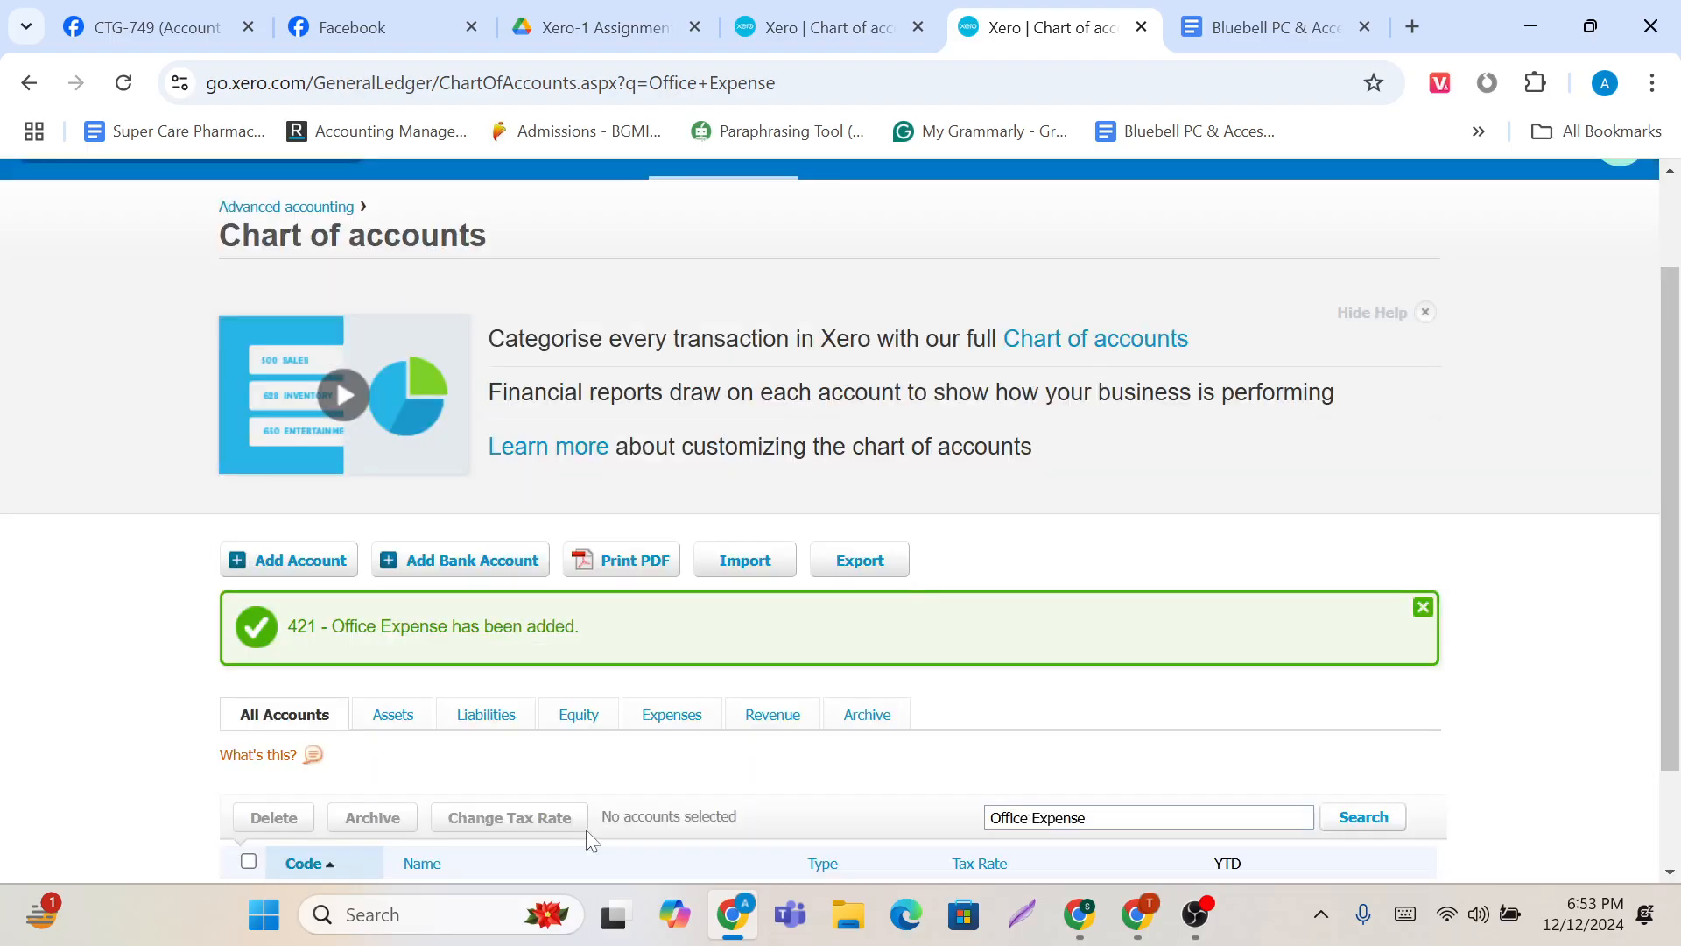
pyautogui.scroll(-1, 588, 841)
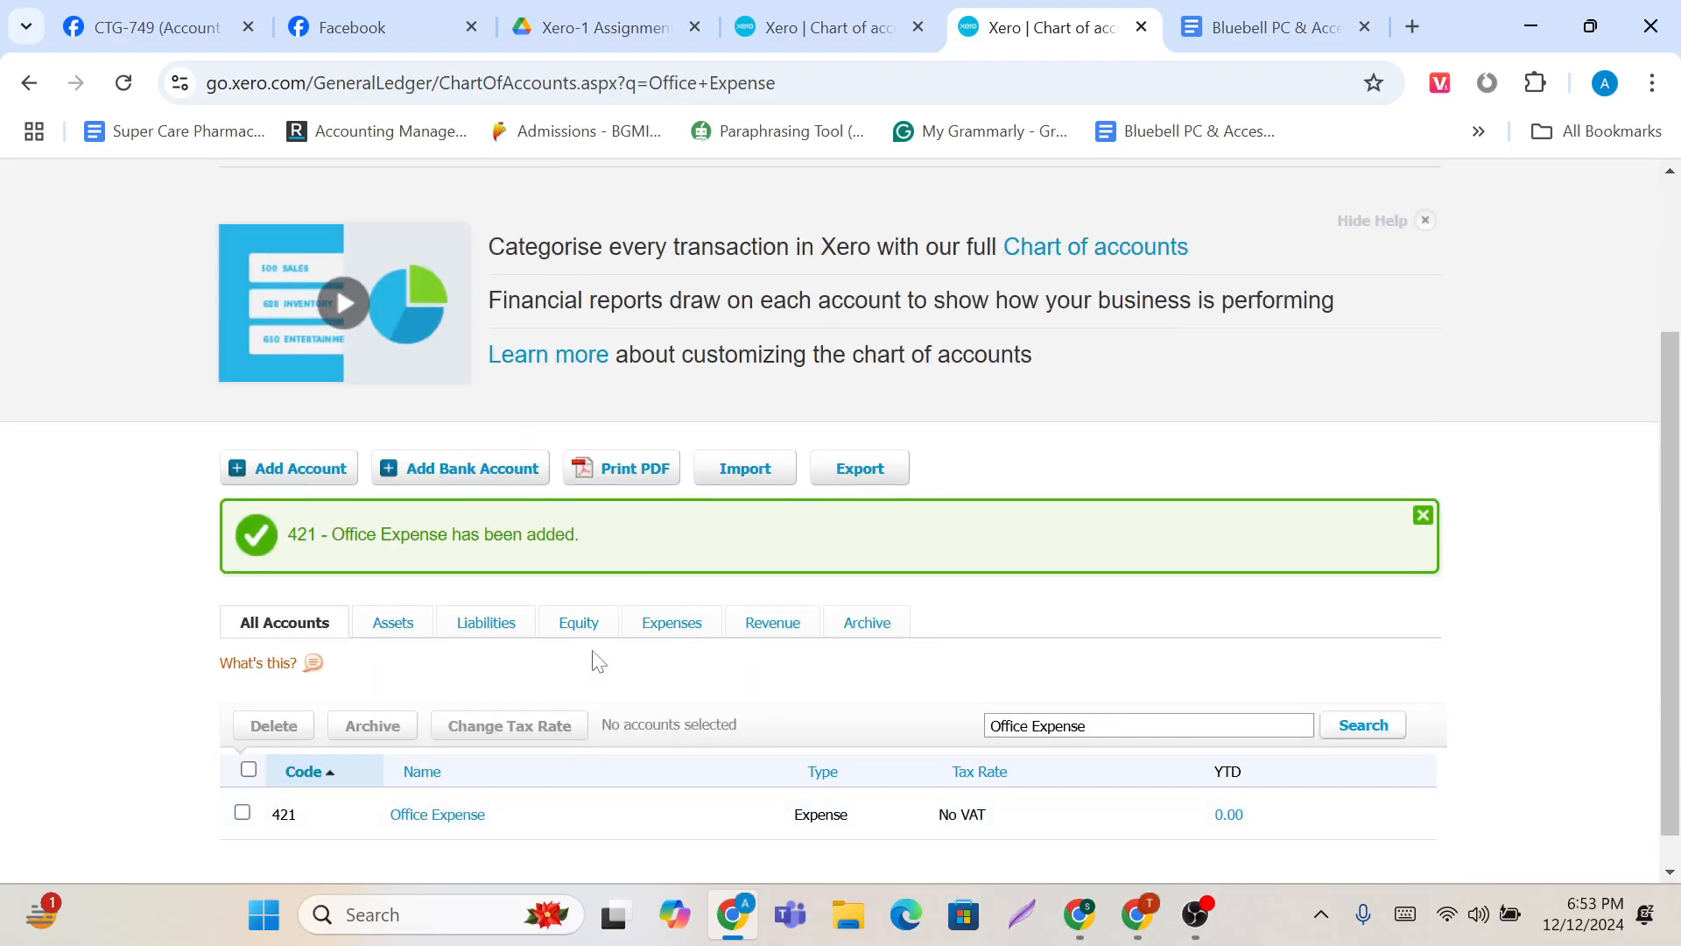
pyautogui.scroll(-1, 592, 659)
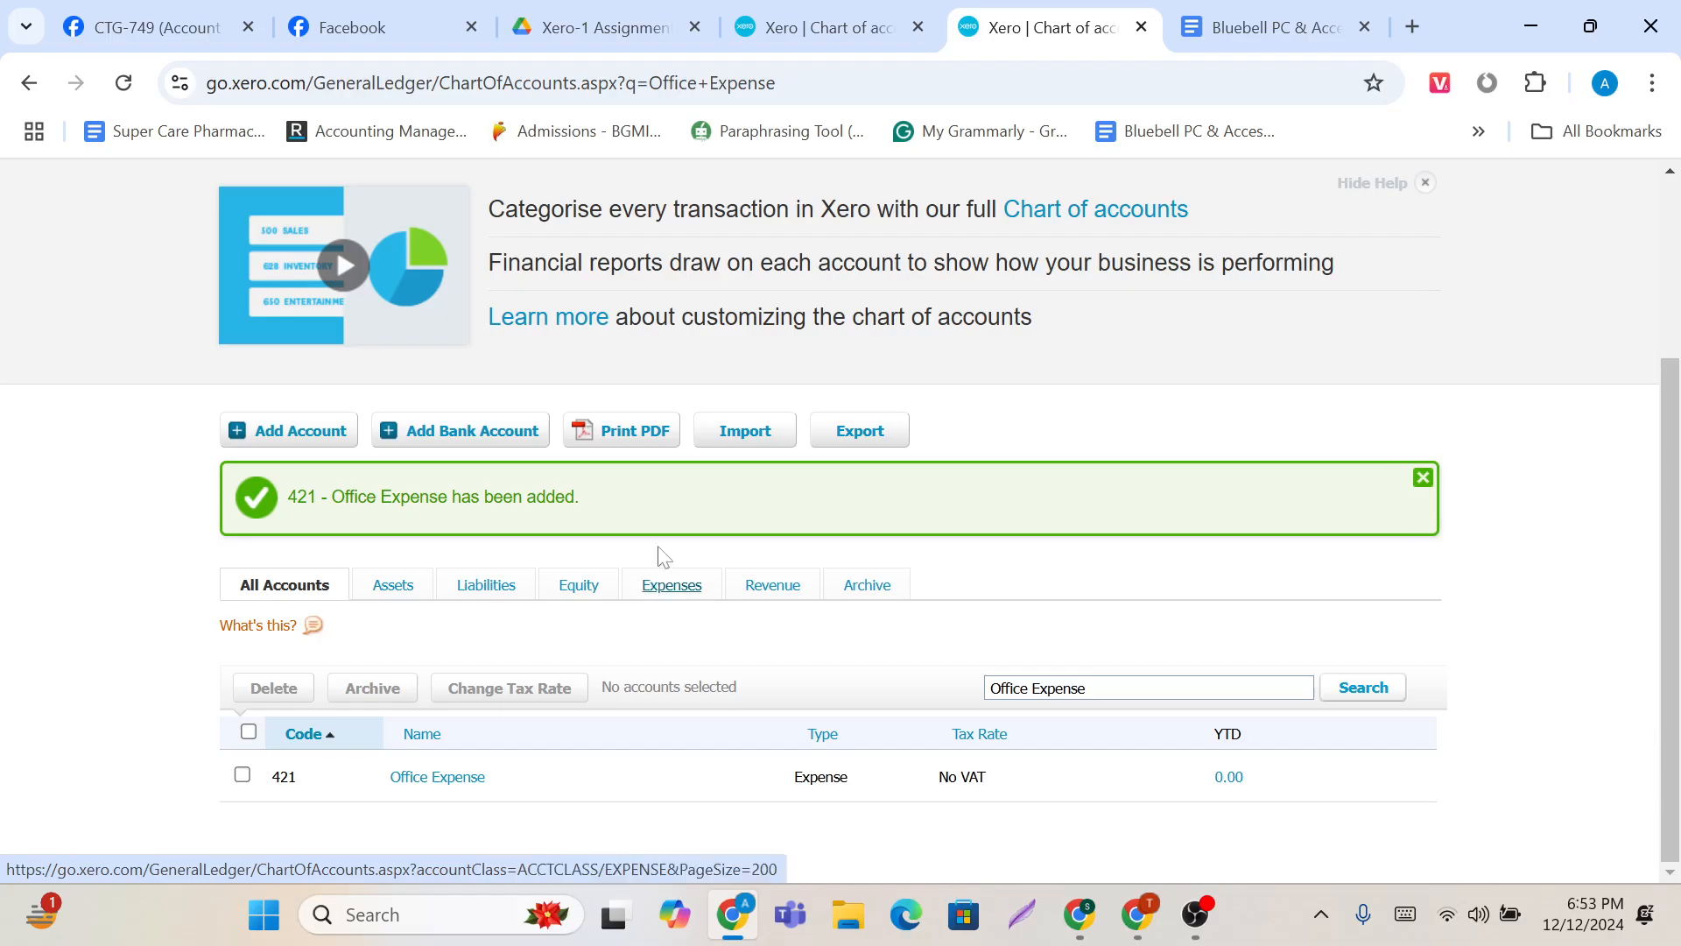
pyautogui.click(1269, 27)
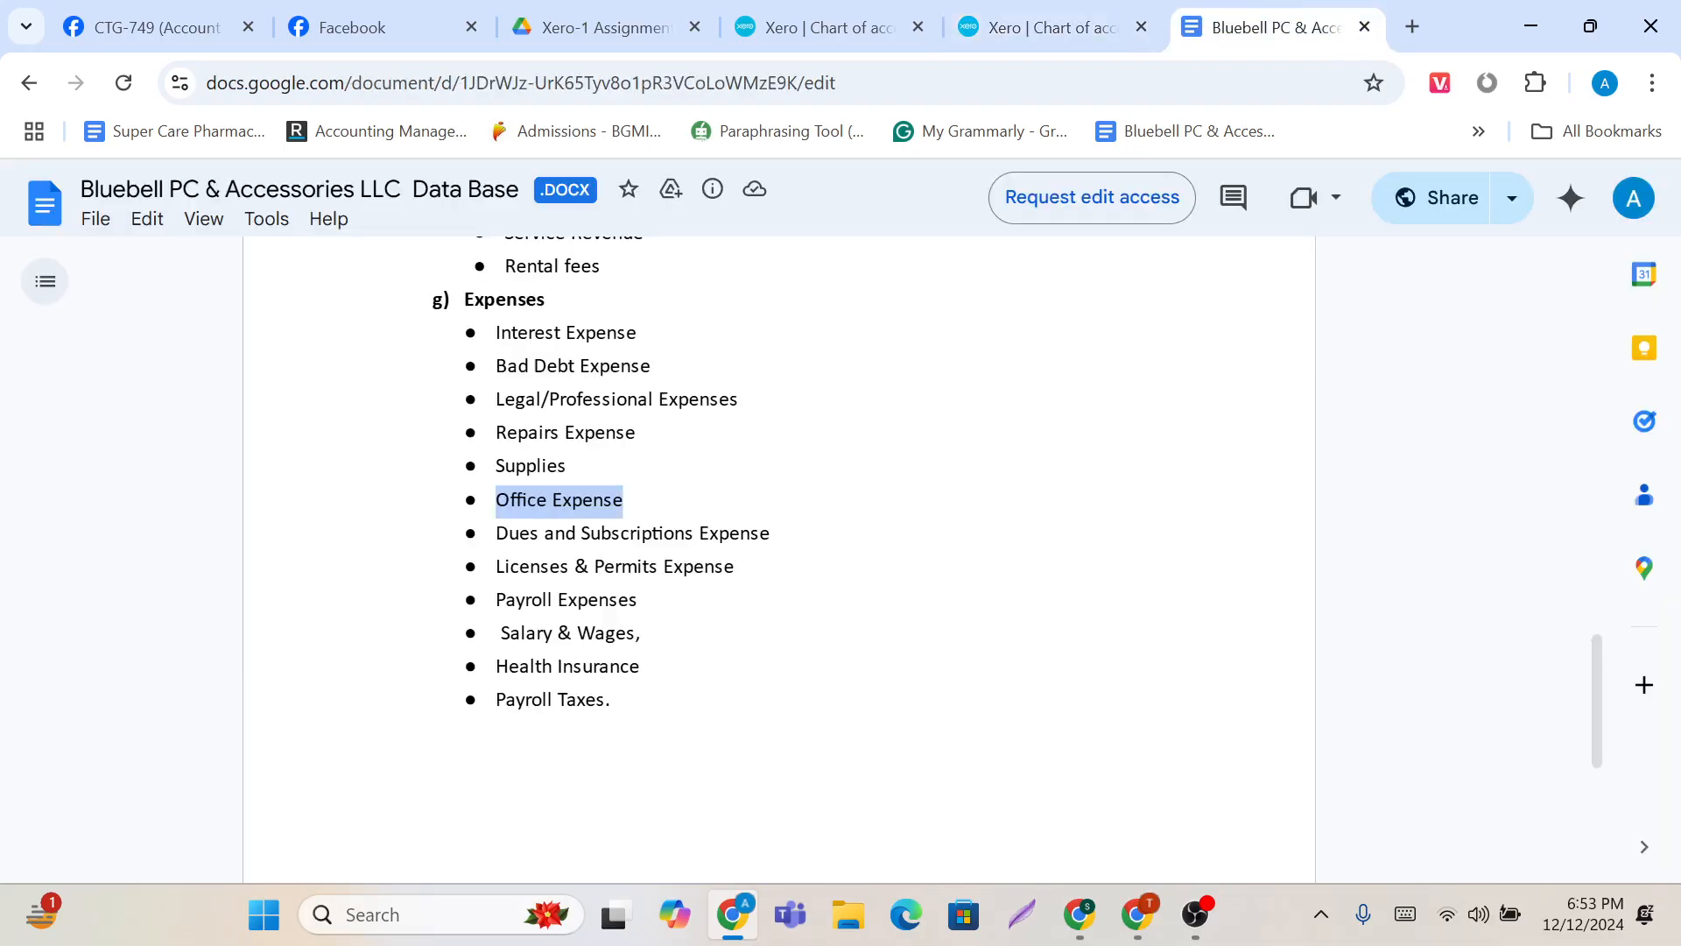
pyautogui.scroll(2, 780, 561)
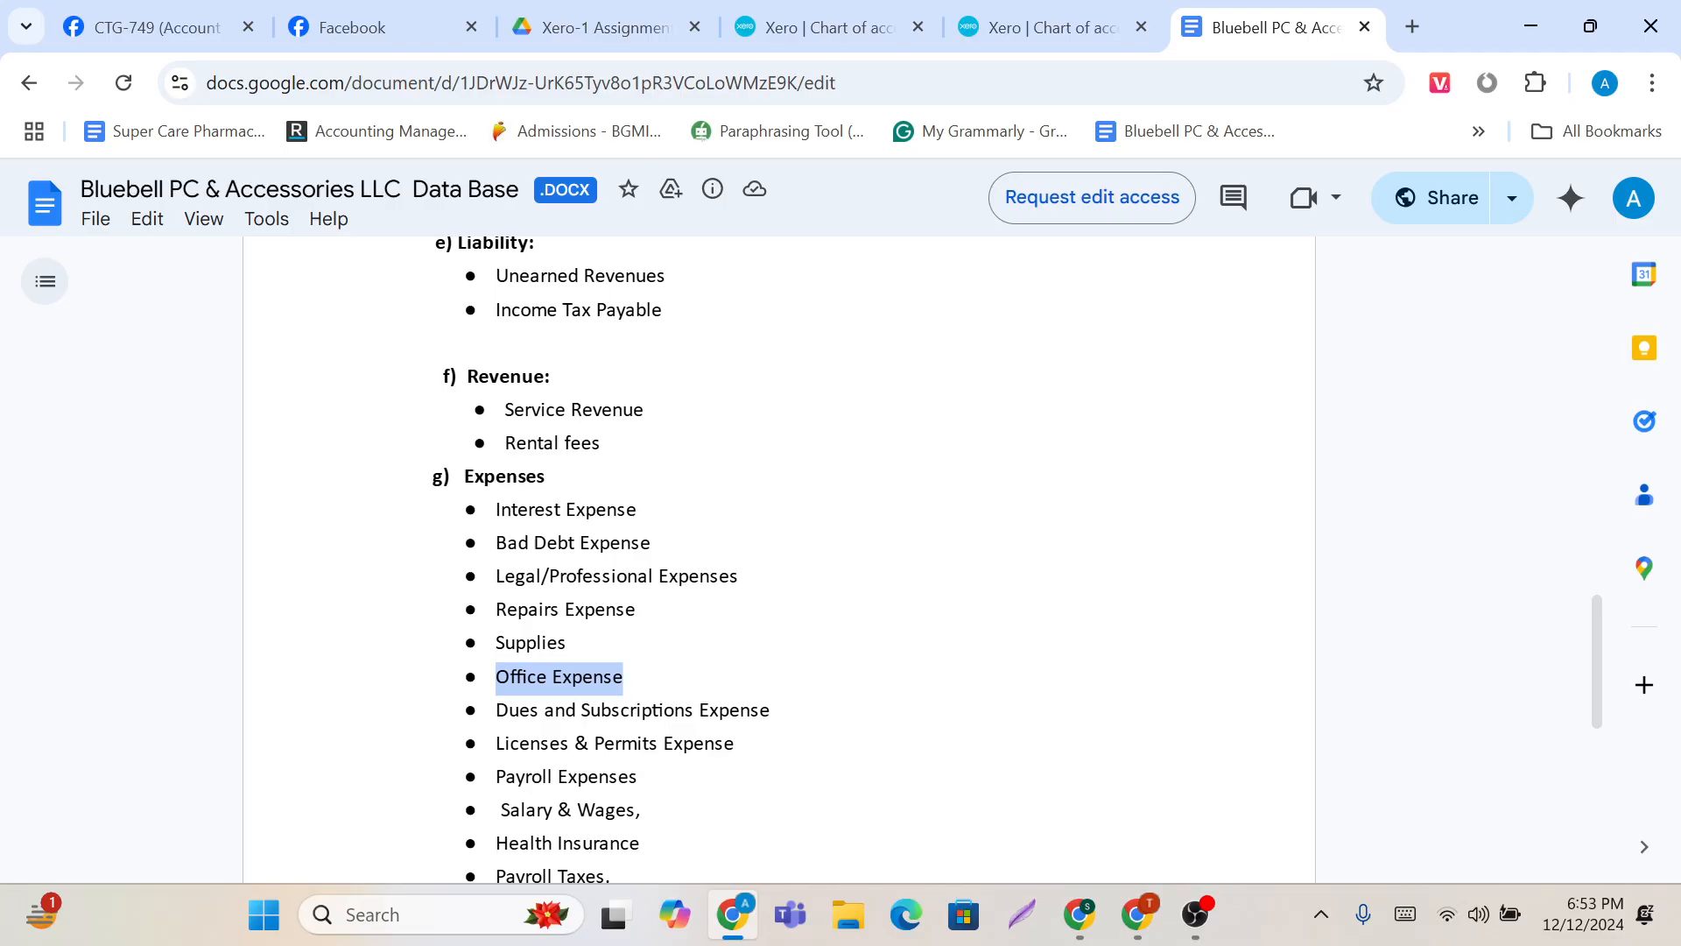
pyautogui.scroll(2, 779, 561)
pyautogui.scroll(5, 779, 561)
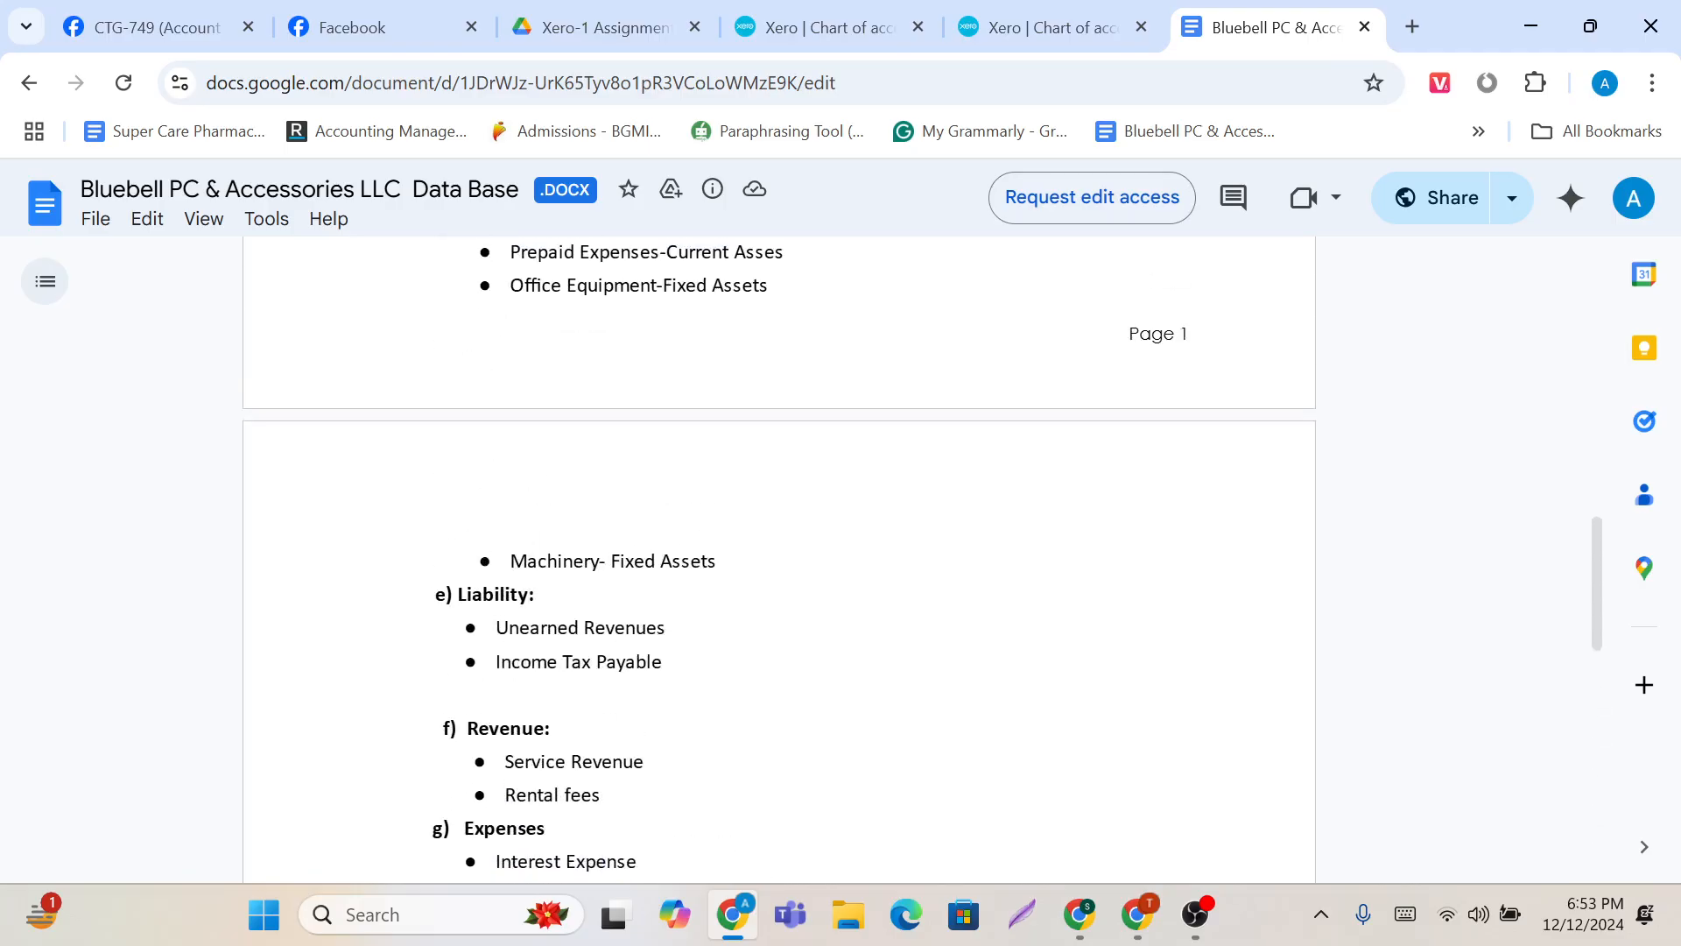
pyautogui.scroll(2, 779, 561)
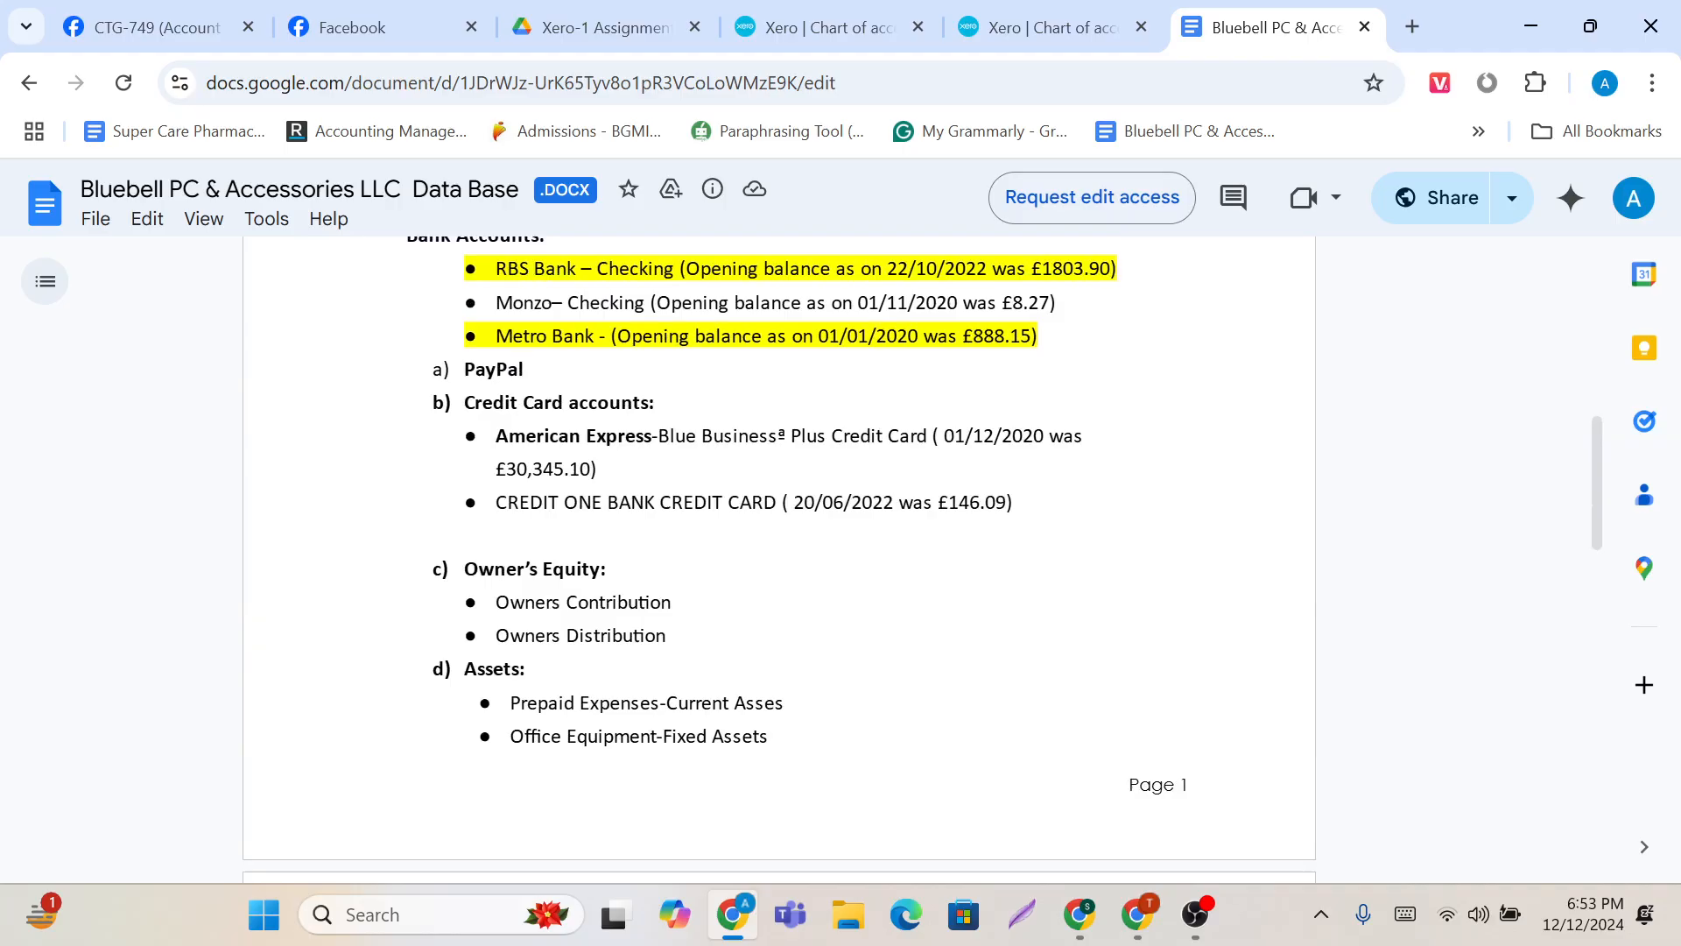
pyautogui.scroll(-2, 780, 560)
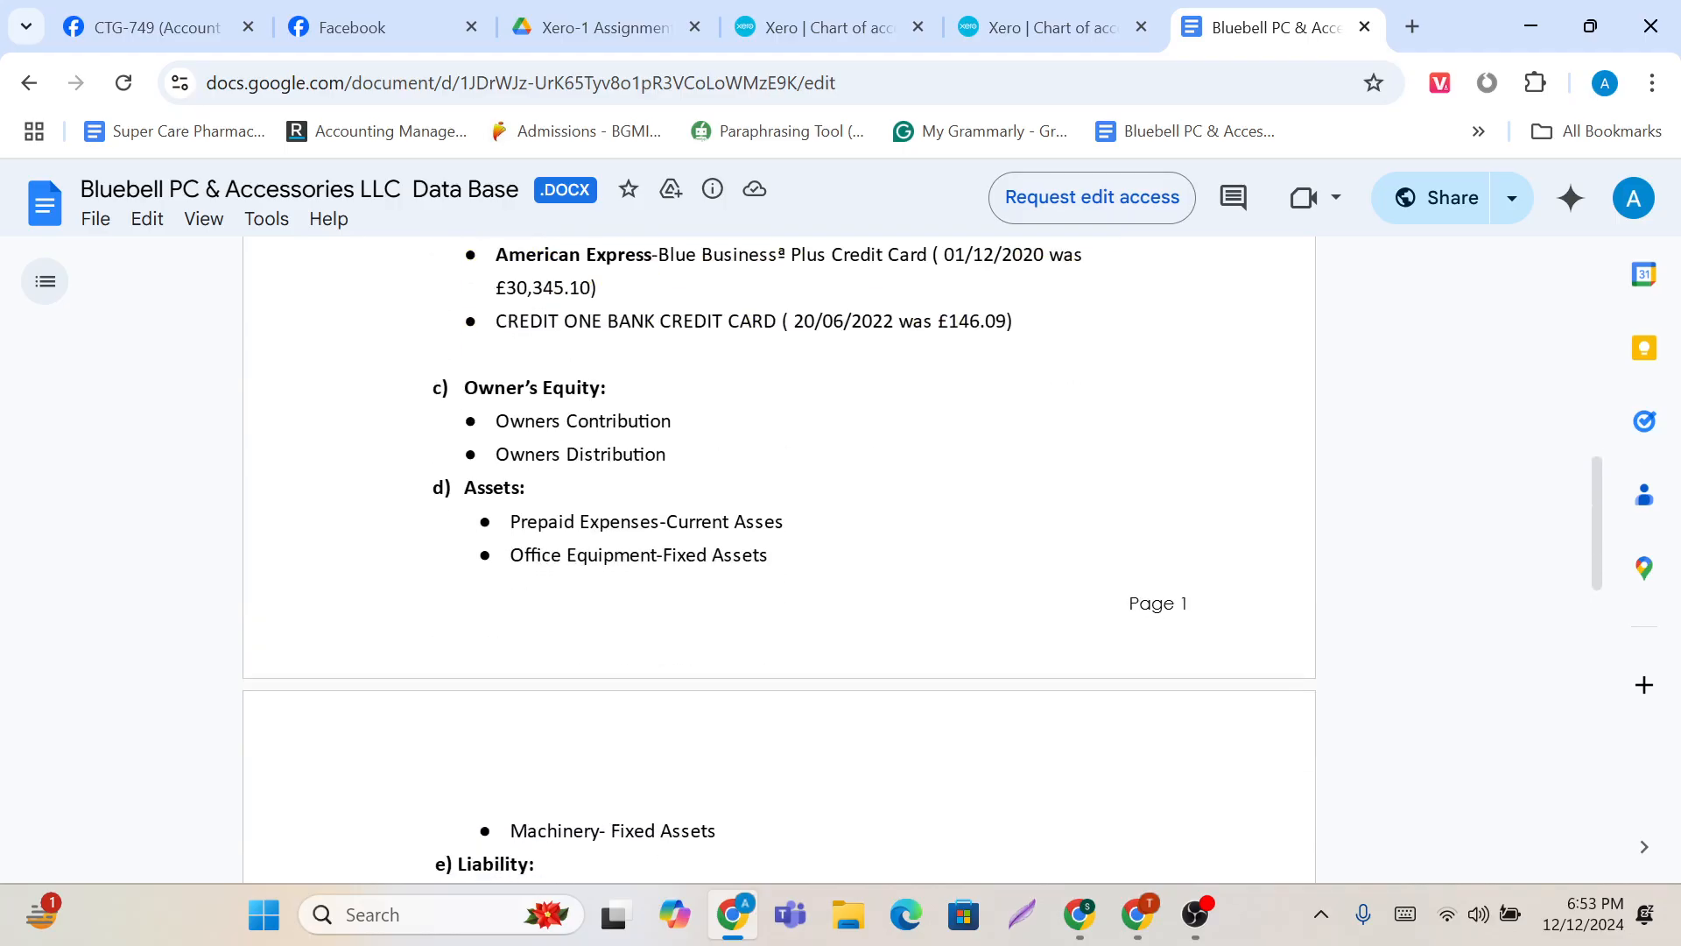
pyautogui.scroll(4, 779, 561)
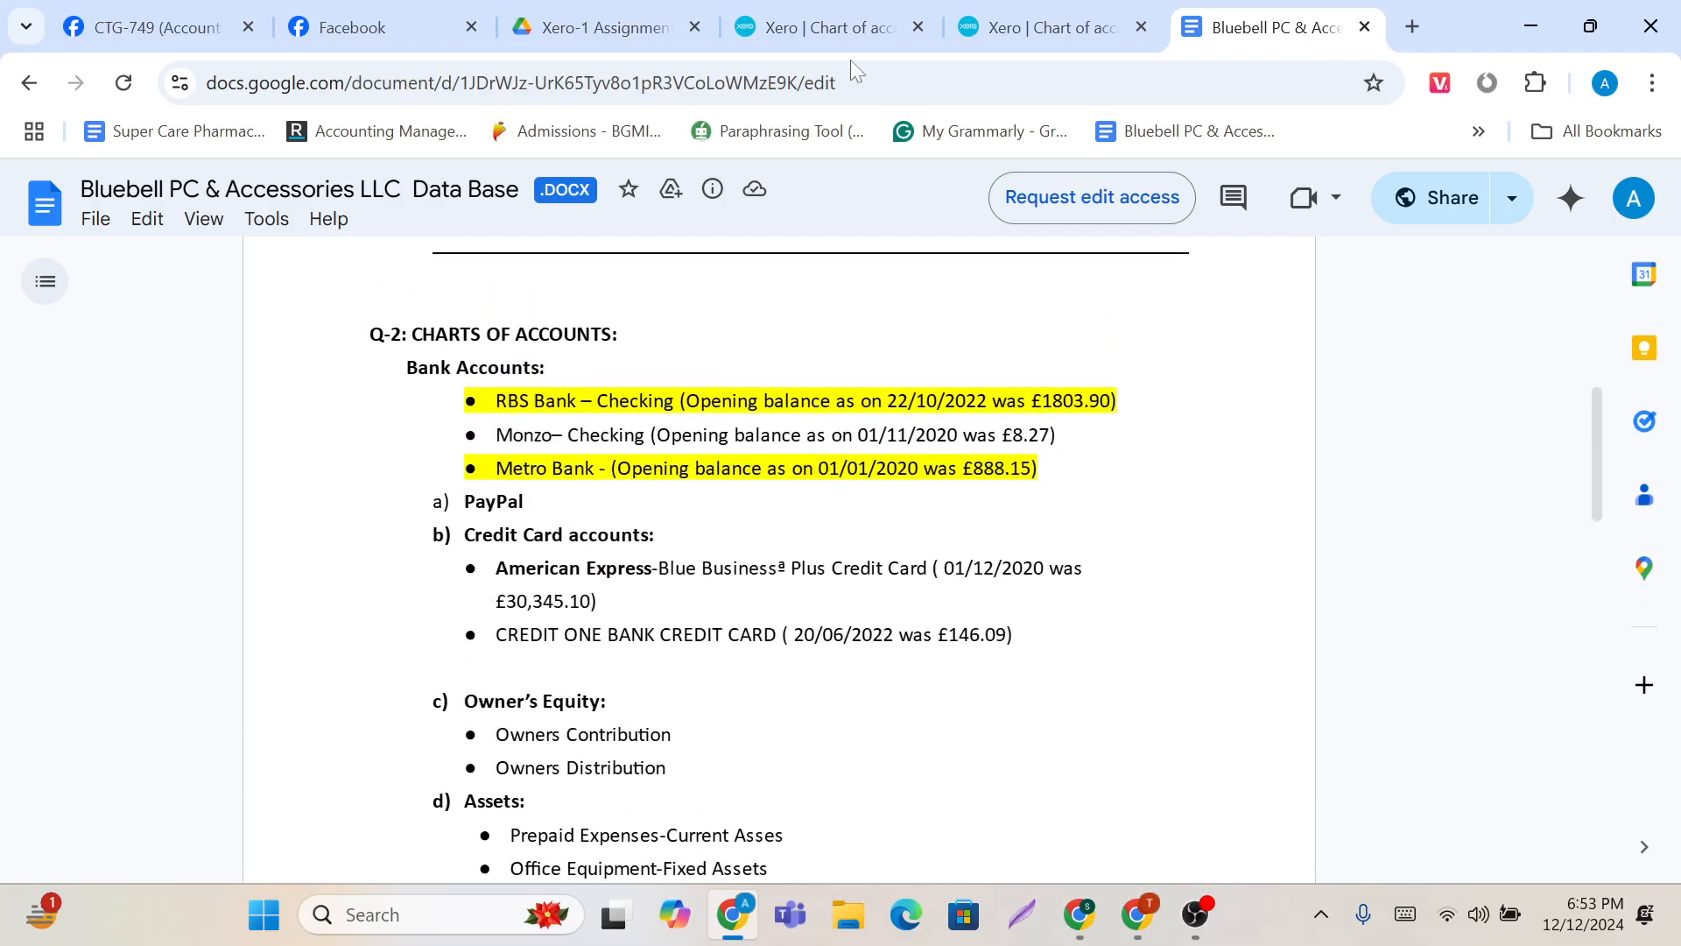
pyautogui.click(1046, 27)
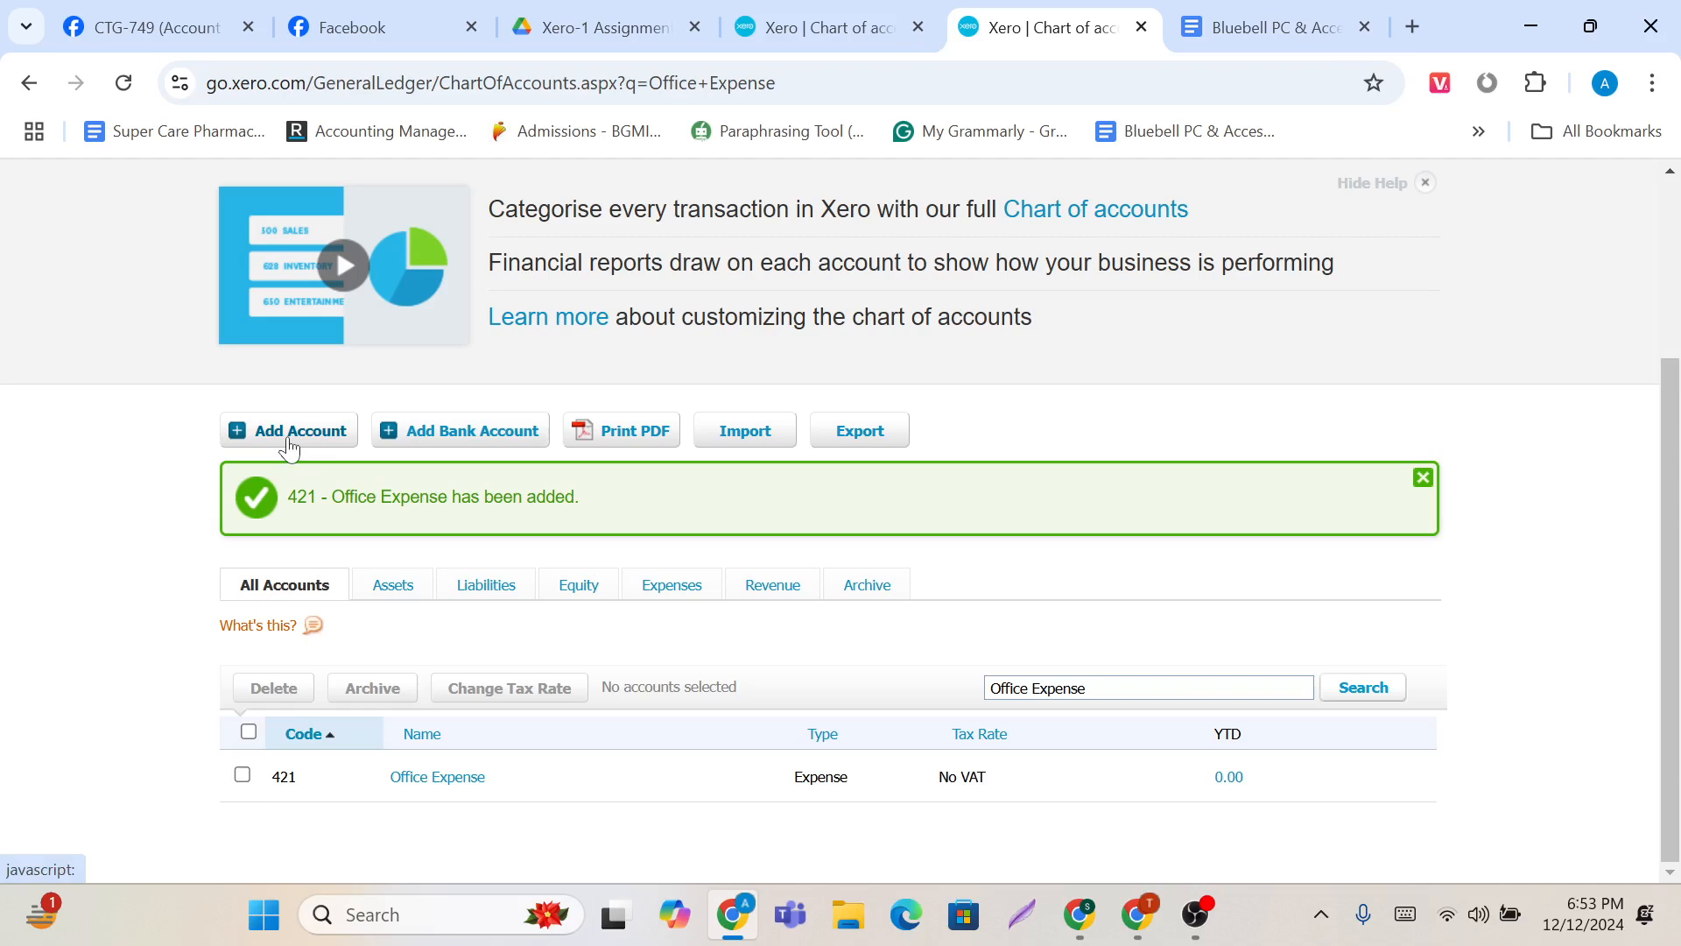
# Step: Start adding a bank account and search for RBS Bank, copied from the Bluebell doc
pyautogui.click(451, 447)
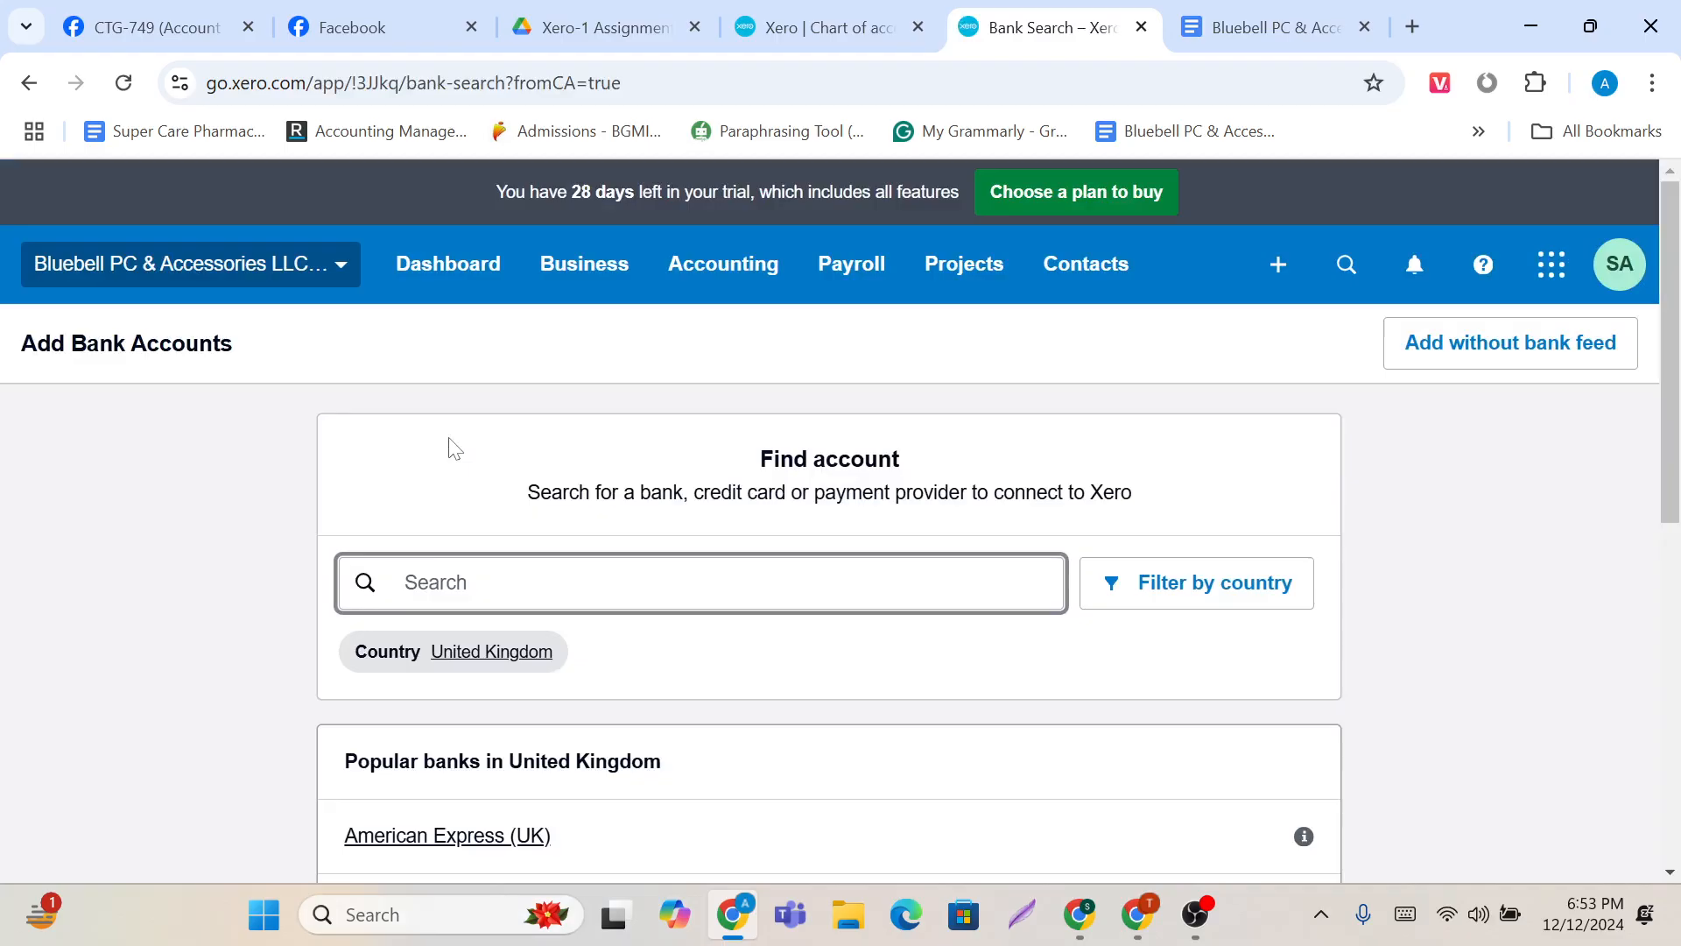
pyautogui.scroll(-2, 598, 488)
pyautogui.scroll(-1, 548, 438)
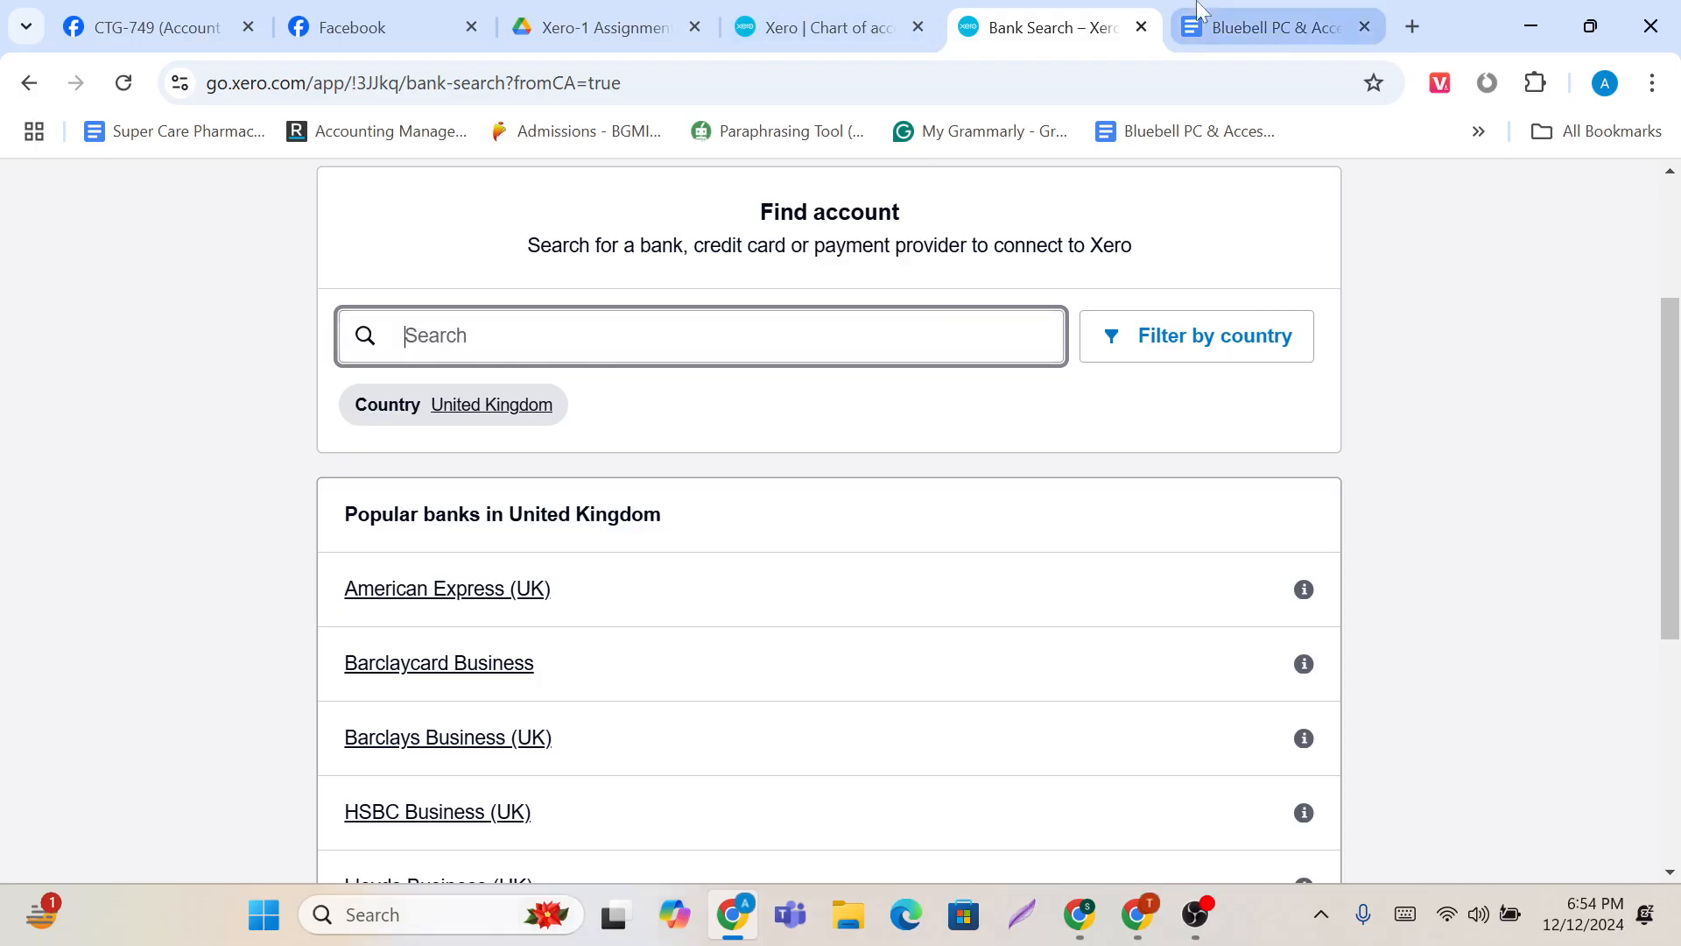
pyautogui.click(1261, 27)
pyautogui.moveTo(495, 401); pyautogui.dragTo(580, 400)
pyautogui.hotkey('ctrl', 'c')
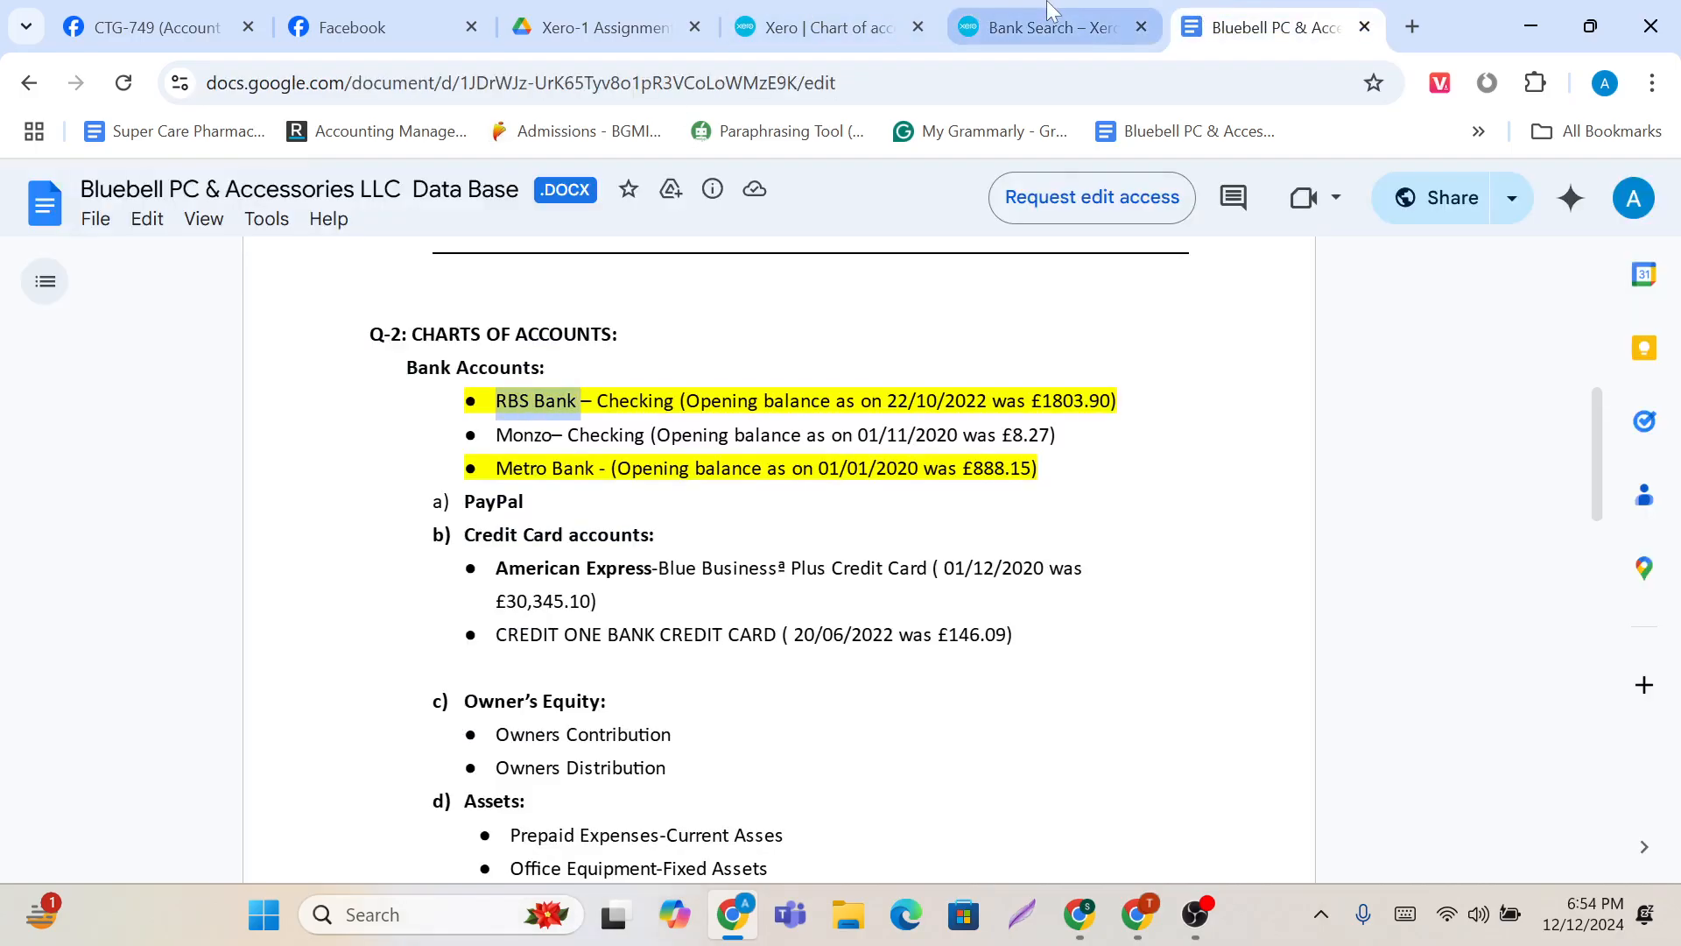
pyautogui.click(1046, 27)
pyautogui.hotkey('ctrl', 'v')
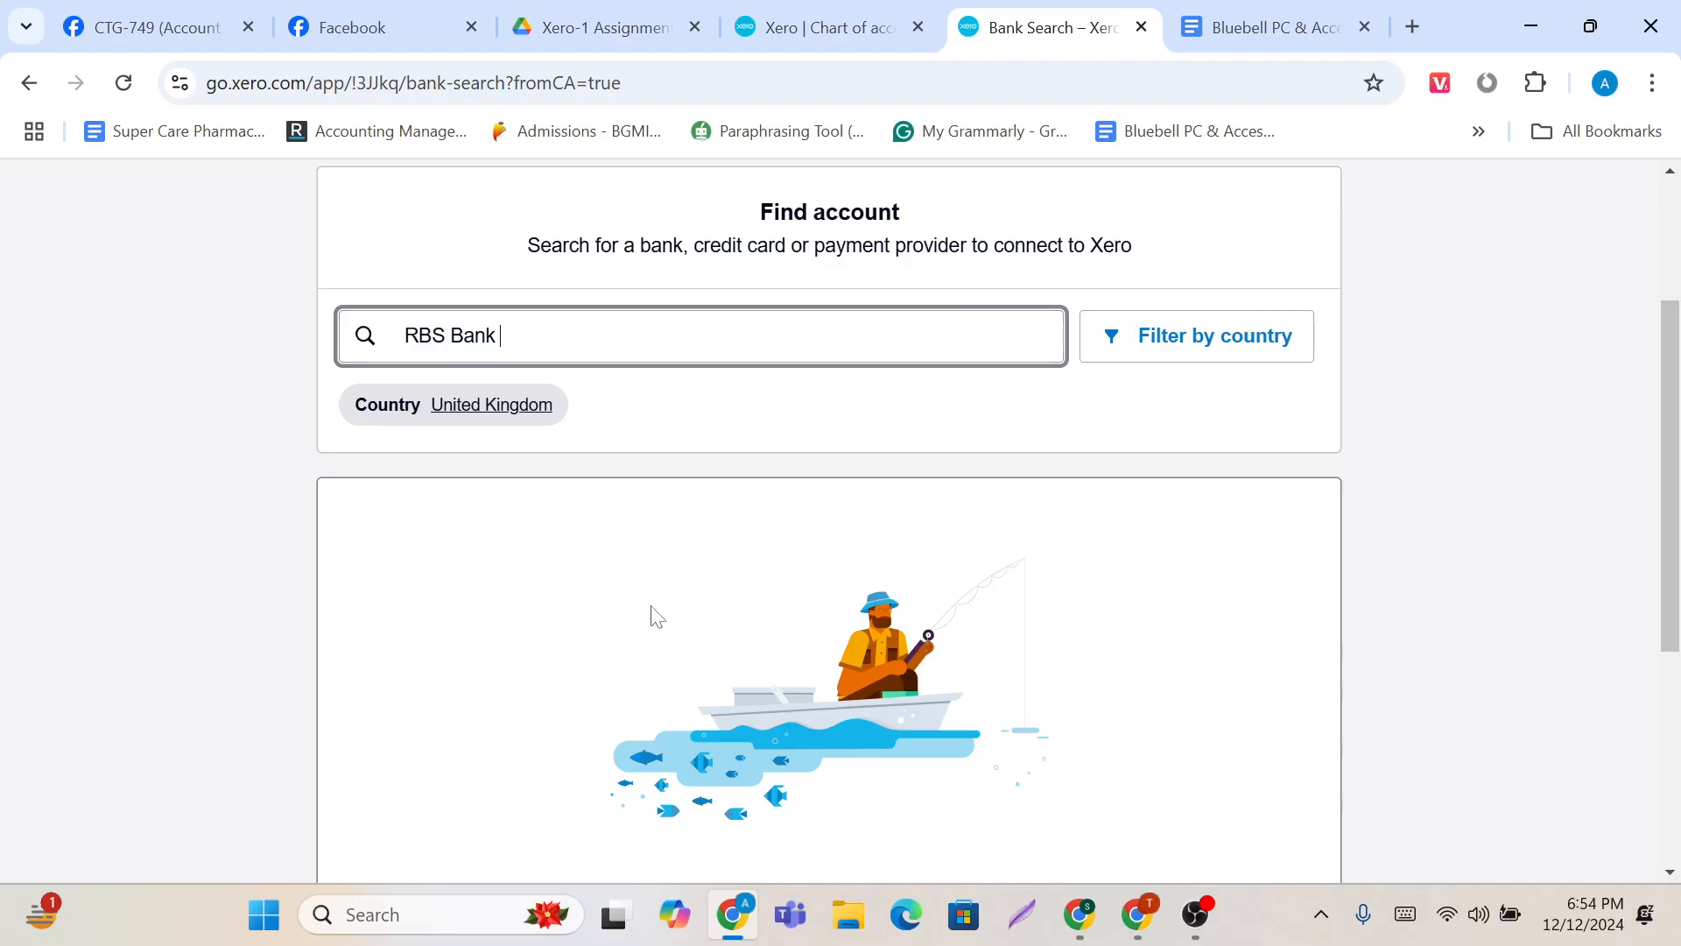
# Step: Choose to add the bank account without a bank feed and continue
pyautogui.scroll(-4, 652, 612)
pyautogui.scroll(1, 652, 608)
pyautogui.scroll(-1, 670, 630)
pyautogui.click(753, 702)
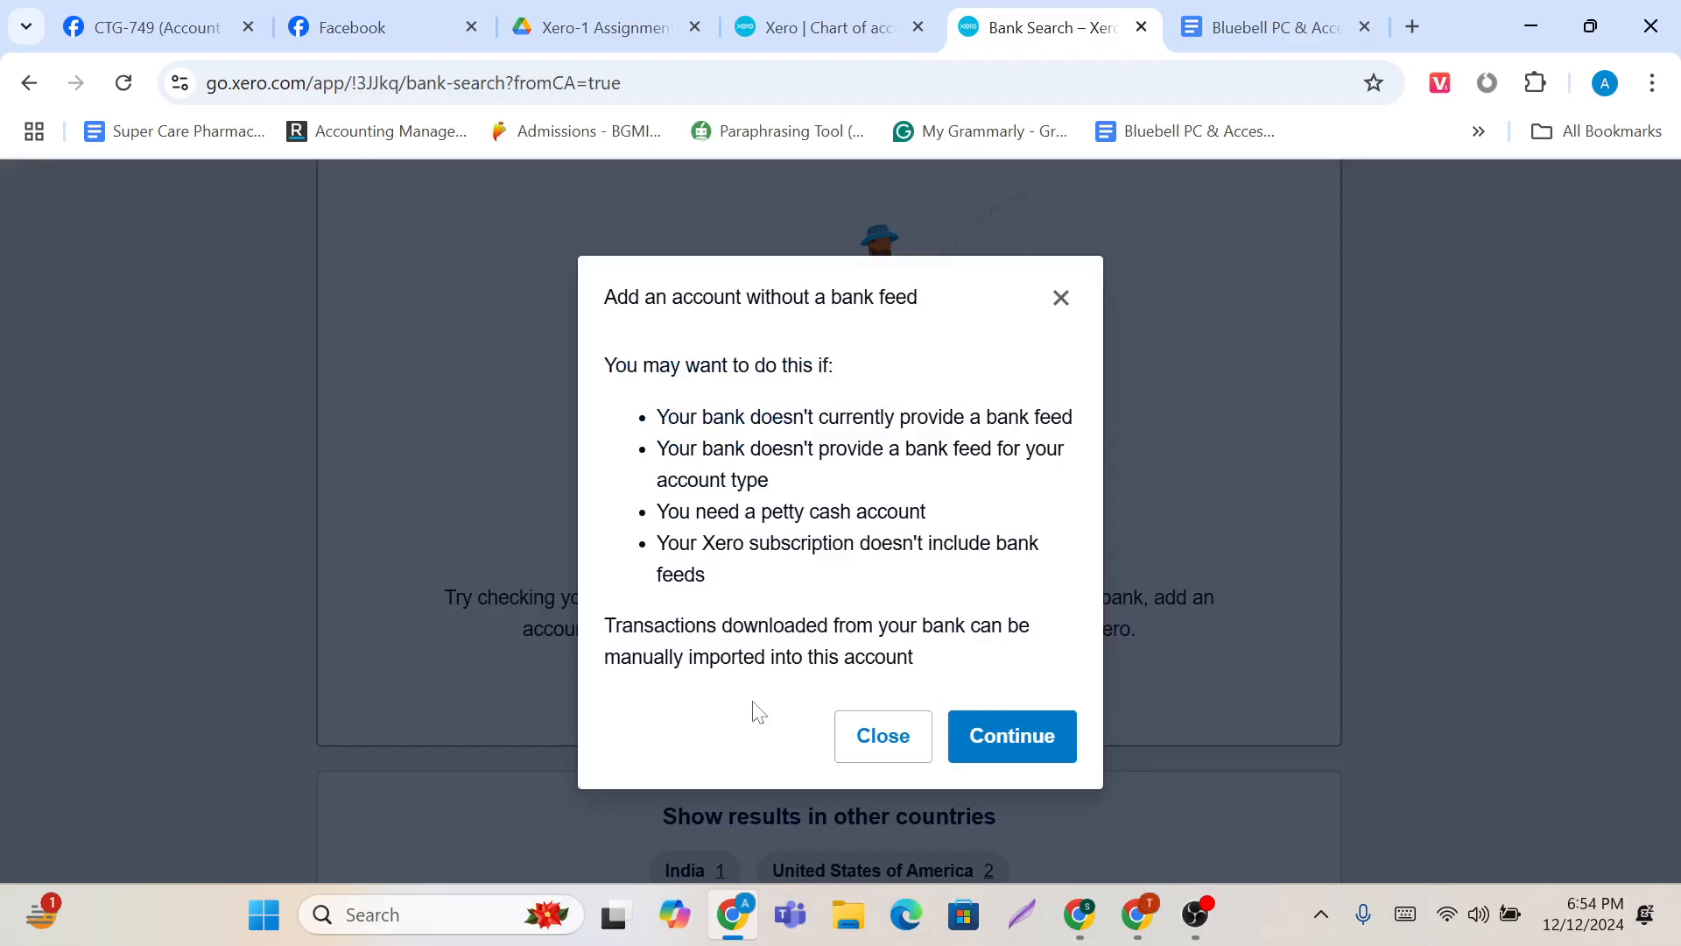
pyautogui.click(1039, 765)
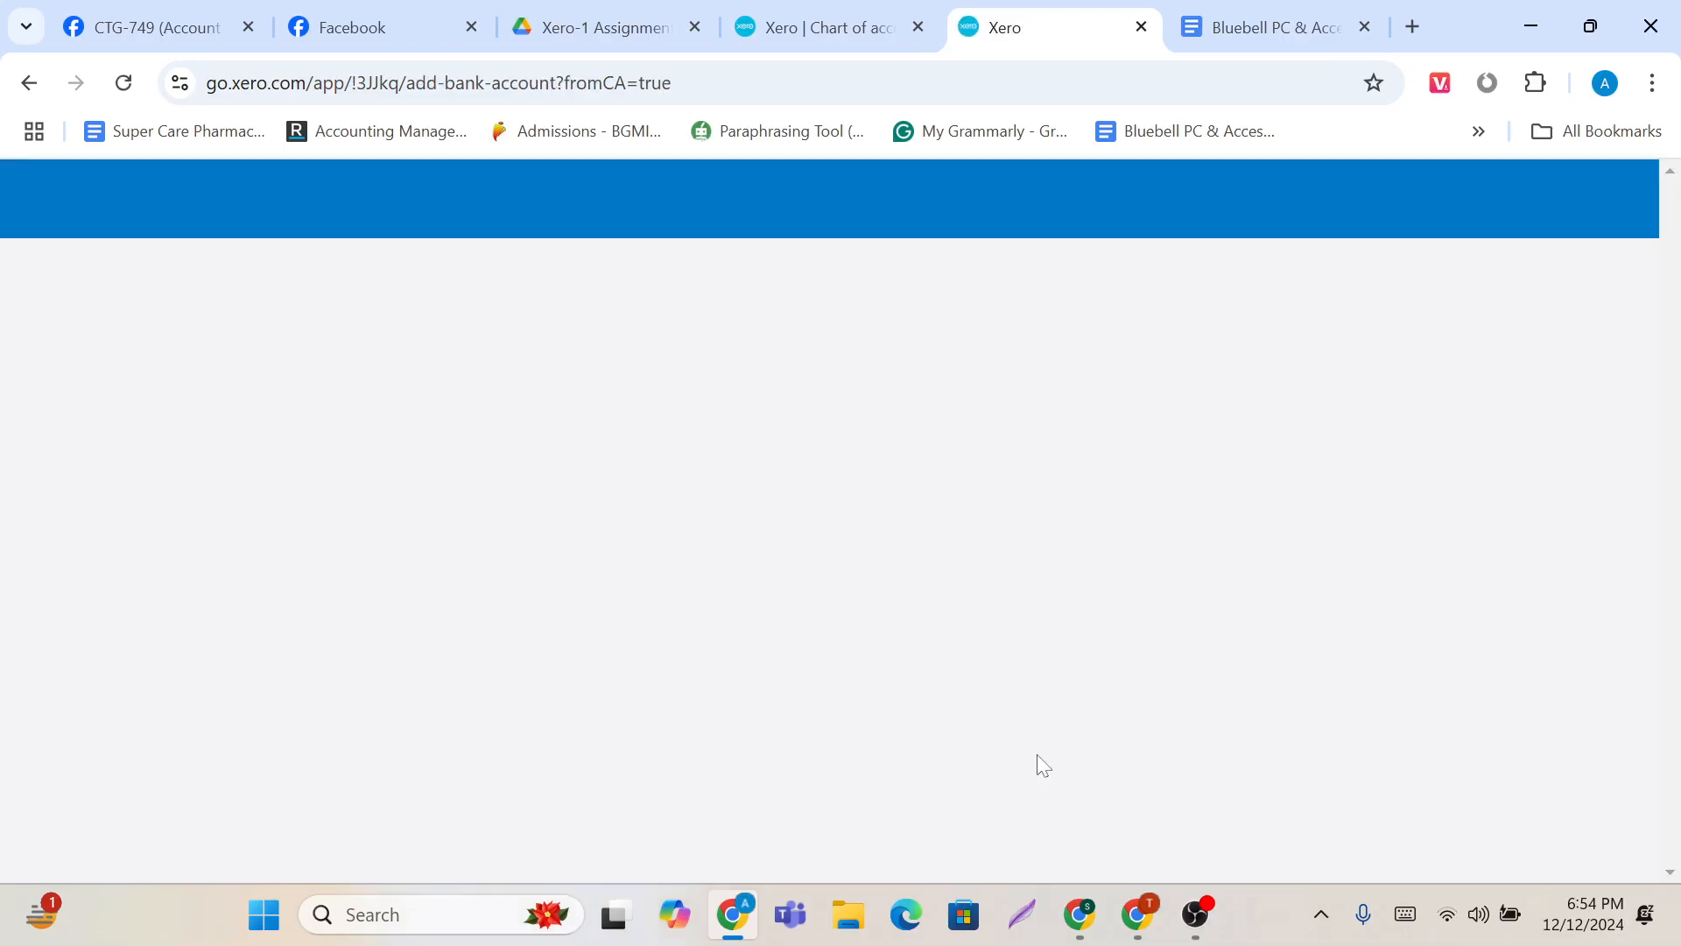
# Step: Enter bank name RBS Bank, account name 'RBS Bank – Checking', and account type Other
pyautogui.scroll(-3, 990, 716)
pyautogui.click(726, 487)
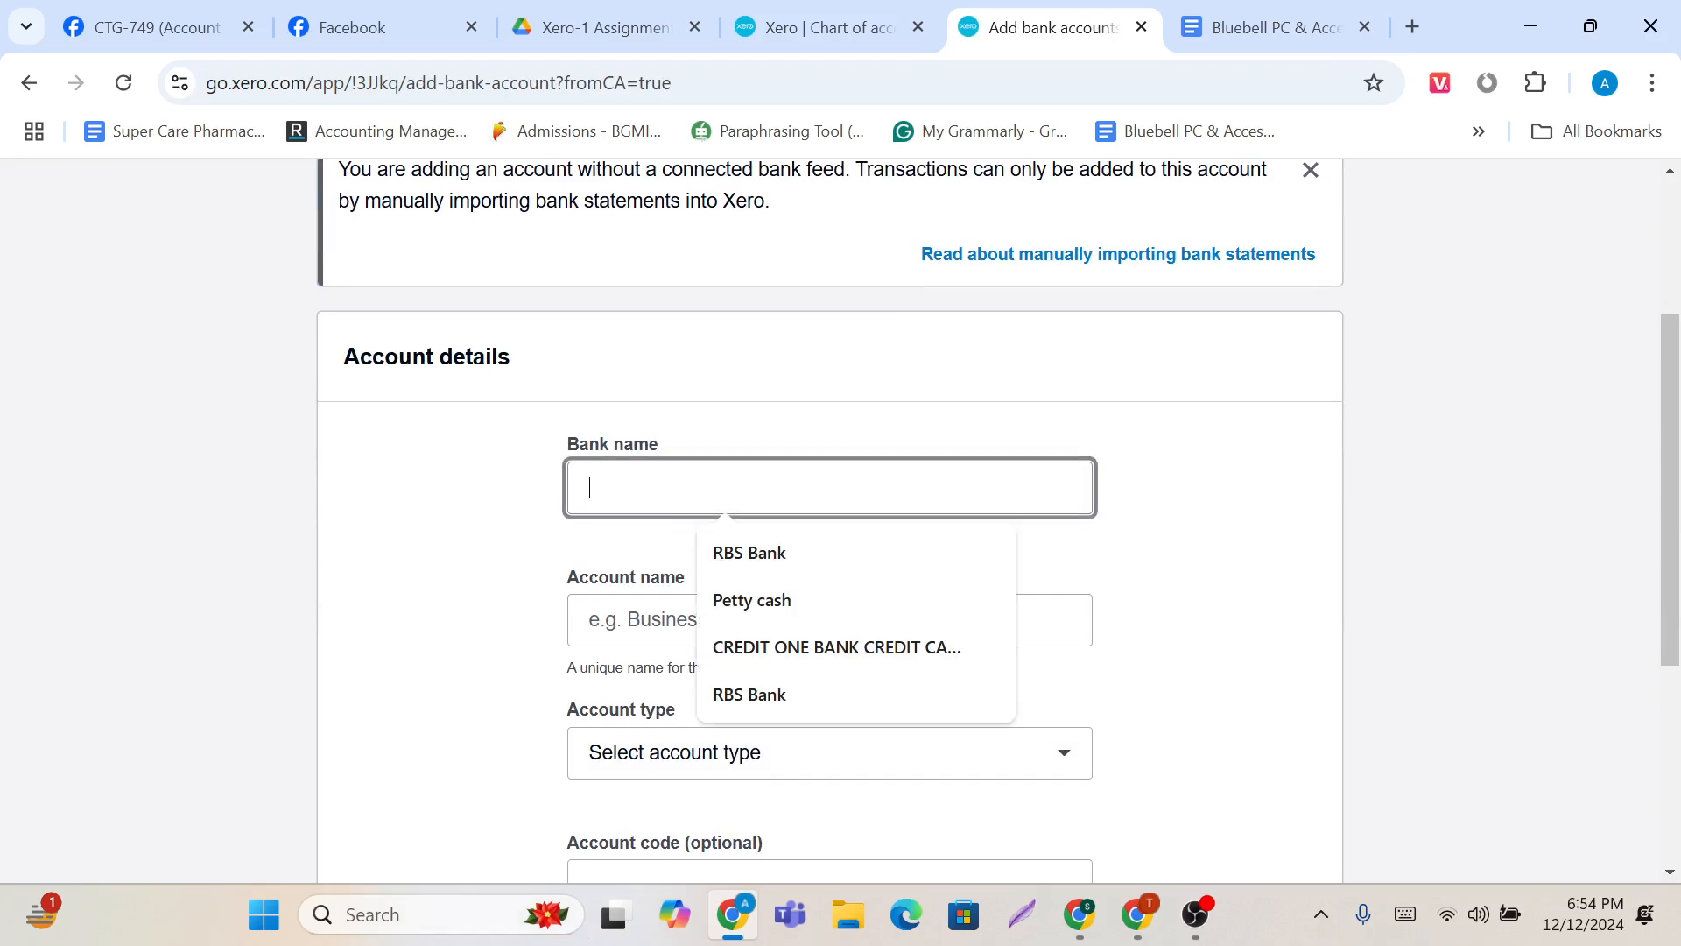
pyautogui.click(753, 554)
pyautogui.scroll(-2, 642, 570)
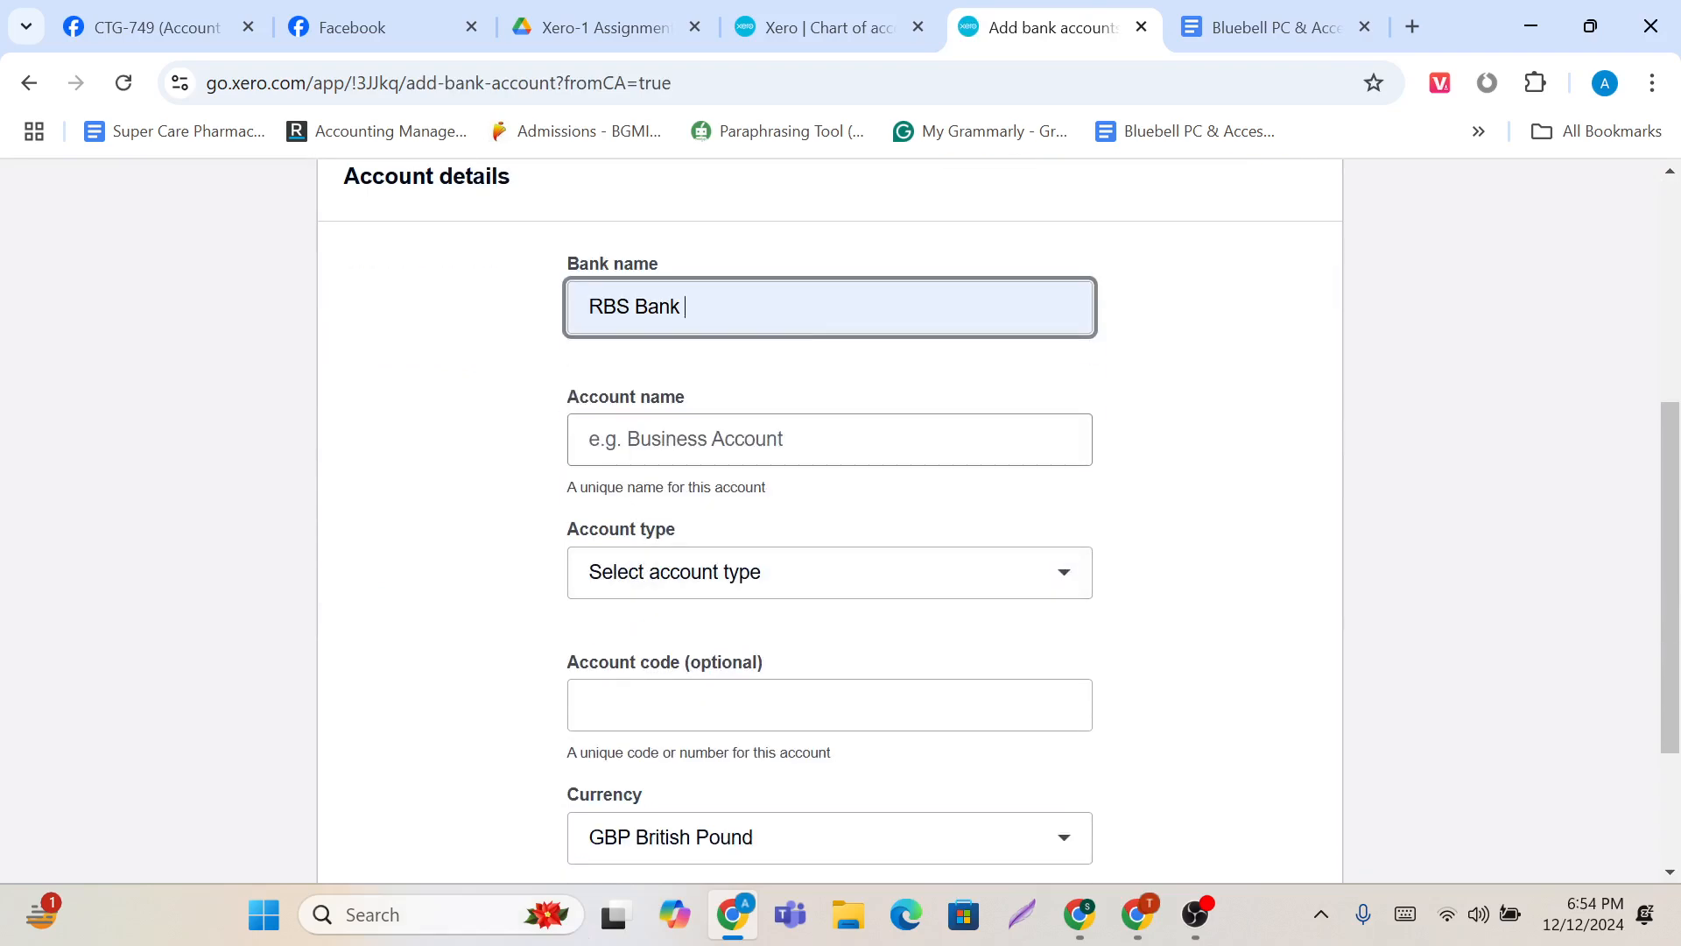
pyautogui.click(589, 439)
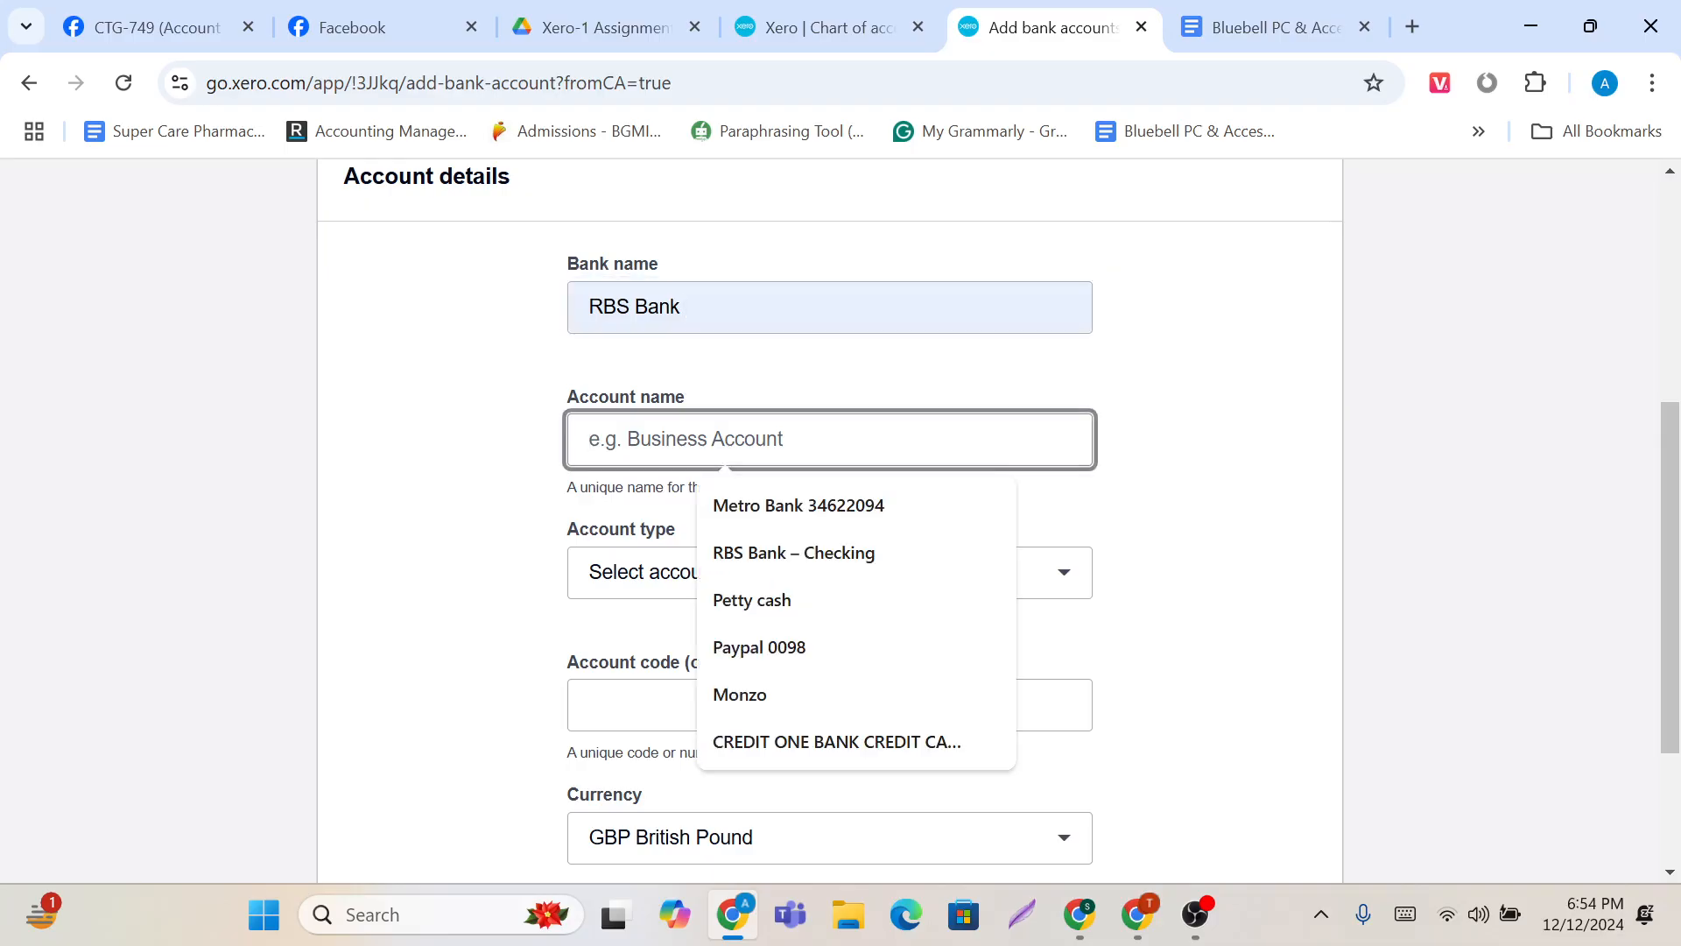
pyautogui.click(755, 554)
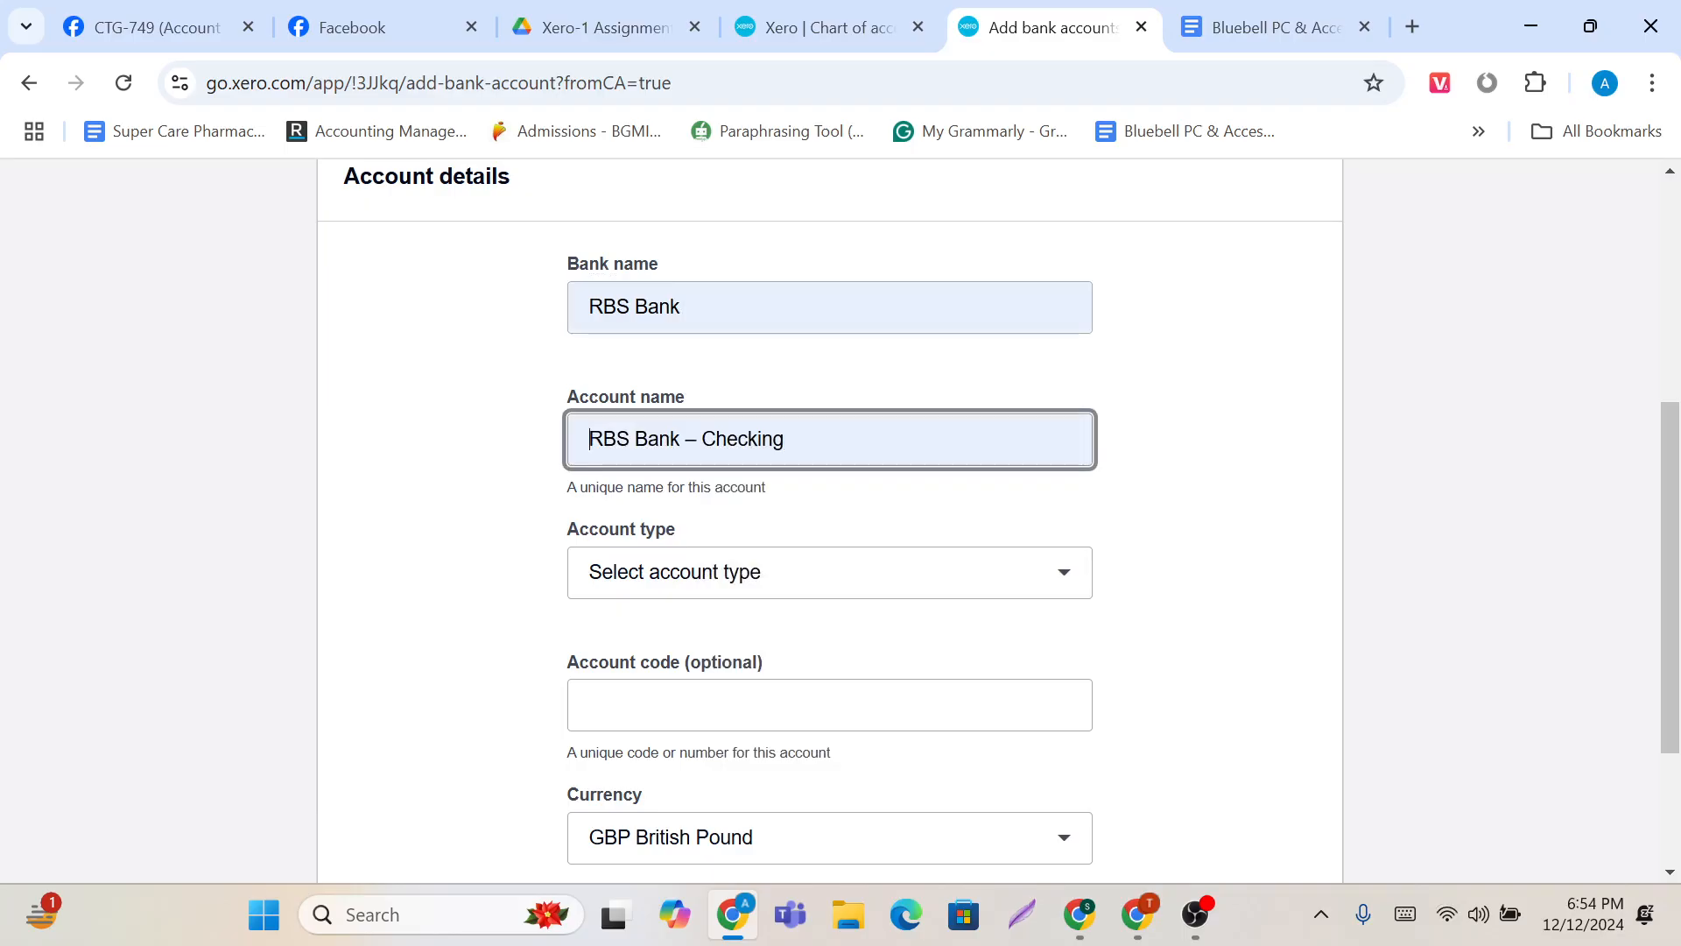
pyautogui.click(668, 573)
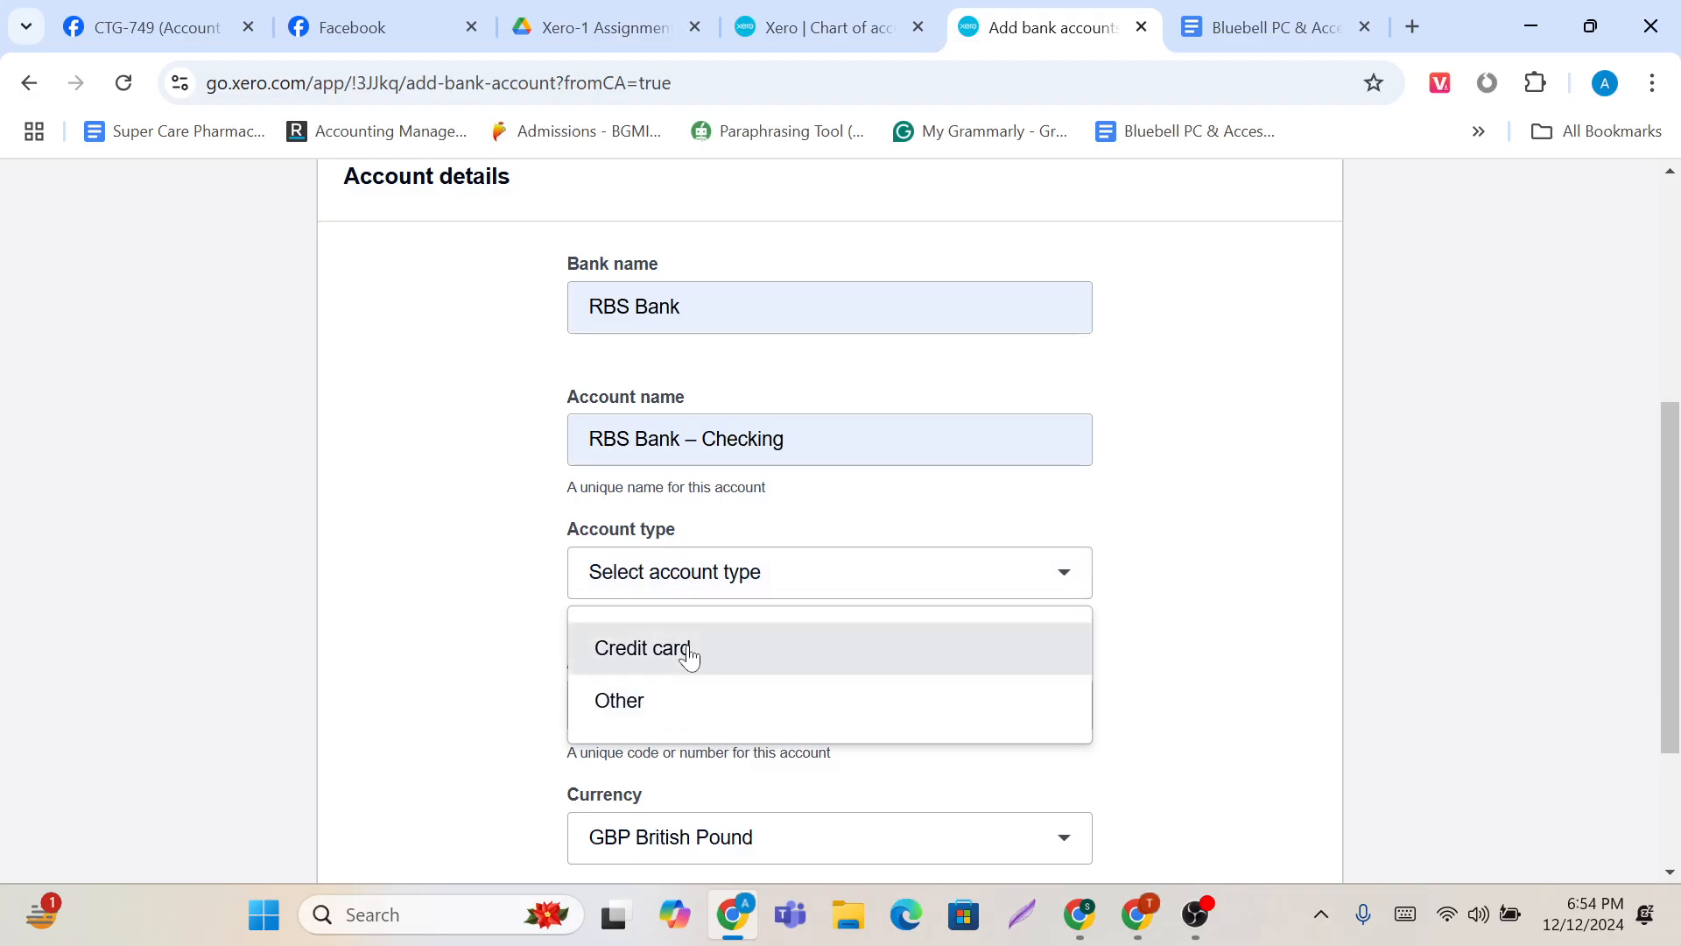
pyautogui.click(676, 718)
# Step: Fill in the saved account number and account code 100, then add the account
pyautogui.scroll(-2, 675, 718)
pyautogui.click(589, 551)
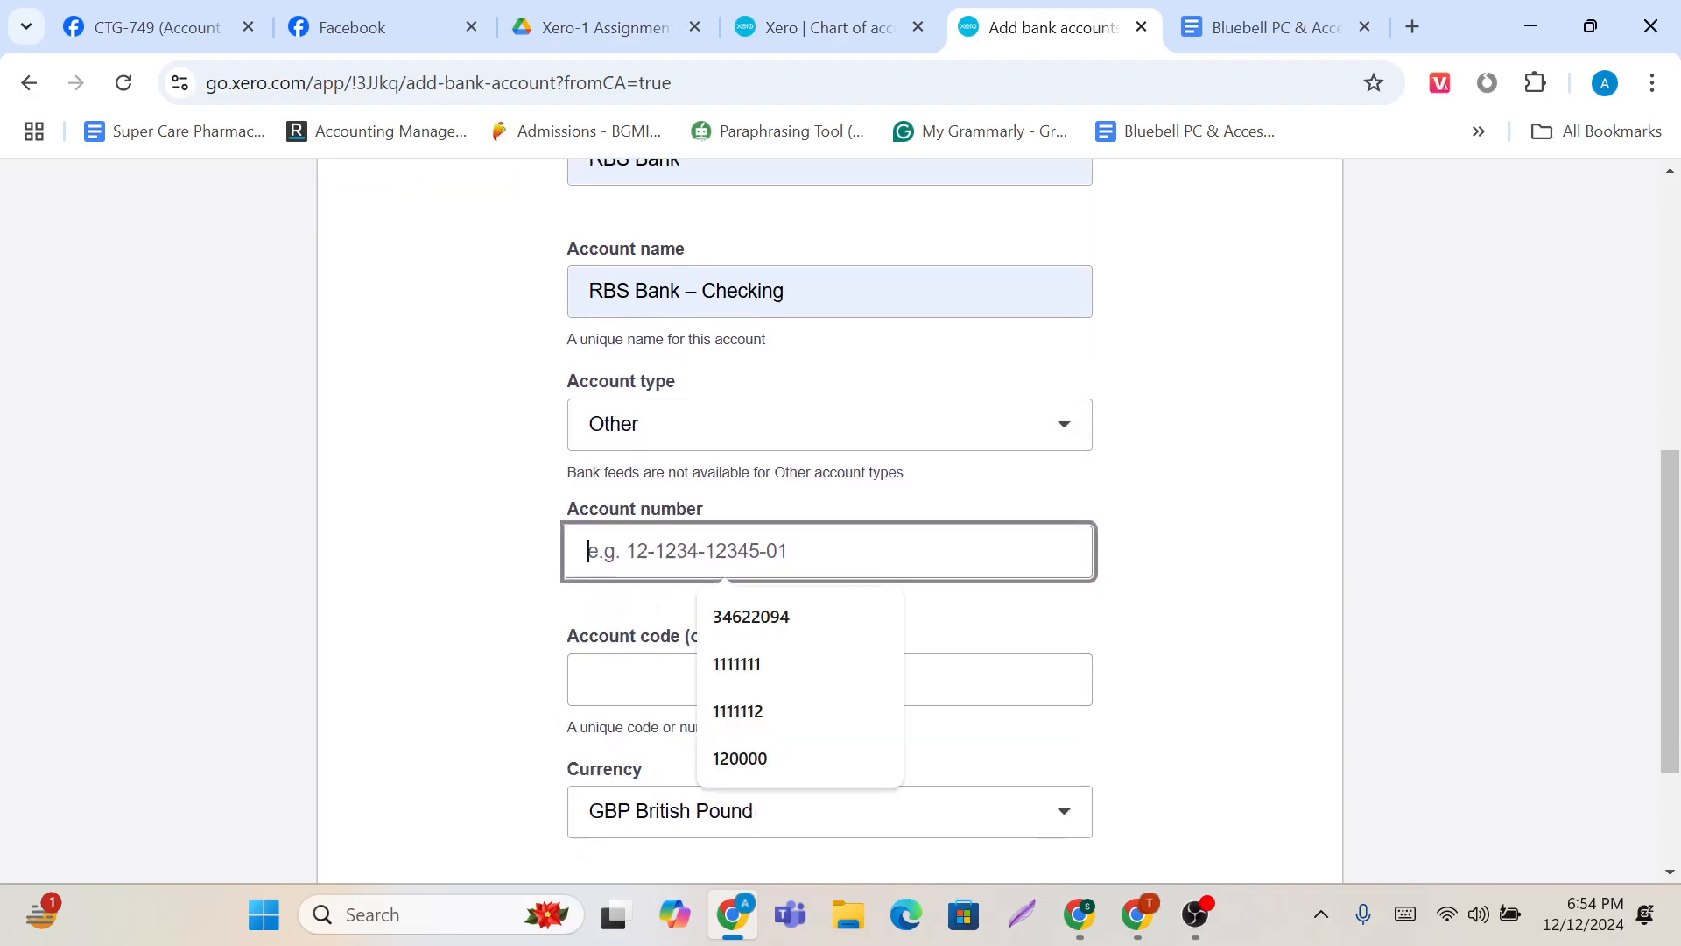
pyautogui.click(758, 617)
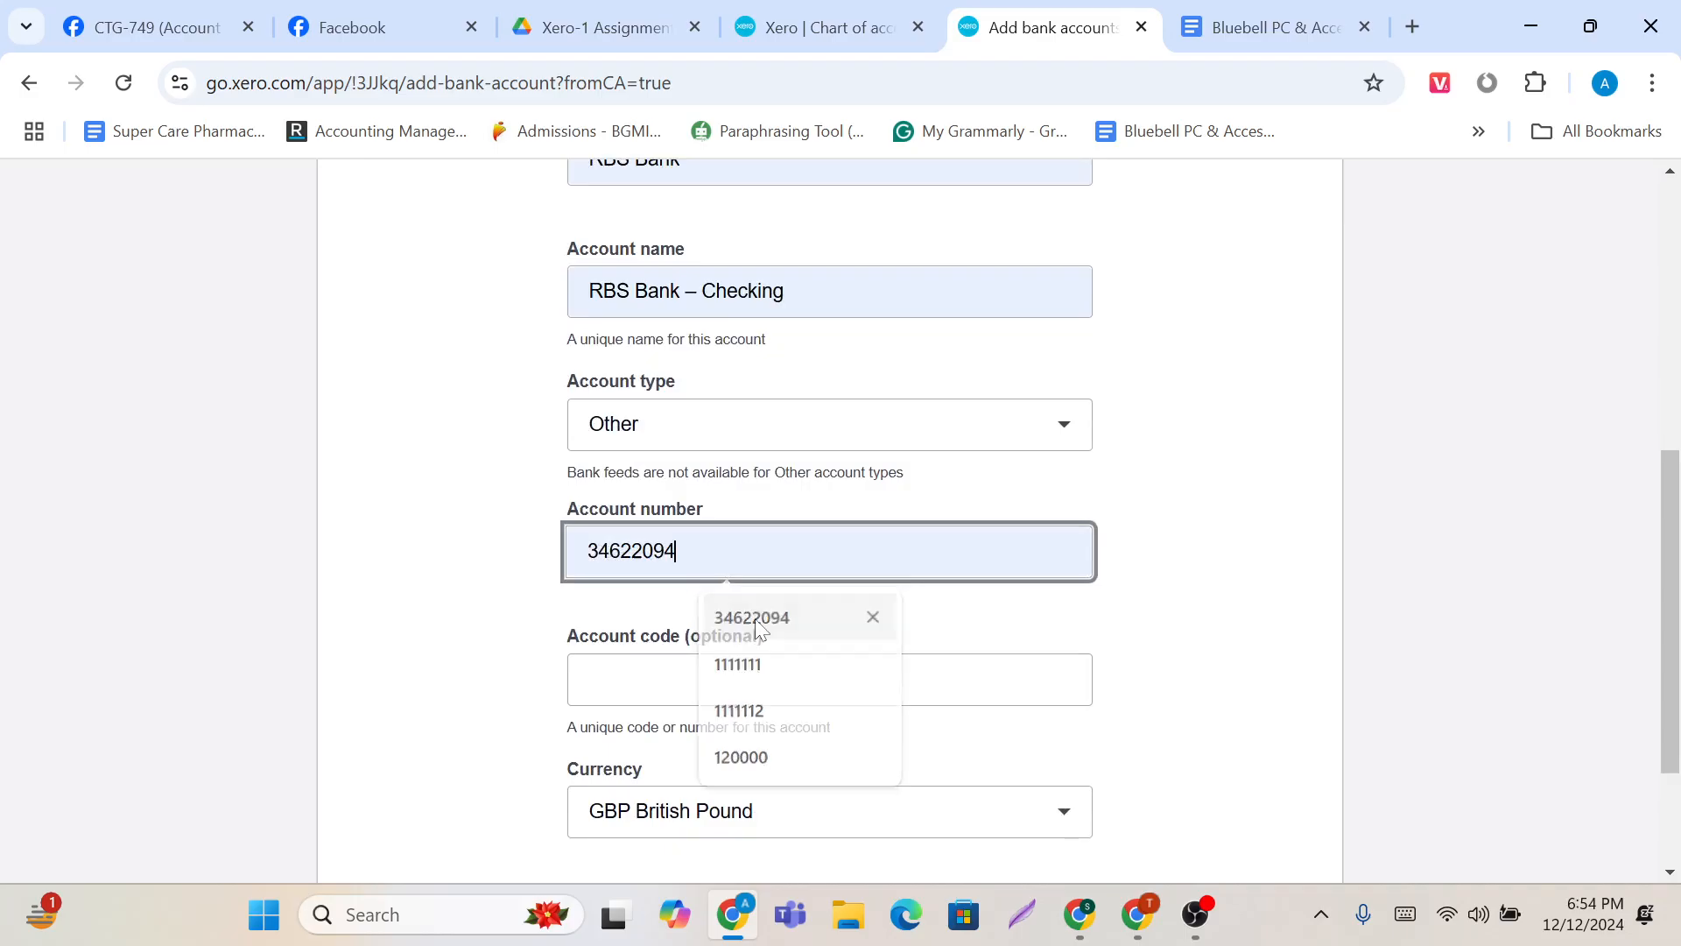
pyautogui.click(667, 683)
pyautogui.scroll(-1, 667, 623)
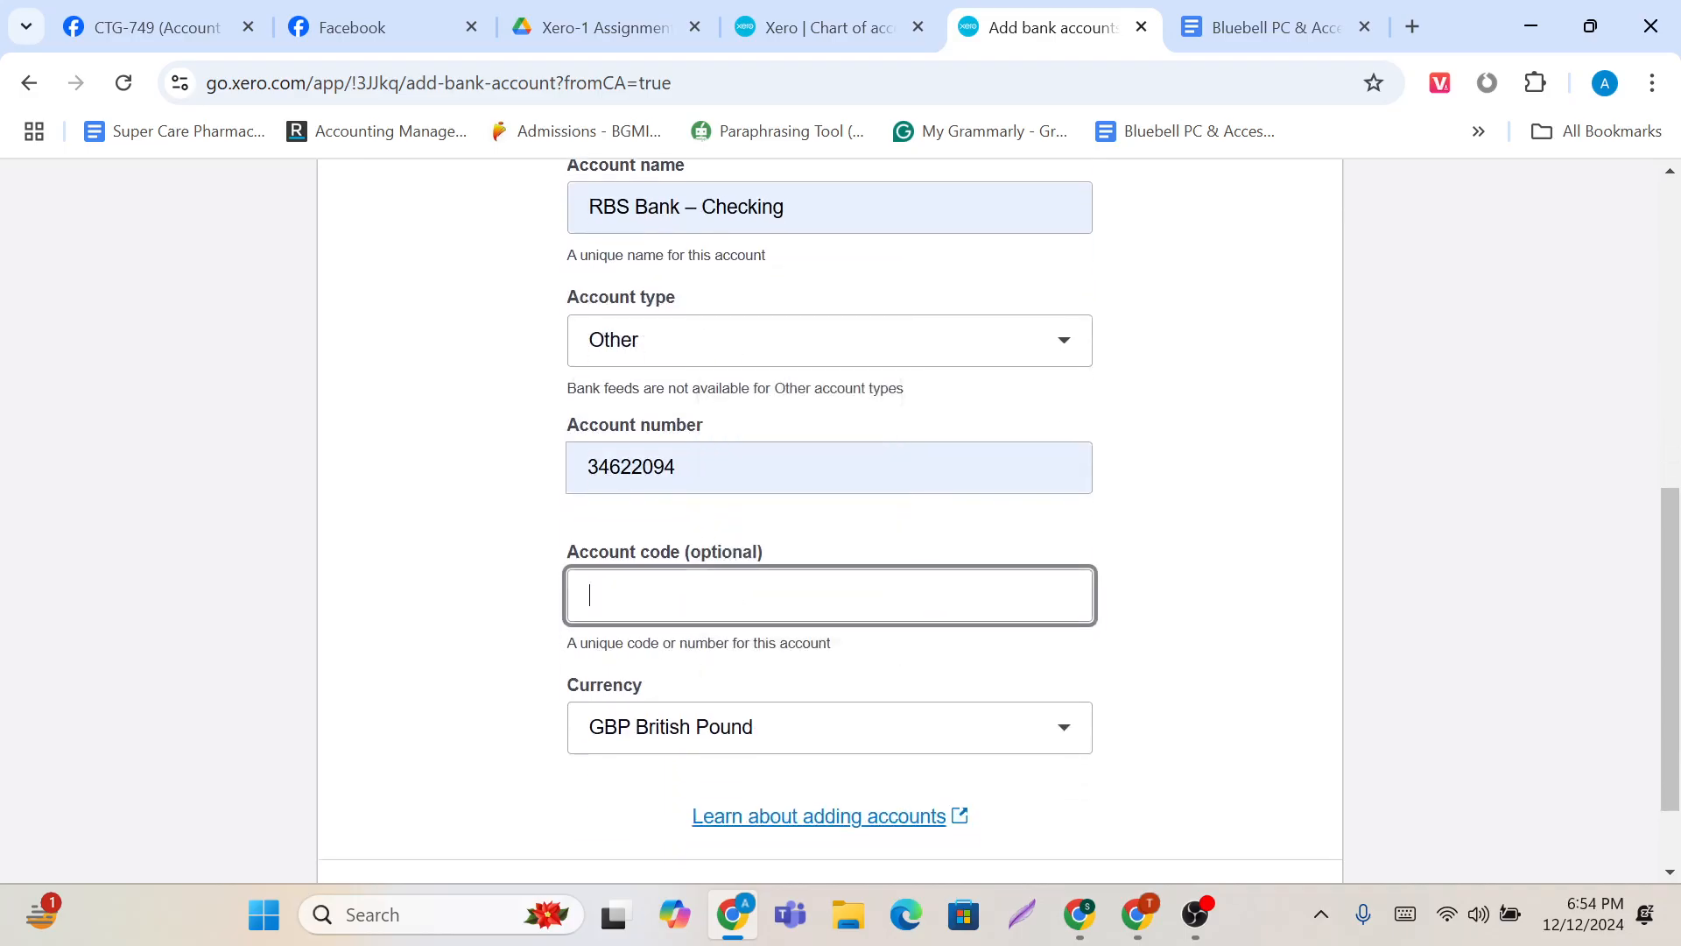
pyautogui.click(669, 603)
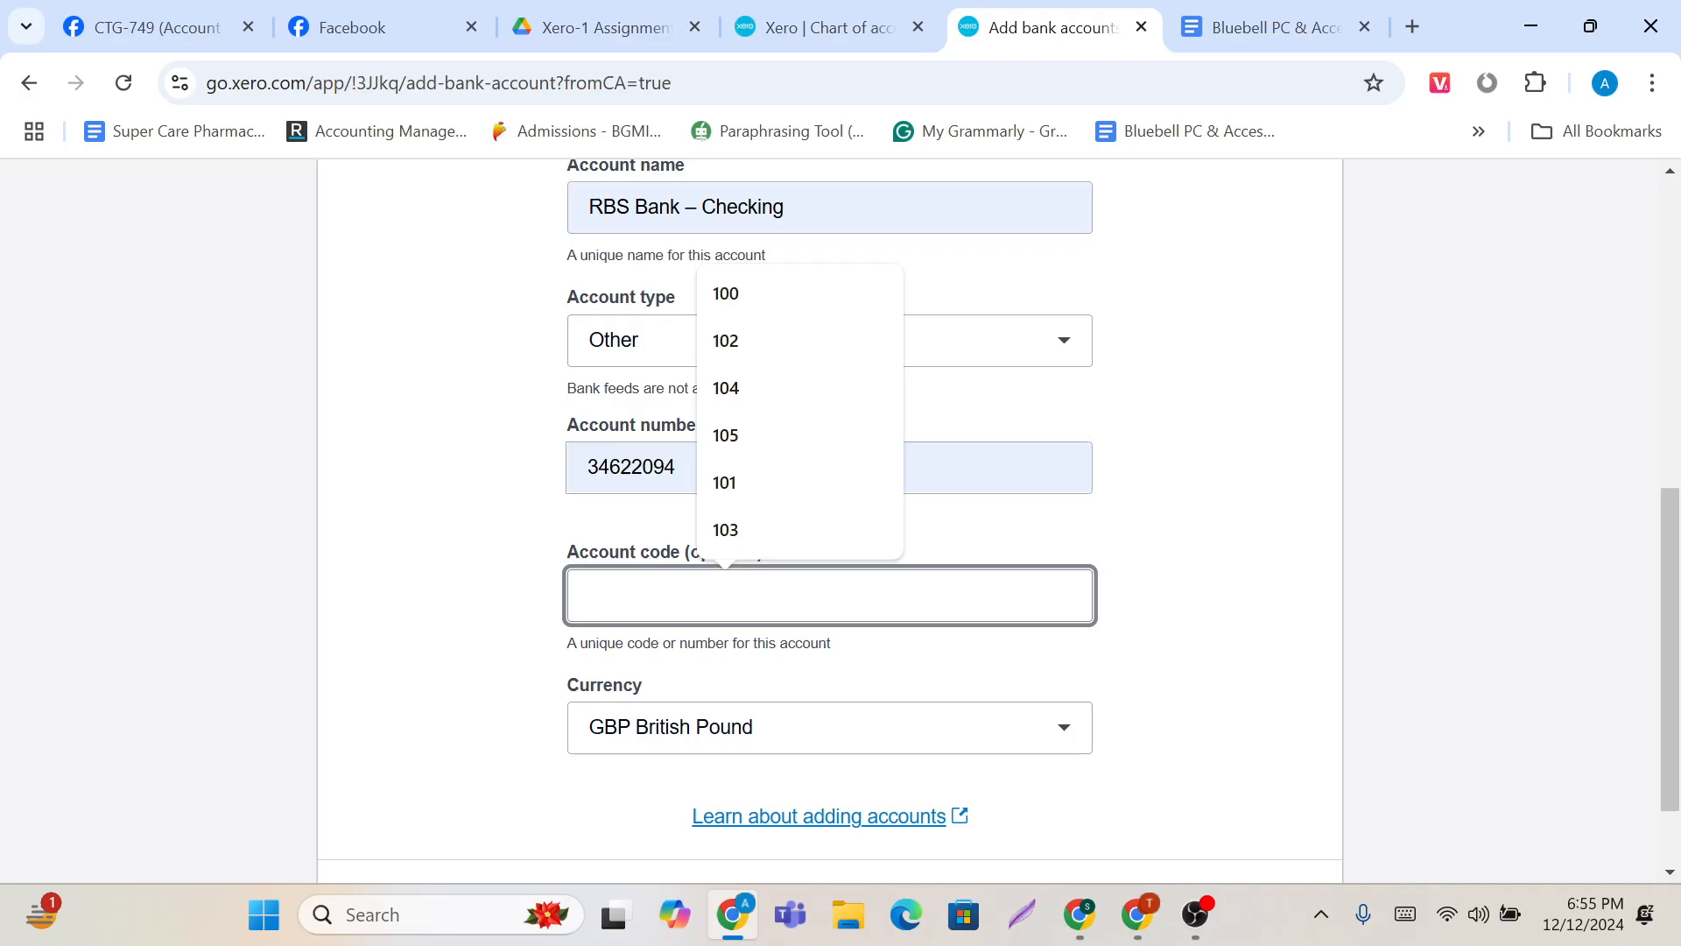
pyautogui.click(837, 309)
pyautogui.scroll(-1, 727, 710)
pyautogui.scroll(-1, 727, 710)
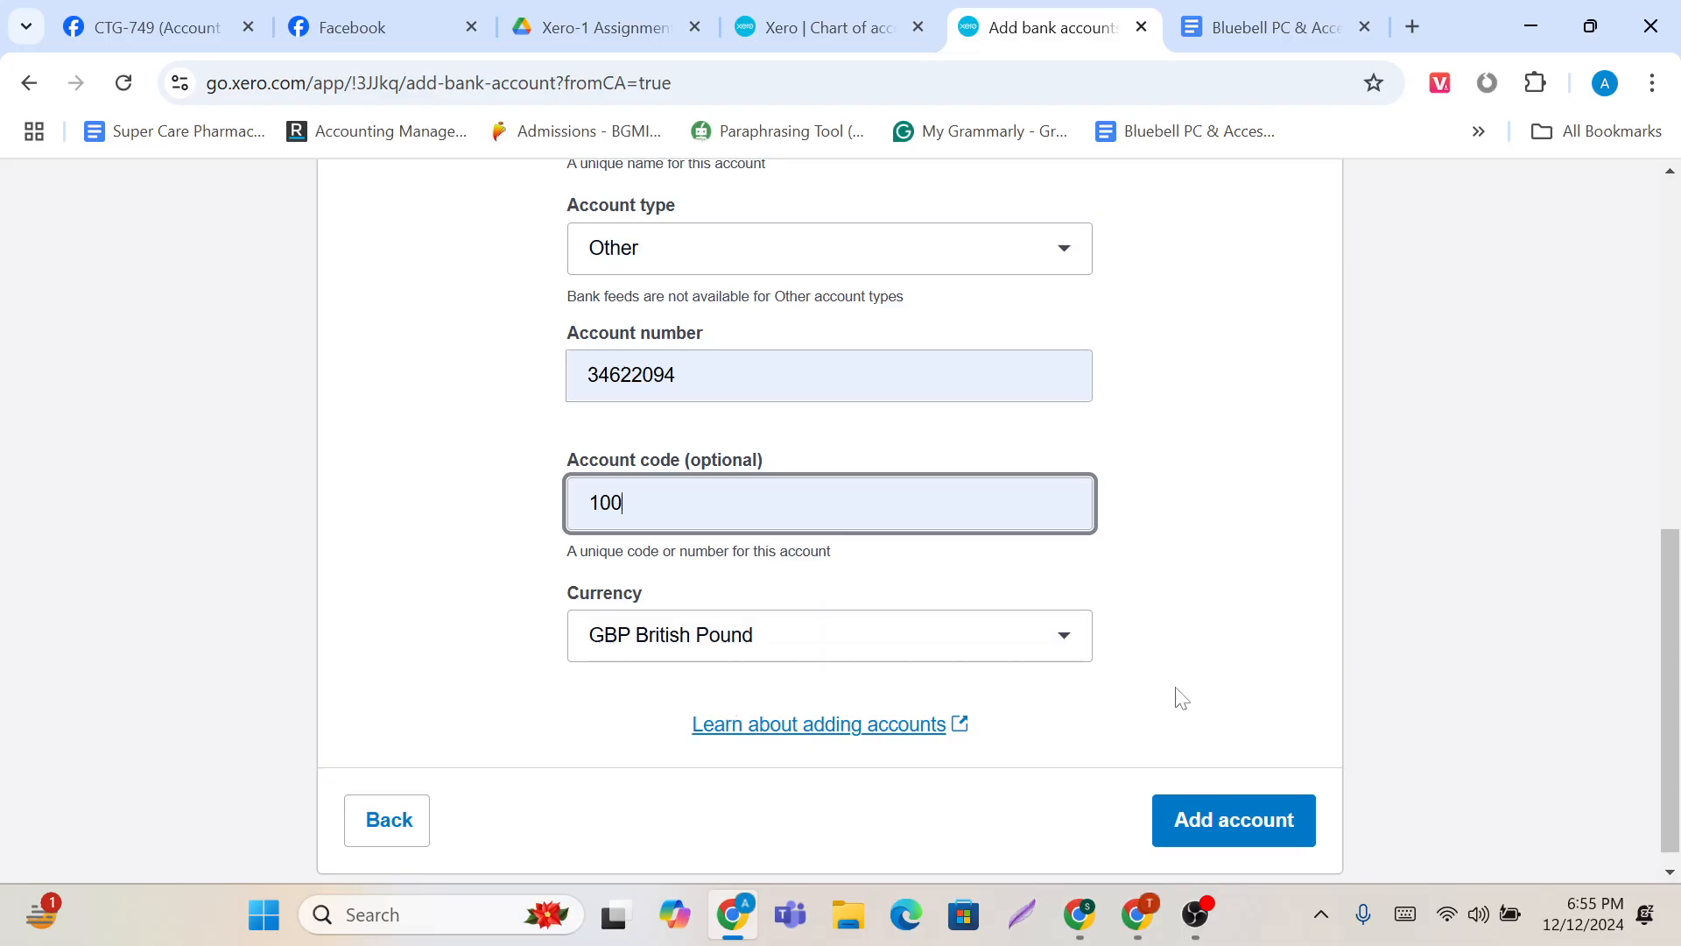
pyautogui.scroll(4, 1178, 696)
pyautogui.scroll(-3, 1178, 692)
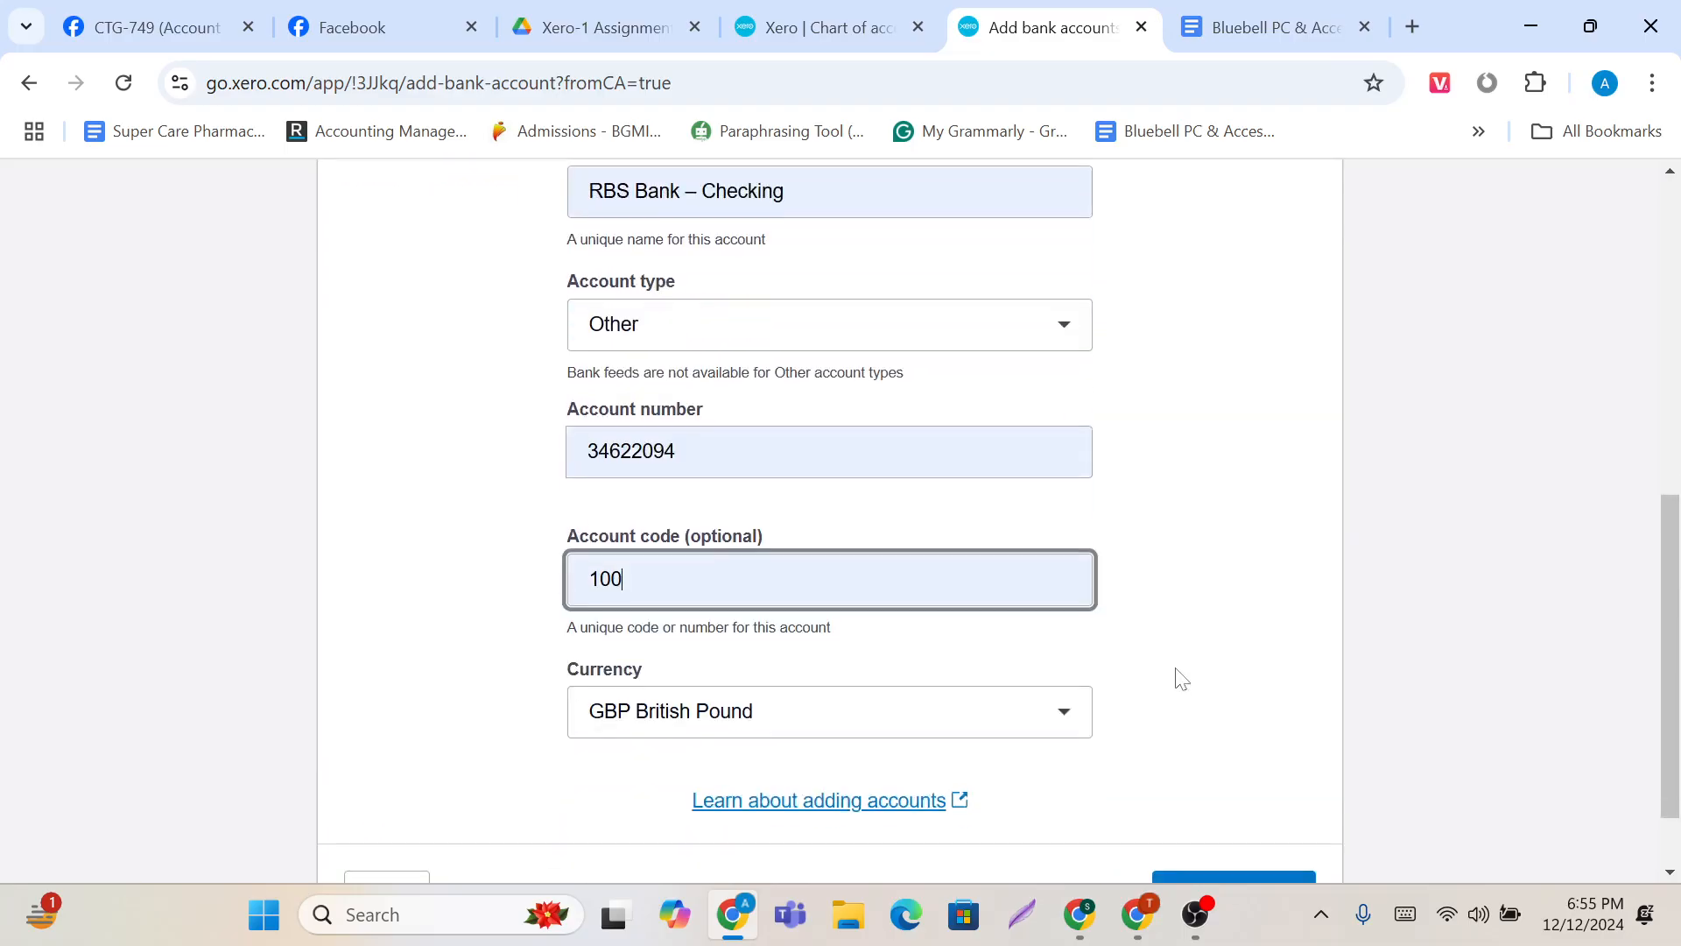
pyautogui.scroll(-1, 1177, 678)
pyautogui.click(1198, 804)
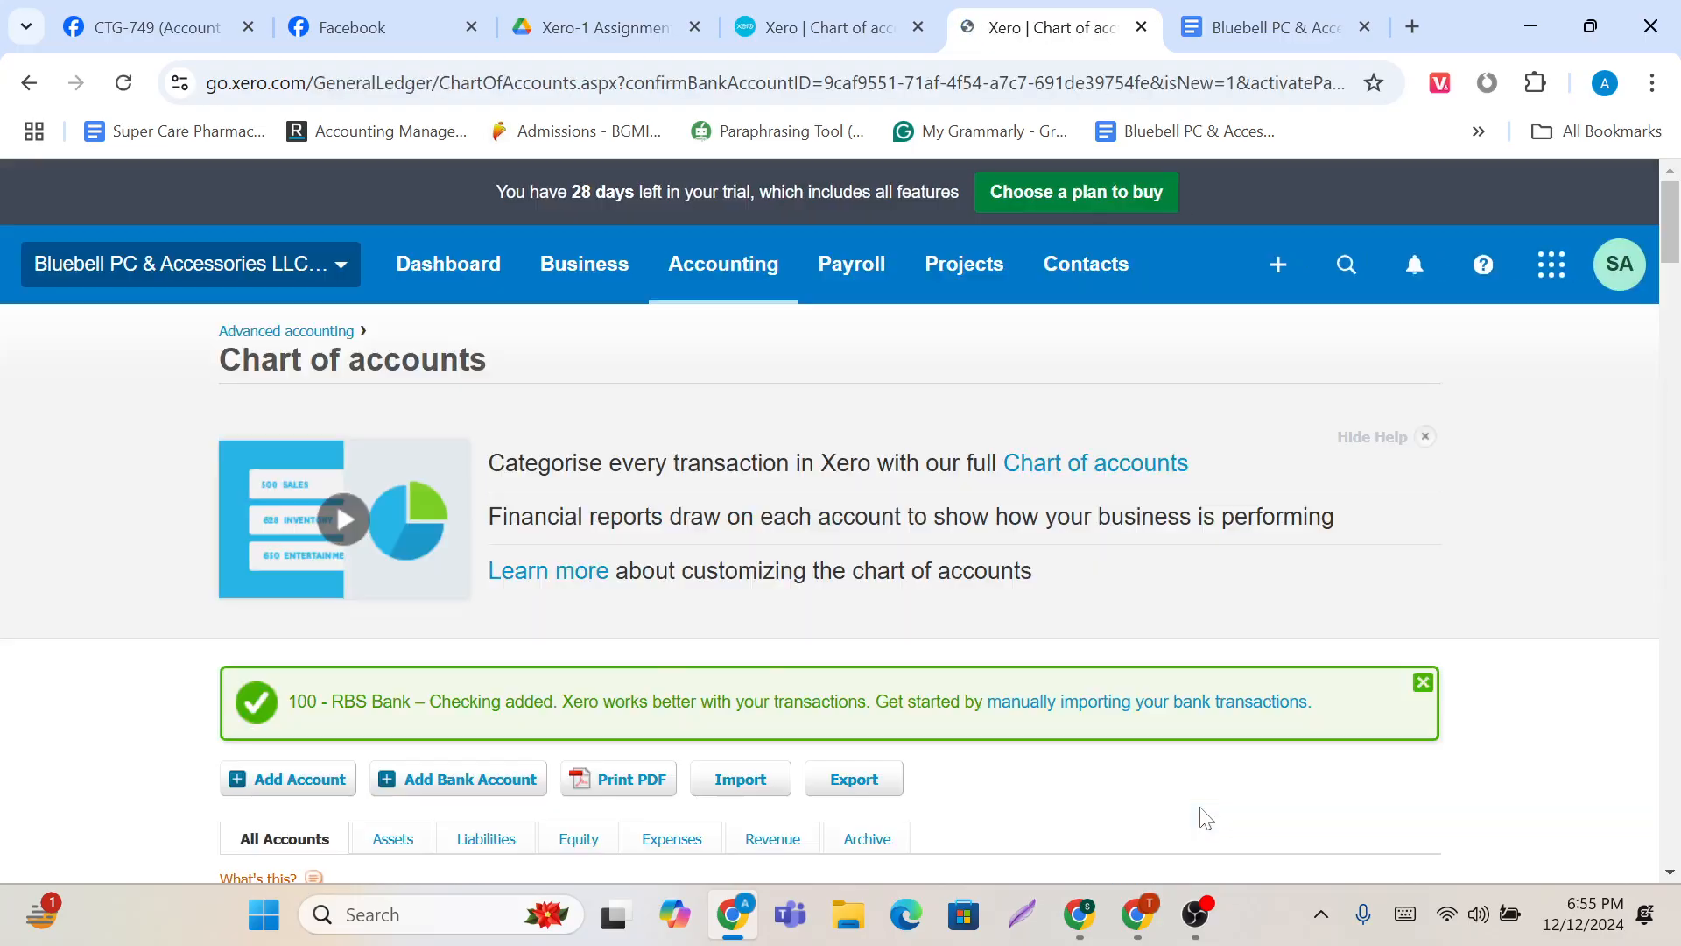
# Step: Confirm 100 RBS Bank – Checking heads the chart of accounts, then start adding another bank account
pyautogui.scroll(-5, 1204, 816)
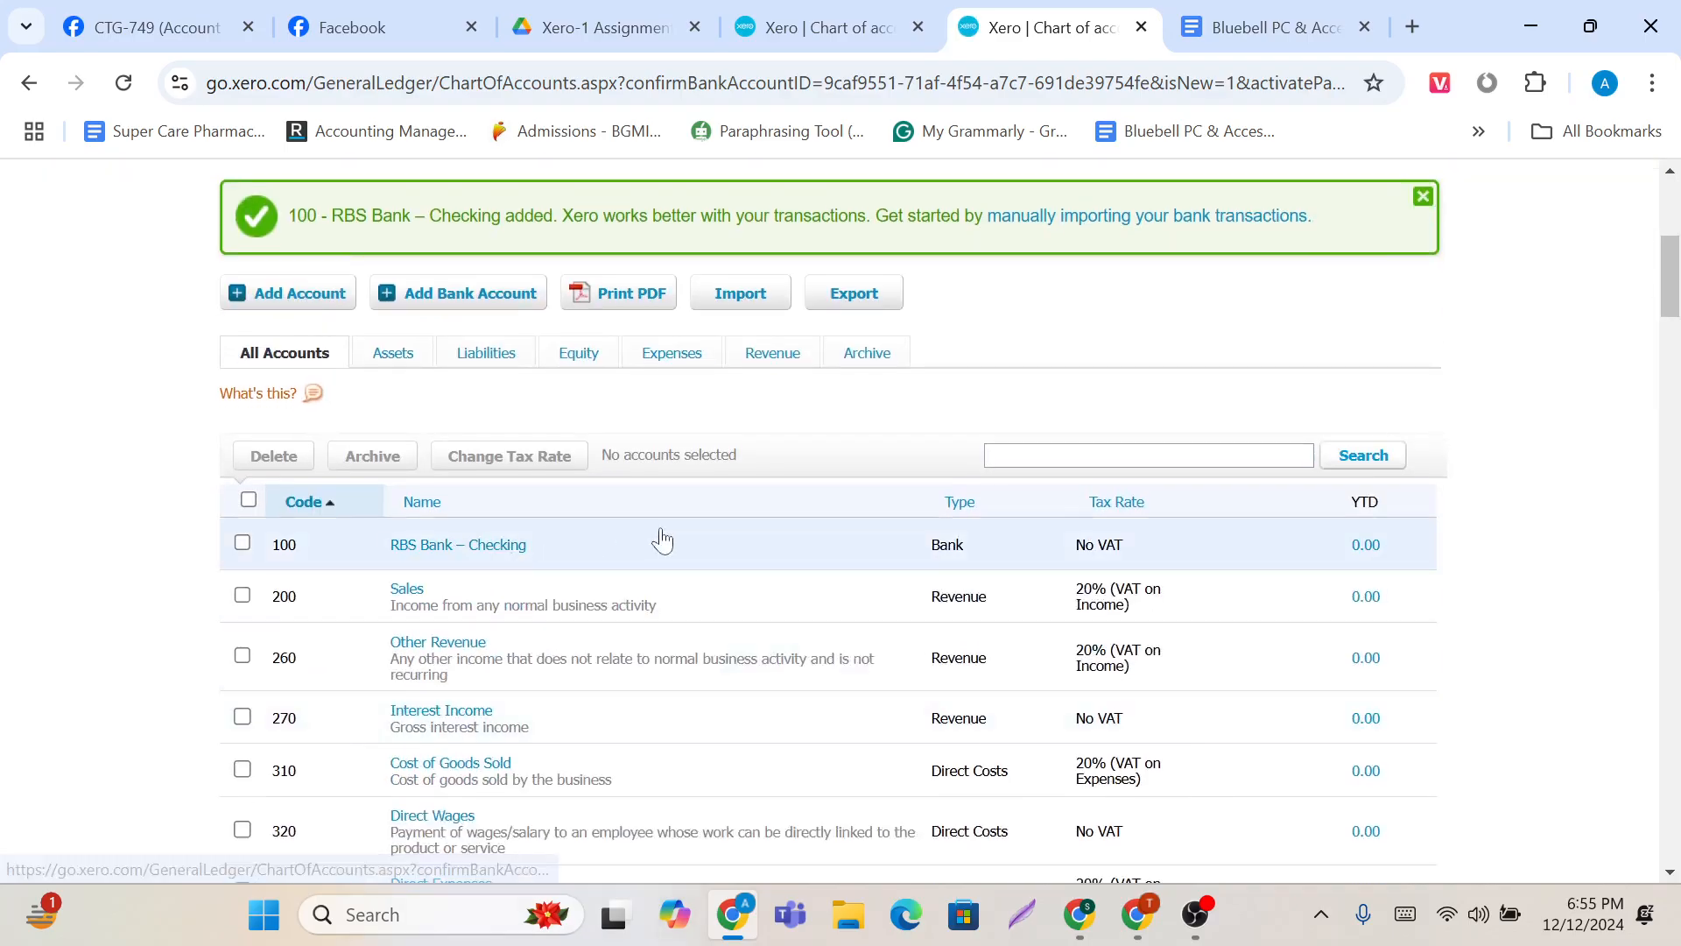
pyautogui.scroll(1, 744, 529)
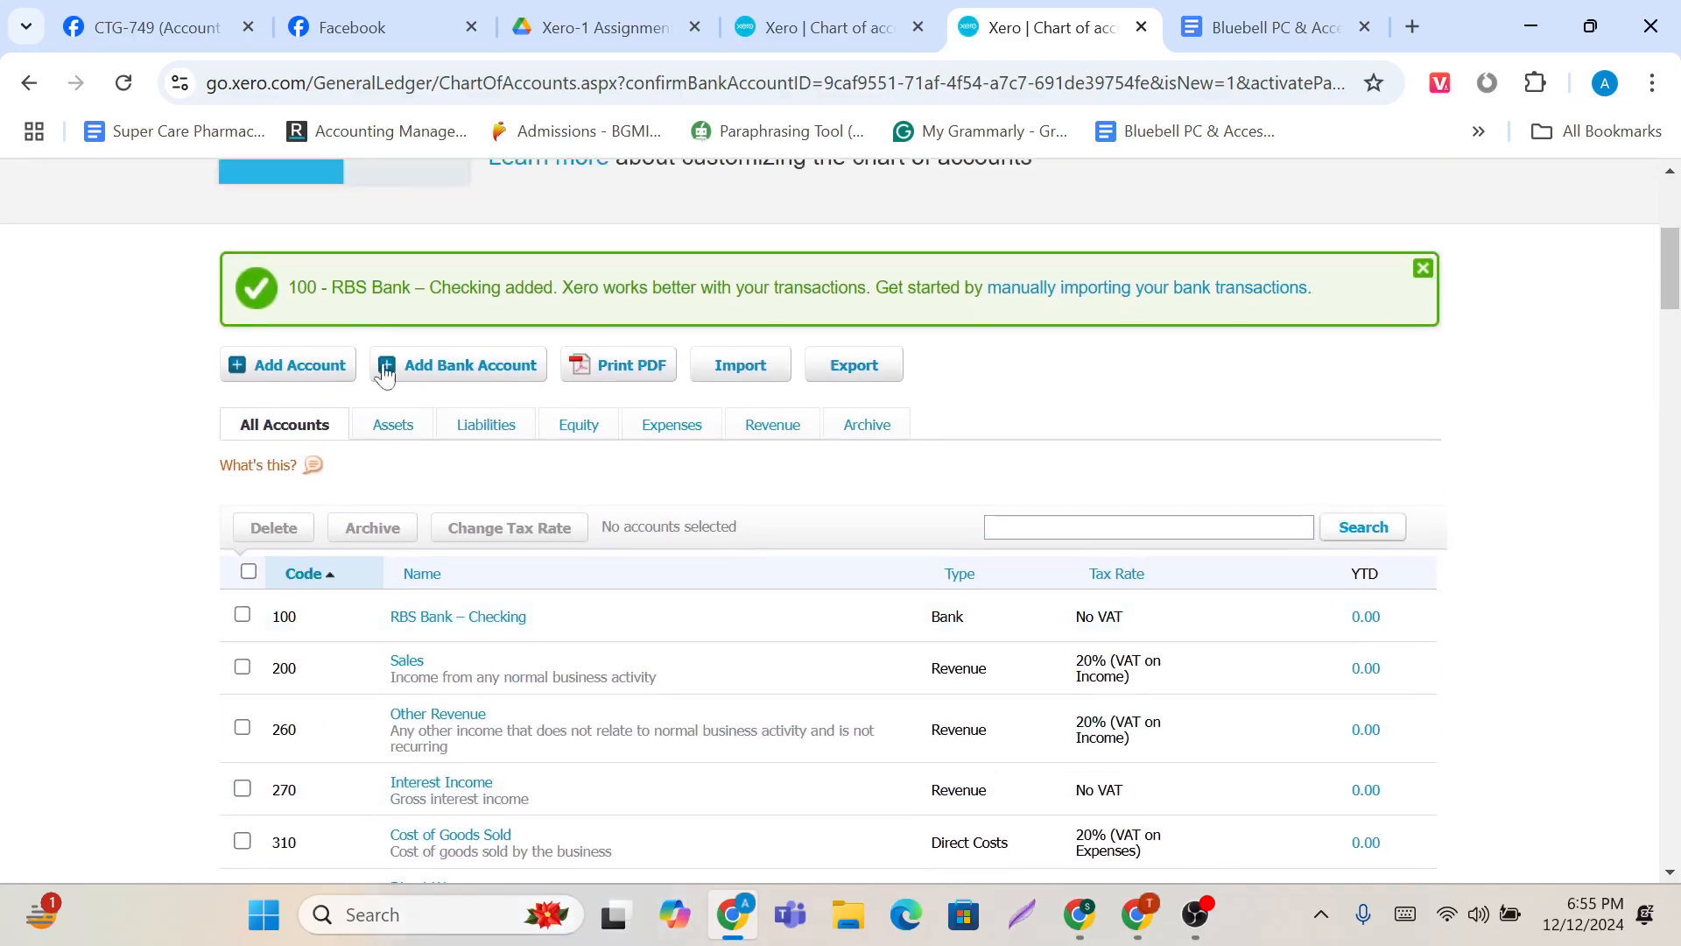
pyautogui.click(446, 366)
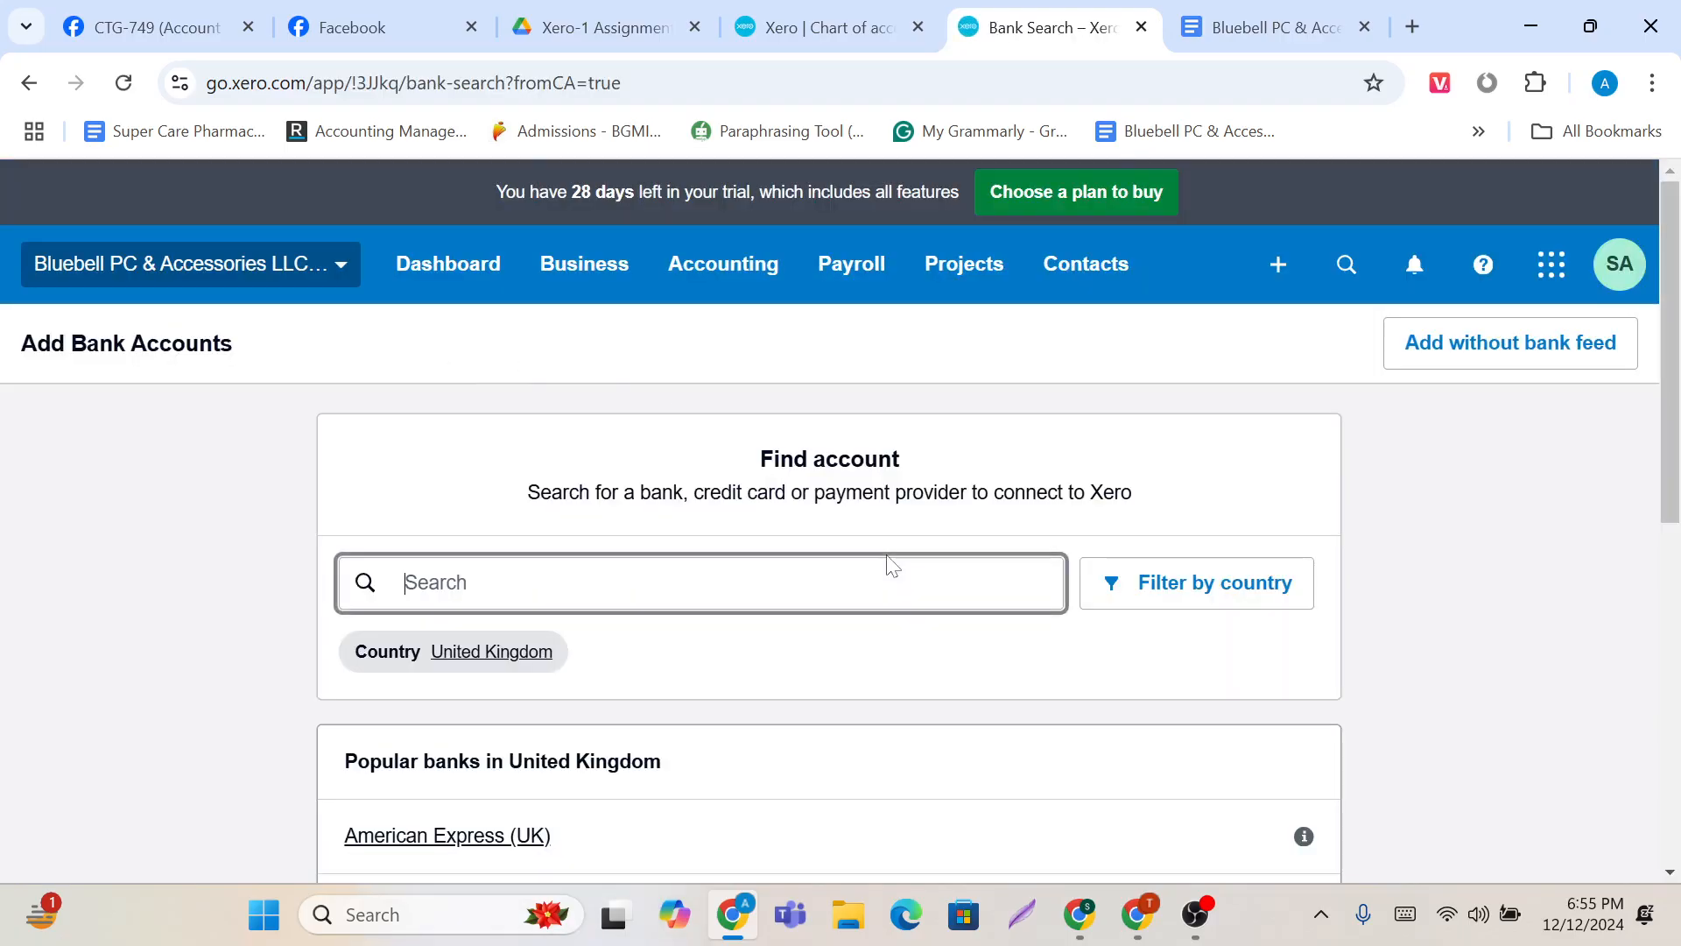
pyautogui.scroll(-1, 890, 565)
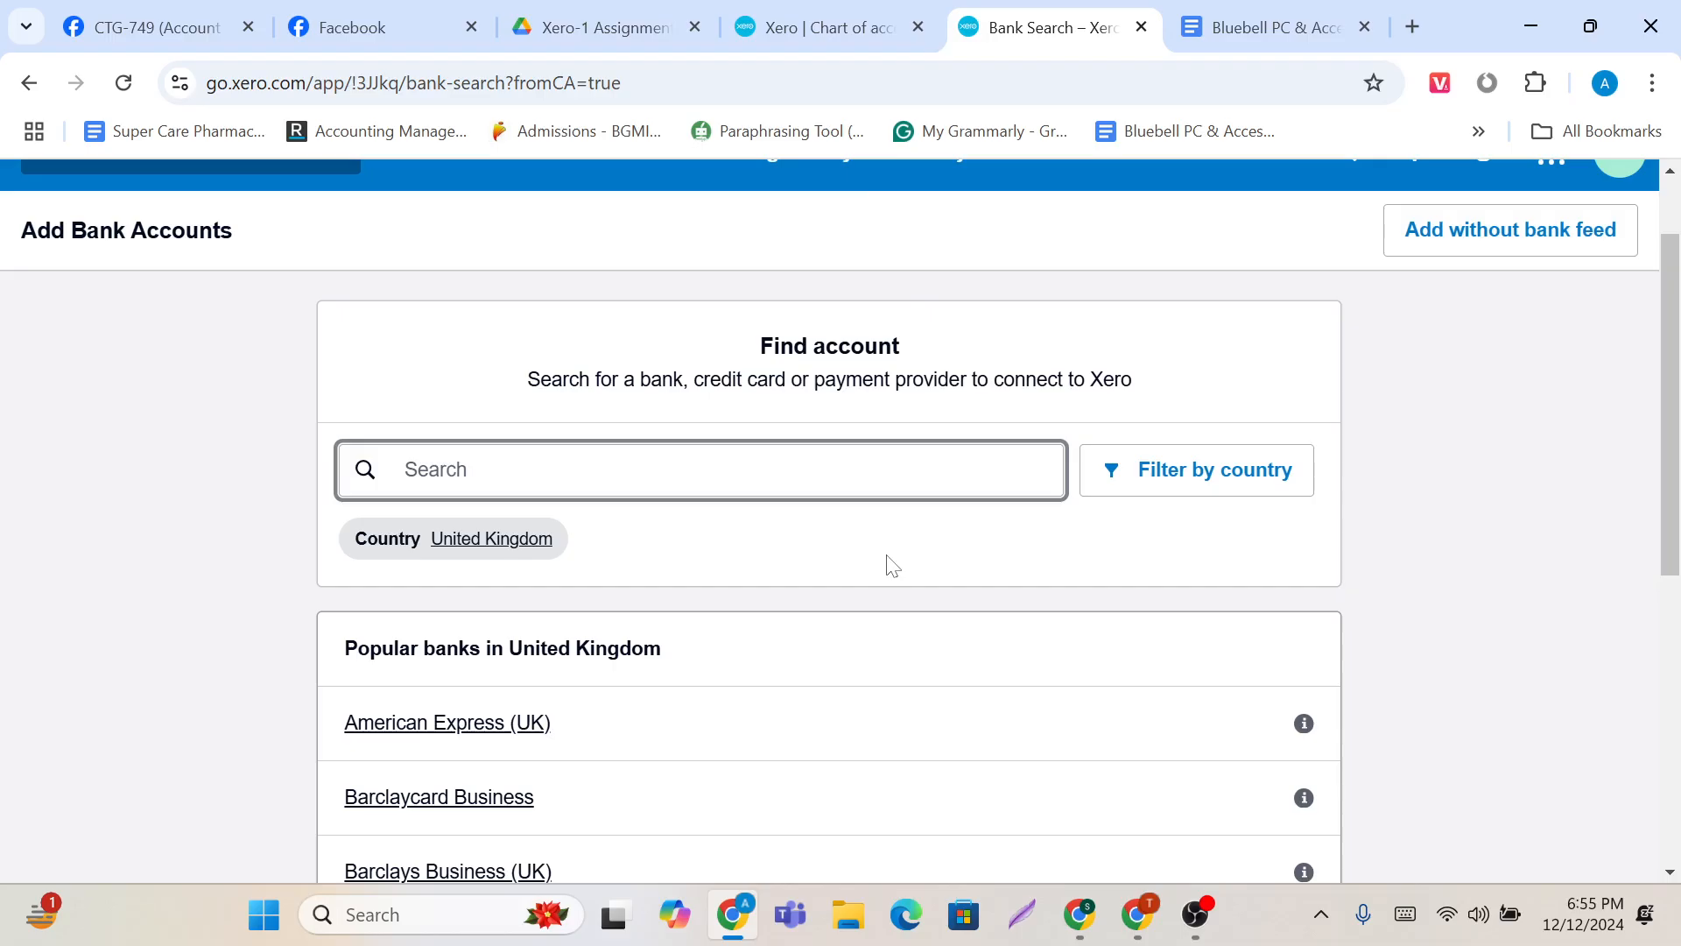
# Step: Copy 'CREDIT ONE BANK CREDIT CARD' from the Credit Card accounts in the Bluebell database document
pyautogui.click(1267, 12)
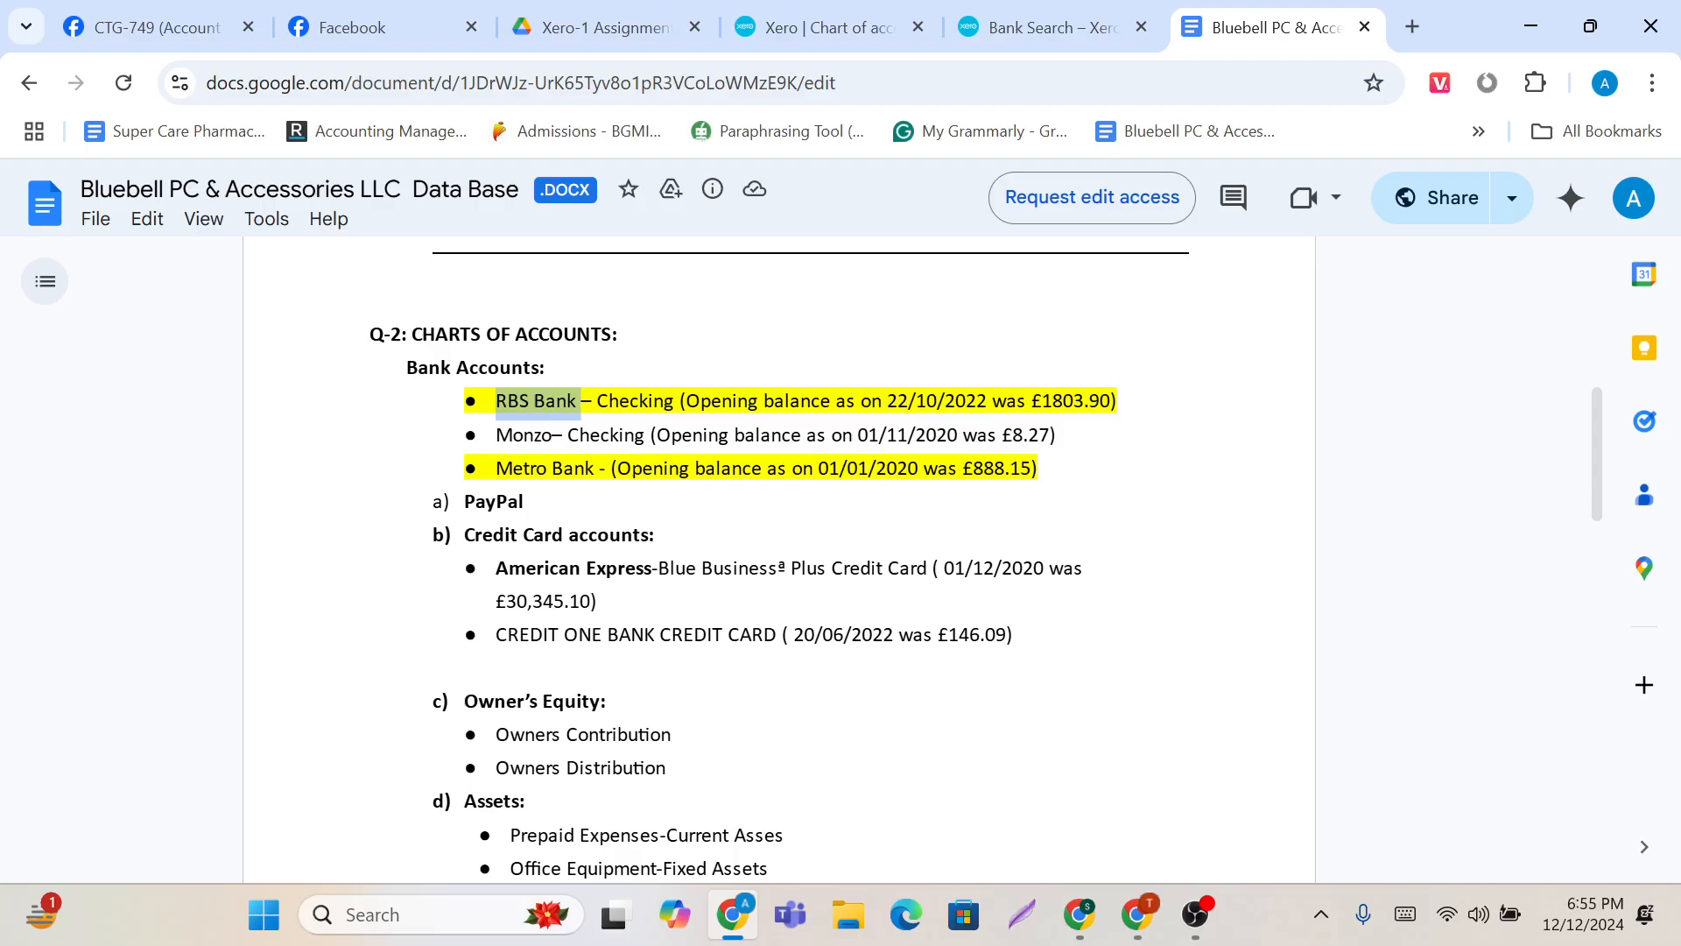
pyautogui.scroll(-1, 779, 560)
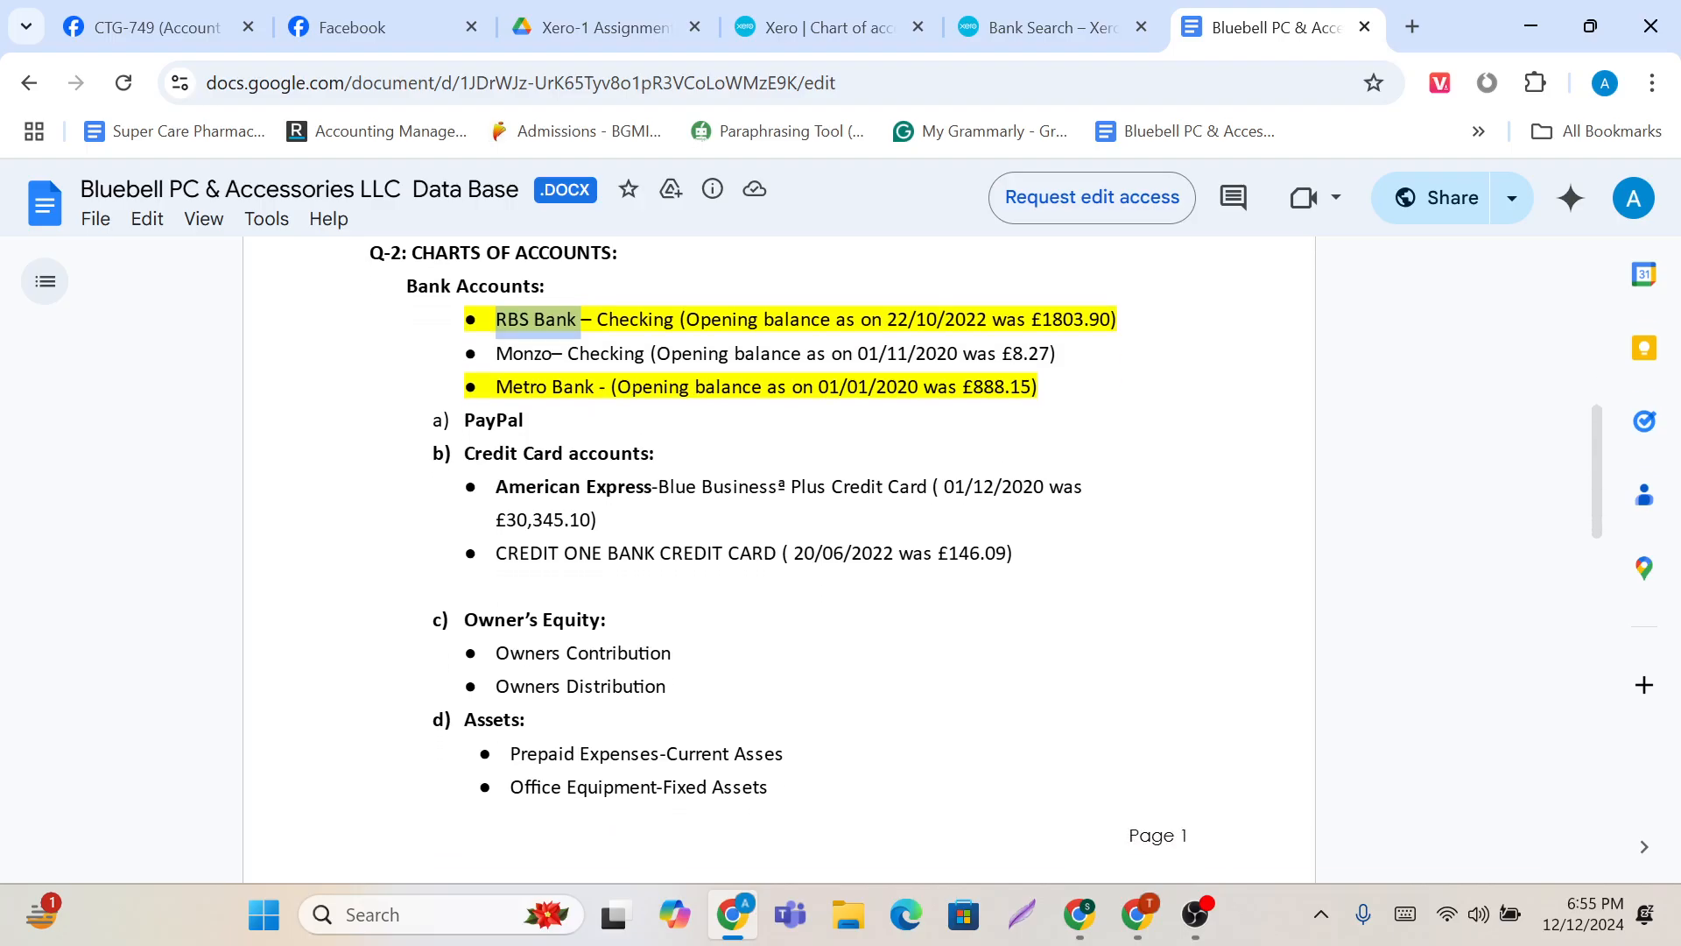
pyautogui.scroll(-1, 780, 561)
pyautogui.moveTo(496, 511); pyautogui.dragTo(777, 511)
pyautogui.hotkey('ctrl', 'c')
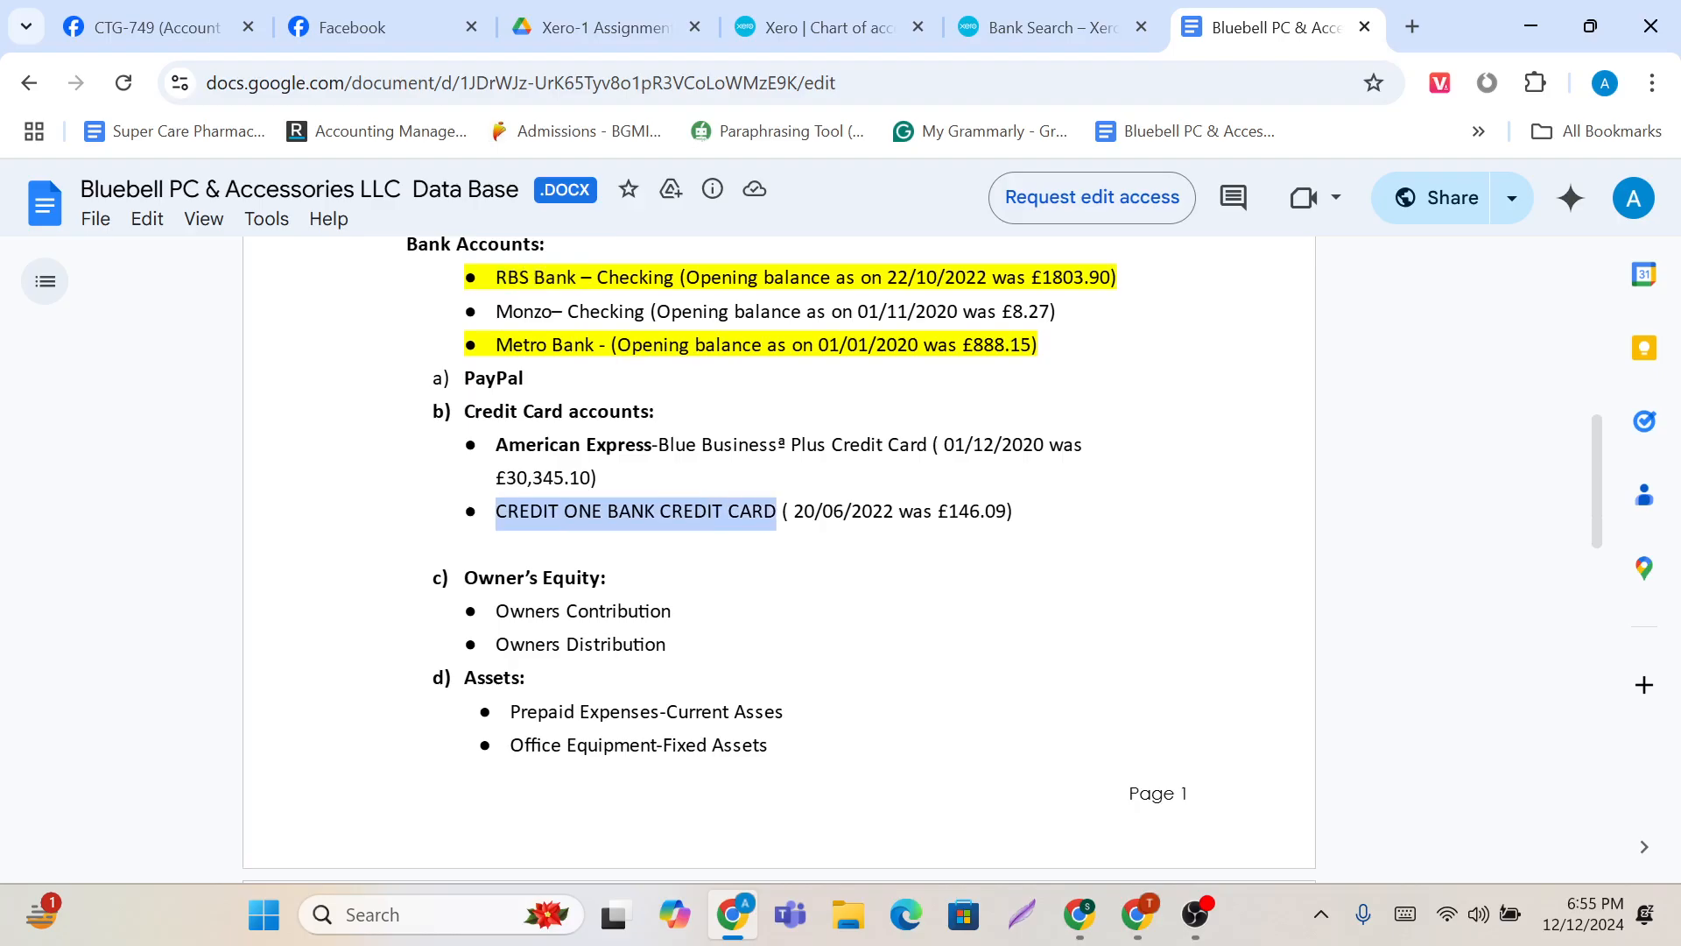
pyautogui.click(815, 27)
# Step: Search Xero's bank list for 'CREDIT ONE BANK CREDIT CARD'
pyautogui.click(1042, 27)
pyautogui.click(521, 453)
pyautogui.hotkey('ctrl', 'v')
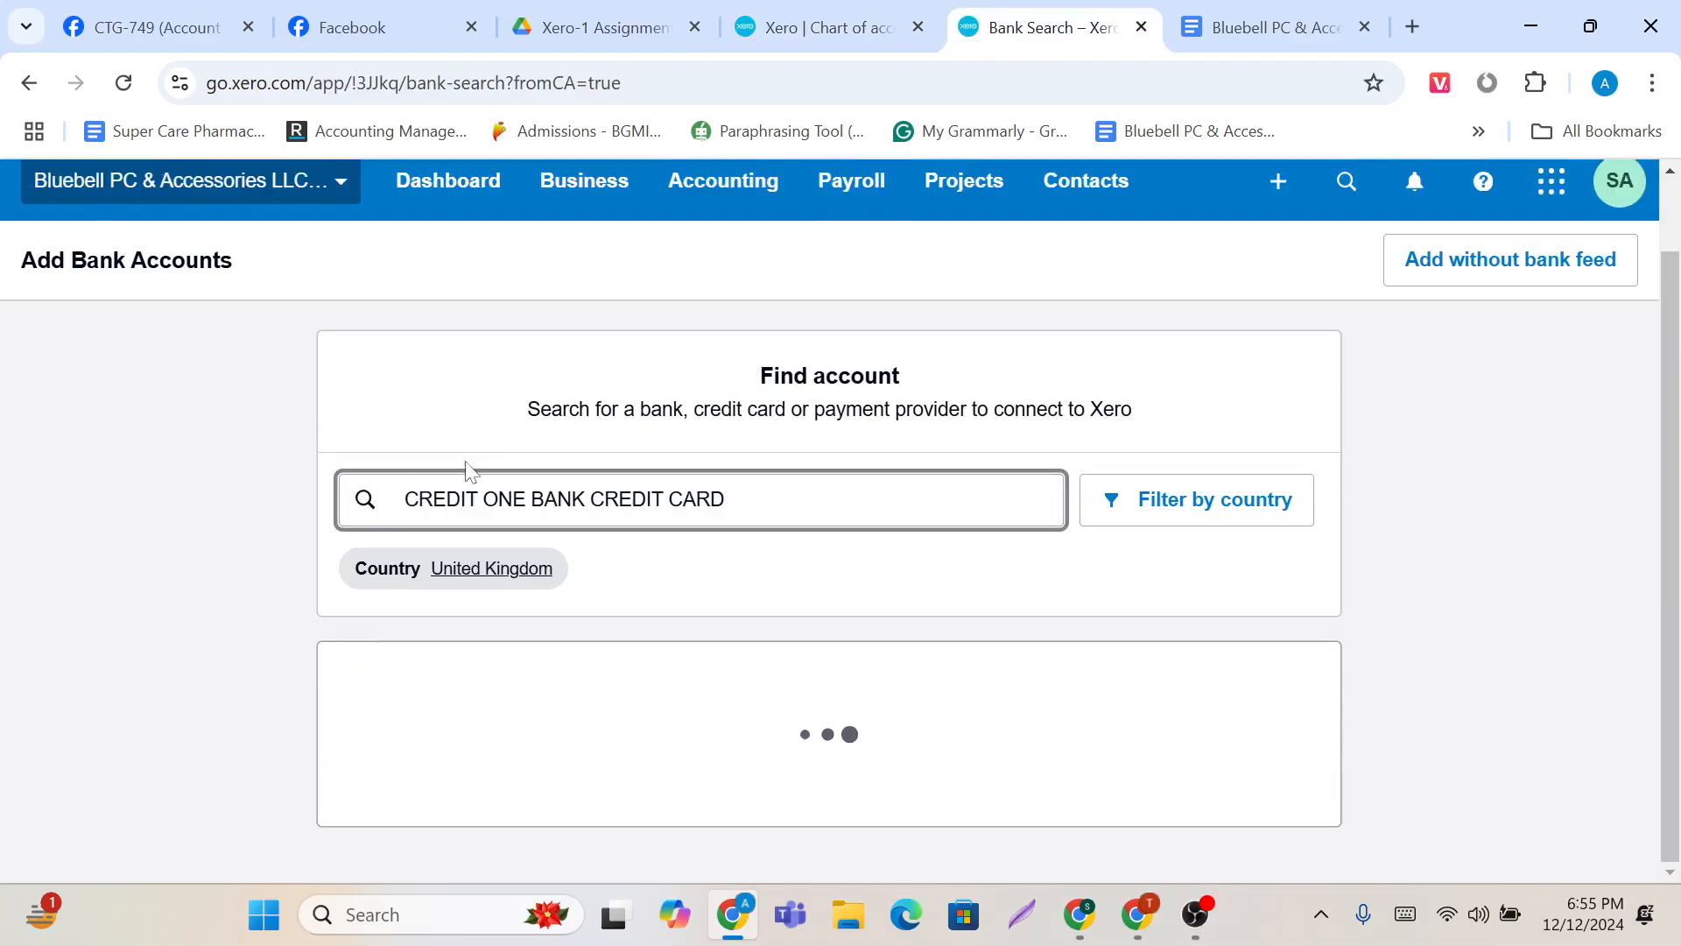
# Step: With no bank feed match found, choose to add the account without a bank feed and continue
pyautogui.scroll(-6, 664, 626)
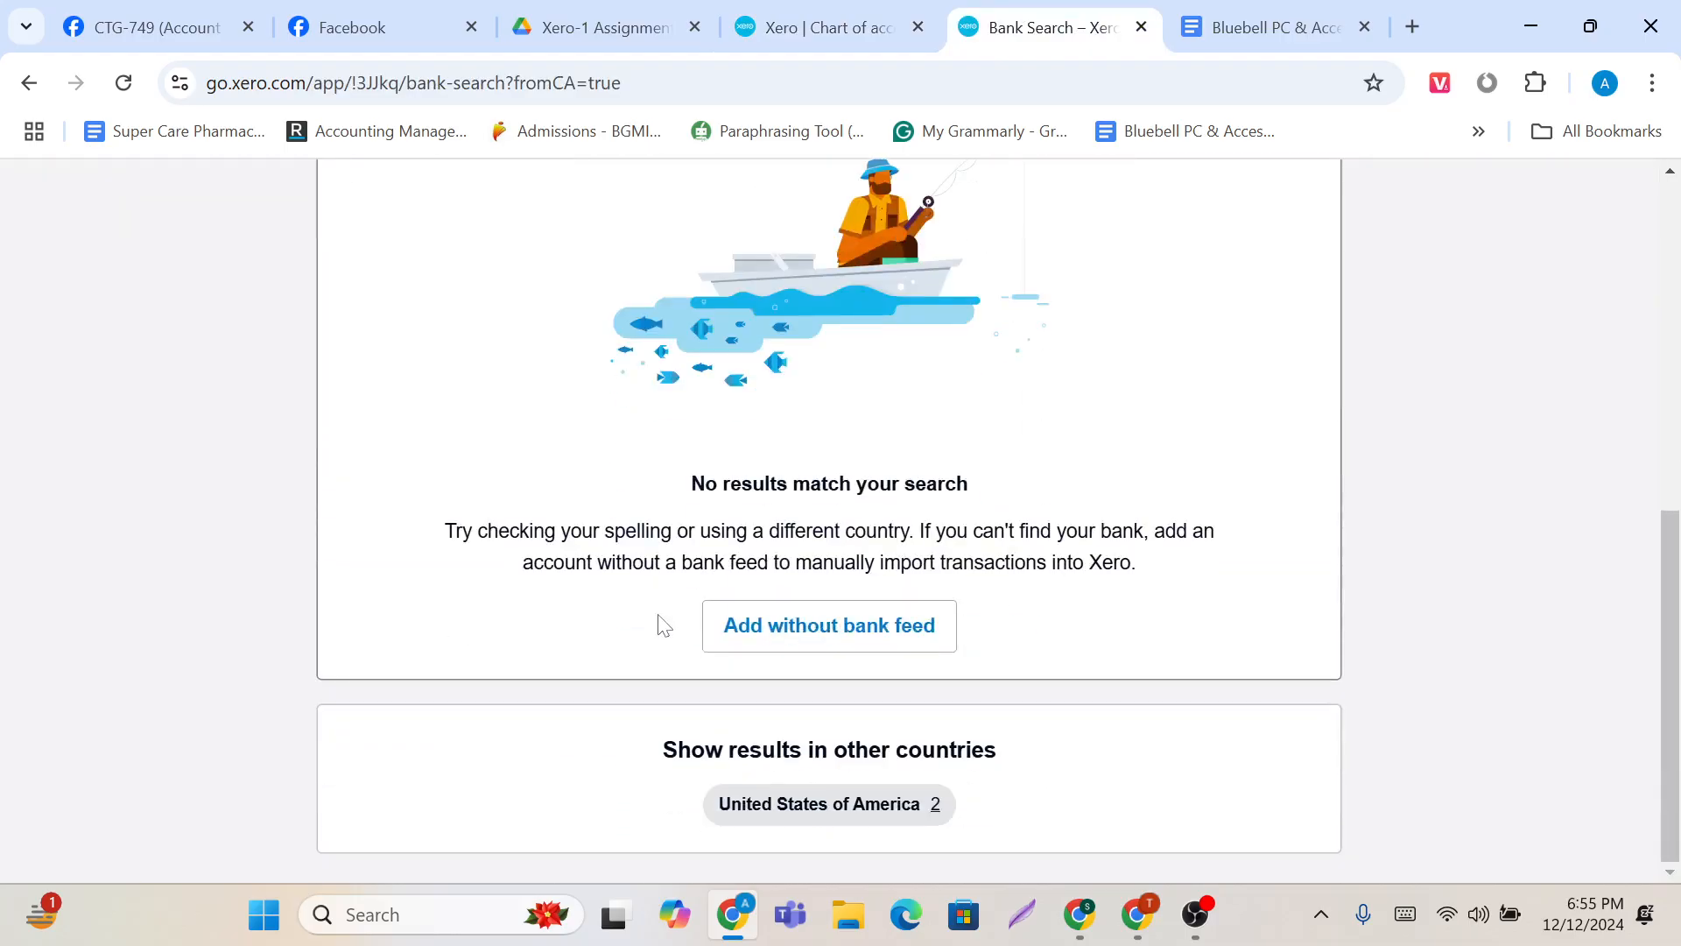
pyautogui.scroll(3, 664, 625)
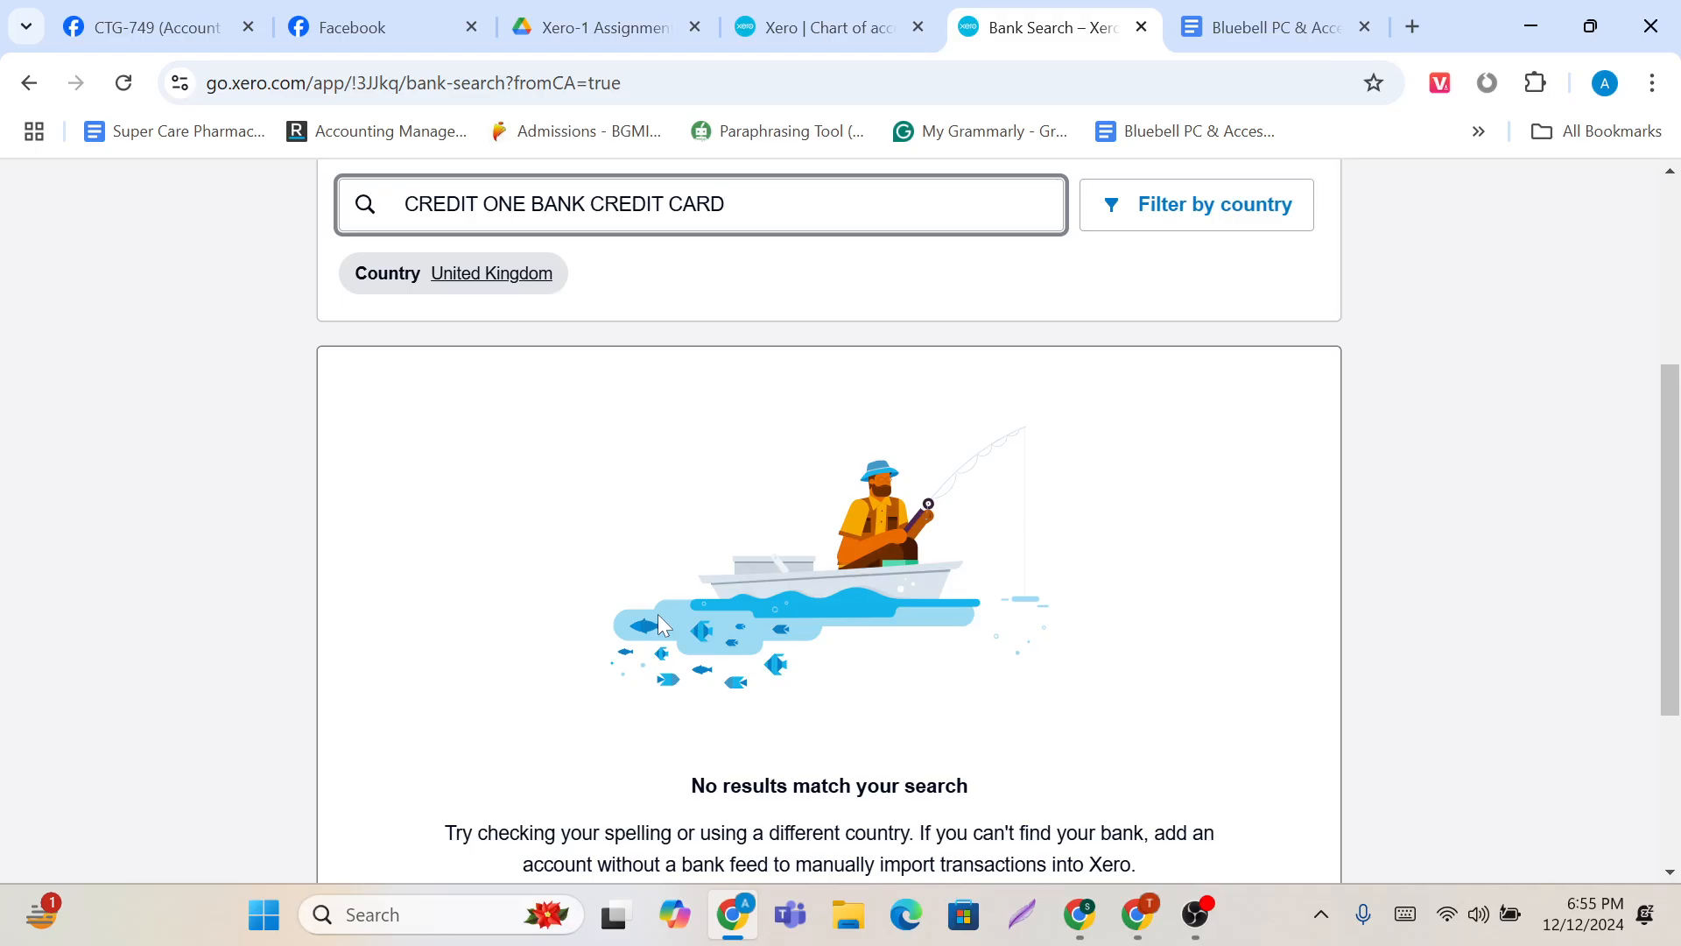
pyautogui.scroll(-2, 659, 622)
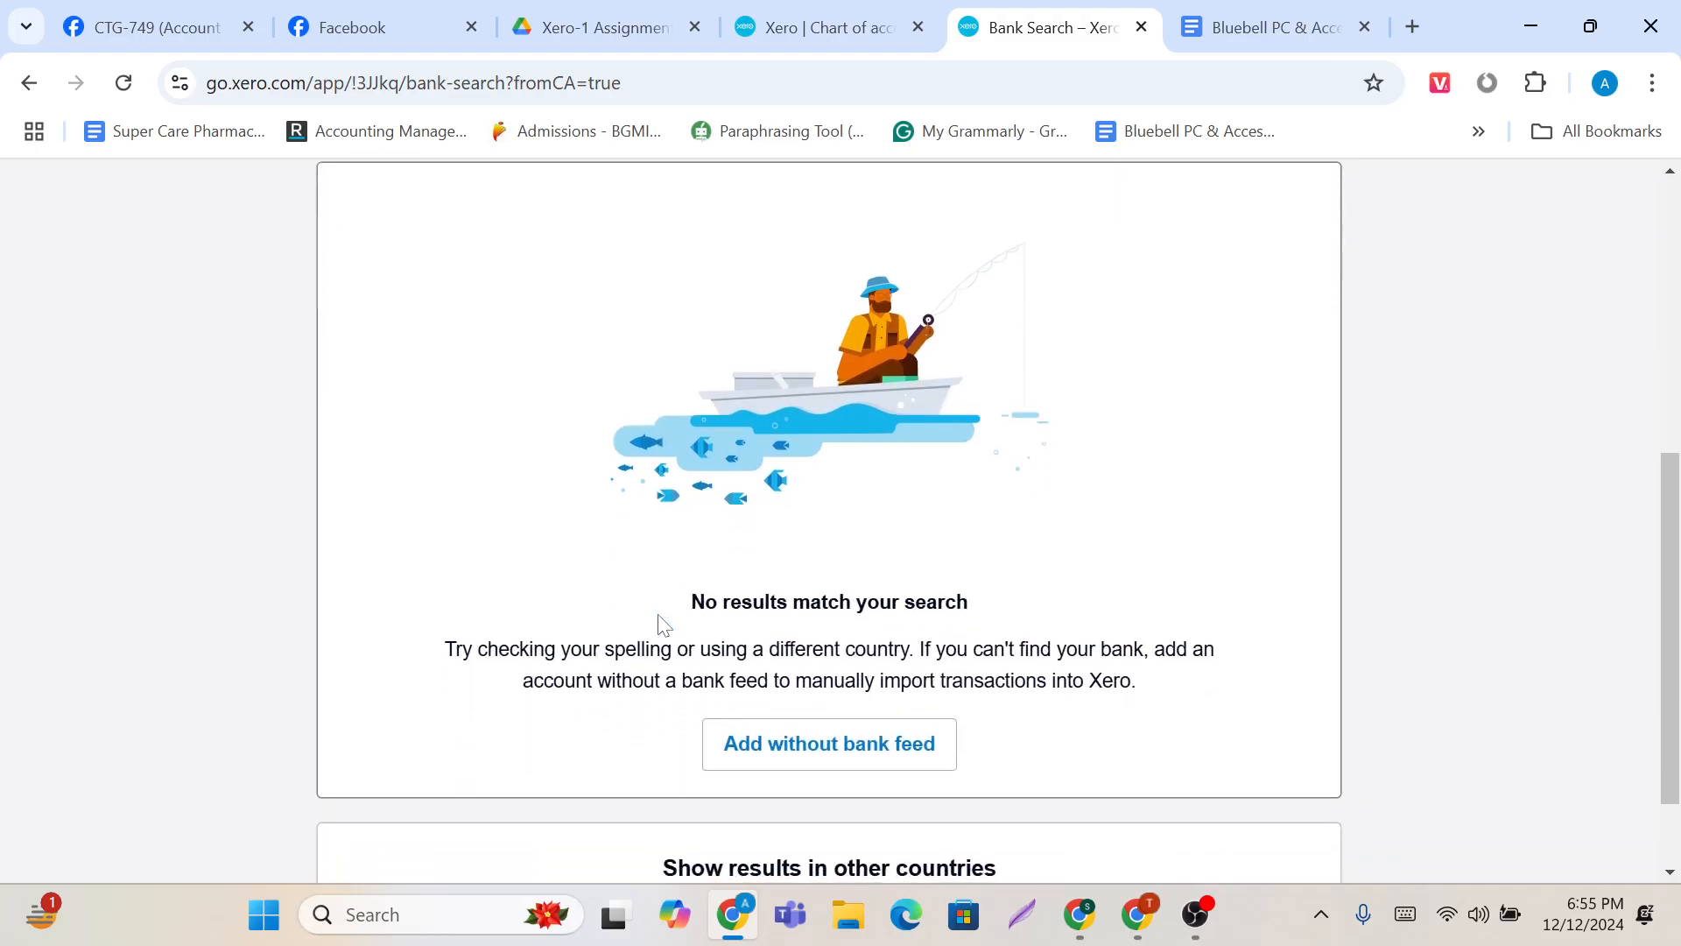
pyautogui.click(860, 764)
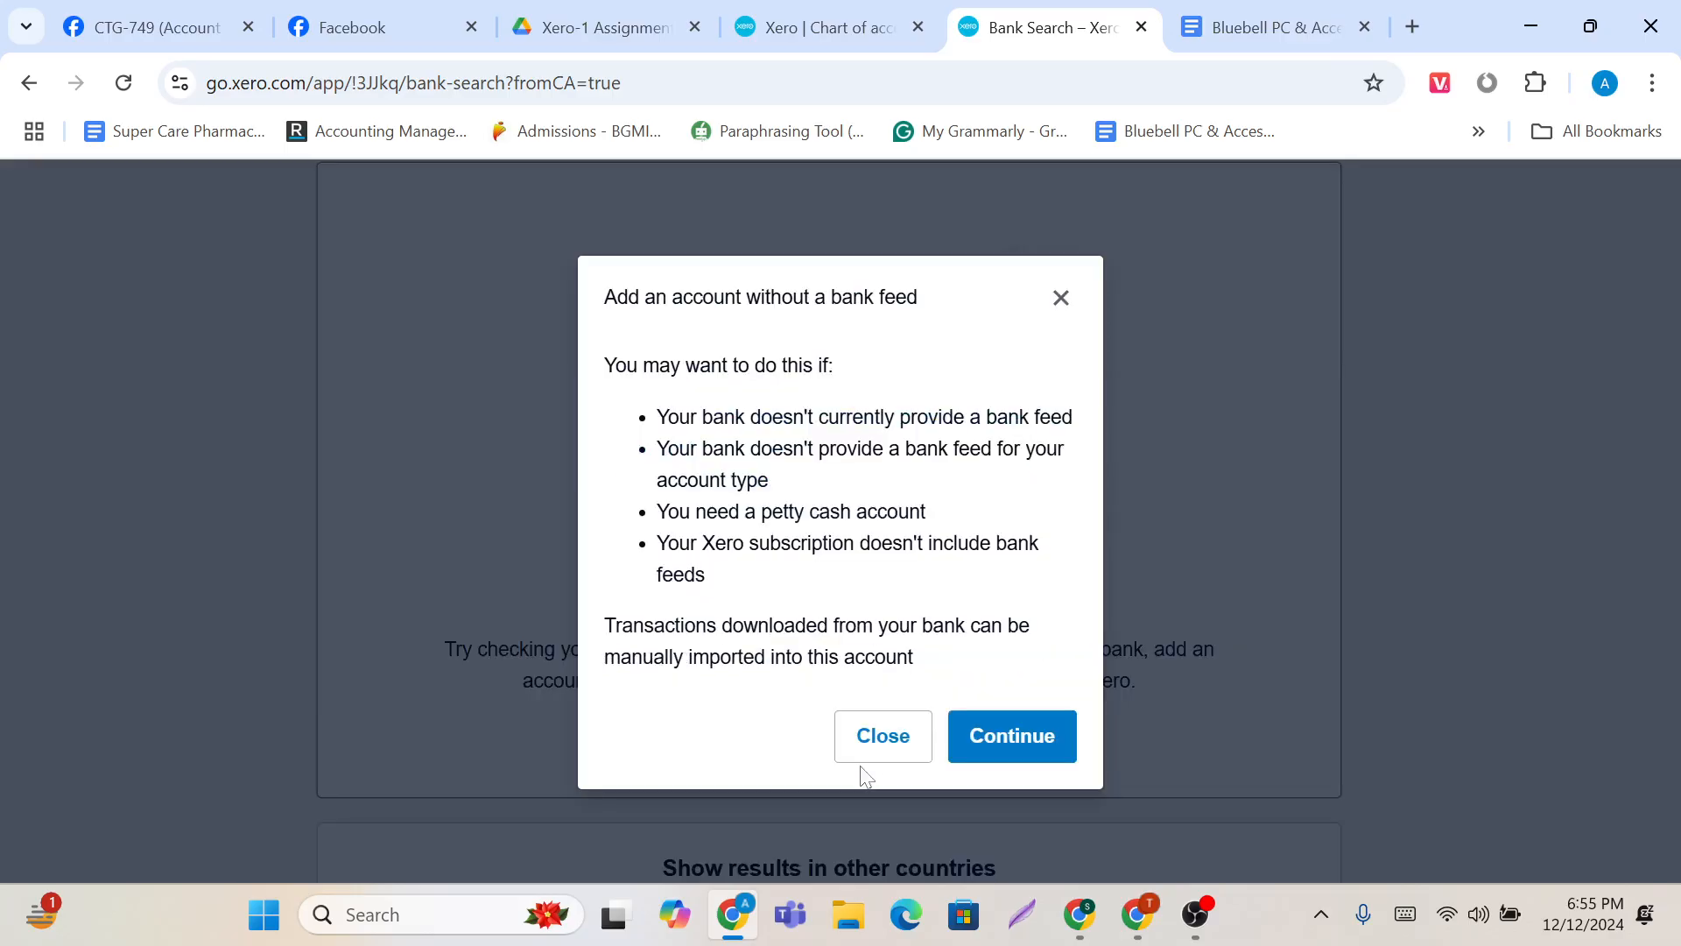
pyautogui.click(1033, 743)
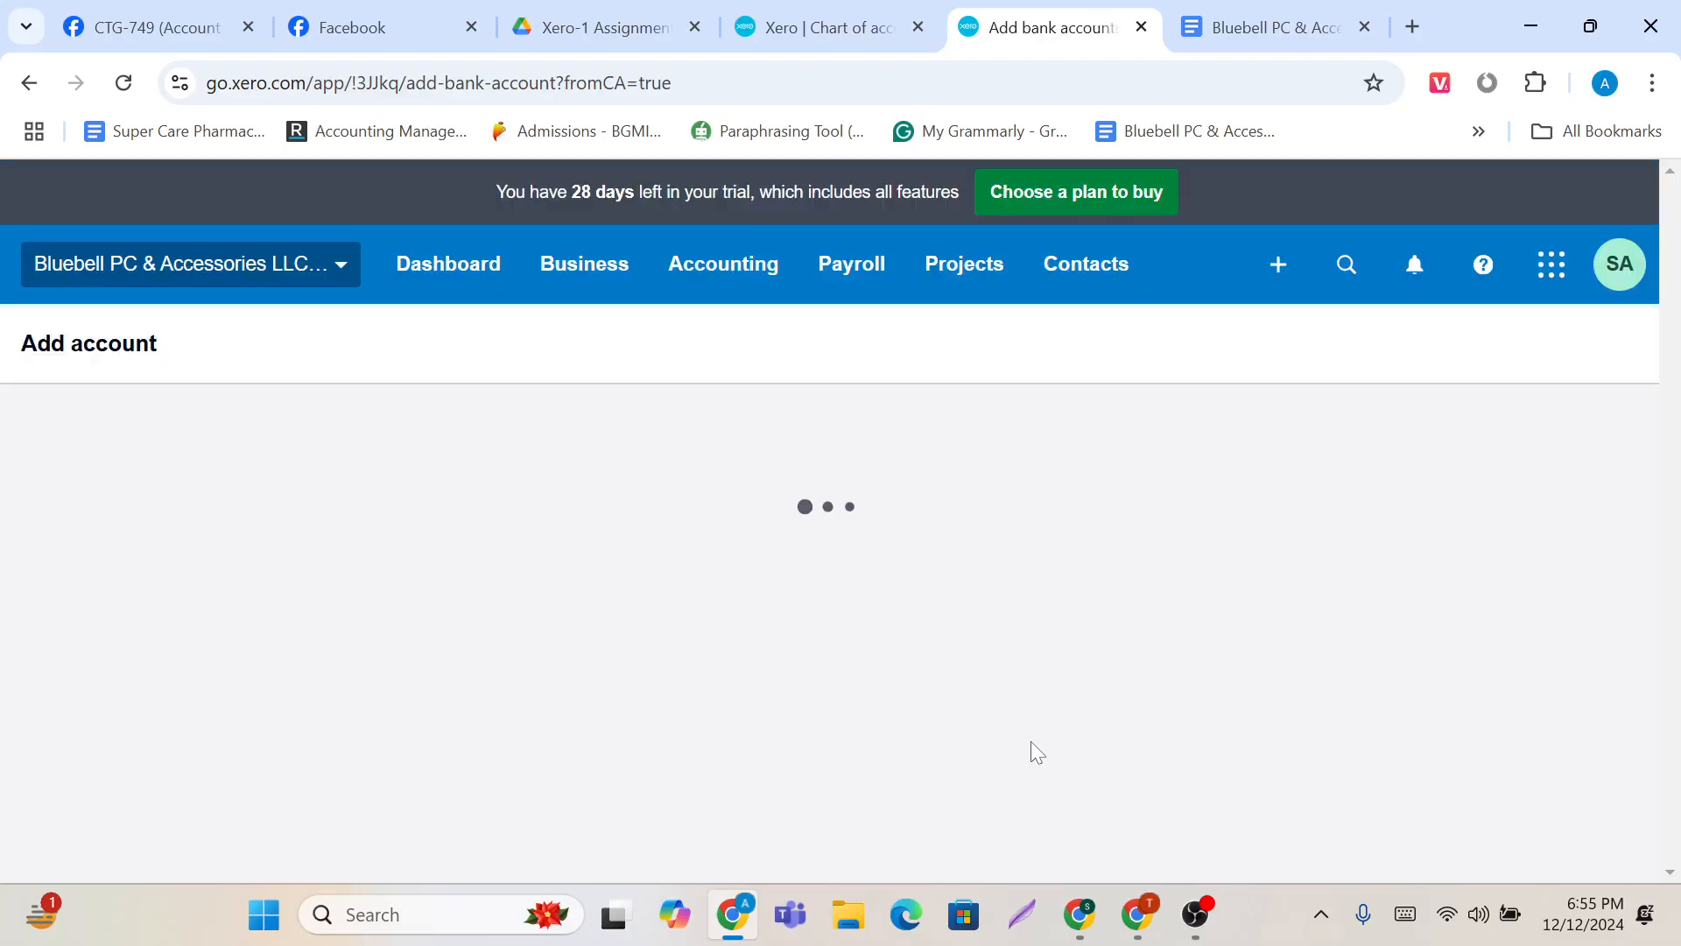
# Step: Enter 'CREDIT ONE BANK CREDIT CARD' as both the bank name and account name
pyautogui.scroll(-4, 889, 683)
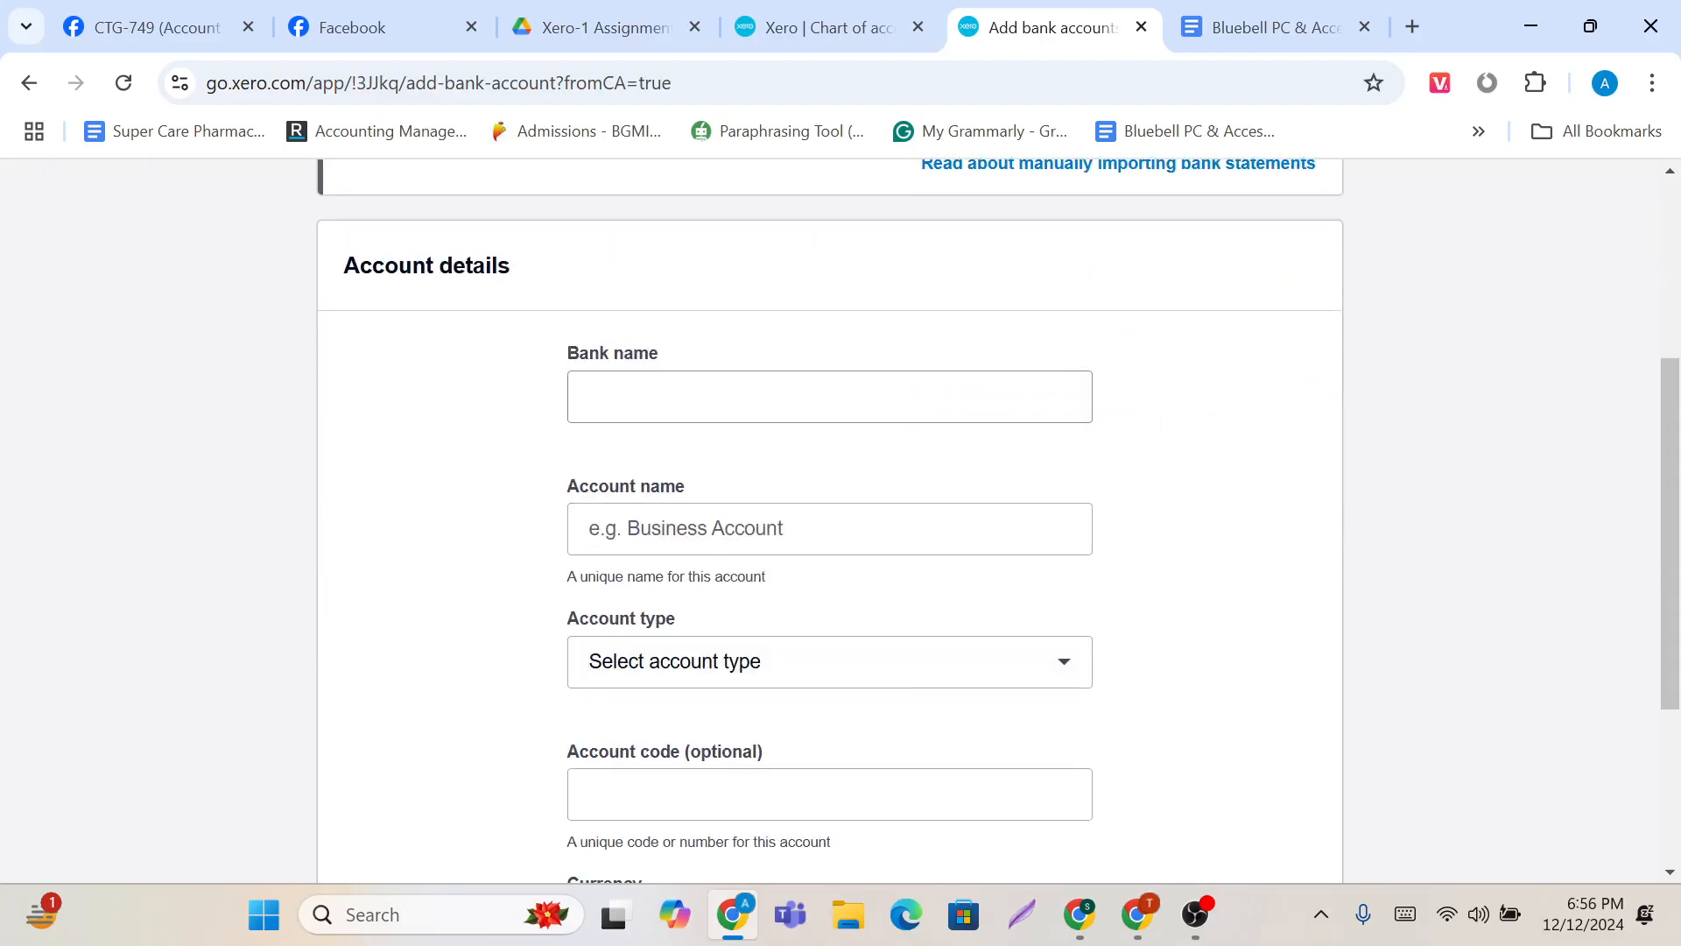
pyautogui.click(830, 395)
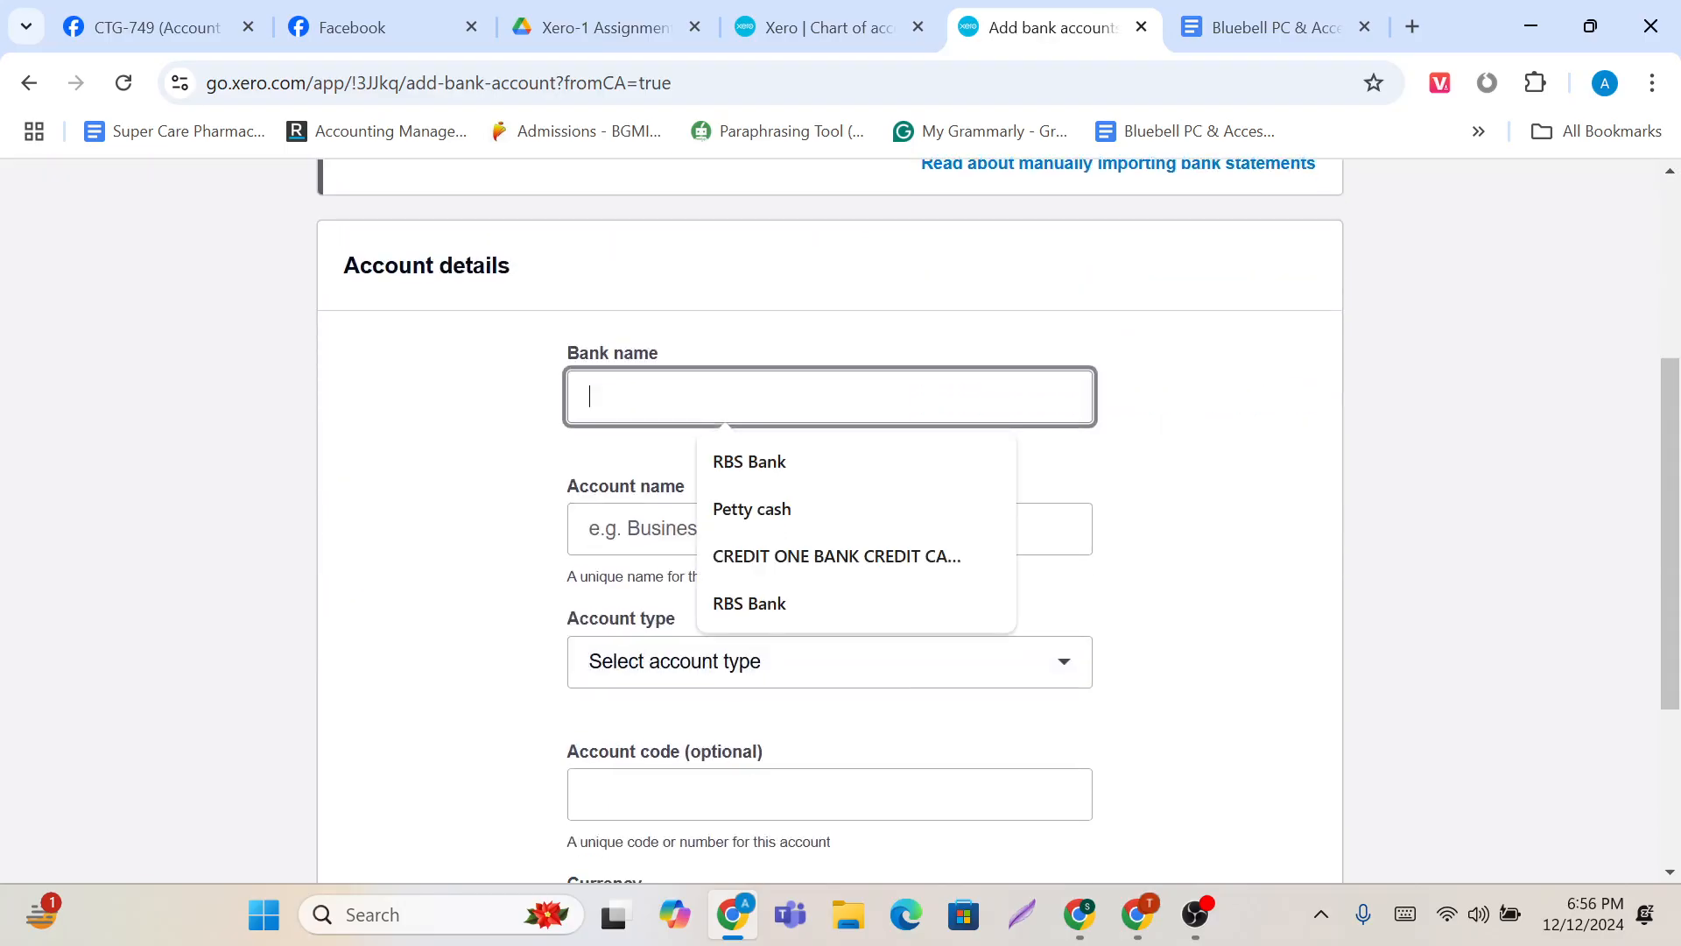
pyautogui.click(767, 559)
pyautogui.click(771, 532)
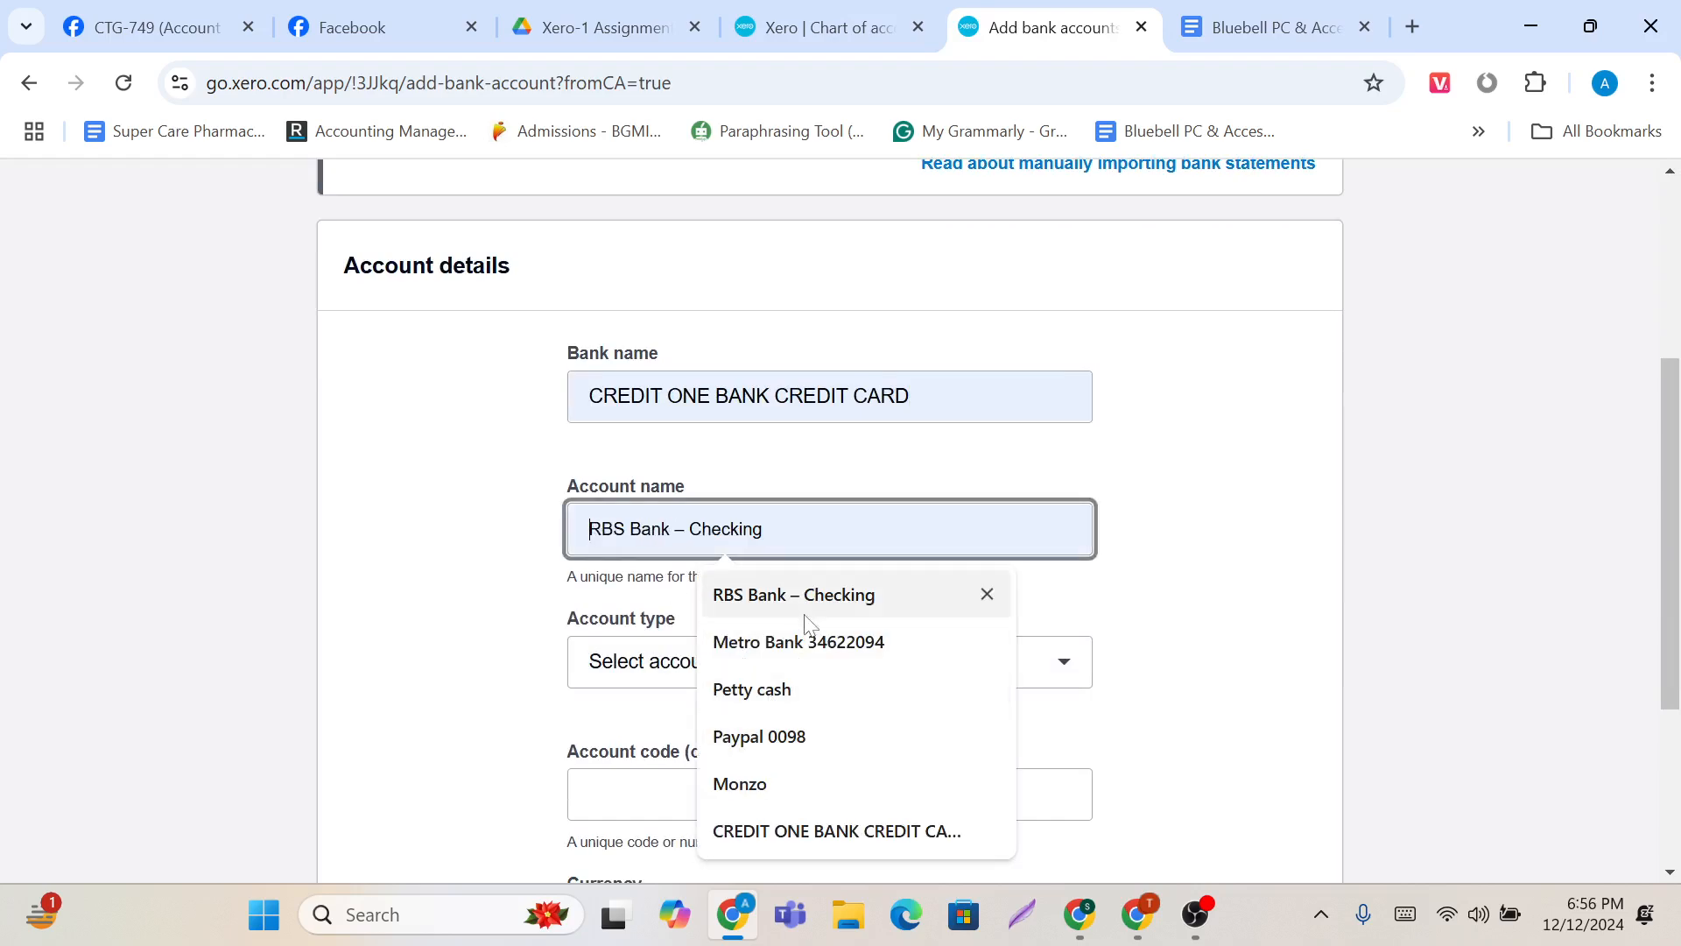
pyautogui.click(770, 839)
pyautogui.scroll(-3, 779, 460)
# Step: Set the account type to Credit card and enter the card's last four digits
pyautogui.click(777, 425)
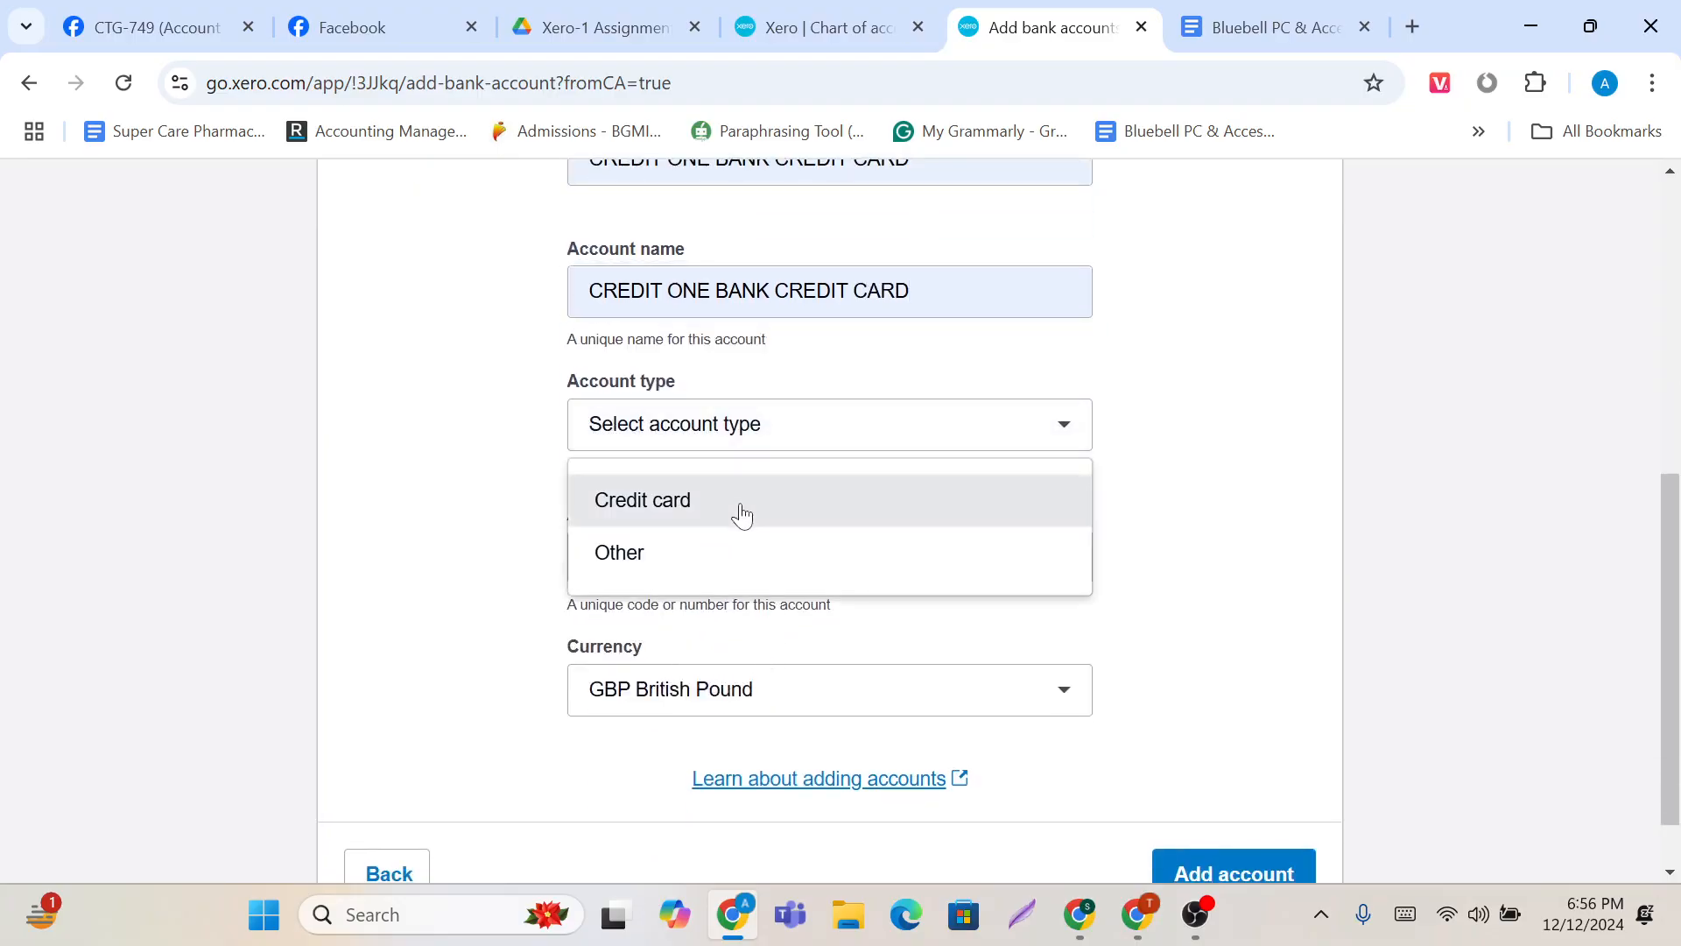
pyautogui.click(743, 514)
pyautogui.click(823, 559)
pyautogui.click(880, 623)
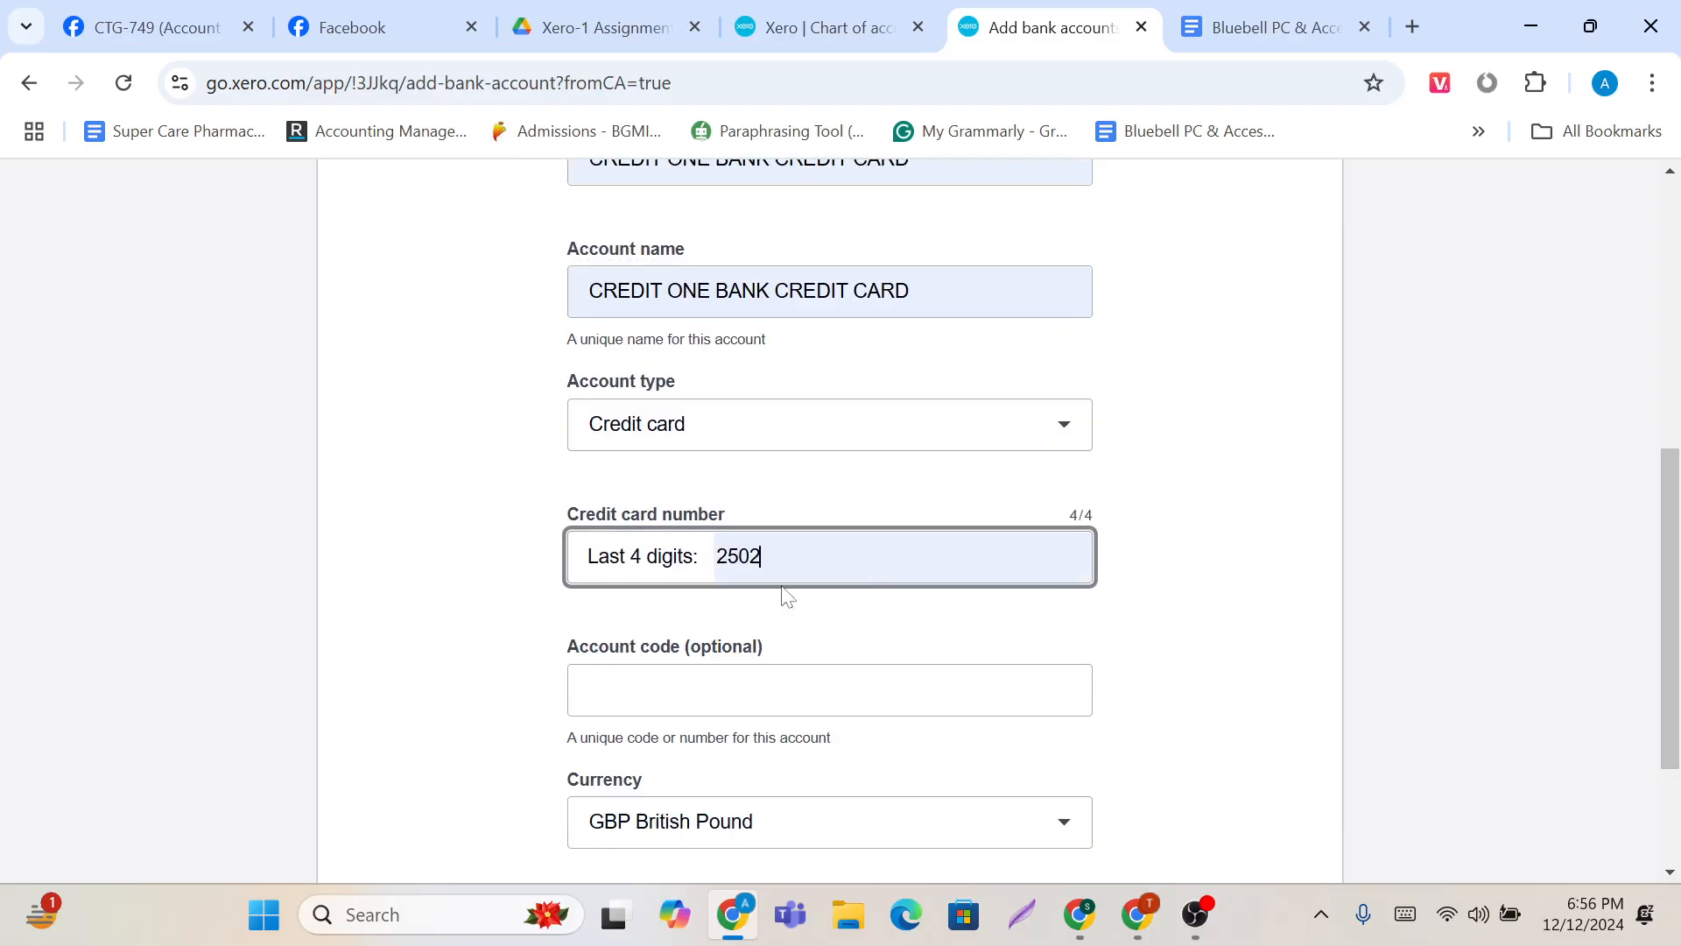
pyautogui.scroll(-2, 779, 589)
# Step: Give the account code 102 and save the new credit card account
pyautogui.click(780, 561)
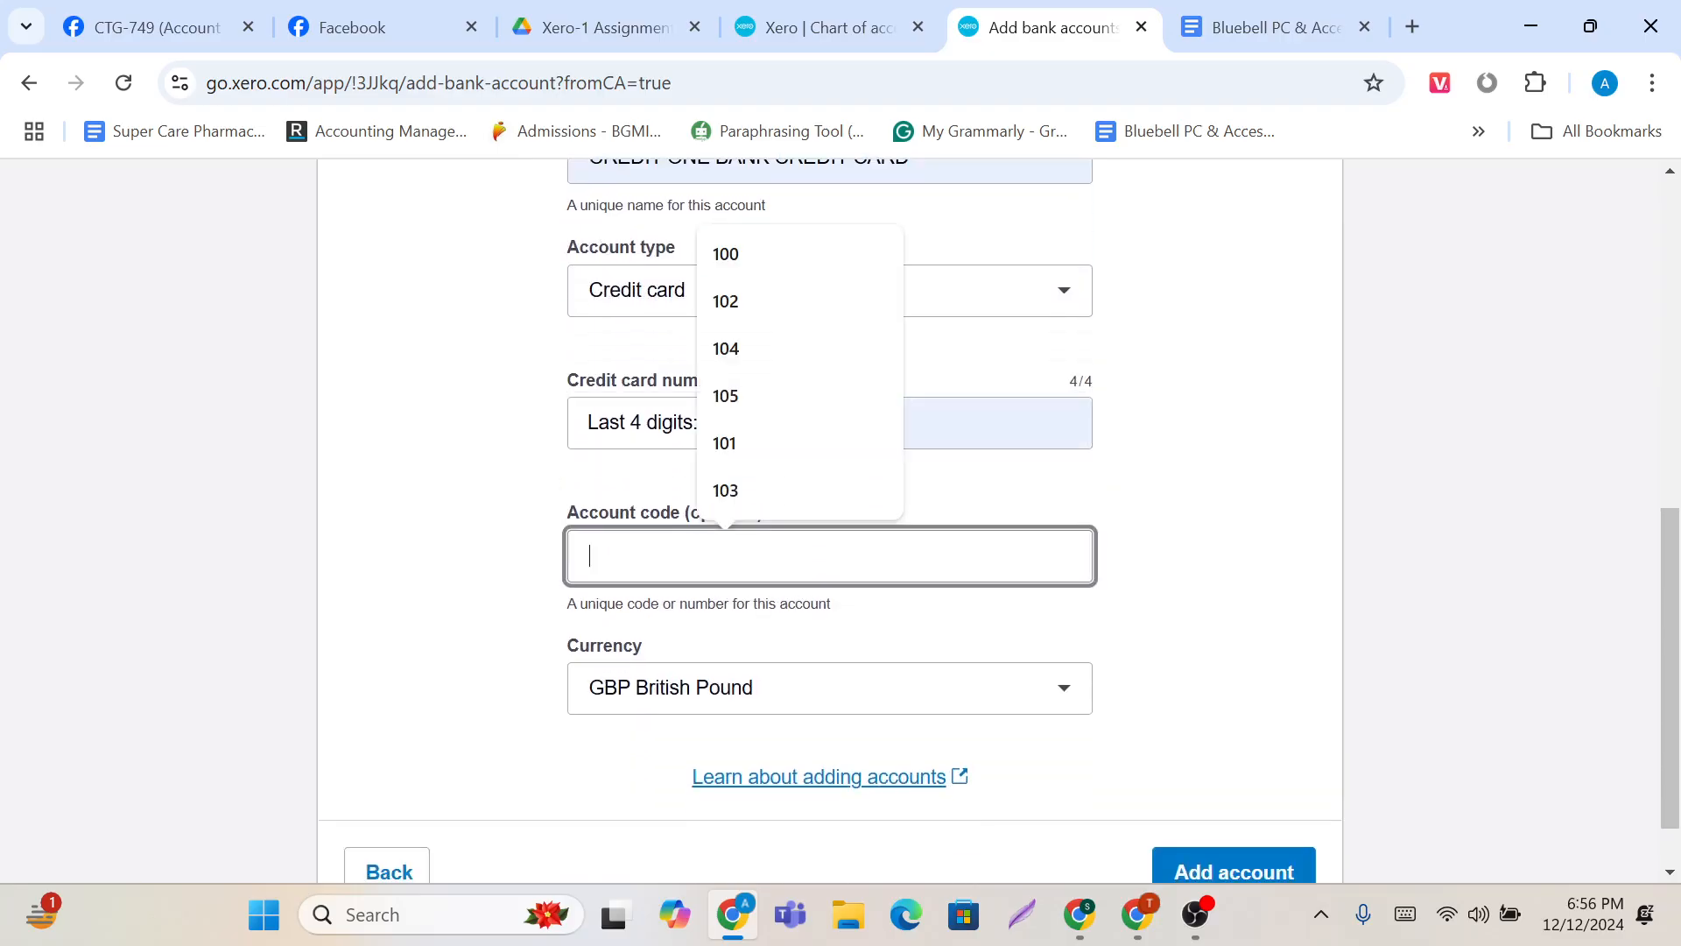
pyautogui.click(763, 322)
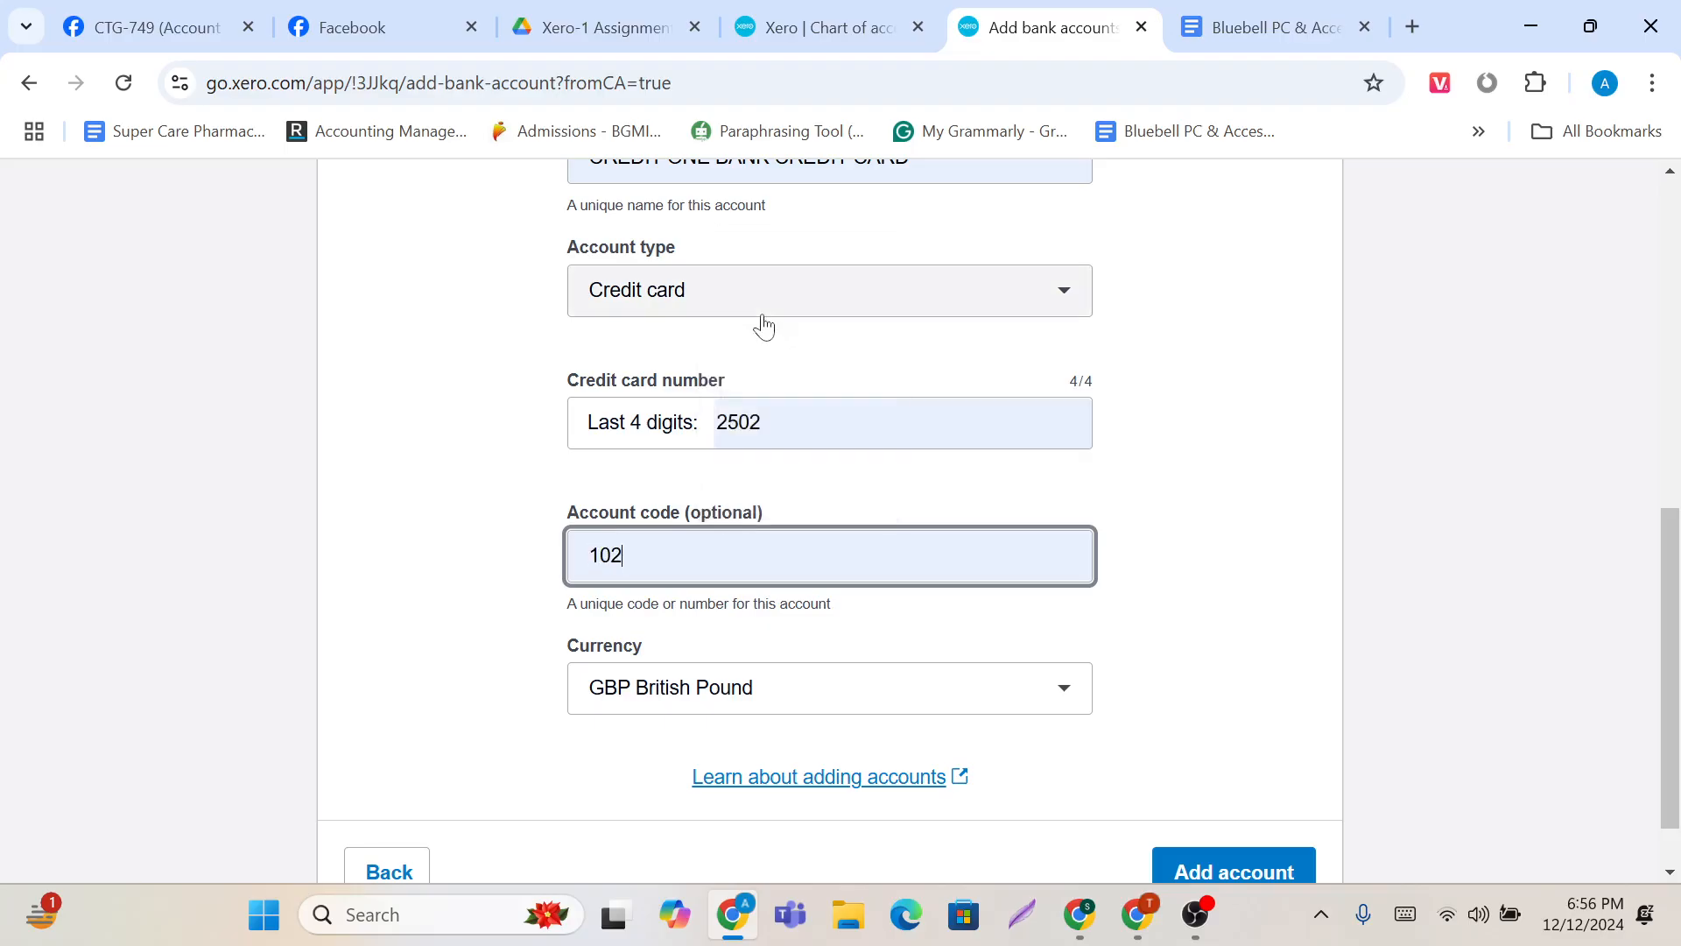
pyautogui.scroll(-1, 769, 529)
pyautogui.click(1220, 804)
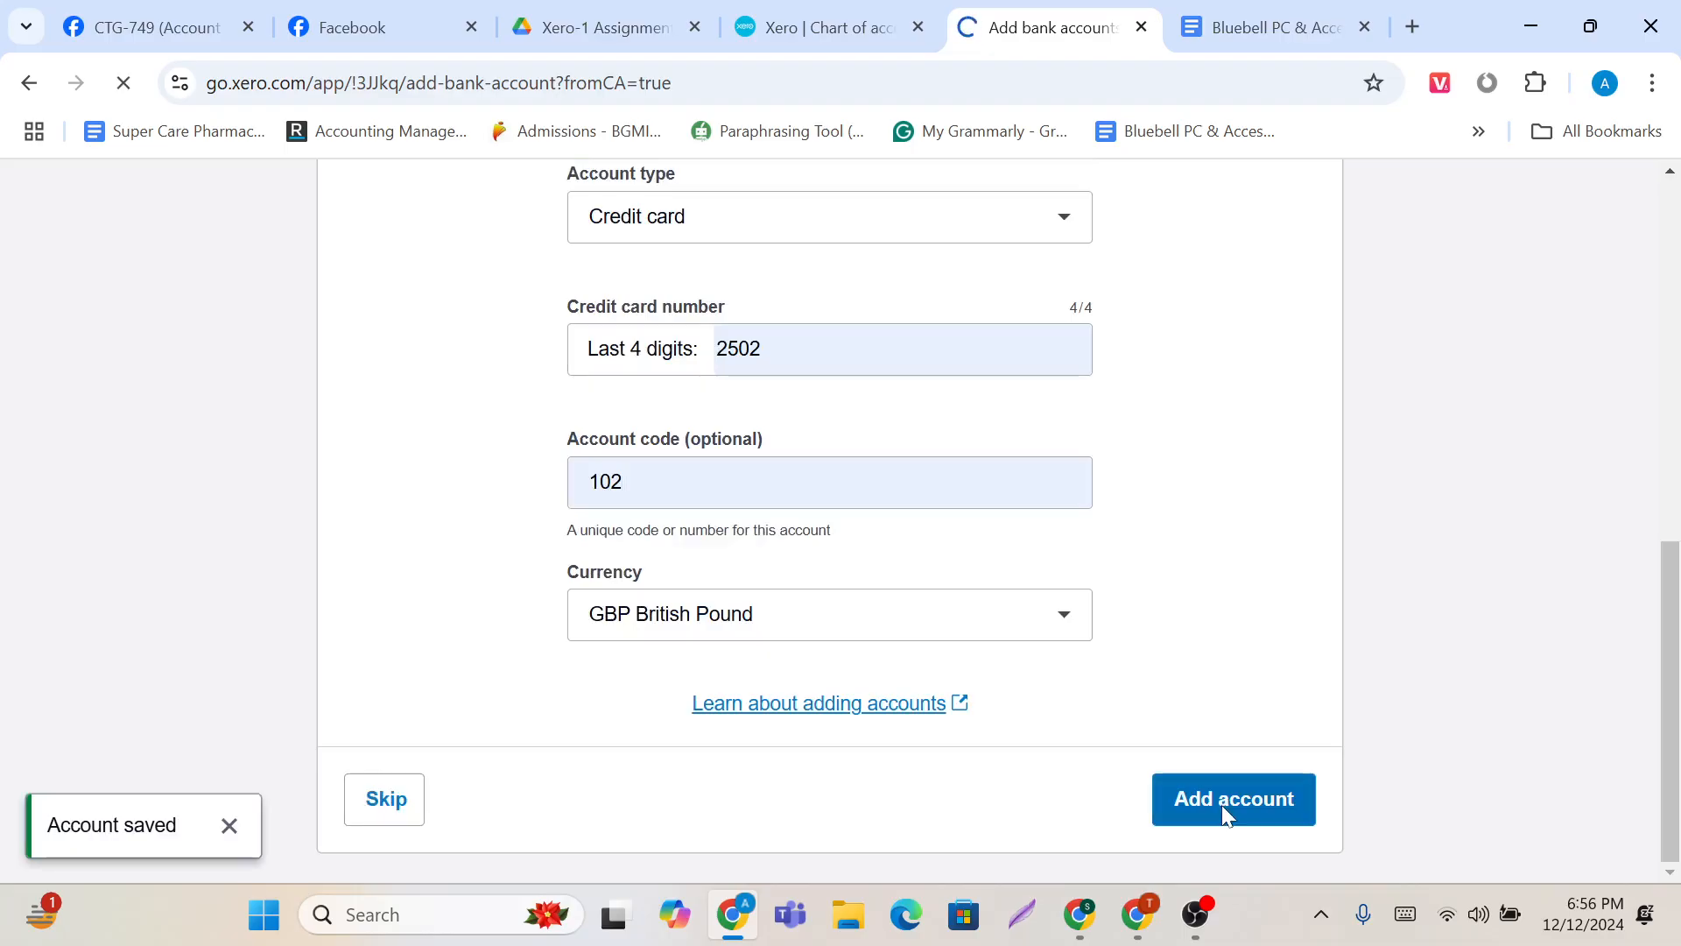
pyautogui.scroll(-8, 982, 740)
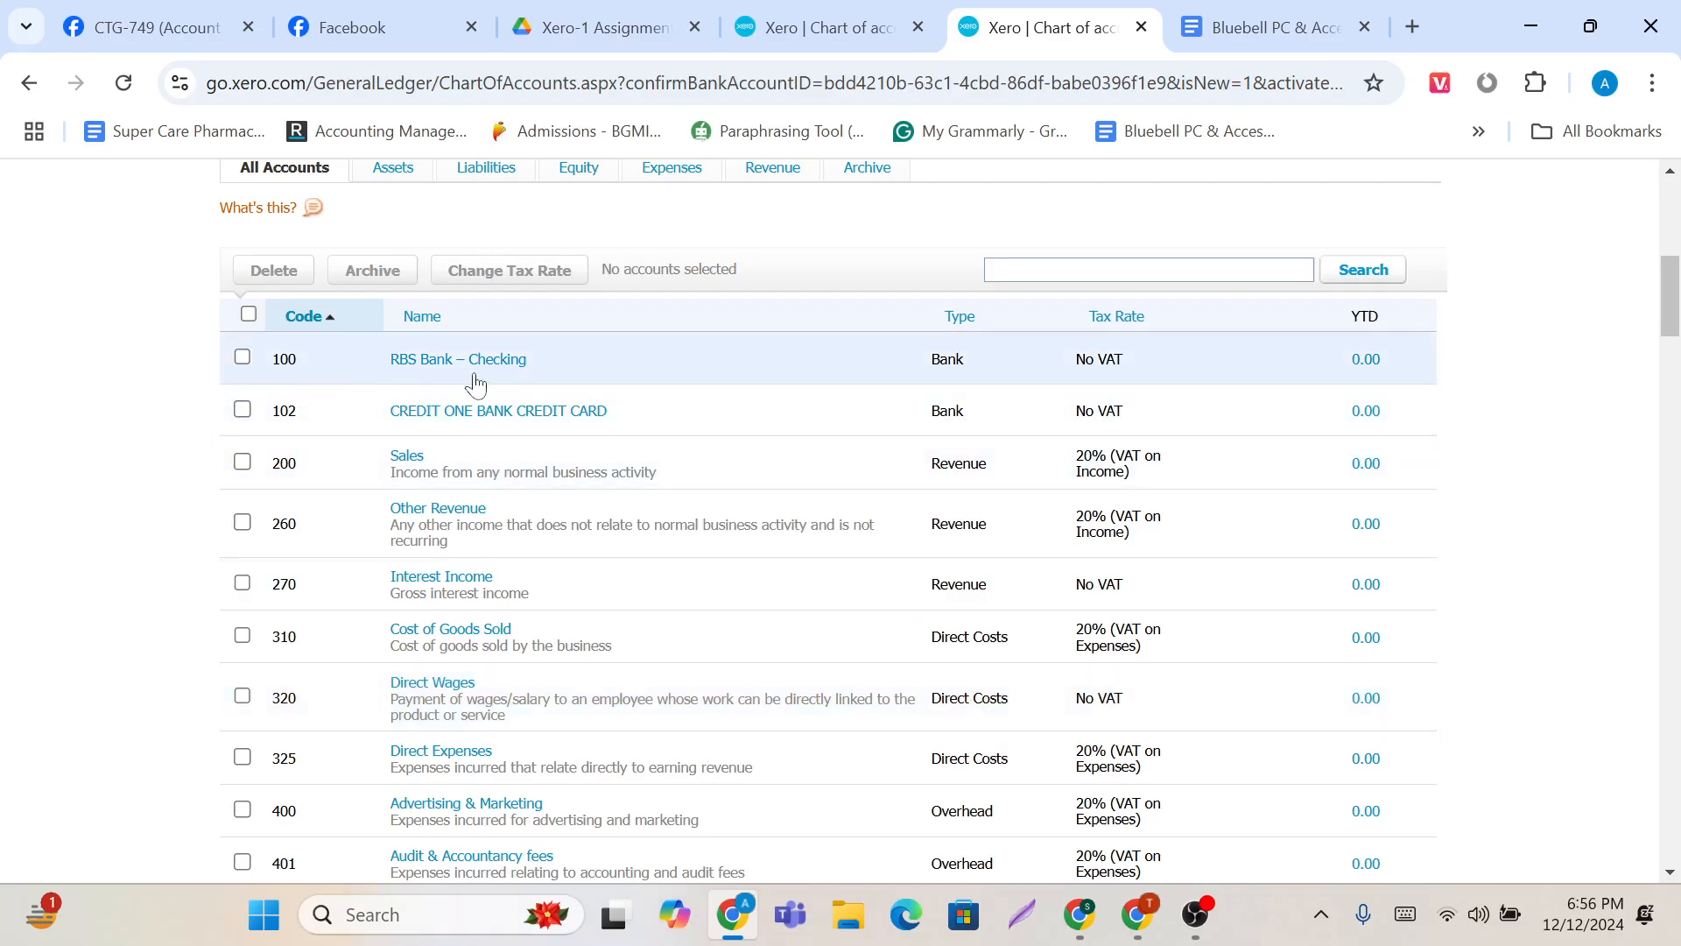
# Step: Verify 100 RBS Bank – Checking and 102 CREDIT ONE BANK CREDIT CARD in the chart, then go to Import
pyautogui.scroll(-5, 463, 426)
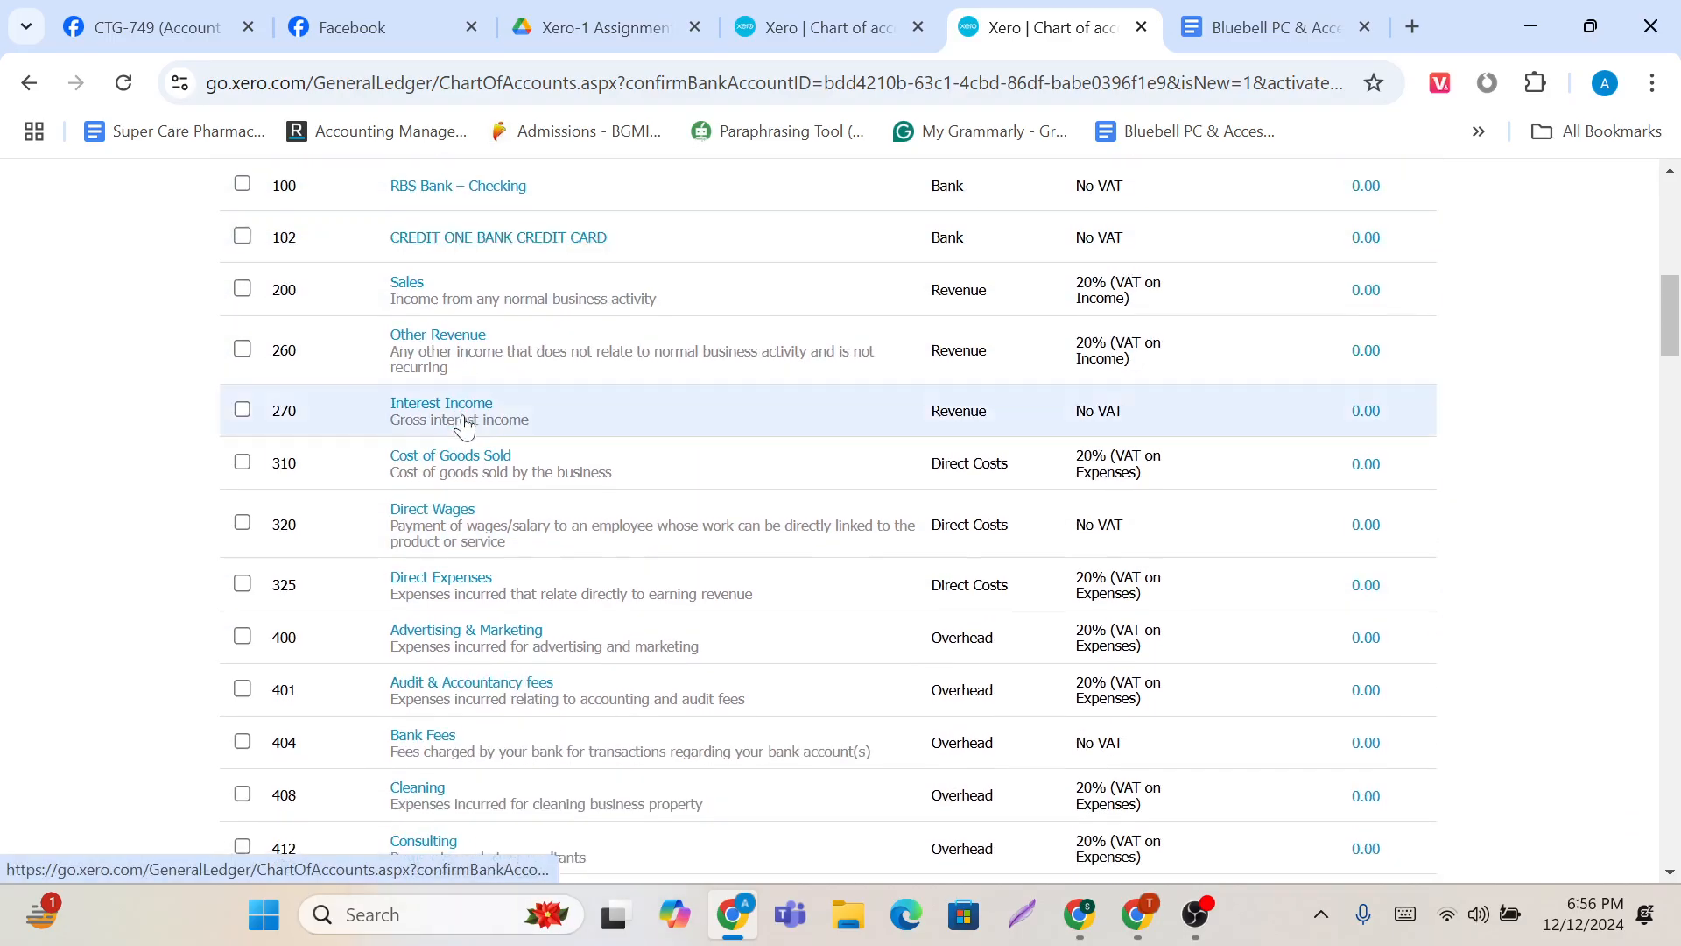
pyautogui.scroll(-1, 465, 427)
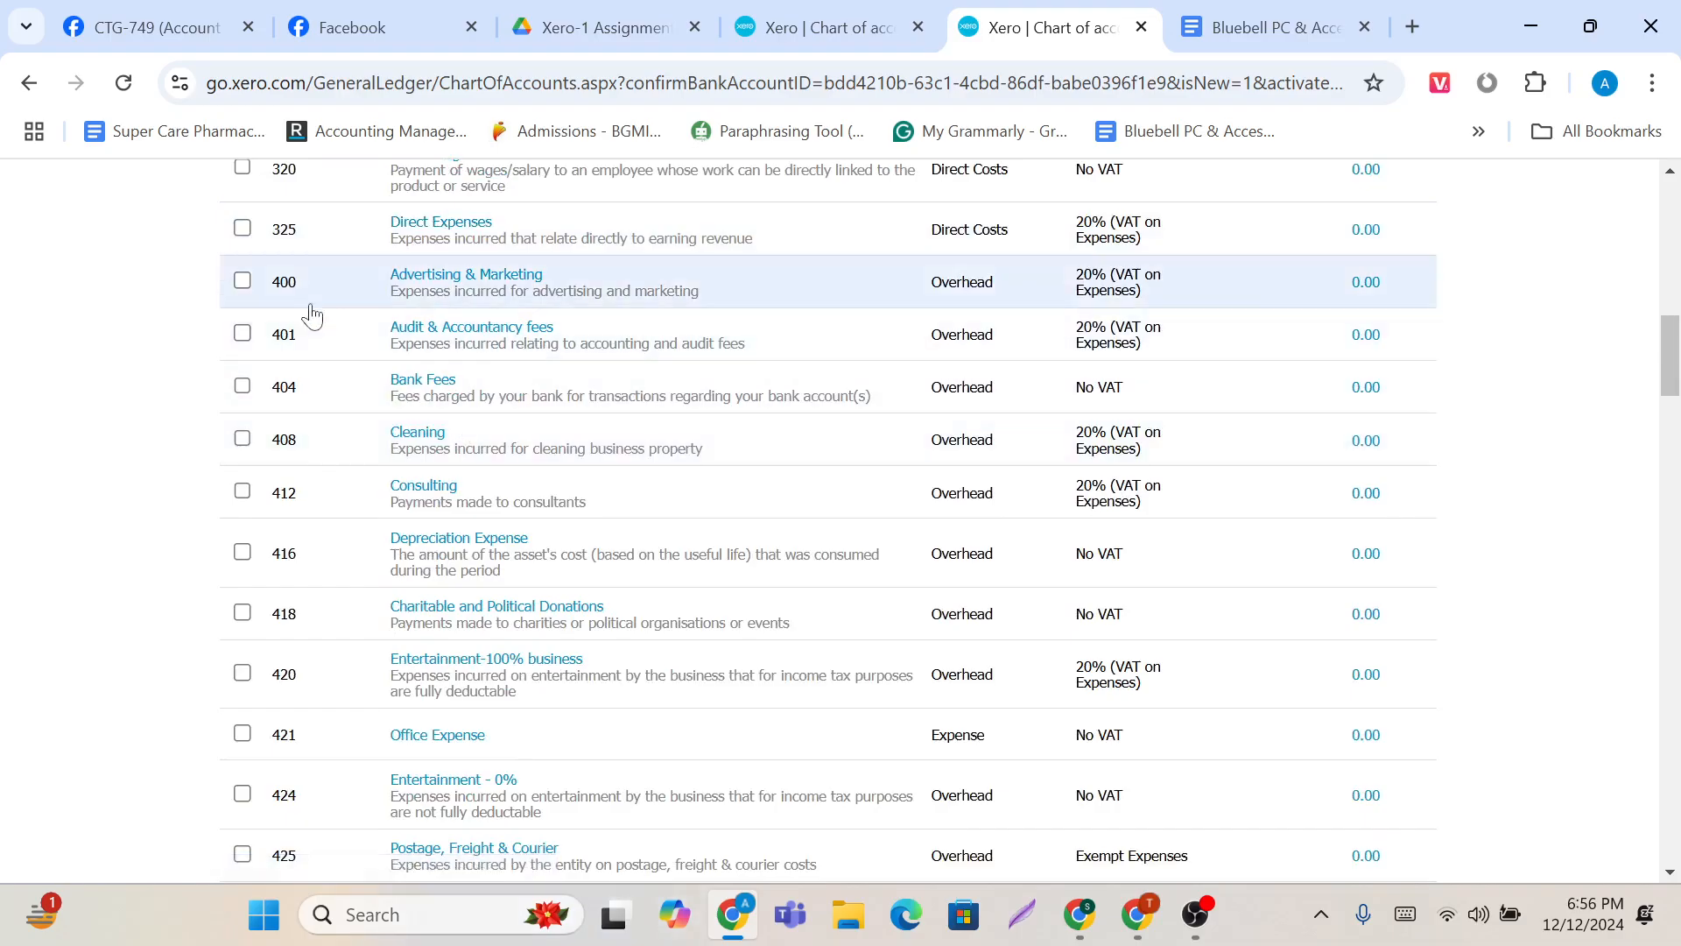
pyautogui.scroll(-1, 343, 374)
pyautogui.scroll(-1, 348, 378)
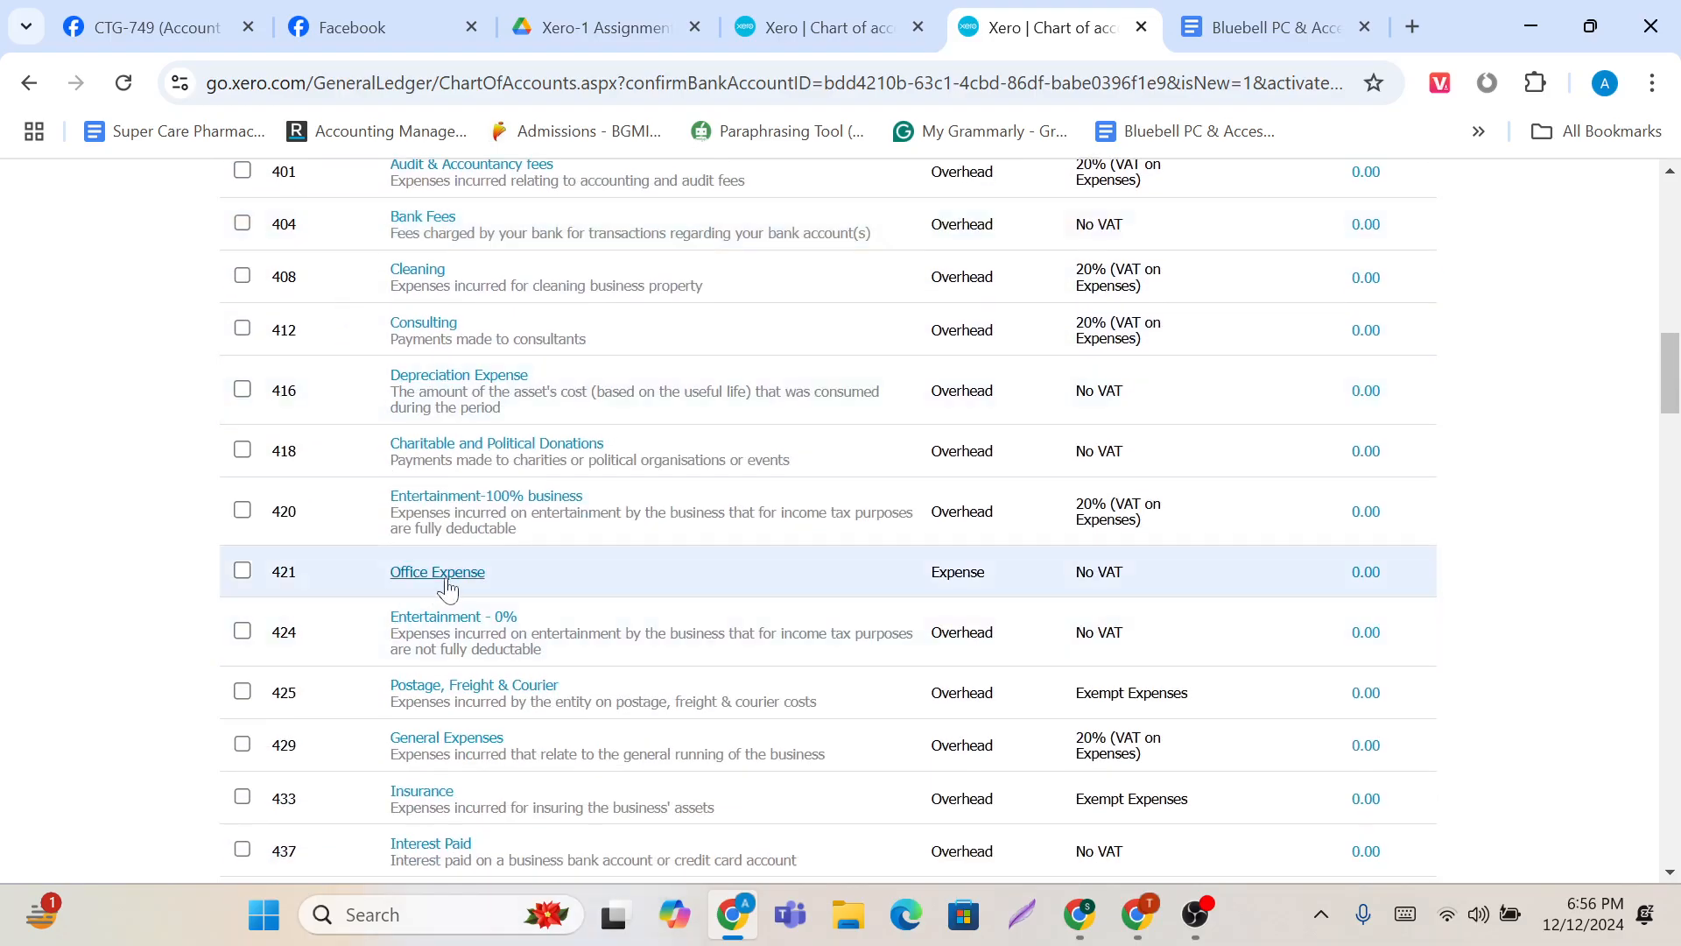
pyautogui.scroll(12, 448, 589)
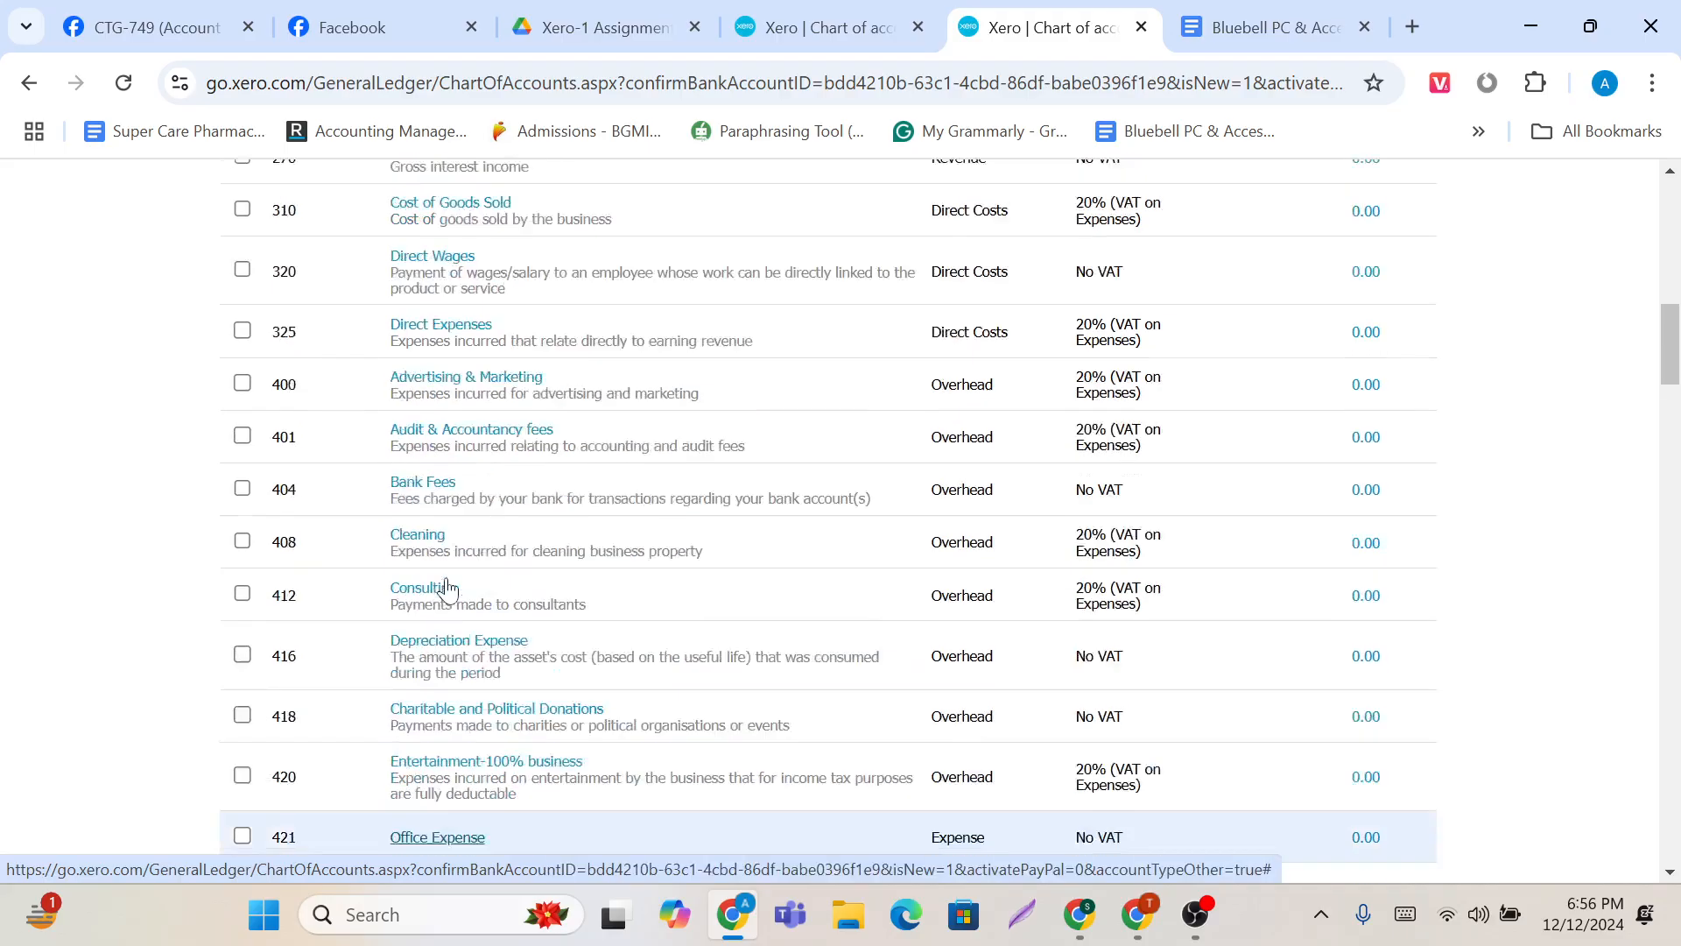
pyautogui.scroll(-4, 448, 589)
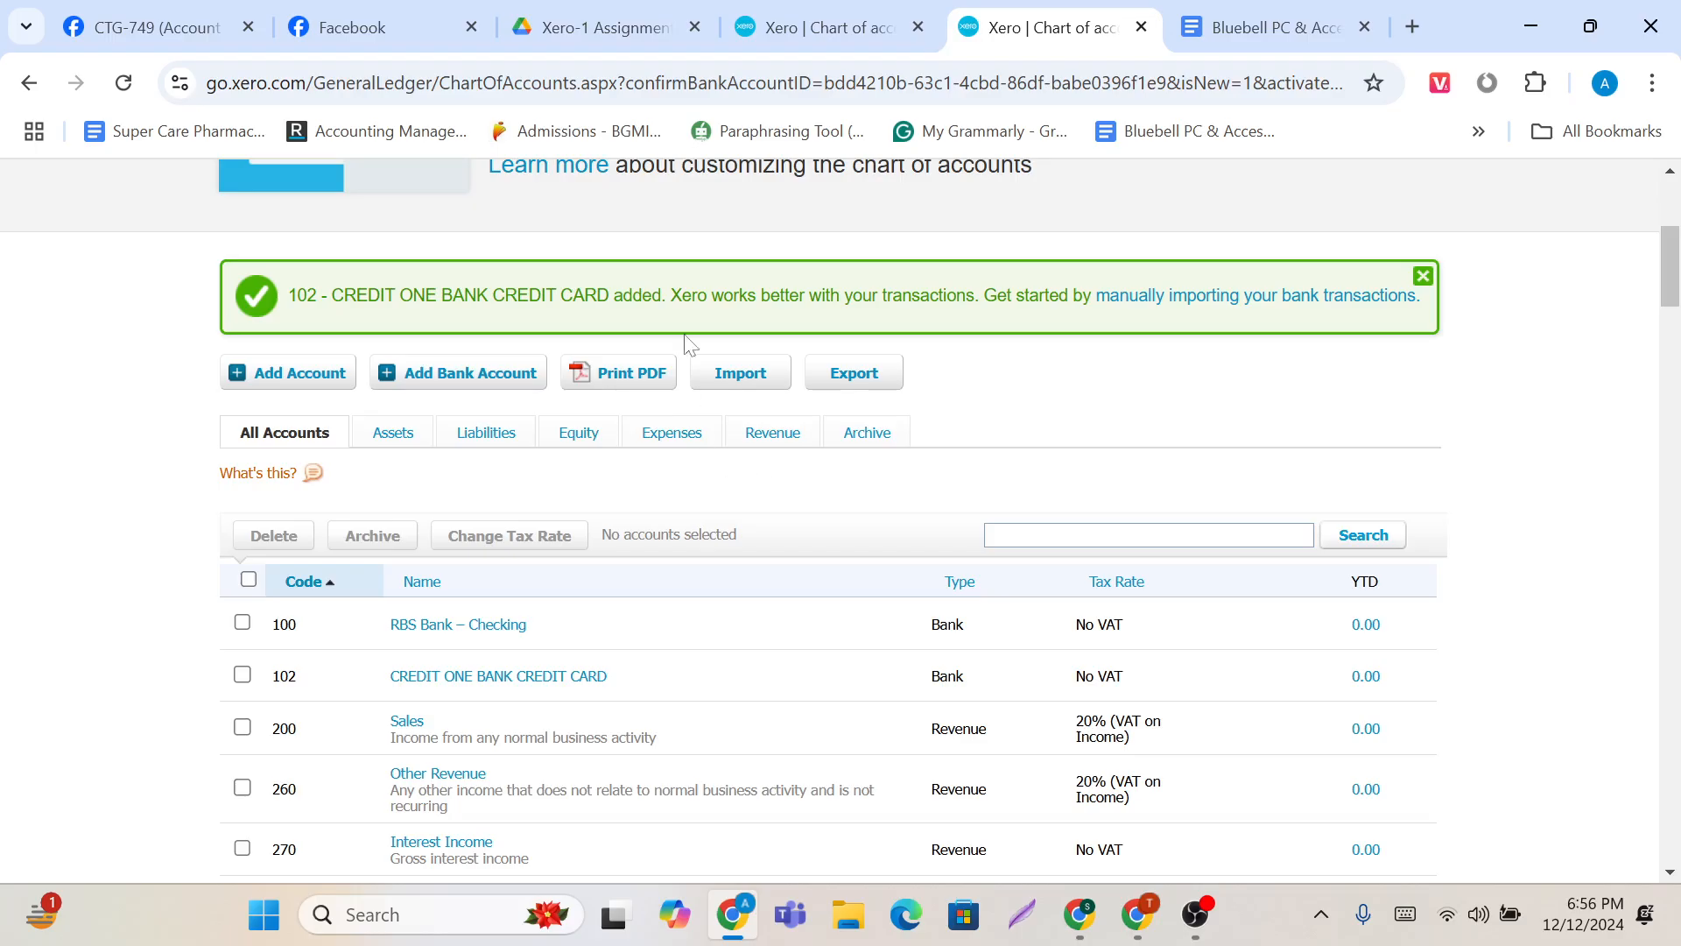
pyautogui.click(718, 376)
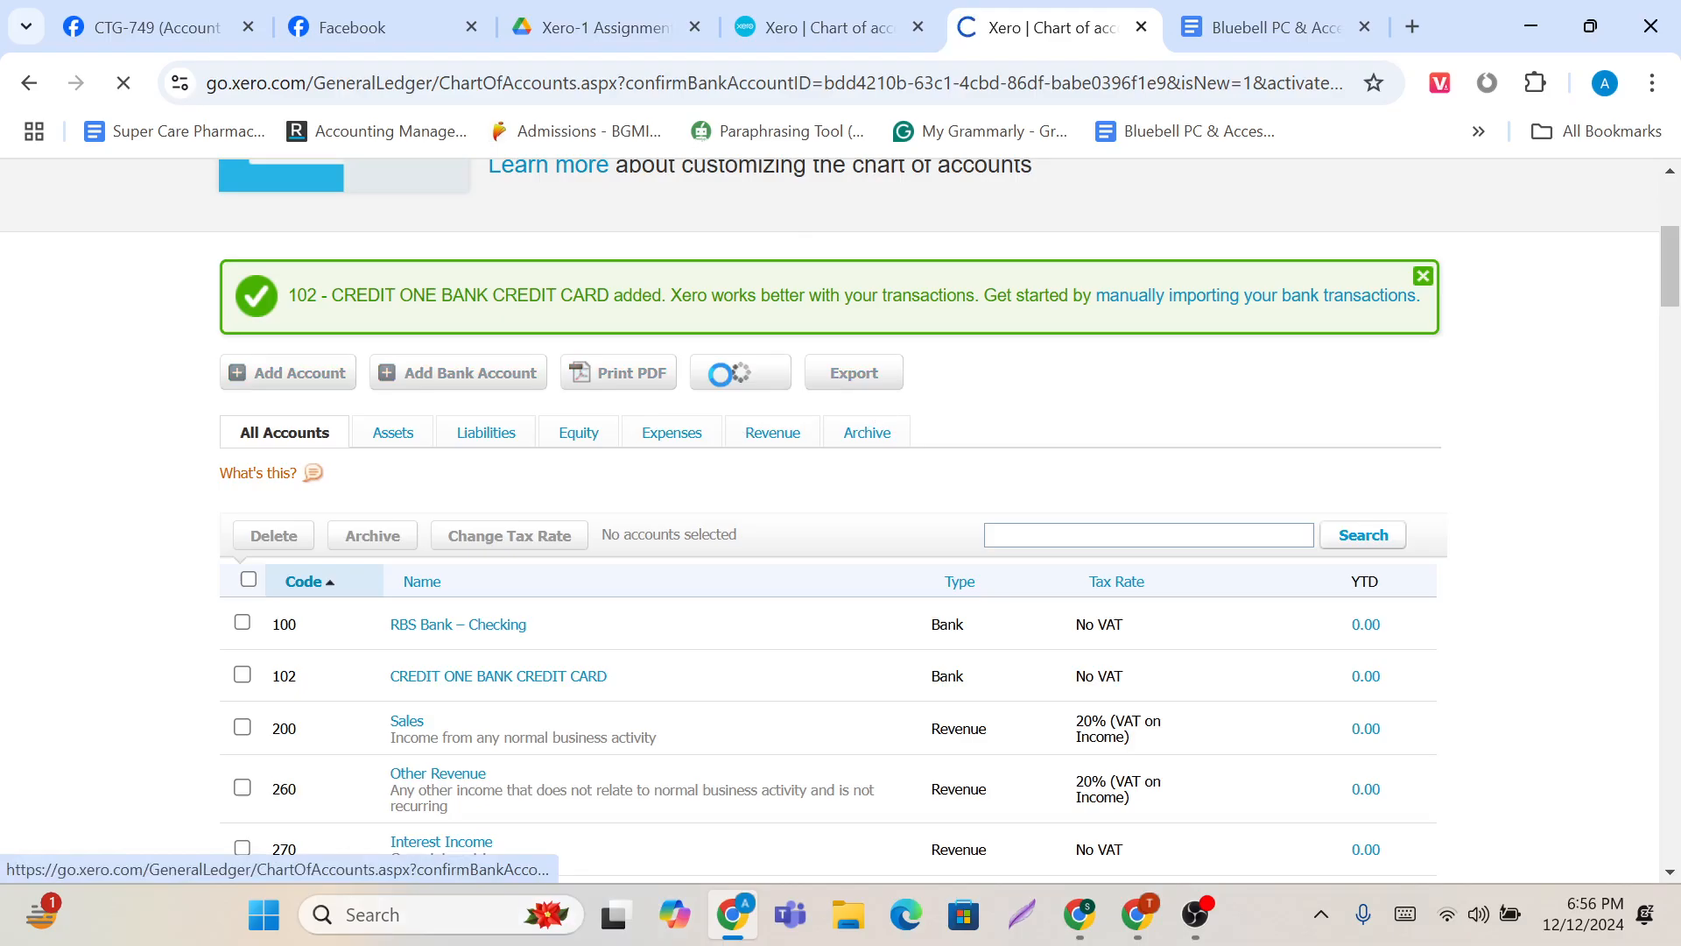
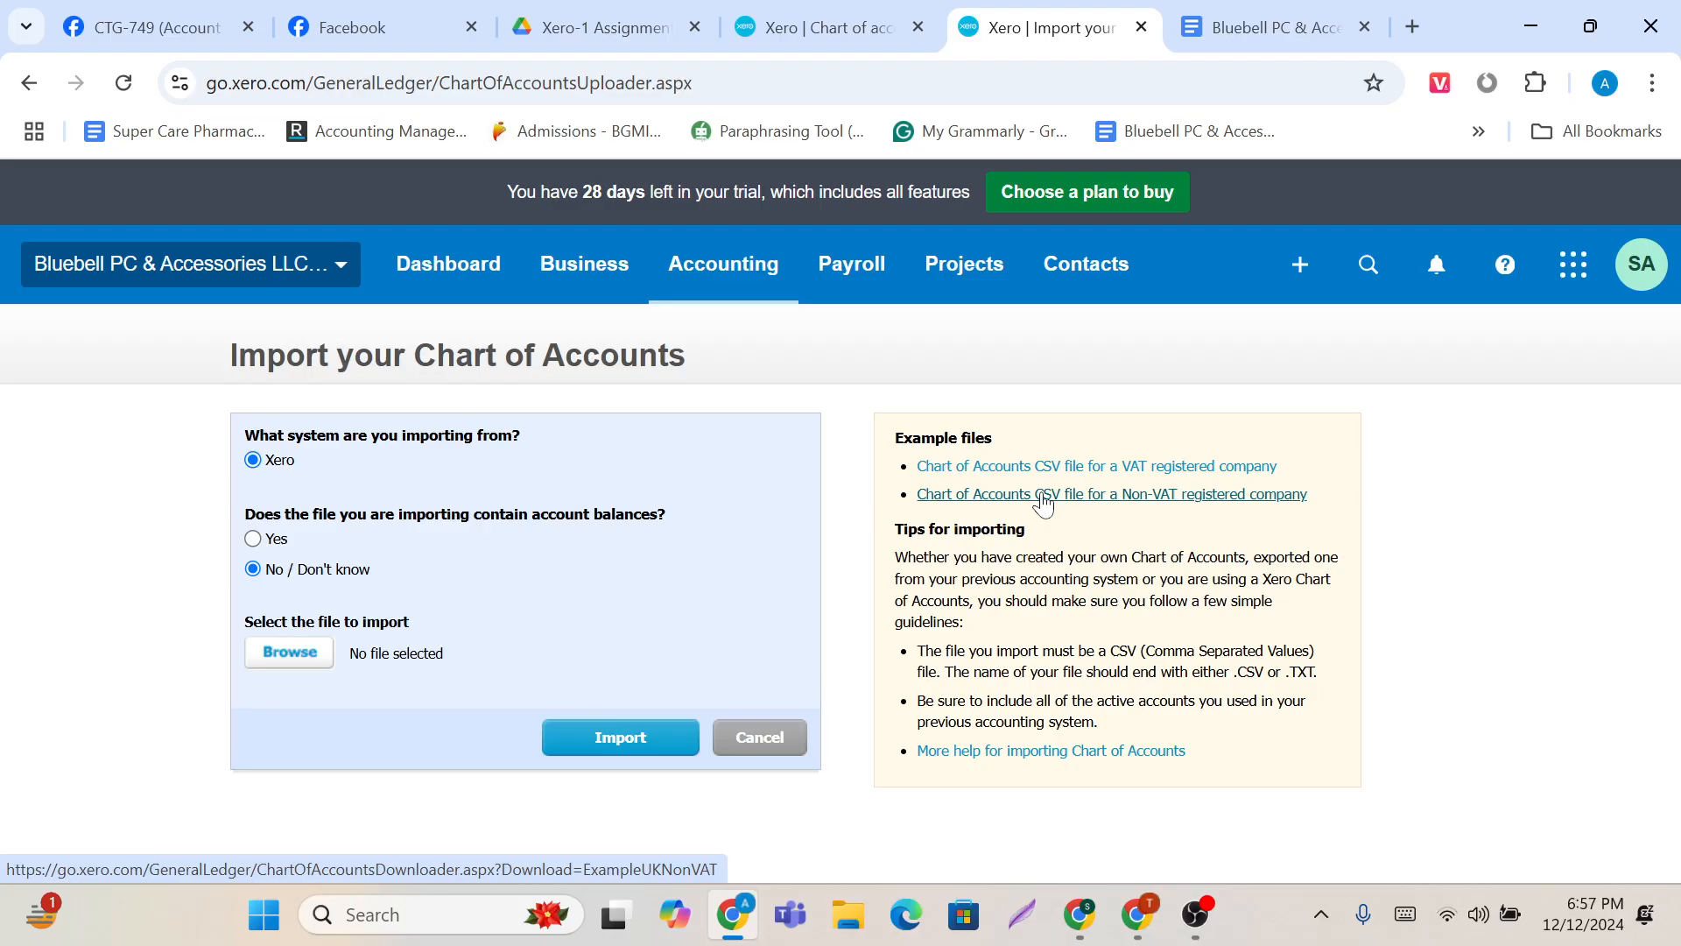
# Step: Download the VAT and Non-VAT example chart of accounts files and open ChartOfAccounts (8).csv in Excel
pyautogui.click(1041, 471)
pyautogui.click(1085, 495)
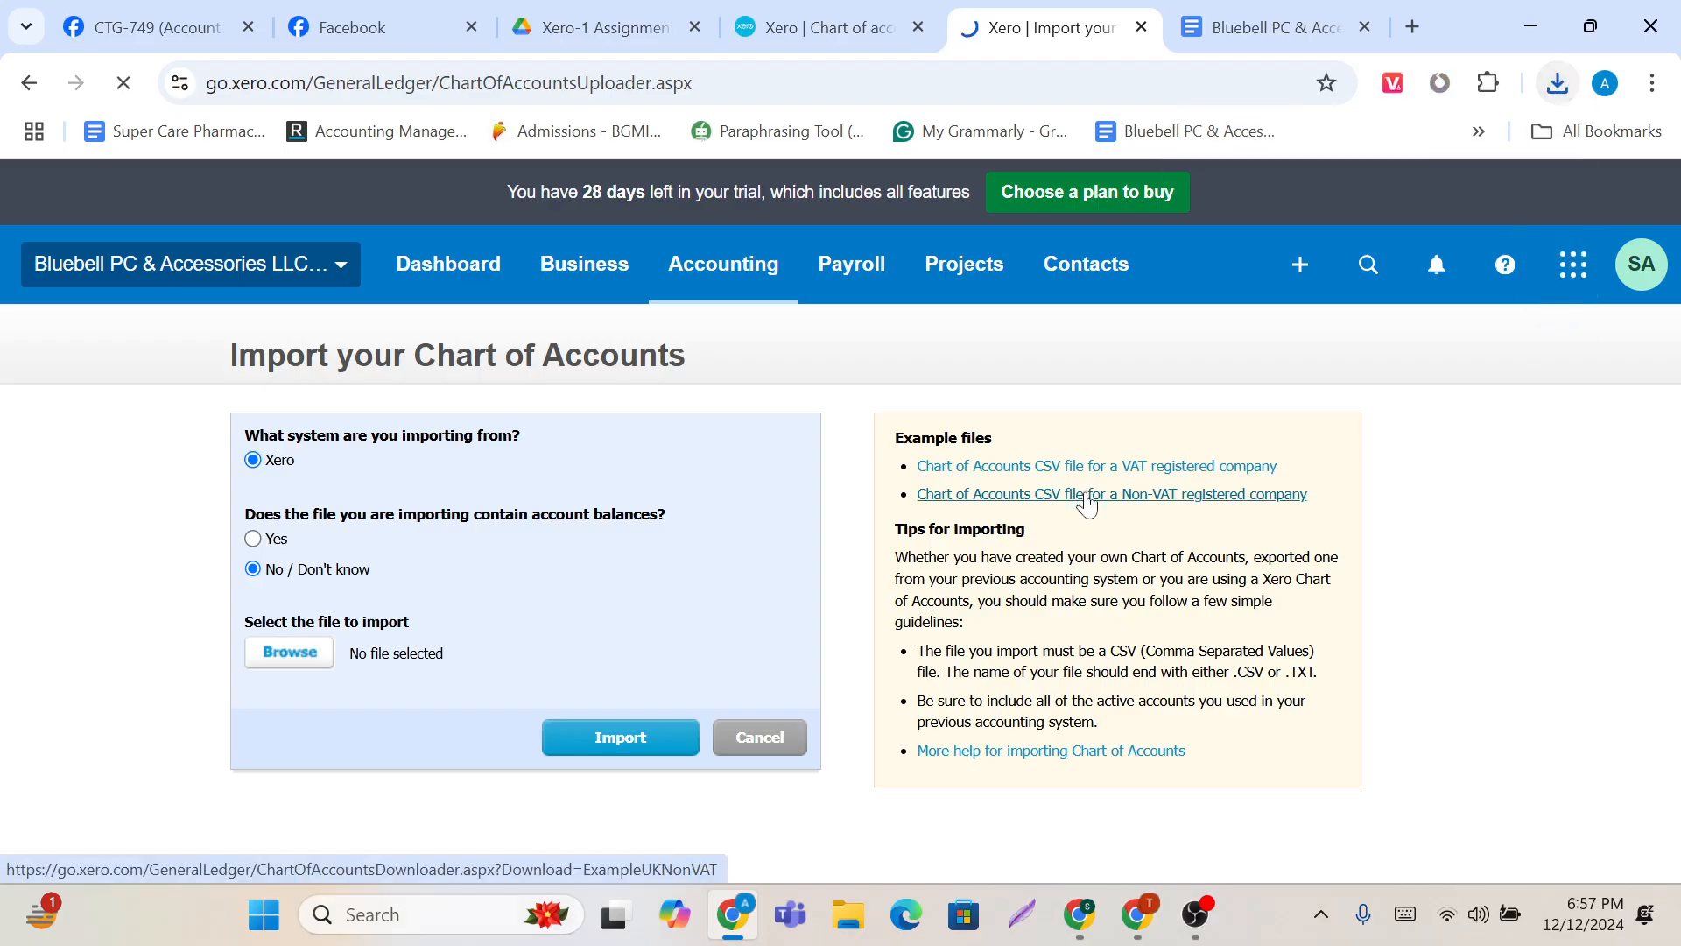
pyautogui.click(1558, 82)
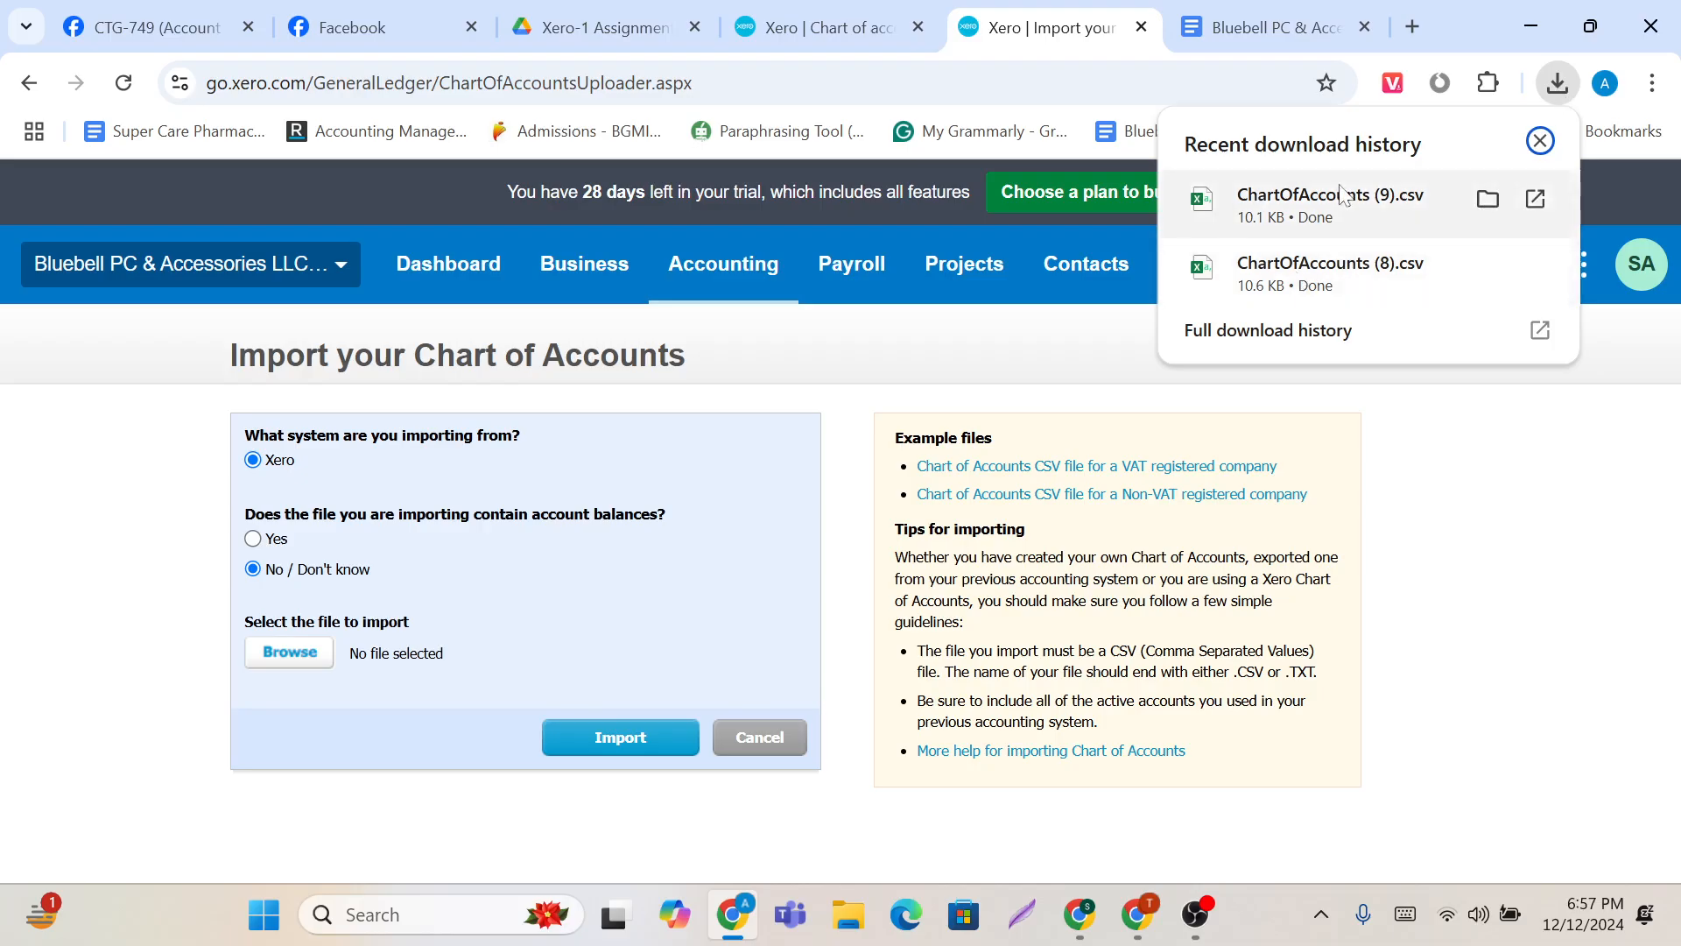
pyautogui.click(1316, 293)
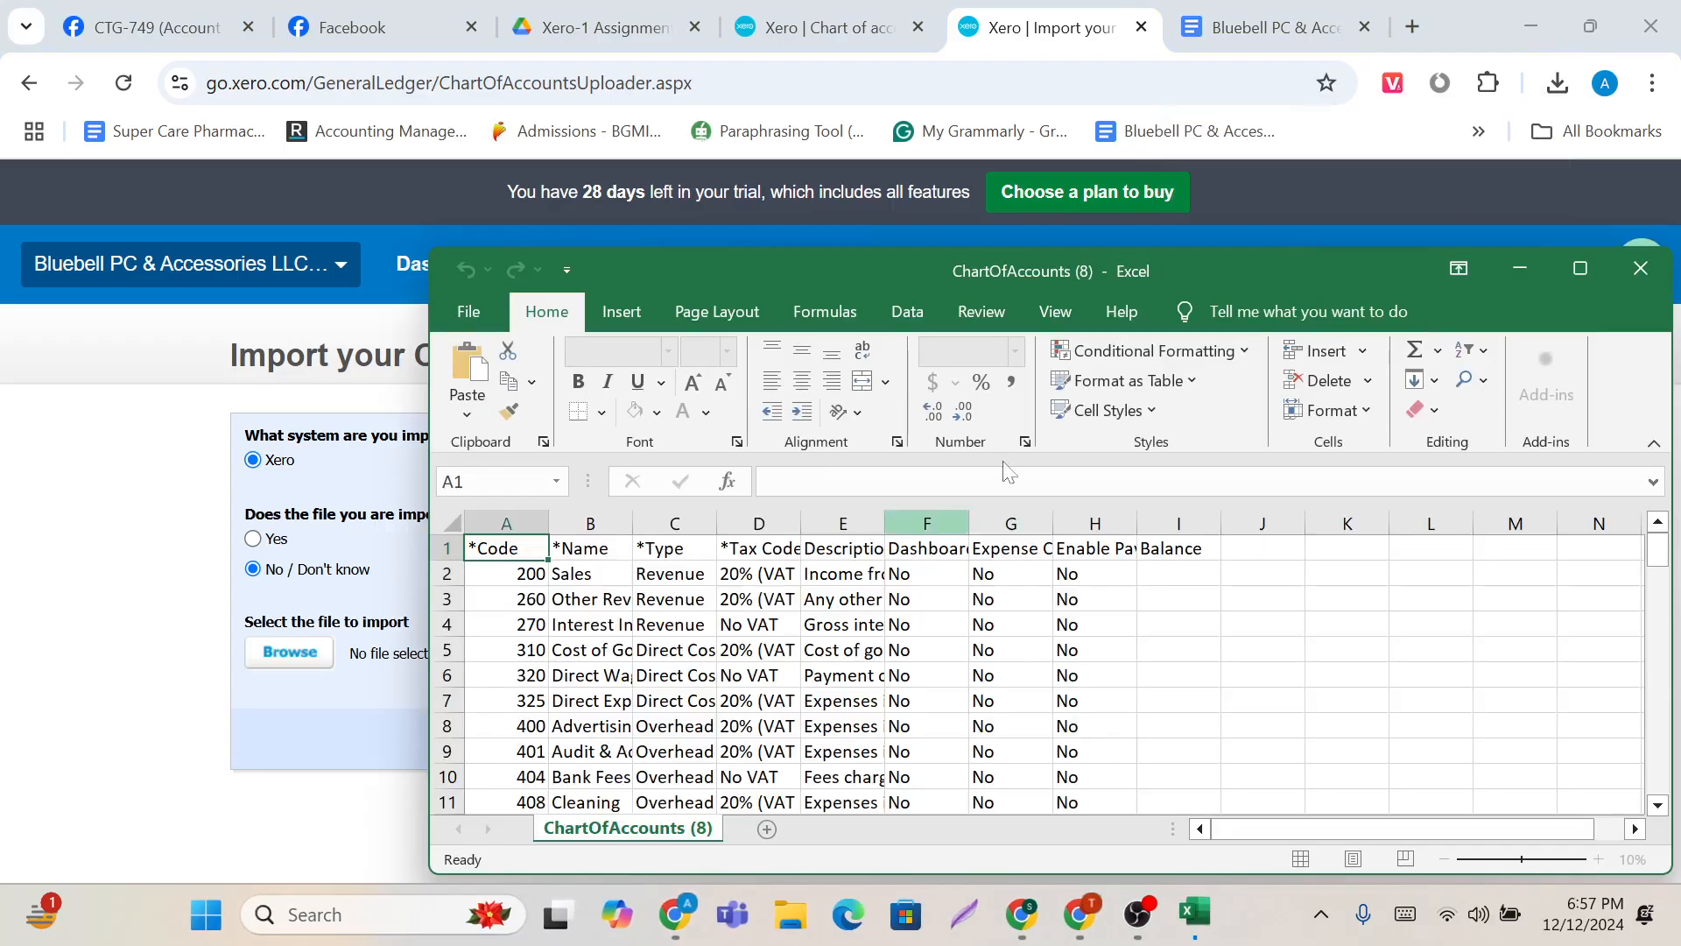
# Step: Maximize the Excel window and auto-fit columns E, D, C and B to their text
pyautogui.click(1581, 266)
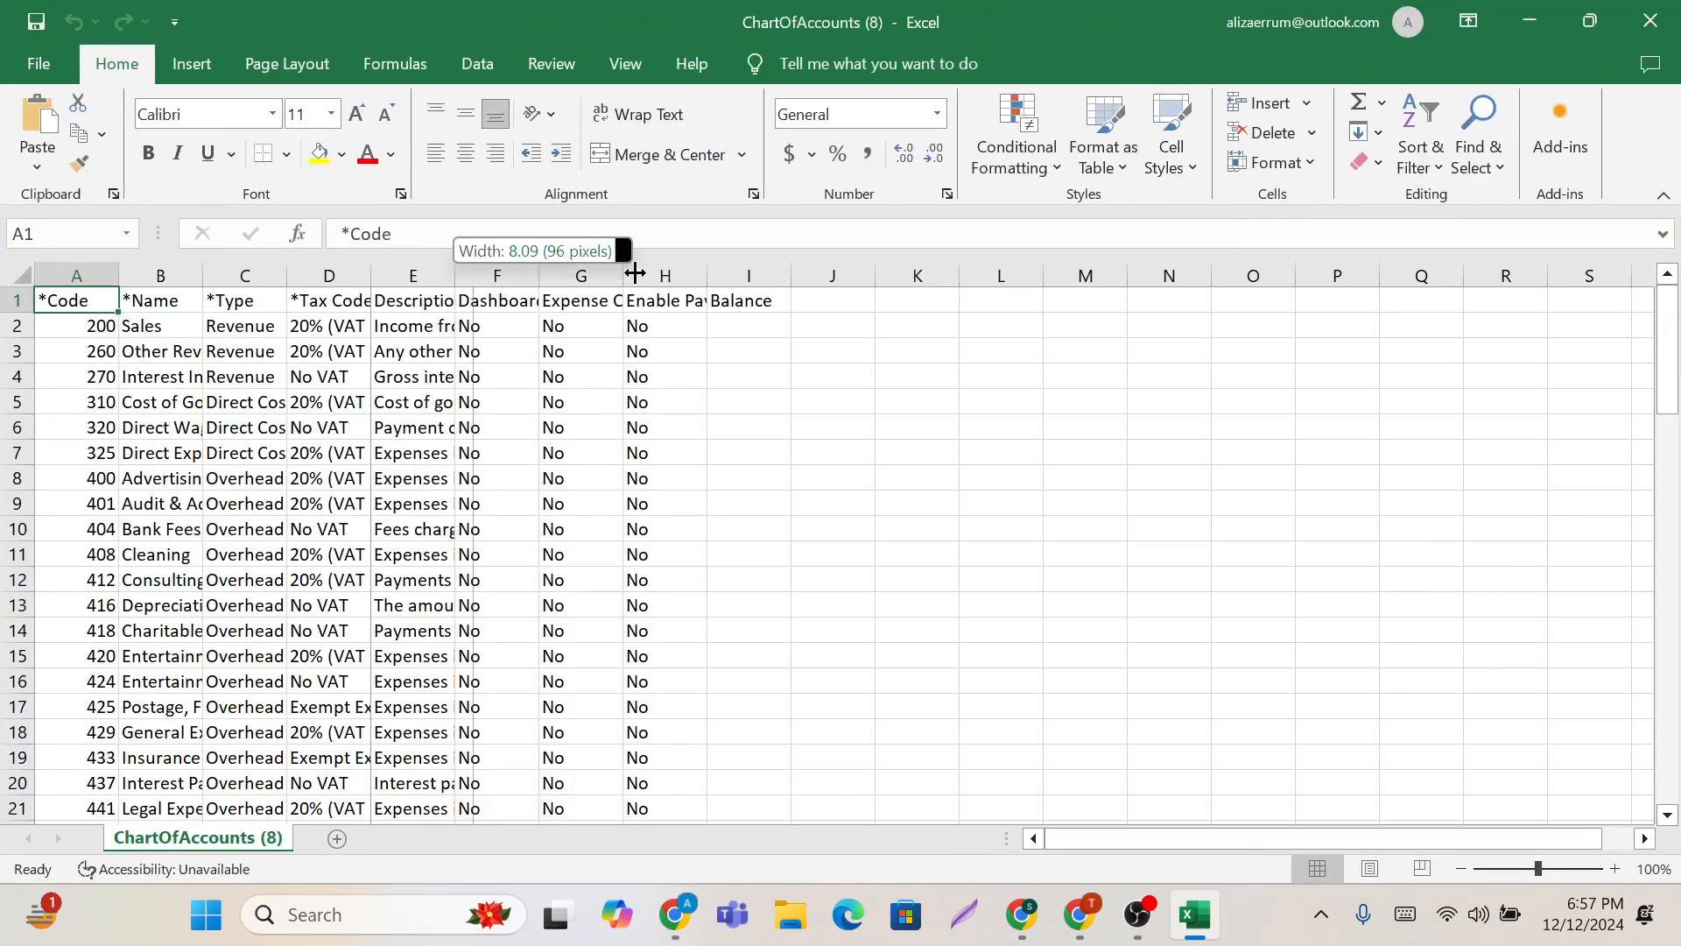
pyautogui.doubleClick(454, 275)
pyautogui.doubleClick(370, 275)
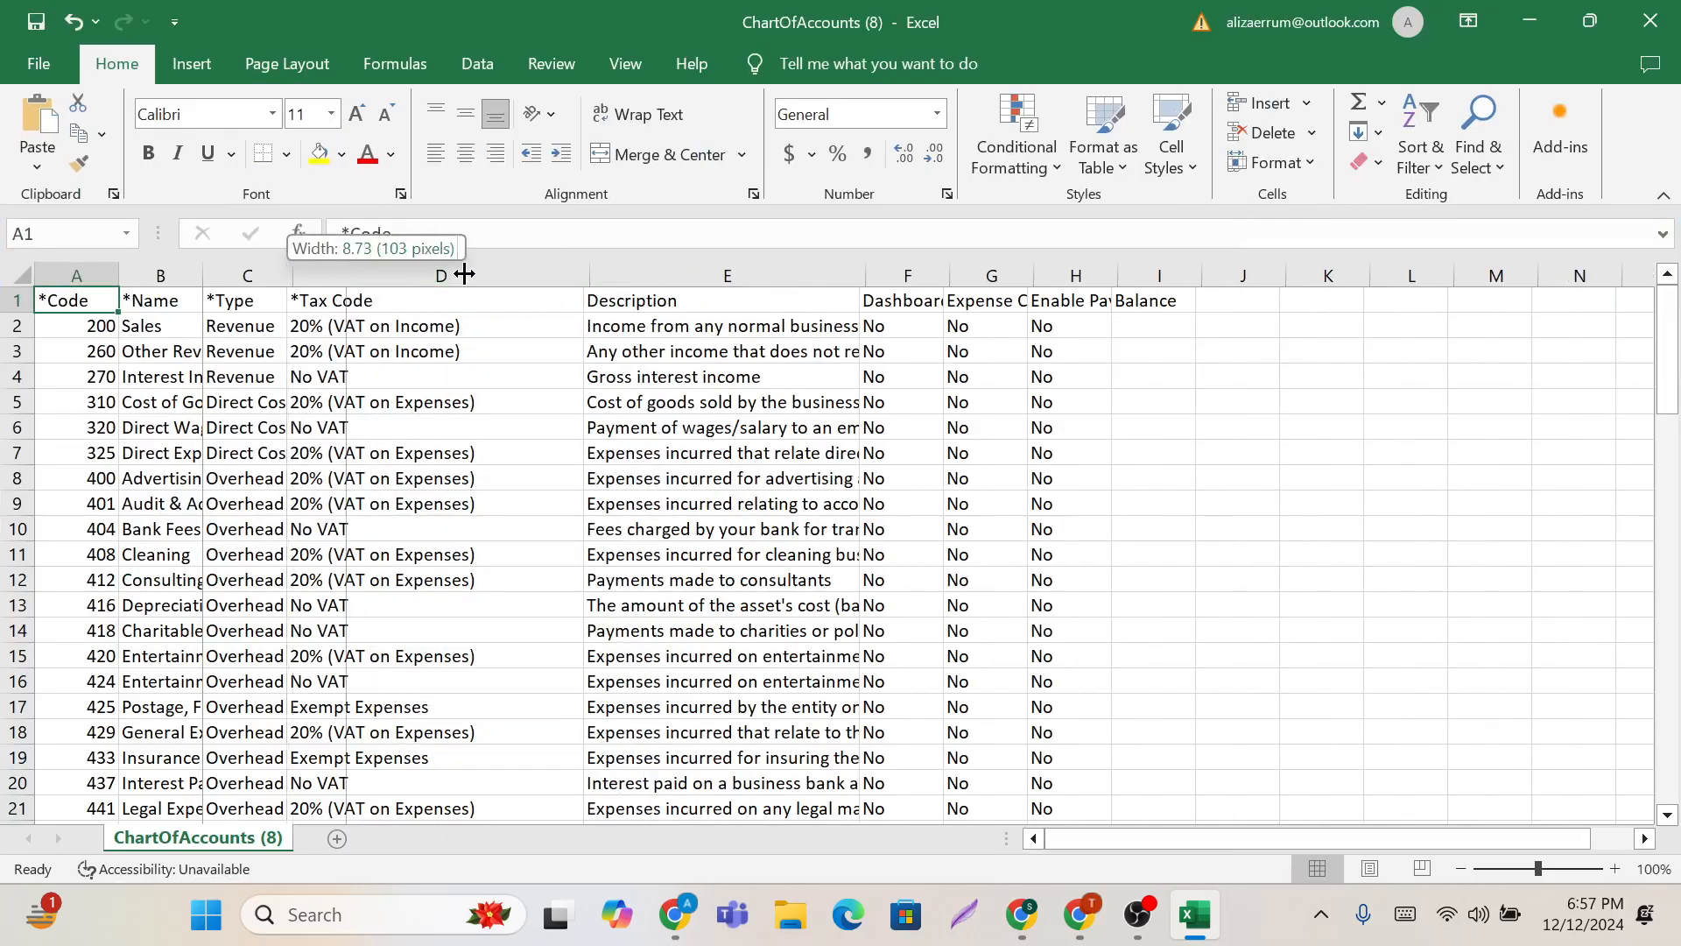
pyautogui.doubleClick(286, 275)
pyautogui.doubleClick(210, 275)
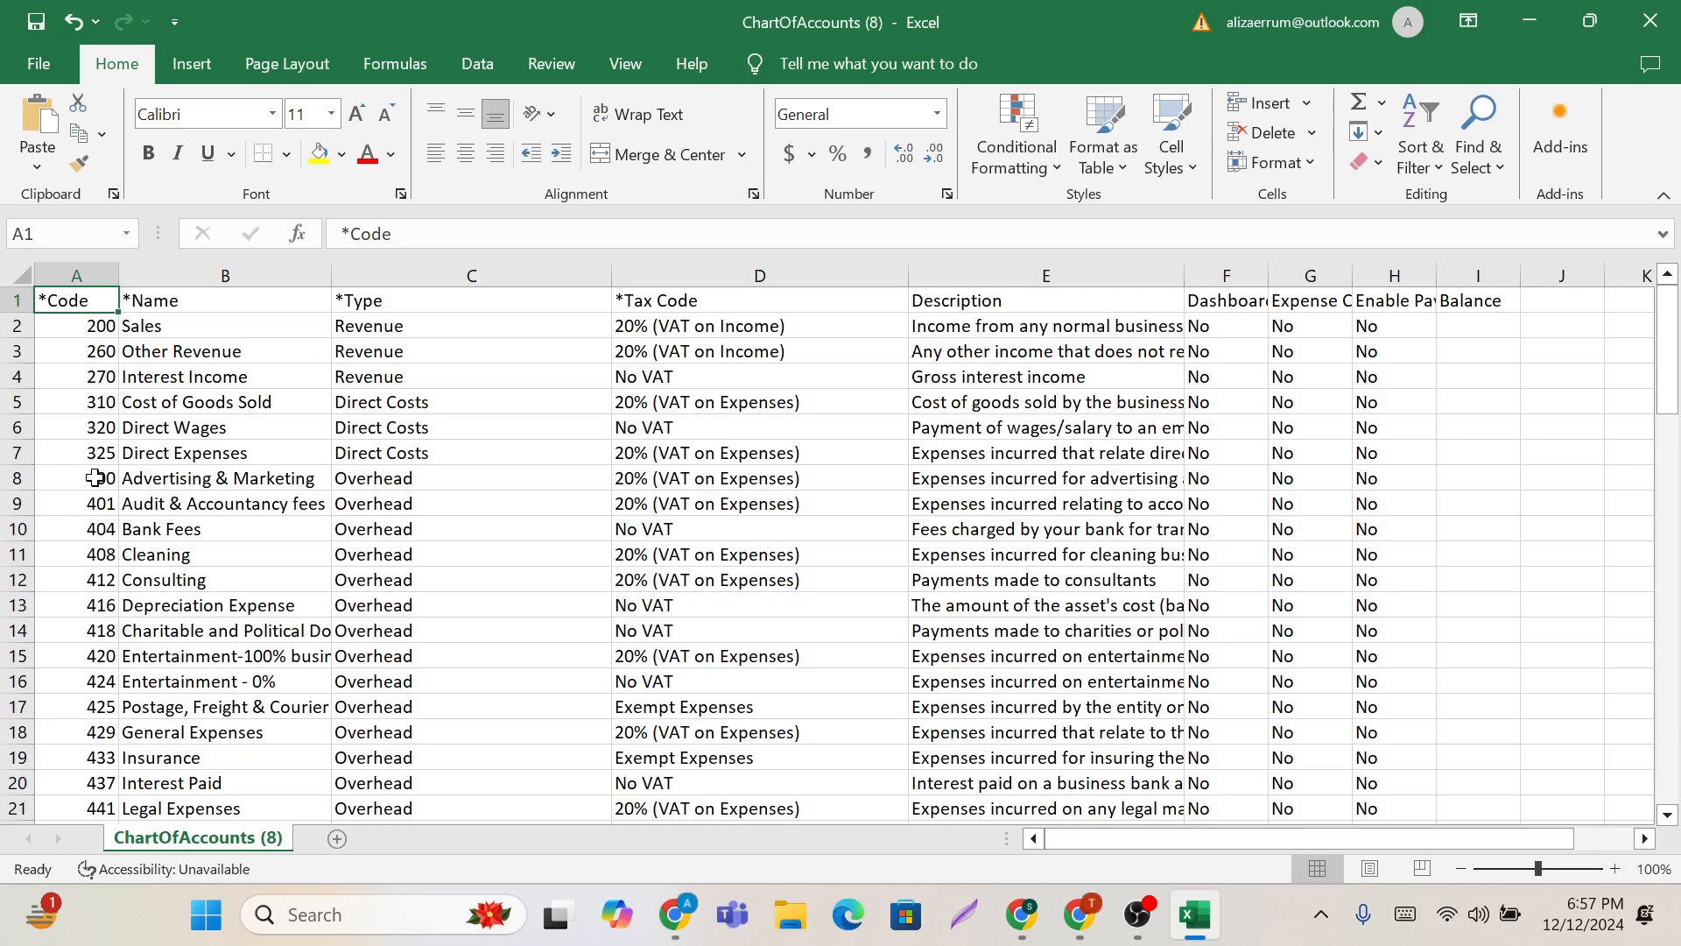
# Step: Scroll through the accounts, picking out rows 418 and 420 and the Direct Costs cell C7
pyautogui.scroll(-2, 94, 477)
pyautogui.scroll(2, 95, 477)
pyautogui.scroll(-2, 95, 477)
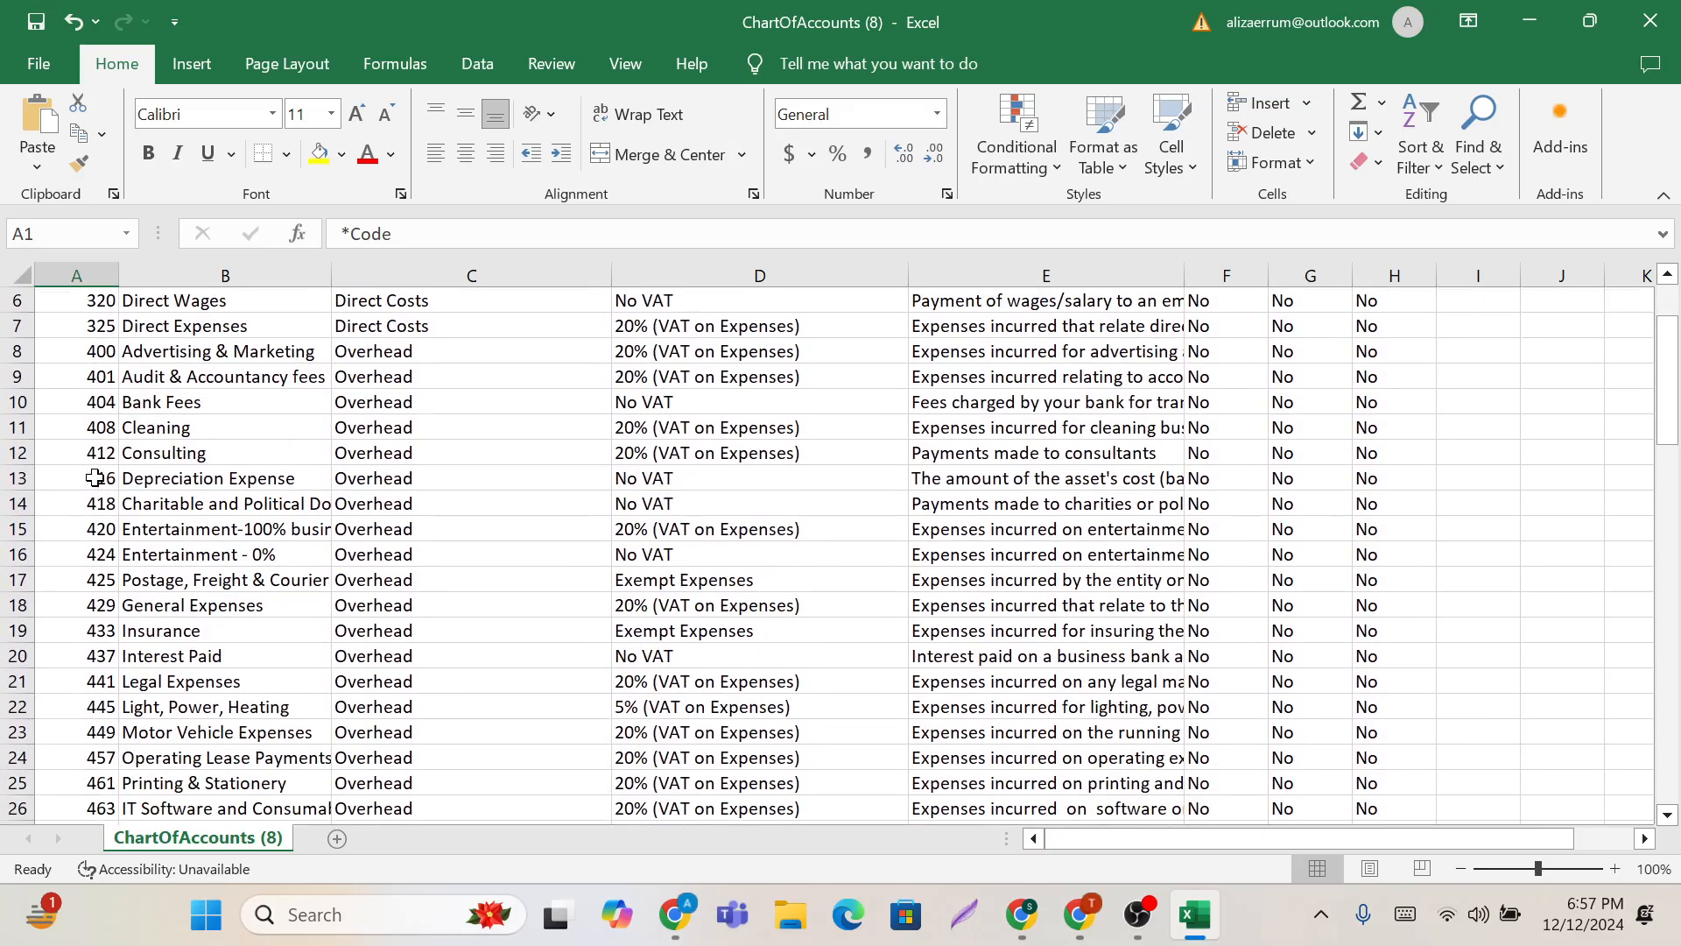
pyautogui.scroll(2, 95, 478)
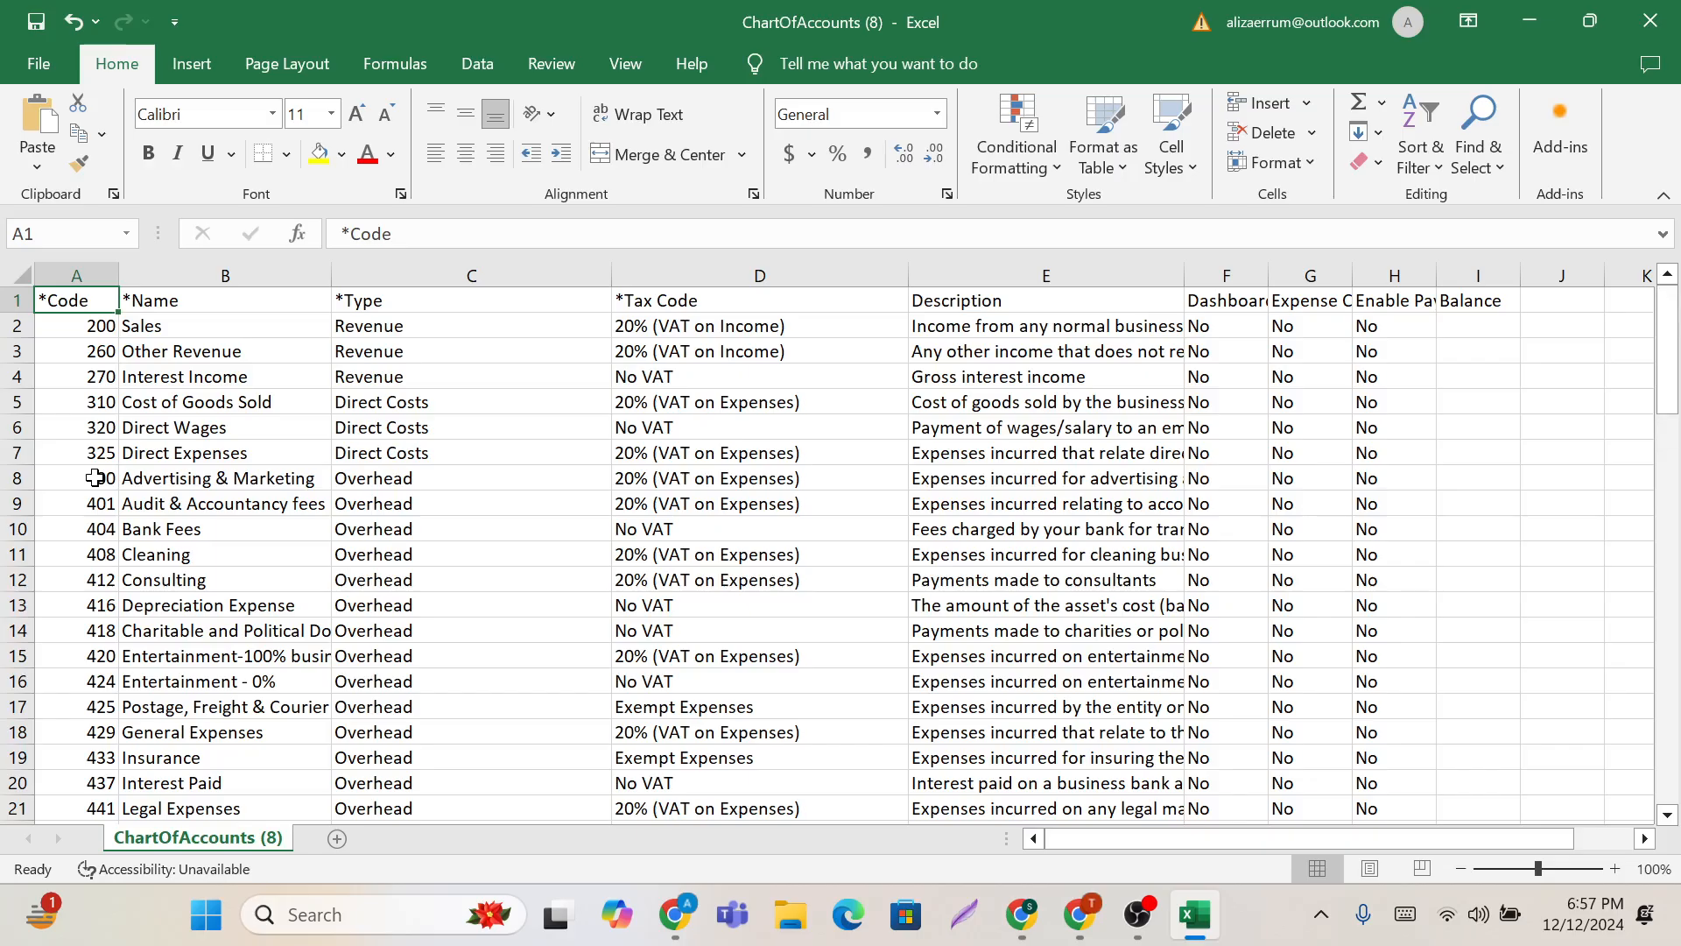
pyautogui.scroll(-2, 94, 478)
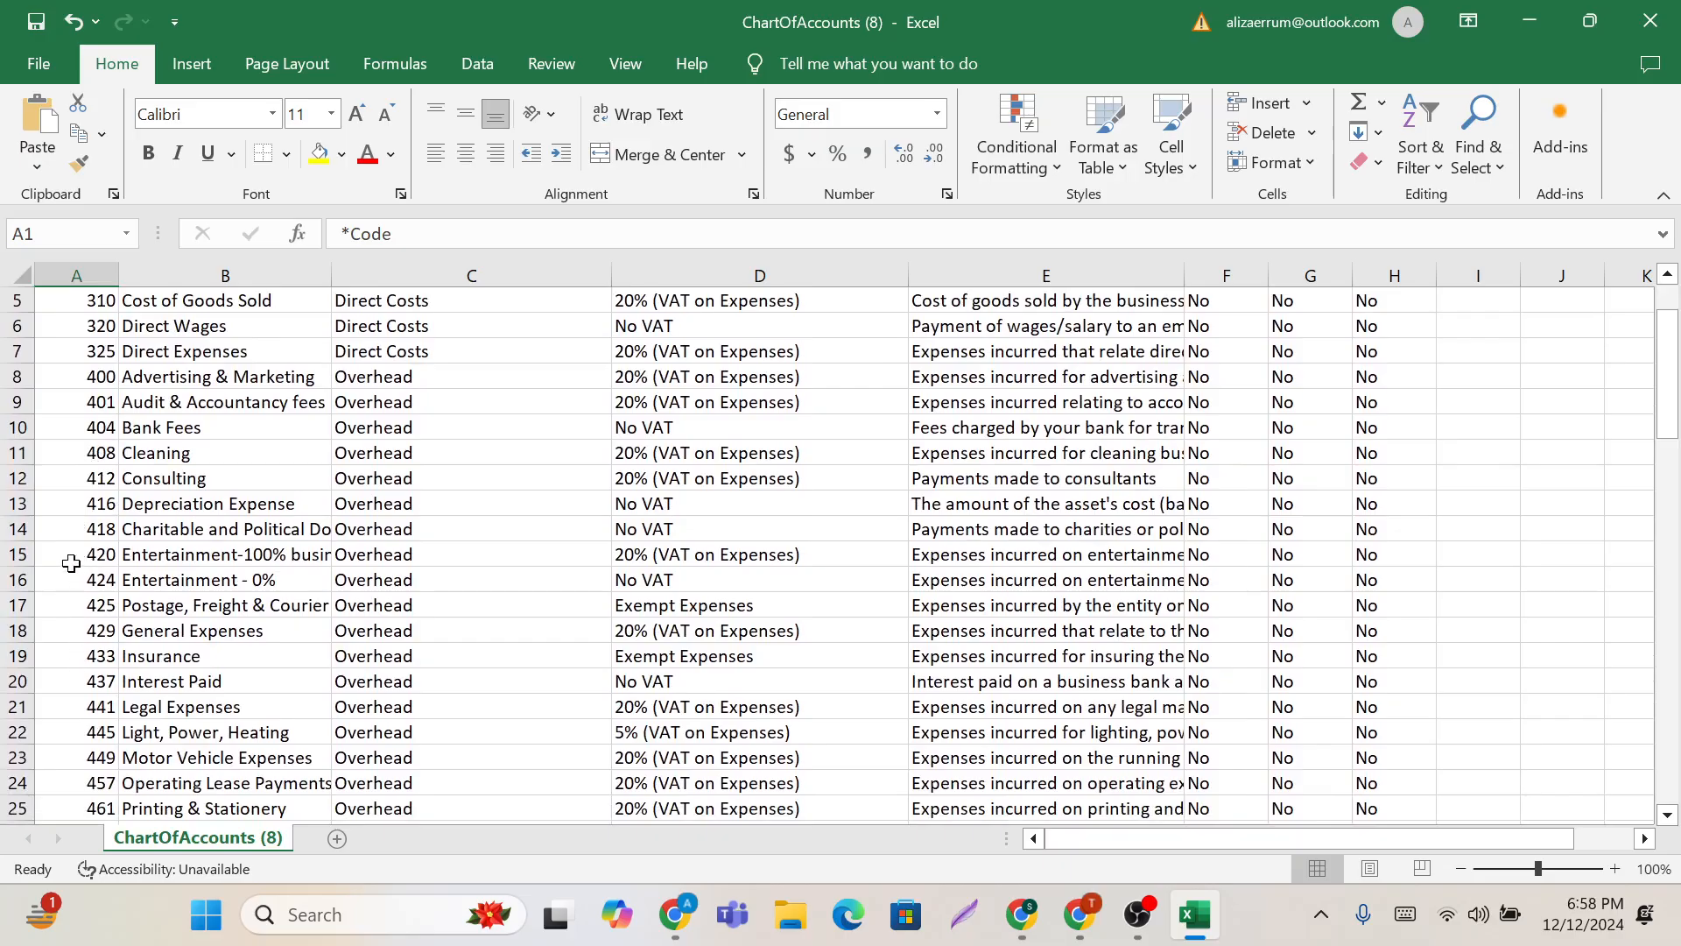
pyautogui.click(7, 529)
pyautogui.click(7, 553)
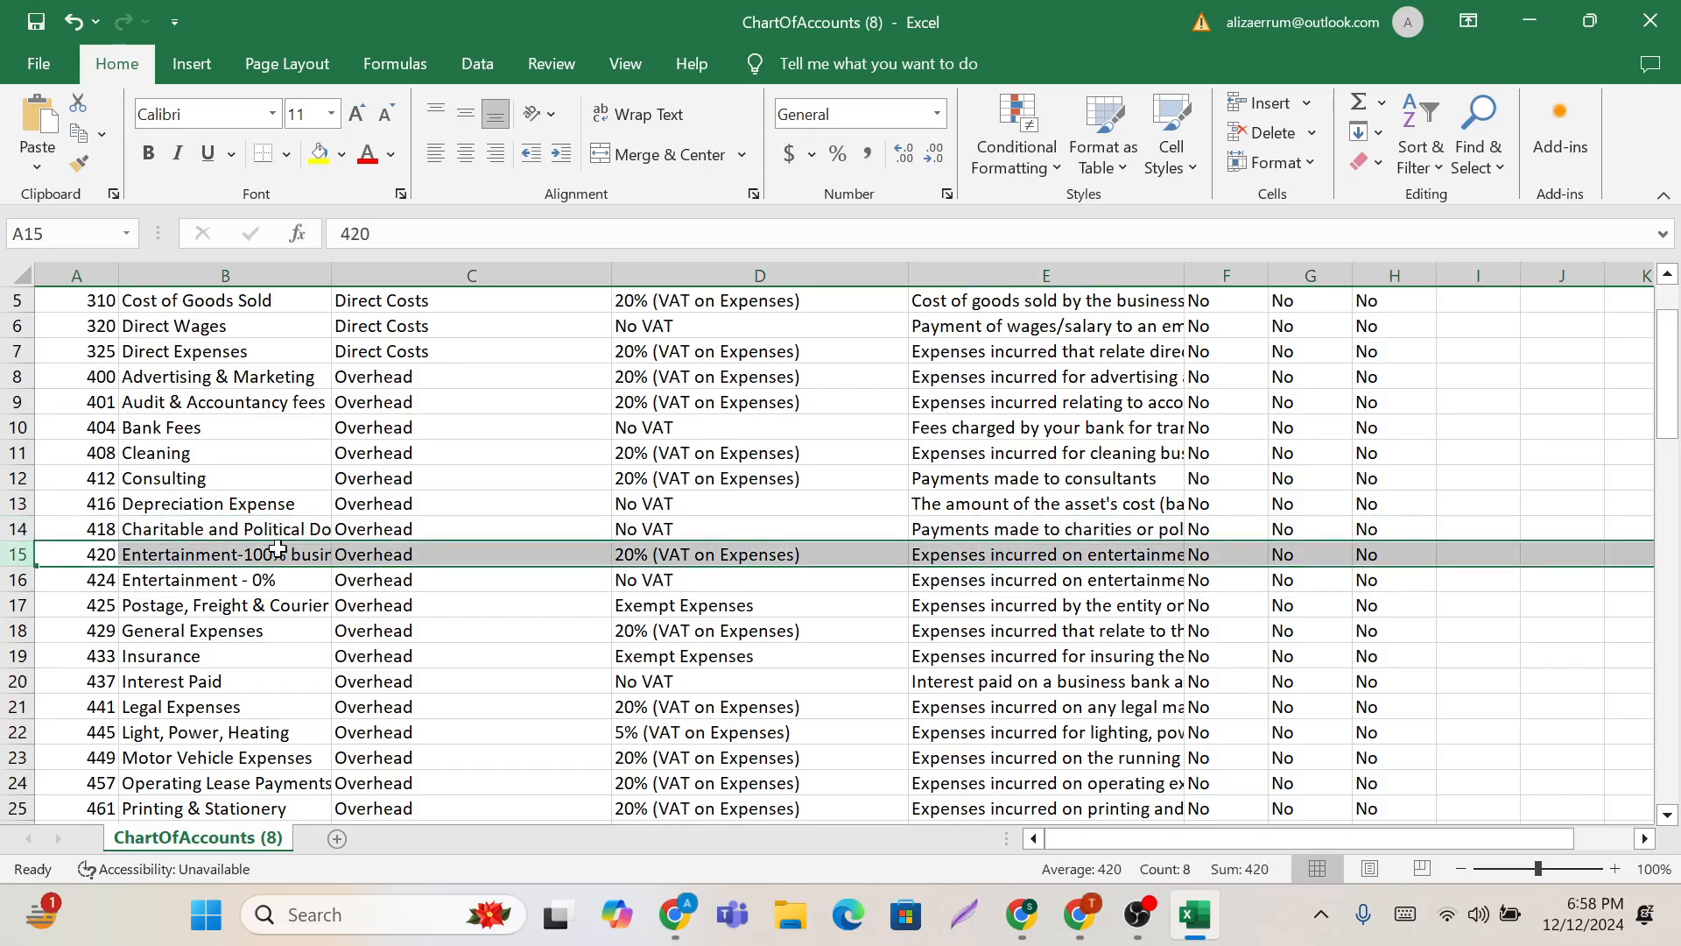
pyautogui.scroll(-7, 277, 549)
pyautogui.scroll(-7, 278, 549)
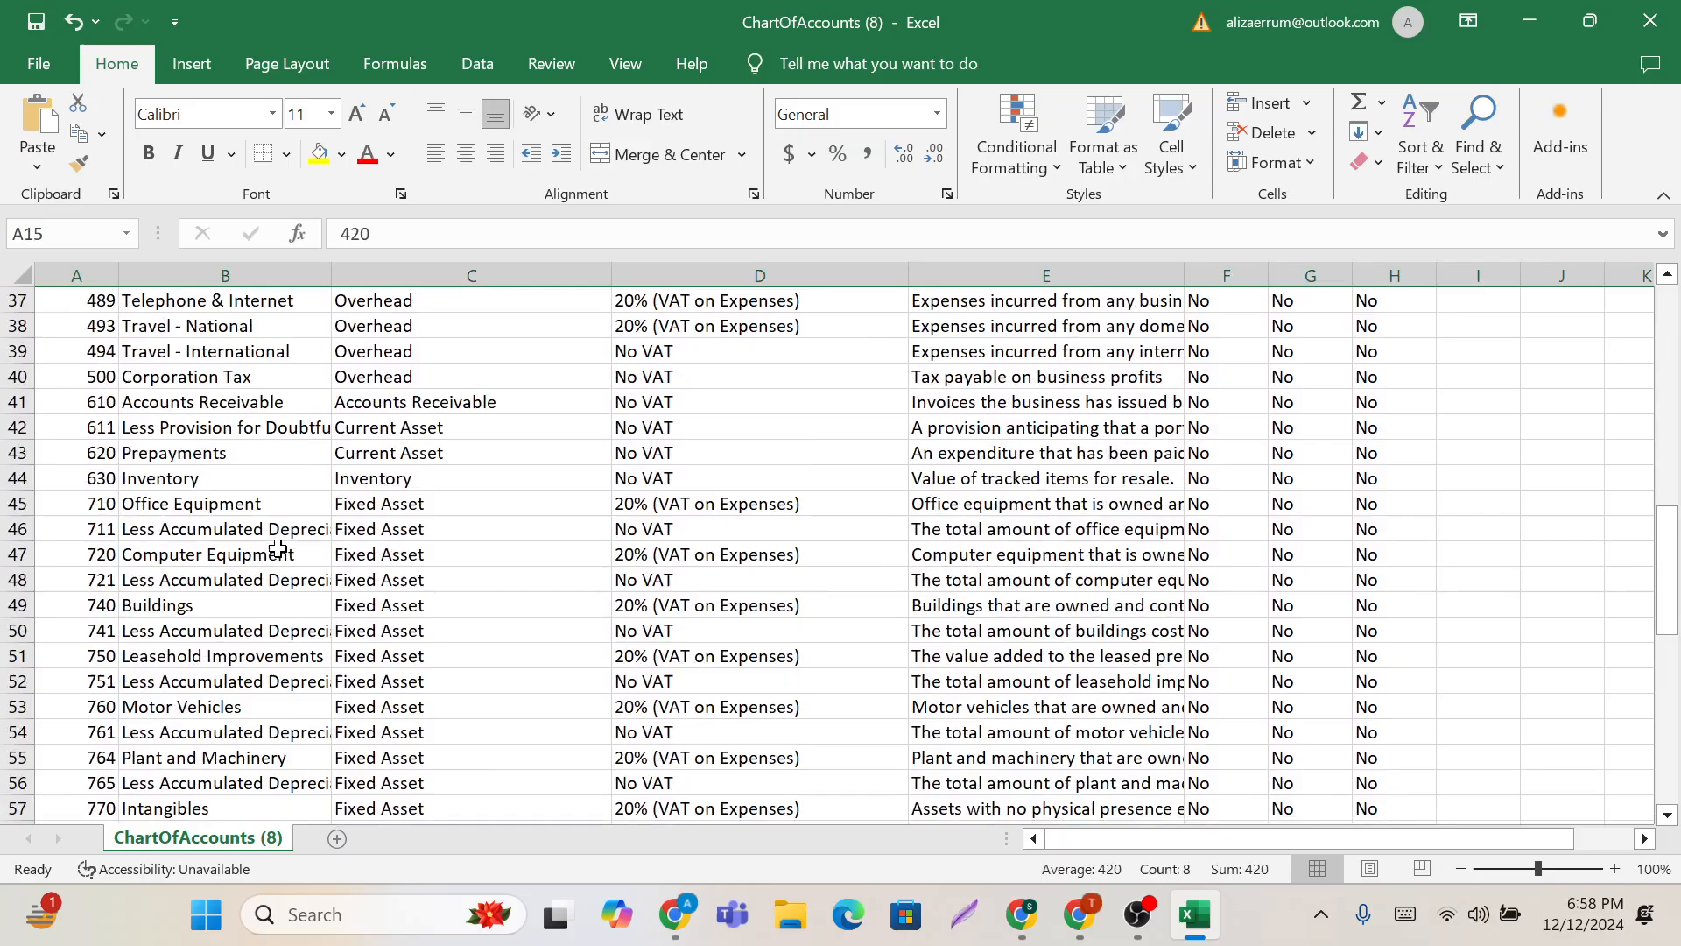
pyautogui.scroll(15, 278, 549)
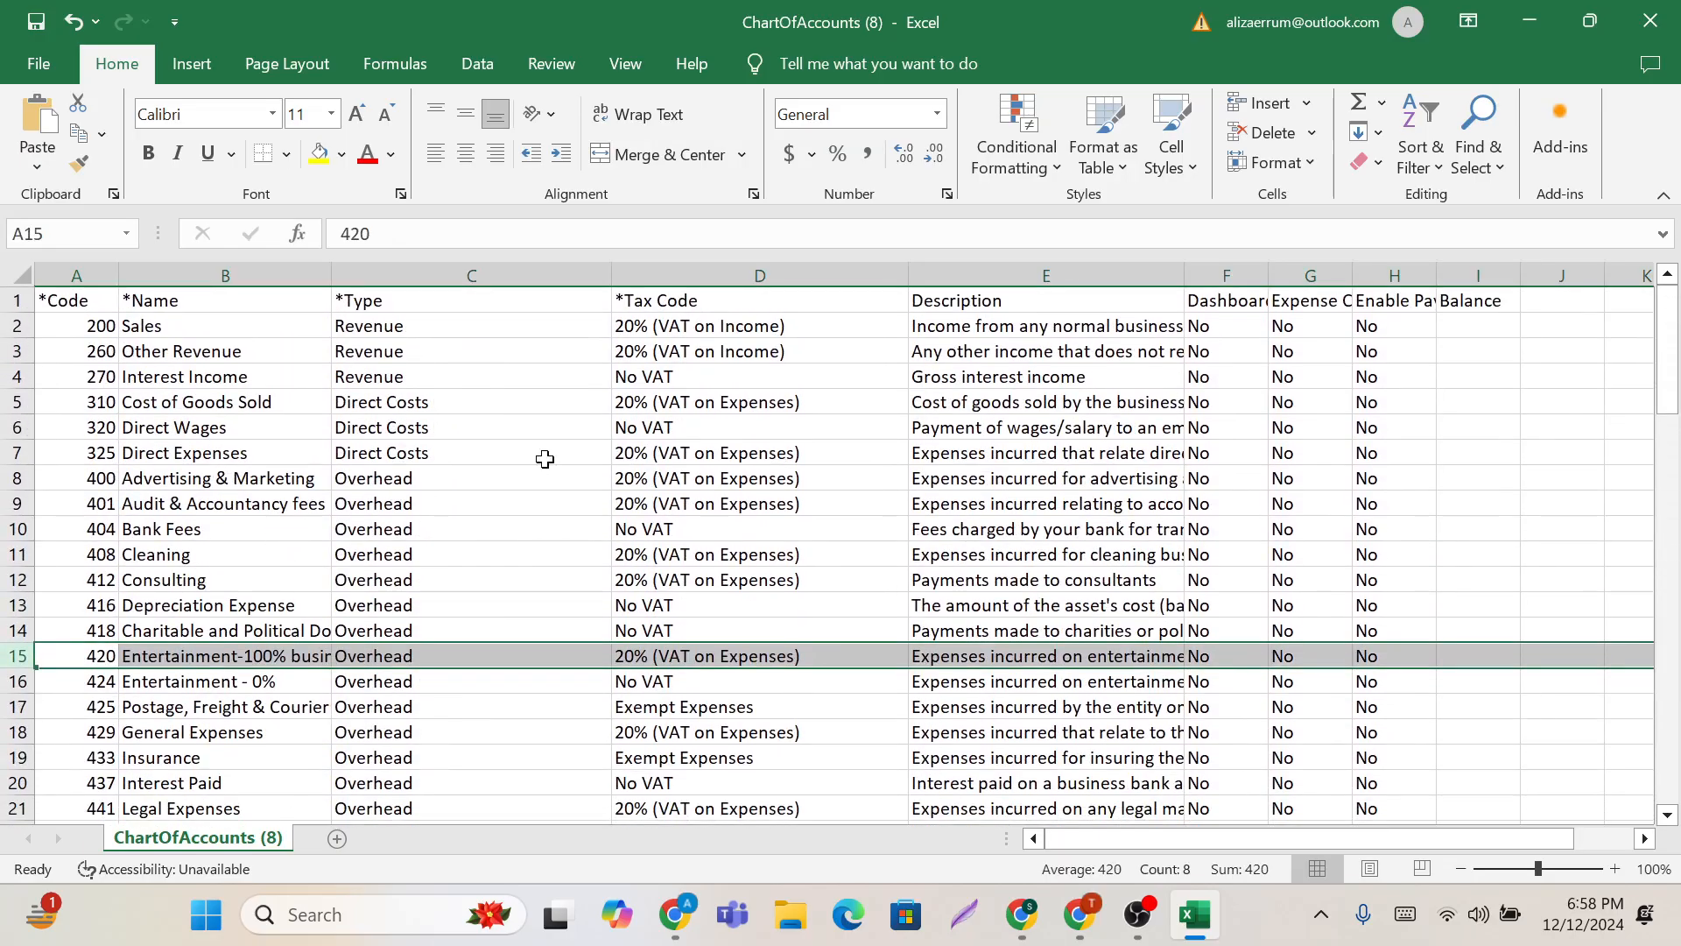
pyautogui.click(545, 457)
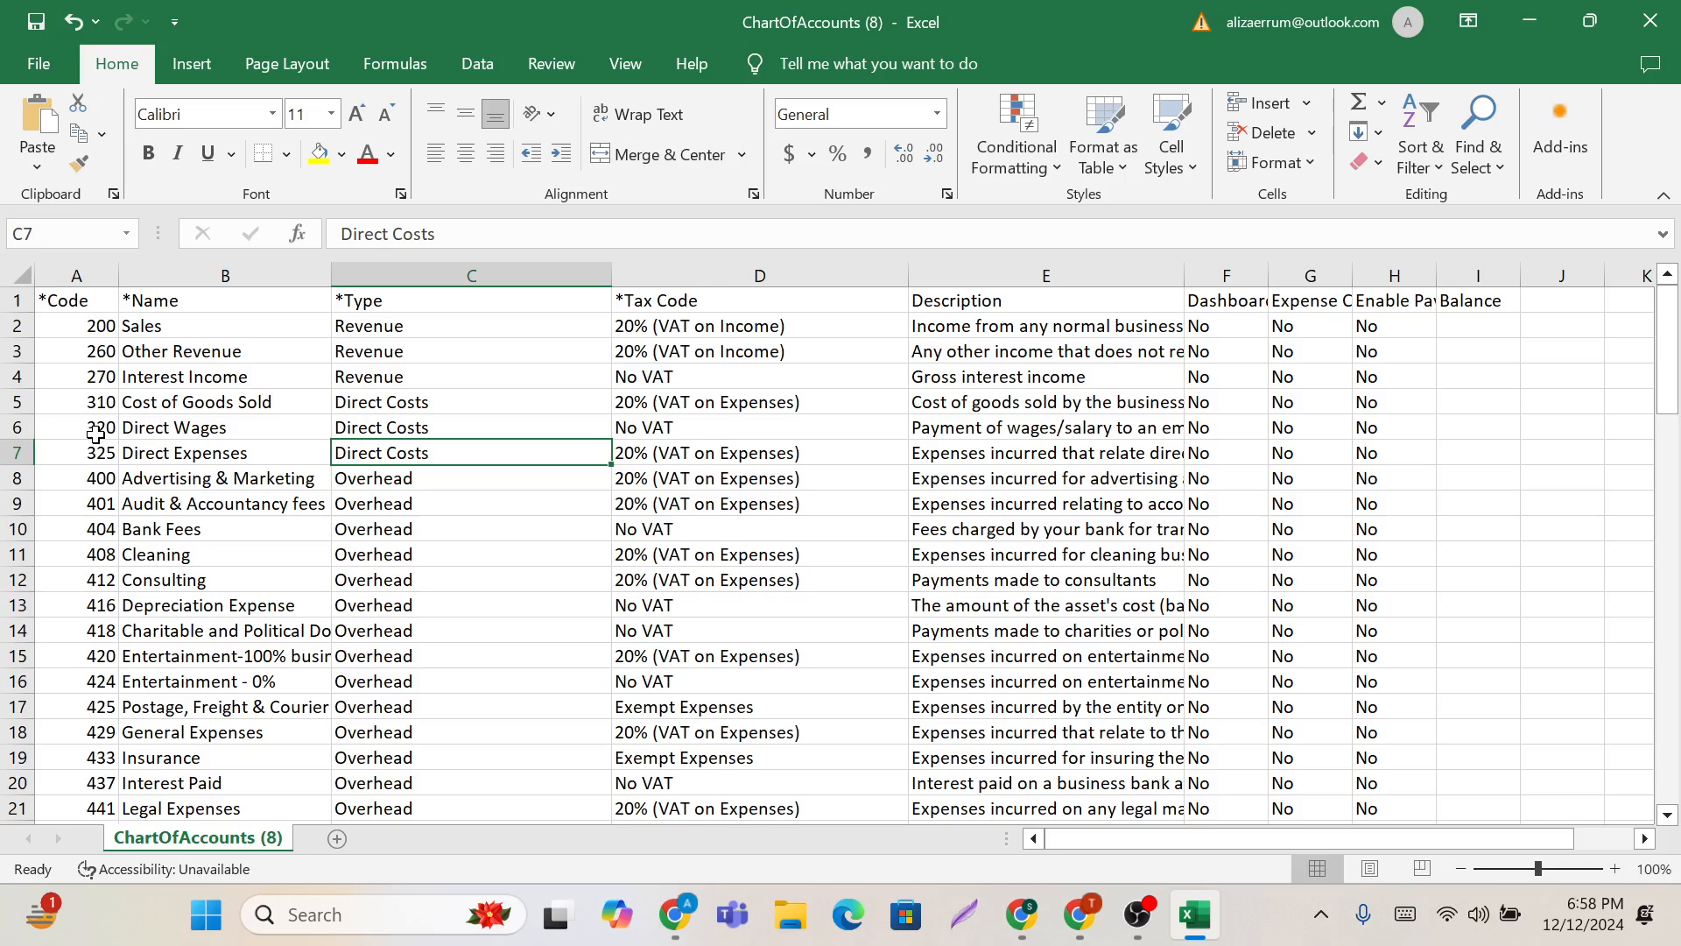
# Step: Bring up Xero's Chart of accounts and scroll through the expense accounts
pyautogui.moveTo(666, 881)
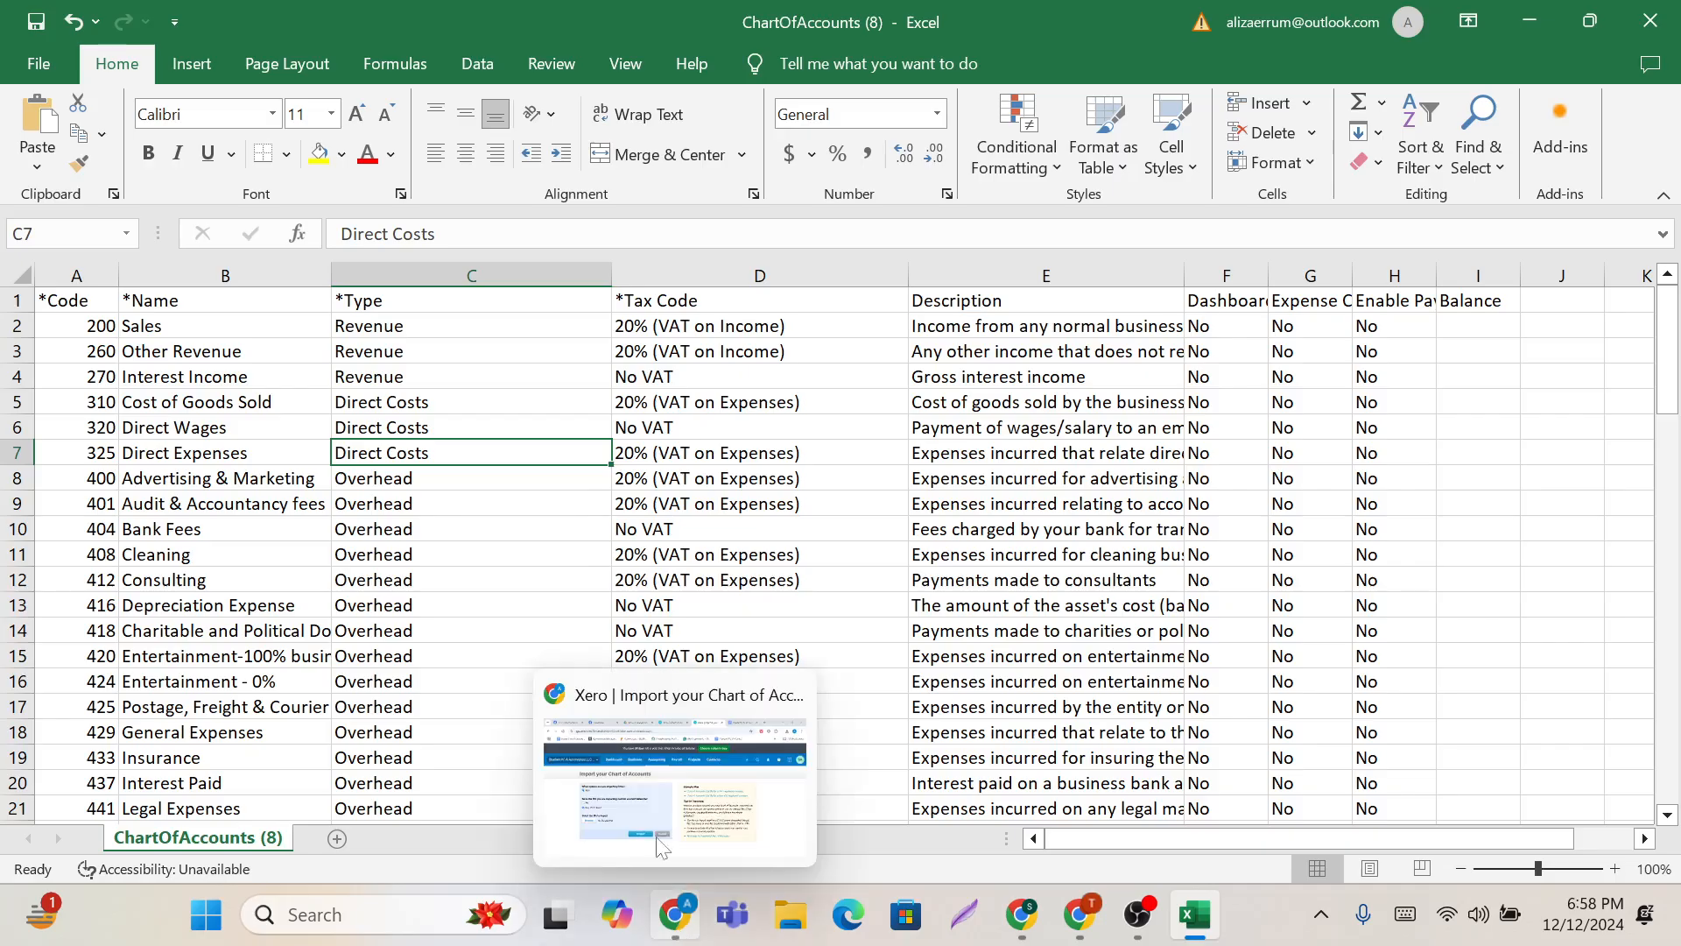
pyautogui.click(644, 797)
pyautogui.click(832, 27)
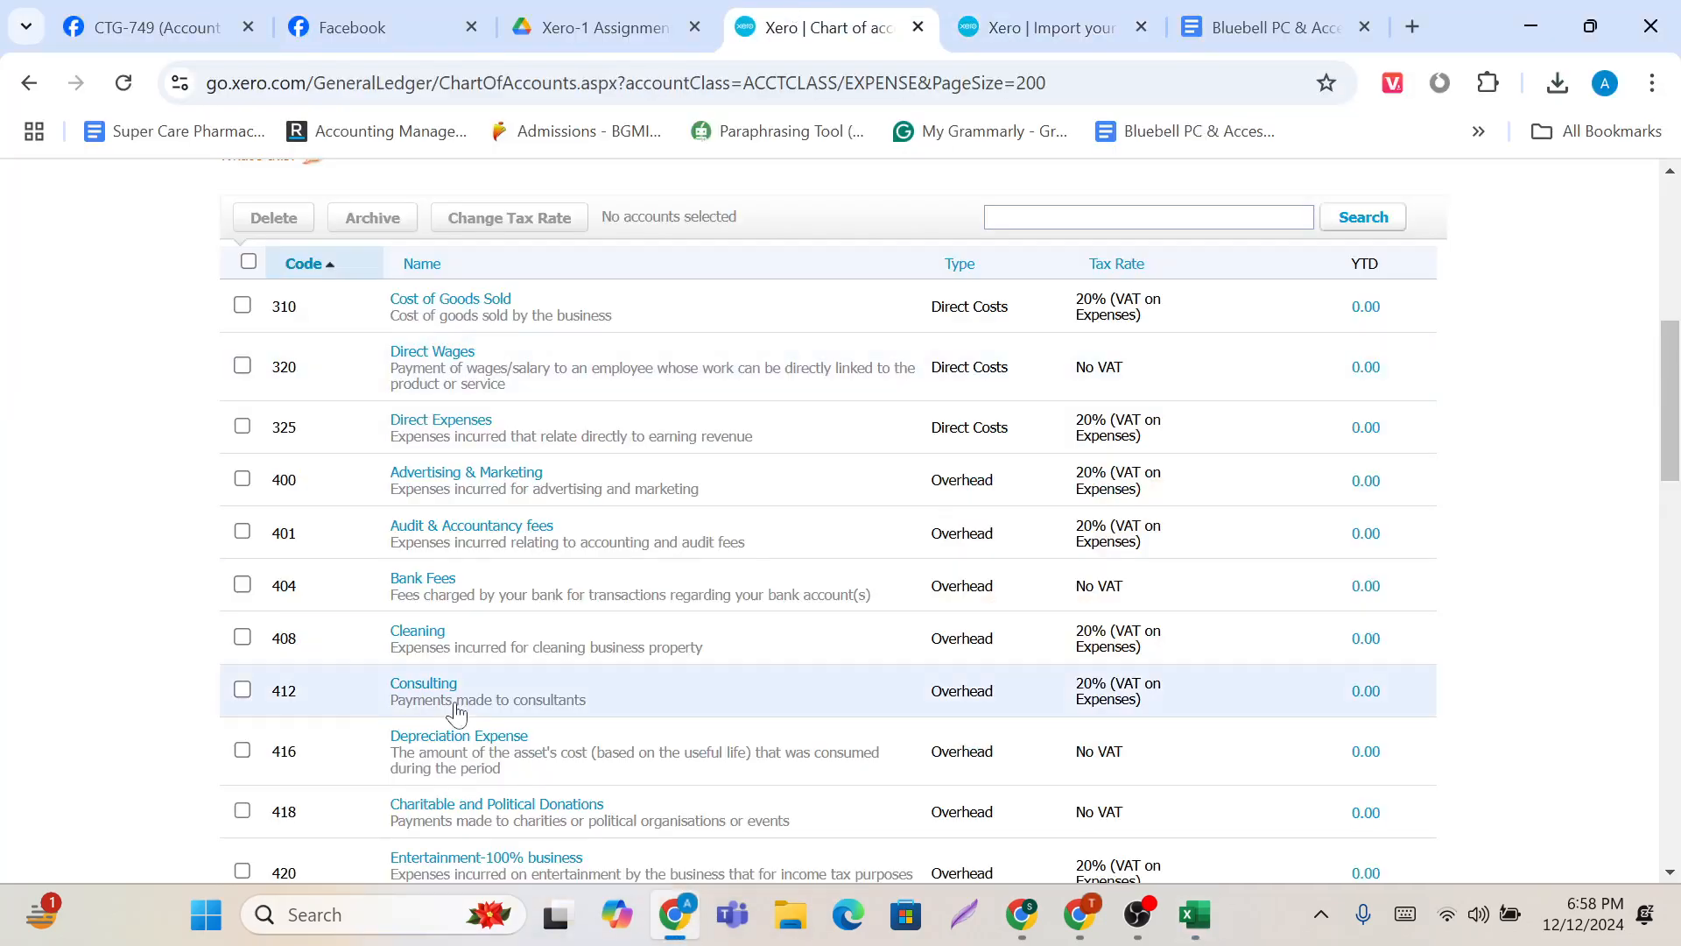
pyautogui.scroll(-18, 456, 714)
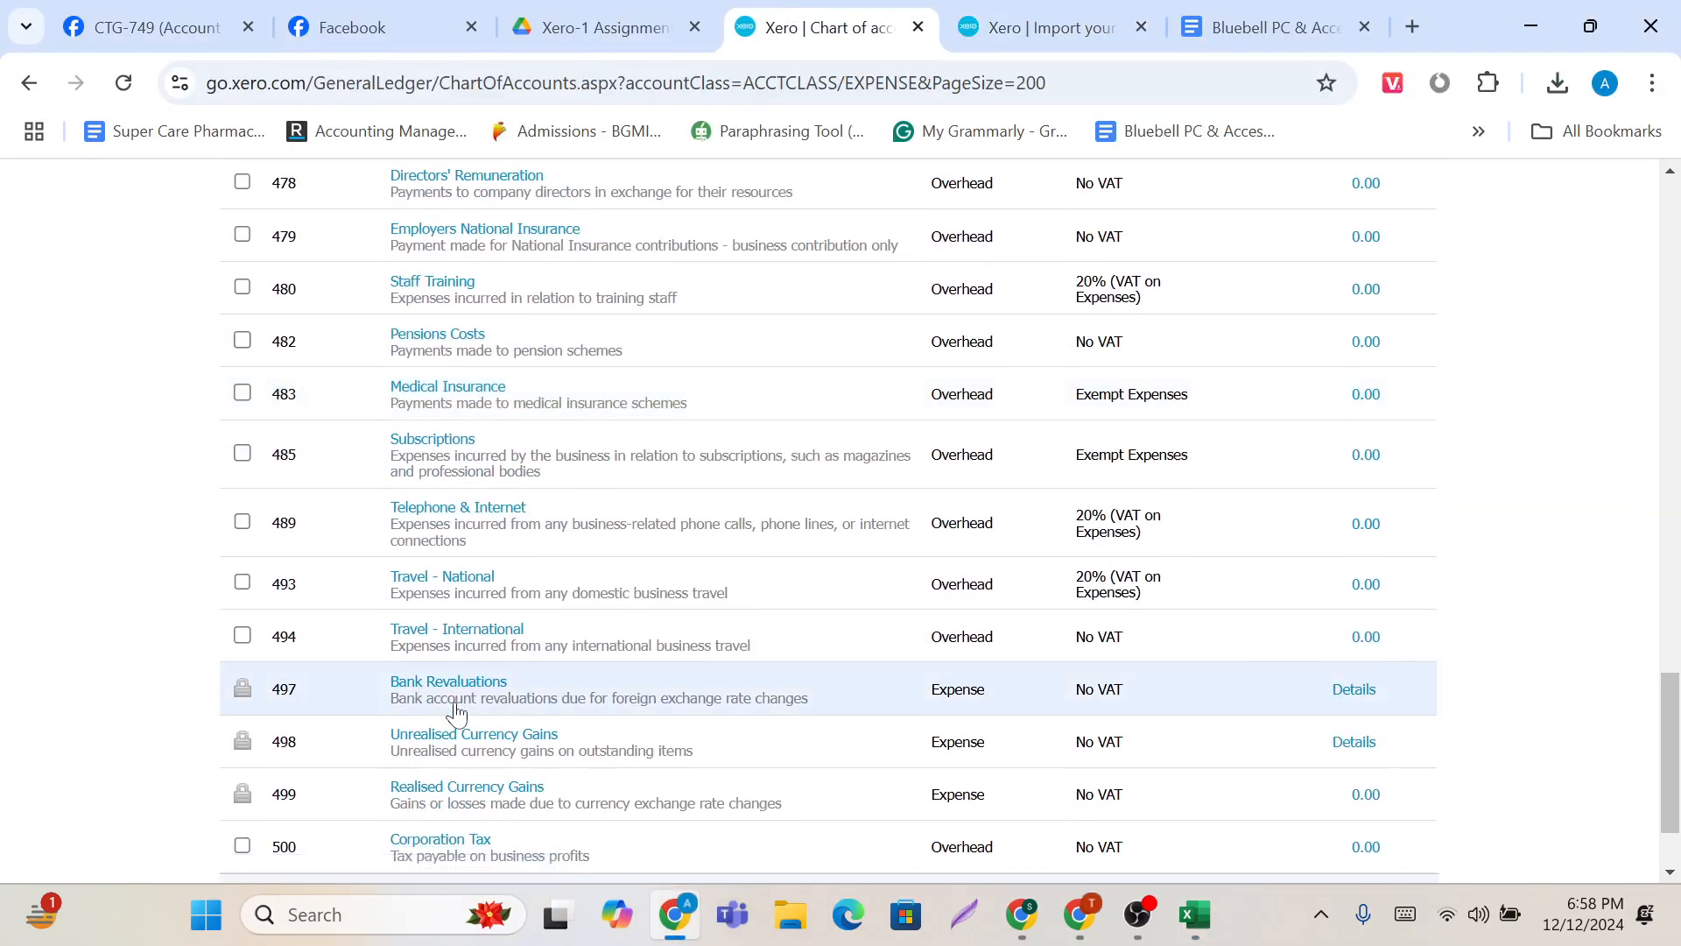
pyautogui.scroll(-2, 457, 714)
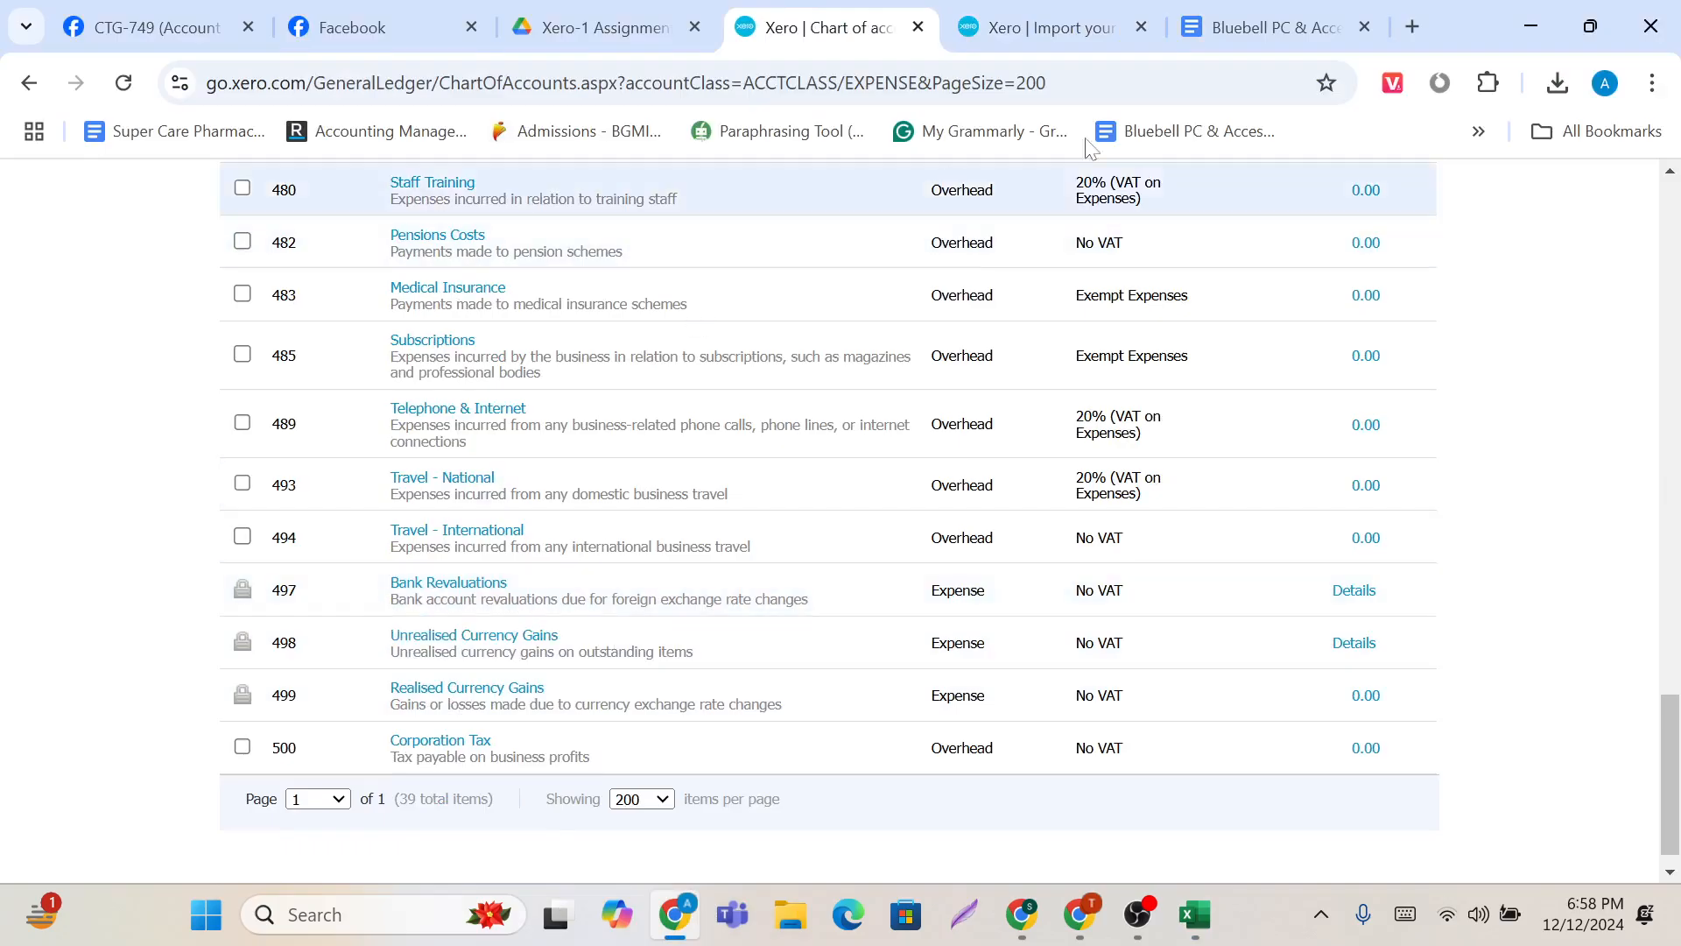
# Step: Compare the Excel sheet with Xero's expense accounts, ending back on Xero's filtered list
pyautogui.click(1182, 760)
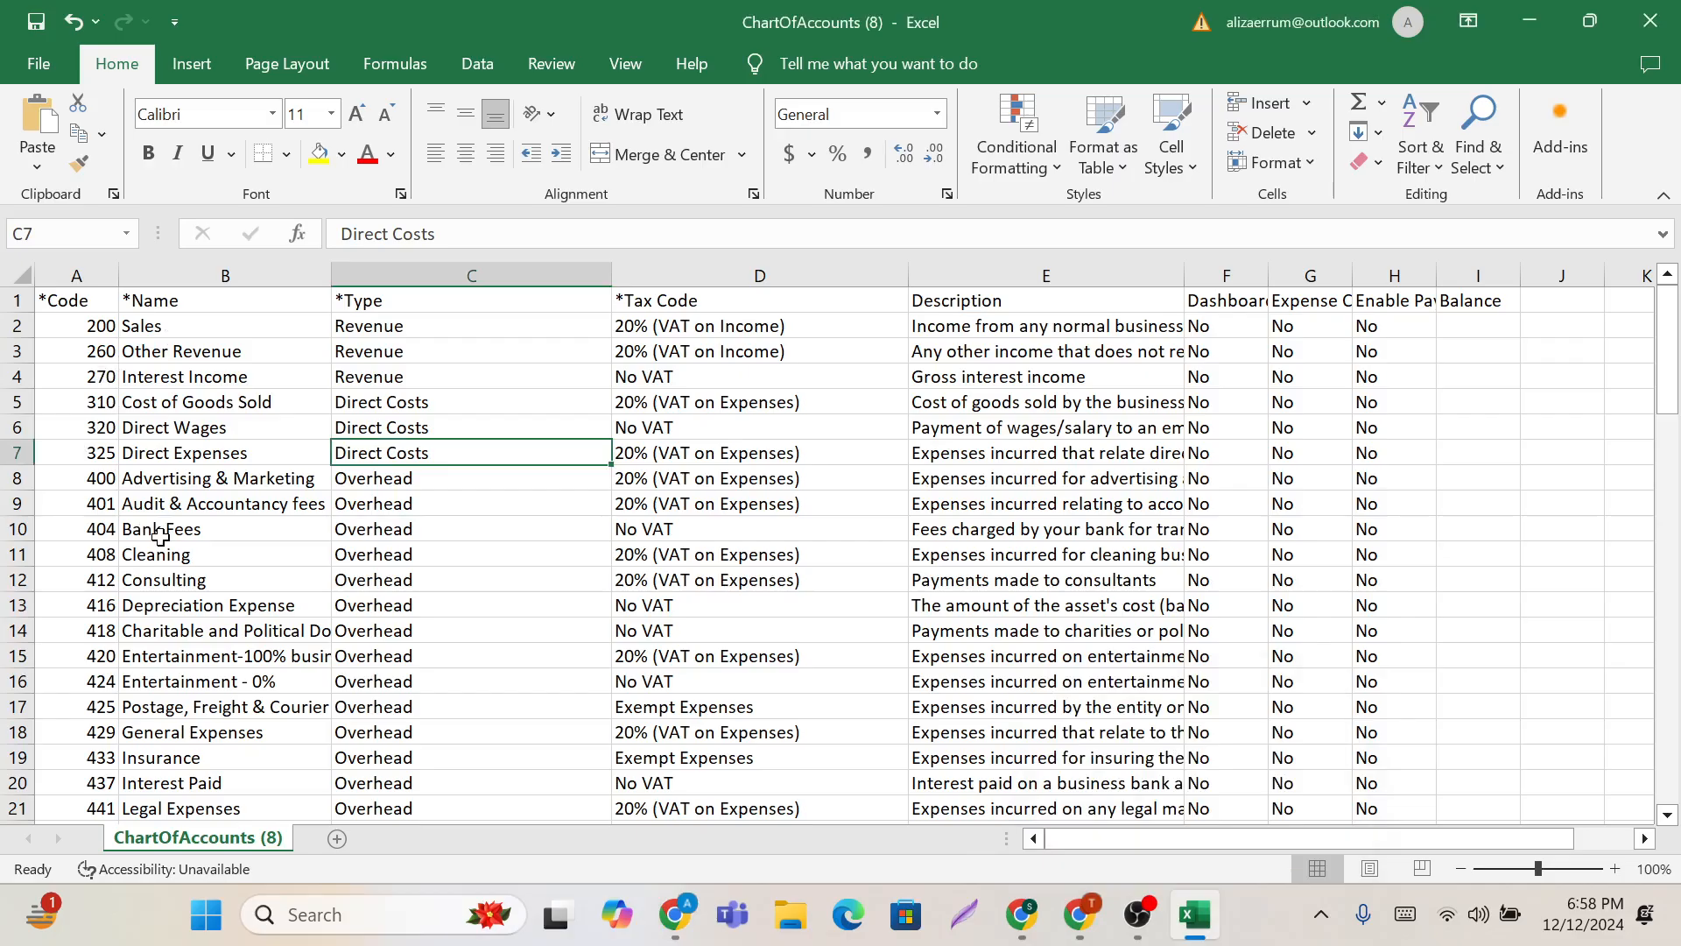
pyautogui.moveTo(675, 916)
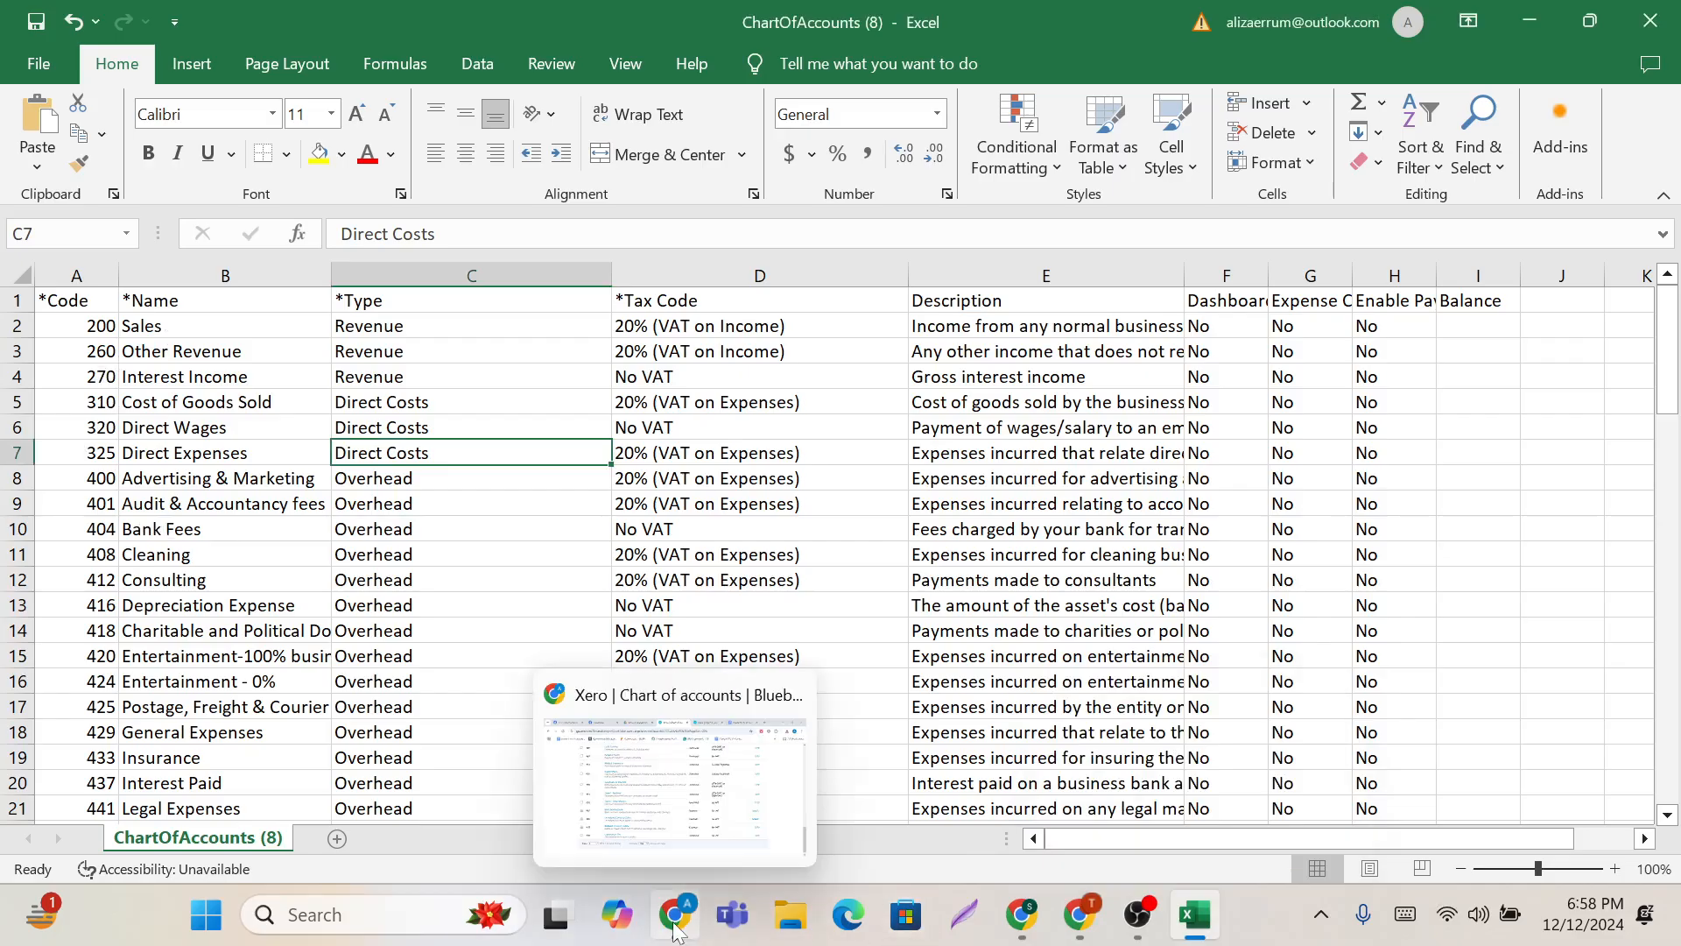
pyautogui.click(646, 786)
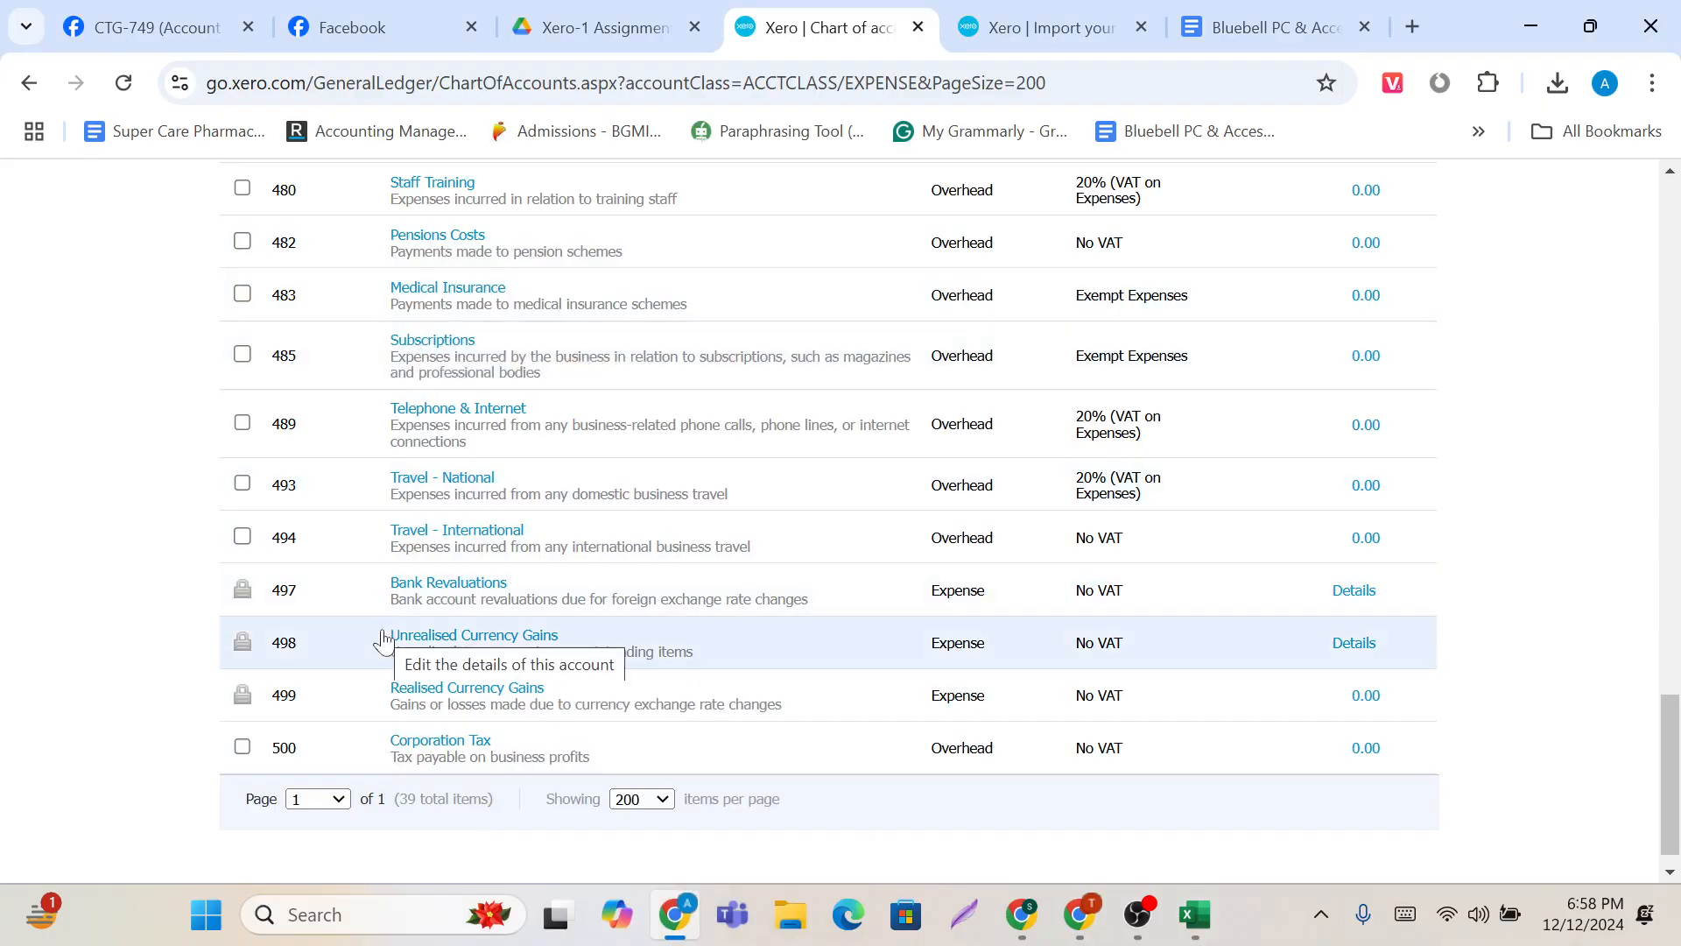
pyautogui.moveTo(1195, 914)
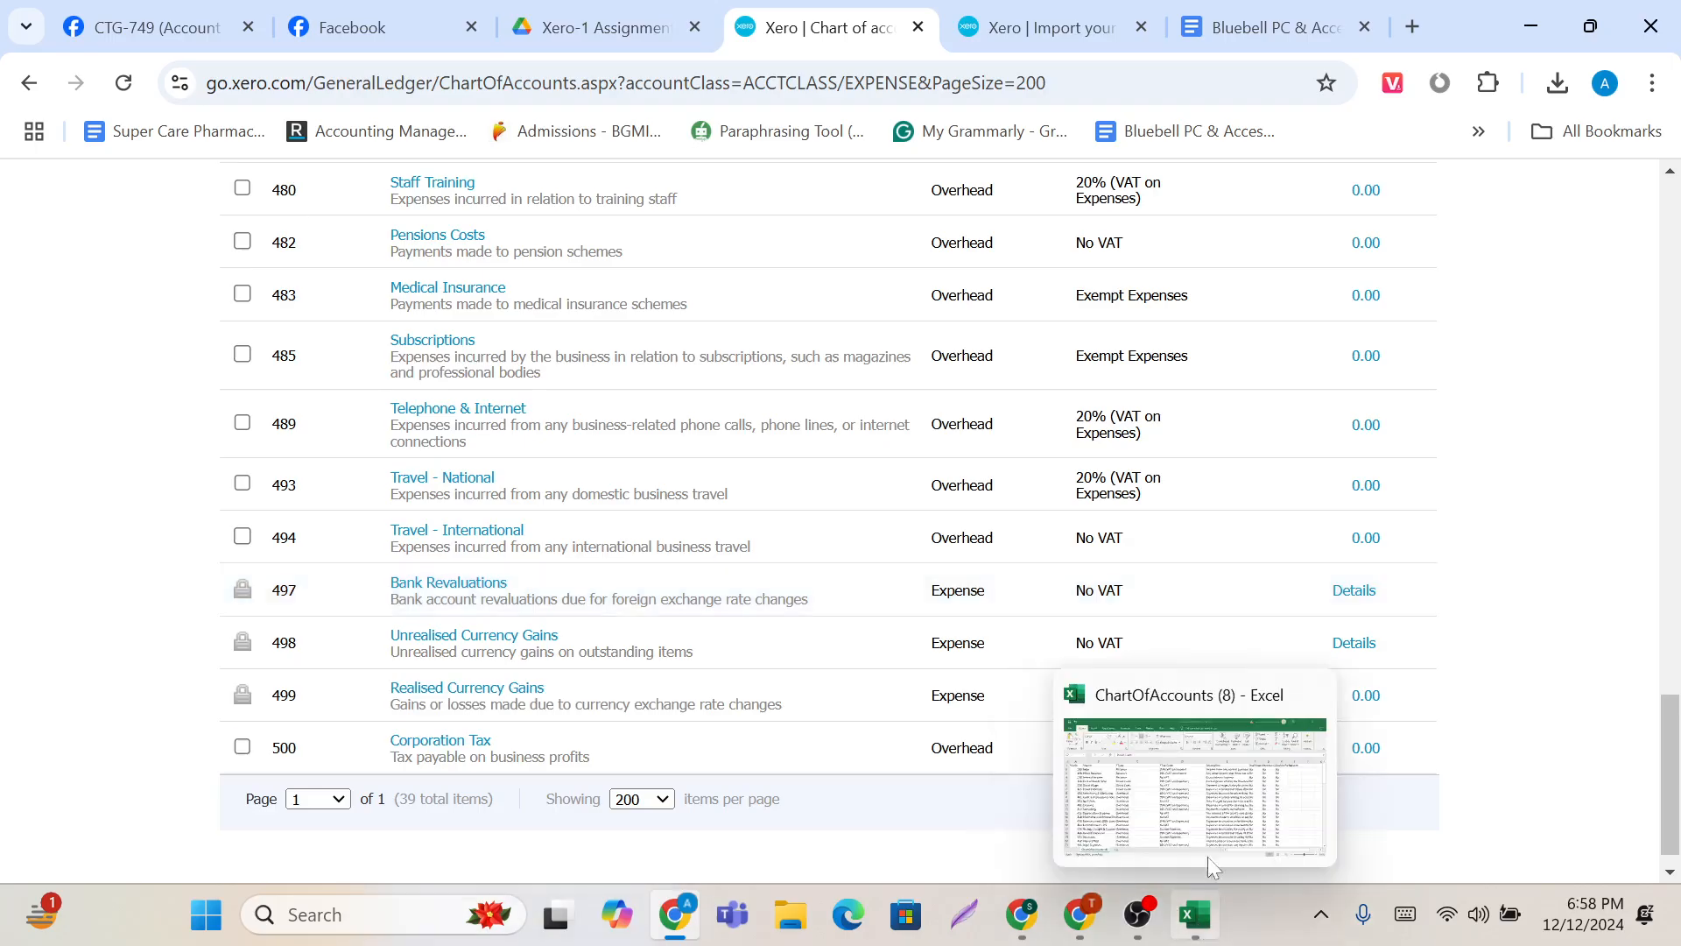
pyautogui.click(1223, 836)
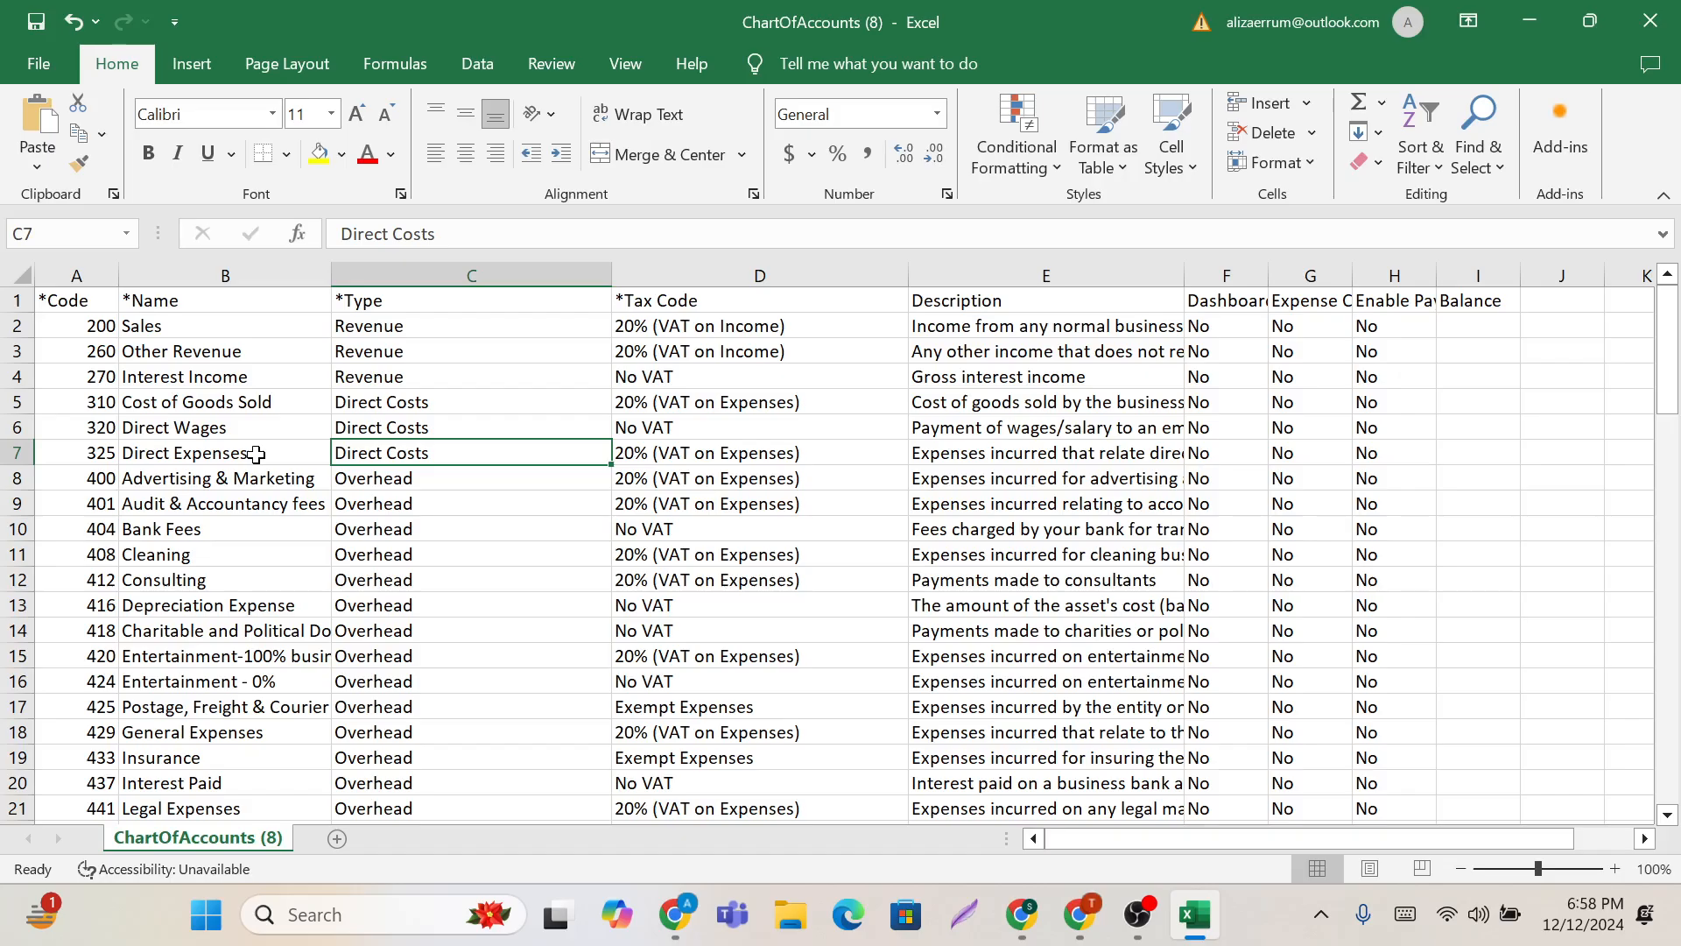
pyautogui.scroll(-3, 255, 455)
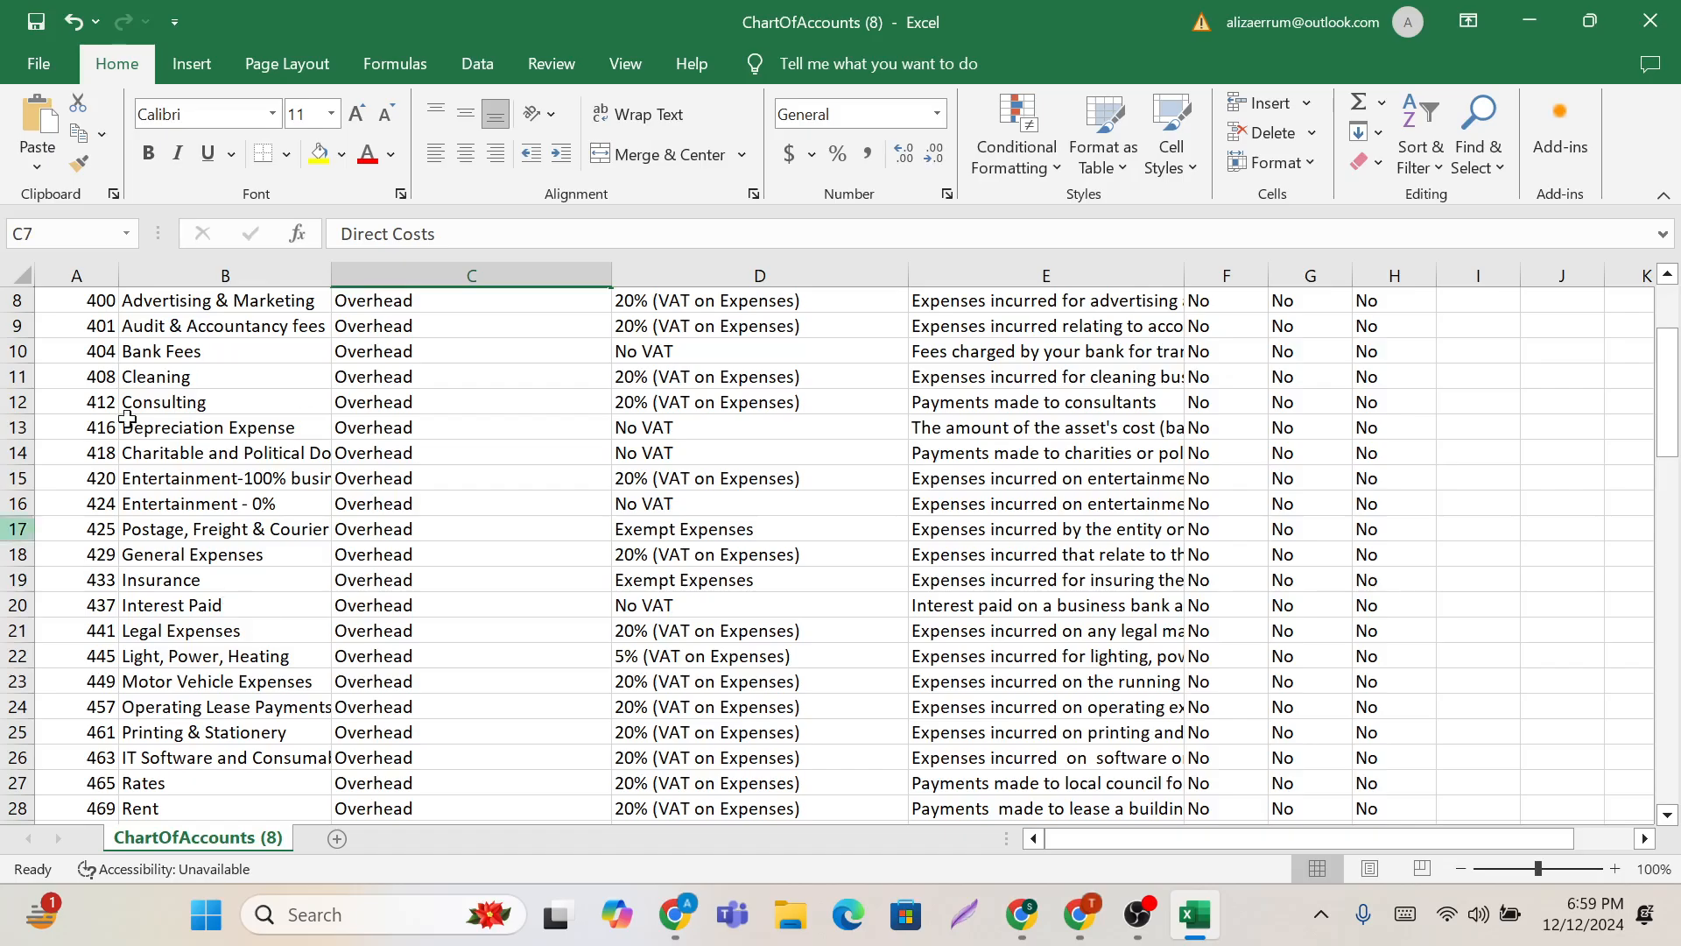
pyautogui.scroll(1, 158, 574)
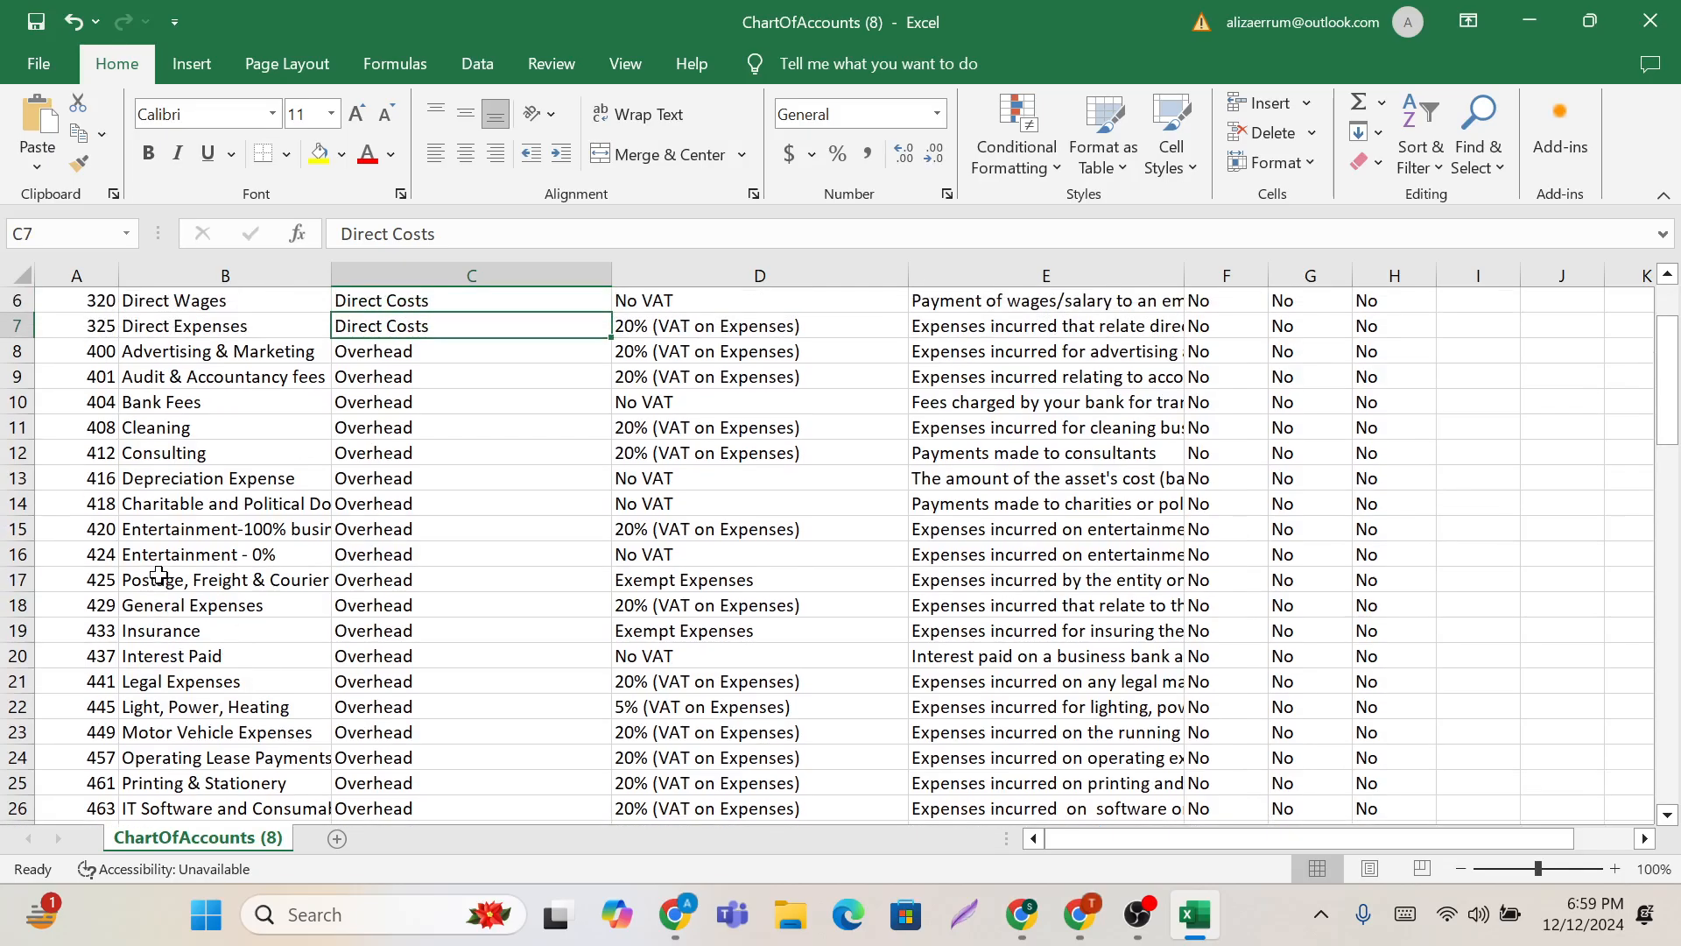
pyautogui.scroll(2, 158, 574)
pyautogui.scroll(-8, 159, 574)
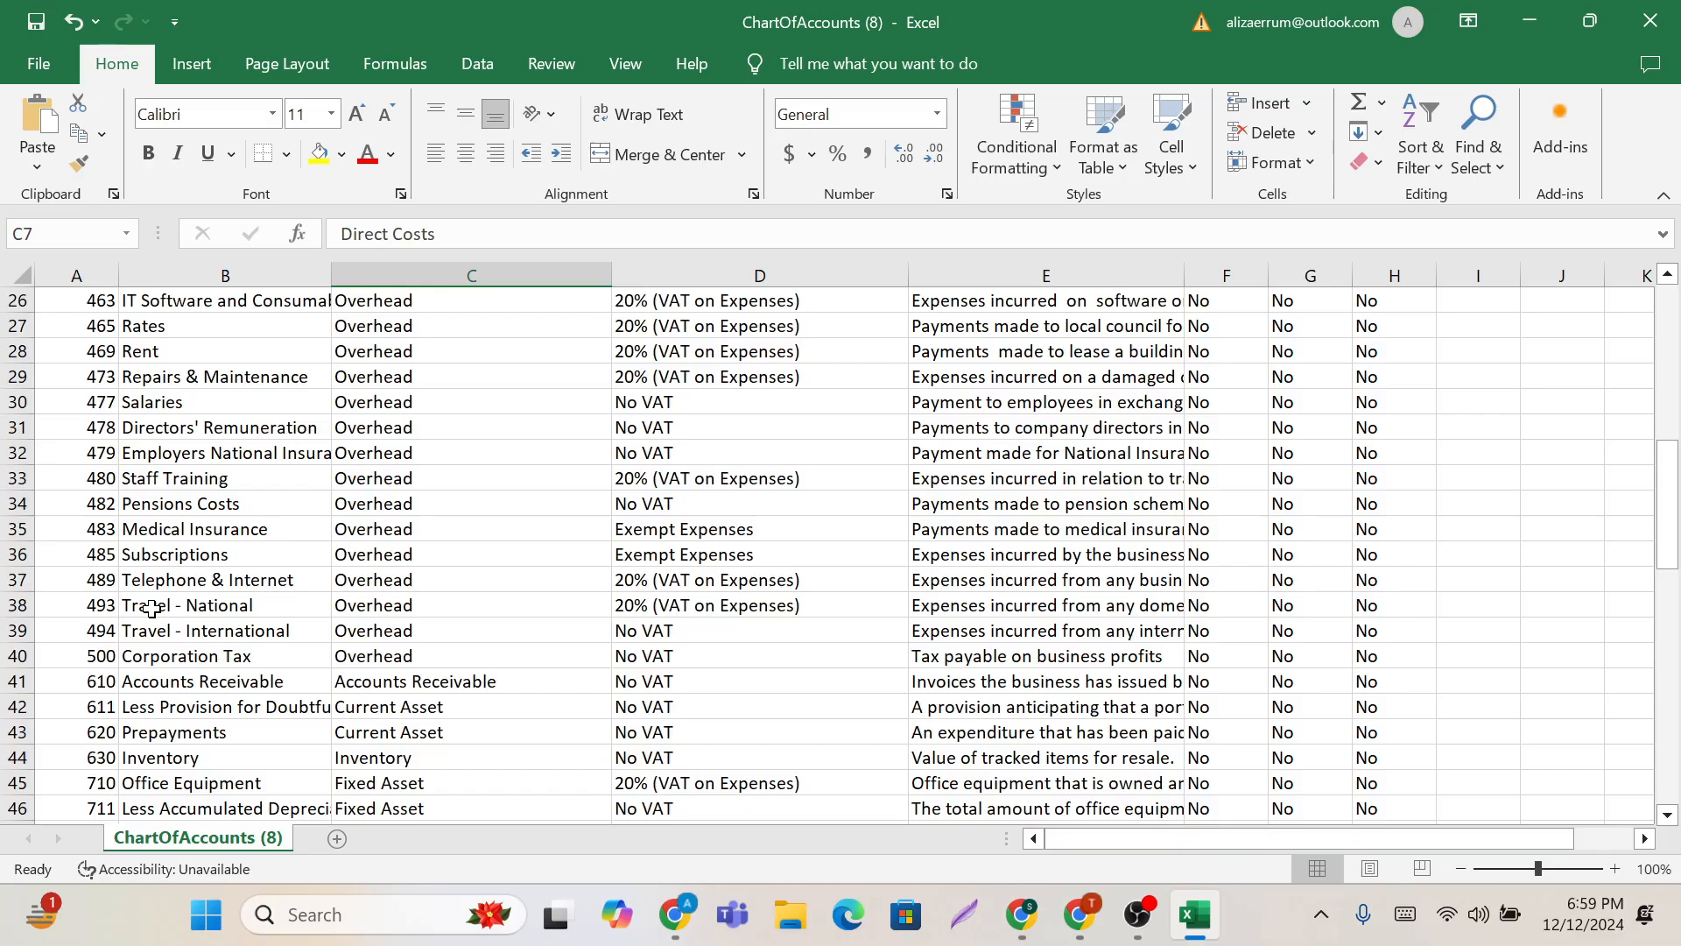
pyautogui.scroll(8, 152, 607)
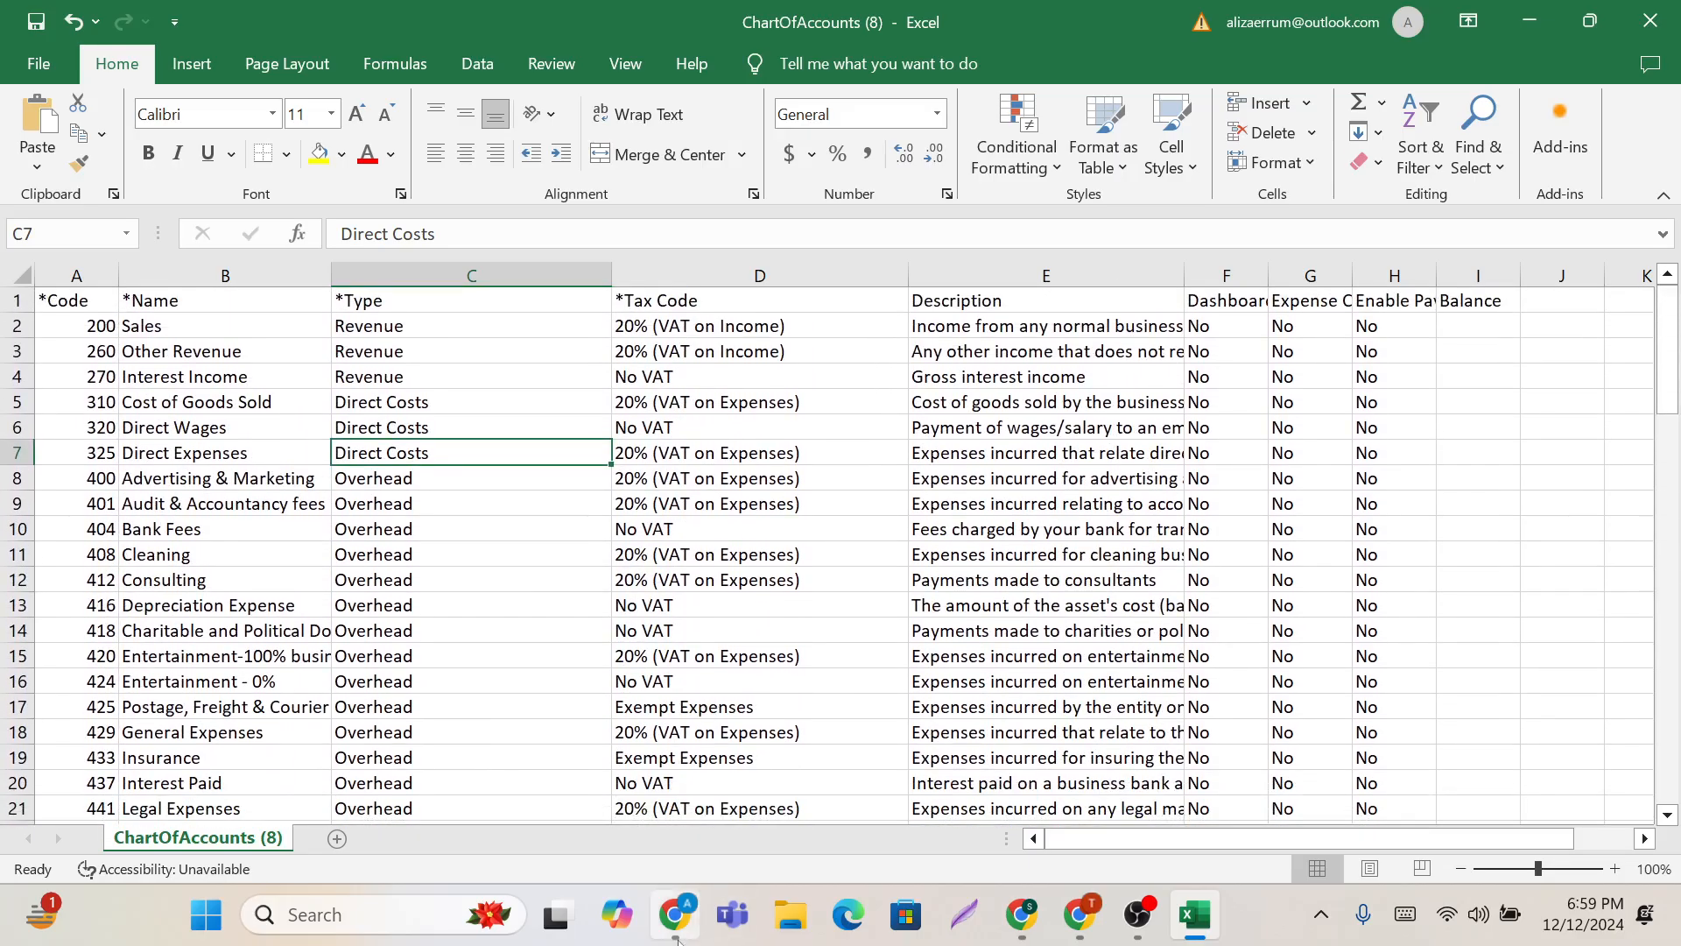
pyautogui.click(648, 700)
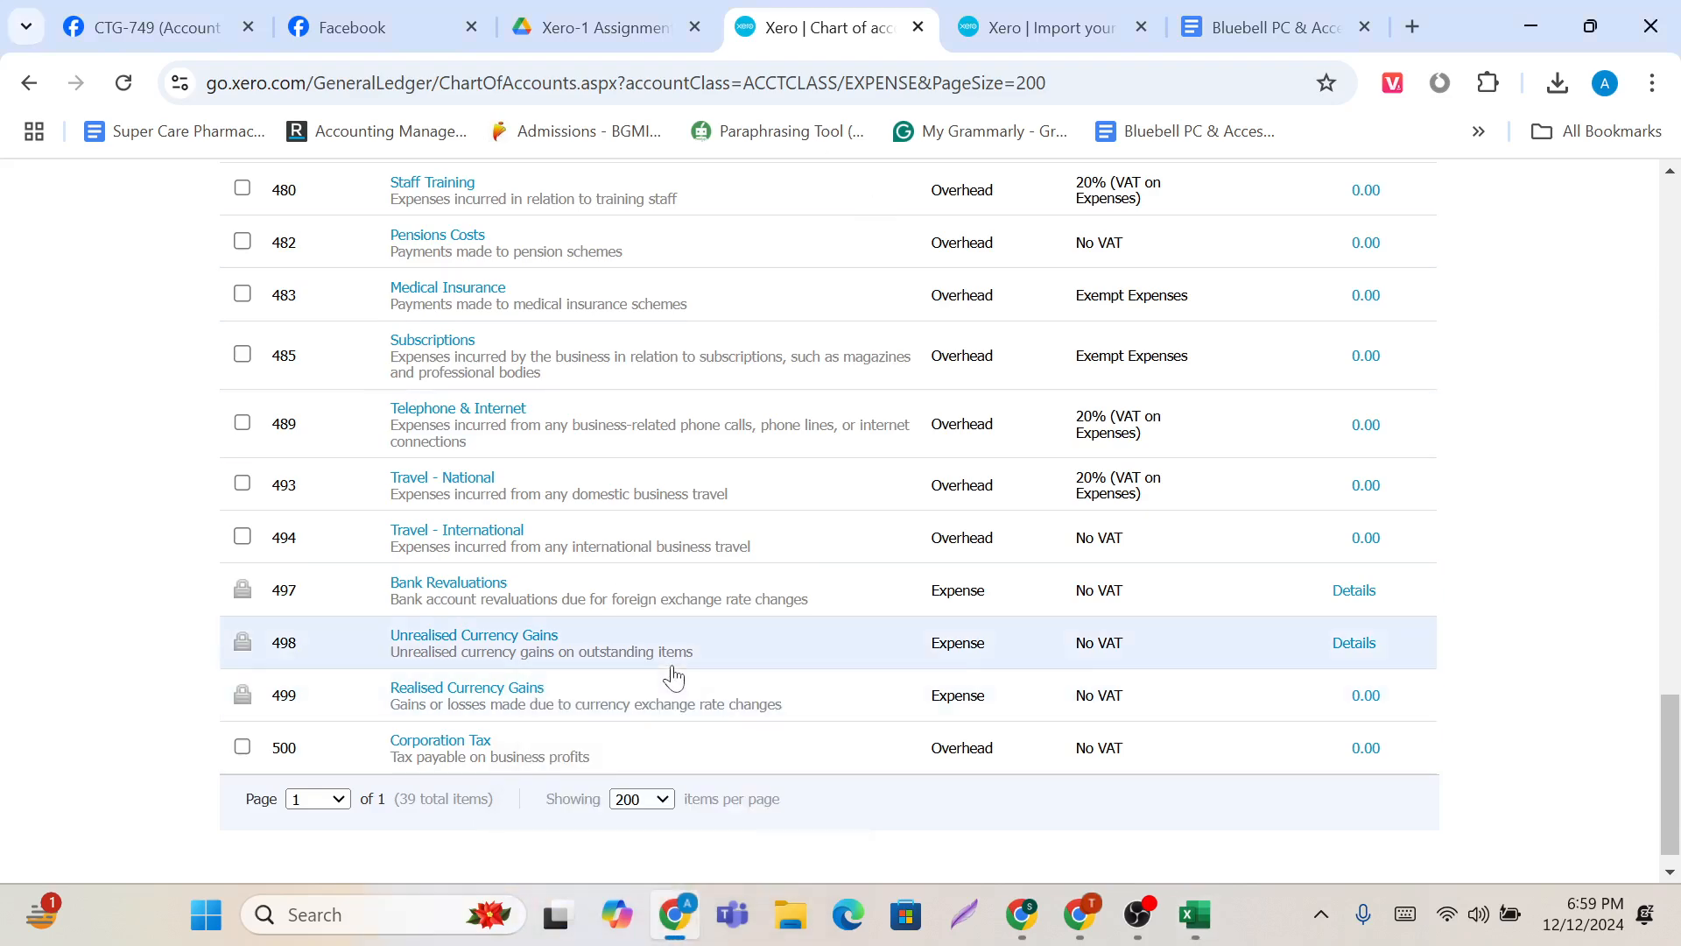
pyautogui.scroll(-1, 672, 677)
pyautogui.scroll(15, 673, 677)
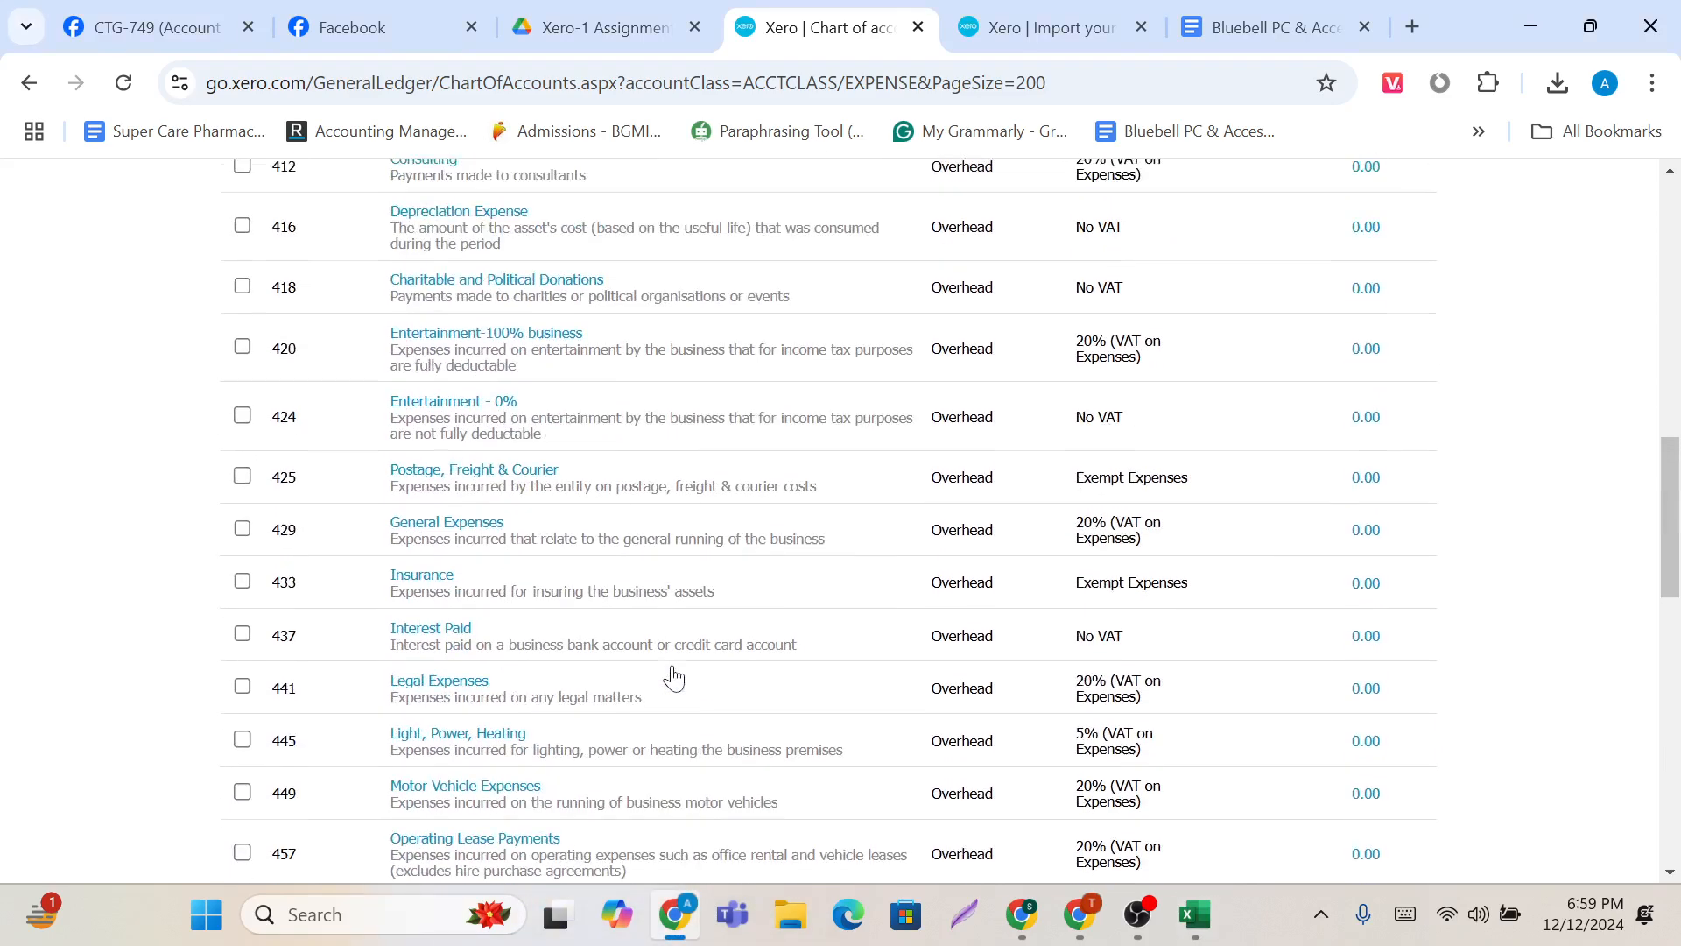
# Step: Open the class group's Google Drive link and preview the COA-Import (Only Mark).png image
pyautogui.click(612, 24)
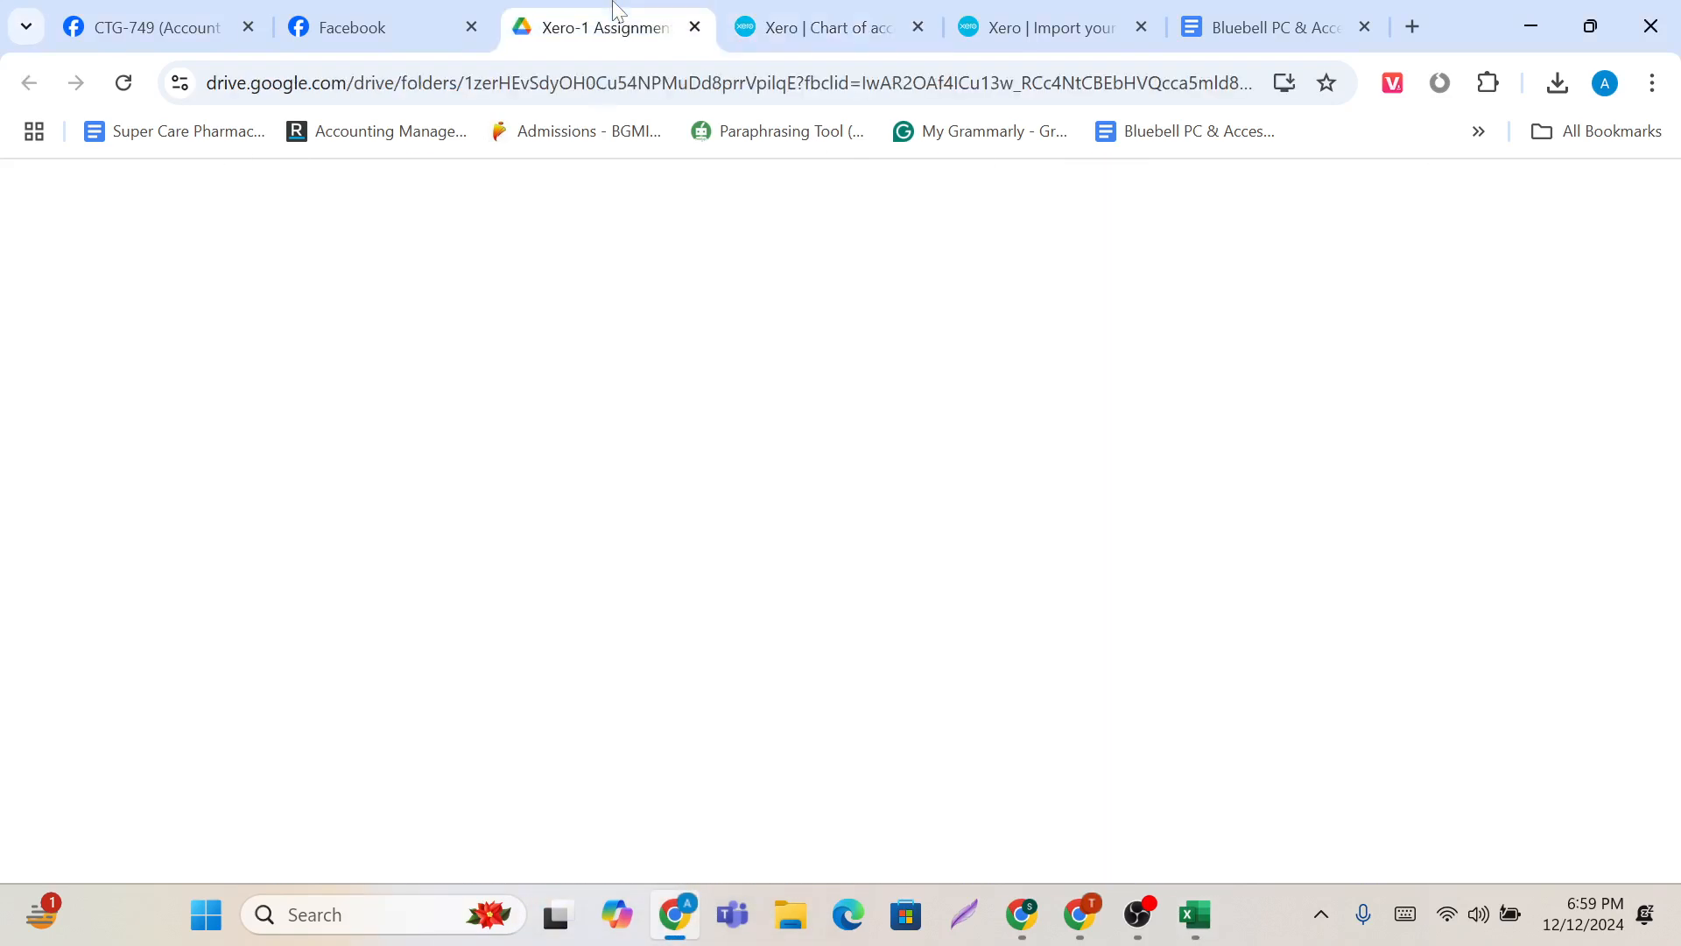
pyautogui.click(351, 27)
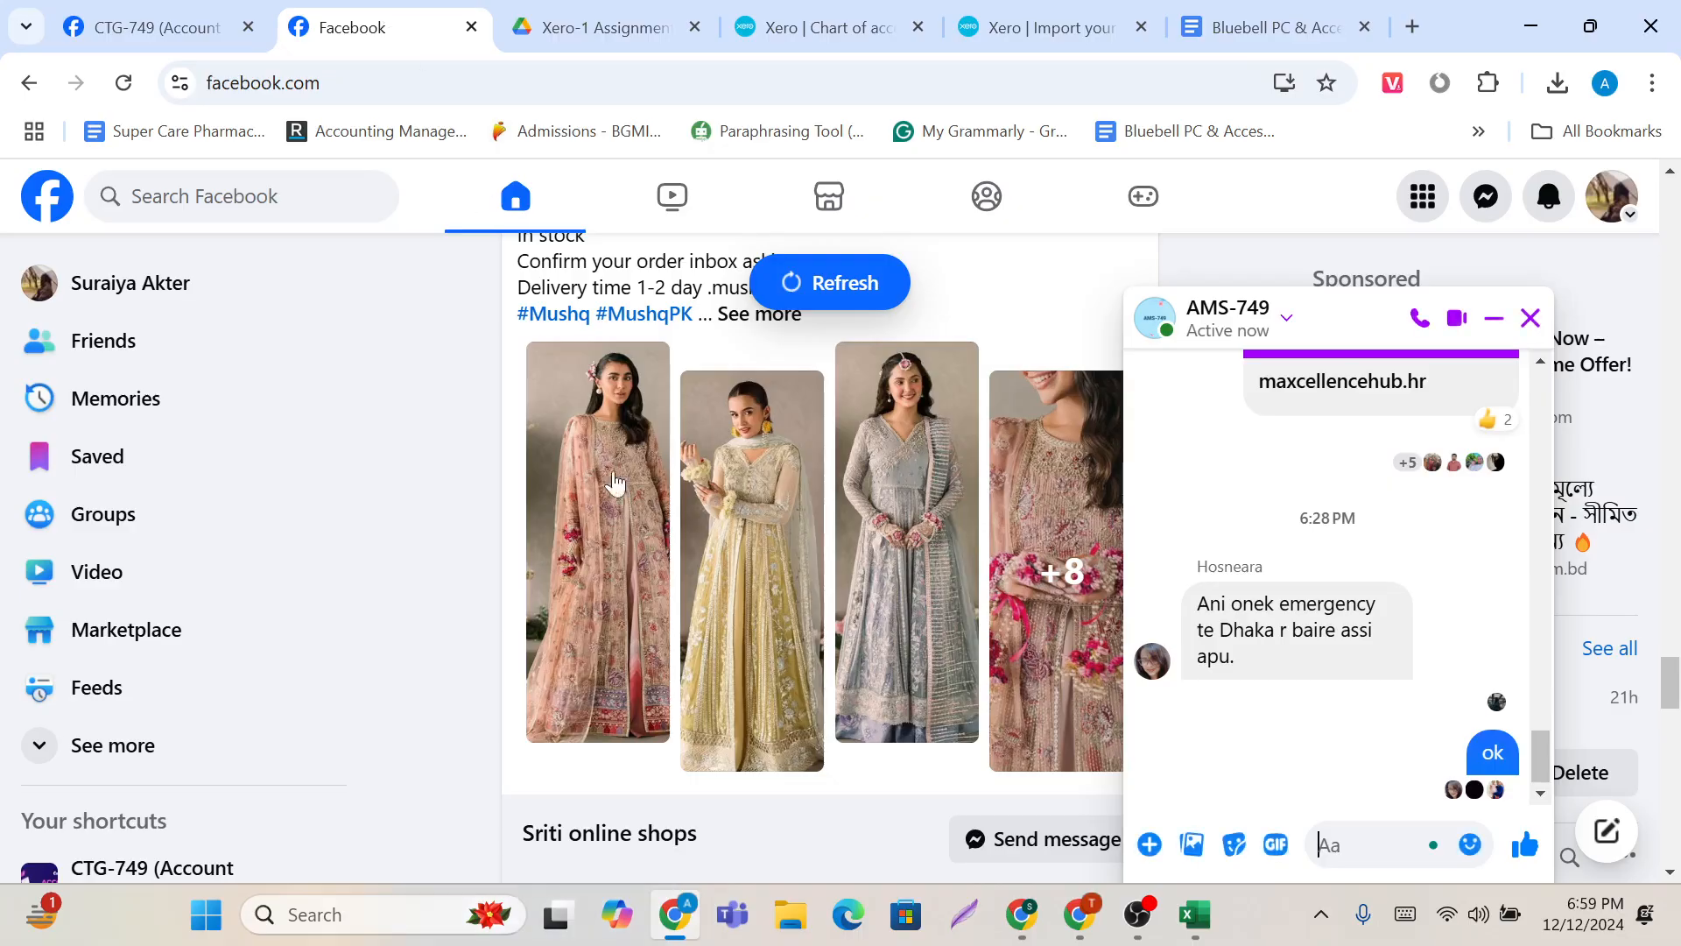
pyautogui.scroll(-2, 613, 420)
pyautogui.click(200, 9)
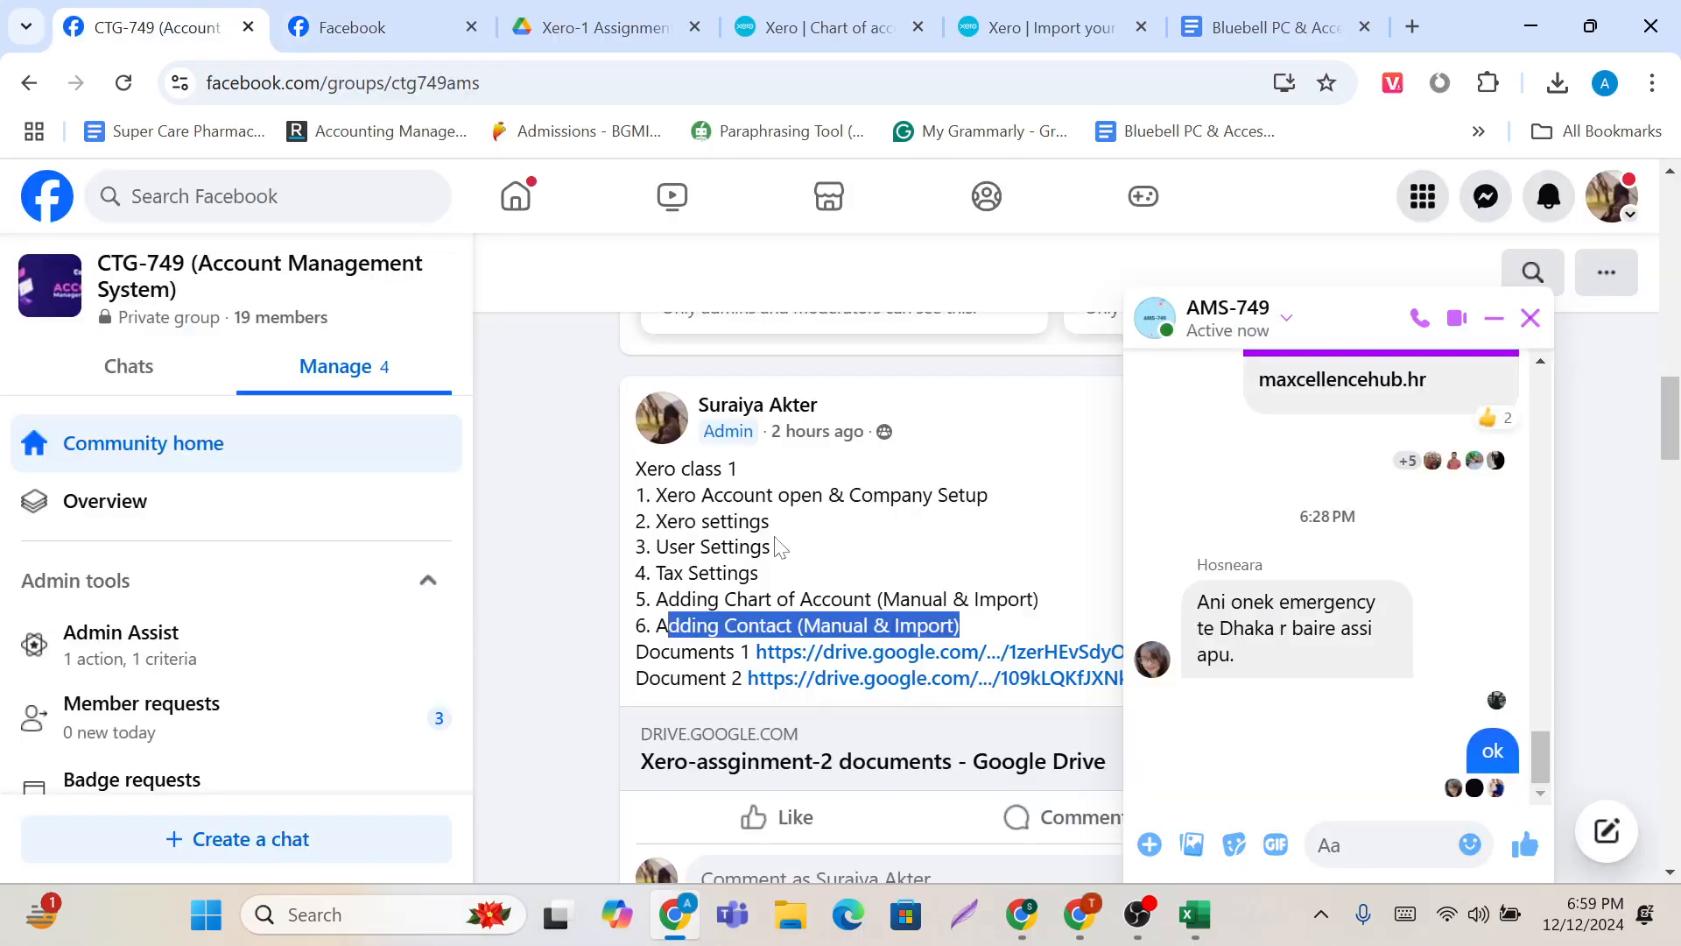
pyautogui.scroll(-1, 807, 538)
pyautogui.click(810, 533)
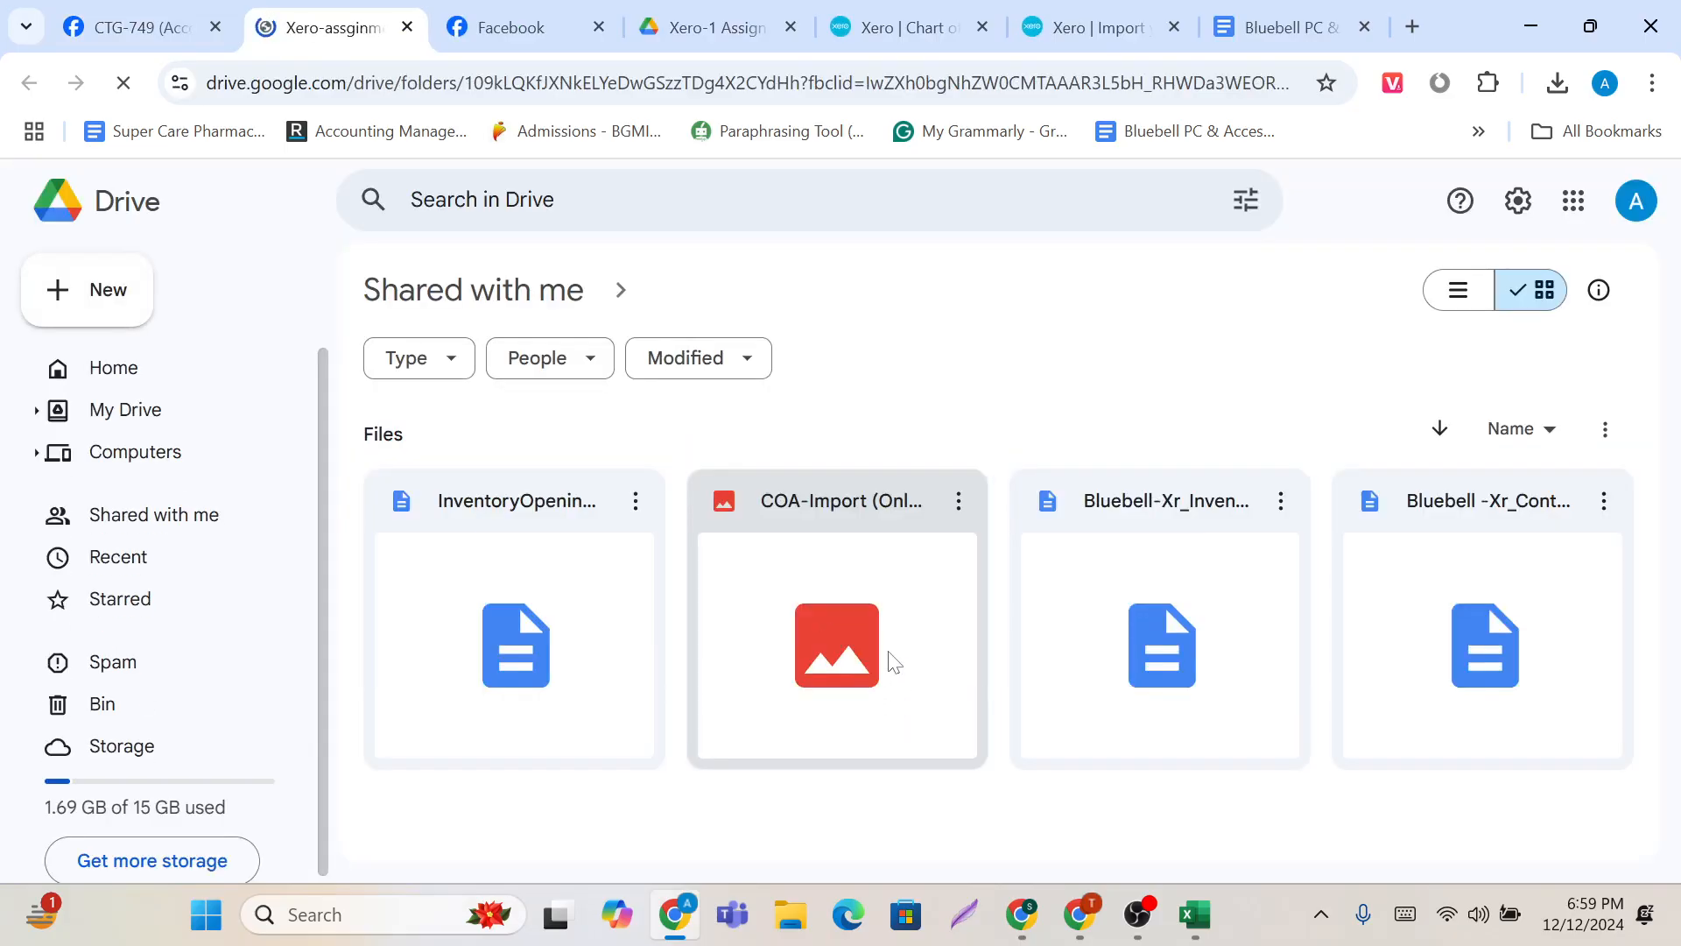
pyautogui.click(893, 661)
pyautogui.doubleClick(889, 655)
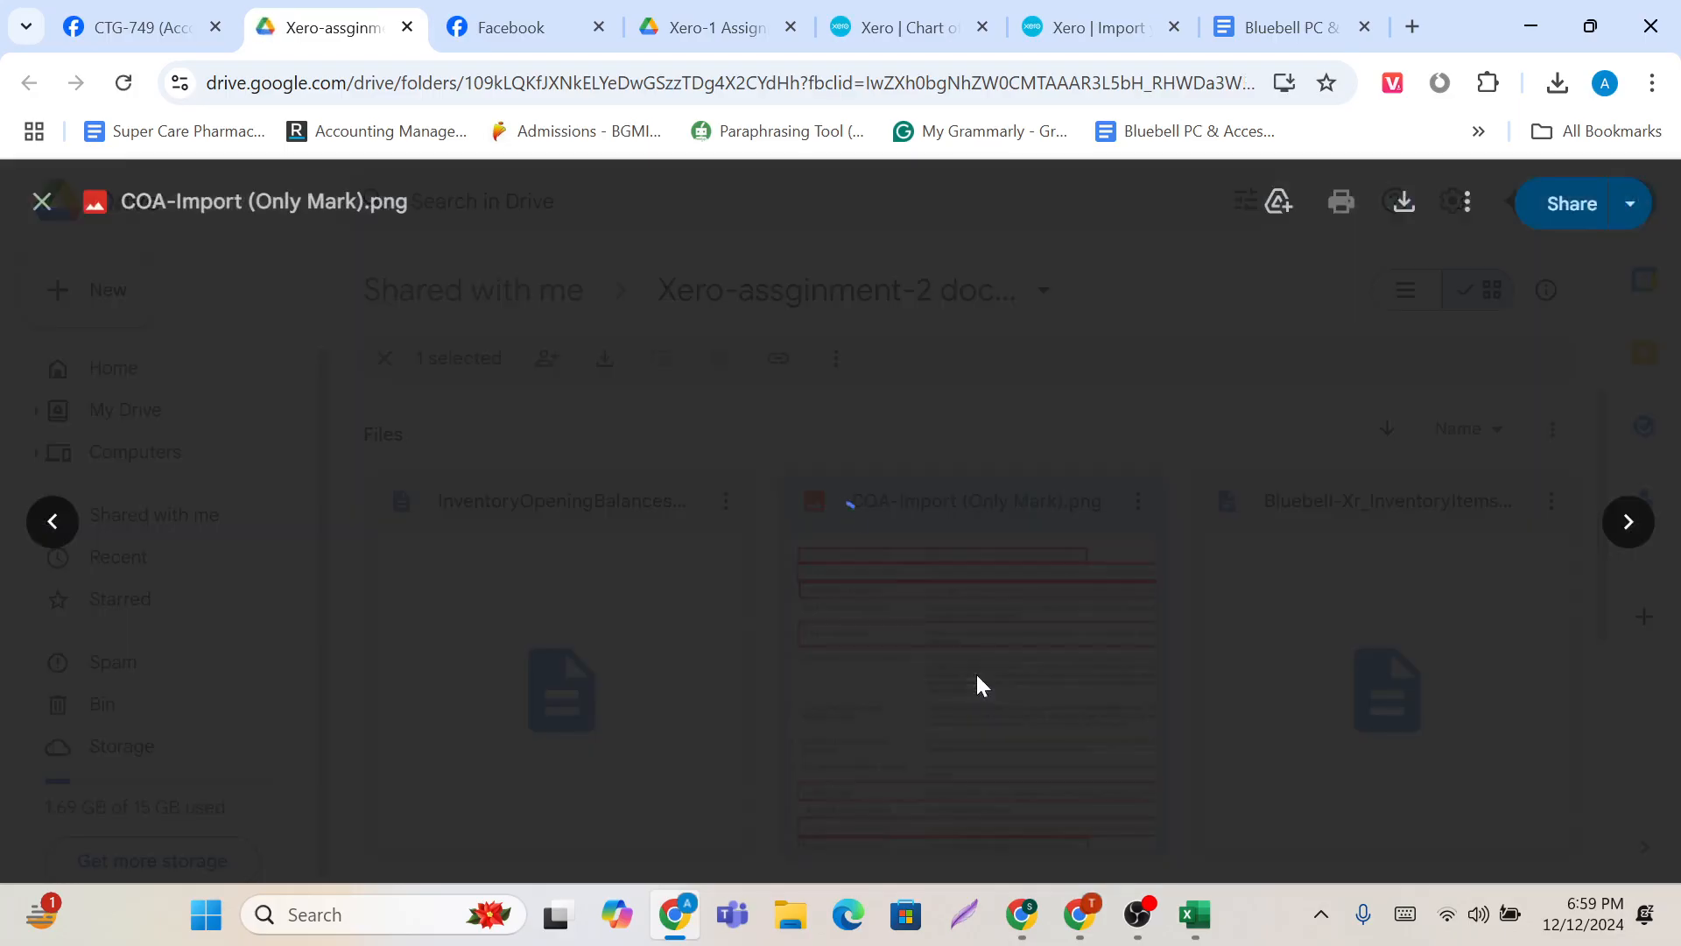
pyautogui.click(976, 673)
pyautogui.doubleClick(977, 676)
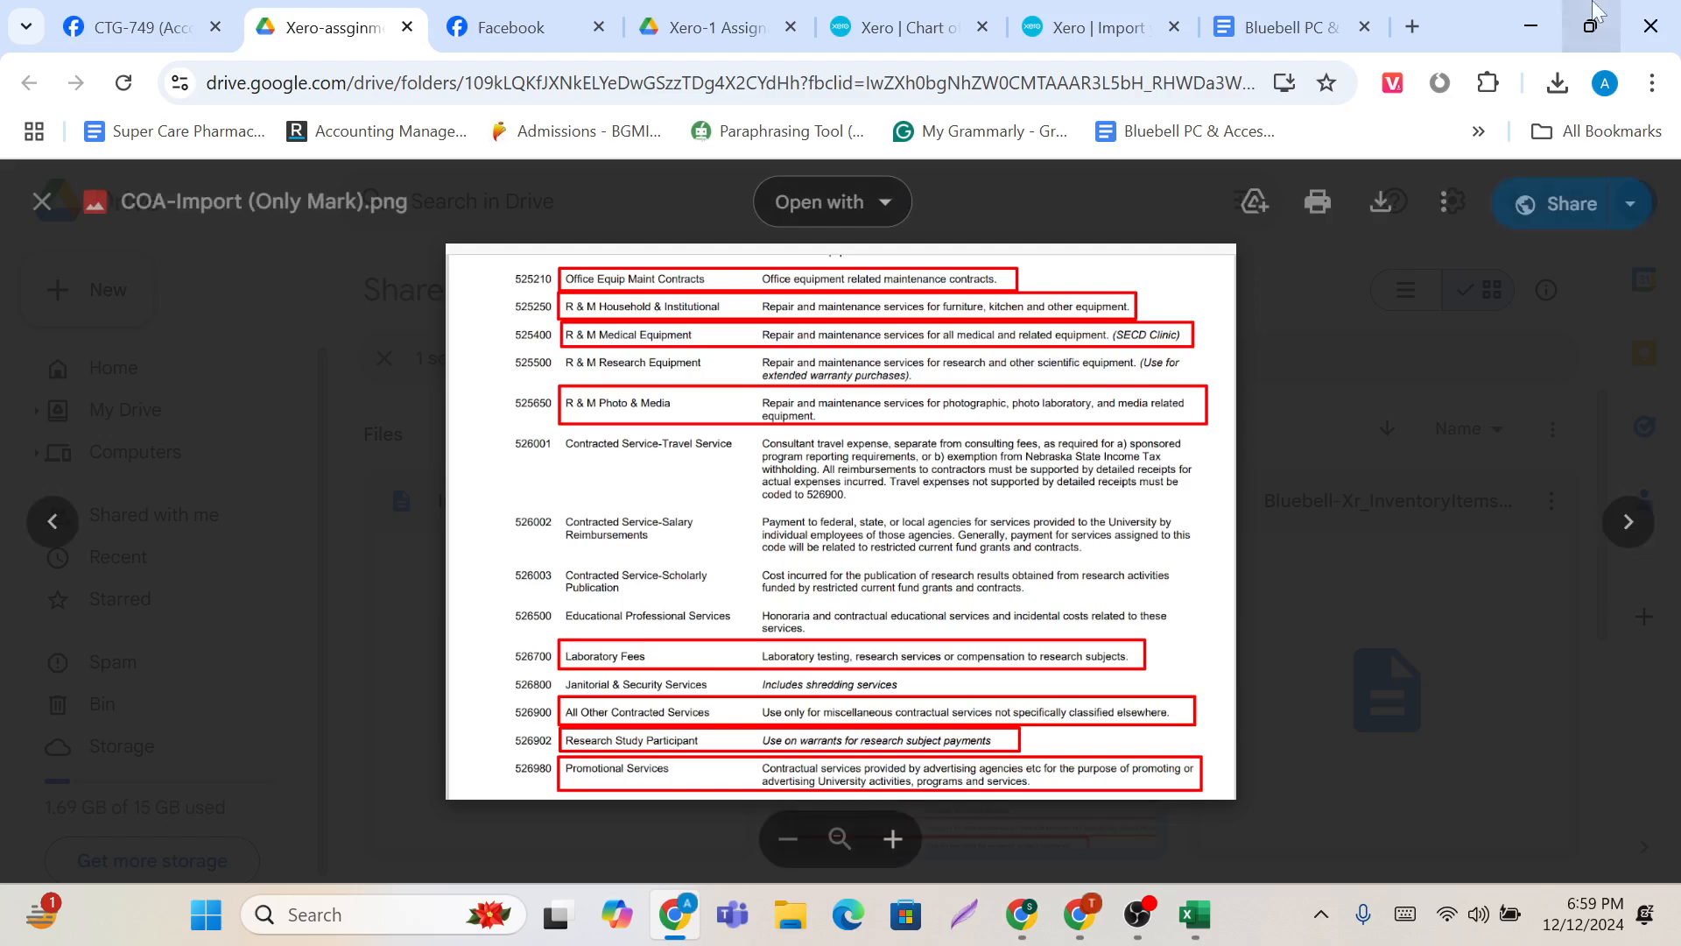
# Step: Download COA-Import (Only Mark).png from the Drive preview
pyautogui.click(1408, 28)
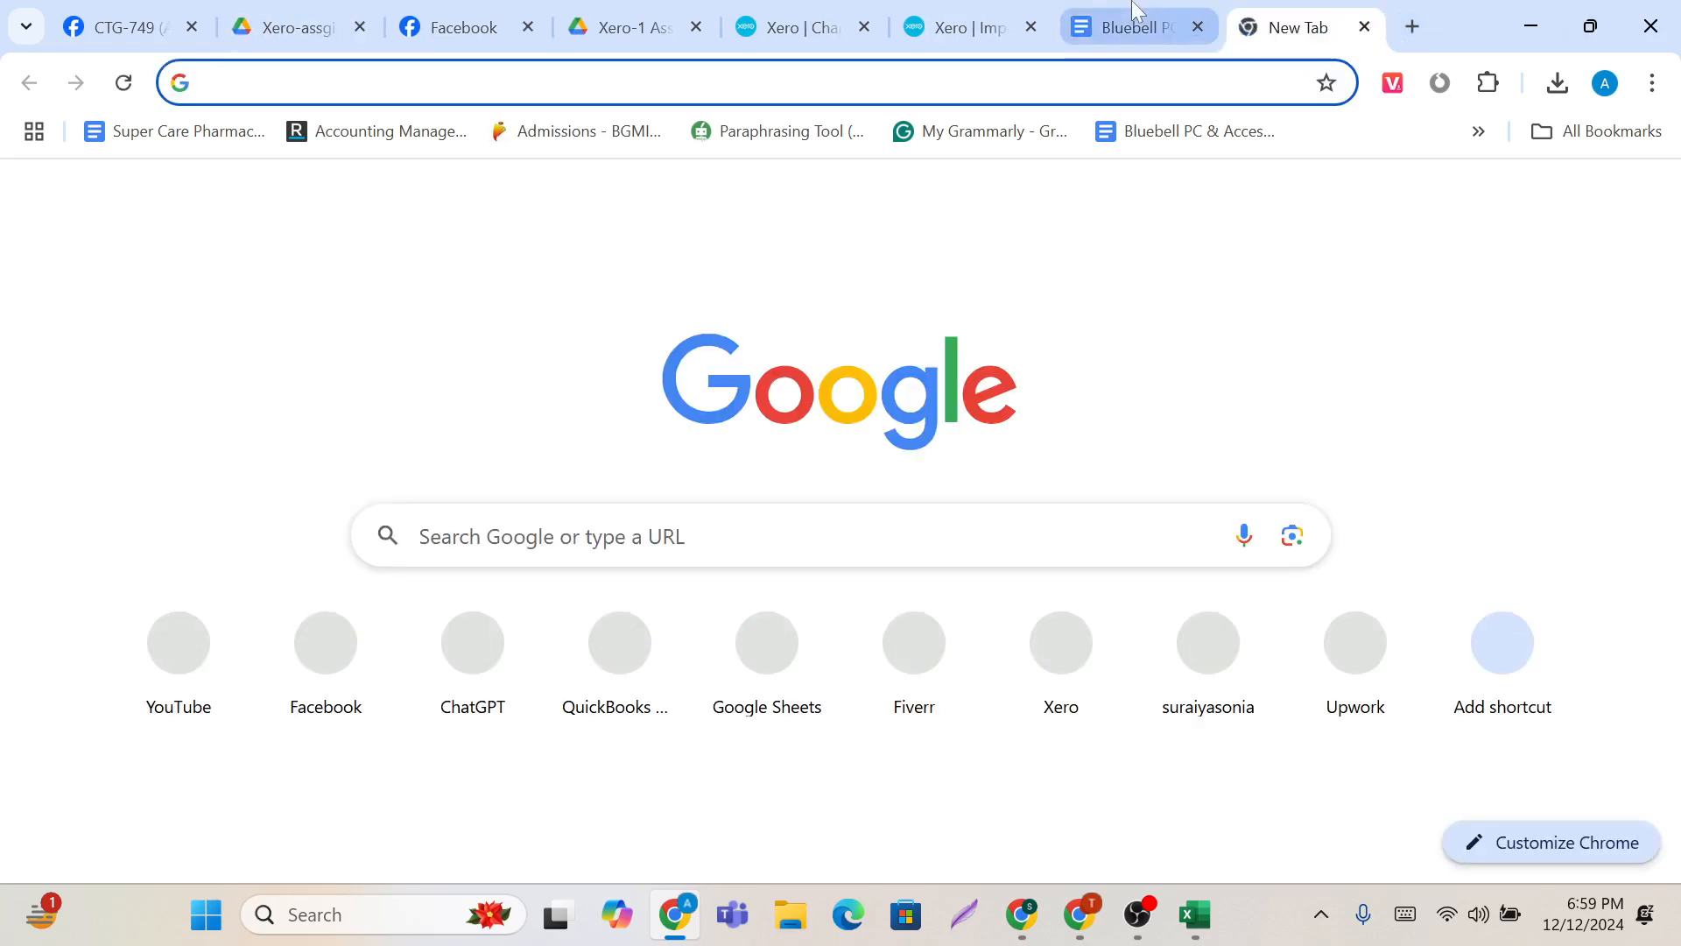
pyautogui.click(959, 27)
pyautogui.click(816, 18)
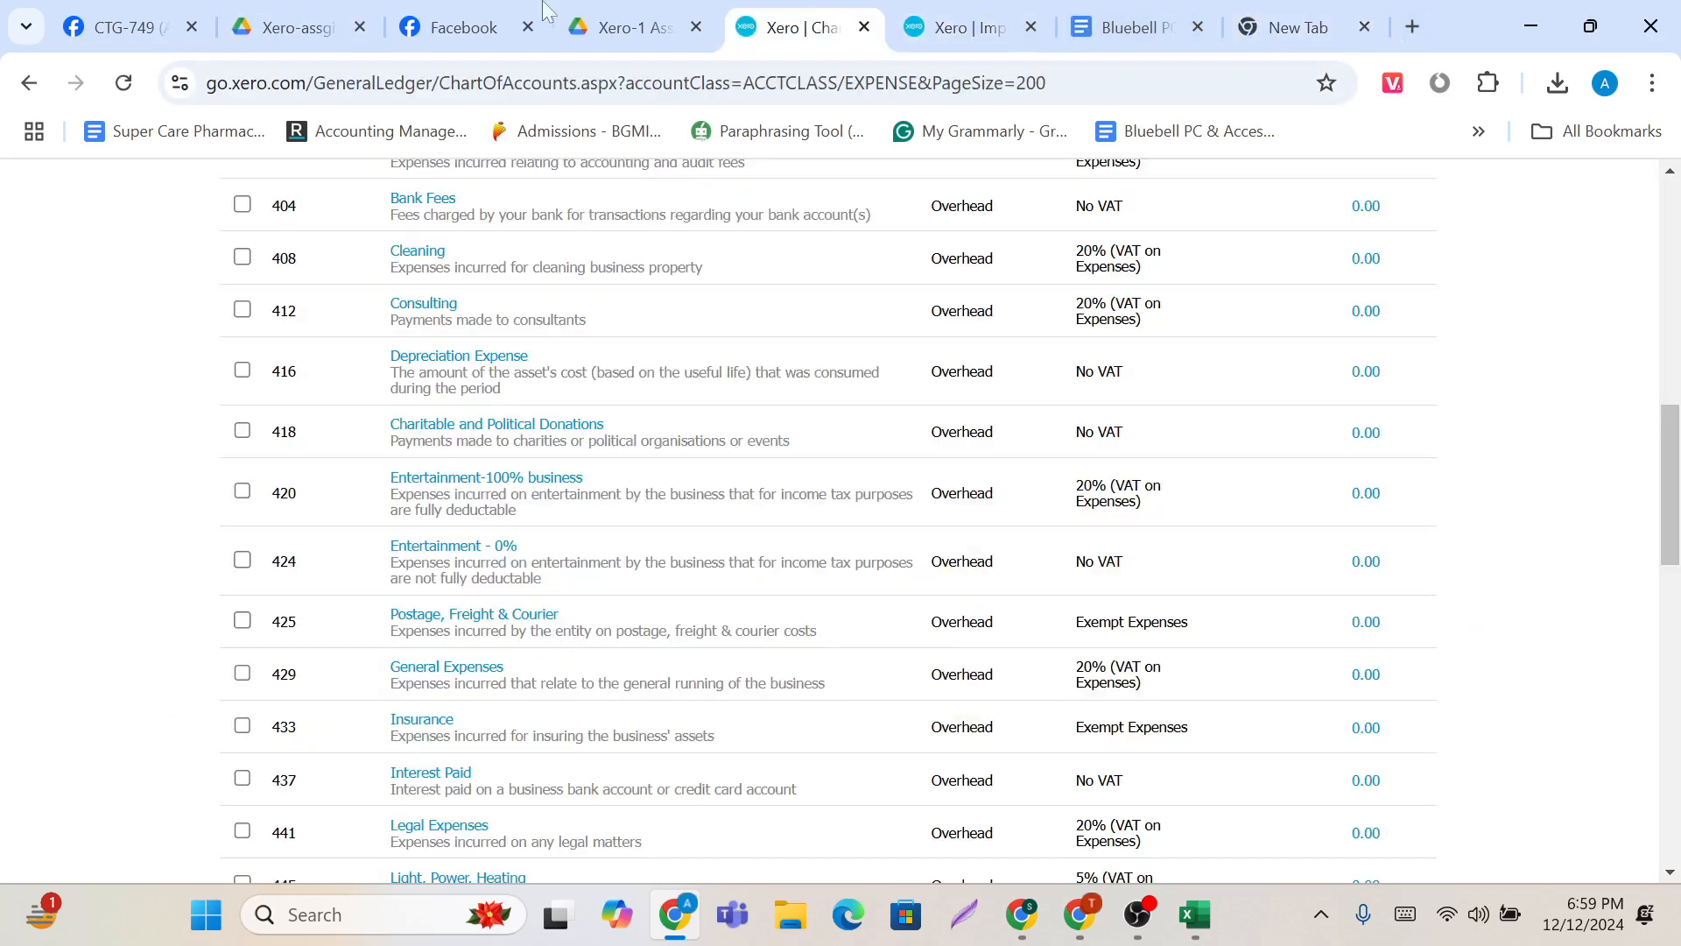
pyautogui.click(464, 28)
pyautogui.click(98, 11)
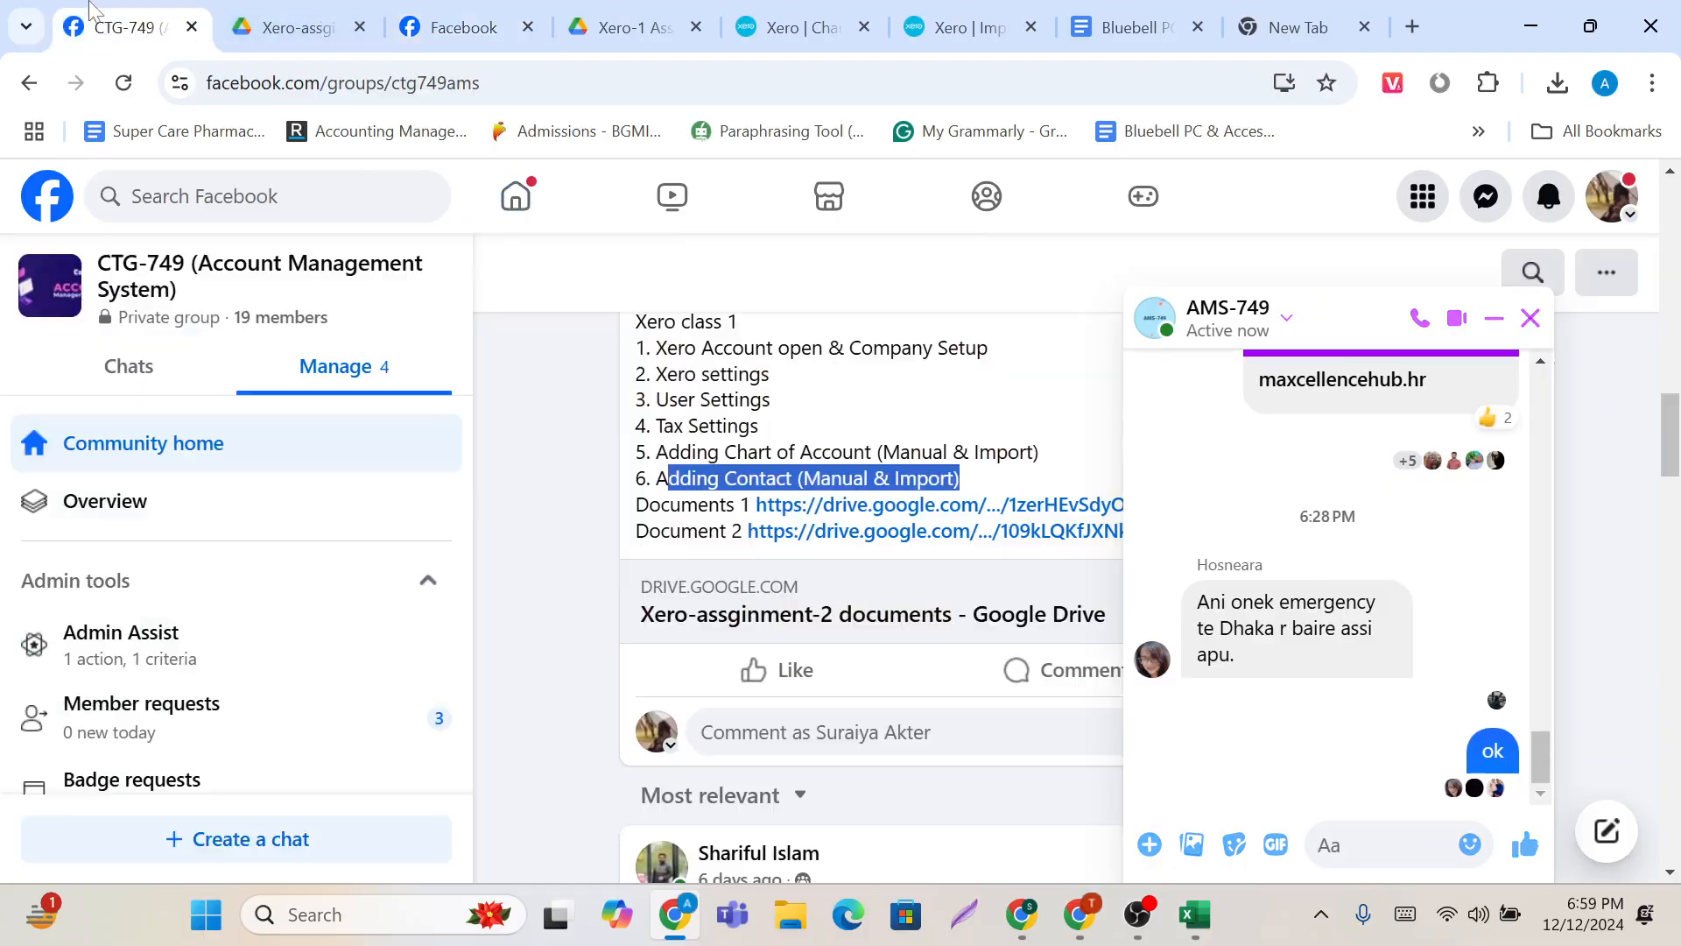
pyautogui.click(350, 14)
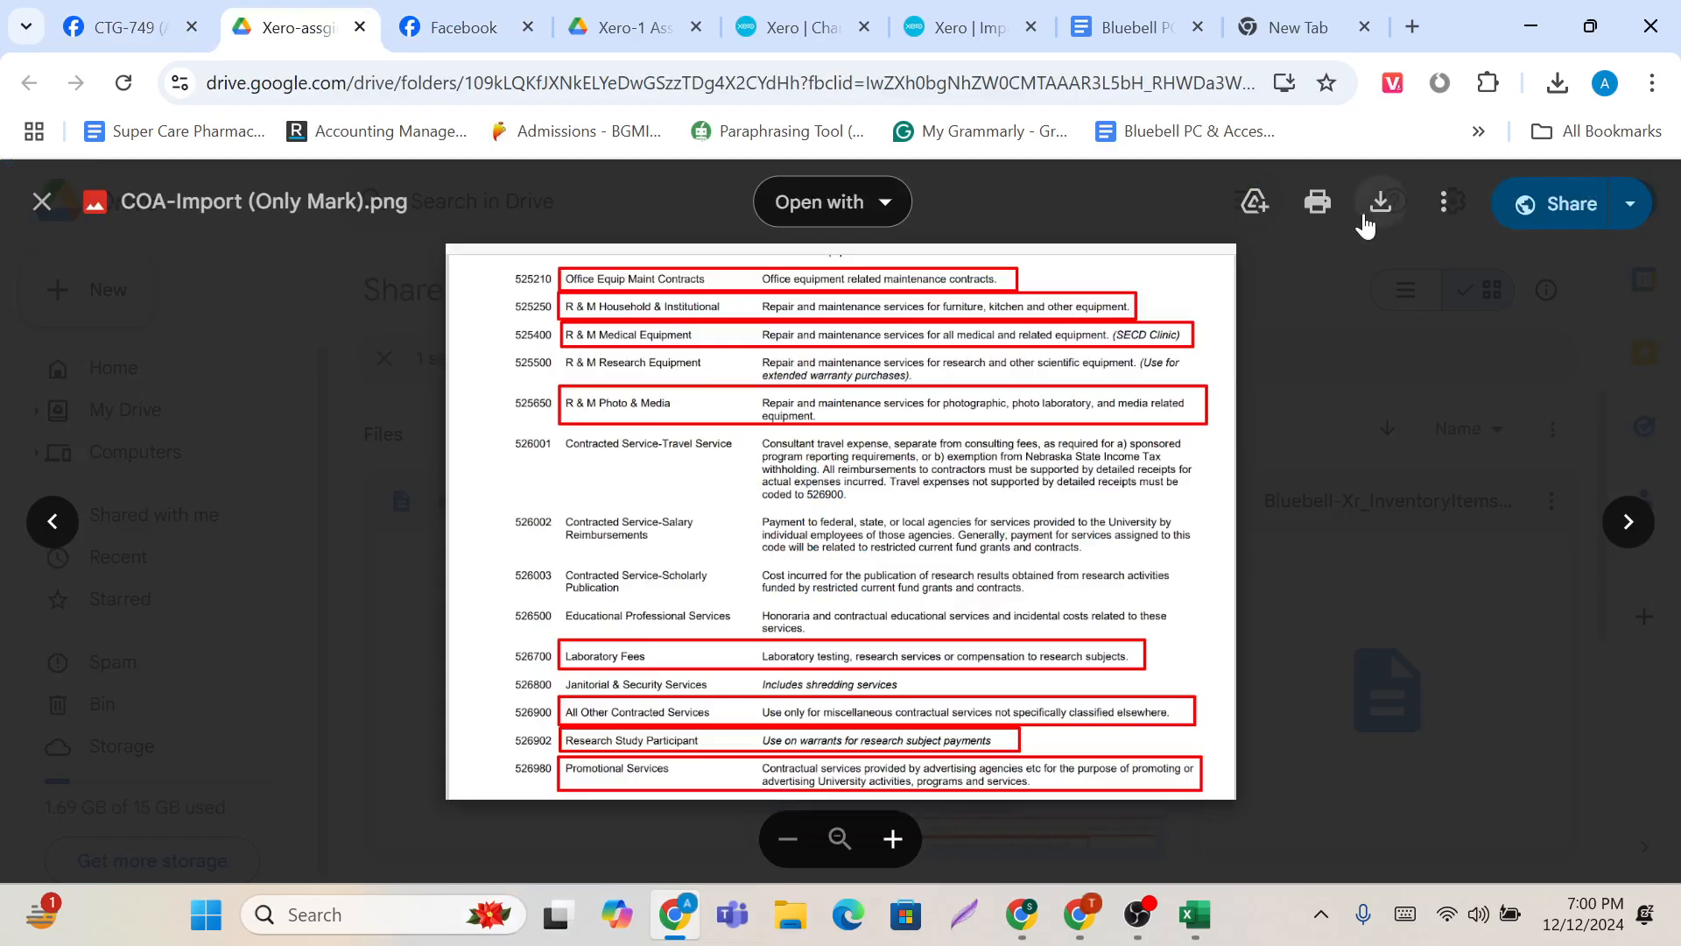
pyautogui.click(1364, 219)
pyautogui.click(1366, 226)
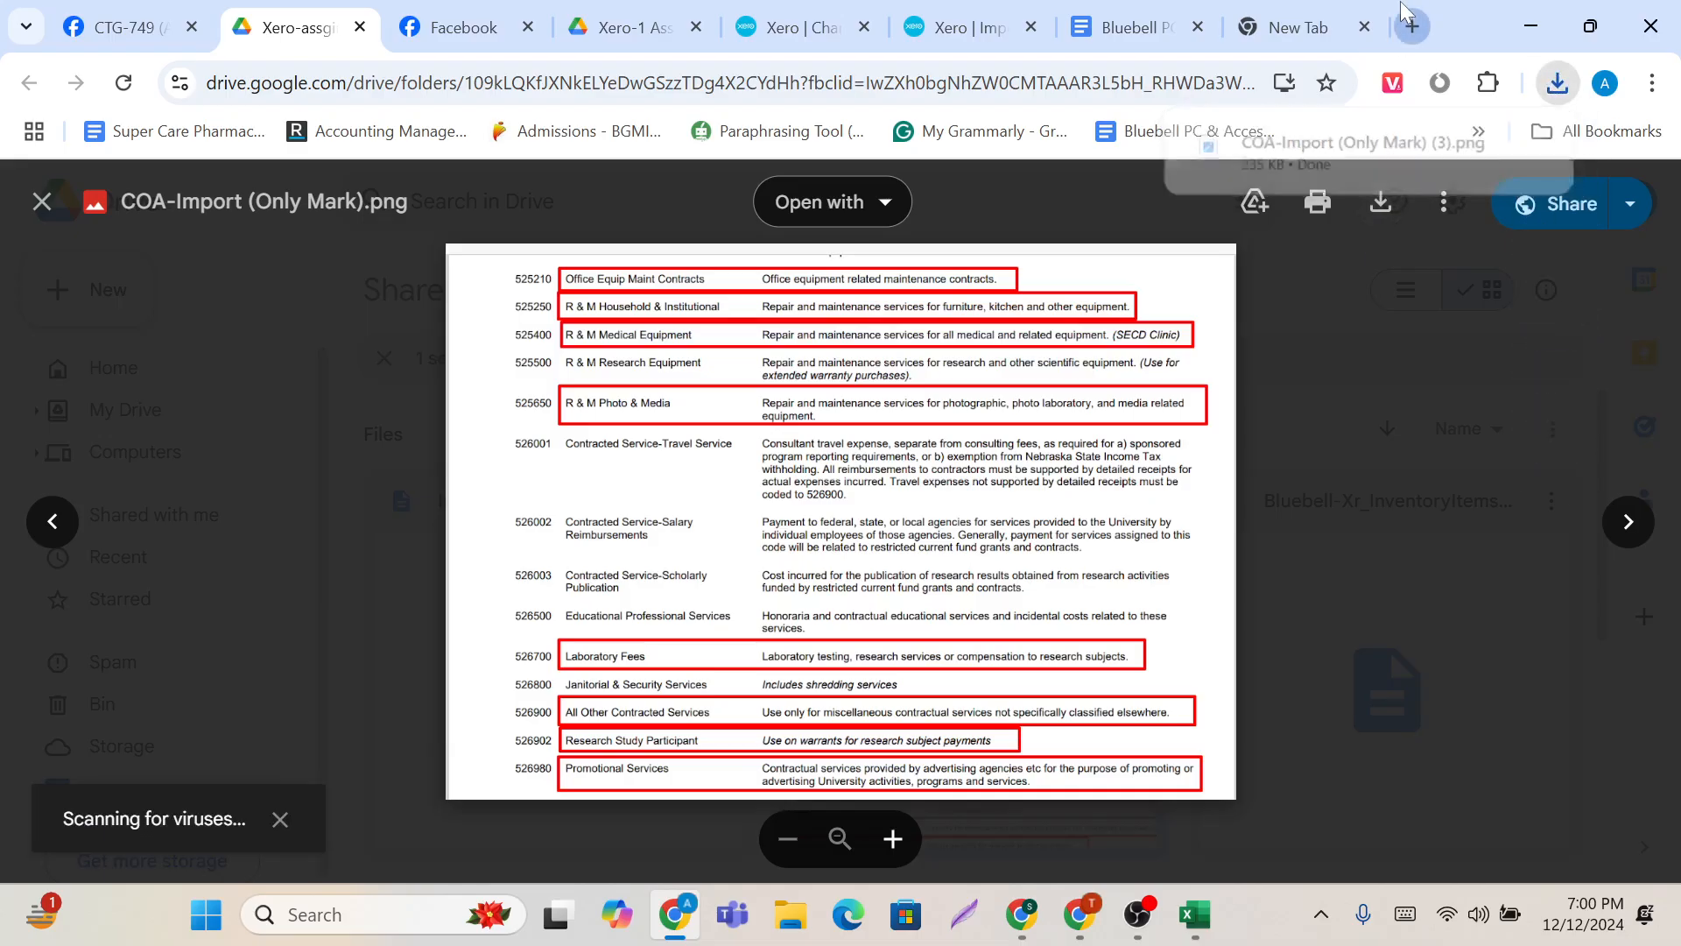
pyautogui.click(1411, 26)
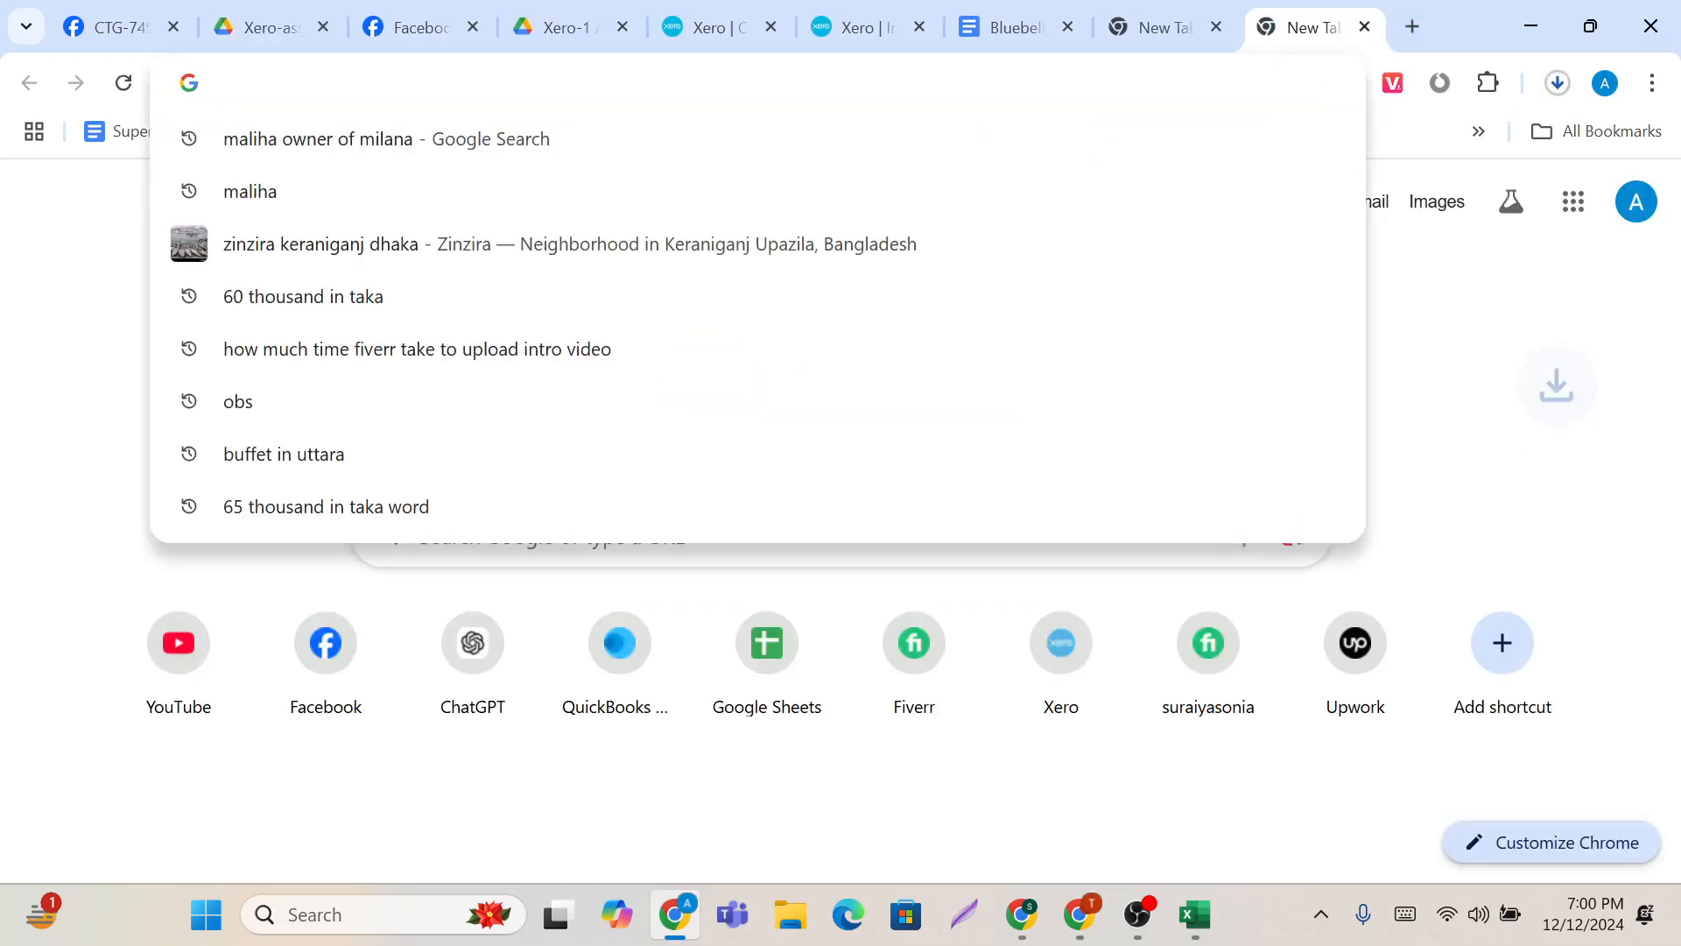
# Step: Find Smallpdf's PDF to Excel converter and upload COA-Import (Only Mark) (3) from Downloads
pyautogui.write('PDF T')
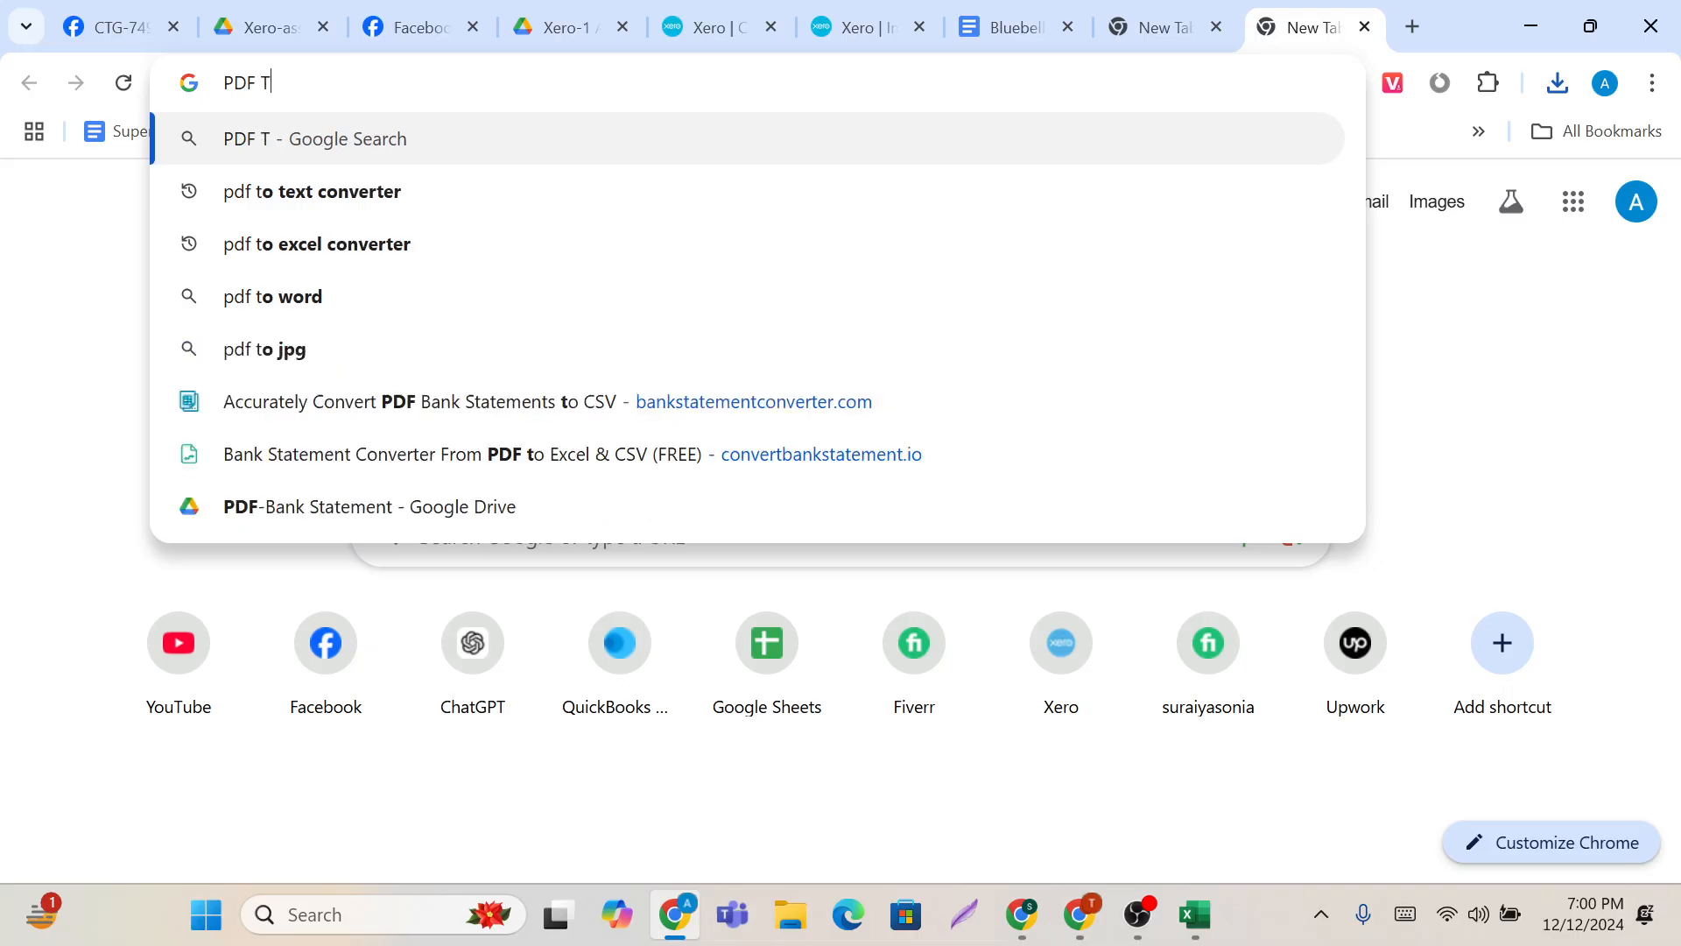
pyautogui.click(685, 168)
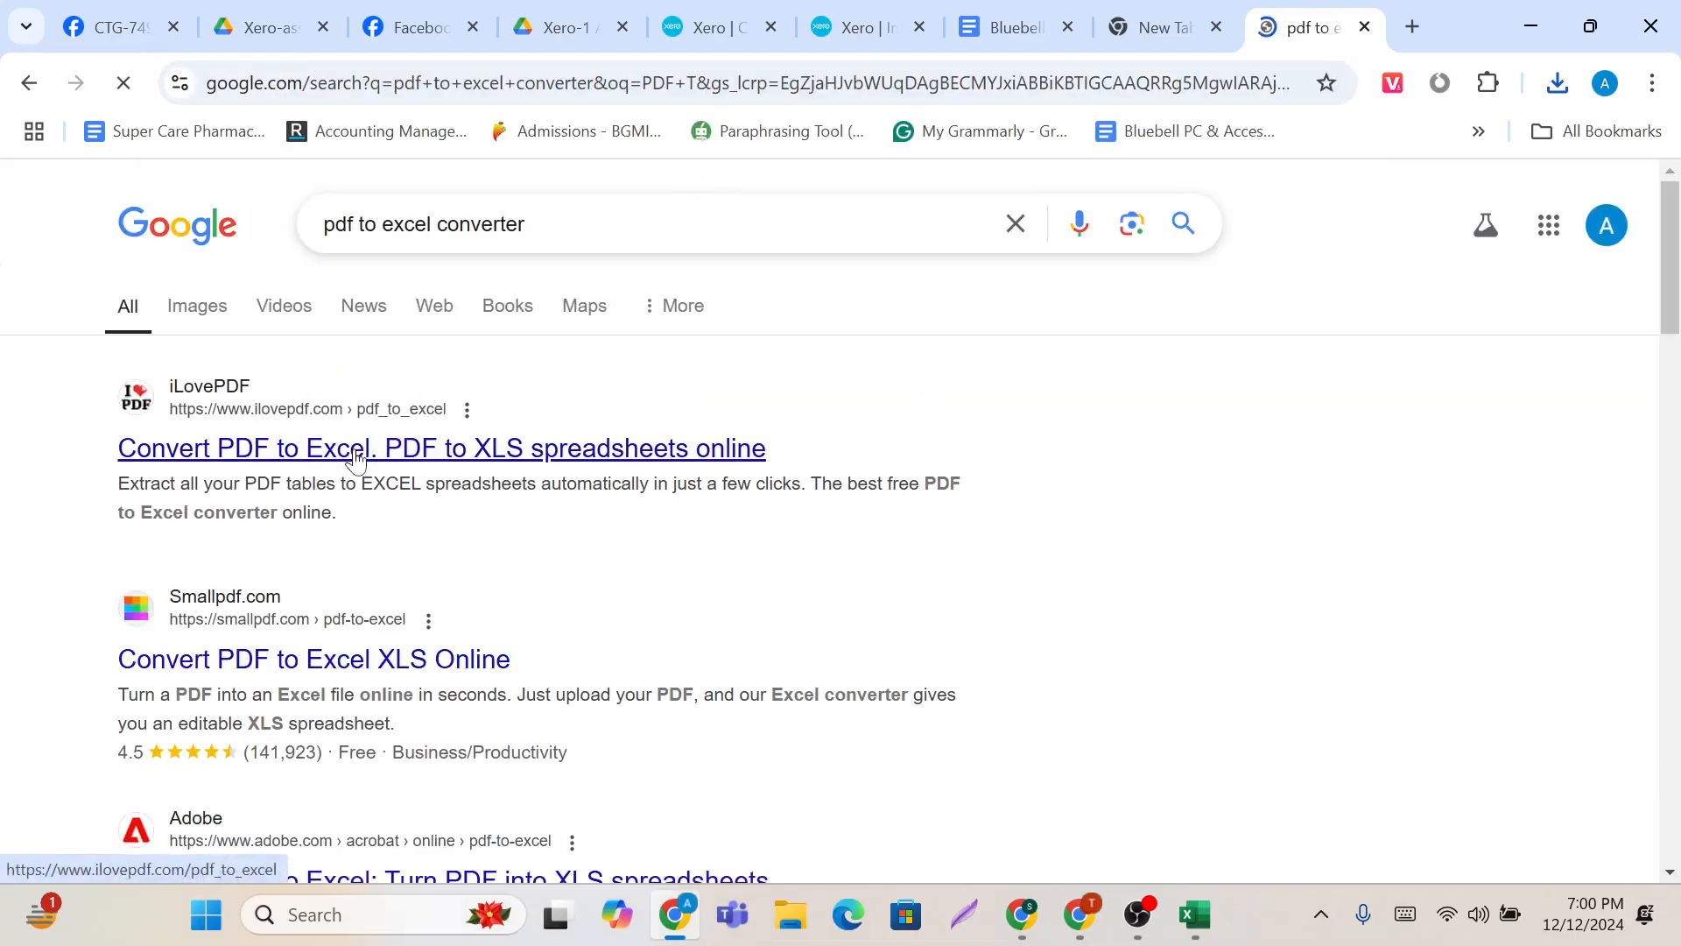
pyautogui.scroll(-1, 353, 458)
pyautogui.click(342, 528)
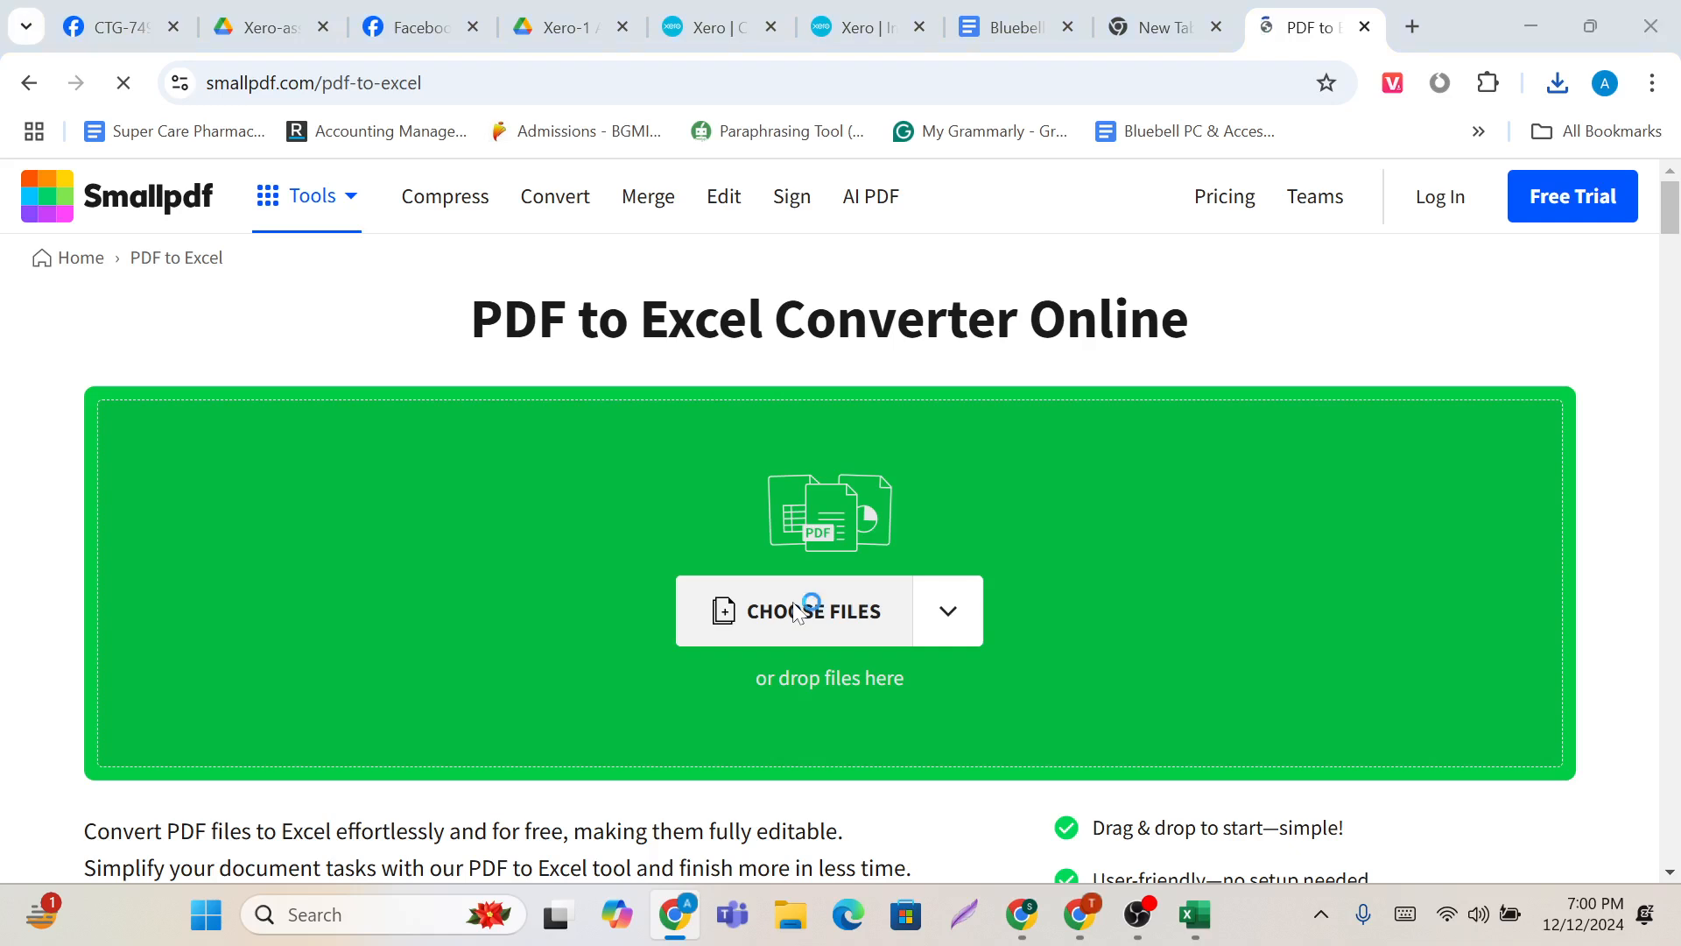
pyautogui.click(791, 615)
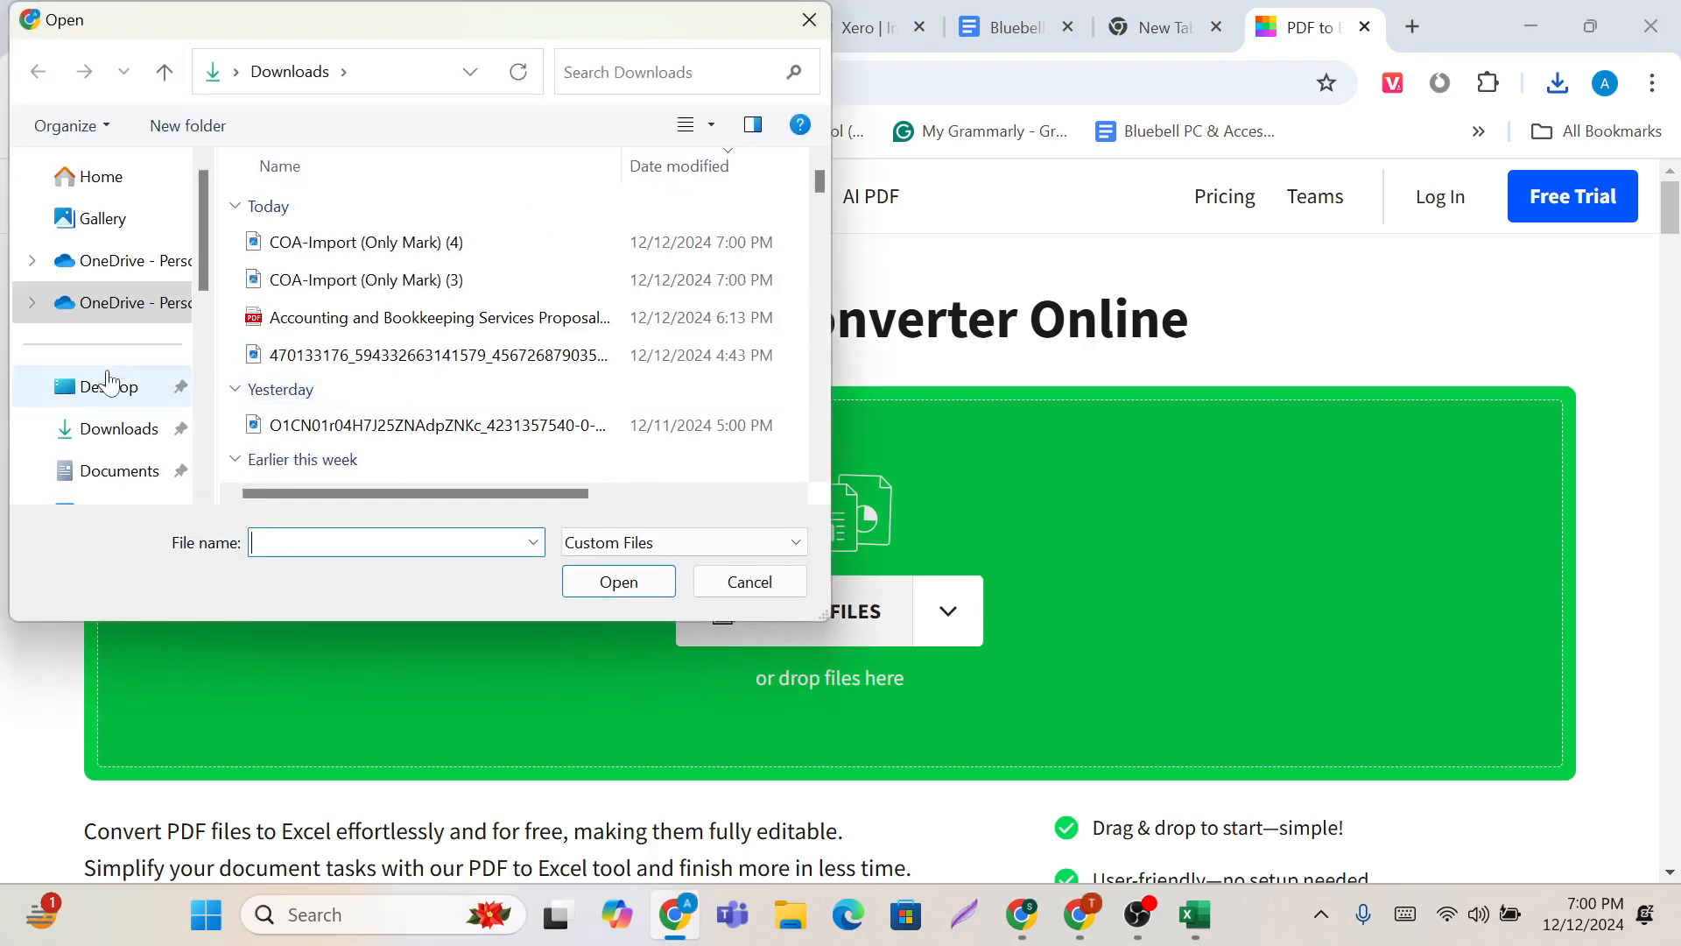
pyautogui.click(123, 438)
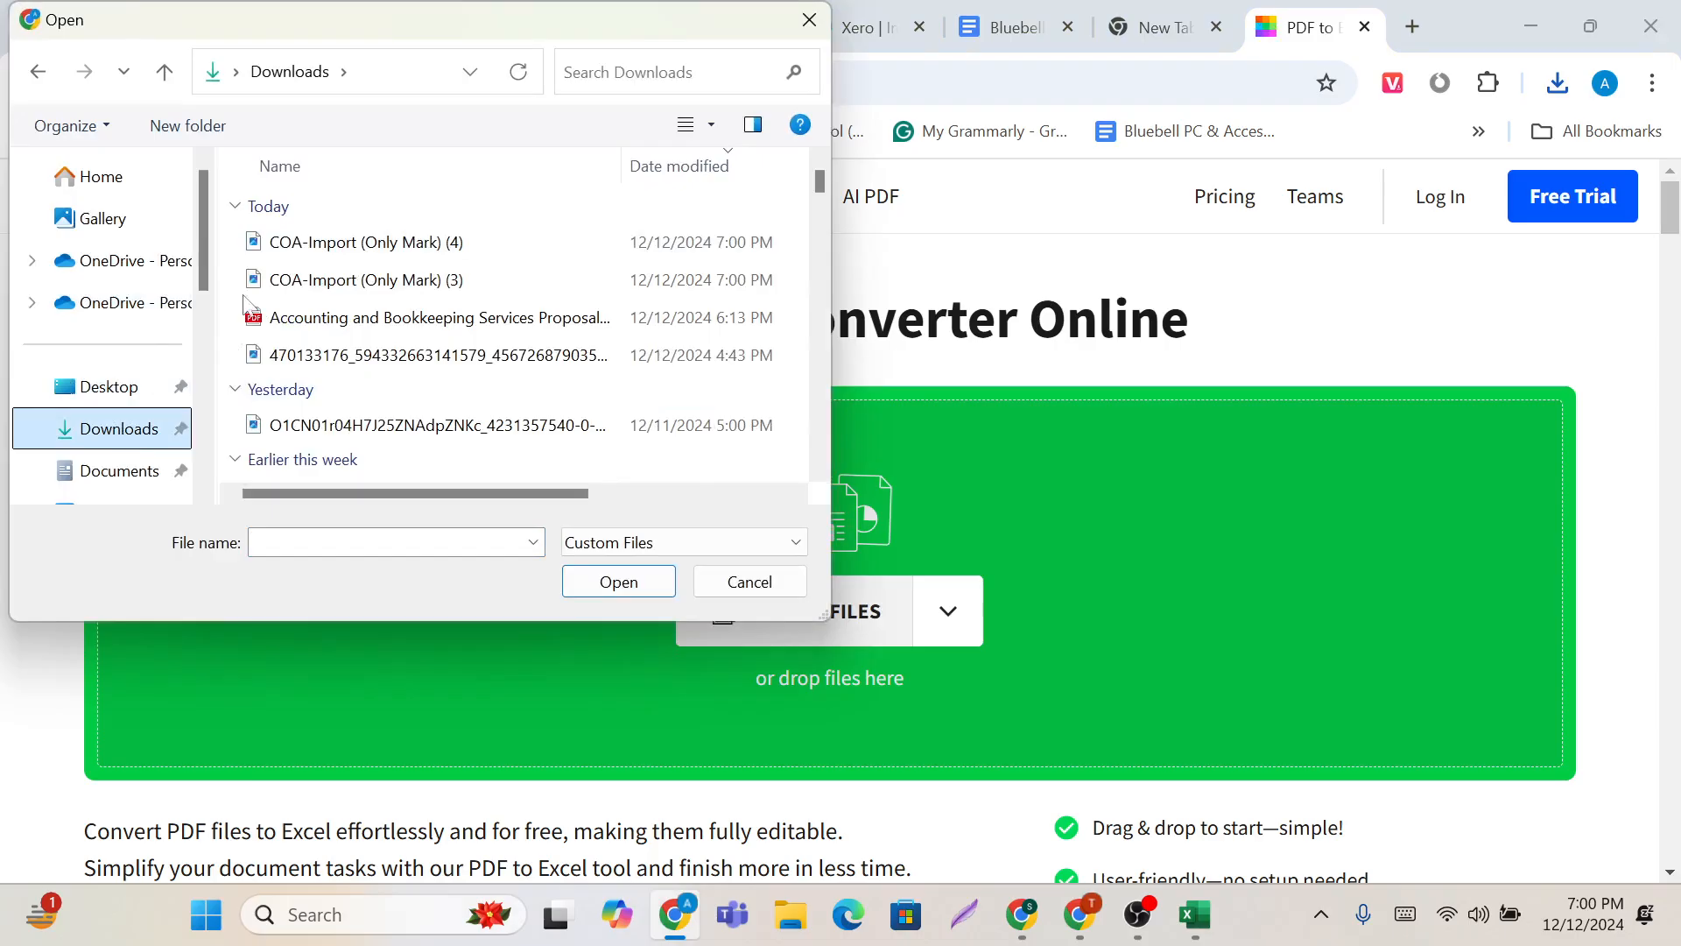
pyautogui.click(348, 278)
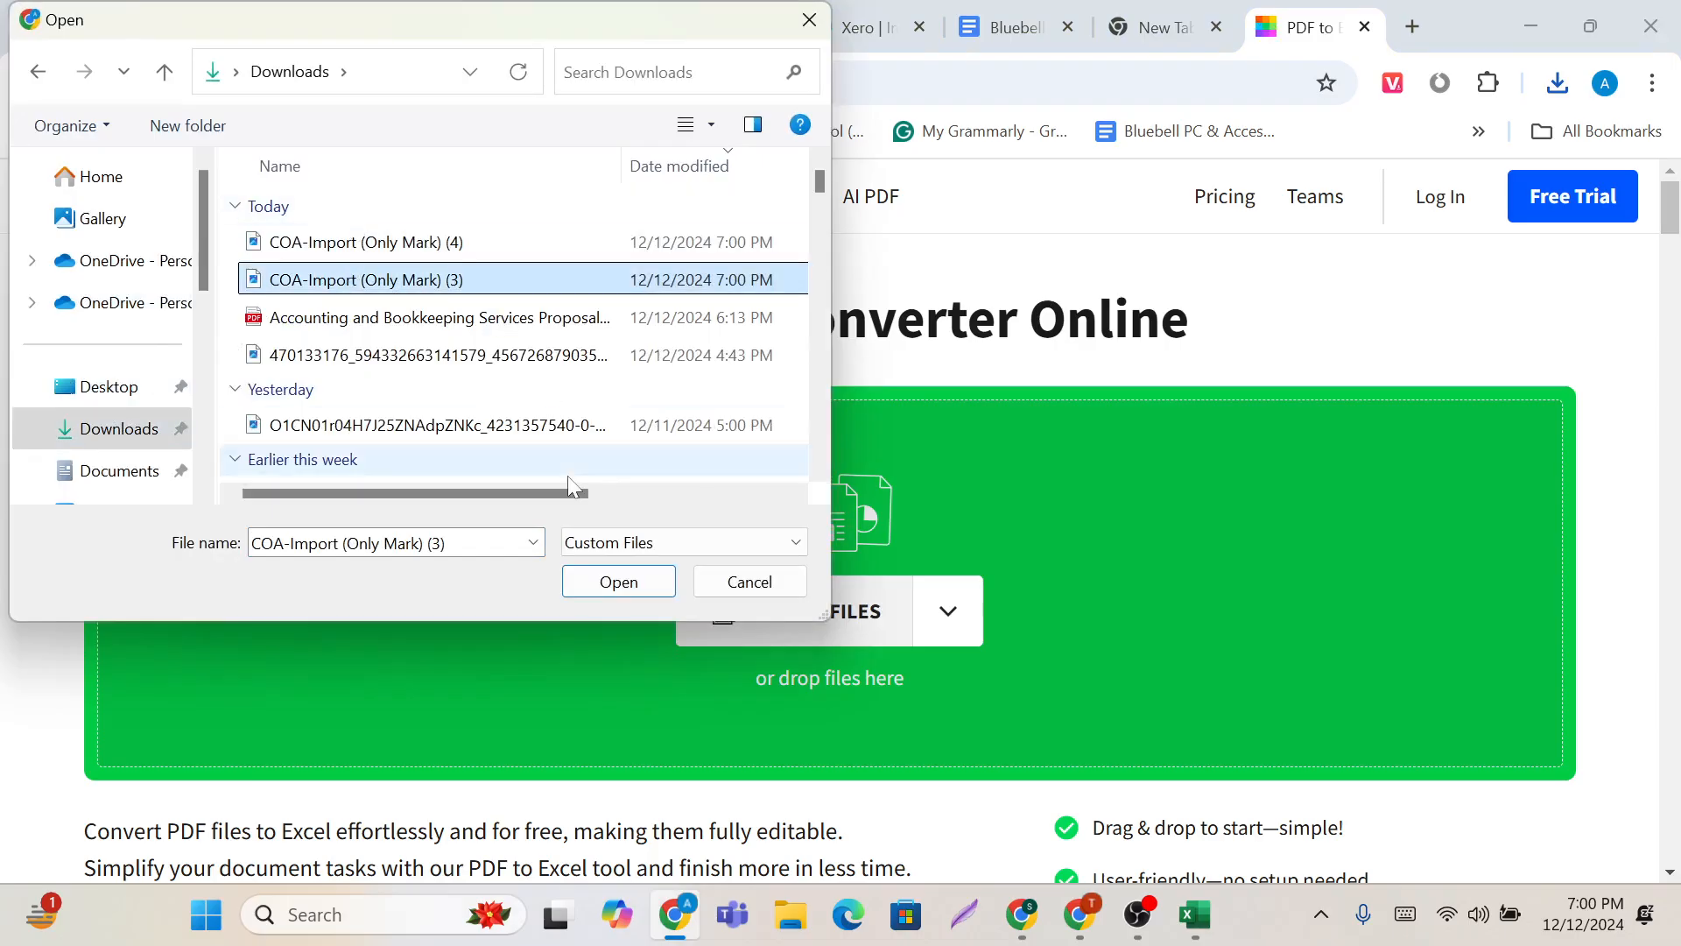
pyautogui.click(619, 583)
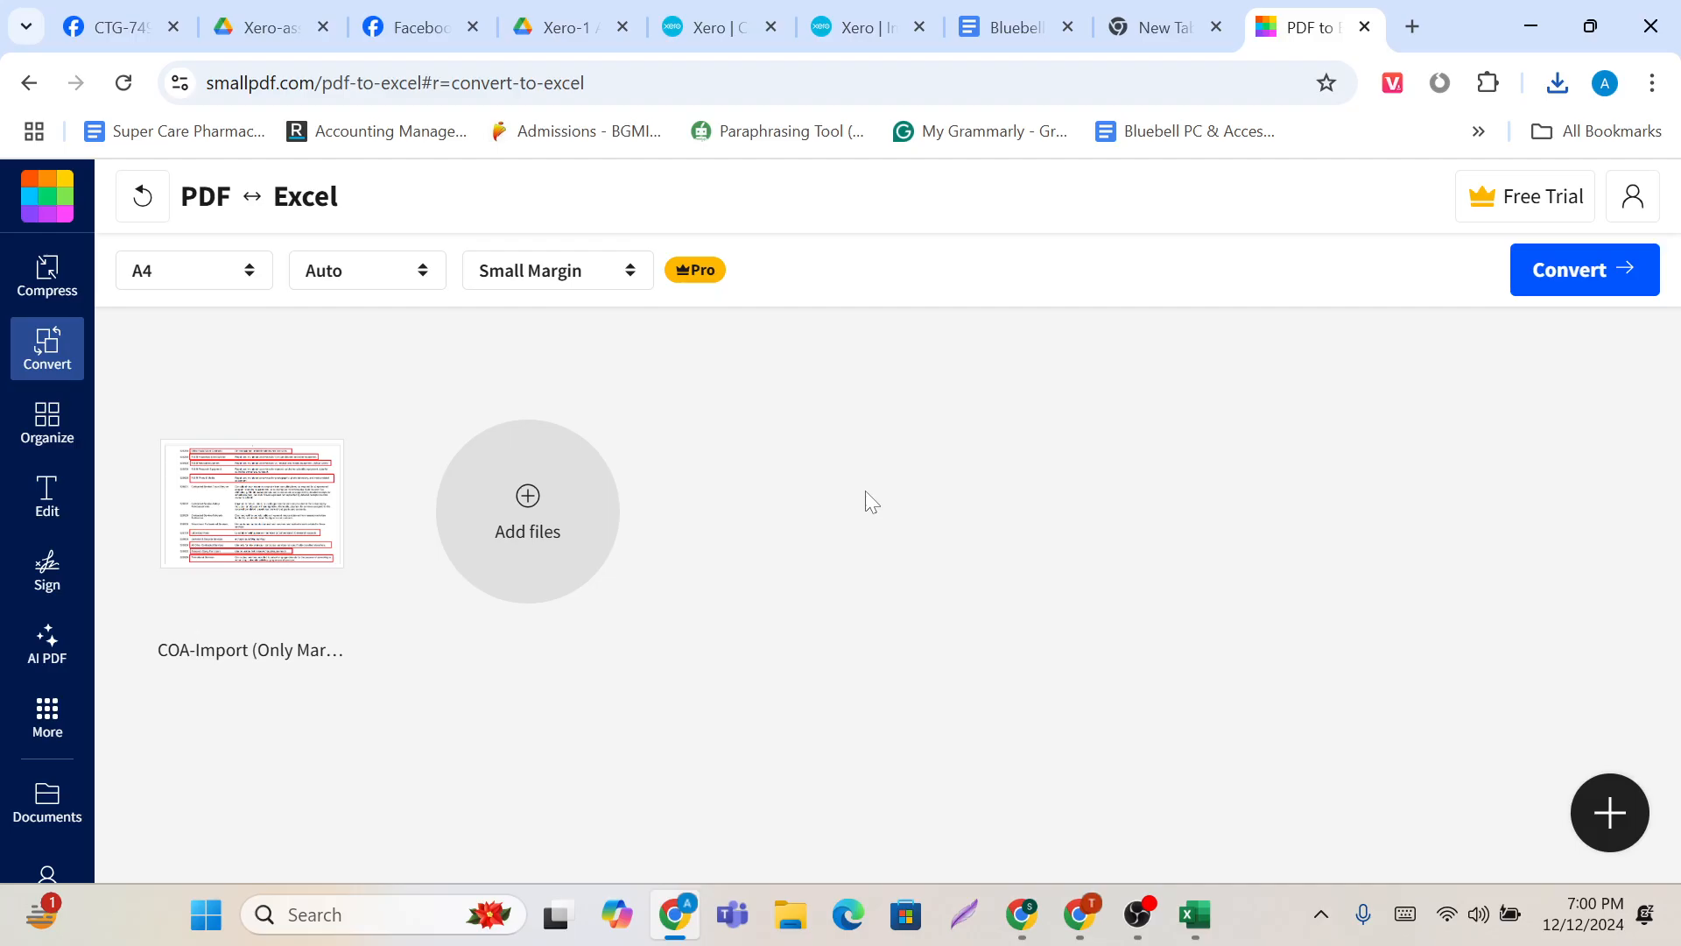
# Step: Convert the image to COA-Import (Only Mark) (3).pdf, download it and check it
pyautogui.click(1521, 292)
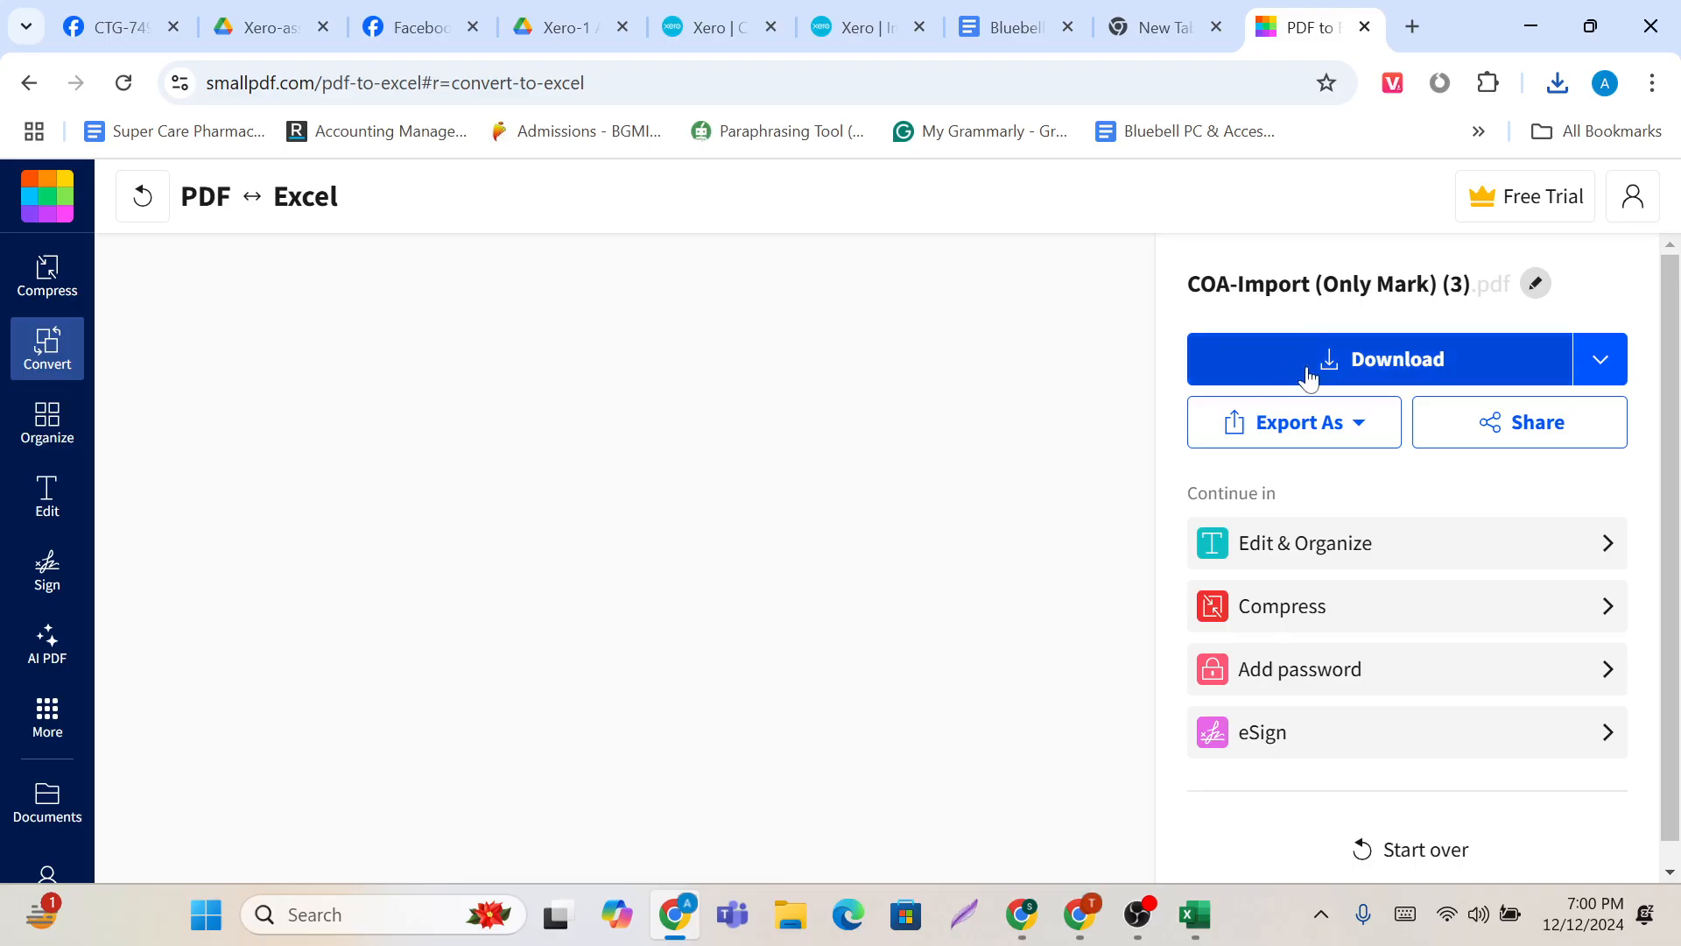
pyautogui.click(1335, 373)
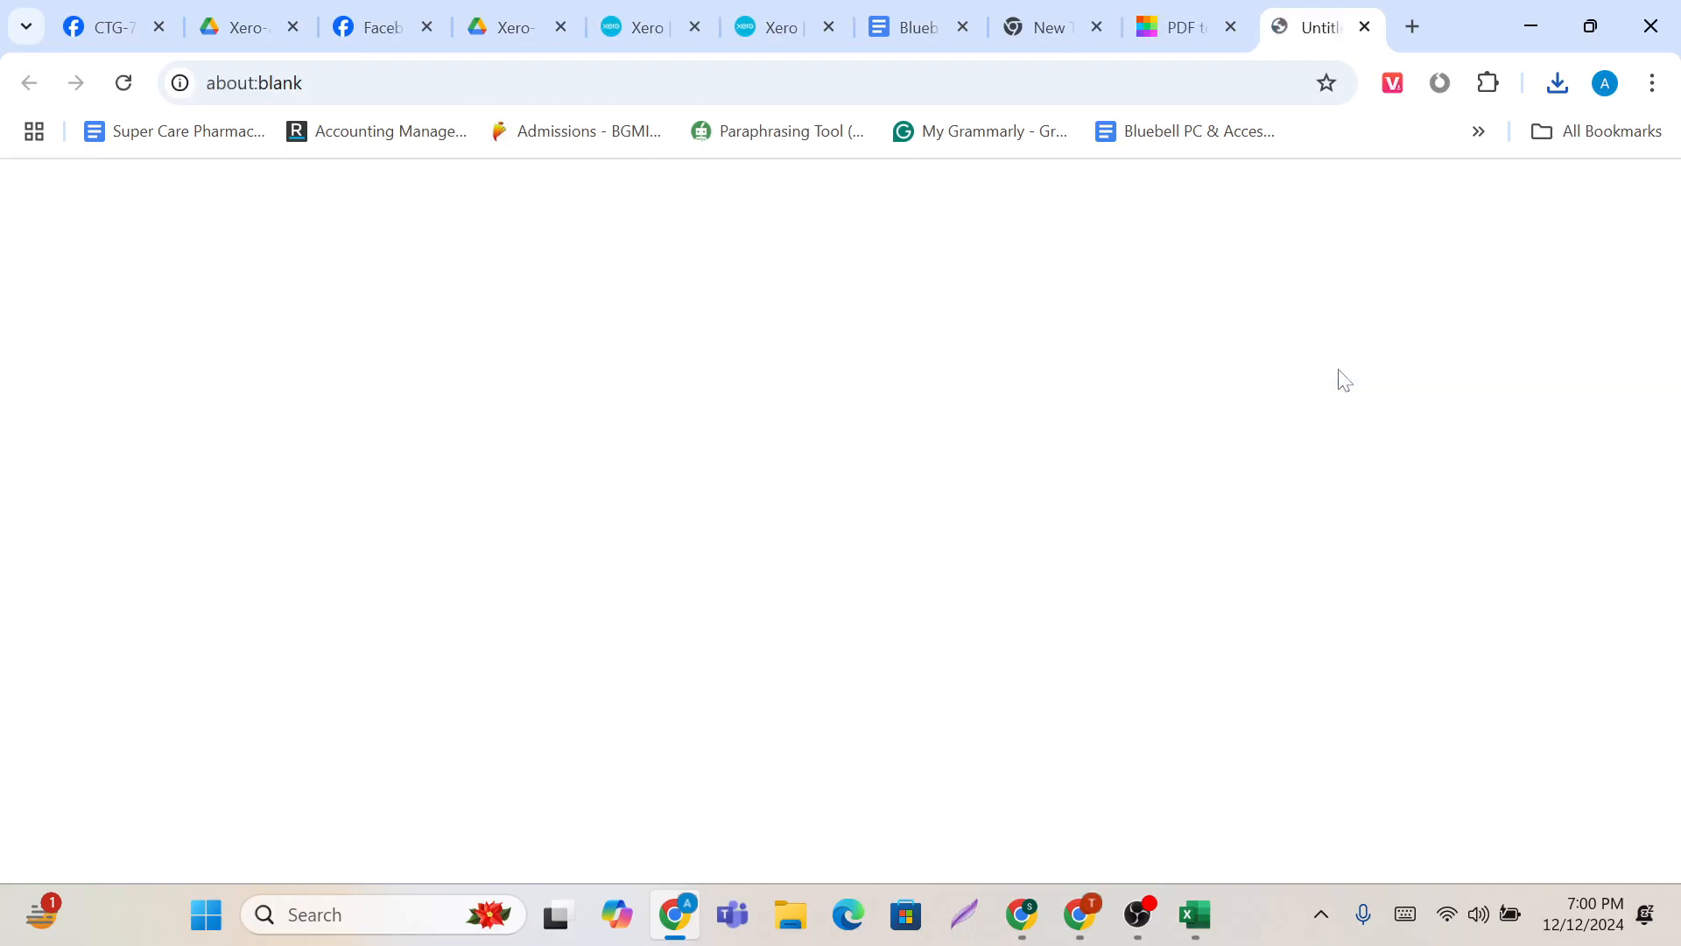
pyautogui.click(1352, 160)
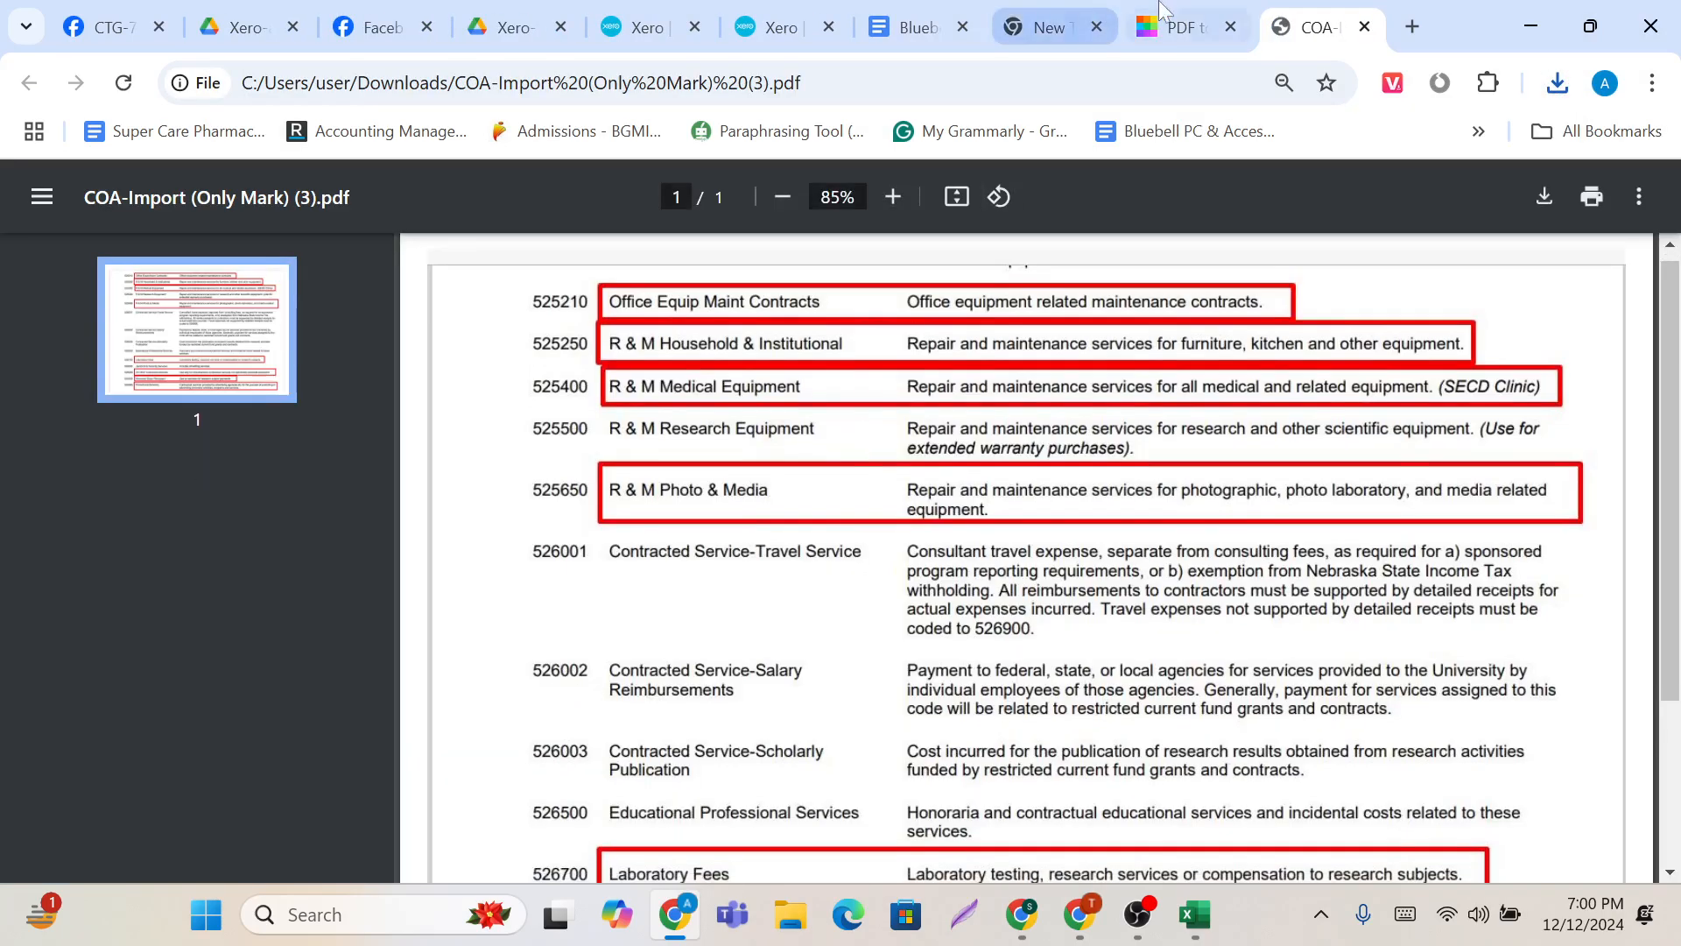
pyautogui.click(1165, 20)
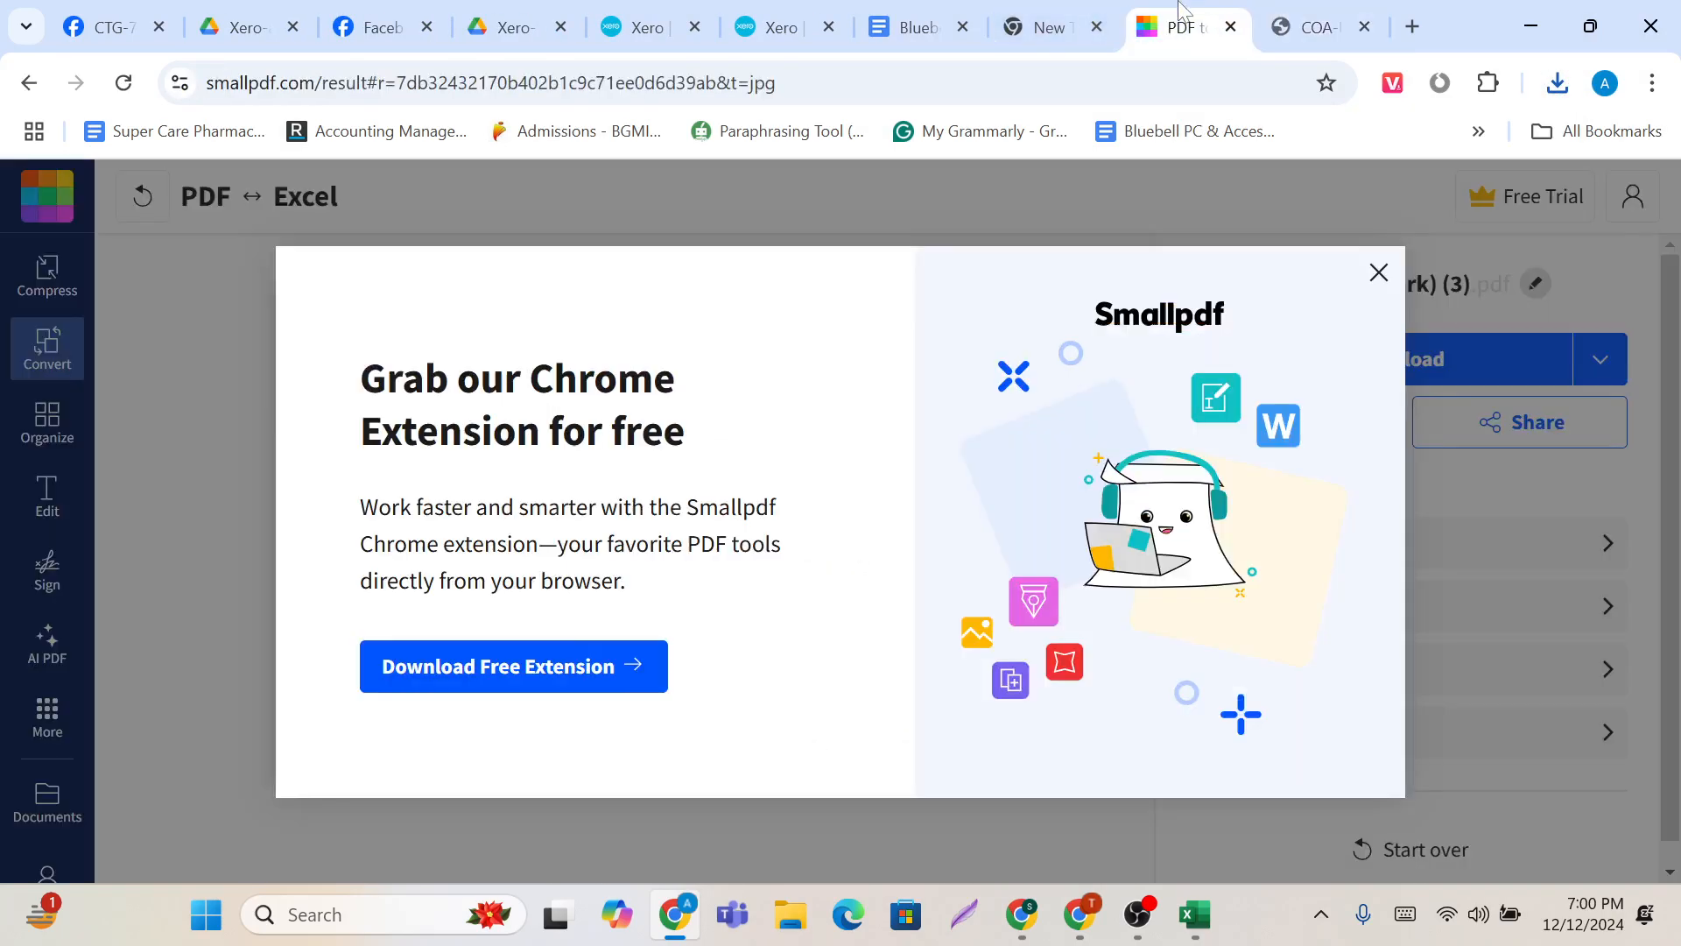
pyautogui.click(1376, 271)
# Step: Export the PDF to Excel with the 'Convert selectable text only' option
pyautogui.click(1345, 431)
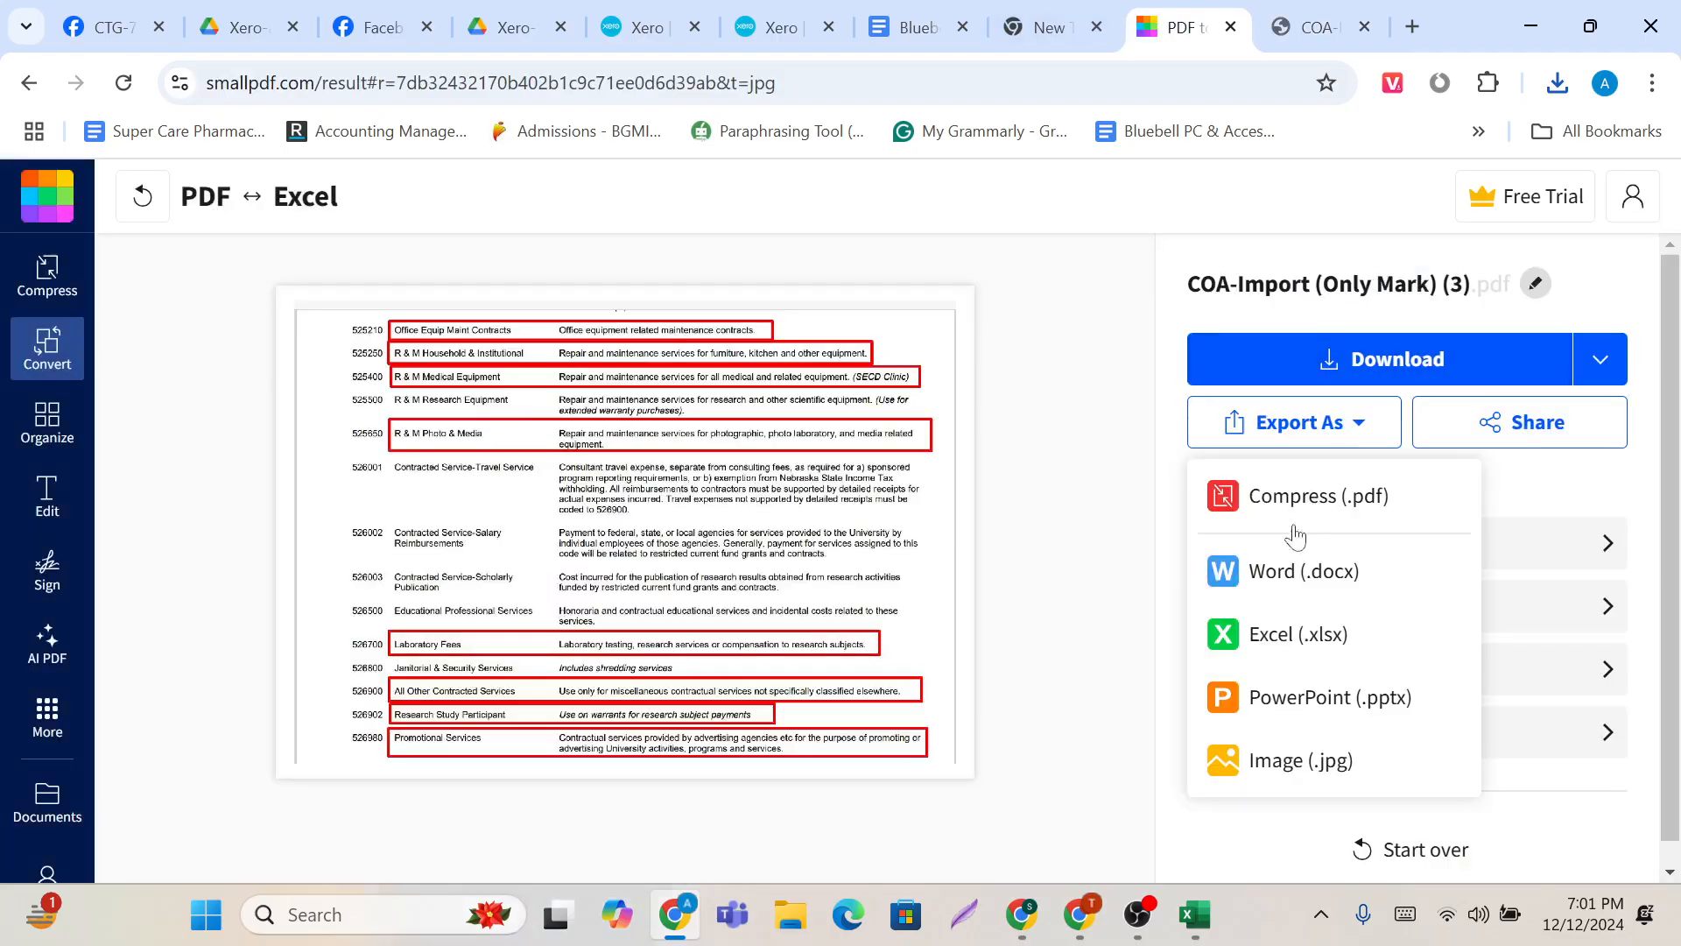
pyautogui.click(1274, 645)
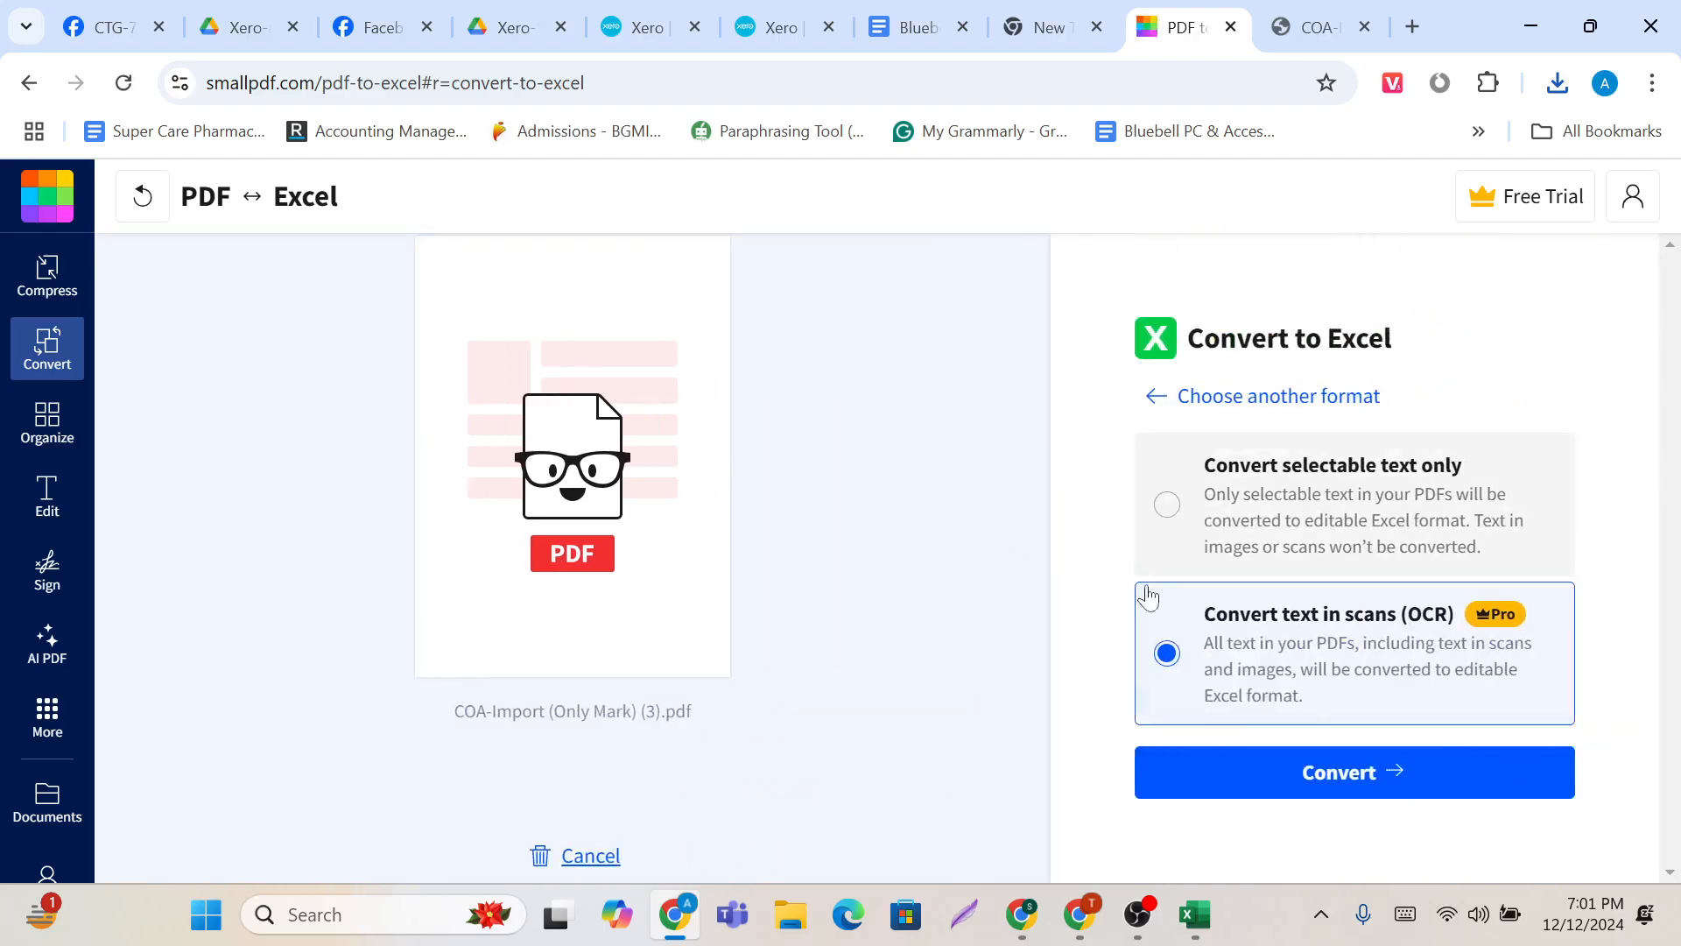
pyautogui.click(1182, 764)
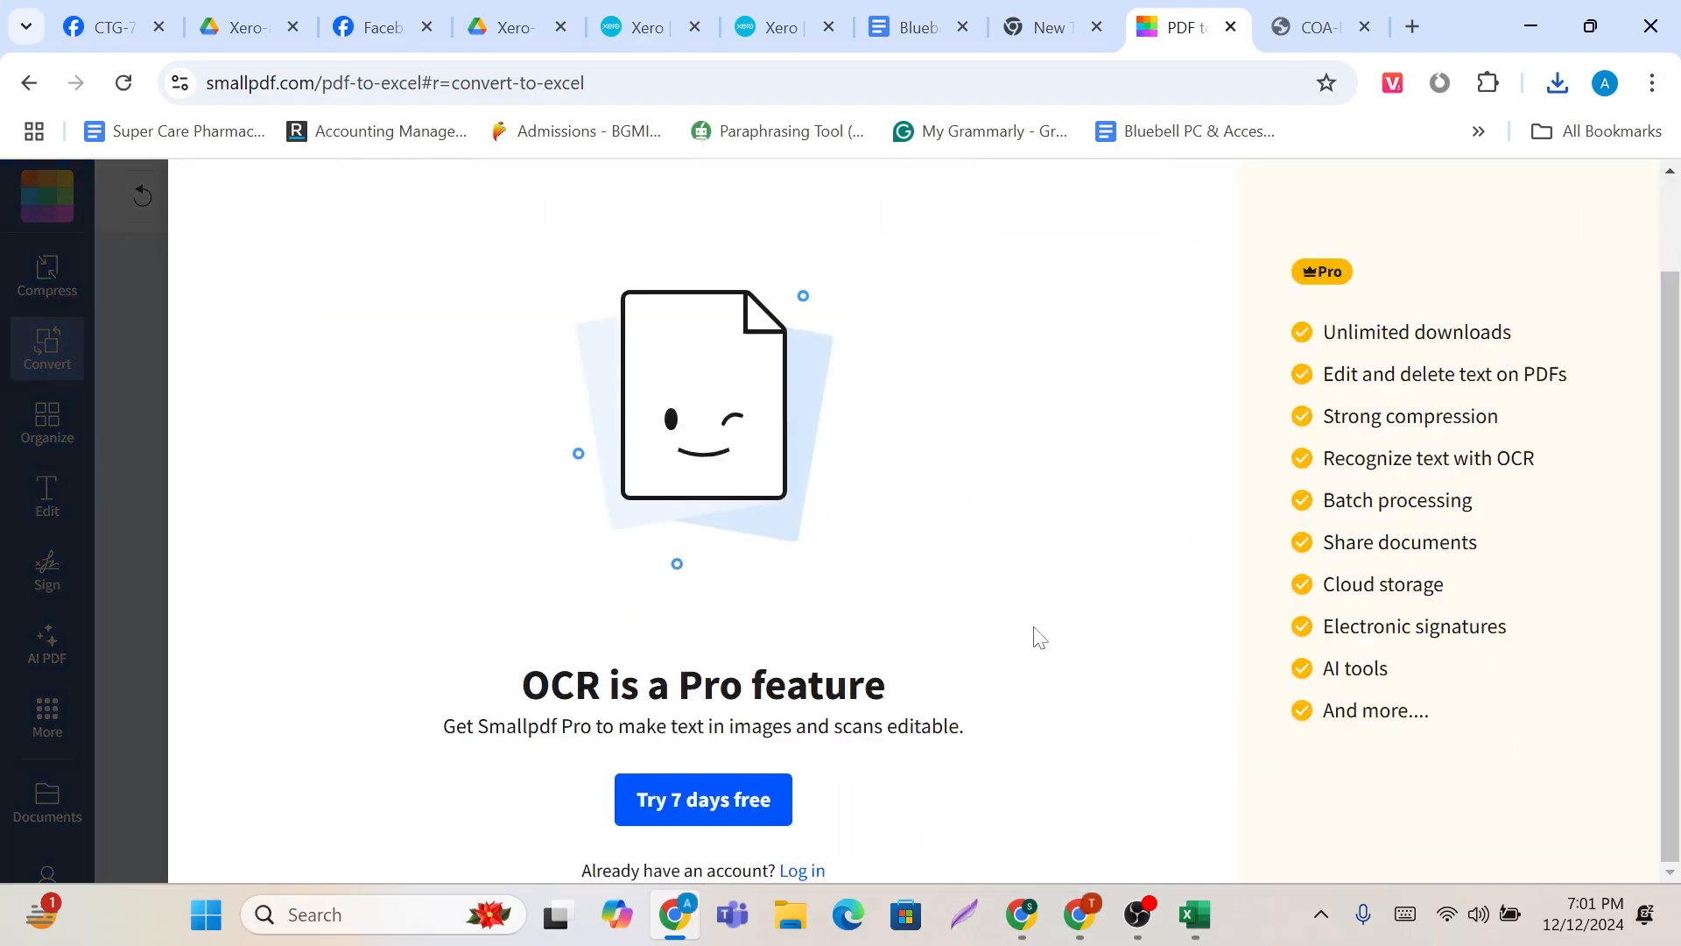
pyautogui.scroll(-2, 1060, 689)
pyautogui.click(652, 810)
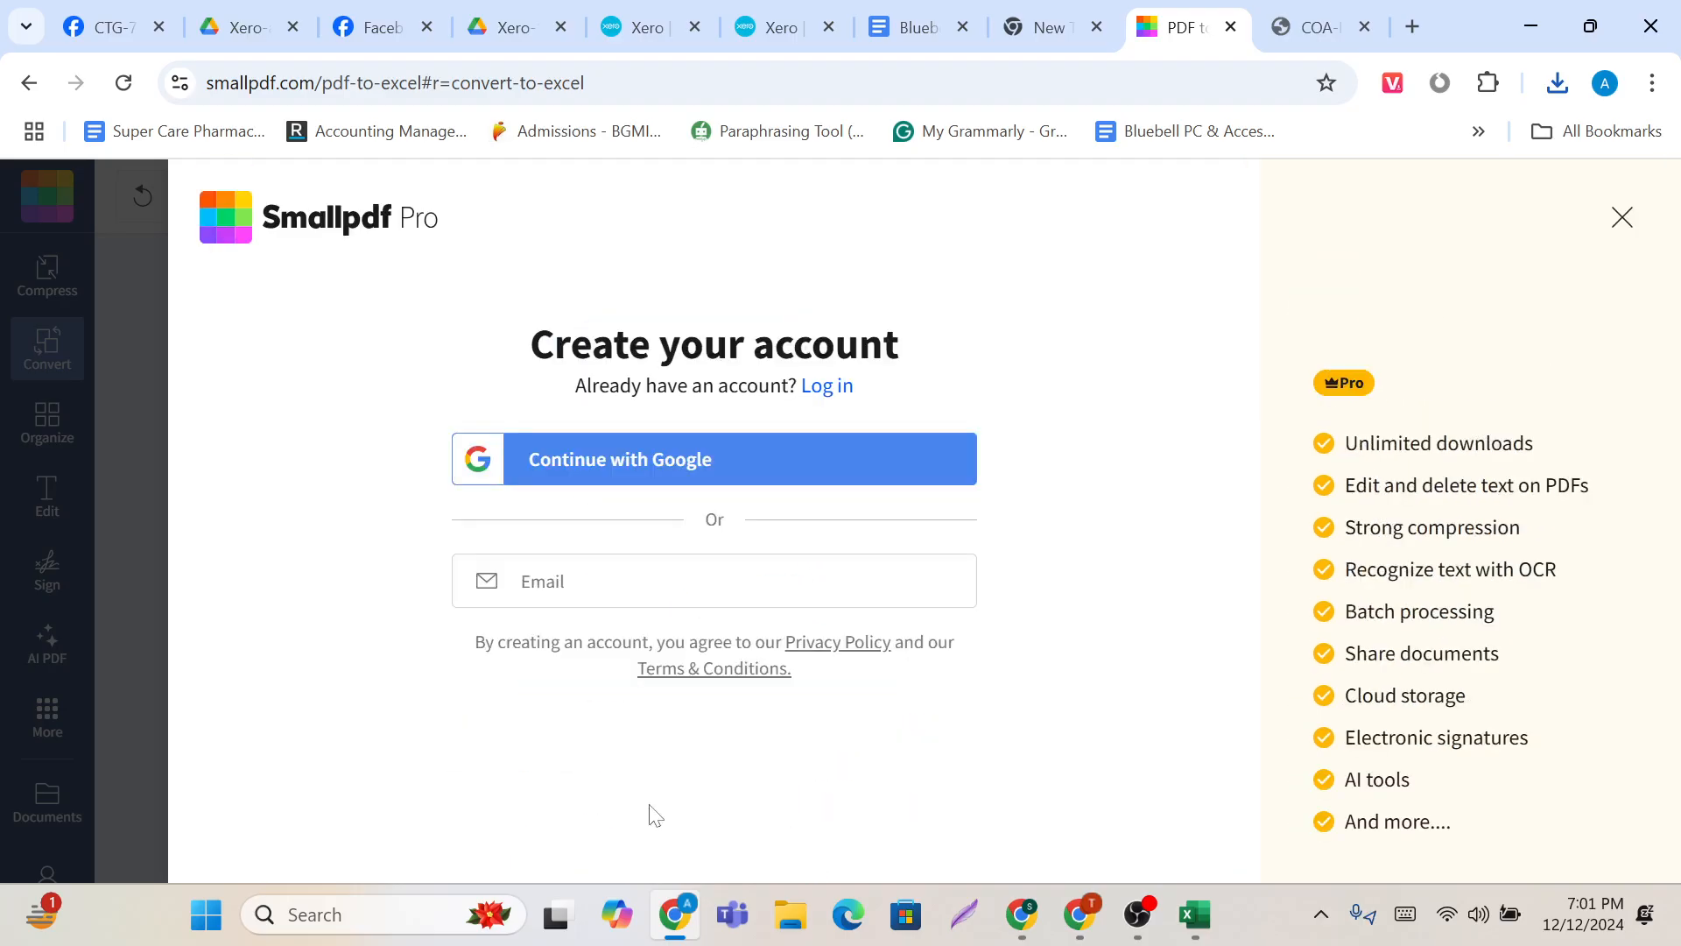
pyautogui.click(1625, 223)
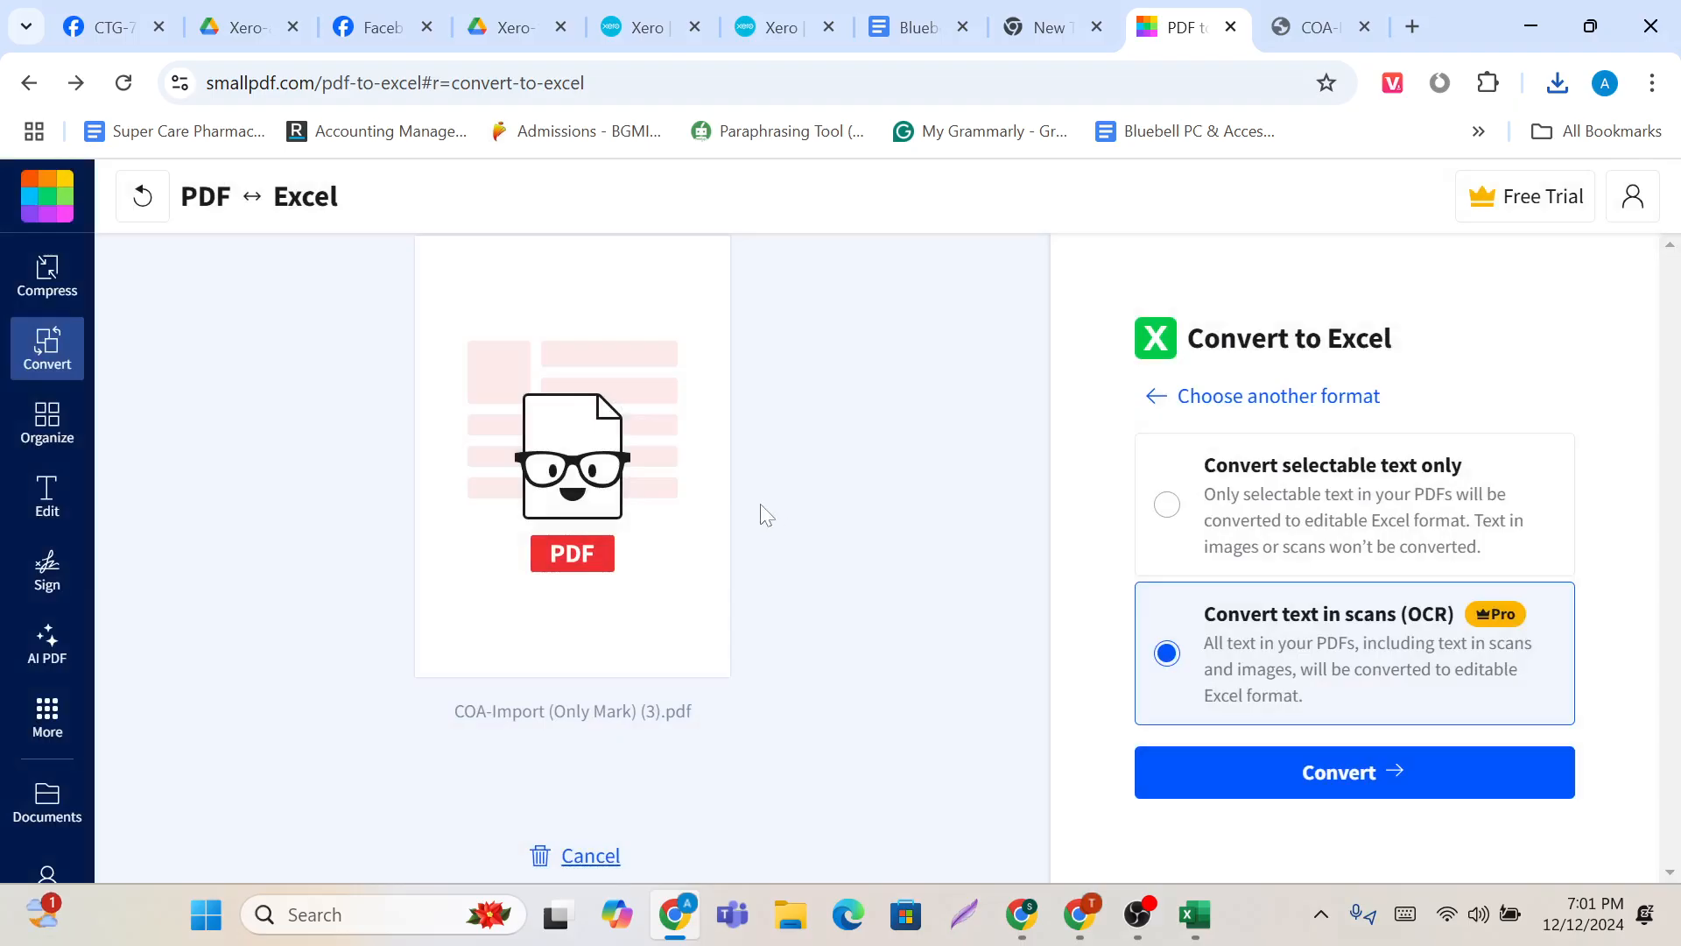
pyautogui.click(1166, 512)
# Step: Convert and download COA-Import (Only Mark) (3).xlsx, then open it from Chrome's downloads
pyautogui.click(1262, 791)
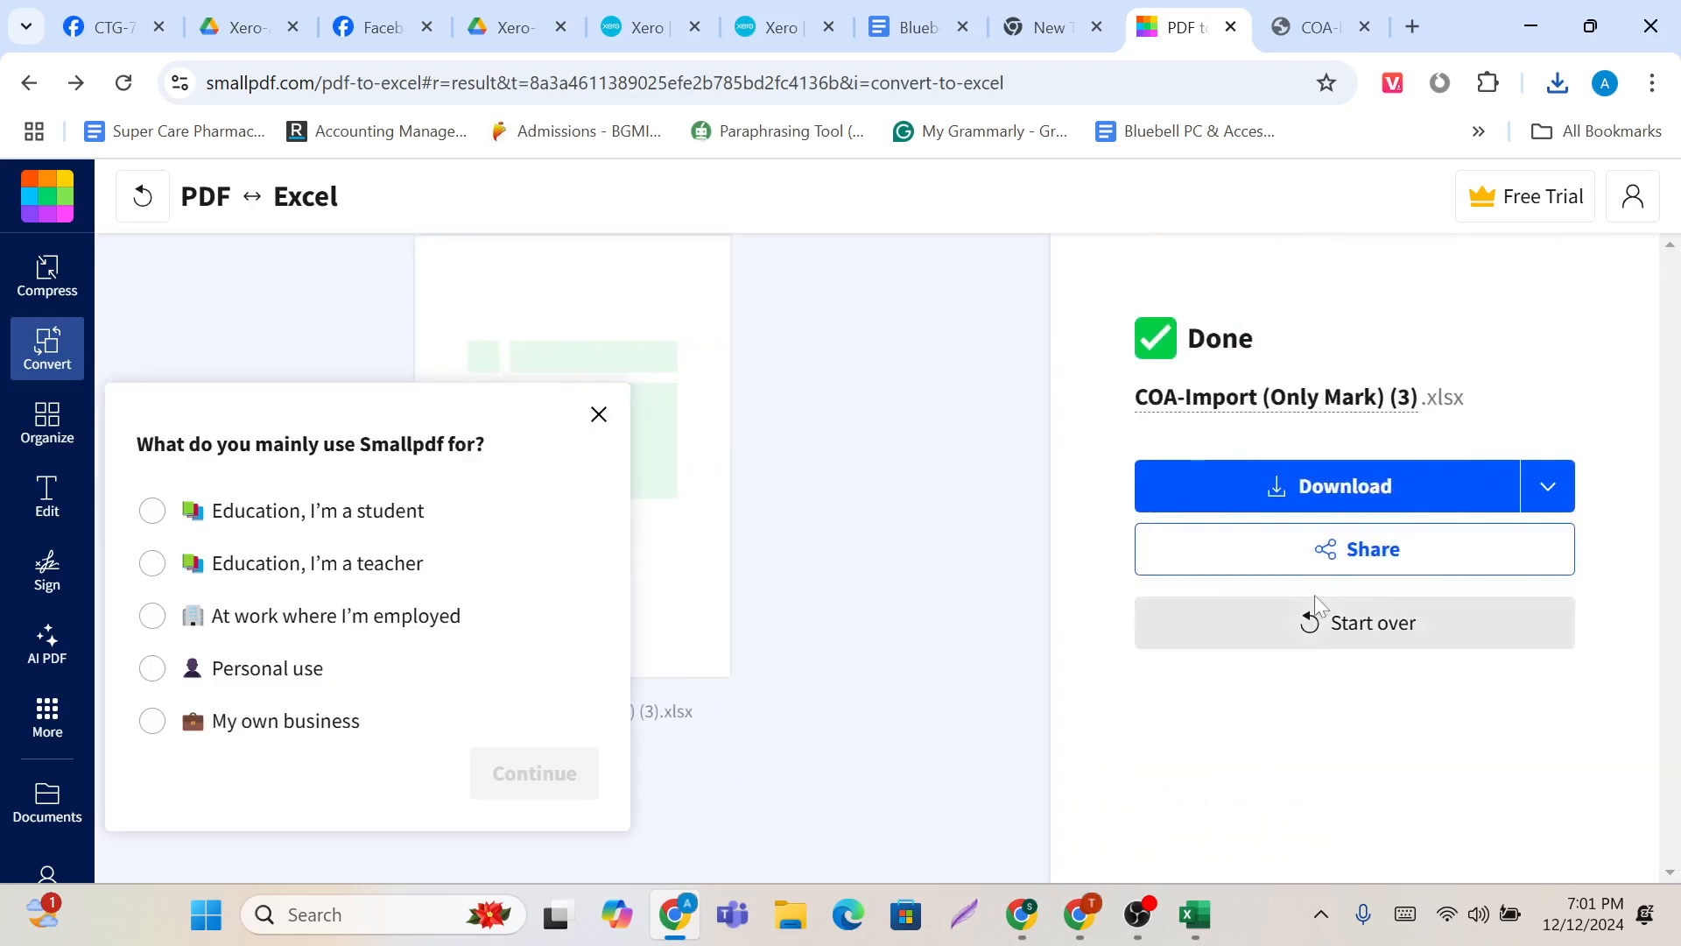
pyautogui.click(1361, 480)
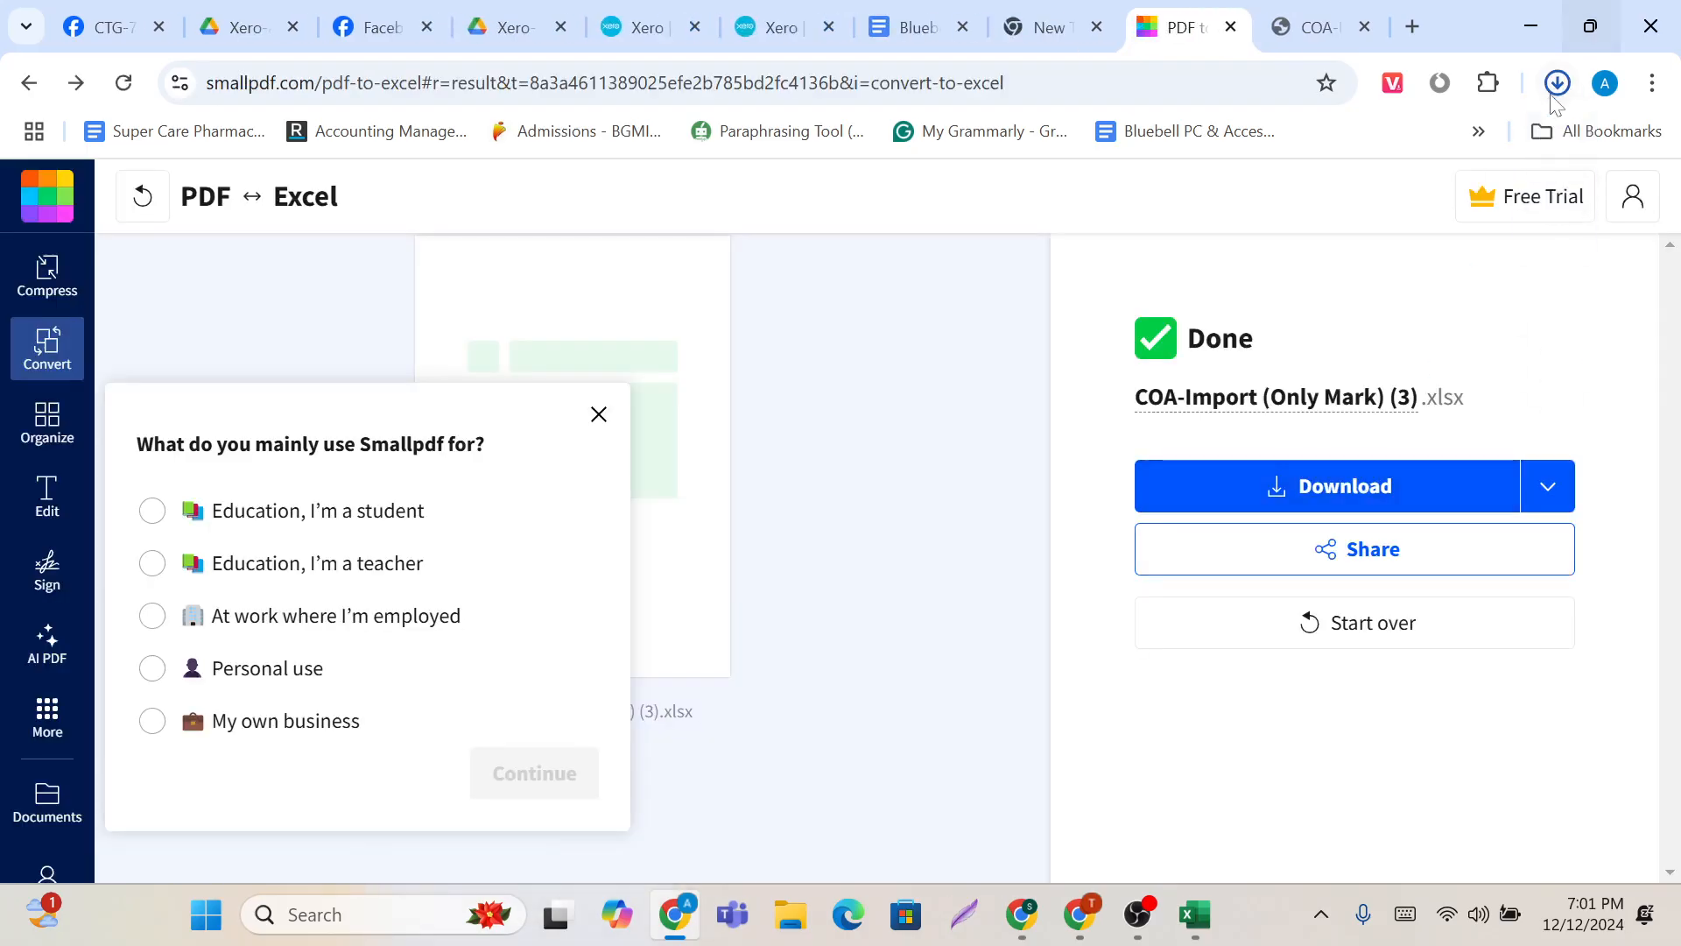
pyautogui.click(1557, 82)
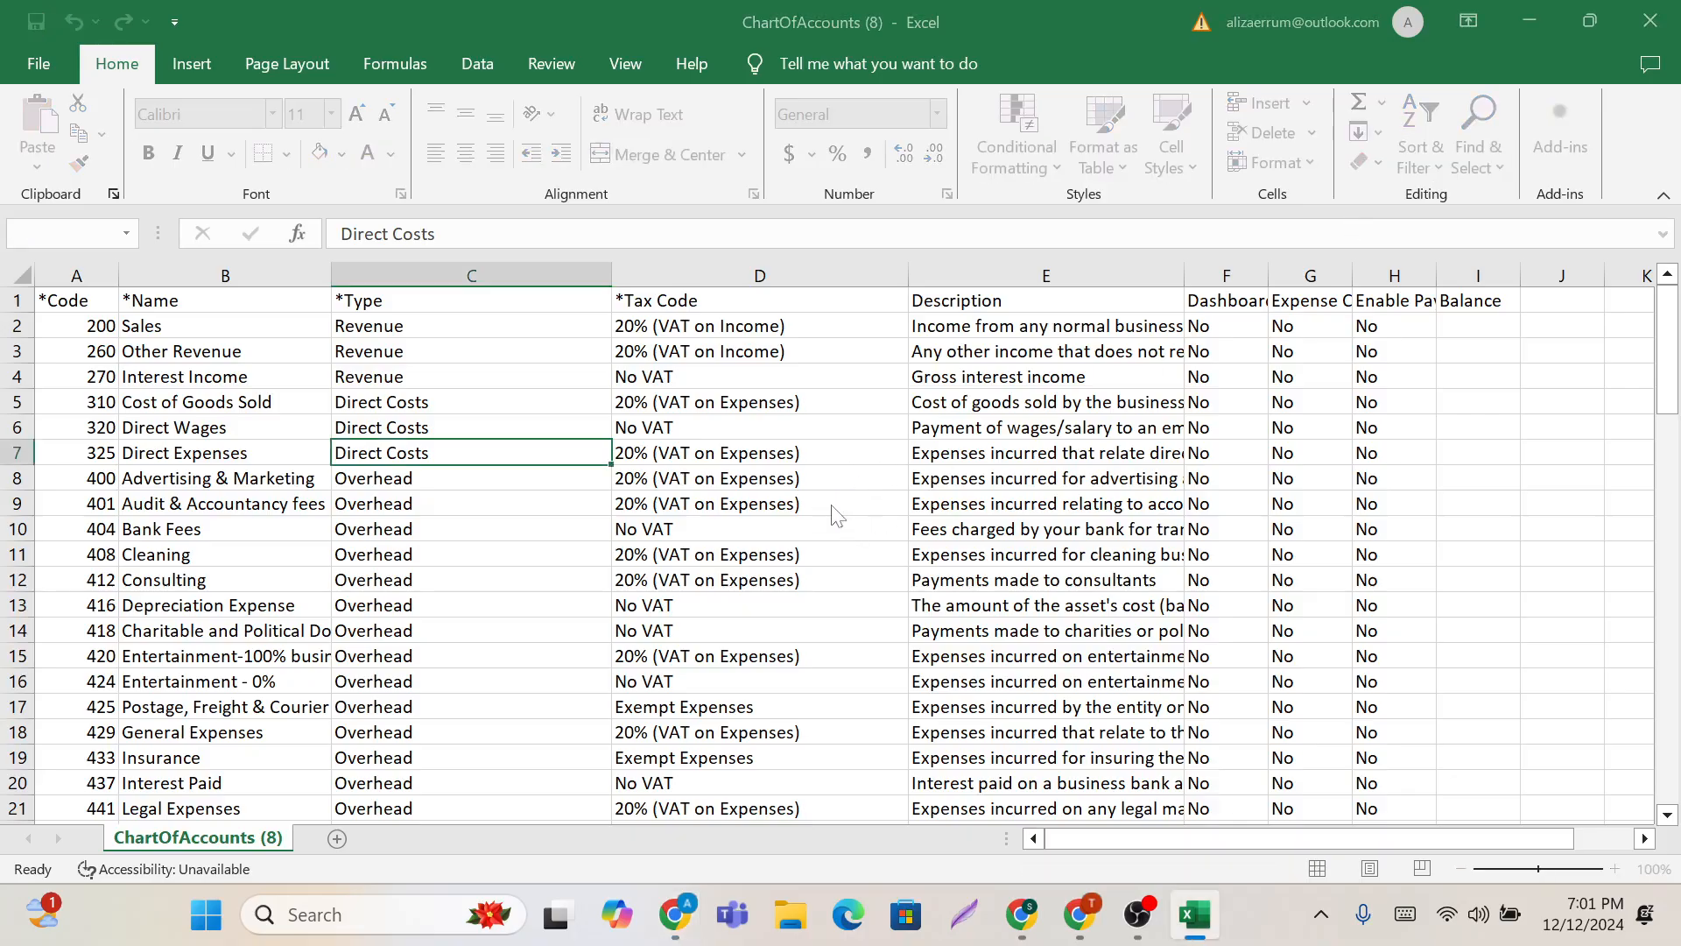
# Step: Enable editing of COA-Import (Only Mark) (3).xlsx, inspect its embedded picture, then minimize it
pyautogui.scroll(-10, 836, 500)
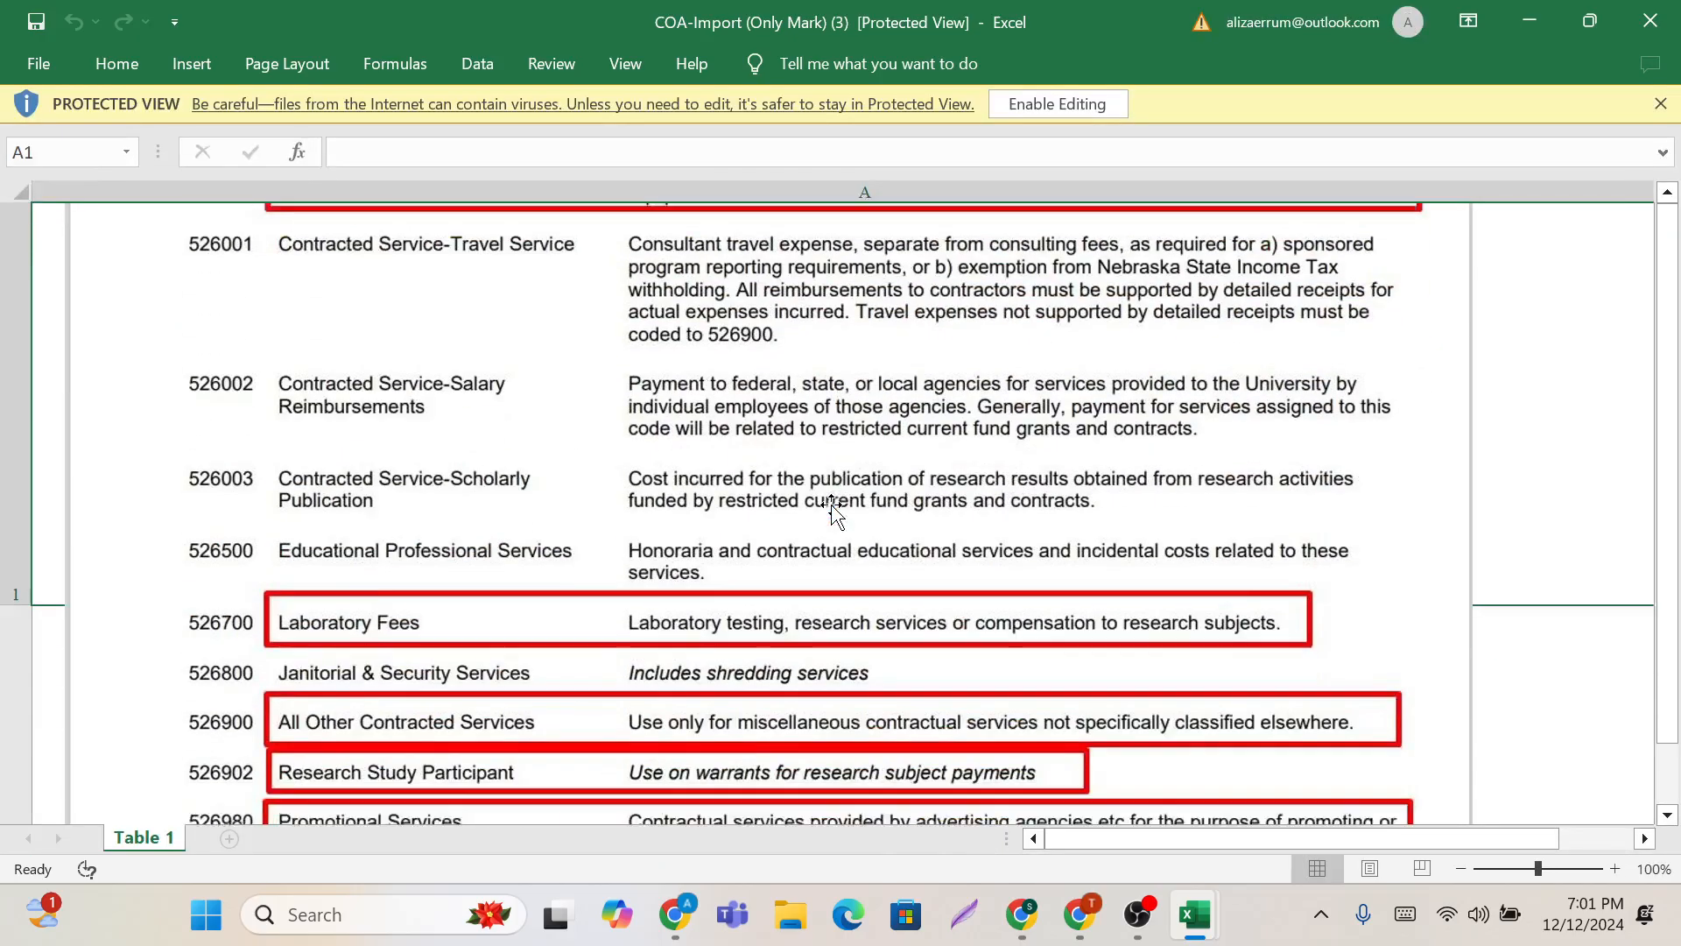
pyautogui.click(1086, 102)
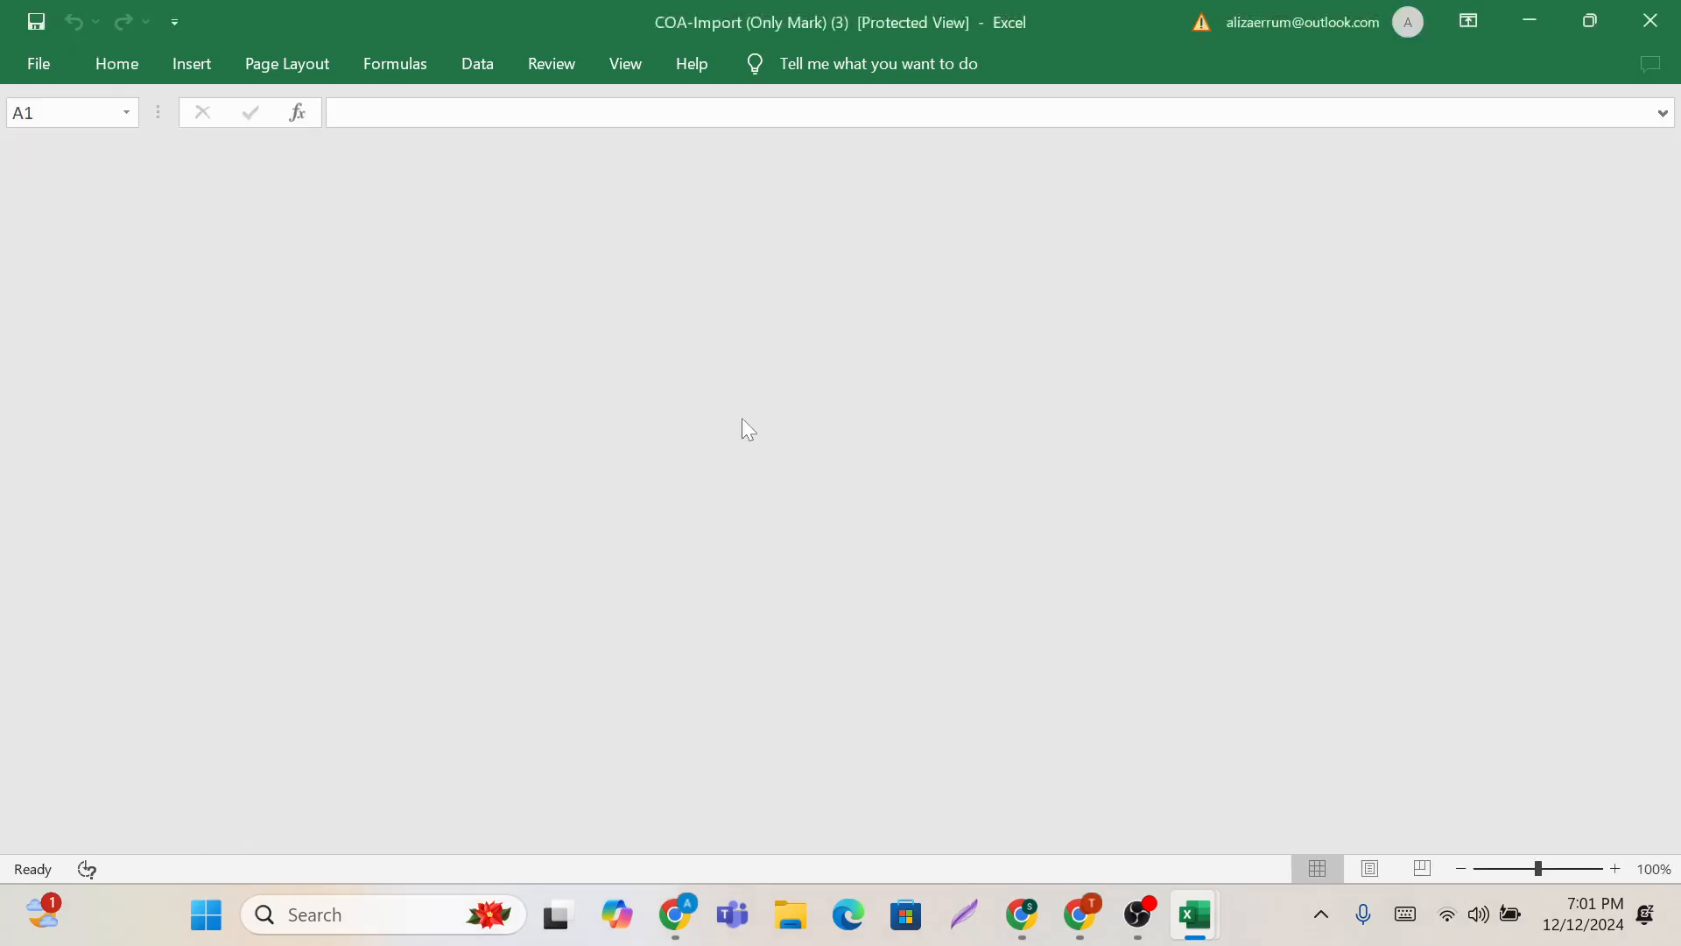
pyautogui.scroll(5, 742, 420)
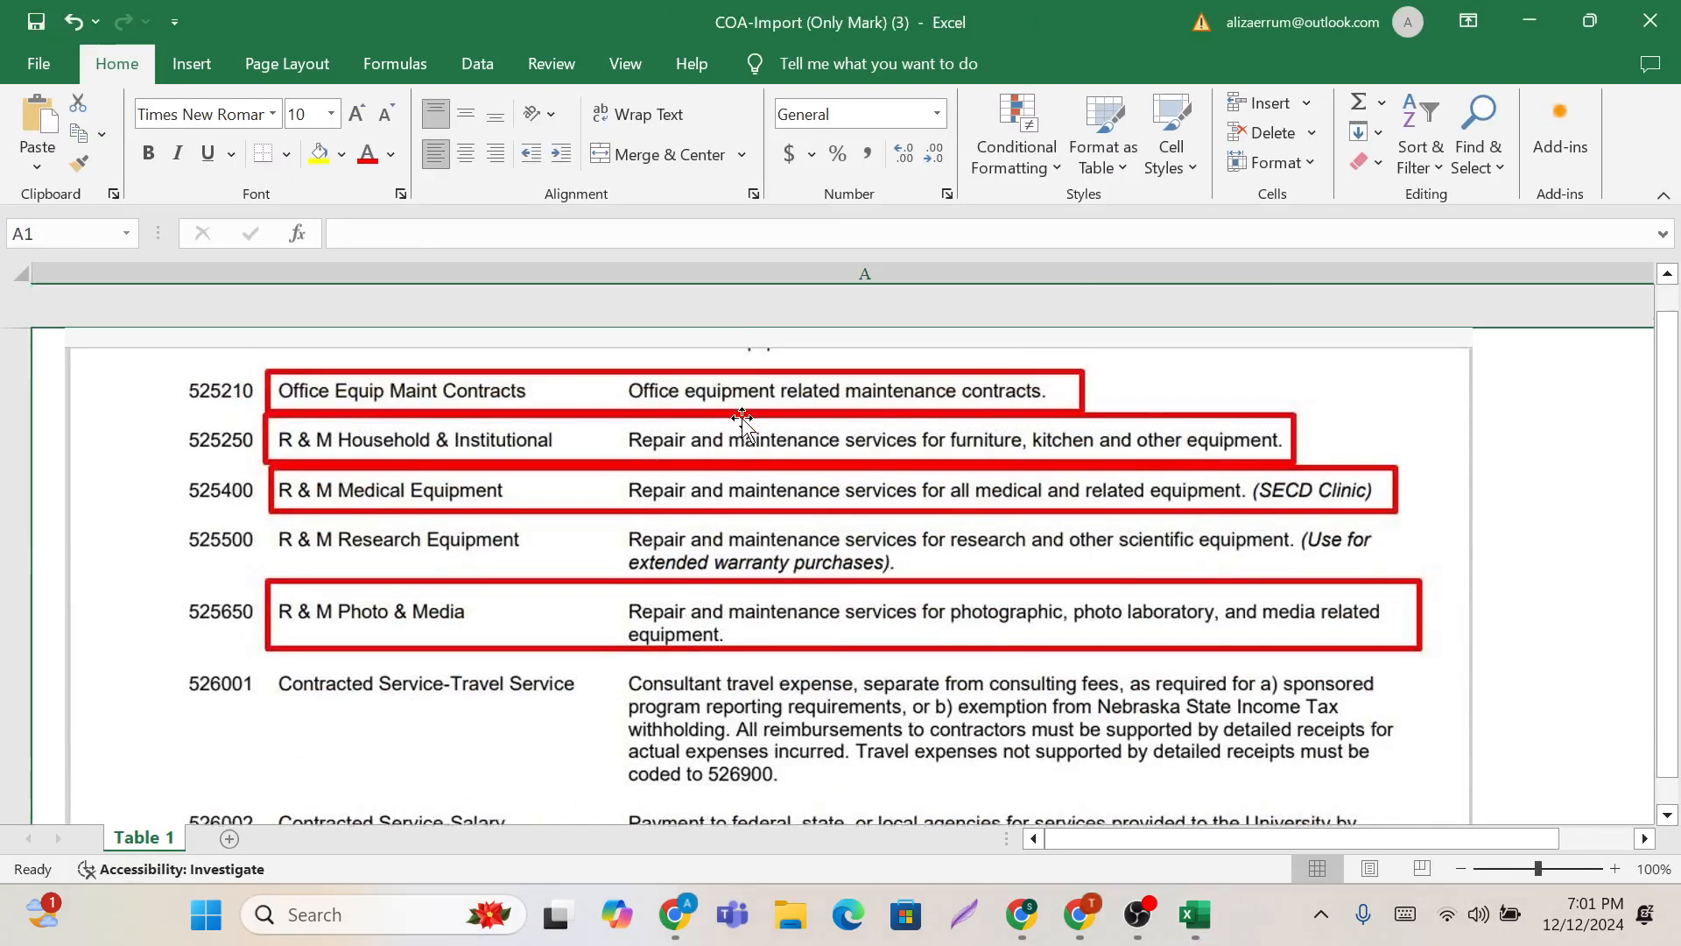
pyautogui.click(473, 430)
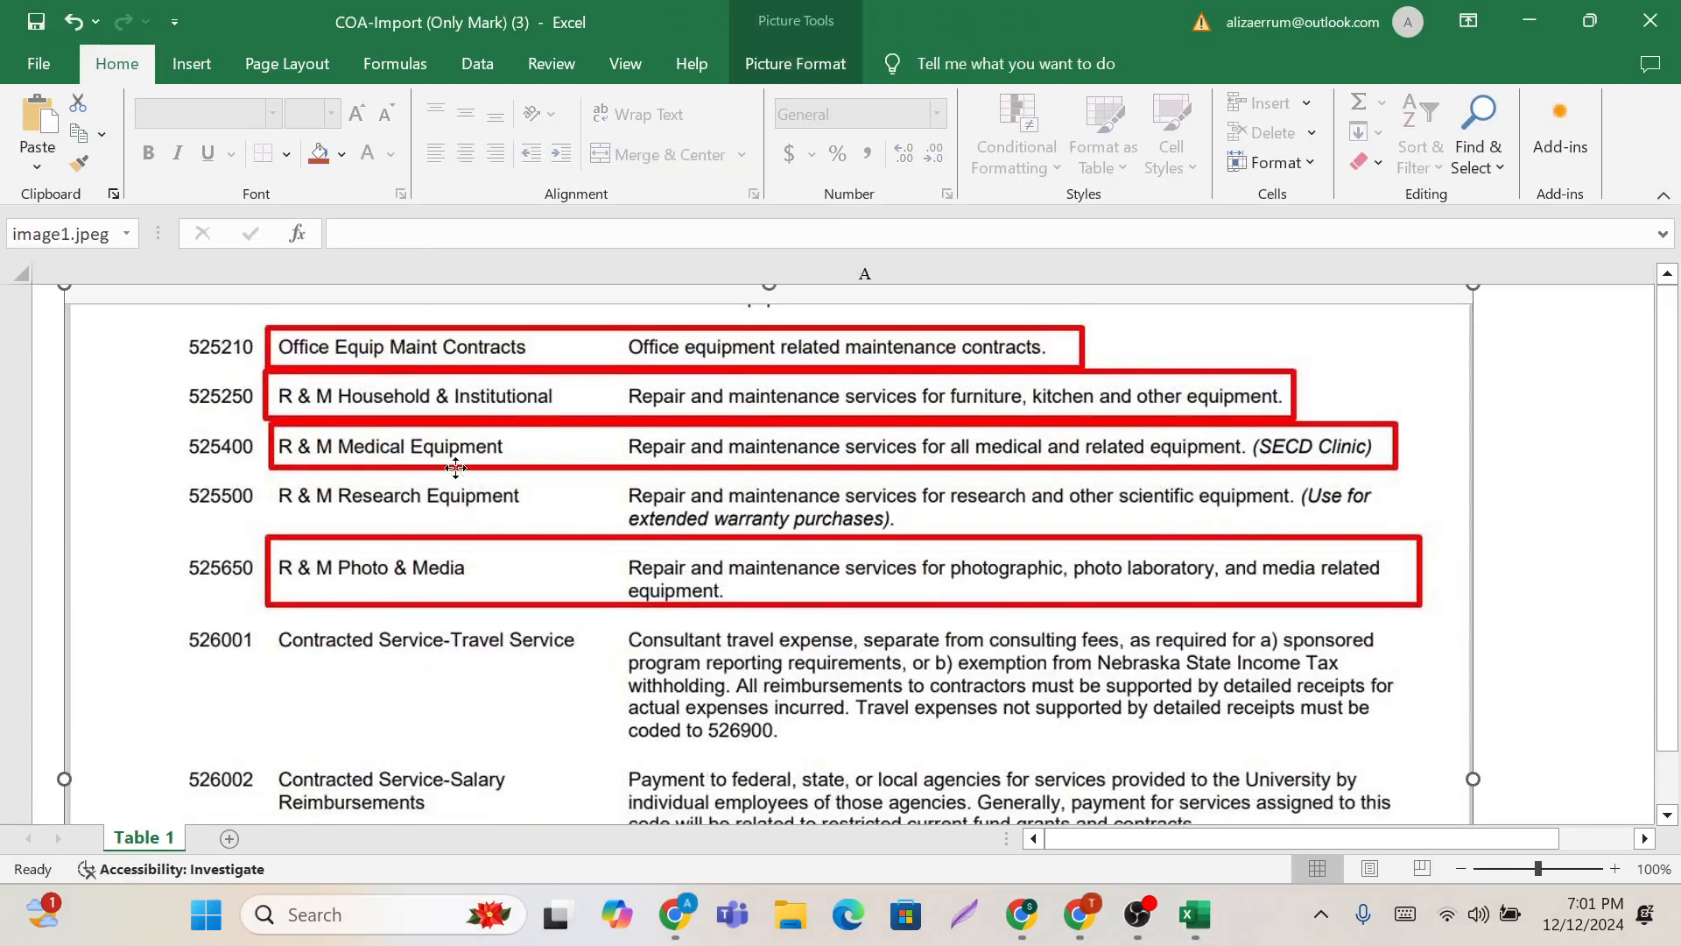
pyautogui.doubleClick(455, 468)
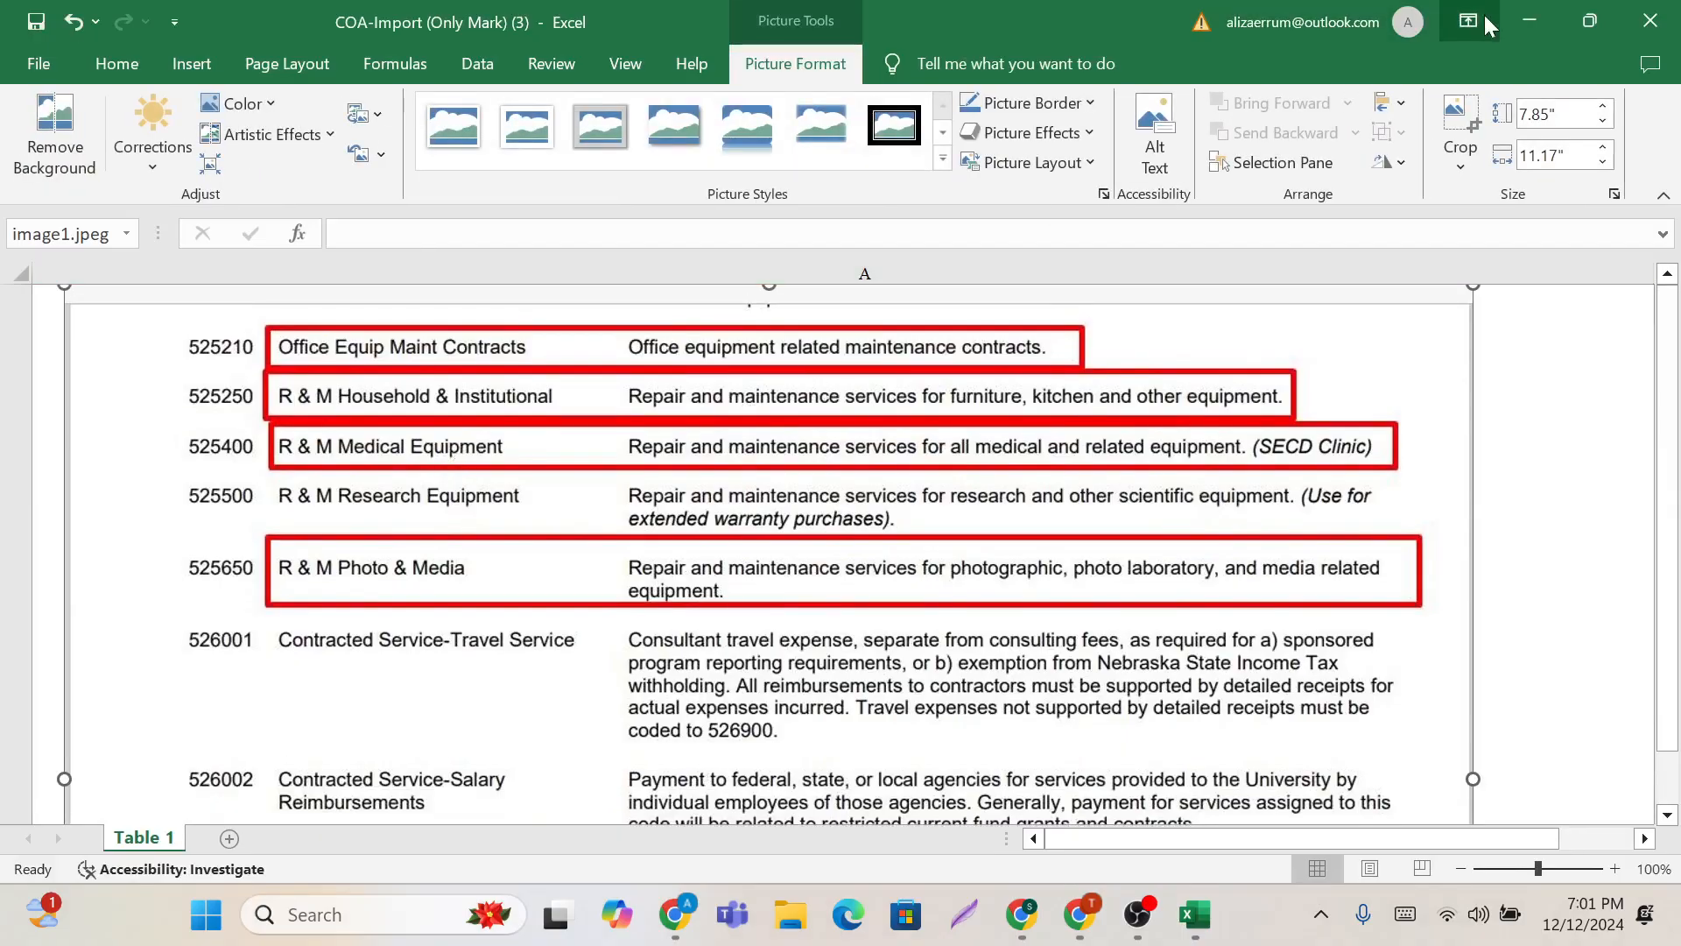
pyautogui.click(1526, 19)
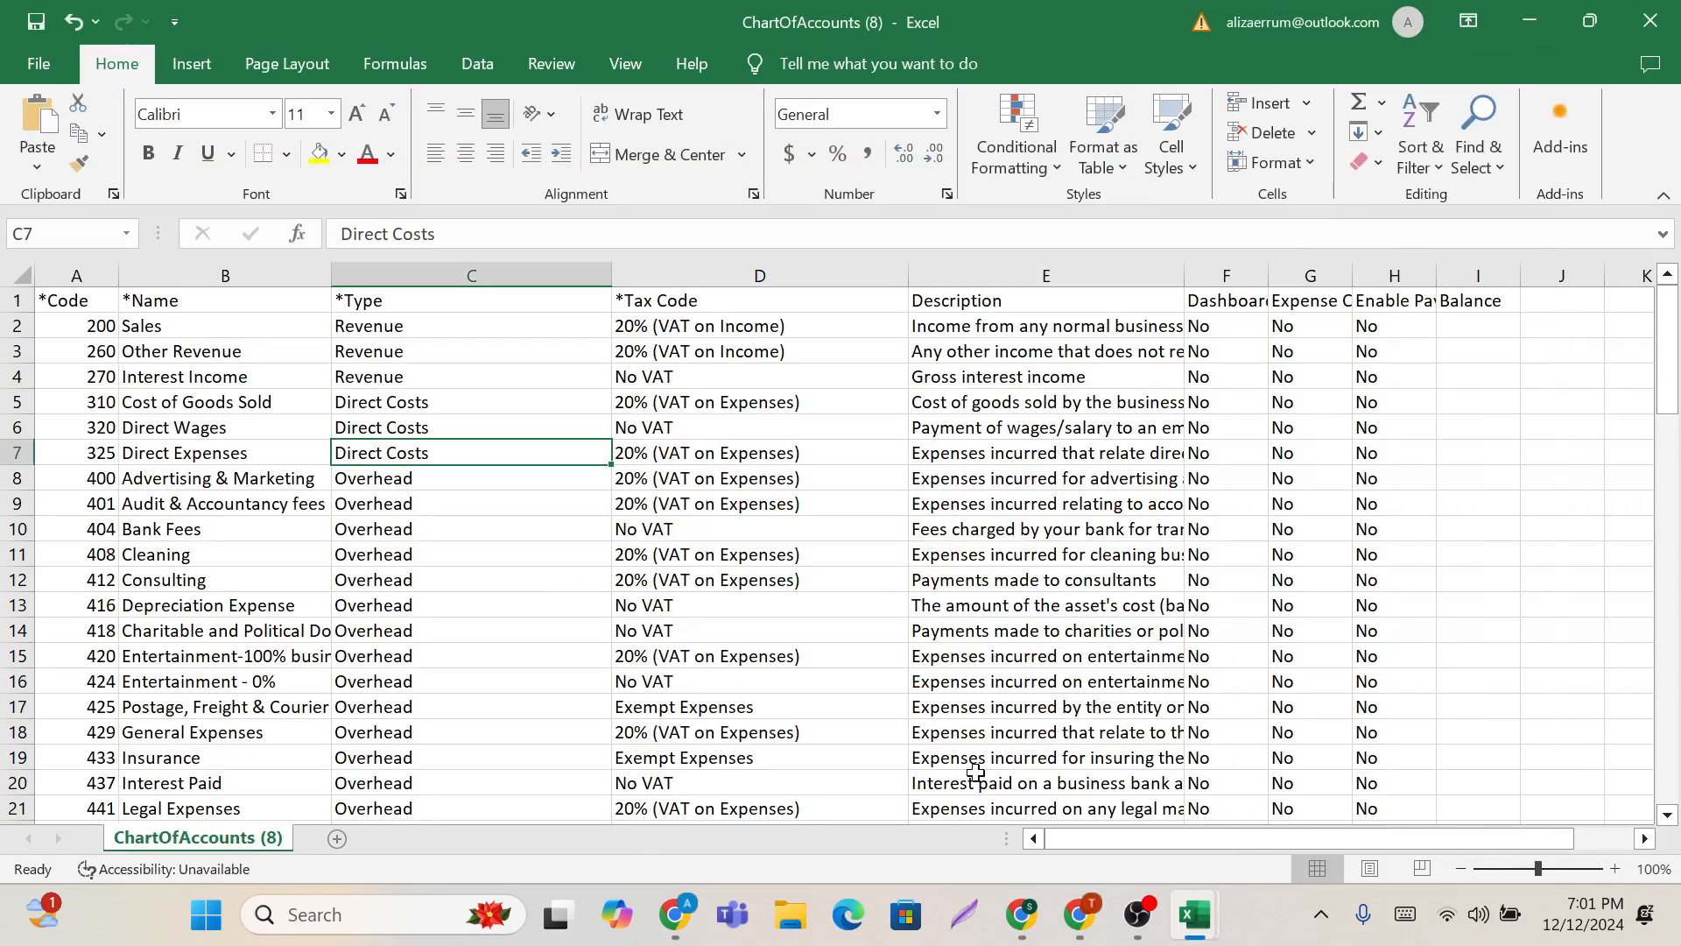
# Step: Close Smallpdf's save-options list and survey, move to the new tab, then bring back ChartOfAccounts
pyautogui.moveTo(1079, 914)
pyautogui.click(1021, 786)
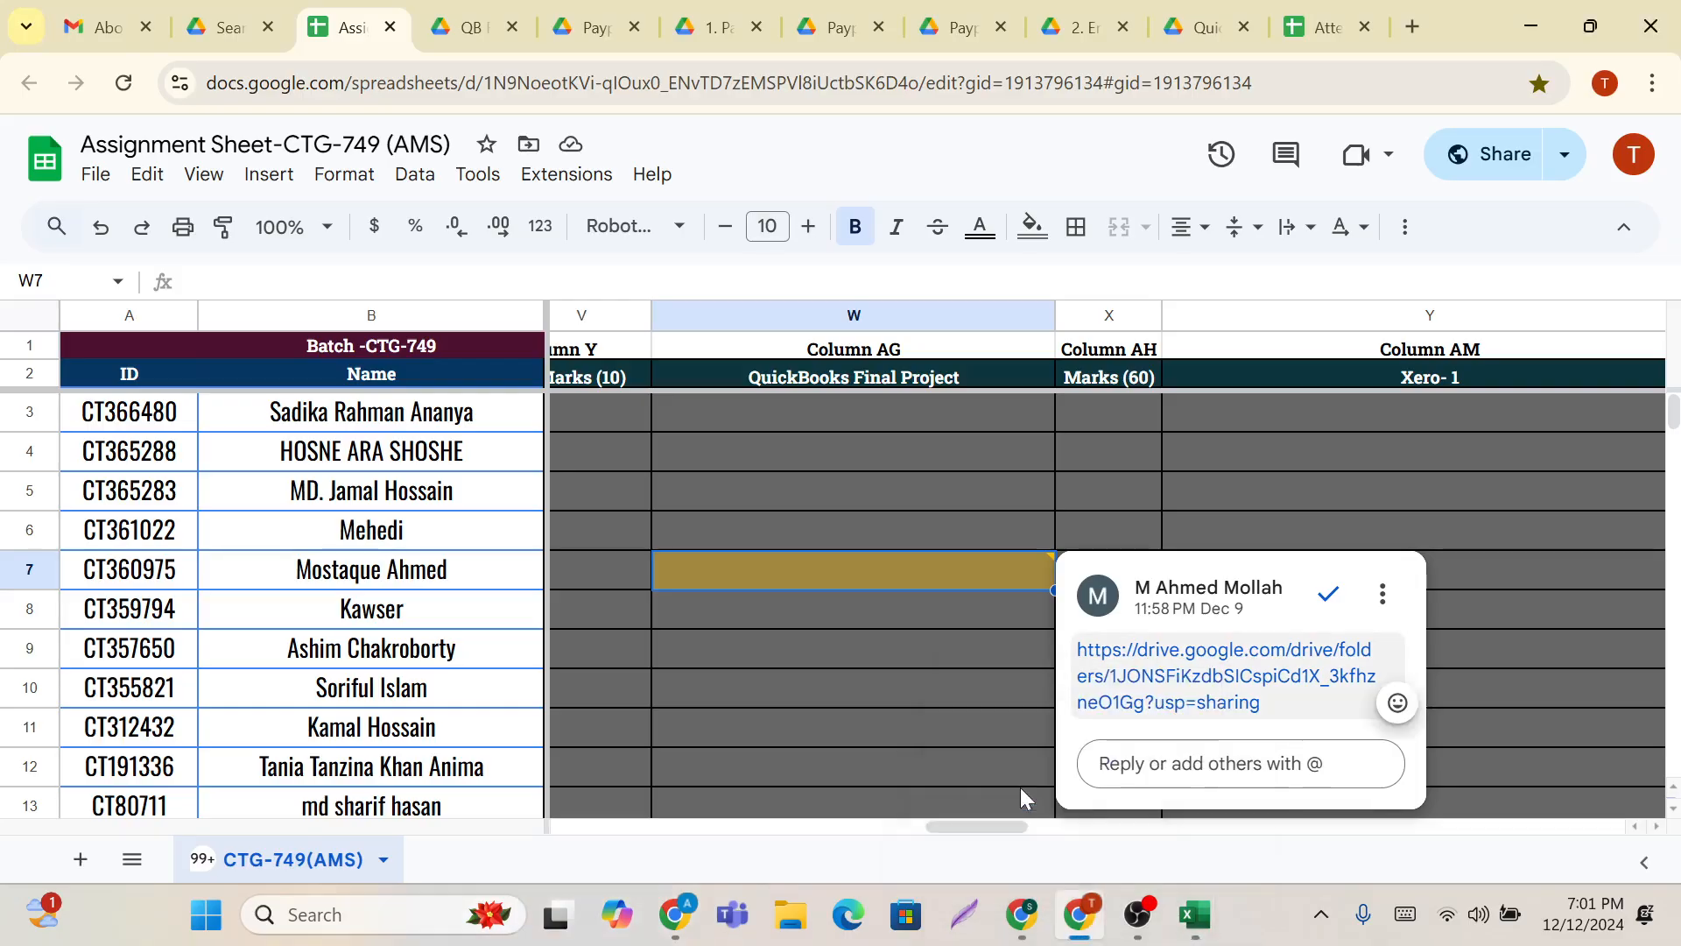
pyautogui.moveTo(675, 914)
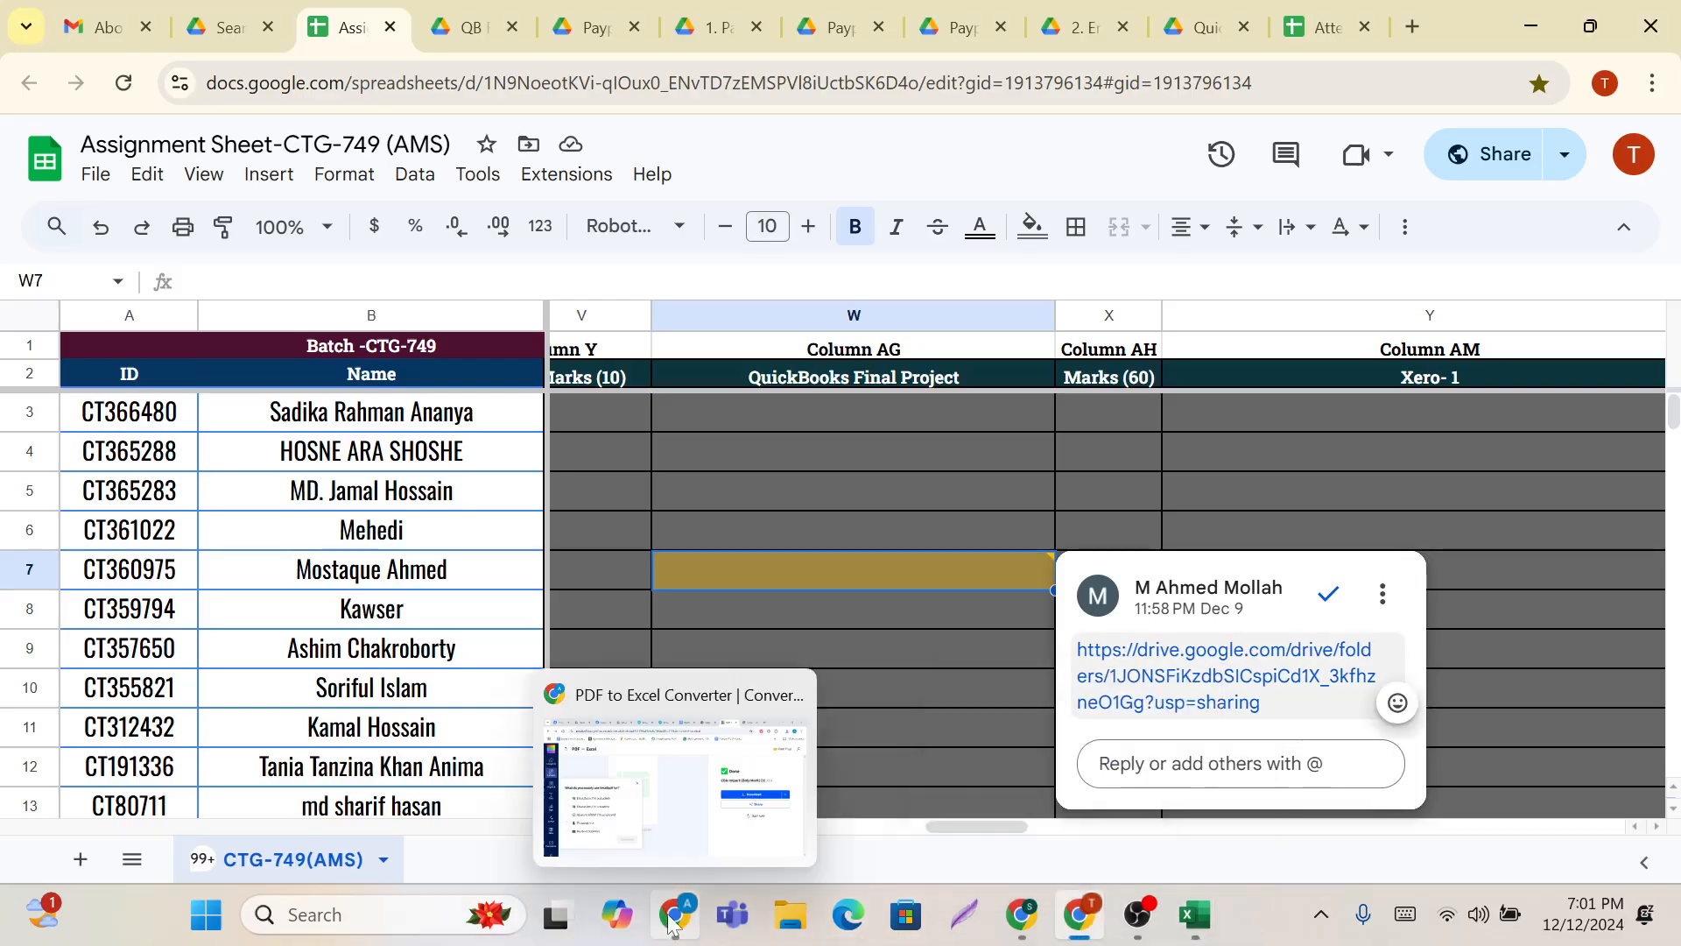
pyautogui.click(651, 796)
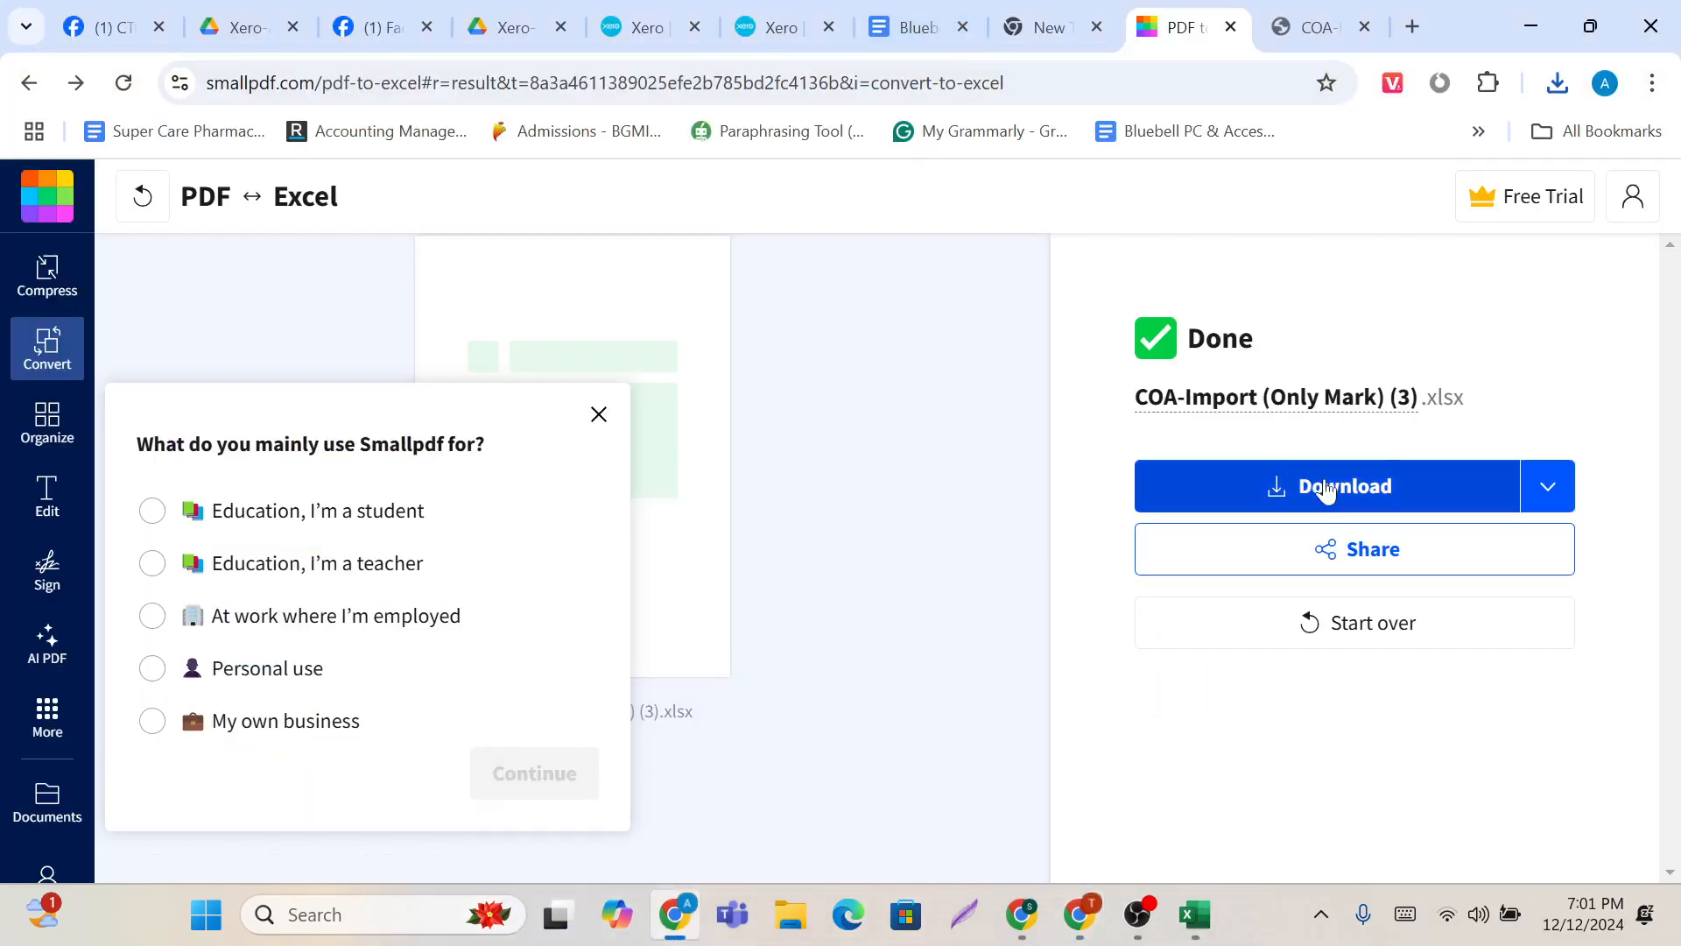
pyautogui.click(1553, 486)
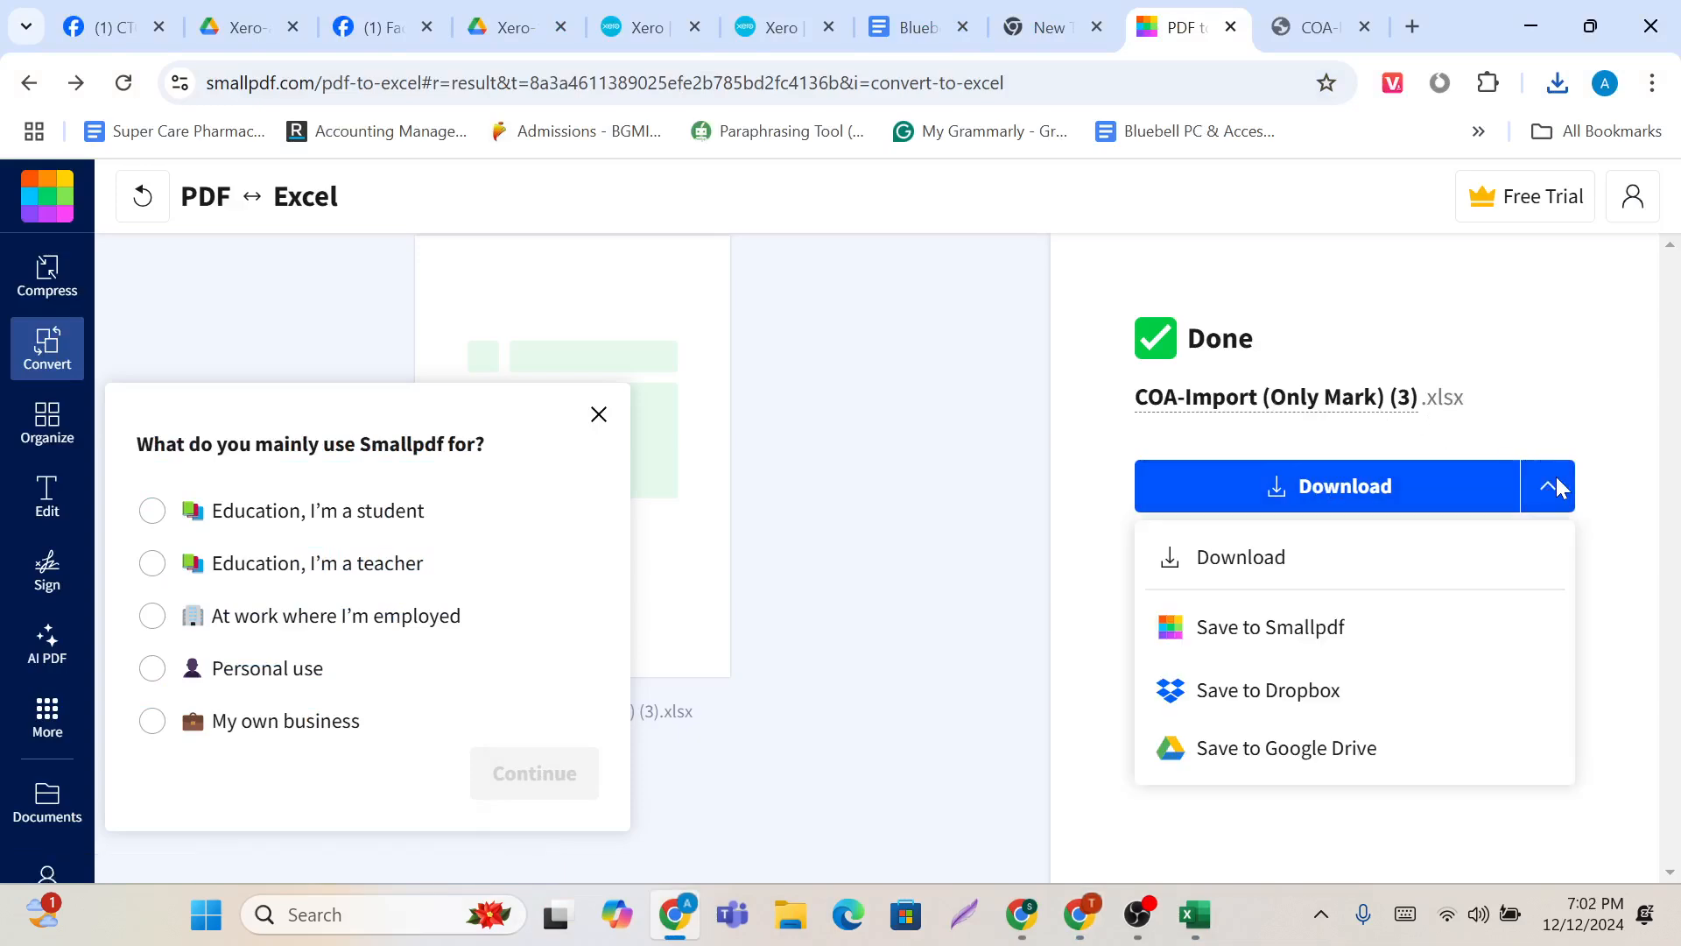
pyautogui.click(1122, 632)
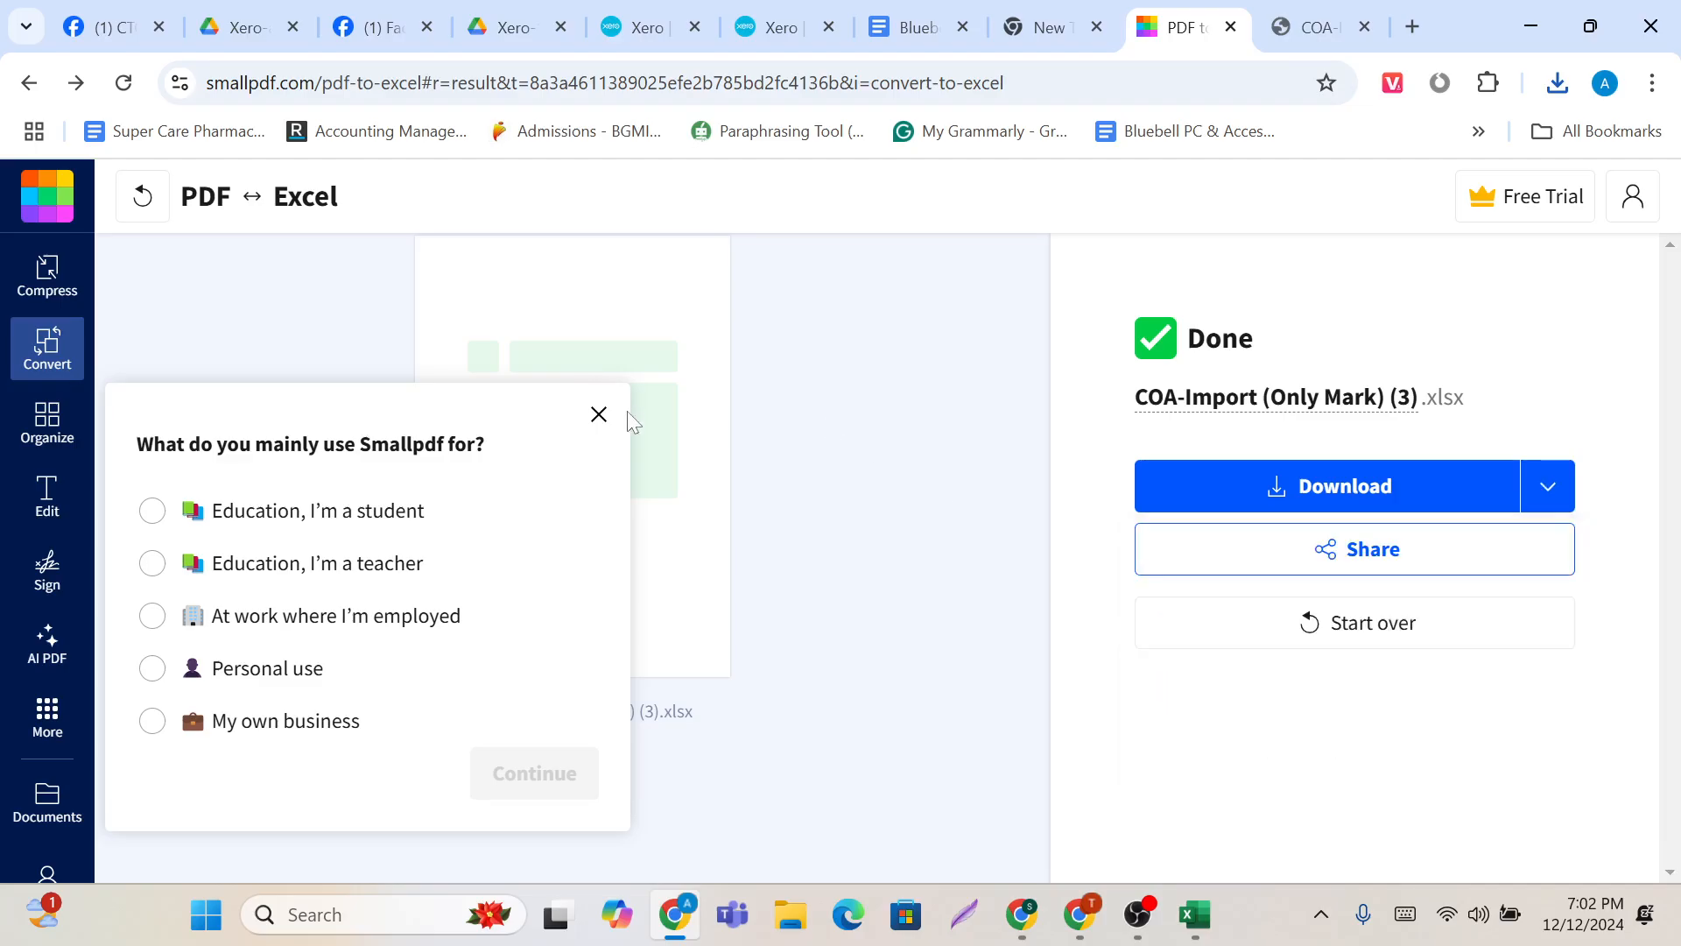
pyautogui.click(600, 415)
pyautogui.click(1033, 10)
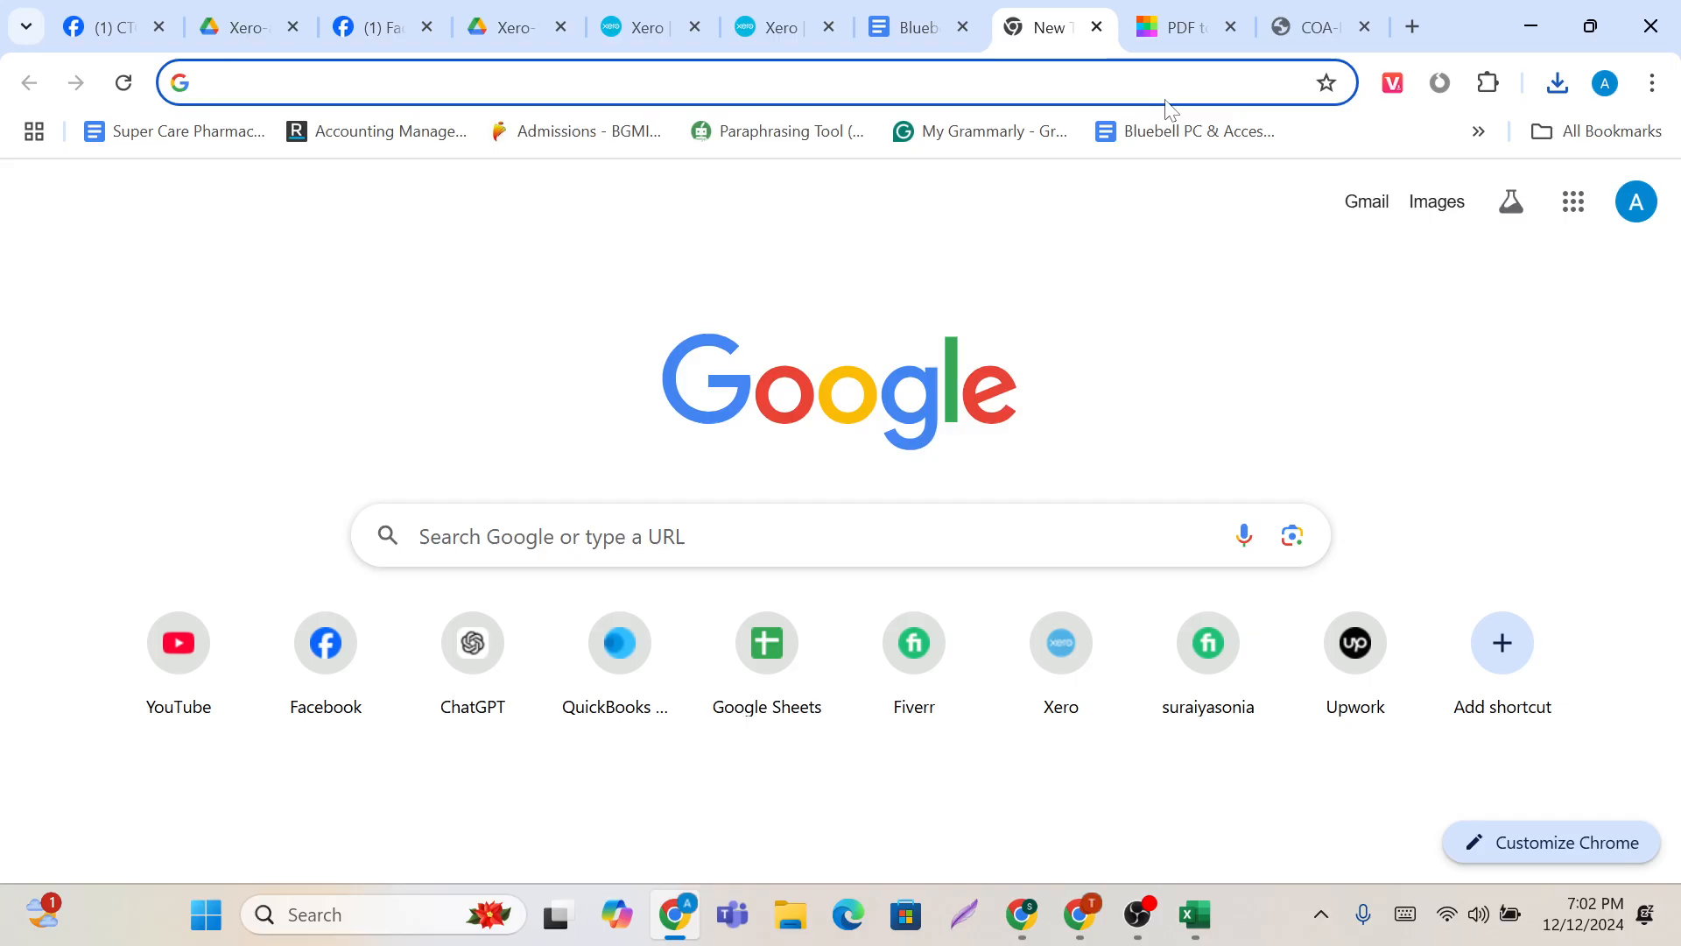
pyautogui.moveTo(1196, 914)
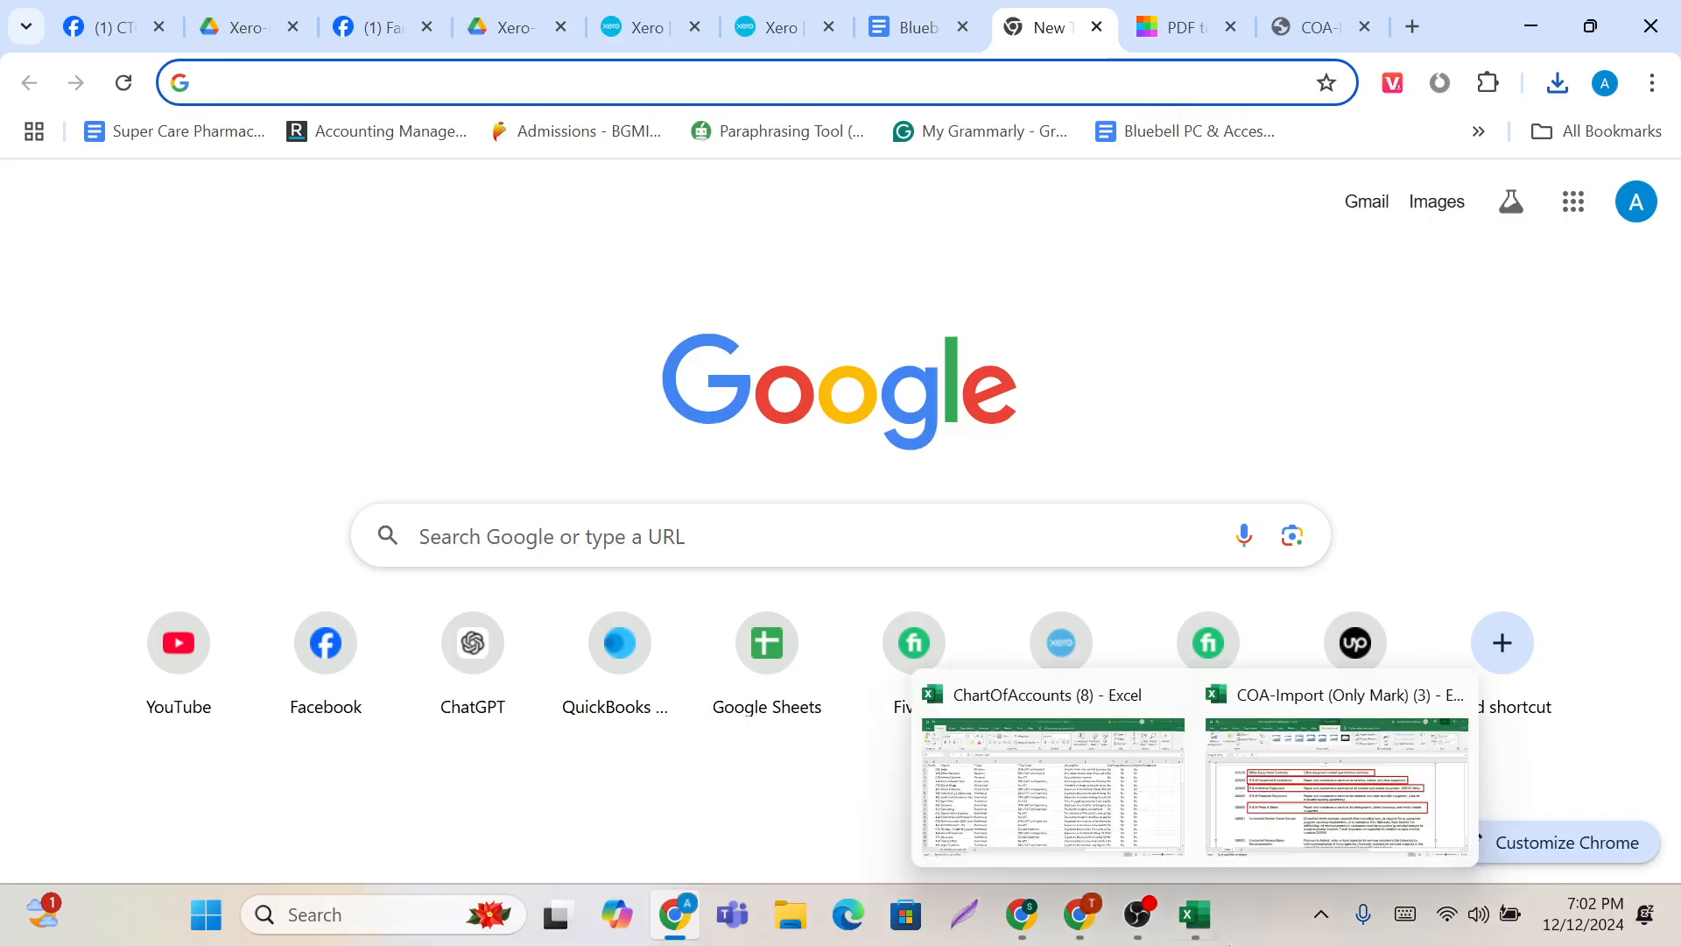
pyautogui.click(1112, 770)
# Step: Insert a blank row 20 above 437 Interest Paid and enter code 434 in A20
pyautogui.scroll(-3, 487, 563)
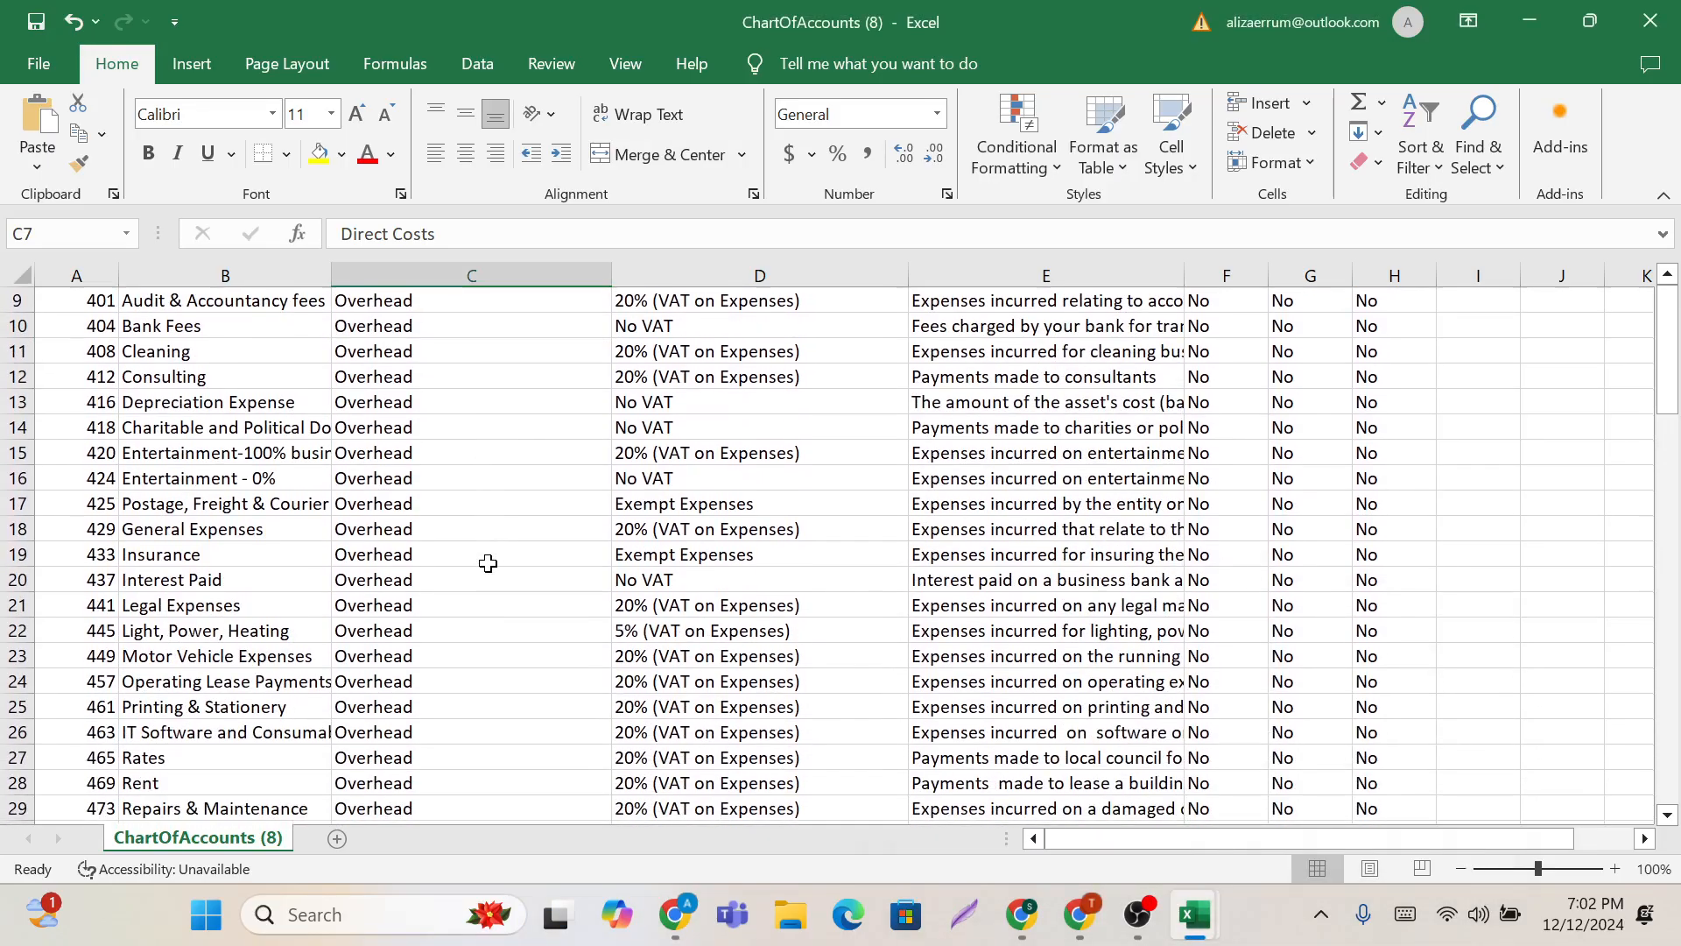
pyautogui.scroll(-1, 487, 563)
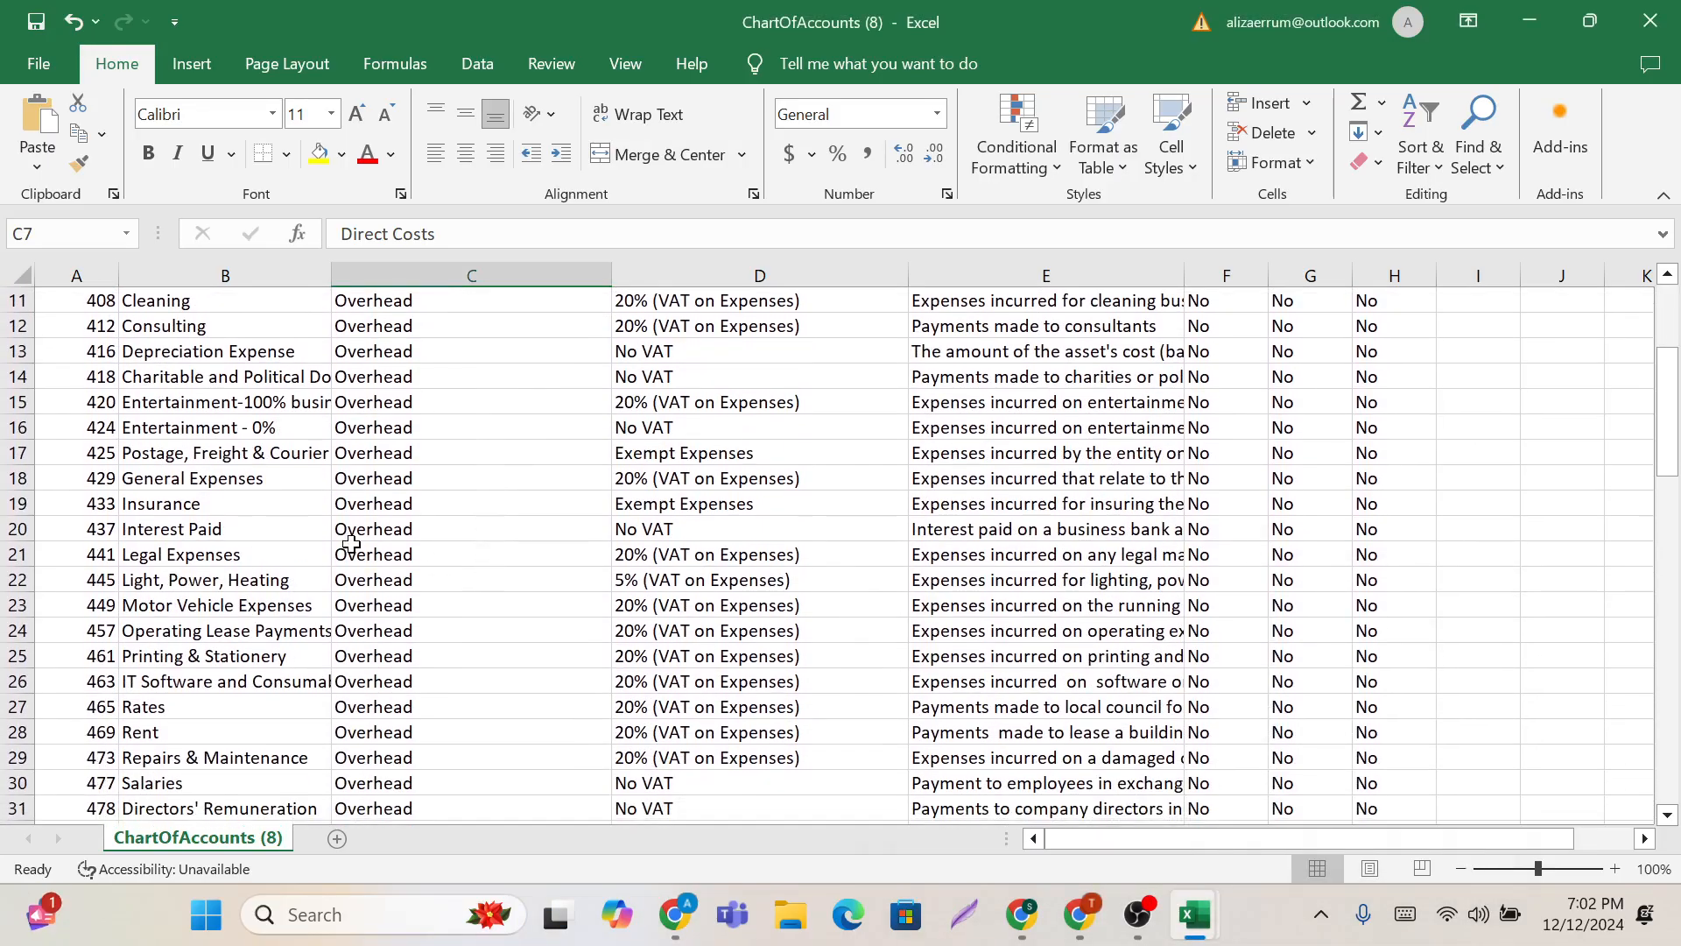
pyautogui.click(16, 528)
pyautogui.rightClick(8, 526)
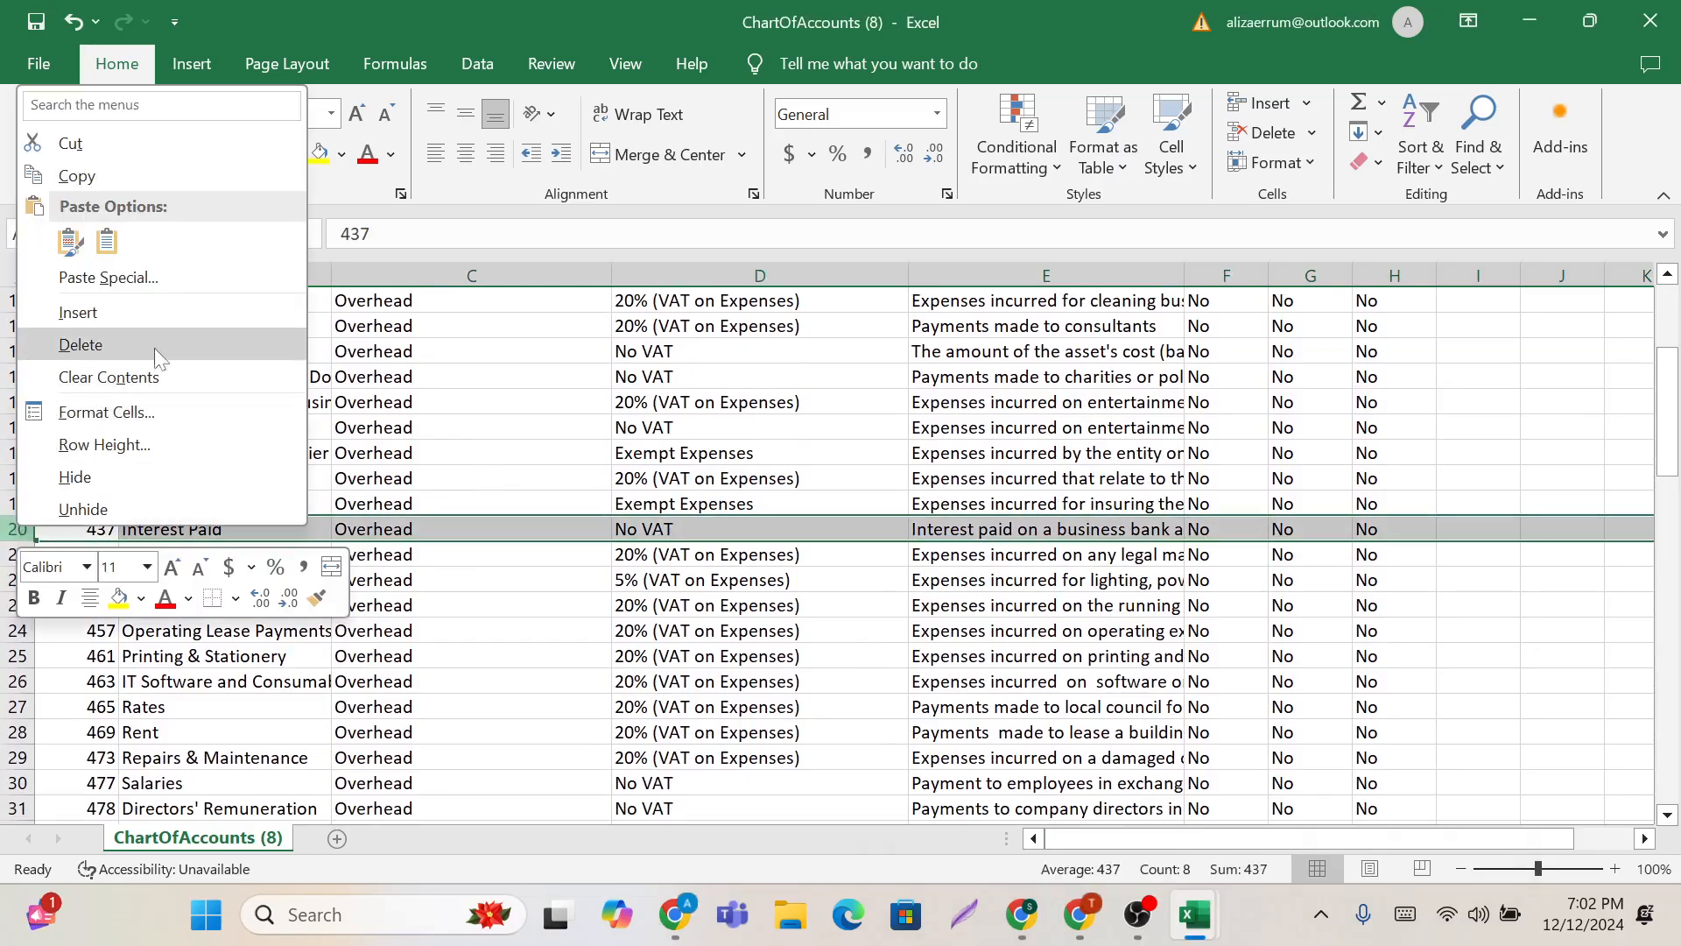
pyautogui.click(165, 319)
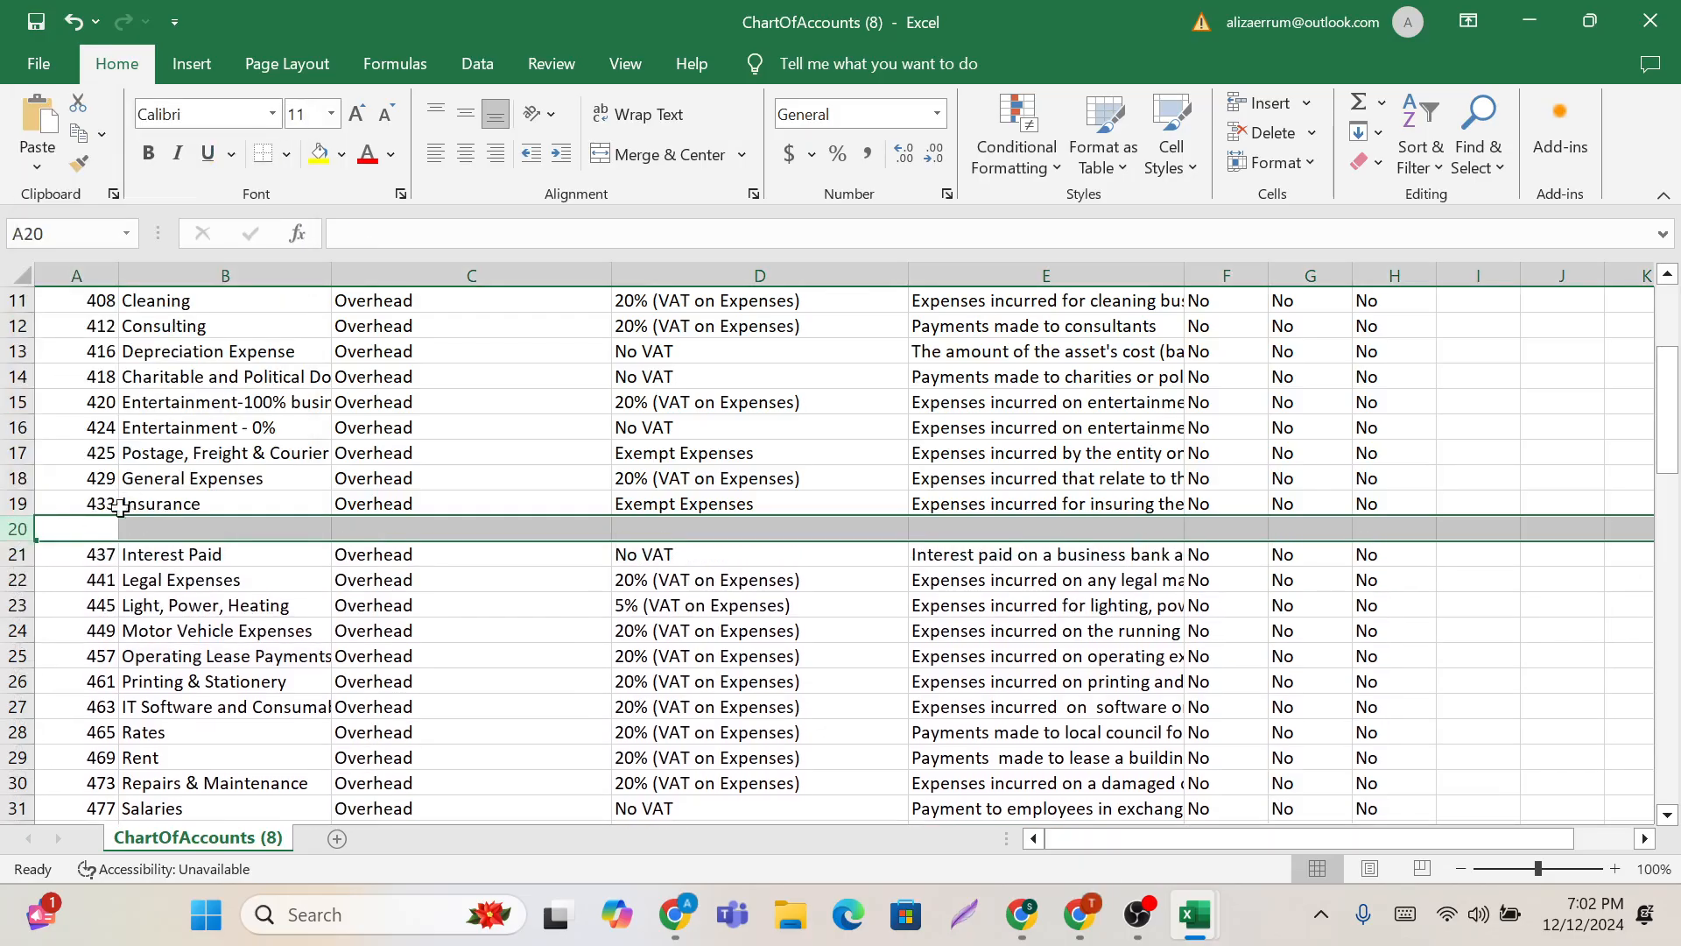
pyautogui.click(111, 521)
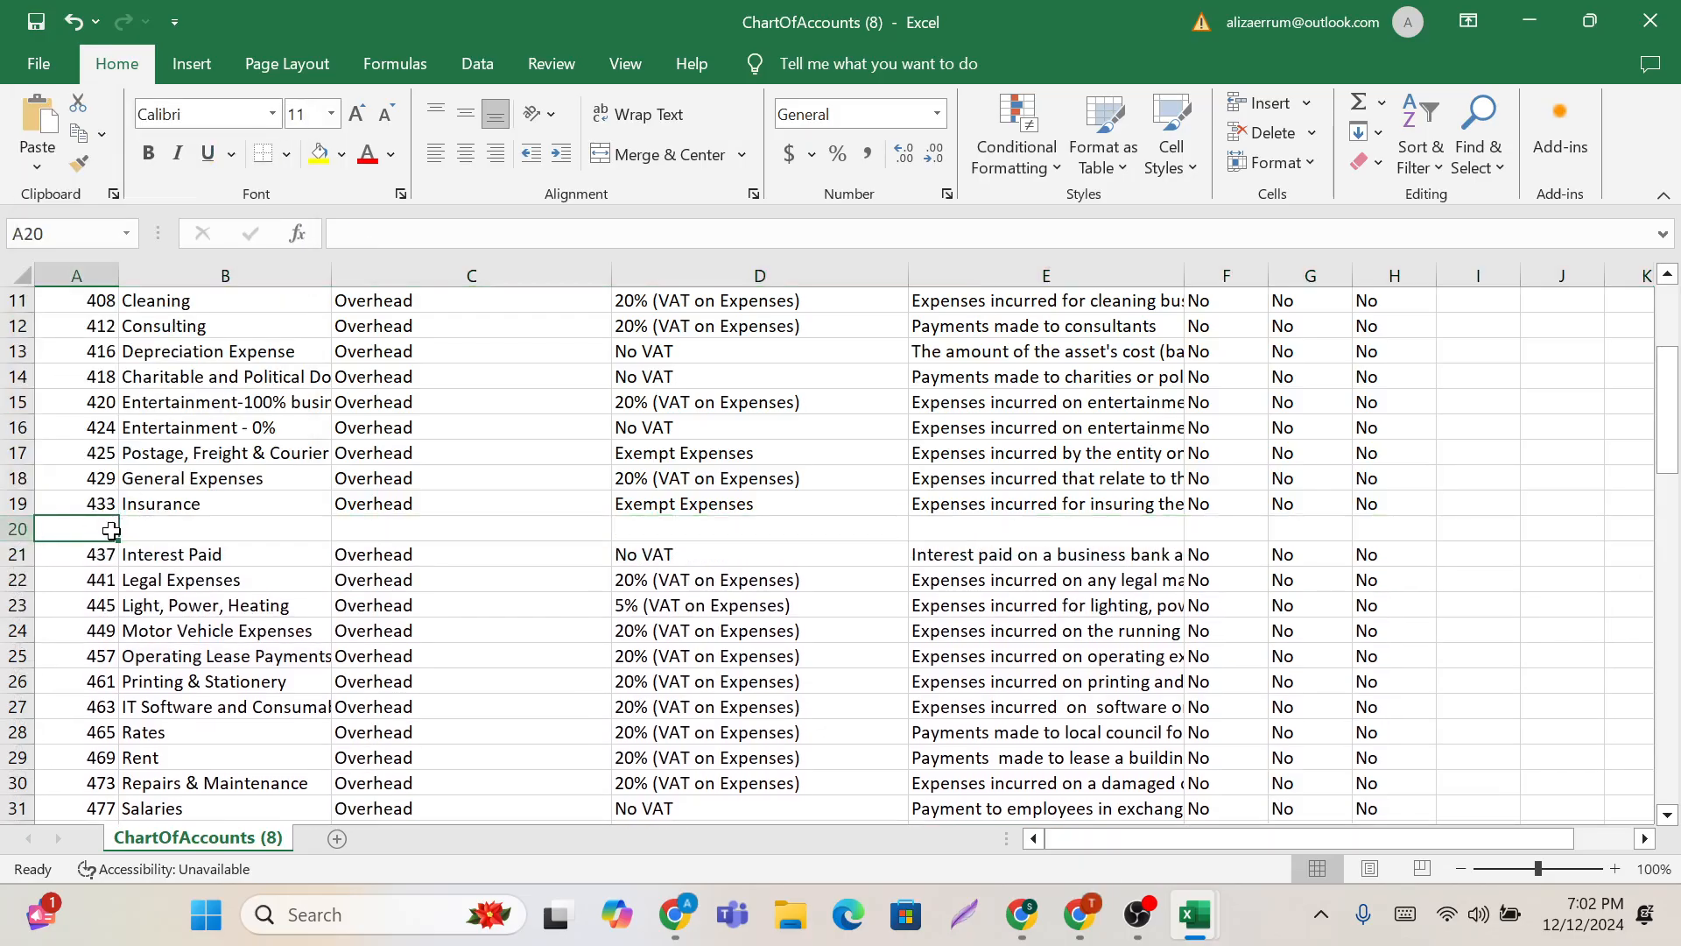
pyautogui.write('434')
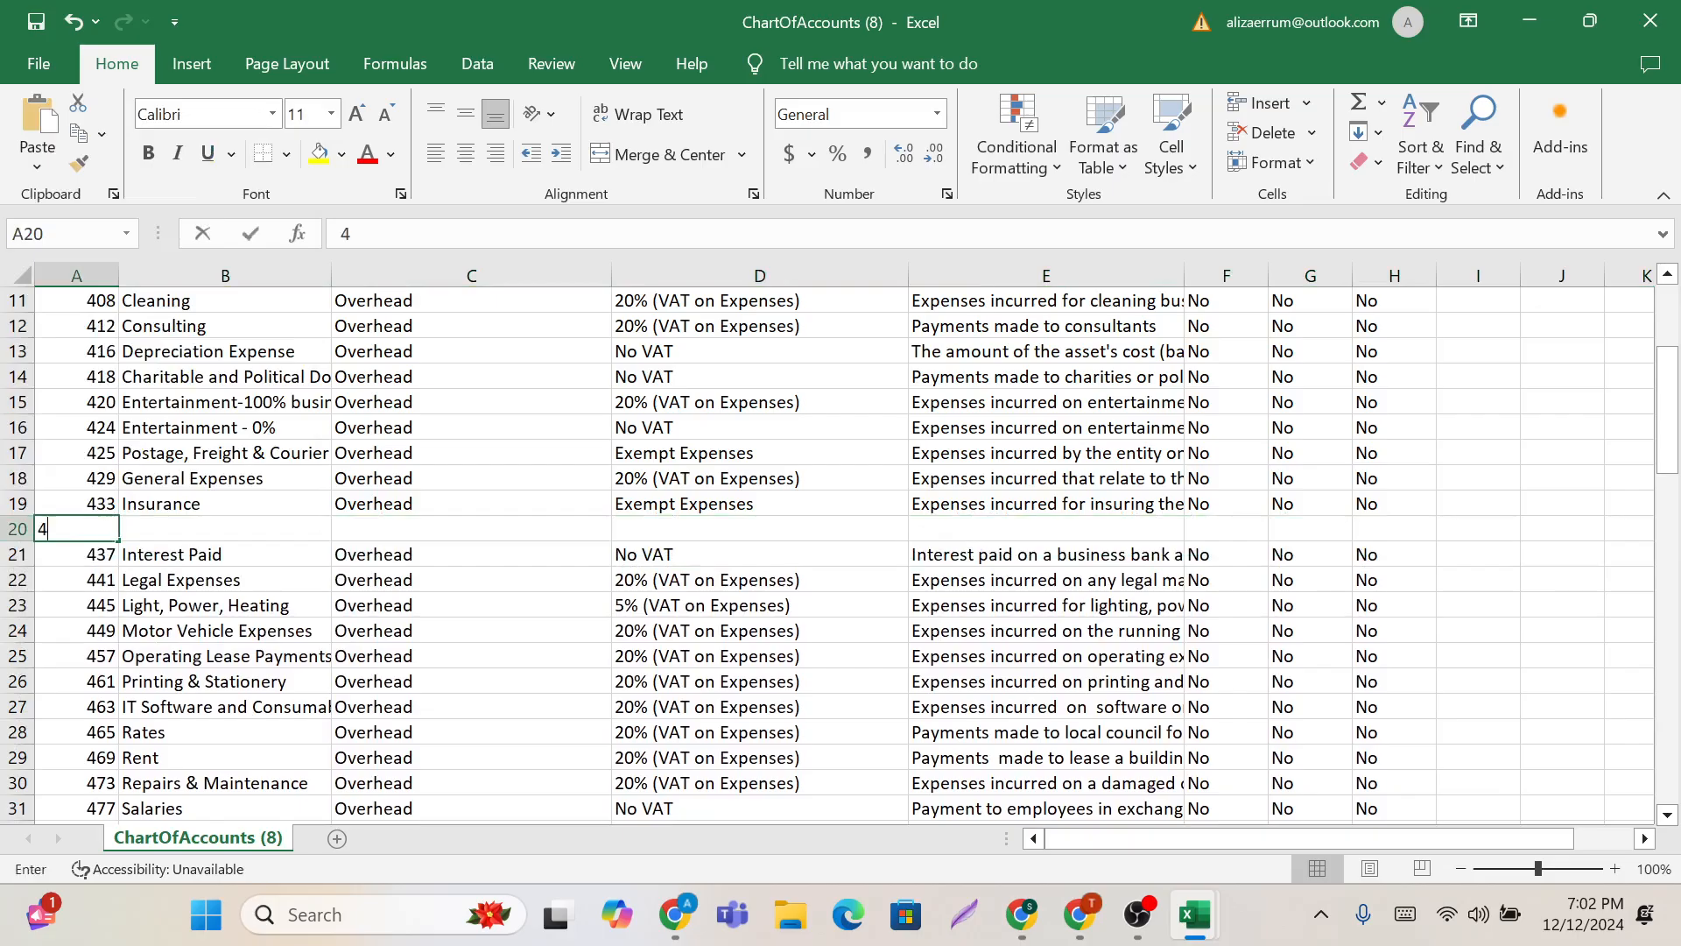
pyautogui.click(168, 528)
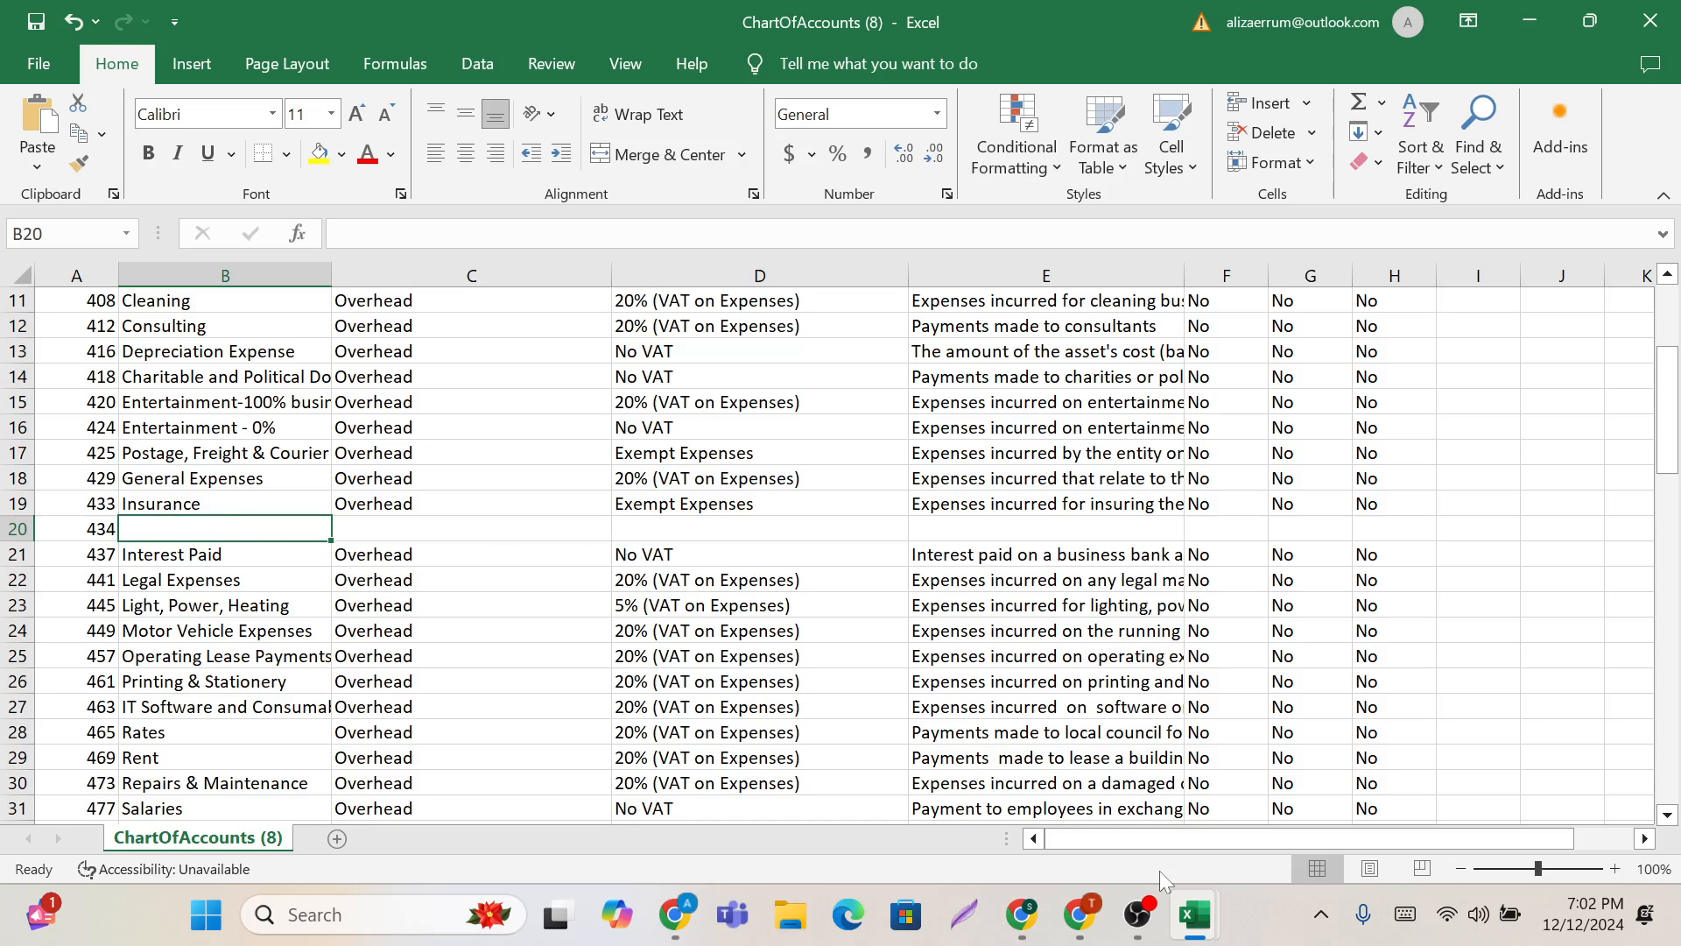
pyautogui.moveTo(1054, 917)
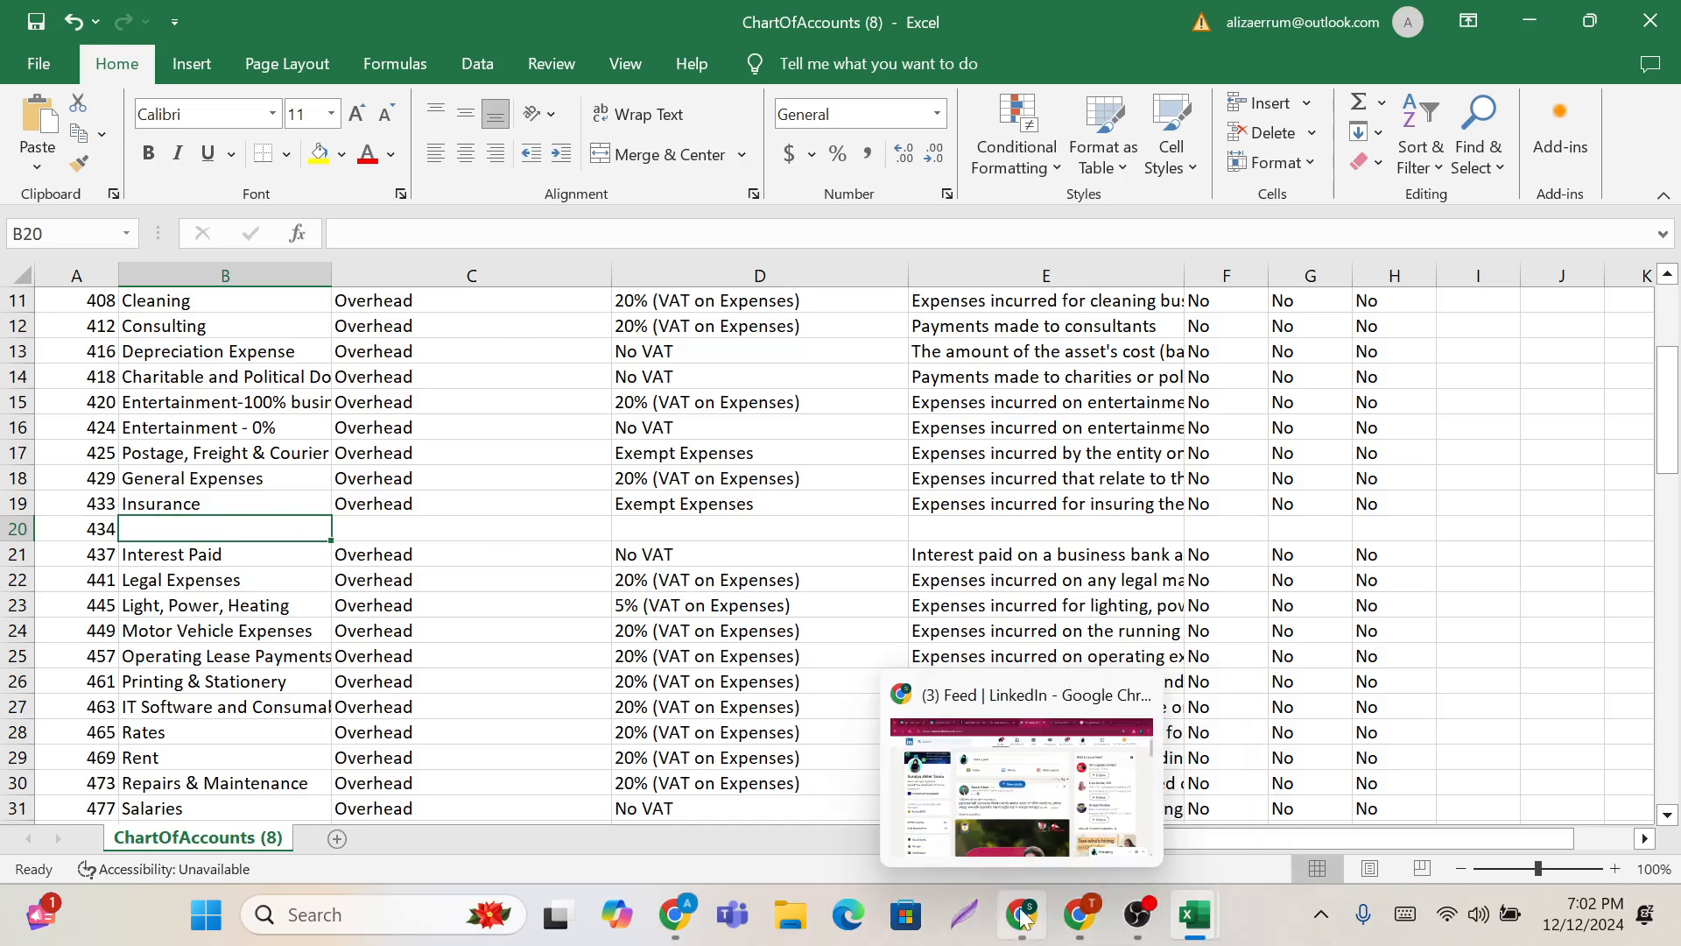
pyautogui.moveTo(1211, 926)
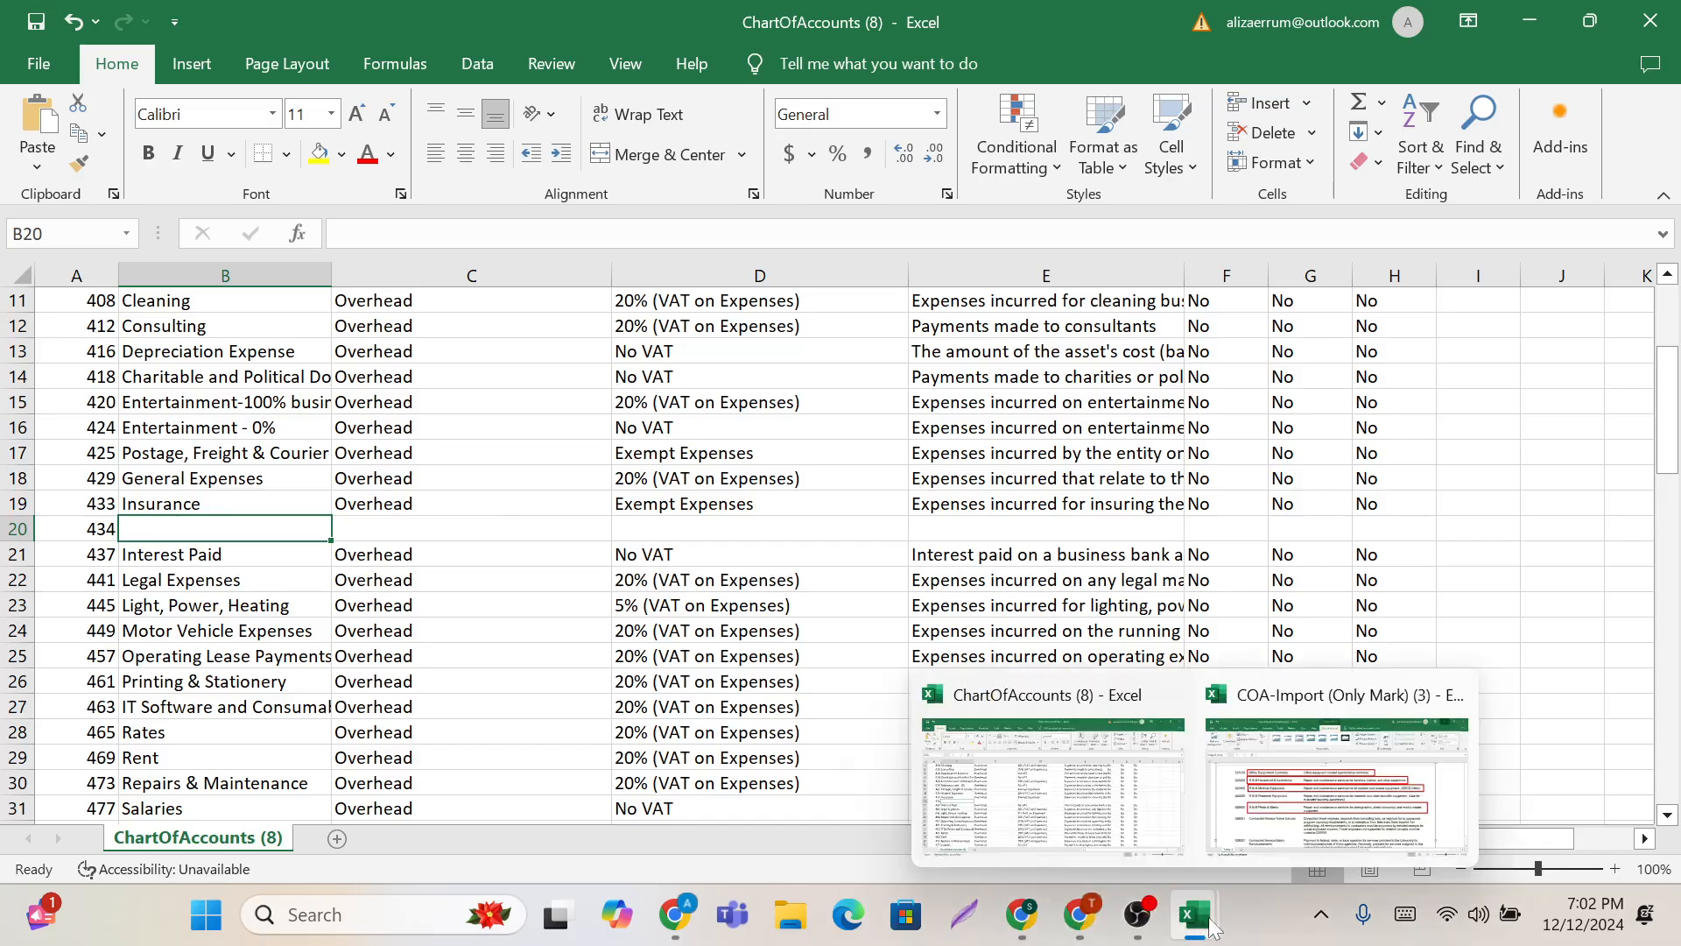
pyautogui.click(674, 930)
pyautogui.click(493, 12)
pyautogui.click(269, 12)
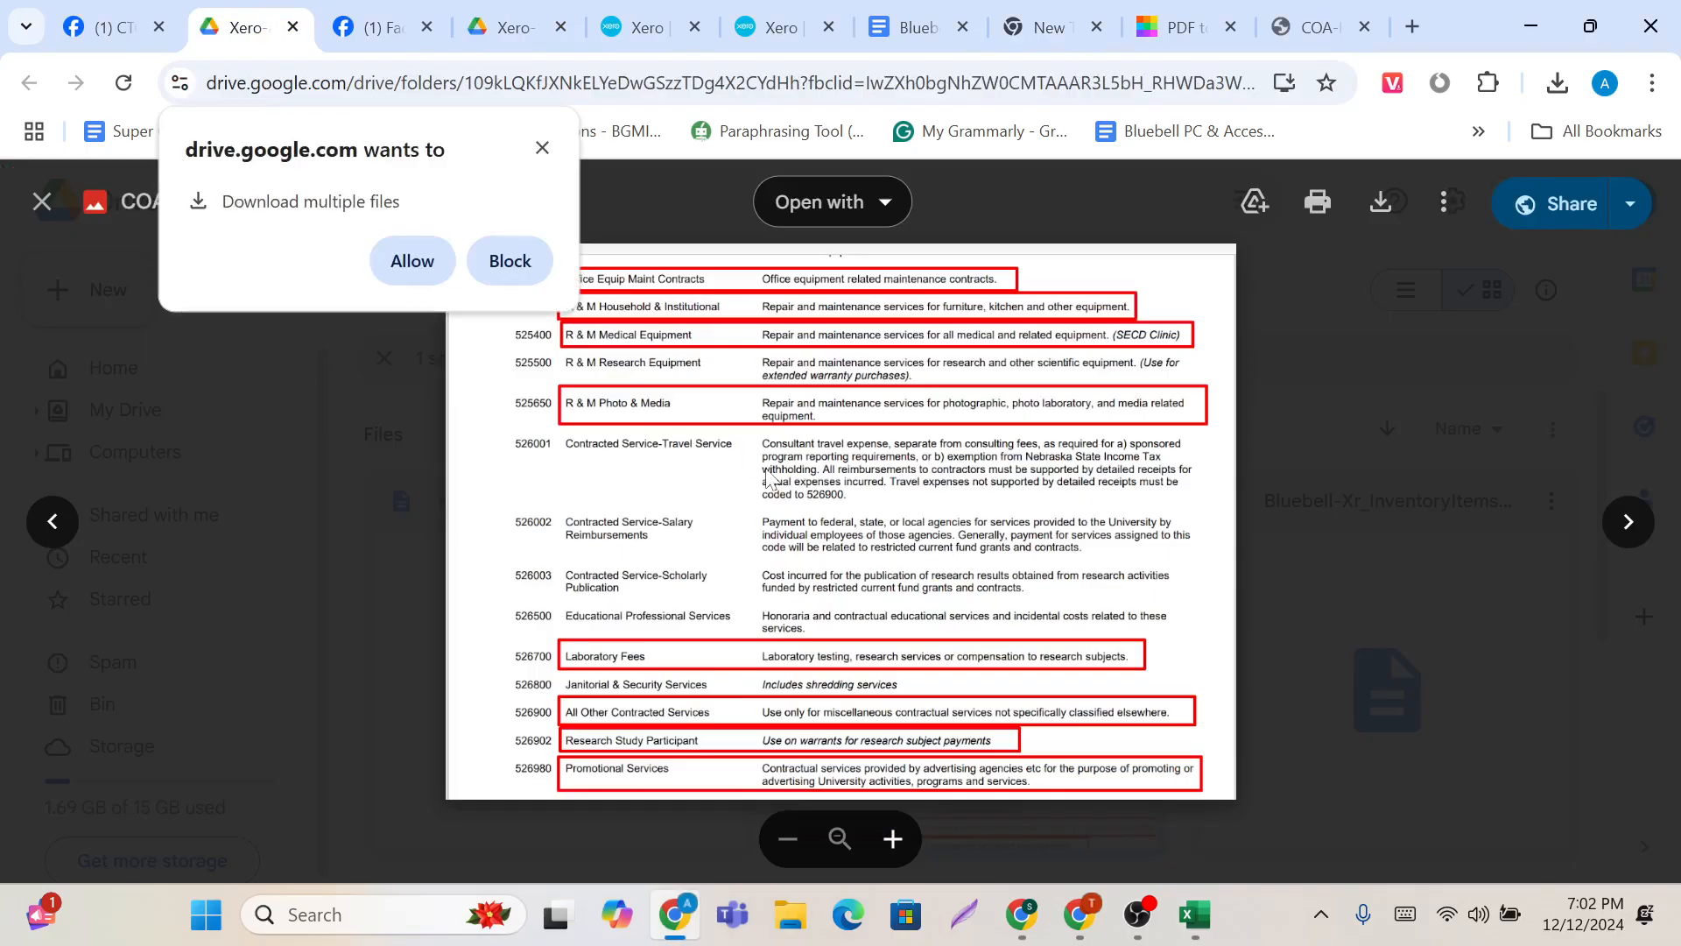
pyautogui.click(542, 148)
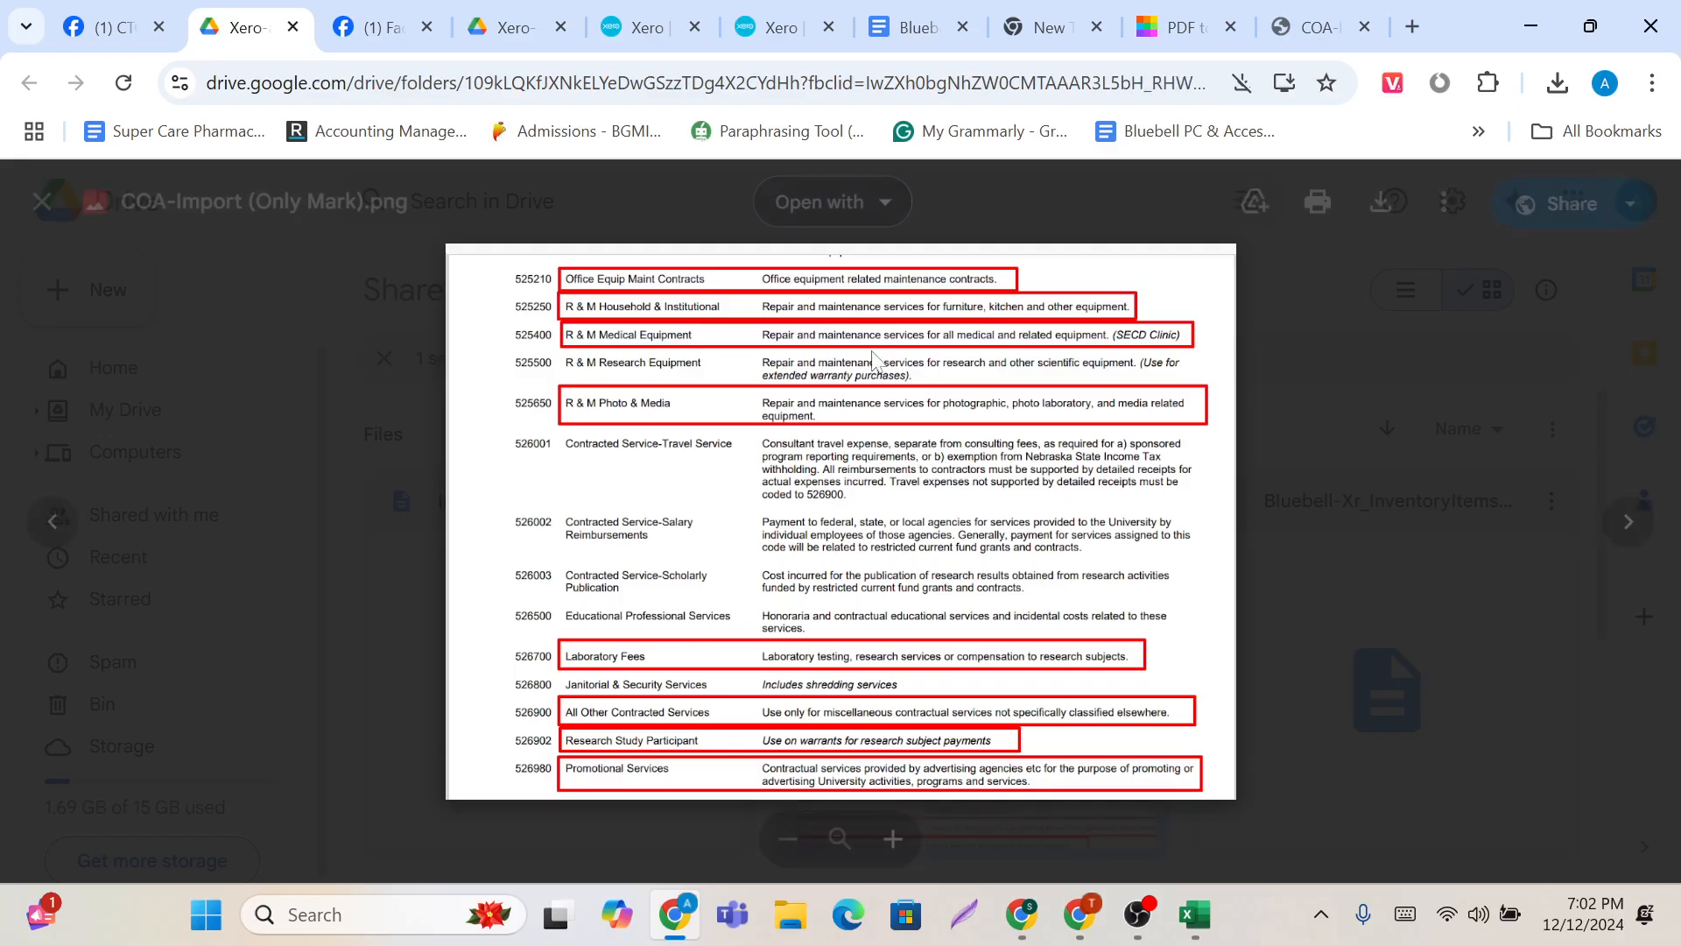
pyautogui.scroll(2, 749, 620)
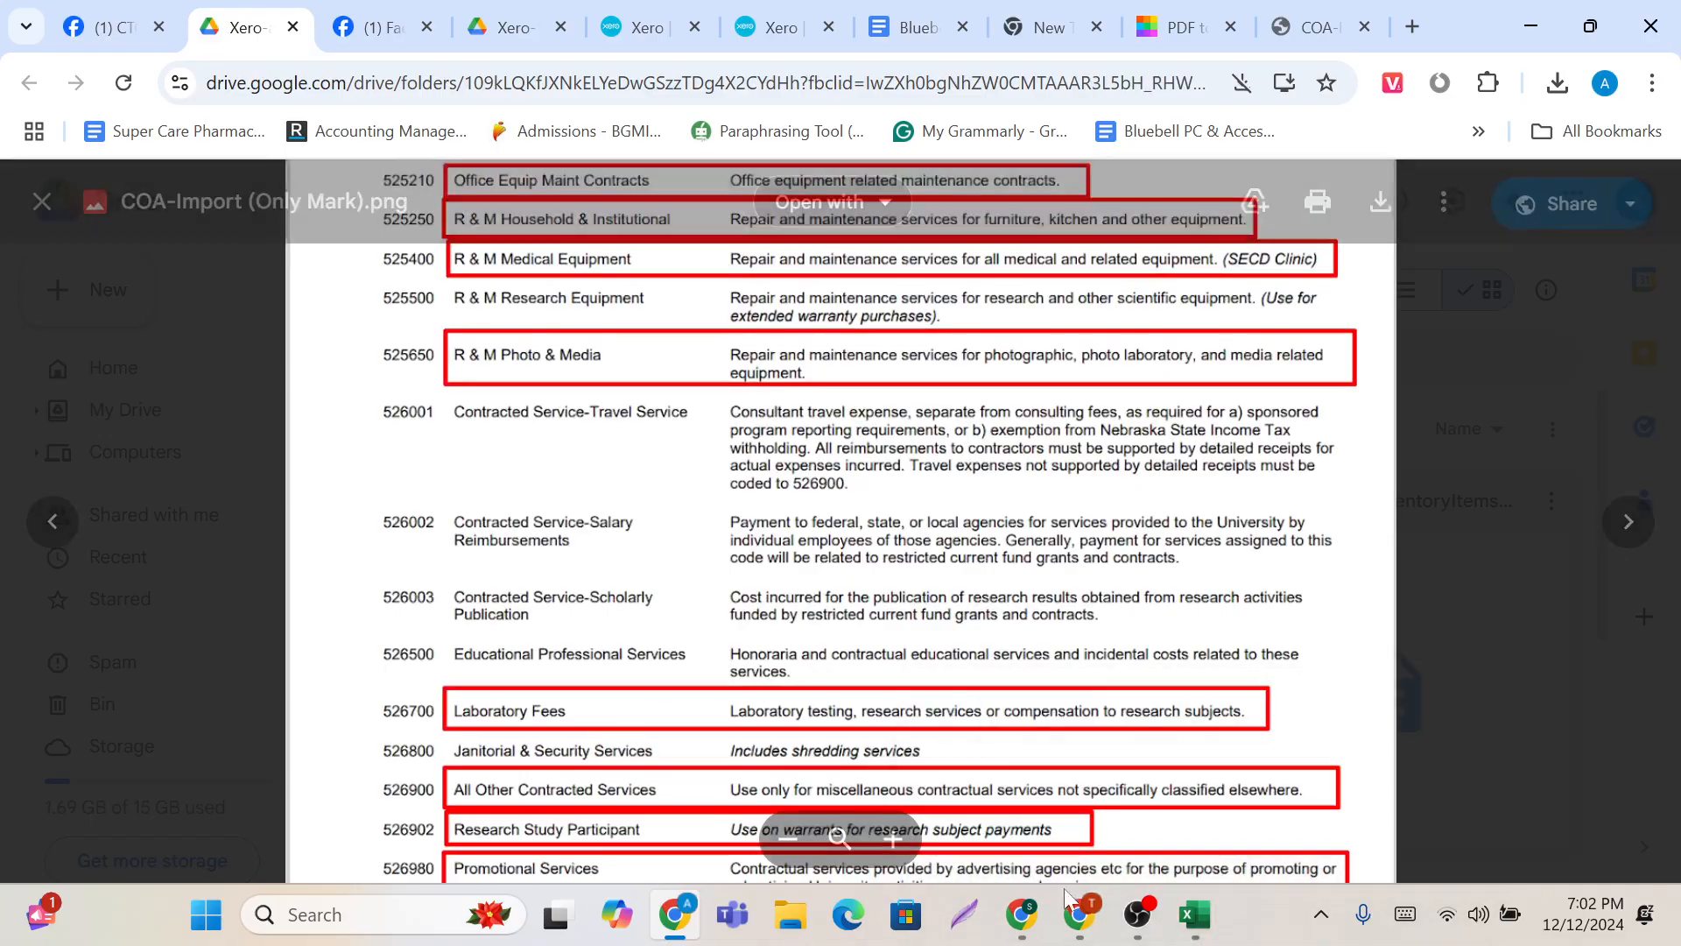
pyautogui.moveTo(1114, 928)
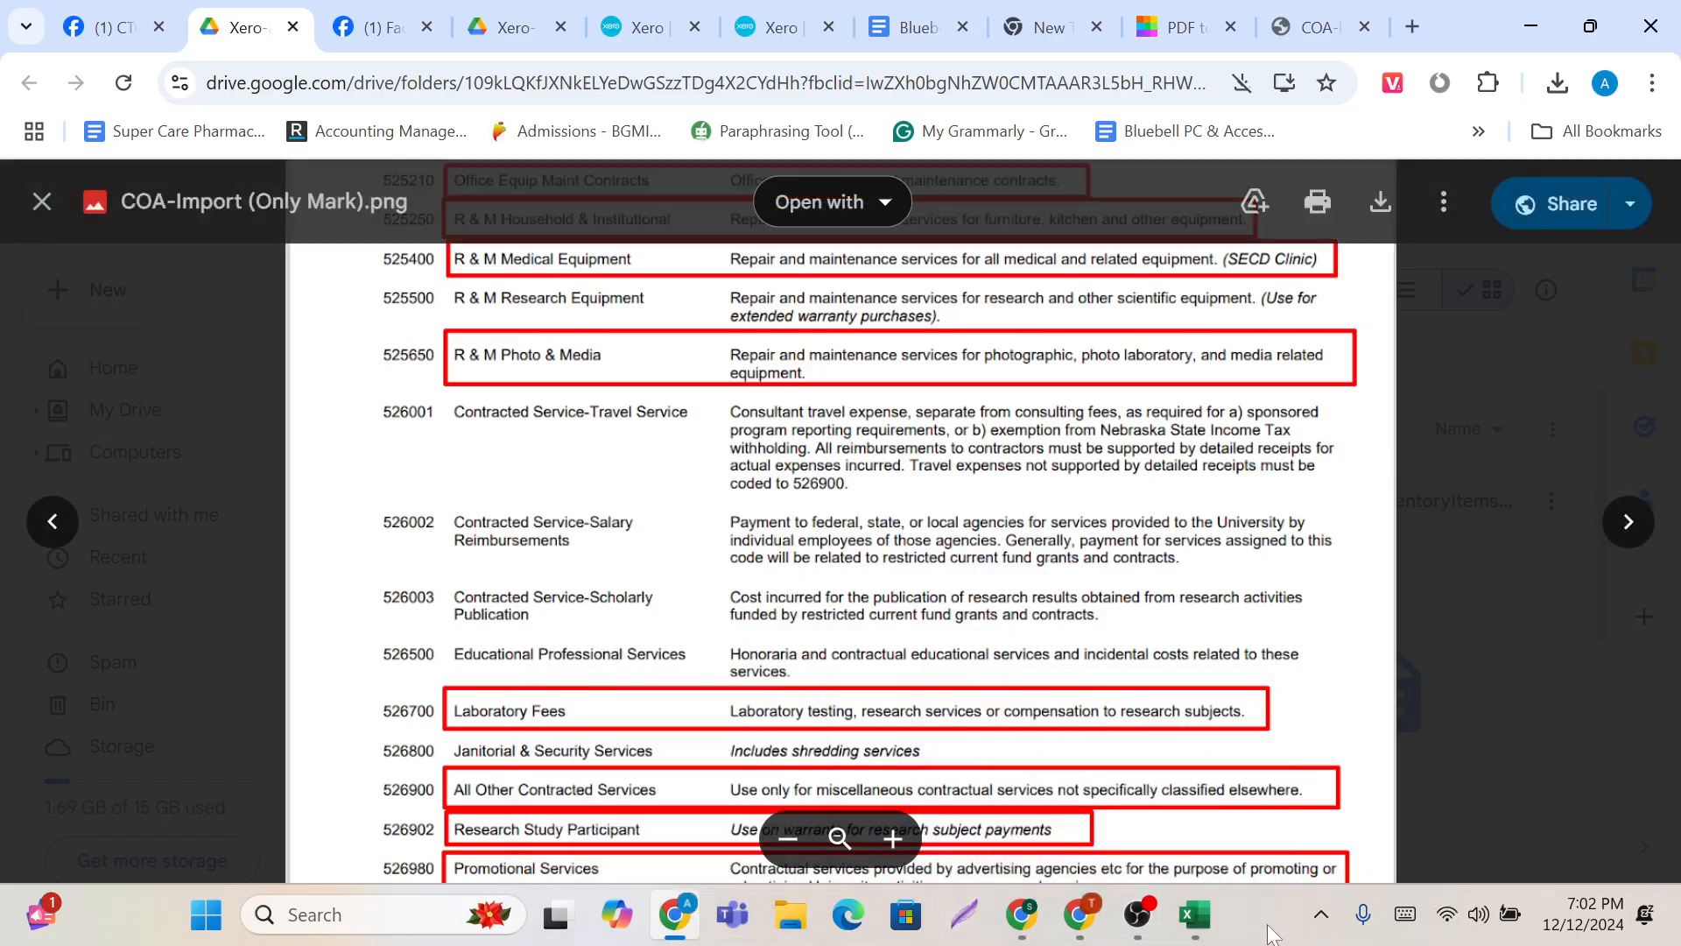
pyautogui.moveTo(1198, 914)
pyautogui.click(1075, 742)
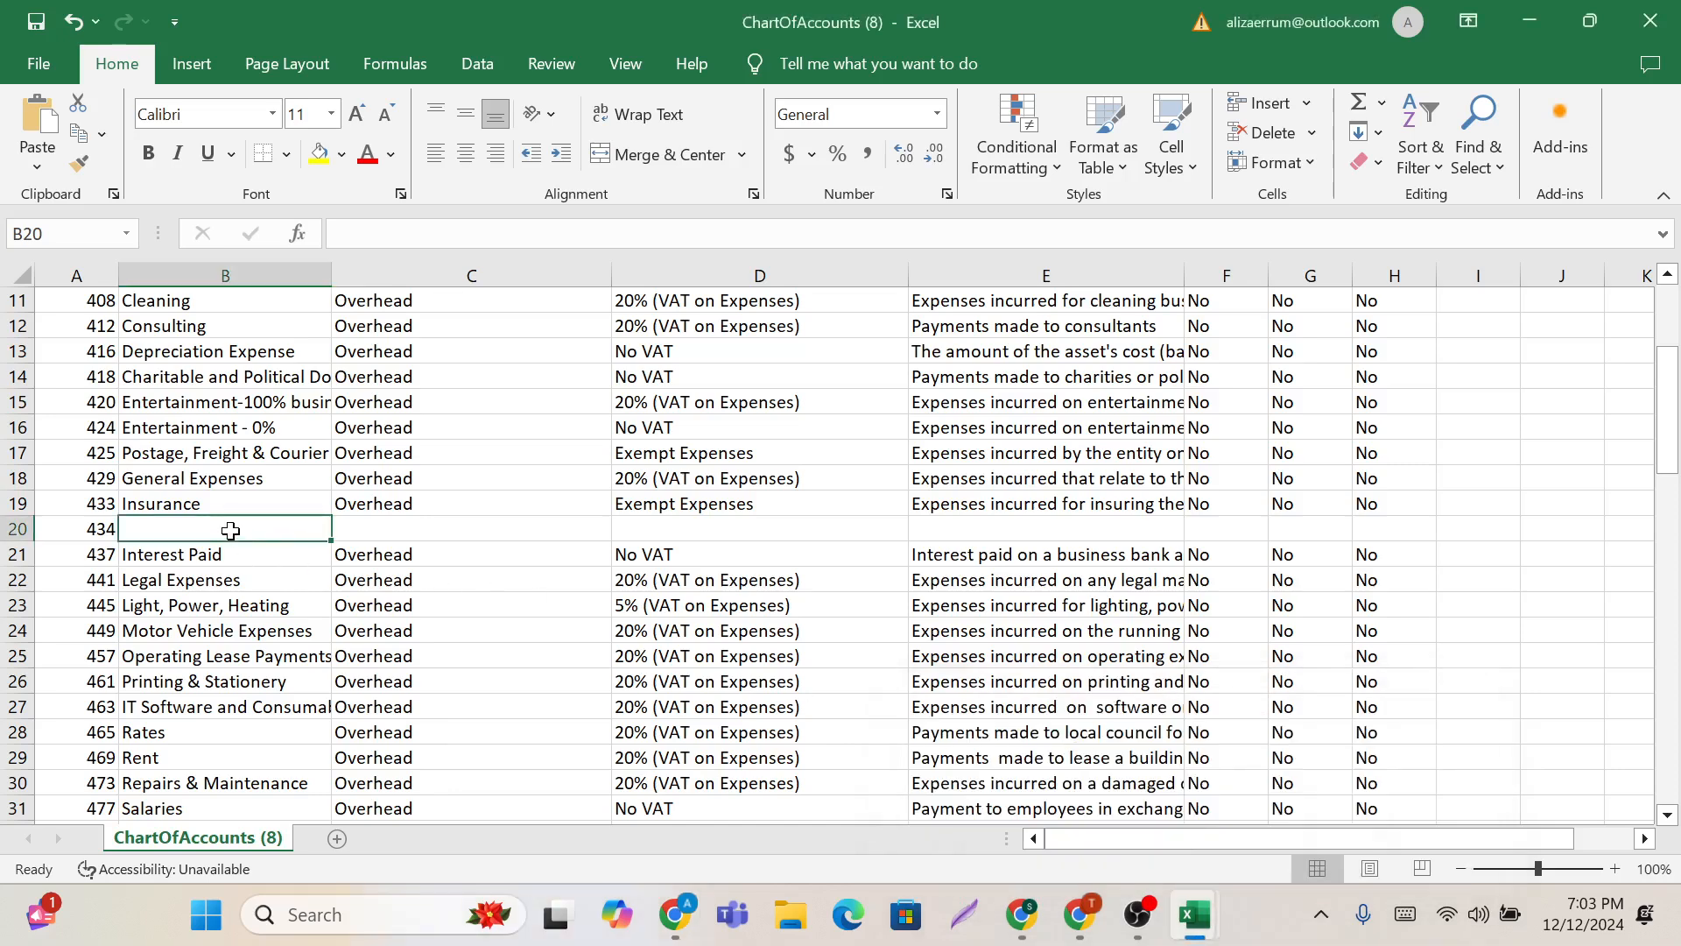
# Step: Name row 20 'Laboratory Fees' and give it the description 'Laboratory testing fees'
pyautogui.write('La')
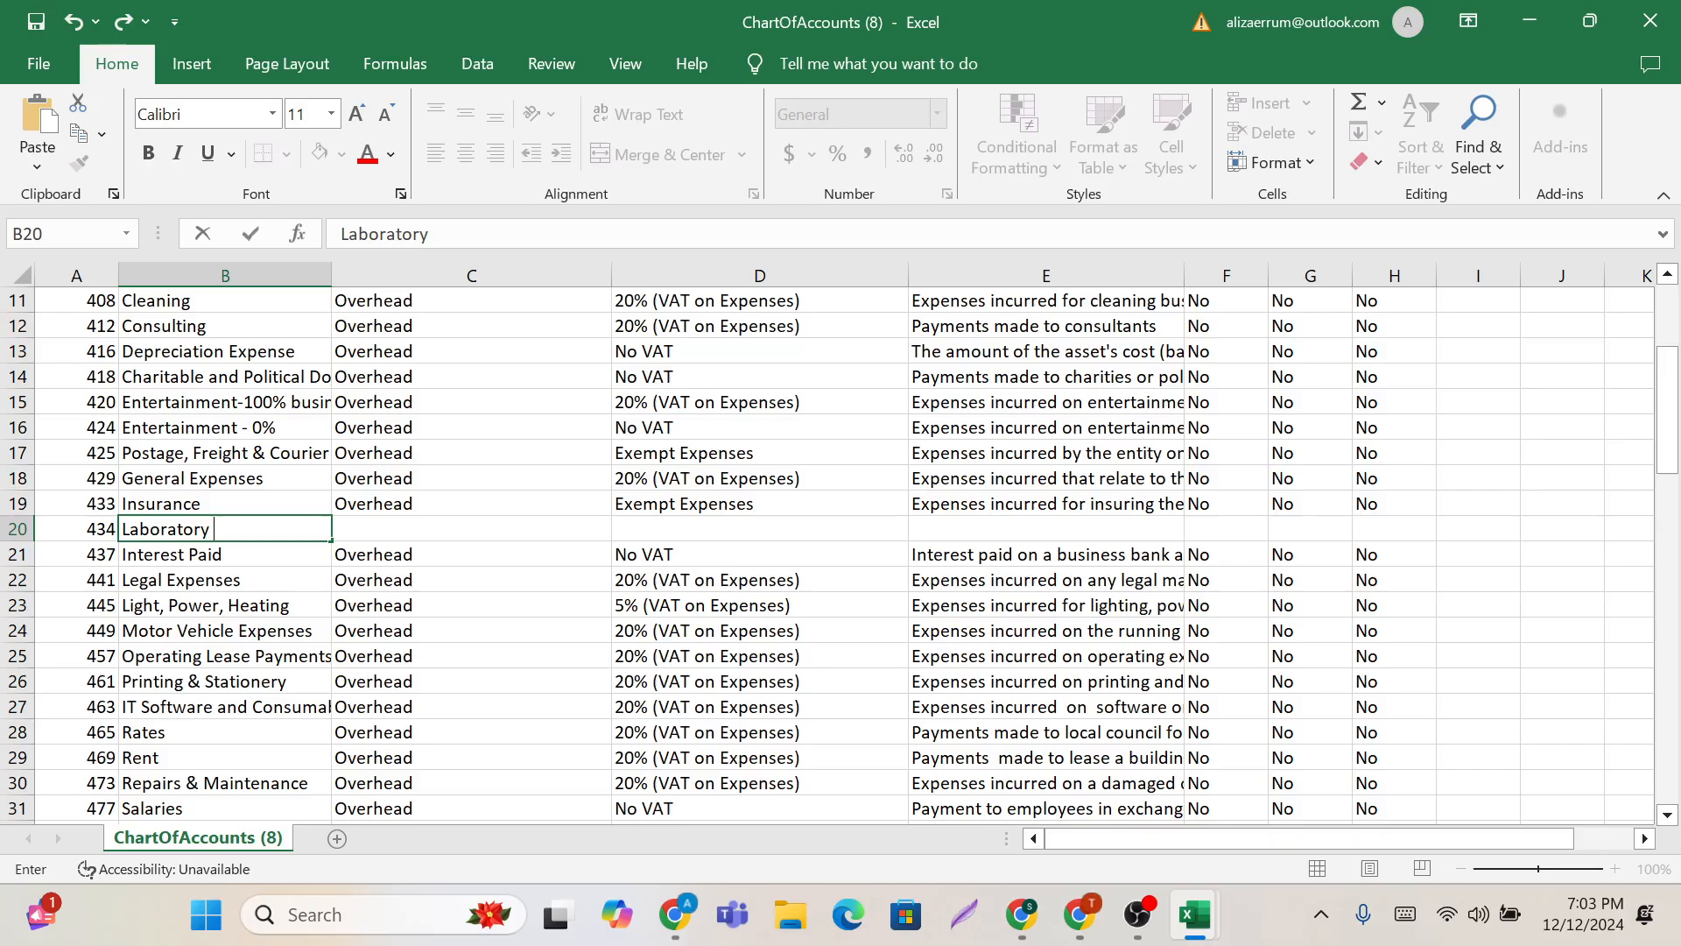
pyautogui.write('boratory Fees')
pyautogui.press('Return')
pyautogui.click(258, 529)
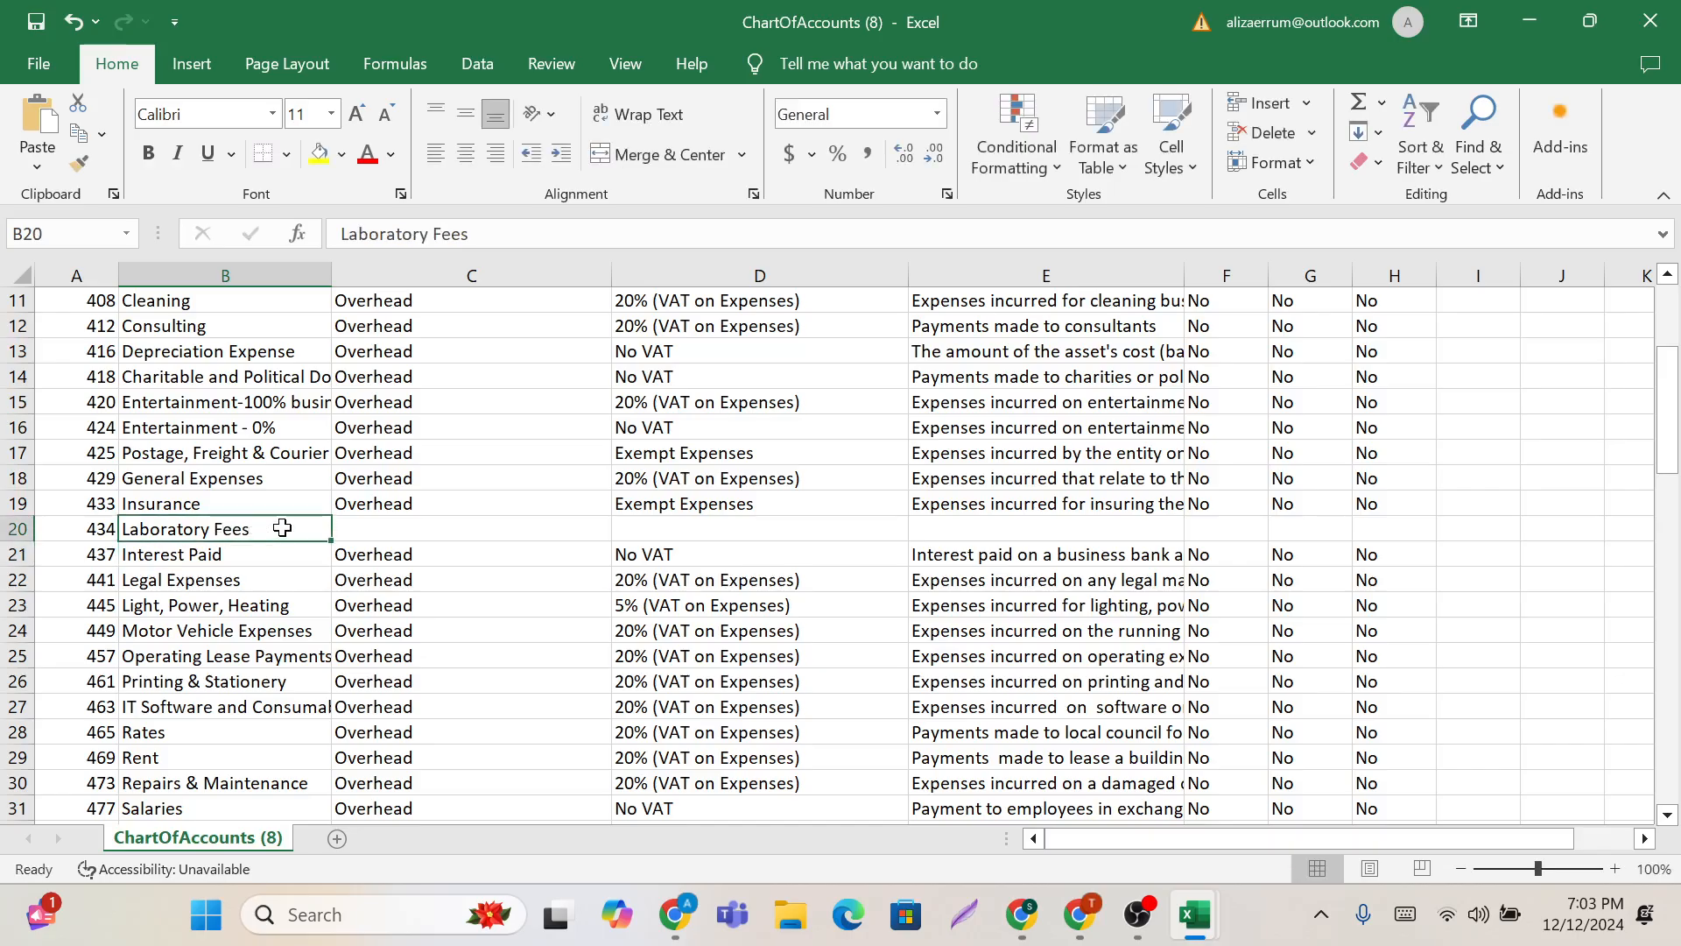
pyautogui.doubleClick(282, 528)
pyautogui.moveTo(282, 528); pyautogui.dragTo(123, 529)
pyautogui.hotkey('ctrl', 'c')
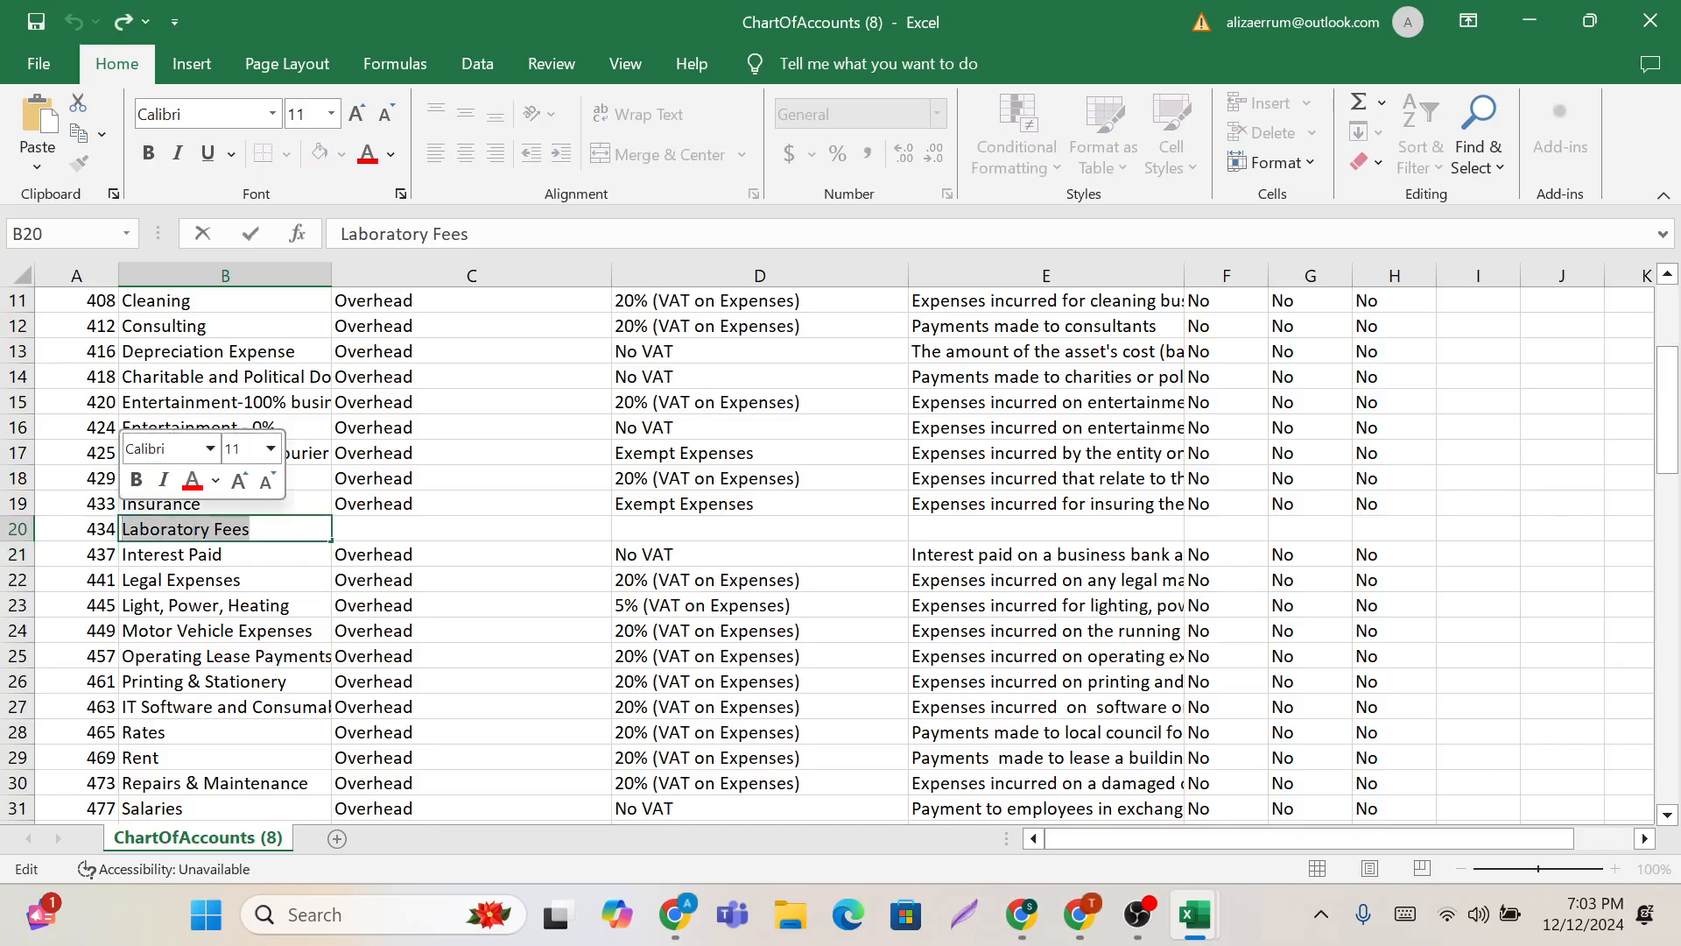
pyautogui.click(944, 528)
pyautogui.hotkey('ctrl', 'v')
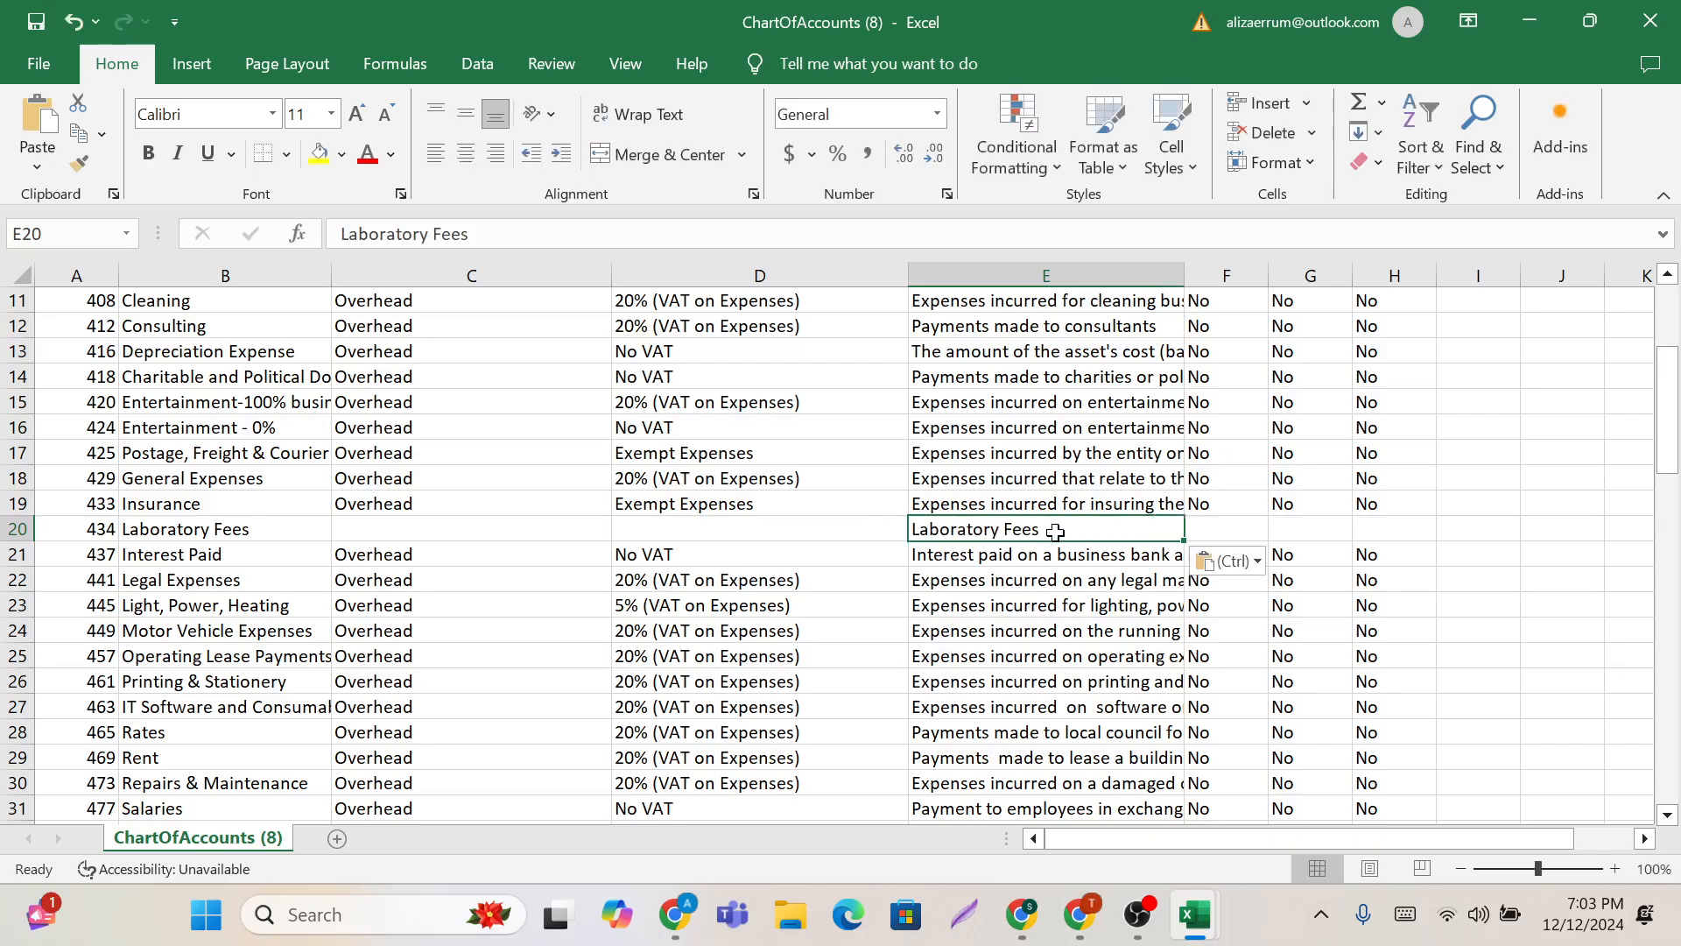
pyautogui.press('F2')
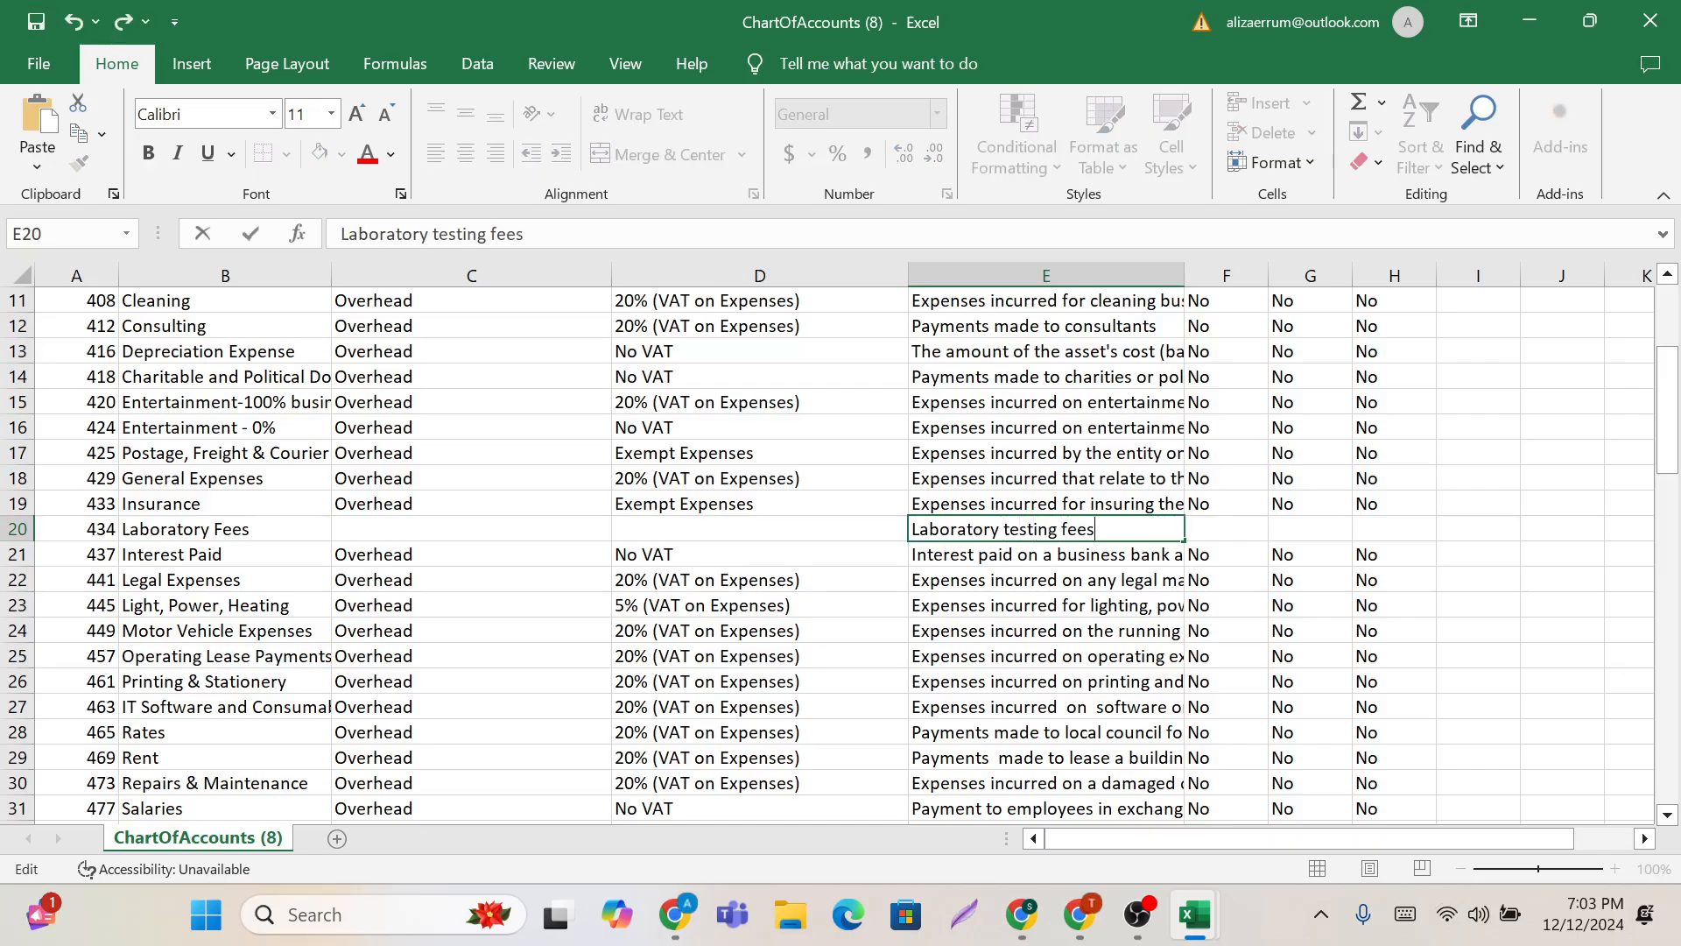
pyautogui.click(810, 539)
# Step: Copy the No VAT tax code into D20 and fill the Overhead type into C20
pyautogui.click(666, 555)
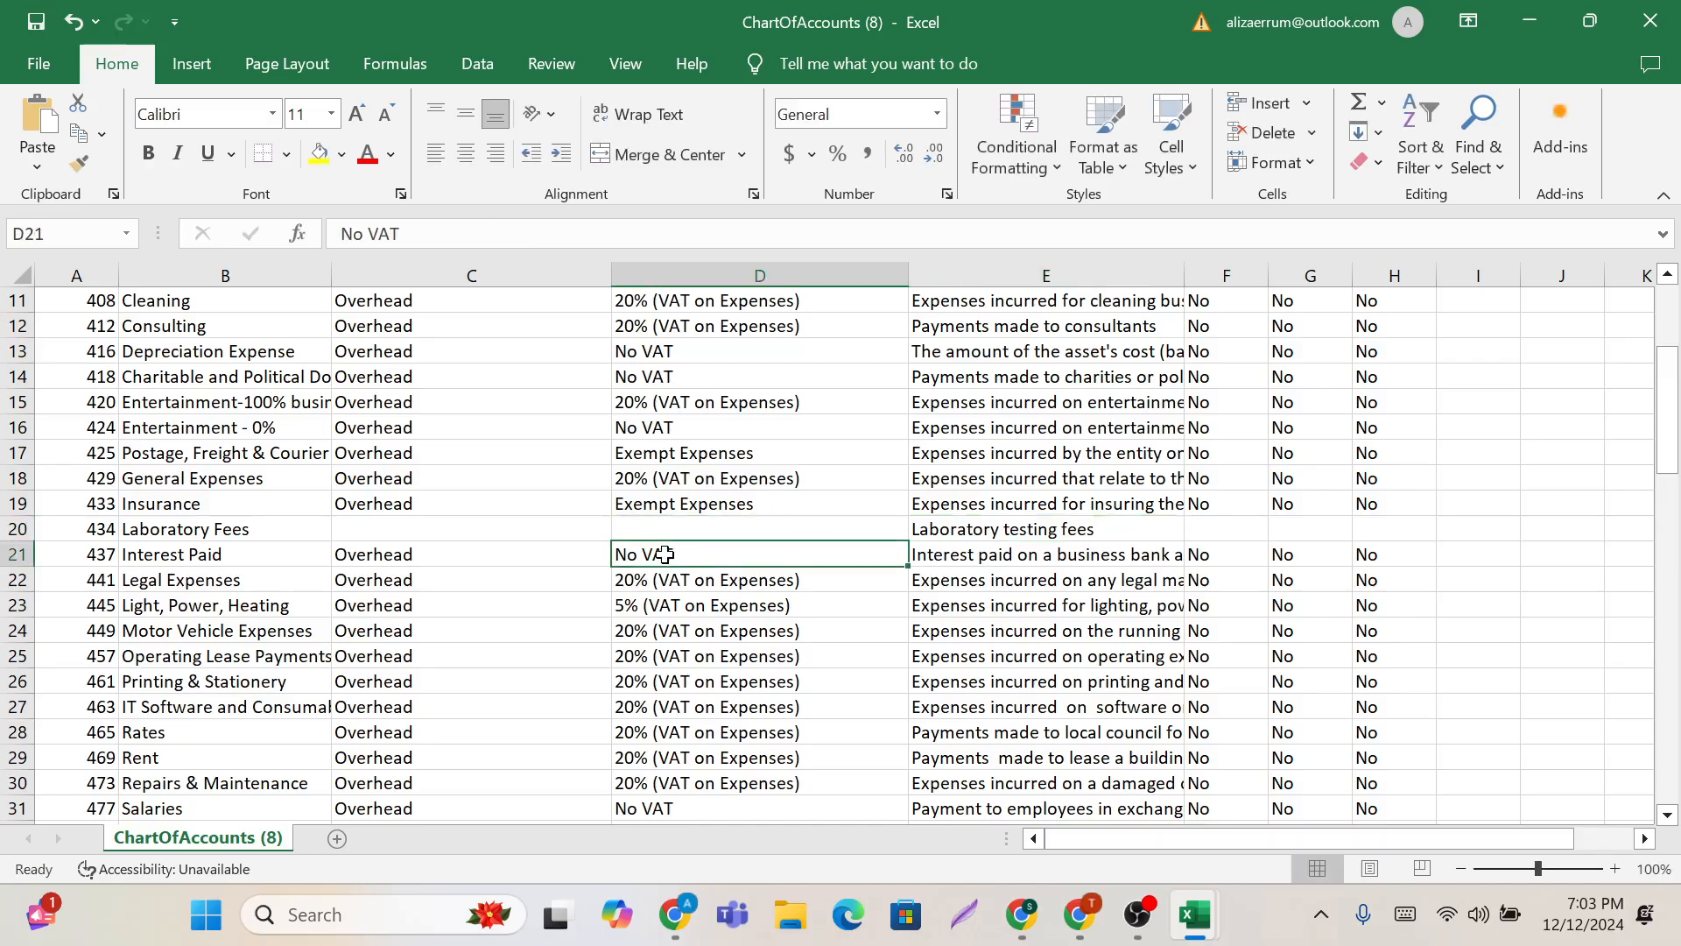
pyautogui.hotkey('ctrl', 'c')
pyautogui.click(658, 523)
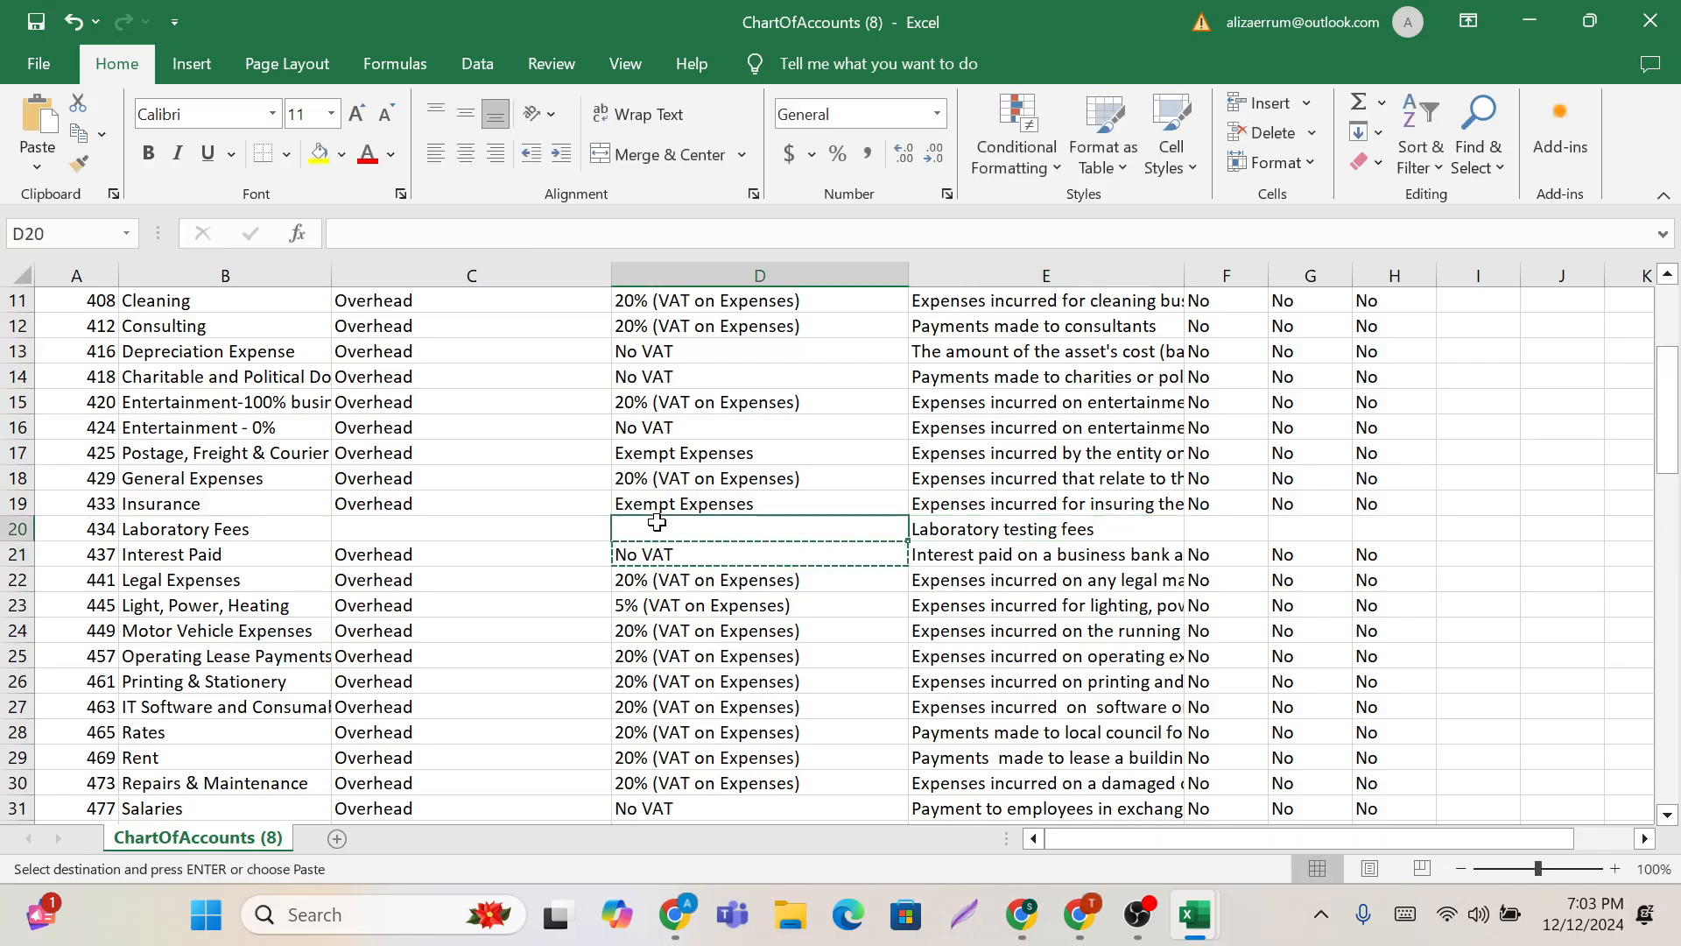
pyautogui.hotkey('ctrl', 'v')
pyautogui.click(474, 506)
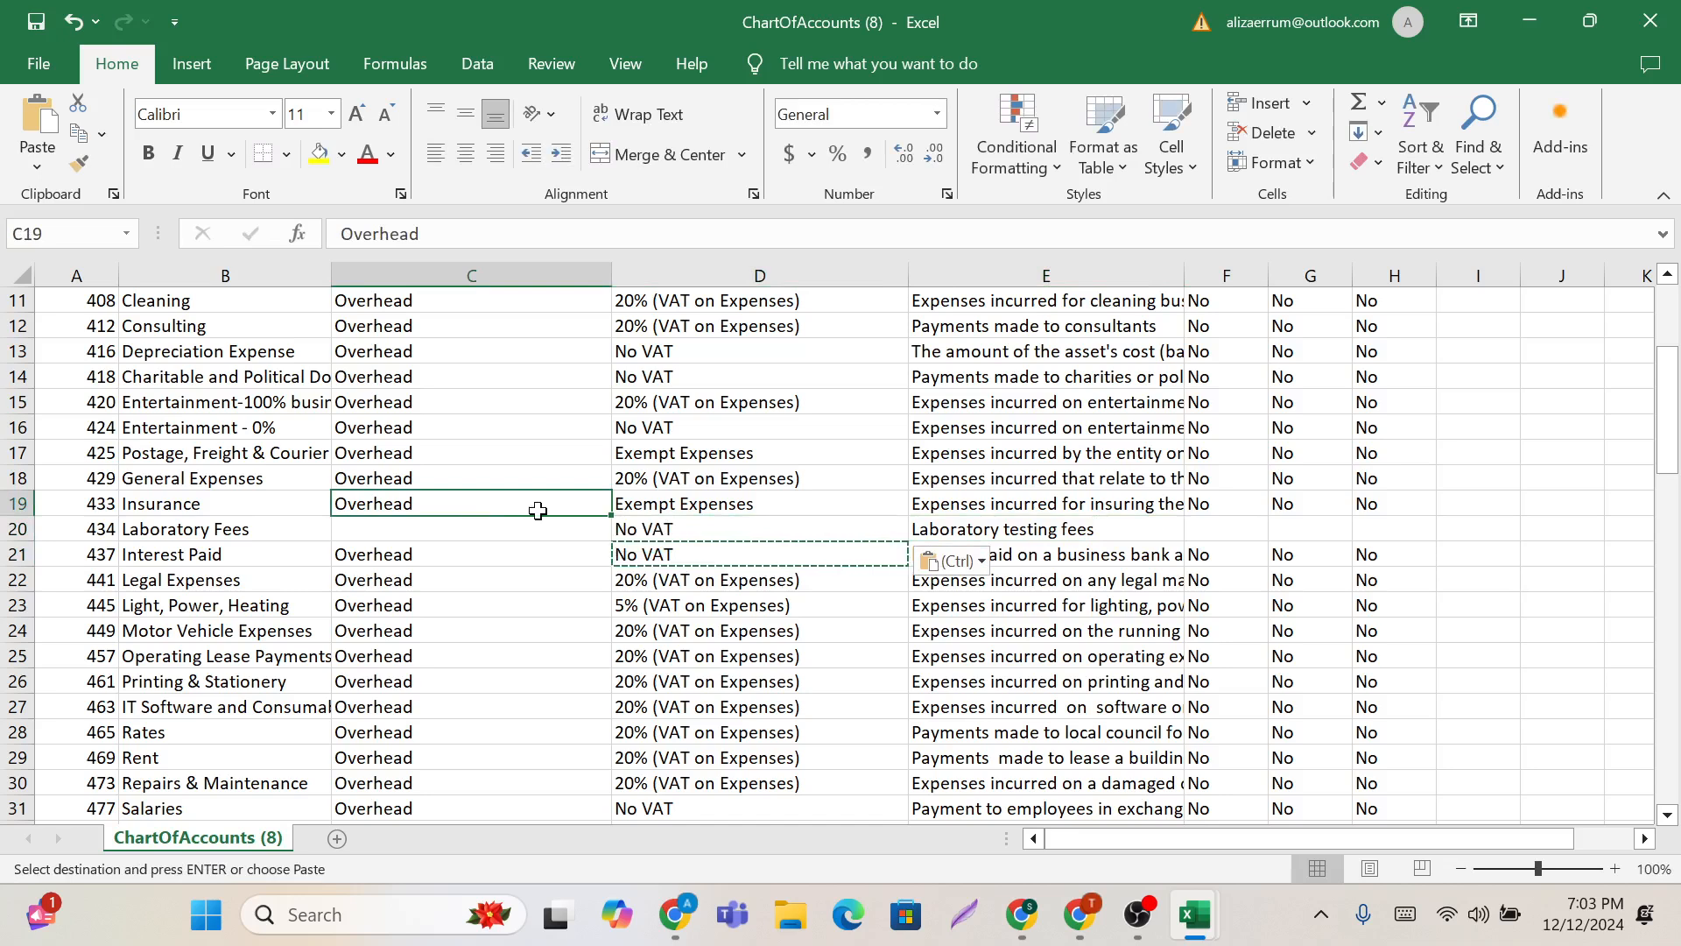
pyautogui.moveTo(601, 517); pyautogui.dragTo(601, 533)
# Step: Fill No down from F19, G19 and H19 into row 20
pyautogui.scroll(4, 1244, 490)
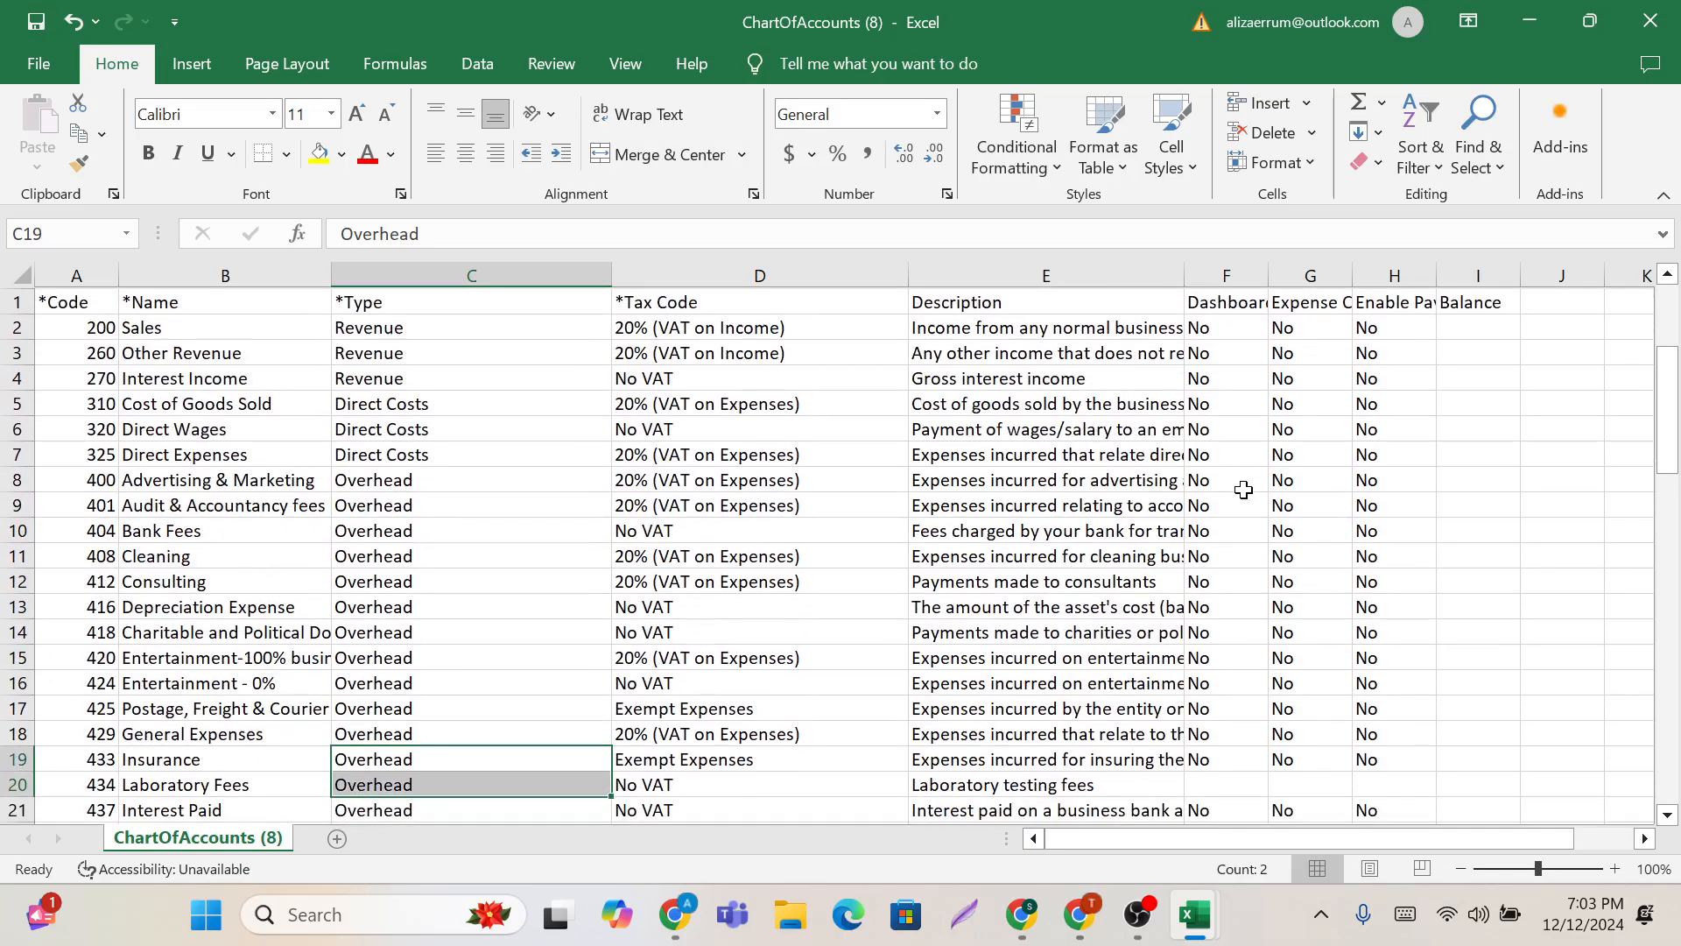
pyautogui.scroll(-3, 1244, 490)
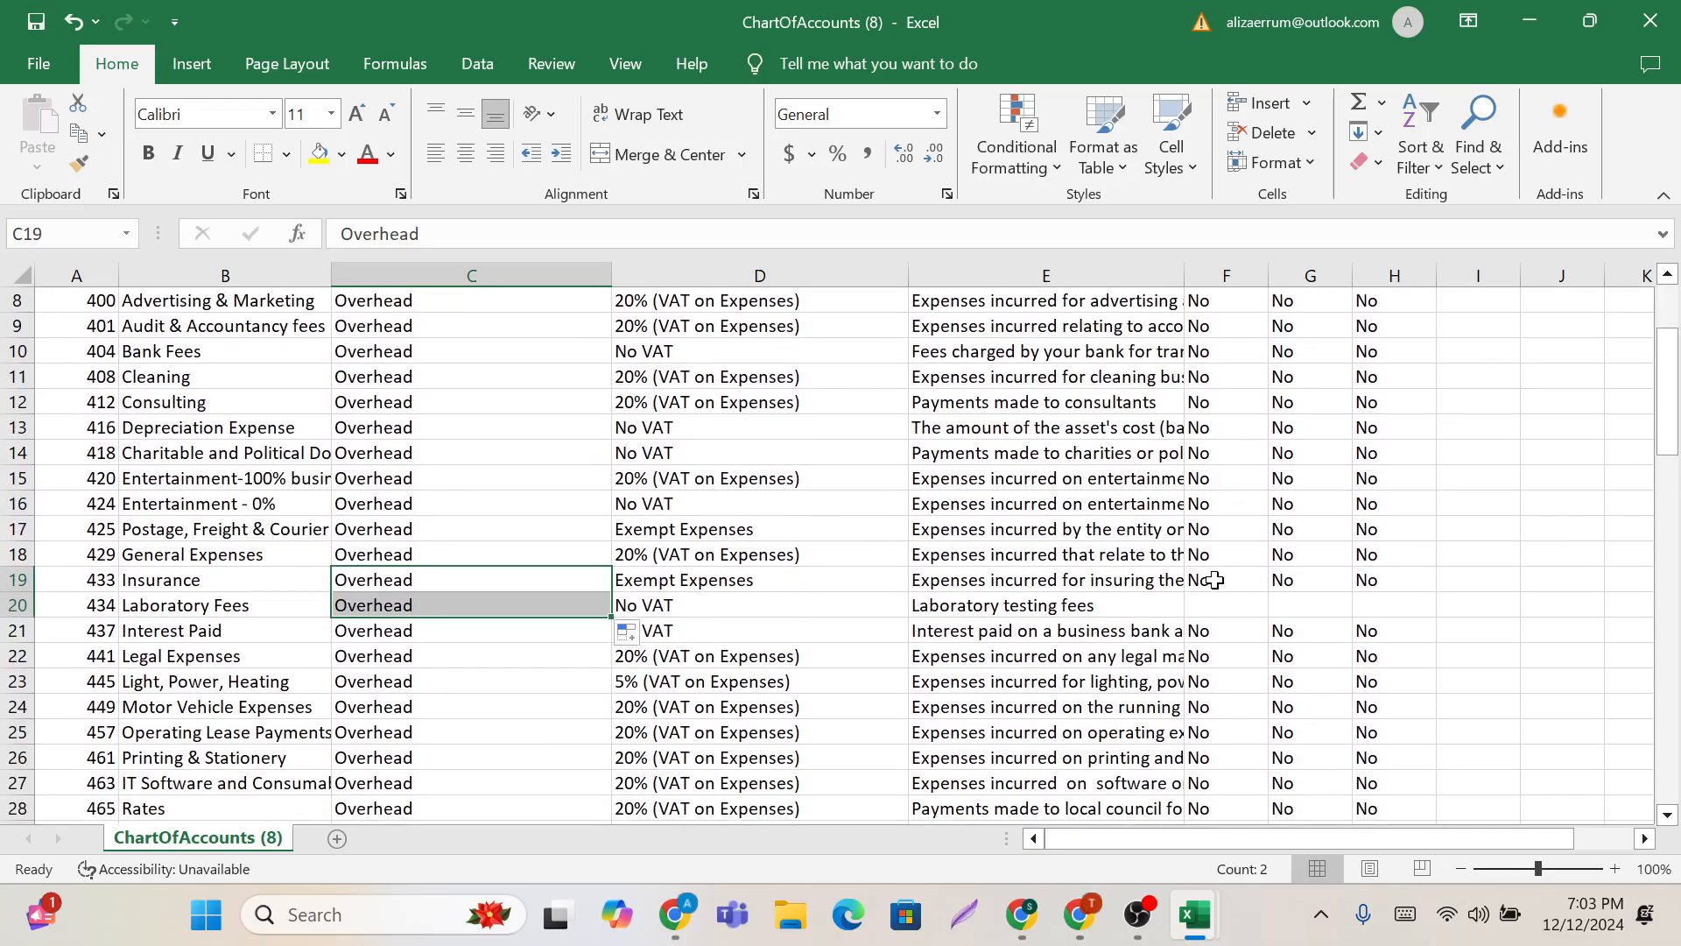
pyautogui.click(1214, 580)
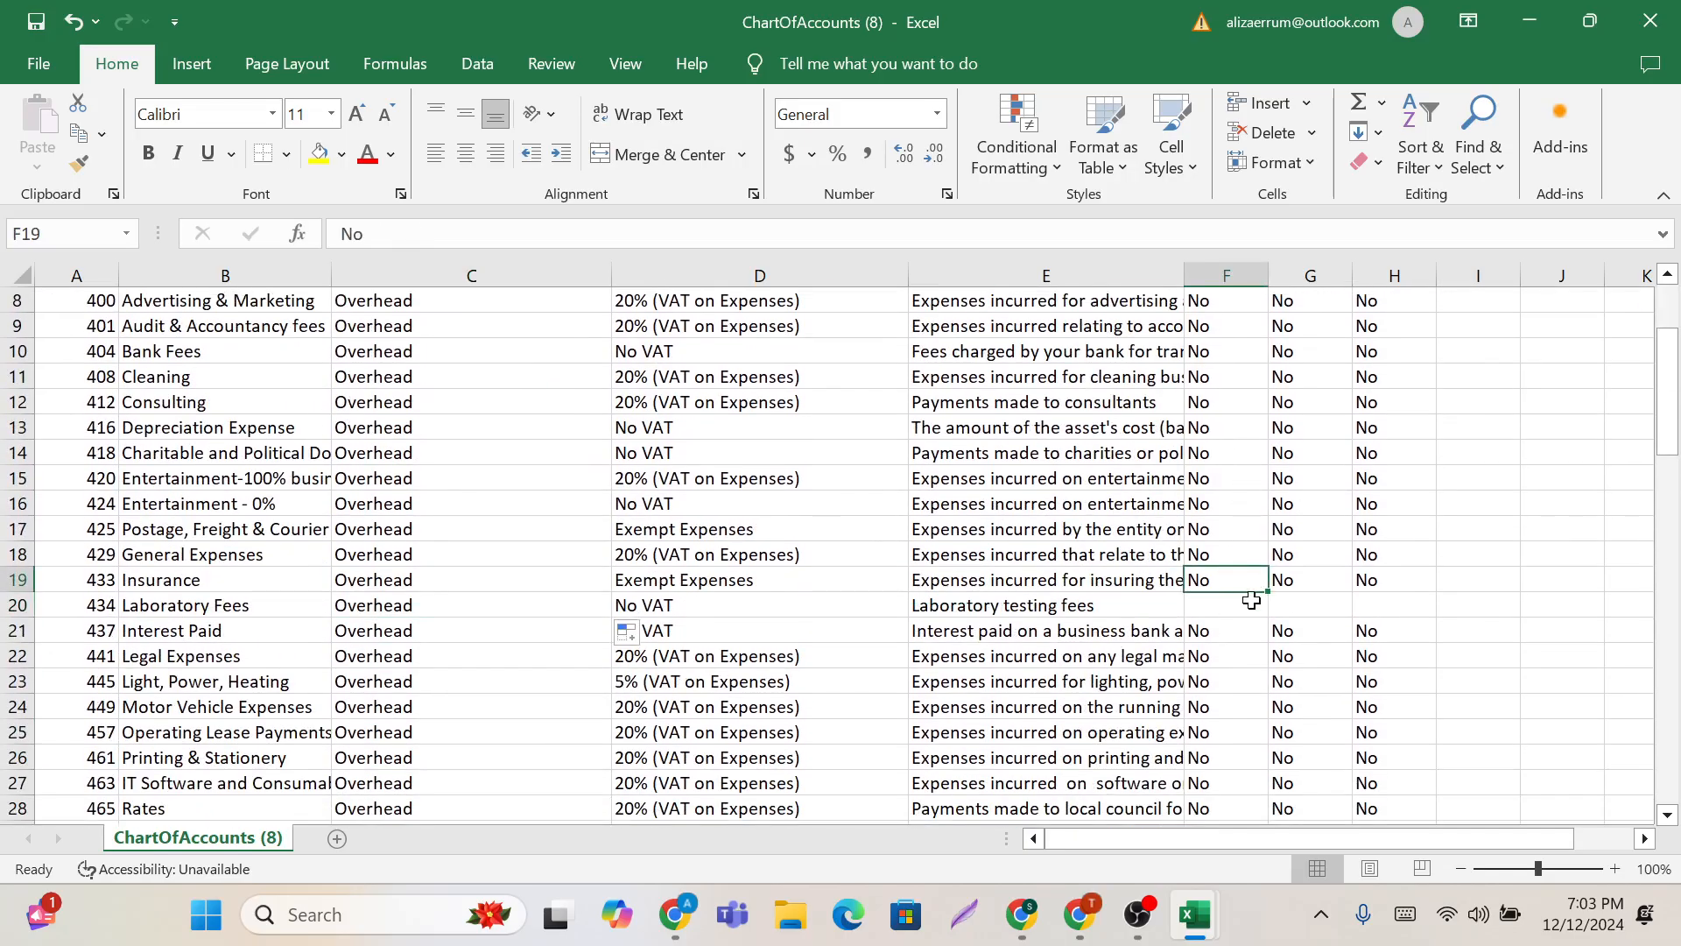
pyautogui.moveTo(1269, 594); pyautogui.dragTo(1436, 611)
pyautogui.click(1308, 579)
pyautogui.click(1394, 579)
# Step: Review the completed sheet, selecting the Code, Name, Type and Tax Code columns
pyautogui.scroll(-5, 925, 656)
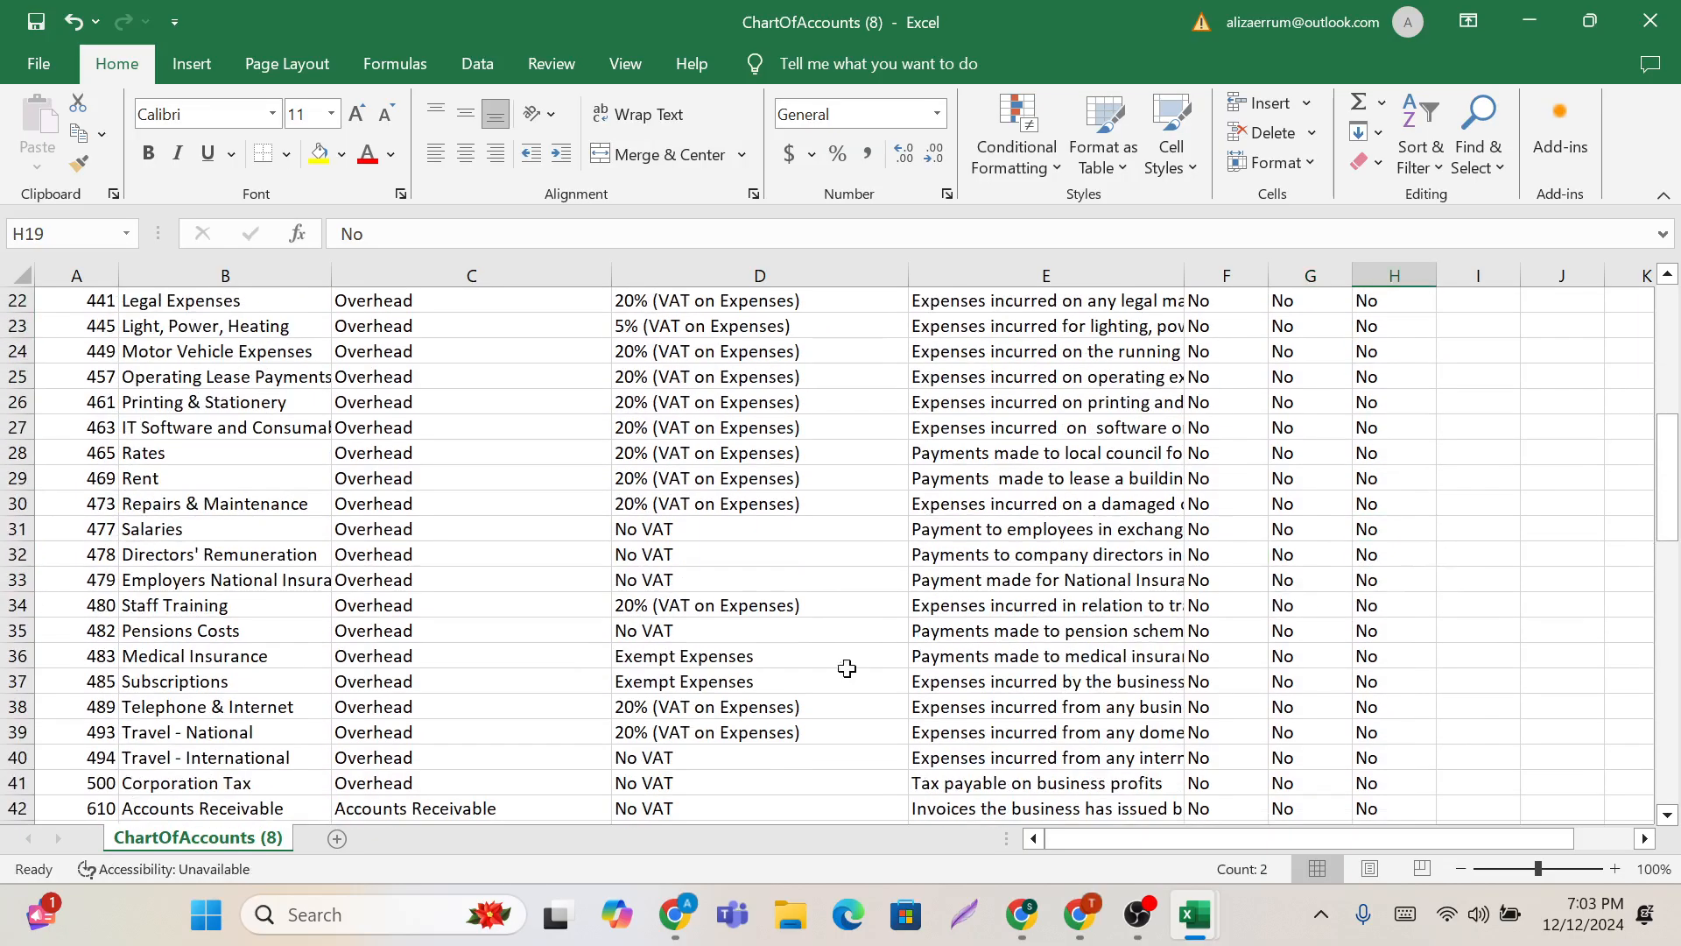
pyautogui.scroll(-3, 769, 679)
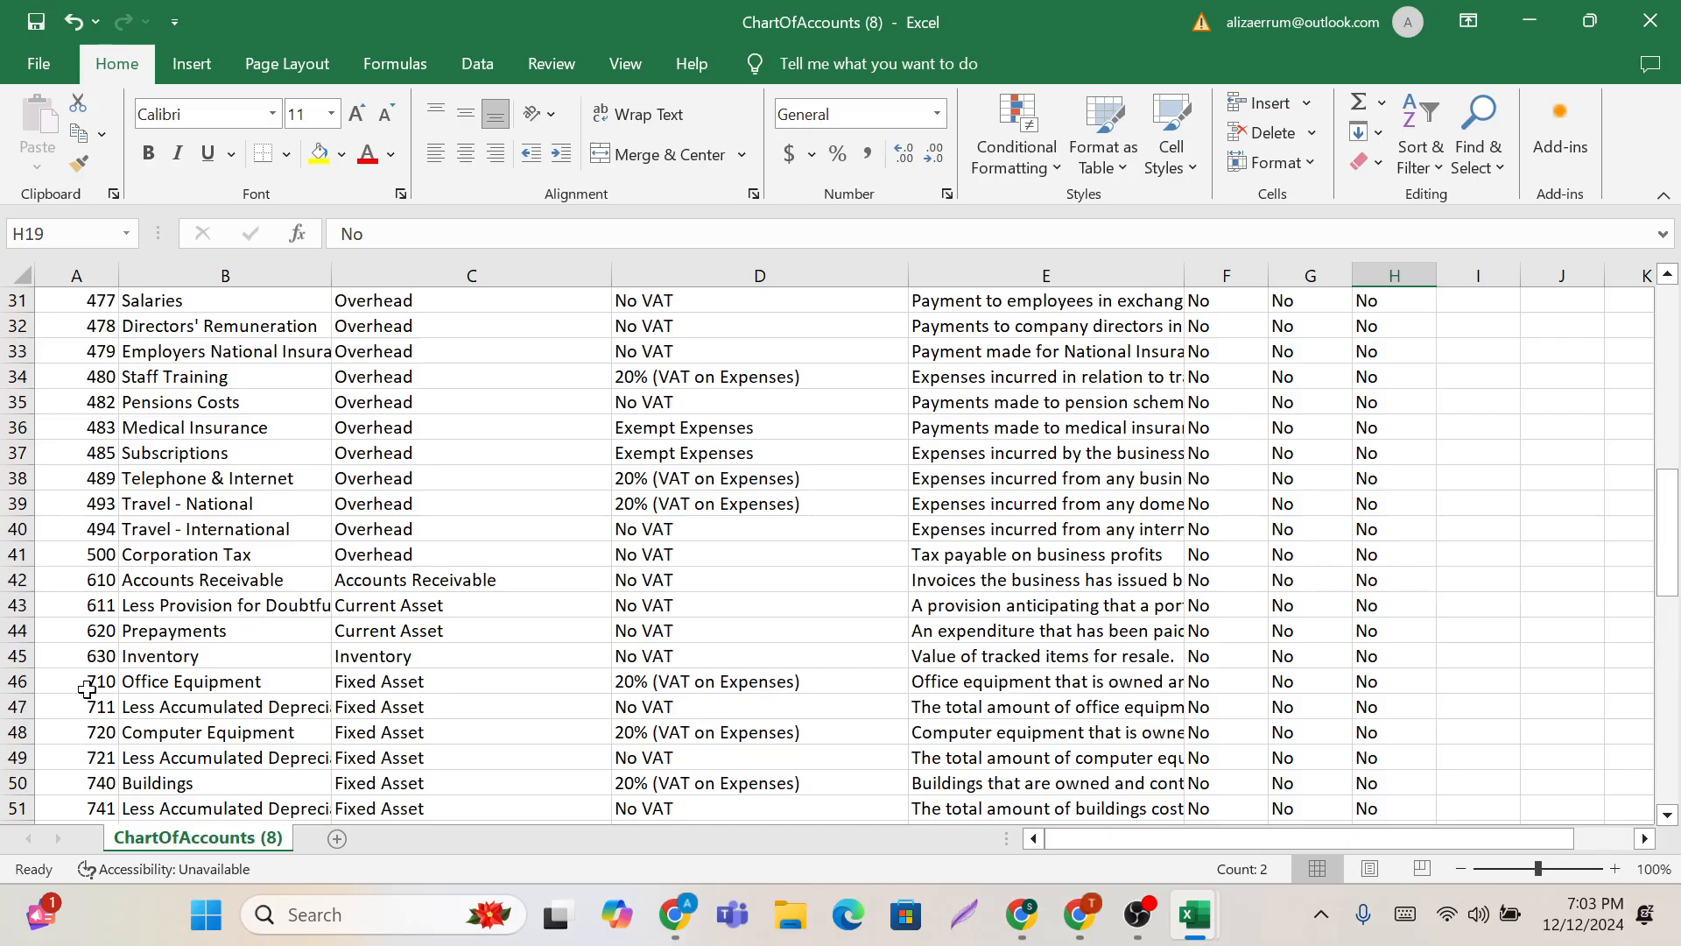
pyautogui.scroll(-2, 246, 646)
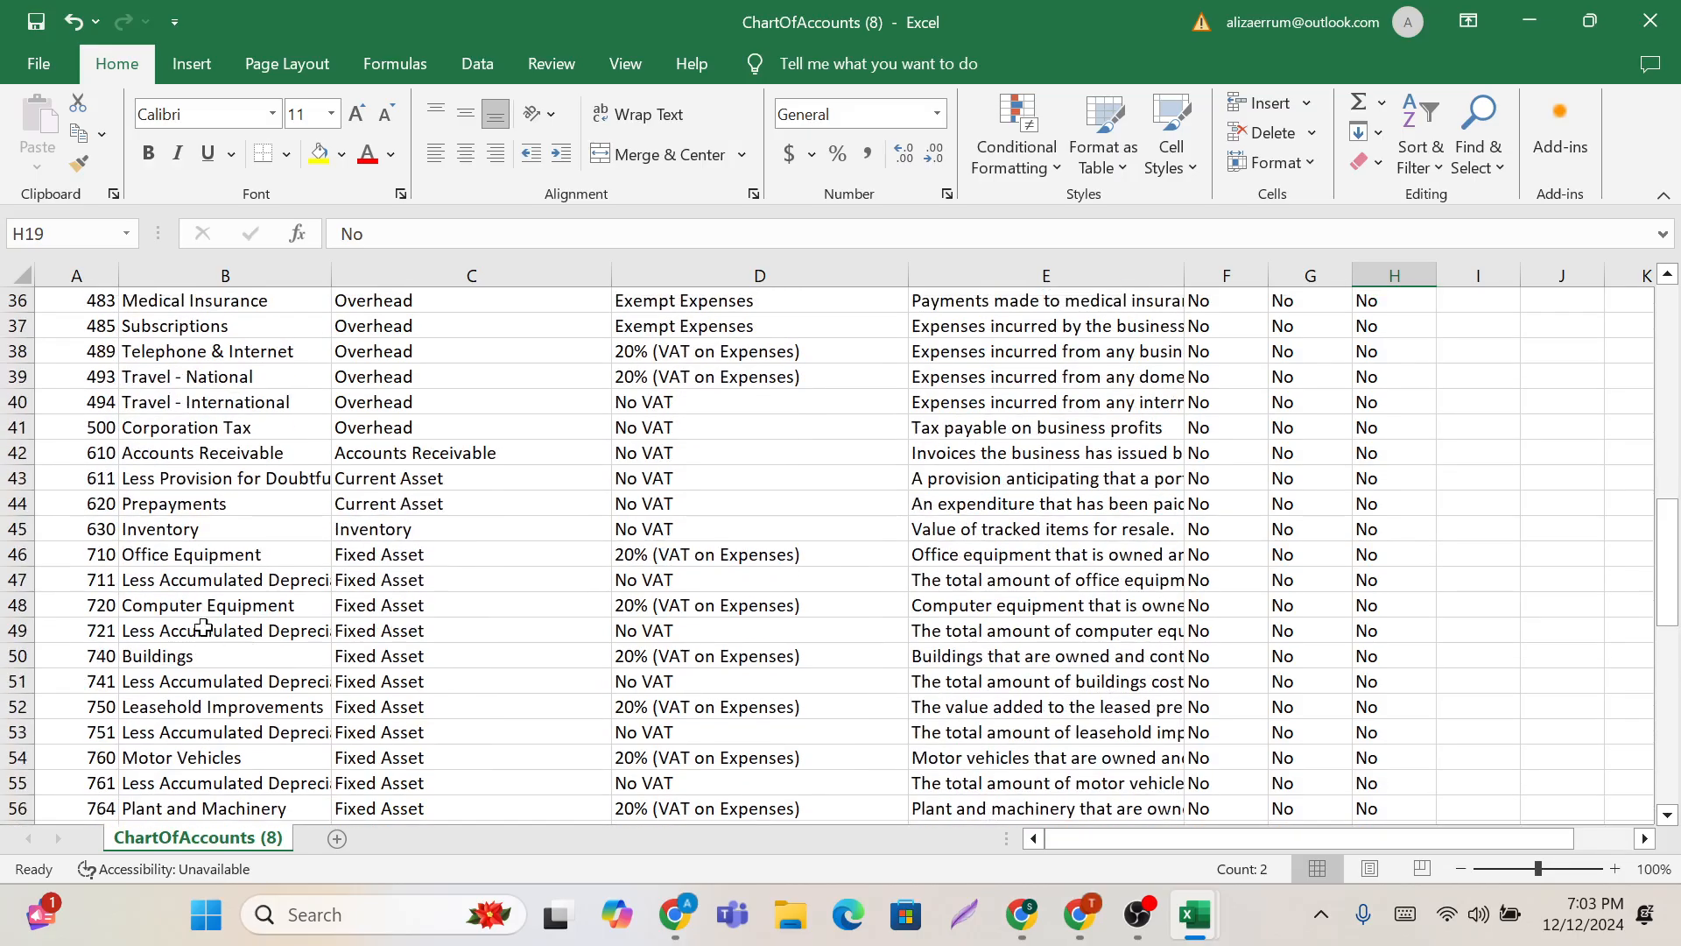
pyautogui.scroll(3, 203, 627)
pyautogui.scroll(9, 203, 627)
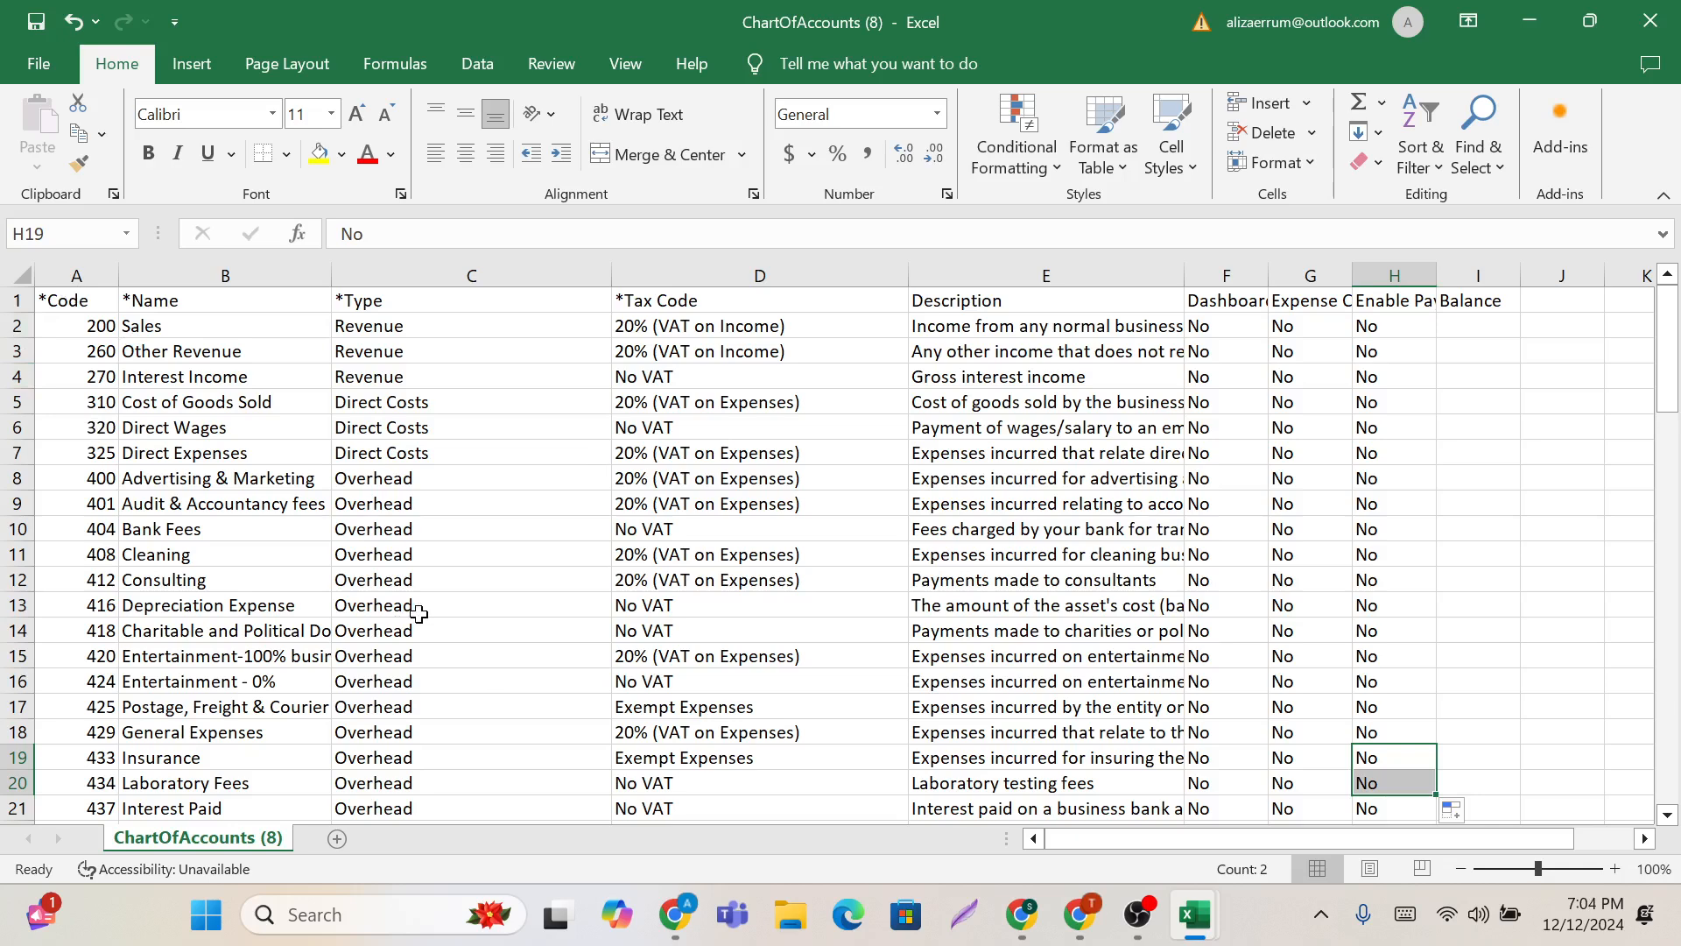
pyautogui.click(84, 259)
pyautogui.click(178, 262)
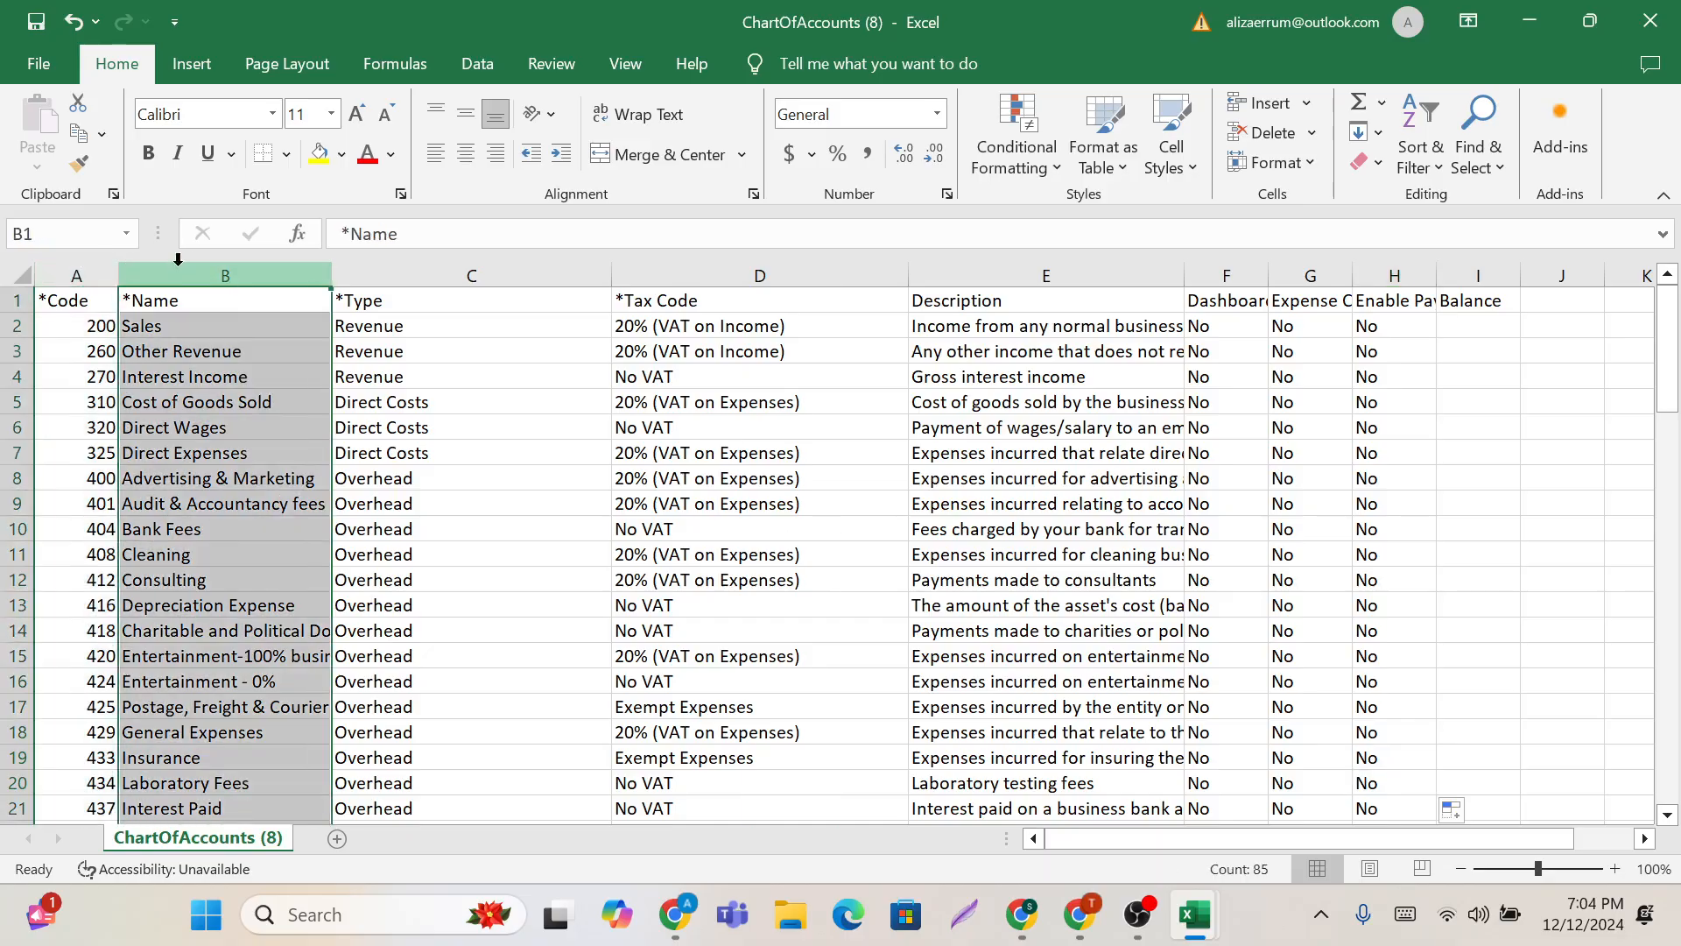
pyautogui.click(372, 273)
pyautogui.click(658, 276)
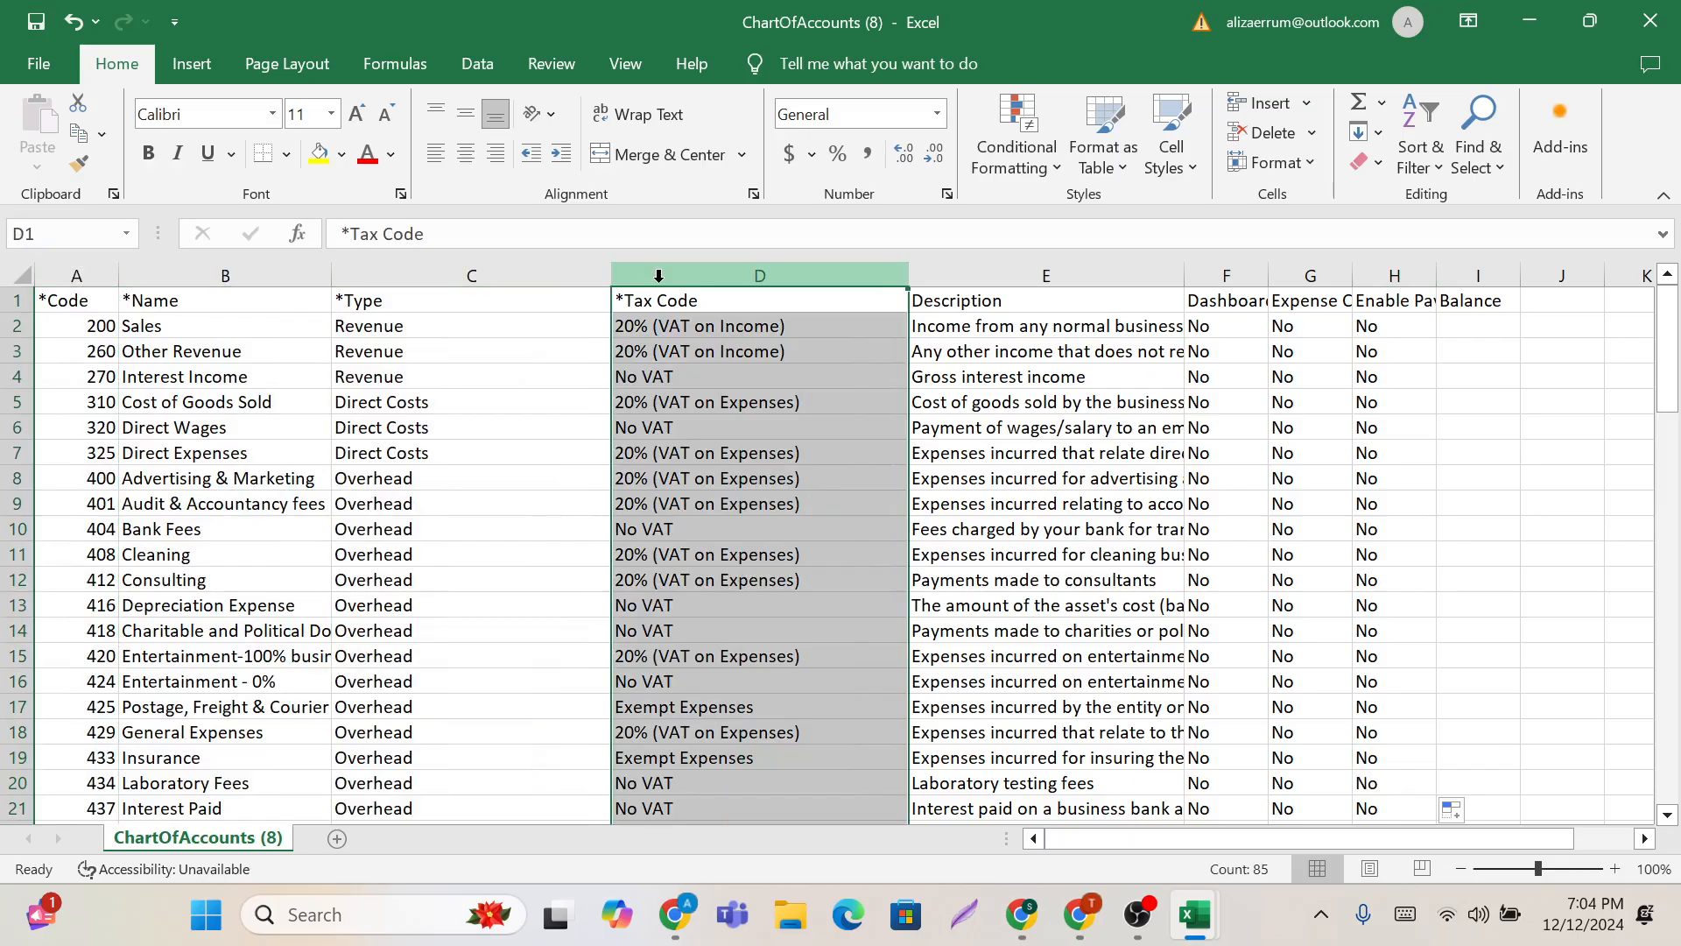
# Step: Save the chart of accounts as CSV 'ChartOfAccounts import file Xero' in the AMS 757 folder
pyautogui.click(46, 56)
pyautogui.click(95, 477)
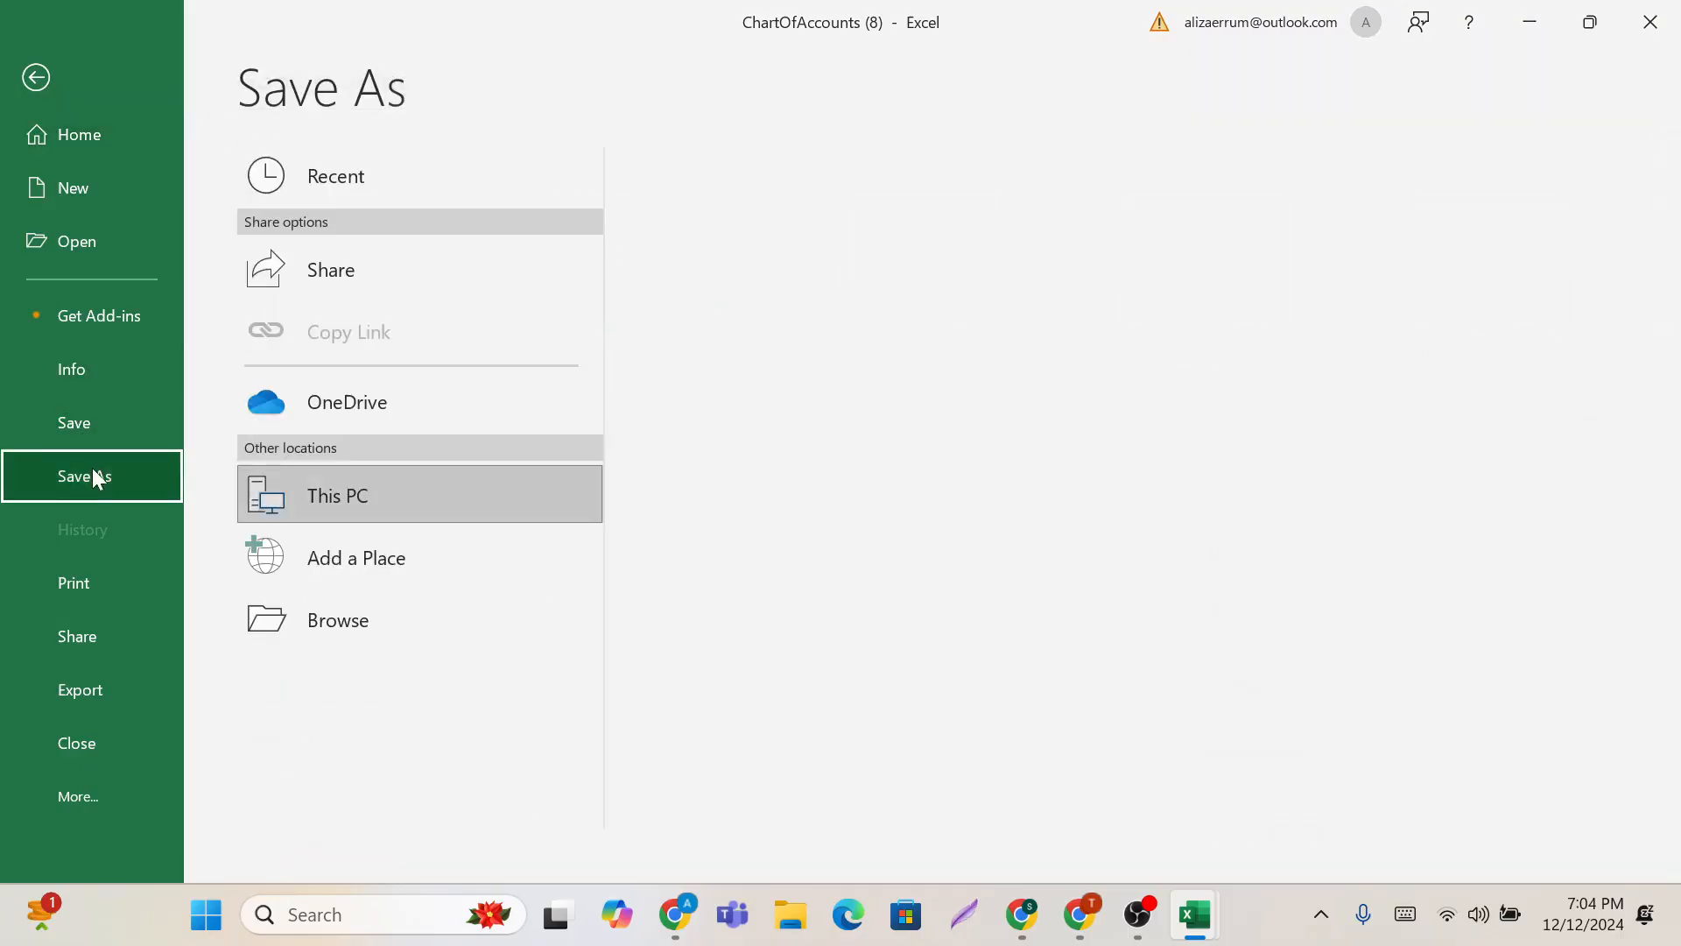
pyautogui.click(947, 502)
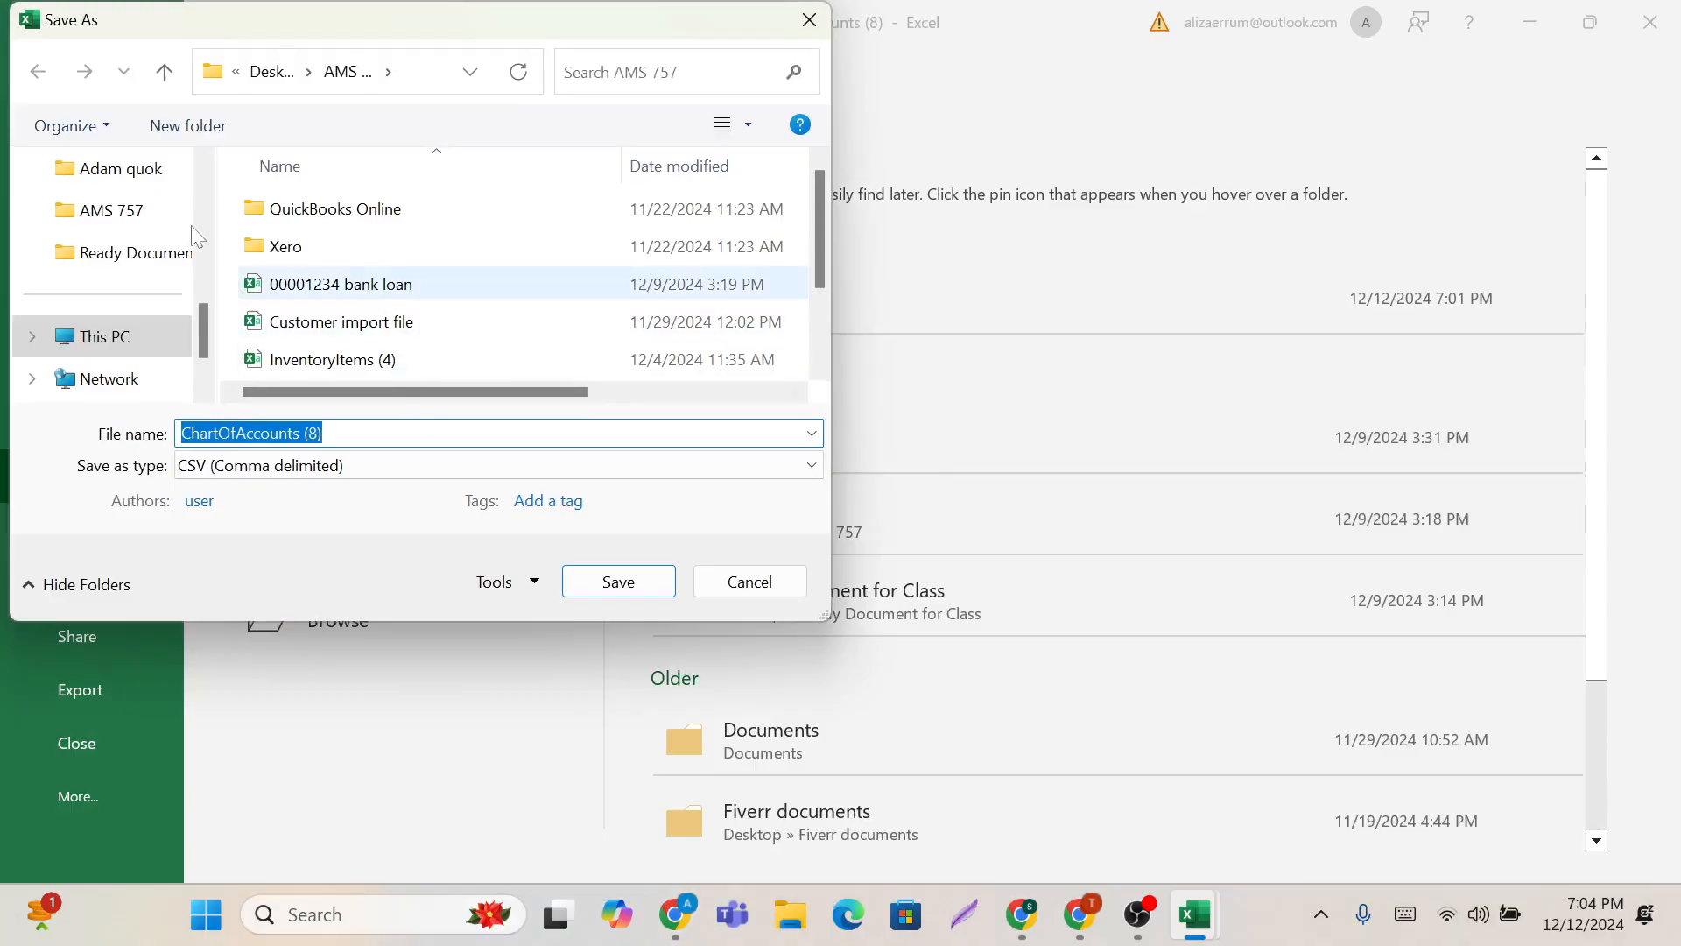
pyautogui.click(151, 217)
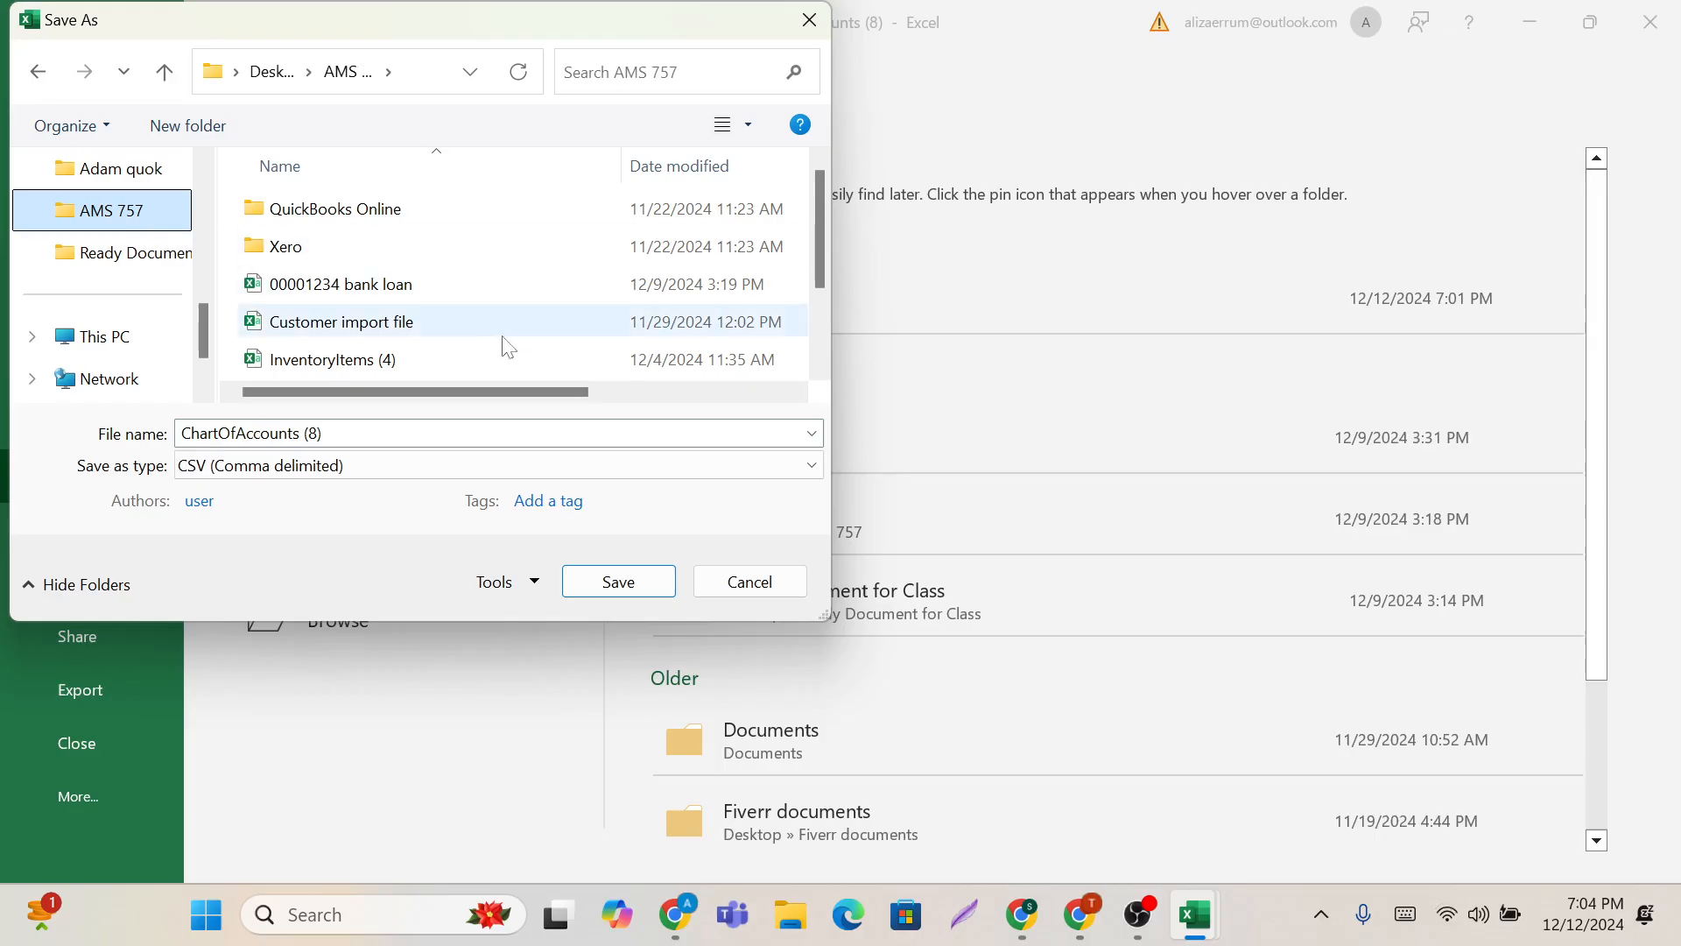
pyautogui.click(385, 435)
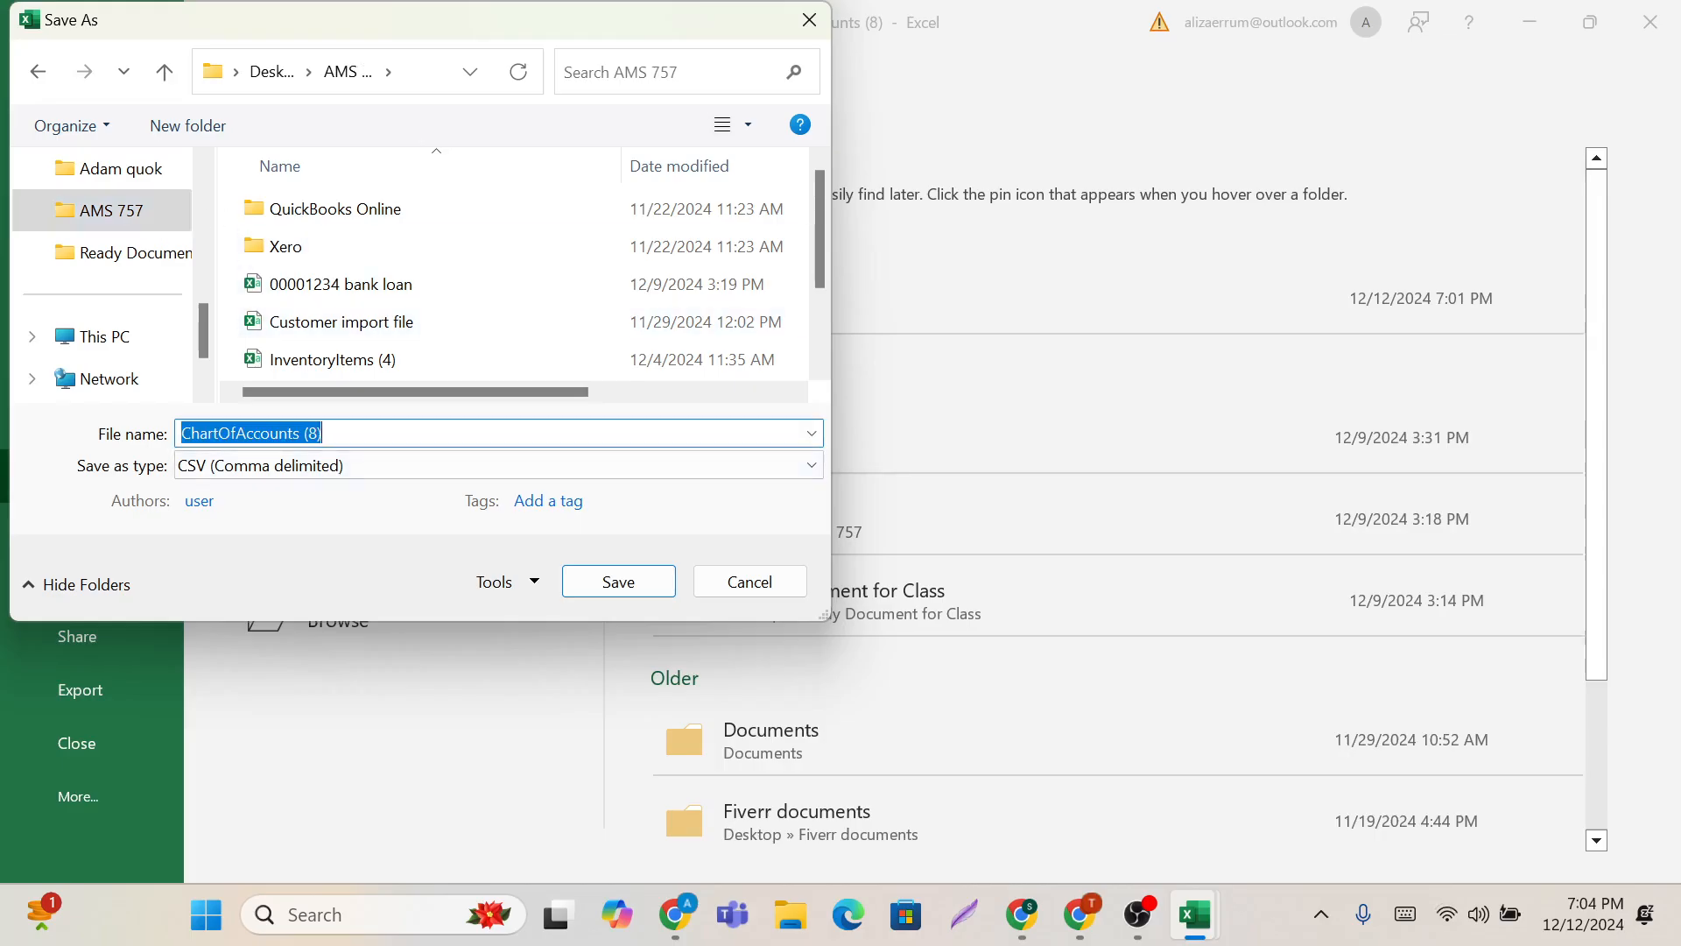
pyautogui.click(350, 434)
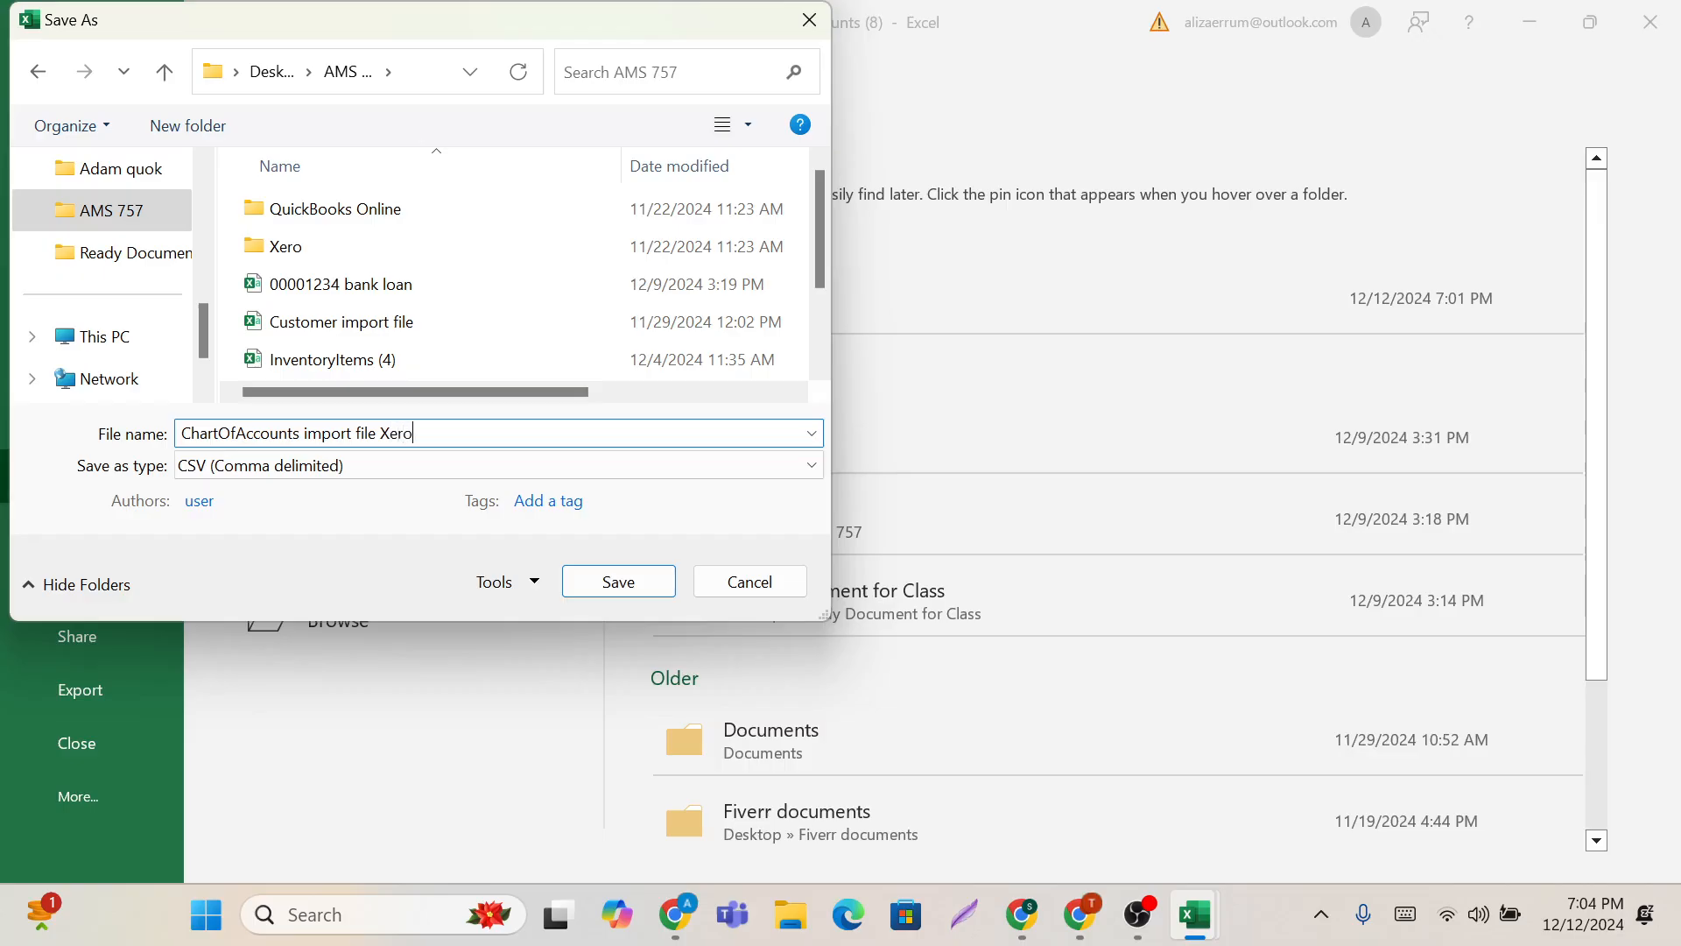
pyautogui.click(629, 587)
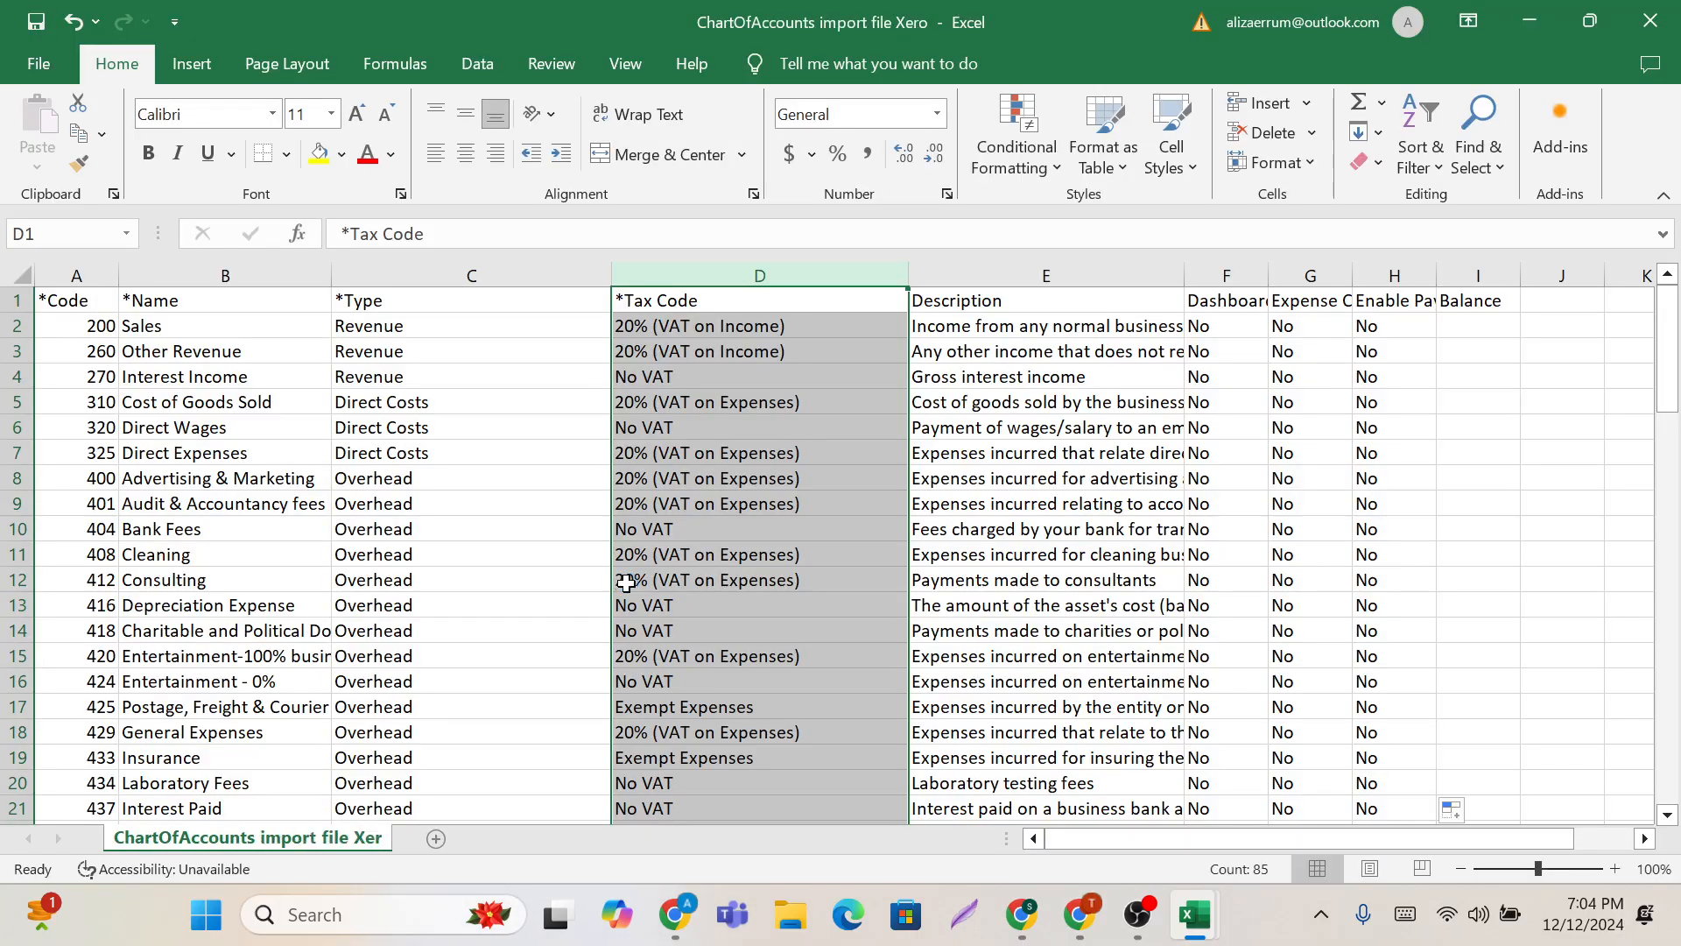
# Step: Return to the Xero Import your Chart of Accounts page in the browser
pyautogui.click(689, 925)
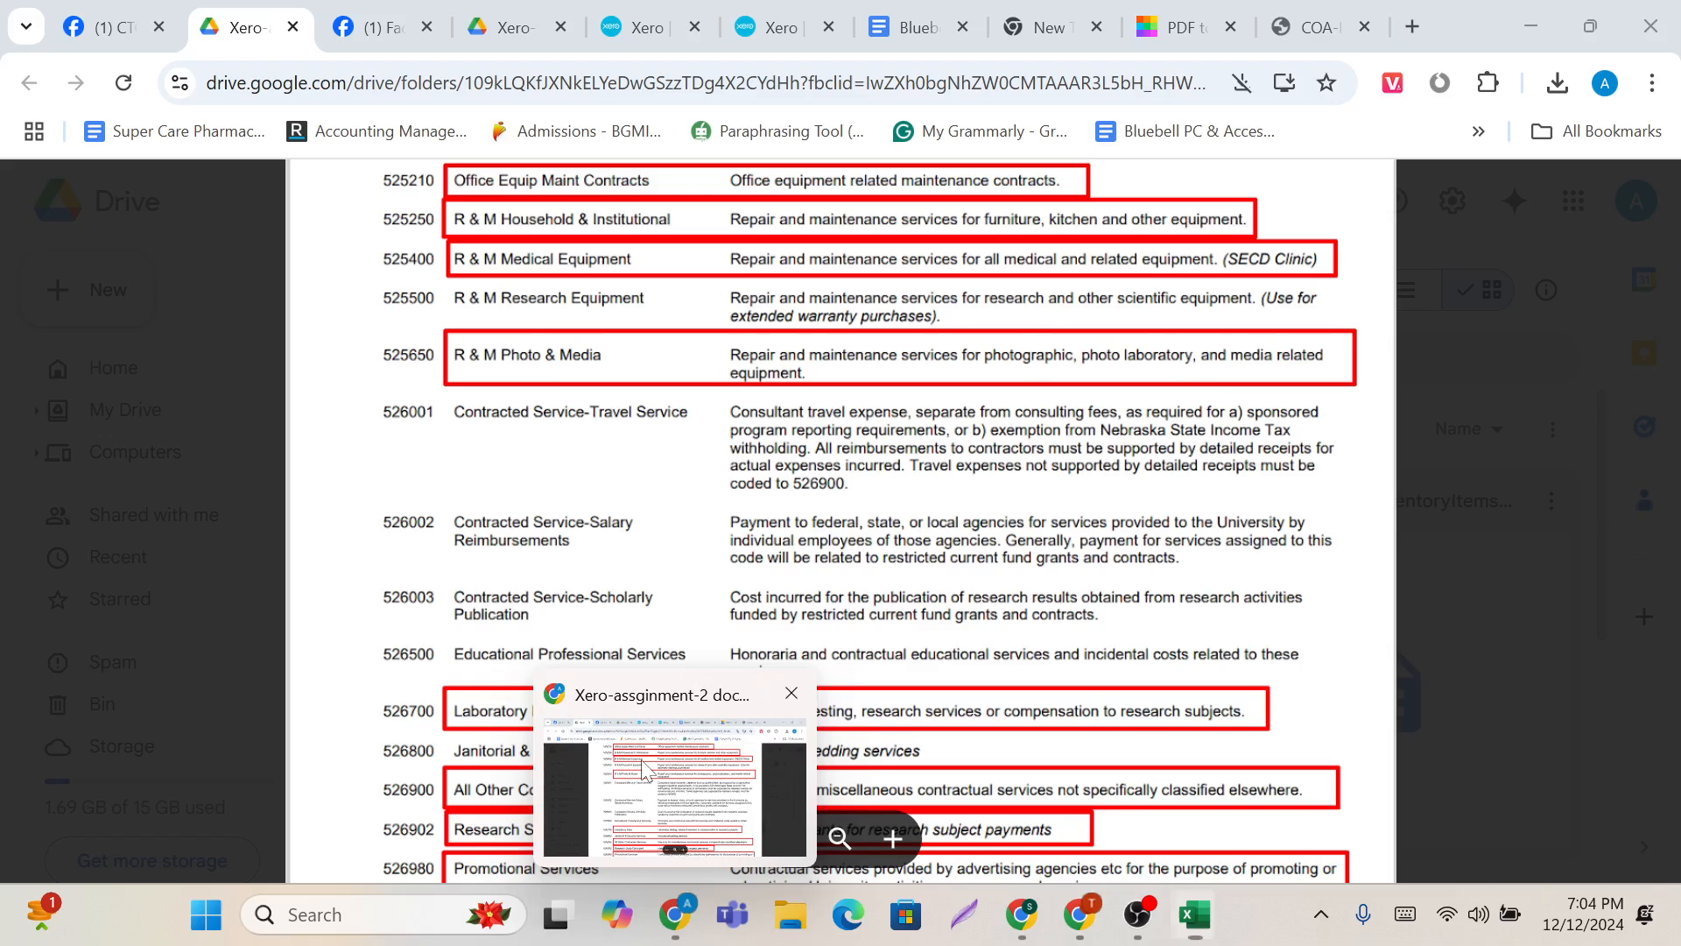
pyautogui.click(624, 12)
pyautogui.scroll(5, 627, 405)
pyautogui.click(762, 27)
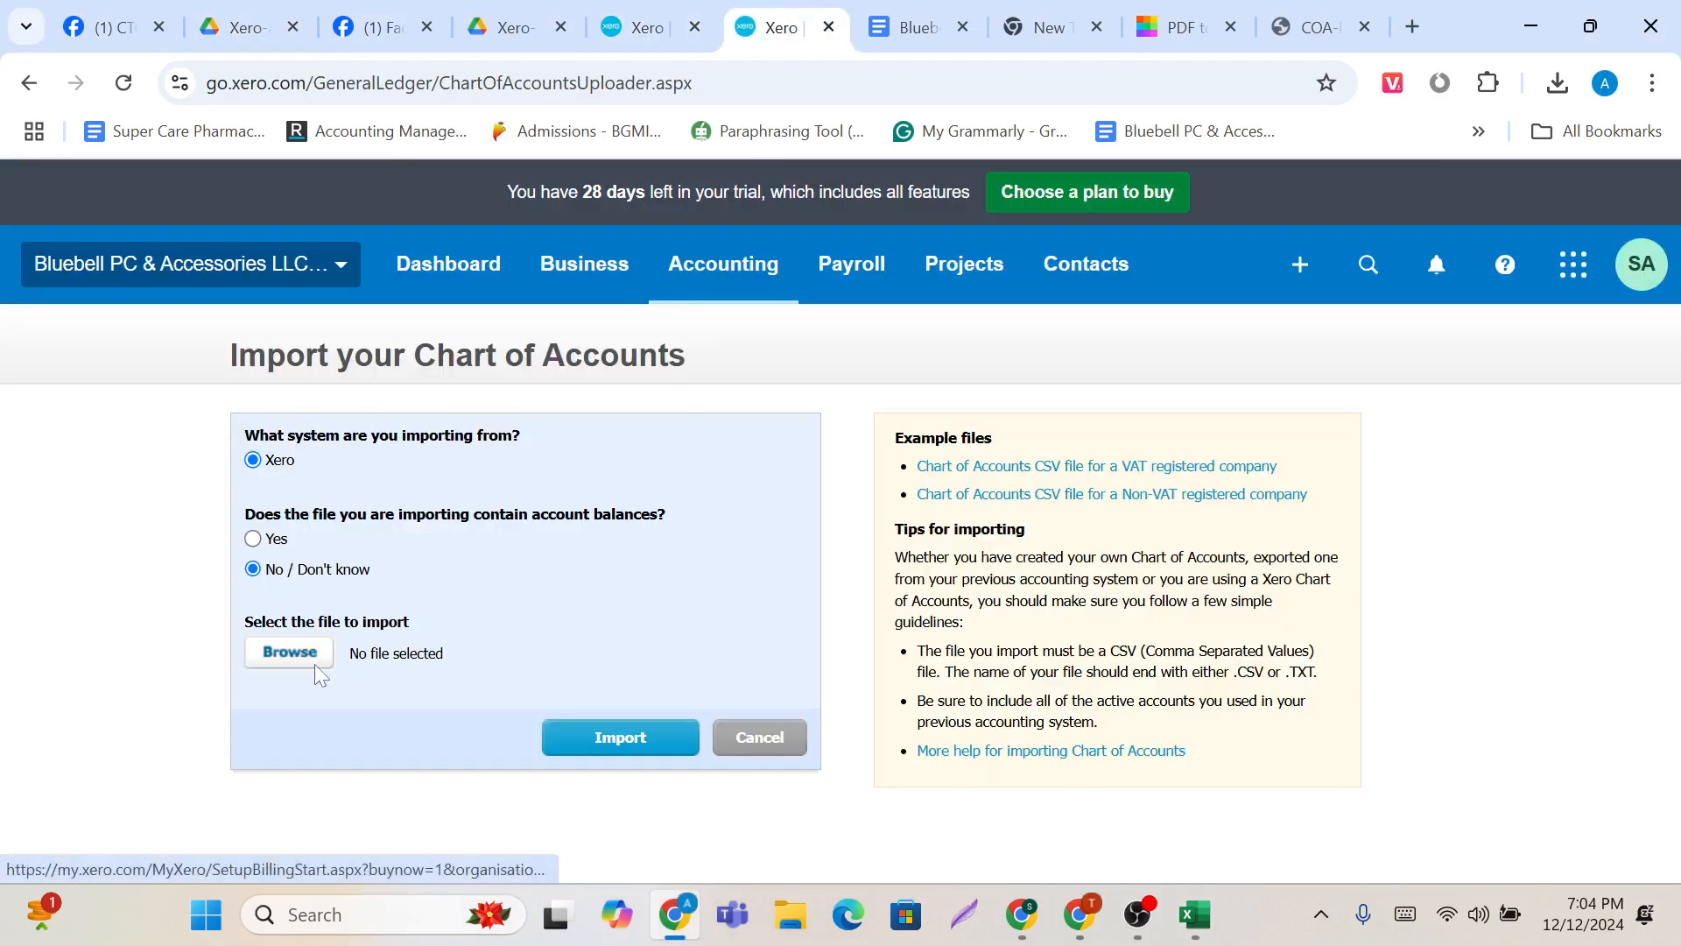
# Step: Attach 'ChartOfAccounts import file Xero' from Desktop > AMS 757 for import
pyautogui.click(290, 652)
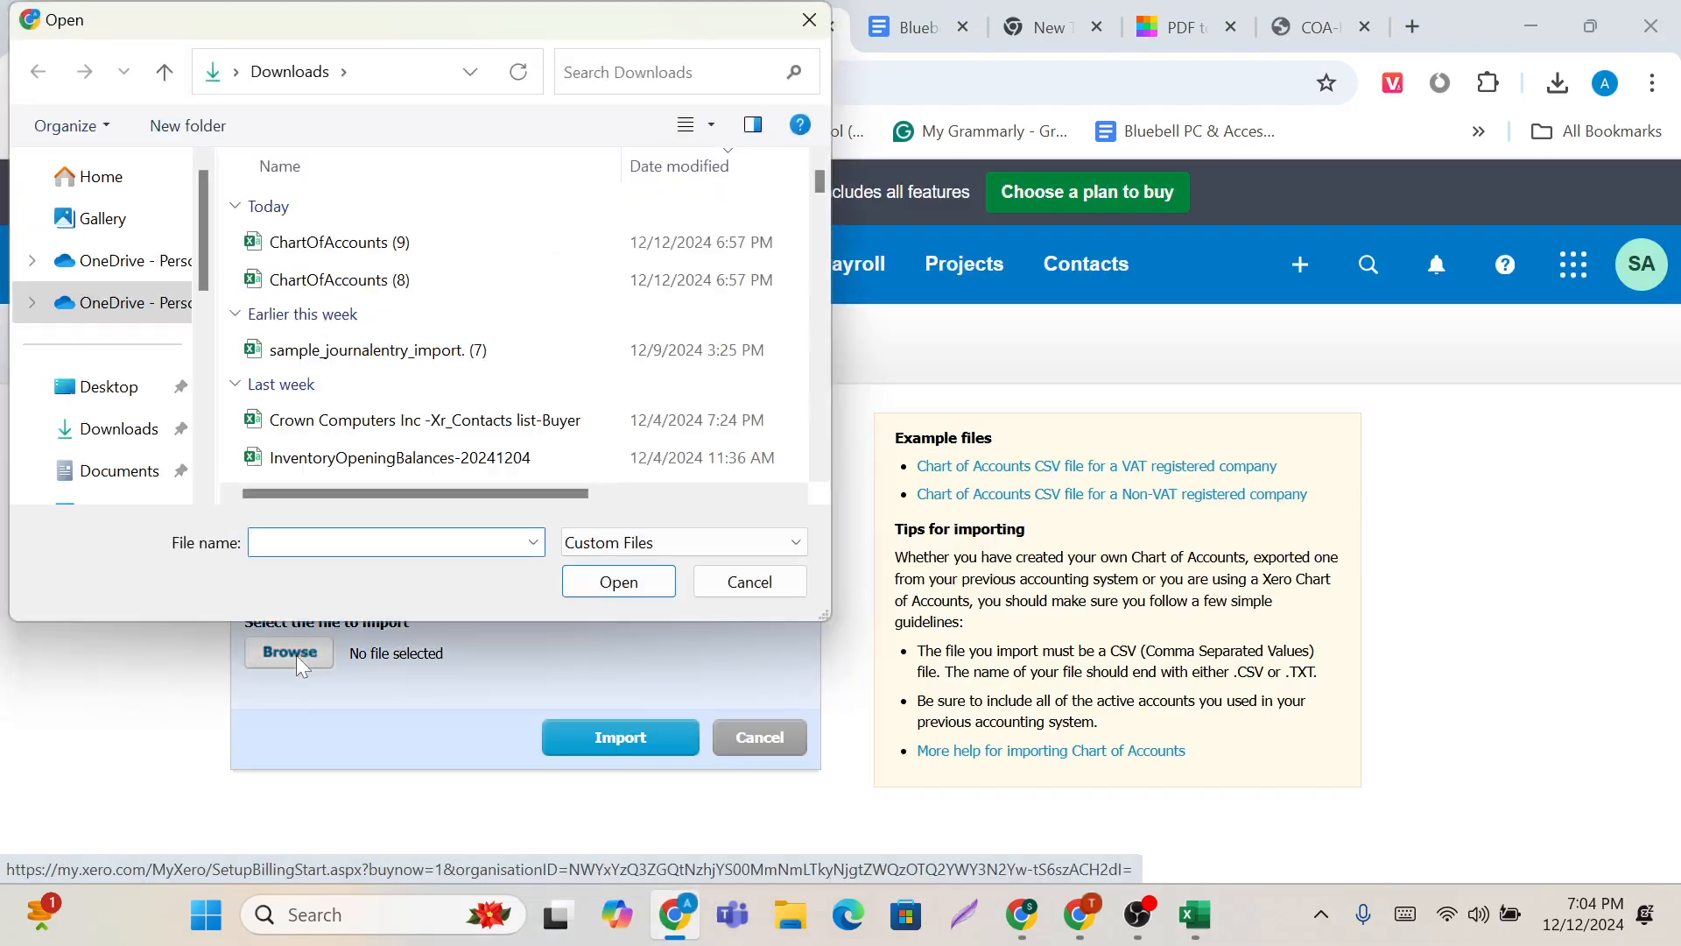
pyautogui.click(122, 433)
pyautogui.click(114, 396)
pyautogui.click(326, 287)
pyautogui.doubleClick(326, 285)
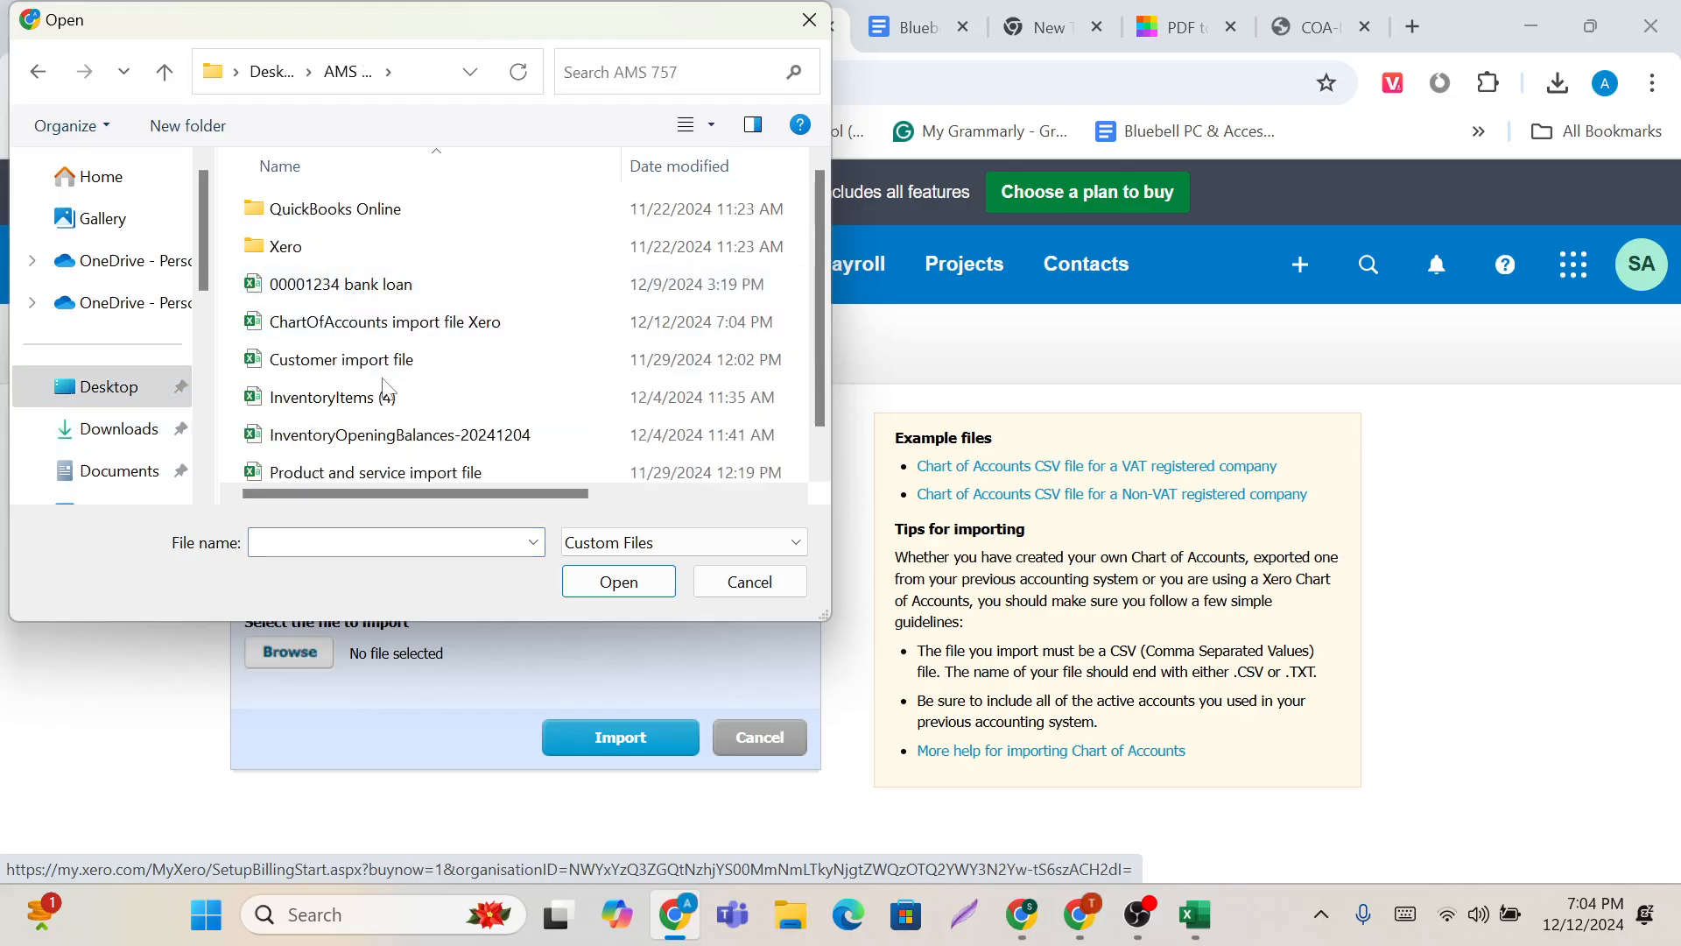
pyautogui.click(411, 322)
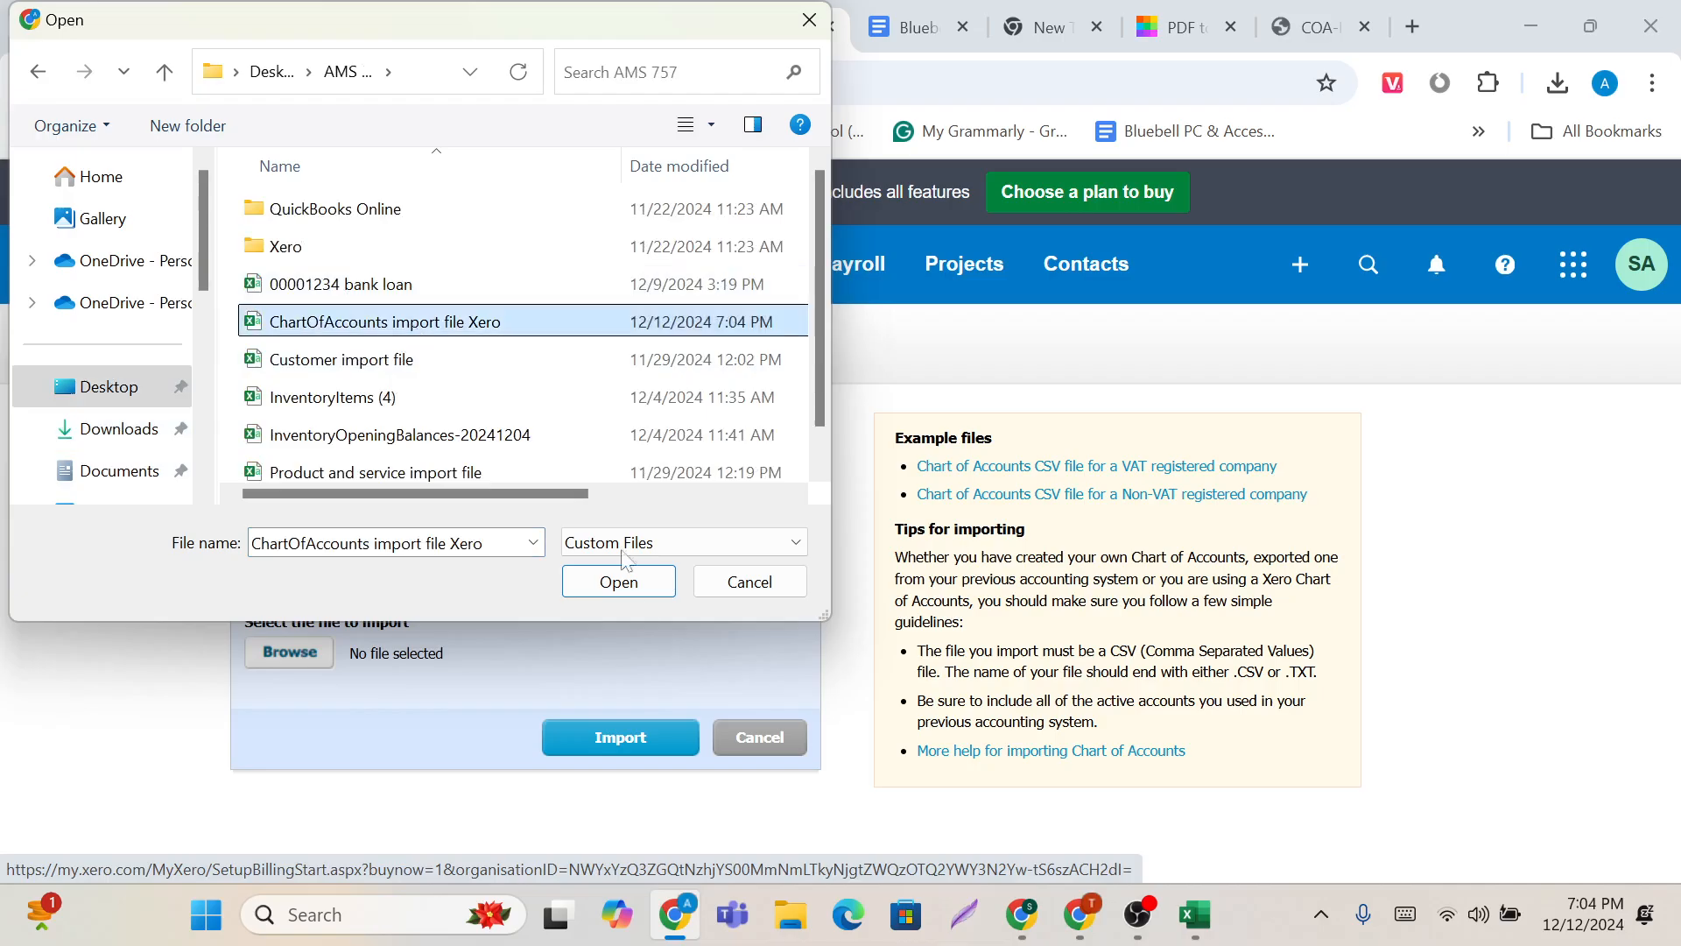
pyautogui.click(621, 584)
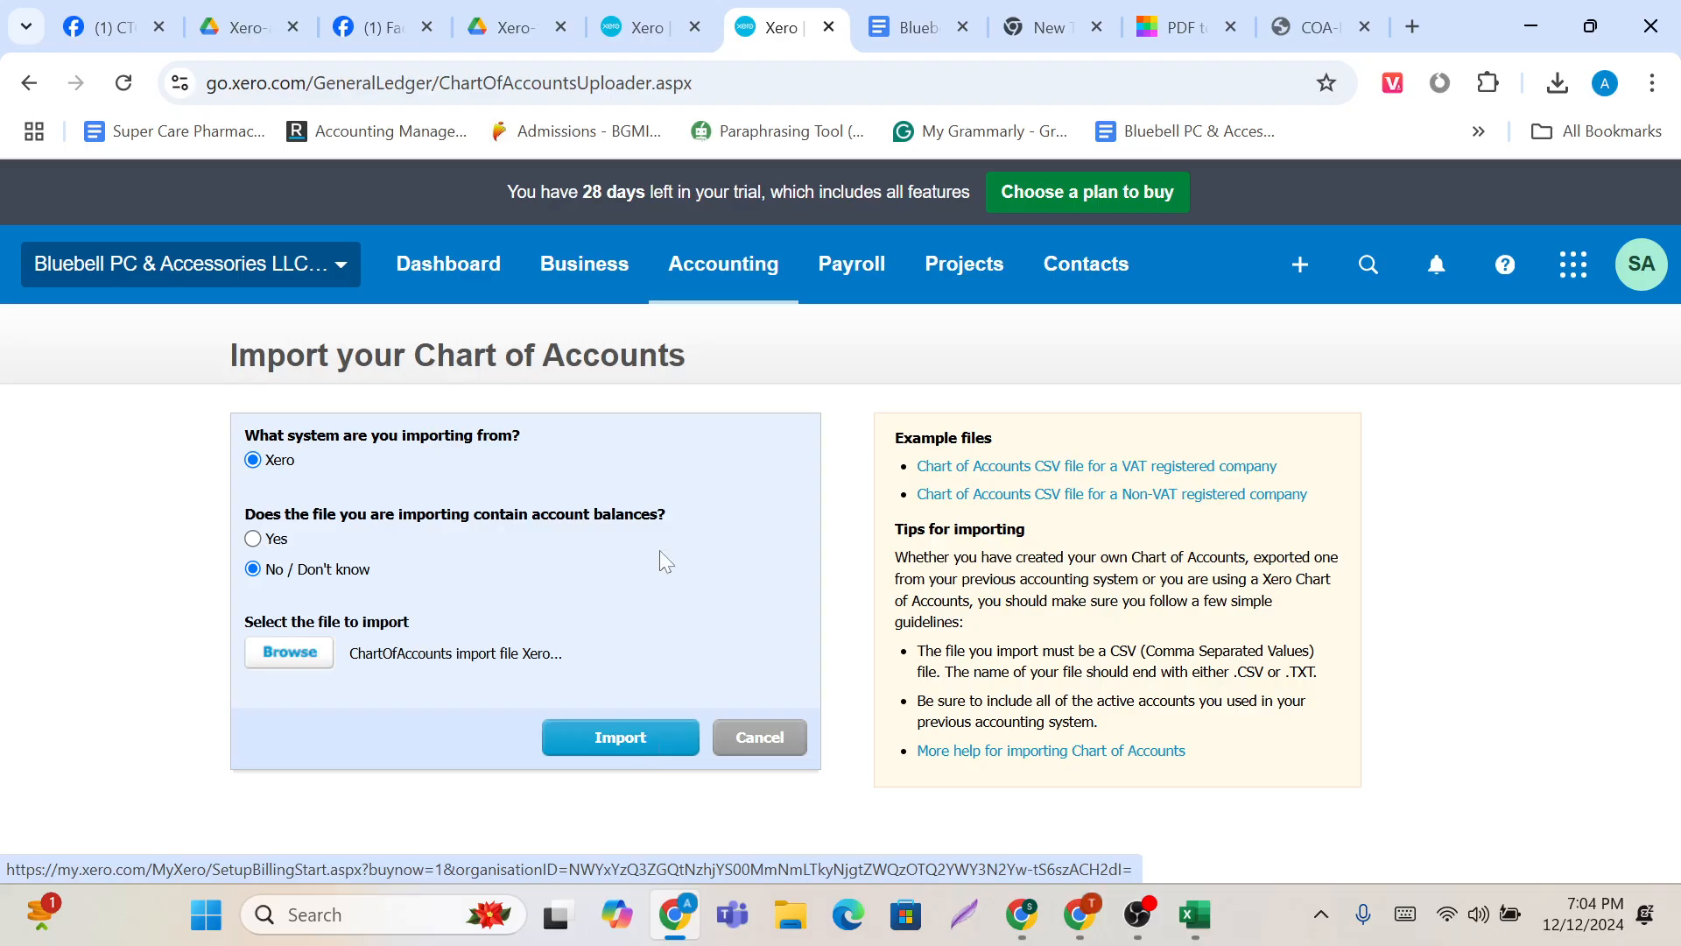
# Step: Import the 90 accounts, review the 75 new and 11 updated counts, and confirm
pyautogui.click(638, 734)
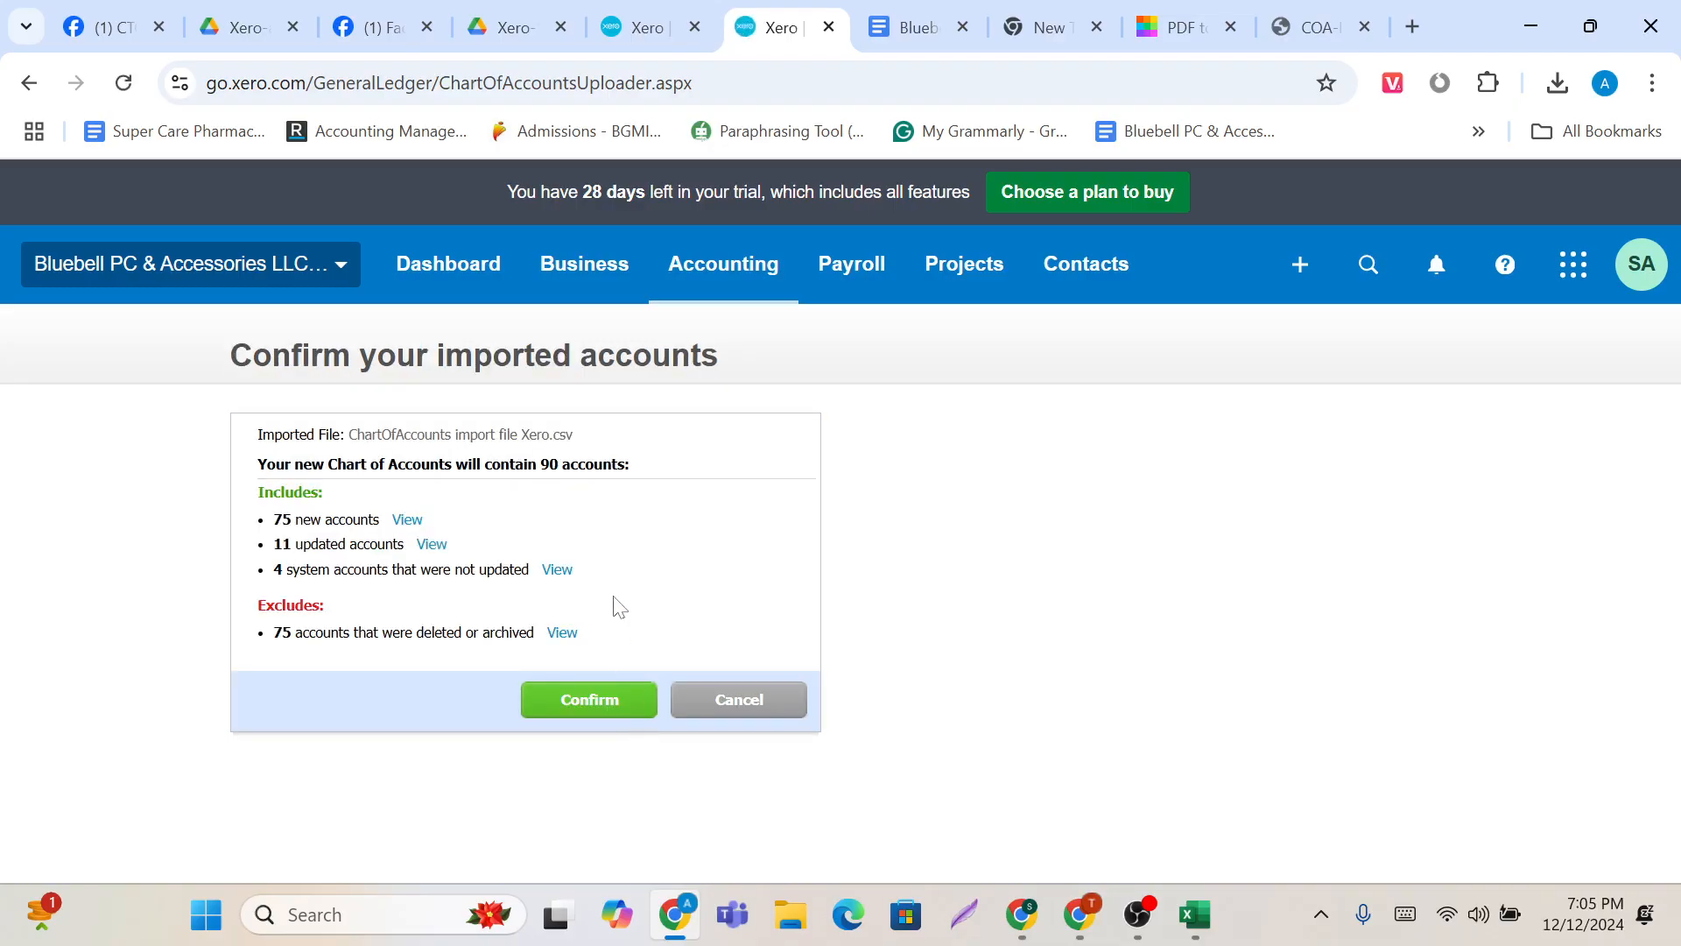
pyautogui.moveTo(273, 520); pyautogui.dragTo(378, 544)
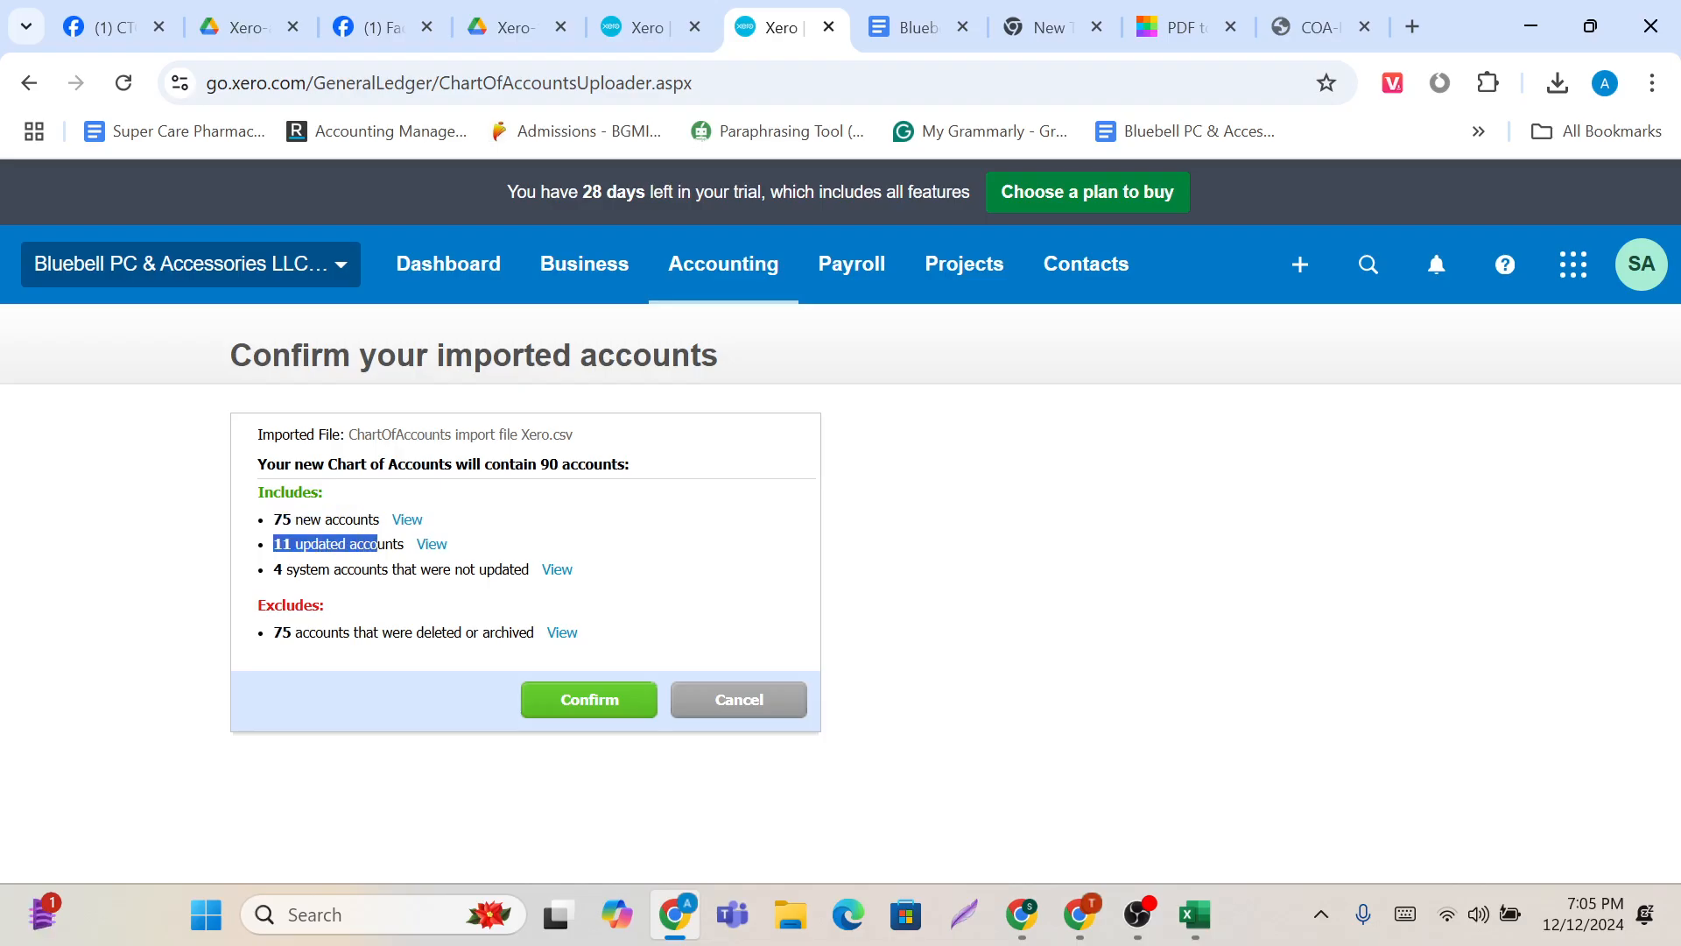
pyautogui.moveTo(274, 569); pyautogui.dragTo(499, 591)
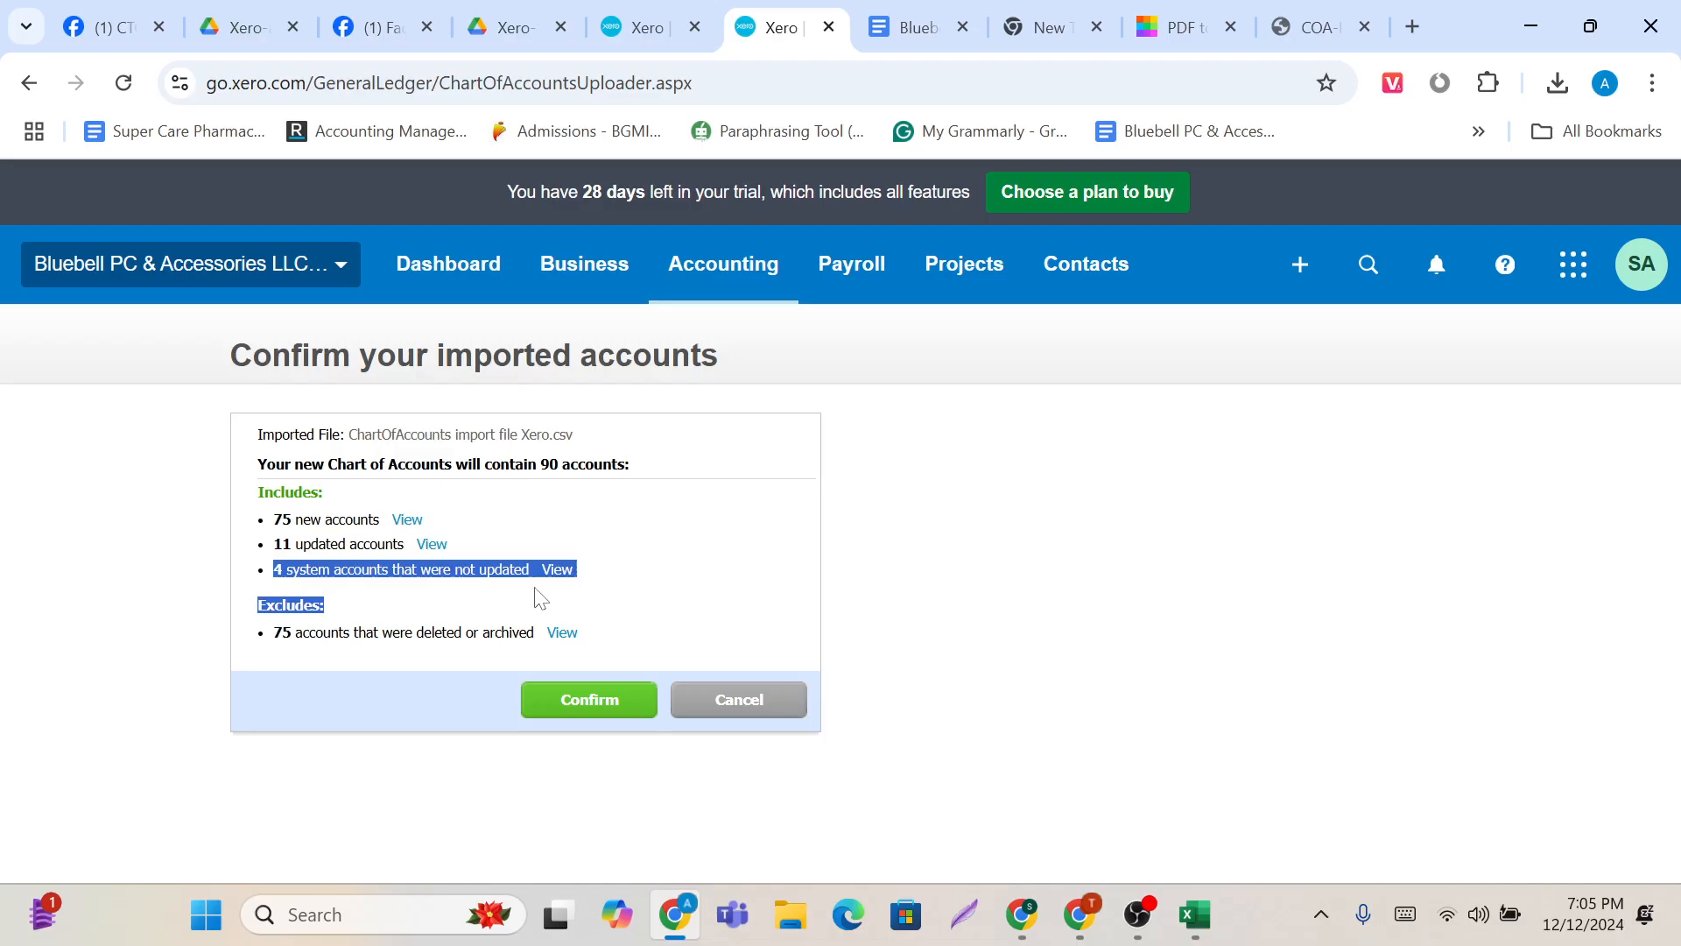
pyautogui.moveTo(274, 648); pyautogui.dragTo(426, 658)
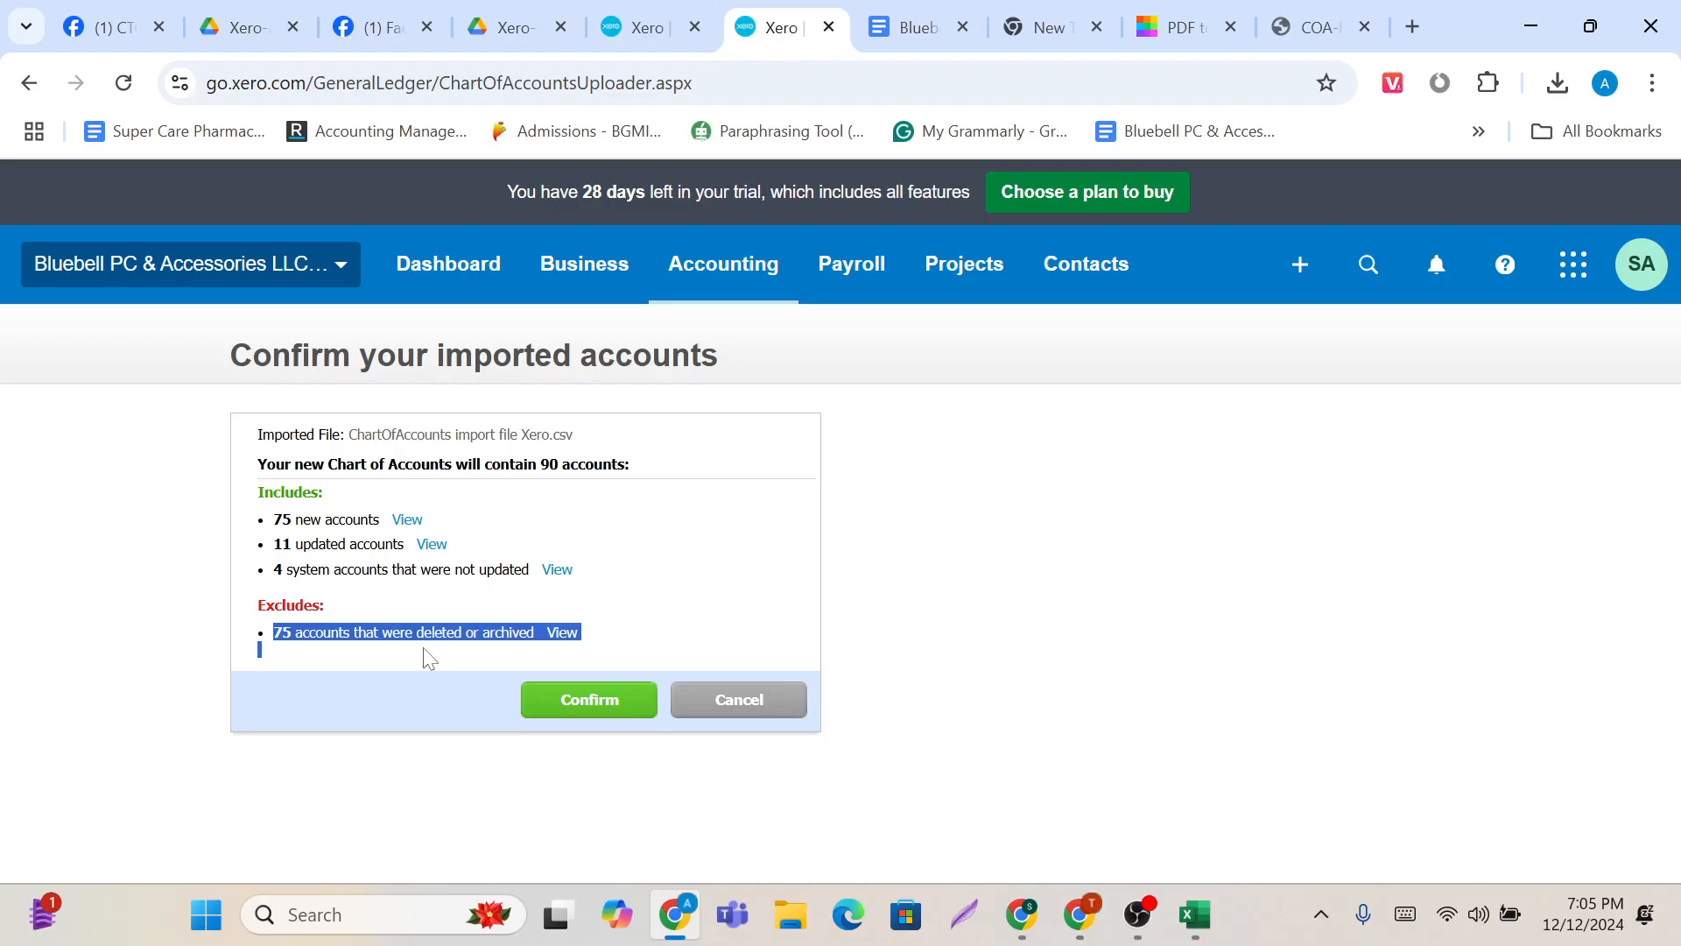
pyautogui.click(610, 701)
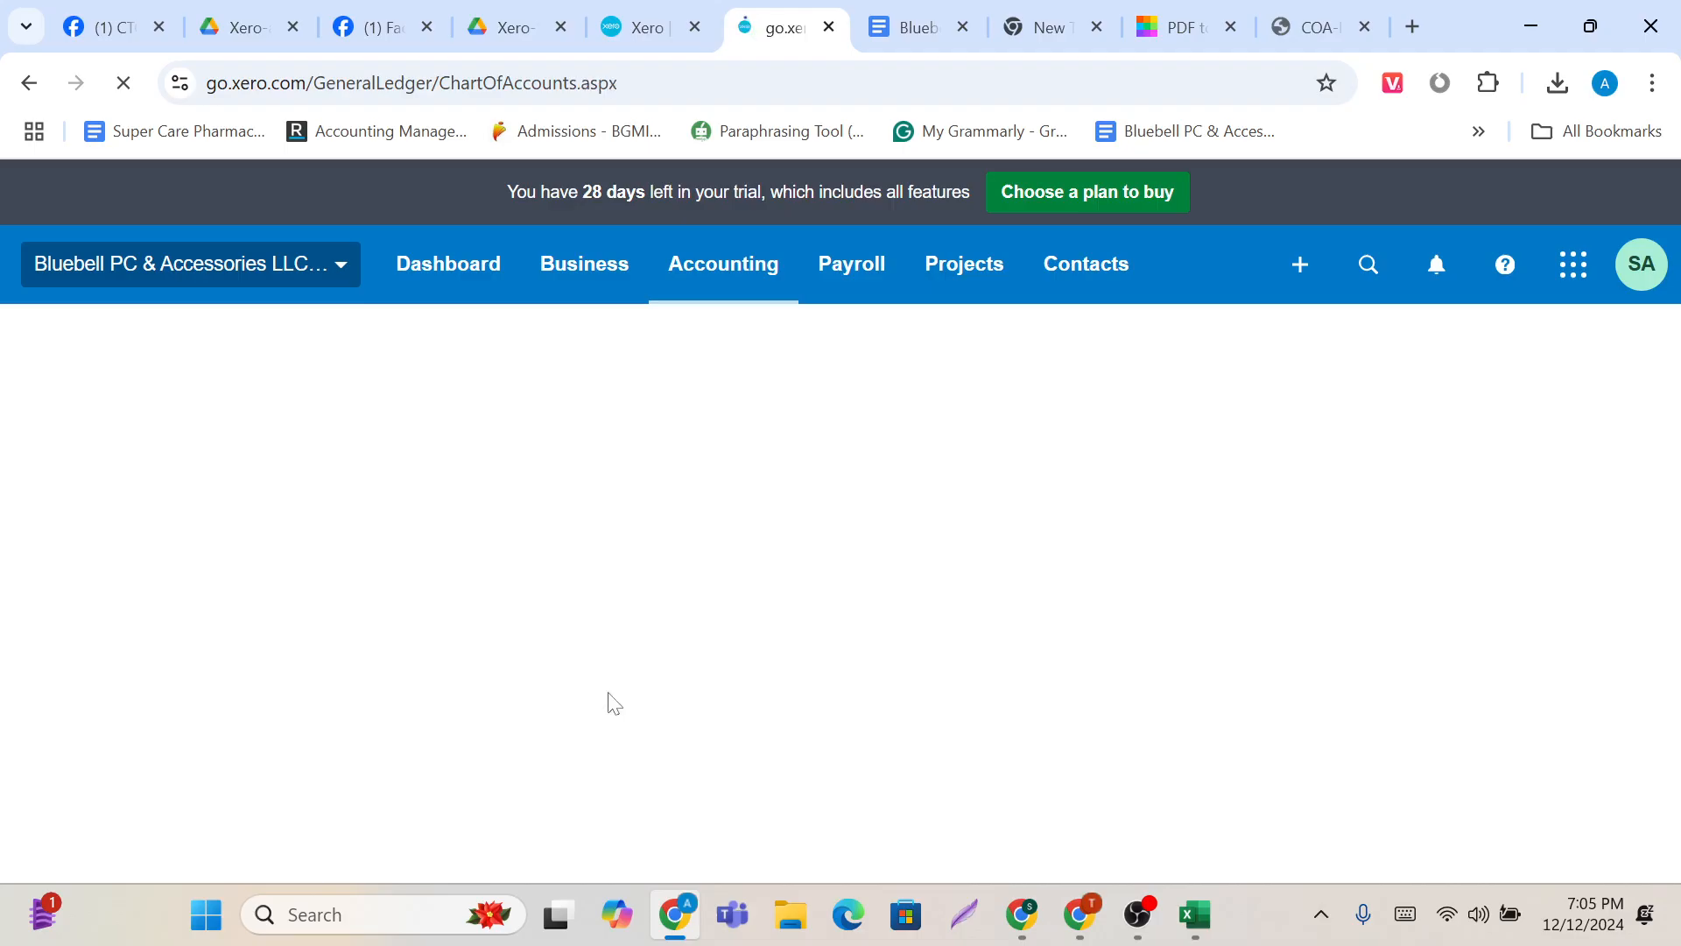
pyautogui.scroll(-3, 607, 691)
pyautogui.scroll(-4, 610, 700)
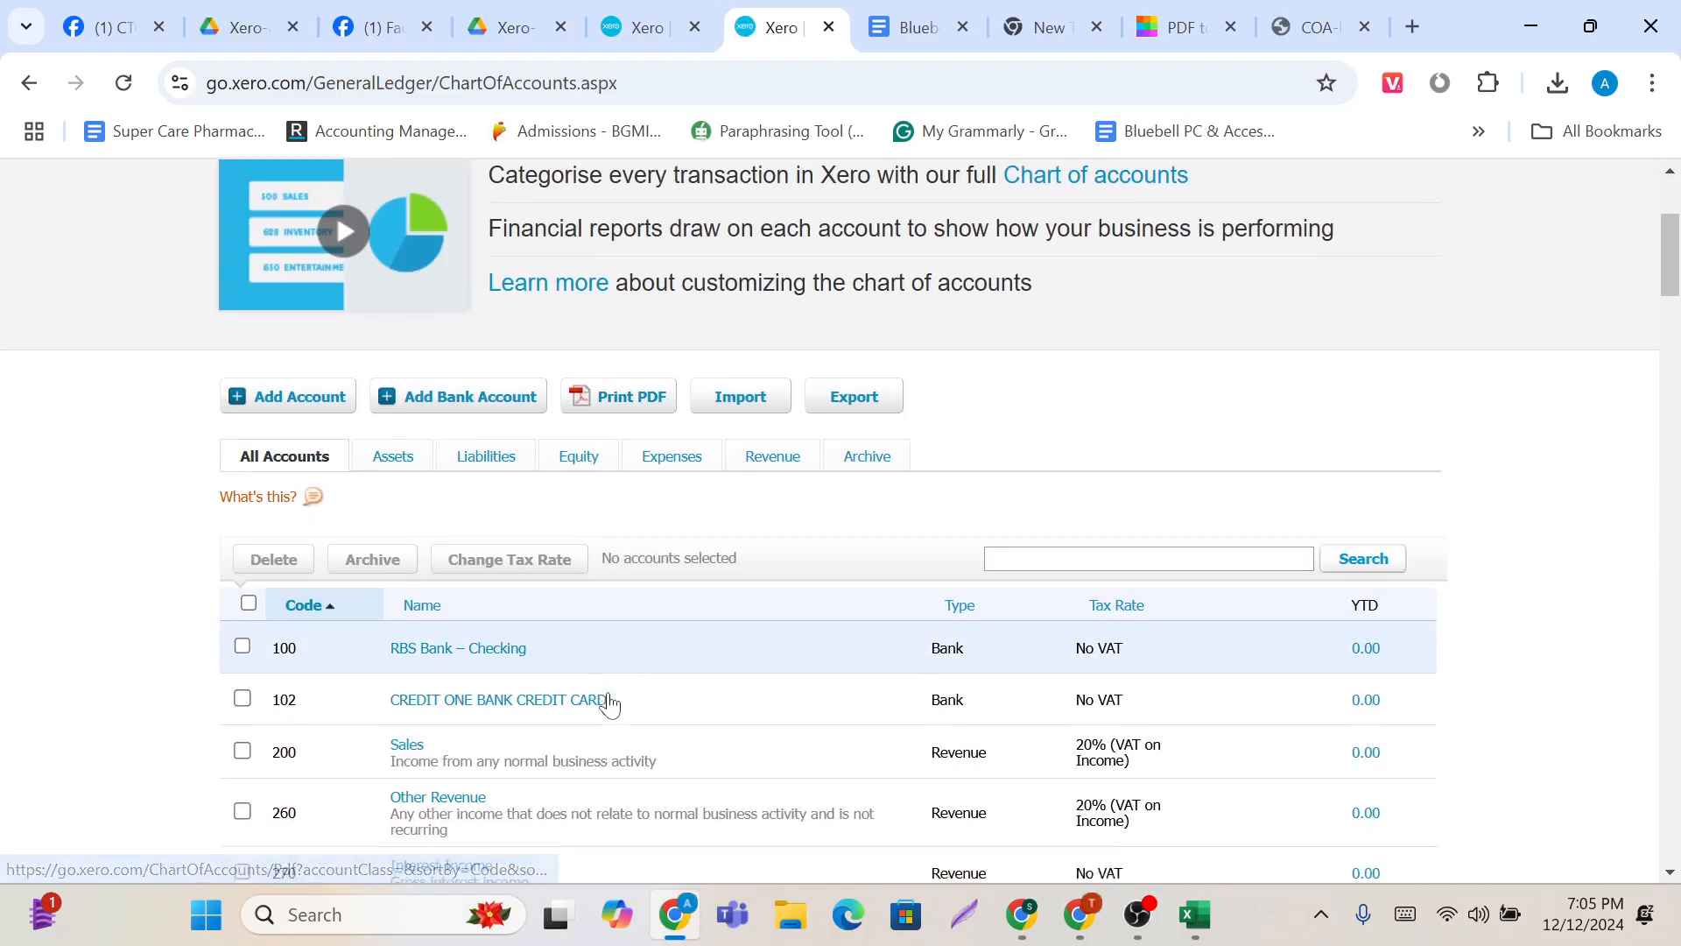
pyautogui.scroll(7, 610, 705)
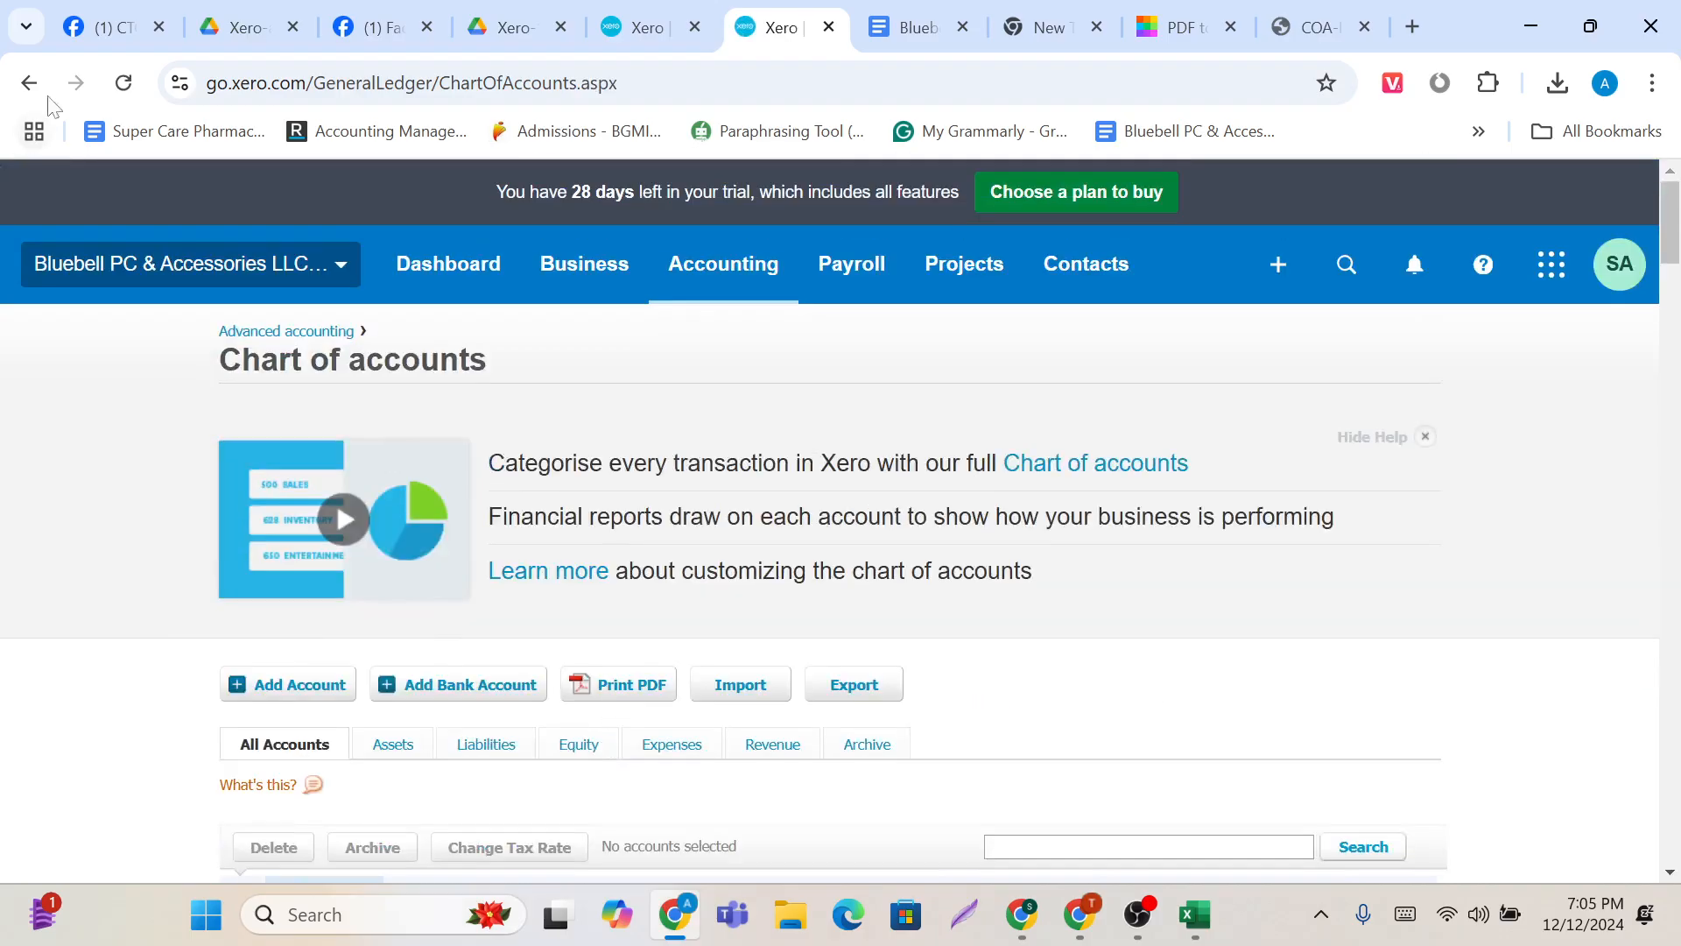
pyautogui.click(124, 82)
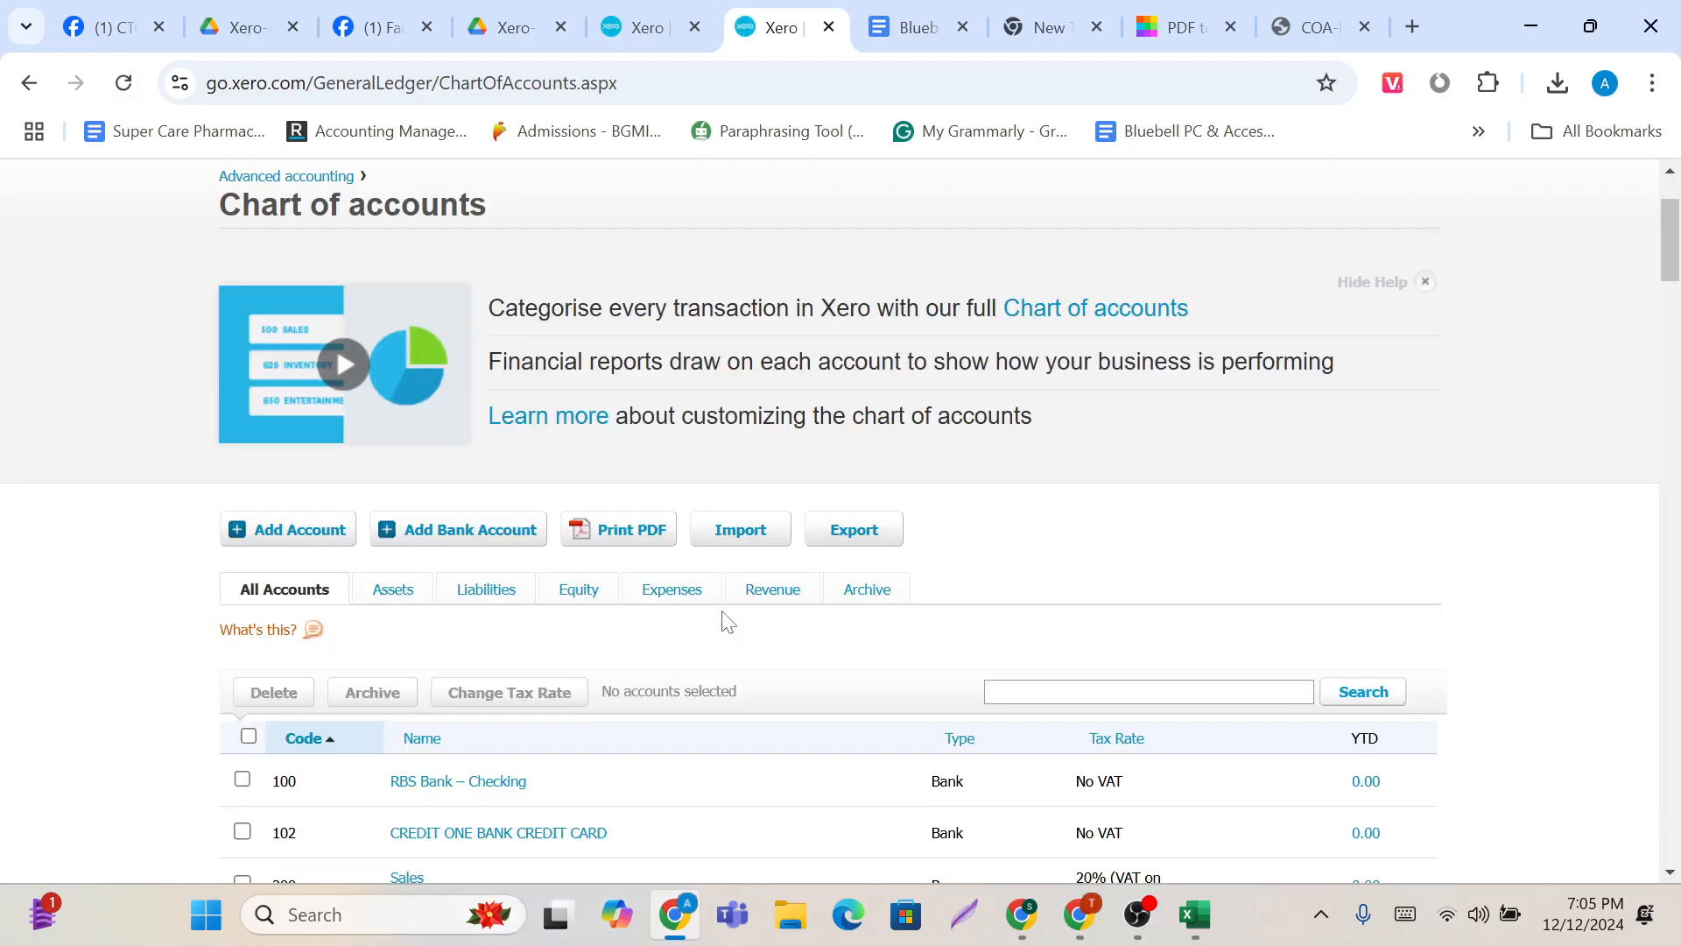
pyautogui.scroll(-10, 723, 622)
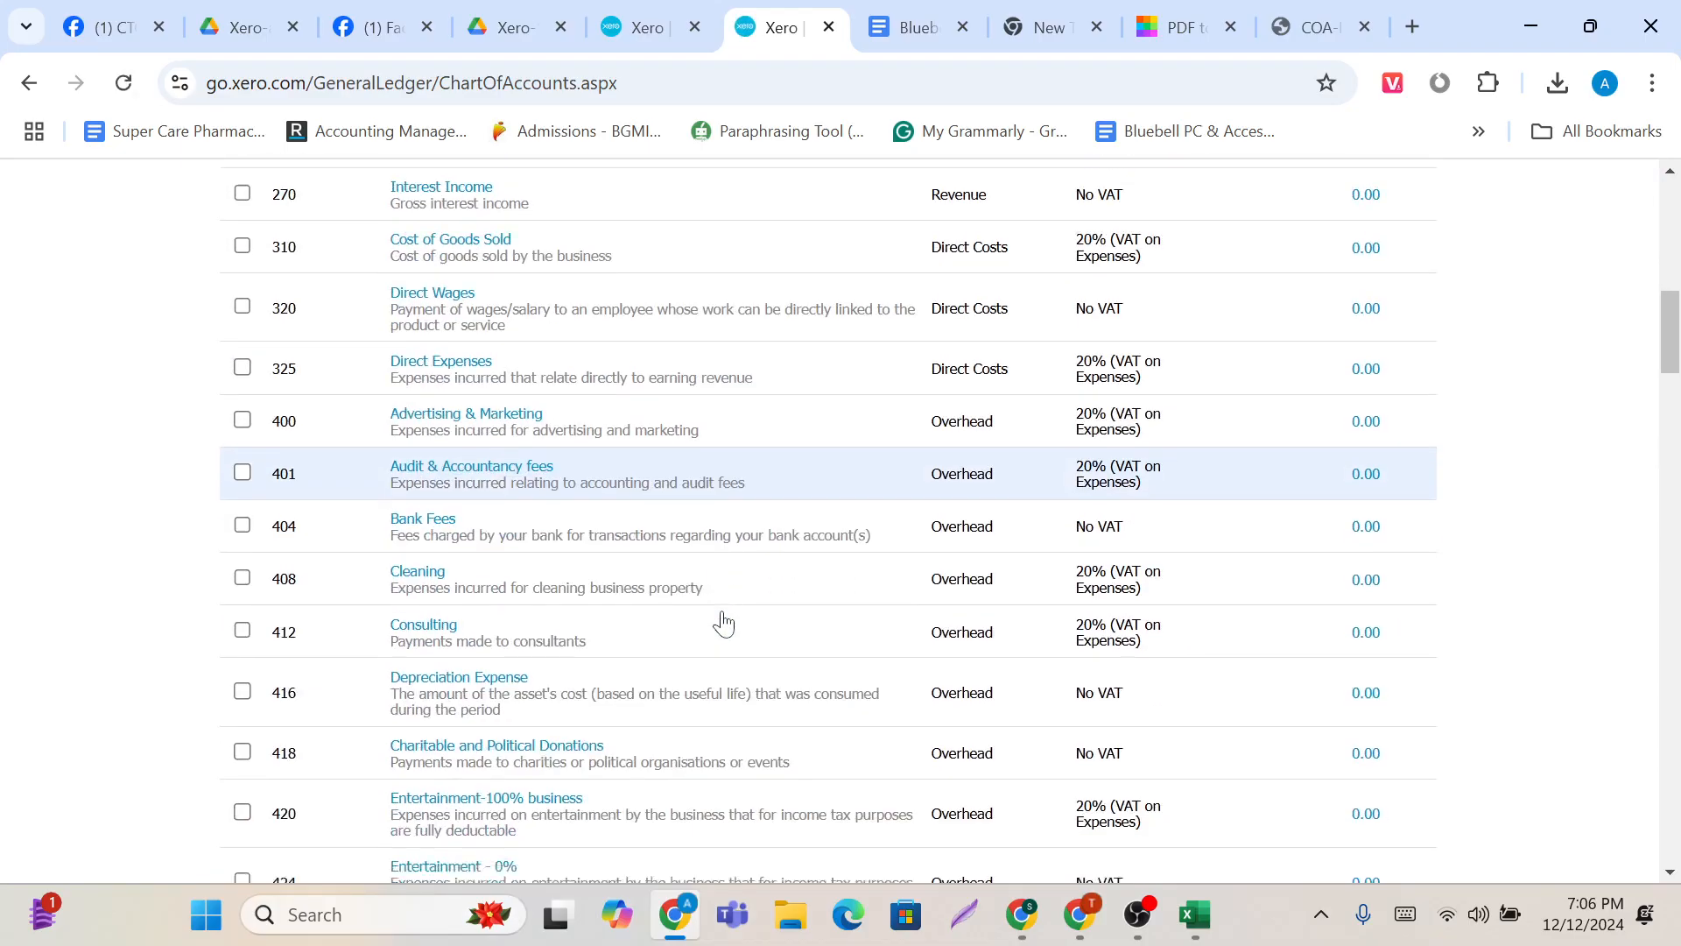
pyautogui.scroll(-2, 620, 668)
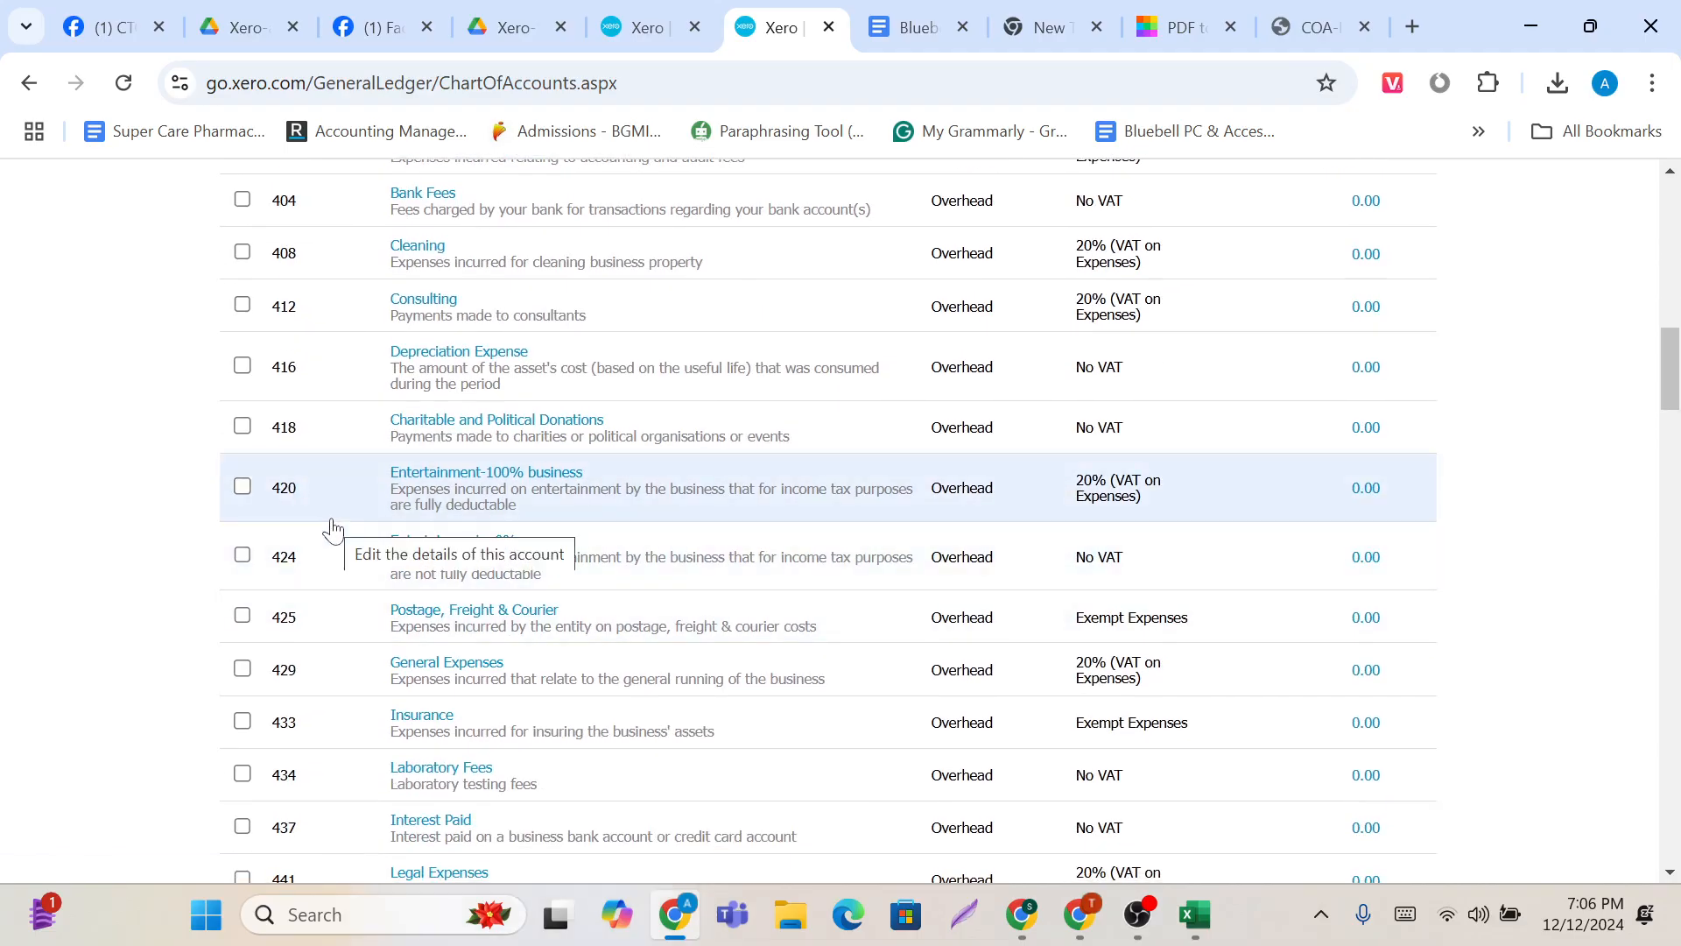
pyautogui.scroll(-1, 332, 530)
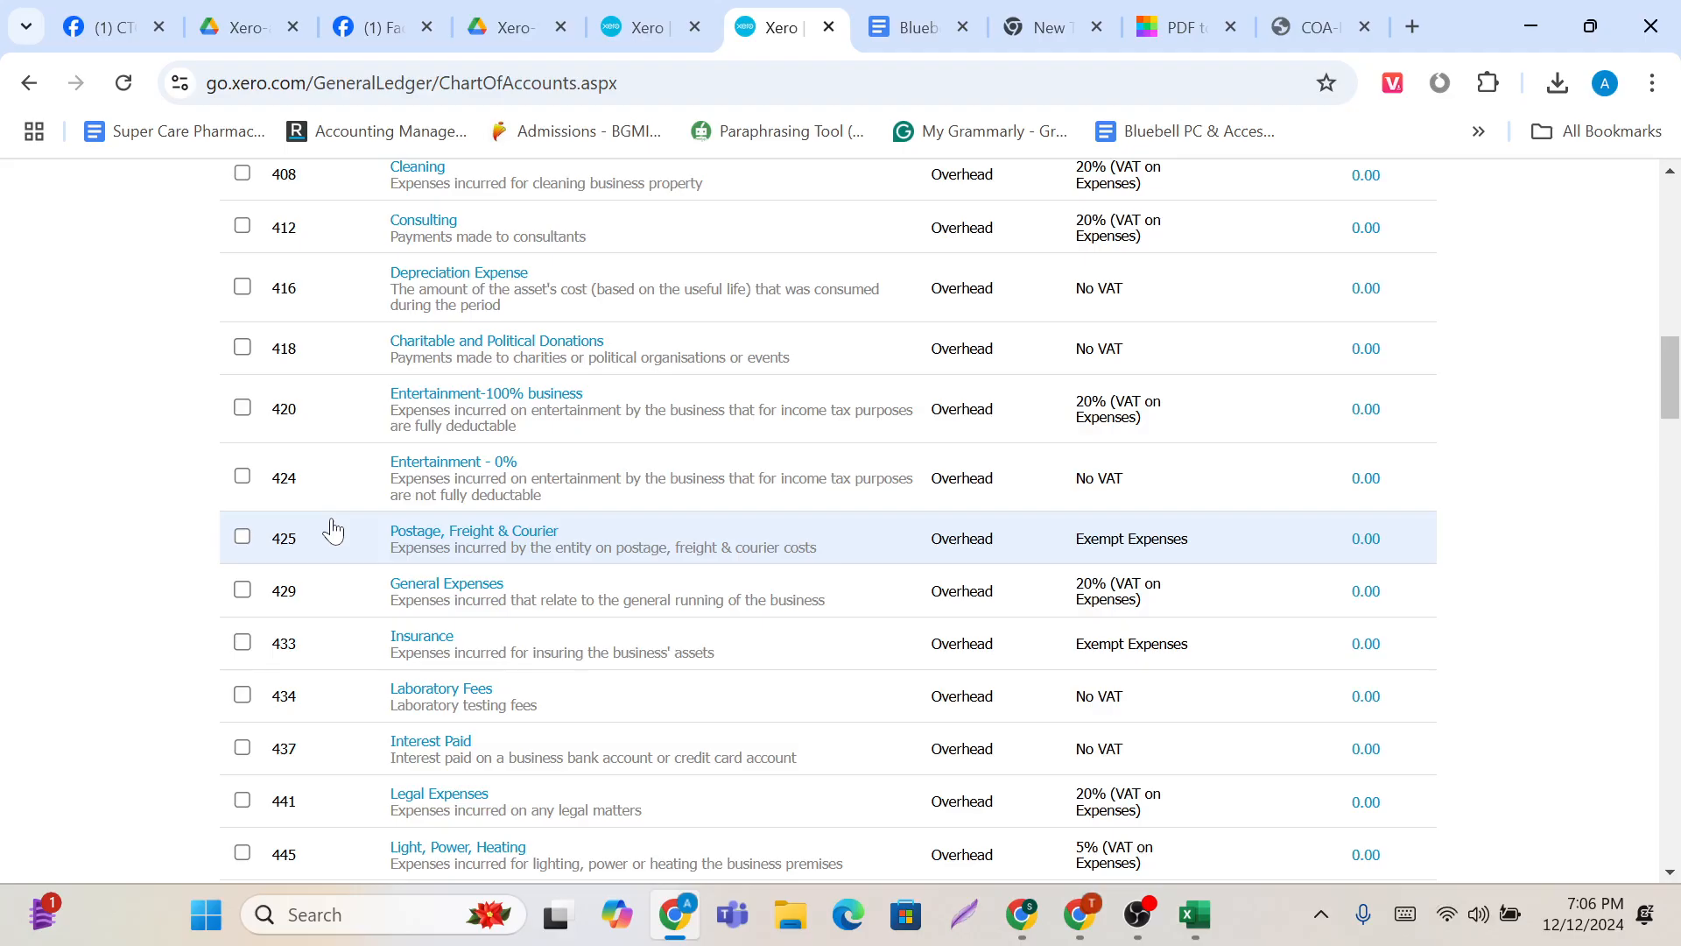
pyautogui.scroll(-1, 333, 530)
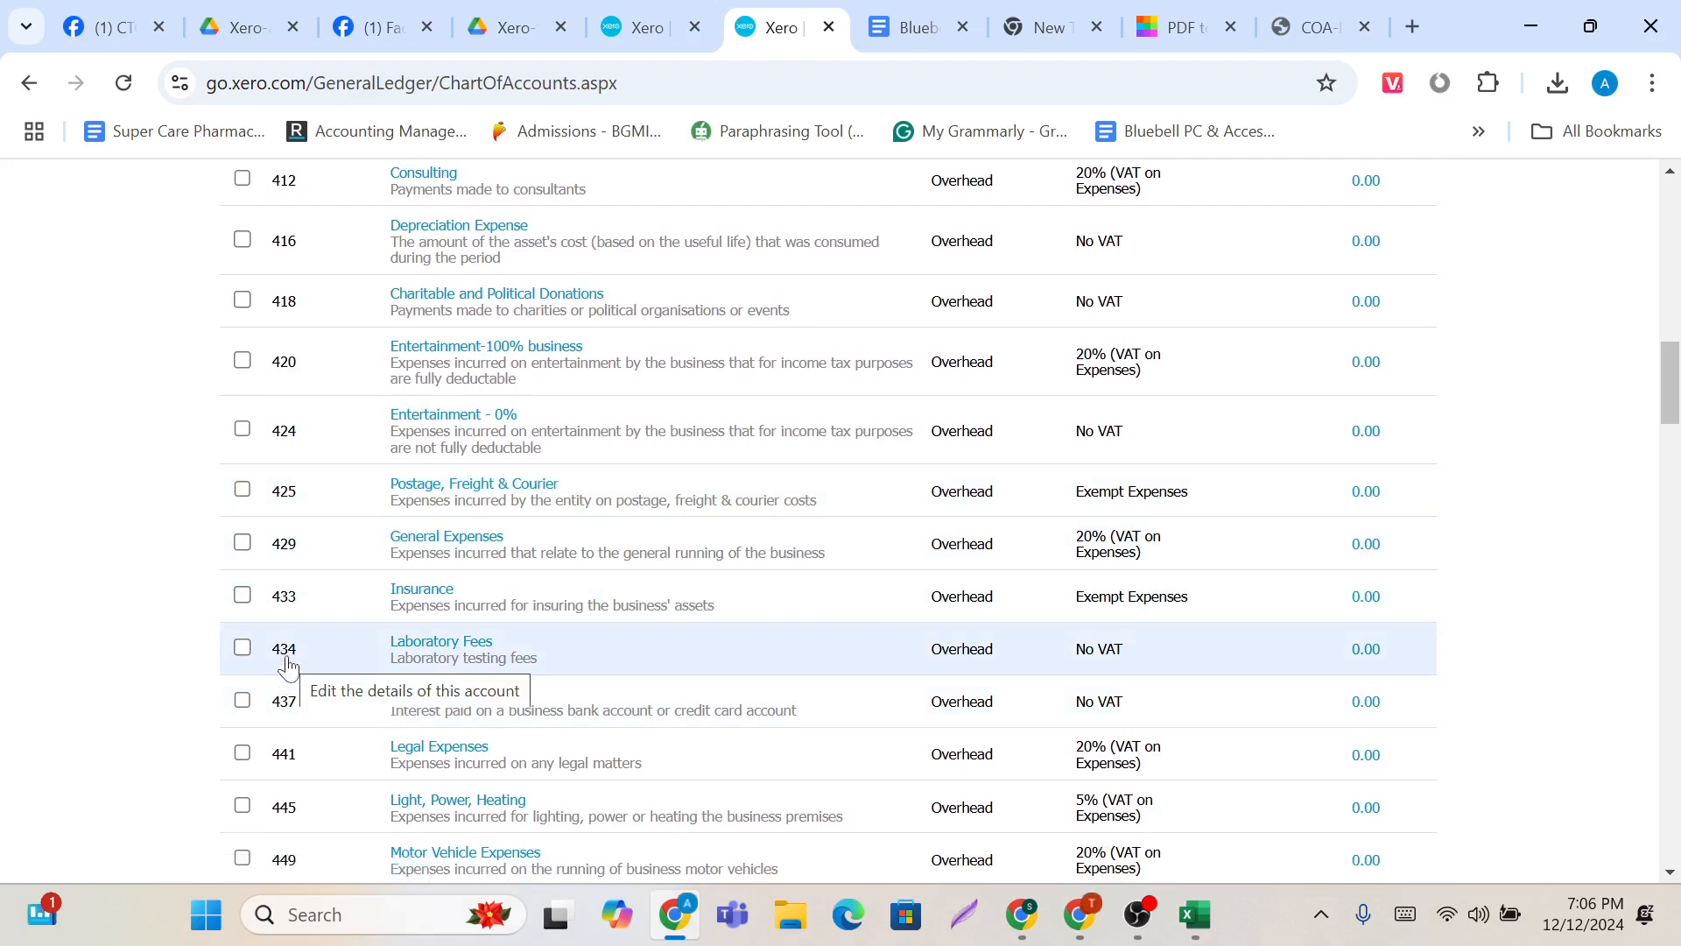
pyautogui.scroll(-1, 284, 667)
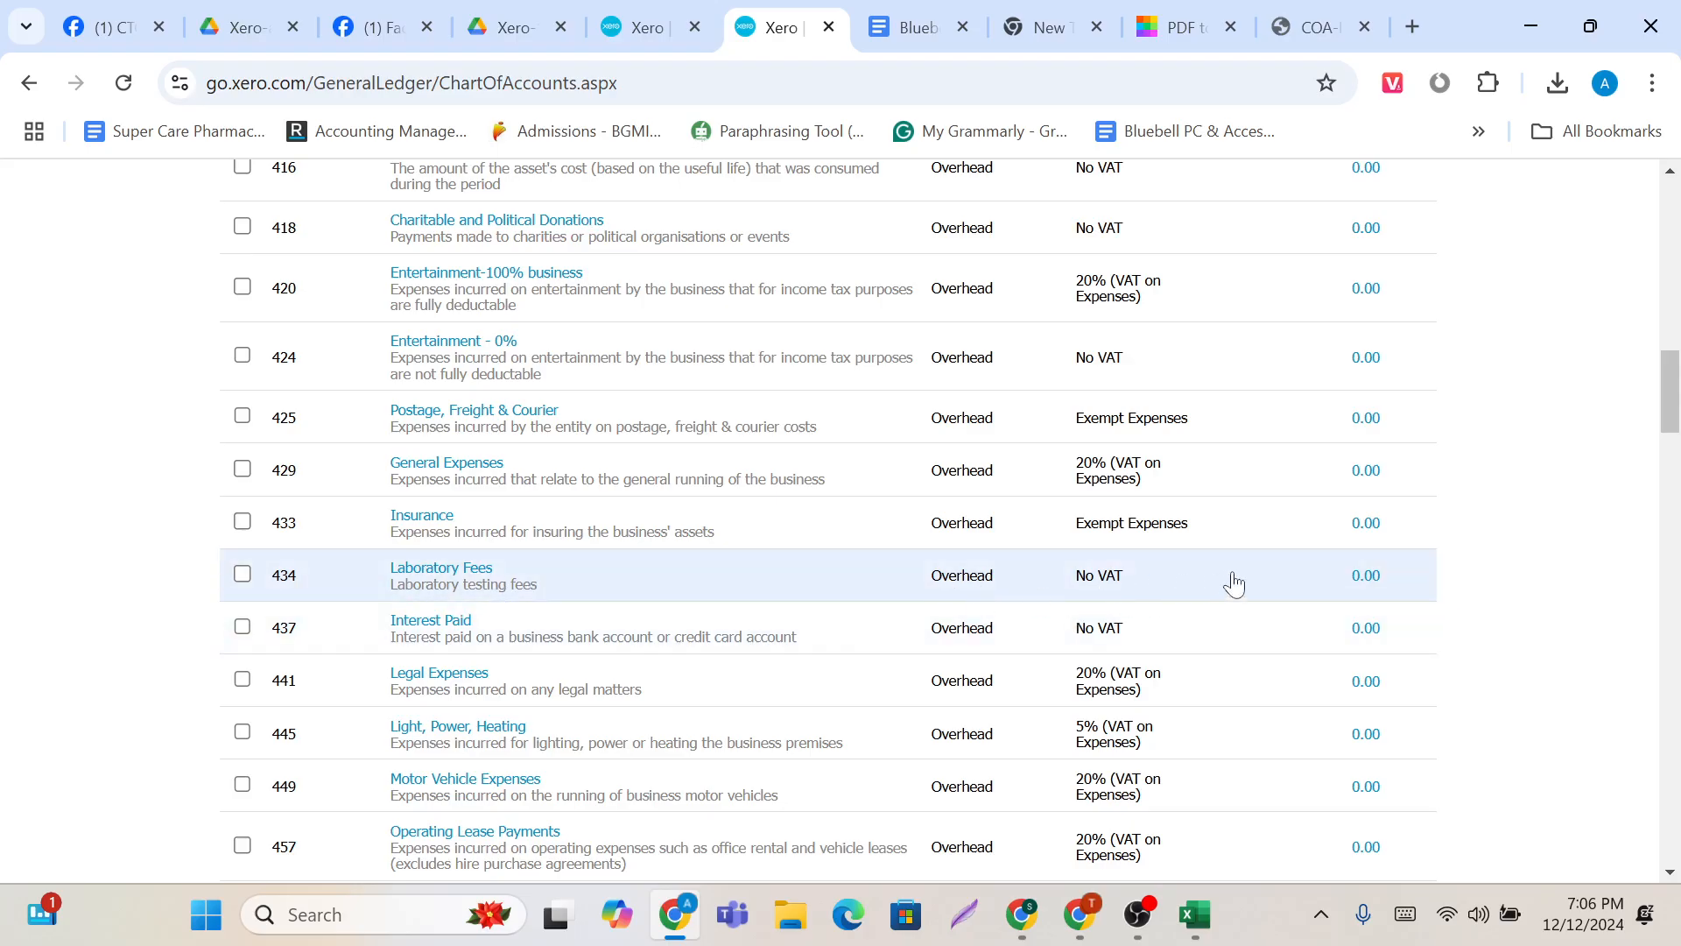
pyautogui.scroll(10, 1231, 582)
pyautogui.scroll(5, 1235, 582)
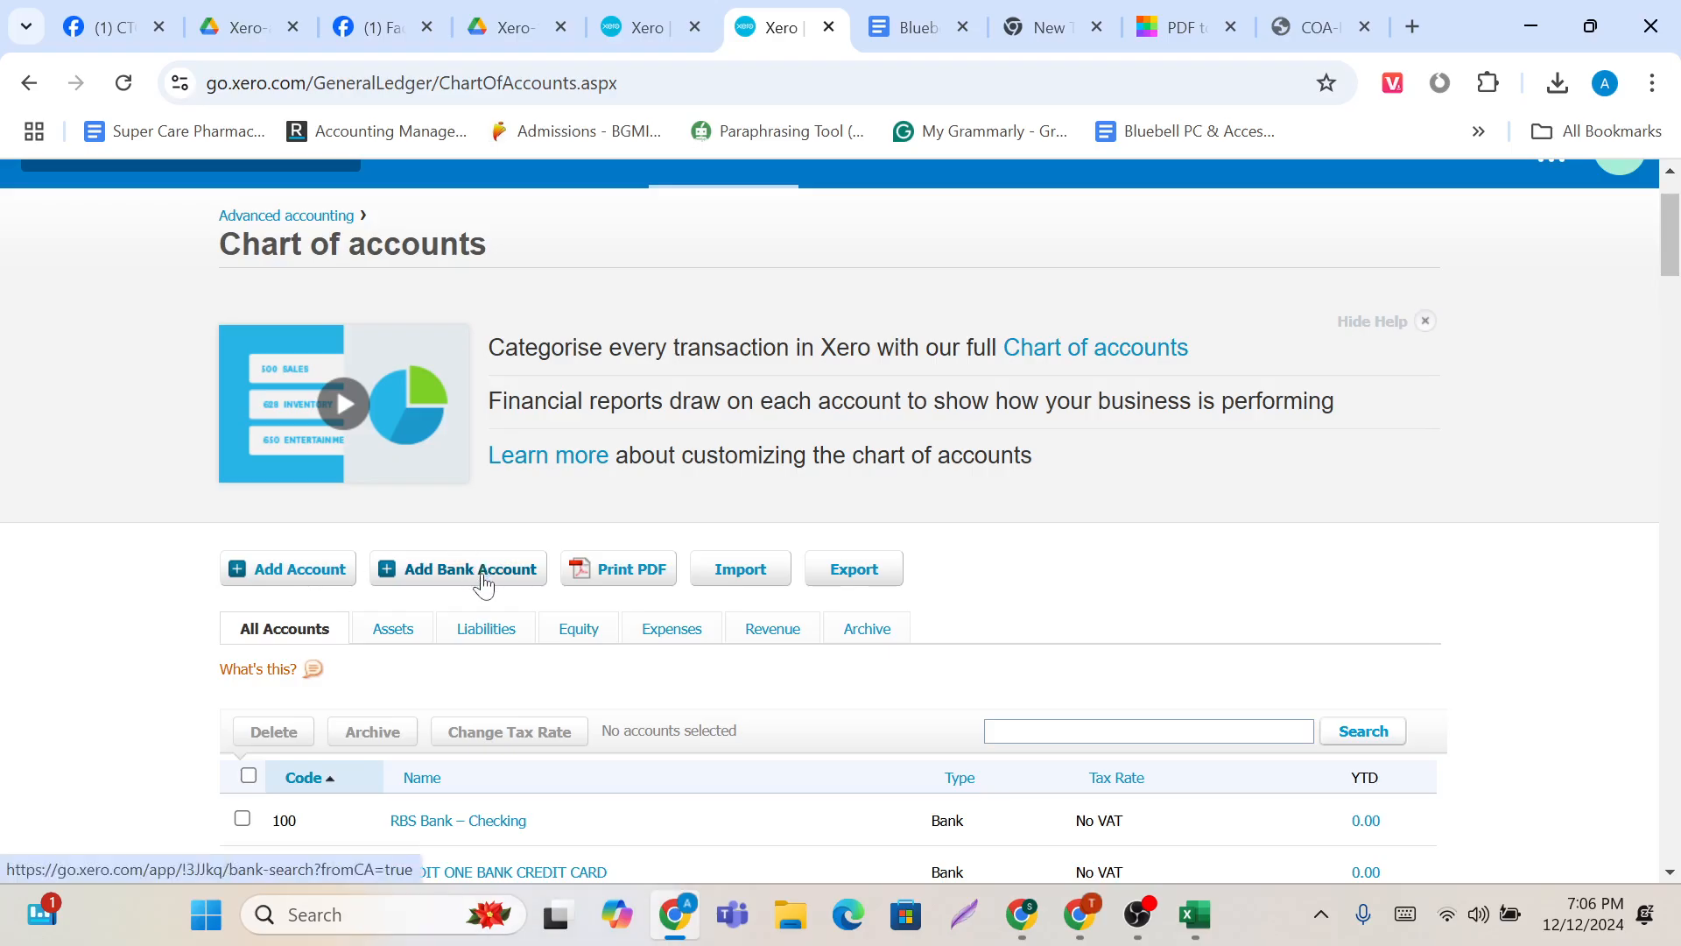
pyautogui.scroll(-2, 484, 585)
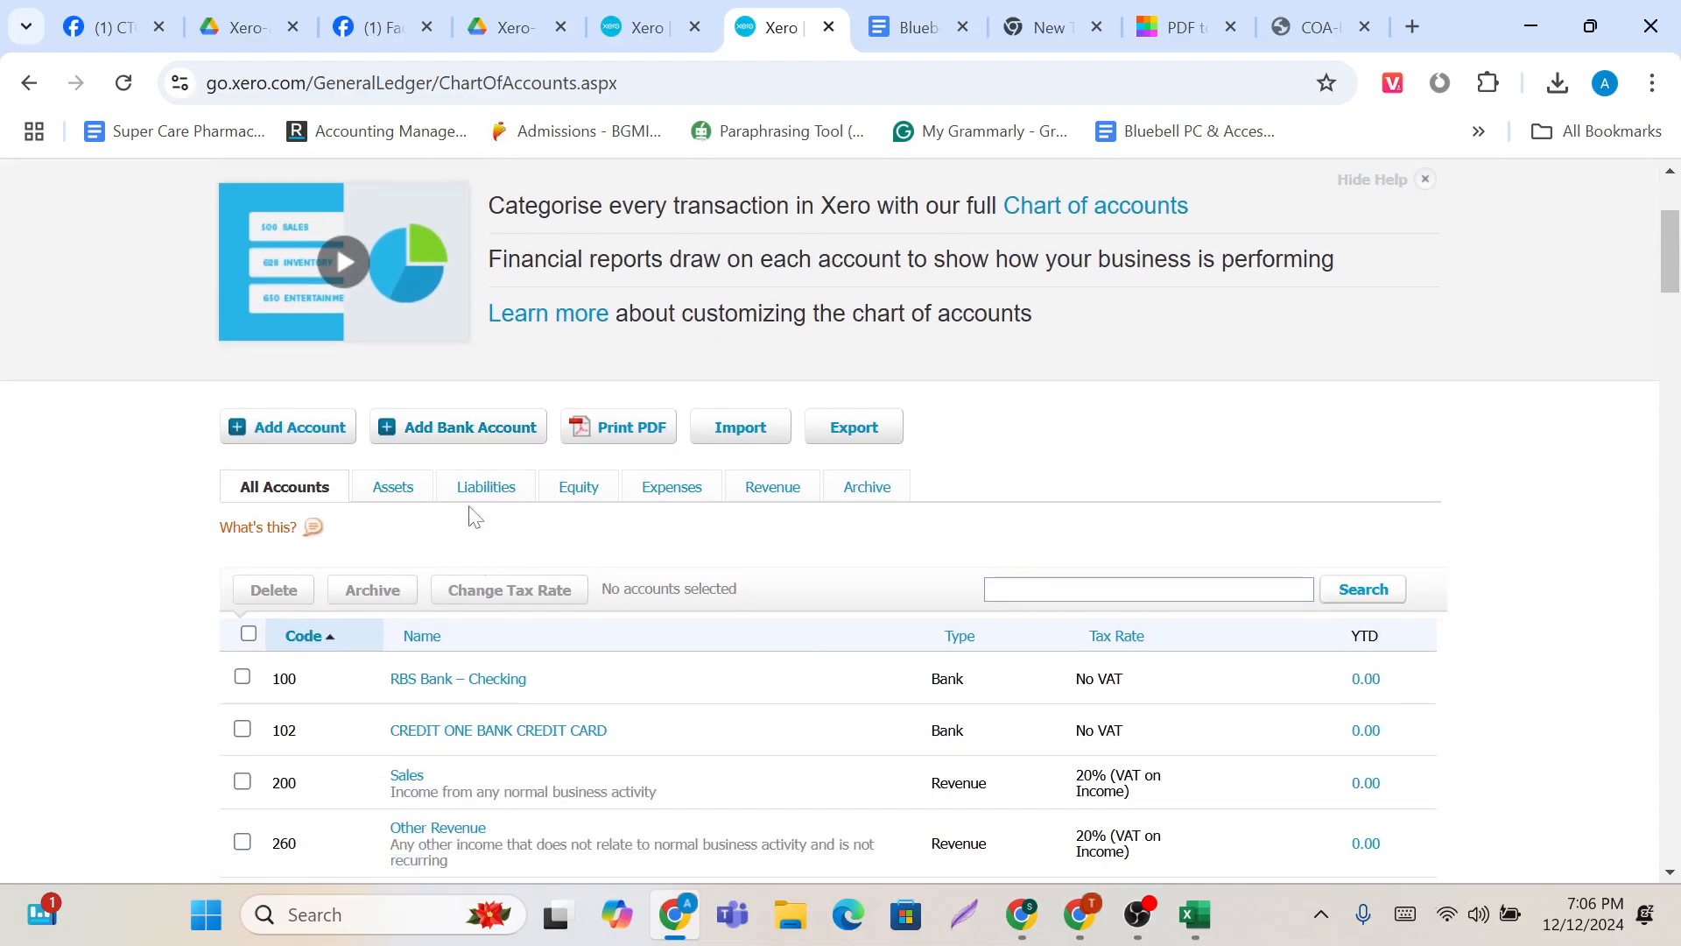
pyautogui.scroll(-1, 474, 517)
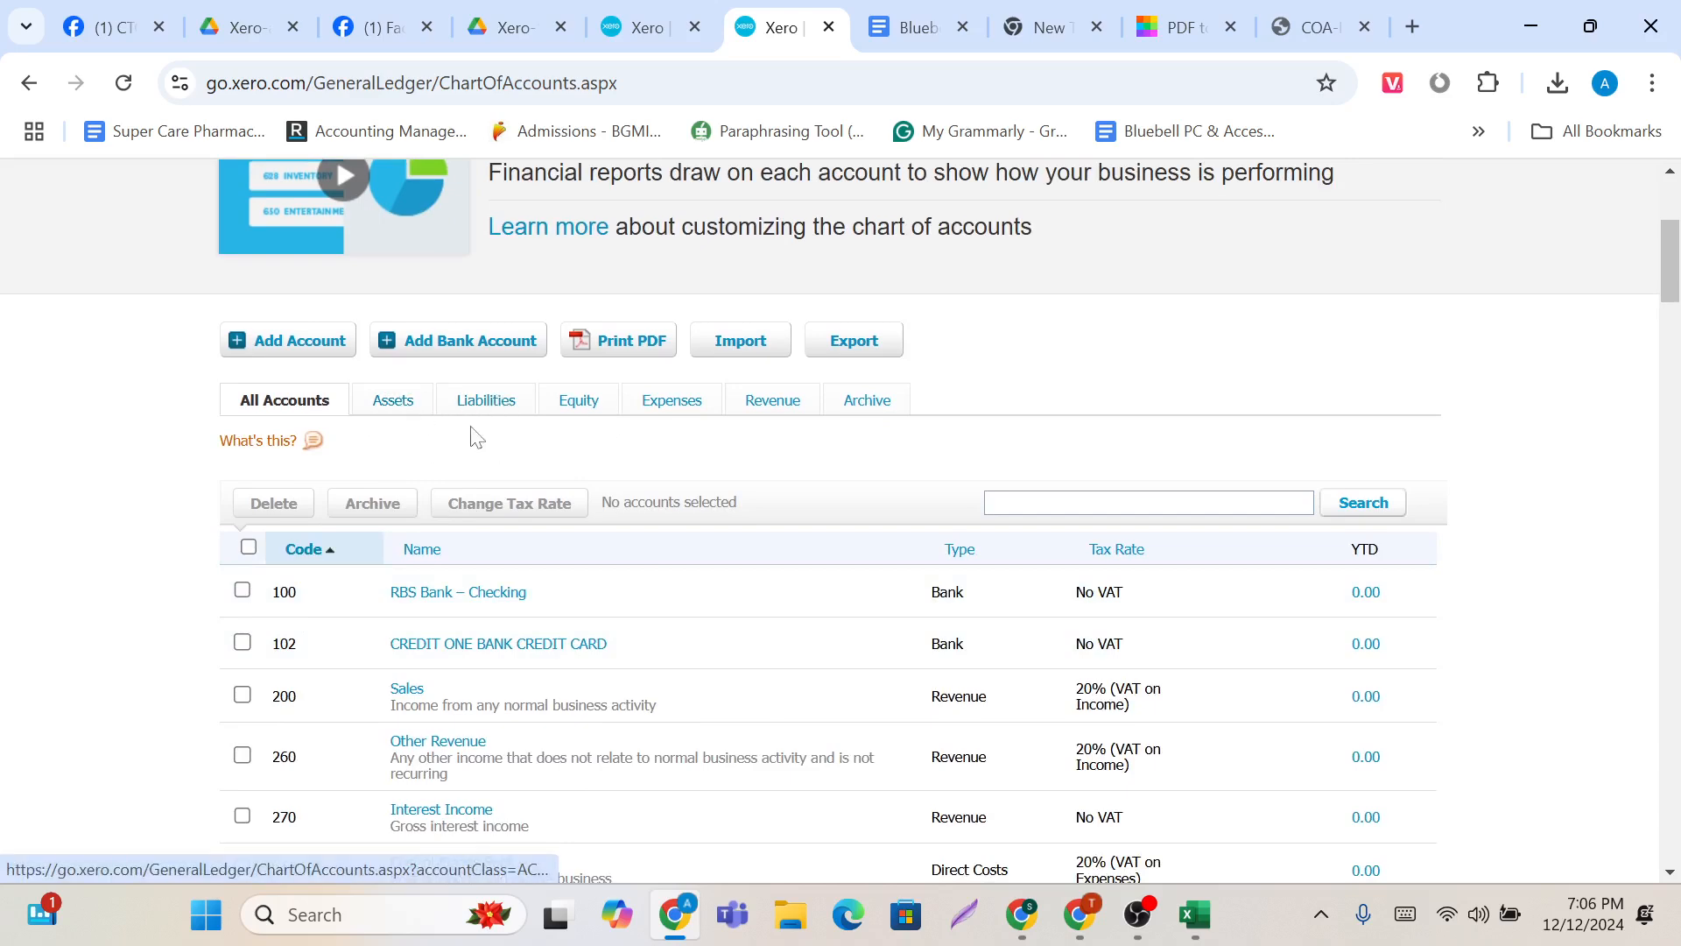
pyautogui.scroll(-3, 469, 433)
pyautogui.scroll(4, 388, 661)
pyautogui.scroll(1, 388, 661)
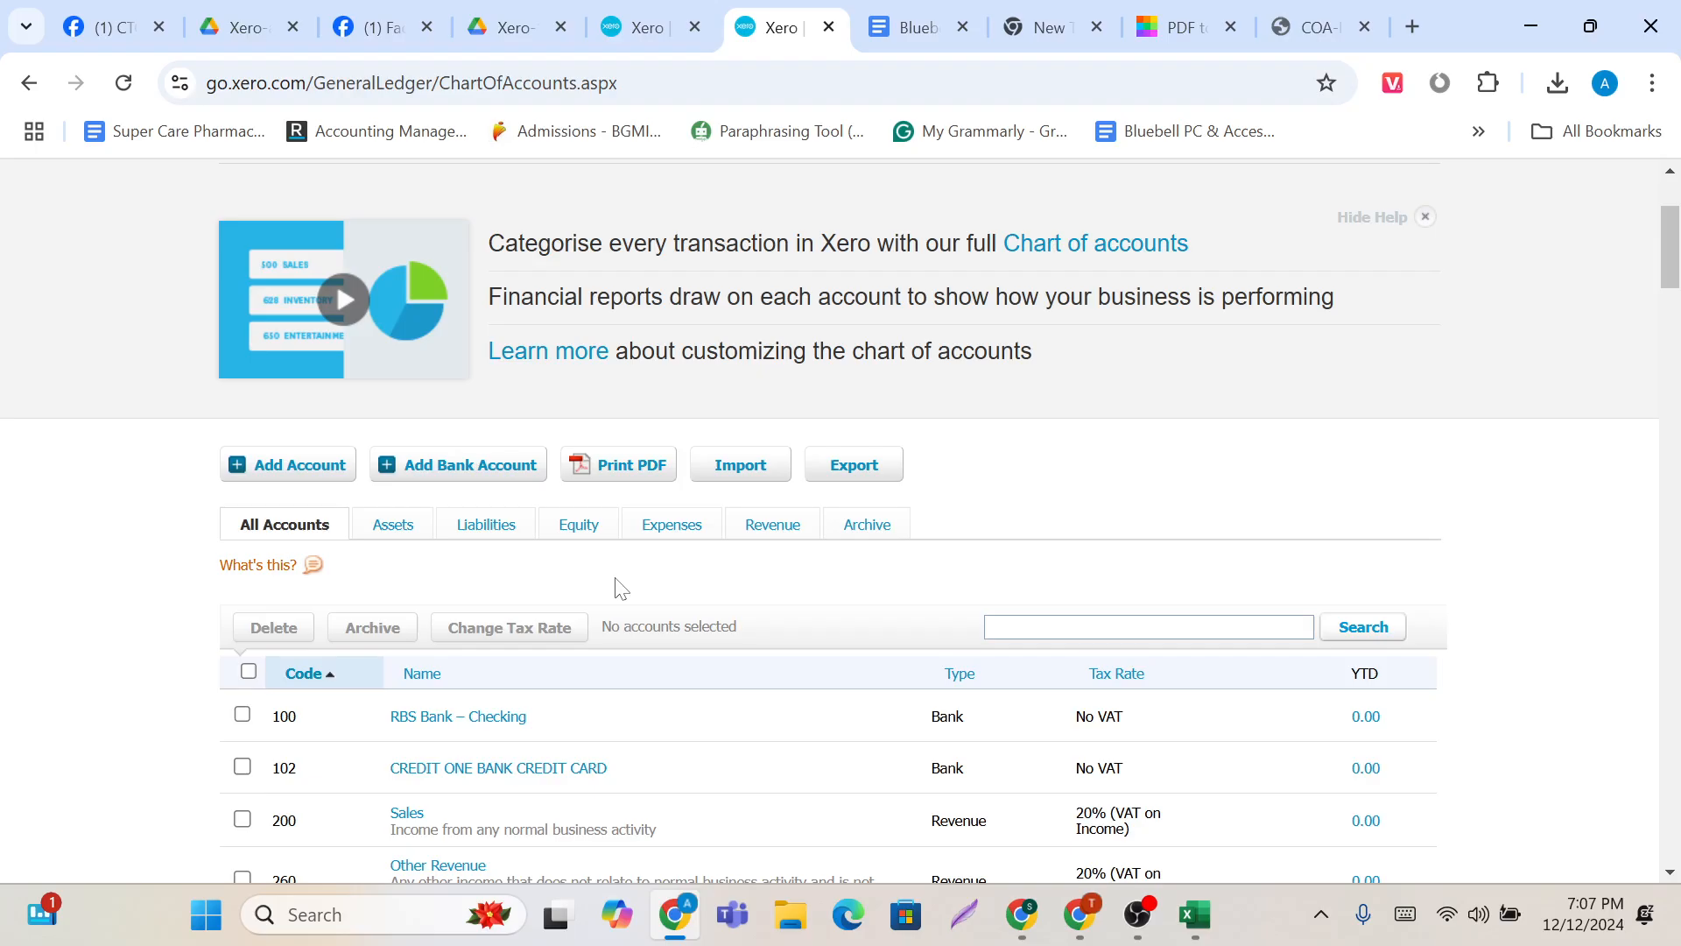
pyautogui.scroll(-3, 621, 588)
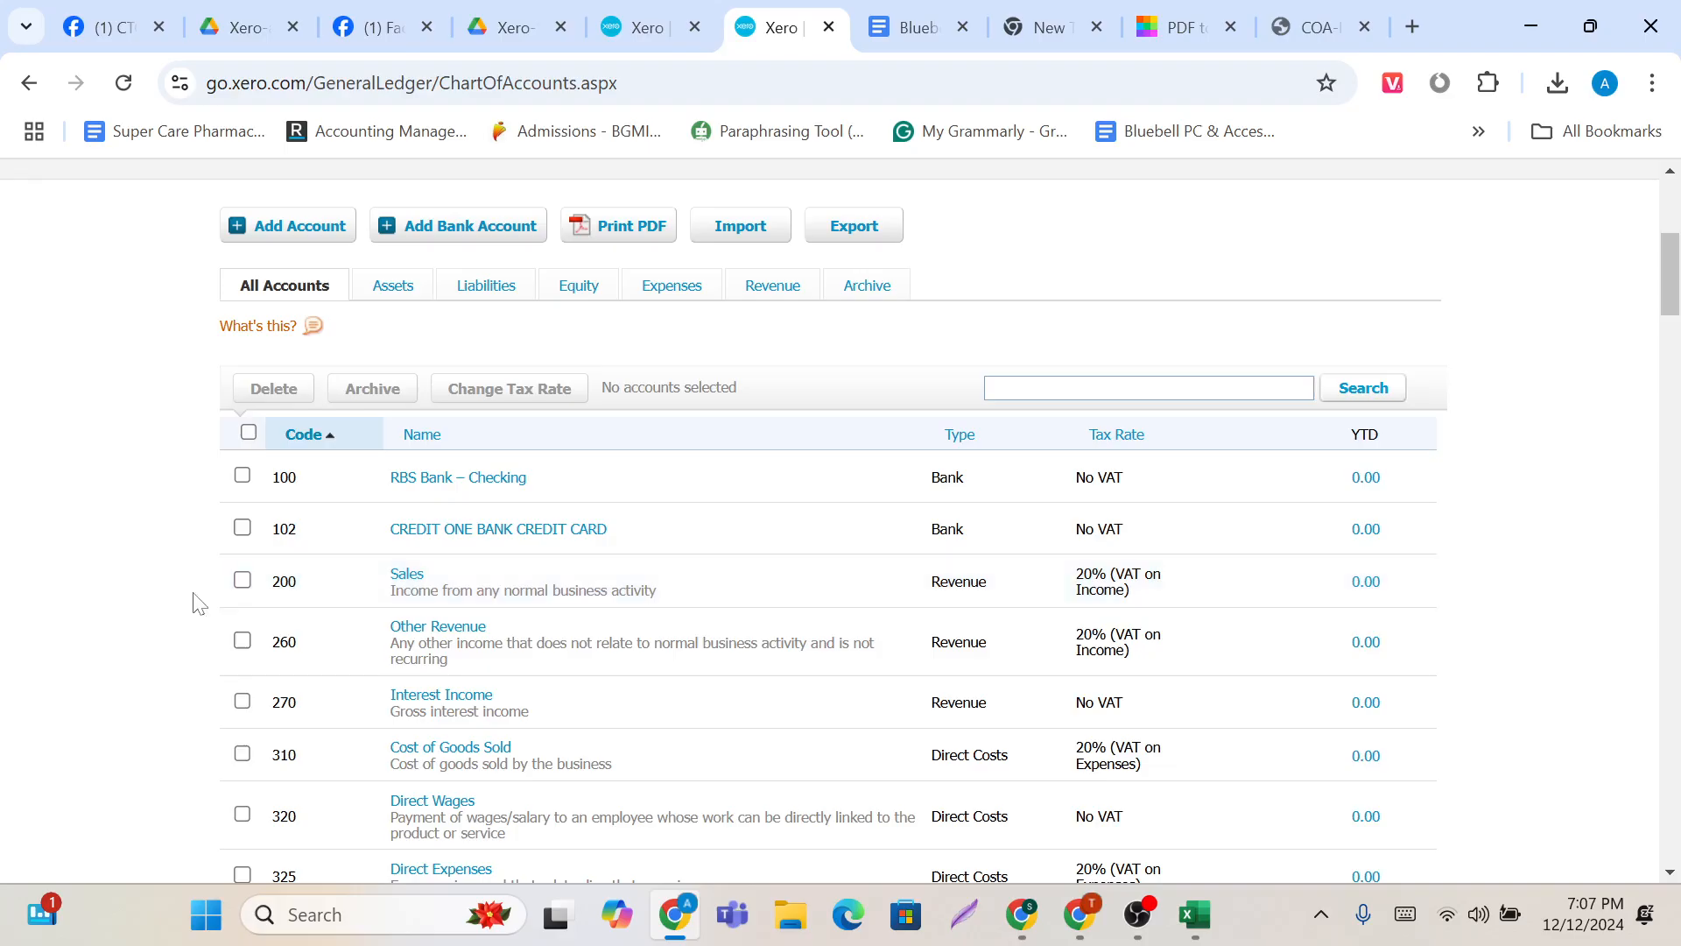
pyautogui.scroll(-3, 265, 668)
pyautogui.scroll(-1, 269, 665)
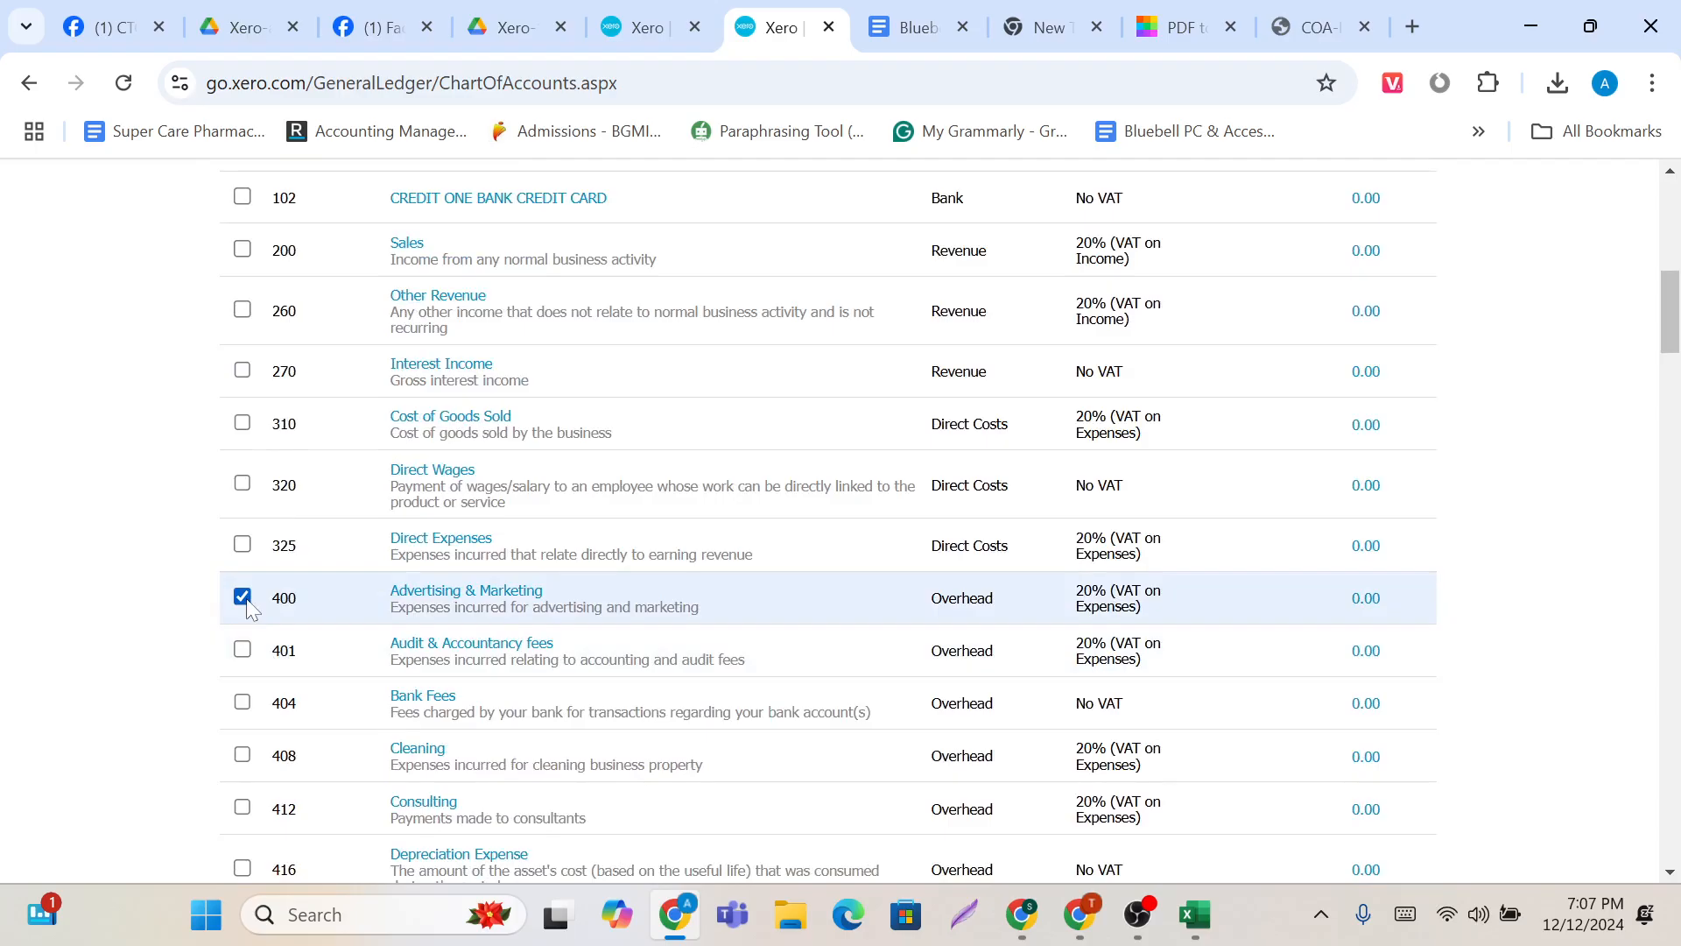
# Step: Archive the 400 Advertising & Marketing account
pyautogui.scroll(2, 249, 607)
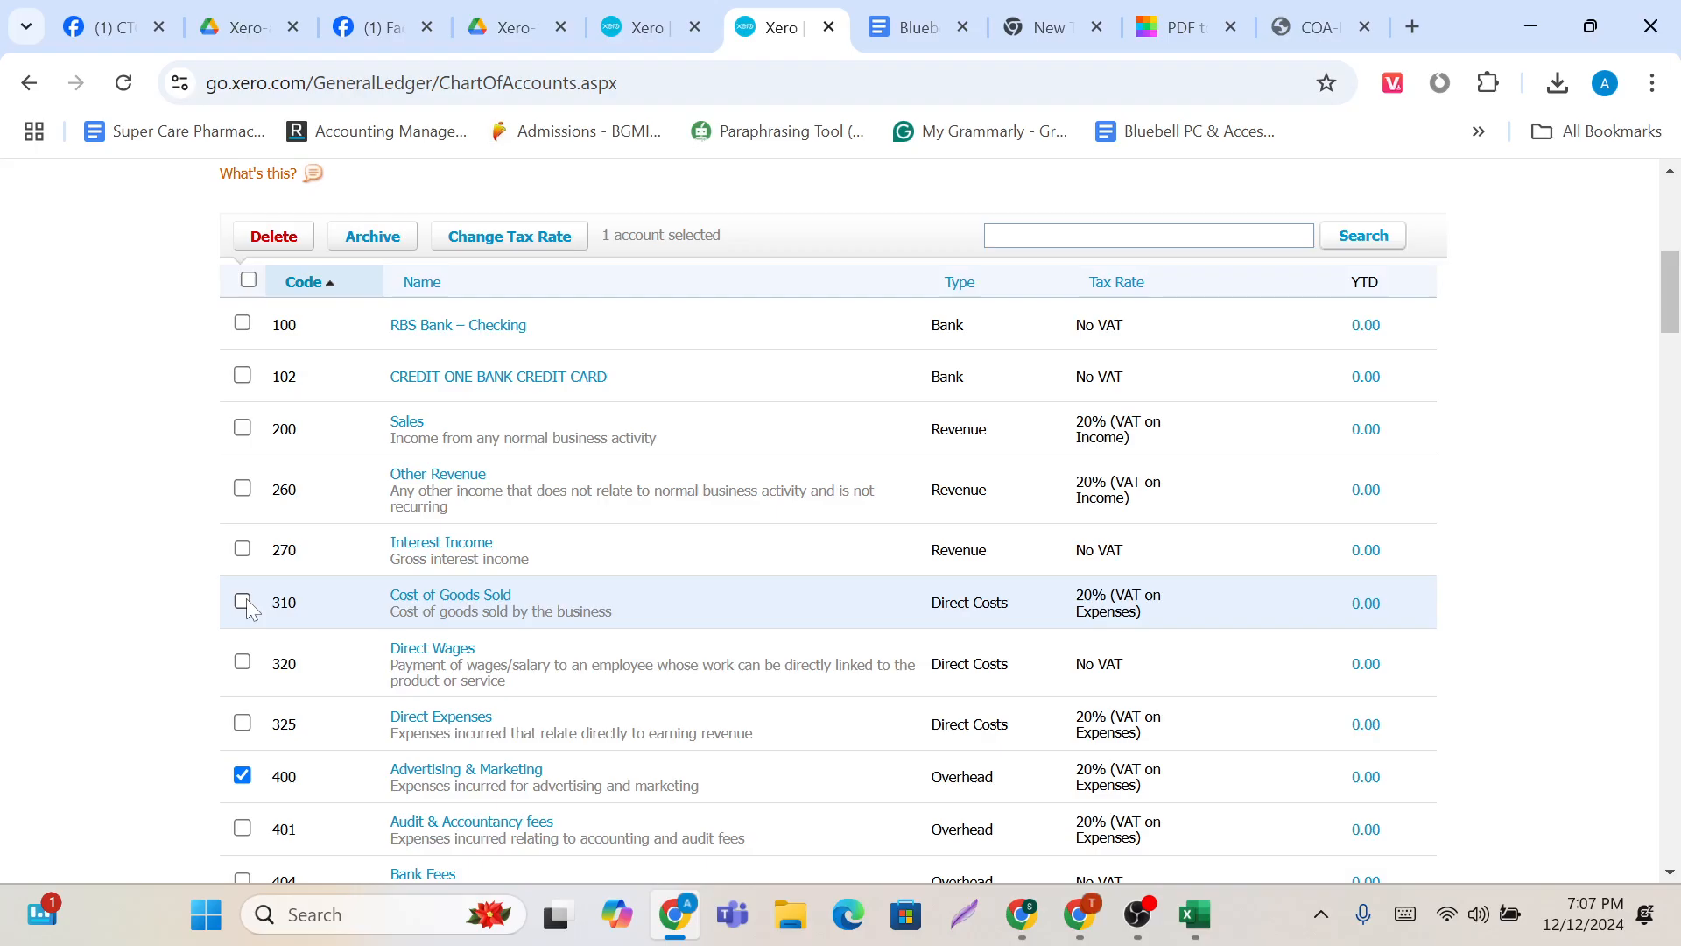
pyautogui.scroll(-2, 248, 606)
pyautogui.scroll(4, 307, 684)
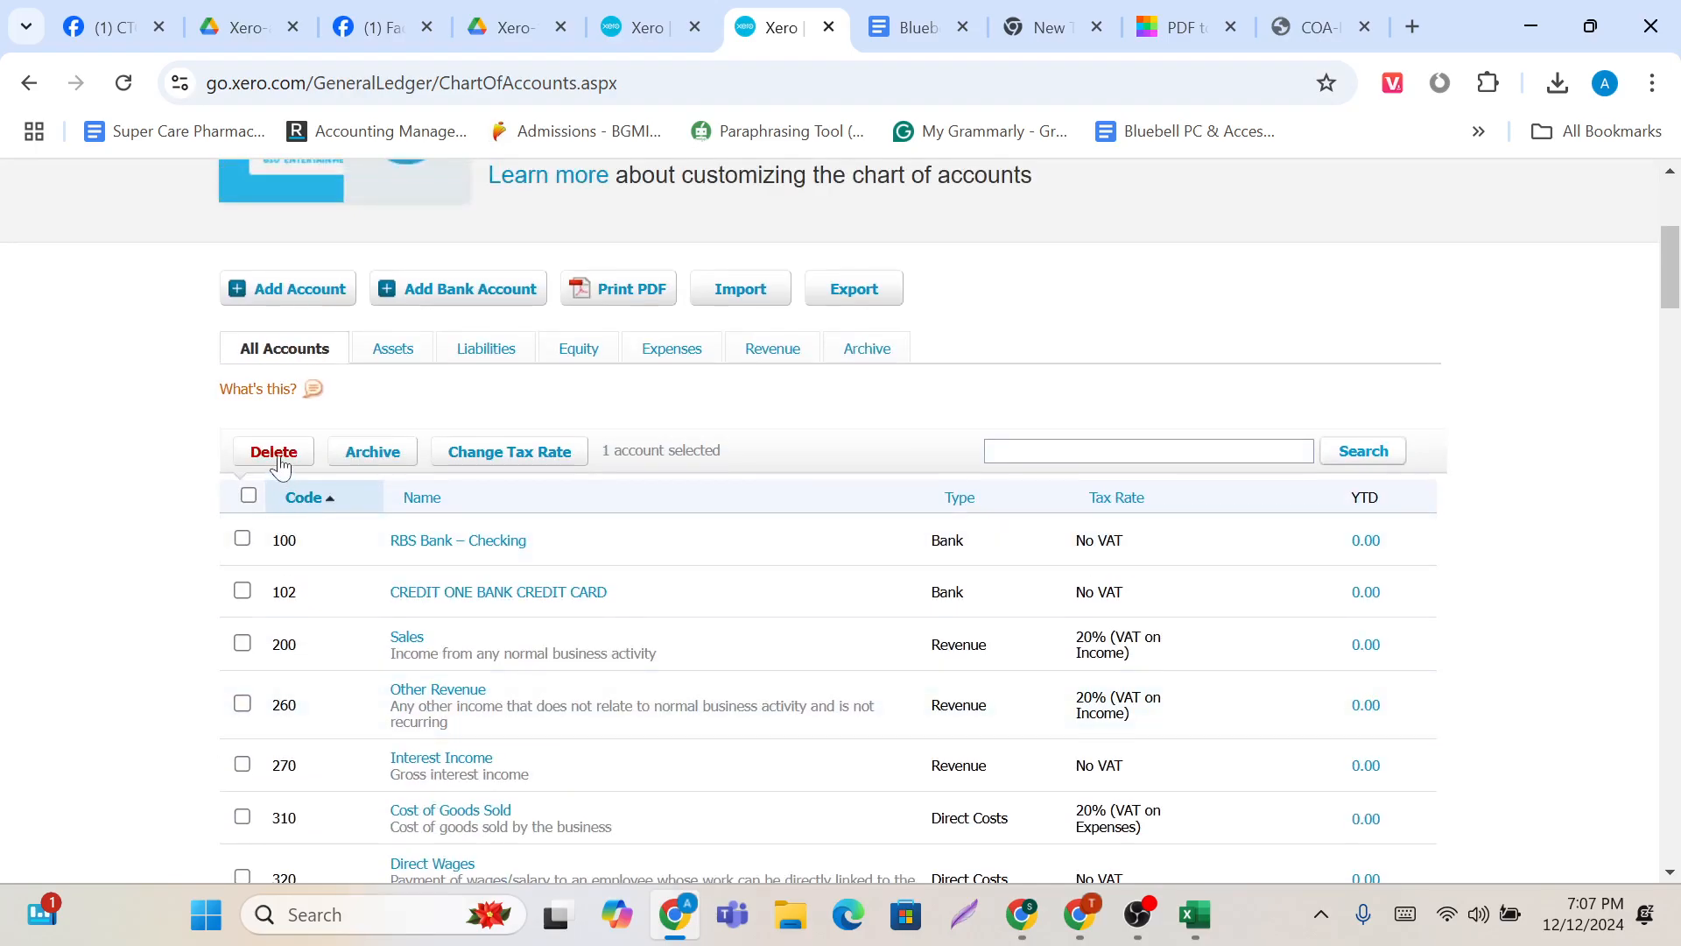
pyautogui.click(359, 457)
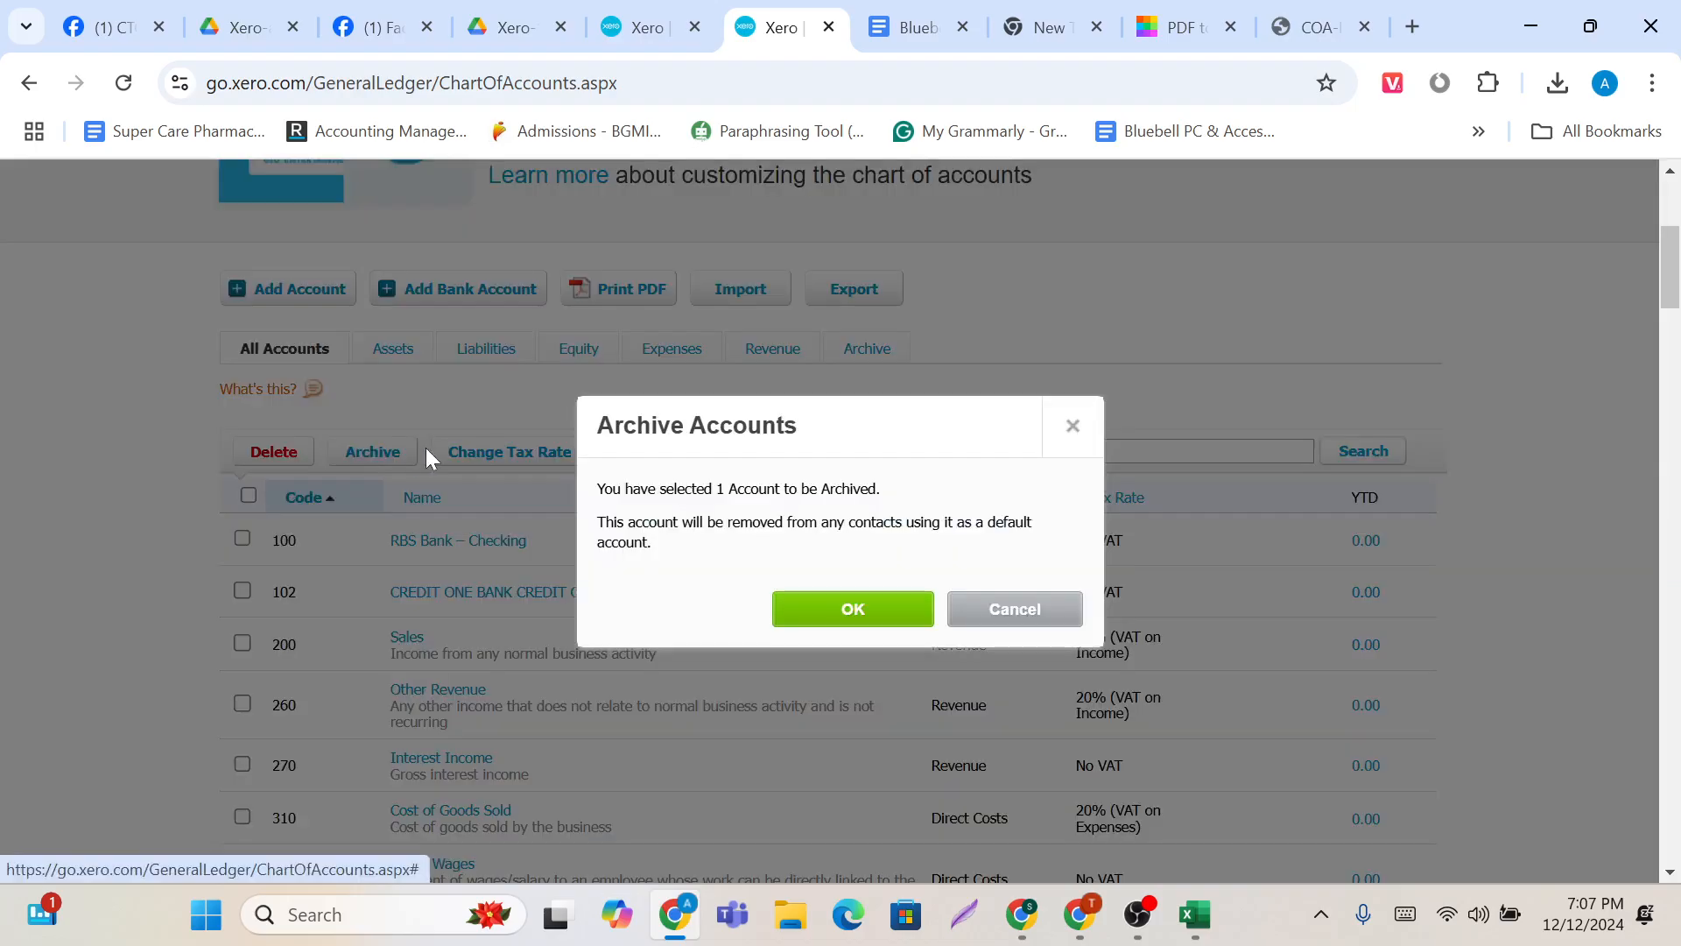
pyautogui.click(849, 611)
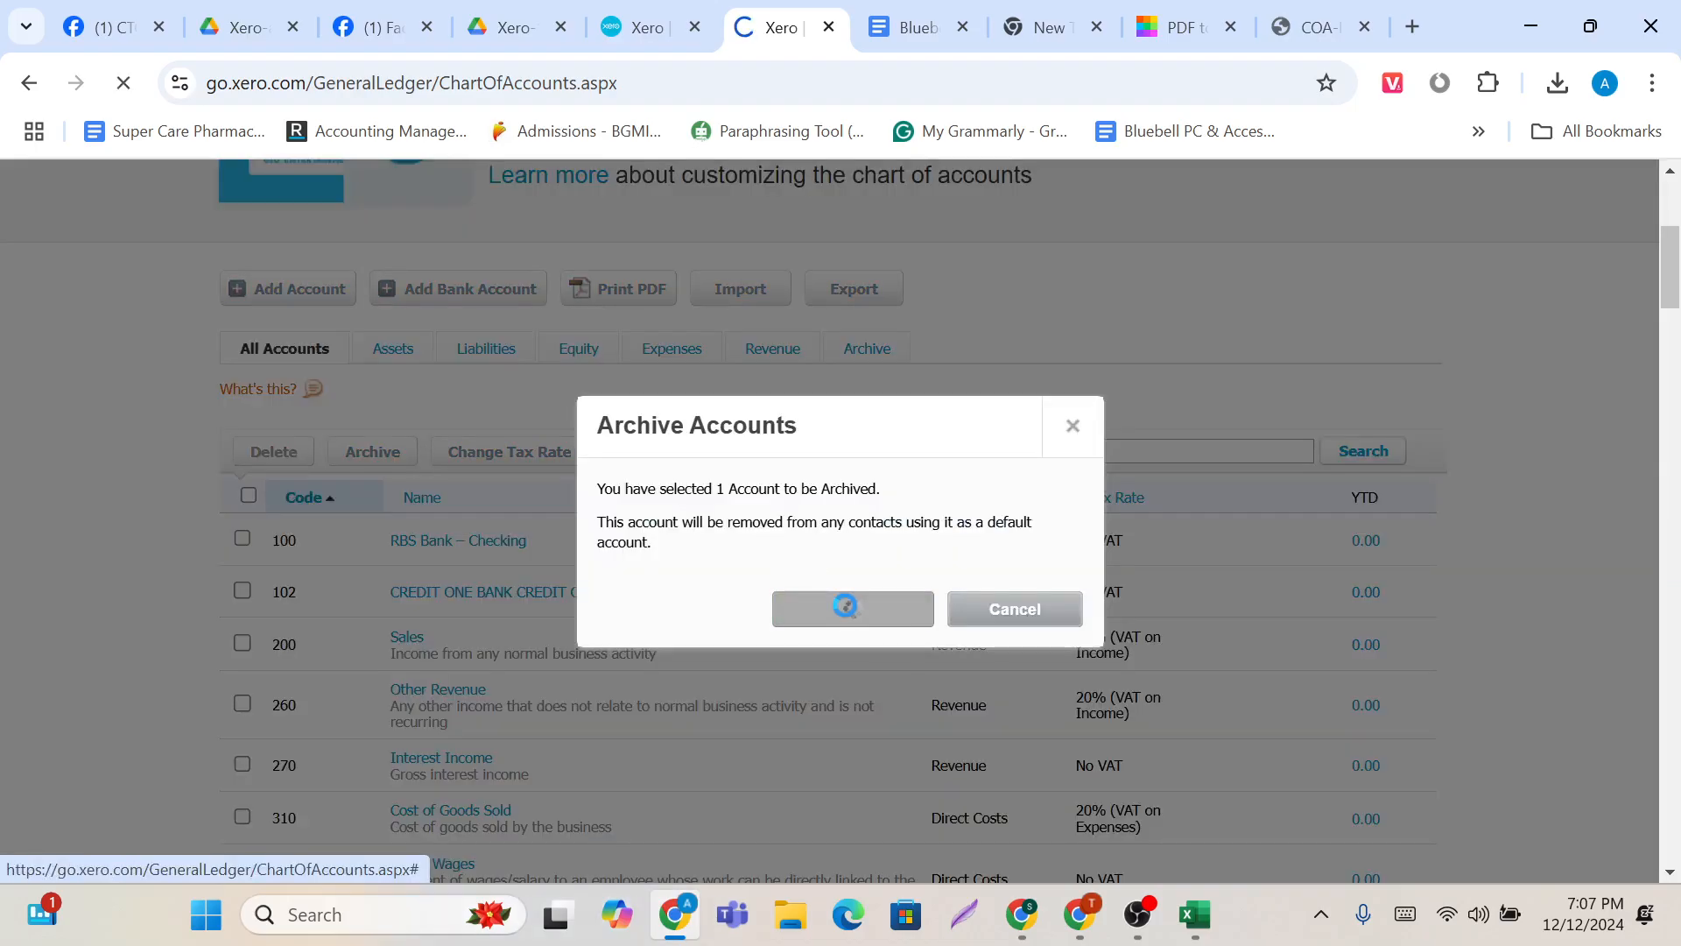
# Step: Restore account 400 from the Archive tab and return to All Accounts
pyautogui.scroll(-3, 844, 590)
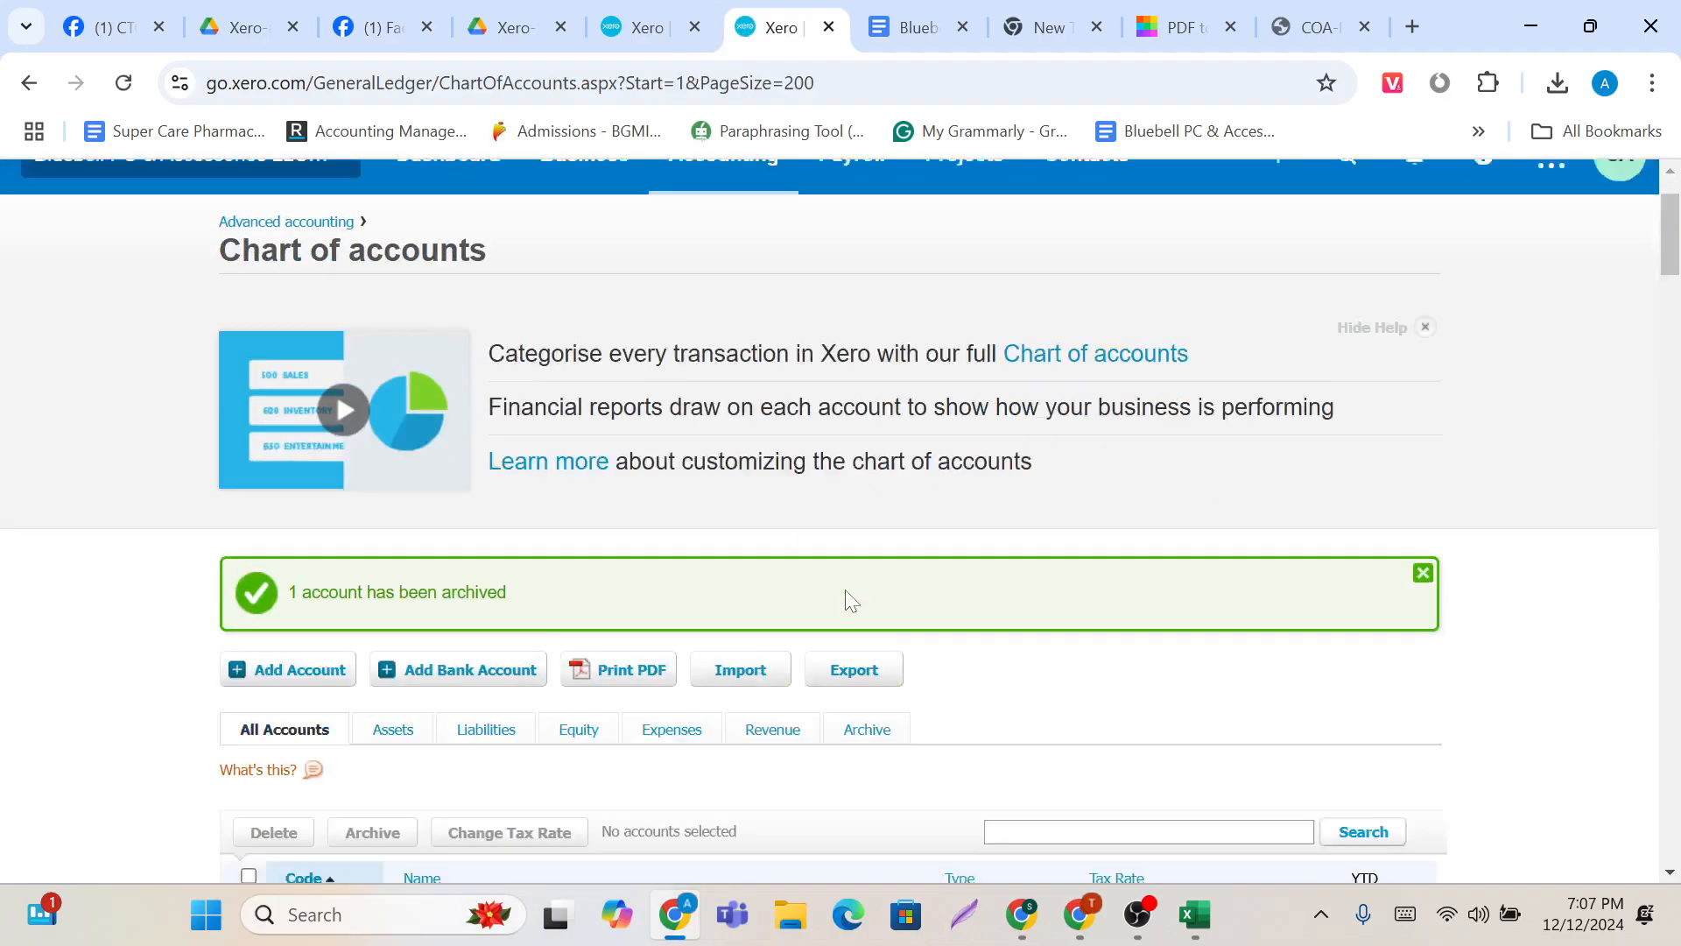
pyautogui.click(868, 534)
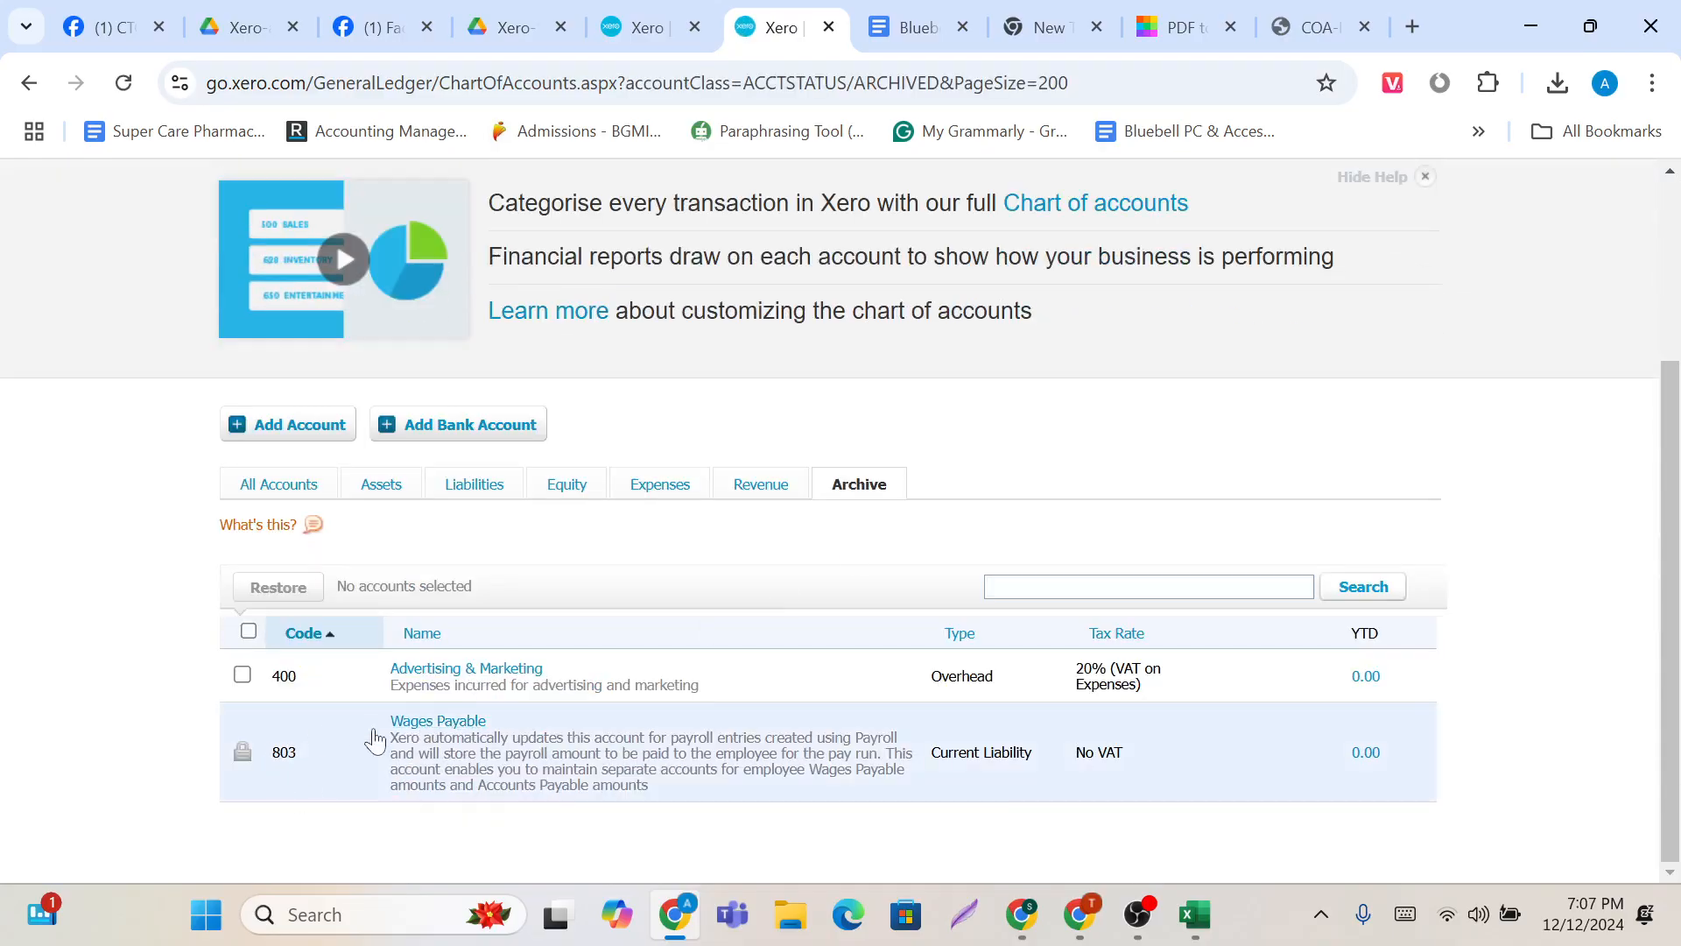
pyautogui.click(243, 676)
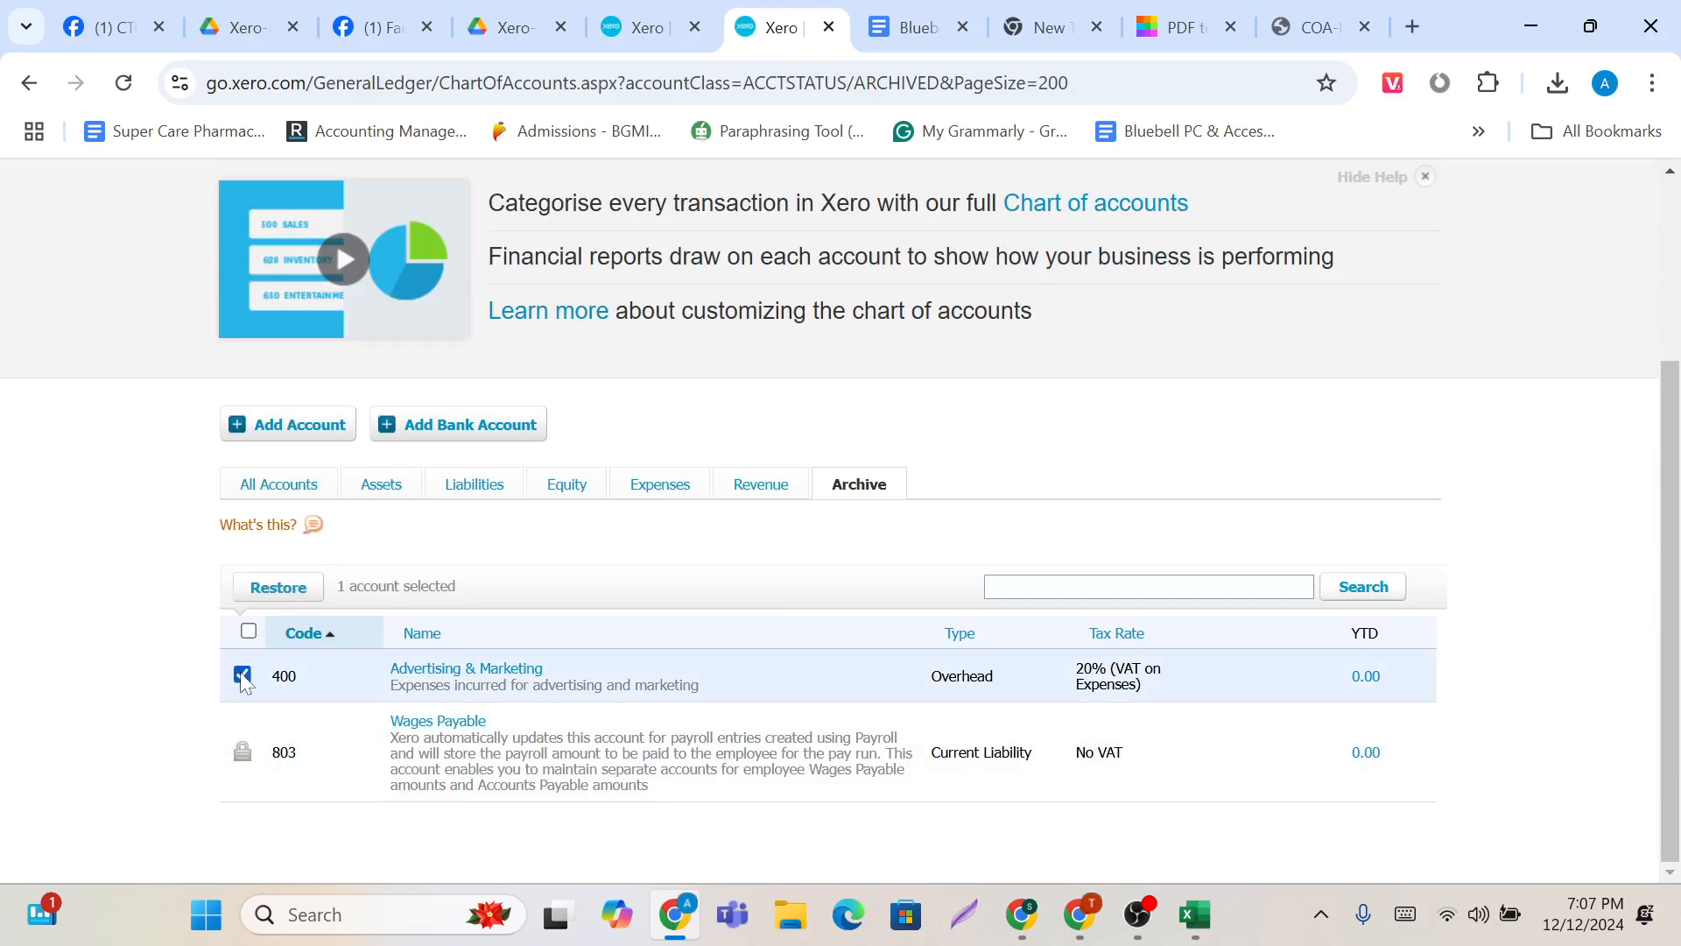
pyautogui.click(267, 590)
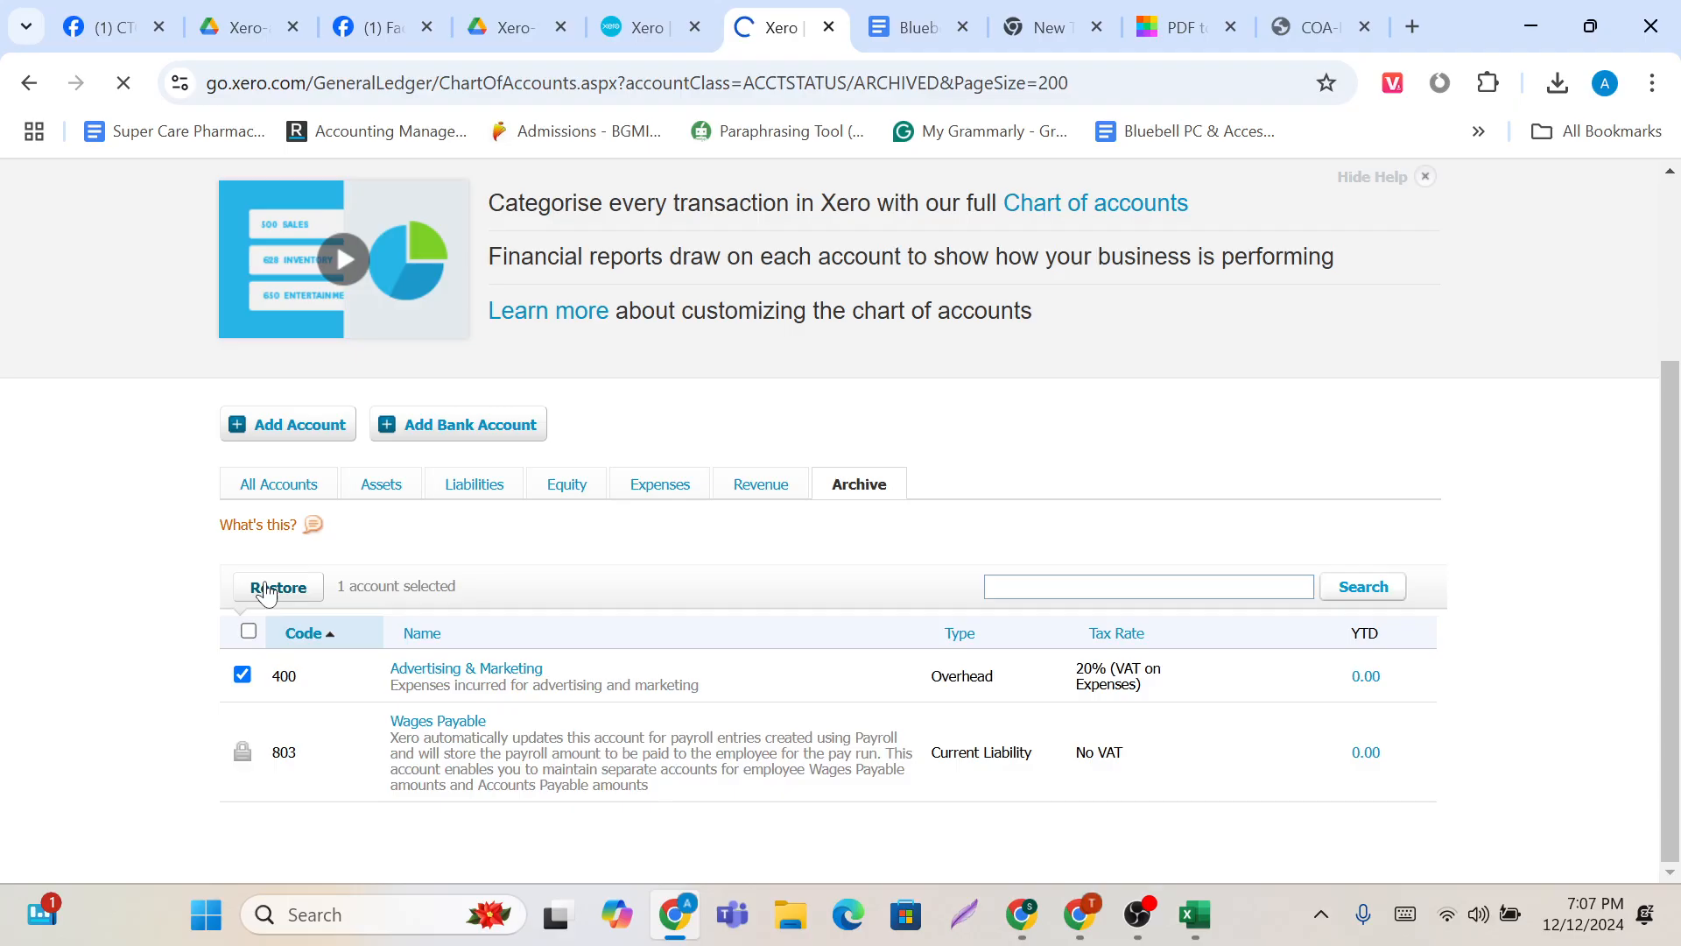
pyautogui.scroll(-3, 264, 581)
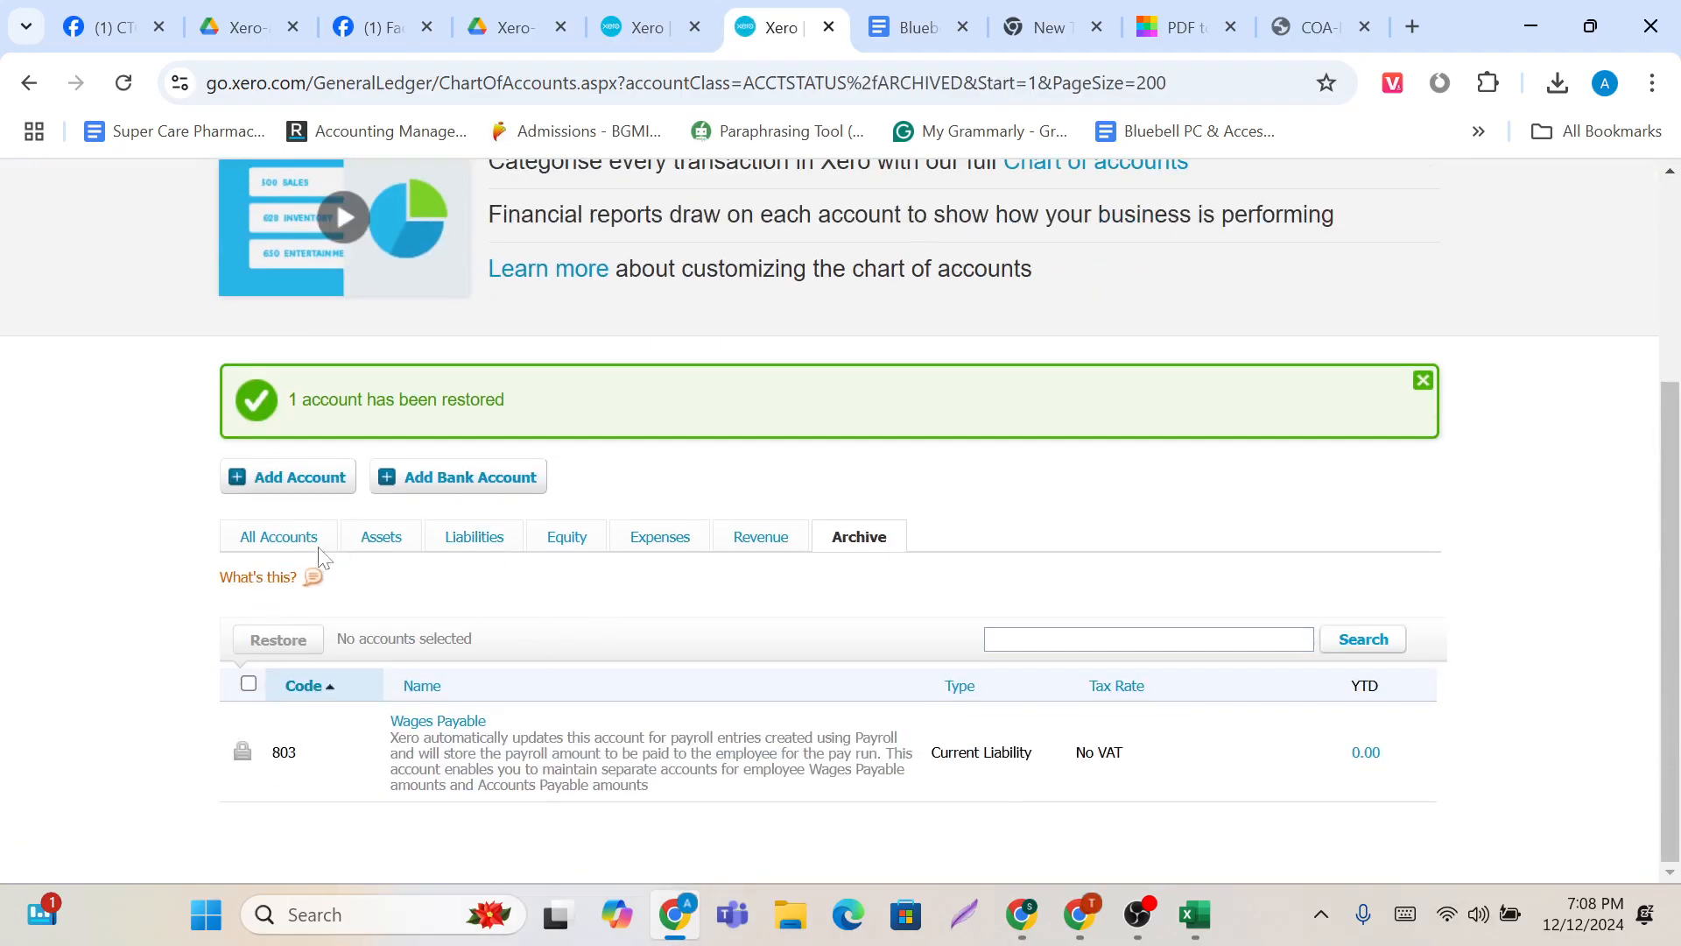
pyautogui.click(294, 545)
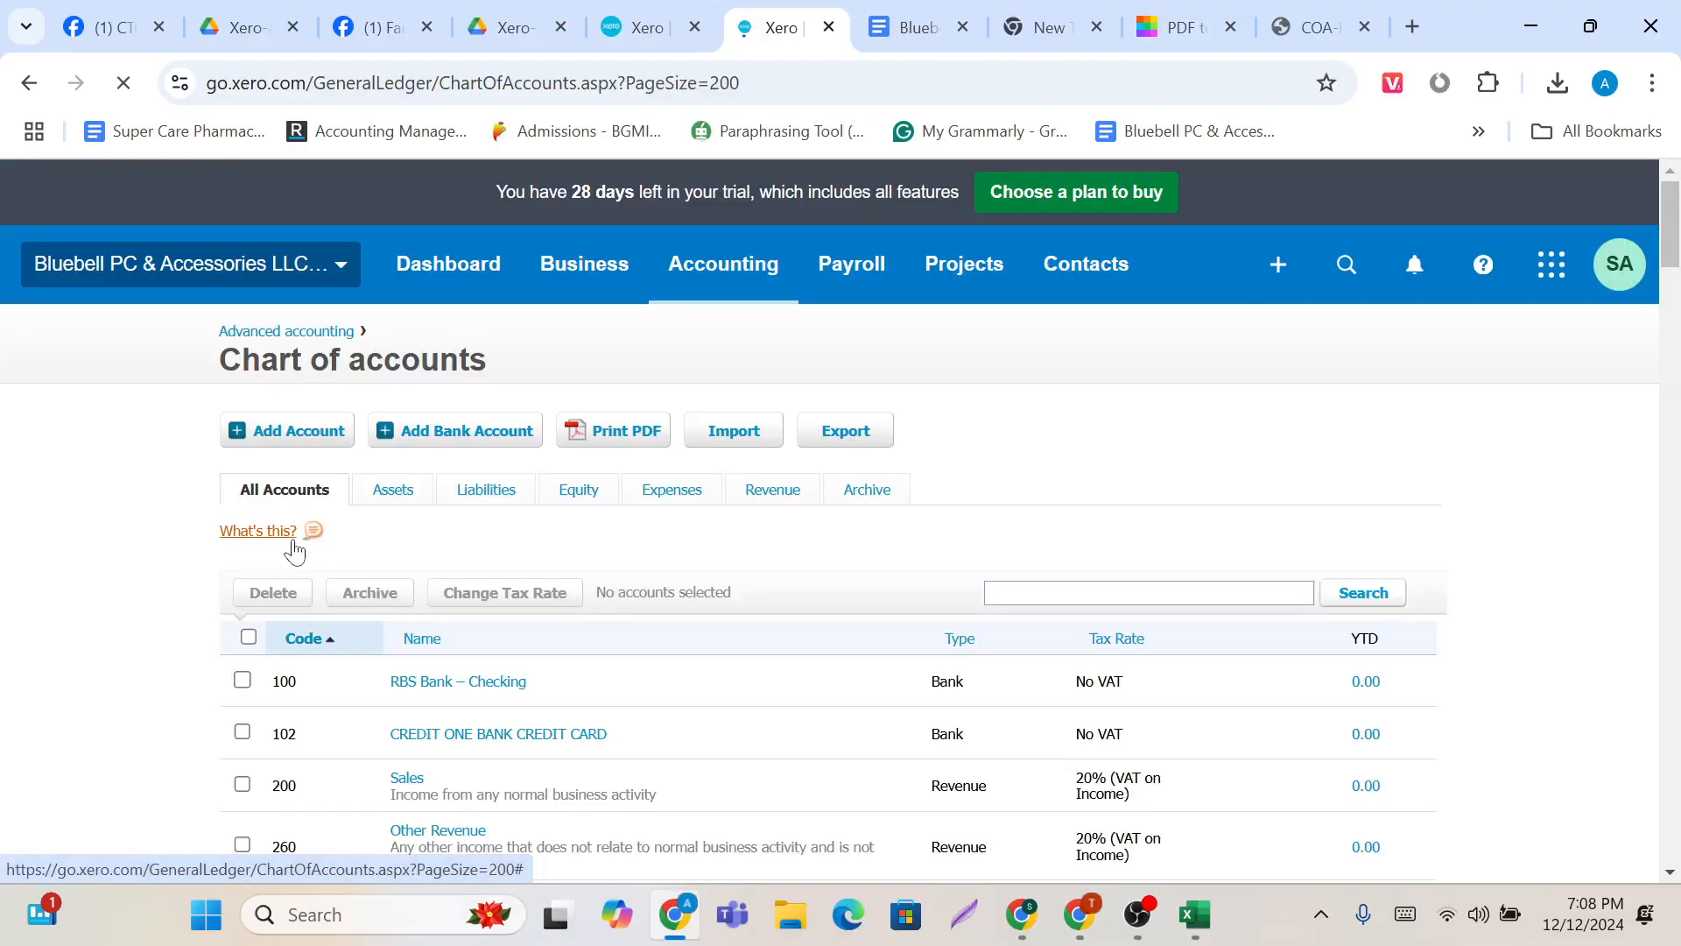
# Step: Download the chart of accounts with Print PDF
pyautogui.scroll(-3, 814, 686)
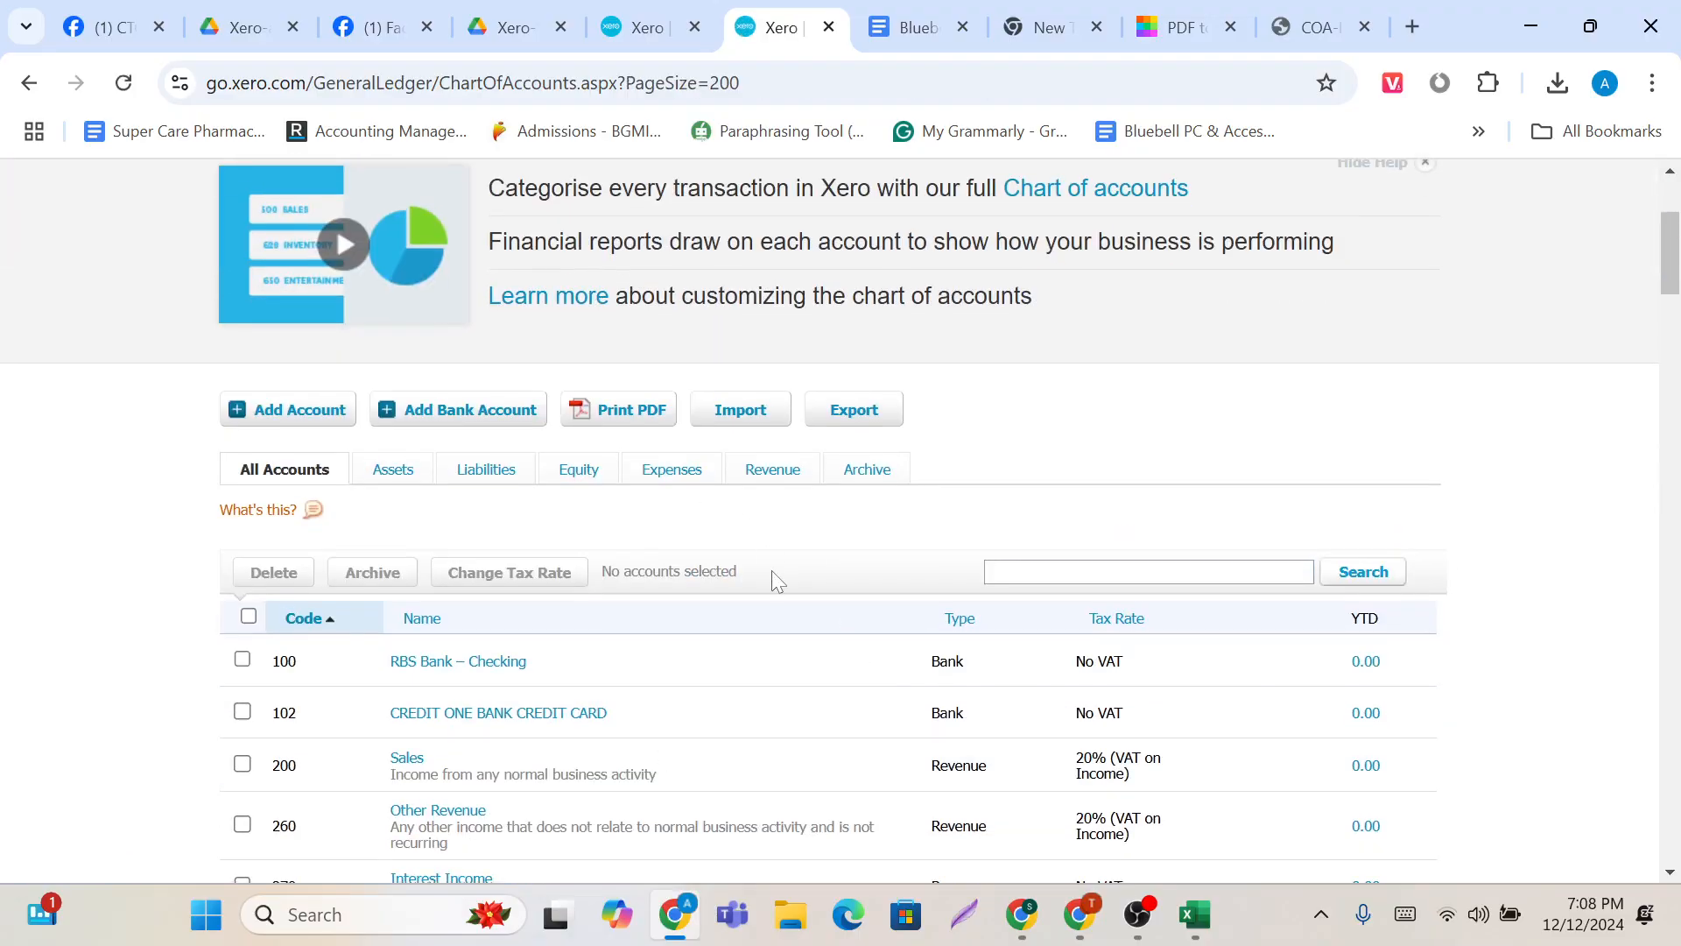
pyautogui.scroll(-1, 774, 581)
pyautogui.click(620, 326)
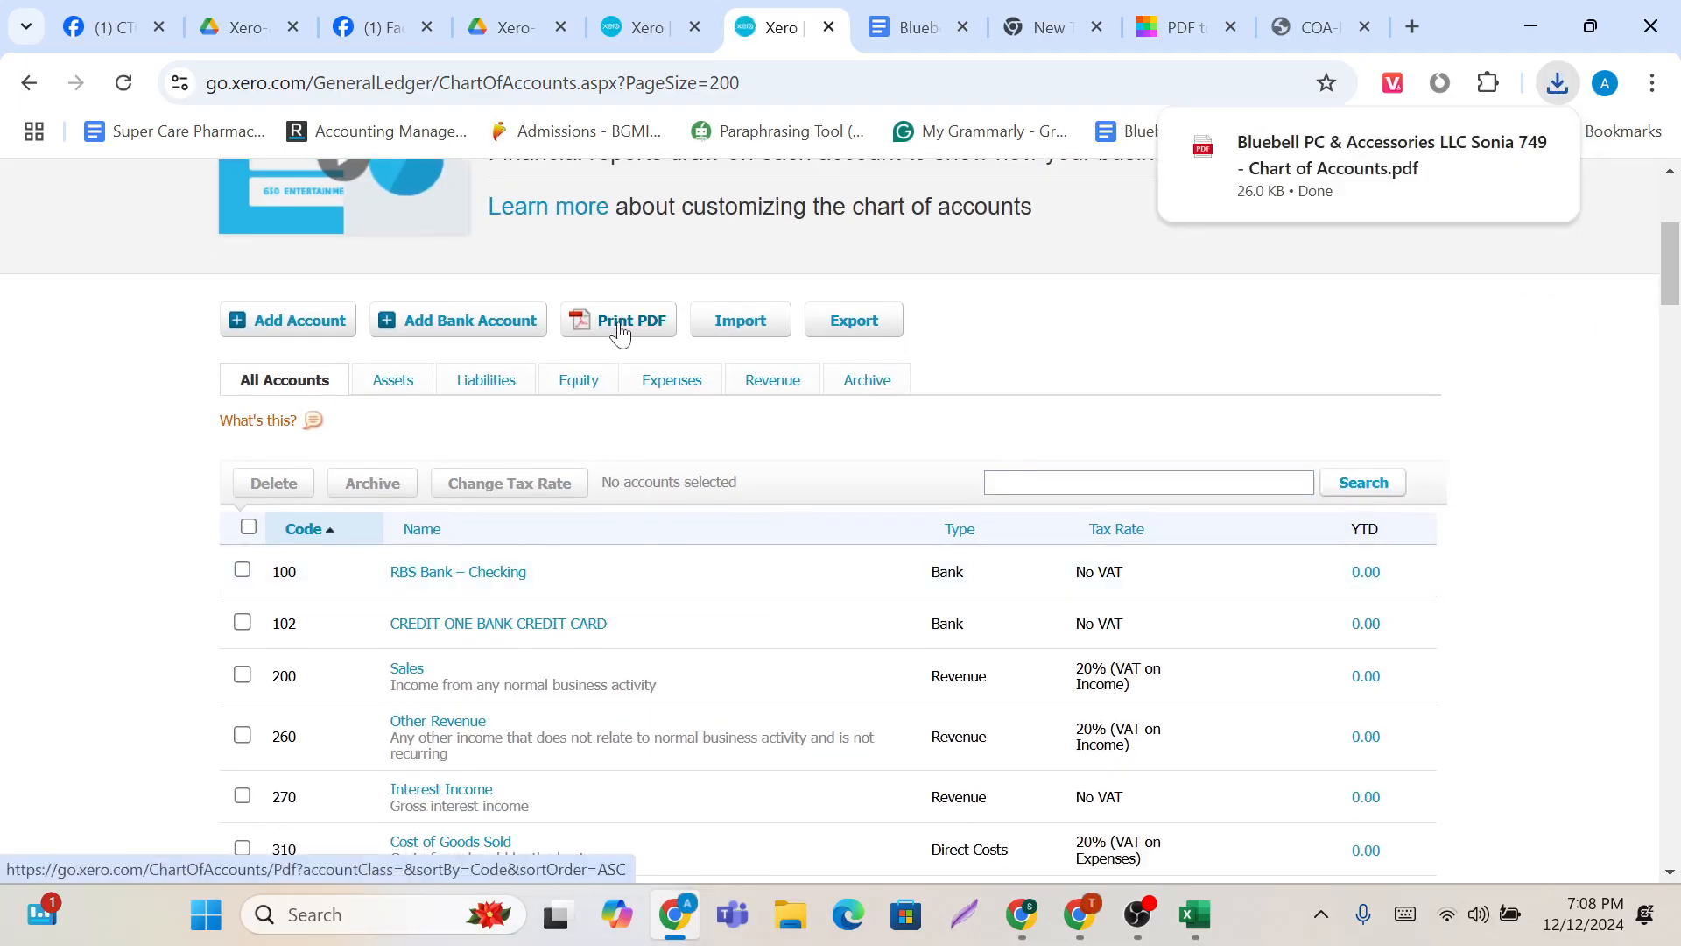
# Step: Review the downloaded Chart of Accounts PDF (accounts 100–497), then return to Xero
pyautogui.click(1352, 166)
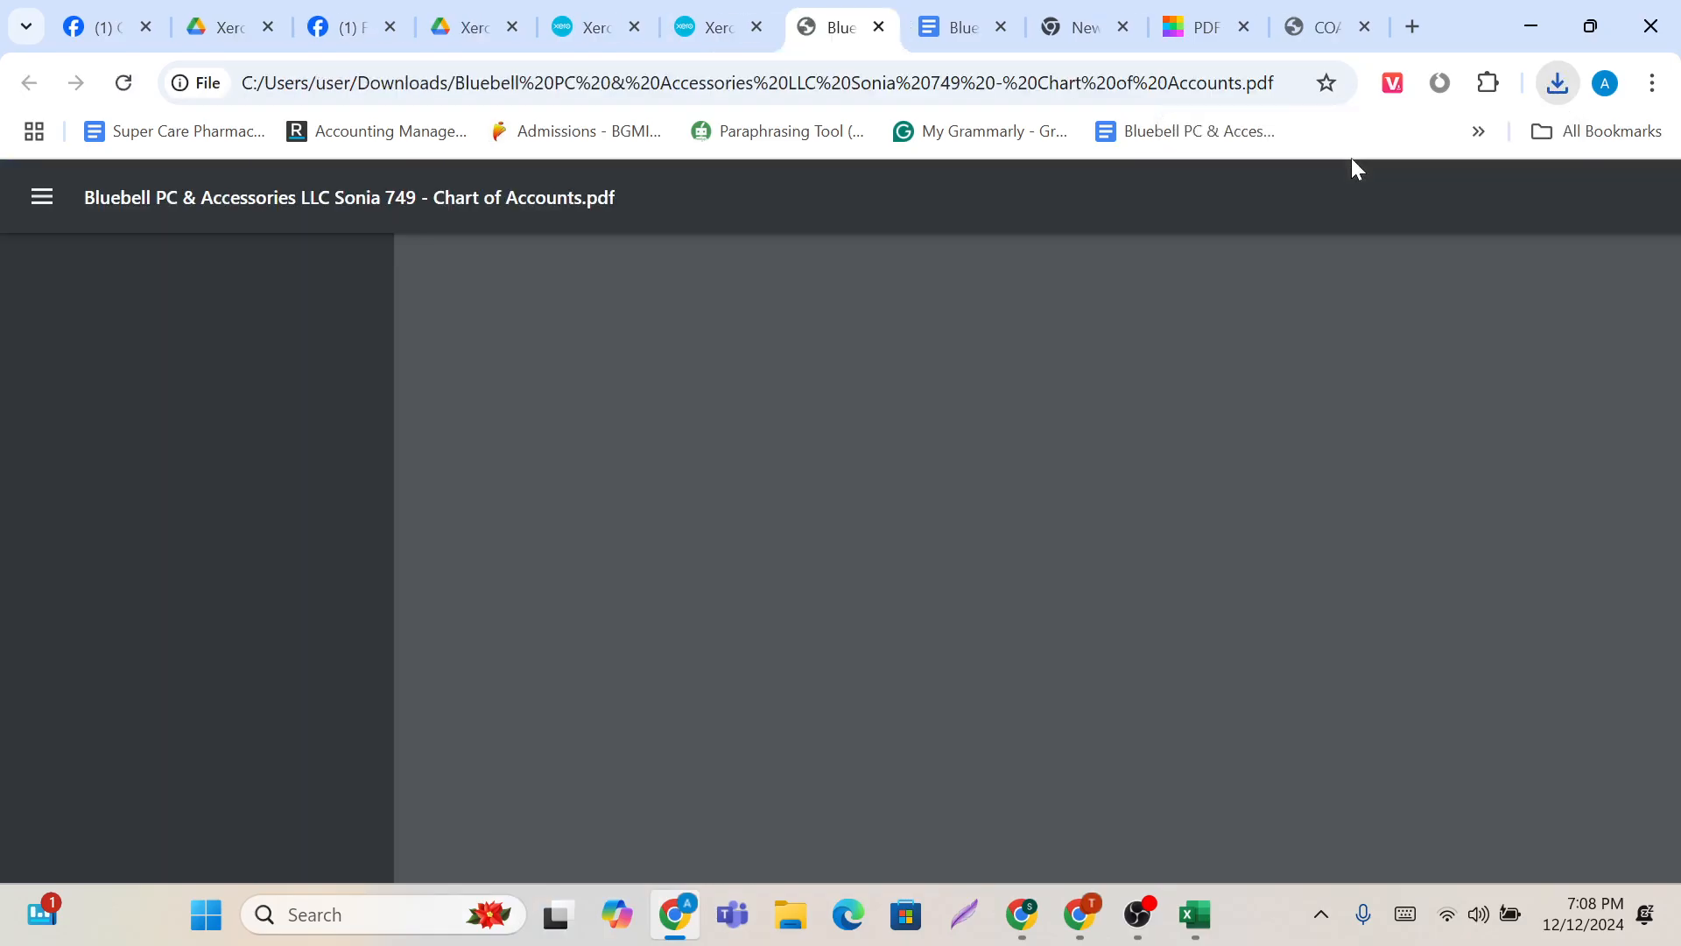
pyautogui.scroll(-1, 1024, 561)
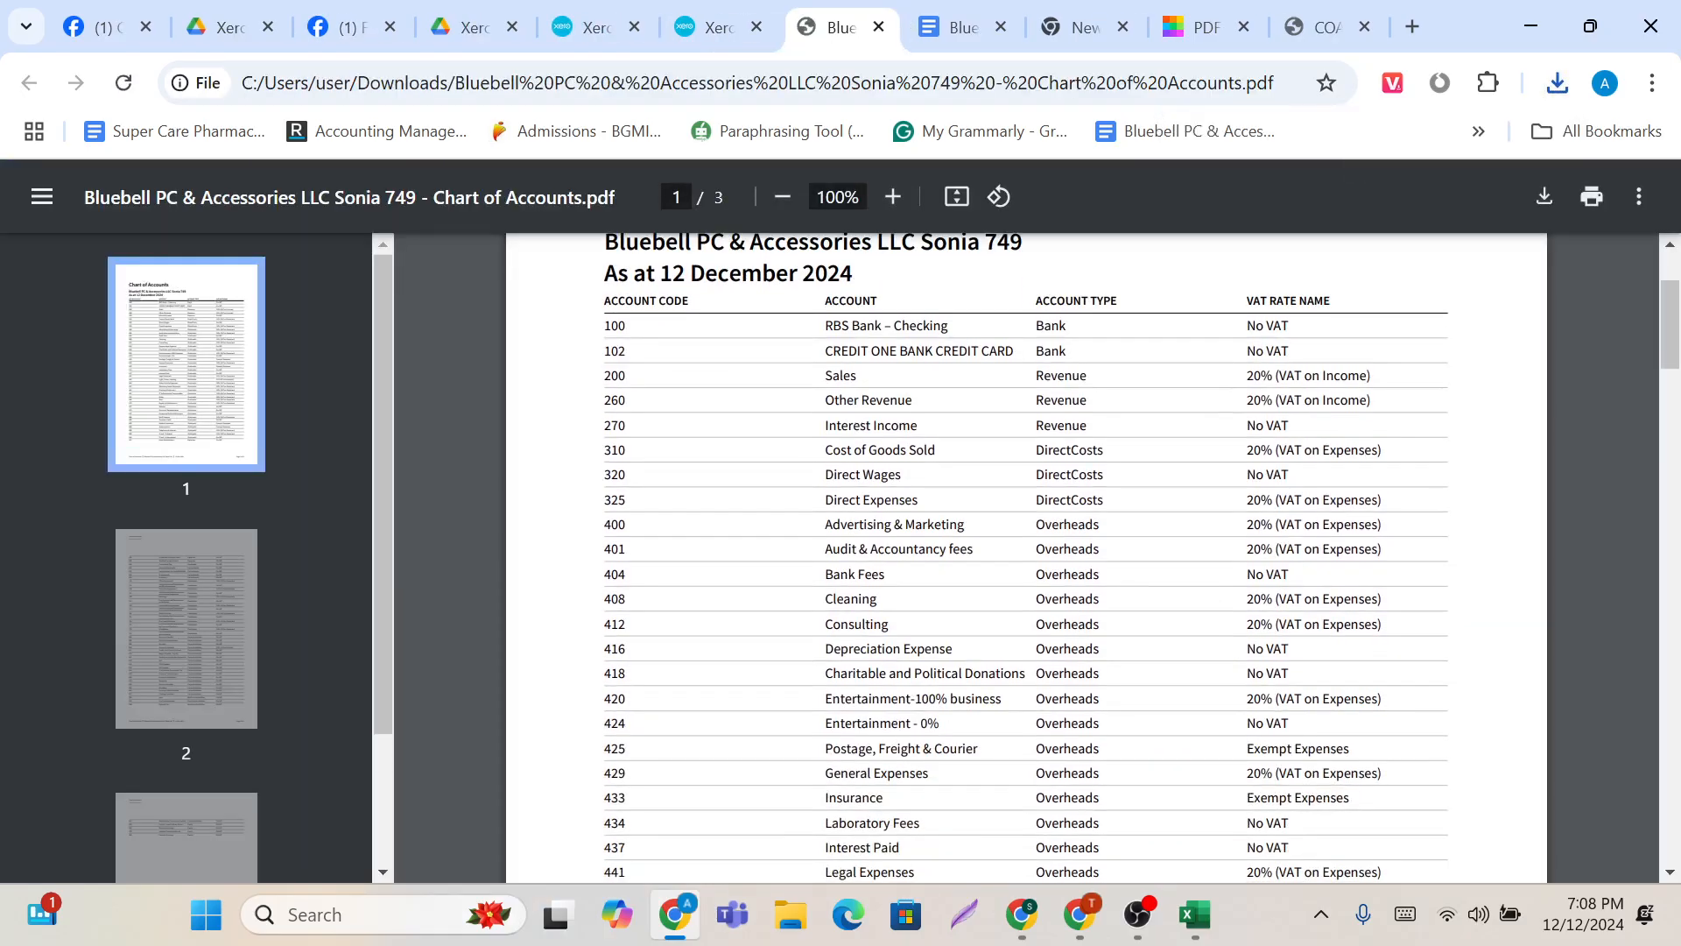
pyautogui.scroll(-7, 1024, 560)
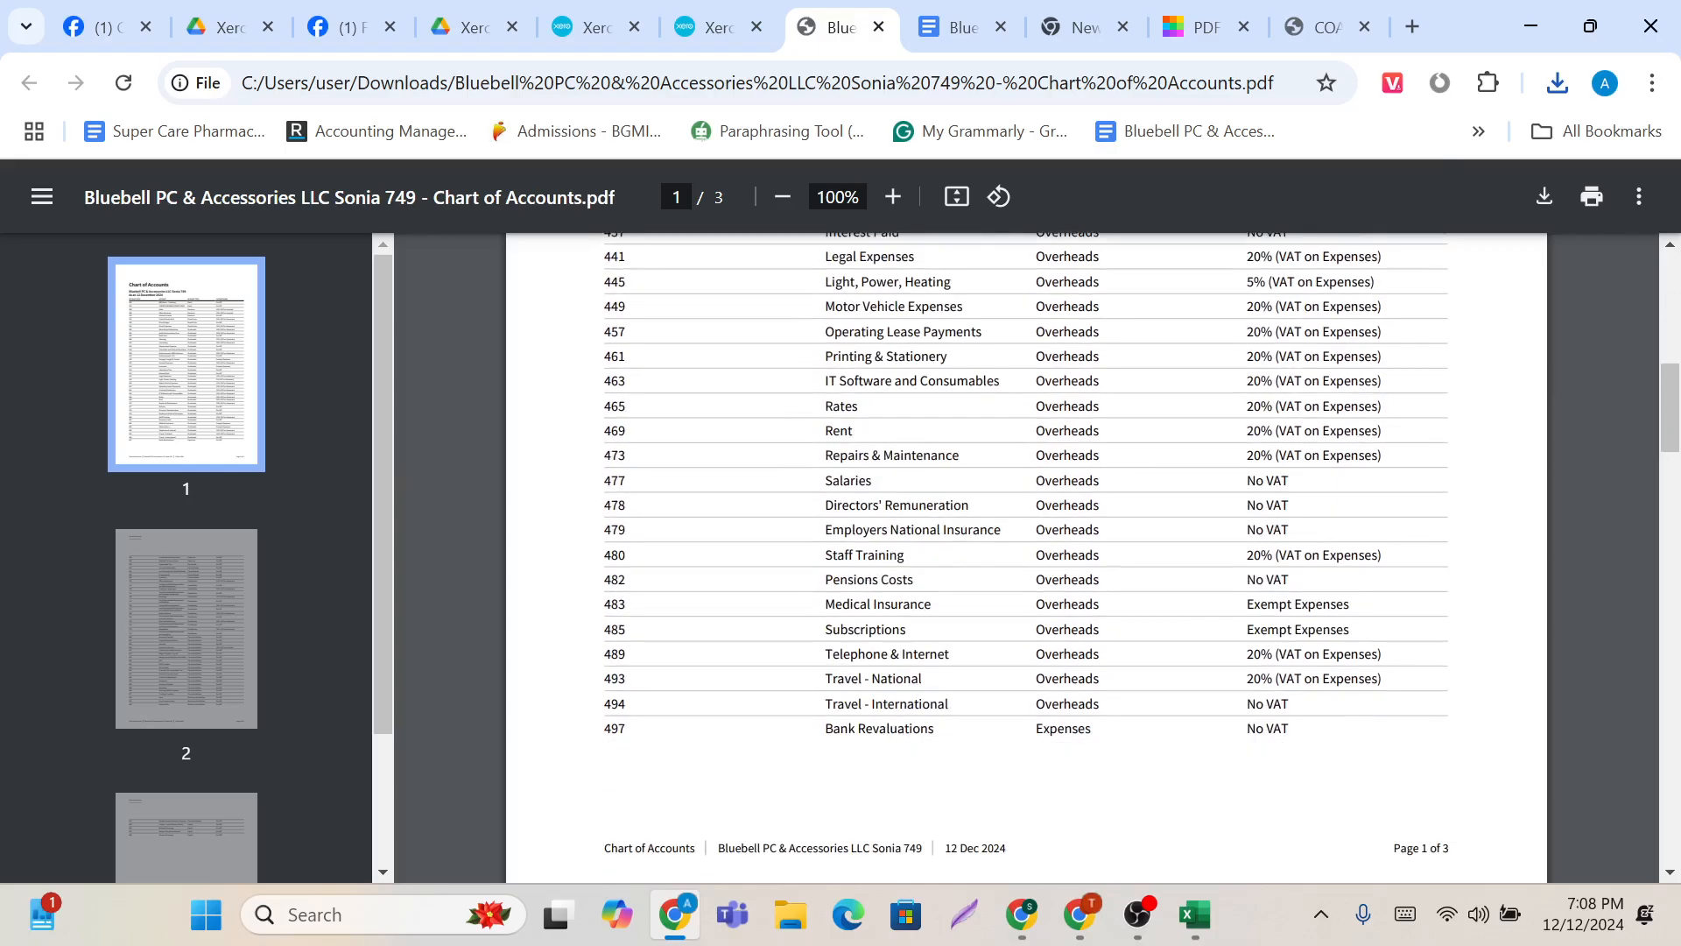
pyautogui.scroll(8, 1025, 560)
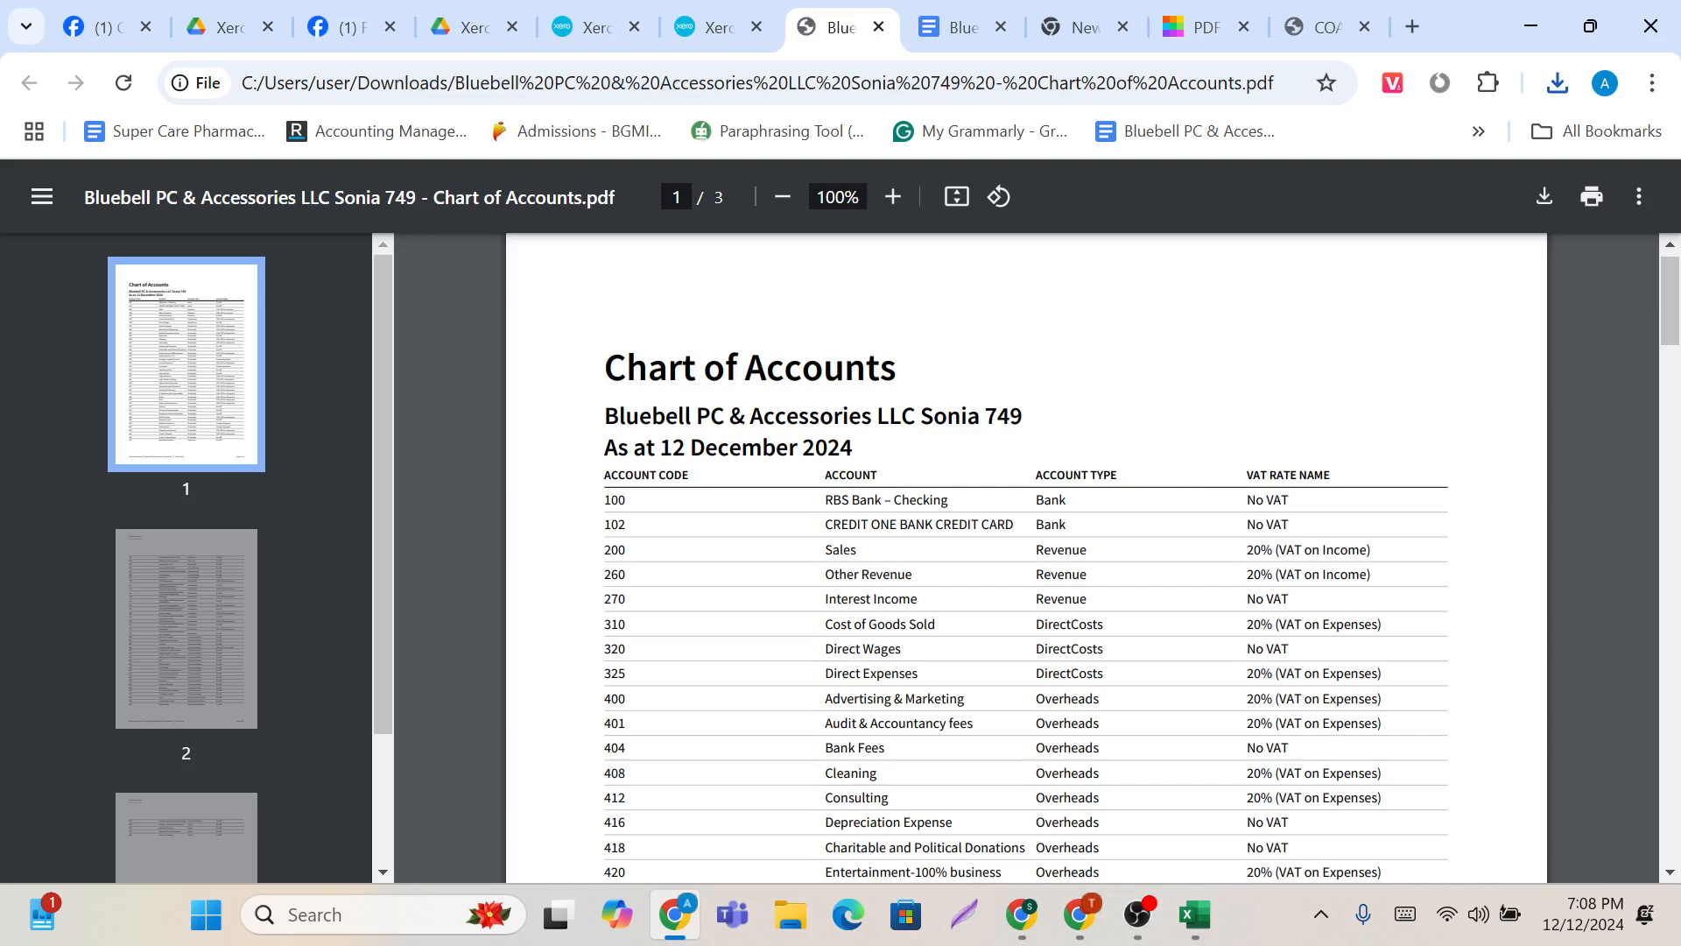
pyautogui.scroll(-10, 1027, 557)
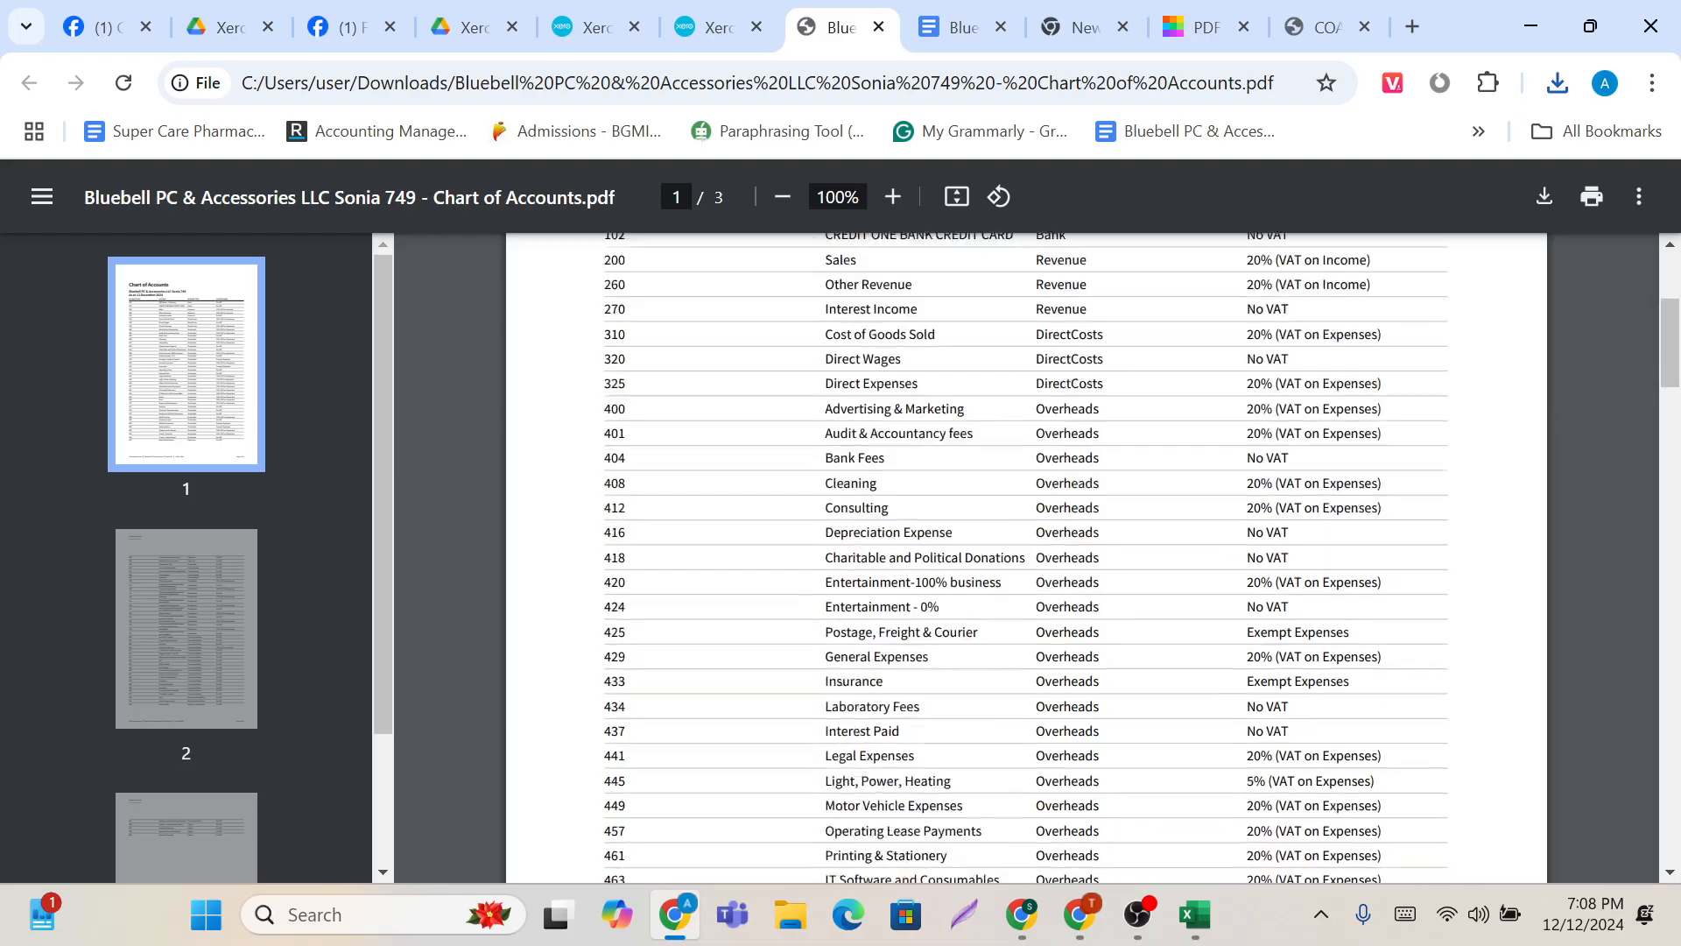
pyautogui.scroll(10, 757, 613)
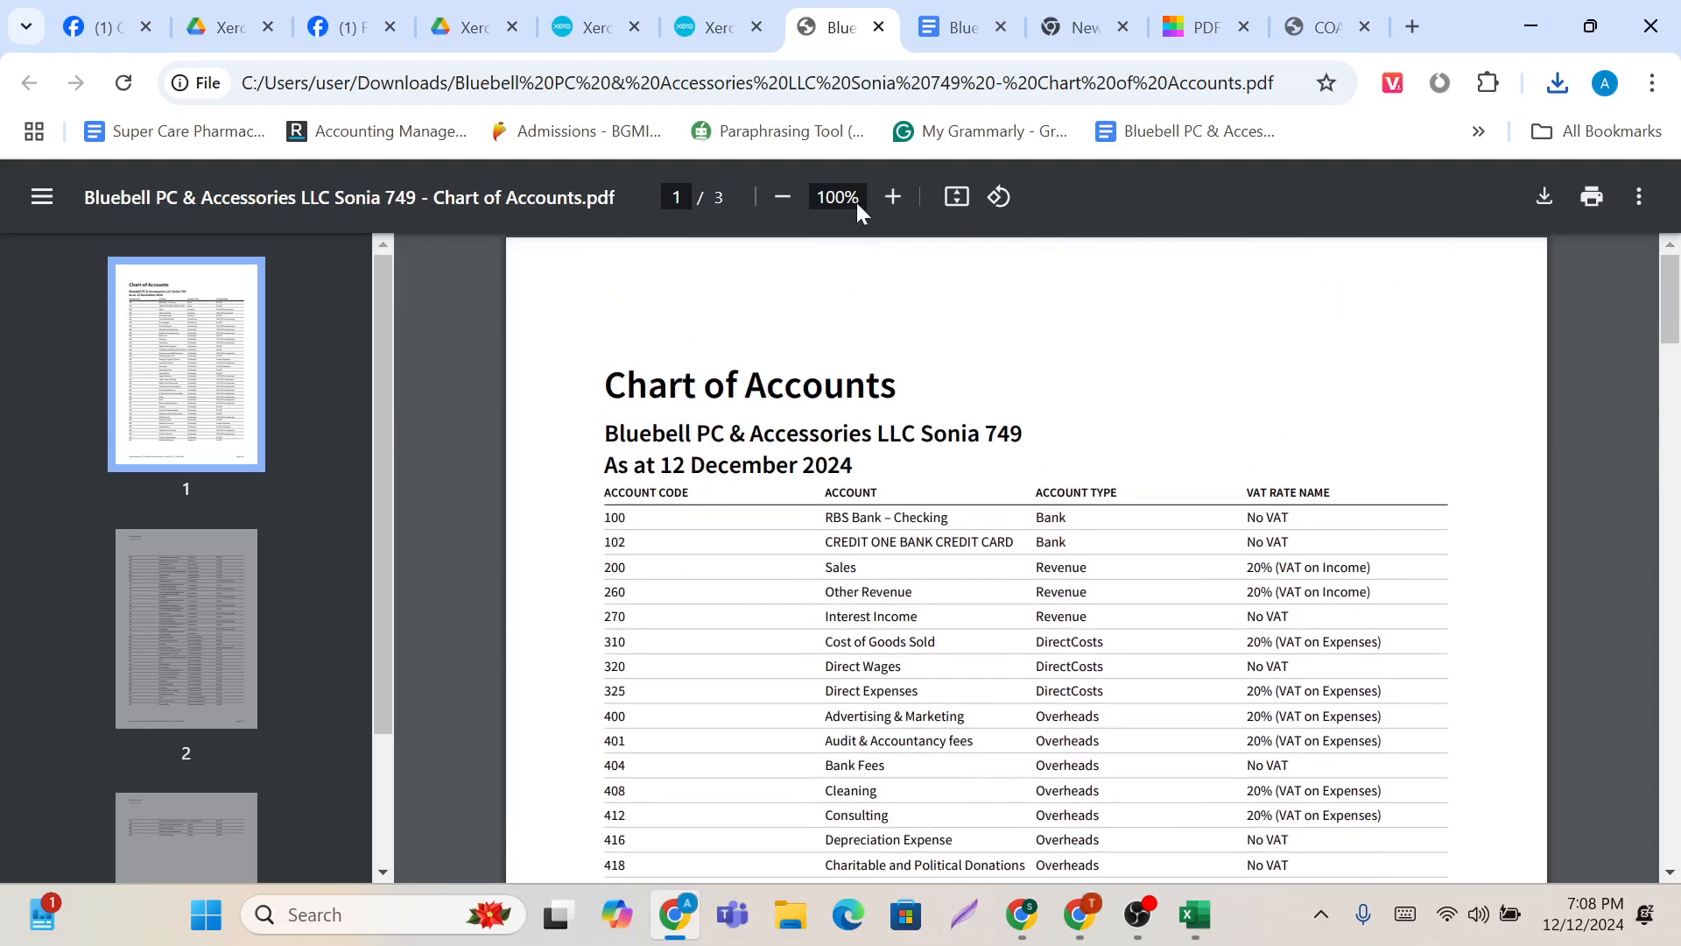
pyautogui.click(738, 29)
pyautogui.scroll(5, 928, 567)
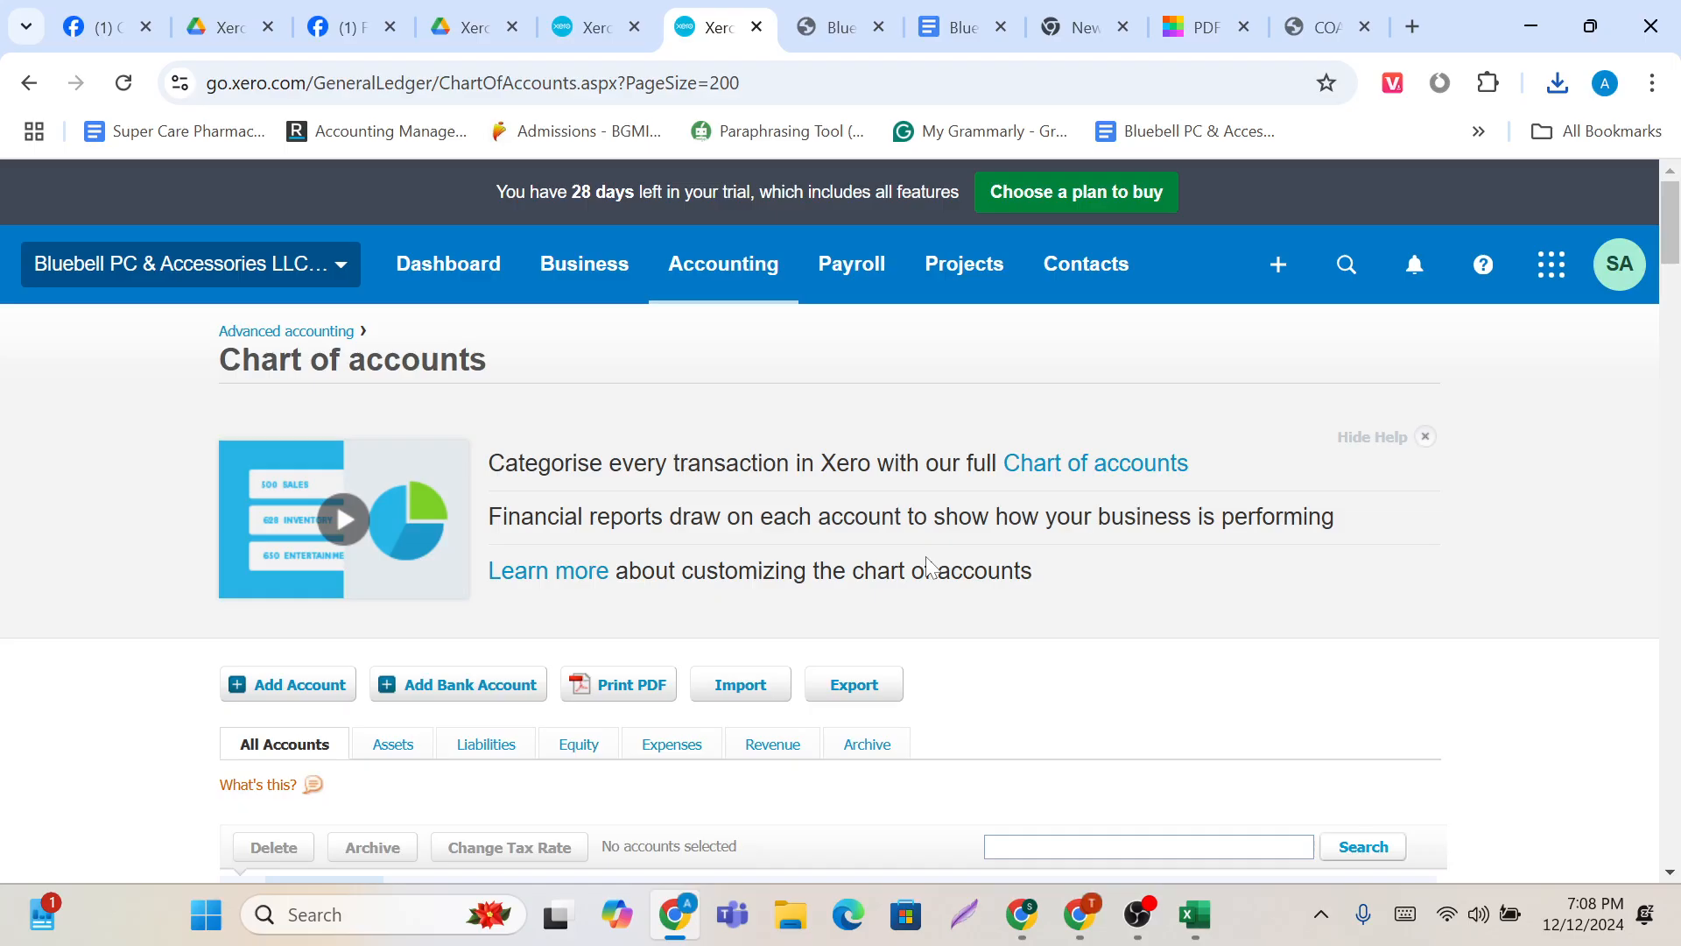
pyautogui.scroll(-12, 878, 592)
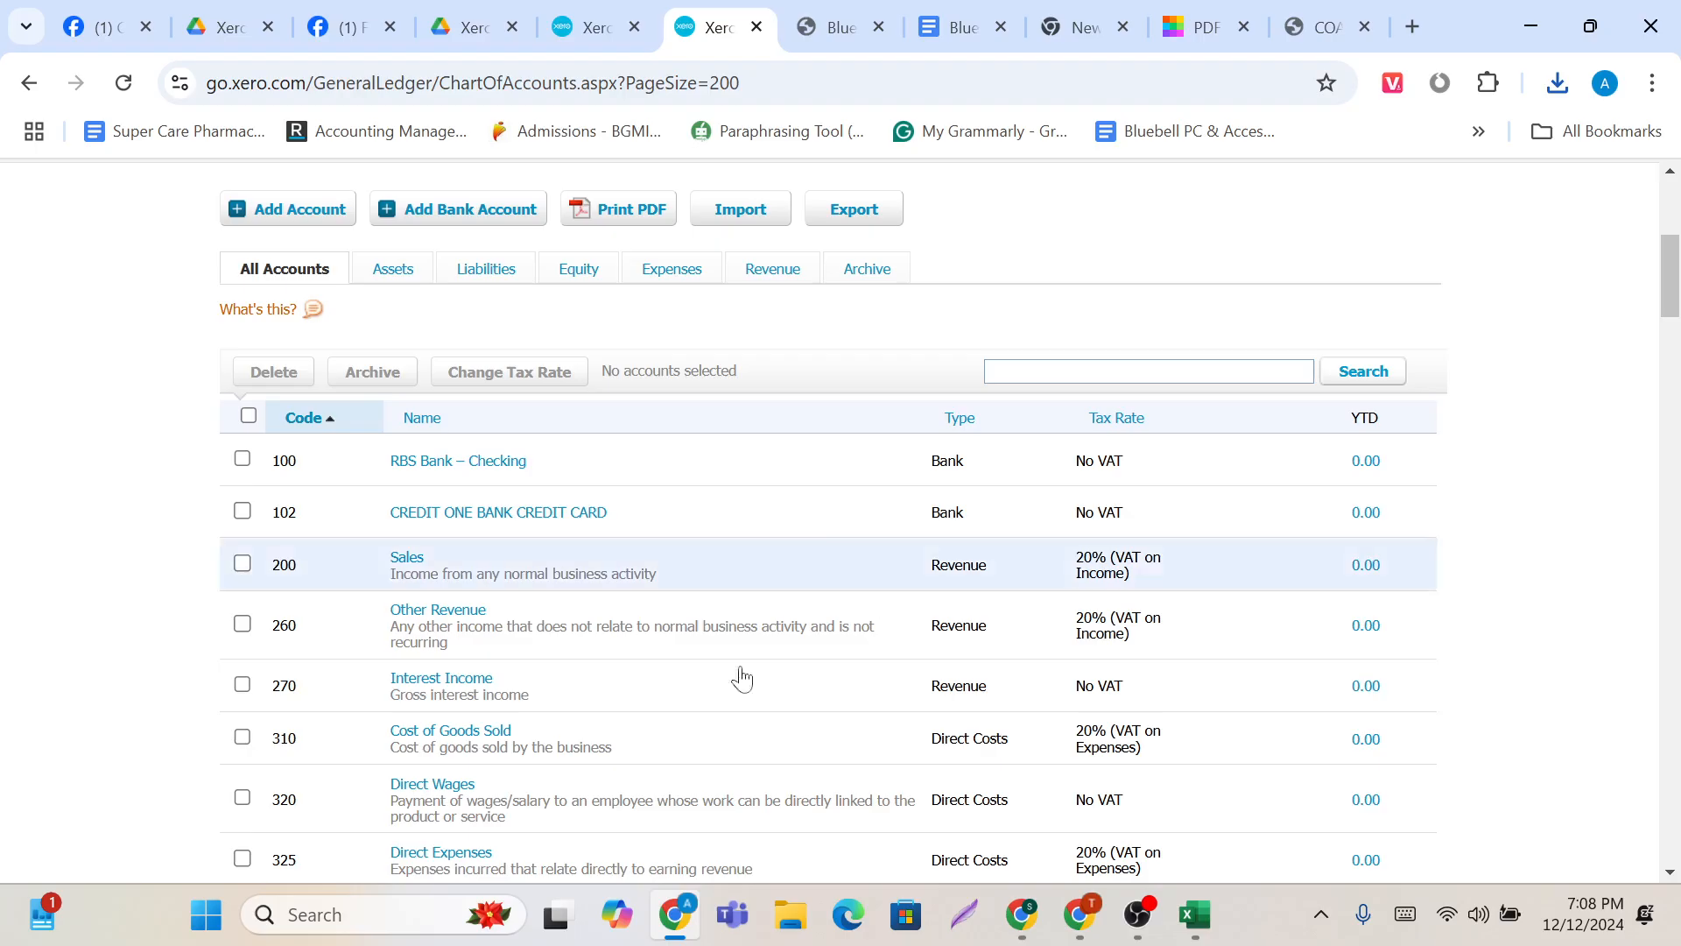
pyautogui.scroll(-2, 648, 708)
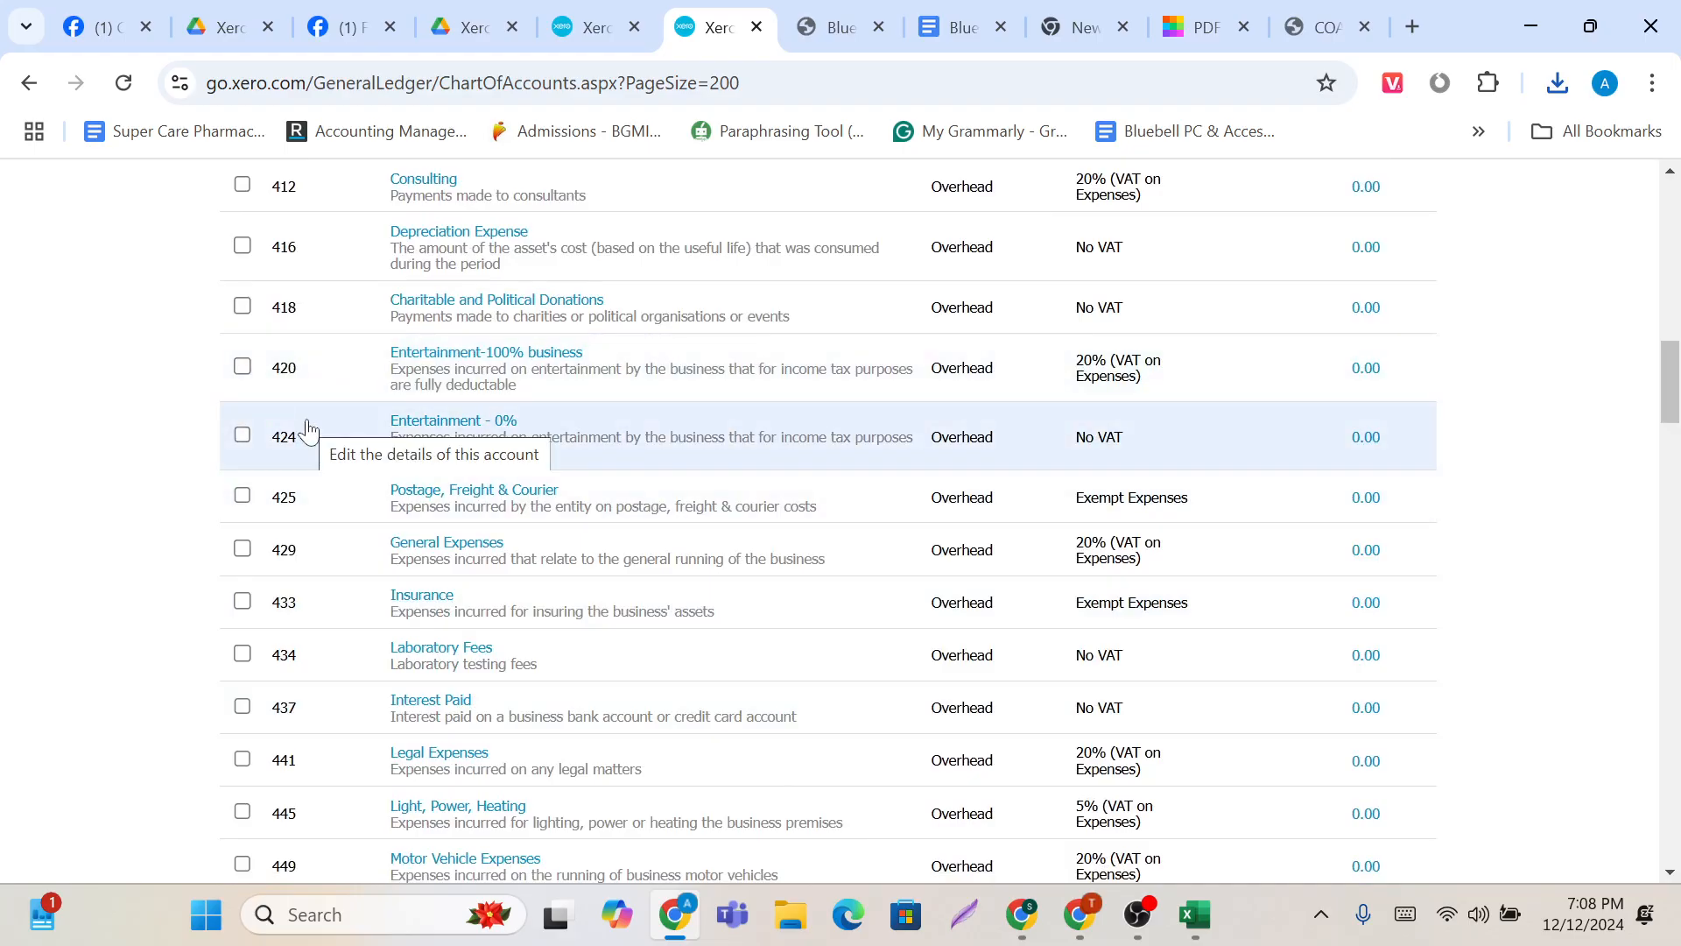
pyautogui.scroll(12, 309, 430)
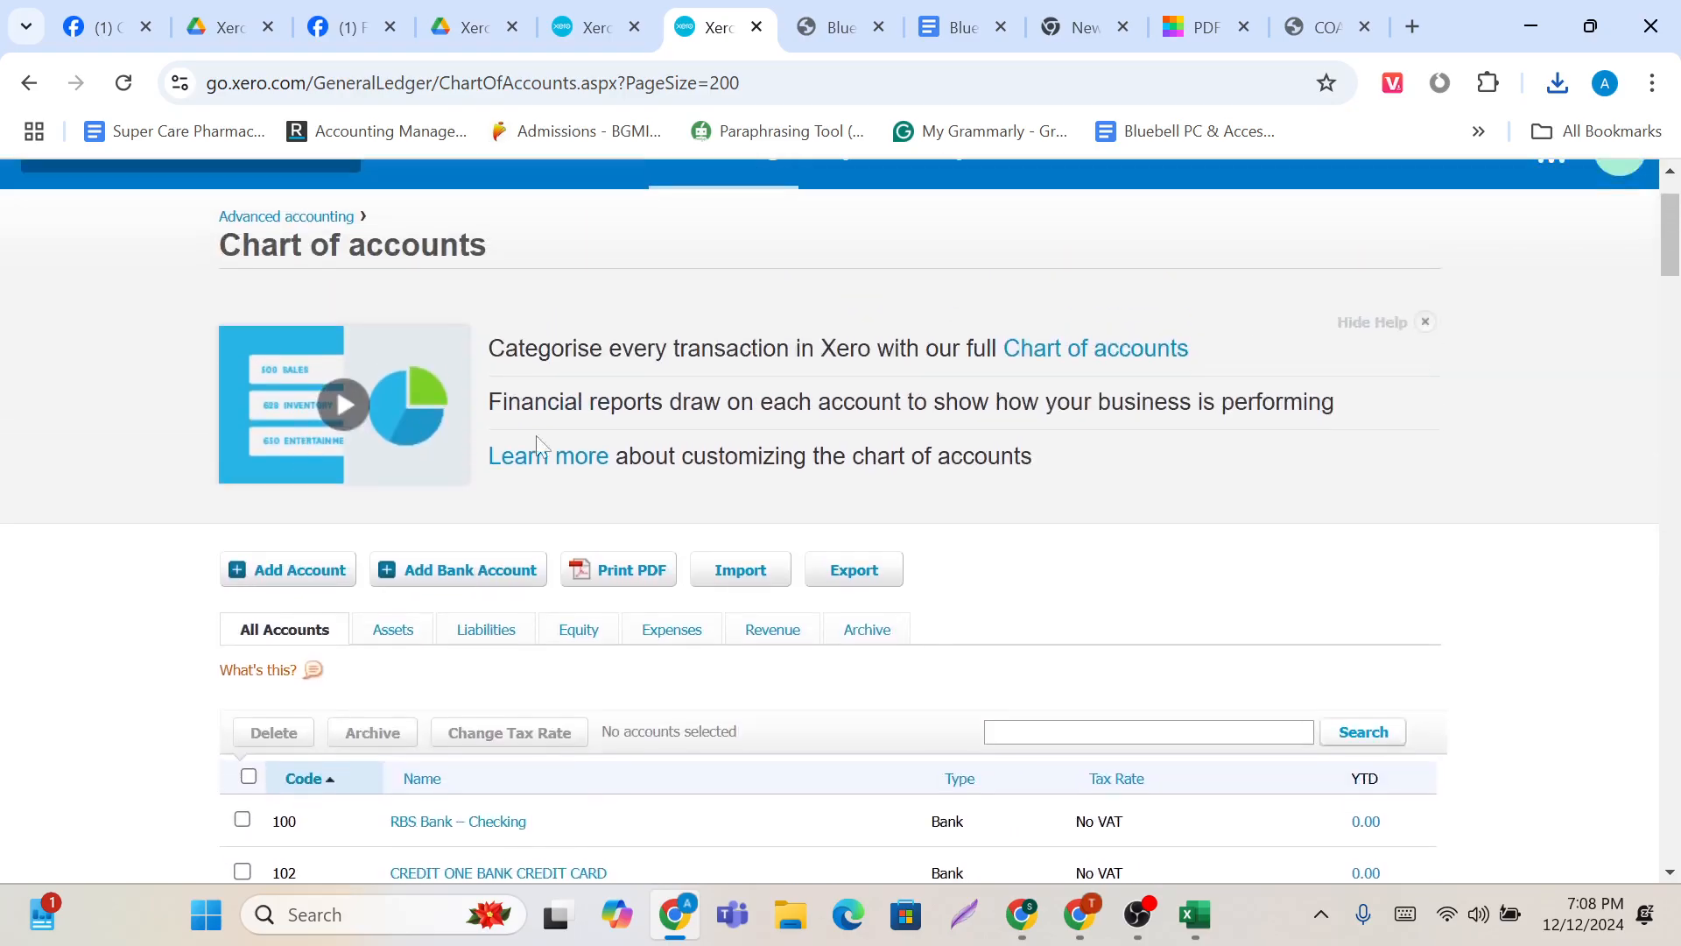
pyautogui.scroll(-5, 680, 481)
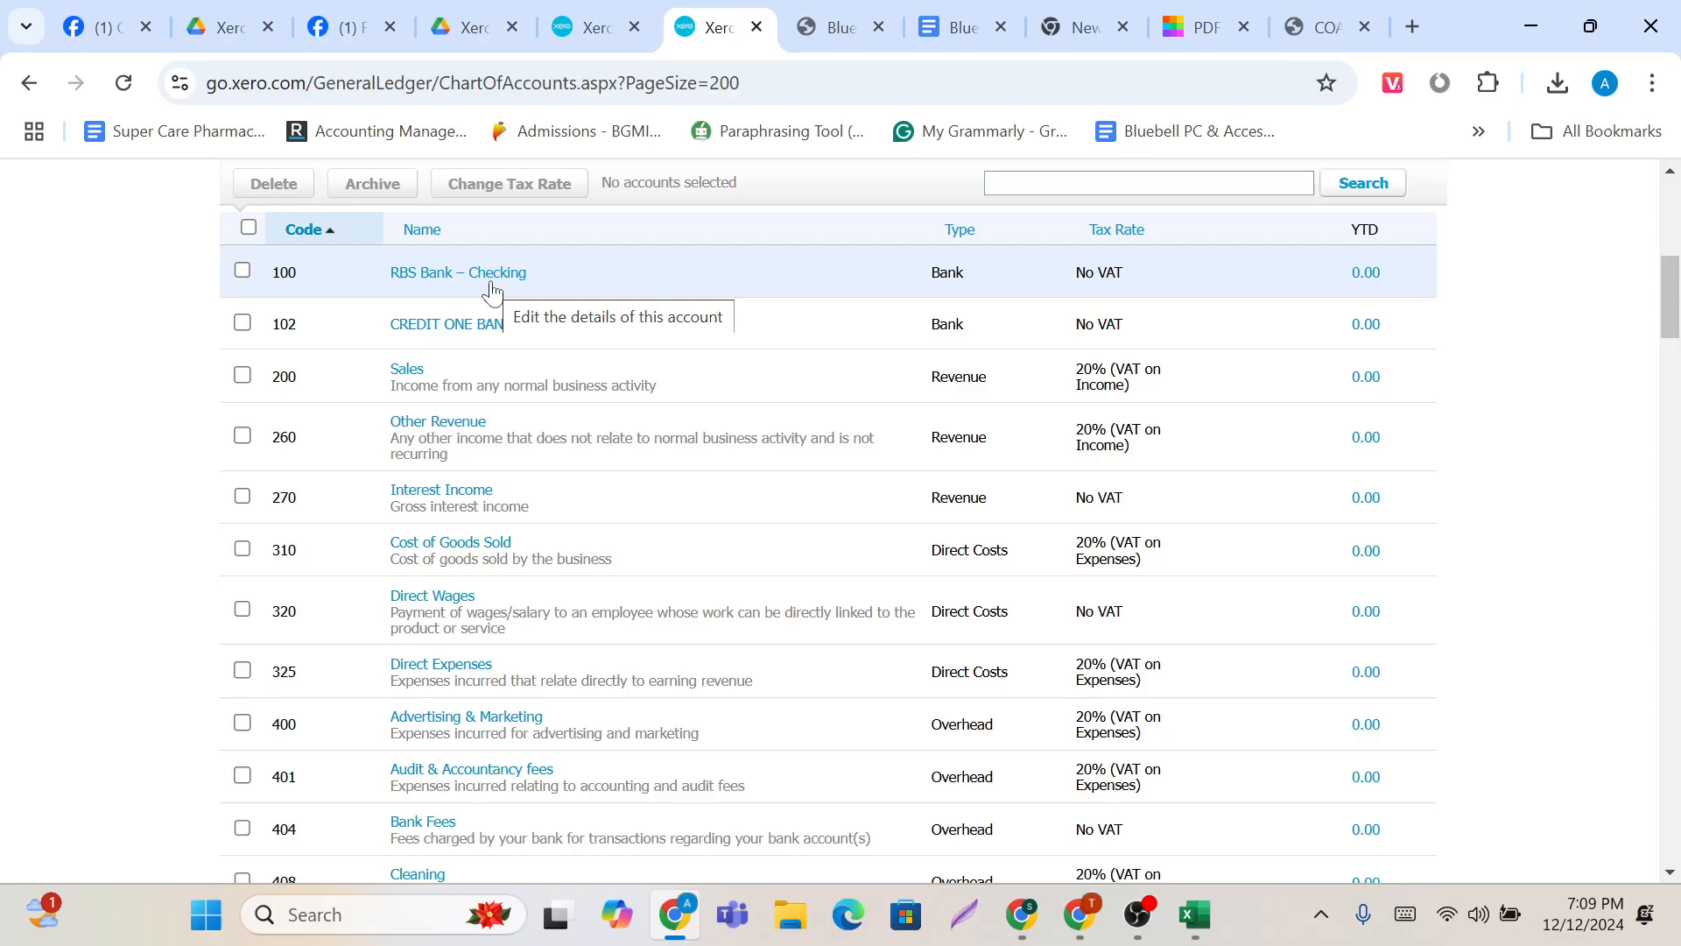
pyautogui.scroll(1, 493, 294)
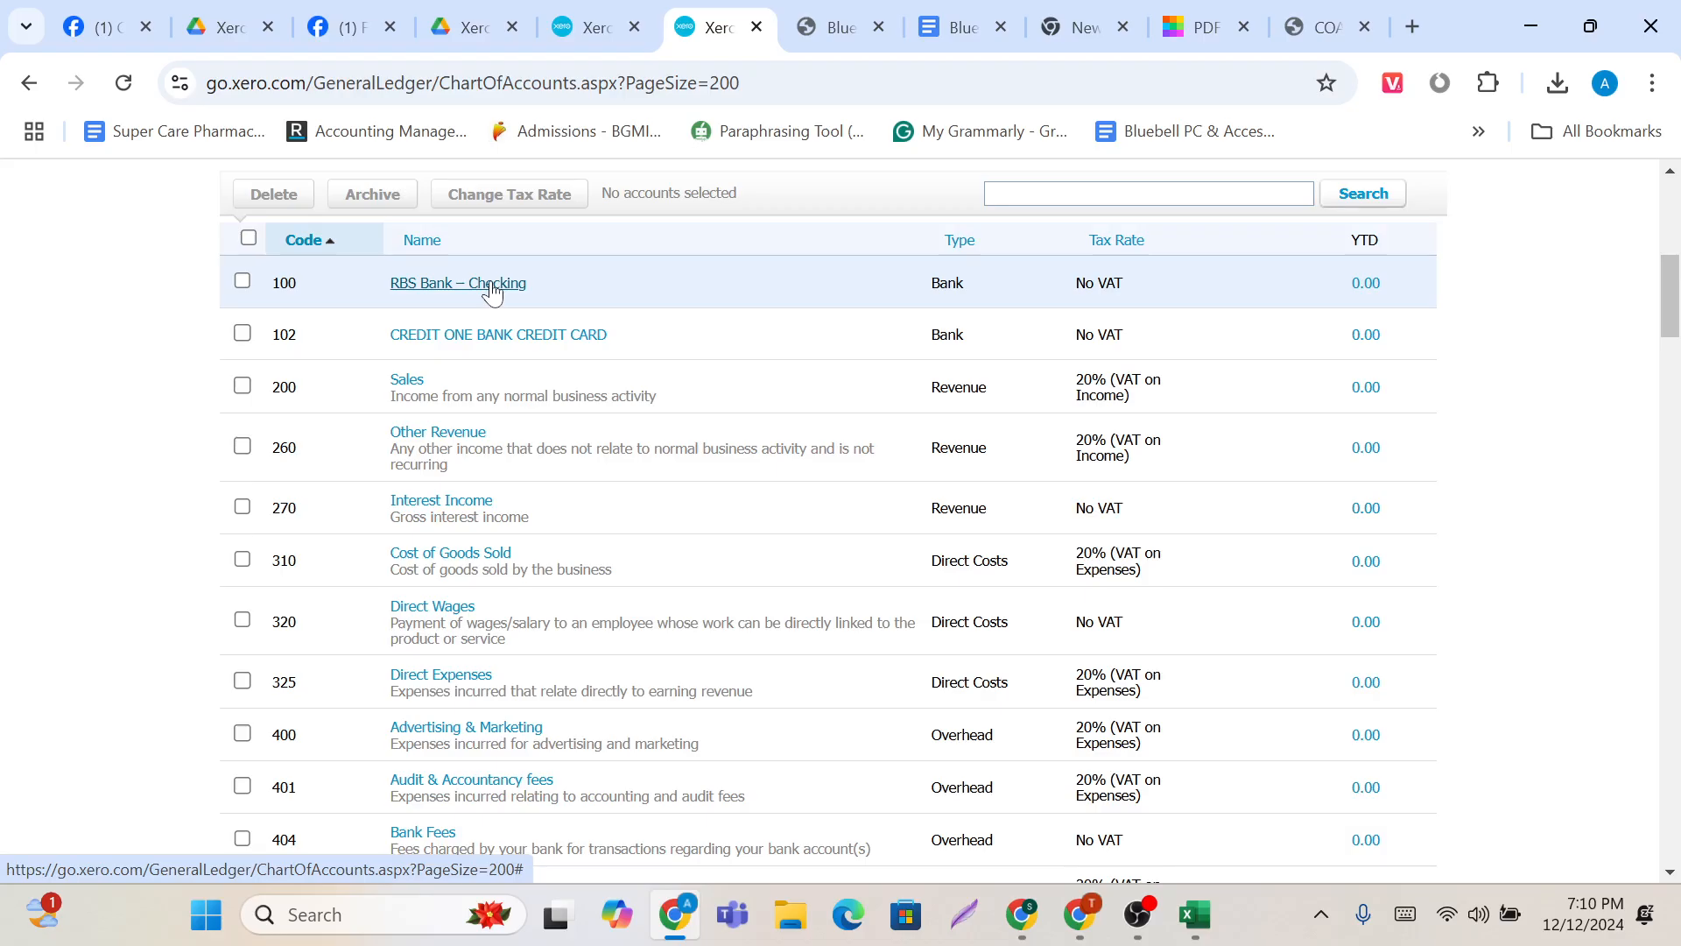
pyautogui.scroll(7, 493, 291)
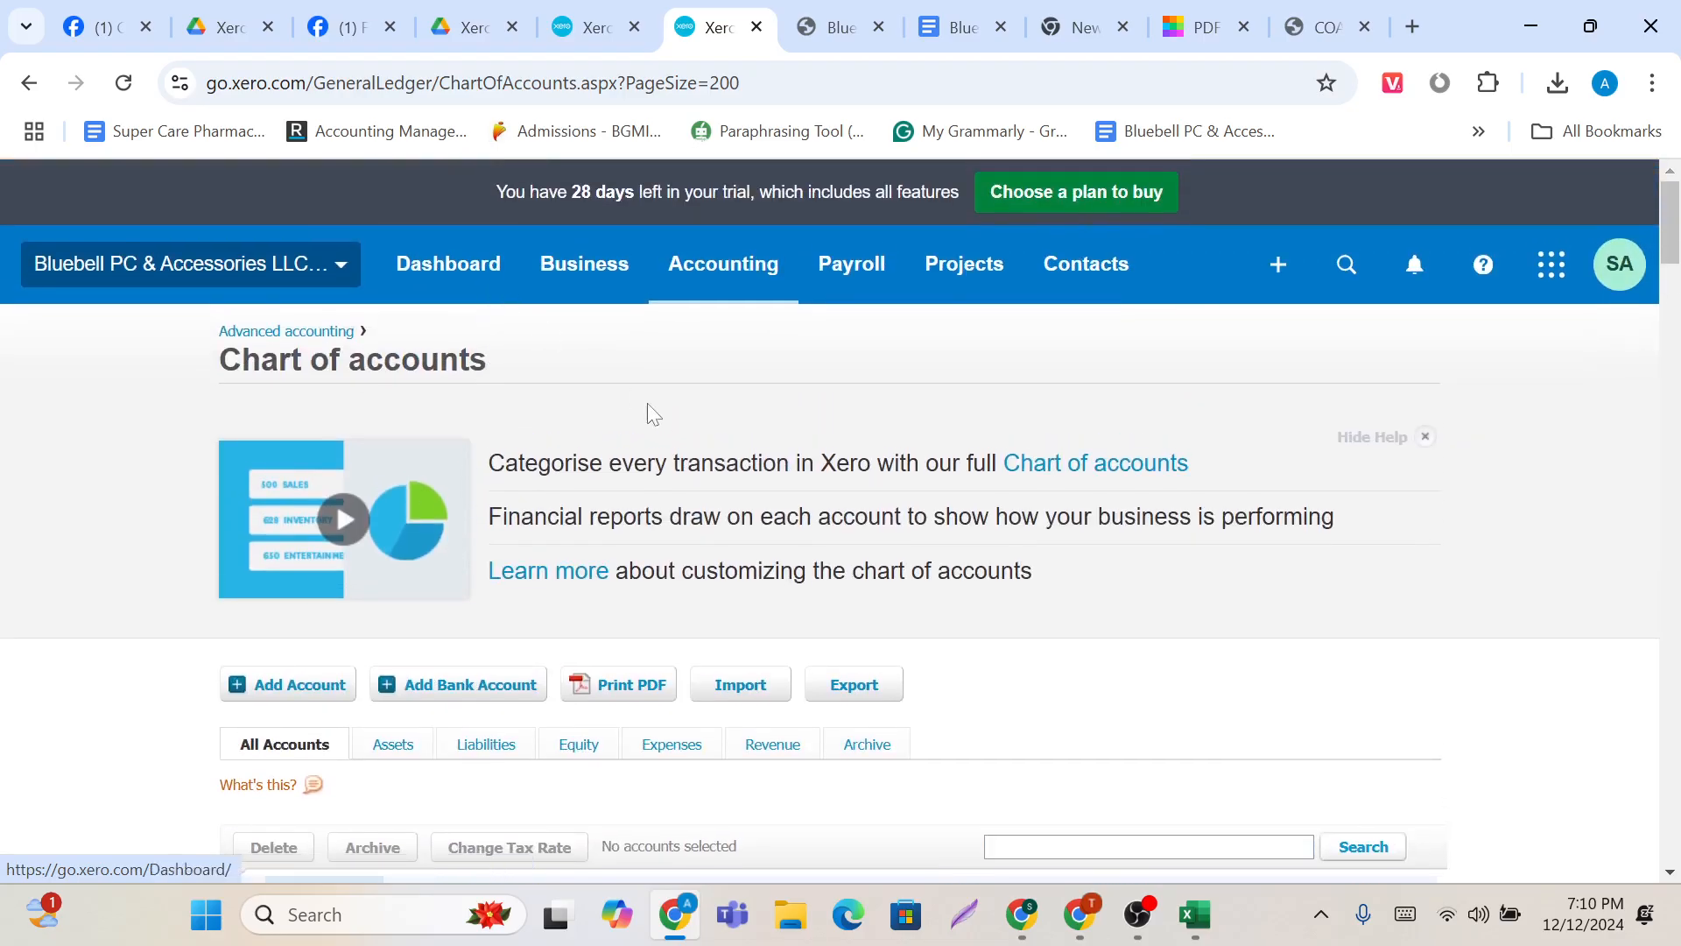
pyautogui.scroll(-2, 648, 403)
pyautogui.scroll(2, 648, 402)
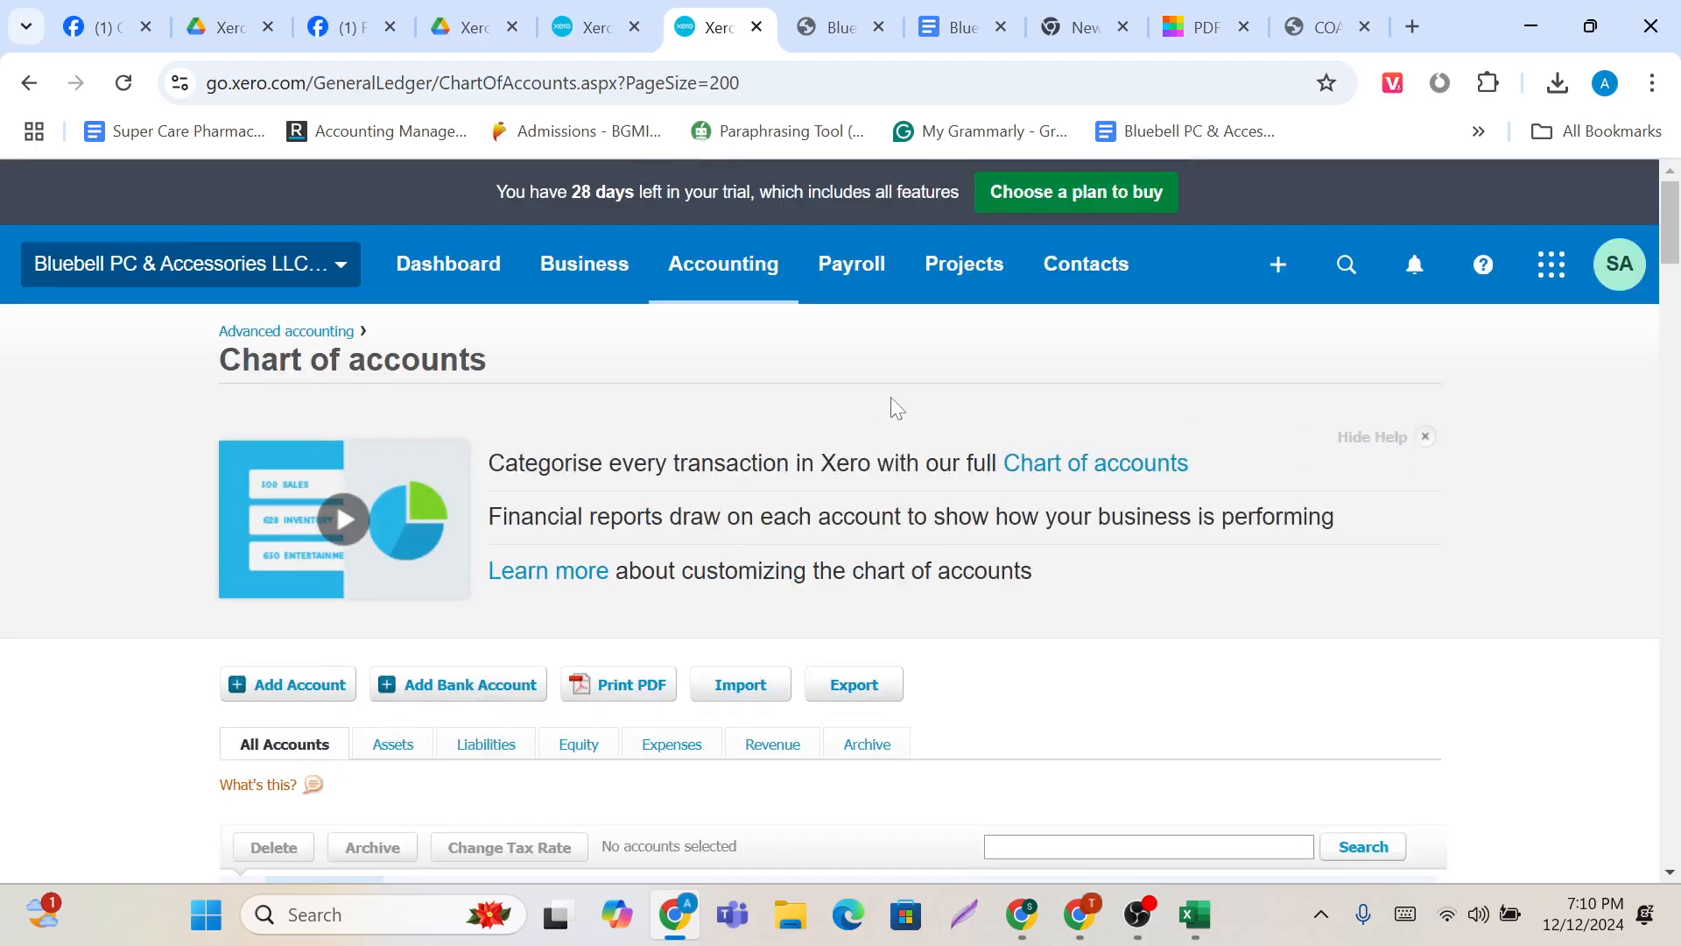
pyautogui.scroll(-1, 783, 389)
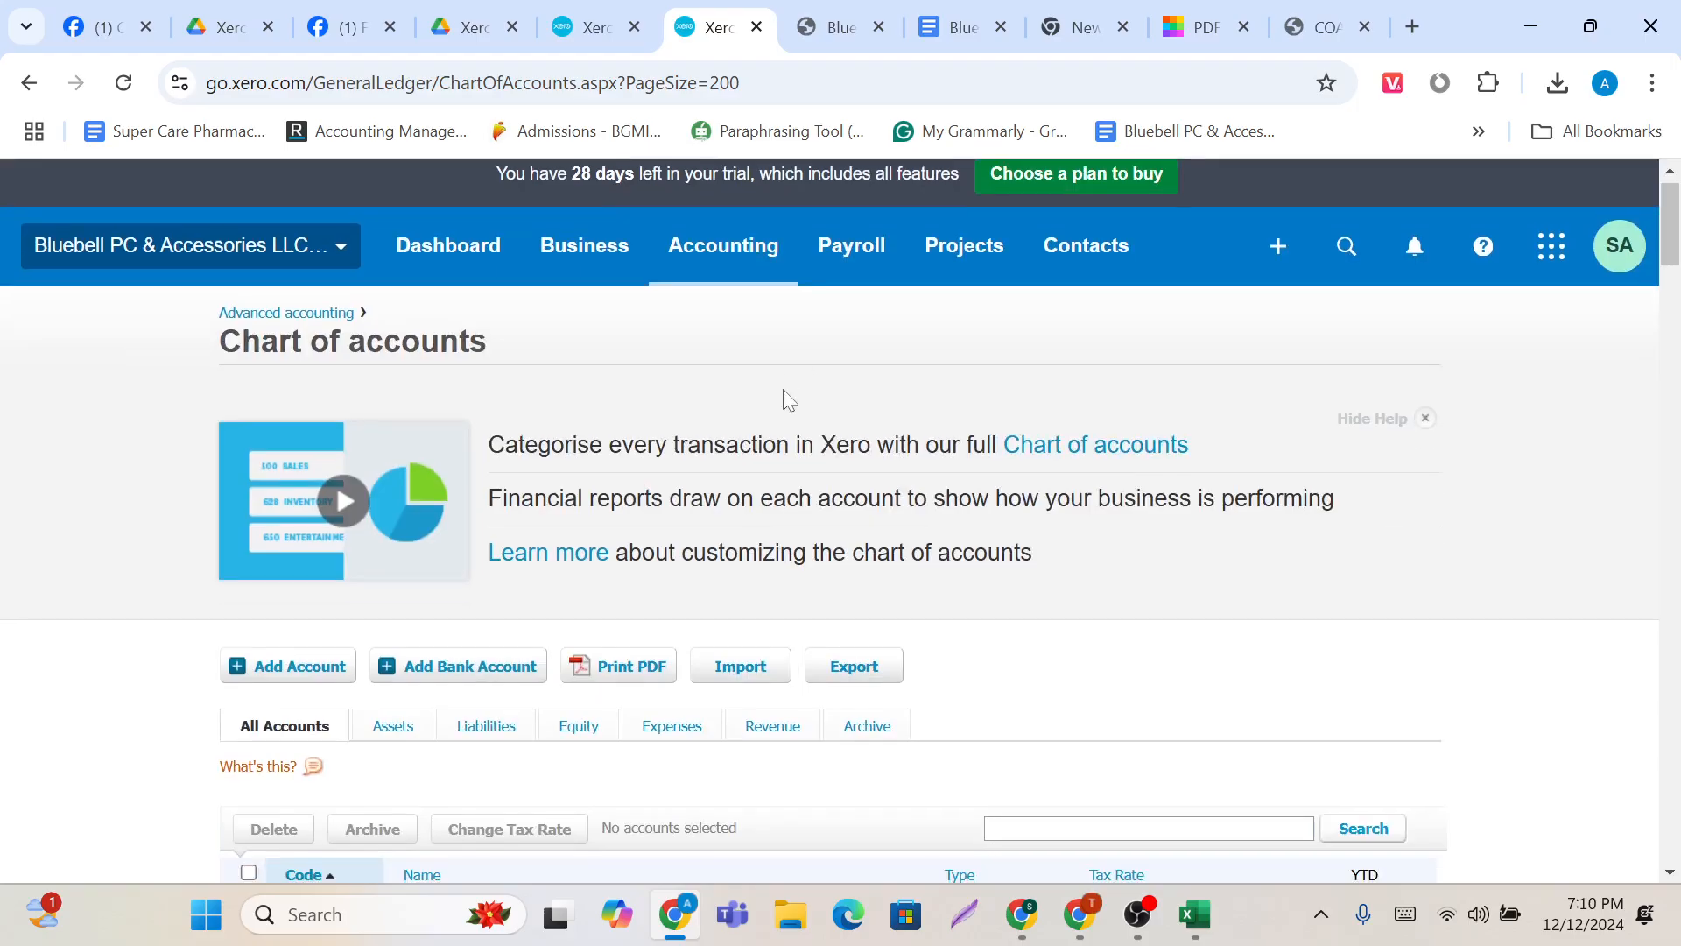
pyautogui.click(706, 282)
# Step: Close the extra login tab and go back to the Chart of accounts
pyautogui.click(946, 383)
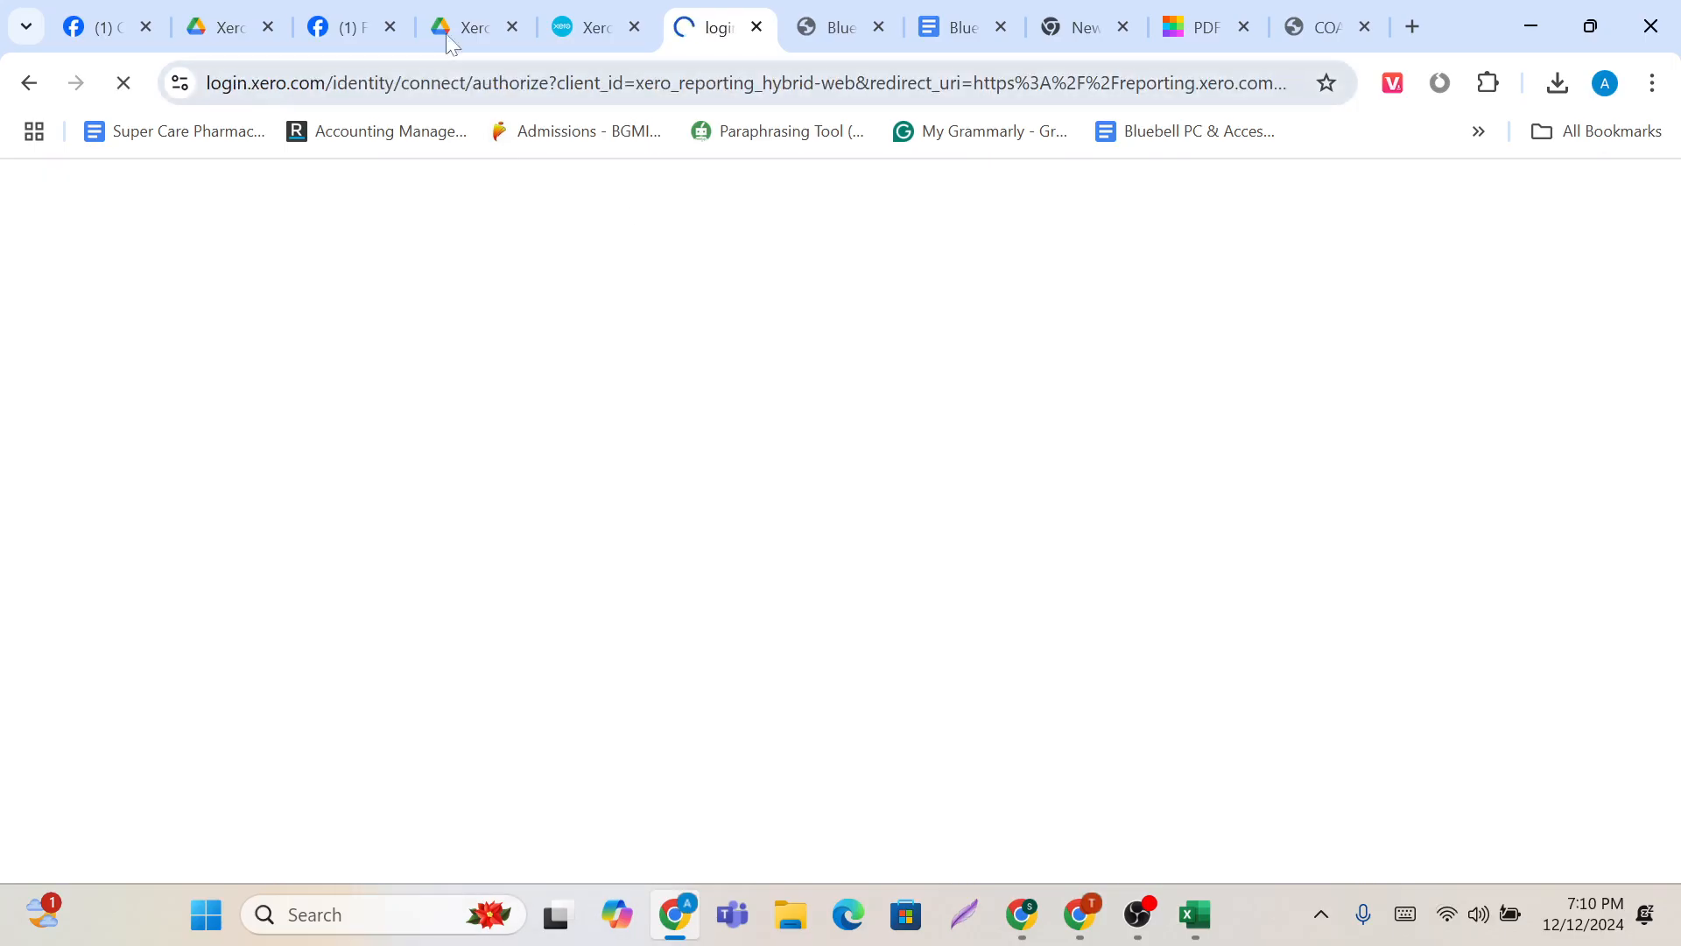
pyautogui.click(587, 27)
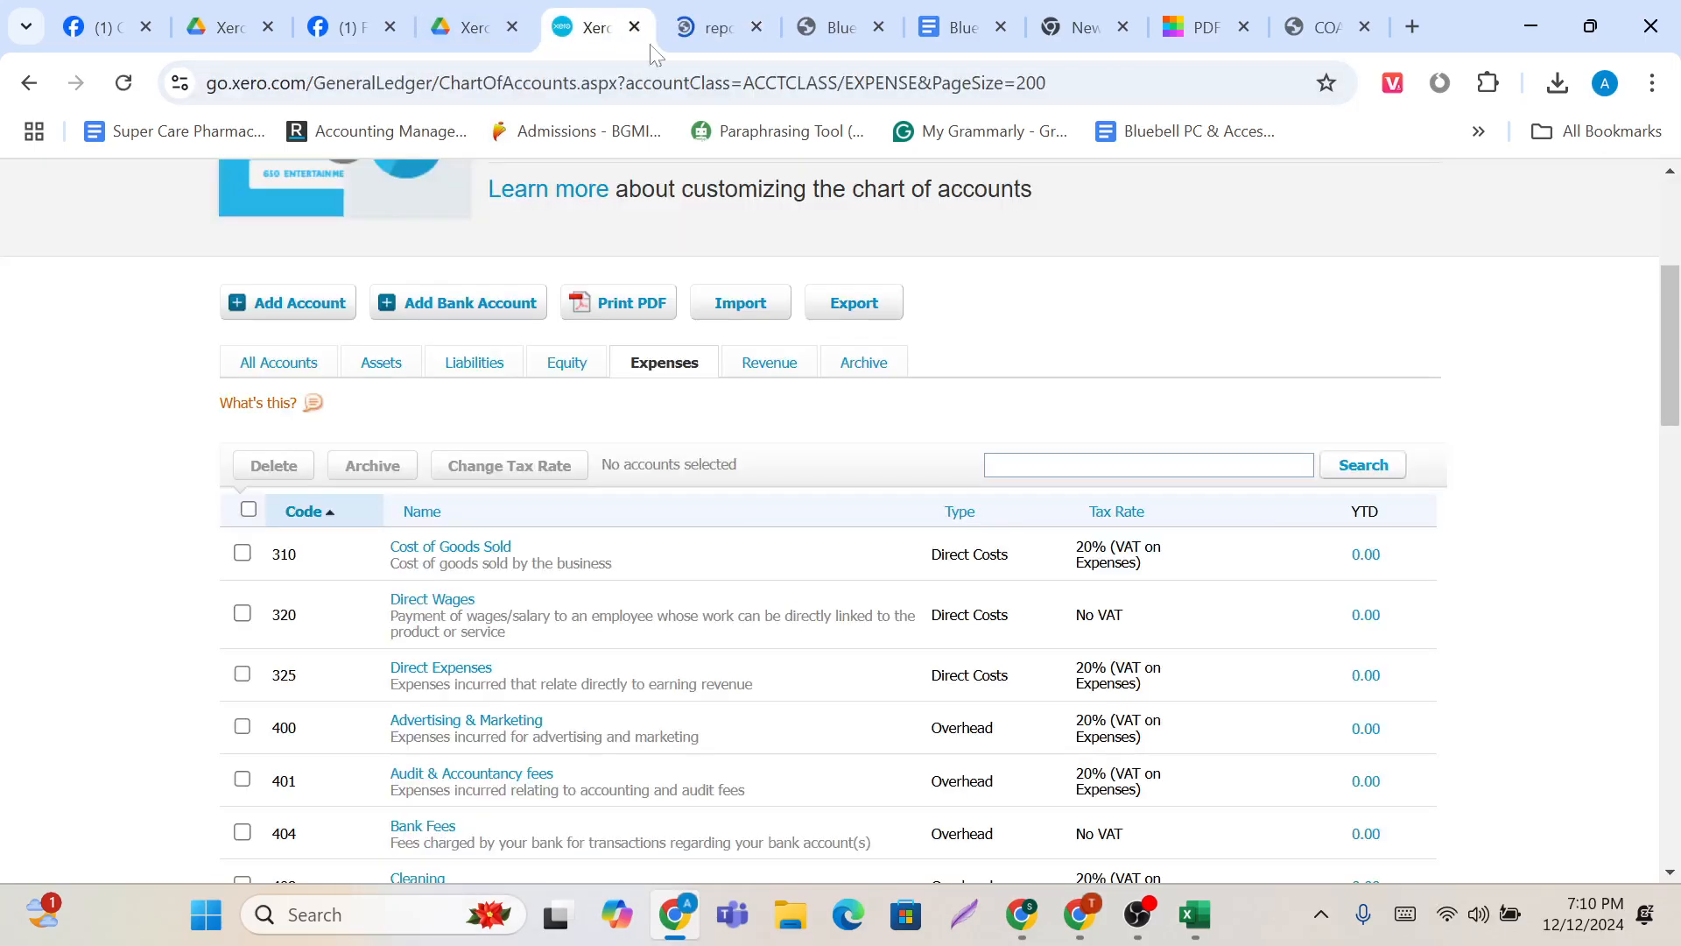
pyautogui.click(758, 26)
pyautogui.scroll(-2, 843, 460)
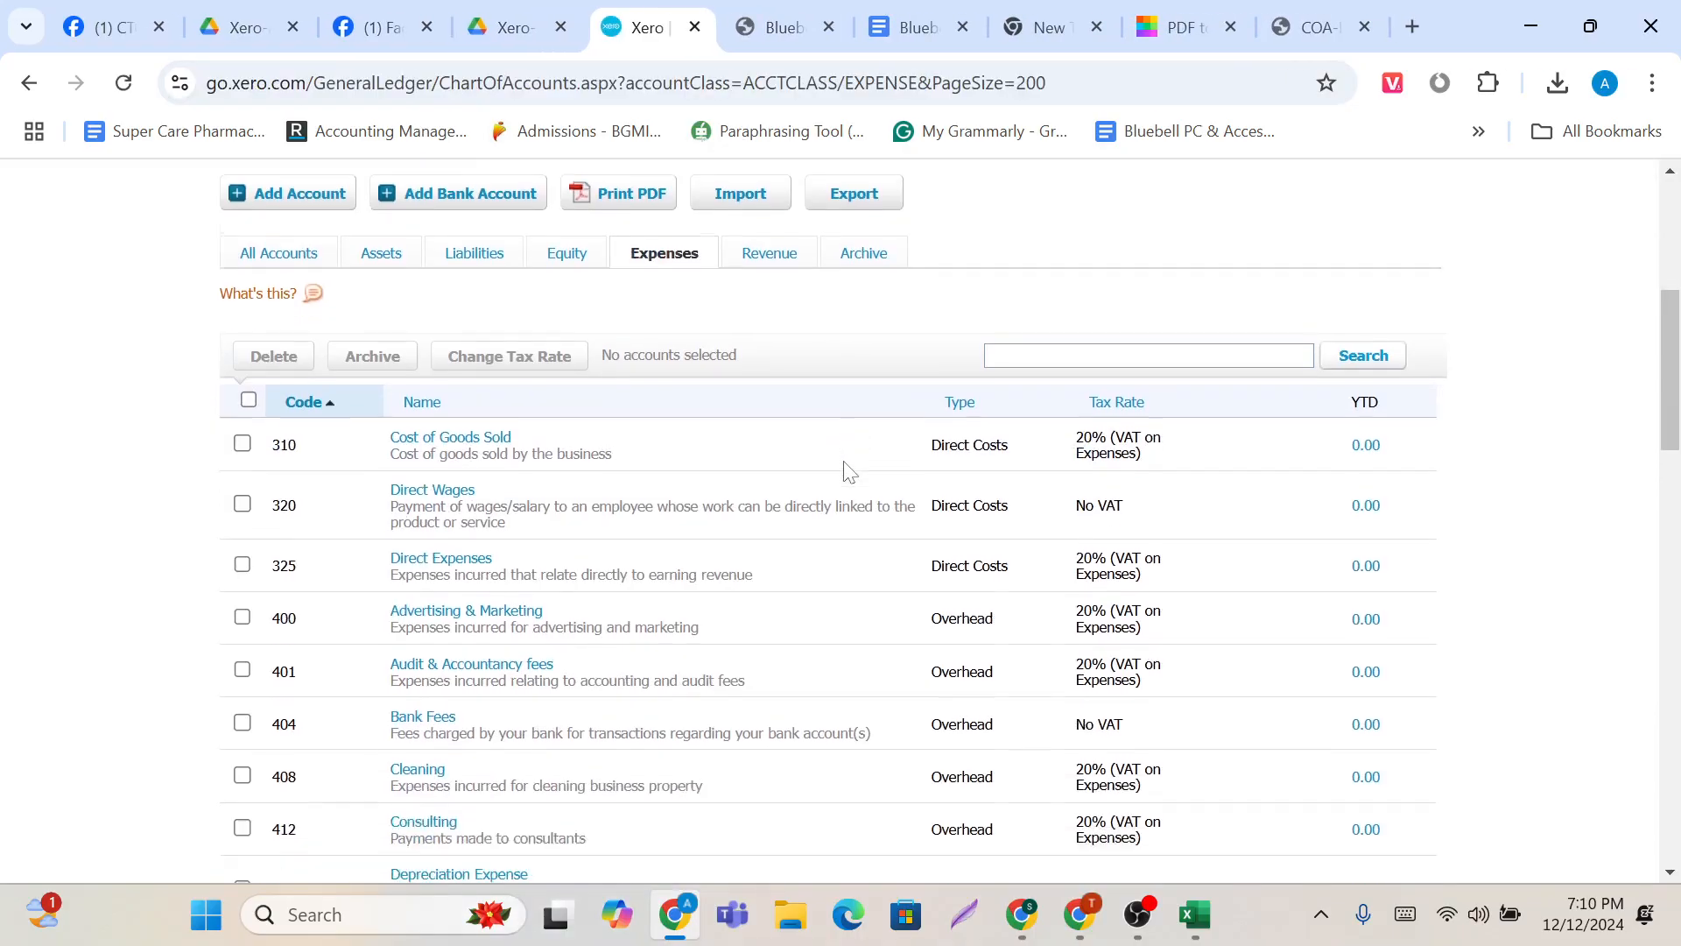
pyautogui.scroll(4, 844, 473)
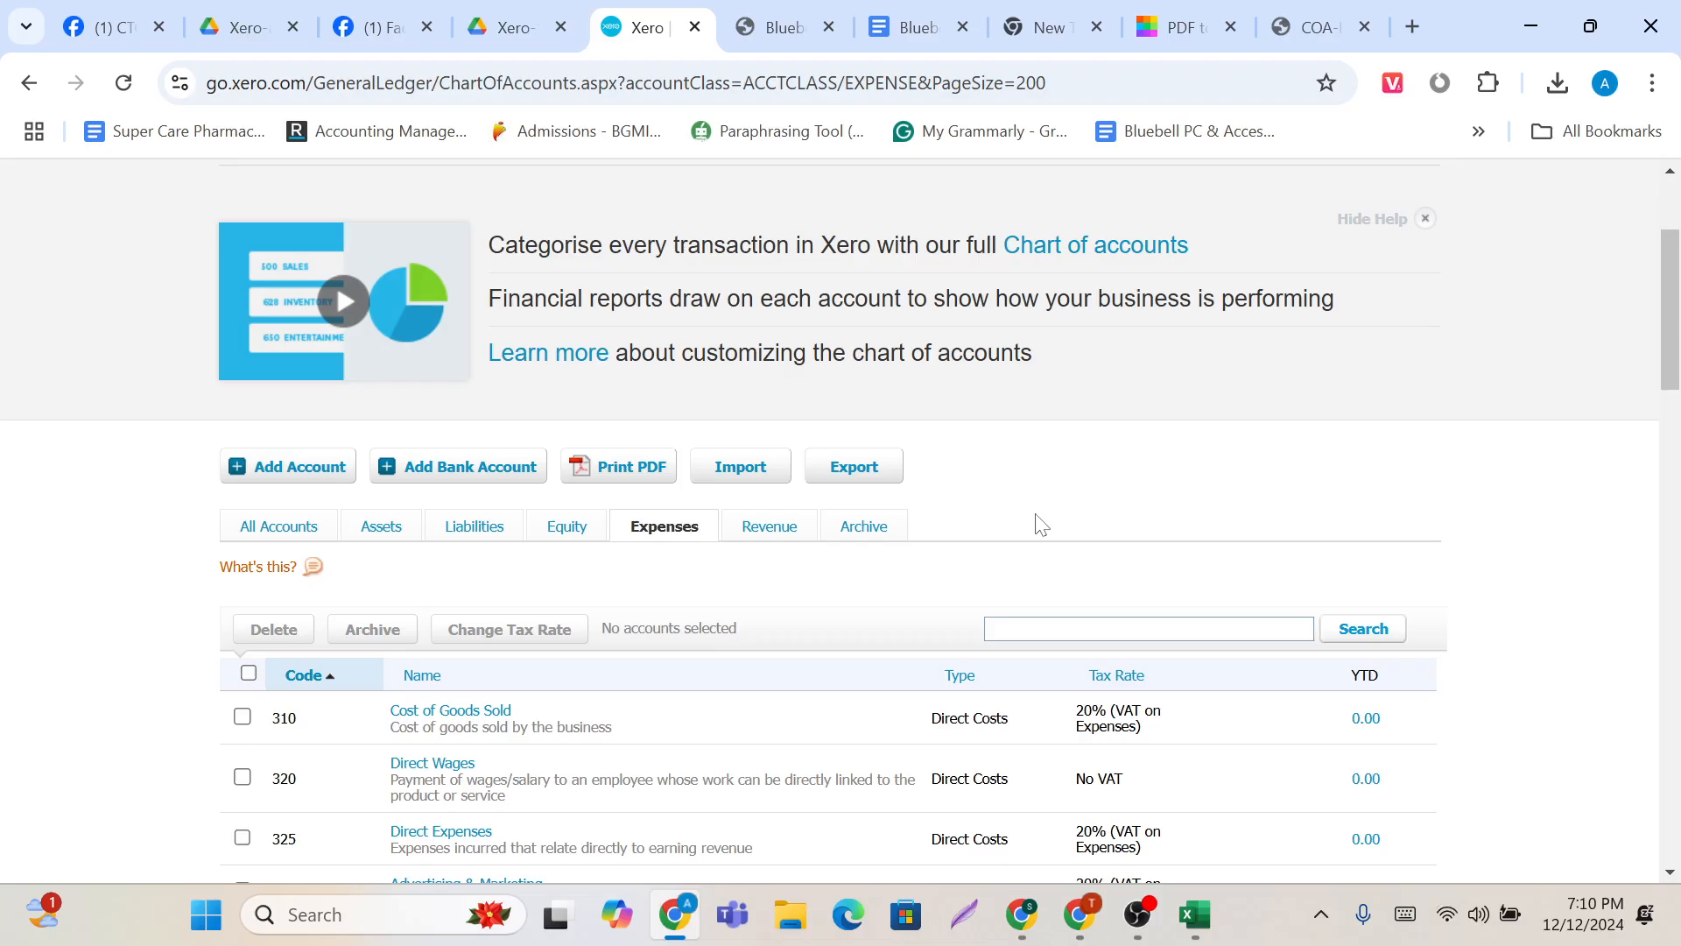
# Step: Browse the Expenses accounts, starting with 310 Cost of Goods Sold
pyautogui.scroll(3, 1040, 523)
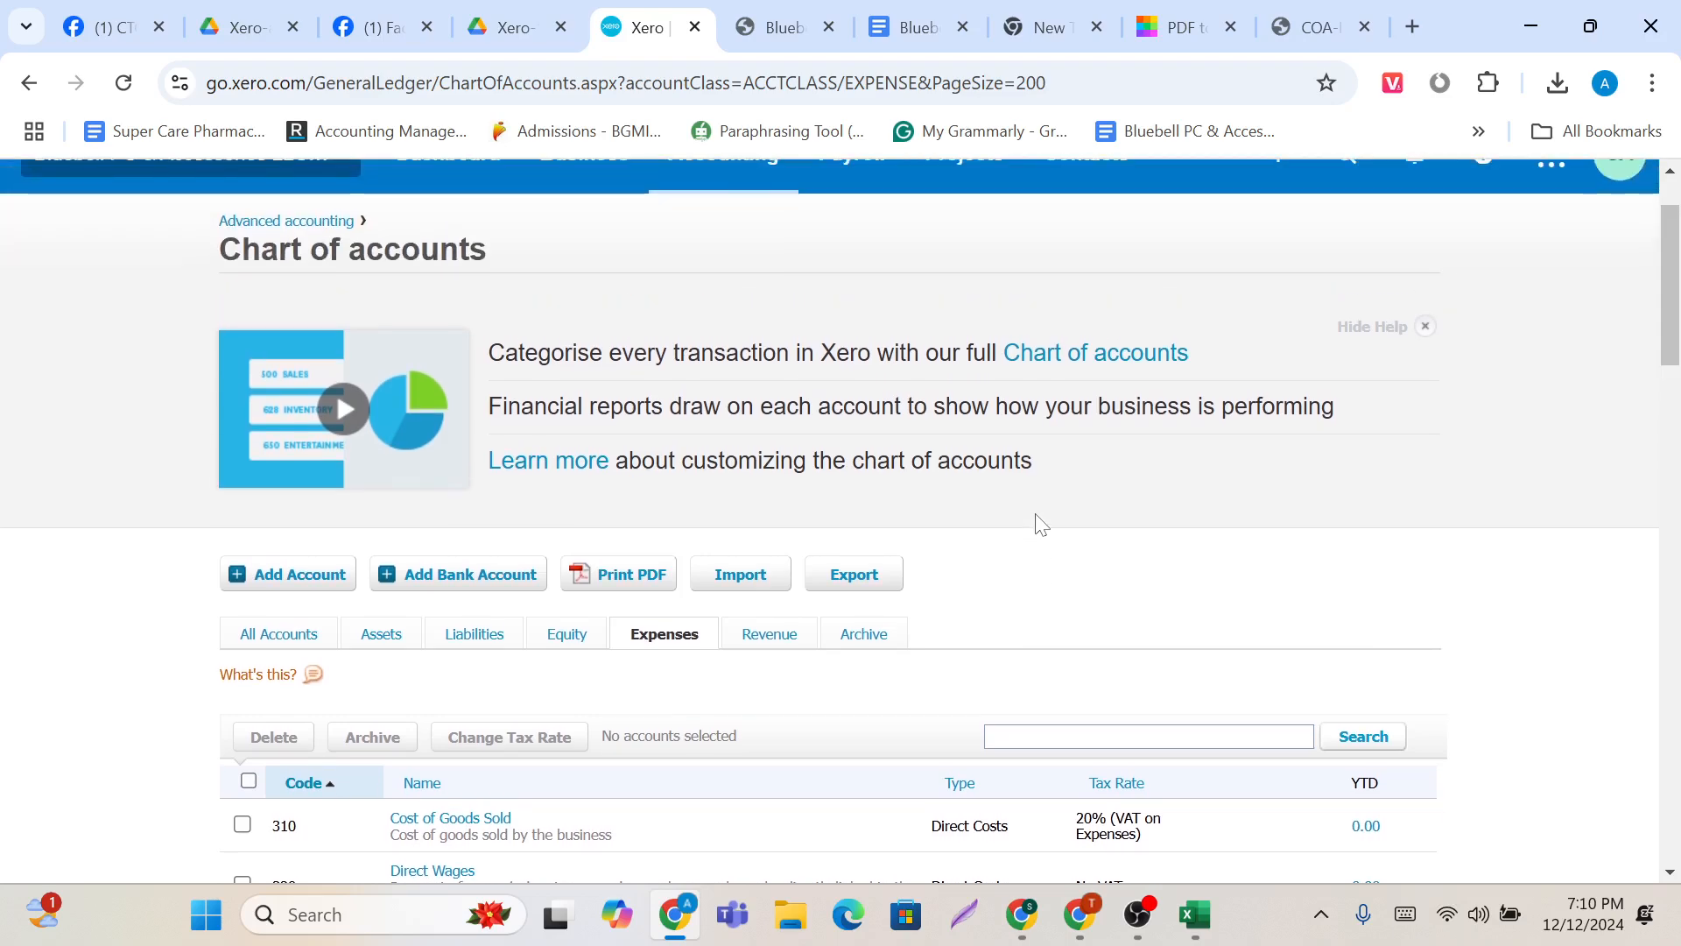
pyautogui.scroll(-3, 1040, 524)
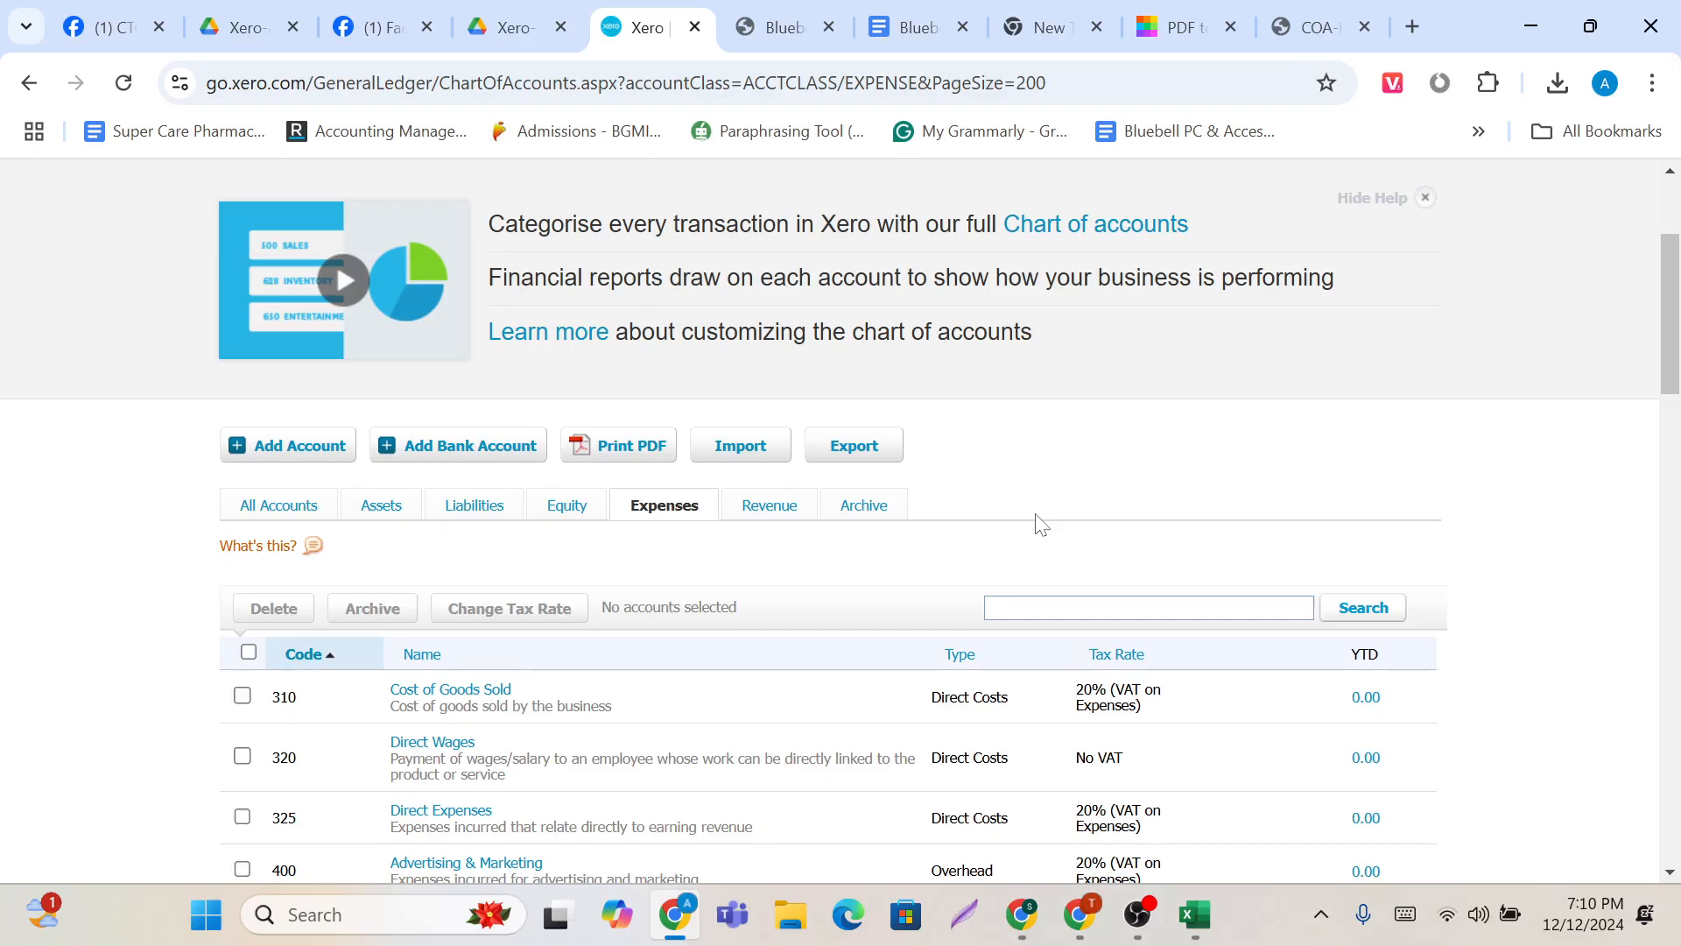
pyautogui.scroll(1, 1040, 524)
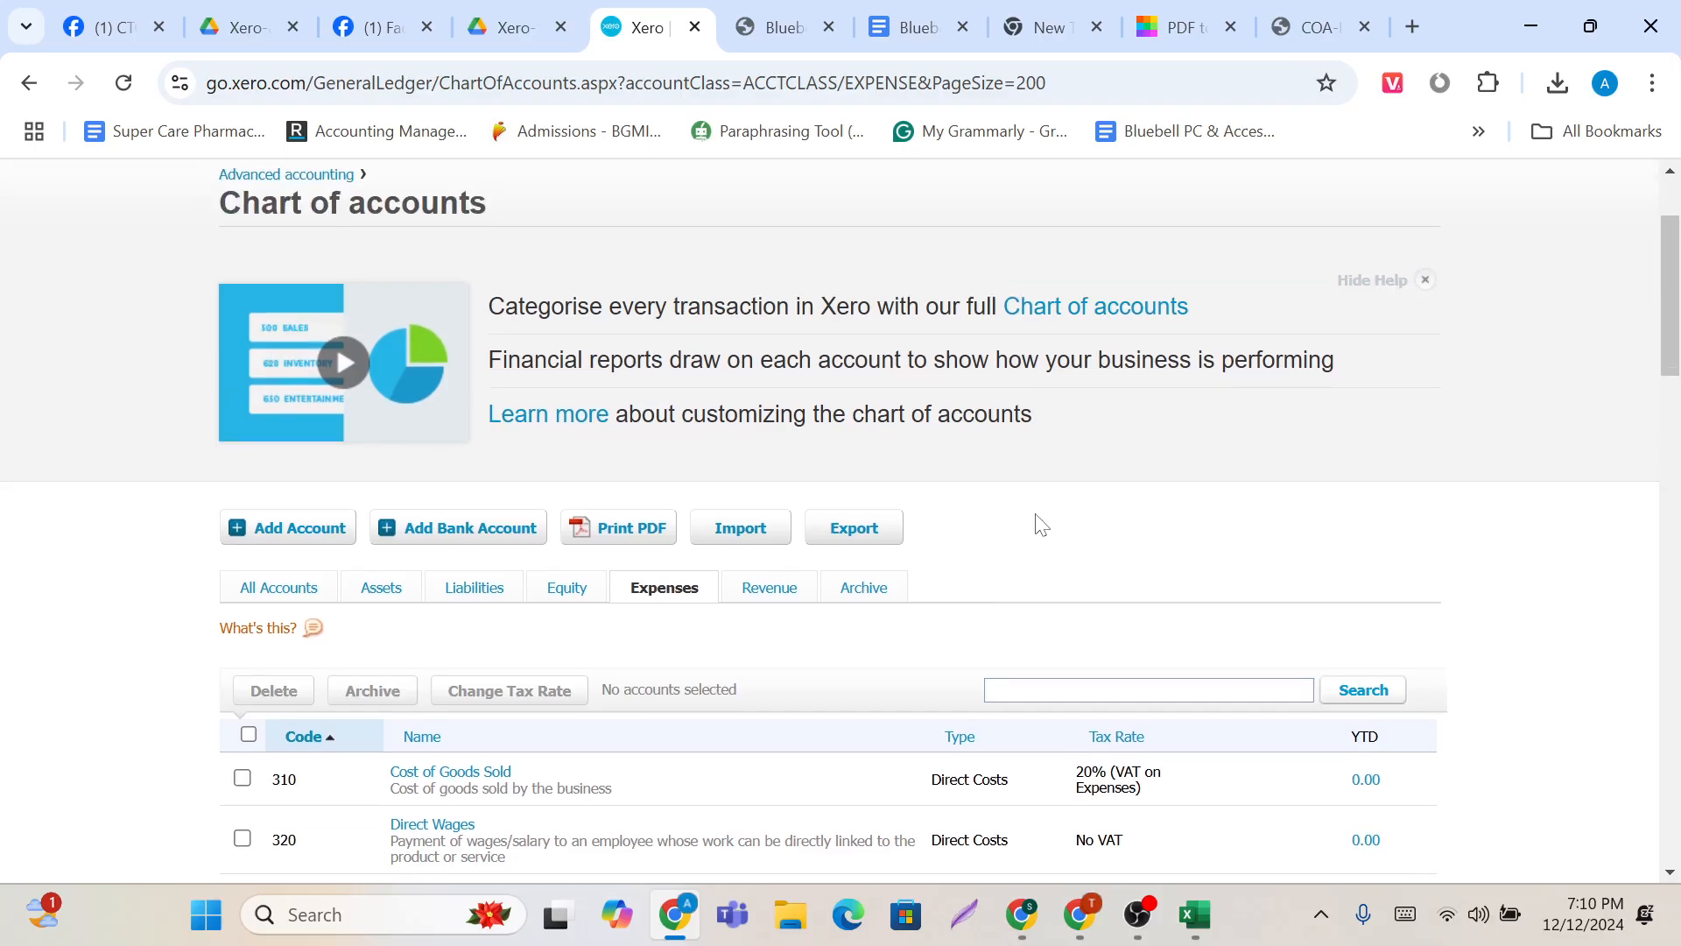
pyautogui.scroll(-3, 1040, 524)
pyautogui.scroll(3, 1040, 523)
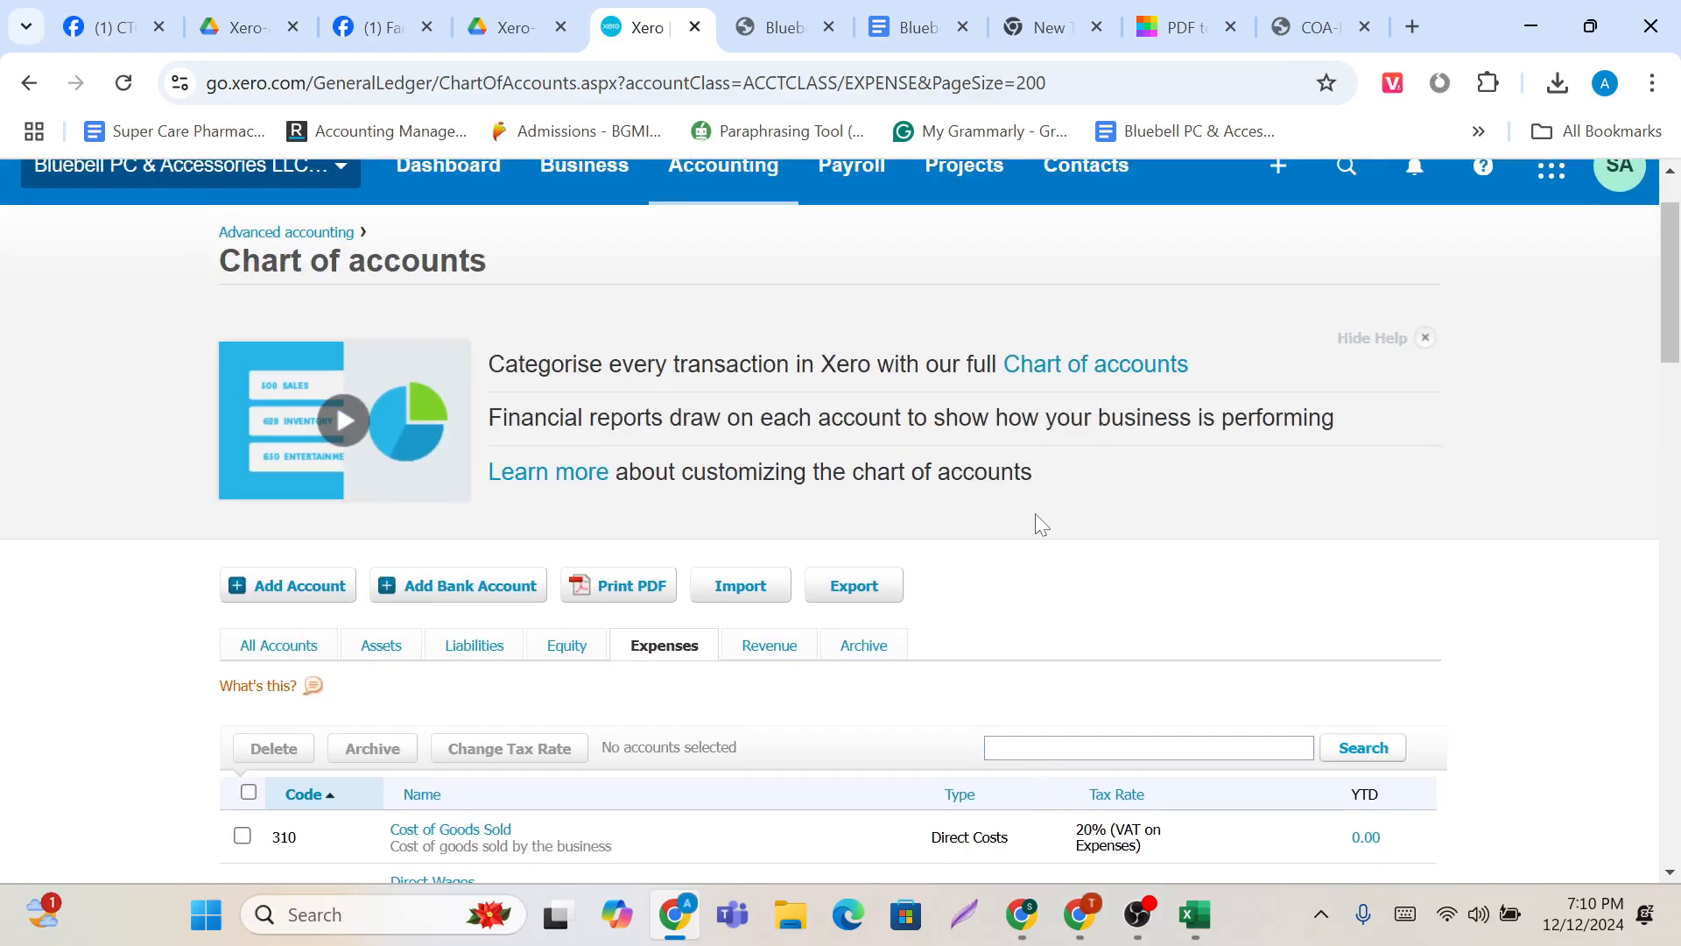
pyautogui.scroll(1, 1034, 514)
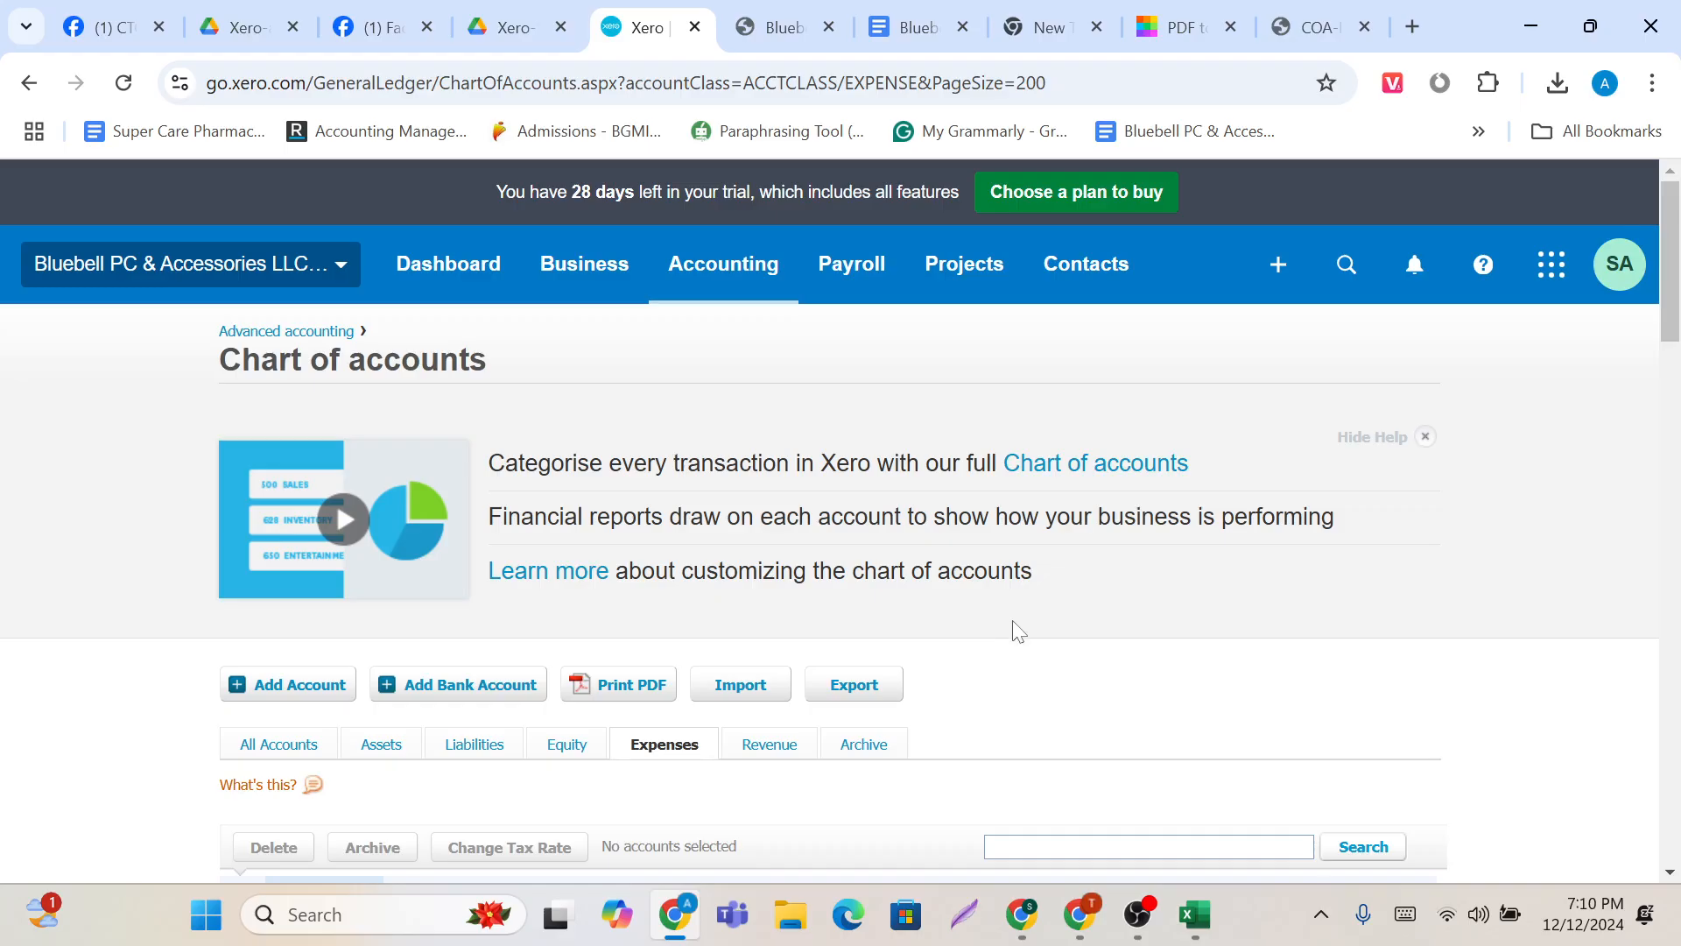
pyautogui.scroll(-5, 1015, 631)
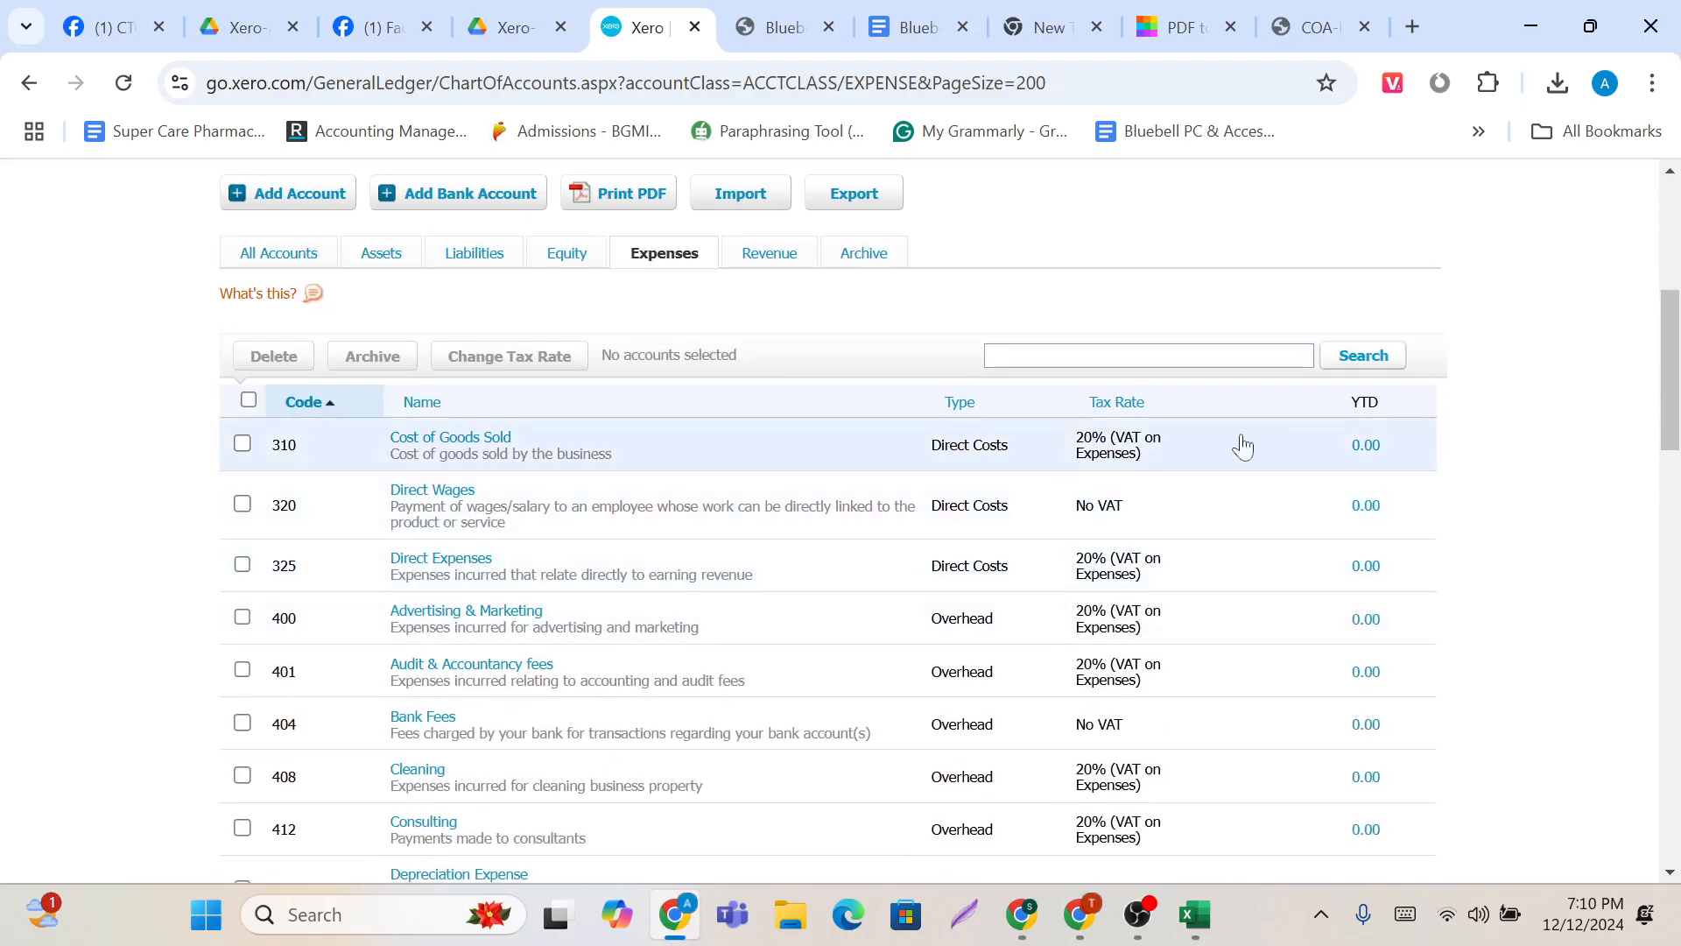
pyautogui.scroll(4, 1303, 454)
pyautogui.scroll(1, 1306, 452)
pyautogui.scroll(-3, 1306, 450)
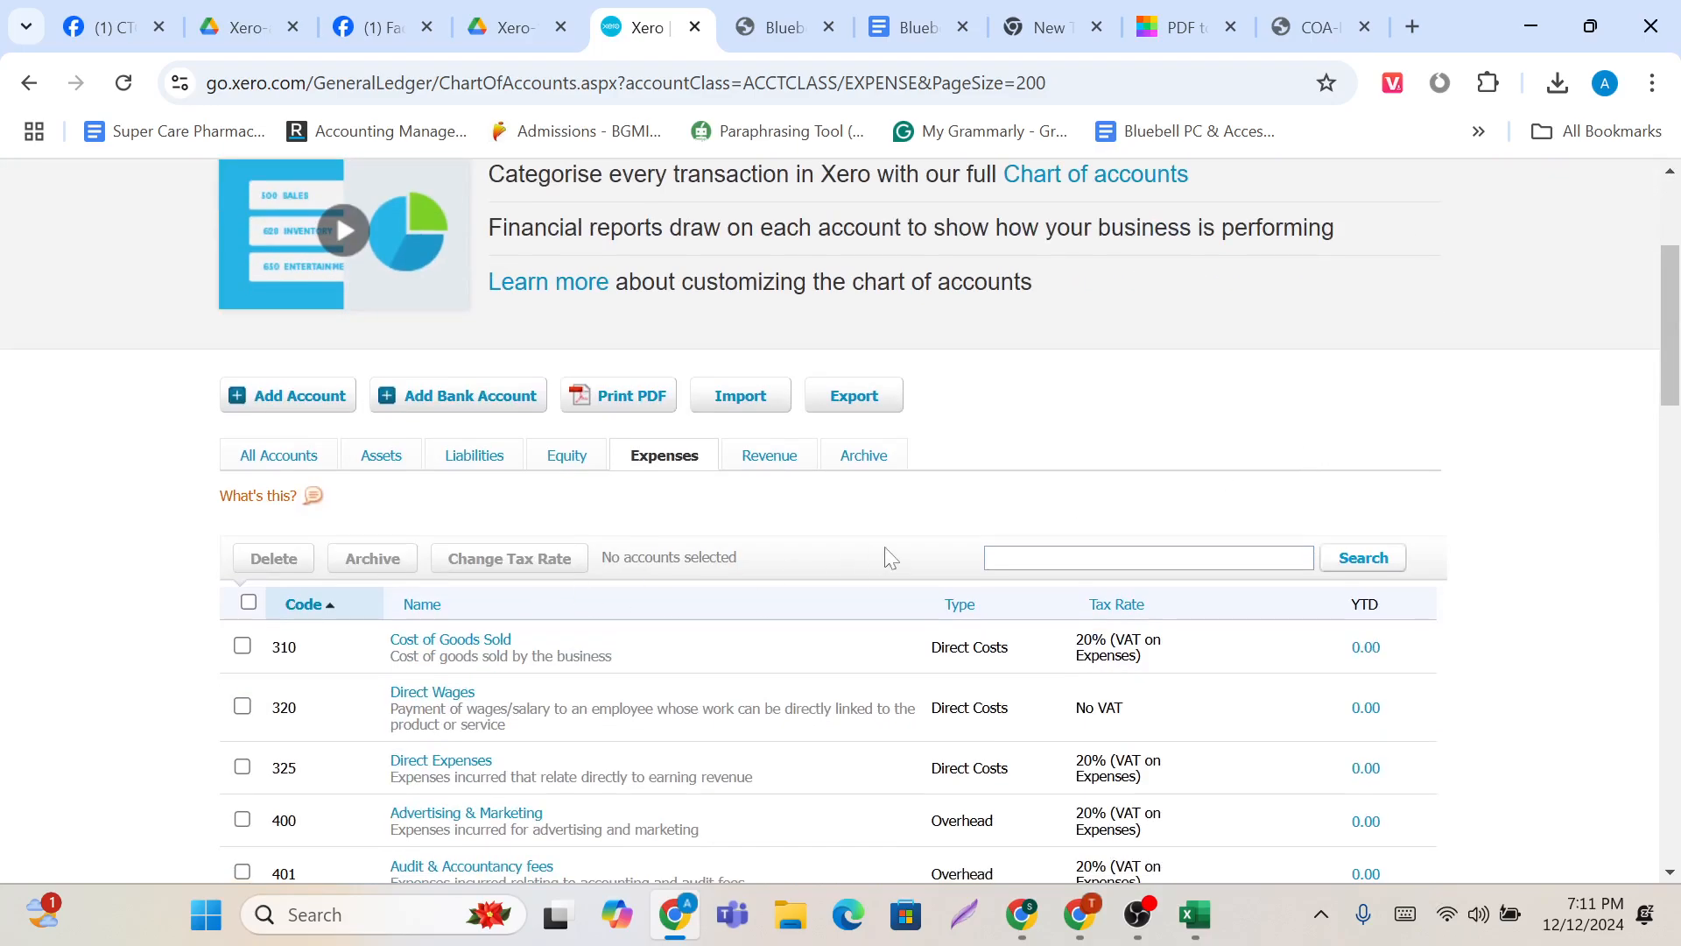
pyautogui.scroll(3, 884, 546)
# Step: Start a Receive money transaction into the RBS Bank – Checking account
pyautogui.click(1291, 278)
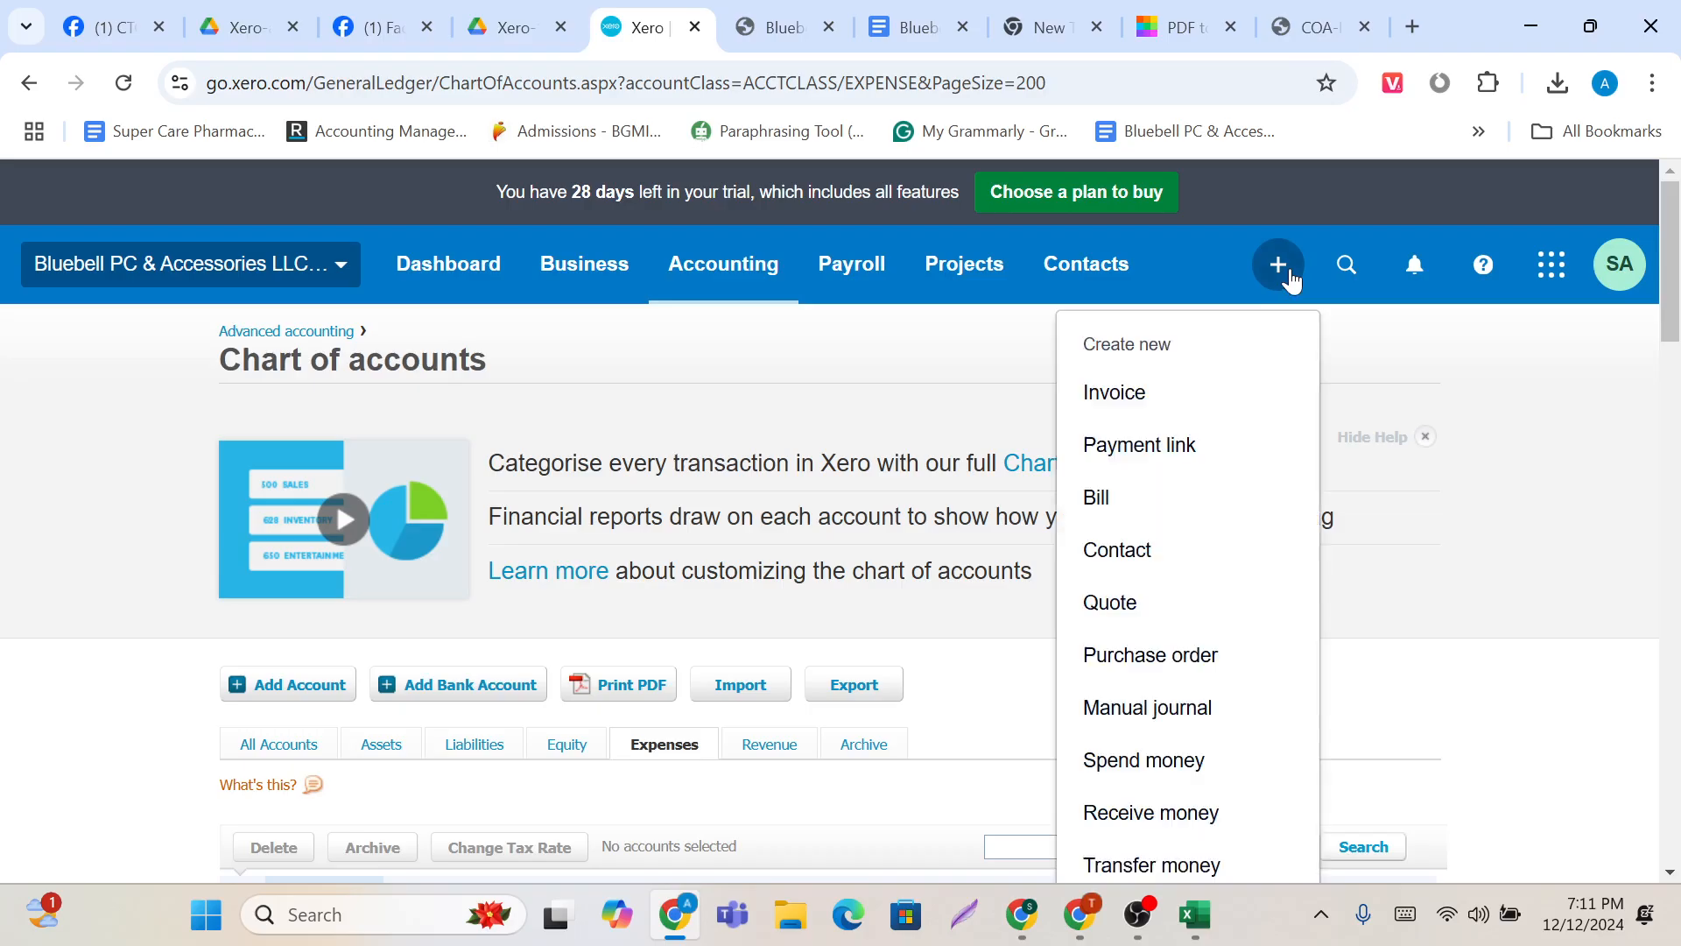
pyautogui.scroll(-2, 1206, 627)
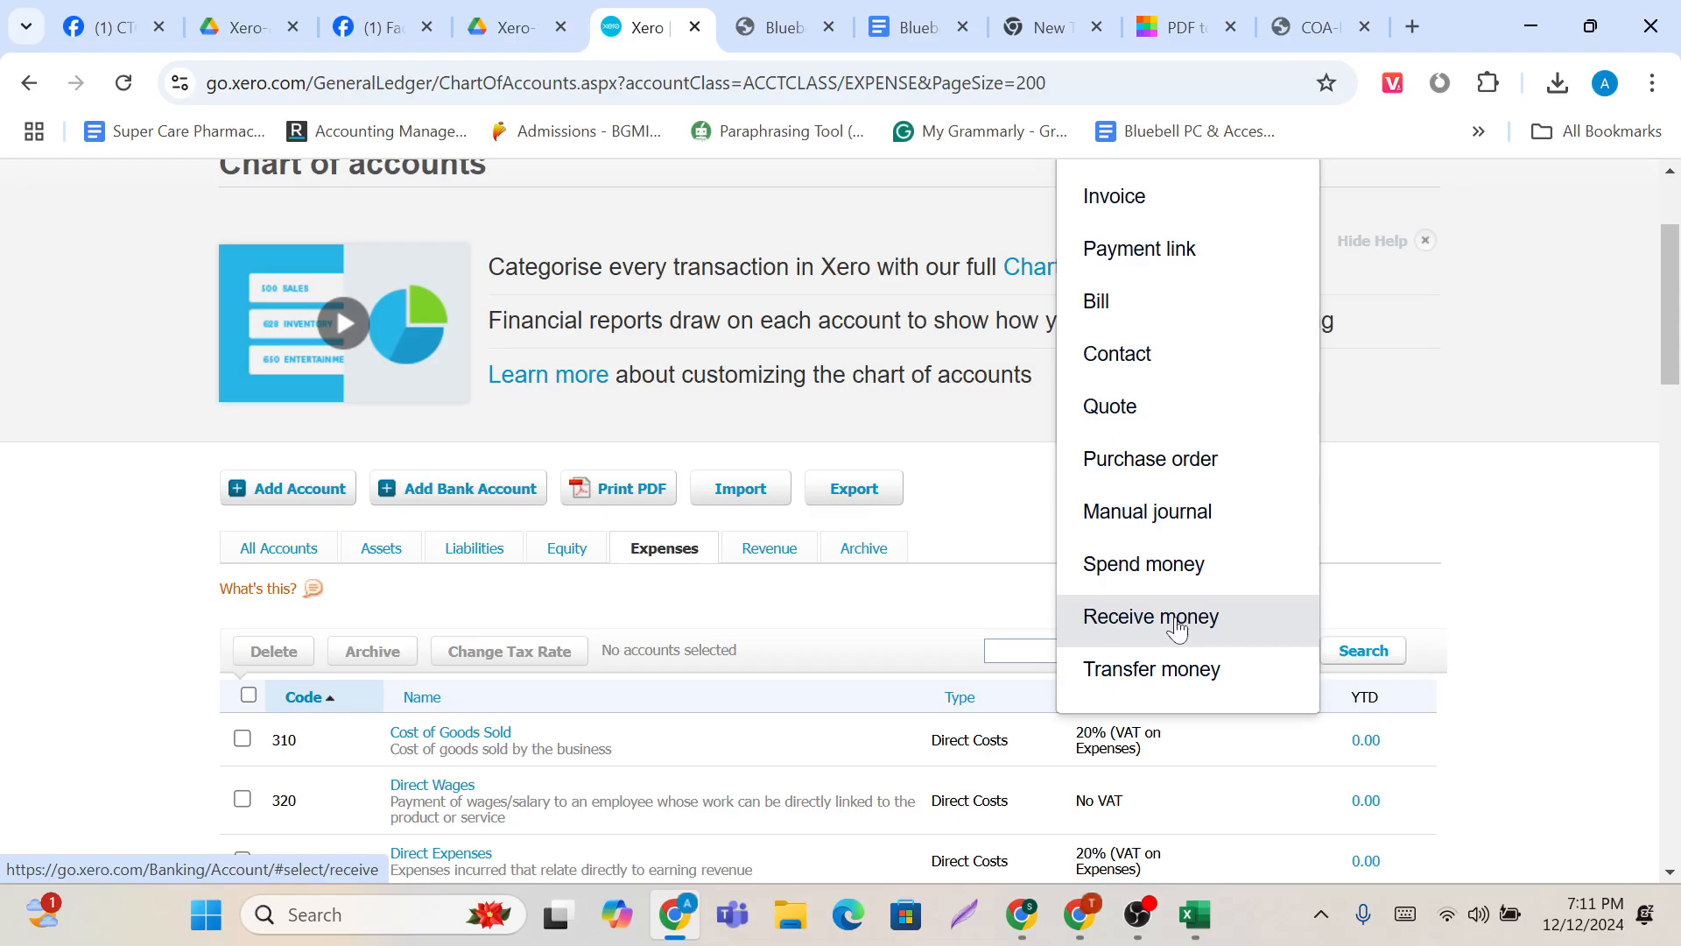
pyautogui.click(1175, 627)
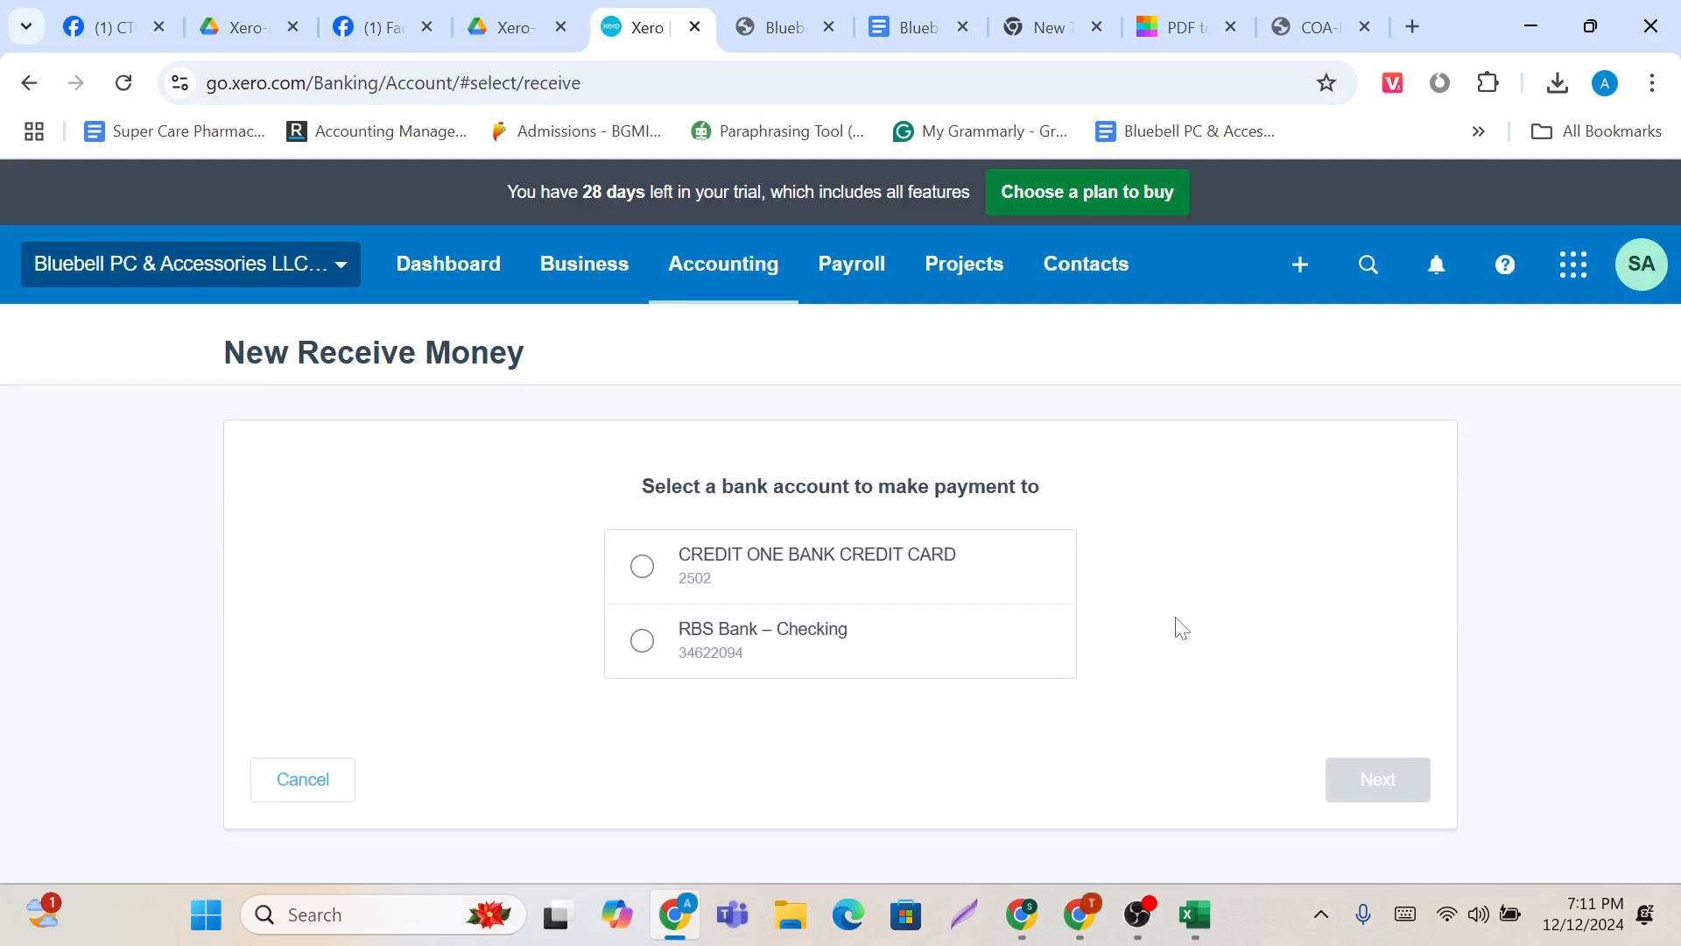
pyautogui.click(641, 640)
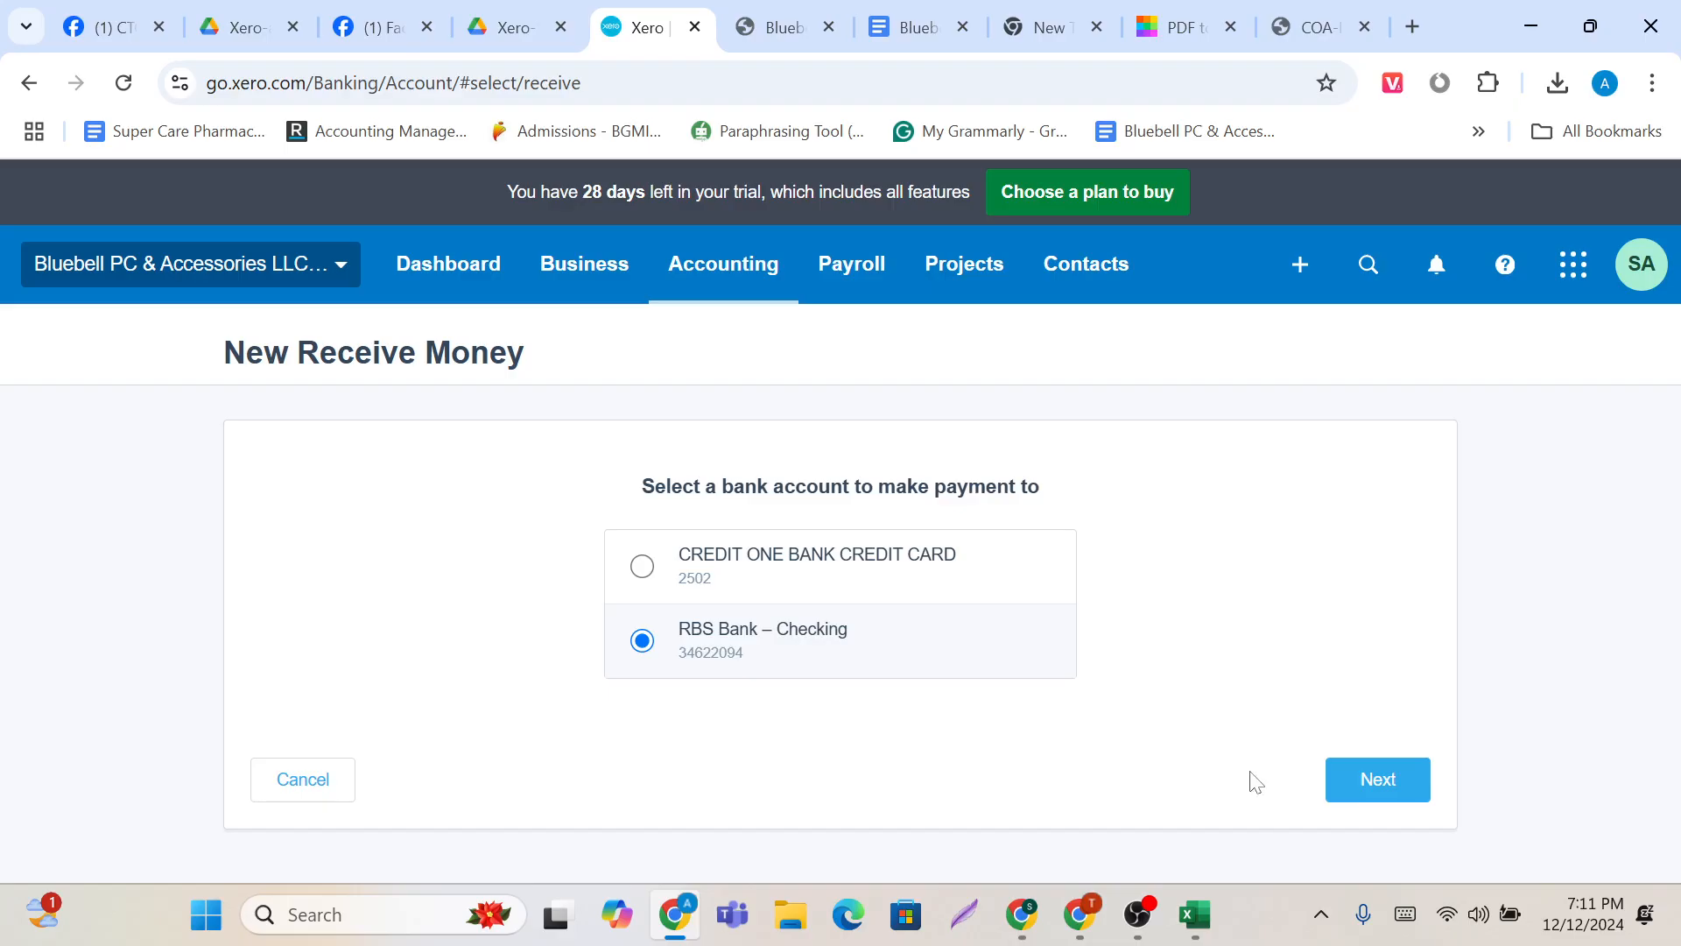
pyautogui.click(1366, 783)
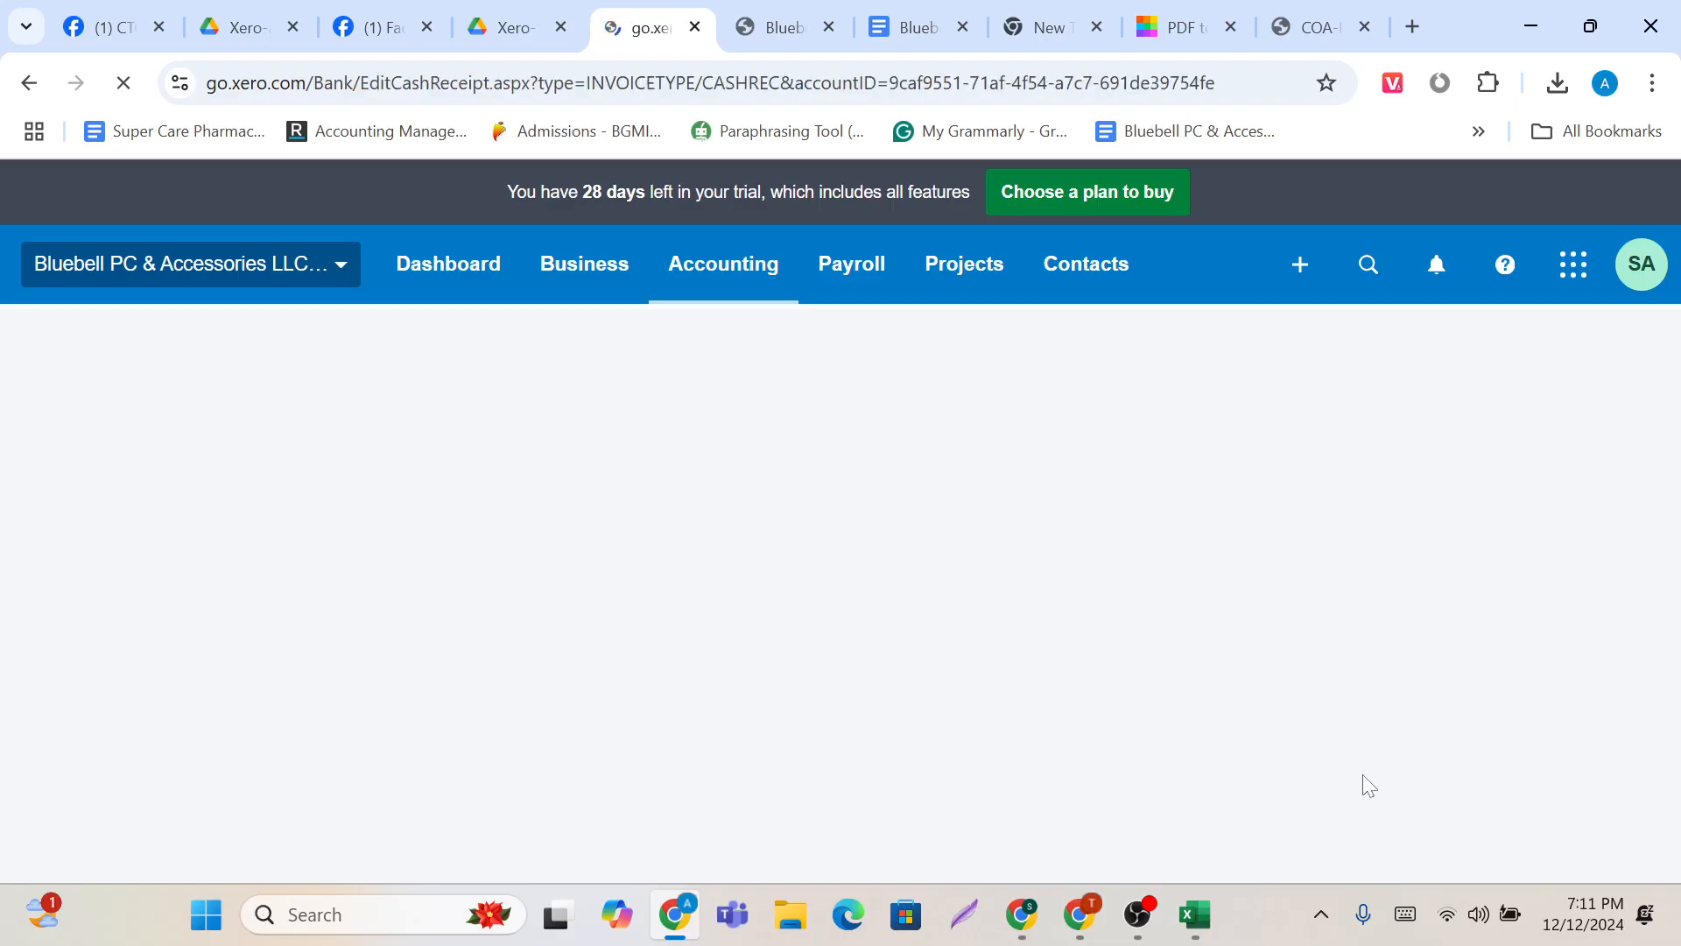
pyautogui.scroll(-1, 1368, 785)
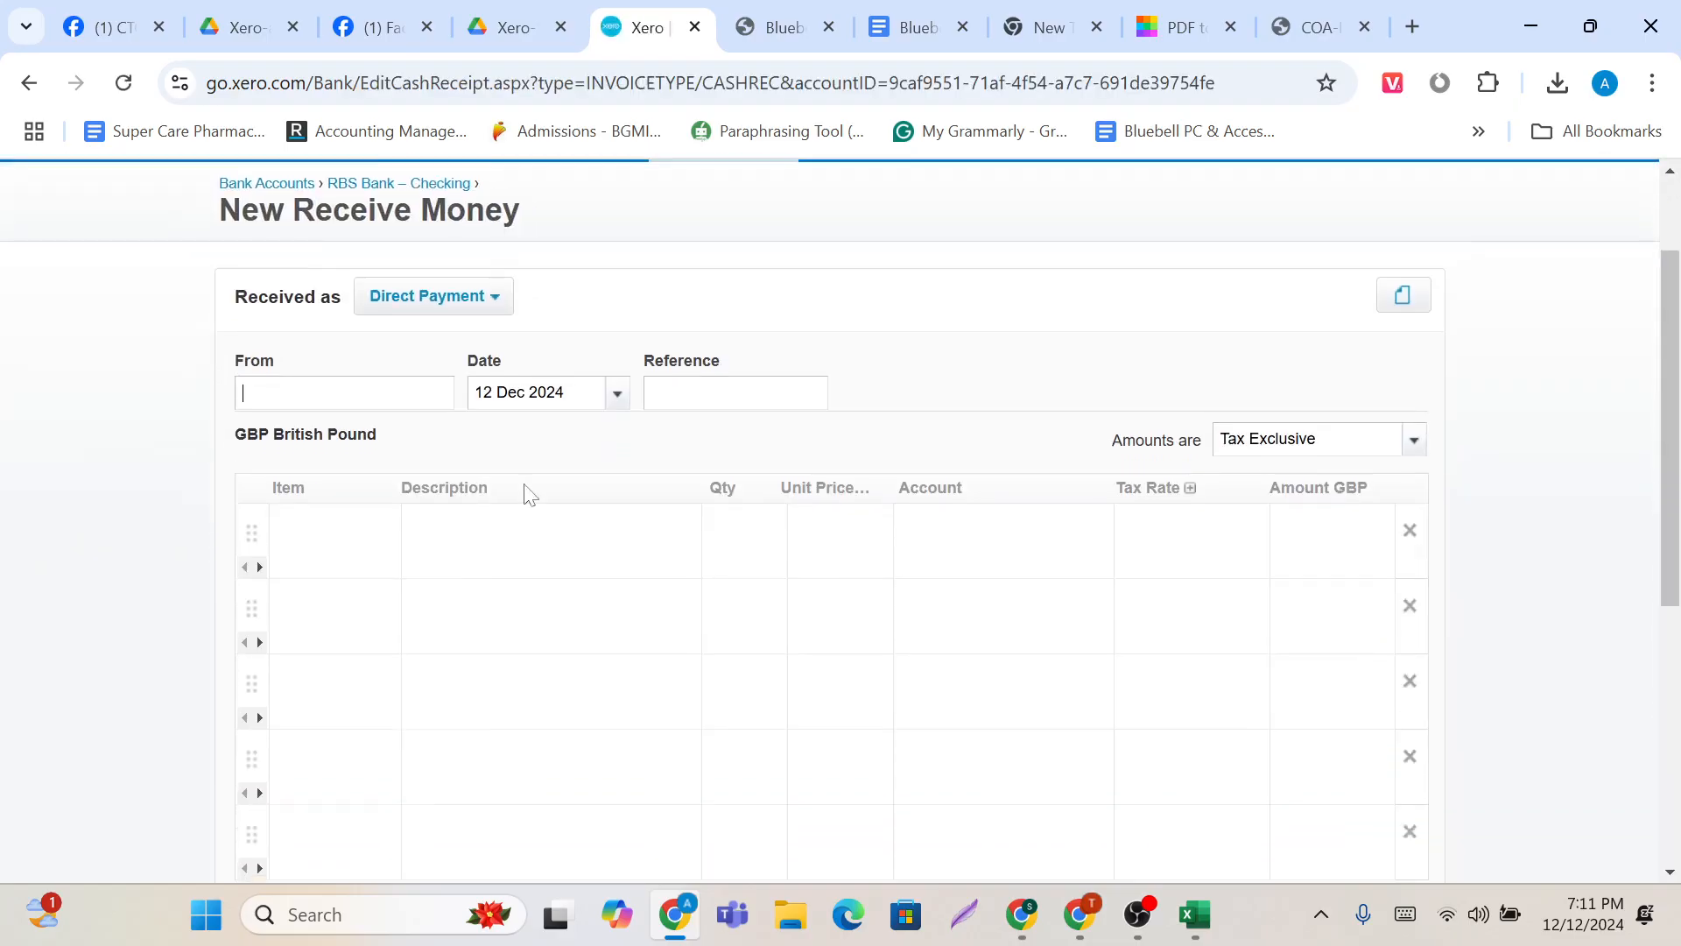
# Step: Enter 'RBS Opening Balance' as the contact and 'Opening Balance' as the first line description
pyautogui.scroll(-1, 364, 421)
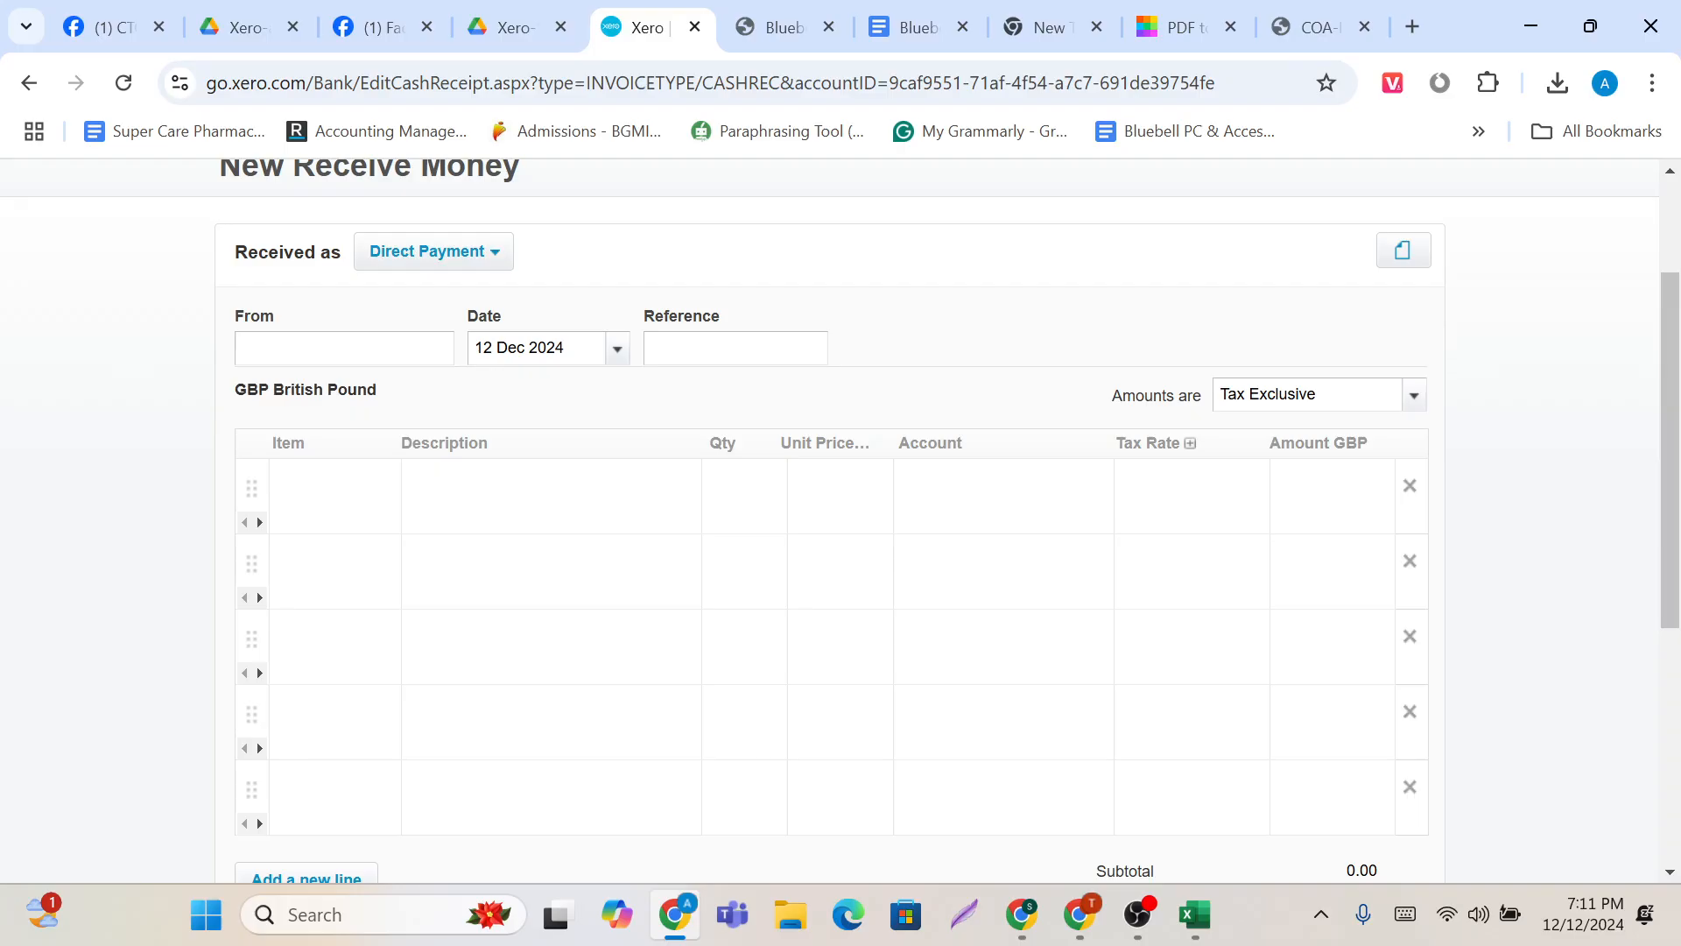
pyautogui.write('RBS')
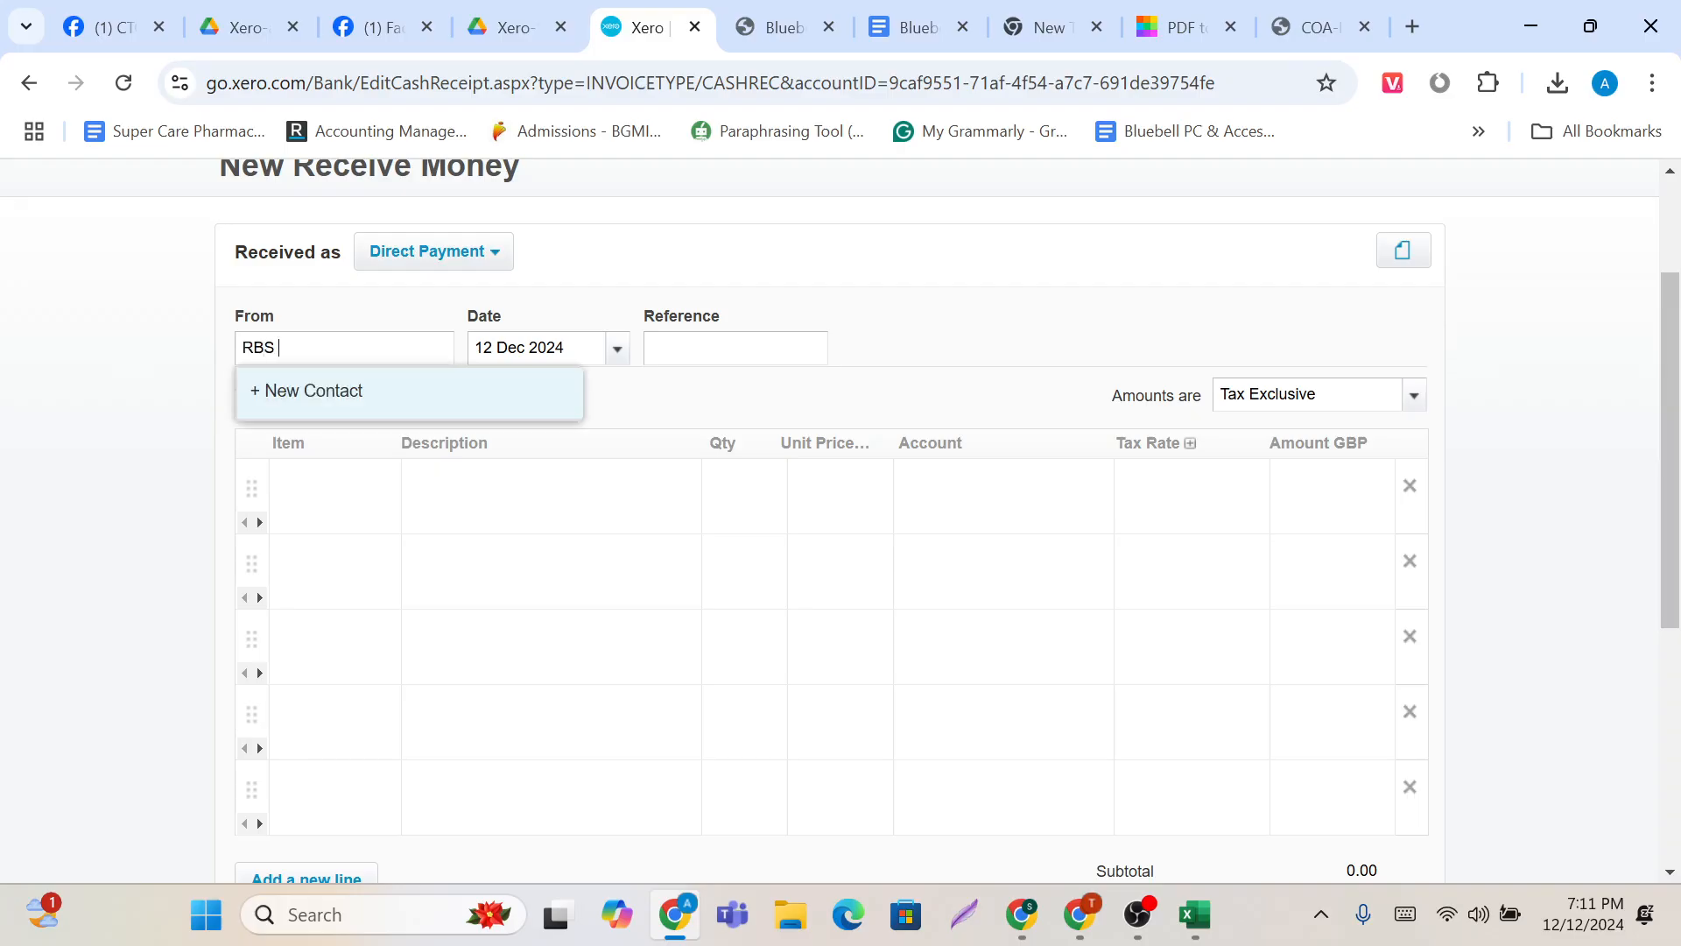
pyautogui.write(' Opening balance')
pyautogui.press('BackSpace')
pyautogui.write('B')
pyautogui.click(480, 488)
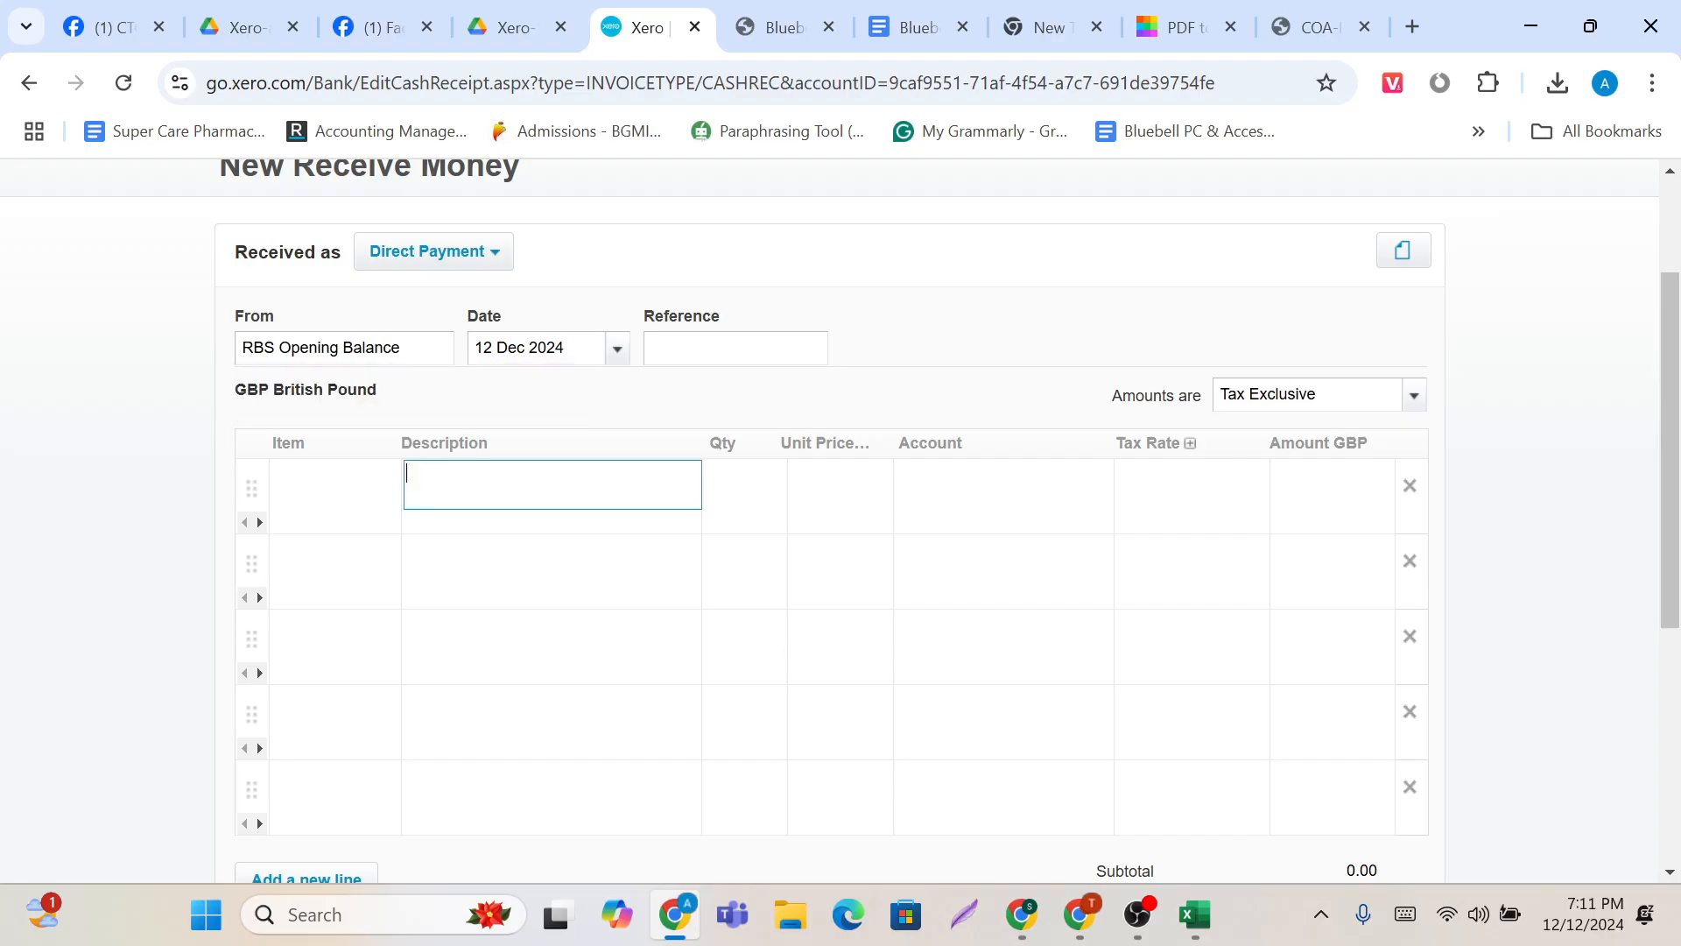
pyautogui.write('Opening Balance')
# Step: Look up the RBS opening balance date in the company database document
pyautogui.click(624, 354)
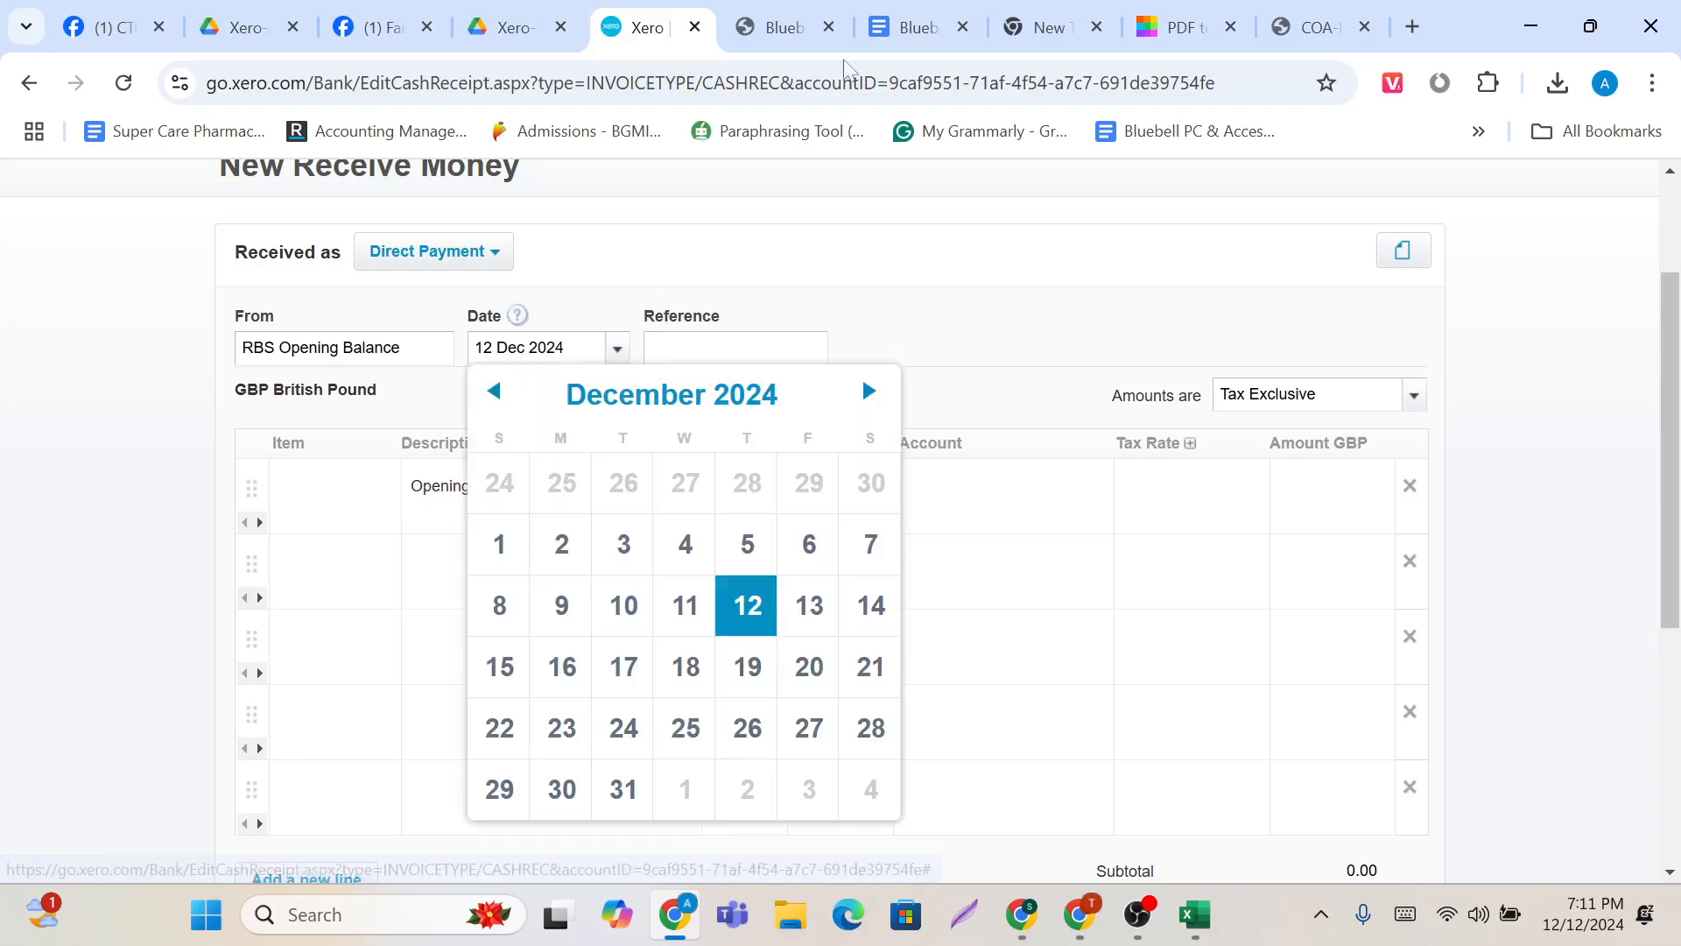
pyautogui.click(920, 27)
pyautogui.scroll(2, 779, 560)
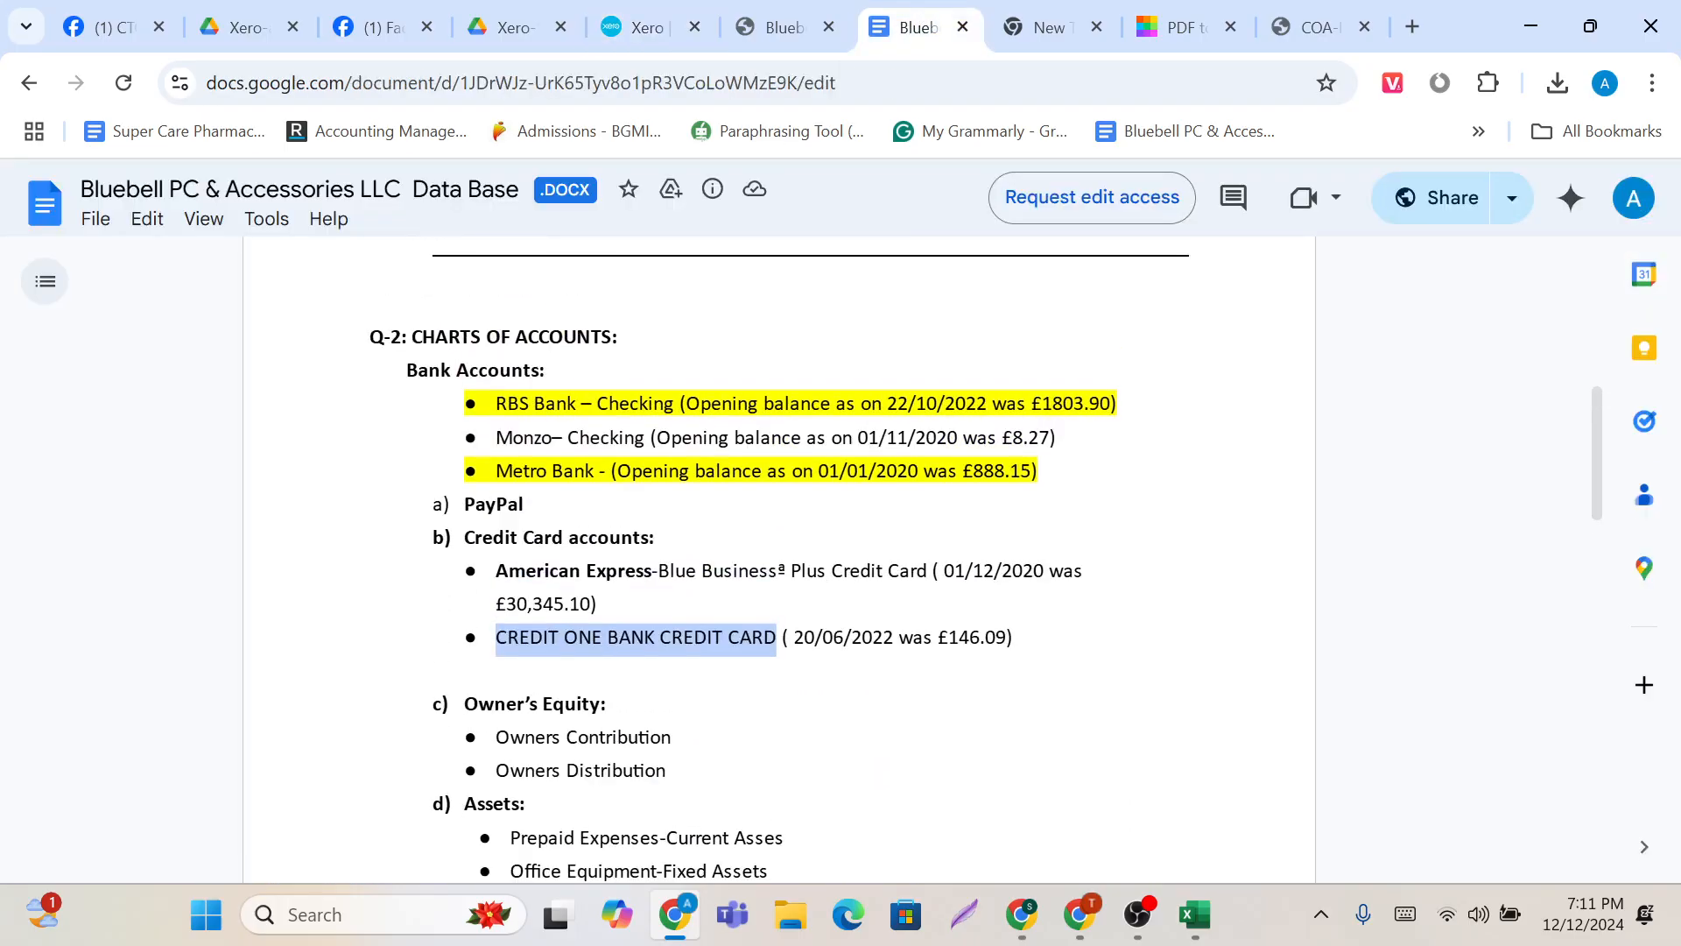
pyautogui.moveTo(887, 404); pyautogui.dragTo(987, 405)
pyautogui.click(657, 27)
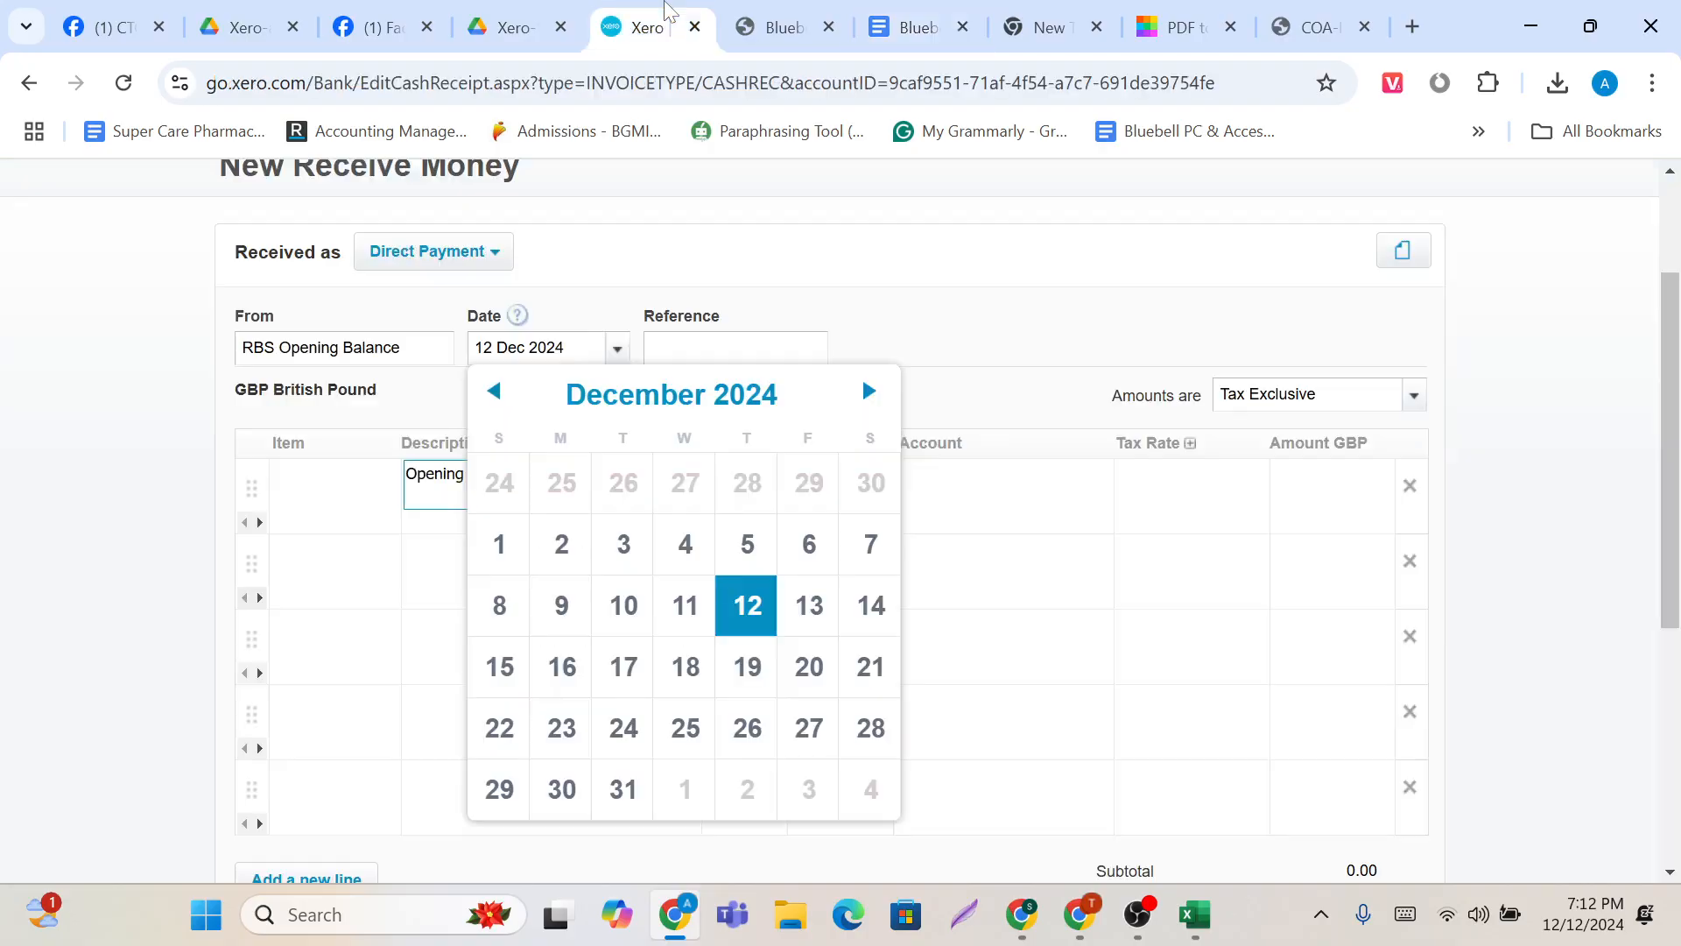
# Step: Date the entry 1 January 2022 and give the Opening Balance line quantity 1
pyautogui.click(753, 396)
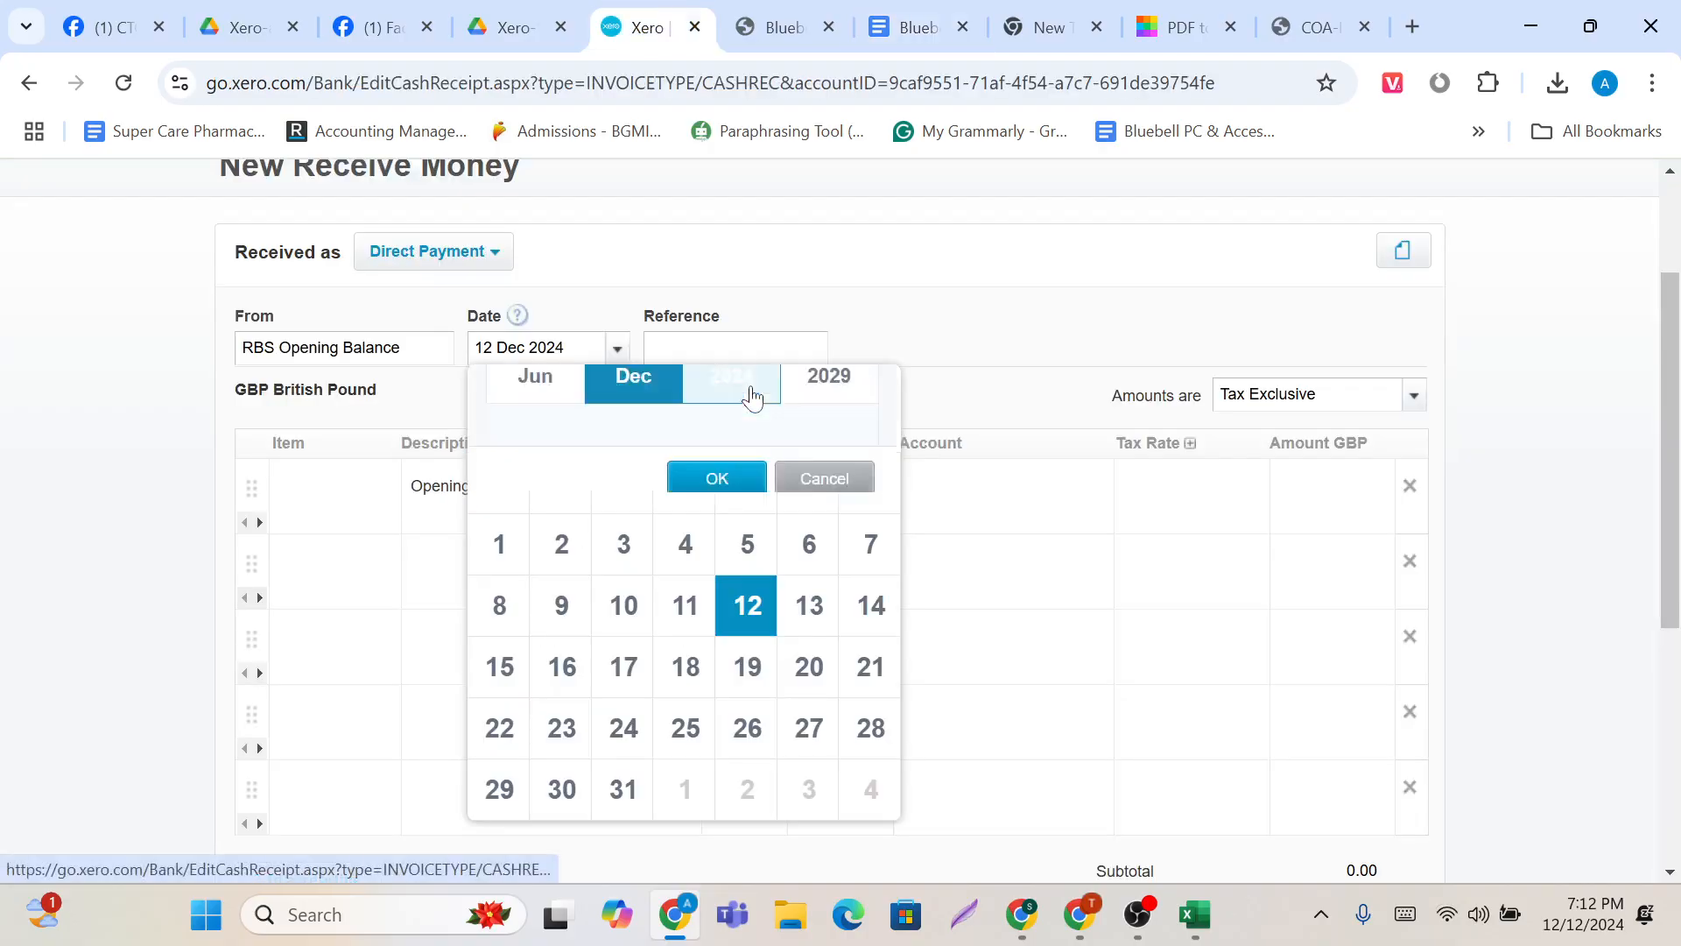
pyautogui.click(762, 574)
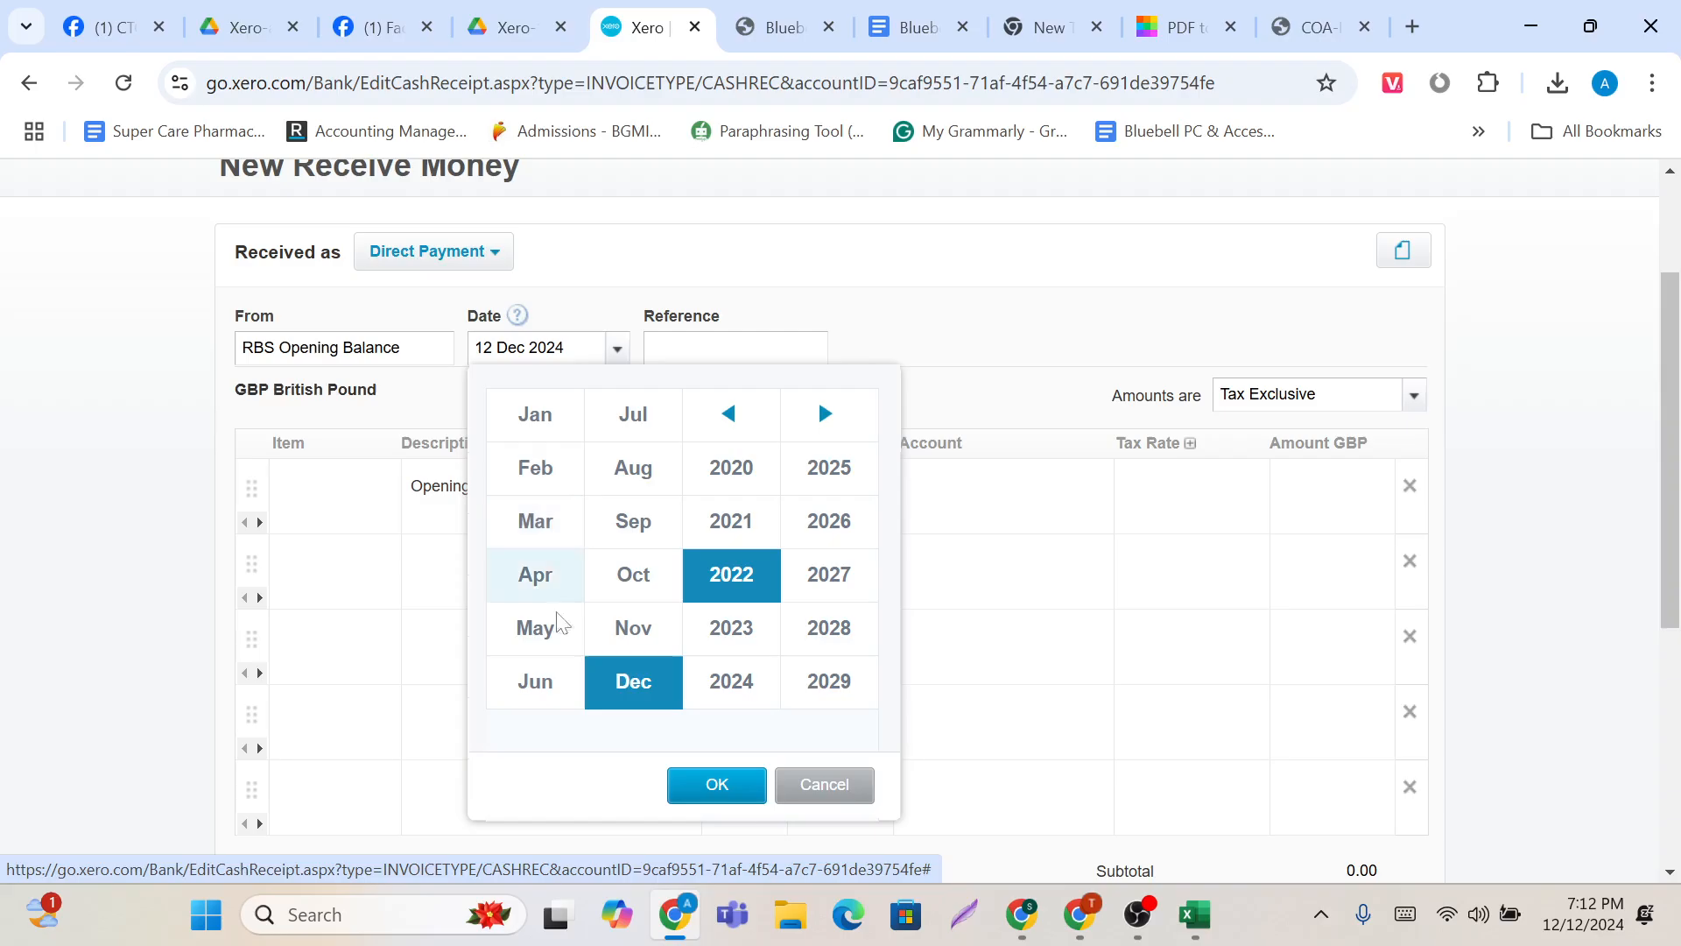
pyautogui.click(619, 596)
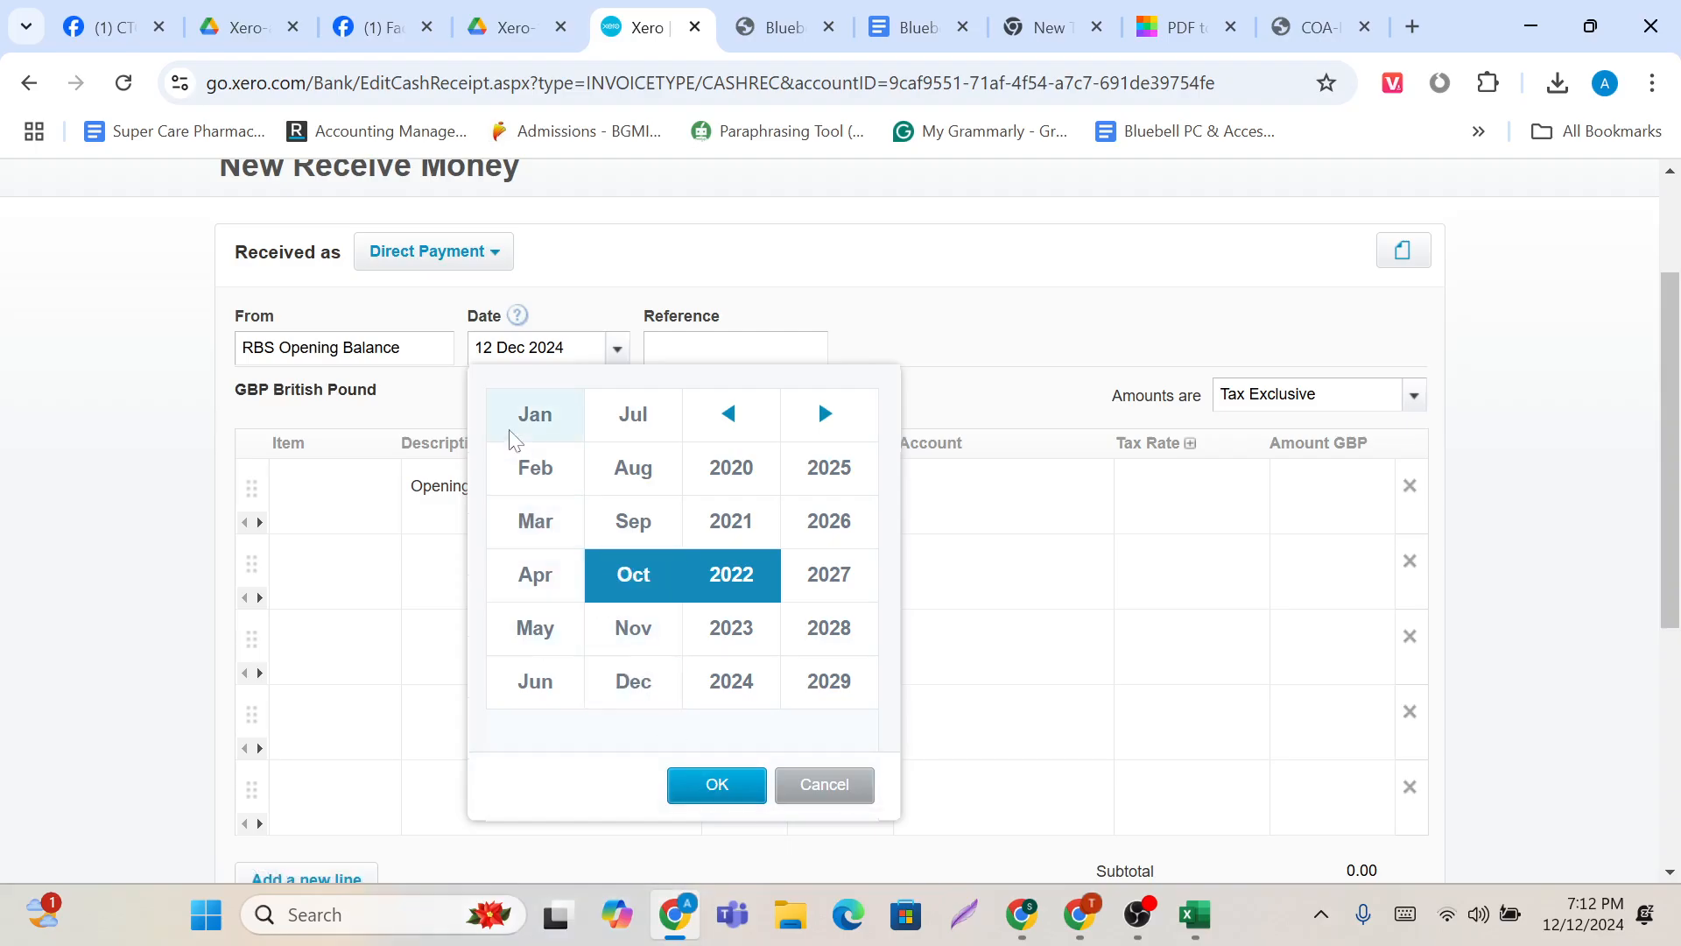
pyautogui.click(720, 785)
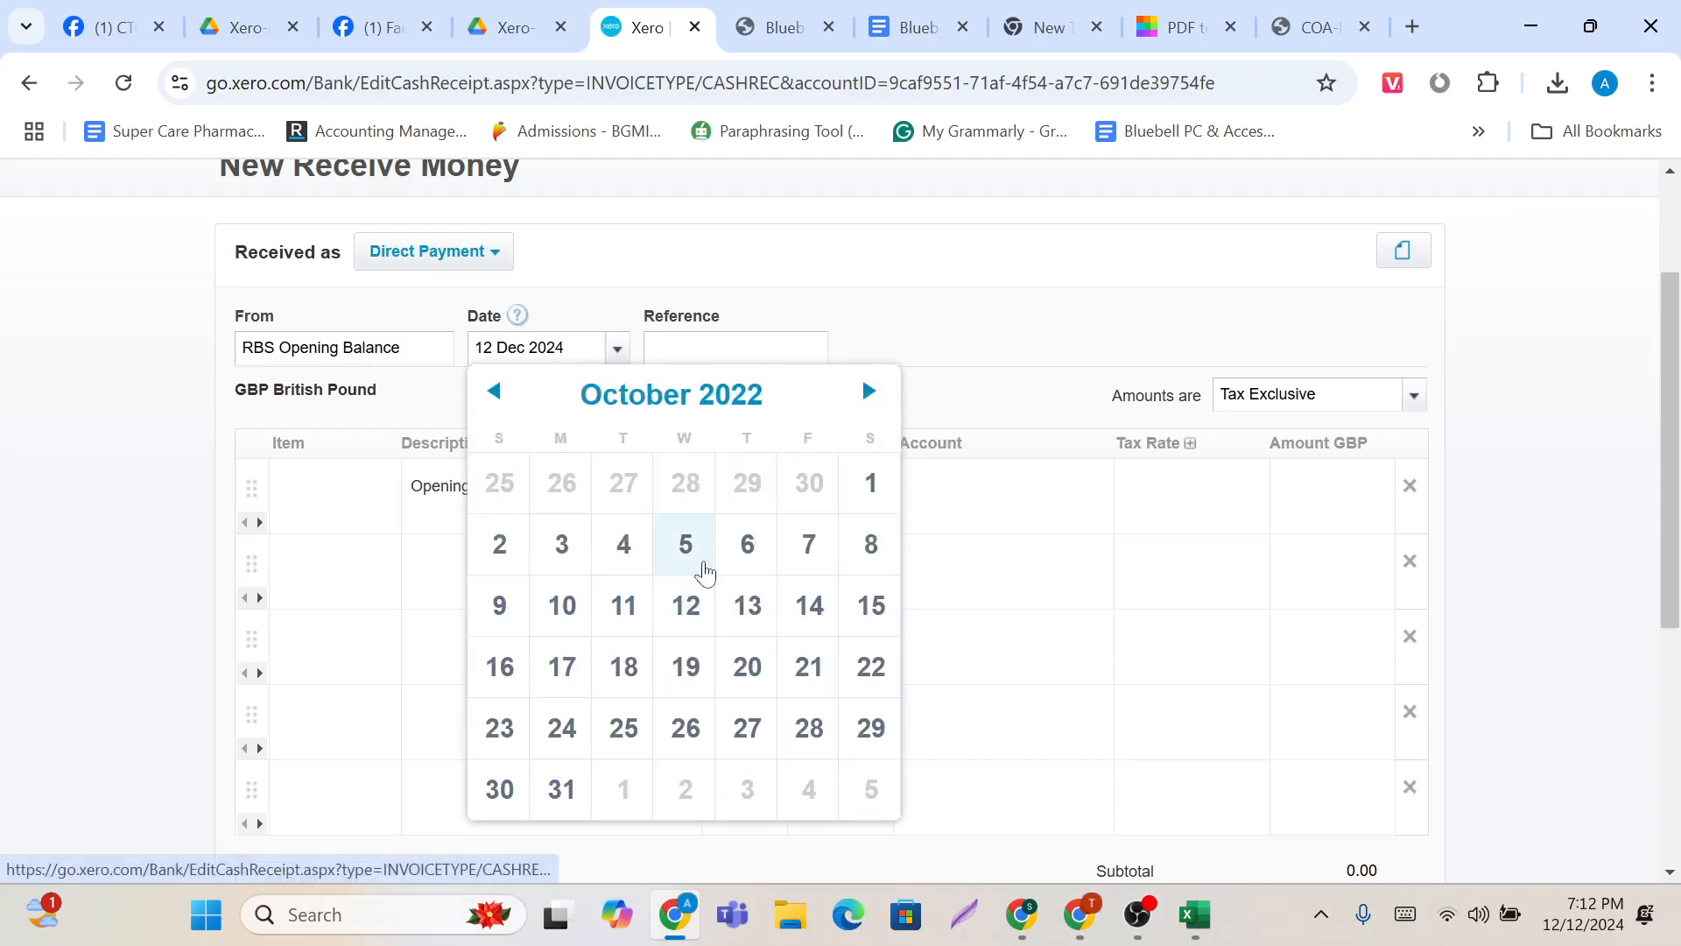
pyautogui.click(643, 405)
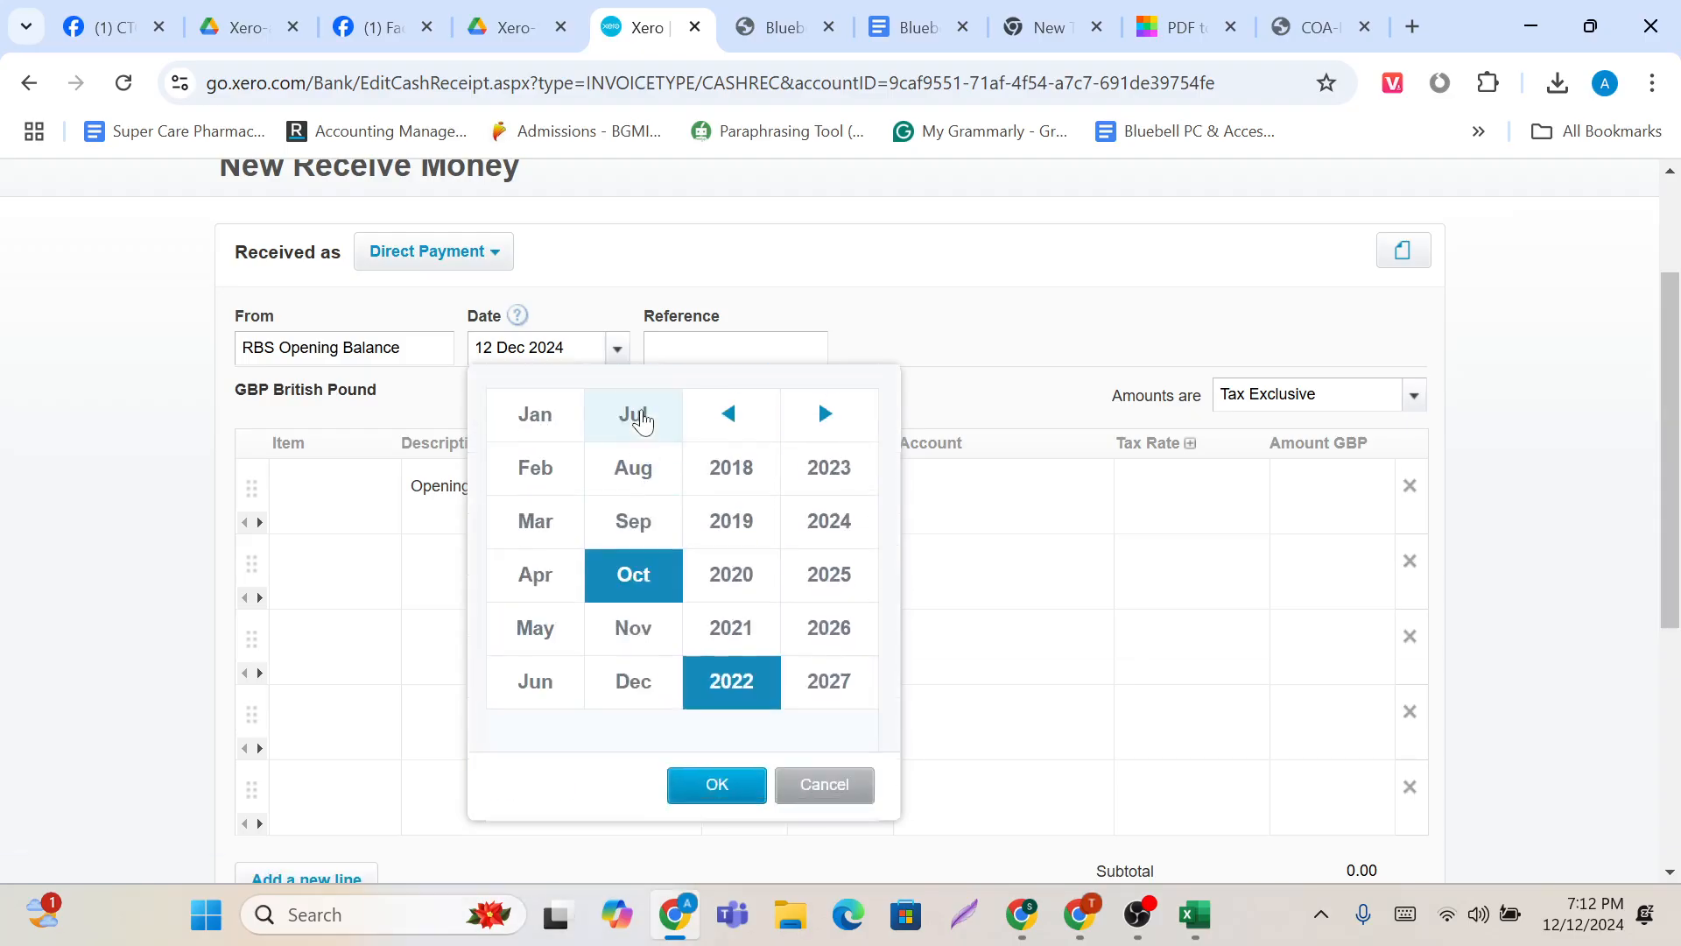
pyautogui.click(541, 431)
pyautogui.click(732, 788)
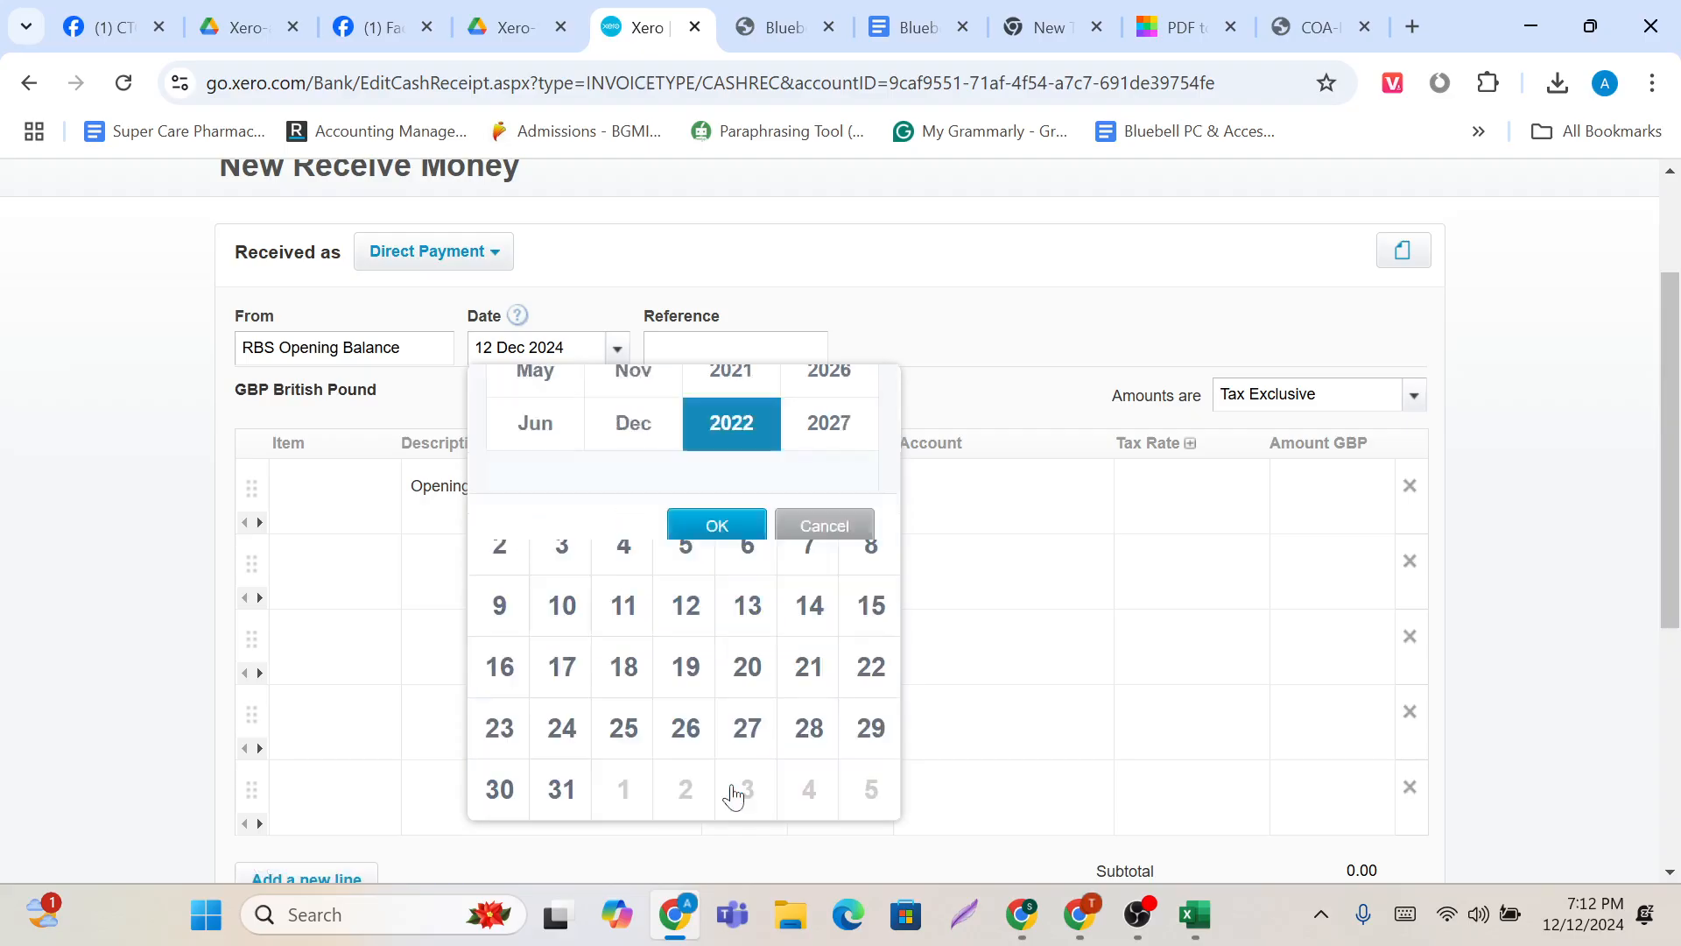
pyautogui.click(867, 487)
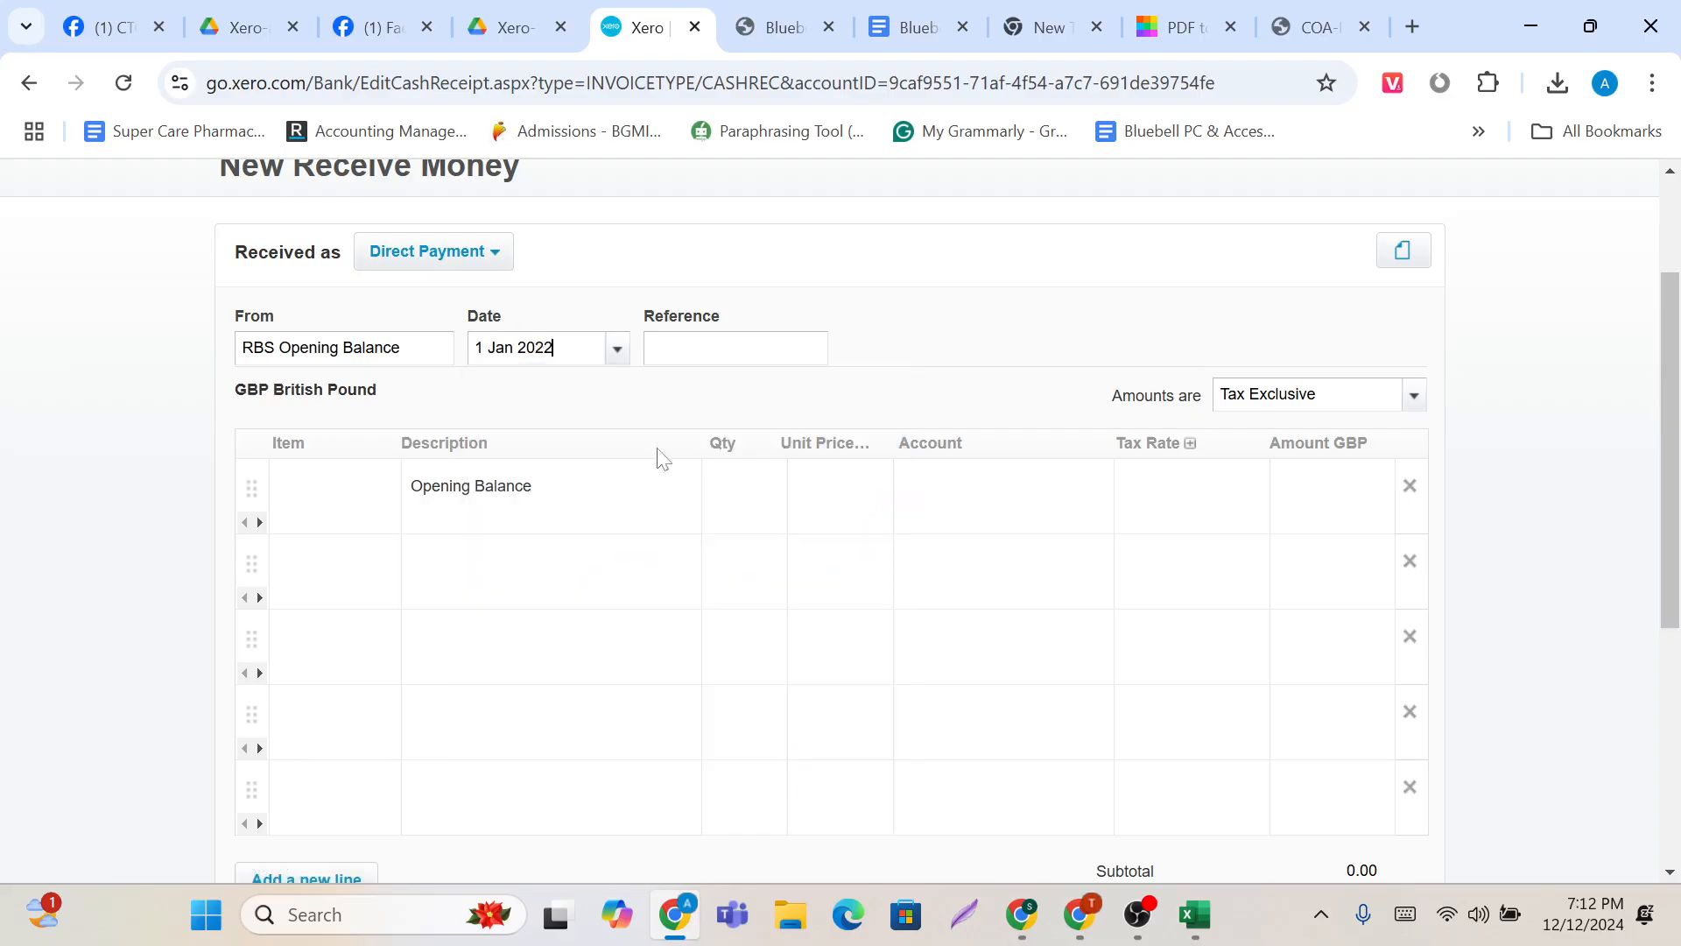
pyautogui.click(778, 486)
pyautogui.write('1')
pyautogui.click(846, 491)
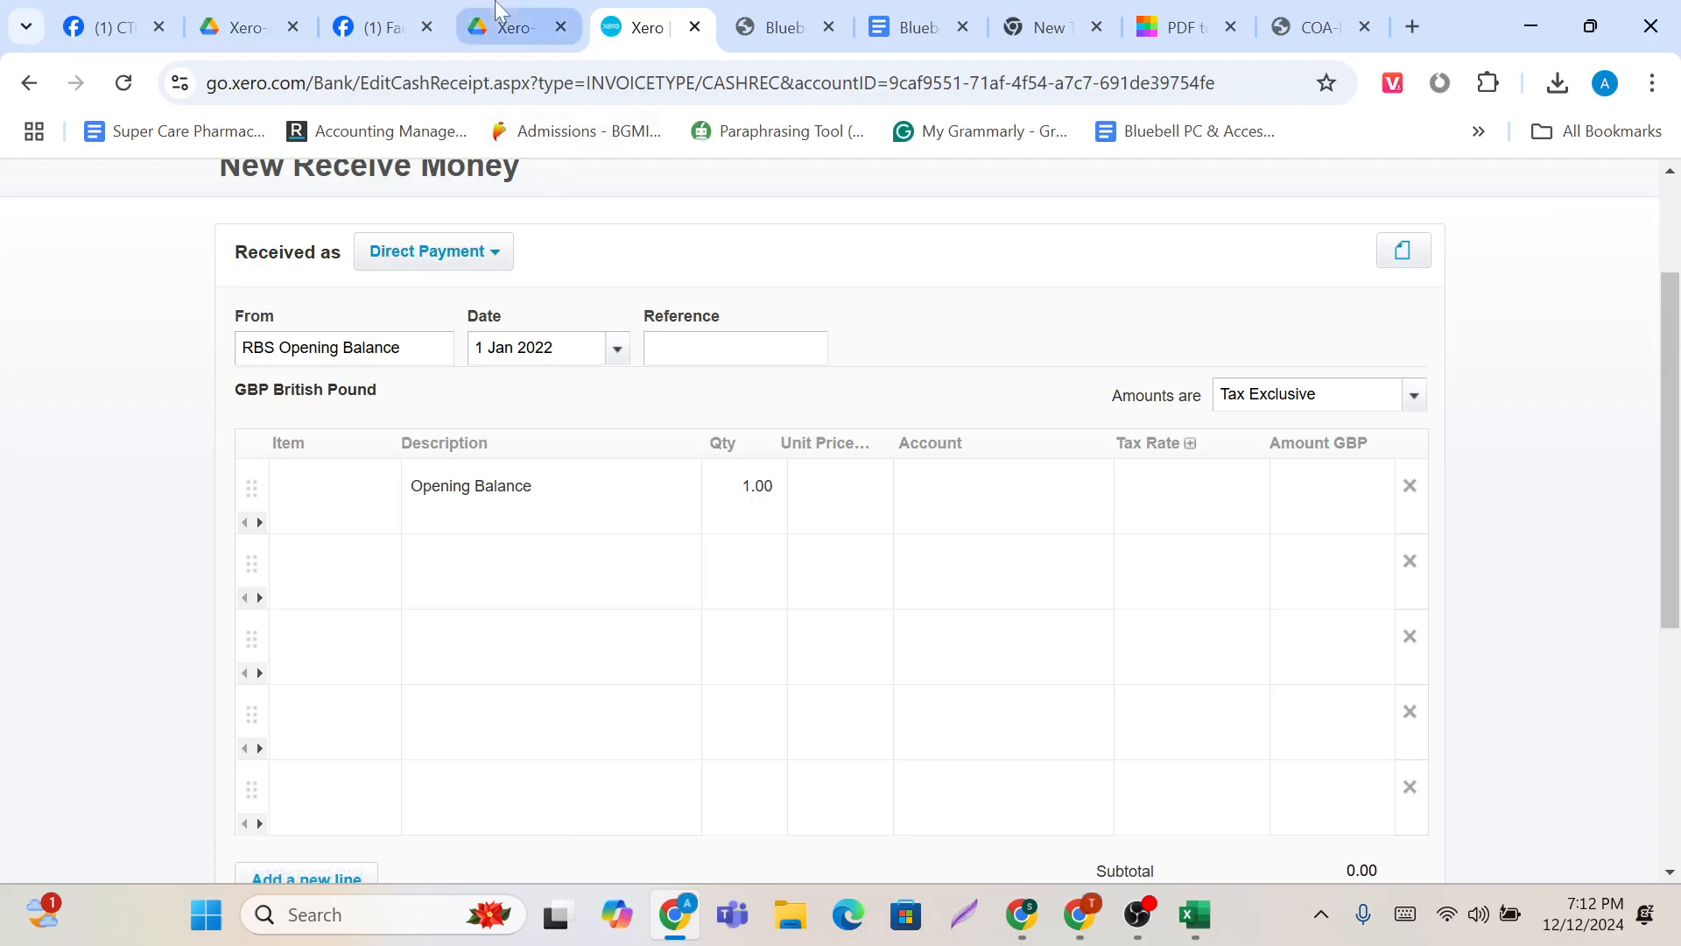
# Step: Copy the RBS Bank £1803.90 opening balance from the Bluebell document into the line's Unit Price
pyautogui.click(917, 18)
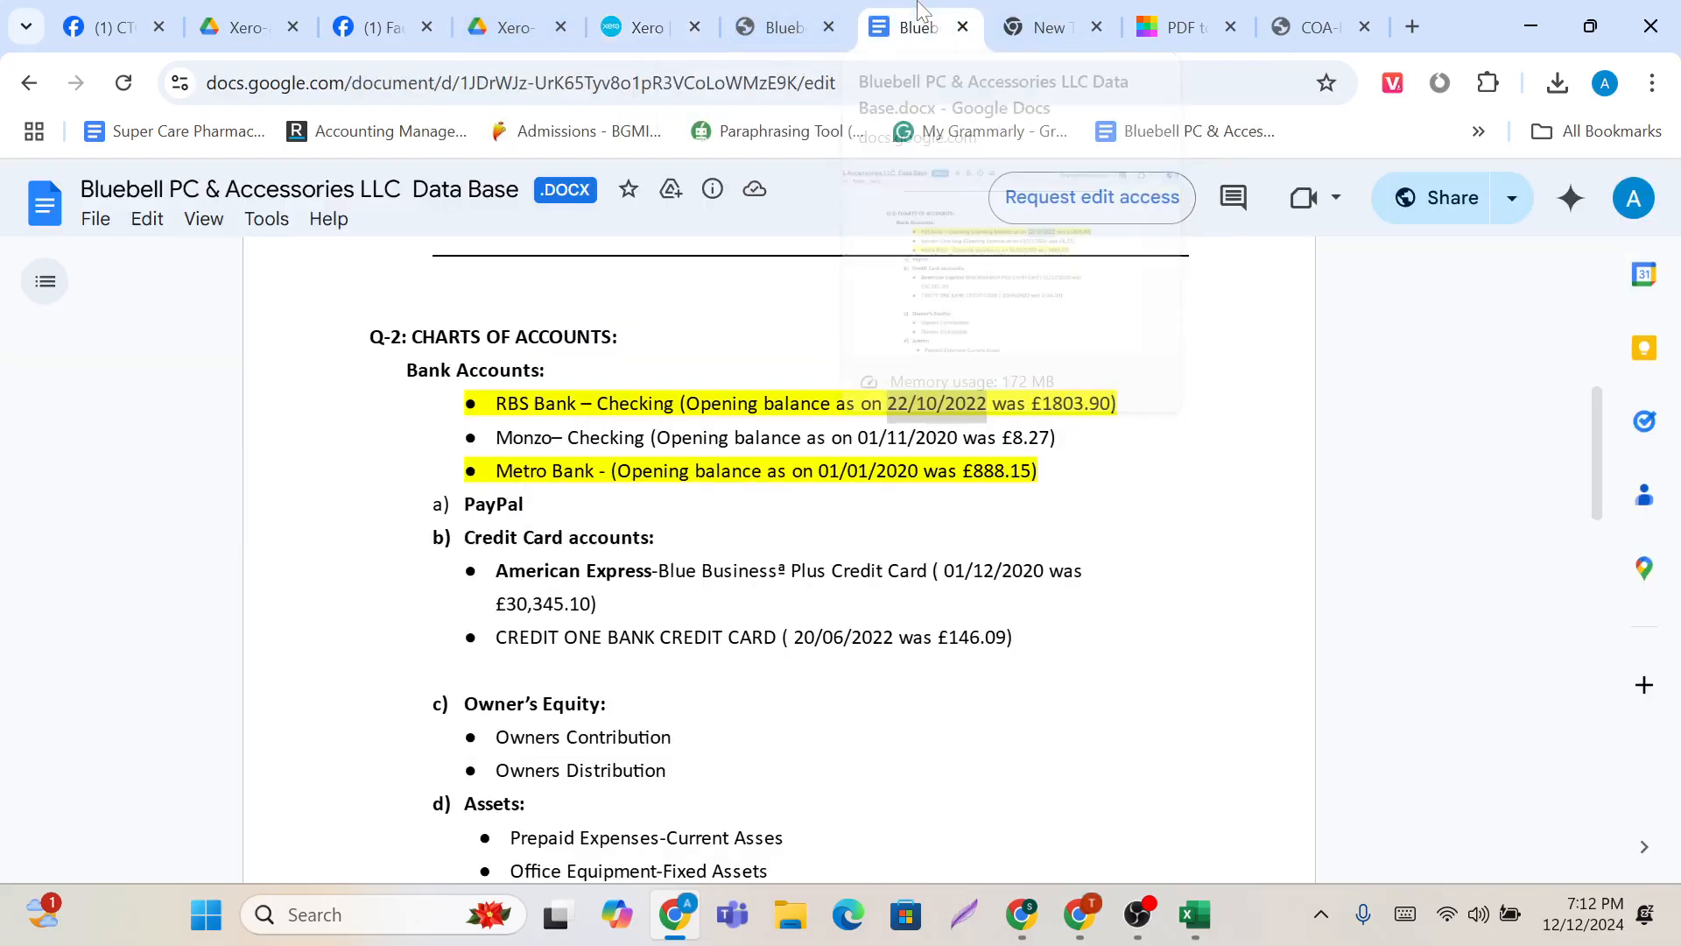
pyautogui.moveTo(1042, 404); pyautogui.dragTo(1111, 403)
pyautogui.hotkey('ctrl', 'c')
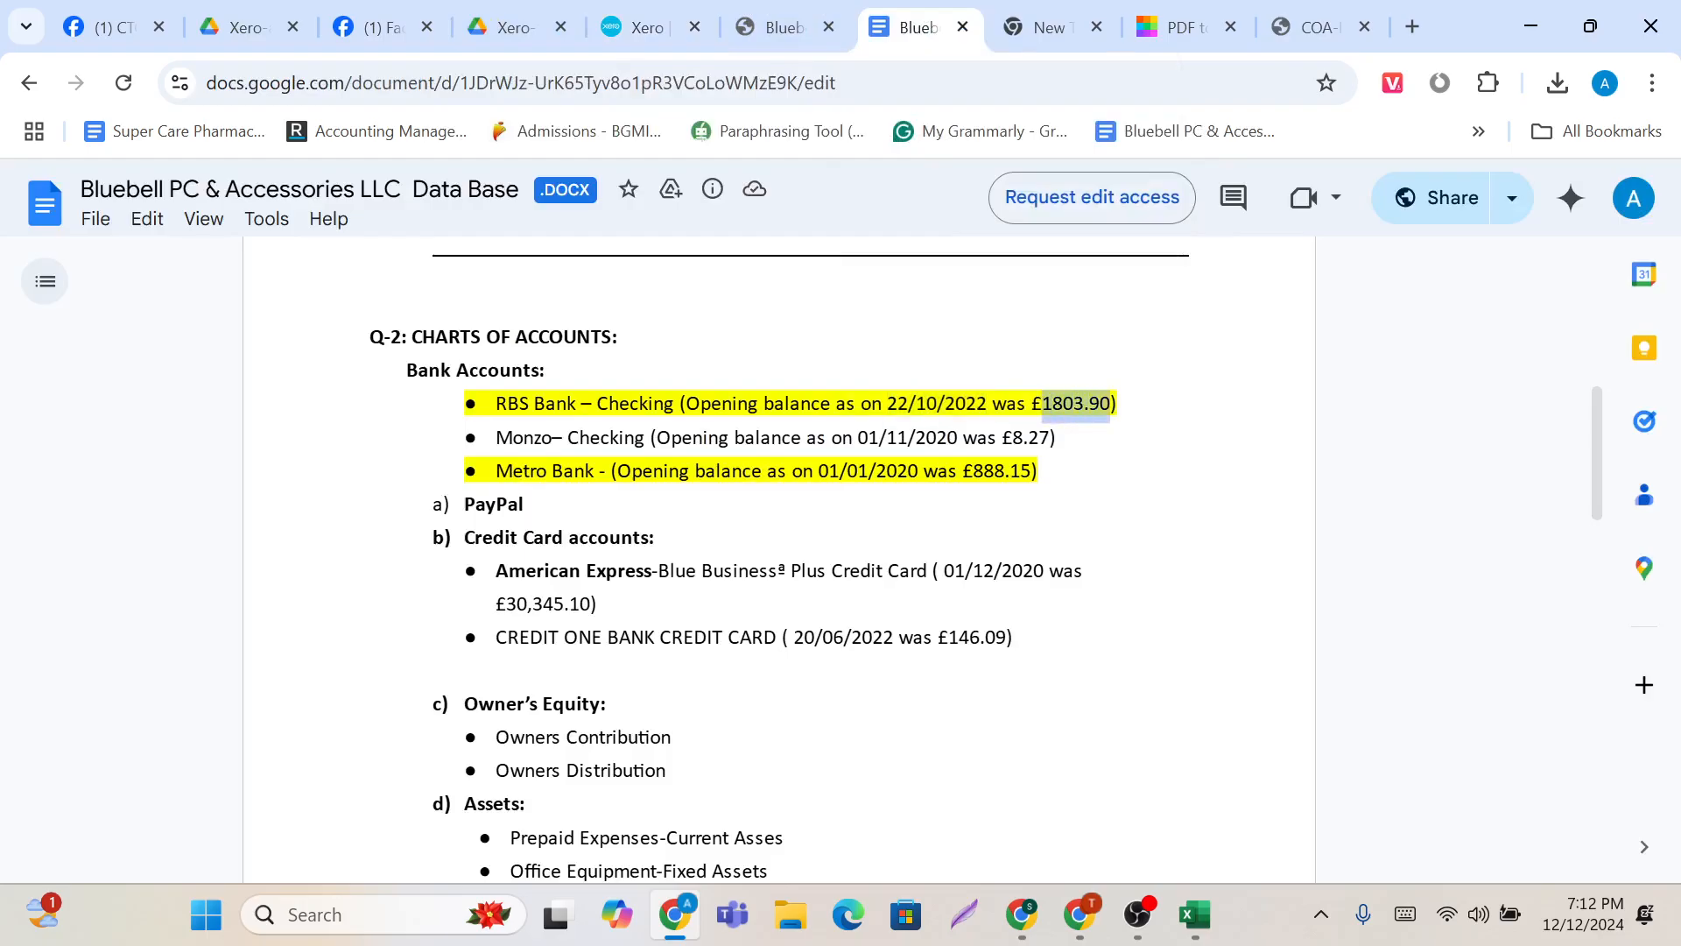
pyautogui.click(648, 27)
pyautogui.hotkey('ctrl', 'v')
pyautogui.click(997, 517)
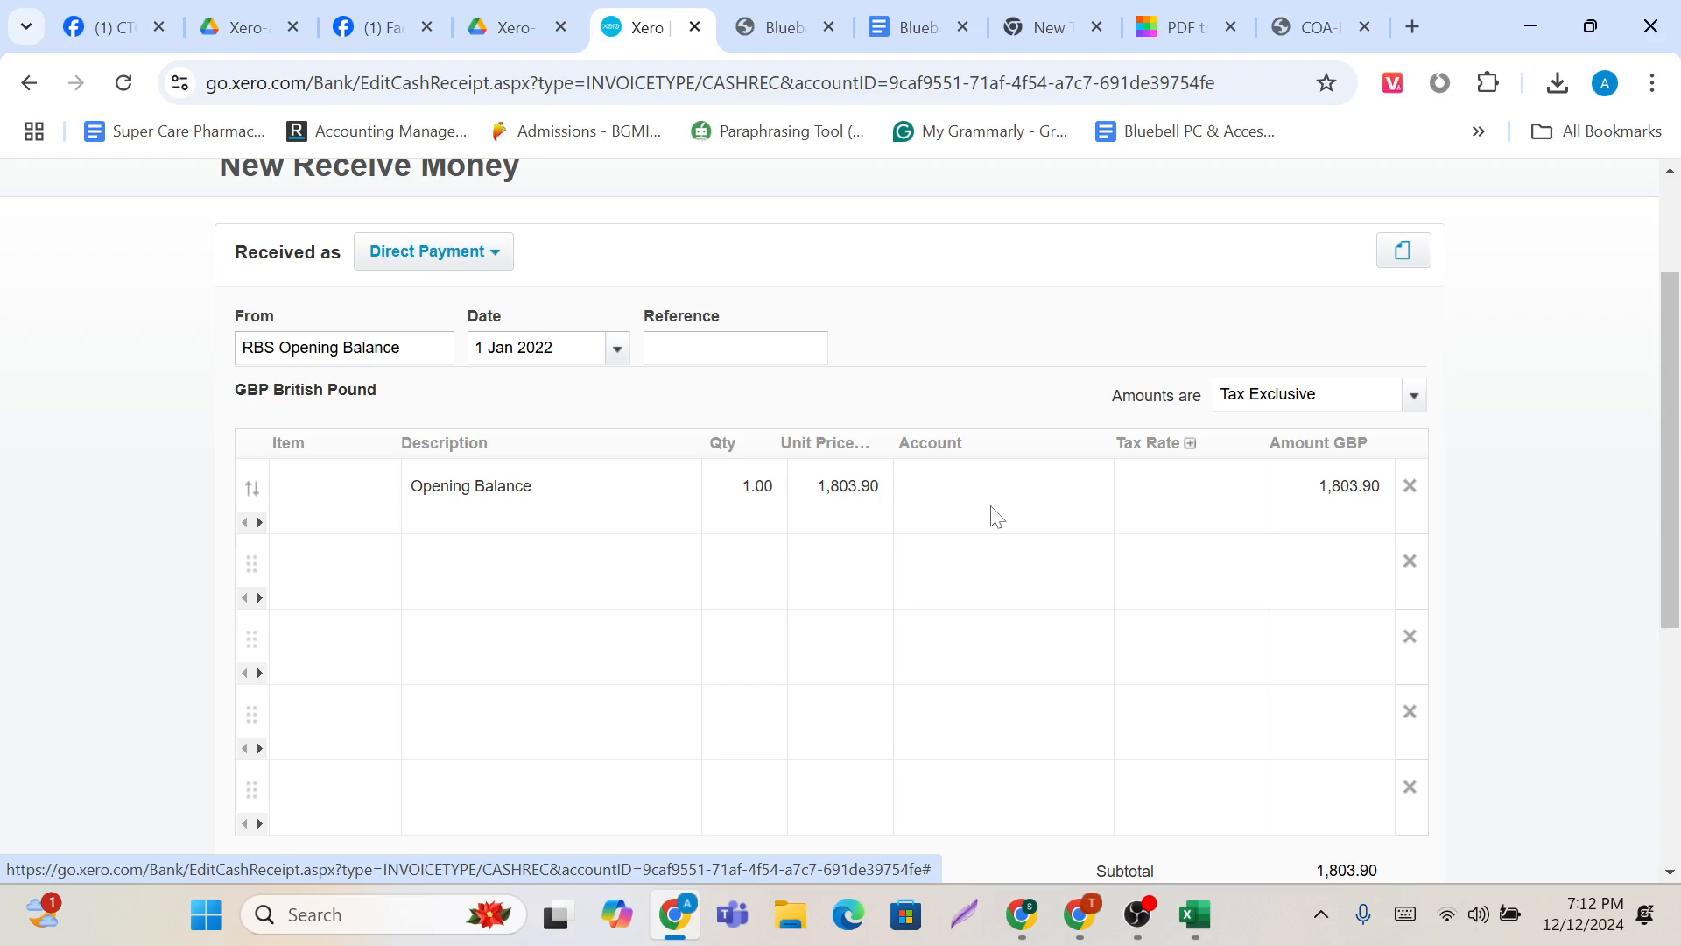
# Step: Code the 1,803.90 Opening Balance line to 950 - Capital - x,xxx Ordinary Shares and save the receipt
pyautogui.click(997, 517)
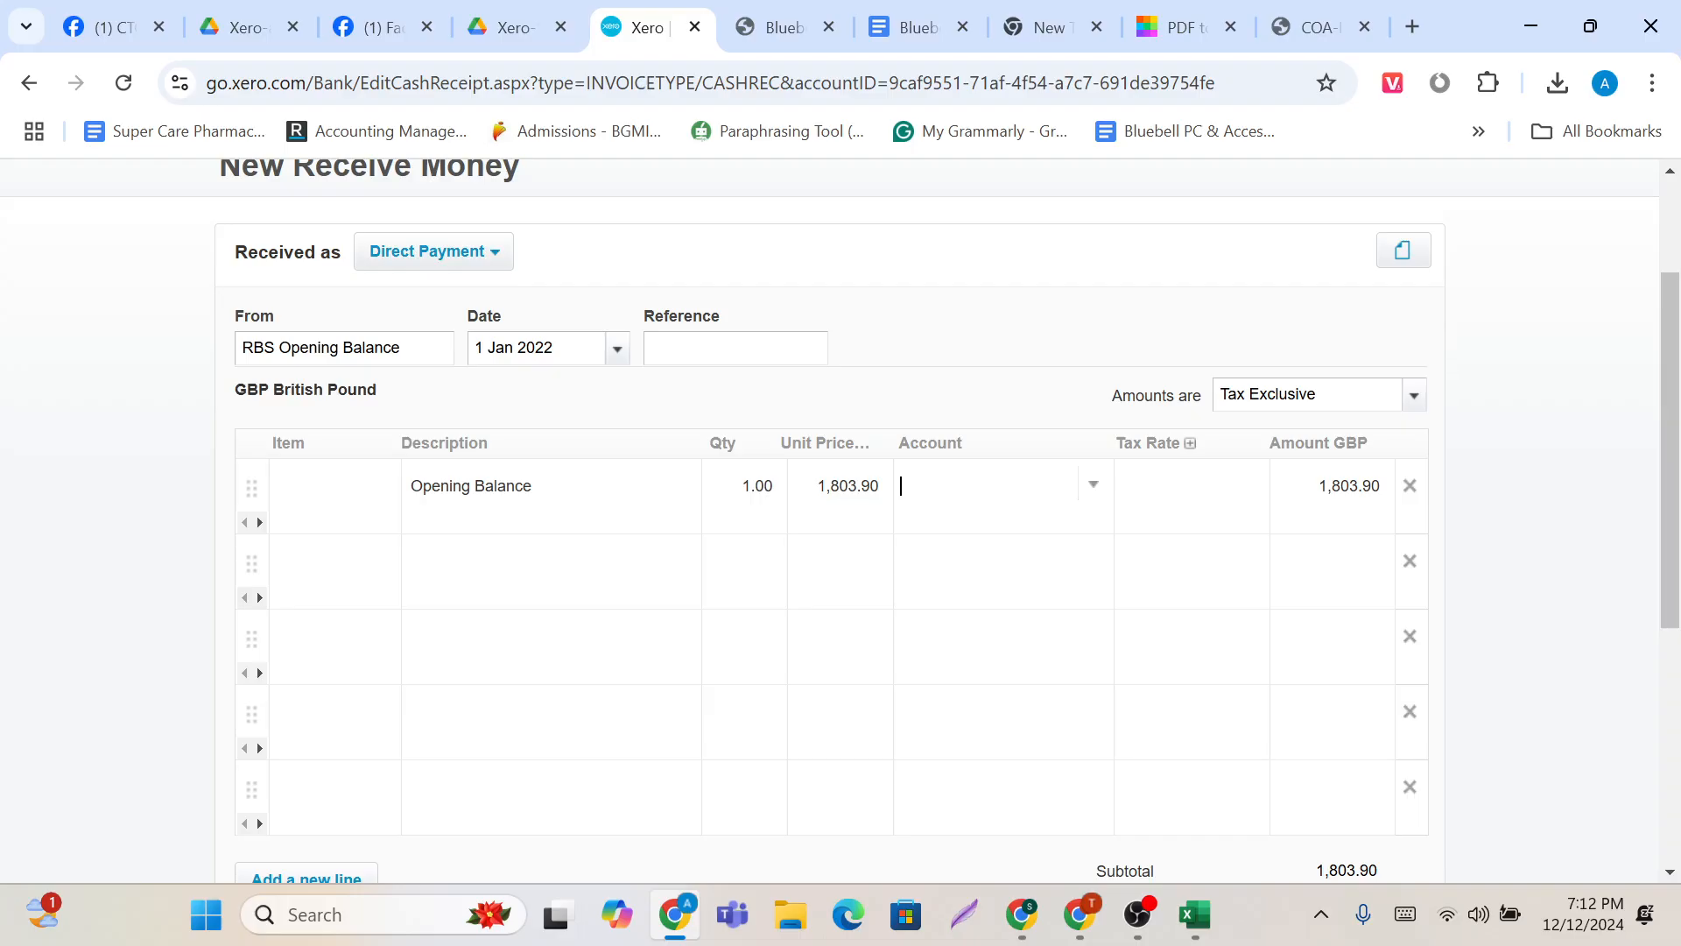
pyautogui.click(1096, 496)
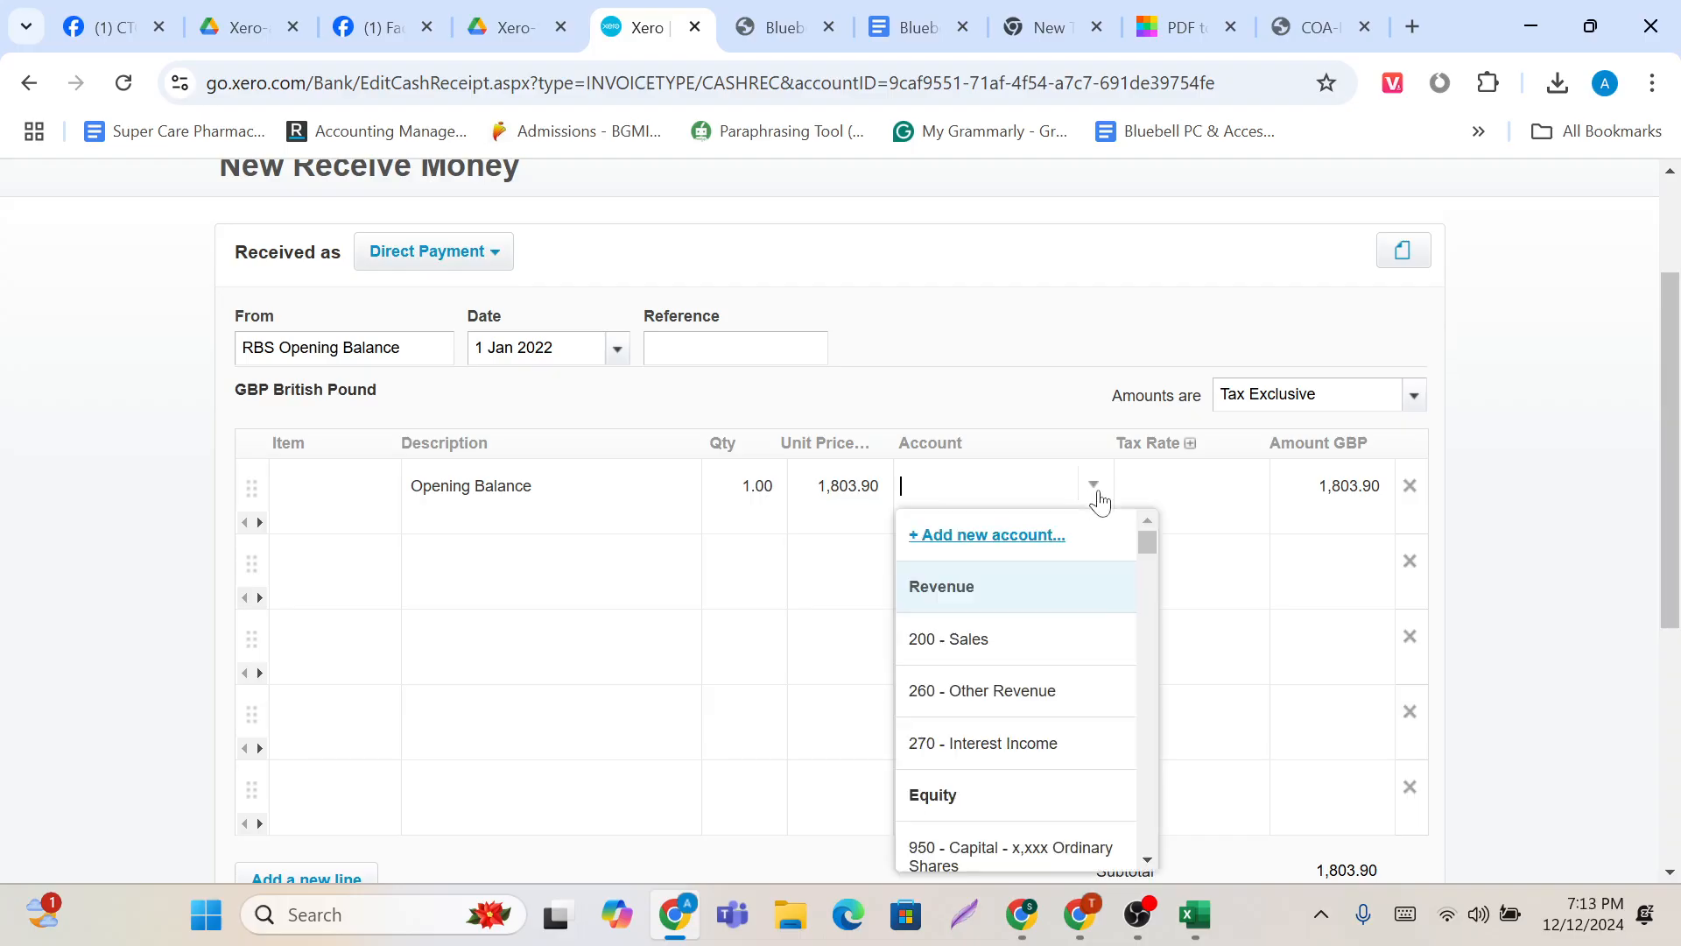
pyautogui.click(1029, 858)
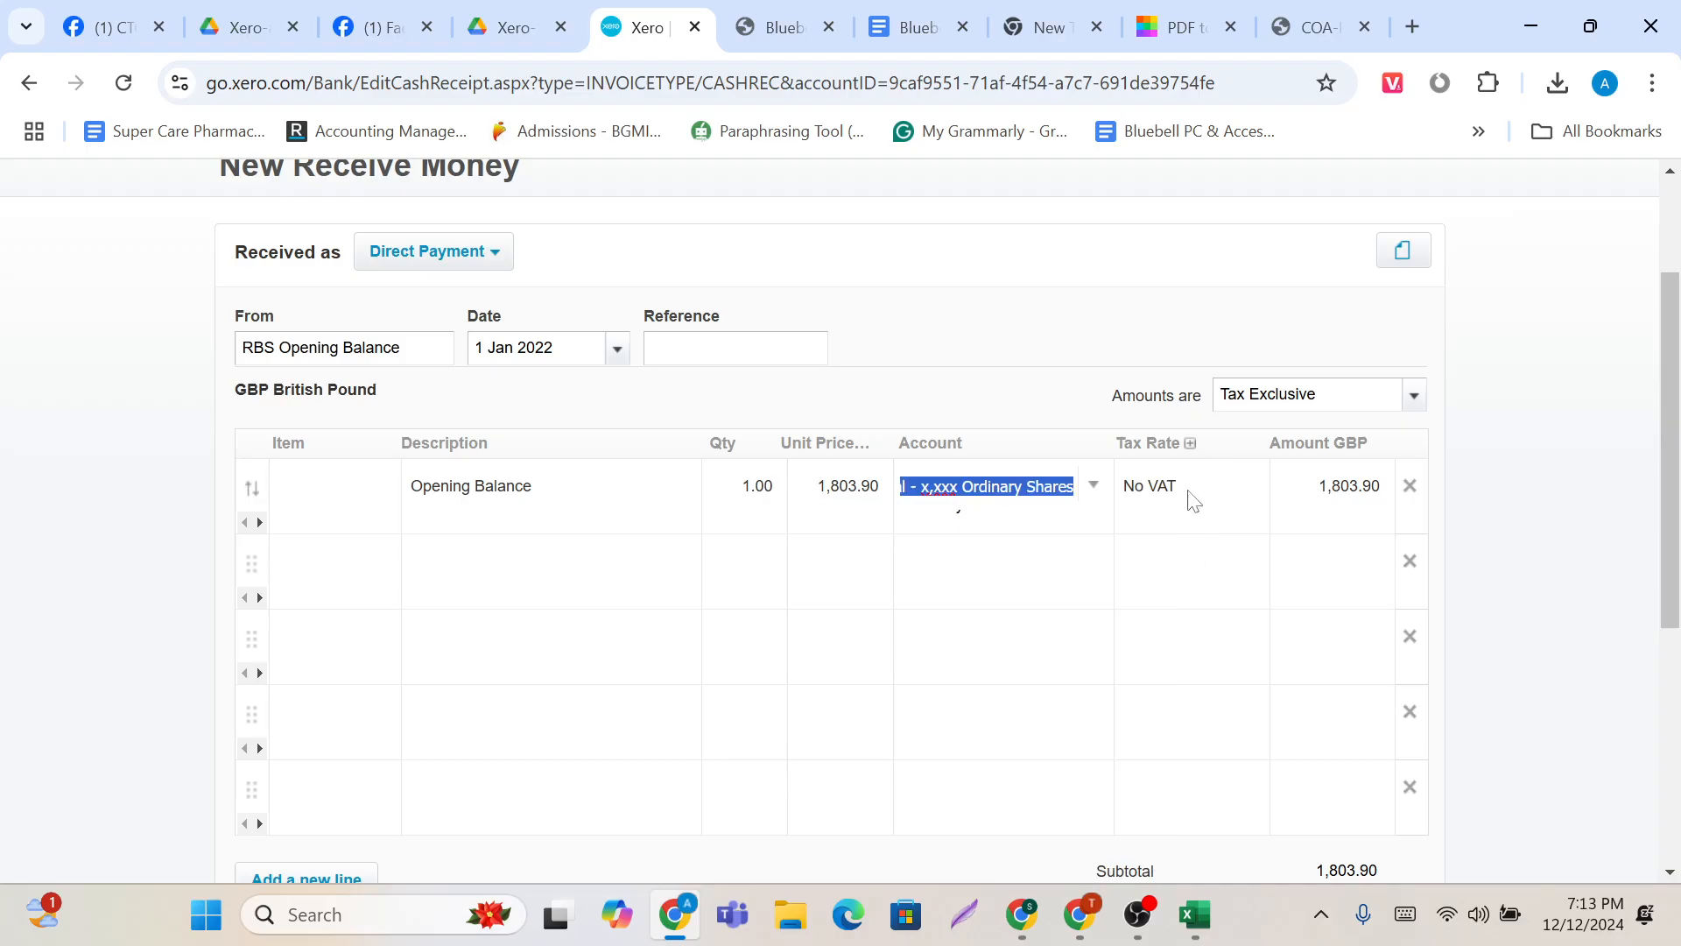
pyautogui.scroll(-1, 1188, 490)
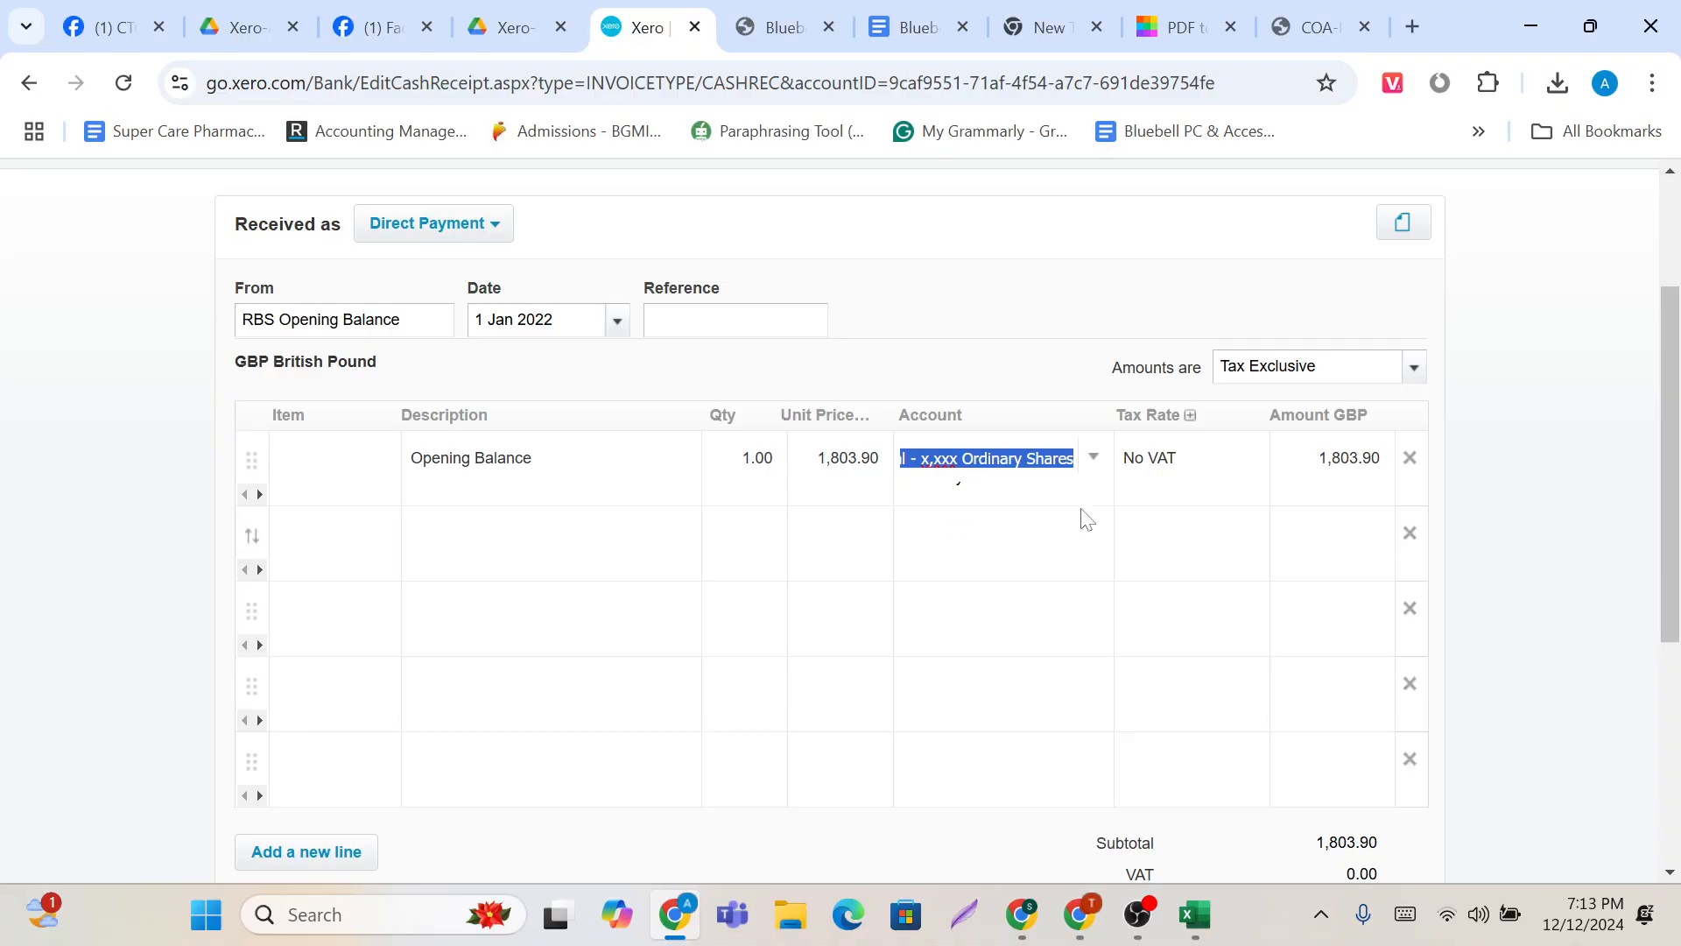
pyautogui.scroll(-1, 1099, 490)
pyautogui.scroll(-3, 1182, 457)
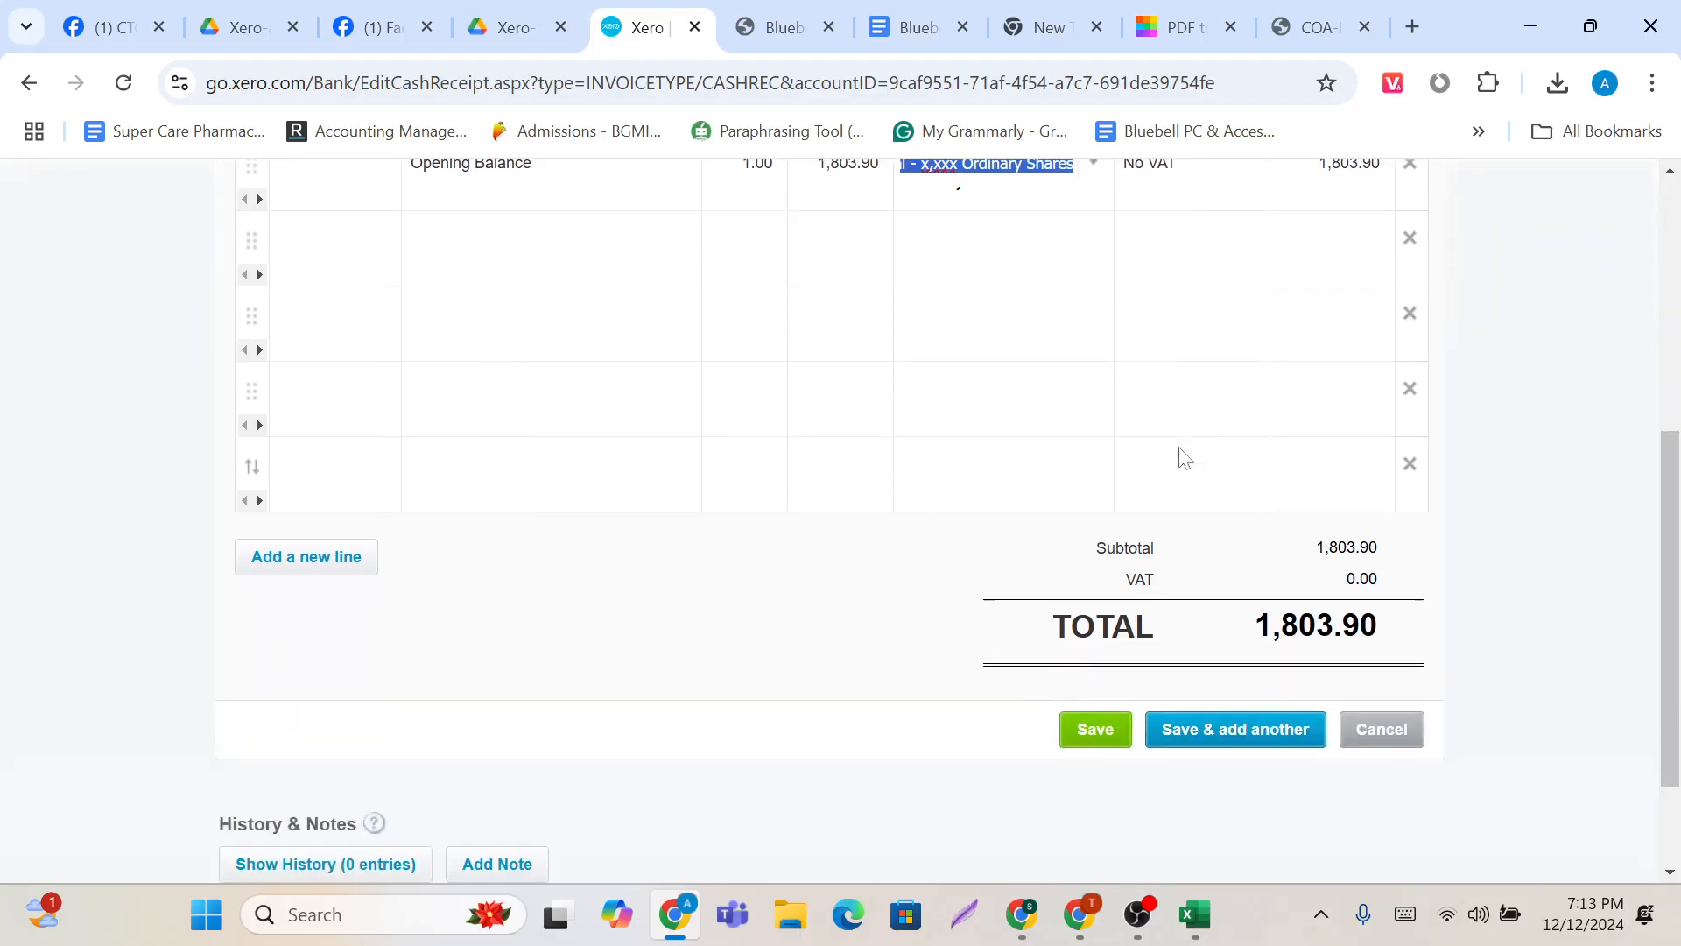
pyautogui.click(1090, 734)
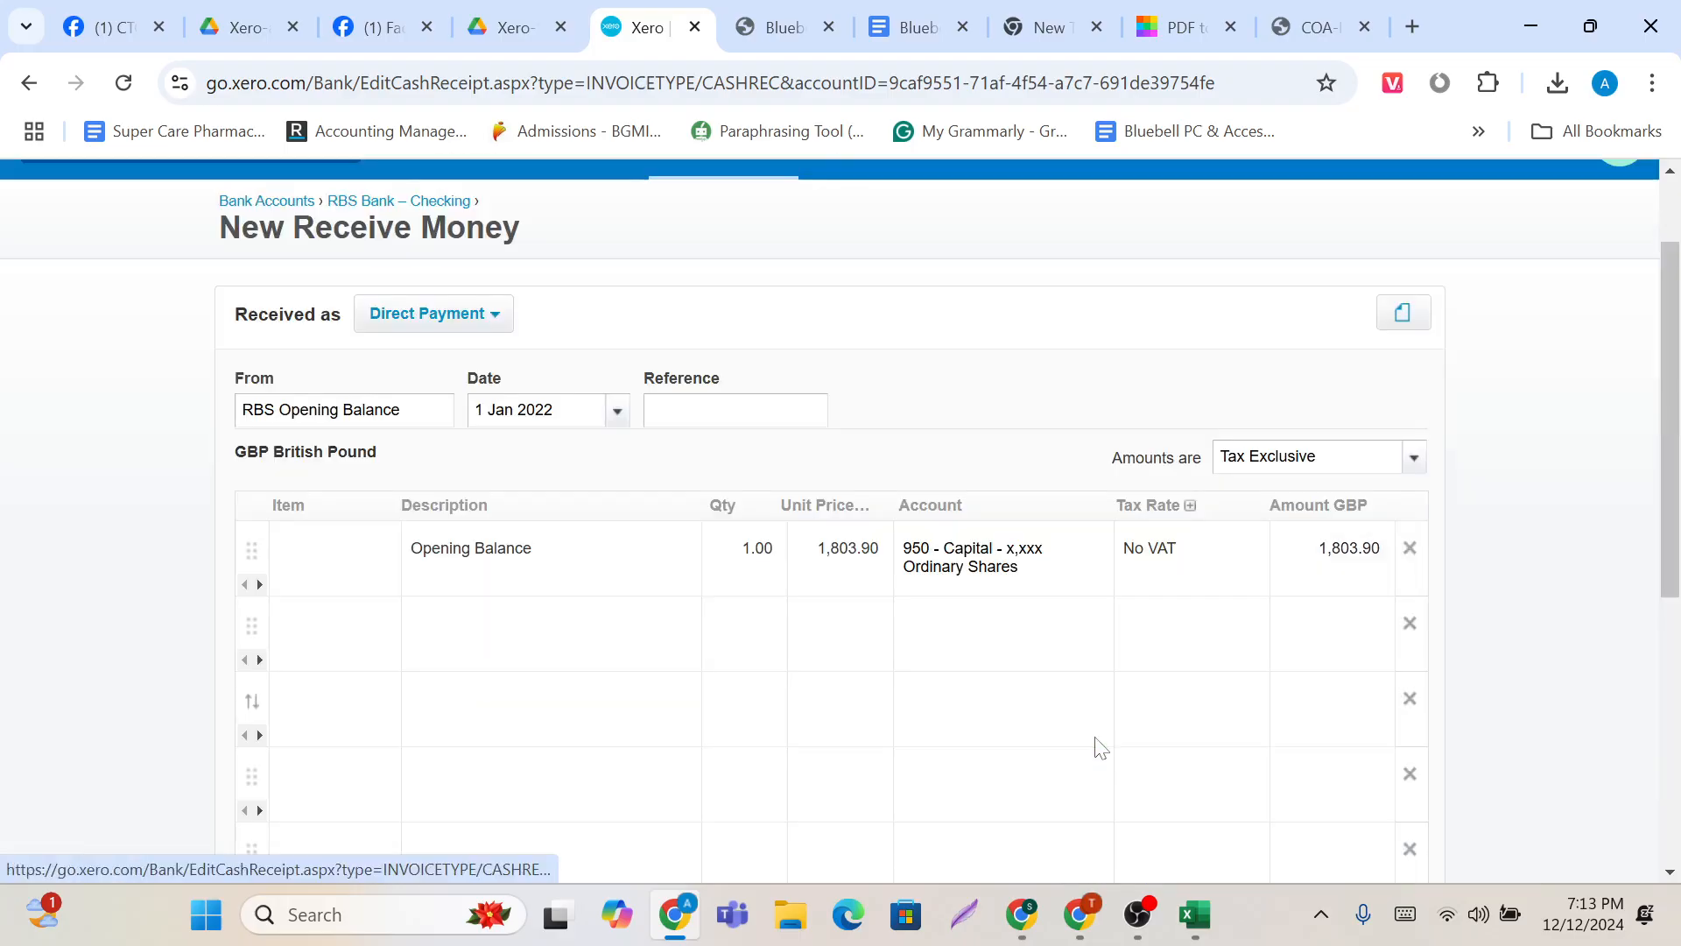
pyautogui.scroll(-5, 1101, 748)
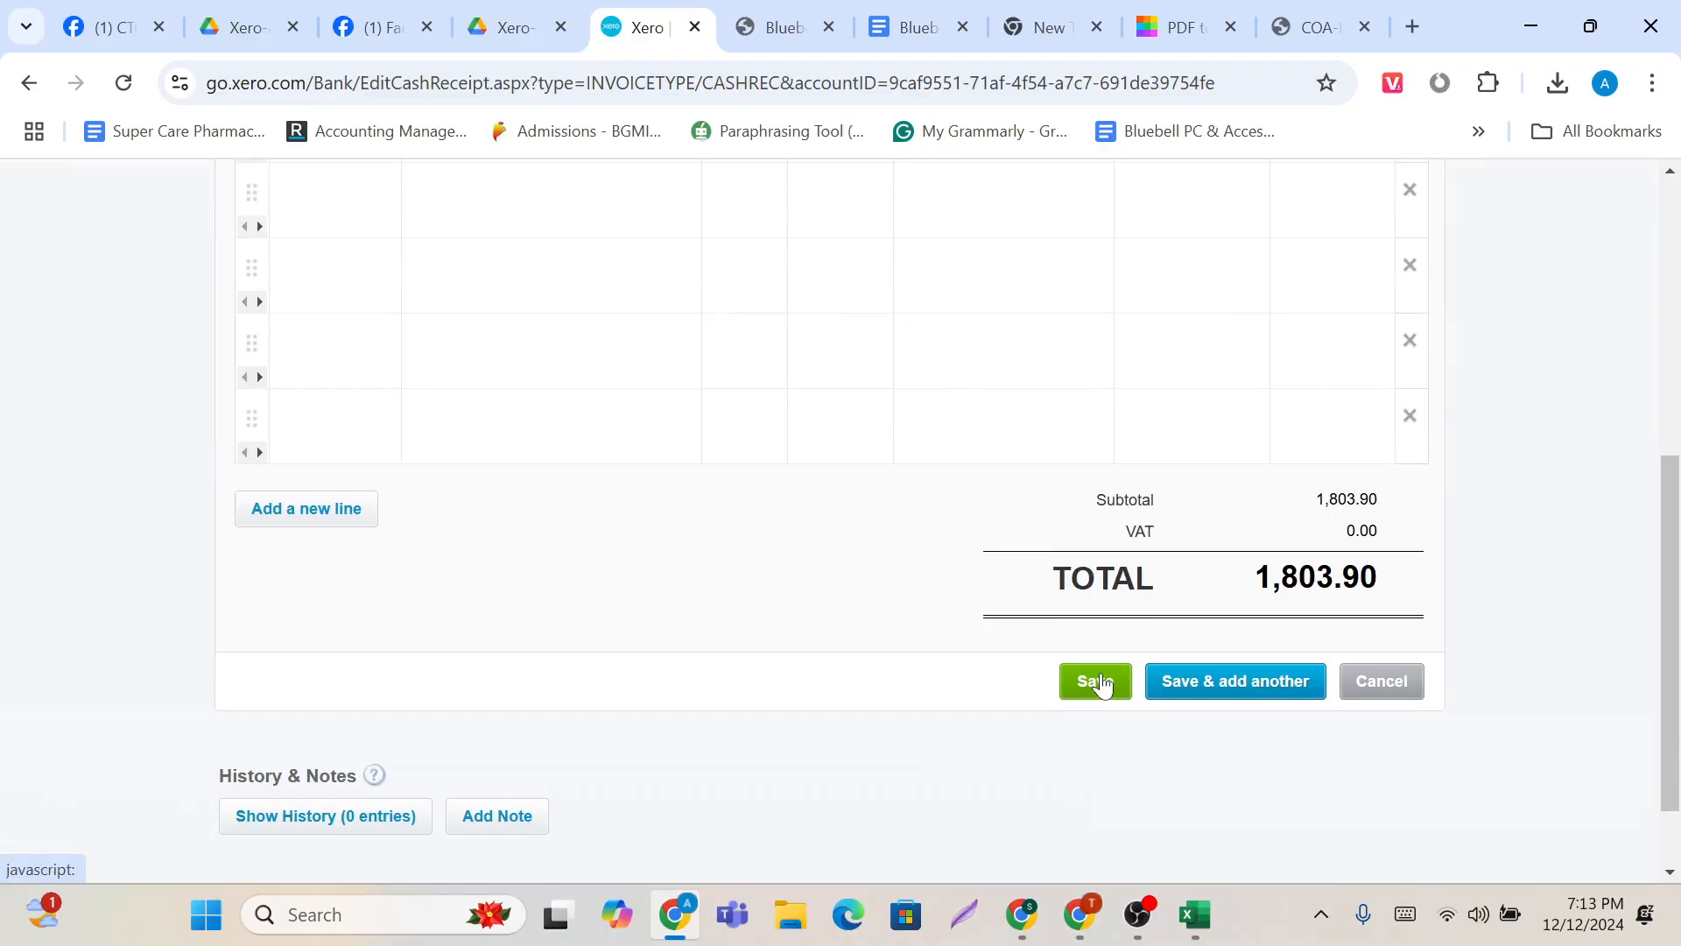
pyautogui.click(1096, 681)
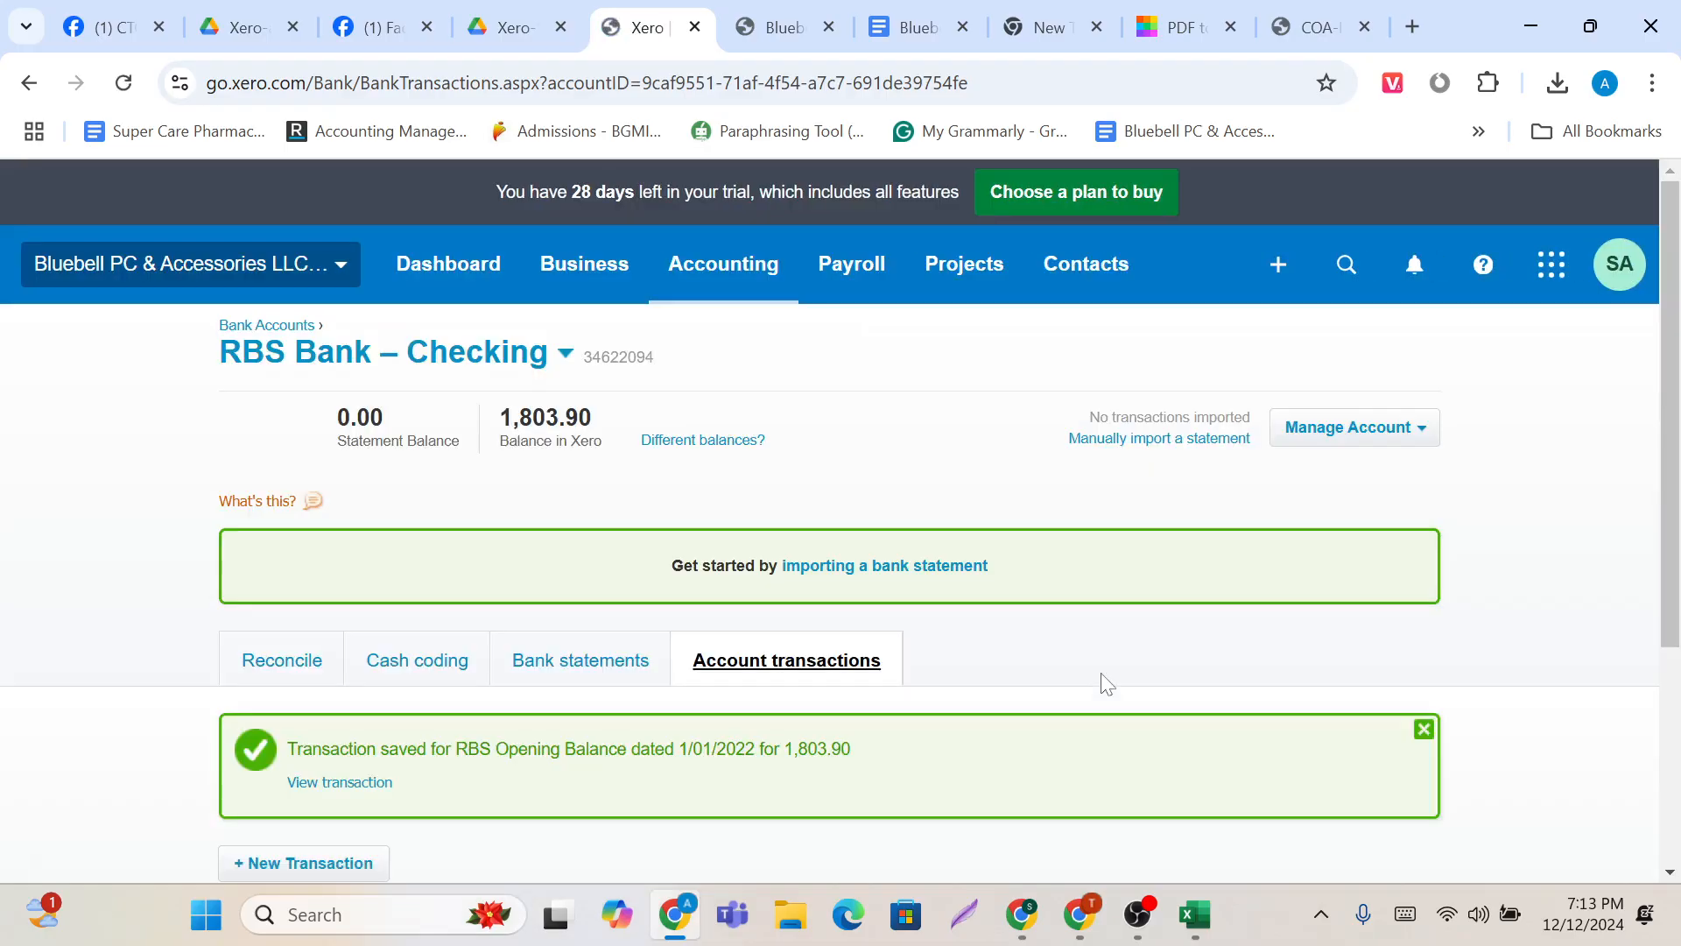
# Step: Scroll the RBS Bank – Checking transactions to confirm the unreconciled 1,803.90 receipt dated 1 Jan 2022
pyautogui.scroll(-4, 1105, 683)
pyautogui.scroll(3, 957, 574)
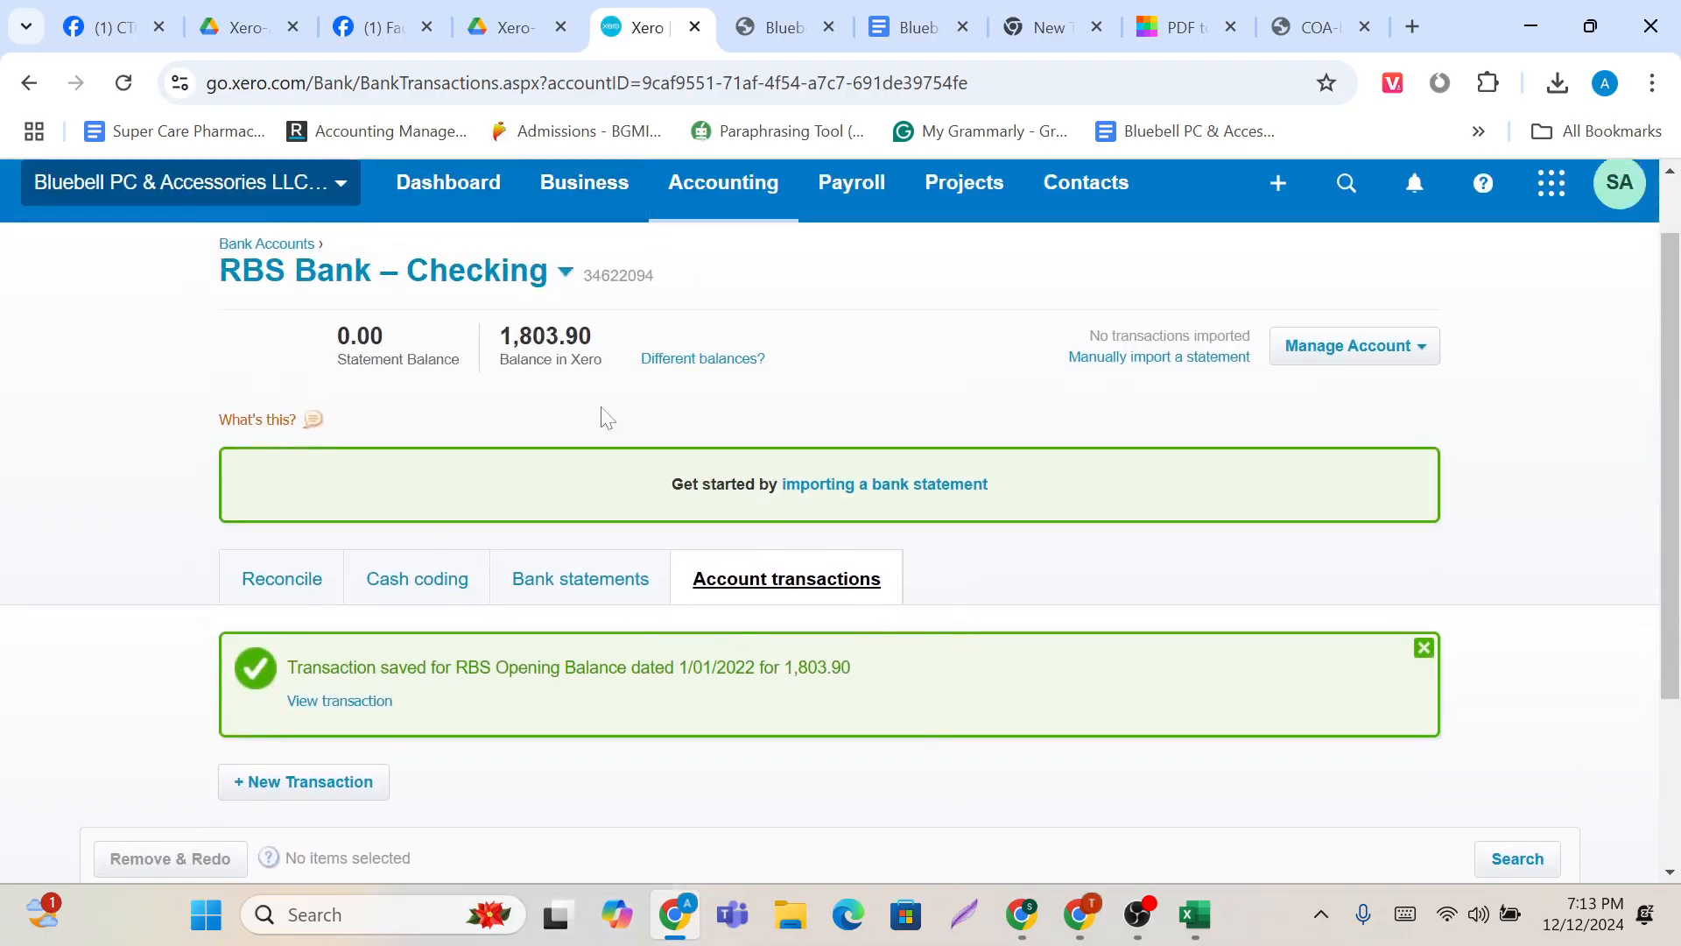
pyautogui.scroll(-3, 644, 416)
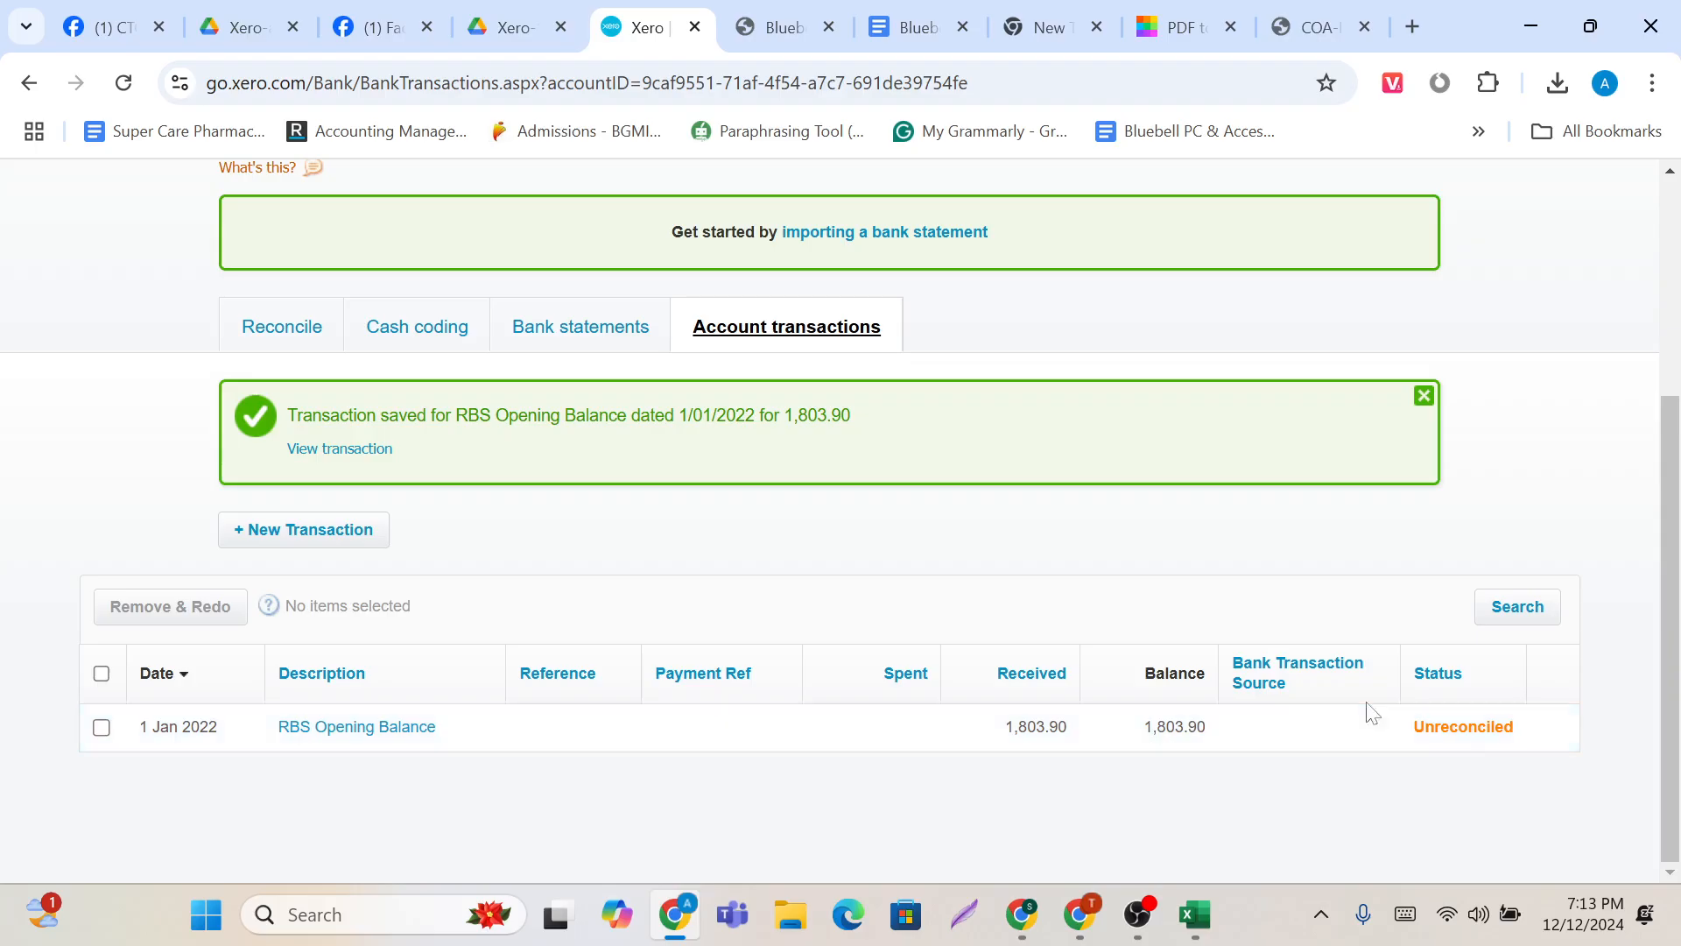
pyautogui.moveTo(1481, 745)
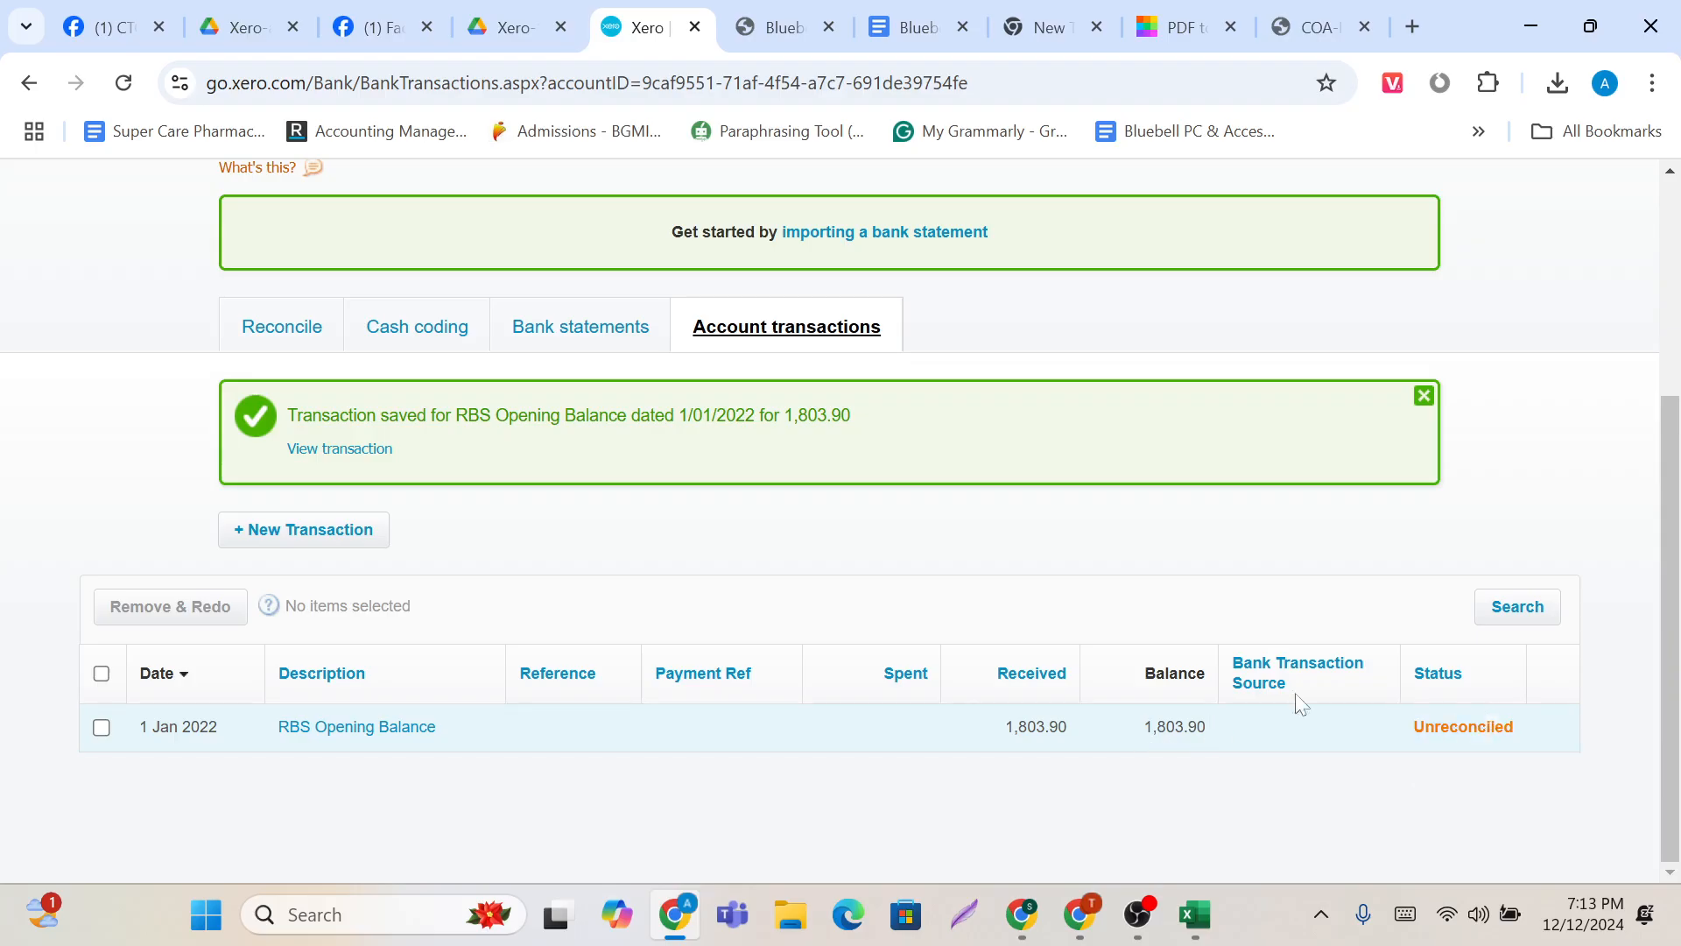
pyautogui.scroll(4, 1098, 657)
# Step: Open the Chart of accounts and review RBS Bank – Checking at 1,803.90 and Credit One card at 0.00
pyautogui.click(706, 278)
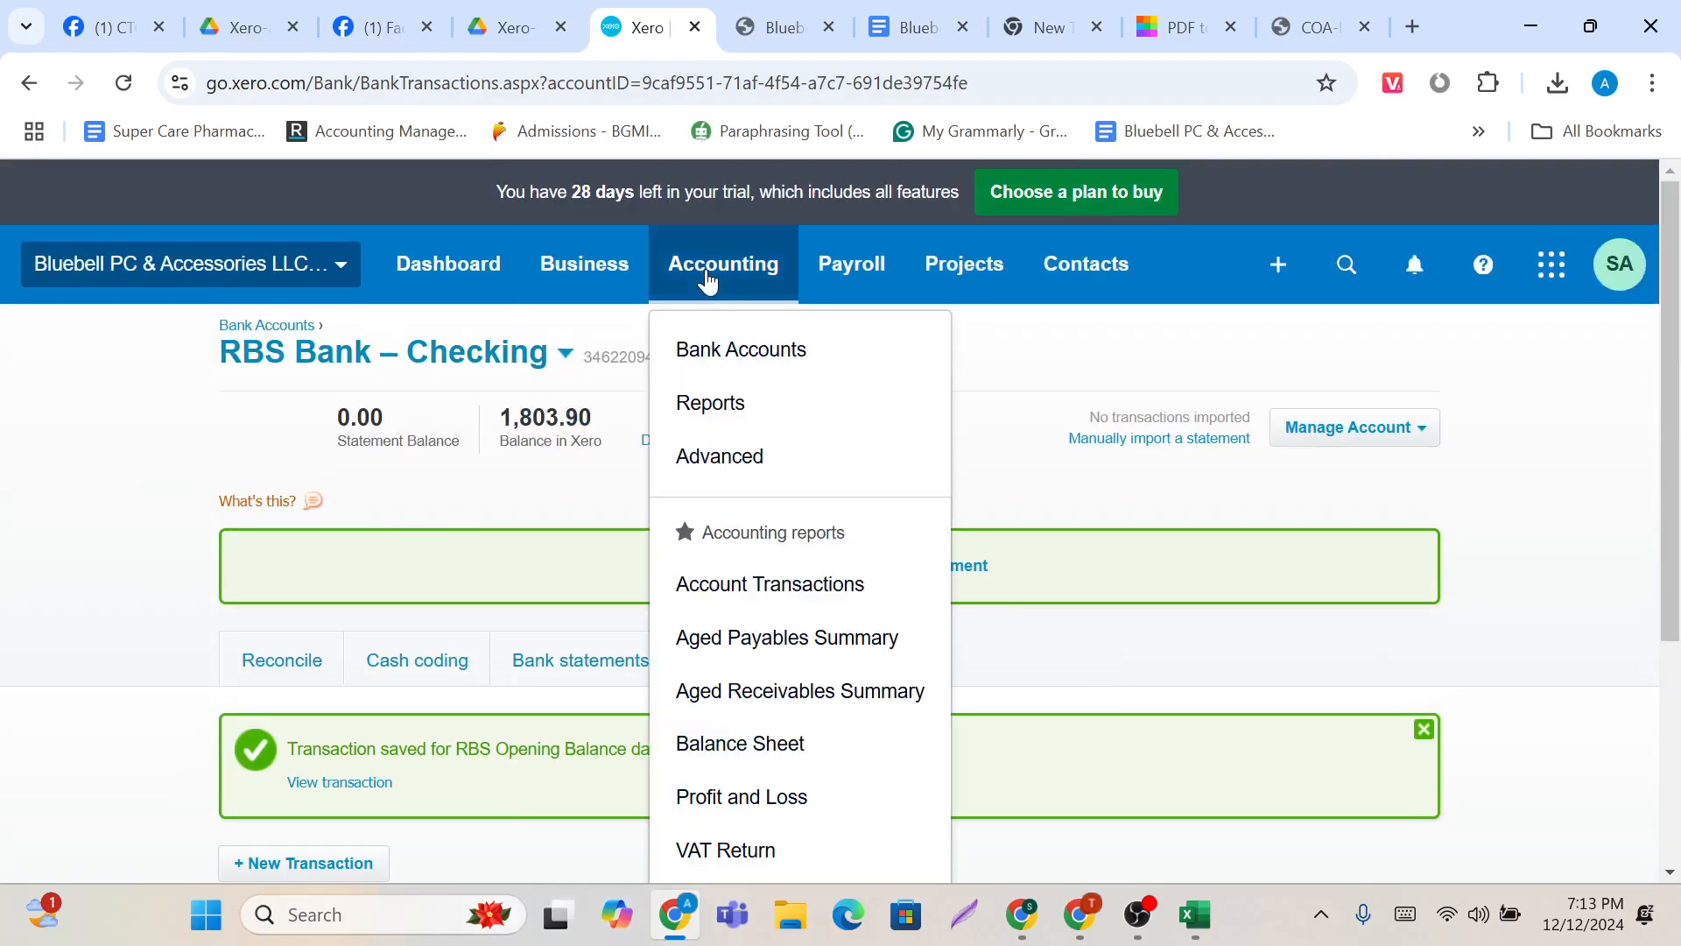
pyautogui.scroll(-3, 749, 586)
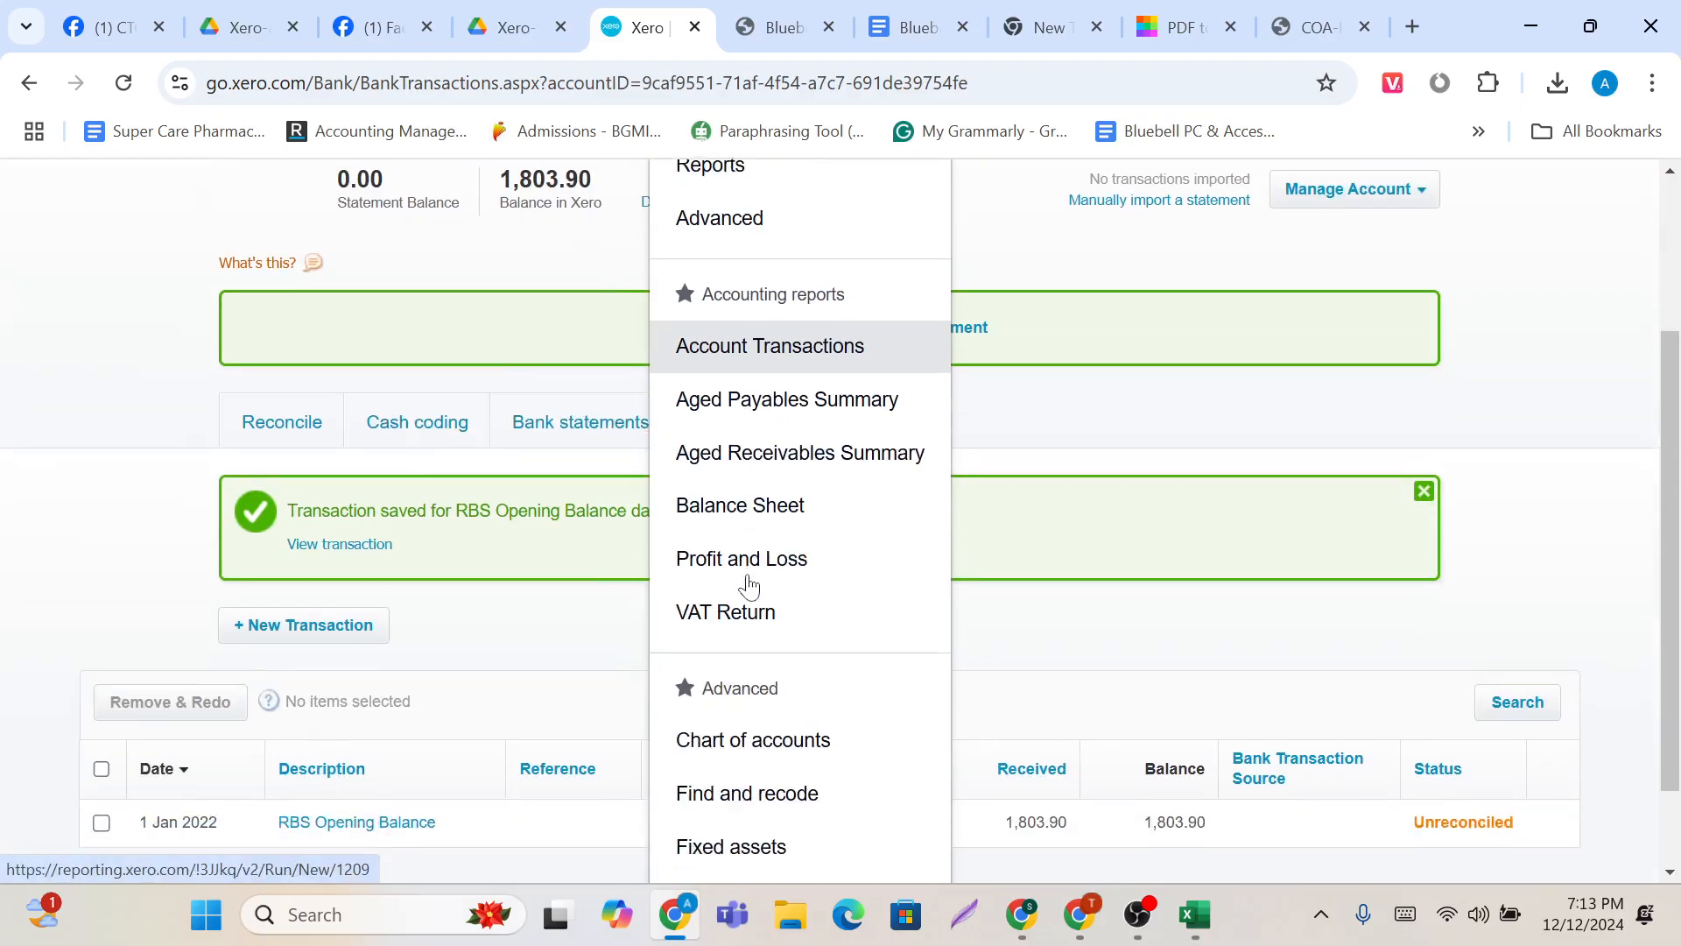
pyautogui.scroll(-1, 750, 583)
pyautogui.click(735, 692)
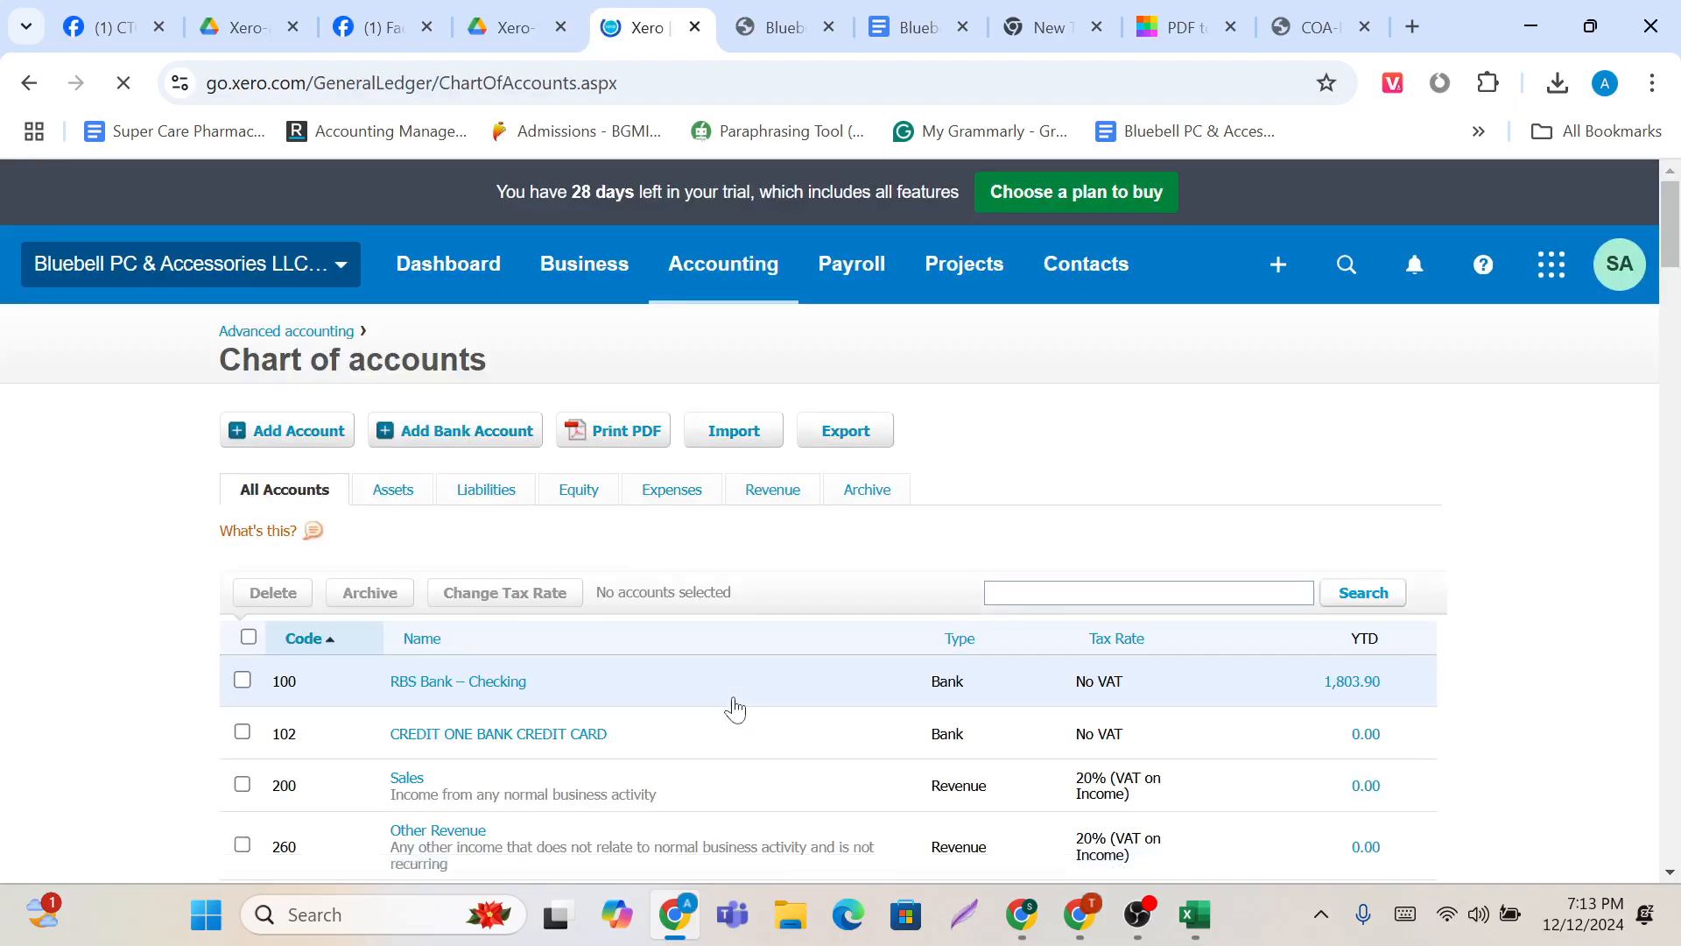
pyautogui.scroll(-3, 737, 708)
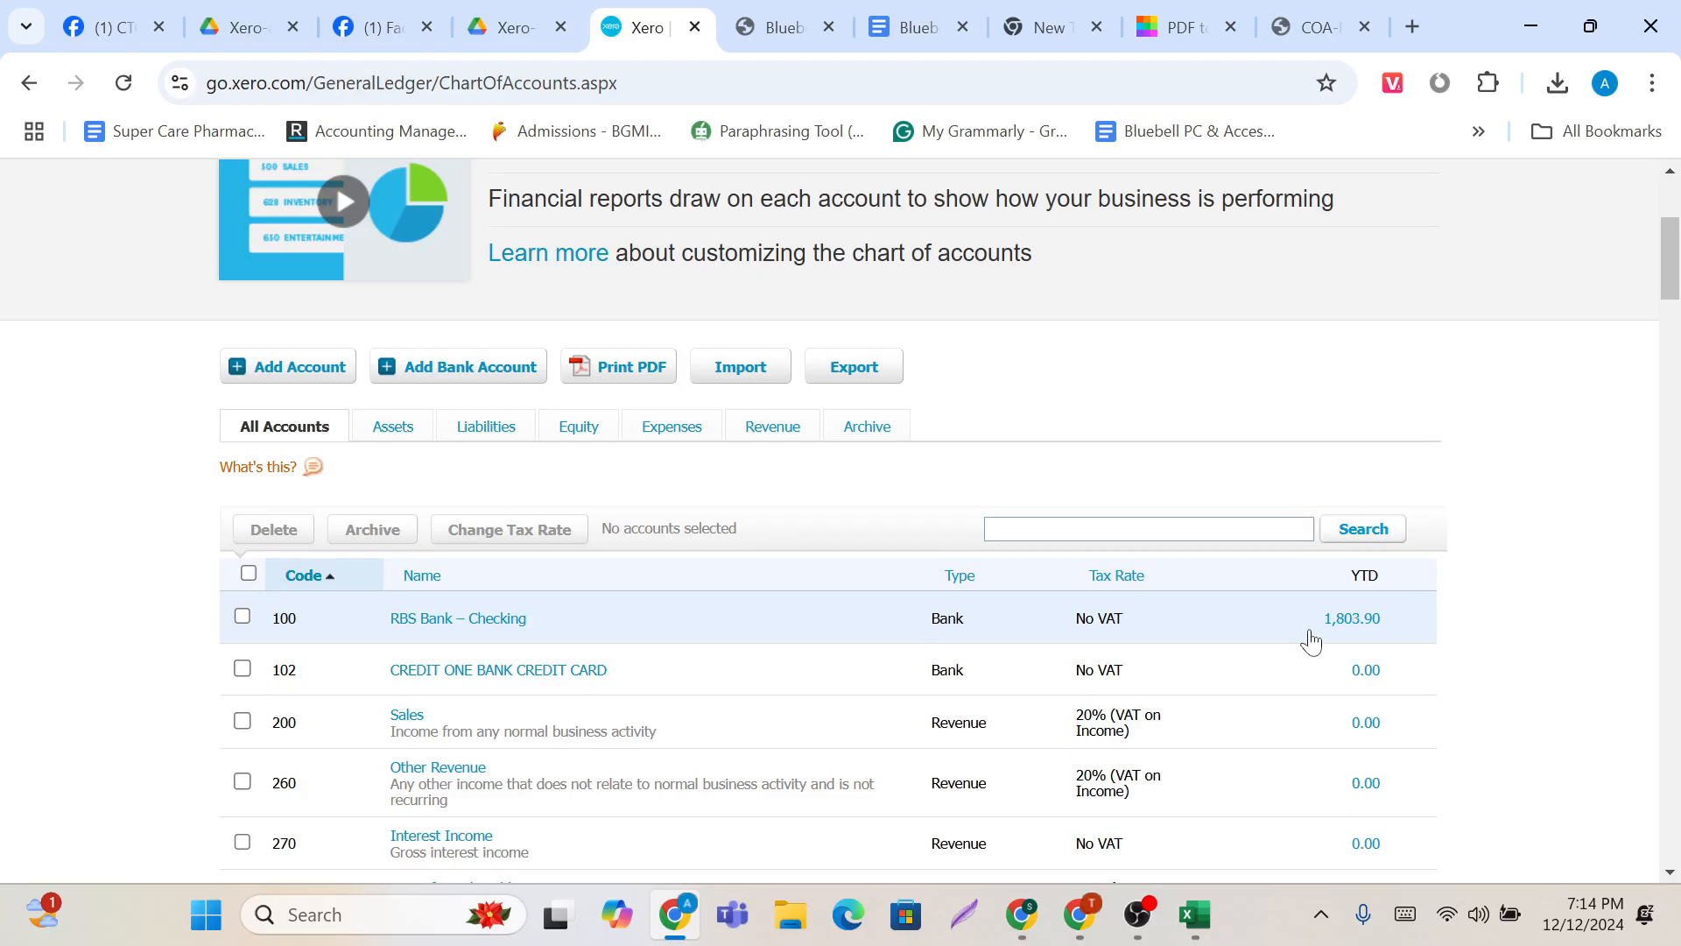
pyautogui.scroll(-2, 875, 477)
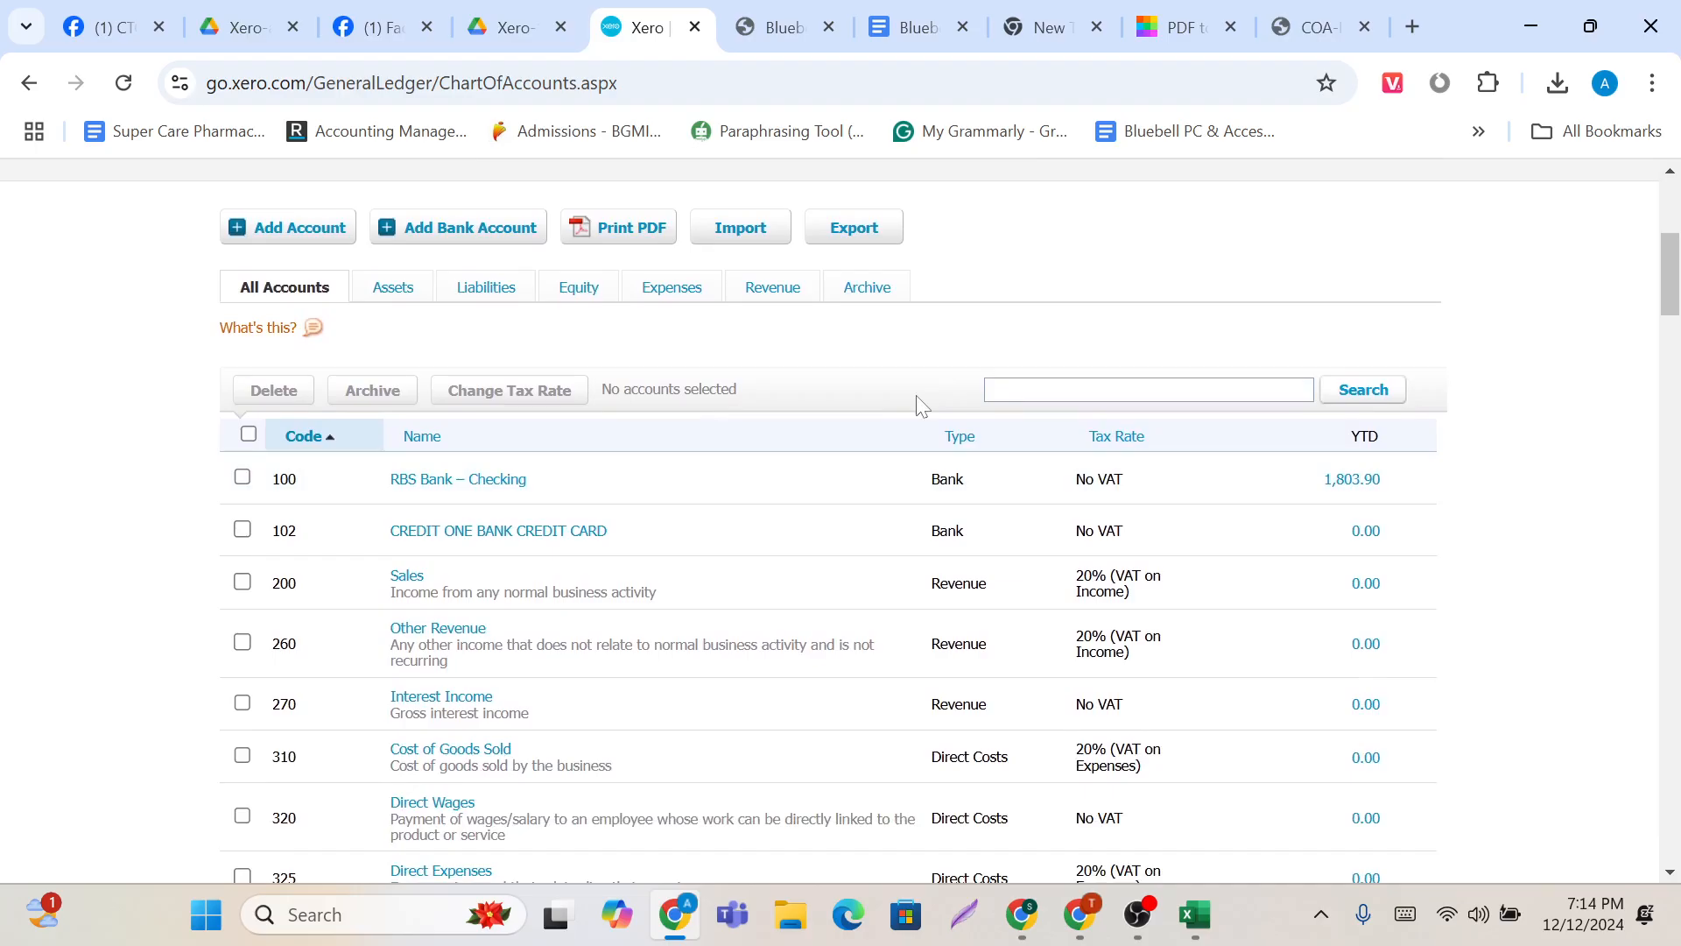
pyautogui.scroll(4, 919, 404)
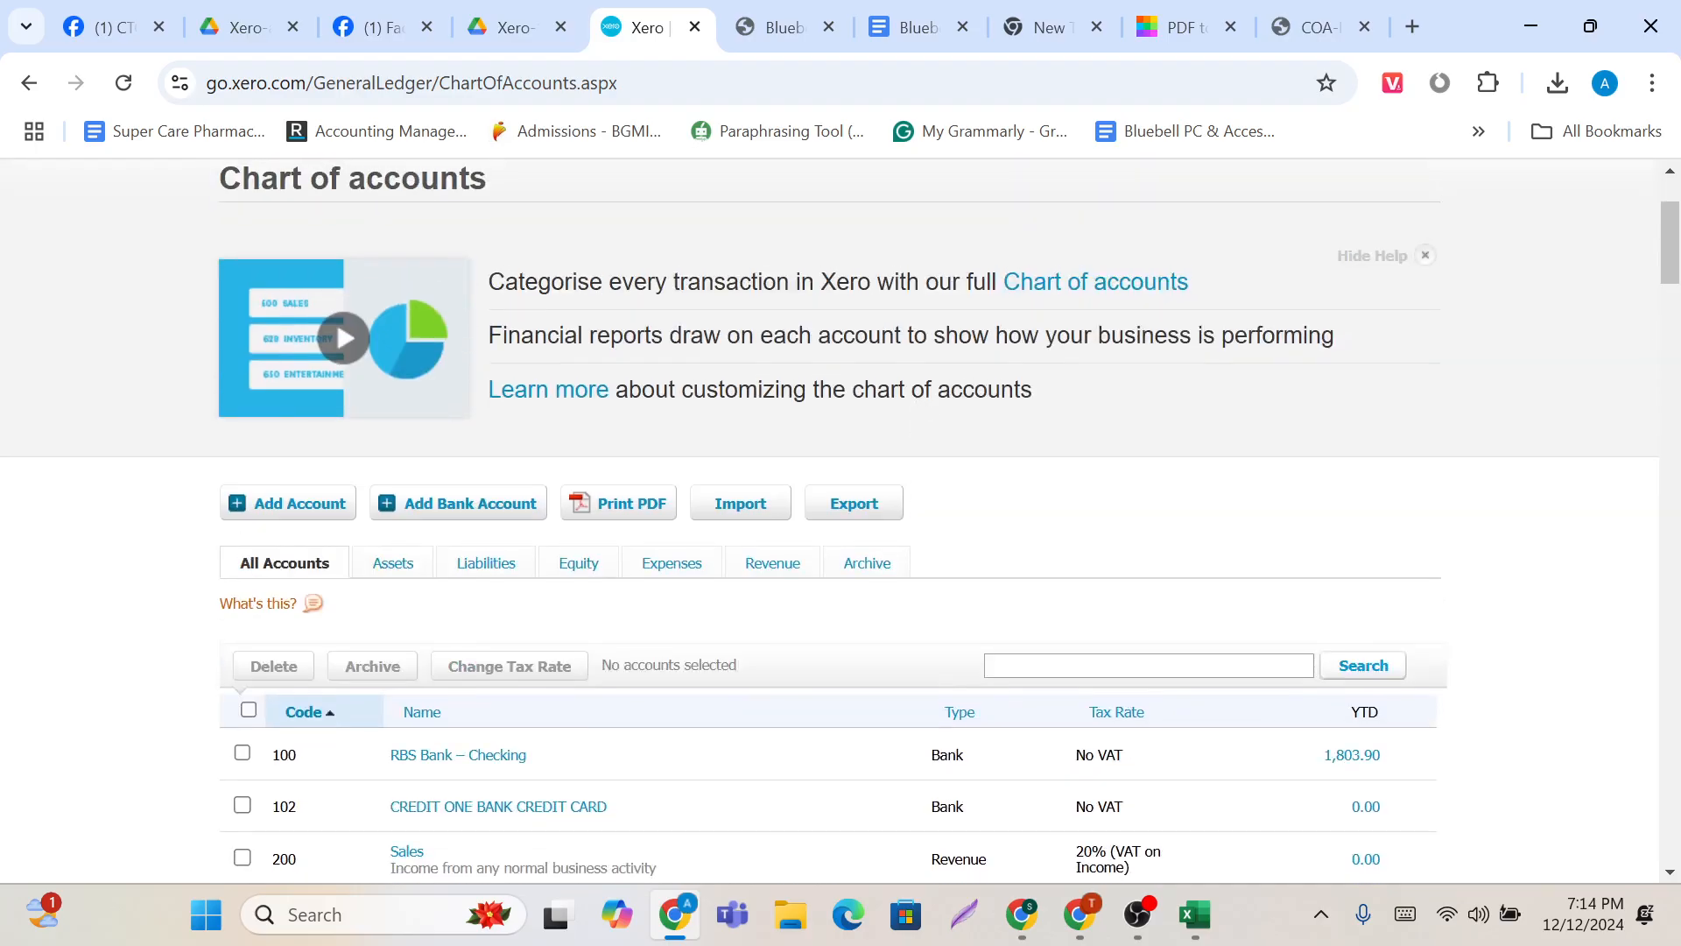
pyautogui.scroll(3, 841, 521)
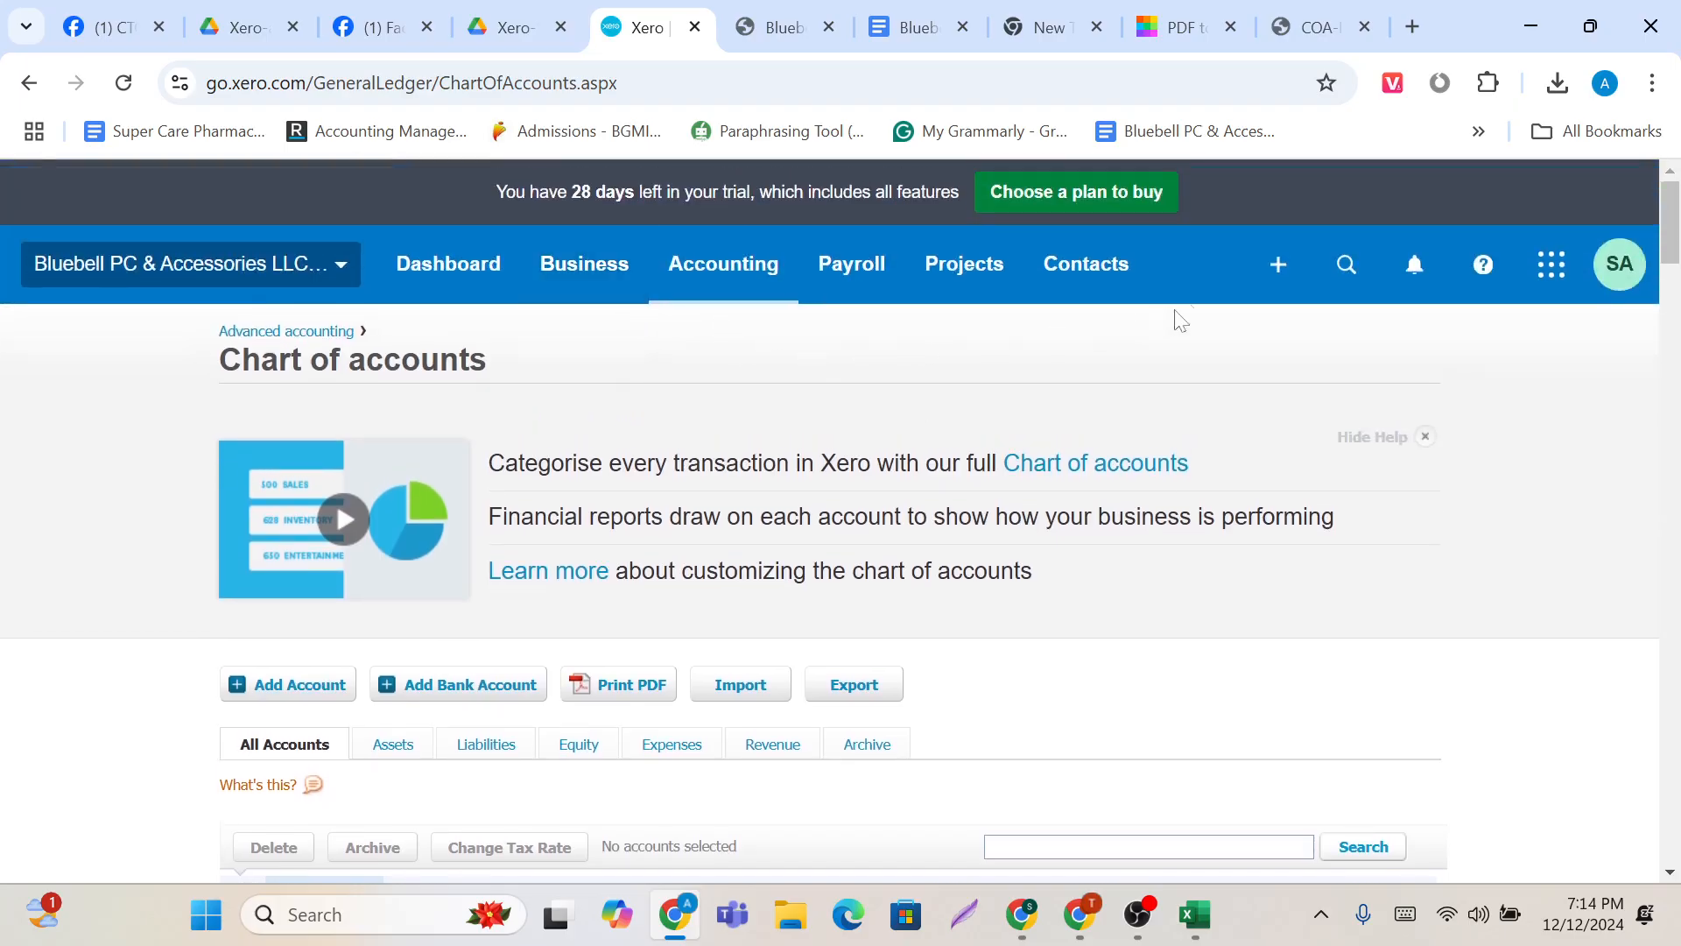
pyautogui.click(1279, 298)
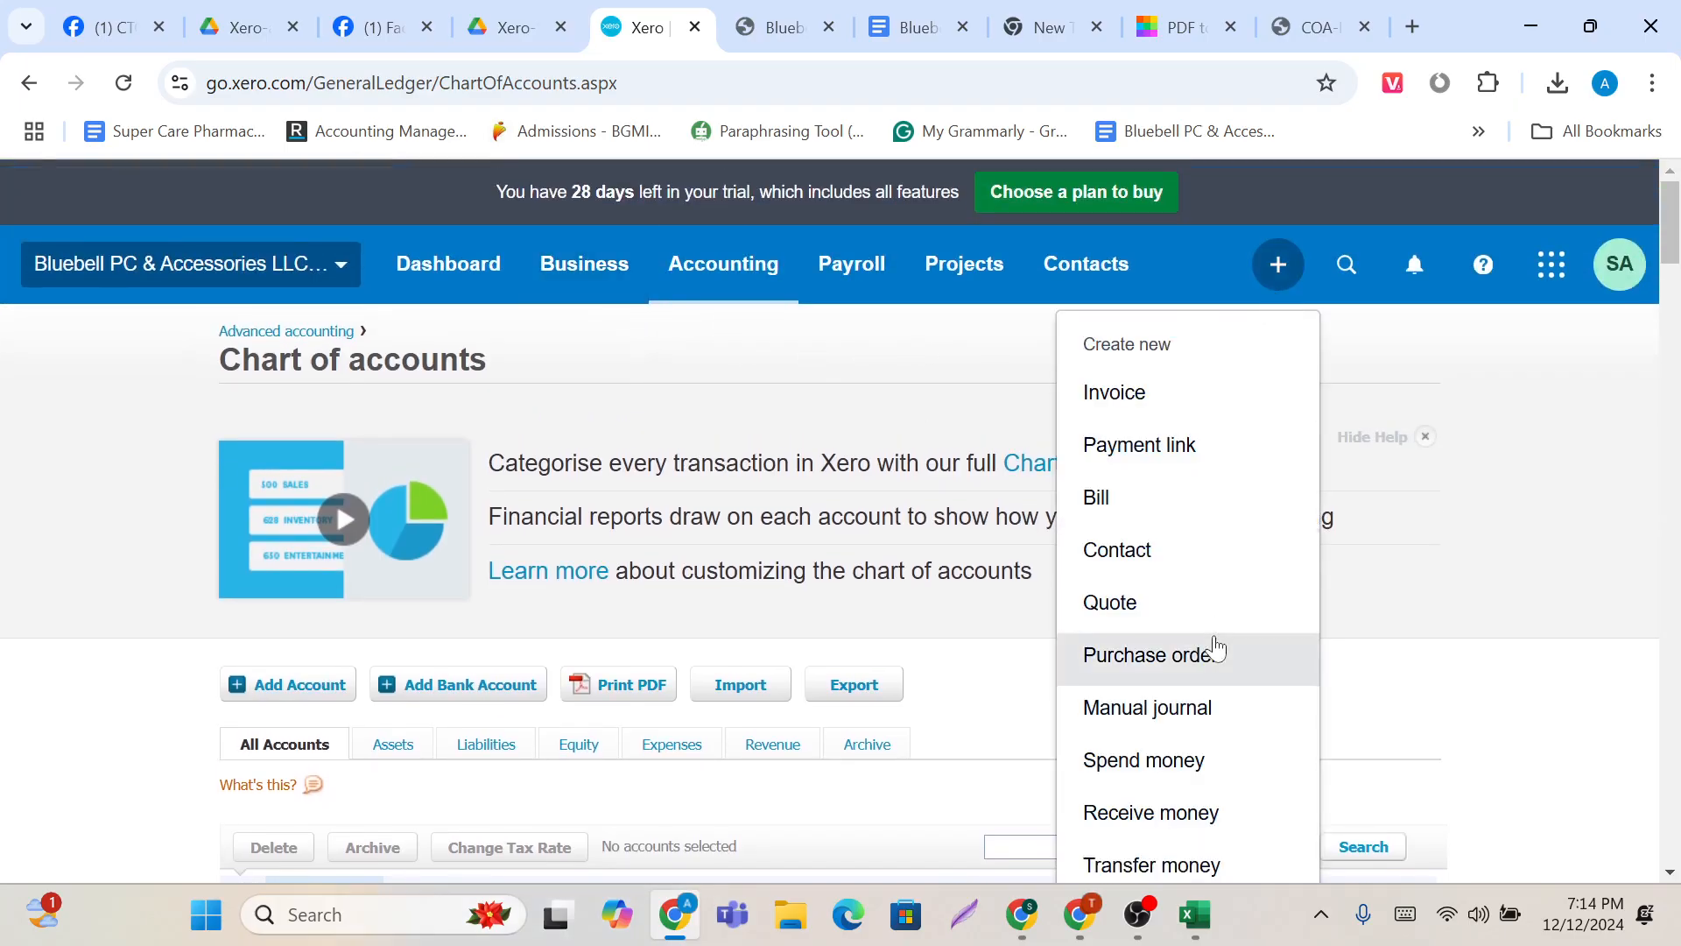
pyautogui.scroll(-3, 1210, 643)
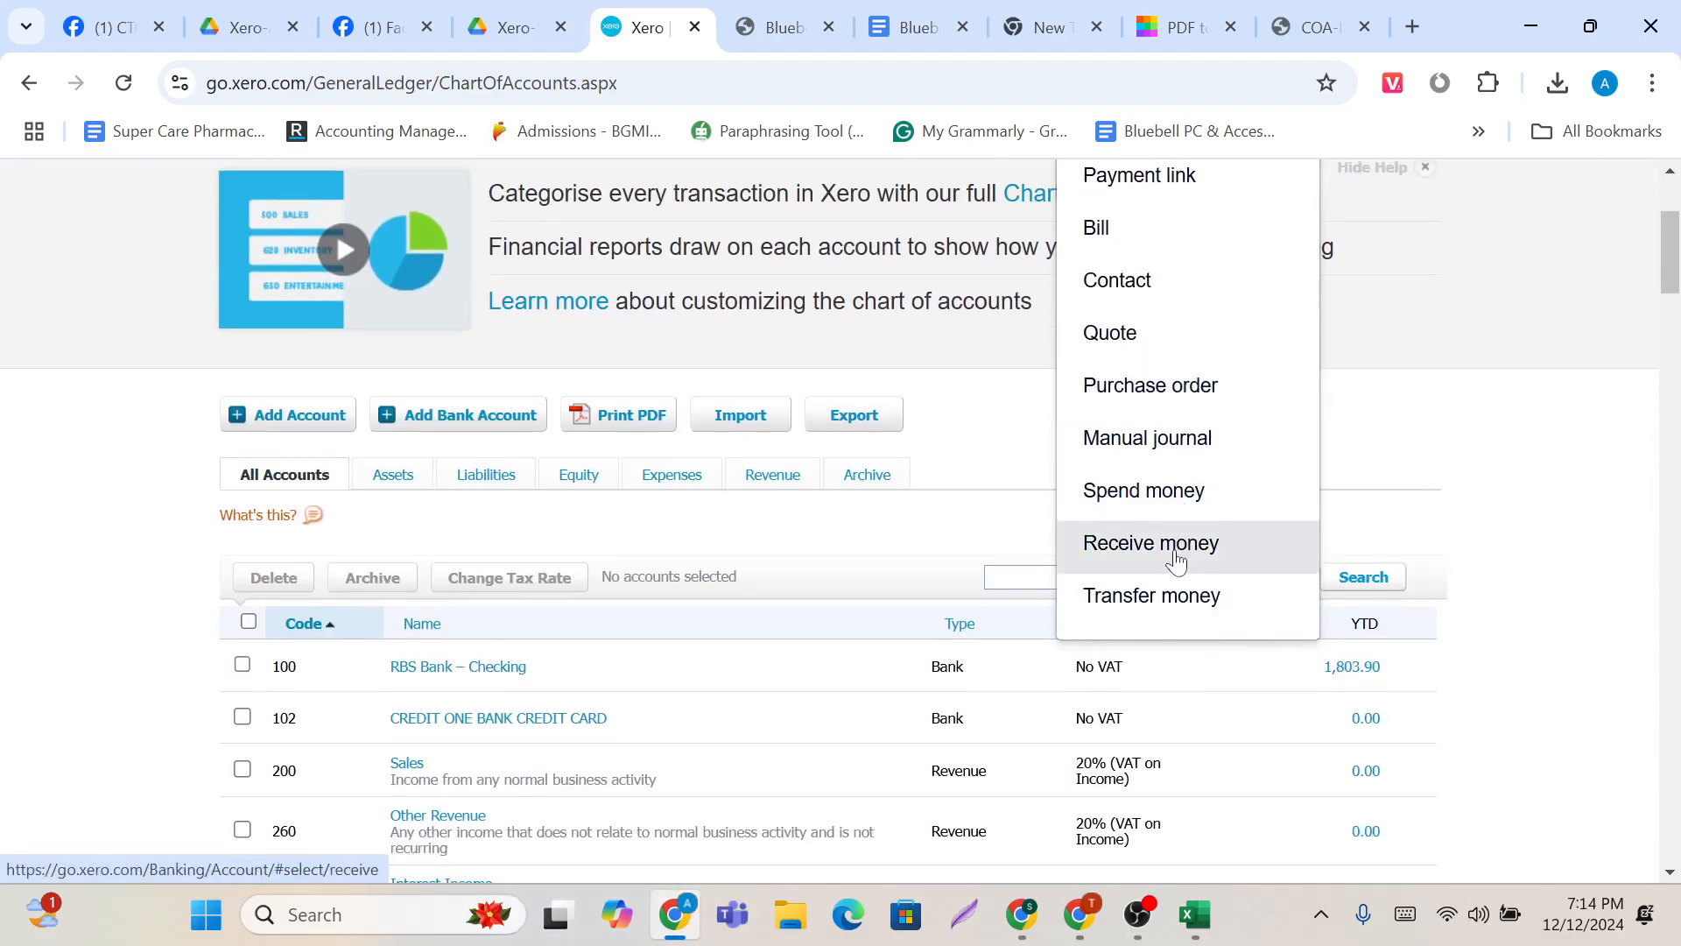
# Step: Start a Spend Money payment from CREDIT ONE BANK CREDIT CARD to a new contact 'Opening Balance'
pyautogui.click(1175, 497)
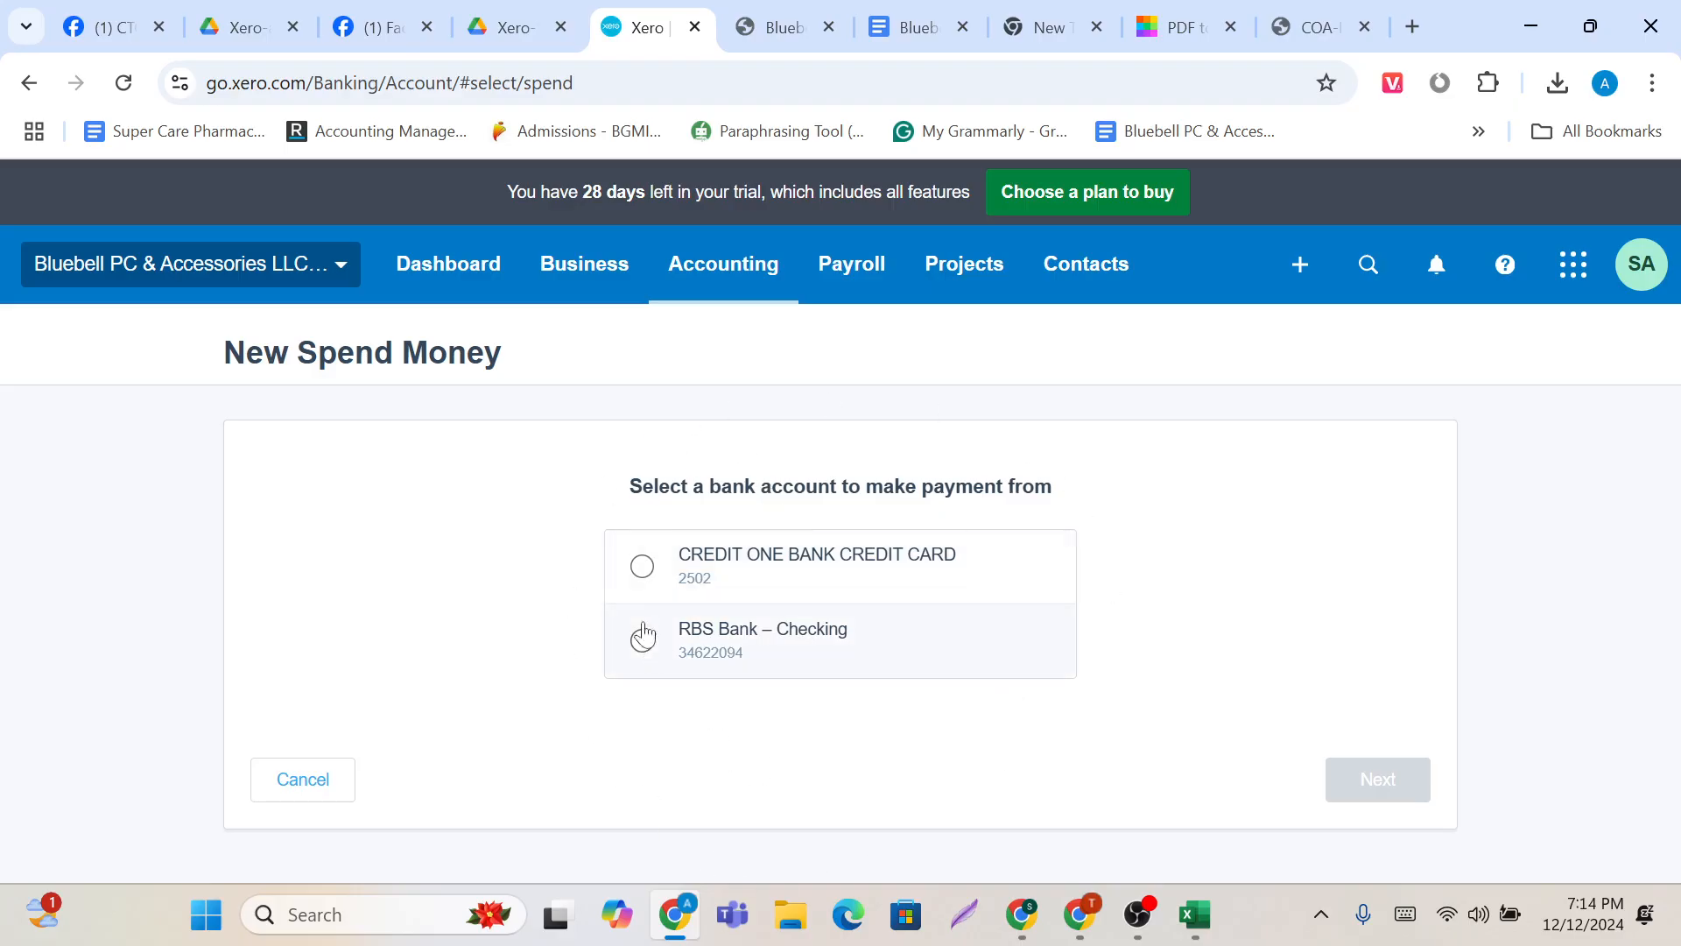
pyautogui.click(655, 576)
pyautogui.click(1393, 781)
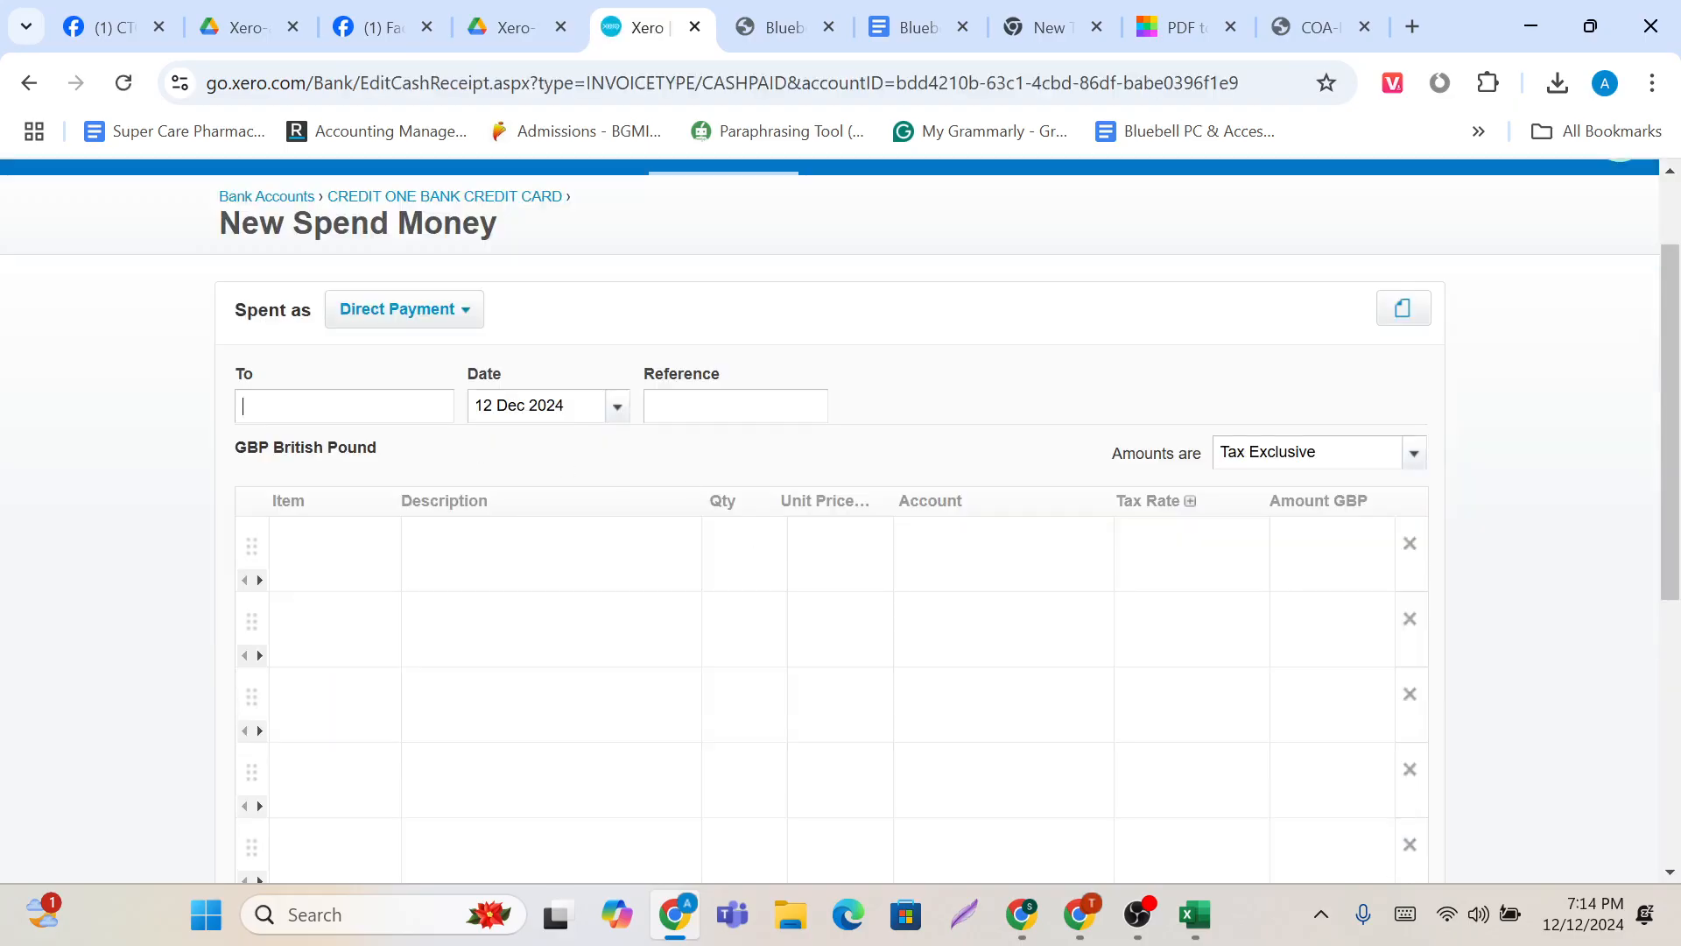
pyautogui.write('Opening')
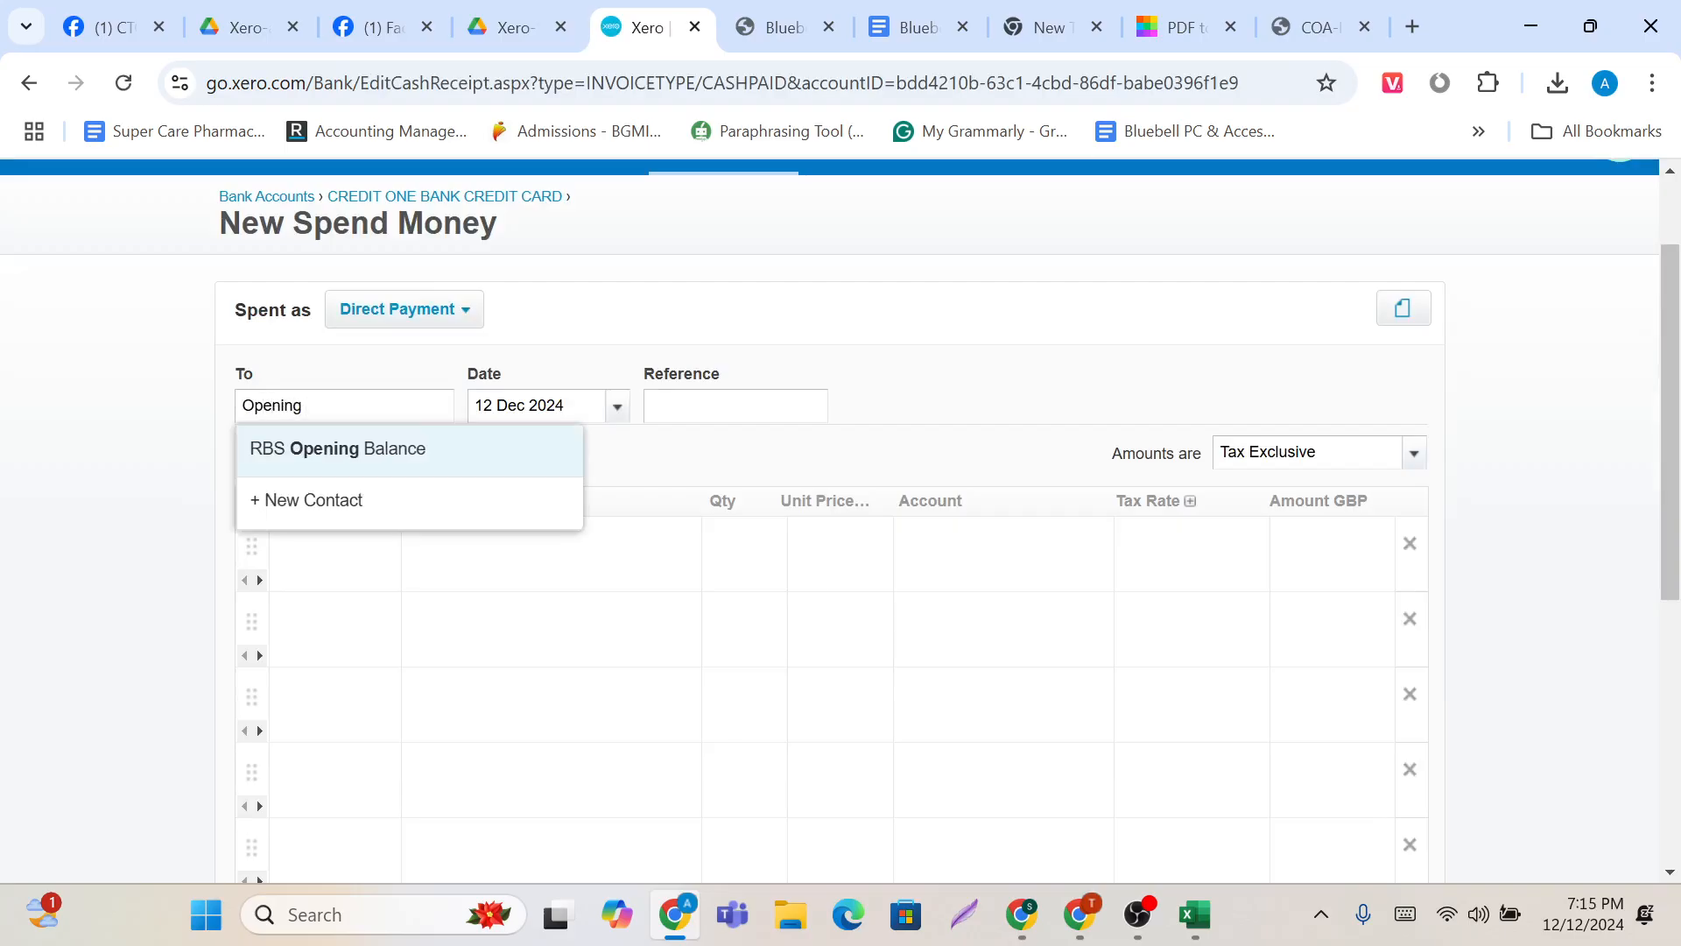
pyautogui.click(377, 458)
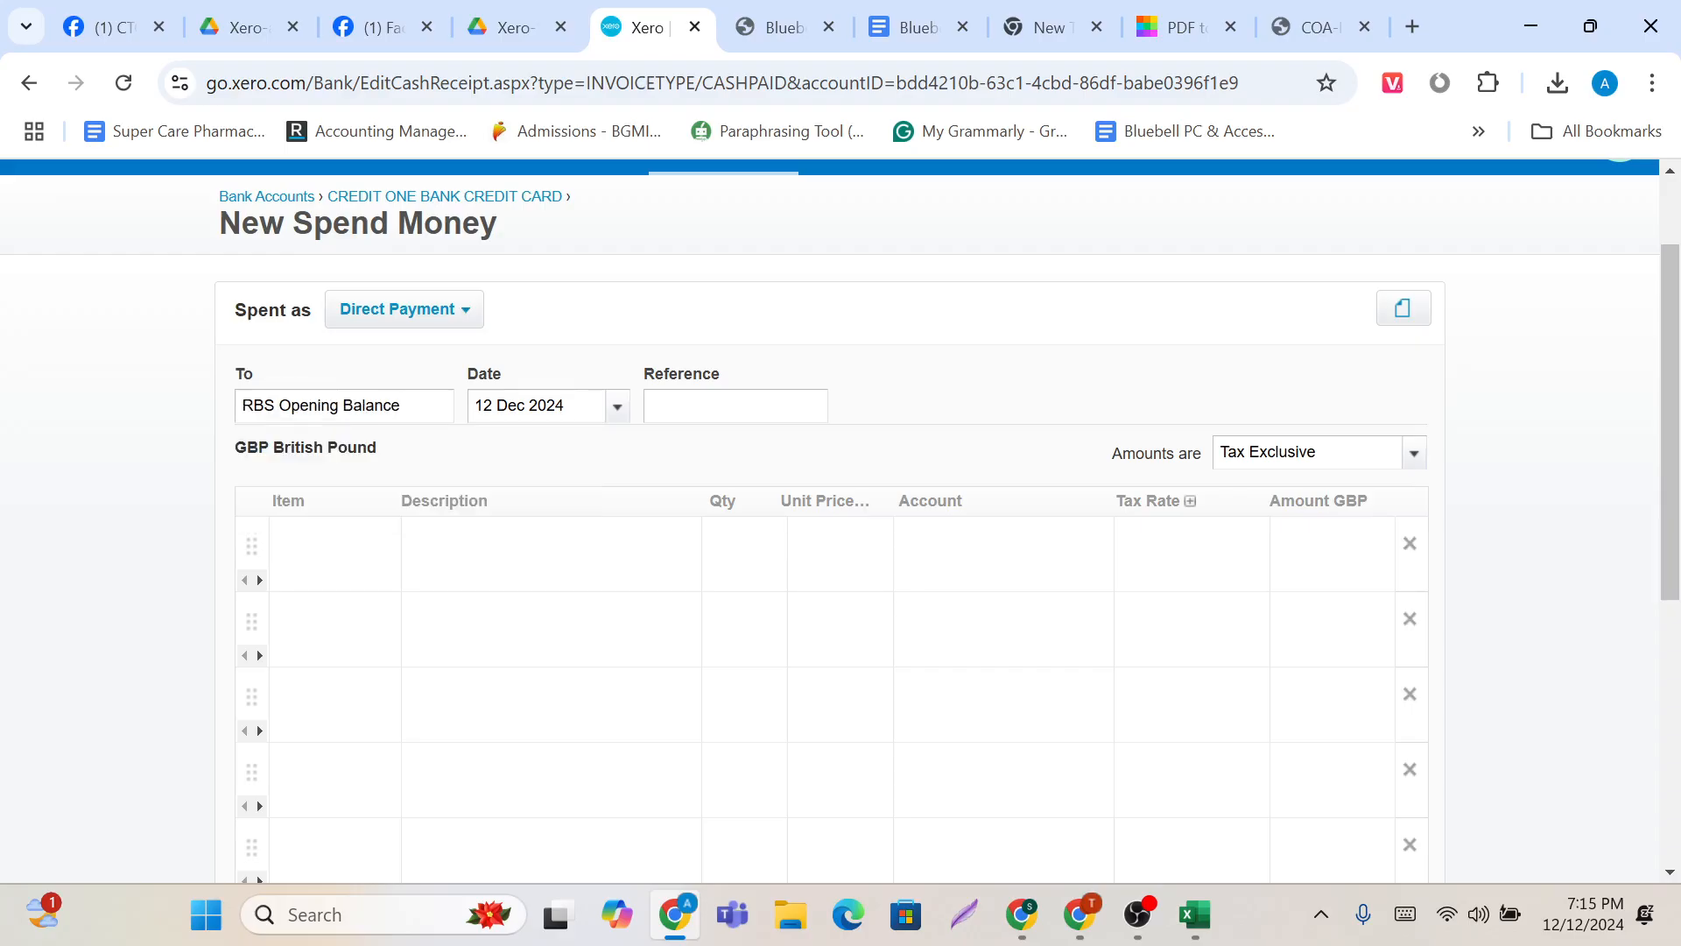
pyautogui.press('BackSpace')
pyautogui.press('BackSpace')
pyautogui.press('BackSpace')
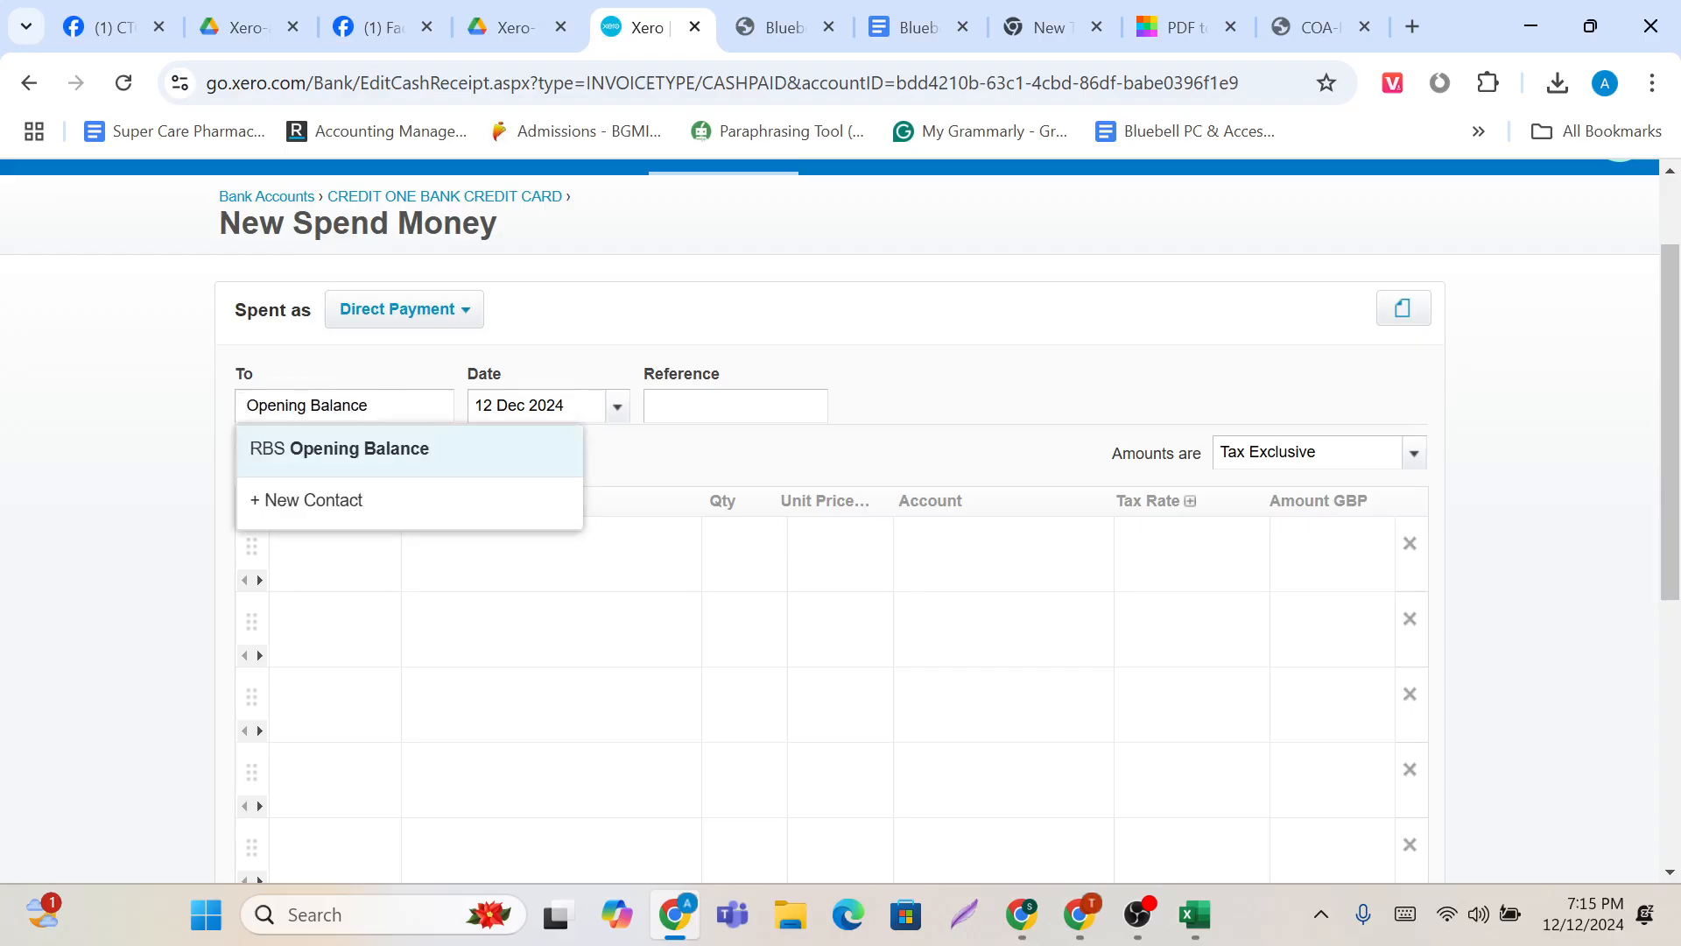
pyautogui.press('Delete')
pyautogui.click(317, 522)
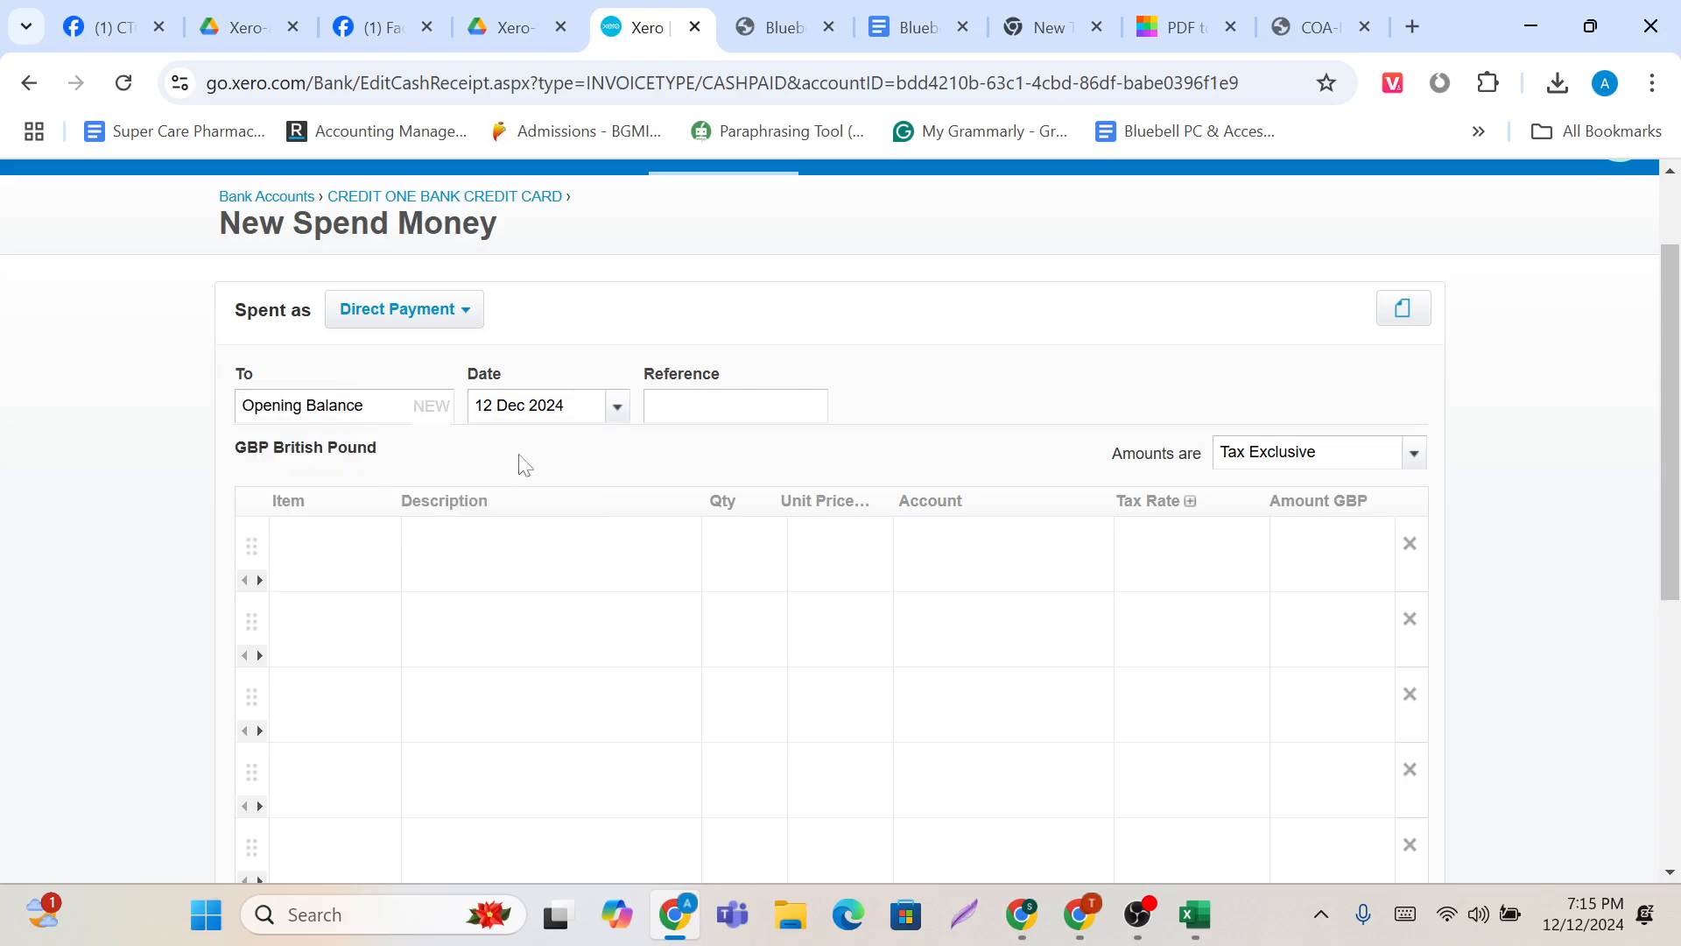
# Step: Date the payment 2 Apr 2020 and begin the first line's description
pyautogui.click(616, 418)
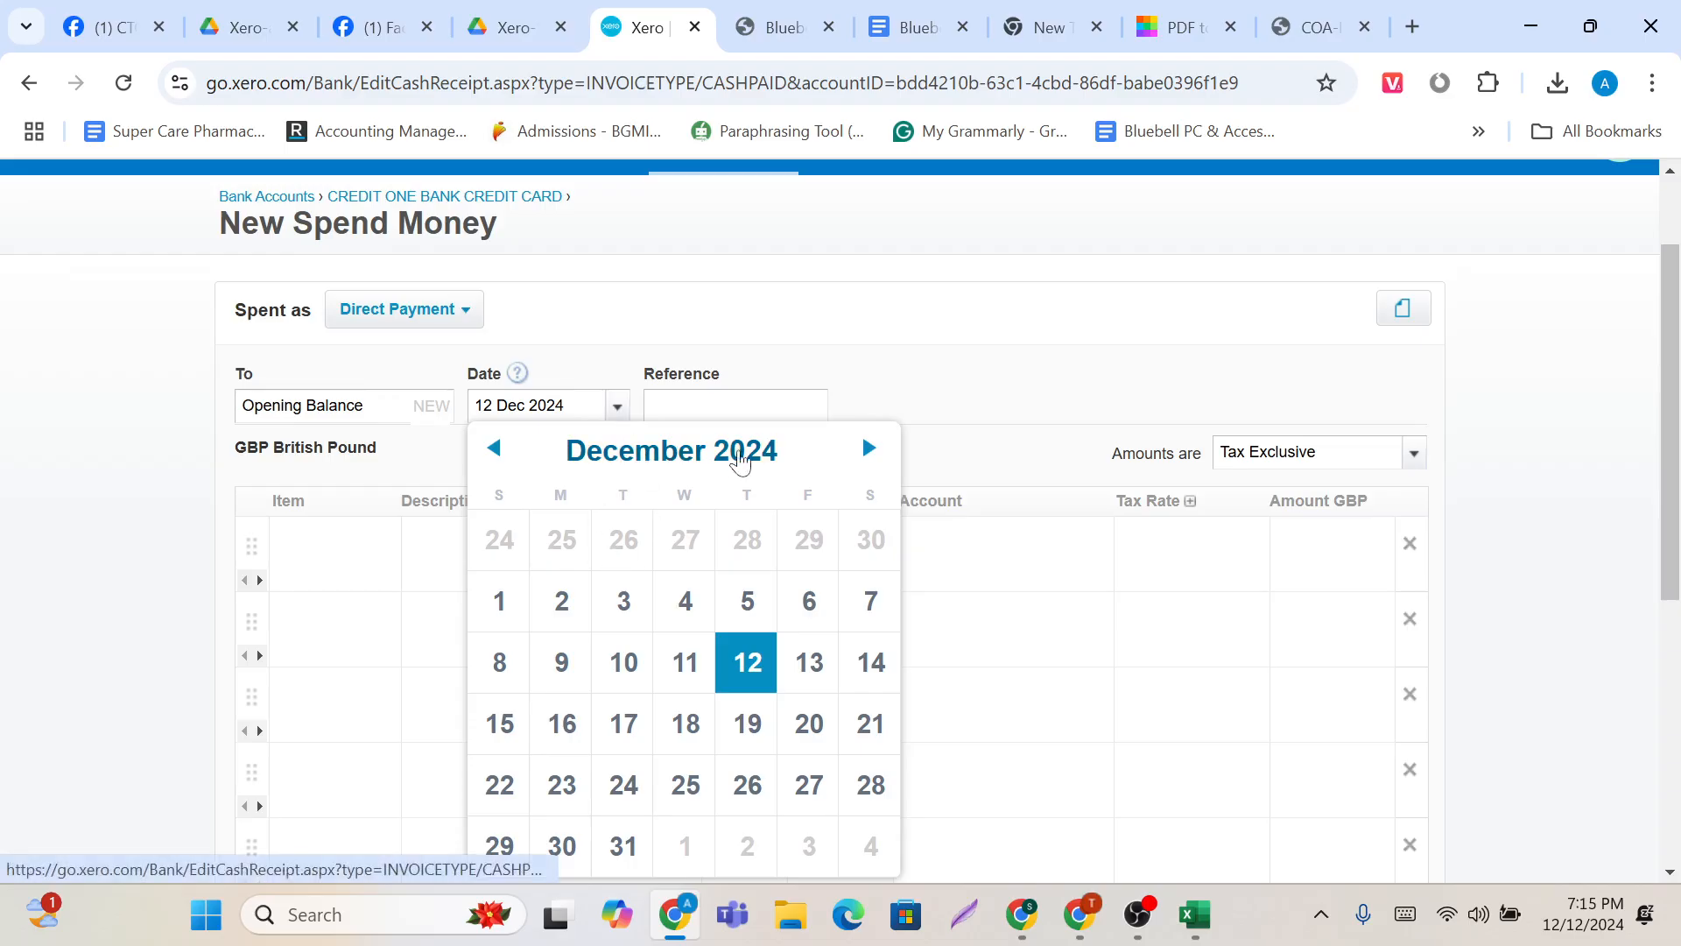
pyautogui.click(743, 451)
pyautogui.click(736, 530)
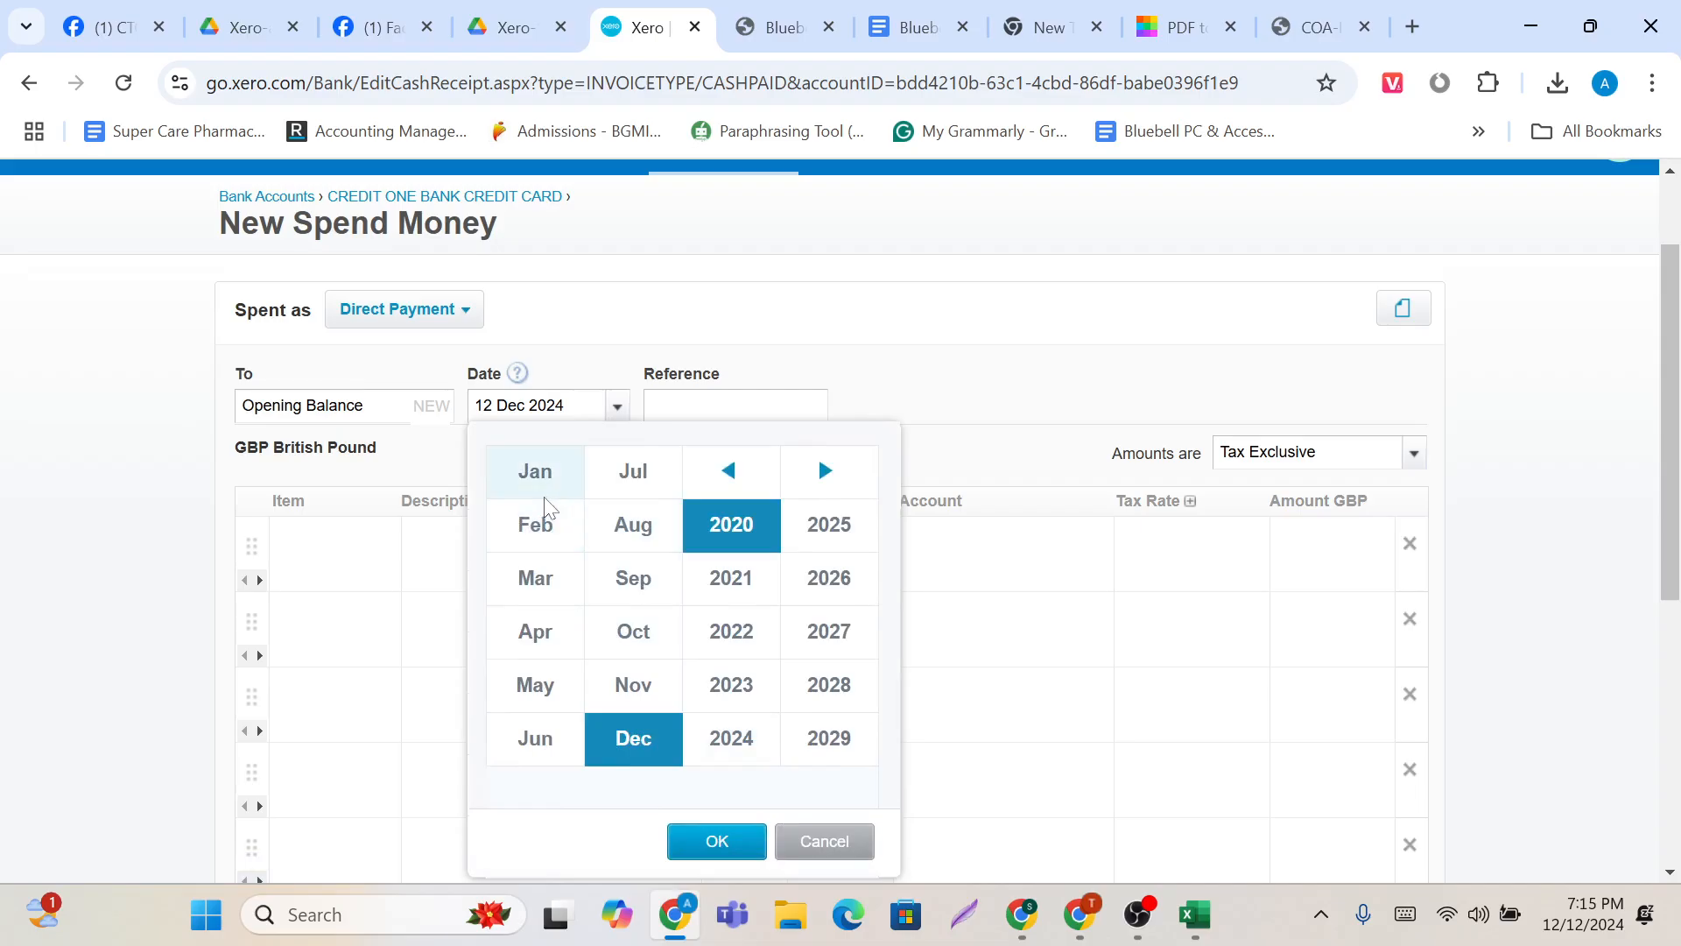
pyautogui.click(524, 623)
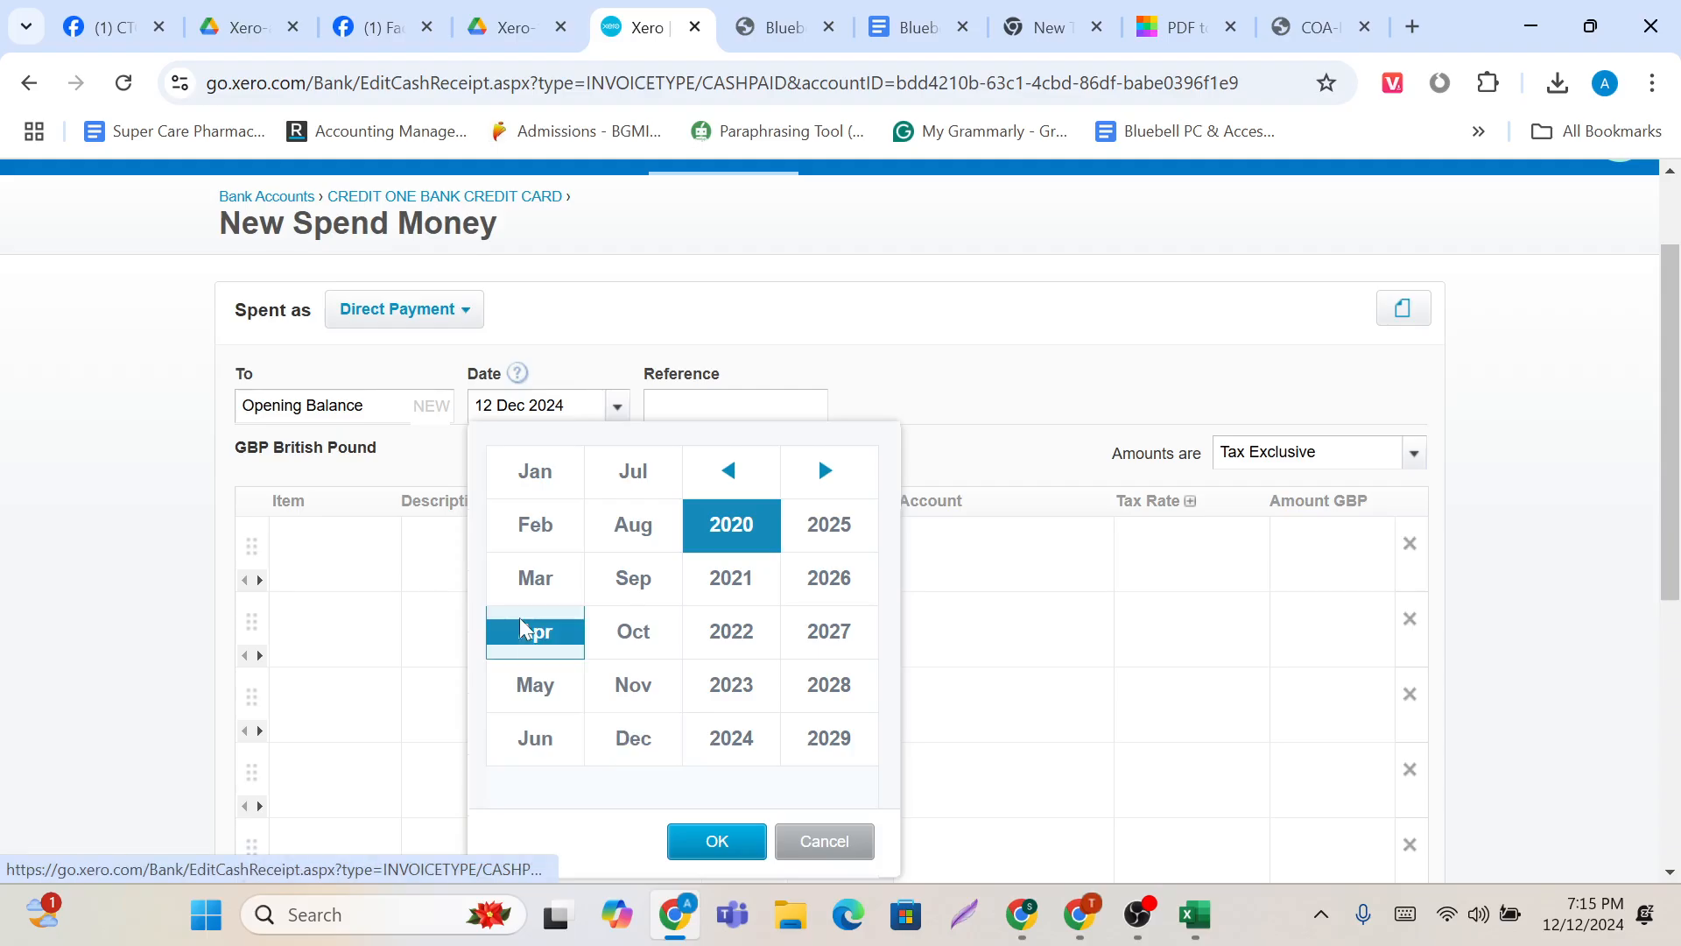
pyautogui.click(698, 838)
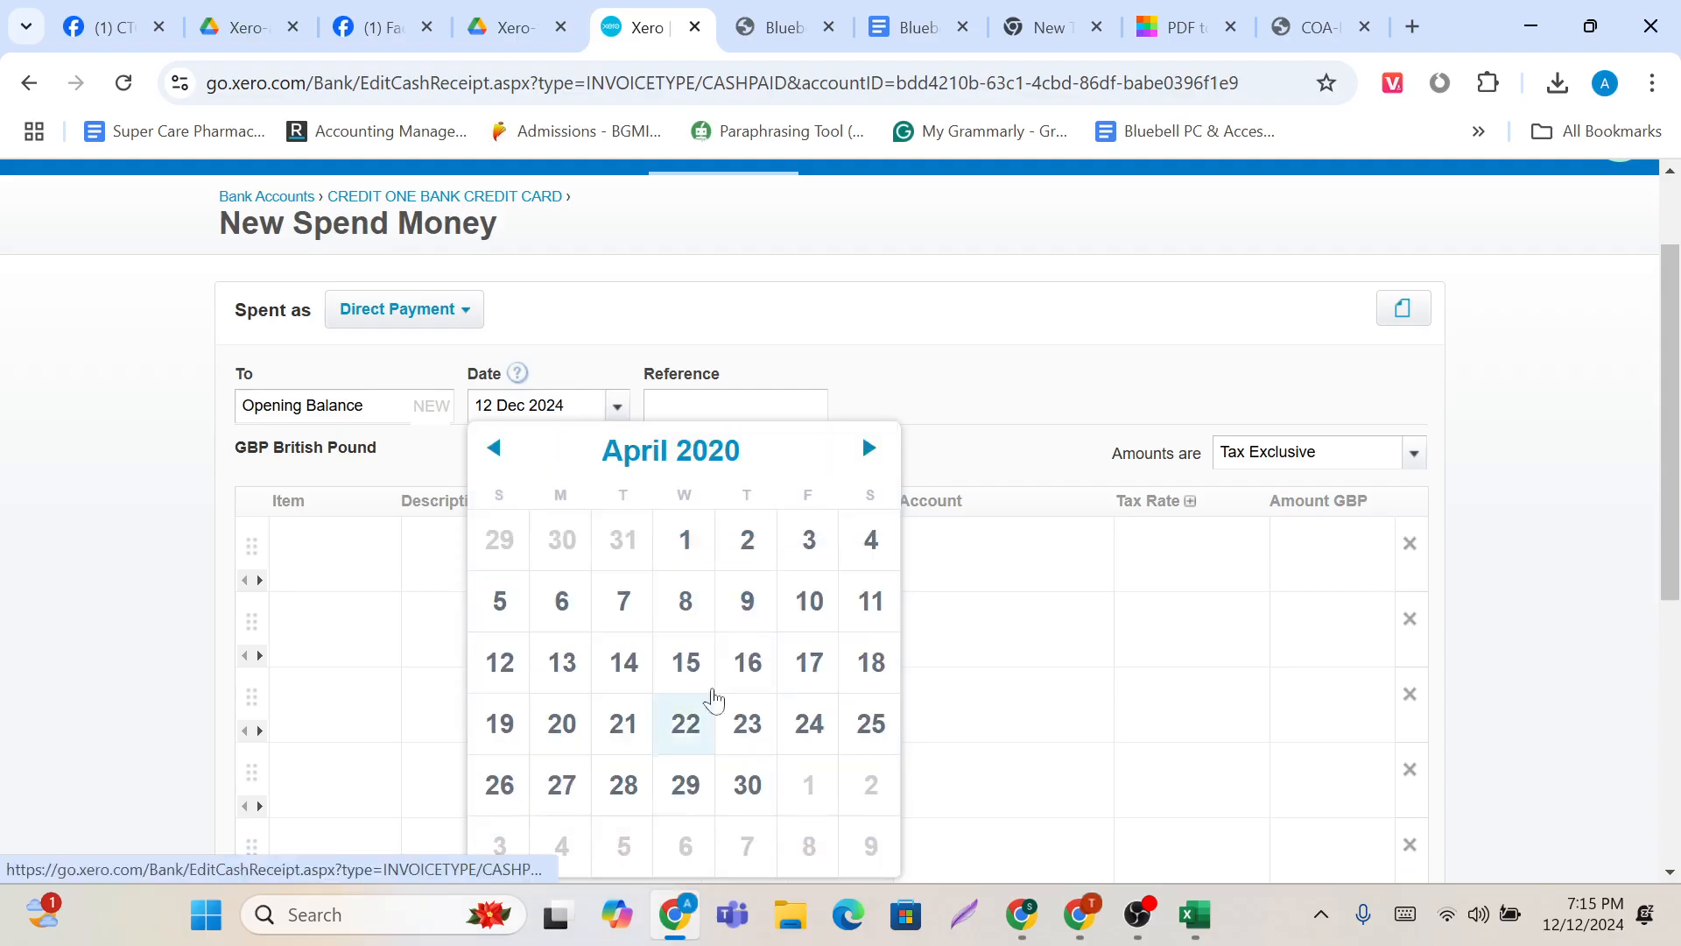
pyautogui.click(747, 541)
pyautogui.click(548, 567)
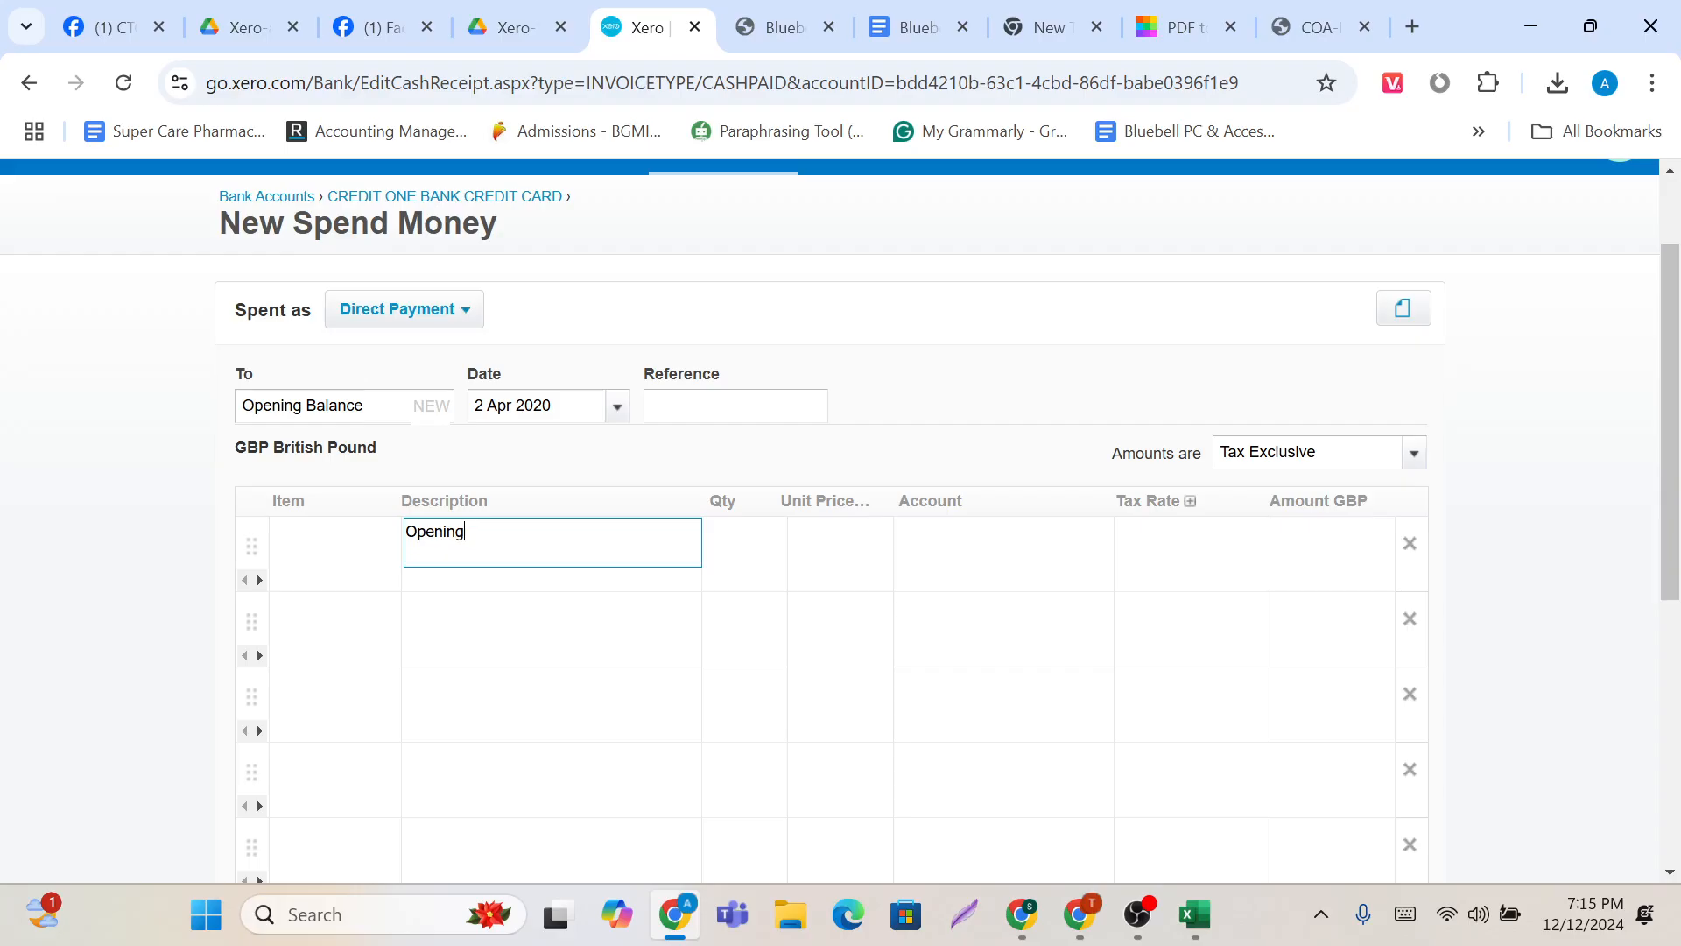
# Step: Correct the line description to 'Opening balance' with quantity 1 and unit price 870
pyautogui.press('BackSpace')
pyautogui.moveTo(747, 537); pyautogui.dragTo(544, 552)
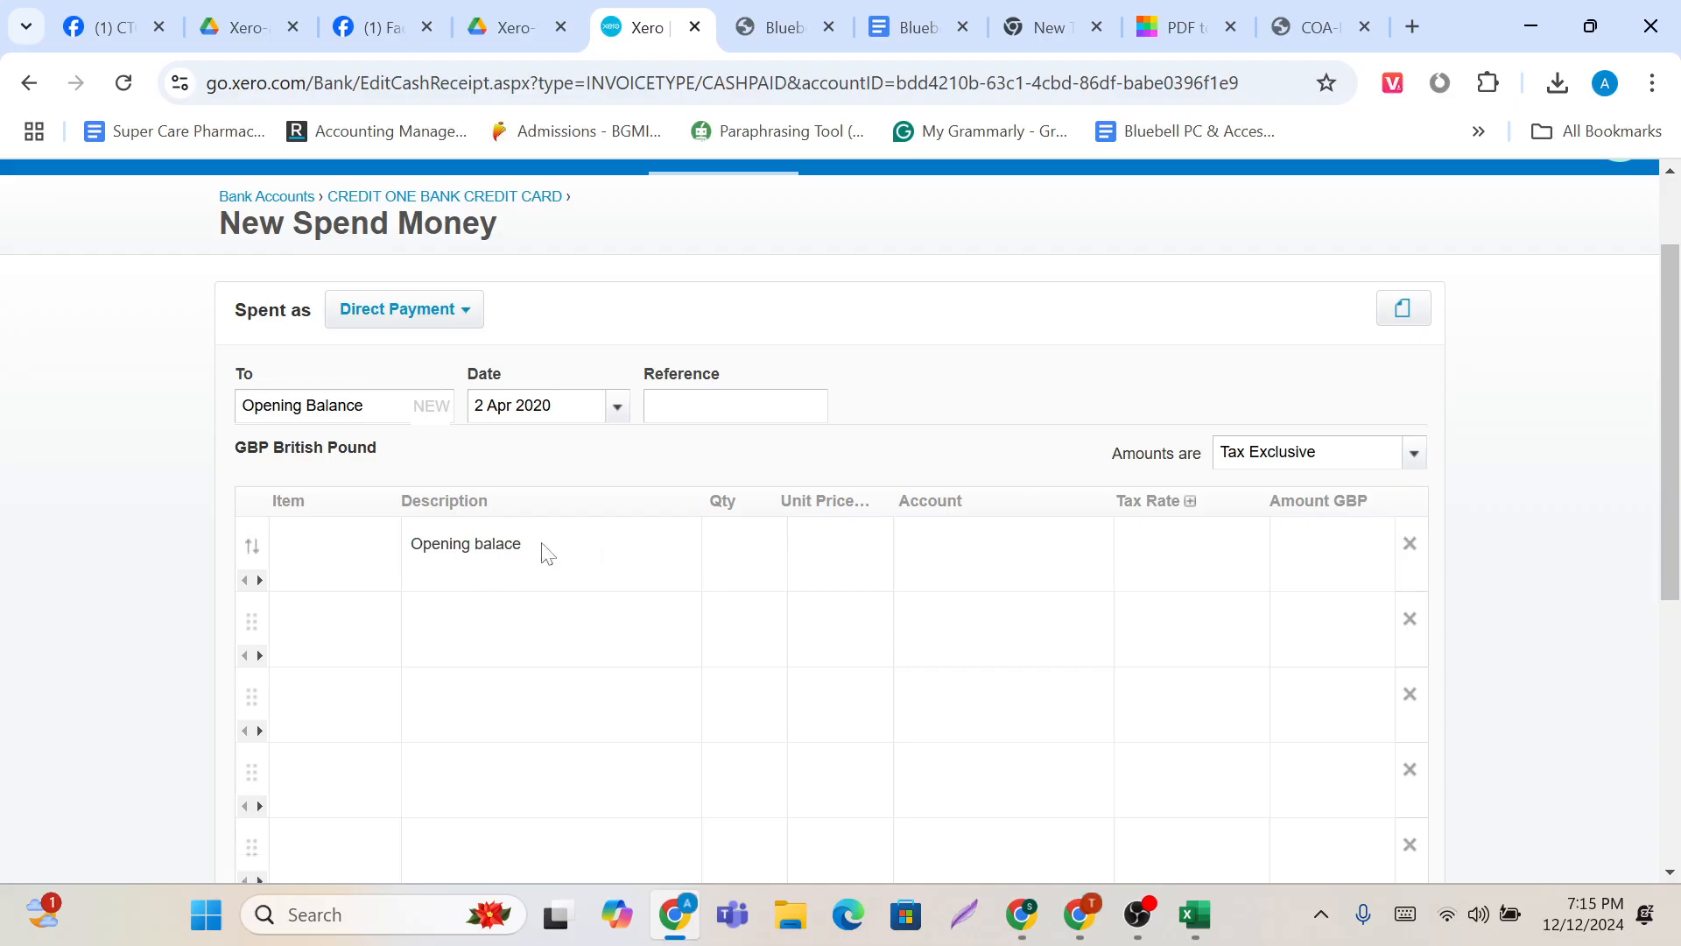
pyautogui.click(544, 552)
pyautogui.click(515, 532)
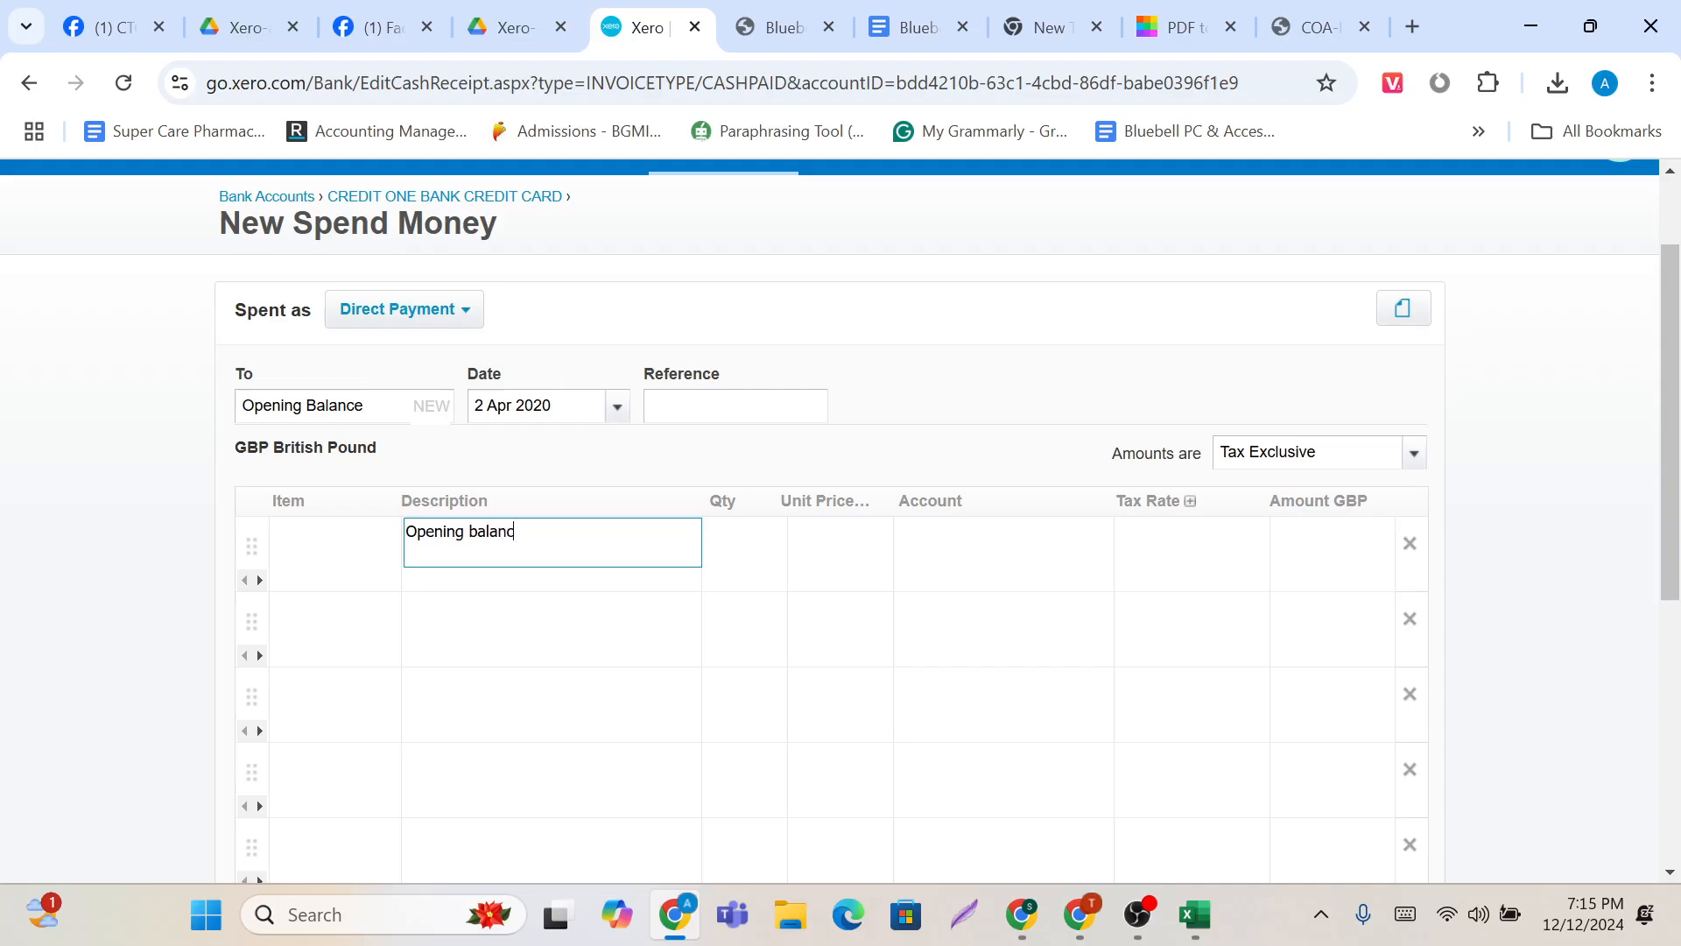
pyautogui.press('Tab')
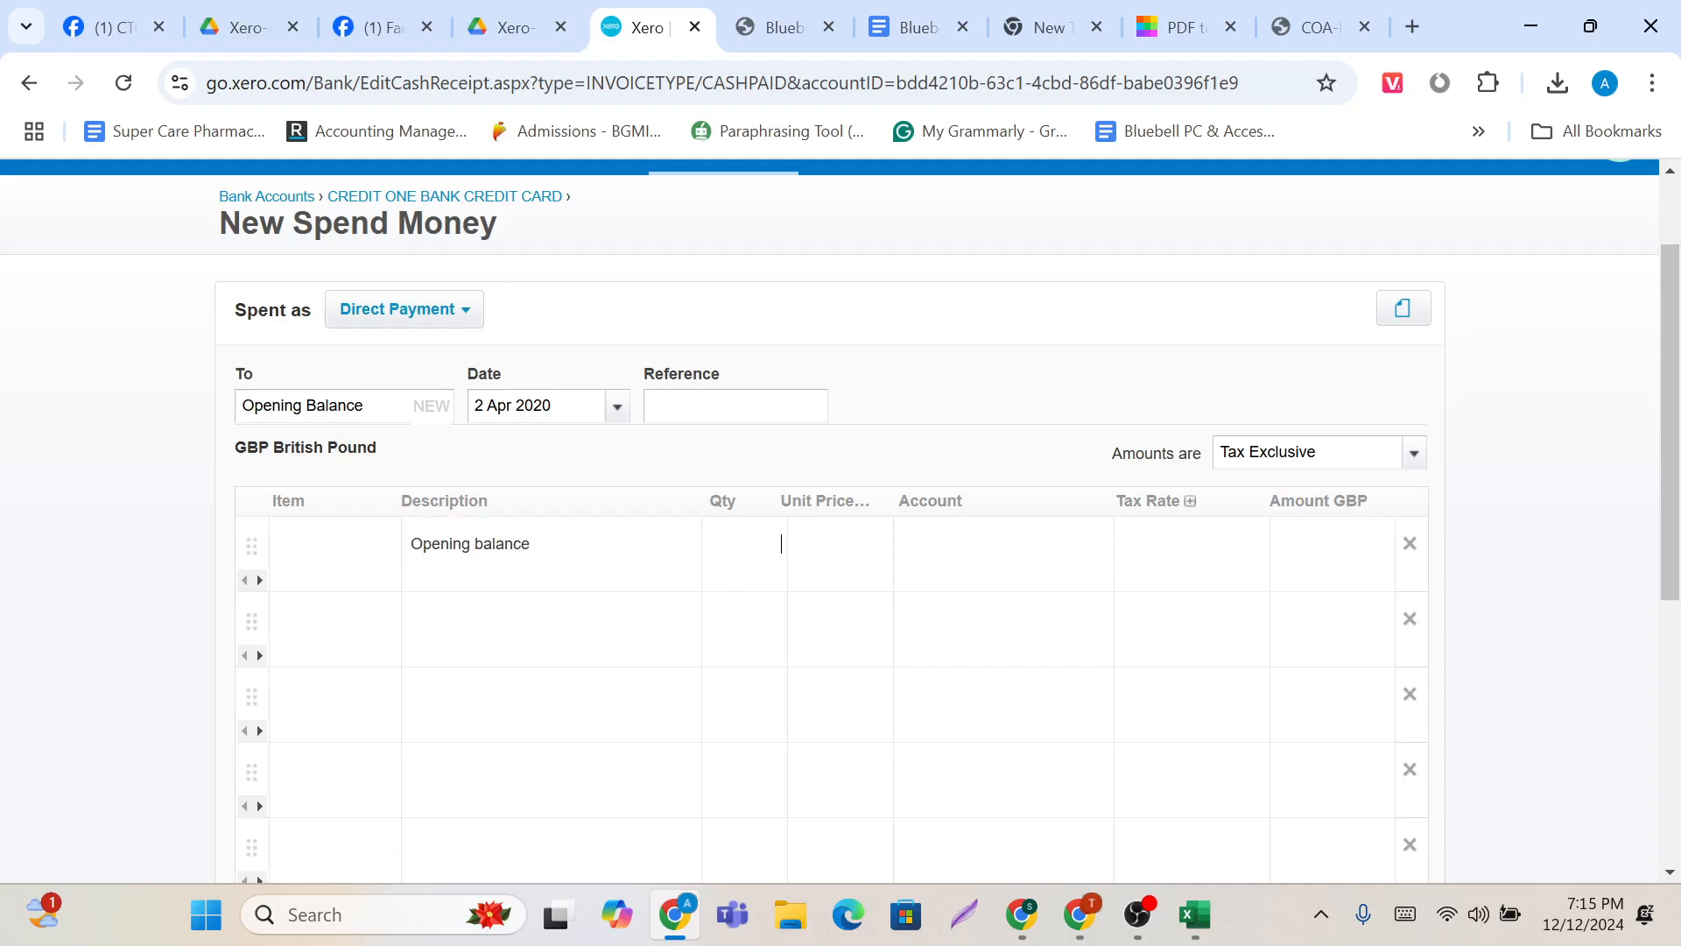
pyautogui.click(849, 553)
pyautogui.click(946, 560)
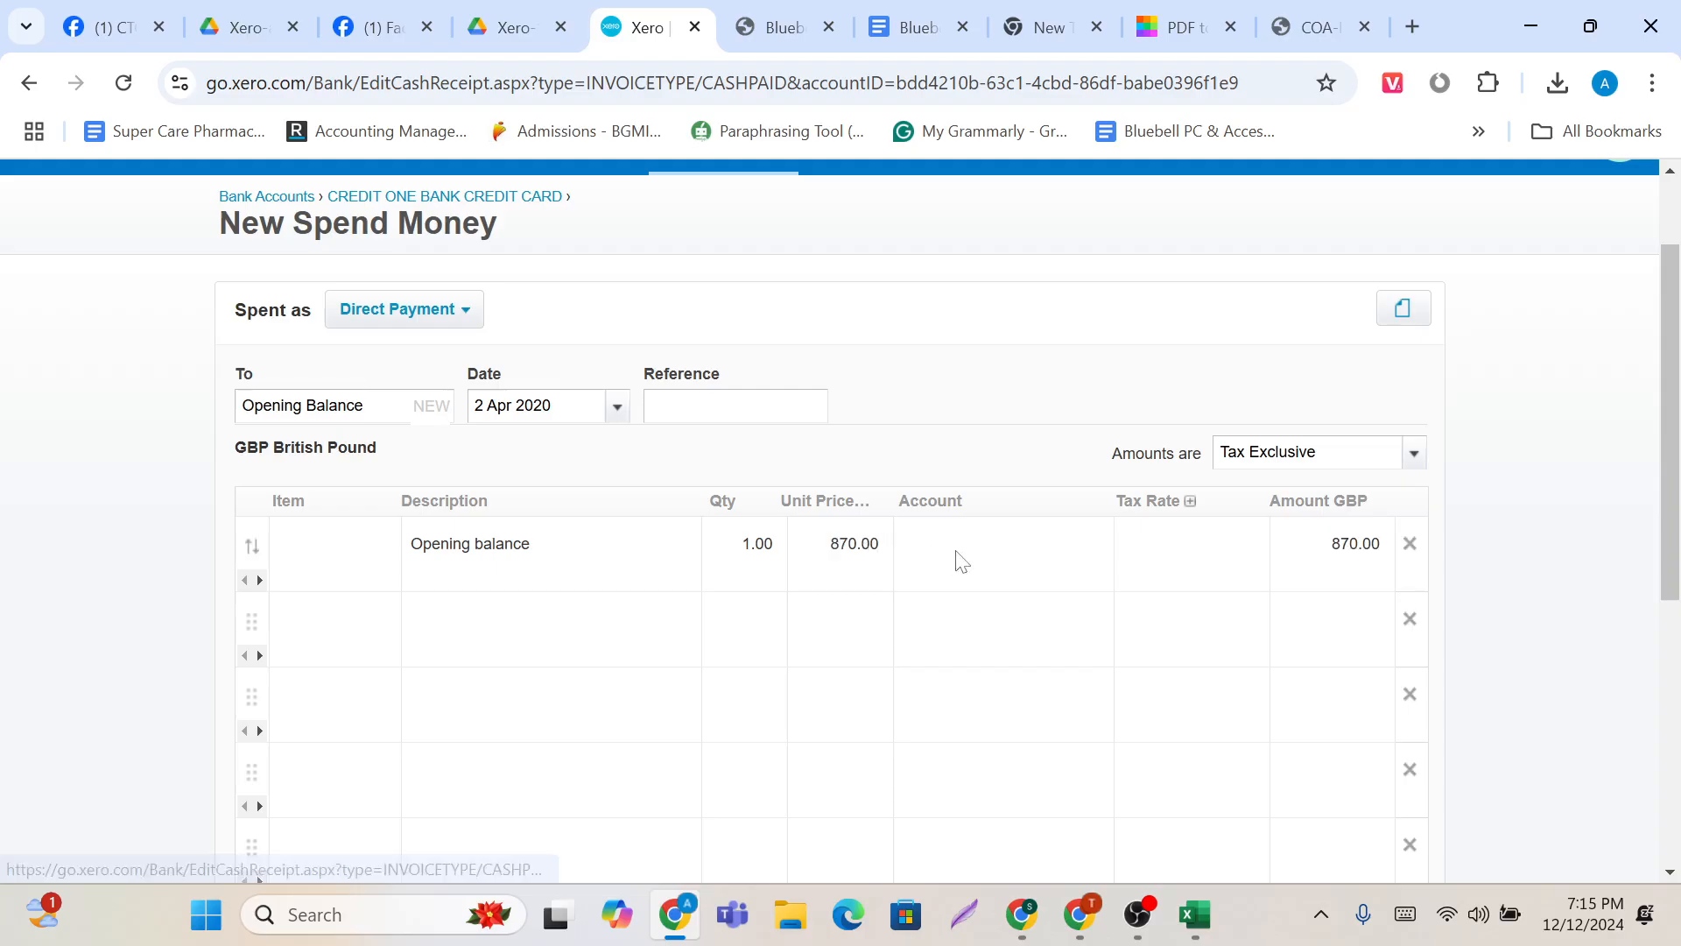
# Step: Code the line to 950 Capital ordinary shares and save the 870.00 payment
pyautogui.click(1092, 545)
pyautogui.scroll(-2, 1049, 407)
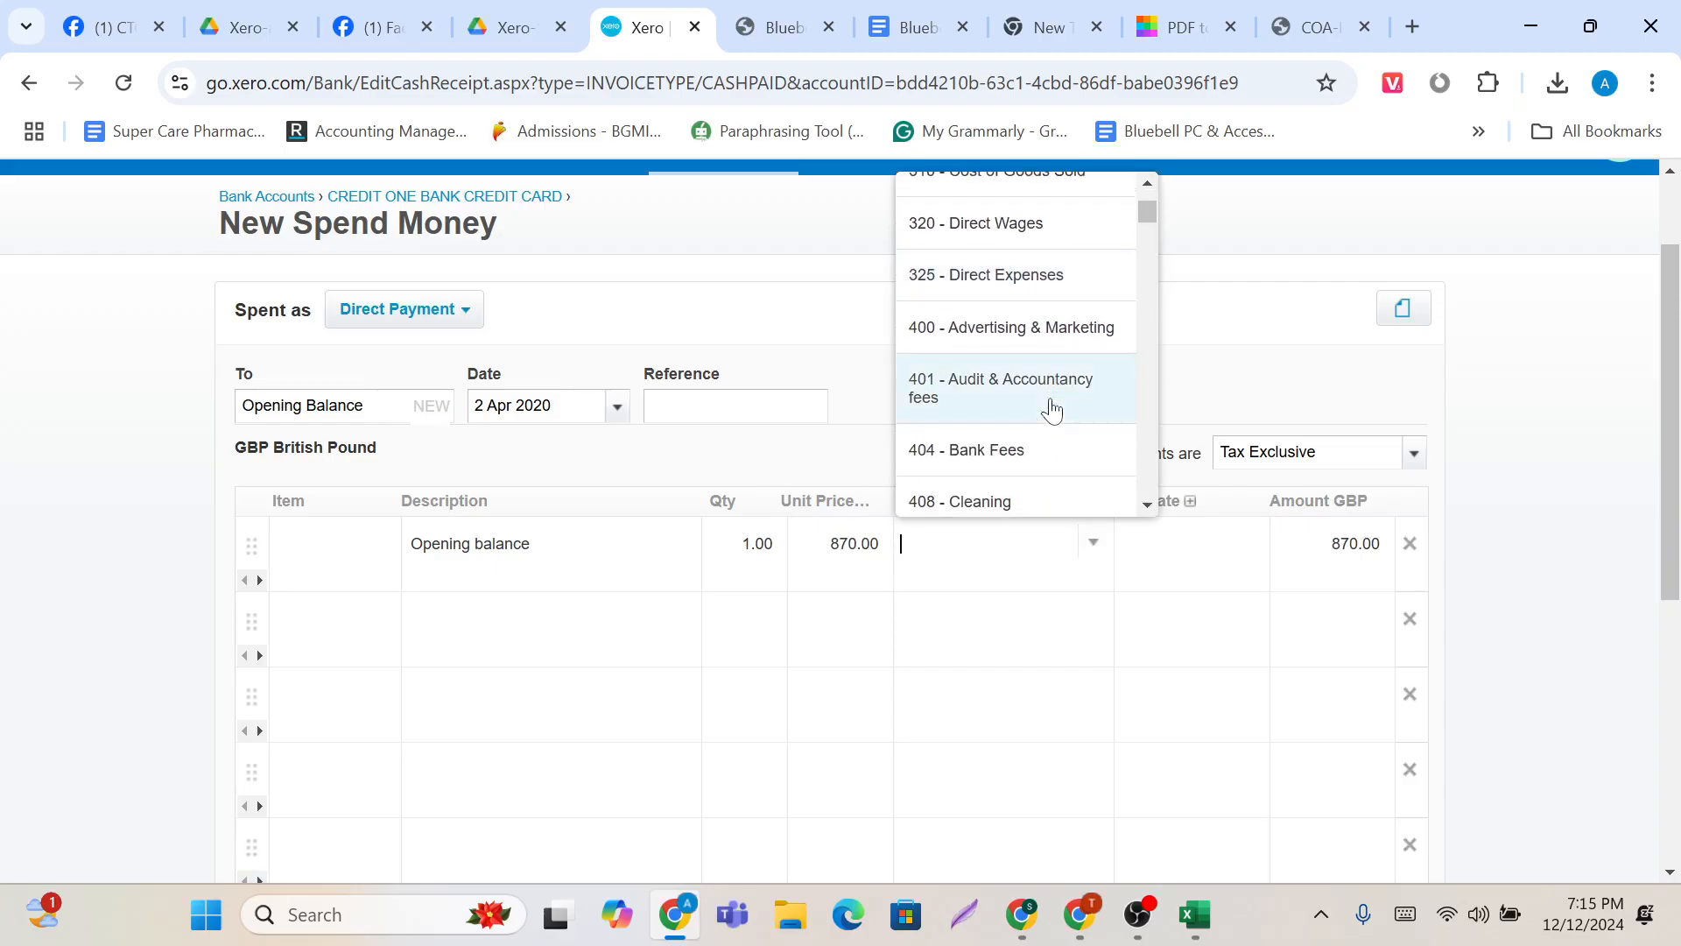
pyautogui.scroll(1, 1051, 409)
pyautogui.scroll(-6, 1052, 409)
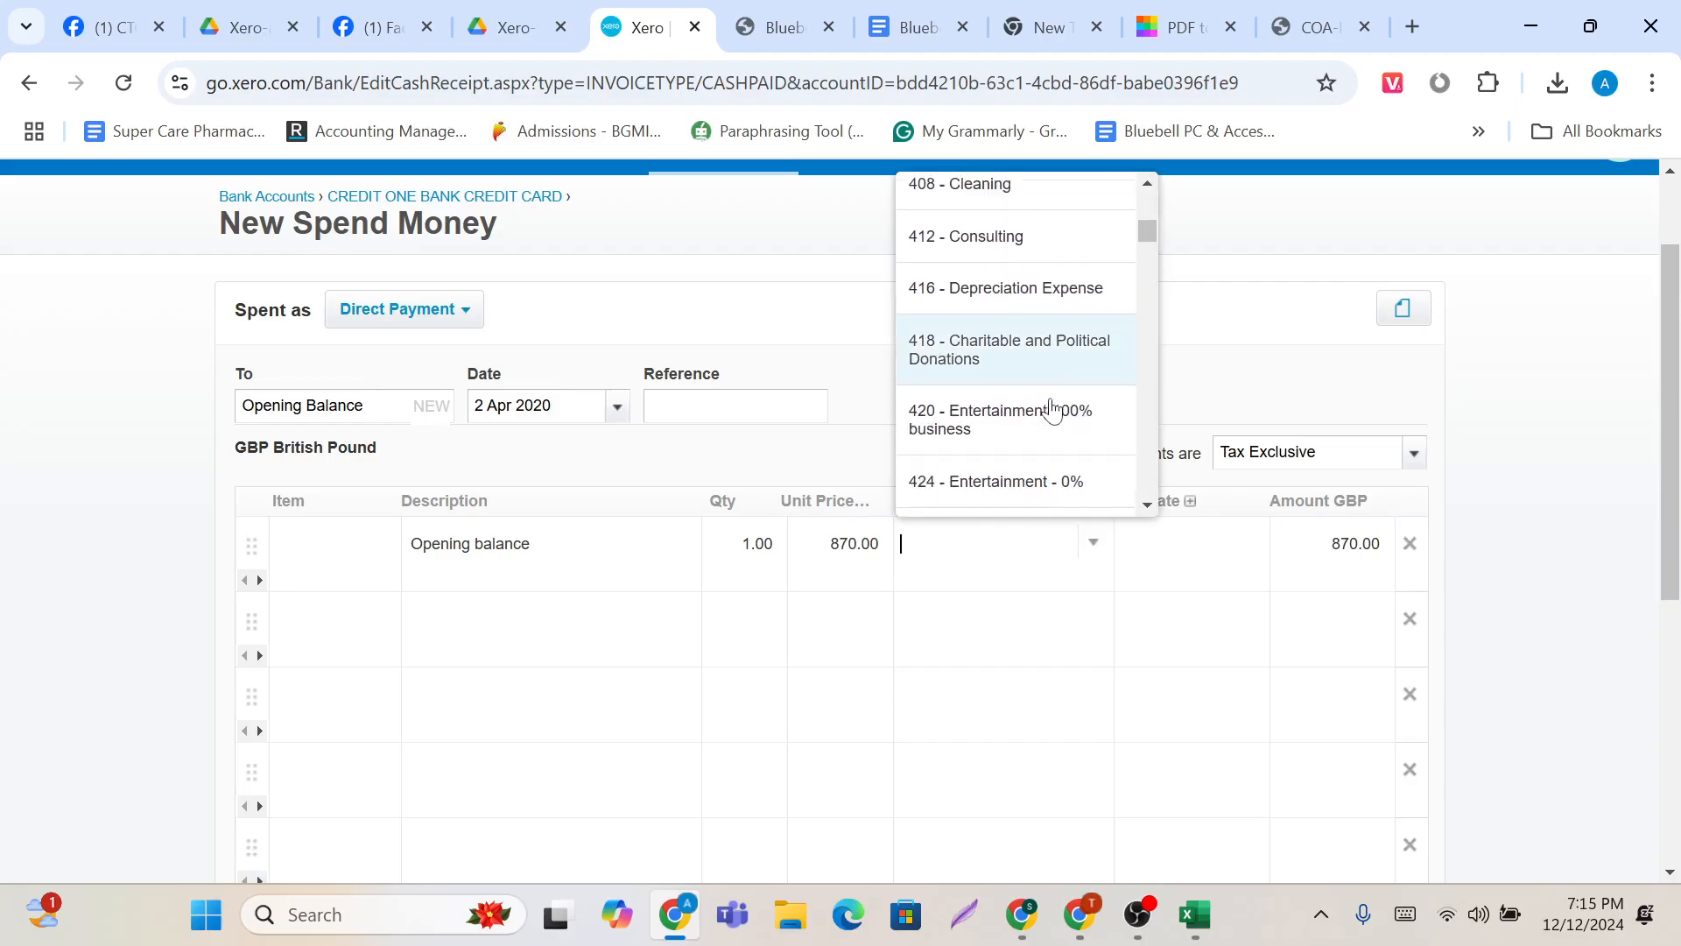
pyautogui.scroll(-4, 1052, 409)
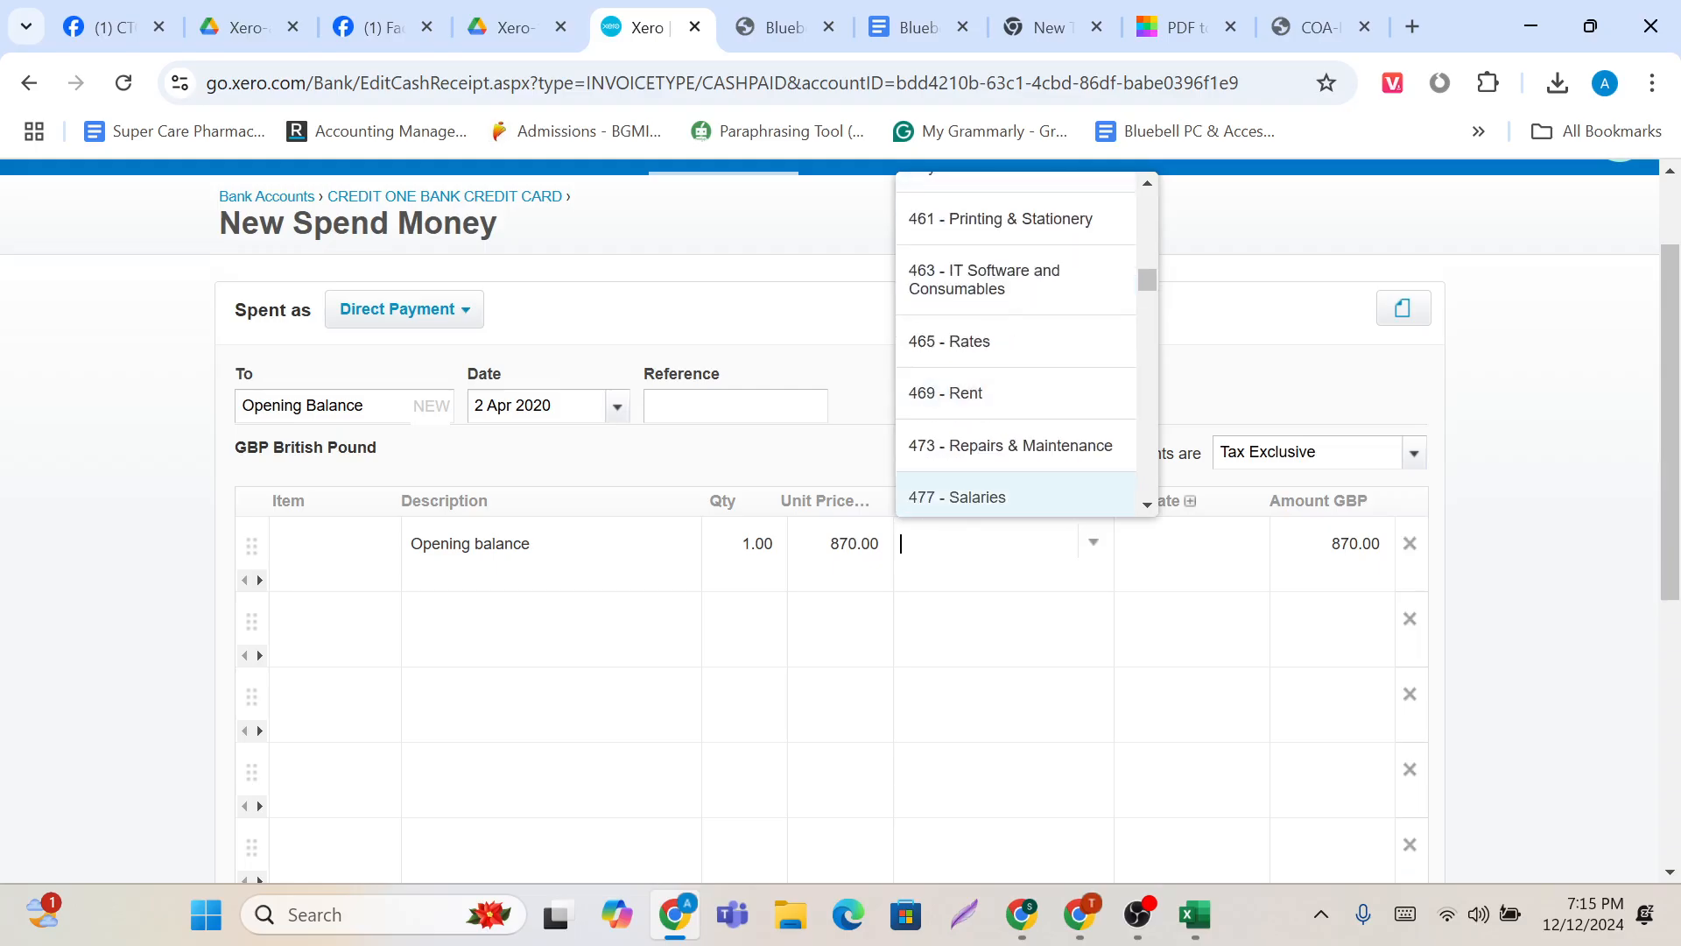
pyautogui.write('c')
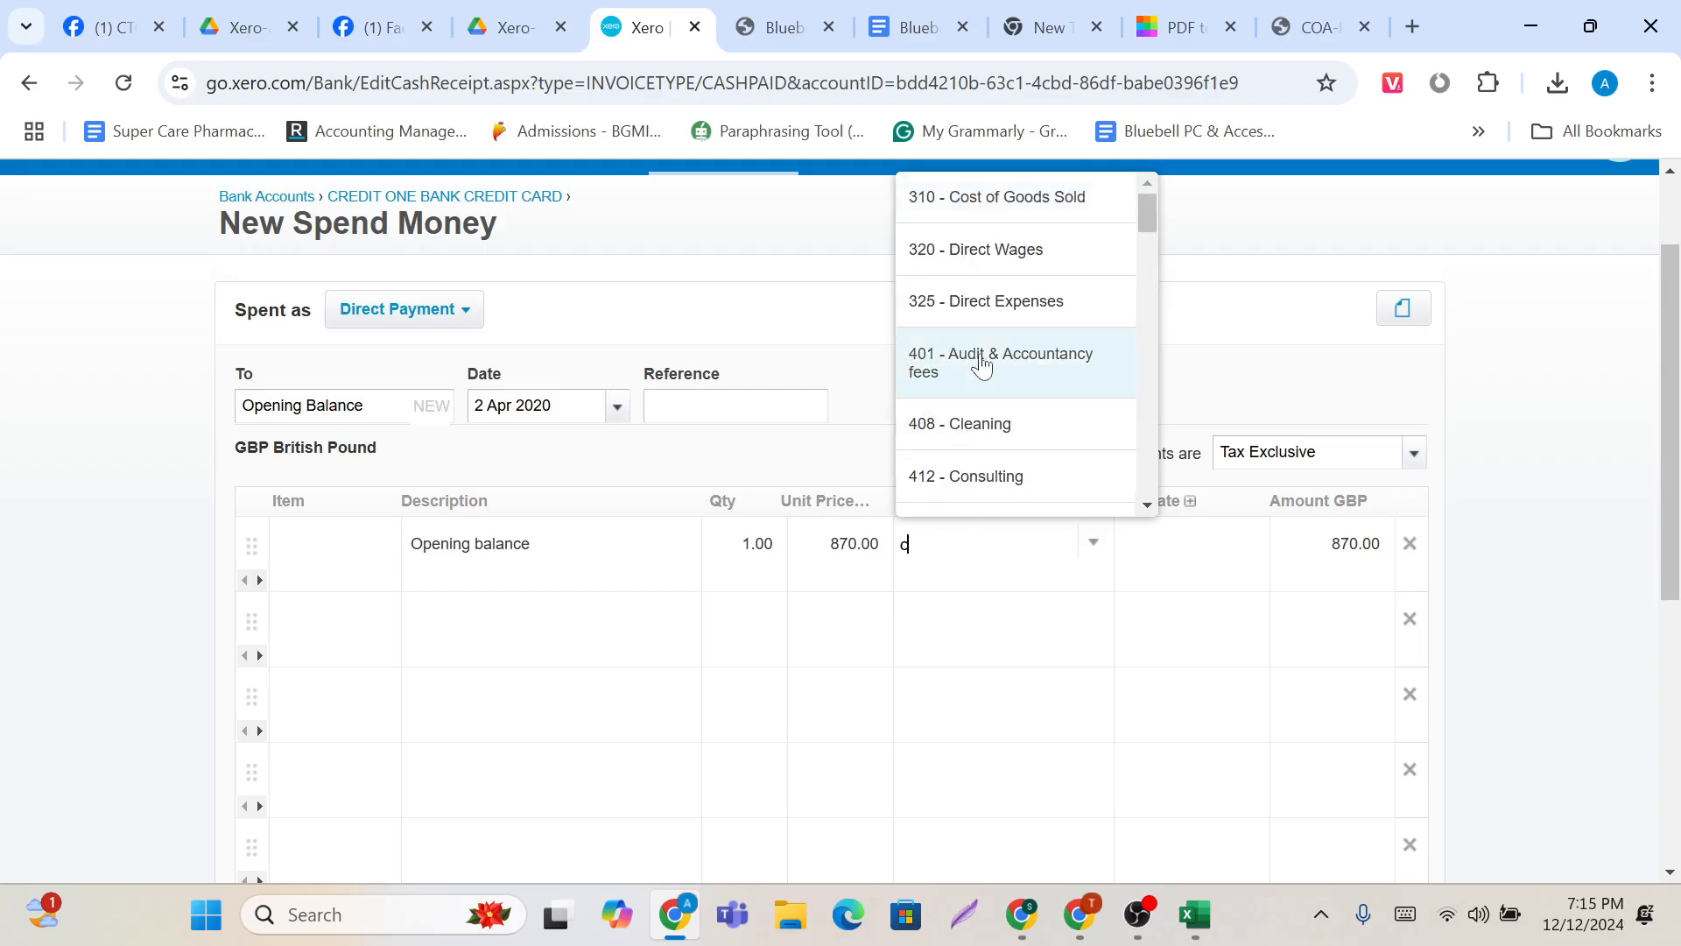
pyautogui.scroll(-1, 980, 364)
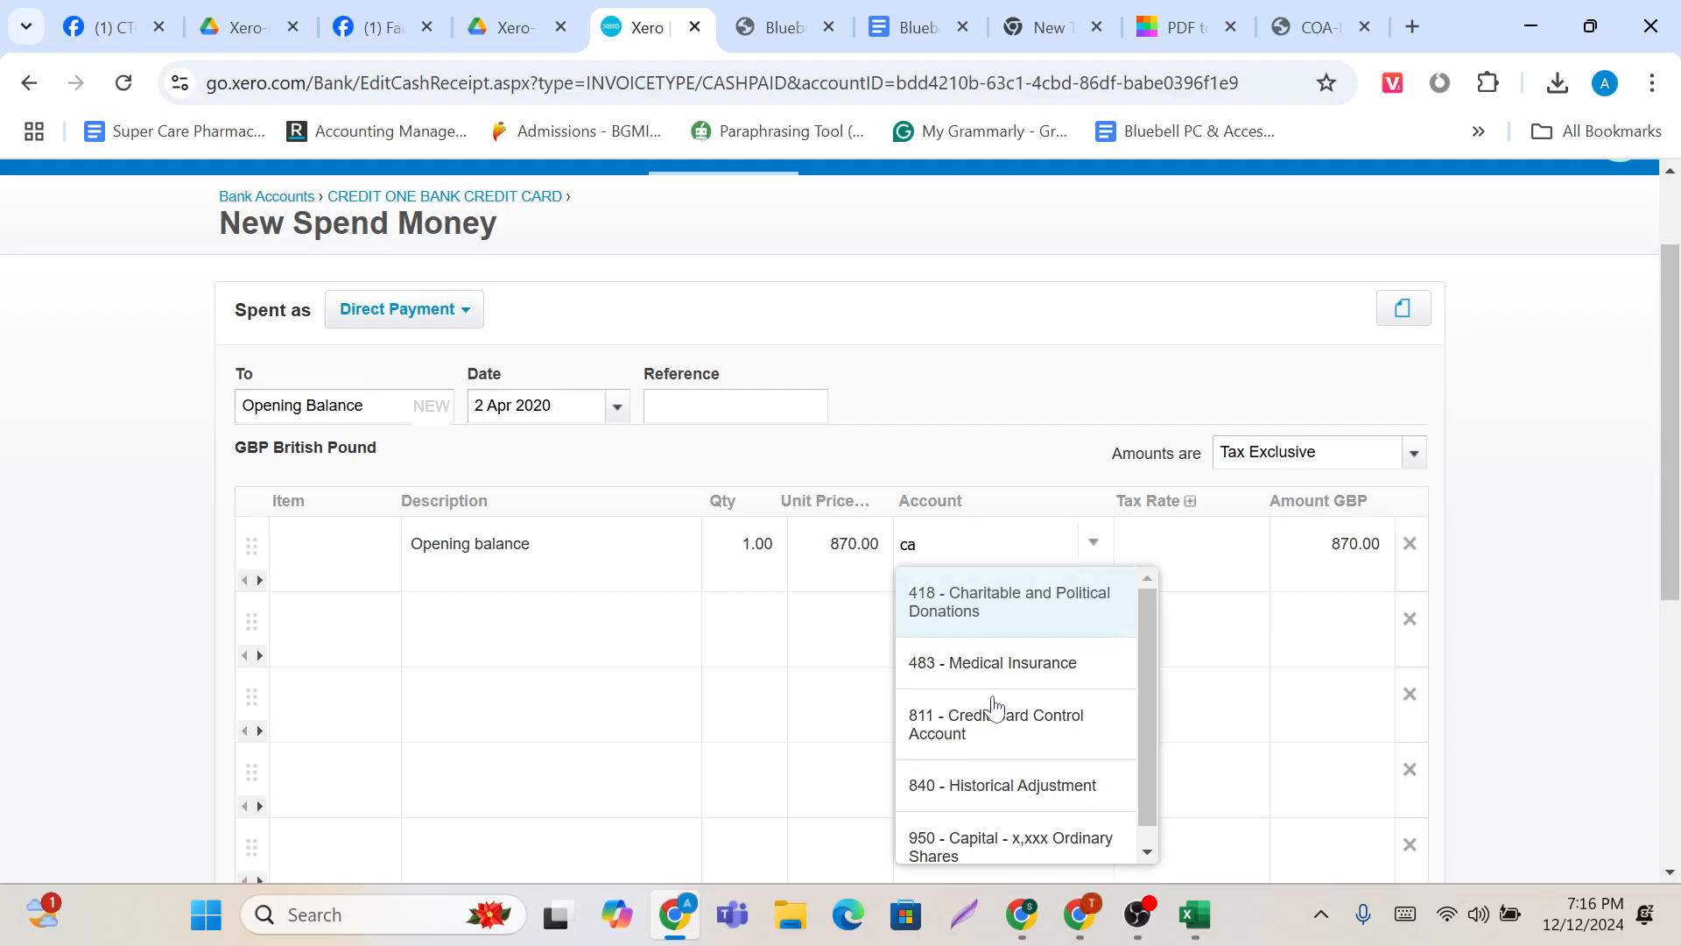
pyautogui.click(1013, 854)
pyautogui.scroll(-6, 1239, 619)
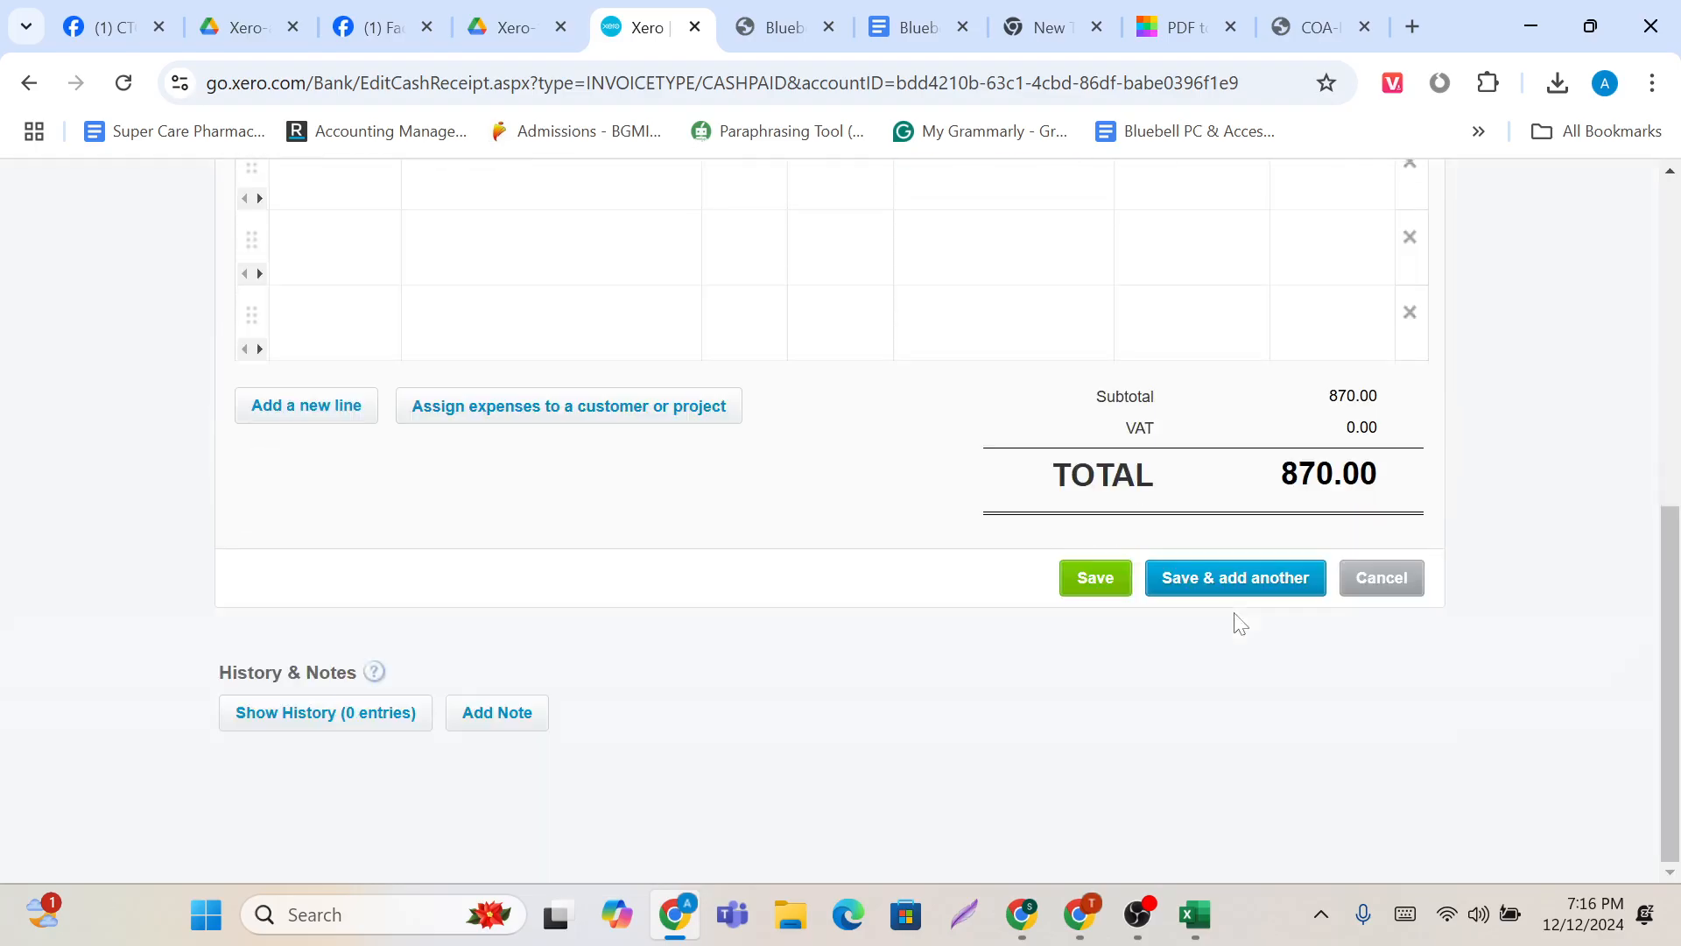
pyautogui.scroll(6, 1096, 581)
pyautogui.scroll(-6, 1096, 582)
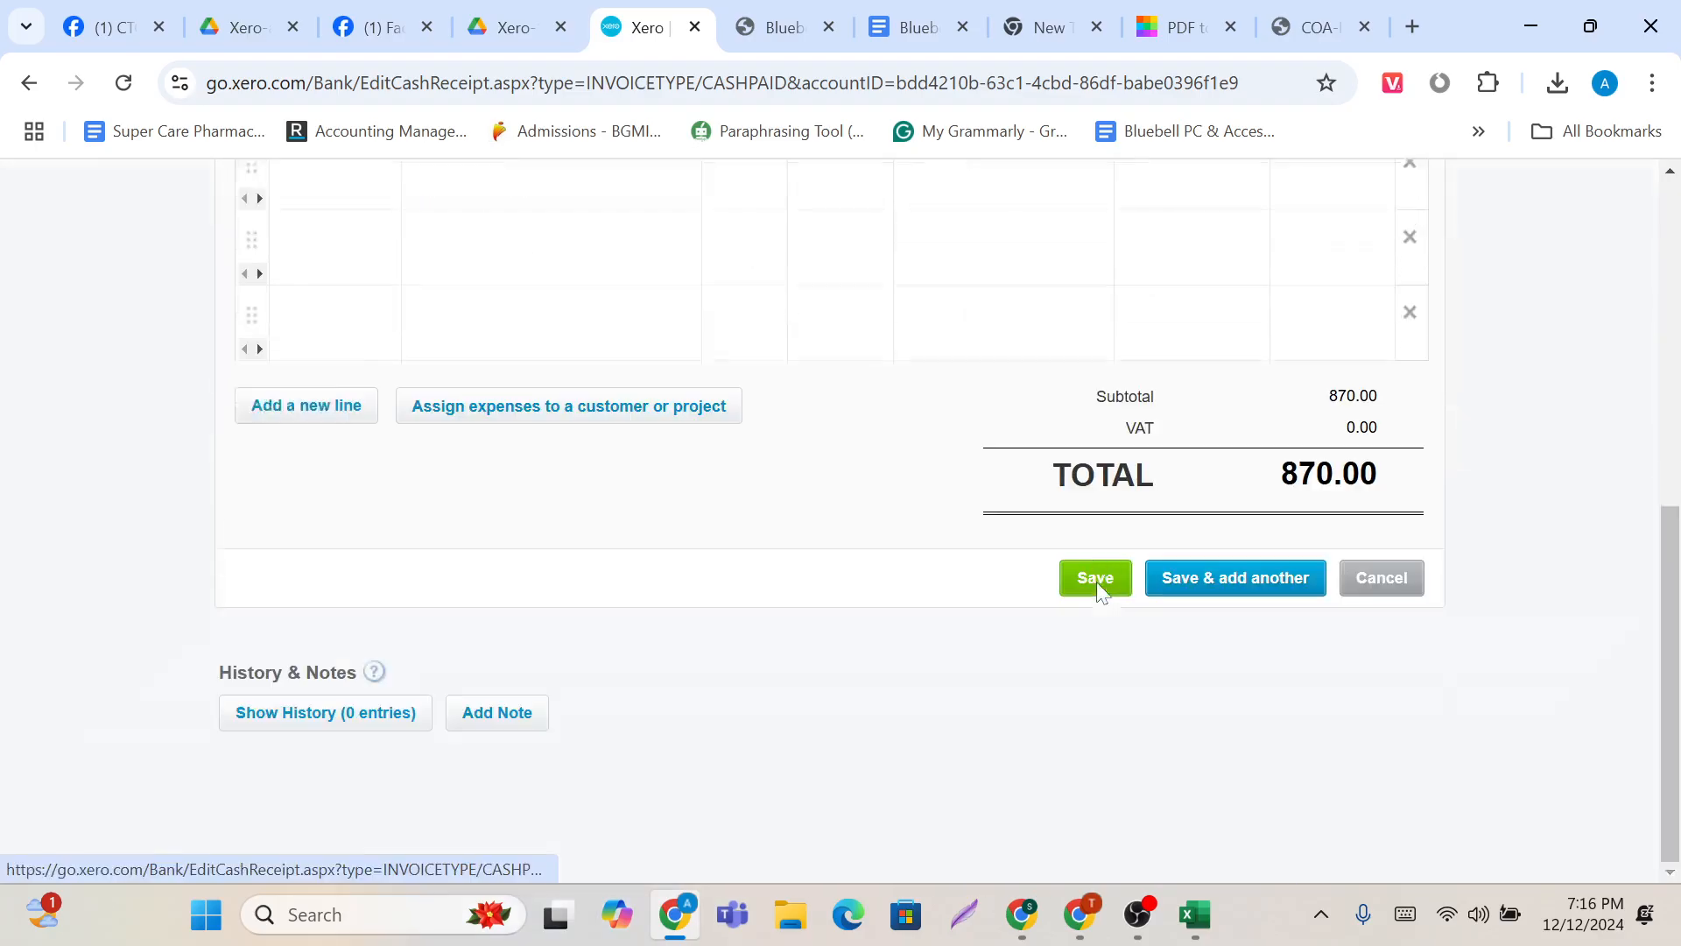
pyautogui.click(1094, 579)
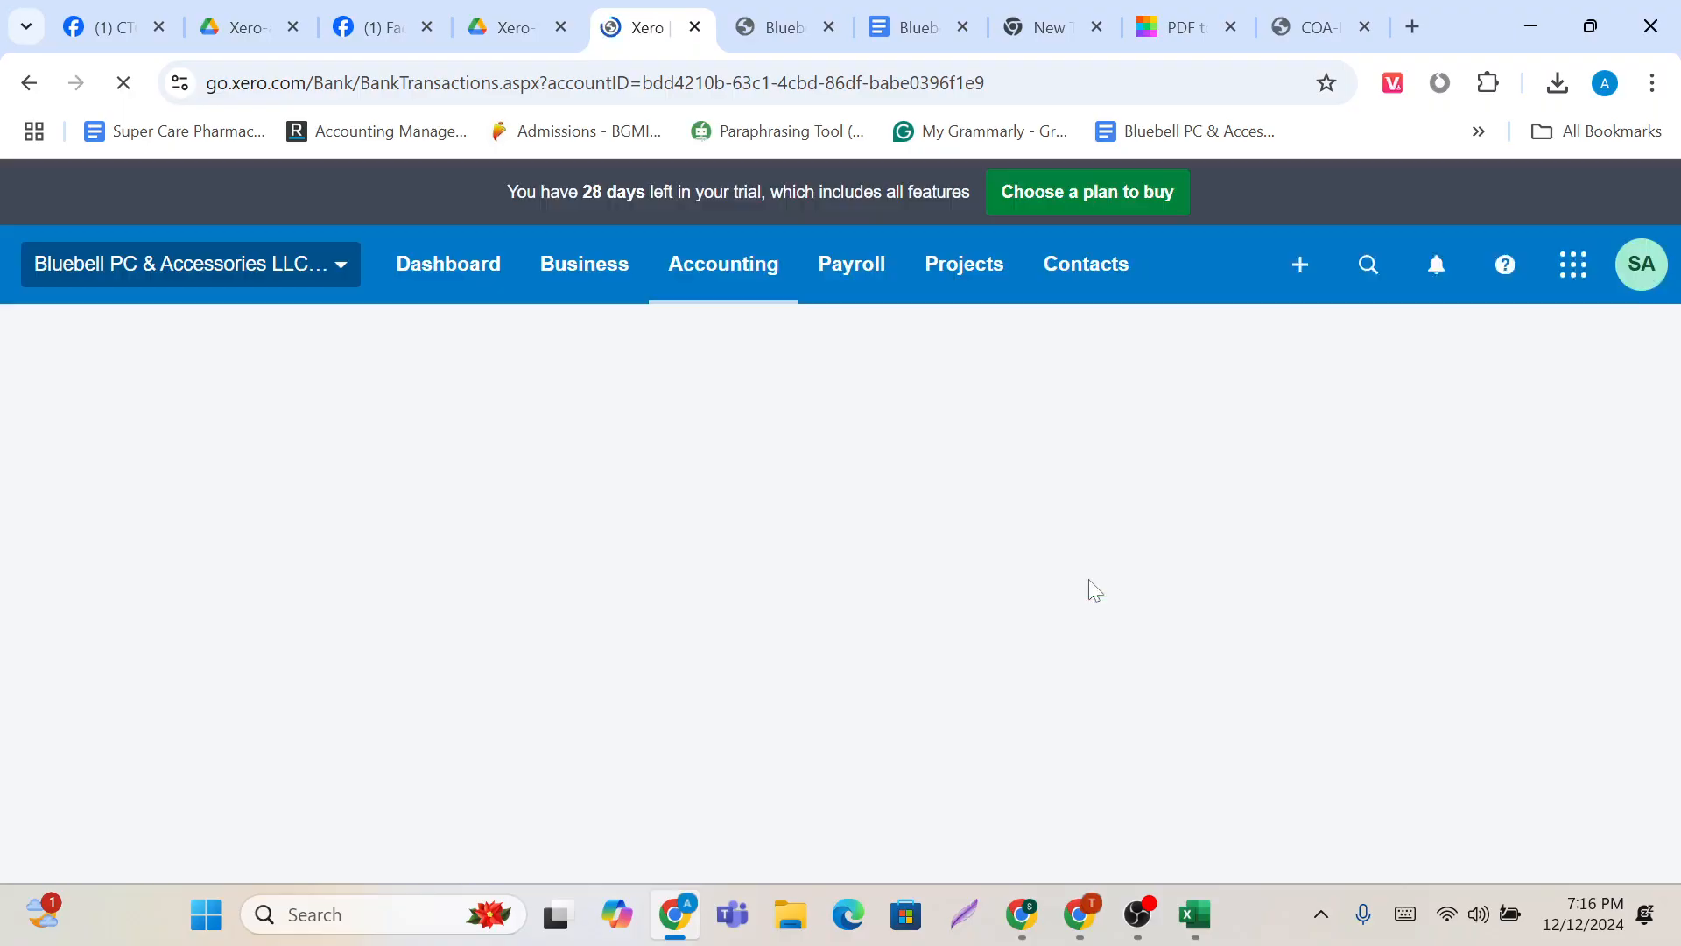
pyautogui.scroll(-1, 1089, 580)
pyautogui.scroll(-4, 1089, 580)
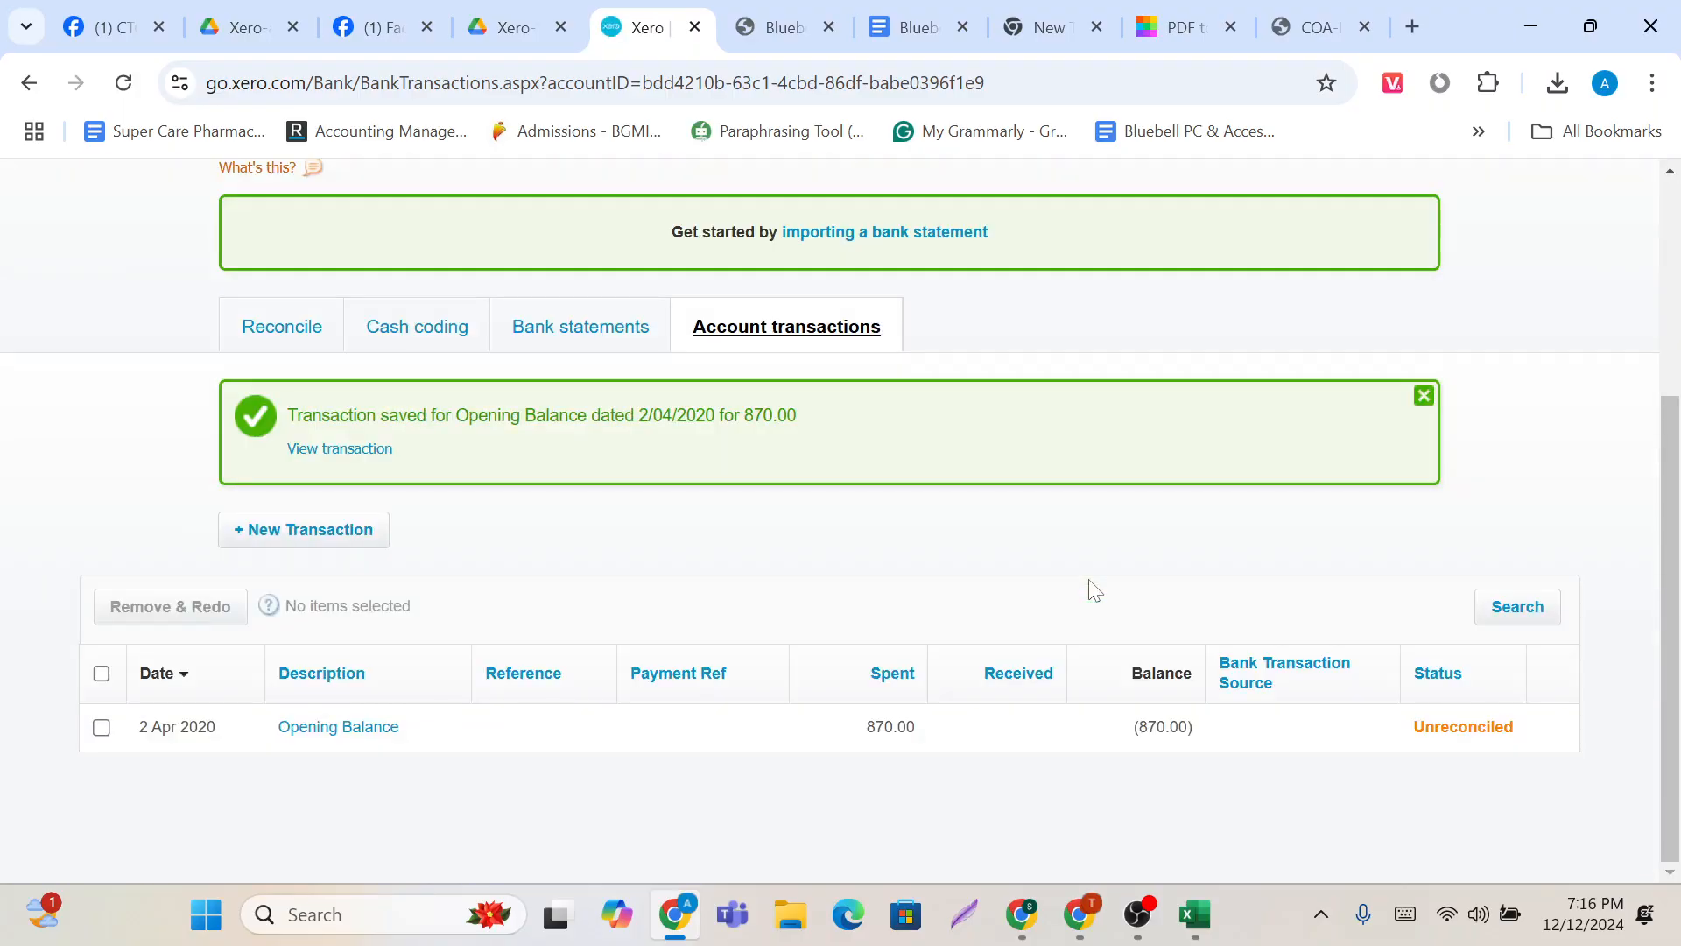
pyautogui.scroll(3, 669, 570)
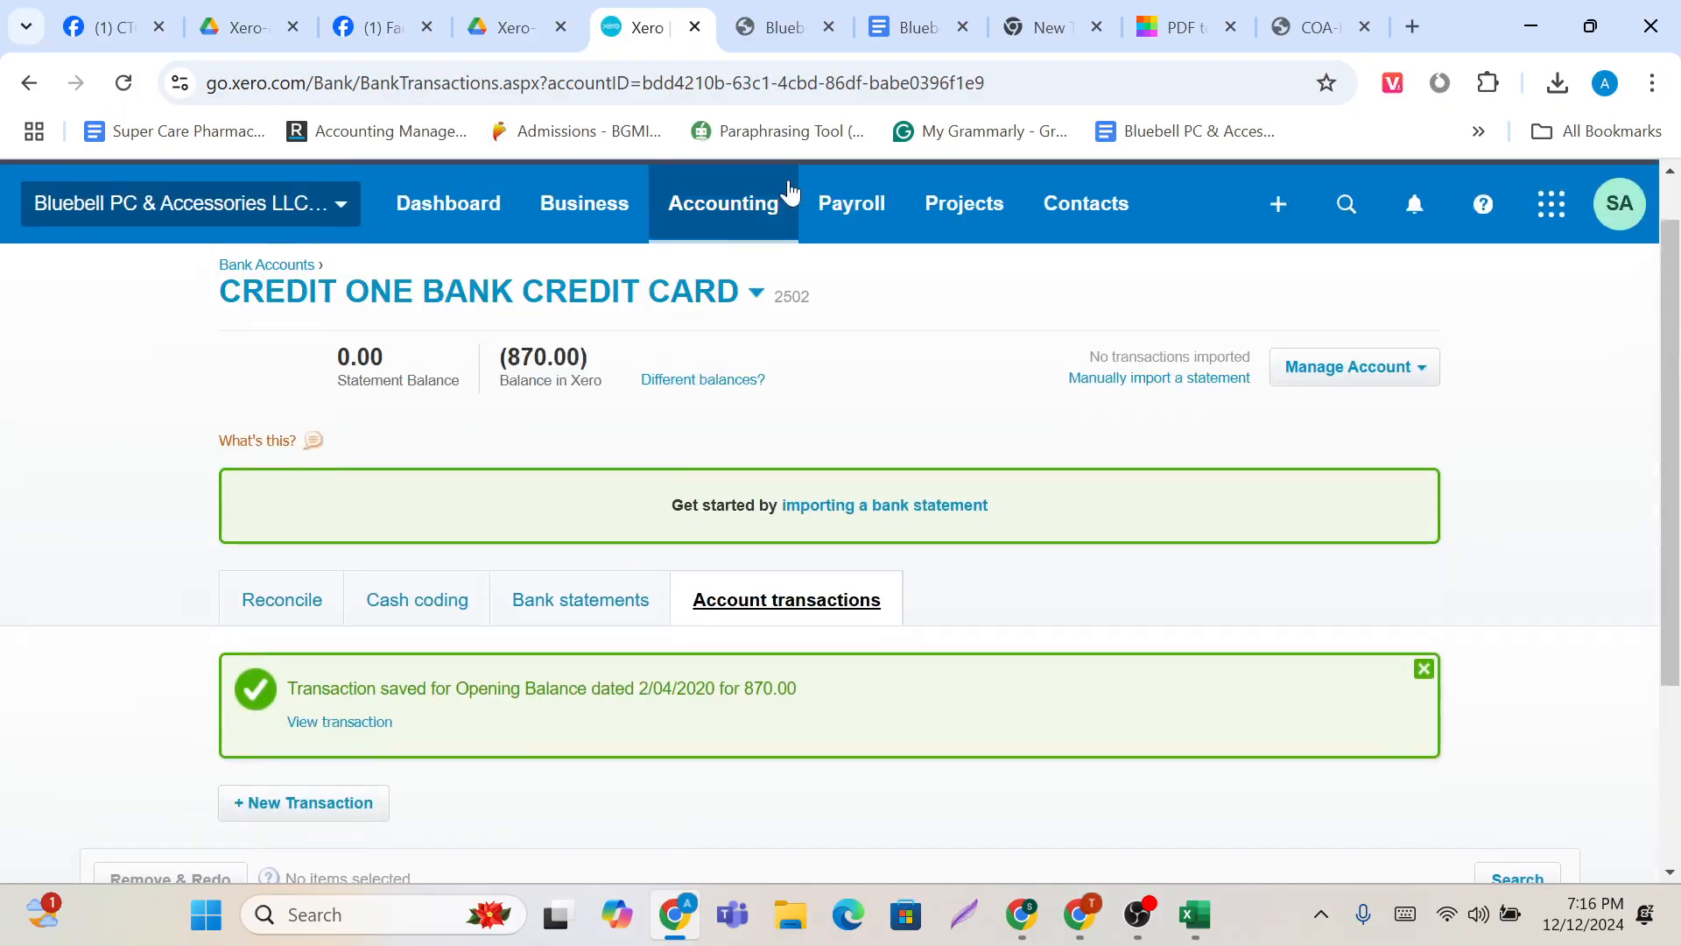
# Step: Reopen the Chart of accounts showing Credit One card at (870.00) beside RBS Bank's 1,803.90
pyautogui.click(739, 214)
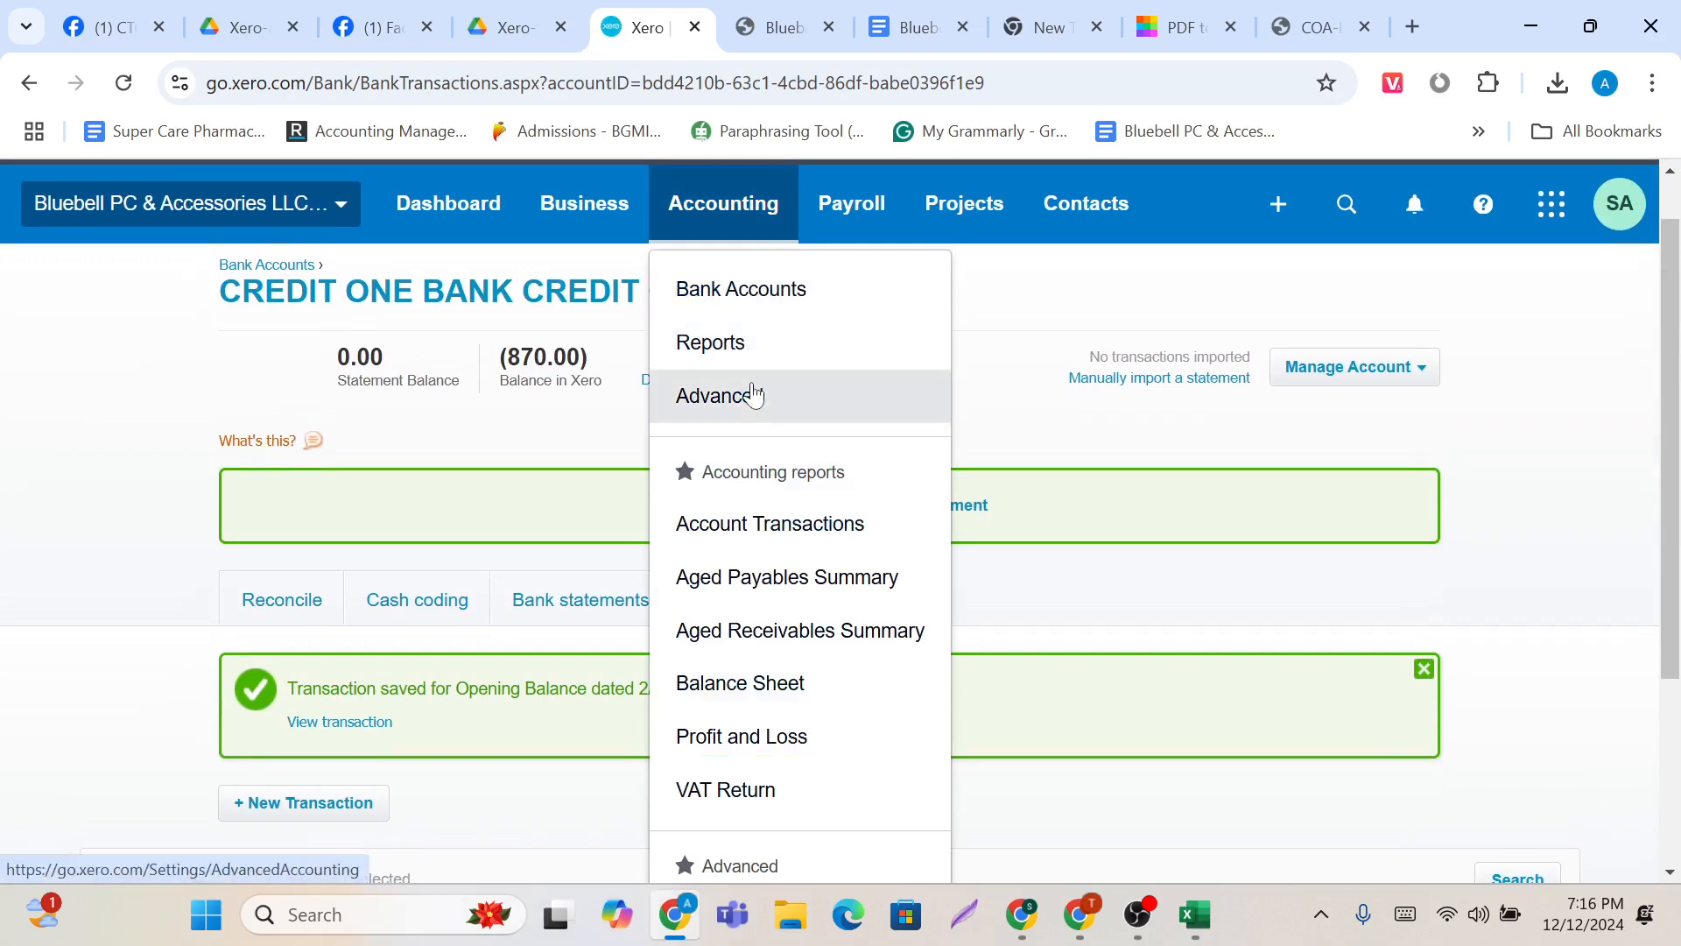
pyautogui.scroll(-3, 736, 639)
pyautogui.click(766, 648)
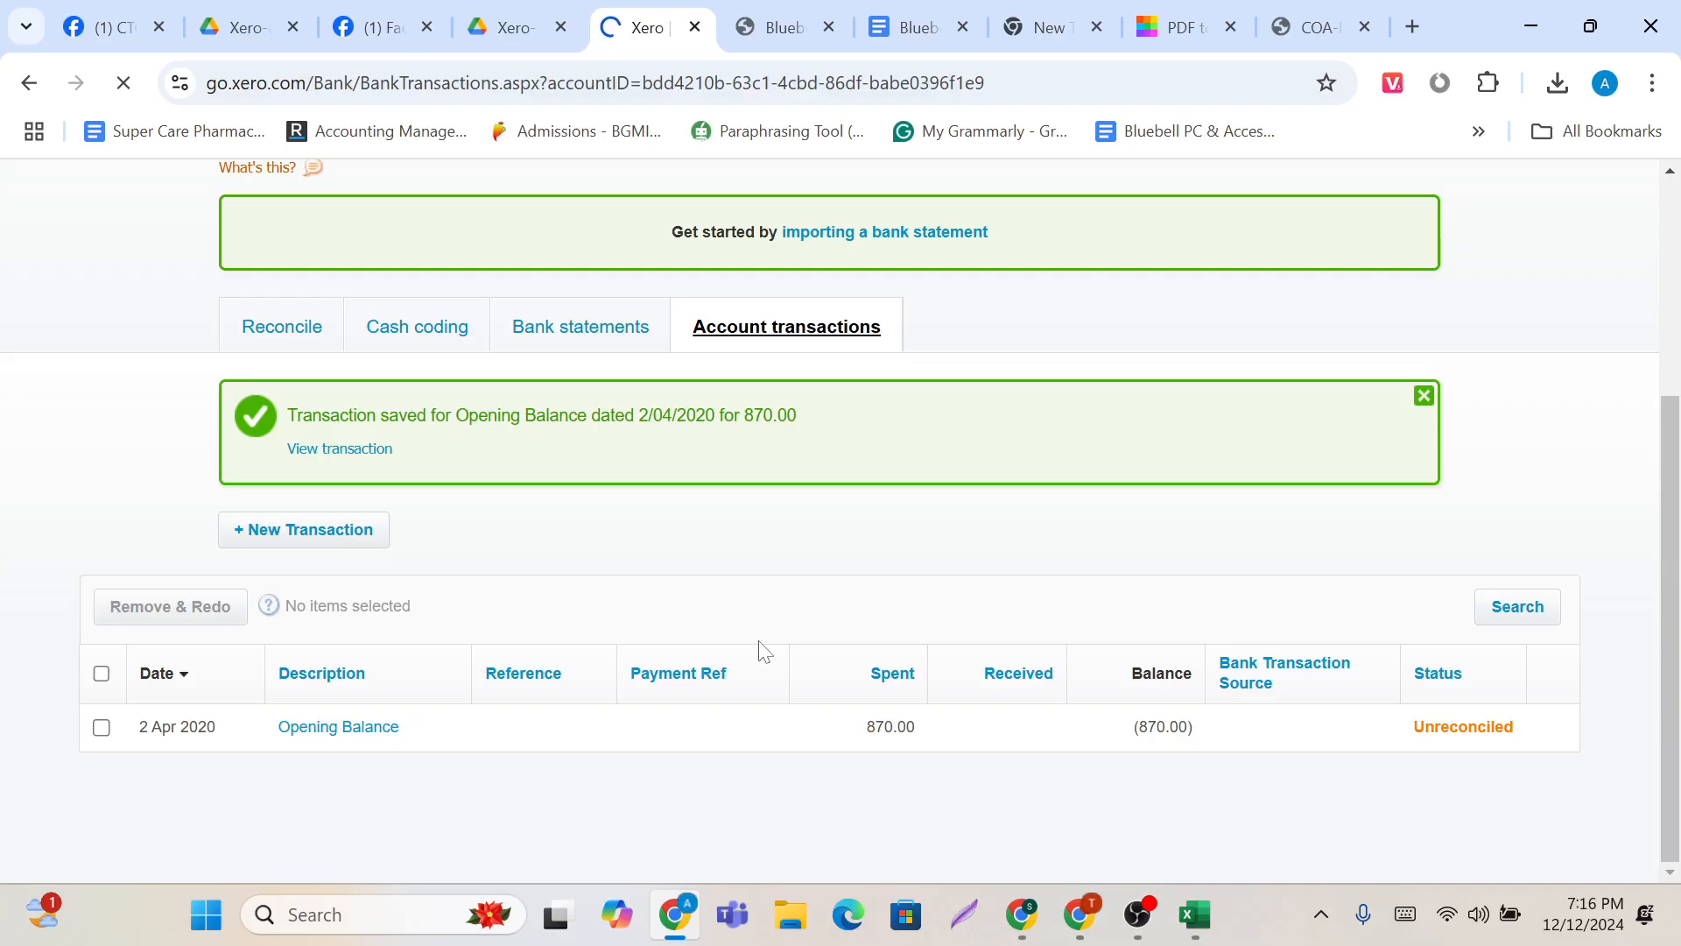
pyautogui.scroll(-3, 760, 652)
pyautogui.scroll(-2, 760, 652)
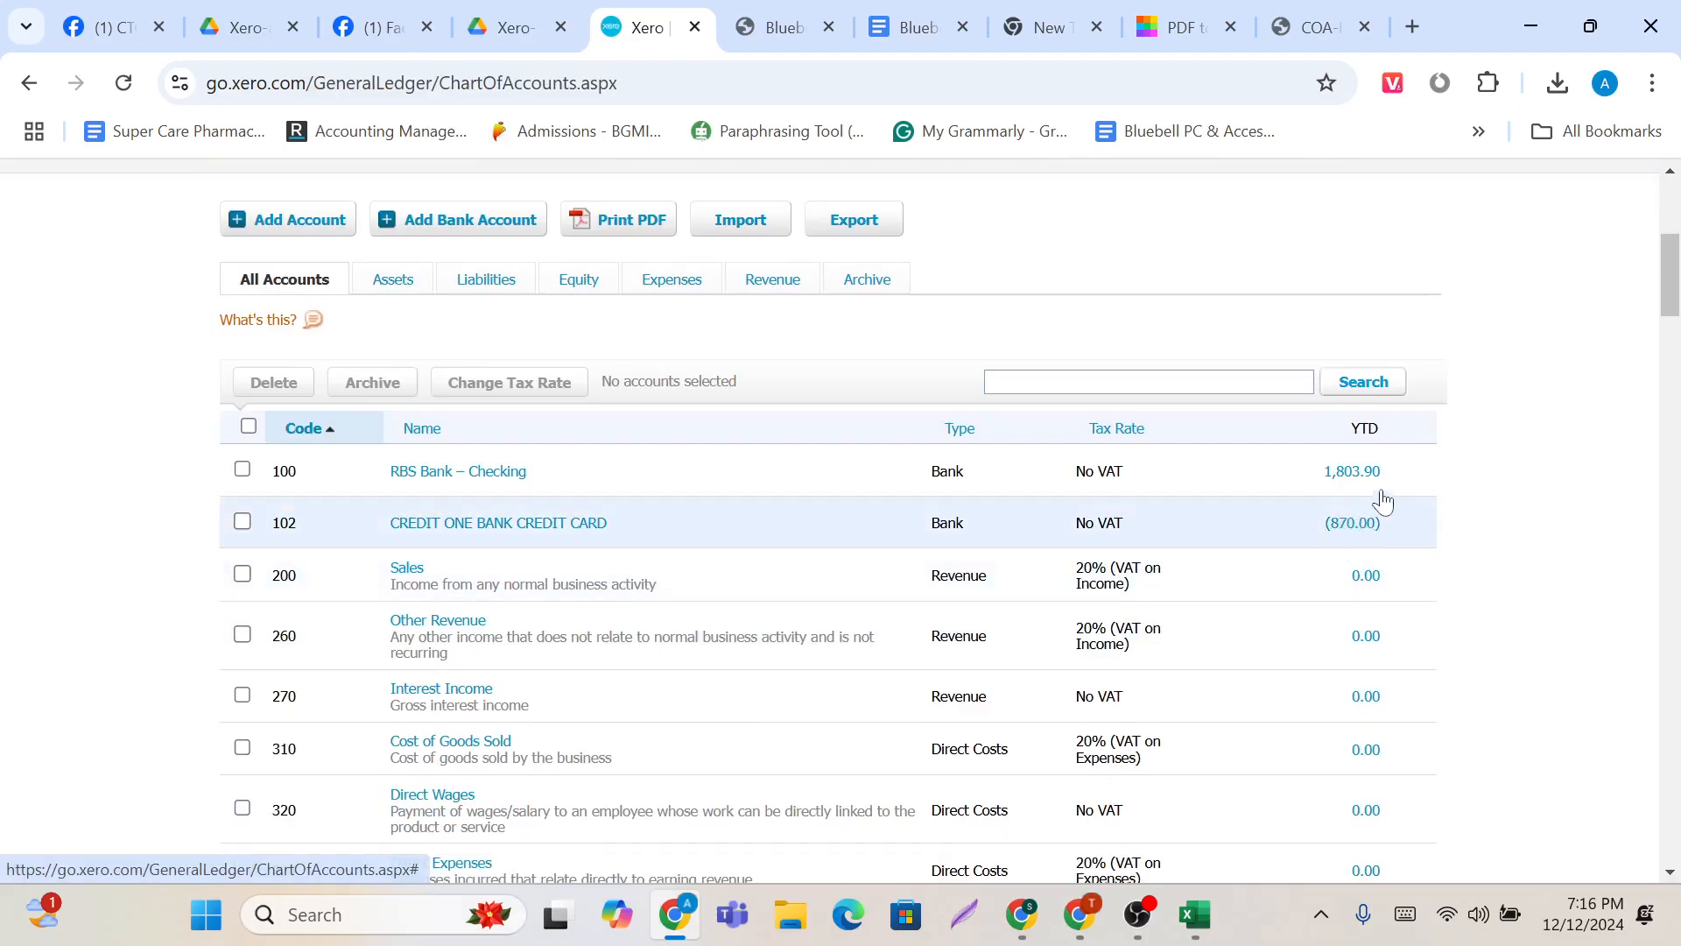
pyautogui.scroll(-1, 1182, 543)
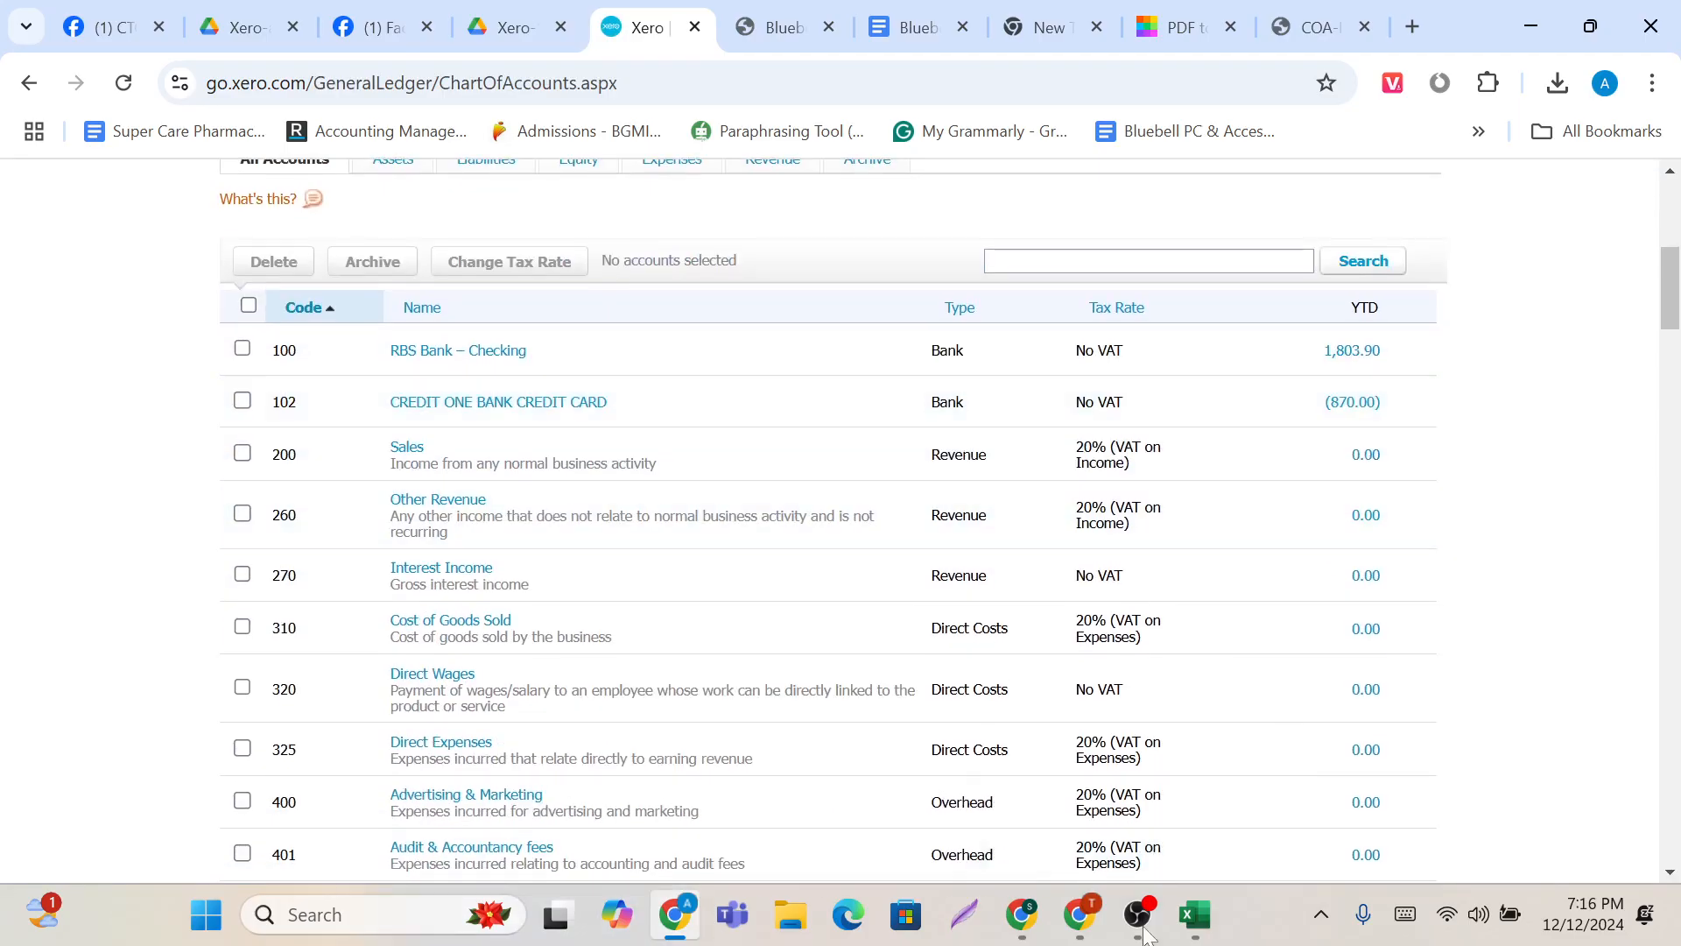
pyautogui.moveTo(1138, 914)
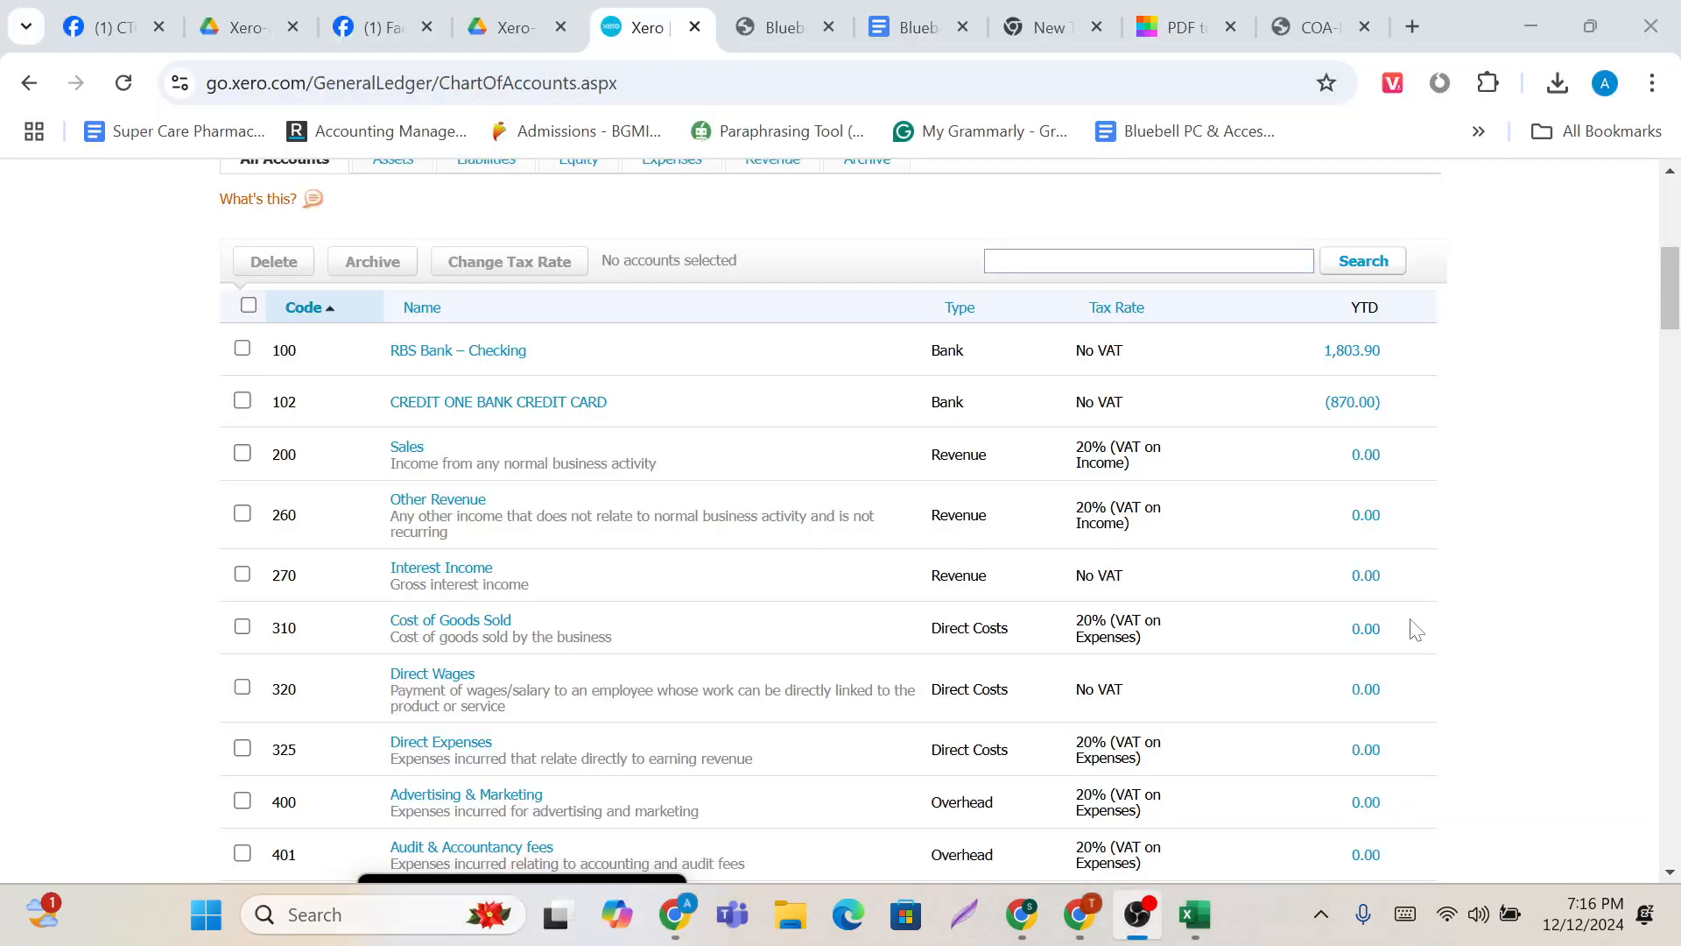
pyautogui.scroll(5, 1401, 635)
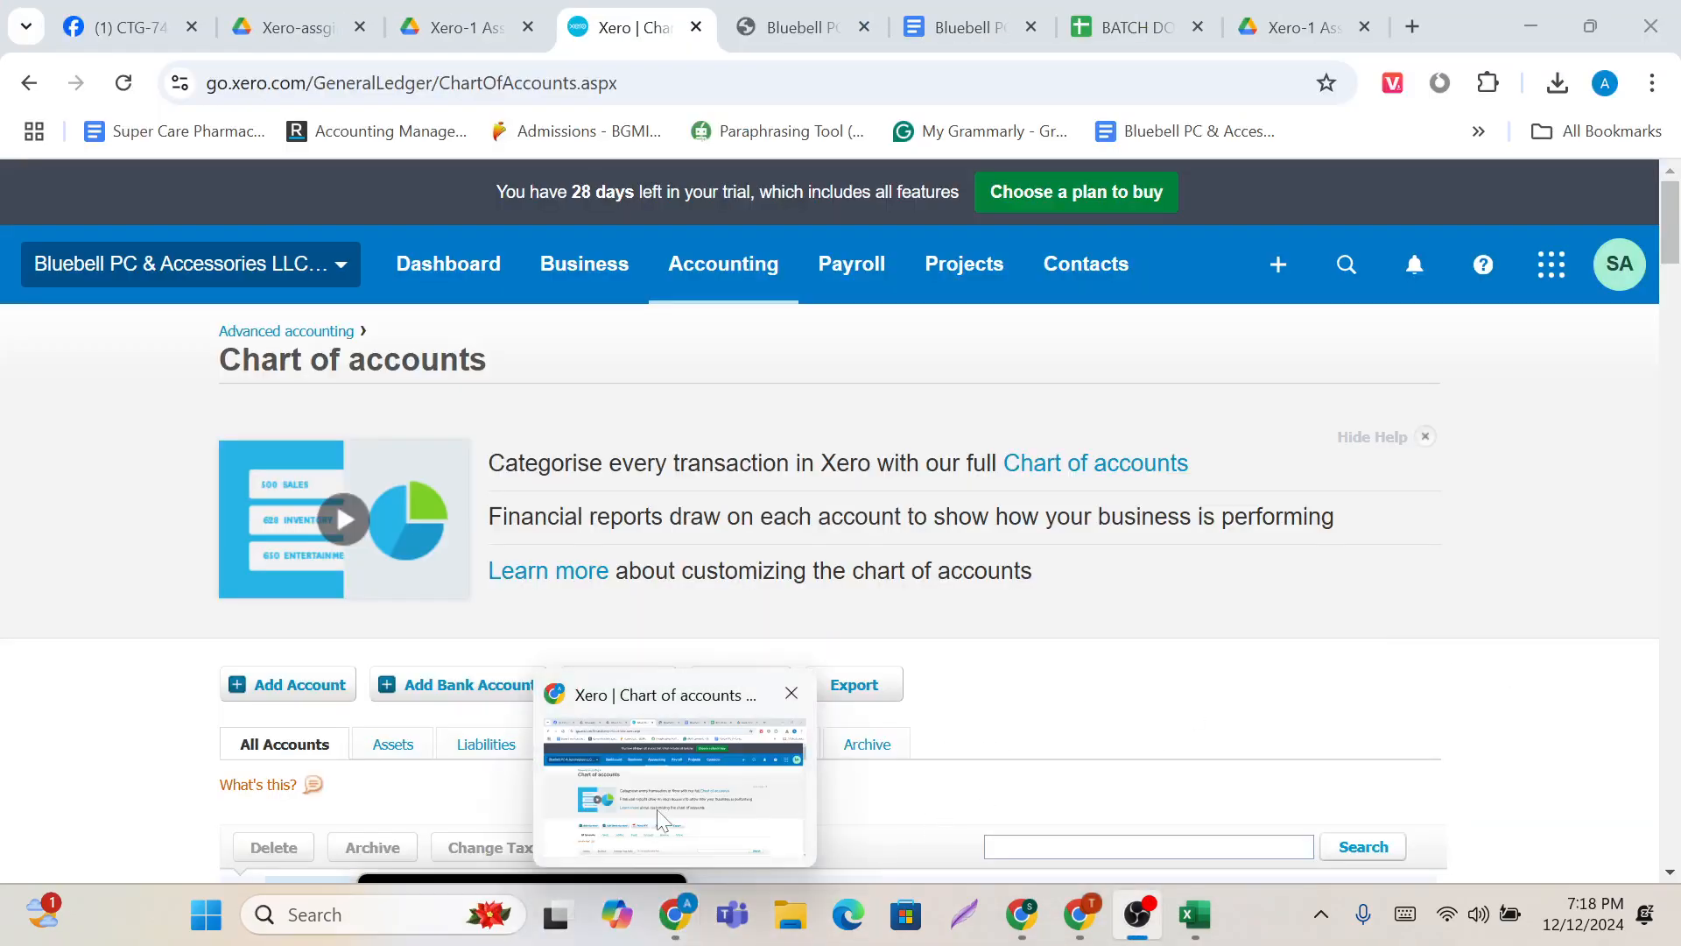
pyautogui.click(657, 815)
pyautogui.scroll(-5, 865, 648)
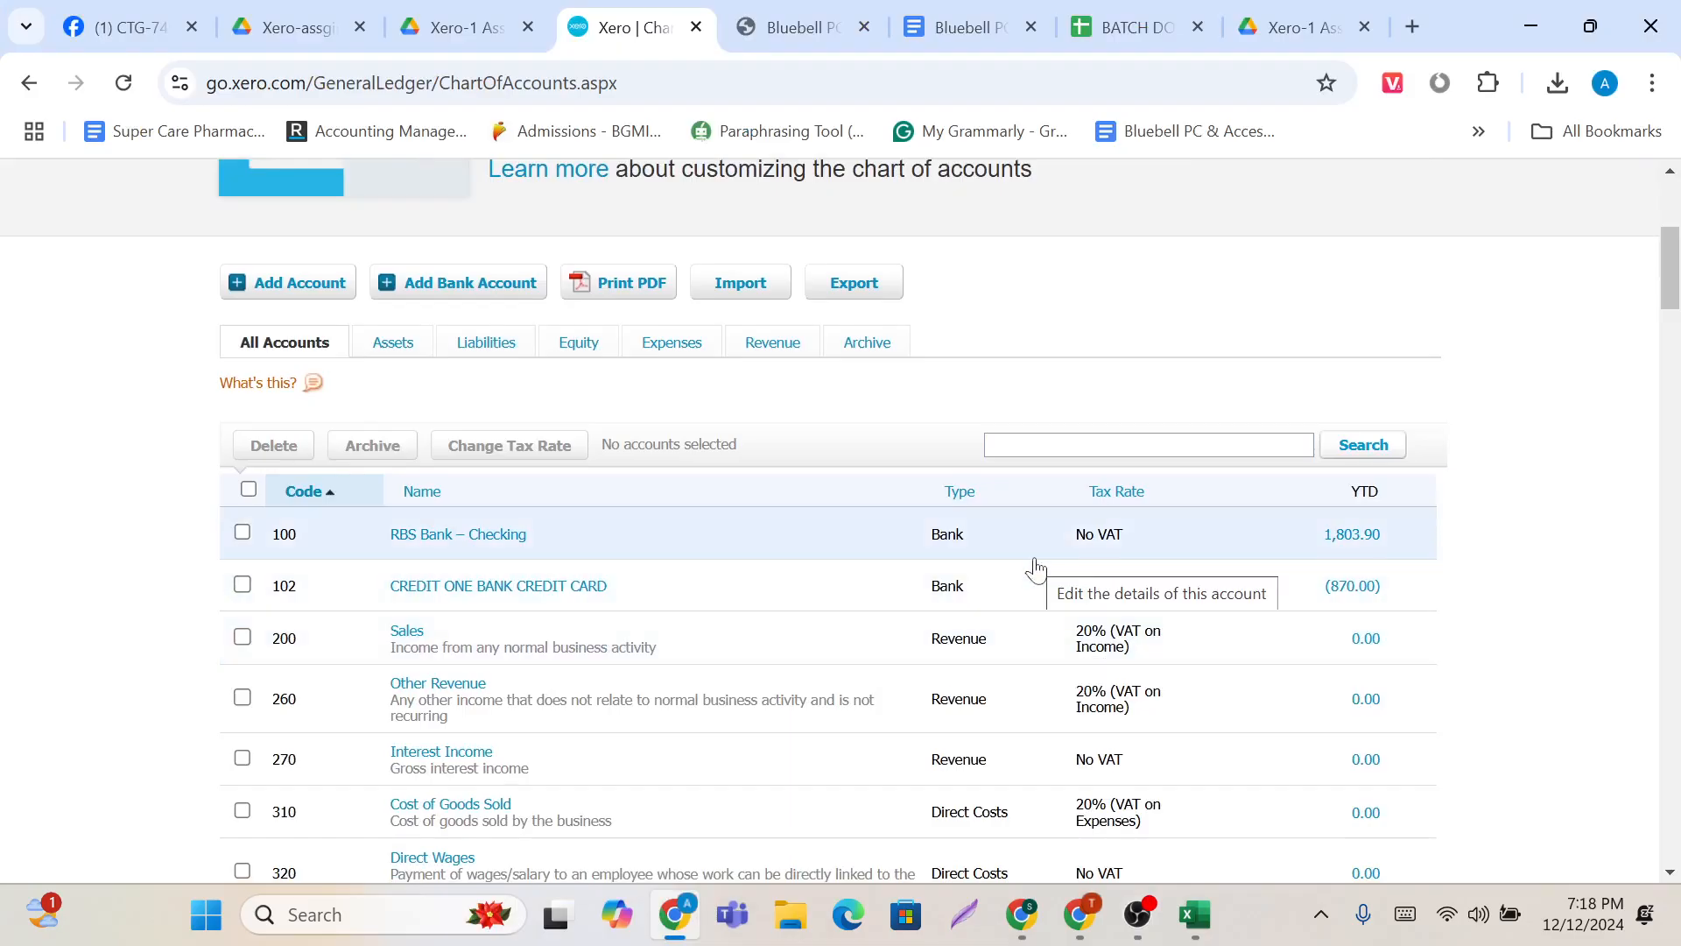
pyautogui.scroll(-1, 1036, 569)
pyautogui.scroll(5, 1036, 569)
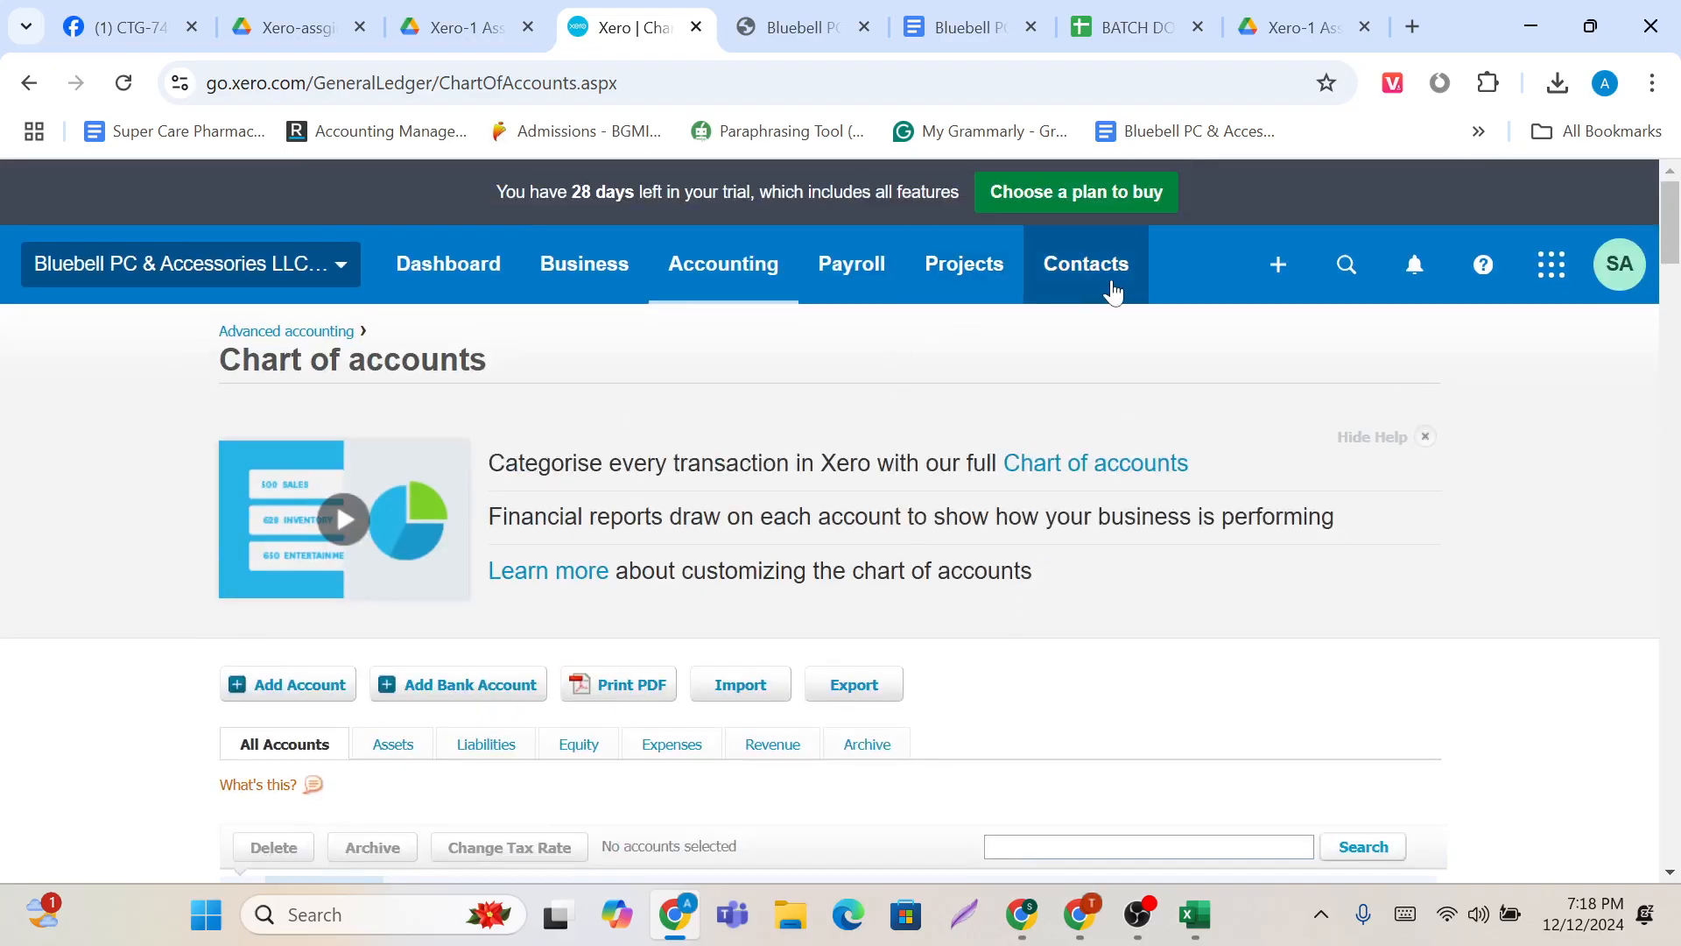
# Step: Open the All contacts list and scroll through it
pyautogui.click(1113, 291)
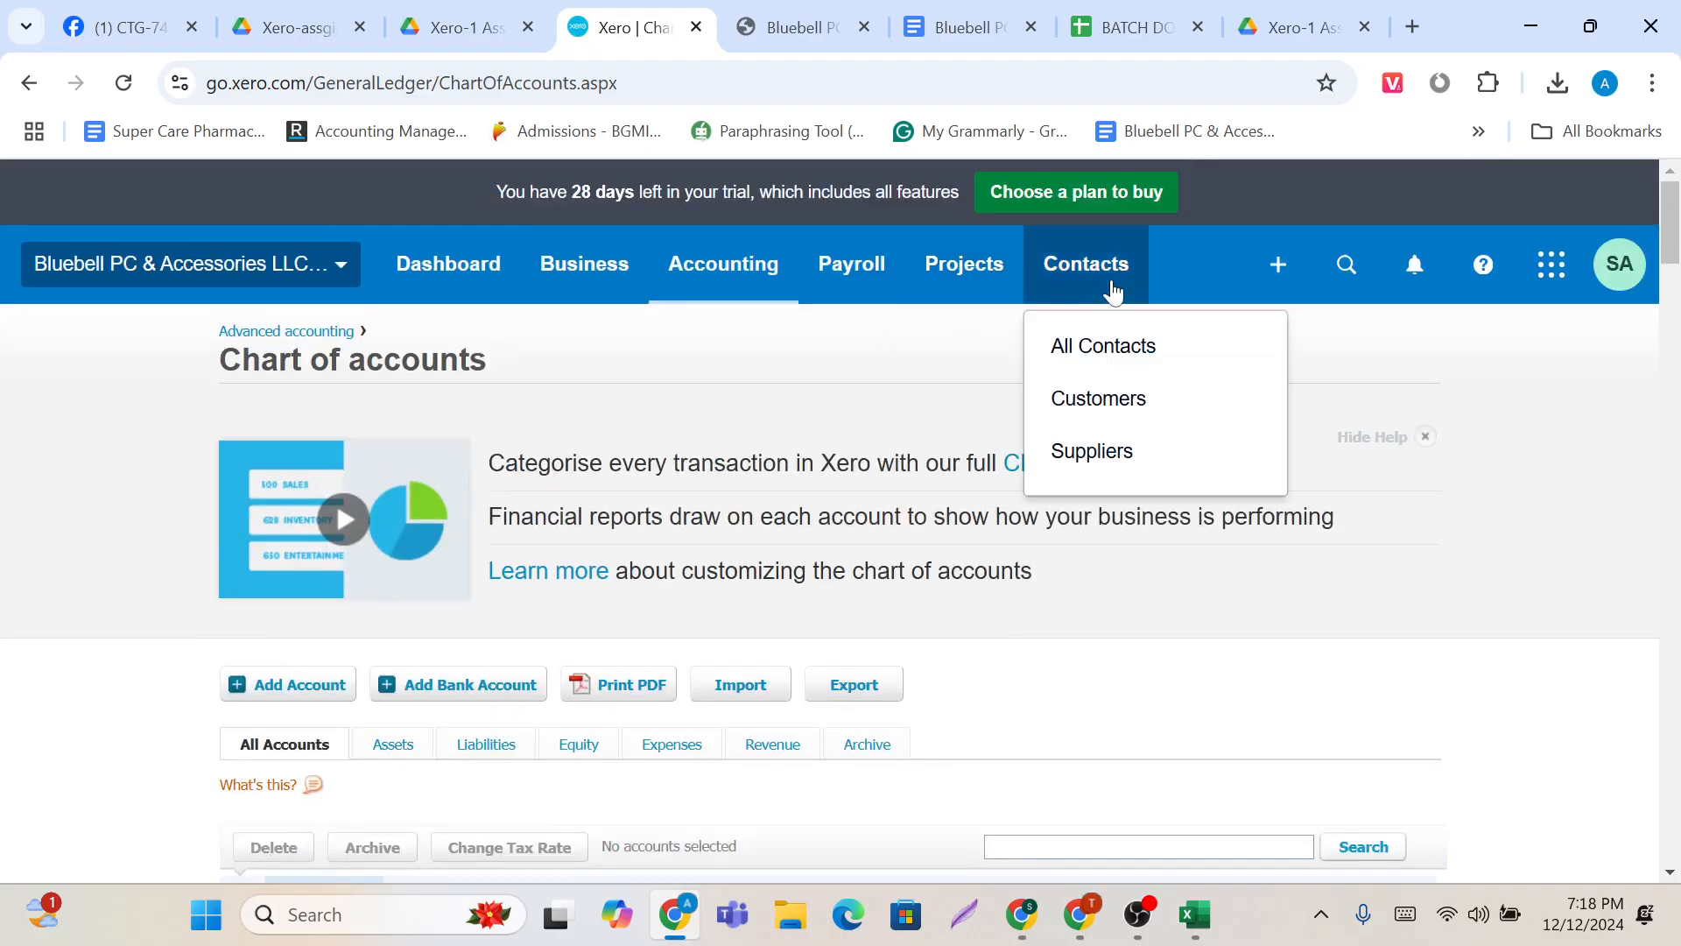
pyautogui.click(1111, 345)
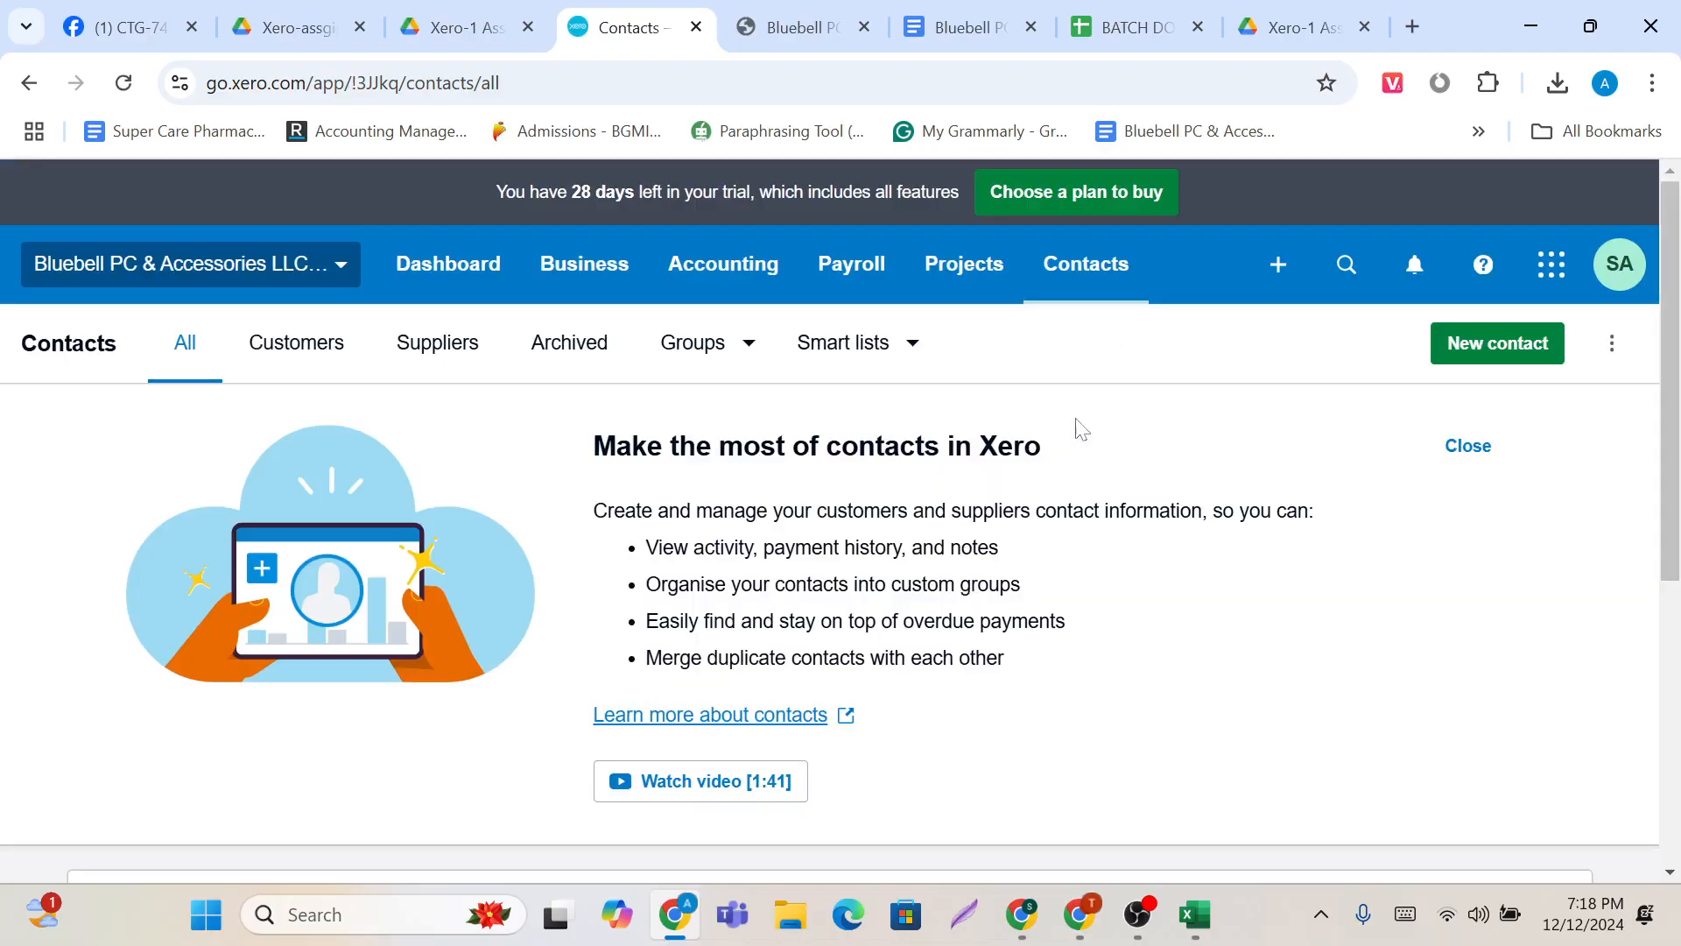
pyautogui.scroll(-2, 1065, 546)
pyautogui.scroll(-5, 1065, 545)
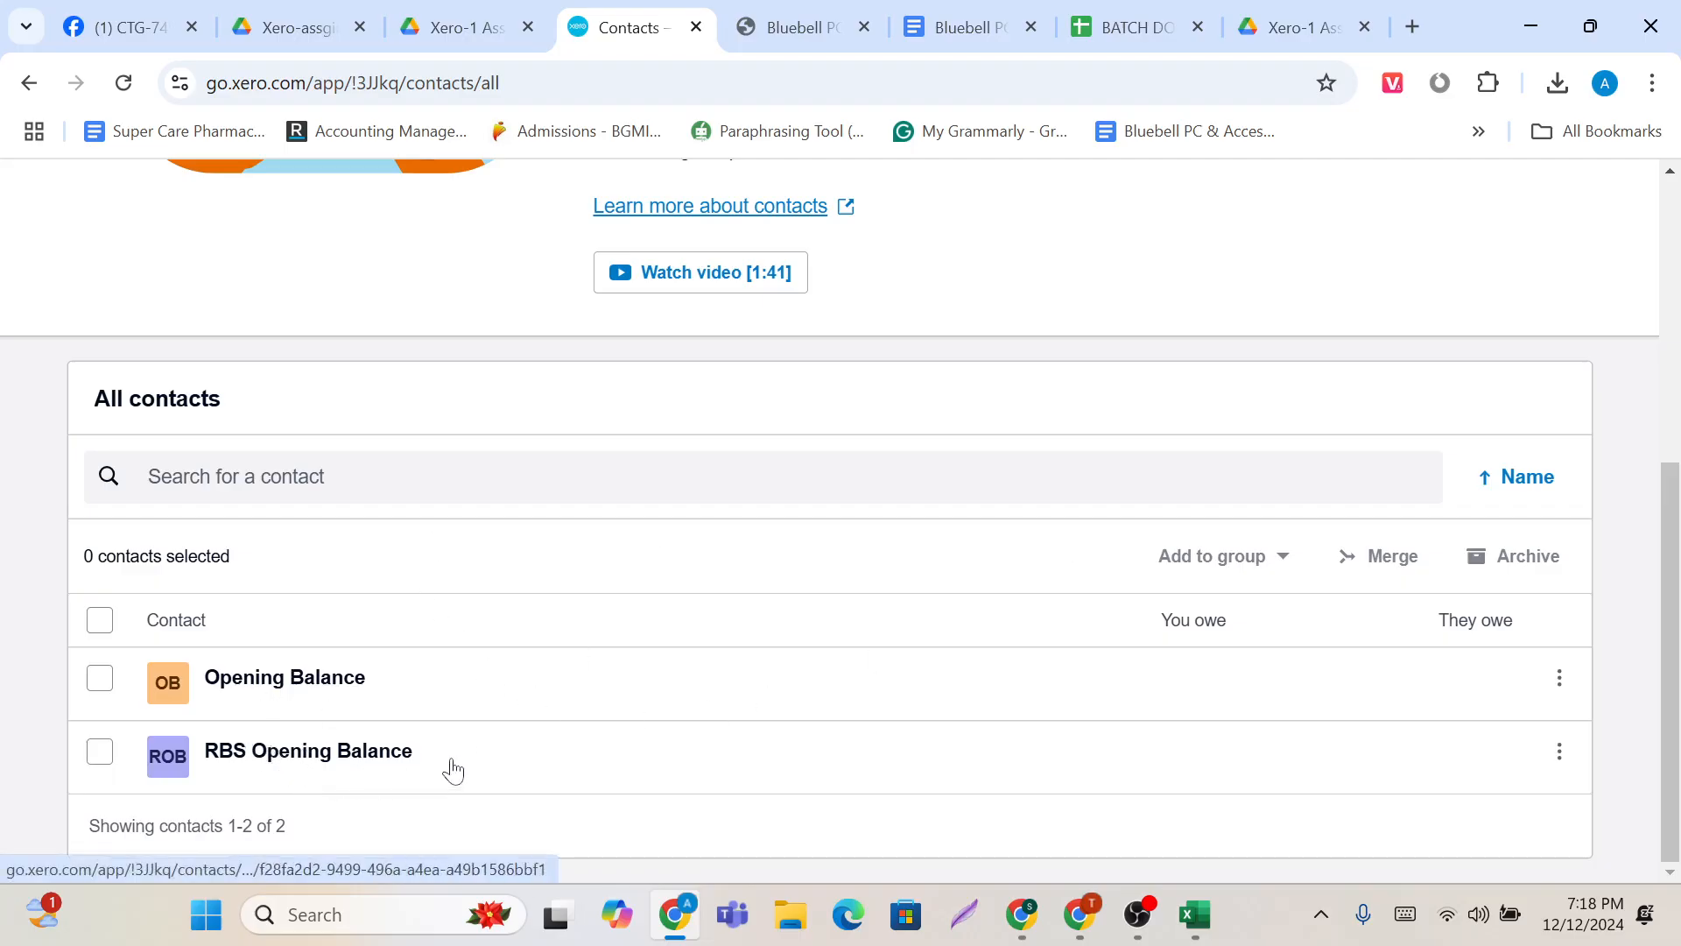
pyautogui.scroll(3, 464, 723)
pyautogui.scroll(3, 464, 723)
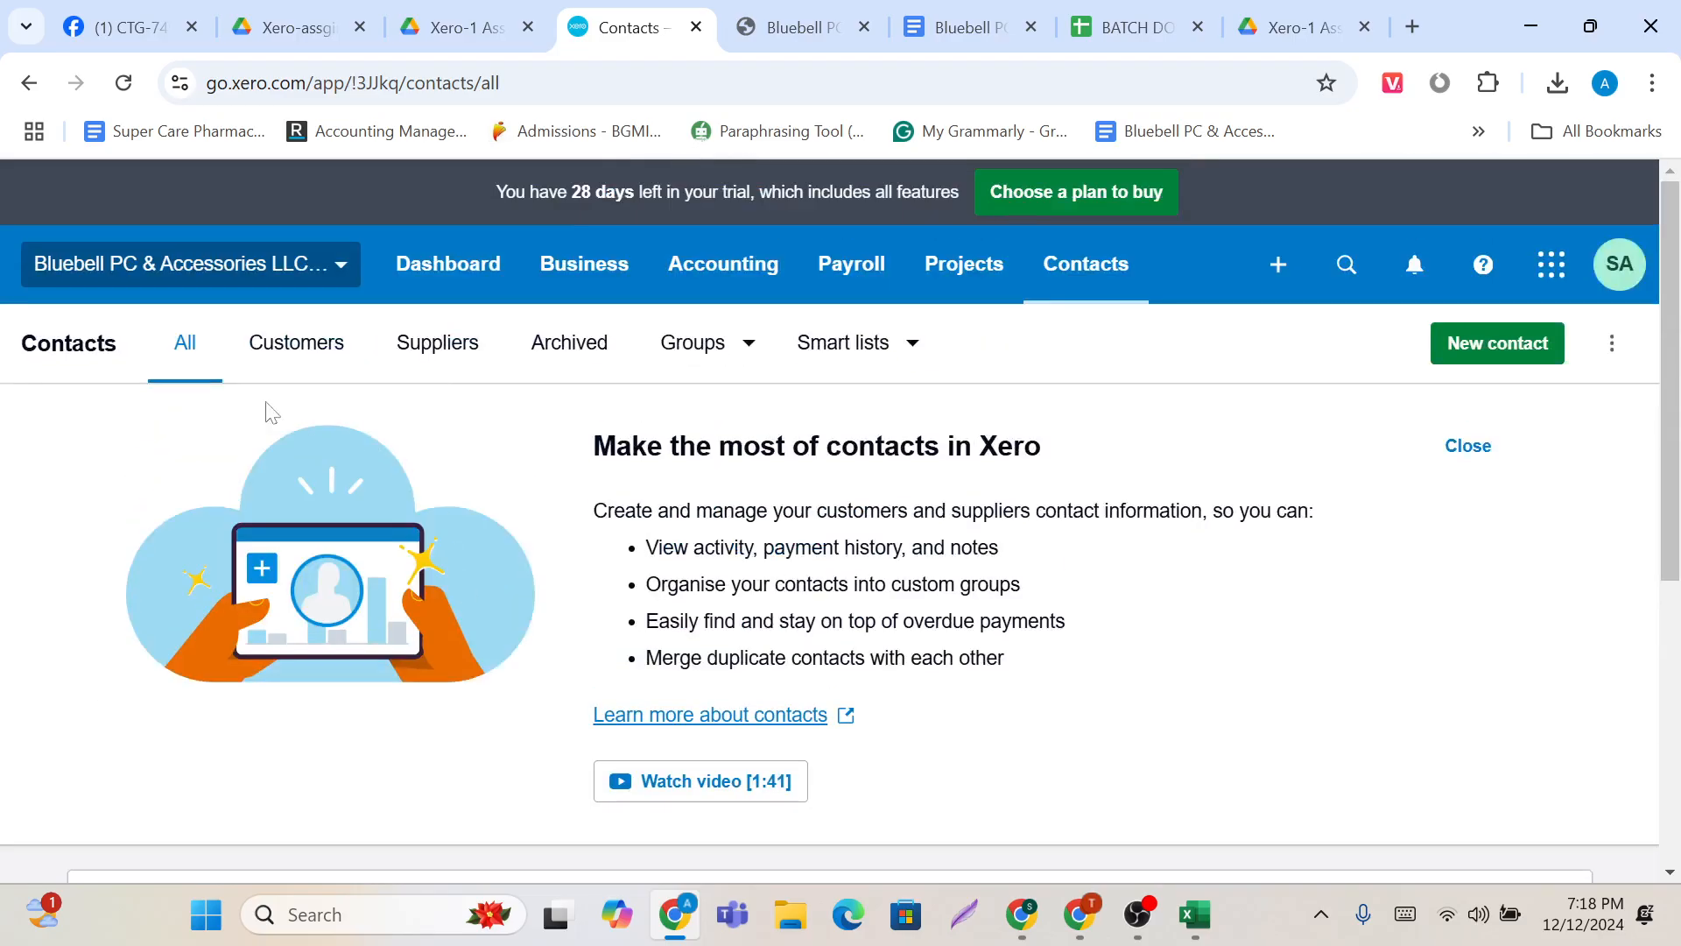
pyautogui.scroll(-5, 295, 543)
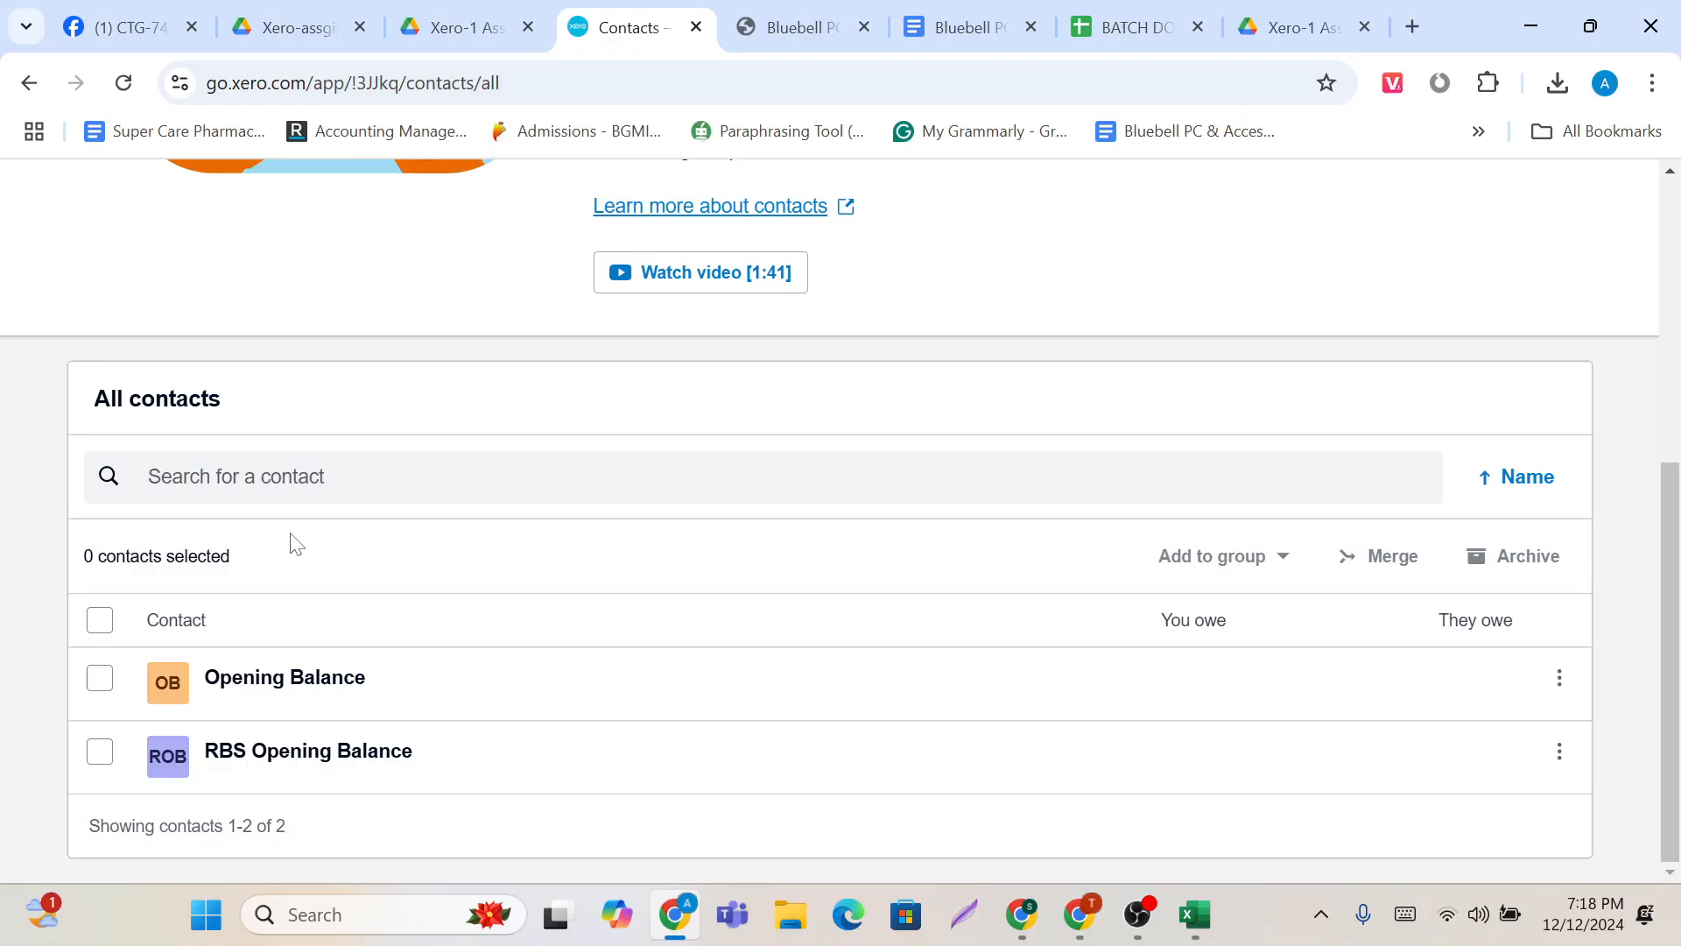
pyautogui.scroll(5, 295, 543)
# Step: Filter the contacts list to Customers, then Suppliers, then Archived
pyautogui.click(300, 377)
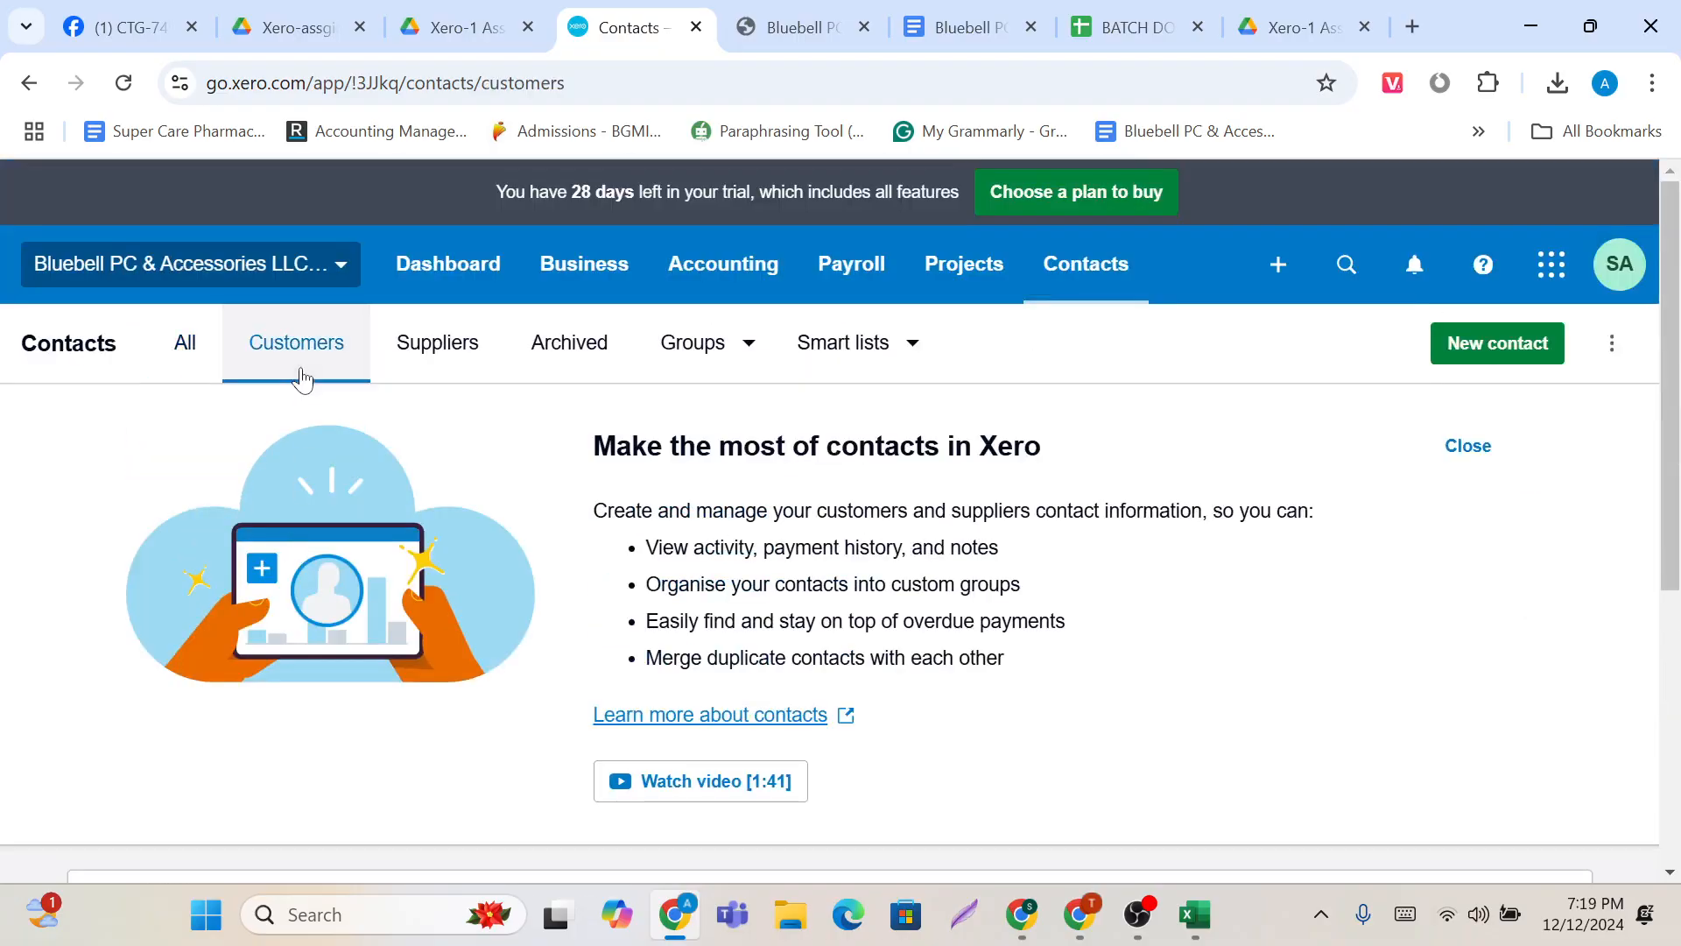
pyautogui.scroll(-5, 415, 638)
pyautogui.scroll(3, 418, 648)
pyautogui.scroll(-3, 418, 648)
pyautogui.scroll(5, 418, 648)
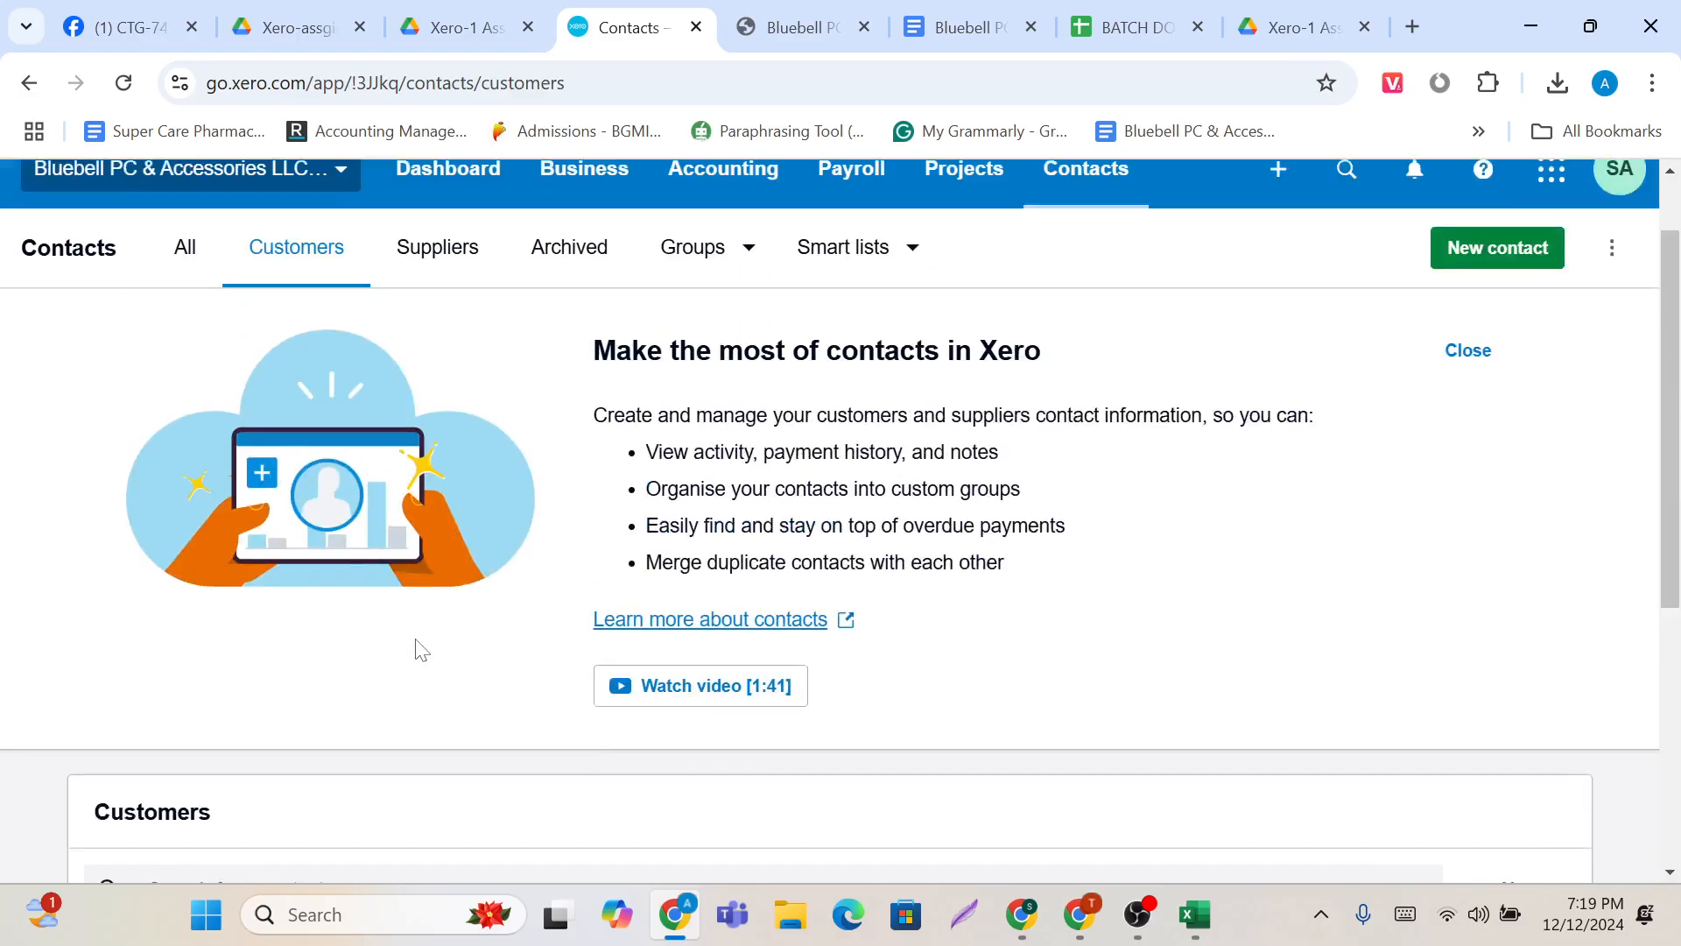
pyautogui.scroll(-3, 464, 609)
pyautogui.scroll(3, 460, 600)
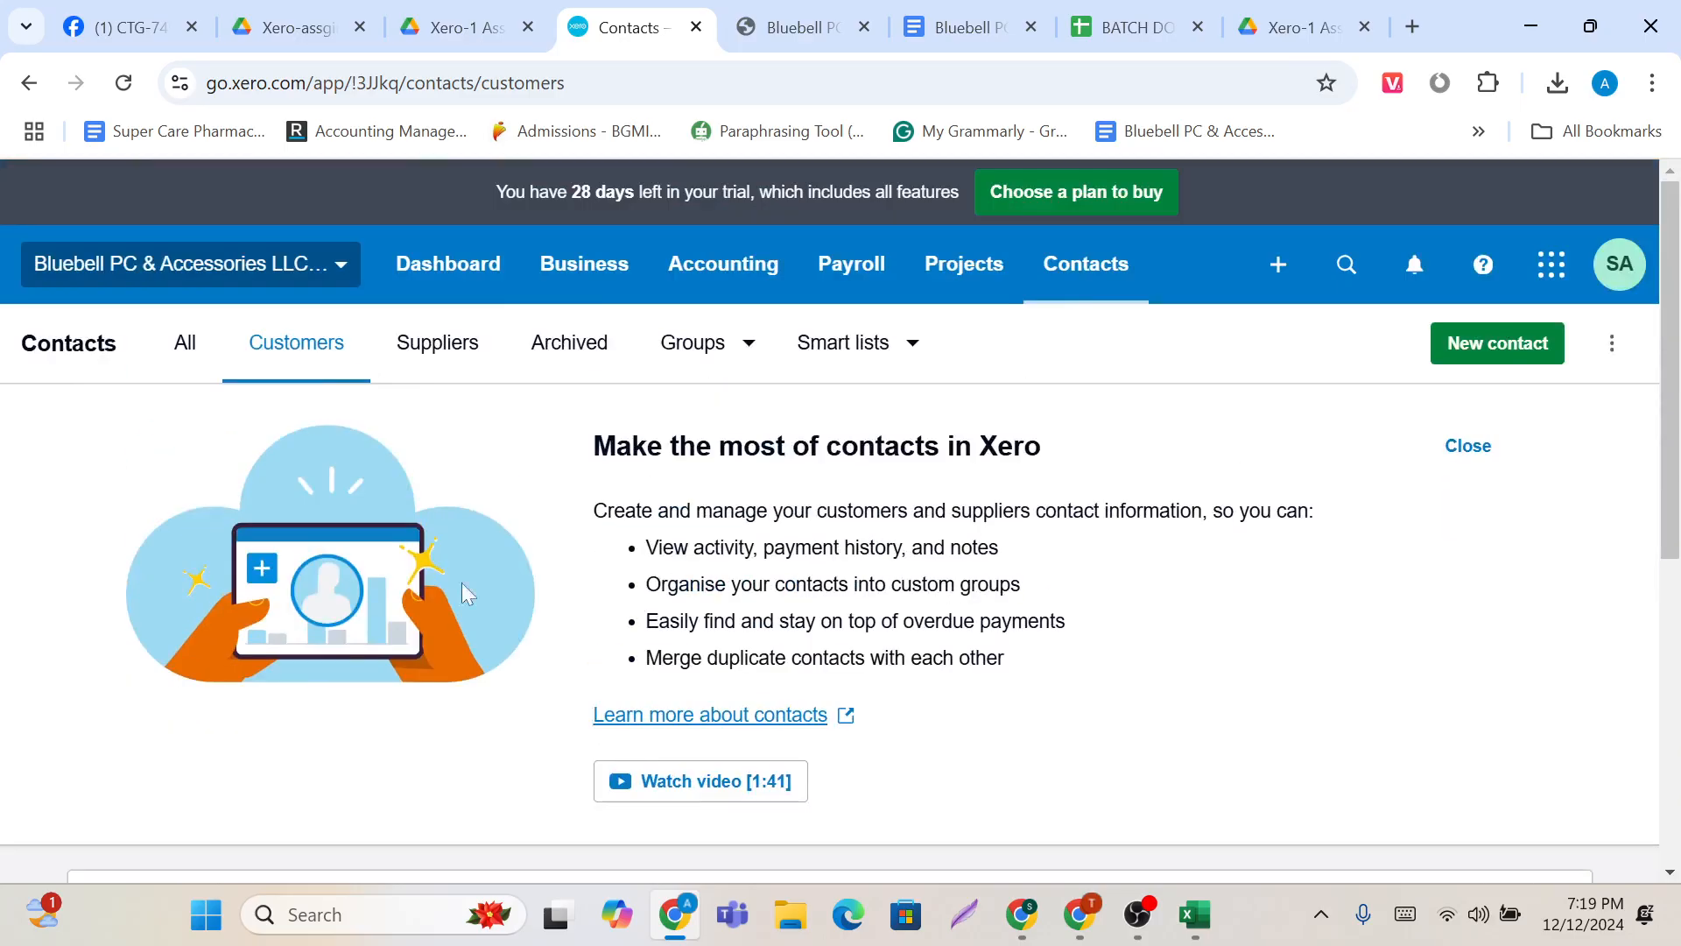
pyautogui.click(469, 370)
pyautogui.click(567, 369)
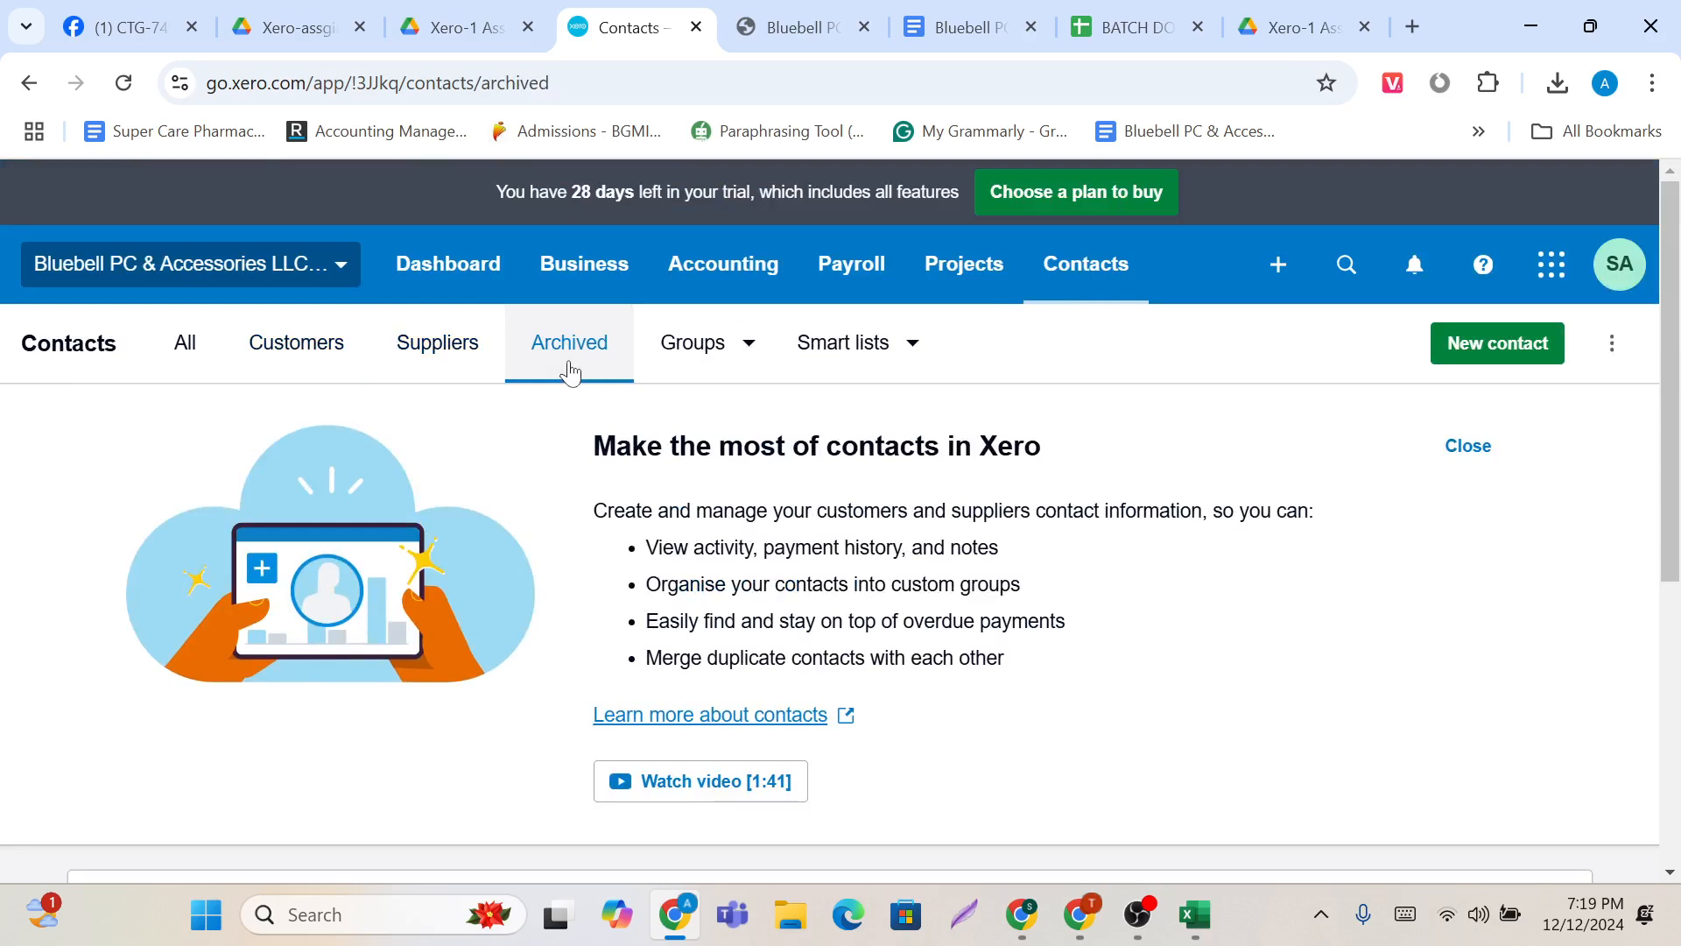
pyautogui.scroll(-2, 567, 371)
pyautogui.scroll(2, 568, 371)
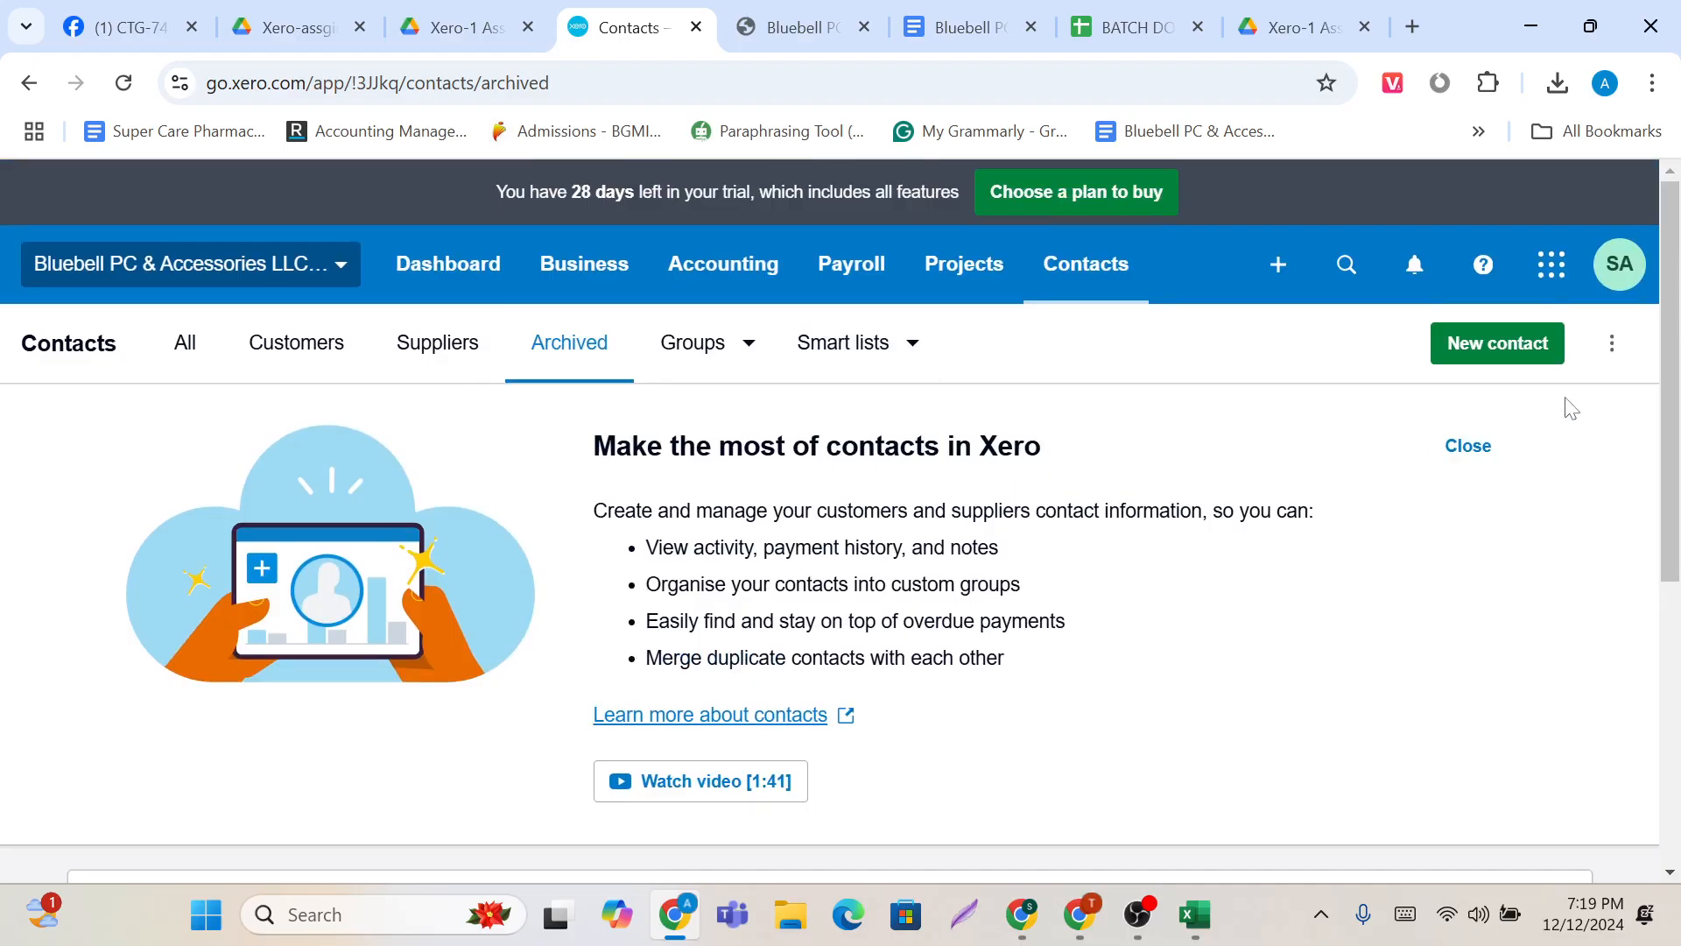
# Step: Mark the new-contact area with a red box on a screen capture, then check the ⋮ options menu
pyautogui.click(1324, 917)
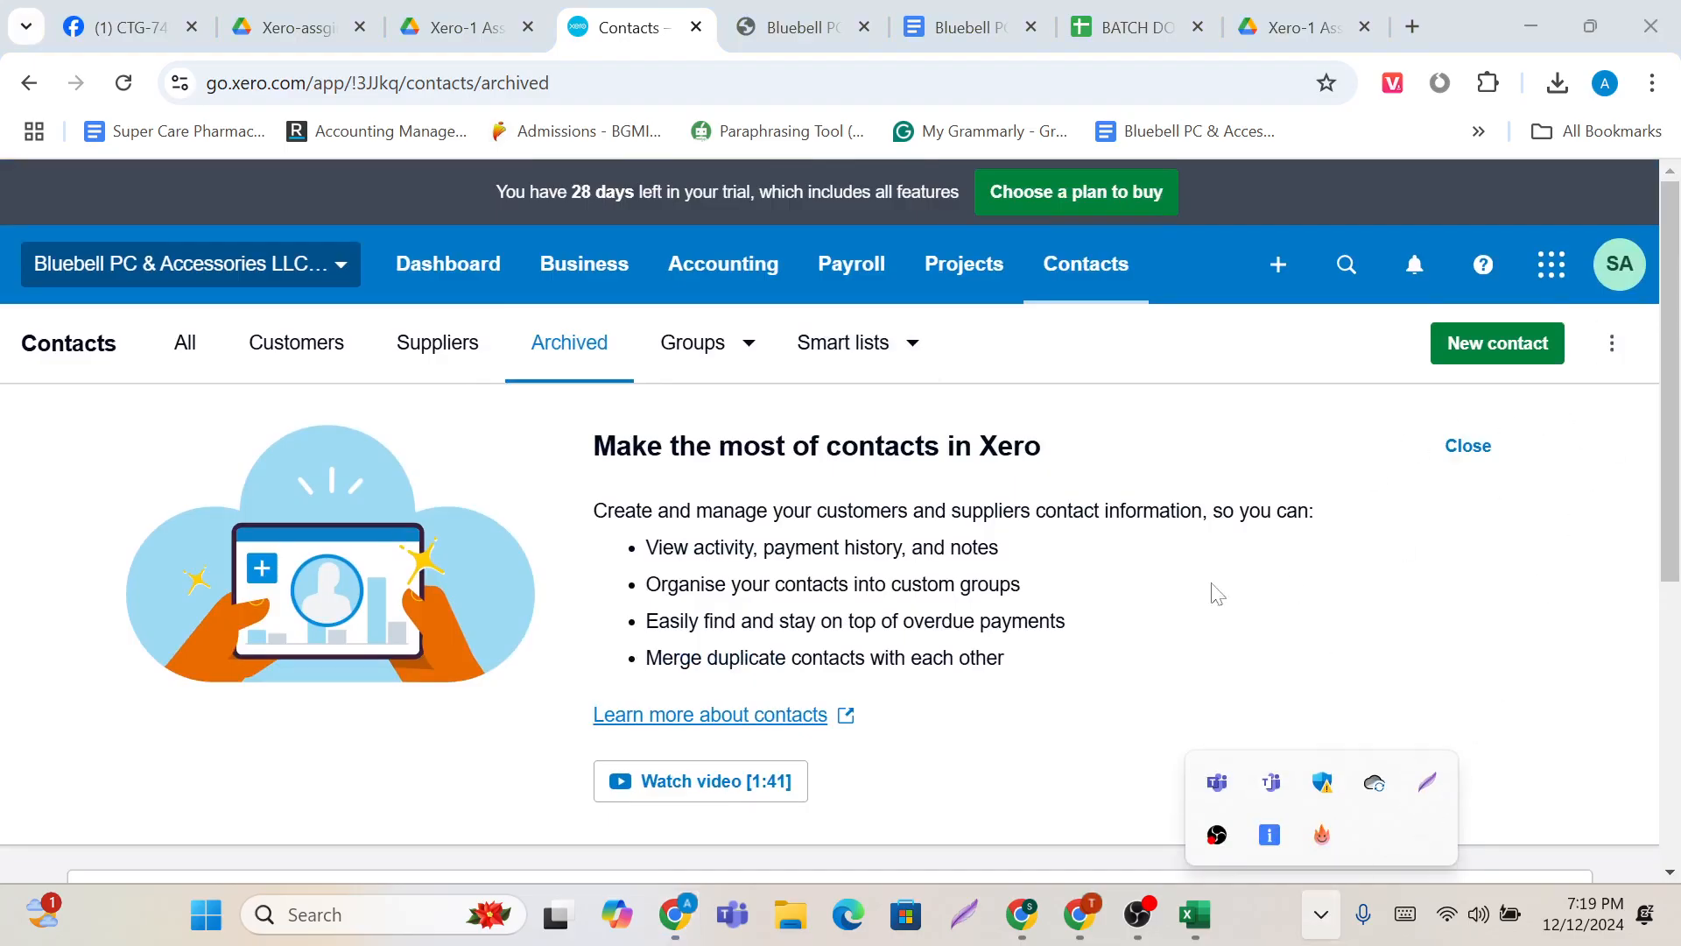
pyautogui.click(1420, 786)
pyautogui.click(1415, 791)
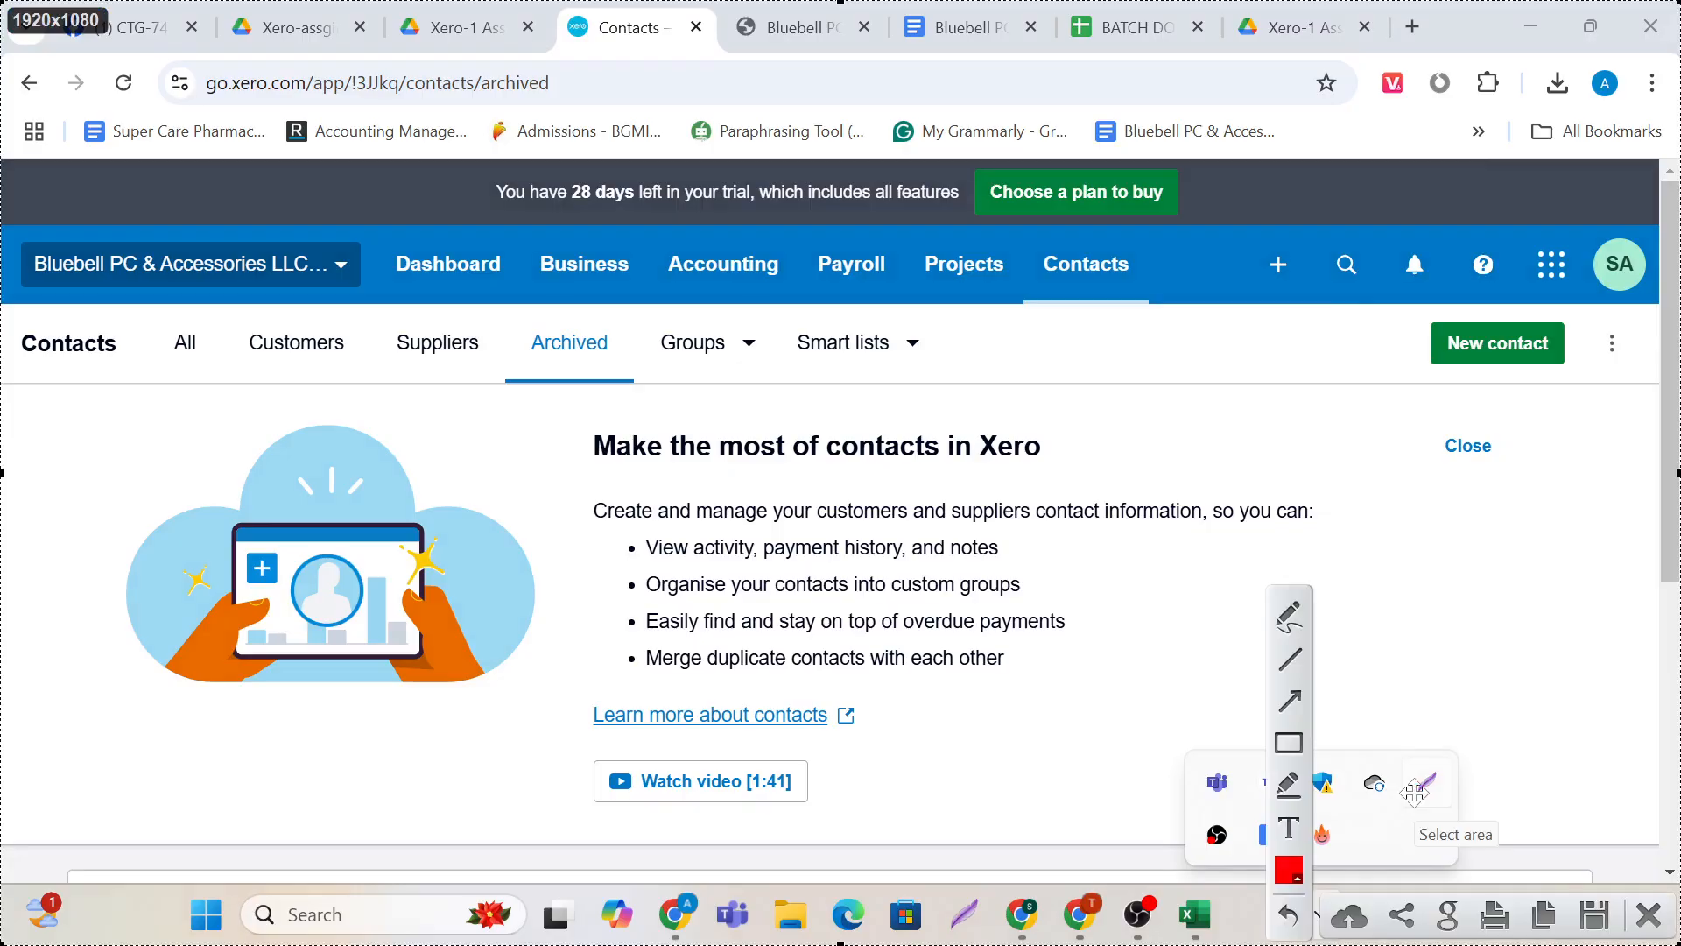
pyautogui.click(1280, 743)
pyautogui.moveTo(1392, 294); pyautogui.dragTo(1563, 407)
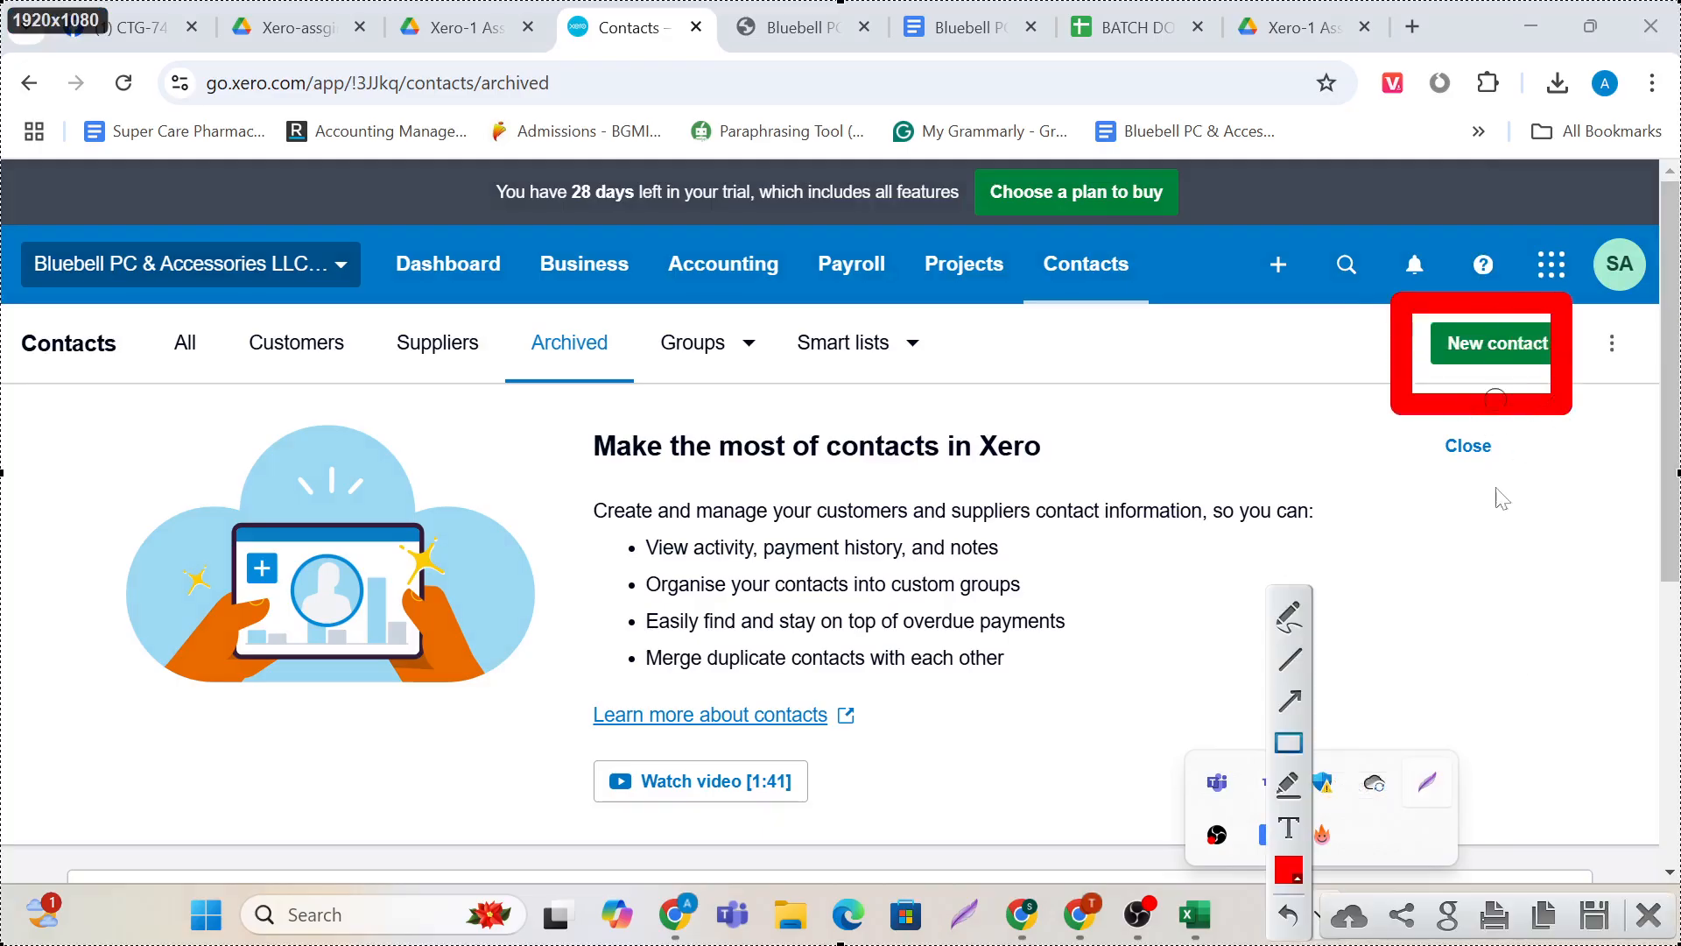
pyautogui.click(1651, 928)
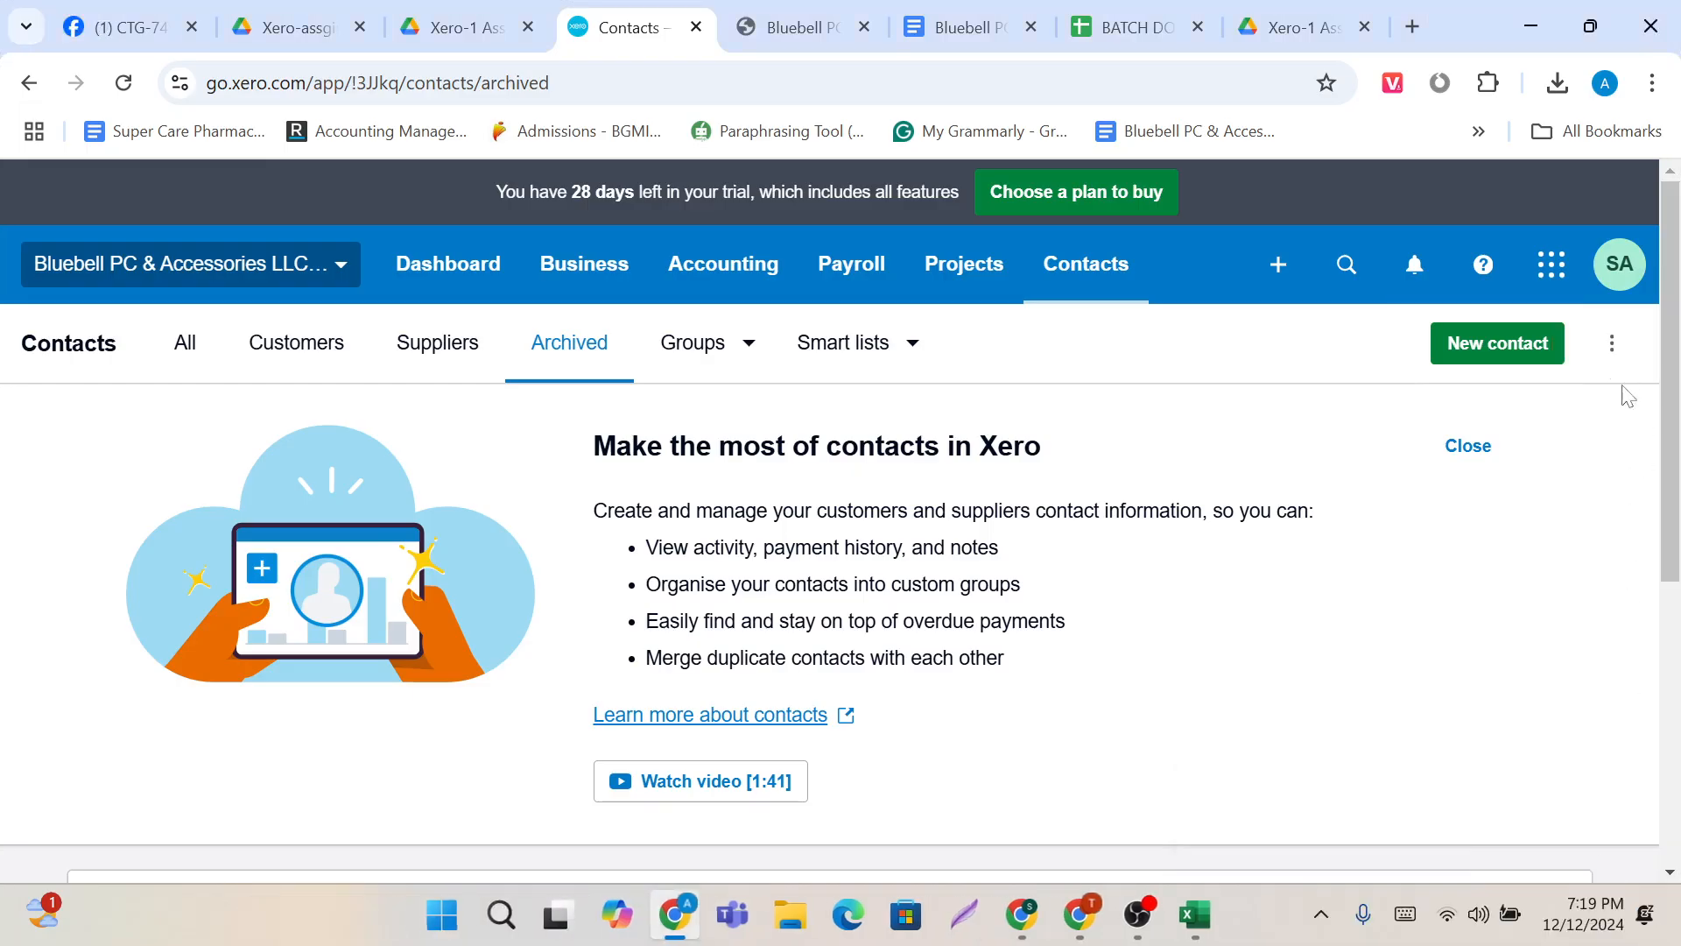
pyautogui.click(1614, 348)
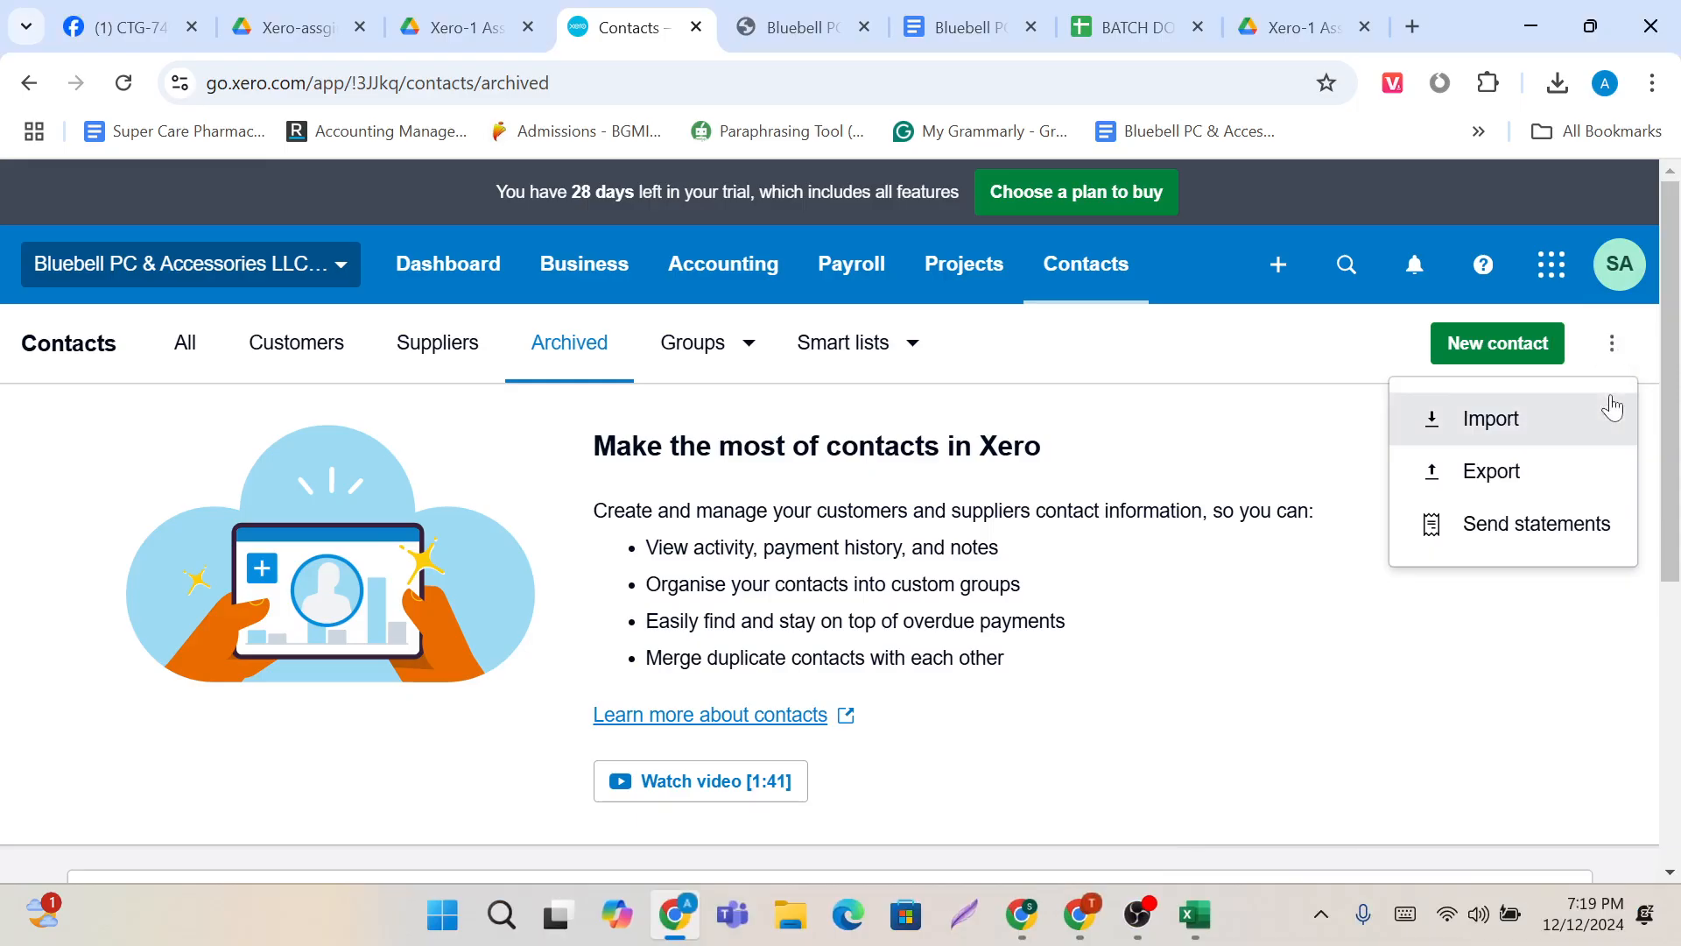
pyautogui.click(1274, 458)
pyautogui.click(1488, 348)
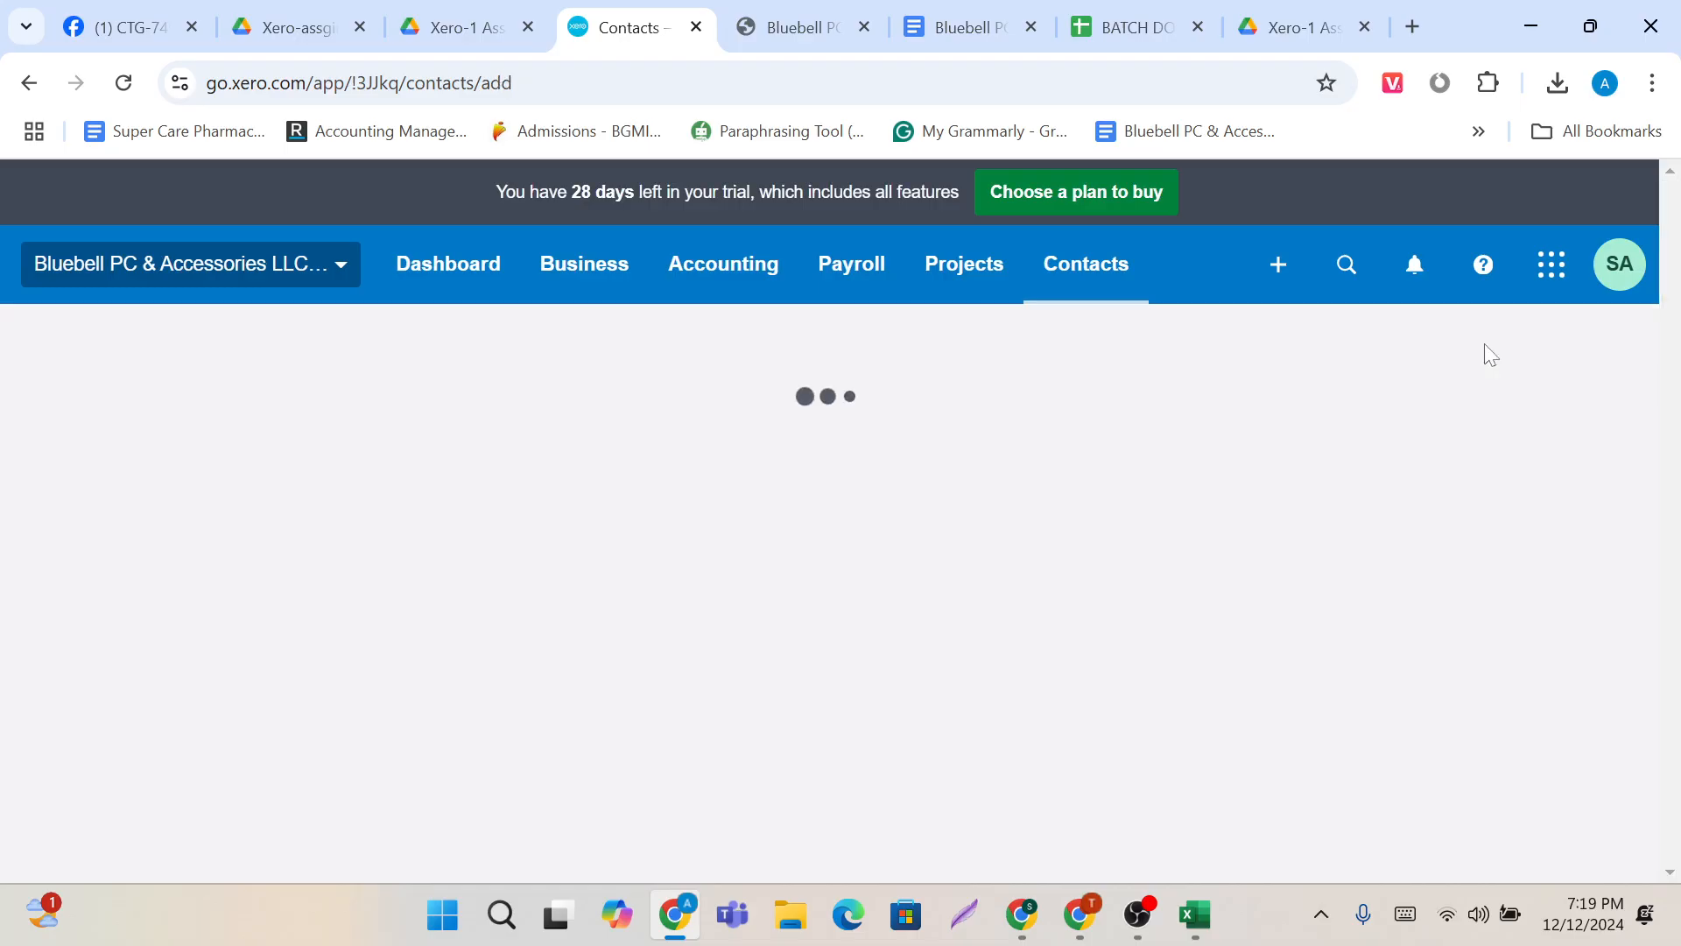
pyautogui.scroll(-2, 1202, 535)
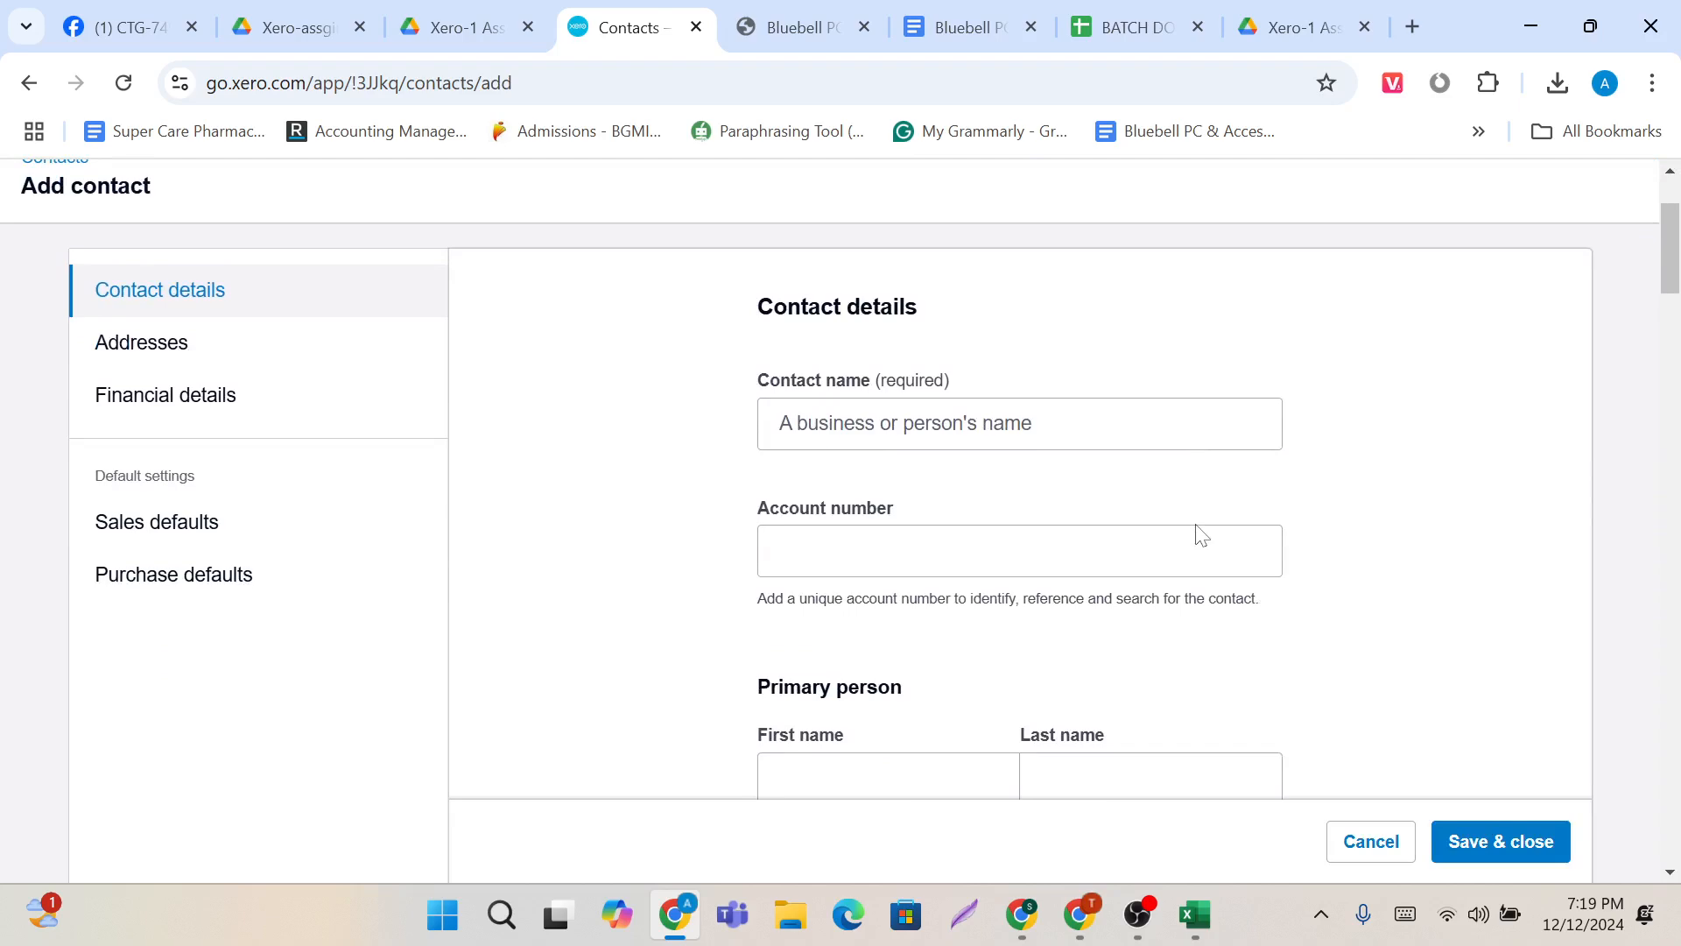
pyautogui.scroll(-7, 1201, 534)
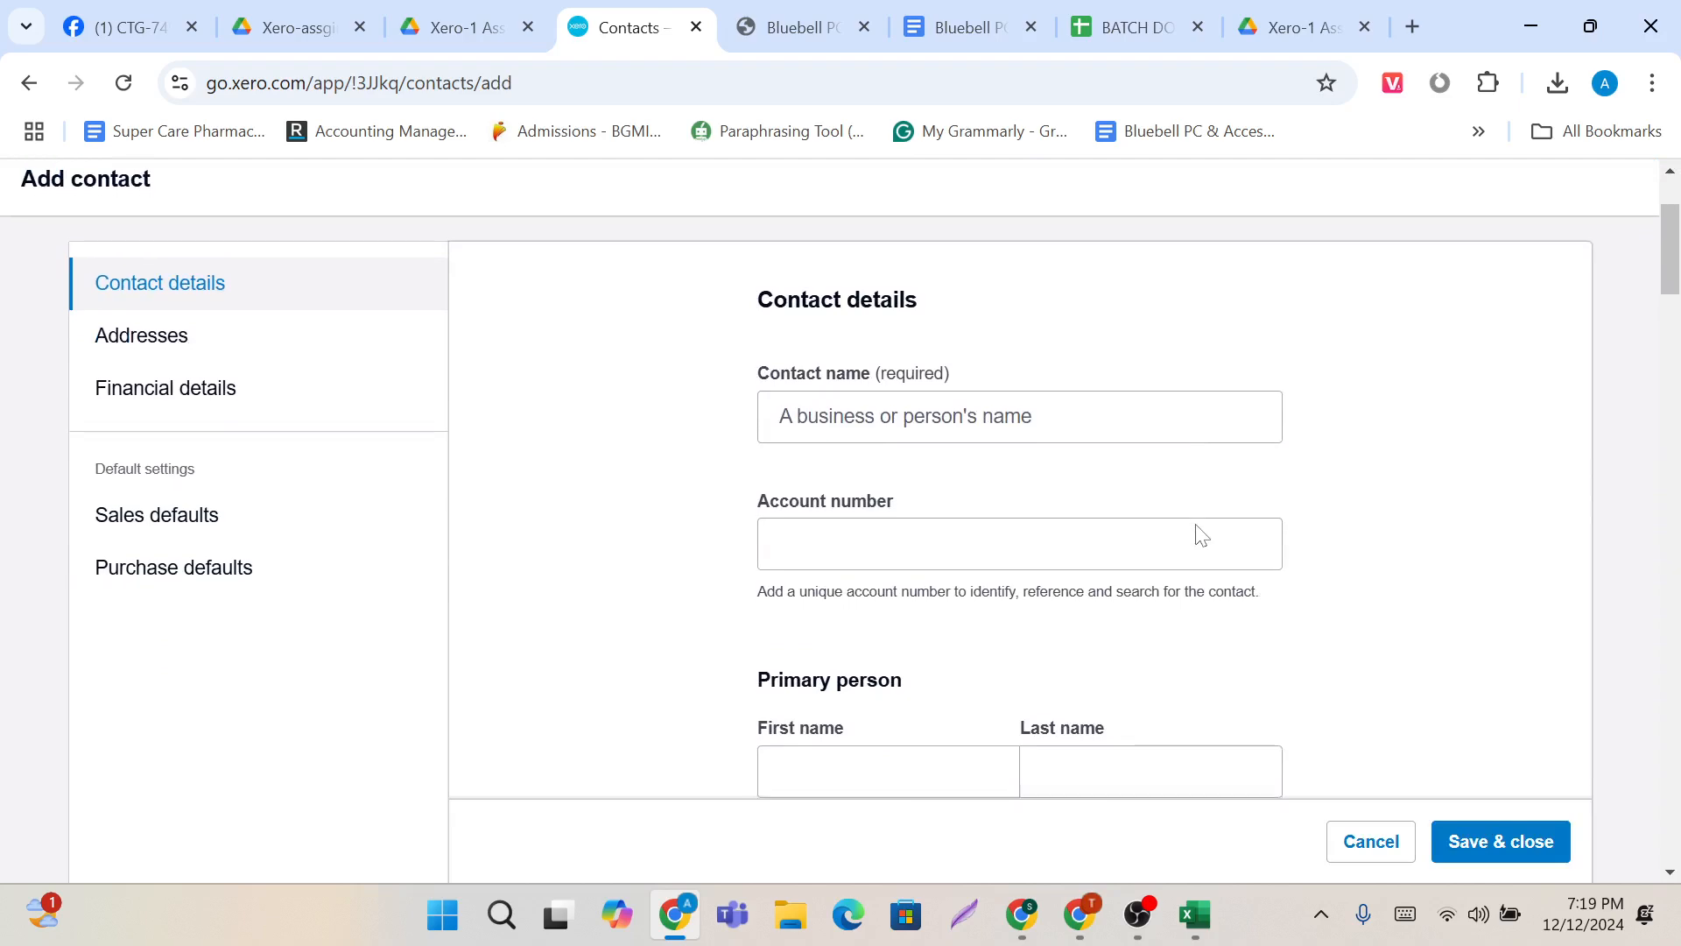
pyautogui.scroll(-5, 1202, 534)
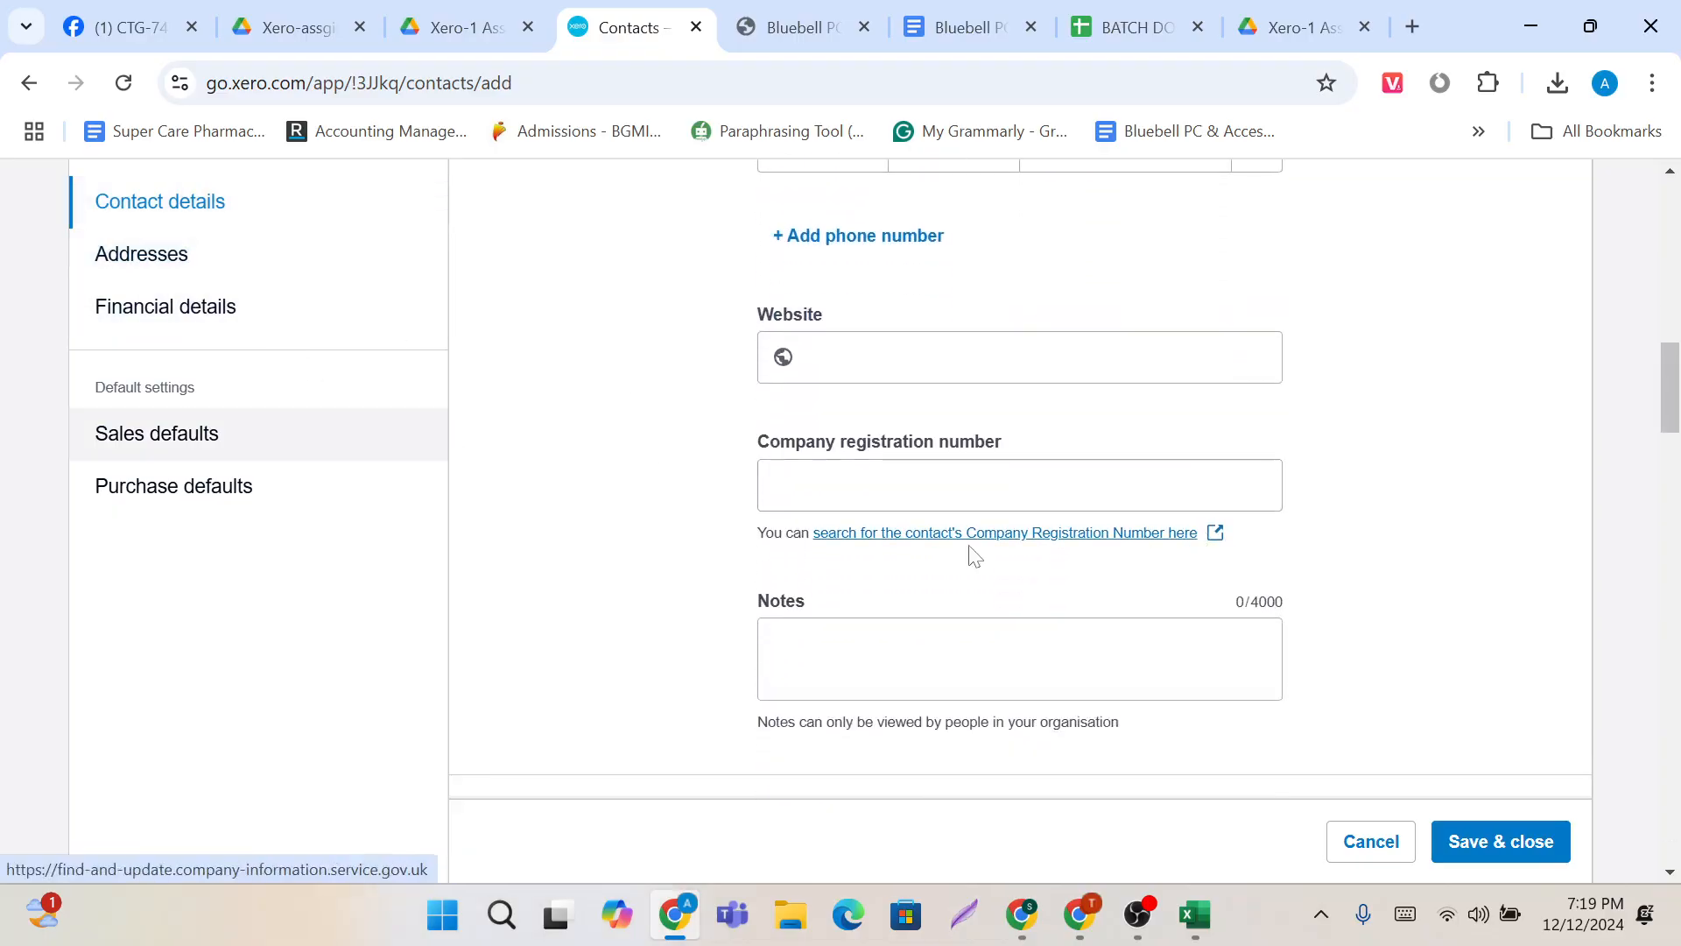
pyautogui.scroll(-8, 969, 551)
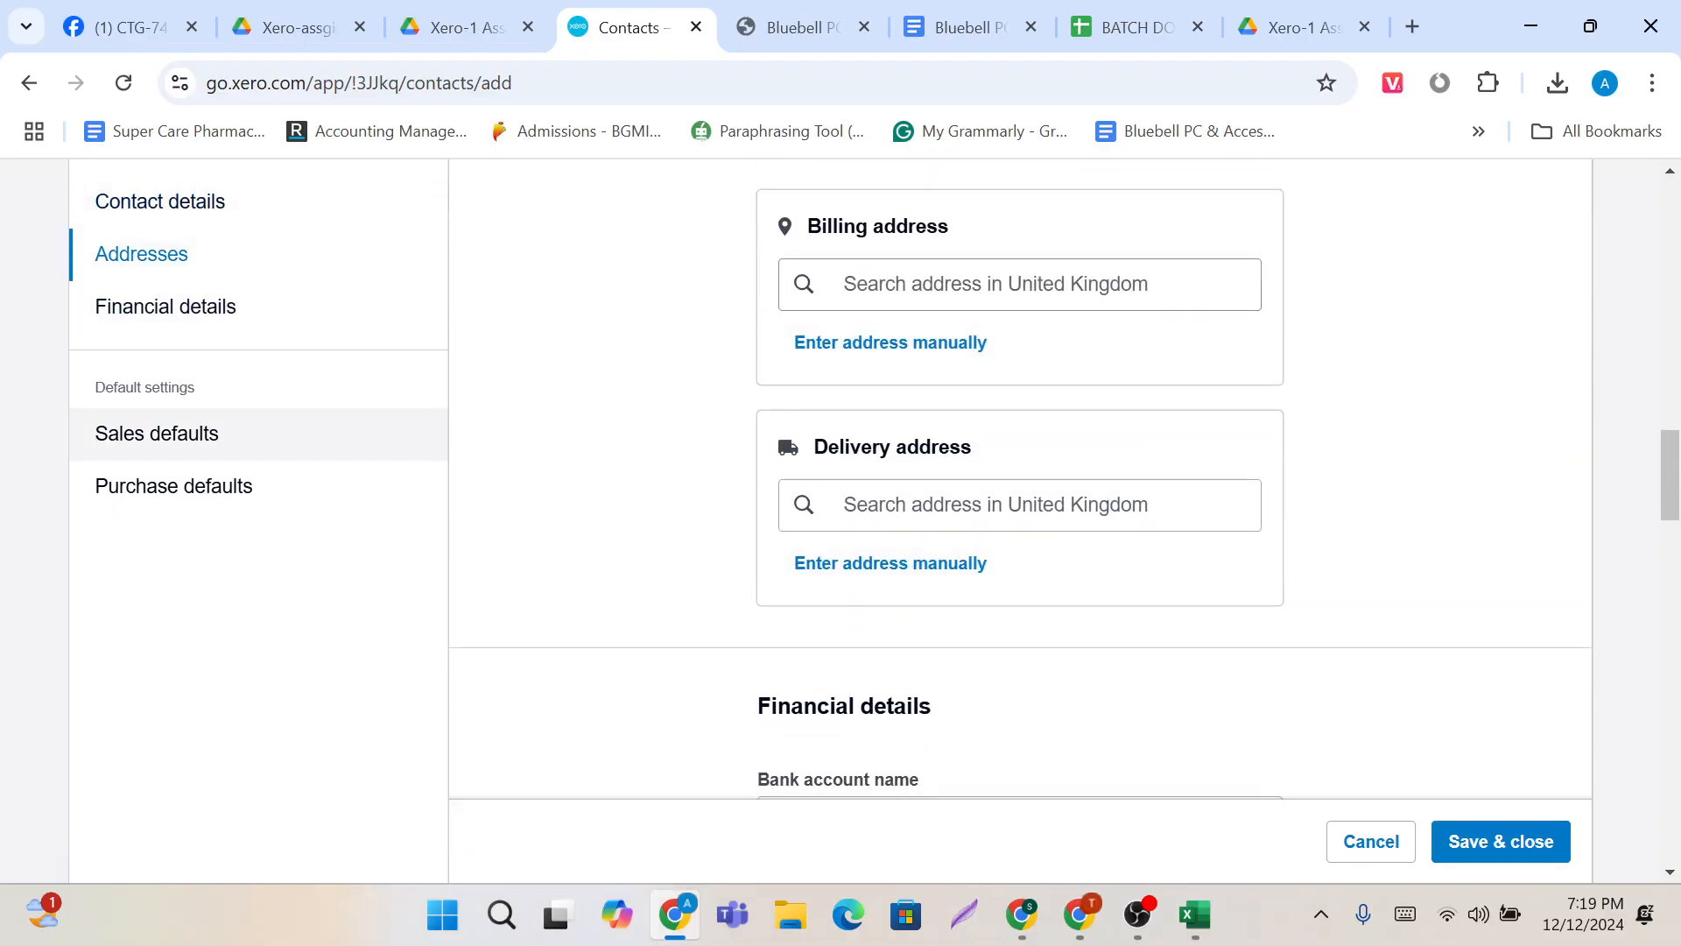
pyautogui.scroll(-4, 1009, 480)
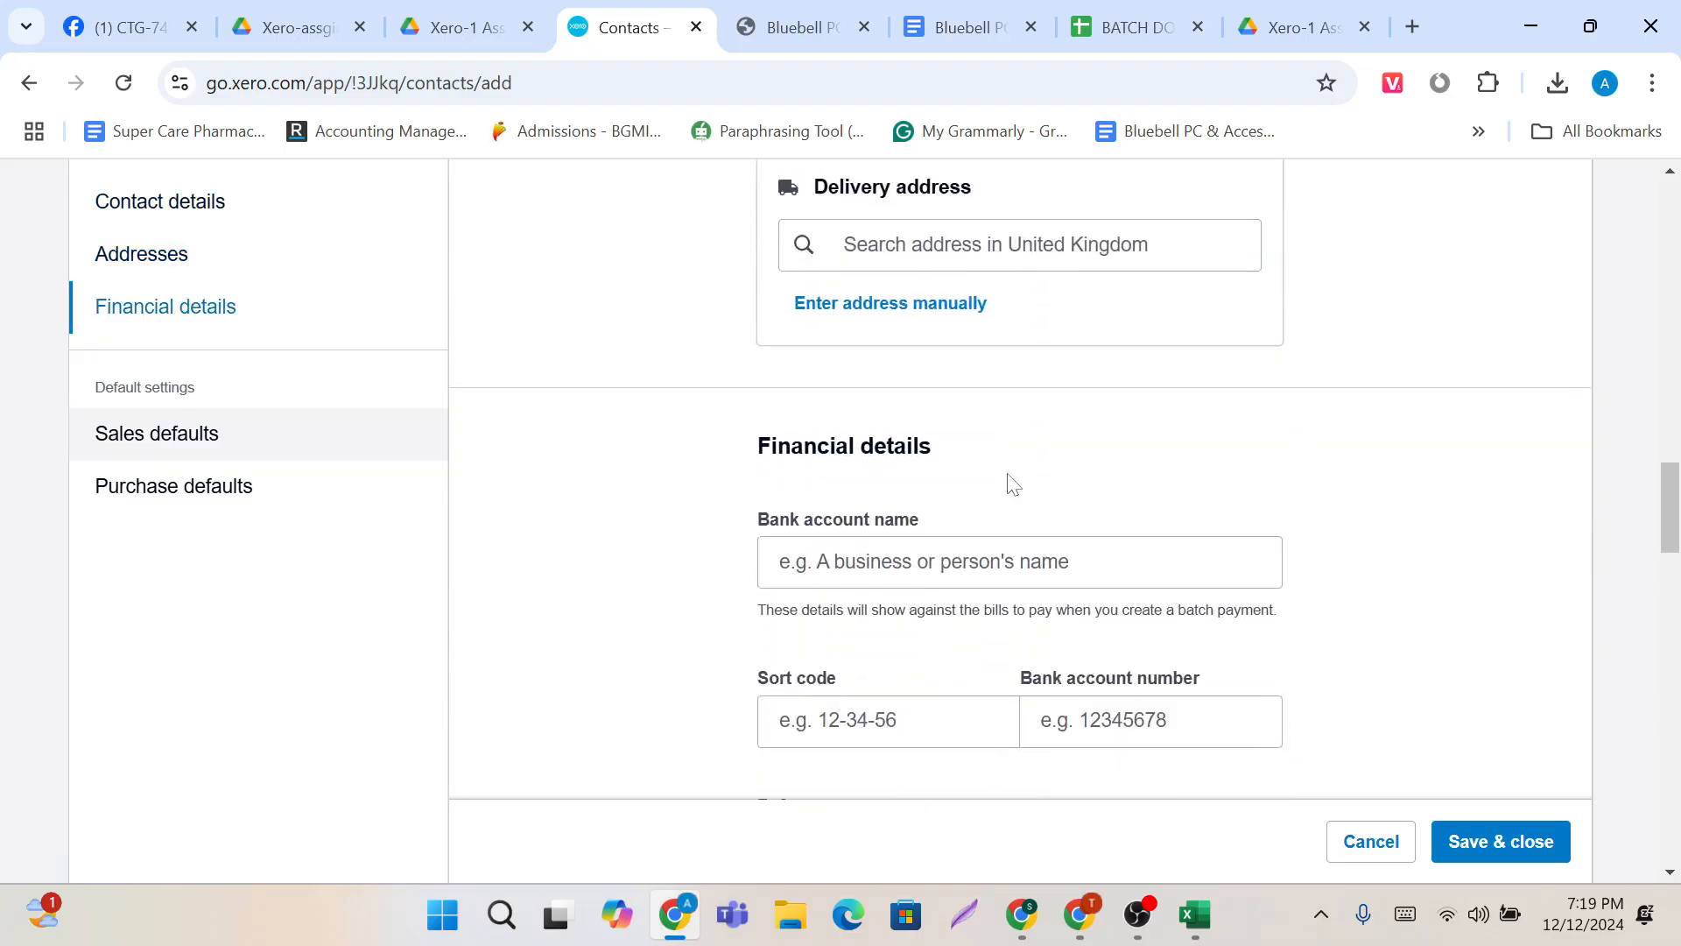
pyautogui.scroll(-2, 1008, 480)
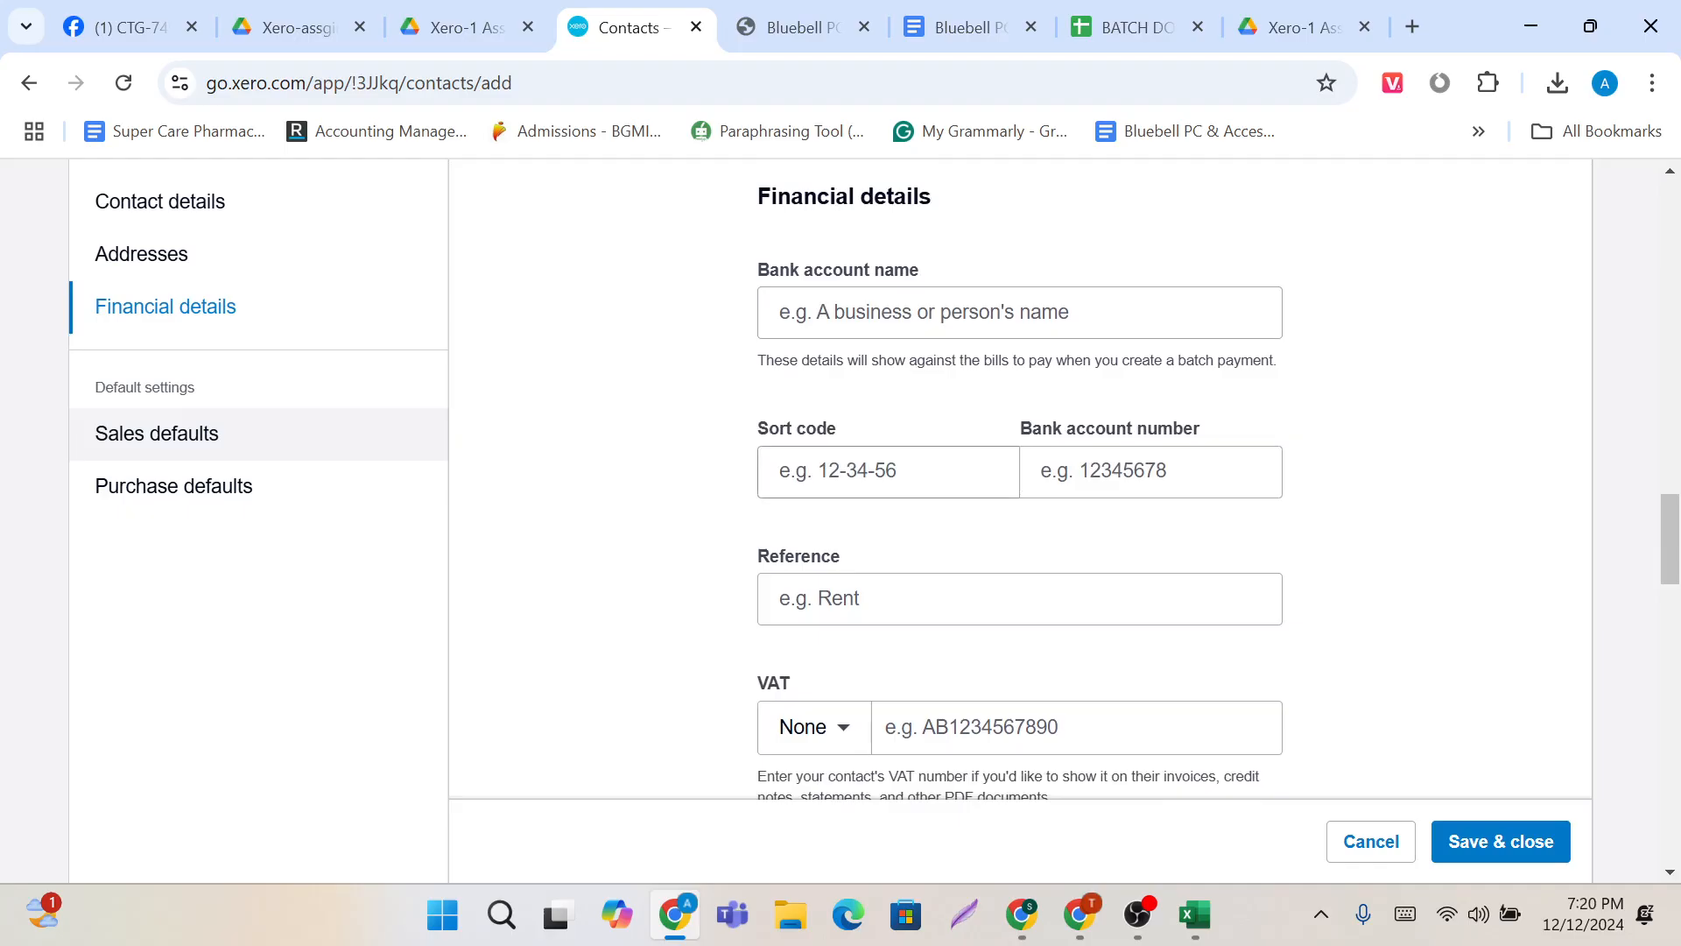
pyautogui.scroll(-4, 923, 480)
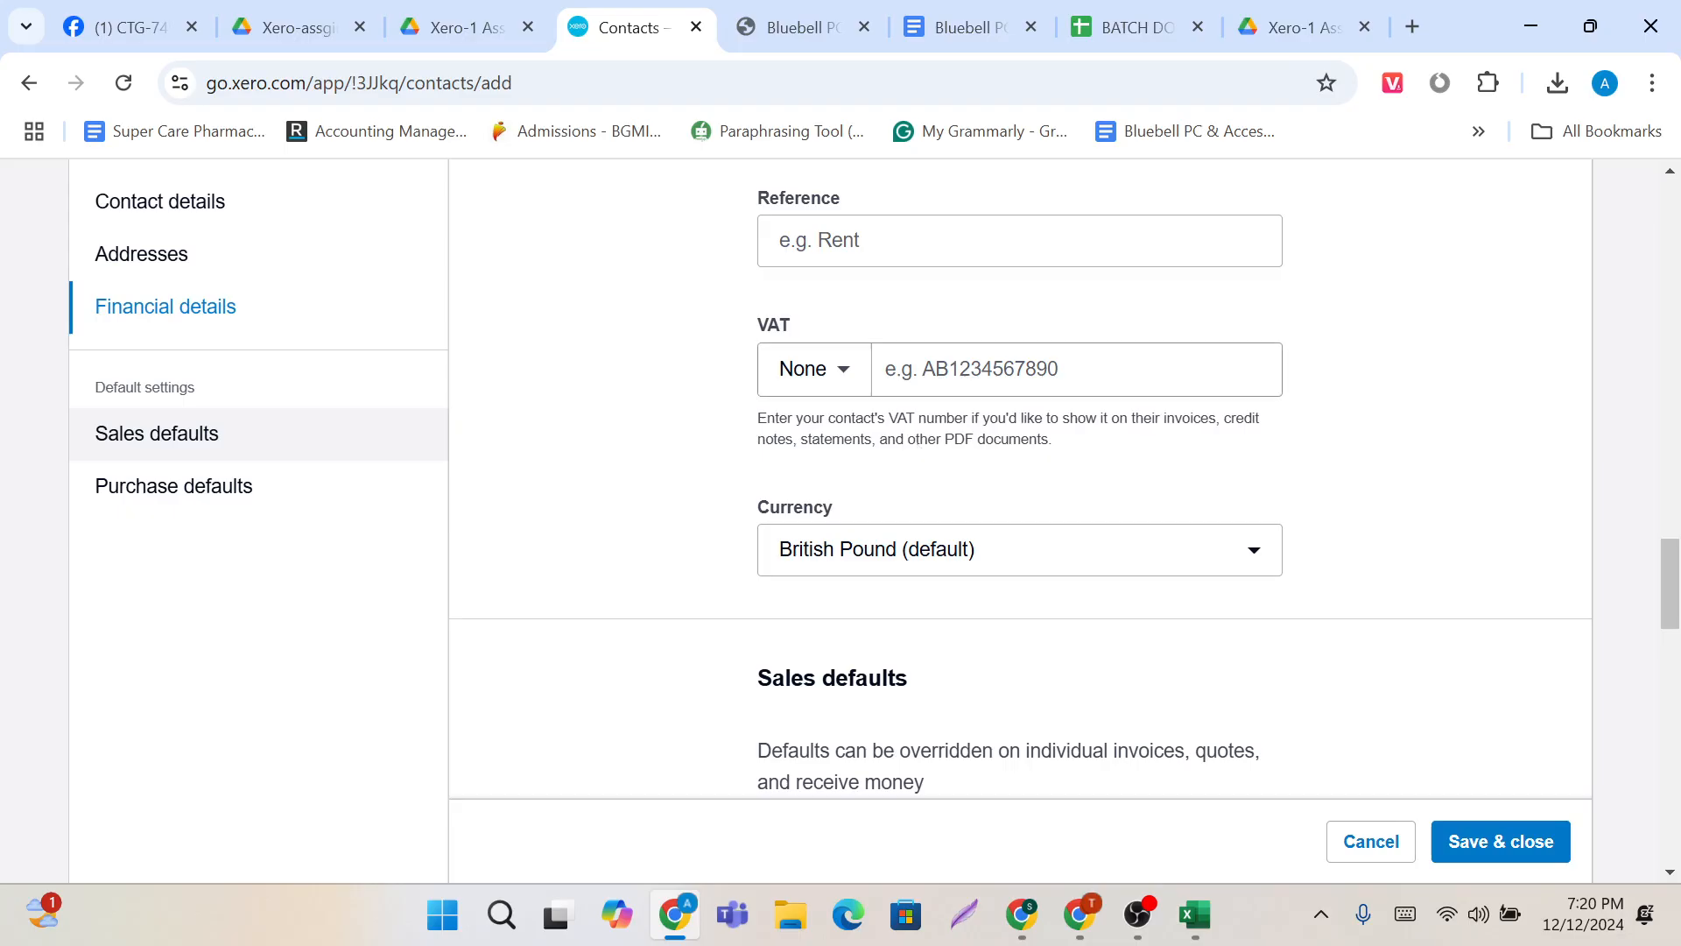
pyautogui.scroll(-5, 923, 391)
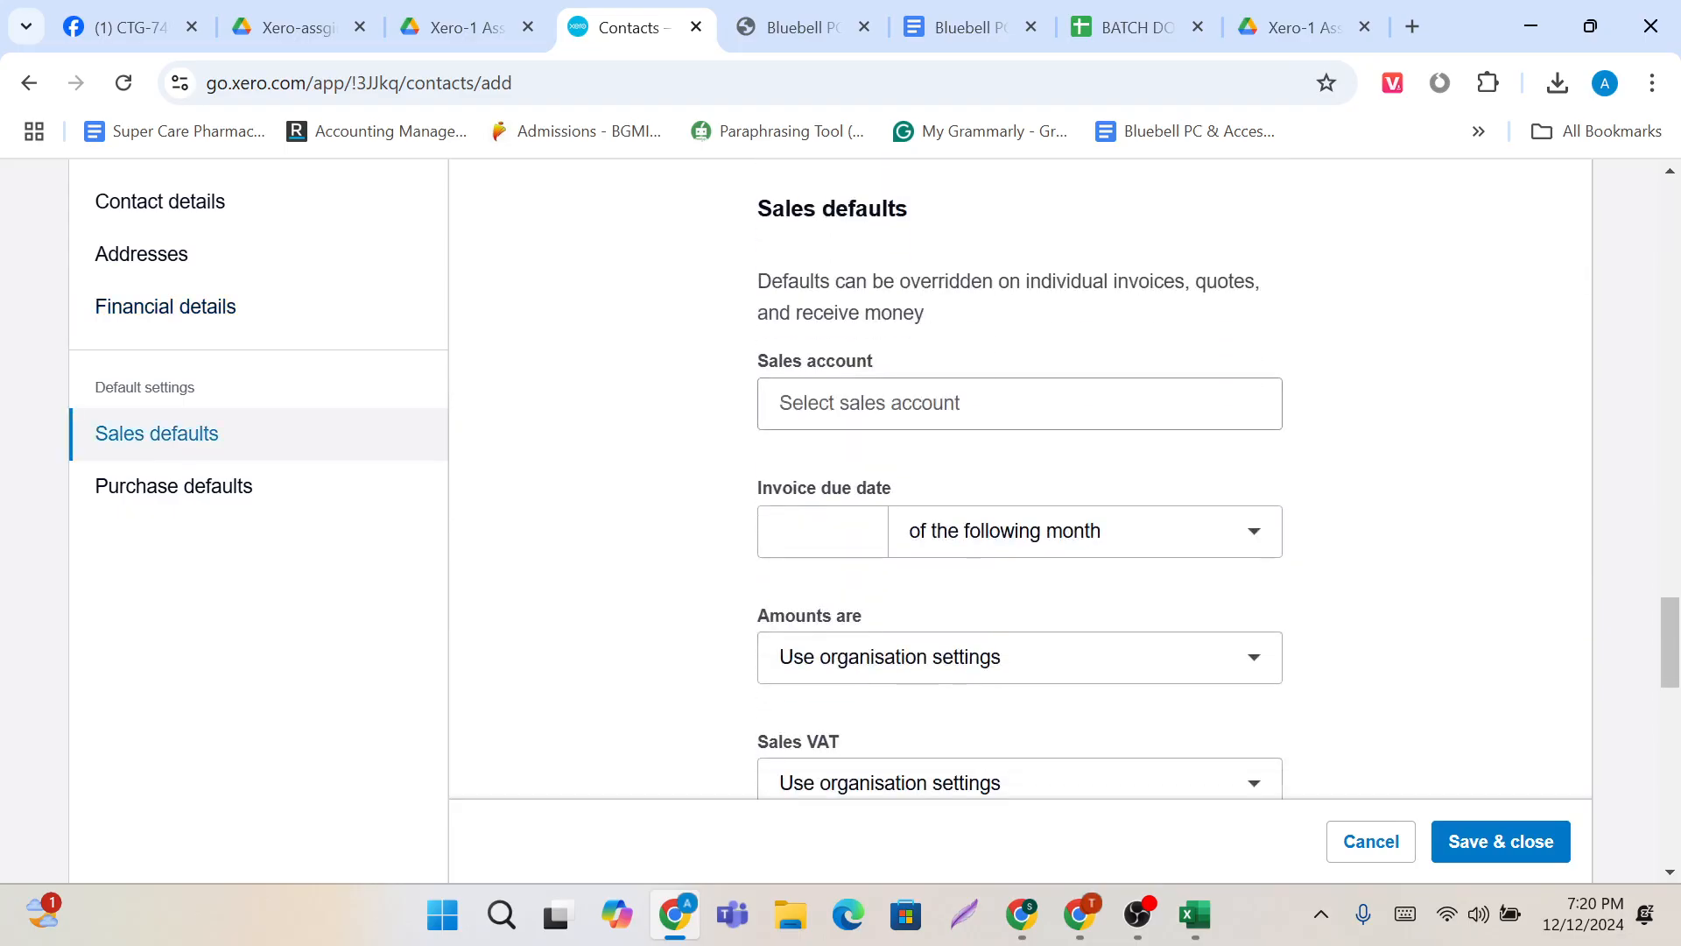
pyautogui.scroll(-13, 925, 392)
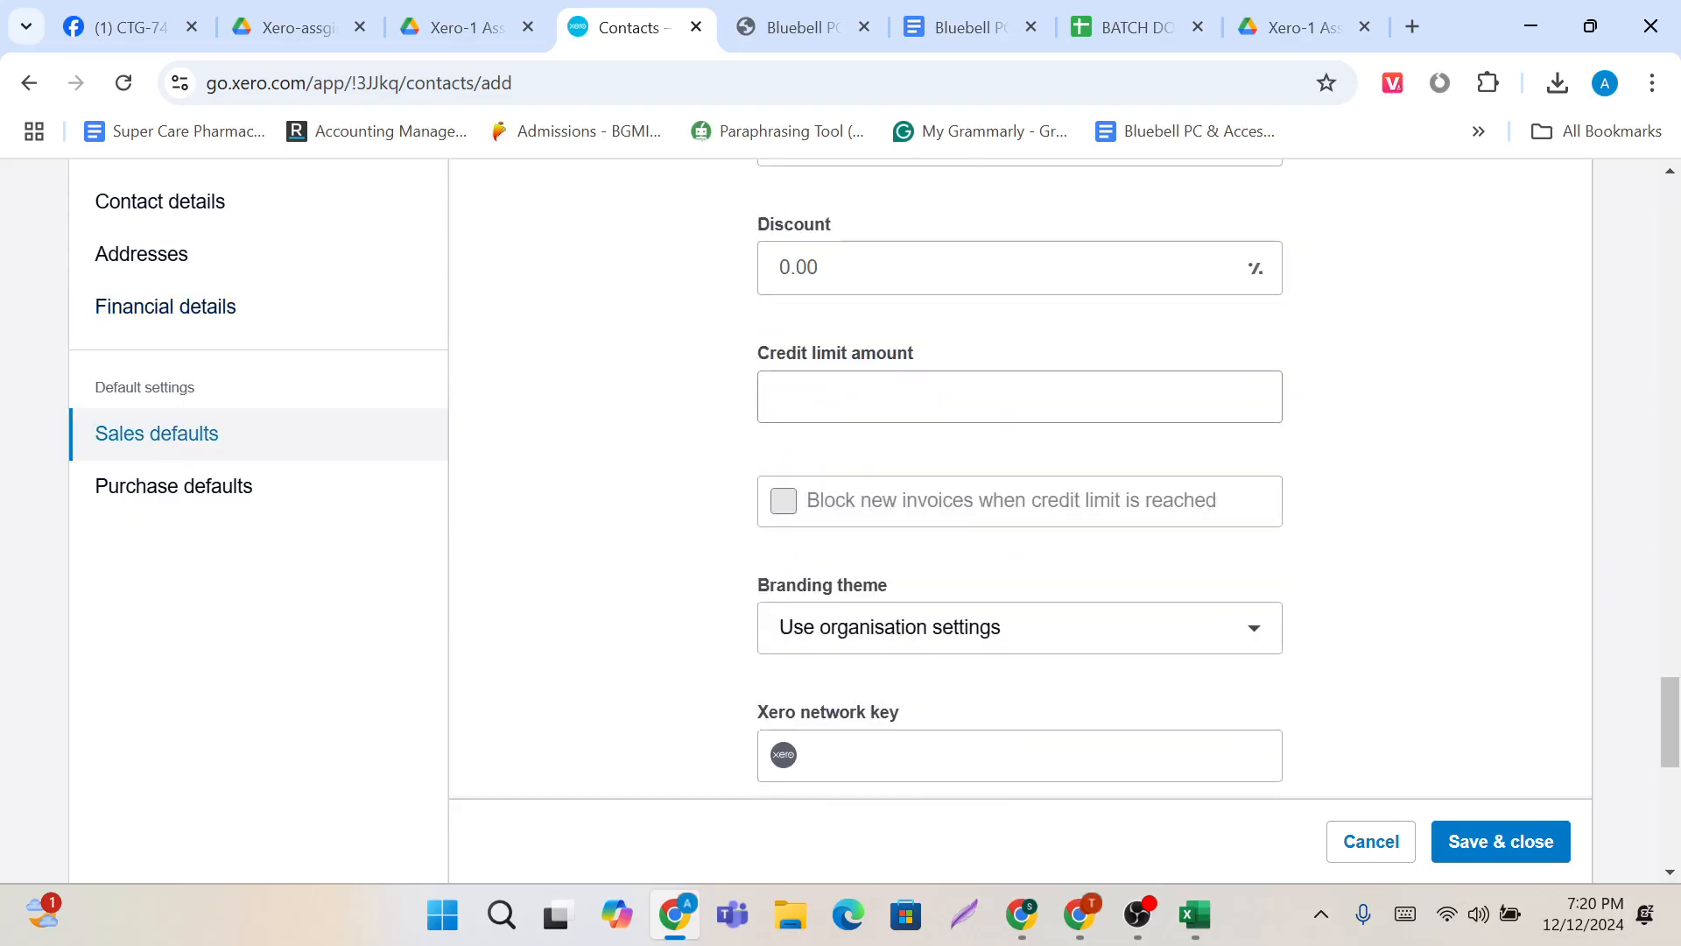
pyautogui.scroll(-4, 926, 391)
pyautogui.scroll(20, 926, 392)
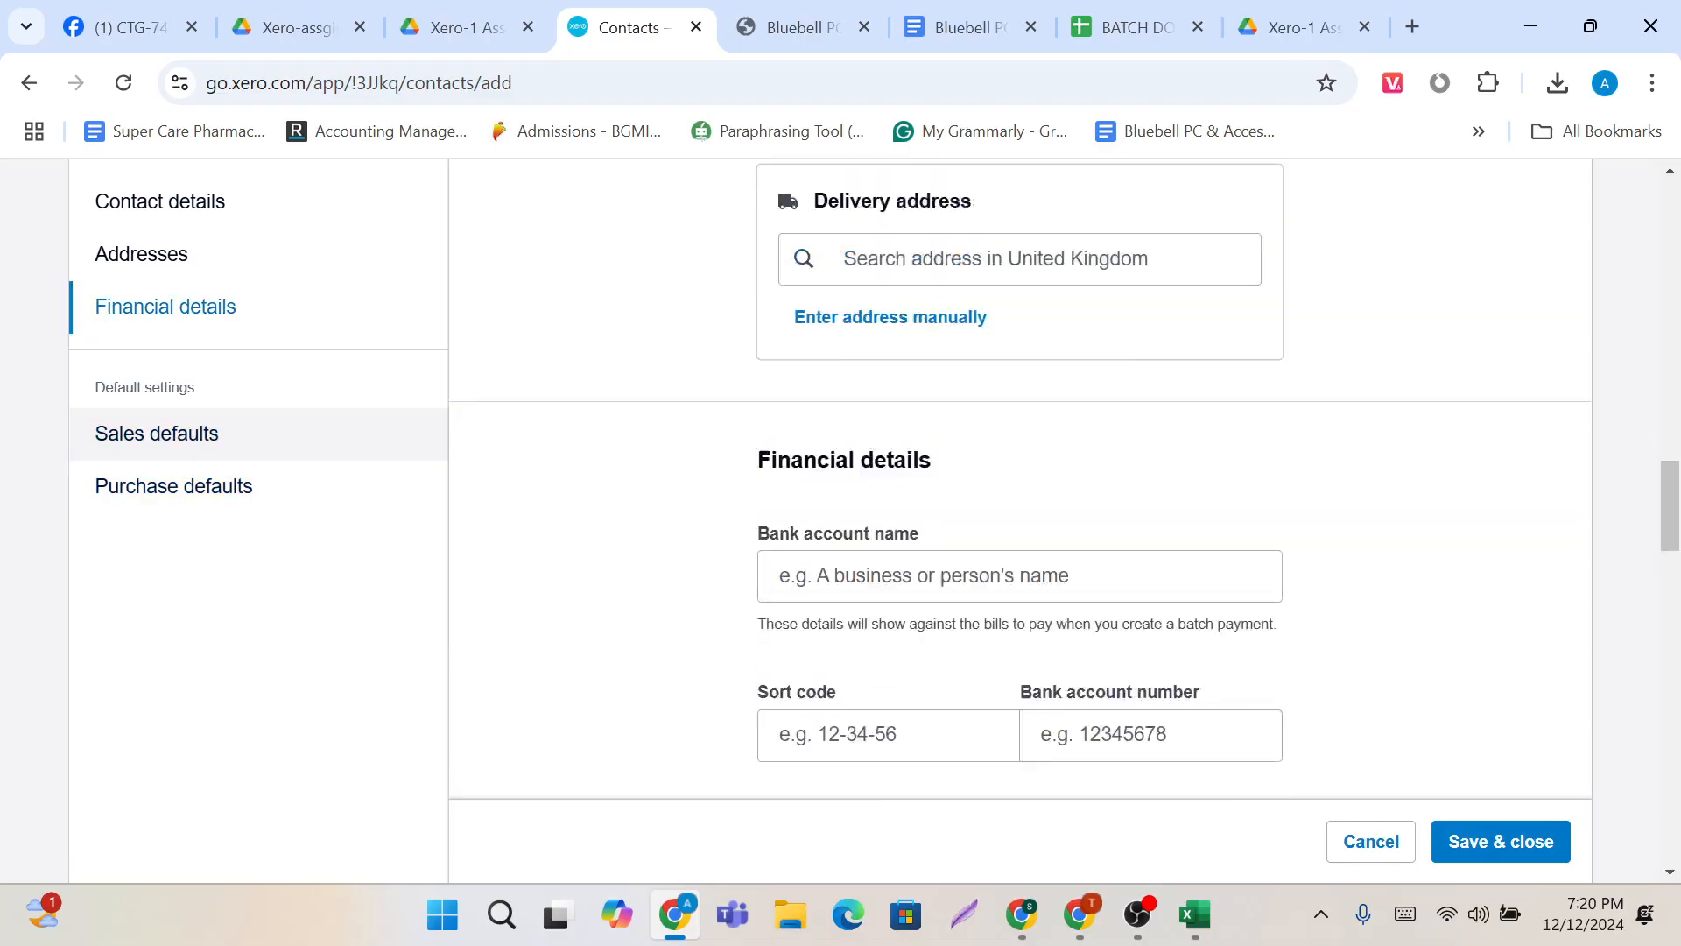
pyautogui.scroll(12, 926, 391)
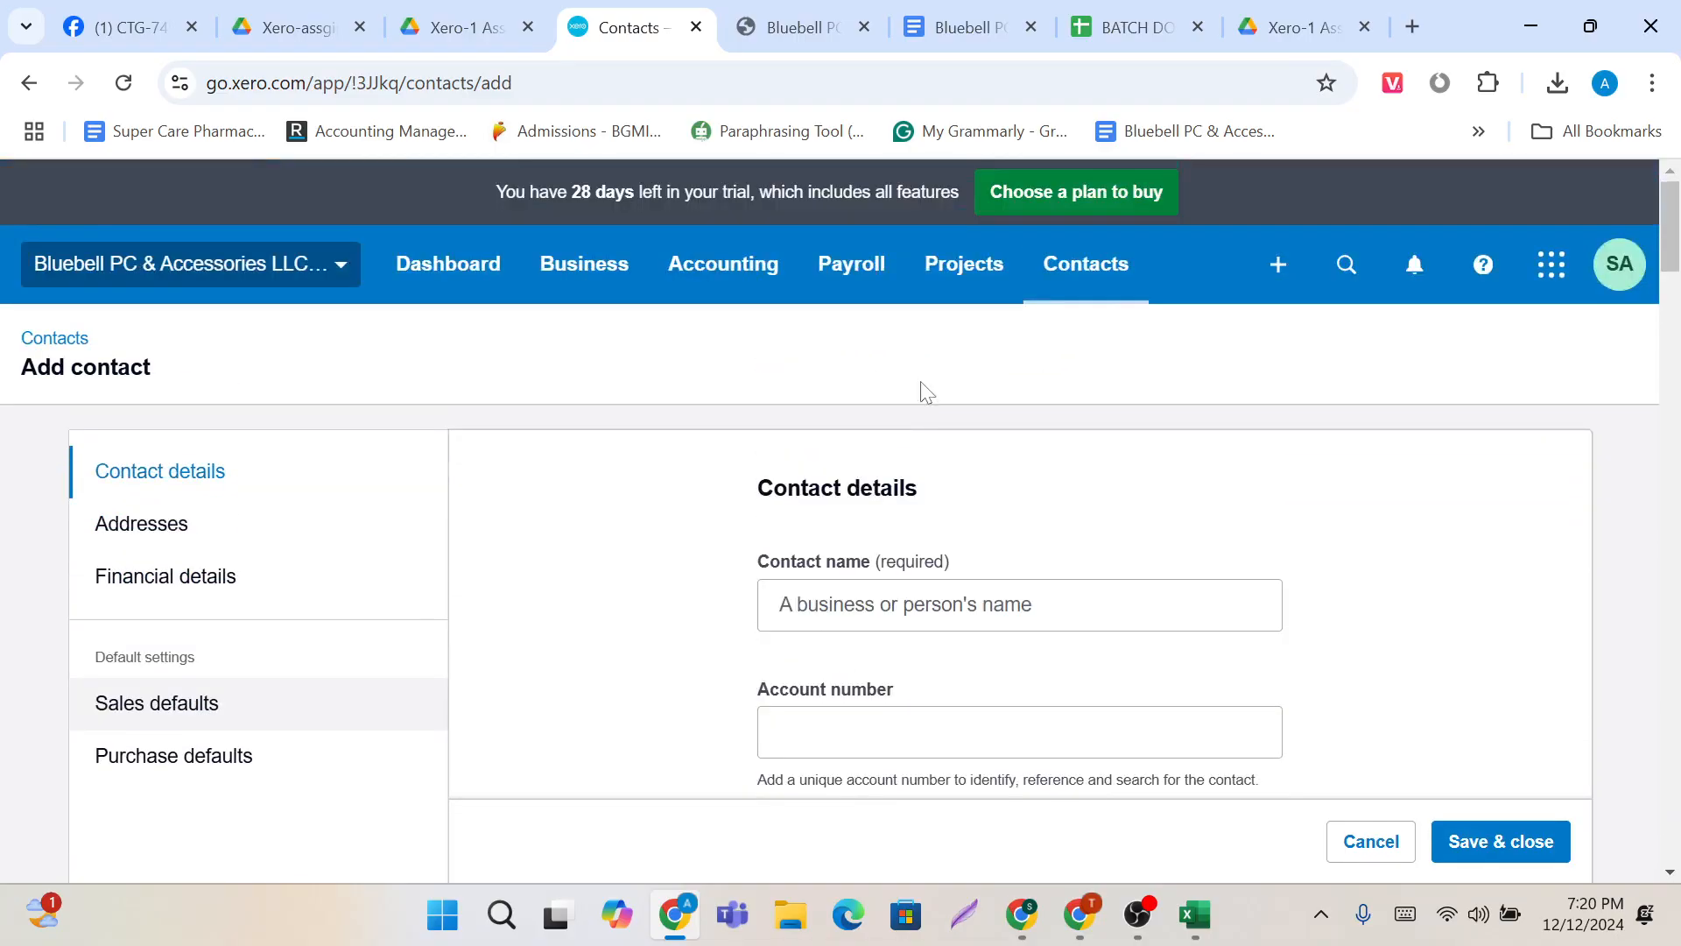
pyautogui.scroll(-2, 925, 391)
# Step: Fill the contact name from the autofill suggestion, then scroll down the form
pyautogui.click(780, 392)
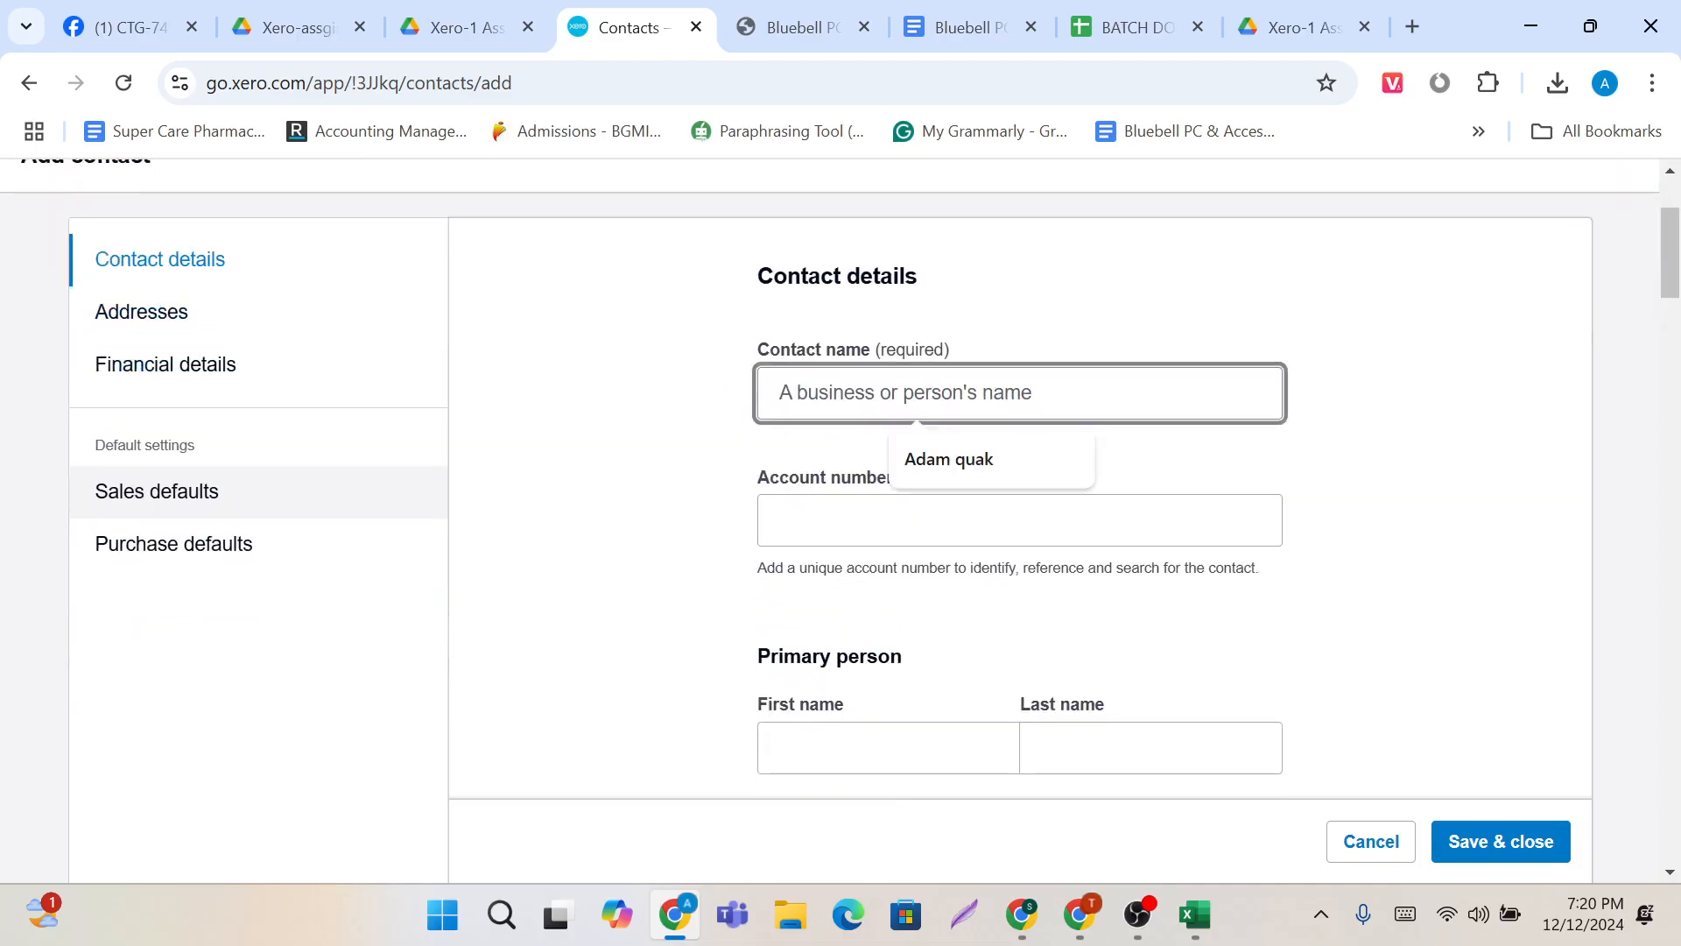
pyautogui.click(957, 460)
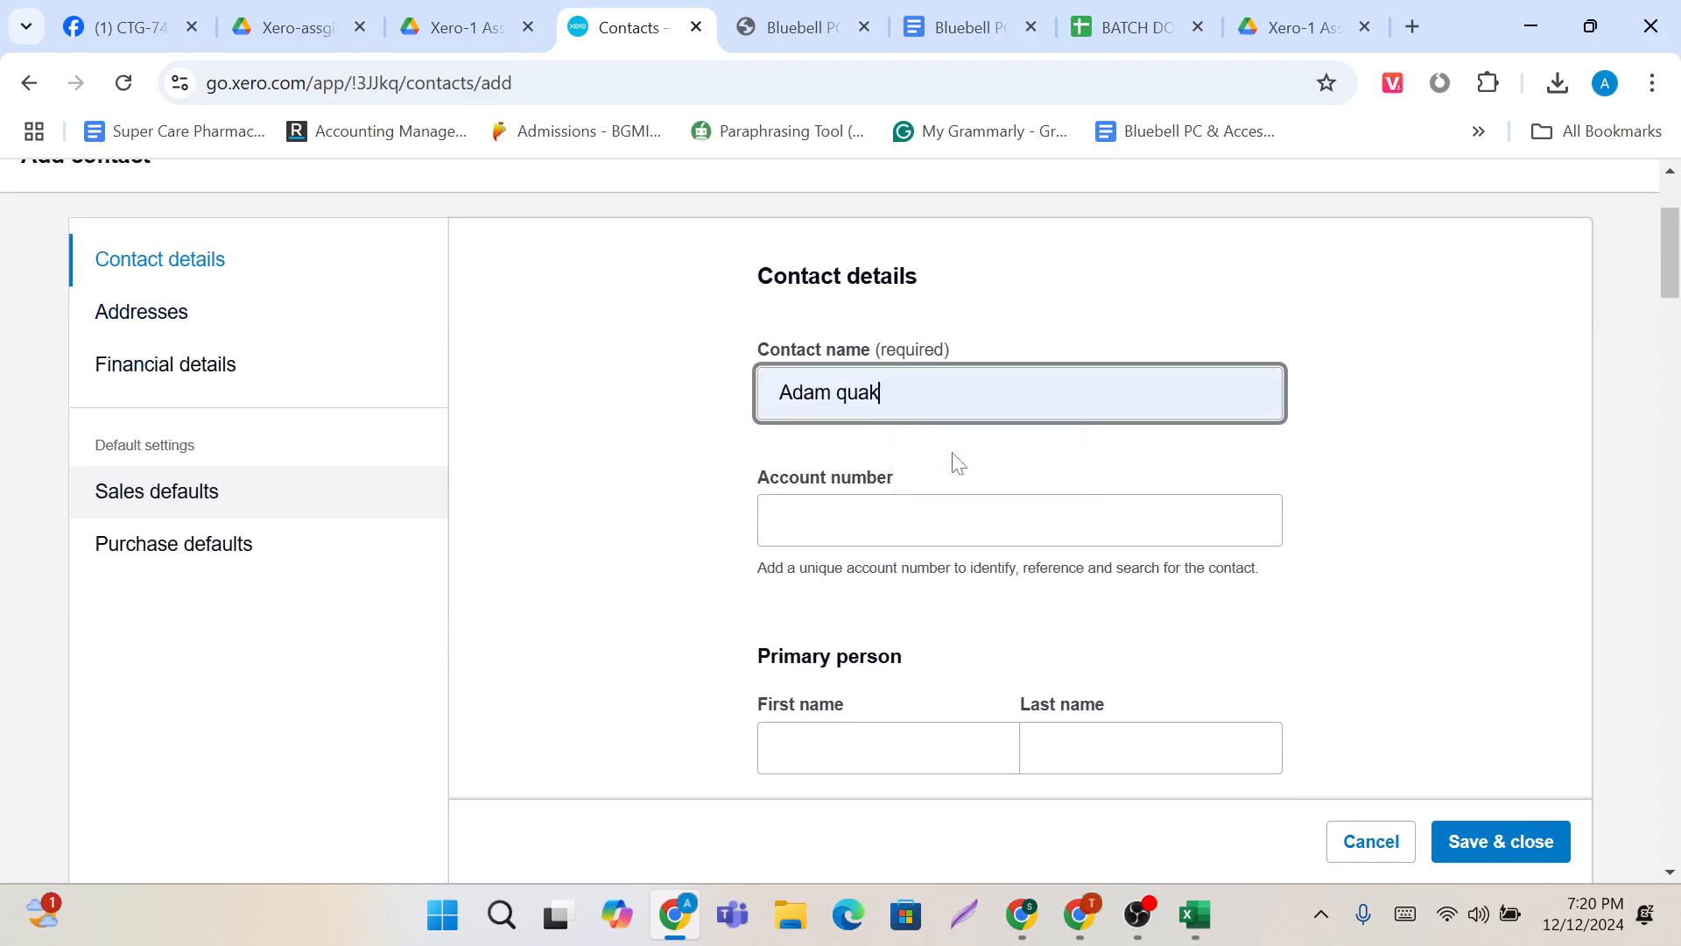
pyautogui.click(780, 392)
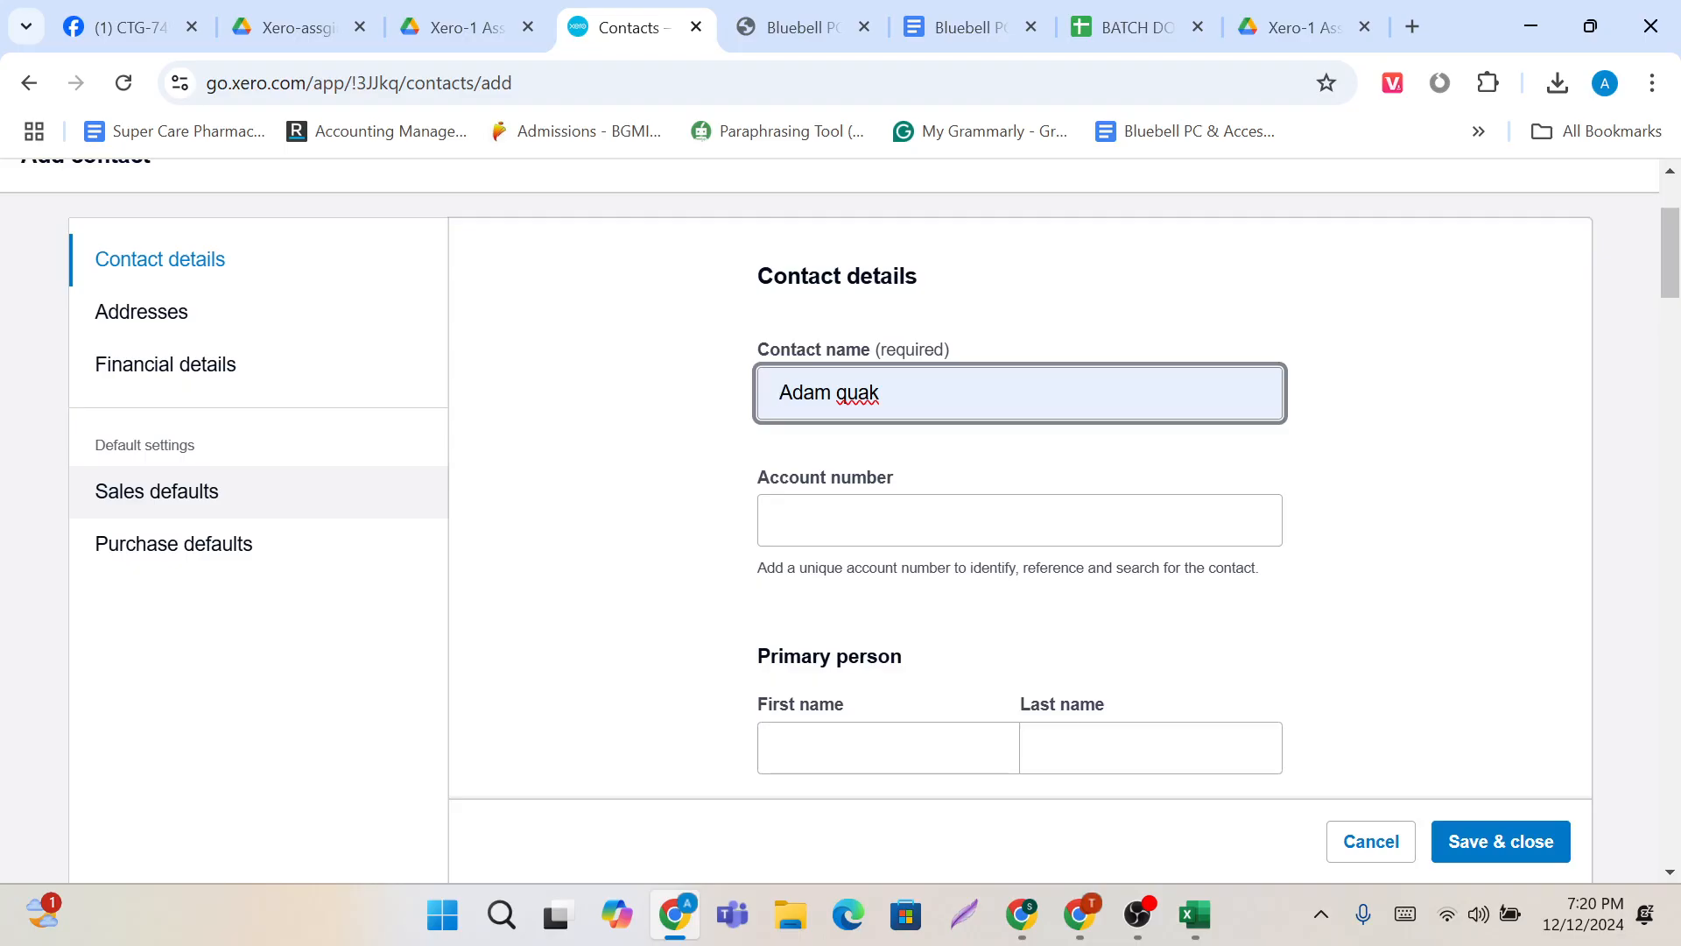
pyautogui.click(665, 454)
pyautogui.scroll(-4, 666, 454)
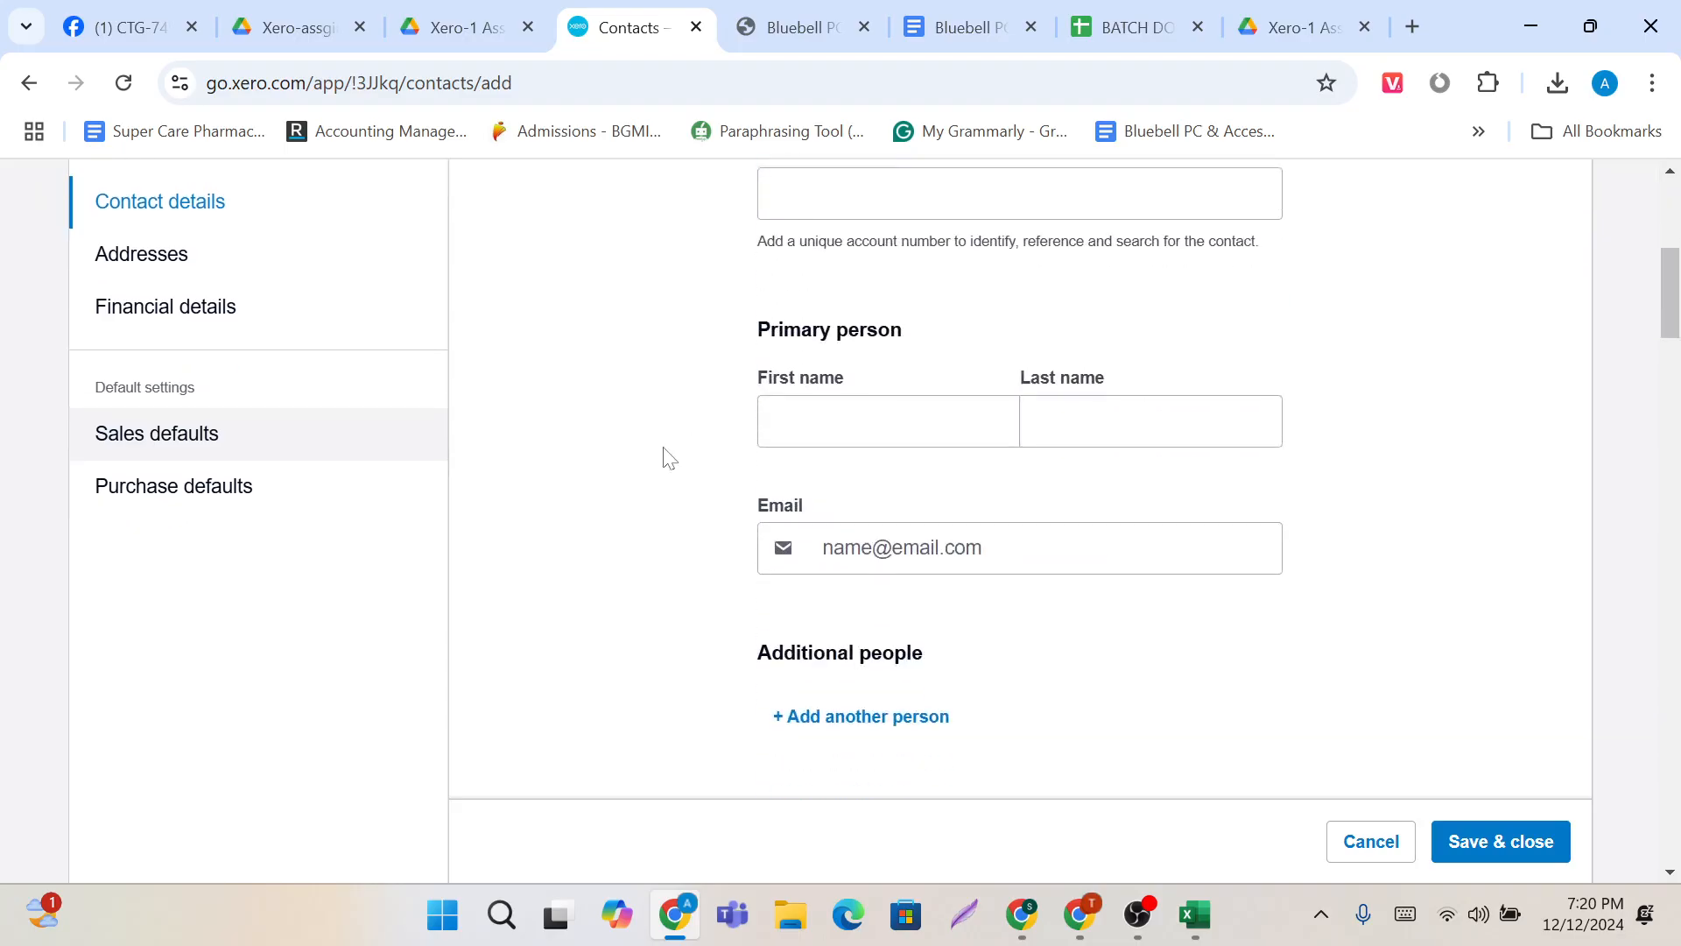
pyautogui.scroll(6, 665, 457)
pyautogui.scroll(-3, 665, 457)
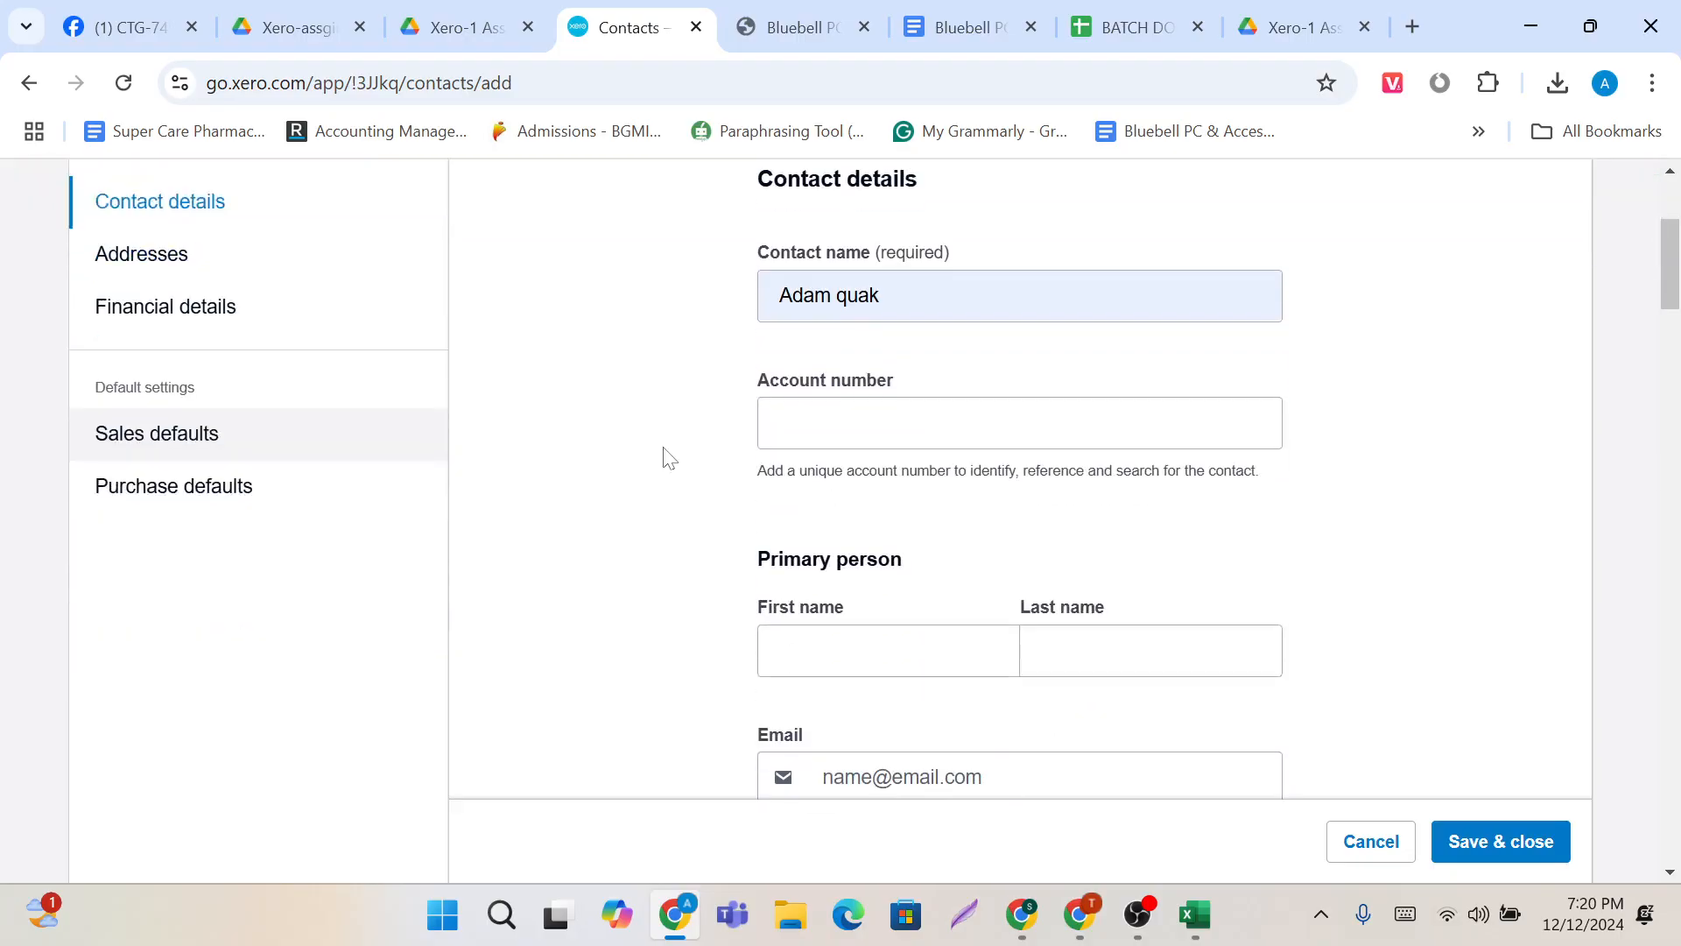
pyautogui.scroll(-20, 859, 454)
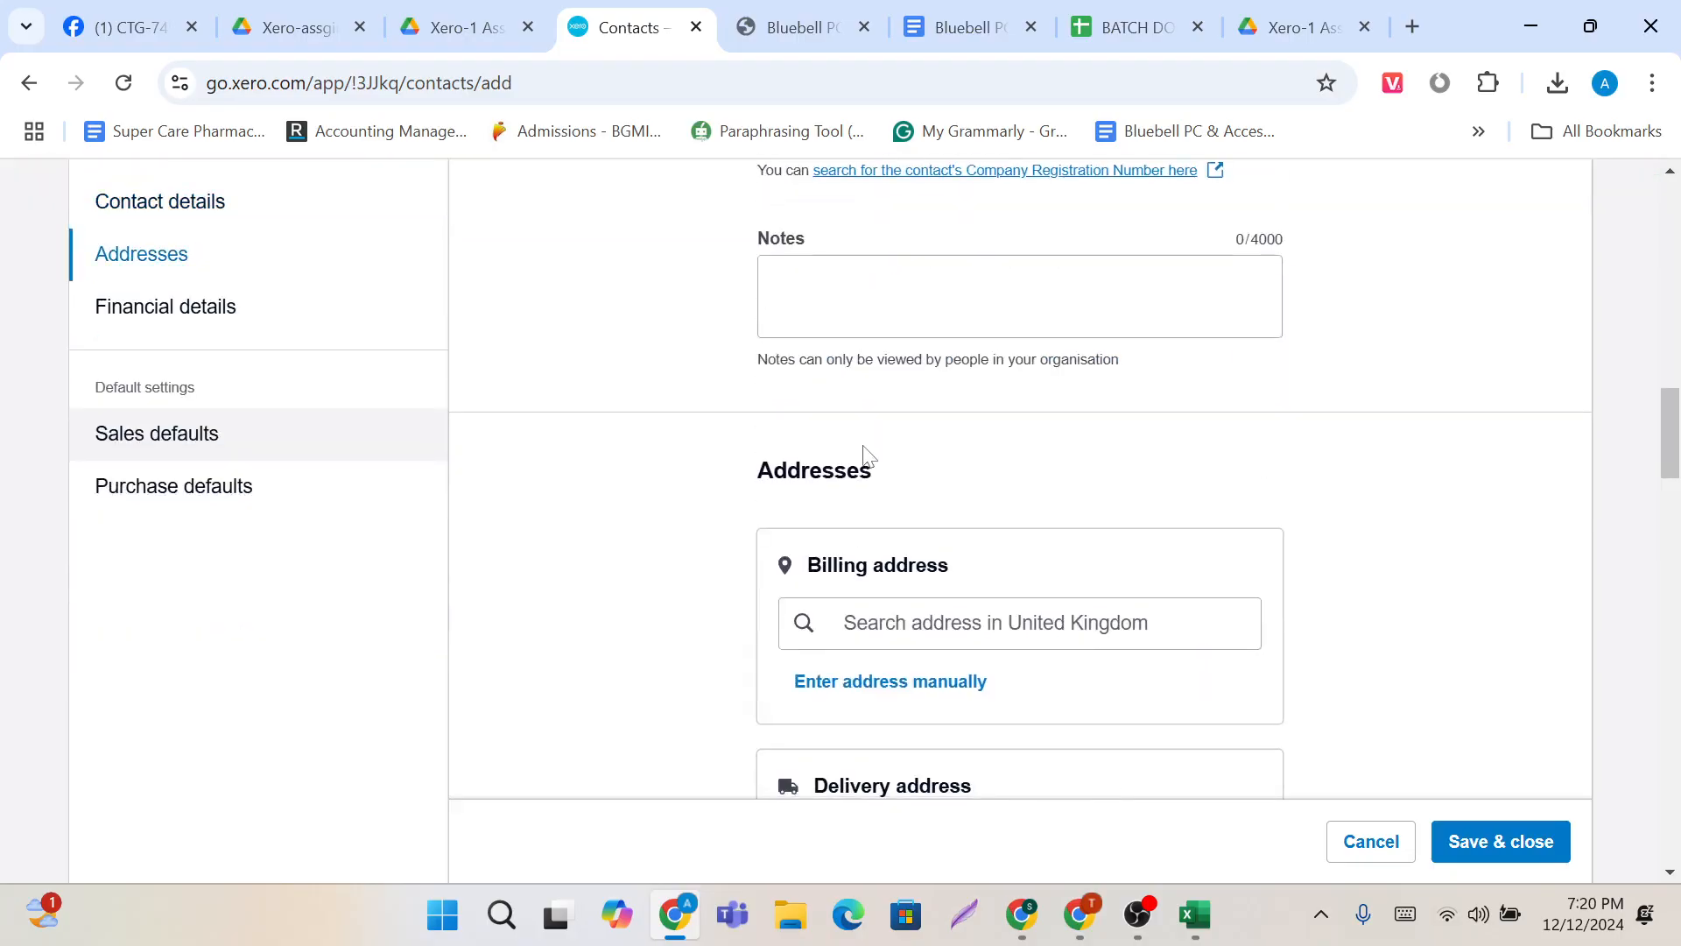
pyautogui.scroll(-19, 865, 453)
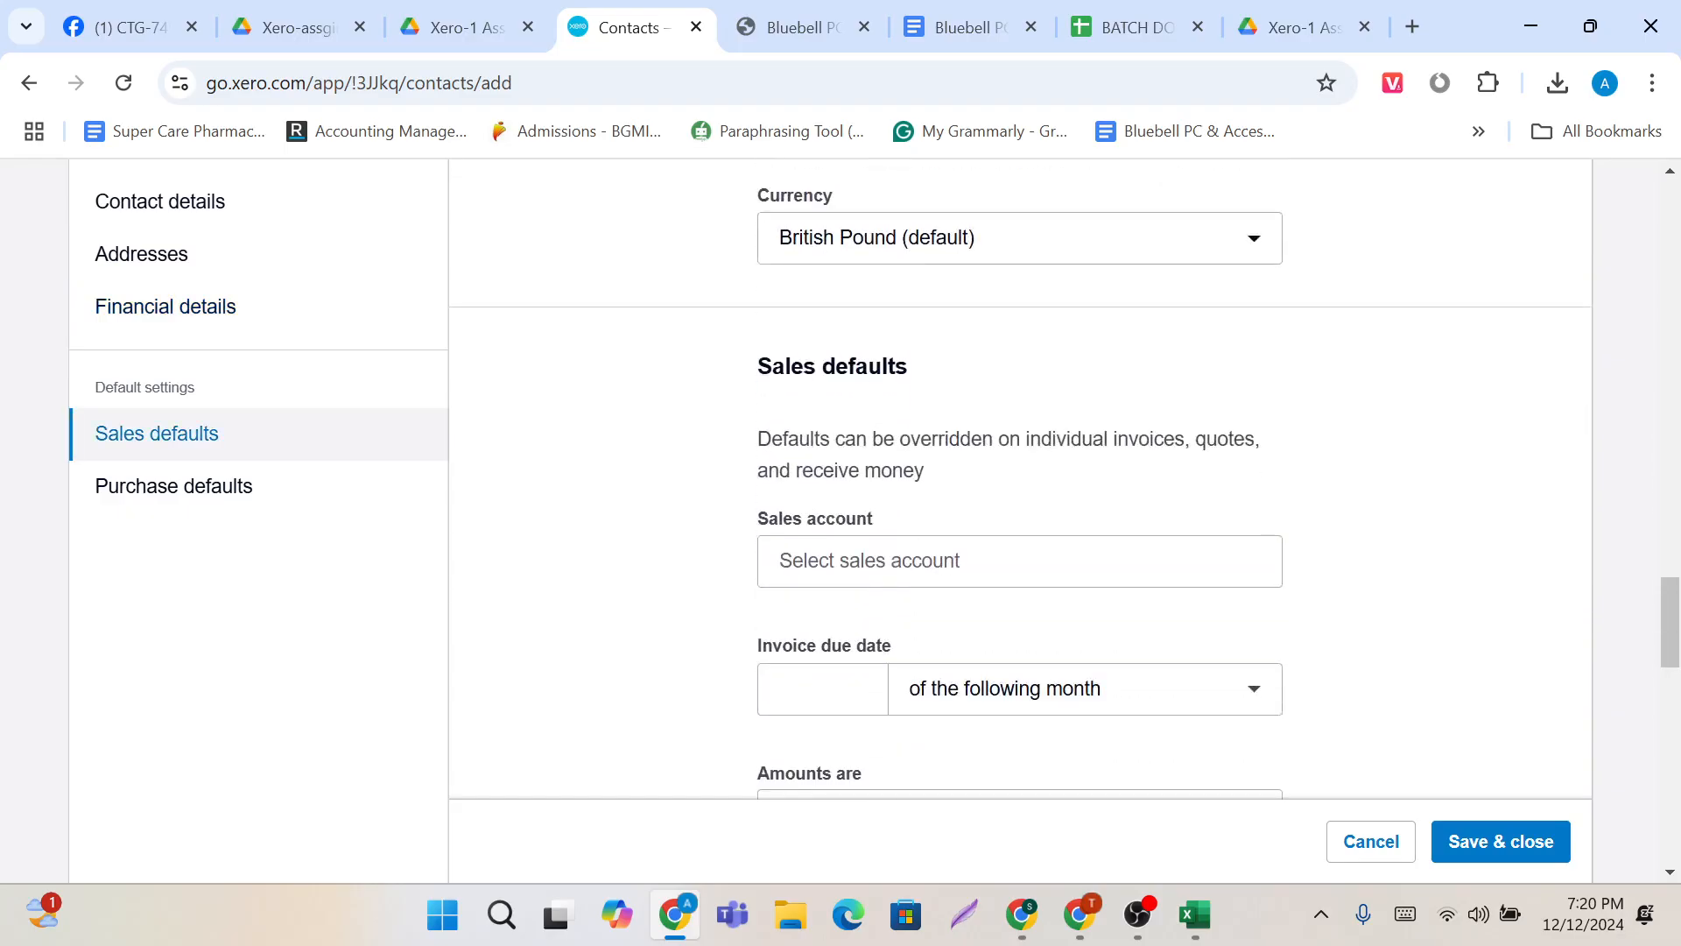
pyautogui.scroll(-4, 866, 454)
pyautogui.scroll(2, 865, 454)
pyautogui.scroll(-4, 863, 346)
pyautogui.scroll(4, 863, 341)
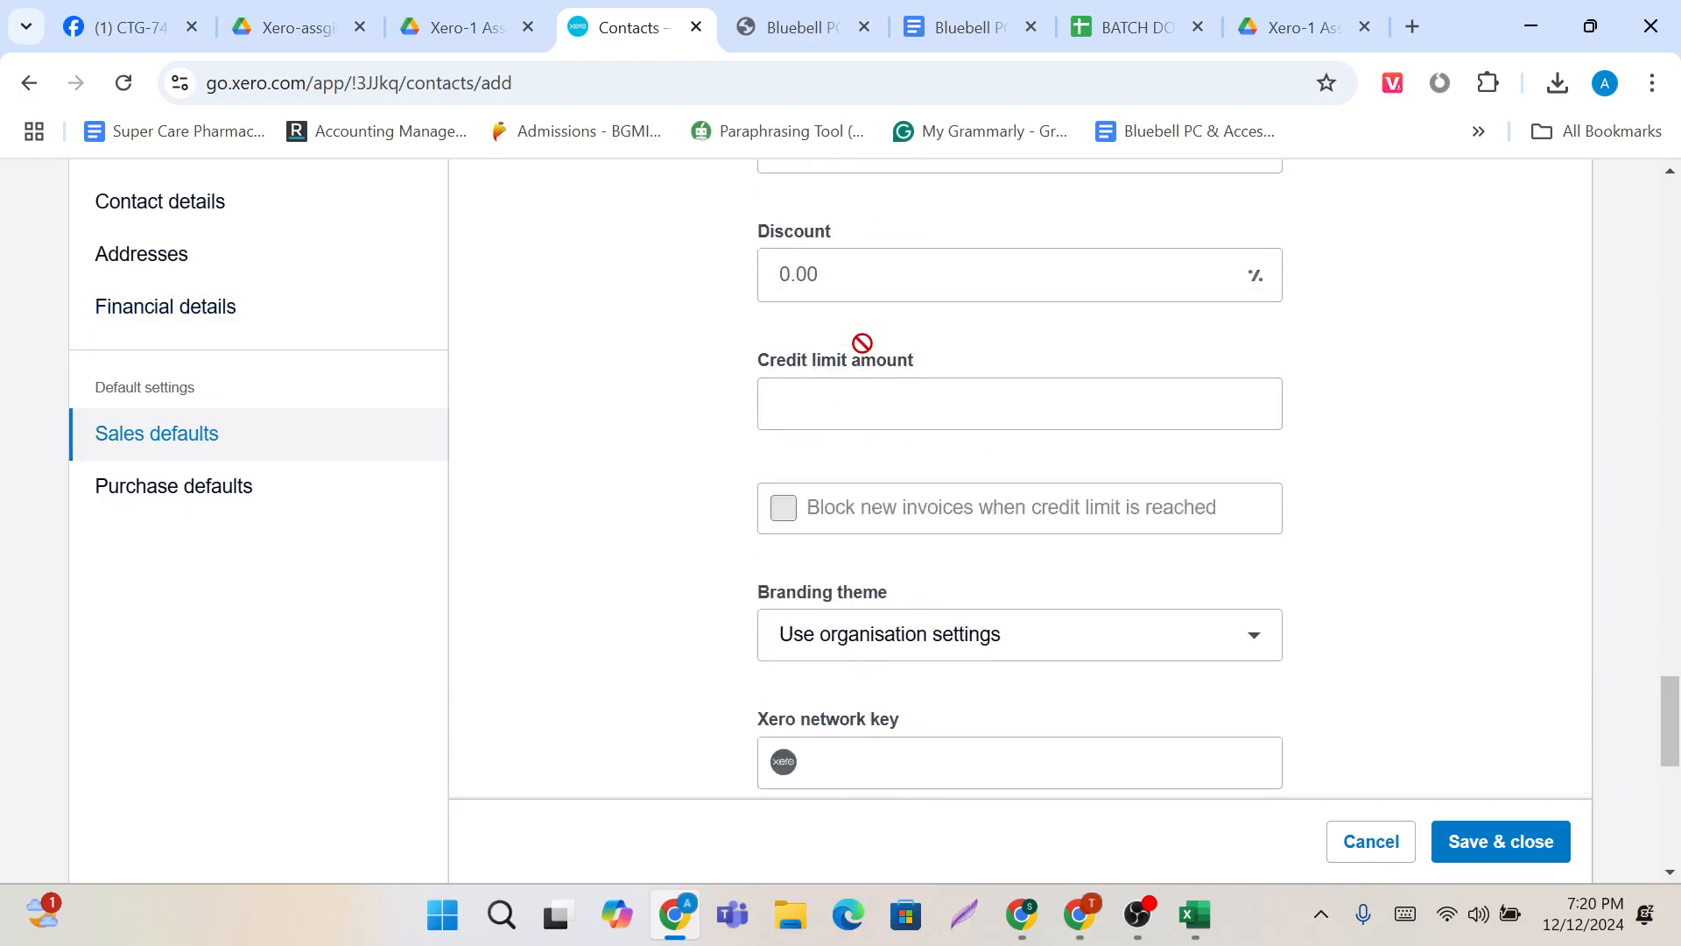
# Step: Try a -1 sales discount, clear it back to 0.00, and move on to Credit limit
pyautogui.click(874, 438)
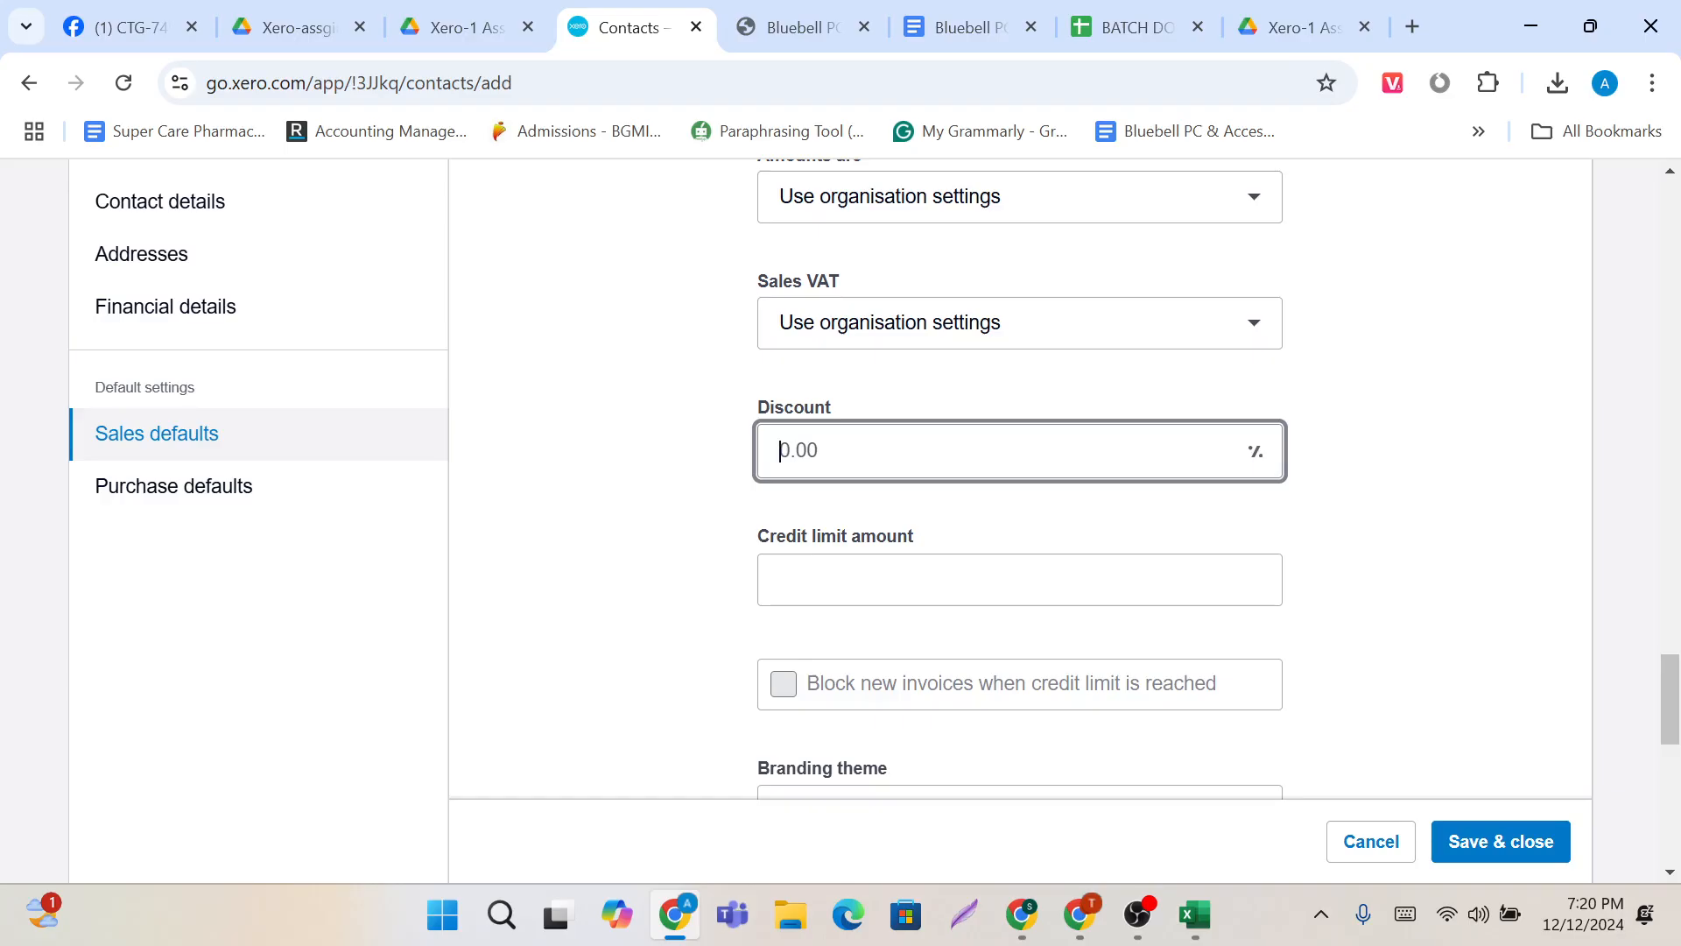
pyautogui.write('-1')
pyautogui.scroll(-2, 1020, 478)
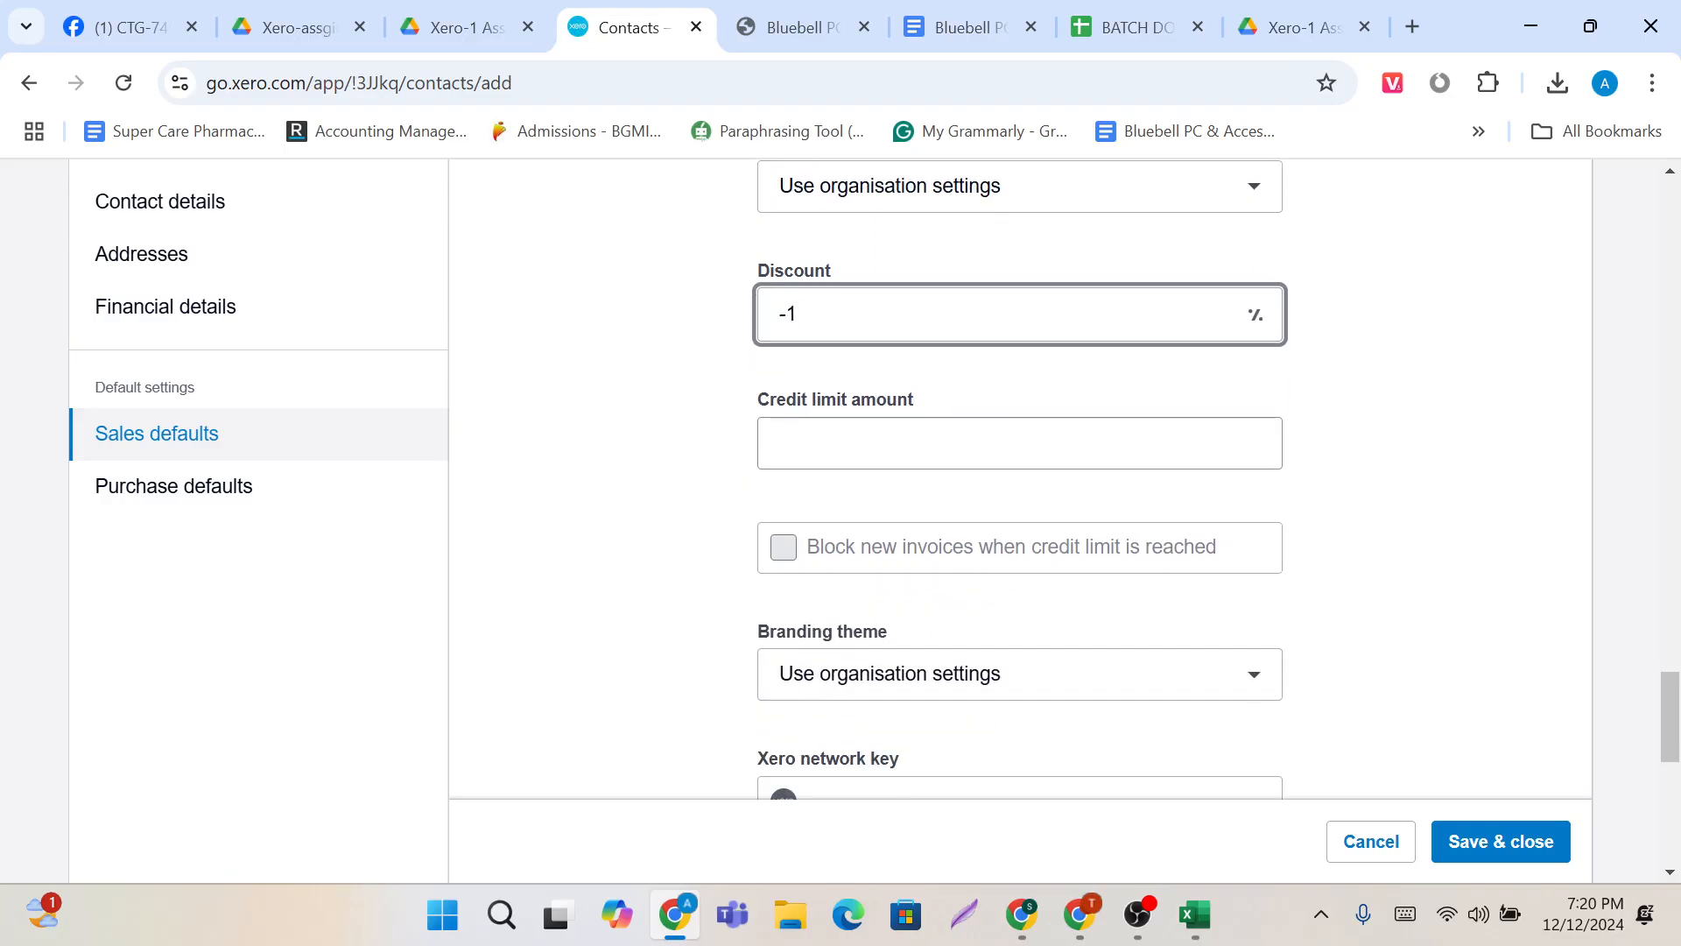
pyautogui.press('Tab')
pyautogui.hotkey('shift', 'Tab')
pyautogui.press('BackSpace')
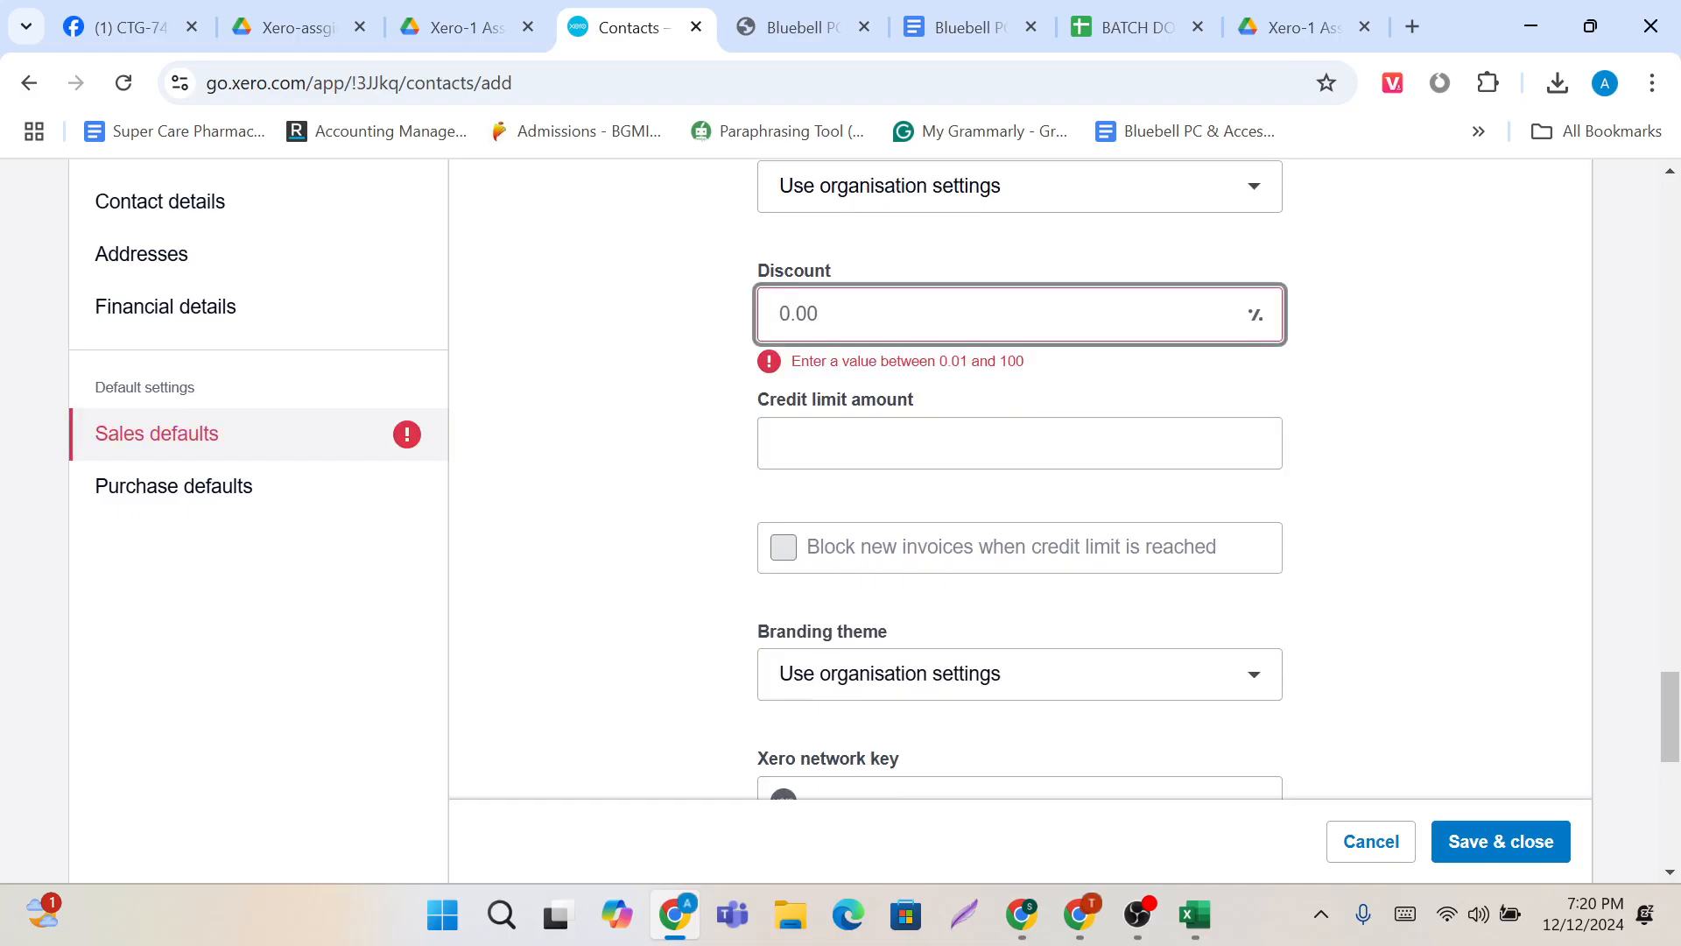
pyautogui.press('Tab')
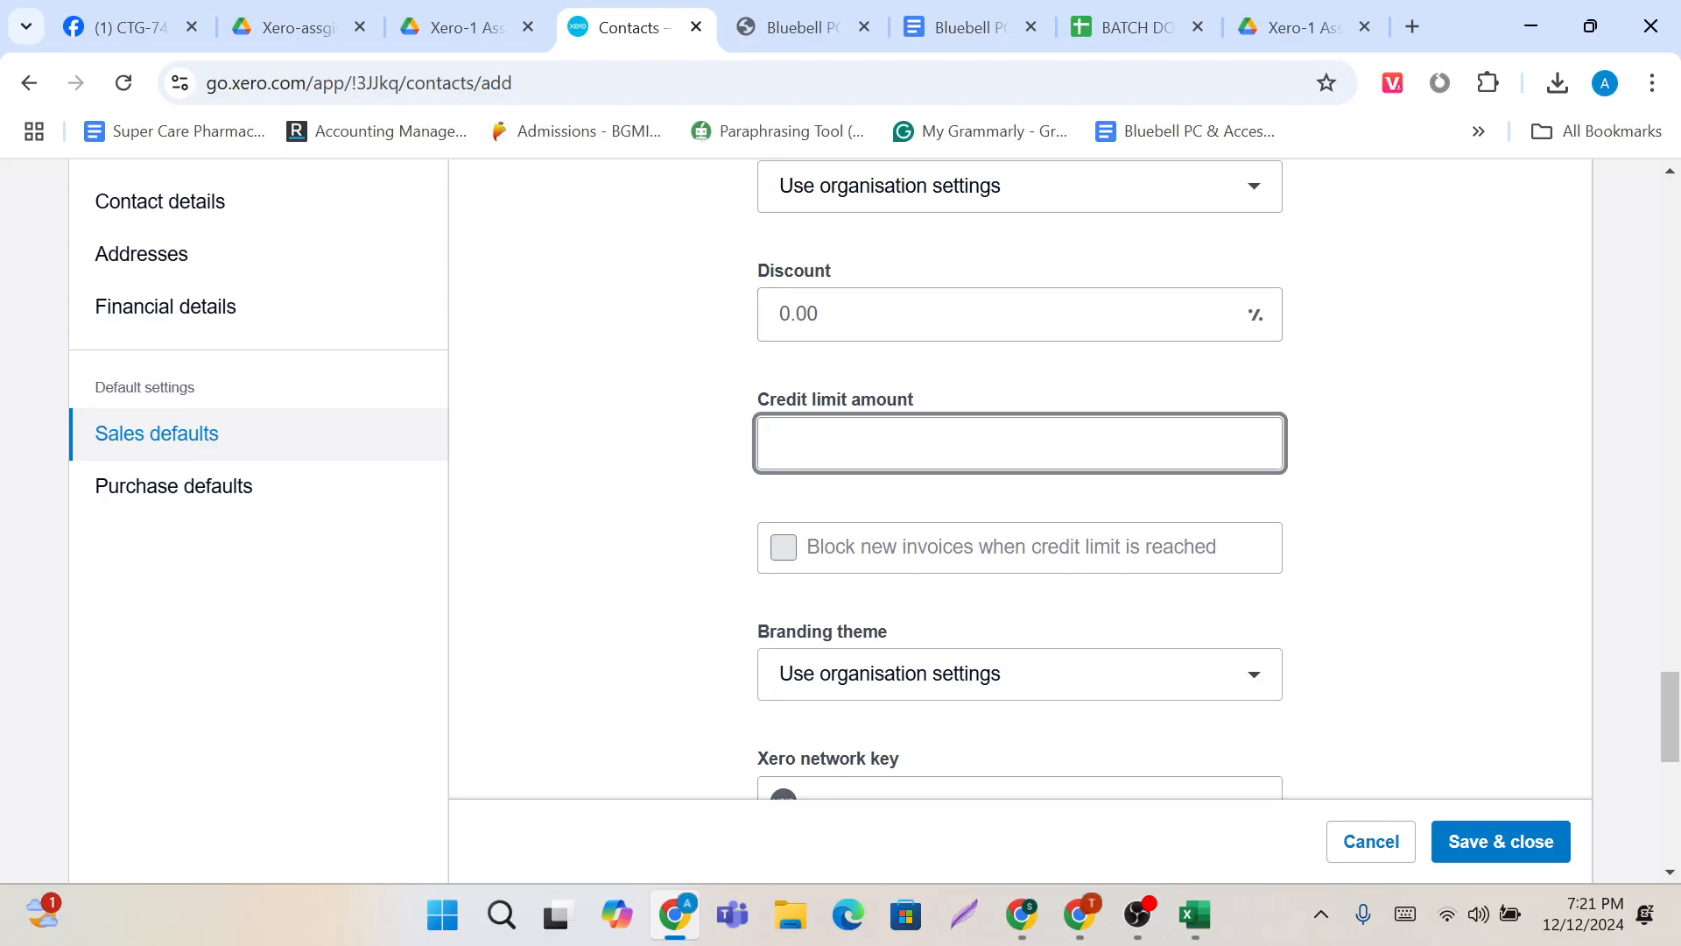
# Step: Enter a 50000 credit limit for the new contact
pyautogui.write('50000')
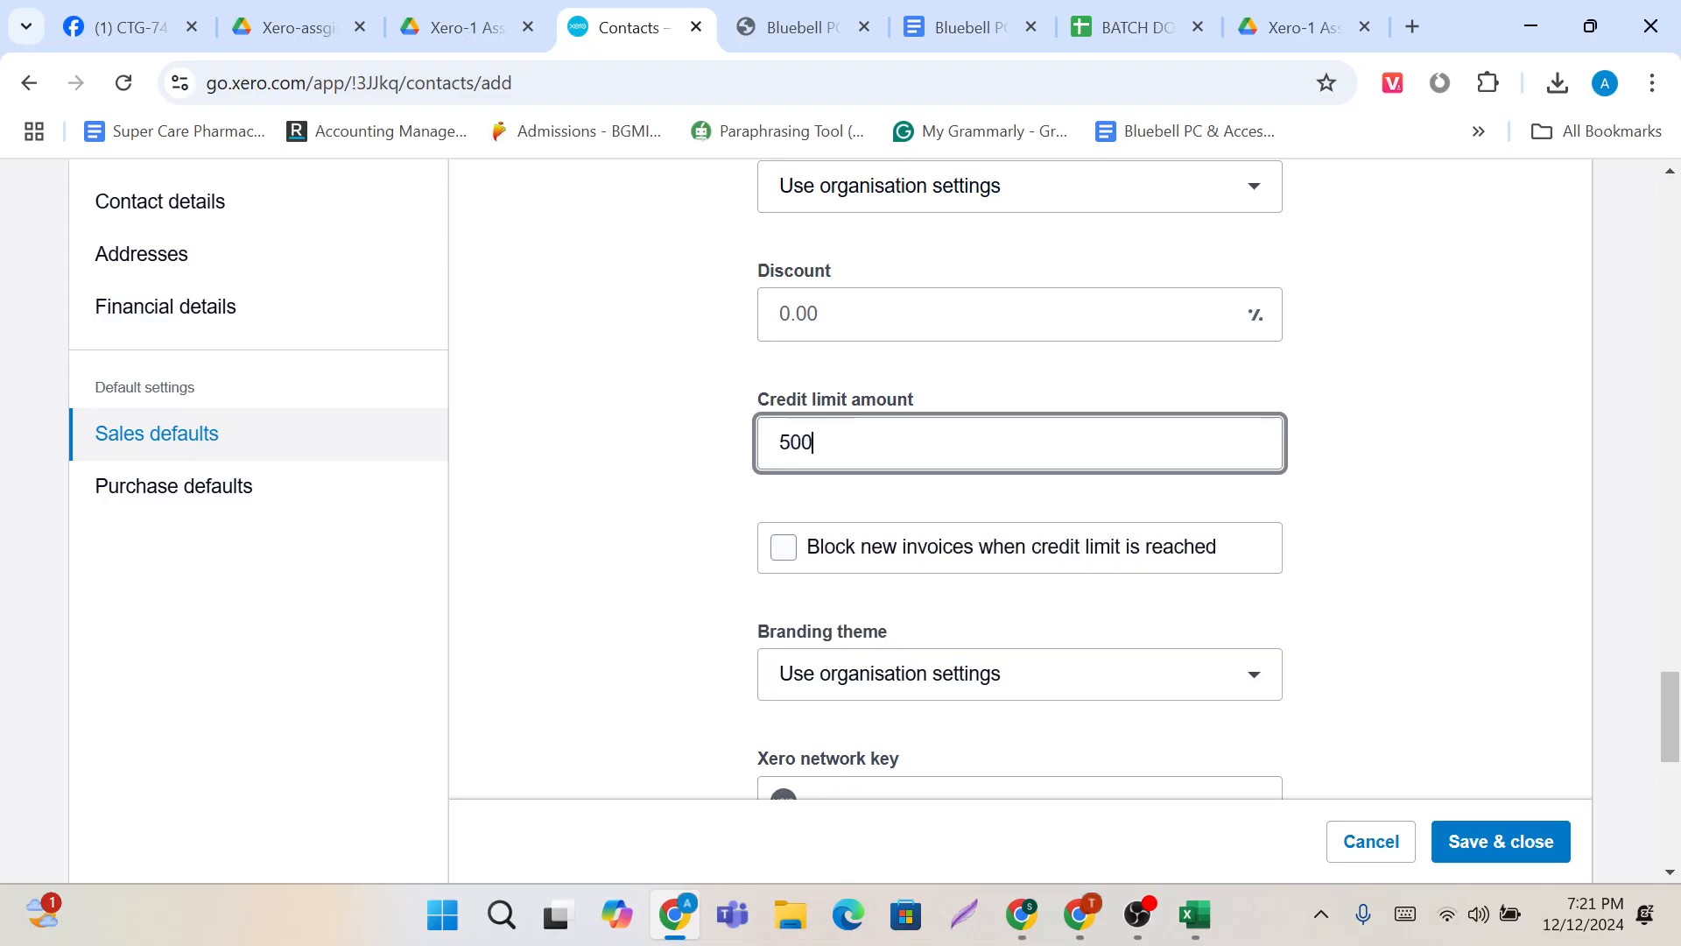
pyautogui.click(829, 507)
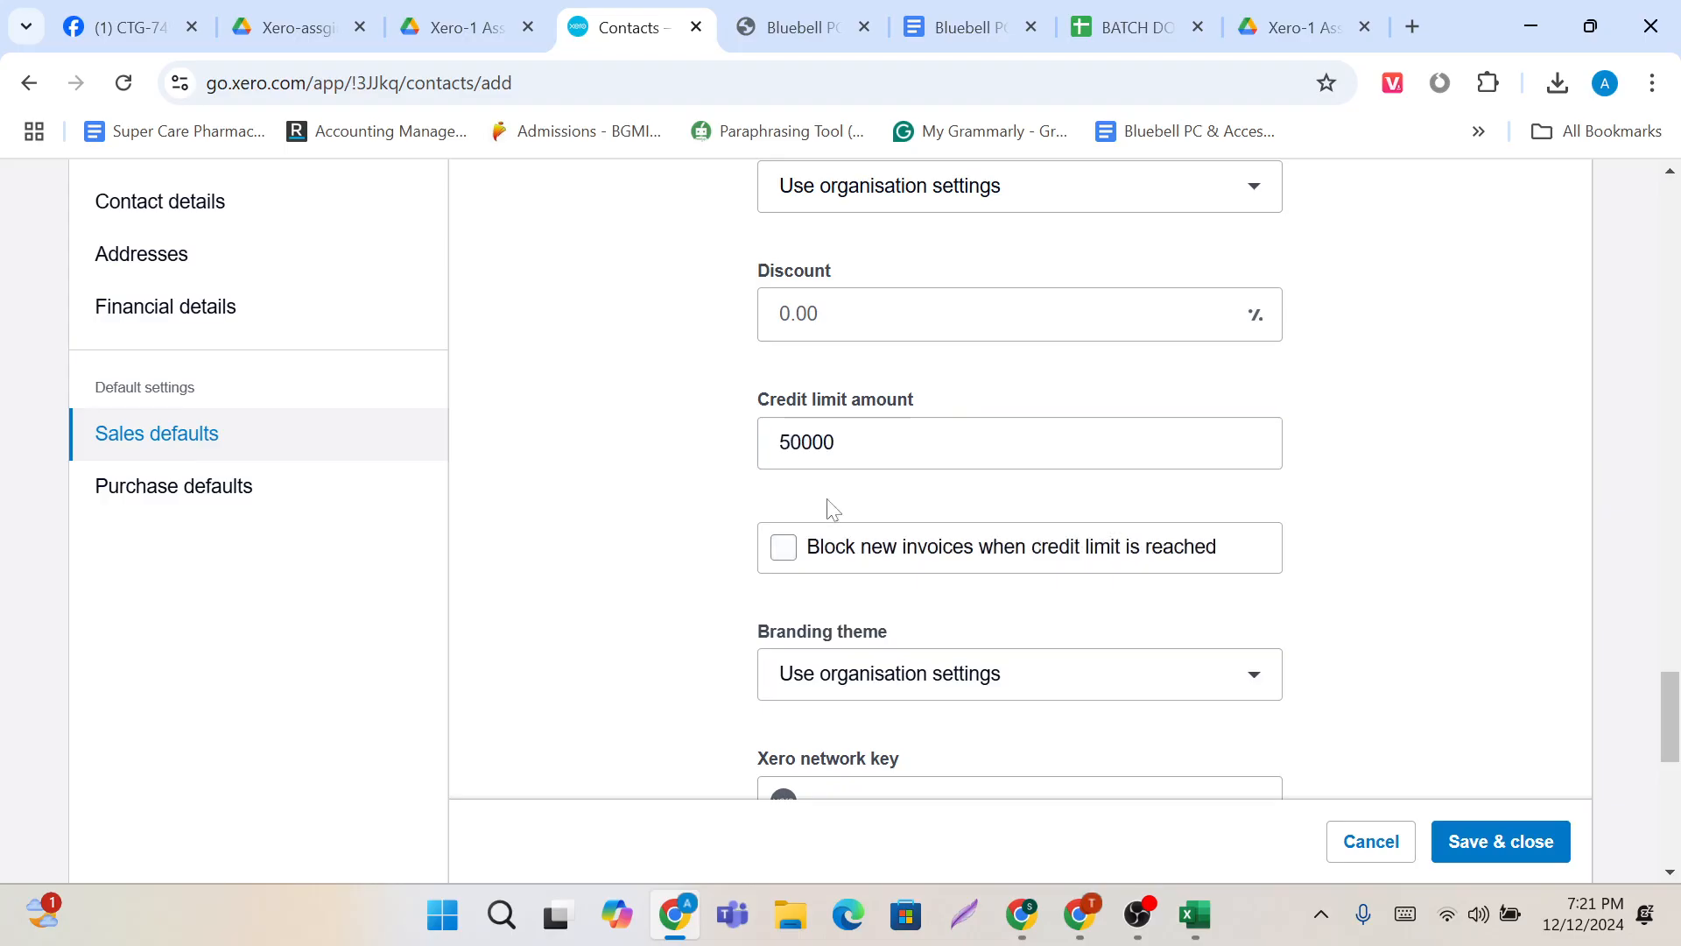
pyautogui.scroll(10, 829, 508)
pyautogui.scroll(12, 893, 506)
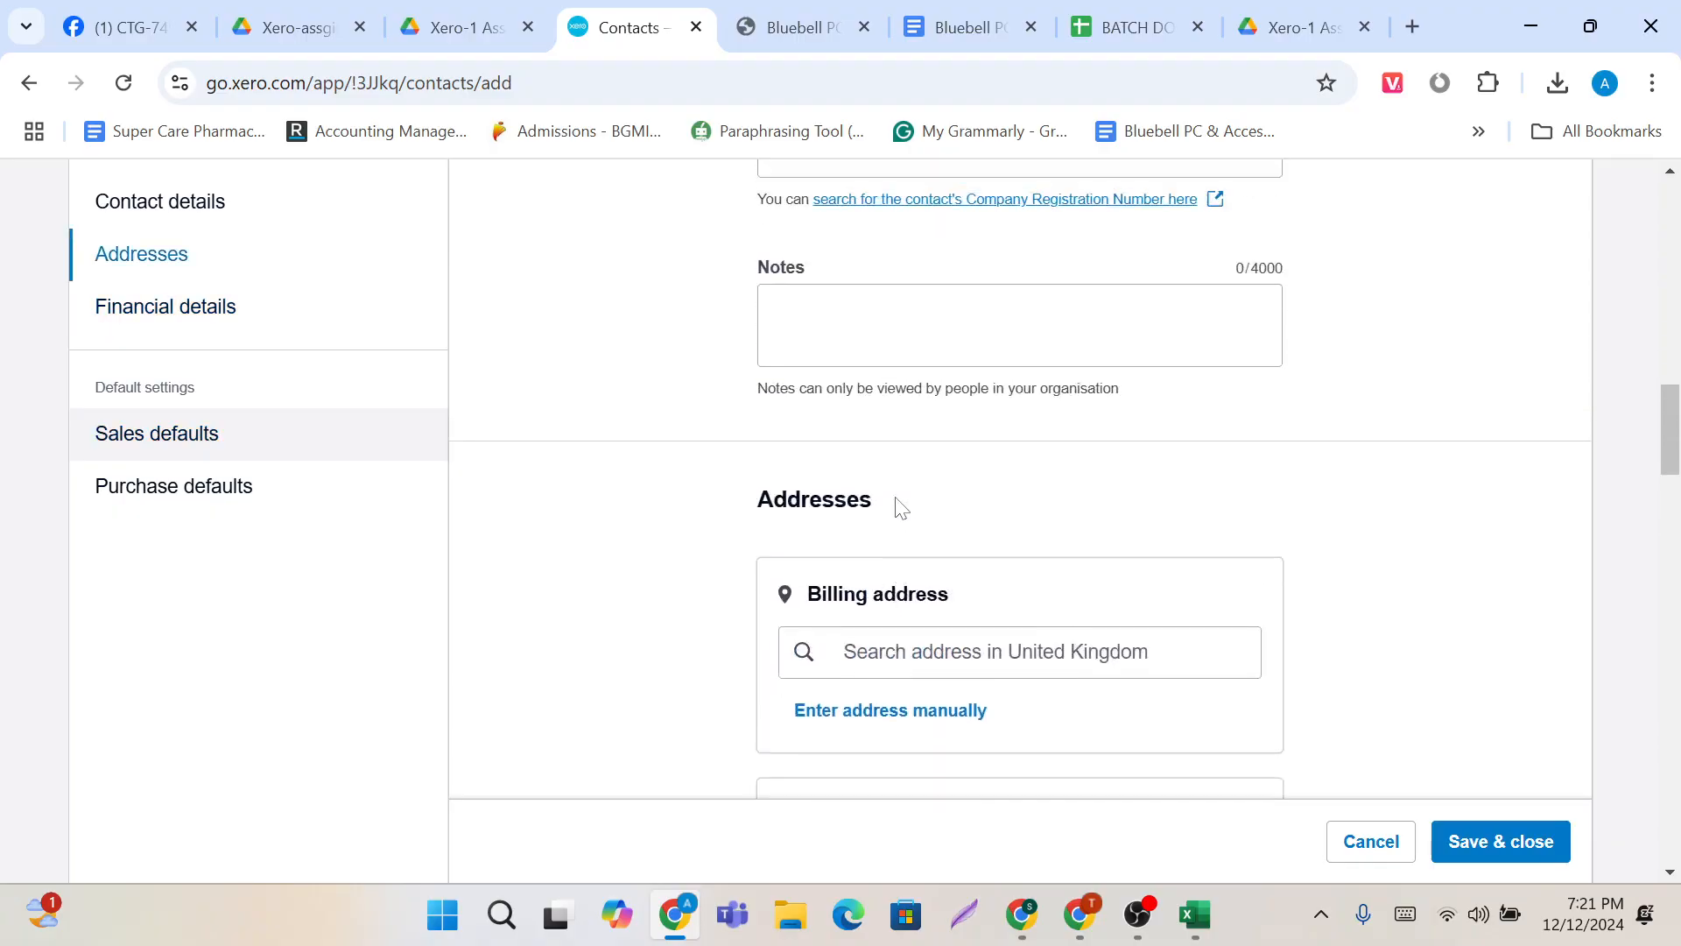
pyautogui.scroll(6, 902, 507)
pyautogui.scroll(-15, 895, 506)
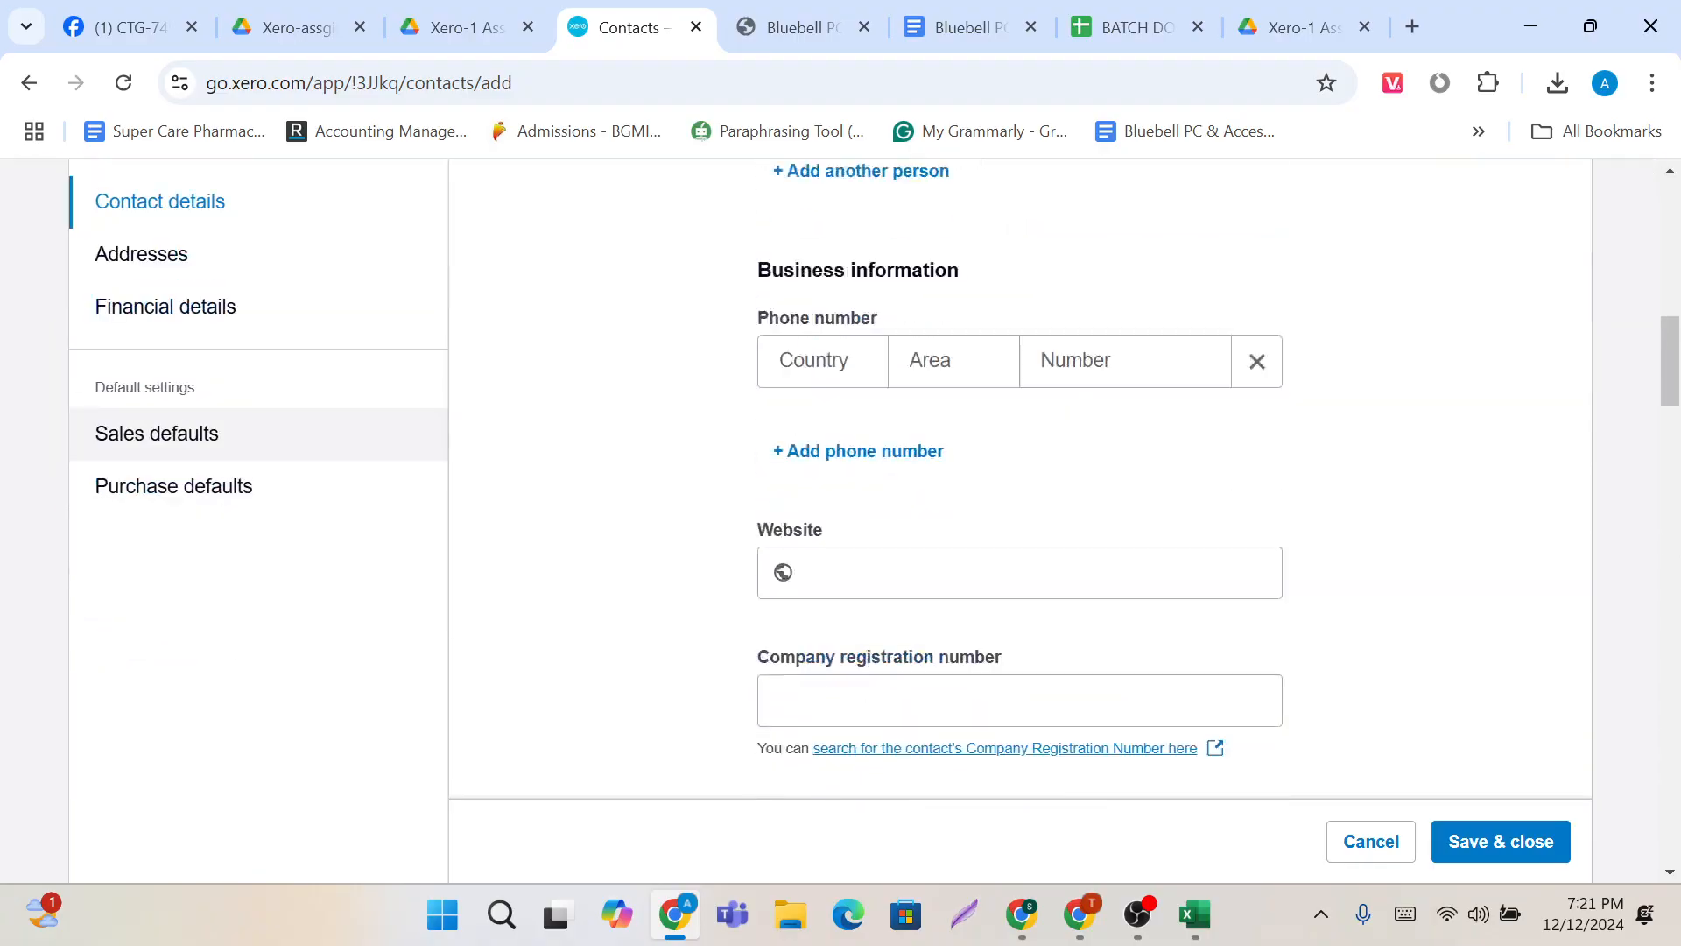
pyautogui.scroll(-12, 900, 500)
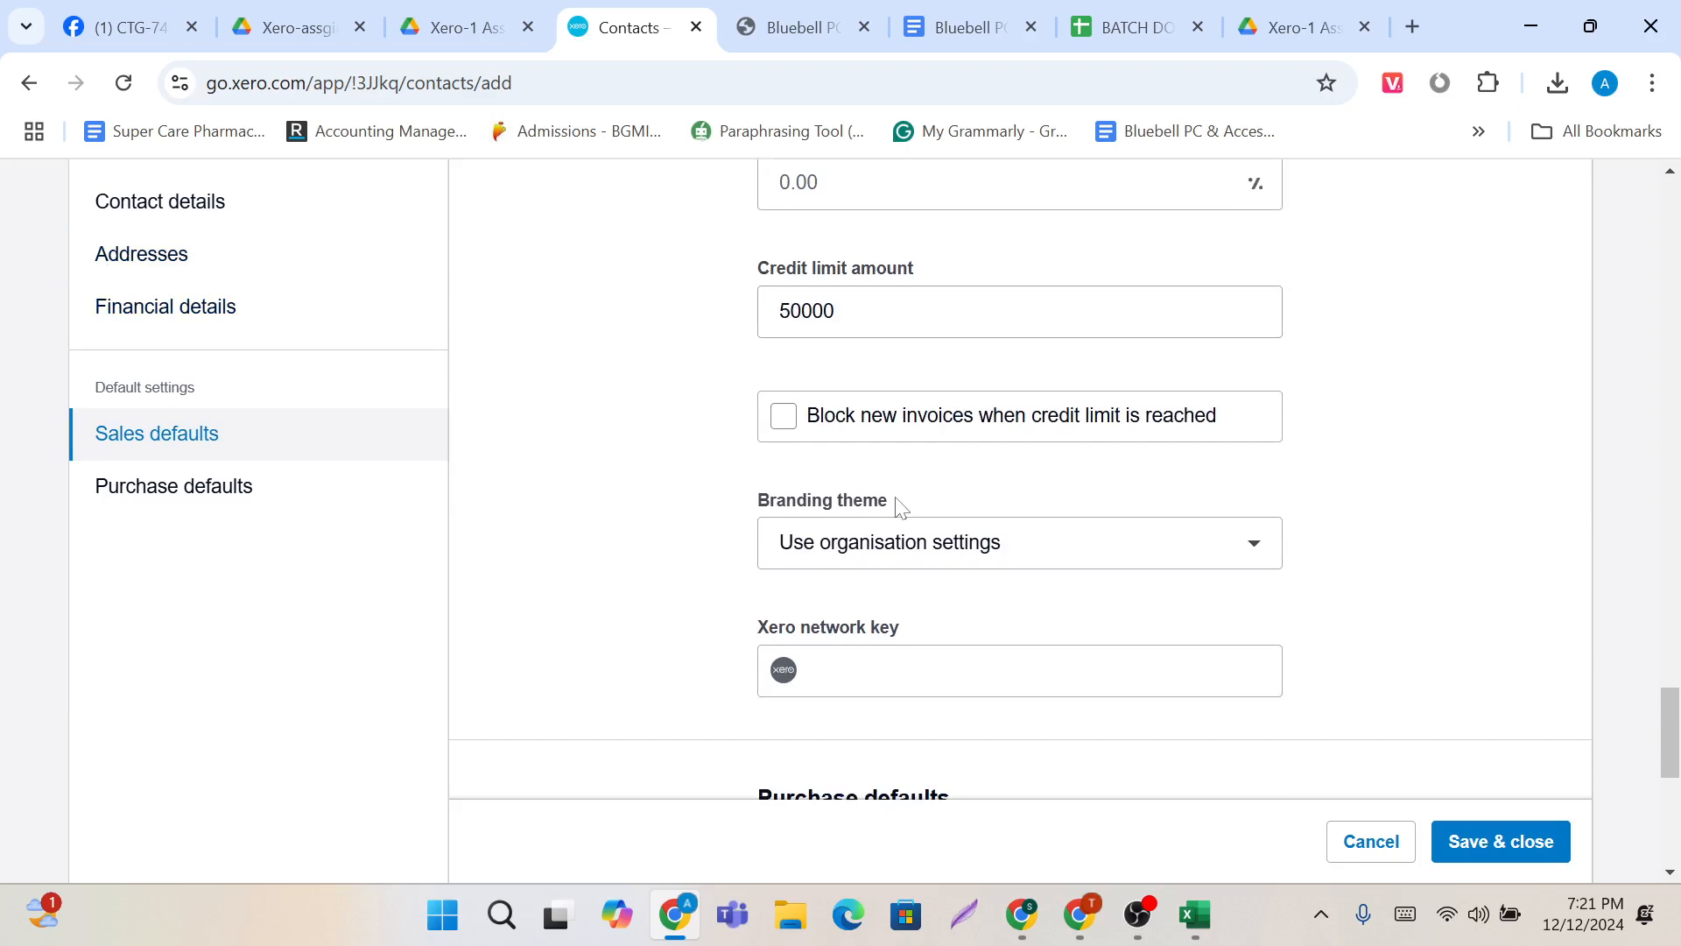
pyautogui.scroll(-5, 901, 506)
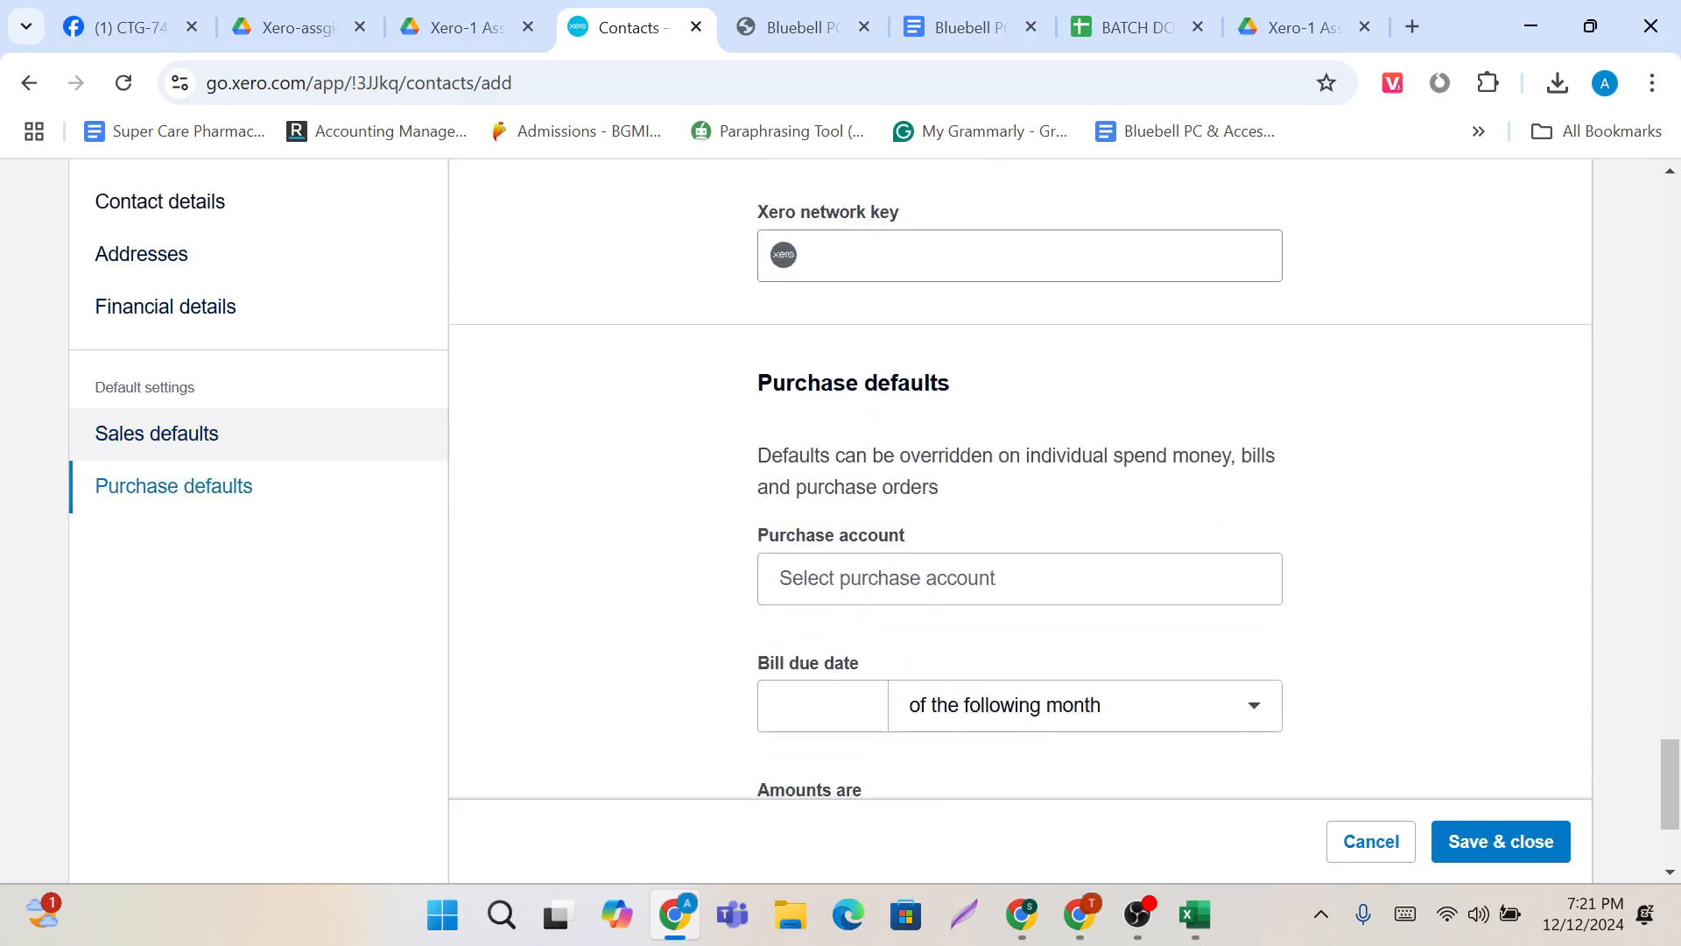
pyautogui.scroll(-3, 1148, 645)
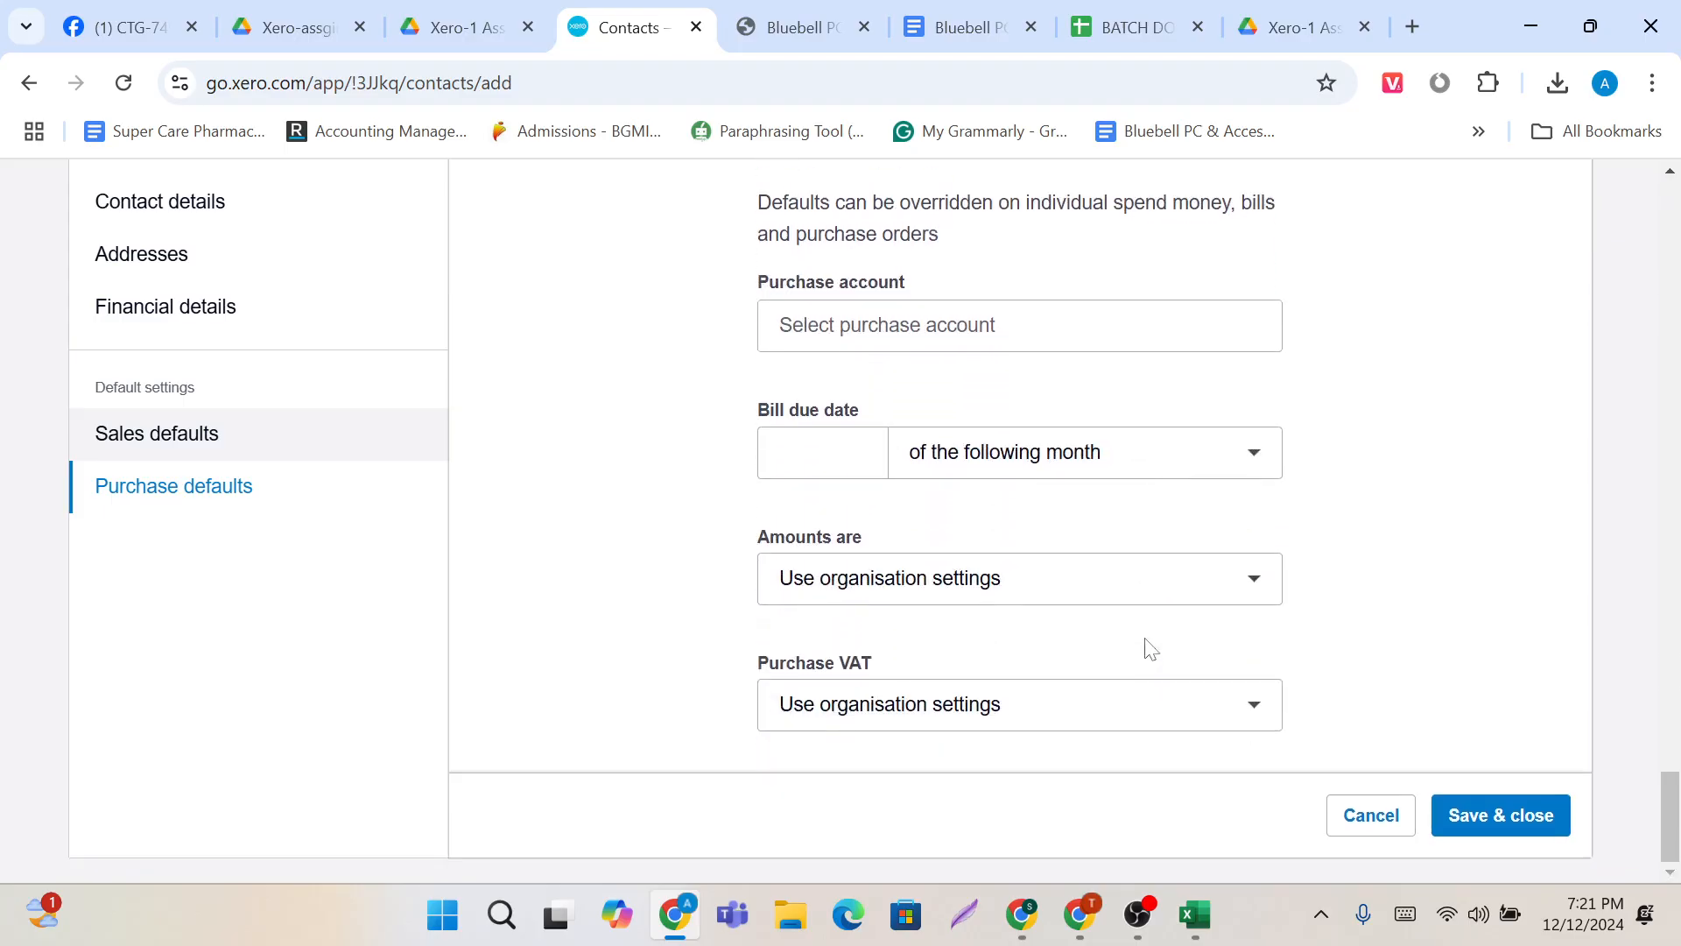
pyautogui.scroll(3, 940, 378)
pyautogui.scroll(-1, 939, 378)
pyautogui.scroll(5, 939, 379)
pyautogui.scroll(10, 939, 379)
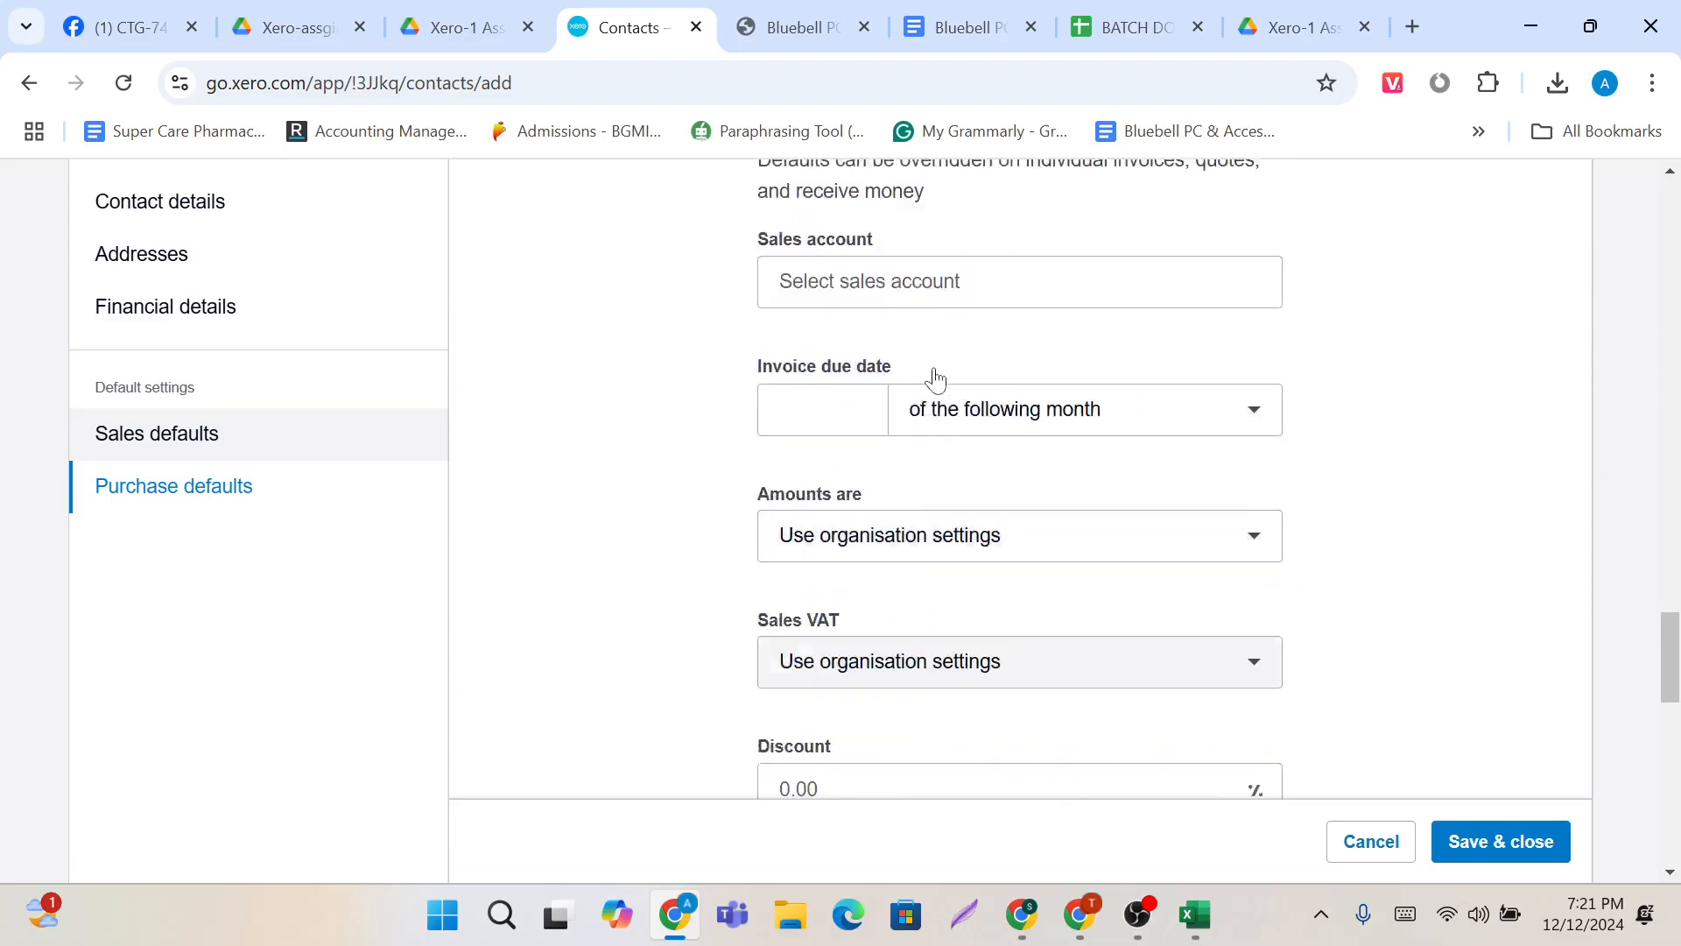
pyautogui.scroll(8, 939, 378)
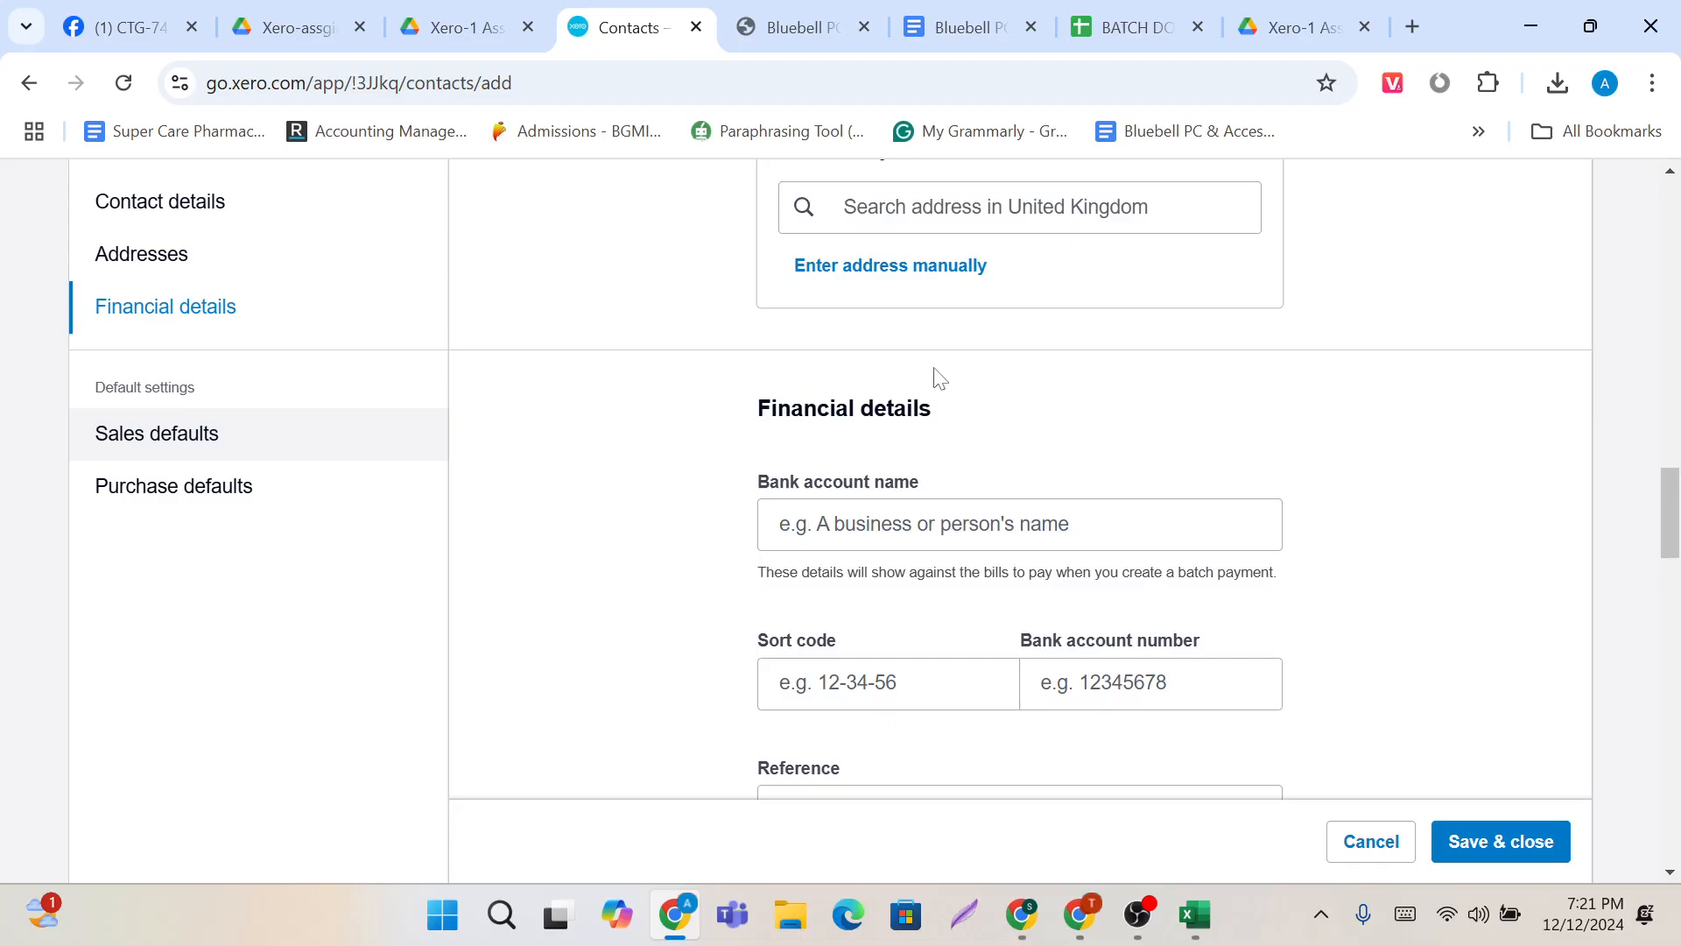
pyautogui.scroll(-1, 867, 597)
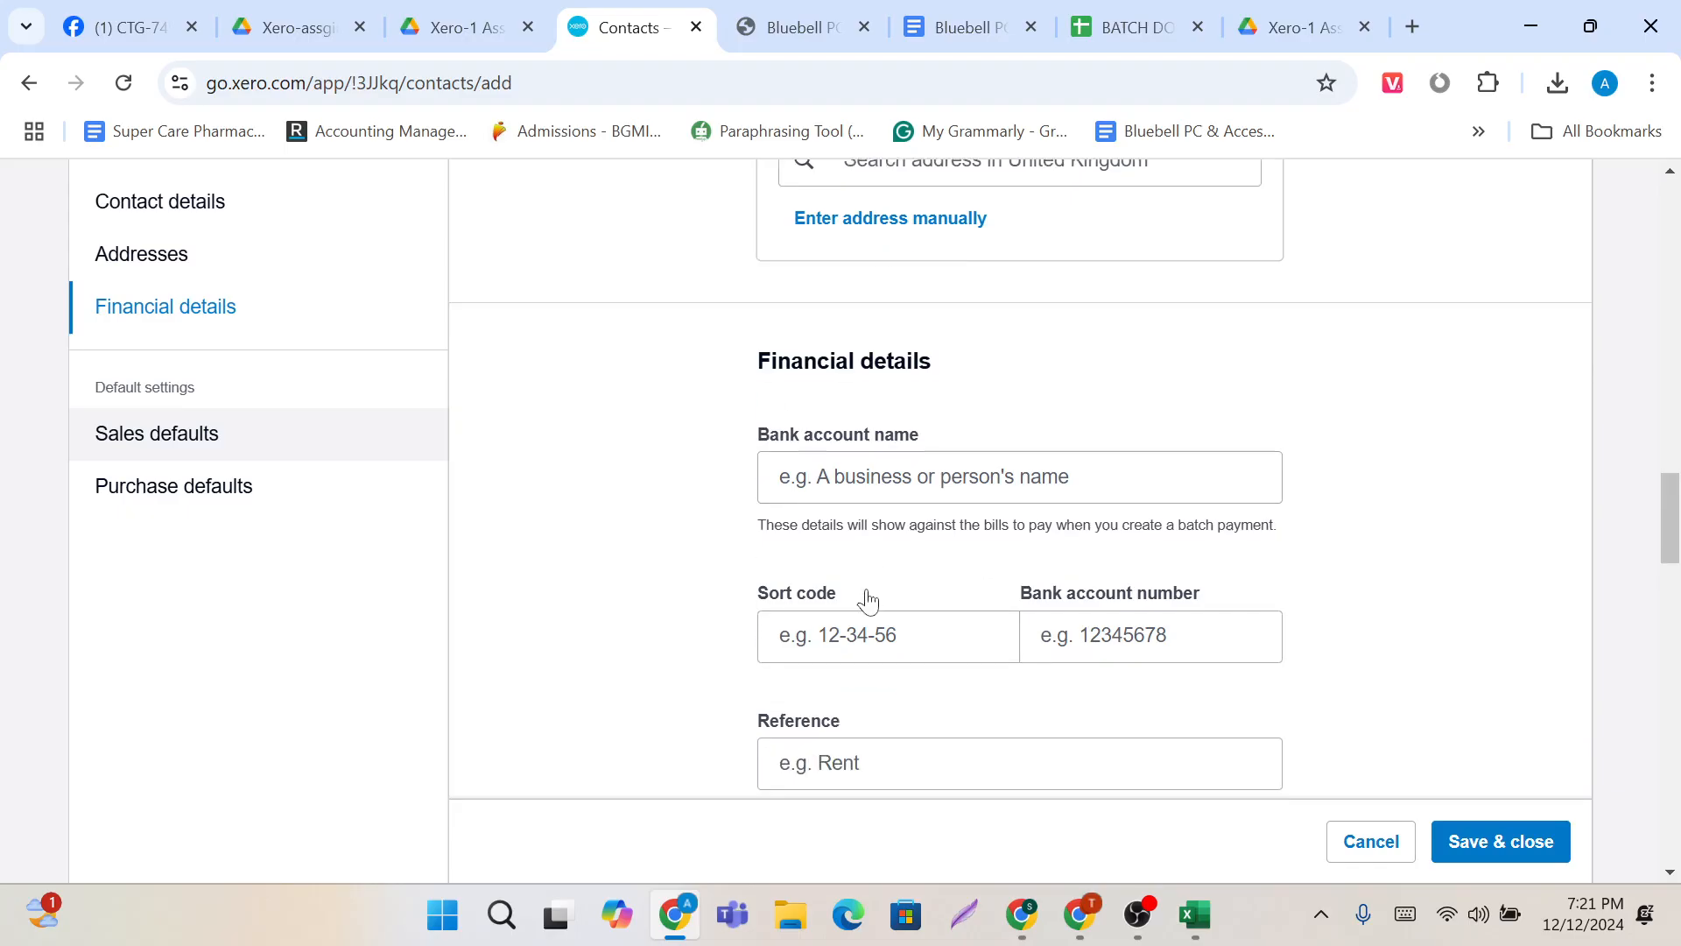
pyautogui.scroll(1, 867, 597)
pyautogui.scroll(-3, 867, 597)
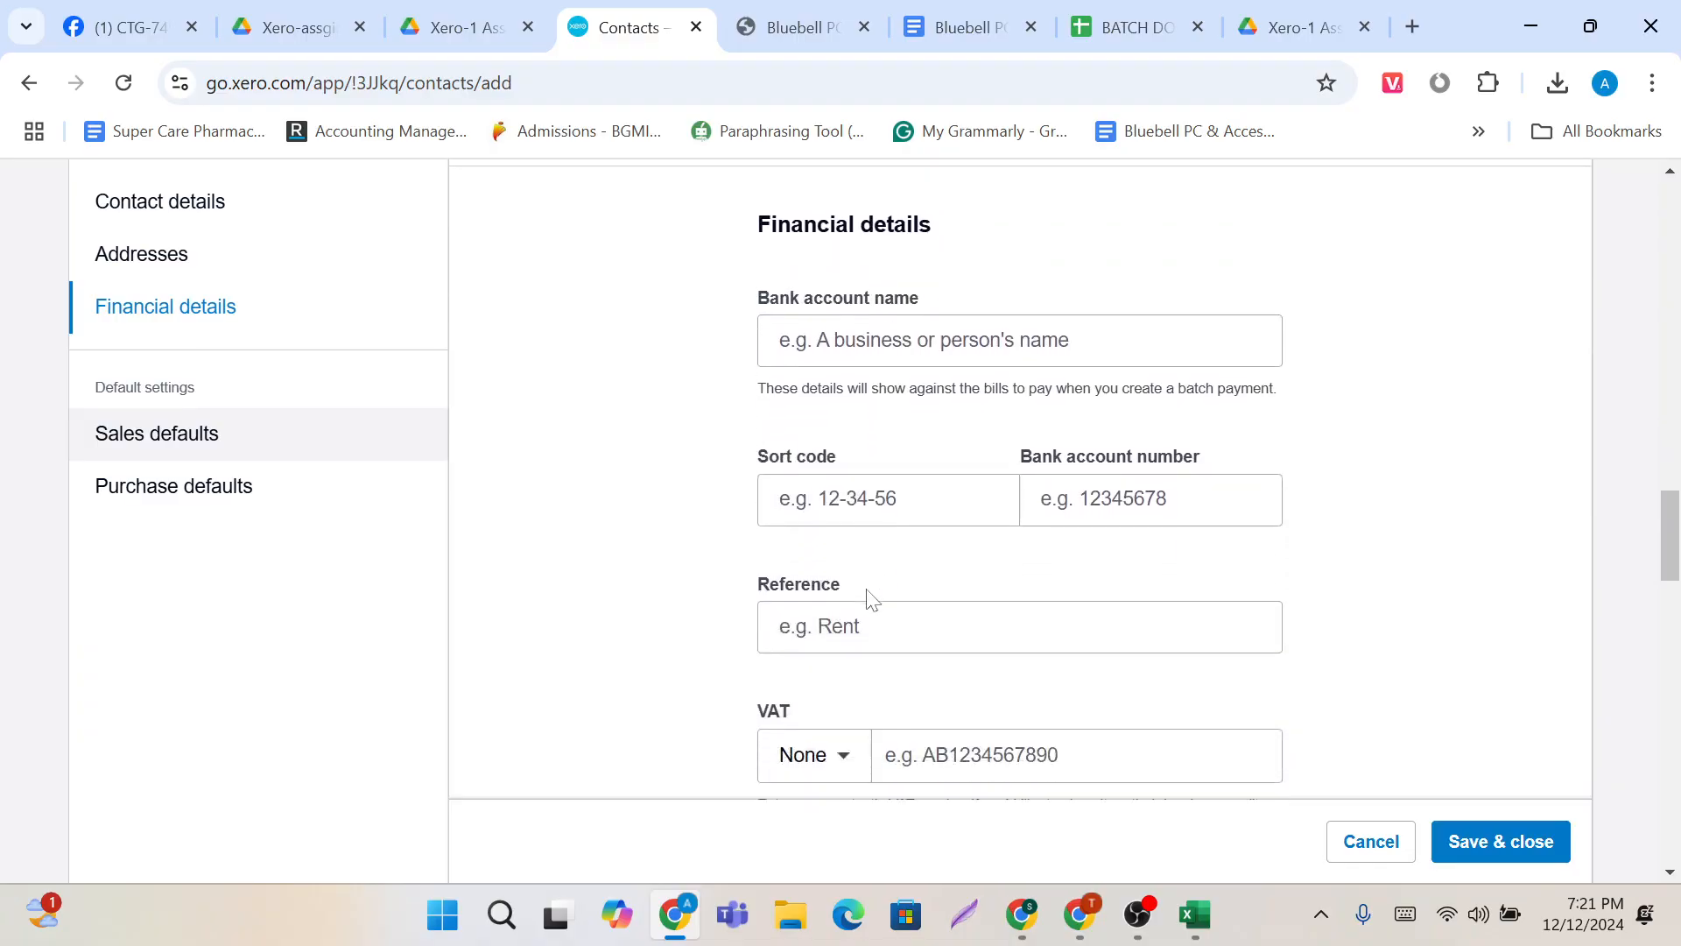
pyautogui.scroll(-5, 867, 597)
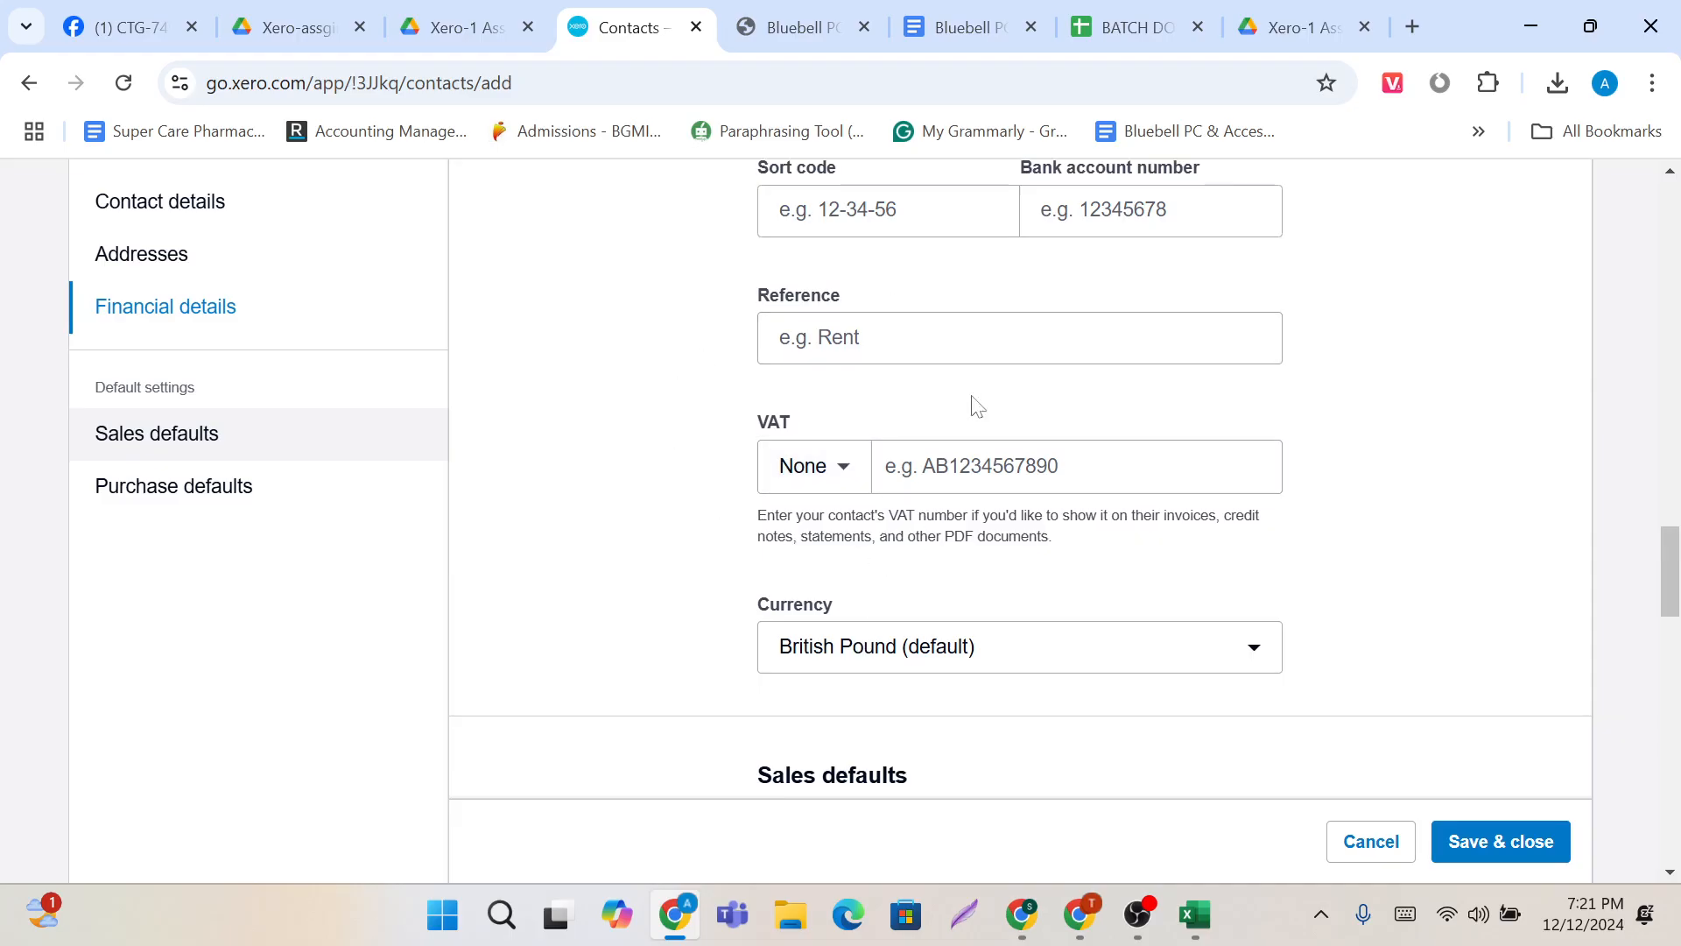
pyautogui.scroll(-10, 977, 406)
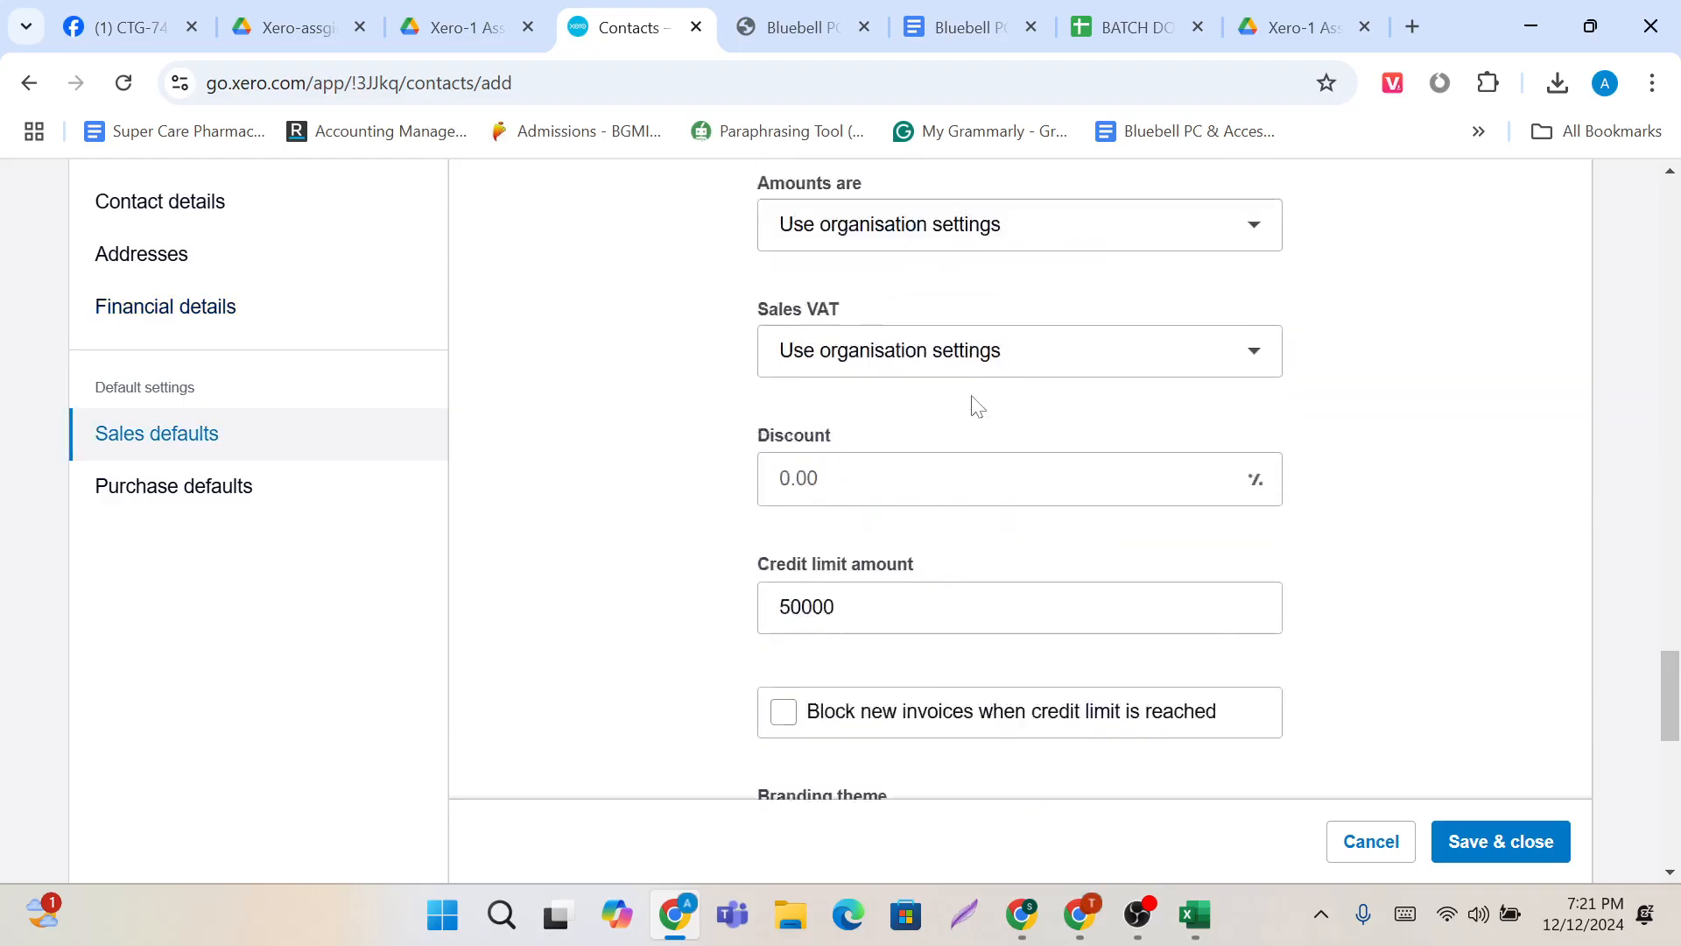
pyautogui.scroll(4, 754, 312)
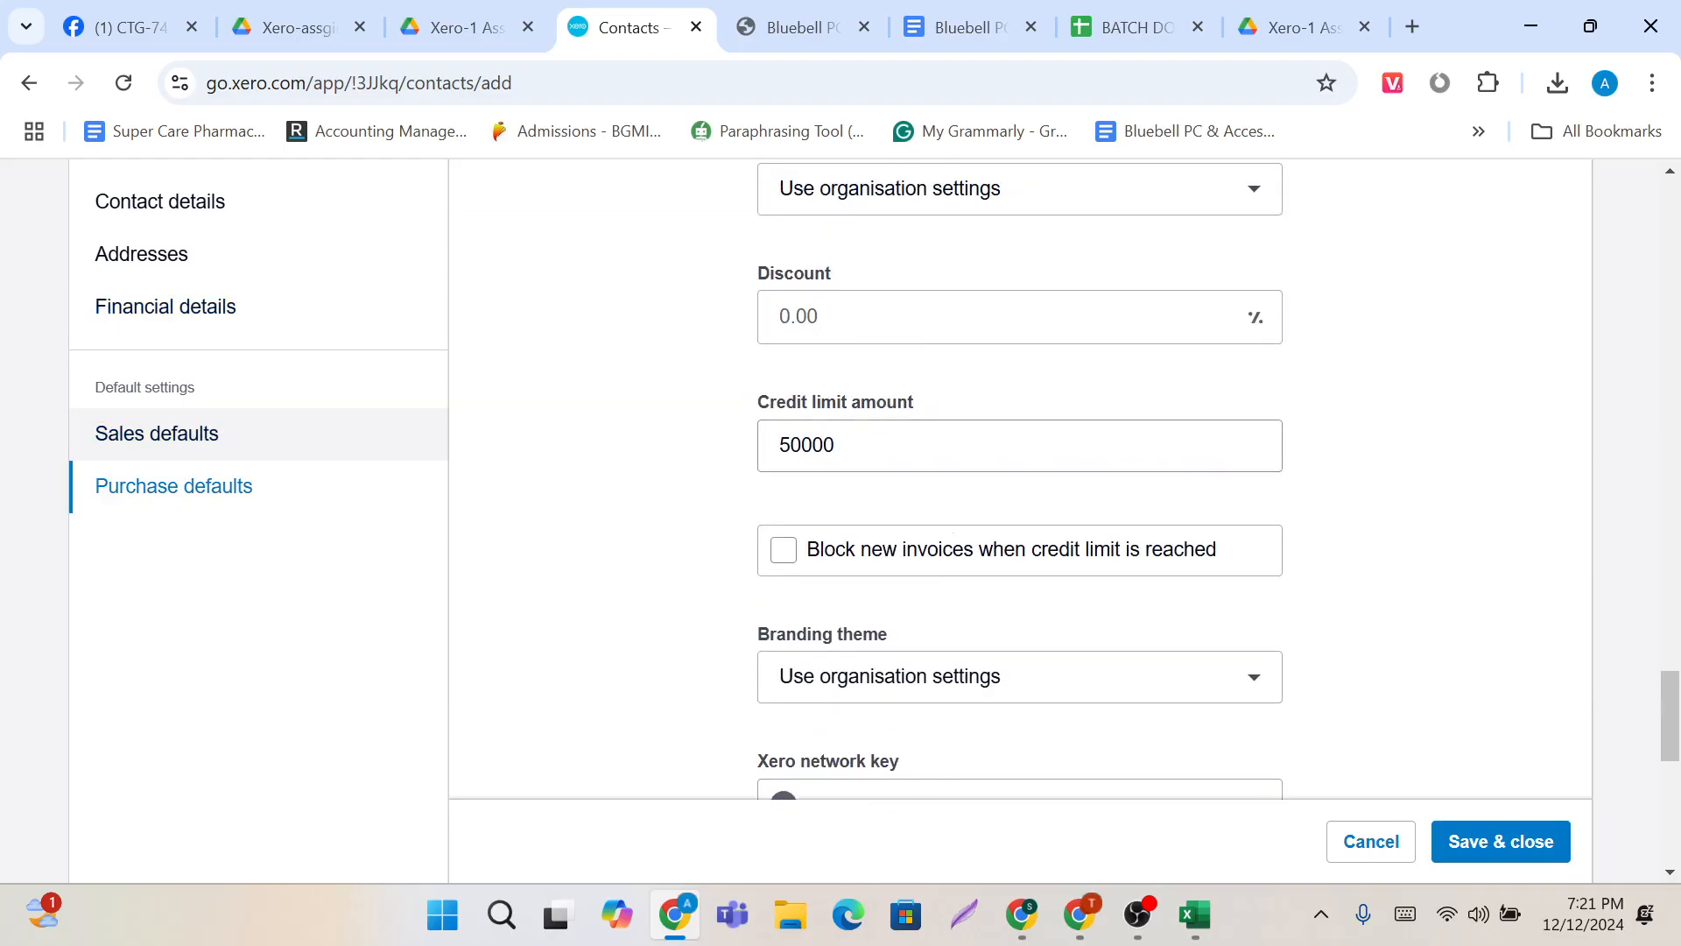
# Step: Give the contact a 10% default sales discount
pyautogui.click(792, 317)
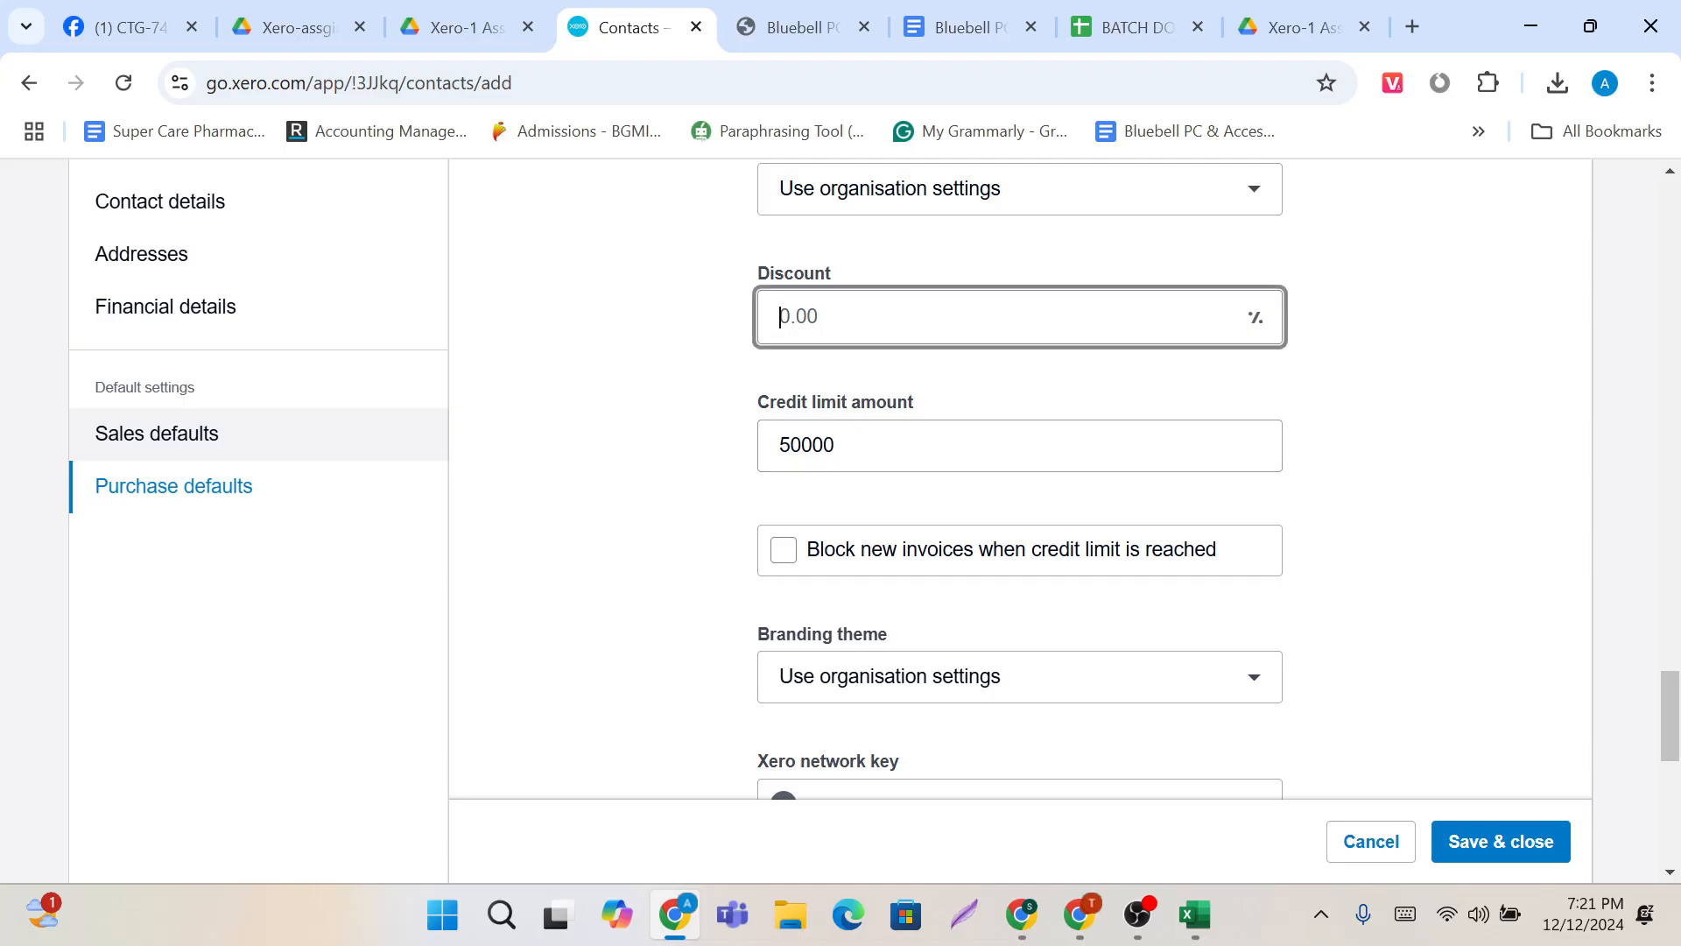
pyautogui.write('10')
pyautogui.click(826, 375)
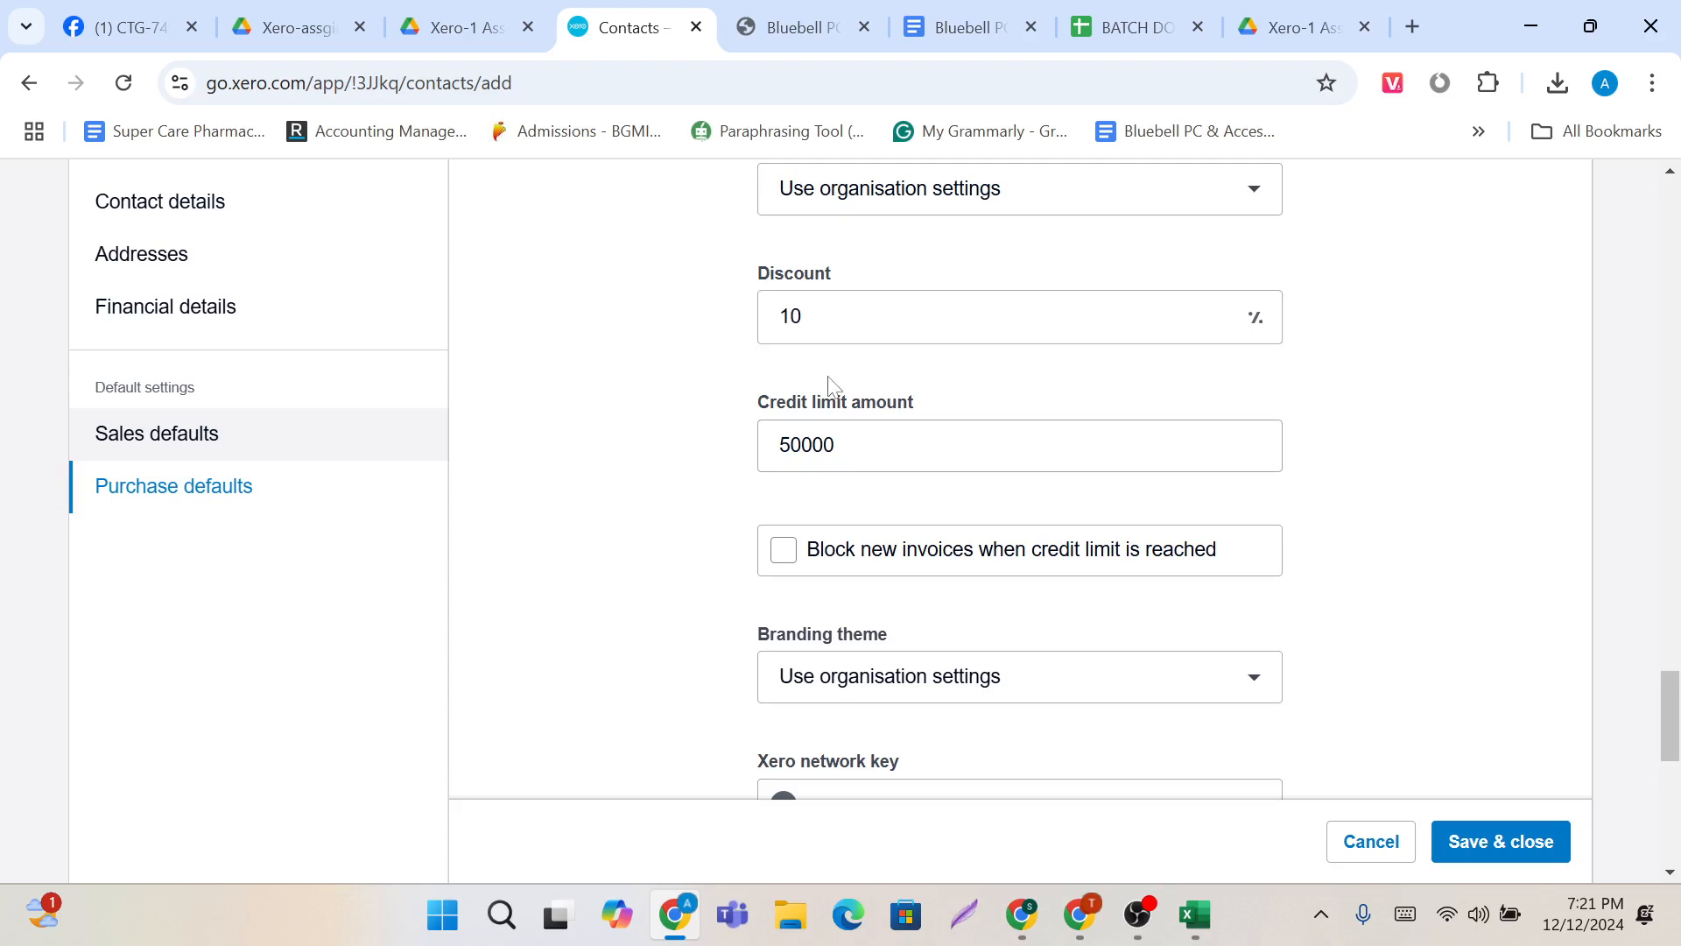
# Step: Save and close the new contact
pyautogui.click(1505, 840)
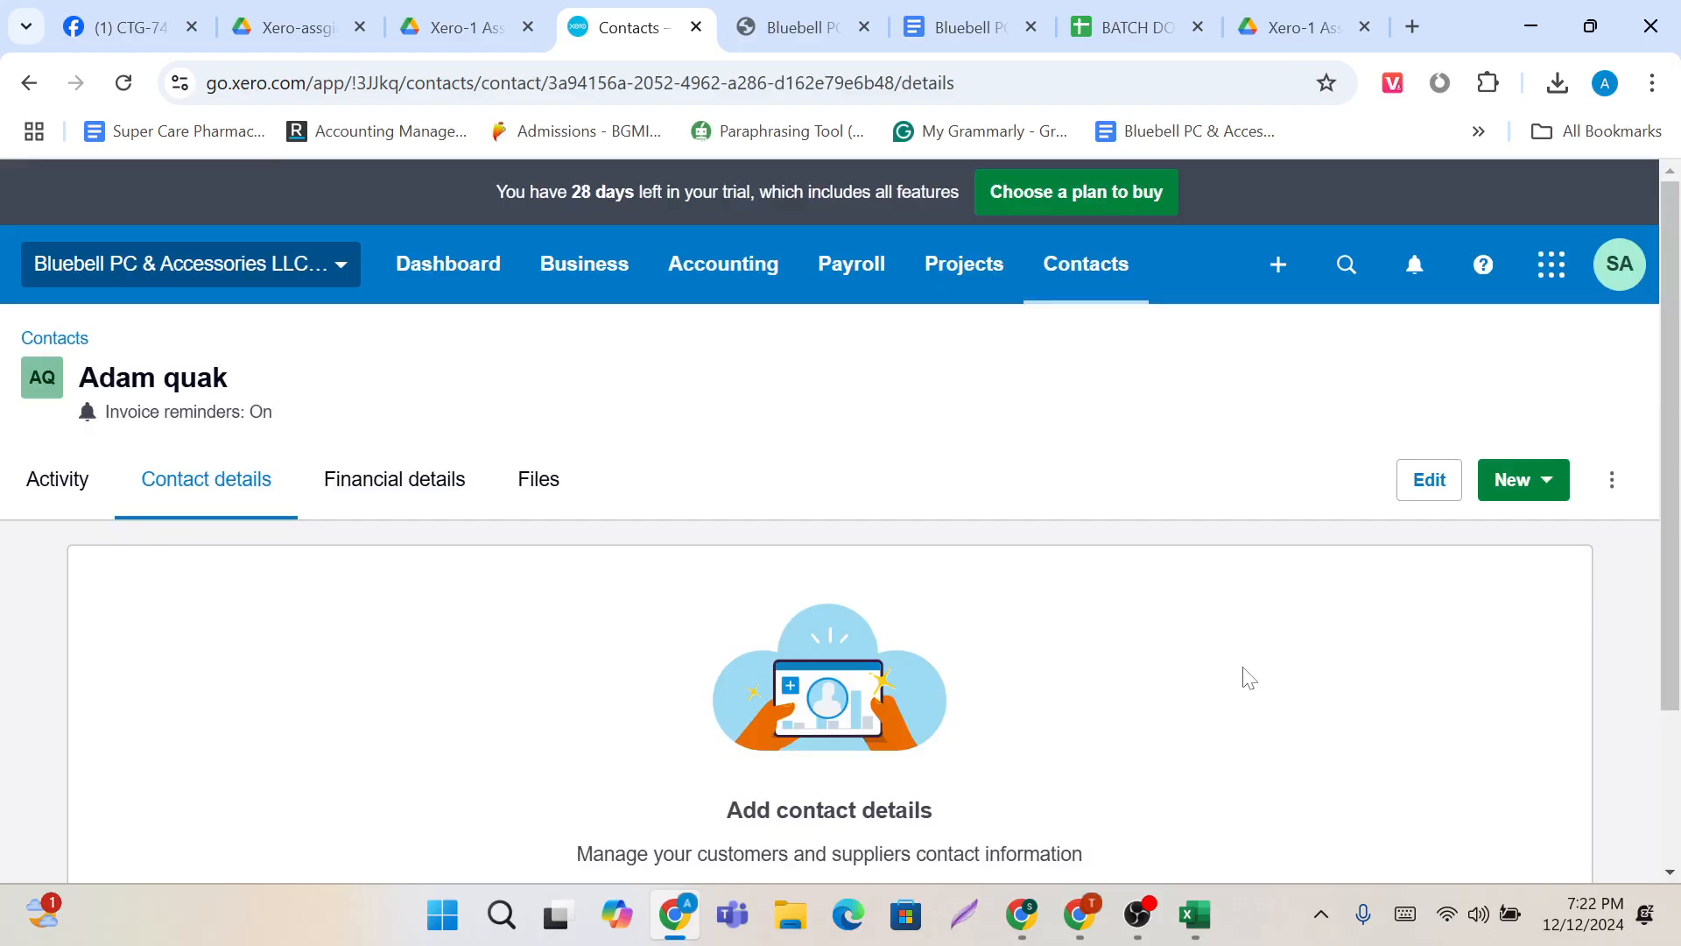
pyautogui.scroll(-3, 1249, 679)
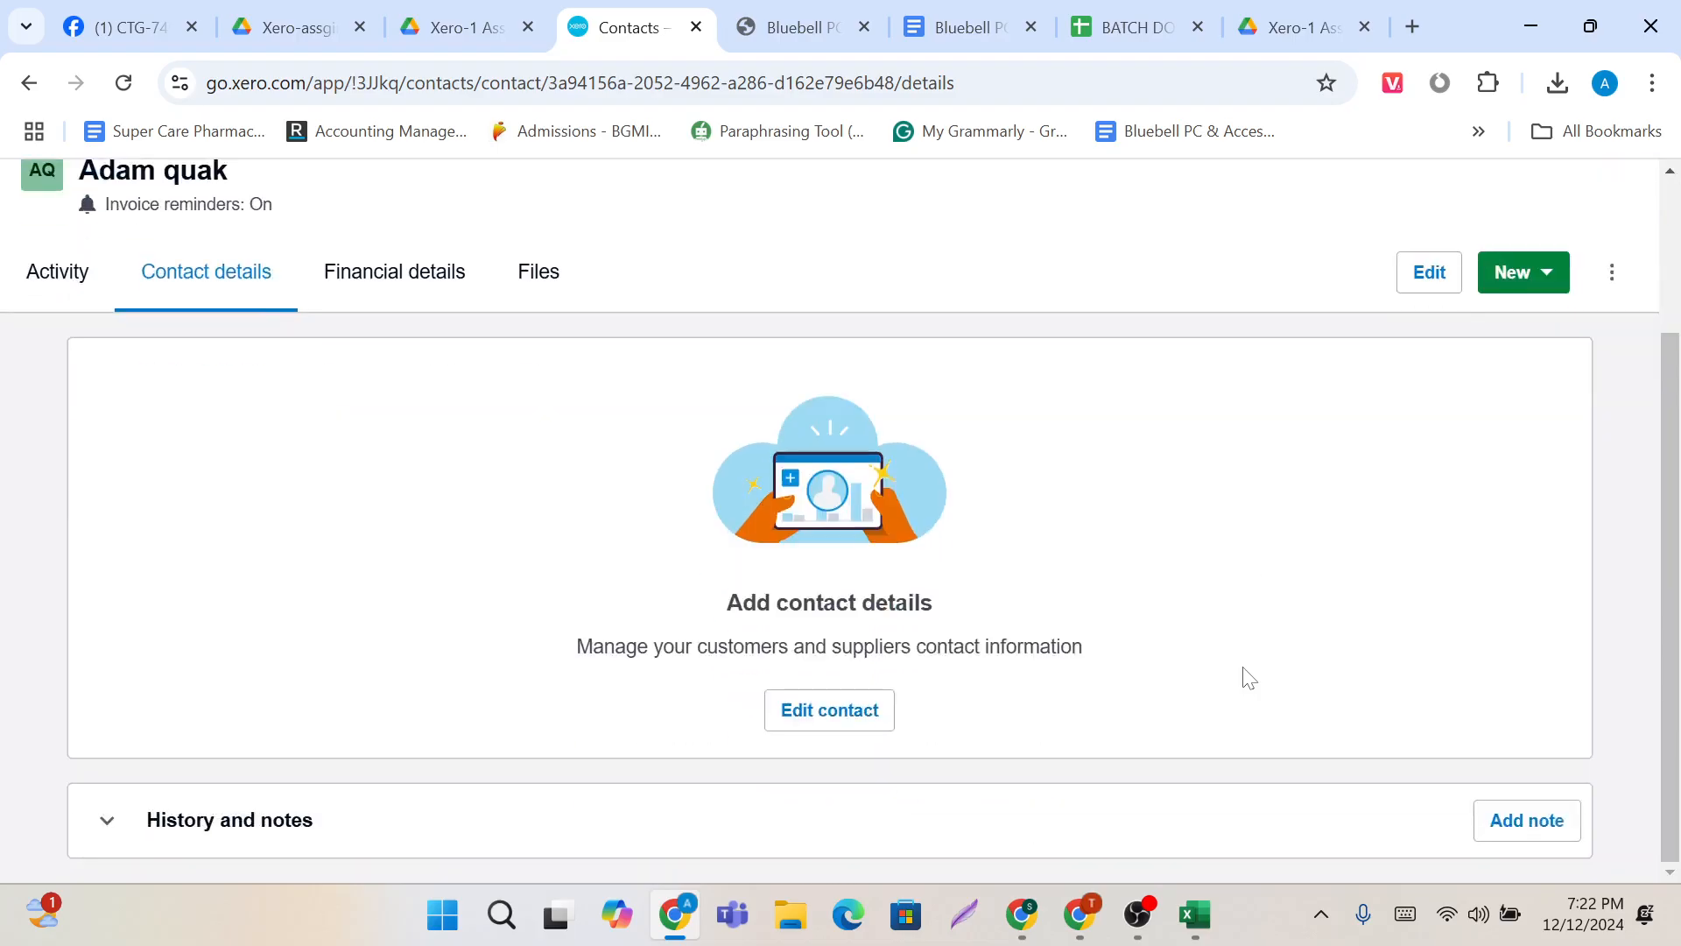
pyautogui.scroll(3, 1249, 678)
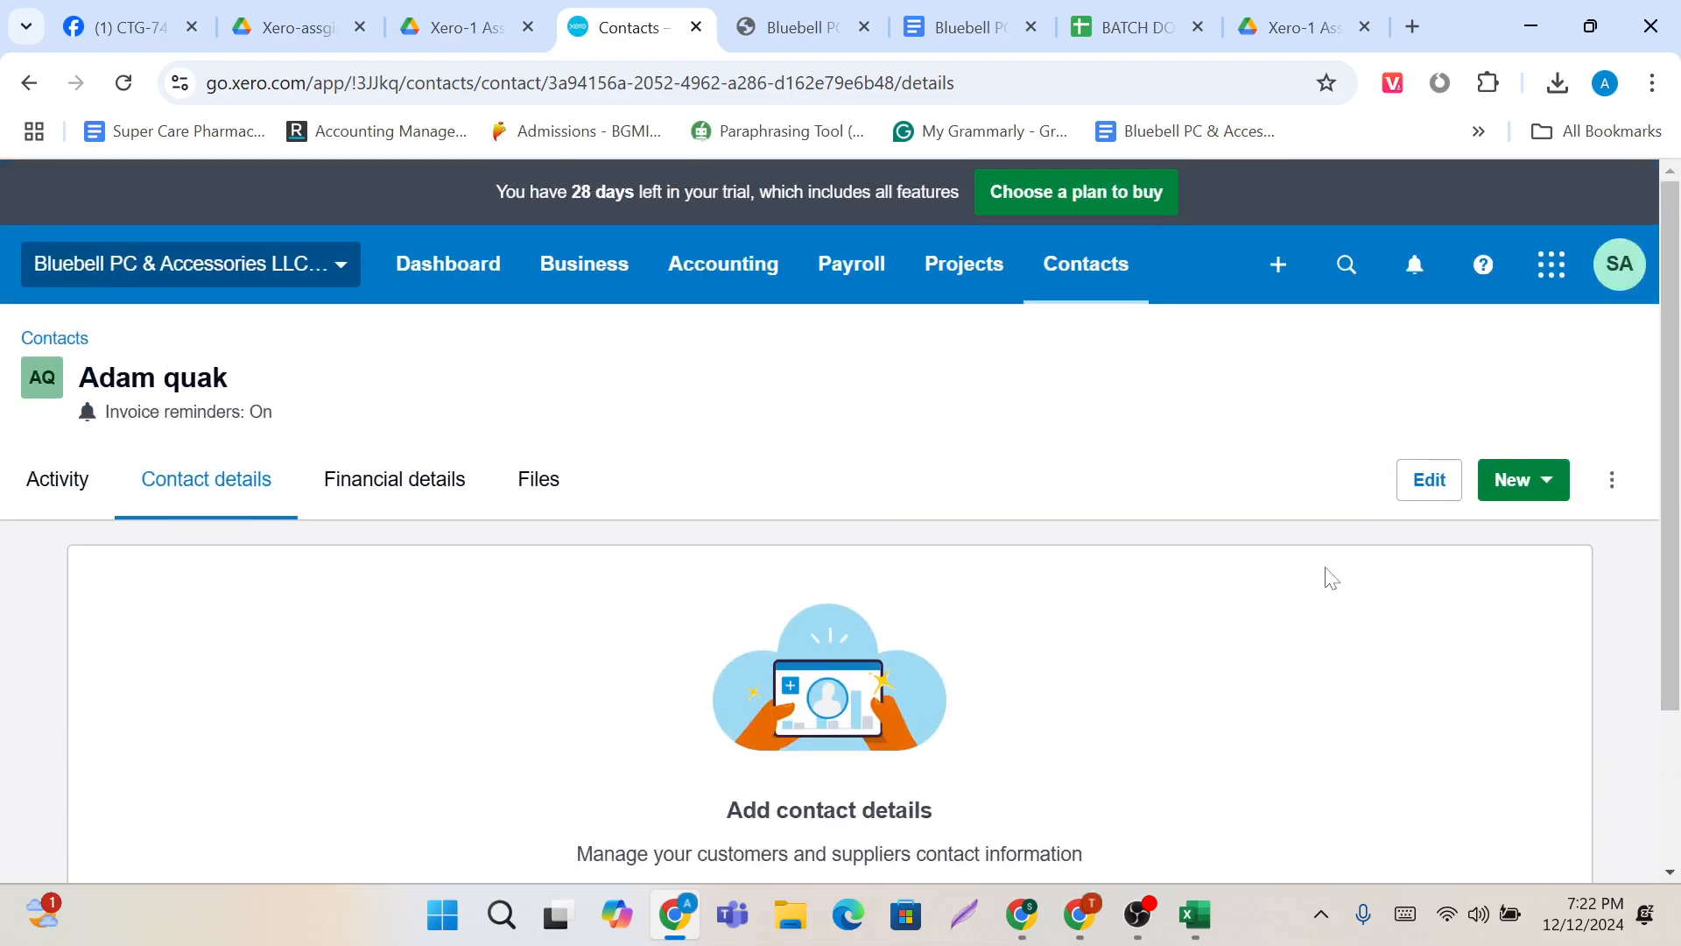
pyautogui.scroll(-3, 959, 541)
pyautogui.scroll(1, 959, 541)
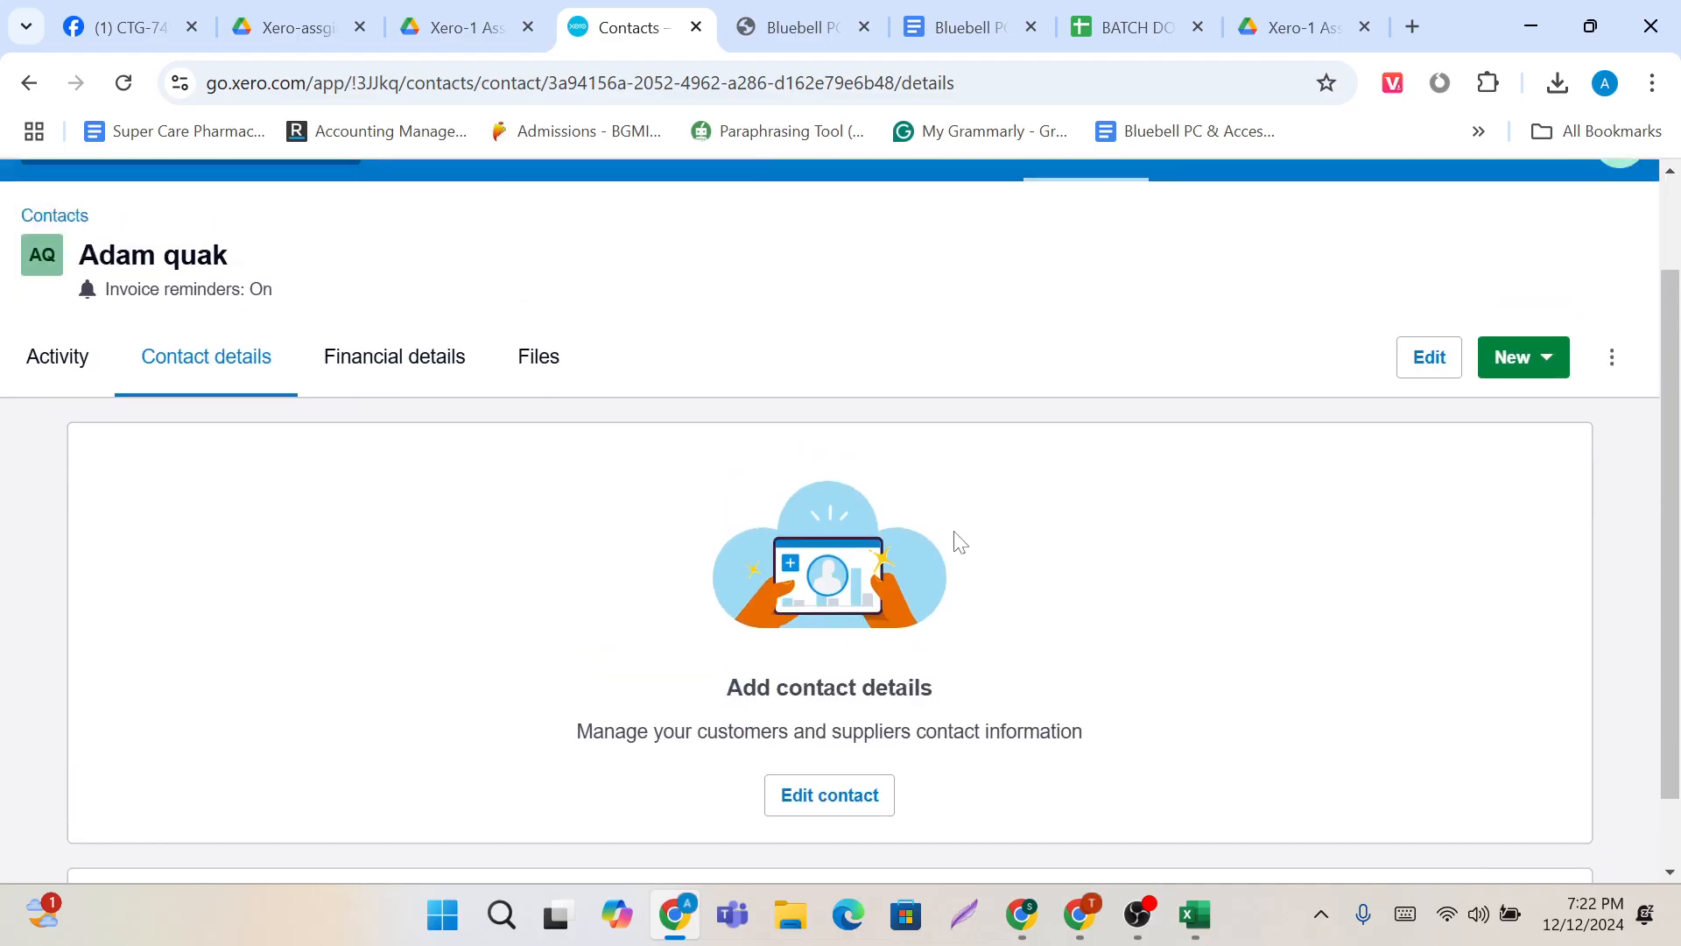
pyautogui.scroll(1, 1188, 449)
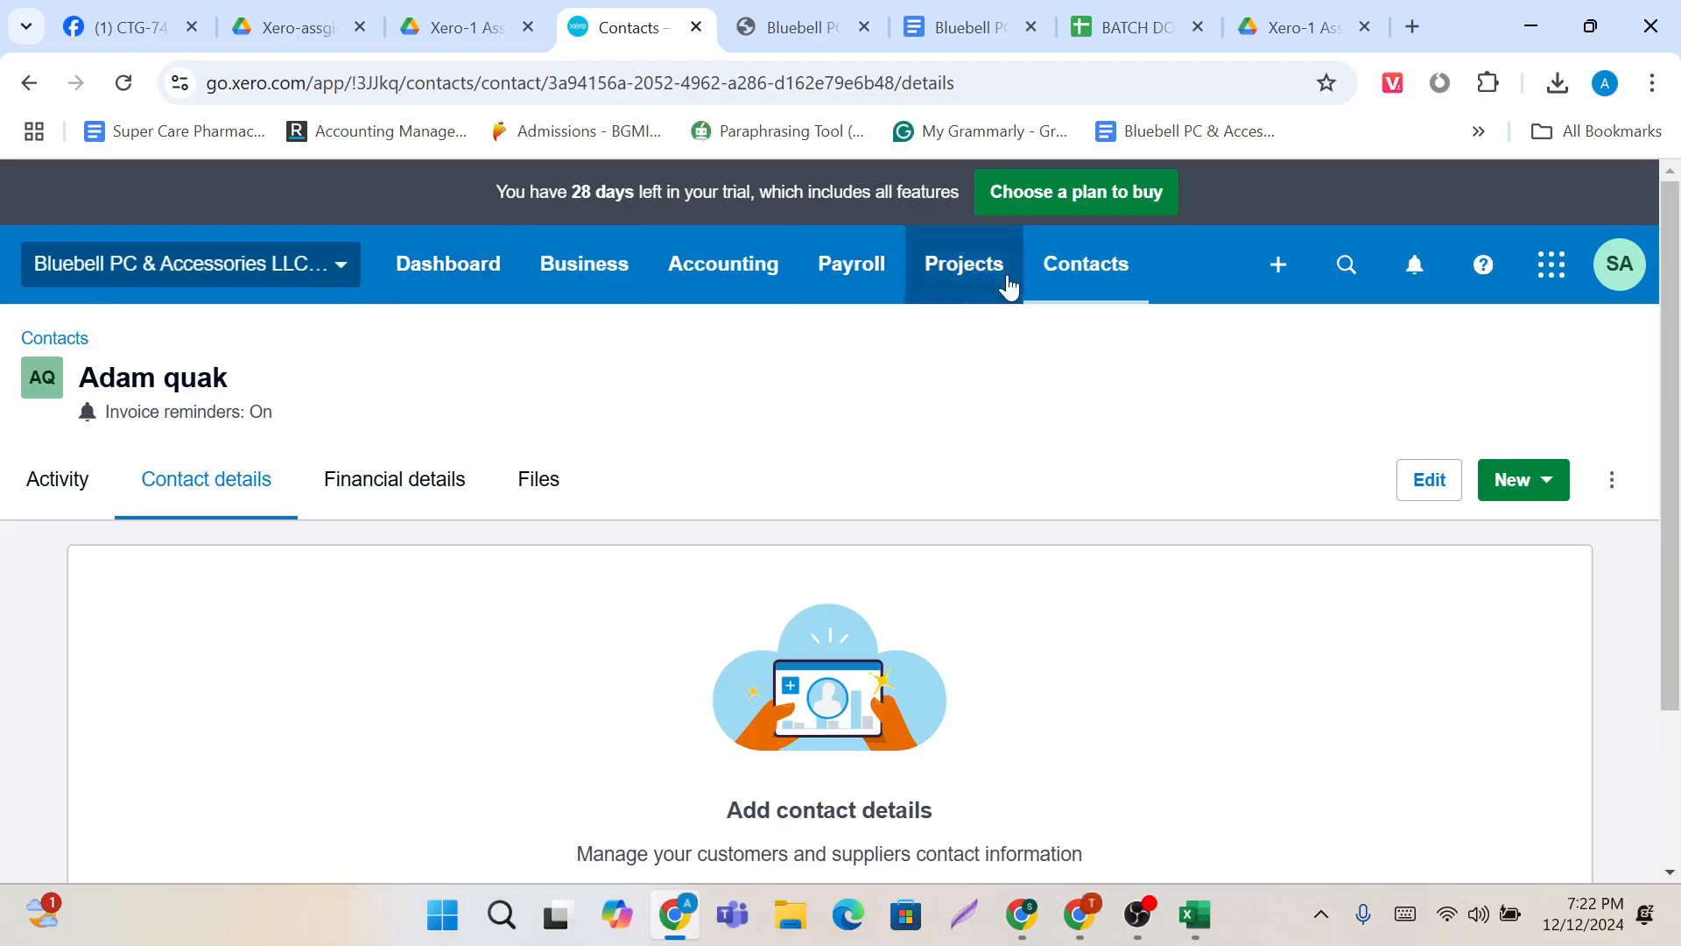
# Step: Go to All contacts and open the ⋮ menu beside New contact
pyautogui.click(1069, 277)
pyautogui.click(1083, 344)
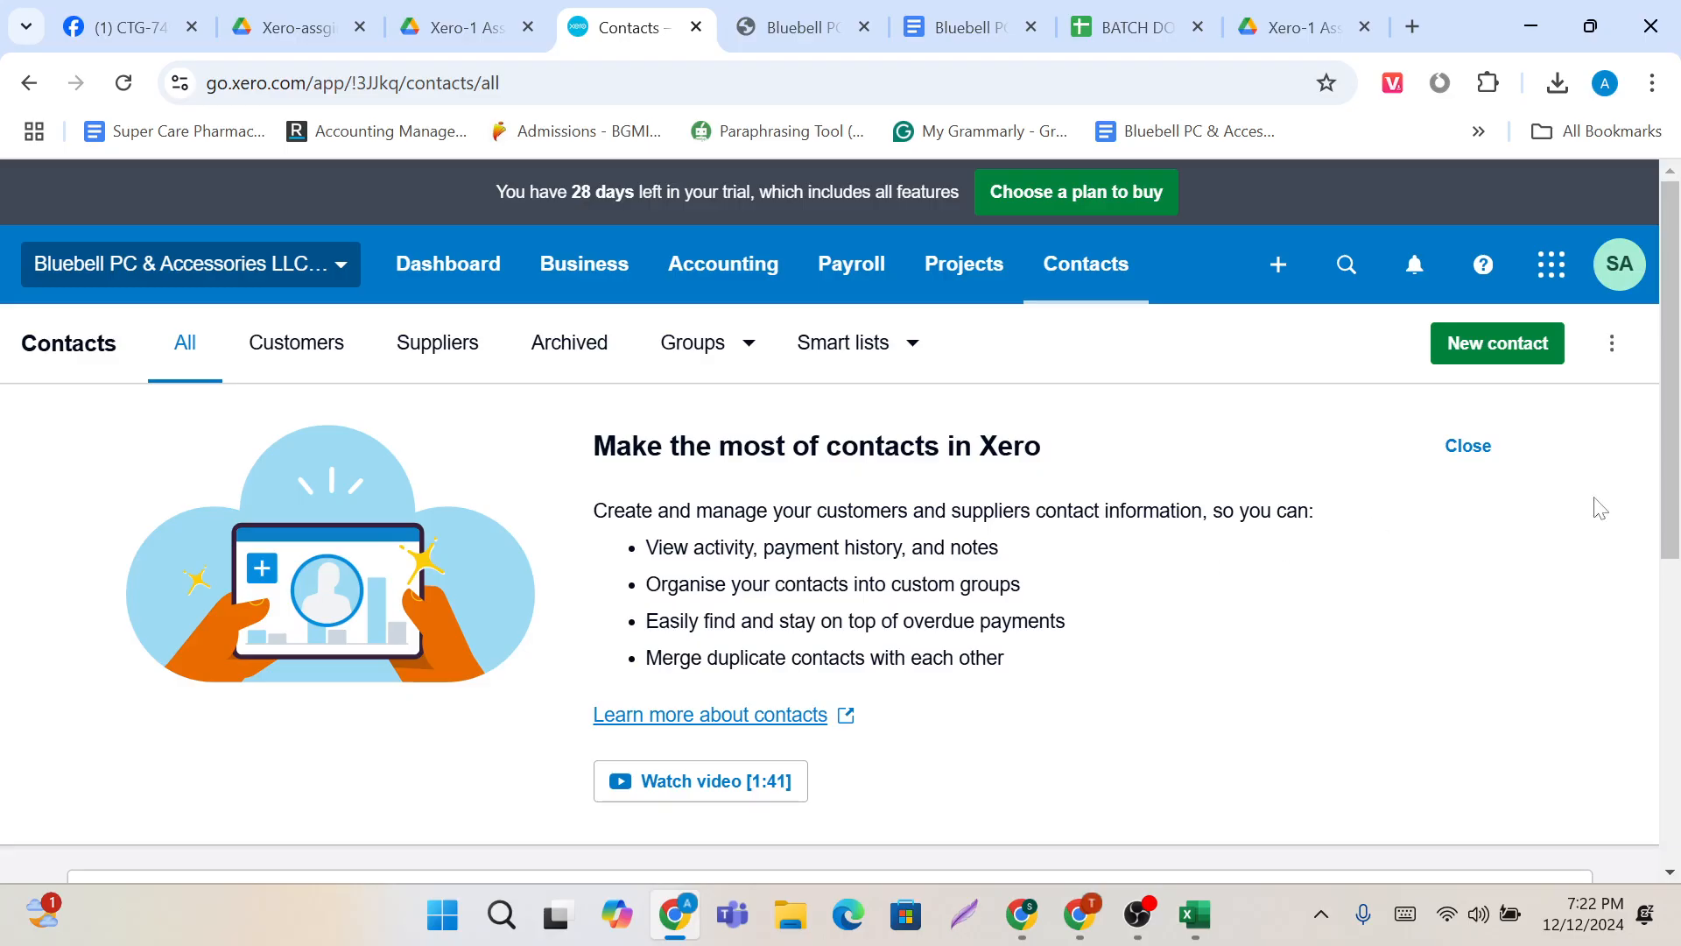
pyautogui.click(1612, 351)
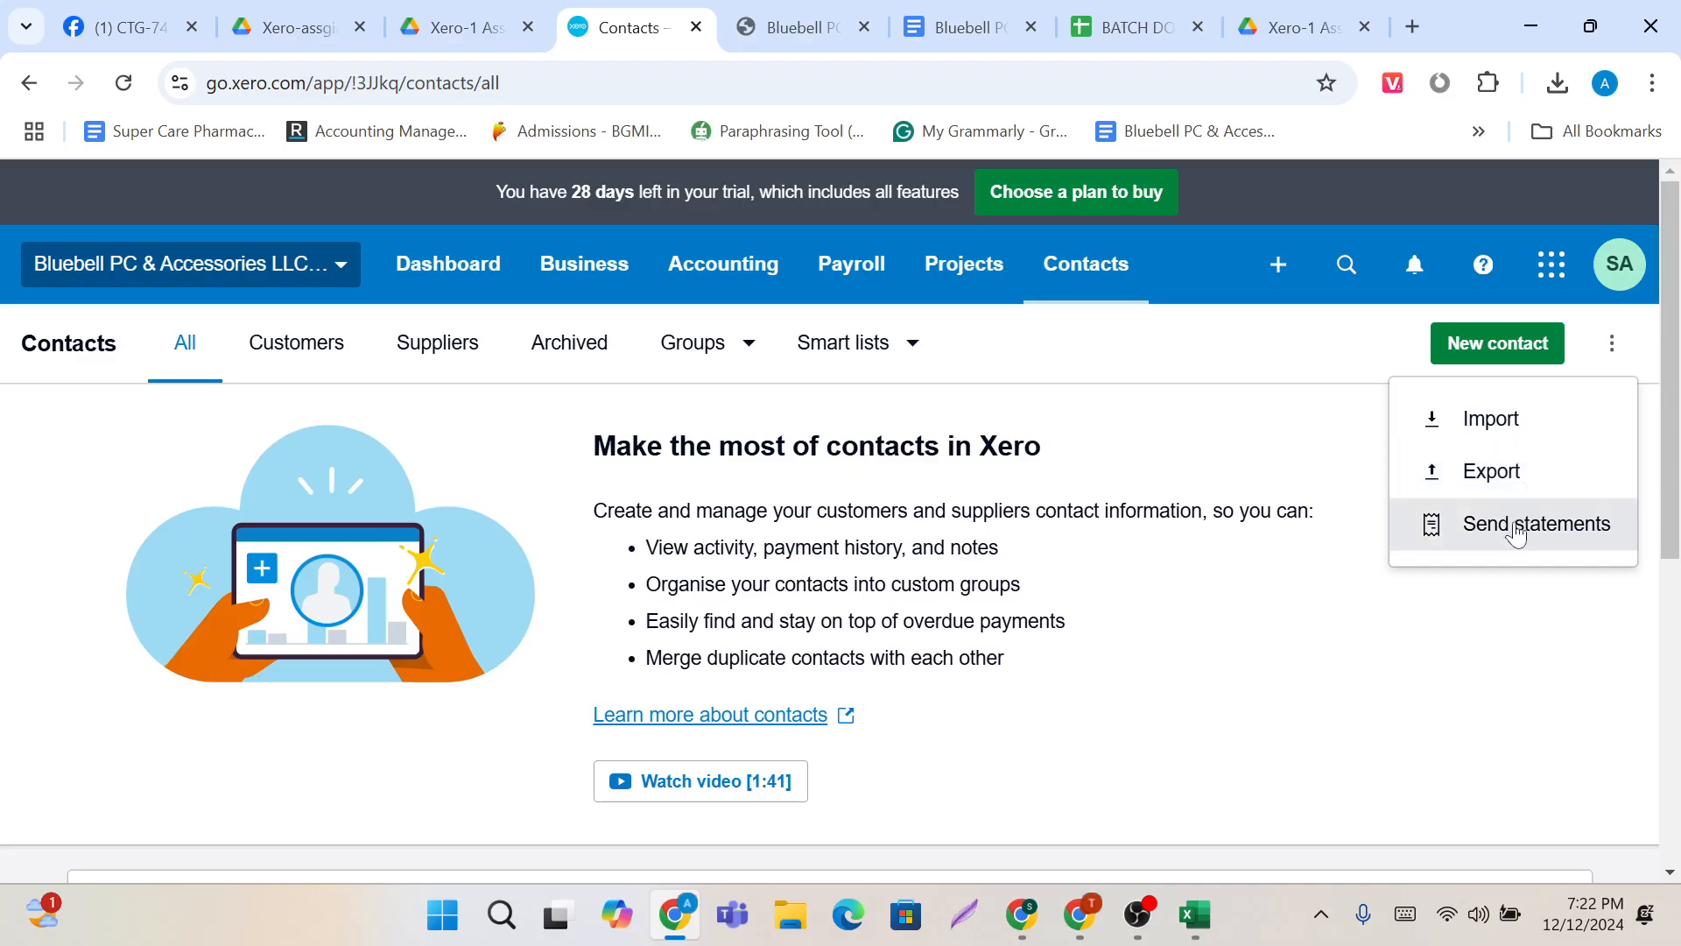
# Step: Open the Import contacts page and highlight the 1,000 contact limit note
pyautogui.click(1539, 420)
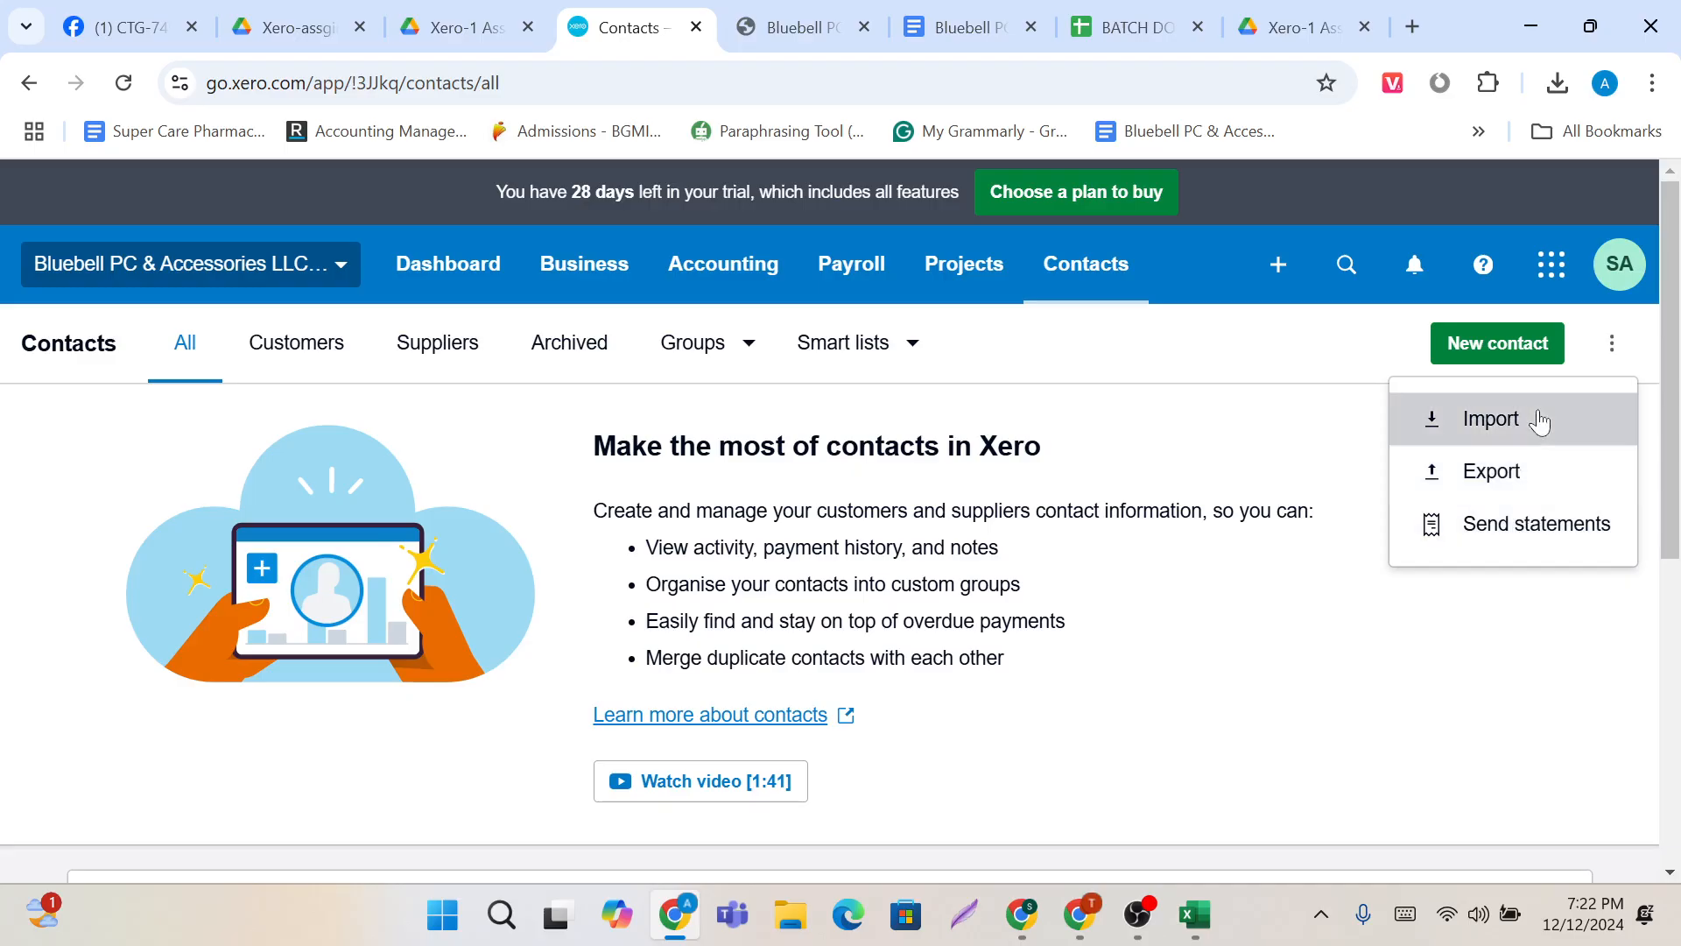
pyautogui.scroll(-5, 1136, 624)
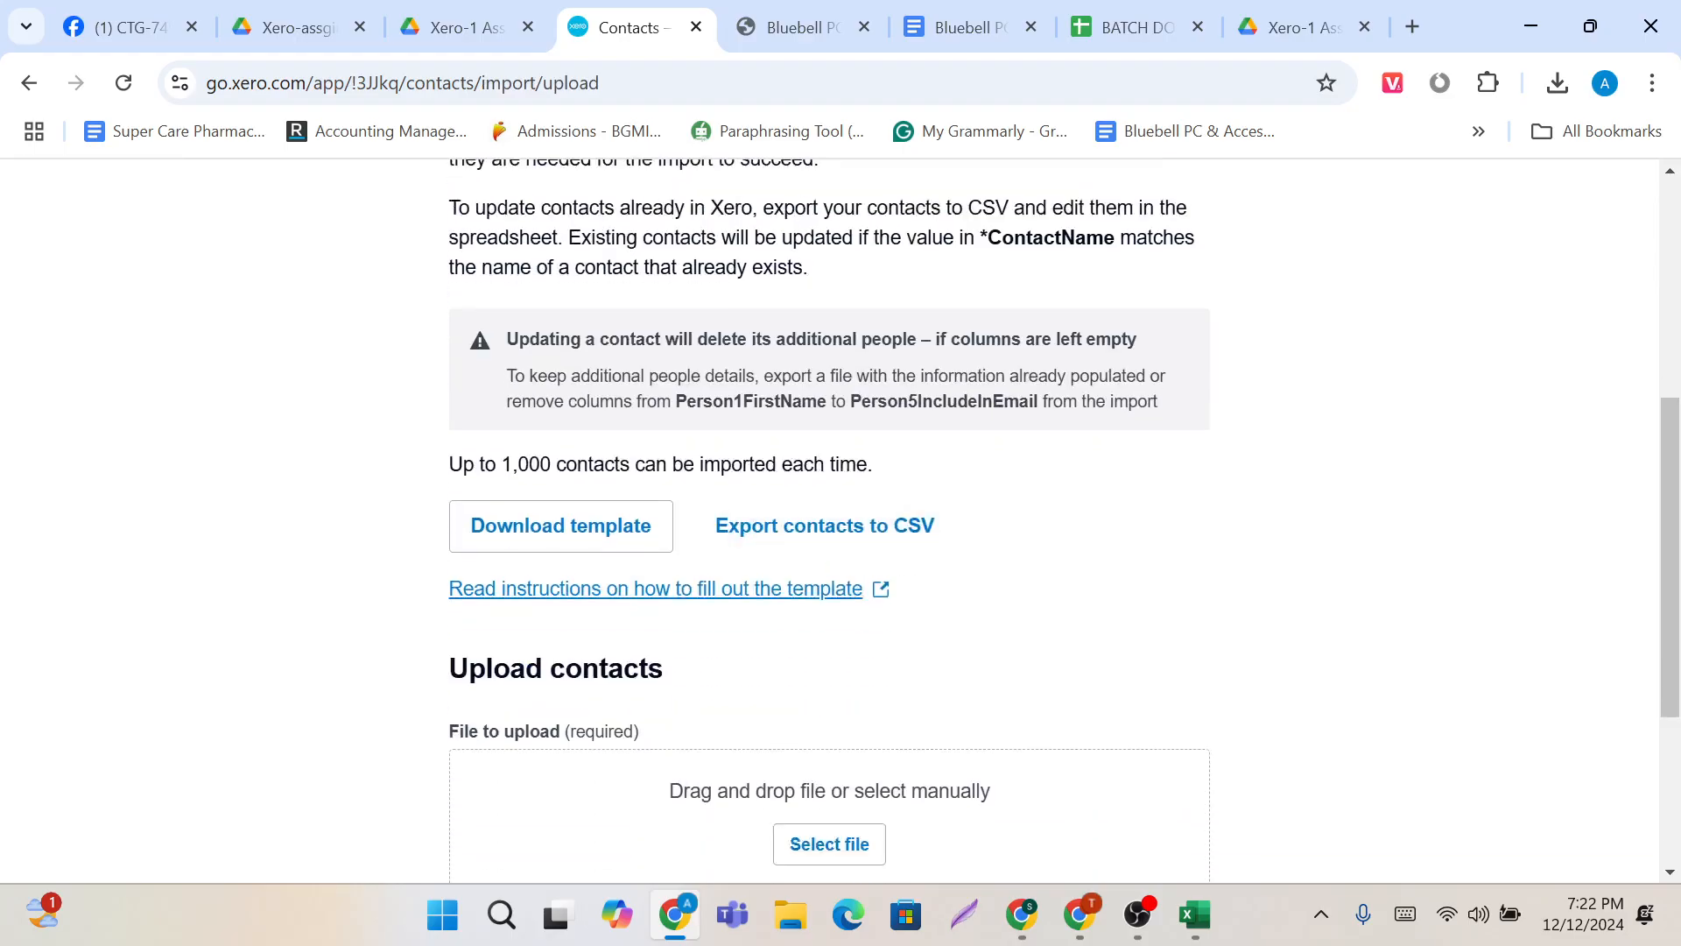
pyautogui.moveTo(450, 464); pyautogui.dragTo(902, 491)
pyautogui.scroll(-2, 902, 491)
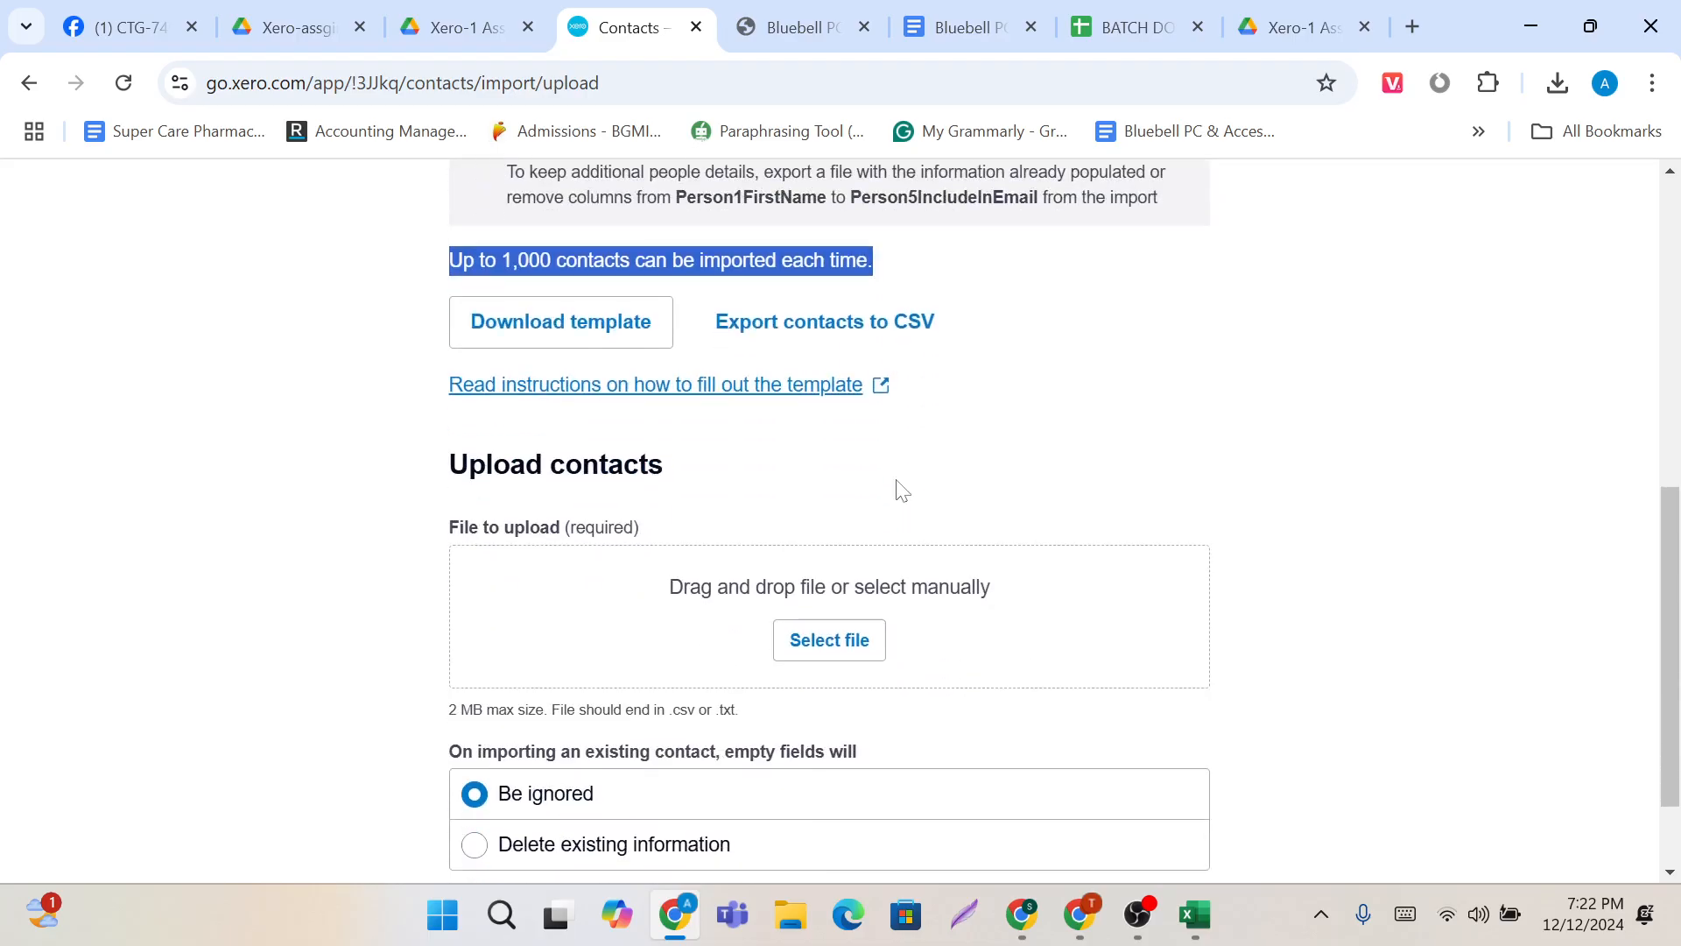
pyautogui.scroll(-2, 902, 490)
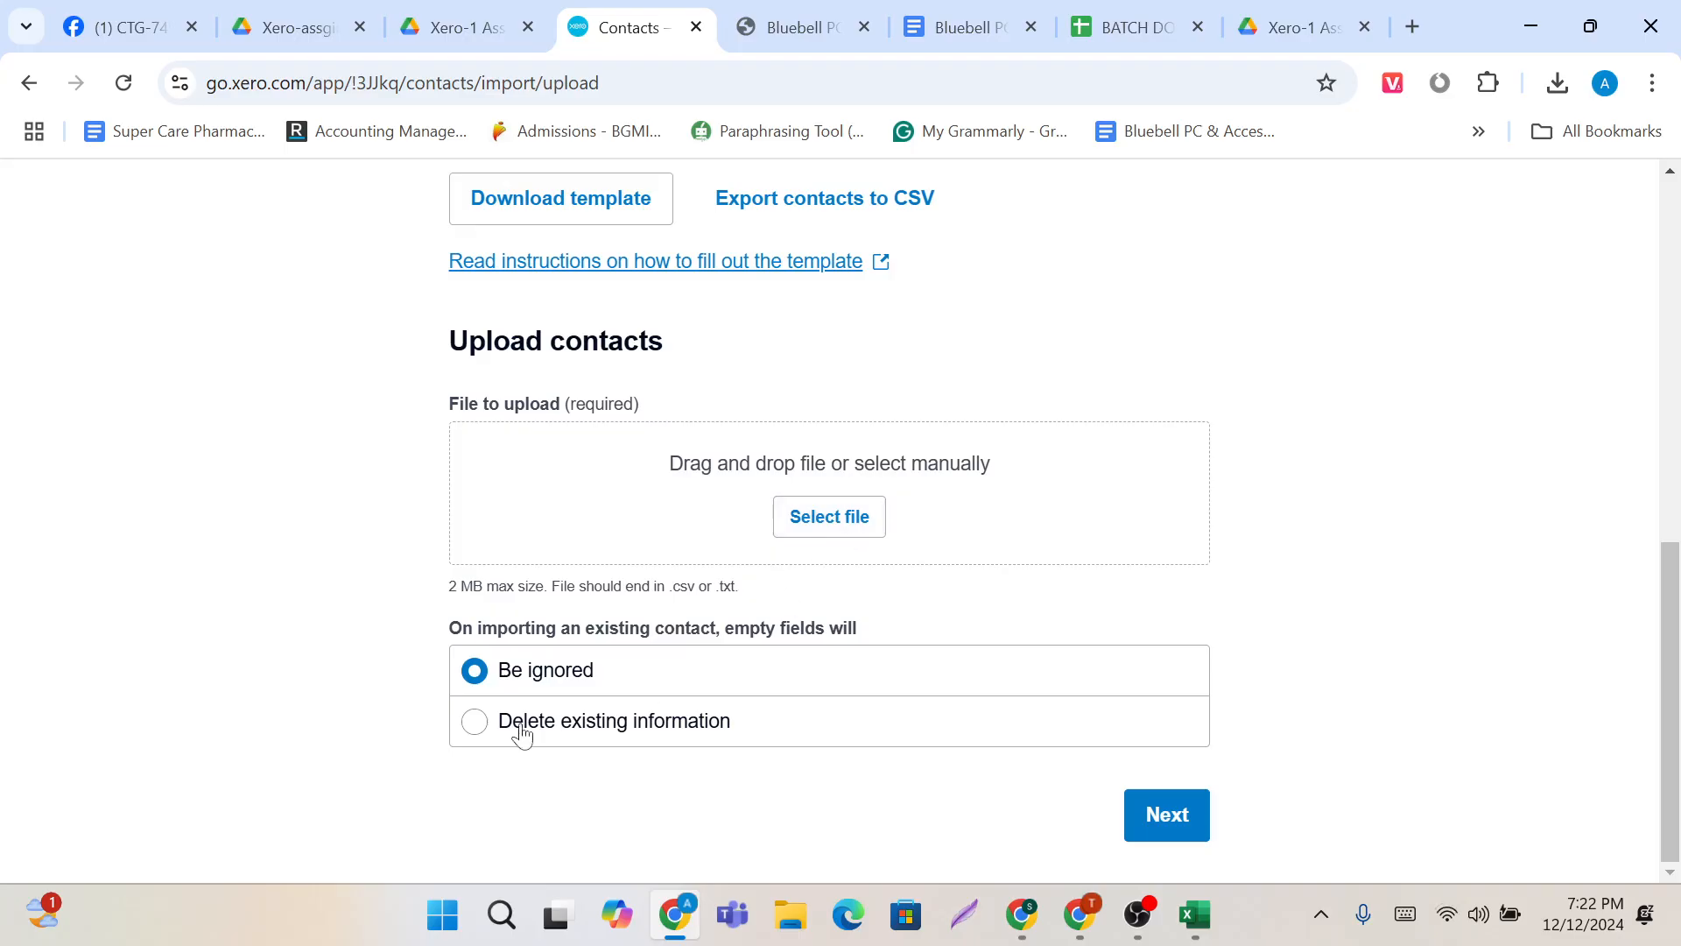
# Step: Try deleting existing data for empty fields, revert to ignoring them, and highlight *ContactName
pyautogui.click(478, 741)
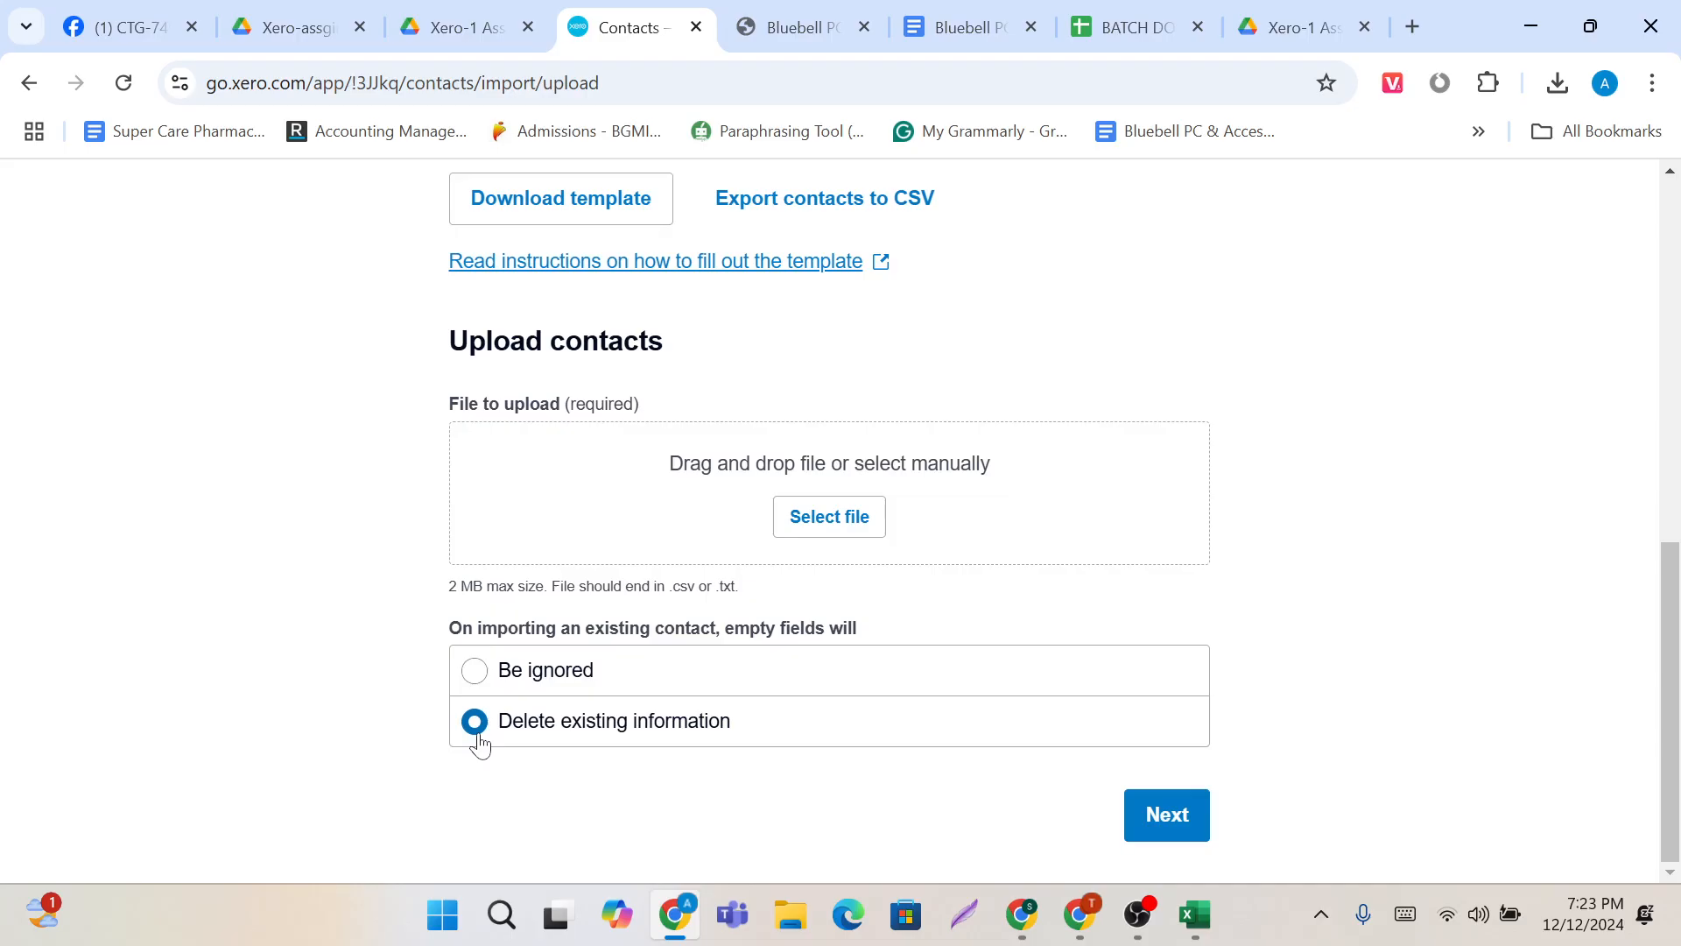
pyautogui.click(474, 683)
pyautogui.scroll(5, 473, 684)
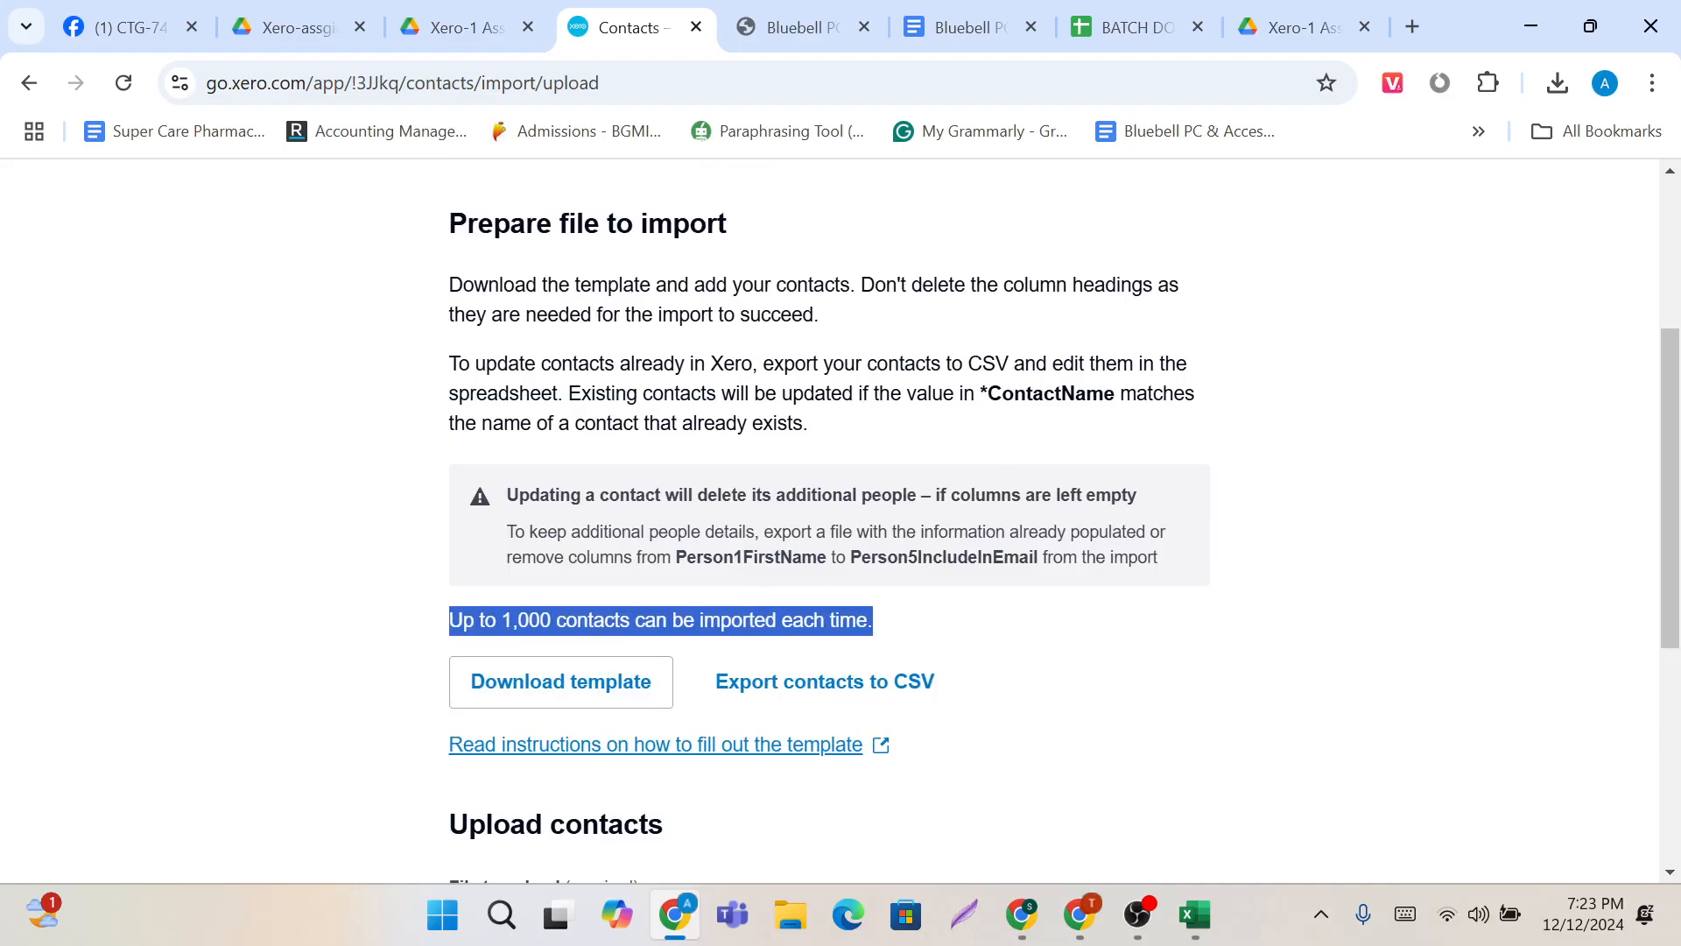
pyautogui.moveTo(979, 394); pyautogui.dragTo(1086, 394)
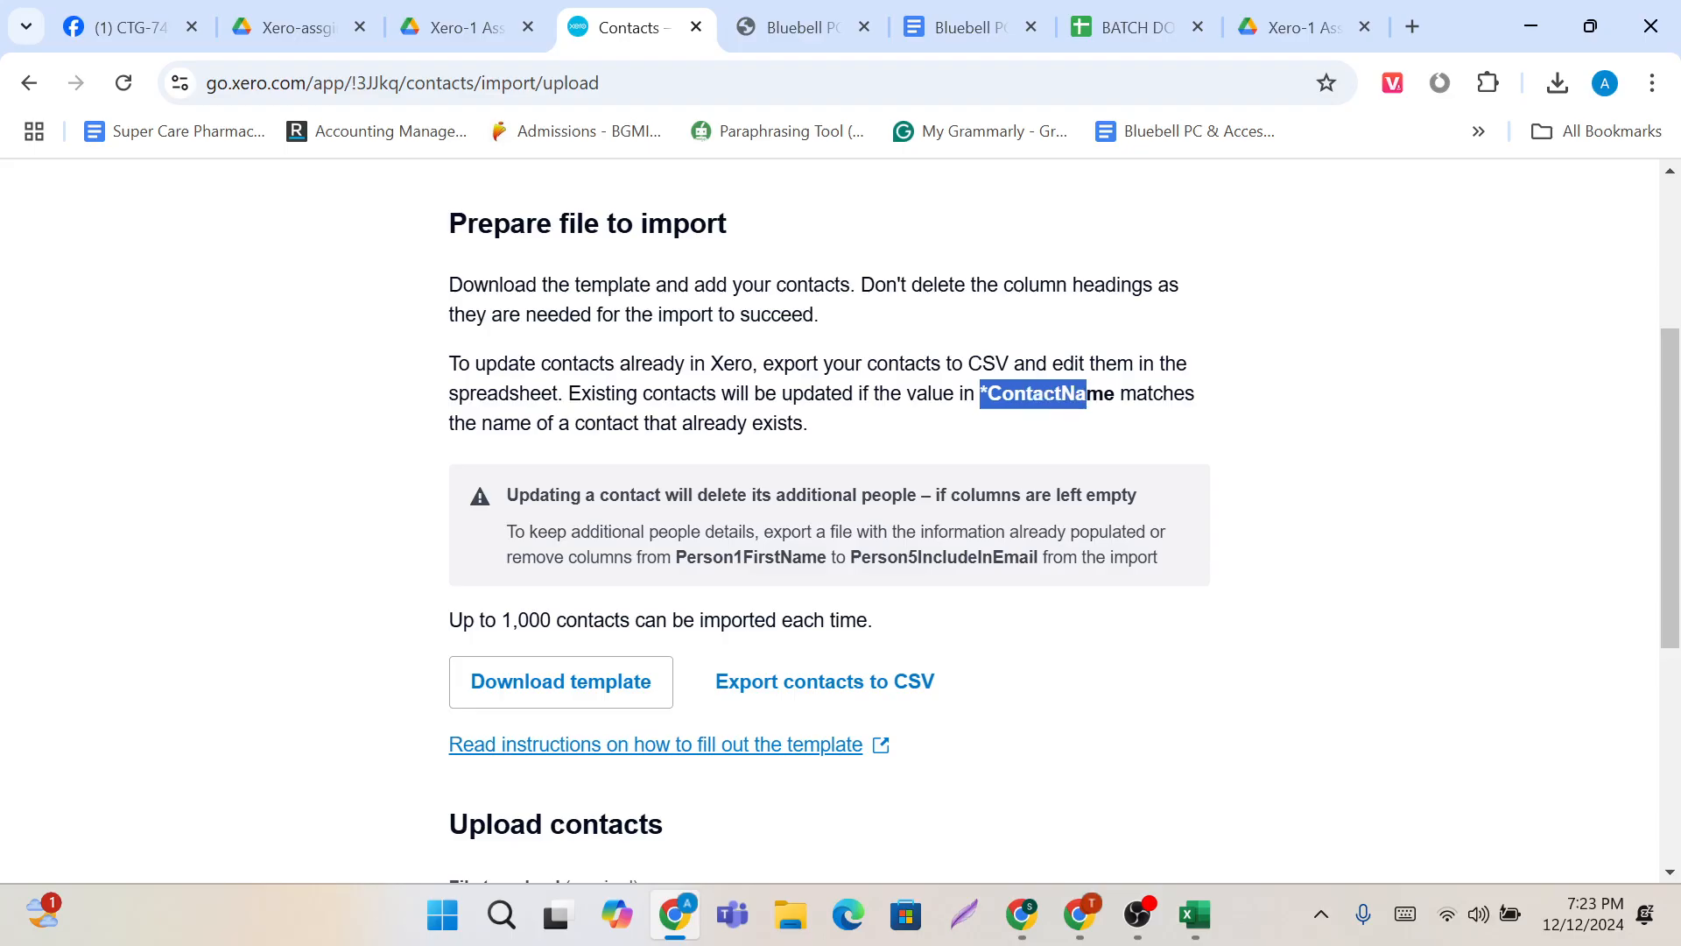
pyautogui.scroll(-3, 1091, 401)
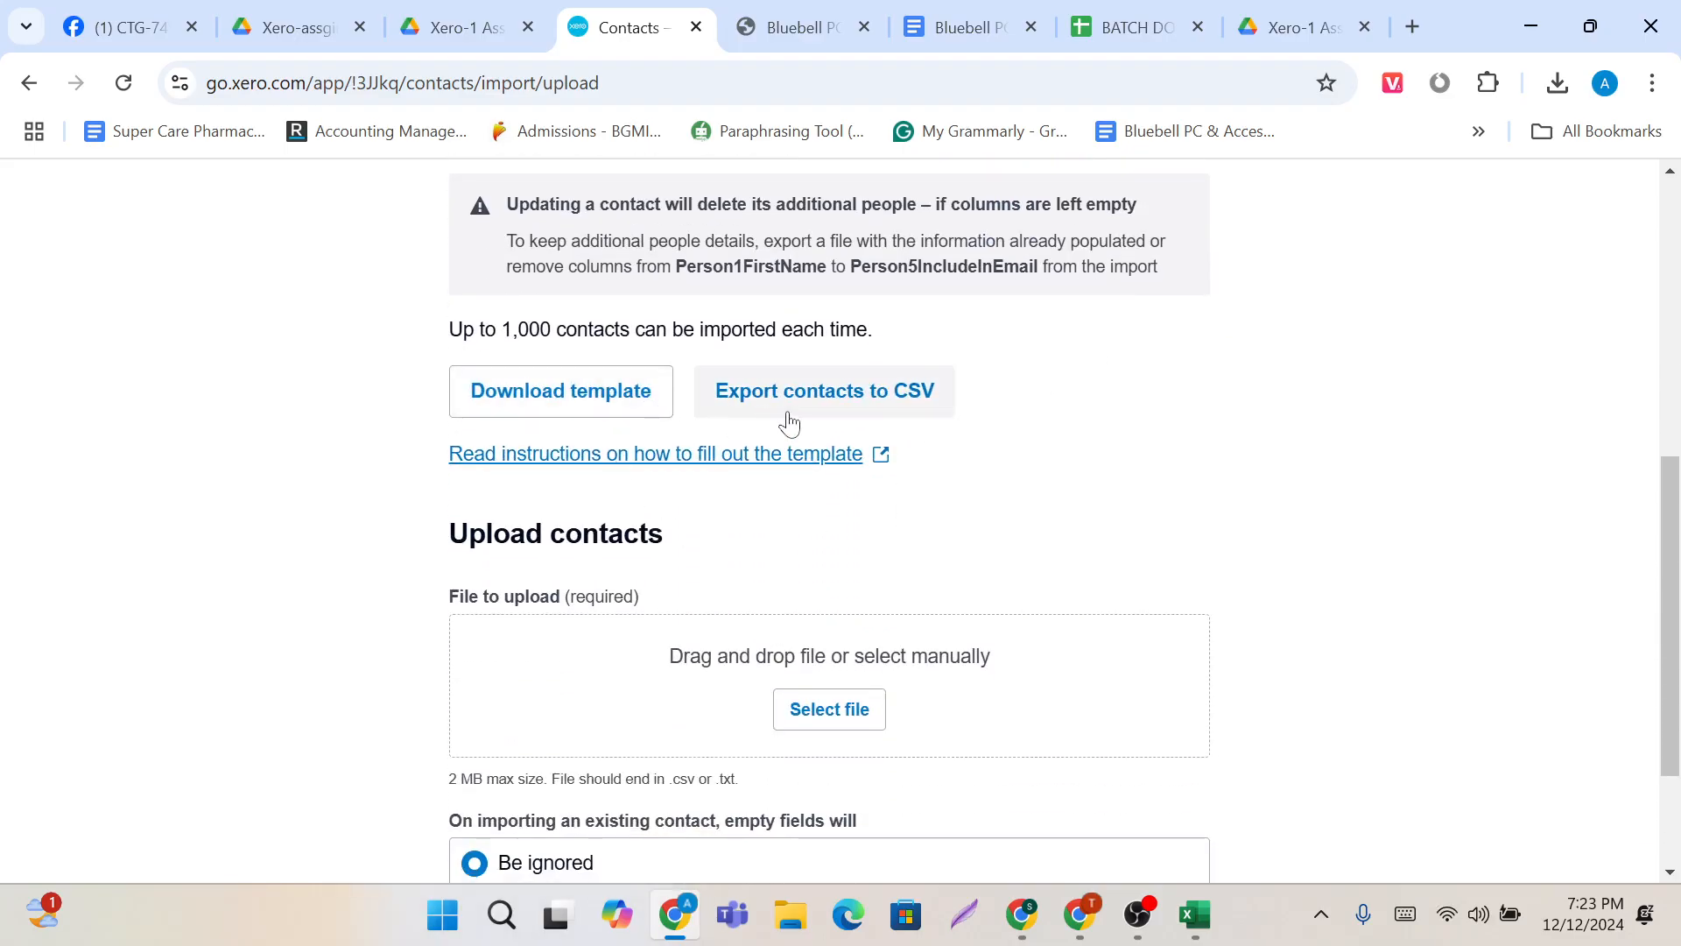
# Step: Download the contacts template, open it in Excel, and widen column A
pyautogui.click(634, 403)
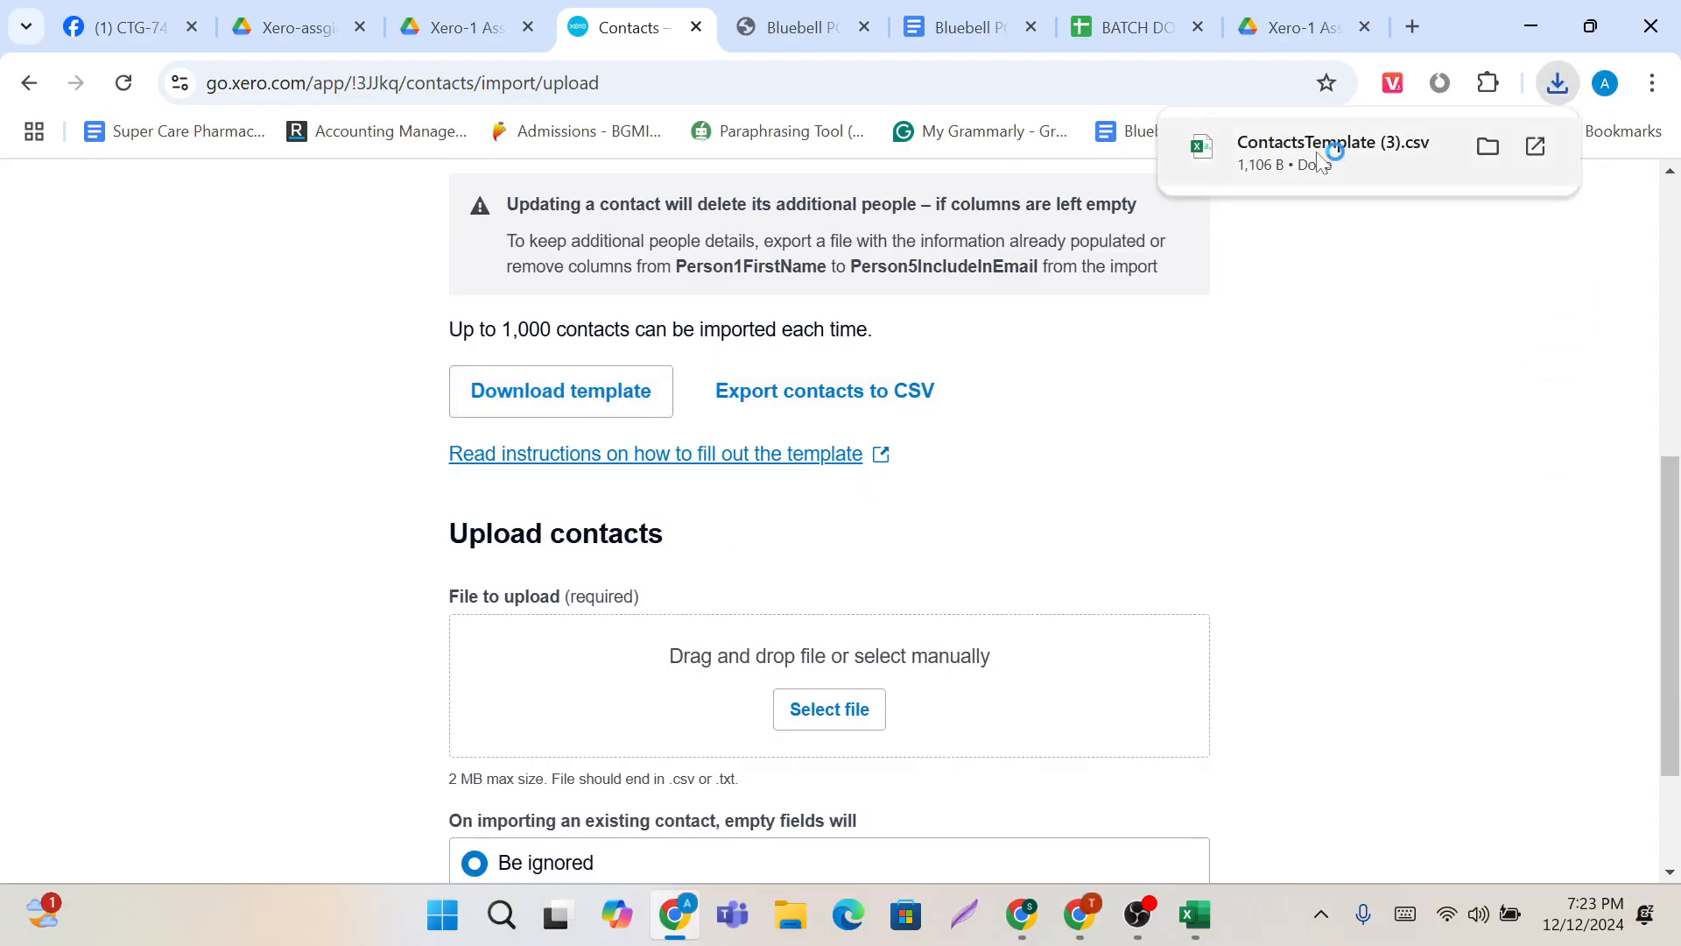
pyautogui.hotkey('alt', 'Tab')
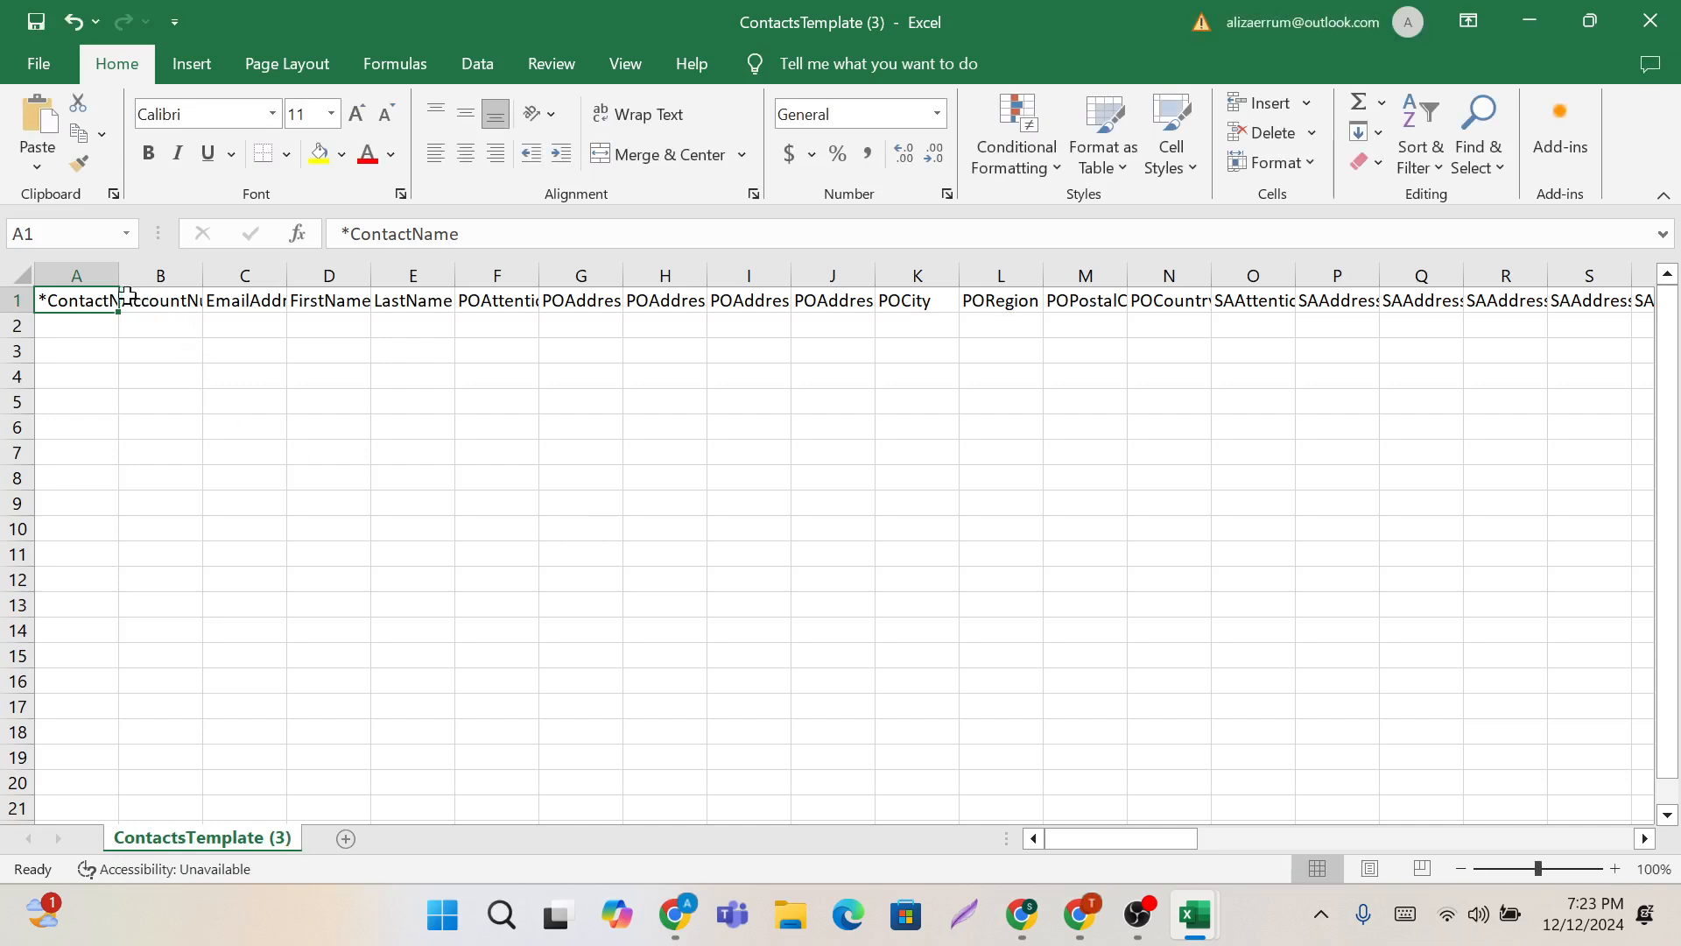
pyautogui.moveTo(119, 287); pyautogui.dragTo(160, 289)
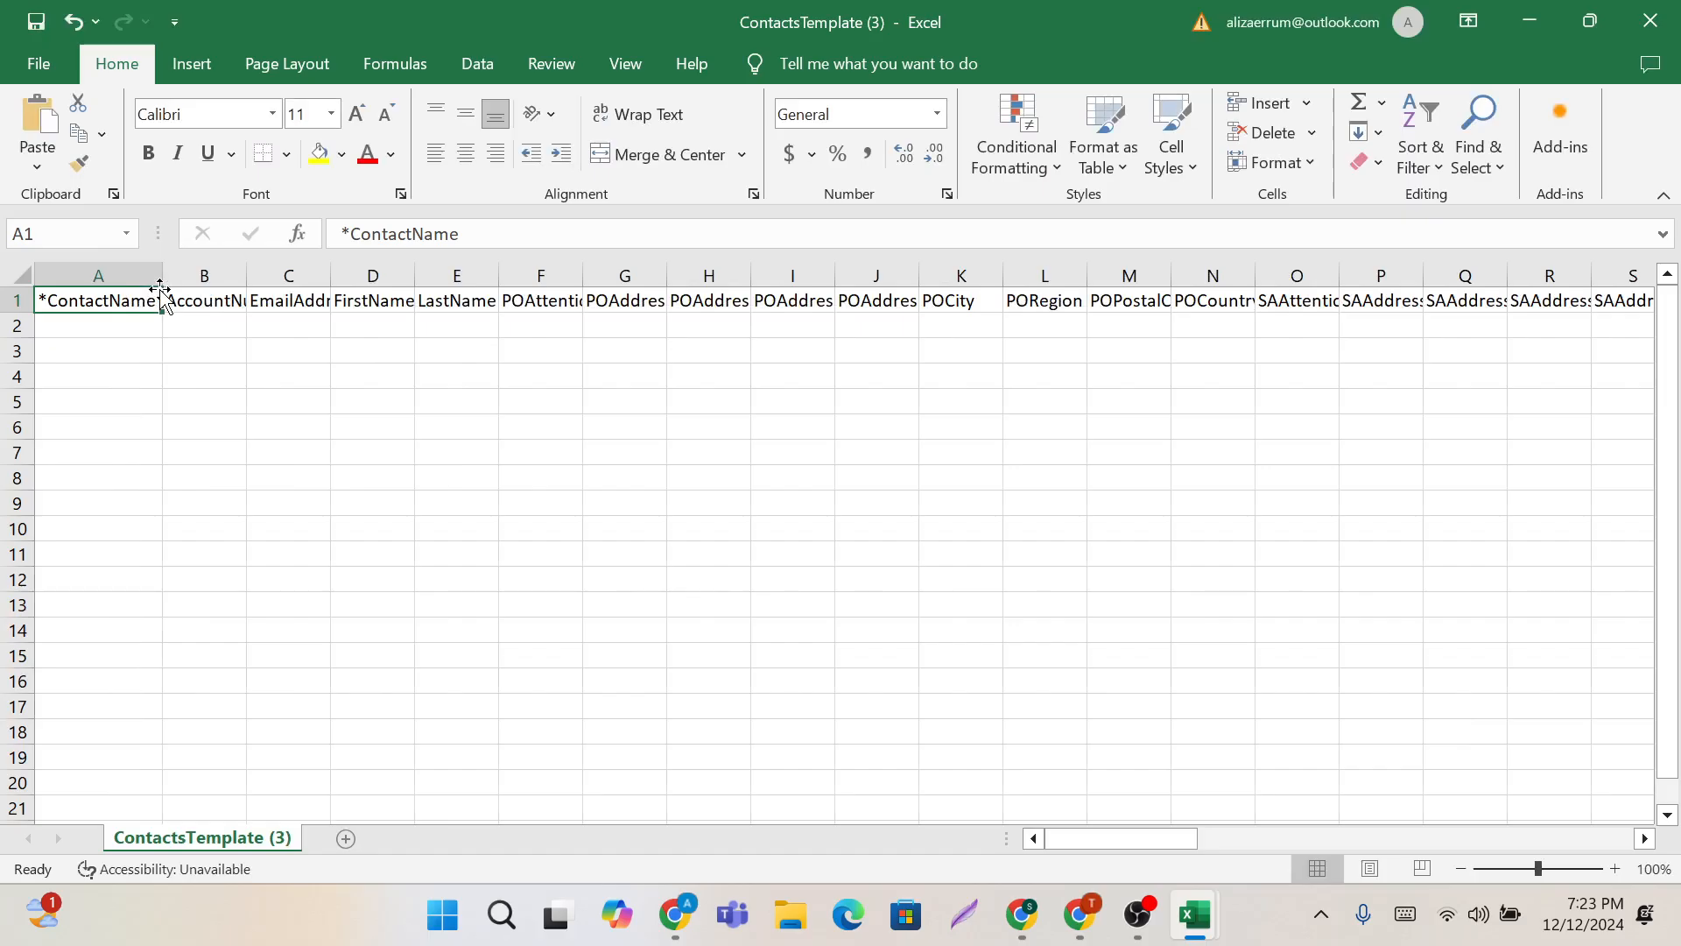
pyautogui.hscroll(10, 834, 438)
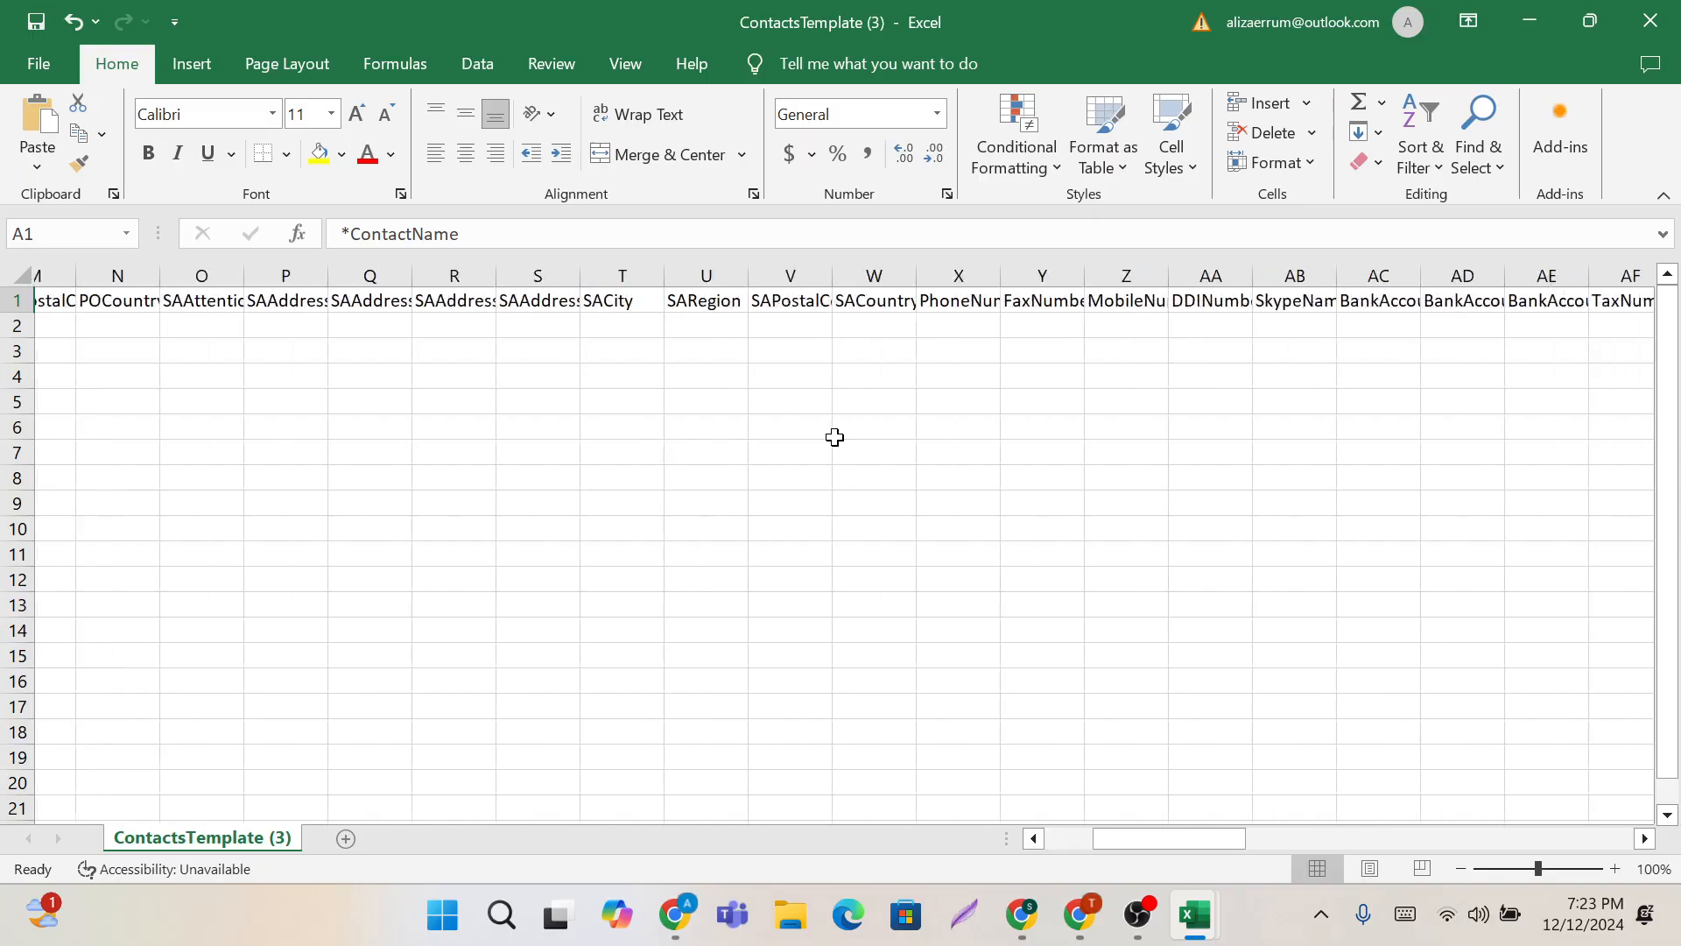
pyautogui.hscroll(20, 835, 437)
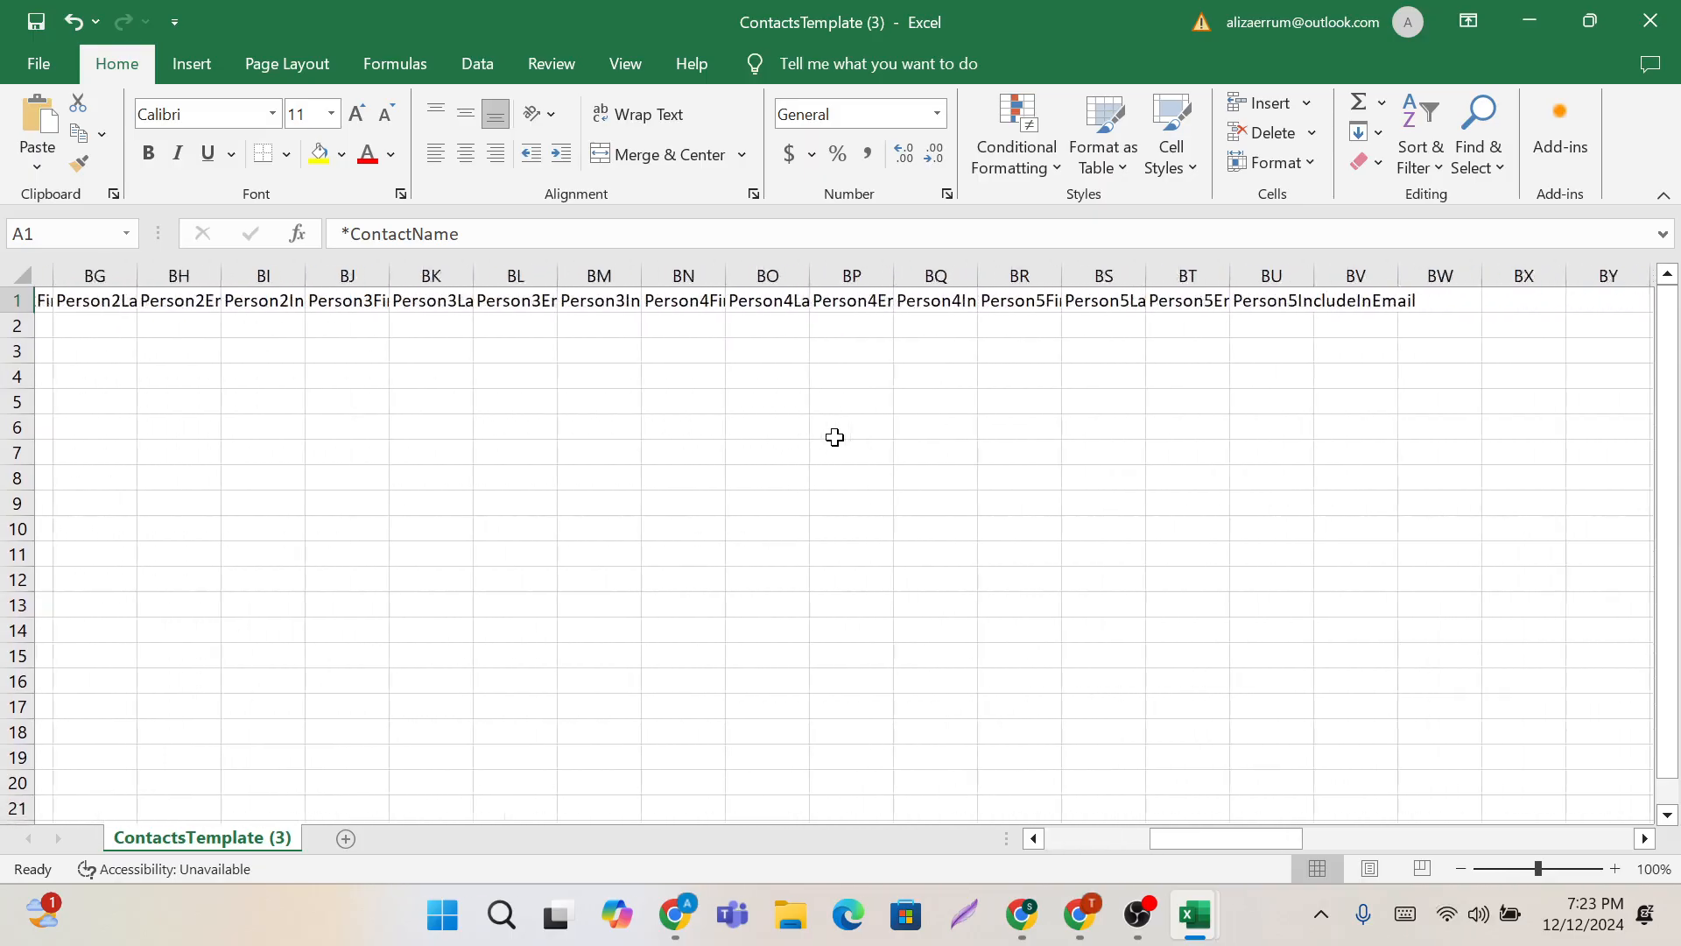
pyautogui.hscroll(-20, 835, 438)
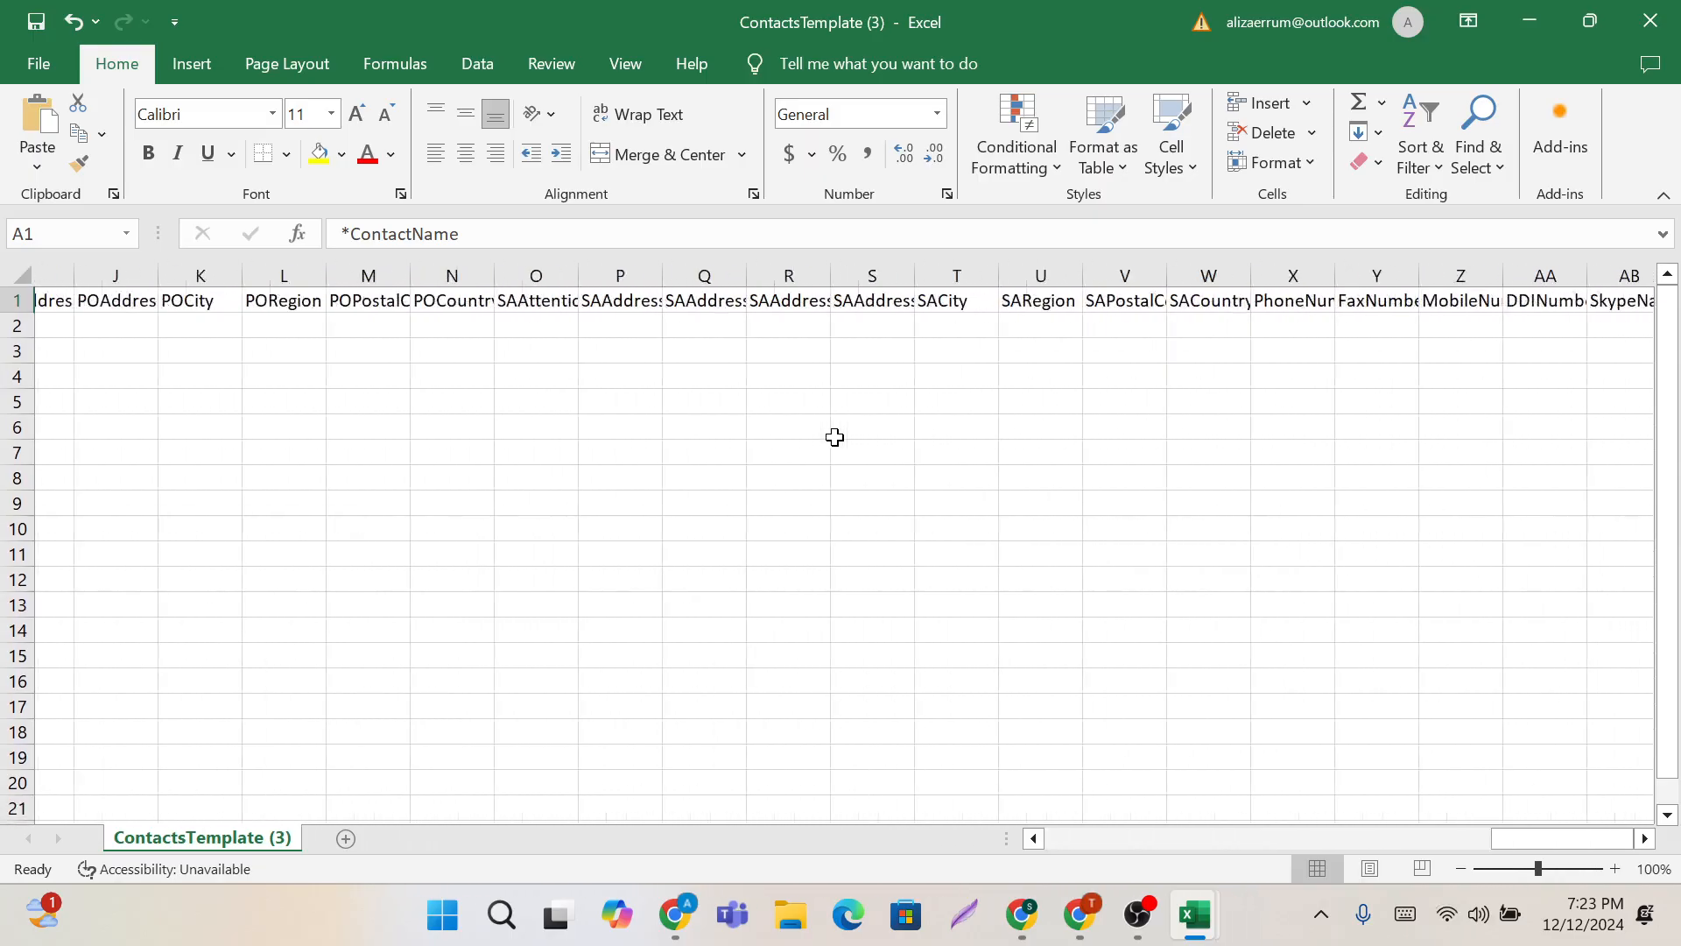
pyautogui.hscroll(-3, 834, 438)
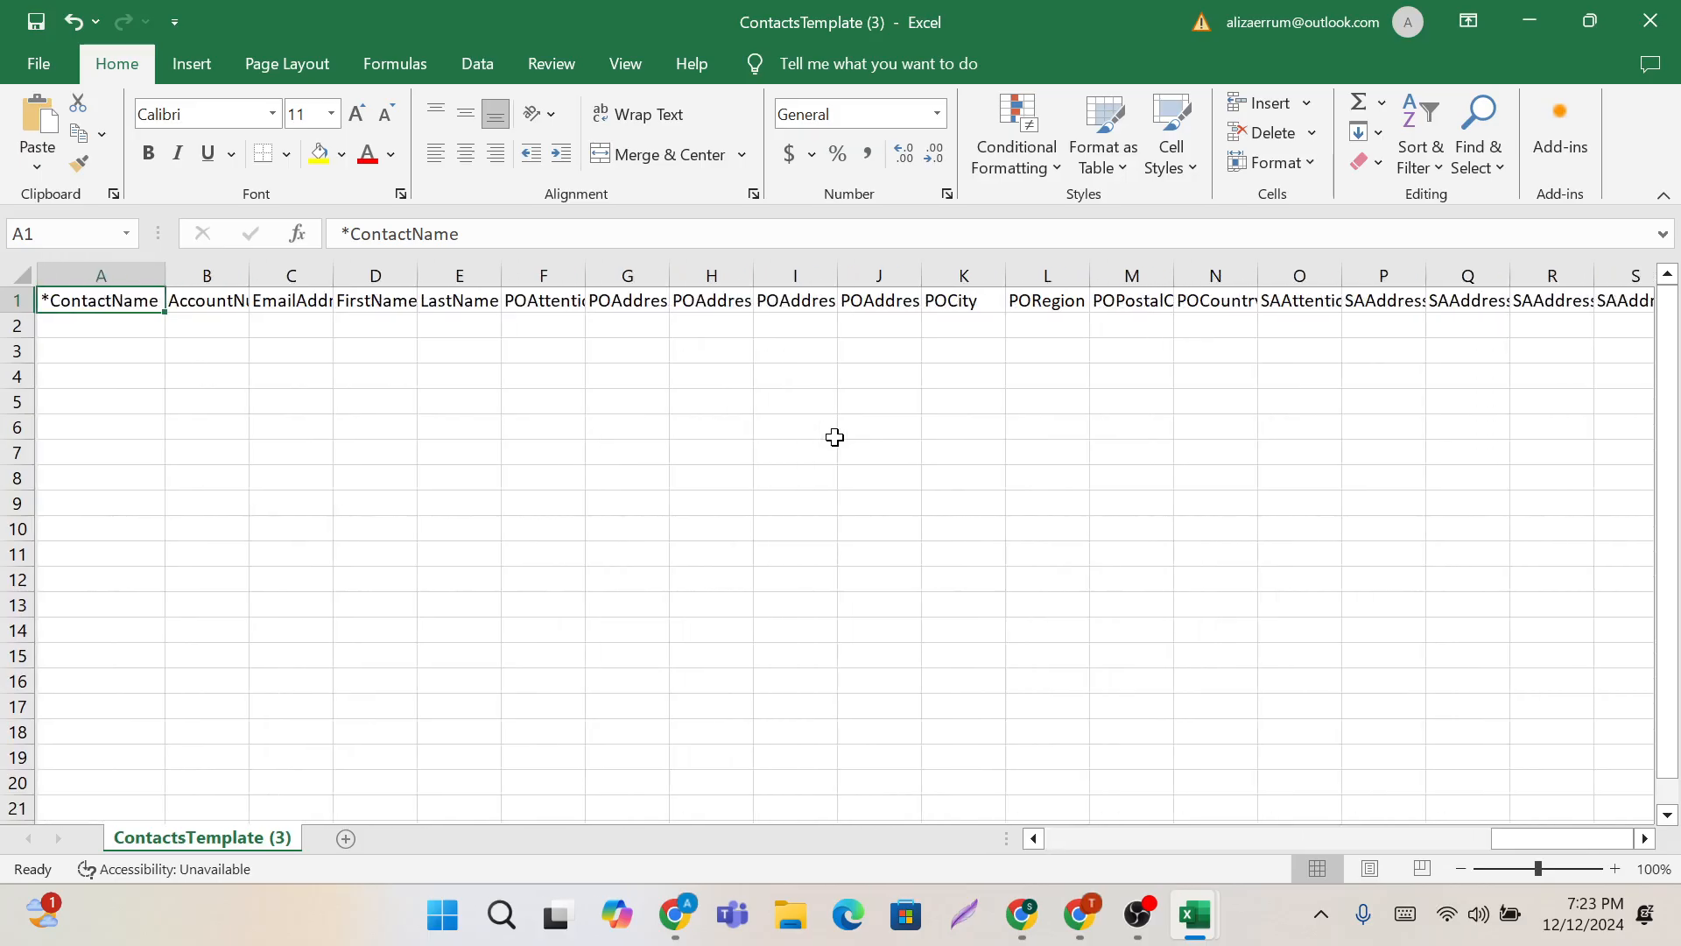
# Step: Fill the *ContactName column yellow and widen the AccountNumber column
pyautogui.click(88, 277)
pyautogui.click(320, 153)
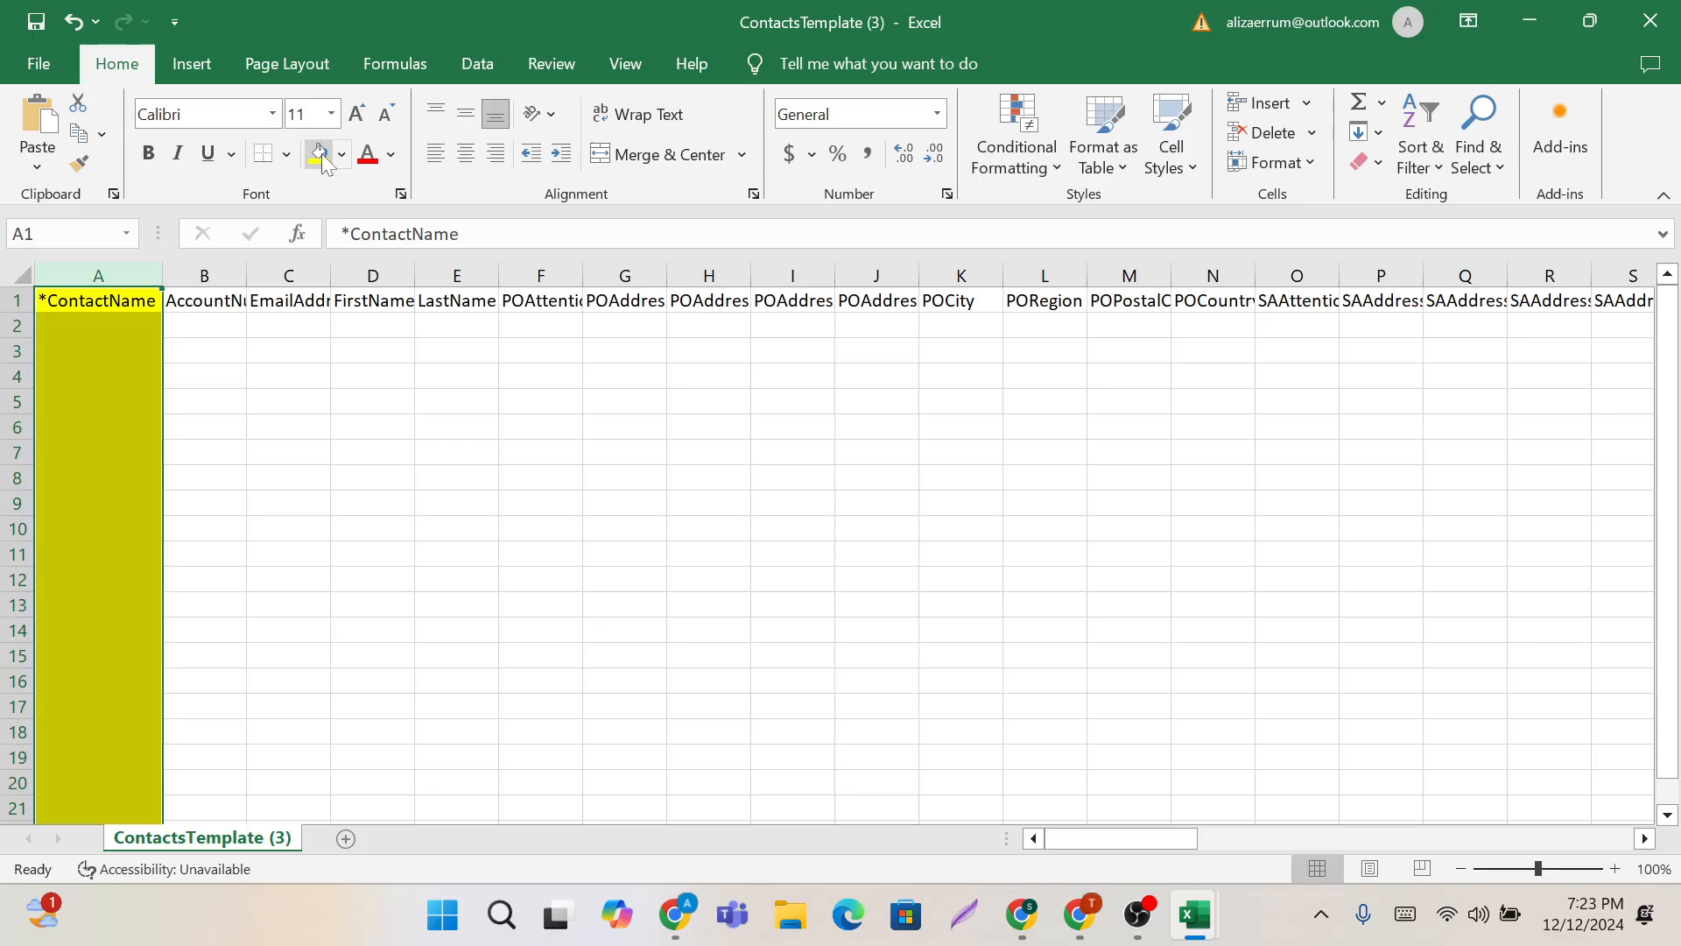
pyautogui.click(466, 510)
pyautogui.moveTo(248, 282); pyautogui.dragTo(324, 282)
# Step: Copy the ten contact names (A2:A11) from Bluebell -Xr_Contacts list-Buyer.csv in Google Drive
pyautogui.moveTo(678, 931)
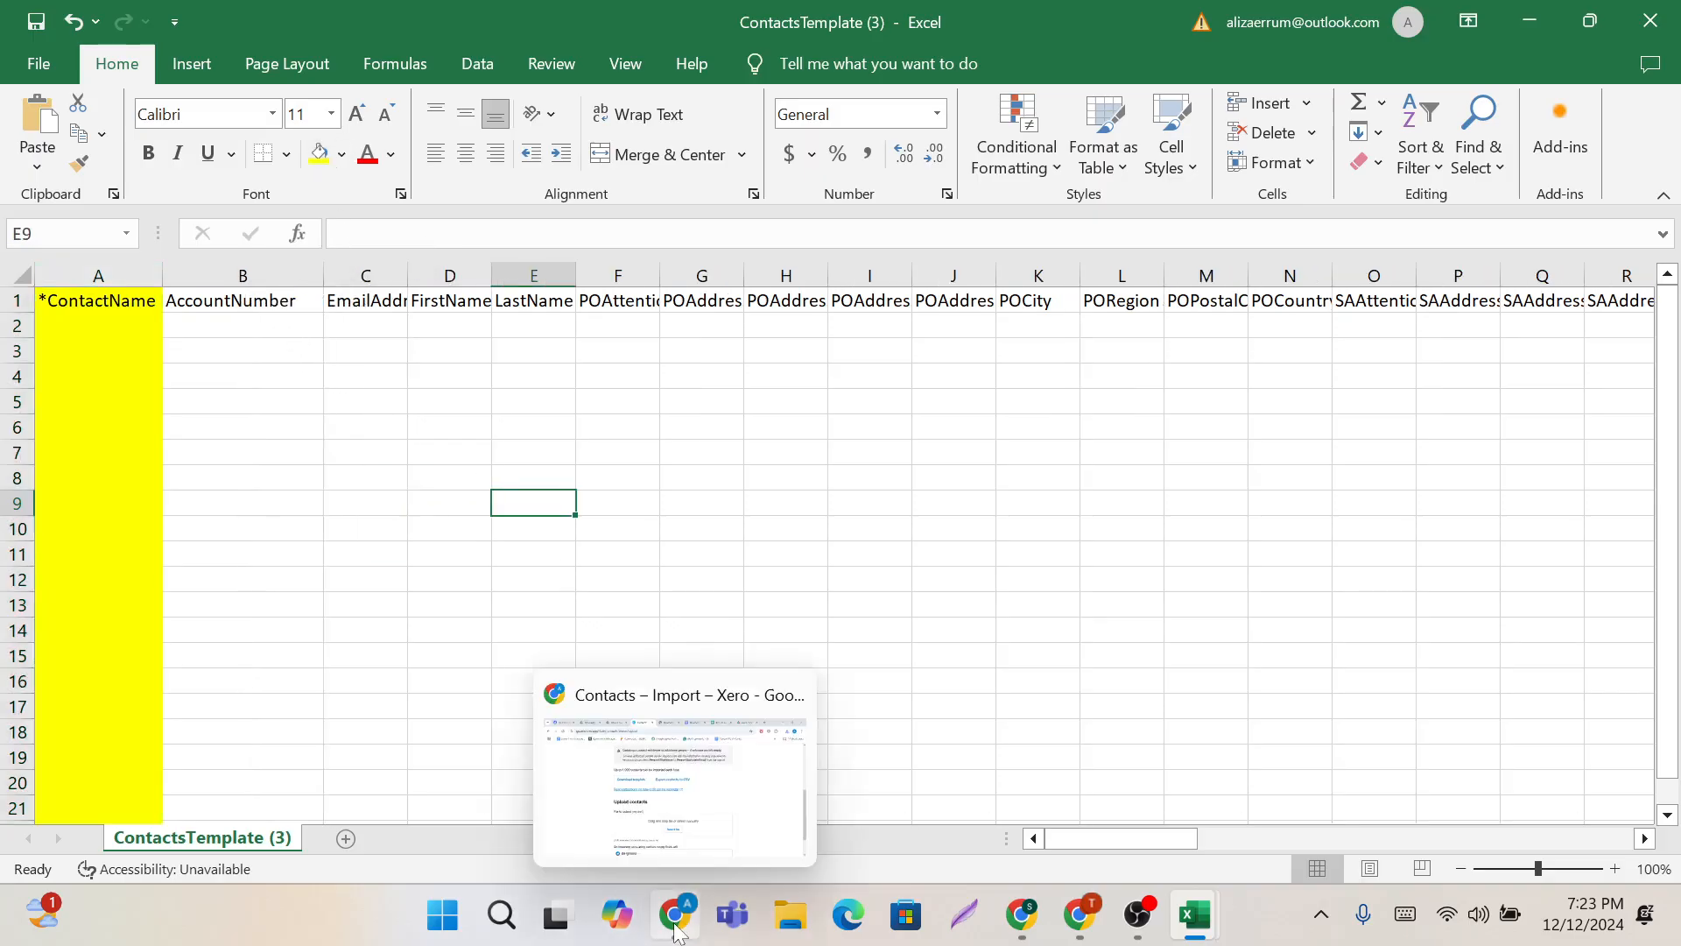
pyautogui.click(675, 771)
pyautogui.click(517, 11)
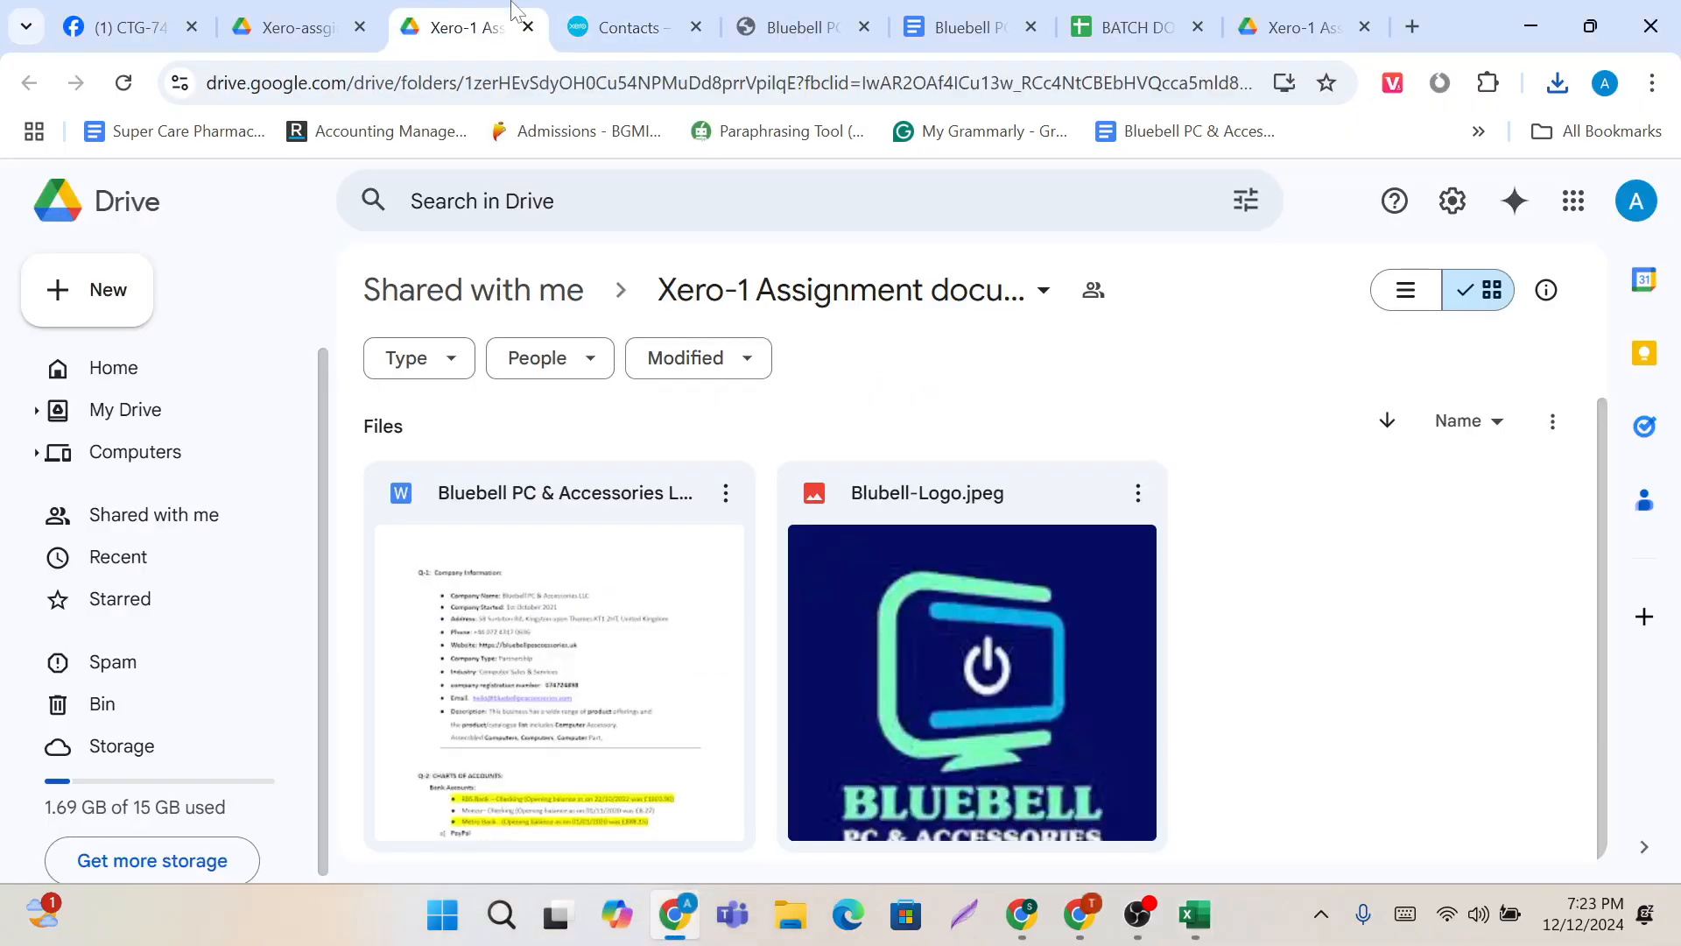
pyautogui.click(1285, 9)
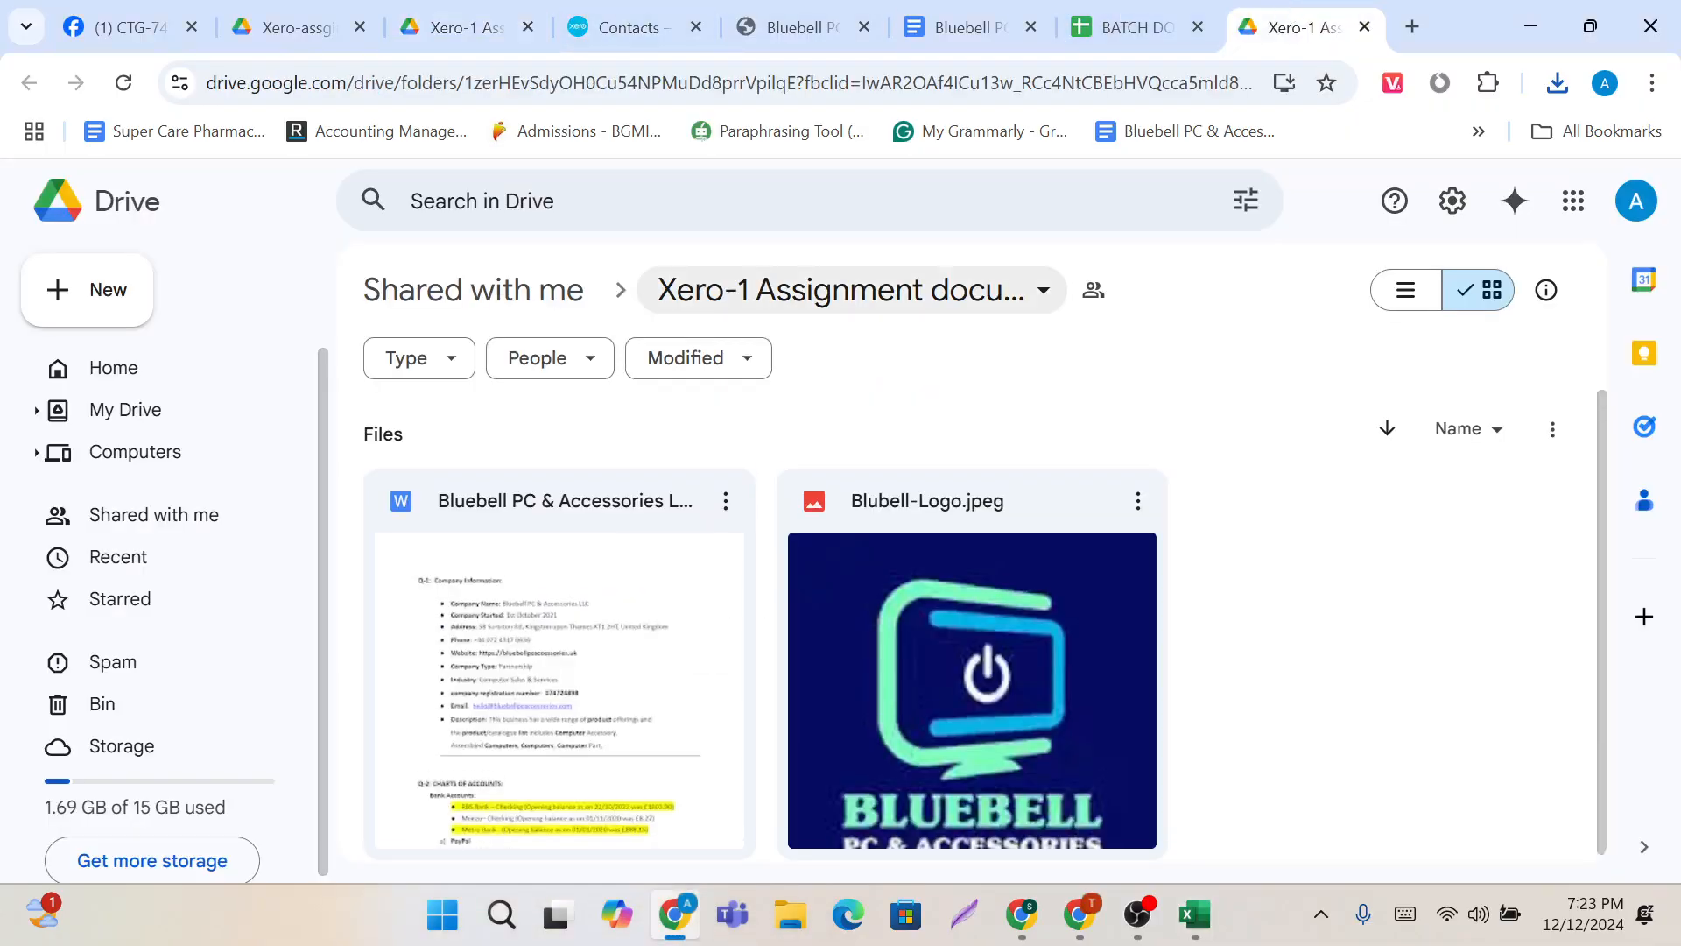
pyautogui.click(271, 11)
pyautogui.moveTo(149, 322); pyautogui.dragTo(140, 578)
pyautogui.hotkey('ctrl', 'c')
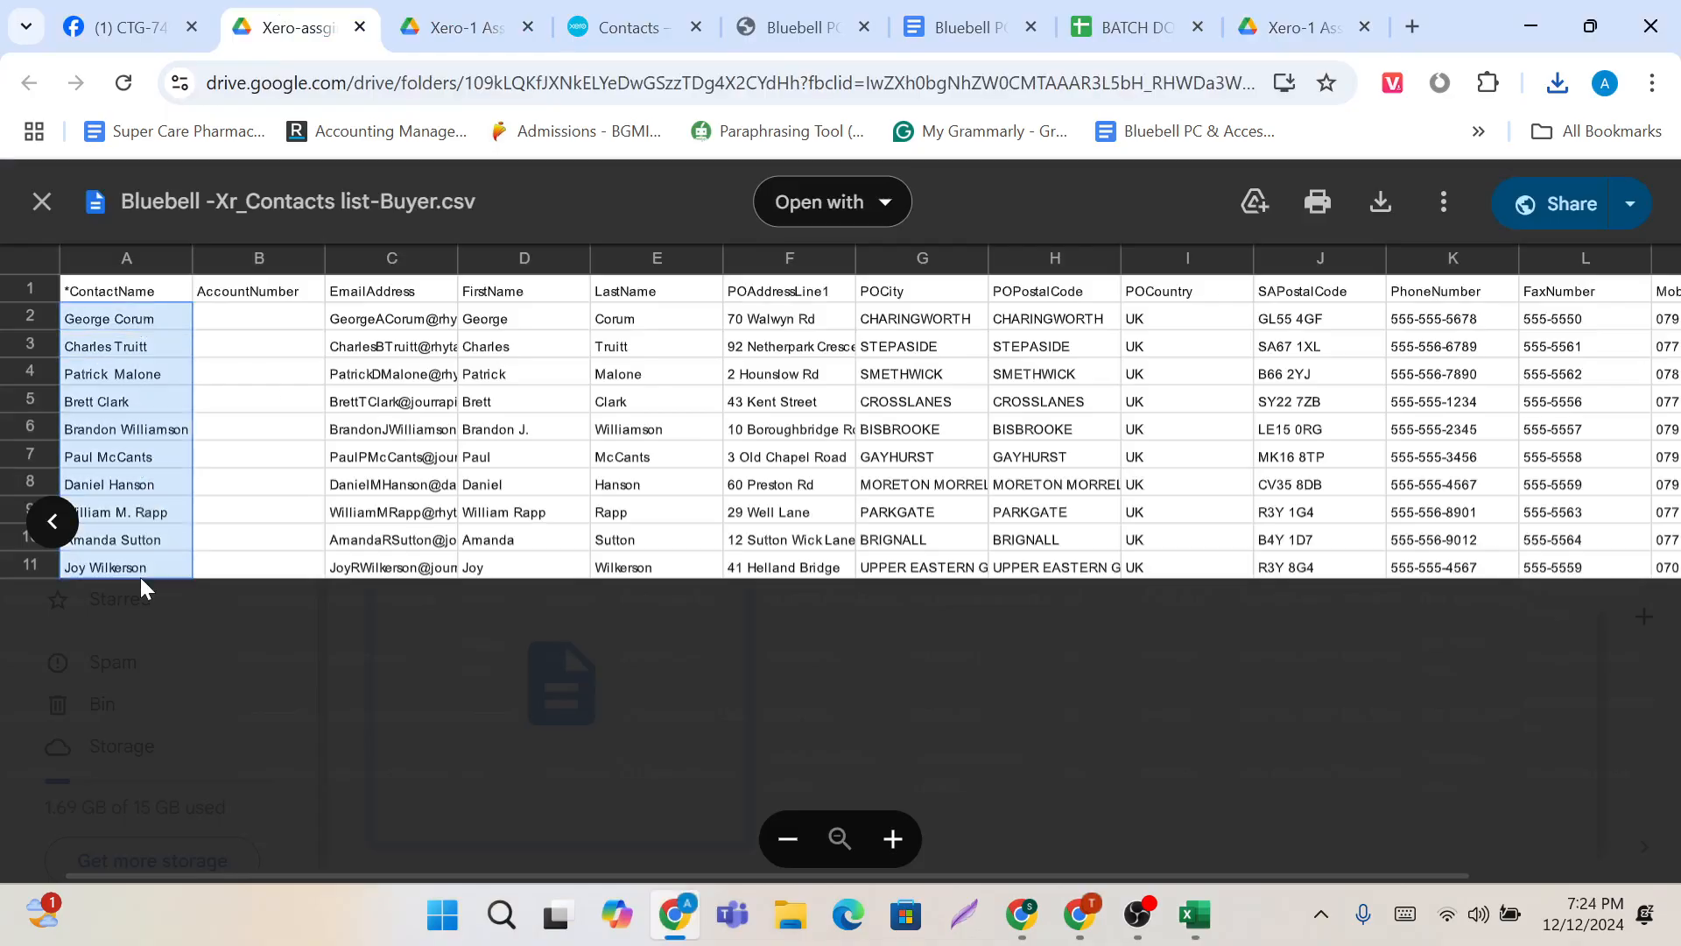
pyautogui.hotkey('alt', 'Tab')
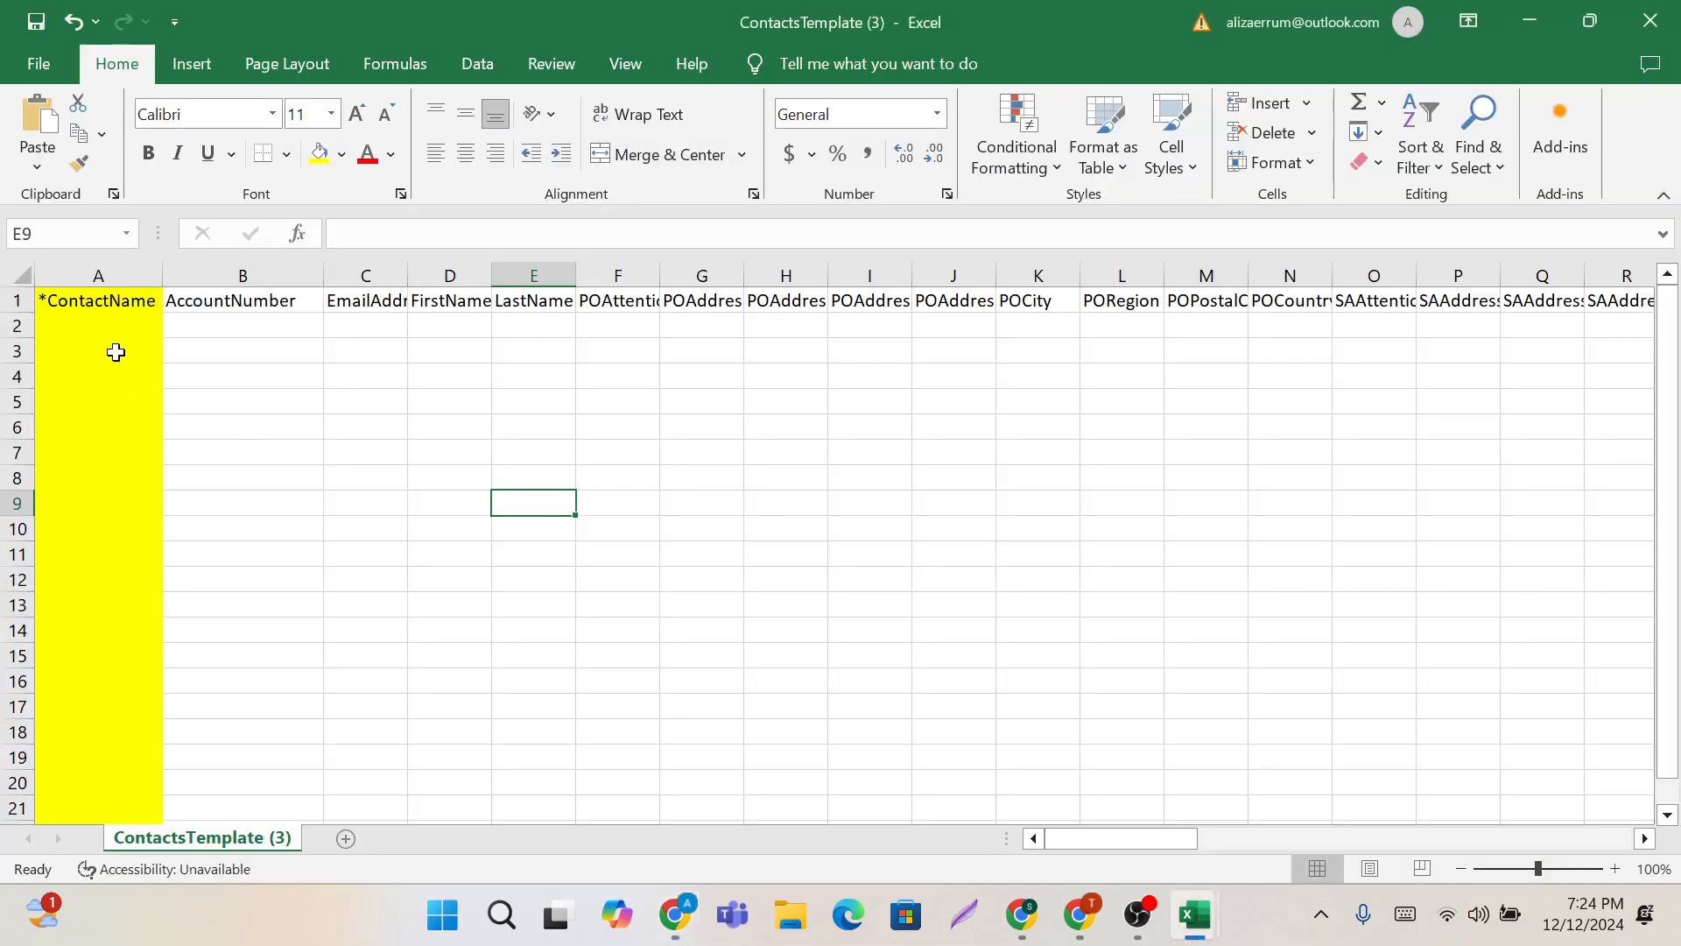
# Step: Paste the ten contact names into cell A2
pyautogui.click(95, 334)
pyautogui.hotkey('ctrl', 'v')
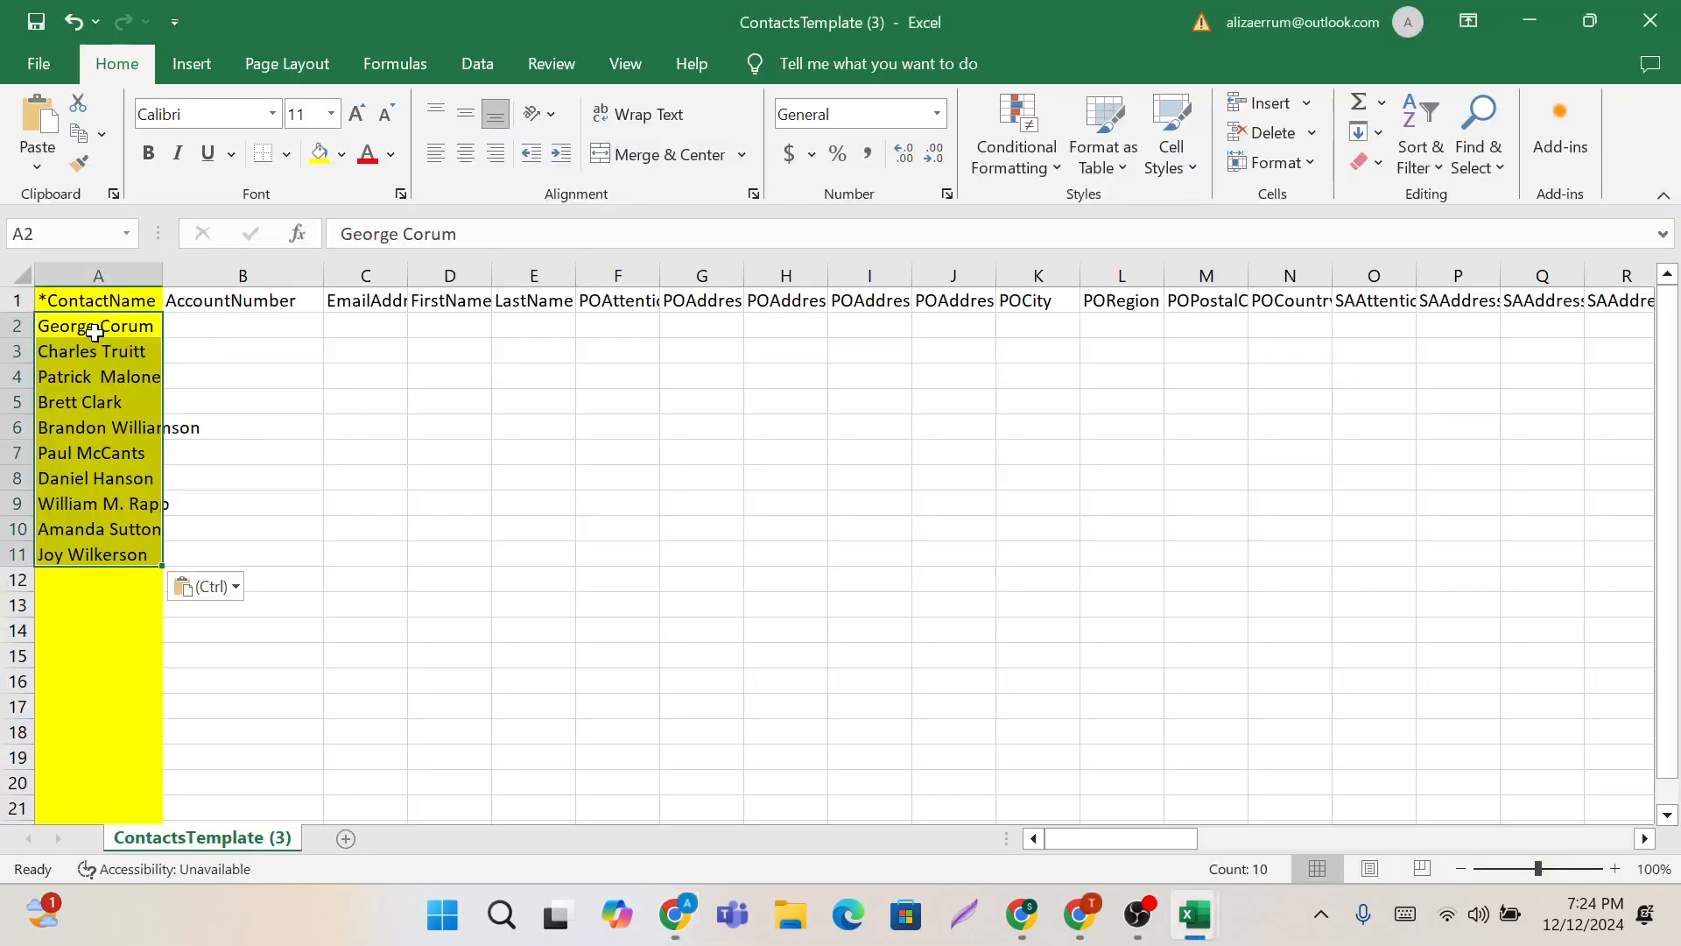
pyautogui.click(191, 302)
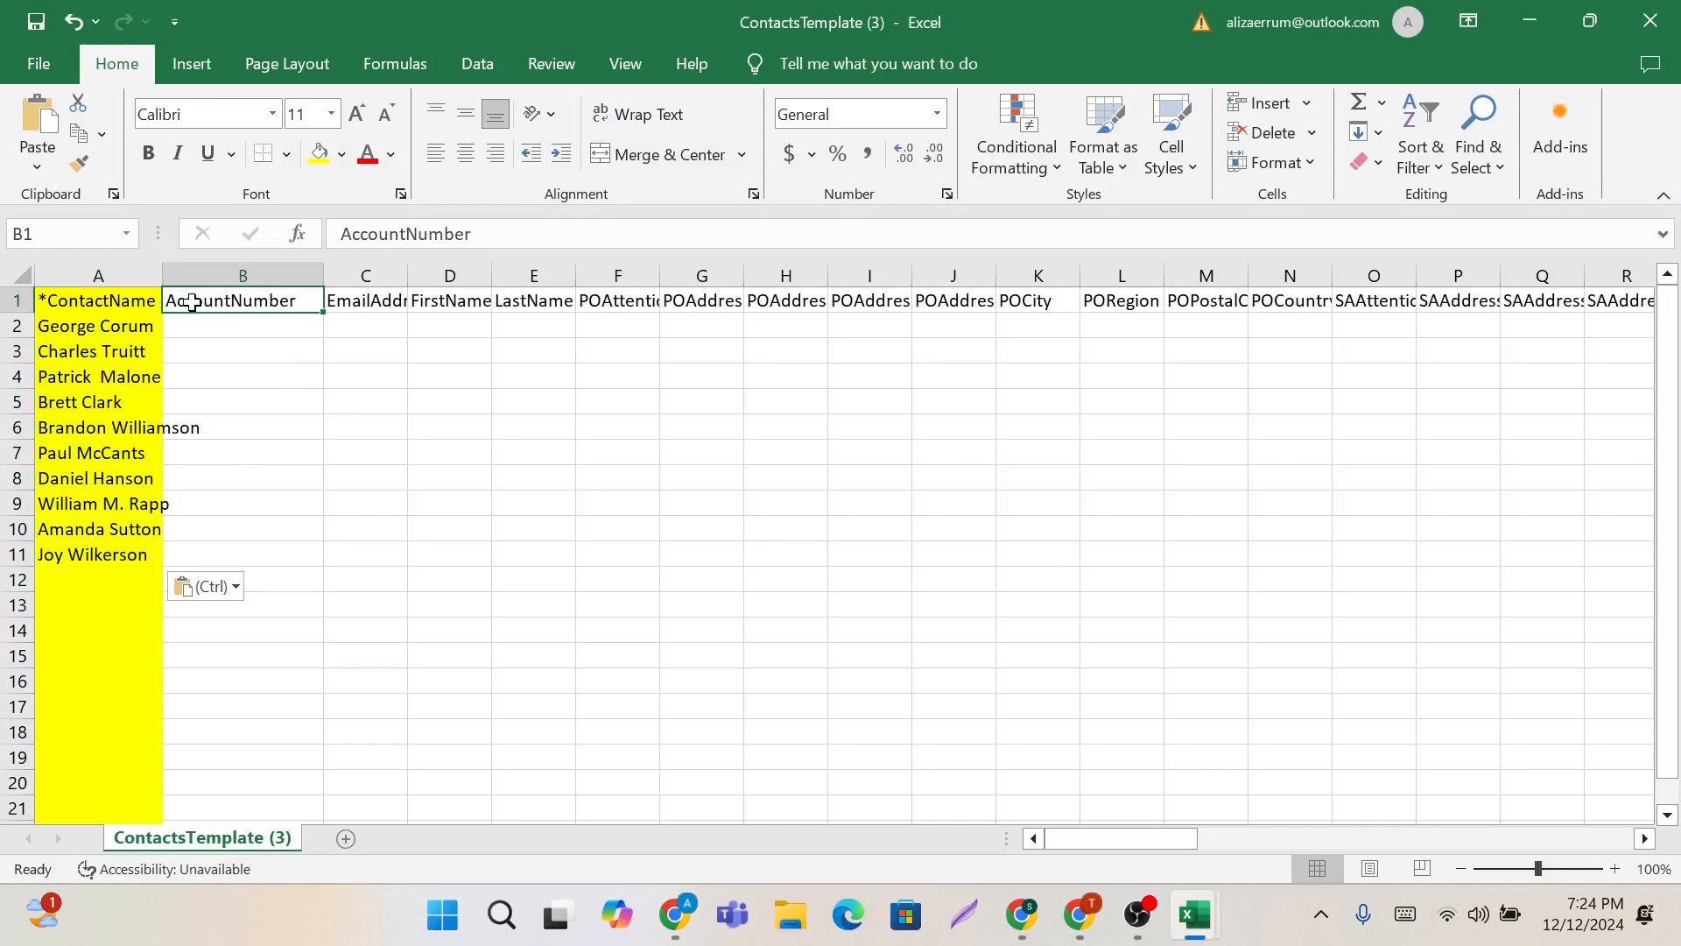
# Step: Copy the ten email addresses from the CSV into C2 and widen column C
pyautogui.hotkey('alt', 'Tab')
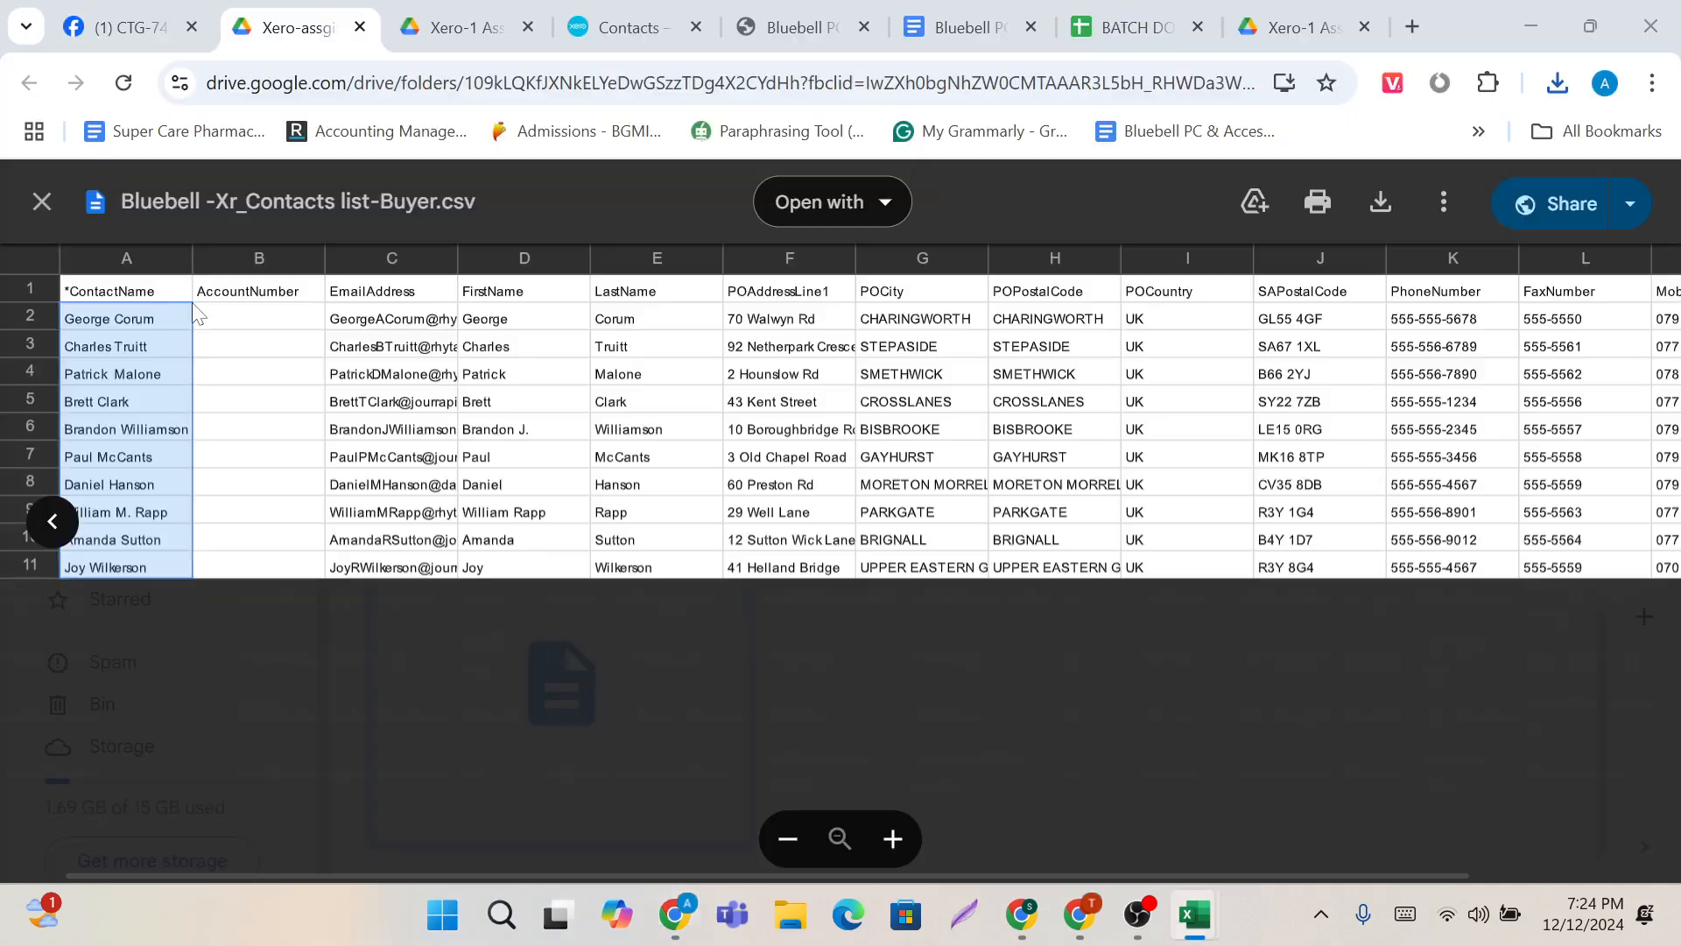
pyautogui.moveTo(349, 326); pyautogui.dragTo(361, 567)
pyautogui.hotkey('alt', 'Tab')
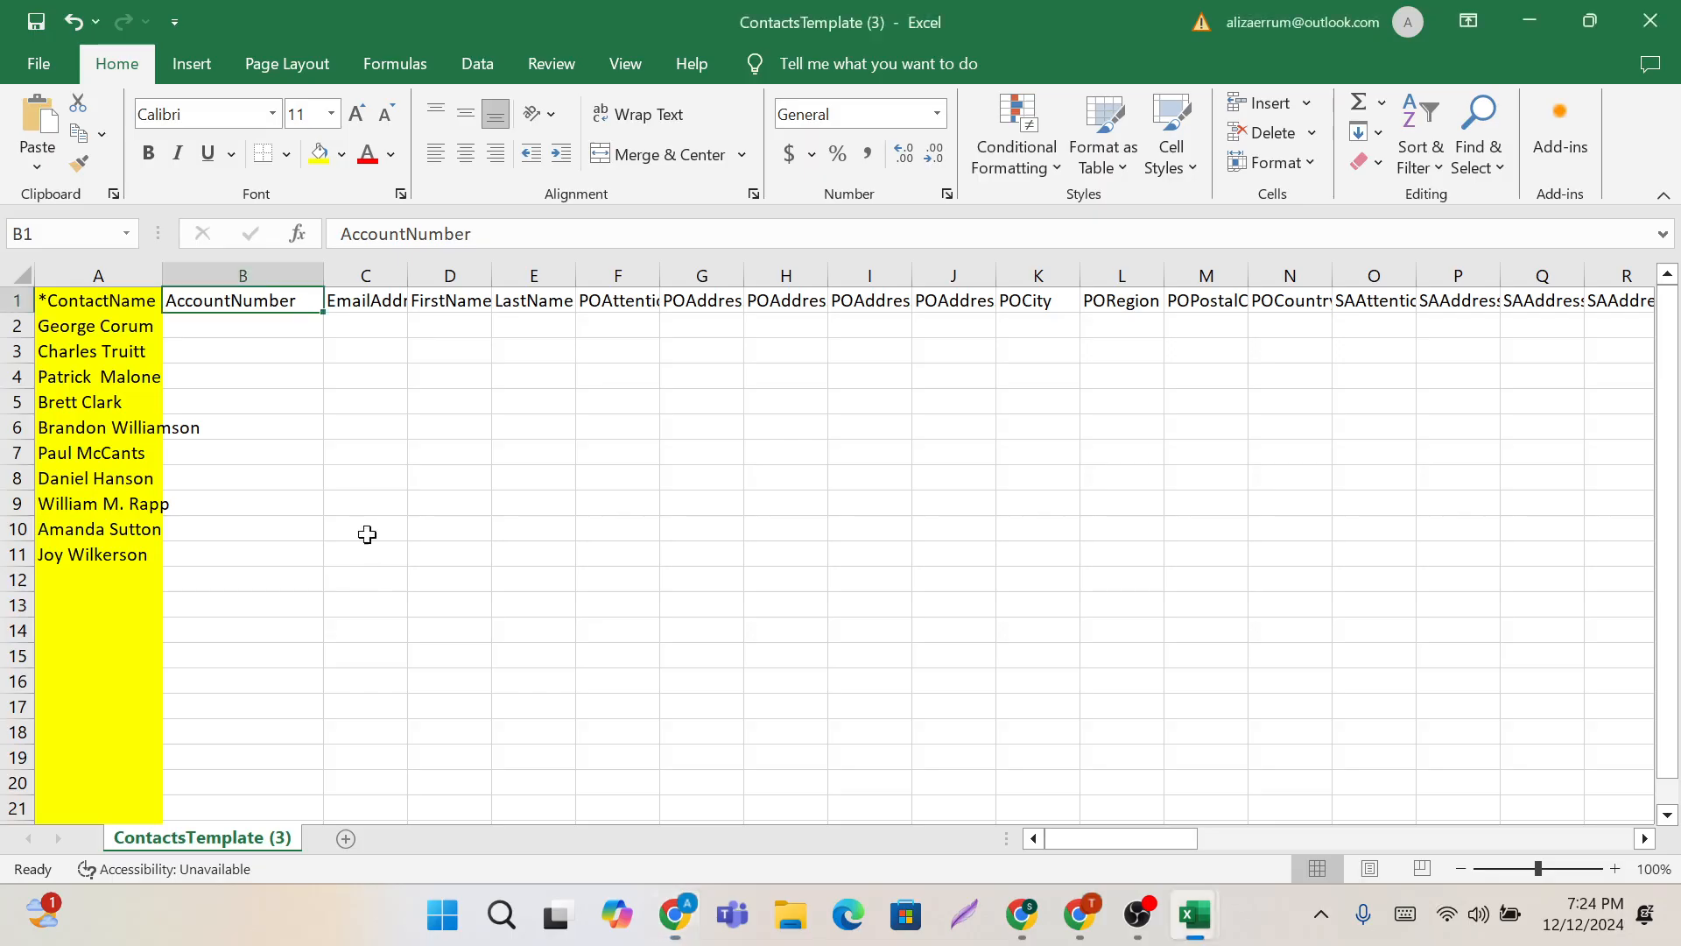
pyautogui.click(358, 317)
pyautogui.hotkey('ctrl', 'v')
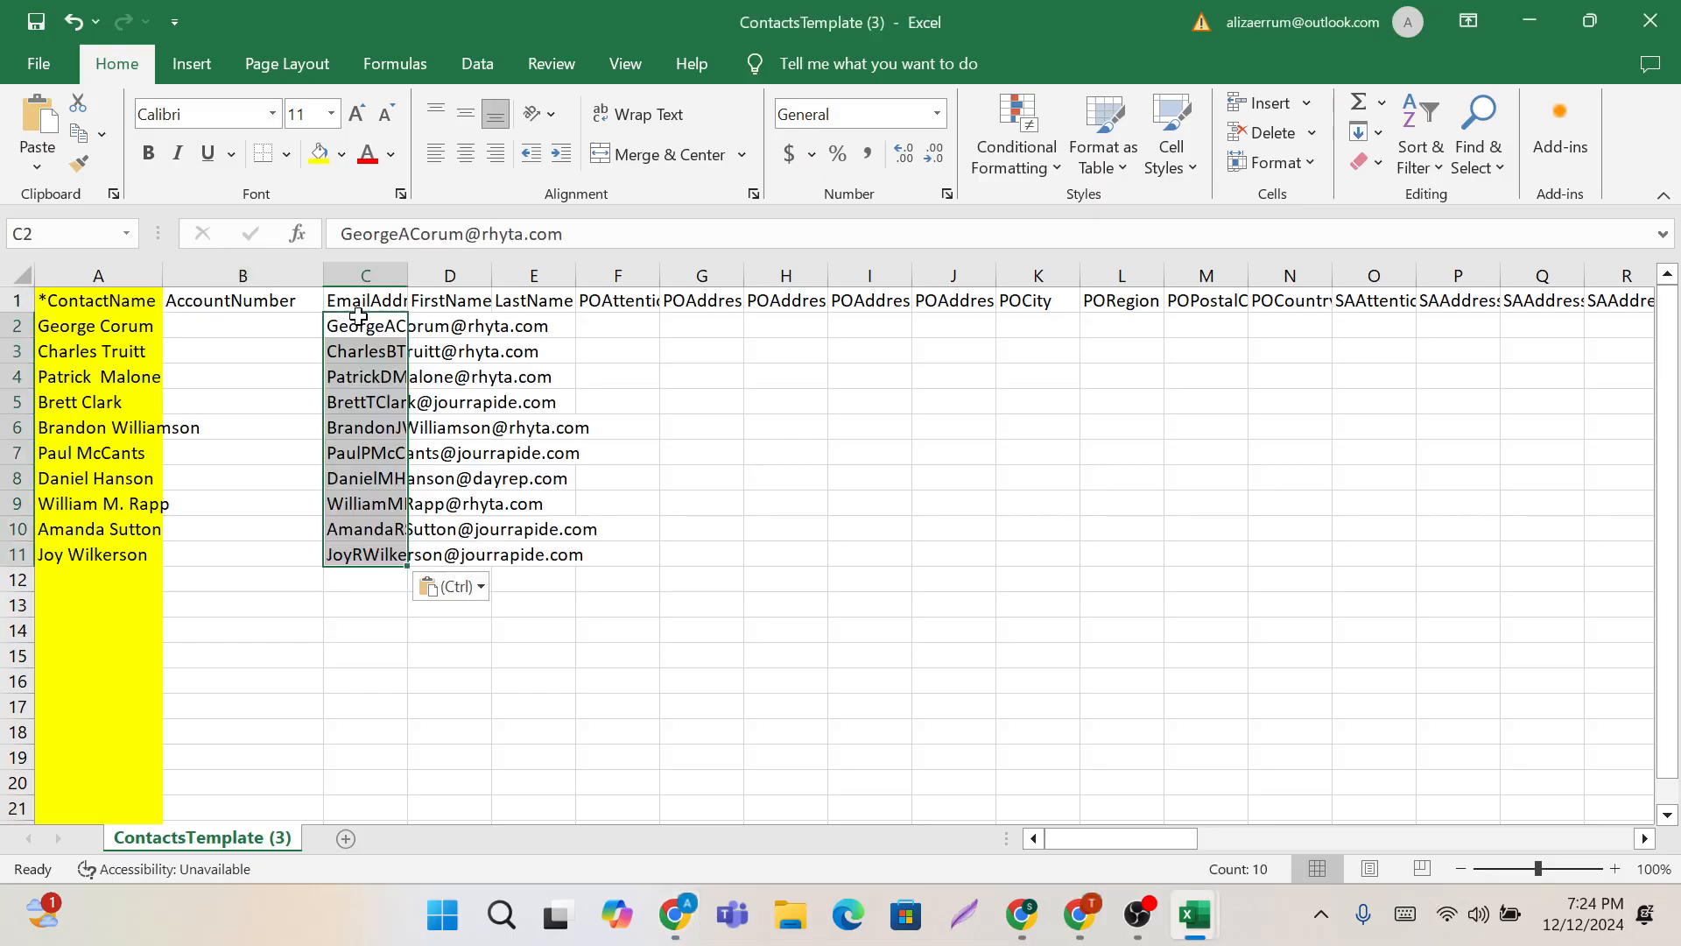
pyautogui.moveTo(408, 275); pyautogui.dragTo(557, 274)
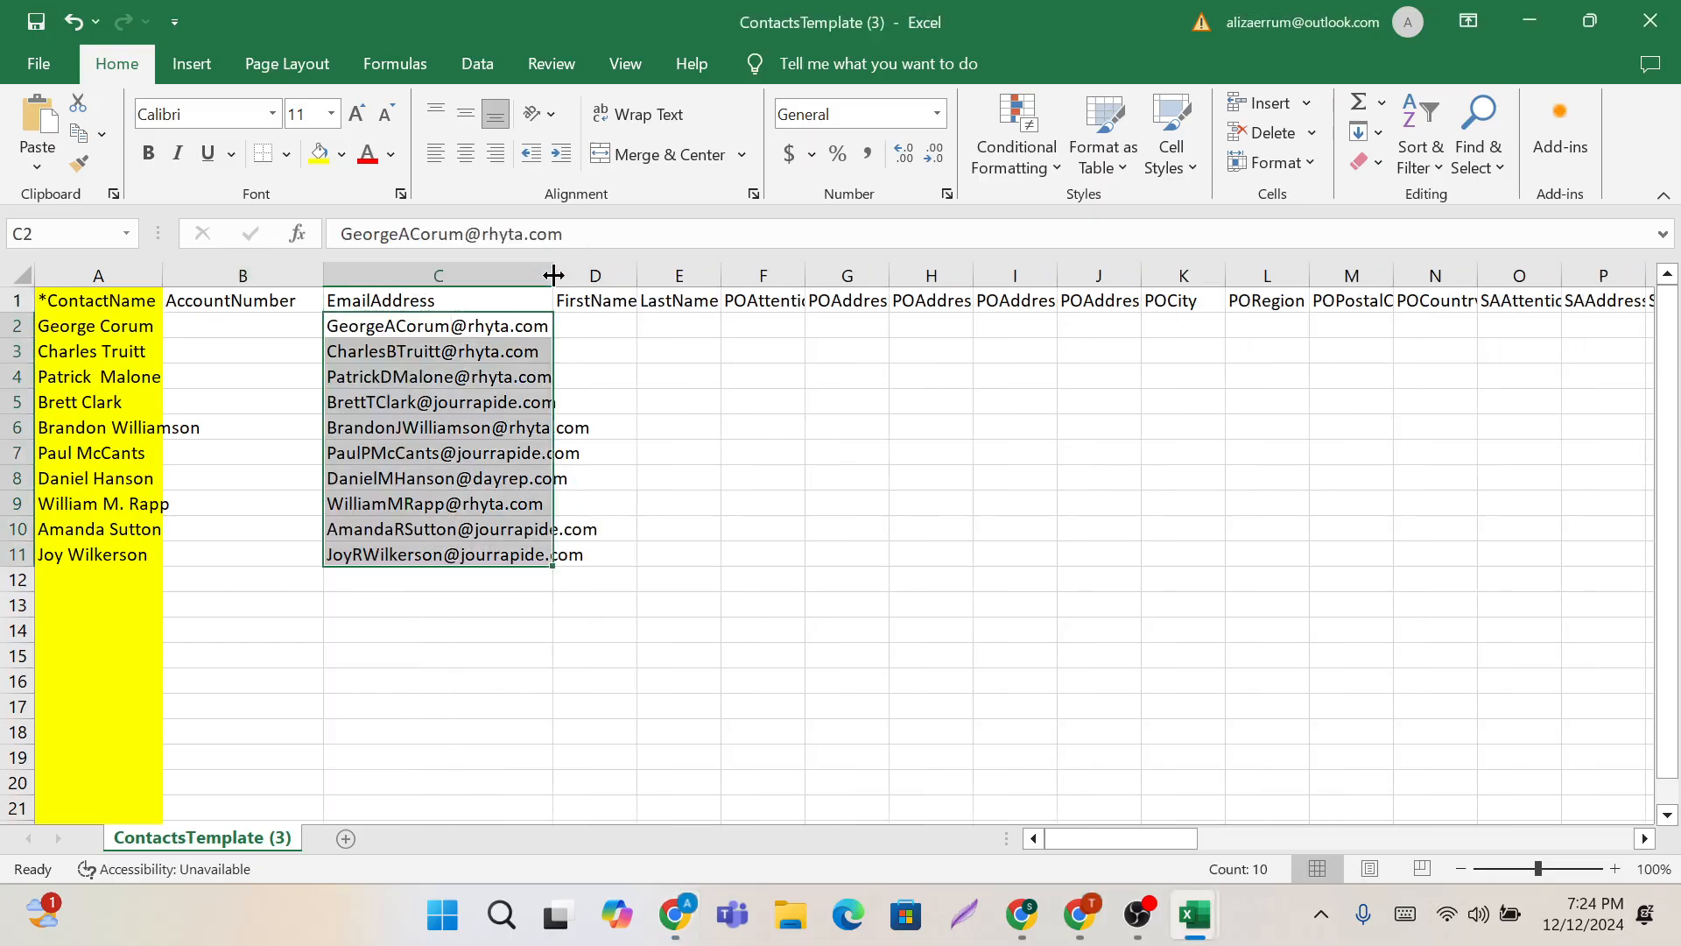
# Step: Copy the first and last names from the CSV into D2:E11
pyautogui.hotkey('alt', 'Tab')
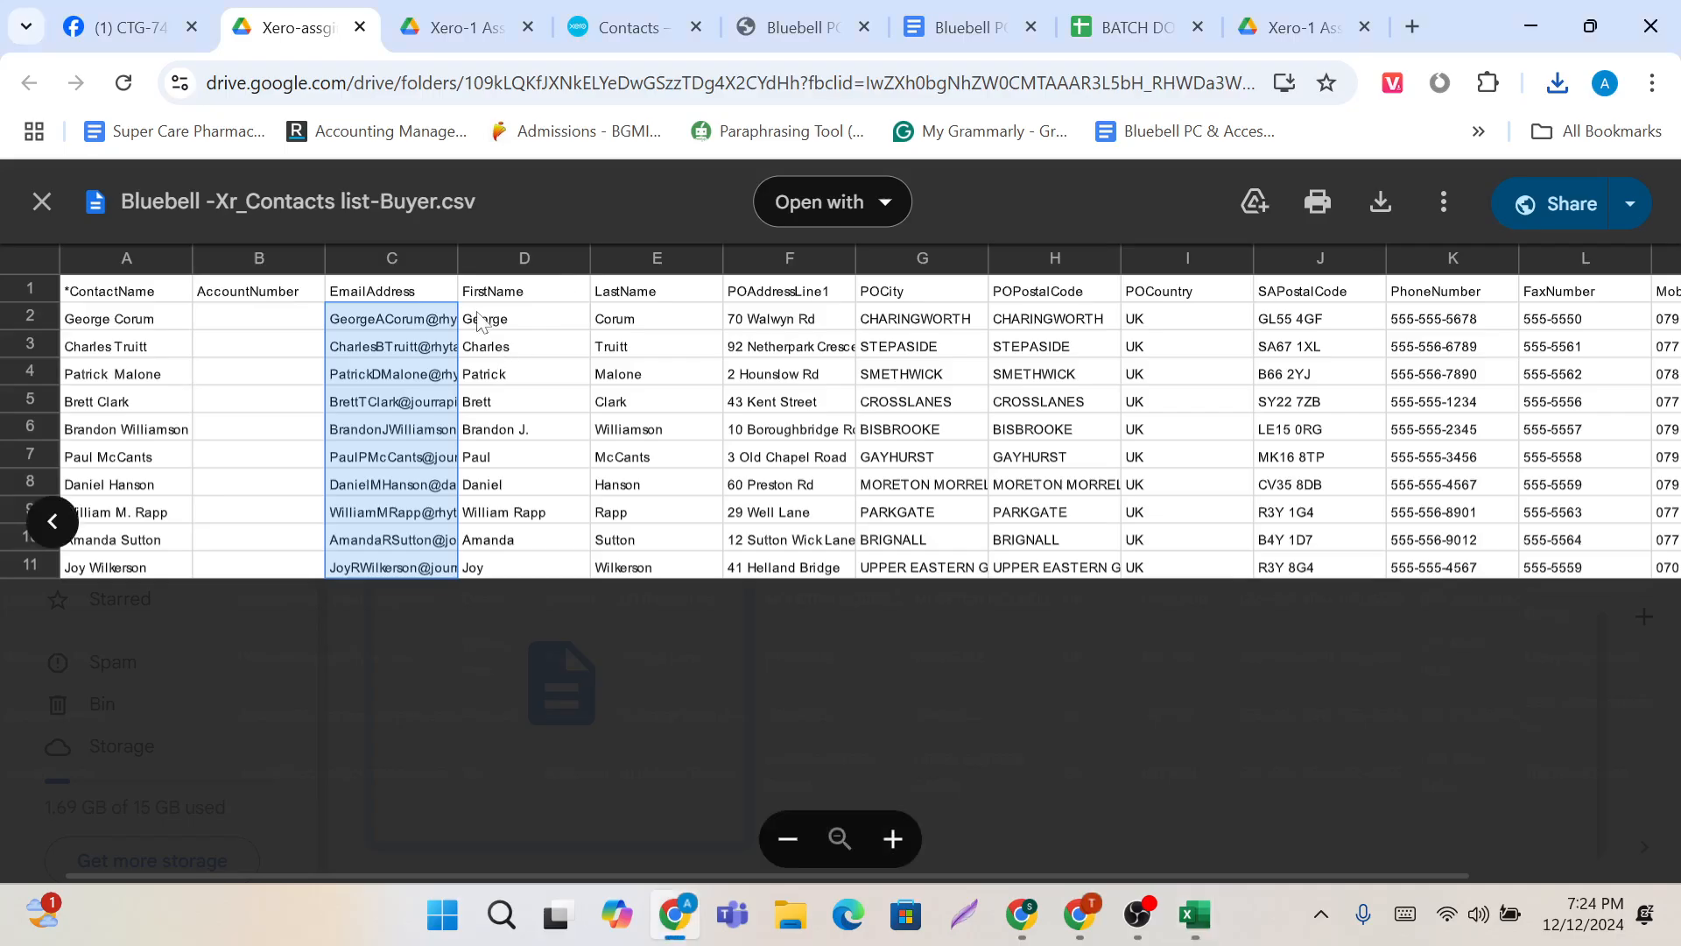
pyautogui.moveTo(478, 322); pyautogui.dragTo(662, 565)
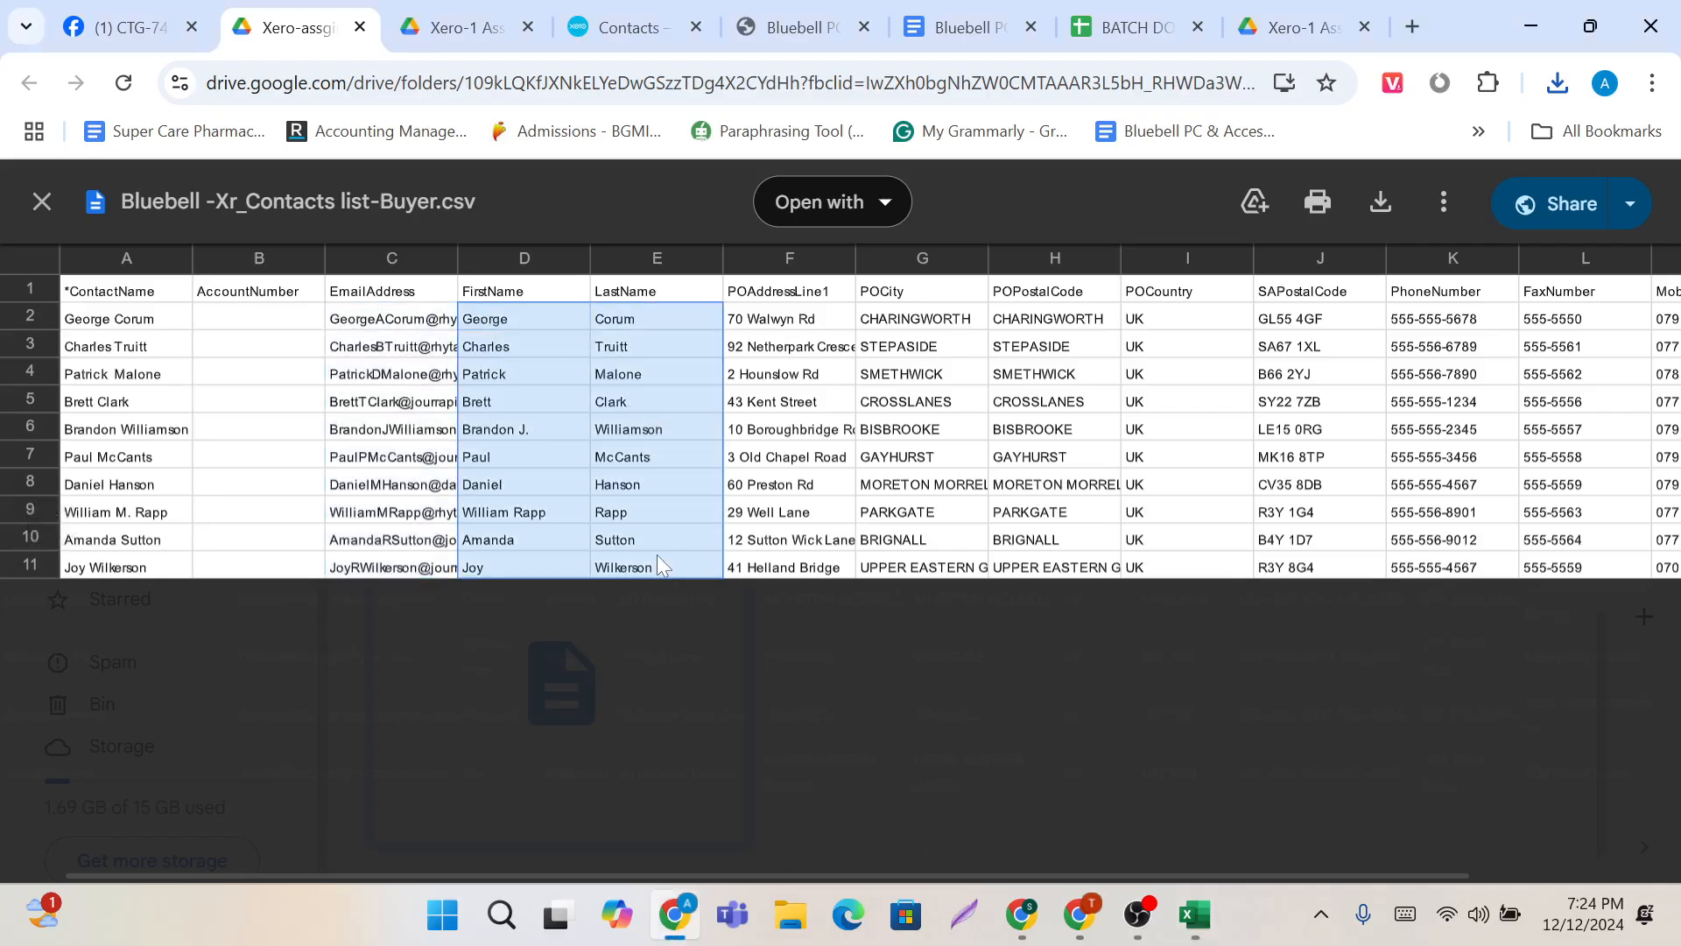
pyautogui.hotkey('alt', 'Tab')
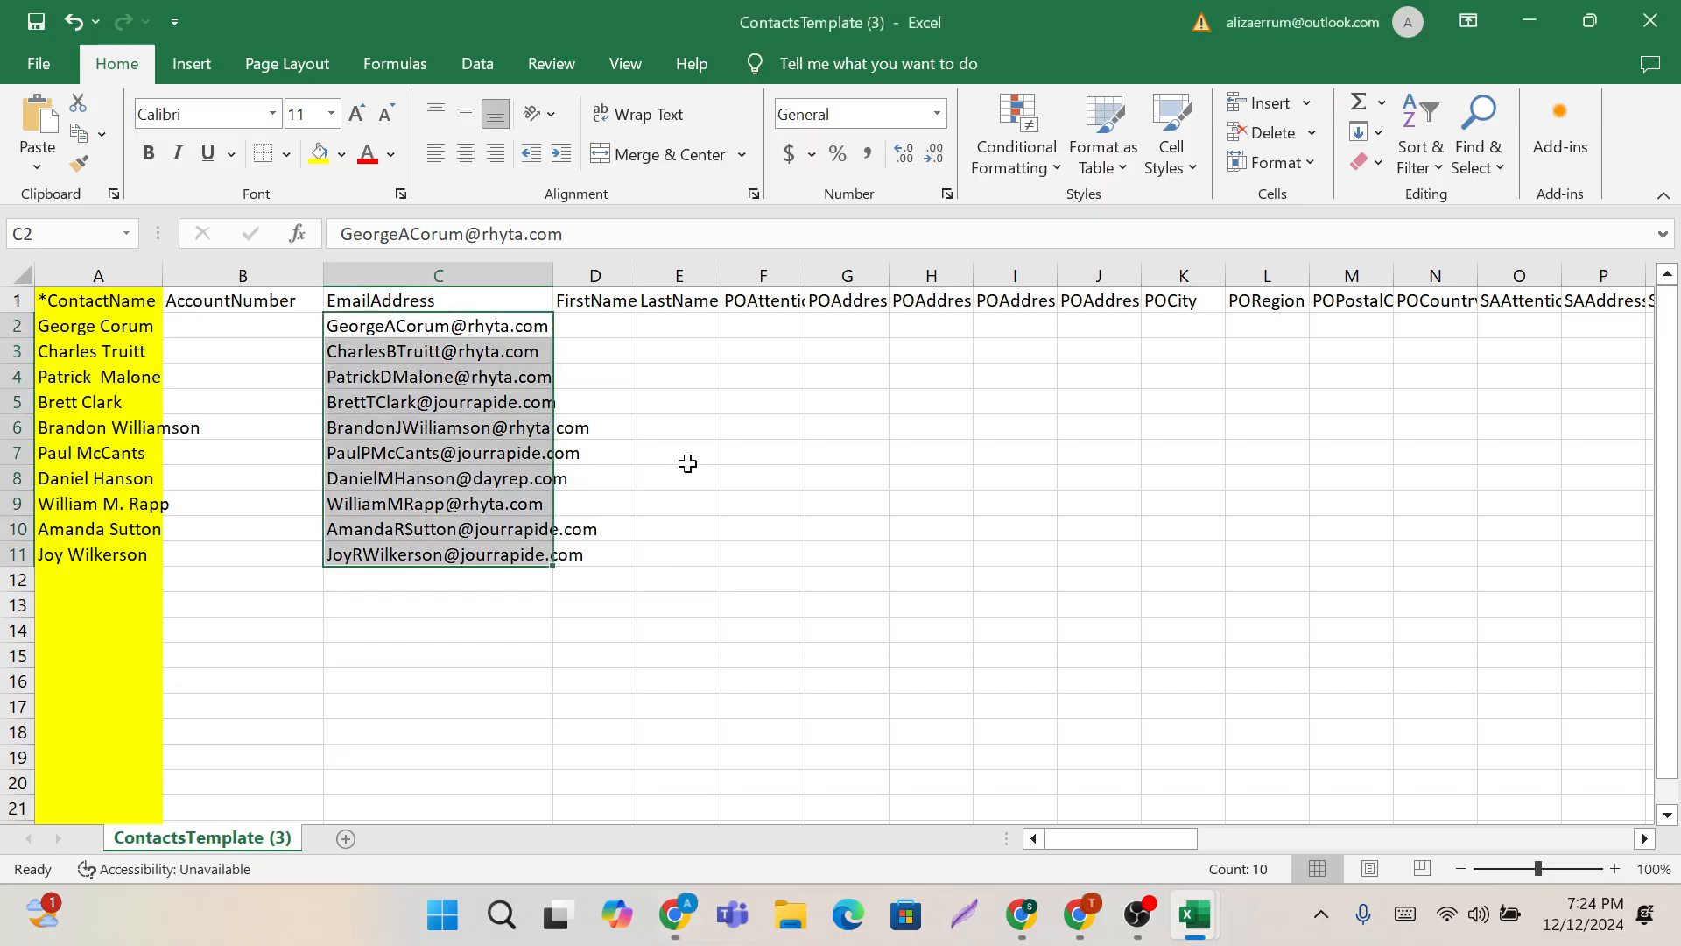
pyautogui.click(604, 323)
pyautogui.write('George\tCorum Charles\tTruitt Patrick\tMalone Brett\tClark Brandon J\tWilliamson Paul\tMcCants Daniel\tHanson William Ra\tRapp Amanda\tSutton Joy\tWilkerson')
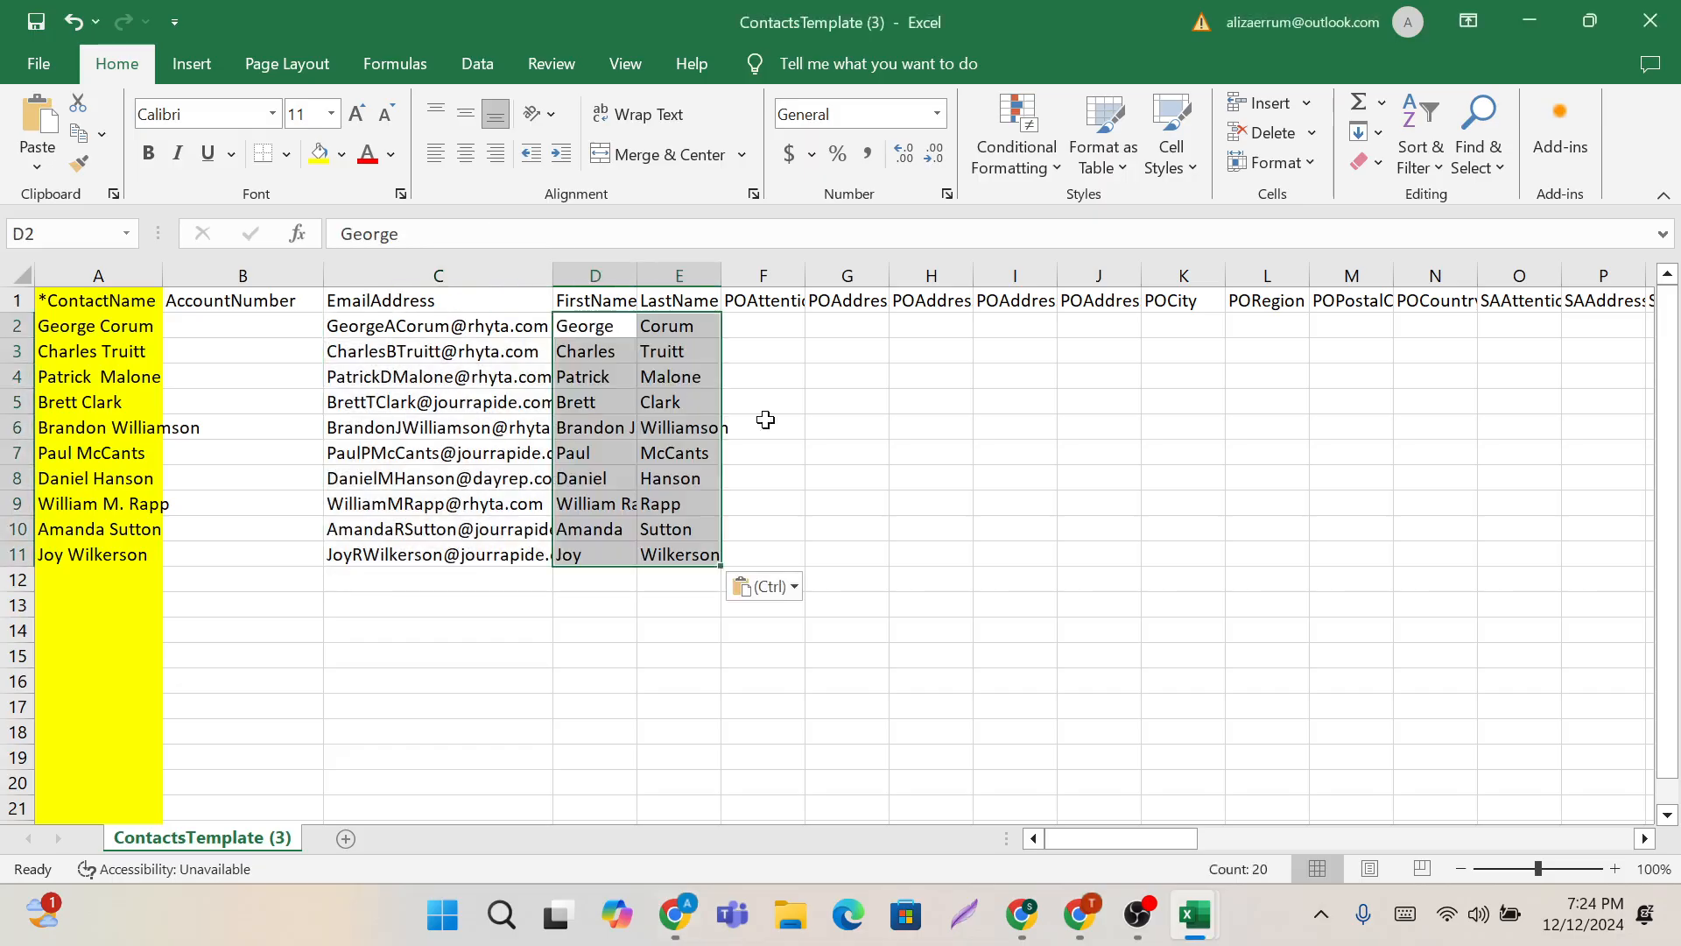
pyautogui.click(819, 443)
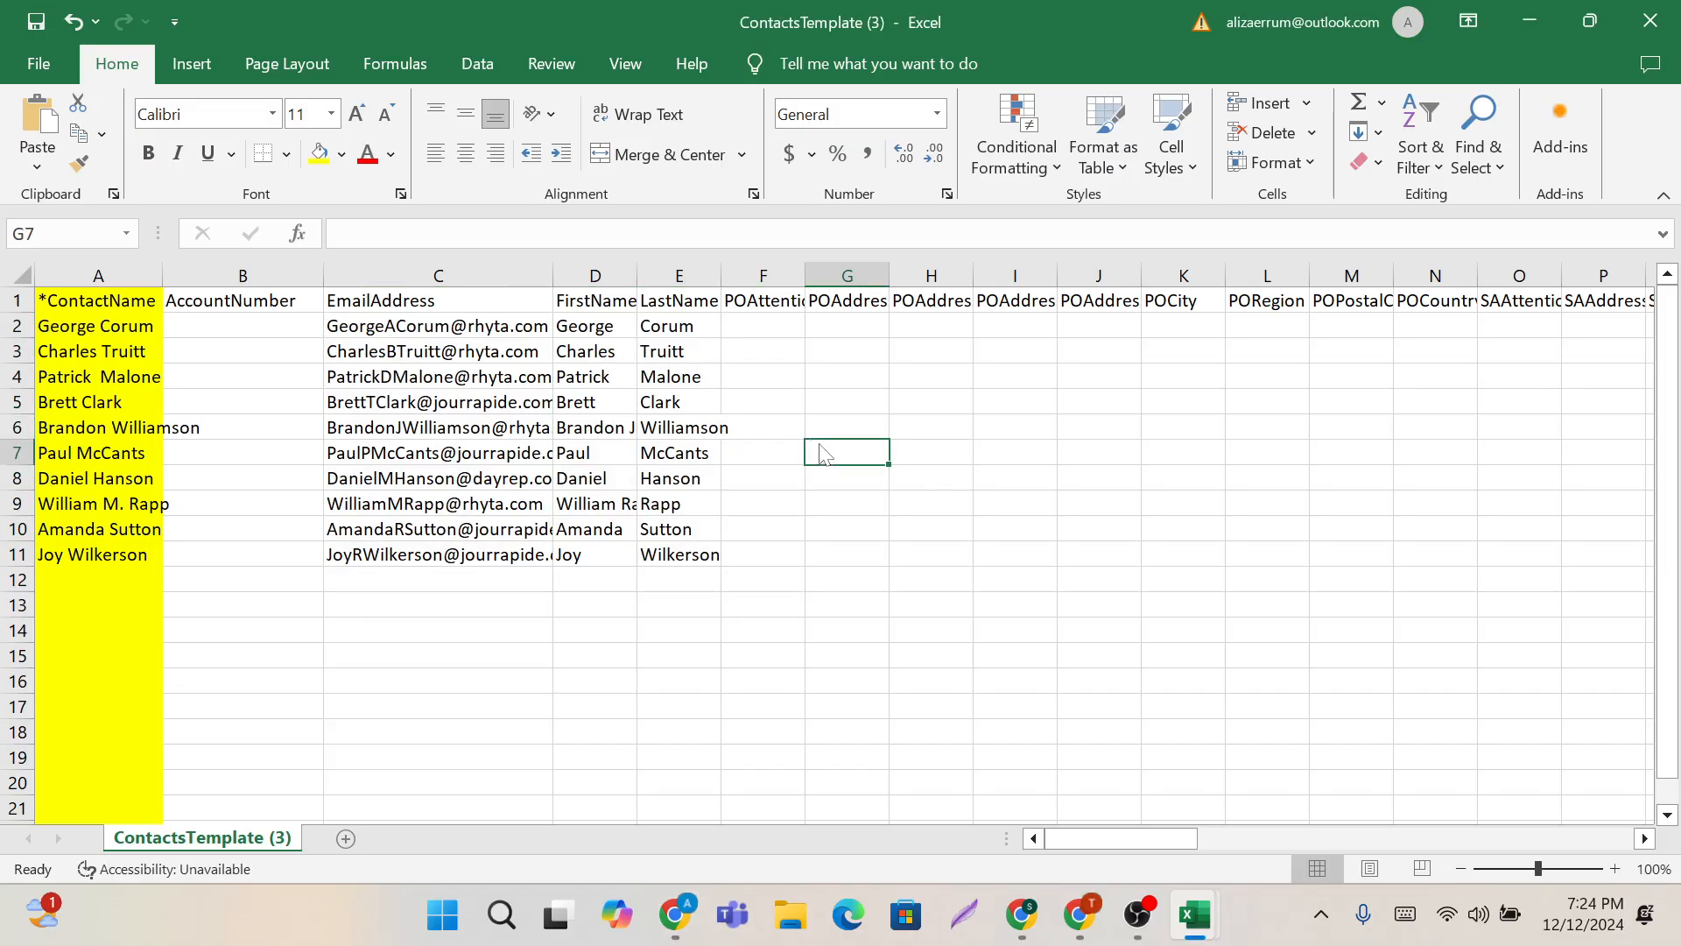
# Step: Paste every buyer's first address line into G2, widening column F
pyautogui.hotkey('alt', 'Tab')
pyautogui.moveTo(779, 318); pyautogui.dragTo(806, 581)
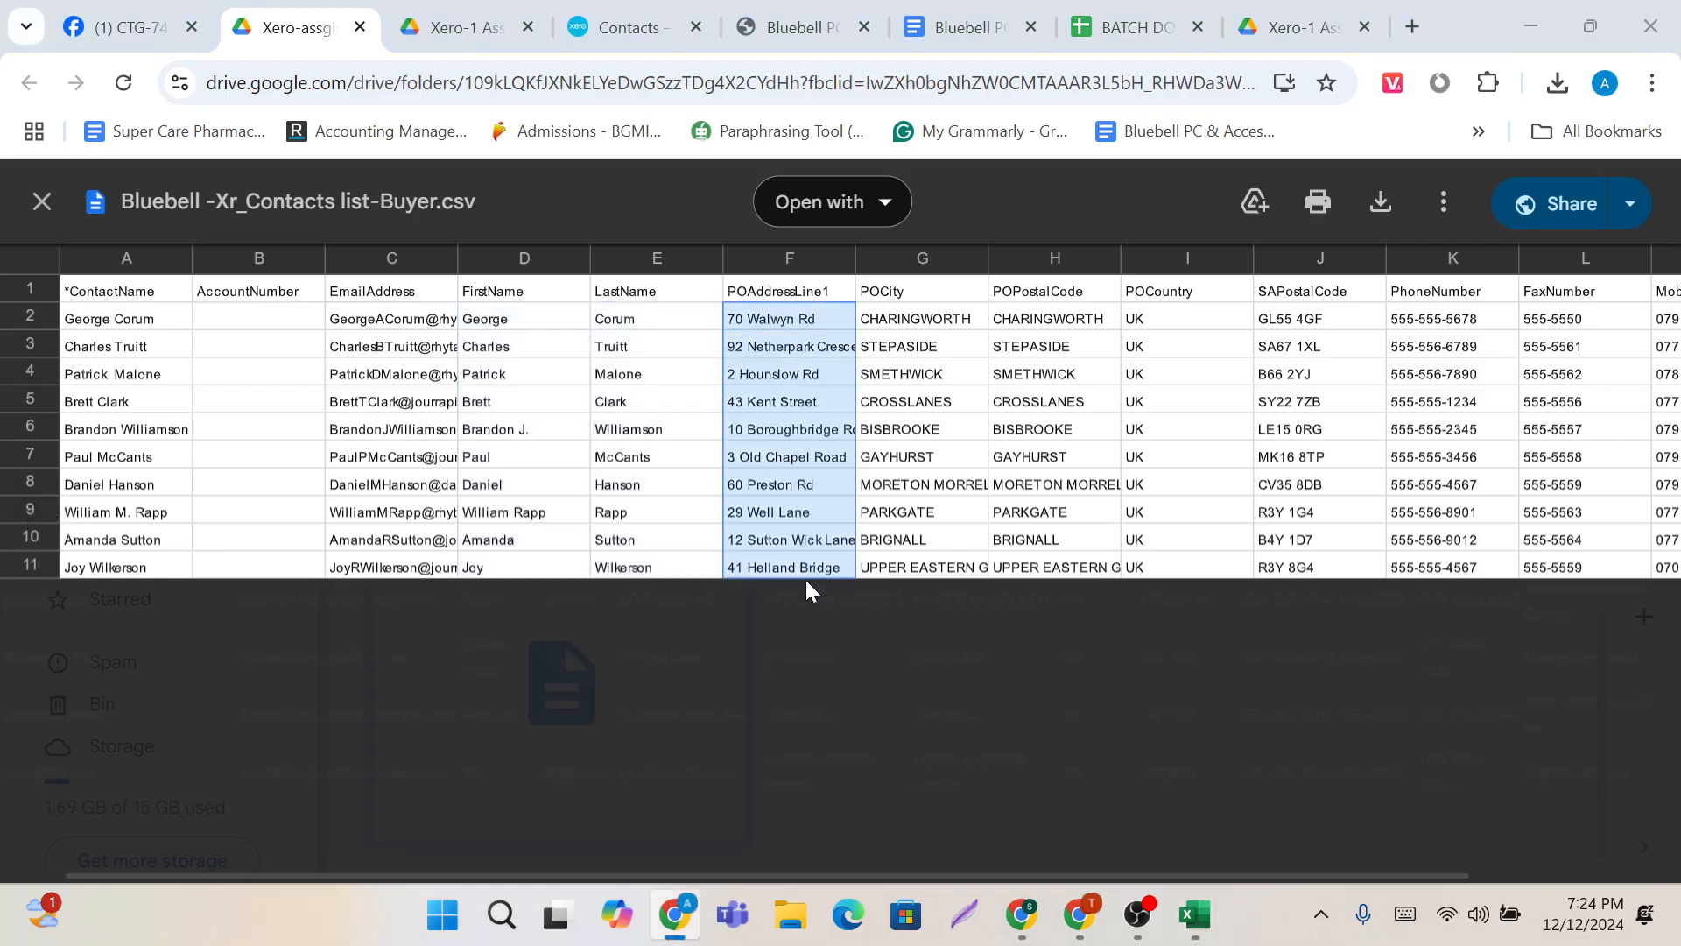
pyautogui.hotkey('alt', 'Tab')
pyautogui.moveTo(804, 279); pyautogui.dragTo(1091, 267)
pyautogui.click(1022, 326)
pyautogui.write('70 Walwyn Rd 92 Netherpark Crescent 2 Hounslow Rd 43 Kent Street 10 Boroughbridge Road 3 Old Chapel Road 60 Preston Rd 29 Well Lane 12 Sutton Wick Lane 41 Helland Bridge')
pyautogui.click(877, 711)
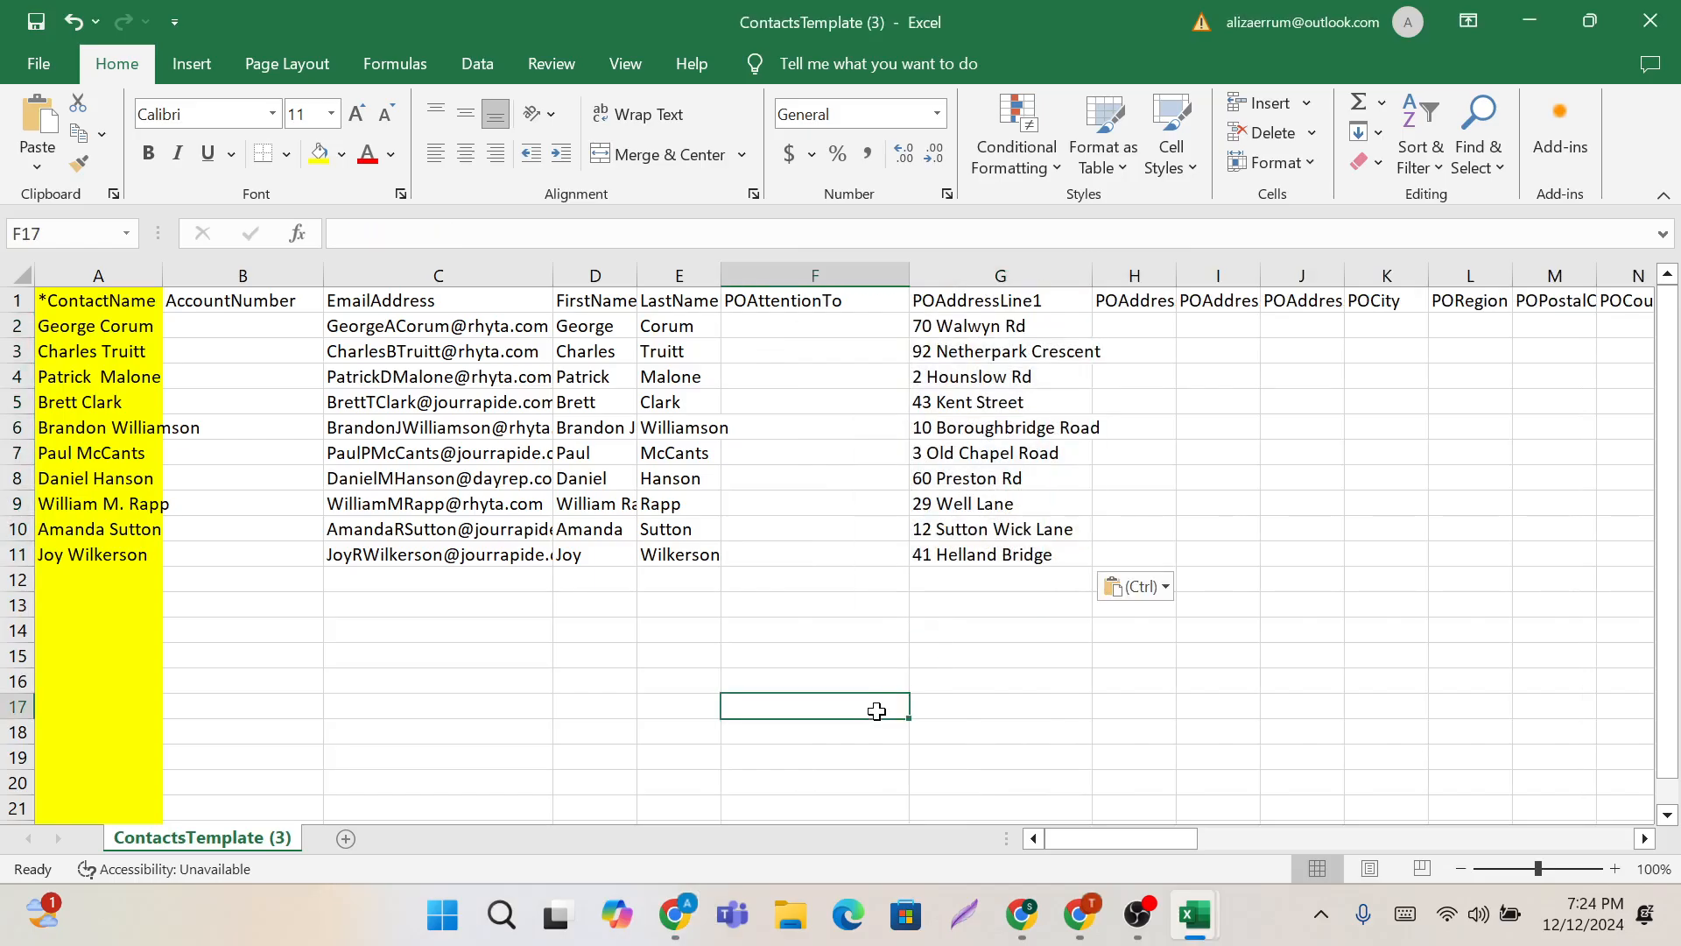
# Step: Copy the buyers' cities into the POCity column
pyautogui.hotkey('alt', 'Tab')
pyautogui.hscroll(2, 958, 574)
pyautogui.moveTo(760, 321); pyautogui.dragTo(775, 565)
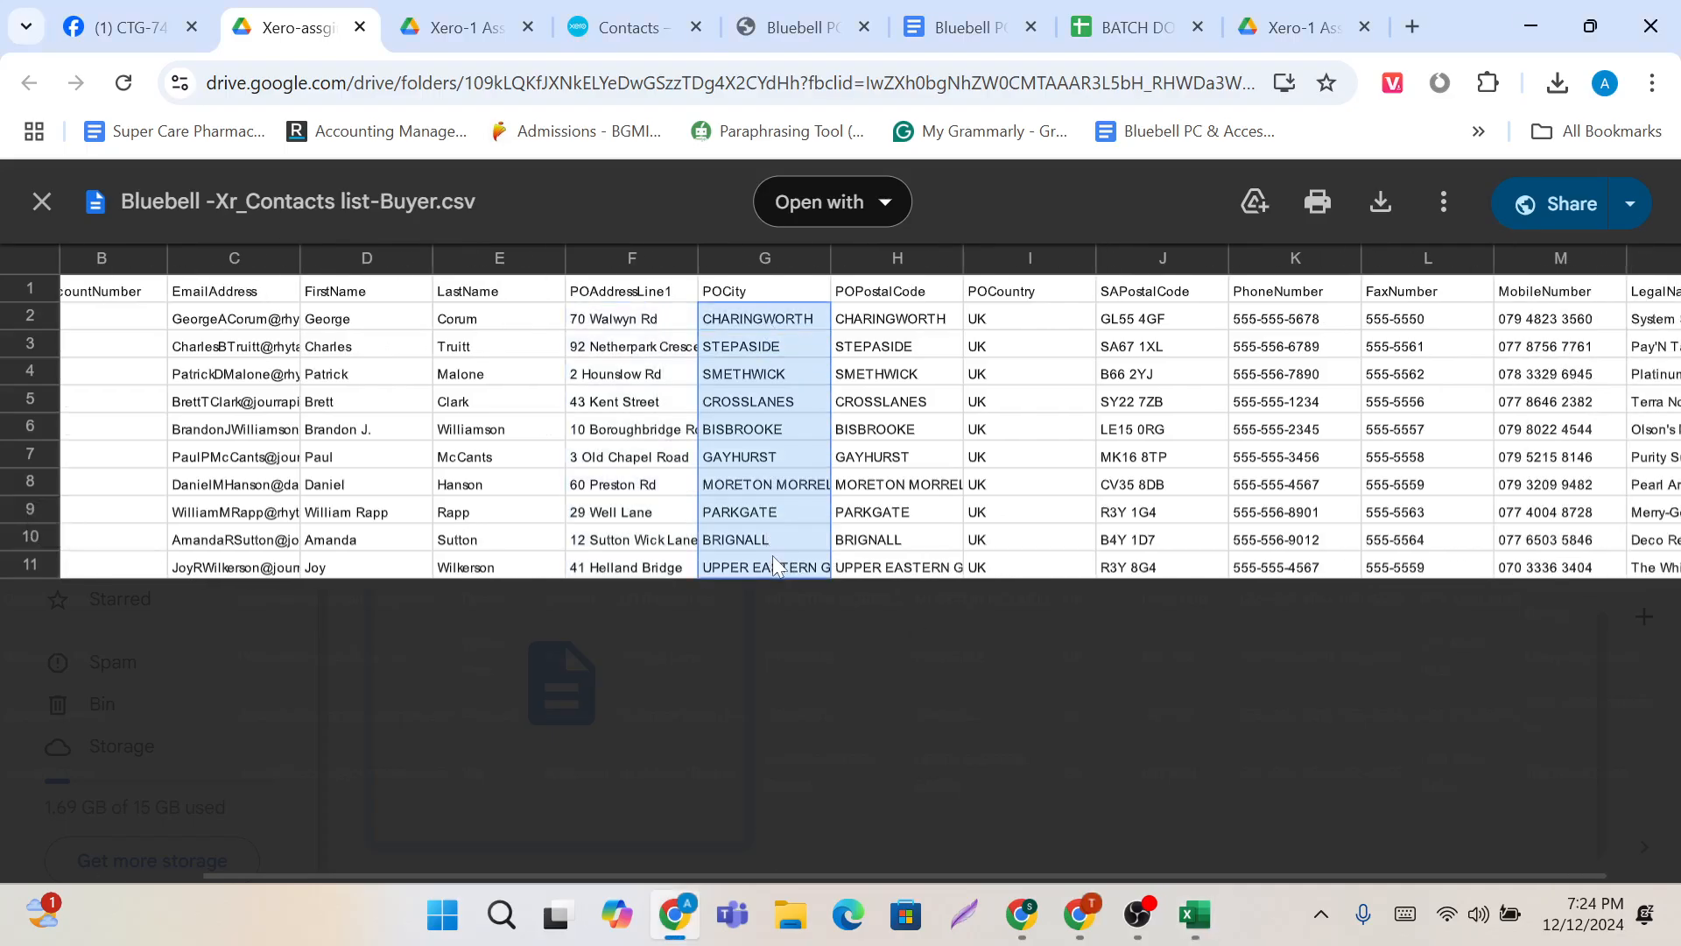
pyautogui.hotkey('alt', 'Tab')
pyautogui.hscroll(2, 1025, 368)
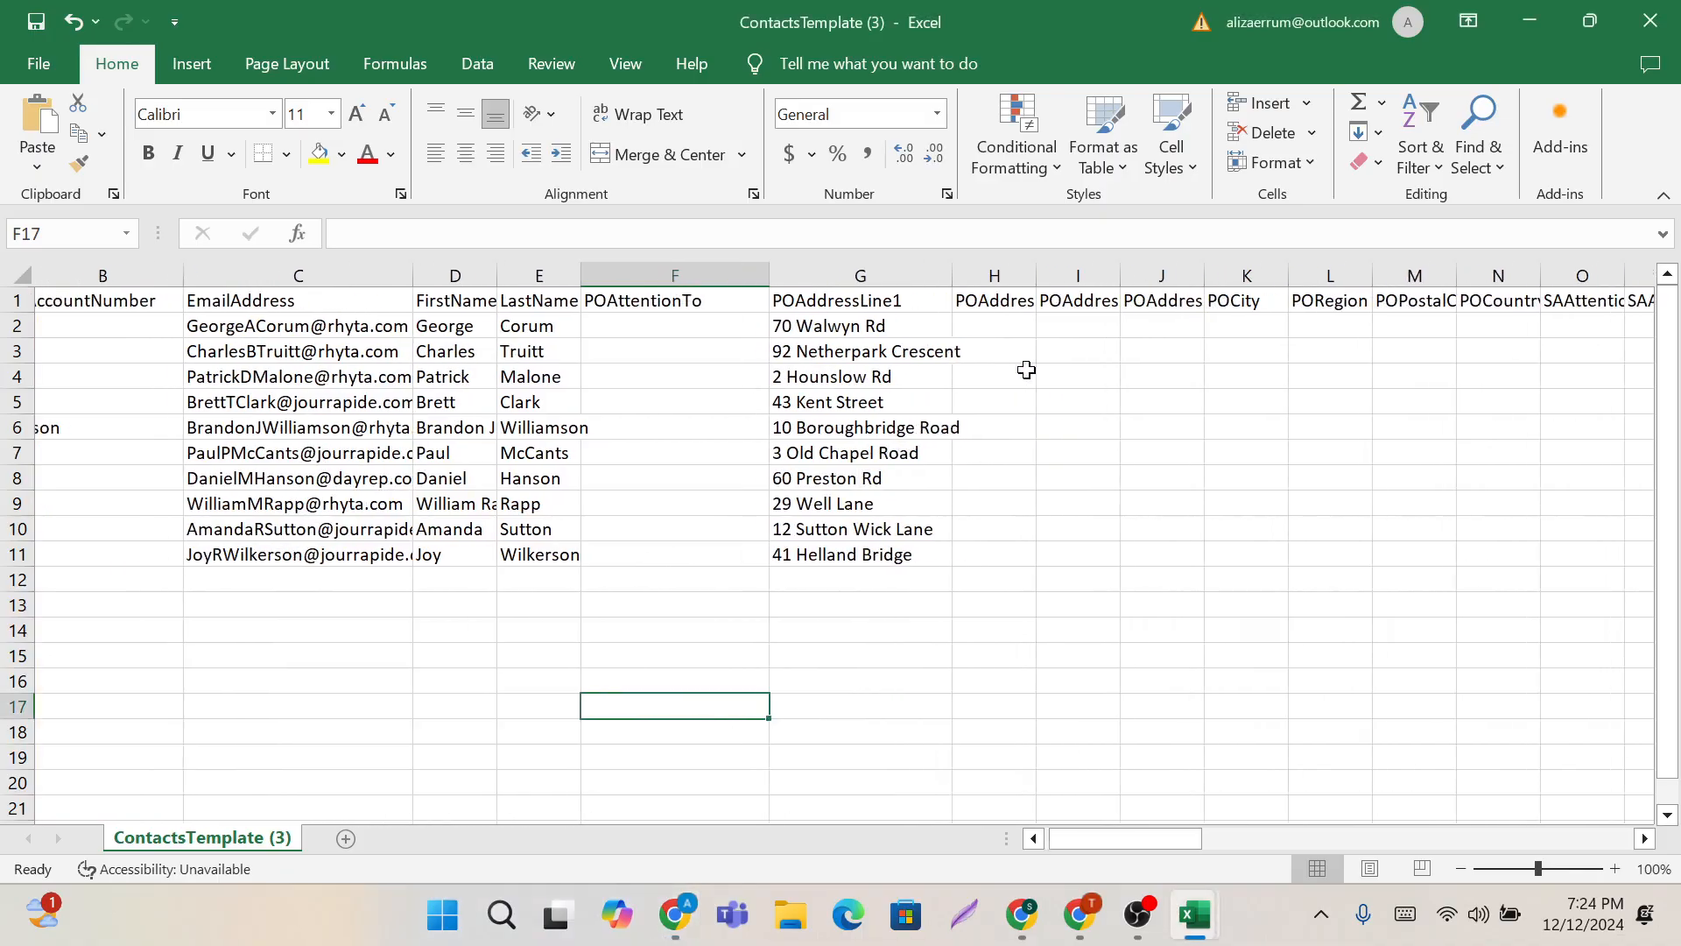
pyautogui.click(1263, 333)
pyautogui.write('CHARINGWORTH STEPASIDE SMETHWICK CROSSLANES BISBROOKE GAYHURST MORETON MORRELL PARKGATE BRIGNALL UPPER EASTERN GREEN')
pyautogui.click(919, 681)
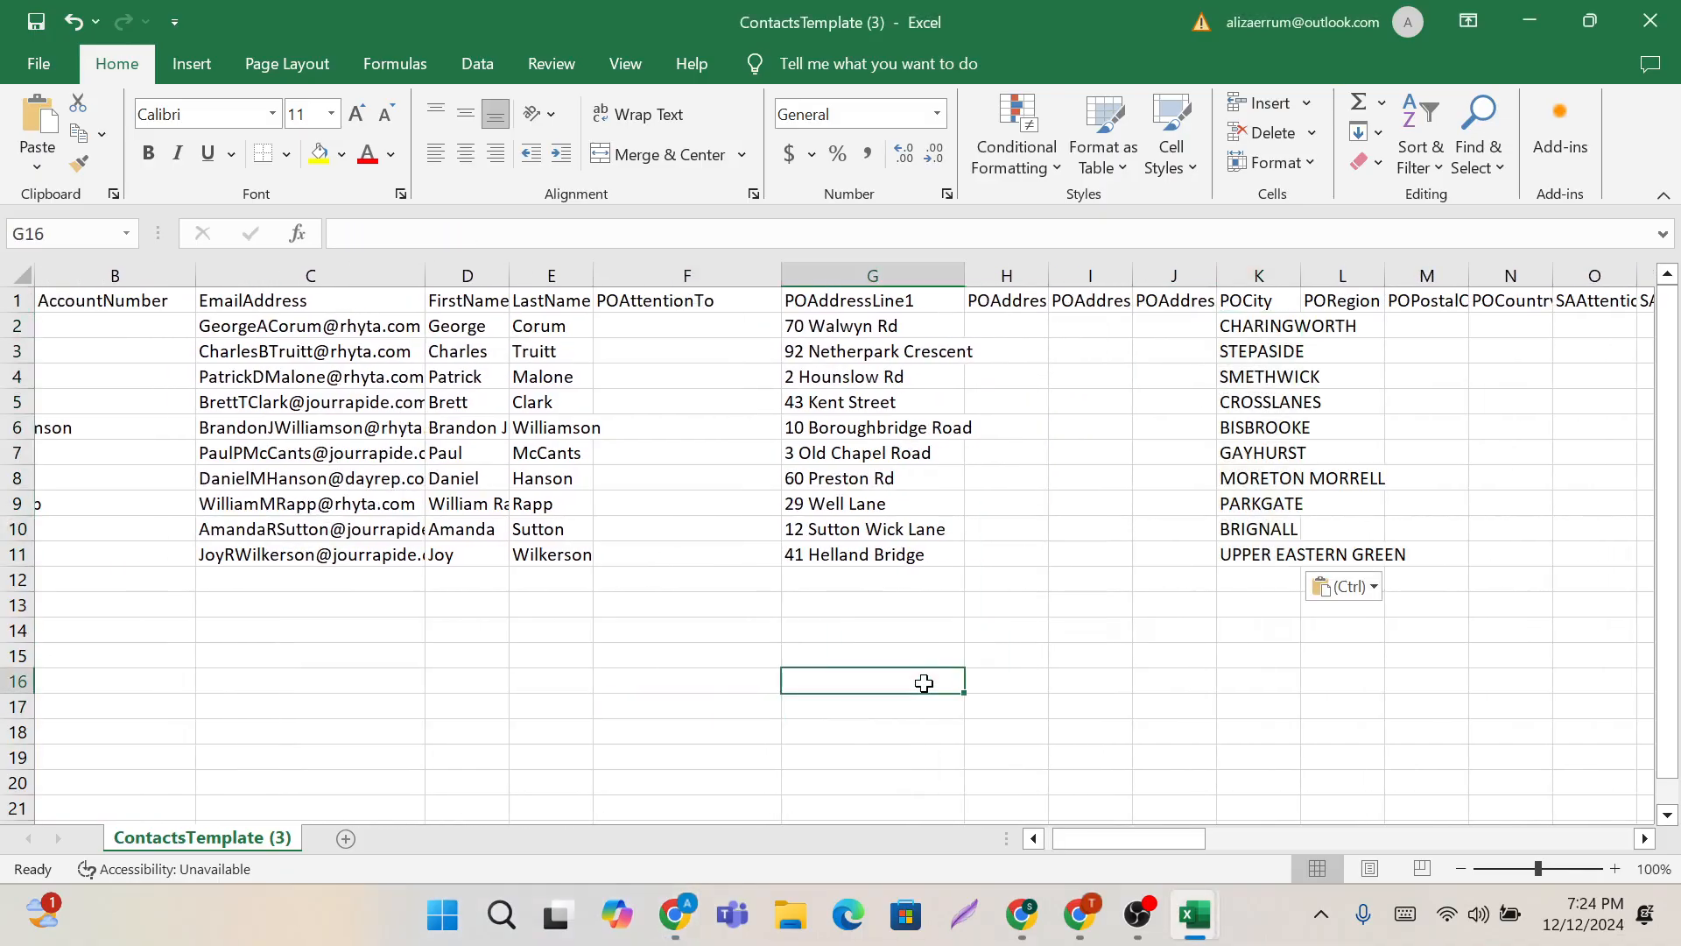
# Step: Copy the postal codes into a widened POPostalCode column
pyautogui.hotkey('alt', 'Tab')
pyautogui.hscroll(1, 1036, 431)
pyautogui.moveTo(848, 322); pyautogui.dragTo(847, 565)
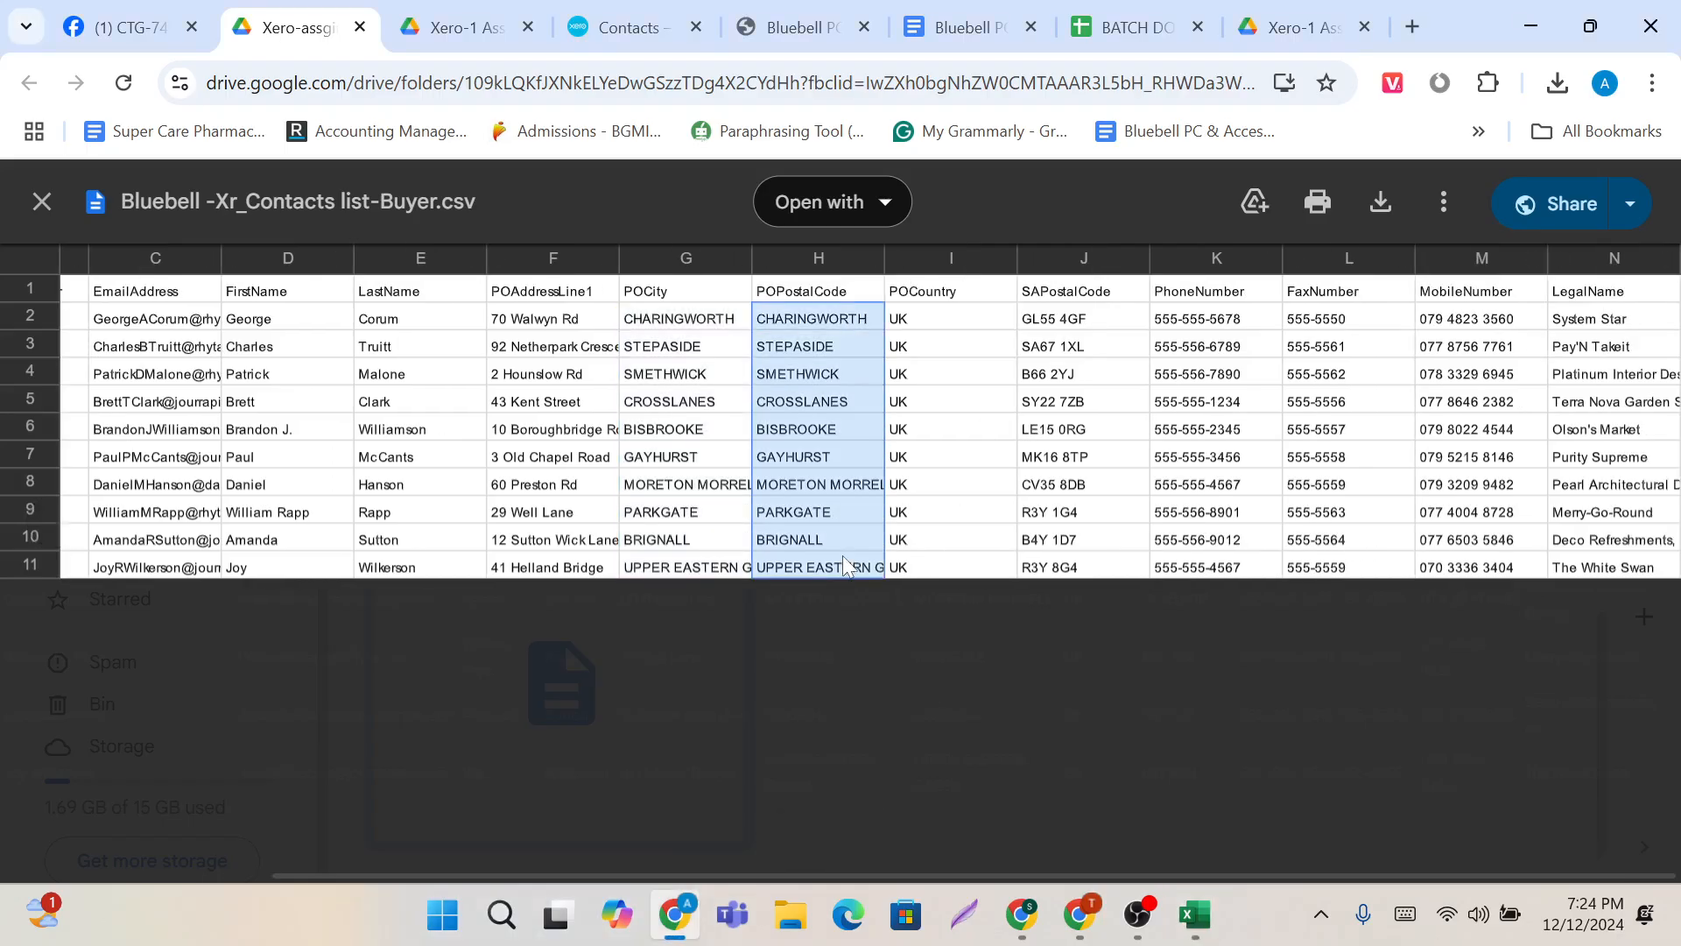
pyautogui.hotkey('alt', 'Tab')
pyautogui.hscroll(3, 1235, 429)
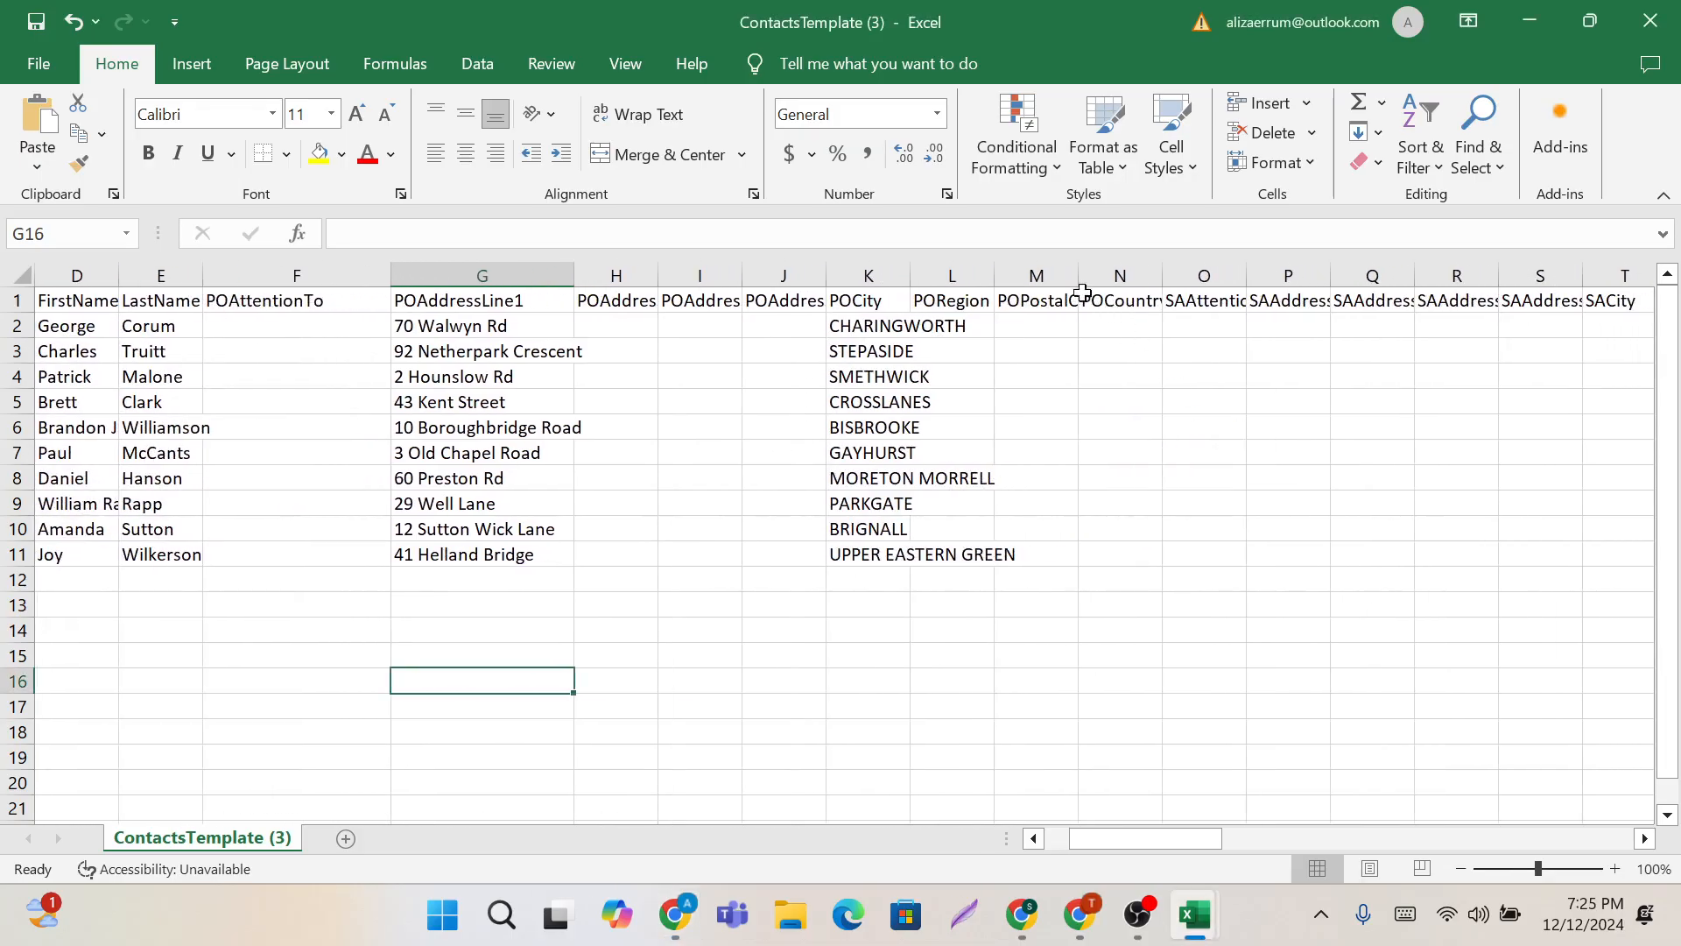
pyautogui.moveTo(1077, 282); pyautogui.dragTo(1166, 282)
pyautogui.click(1079, 322)
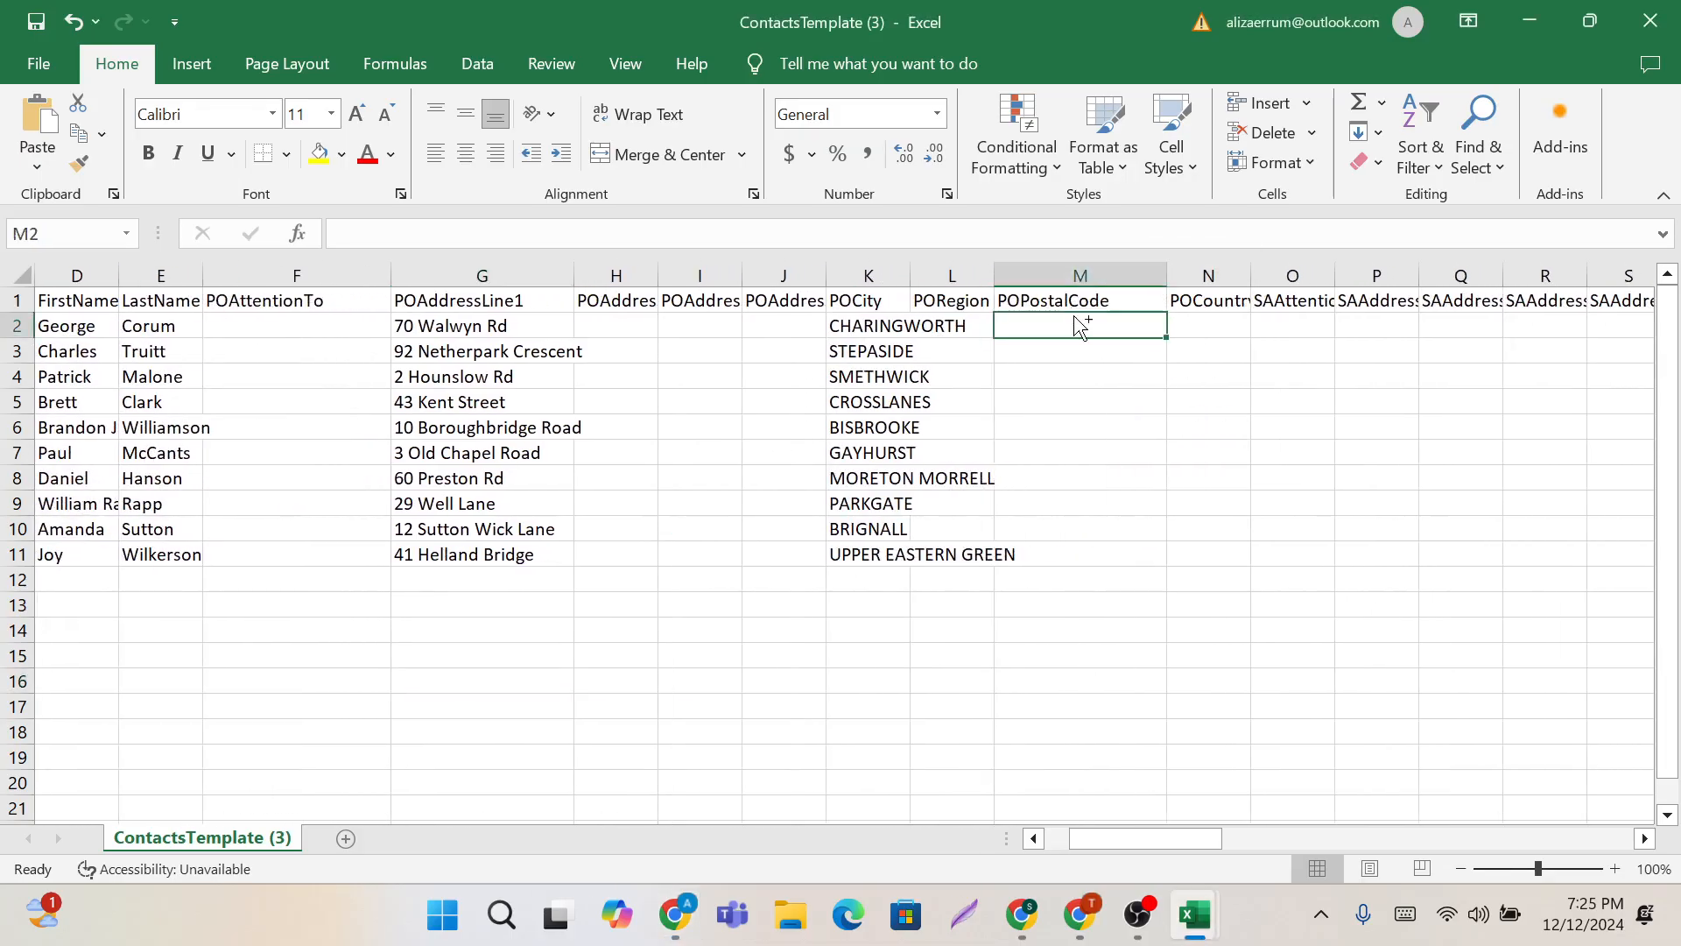
pyautogui.write('CHARINGWORTH STEPASIDE SMETHWICK CROSSLANES BISBROOKE GAYHURST MORETON MORRELL PARKGATE BRIGNALL UPPER EASTERN GREEN')
pyautogui.click(1016, 702)
# Step: Fill POCountry with UK for all ten buyers and copy the SAPostalCode values
pyautogui.hotkey('alt', 'Tab')
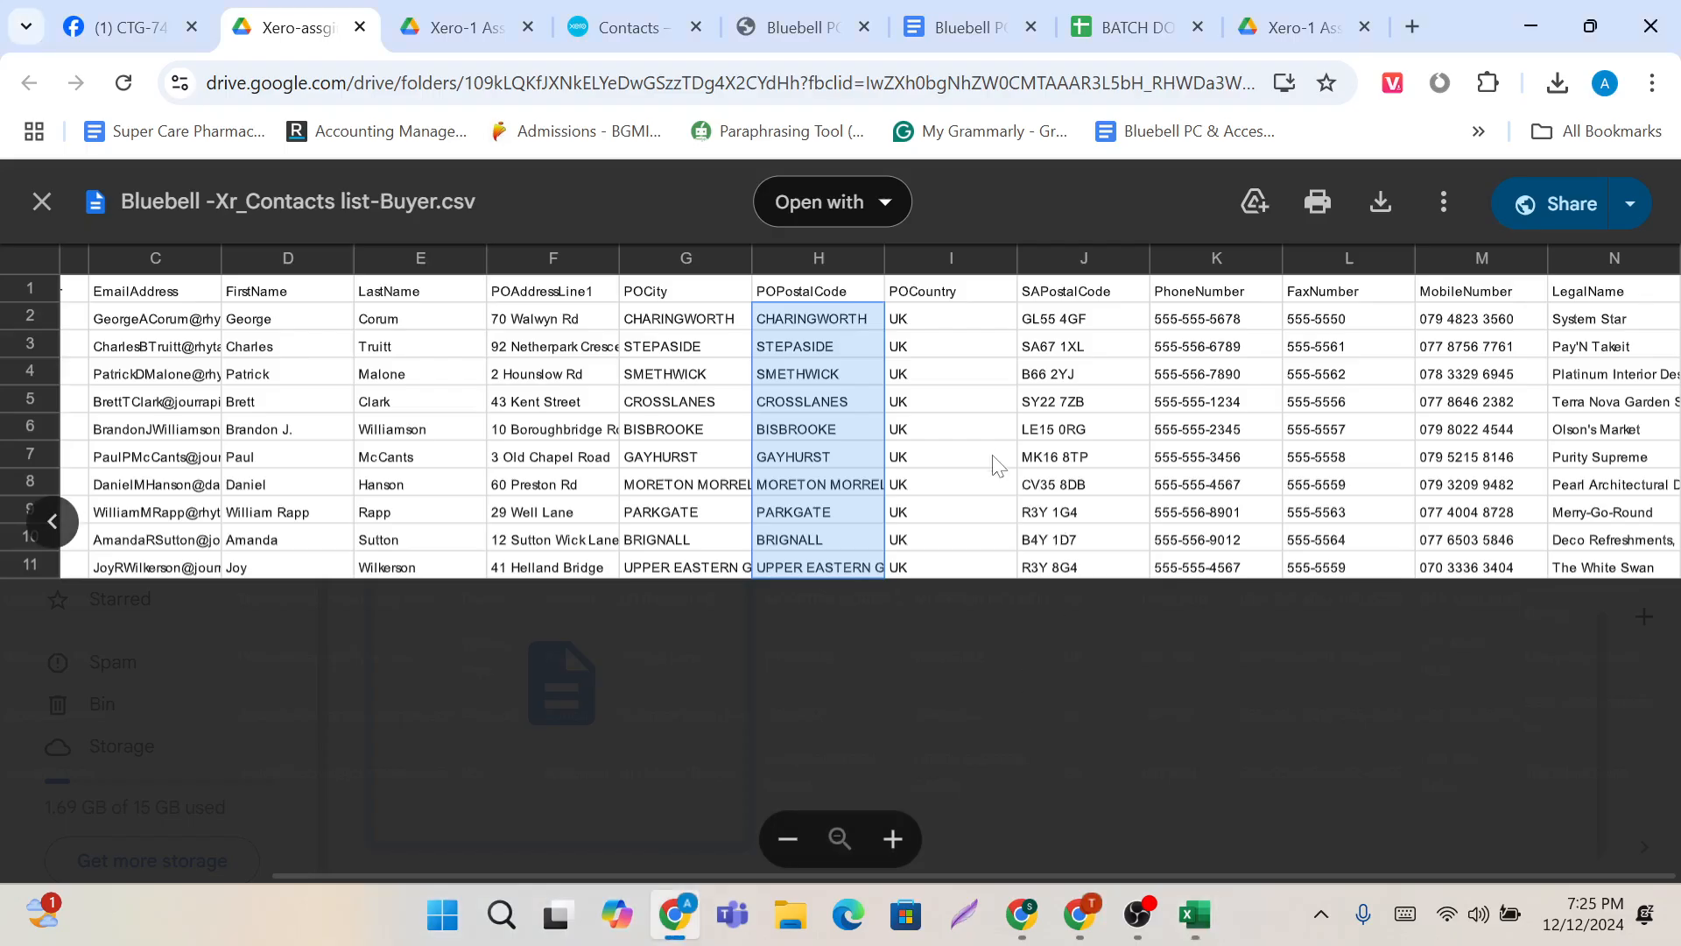
pyautogui.moveTo(941, 319); pyautogui.dragTo(955, 569)
pyautogui.hotkey('ctrl', 'c')
pyautogui.hotkey('alt', 'Tab')
pyautogui.hscroll(5, 1182, 453)
pyautogui.click(1053, 323)
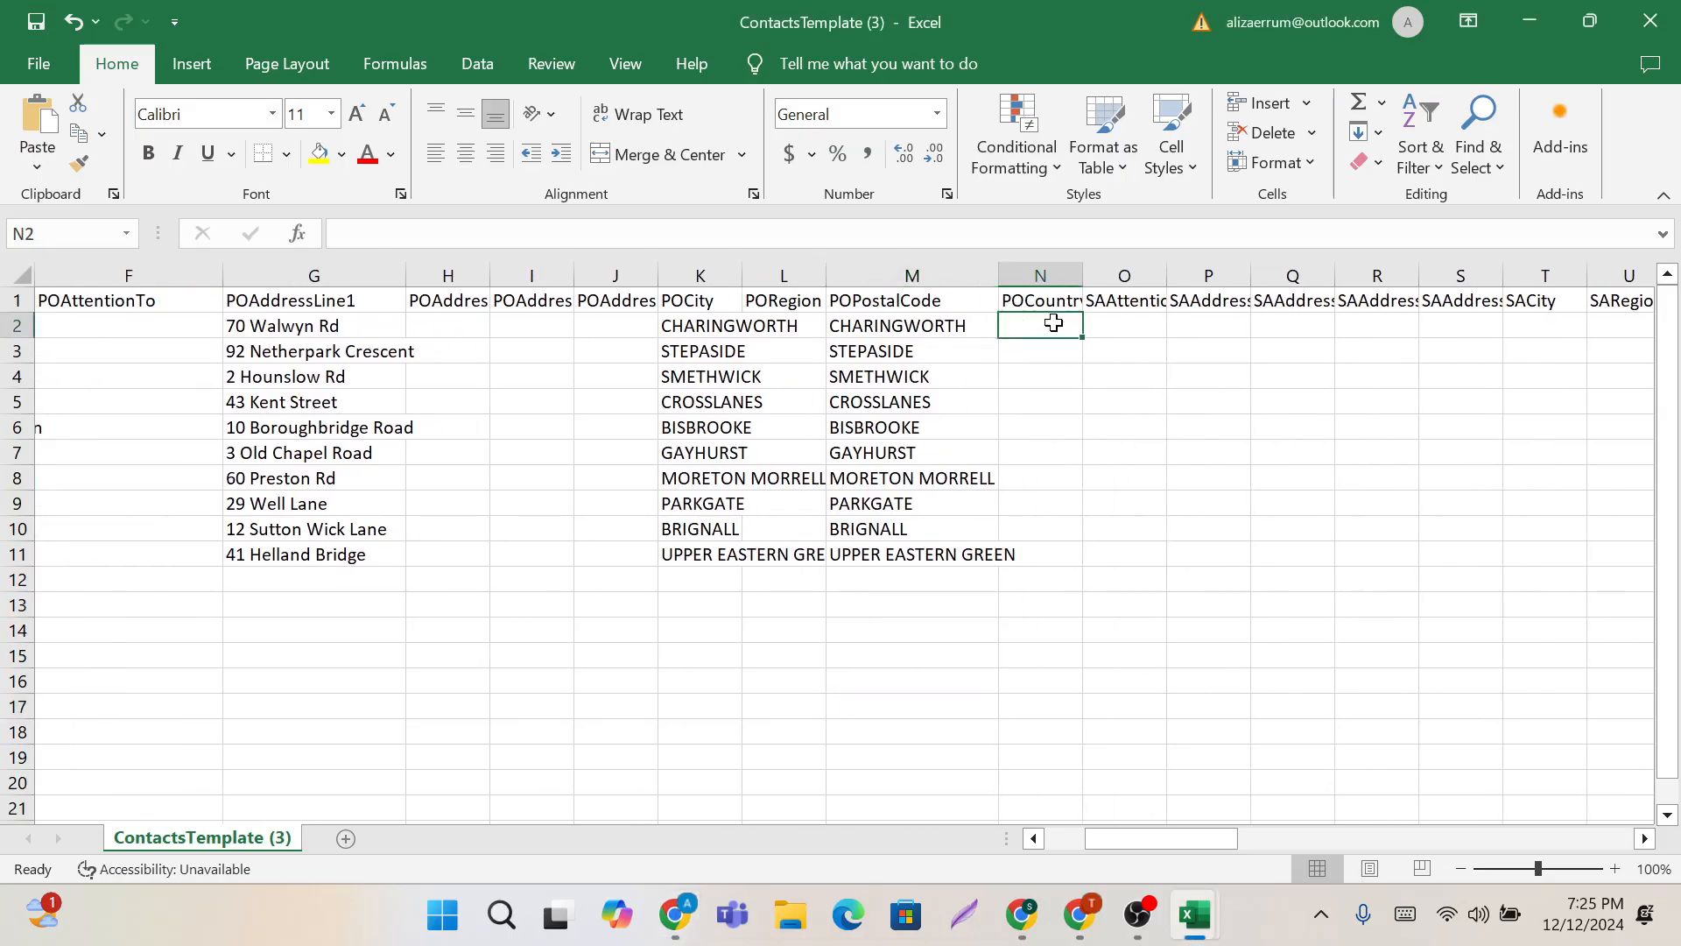
pyautogui.hotkey('ctrl', 'v')
pyautogui.click(918, 659)
pyautogui.hotkey('alt', 'Tab')
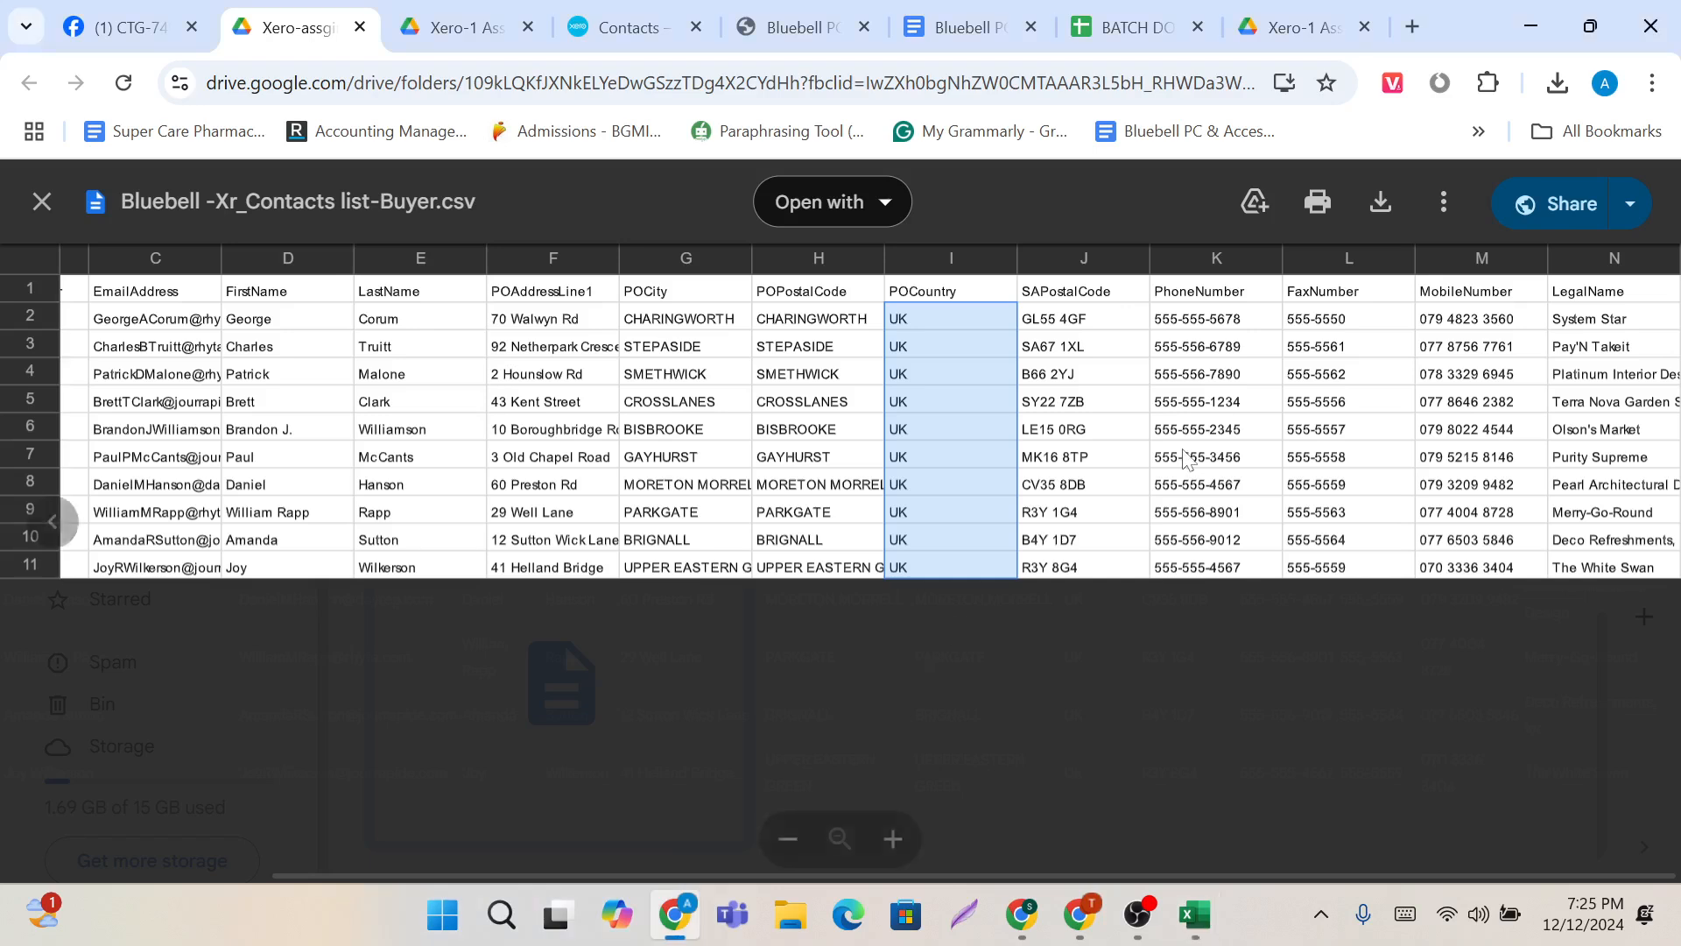
pyautogui.moveTo(1066, 327); pyautogui.dragTo(1076, 565)
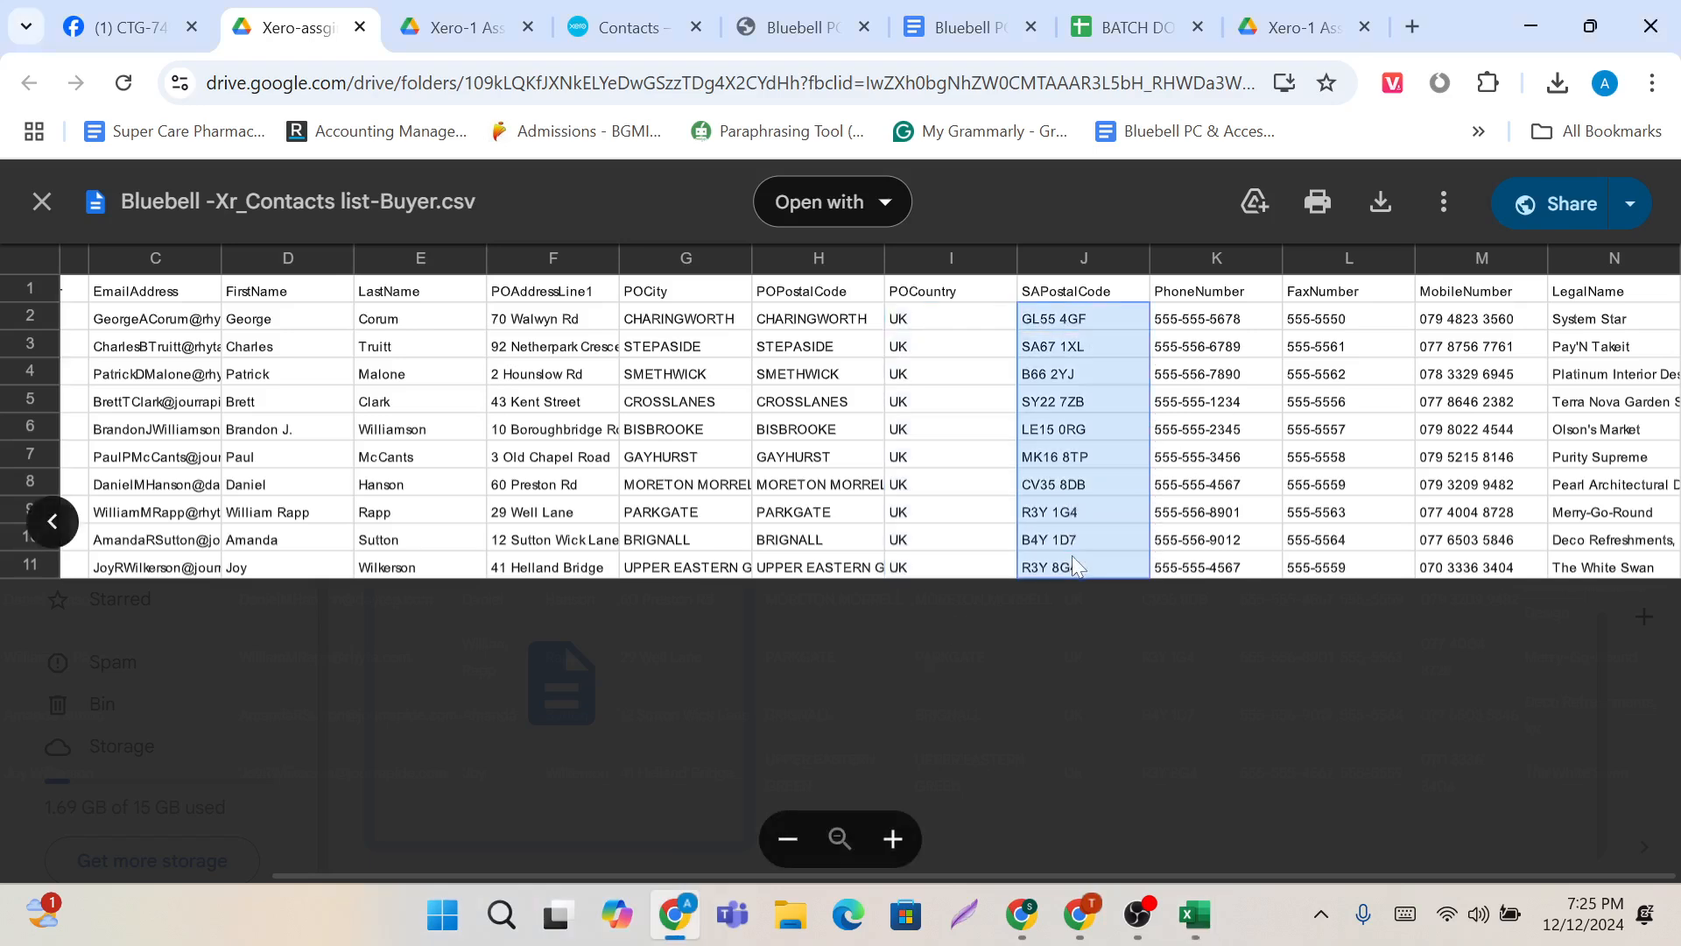
pyautogui.hotkey('alt', 'Tab')
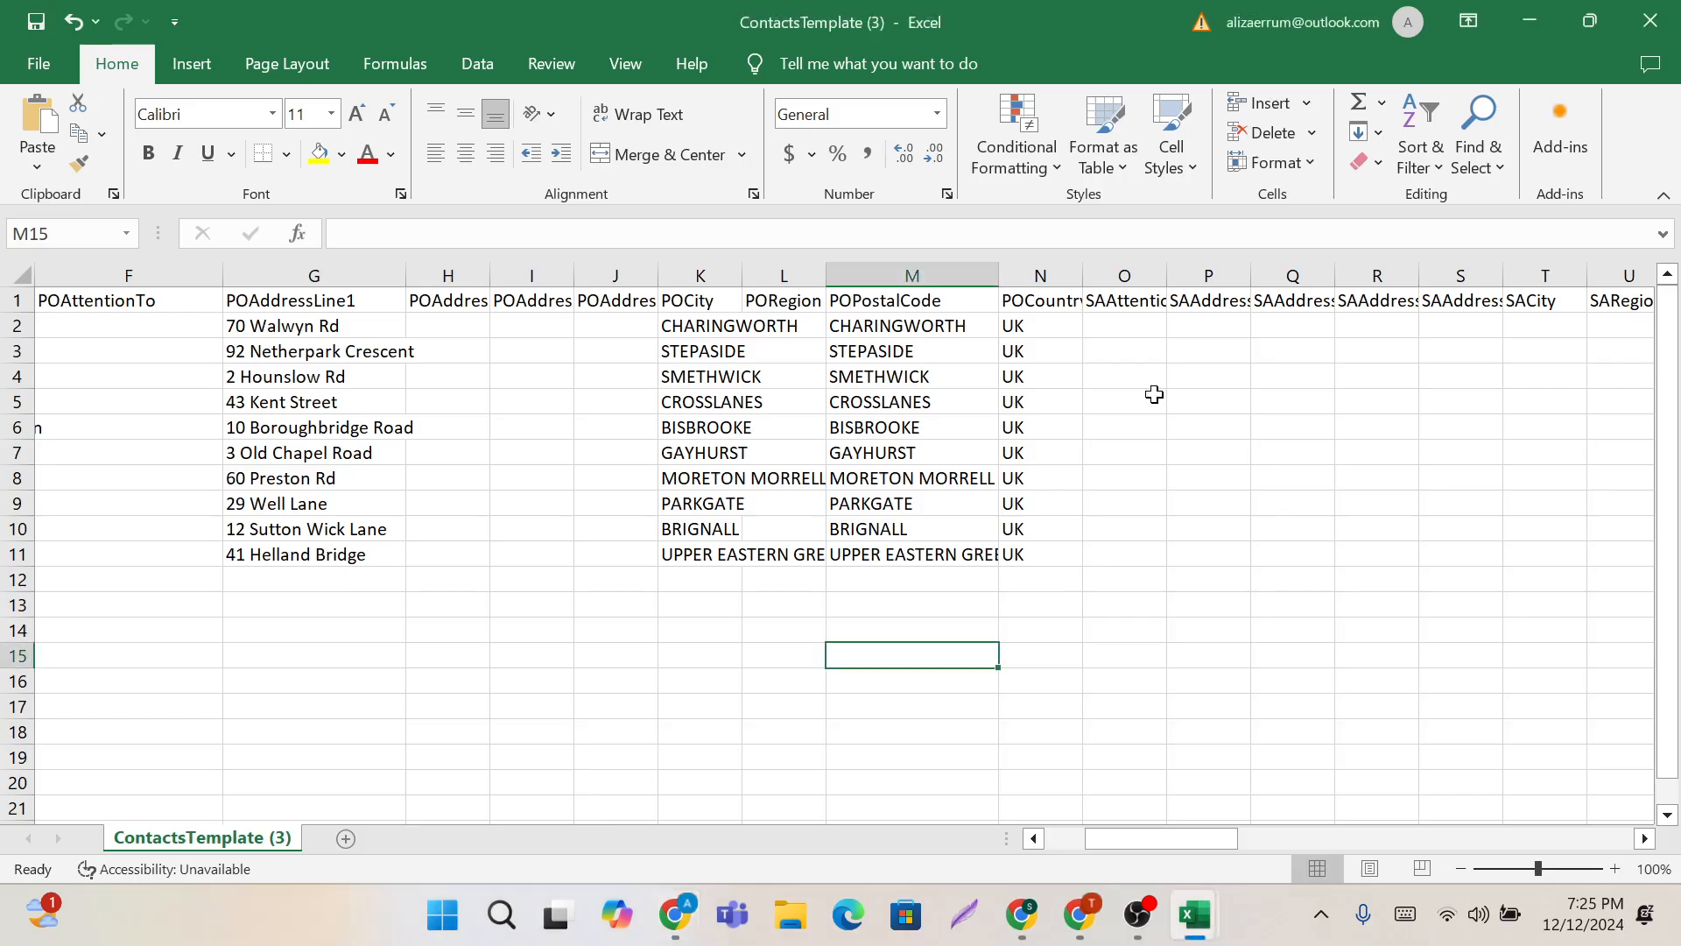
# Step: Paste the postcodes into a widened SAPostalCode column
pyautogui.hscroll(3, 1299, 290)
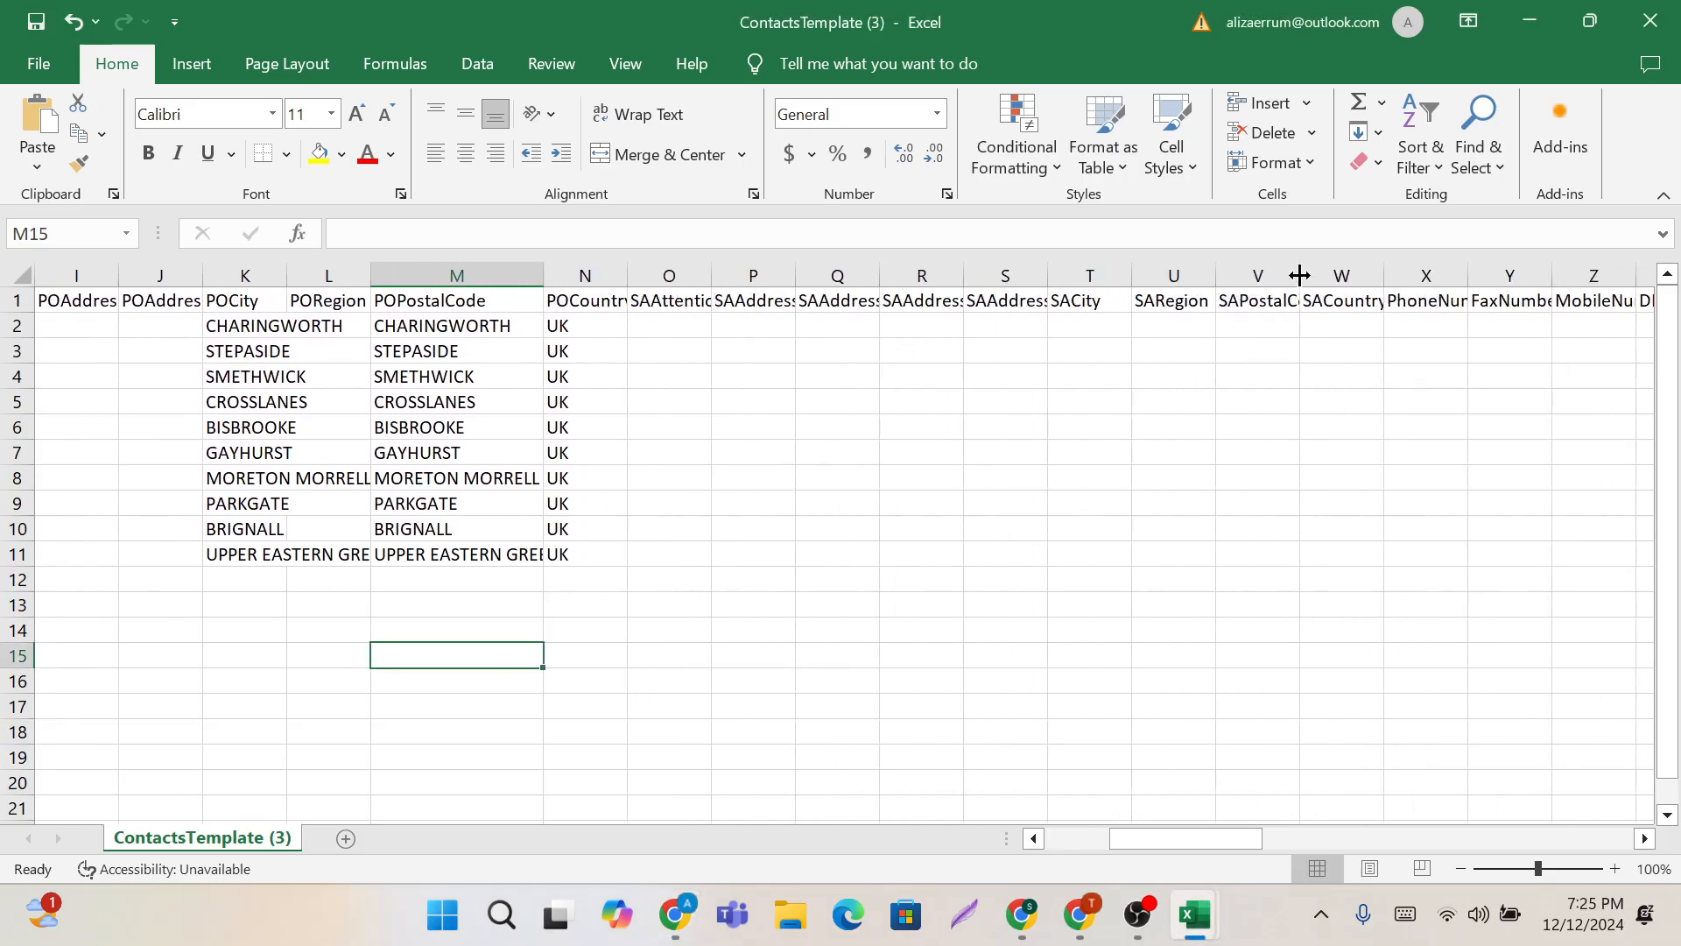
pyautogui.moveTo(1300, 275); pyautogui.dragTo(1348, 275)
pyautogui.click(1256, 329)
pyautogui.hotkey('ctrl', 'v')
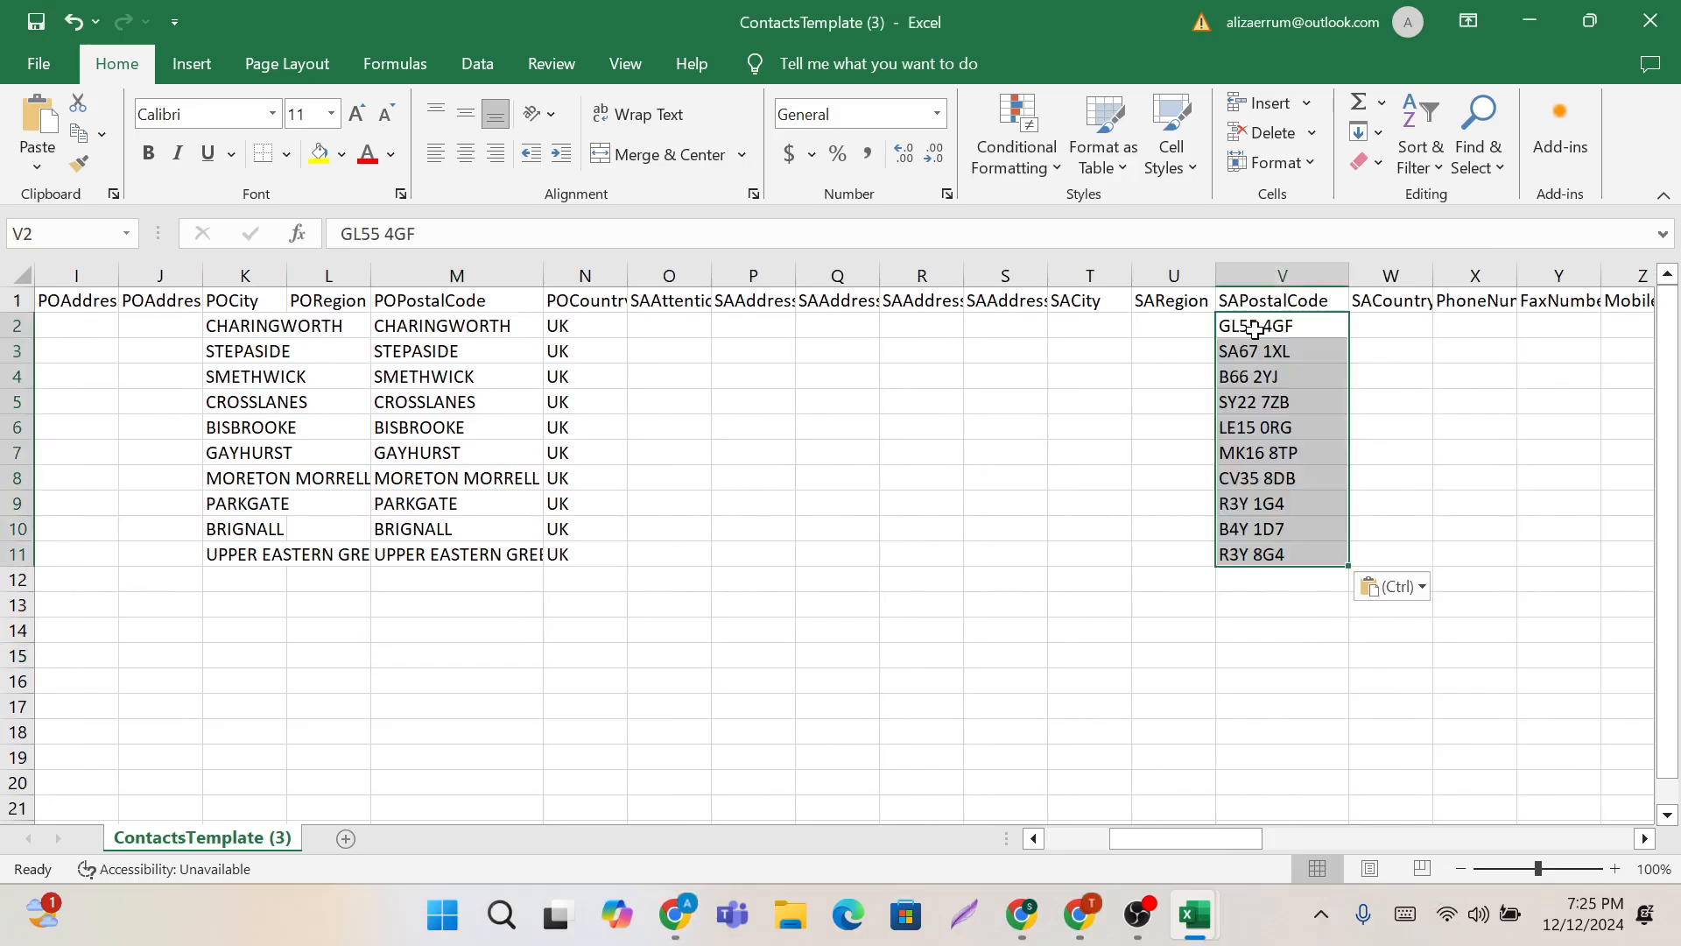
pyautogui.click(1075, 650)
# Step: Copy the phone, fax and mobile numbers from the CSV into X2:Z11
pyautogui.hotkey('alt', 'Tab')
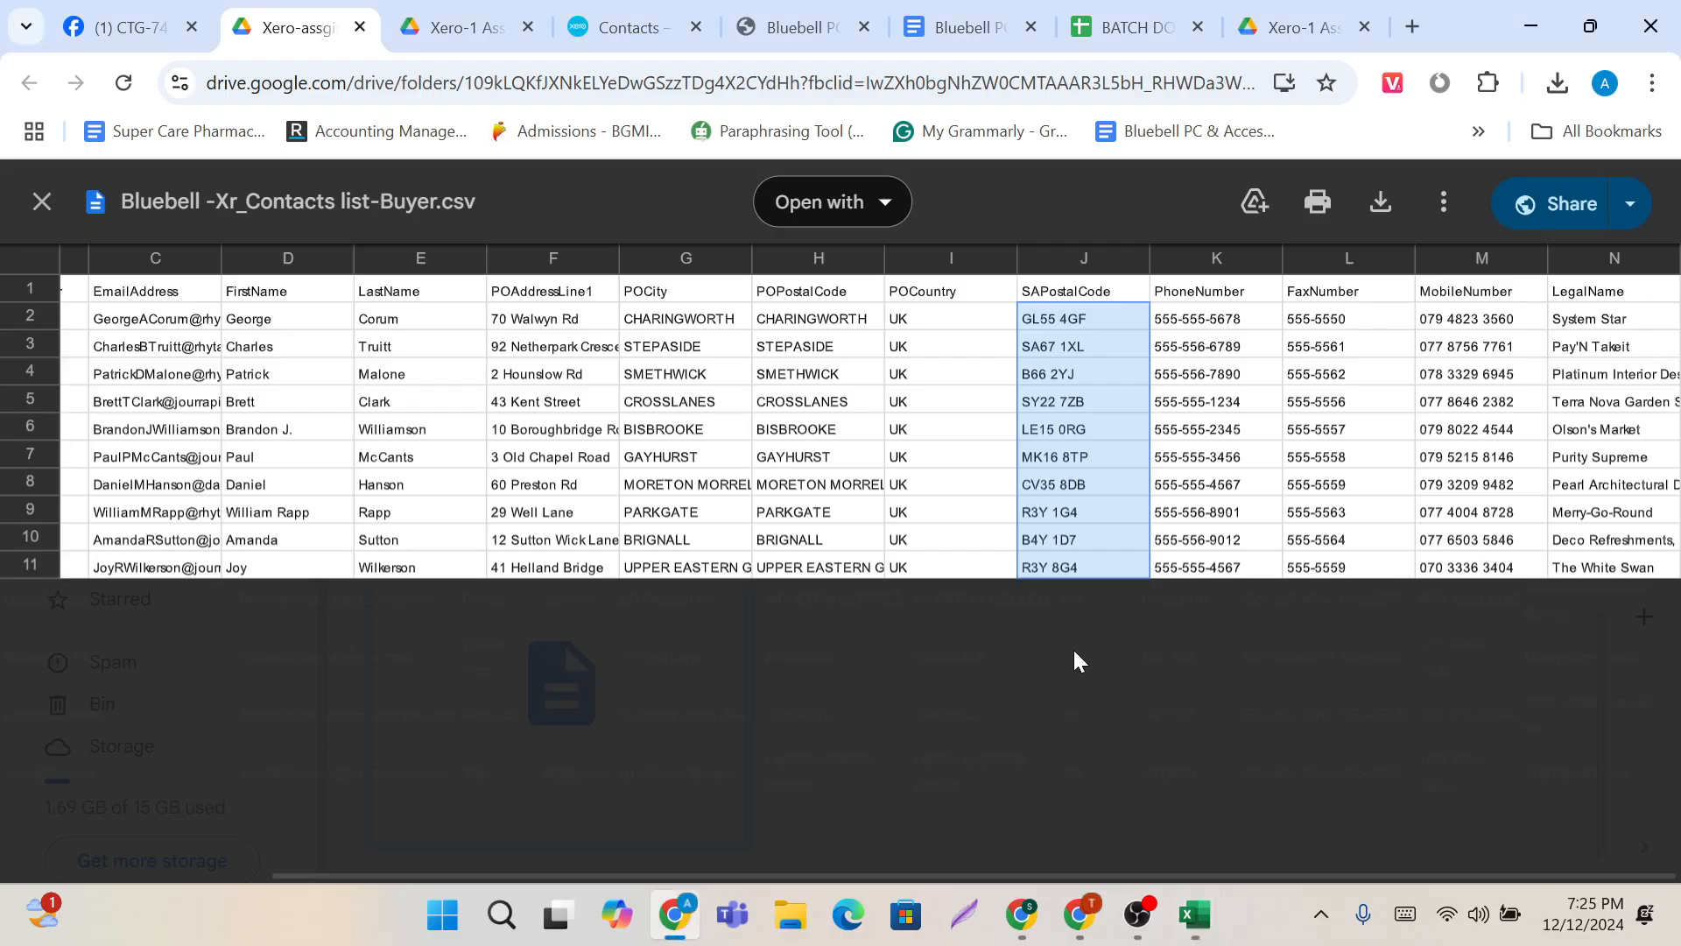
pyautogui.click(1254, 324)
pyautogui.moveTo(1254, 324); pyautogui.dragTo(1253, 571)
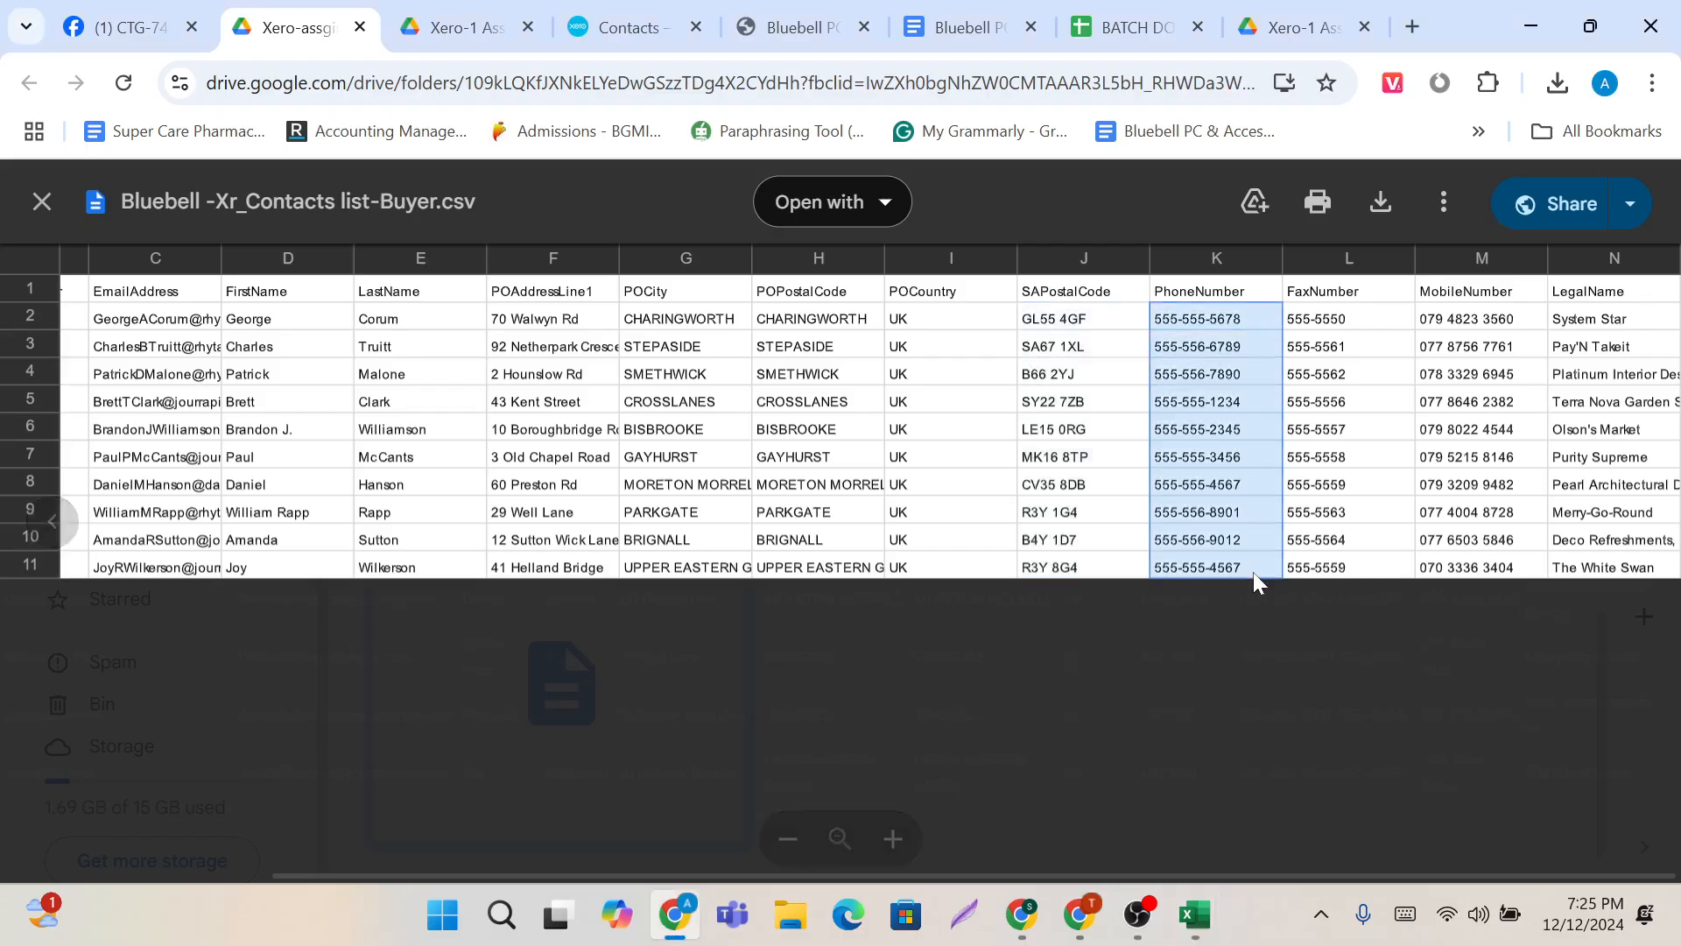
pyautogui.hotkey('alt', 'Tab')
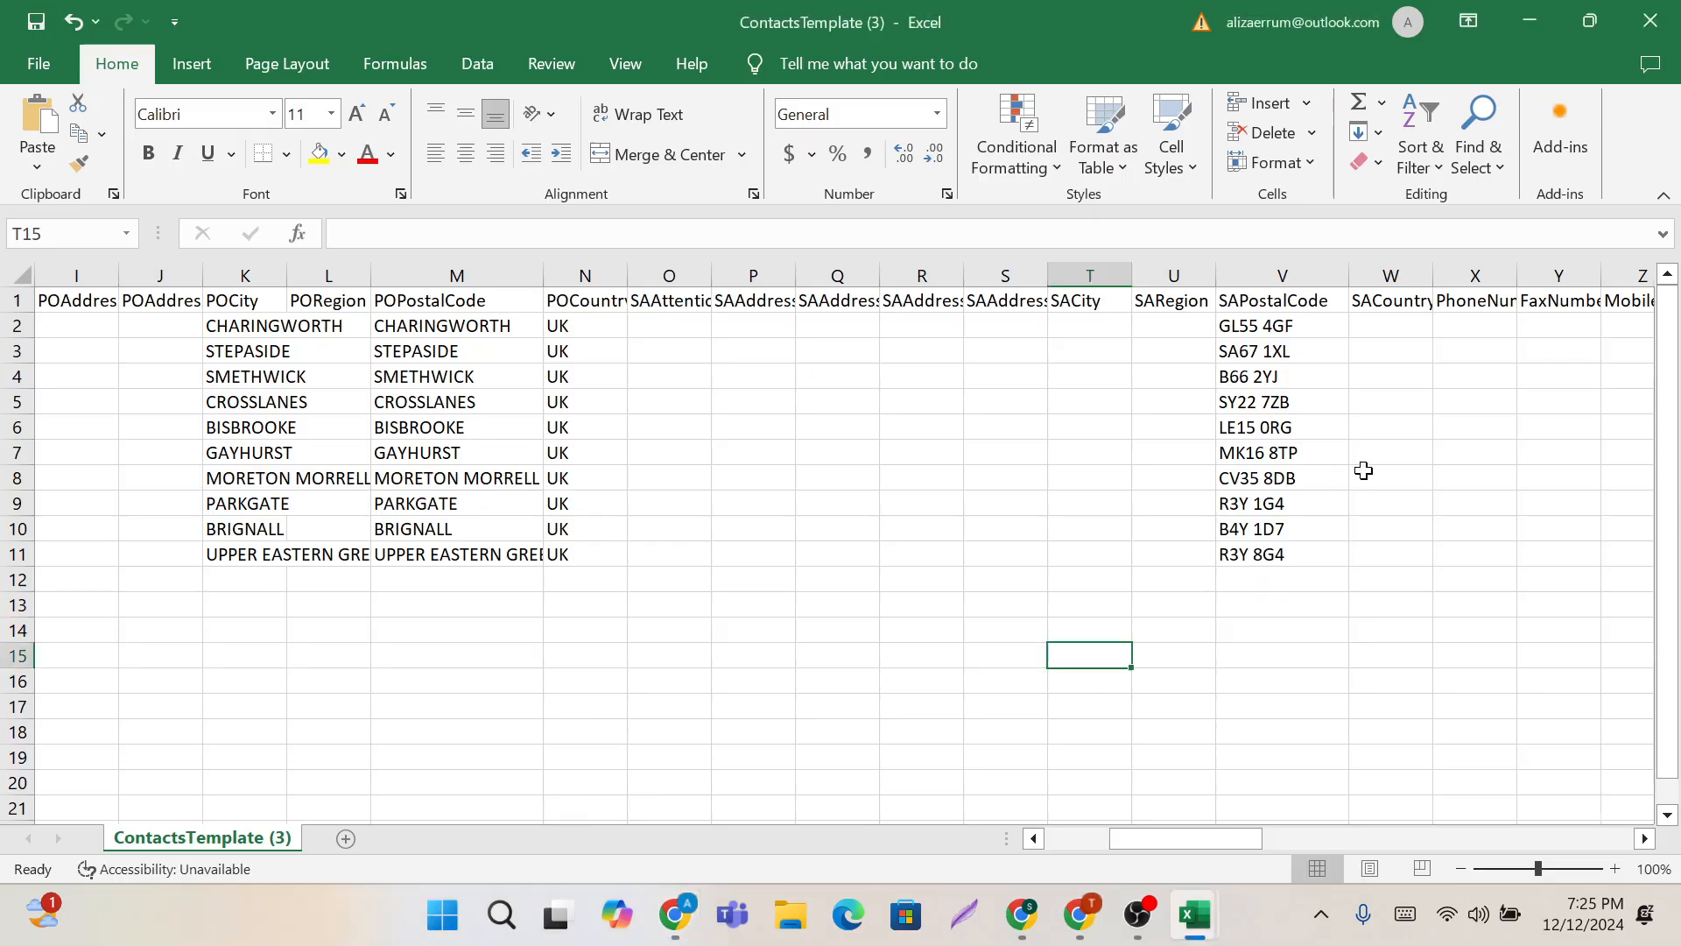
pyautogui.hscroll(2, 1362, 469)
pyautogui.click(1136, 324)
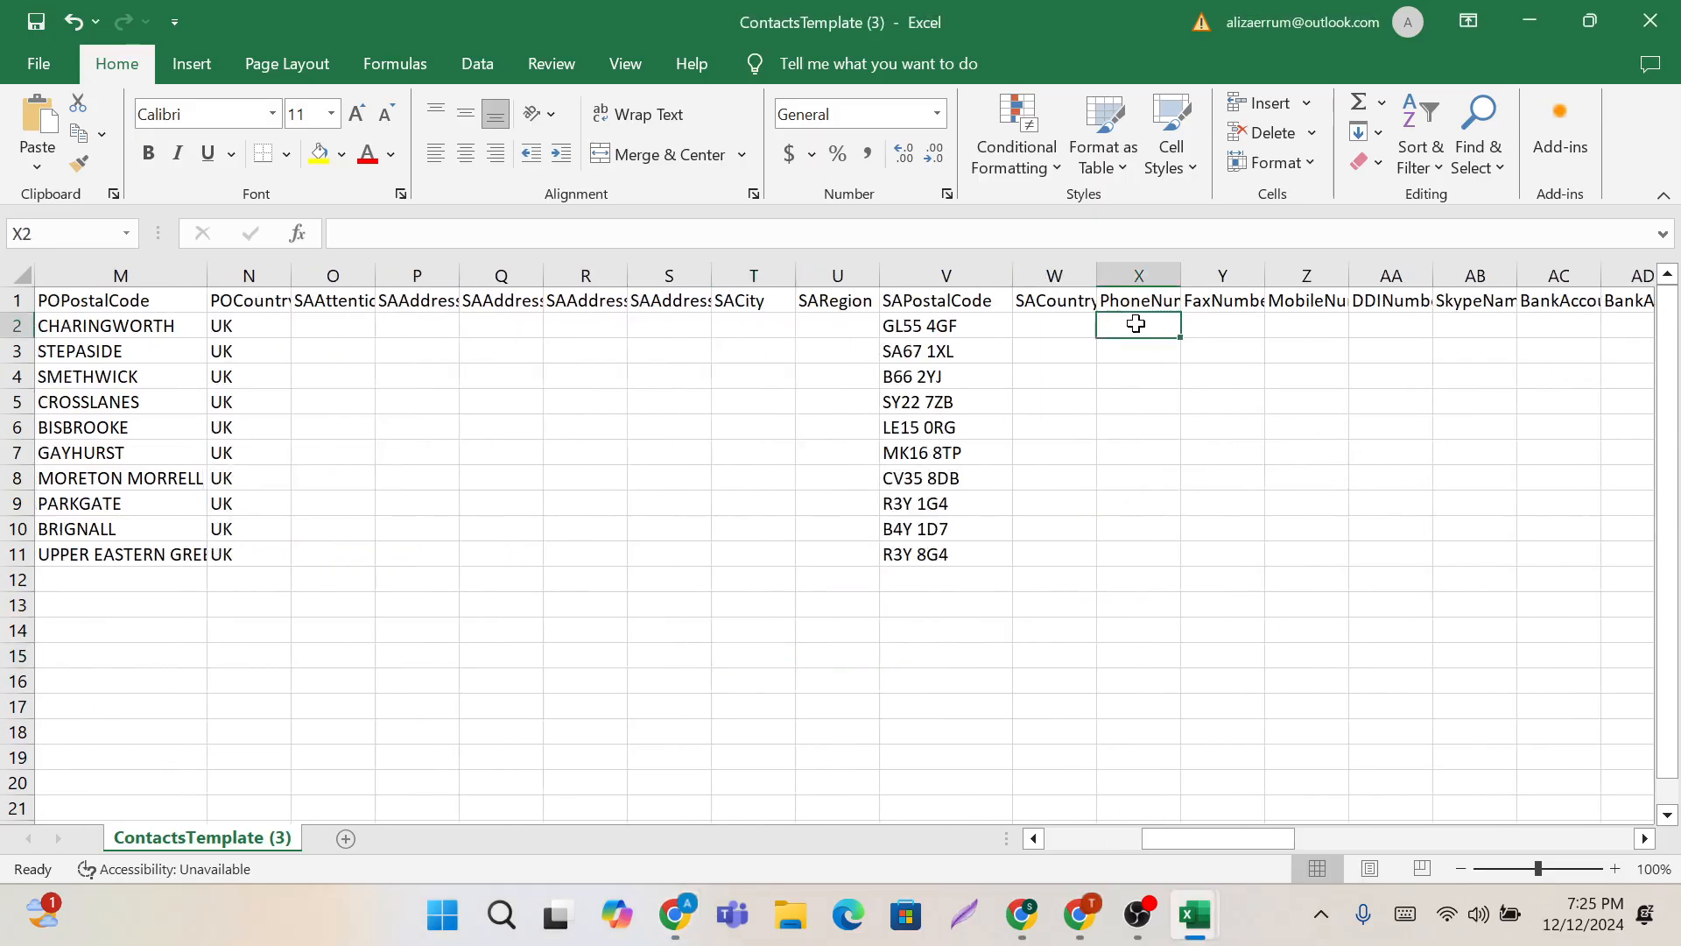
pyautogui.hotkey('alt', 'Tab')
pyautogui.moveTo(1203, 324); pyautogui.dragTo(1459, 557)
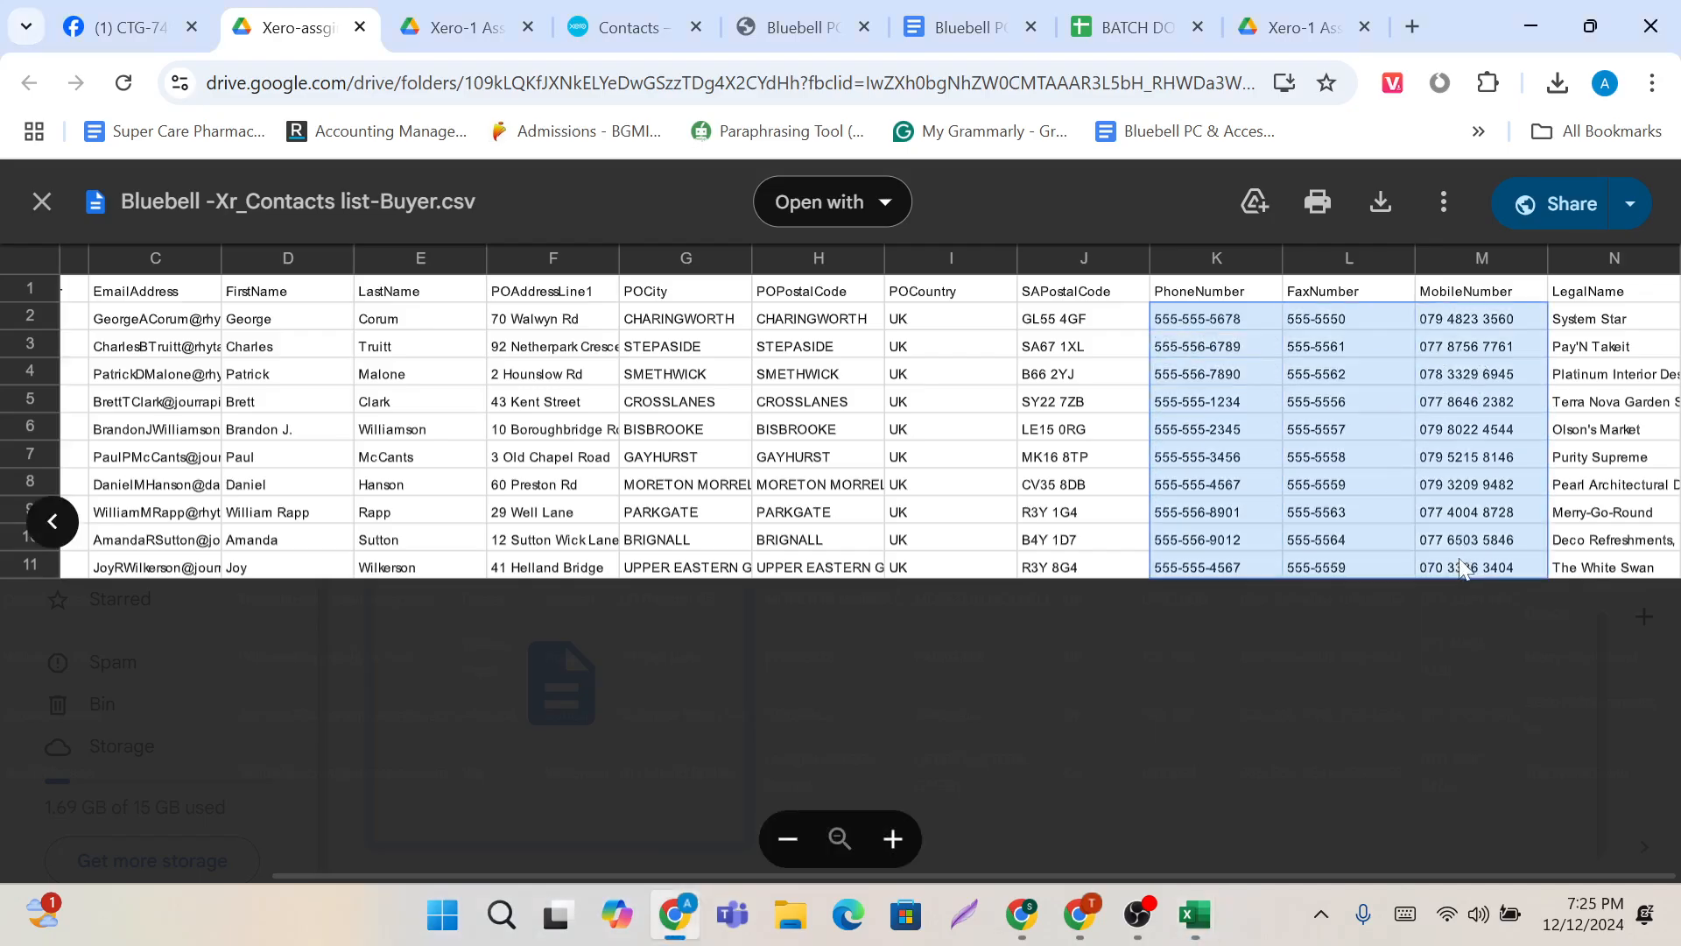
pyautogui.hotkey('alt', 'Tab')
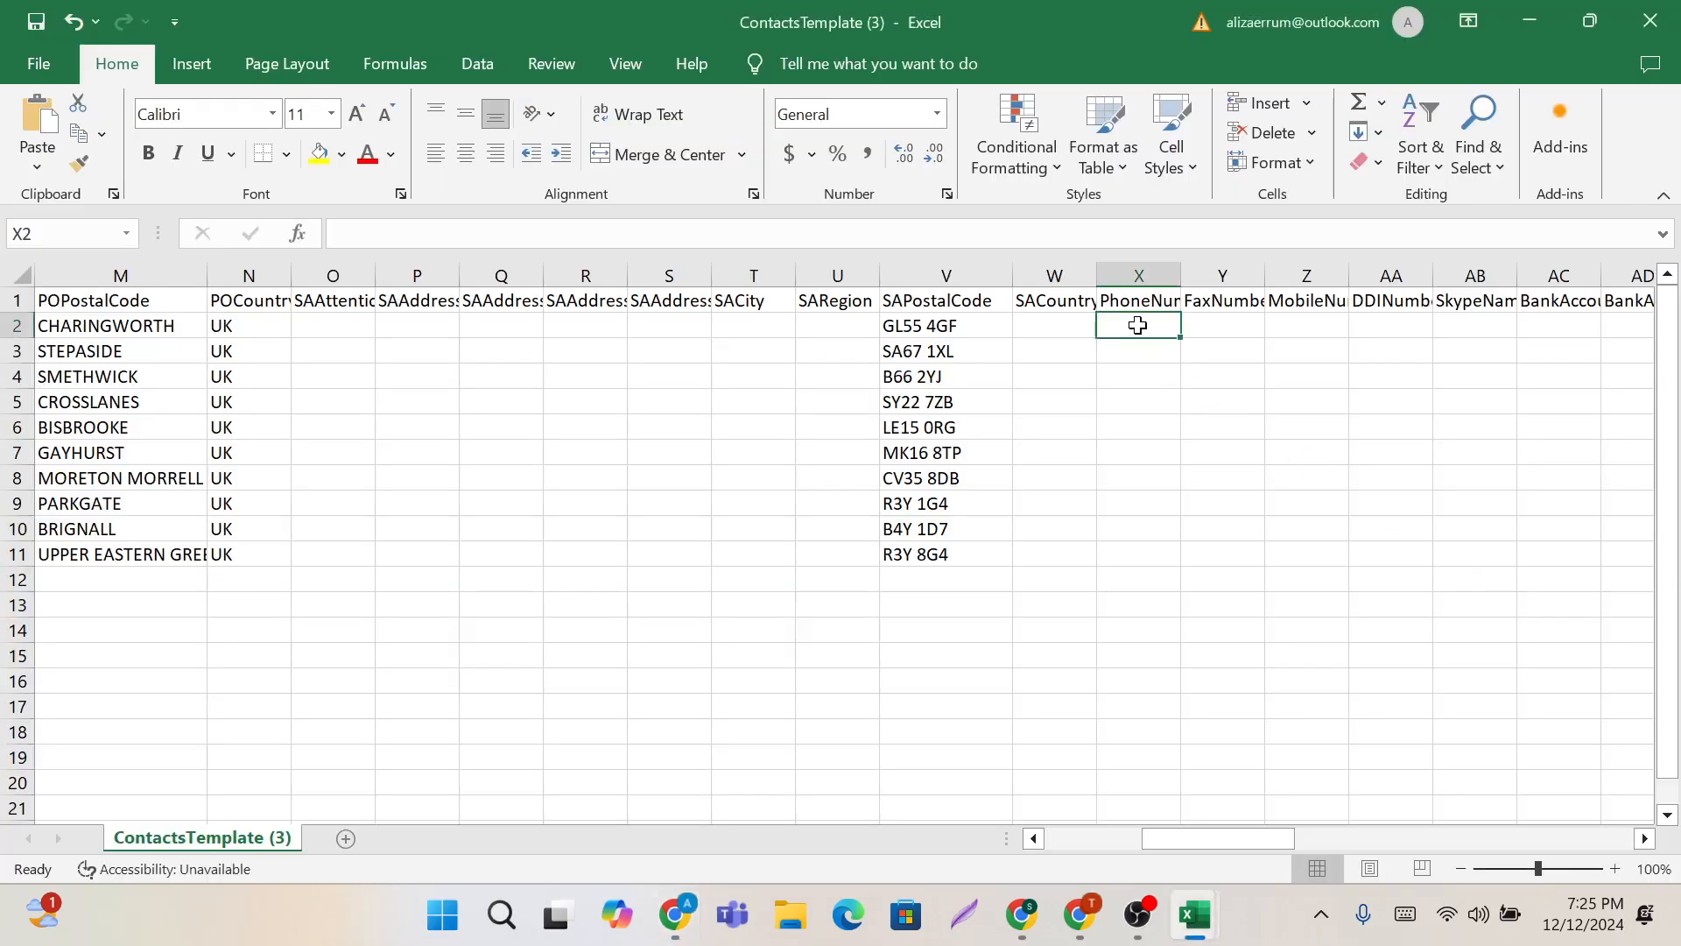
pyautogui.hotkey('ctrl', 'v')
# Step: Copy the LegalName company names from the CSV into the LegalName column
pyautogui.hotkey('alt', 'Tab')
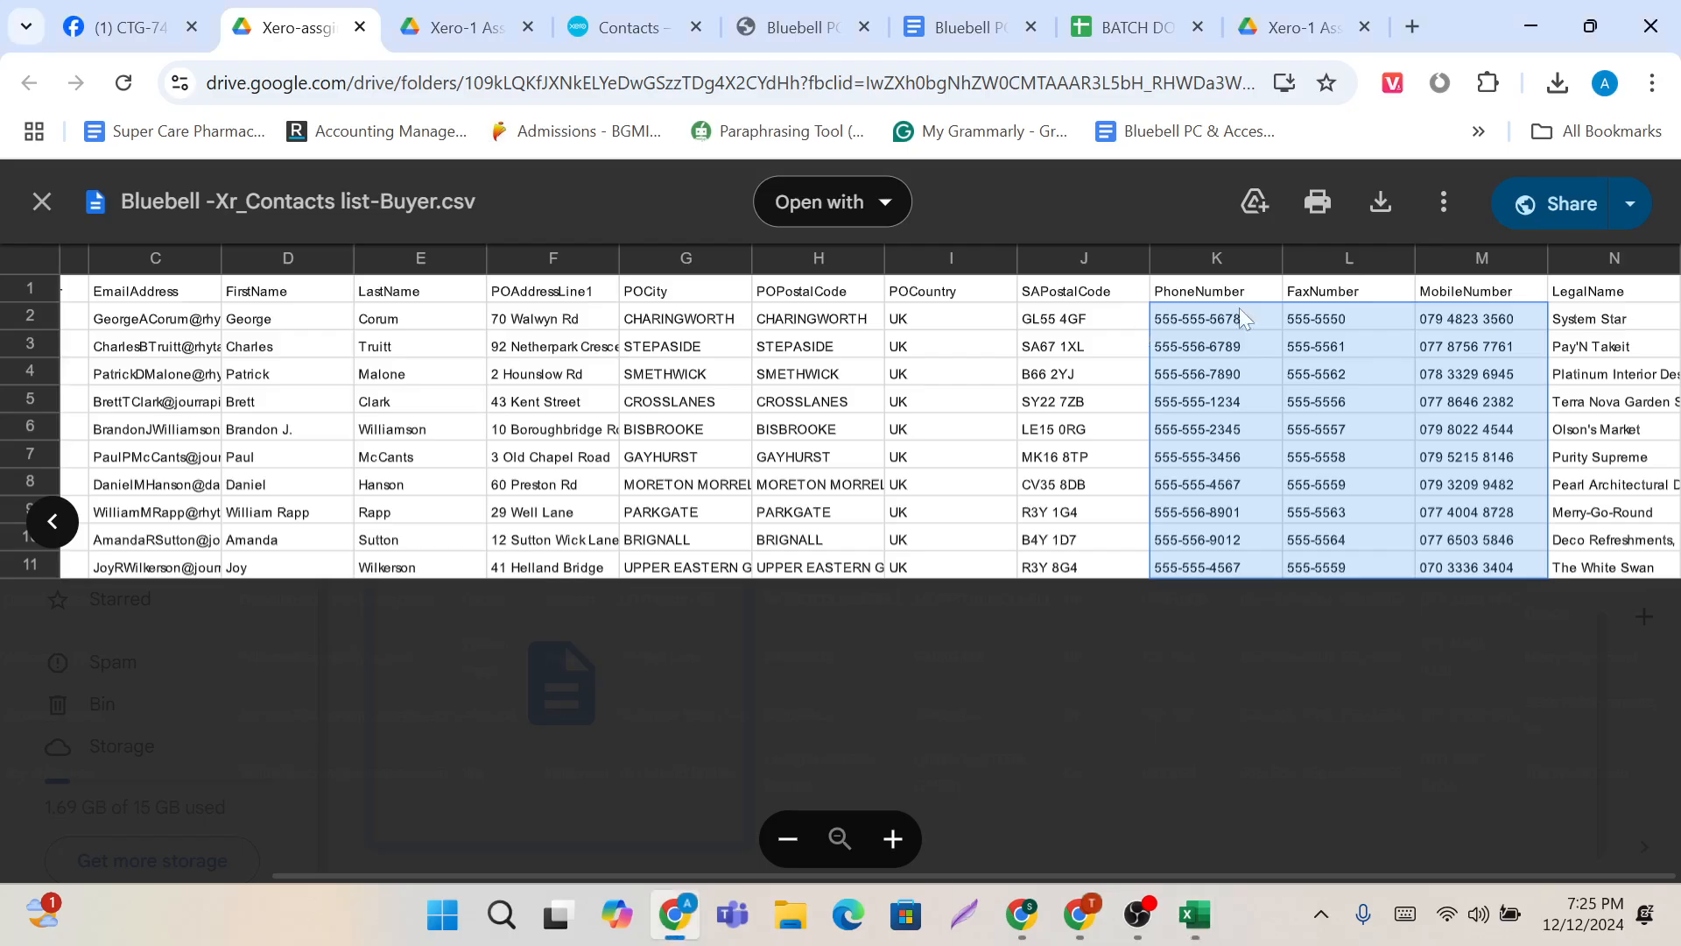
pyautogui.moveTo(1589, 323); pyautogui.dragTo(1578, 575)
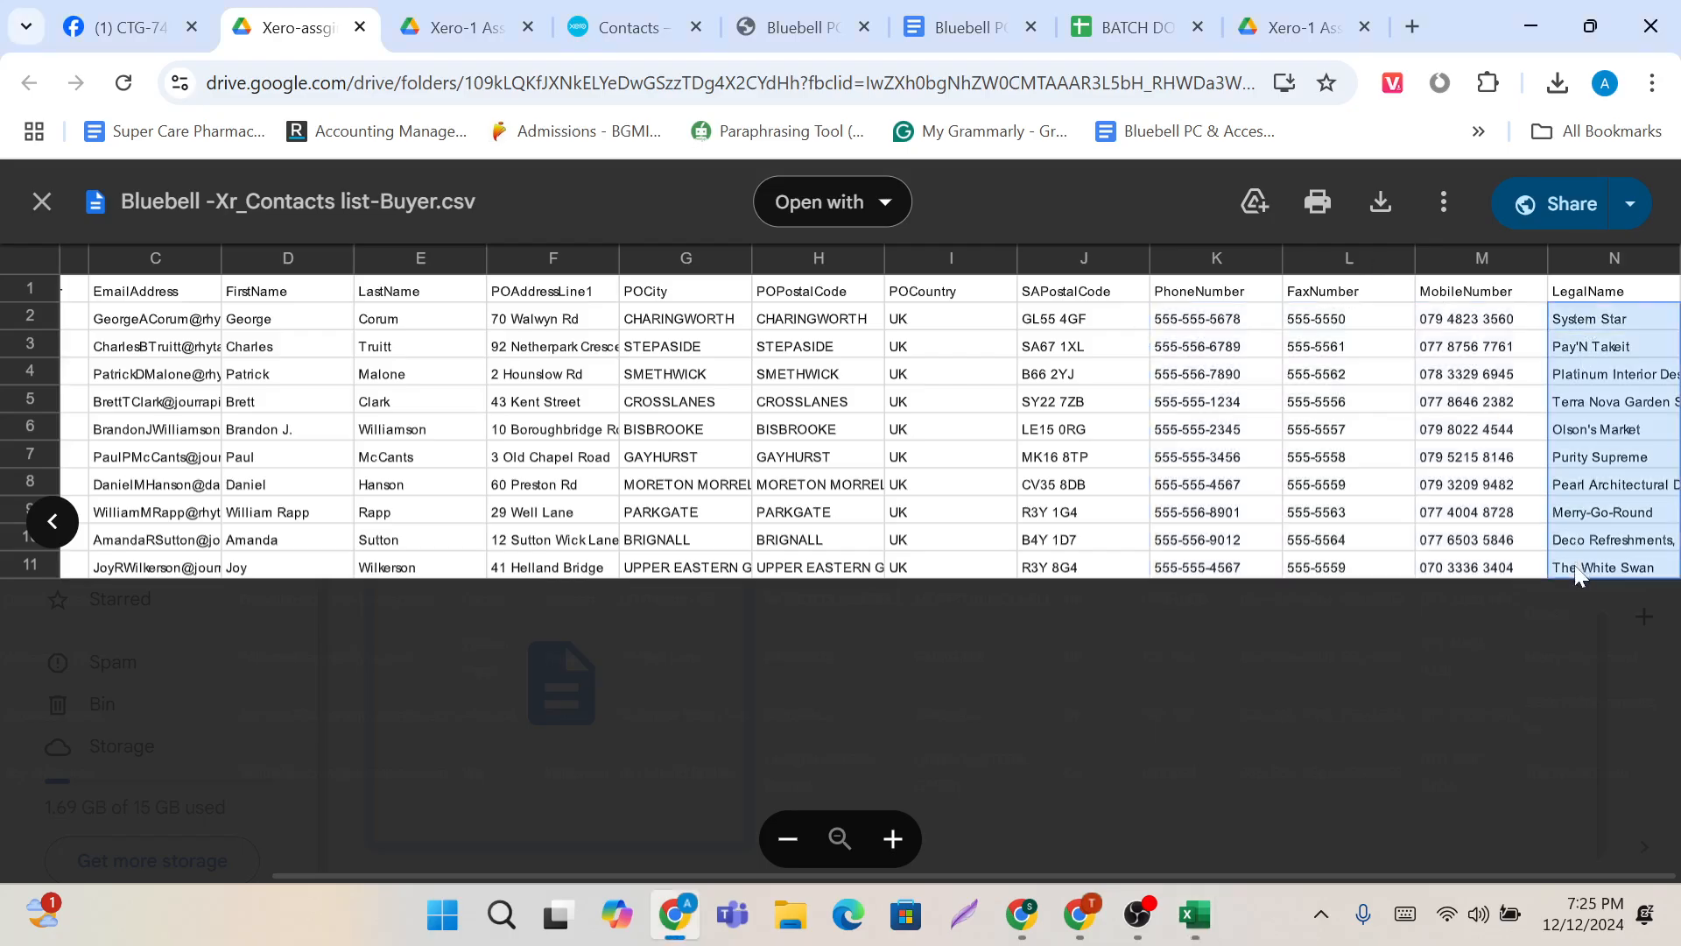
pyautogui.hotkey('alt', 'Tab')
pyautogui.hscroll(5, 1359, 469)
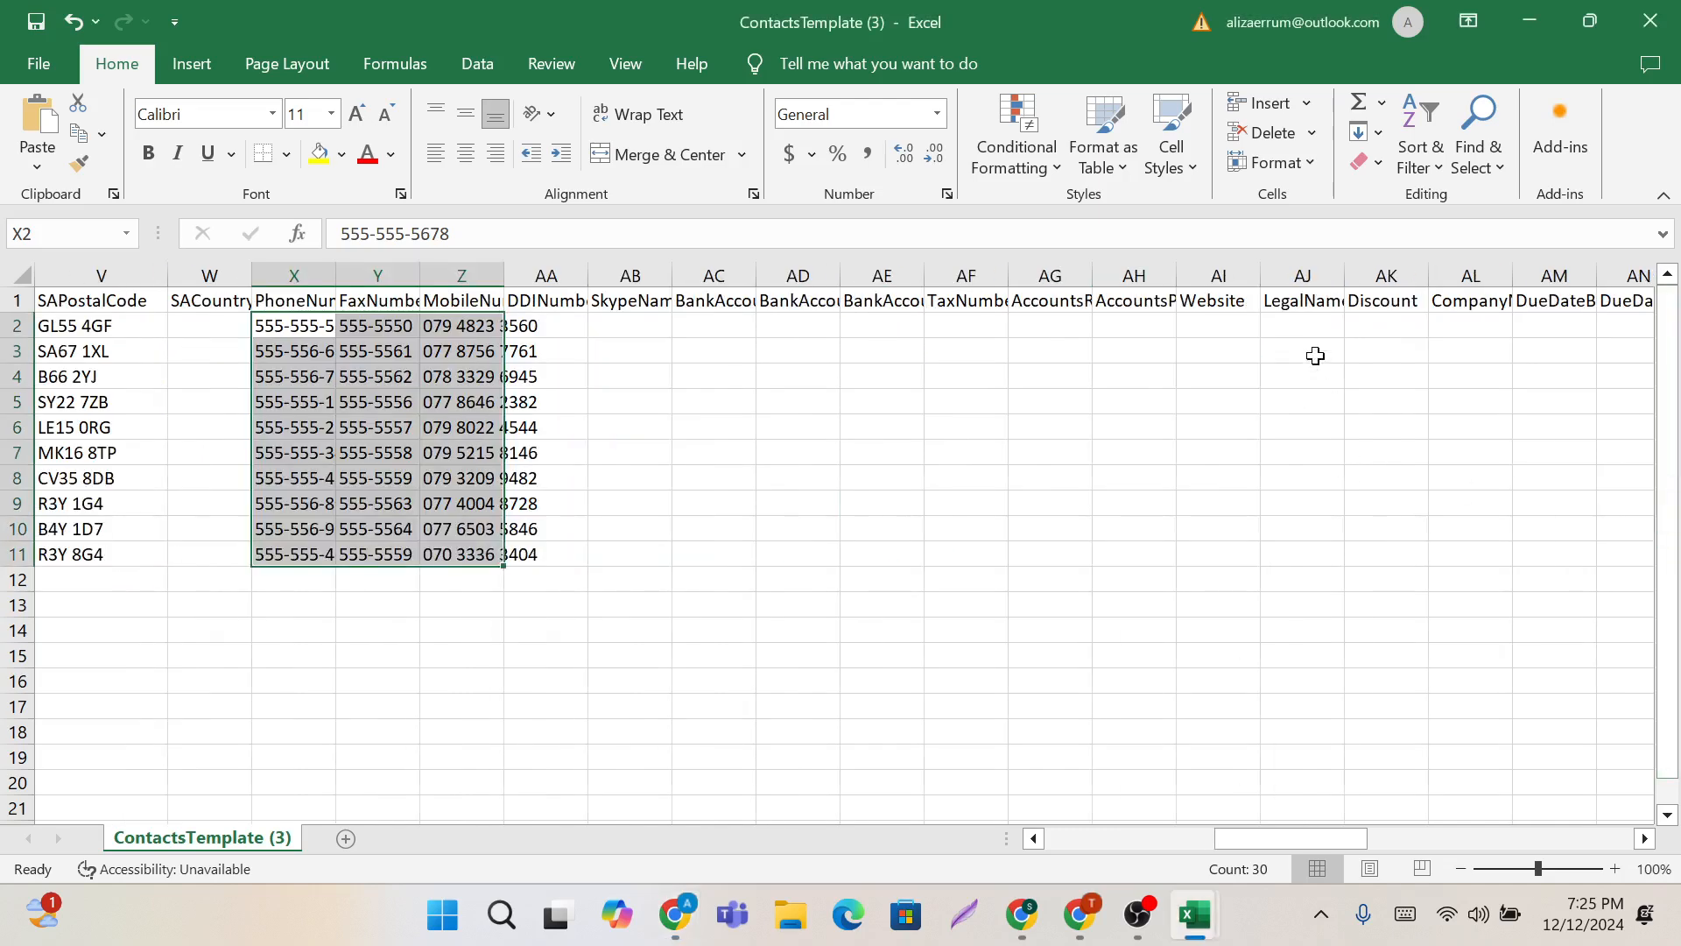
pyautogui.click(1305, 325)
pyautogui.write("System Star Pay'N Takeit Platinum Interior Design Terra Nova Garden Services Olsen's Market Purity Supreme Pearl Architectural Design Merry-Go-Round Deco Refurbishments, Inc. The White Tower")
pyautogui.click(1196, 656)
pyautogui.hscroll(-4, 1197, 658)
pyautogui.hscroll(-5, 1197, 657)
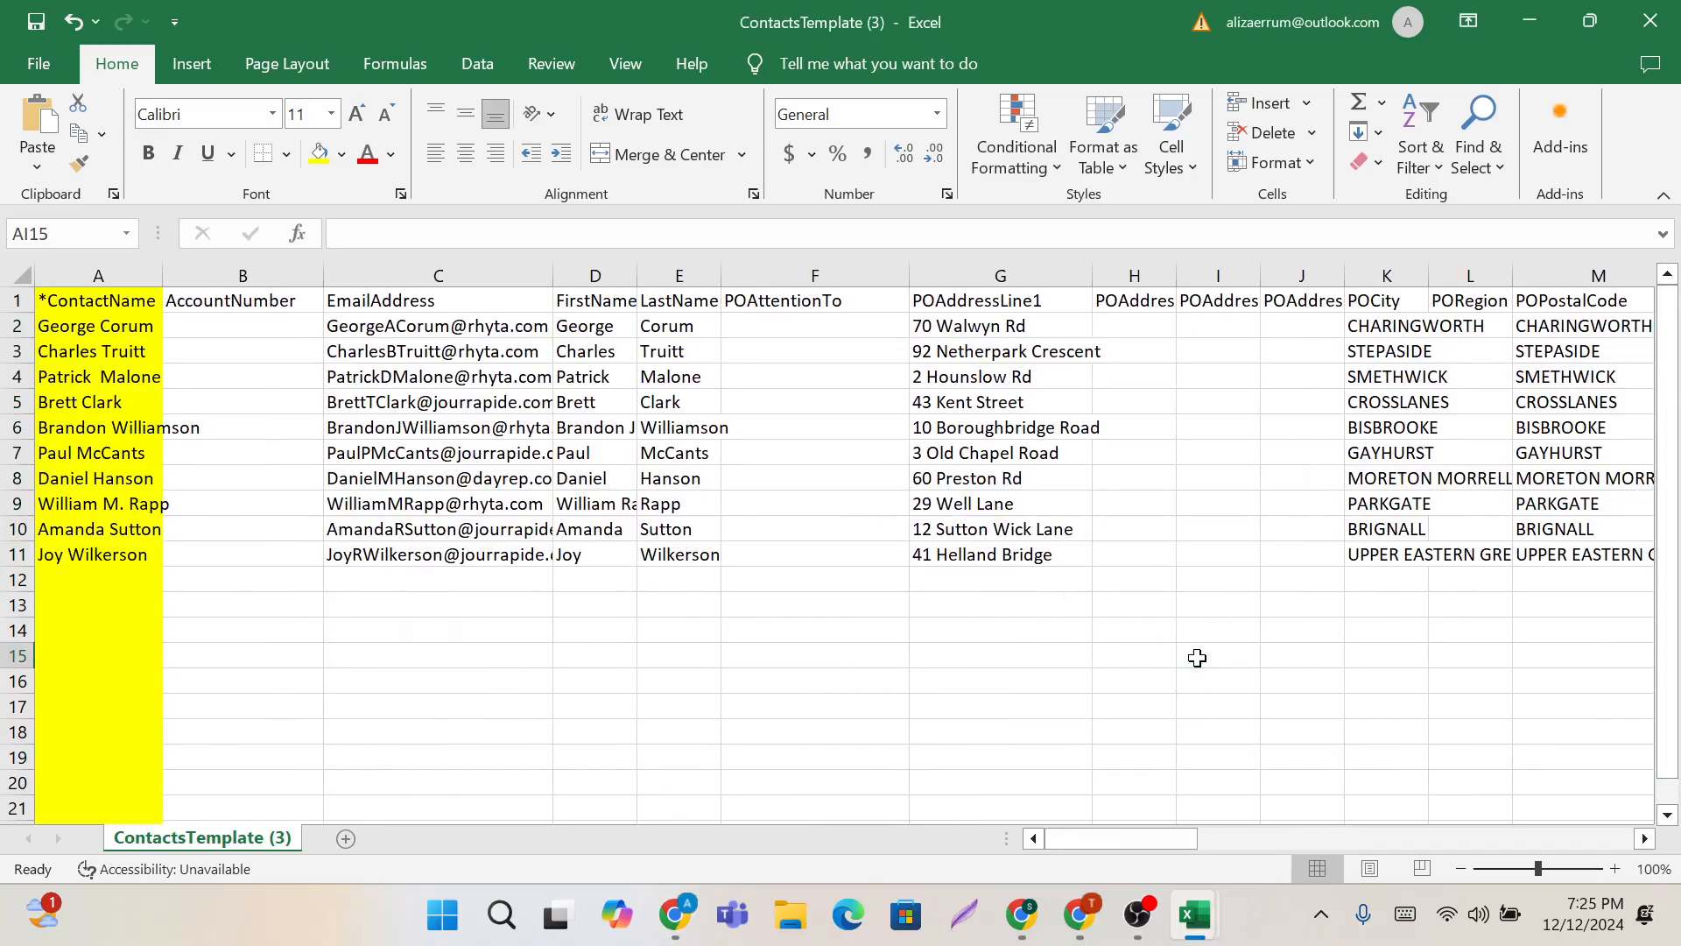
# Step: Start saving a copy of the filled template into the AMS 757 folder
pyautogui.click(42, 65)
pyautogui.click(116, 470)
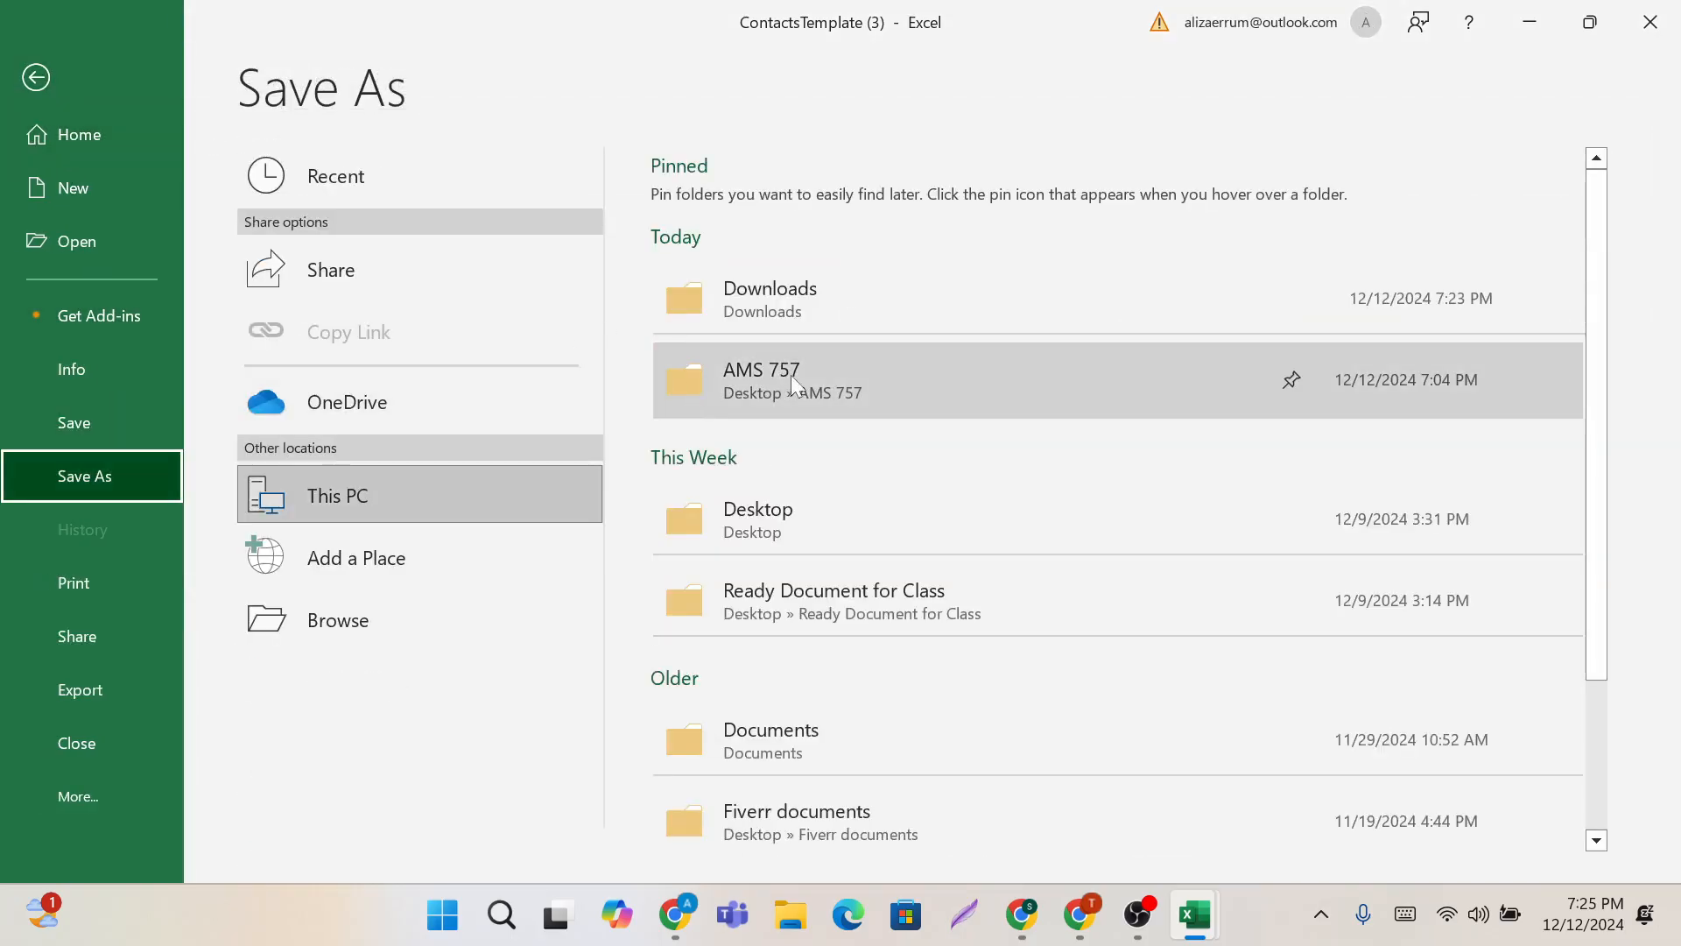
pyautogui.click(791, 375)
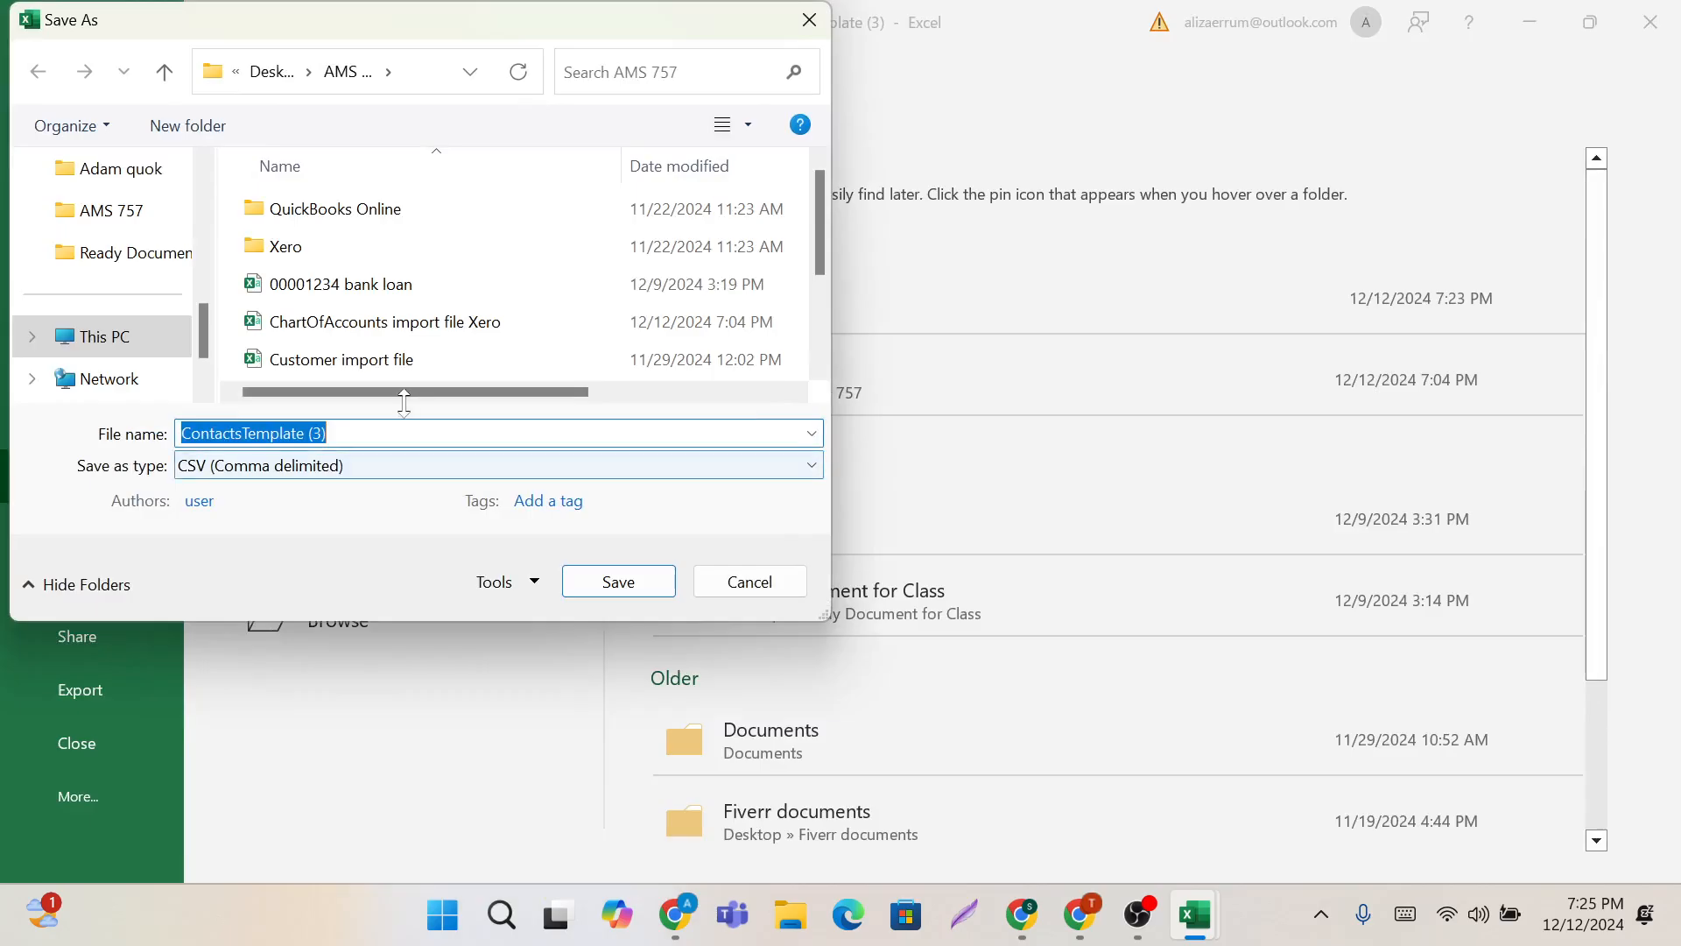
pyautogui.click(127, 212)
# Step: Save the CSV as 'ContactsTemplate import file for xero' and return to Xero's Contacts tab
pyautogui.click(336, 434)
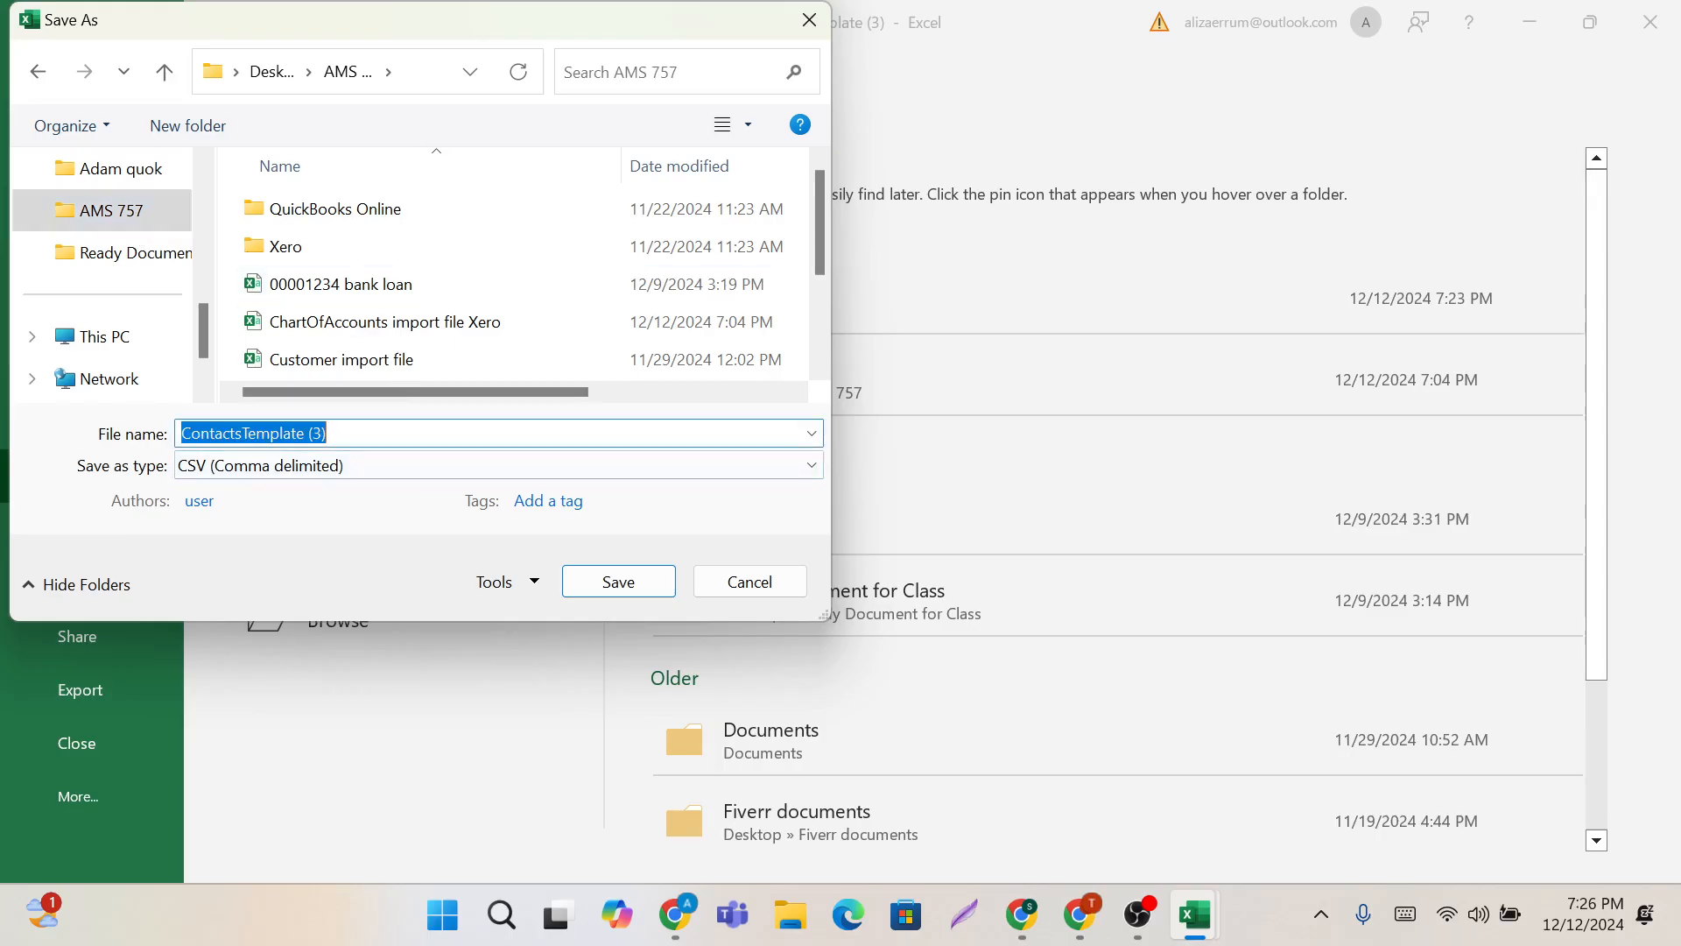
pyautogui.click(336, 434)
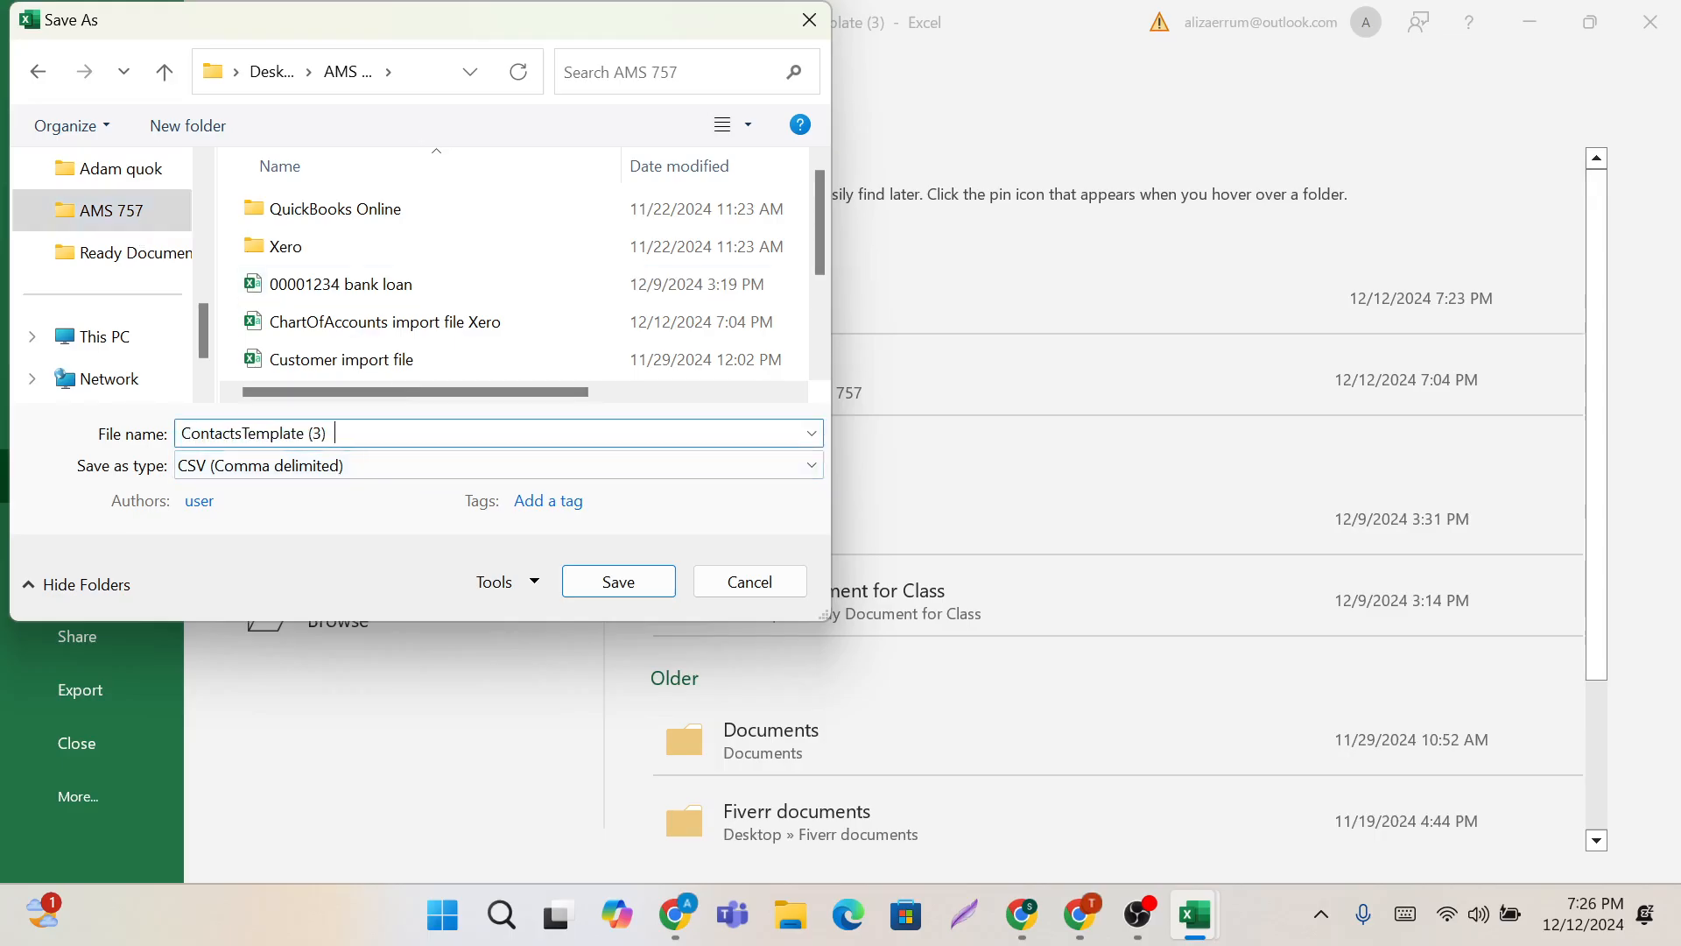
pyautogui.write('import file for xero')
pyautogui.click(618, 582)
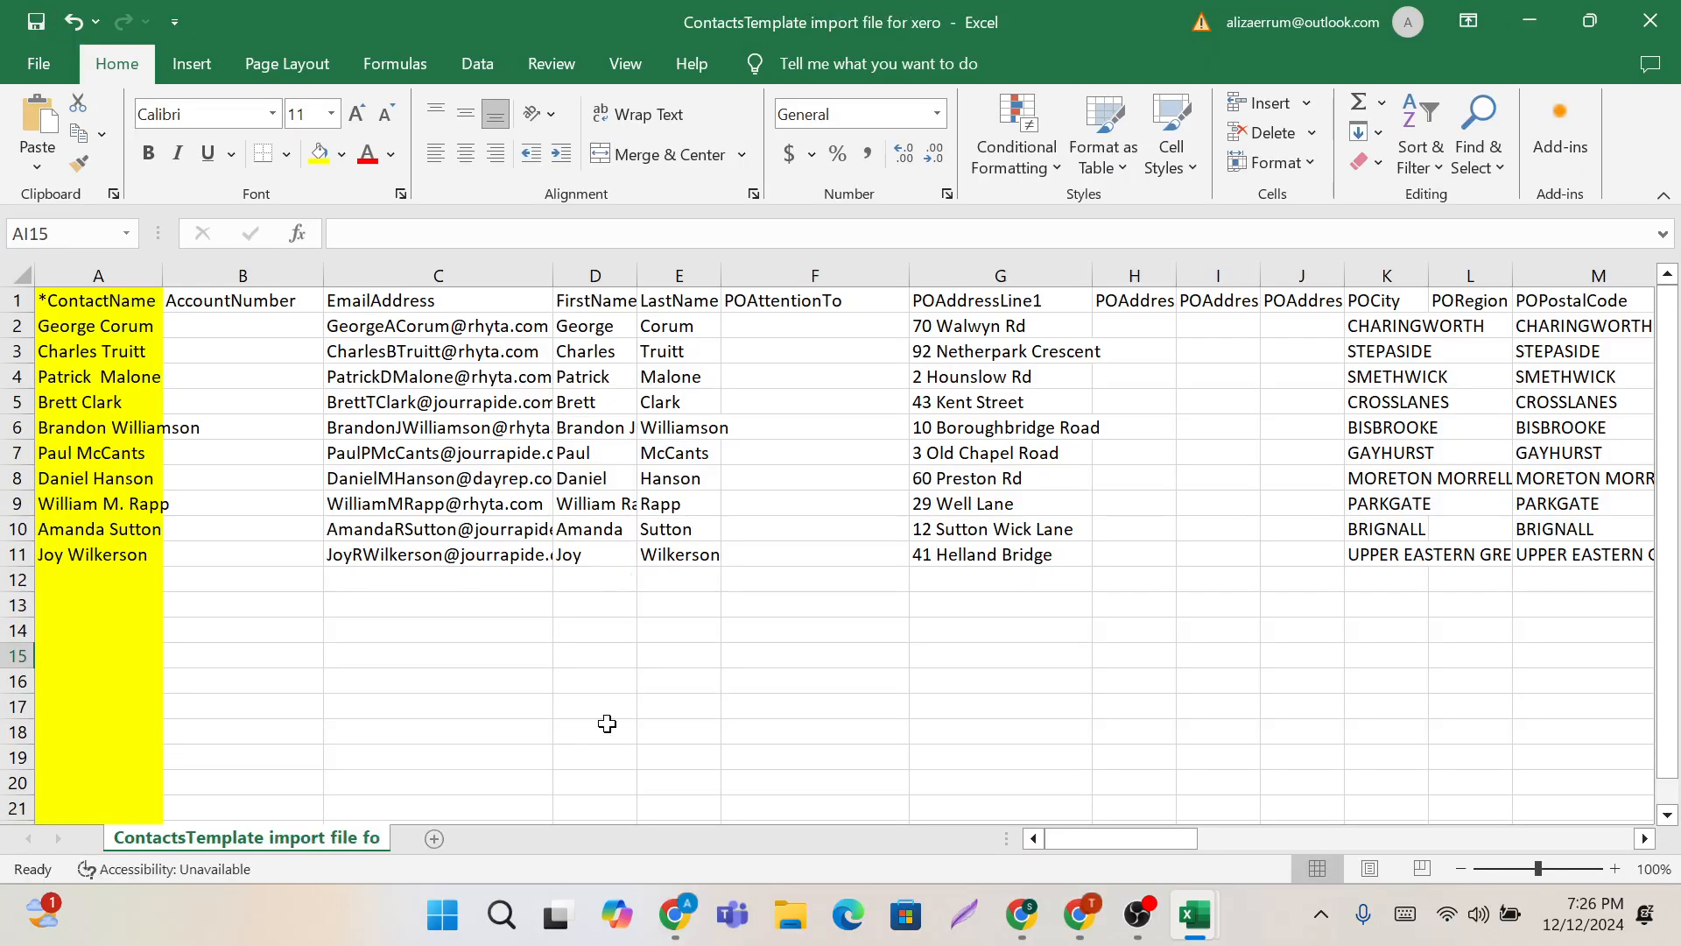
pyautogui.click(675, 915)
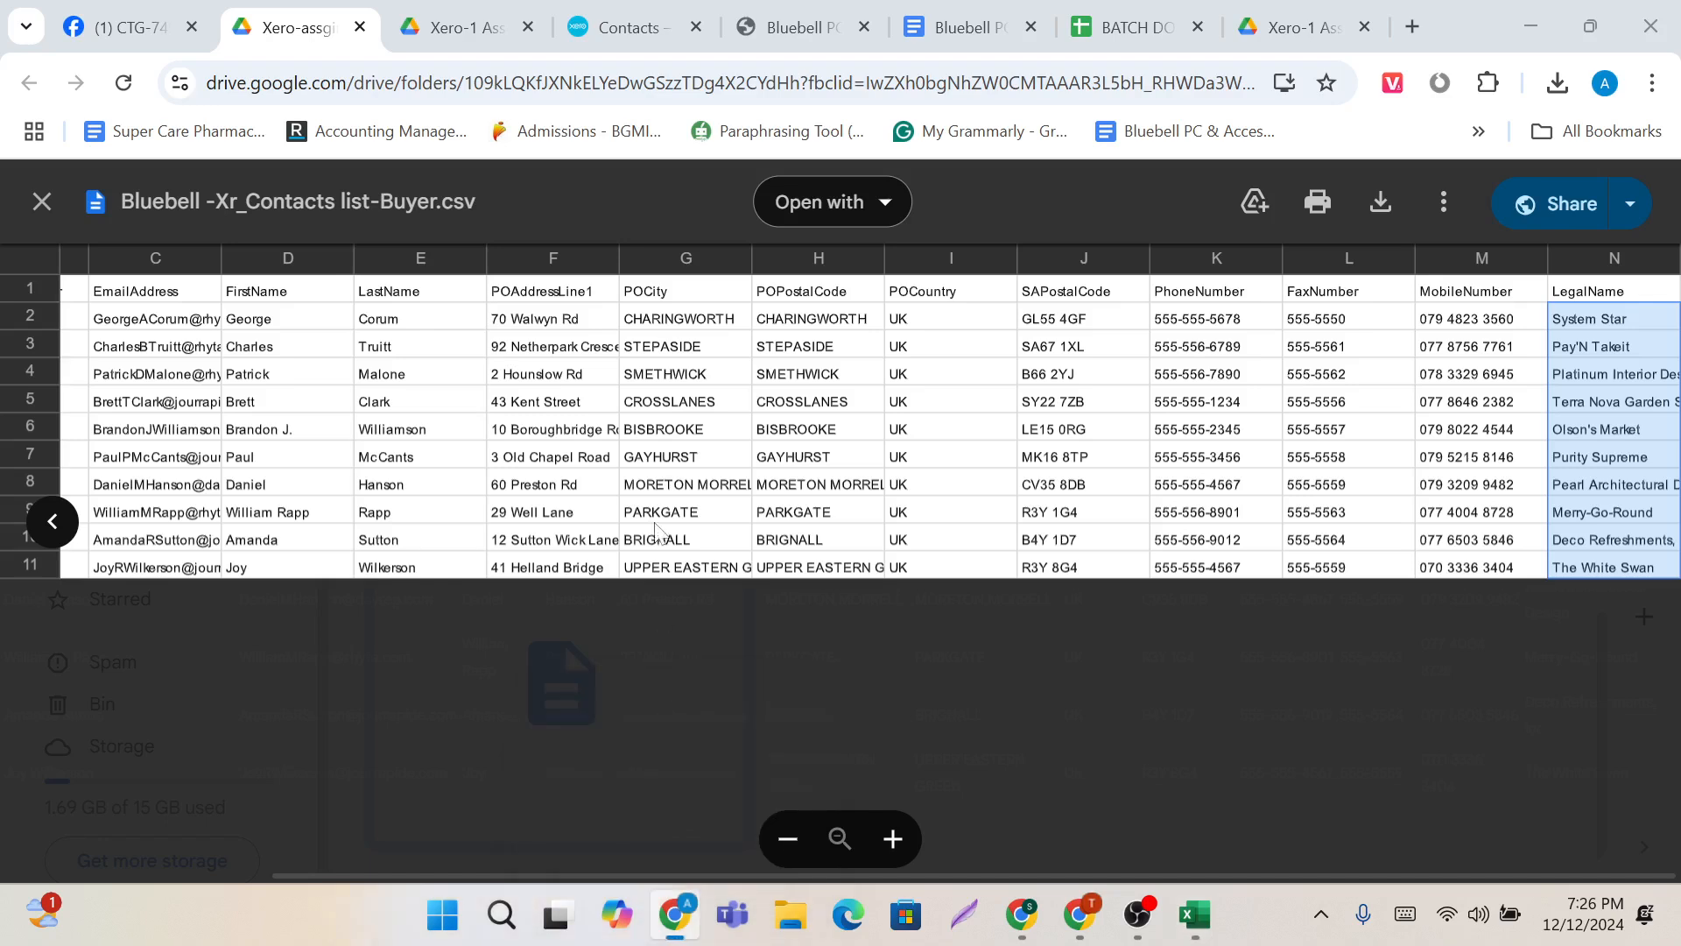
pyautogui.click(651, 13)
# Step: Attach 'ContactsTemplate import file for xero' as the contacts upload file
pyautogui.scroll(-2, 796, 573)
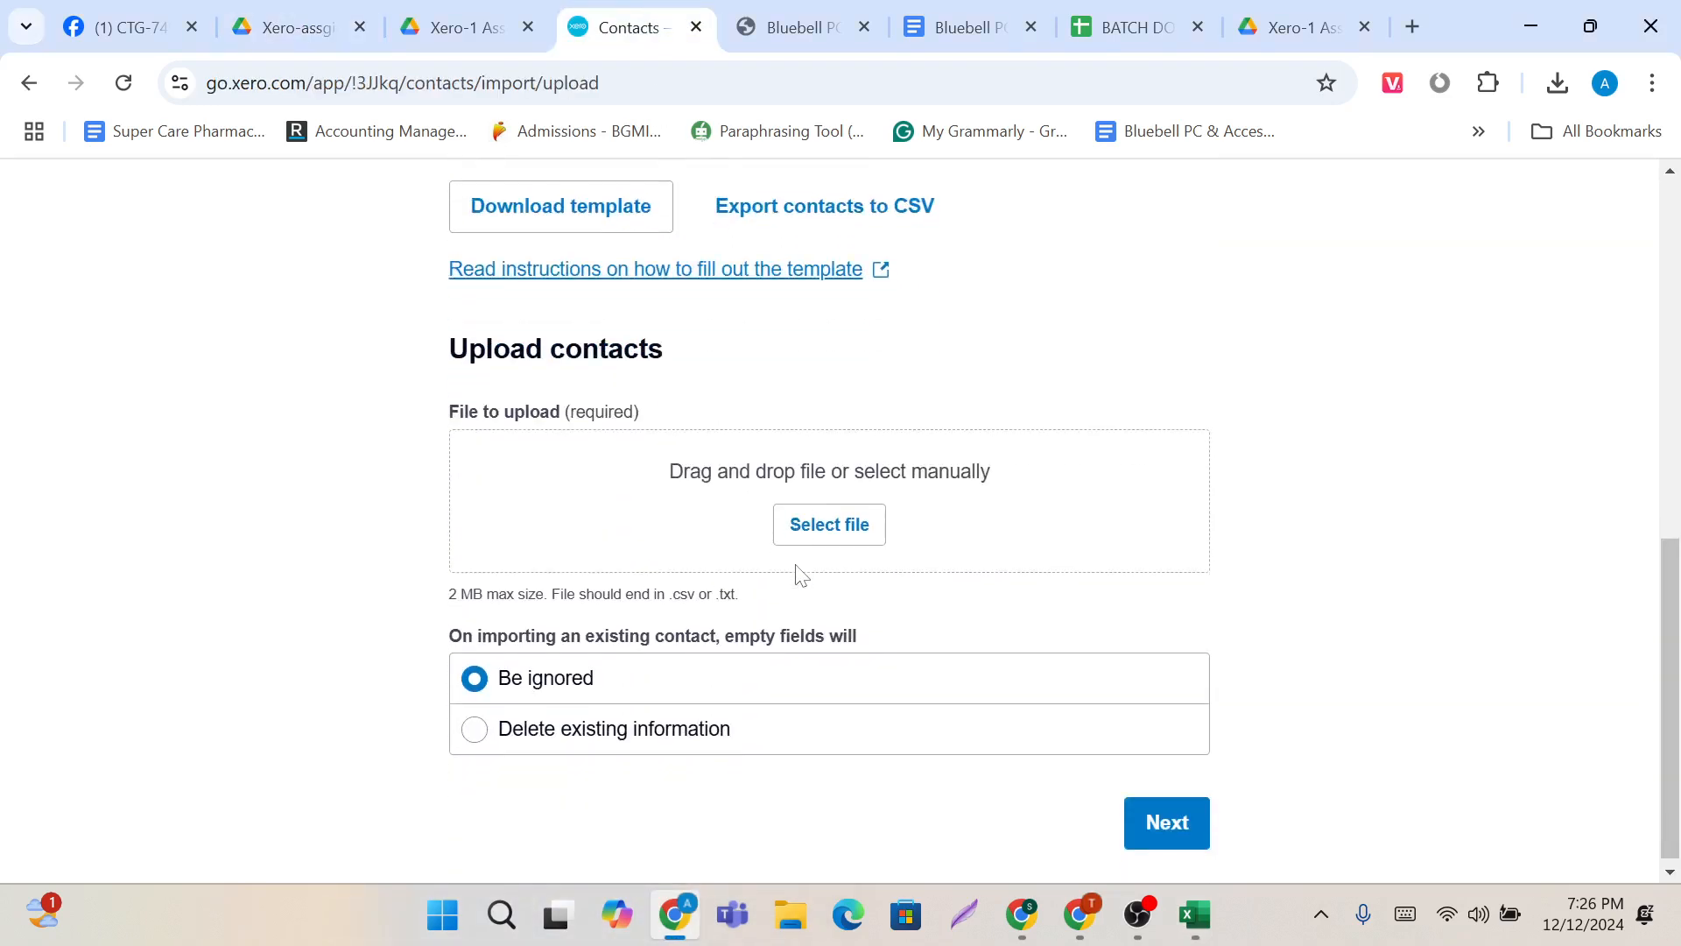
pyautogui.click(832, 524)
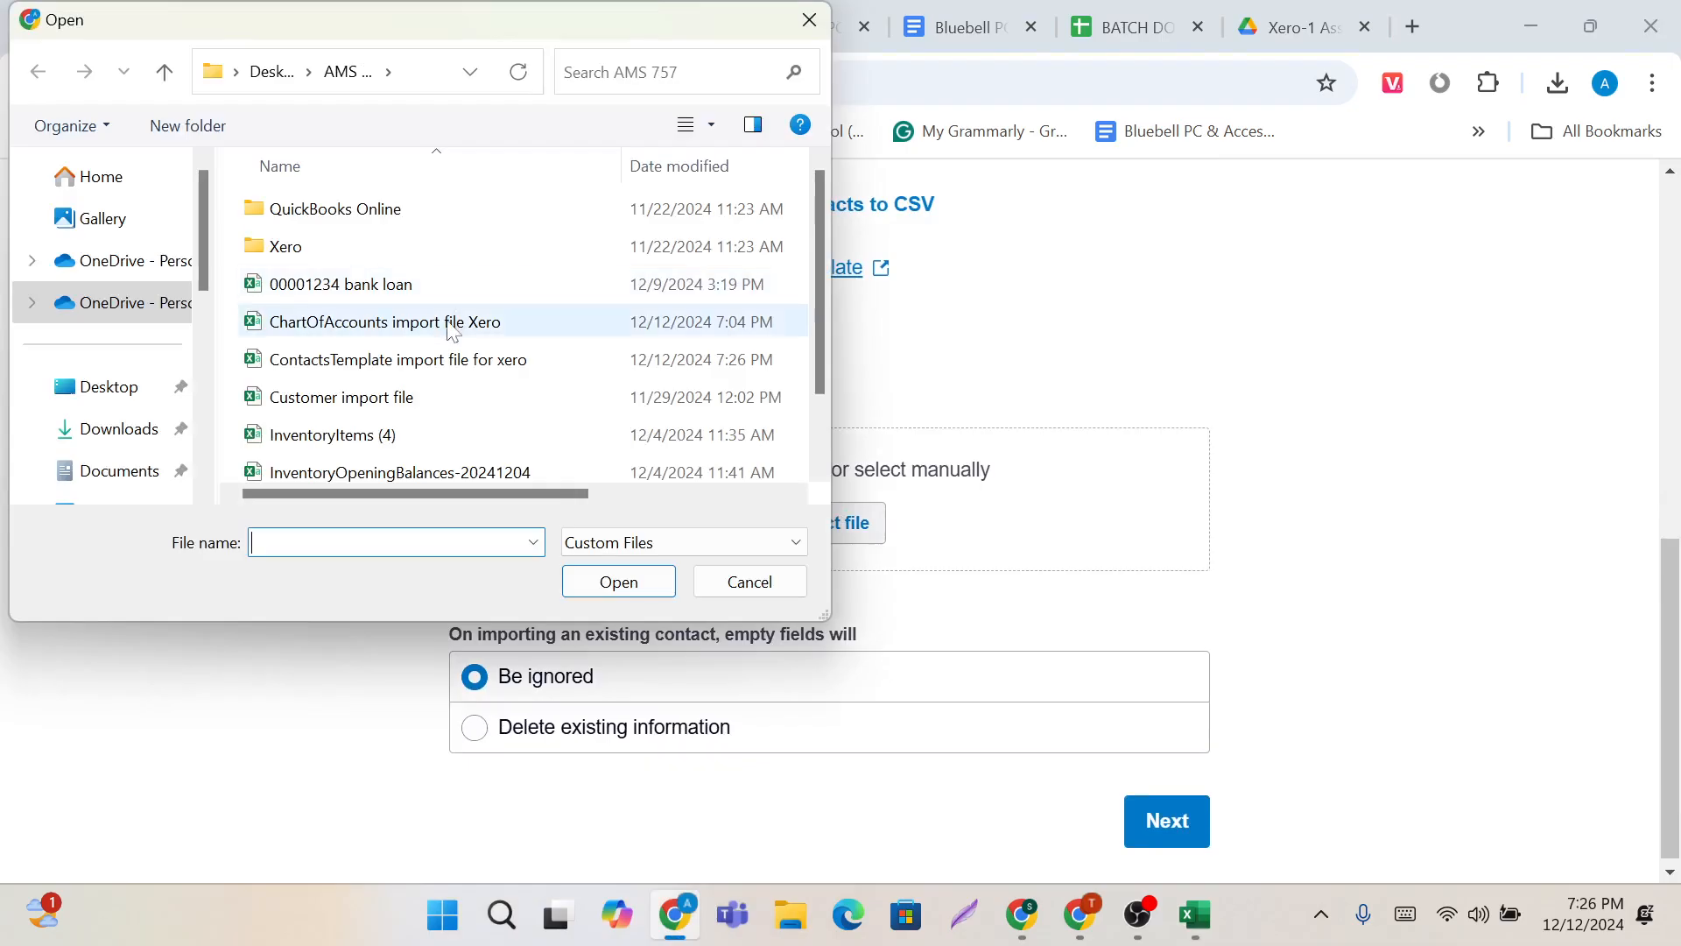
pyautogui.click(450, 360)
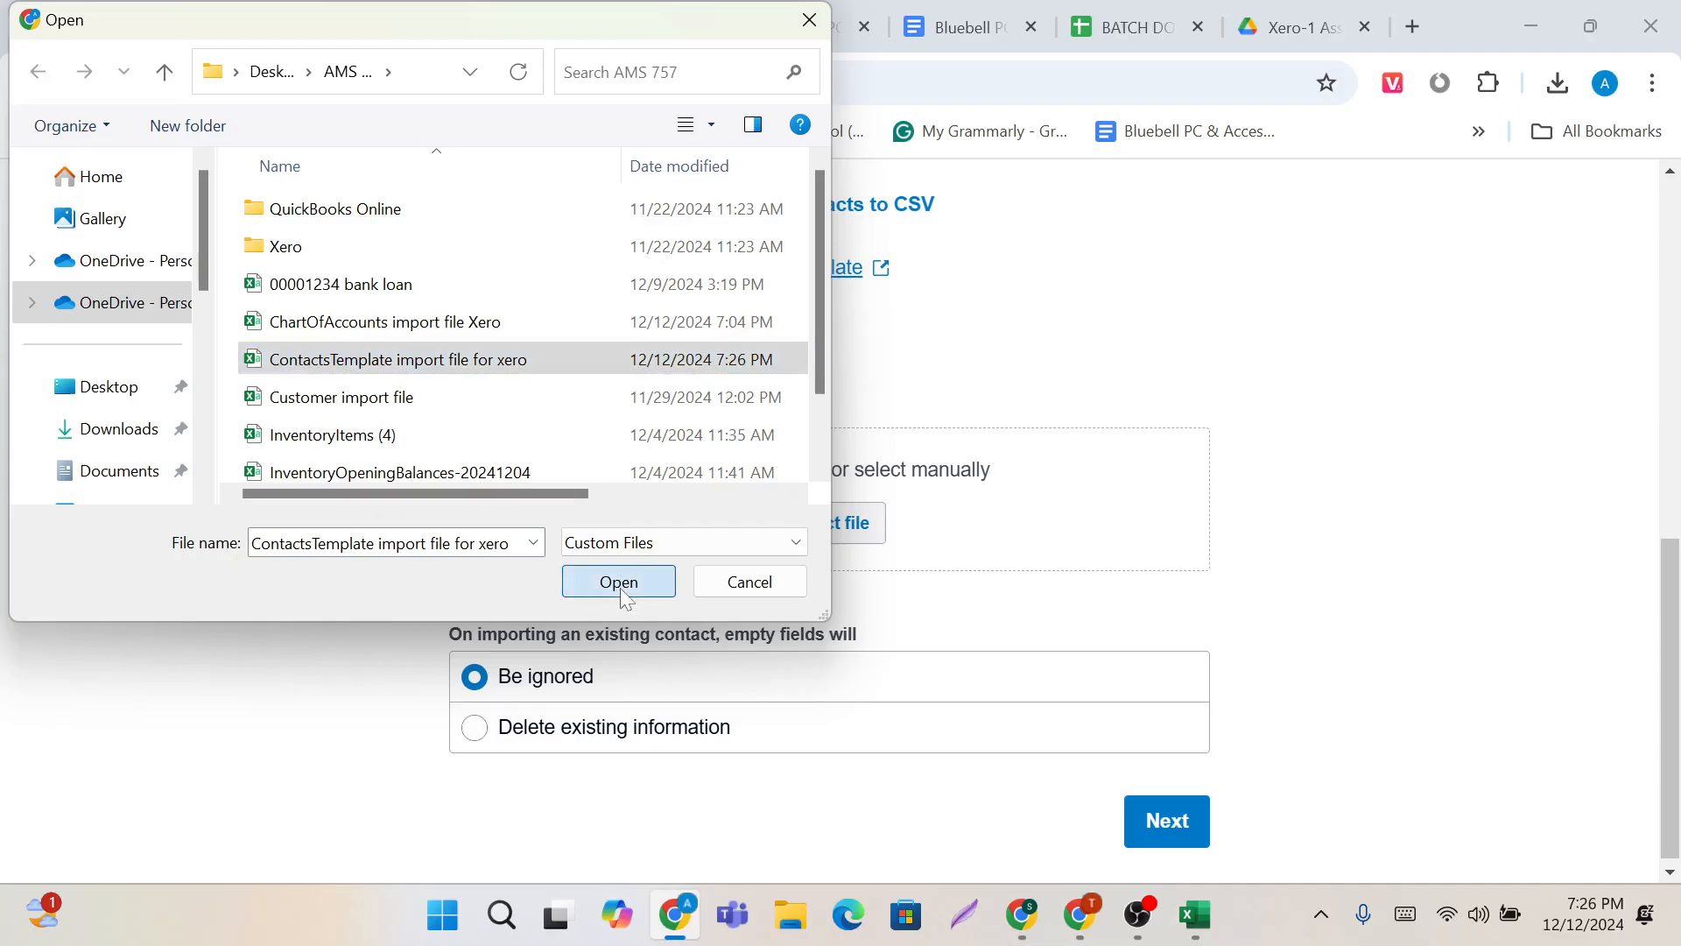
pyautogui.click(622, 587)
# Step: Review the import summary and complete the import of the 10 new contacts
pyautogui.scroll(-1, 880, 627)
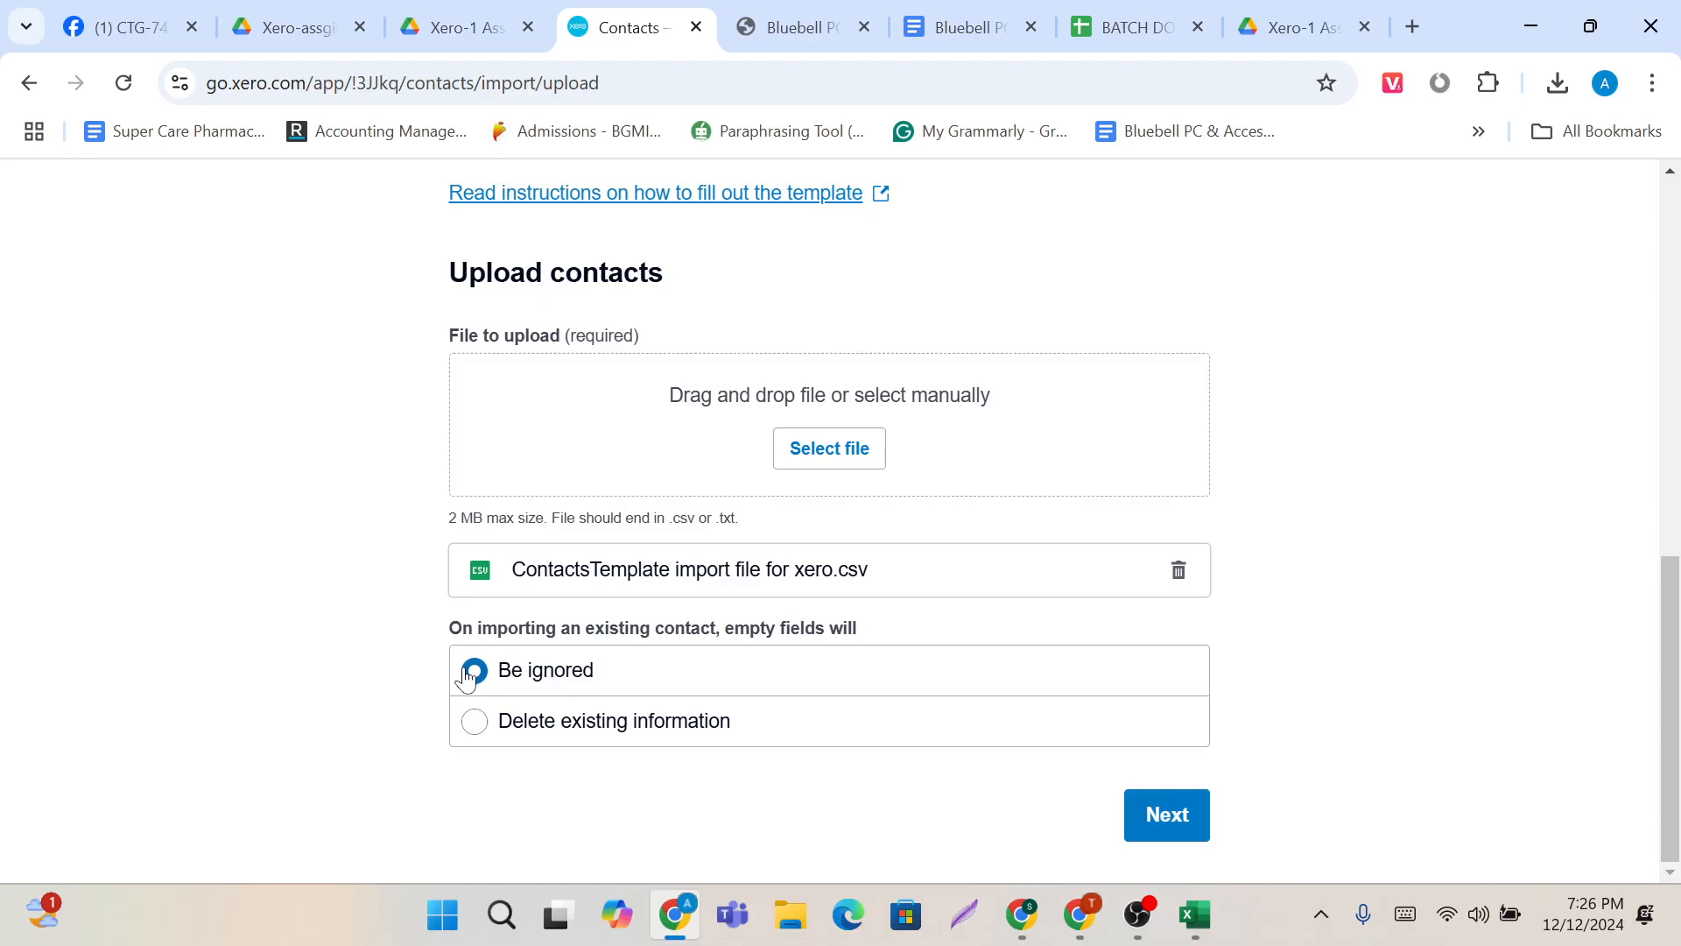
pyautogui.scroll(5, 697, 691)
pyautogui.scroll(-5, 697, 691)
pyautogui.click(1154, 834)
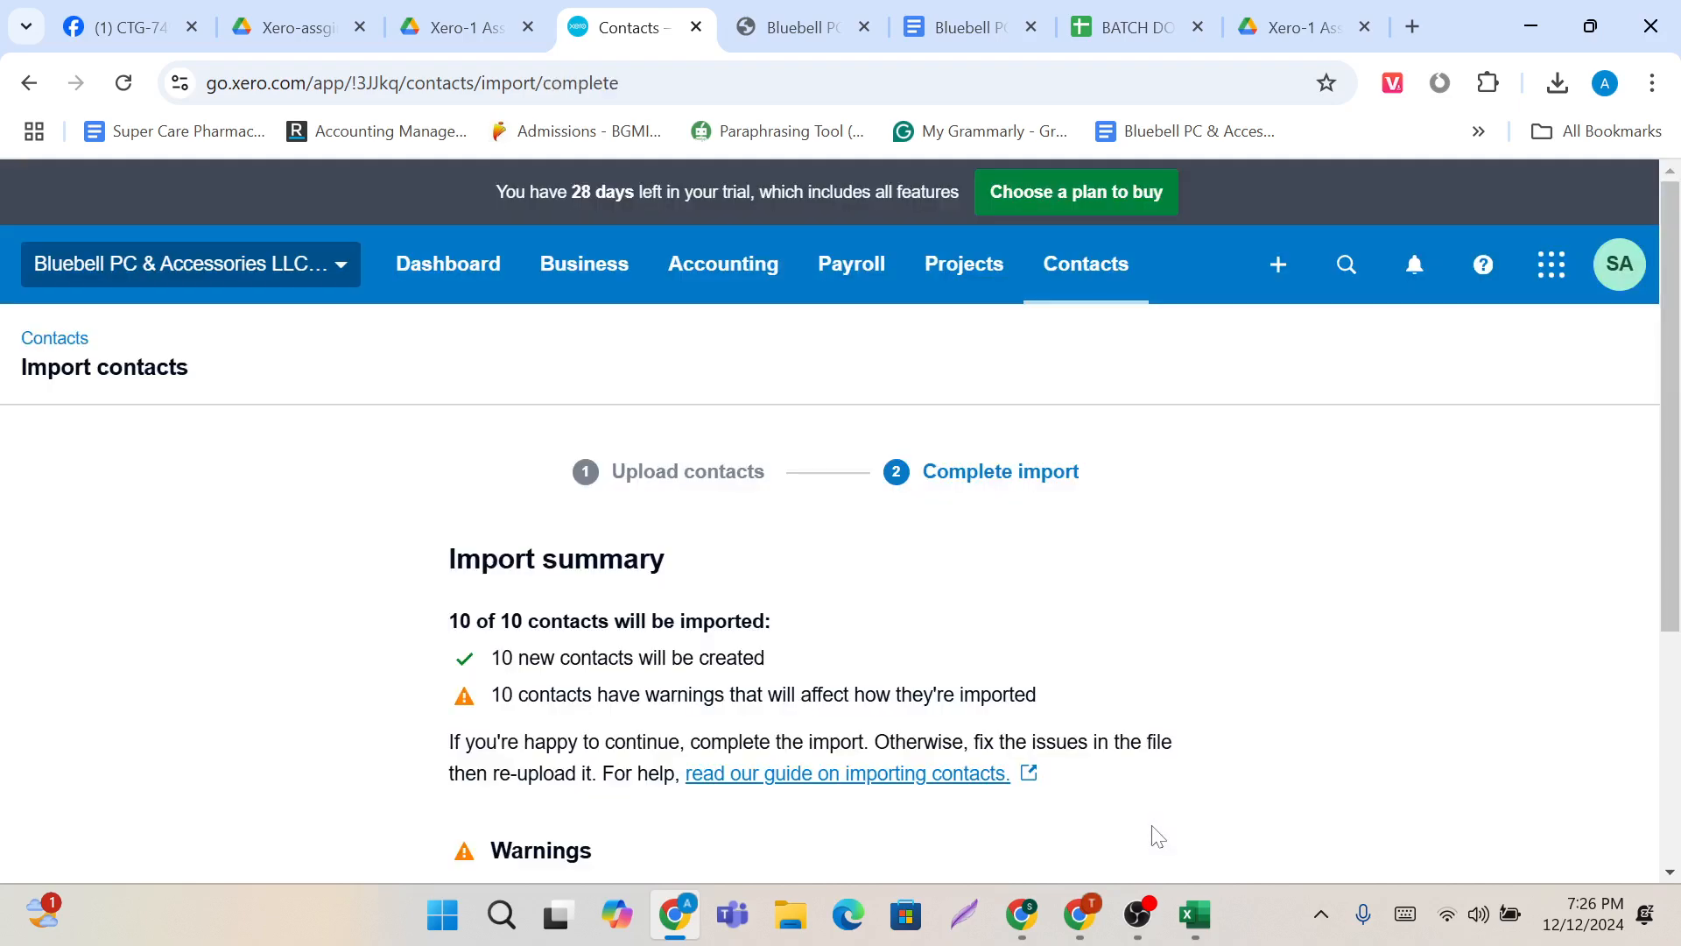
pyautogui.scroll(-4, 1156, 833)
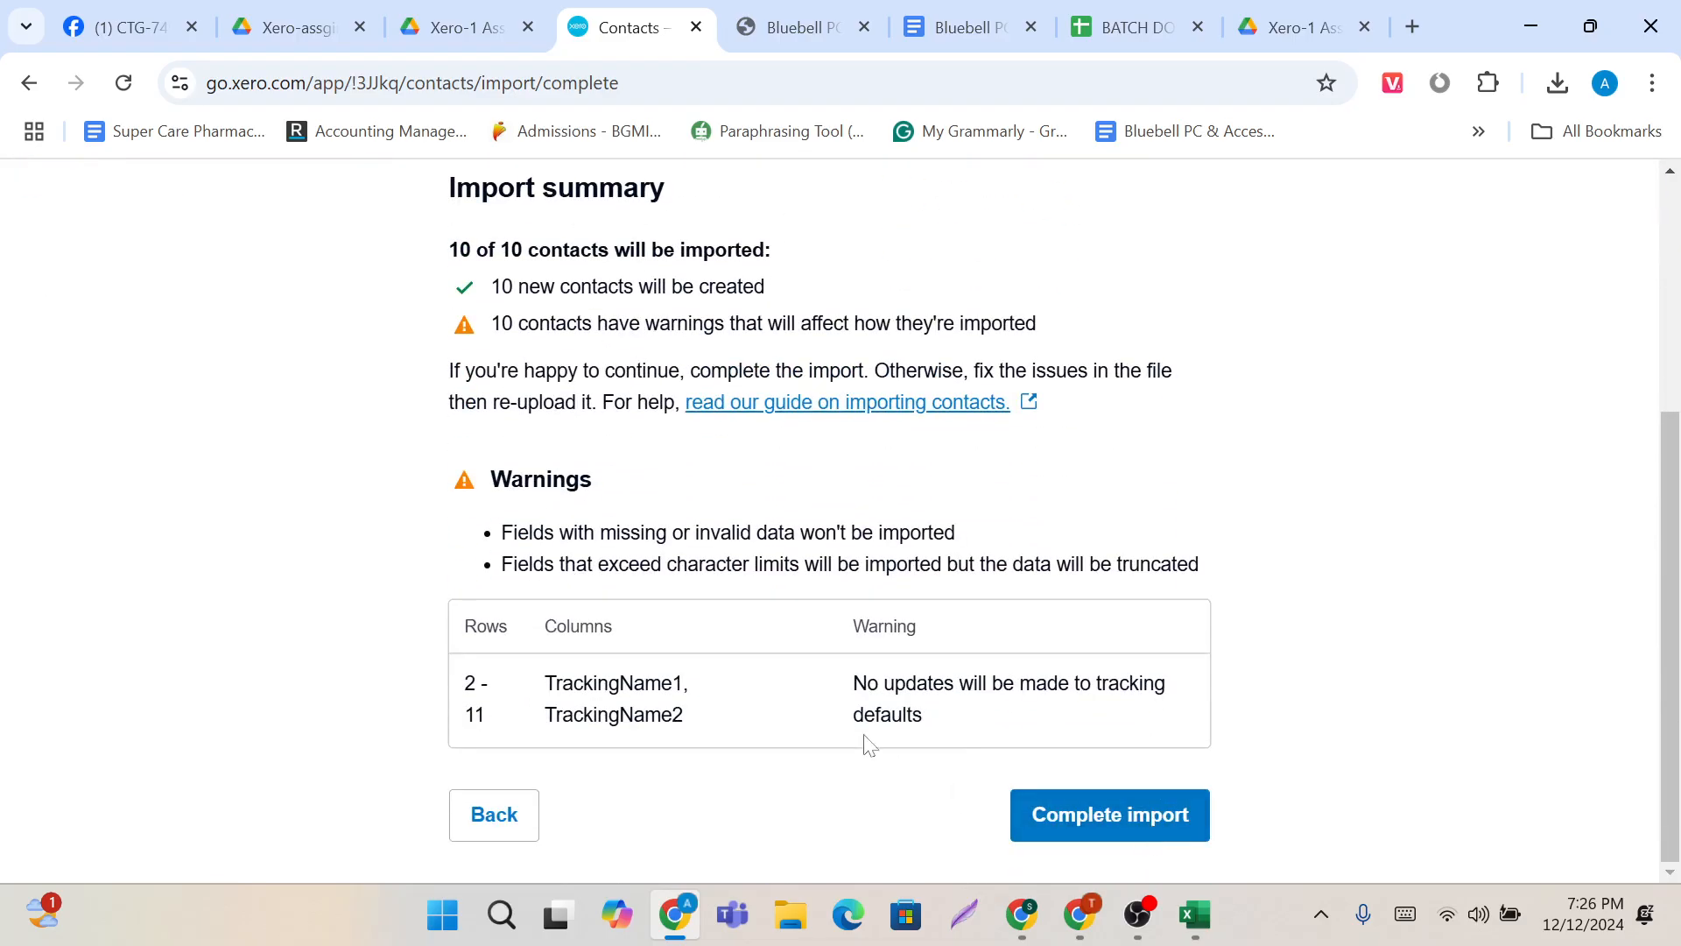
pyautogui.scroll(2, 900, 766)
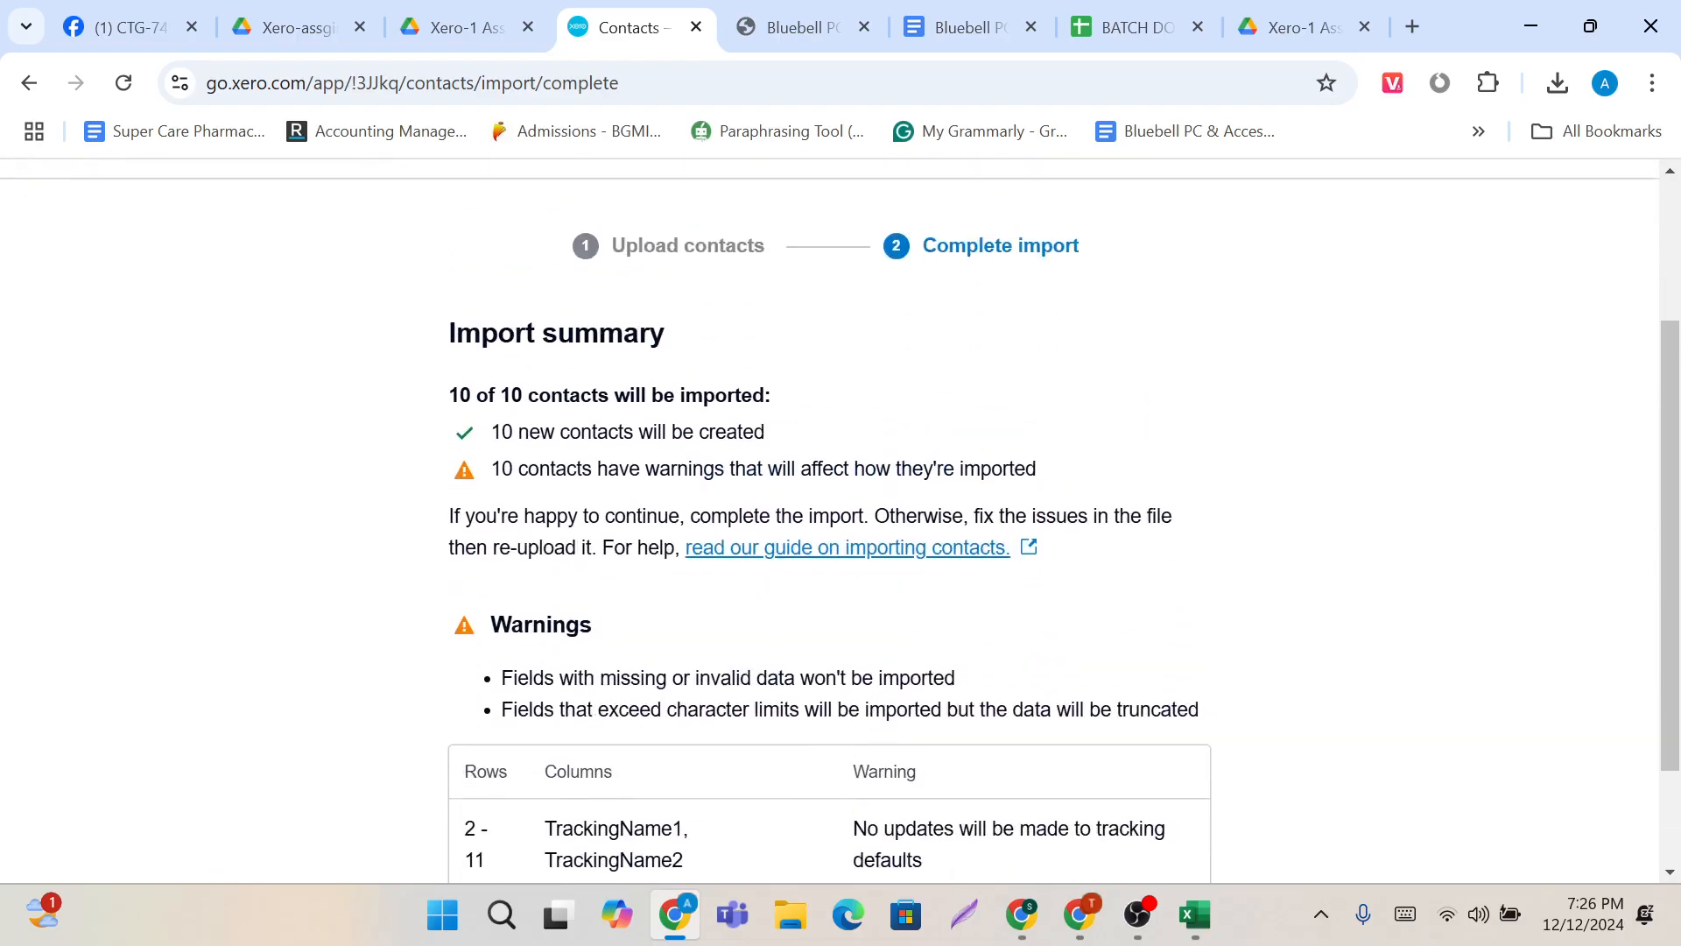
pyautogui.scroll(-2, 830, 525)
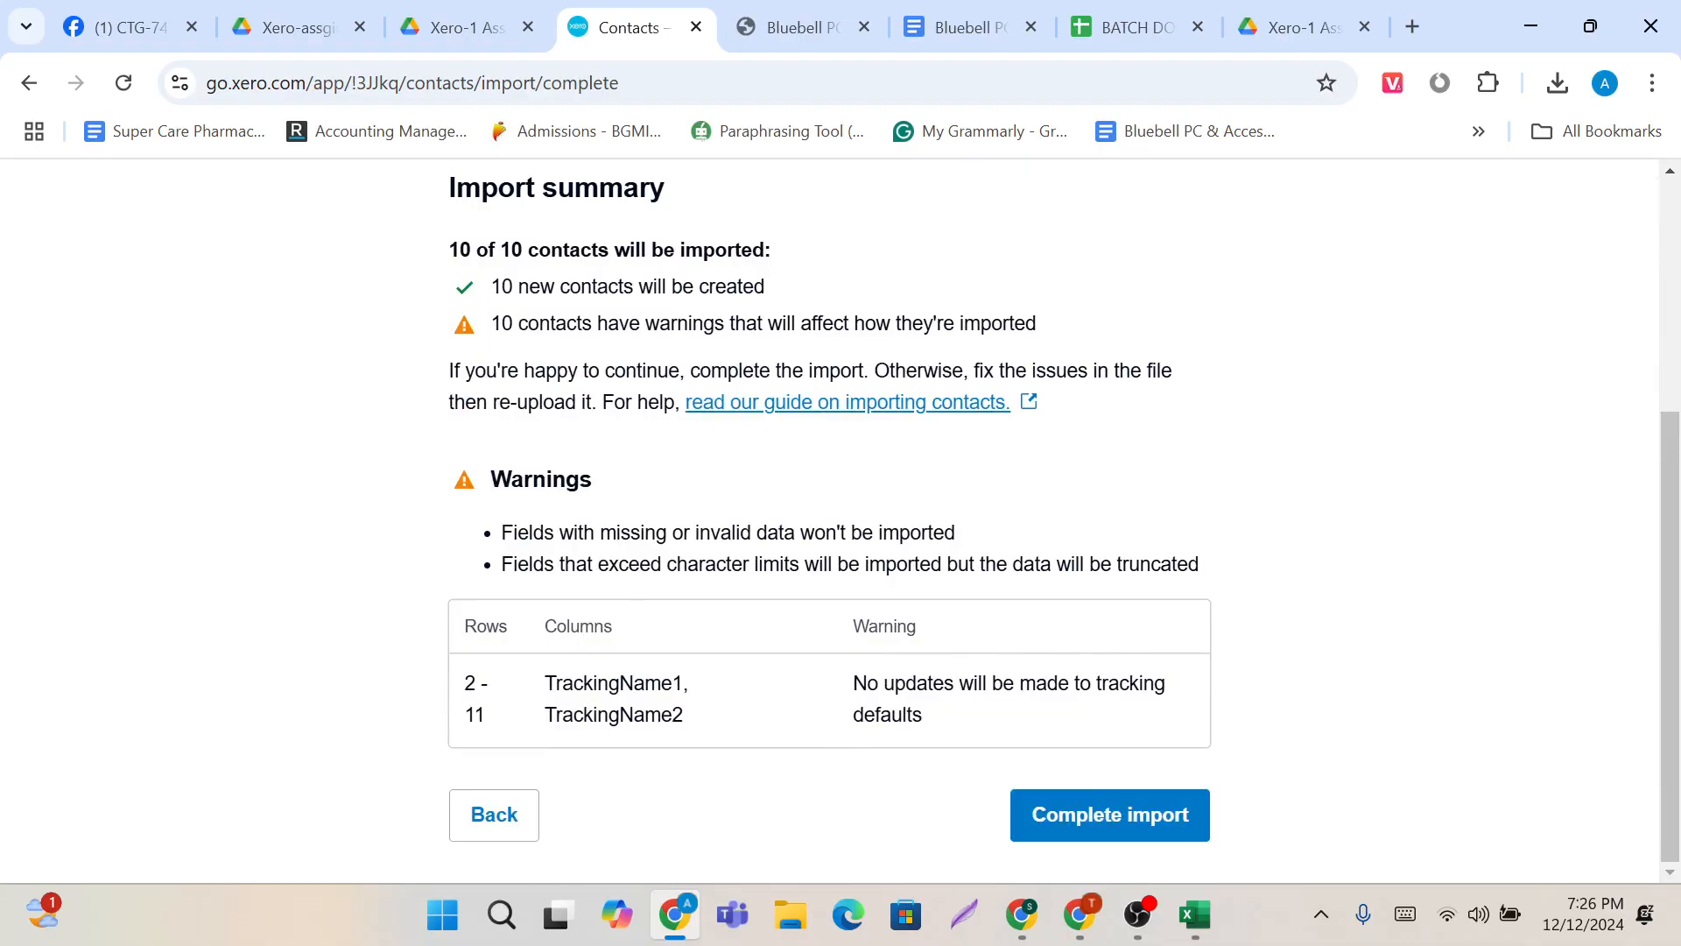
pyautogui.click(1087, 823)
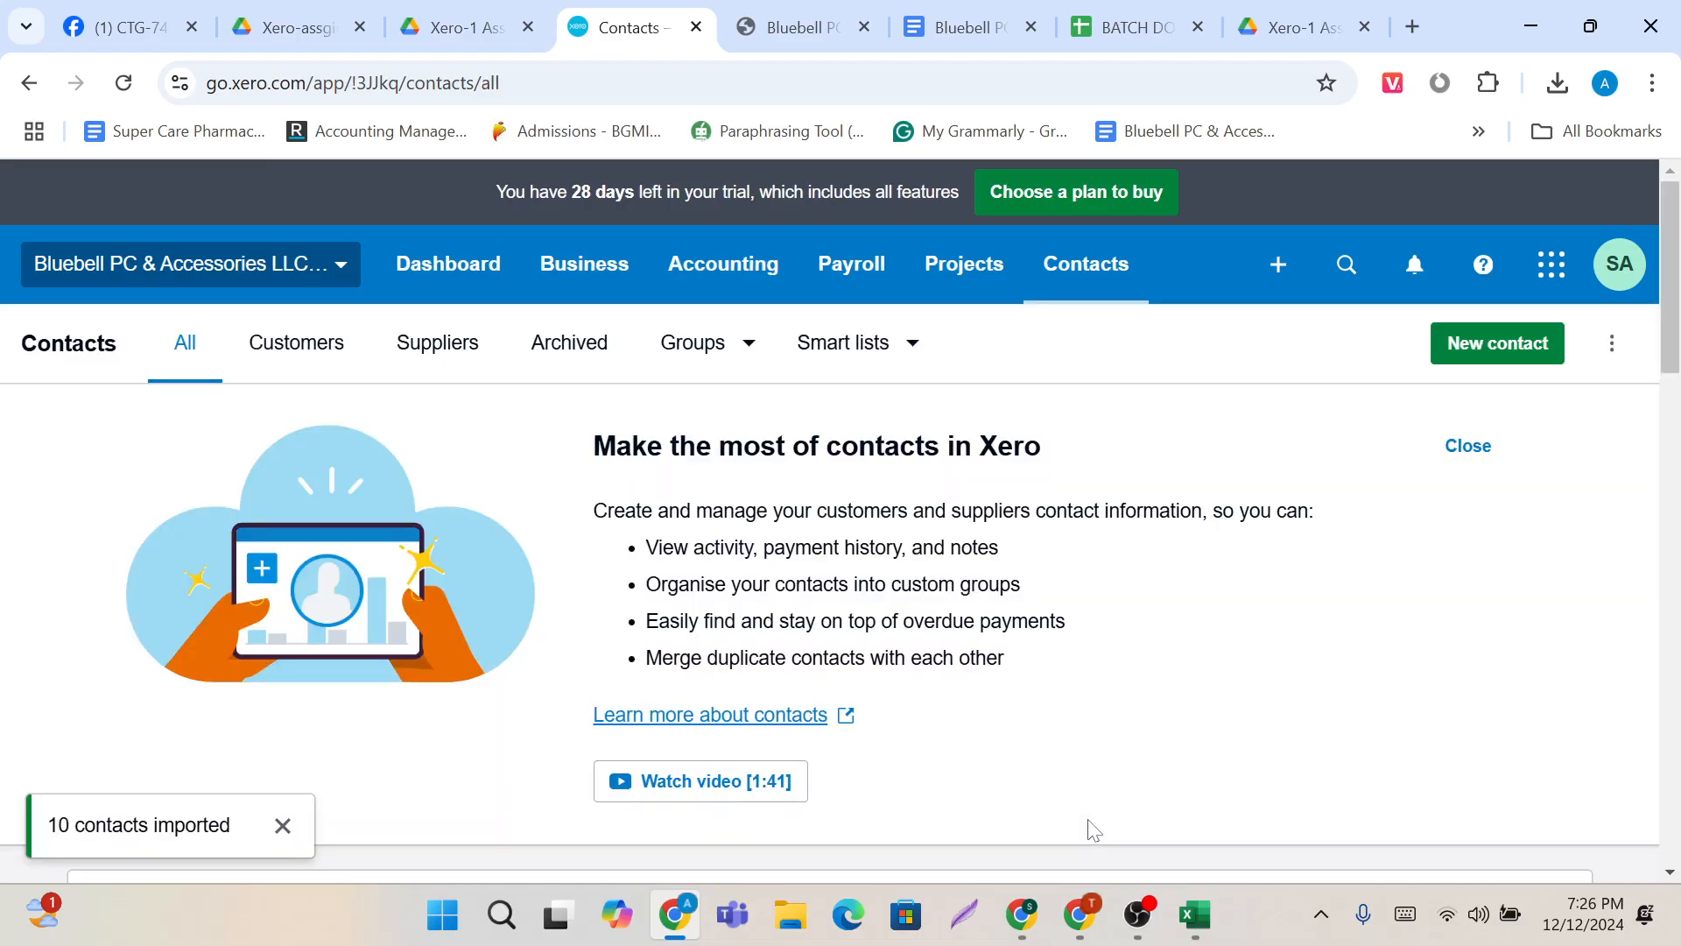
# Step: Look through the ten imported contacts under All, then check the empty Customers list
pyautogui.scroll(-5, 1090, 830)
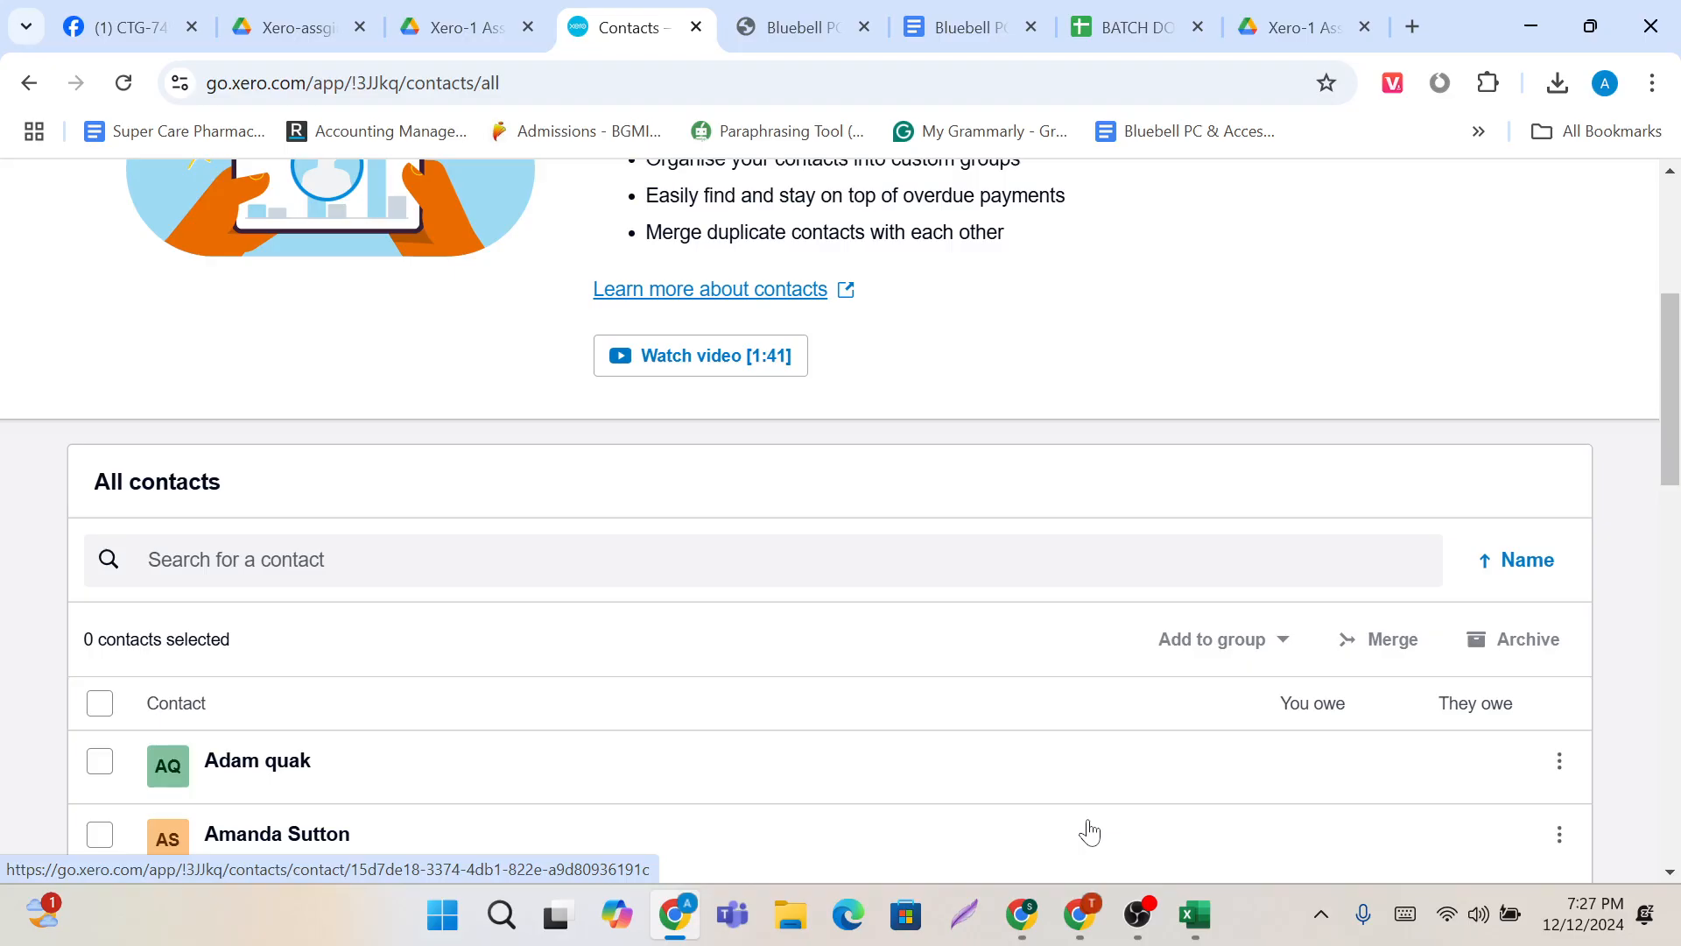
pyautogui.scroll(-8, 1090, 832)
pyautogui.scroll(-3, 806, 609)
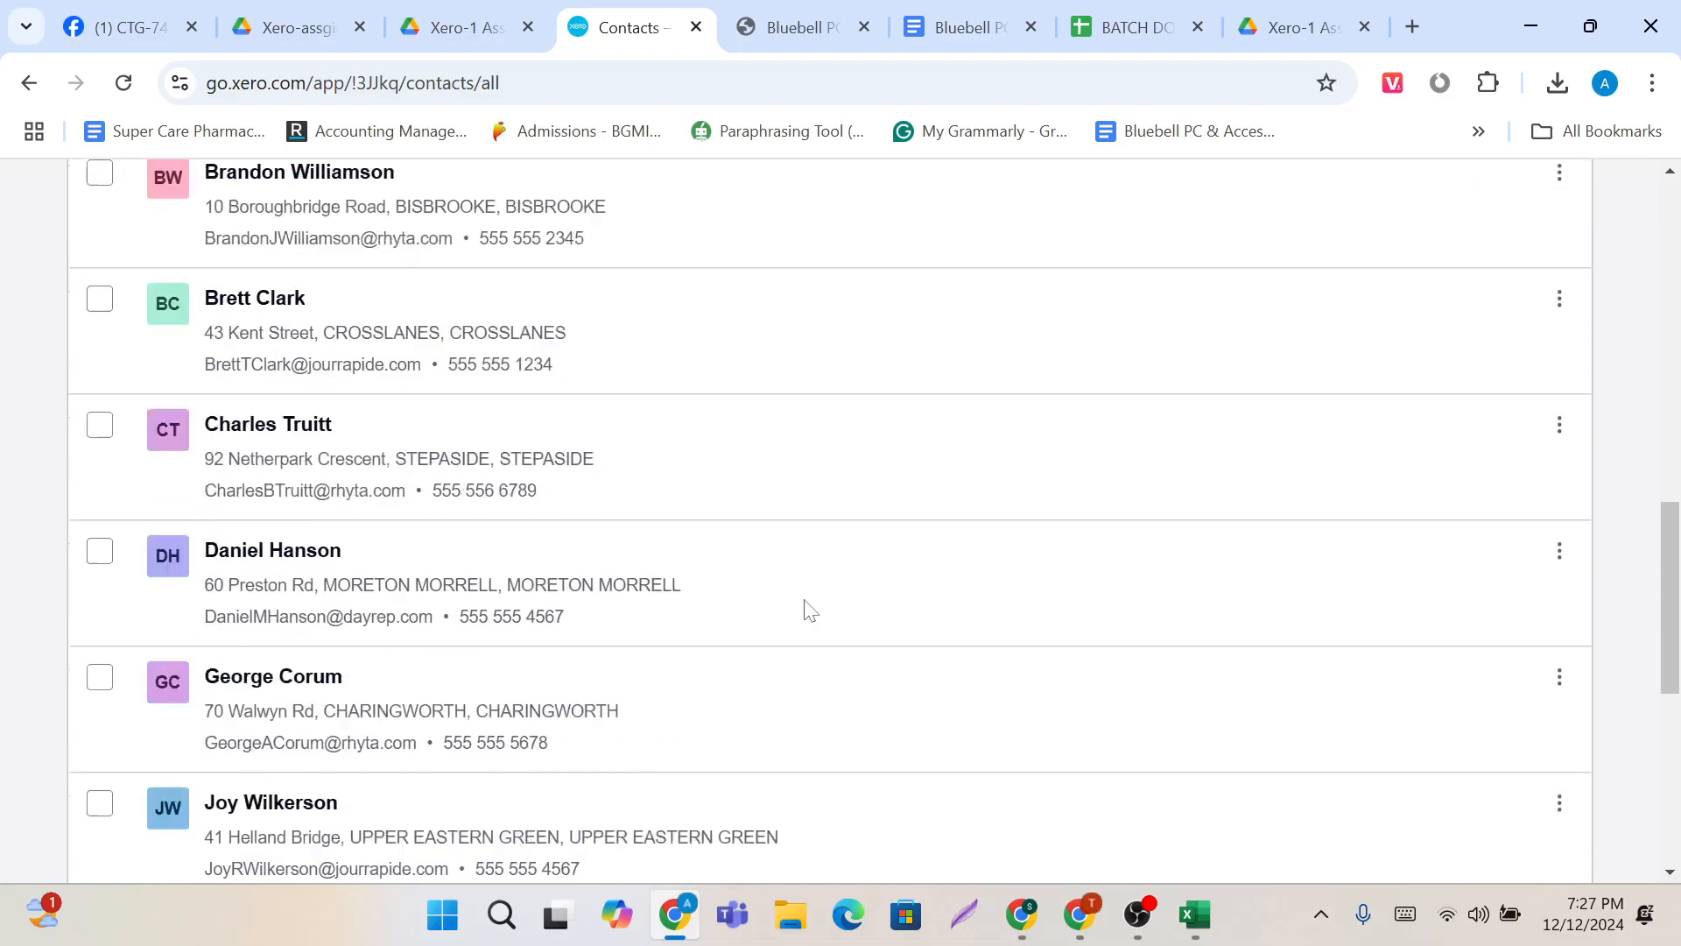
pyautogui.scroll(13, 803, 610)
pyautogui.scroll(2, 553, 459)
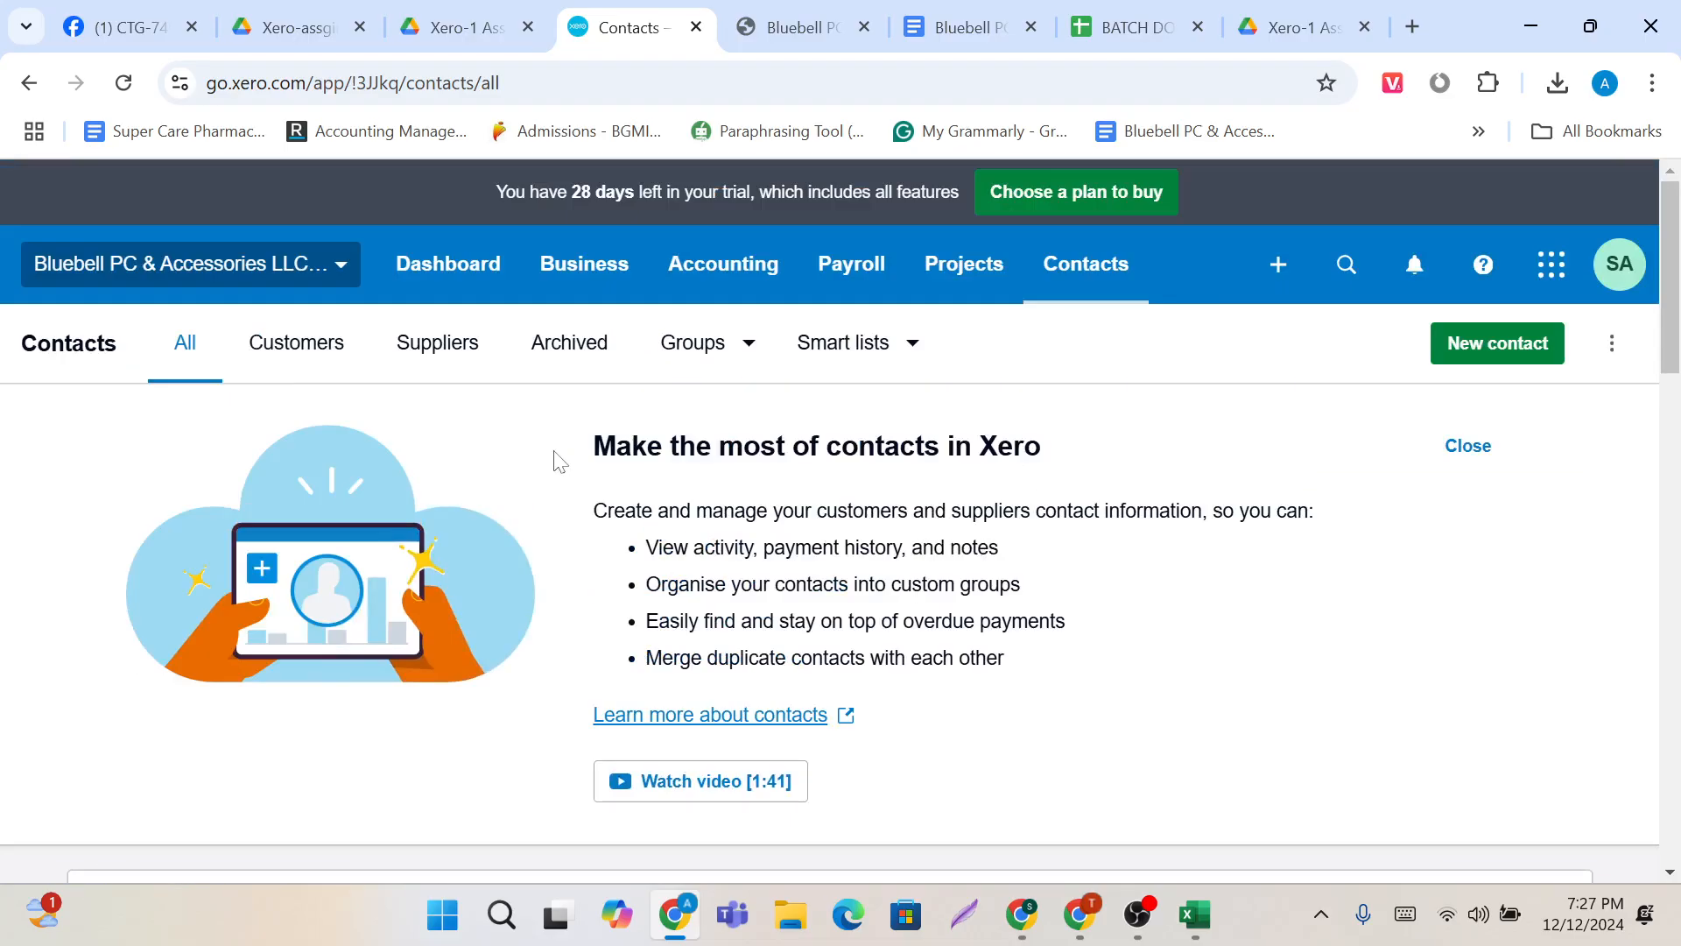
pyautogui.click(280, 351)
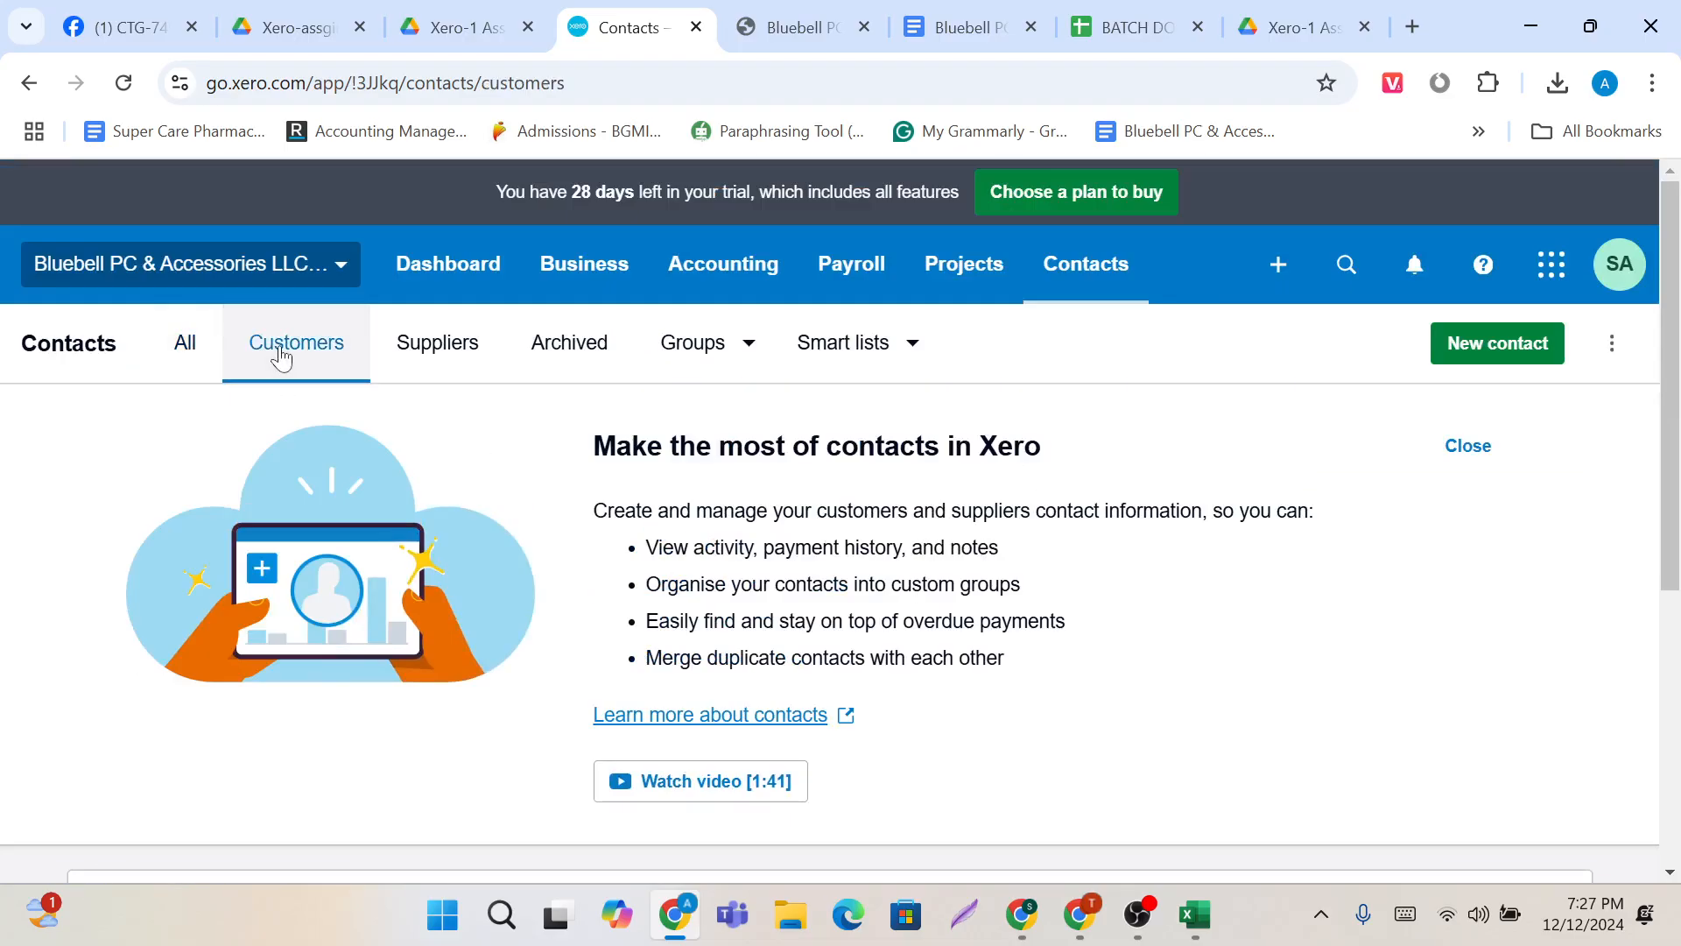
pyautogui.scroll(-6, 581, 588)
pyautogui.scroll(6, 582, 588)
# Step: Check the empty Suppliers list, then return to All contacts
pyautogui.click(418, 337)
pyautogui.scroll(-1, 560, 709)
pyautogui.scroll(-4, 561, 709)
pyautogui.scroll(5, 561, 709)
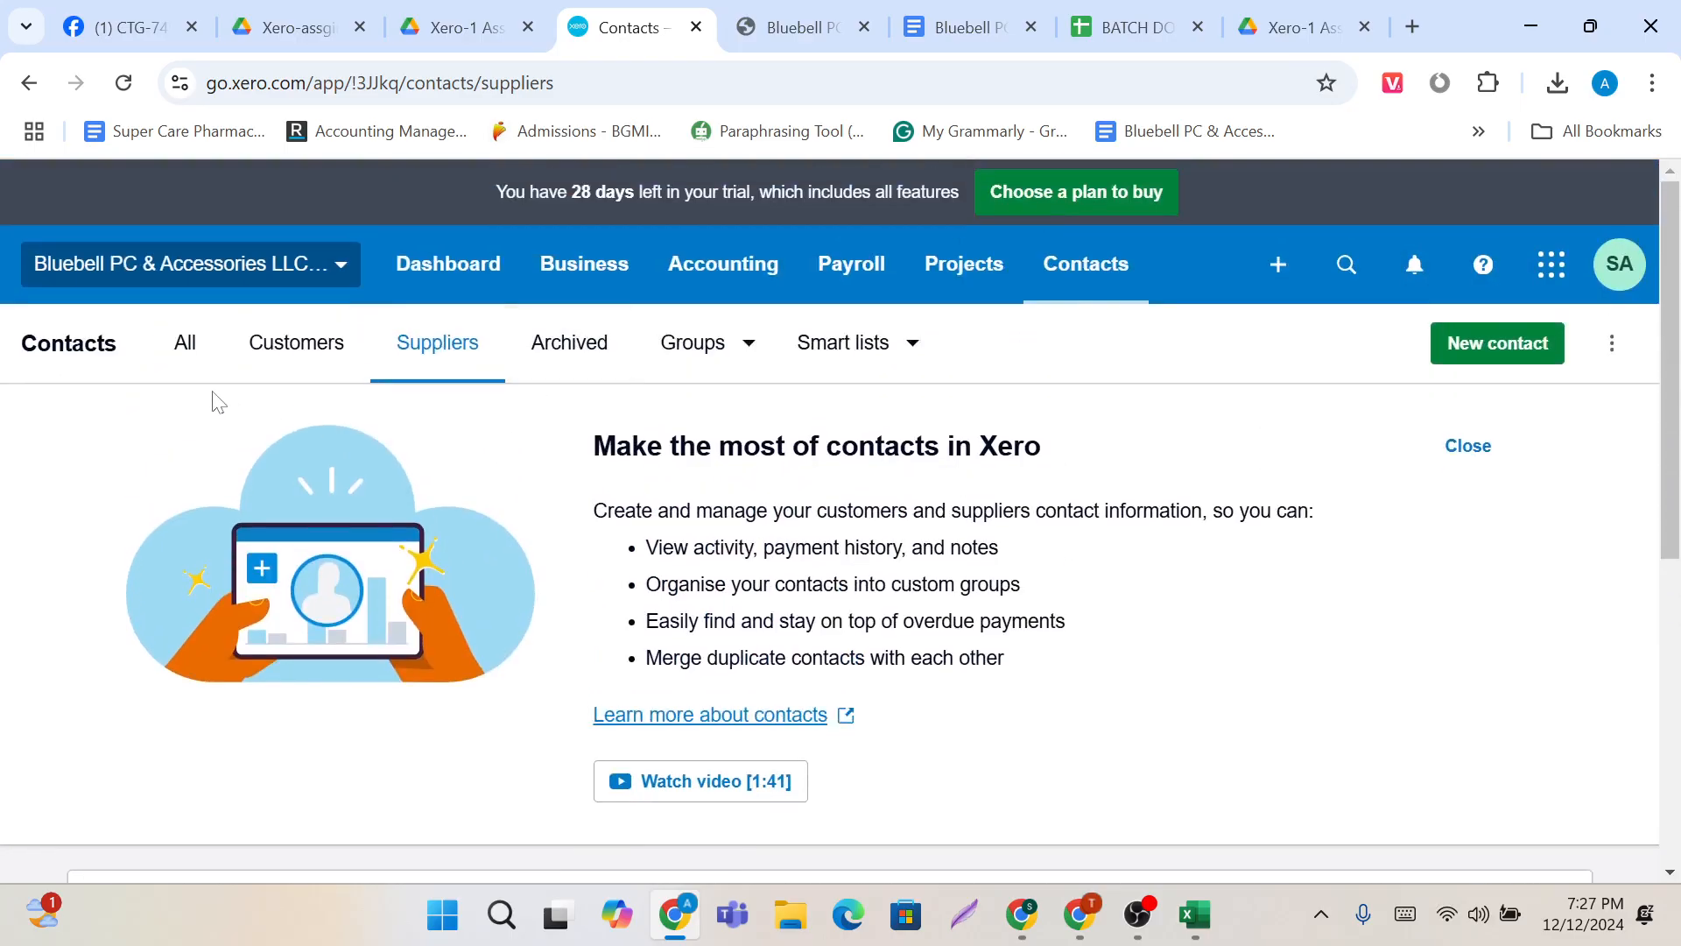
pyautogui.click(182, 351)
pyautogui.scroll(-4, 464, 621)
pyautogui.scroll(-10, 464, 622)
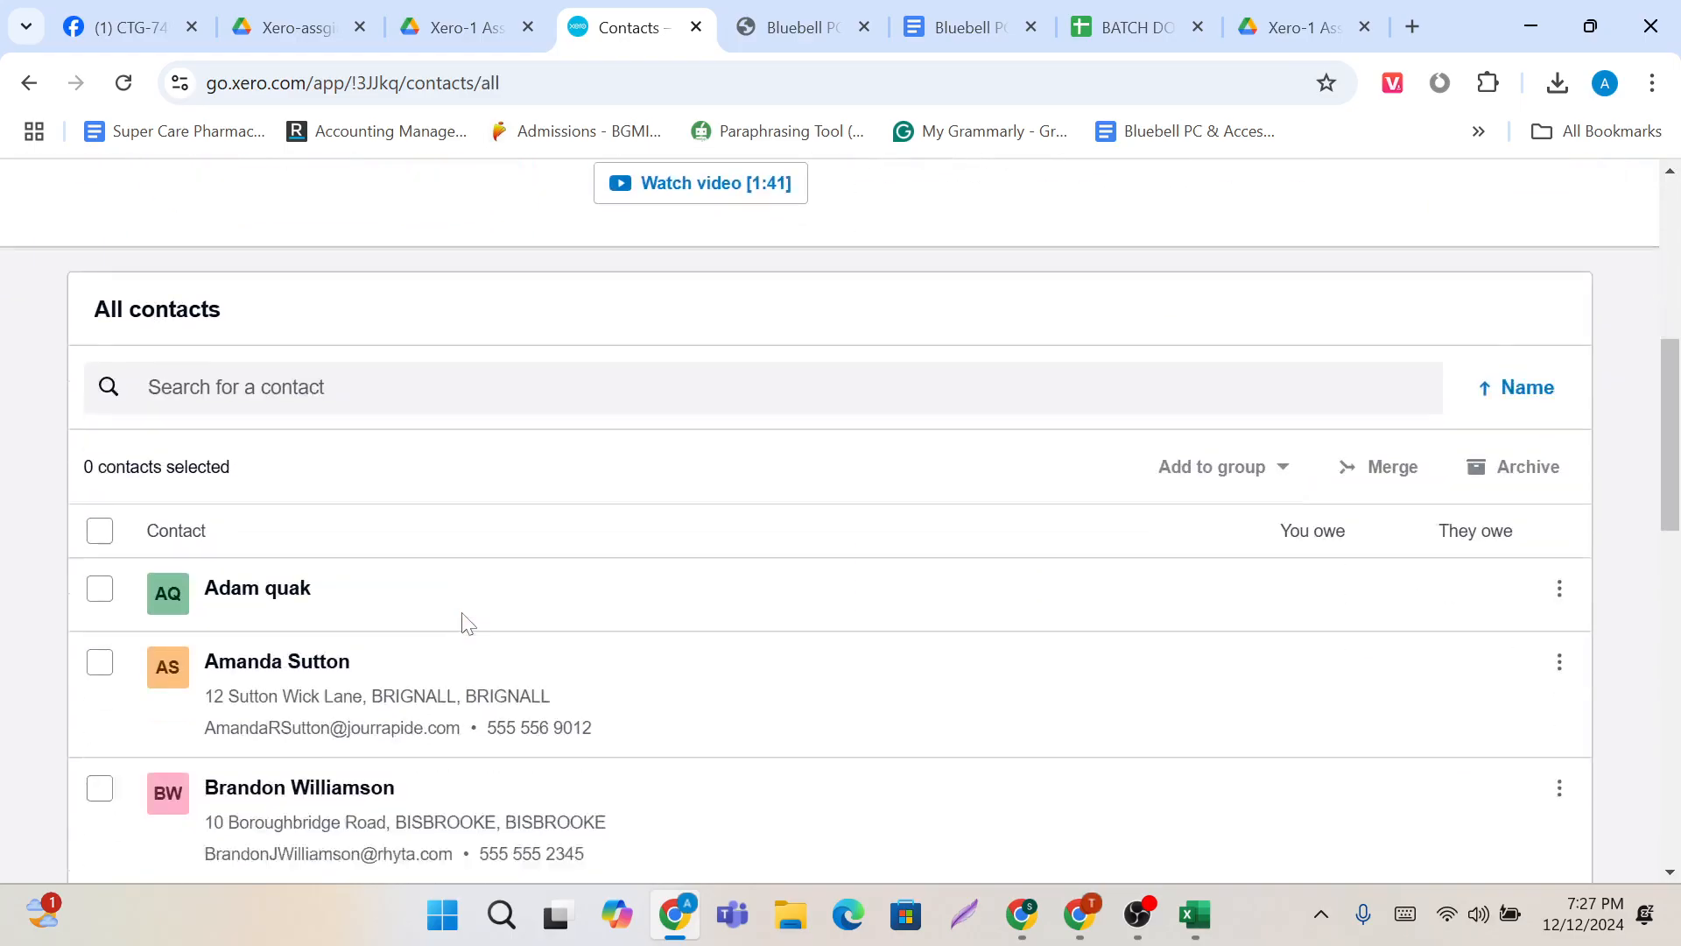
pyautogui.scroll(1, 464, 621)
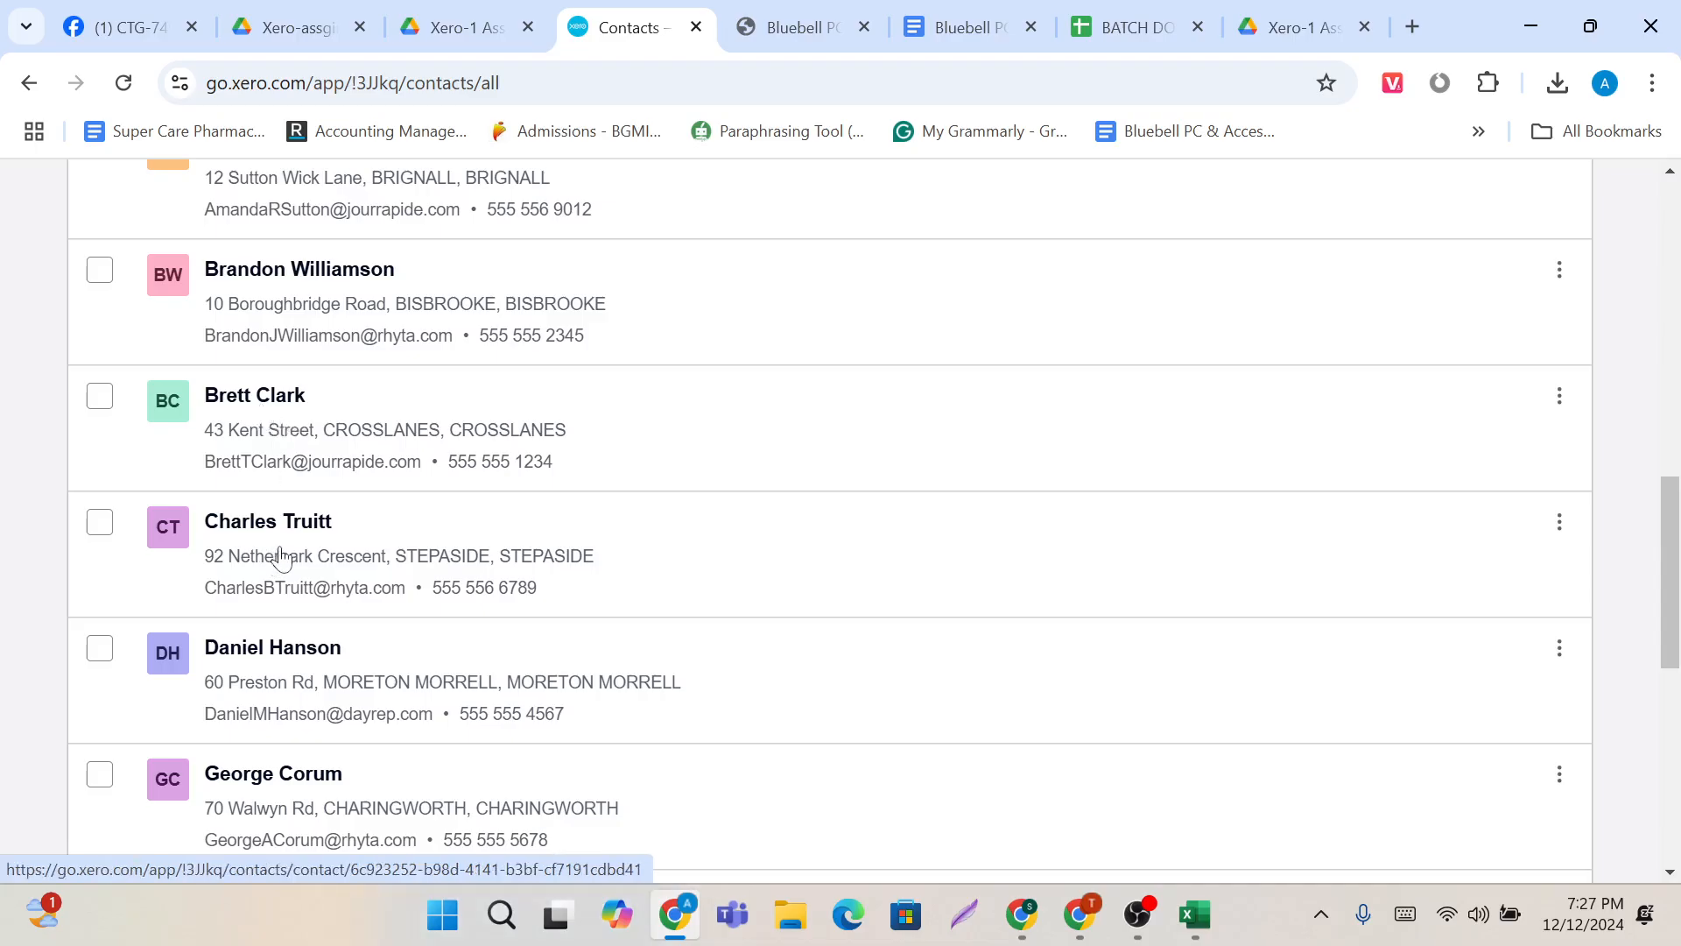
pyautogui.scroll(10, 279, 557)
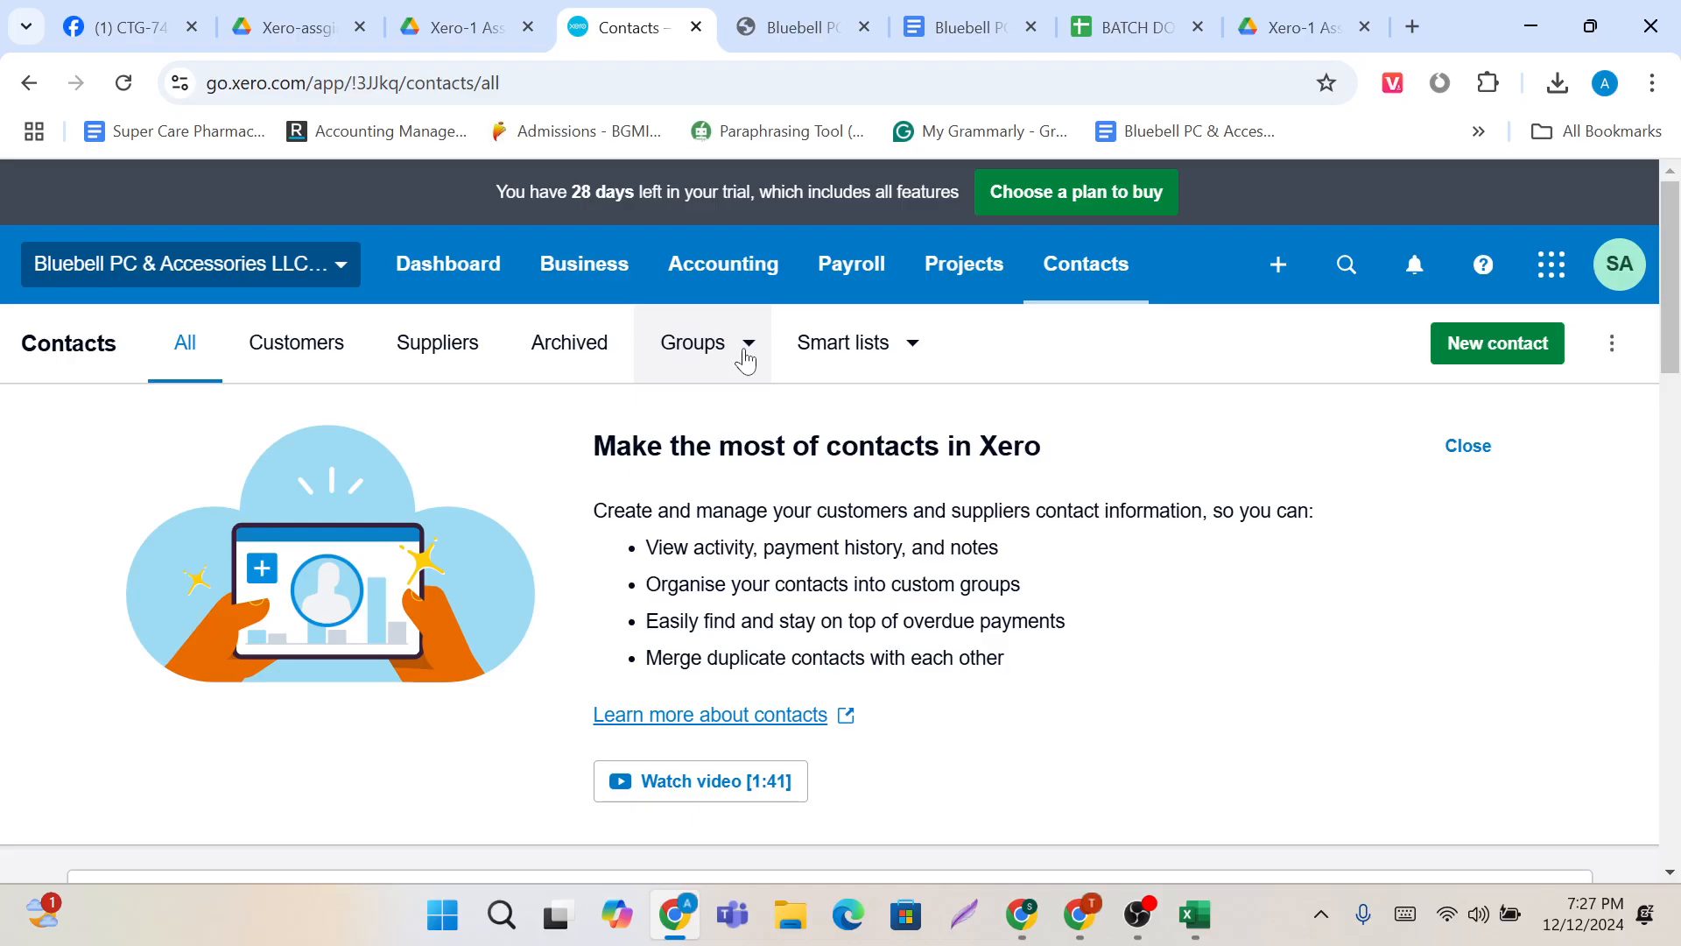
# Step: Create a new contact group named Platinum
pyautogui.click(745, 359)
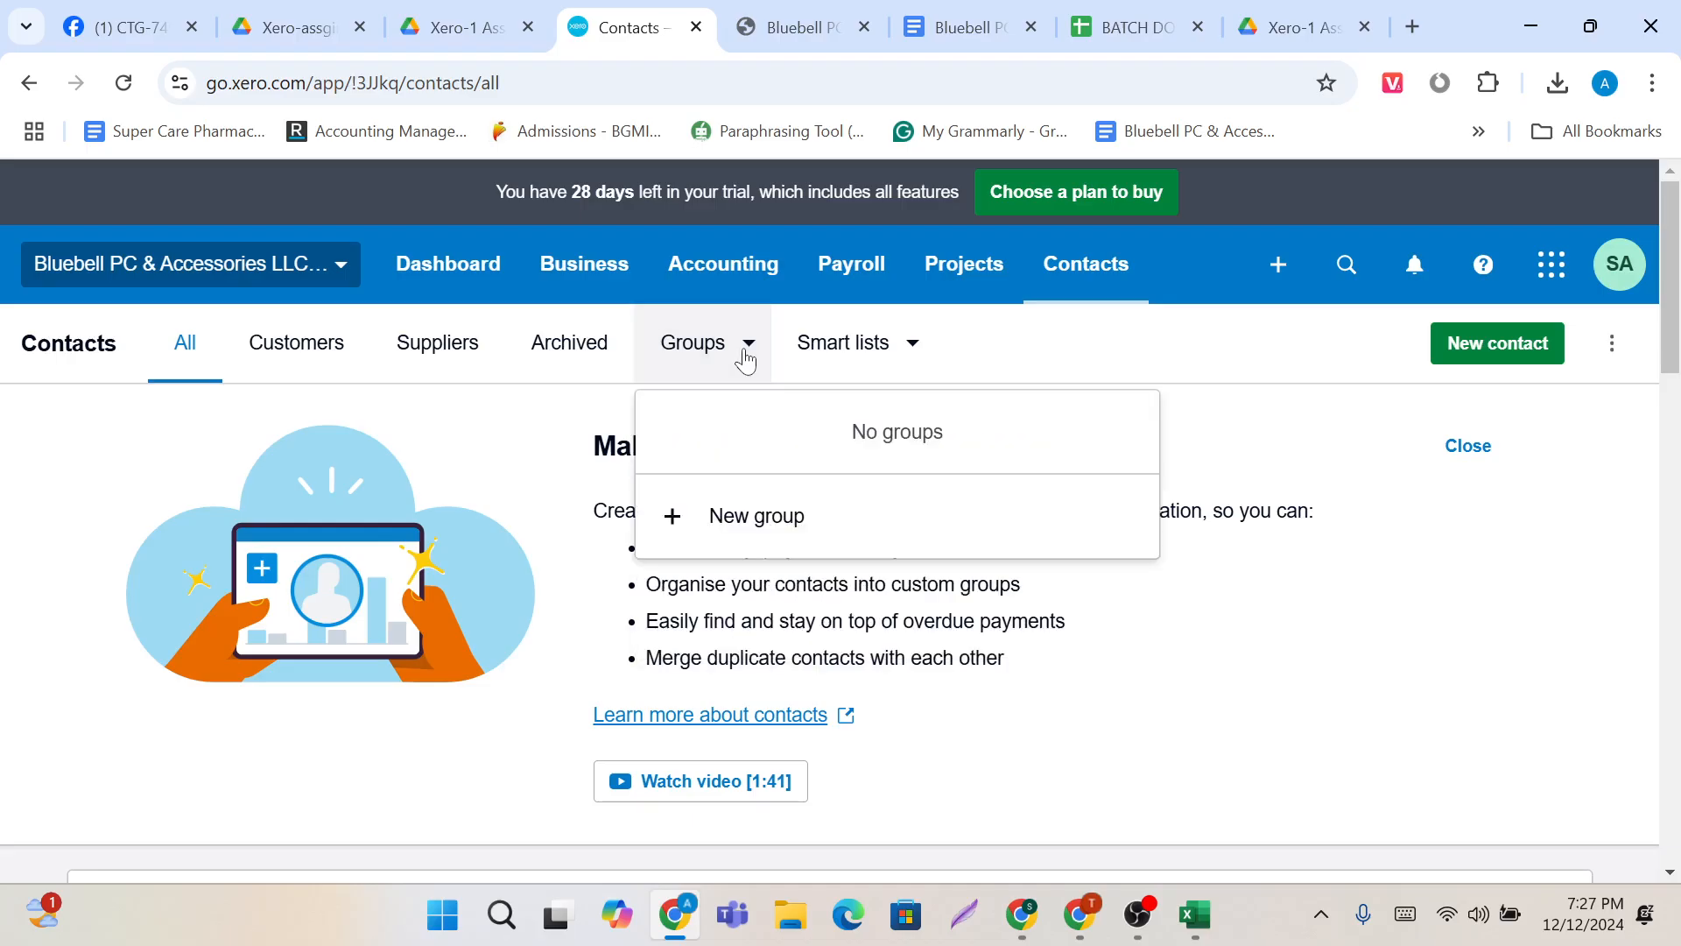
pyautogui.scroll(-5, 543, 724)
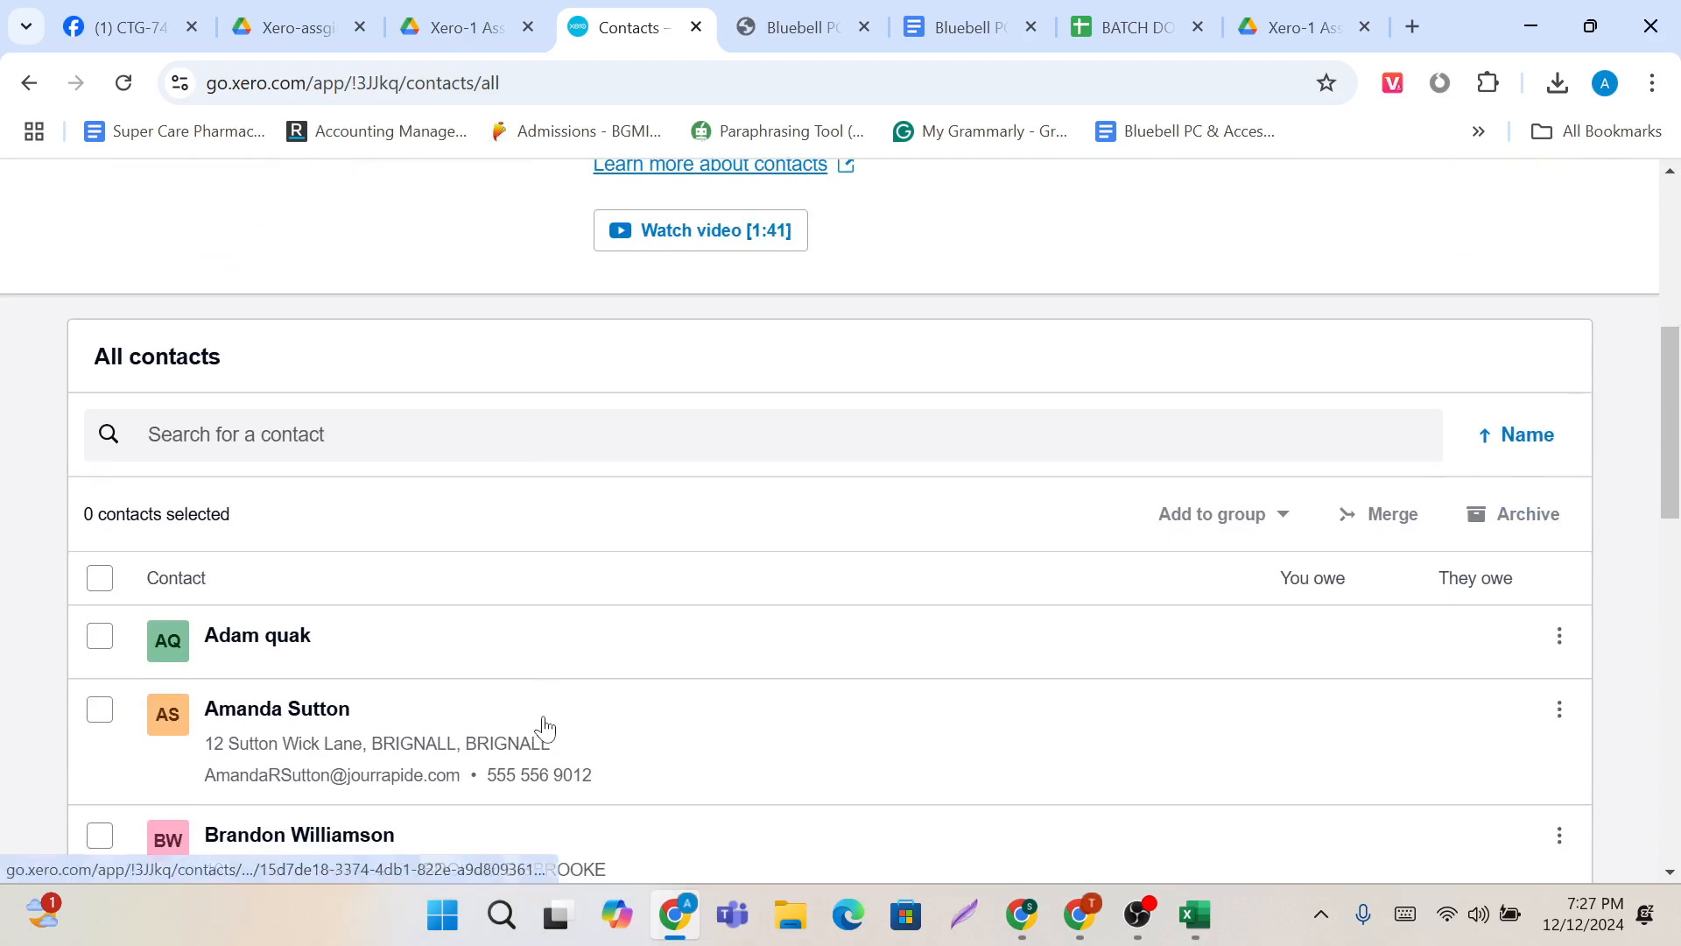
pyautogui.scroll(5, 372, 726)
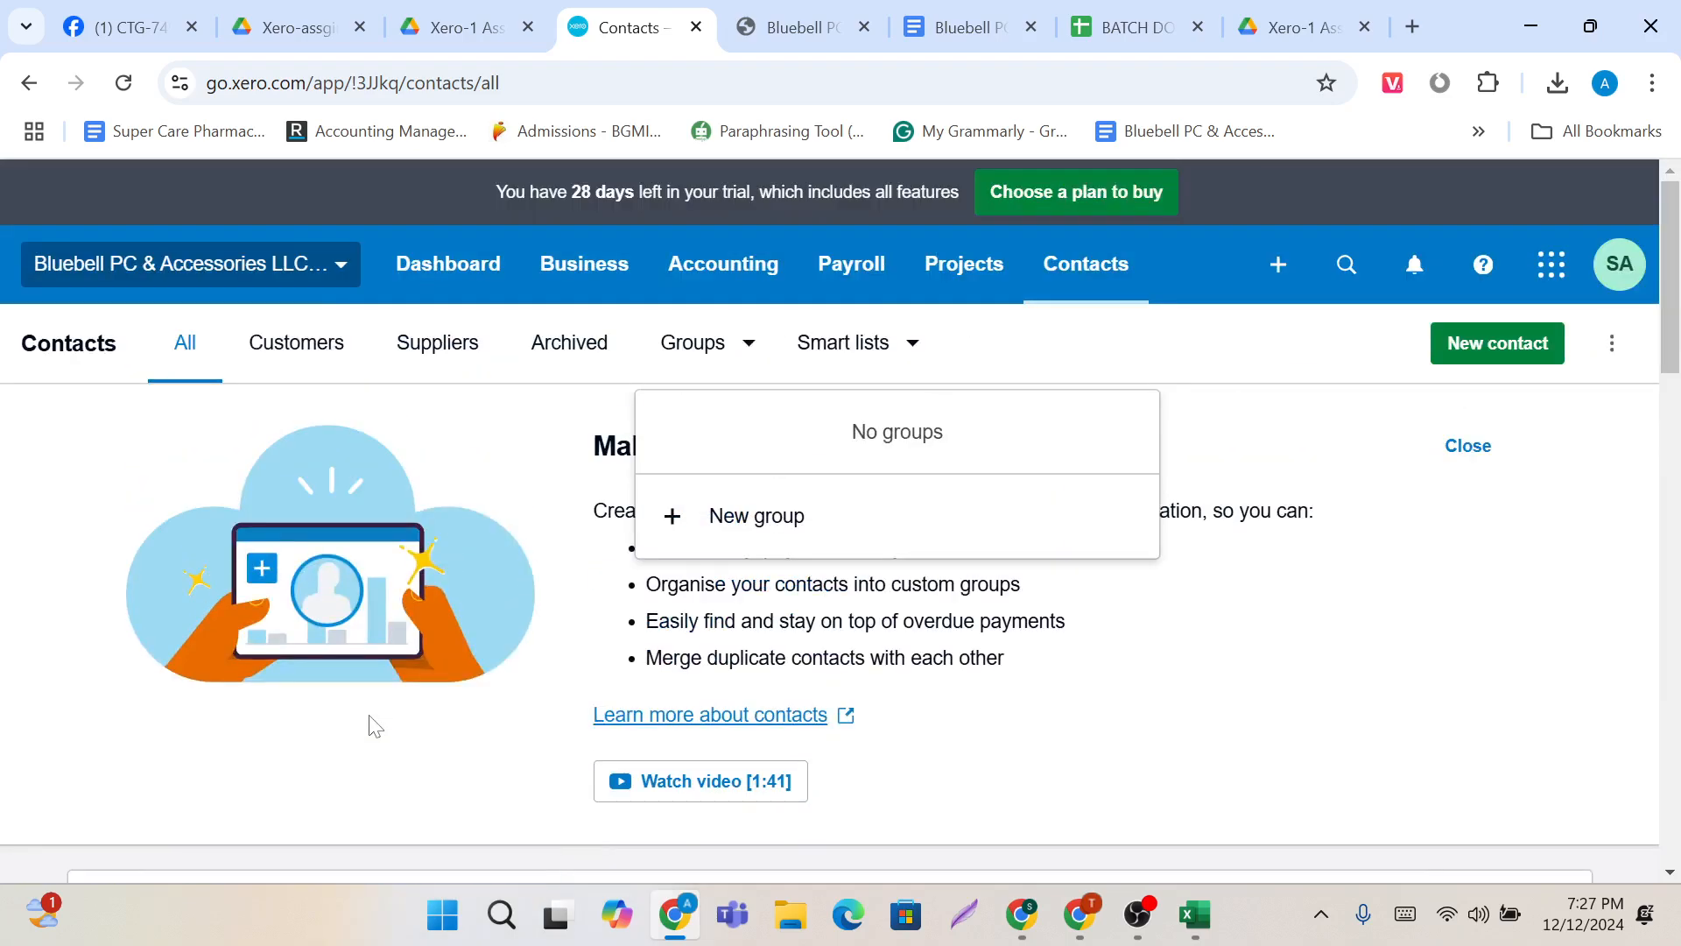
pyautogui.click(751, 362)
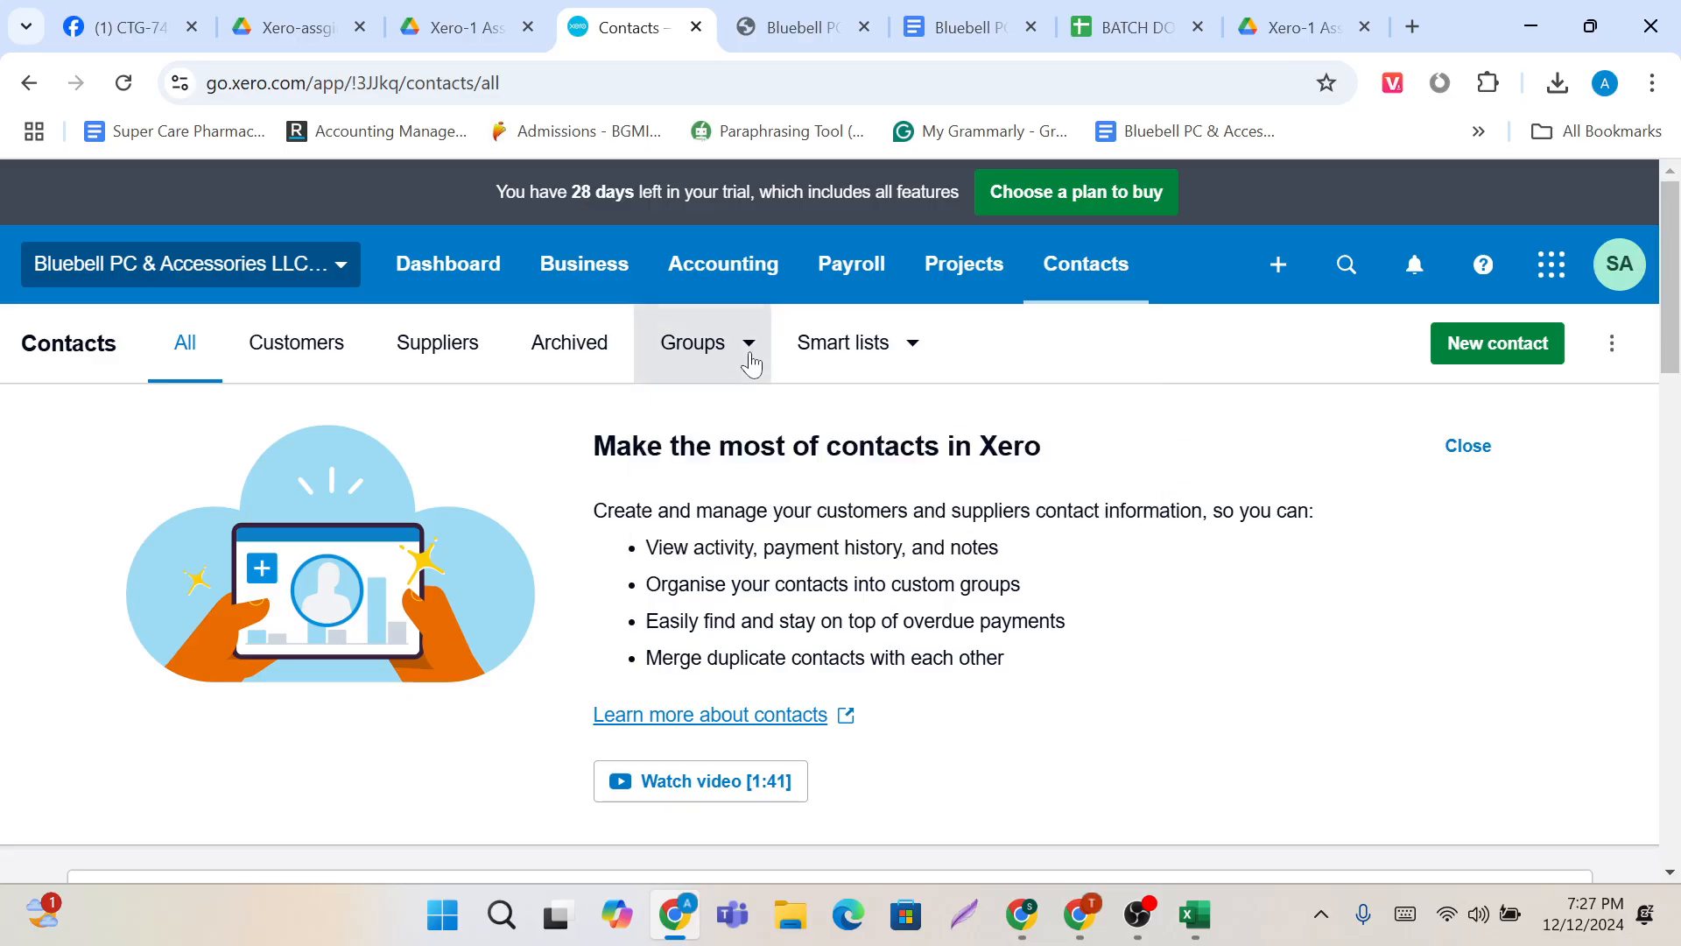
pyautogui.click(751, 361)
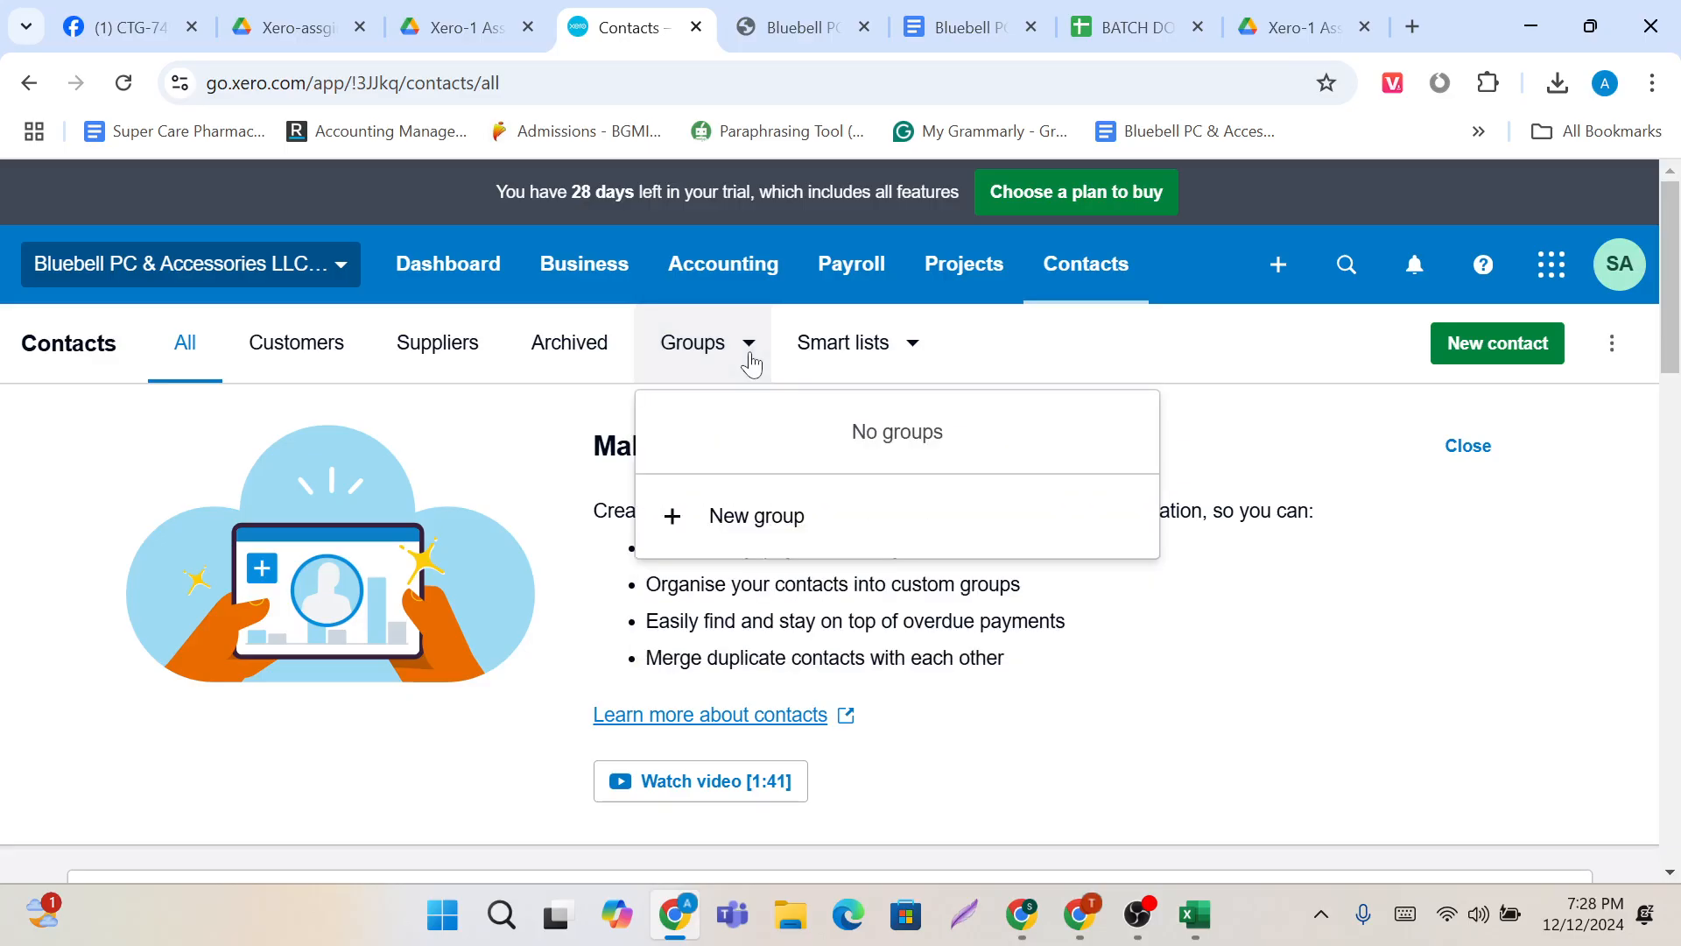
pyautogui.click(807, 516)
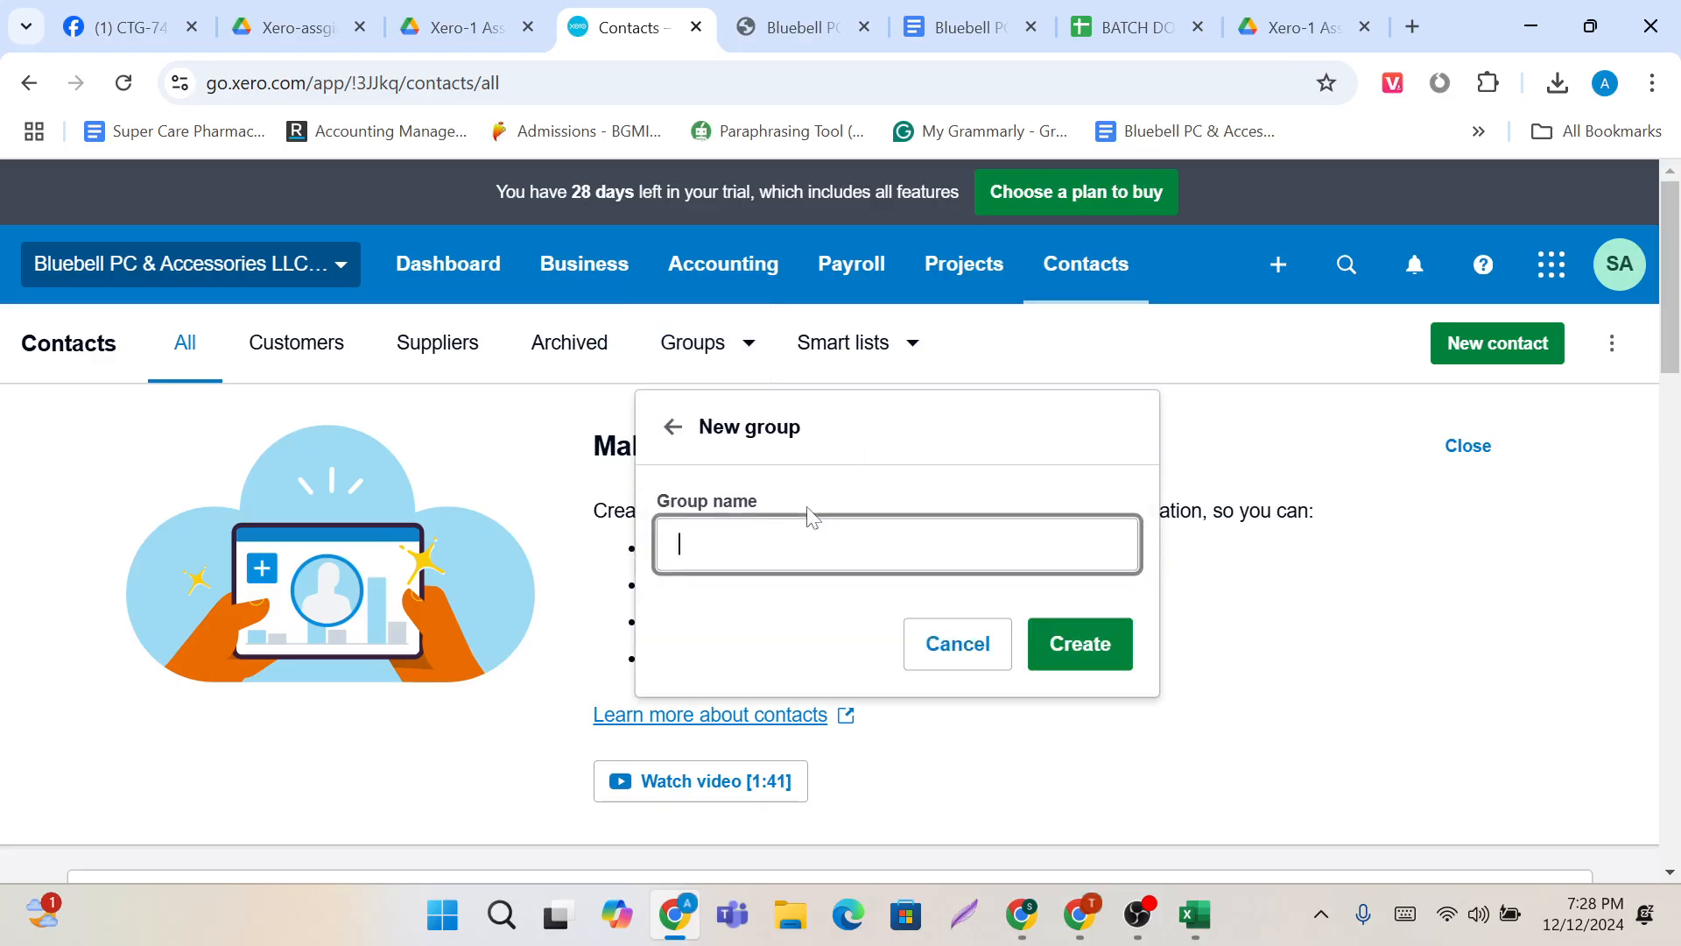
pyautogui.click(808, 530)
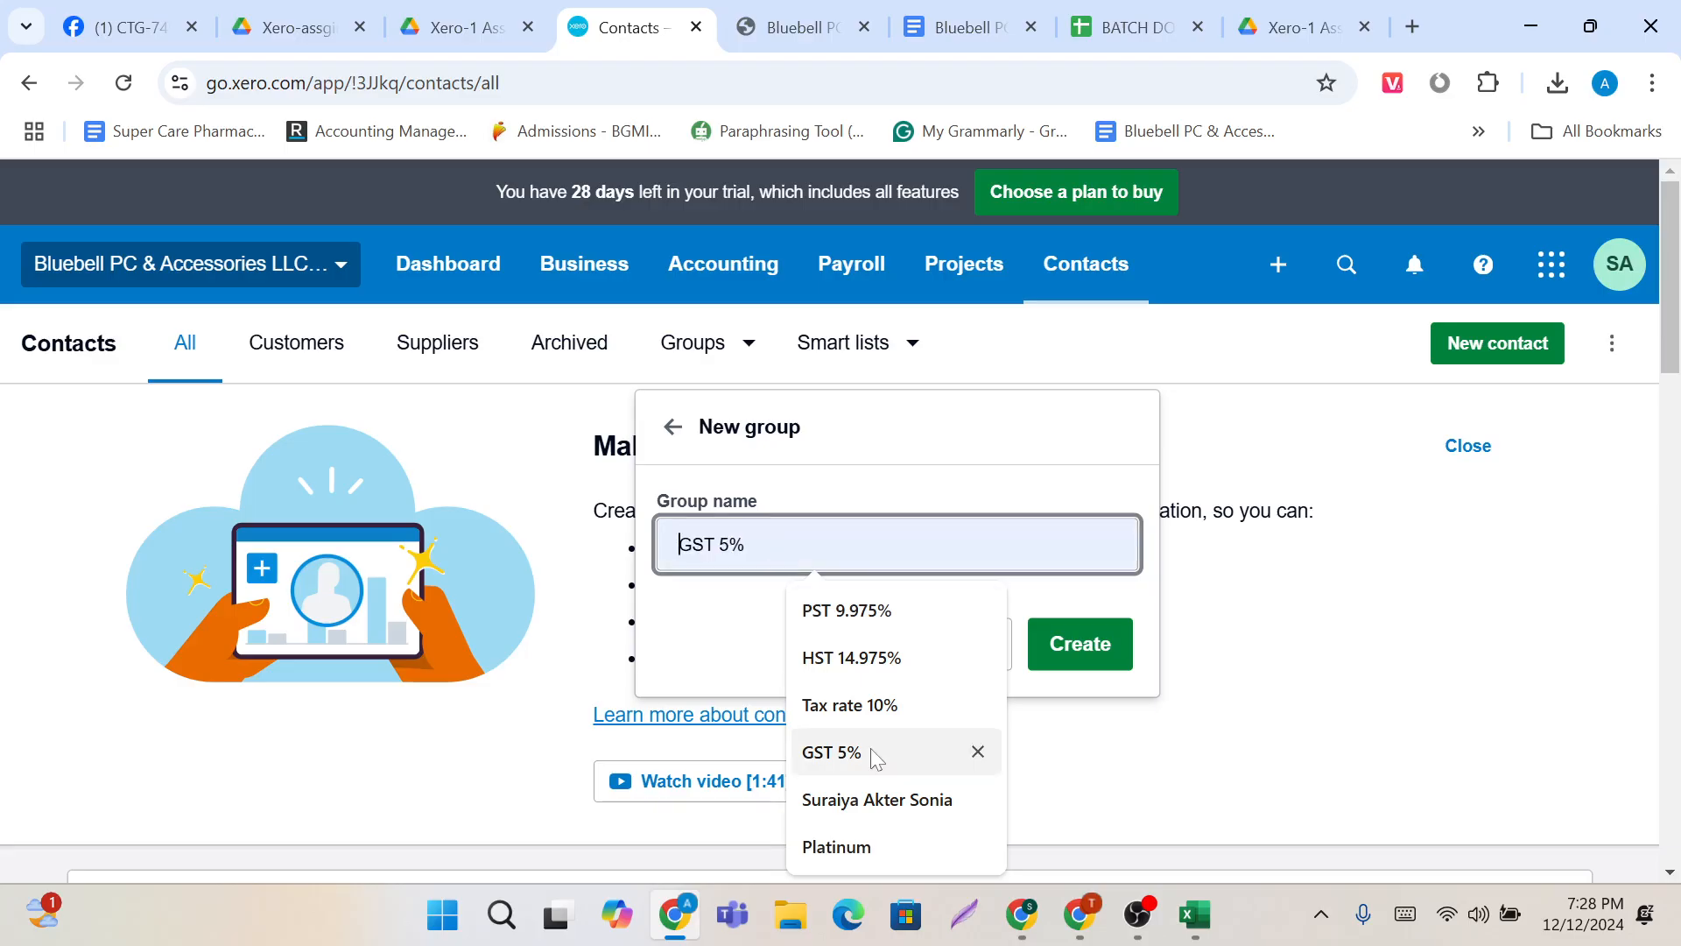
pyautogui.click(863, 844)
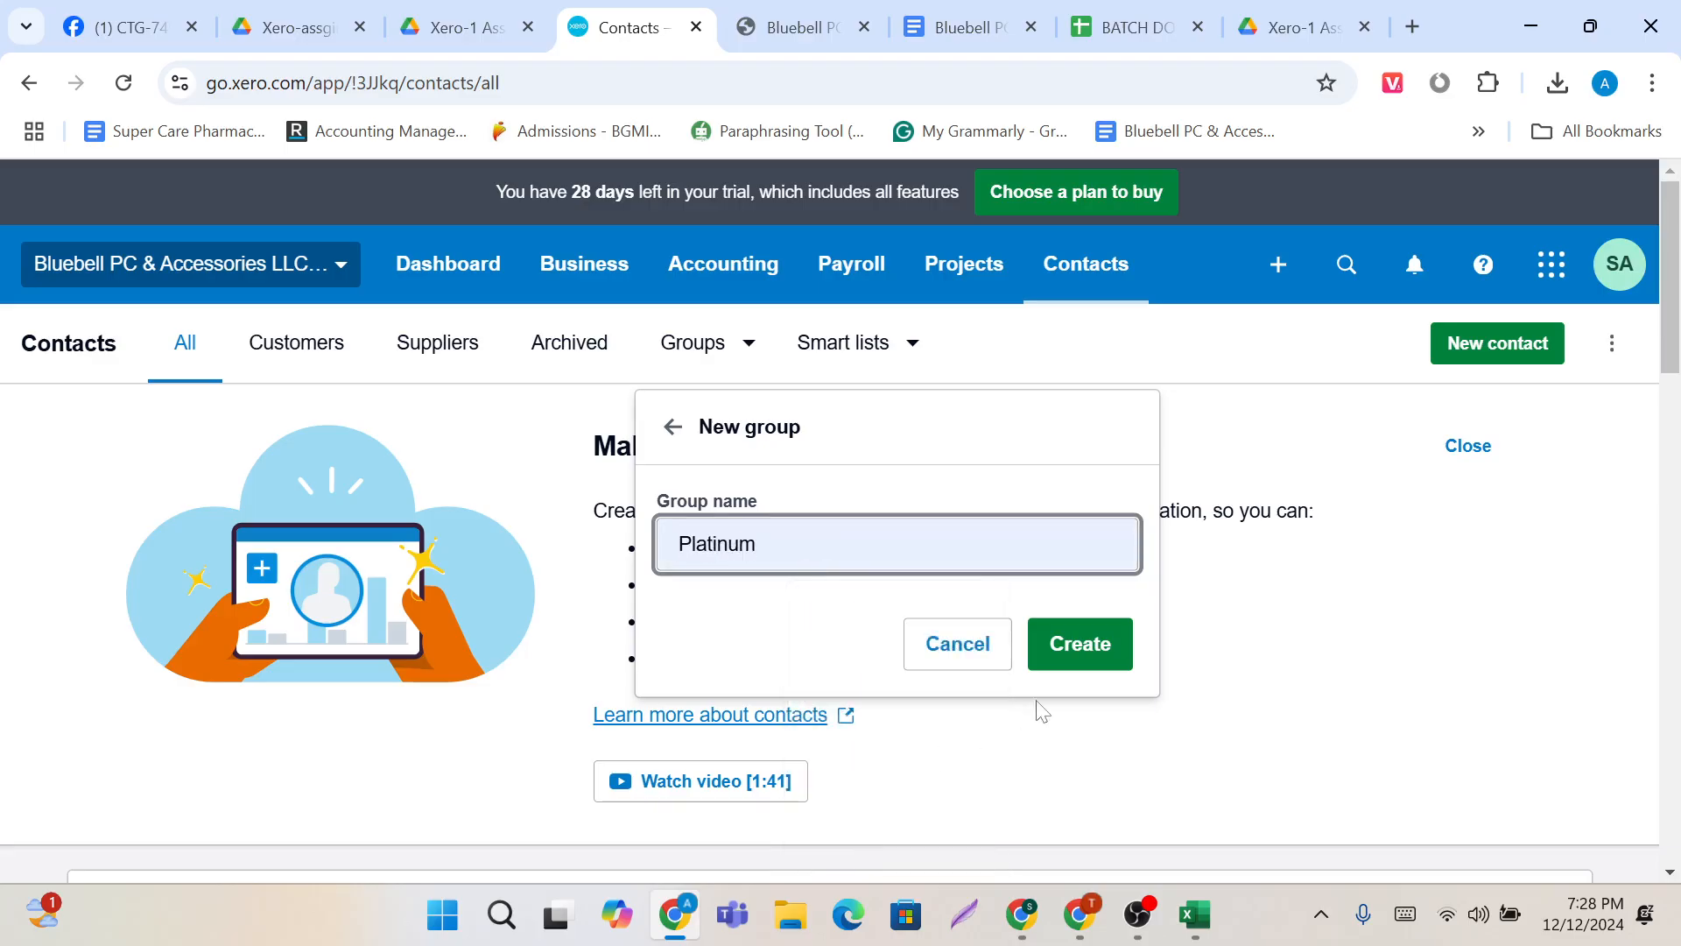
pyautogui.click(1102, 665)
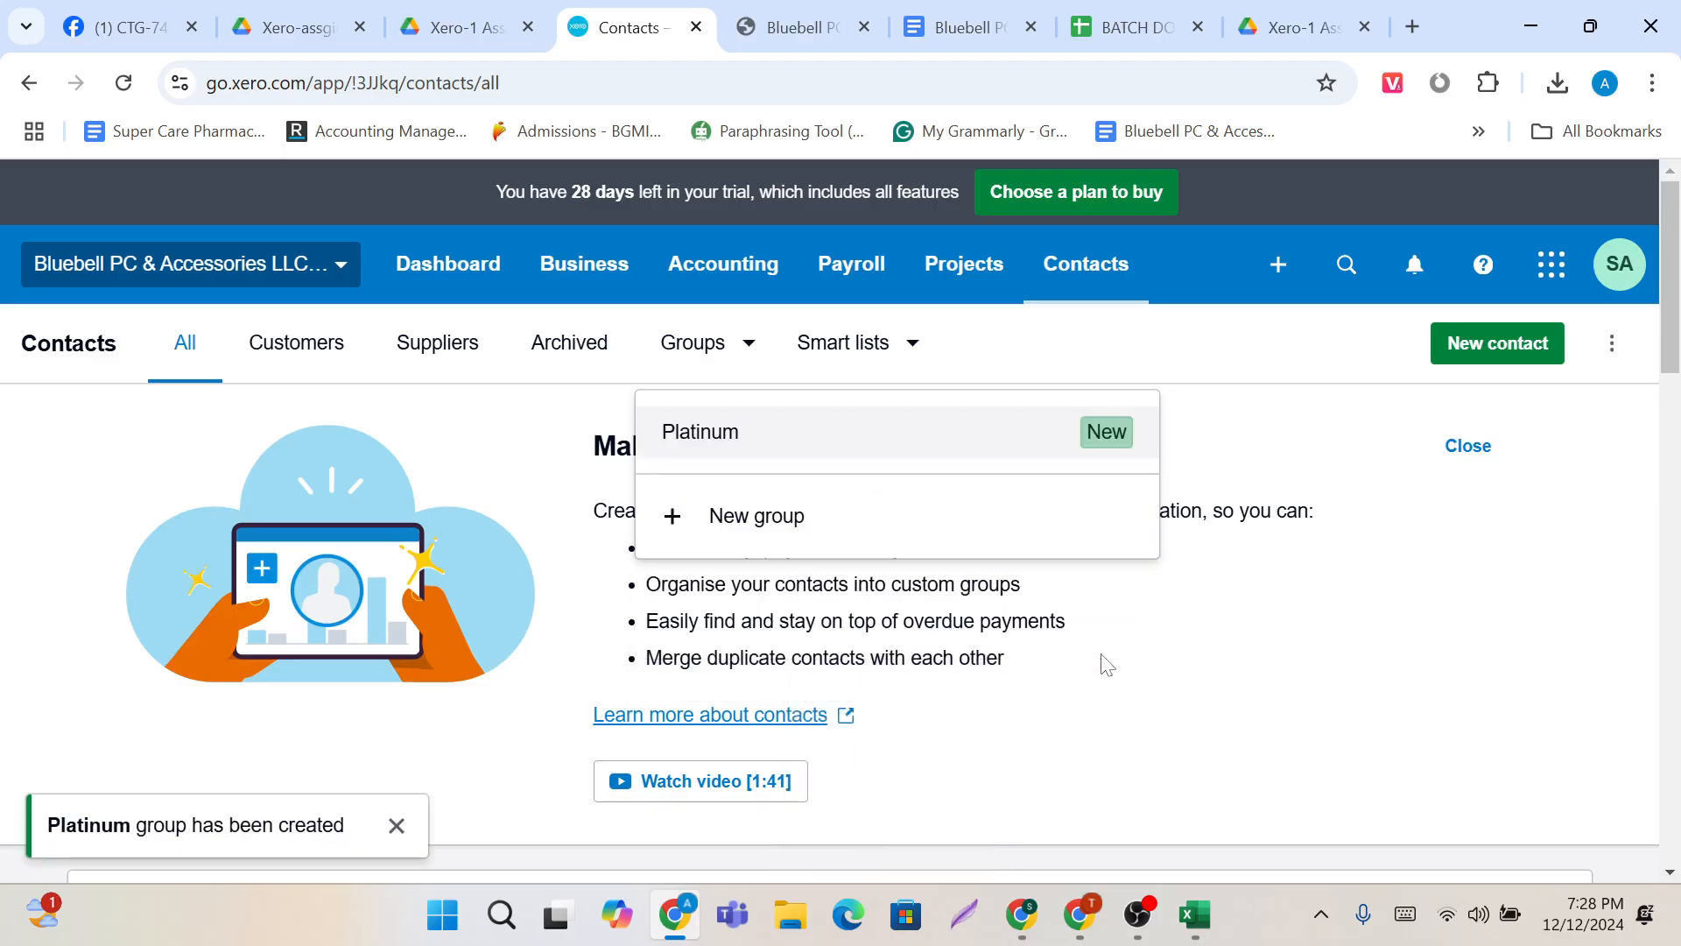
# Step: Open the empty Platinum group, then switch to the Customers list
pyautogui.doubleClick(893, 438)
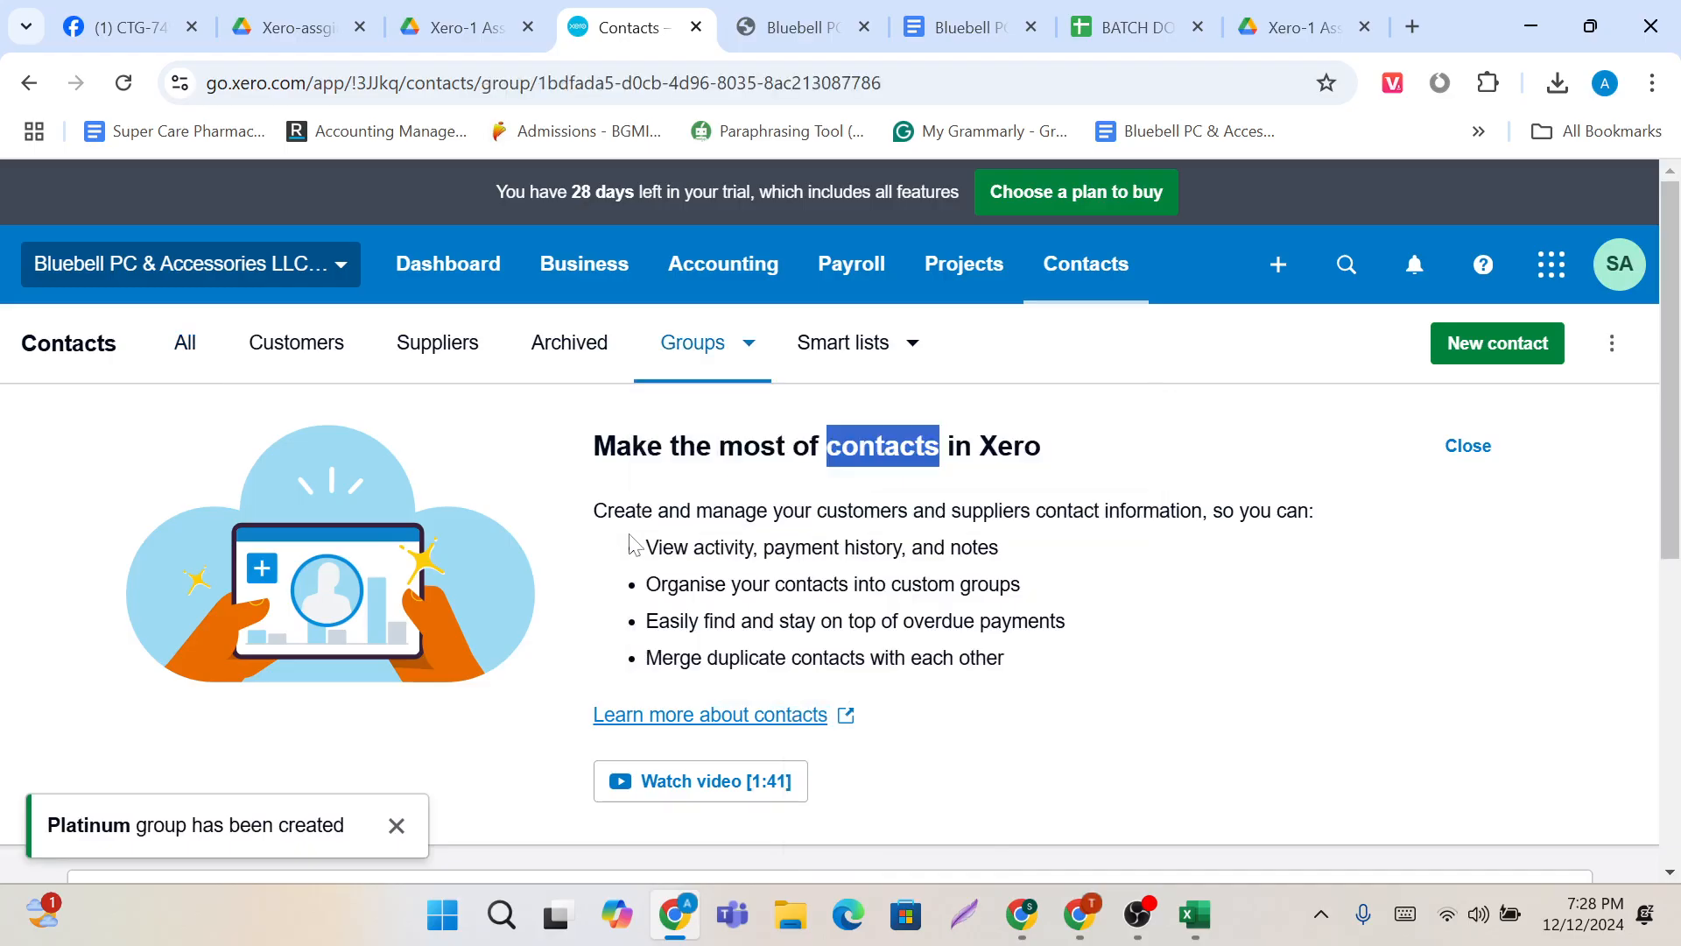
pyautogui.click(687, 311)
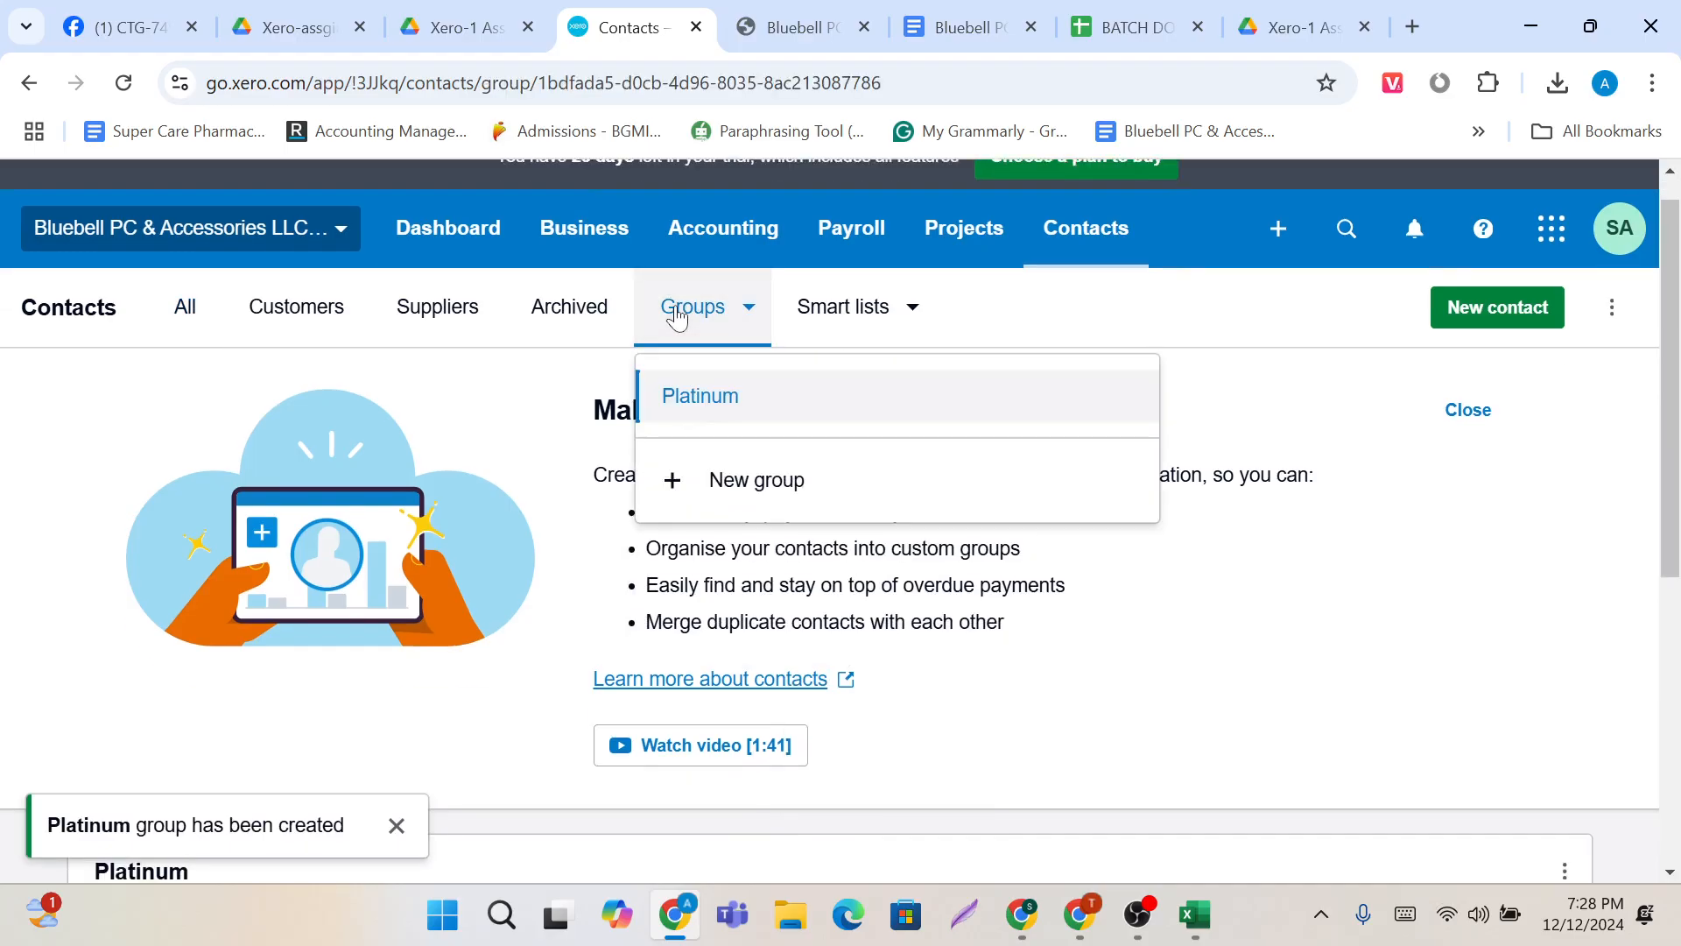
pyautogui.click(708, 401)
pyautogui.scroll(-5, 642, 588)
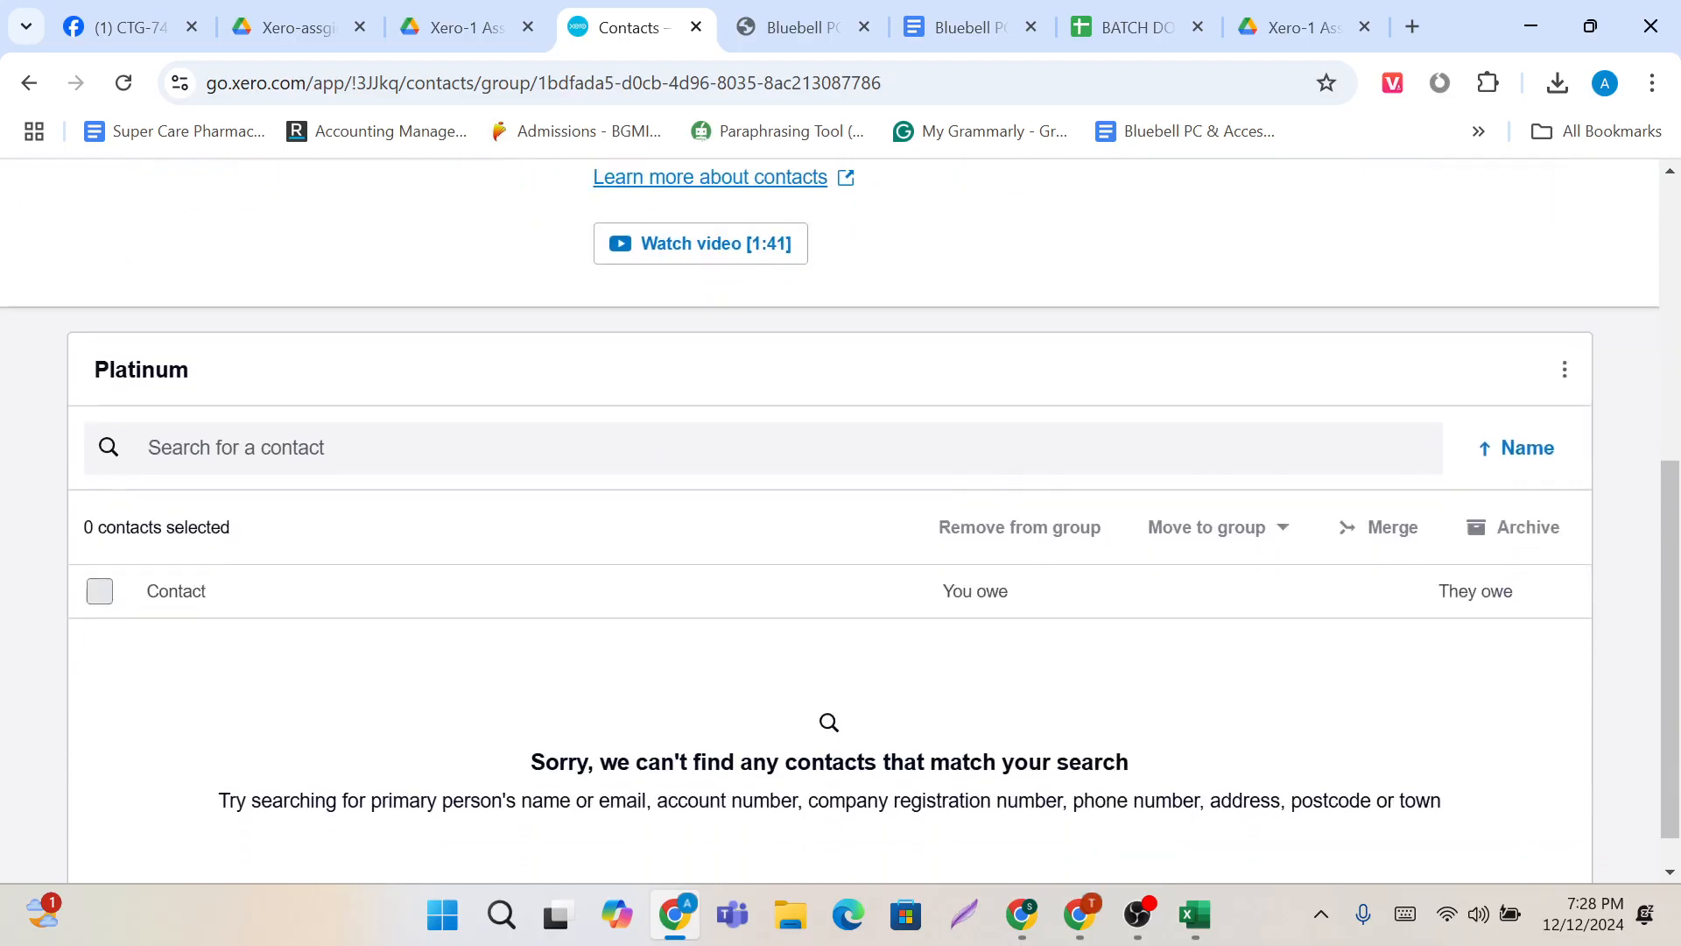
pyautogui.scroll(6, 642, 588)
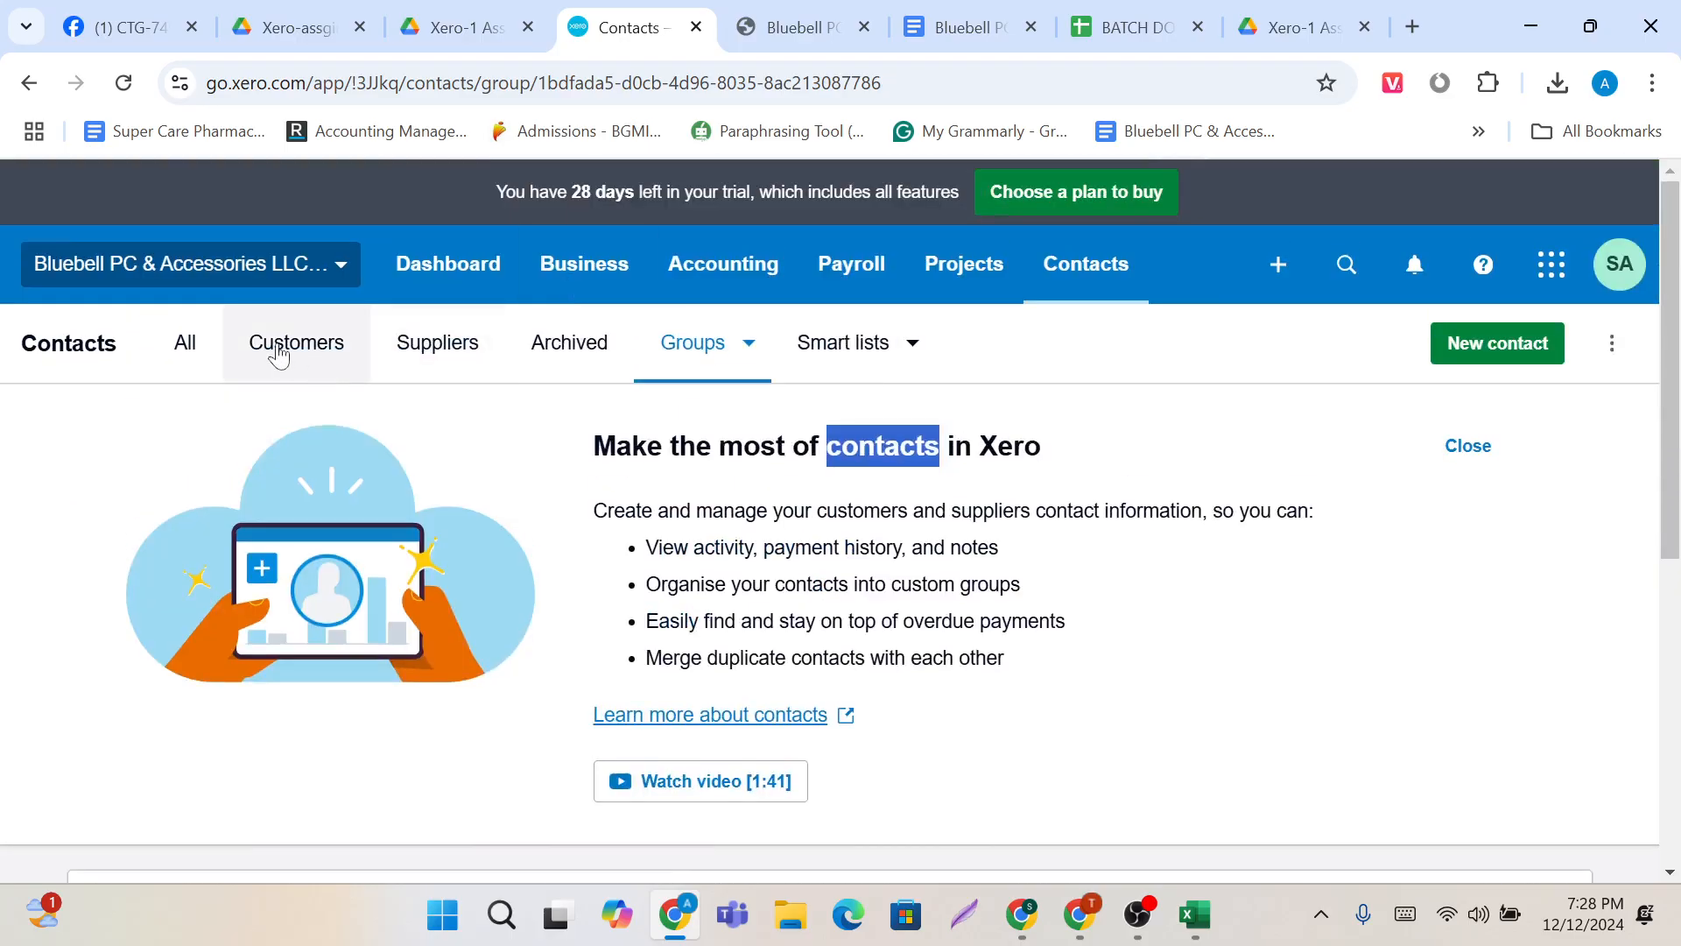
pyautogui.click(283, 351)
# Step: Add the third- and fourth-row contacts to the Platinum group
pyautogui.click(184, 355)
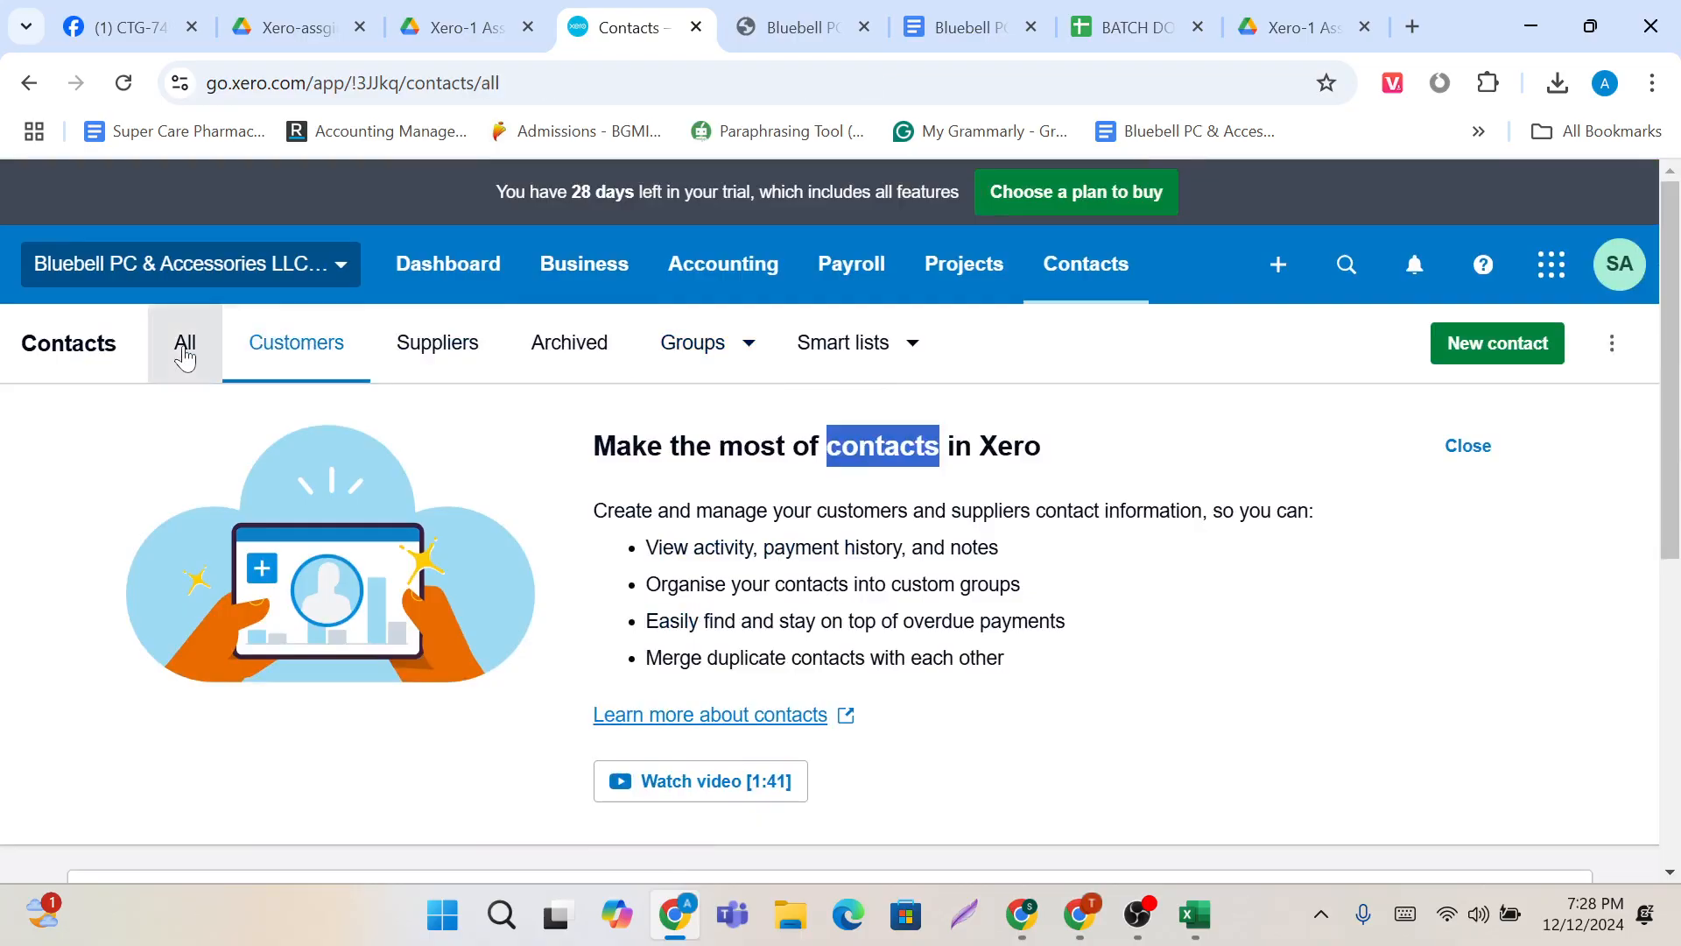
pyautogui.scroll(-6, 468, 574)
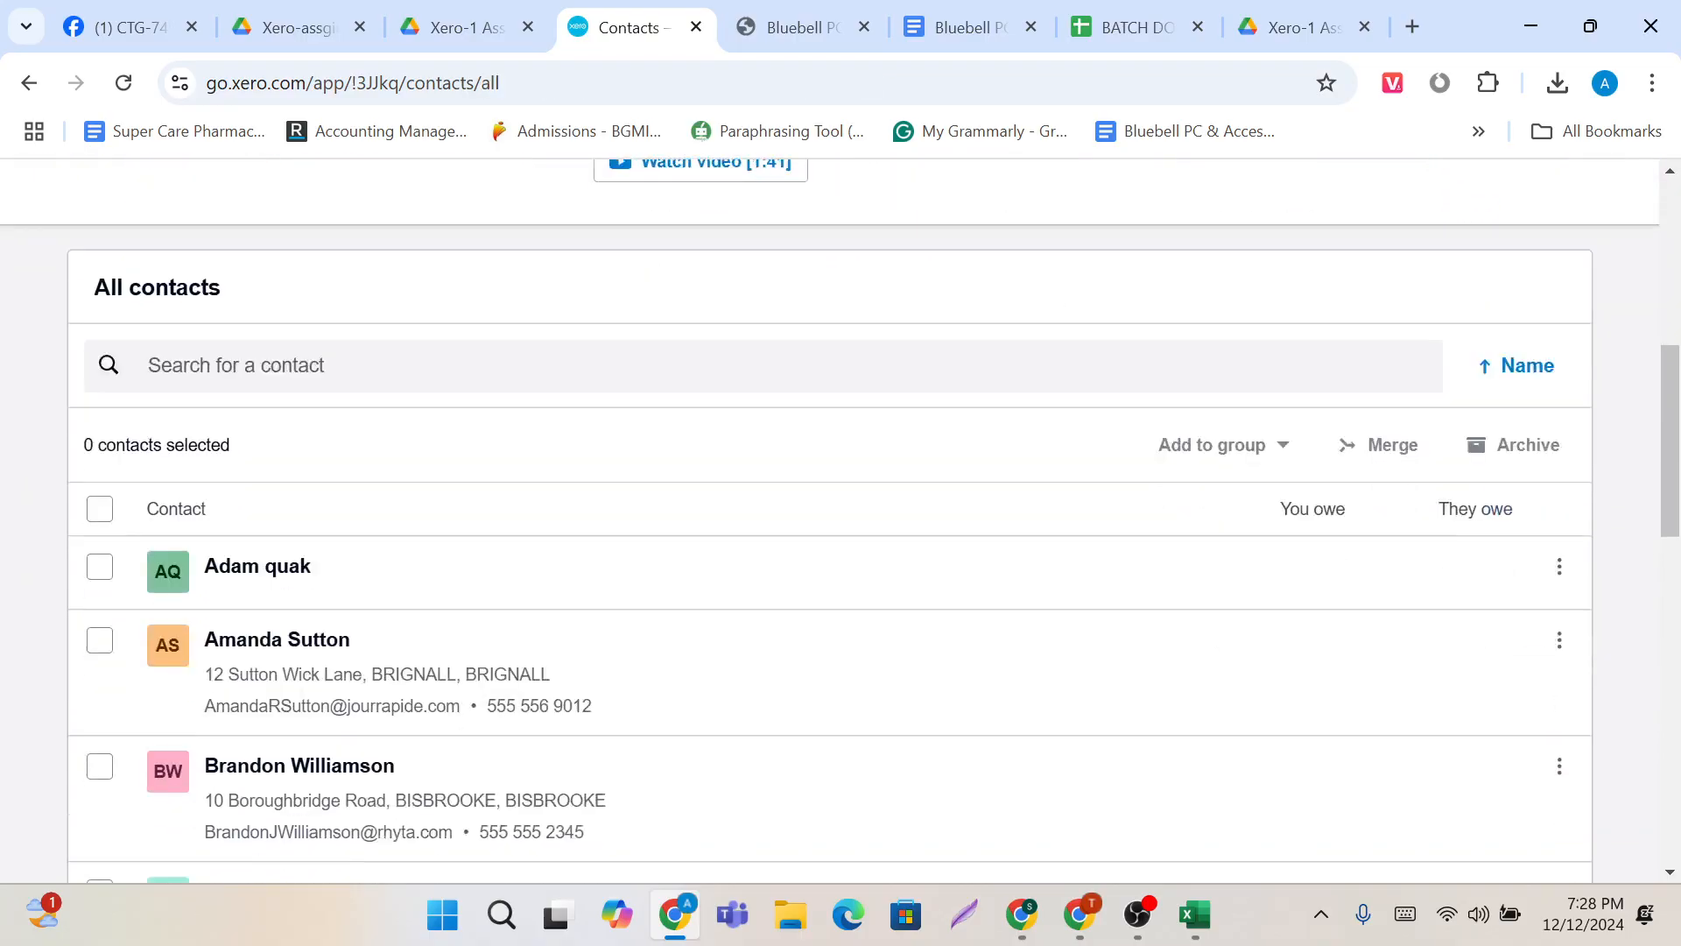
pyautogui.scroll(-2, 435, 617)
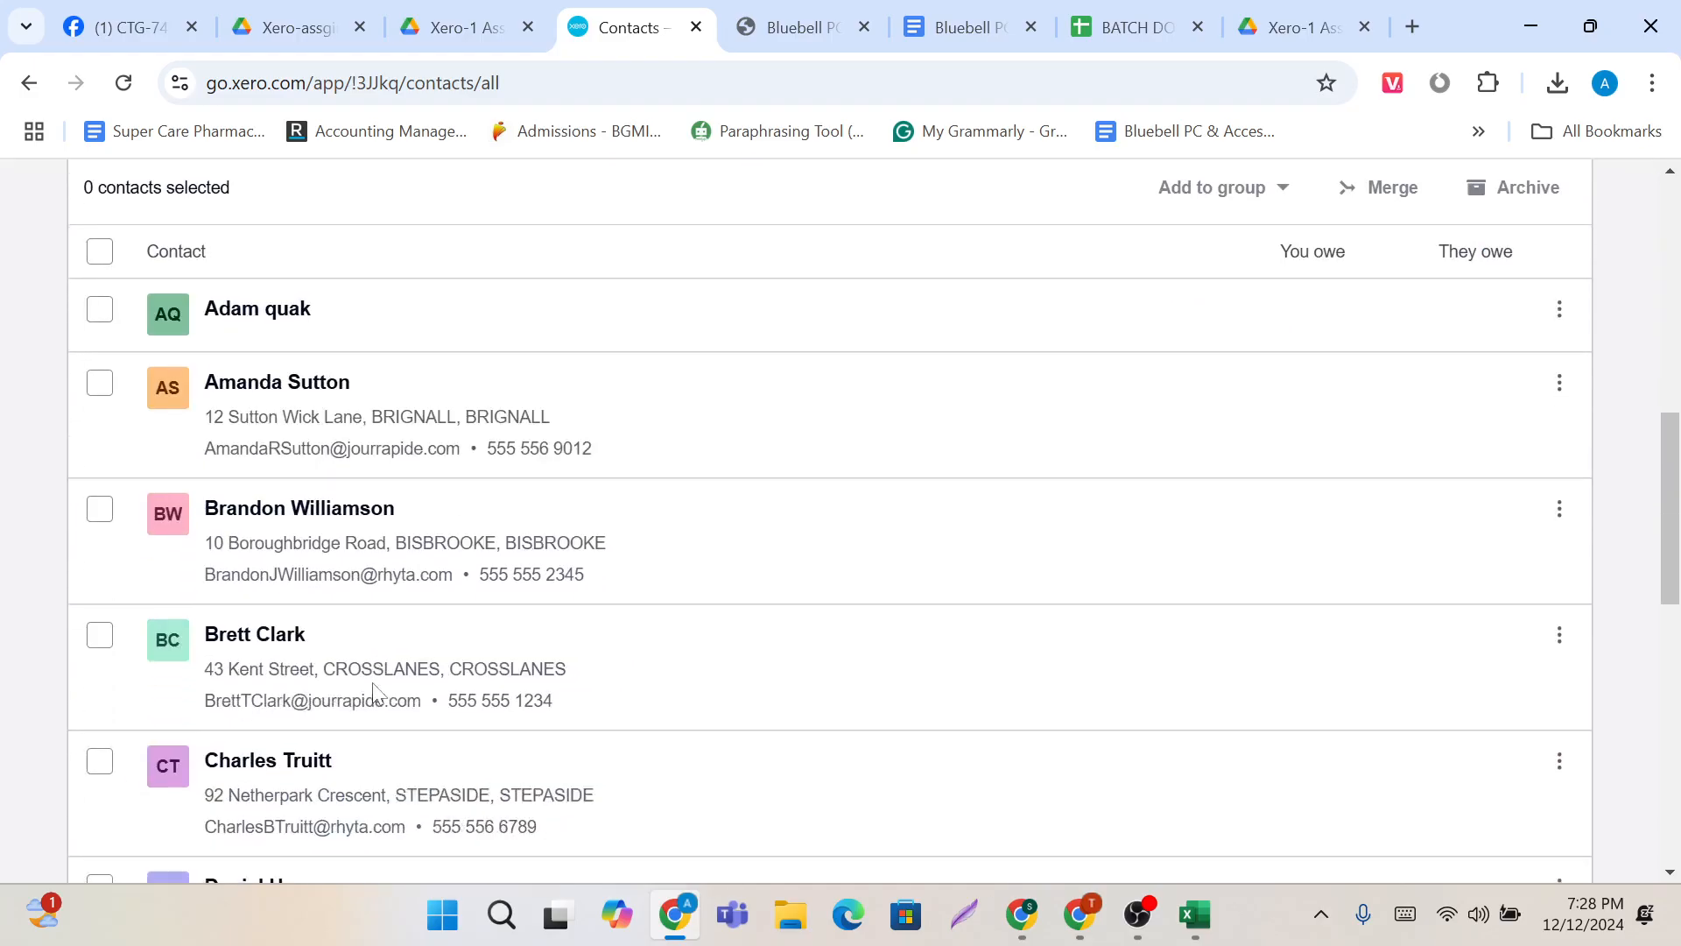
pyautogui.click(101, 510)
pyautogui.click(102, 636)
pyautogui.scroll(2, 306, 605)
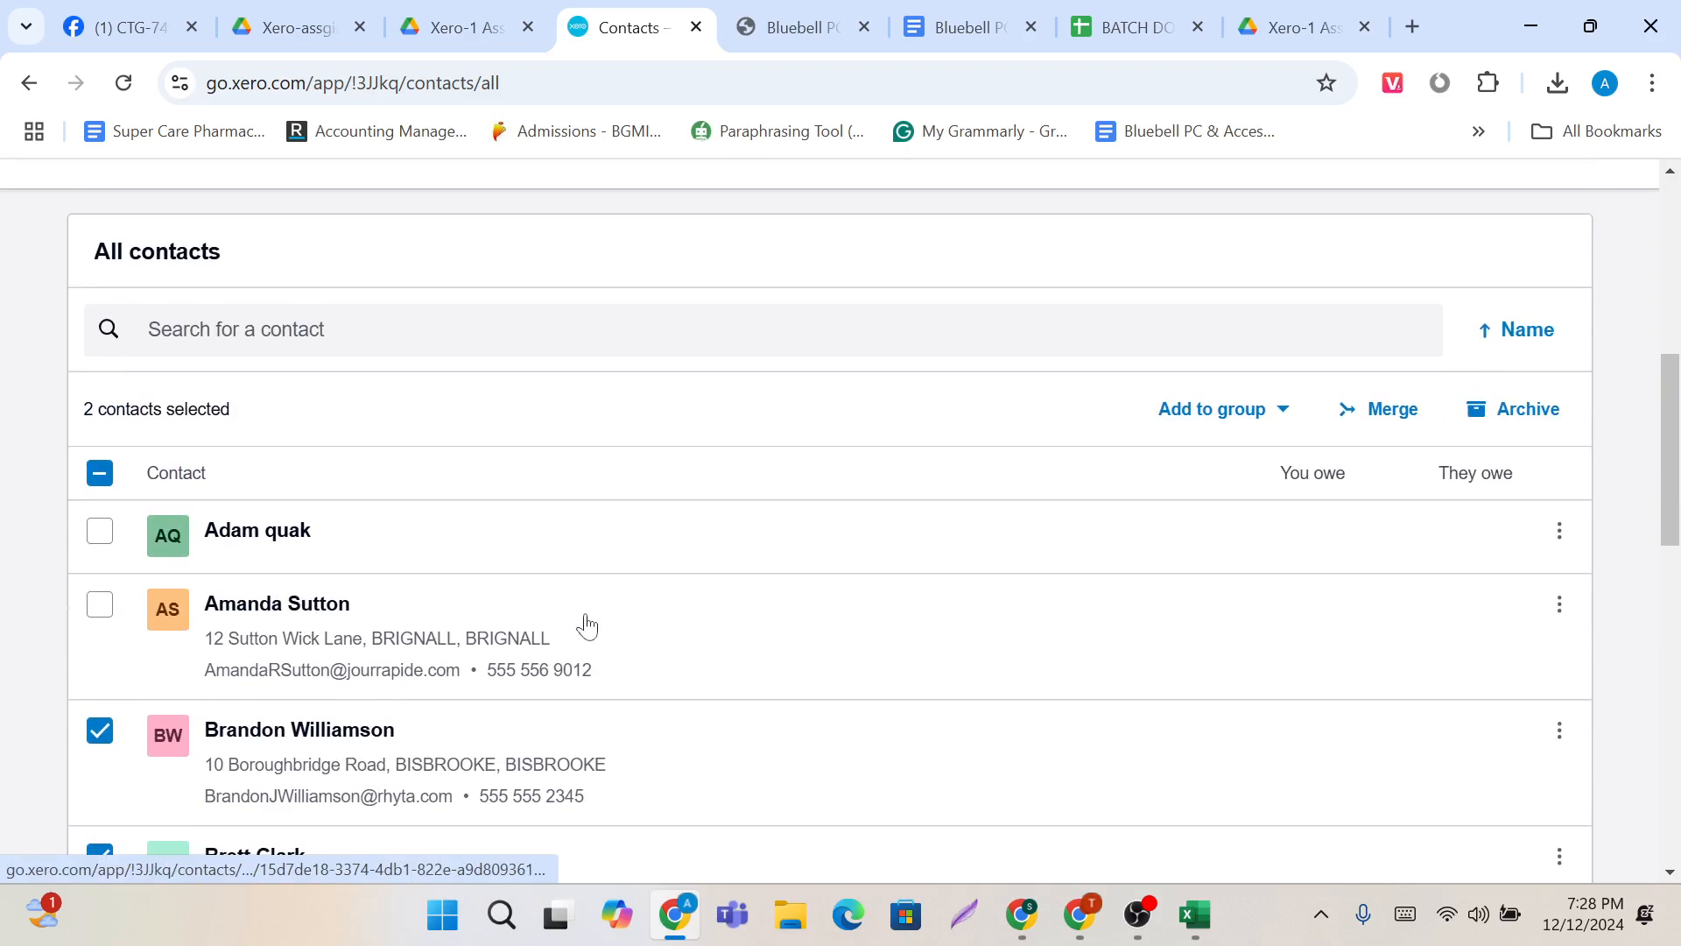
pyautogui.click(1259, 429)
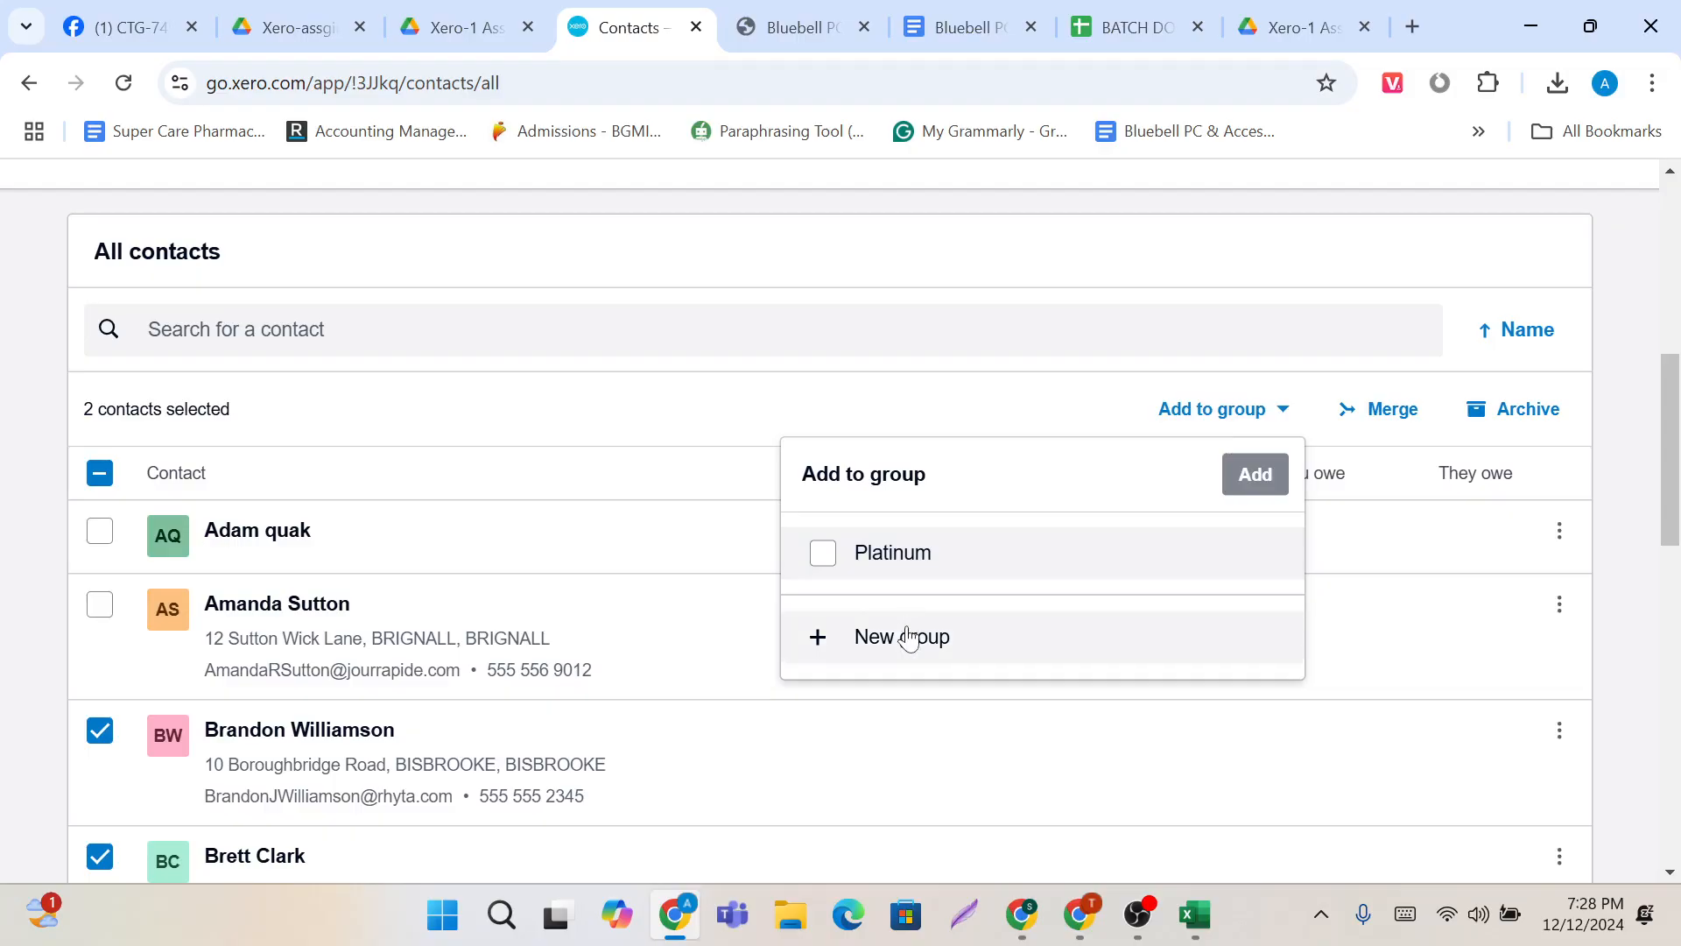
pyautogui.click(821, 569)
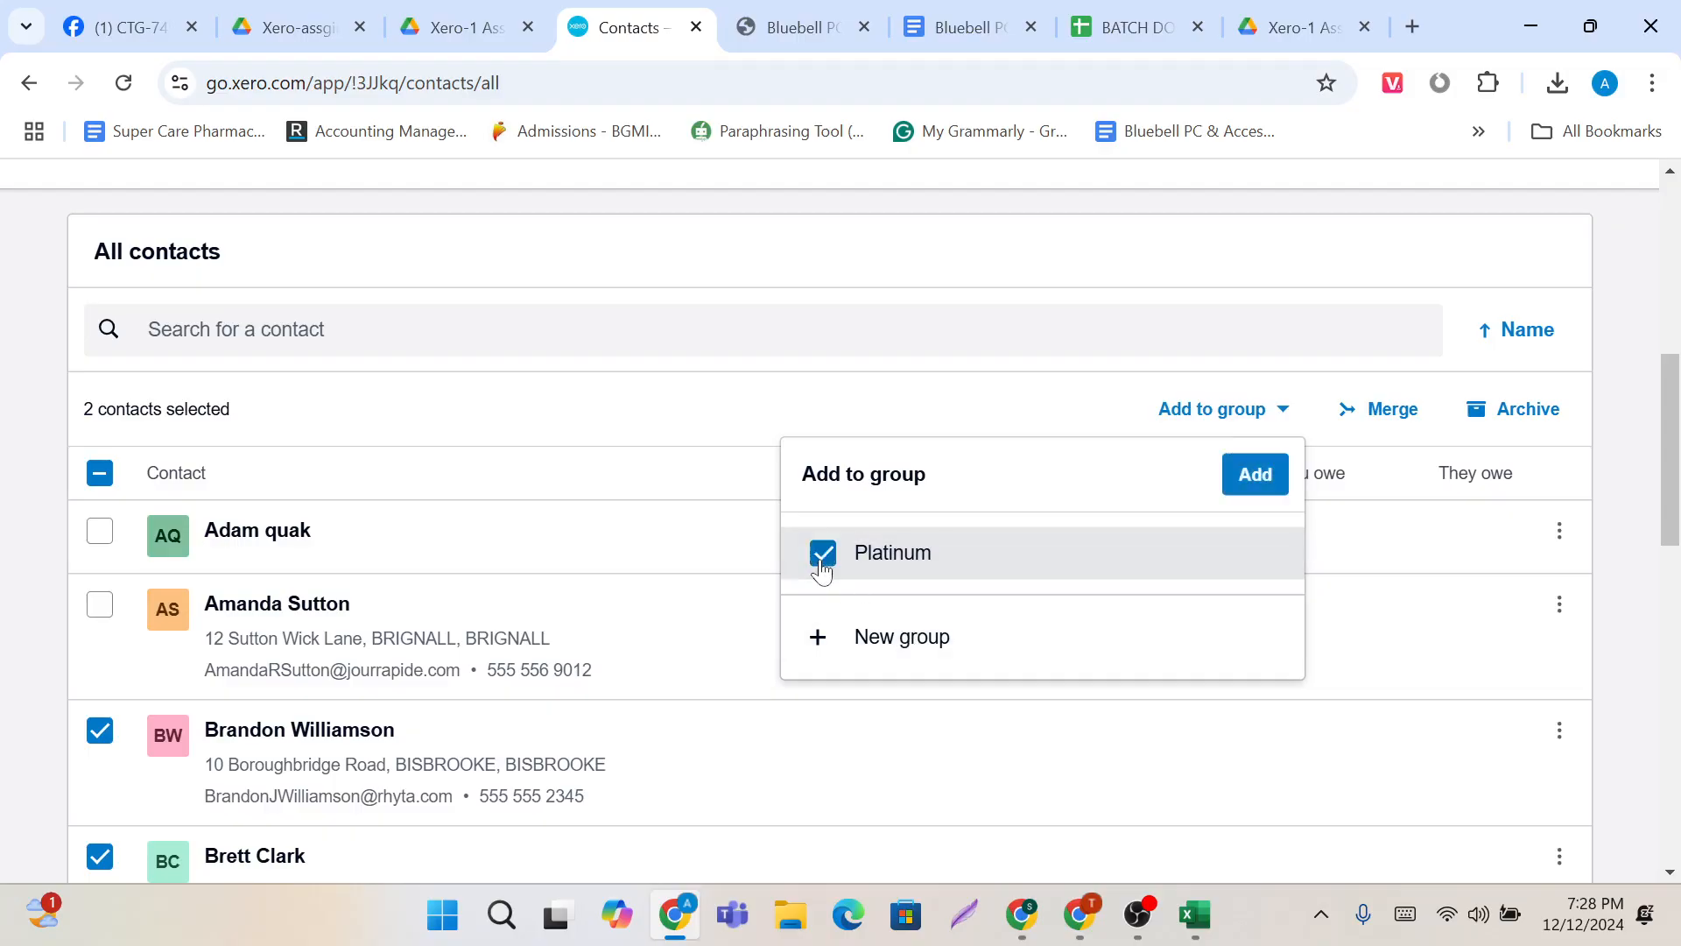
pyautogui.click(1251, 489)
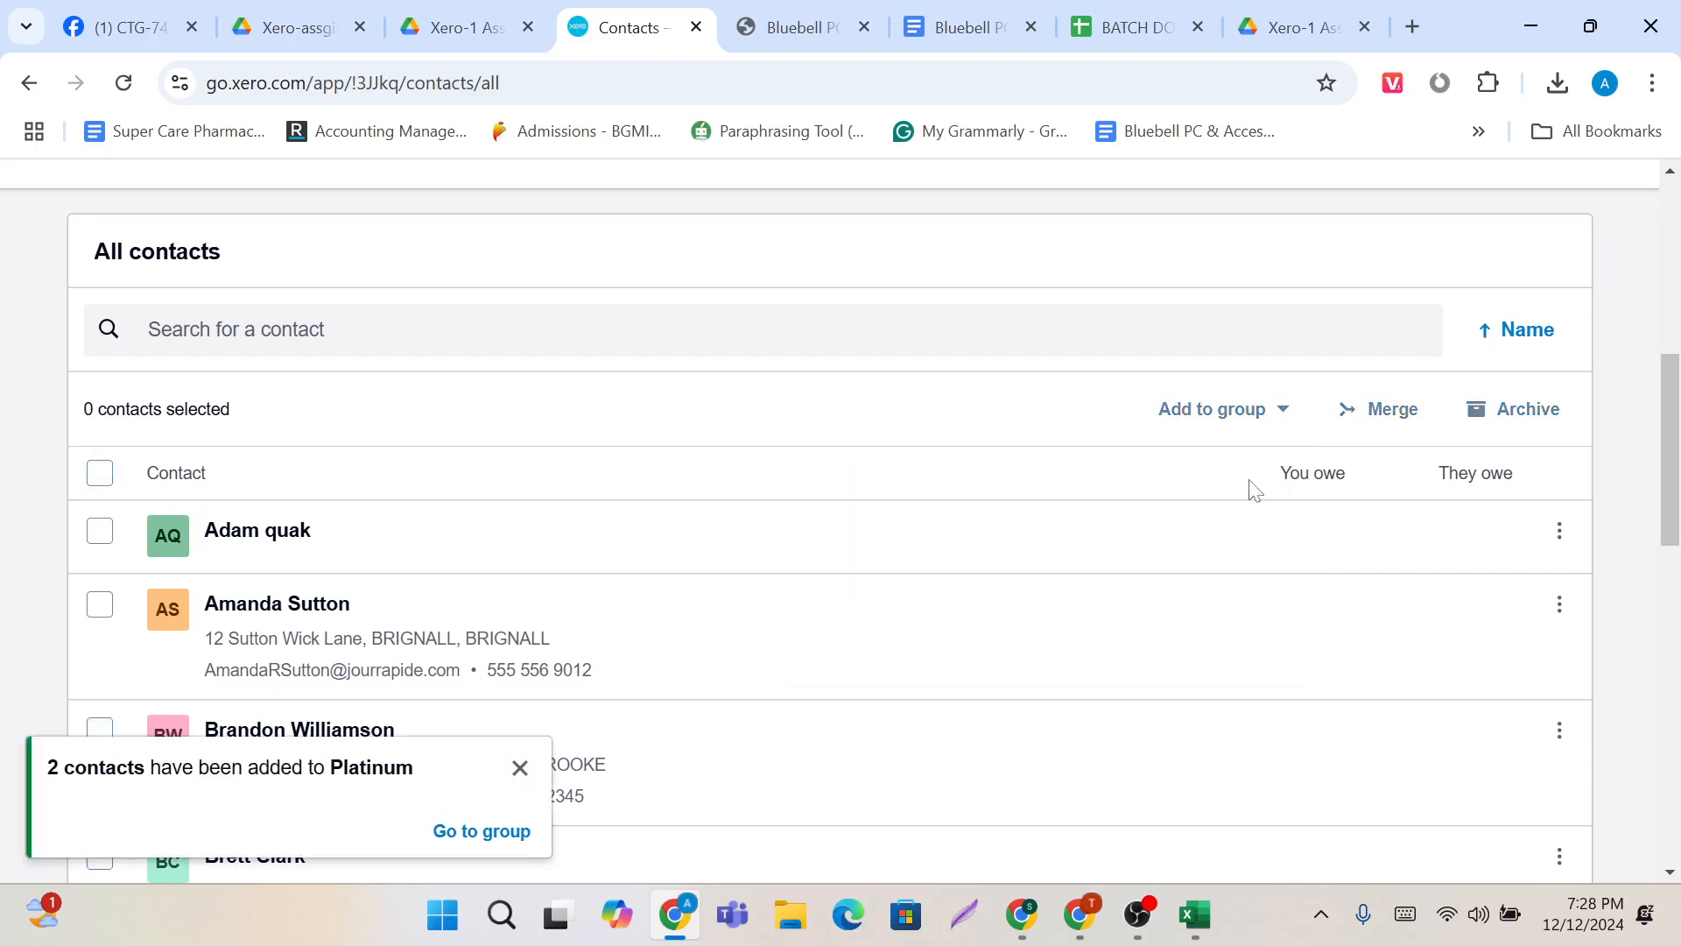
# Step: Create a new contact group named Gold
pyautogui.scroll(8, 725, 510)
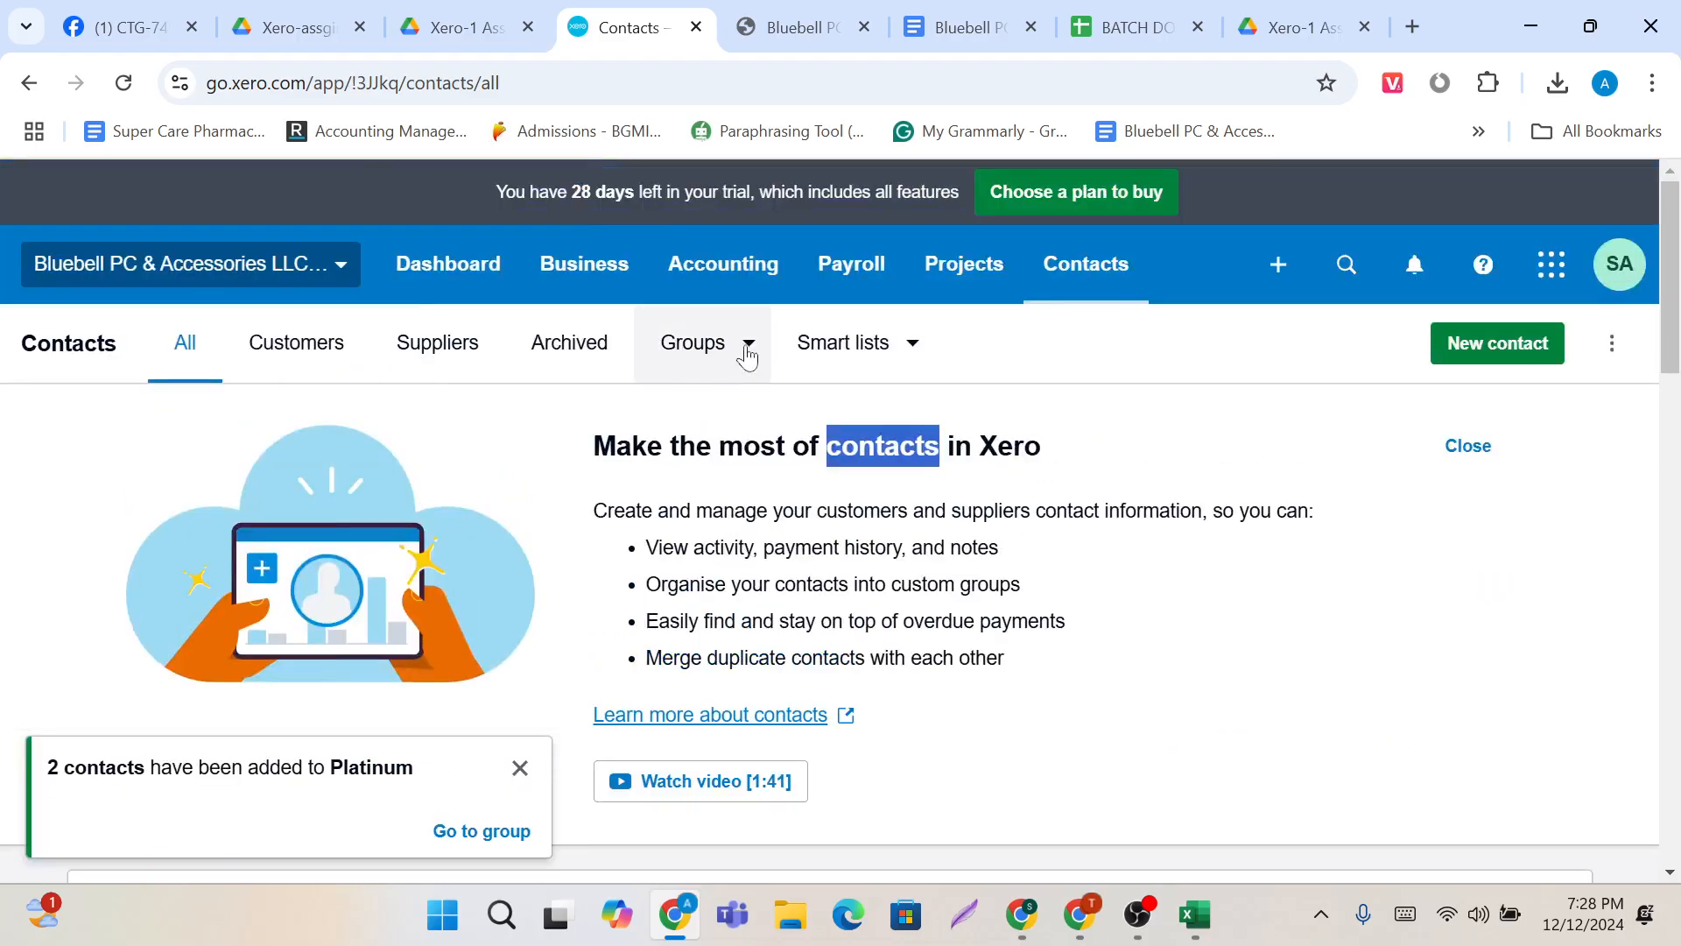
pyautogui.click(748, 343)
pyautogui.click(754, 518)
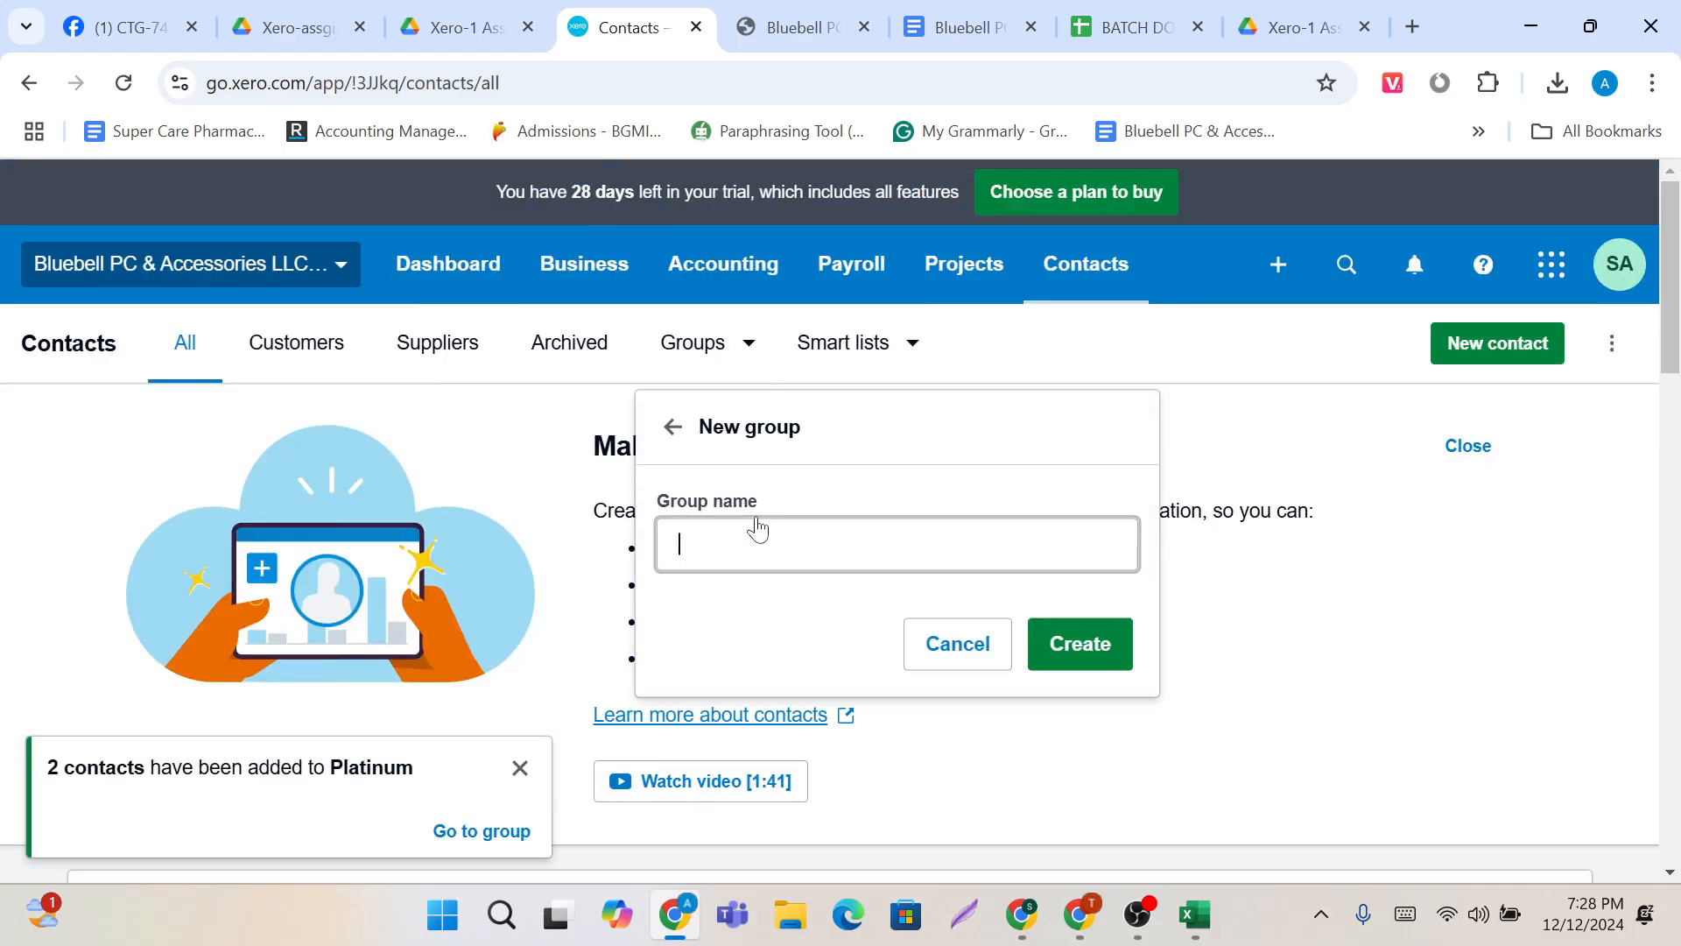
pyautogui.write('Gold')
pyautogui.click(1050, 642)
# Step: Move the first contact in Platinum into the Gold group
pyautogui.scroll(-1, 619, 698)
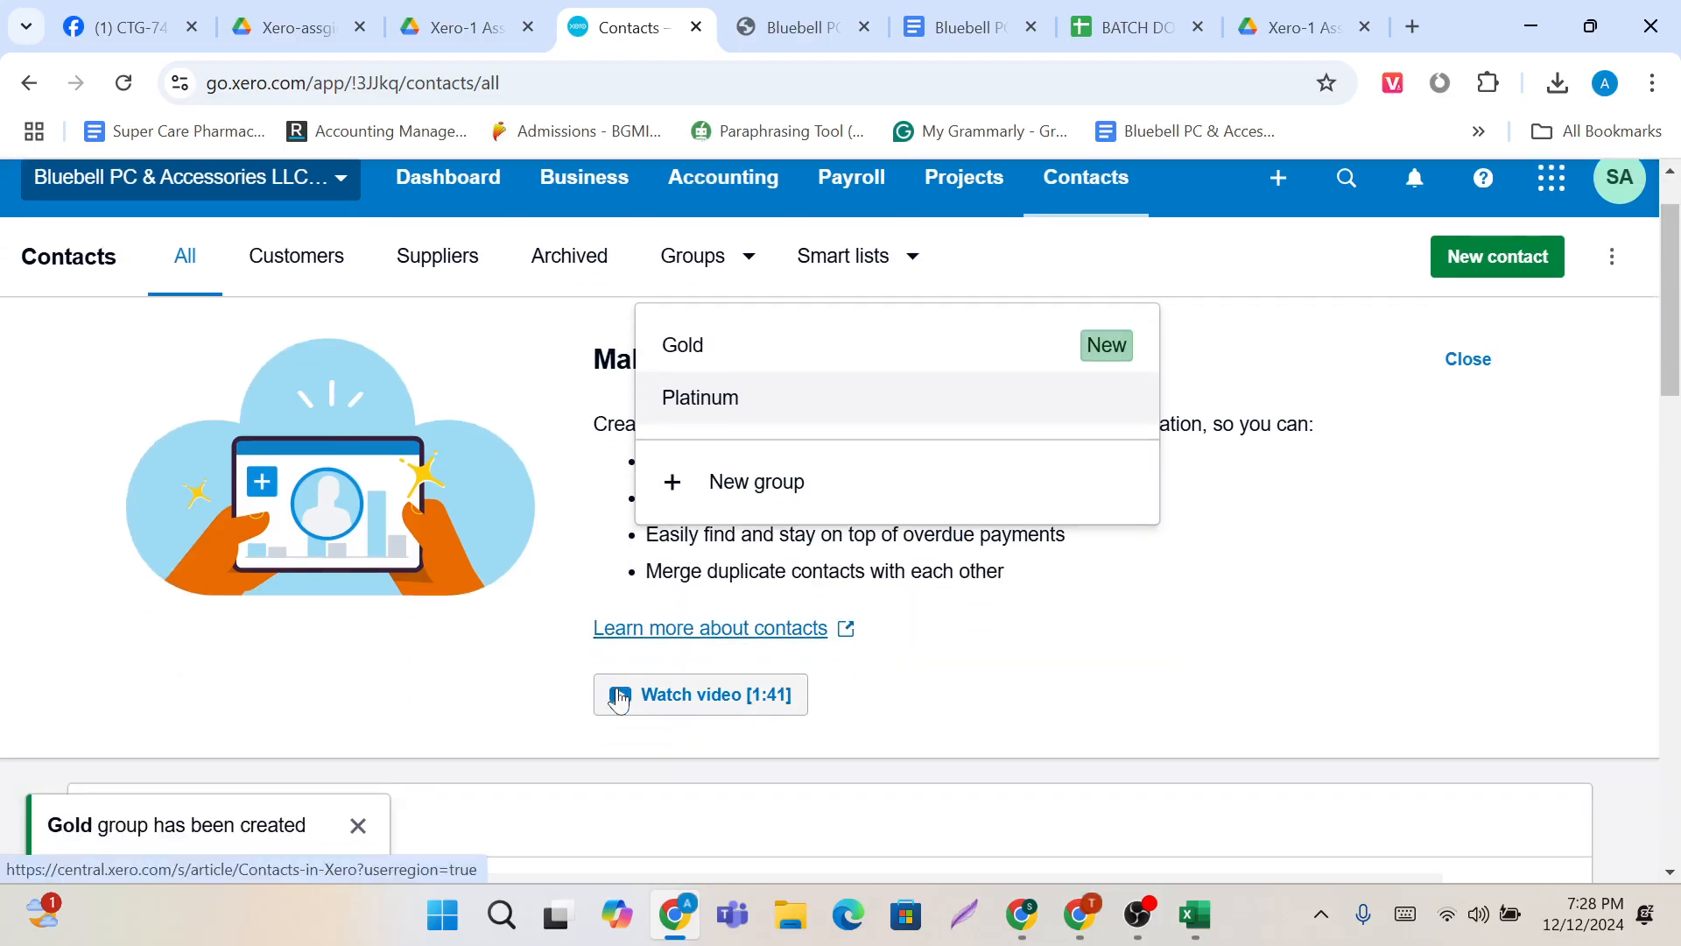
pyautogui.doubleClick(757, 396)
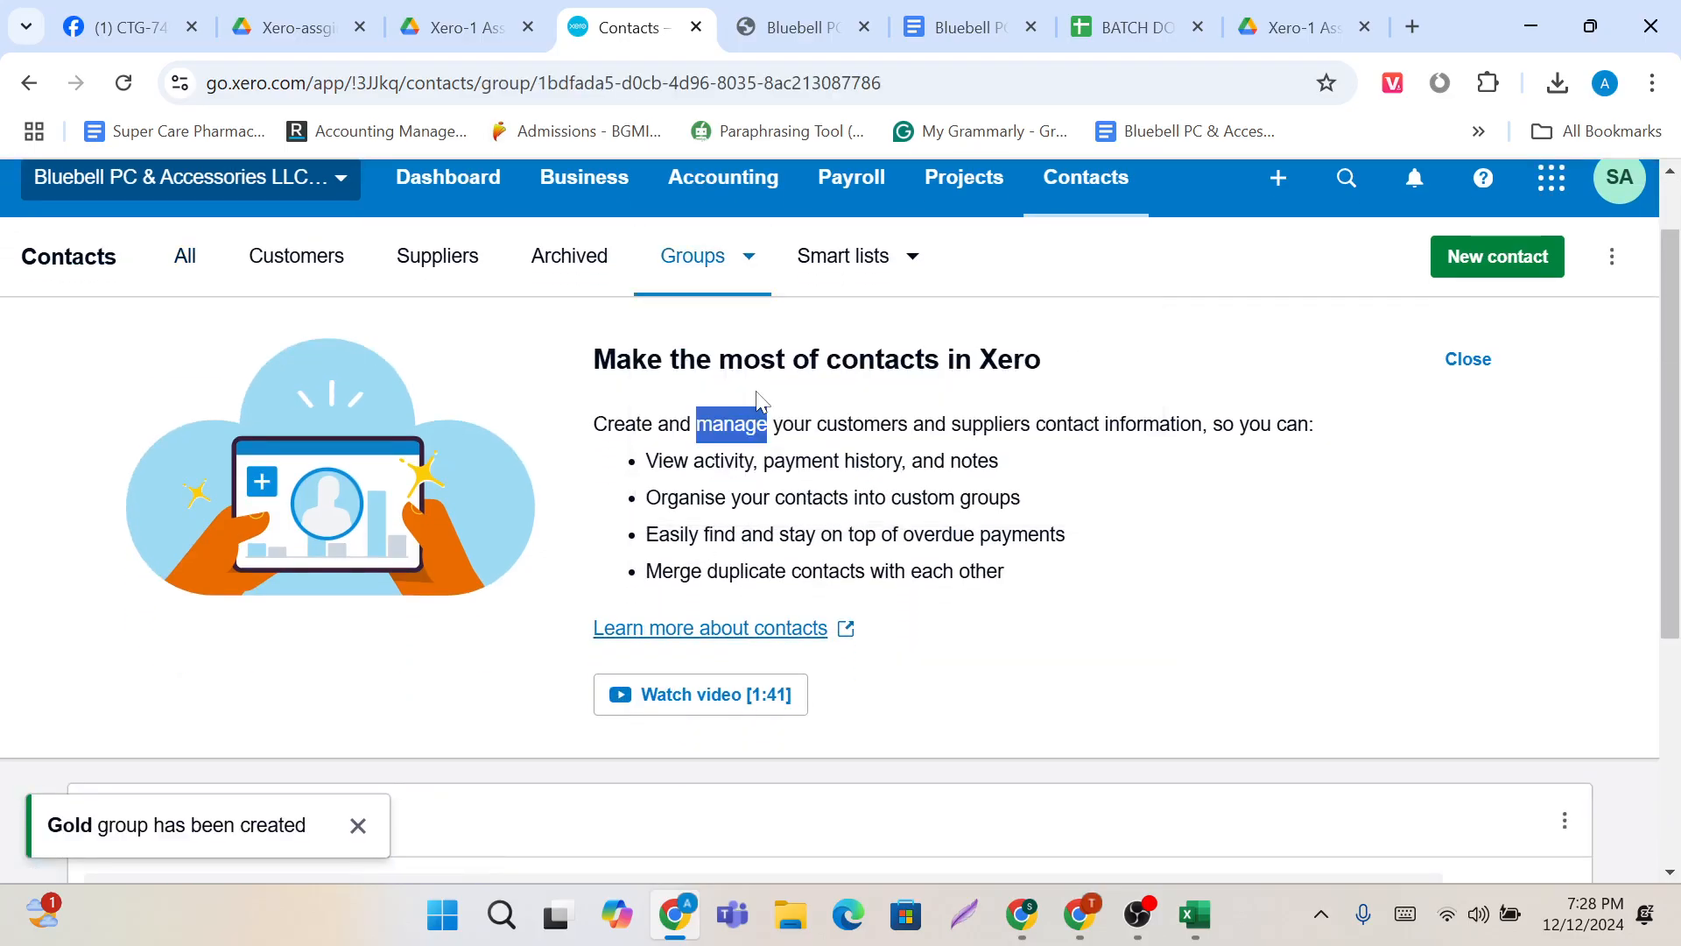
pyautogui.scroll(-6, 487, 608)
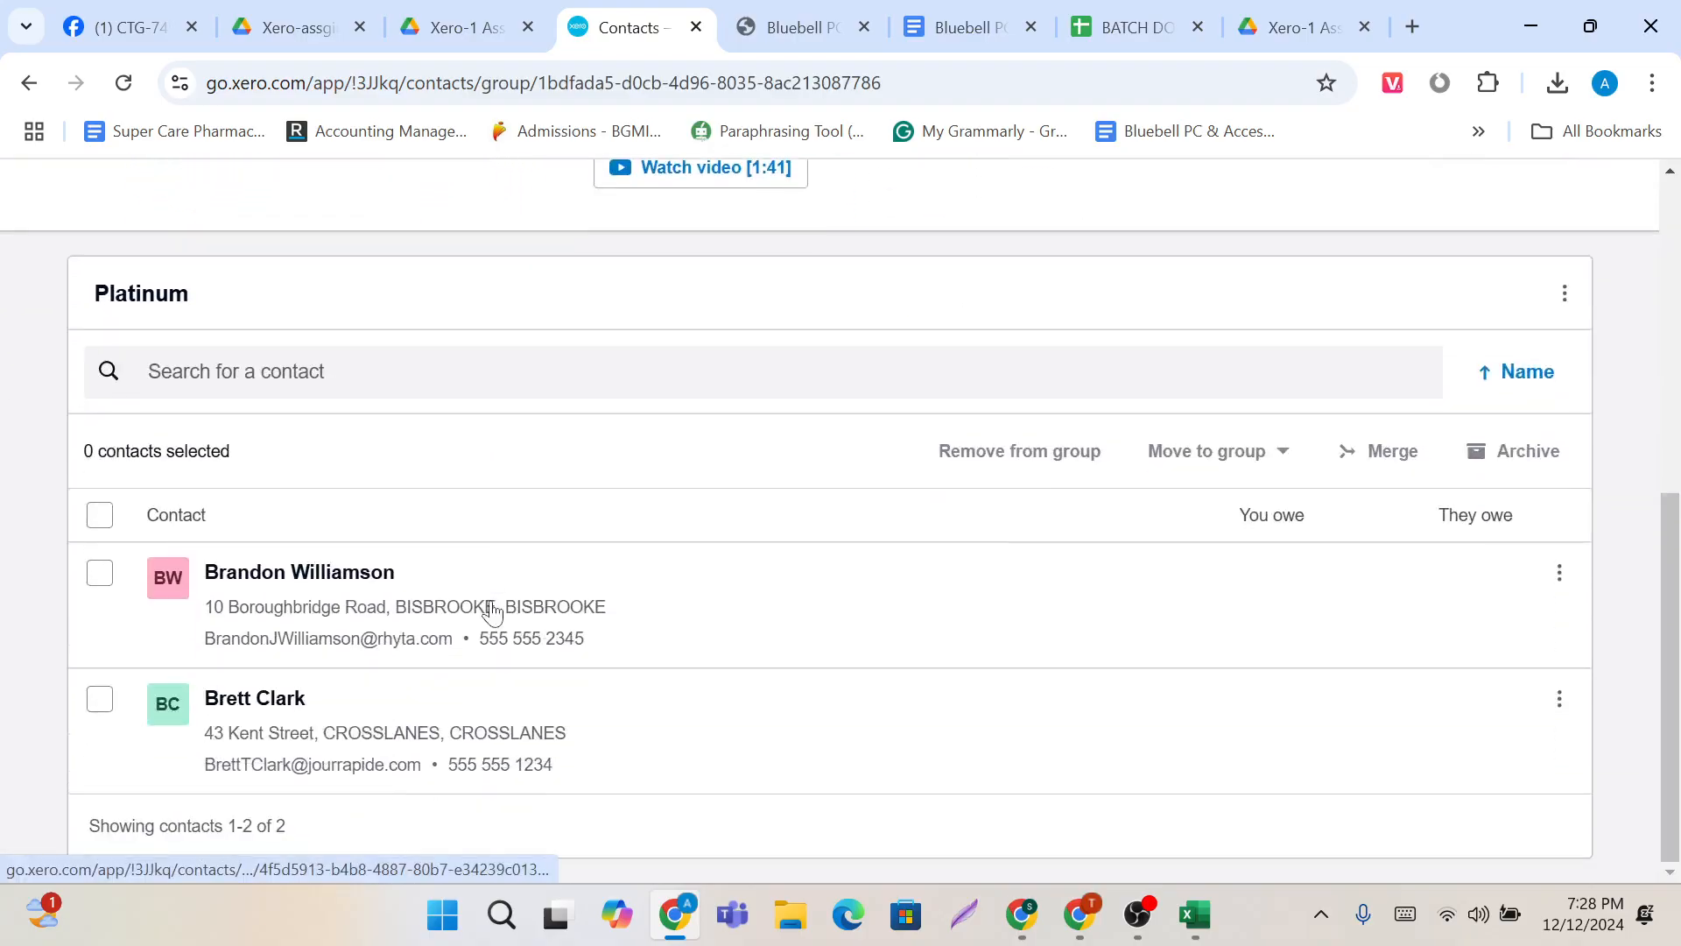
pyautogui.click(95, 578)
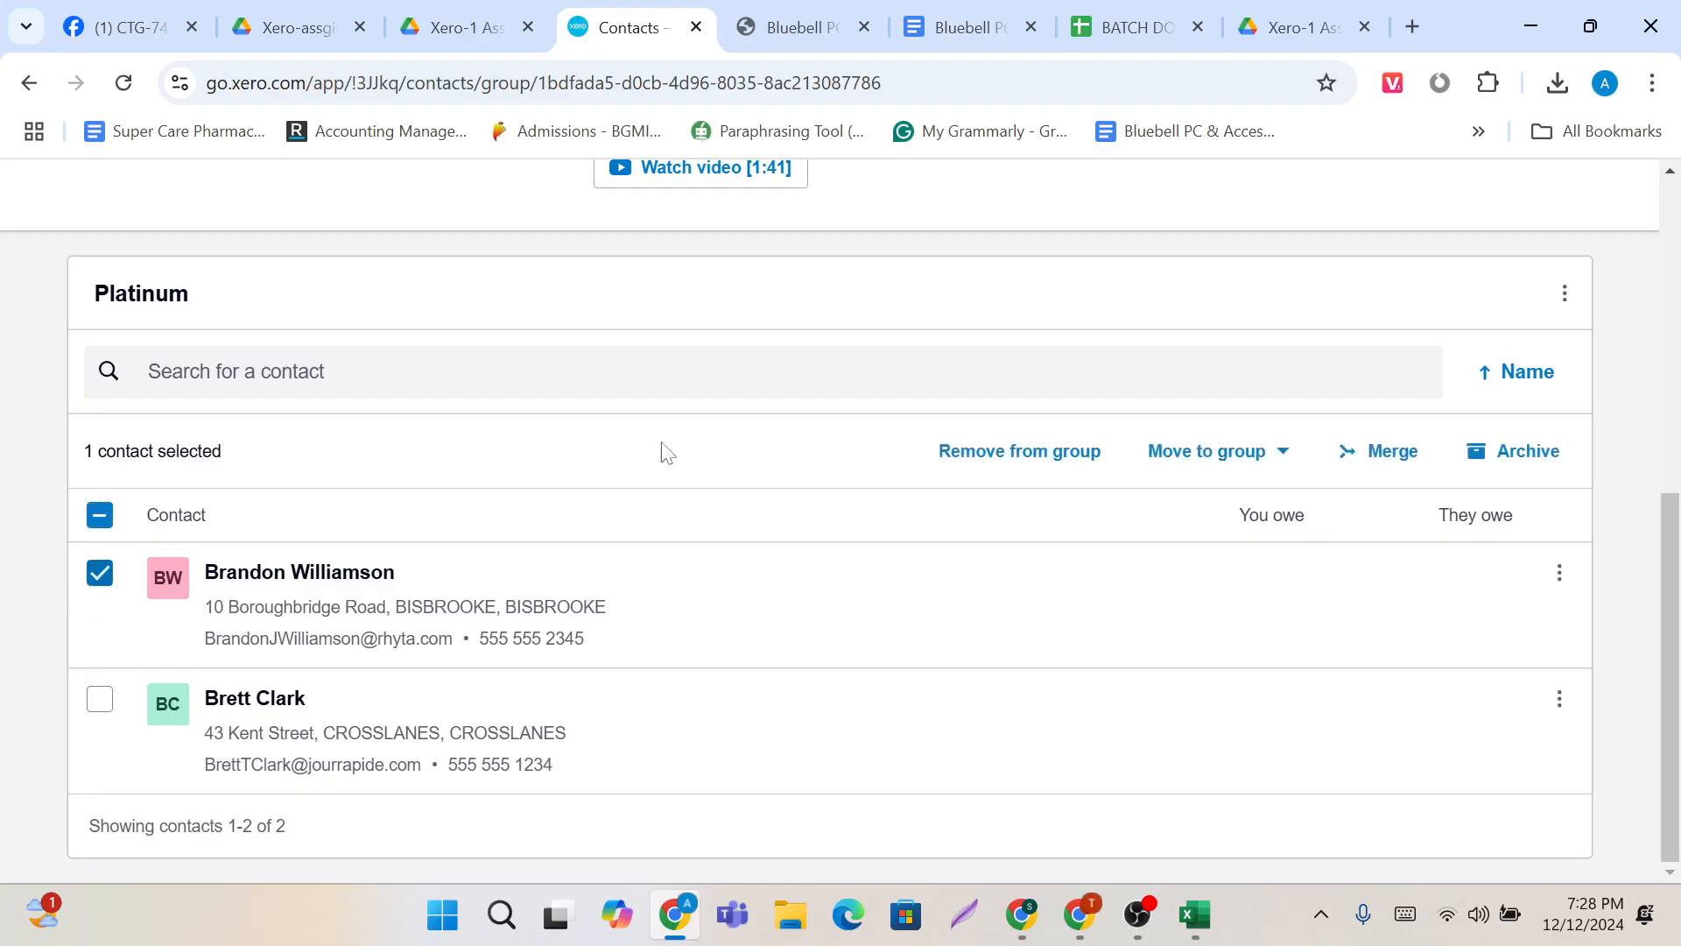
pyautogui.click(1274, 464)
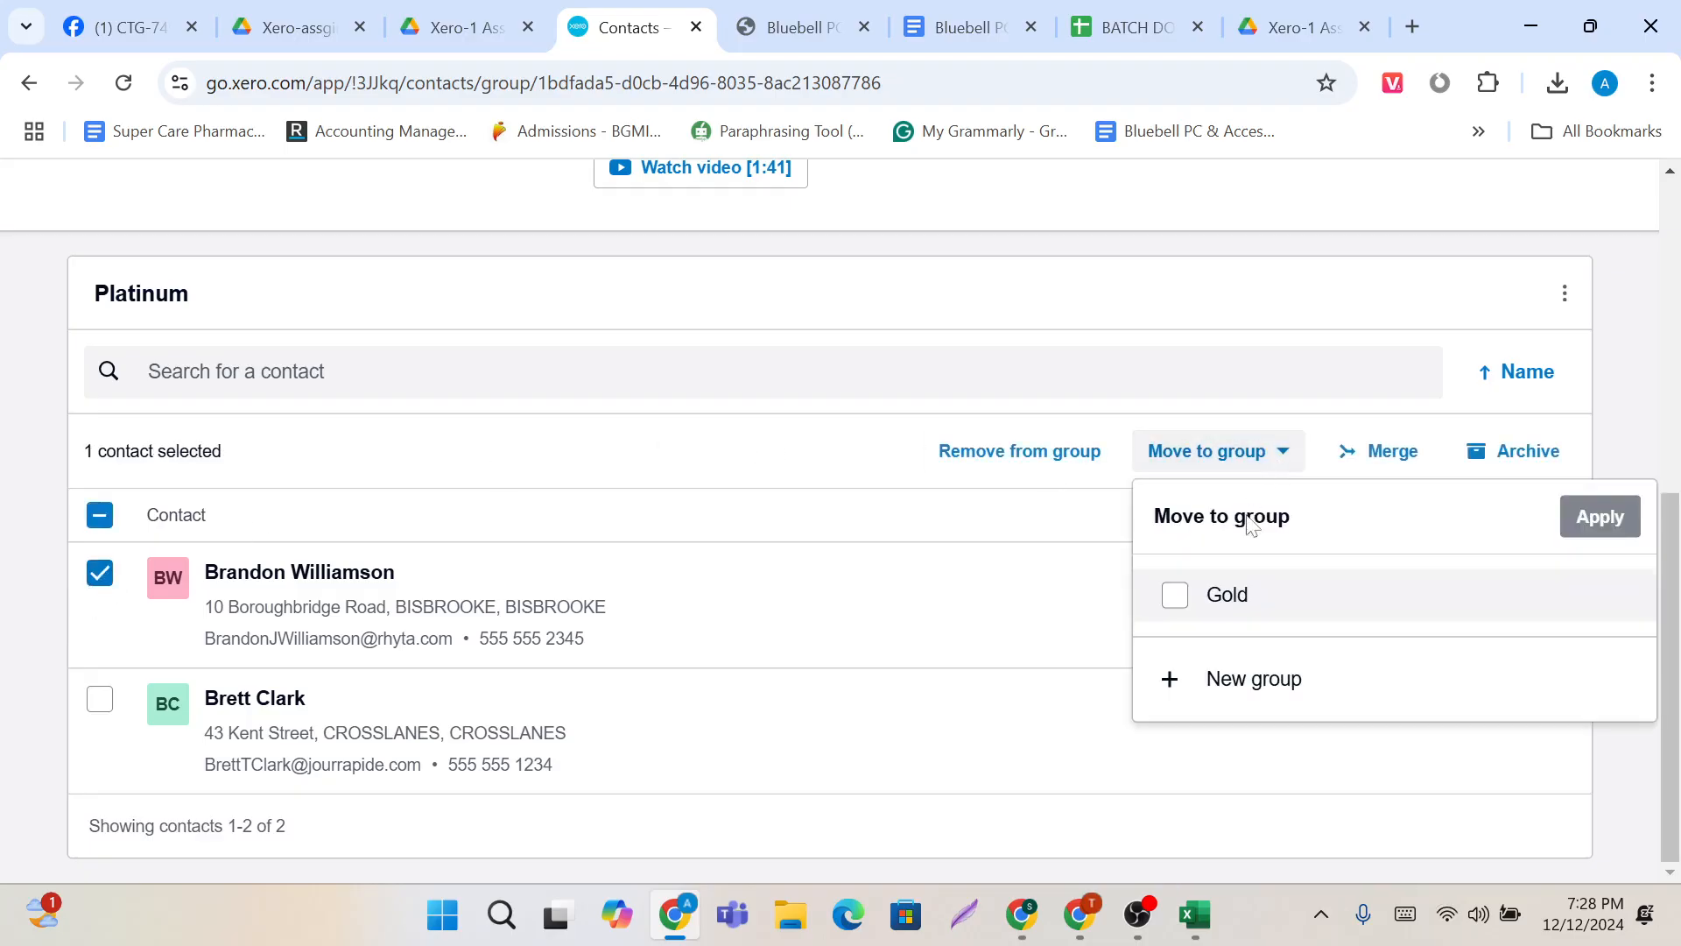
pyautogui.click(1172, 600)
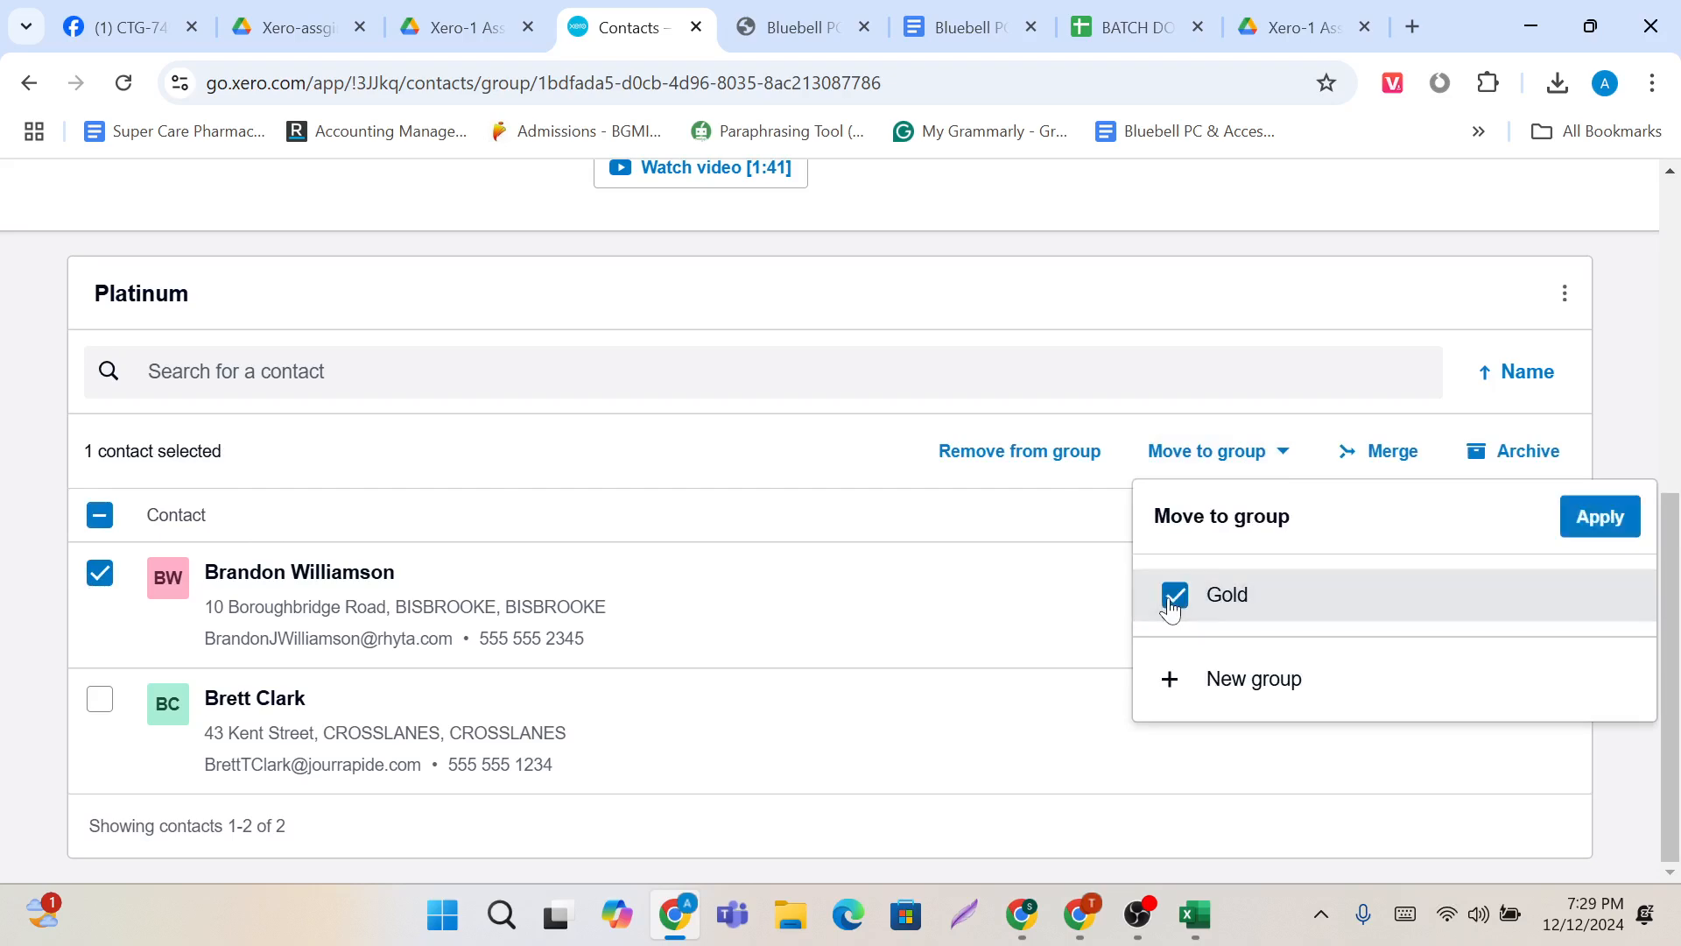
pyautogui.click(1594, 520)
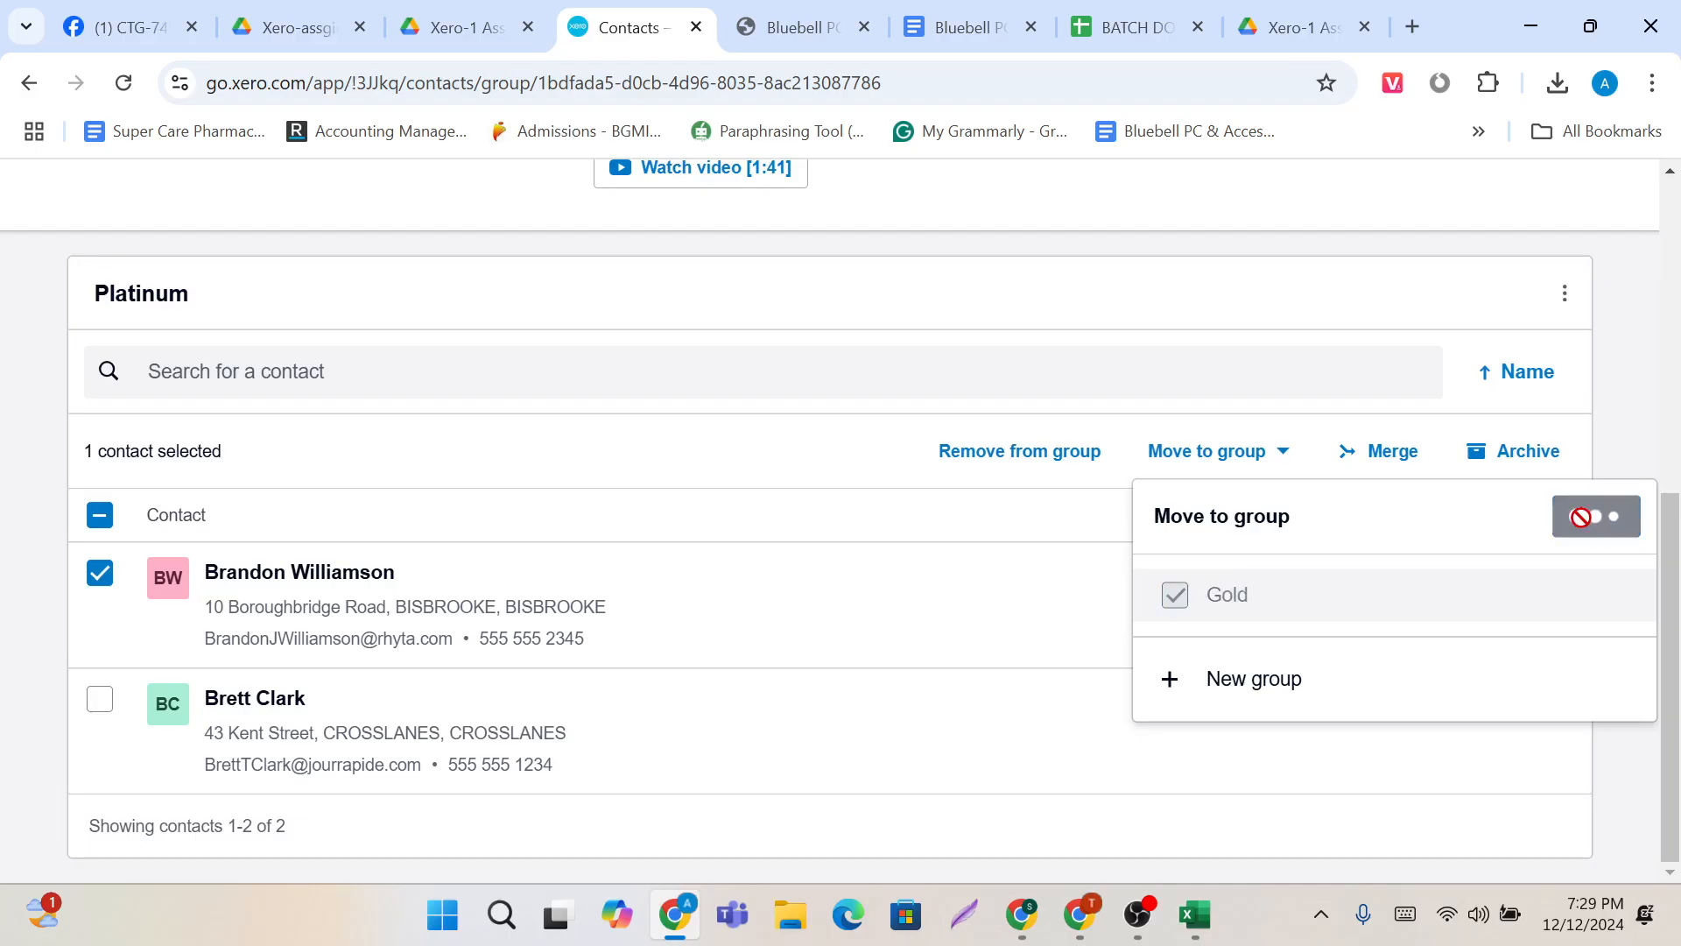
# Step: Remove the remaining contact from the Platinum group
pyautogui.click(100, 707)
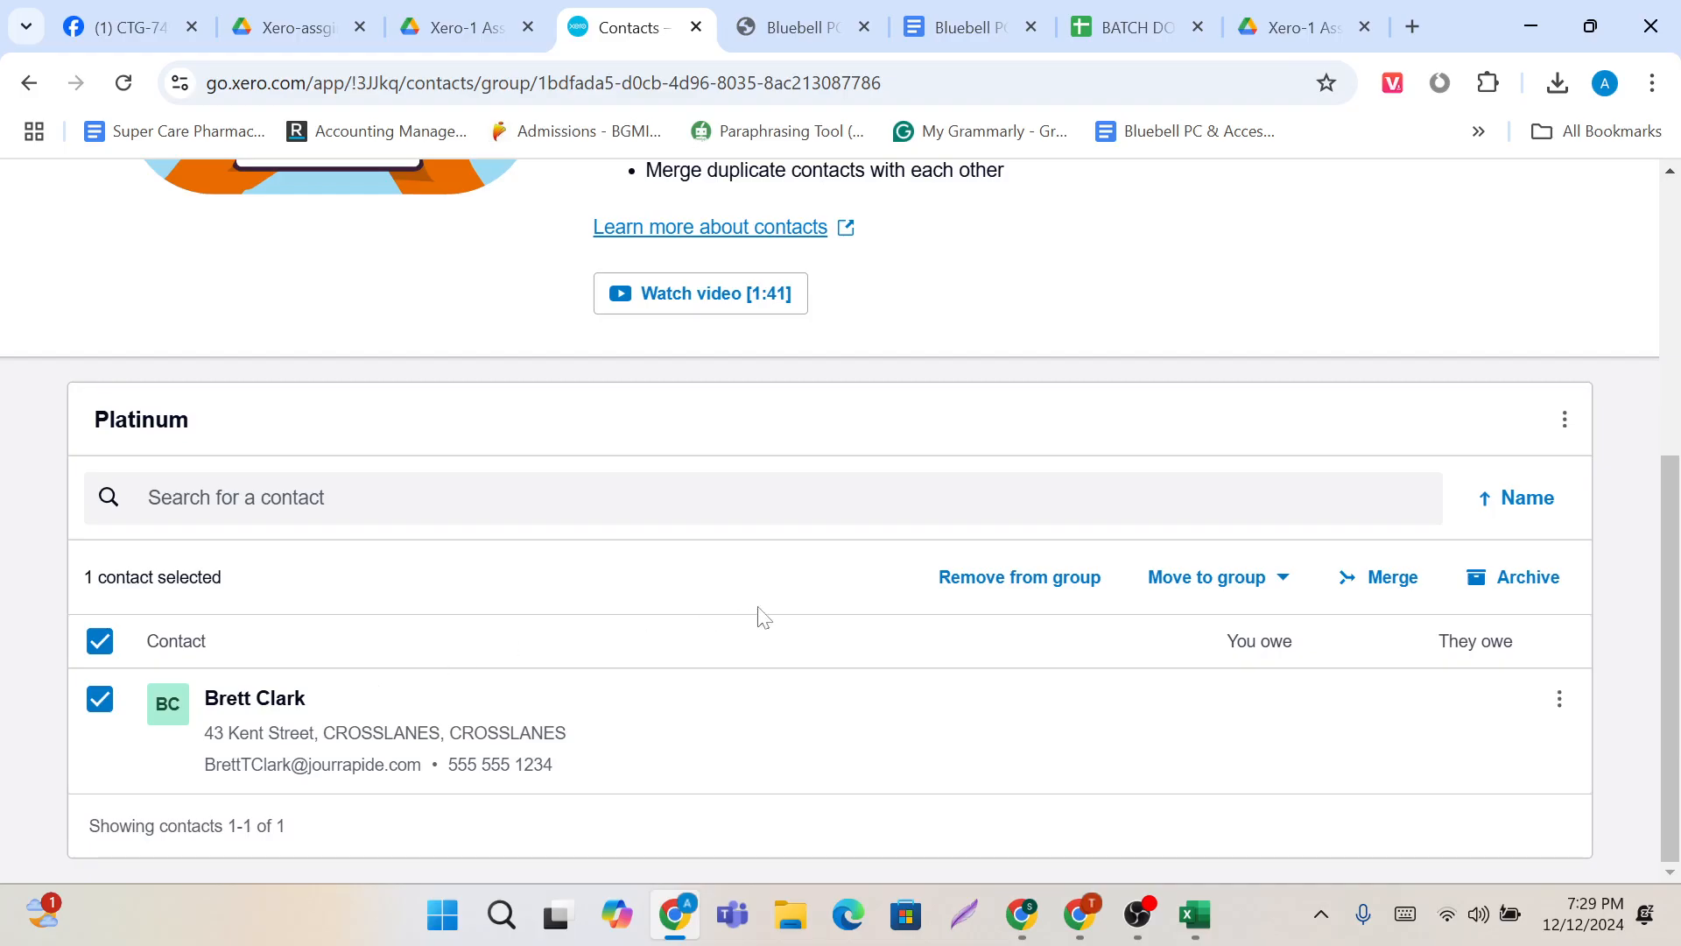
pyautogui.click(984, 582)
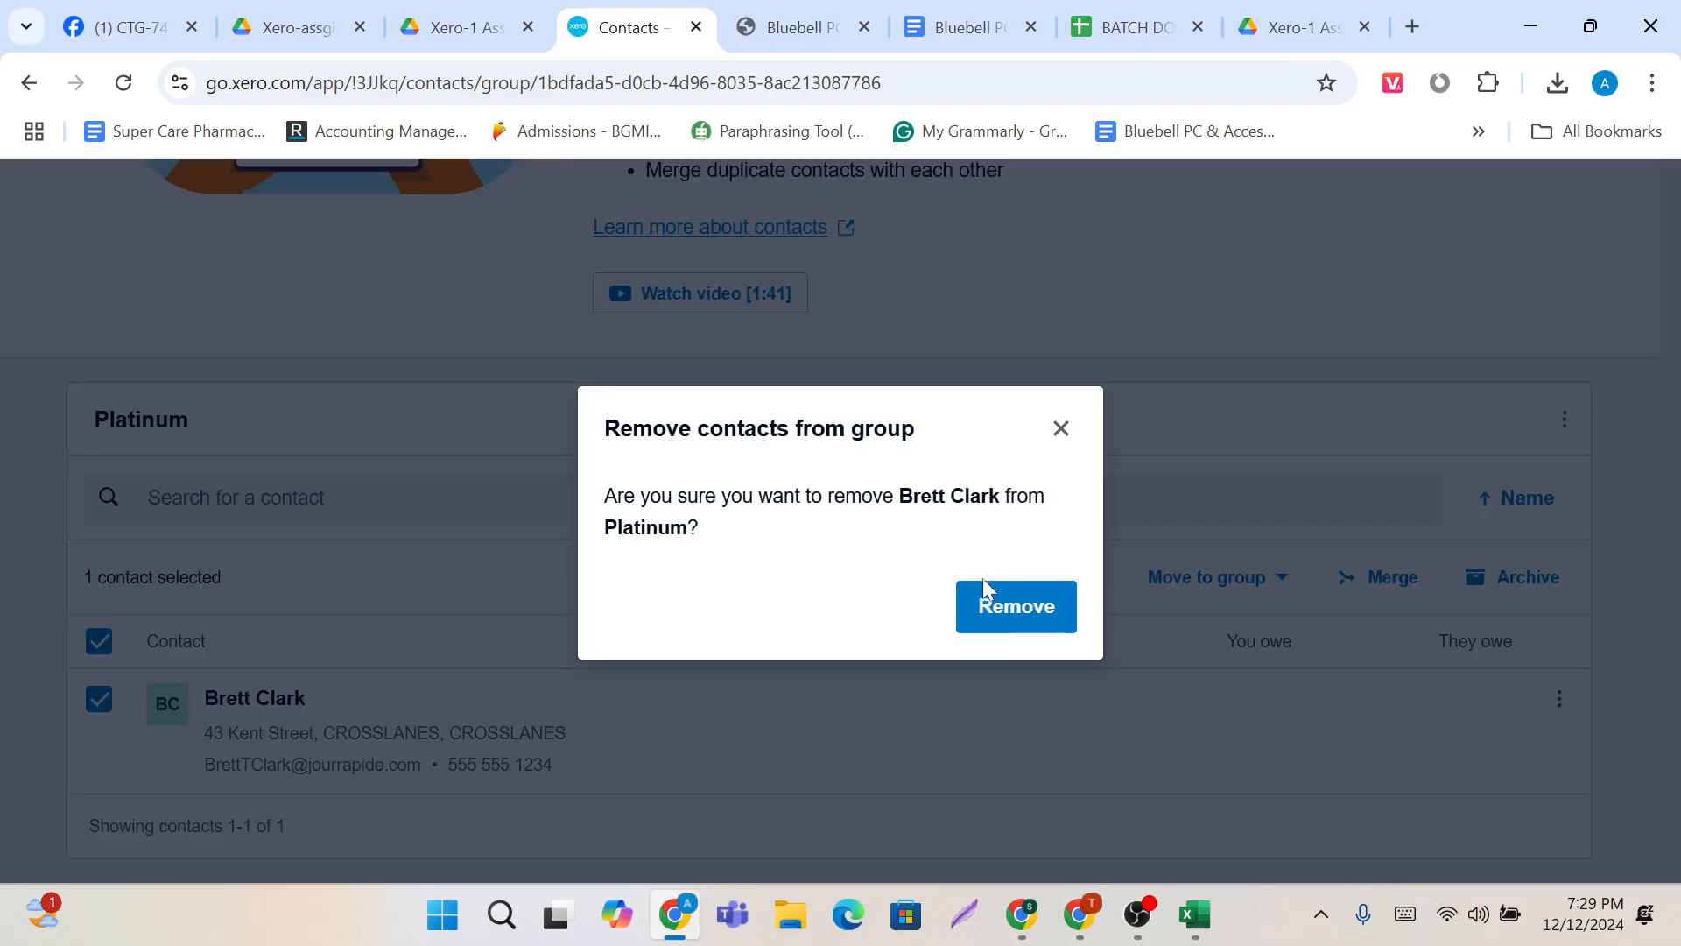
pyautogui.click(989, 607)
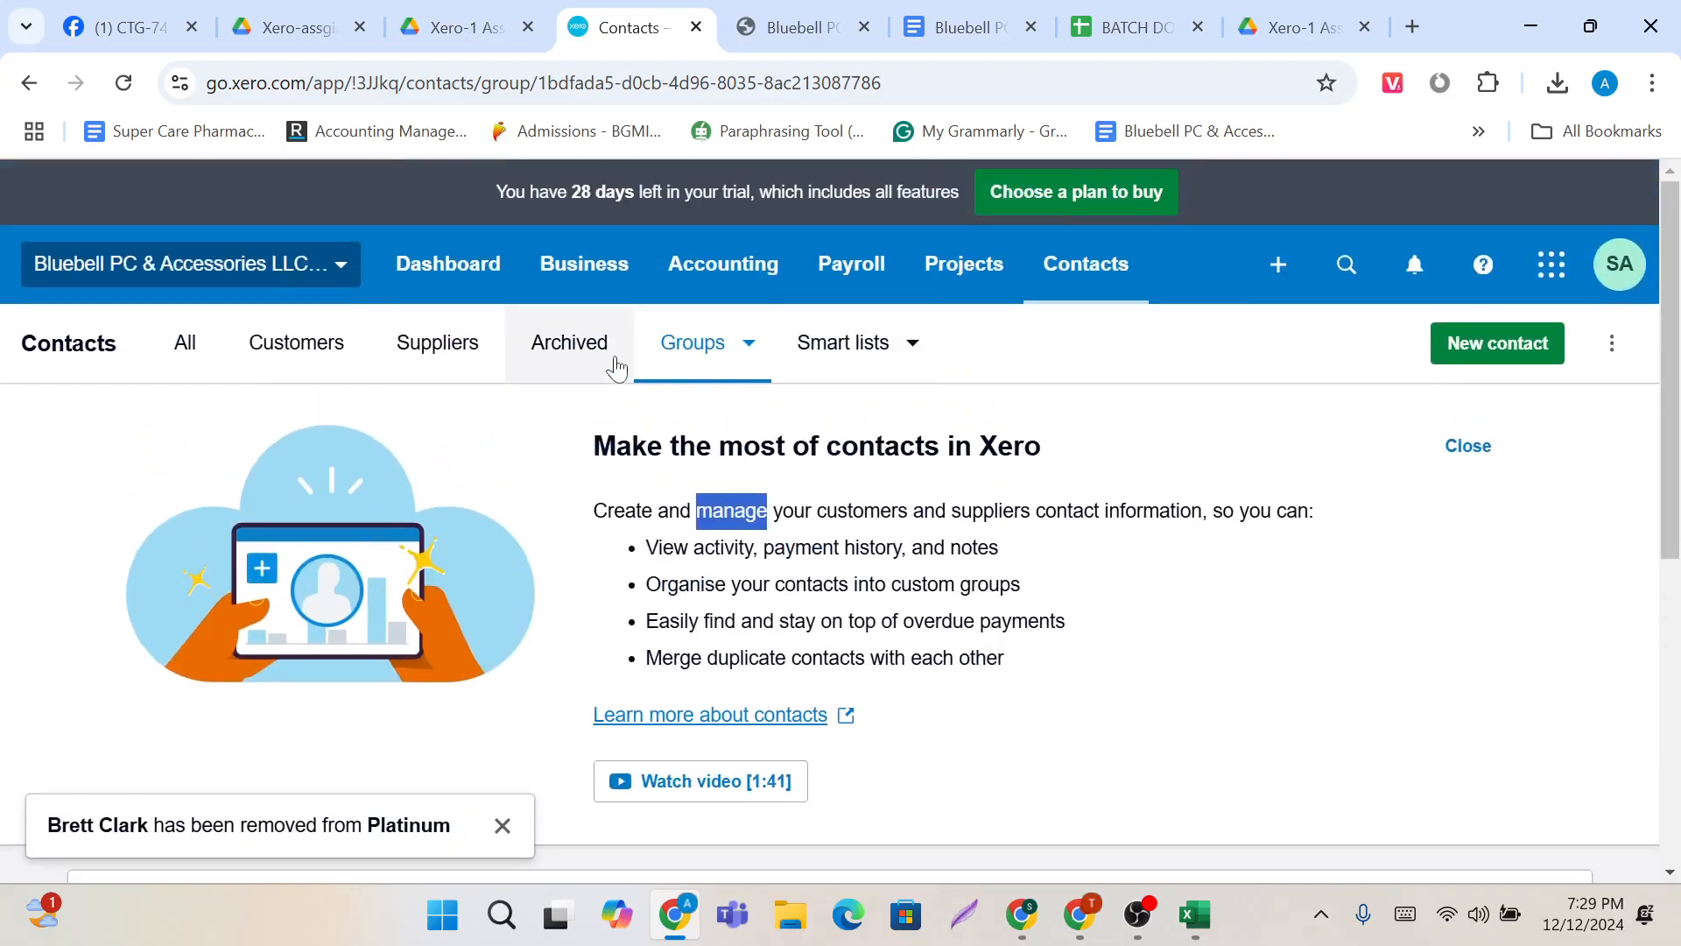
# Step: Check the Archived and Customers lists, then return to All contacts
pyautogui.click(613, 364)
pyautogui.scroll(-6, 617, 366)
pyautogui.scroll(10, 617, 366)
pyautogui.click(302, 274)
pyautogui.click(167, 254)
# Step: Archive the contact that was moved to Gold
pyautogui.scroll(-7, 447, 578)
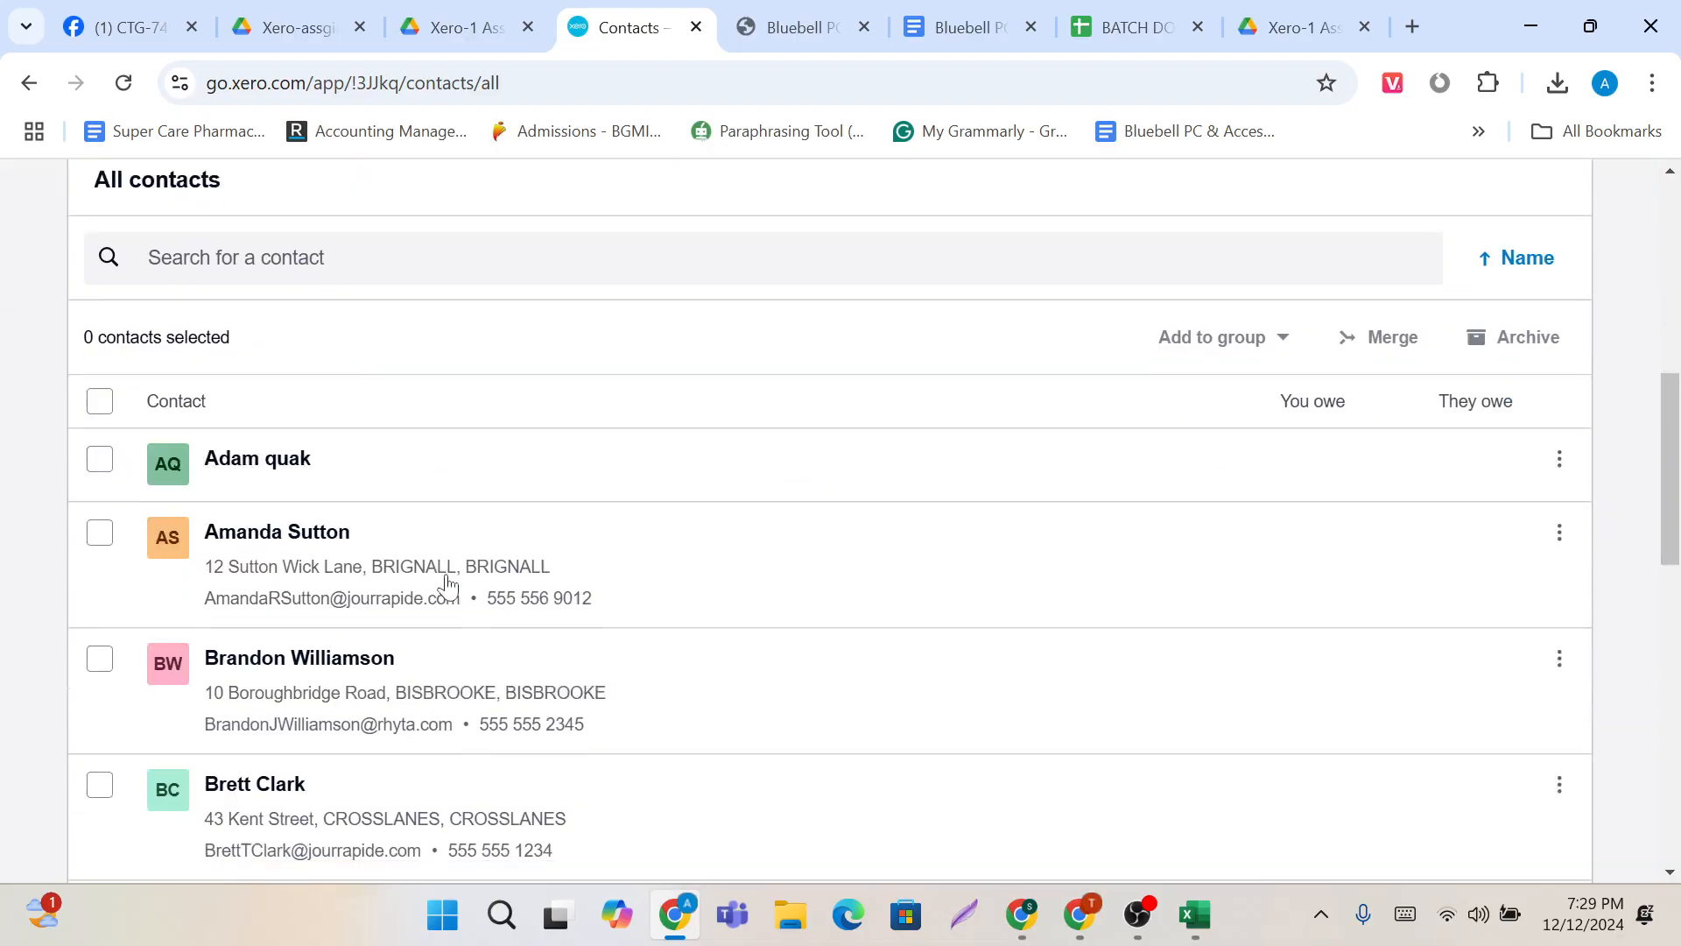
pyautogui.scroll(-2, 338, 664)
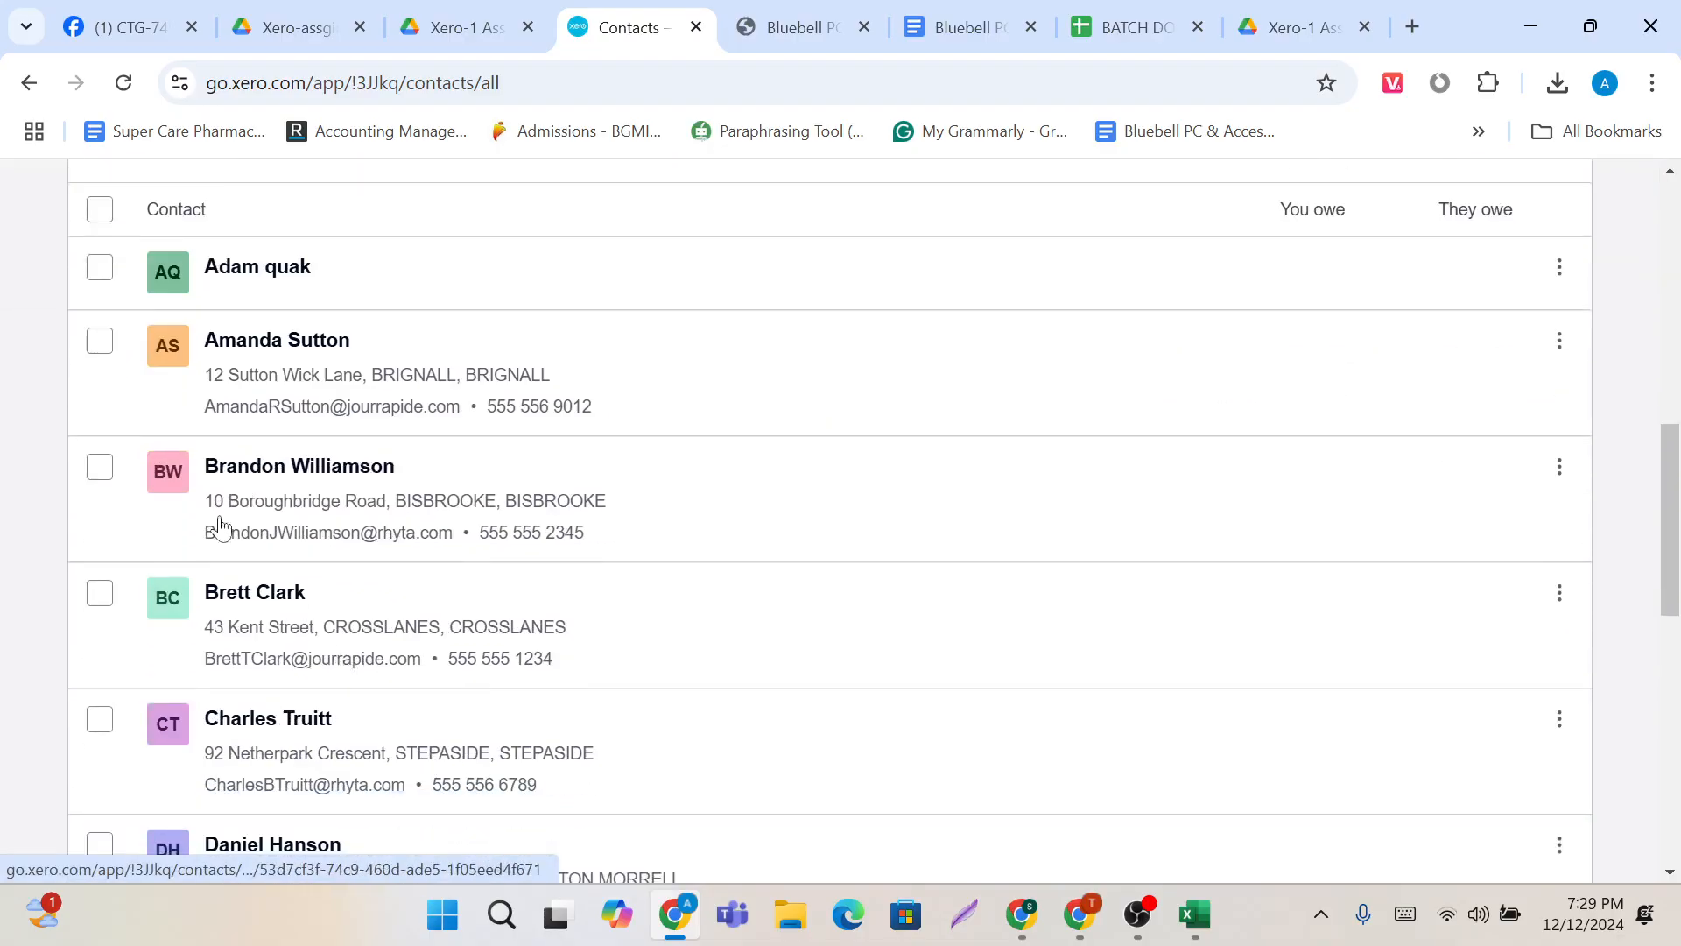
pyautogui.click(103, 472)
pyautogui.scroll(3, 301, 488)
pyautogui.scroll(1, 305, 497)
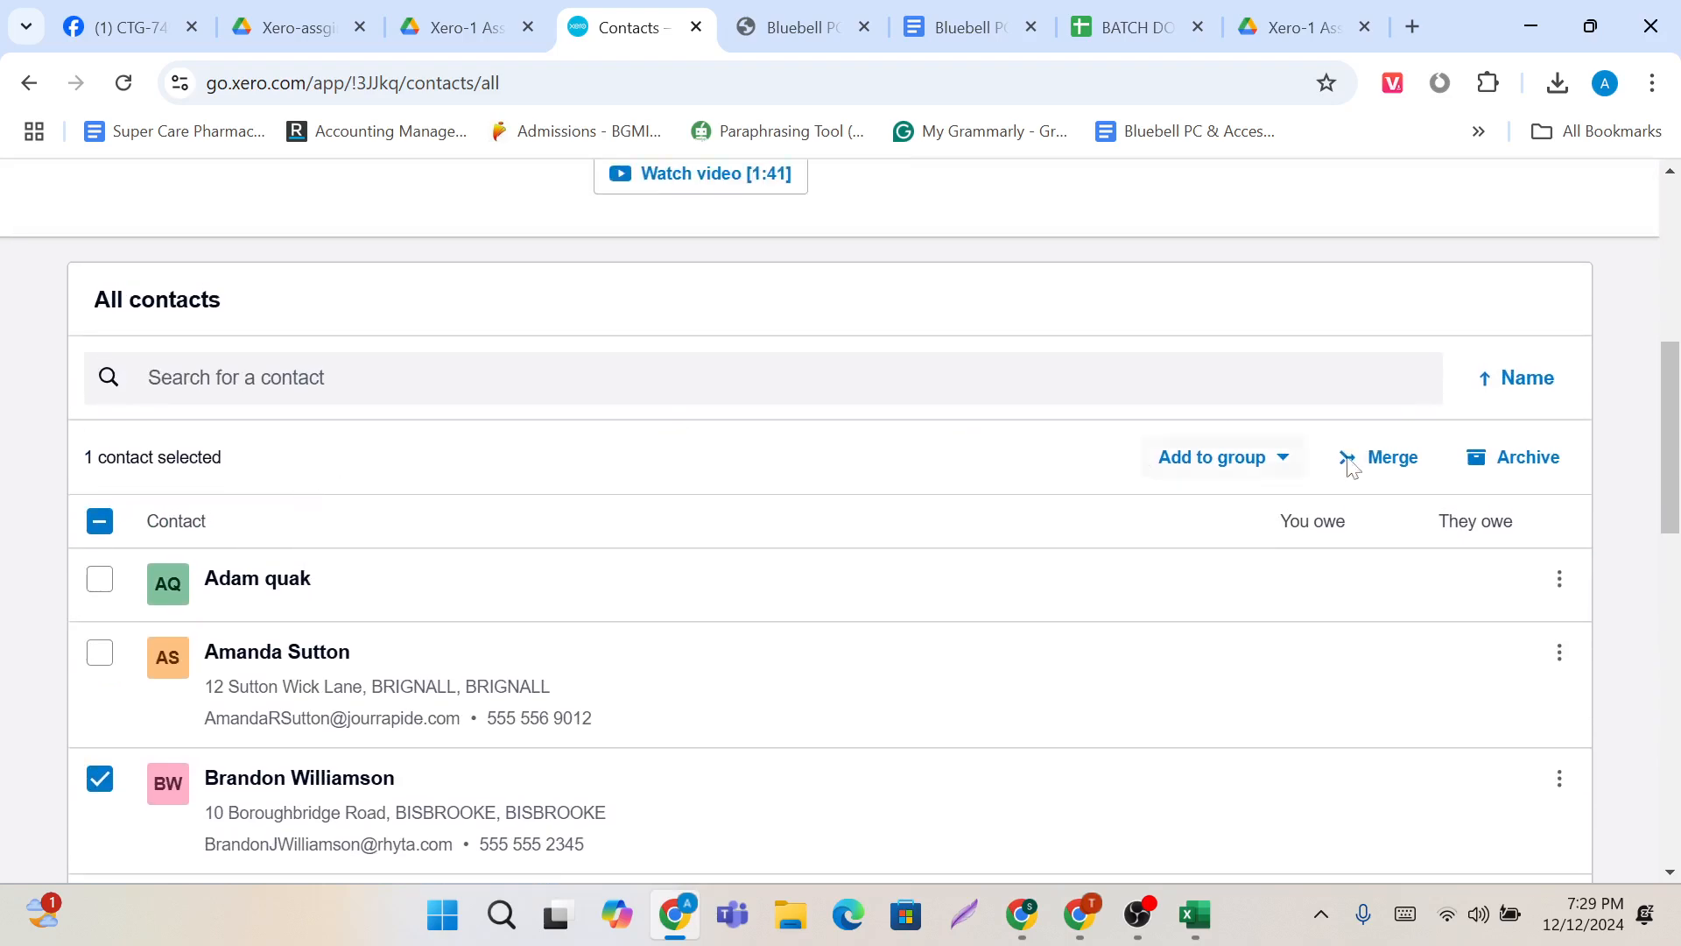
pyautogui.click(1499, 469)
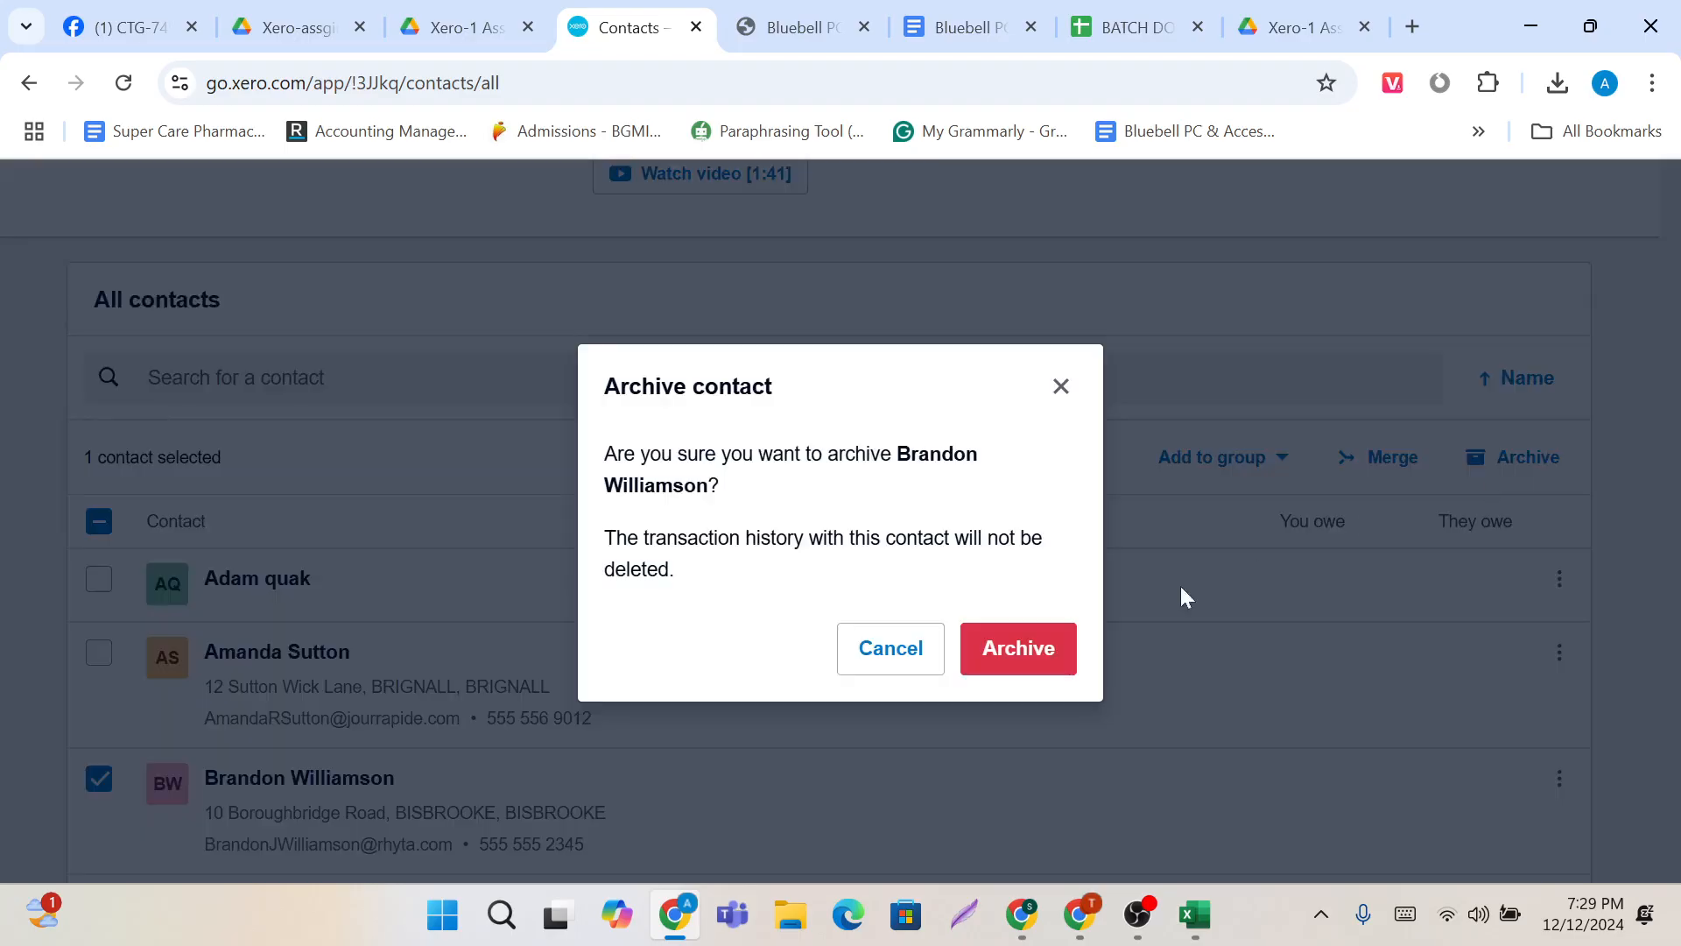
pyautogui.click(1053, 659)
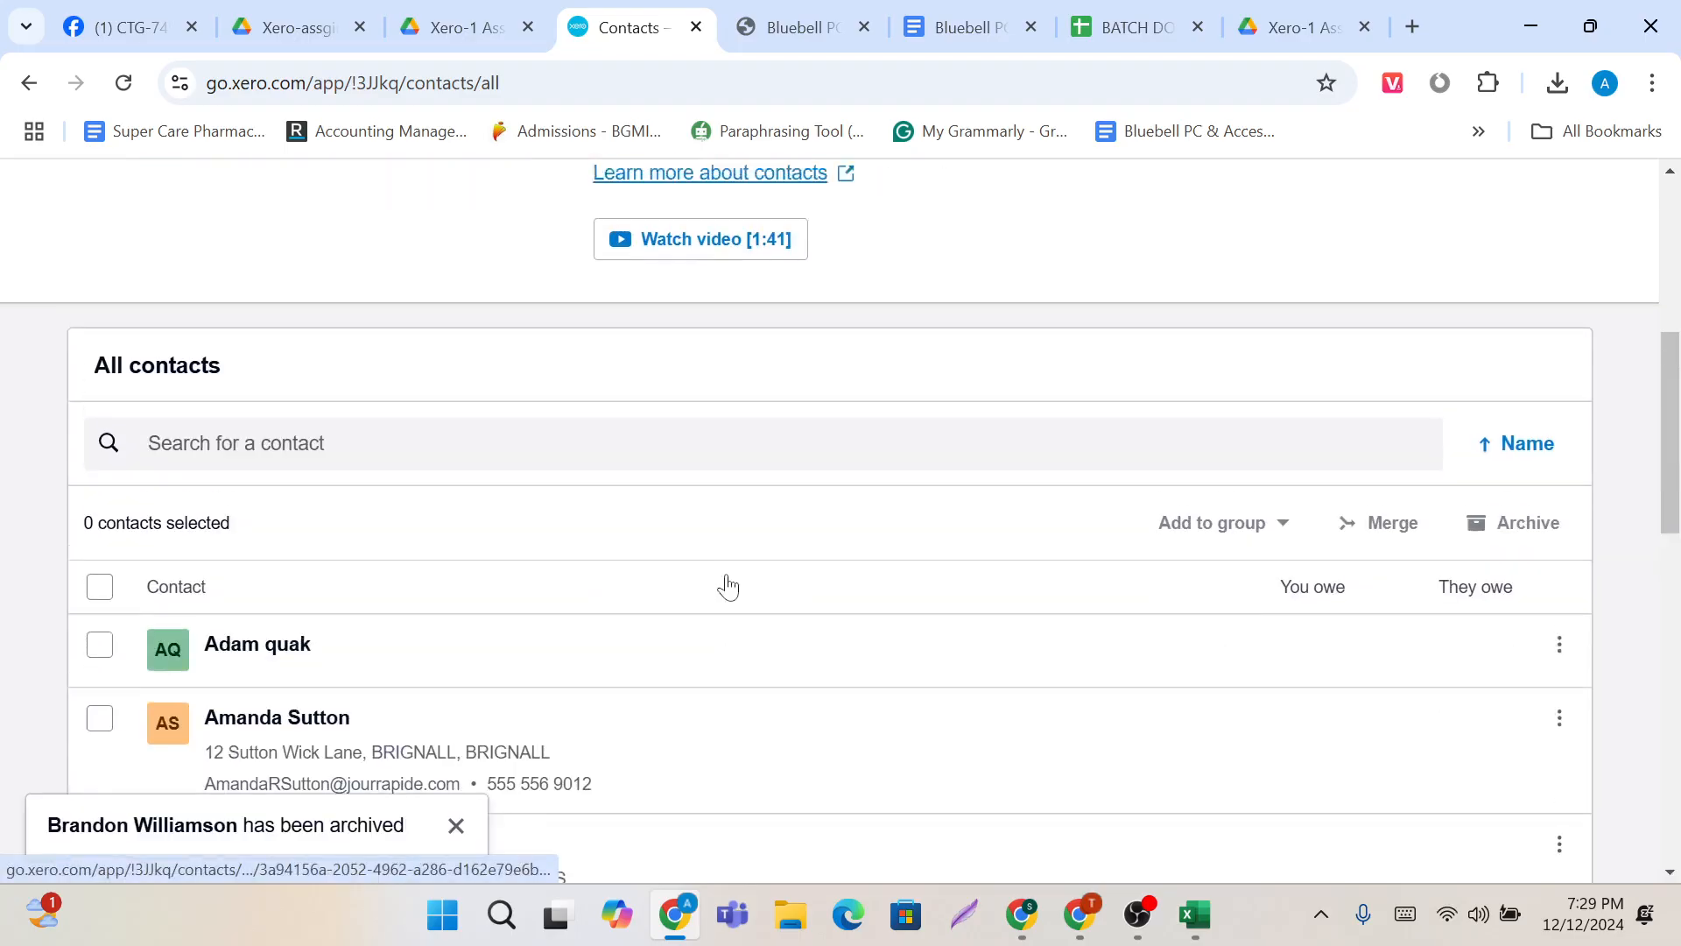
pyautogui.scroll(5, 726, 583)
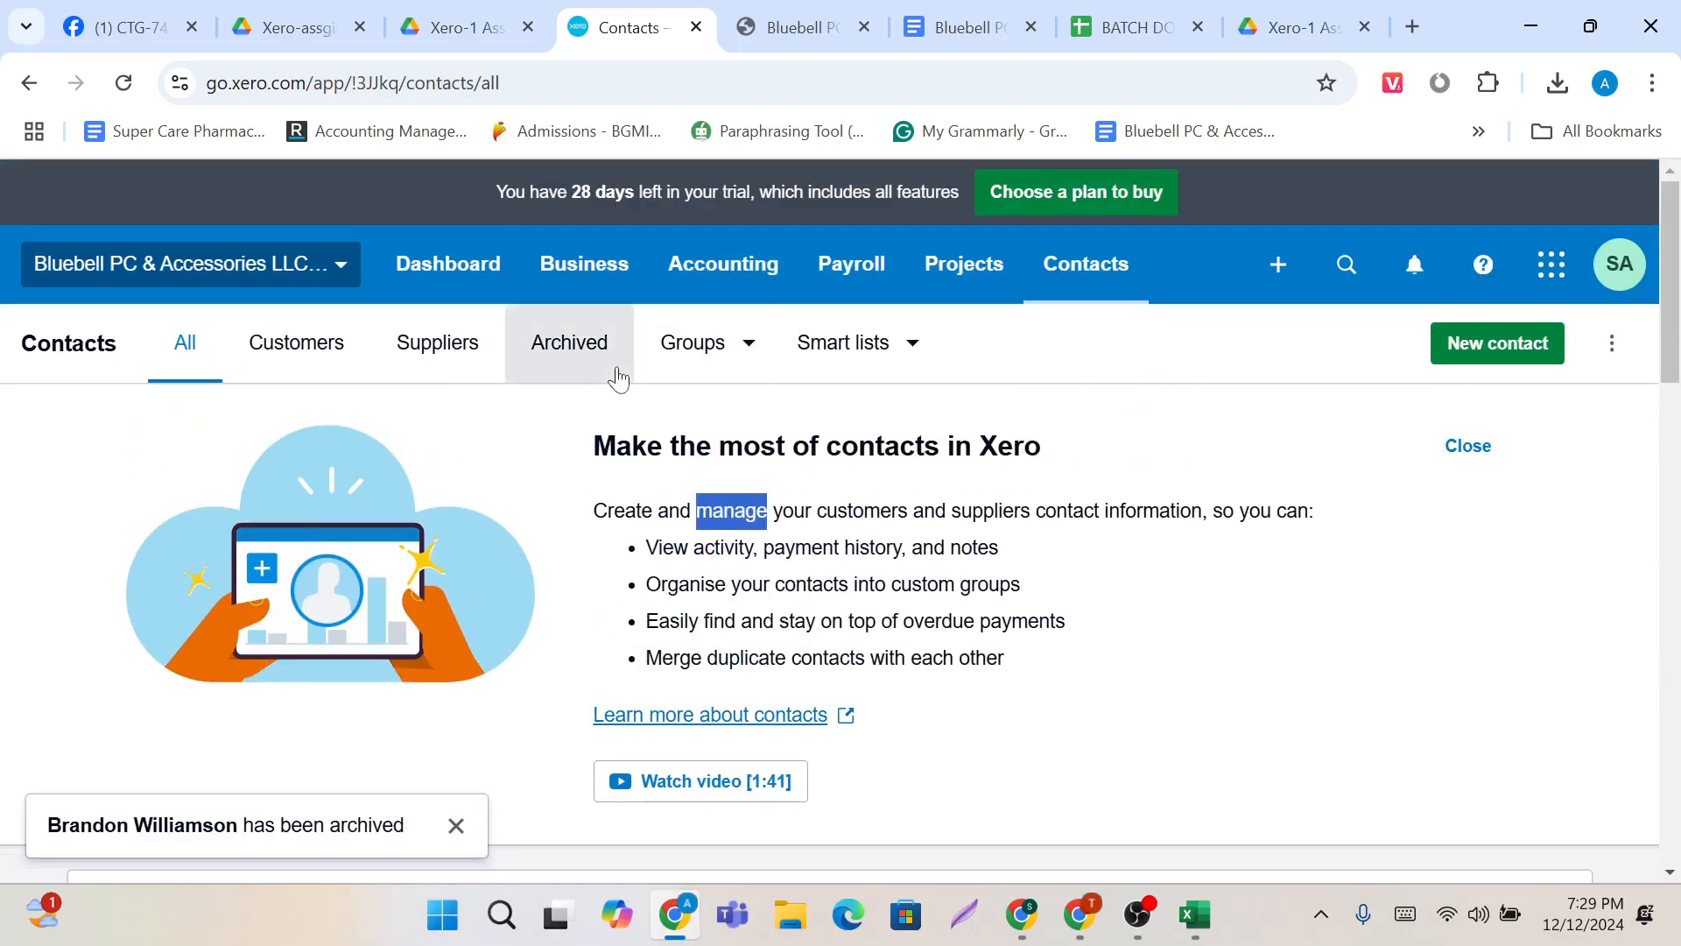
# Step: Open the archived contact from the Archived list and restore it
pyautogui.click(616, 369)
pyautogui.scroll(-4, 563, 691)
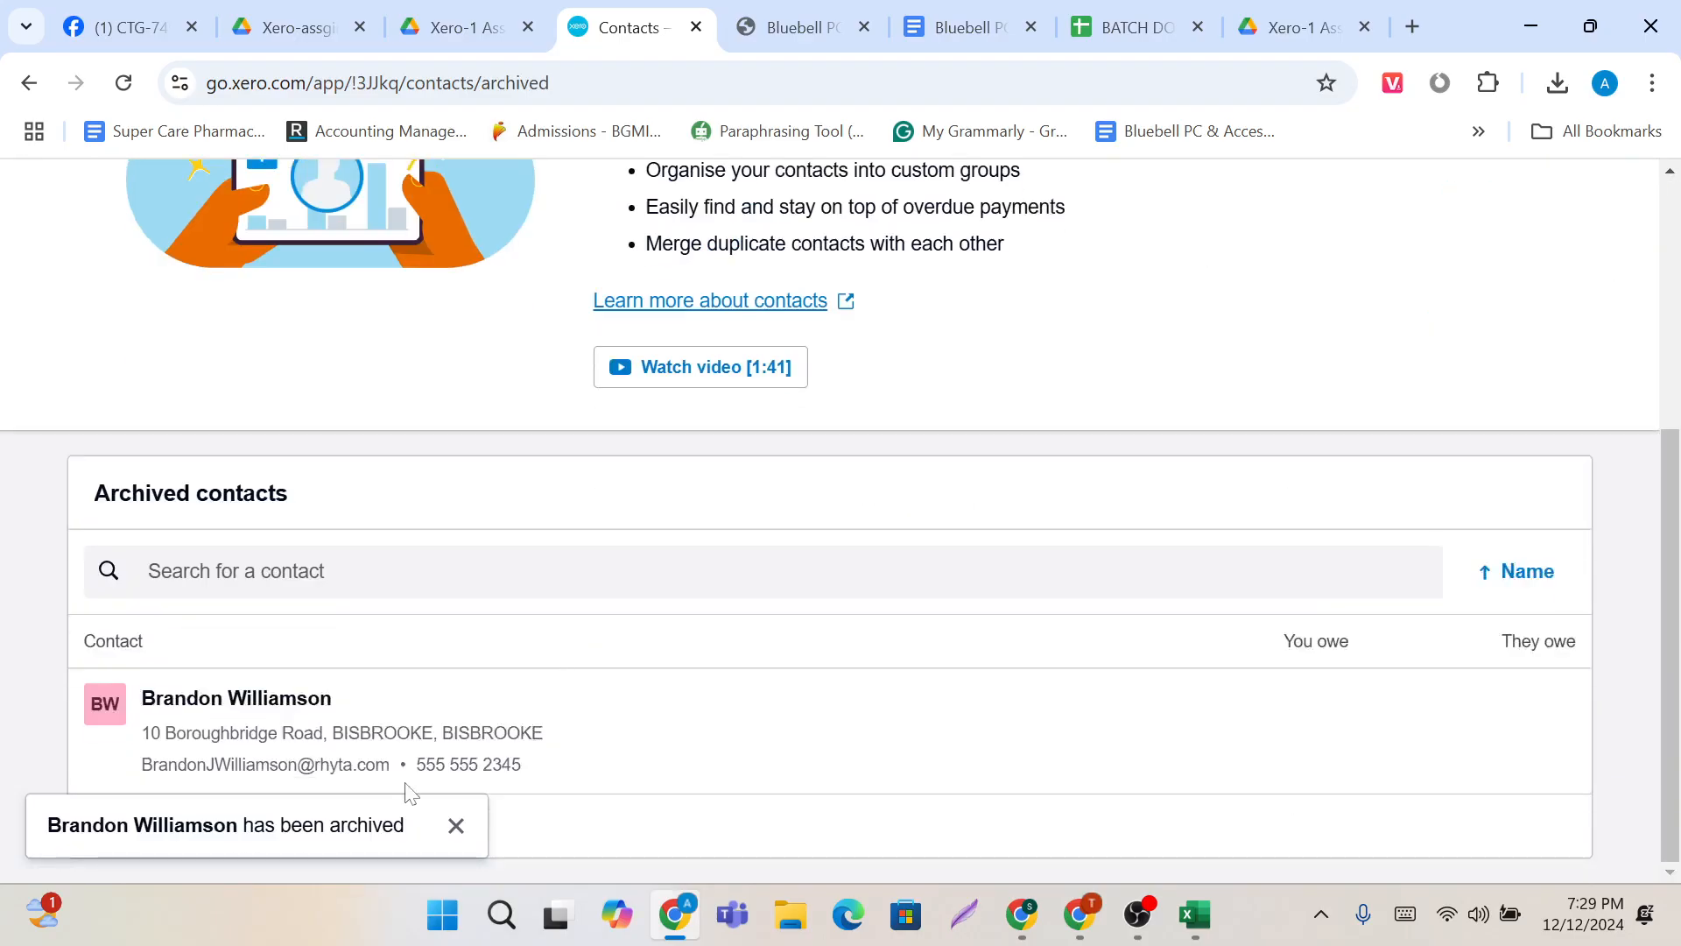
pyautogui.click(391, 746)
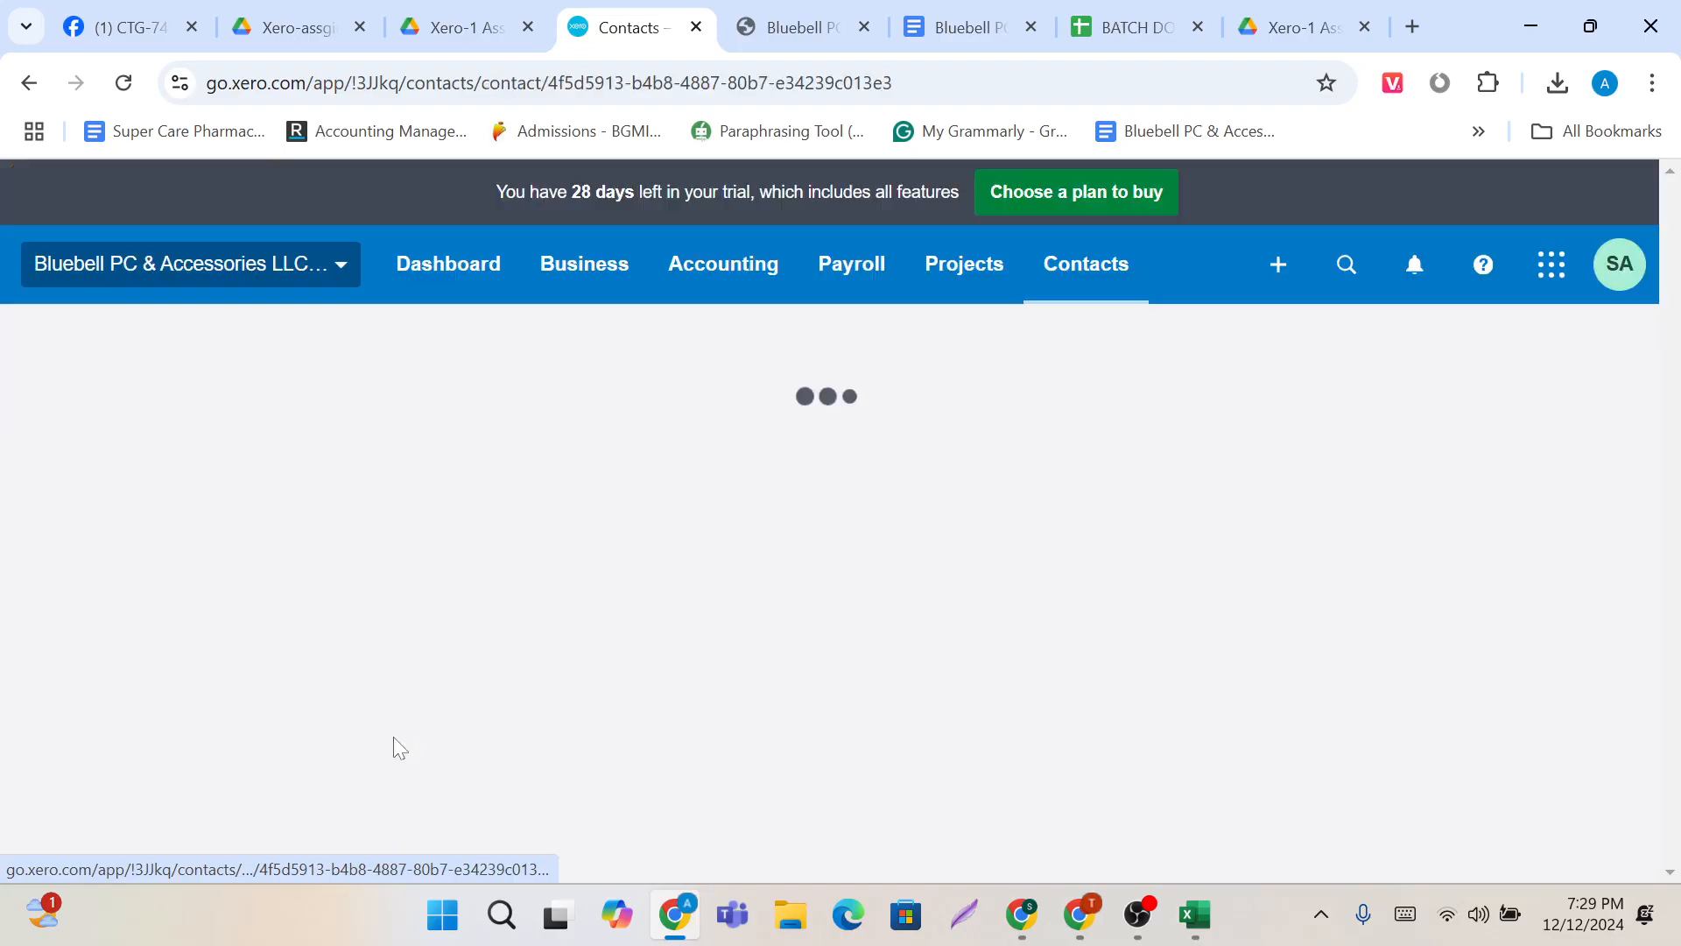
pyautogui.scroll(-5, 395, 742)
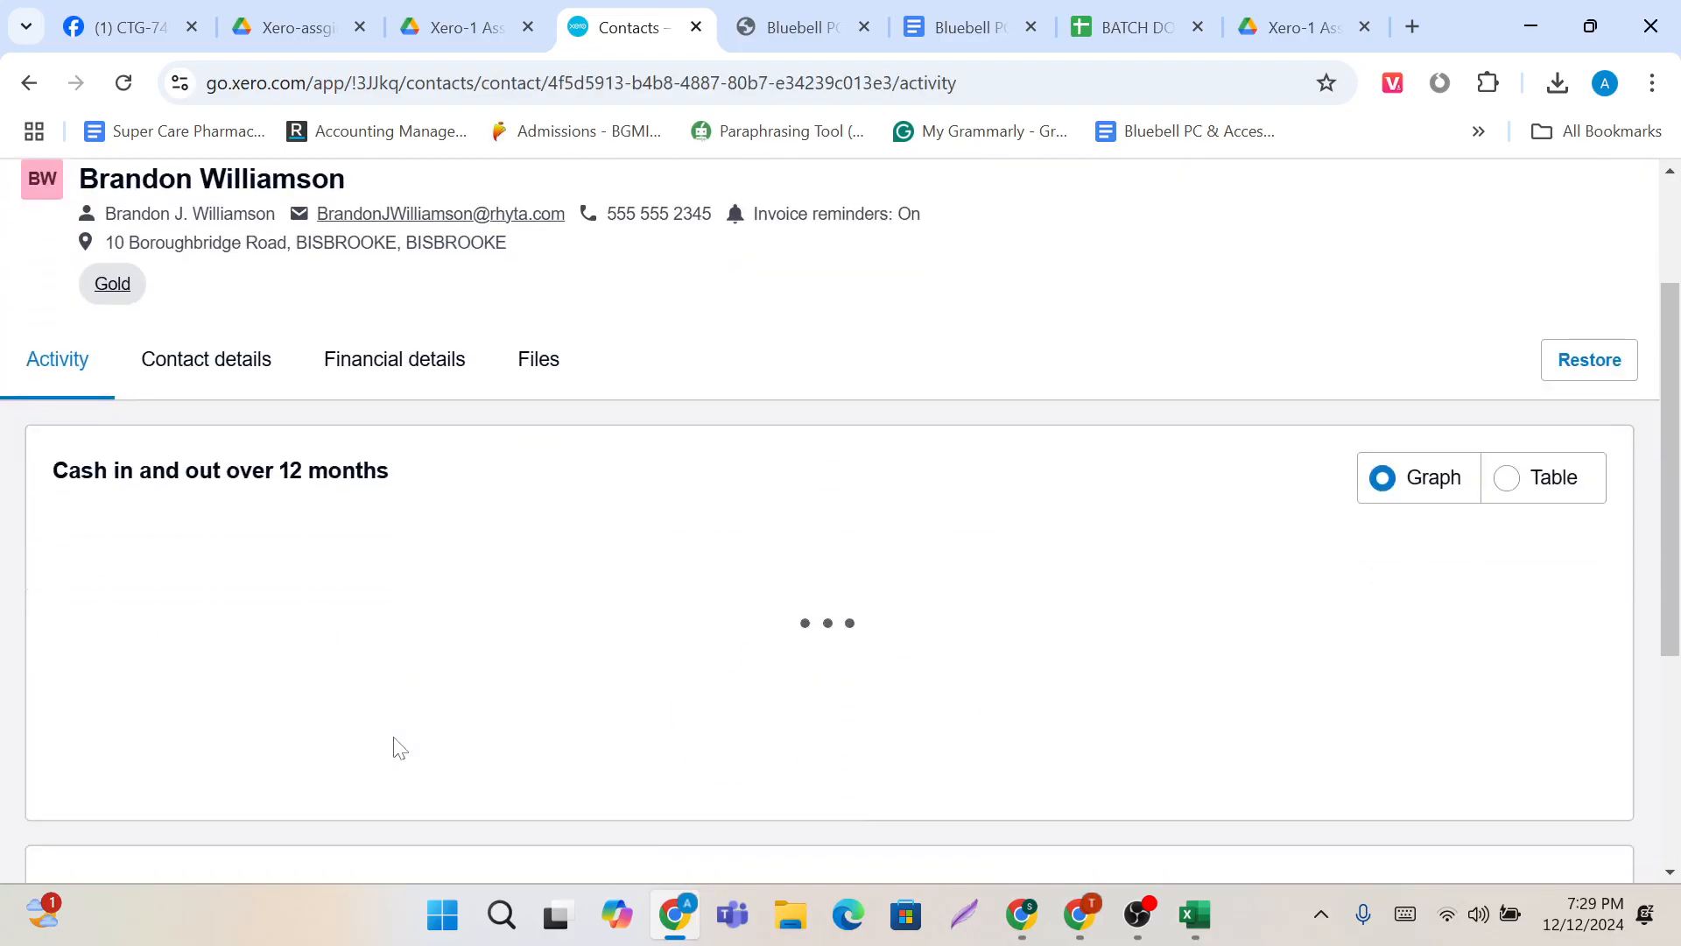
pyautogui.scroll(3, 395, 742)
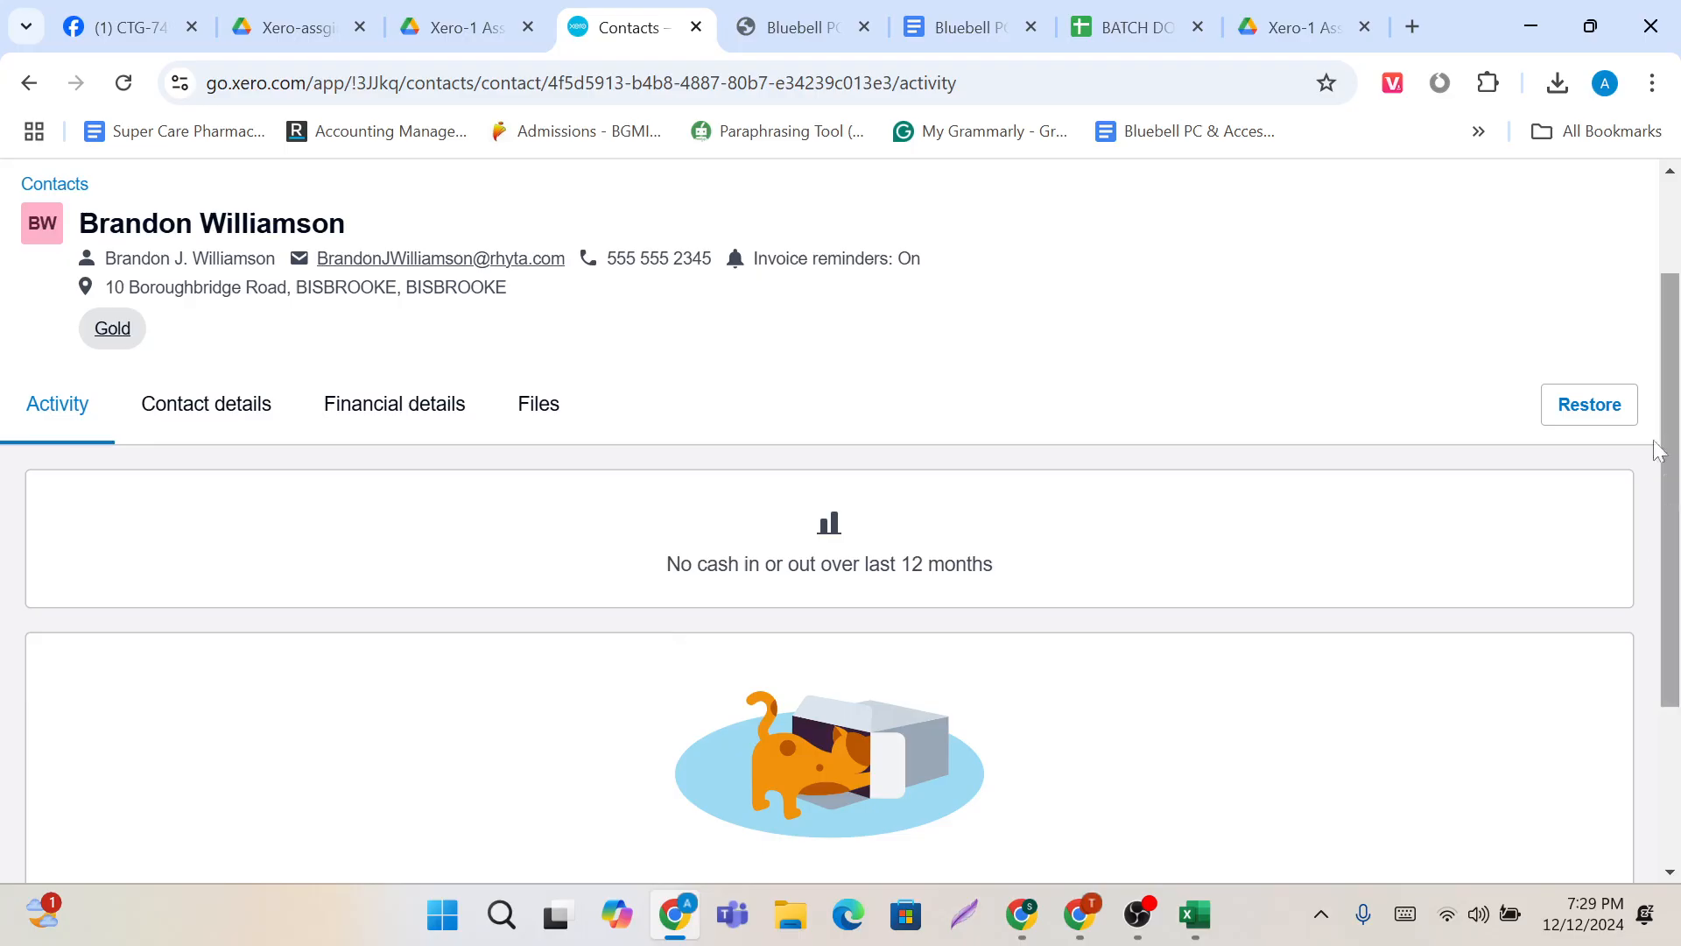
pyautogui.click(1591, 403)
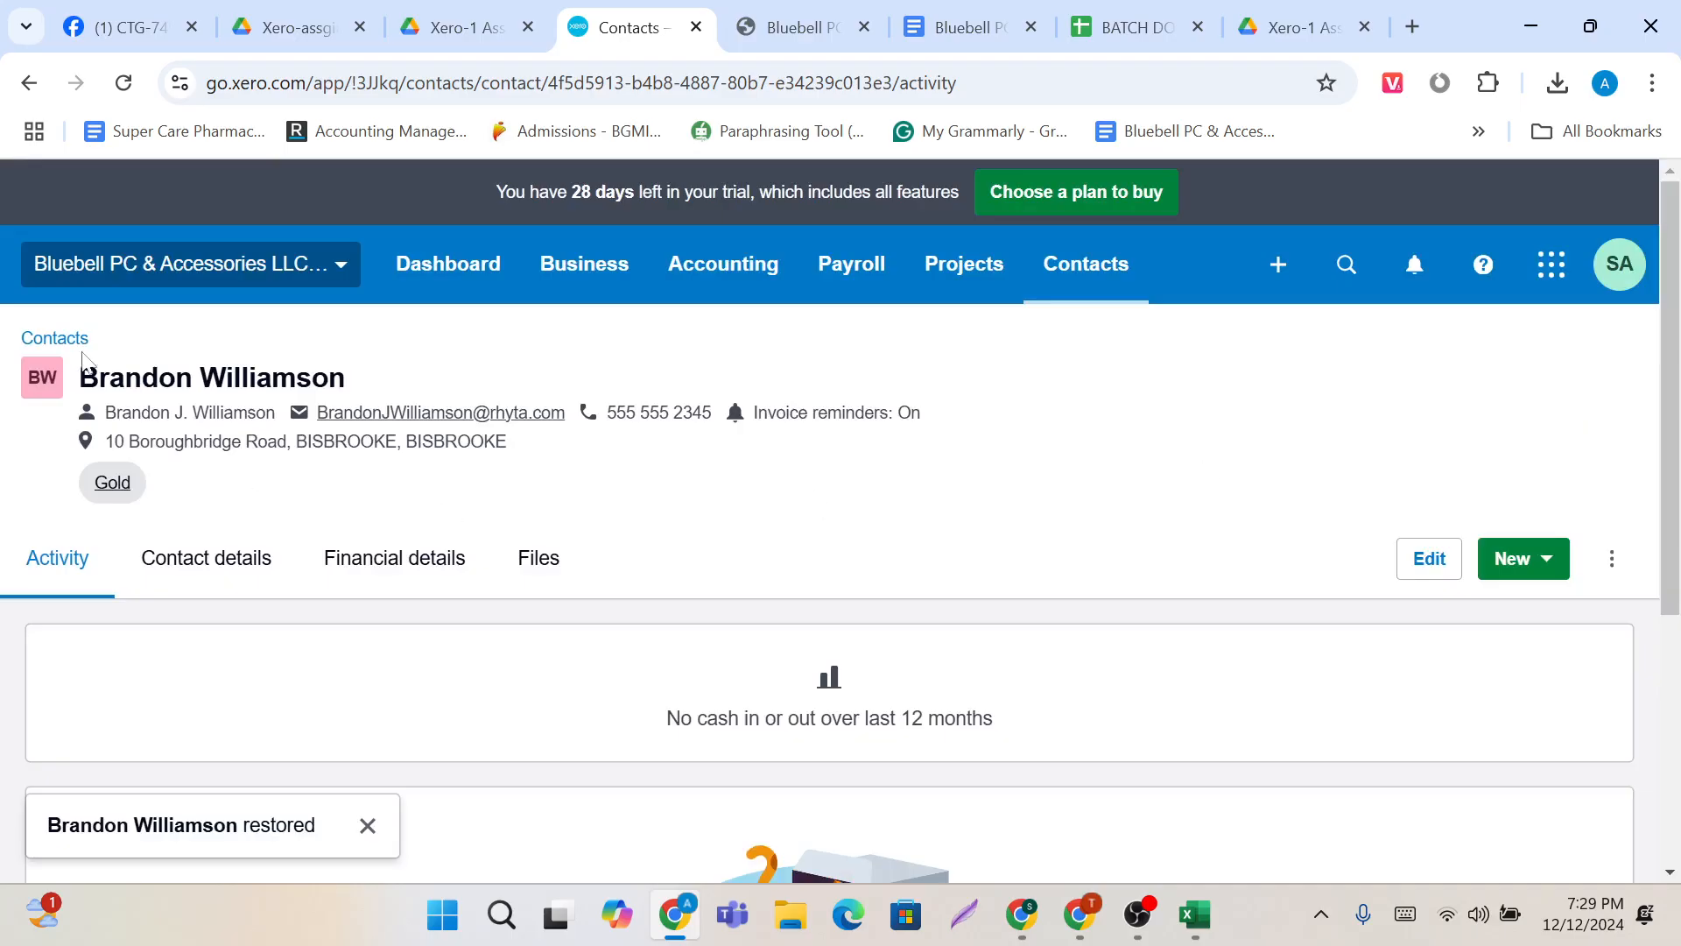
# Step: Return to the All contacts list to see the restored contact
pyautogui.click(54, 338)
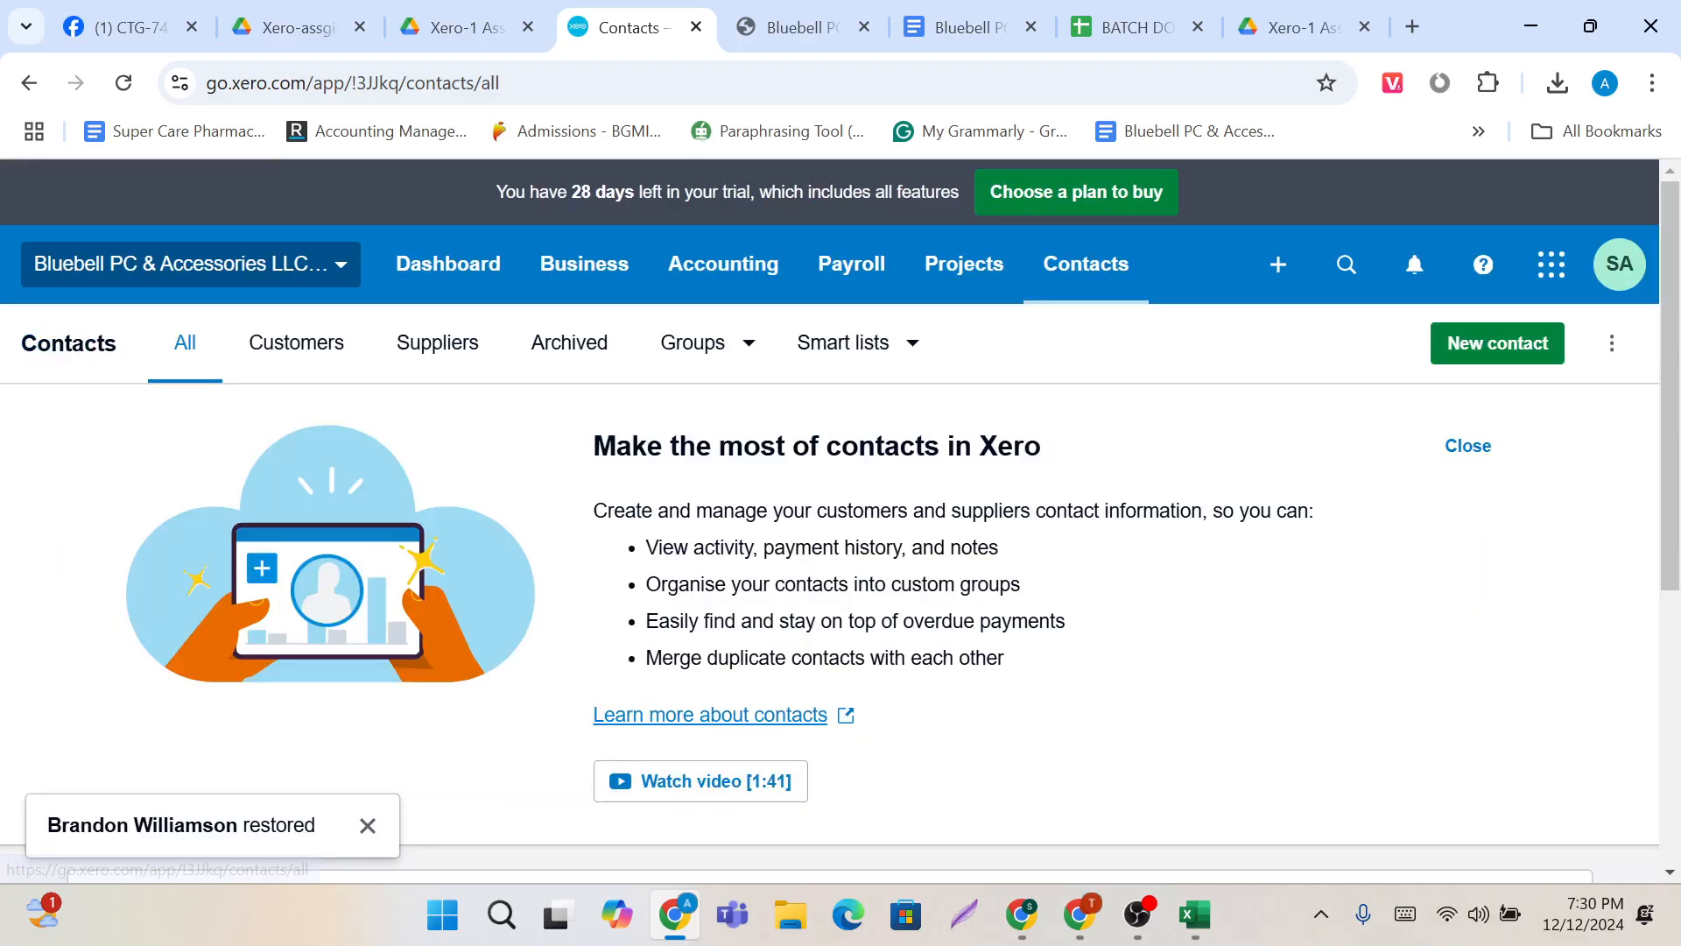
pyautogui.scroll(-3, 595, 557)
pyautogui.scroll(-5, 600, 559)
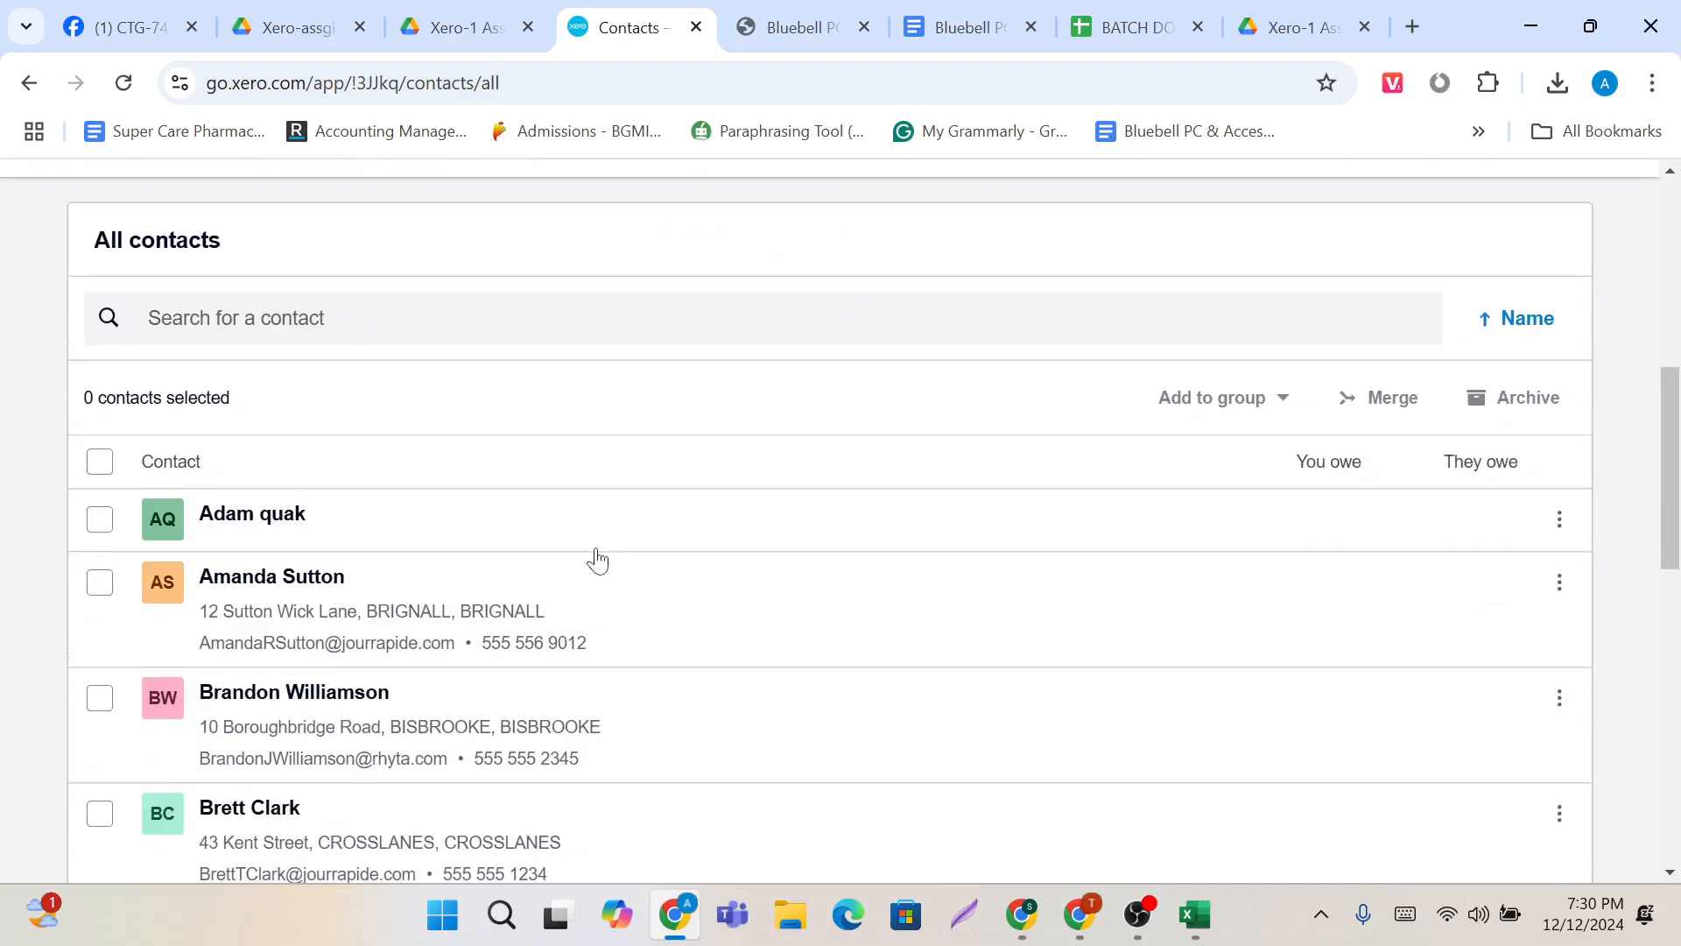
pyautogui.scroll(8, 600, 558)
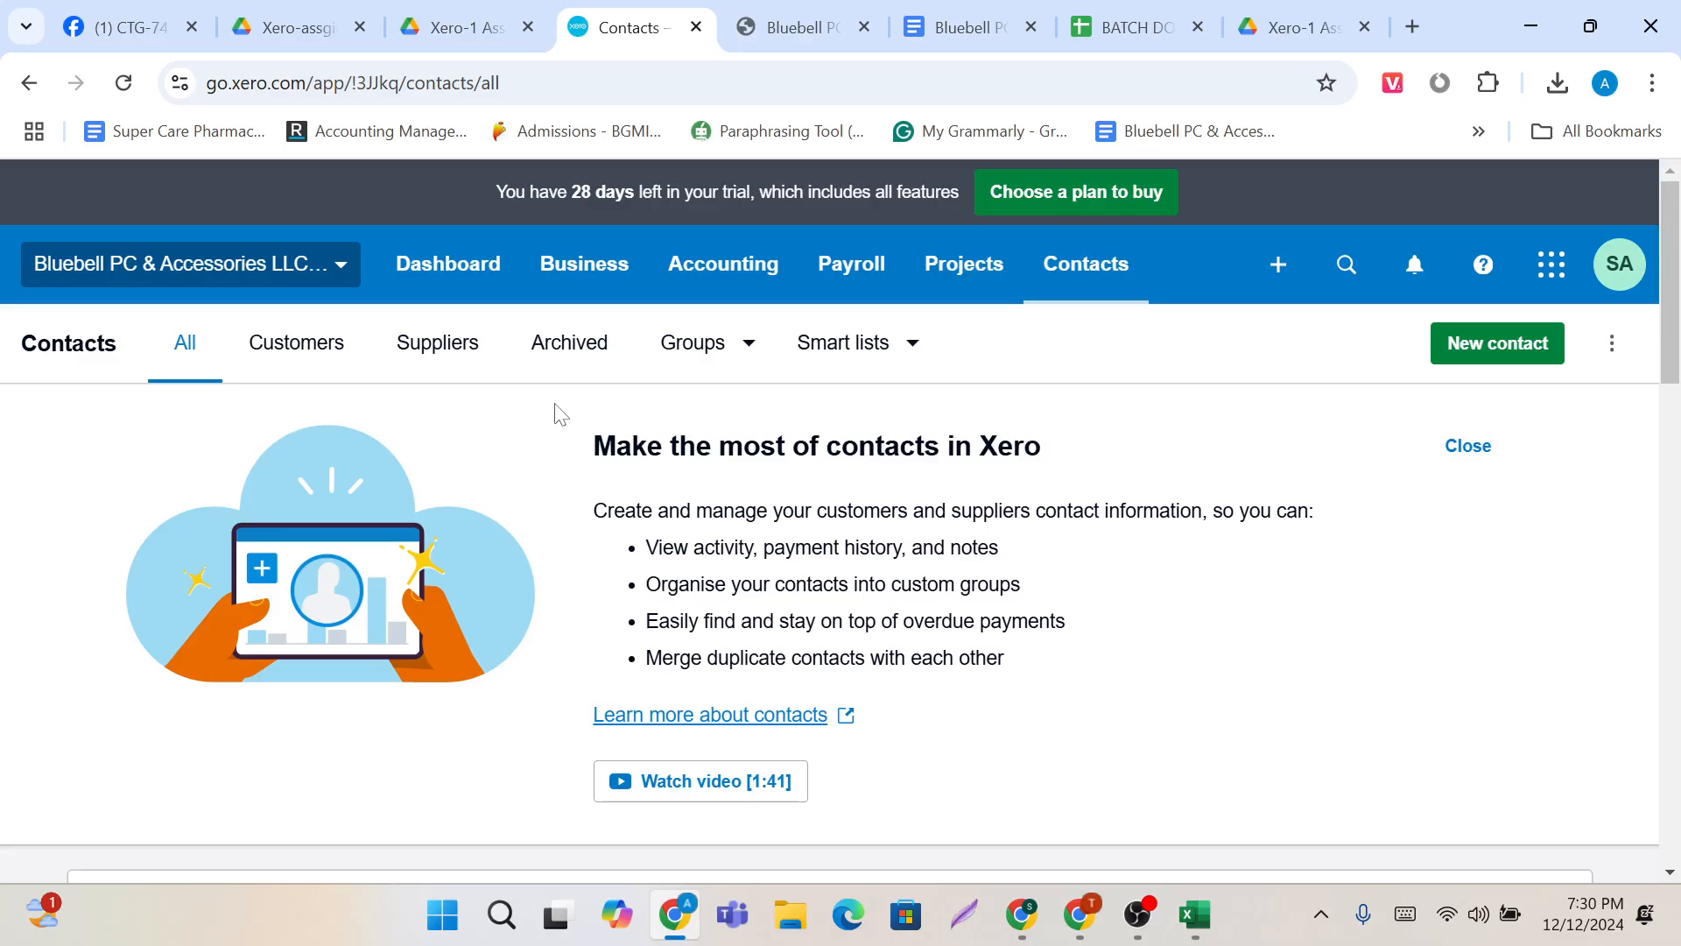
# Step: Browse the Accounting and Projects menus in Xero's top navigation
pyautogui.scroll(-15, 560, 415)
pyautogui.scroll(6, 556, 414)
pyautogui.scroll(8, 556, 414)
pyautogui.click(723, 271)
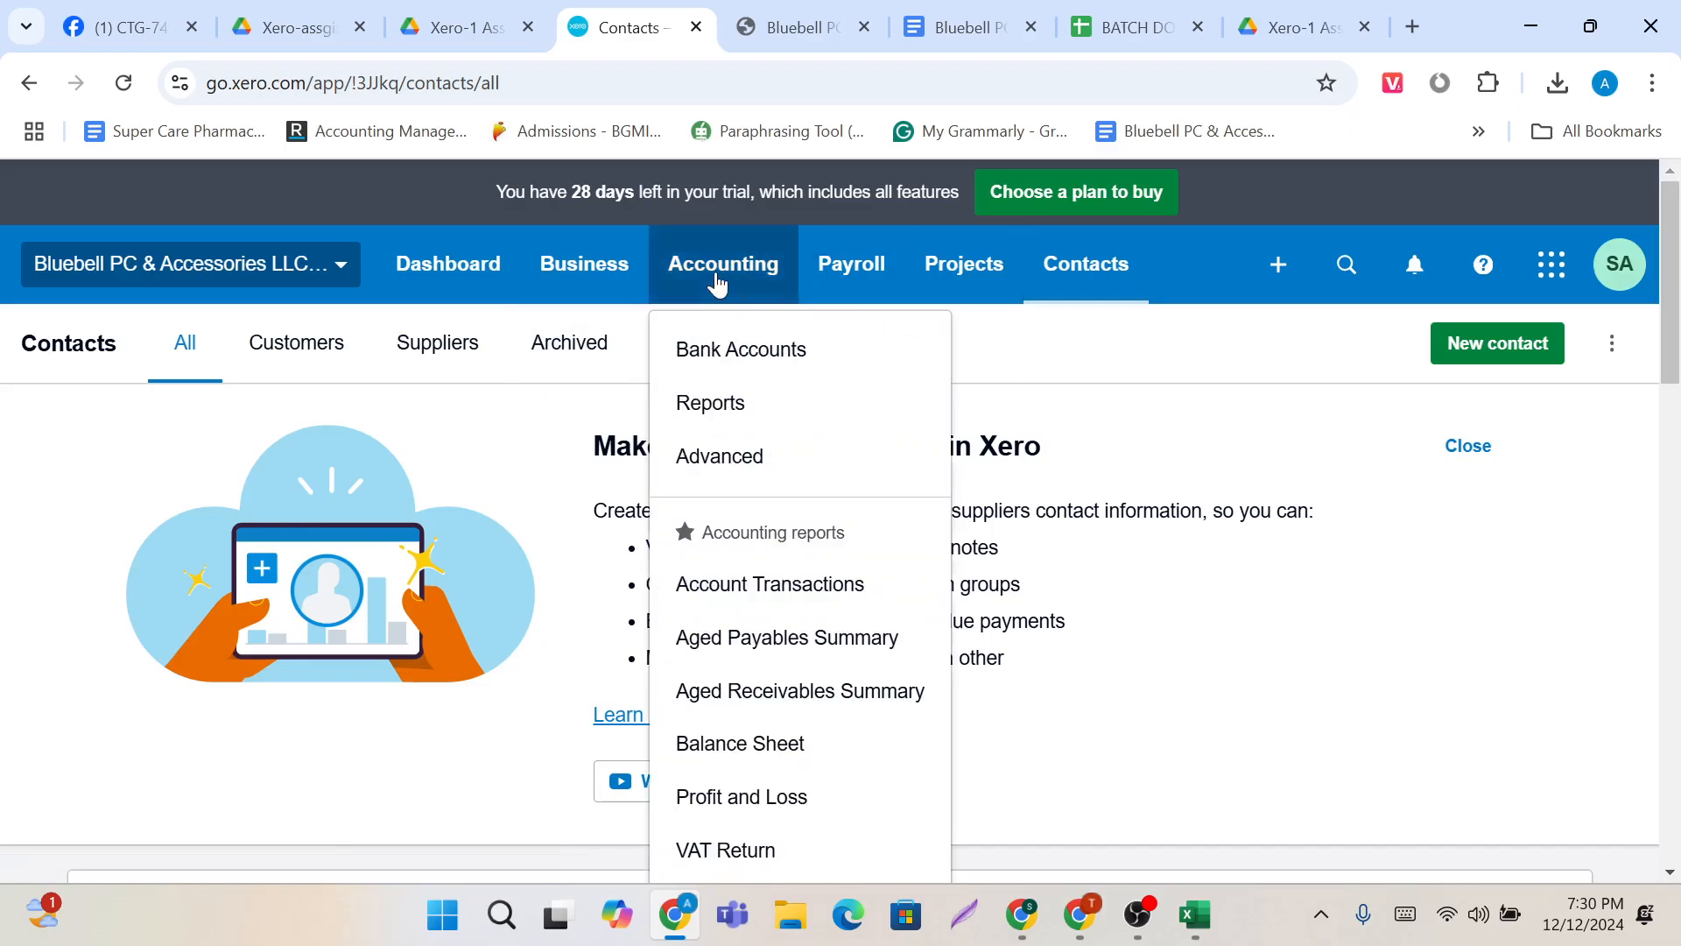
pyautogui.scroll(-6, 779, 729)
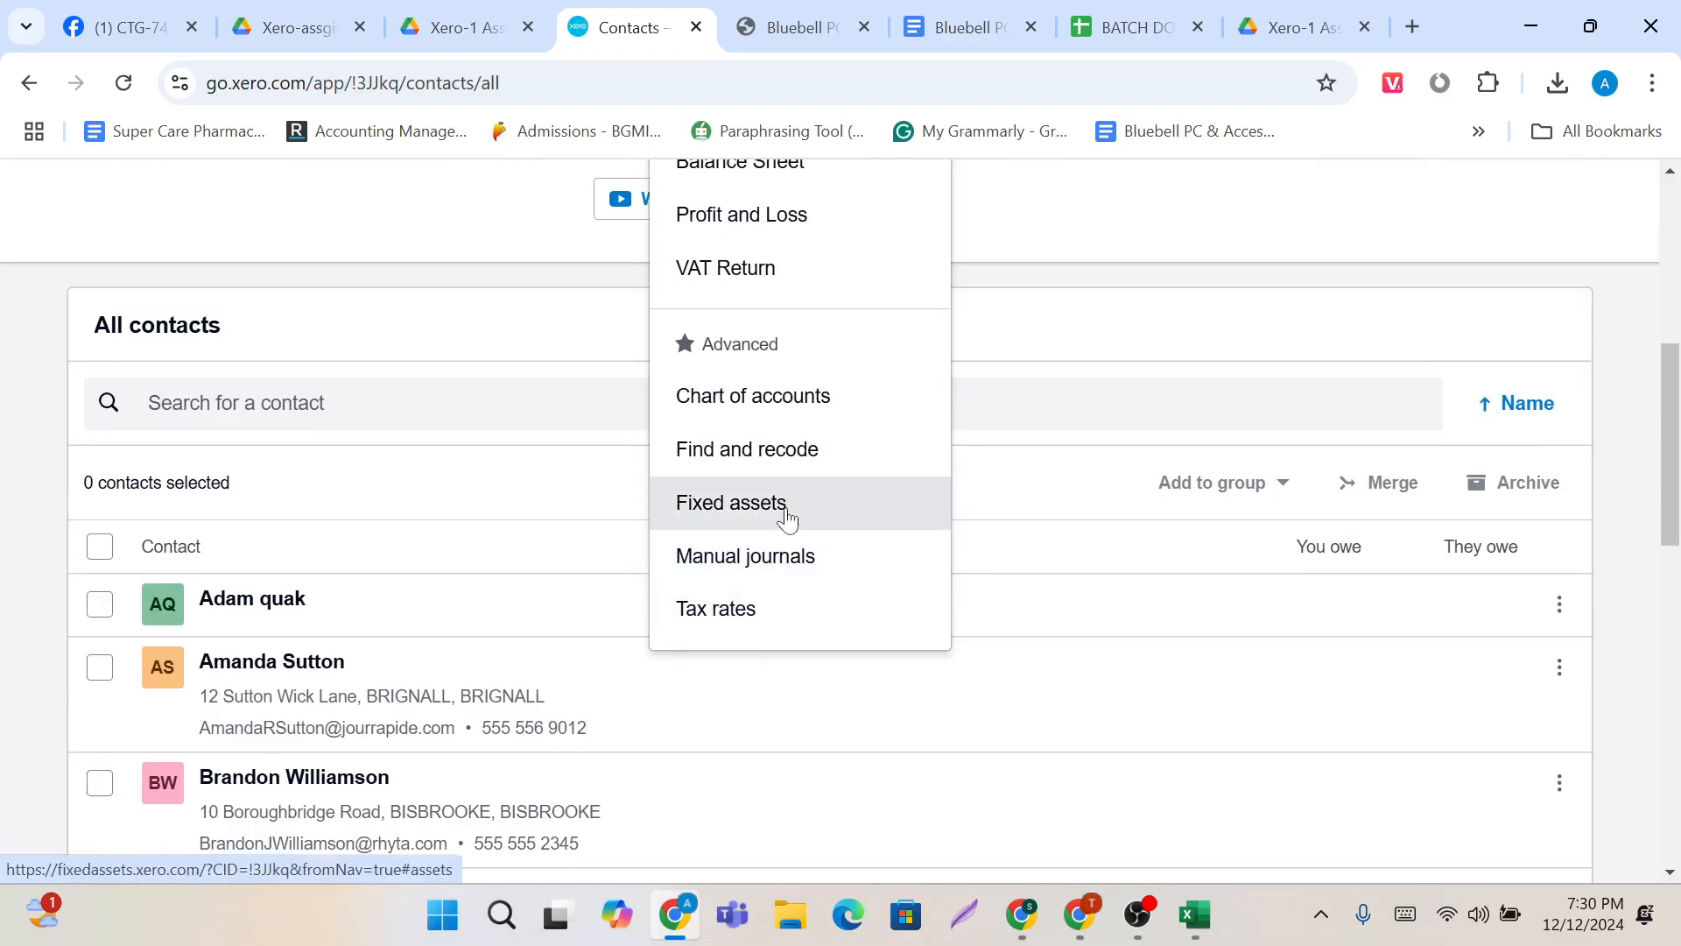
pyautogui.scroll(6, 786, 518)
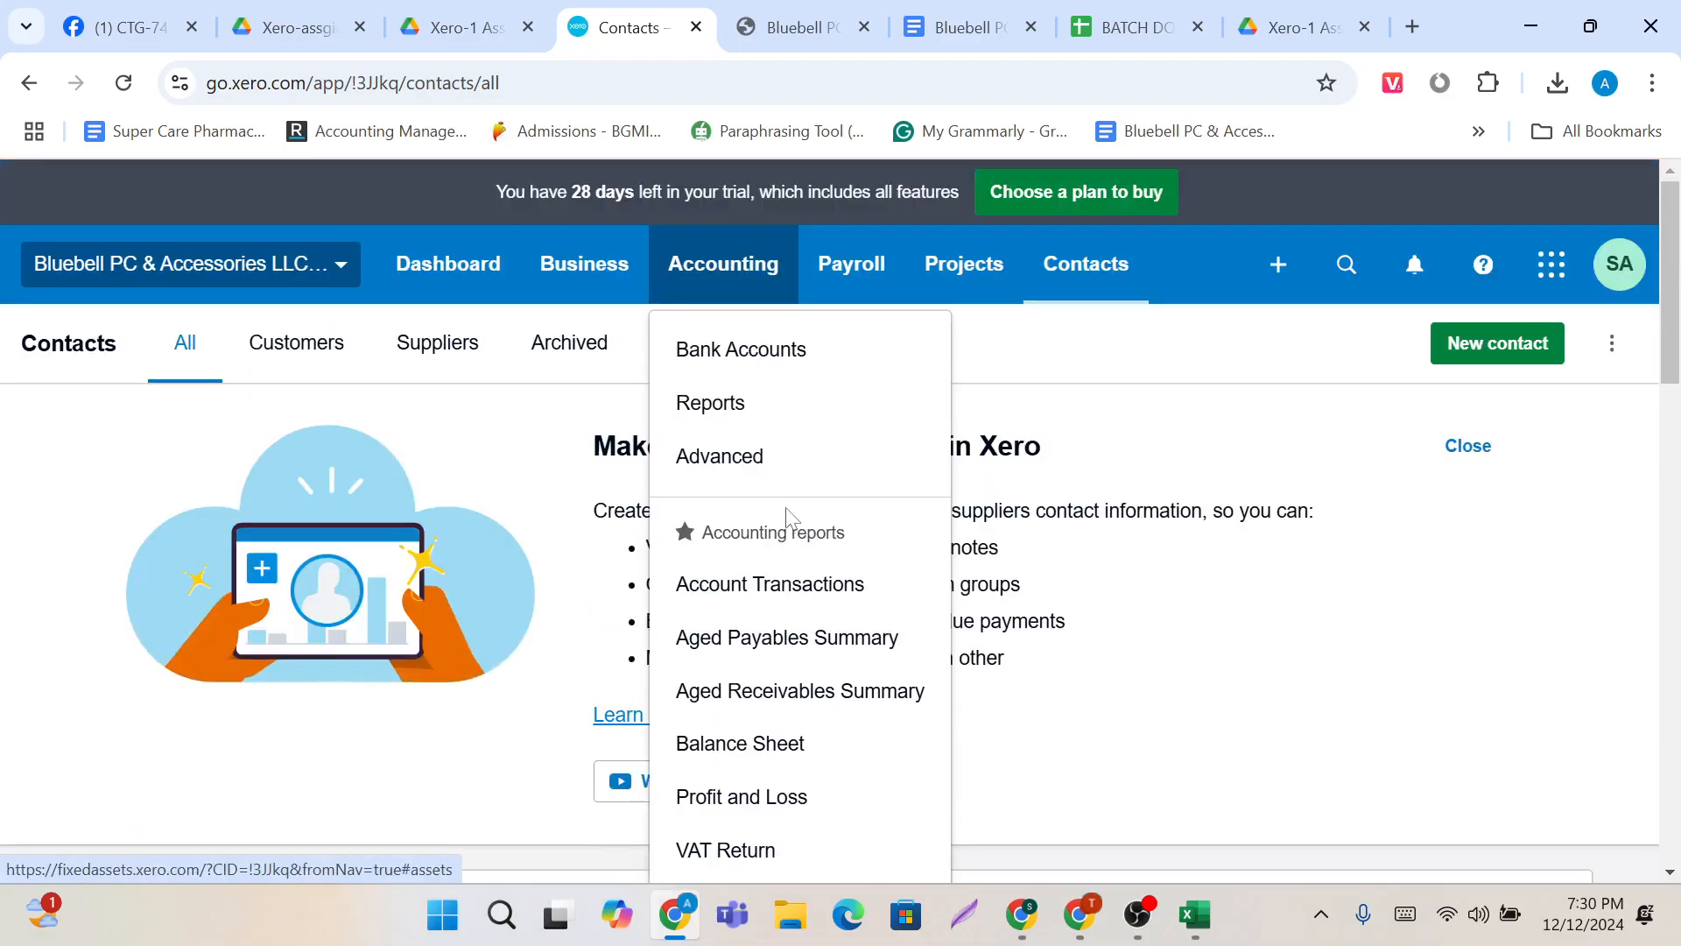
pyautogui.click(979, 270)
# Step: Go to Business > Products and services, which lists no items yet
pyautogui.click(612, 274)
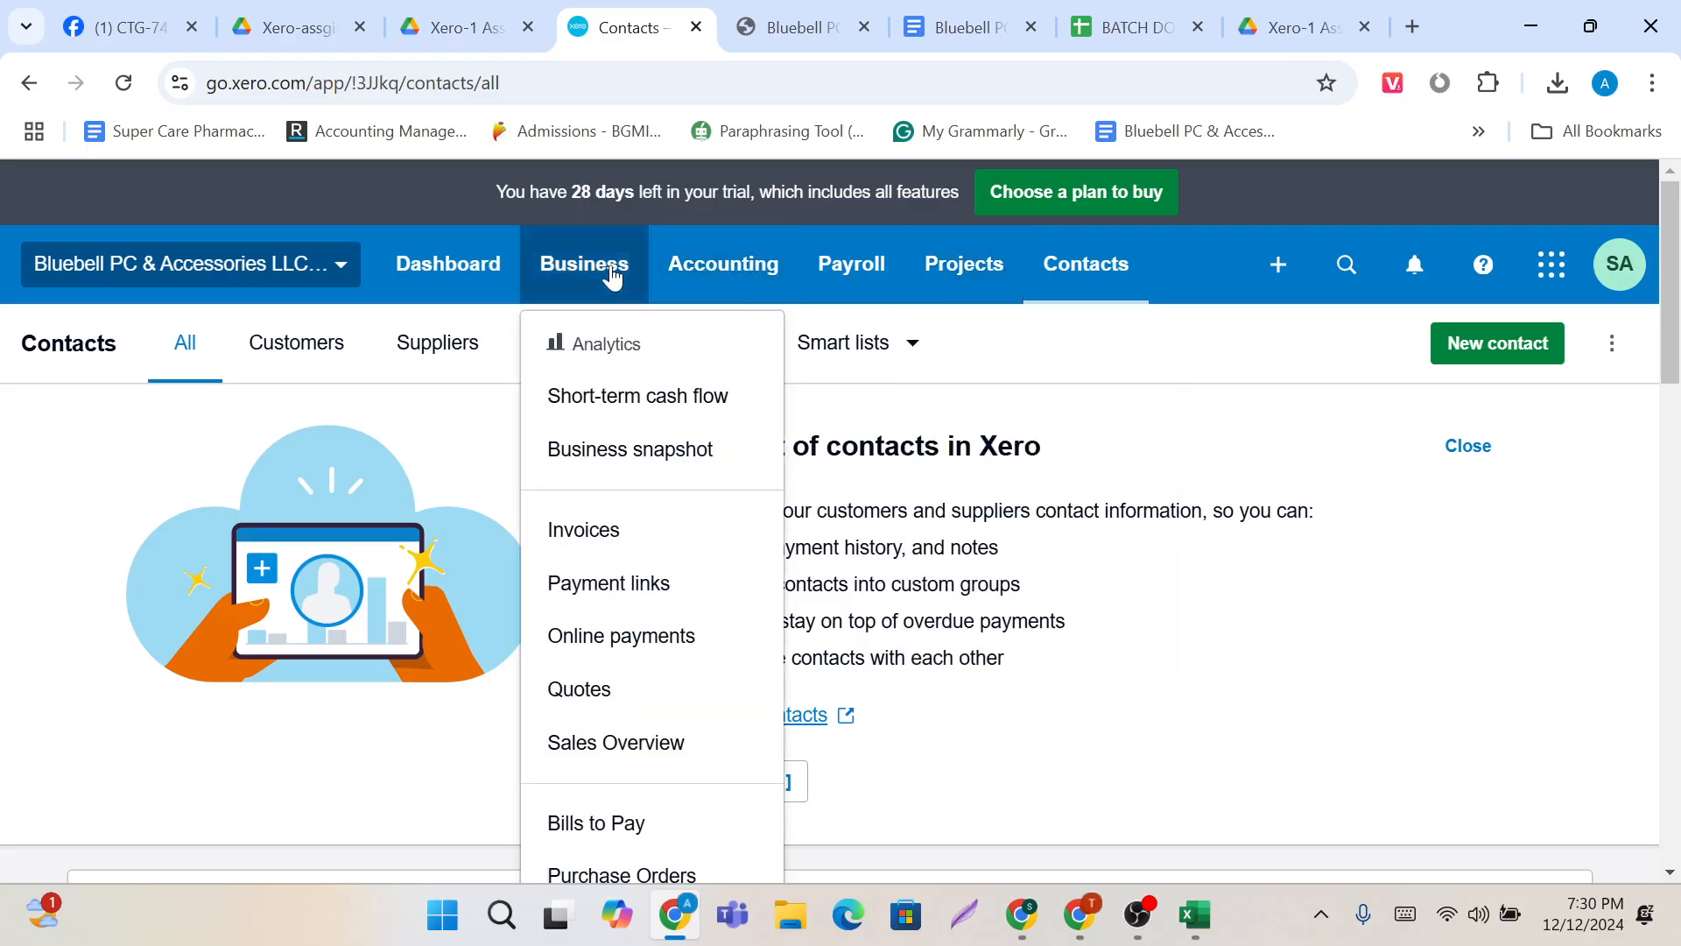
pyautogui.scroll(-4, 637, 545)
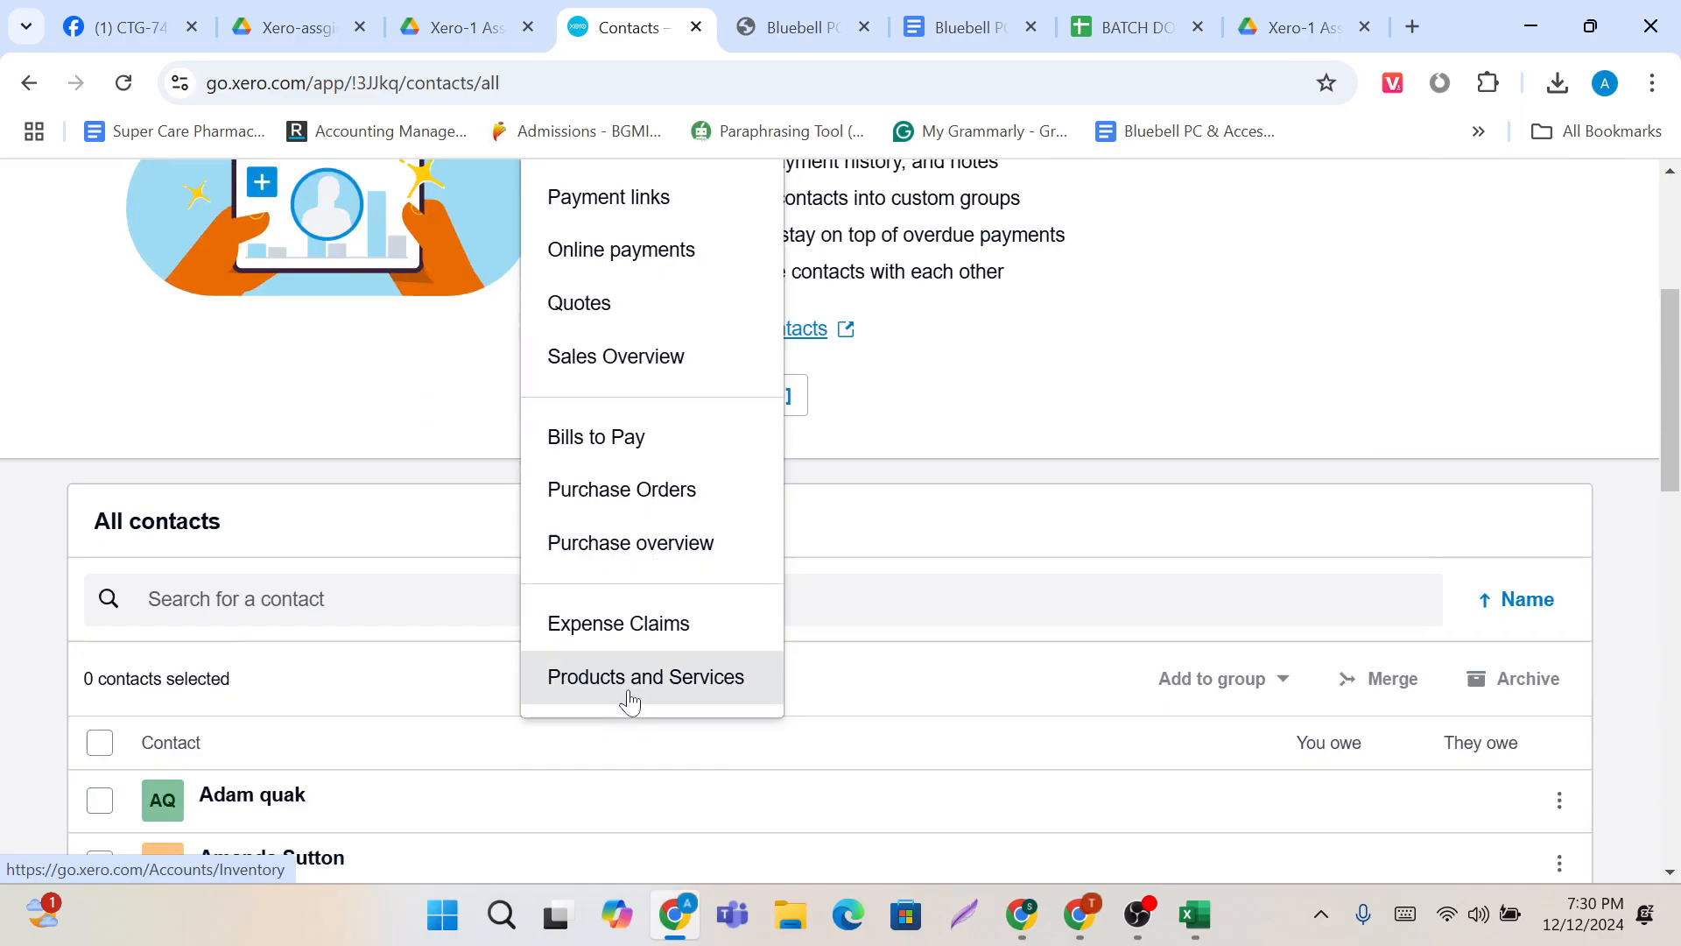
pyautogui.scroll(4, 630, 700)
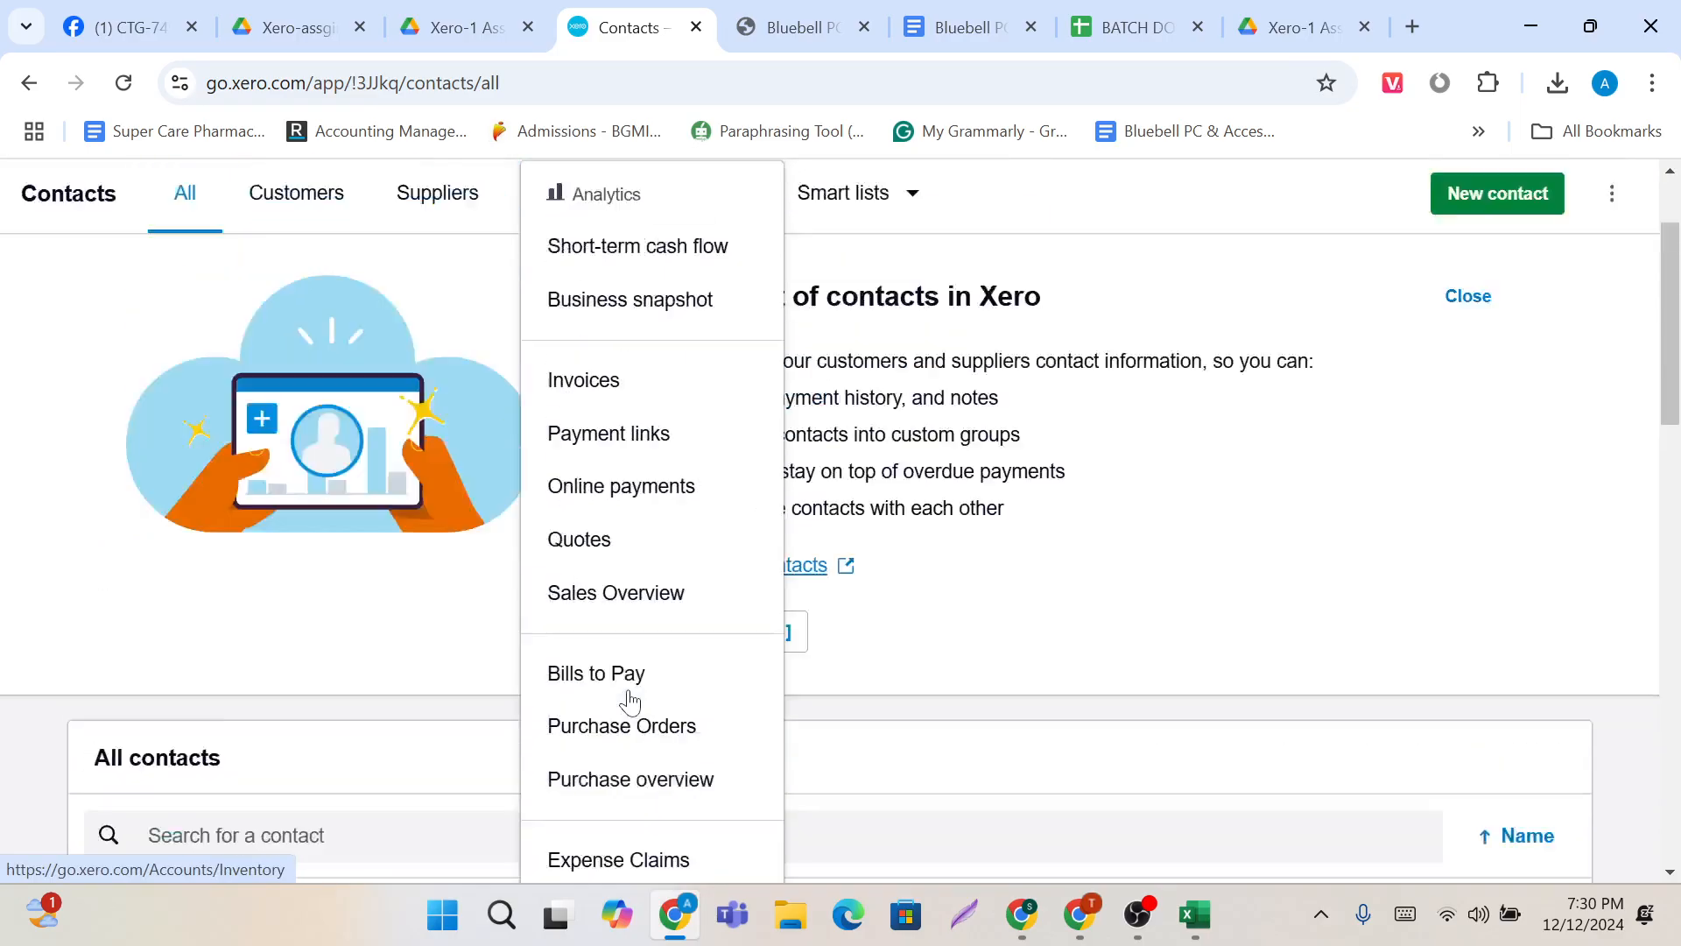
pyautogui.scroll(-4, 642, 646)
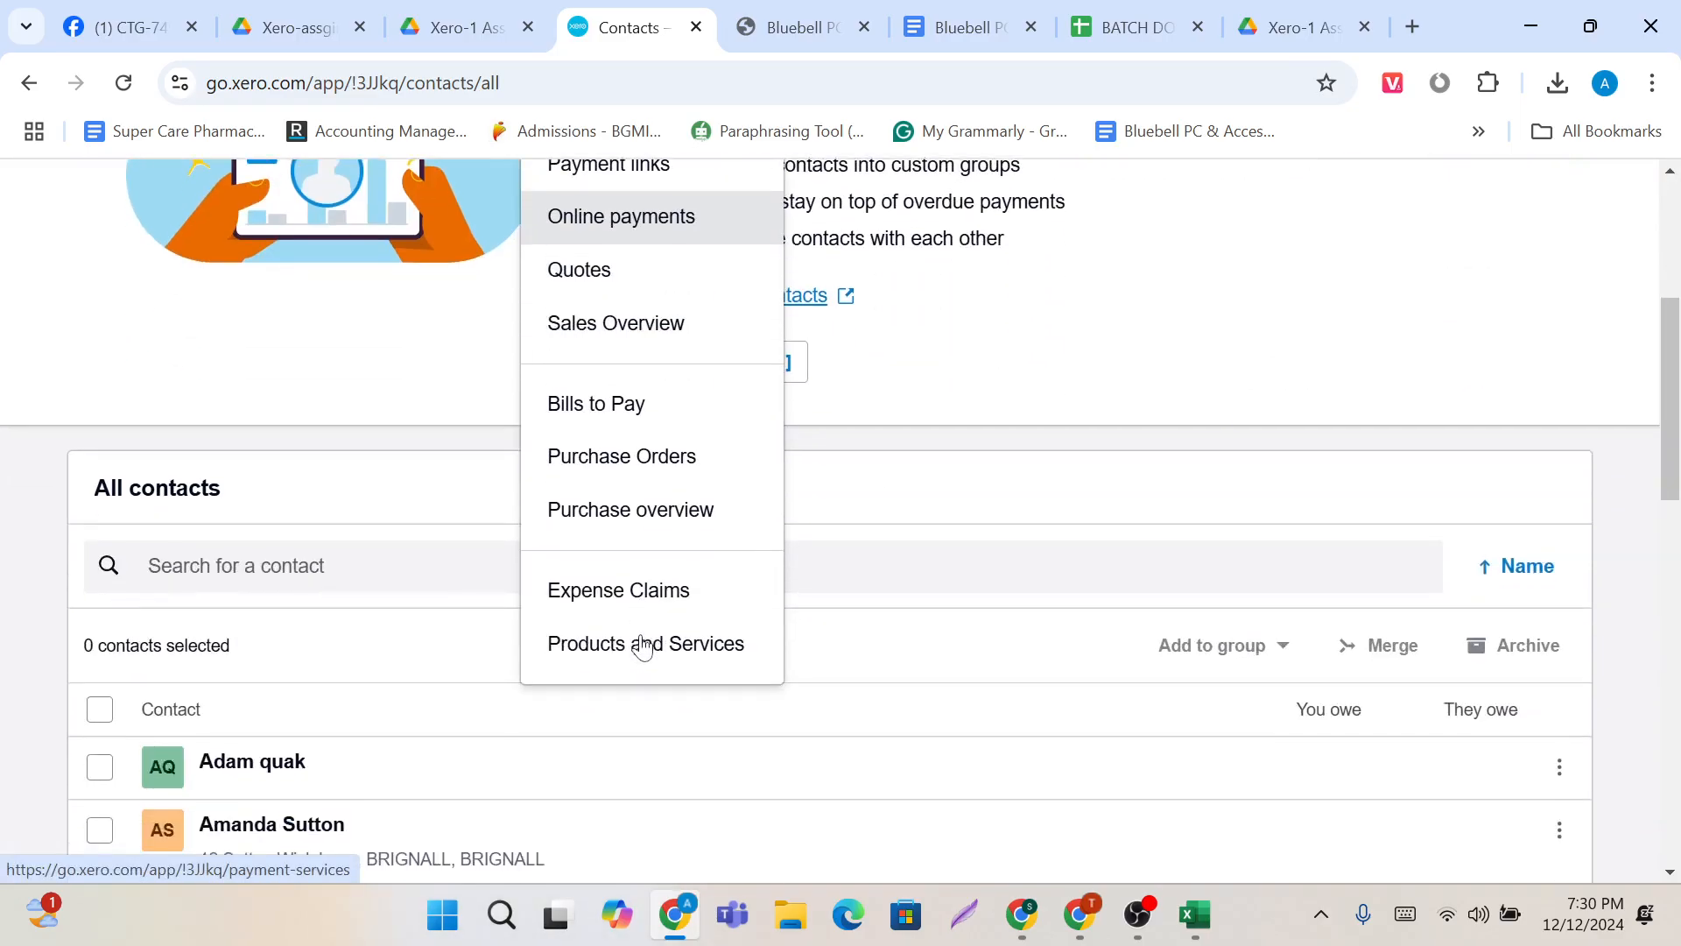
pyautogui.click(599, 650)
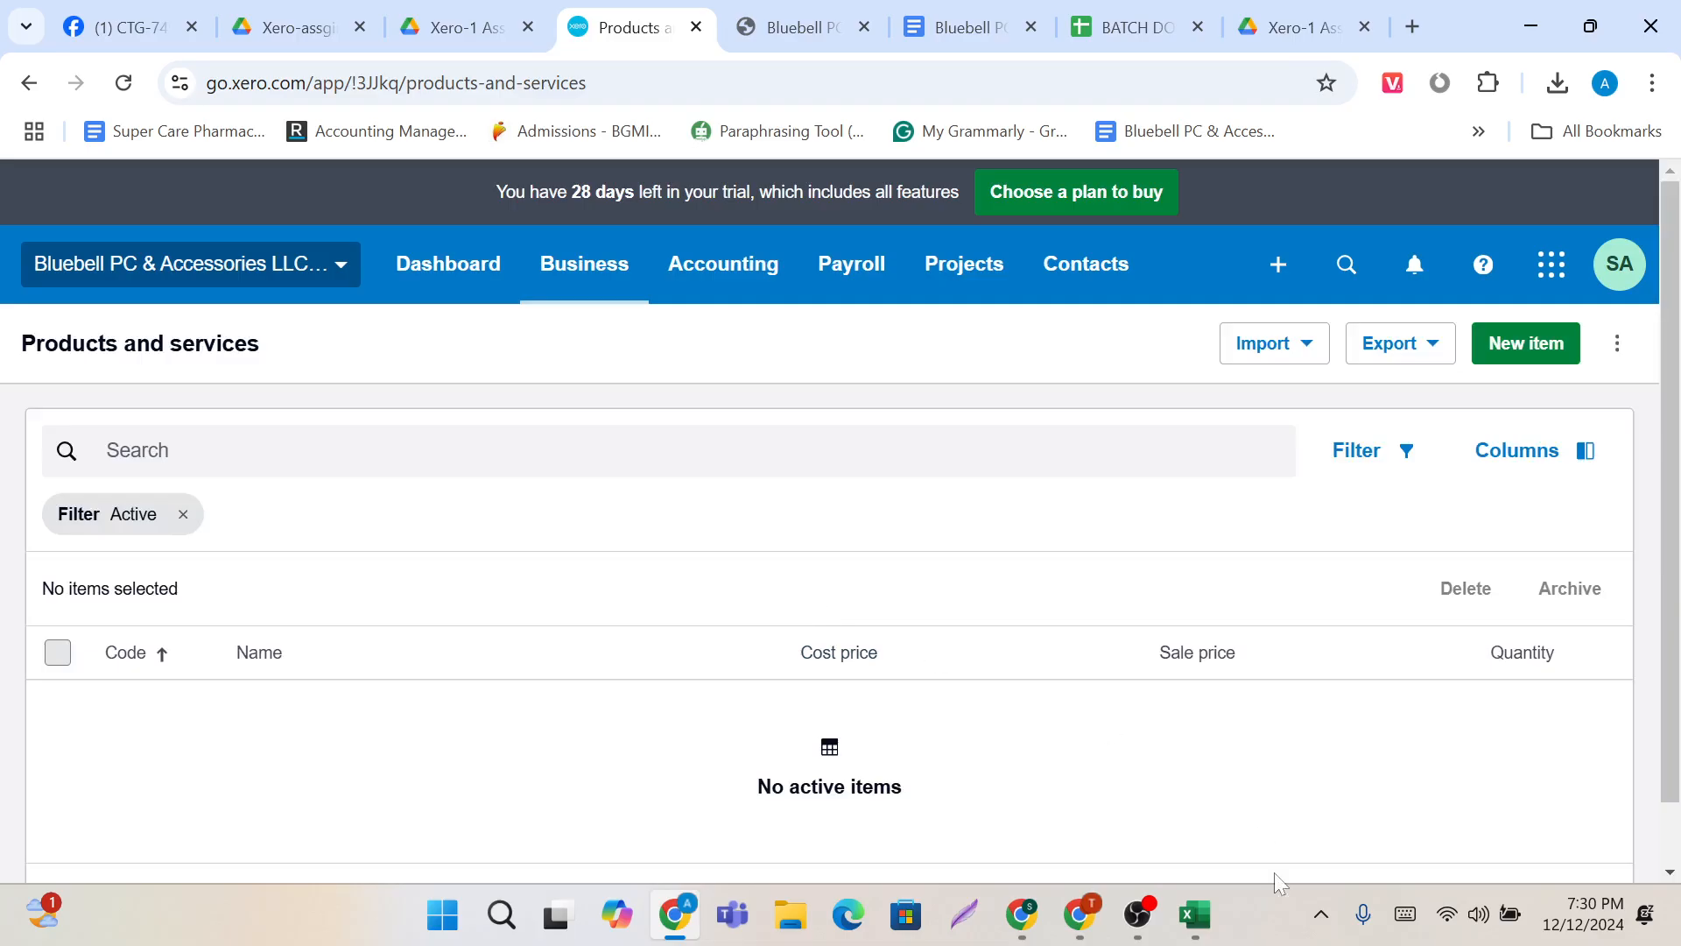
pyautogui.click(1318, 913)
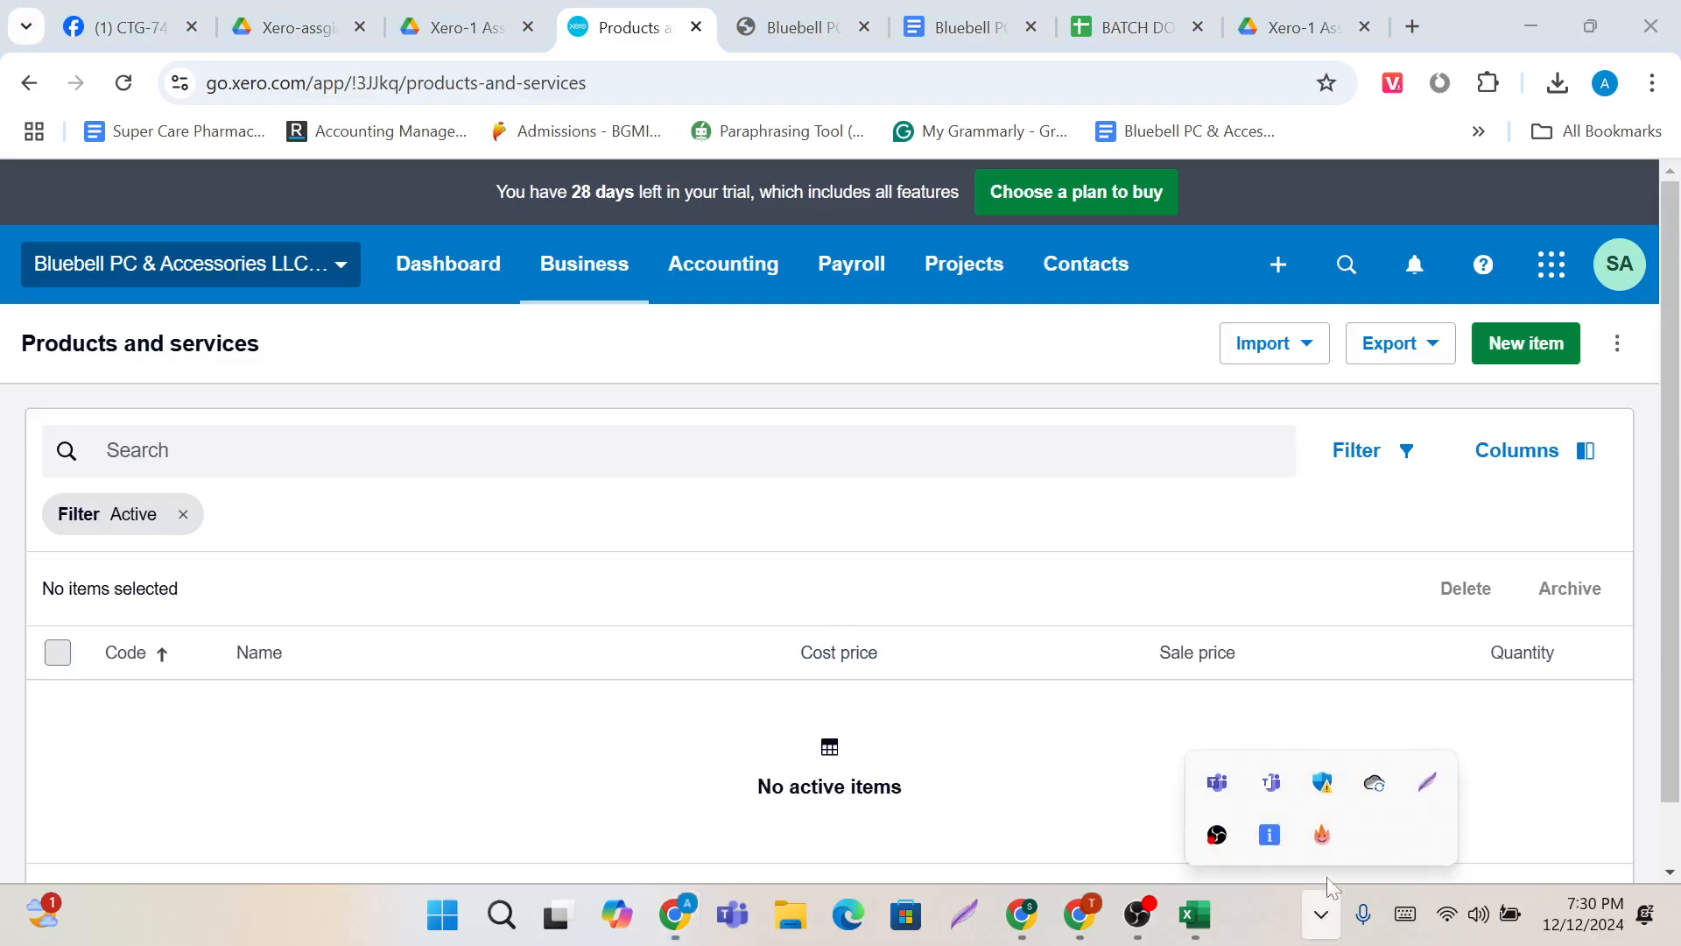
pyautogui.click(1435, 778)
pyautogui.hotkey('ctrl', 'a')
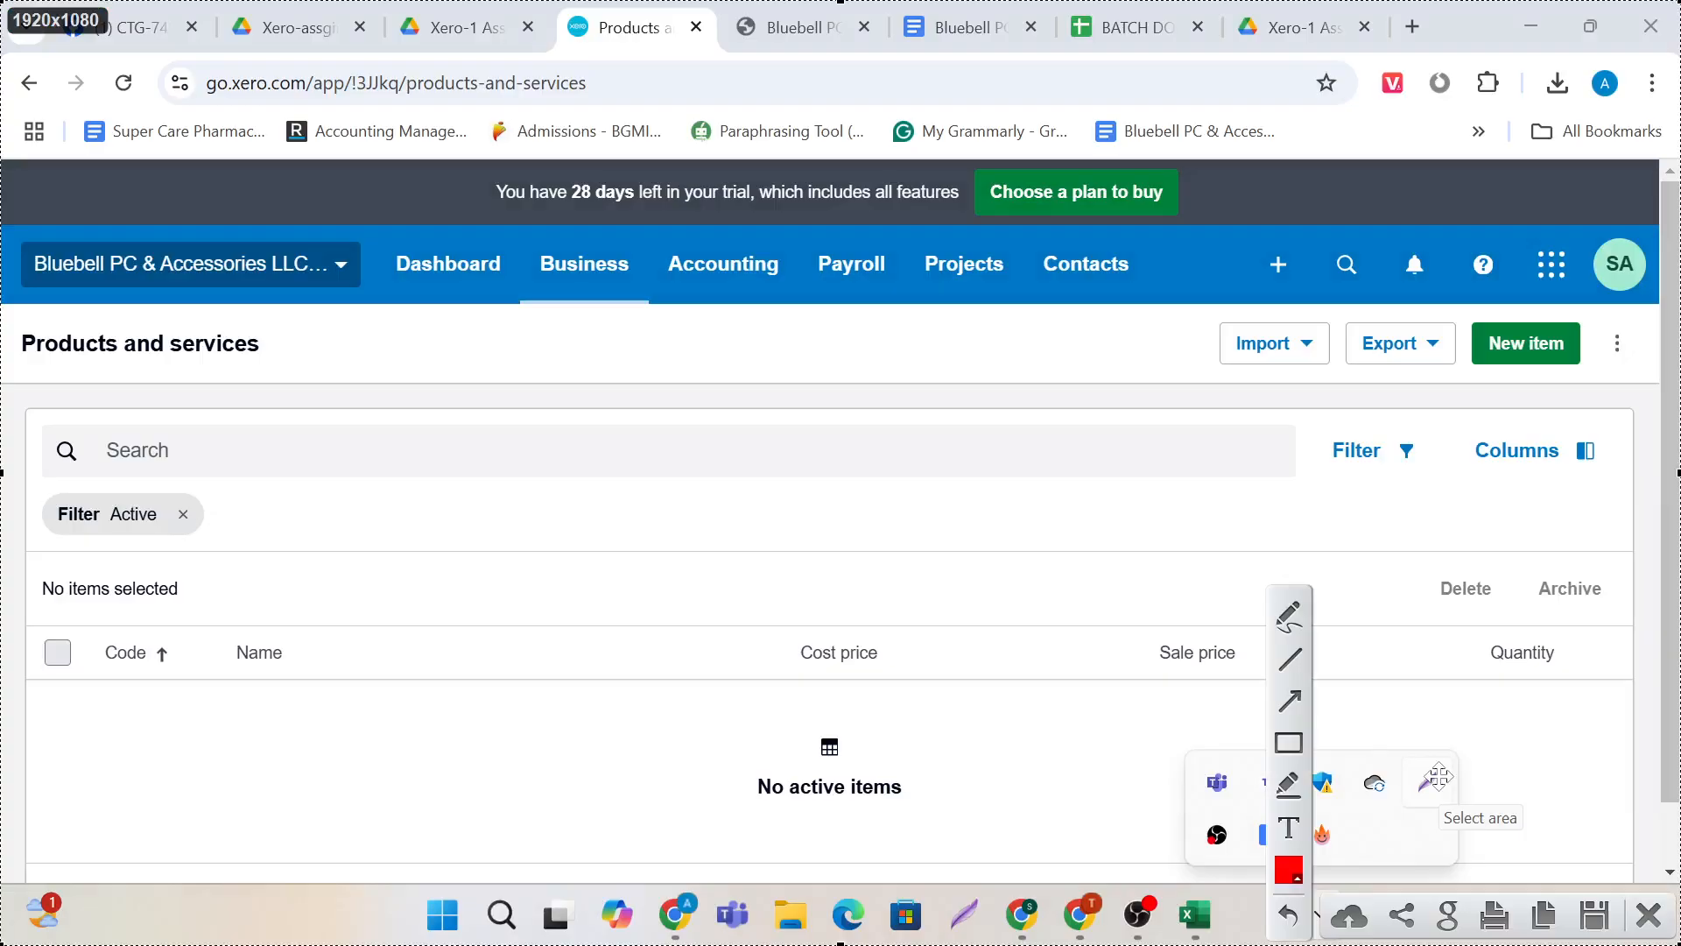
pyautogui.click(1287, 743)
pyautogui.moveTo(8, 586); pyautogui.dragTo(147, 681)
pyautogui.moveTo(194, 586)
pyautogui.mouseDown()
pyautogui.moveTo(255, 682)
pyautogui.moveTo(372, 778)
pyautogui.mouseUp()
pyautogui.moveTo(654, 559); pyautogui.dragTo(1000, 787)
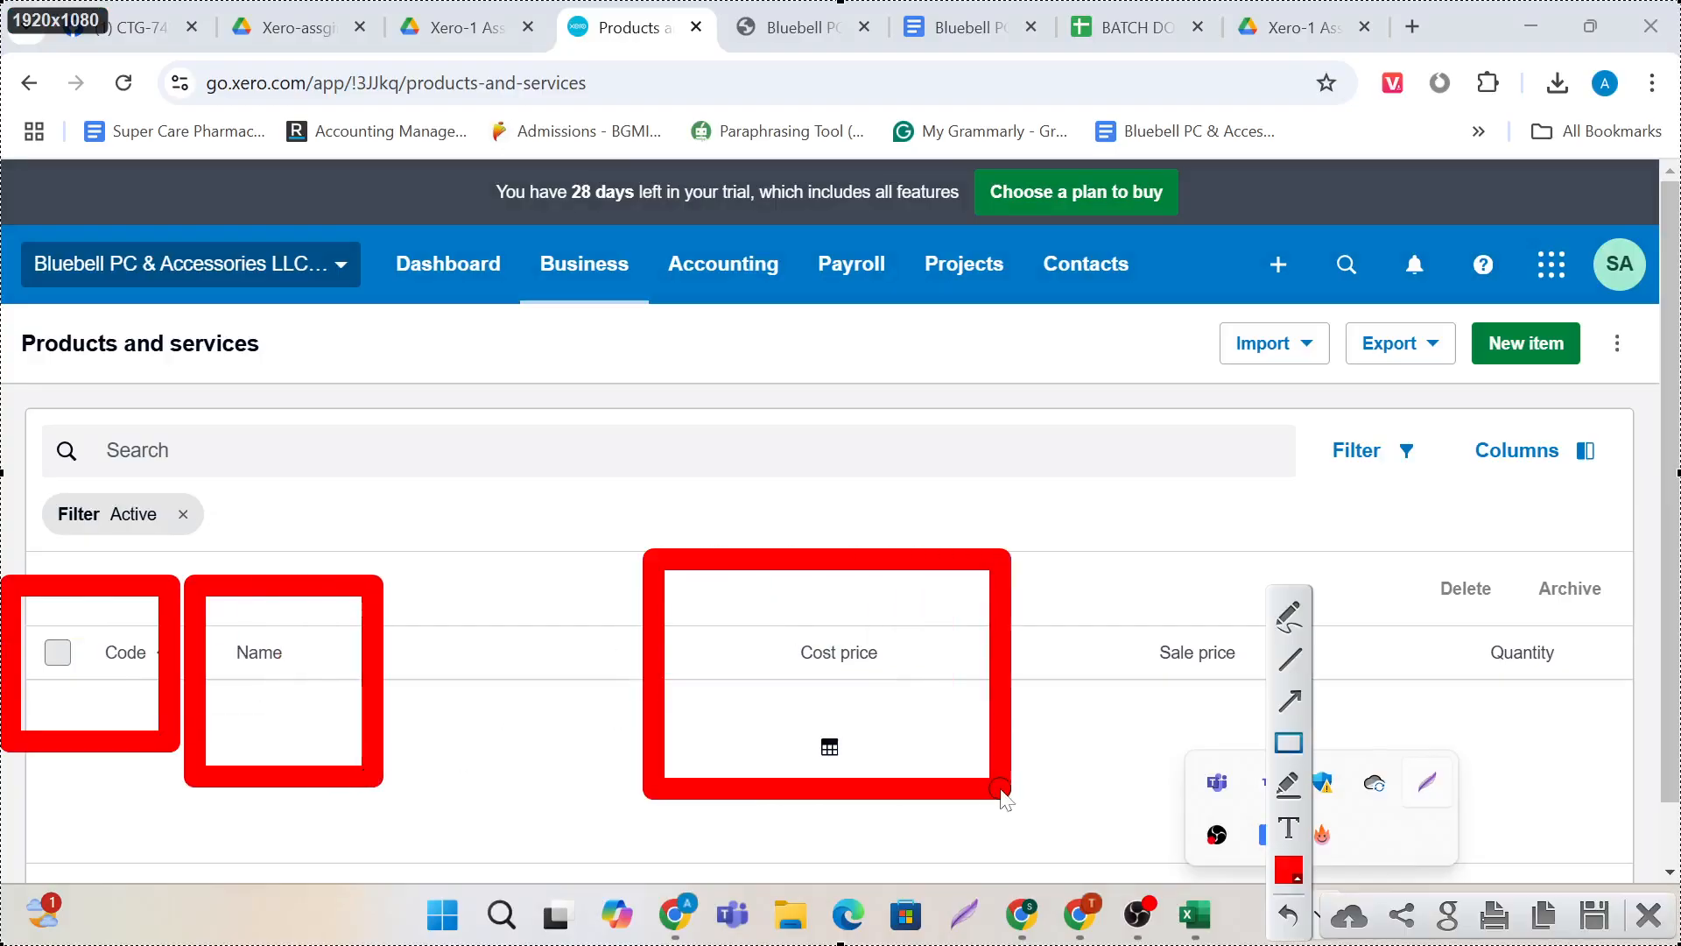
pyautogui.moveTo(1060, 561); pyautogui.dragTo(1303, 769)
pyautogui.moveTo(1405, 629)
pyautogui.mouseDown()
pyautogui.moveTo(1655, 770)
pyautogui.moveTo(1668, 837)
pyautogui.mouseUp()
pyautogui.moveTo(1340, 502); pyautogui.dragTo(1521, 632)
pyautogui.moveTo(1524, 489); pyautogui.dragTo(1620, 643)
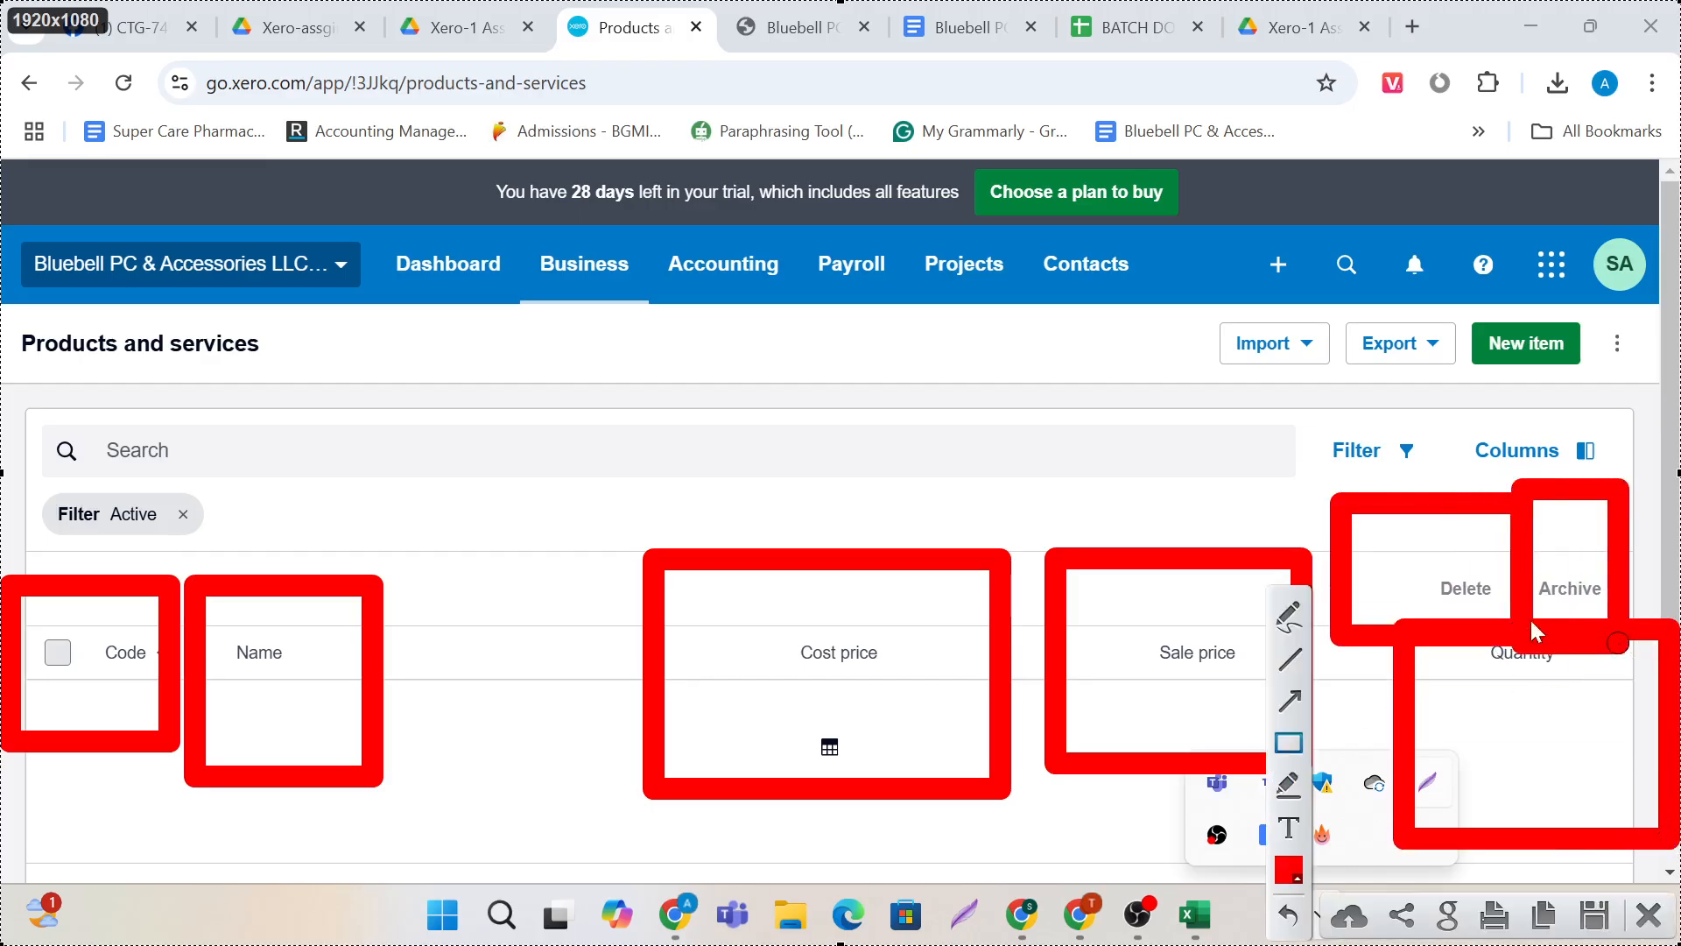
pyautogui.moveTo(1291, 387); pyautogui.dragTo(1502, 538)
pyautogui.moveTo(1201, 301); pyautogui.dragTo(1344, 429)
pyautogui.moveTo(1344, 300); pyautogui.dragTo(1468, 435)
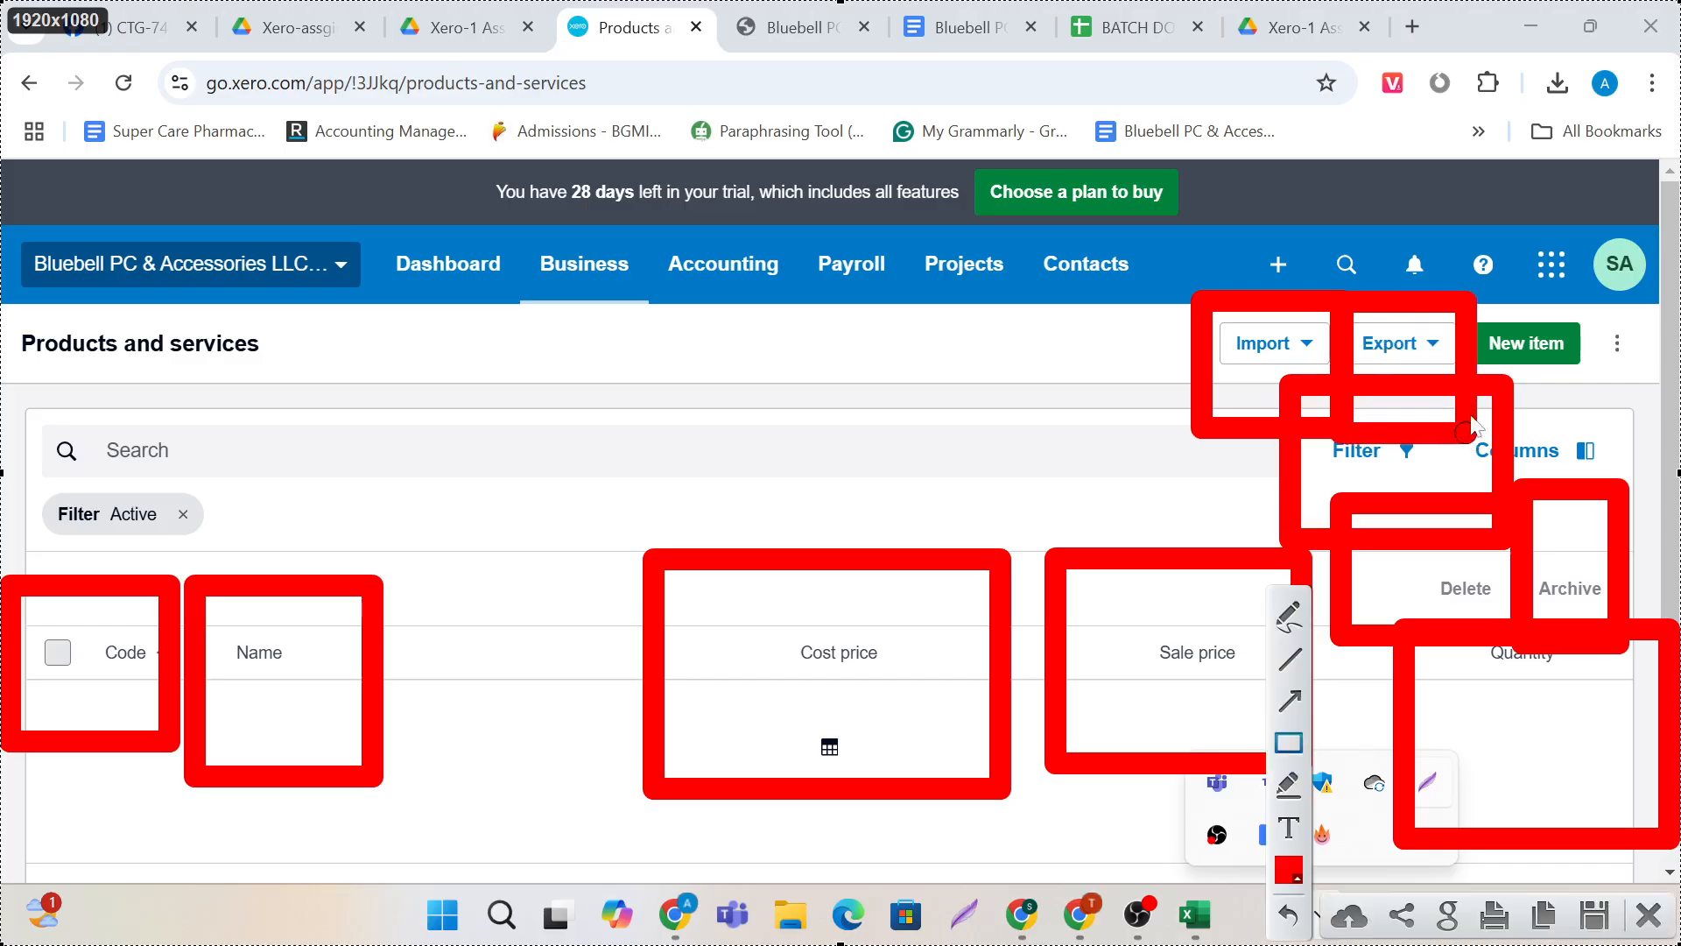
pyautogui.moveTo(1478, 302); pyautogui.dragTo(1593, 407)
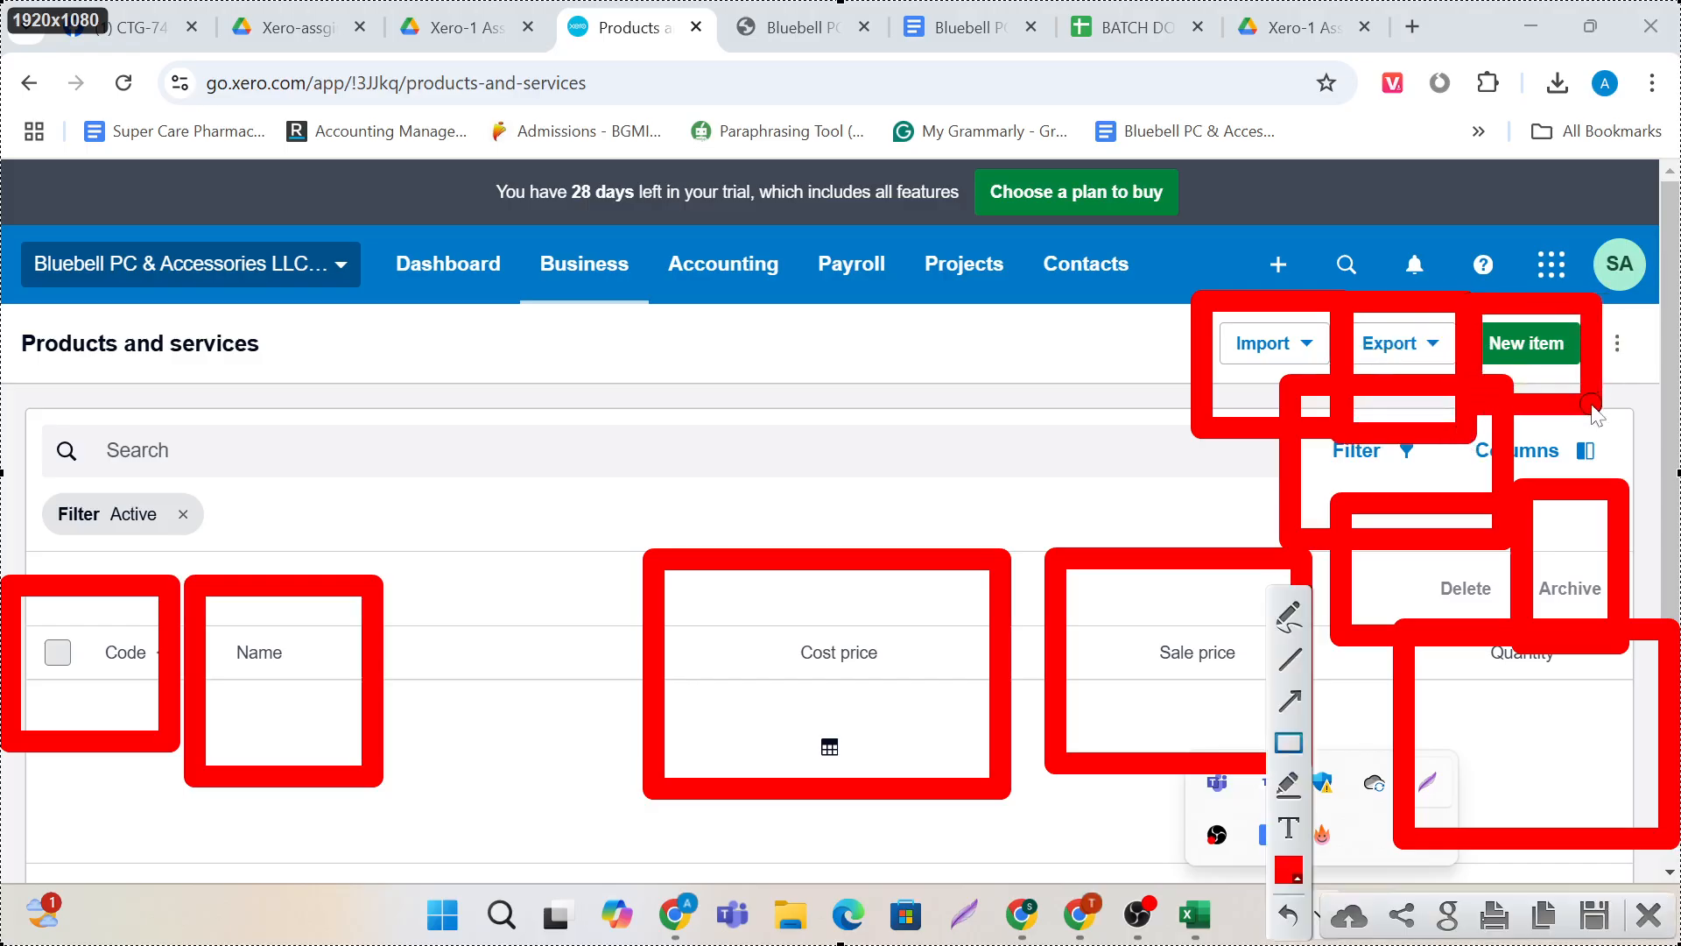
pyautogui.moveTo(1581, 280); pyautogui.dragTo(1674, 424)
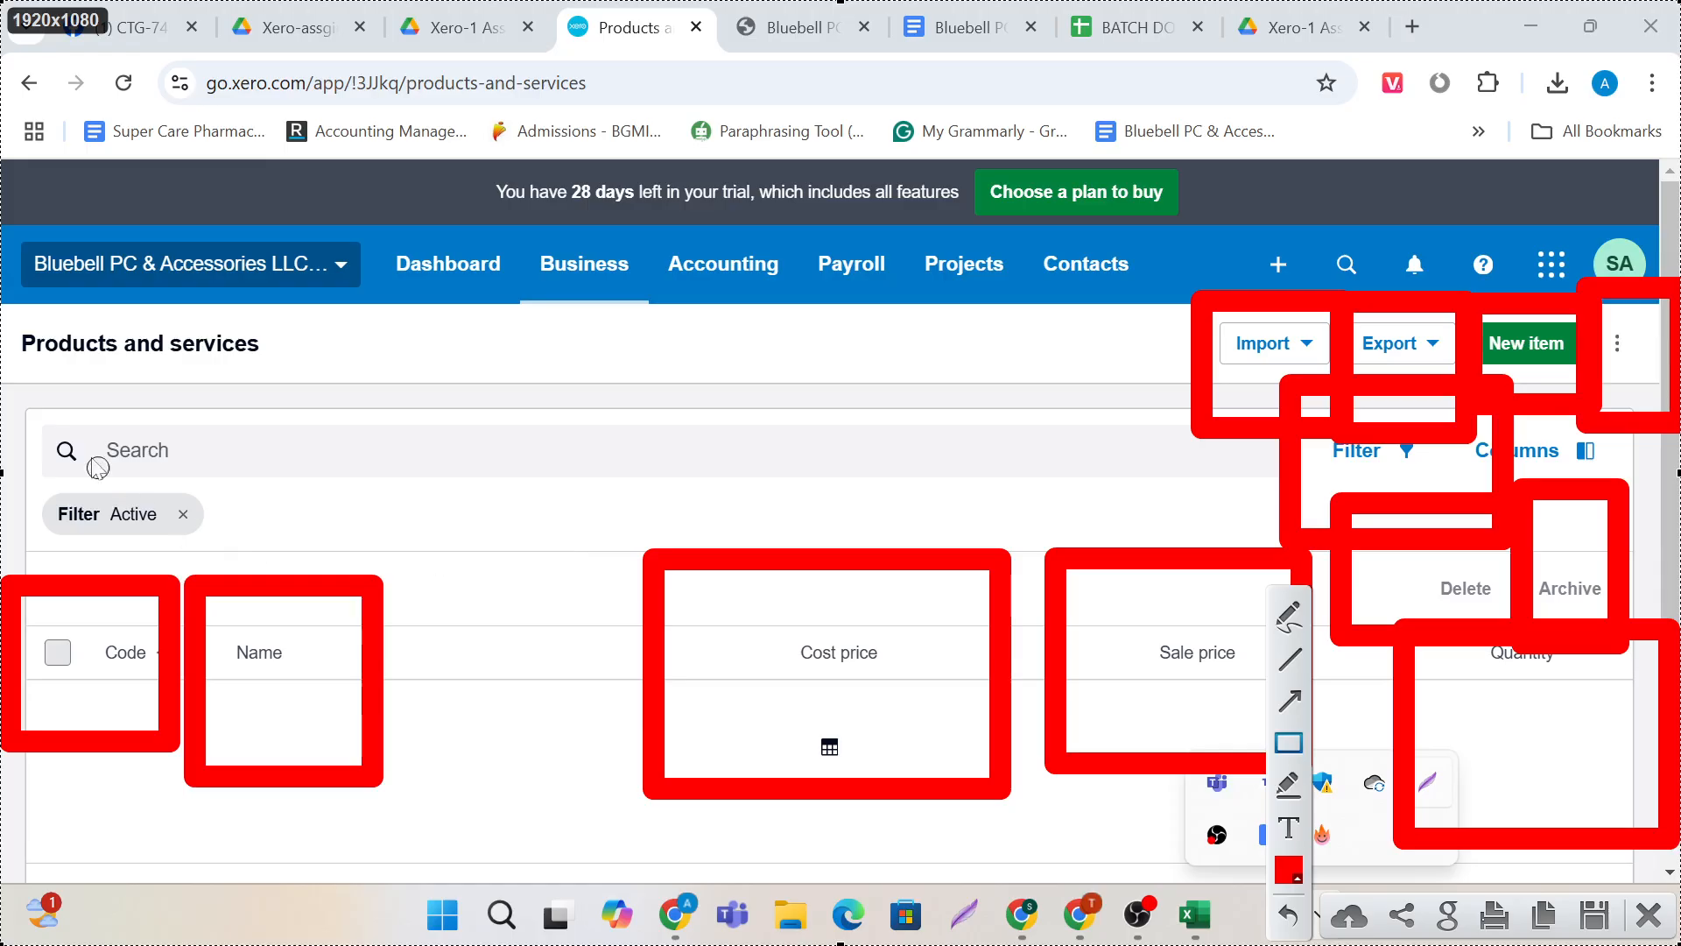
pyautogui.moveTo(7, 375)
pyautogui.mouseDown()
pyautogui.moveTo(90, 420)
pyautogui.moveTo(490, 534)
pyautogui.moveTo(656, 525)
pyautogui.mouseUp()
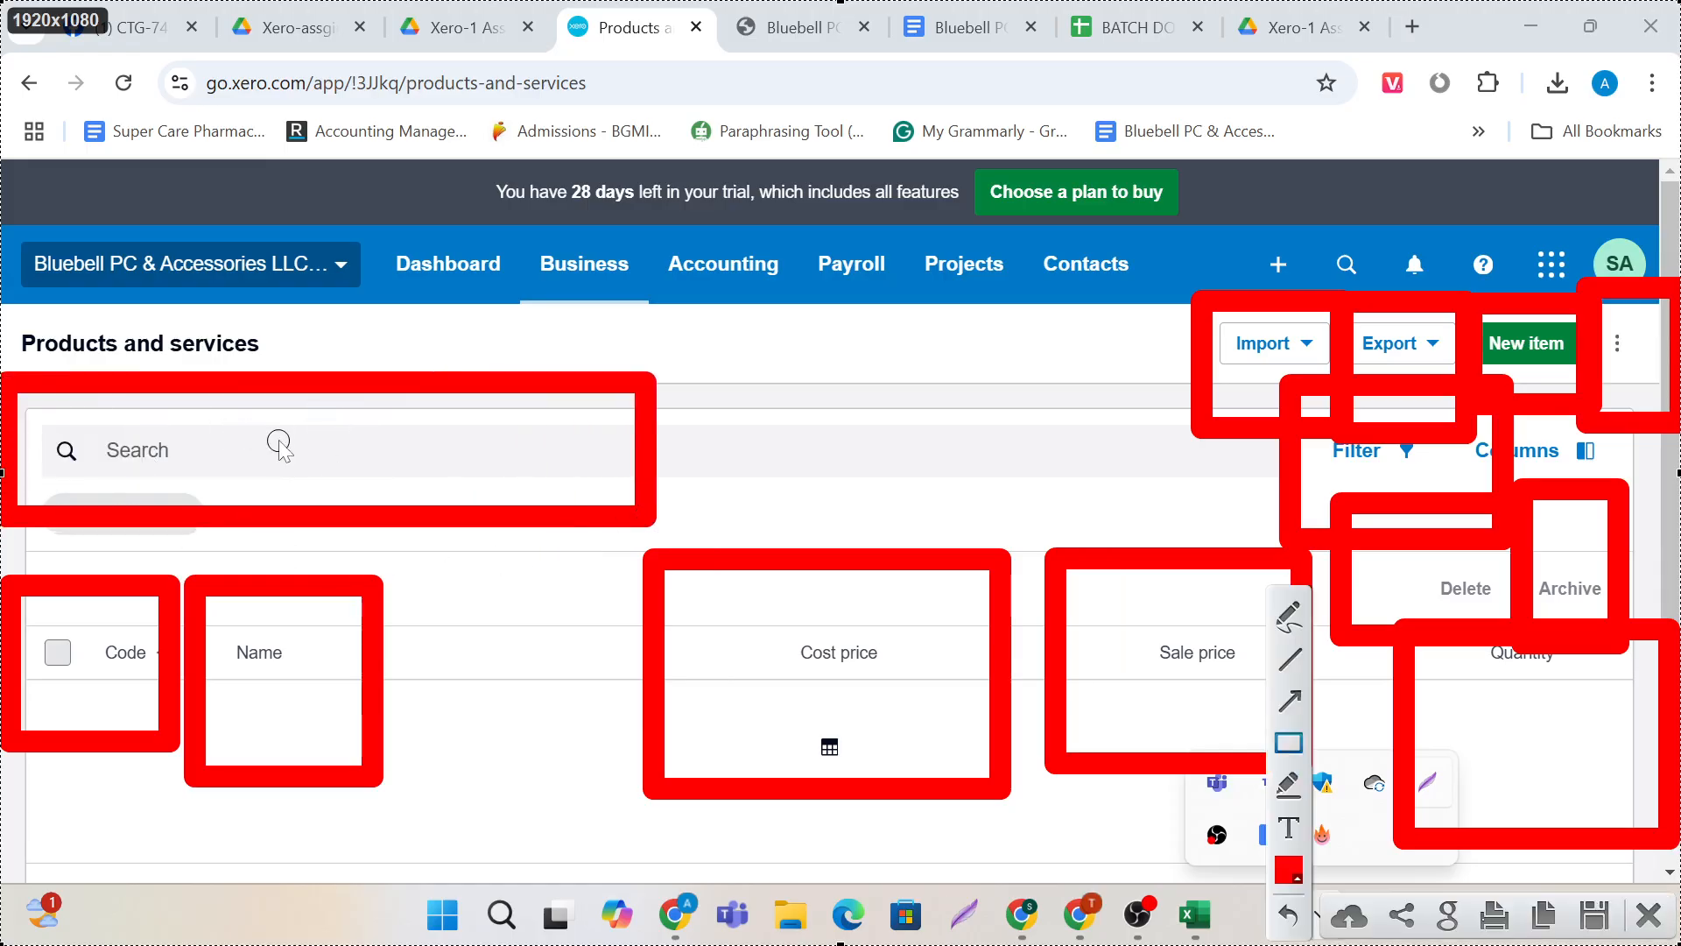
pyautogui.click(1631, 931)
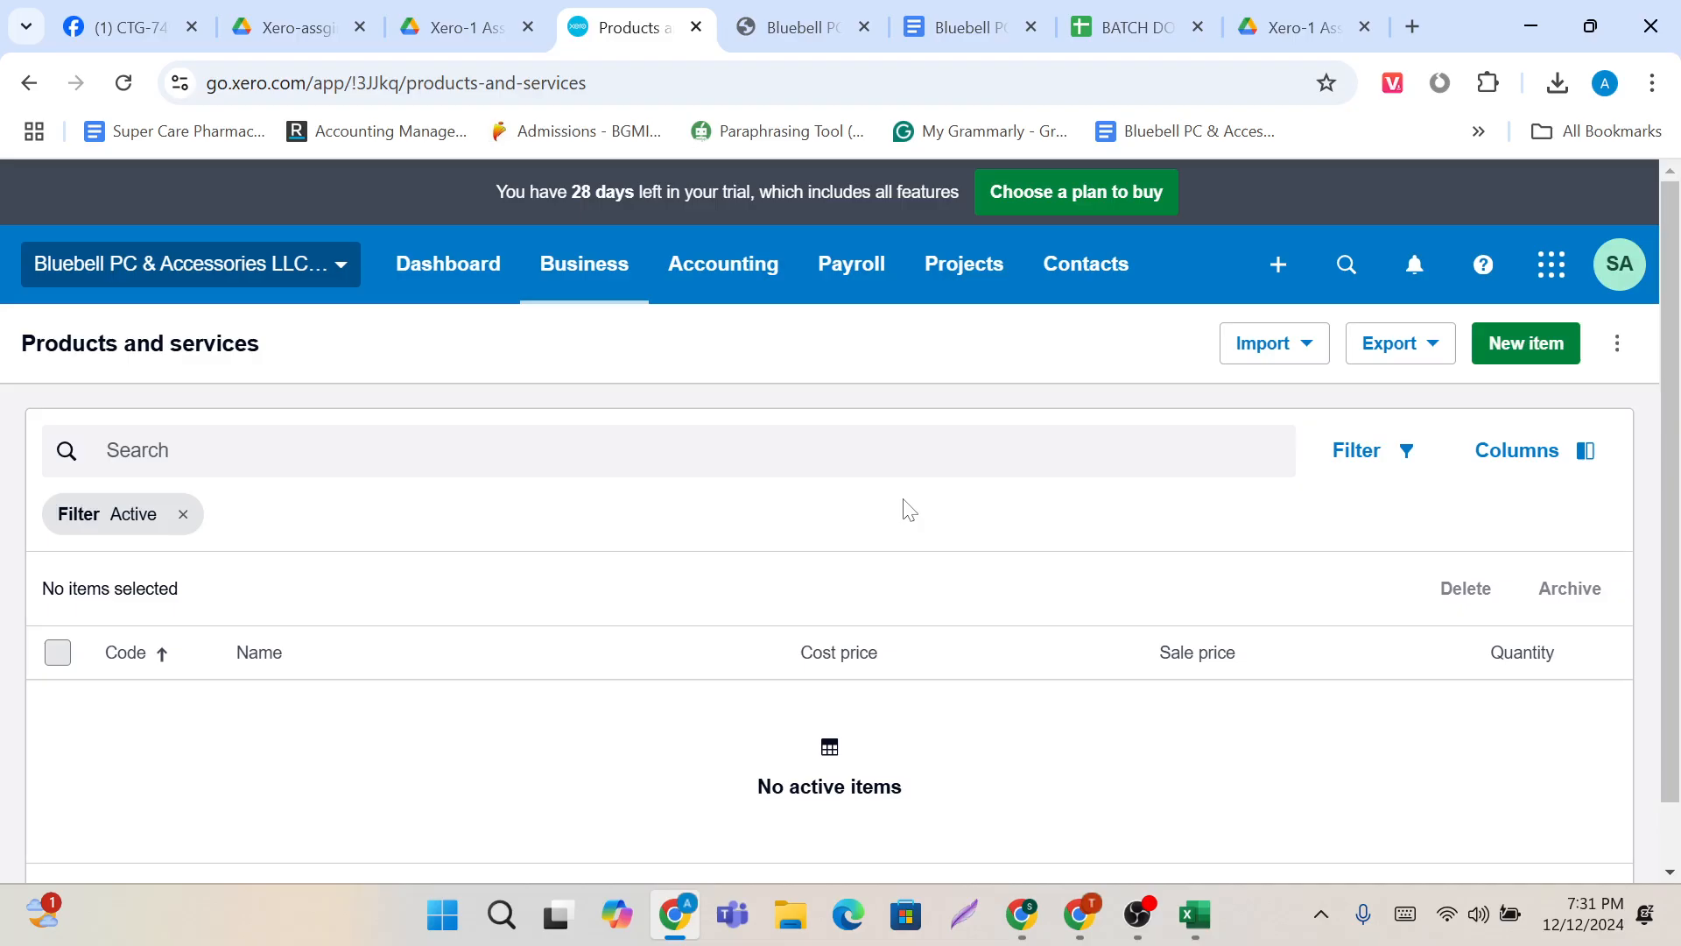
# Step: Open the New item form for the first product and look over its fields
pyautogui.click(1525, 344)
pyautogui.moveTo(1078, 929)
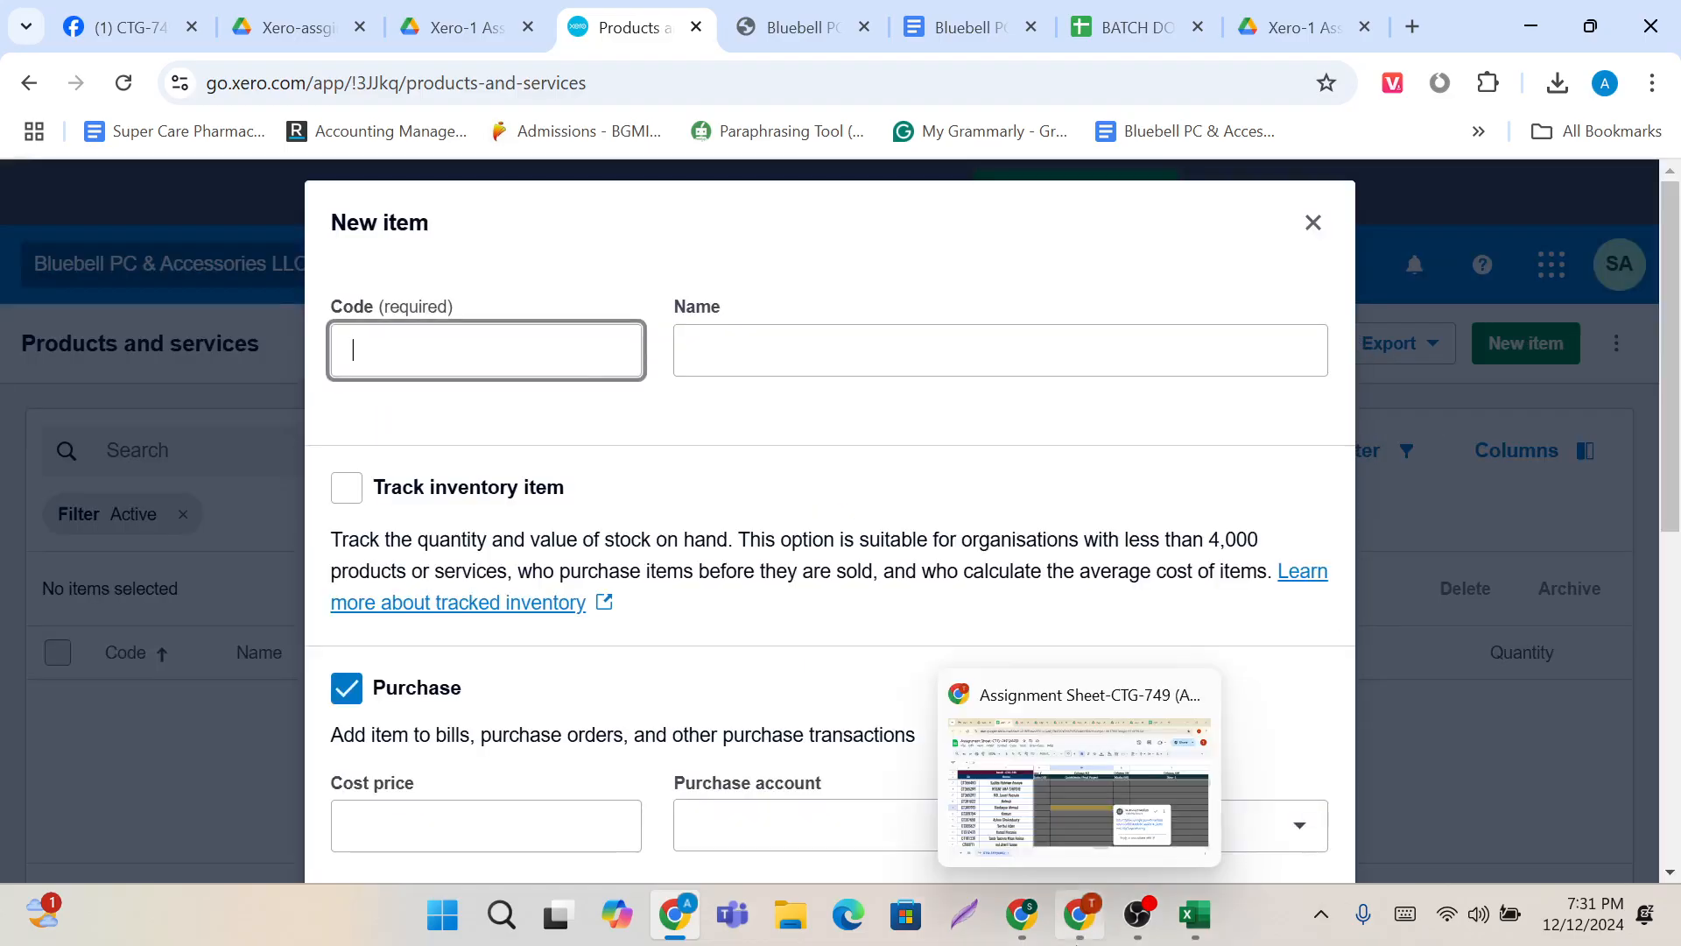
pyautogui.click(1138, 744)
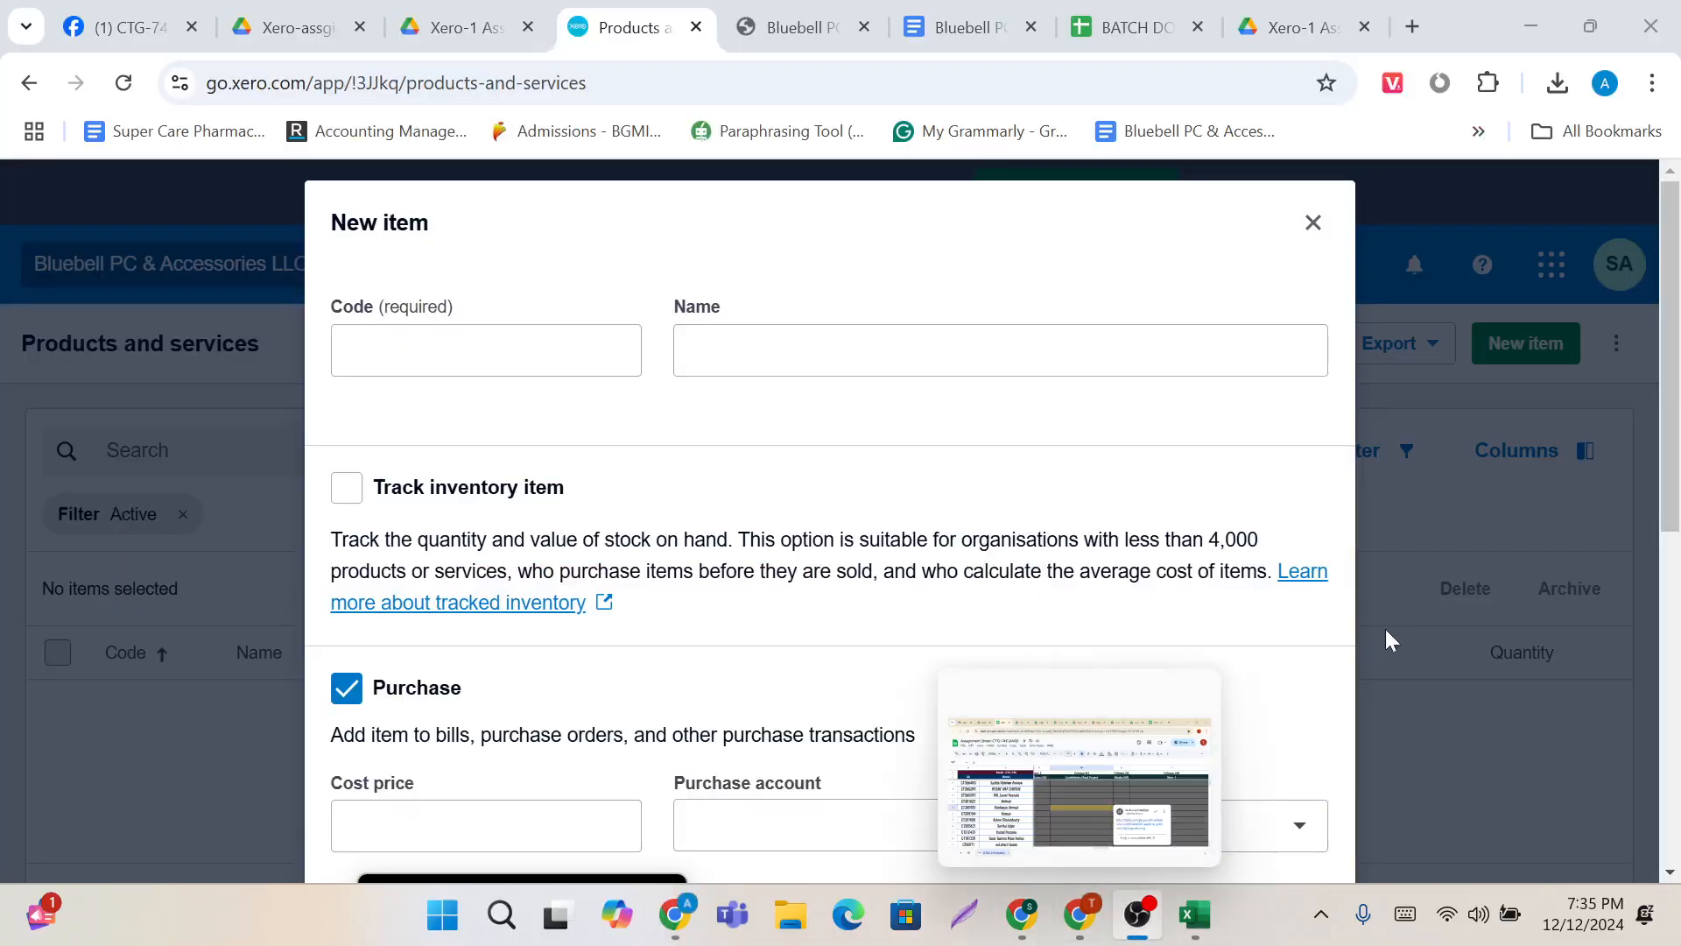
pyautogui.moveTo(1086, 915)
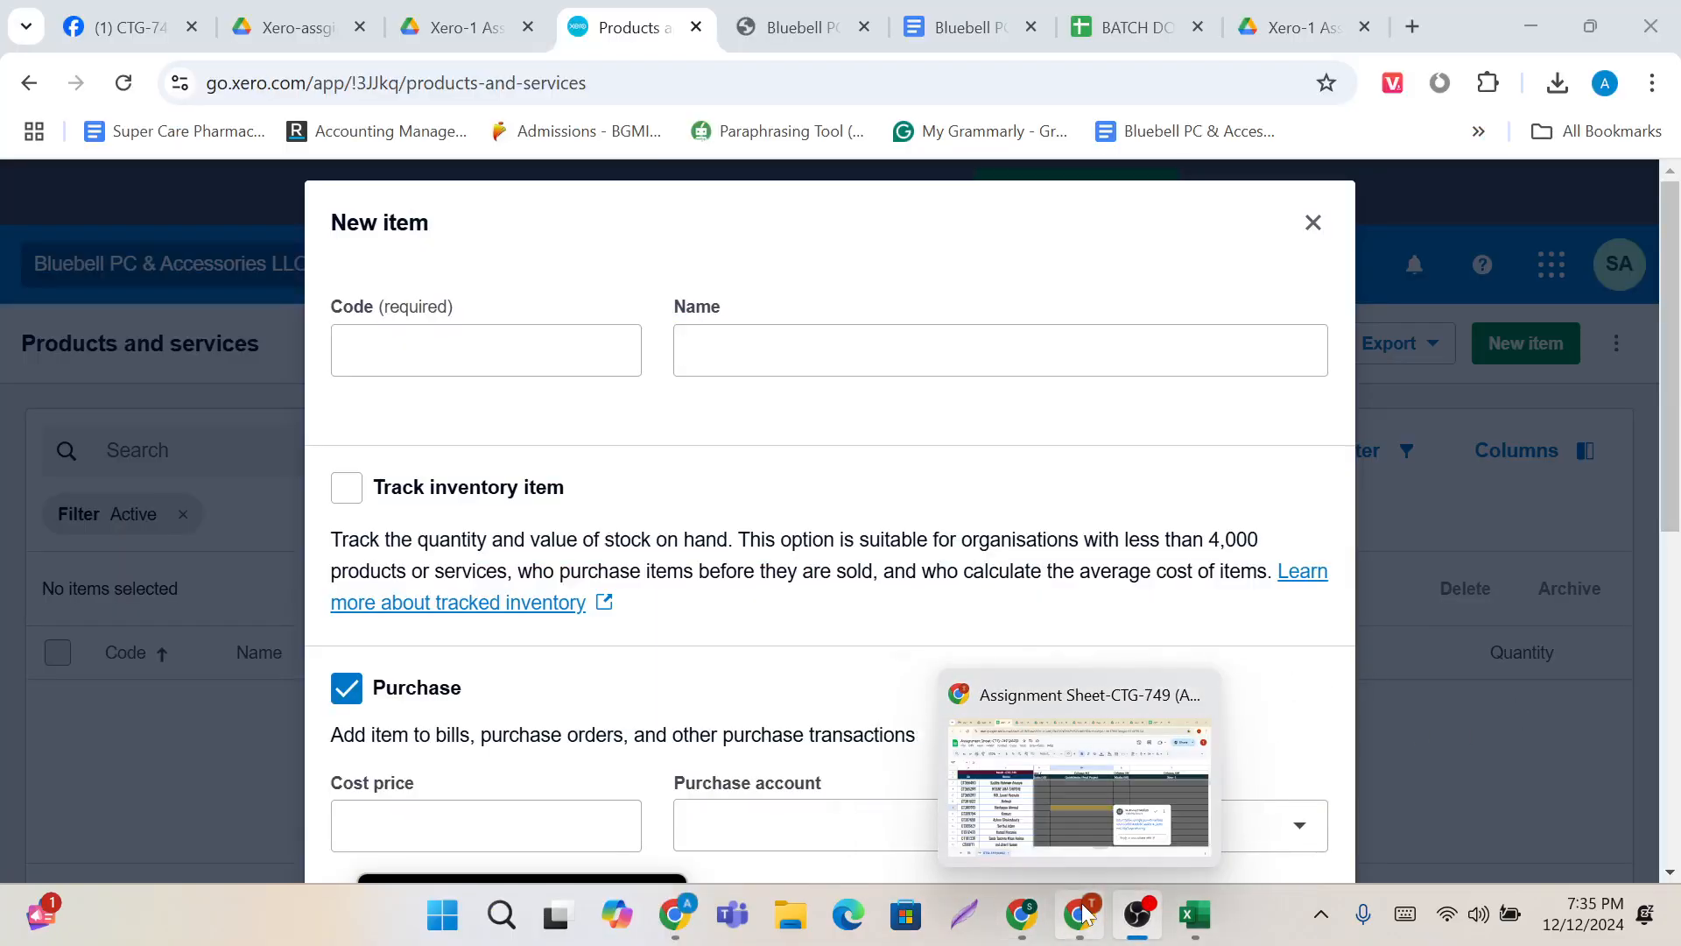
pyautogui.click(675, 779)
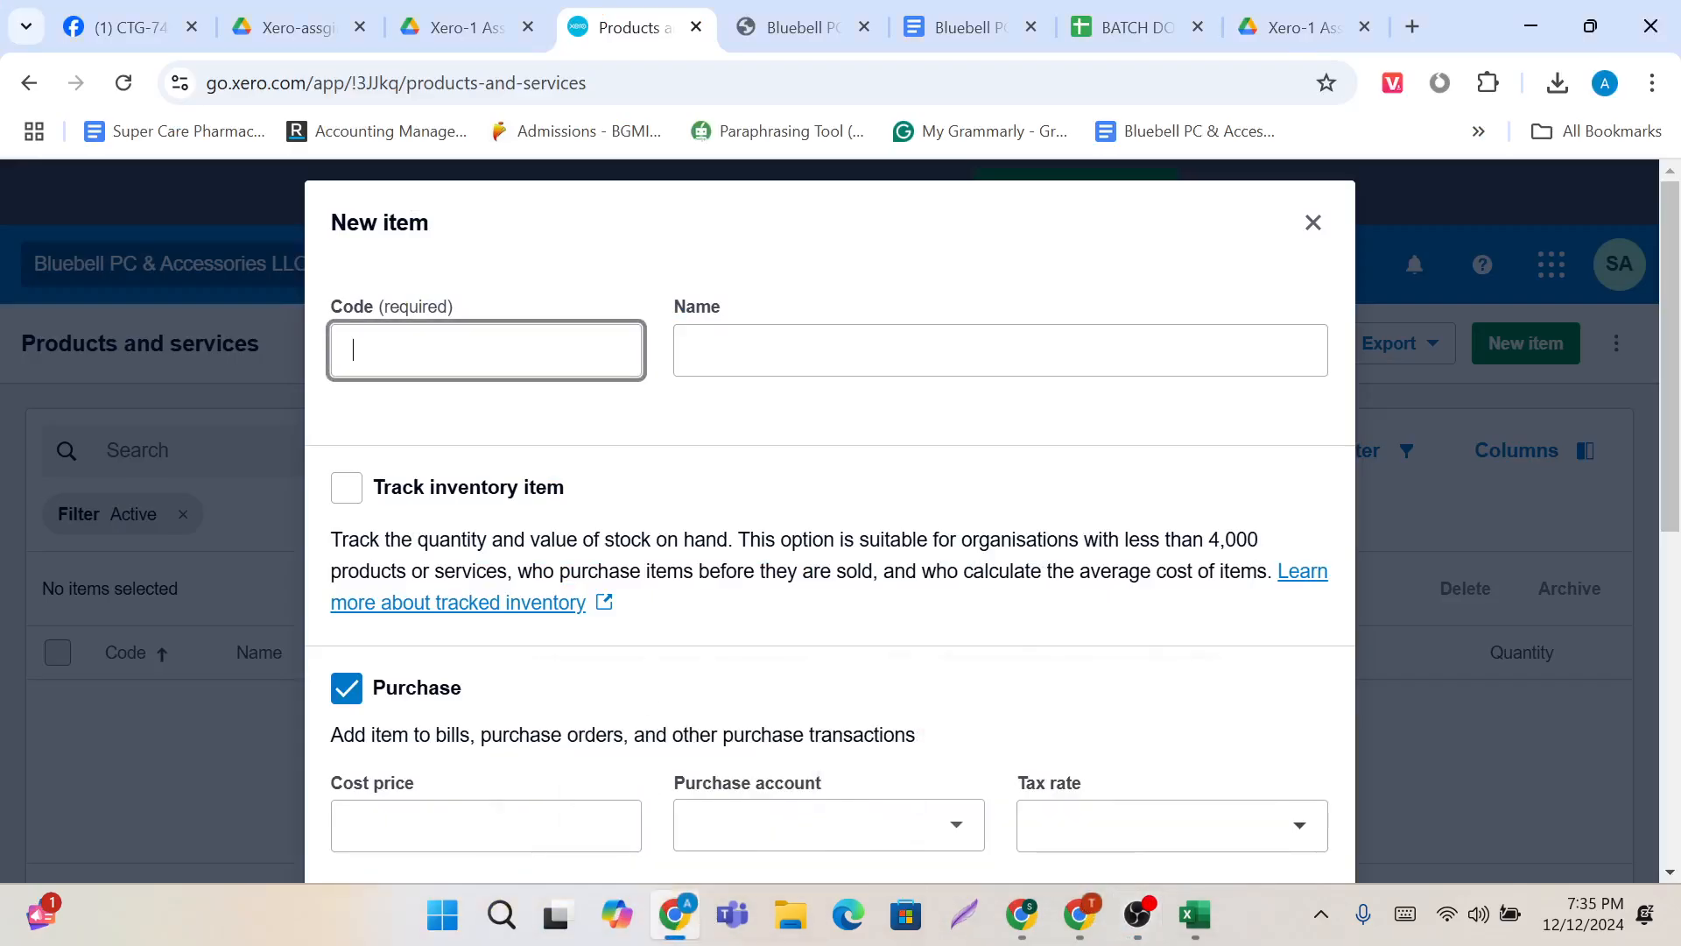
pyautogui.scroll(-1, 706, 551)
pyautogui.scroll(1, 713, 563)
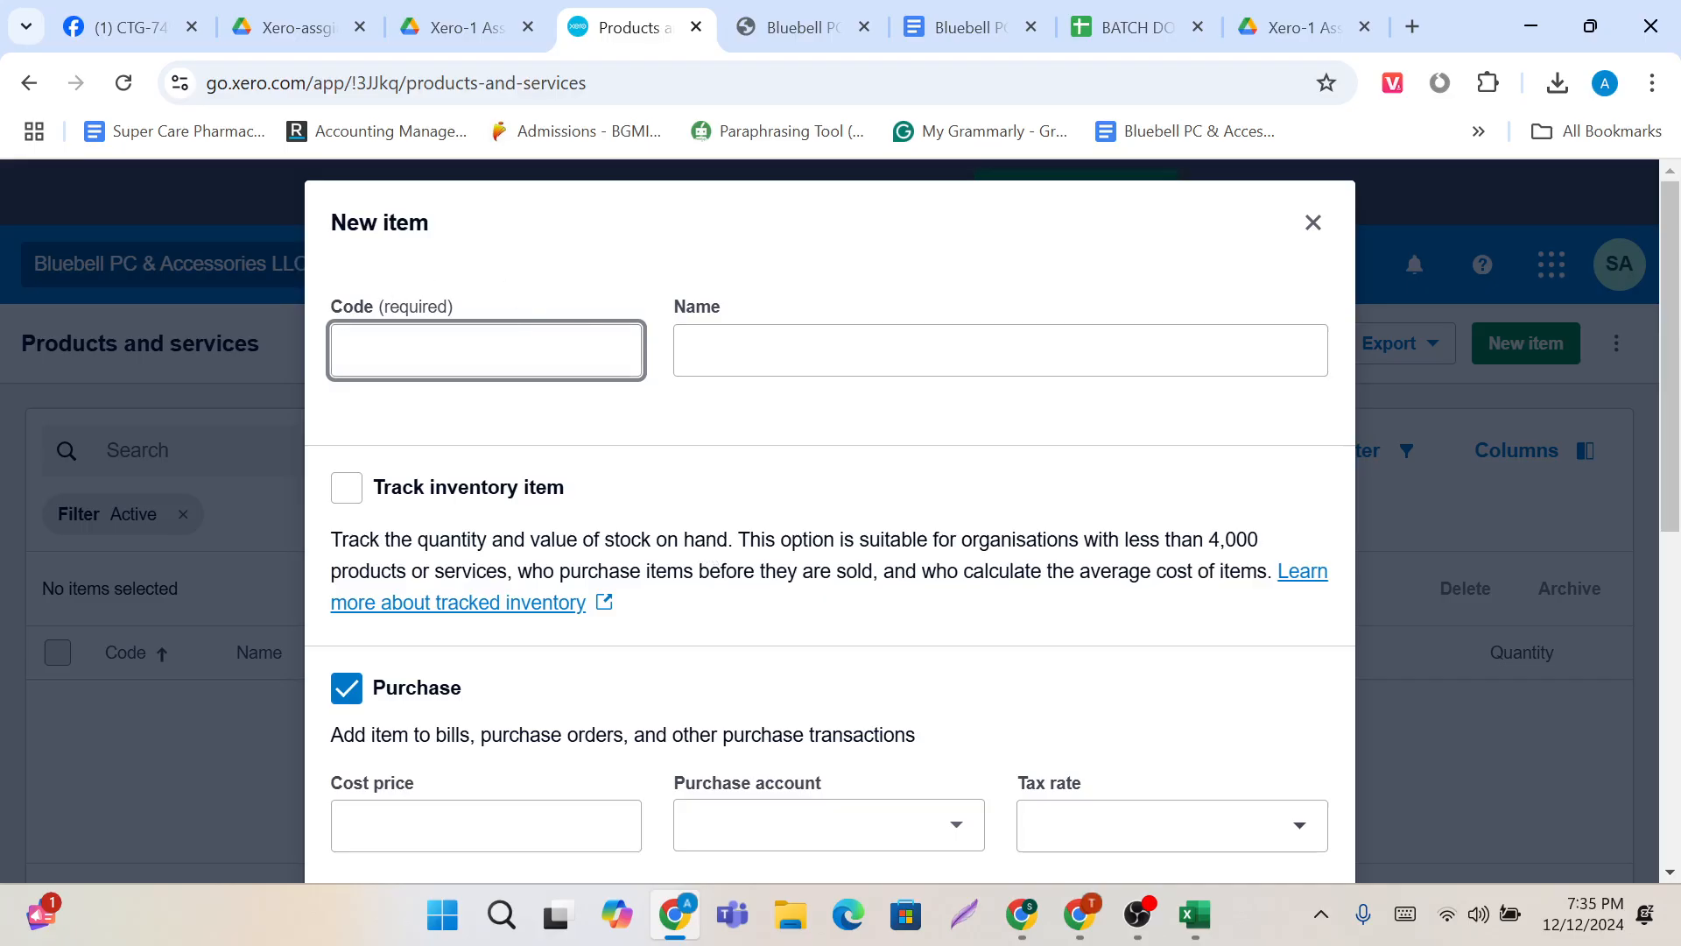
pyautogui.scroll(-2, 795, 347)
pyautogui.scroll(1, 795, 347)
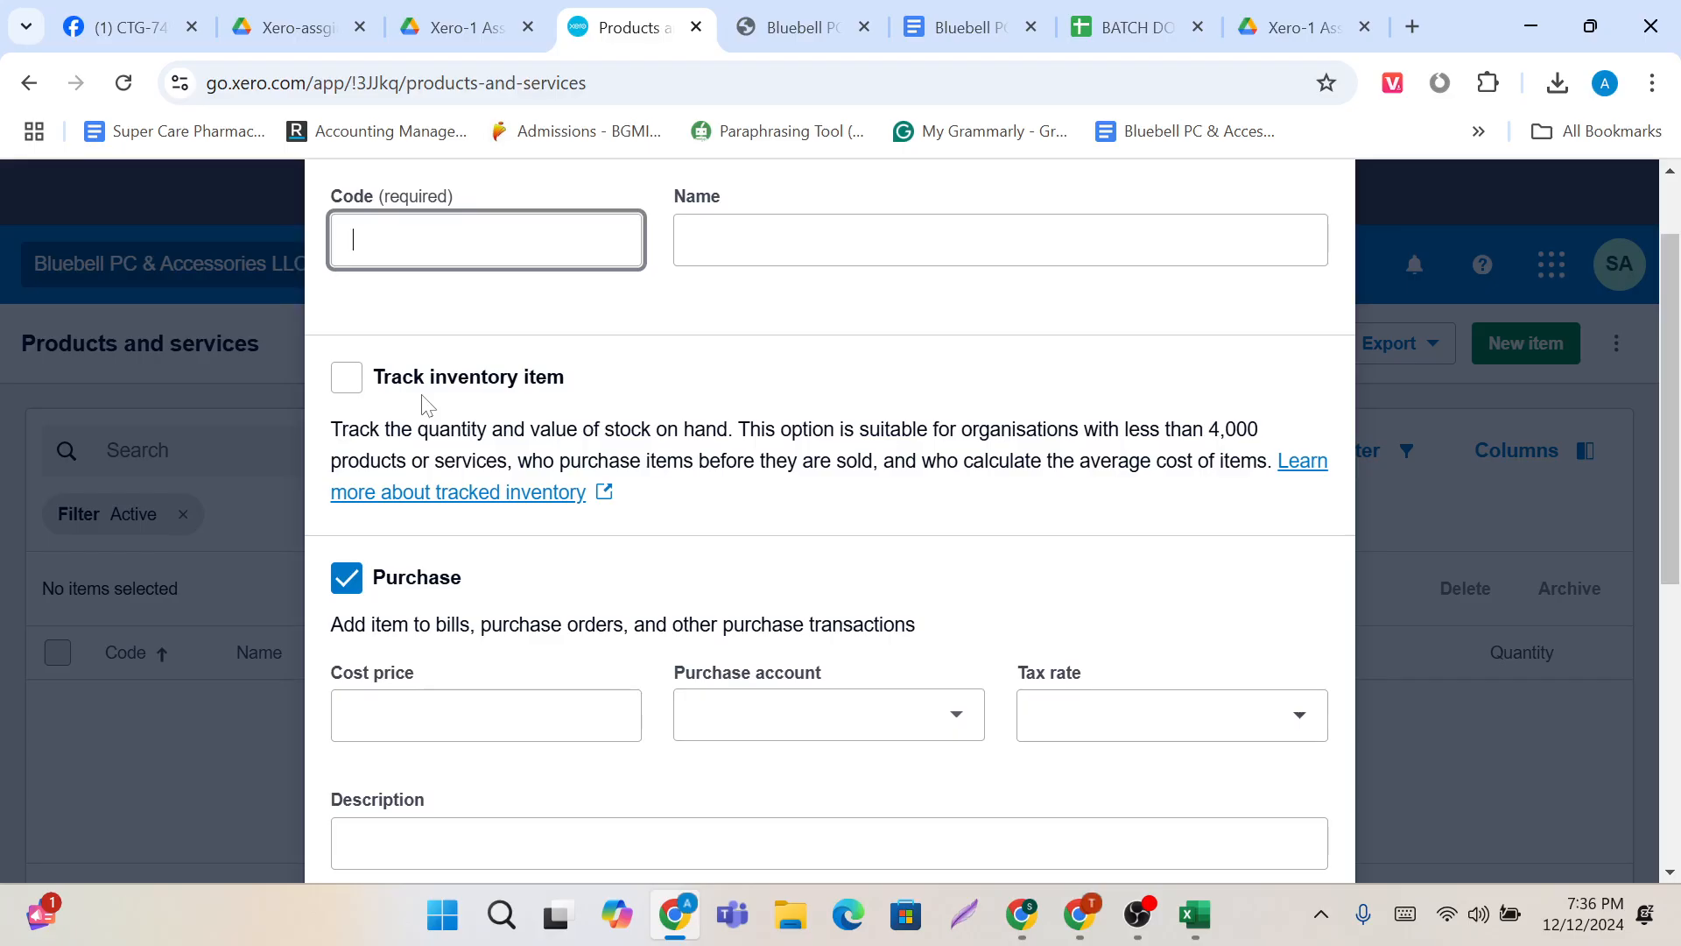
pyautogui.scroll(-1, 427, 405)
pyautogui.scroll(-2, 831, 520)
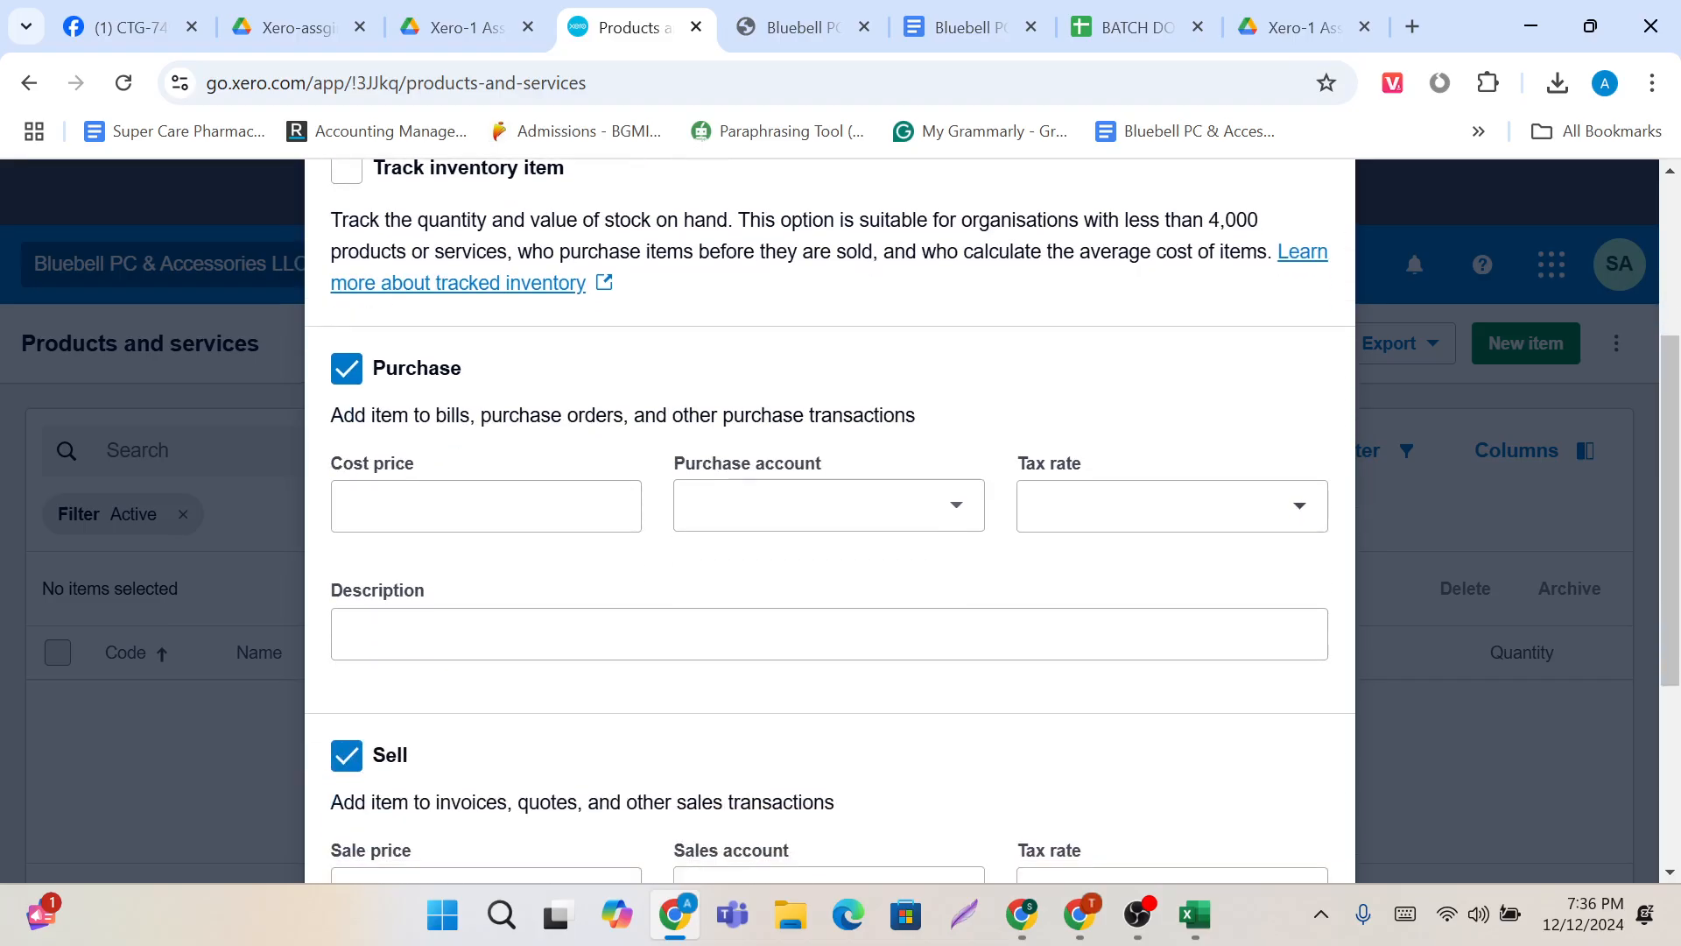
pyautogui.scroll(-1, 450, 412)
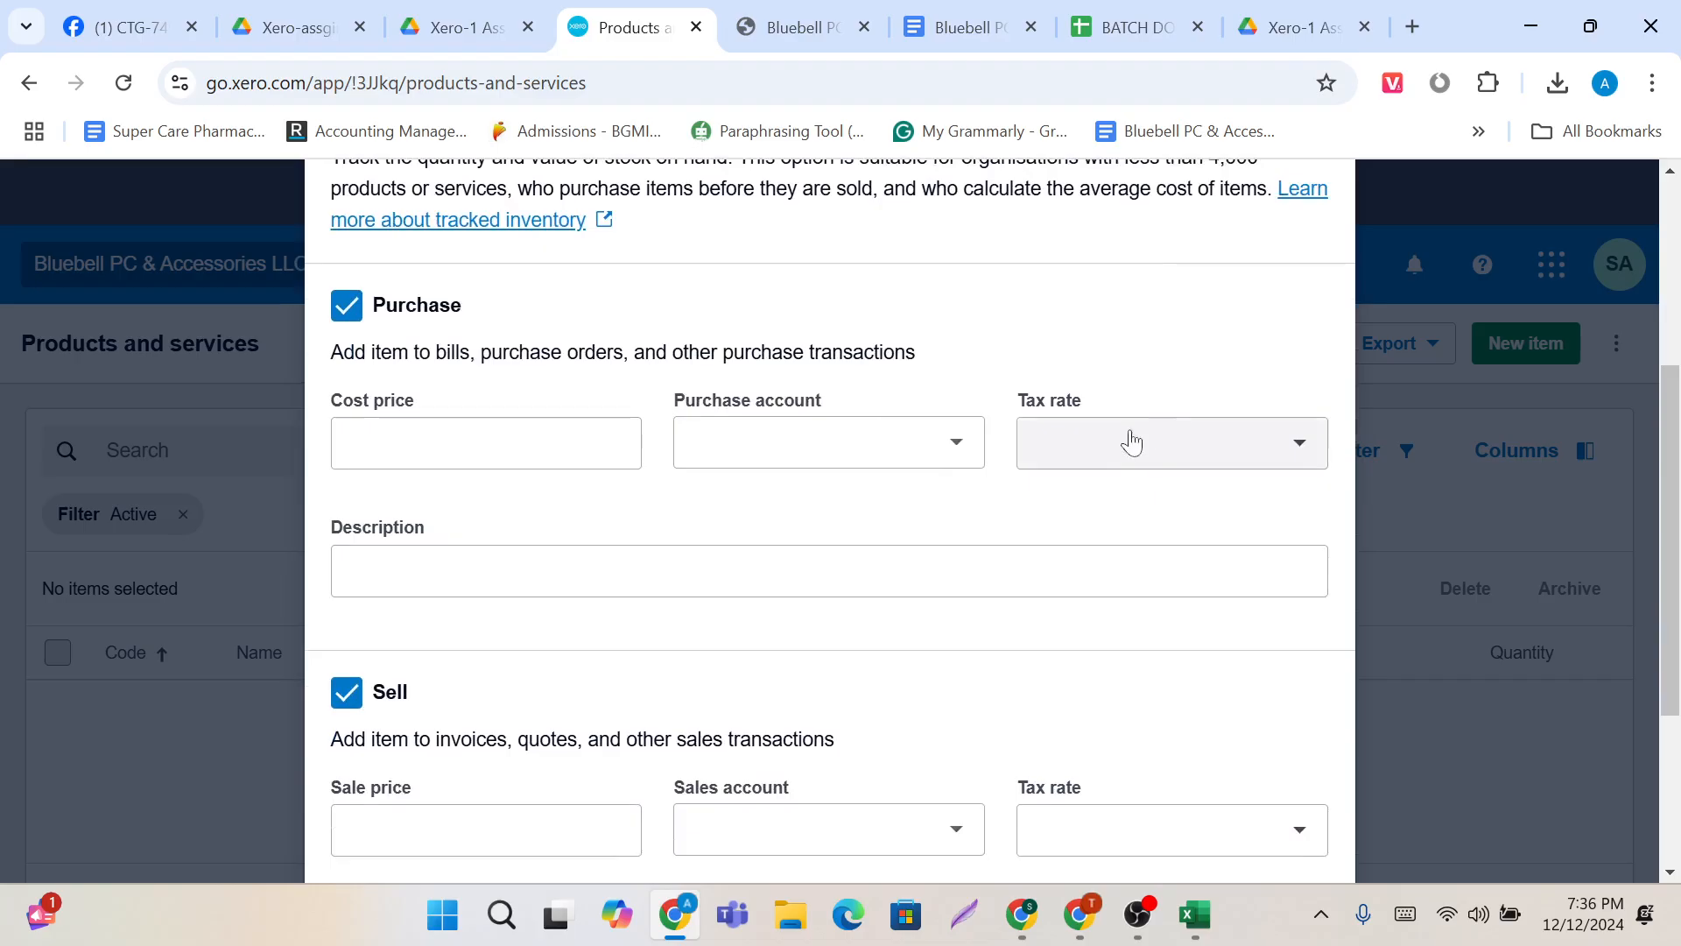
pyautogui.scroll(-2, 823, 477)
pyautogui.scroll(-2, 760, 545)
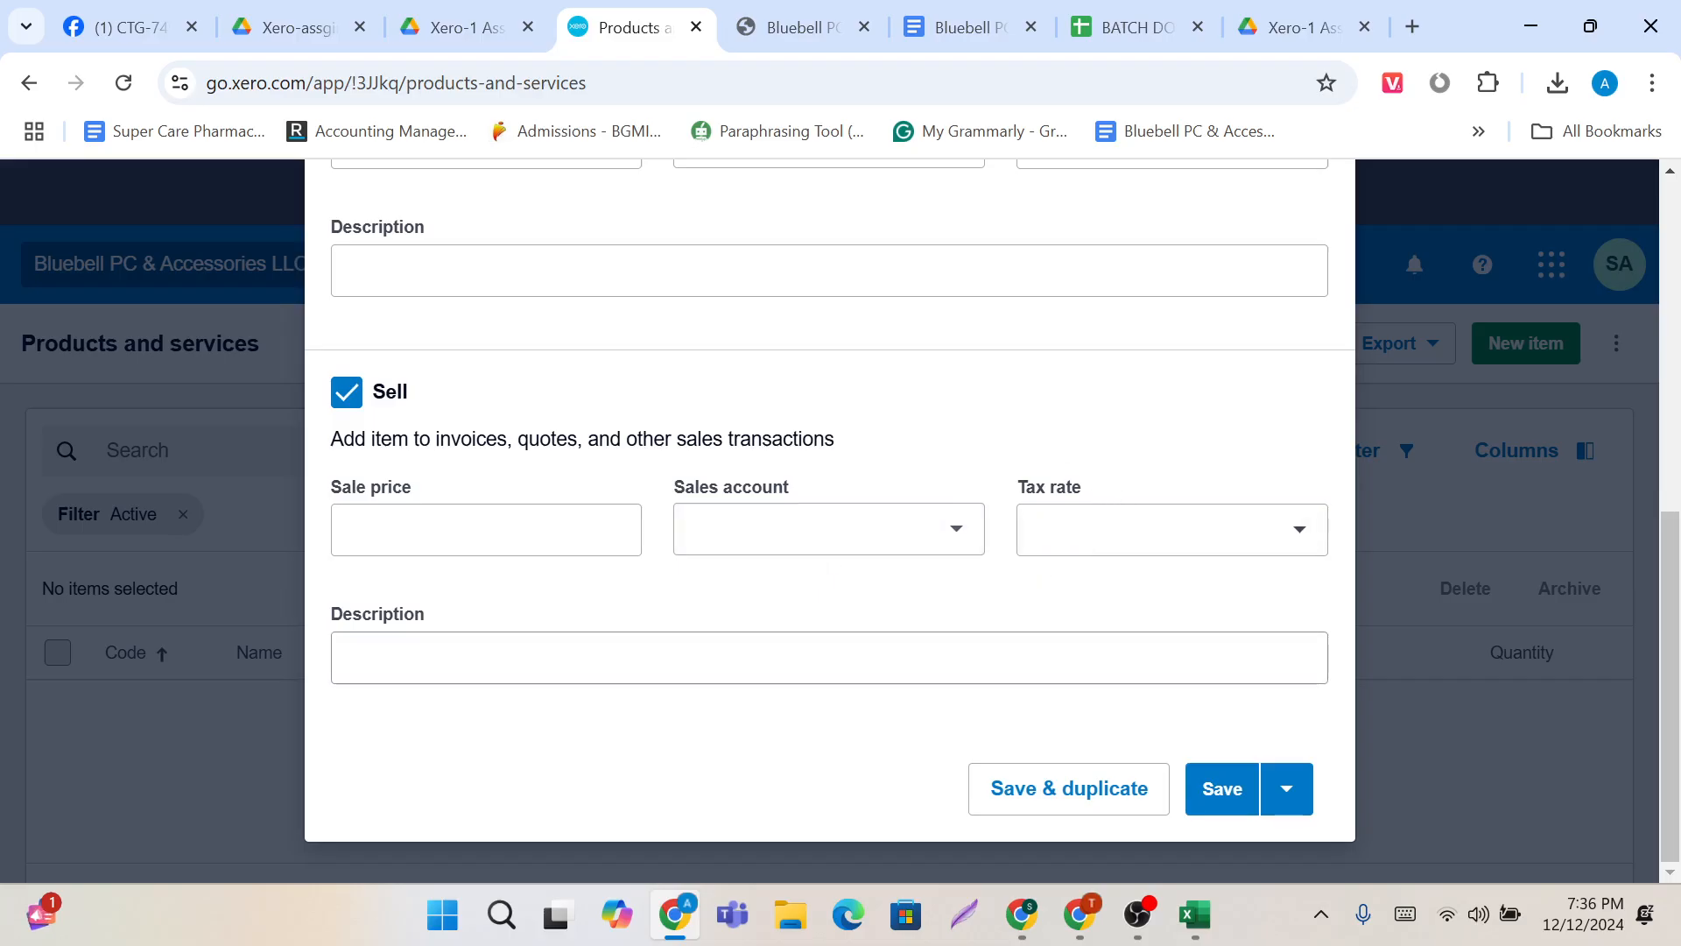
pyautogui.scroll(7, 876, 648)
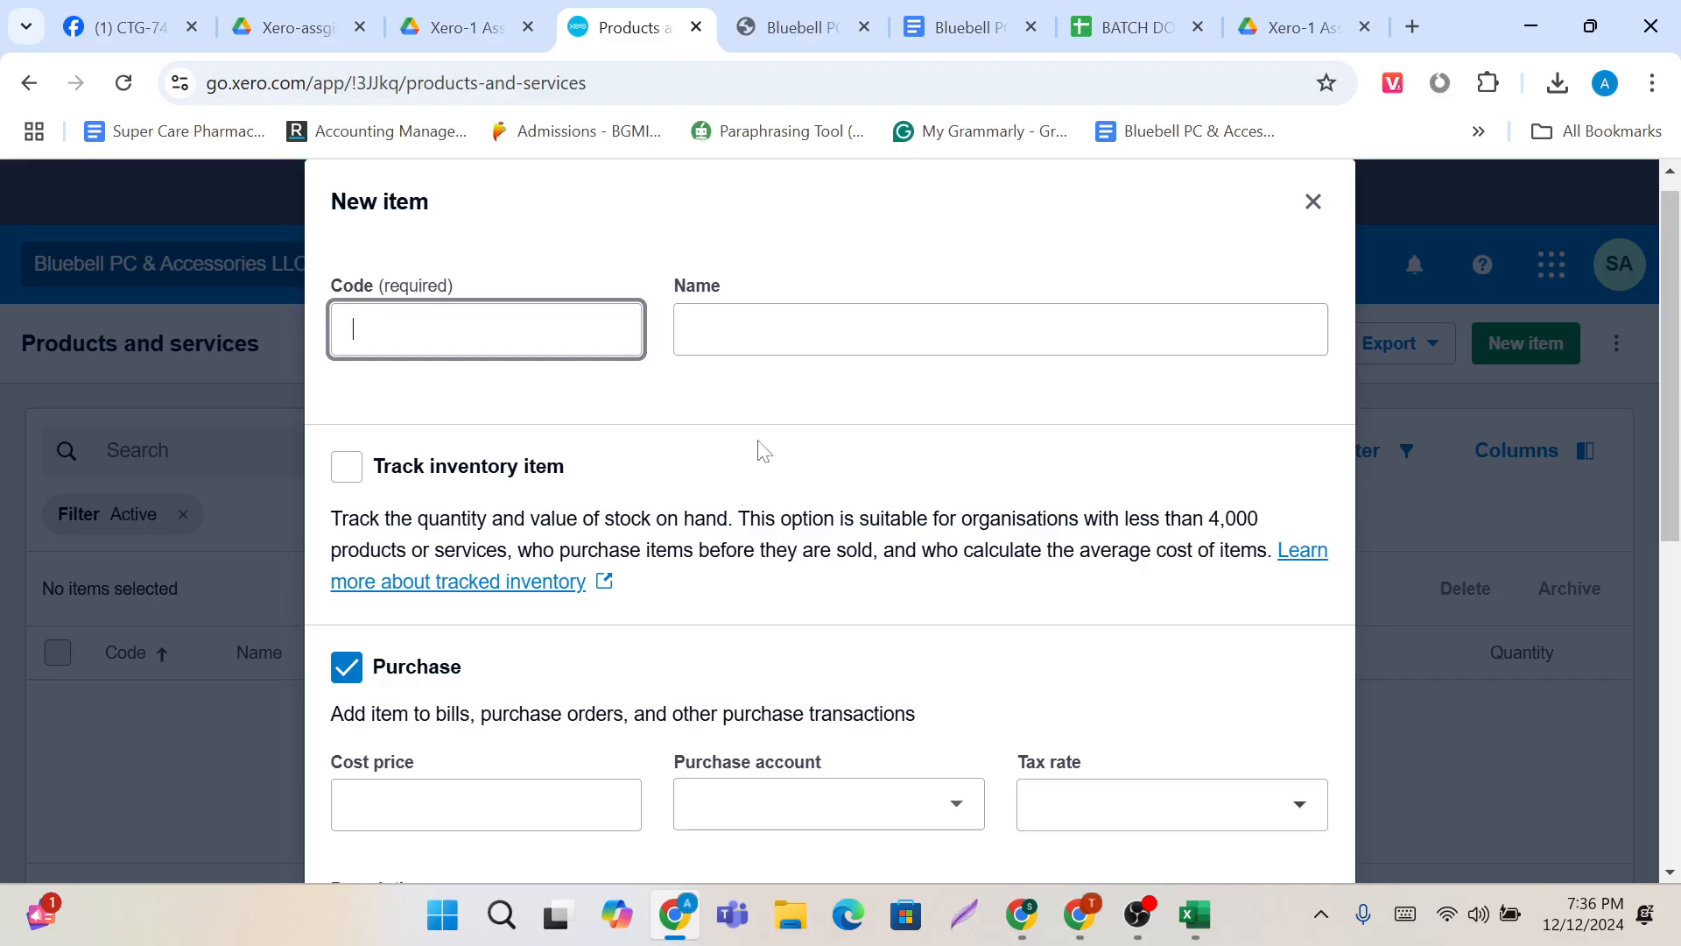
# Step: Enter Keyboard as the item name and 1000 as the item code
pyautogui.click(836, 331)
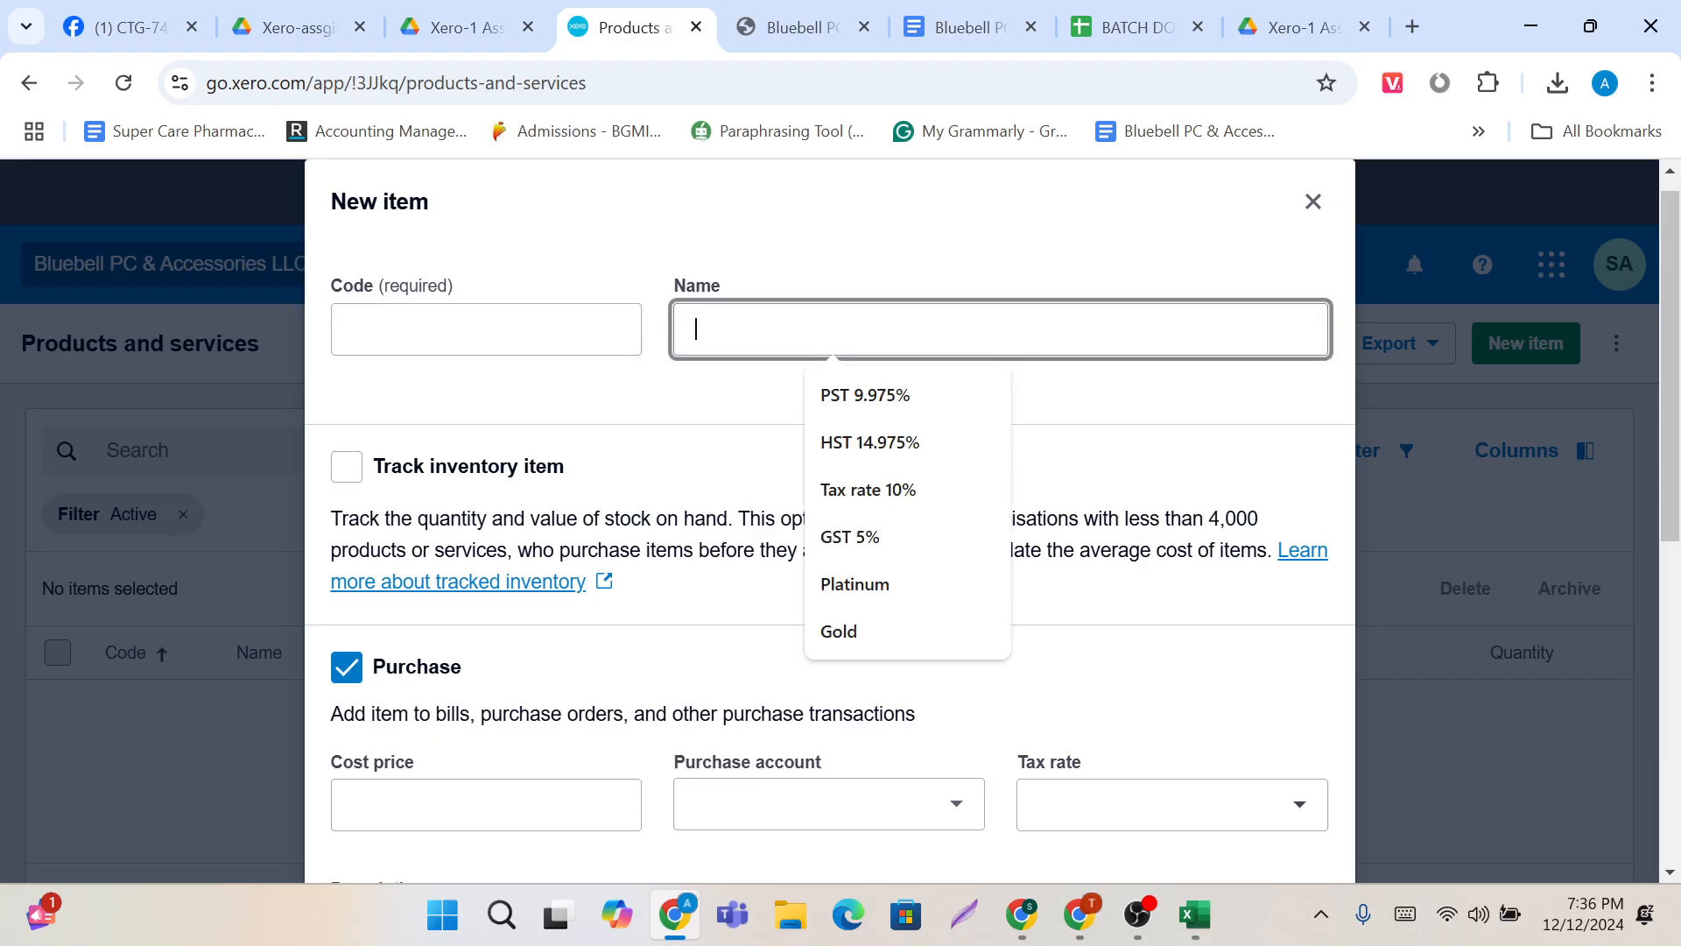
pyautogui.write('K')
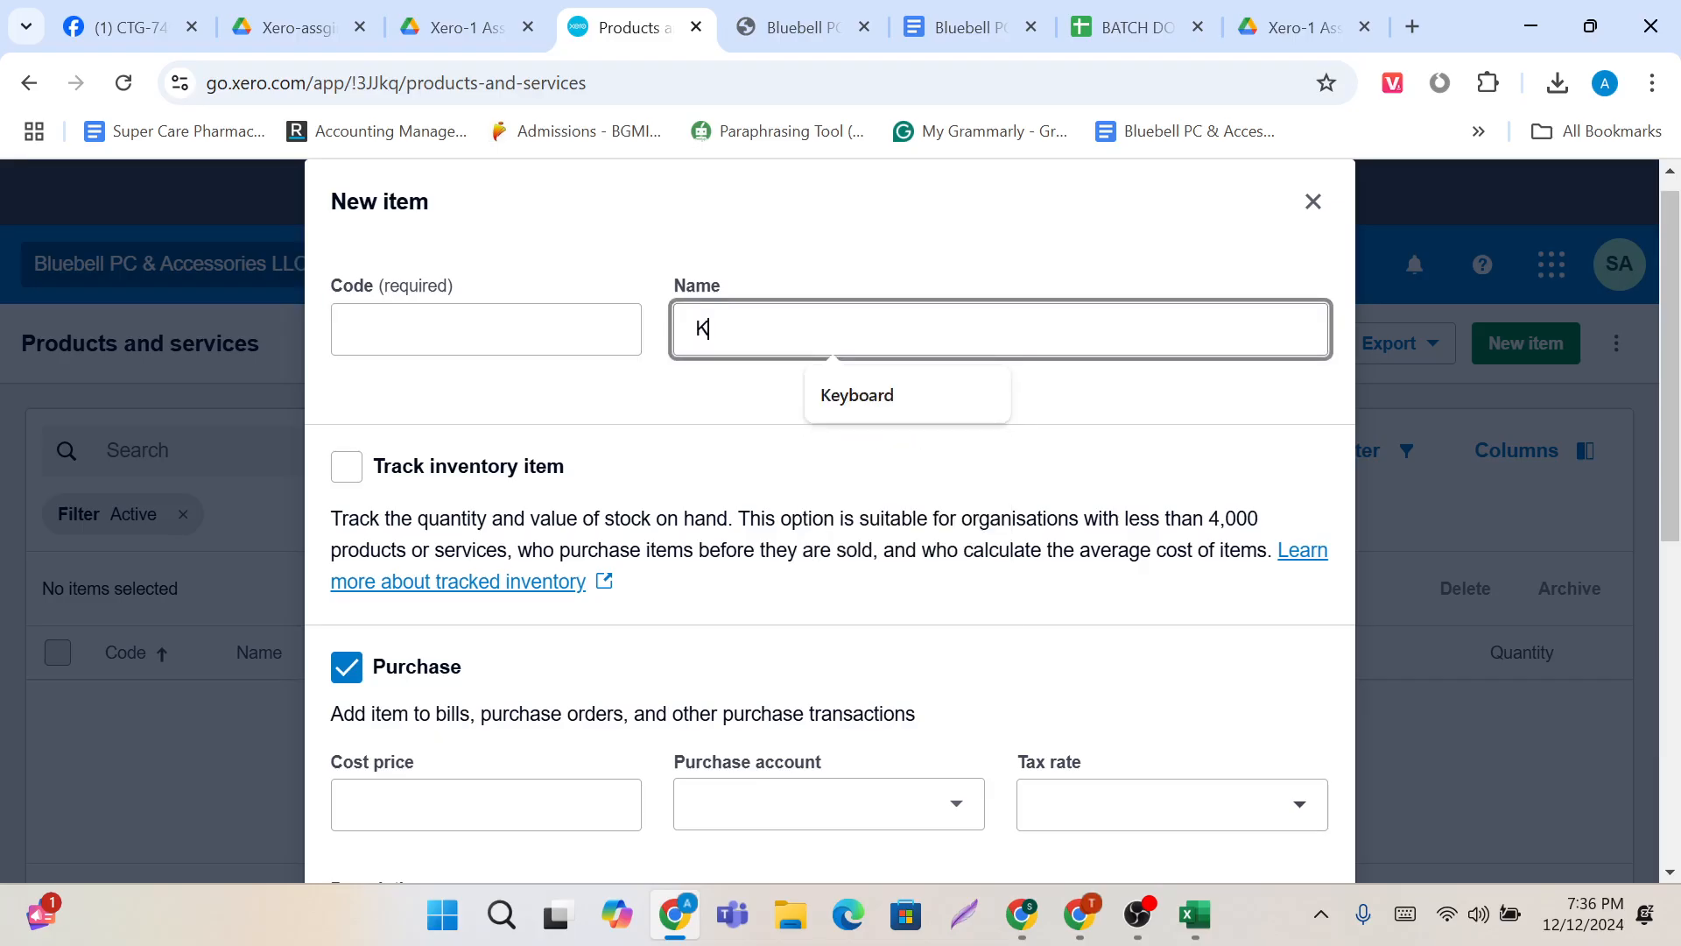
pyautogui.click(874, 405)
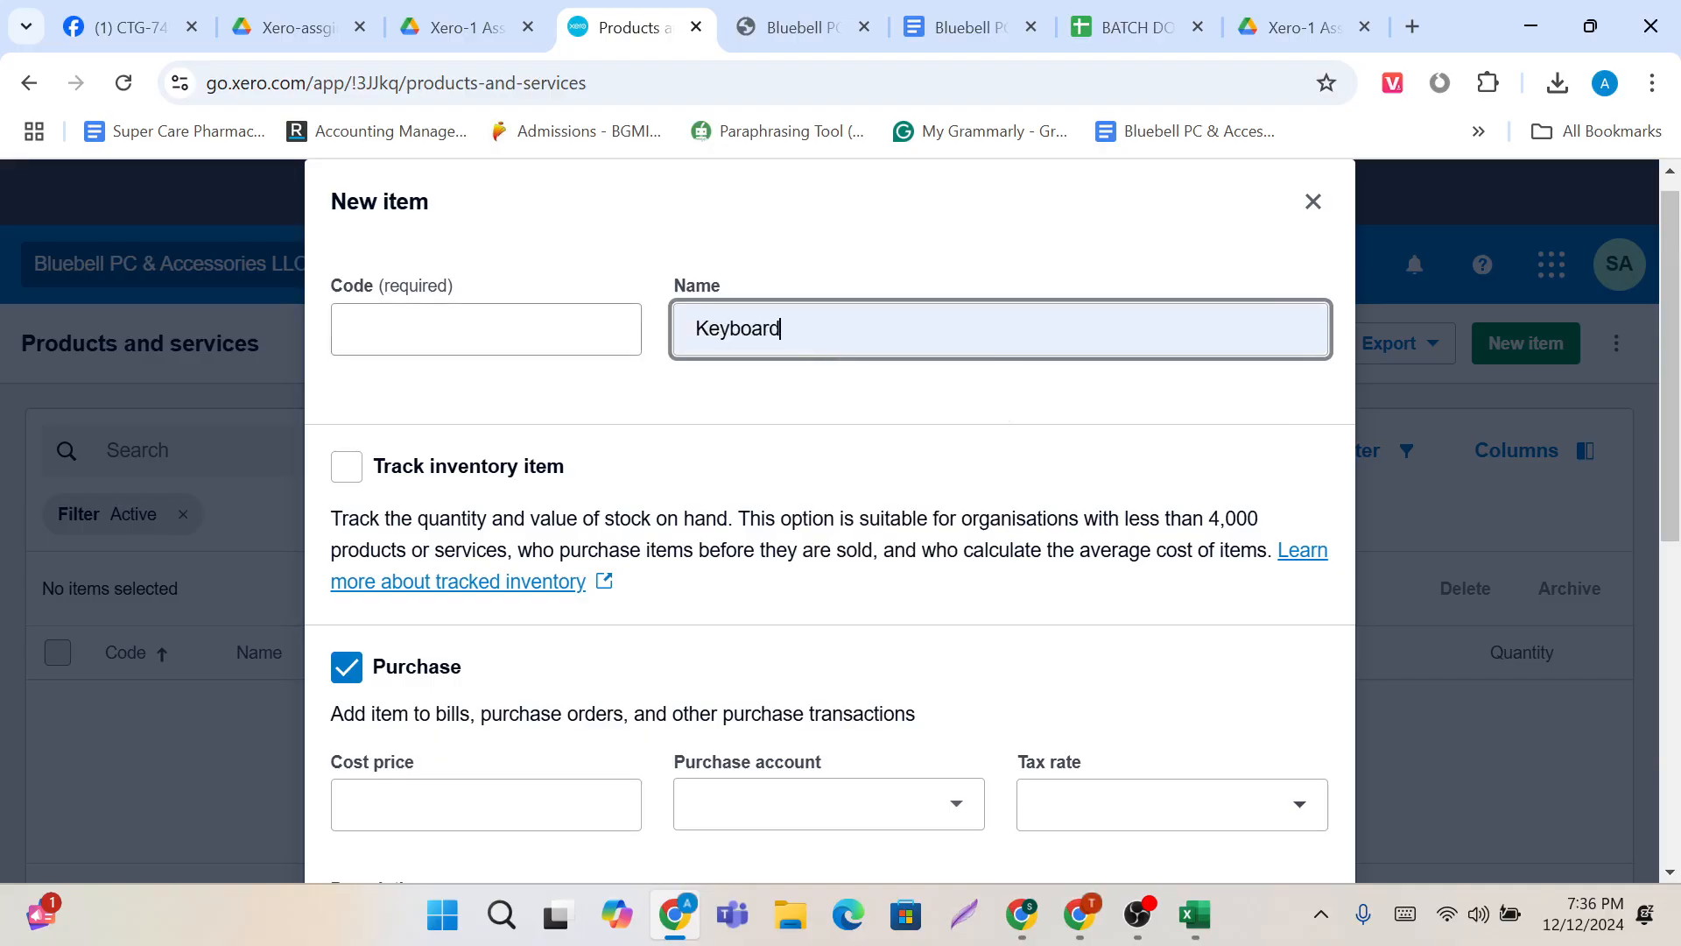
pyautogui.hotkey('shift', 'Tab')
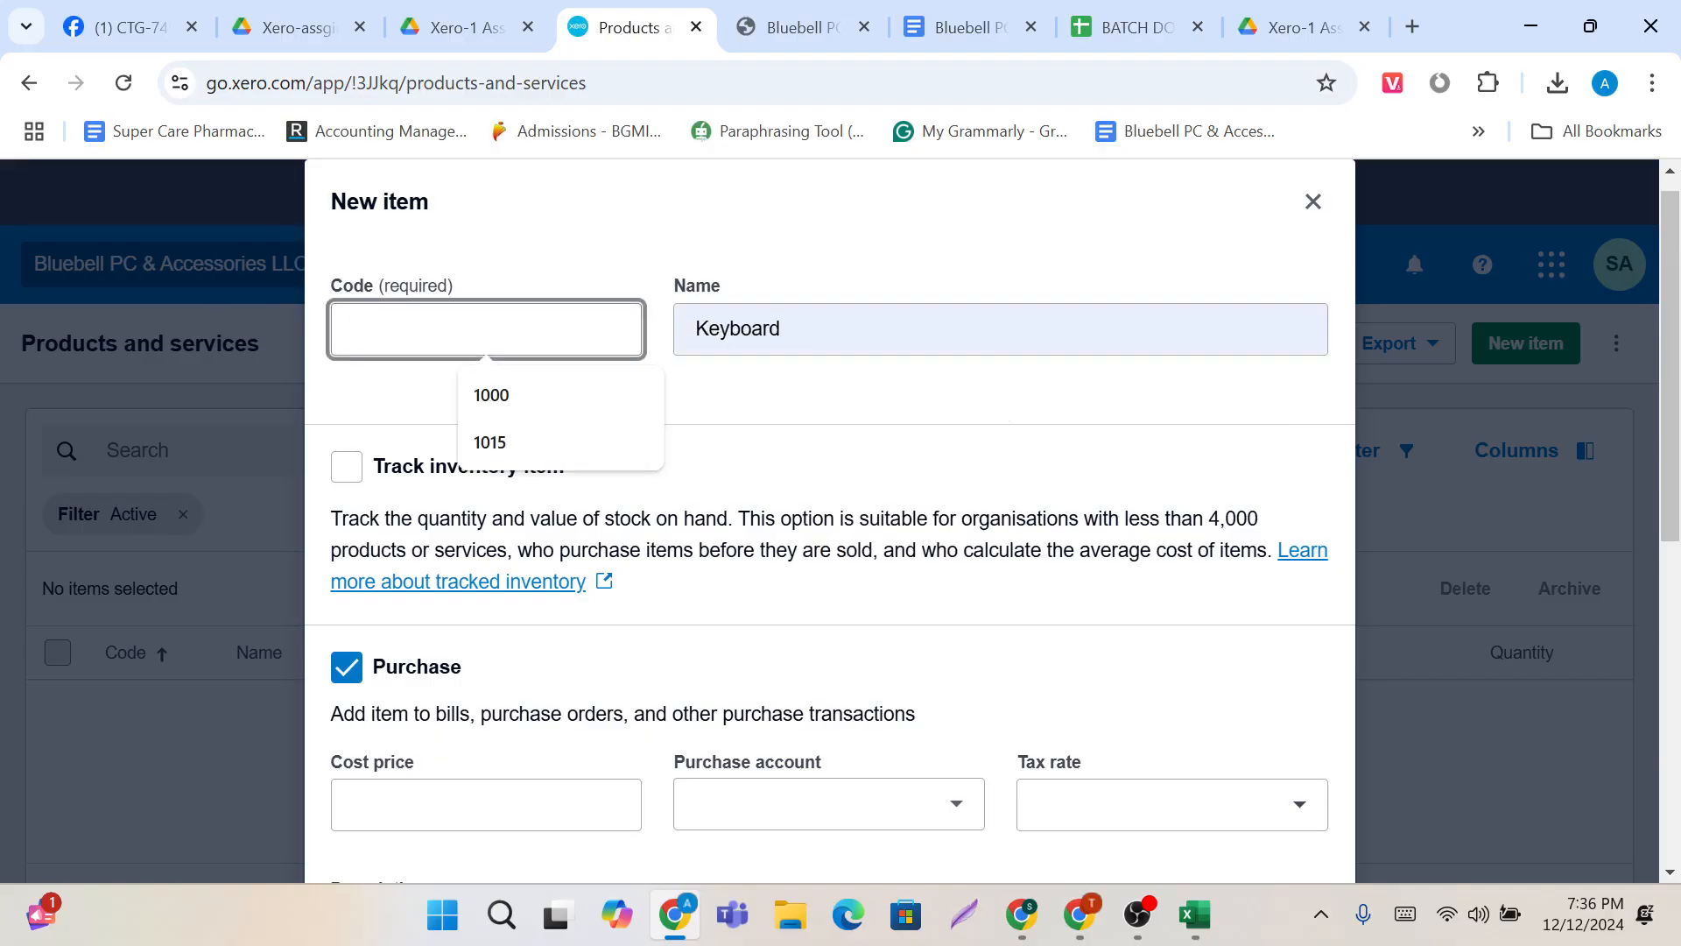
pyautogui.click(554, 385)
# Step: Turn on Track inventory item for the Keyboard item
pyautogui.scroll(-1, 561, 396)
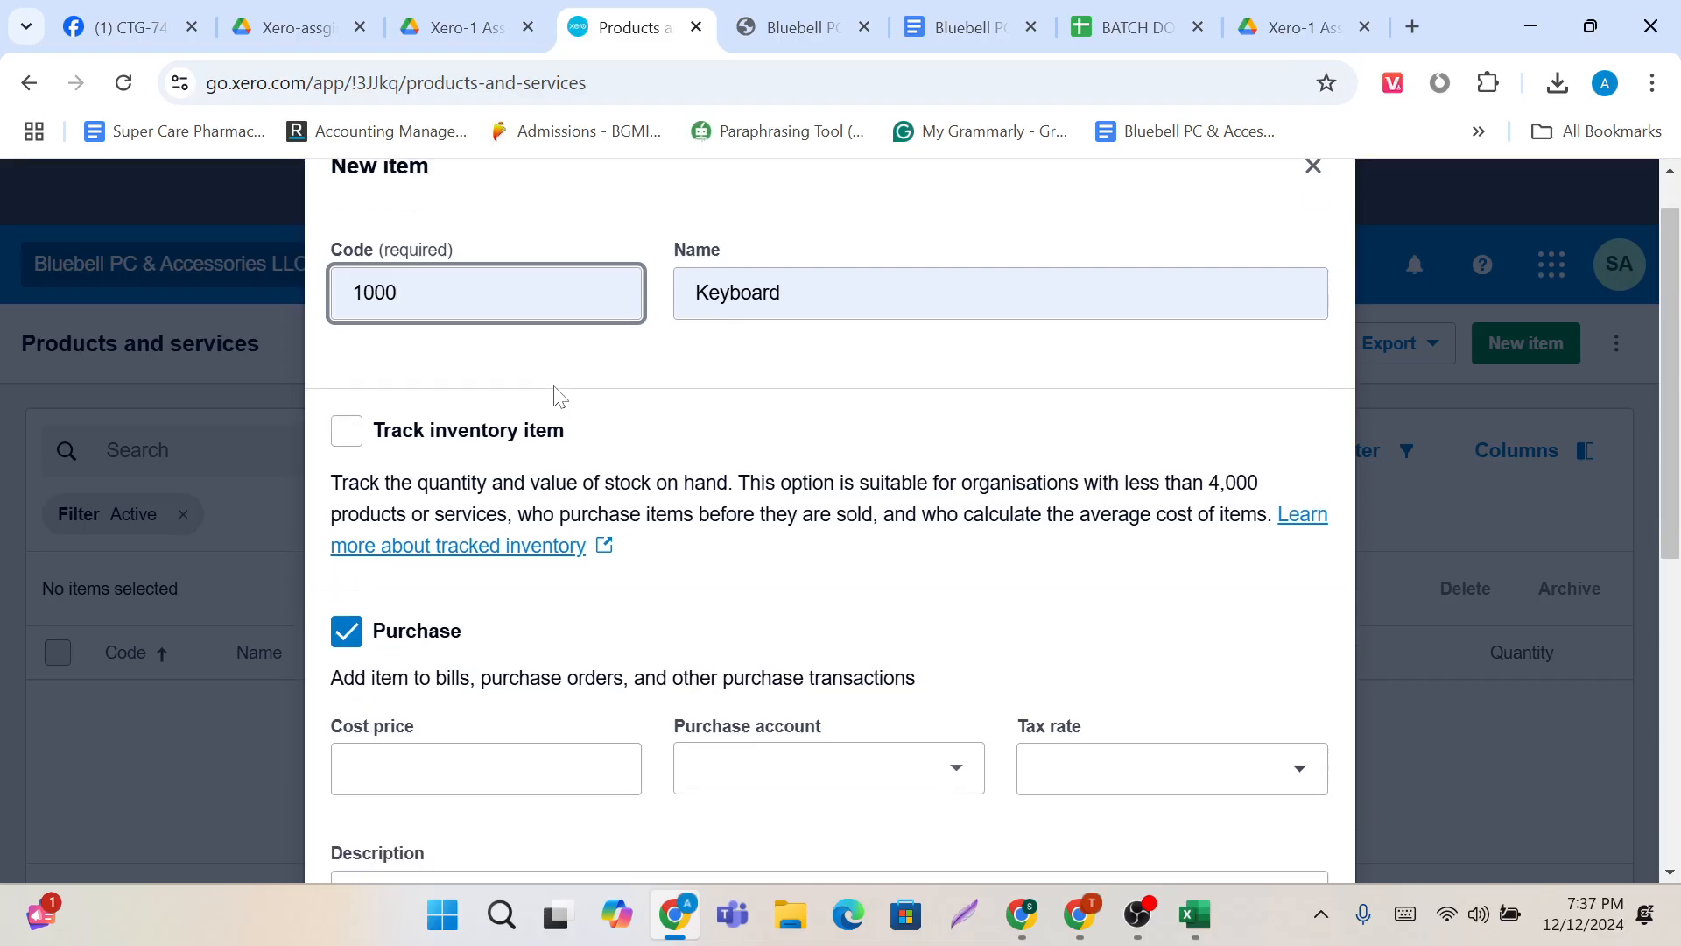
pyautogui.click(347, 449)
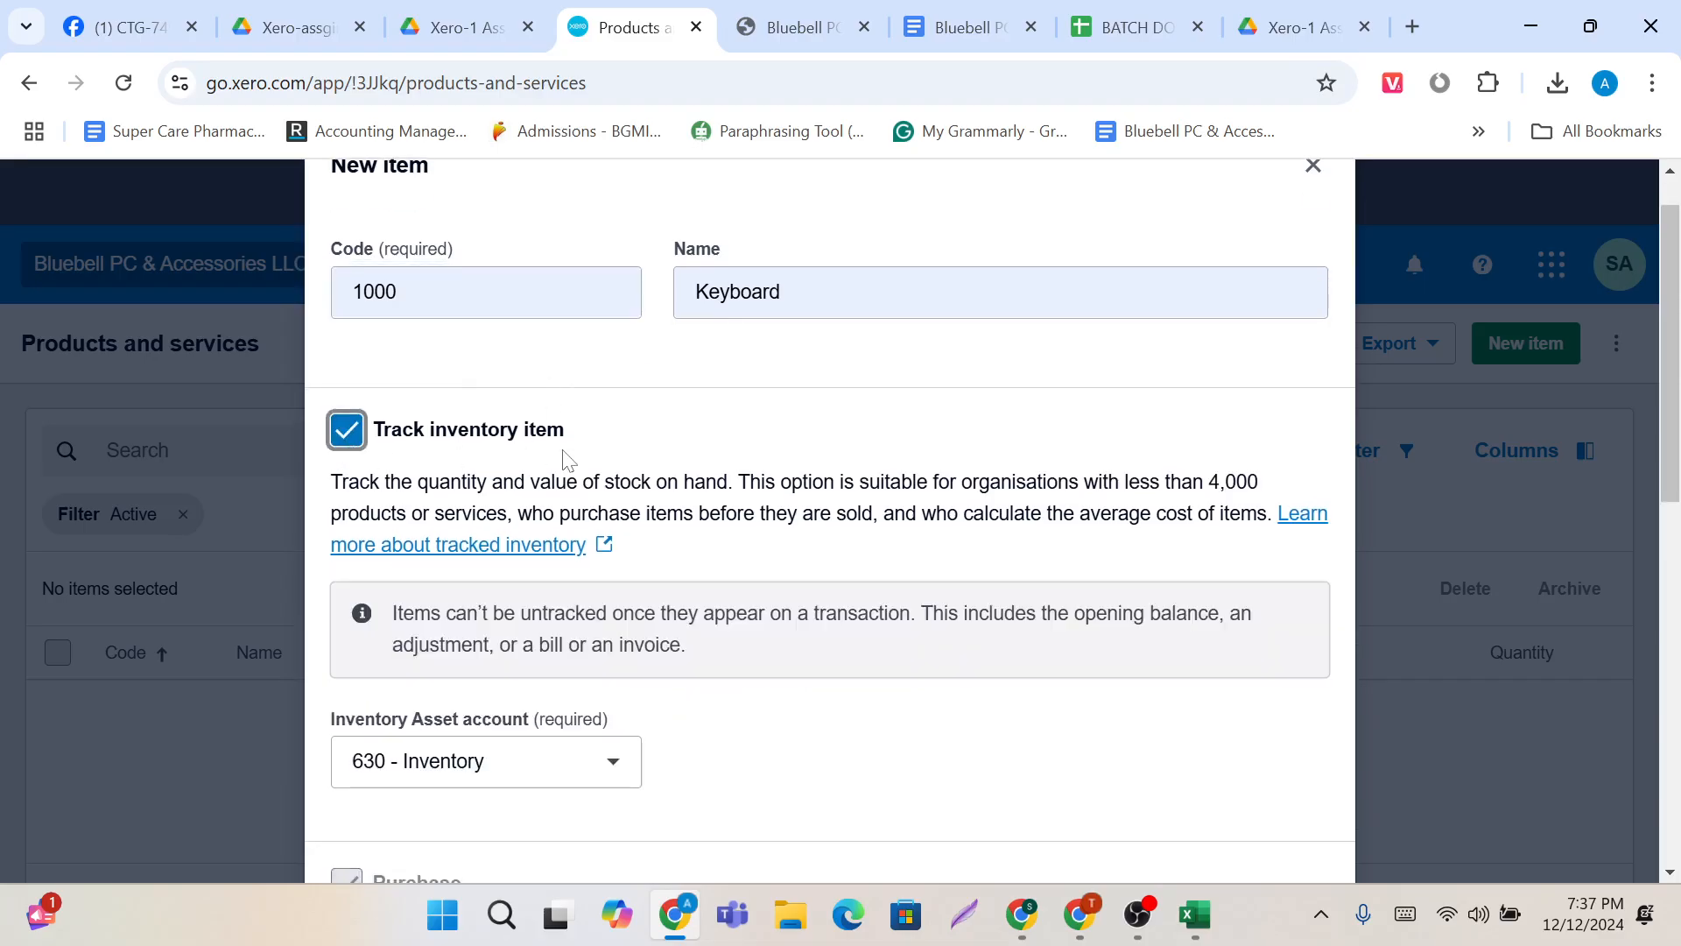
pyautogui.scroll(-3, 612, 473)
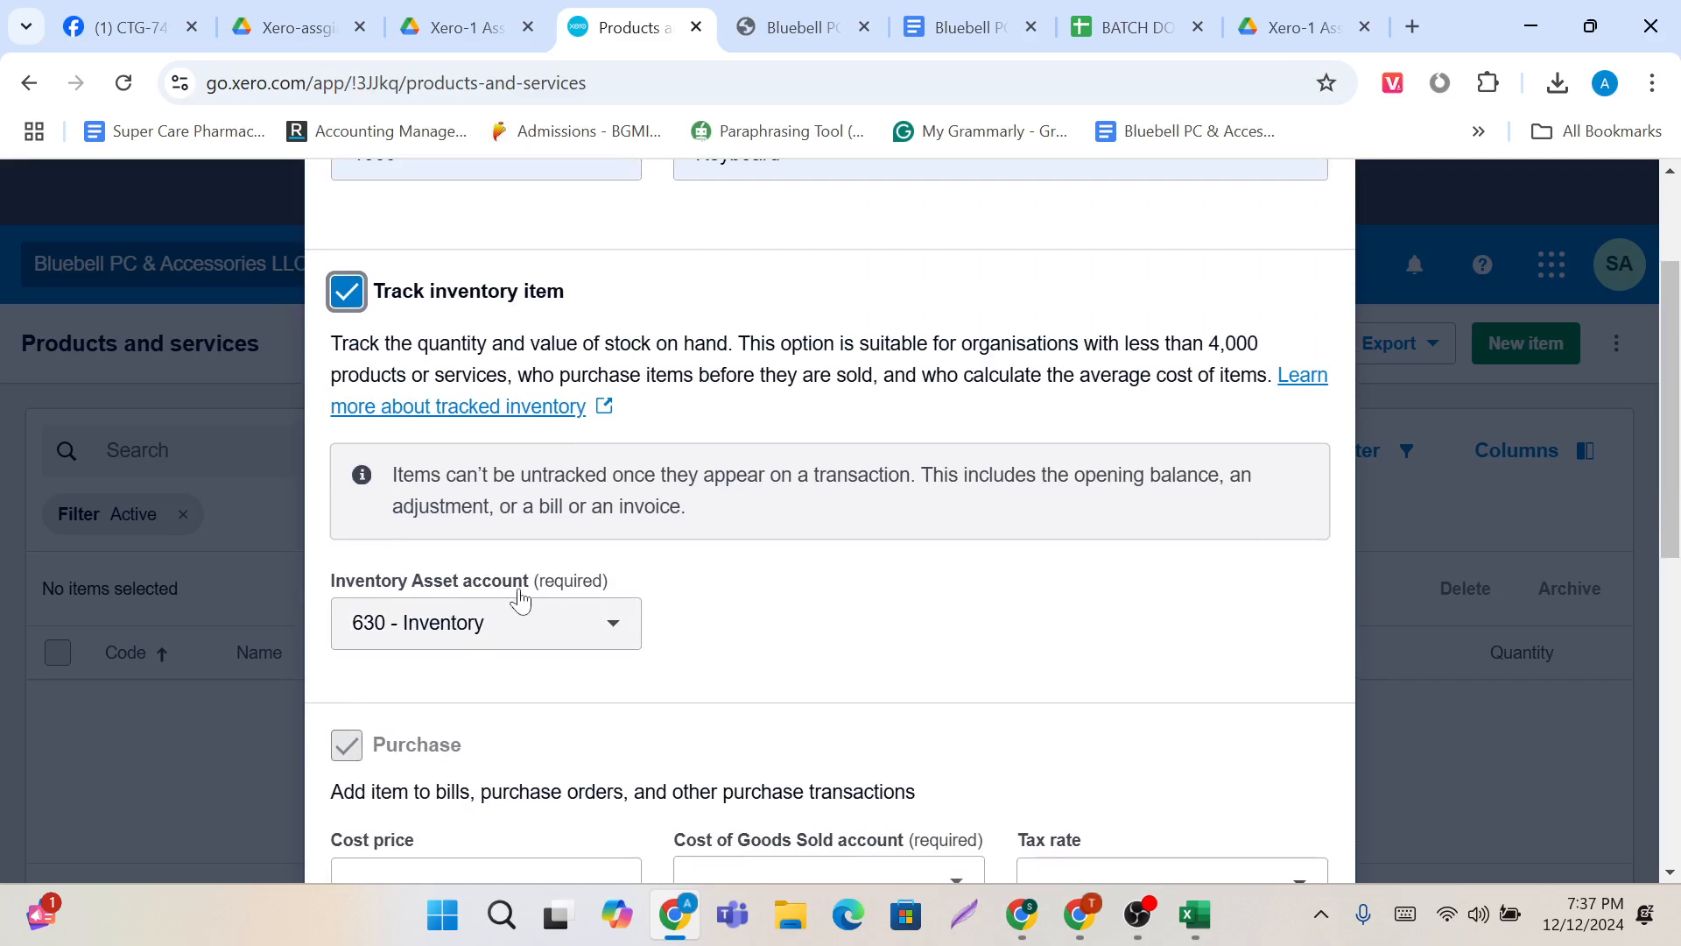
pyautogui.scroll(-1, 626, 595)
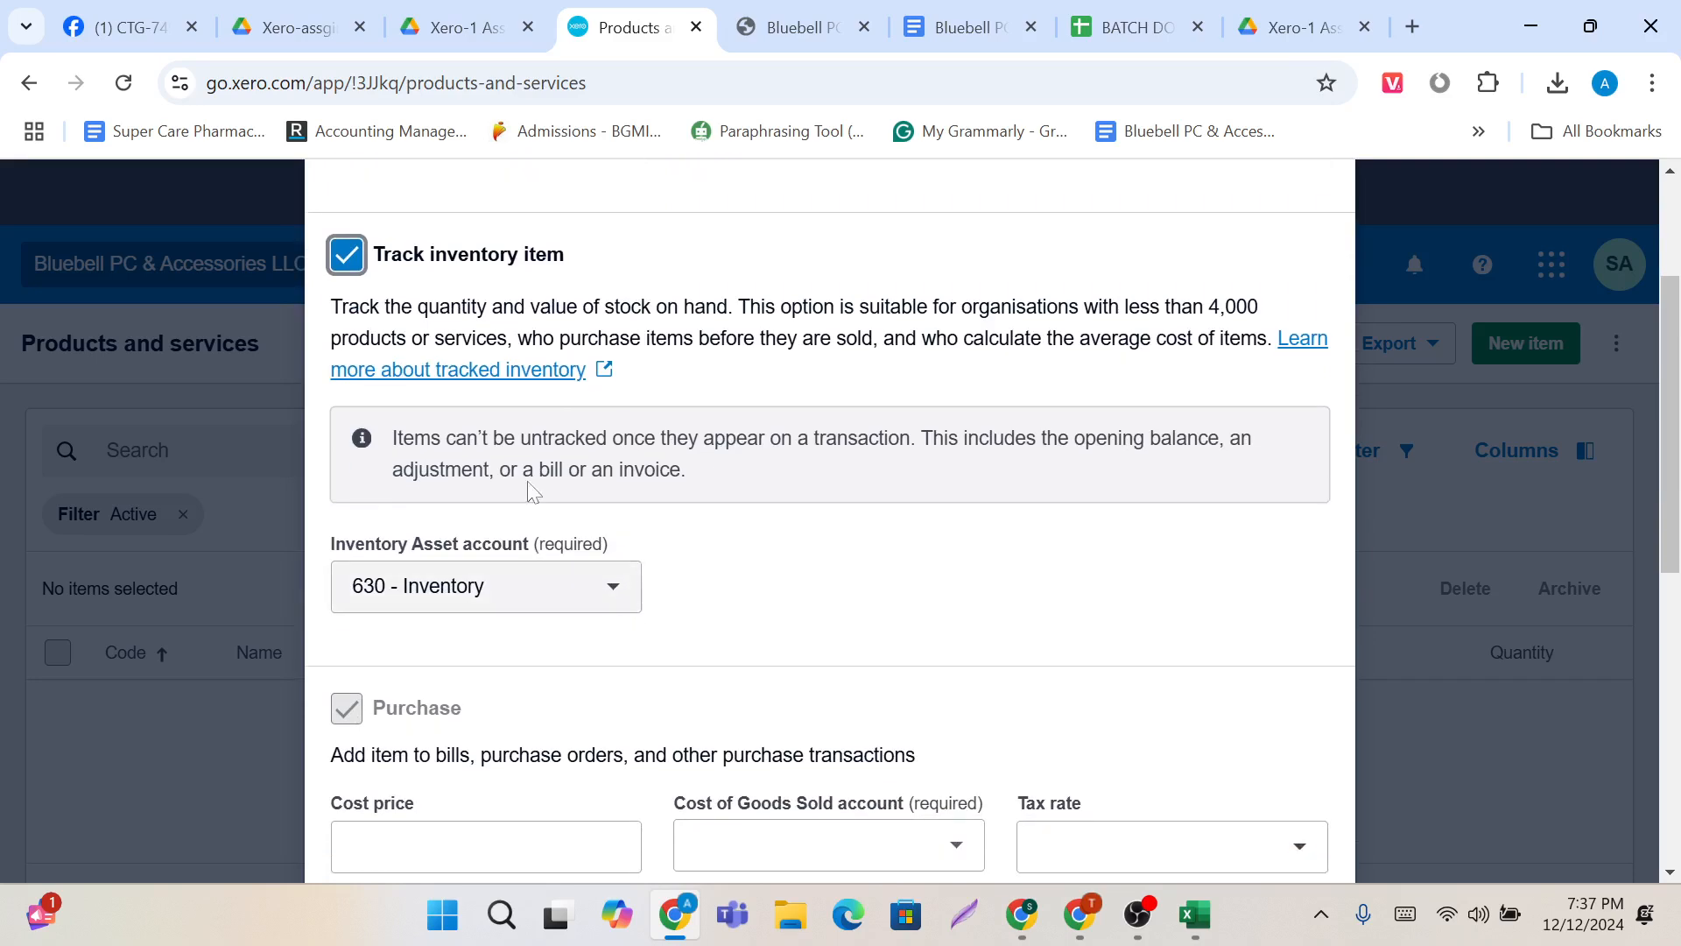
pyautogui.click(347, 256)
pyautogui.scroll(-2, 499, 385)
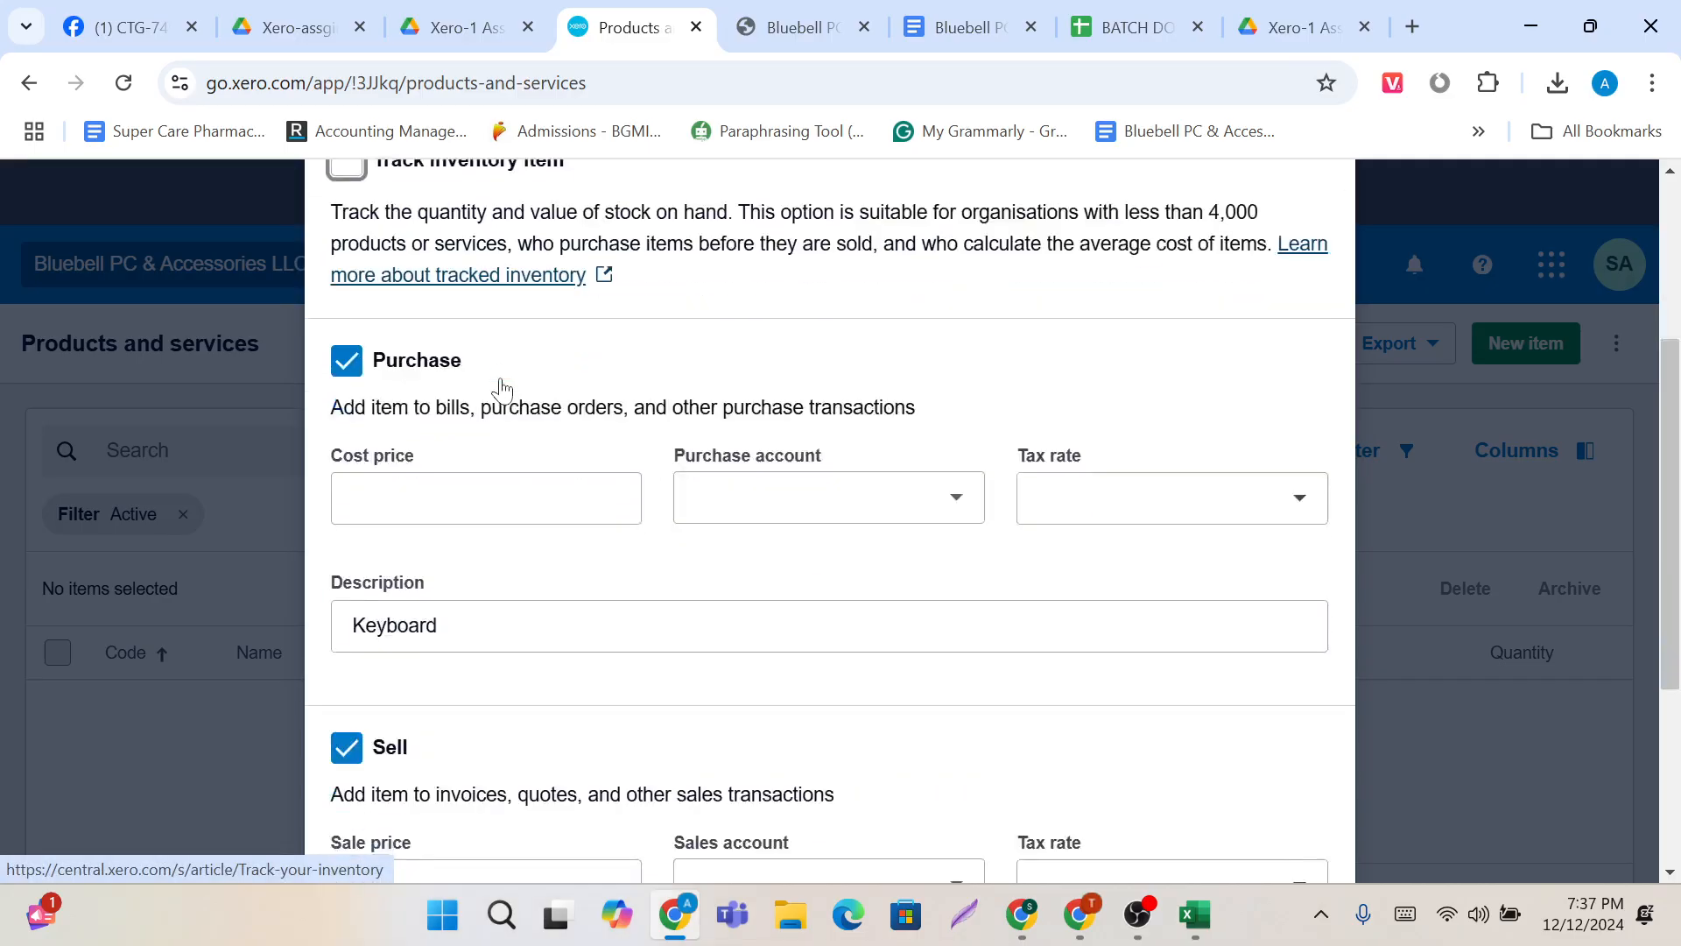
pyautogui.scroll(3, 504, 383)
pyautogui.click(348, 325)
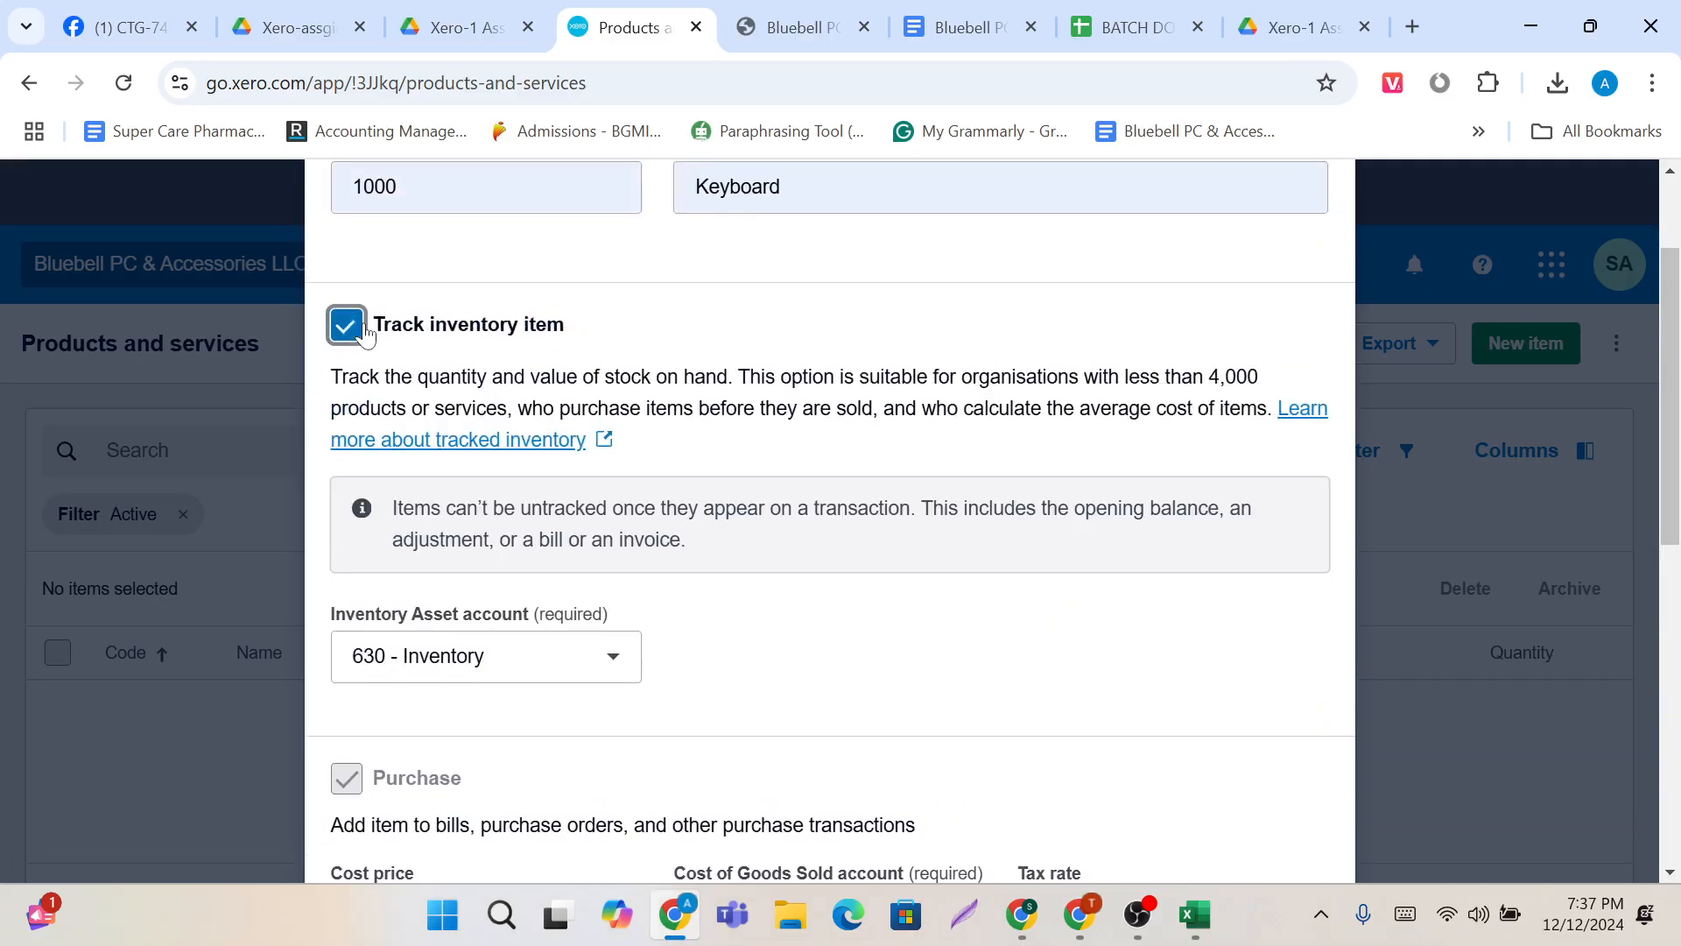
pyautogui.scroll(-3, 604, 639)
pyautogui.scroll(-1, 610, 619)
# Step: Set cost price 50 with account 310 - Cost of Goods Sold and 10% (VAT on Expenses)
pyautogui.click(619, 544)
pyautogui.write('50')
pyautogui.click(810, 550)
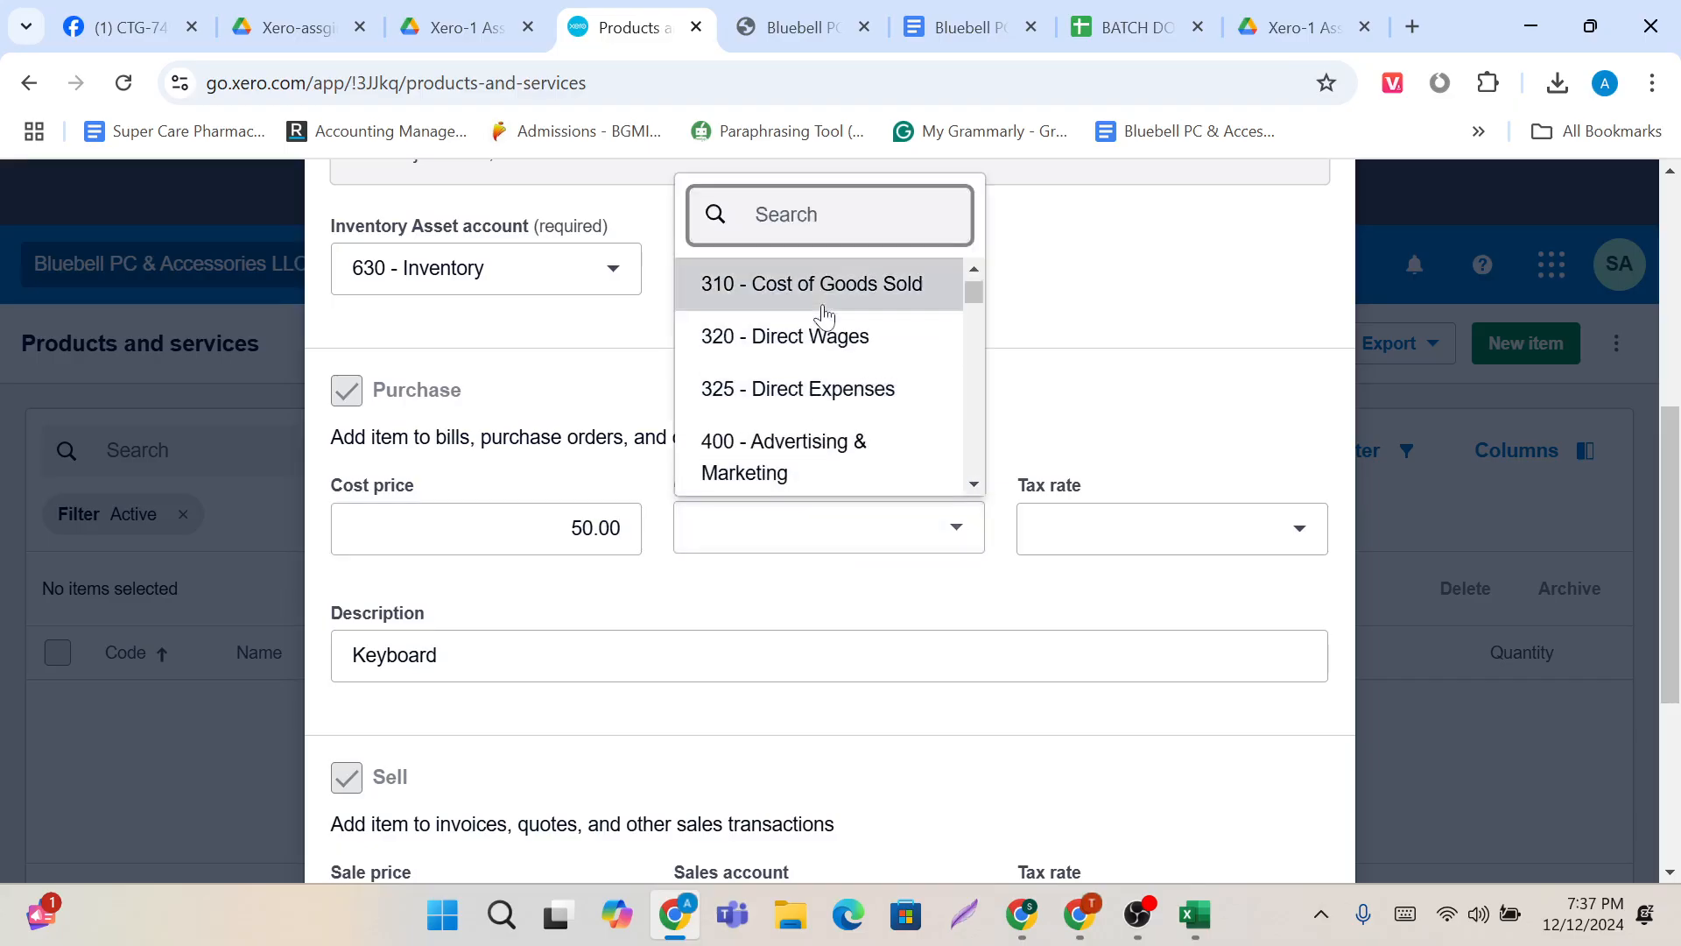
pyautogui.click(823, 313)
pyautogui.click(1298, 536)
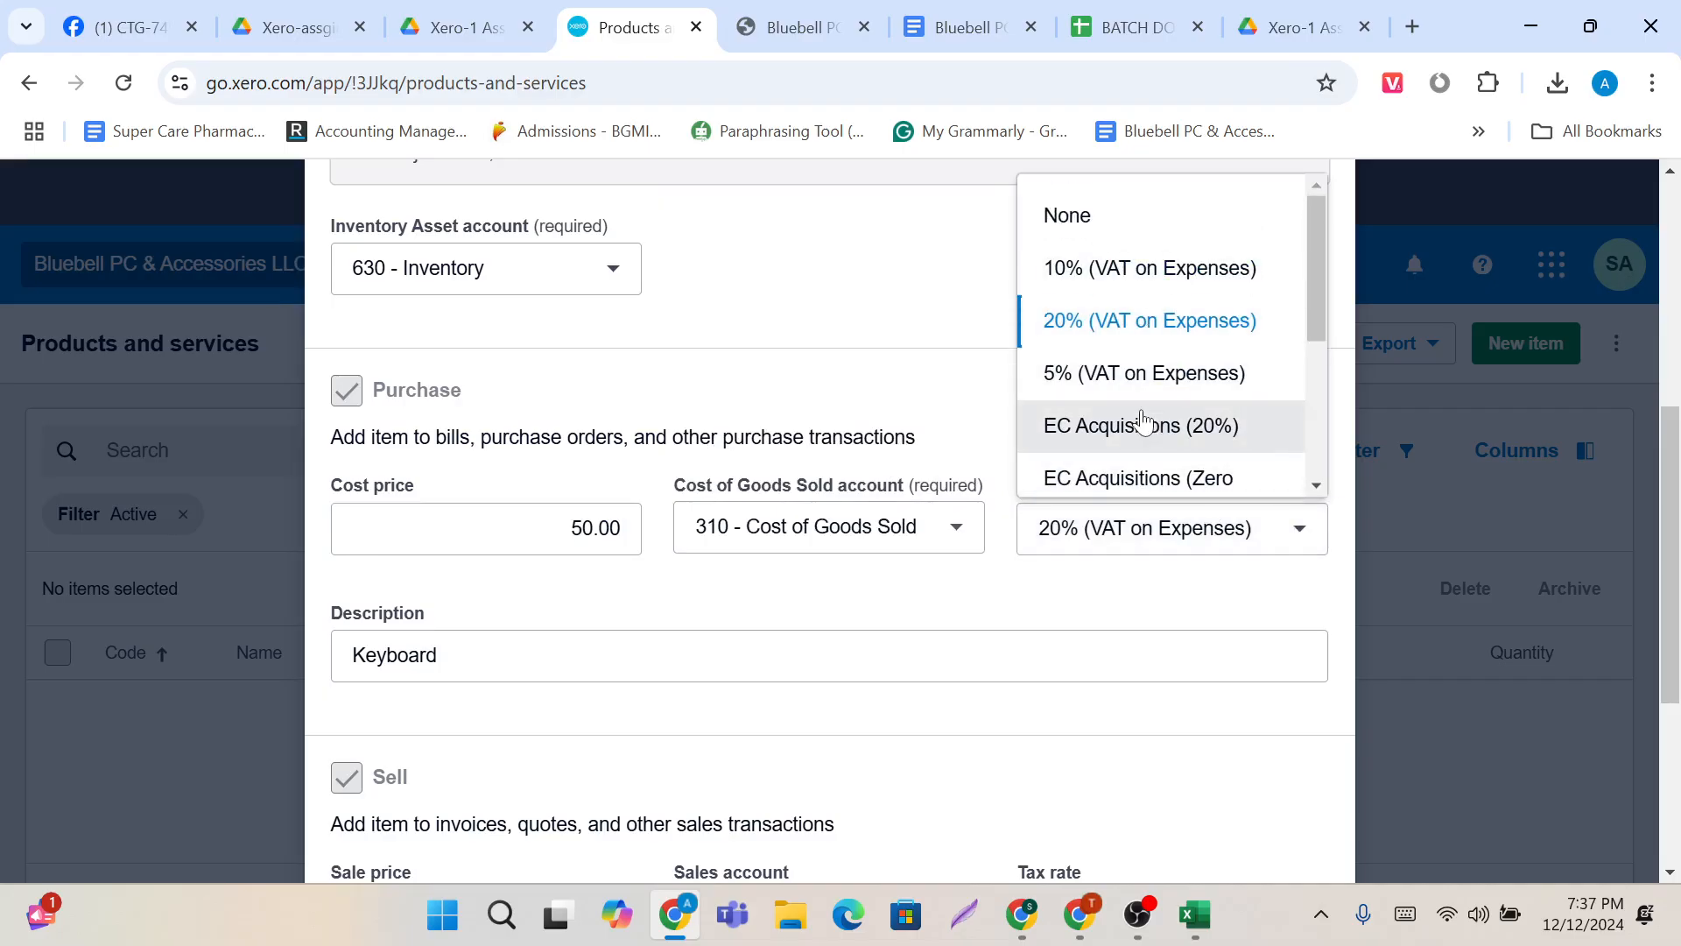
pyautogui.click(1135, 289)
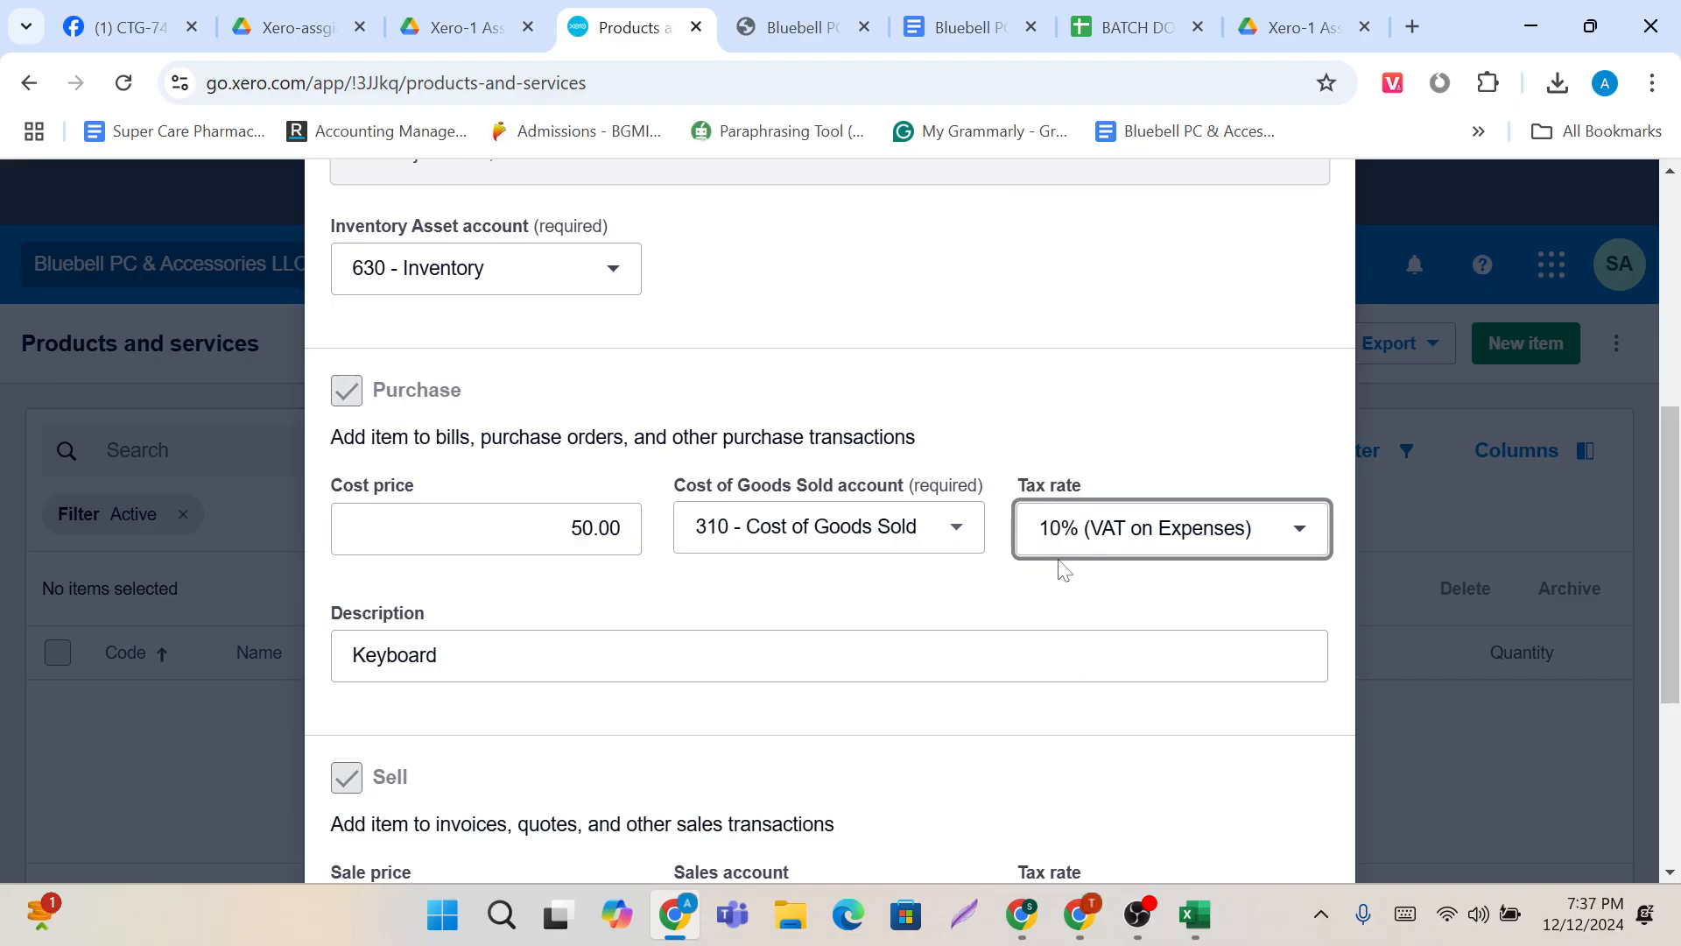
pyautogui.scroll(-3, 1060, 562)
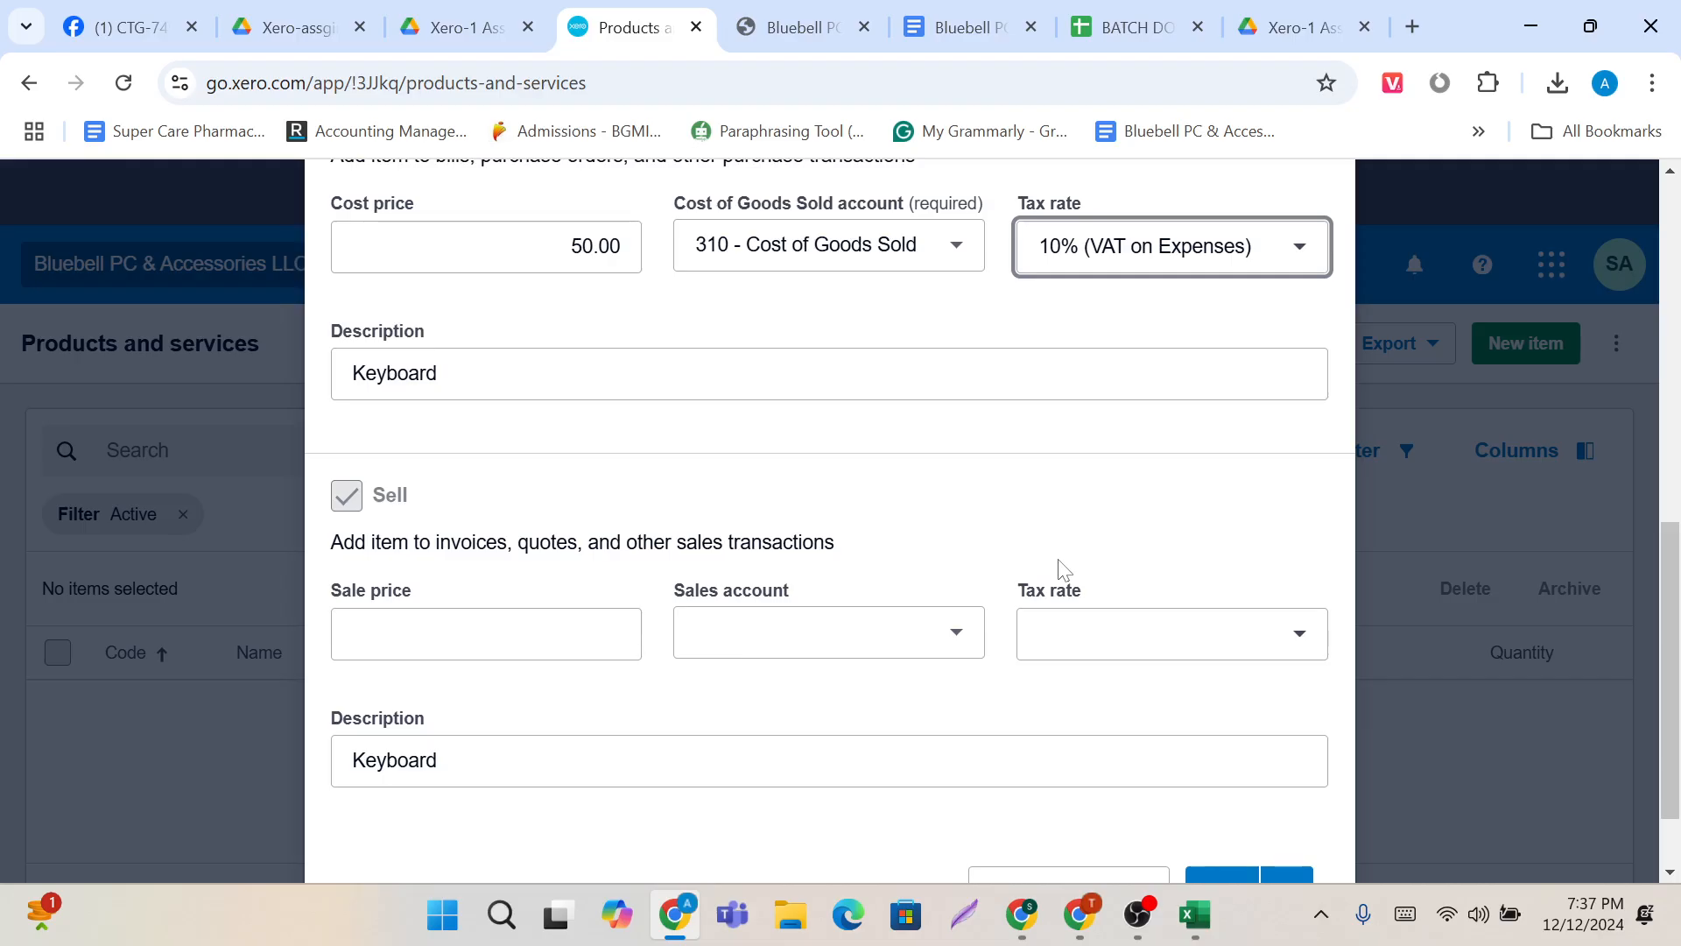
# Step: Enter sale price 80 with account 200 - Sales and tax rate 10% (VAT on Income)
pyautogui.click(560, 633)
pyautogui.write('80')
pyautogui.click(946, 630)
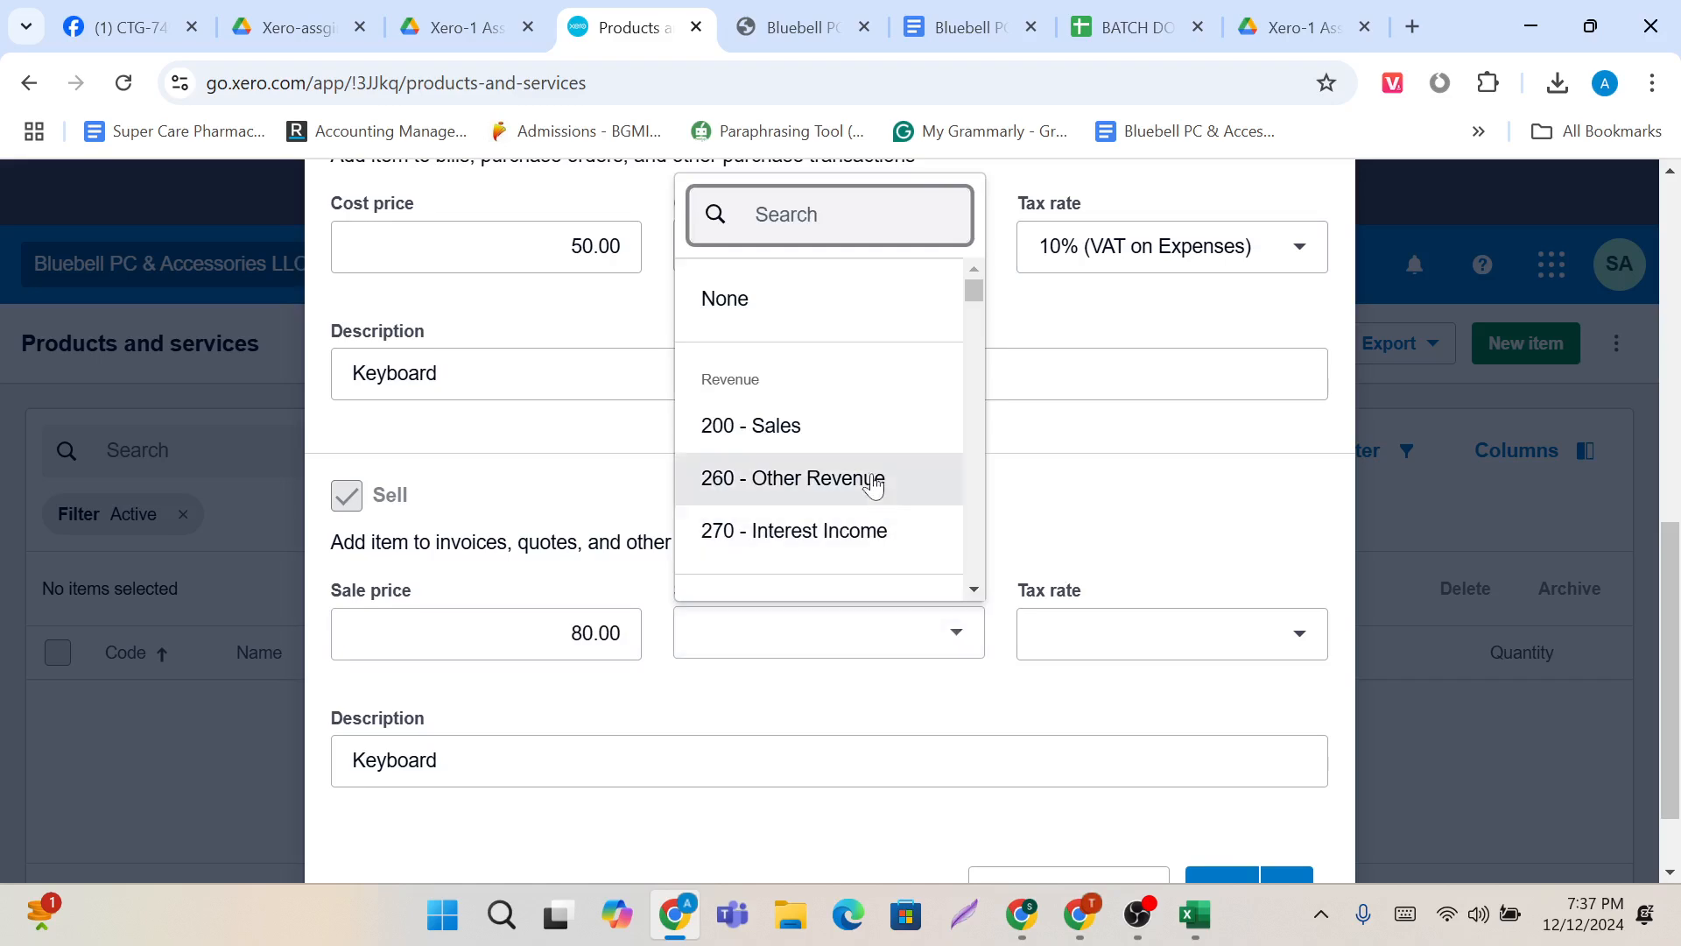
pyautogui.click(832, 431)
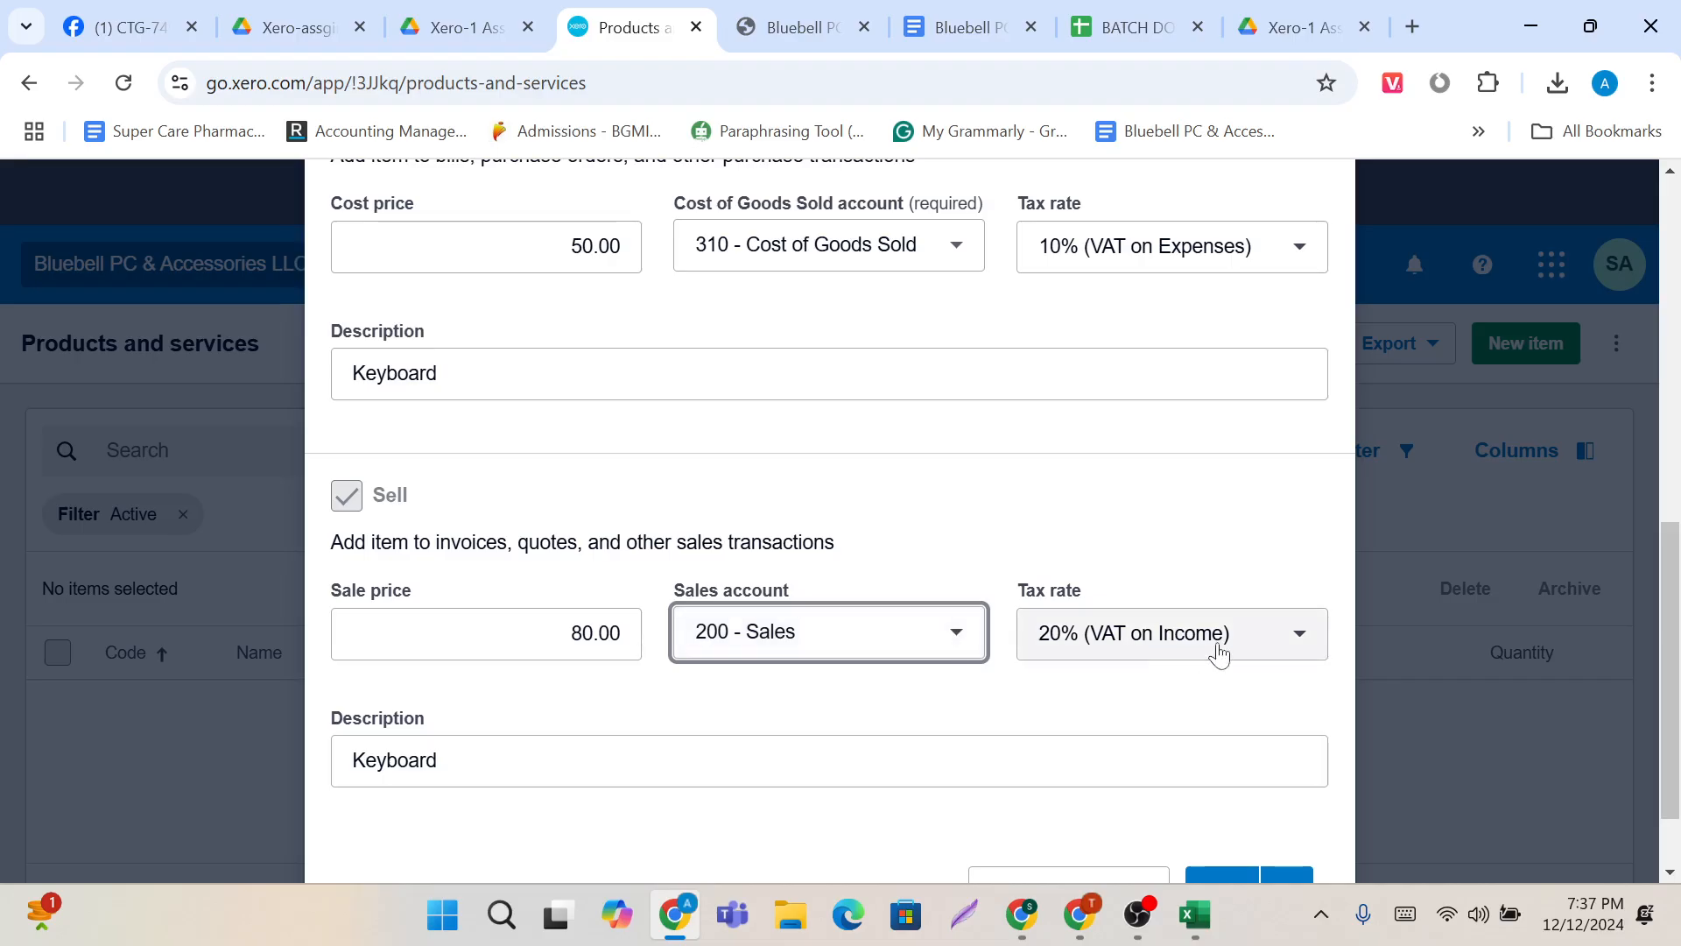
pyautogui.click(1298, 637)
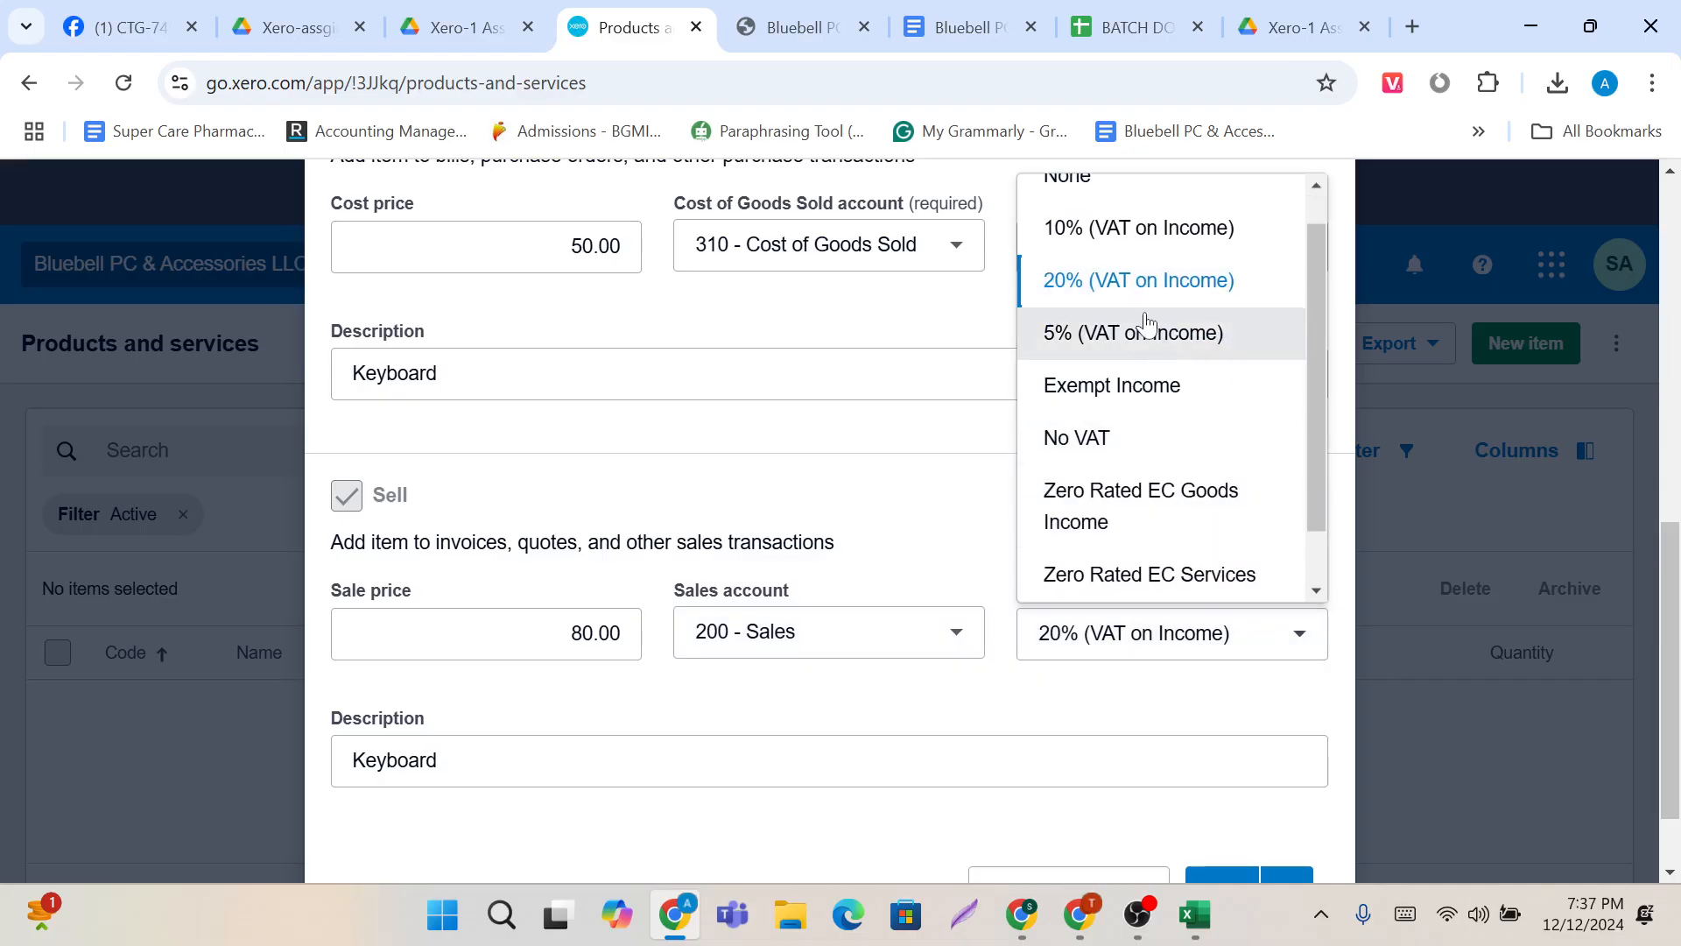
pyautogui.scroll(1, 1144, 325)
pyautogui.click(1145, 283)
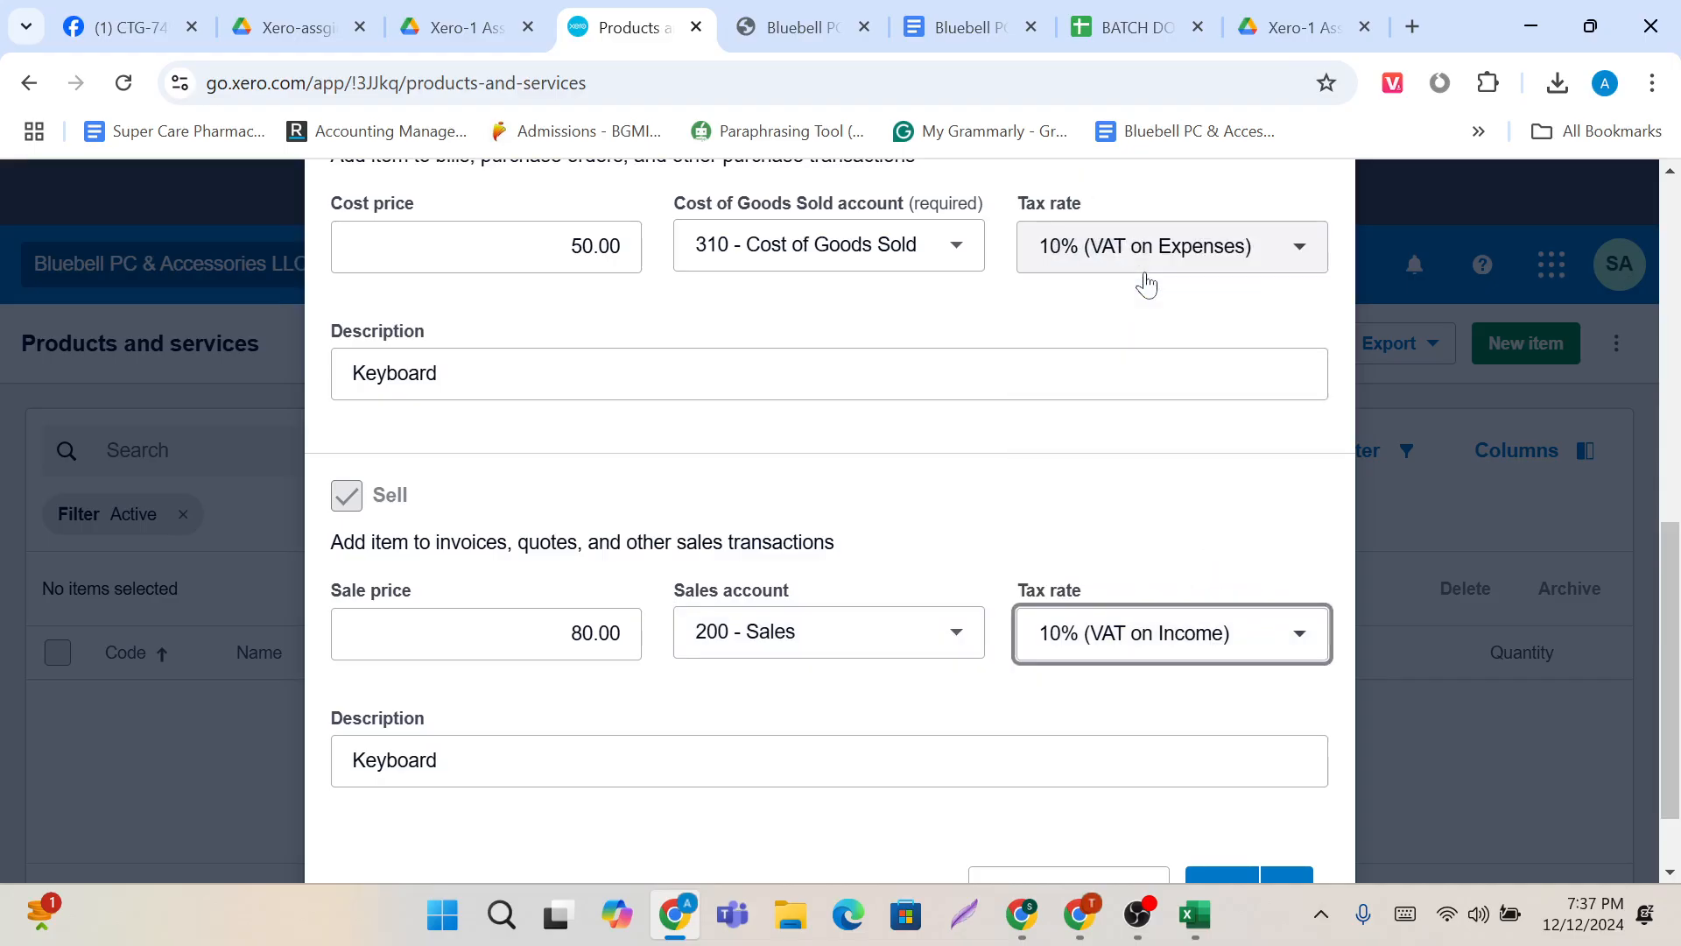
pyautogui.scroll(2, 933, 571)
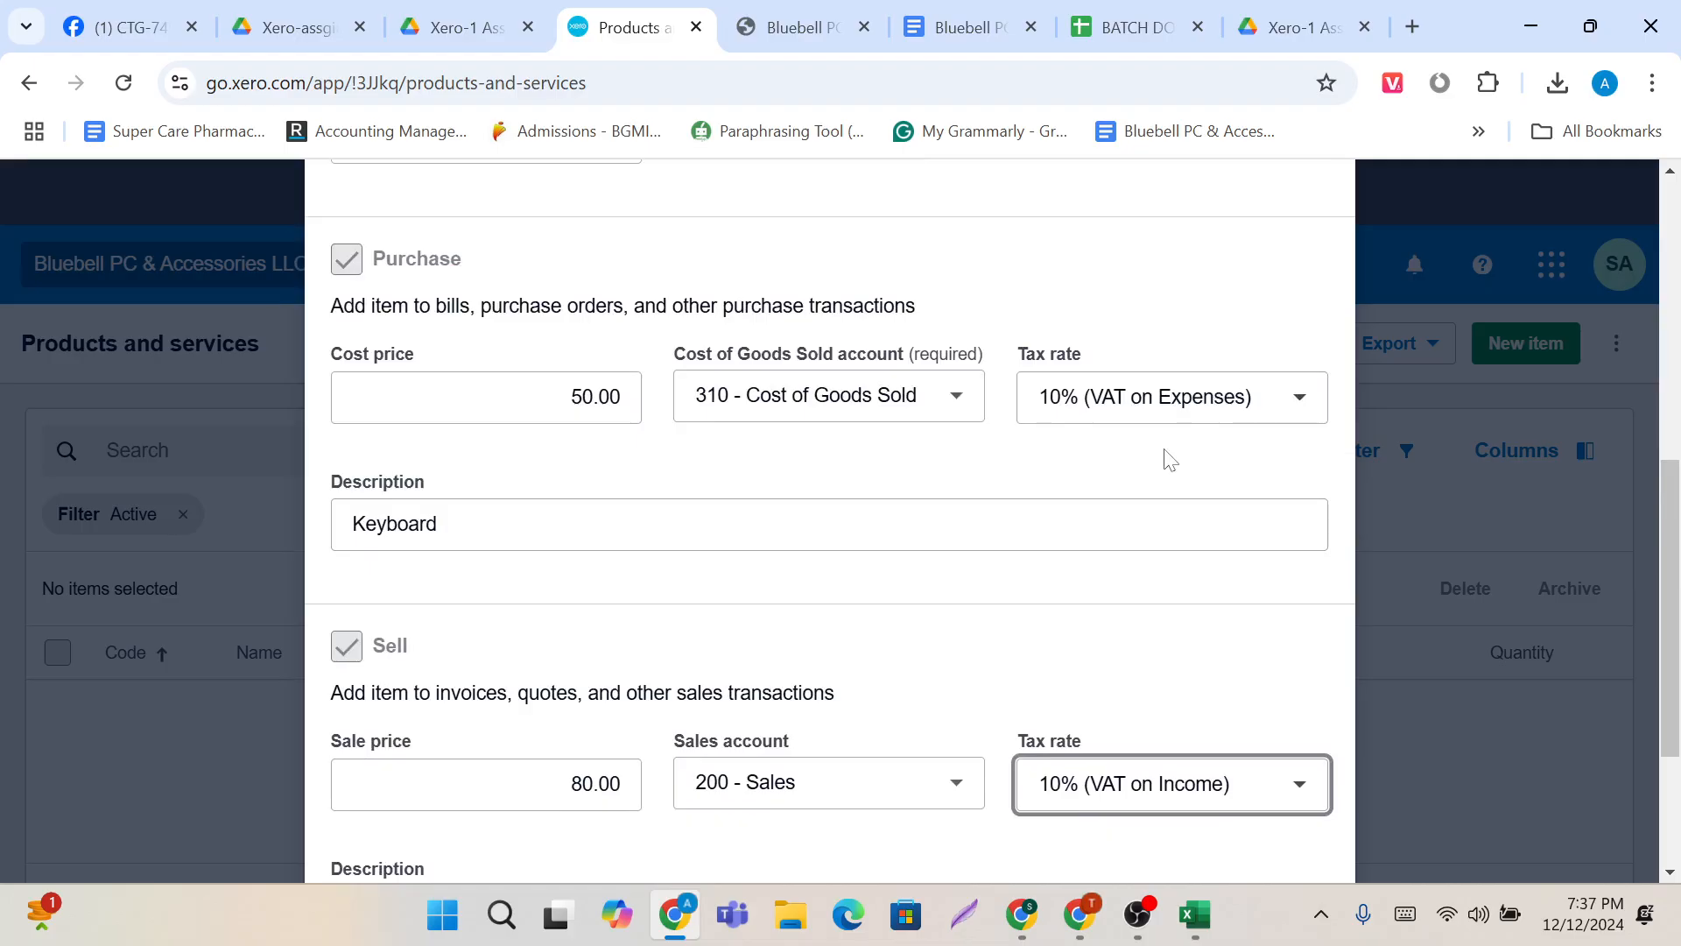
pyautogui.scroll(-1, 1168, 459)
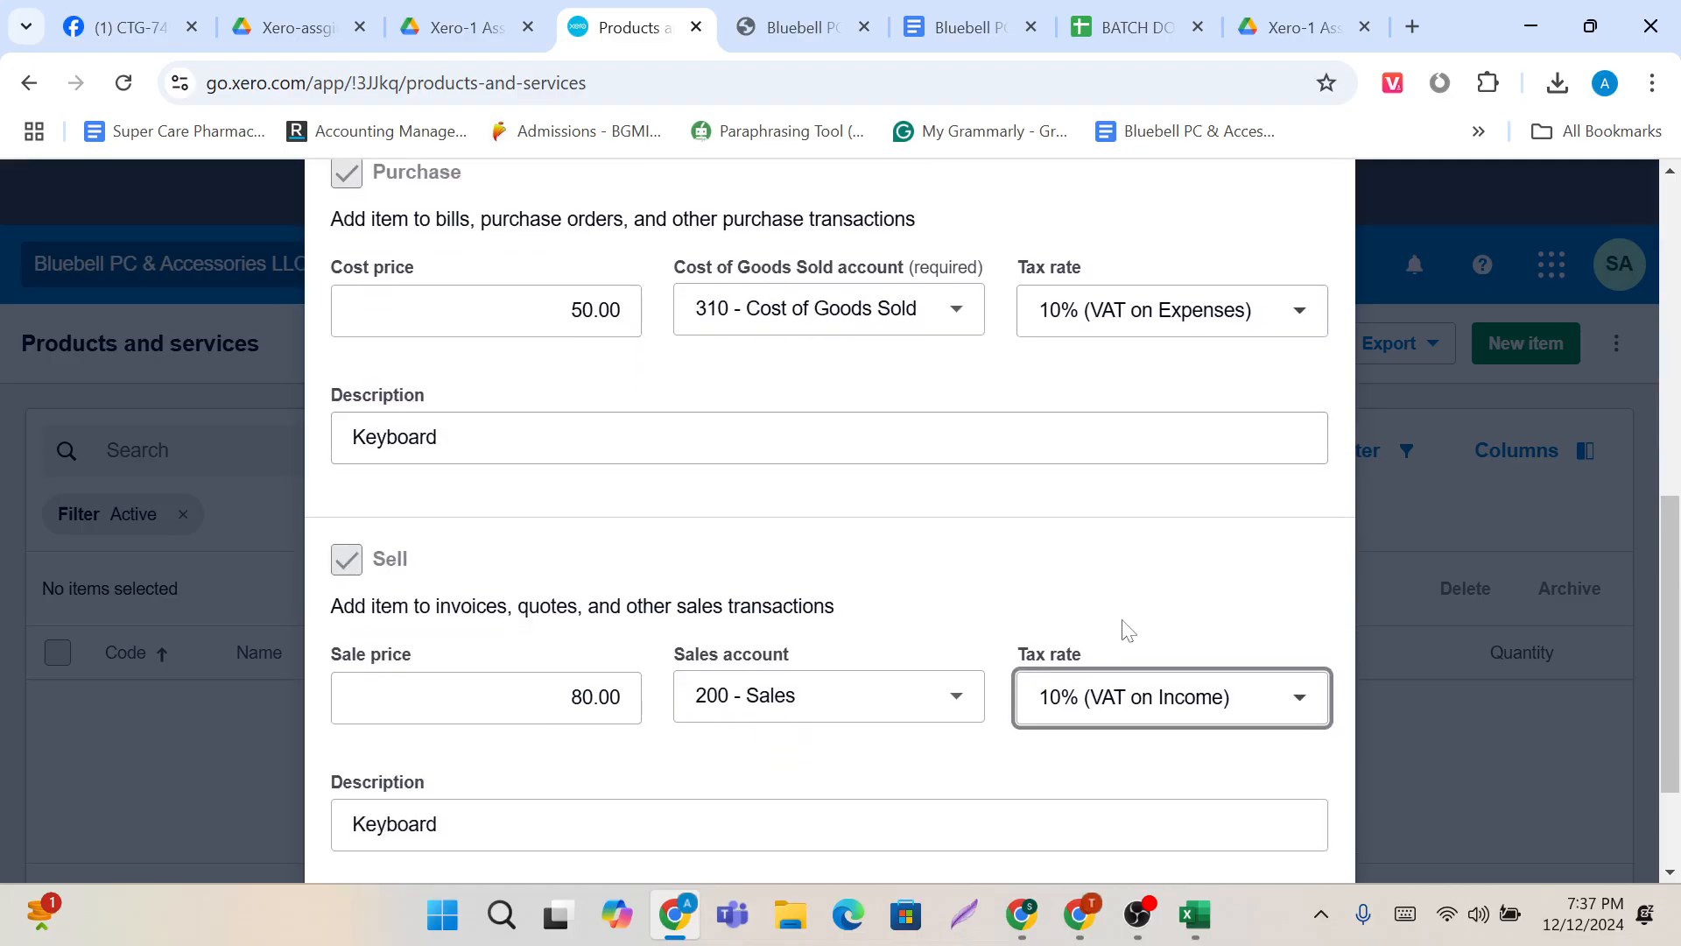
pyautogui.scroll(2, 1152, 738)
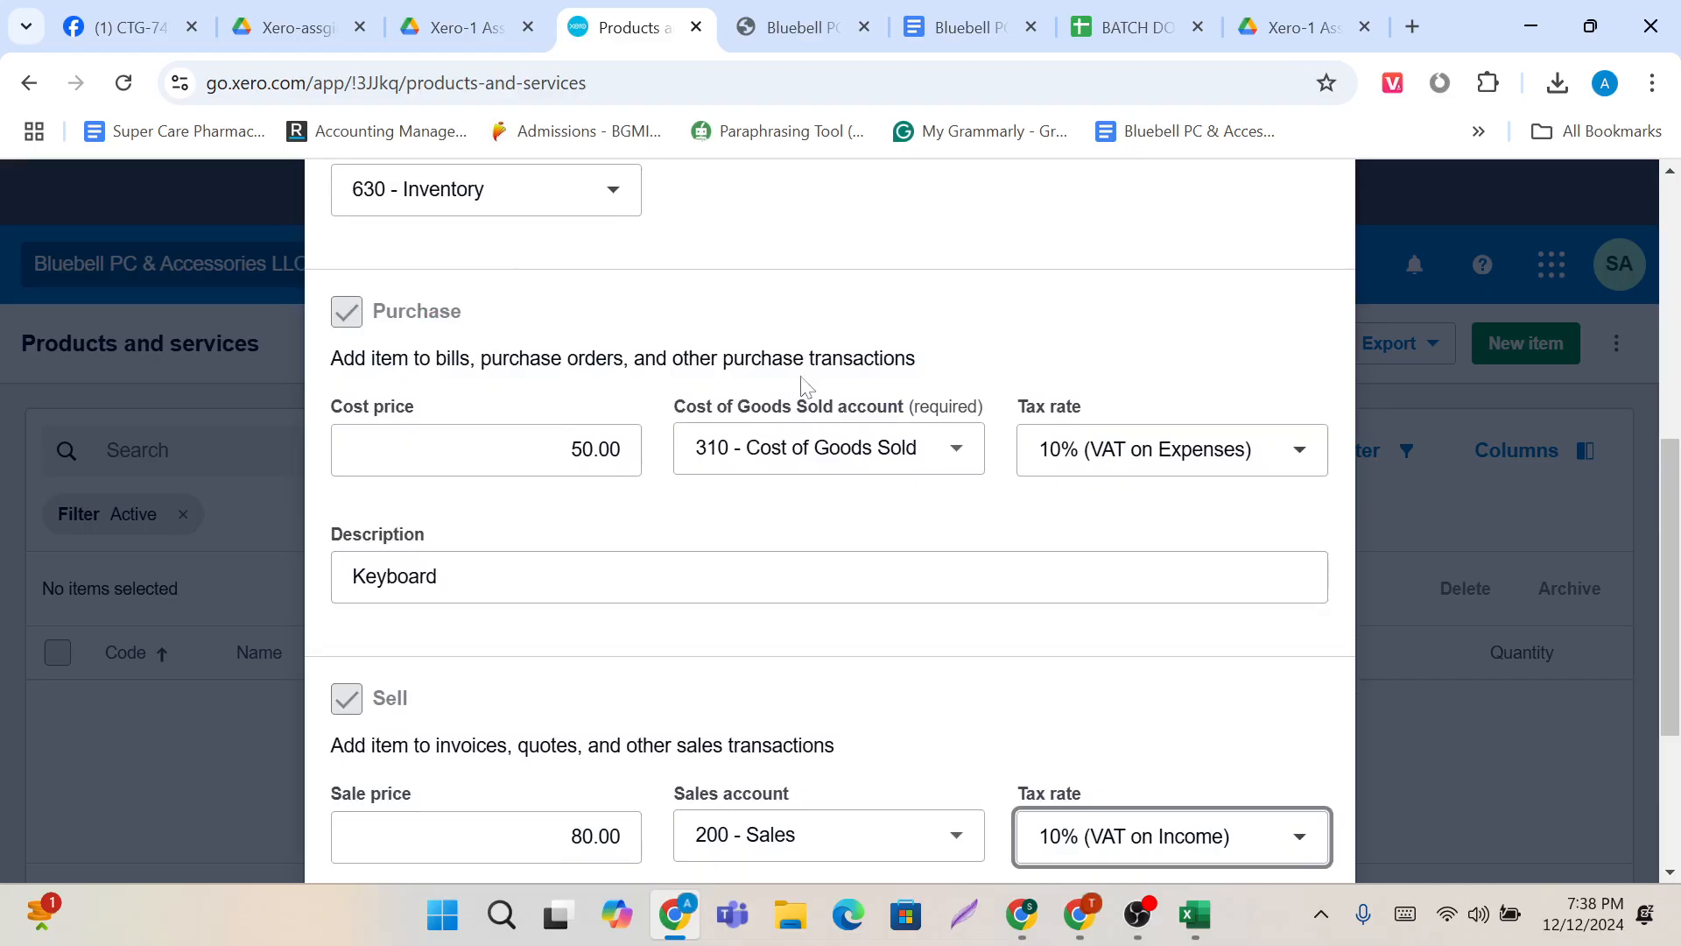
pyautogui.scroll(-4, 807, 386)
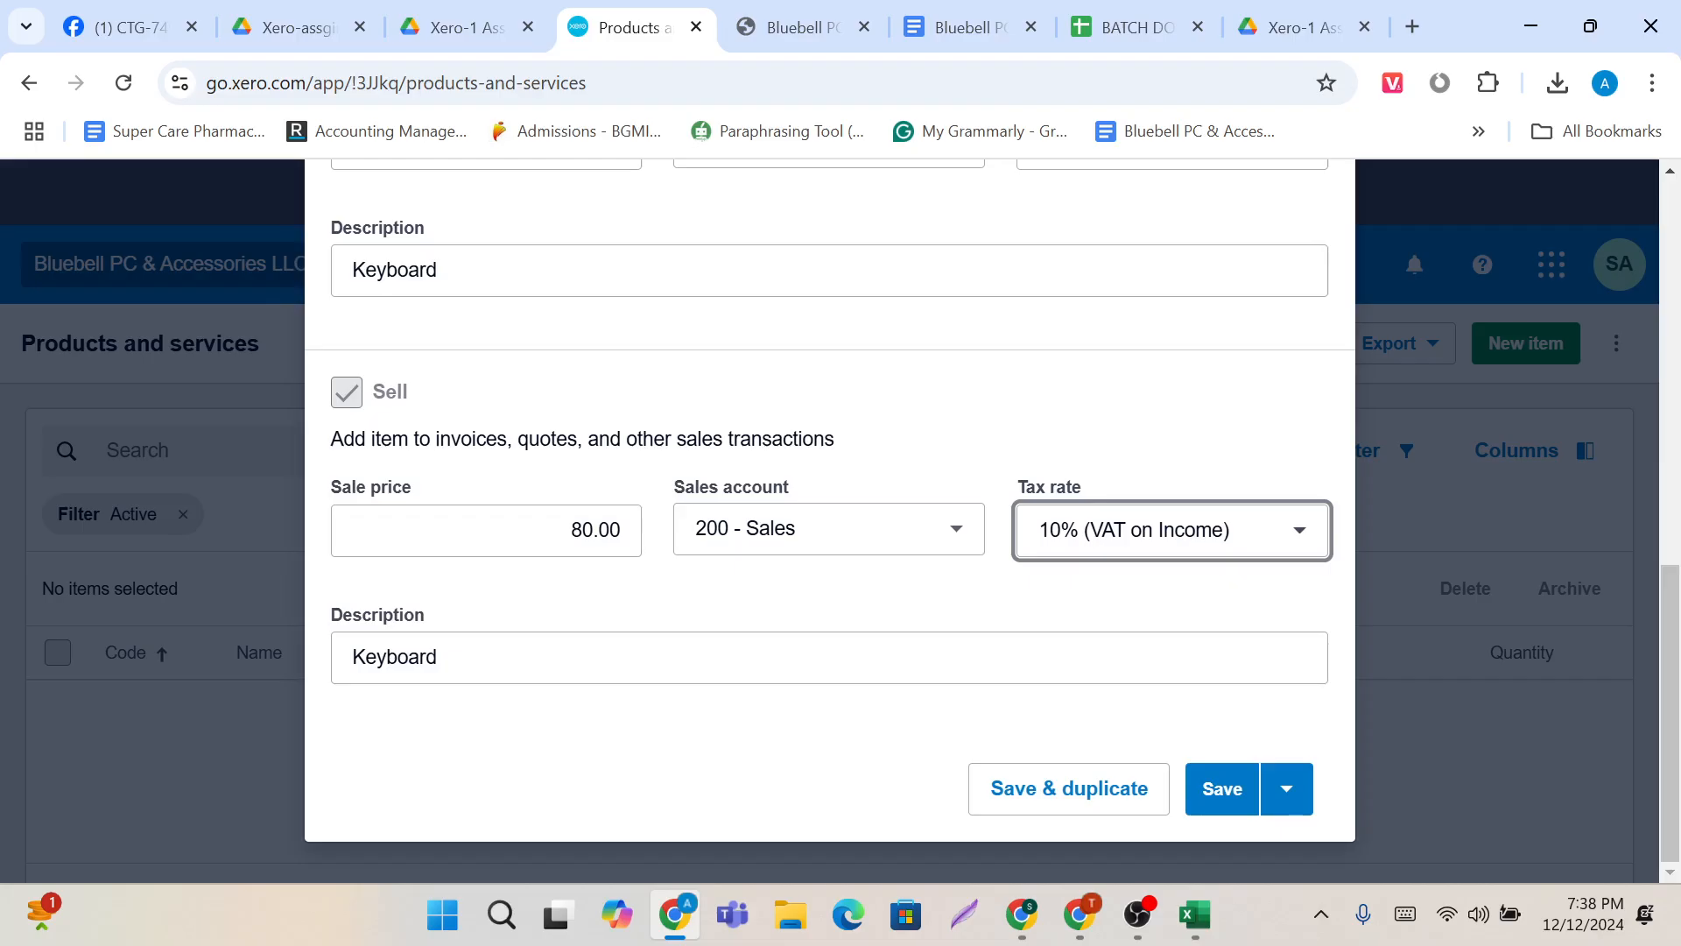
pyautogui.scroll(8, 739, 455)
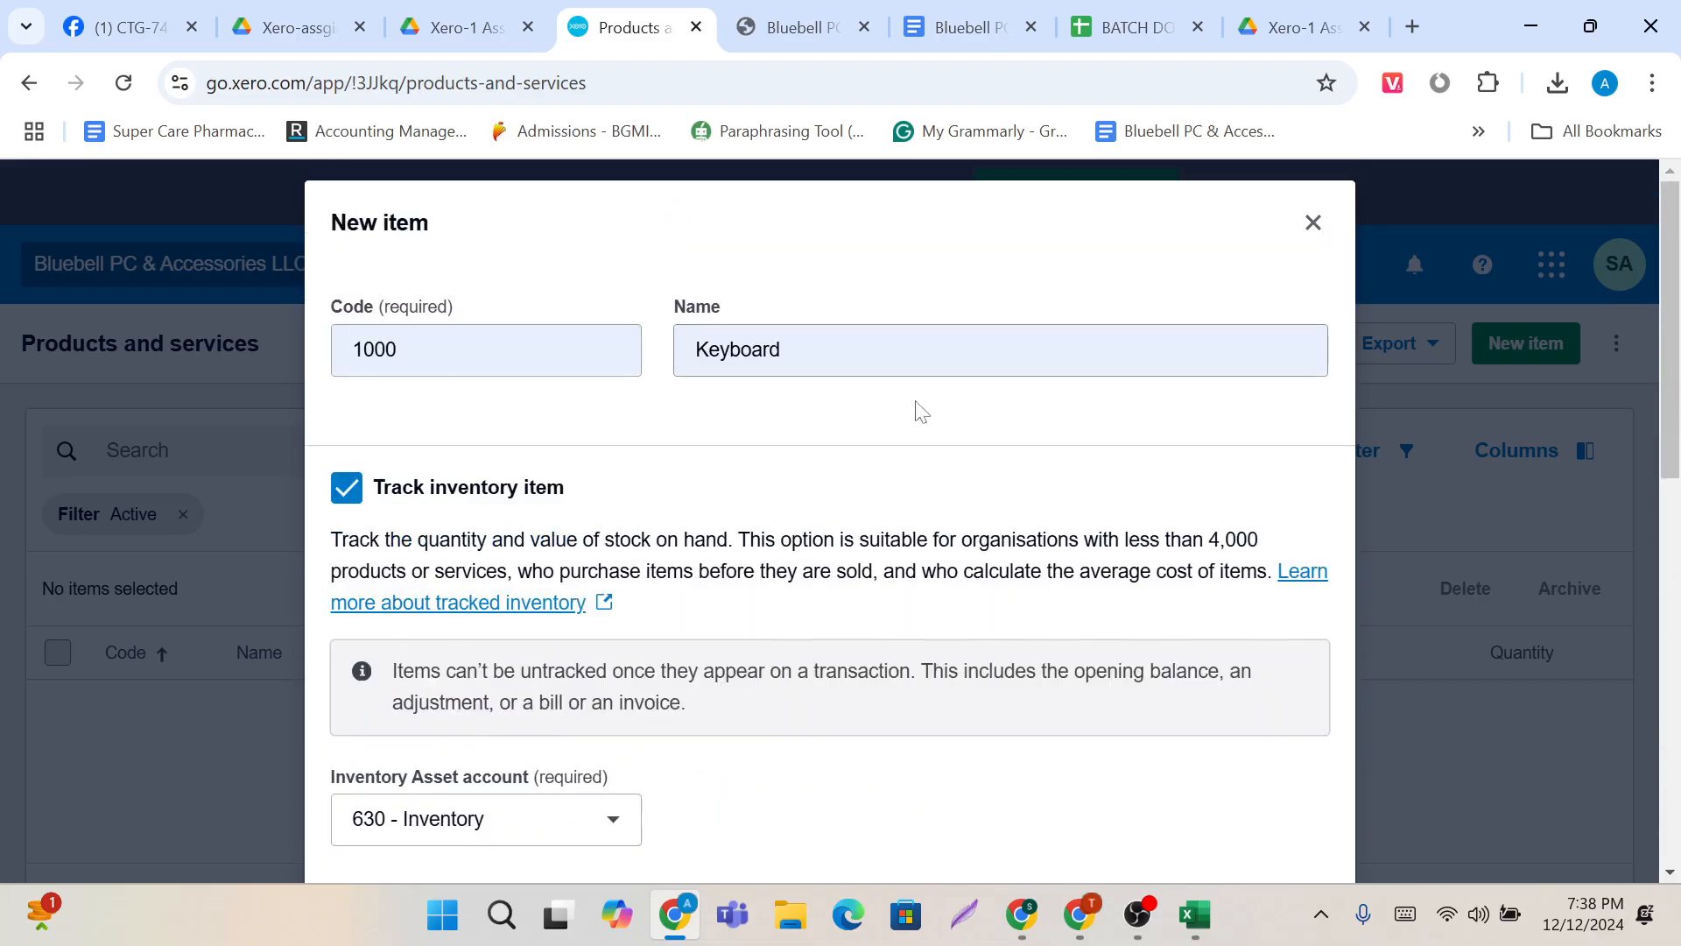
pyautogui.scroll(-2, 810, 663)
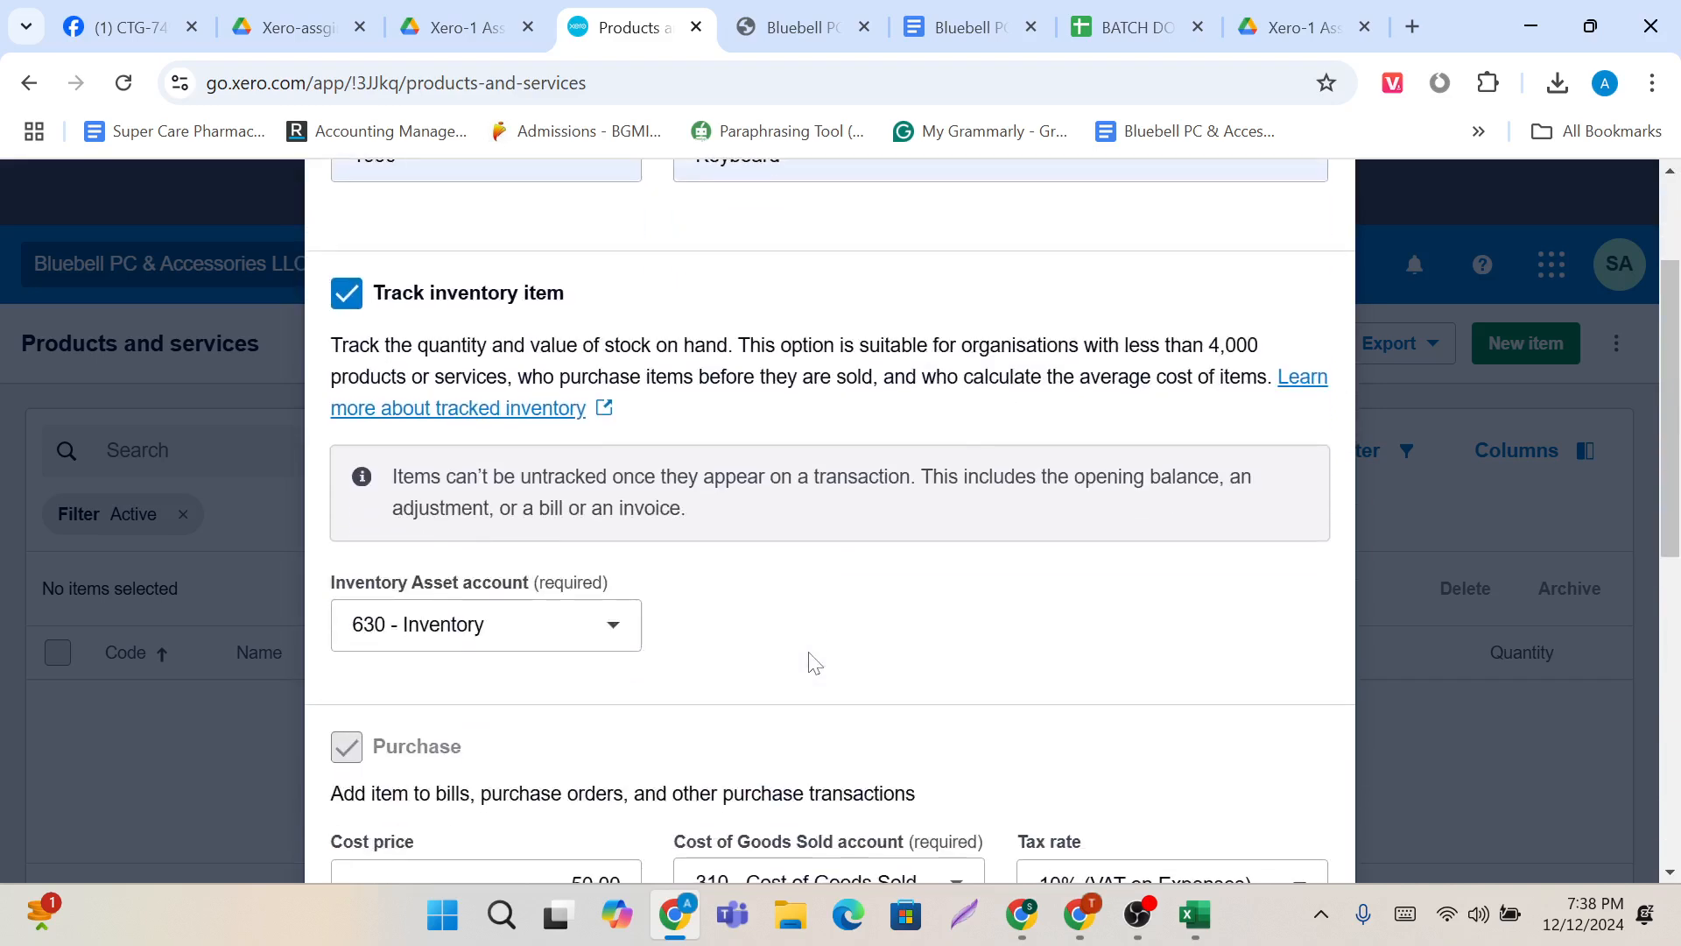
pyautogui.scroll(-5, 810, 663)
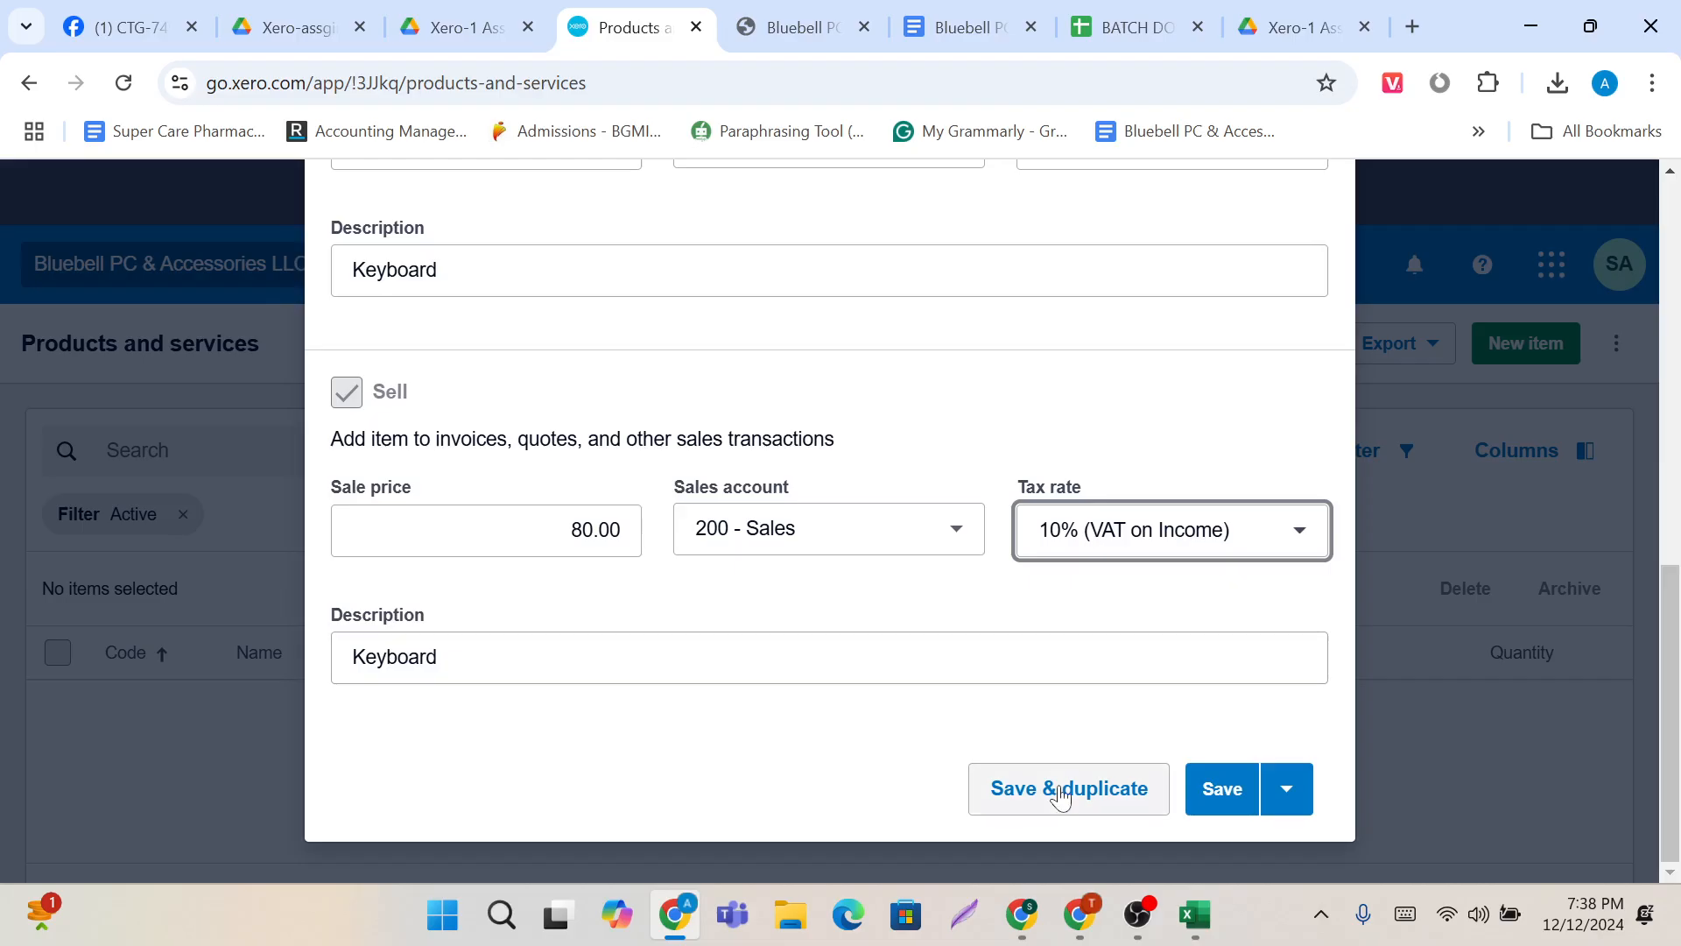
# Step: Save the Keyboard item, open the Import dropdown, and box Items and Opening Balances in red
pyautogui.click(1222, 789)
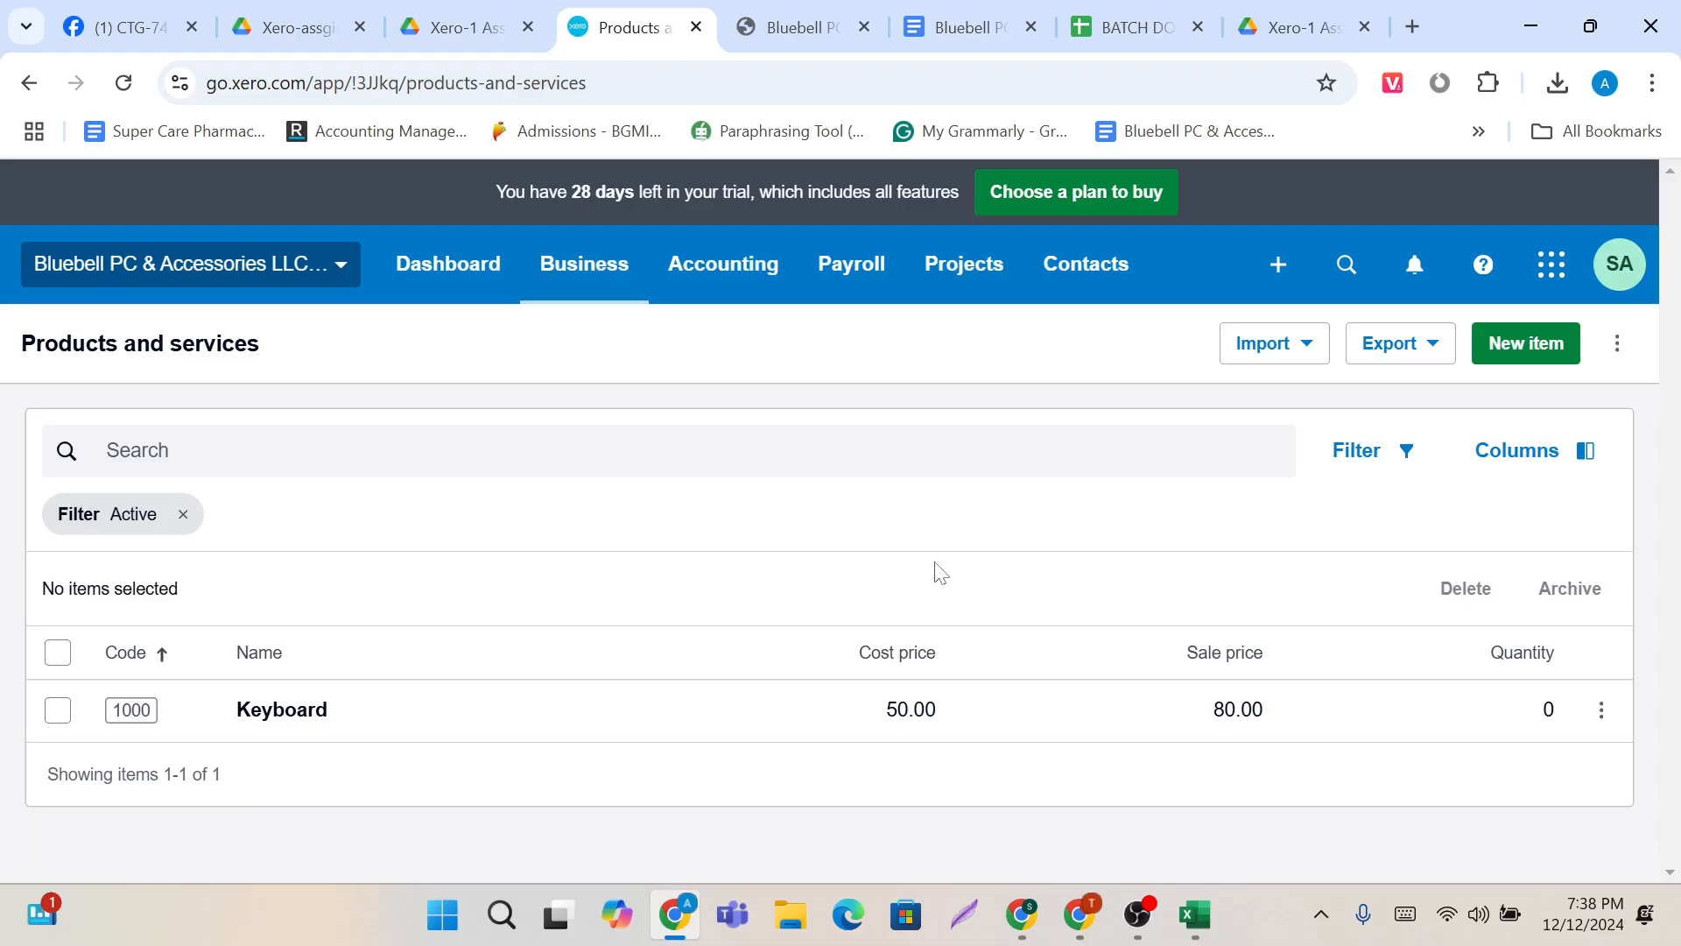
pyautogui.click(1292, 357)
pyautogui.click(1321, 913)
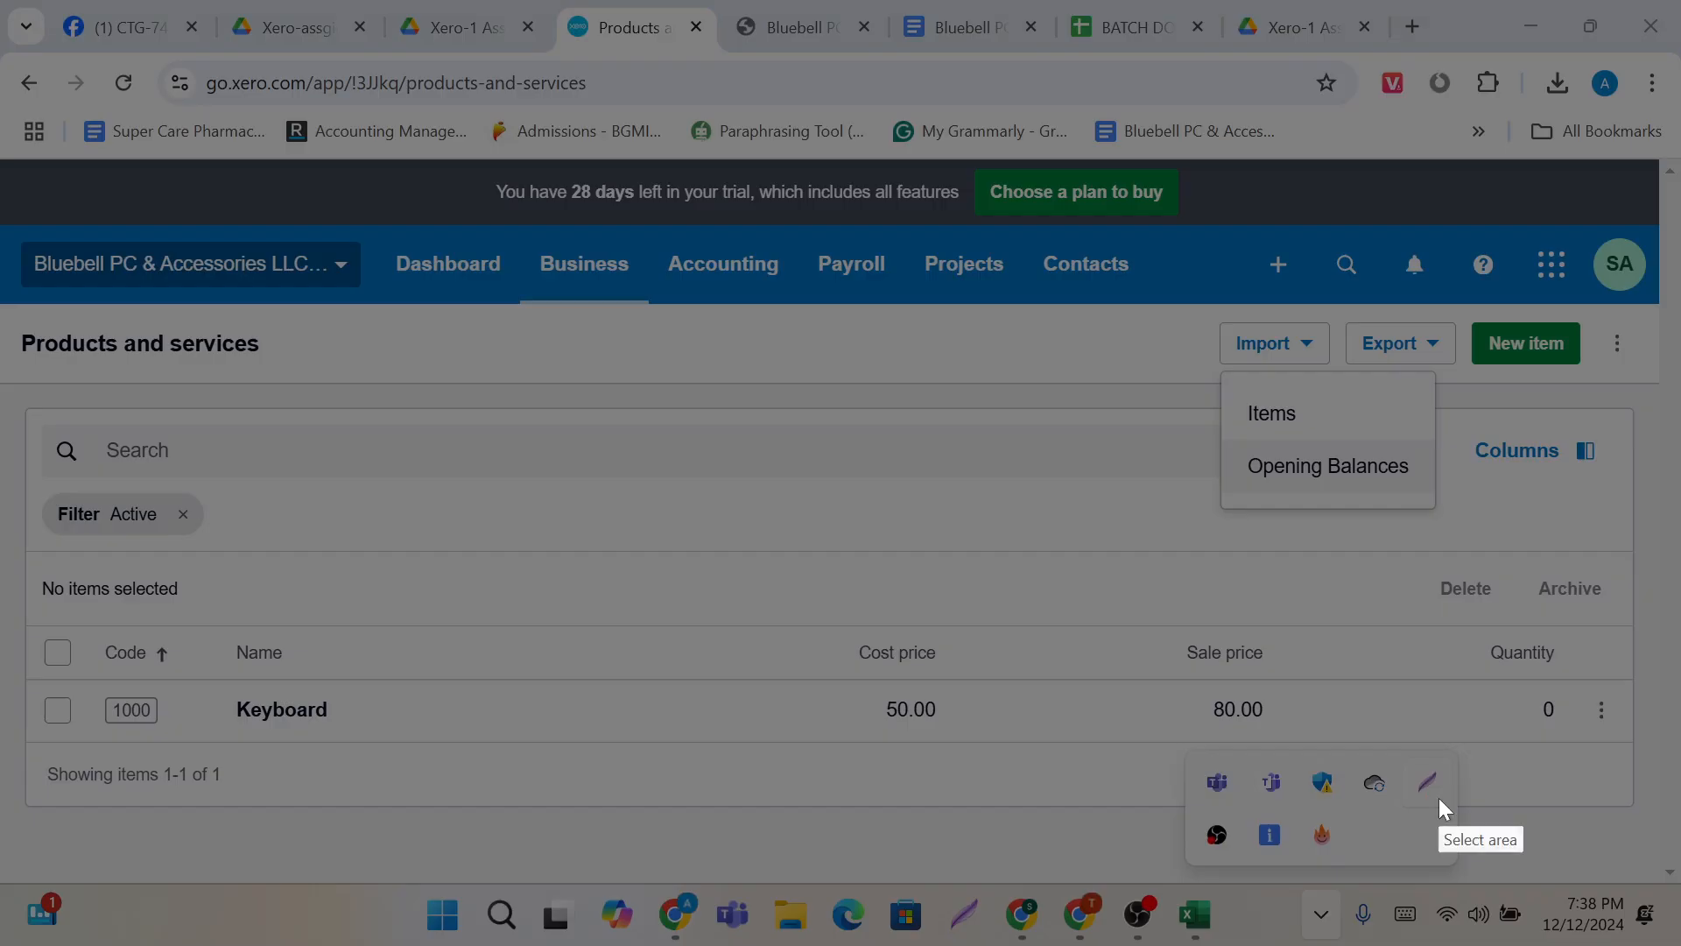
pyautogui.click(1438, 796)
pyautogui.click(1289, 744)
pyautogui.moveTo(1210, 366)
pyautogui.mouseDown()
pyautogui.moveTo(1322, 446)
pyautogui.moveTo(1350, 442)
pyautogui.mouseUp()
pyautogui.moveTo(1211, 427); pyautogui.dragTo(1454, 516)
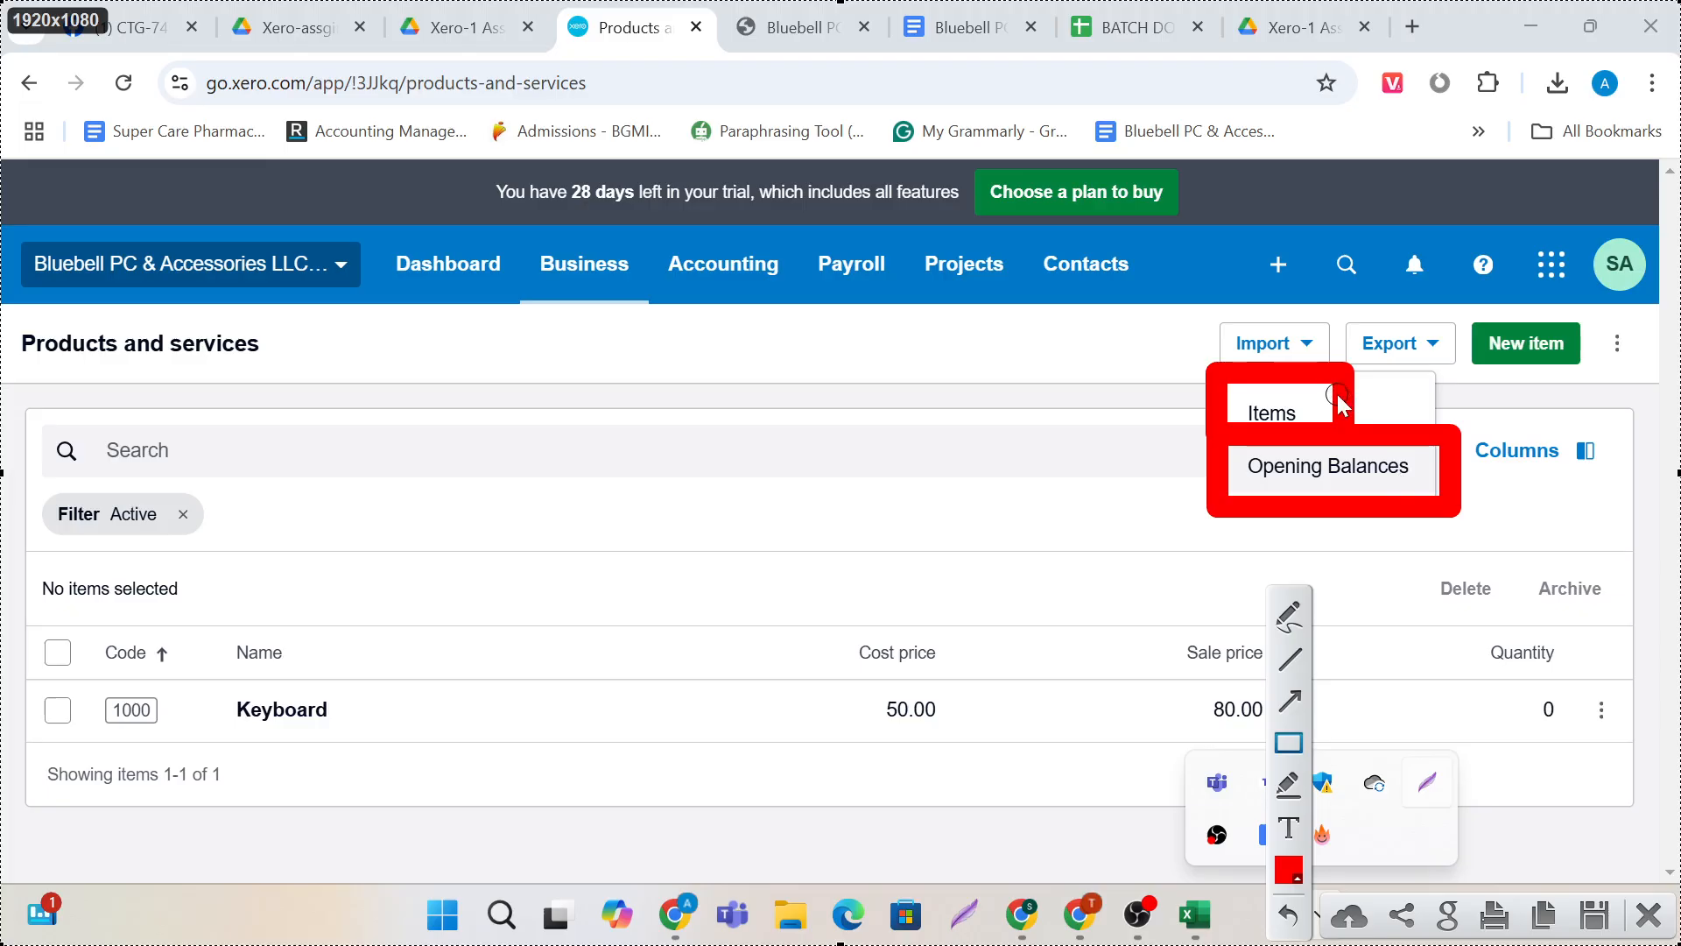
pyautogui.click(1664, 926)
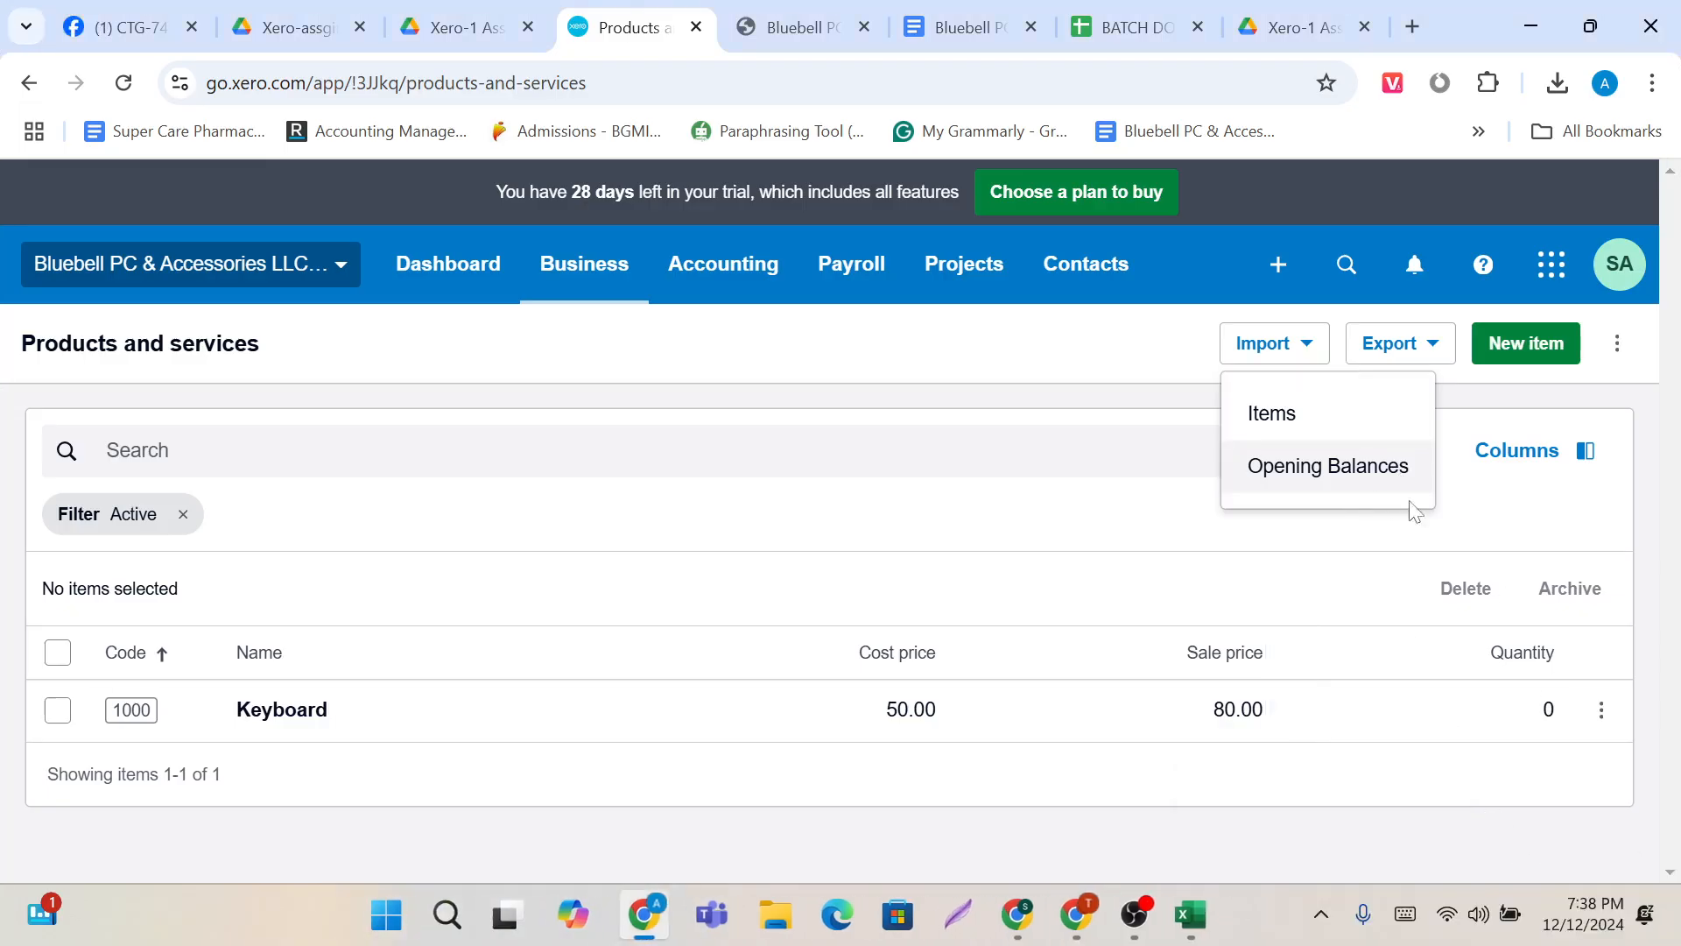
# Step: Open the Import items page and highlight the note about the 6,000-item limit
pyautogui.click(1298, 417)
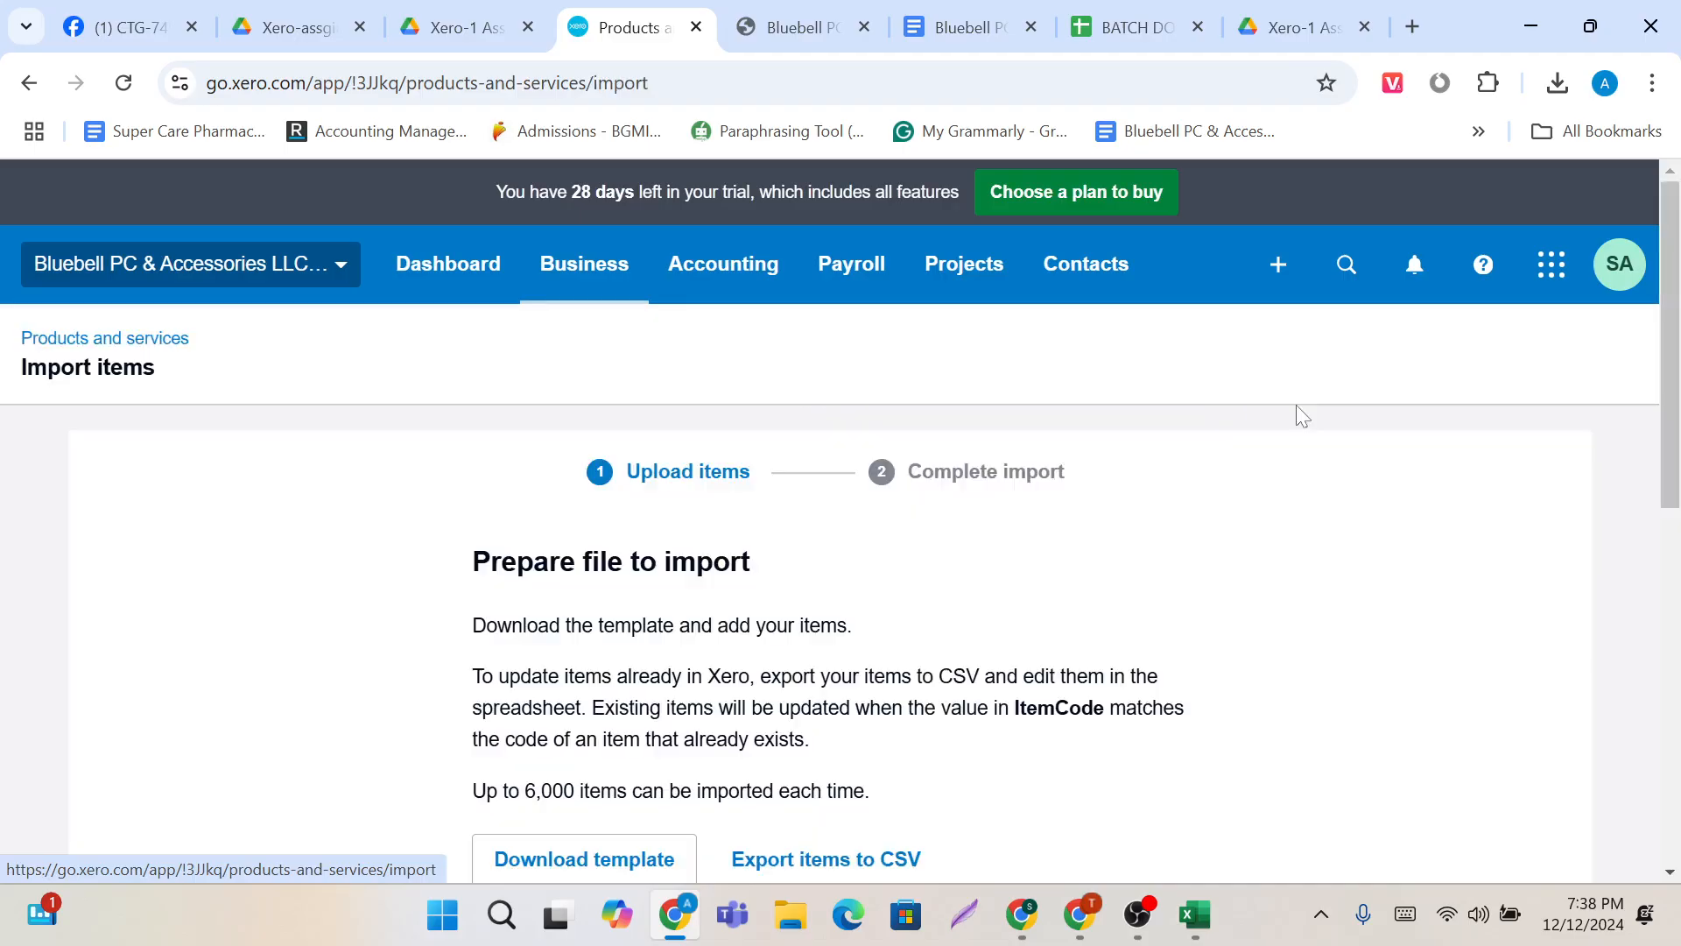
pyautogui.scroll(-2, 1055, 593)
pyautogui.scroll(-2, 1060, 595)
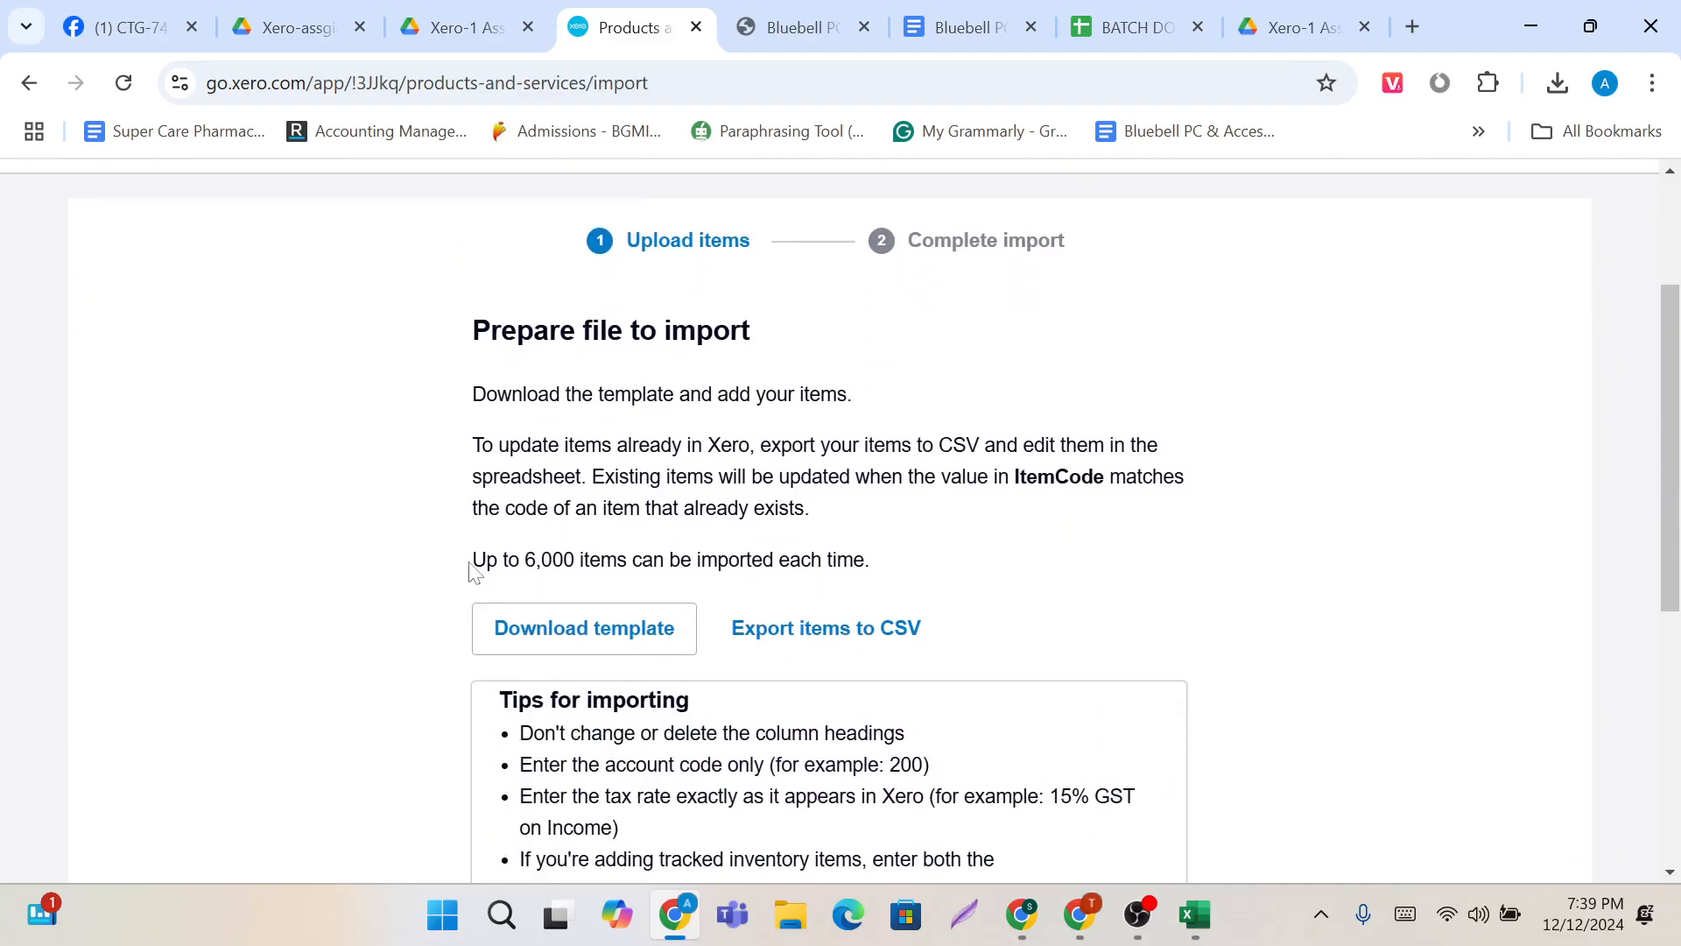
pyautogui.moveTo(474, 567); pyautogui.dragTo(807, 585)
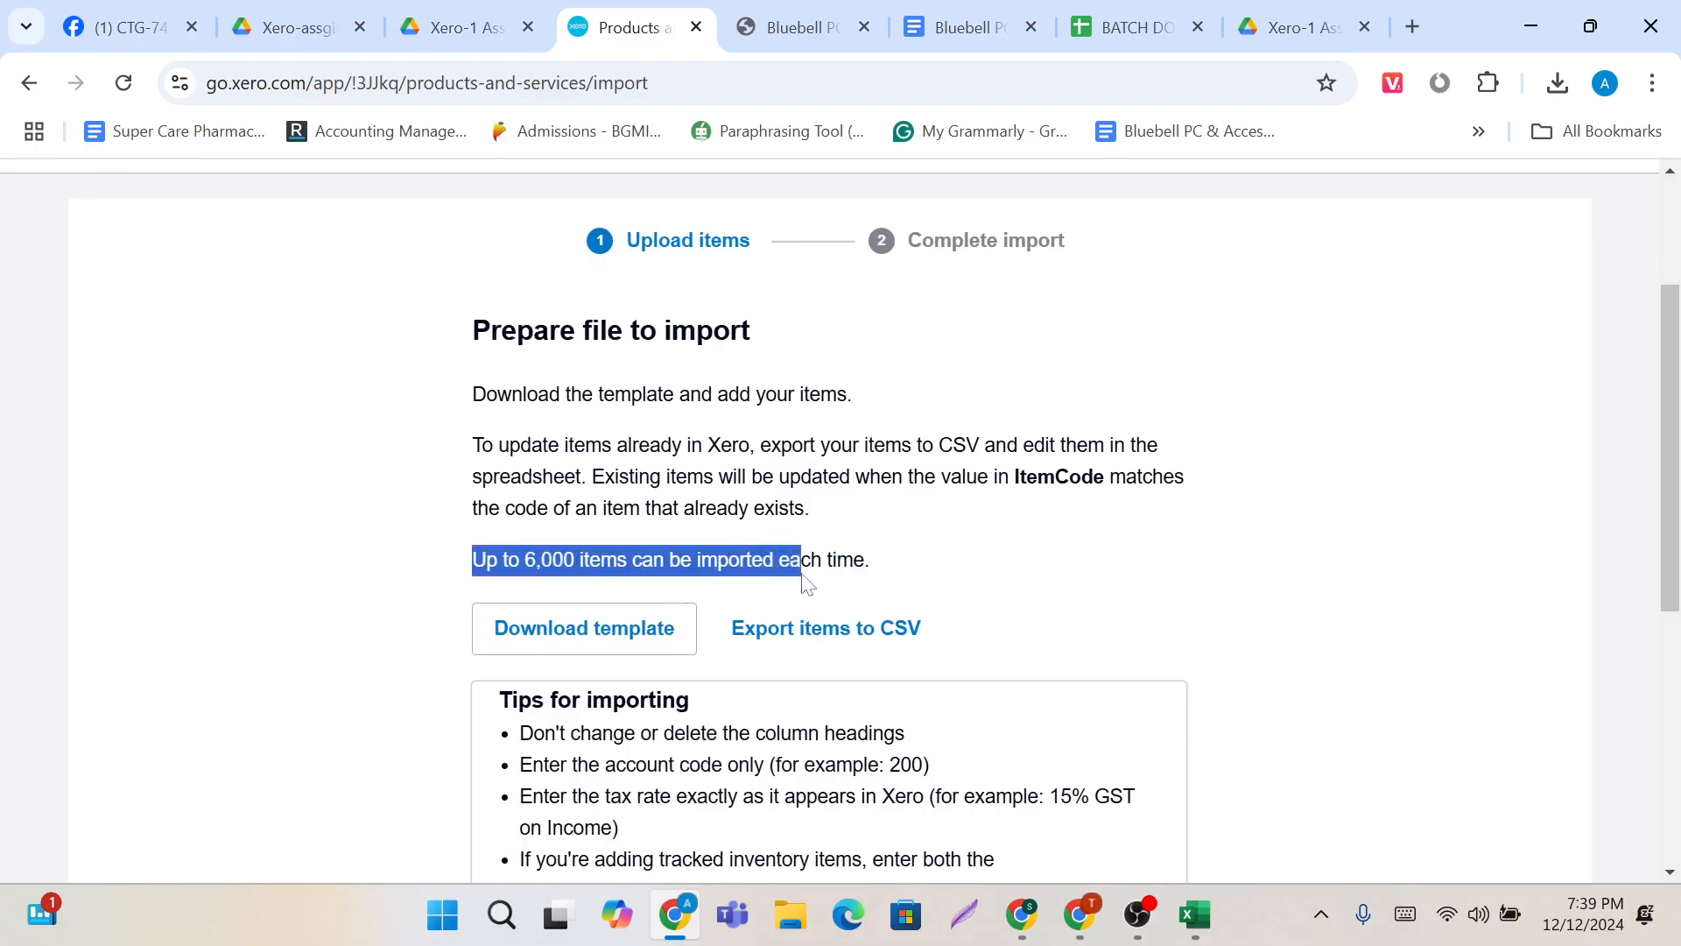
pyautogui.scroll(-3, 807, 585)
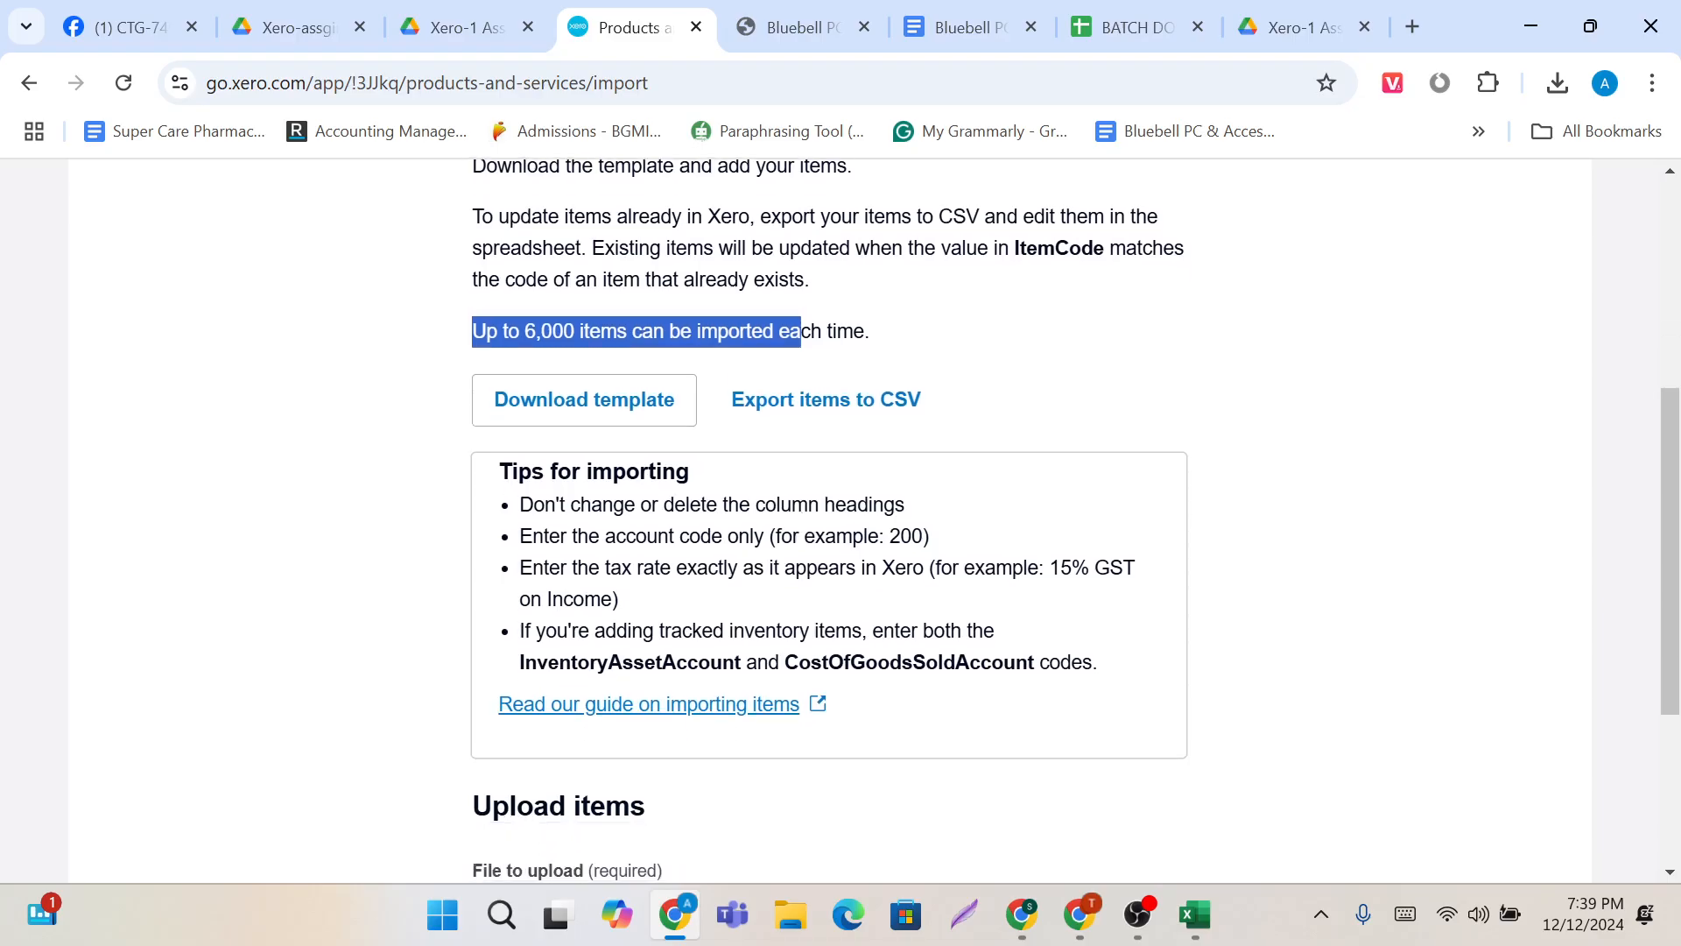
pyautogui.scroll(-1, 742, 521)
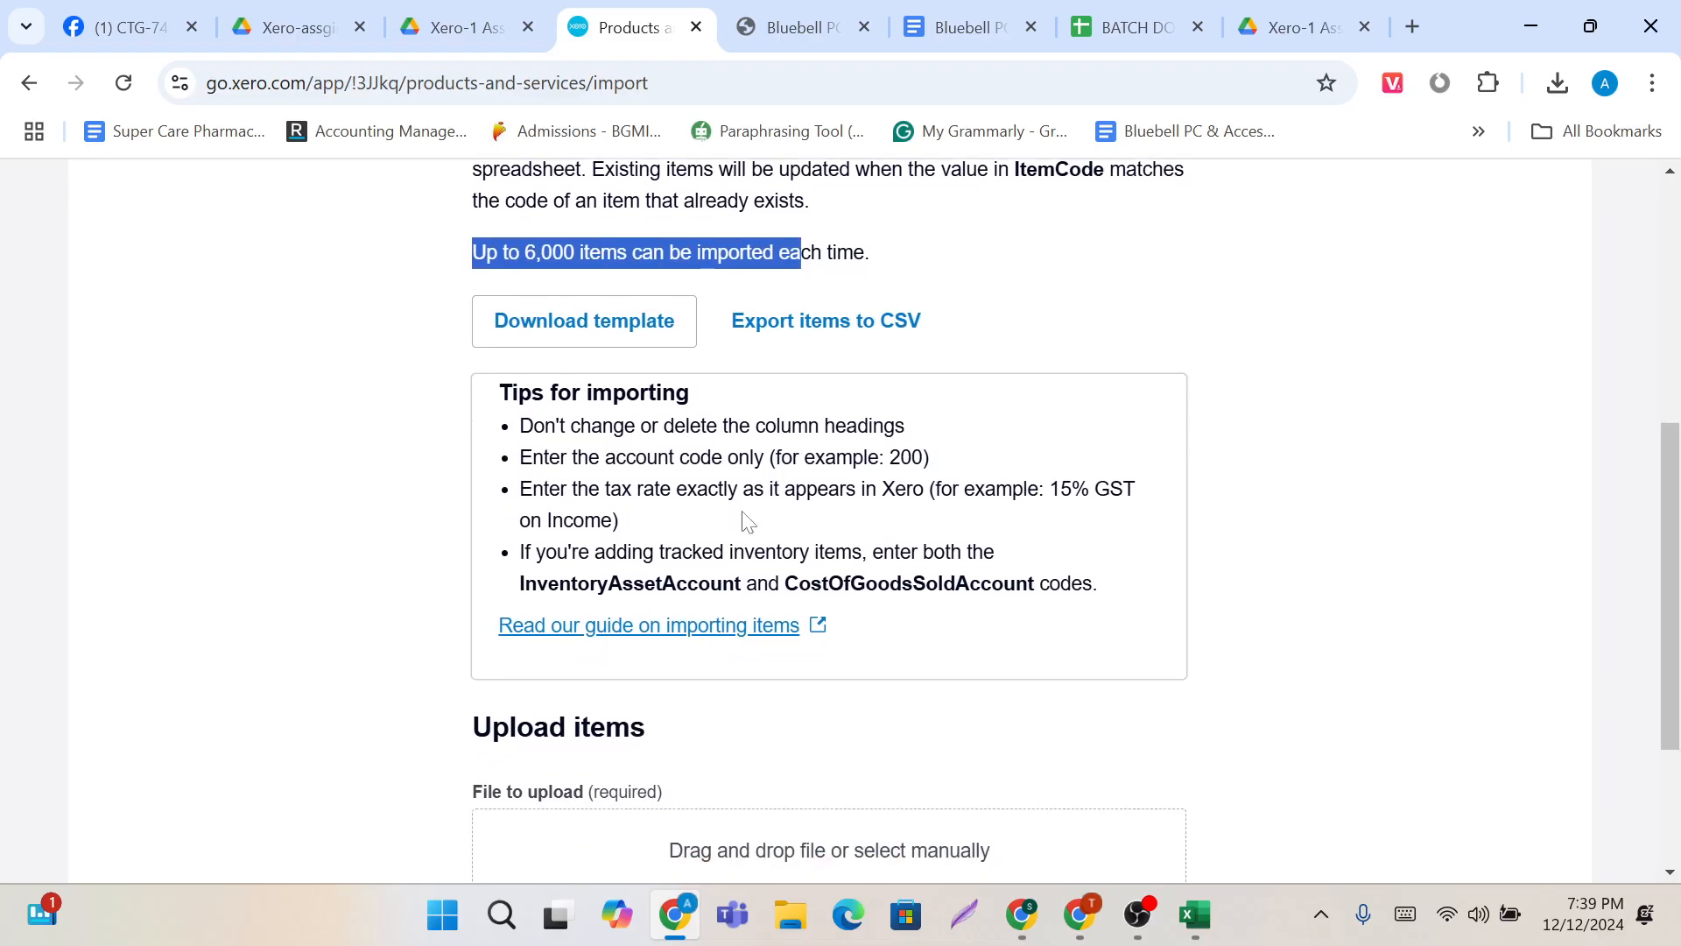
pyautogui.scroll(-1, 742, 521)
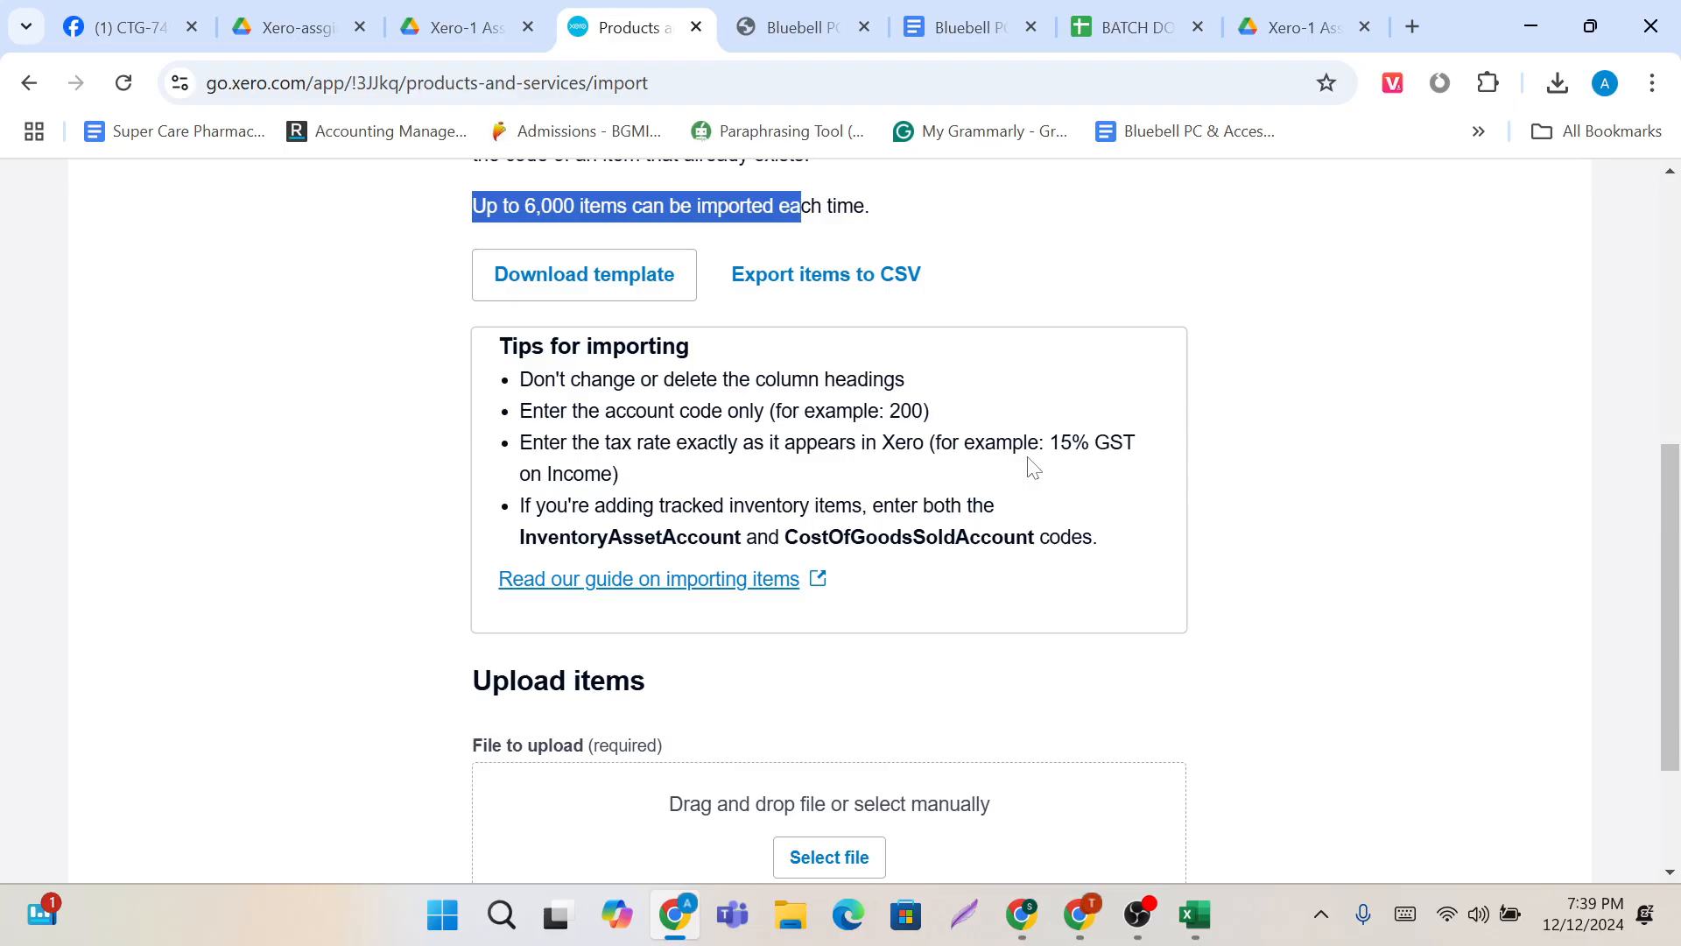
# Step: Review the tracked inventory items tip, then download the item import template
pyautogui.scroll(-1, 1033, 467)
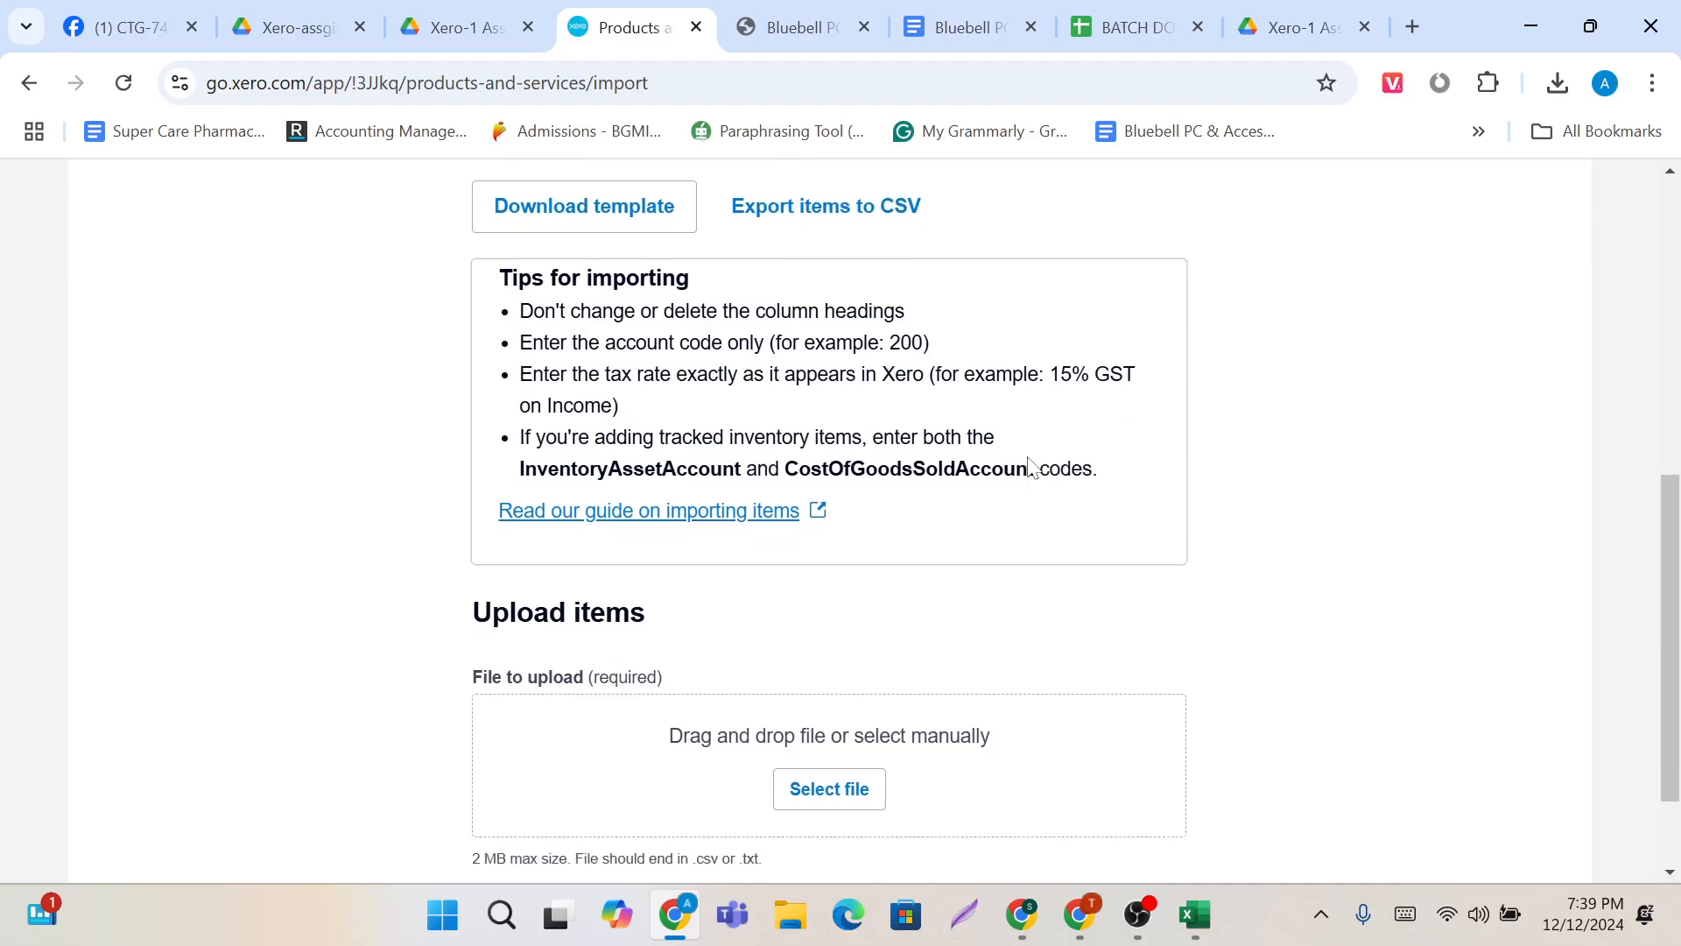
pyautogui.moveTo(520, 440); pyautogui.dragTo(1007, 448)
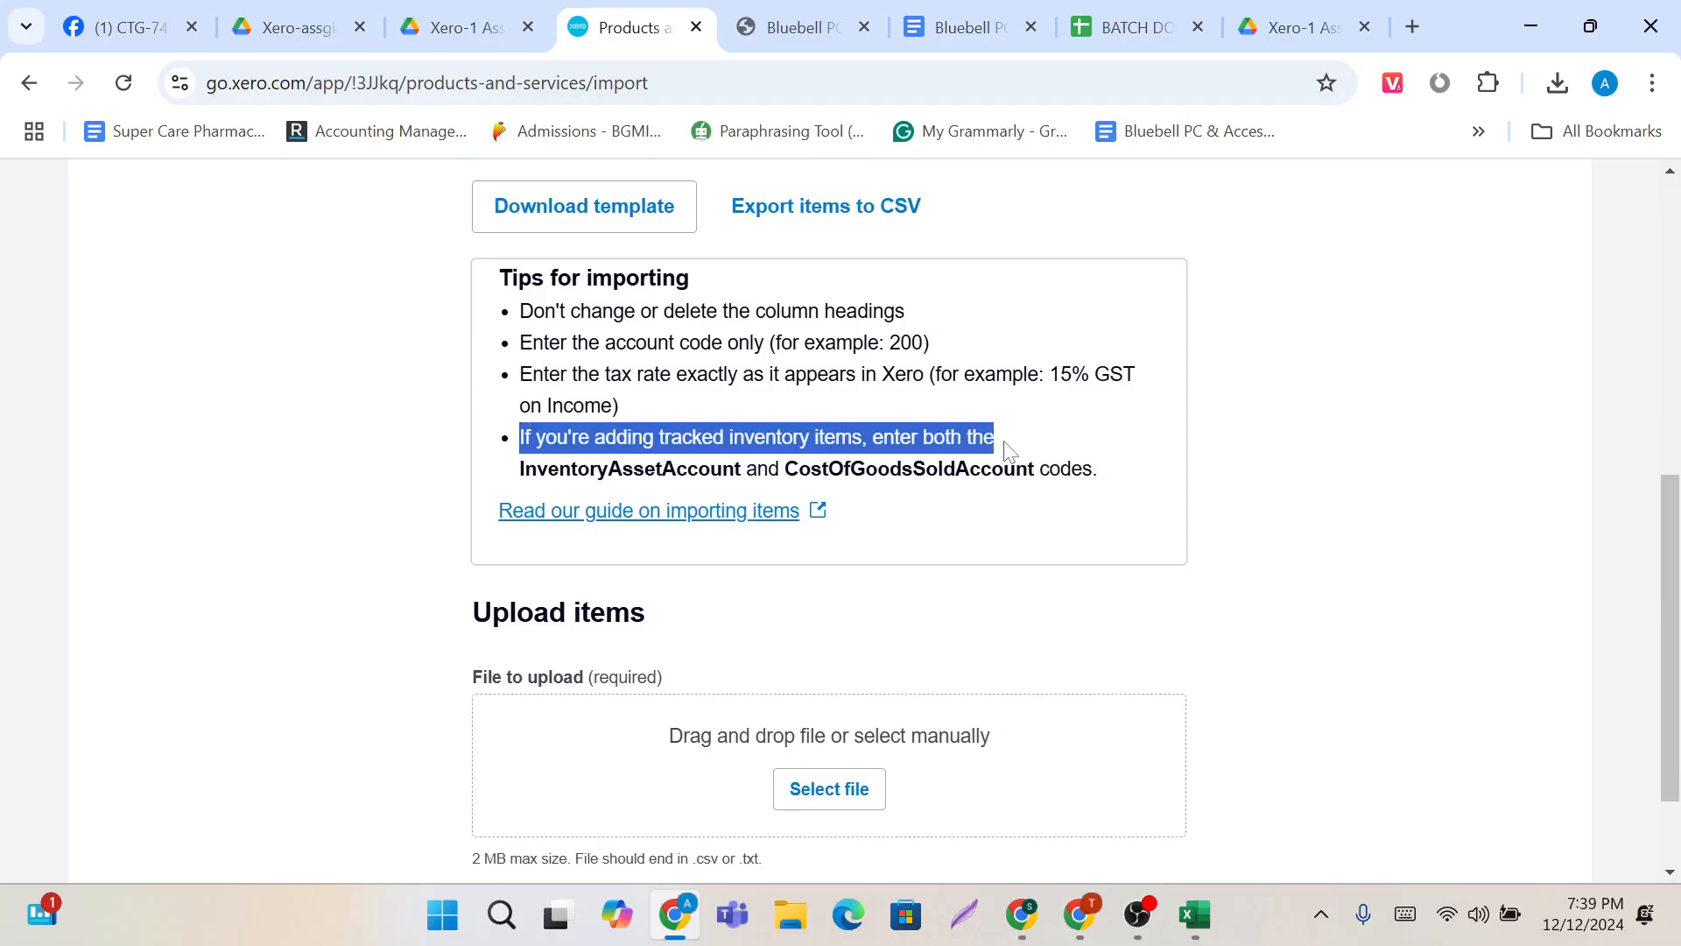
pyautogui.scroll(-2, 1009, 450)
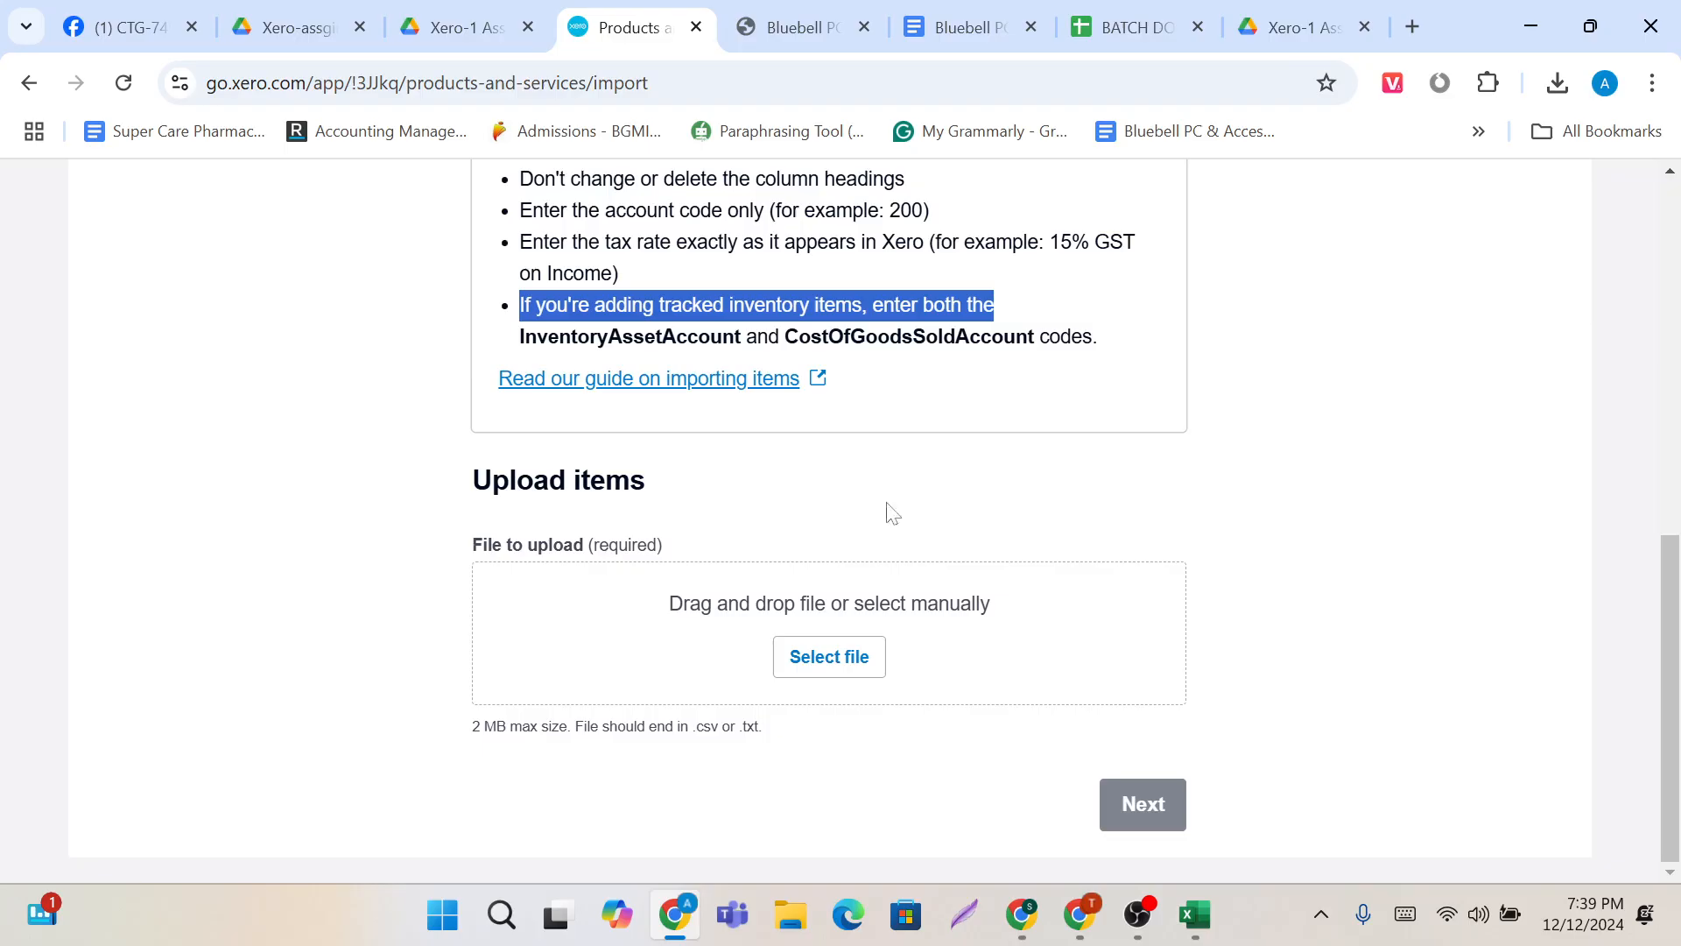
pyautogui.click(799, 477)
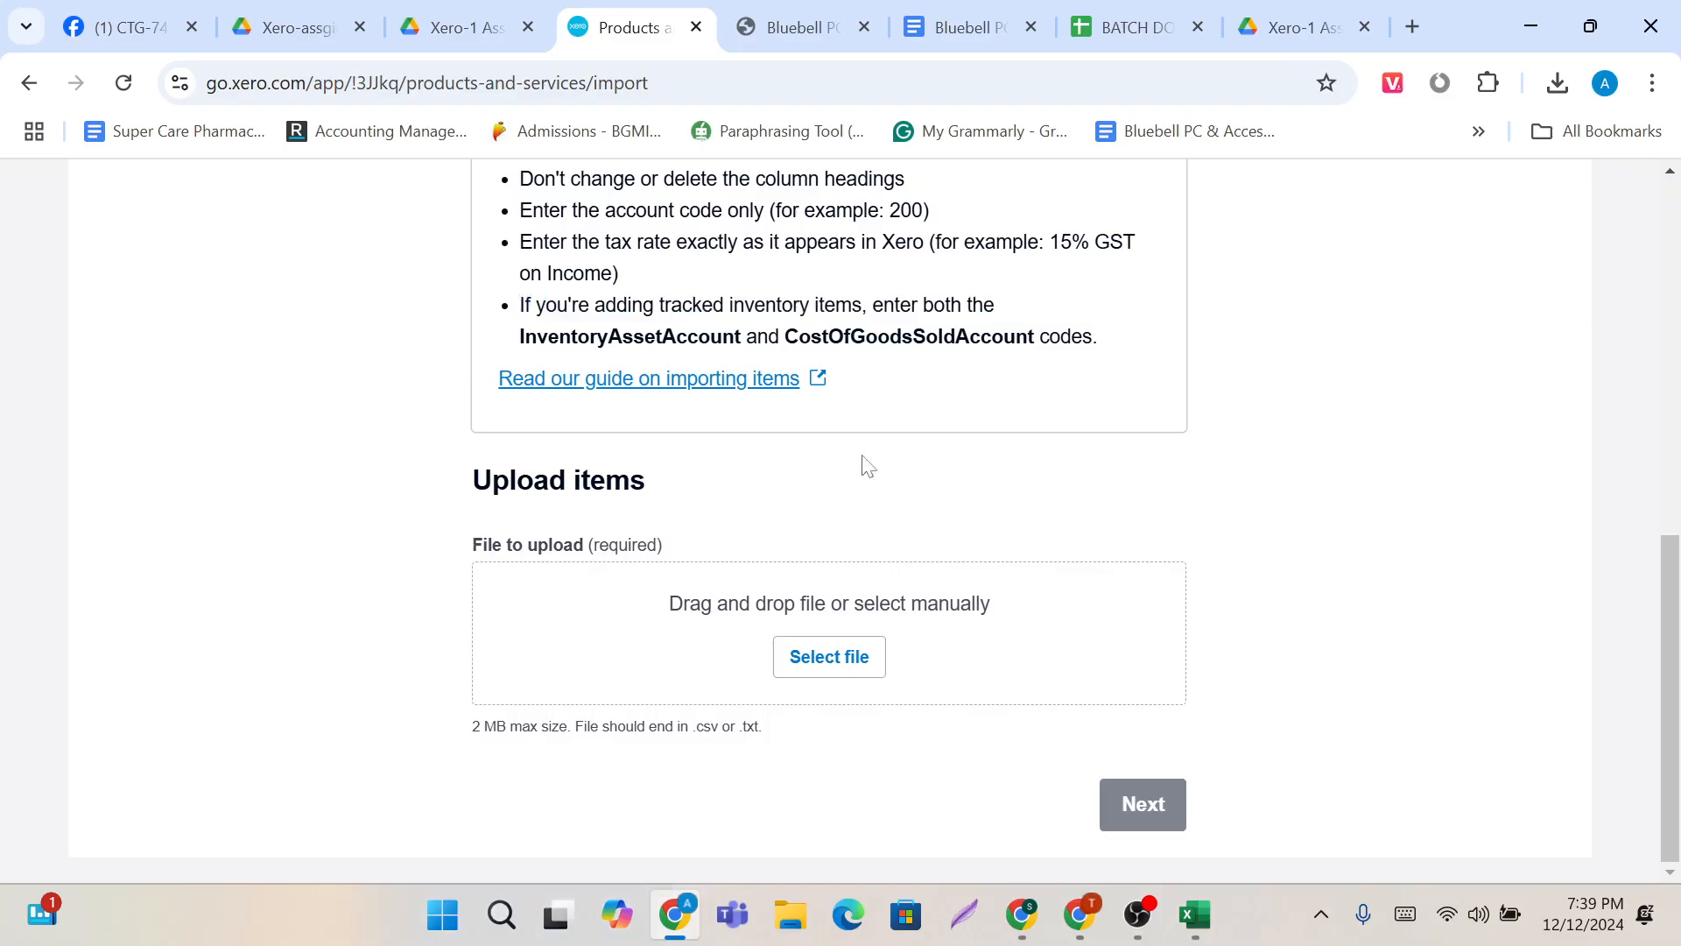
pyautogui.scroll(6, 822, 596)
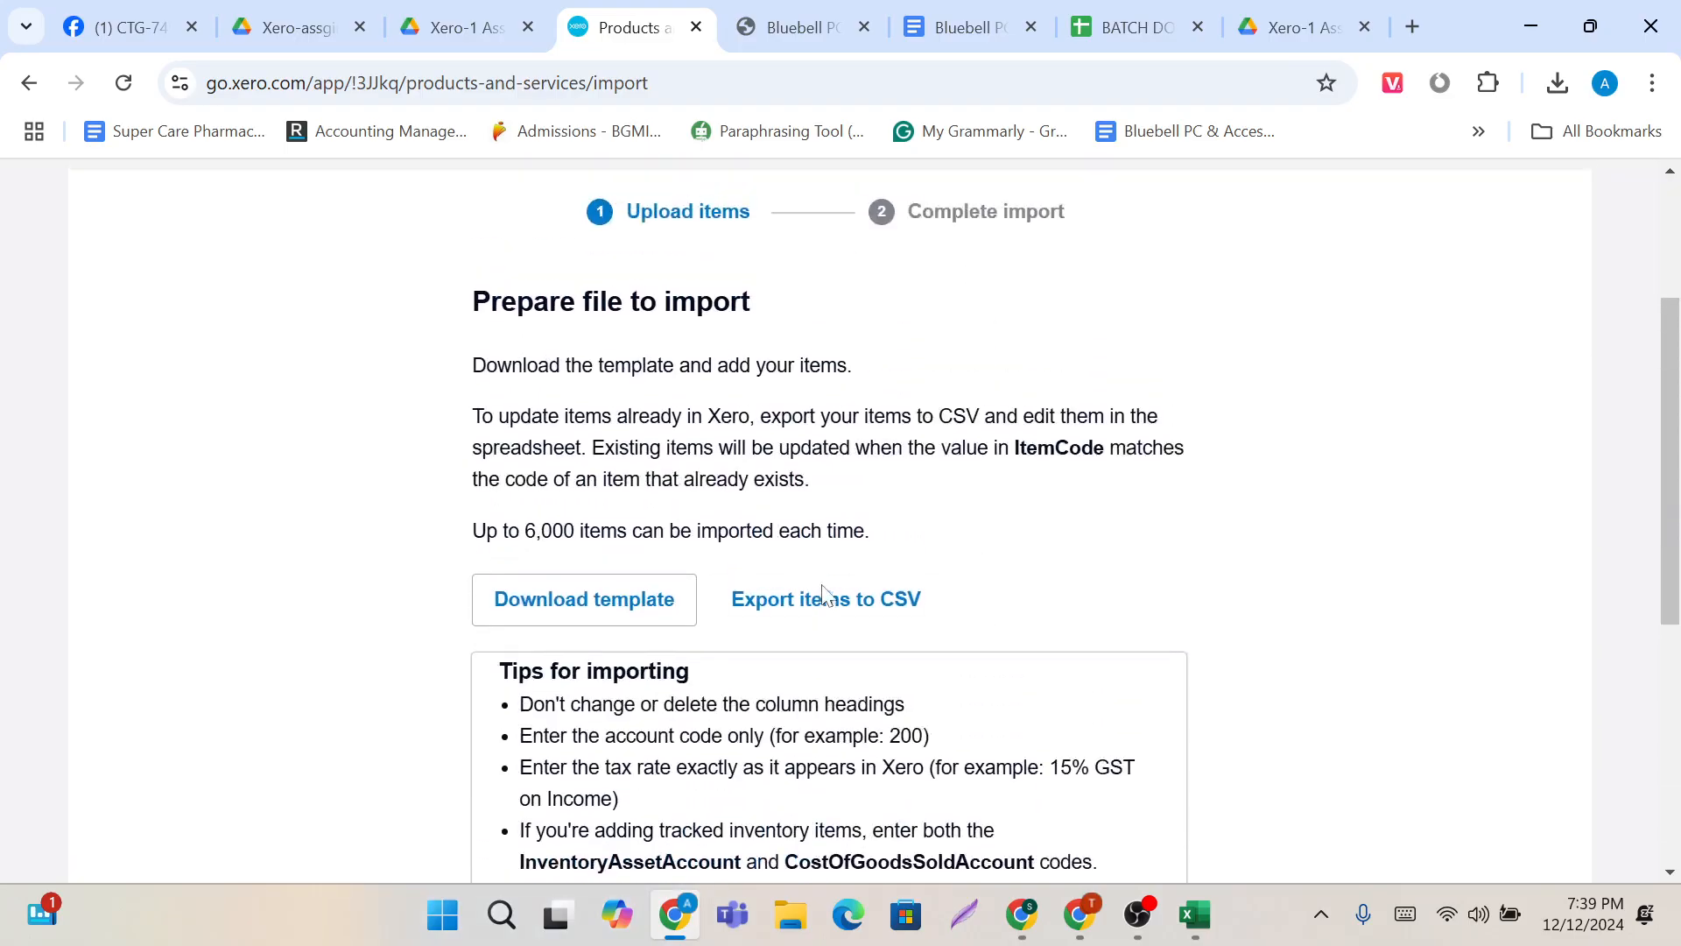
pyautogui.scroll(-1, 822, 596)
pyautogui.click(603, 537)
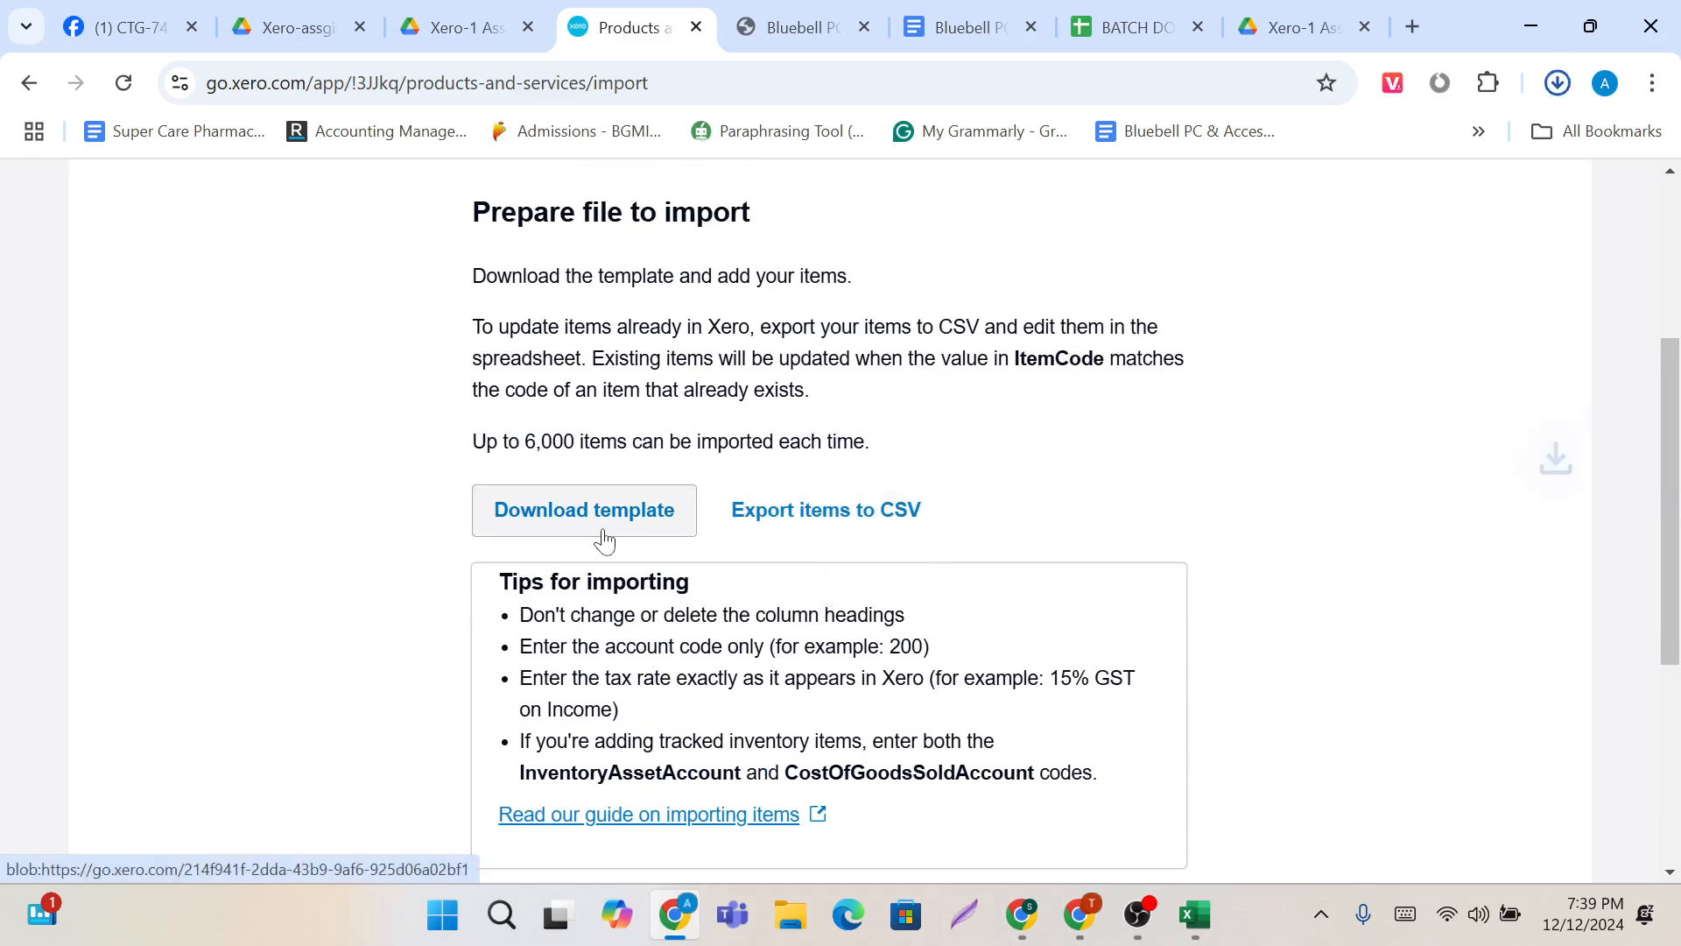
# Step: Open InventoryItems (5).csv in Excel and widen column A to fit ItemCode
pyautogui.click(1333, 174)
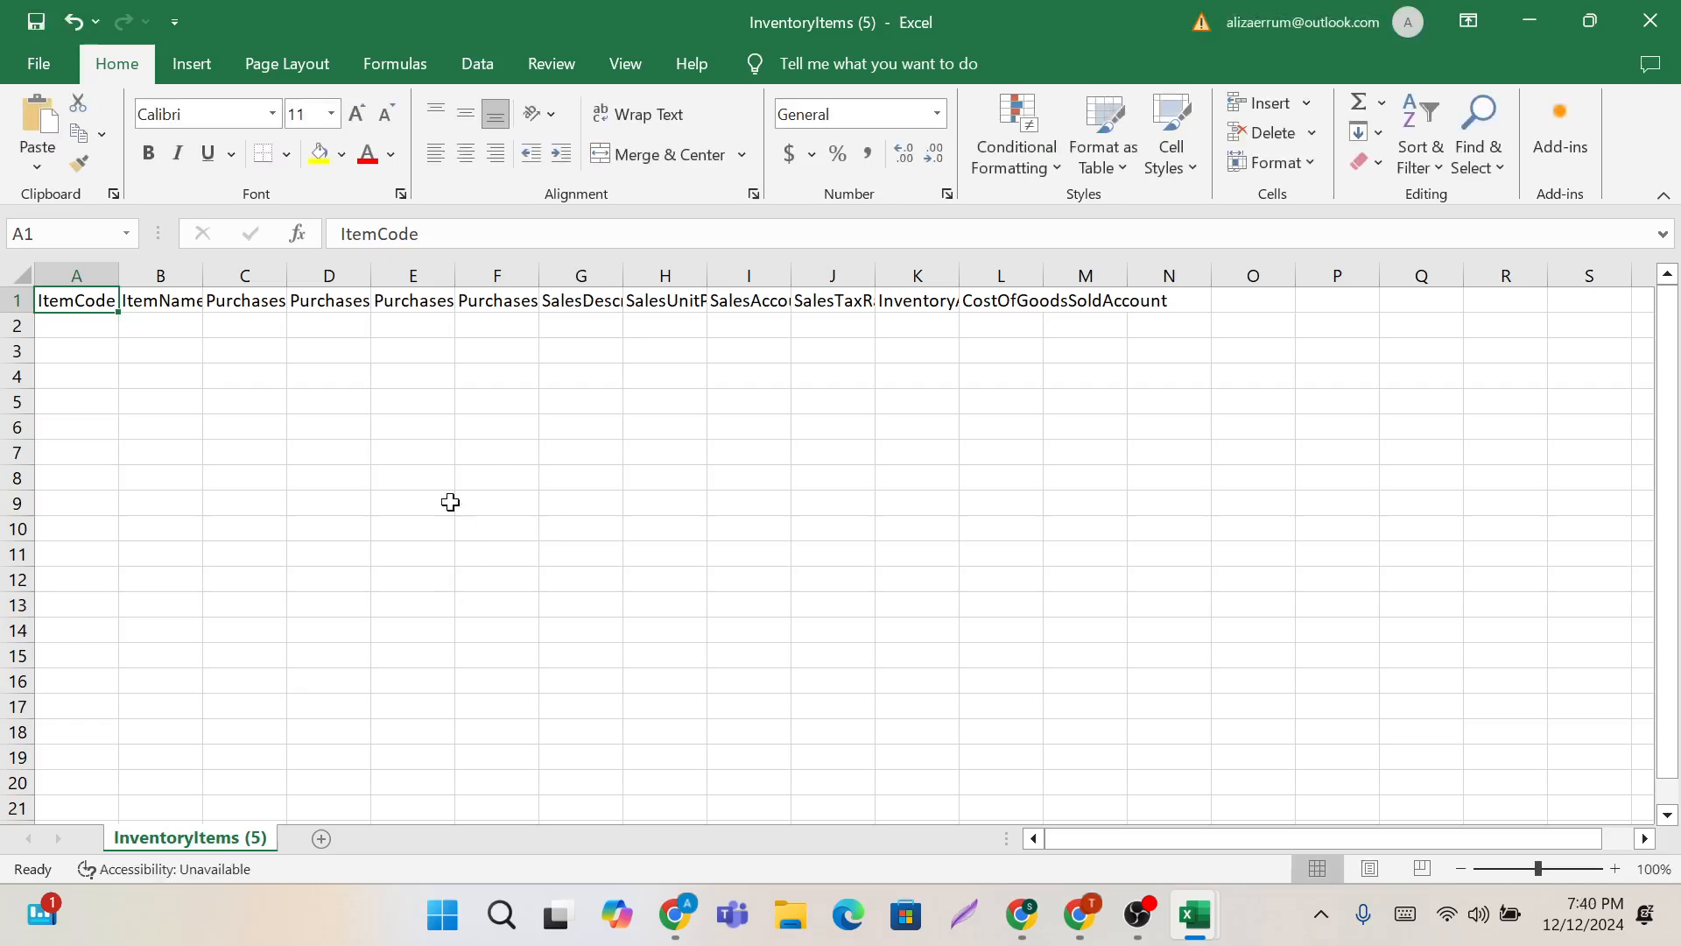
pyautogui.moveTo(118, 275); pyautogui.dragTo(637, 276)
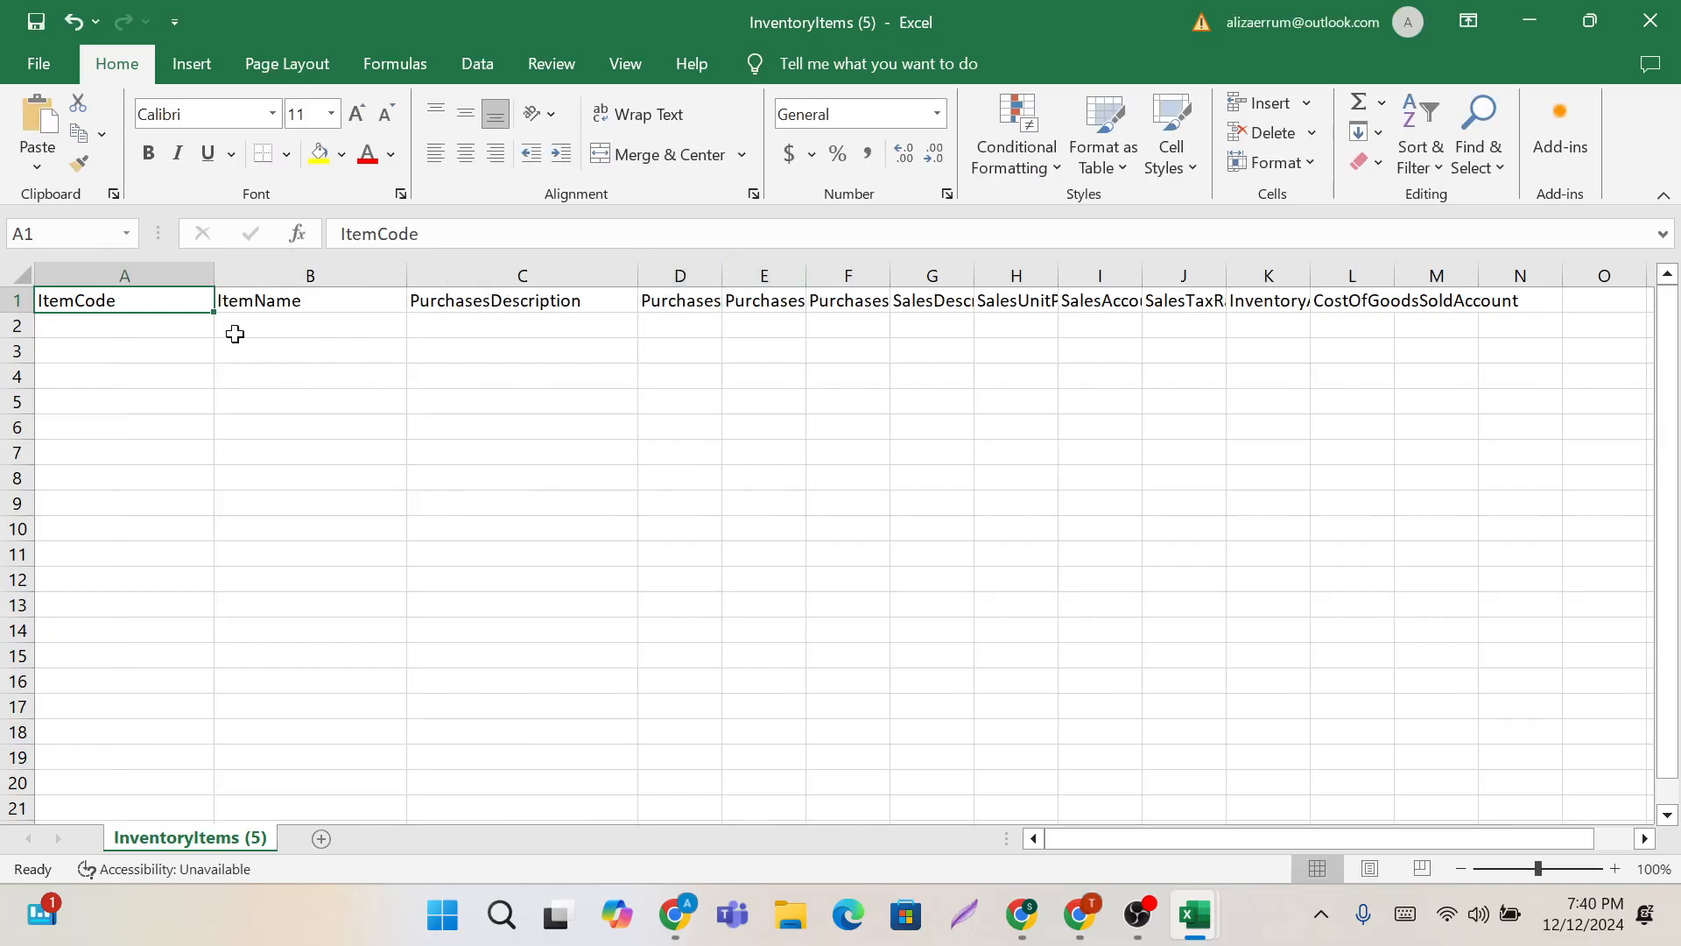
# Step: Select cell A2, then find the Drive tab holding the buyer CSV preview
pyautogui.click(192, 329)
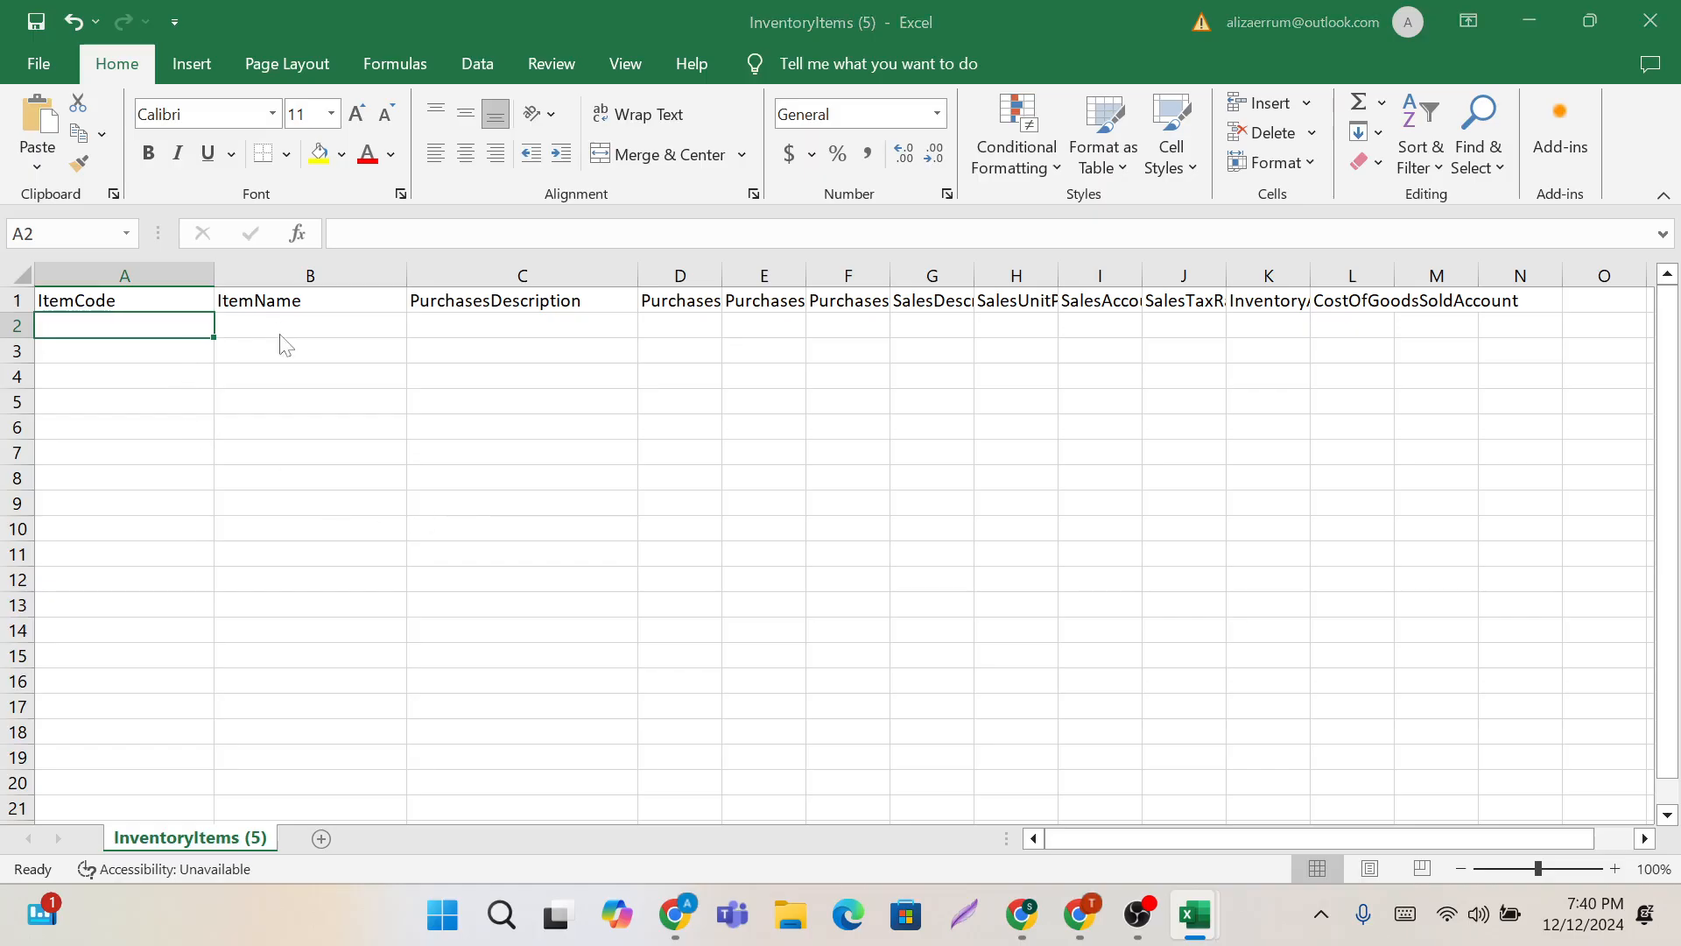
pyautogui.hotkey('alt', 'Tab')
pyautogui.moveTo(675, 915)
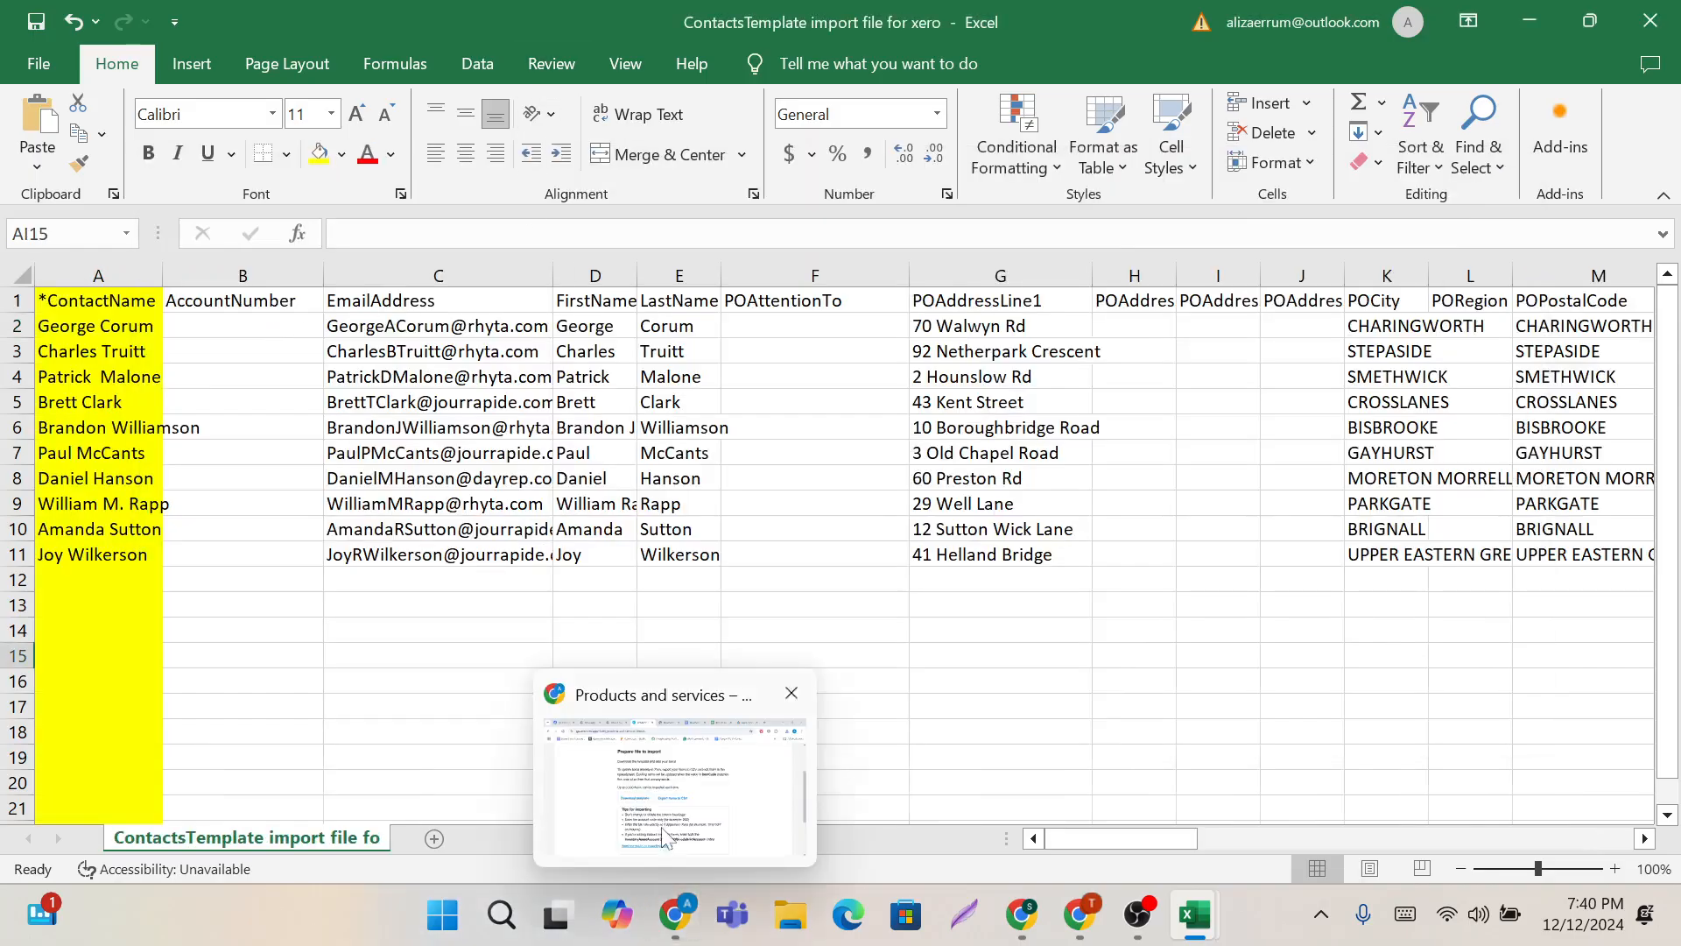
pyautogui.click(665, 834)
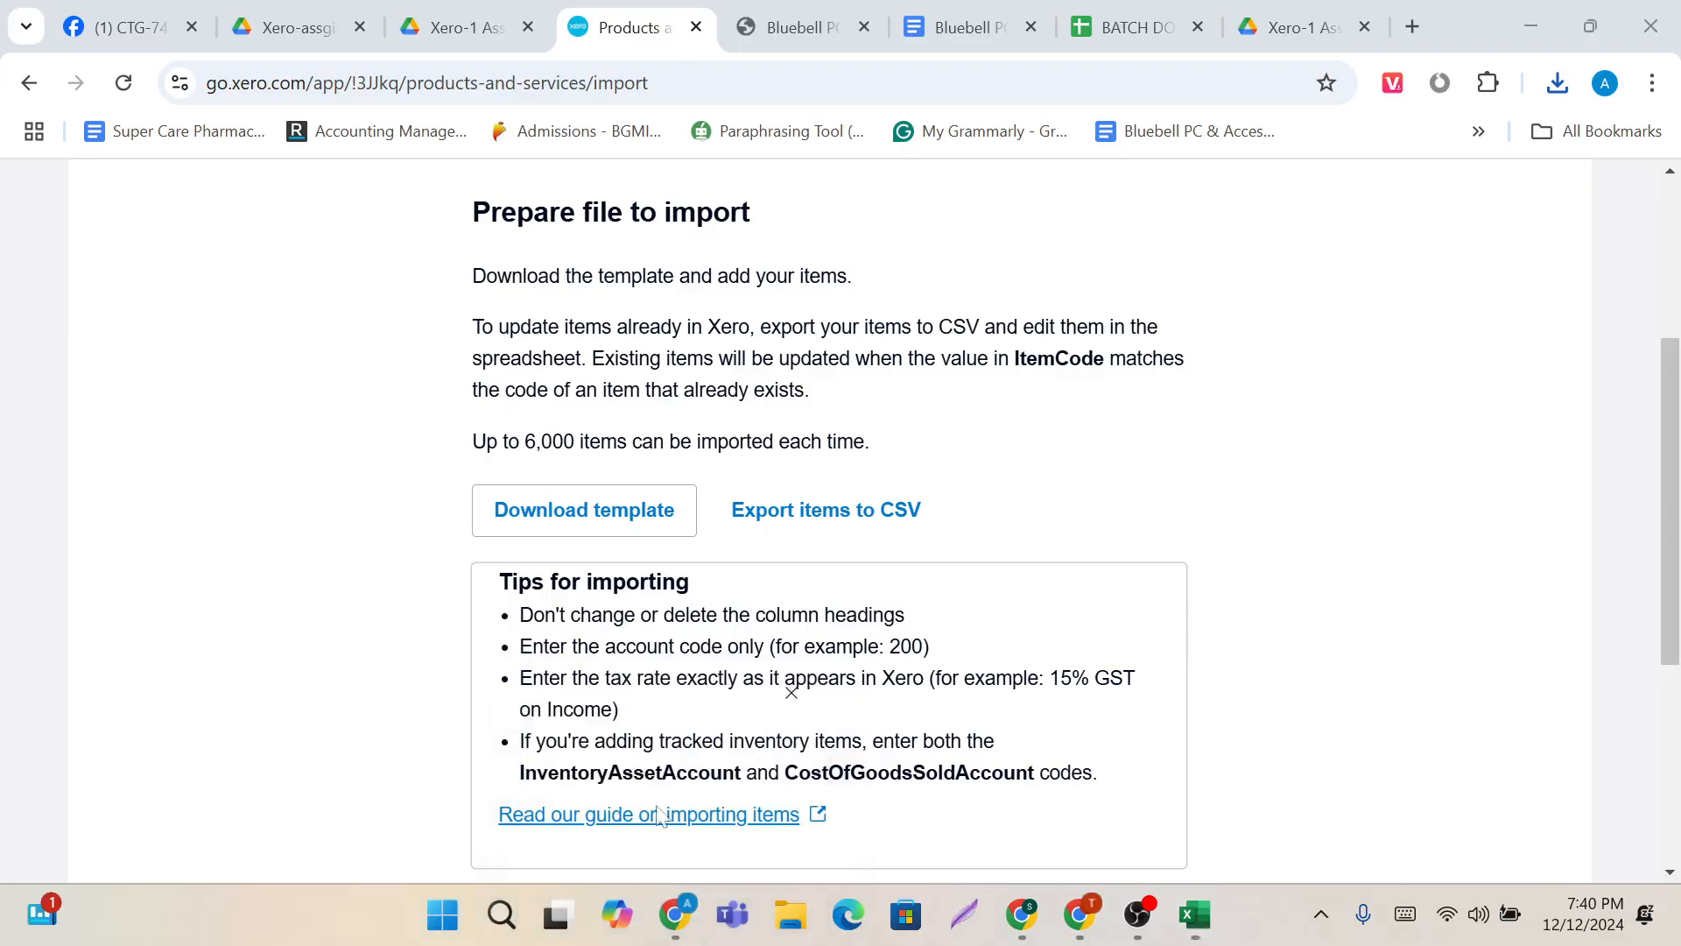
pyautogui.click(1304, 21)
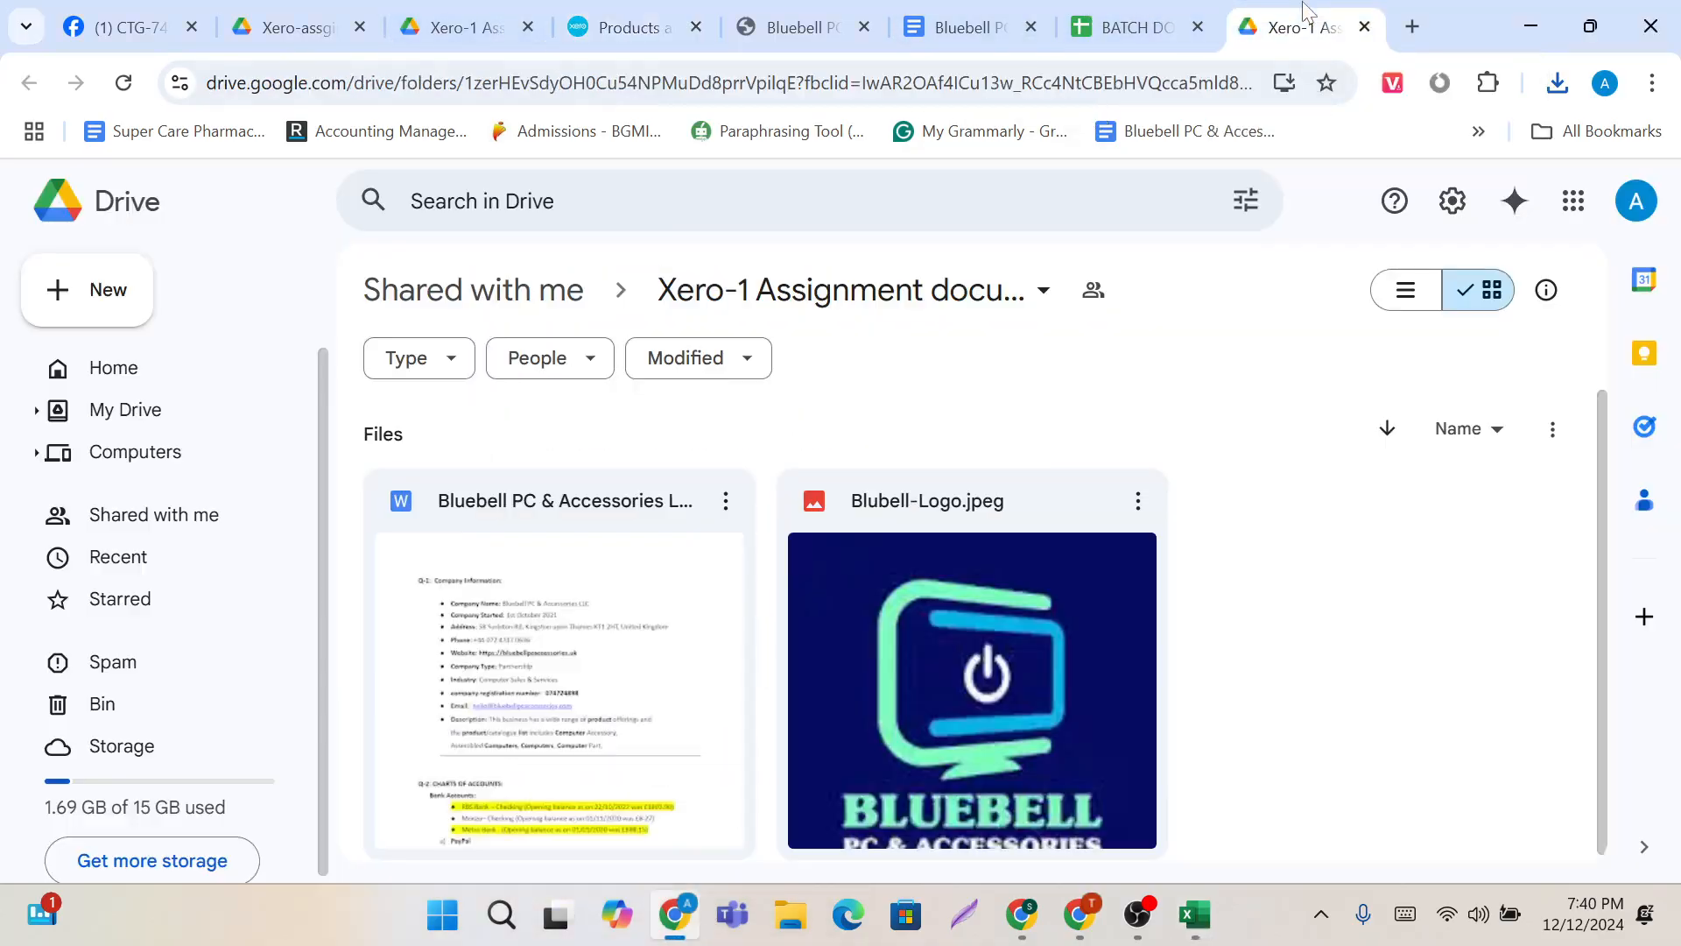
pyautogui.click(898, 11)
pyautogui.click(768, 12)
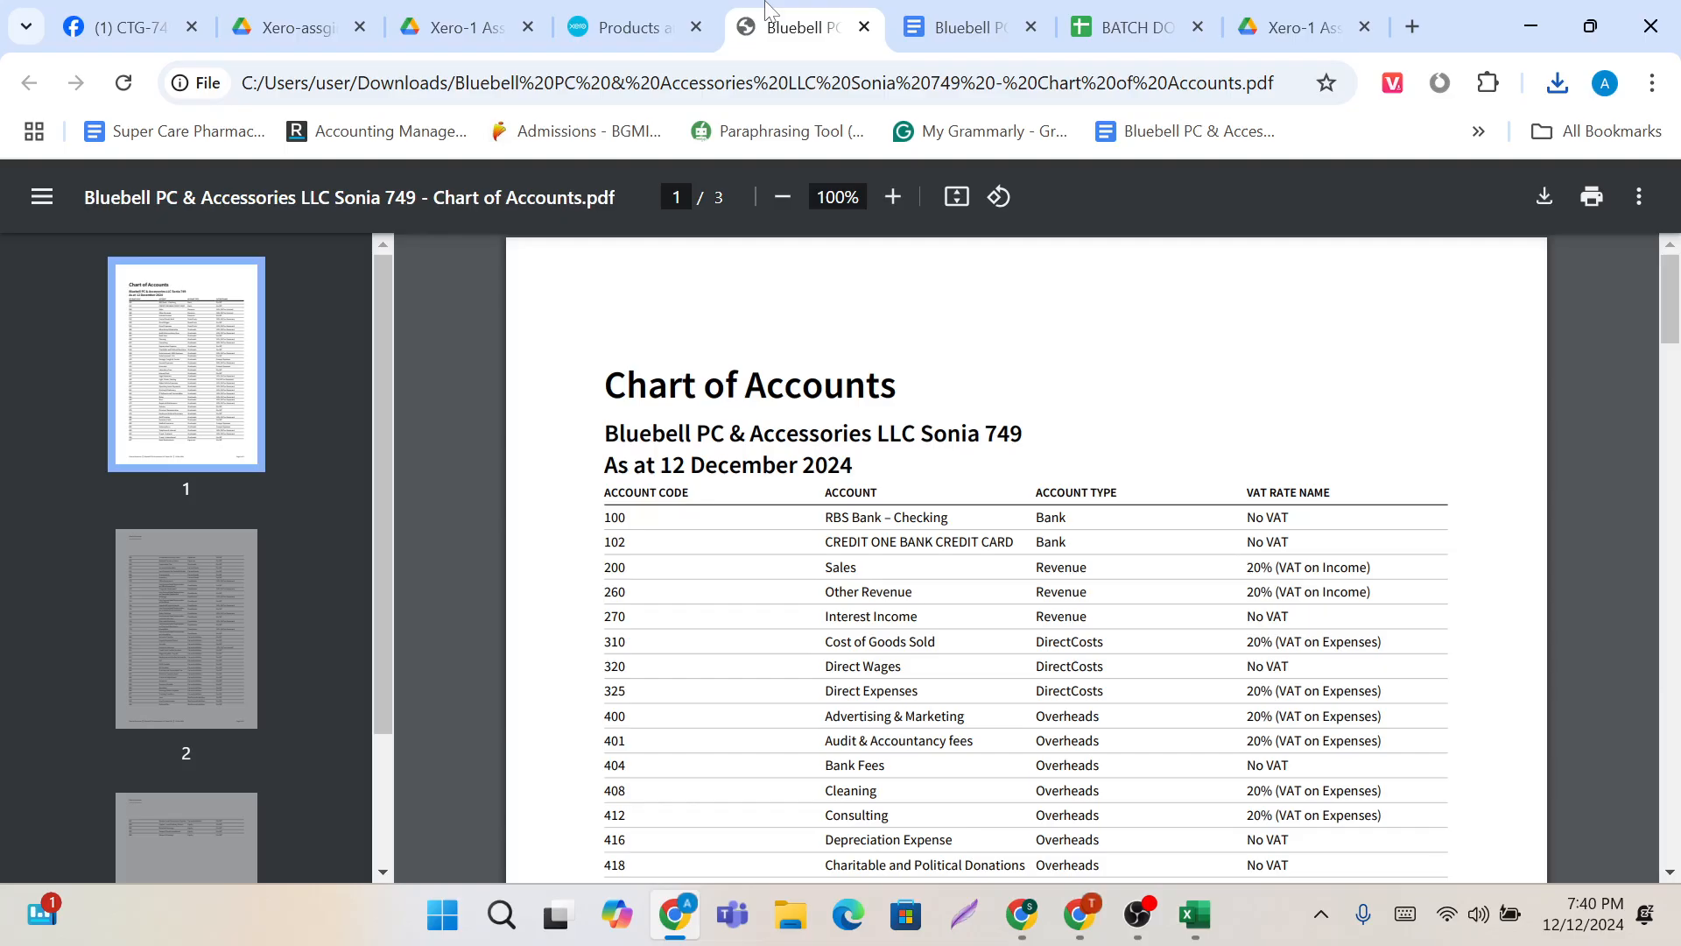
pyautogui.click(398, 11)
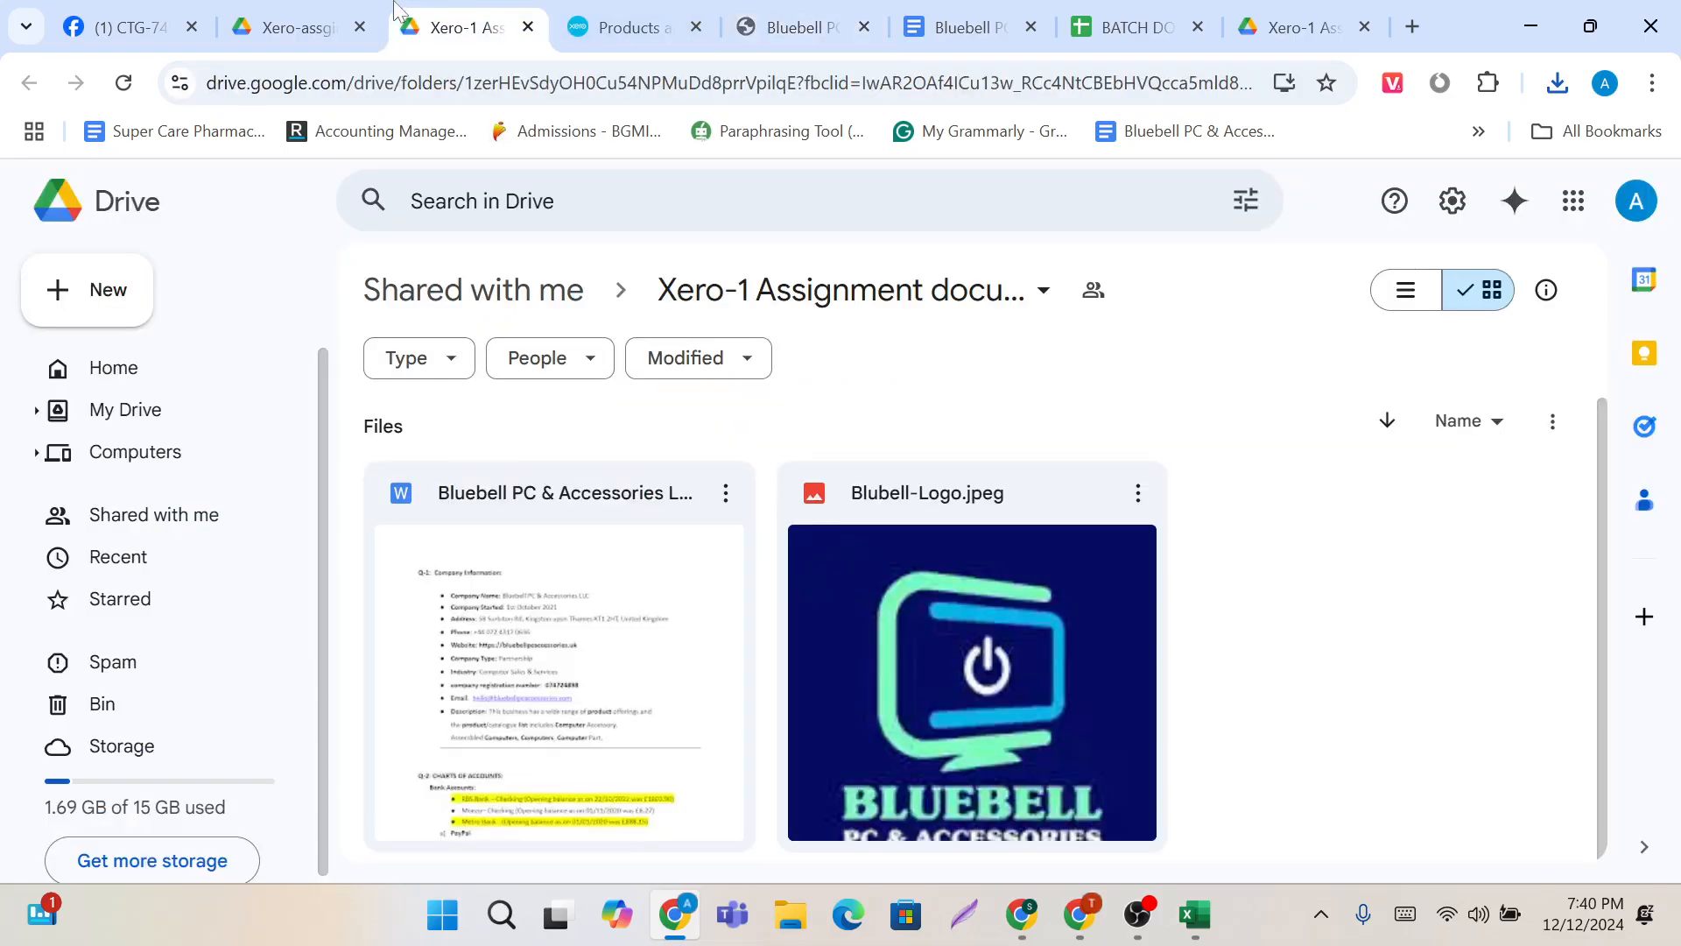
pyautogui.click(285, 12)
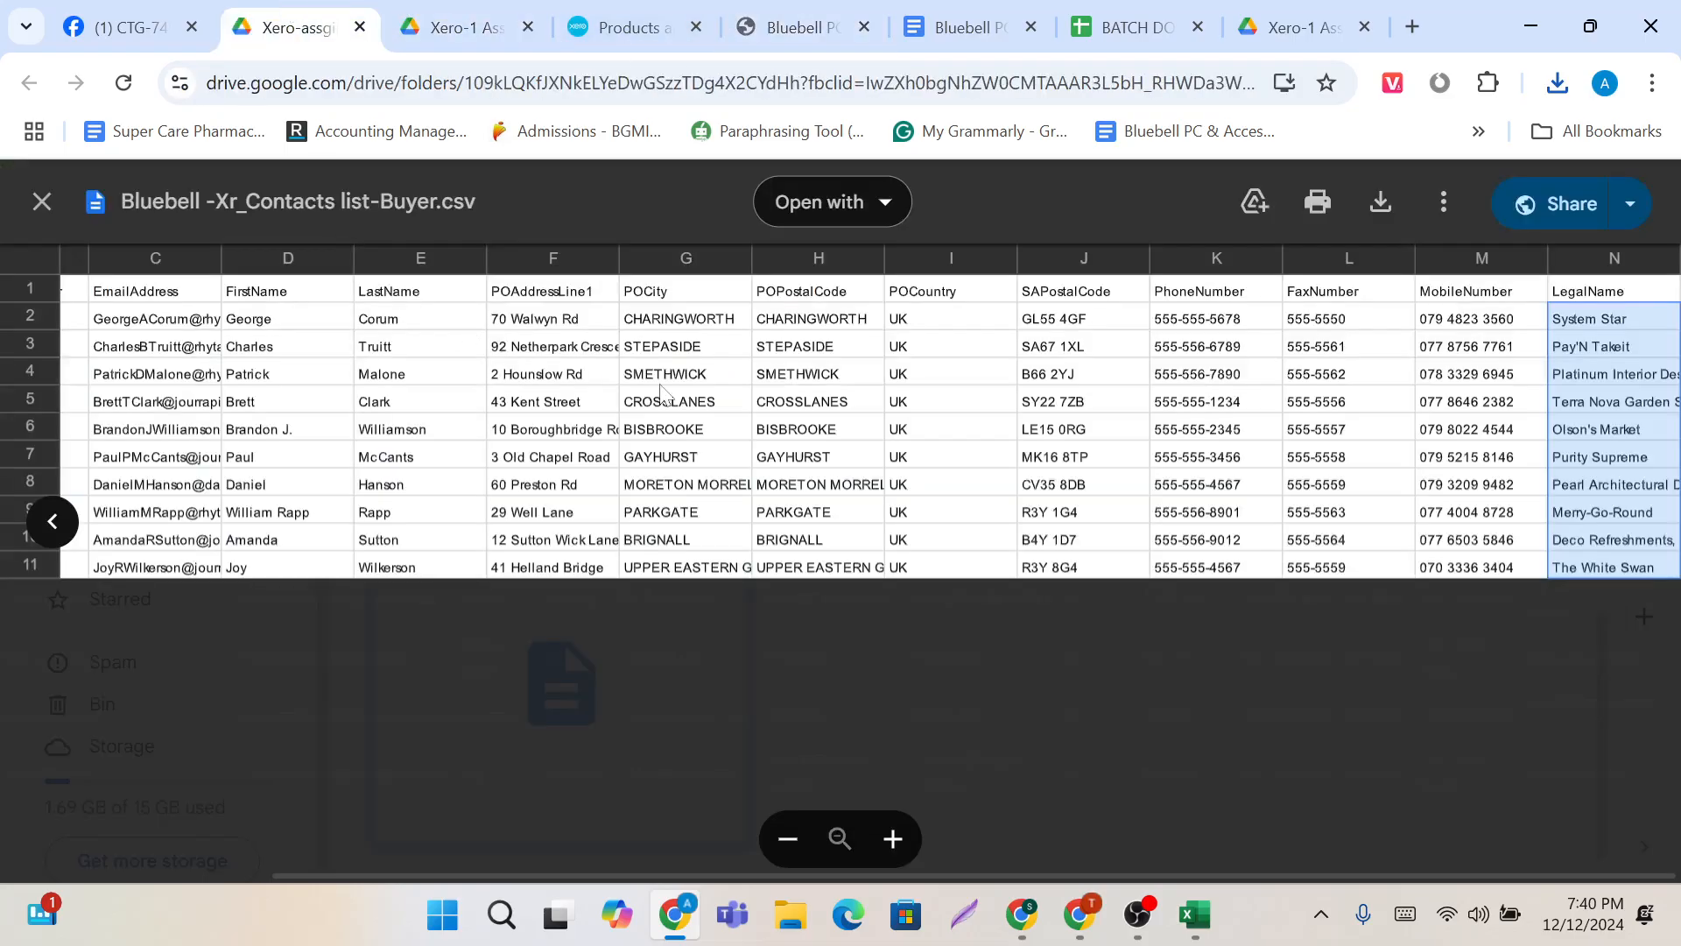
pyautogui.moveTo(1136, 920)
pyautogui.click(1132, 830)
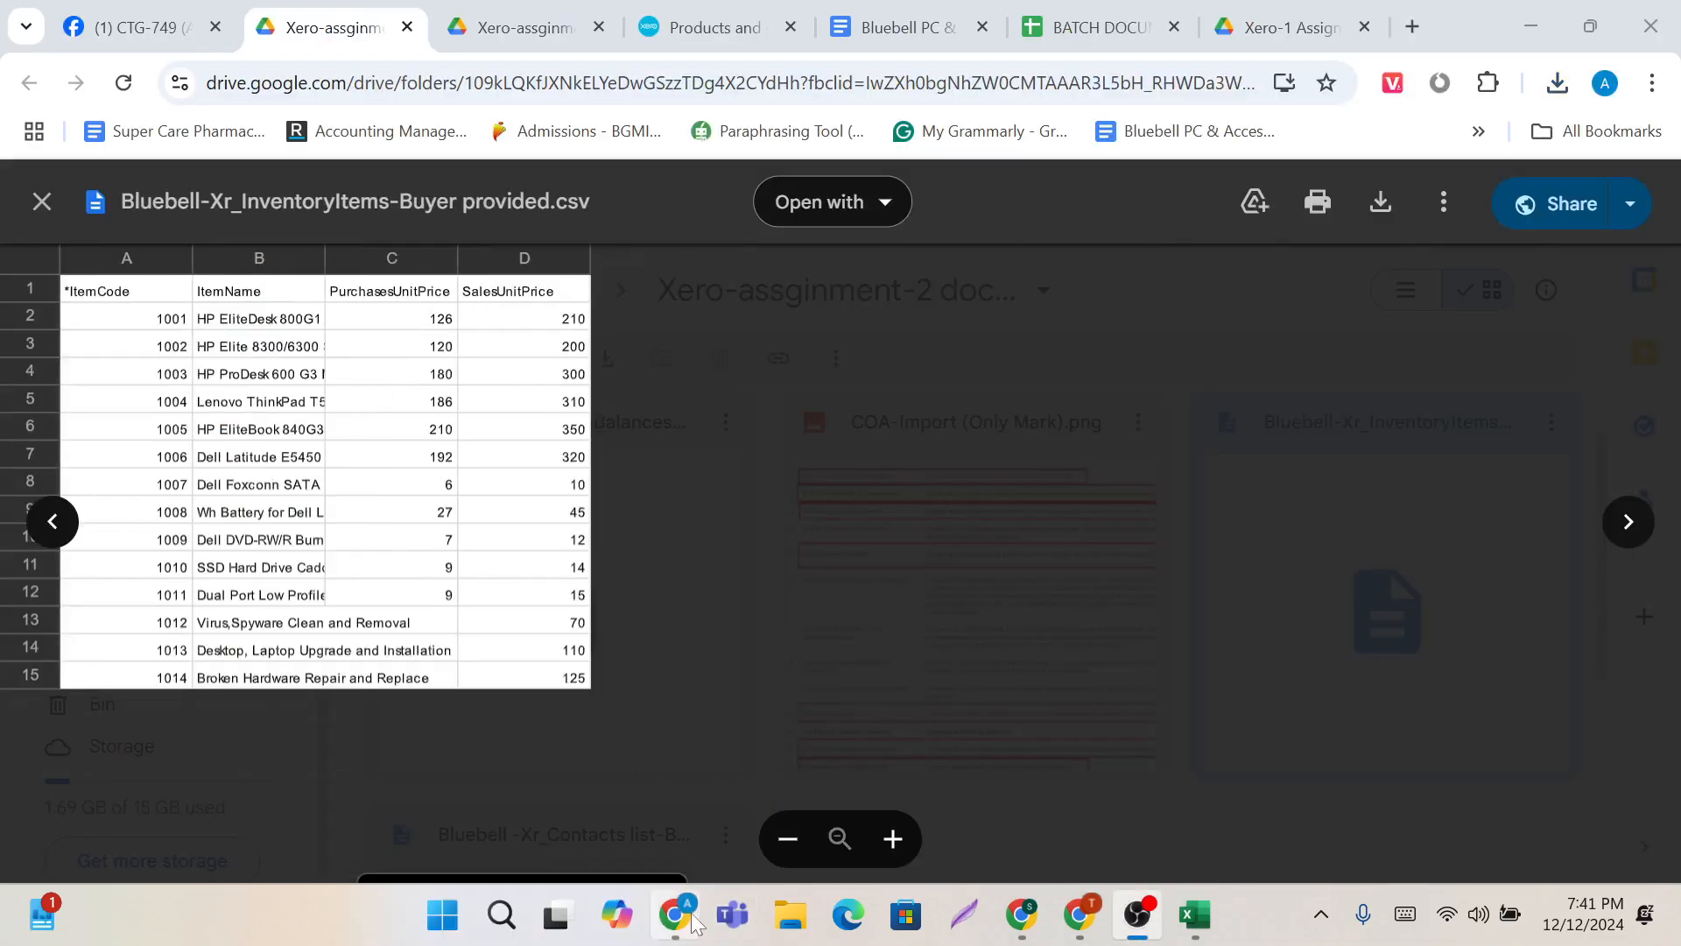
pyautogui.moveTo(692, 914)
pyautogui.click(631, 809)
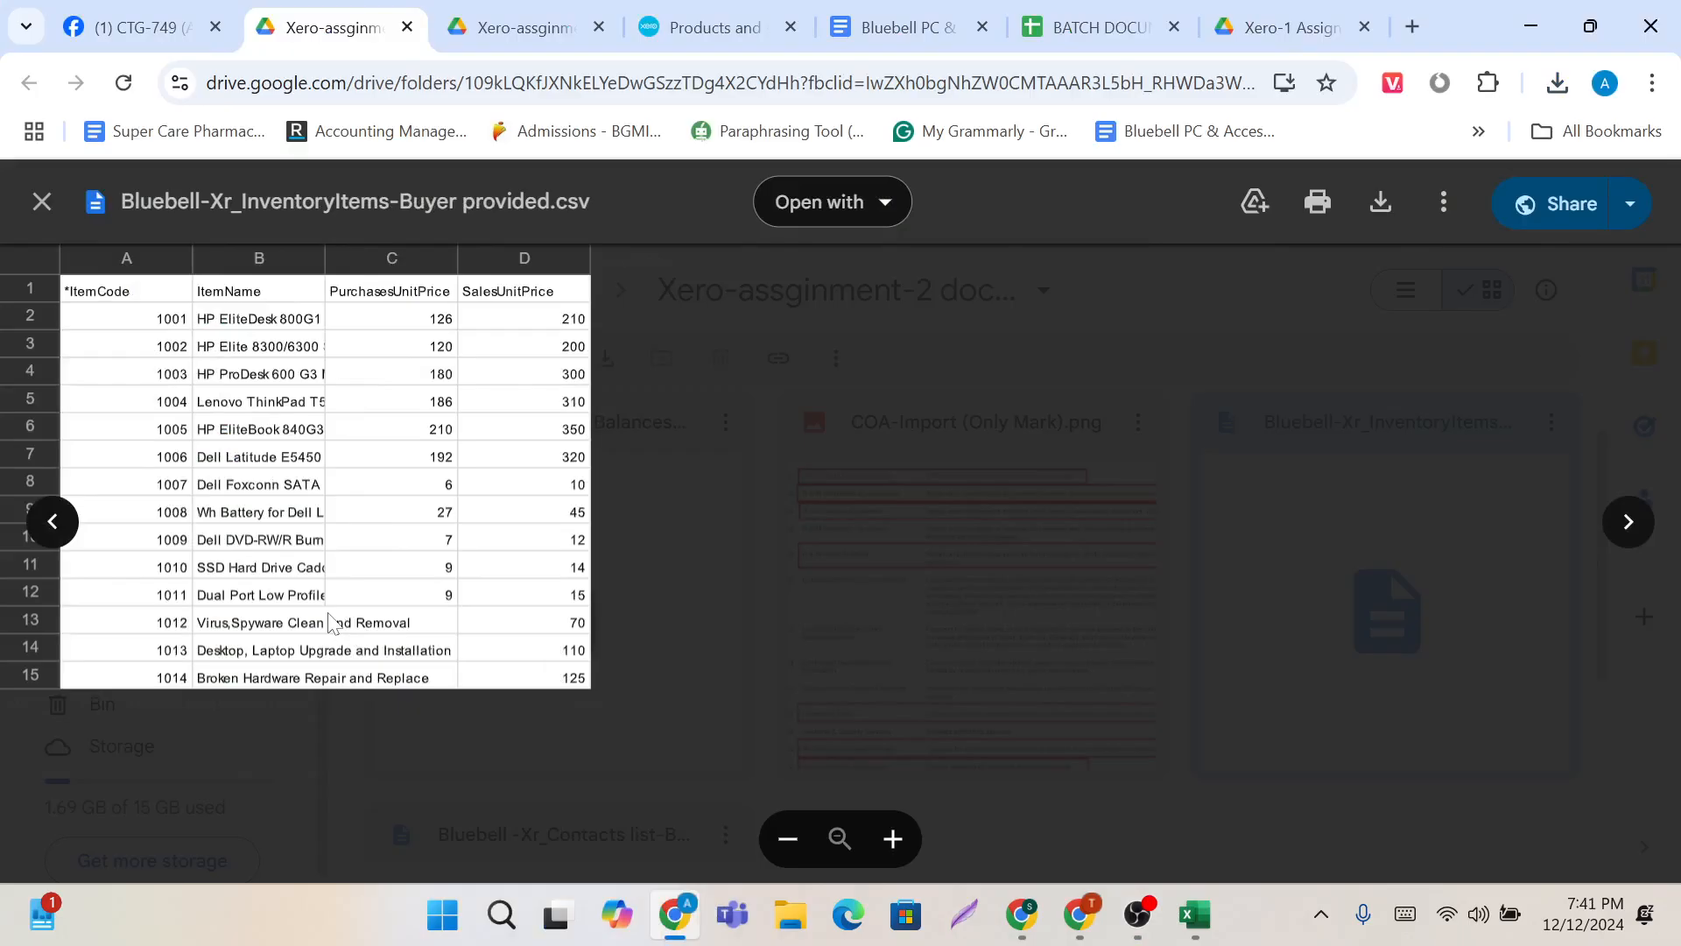
# Step: Copy item codes 1001–1014 from the buyer CSV preview
pyautogui.moveTo(136, 324); pyautogui.dragTo(120, 695)
pyautogui.hotkey('ctrl', 'c')
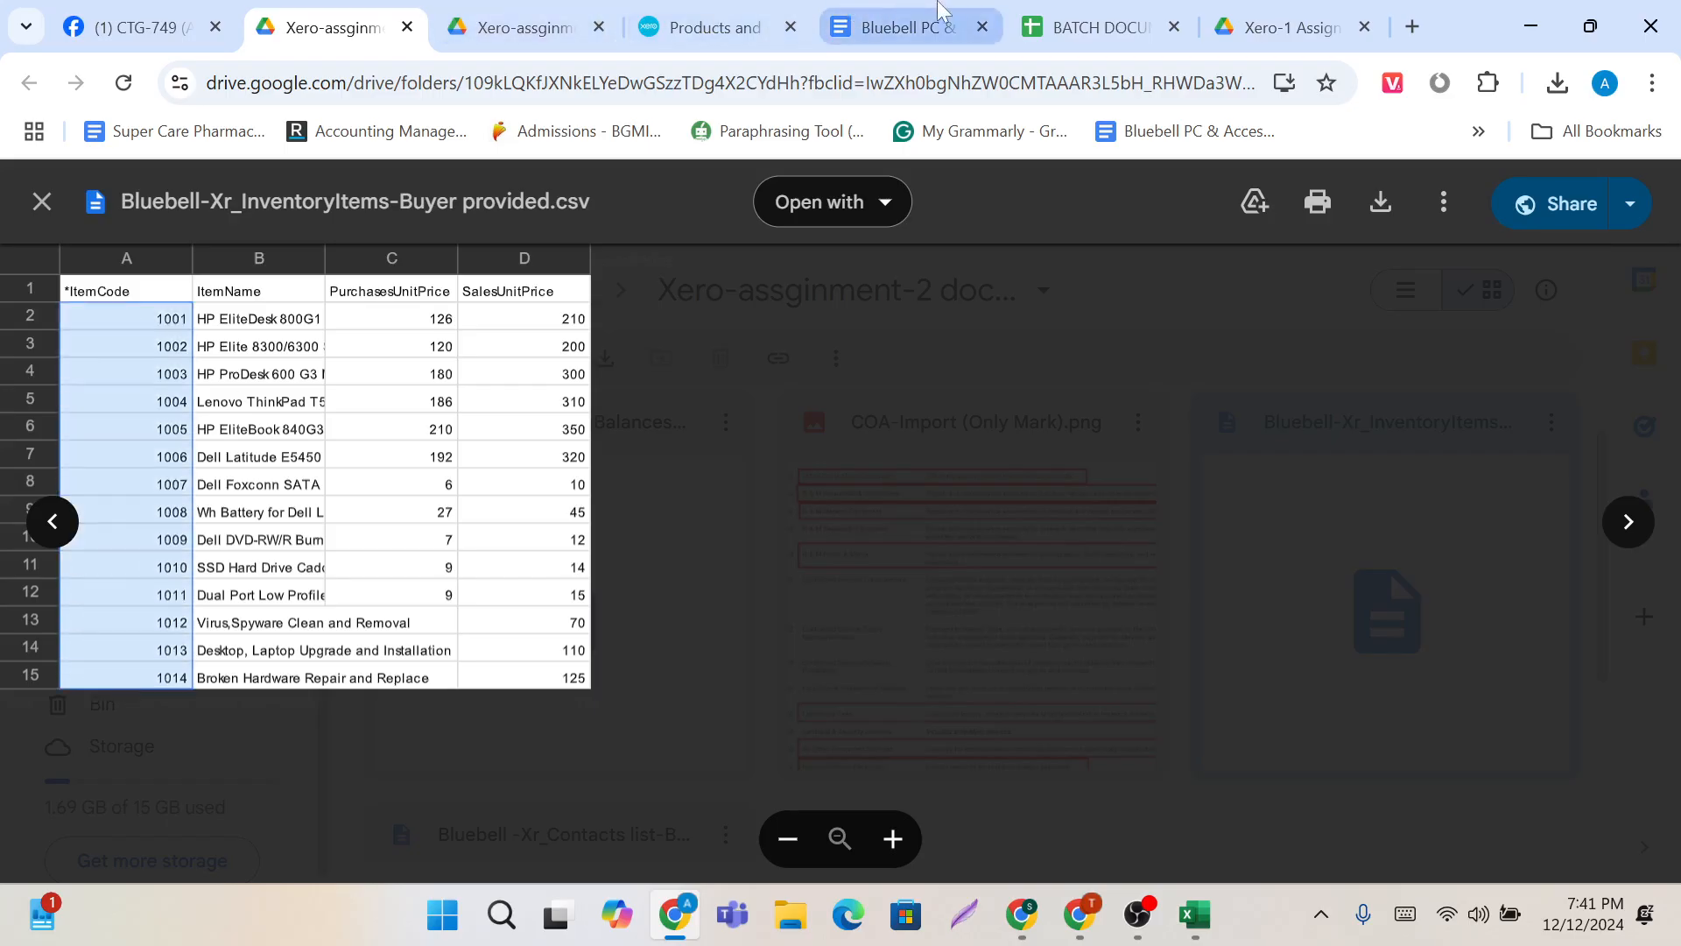
pyautogui.click(939, 13)
pyautogui.click(1095, 17)
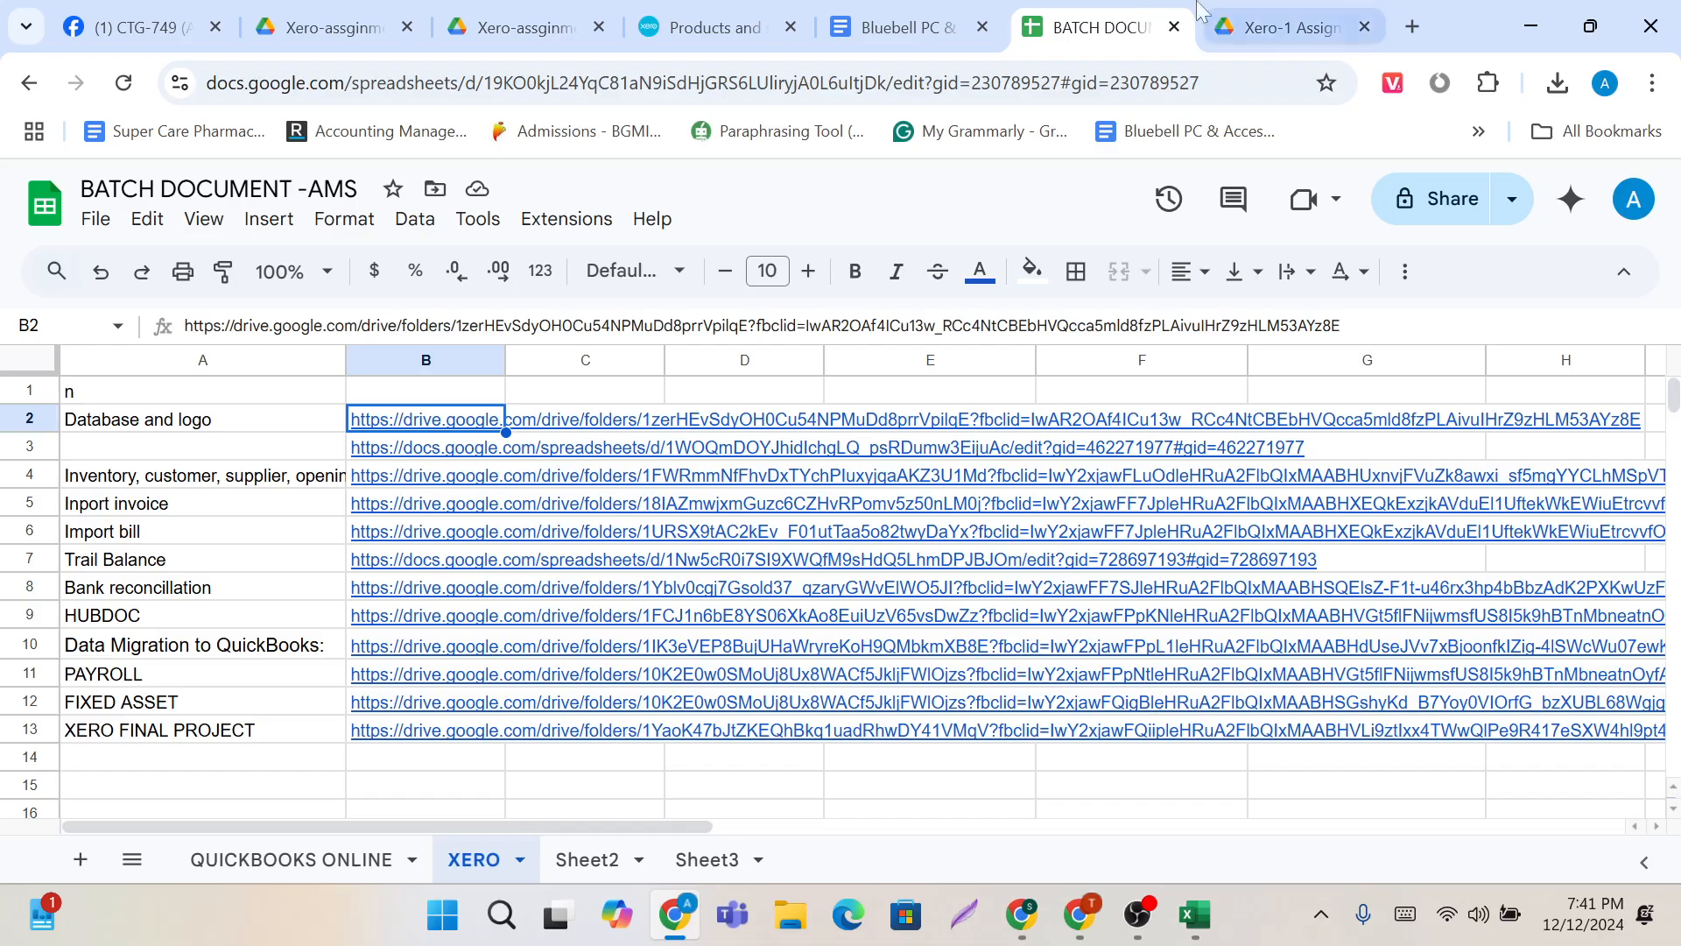
pyautogui.click(665, 10)
# Step: Paste item codes 1001–1014 from A3 and enter 1000 in A2
pyautogui.moveTo(1195, 915)
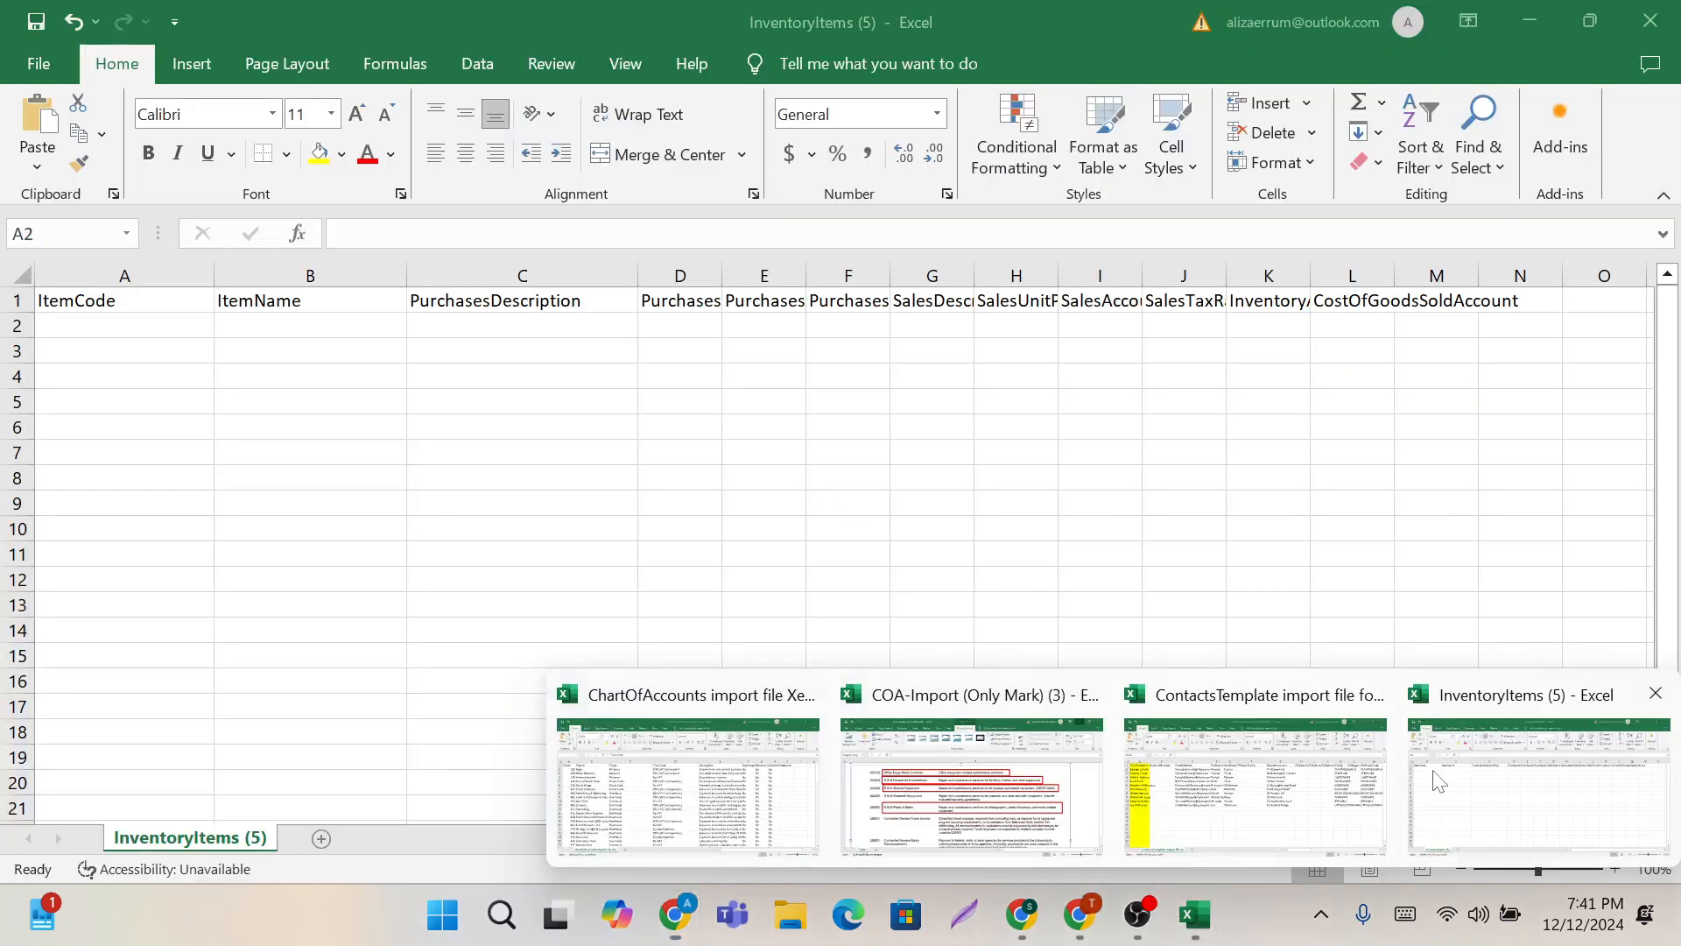
pyautogui.click(1539, 770)
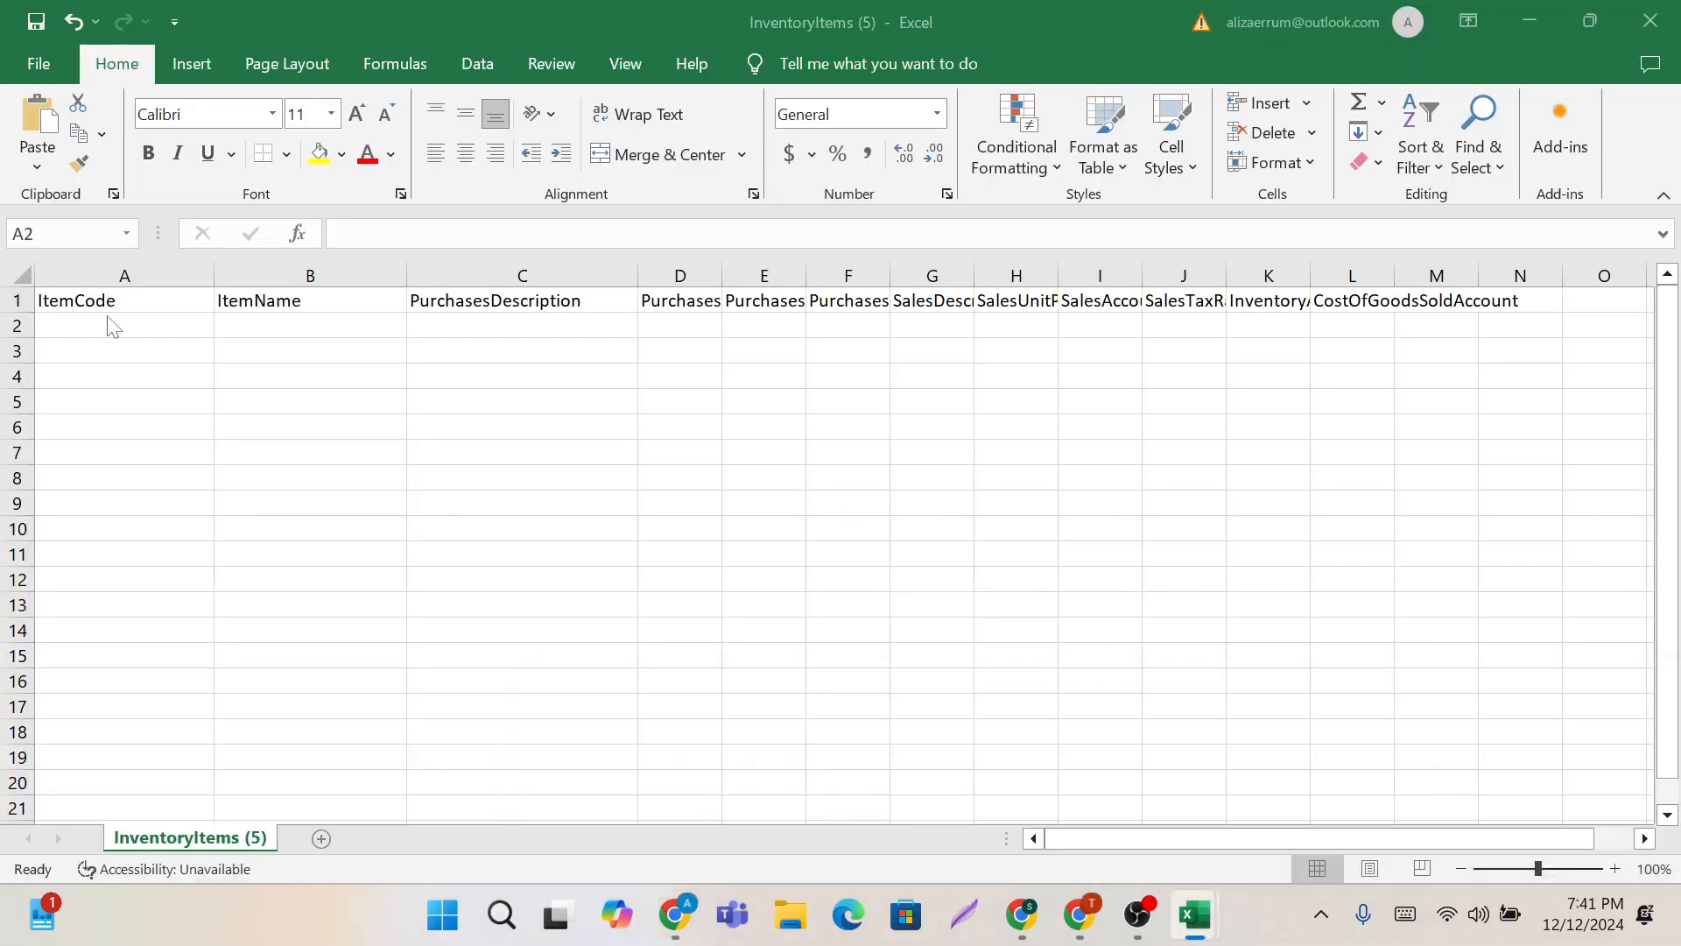
pyautogui.click(81, 356)
pyautogui.hotkey('ctrl', 'v')
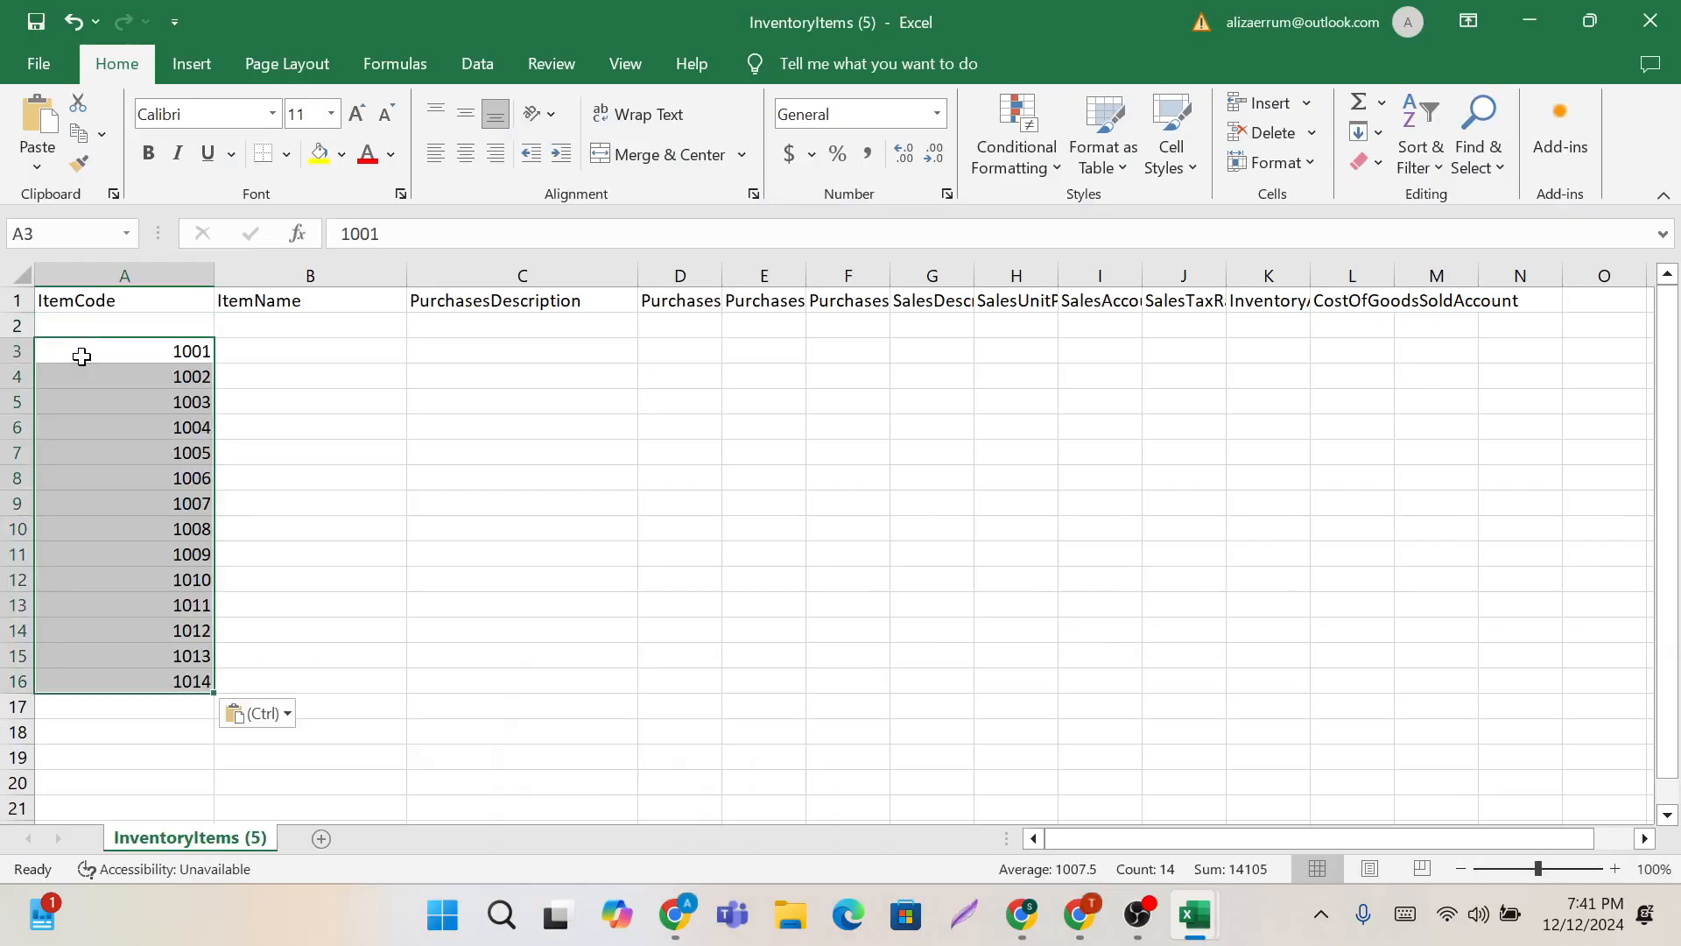
pyautogui.click(68, 325)
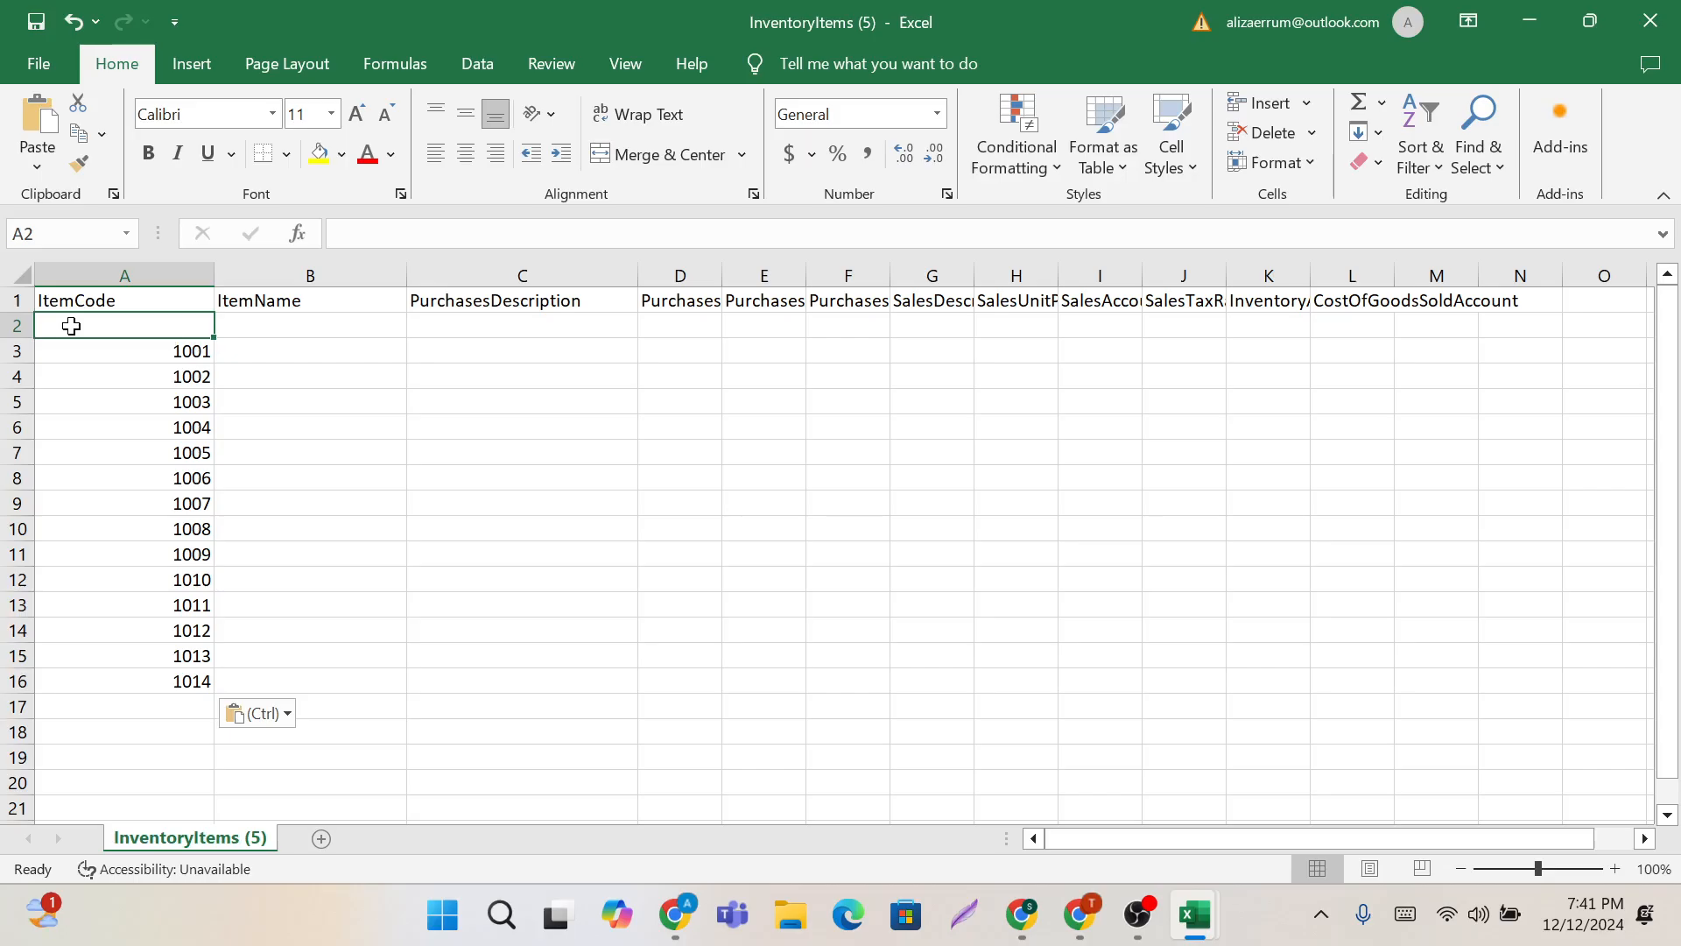
pyautogui.write('1000')
pyautogui.click(367, 401)
# Step: Copy the fourteen ItemName values from the buyer CSV preview
pyautogui.click(316, 327)
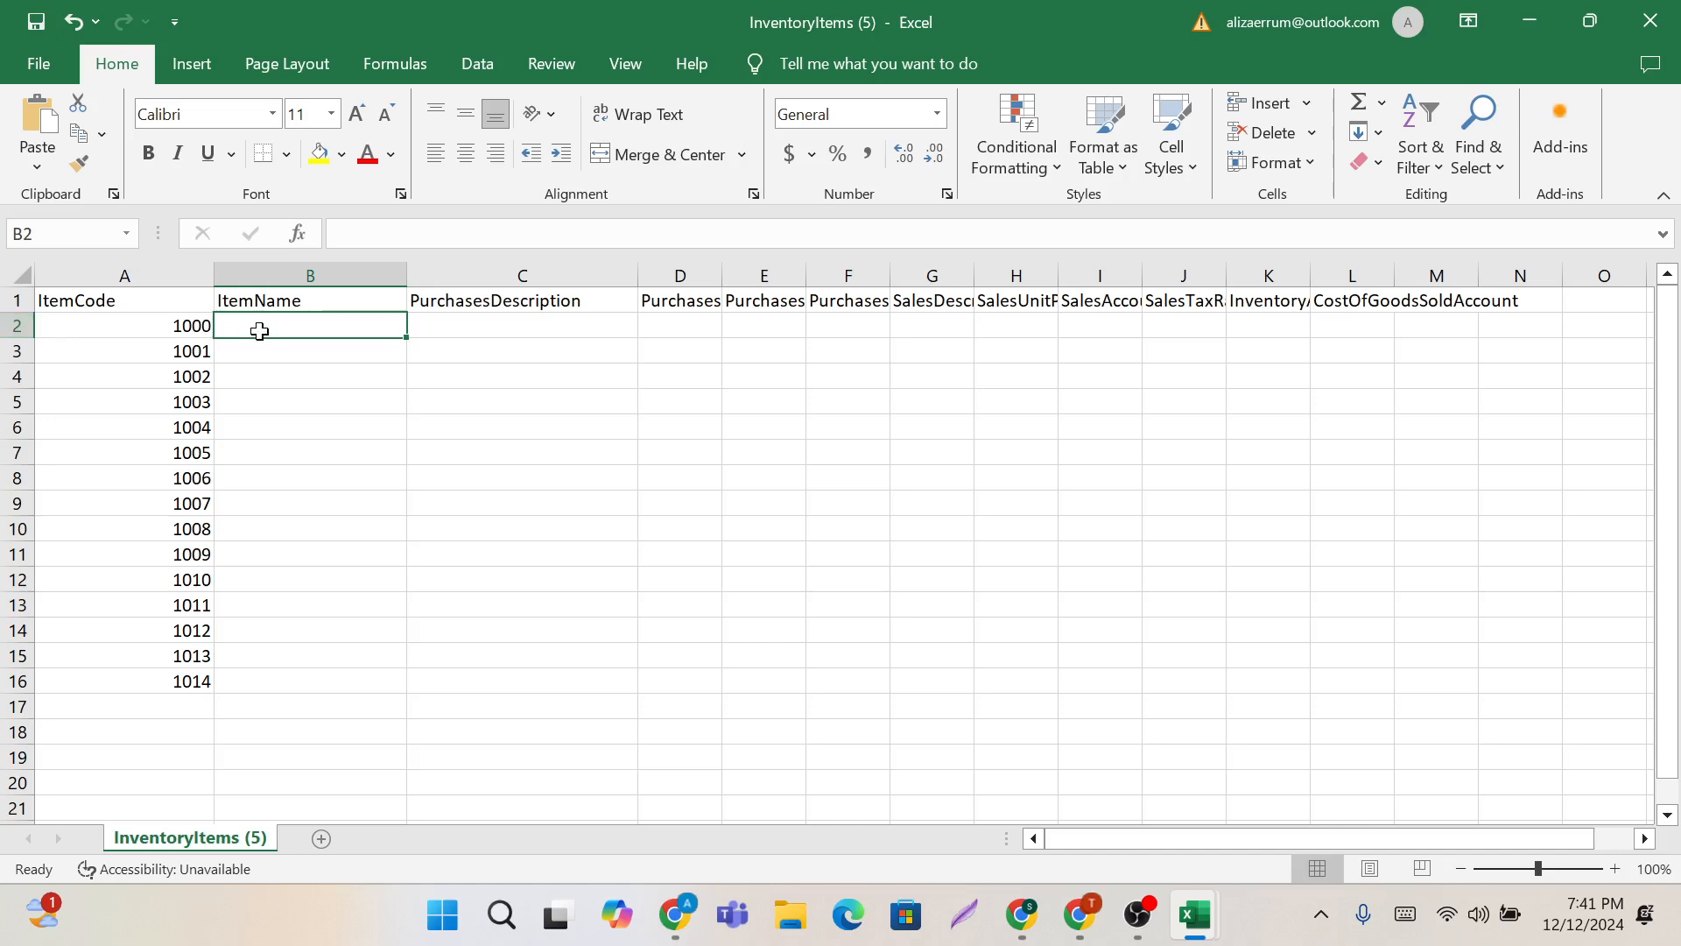
pyautogui.click(270, 424)
pyautogui.click(275, 331)
pyautogui.click(306, 420)
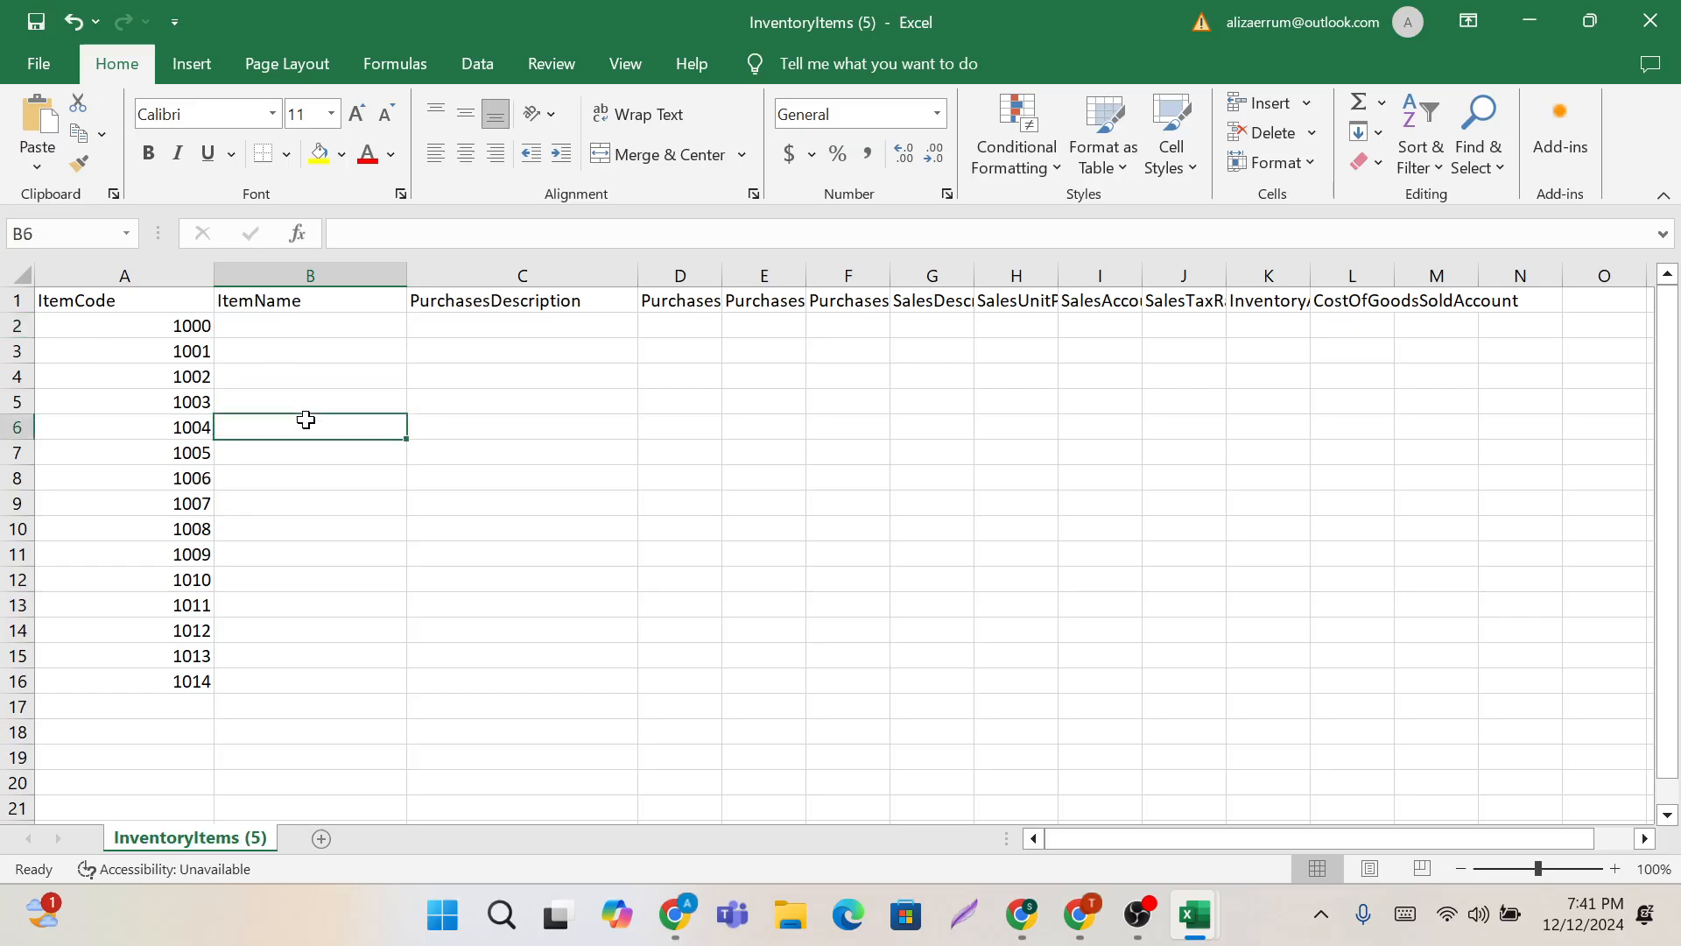
pyautogui.click(311, 318)
pyautogui.hotkey('alt', 'Tab')
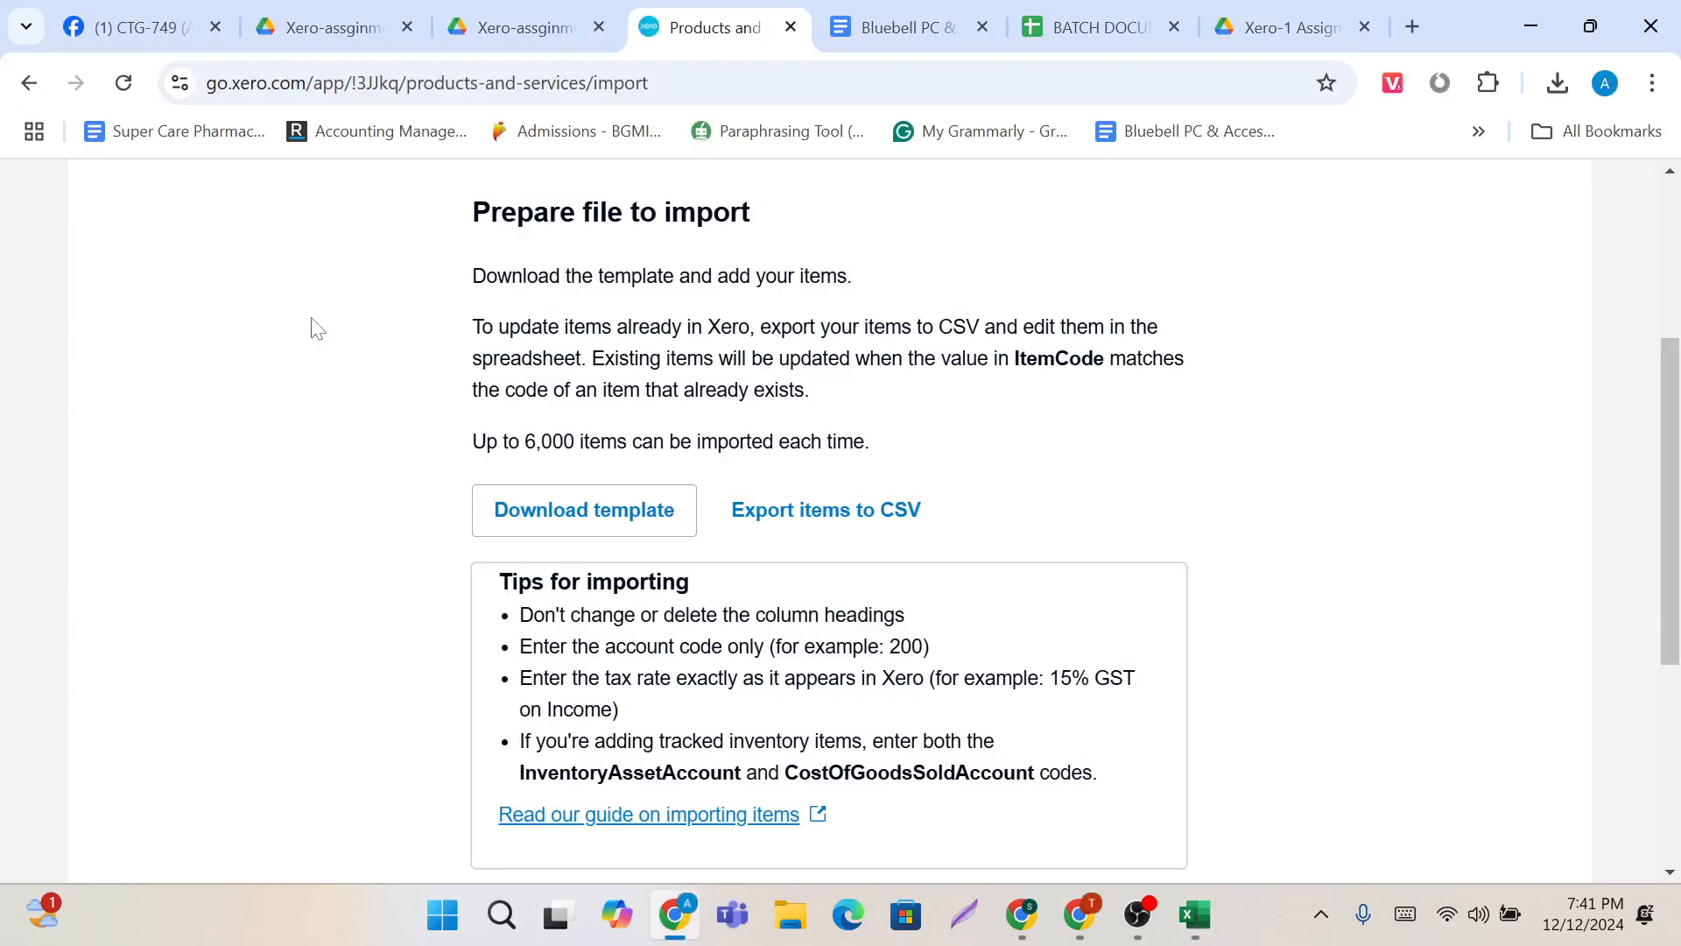
pyautogui.hotkey('alt', 'Tab')
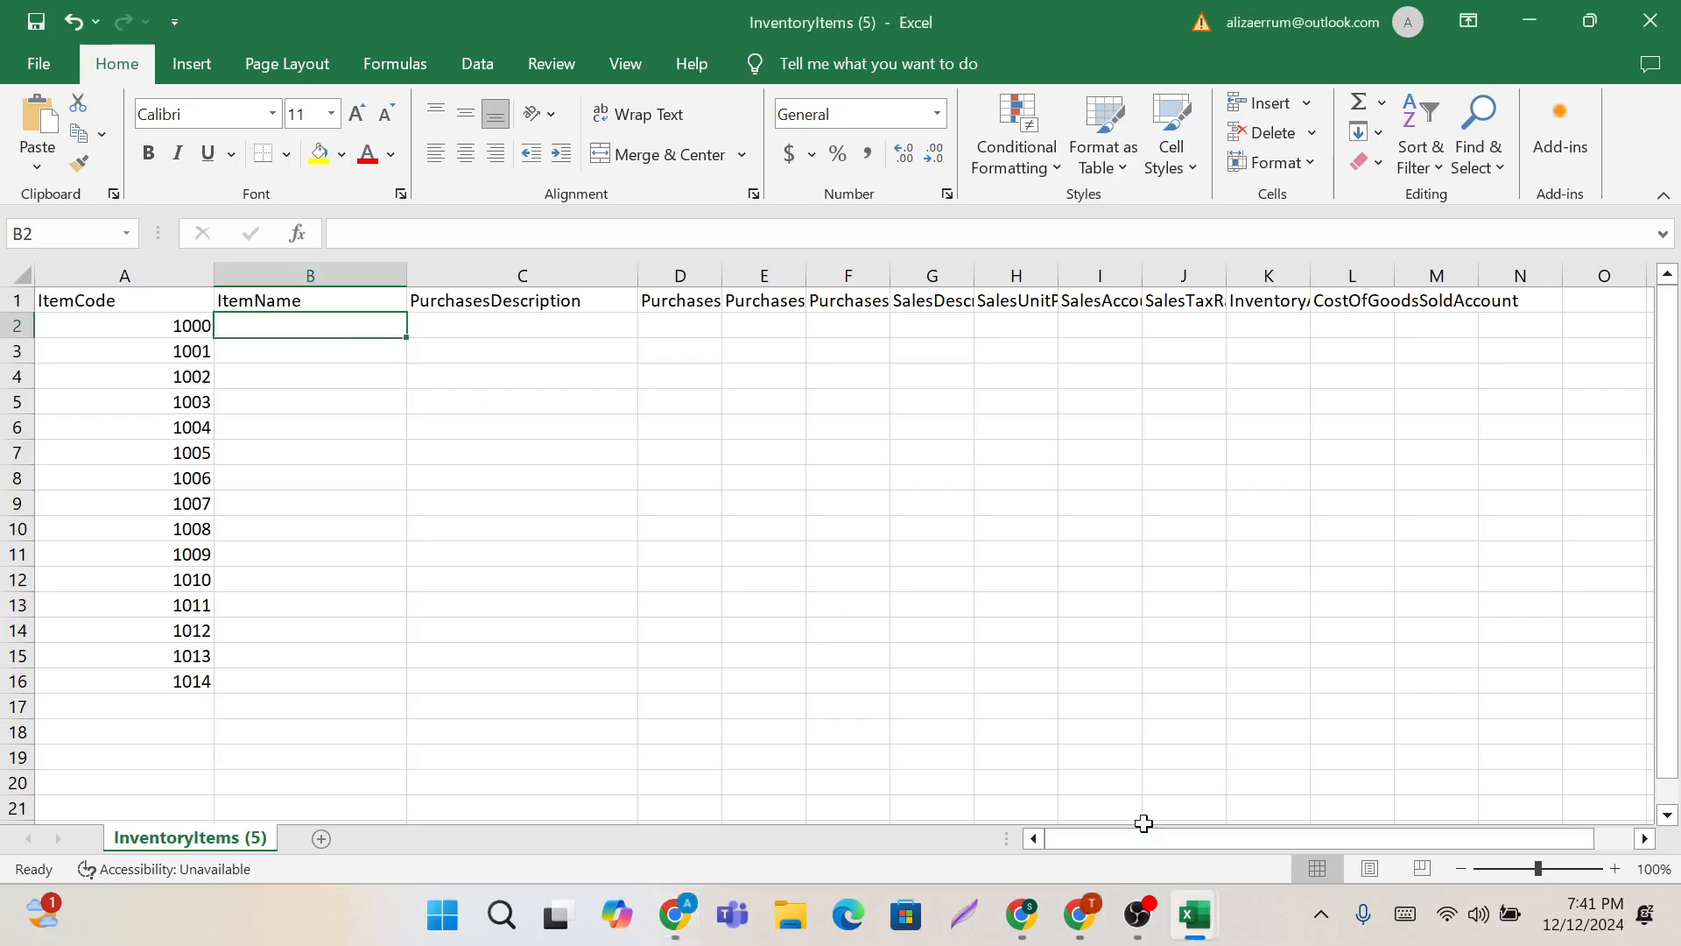
pyautogui.moveTo(1195, 915)
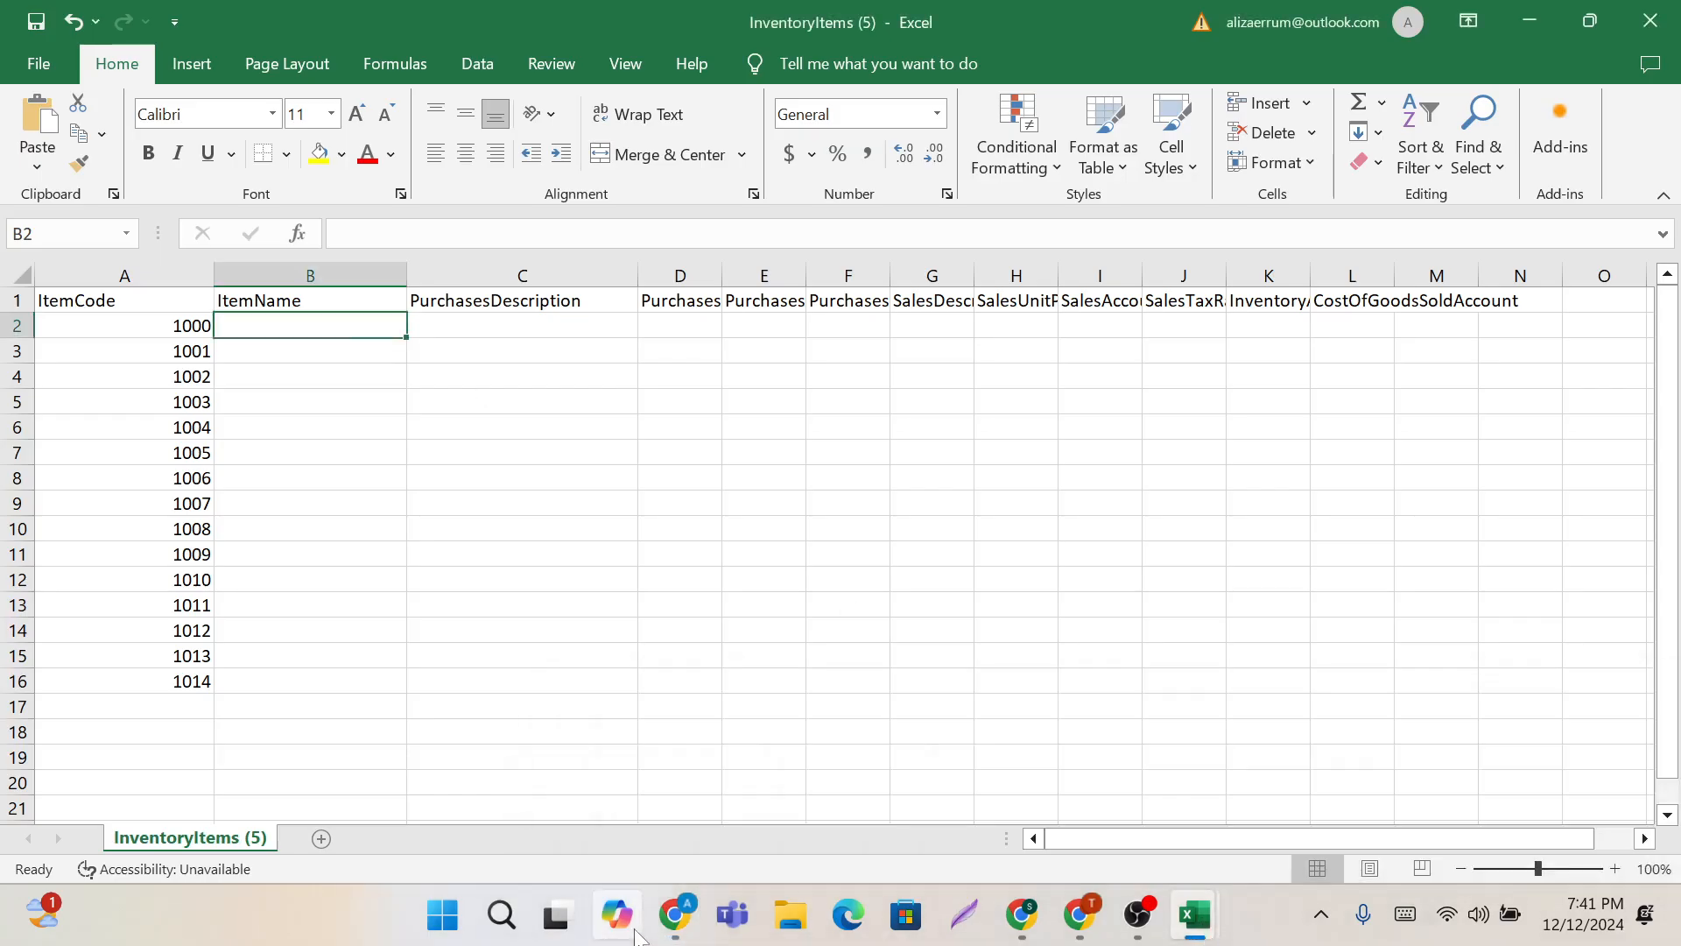
pyautogui.click(679, 930)
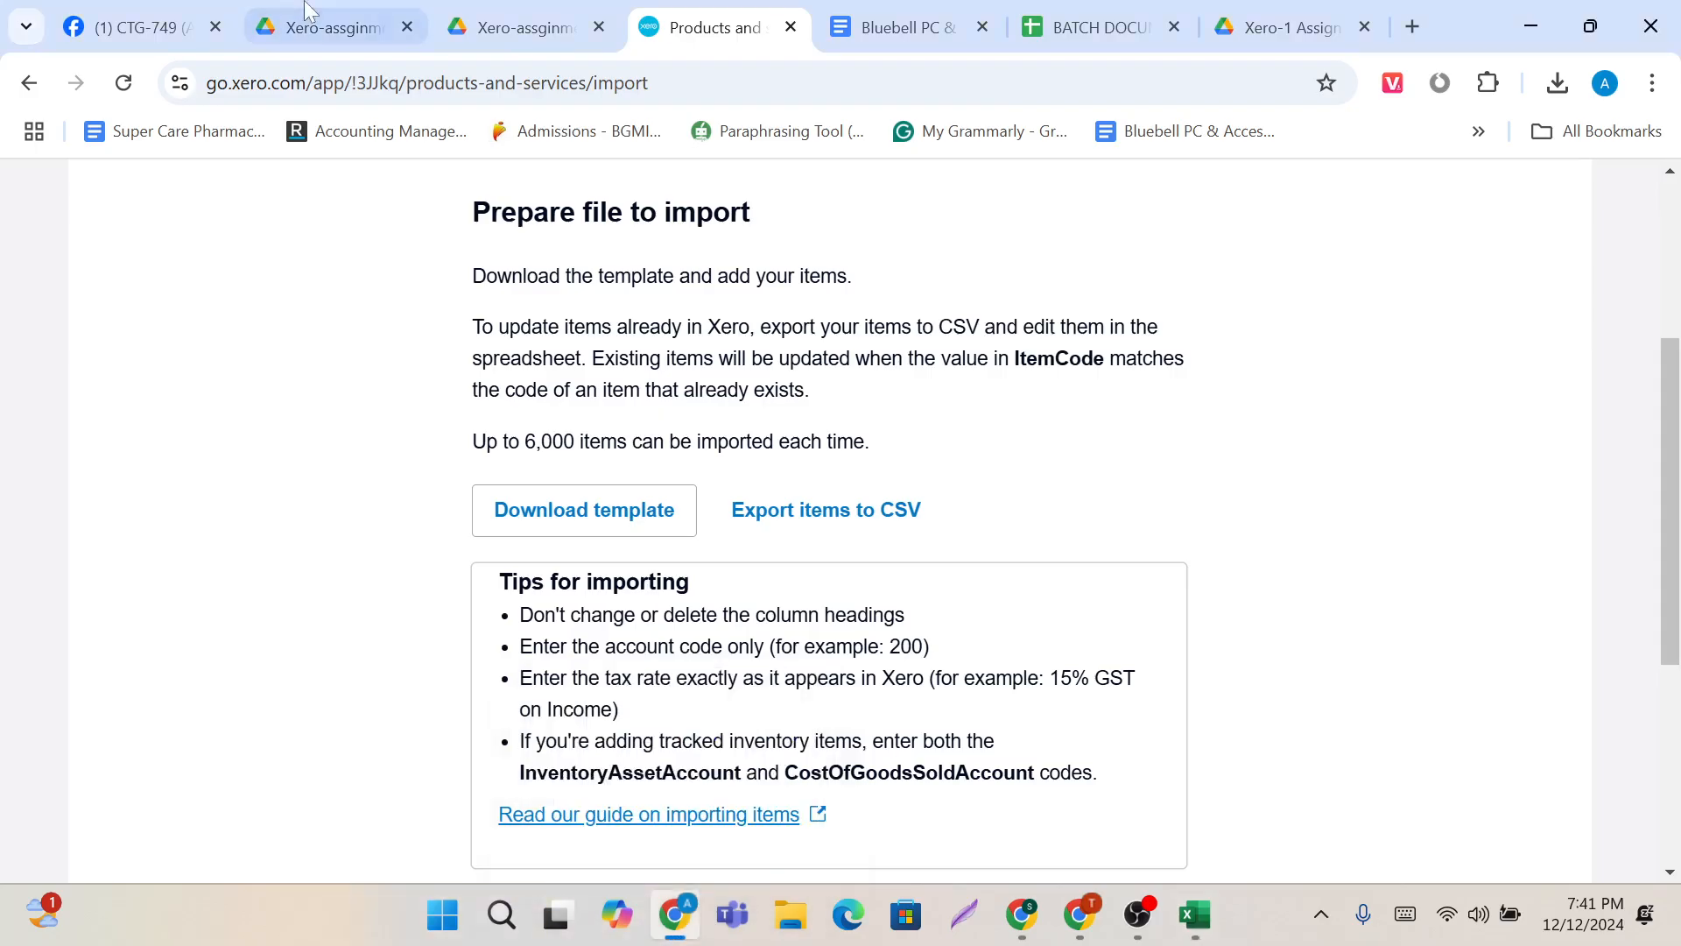
pyautogui.click(308, 12)
pyautogui.moveTo(282, 331); pyautogui.dragTo(271, 678)
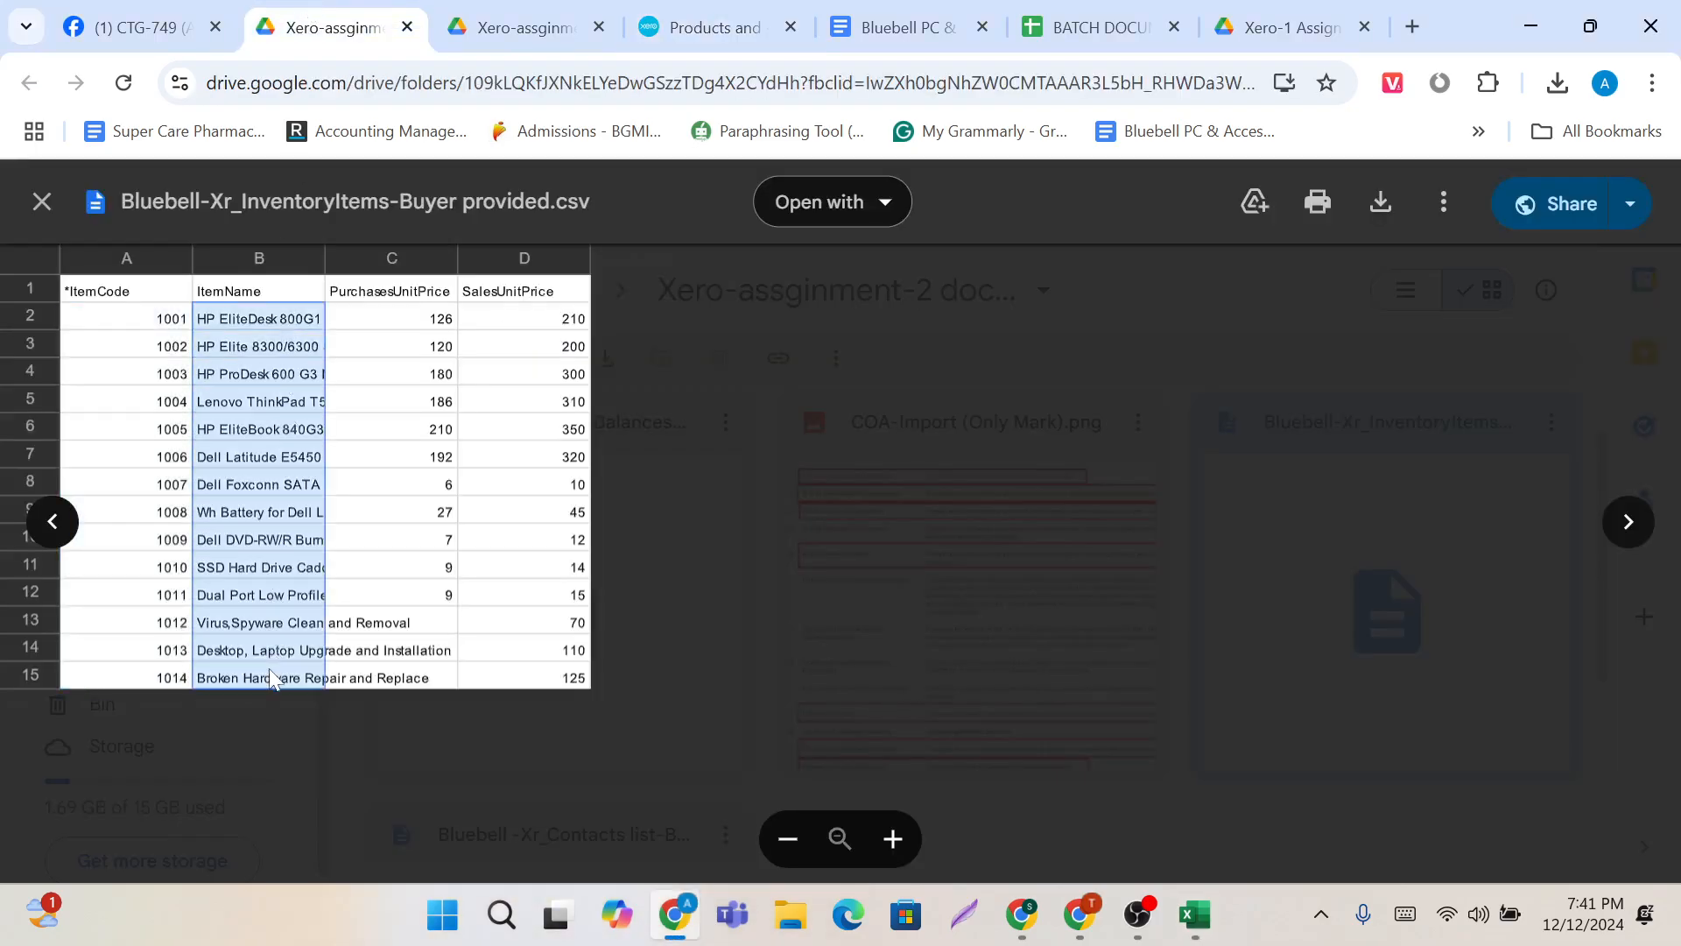
# Step: Paste the item names beside codes 1001–1014, redoing the misaligned first paste
pyautogui.moveTo(1195, 917)
pyautogui.click(1492, 711)
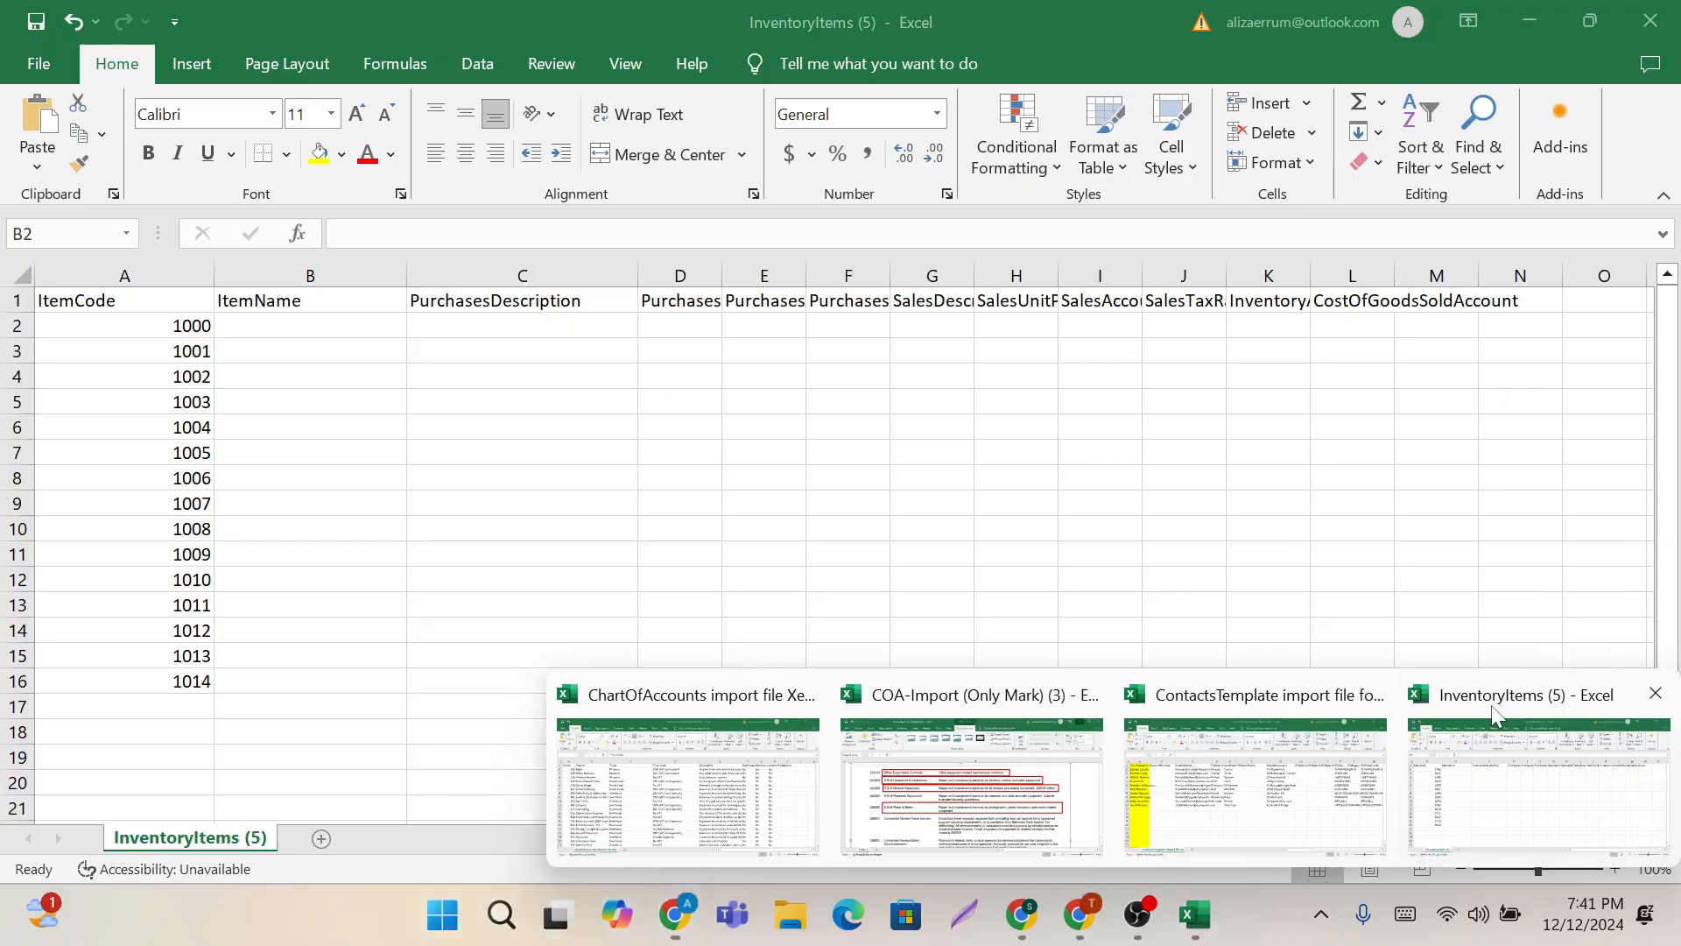
pyautogui.write('HP EliteDesk 800G1 SFF Intel Core i5 System HP Elite 8300/6300 SFF Core HP ProDesk 600 G3 Mini PC - Intel Core Lenovo ThinkPad T550 Business 15.6 HP EliteBook 840G3 Business UltraBook Laptop Dell Latitude E5450 Business Ultrabook Laptop Core i5 Dell Foxconn SATA Power Wh Battery for Dell Latitude E5520 Dell DVD-RW/R Burner Drive SSD Hard Drive Caddy Tray Adapter Dual Port Low Profile Firewire Card Virus,Spyware Clean and Removal Desktop, Laptop Upgrade and Installation Broken Hardware Repair and Replace')
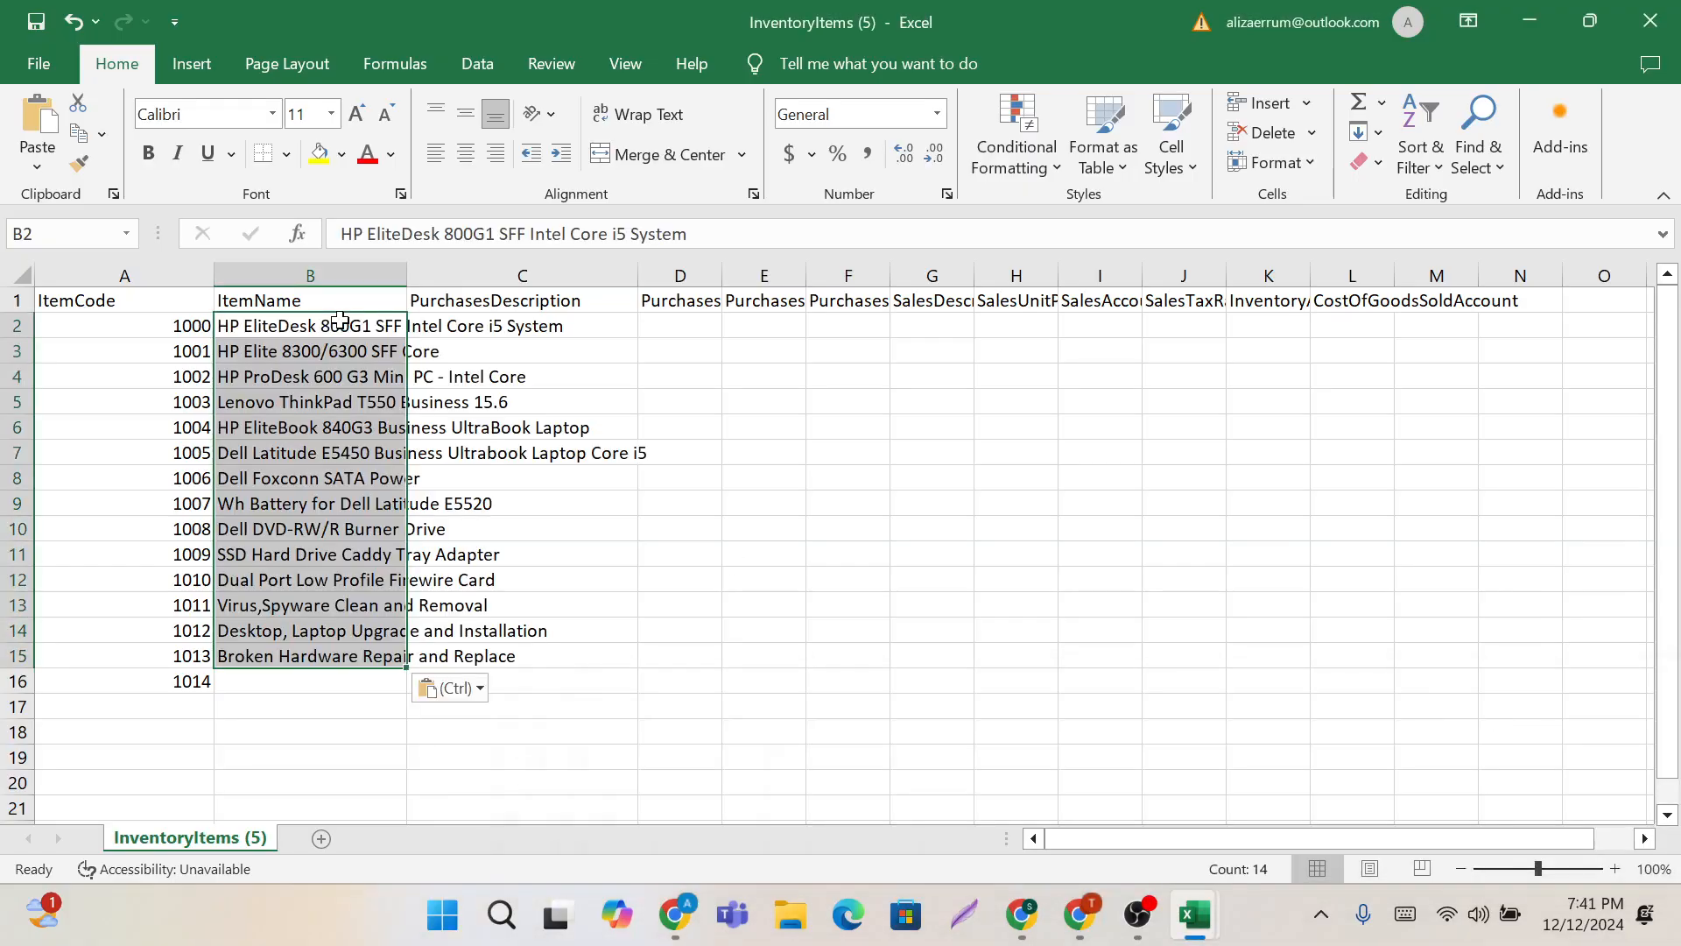
pyautogui.hotkey('alt', 'Tab')
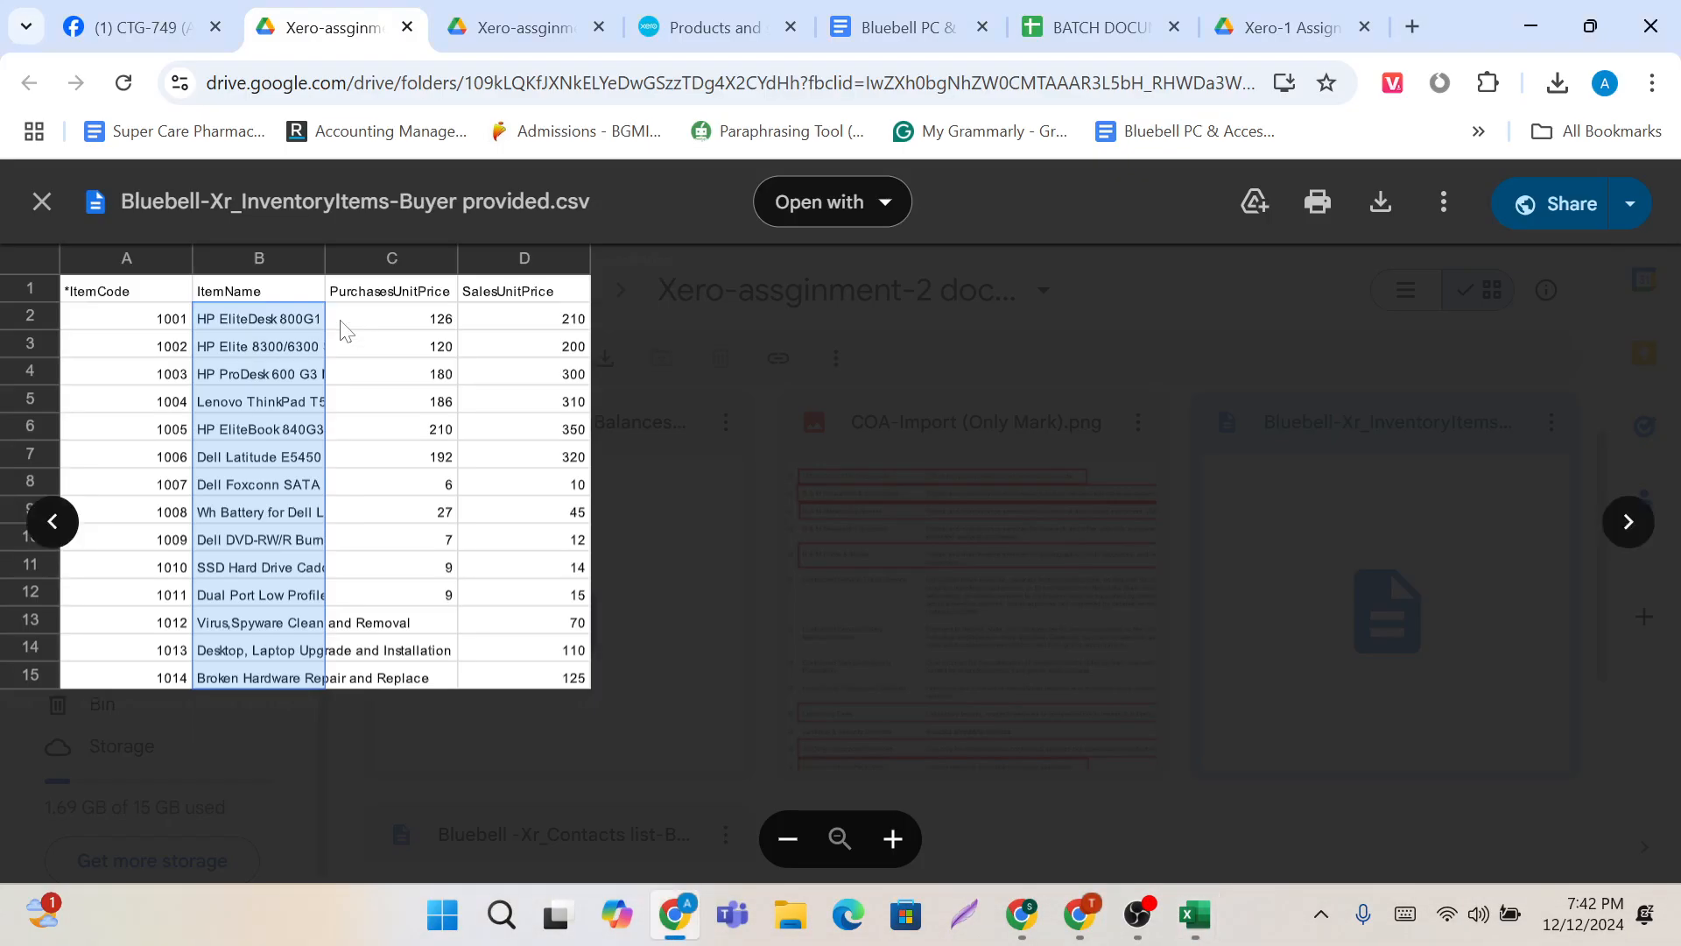
pyautogui.hotkey('alt', 'Tab')
pyautogui.hotkey('ctrl', 'z')
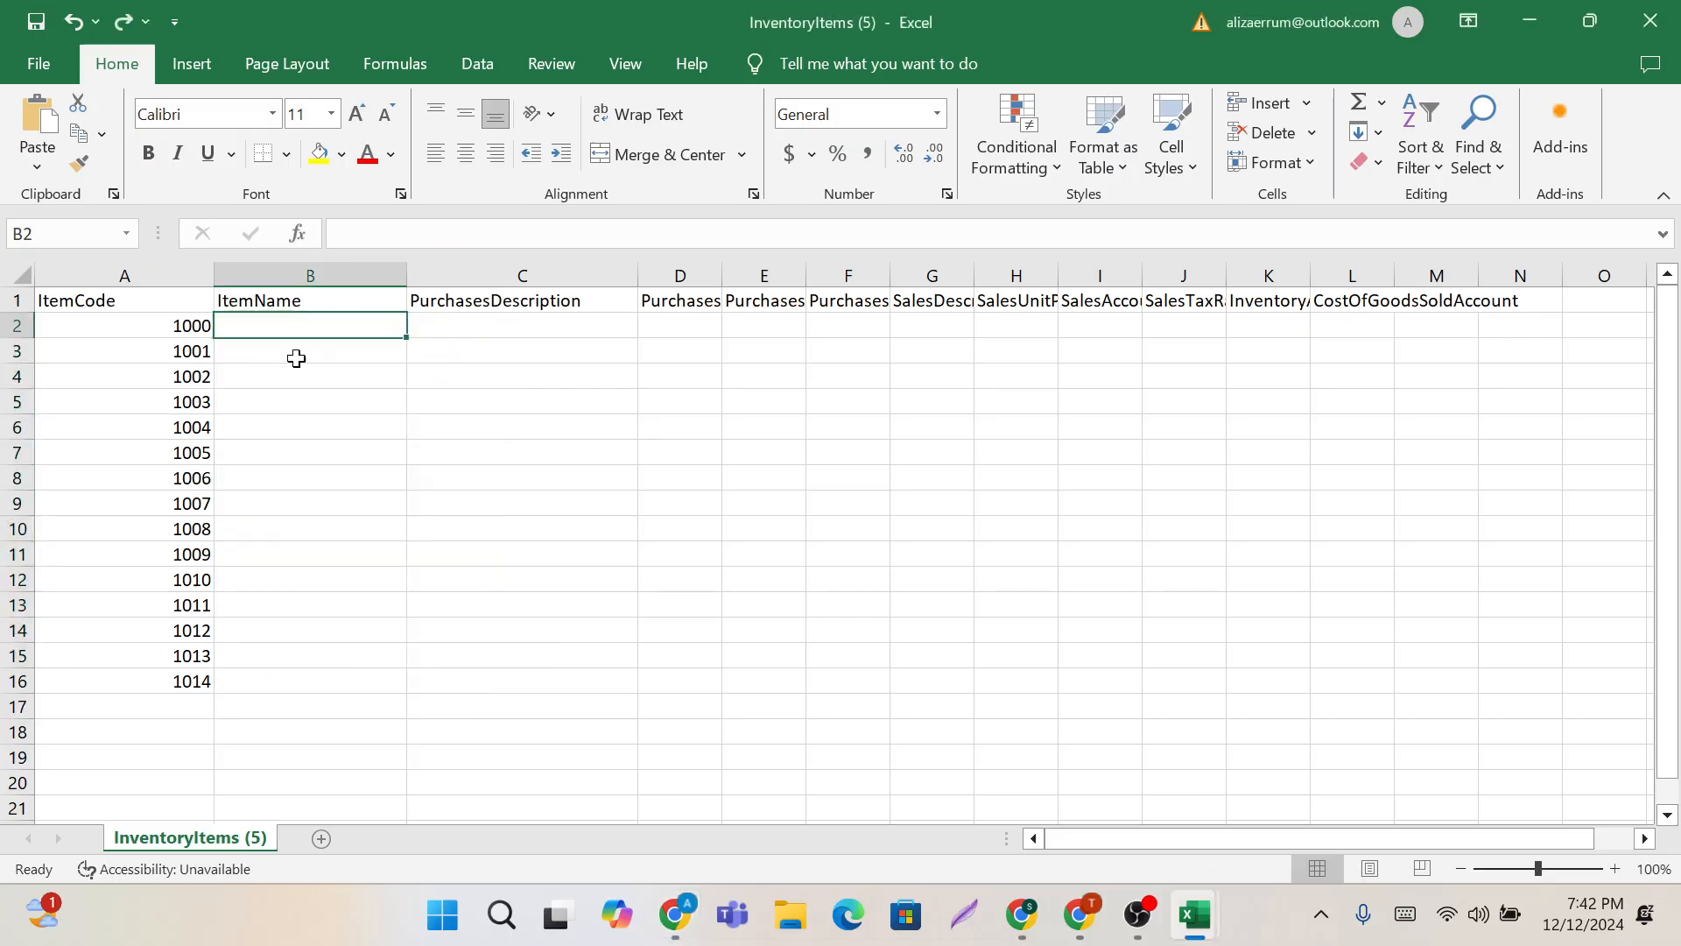
pyautogui.click(268, 360)
pyautogui.hotkey('ctrl', 'v')
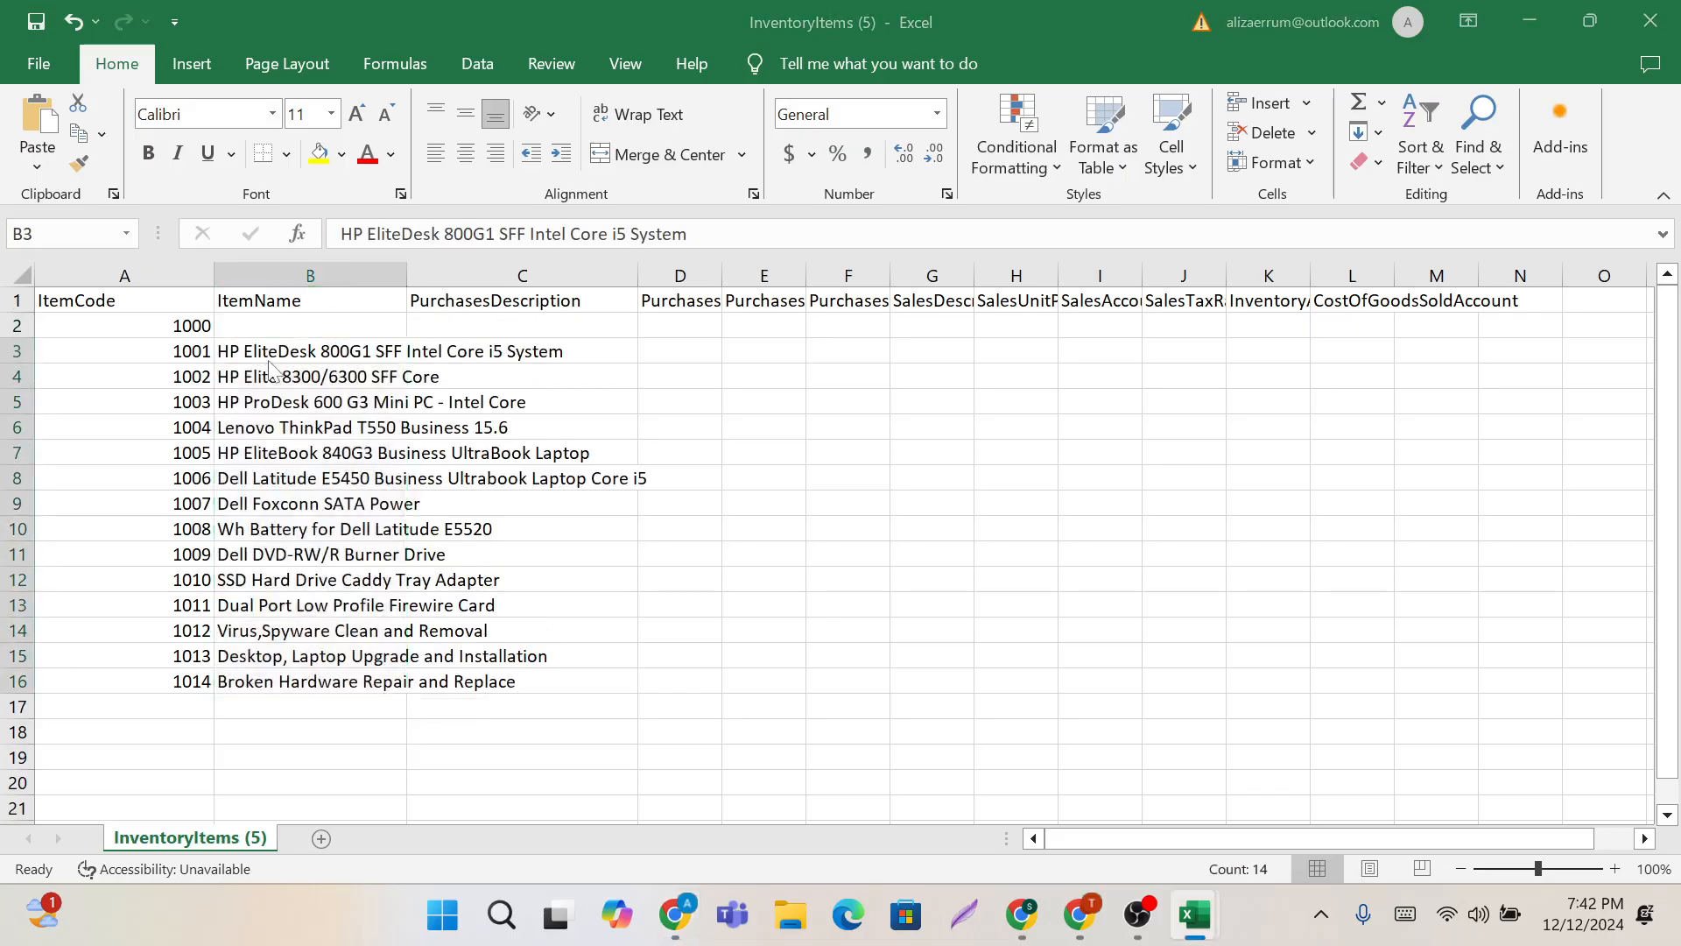
# Step: Copy the PurchasesUnitPrice values and select the purchase price cell for item 1001
pyautogui.hotkey('alt', 'Tab')
pyautogui.moveTo(386, 324); pyautogui.dragTo(404, 596)
pyautogui.hotkey('ctrl', 'c')
pyautogui.hotkey('alt', 'Tab')
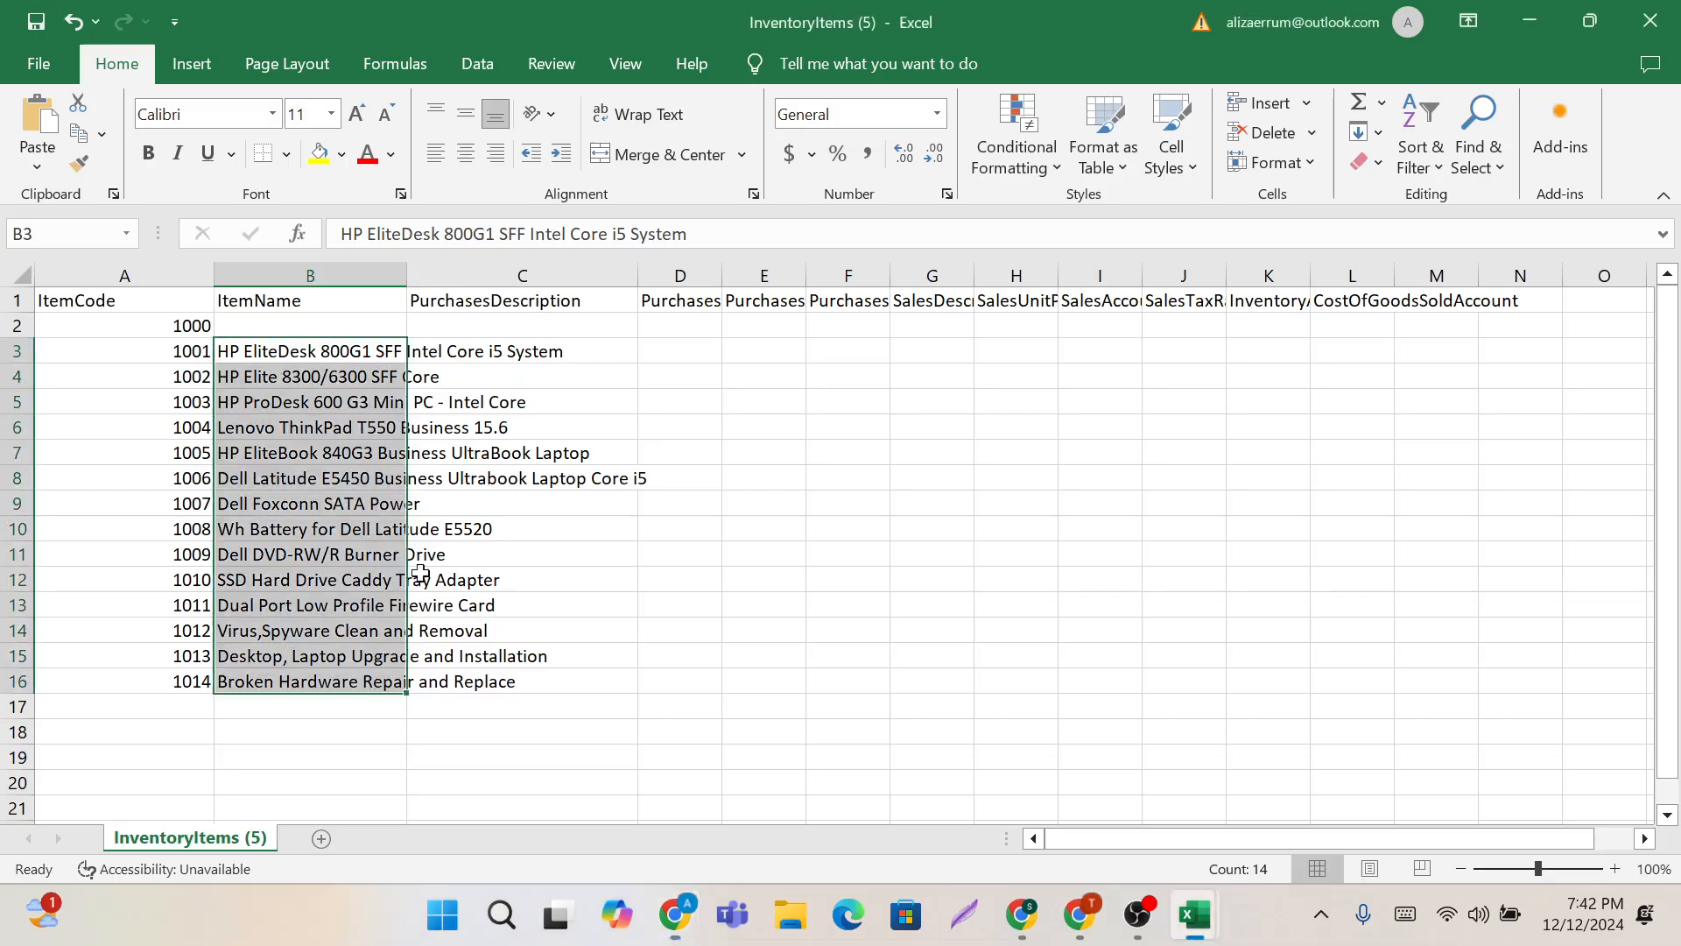
pyautogui.click(668, 351)
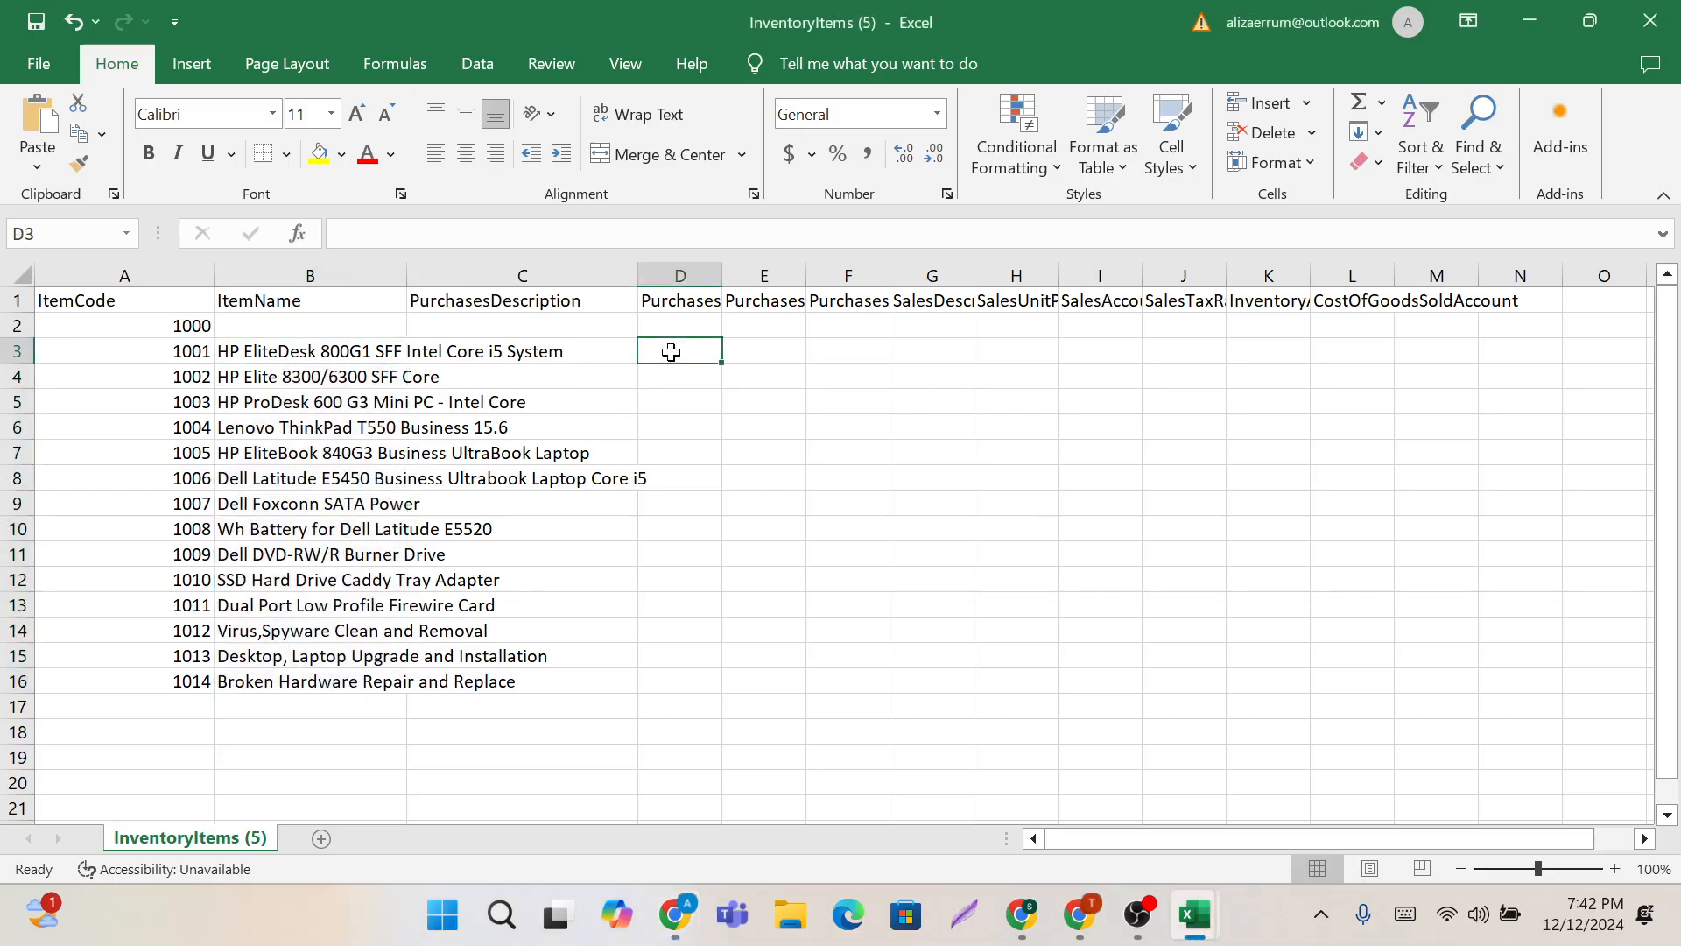
# Step: Widen column D and paste the purchase unit prices
pyautogui.moveTo(717, 275); pyautogui.dragTo(863, 276)
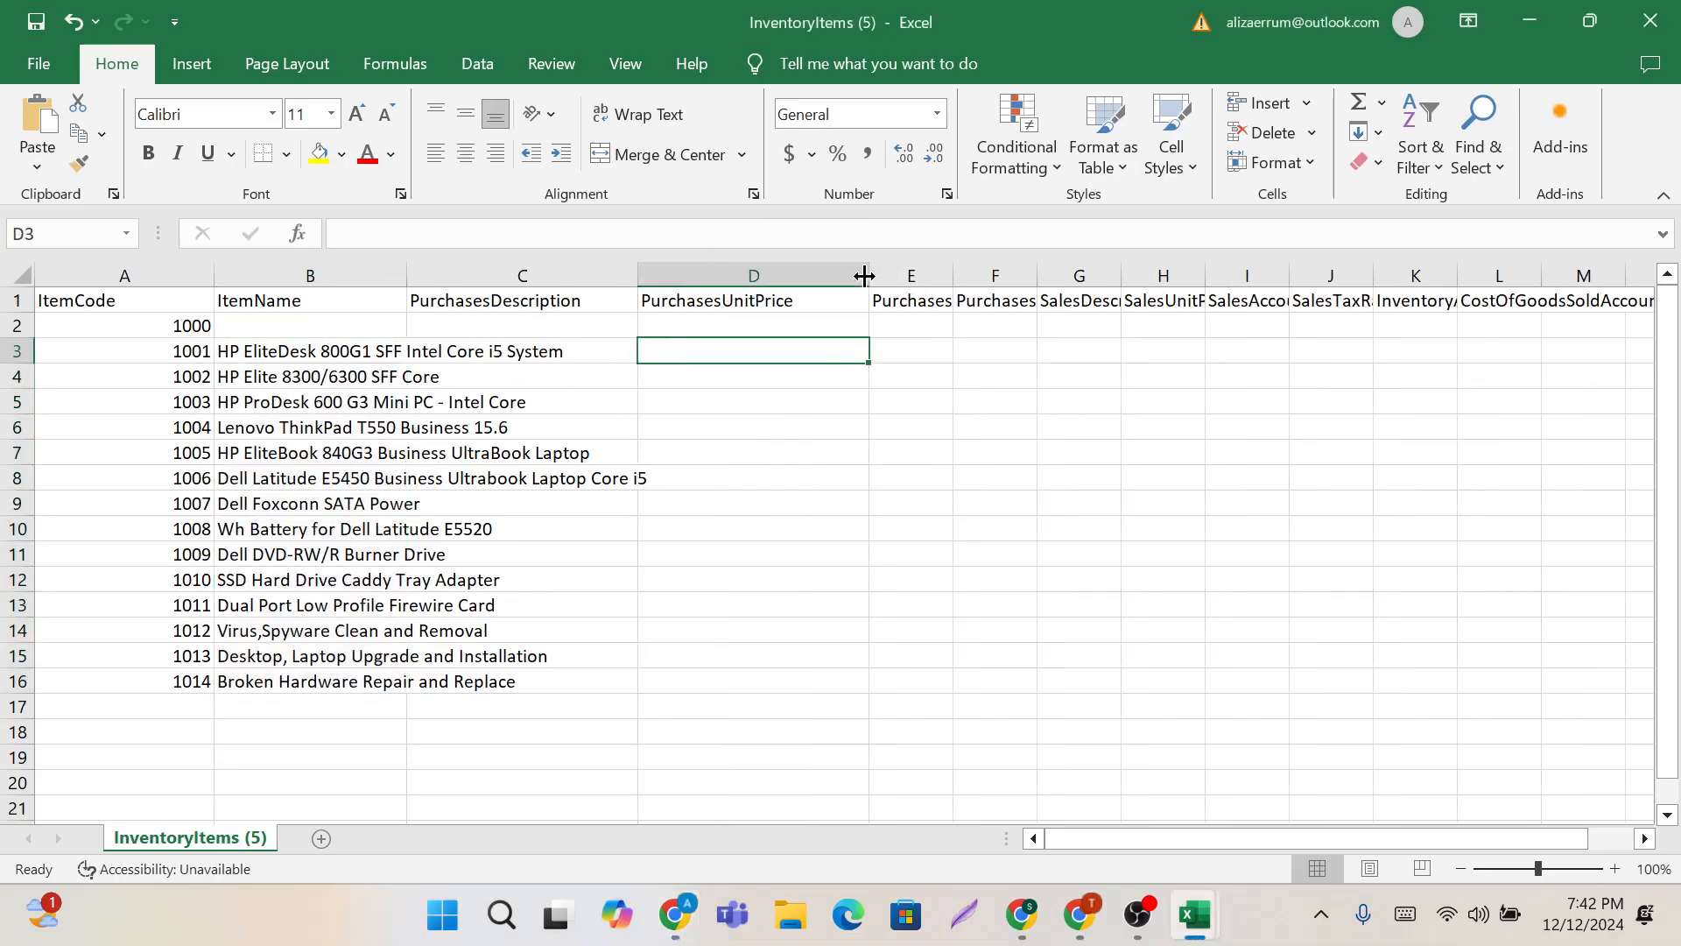
pyautogui.hotkey('ctrl', 'v')
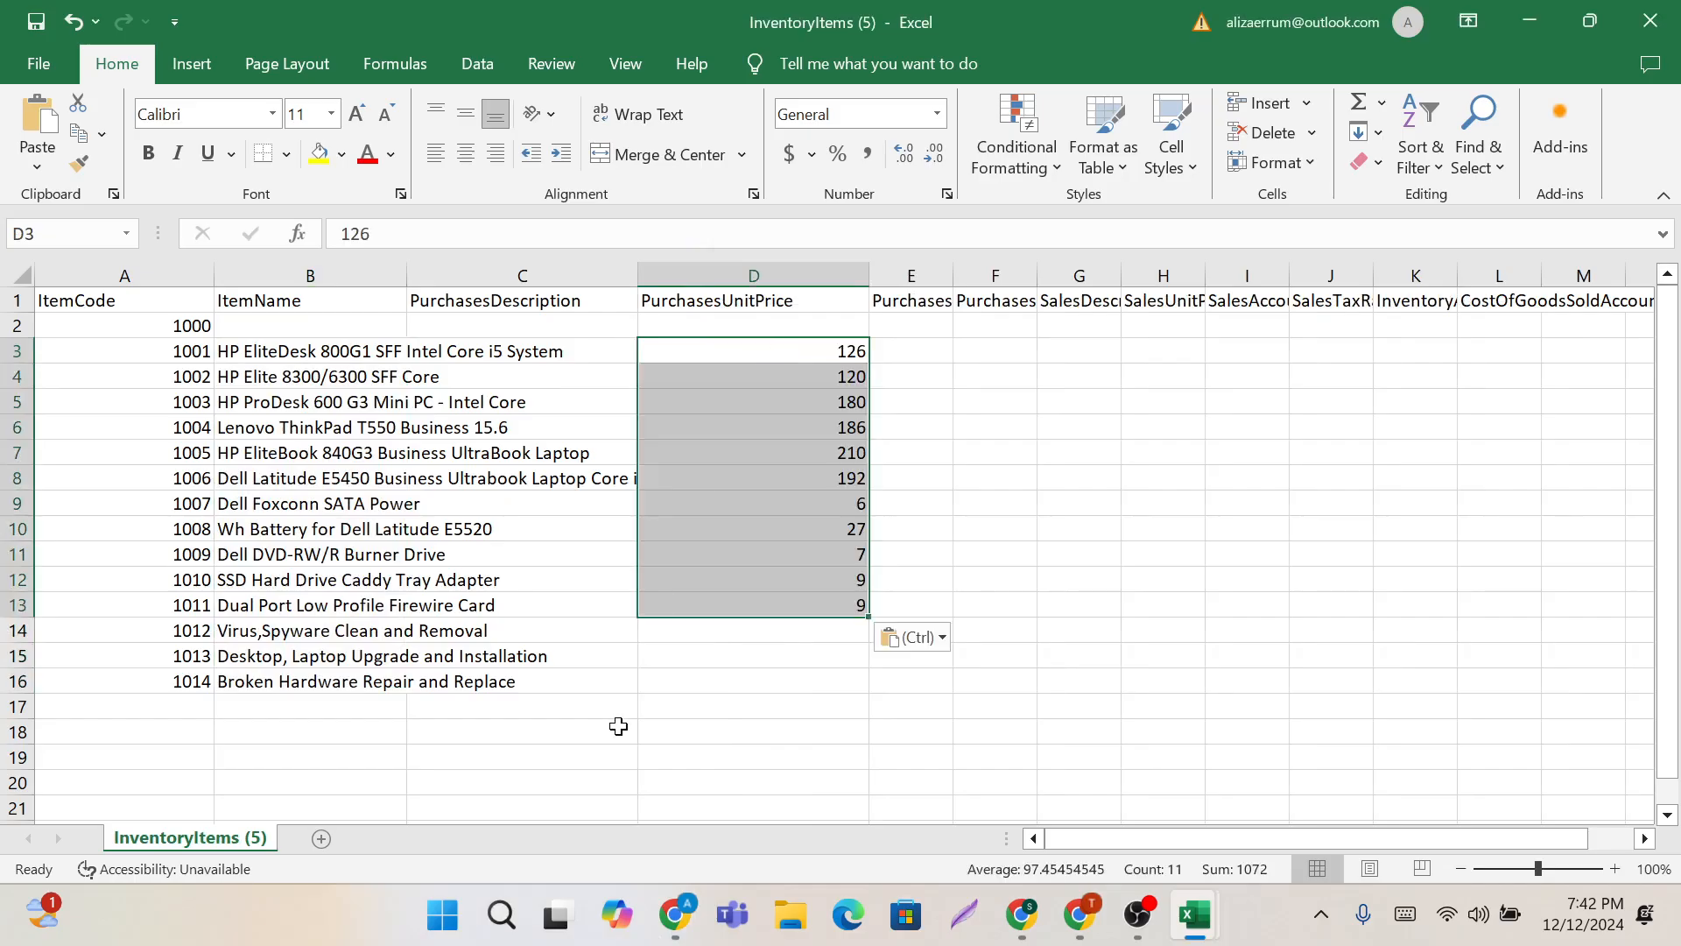
pyautogui.click(618, 726)
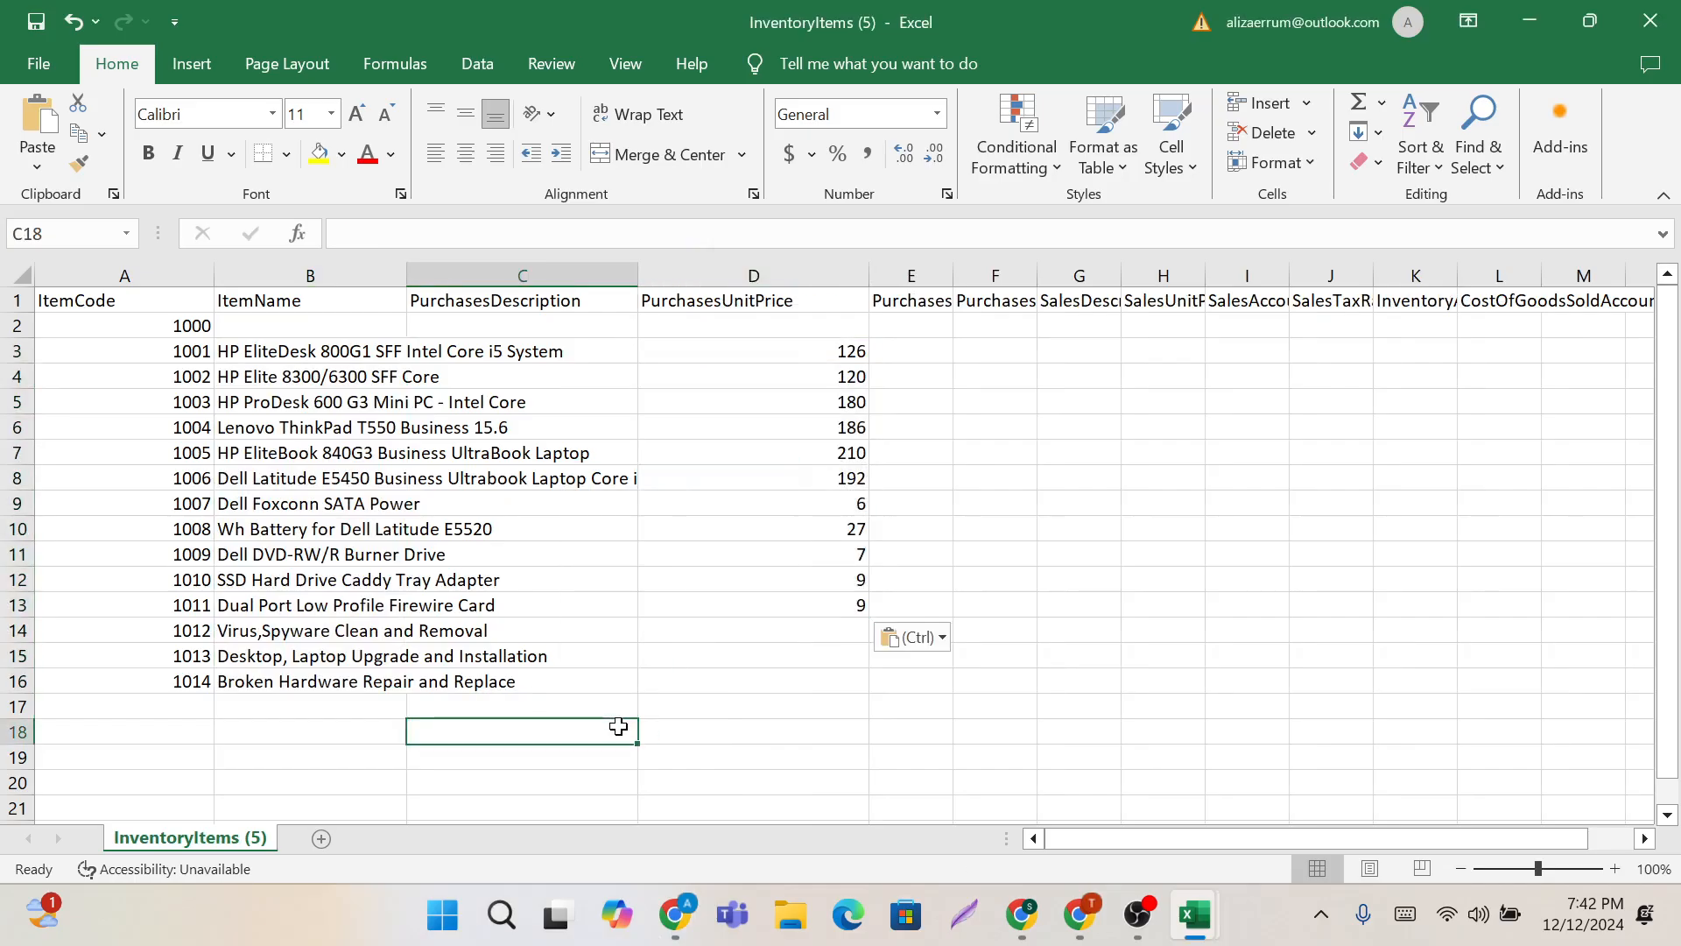
# Step: Copy the SalesUnitPrice values from the CSV and paste them into column H from H3
pyautogui.hotkey('alt', 'Tab')
pyautogui.moveTo(524, 322); pyautogui.dragTo(529, 687)
pyautogui.hotkey('ctrl', 'c')
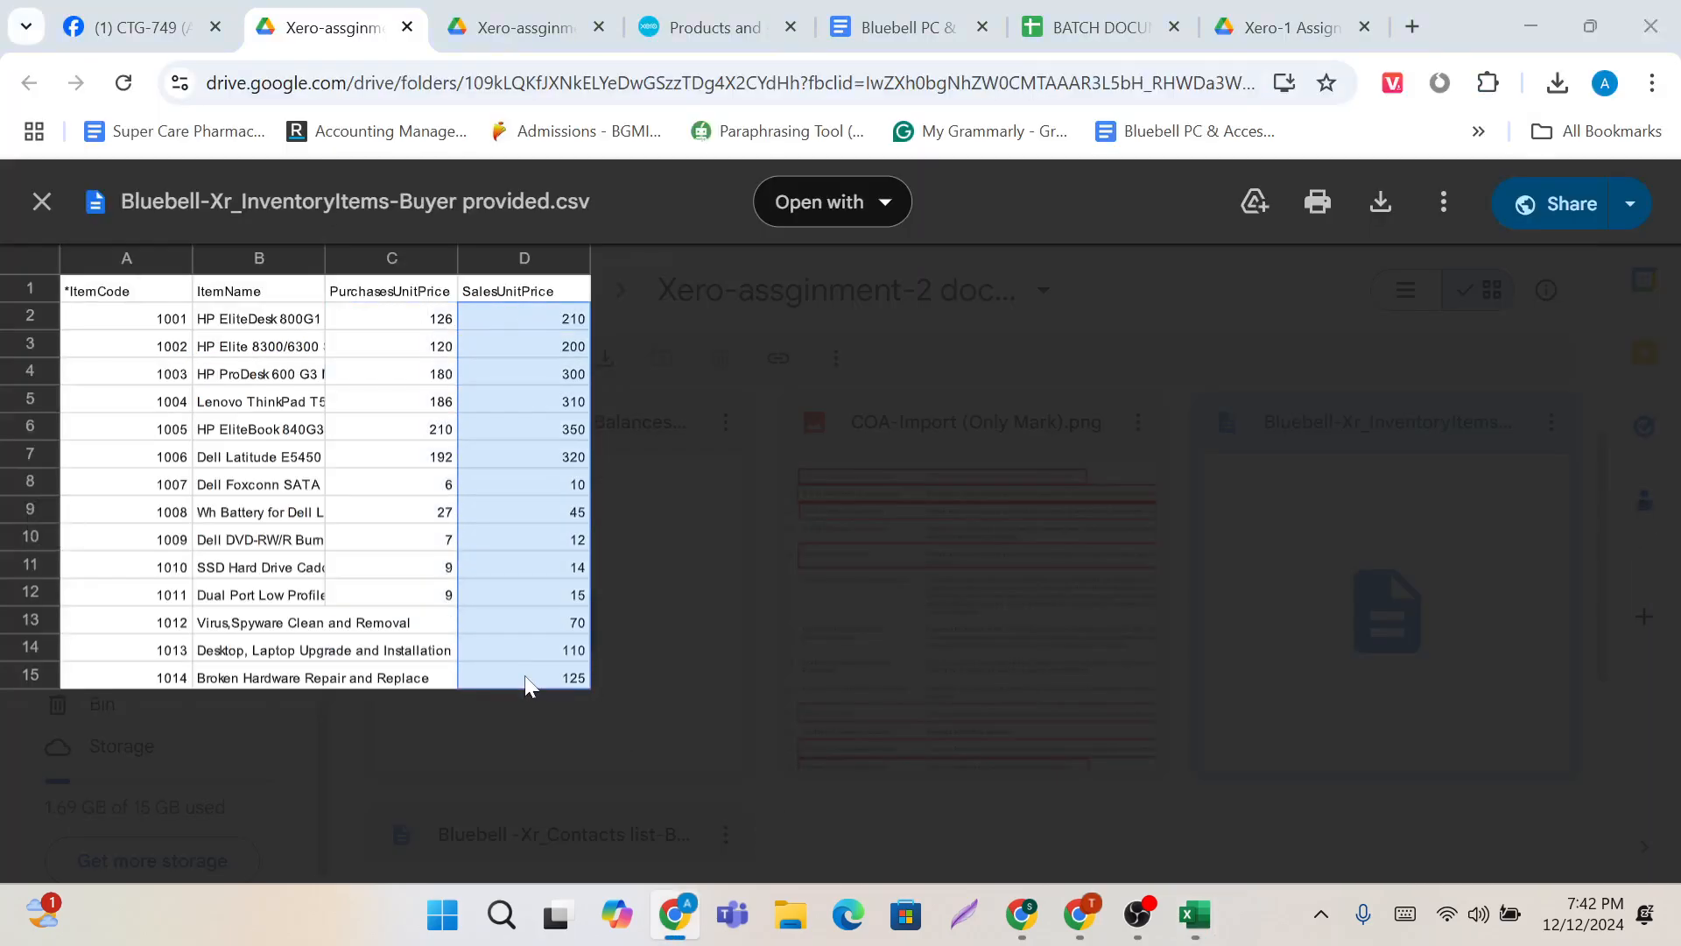
pyautogui.hotkey('alt', 'Tab')
pyautogui.click(957, 294)
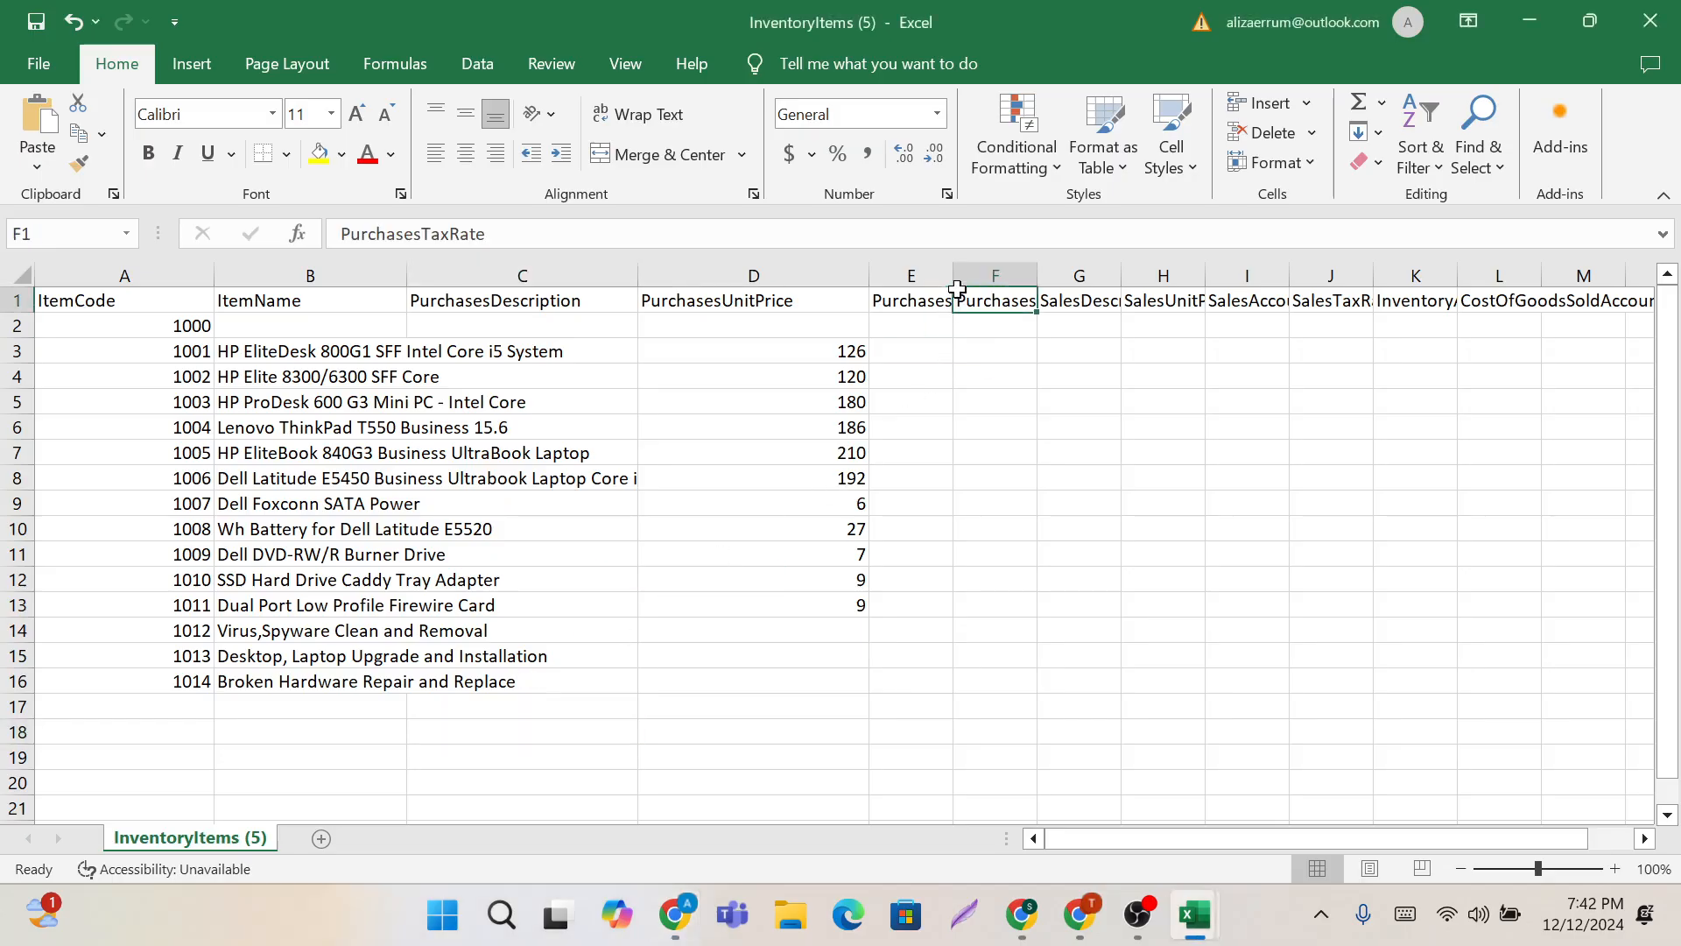
pyautogui.moveTo(955, 285); pyautogui.dragTo(1302, 289)
pyautogui.hscroll(1, 1193, 488)
pyautogui.click(1162, 355)
pyautogui.hotkey('ctrl', 'v')
pyautogui.click(993, 660)
# Step: Delete the placeholder 1000 row so the list starts at item 1001
pyautogui.hscroll(-1, 993, 659)
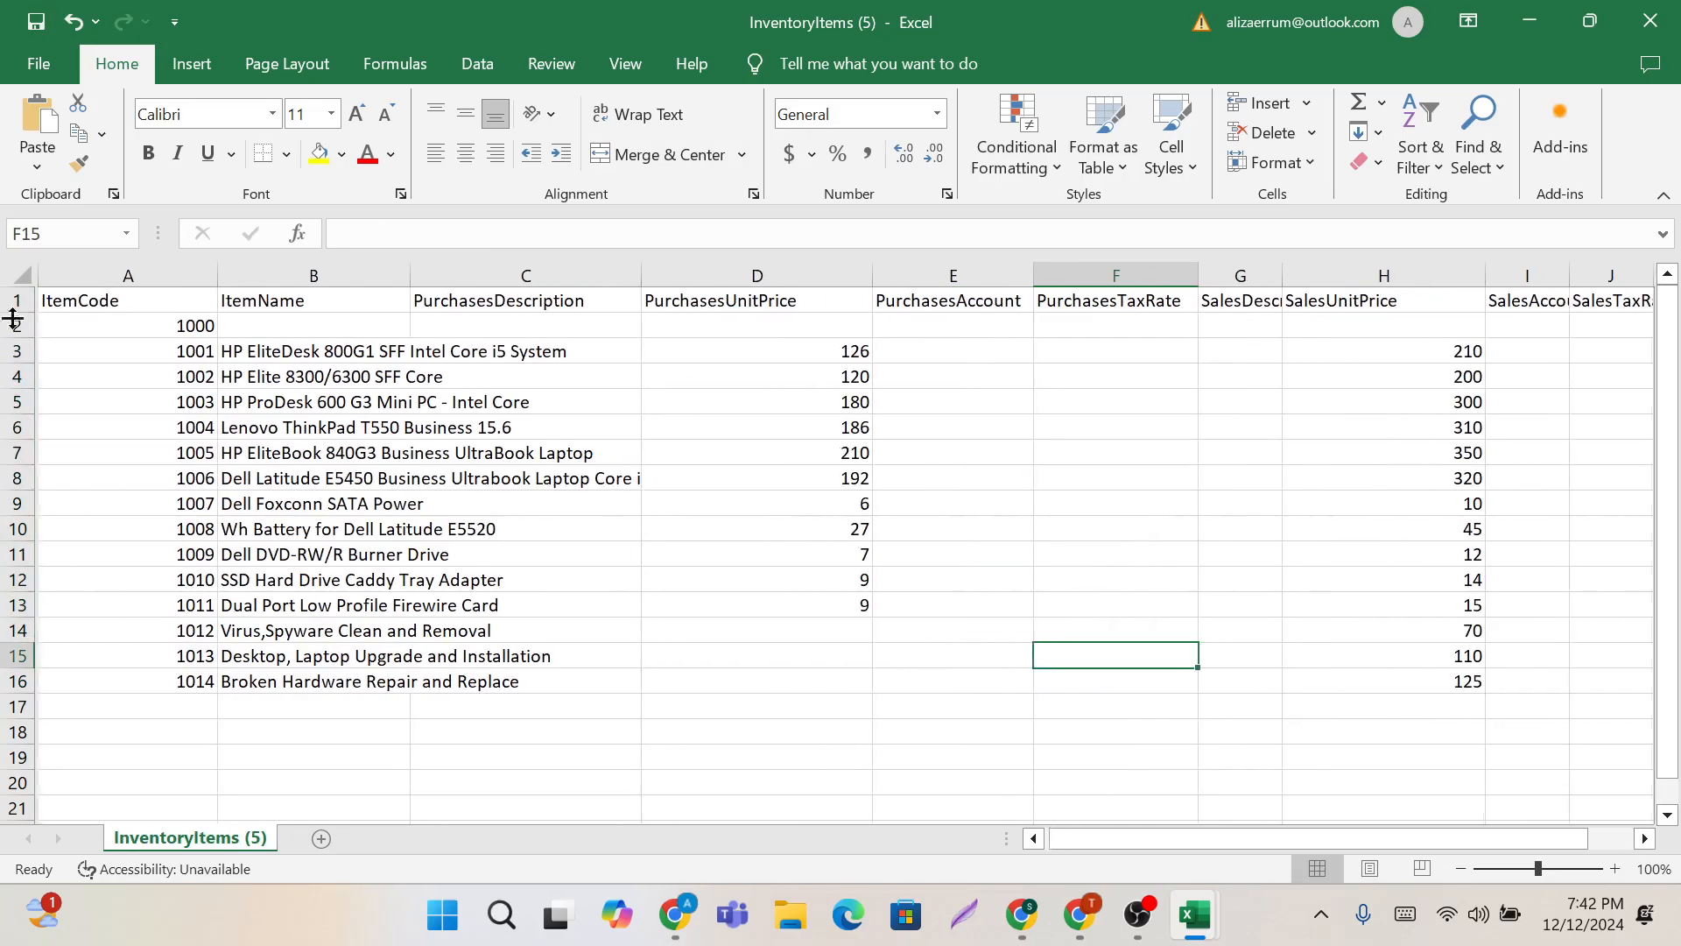
pyautogui.click(4, 327)
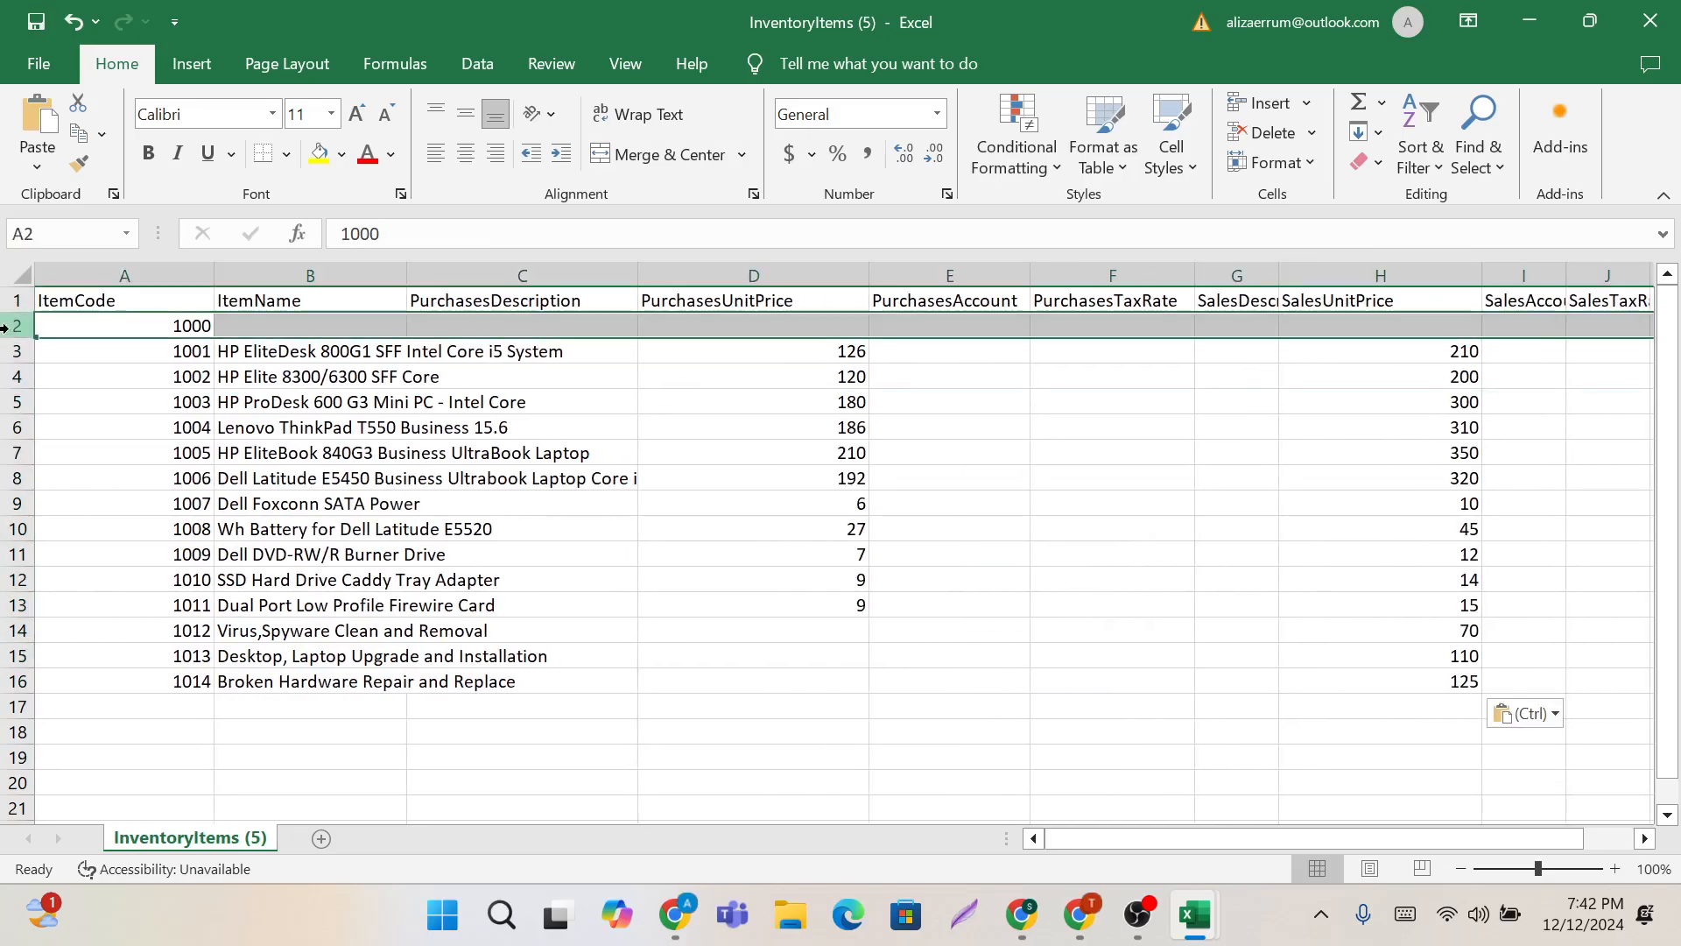
pyautogui.click(1262, 133)
pyautogui.click(858, 556)
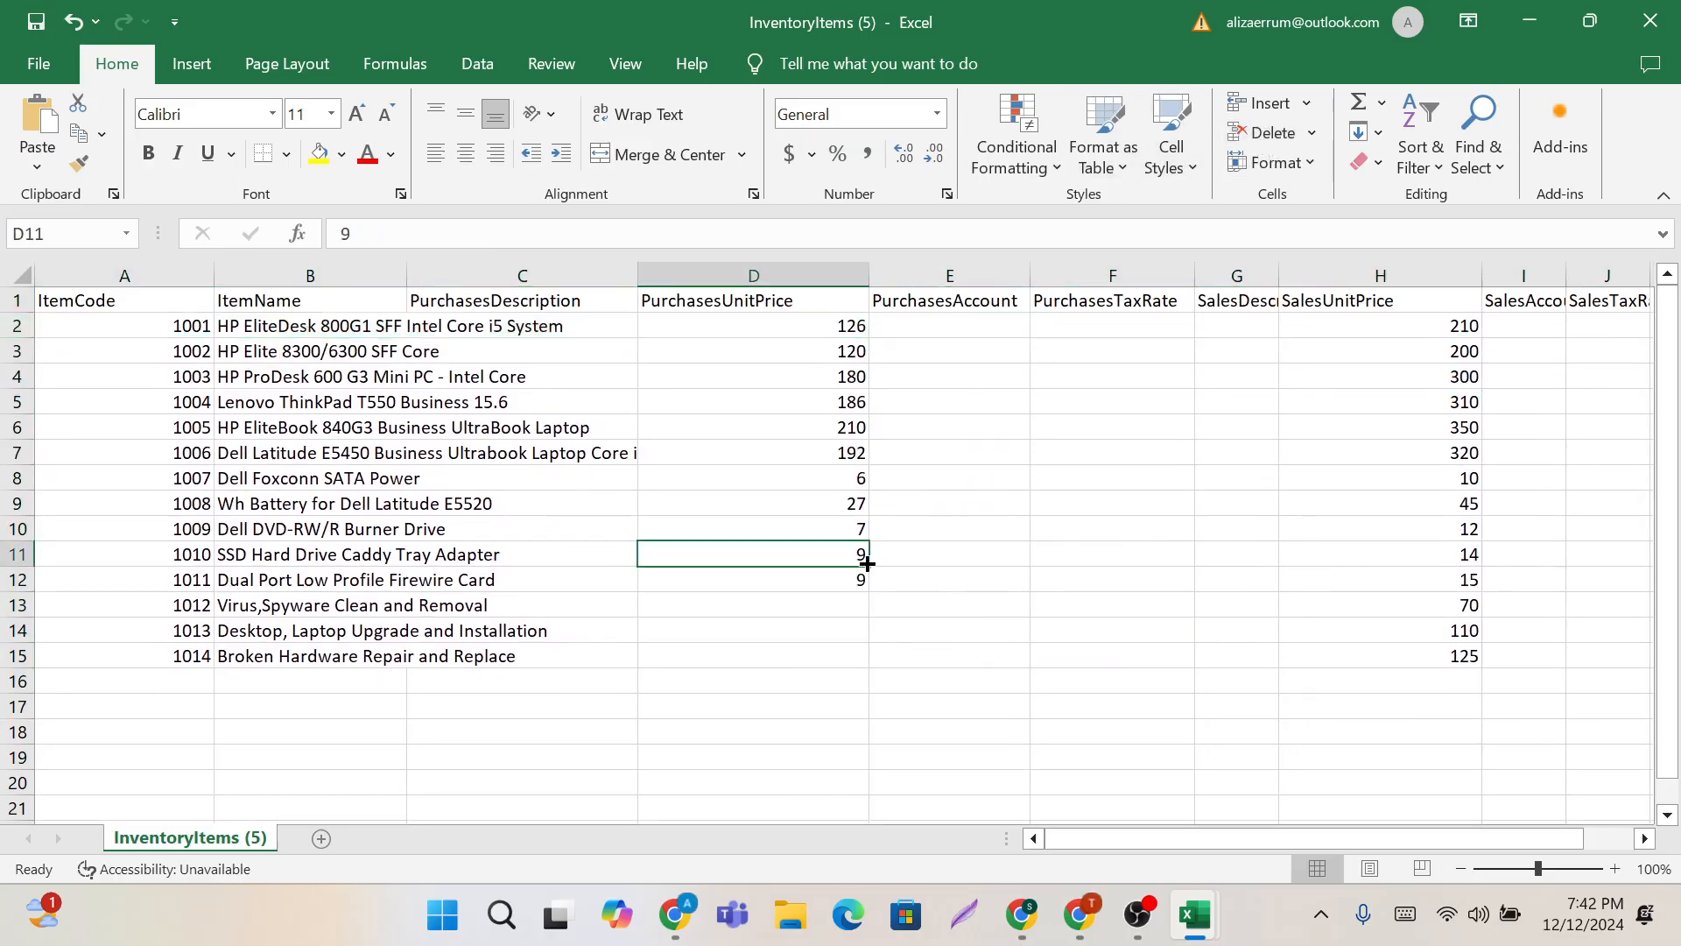
pyautogui.click(157, 265)
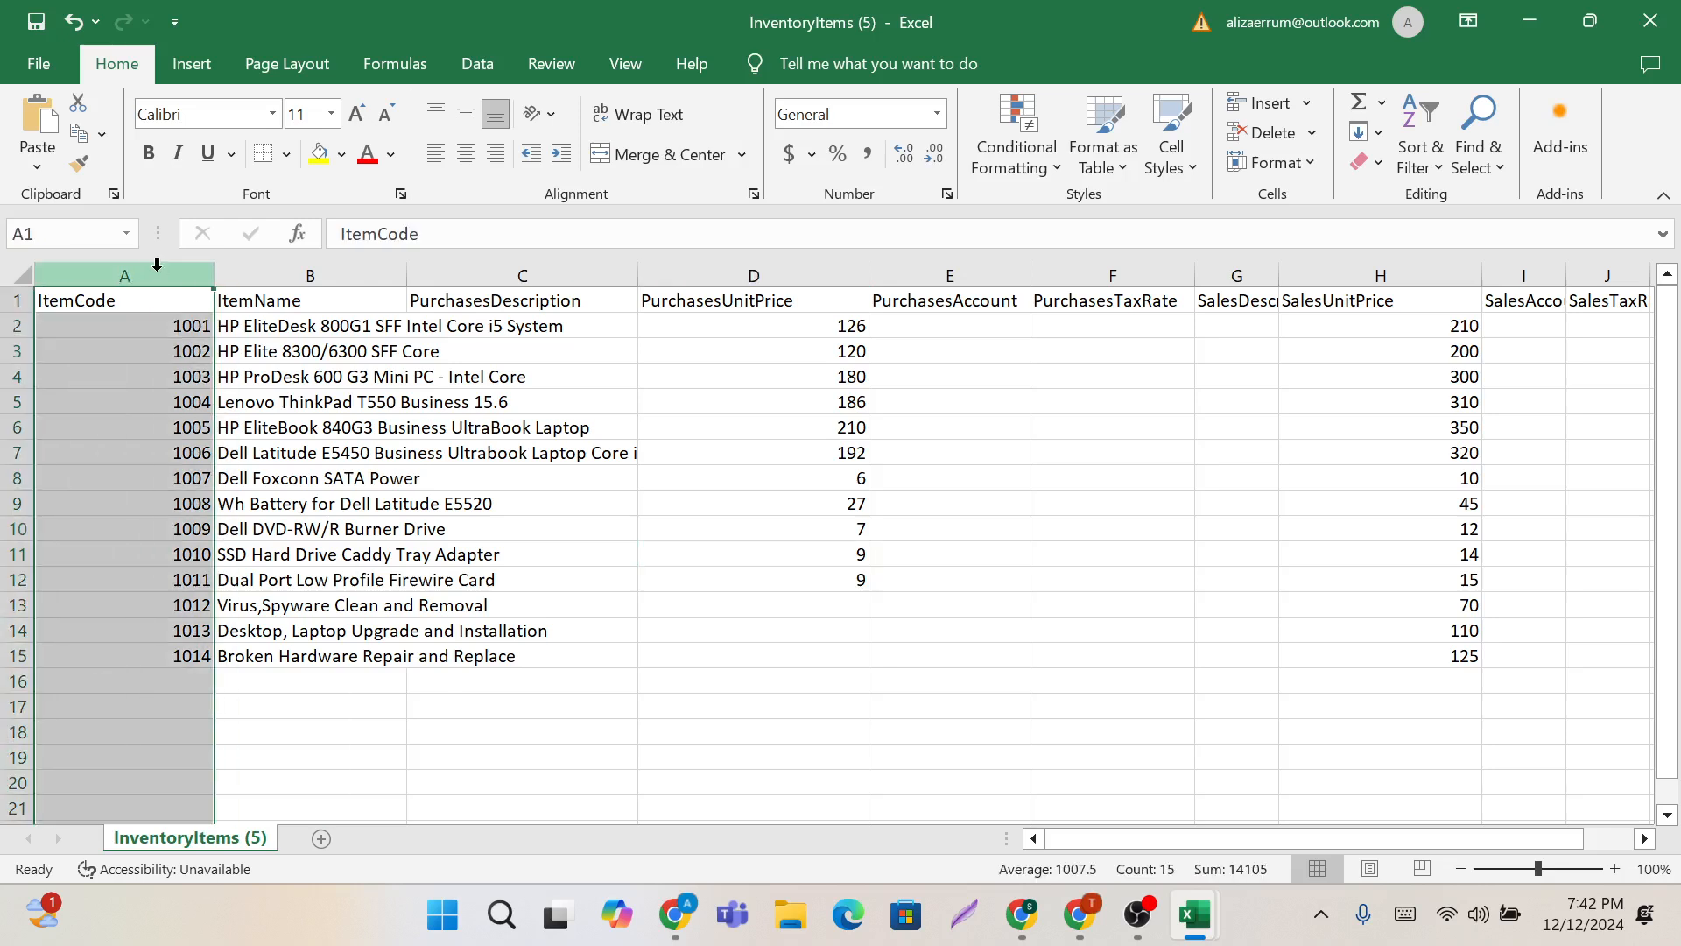
pyautogui.click(172, 331)
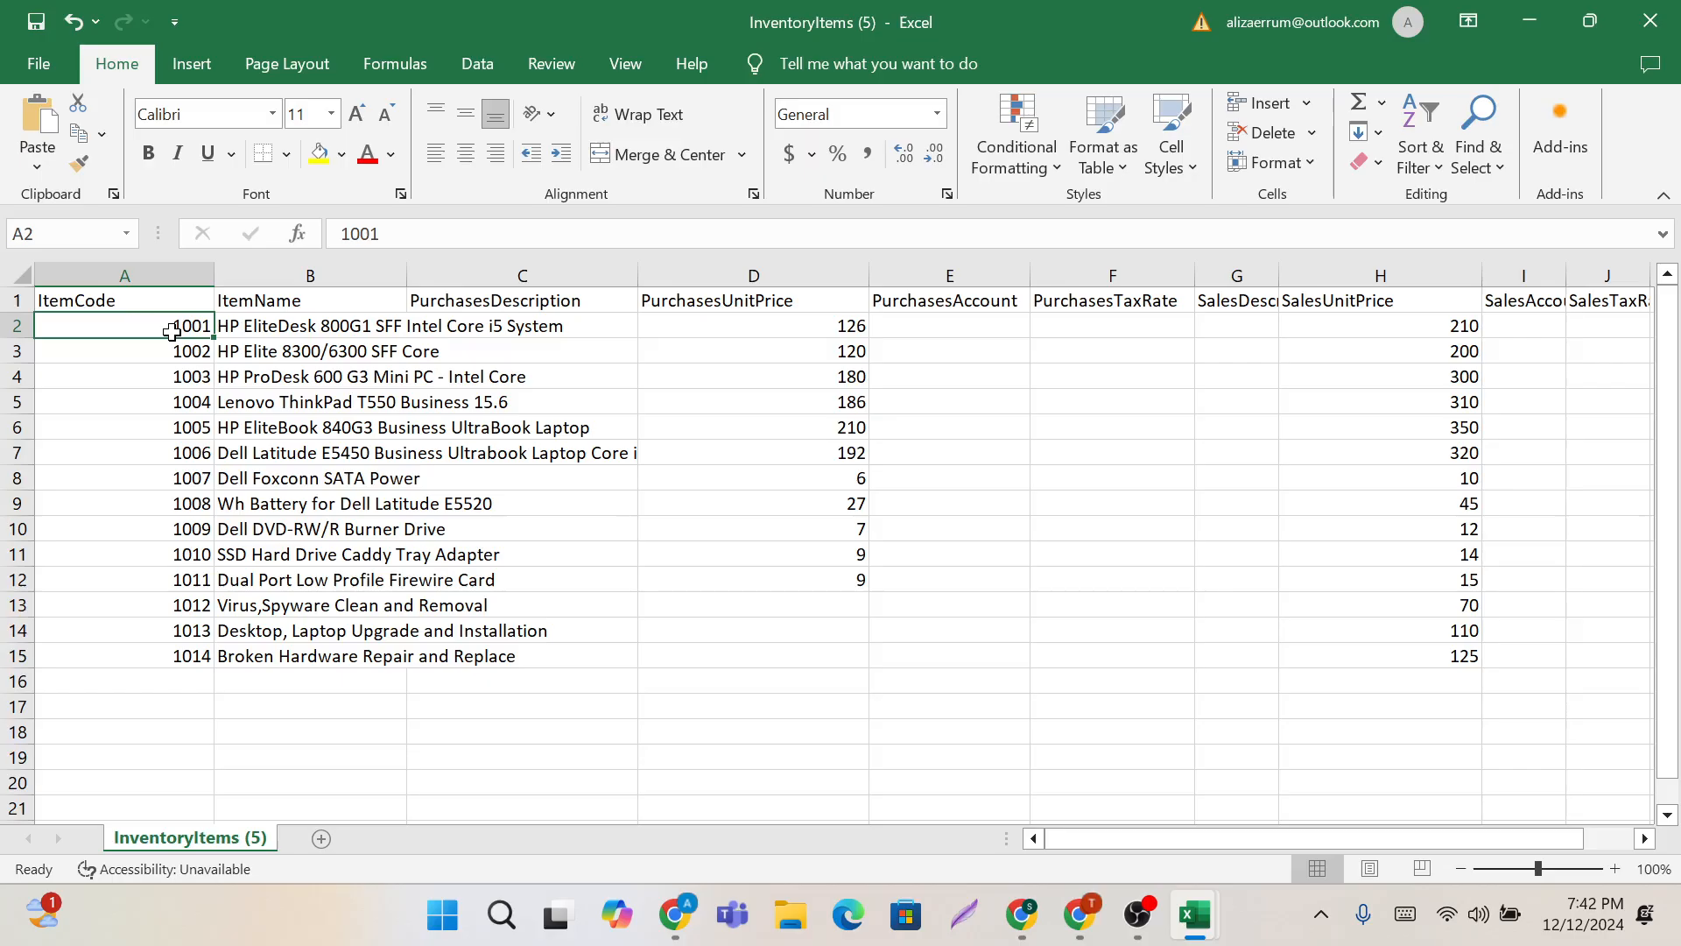
# Step: Fill rows 13–15 for service items 1012–1014 yellow, then select the item names in column B
pyautogui.click(728, 268)
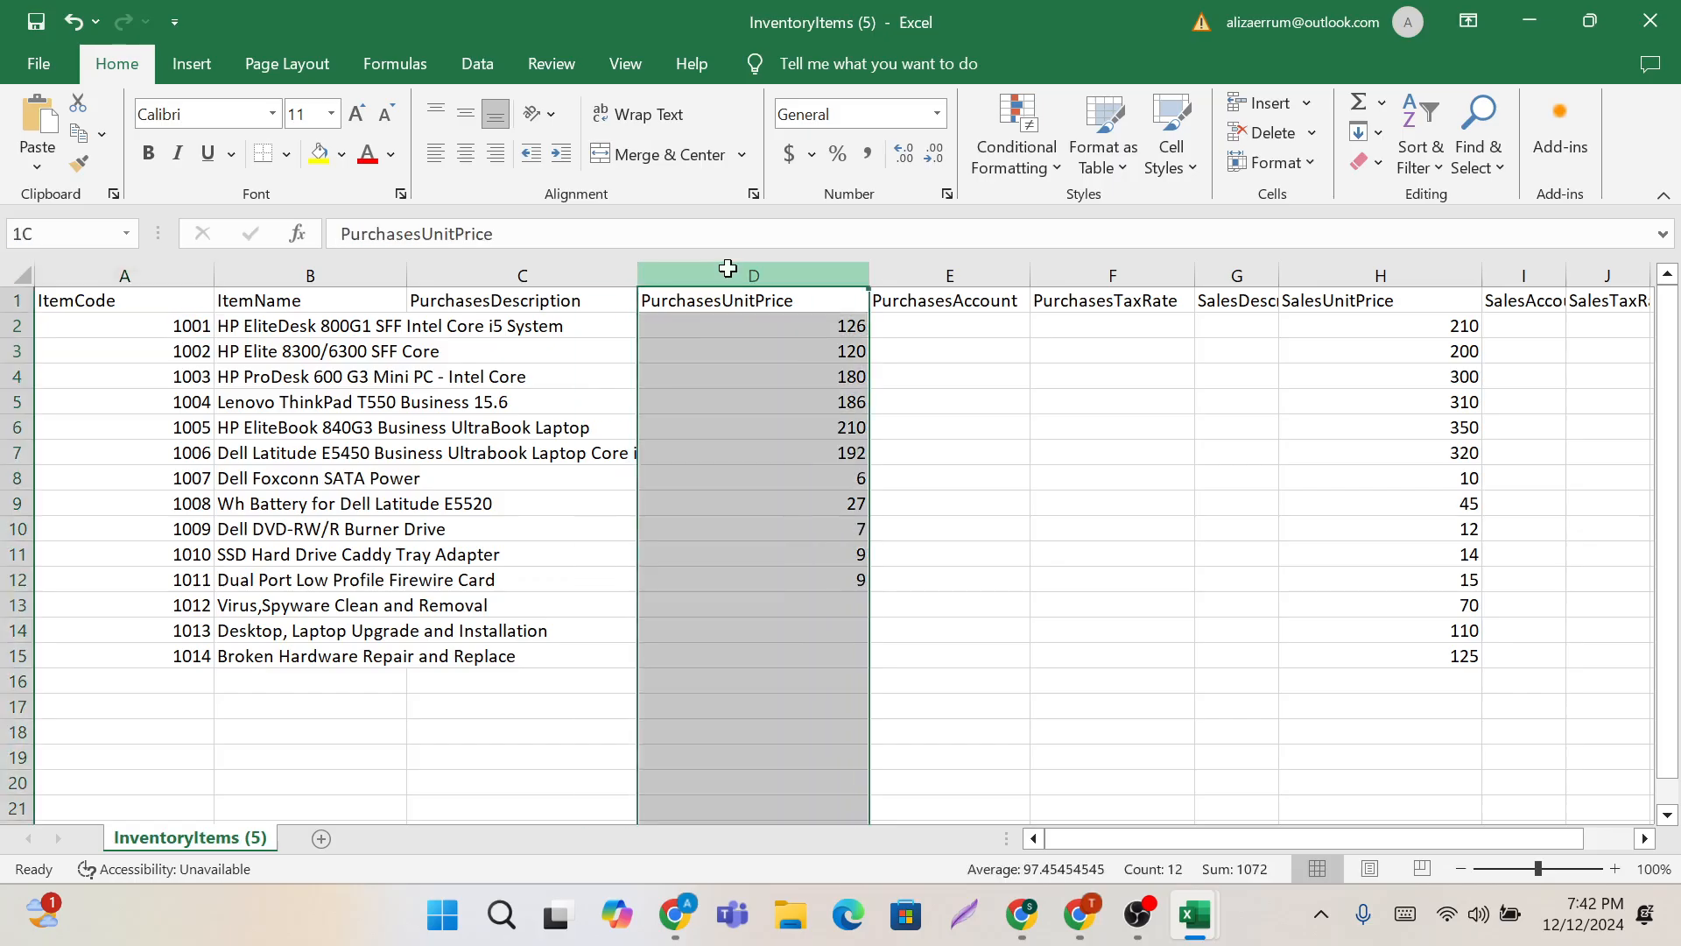
pyautogui.click(1328, 262)
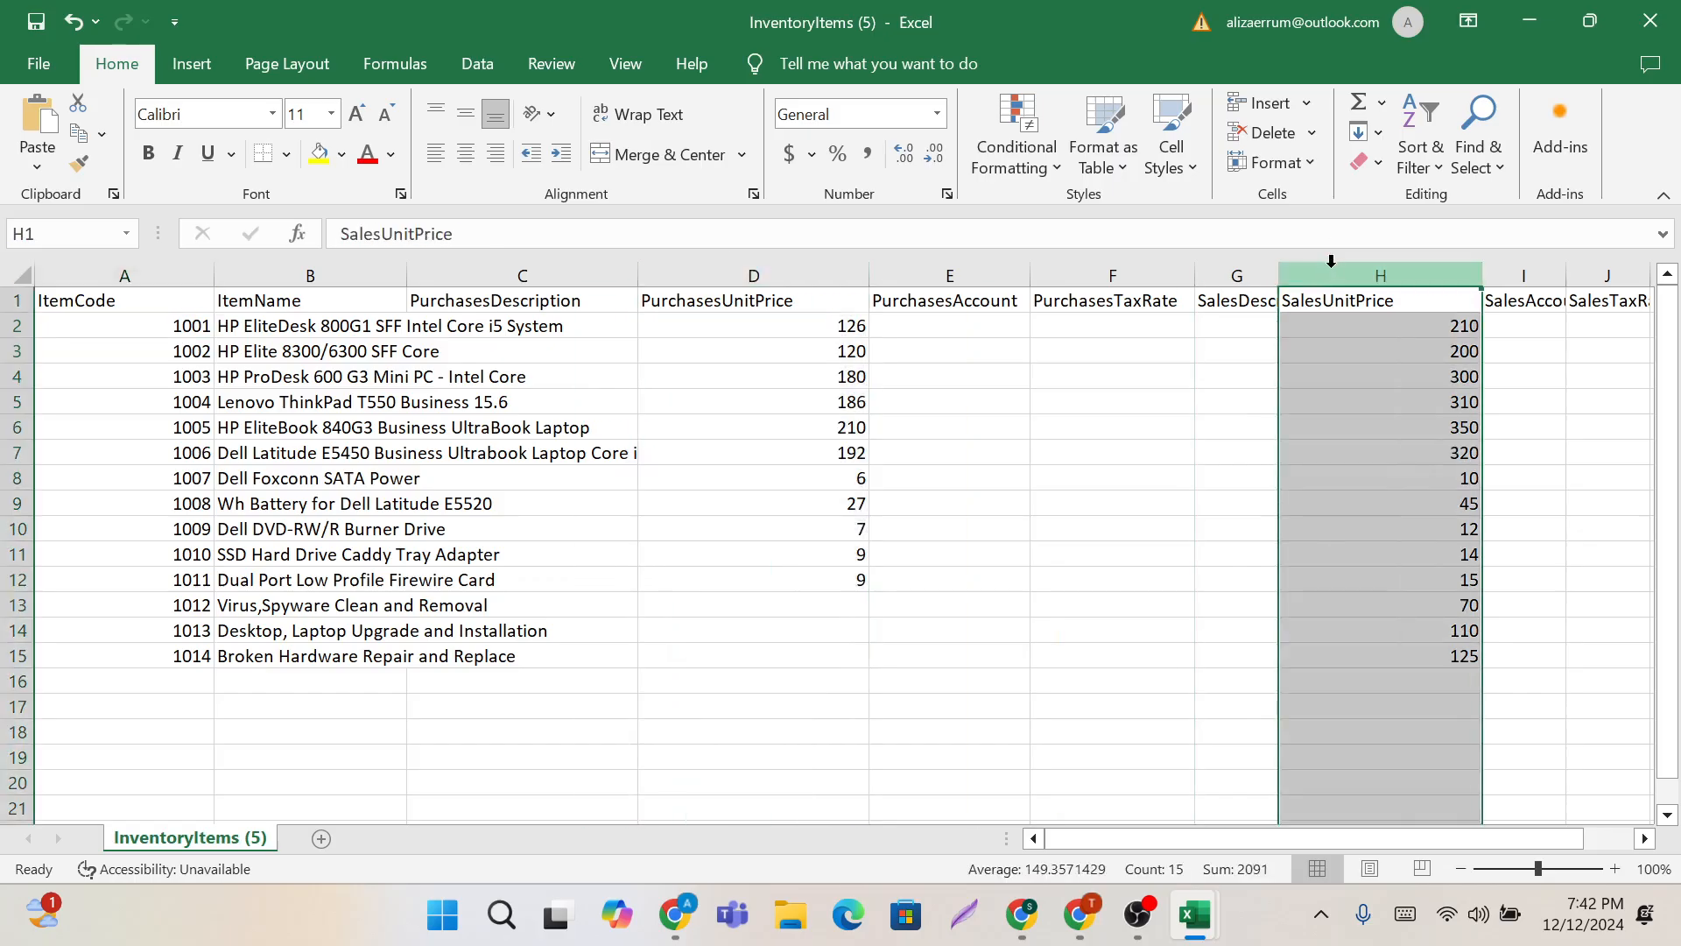
pyautogui.click(517, 277)
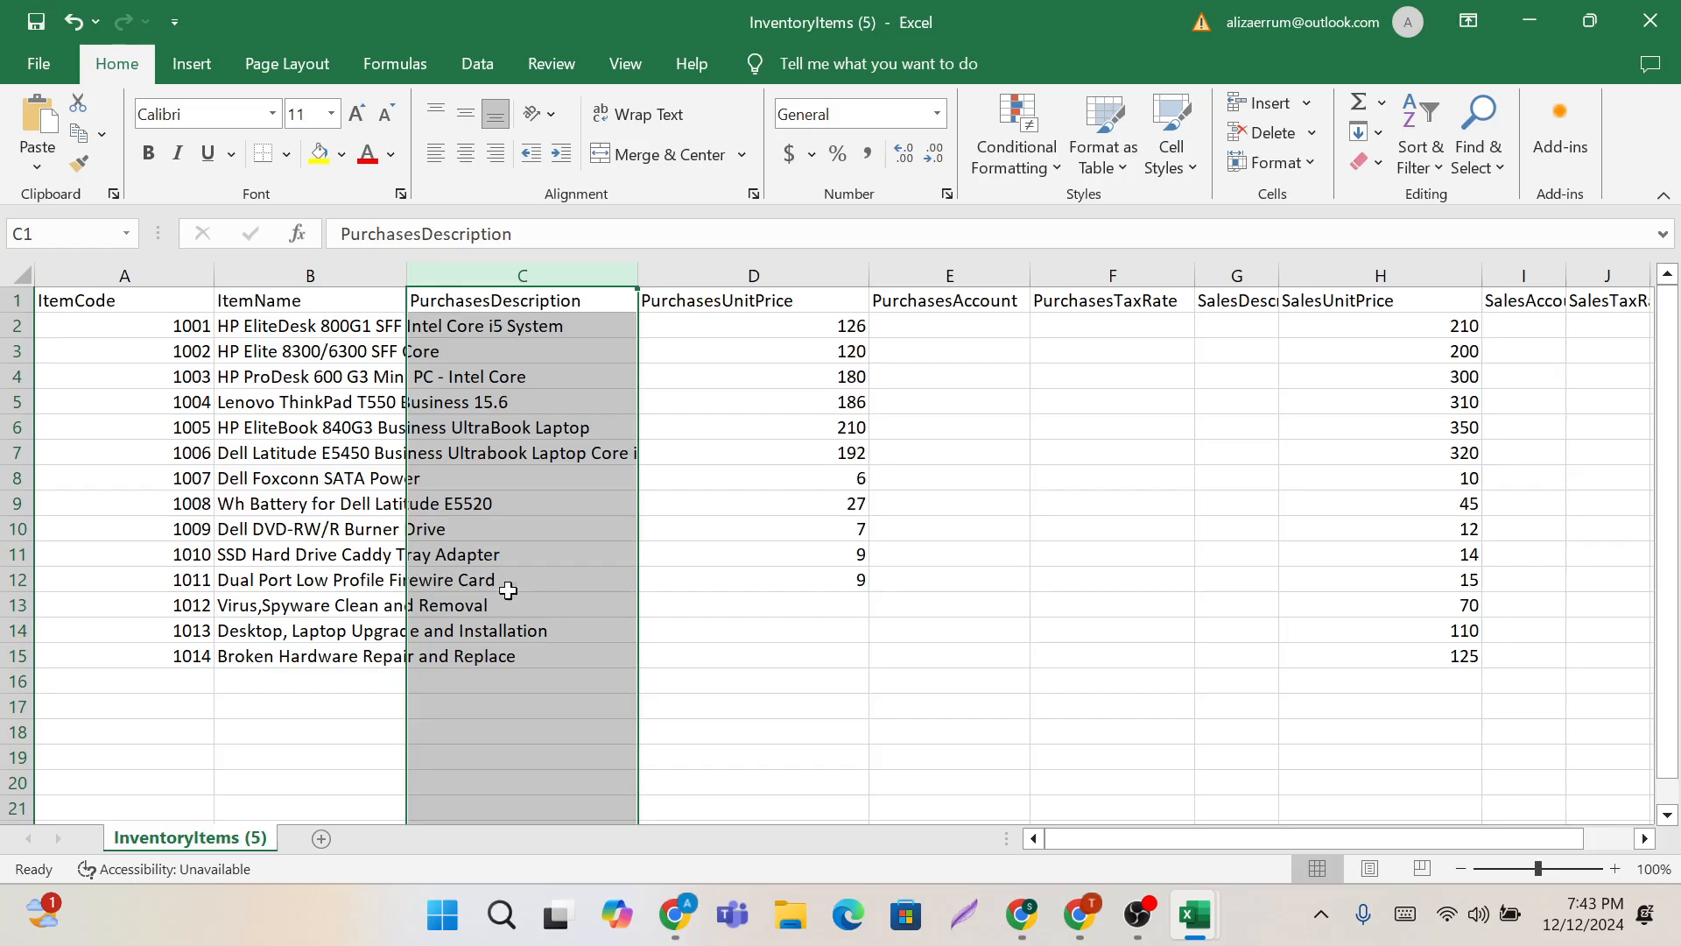
pyautogui.click(16, 581)
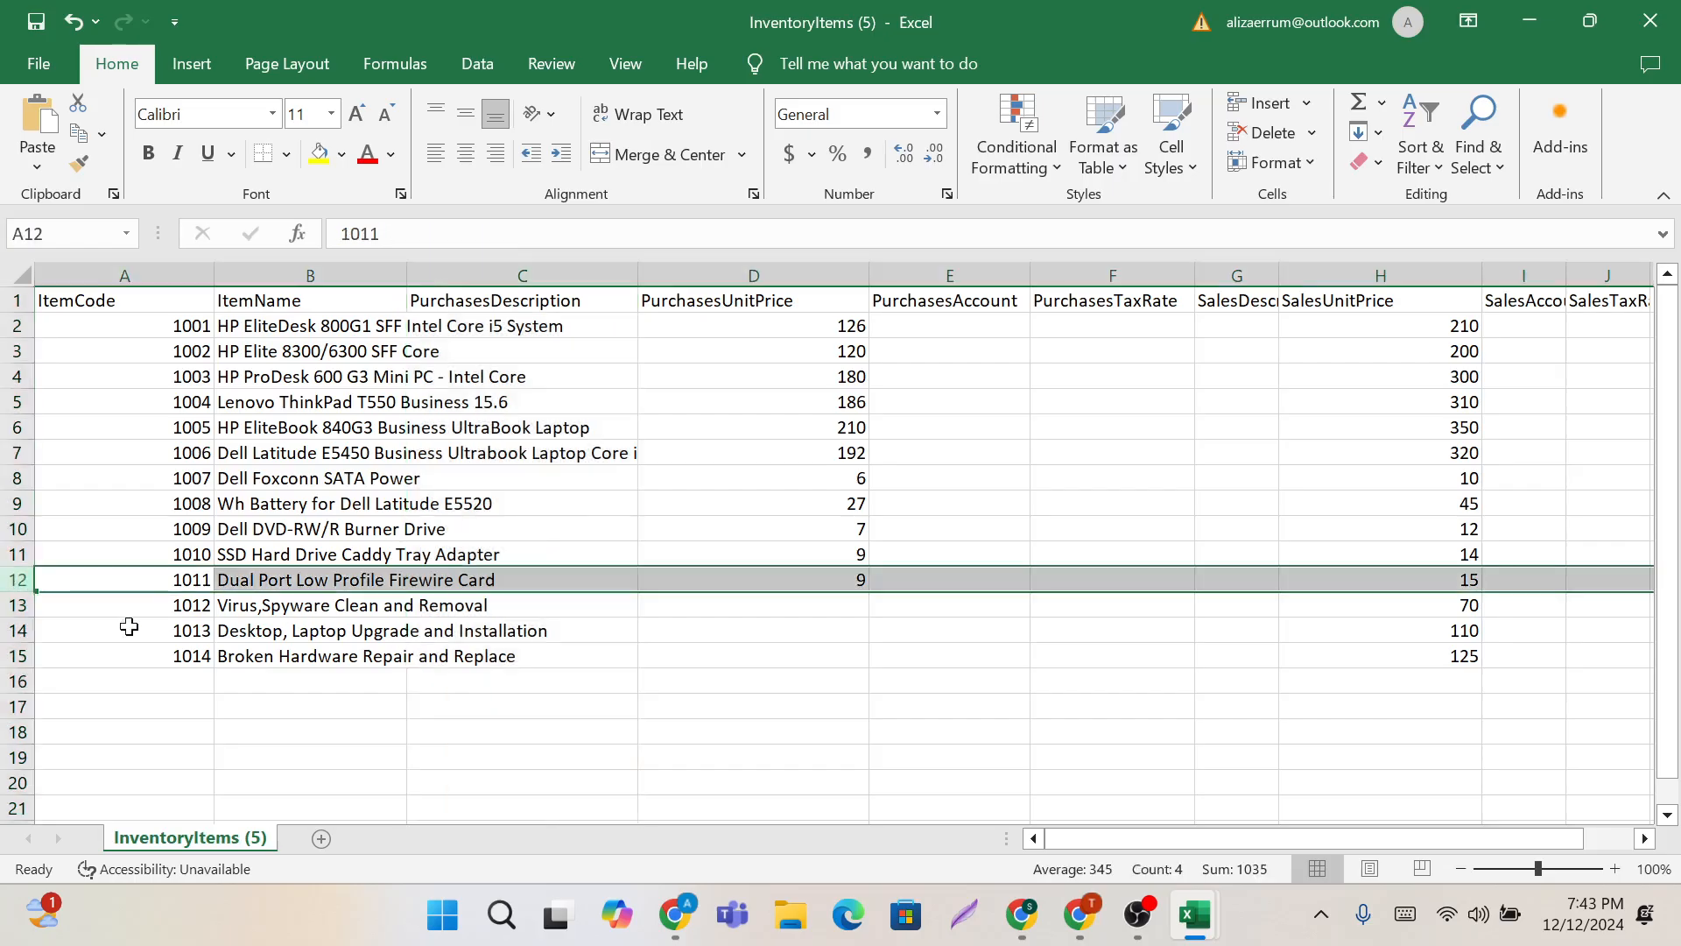
pyautogui.moveTo(16, 606); pyautogui.dragTo(20, 656)
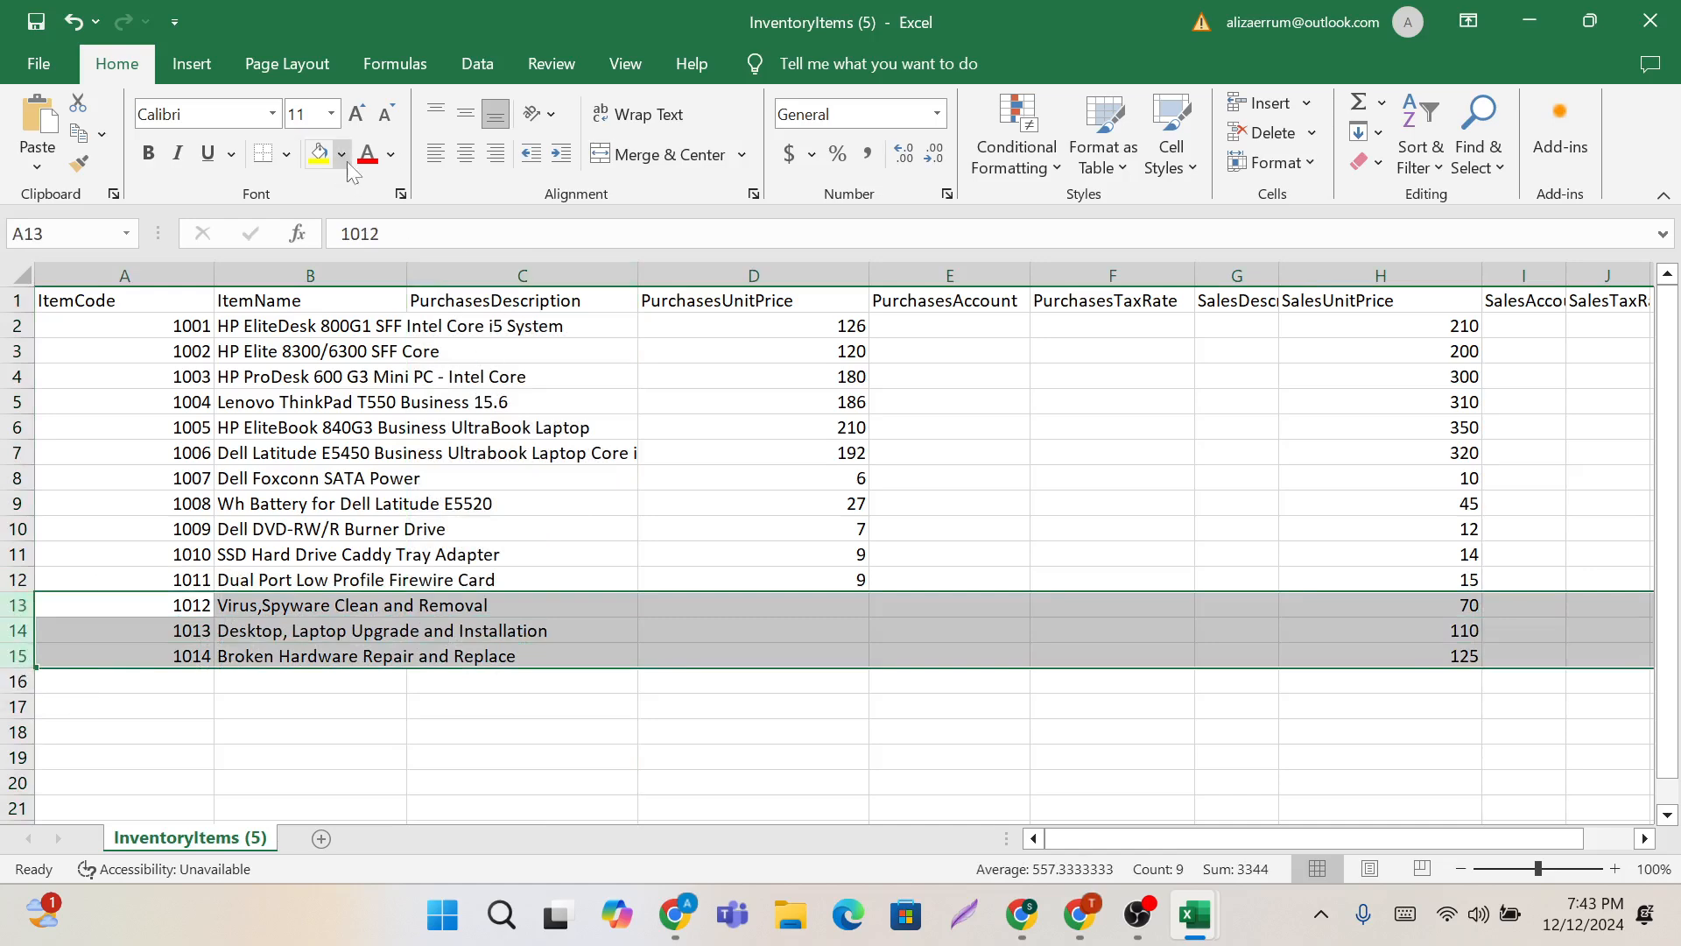
pyautogui.click(321, 158)
pyautogui.click(757, 468)
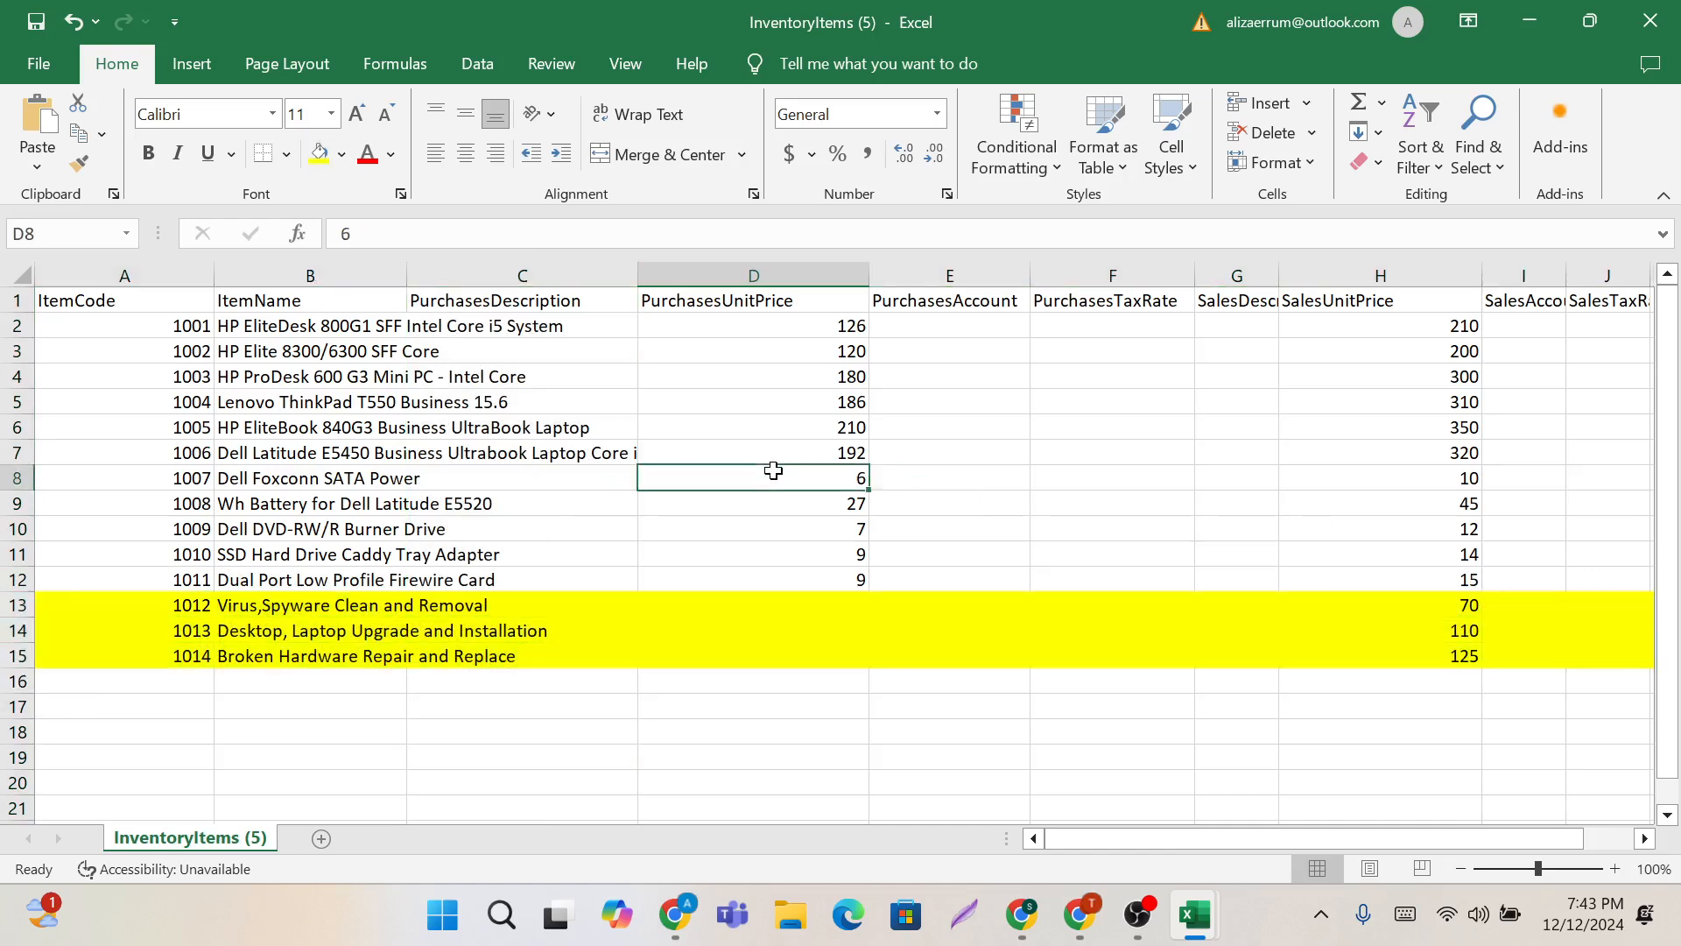
pyautogui.moveTo(296, 338); pyautogui.dragTo(289, 581)
# Step: Paste the column B item names into PurchasesDescription and SalesDescription, widening column G
pyautogui.hotkey('ctrl', 'c')
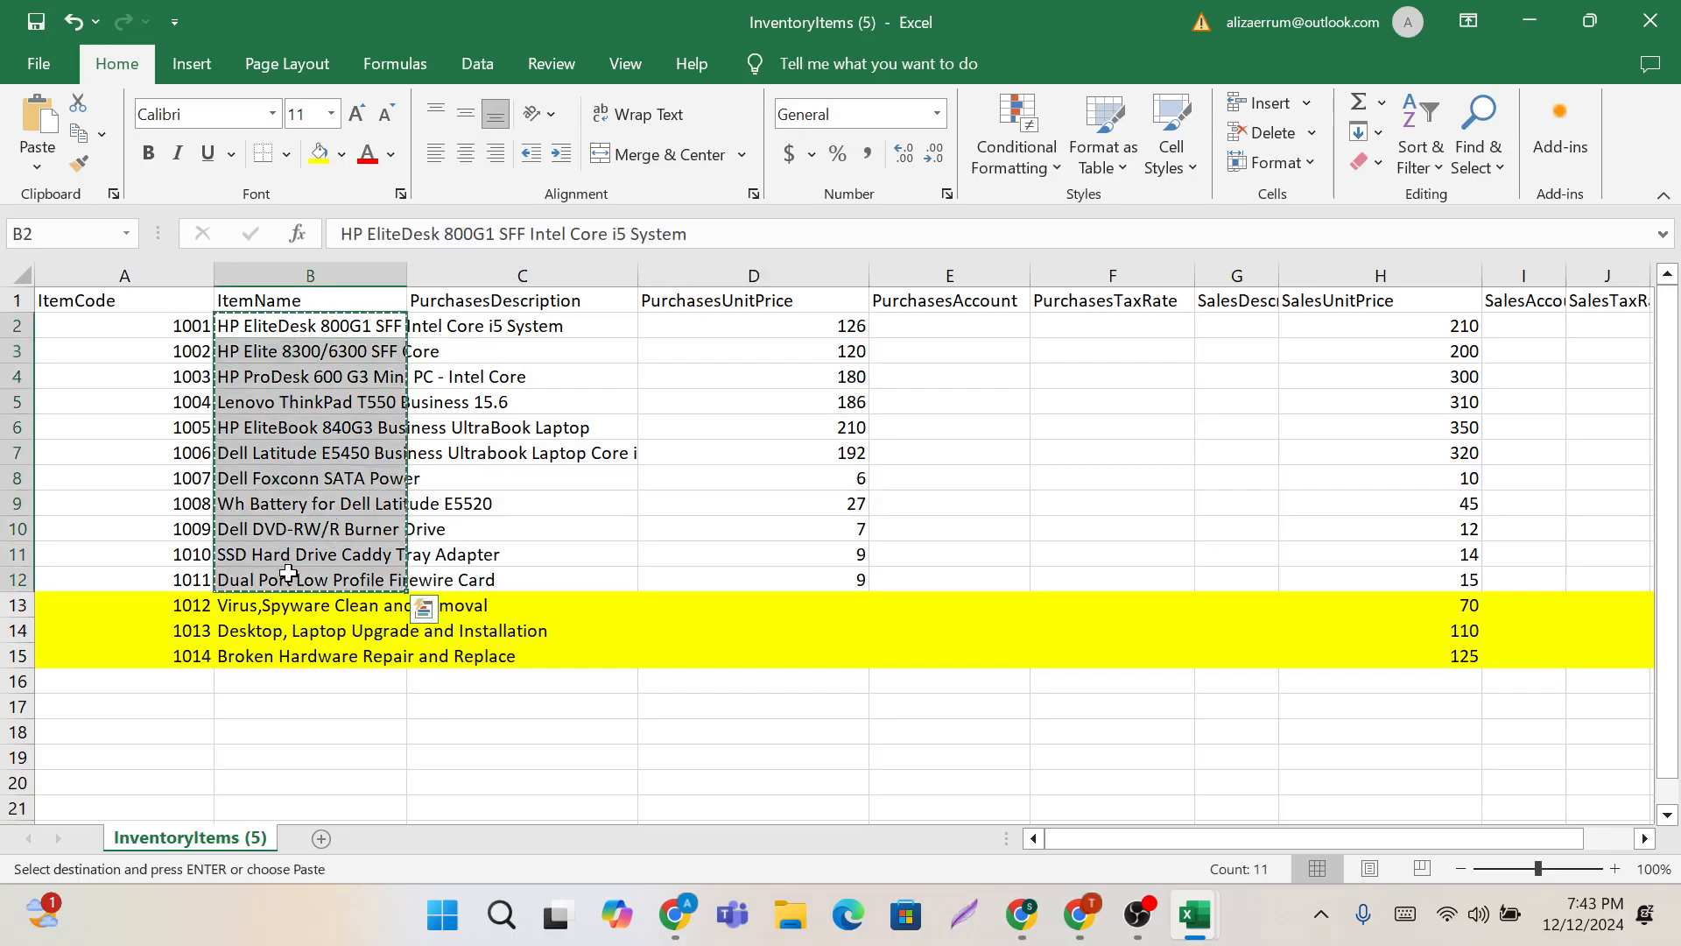
pyautogui.click(458, 328)
pyautogui.hotkey('ctrl', 'v')
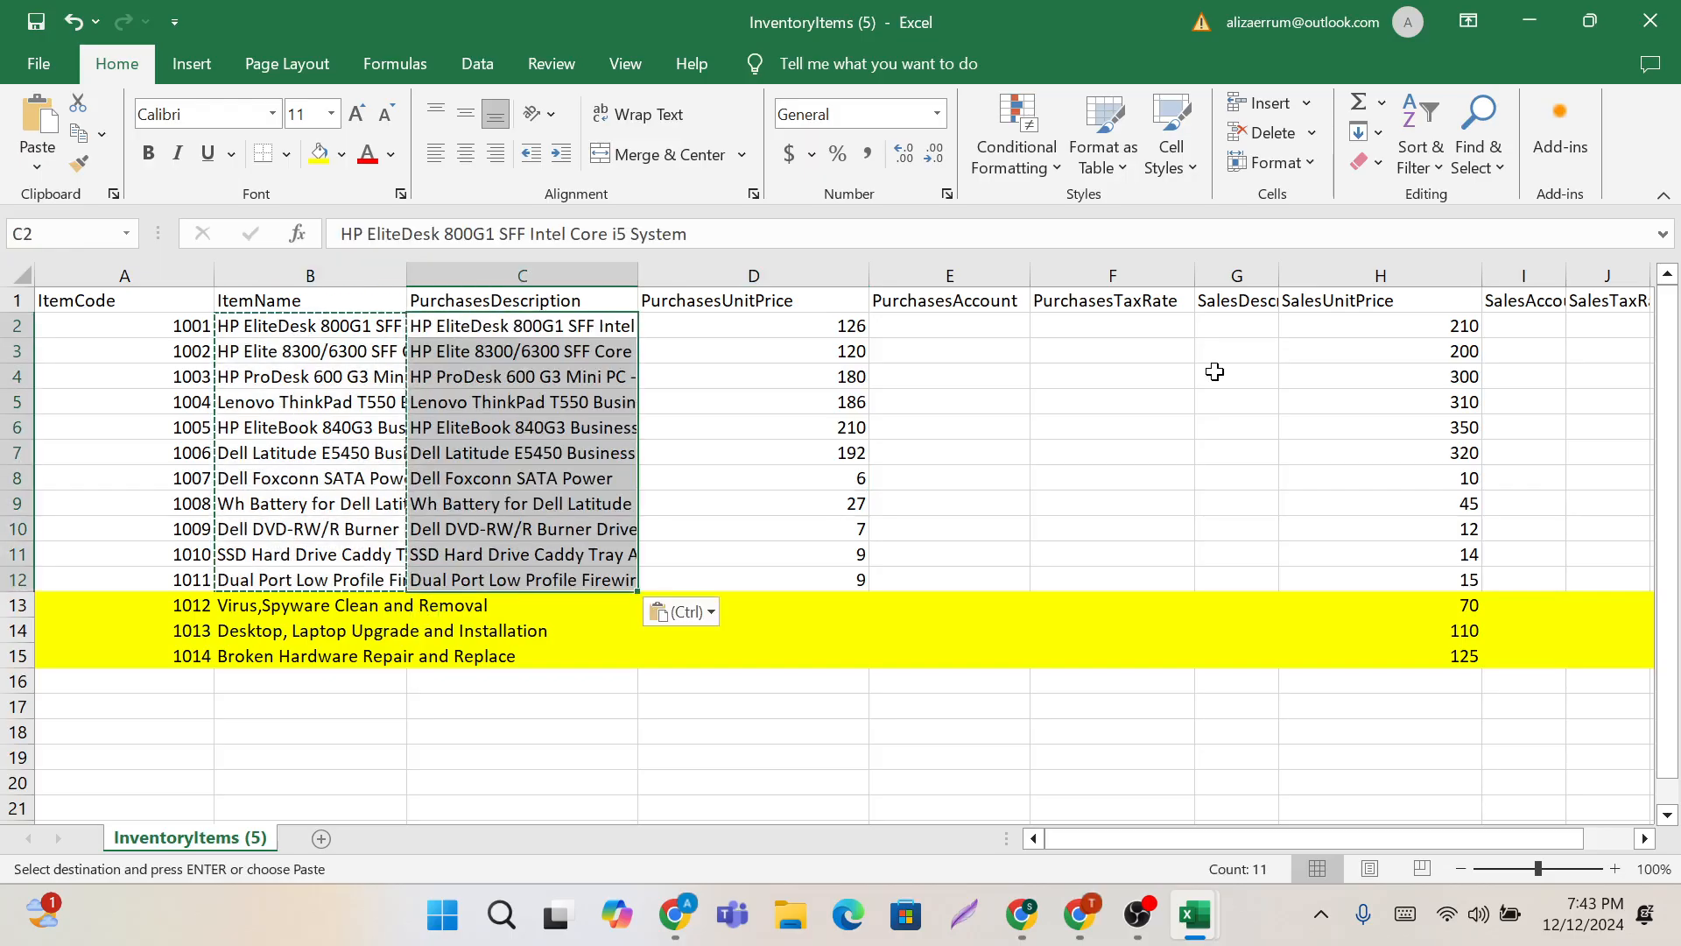
pyautogui.hscroll(2, 1278, 386)
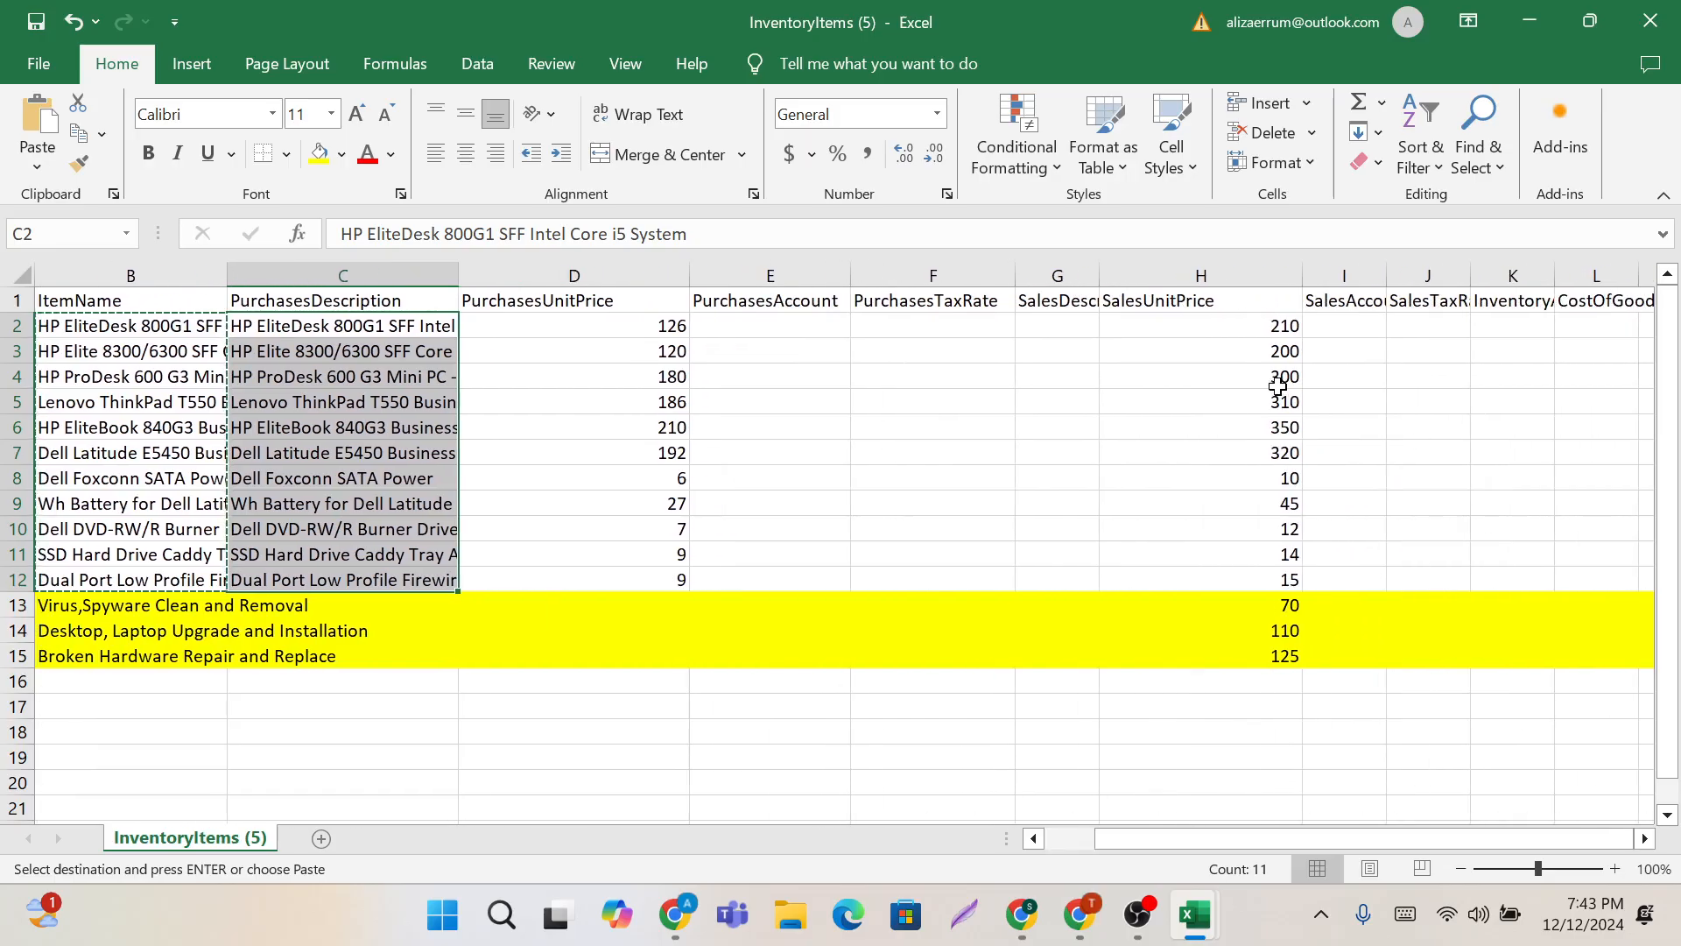
pyautogui.moveTo(1101, 275); pyautogui.dragTo(1205, 275)
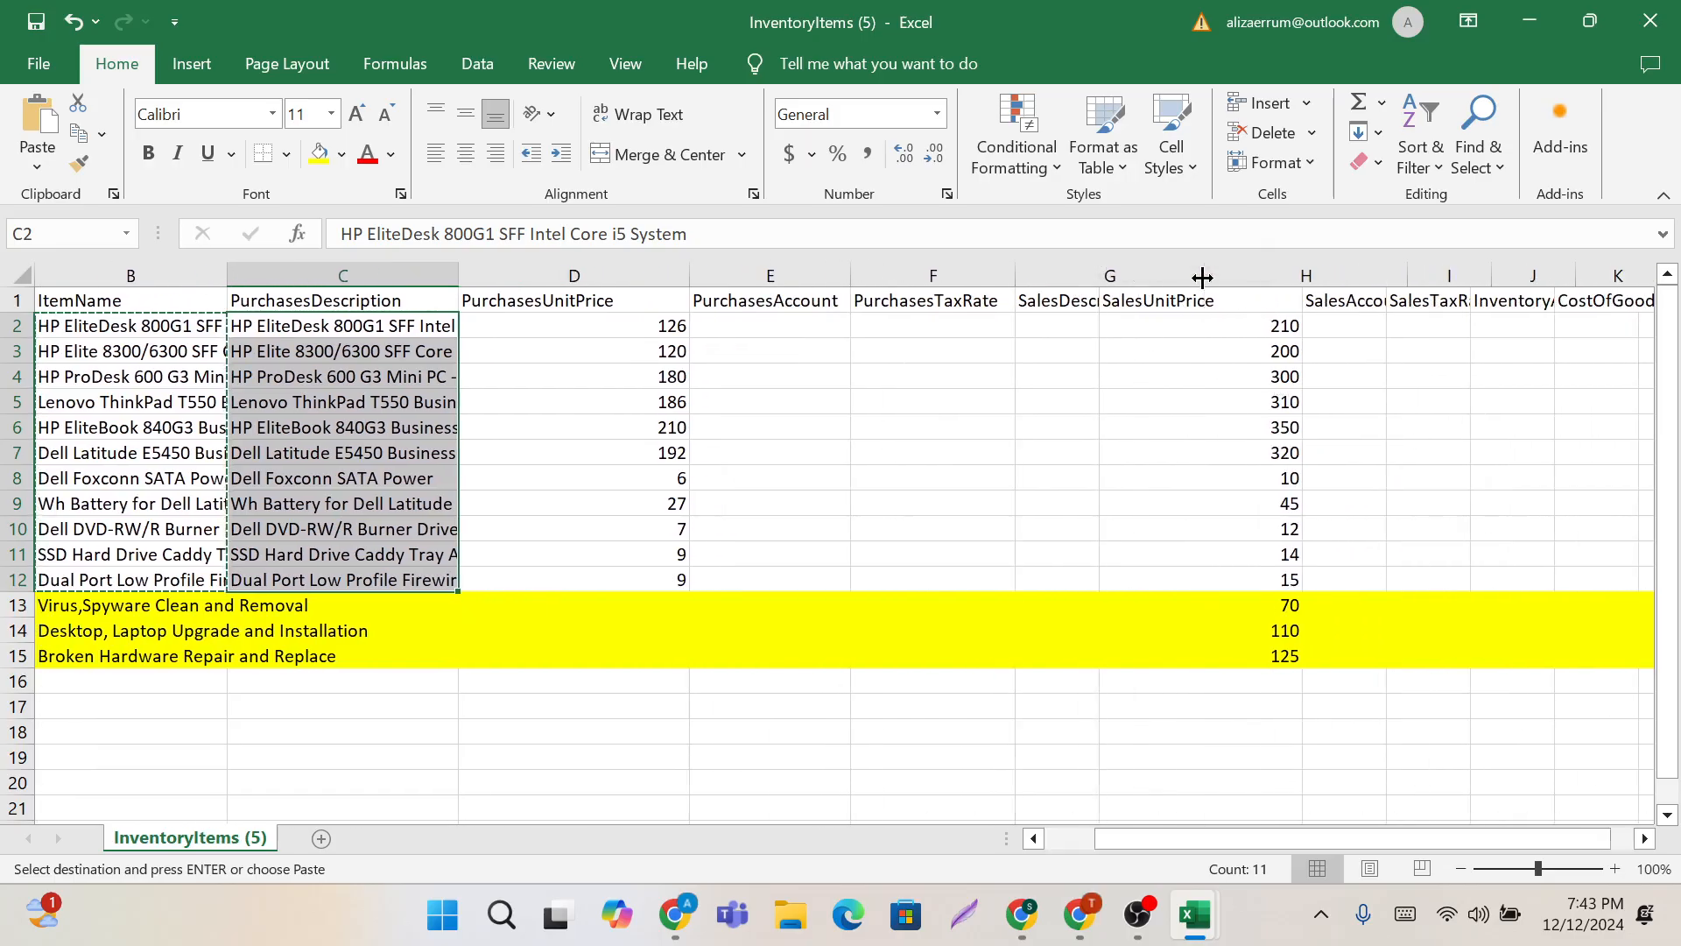
pyautogui.hscroll(-2, 372, 364)
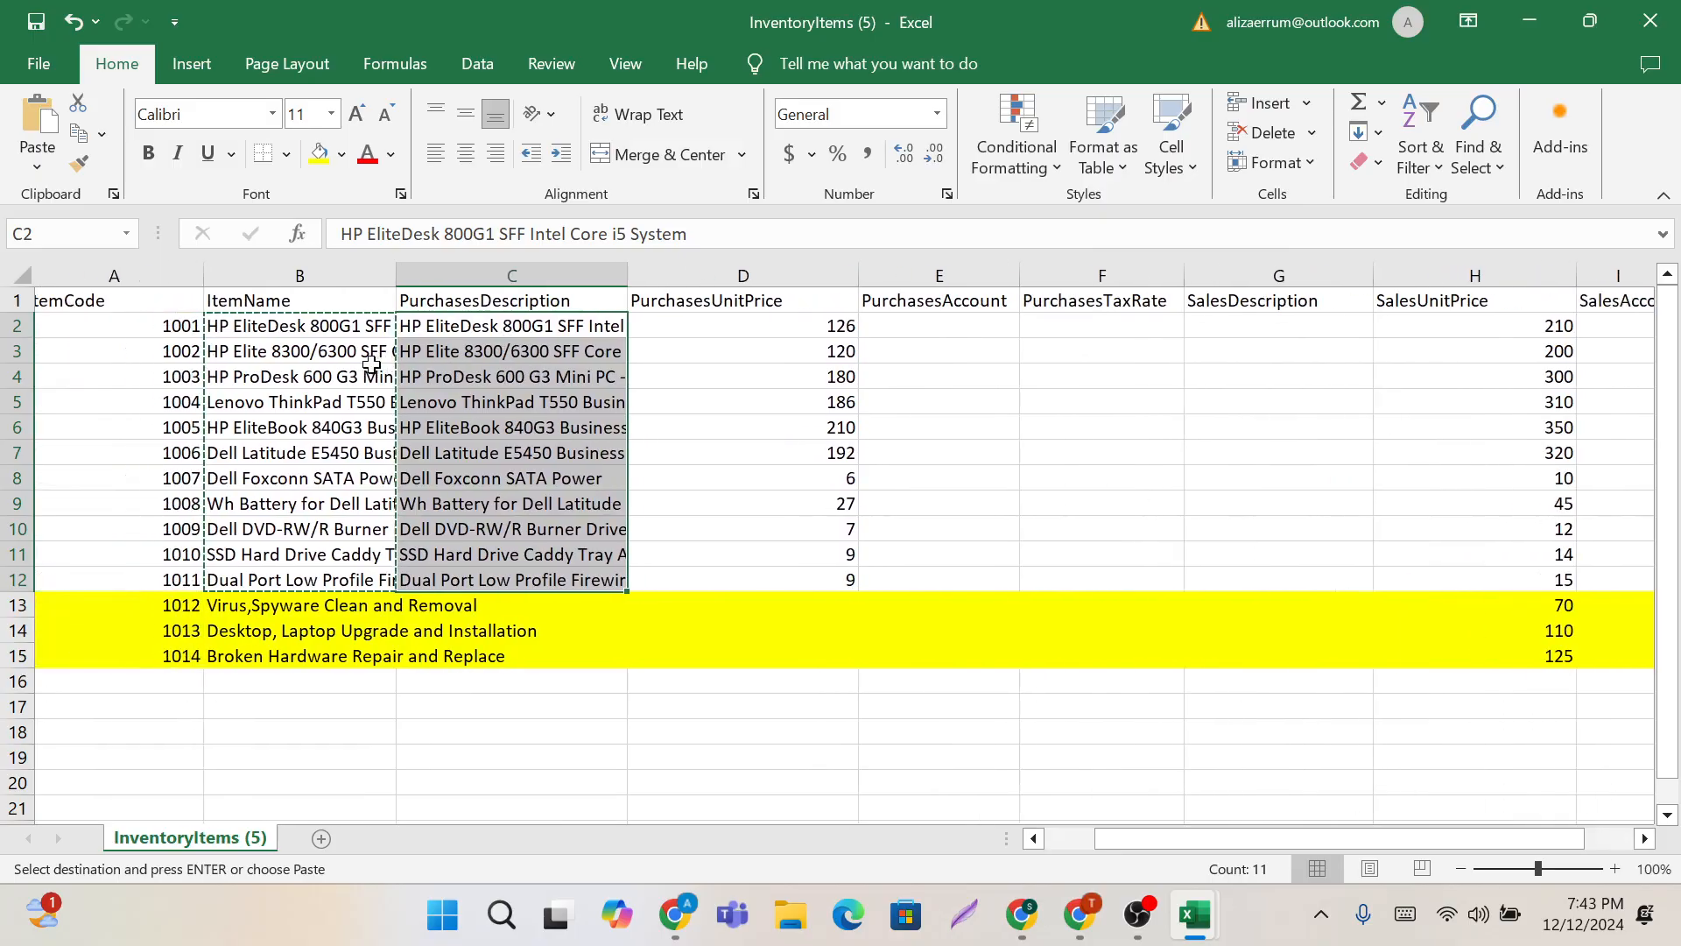
pyautogui.moveTo(297, 326); pyautogui.dragTo(289, 655)
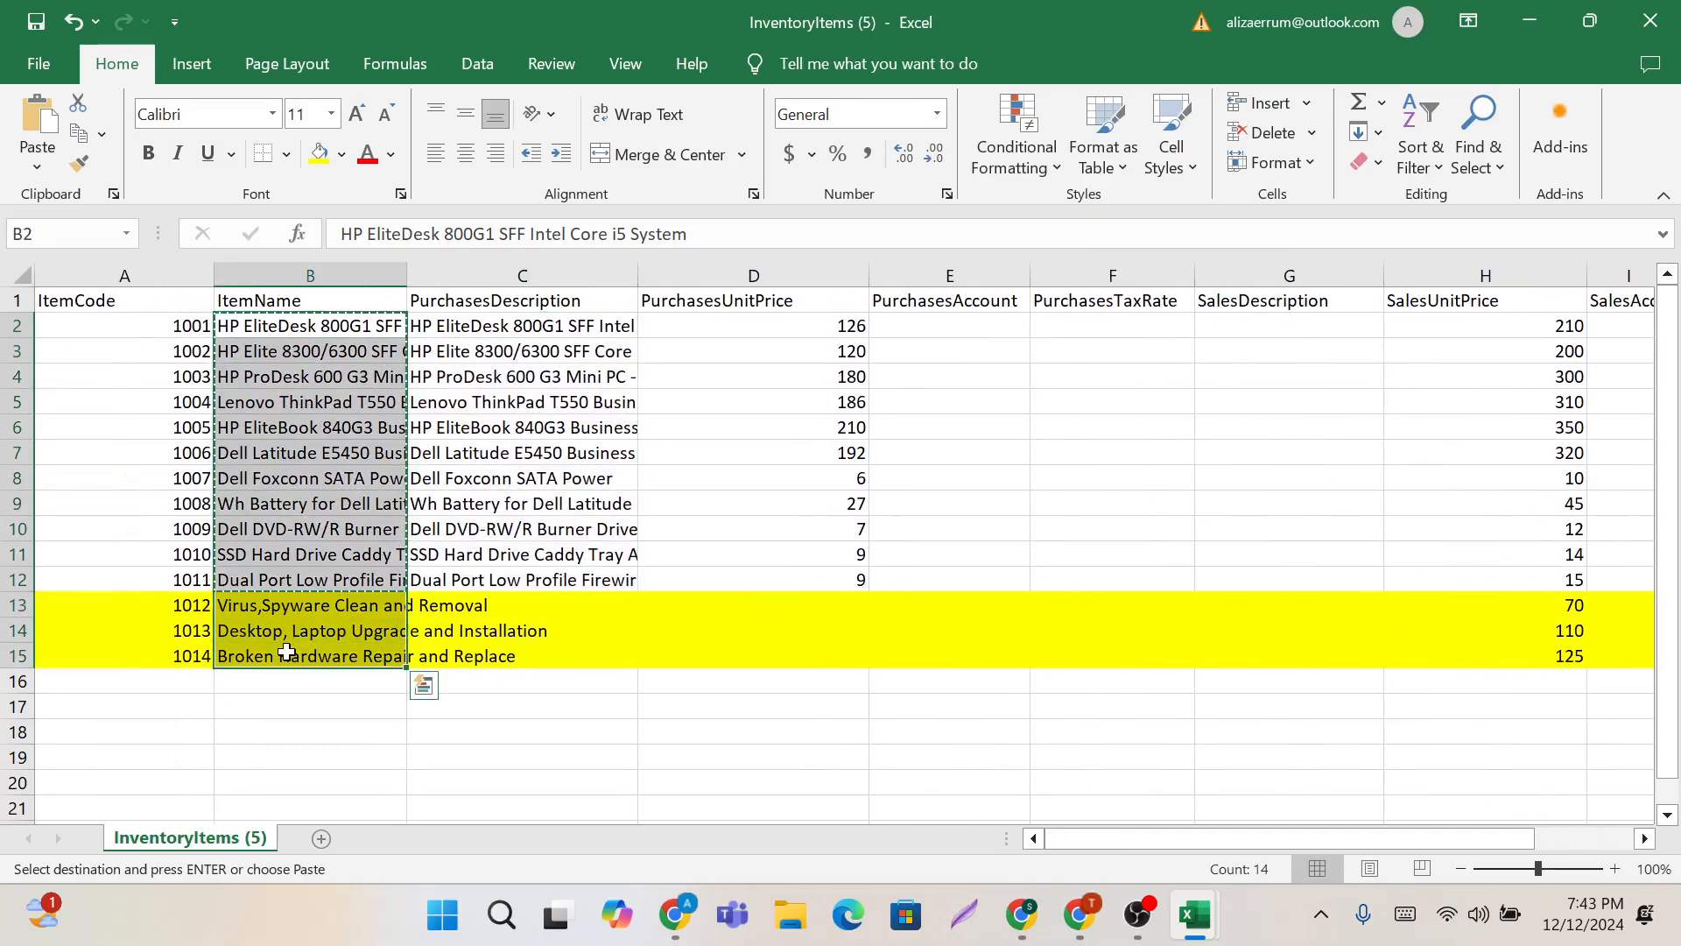
pyautogui.click(1224, 327)
pyautogui.hotkey('ctrl', 'v')
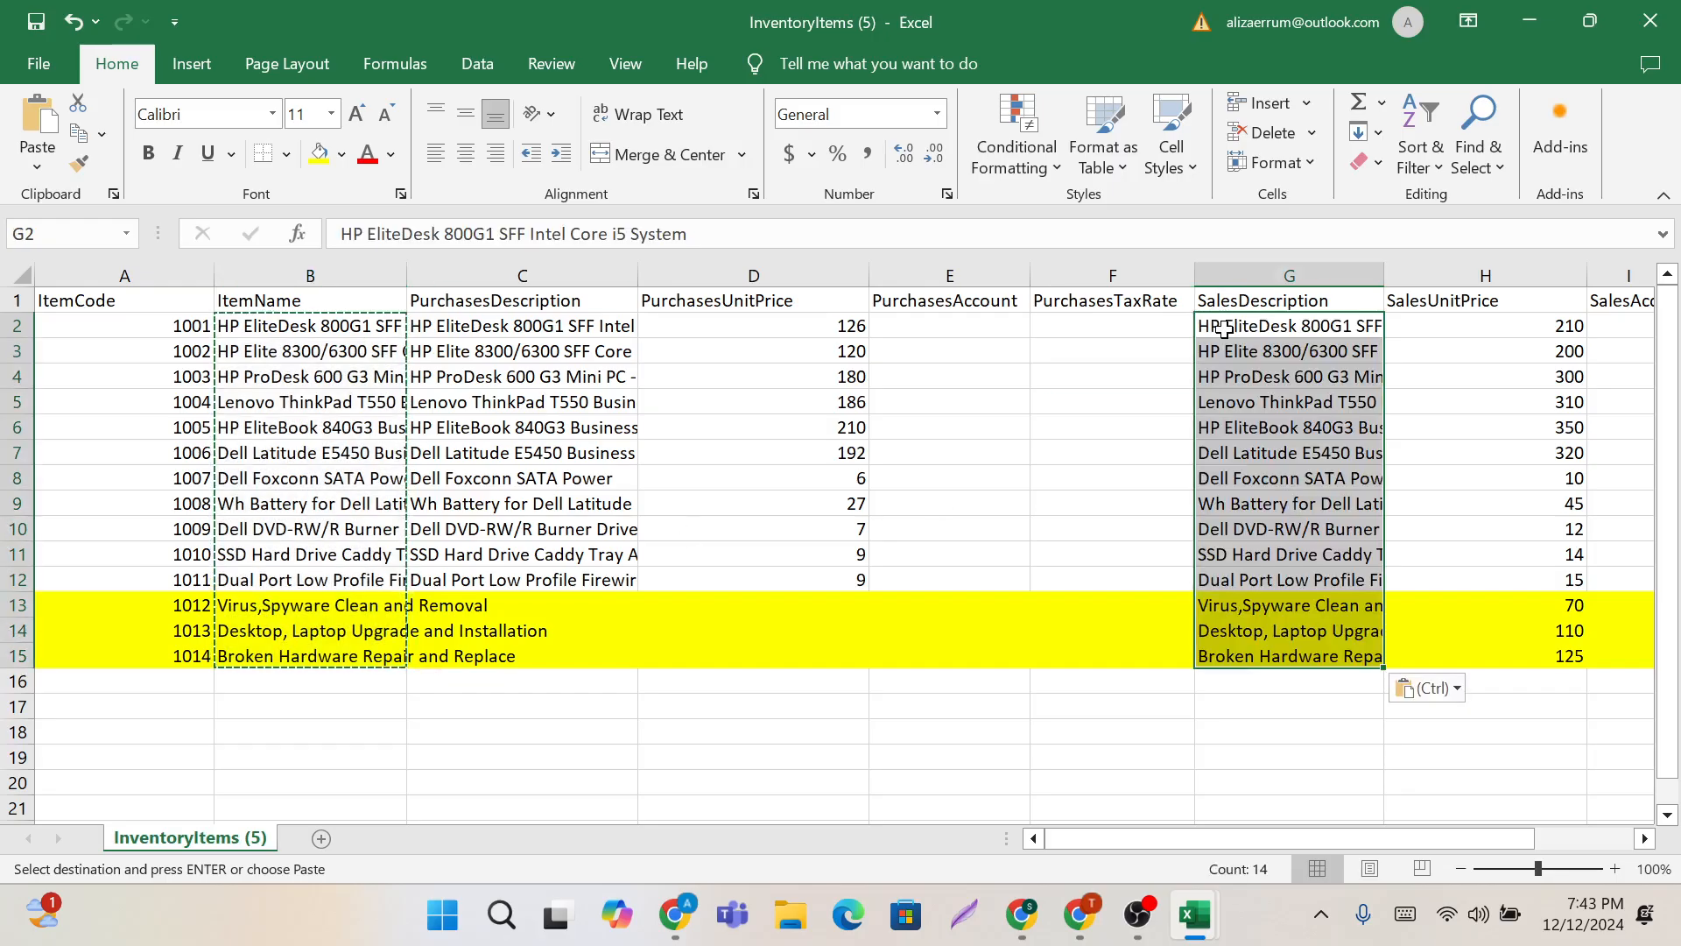
pyautogui.click(1013, 650)
# Step: Widen the InventoryAssetAccount and CostOfGoodsSoldAccount columns and fill both yellow
pyautogui.hscroll(2, 1011, 644)
pyautogui.hscroll(1, 1011, 643)
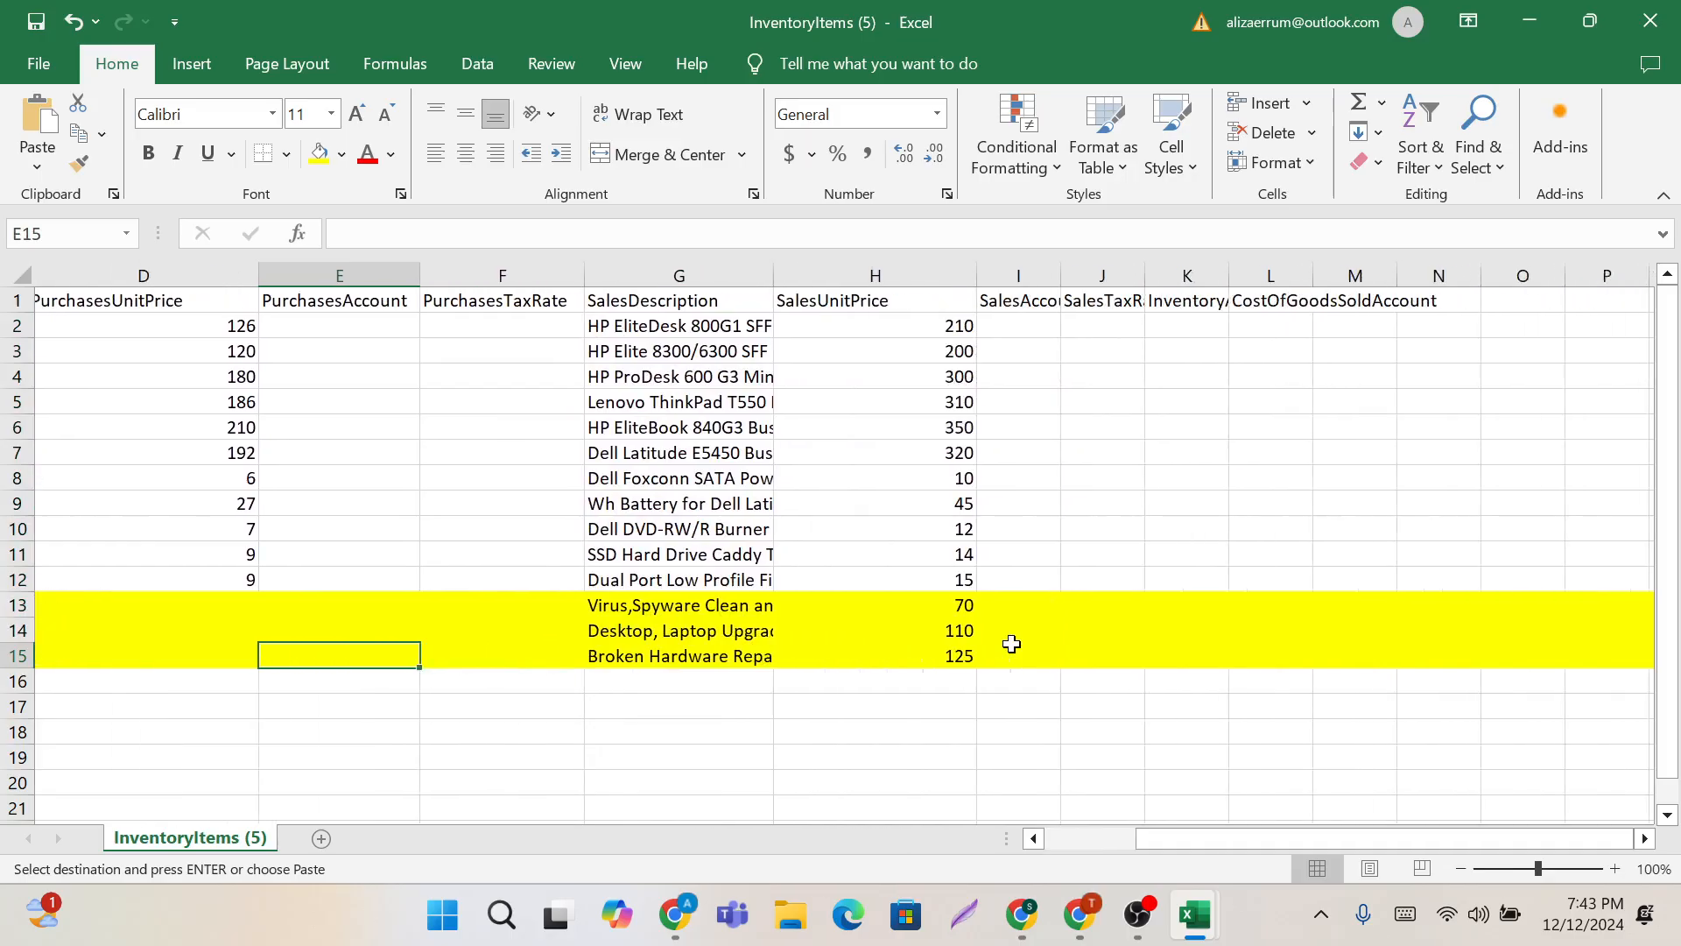
pyautogui.moveTo(1330, 281); pyautogui.dragTo(1409, 281)
pyautogui.moveTo(1235, 281); pyautogui.dragTo(1356, 281)
pyautogui.click(1276, 270)
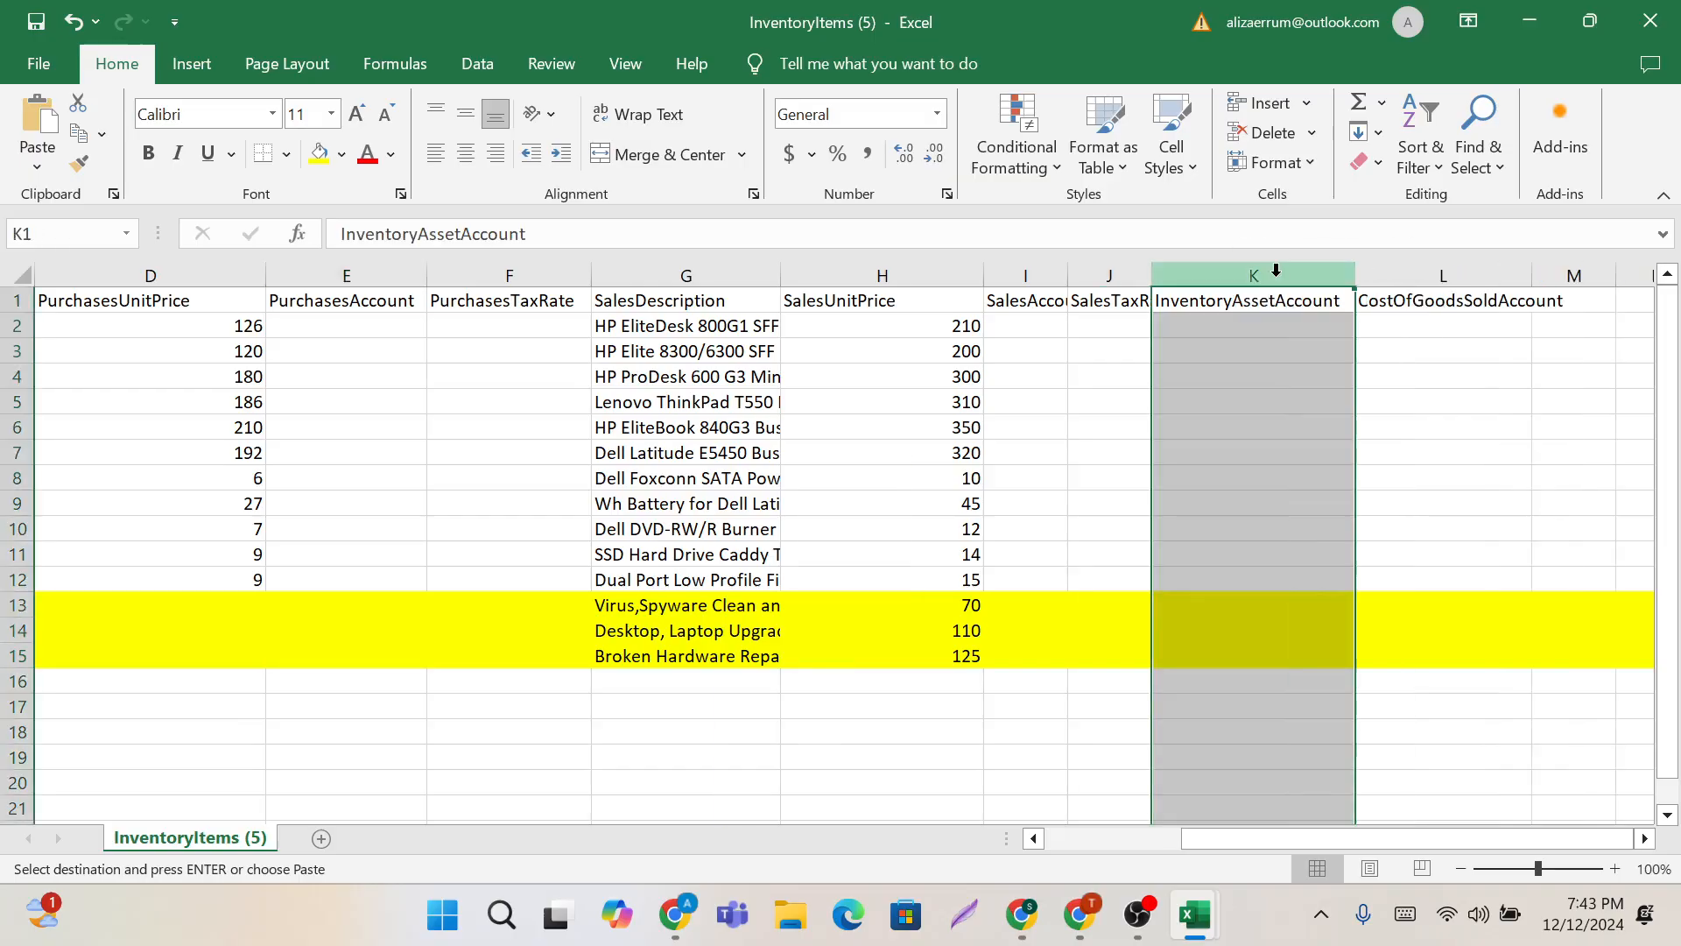
pyautogui.click(319, 153)
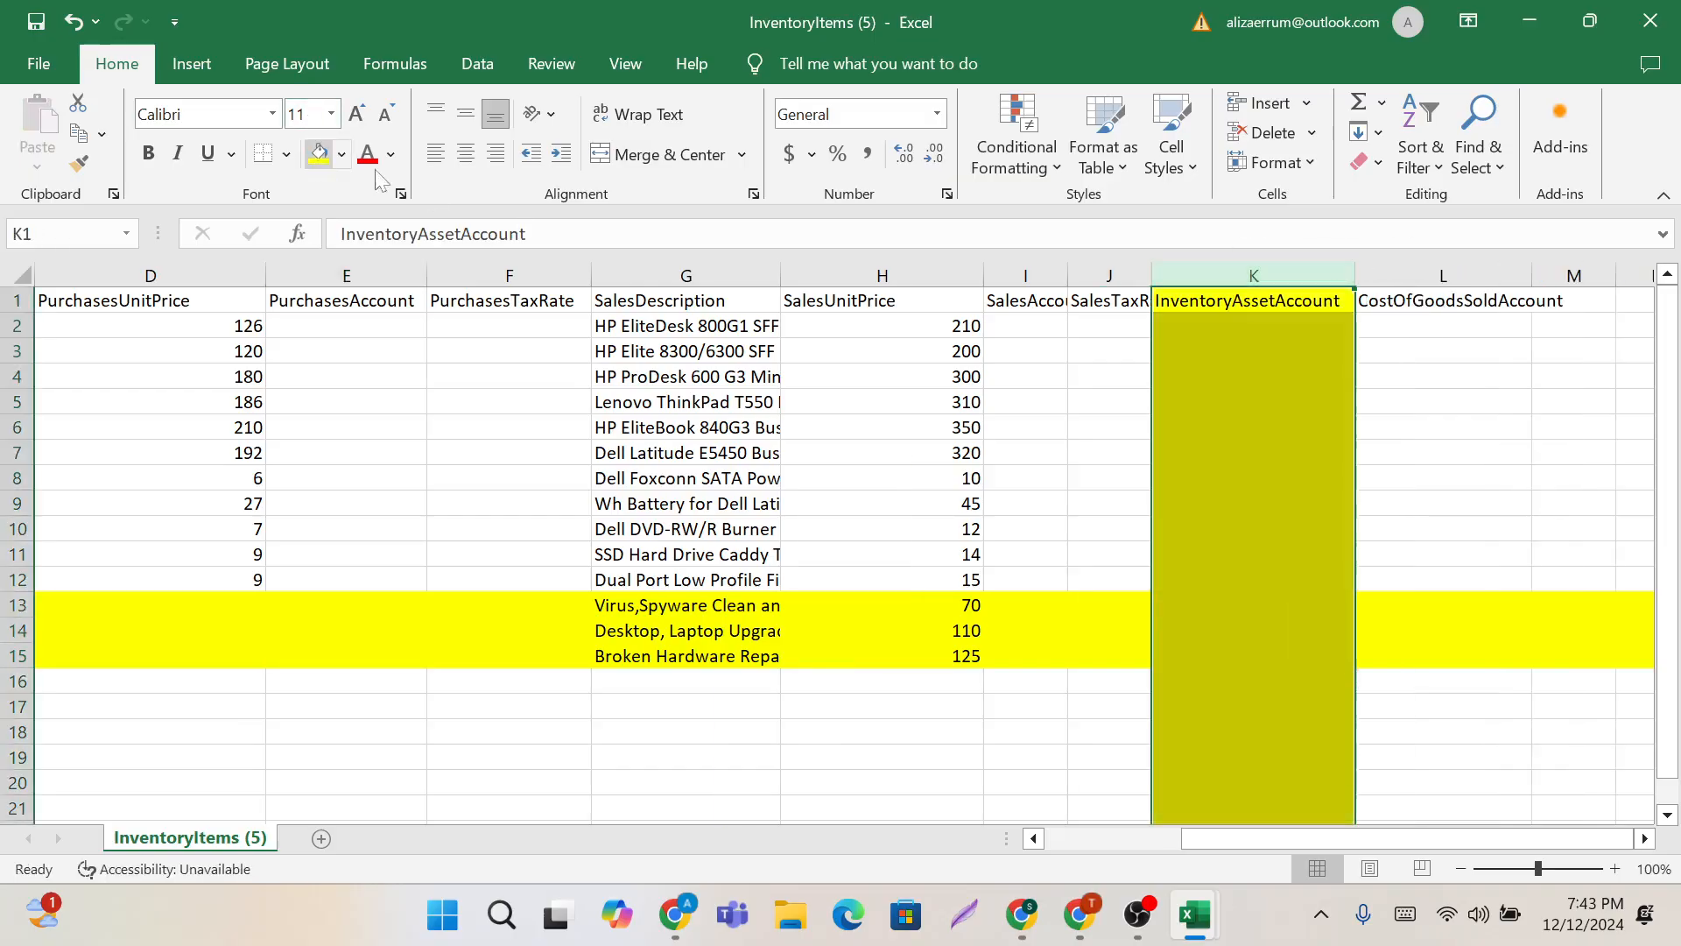
pyautogui.click(1447, 271)
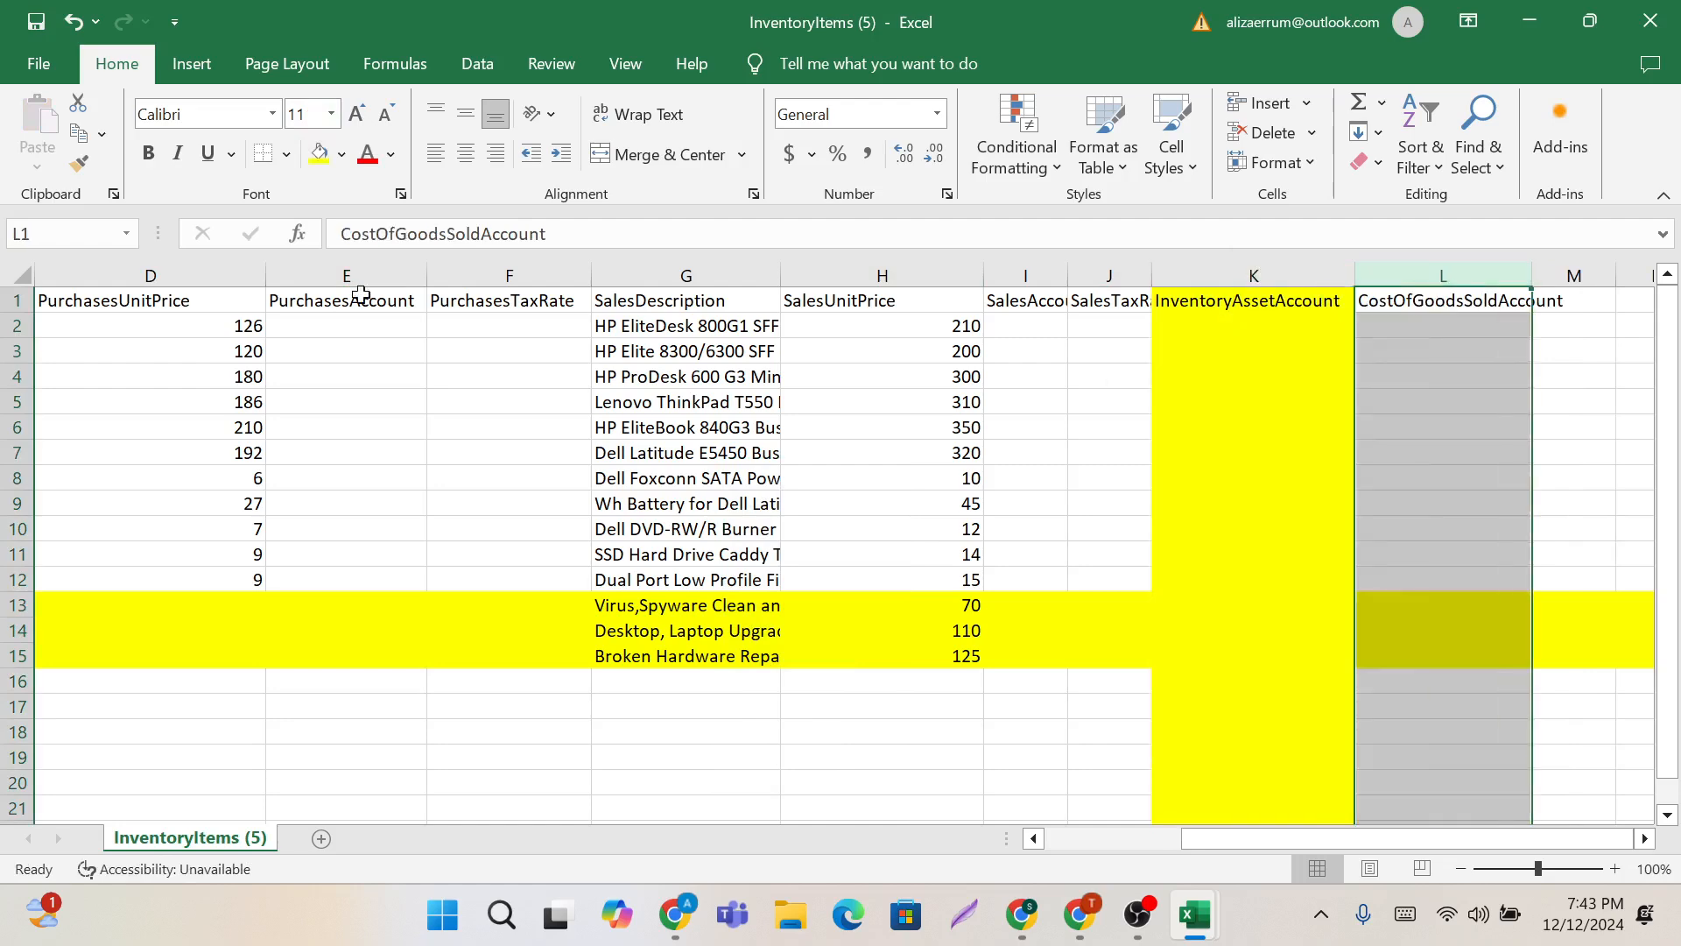
pyautogui.click(320, 153)
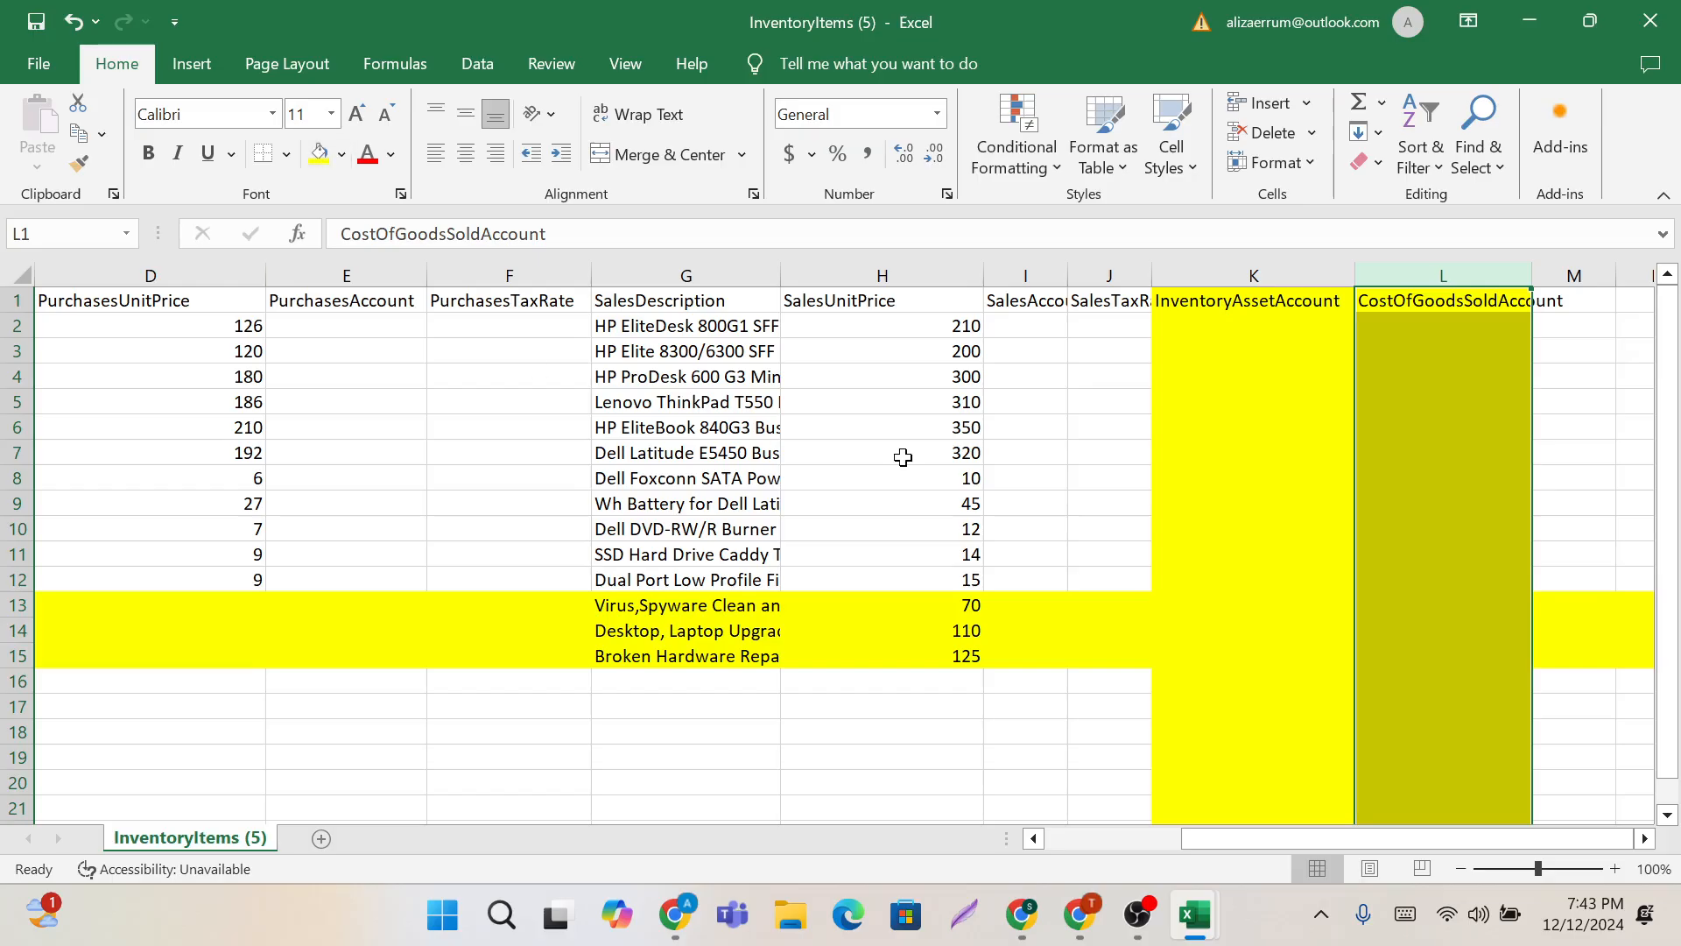
pyautogui.click(1206, 299)
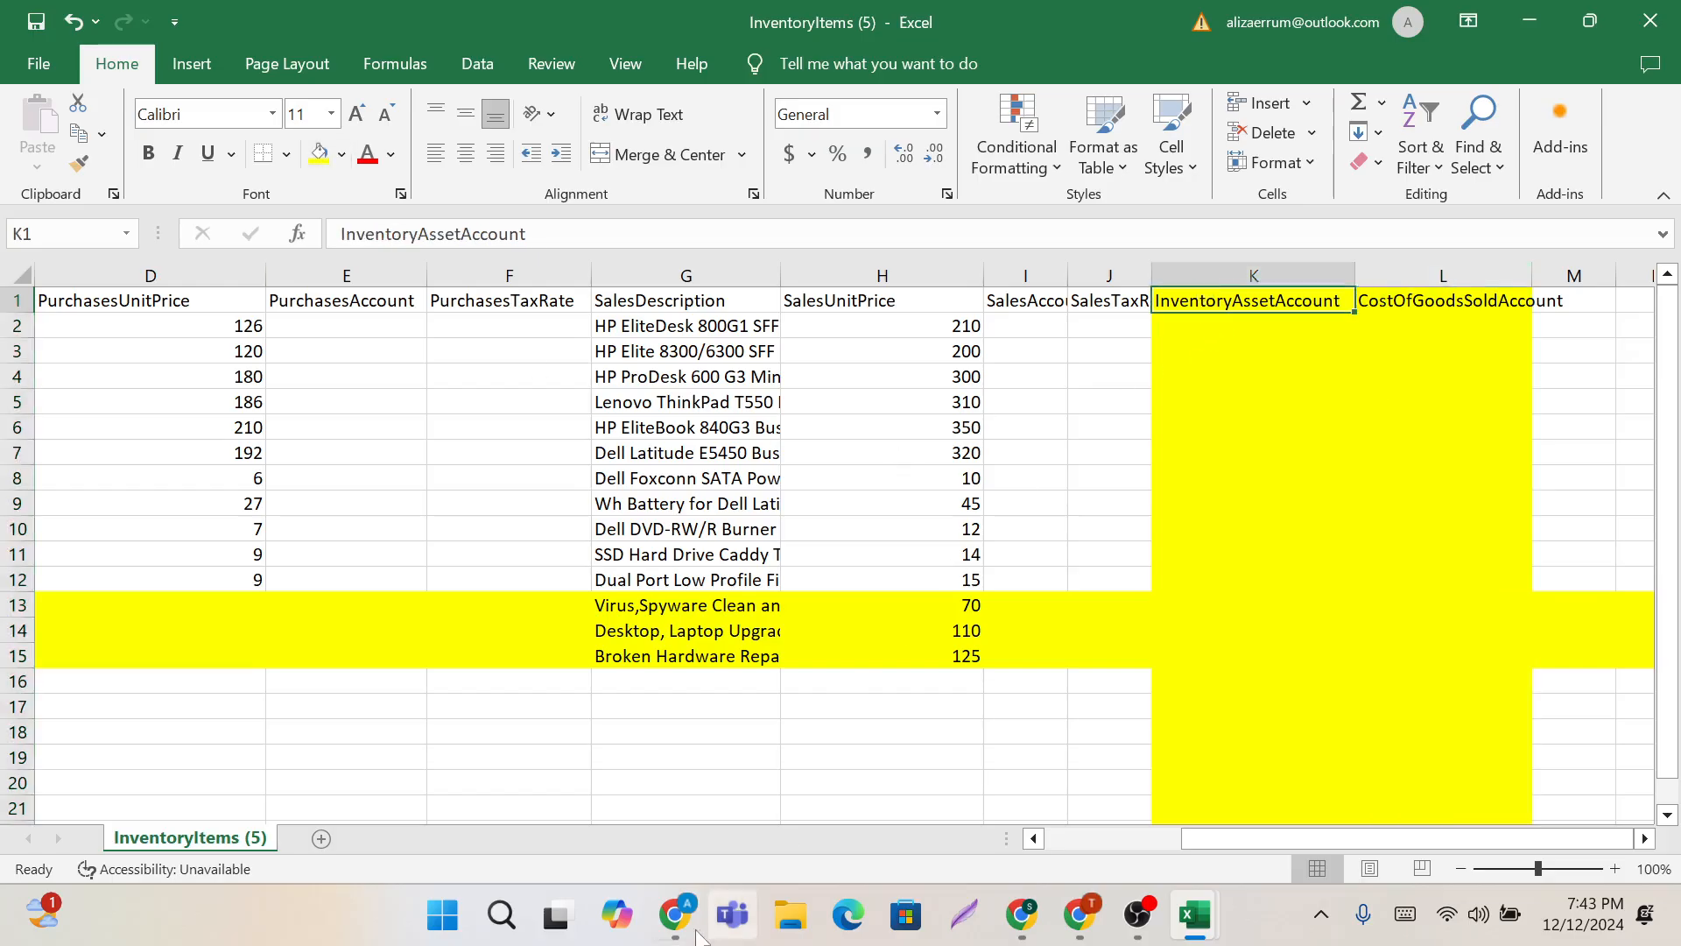
# Step: Duplicate the Xero products import page into a new browser tab
pyautogui.moveTo(675, 915)
pyautogui.click(670, 853)
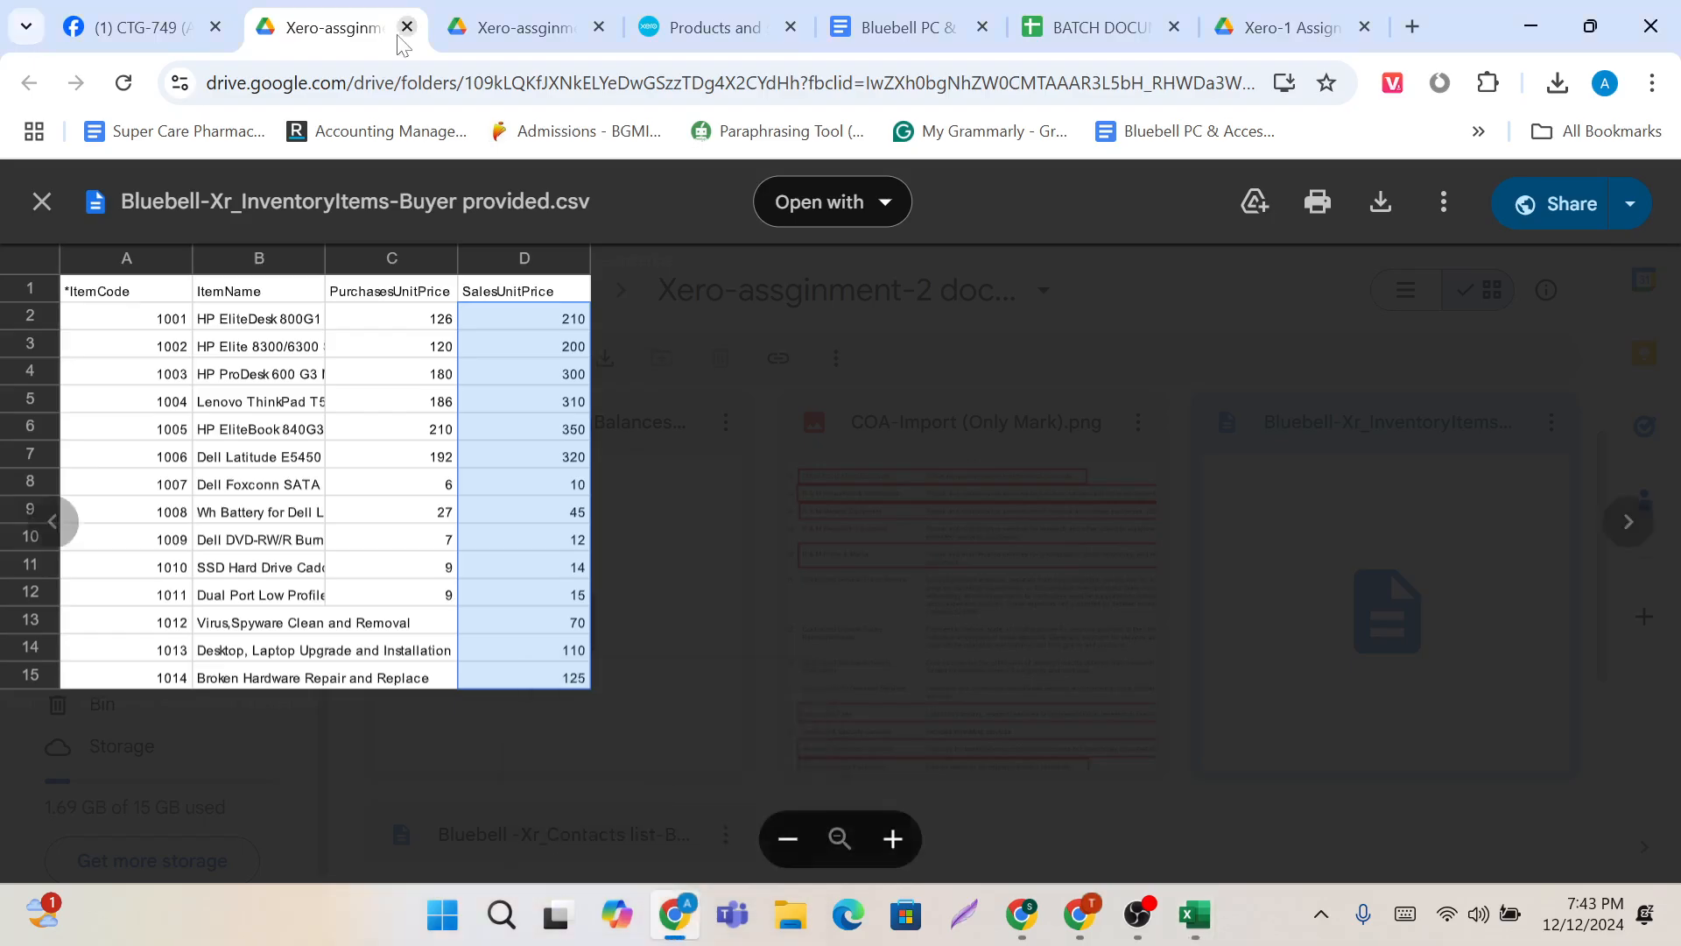
pyautogui.click(711, 13)
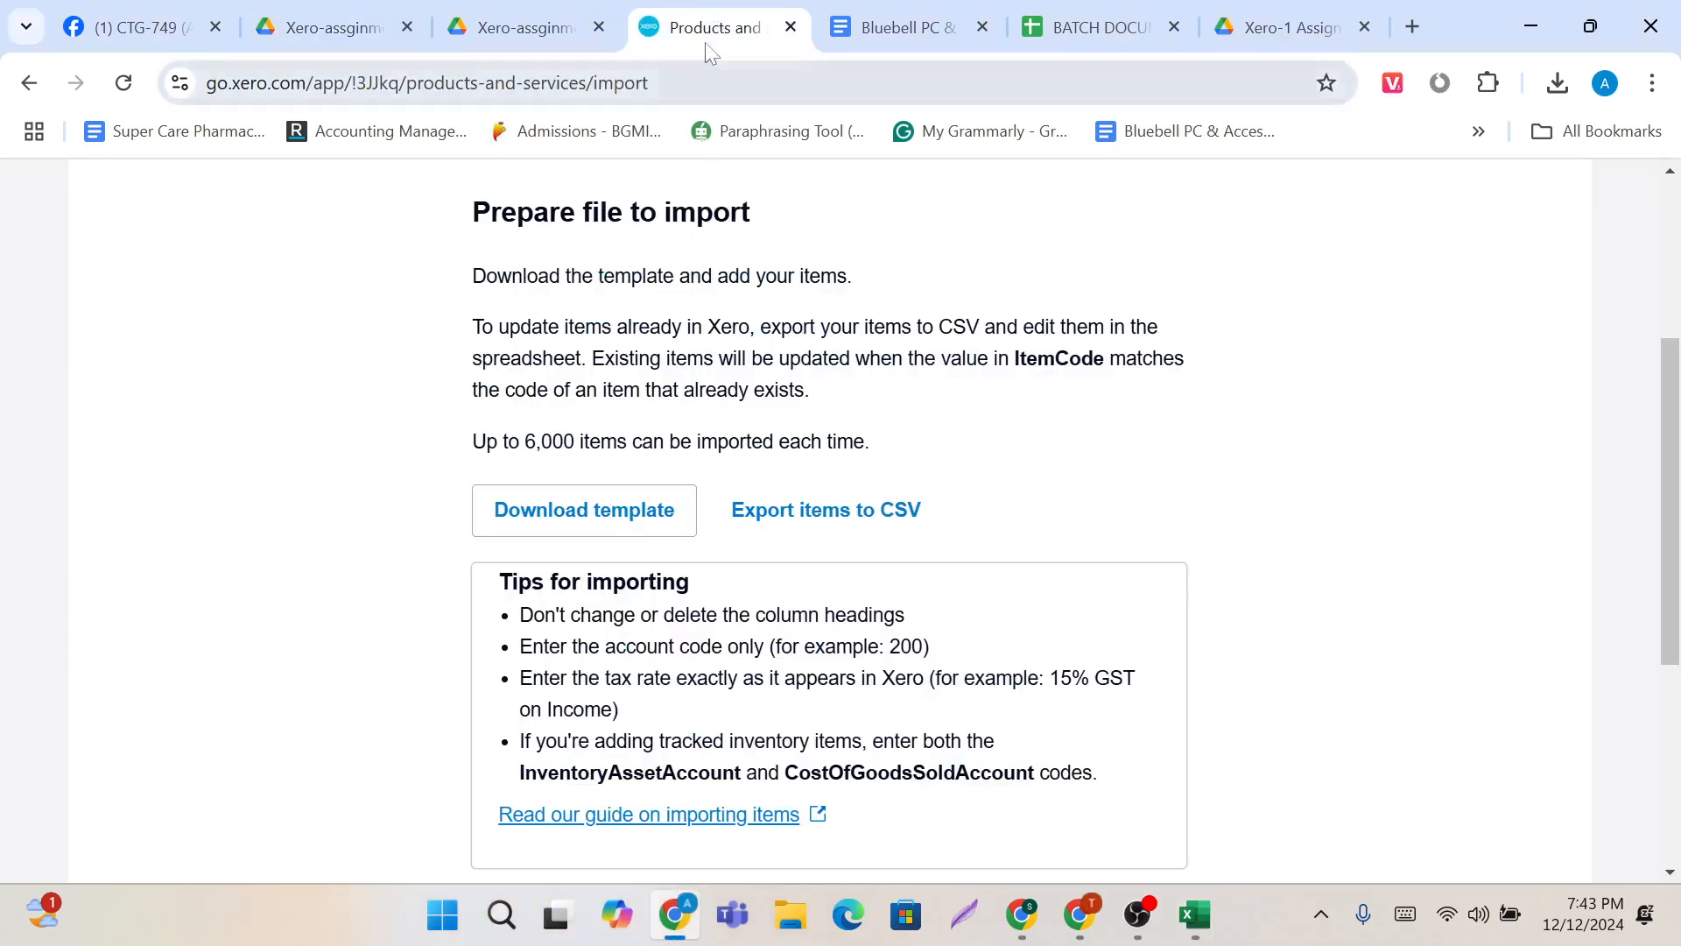
pyautogui.rightClick(704, 19)
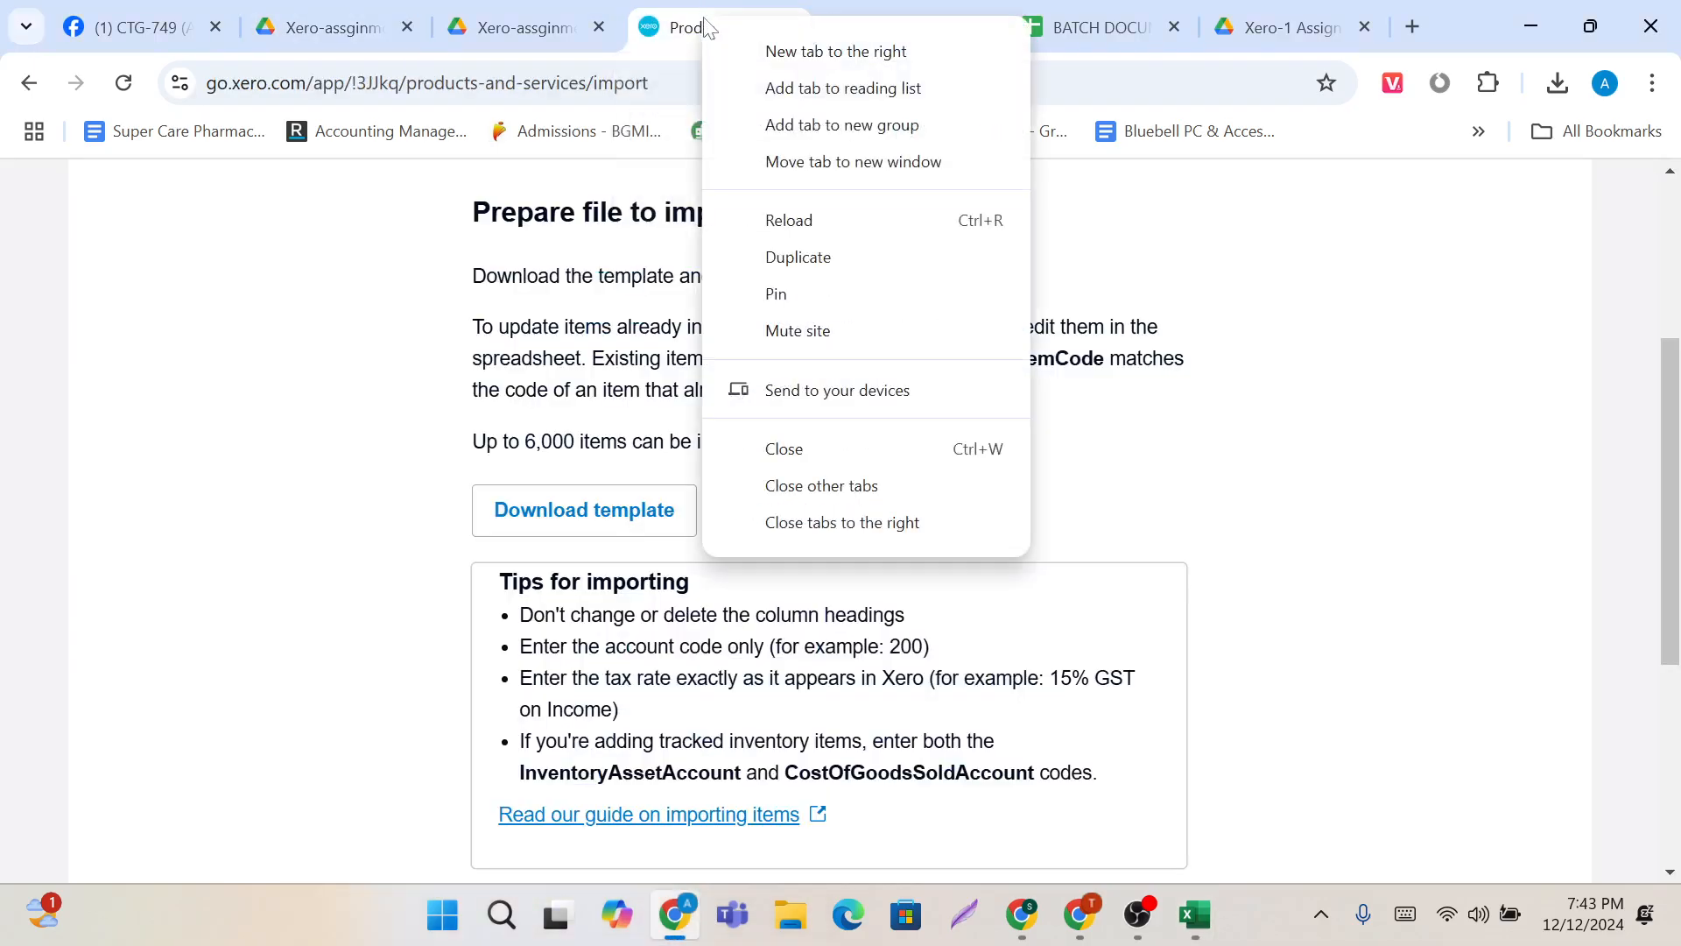
pyautogui.click(818, 269)
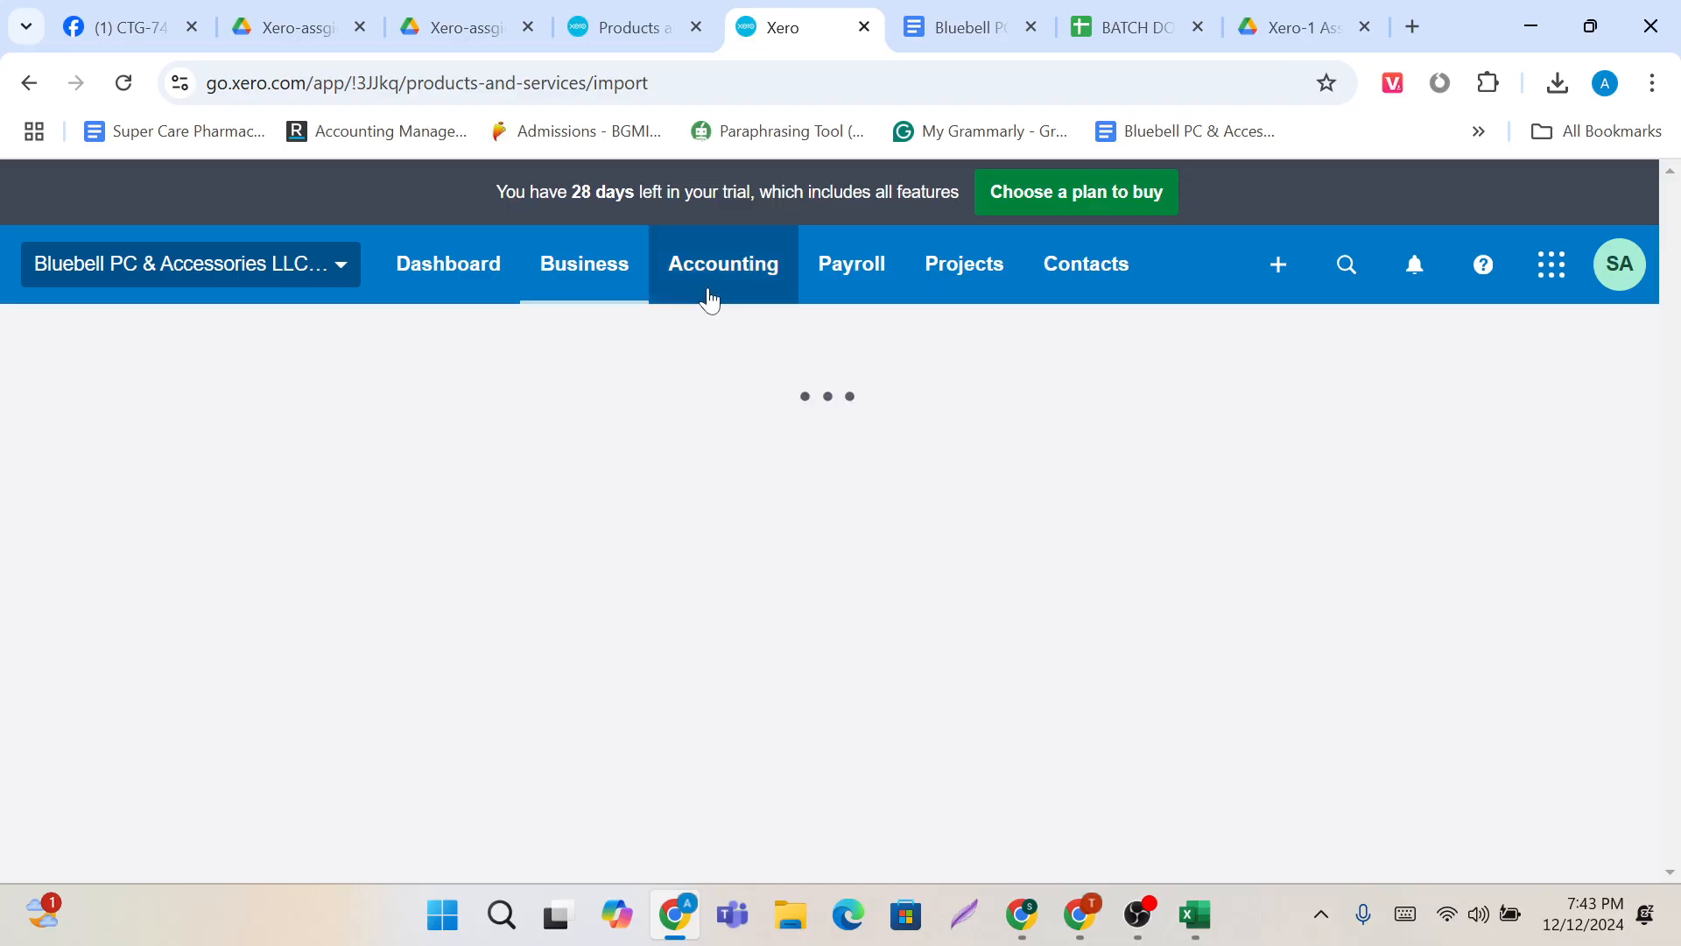
# Step: Search Xero's chart of accounts for Inventory to find account code 630
pyautogui.click(711, 292)
pyautogui.scroll(-4, 750, 669)
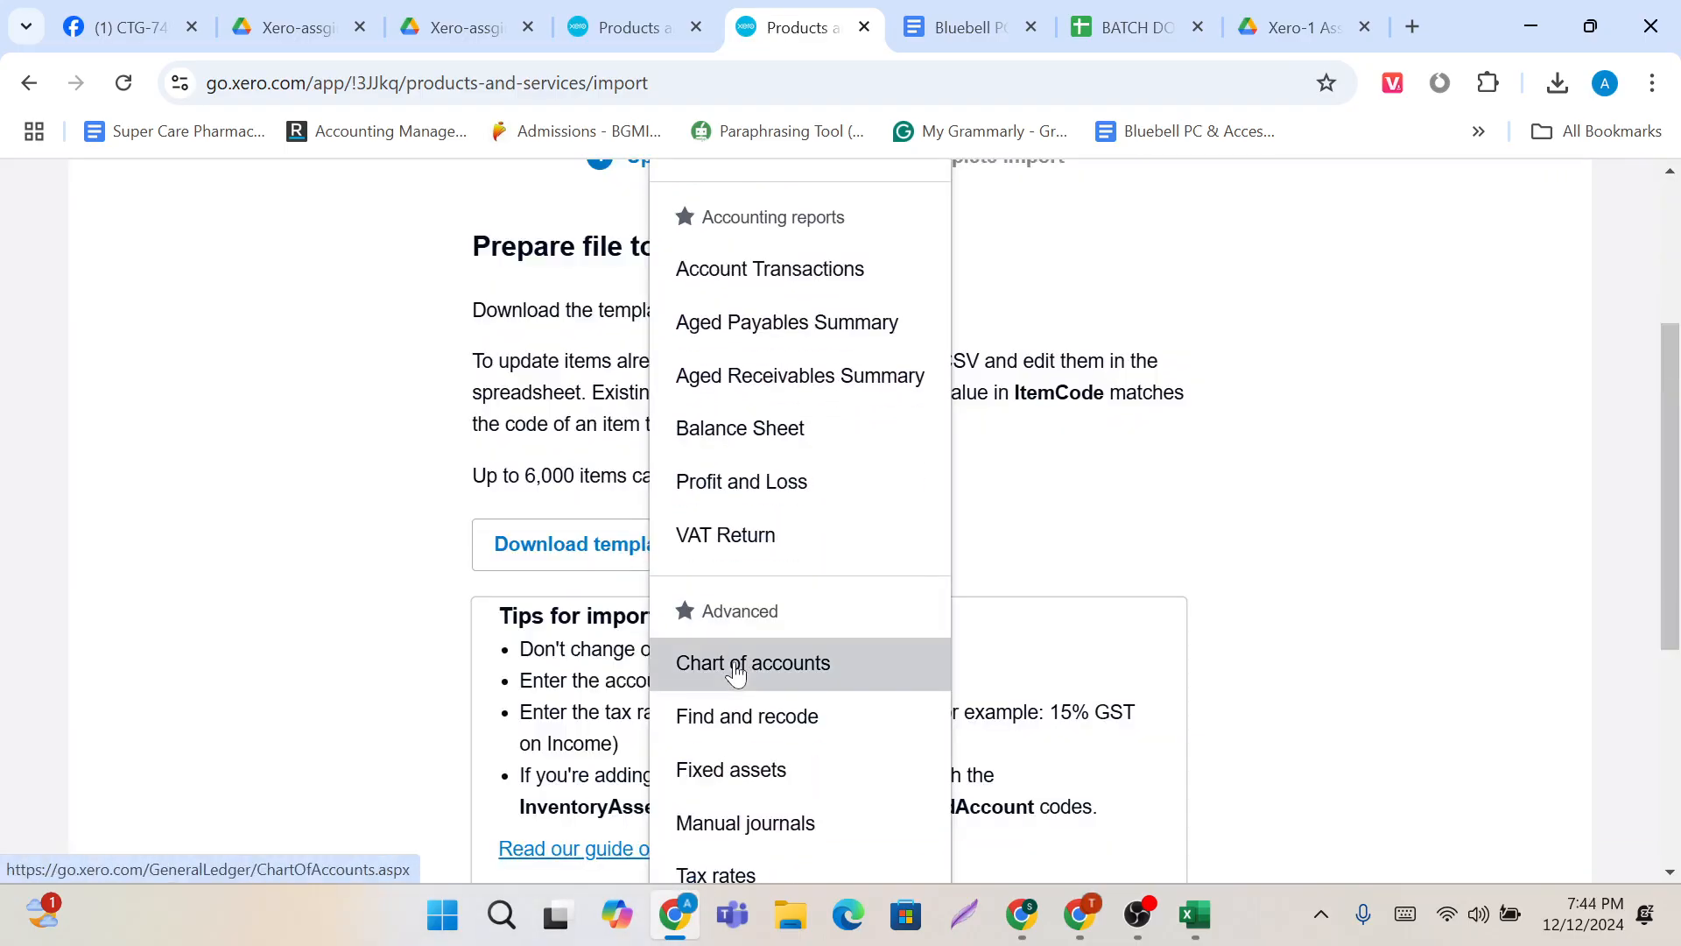
pyautogui.click(740, 666)
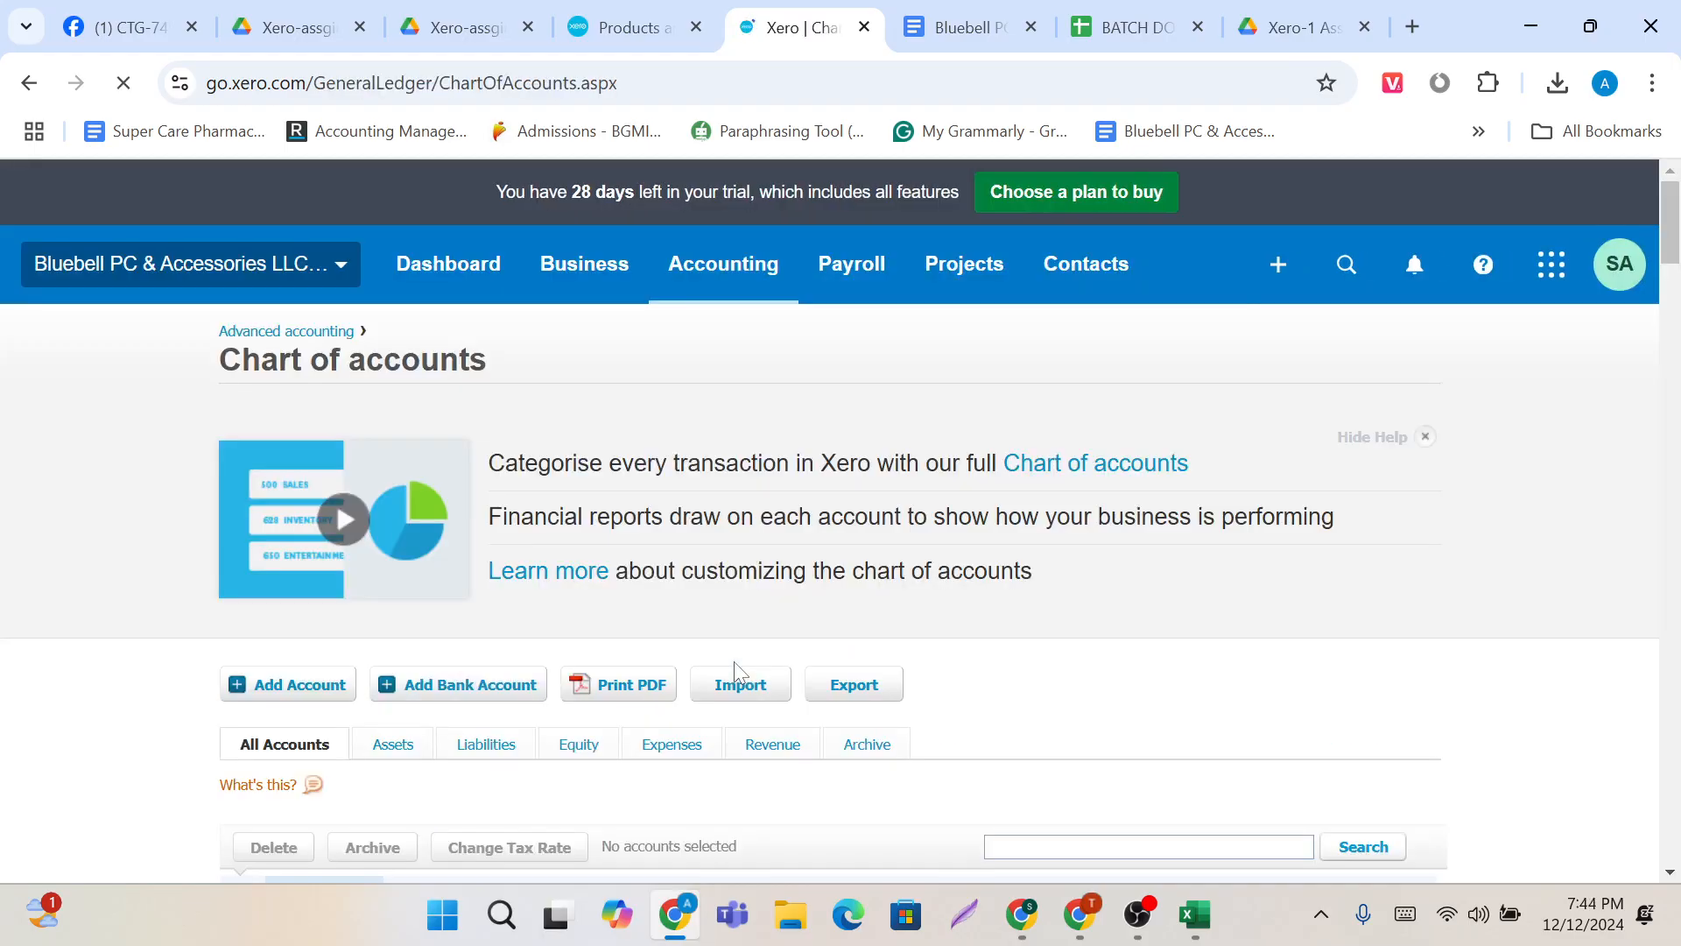
pyautogui.scroll(-3, 735, 669)
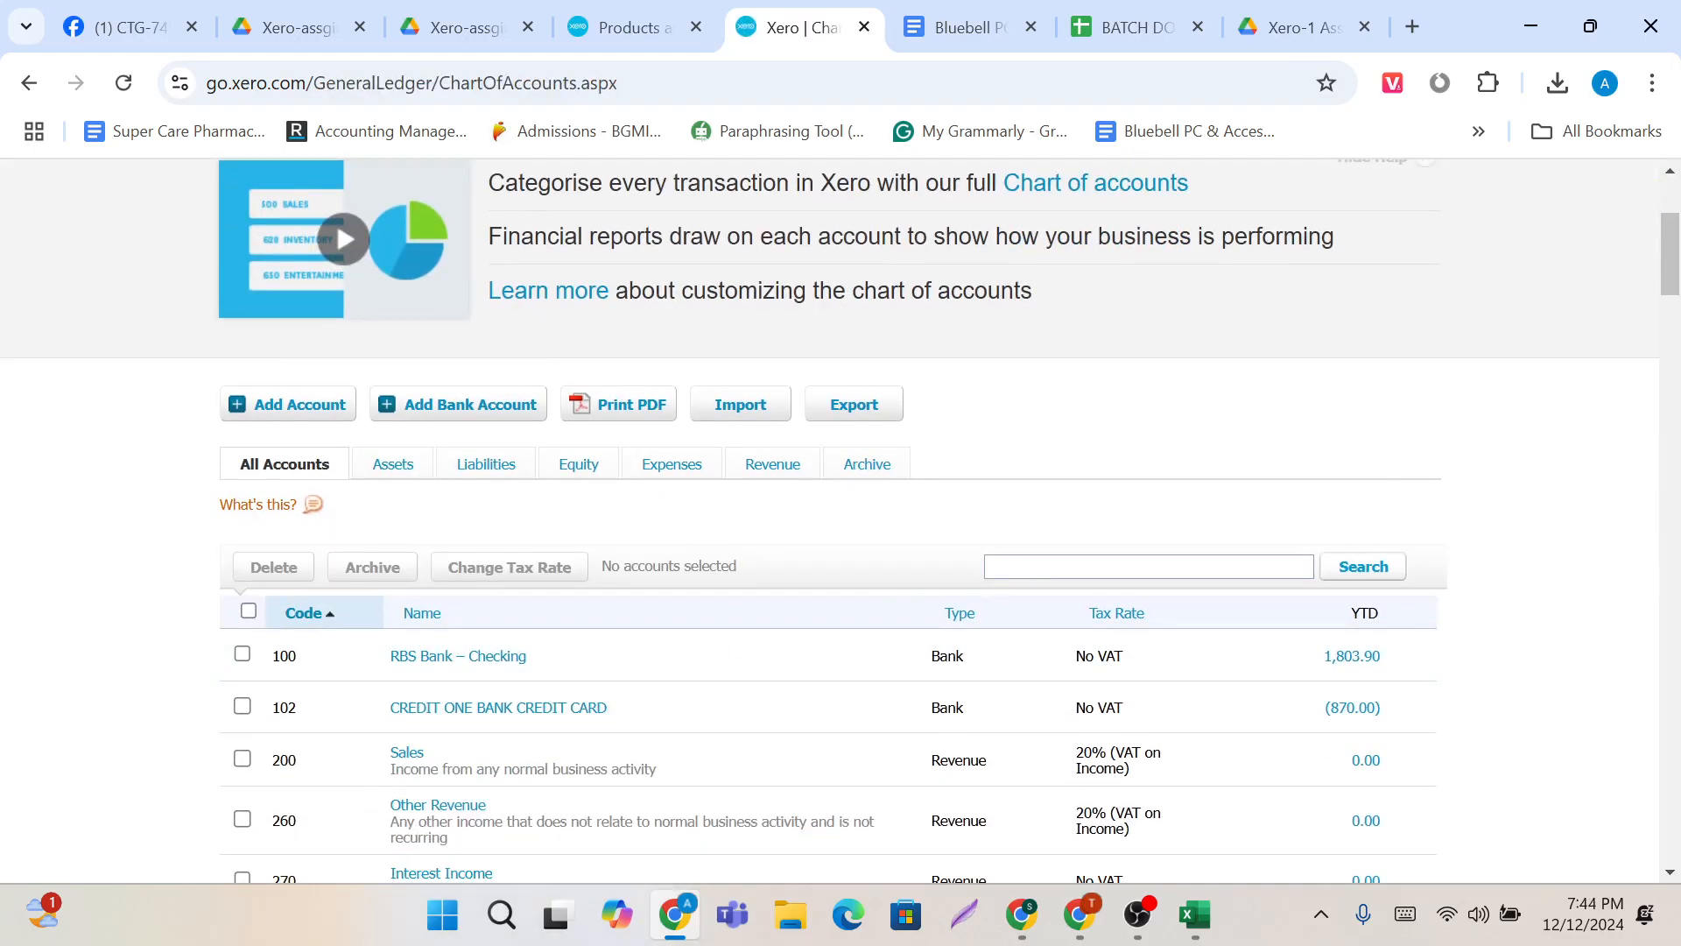
pyautogui.click(1144, 566)
pyautogui.write('1')
pyautogui.press('Return')
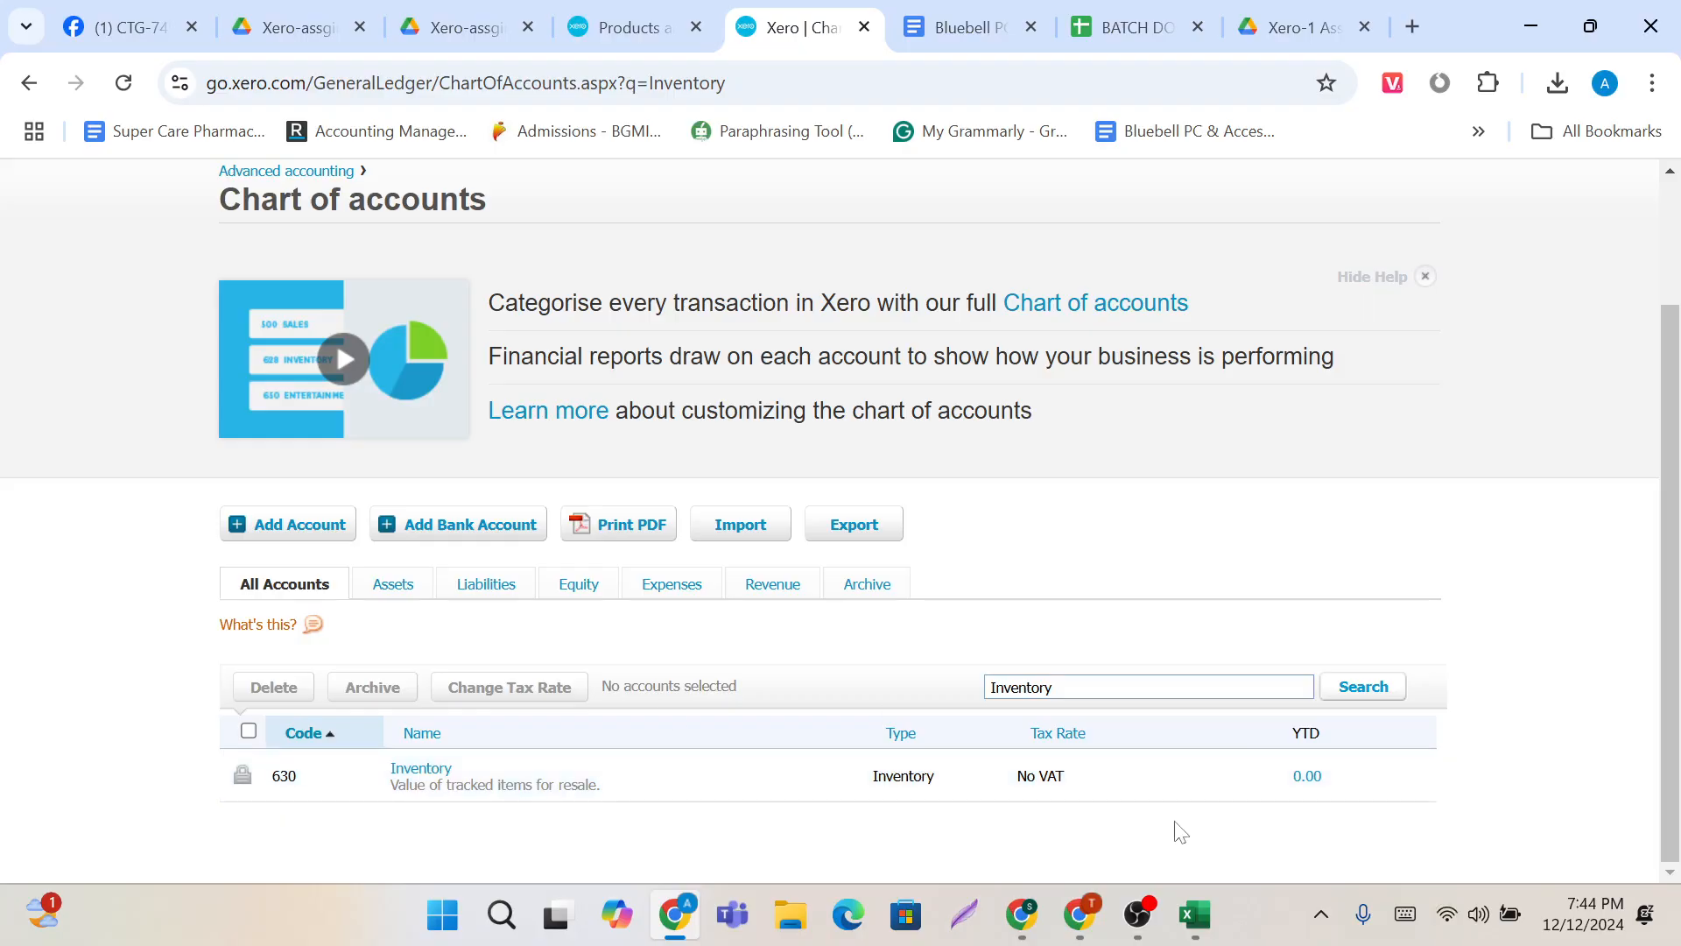
# Step: Enter account code 630 in K2 and fill it down through K12
pyautogui.moveTo(1195, 915)
pyautogui.click(1461, 771)
pyautogui.click(1261, 337)
pyautogui.write('630')
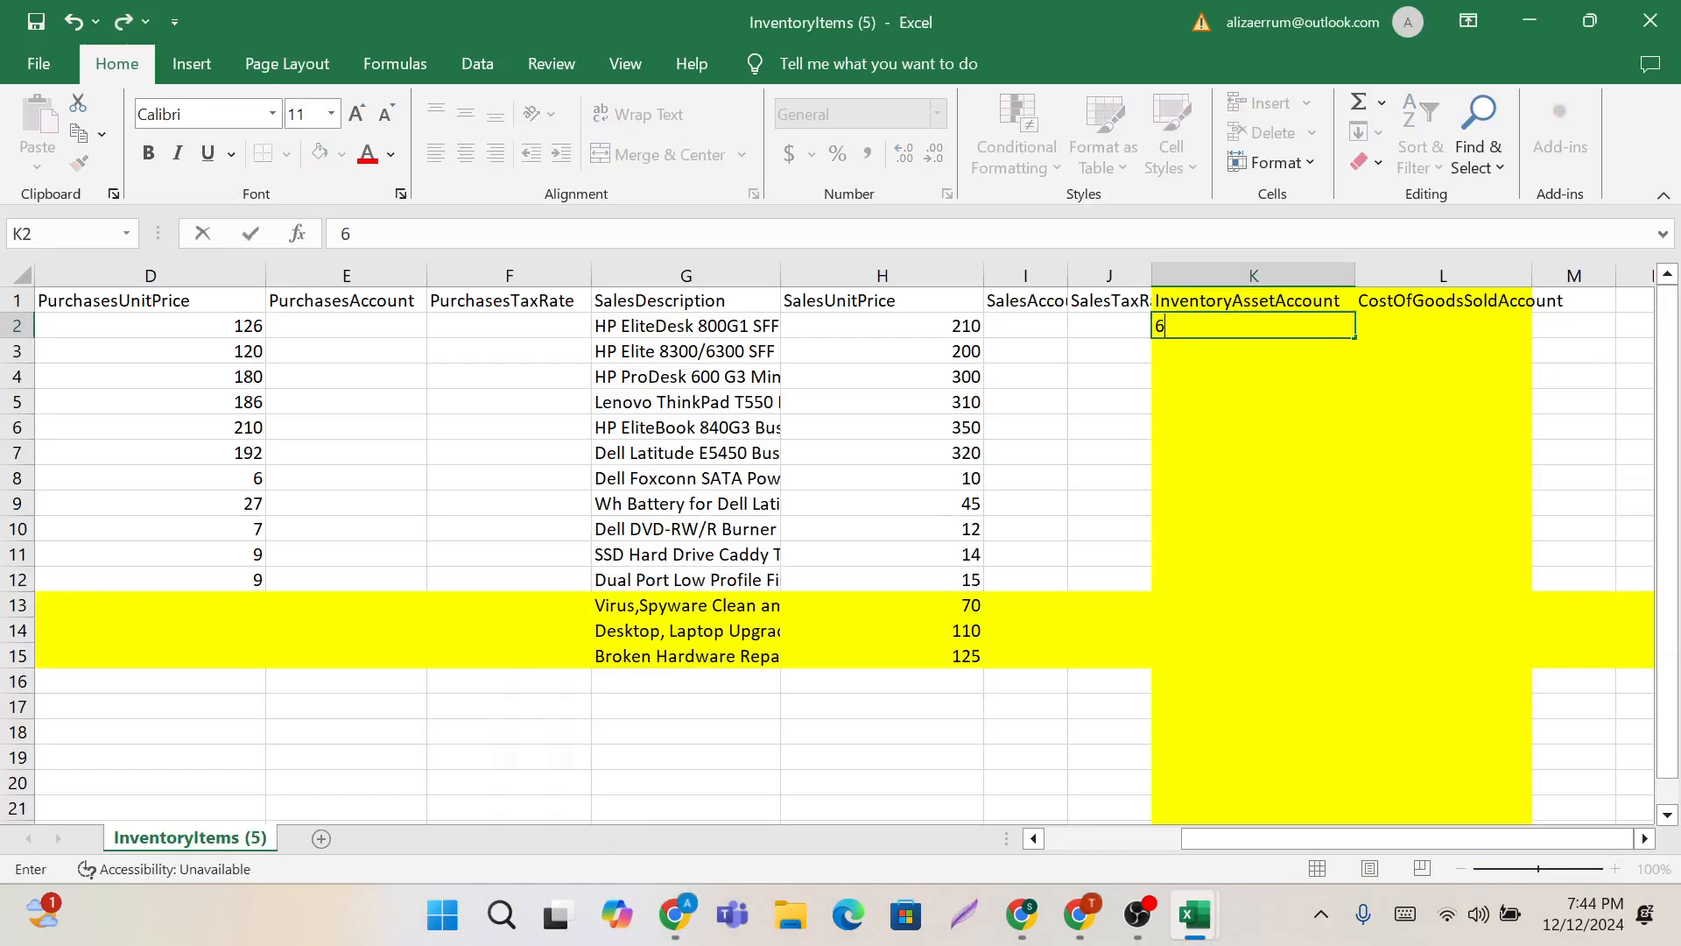
pyautogui.click(1117, 473)
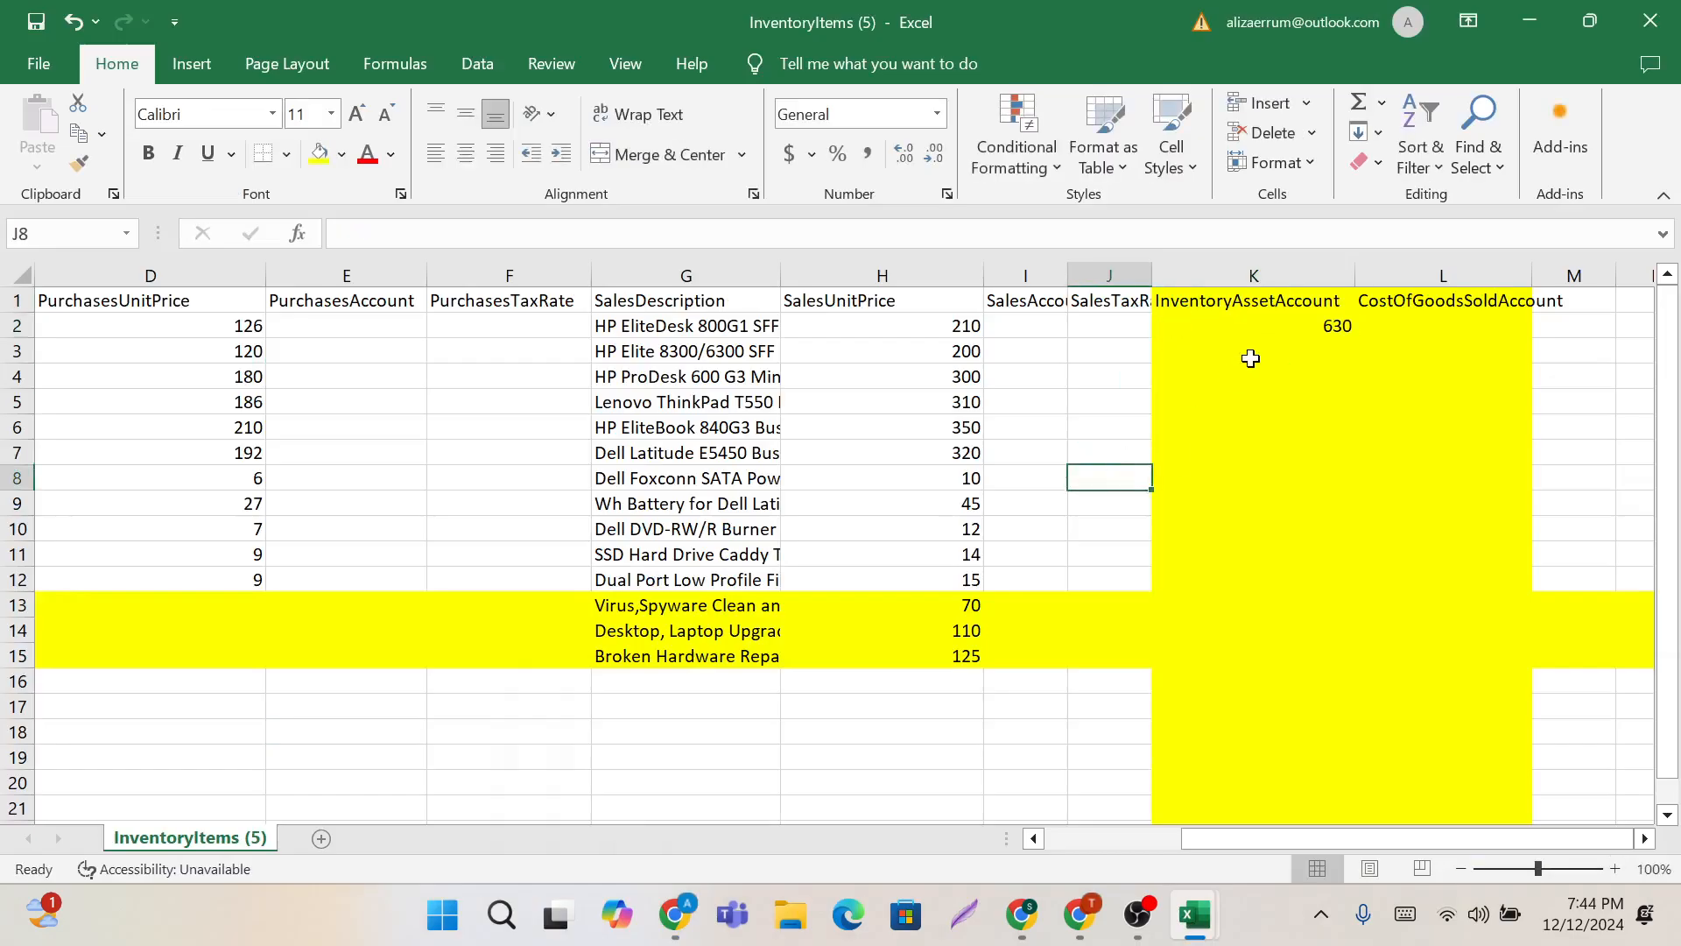
pyautogui.click(1251, 330)
pyautogui.moveTo(1355, 345); pyautogui.dragTo(1338, 589)
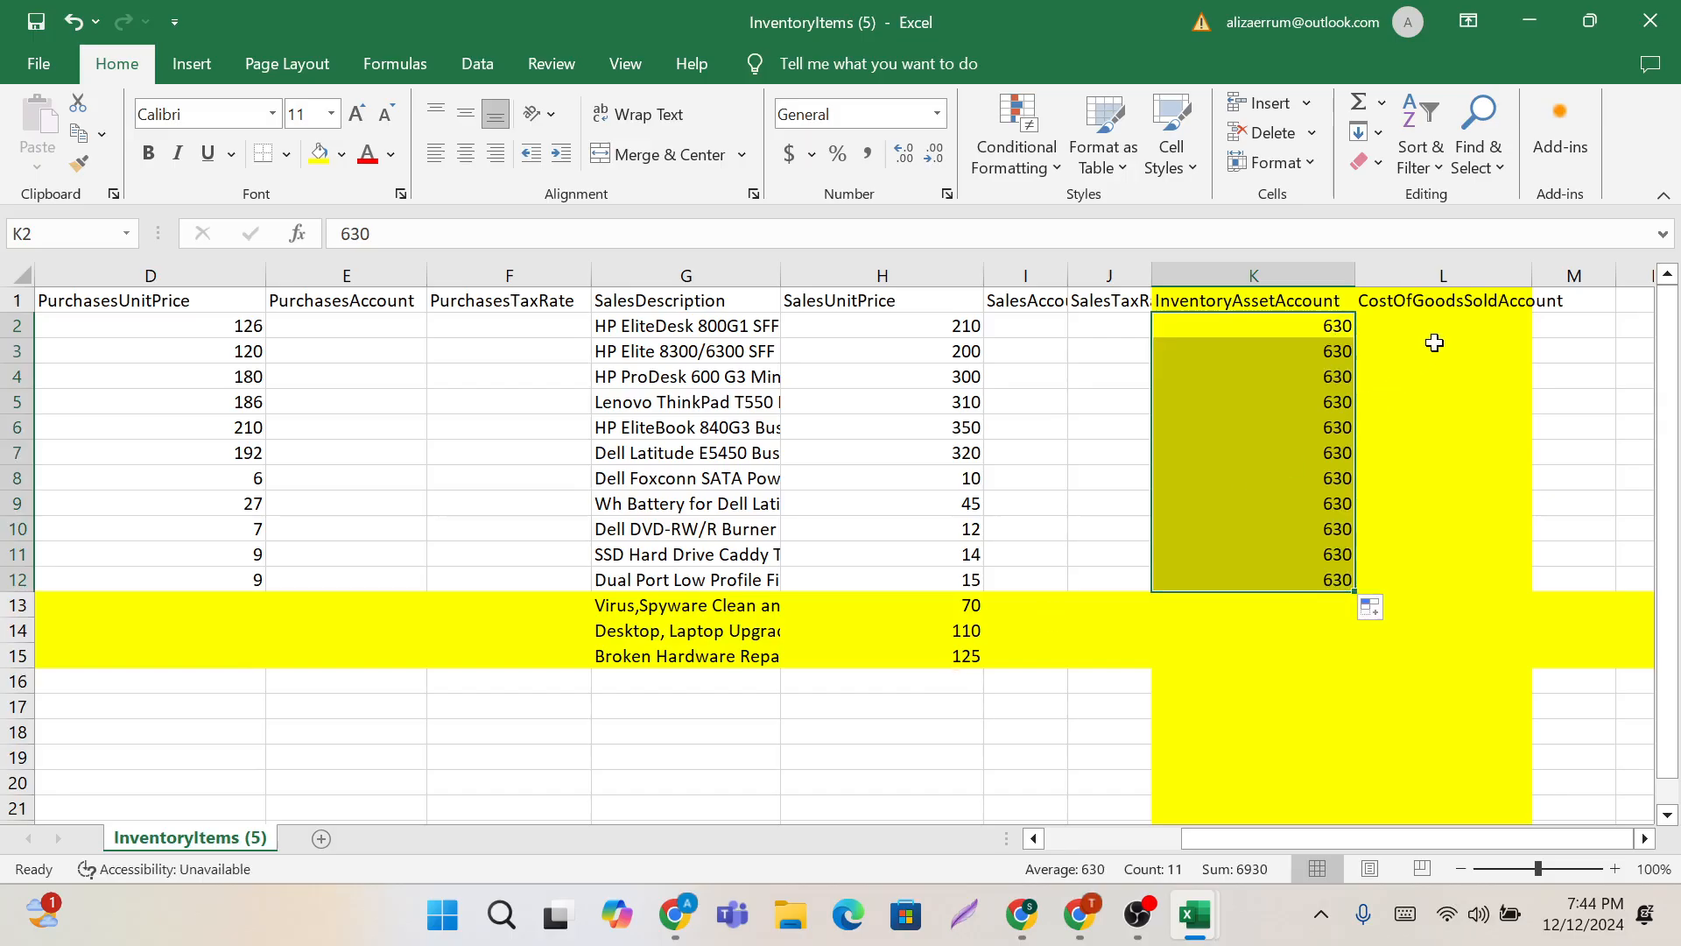
pyautogui.click(1400, 330)
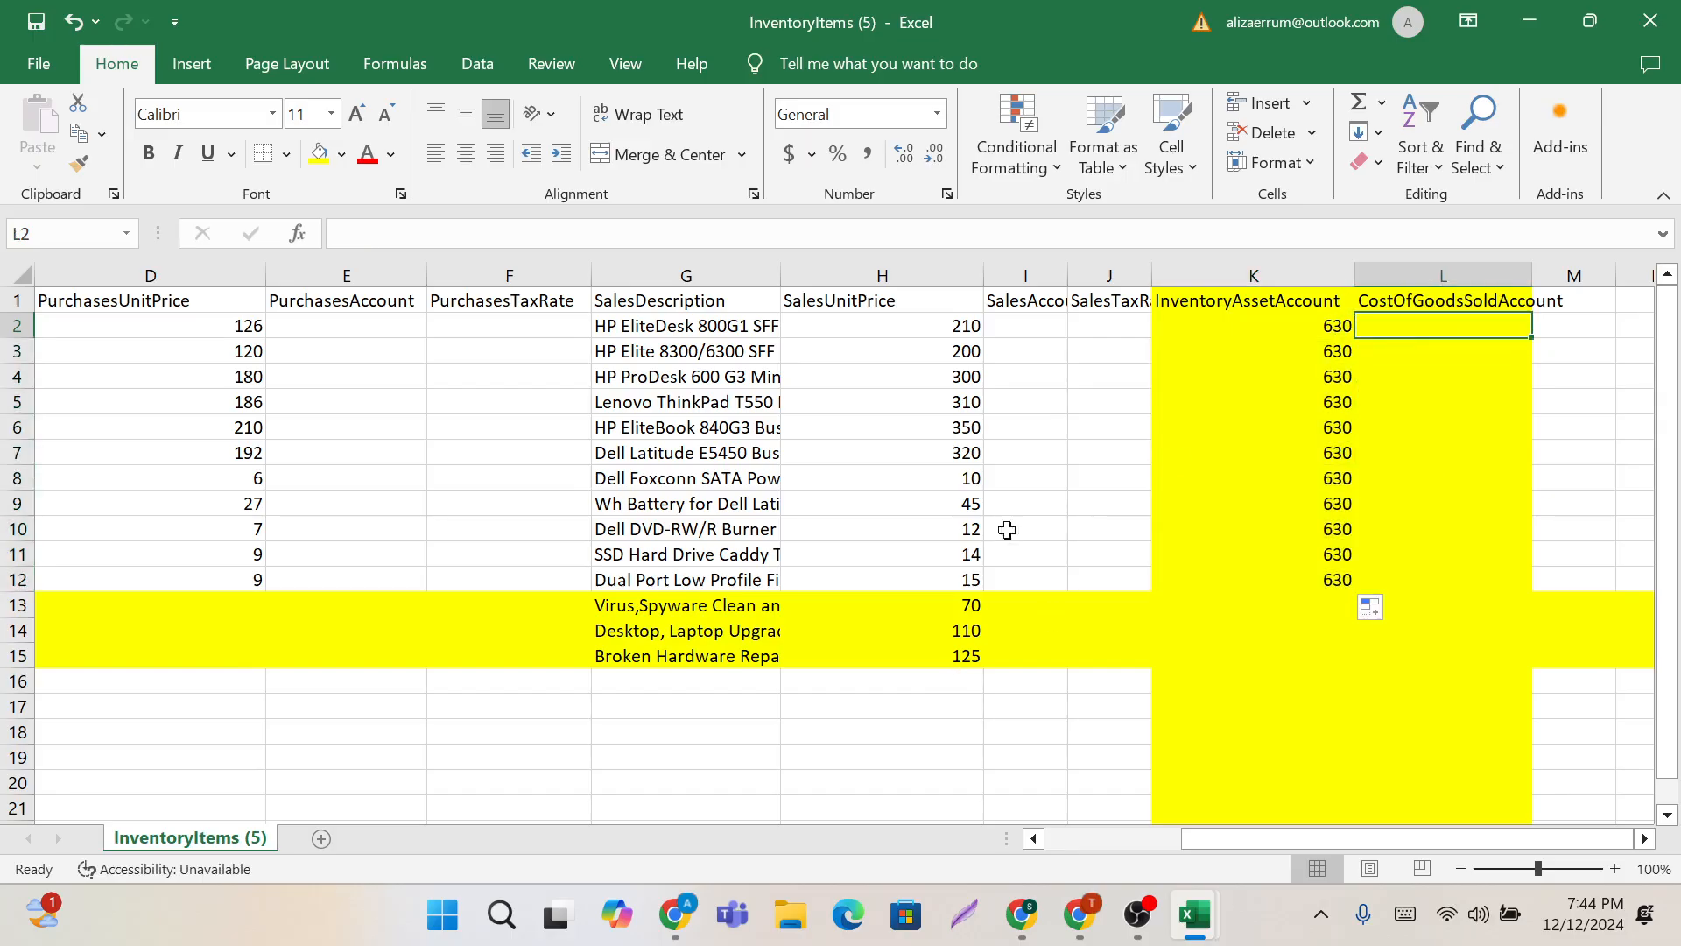
# Step: Search the chart of accounts for 'Cost' to find Cost of Goods Sold code 310
pyautogui.hotkey('alt', 'Tab')
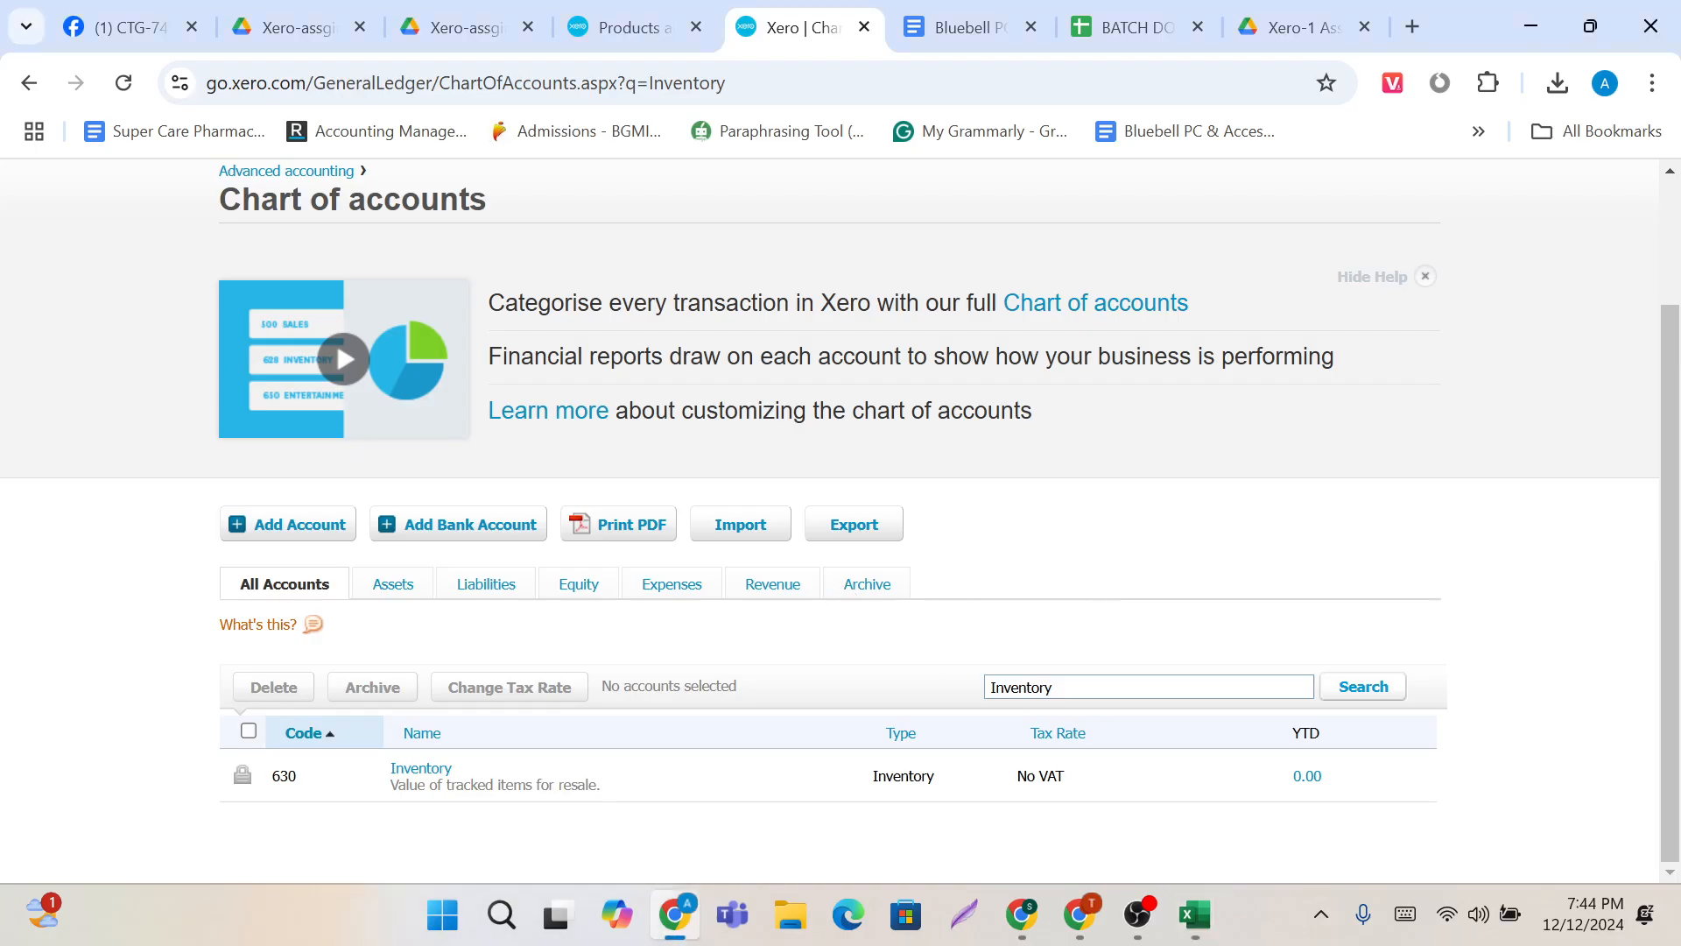
pyautogui.press('BackSpace')
pyautogui.press('BackSpace')
pyautogui.press('BackSpace')
pyautogui.press('BackSpace')
pyautogui.press('BackSpace')
pyautogui.press('BackSpace')
pyautogui.press('BackSpace')
pyautogui.press('BackSpace')
pyautogui.press('BackSpace')
pyautogui.write('Cost')
pyautogui.click(1363, 686)
pyautogui.scroll(-5, 1081, 660)
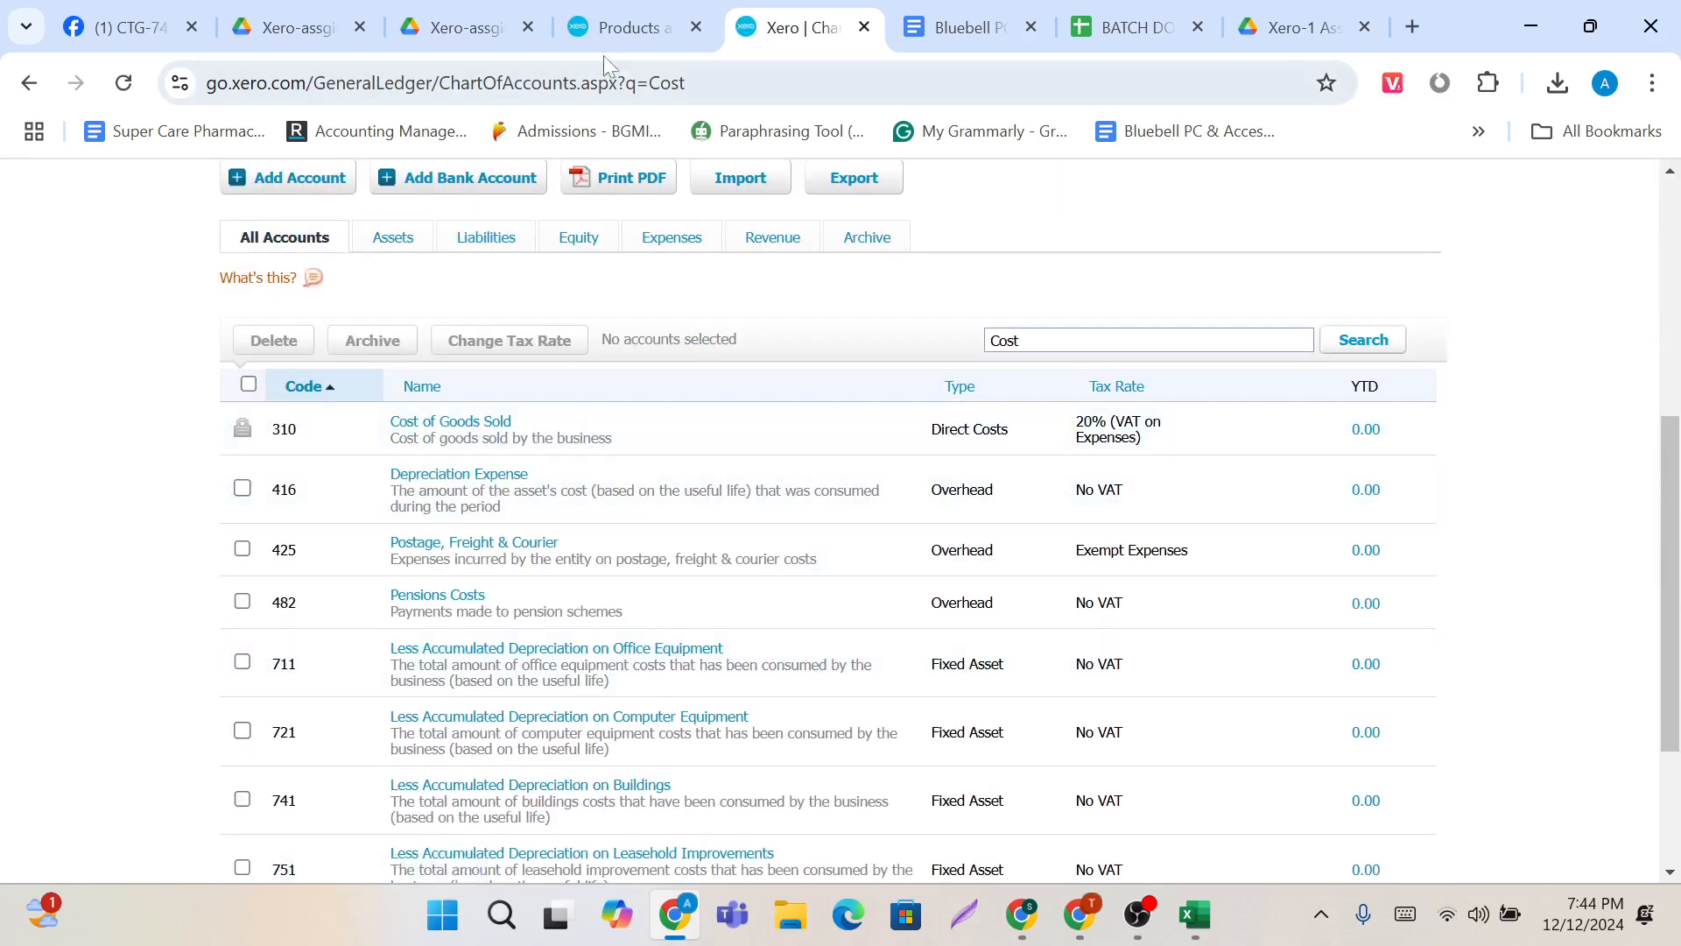
pyautogui.click(711, 12)
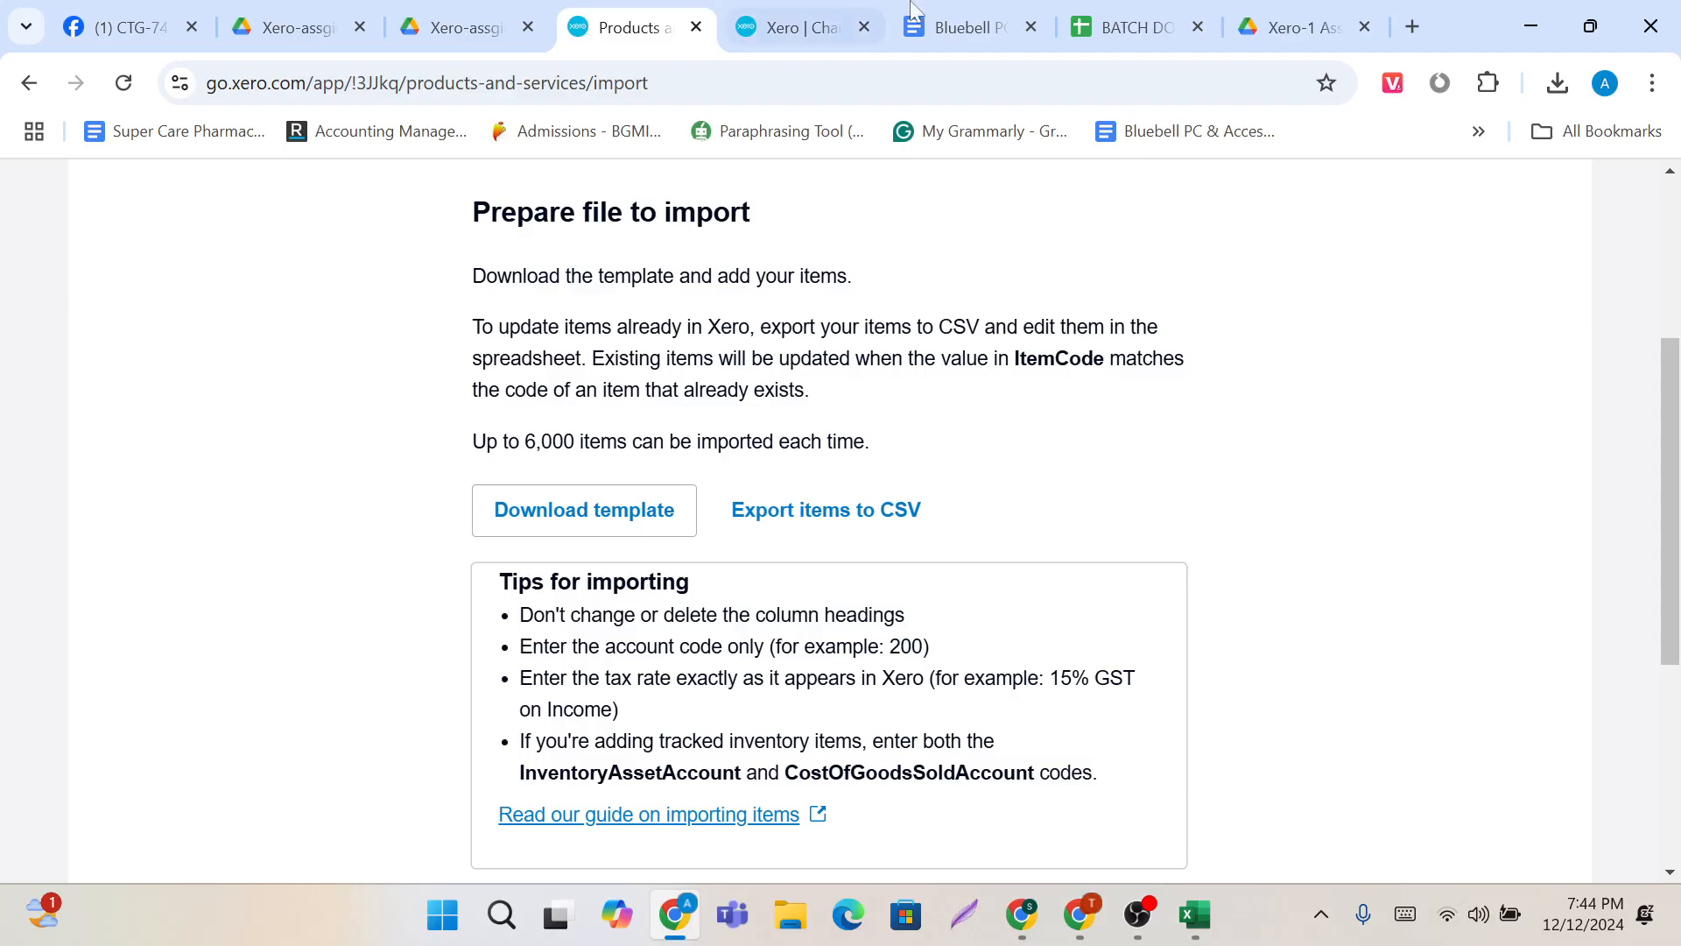
# Step: Enter code 310 in L2 and fill it down through L12
pyautogui.moveTo(1195, 915)
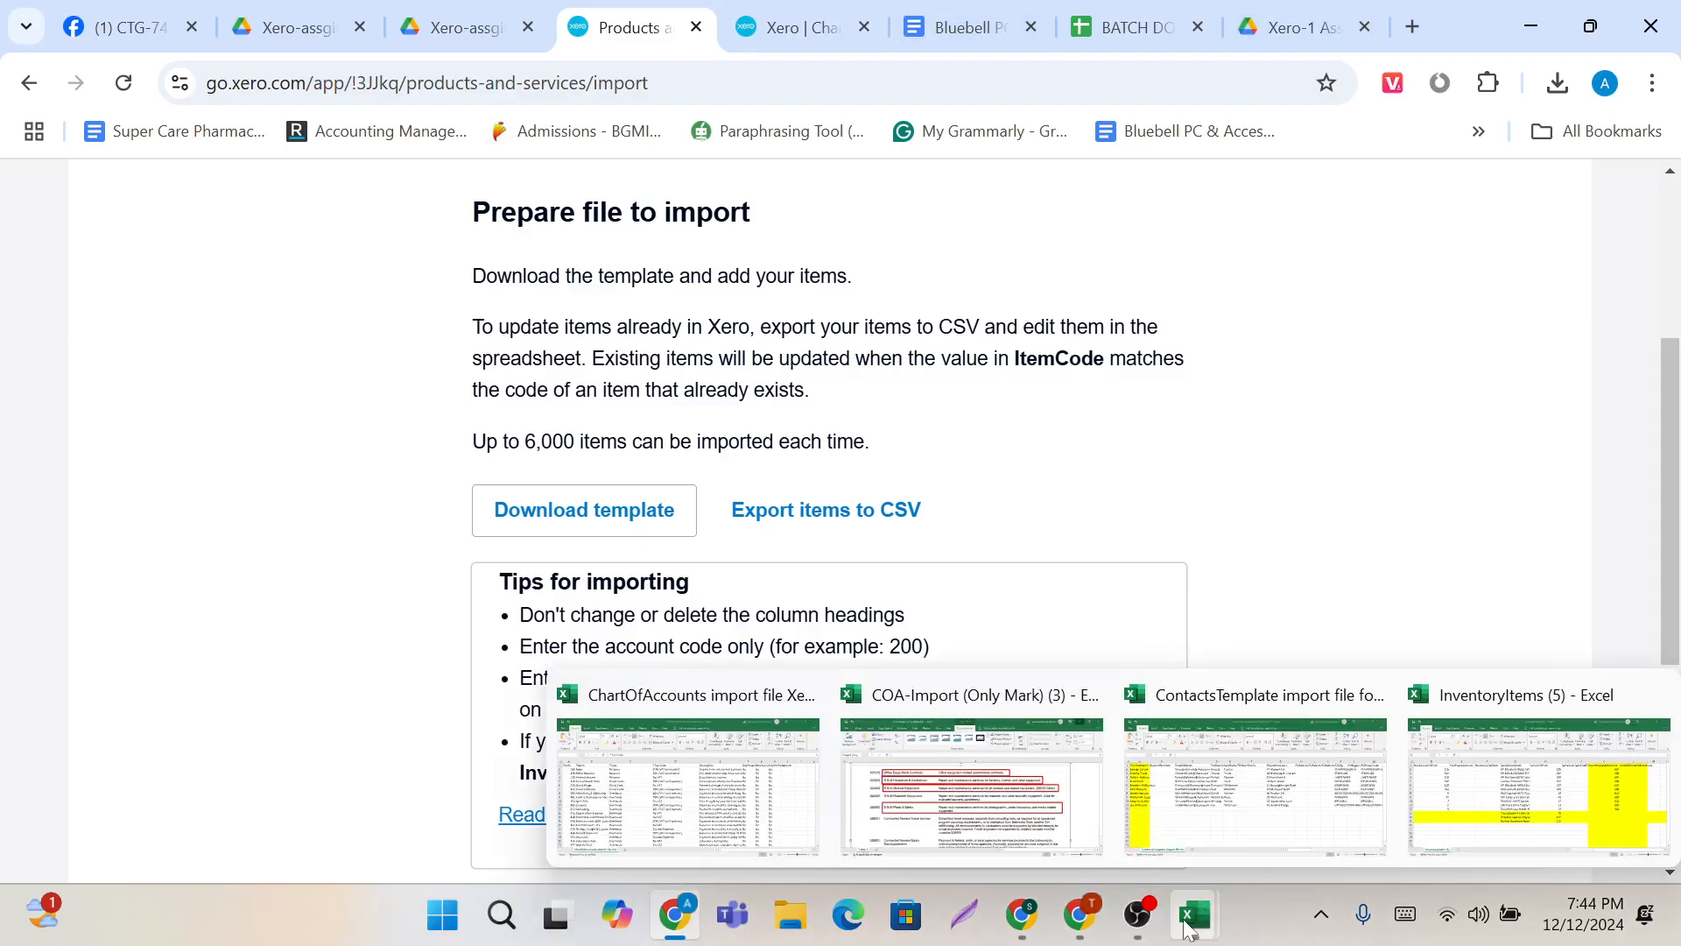
pyautogui.click(1485, 833)
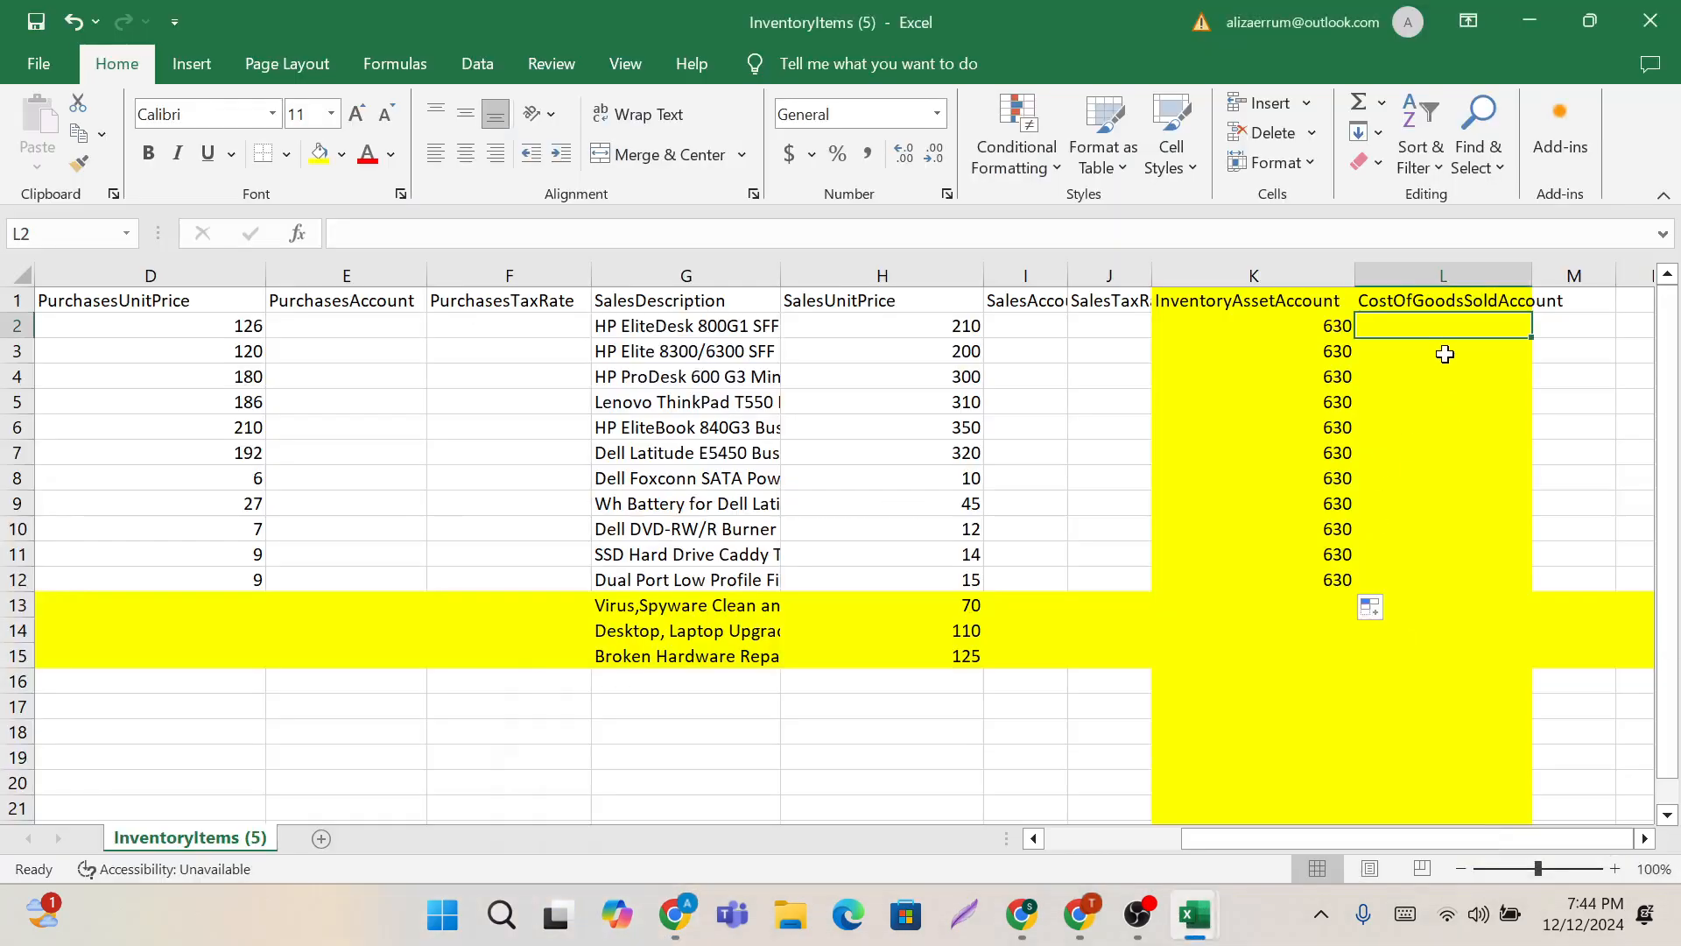
pyautogui.write('310')
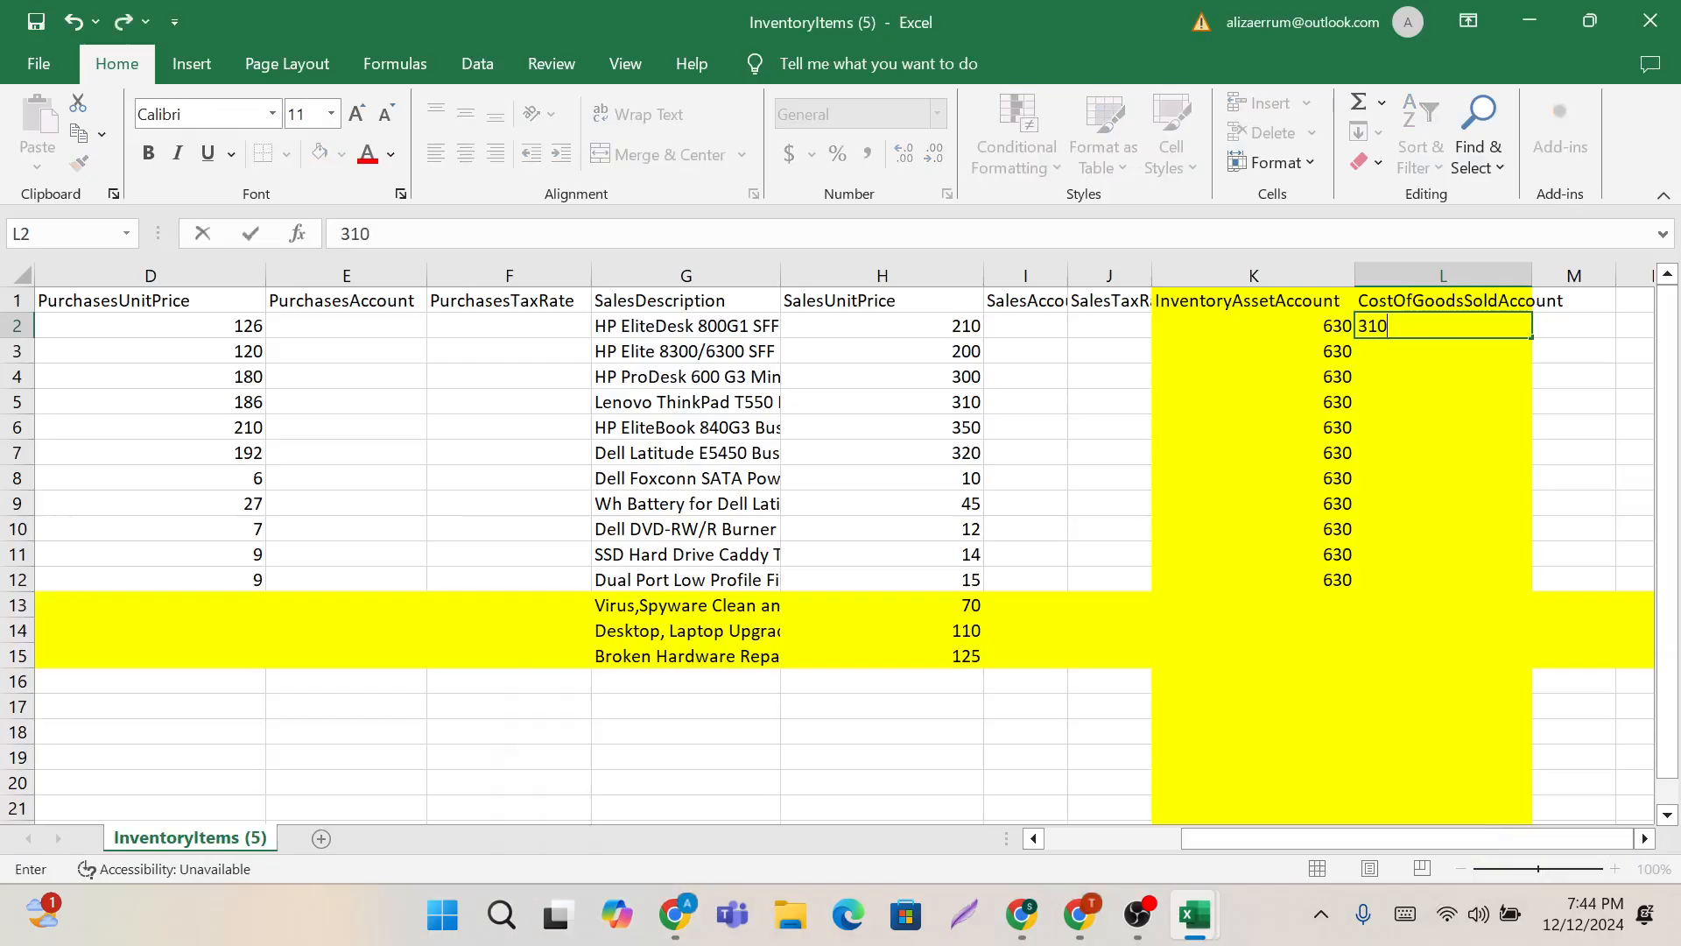
pyautogui.click(1432, 448)
pyautogui.click(1463, 326)
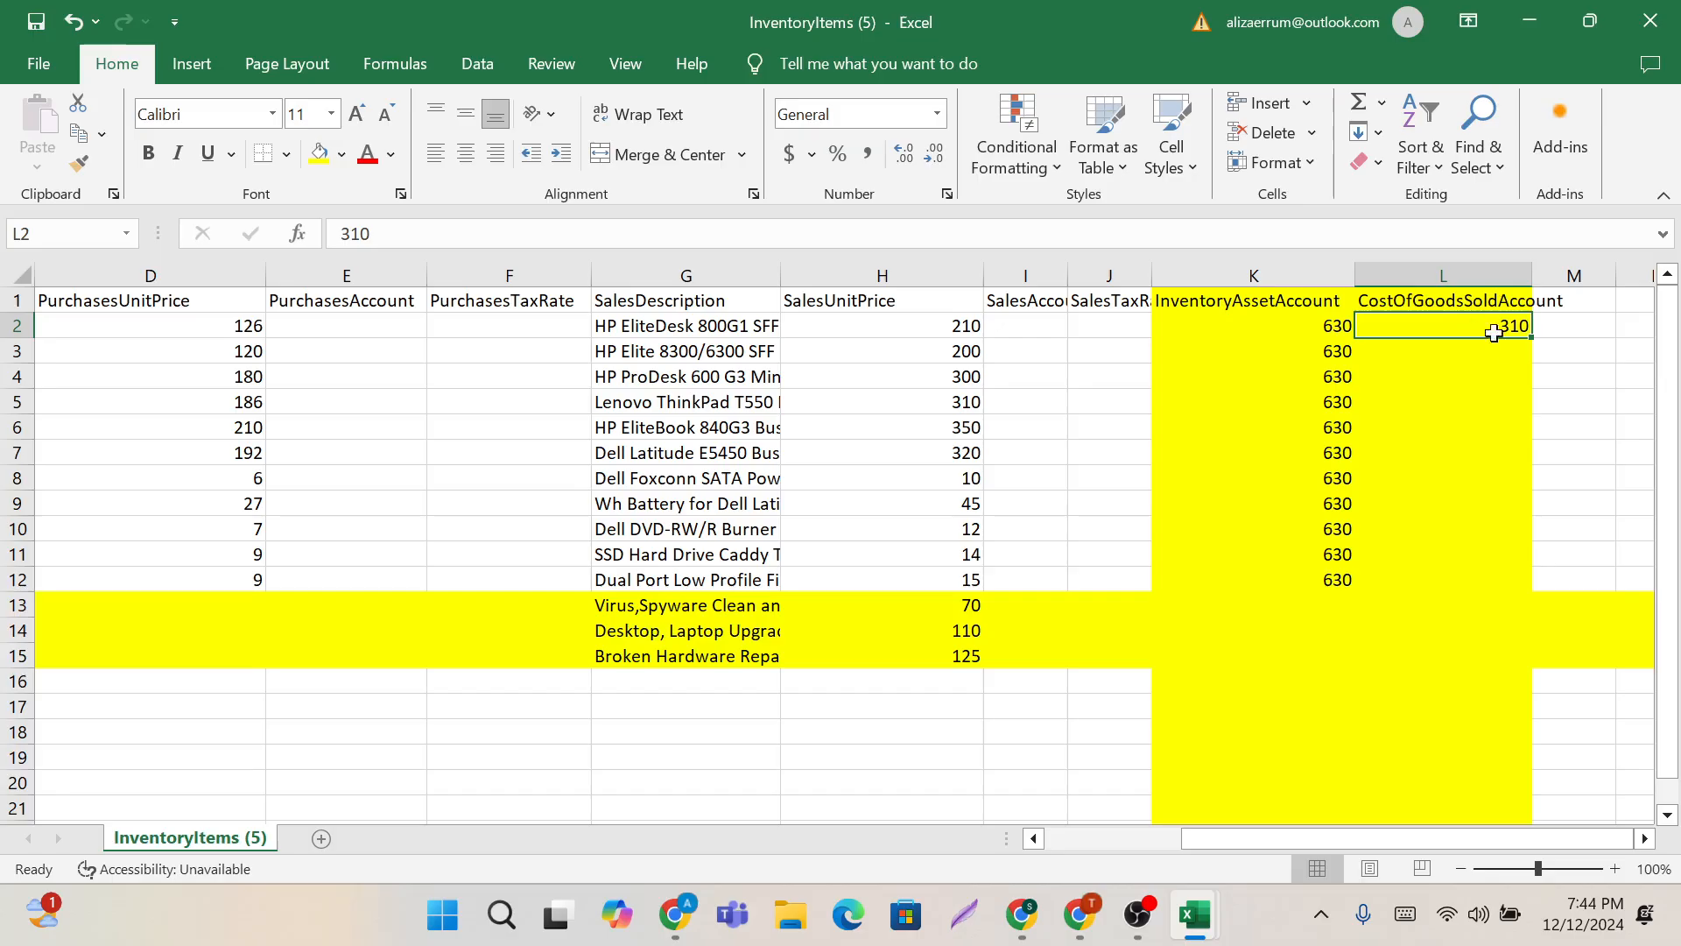
pyautogui.moveTo(1533, 341); pyautogui.dragTo(1537, 582)
pyautogui.click(1191, 630)
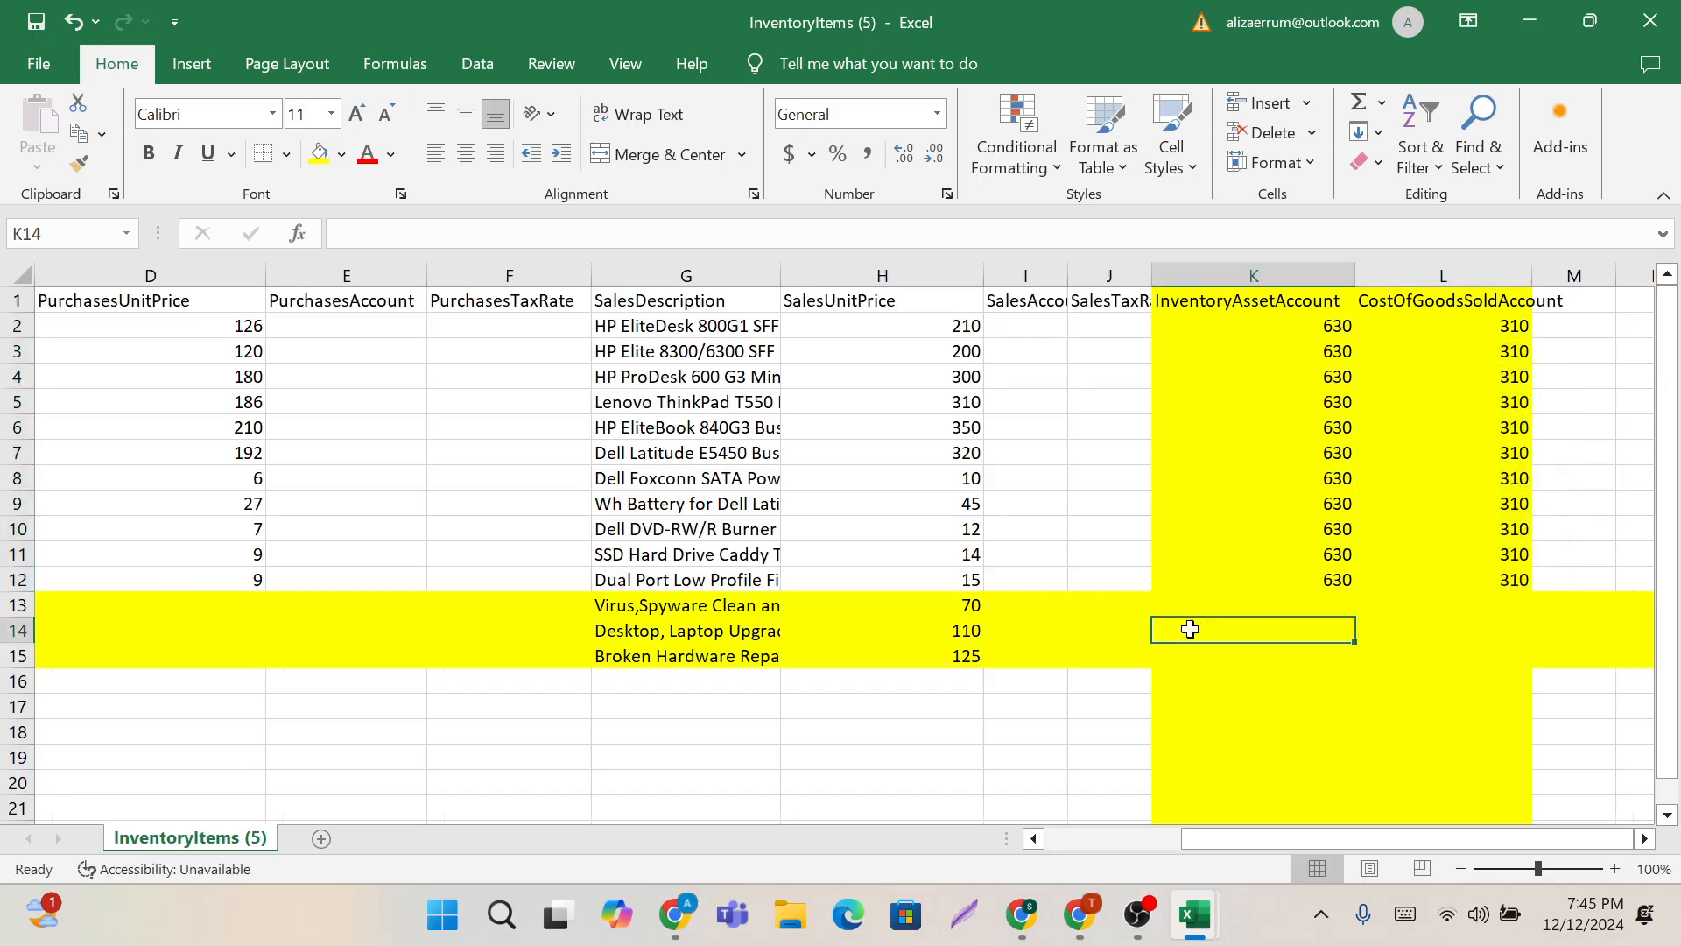
# Step: Review the 630 and 310 account codes in cells K2 and L2
pyautogui.hscroll(-3, 1191, 629)
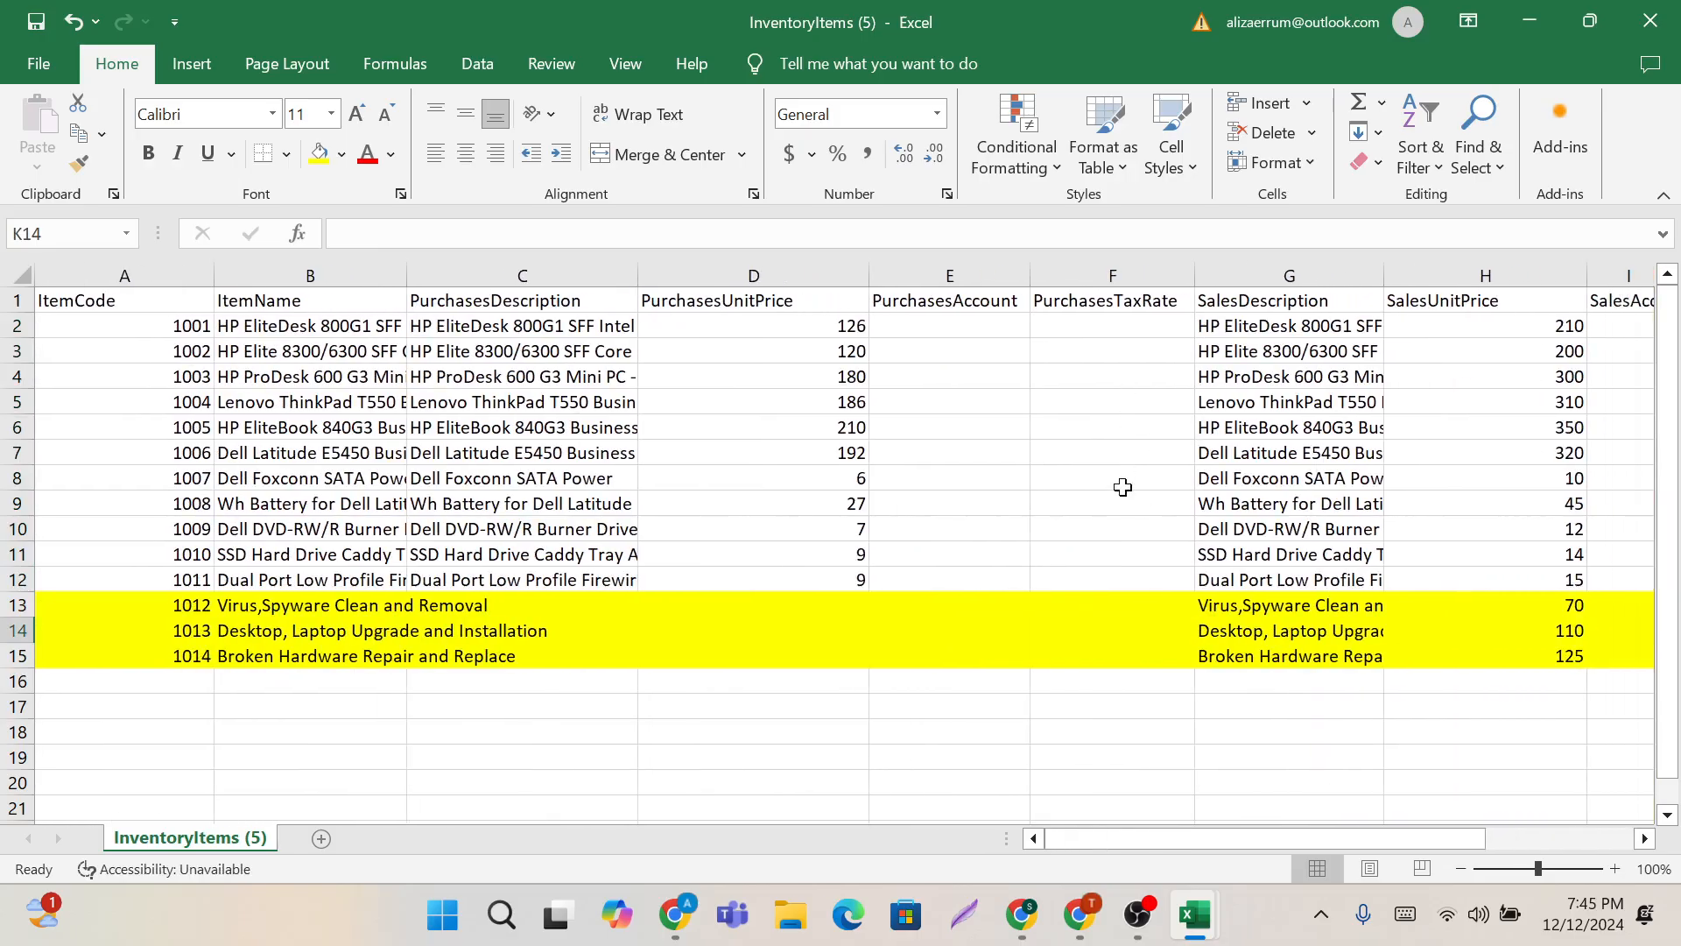
pyautogui.hscroll(1, 1122, 487)
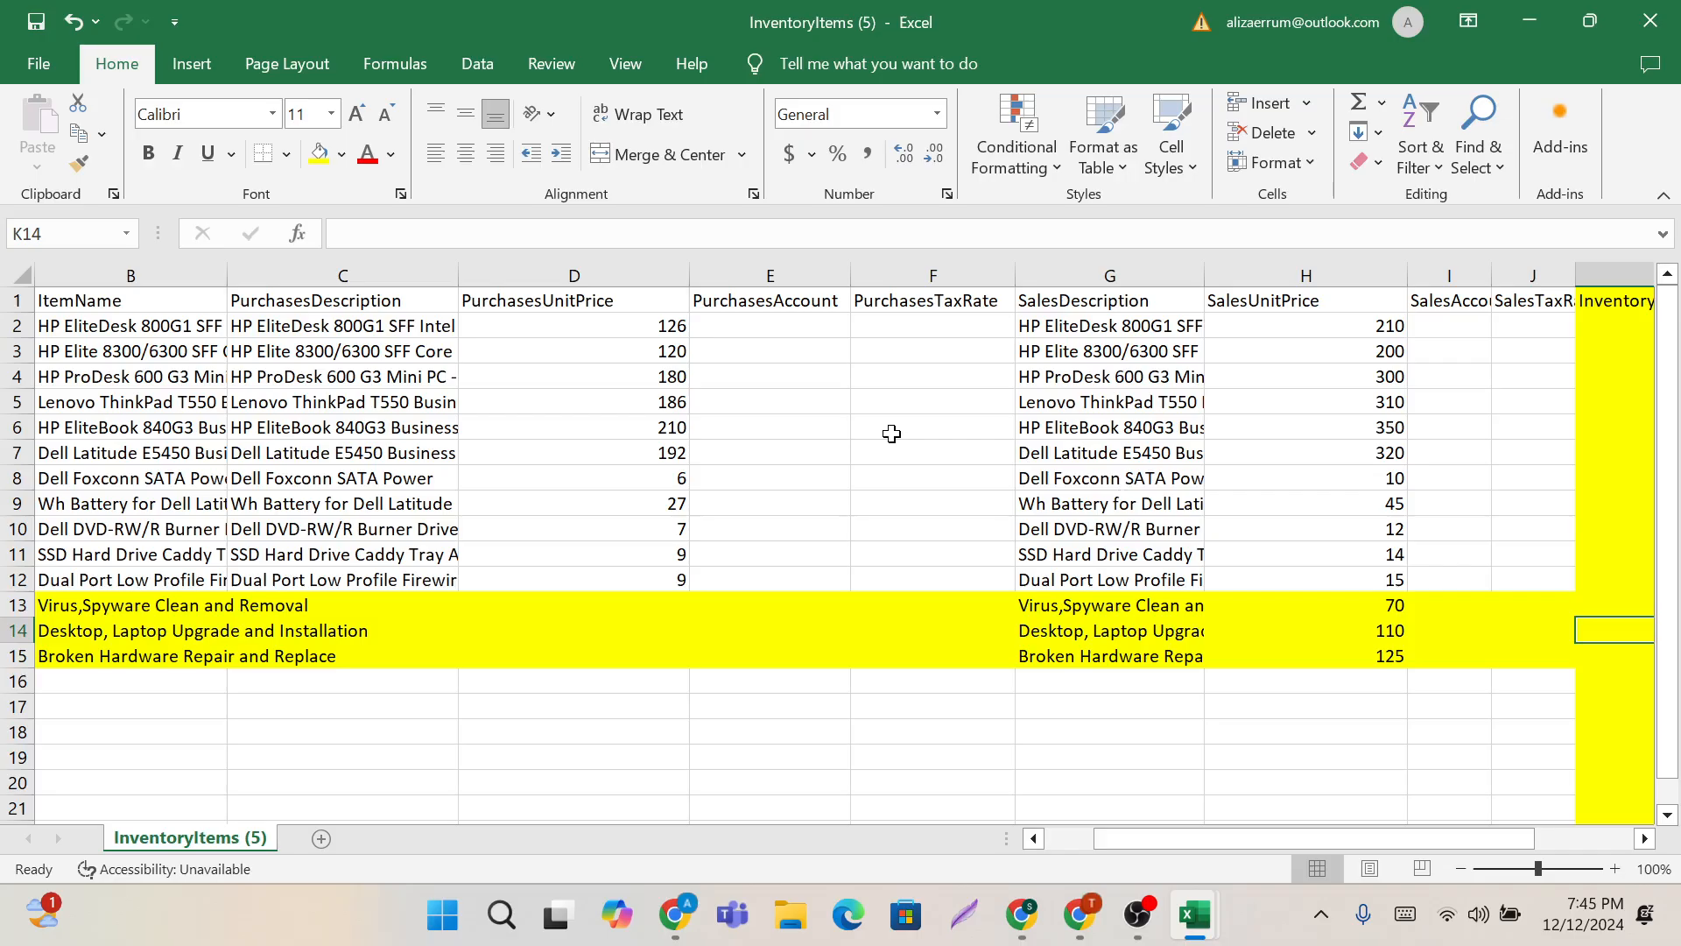
pyautogui.hscroll(-1, 891, 433)
pyautogui.hscroll(4, 891, 433)
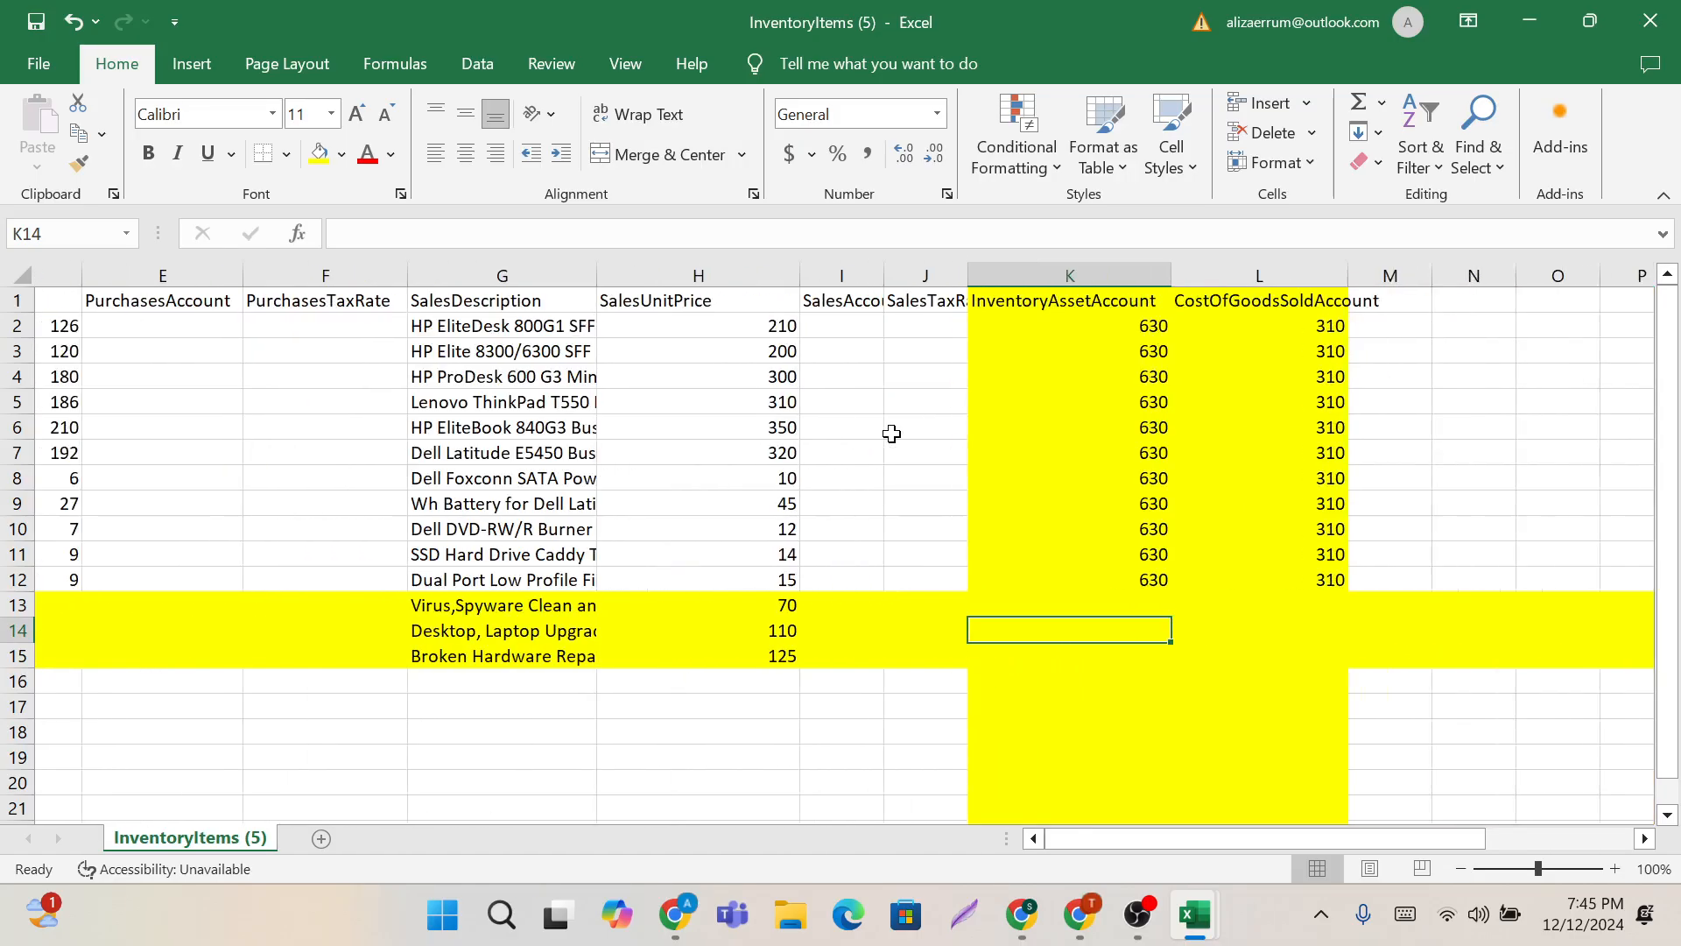
pyautogui.click(1086, 333)
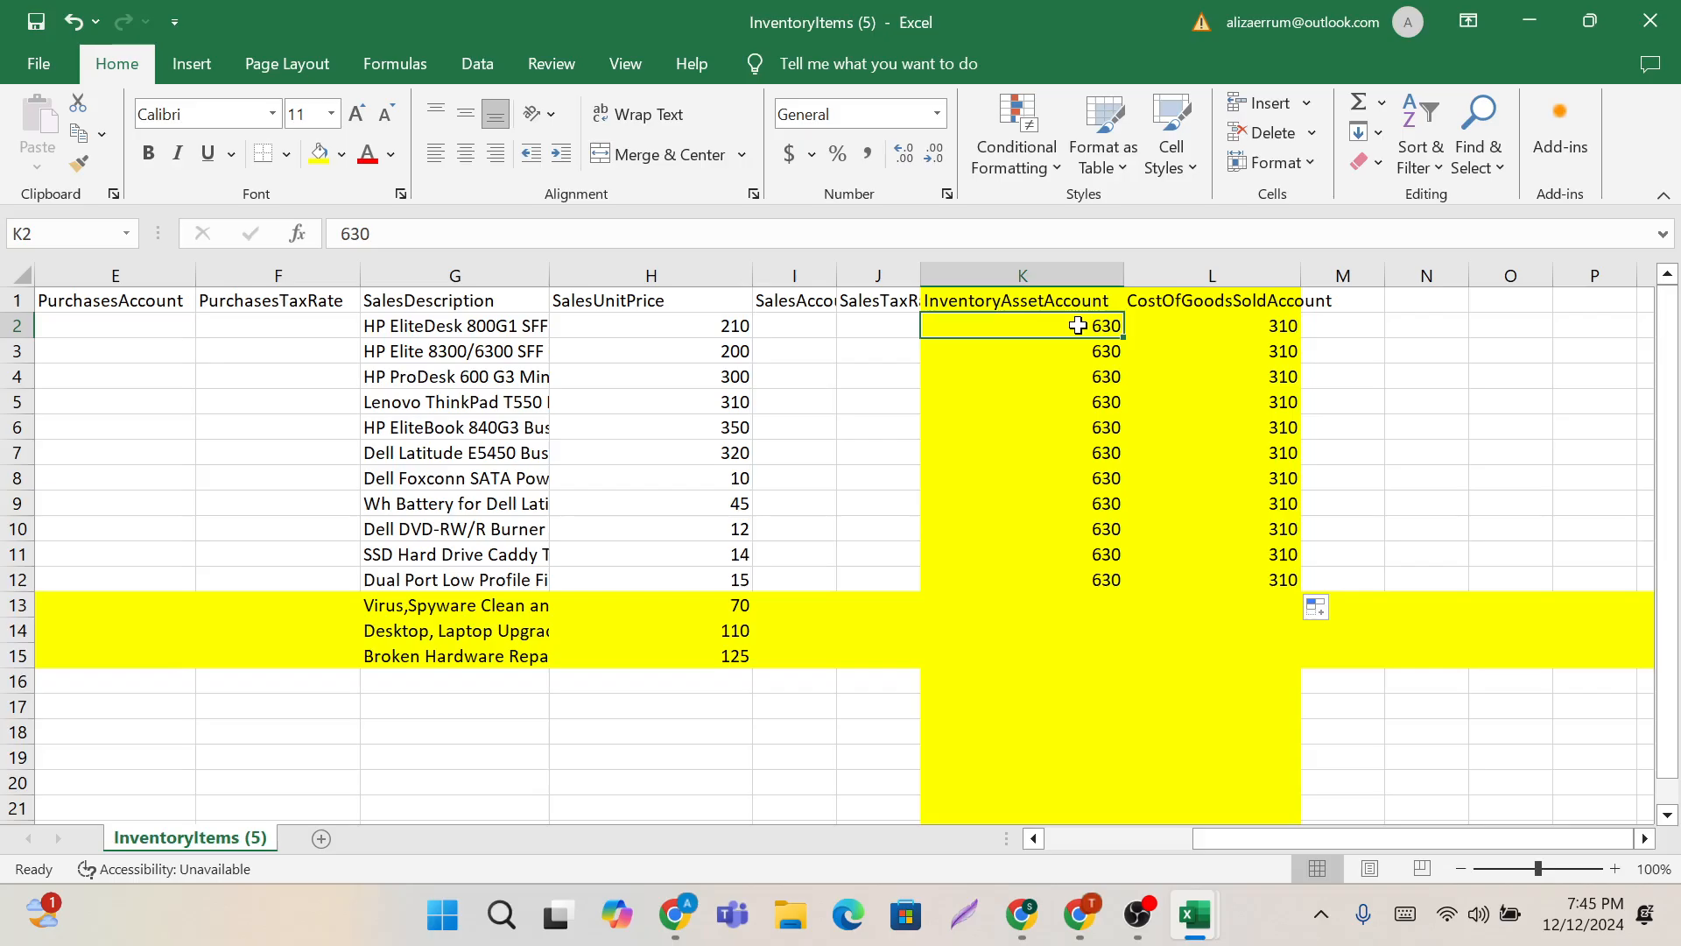
pyautogui.click(1223, 332)
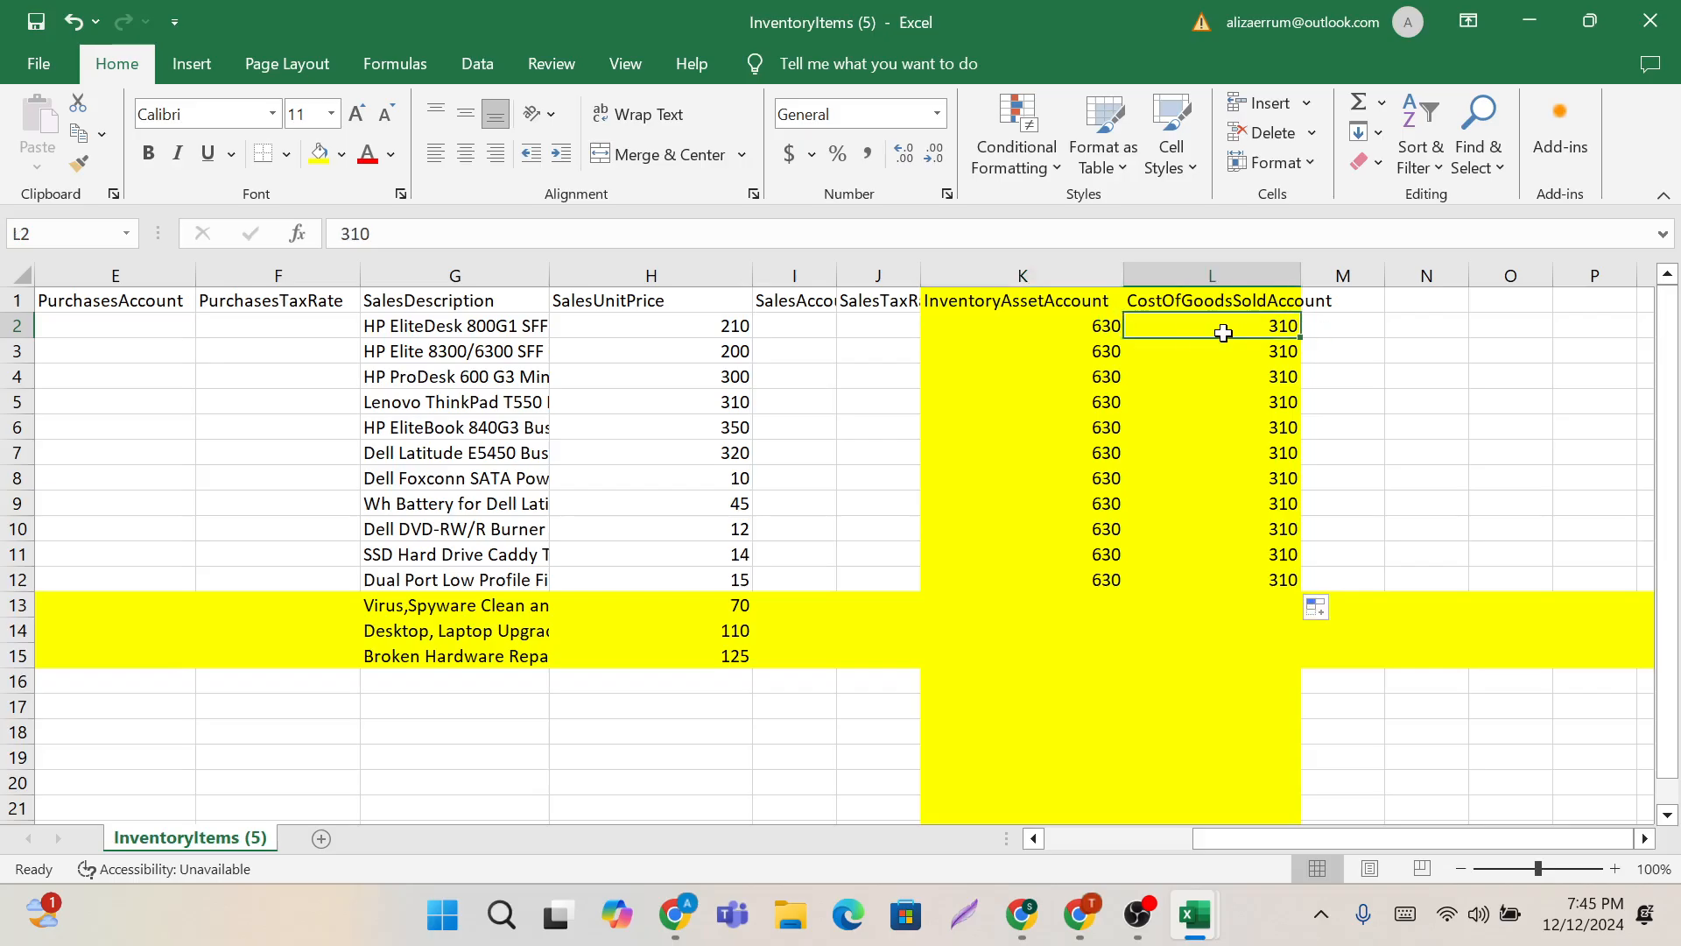
pyautogui.hscroll(-5, 479, 477)
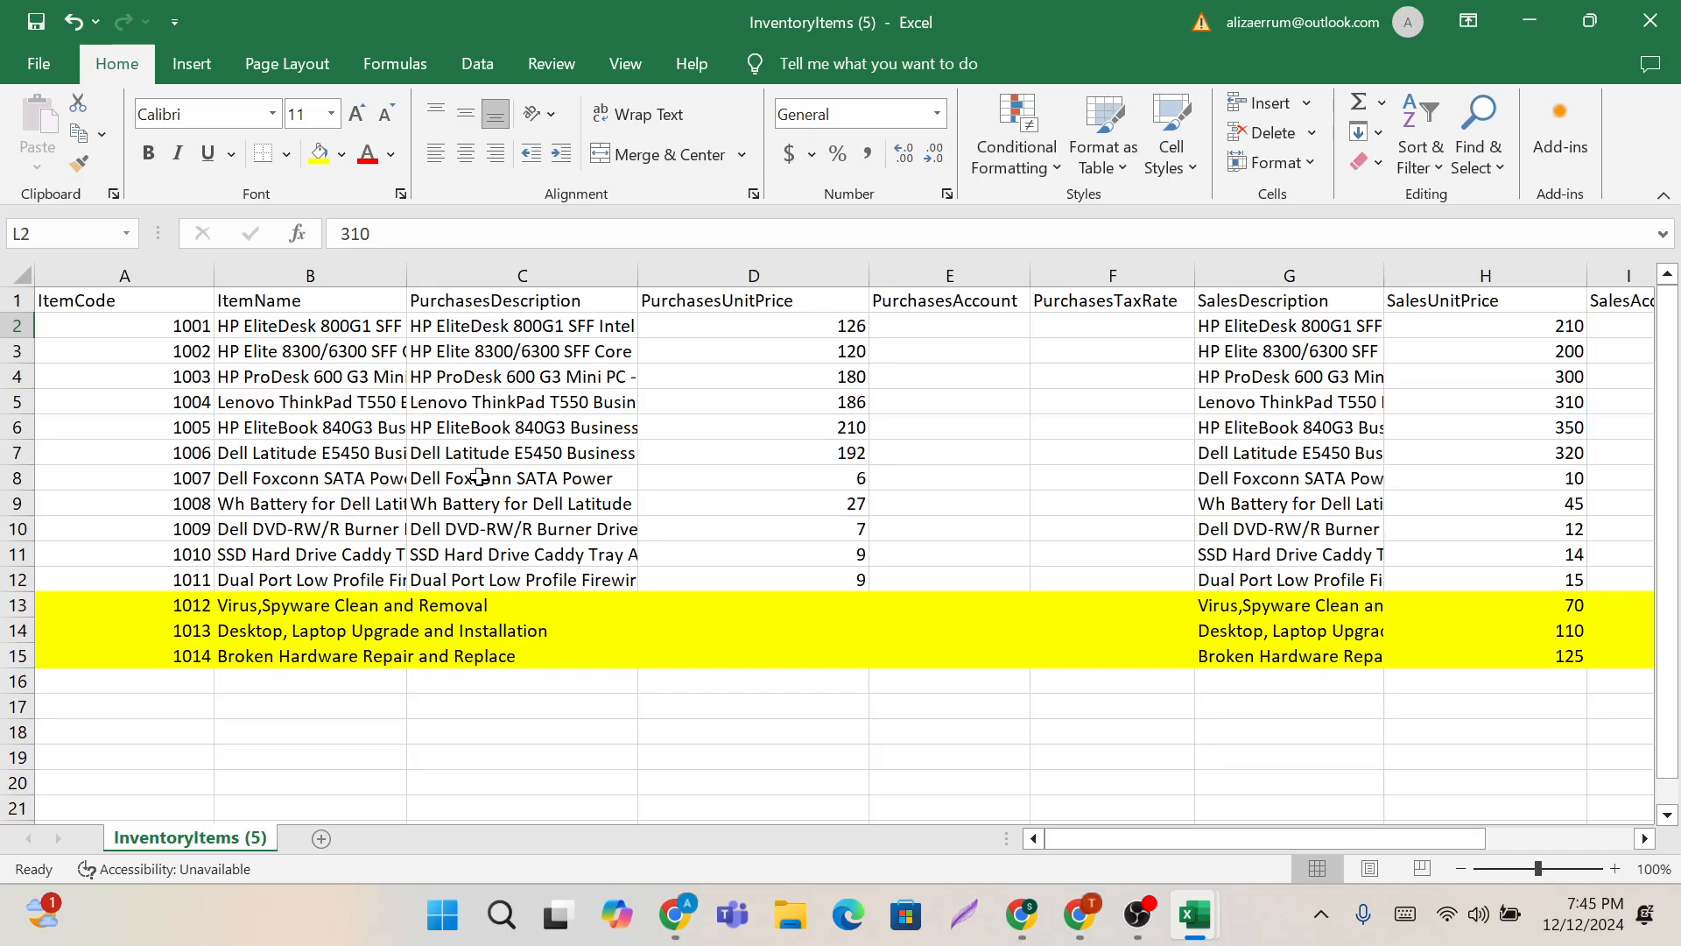
# Step: Start Save As and choose the AMS 757 folder as the destination
pyautogui.click(36, 66)
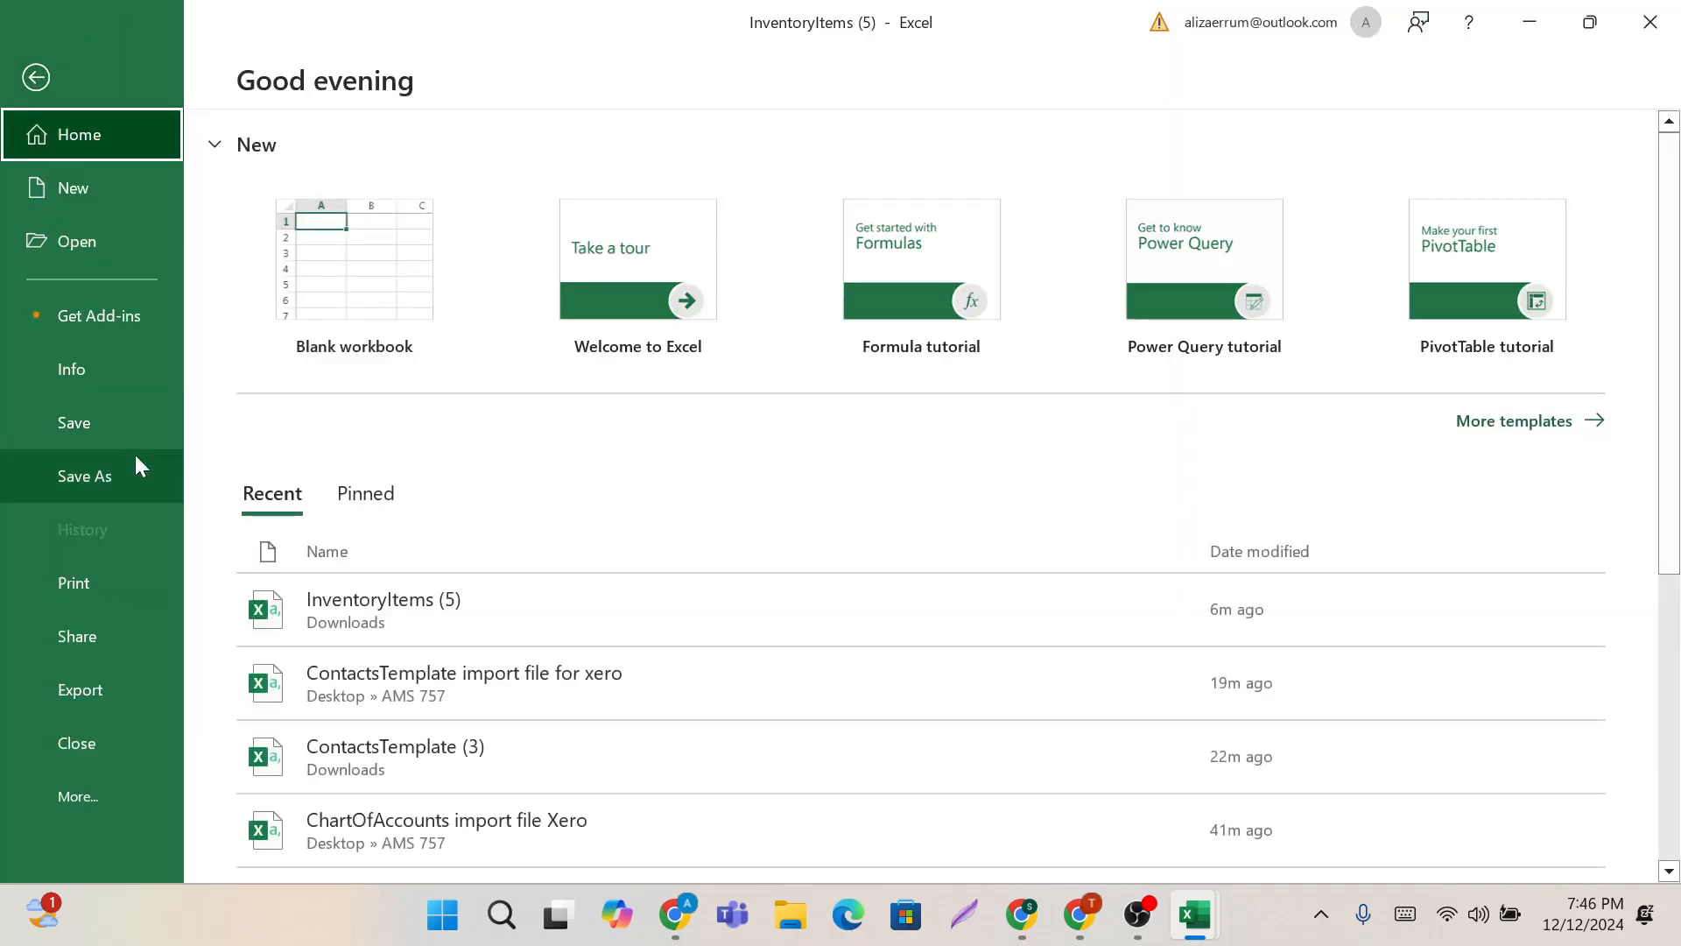
pyautogui.click(113, 473)
pyautogui.click(817, 369)
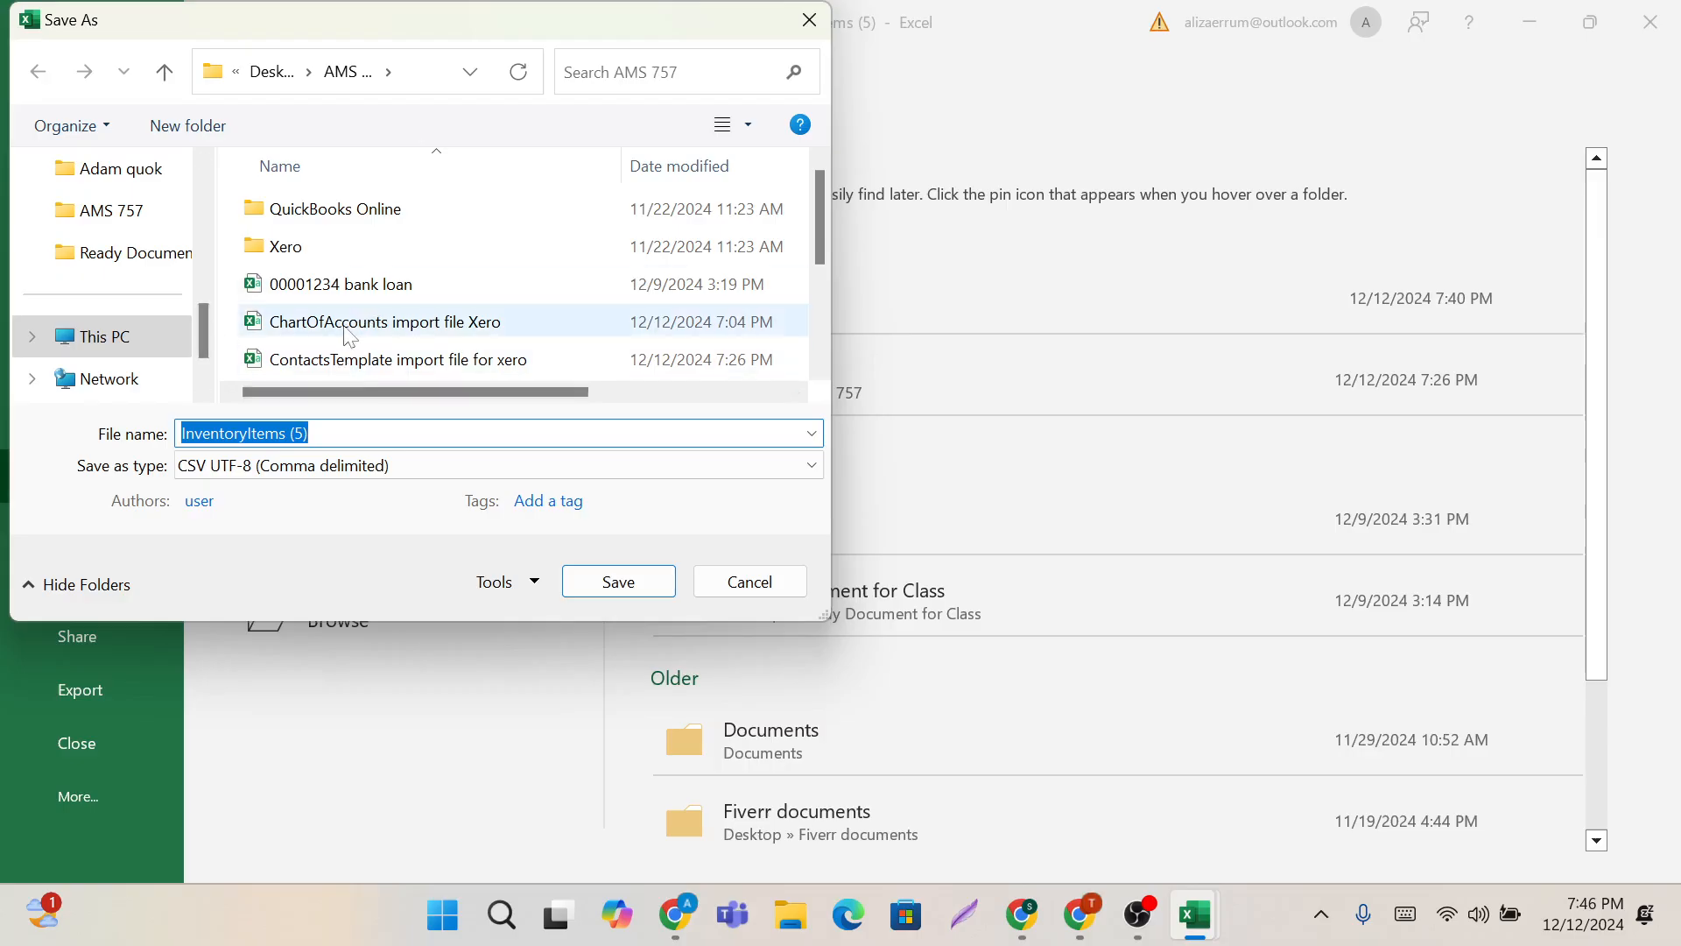
pyautogui.scroll(-2, 337, 348)
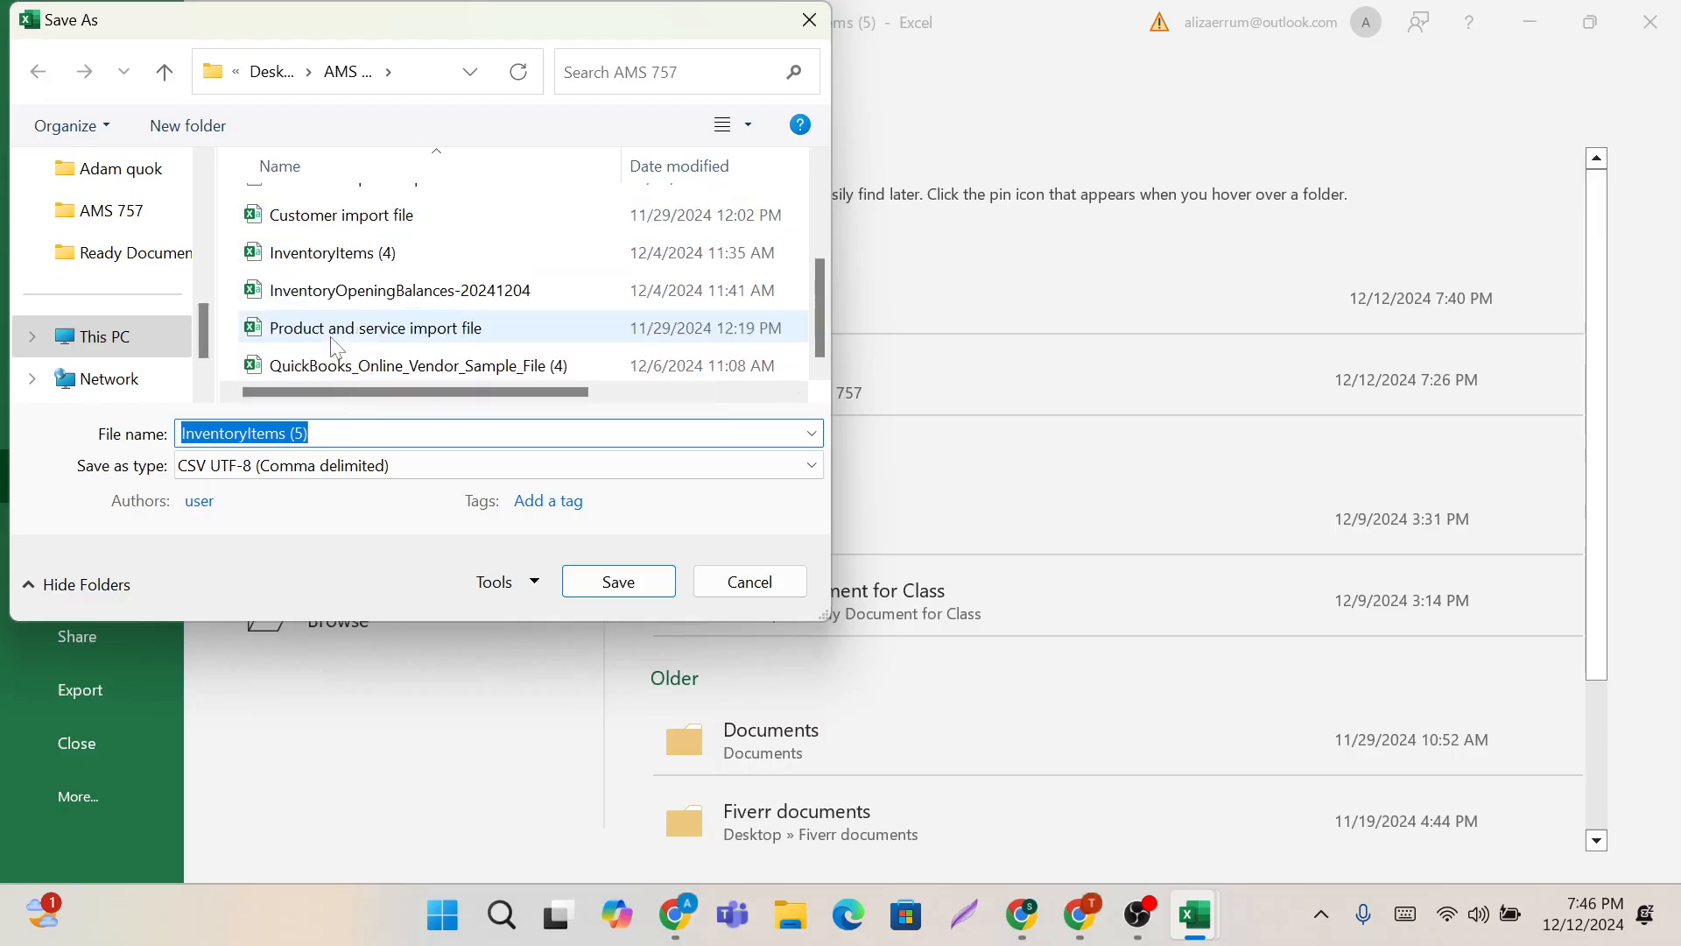
pyautogui.scroll(2, 337, 302)
pyautogui.scroll(-1, 109, 376)
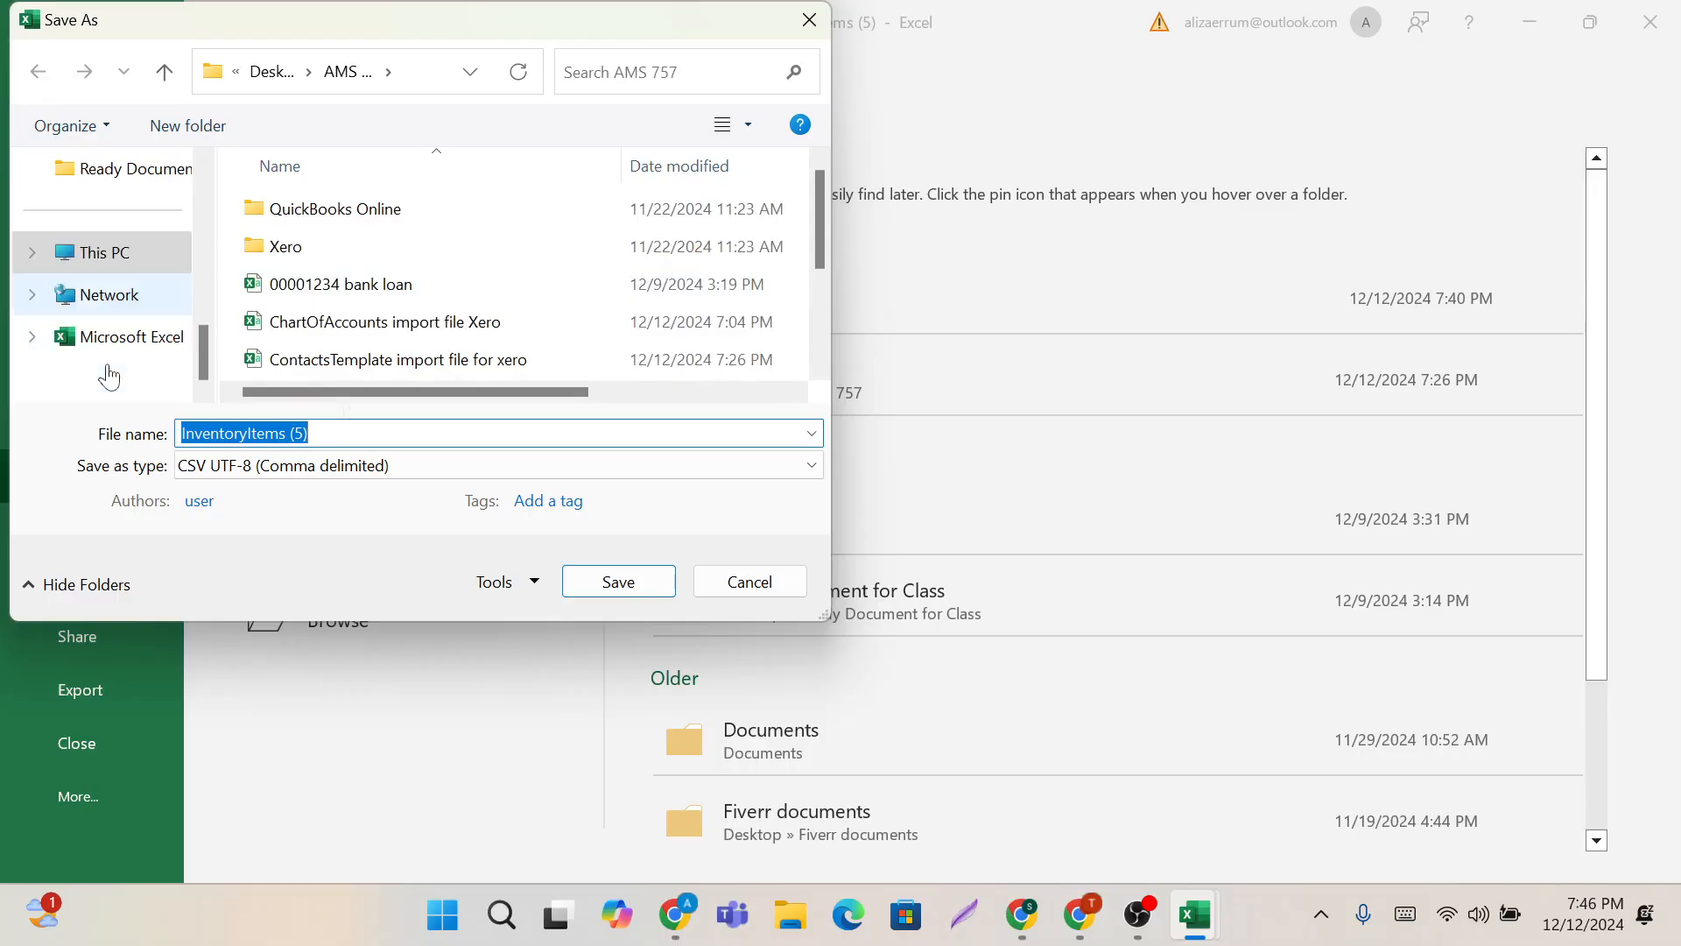
pyautogui.scroll(7, 109, 376)
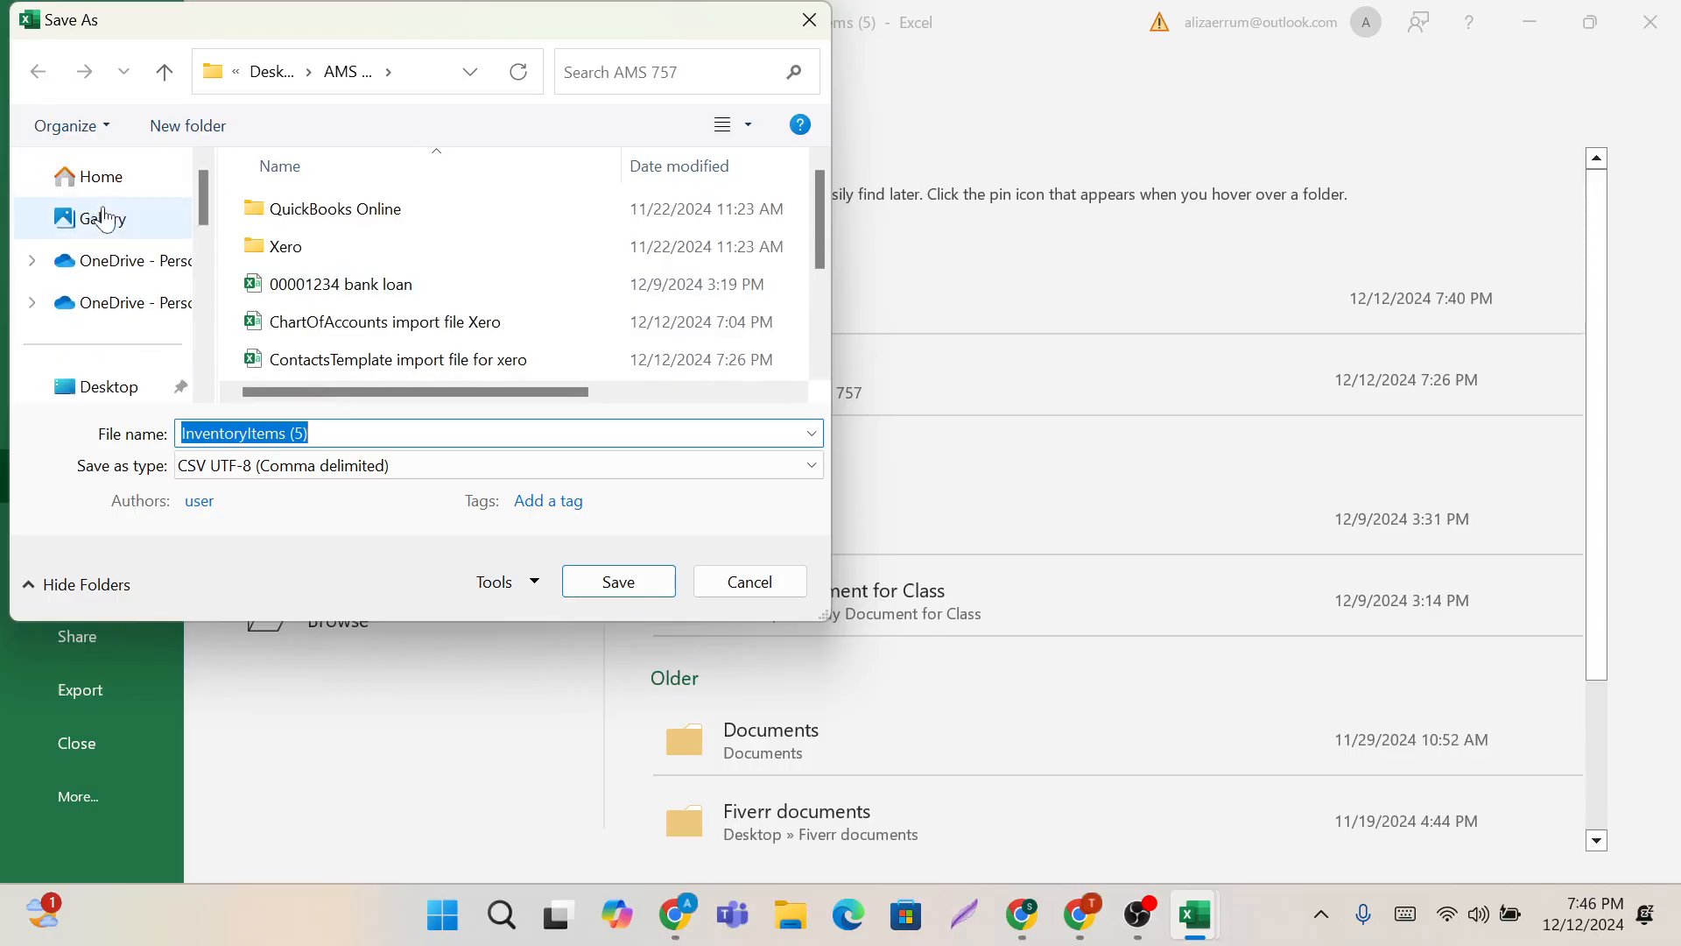
pyautogui.scroll(-5, 116, 281)
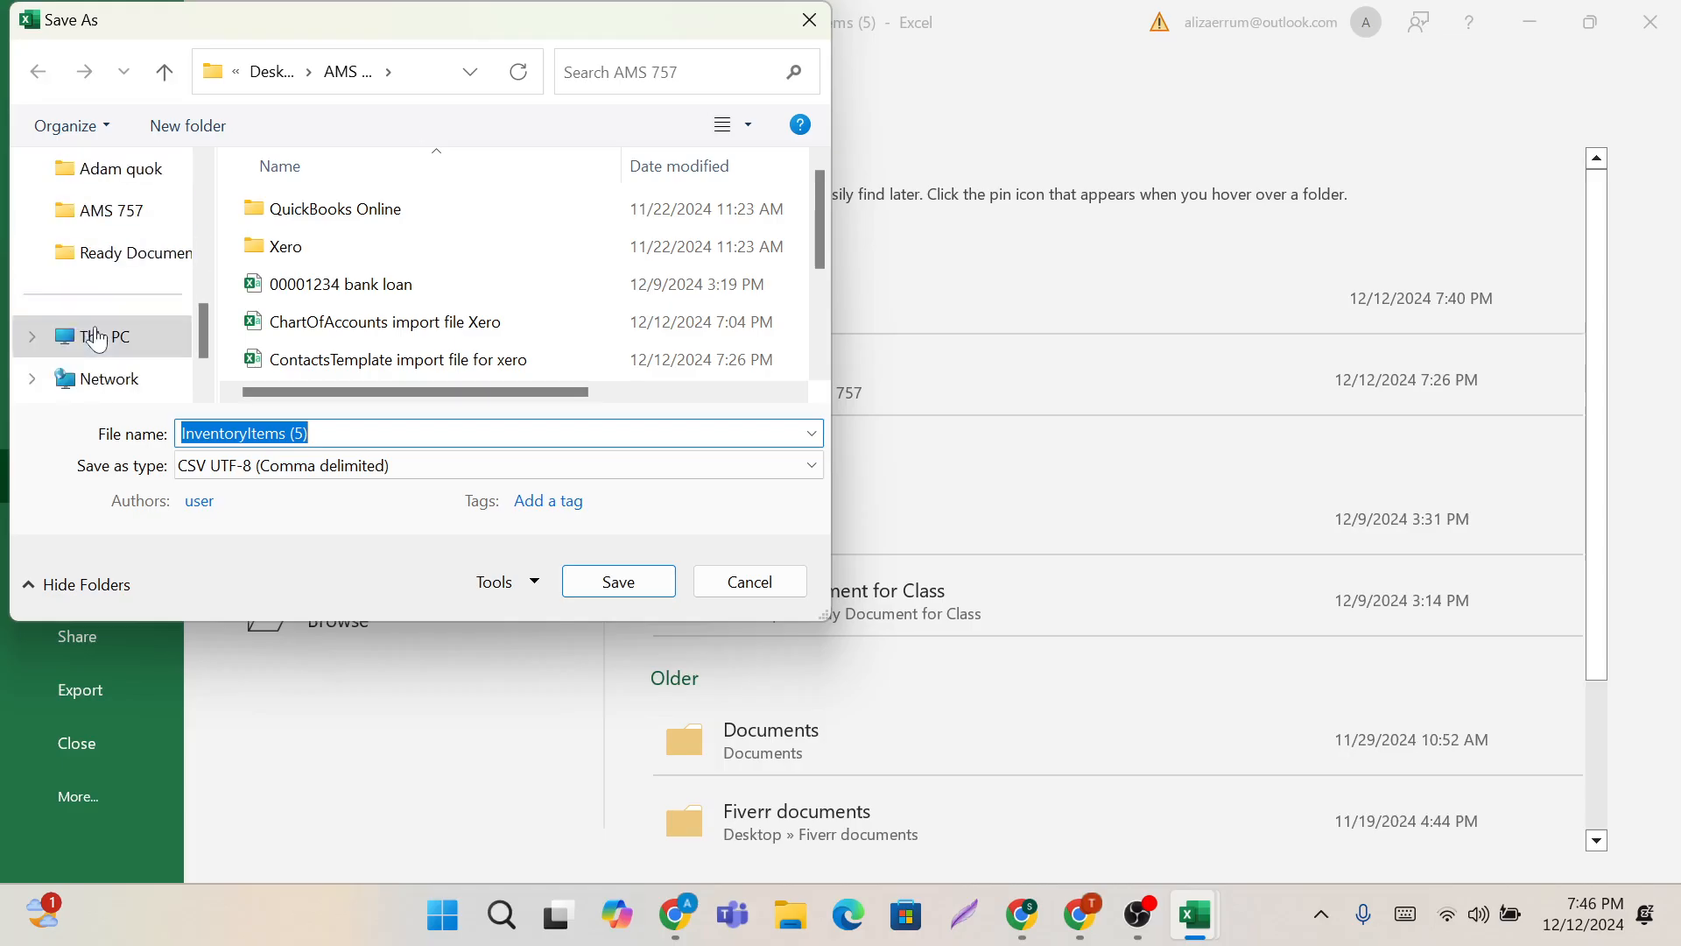
pyautogui.click(110, 224)
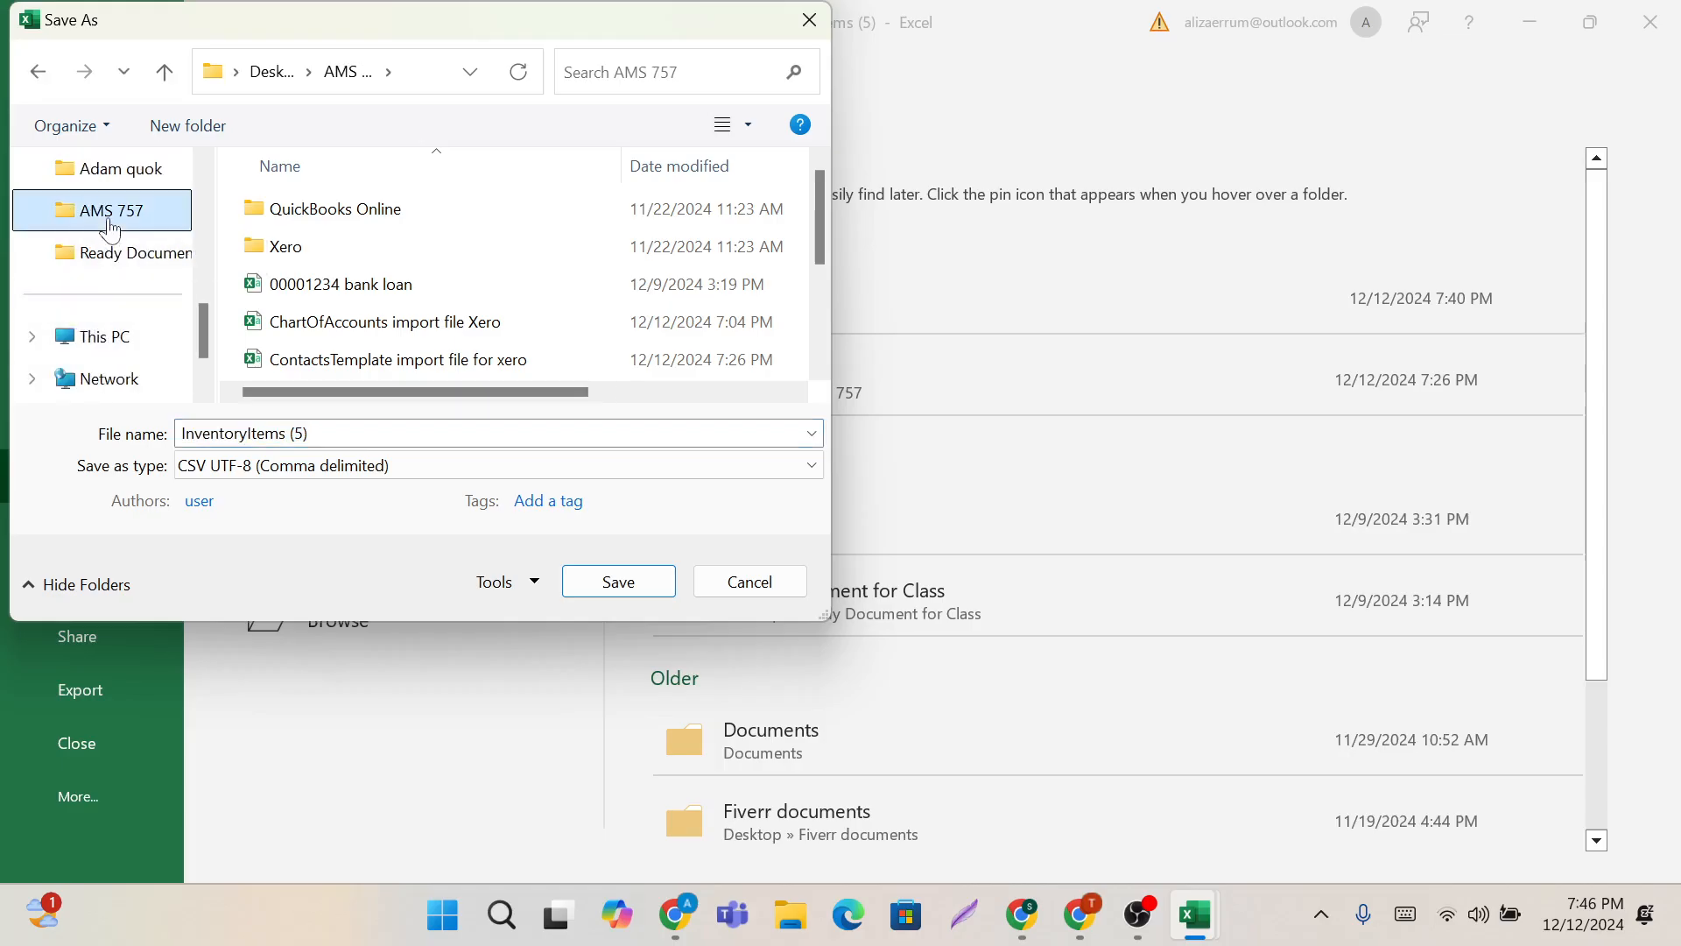
# Step: Name the file 'InventoryItems import file for xero' and save it as CSV UTF-8
pyautogui.click(421, 432)
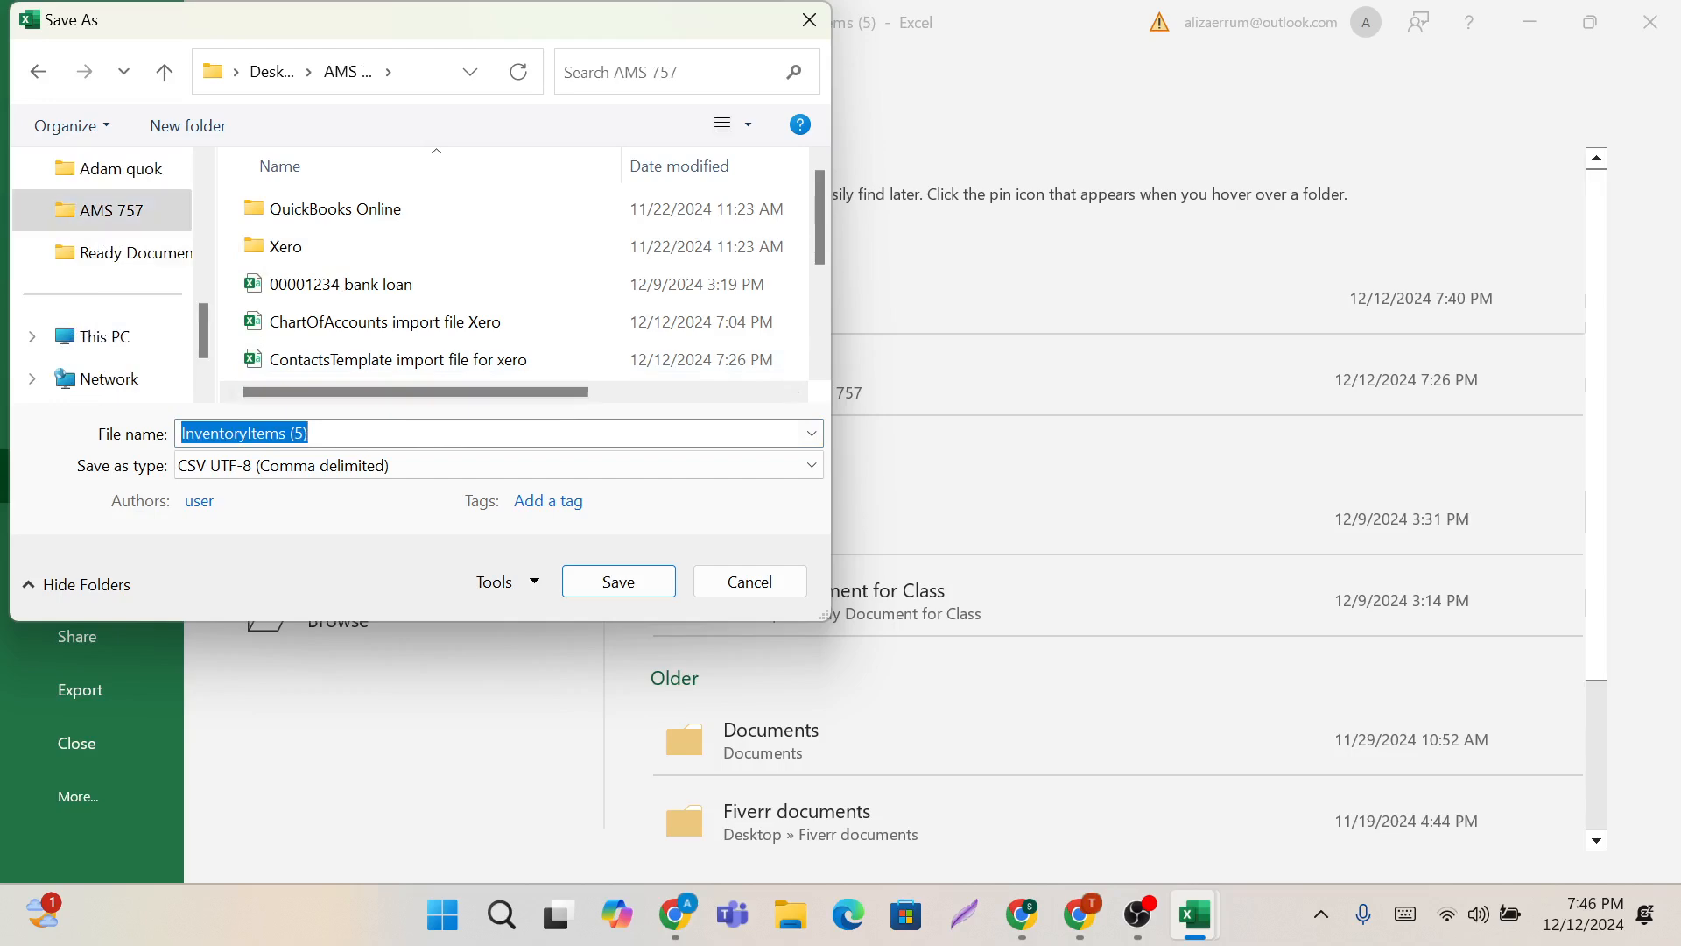
pyautogui.click(420, 433)
pyautogui.press('BackSpace')
pyautogui.press('BackSpace')
pyautogui.press('BackSpace')
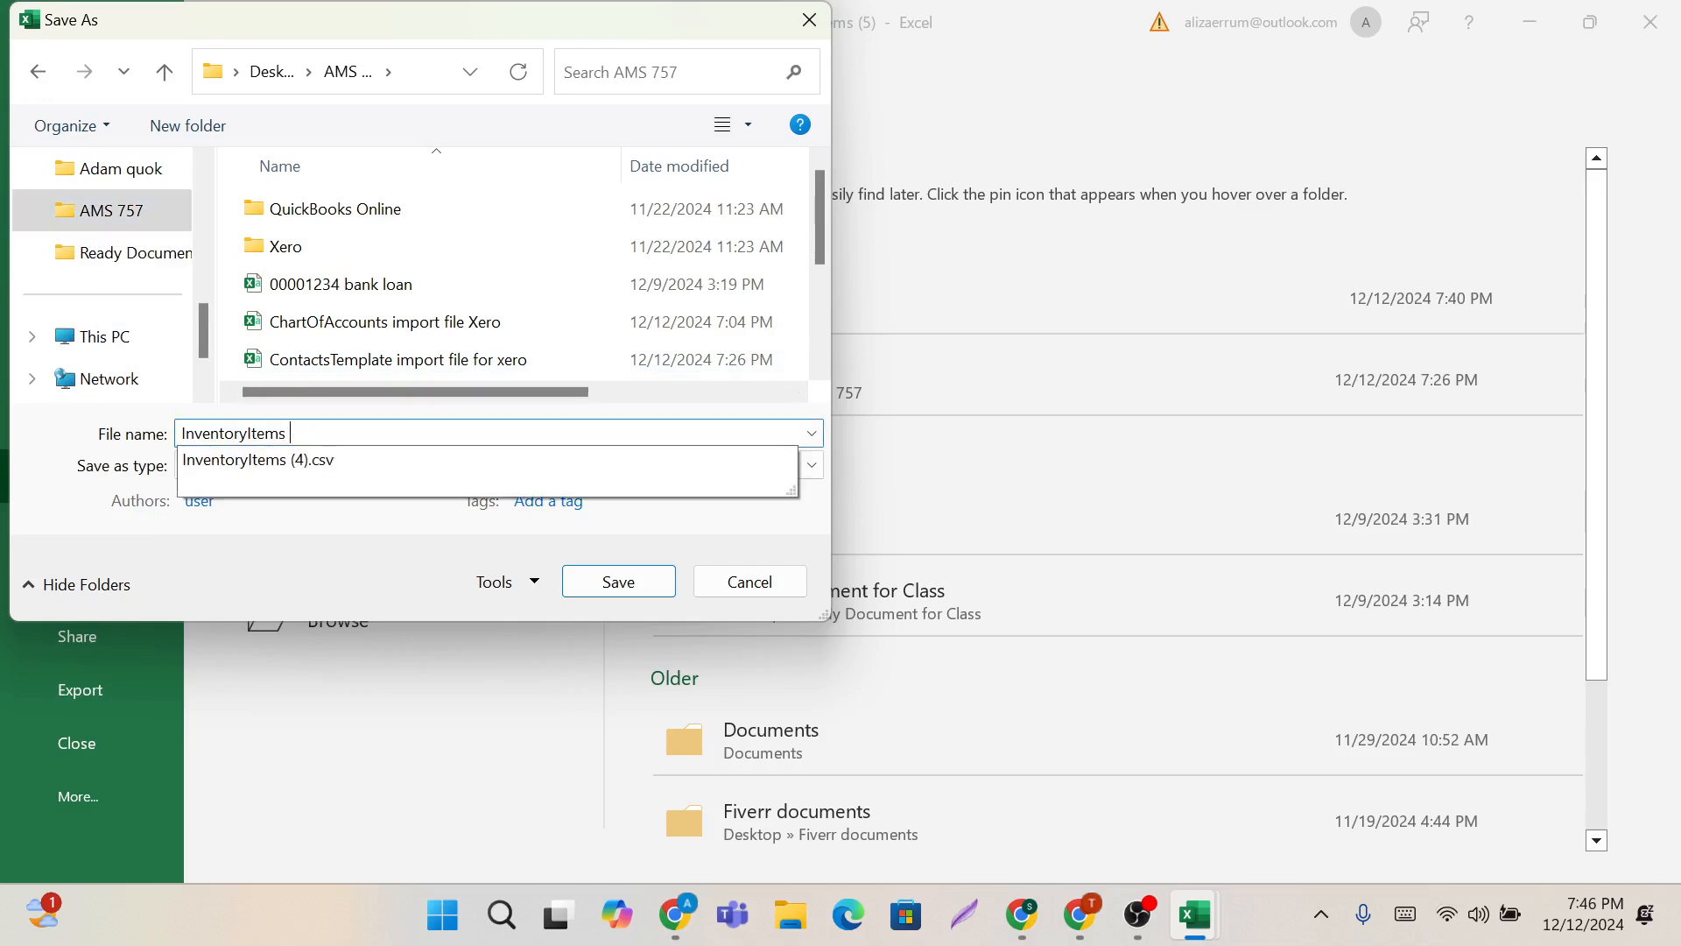
pyautogui.write('import f')
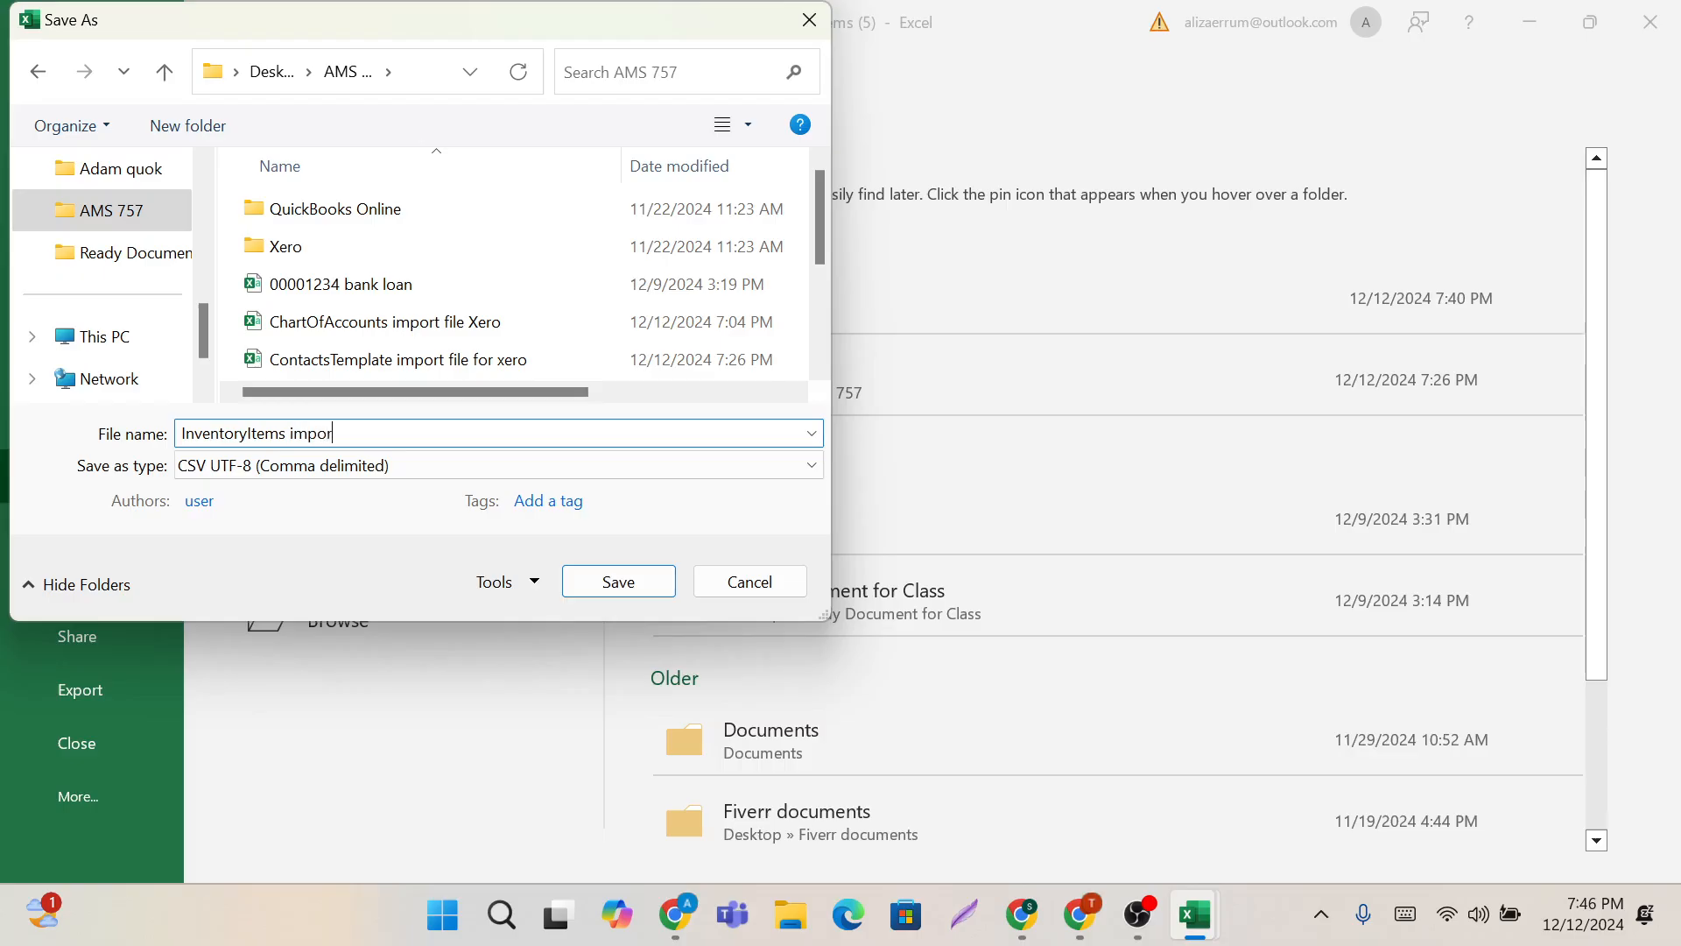
pyautogui.write('ile for xero')
pyautogui.click(605, 580)
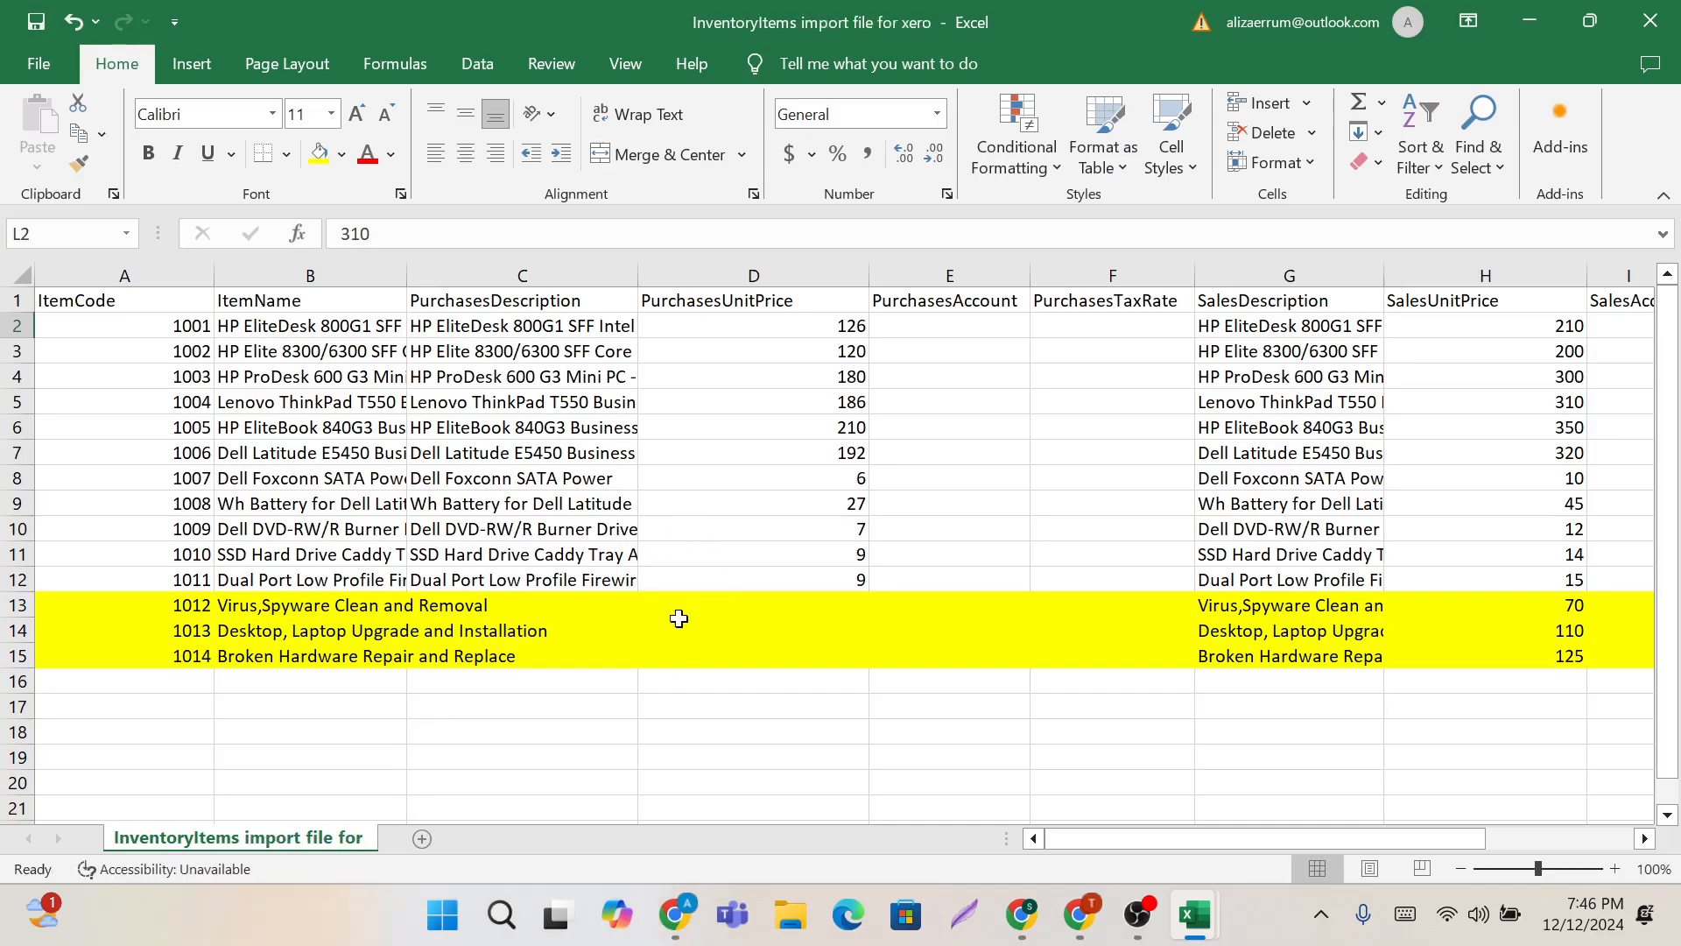
# Step: Upload 'InventoryItems import file for xero' on Xero's products import page
pyautogui.moveTo(688, 937)
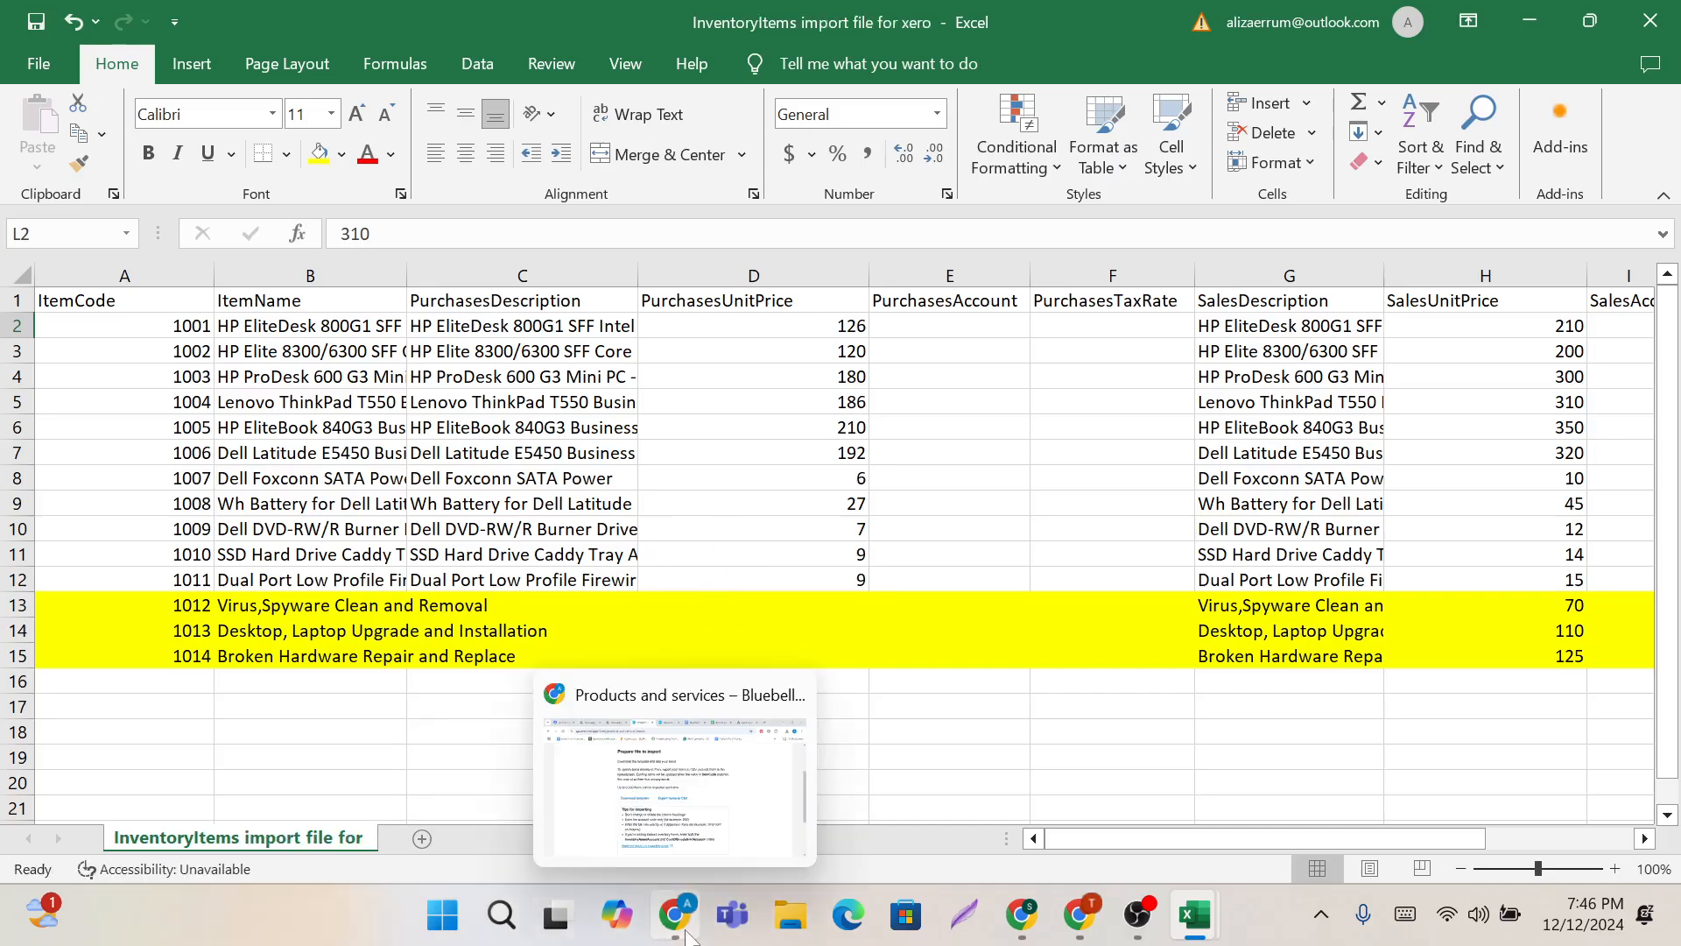
pyautogui.click(644, 782)
pyautogui.scroll(-2, 643, 783)
pyautogui.scroll(1, 637, 777)
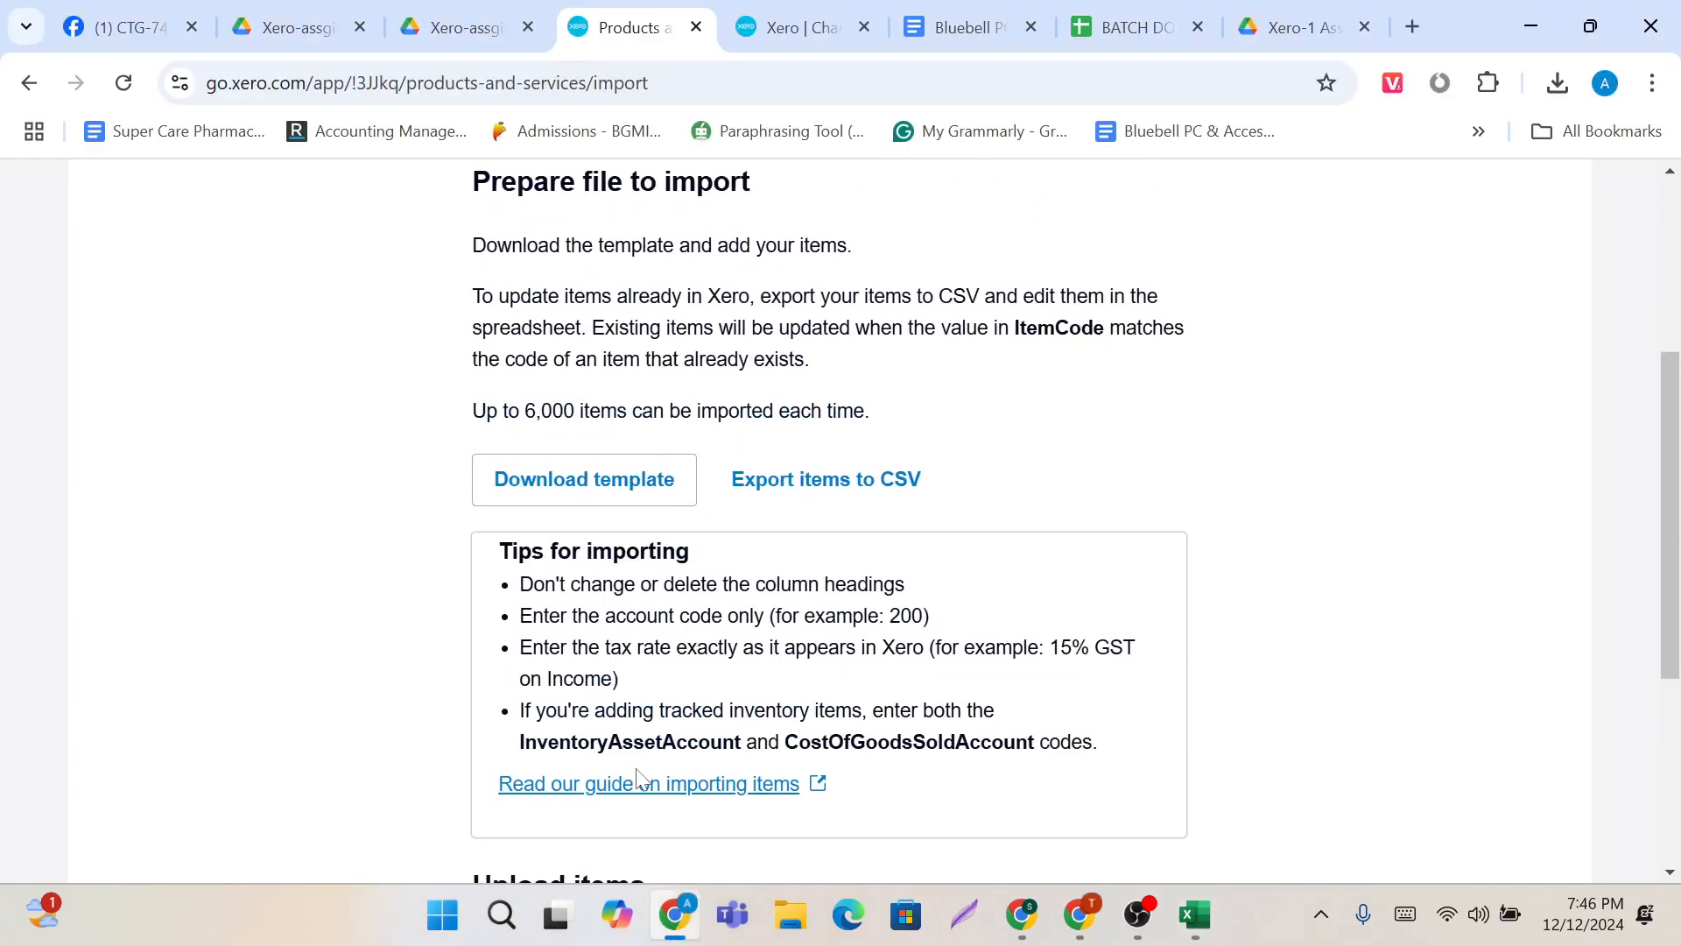
pyautogui.scroll(-4, 637, 776)
pyautogui.click(803, 737)
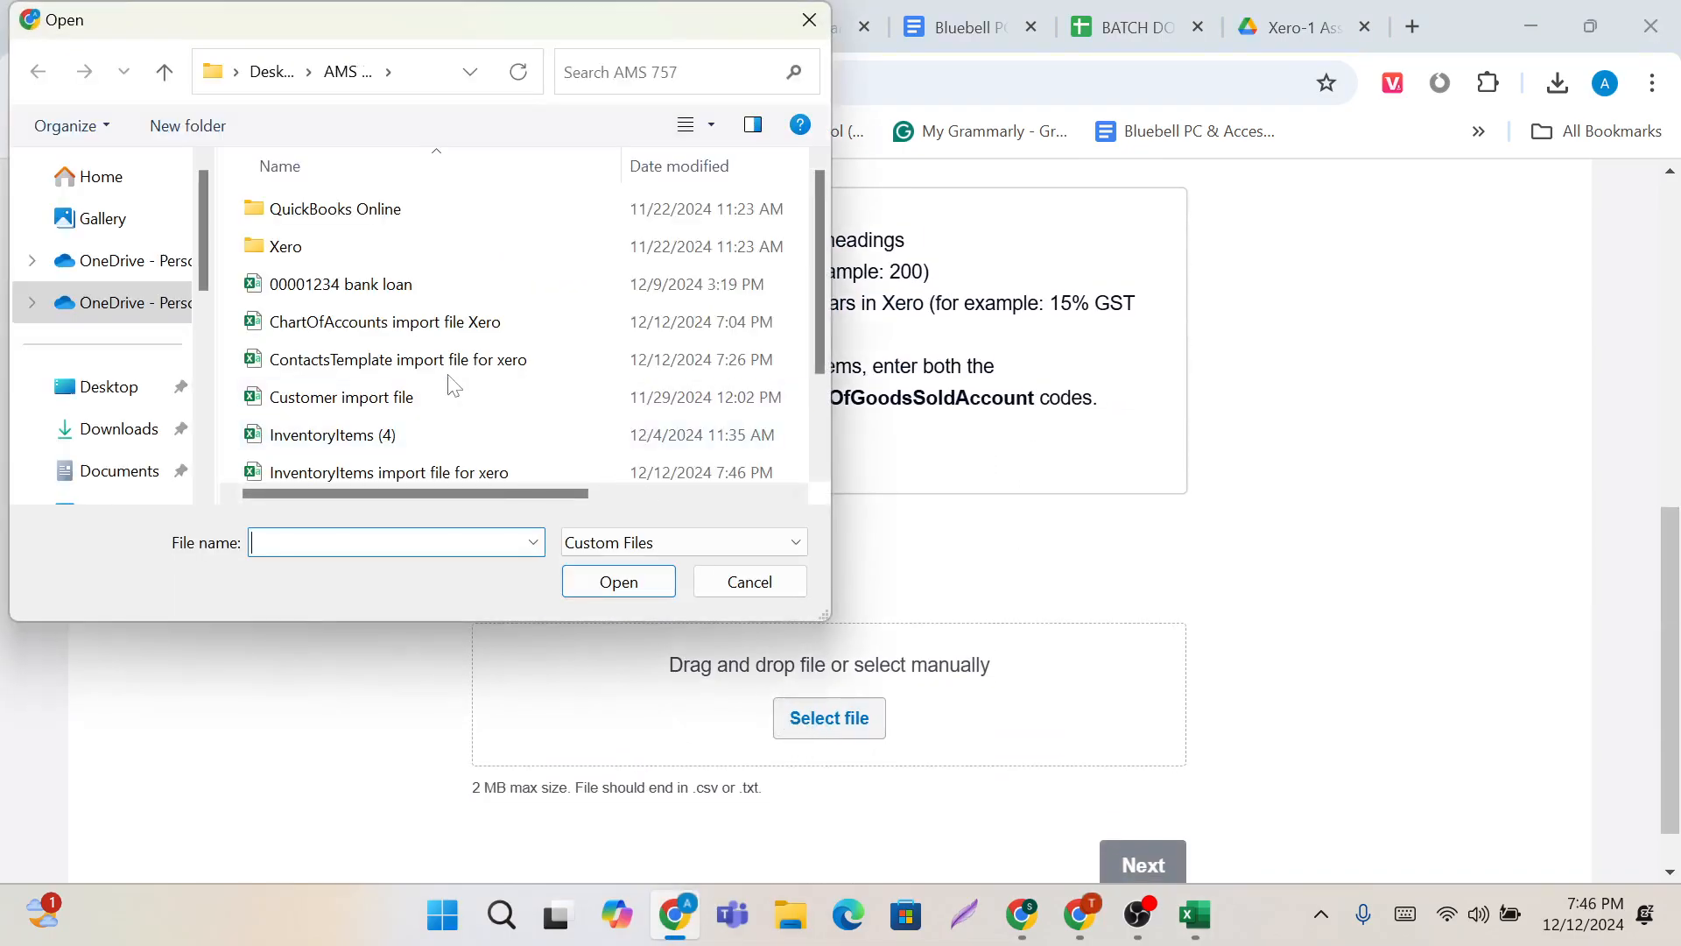
pyautogui.click(411, 471)
pyautogui.click(619, 583)
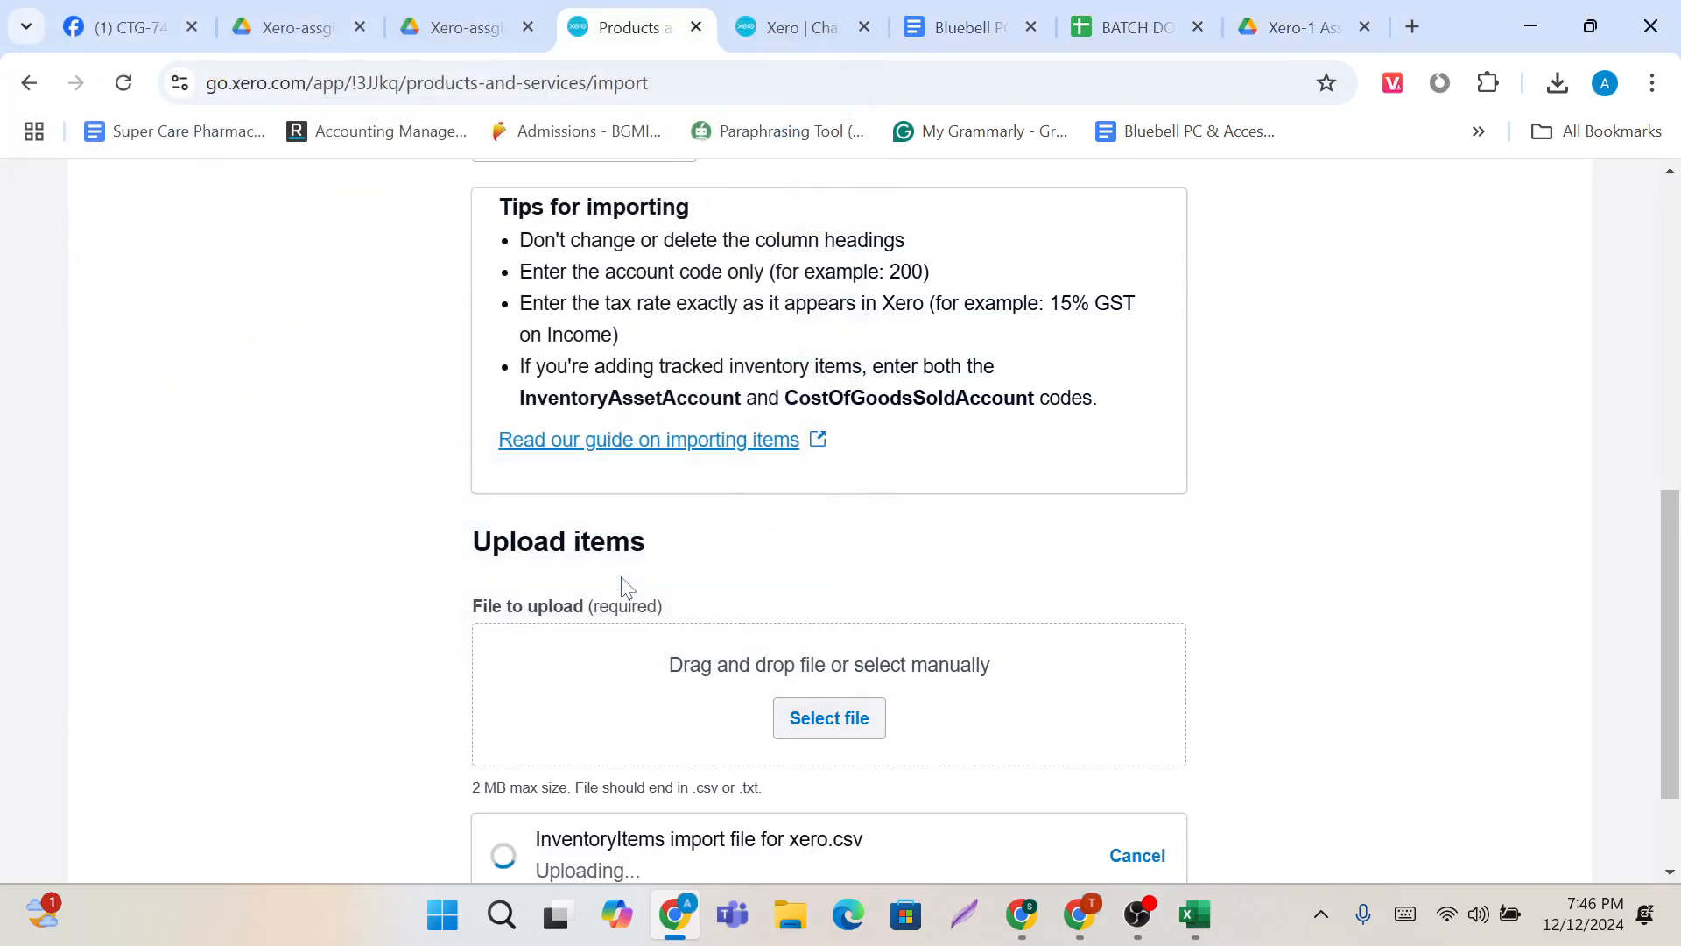
# Step: Continue to the import summary showing 14 items with one name-length warning
pyautogui.scroll(-2, 778, 548)
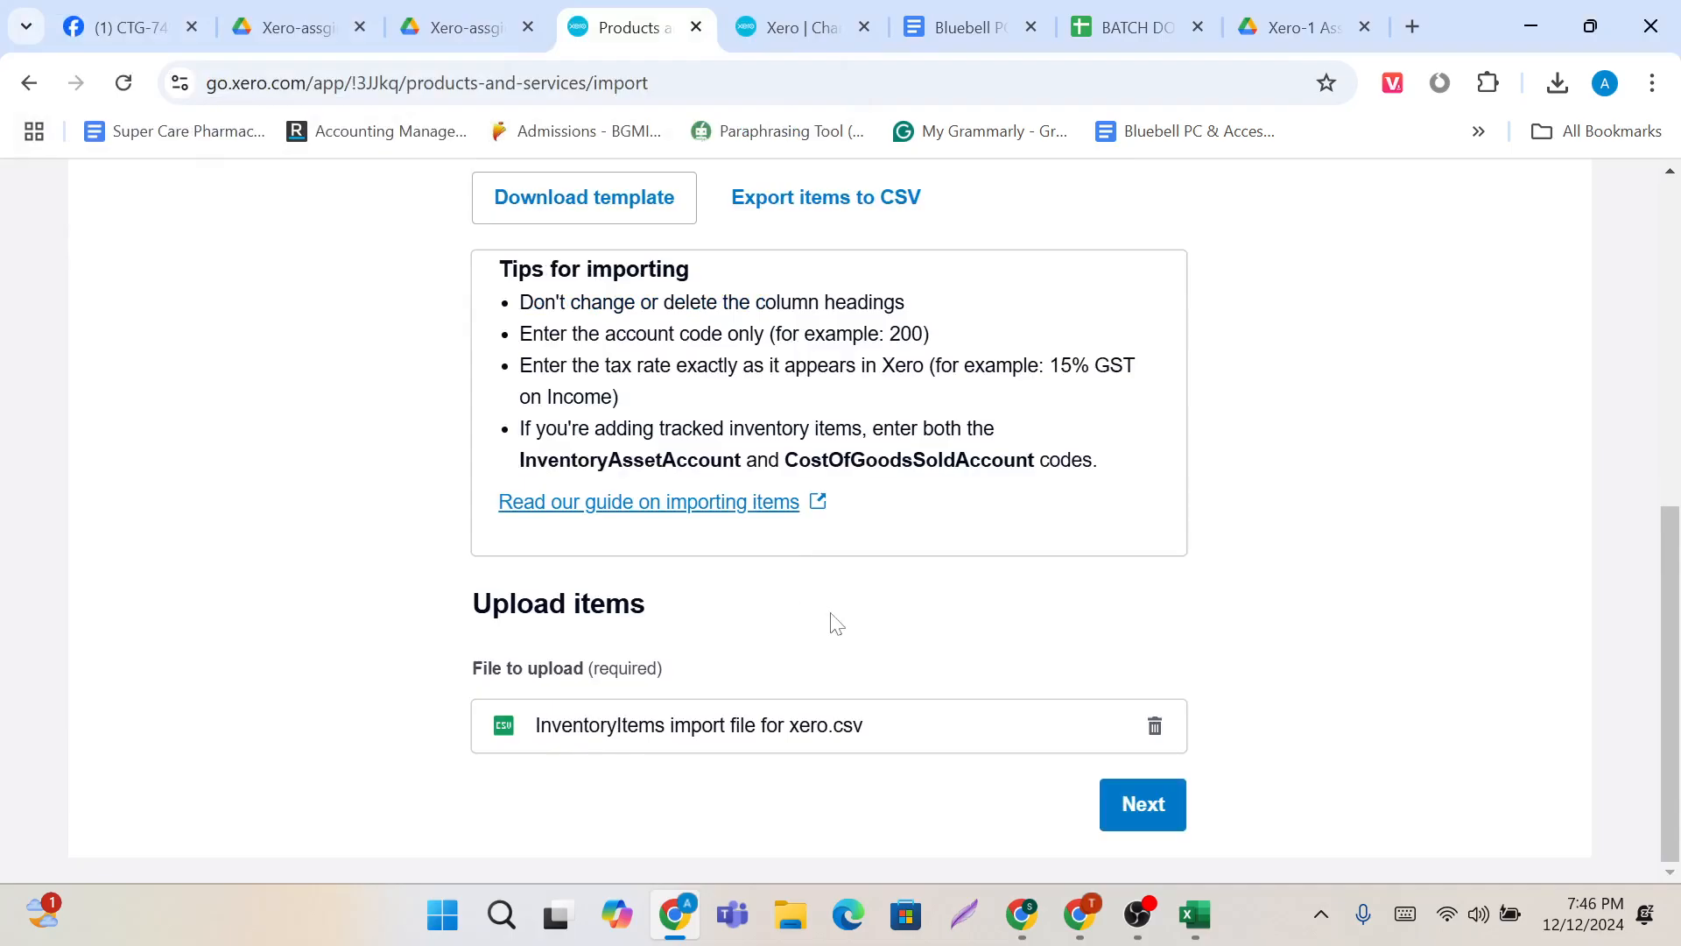
pyautogui.click(1136, 810)
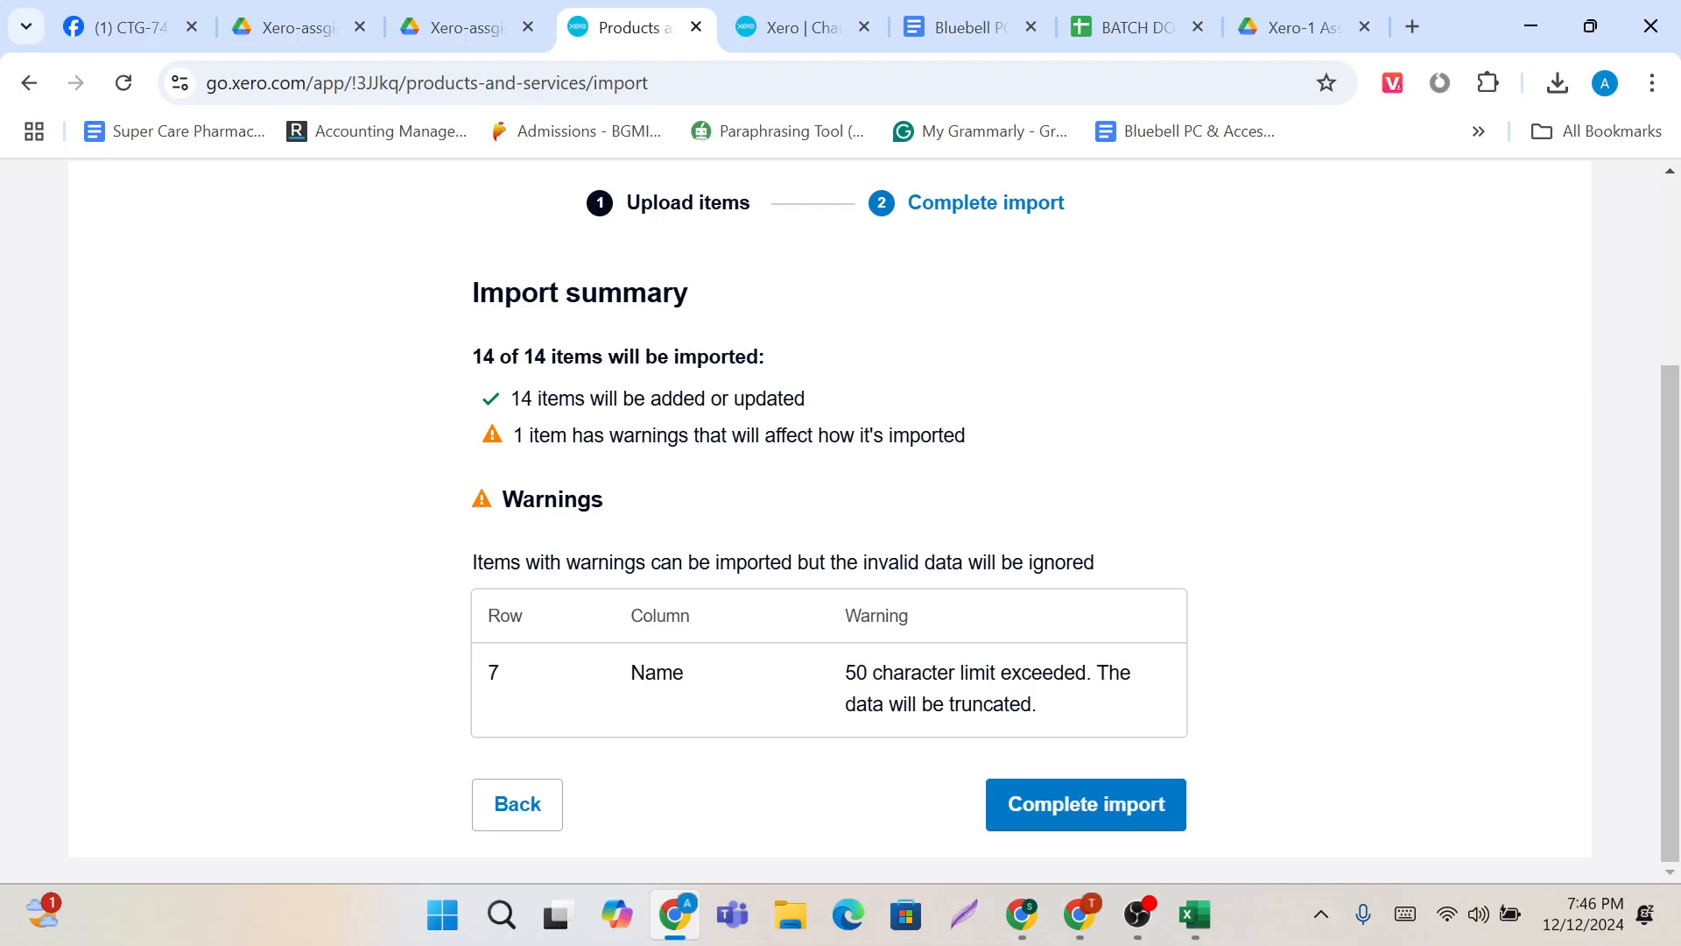
pyautogui.moveTo(1195, 915)
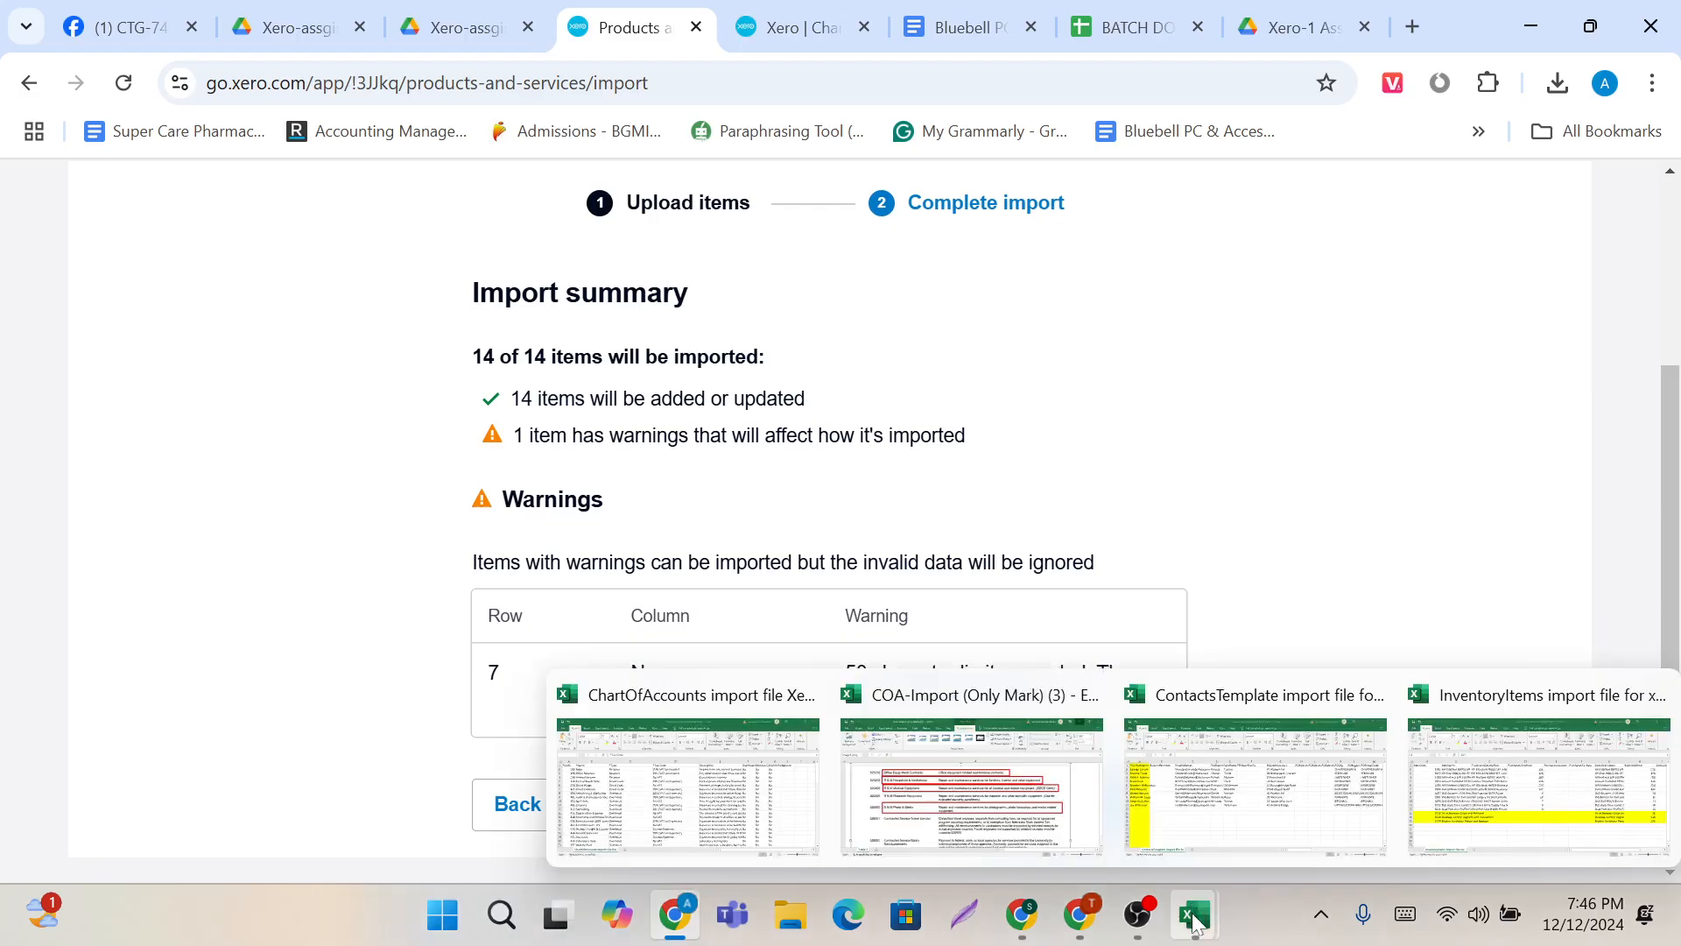
pyautogui.click(1401, 771)
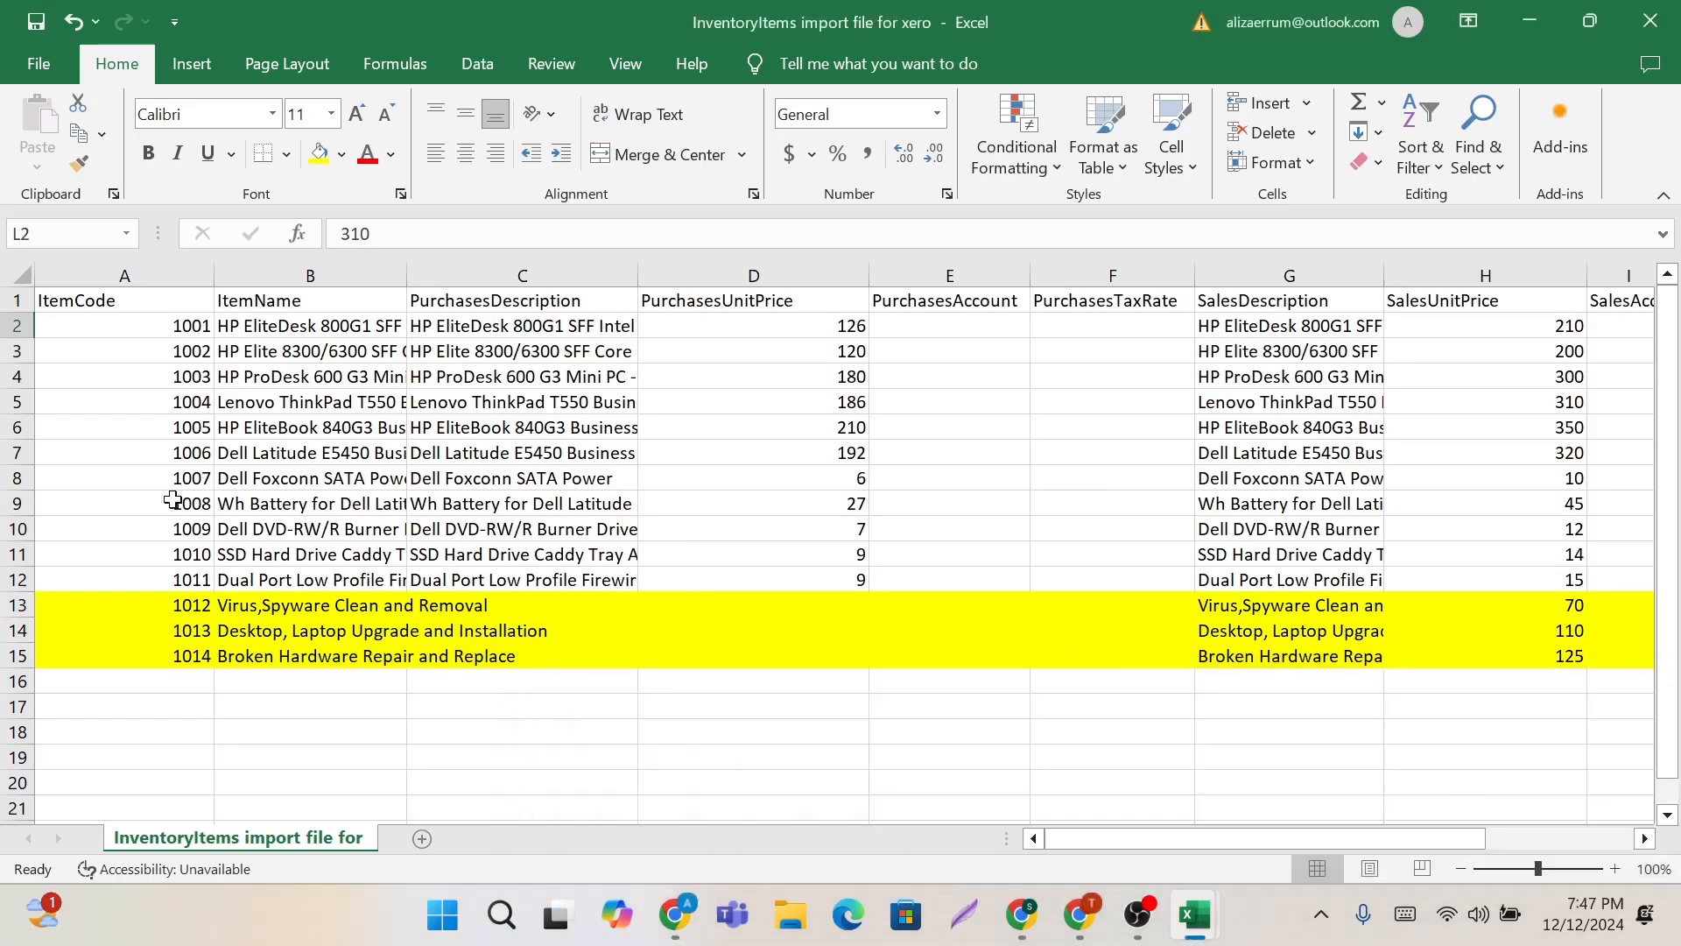
# Step: Autofit column B and inspect the long Dell Latitude E5450 item name in B7
pyautogui.click(17, 452)
pyautogui.doubleClick(406, 275)
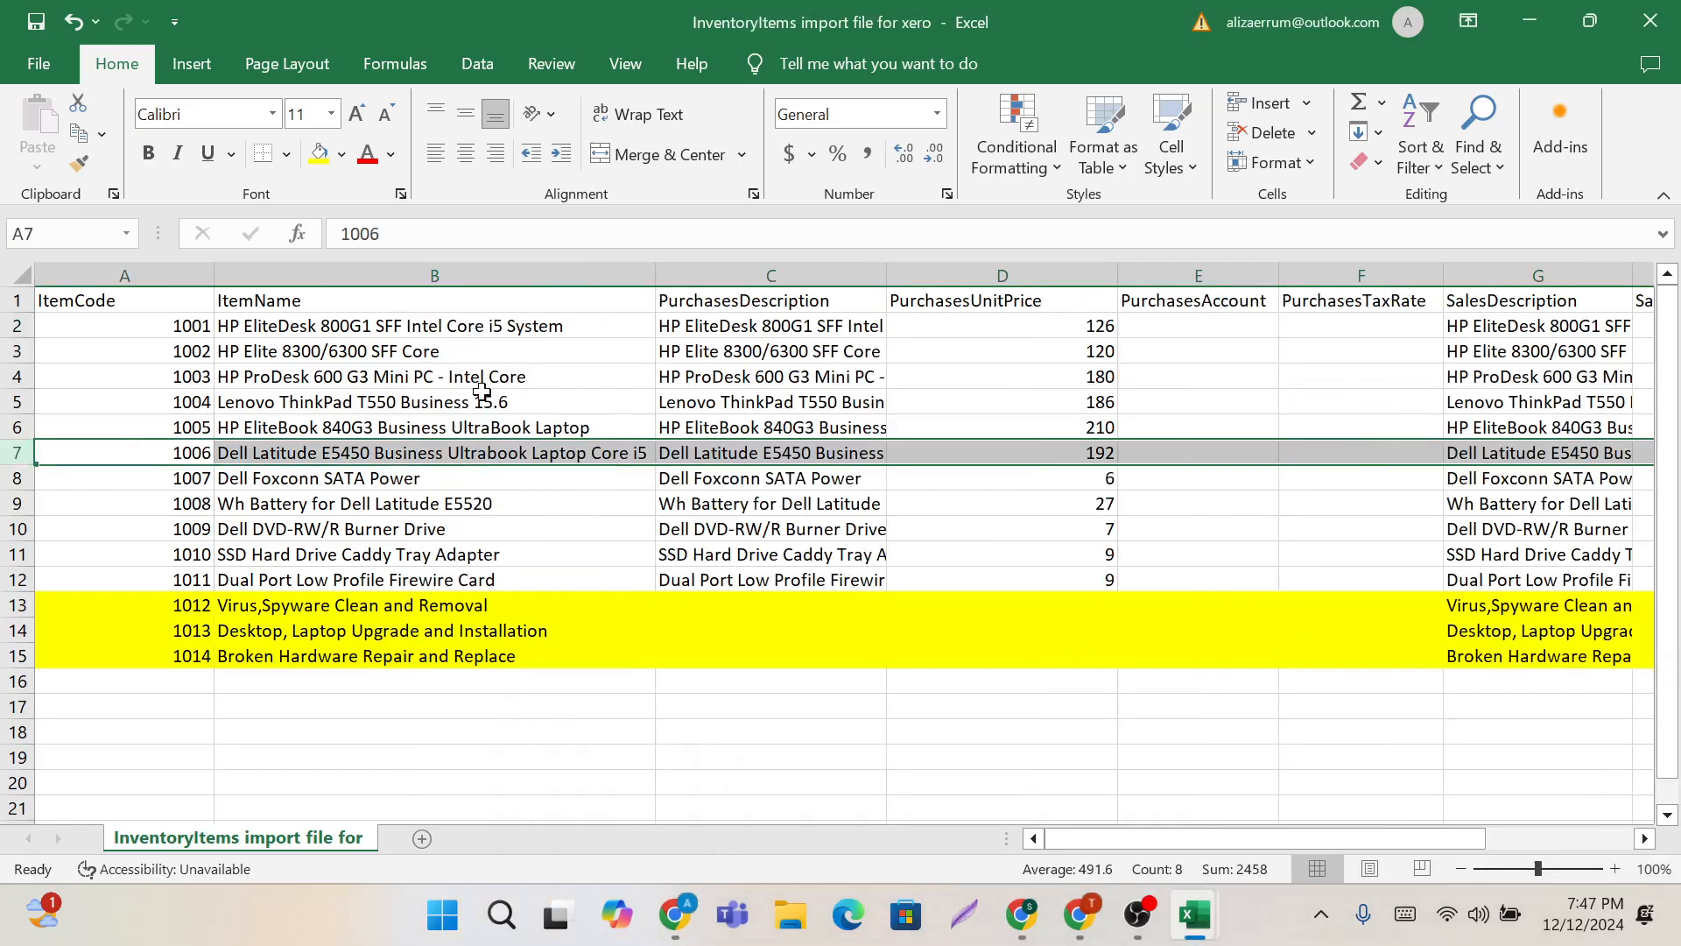
pyautogui.doubleClick(621, 465)
pyautogui.doubleClick(621, 451)
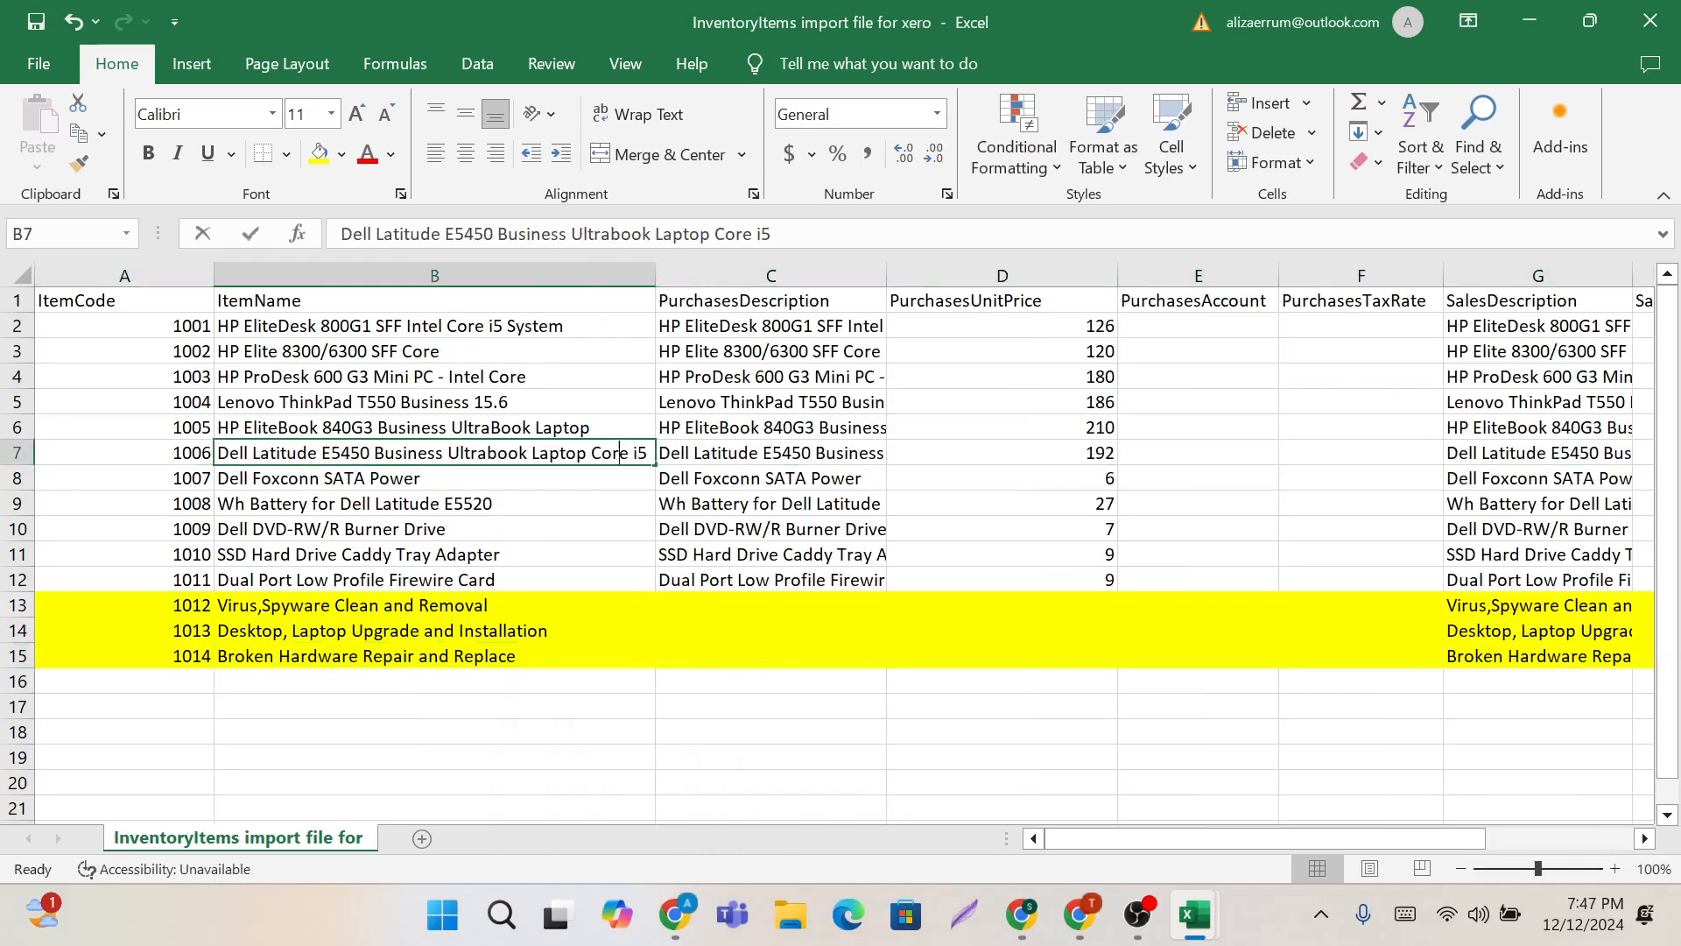
pyautogui.moveTo(627, 452); pyautogui.dragTo(217, 452)
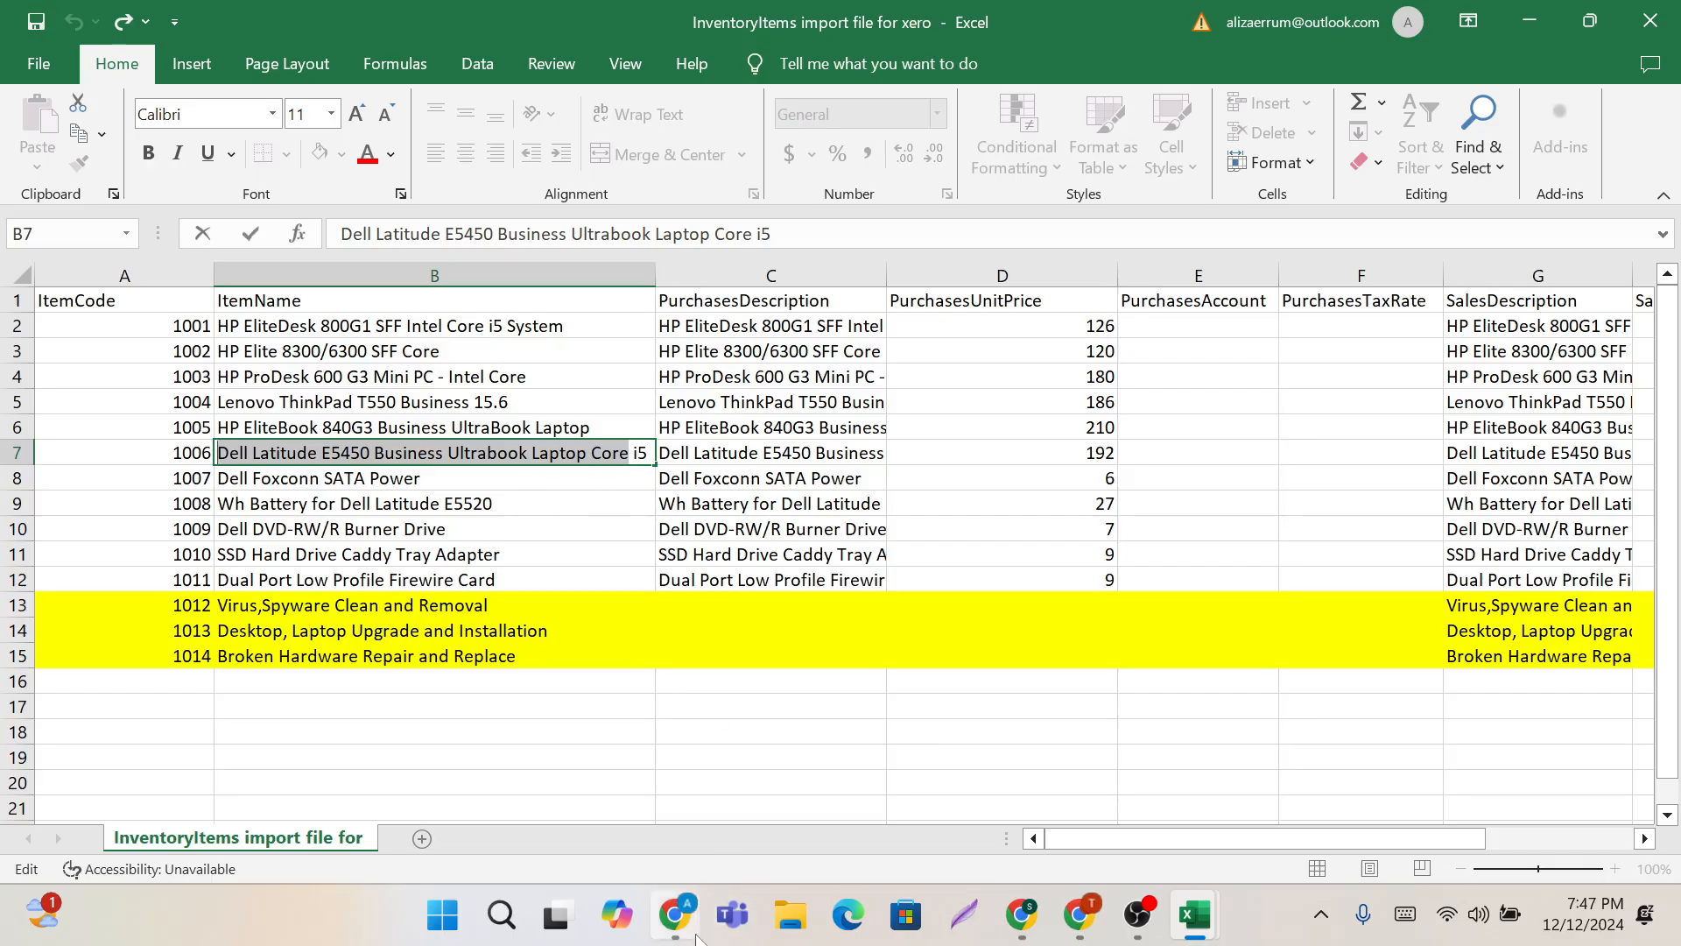
# Step: Complete the 14-item import and scroll through the Products and services list
pyautogui.click(653, 788)
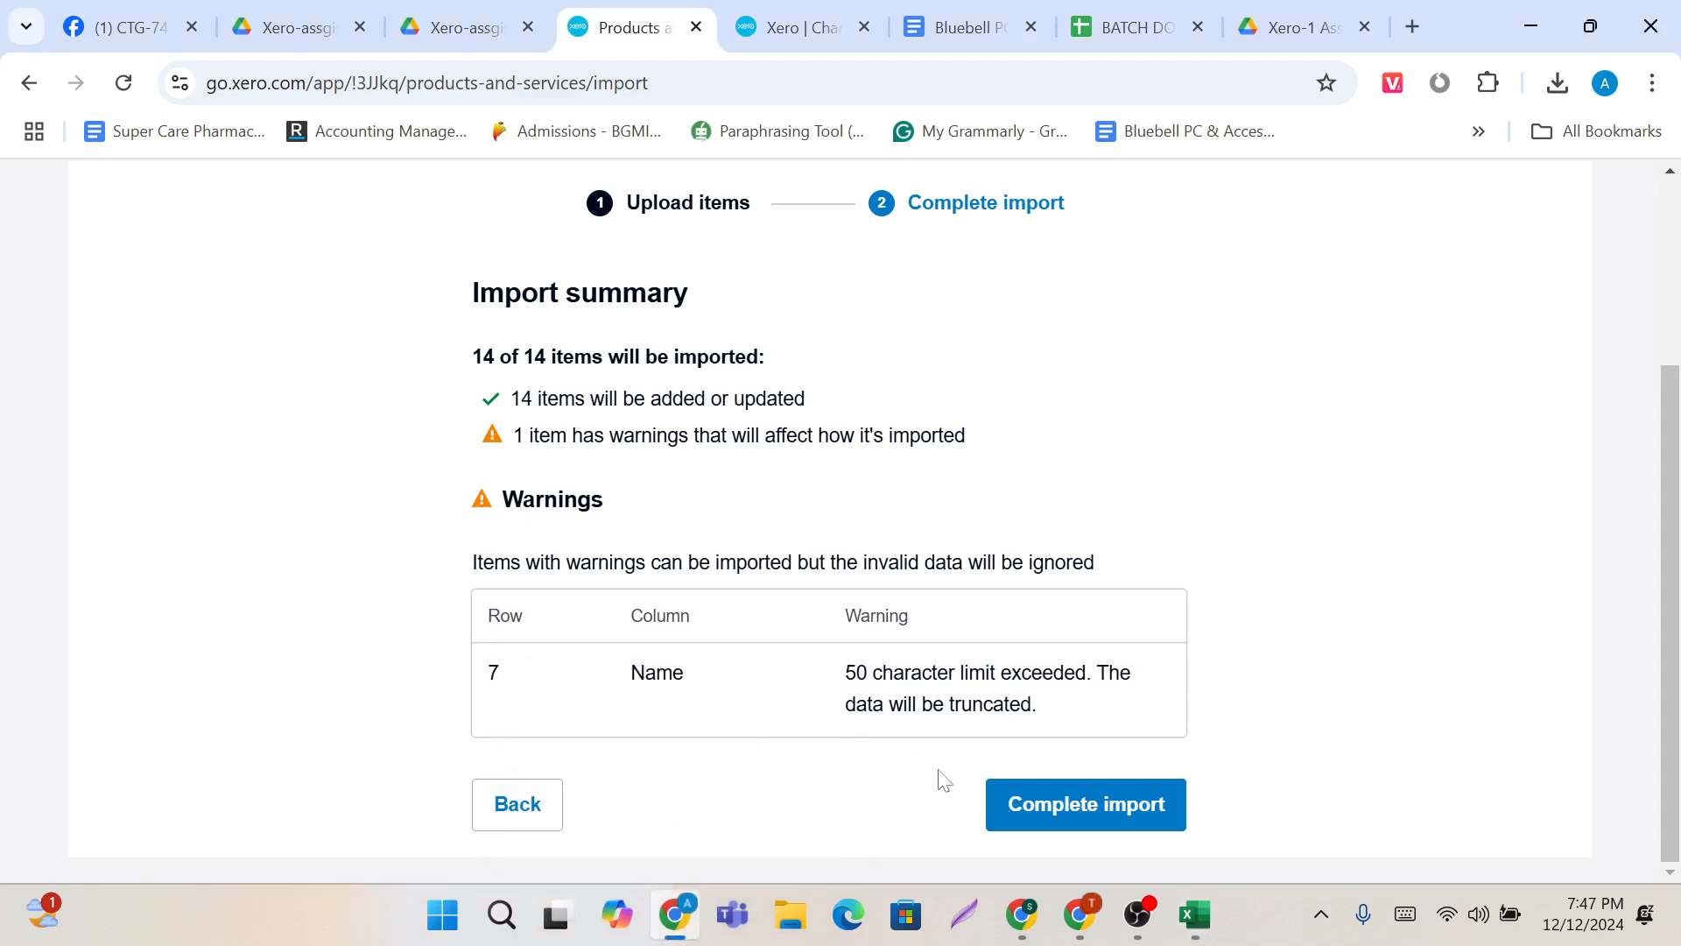
pyautogui.click(1048, 803)
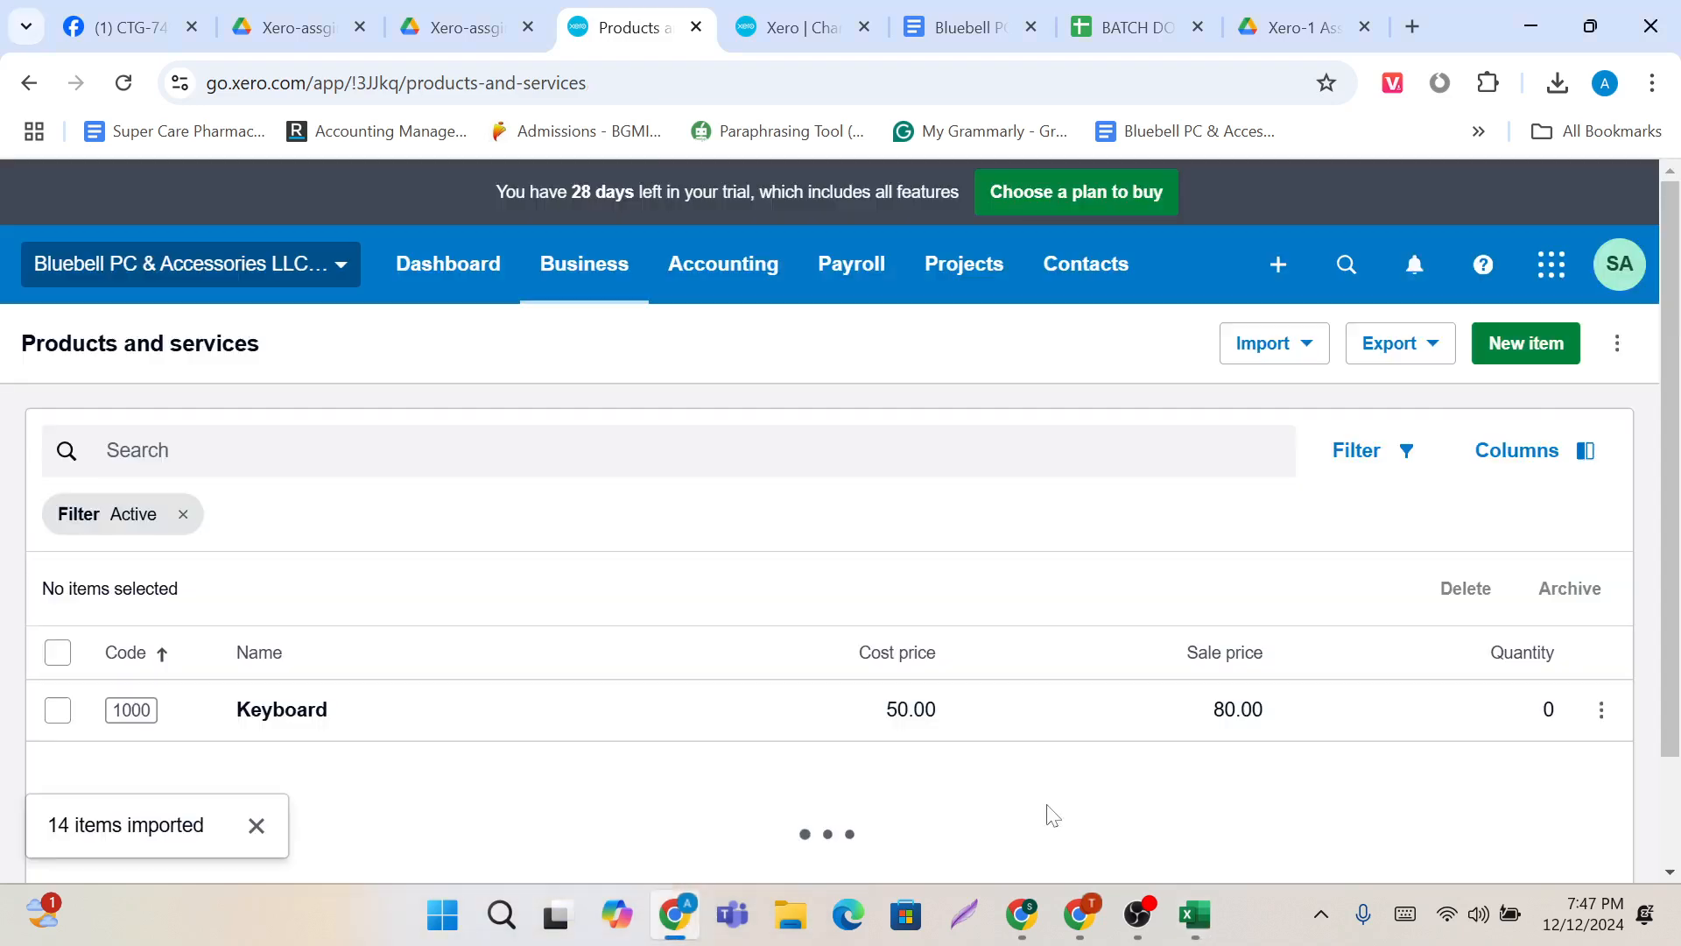
pyautogui.scroll(-2, 1049, 814)
pyautogui.scroll(-3, 1049, 816)
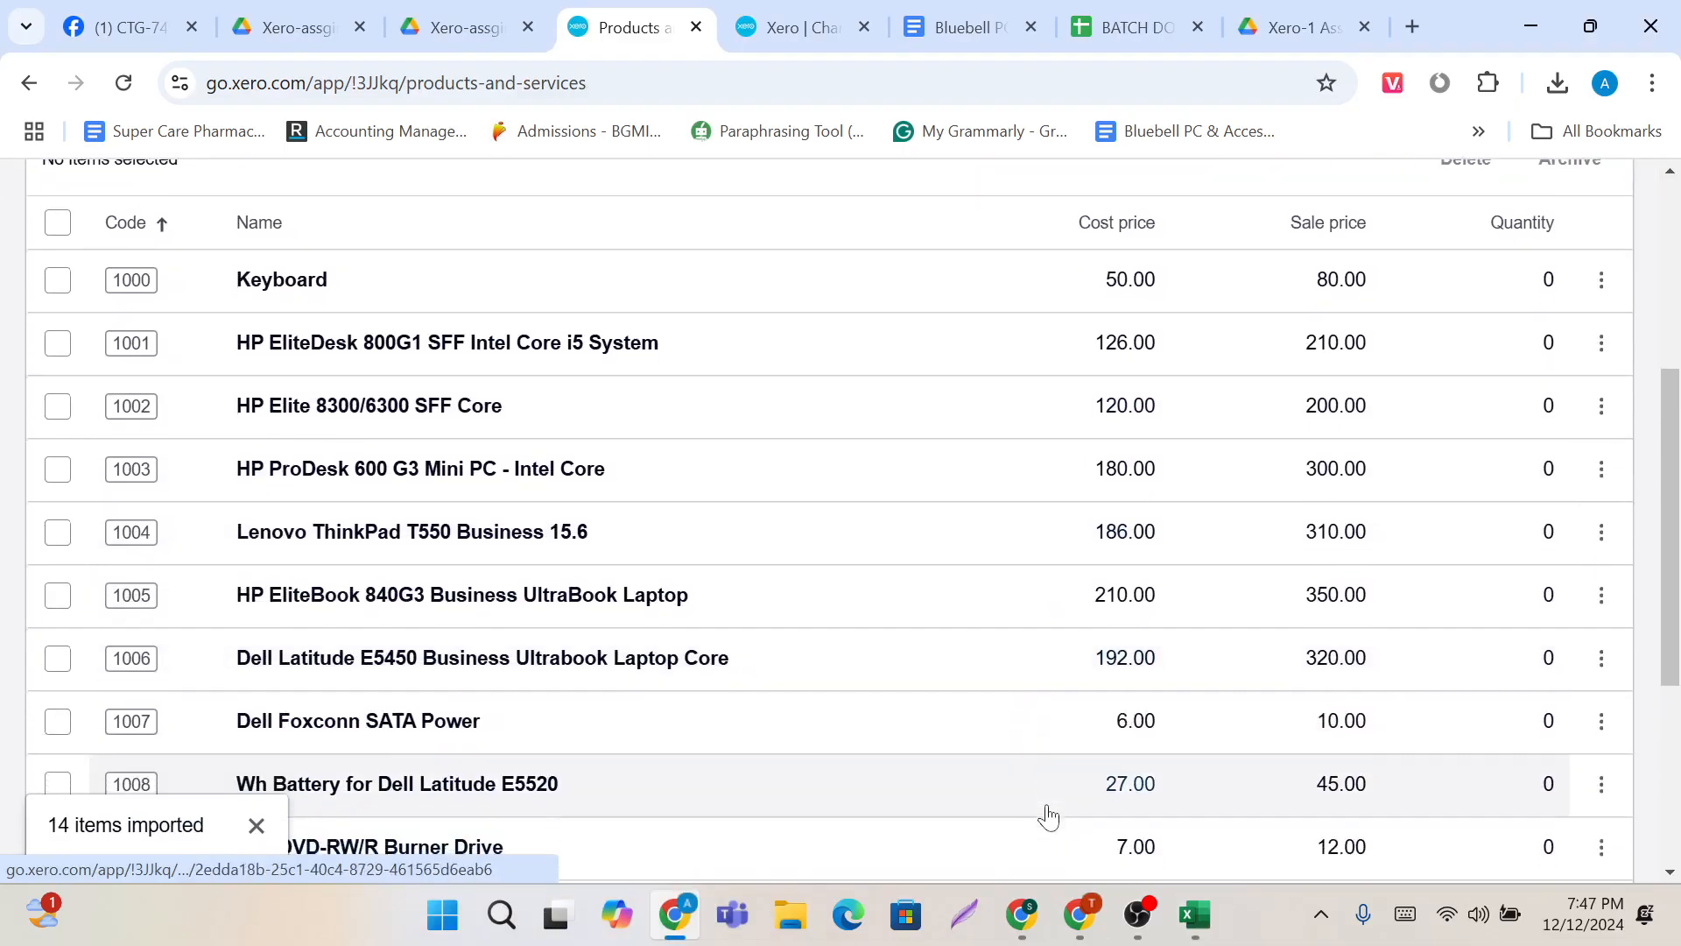
pyautogui.scroll(-3, 1049, 816)
pyautogui.scroll(-2, 1049, 816)
pyautogui.scroll(7, 1051, 817)
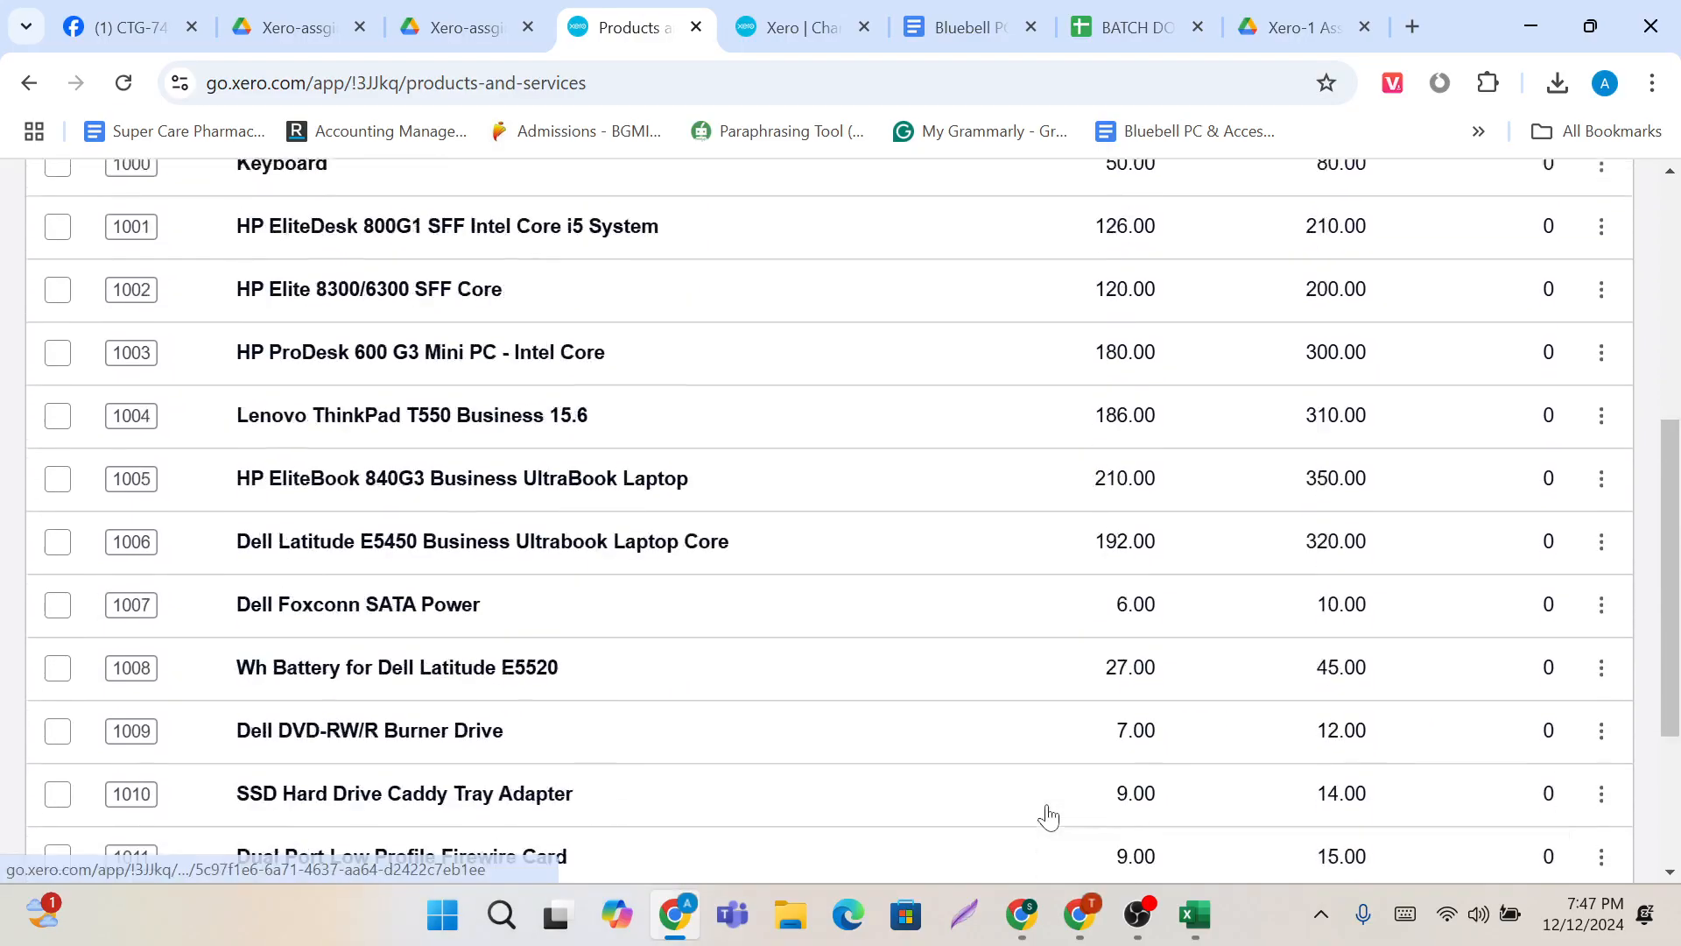
pyautogui.scroll(-3, 1072, 681)
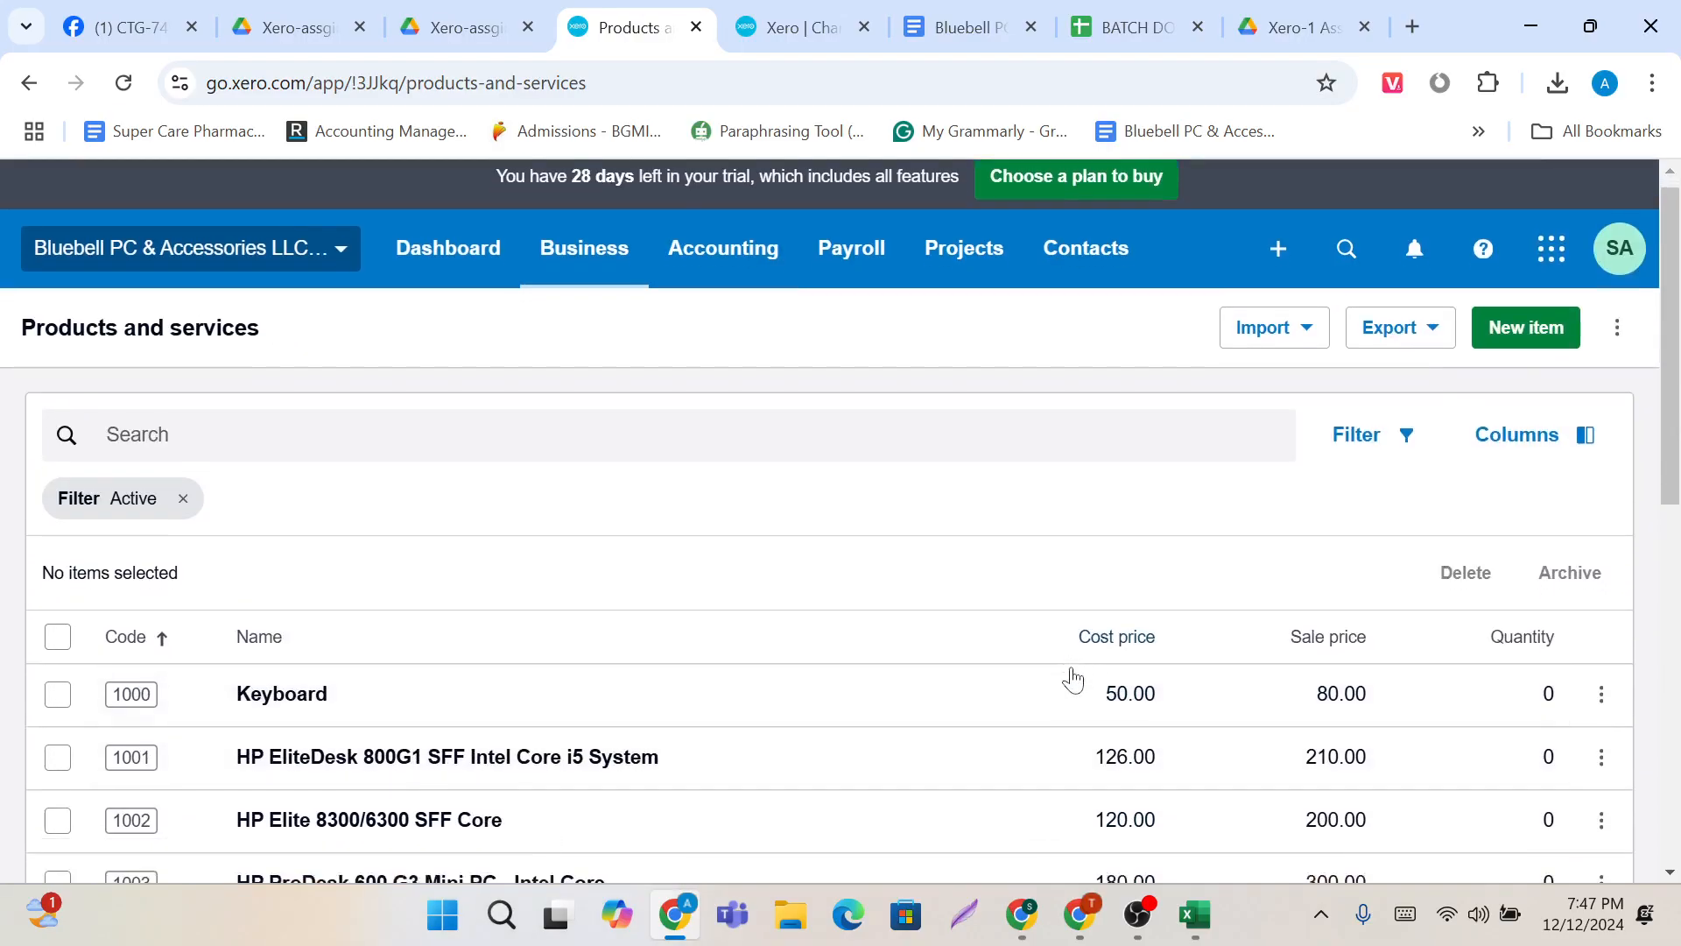
pyautogui.scroll(-3, 776, 654)
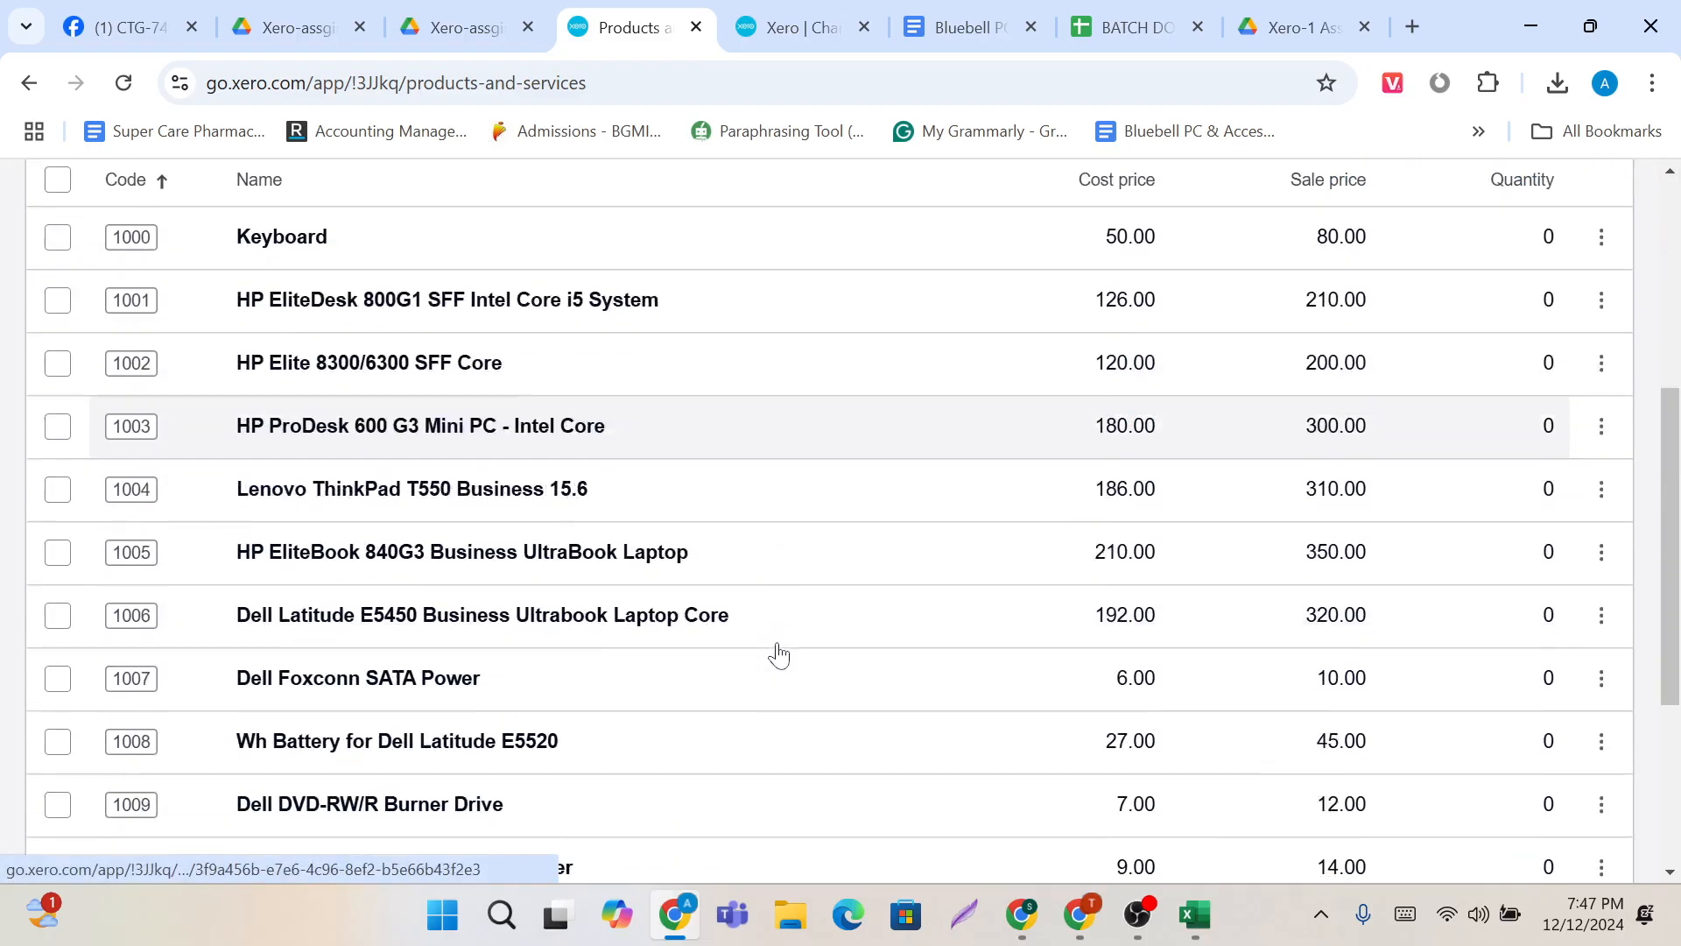
pyautogui.scroll(6, 774, 653)
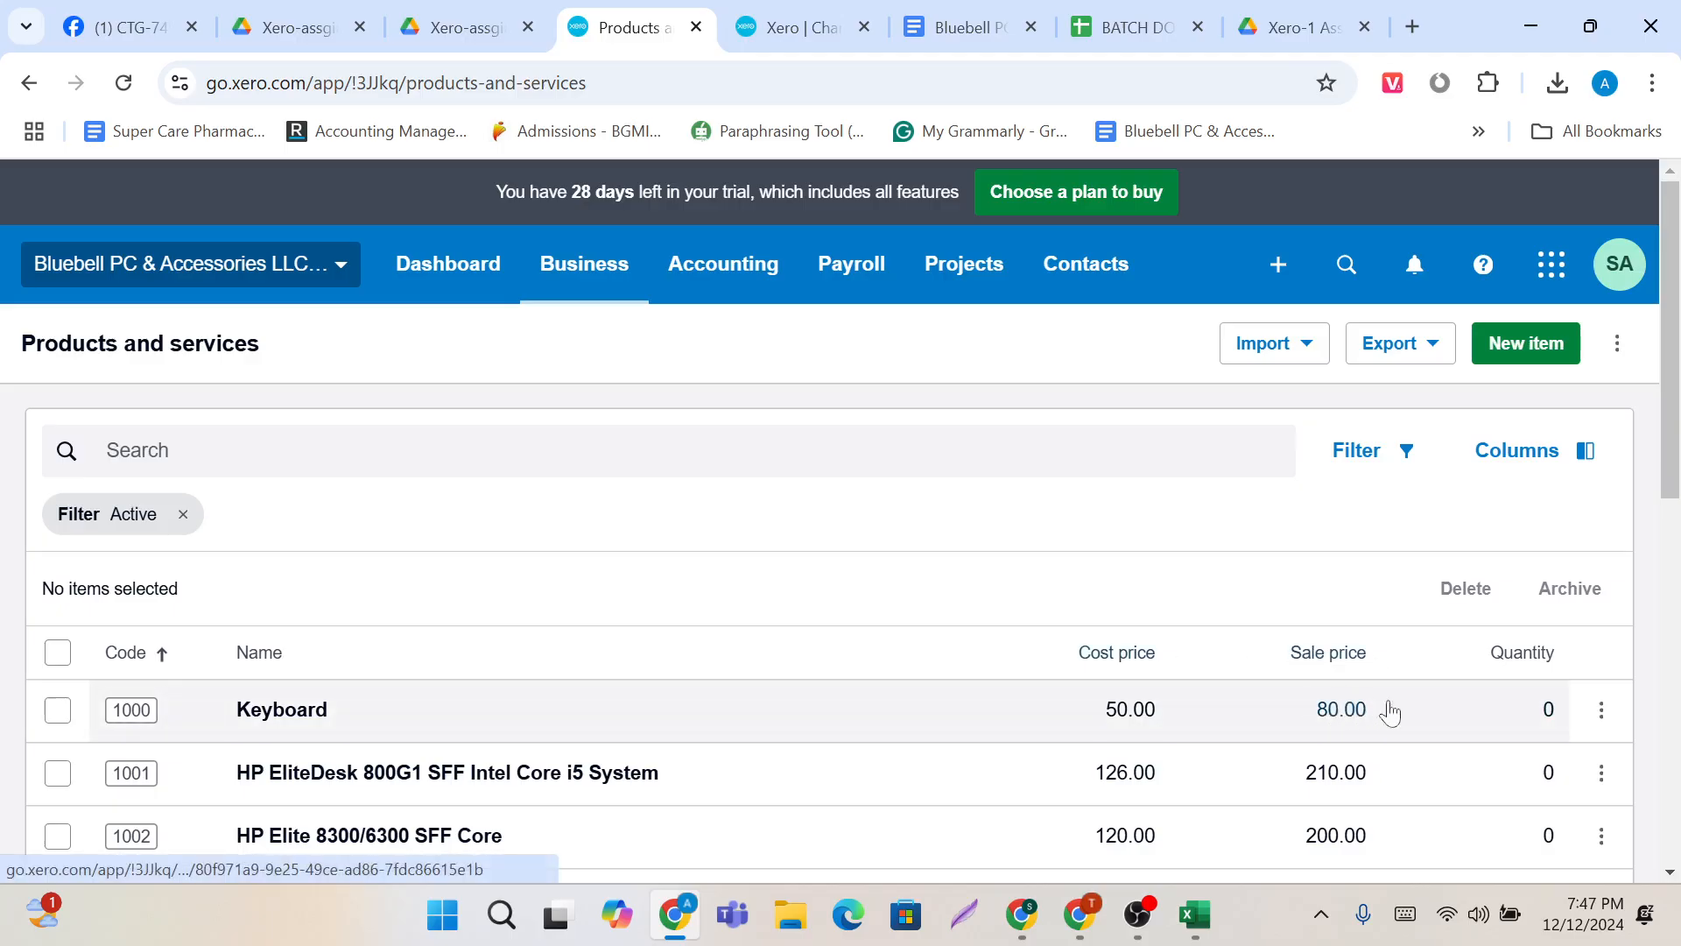
pyautogui.scroll(-1, 857, 645)
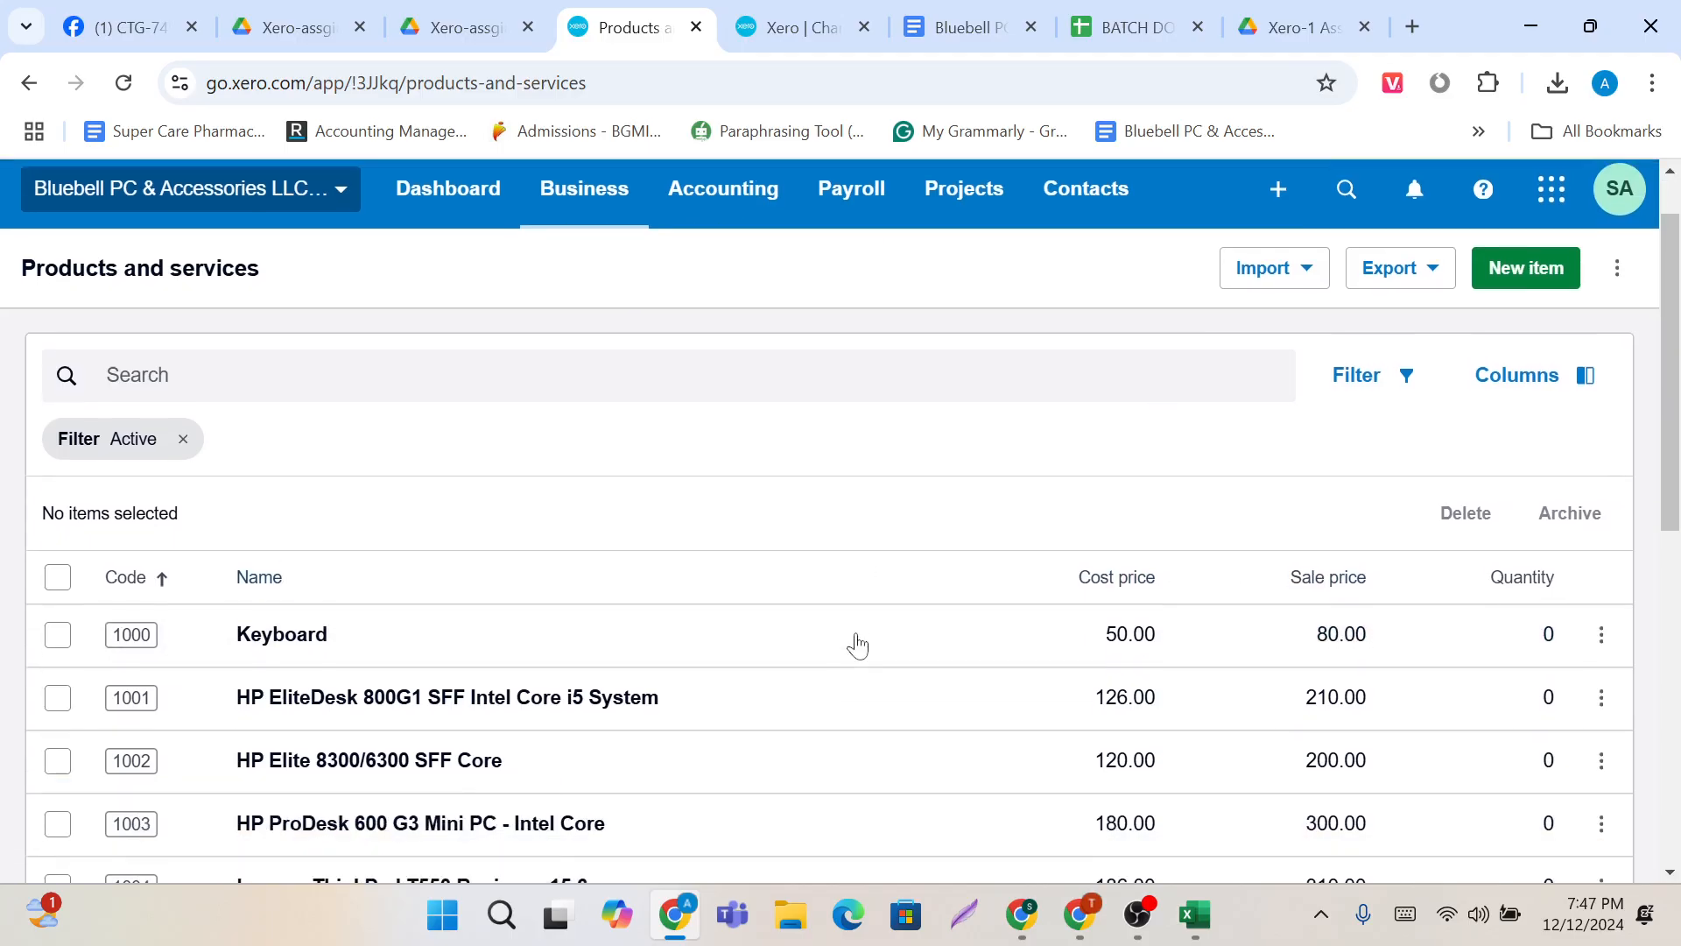
pyautogui.scroll(1, 858, 645)
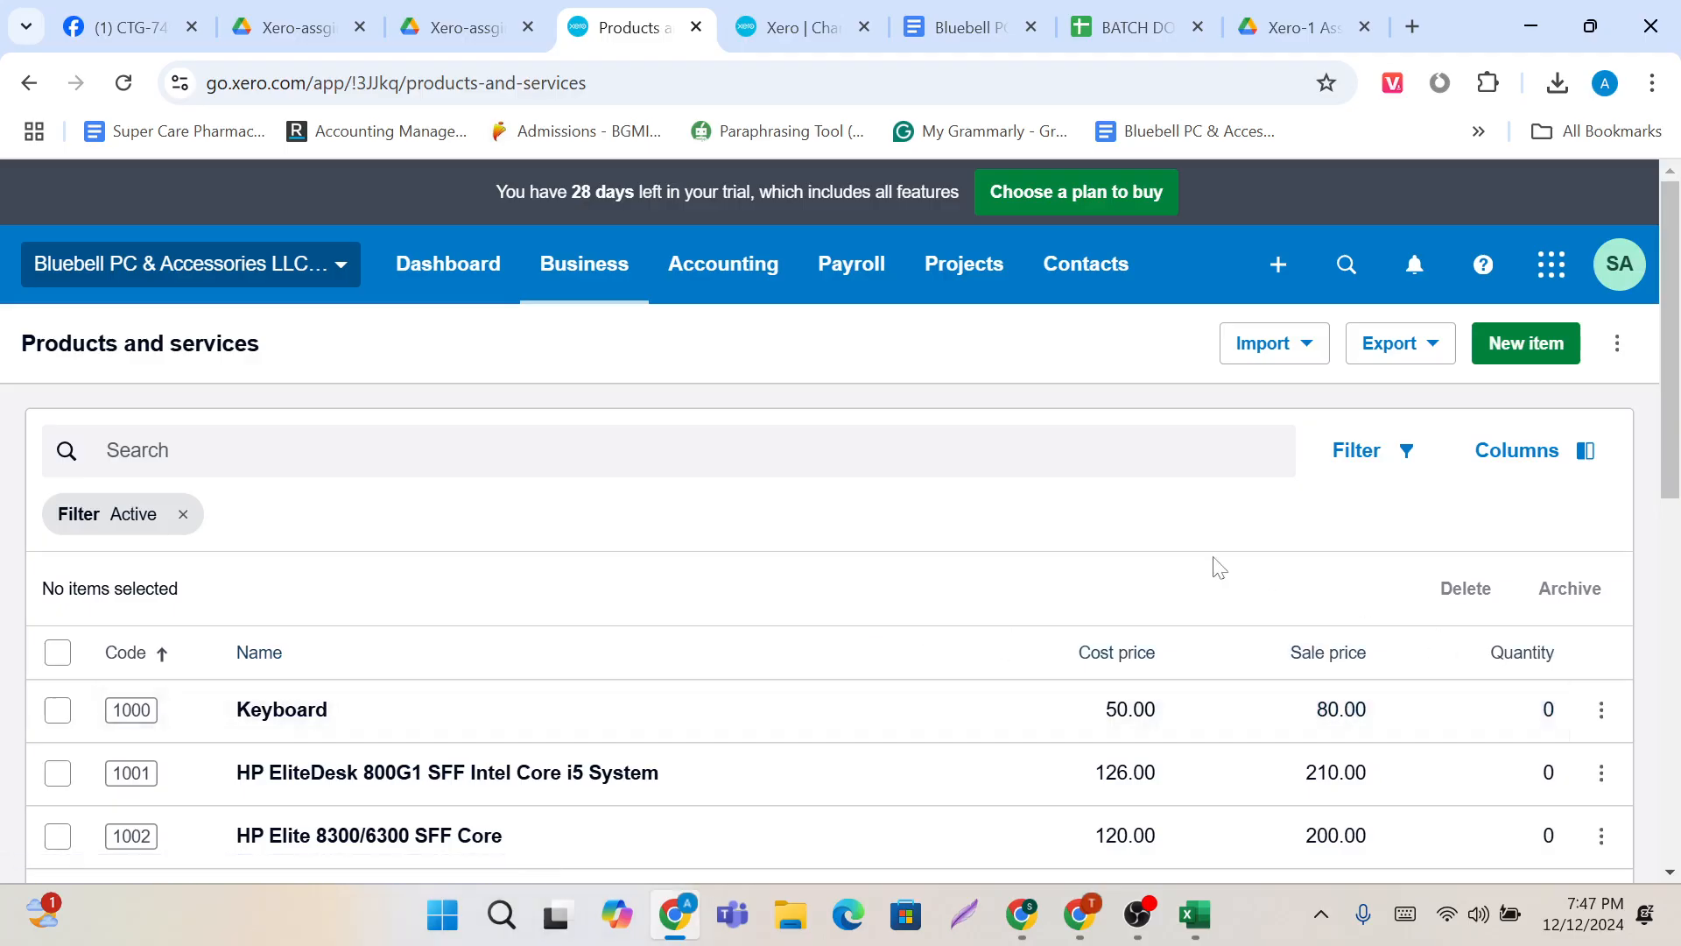
pyautogui.click(1314, 352)
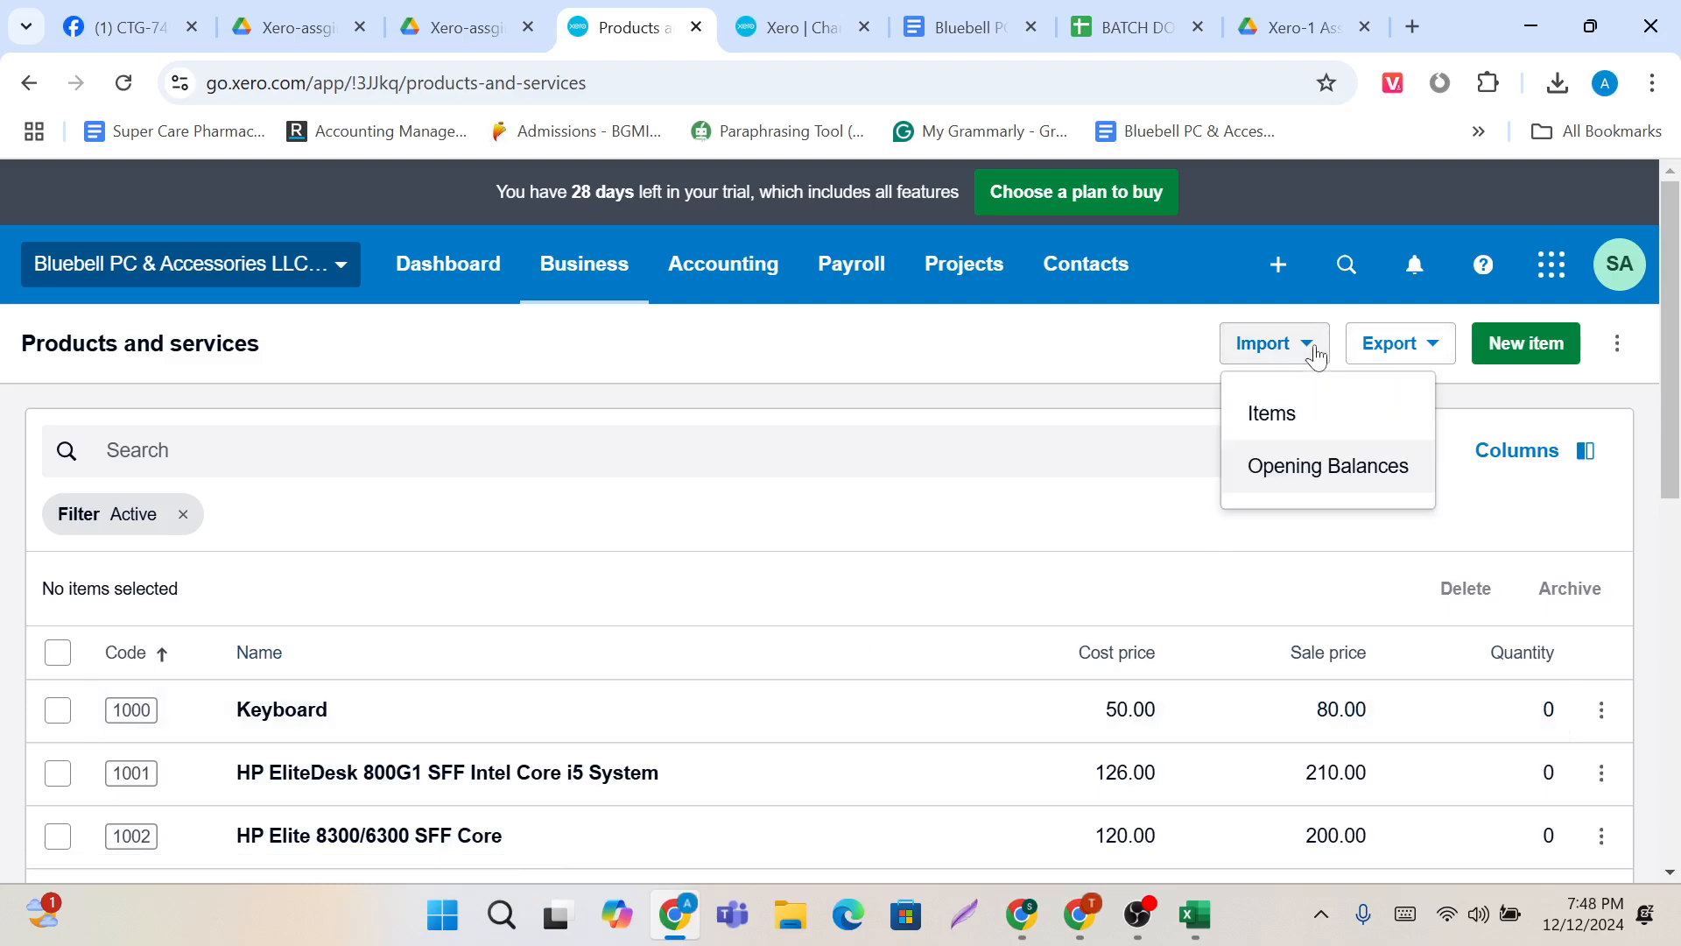
# Step: Start the inventory opening balances import and set its date to 1 Jan 2020
pyautogui.click(1323, 472)
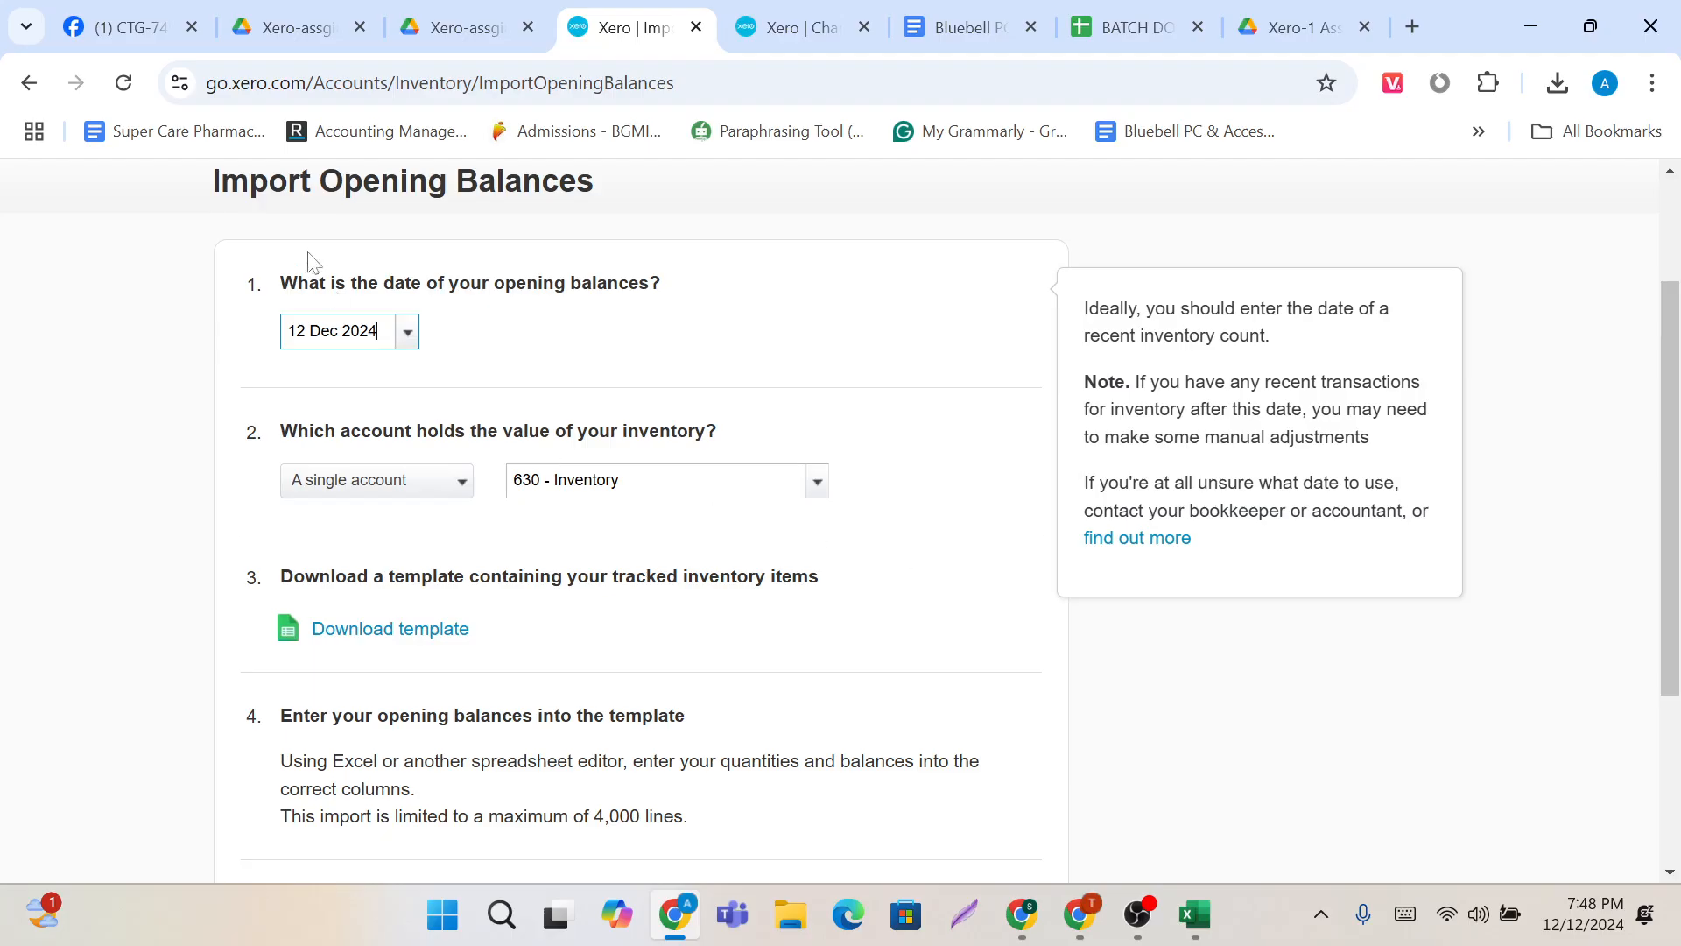
pyautogui.moveTo(278, 282); pyautogui.dragTo(648, 283)
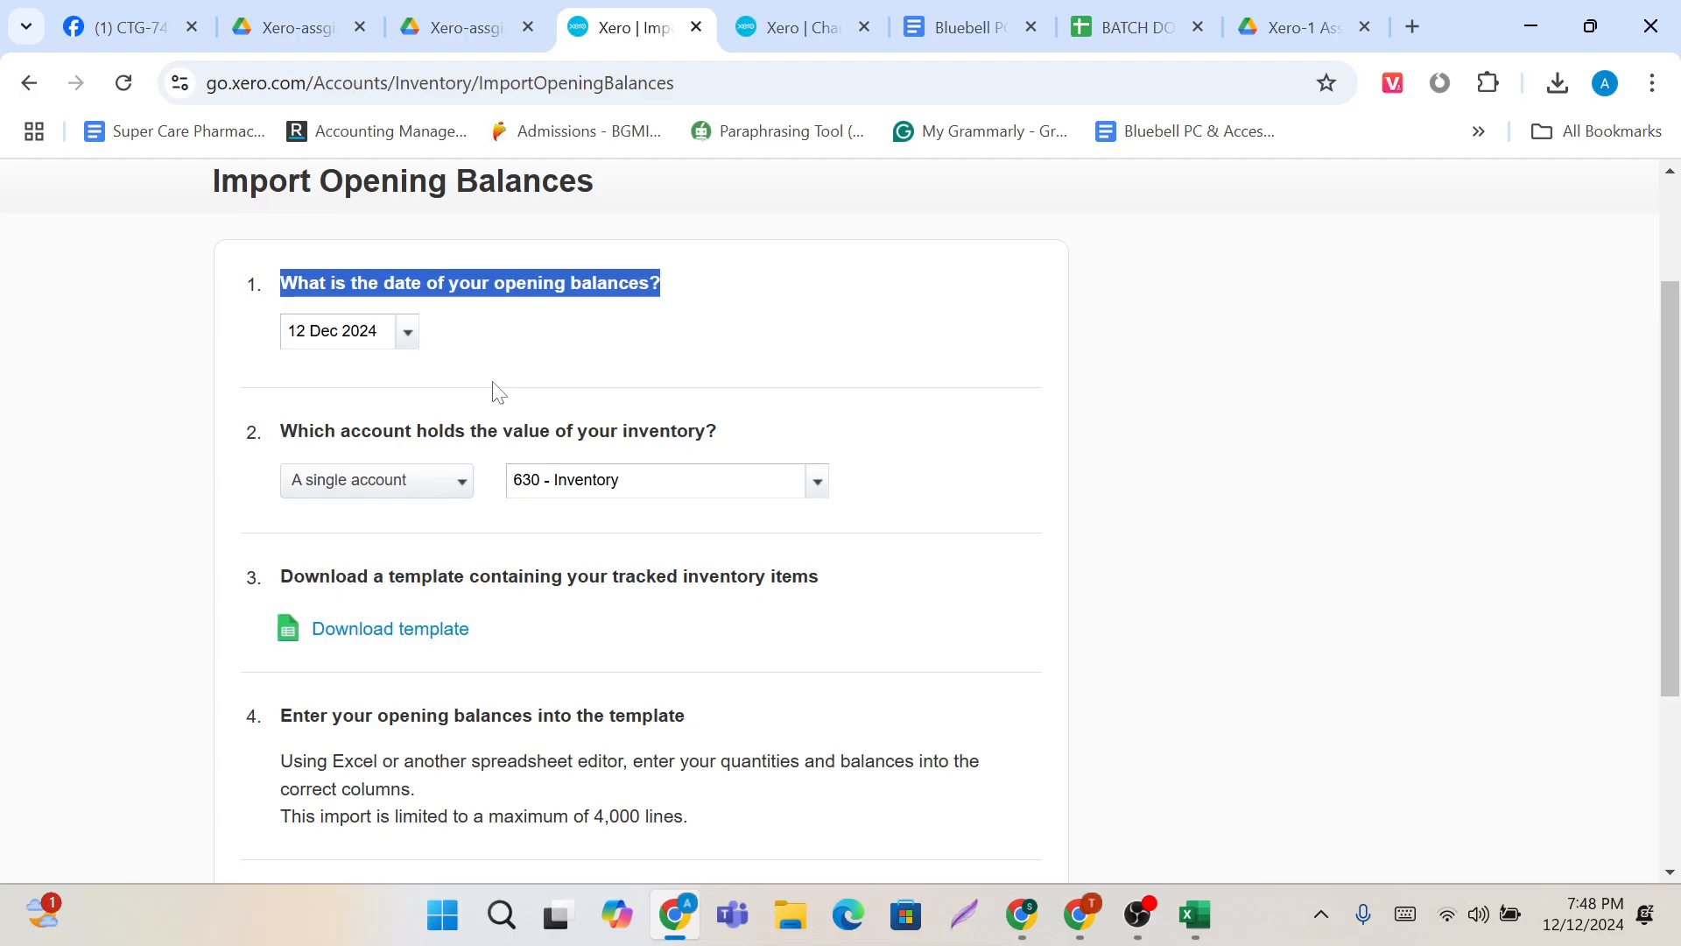
pyautogui.click(408, 337)
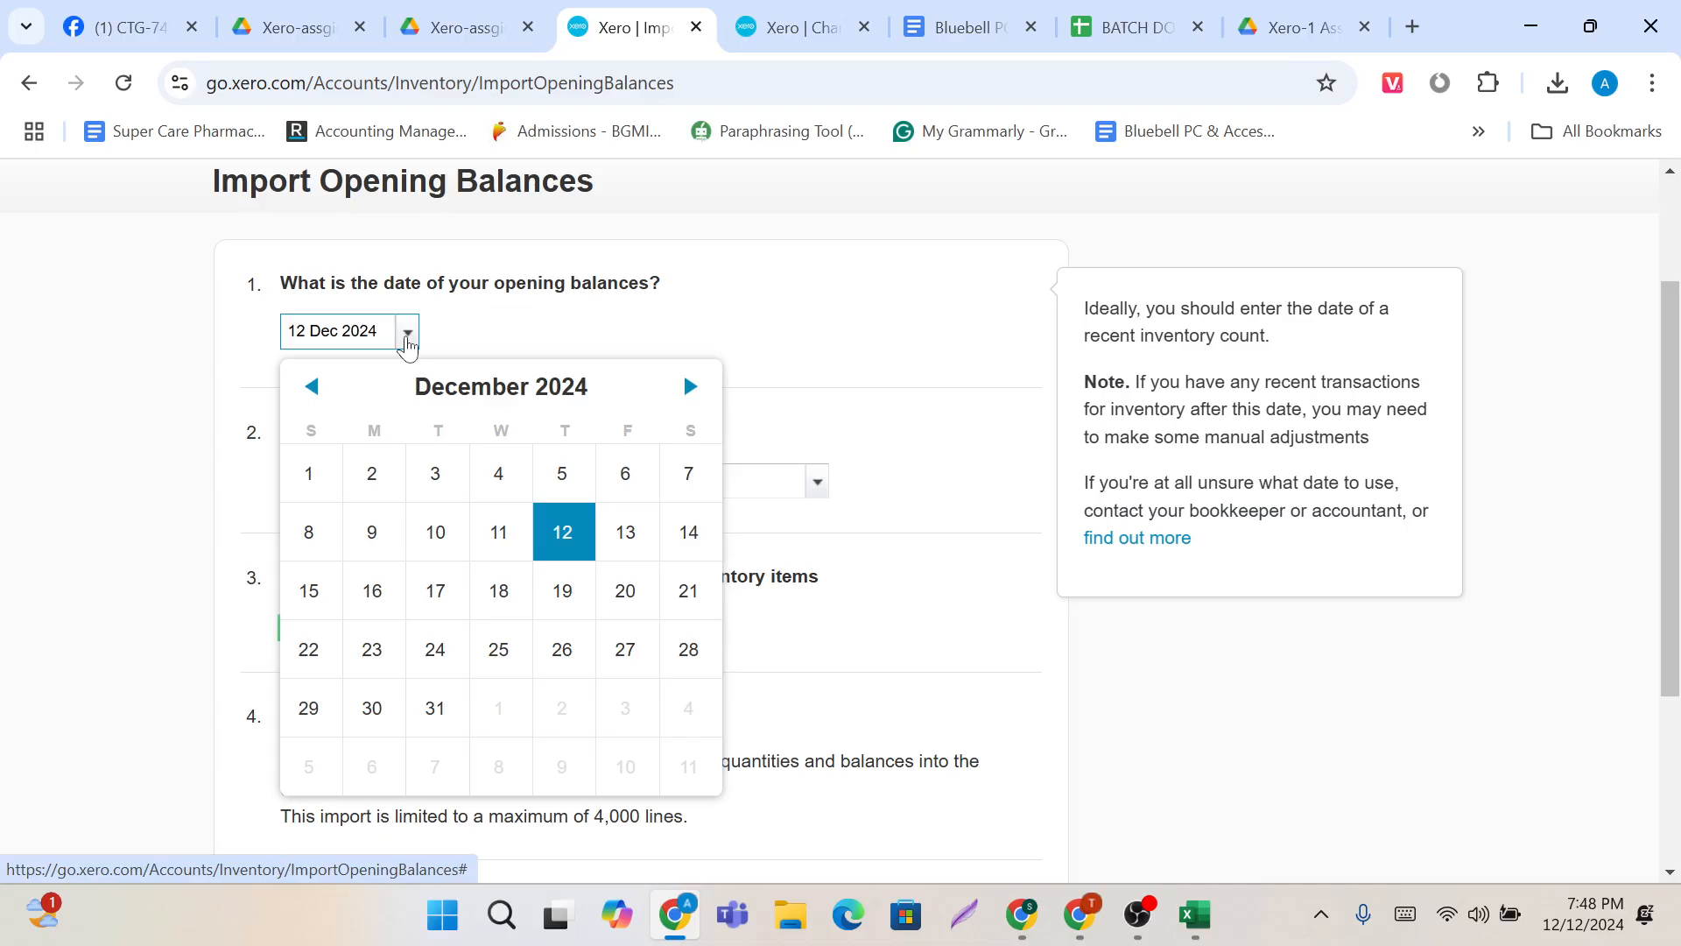
pyautogui.click(445, 387)
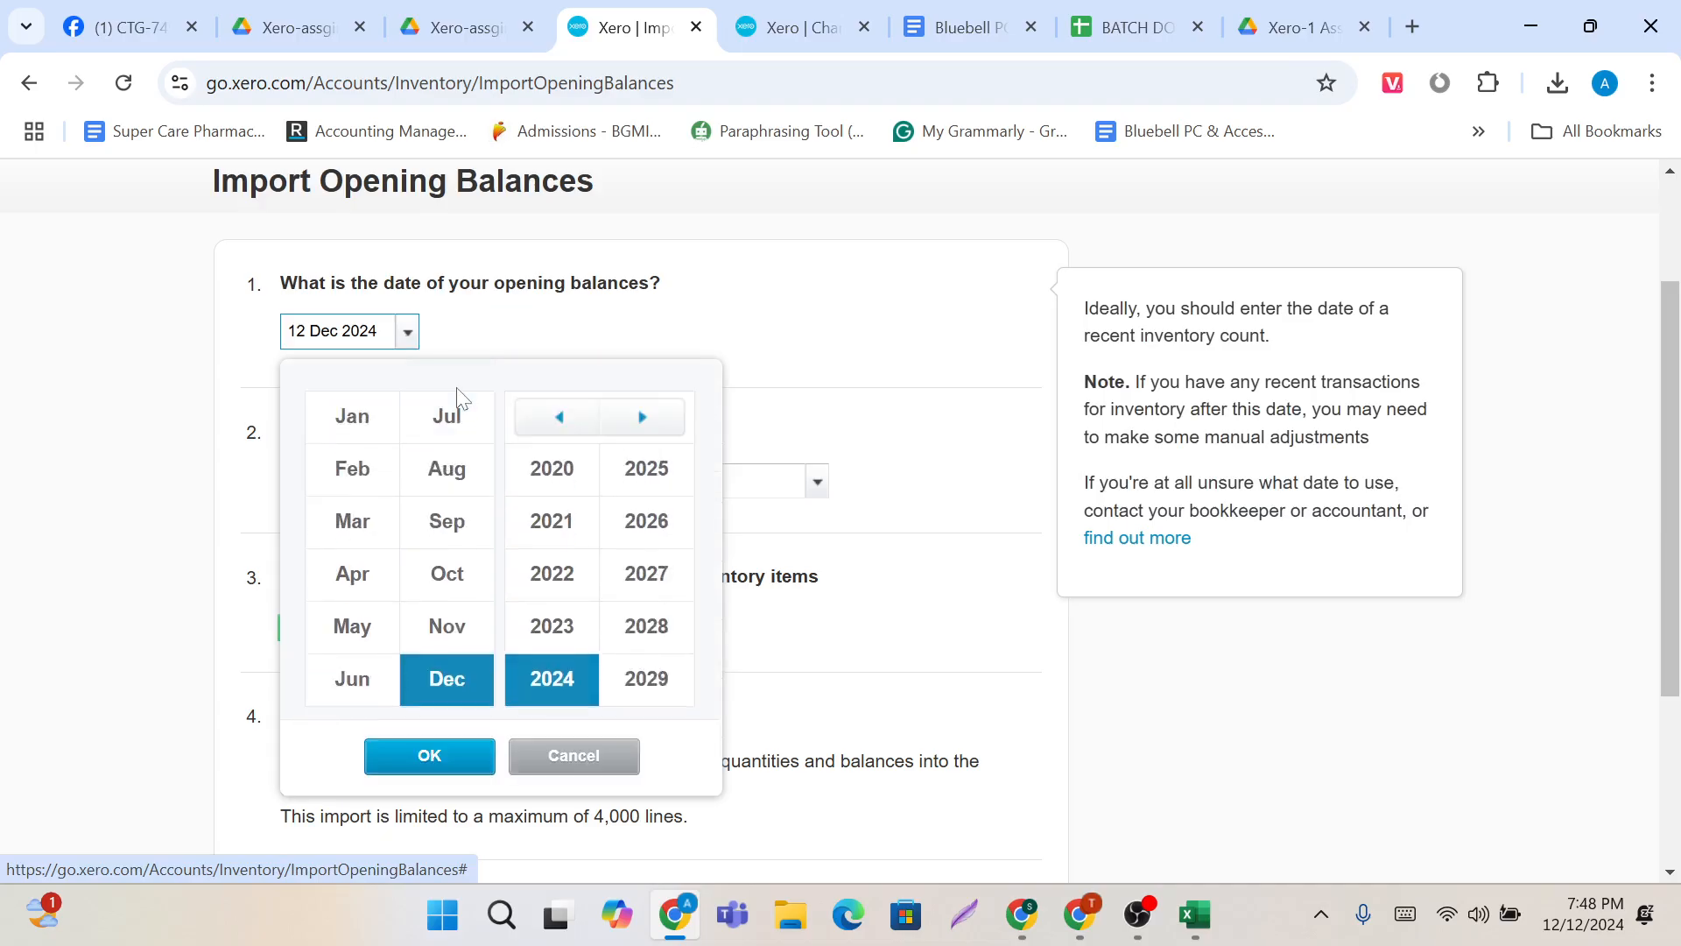
pyautogui.click(553, 474)
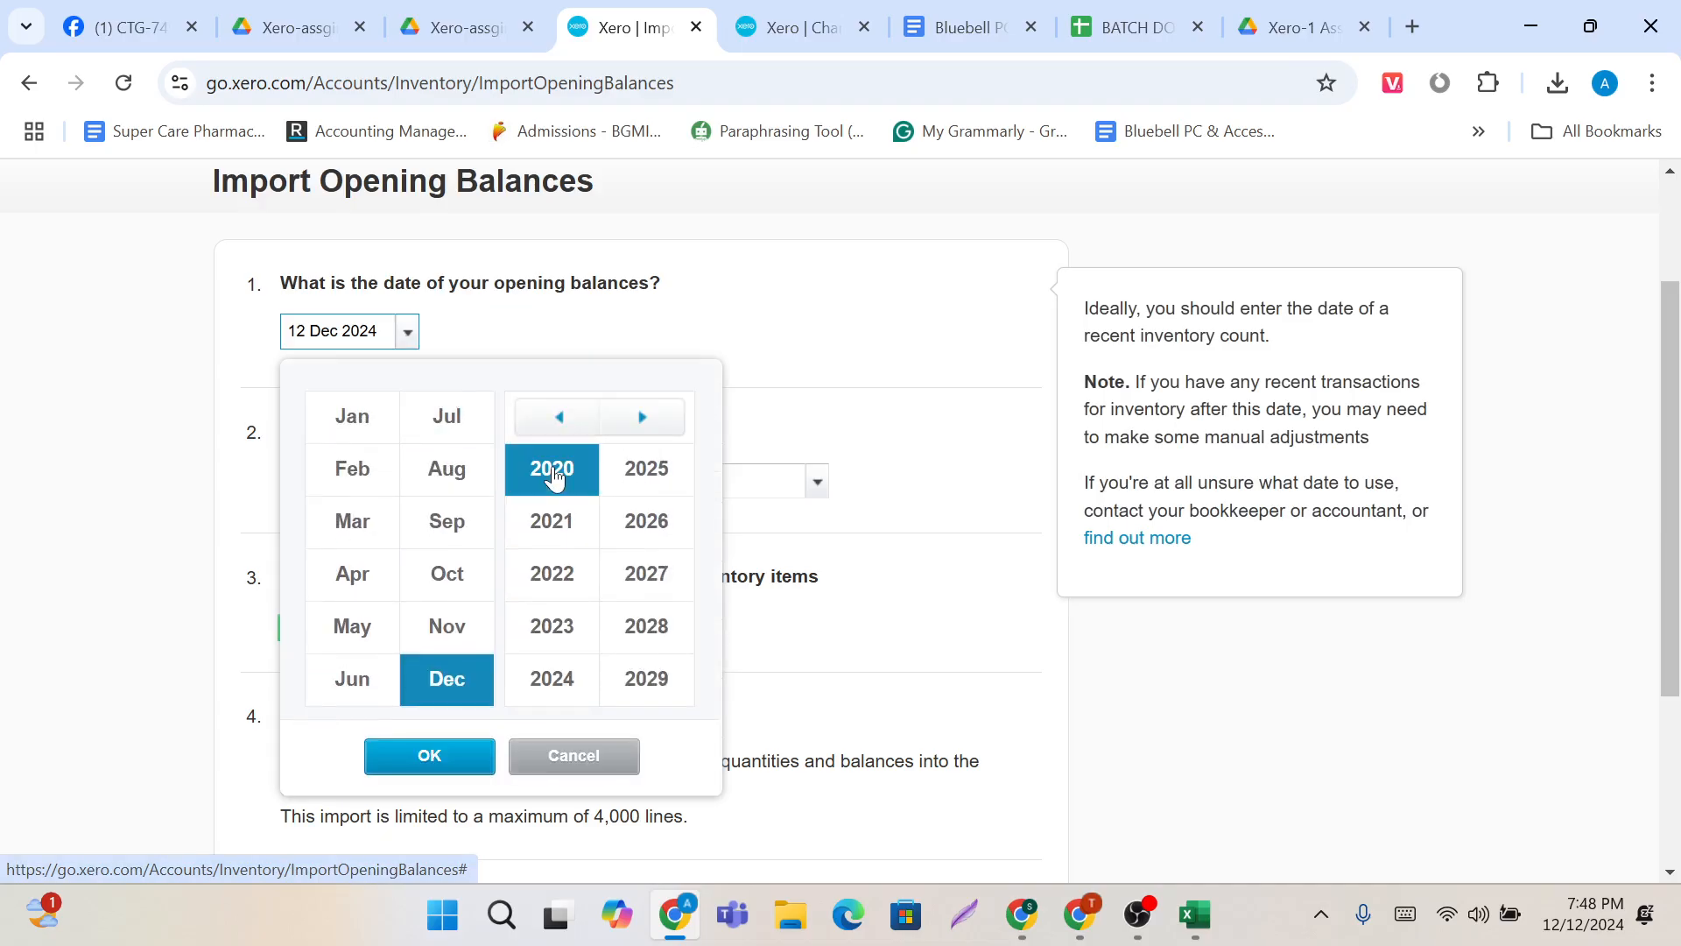
pyautogui.click(361, 440)
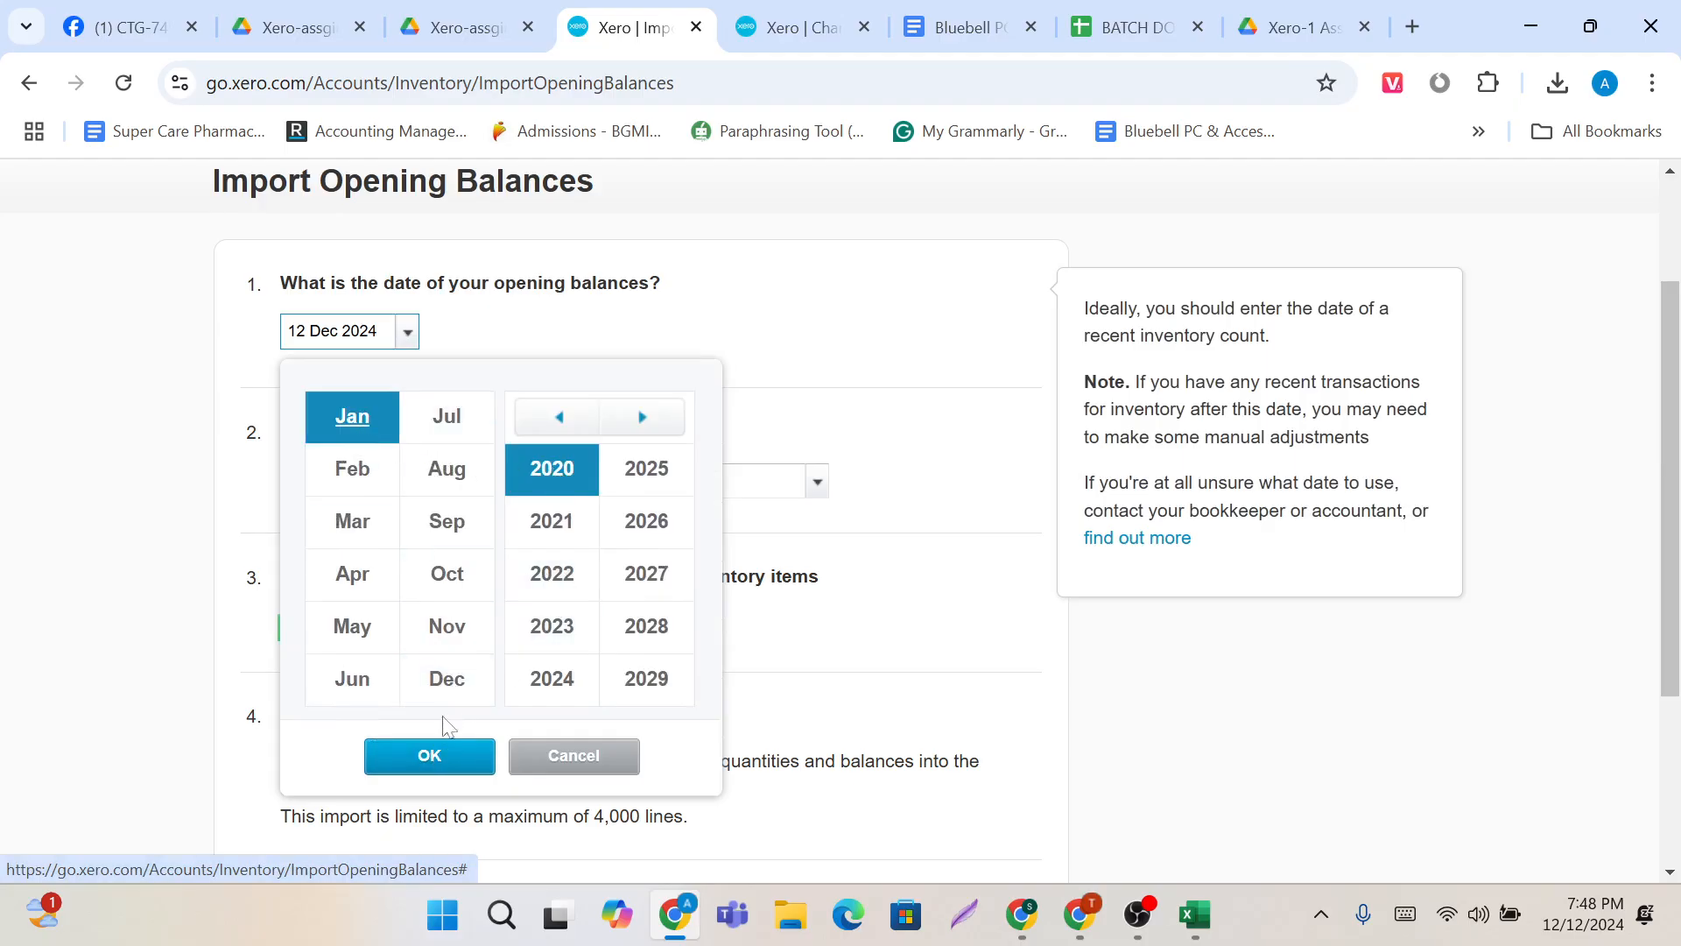
pyautogui.click(429, 760)
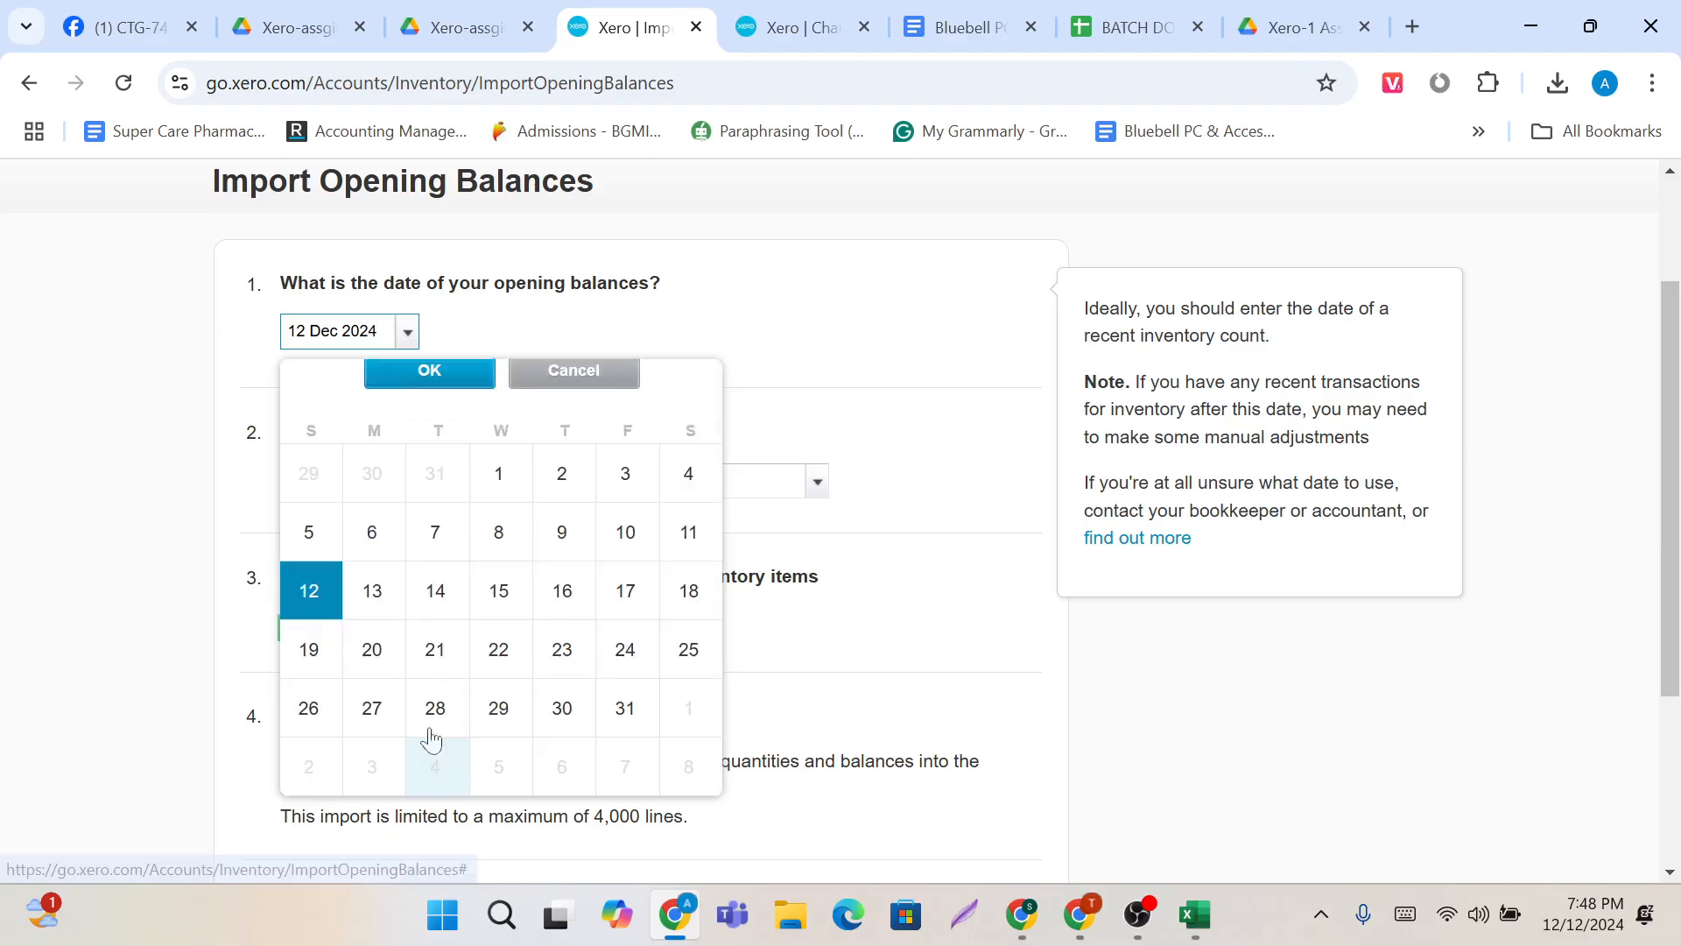
pyautogui.click(499, 473)
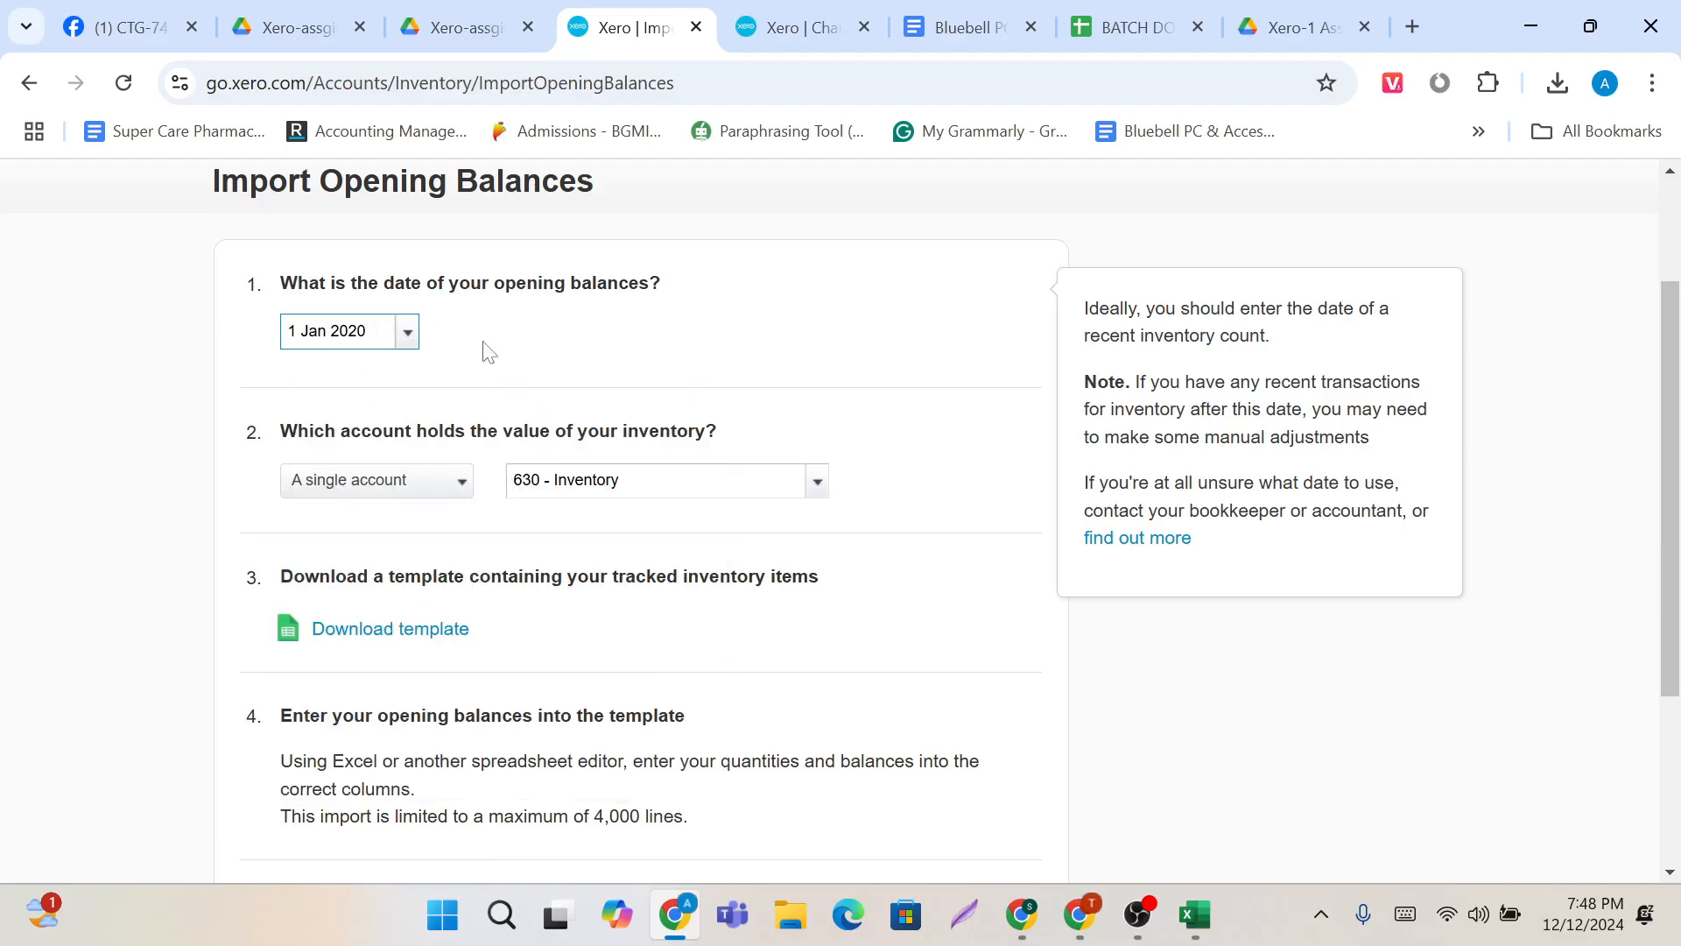
# Step: Hold inventory value in multiple accounts and download the opening balances template
pyautogui.scroll(-1, 489, 352)
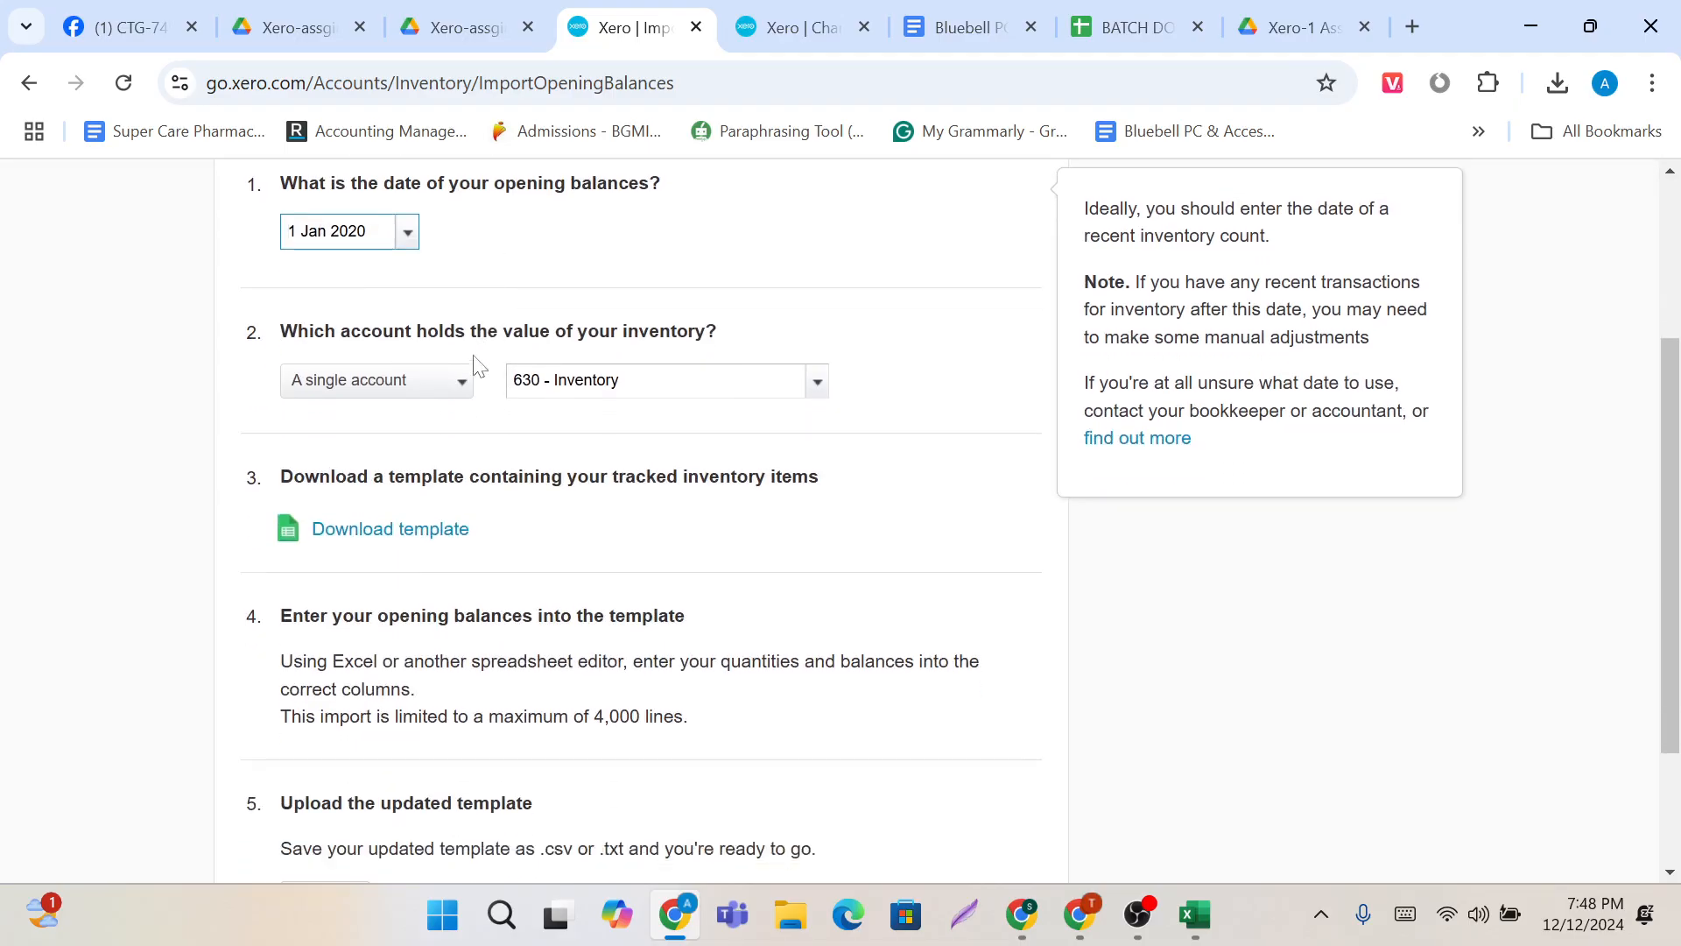
pyautogui.click(465, 394)
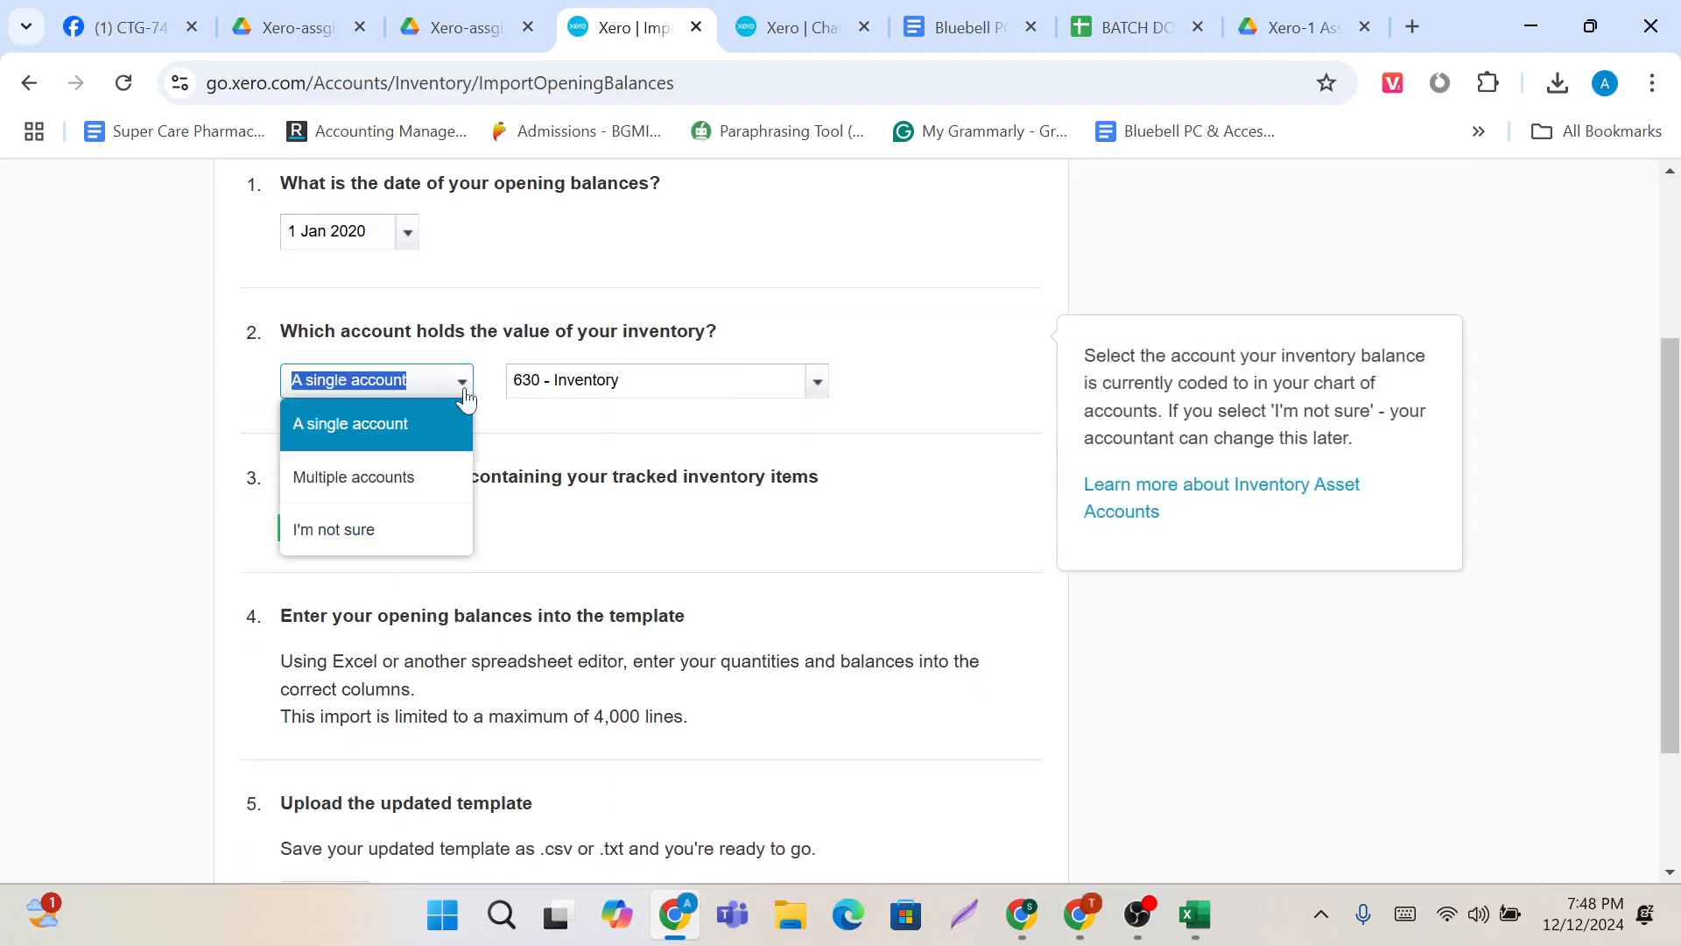
pyautogui.click(405, 476)
pyautogui.scroll(-1, 490, 450)
pyautogui.scroll(1, 491, 451)
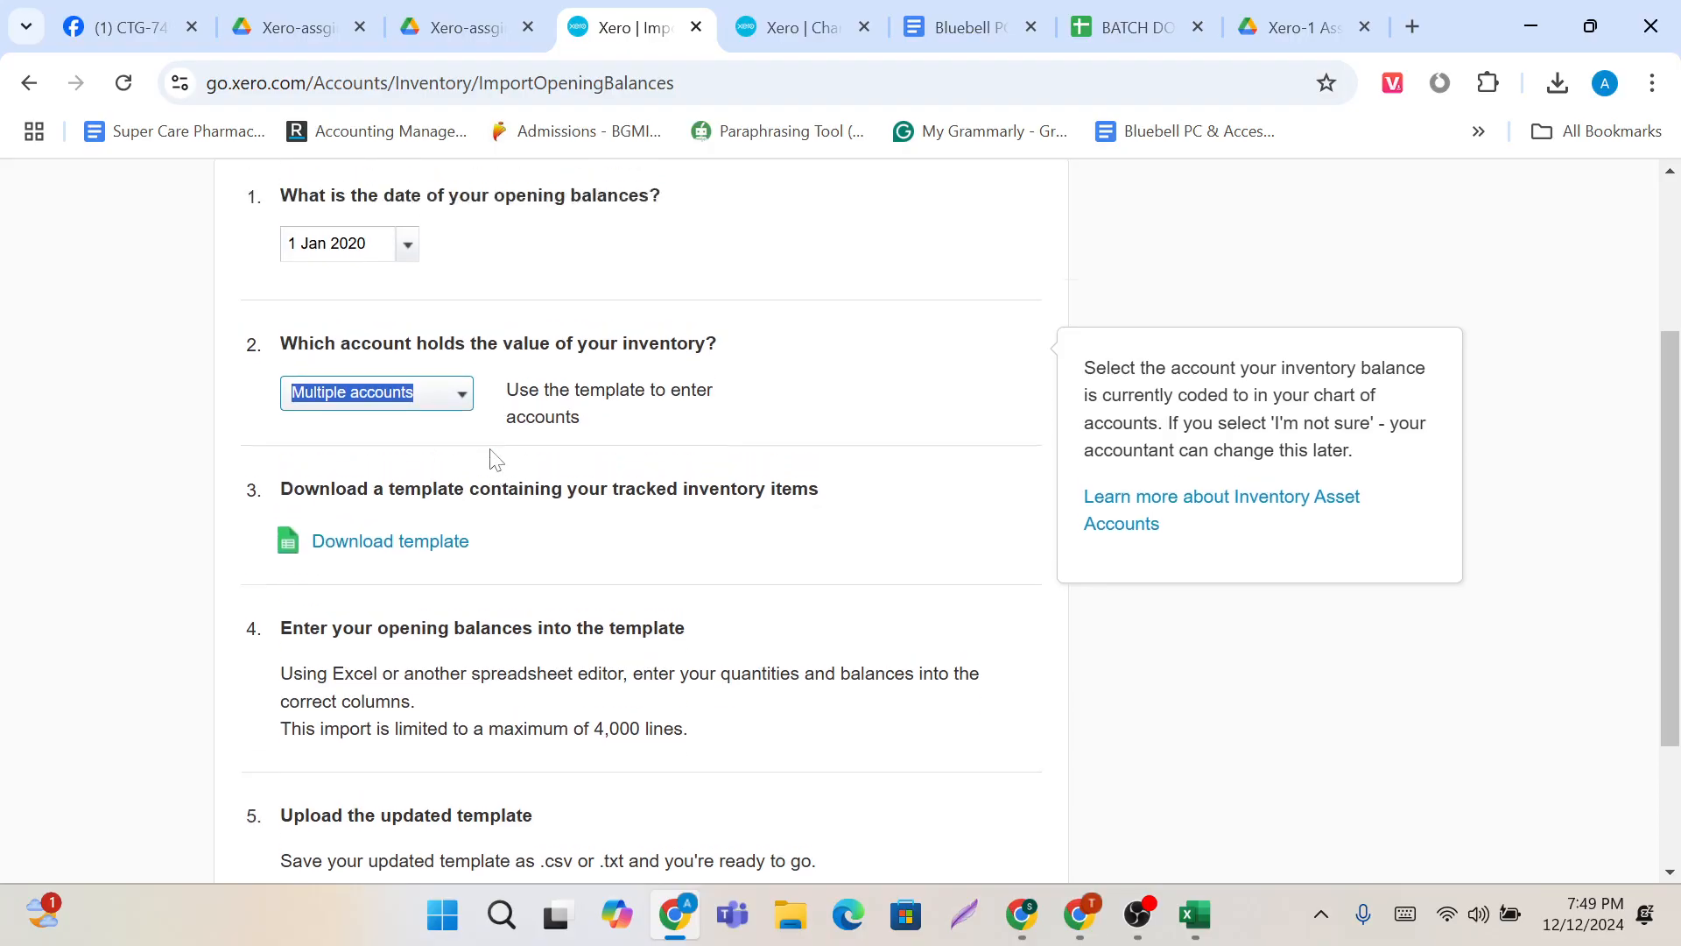
pyautogui.click(538, 344)
pyautogui.scroll(1, 539, 344)
pyautogui.scroll(-3, 526, 394)
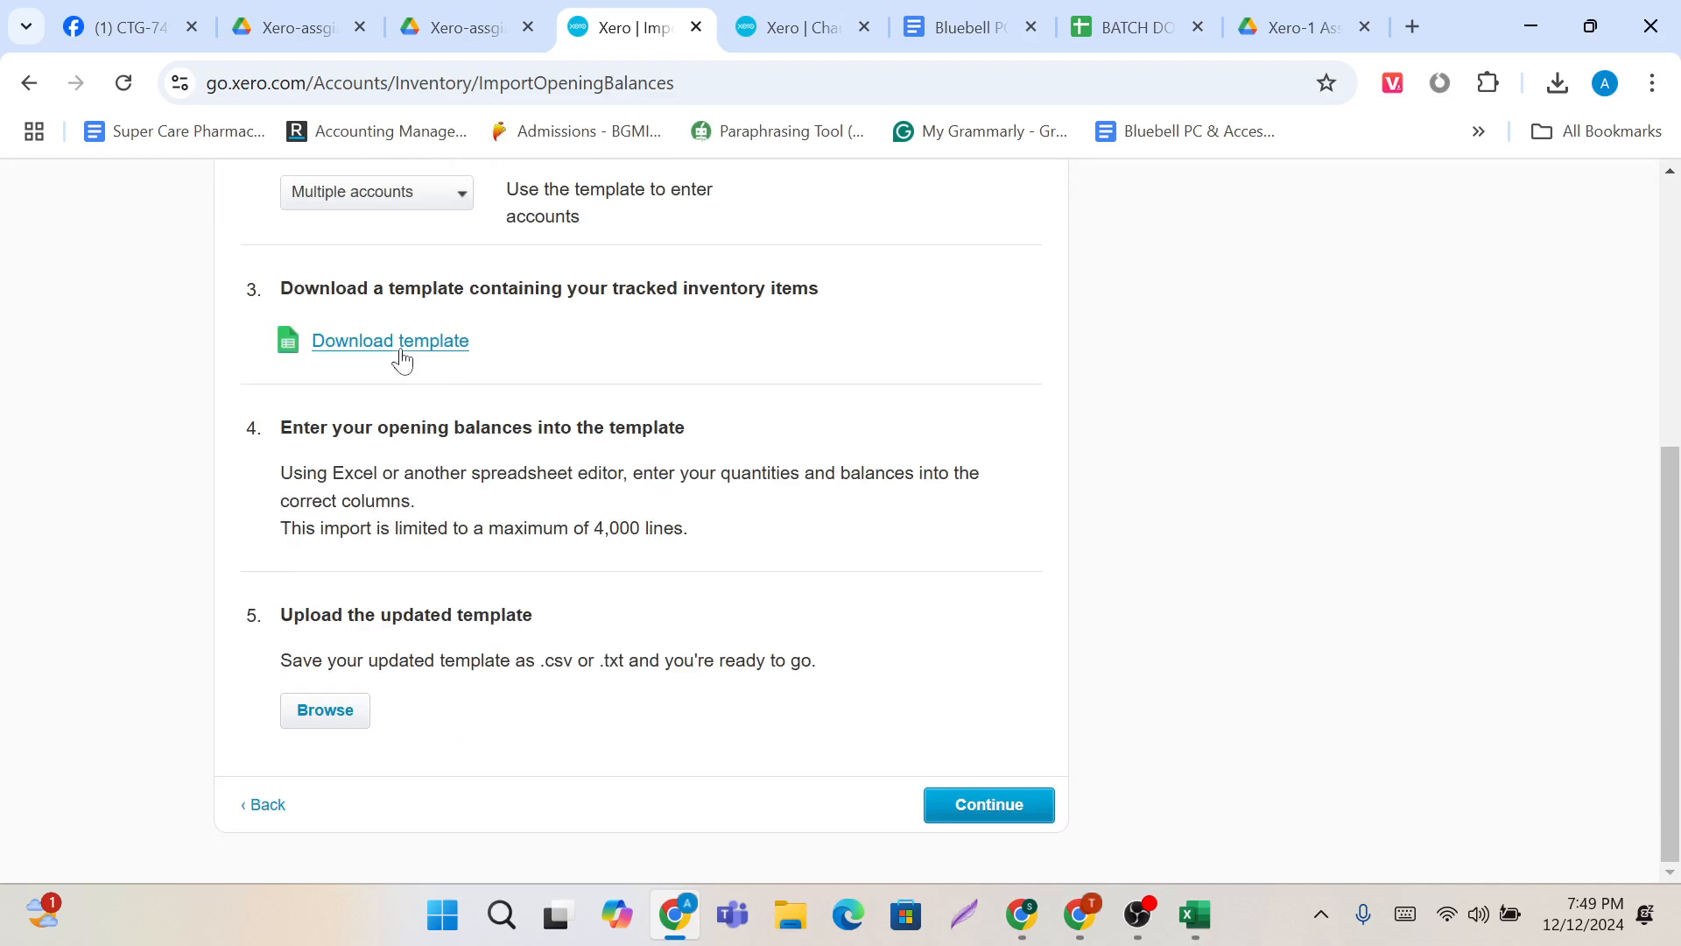
pyautogui.click(400, 354)
pyautogui.moveTo(1331, 165)
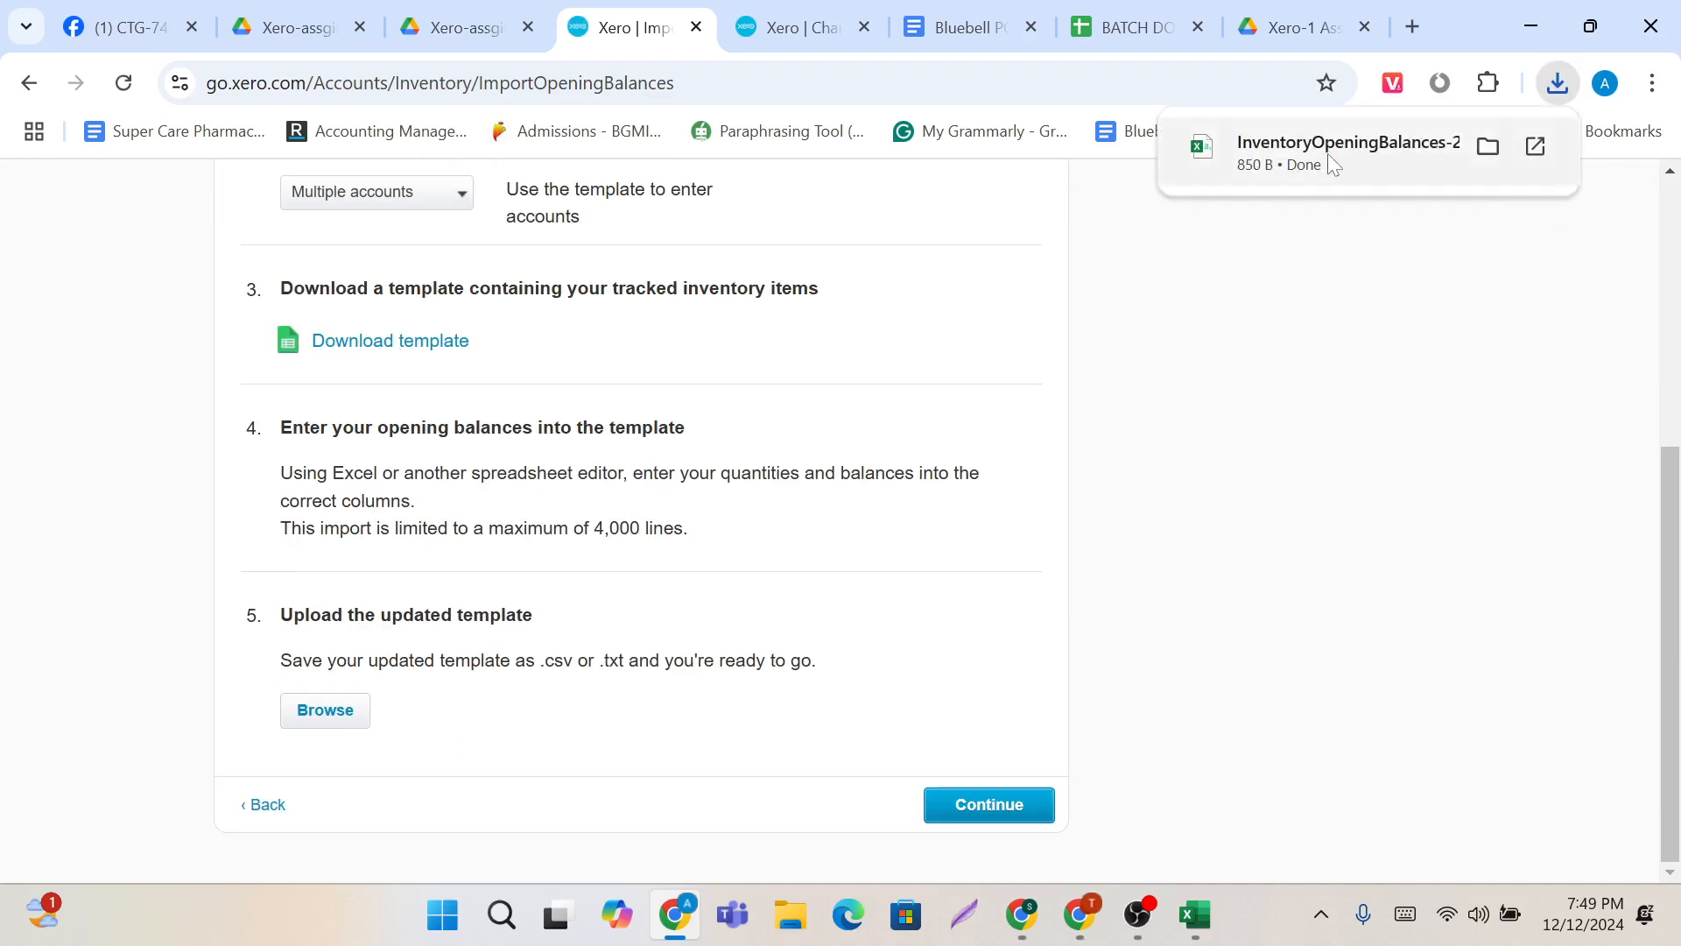
pyautogui.hotkey('alt', 'Tab')
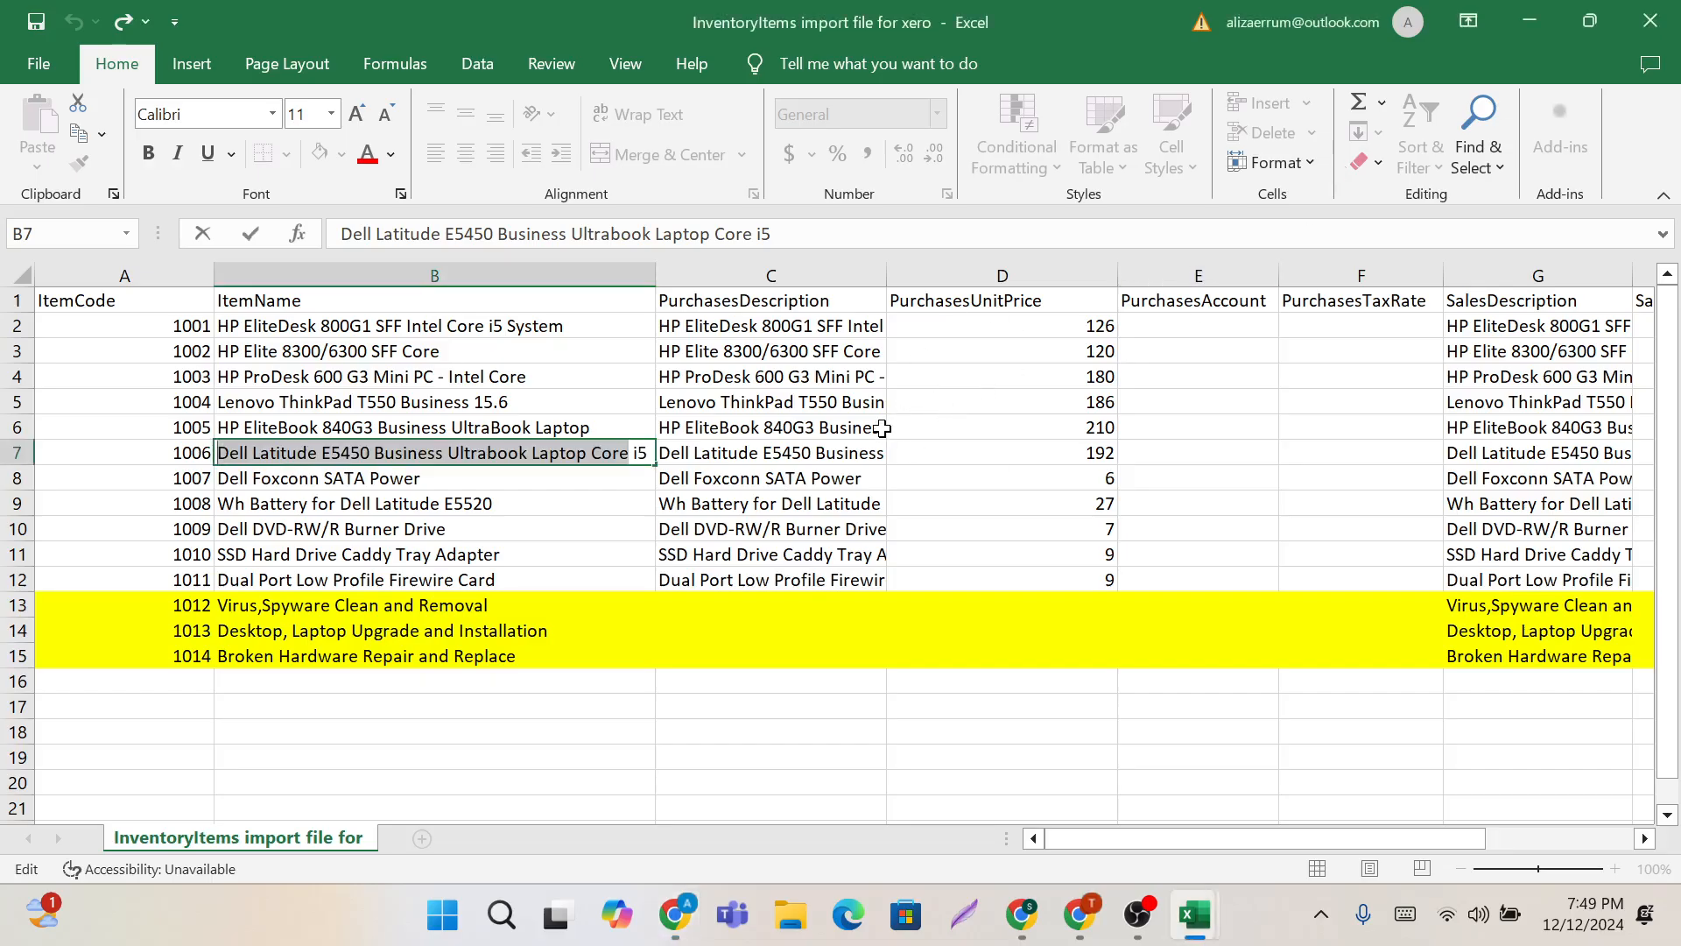
# Step: Close the InventoryItems workbook without saving, then close ContactsTemplate
pyautogui.click(675, 913)
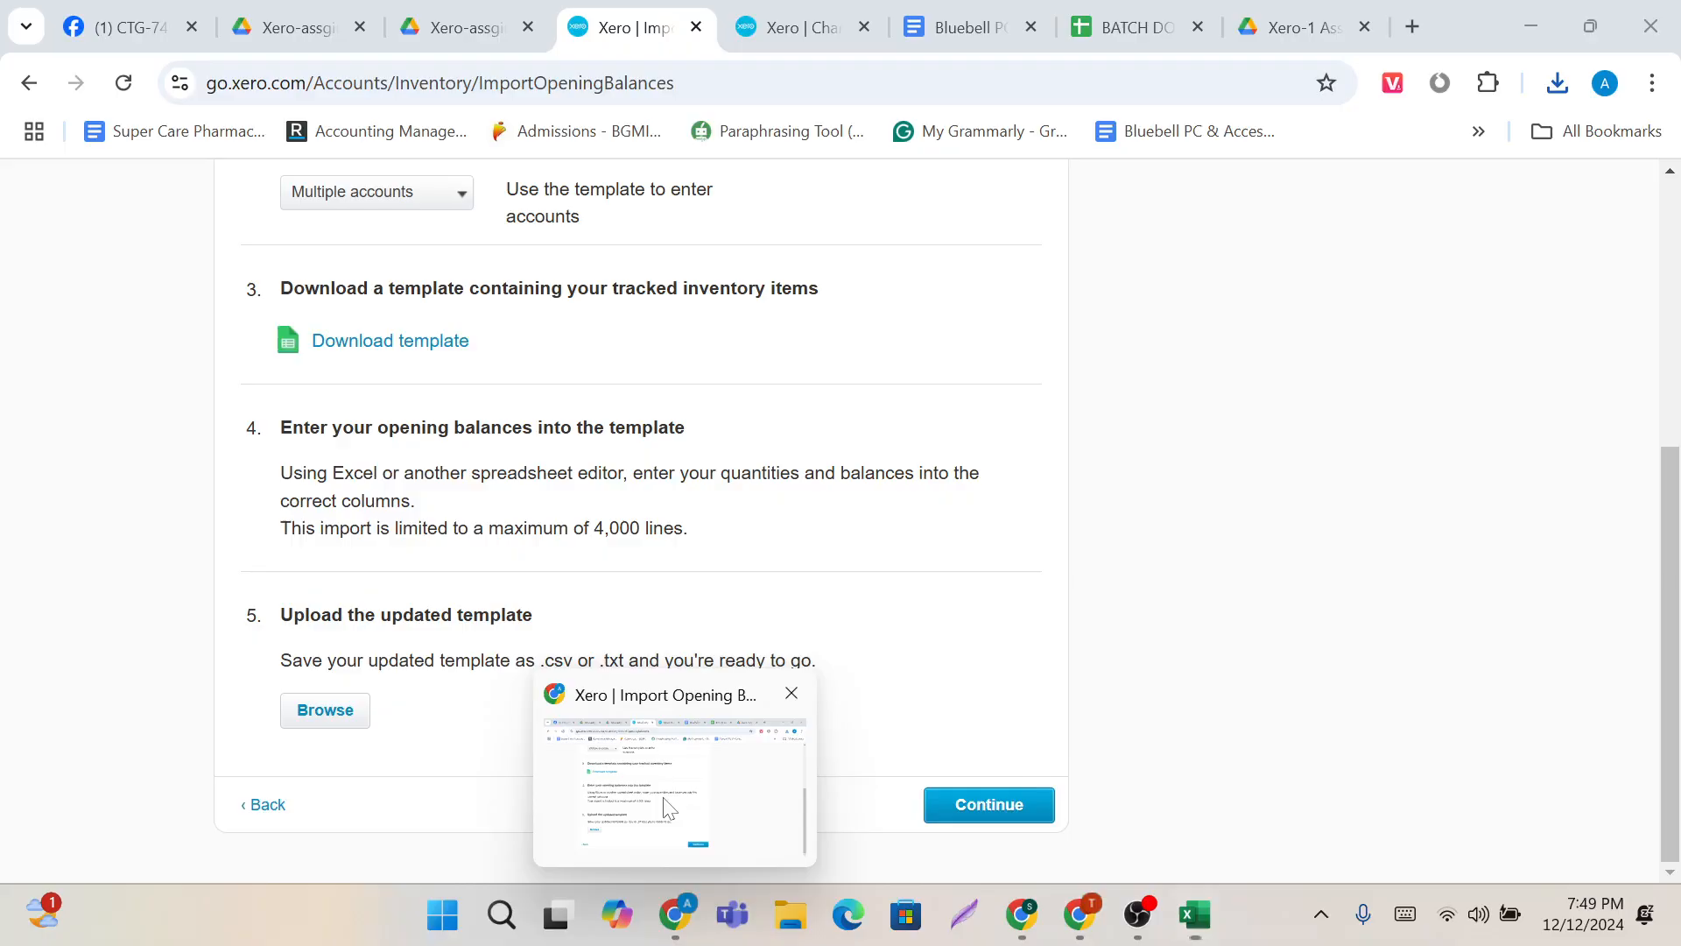
pyautogui.click(1557, 82)
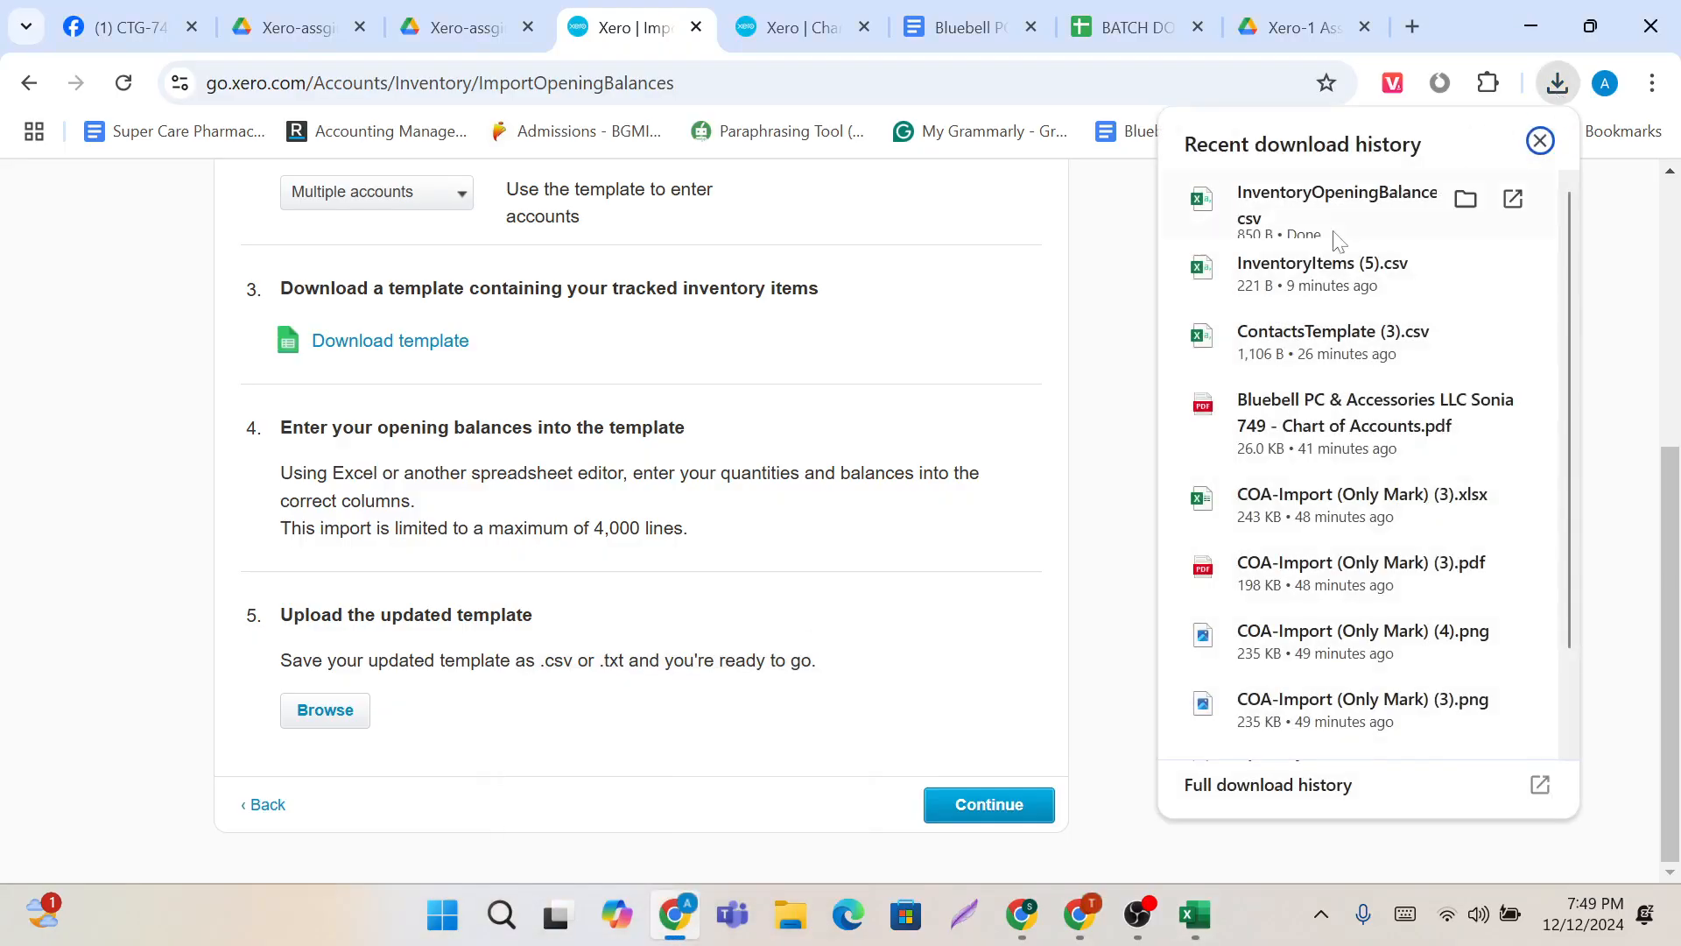
pyautogui.hotkey('alt', 'Tab')
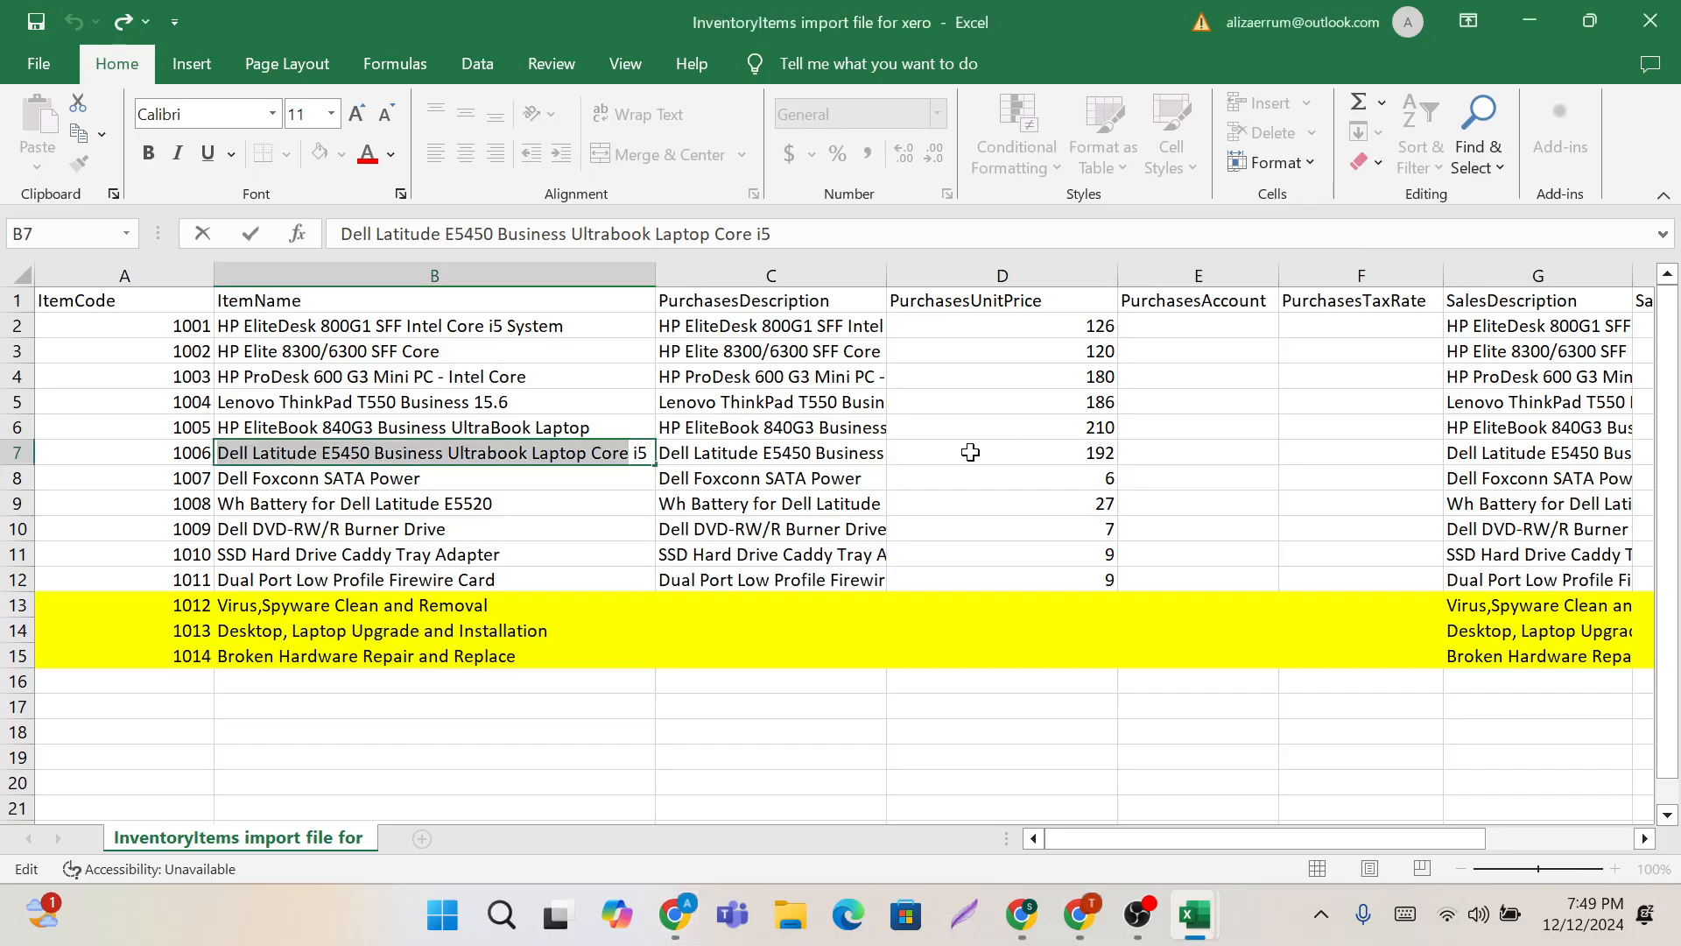
pyautogui.click(1650, 20)
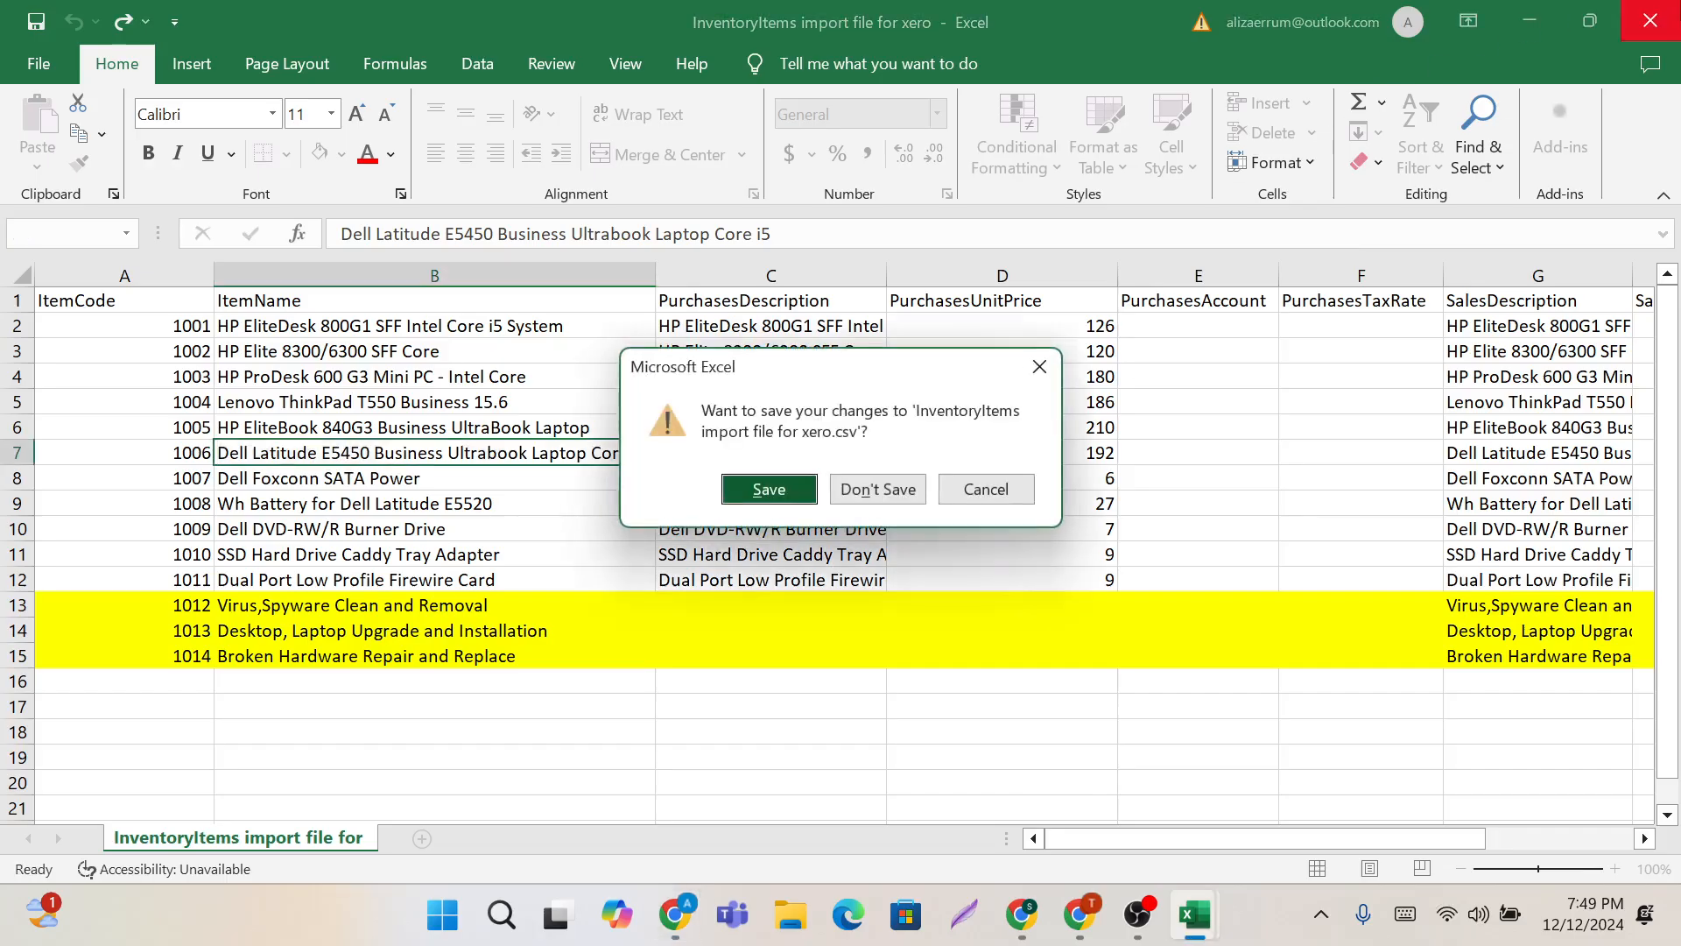
pyautogui.click(878, 489)
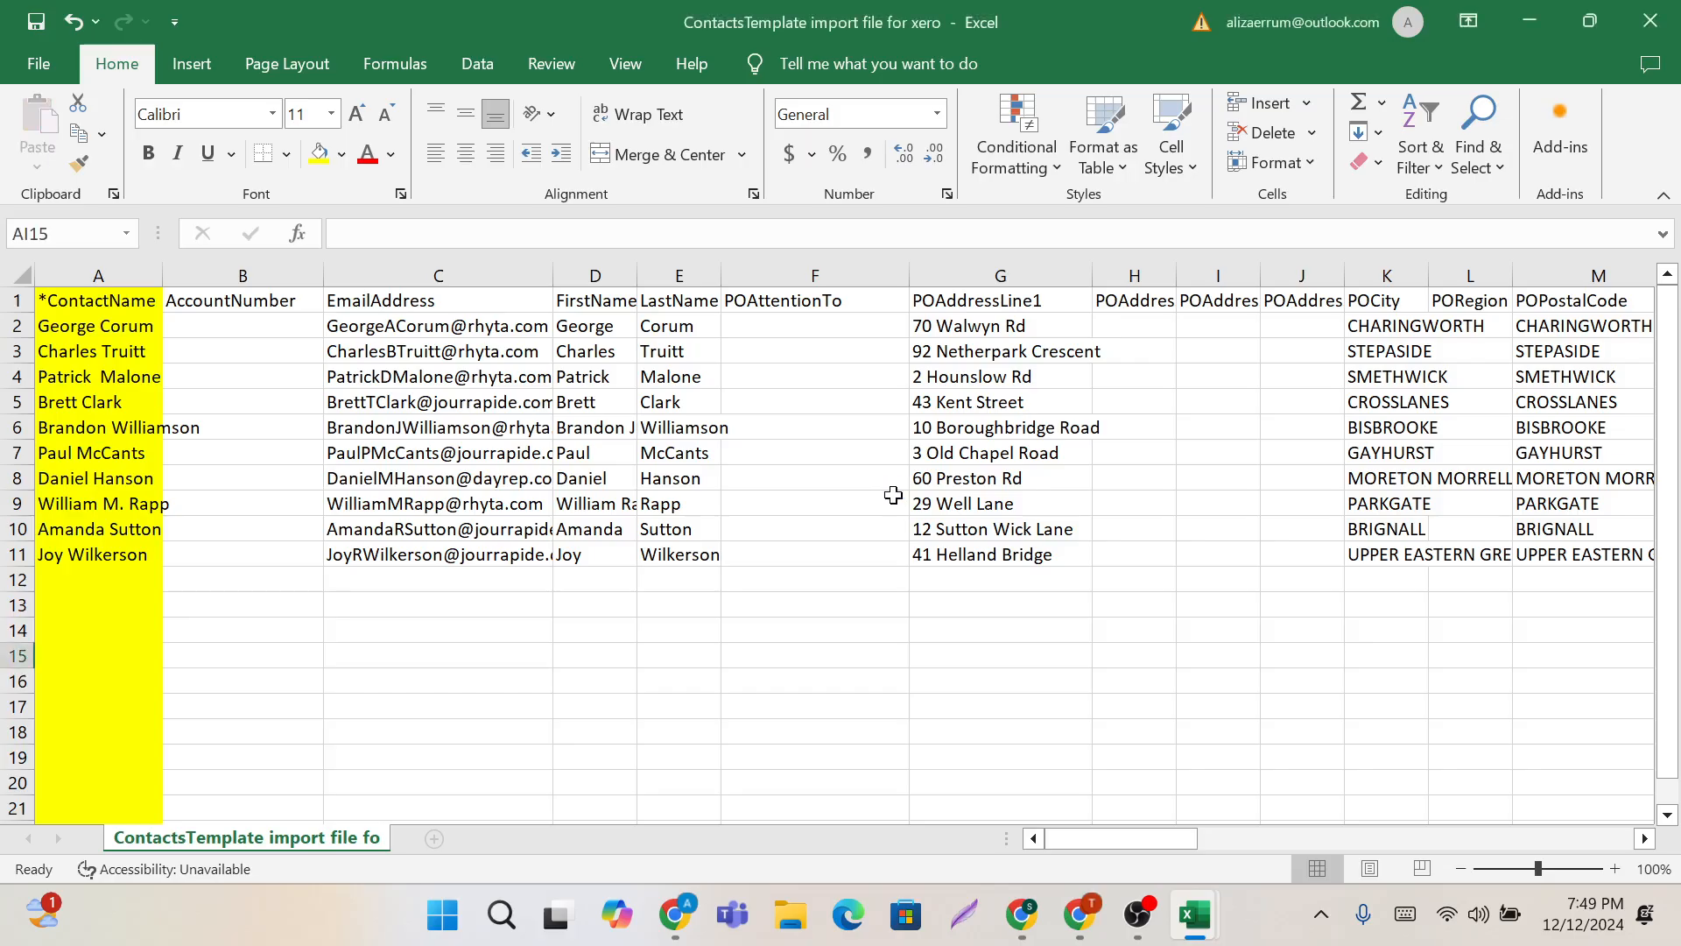
pyautogui.click(1661, 14)
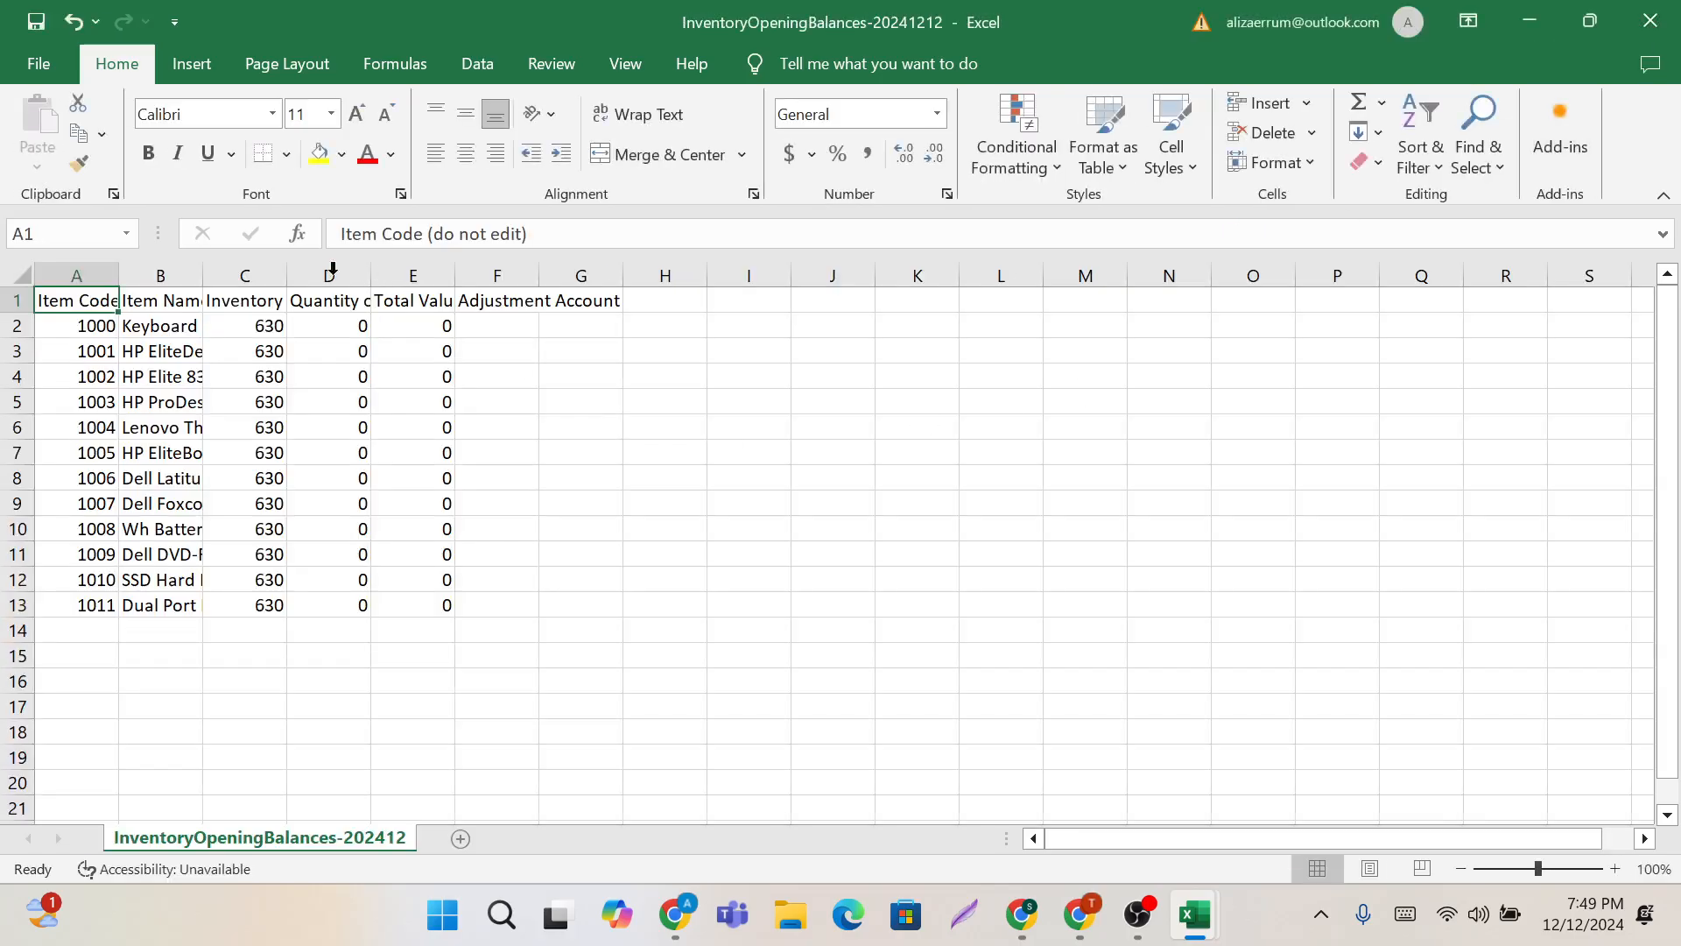
# Step: Widen columns B, C and D to show full item names and the Quantity on Hand heading
pyautogui.moveTo(286, 276); pyautogui.dragTo(479, 276)
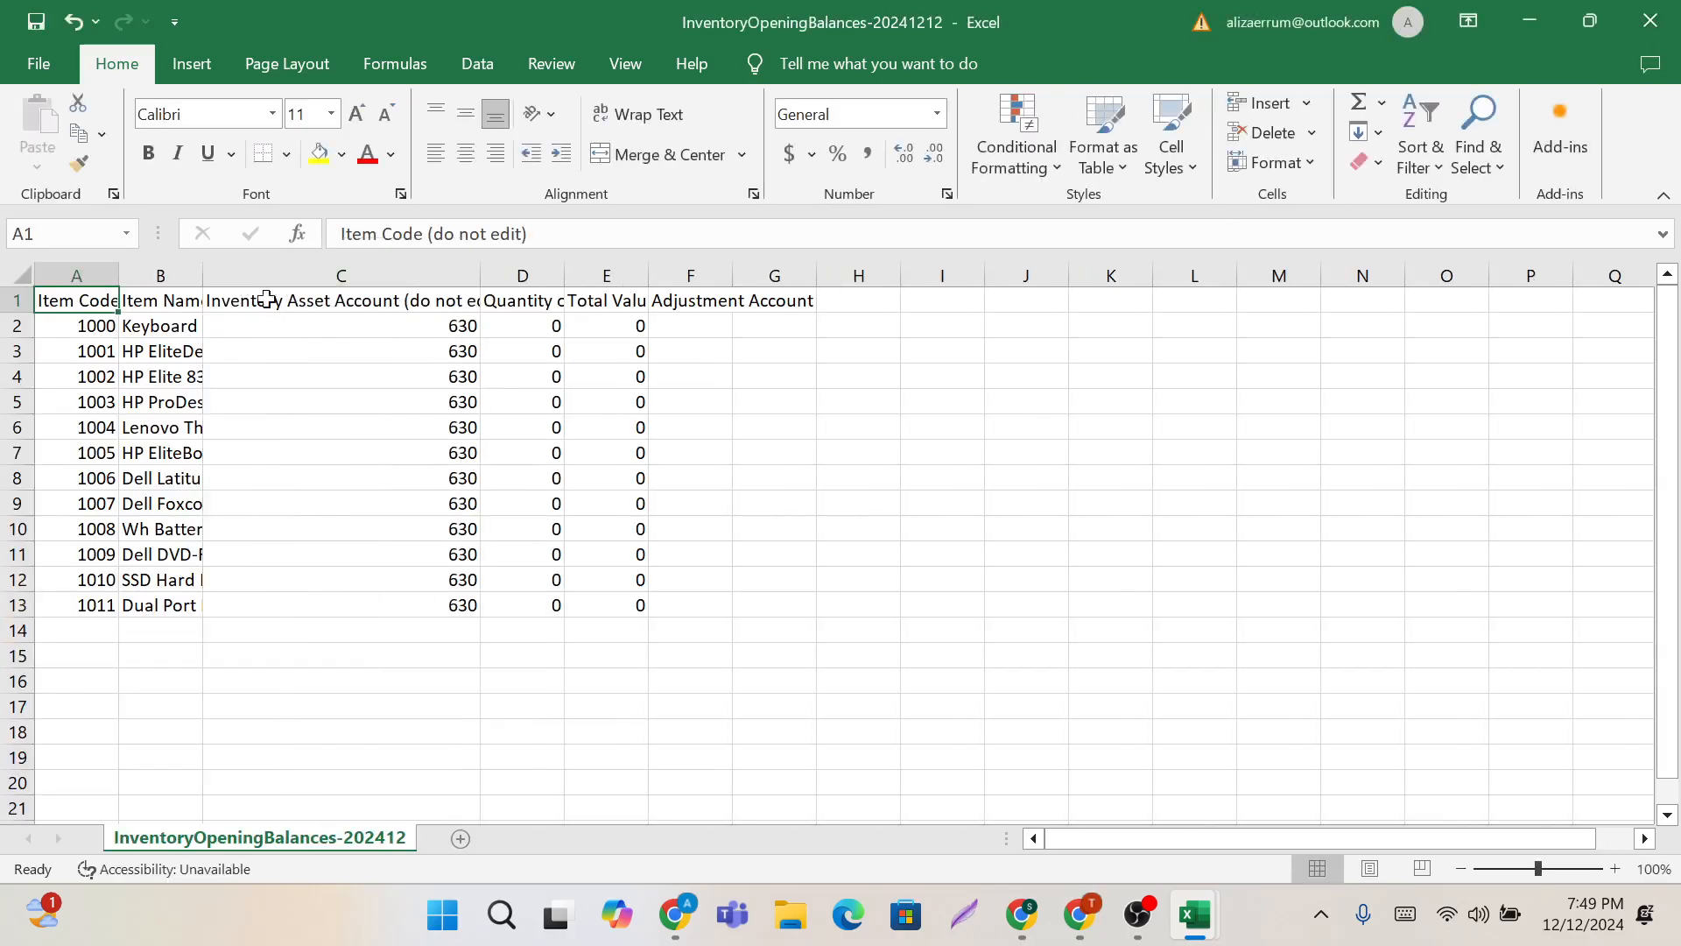
pyautogui.moveTo(198, 281); pyautogui.dragTo(322, 276)
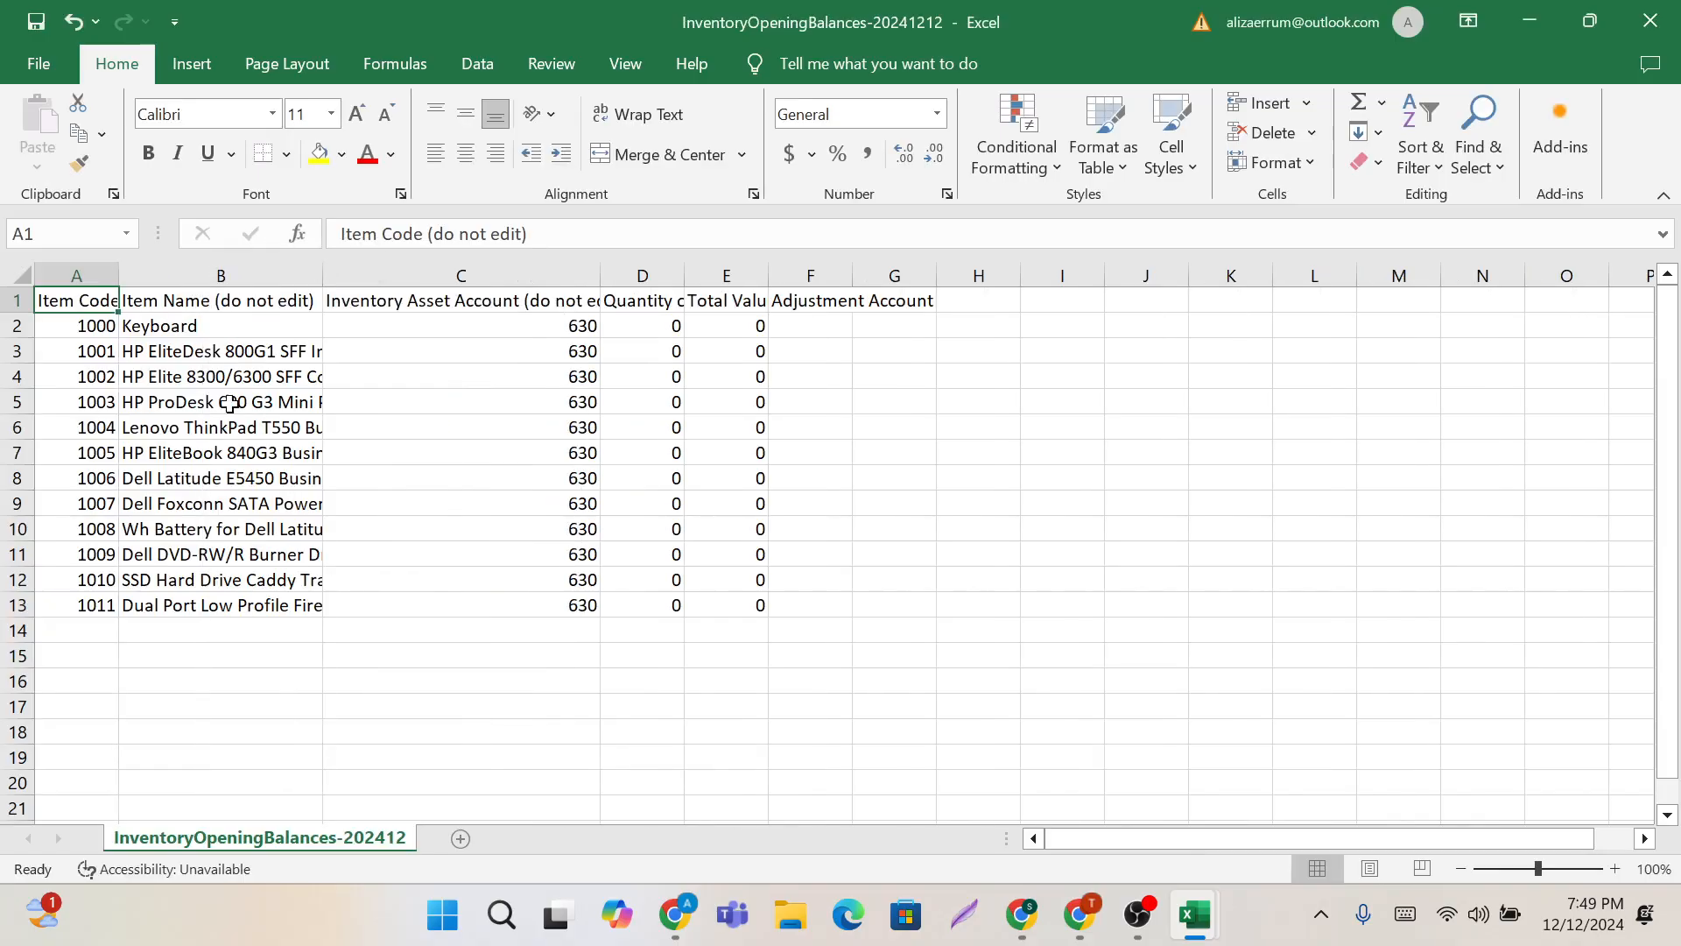
pyautogui.click(7, 326)
pyautogui.click(525, 577)
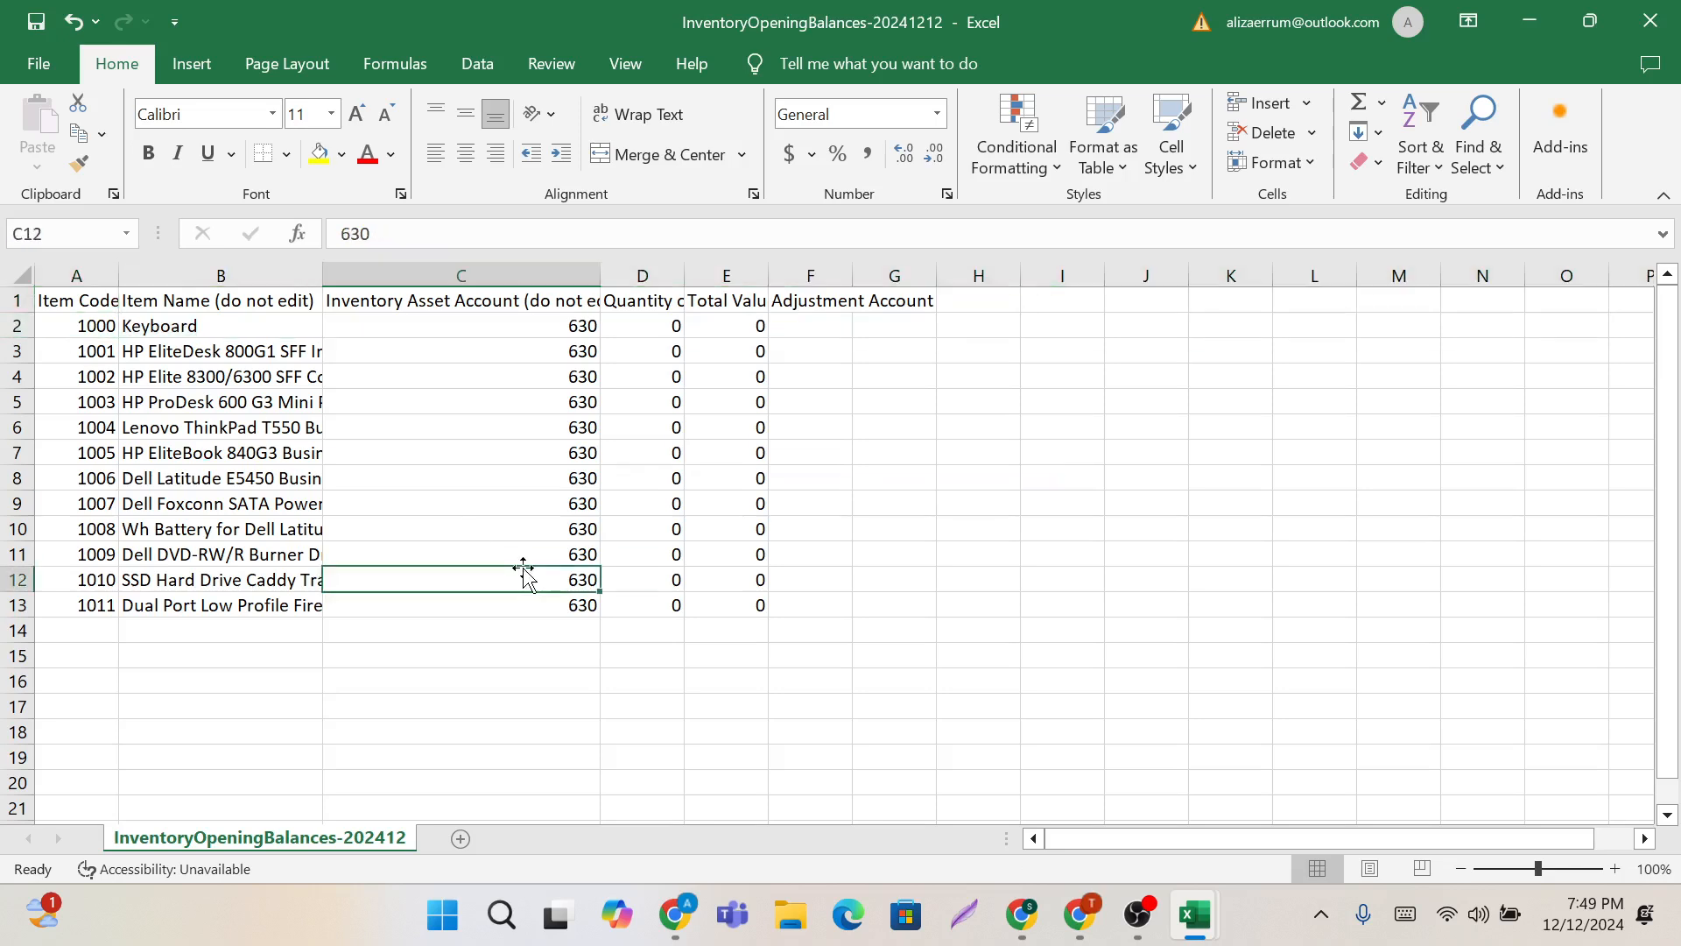
pyautogui.moveTo(683, 278); pyautogui.dragTo(1124, 276)
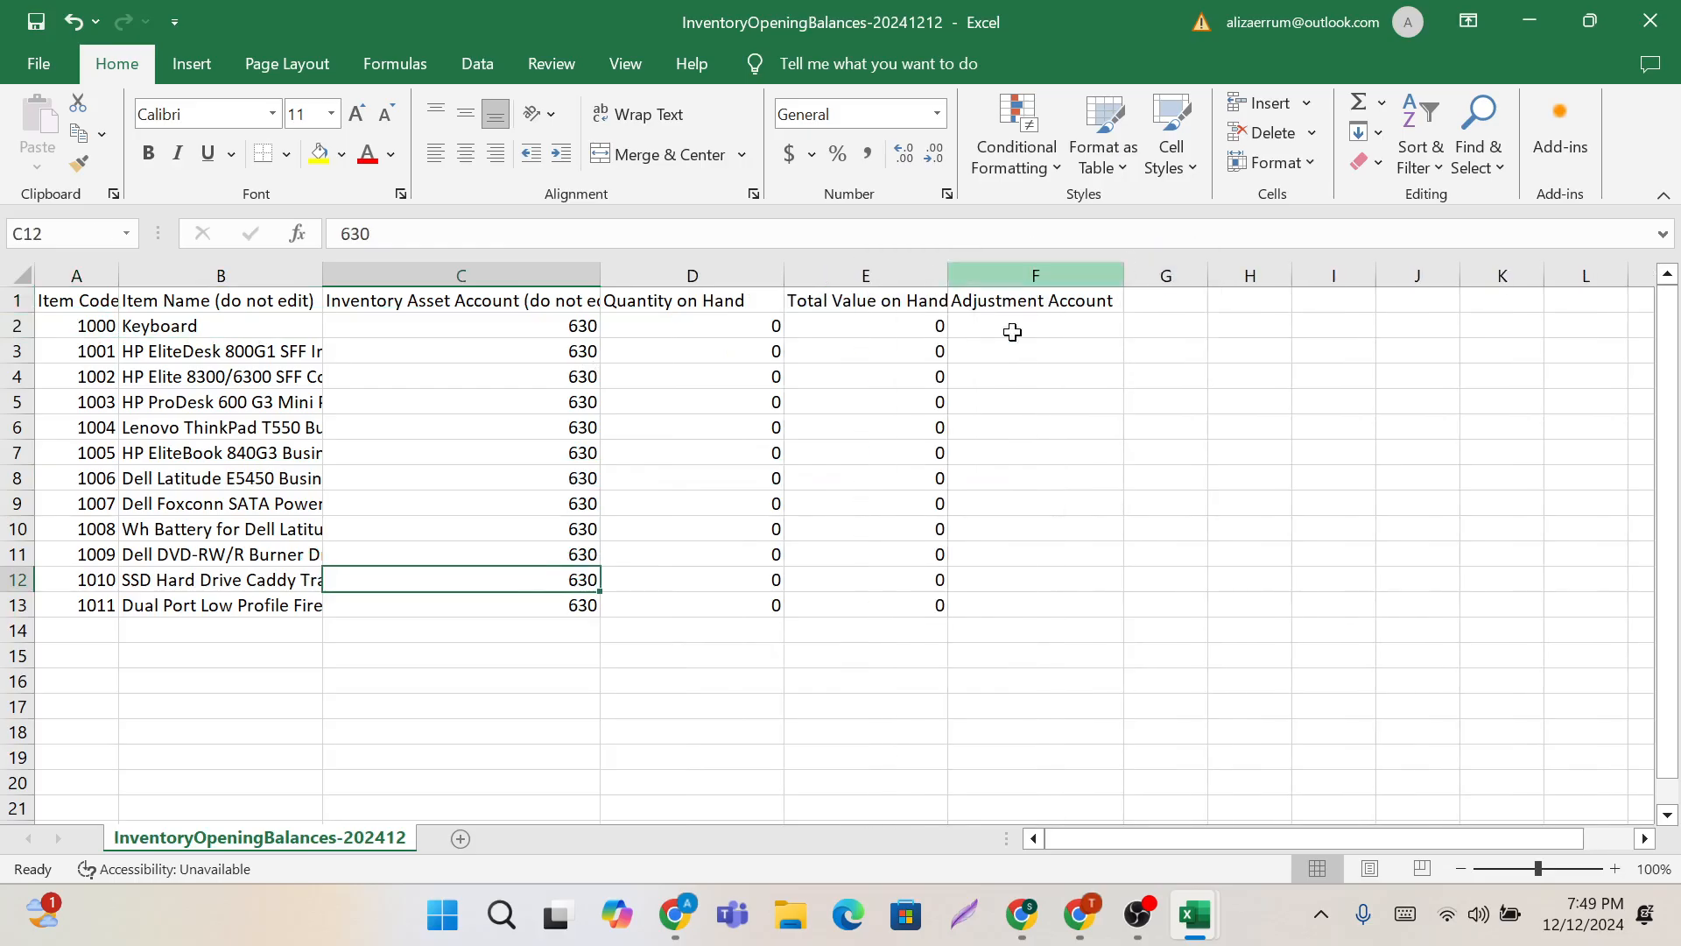
pyautogui.moveTo(319, 275); pyautogui.dragTo(395, 276)
pyautogui.click(321, 431)
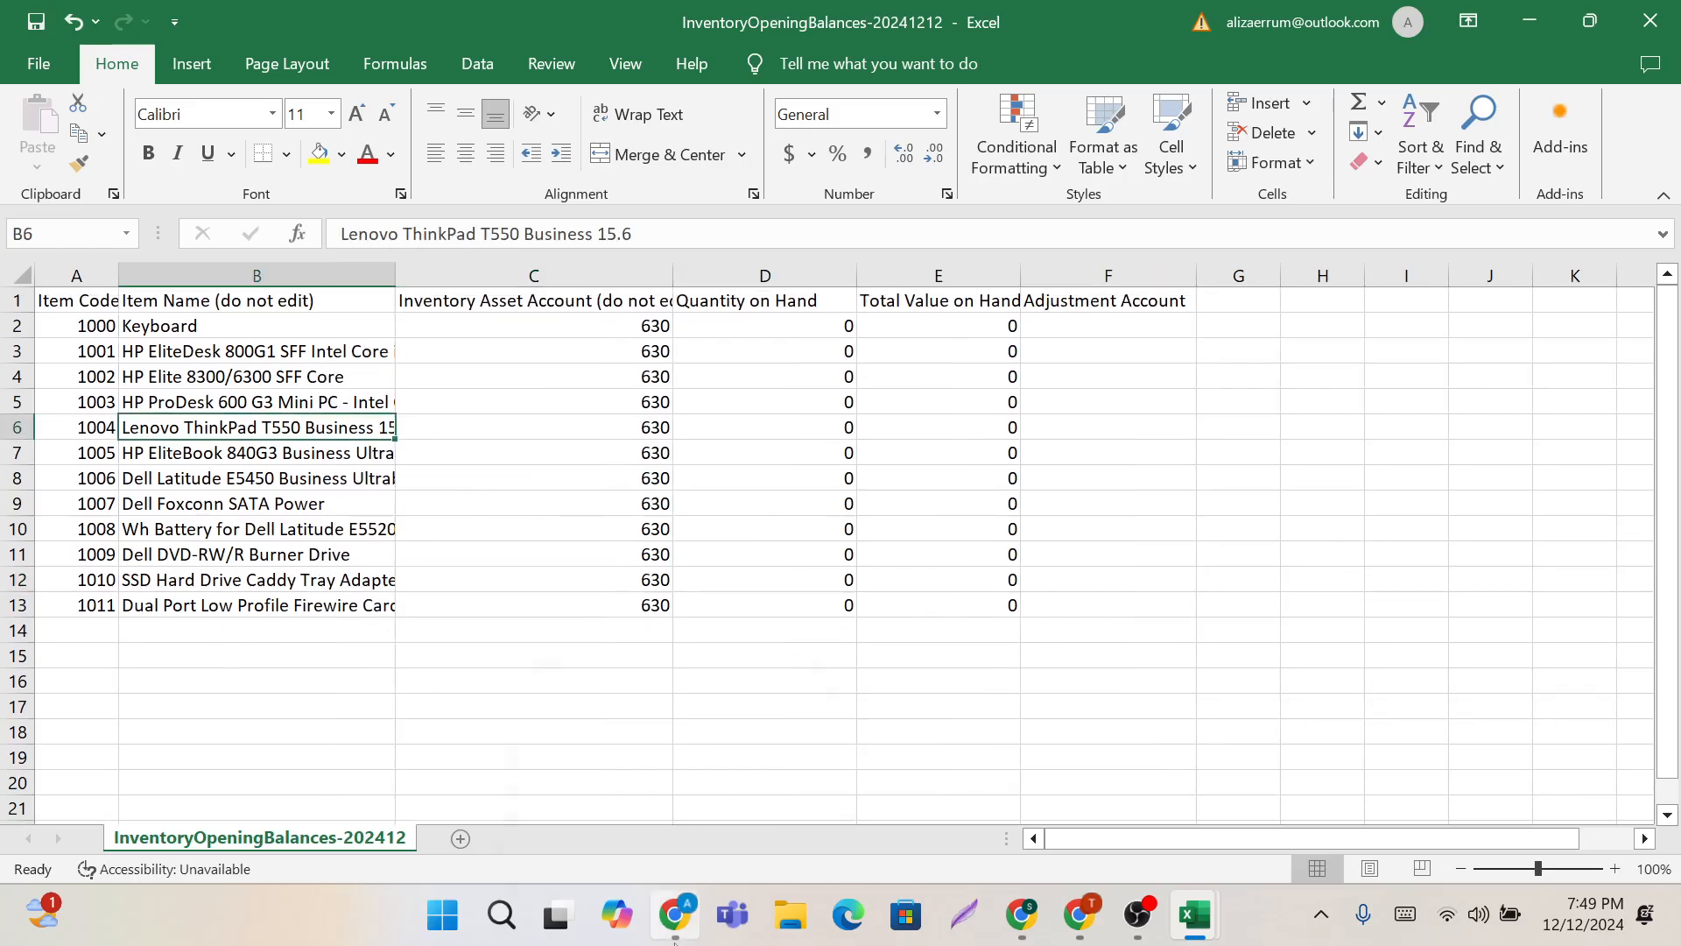
pyautogui.moveTo(675, 915)
pyautogui.click(656, 758)
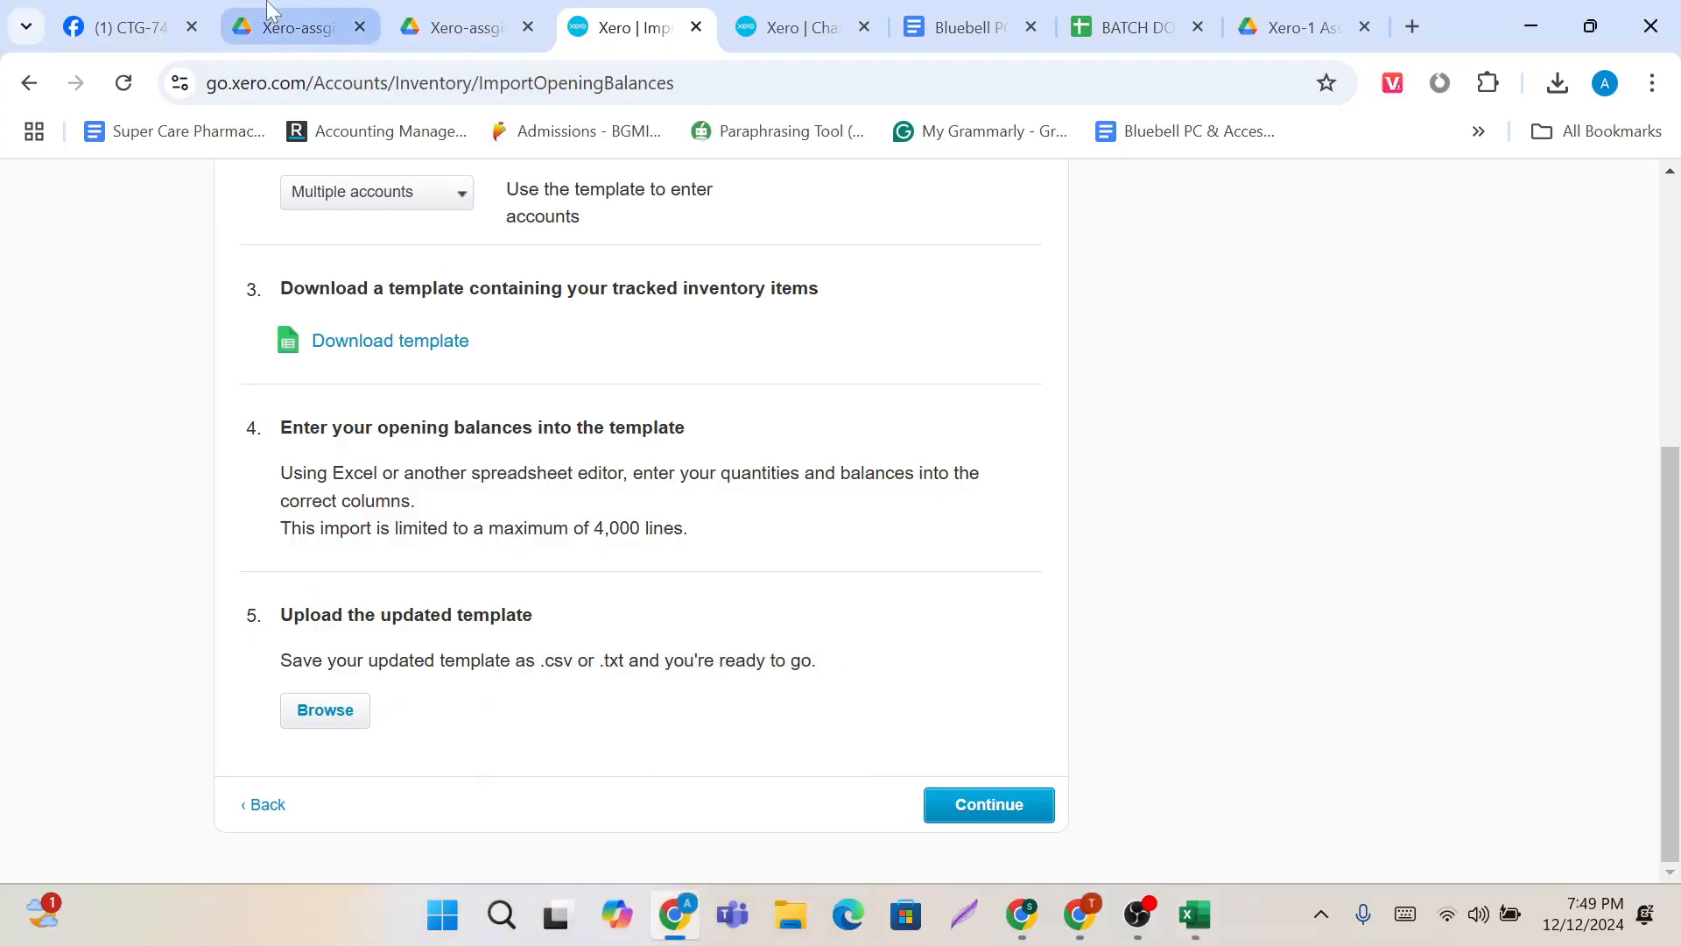
# Step: Copy the Quantity on Hand values from the Drive CSV and paste them into D2
pyautogui.click(274, 12)
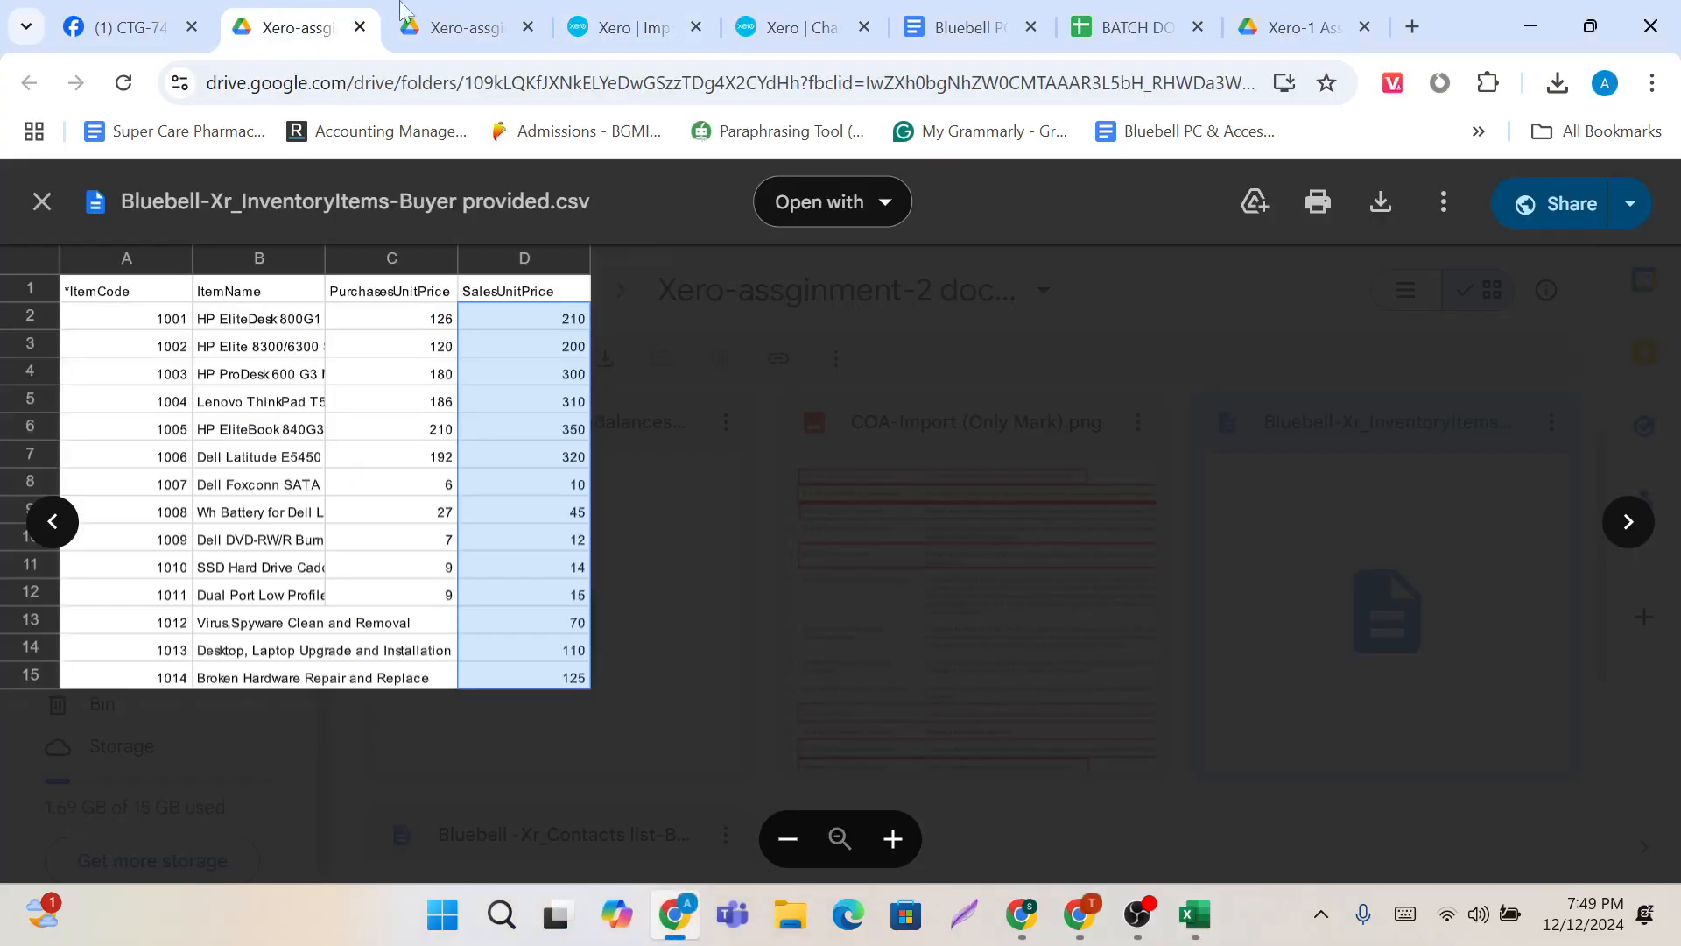
pyautogui.click(468, 12)
pyautogui.moveTo(586, 410); pyautogui.dragTo(588, 431)
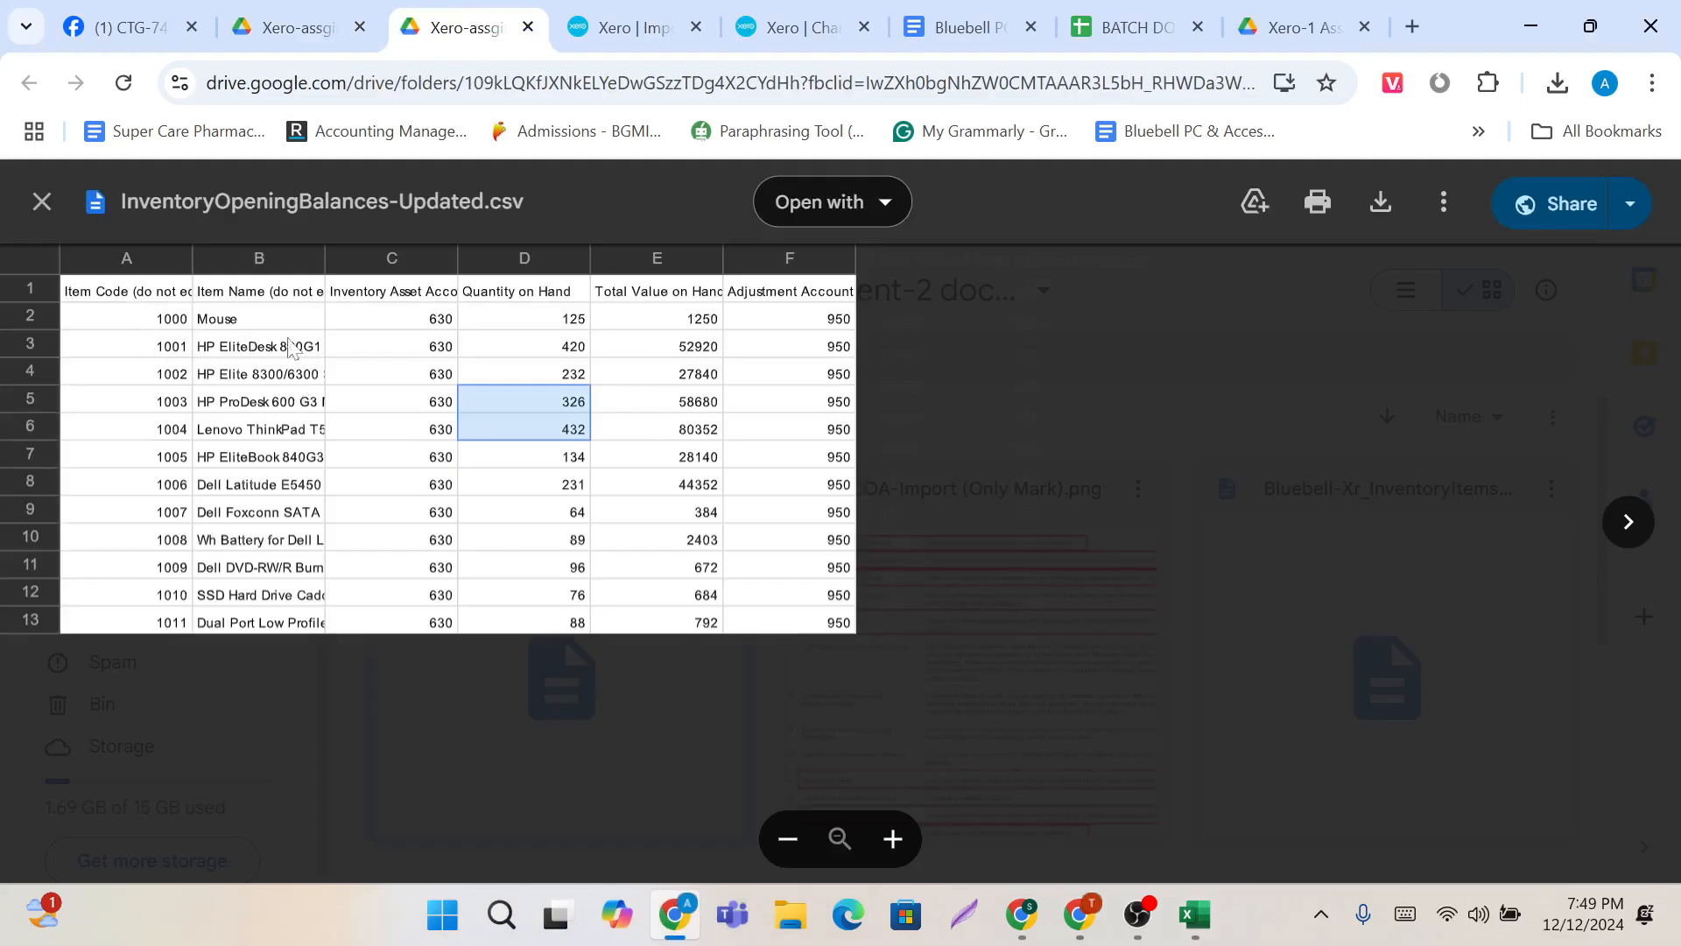
pyautogui.click(405, 324)
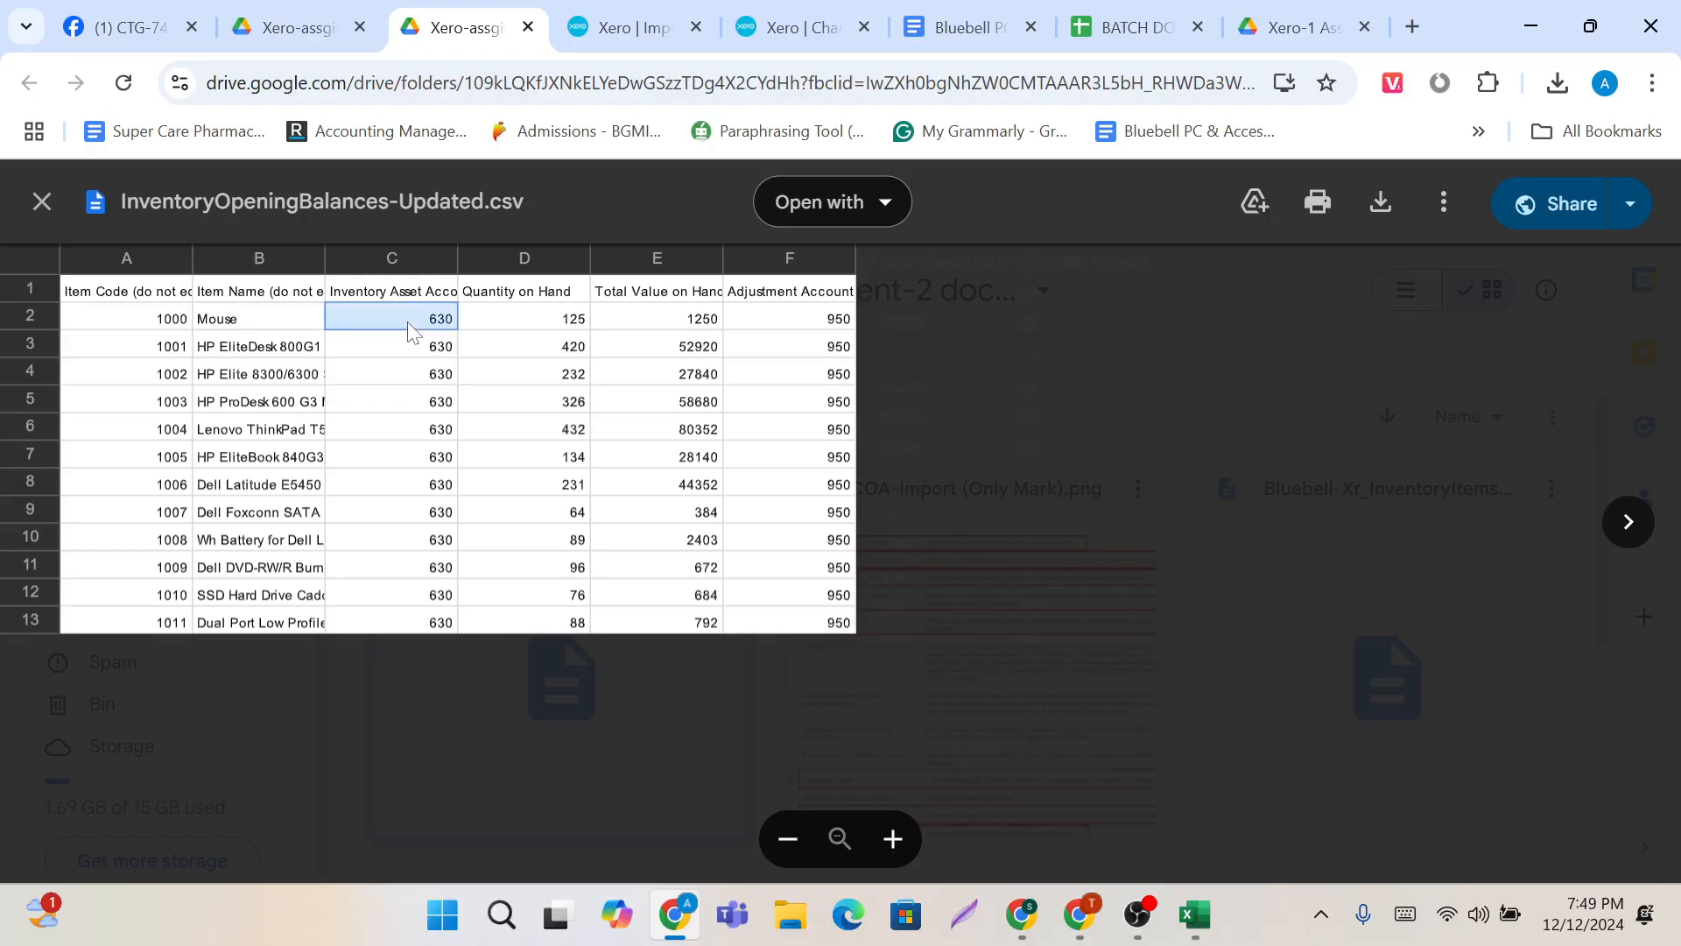
pyautogui.moveTo(405, 324); pyautogui.dragTo(403, 624)
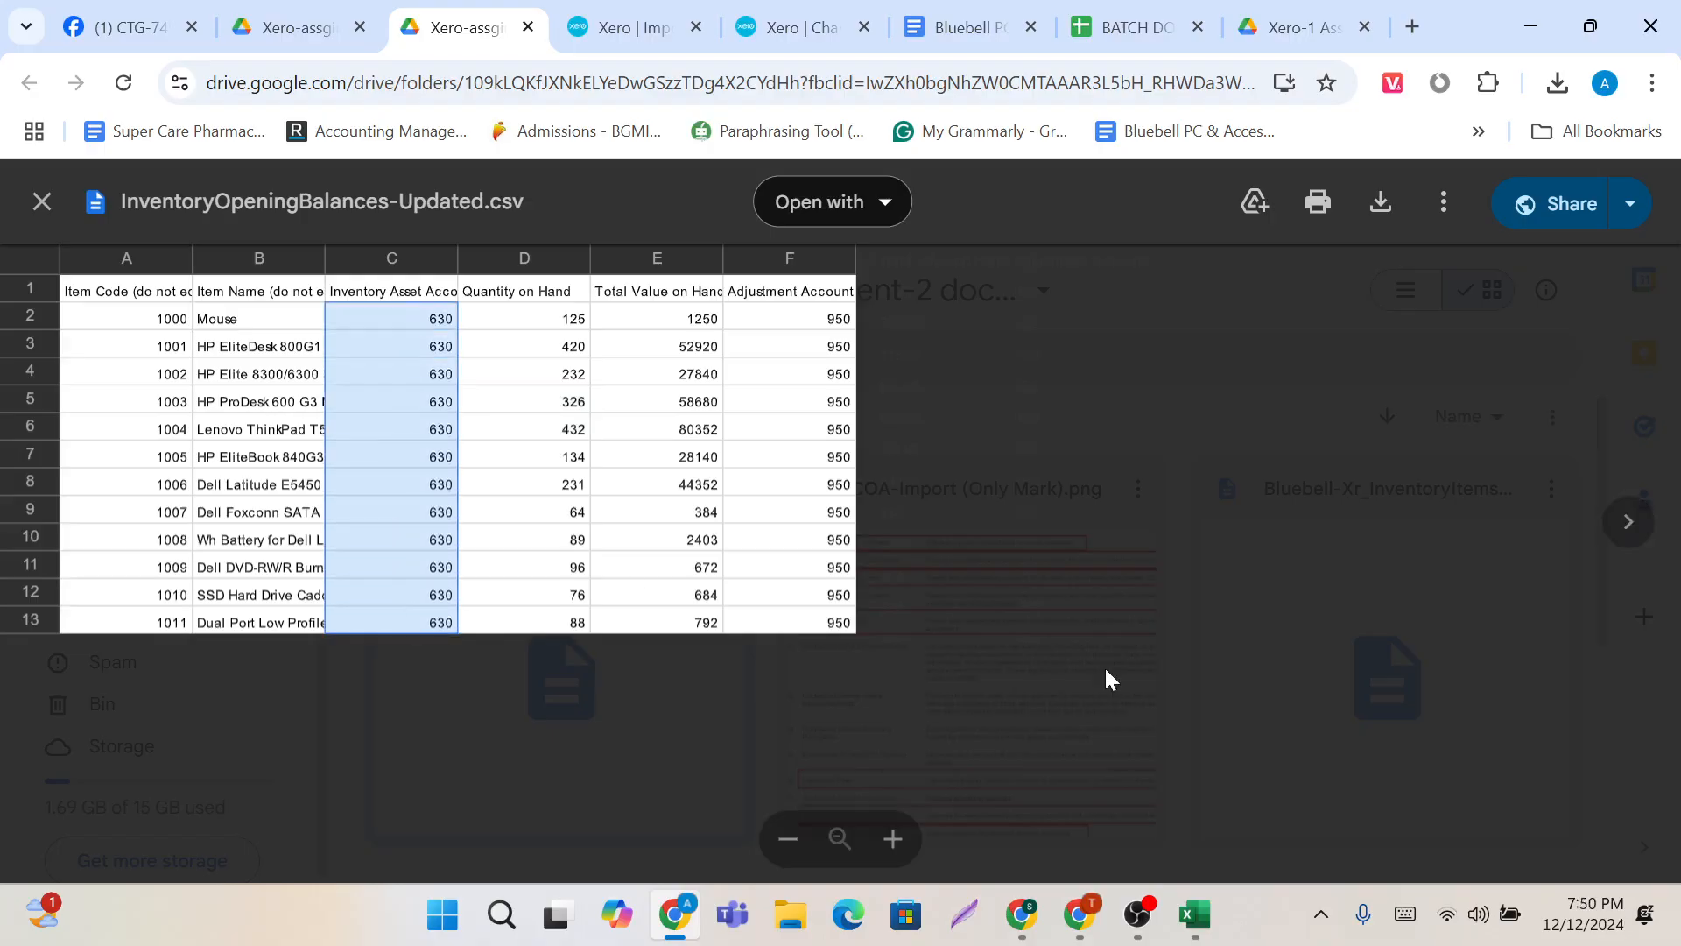
pyautogui.moveTo(1196, 913)
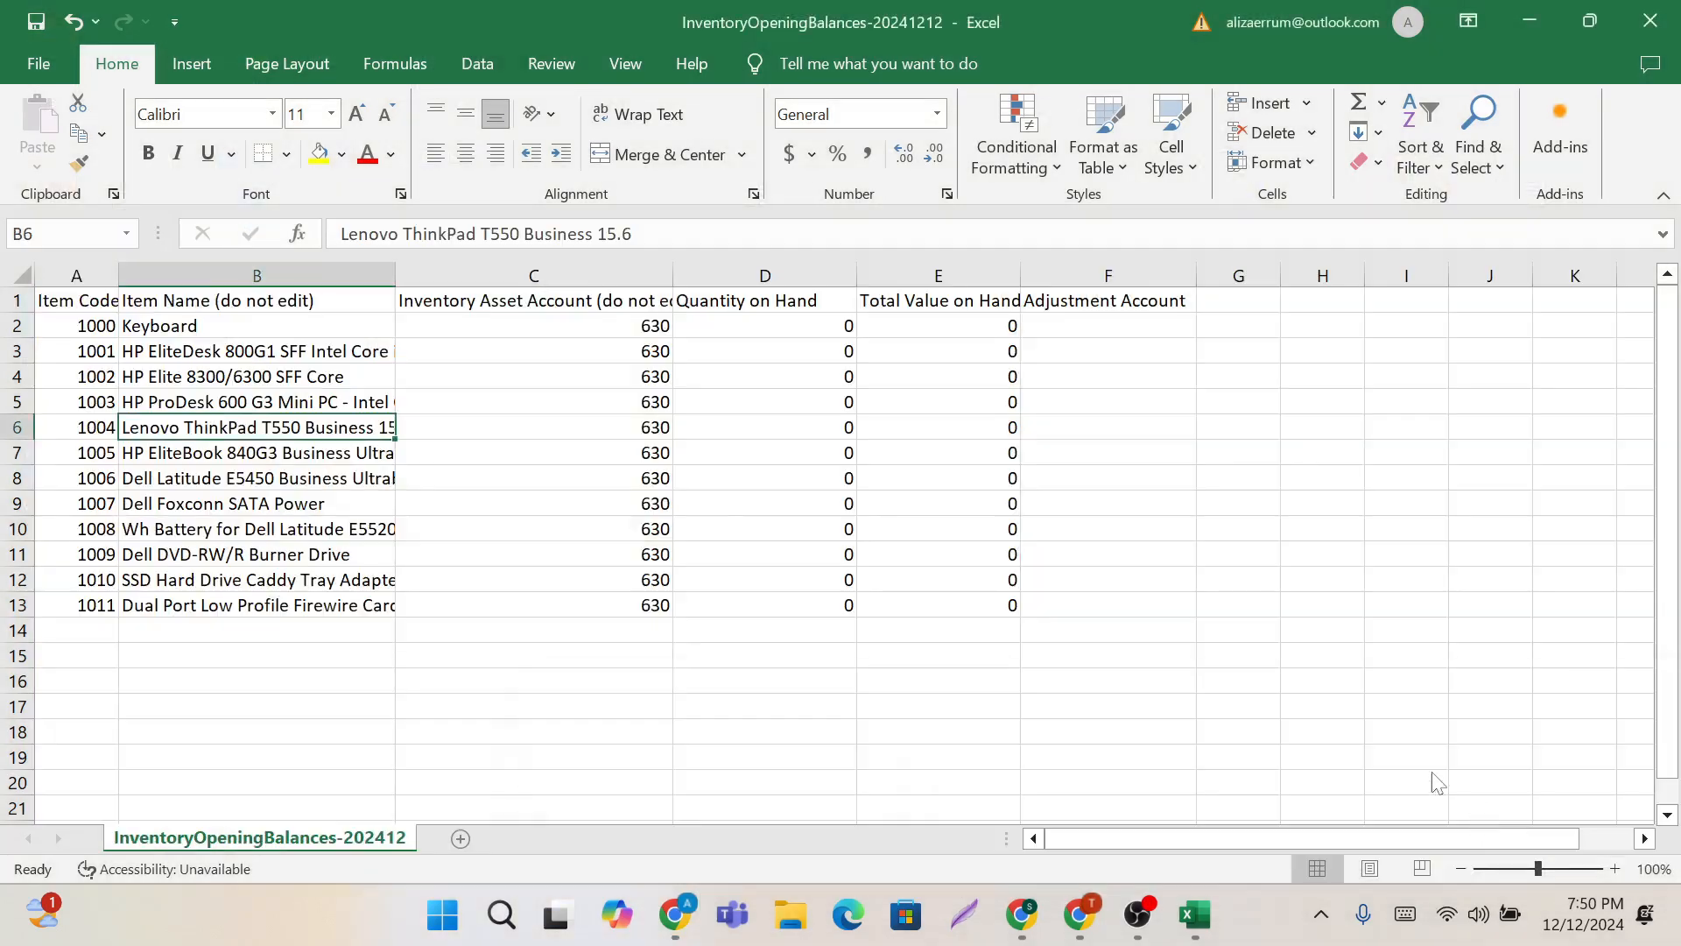
pyautogui.click(1437, 778)
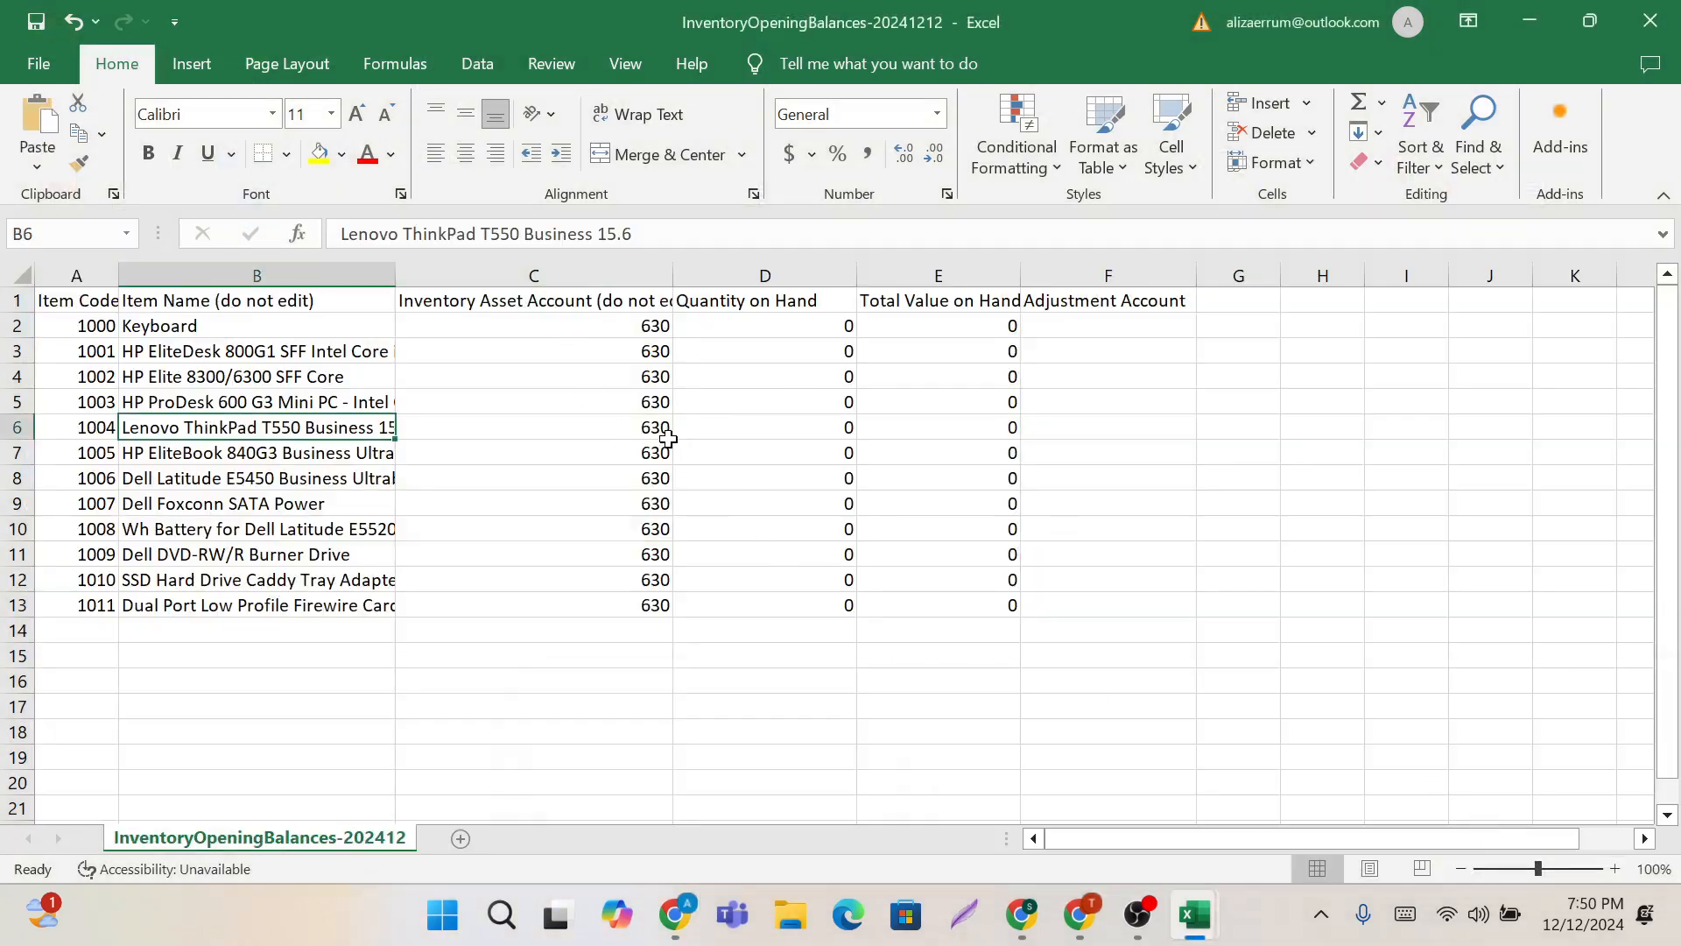
pyautogui.hotkey('alt', 'Tab')
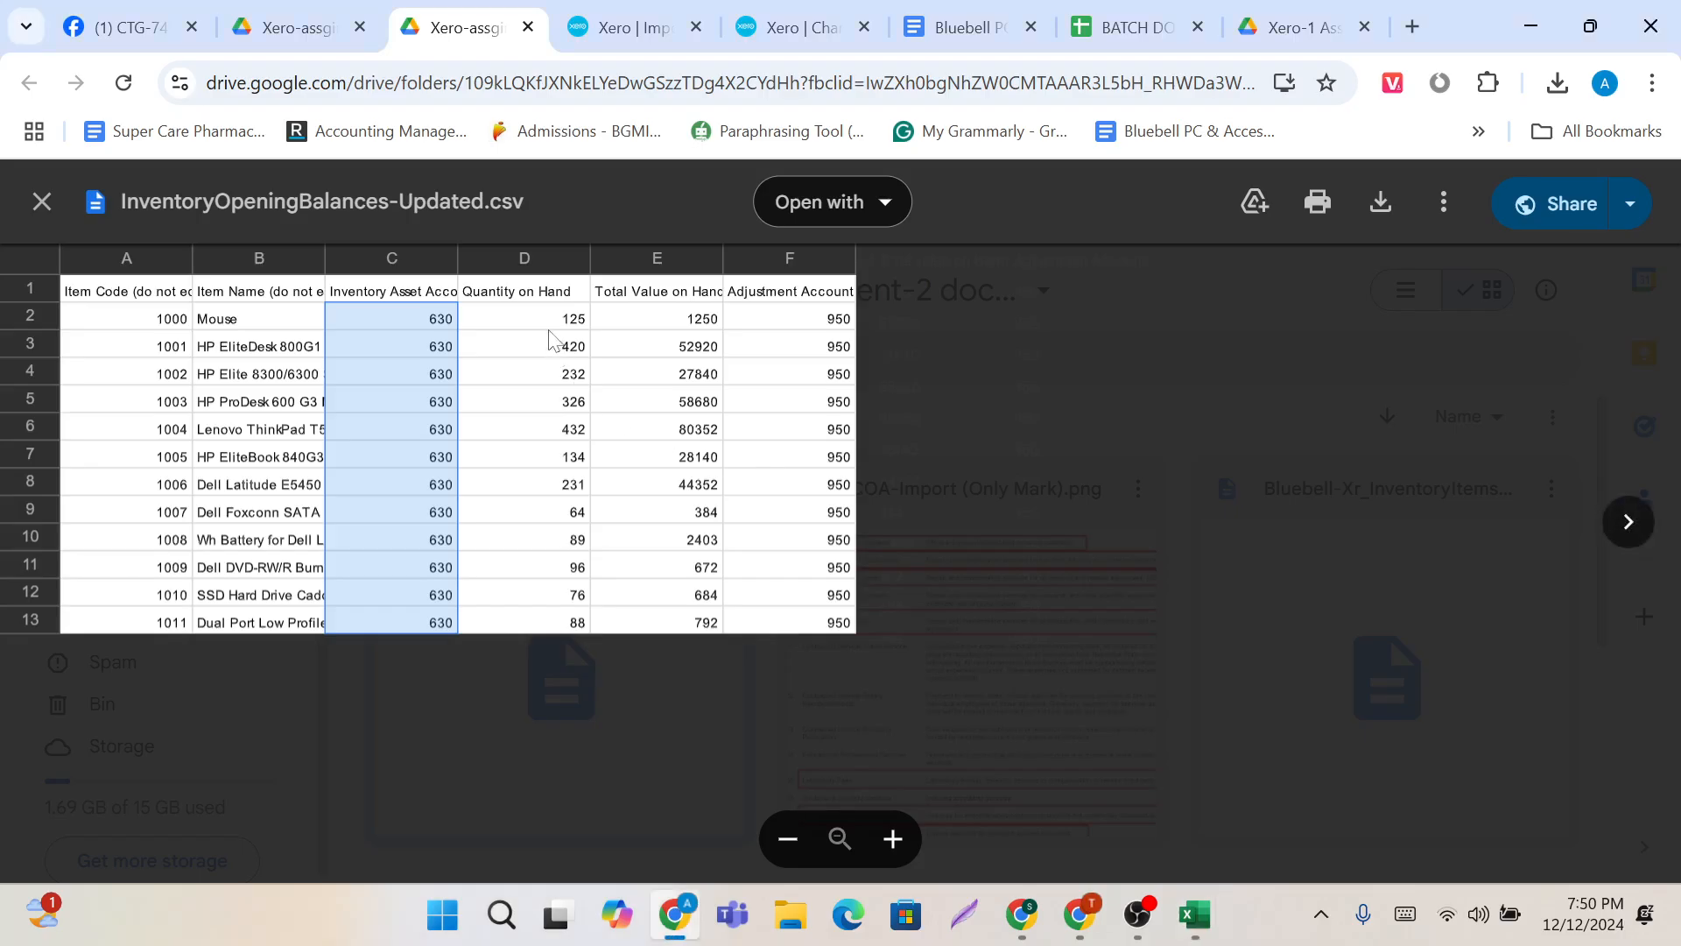
pyautogui.moveTo(546, 322); pyautogui.dragTo(543, 642)
pyautogui.hotkey('ctrl', 'c')
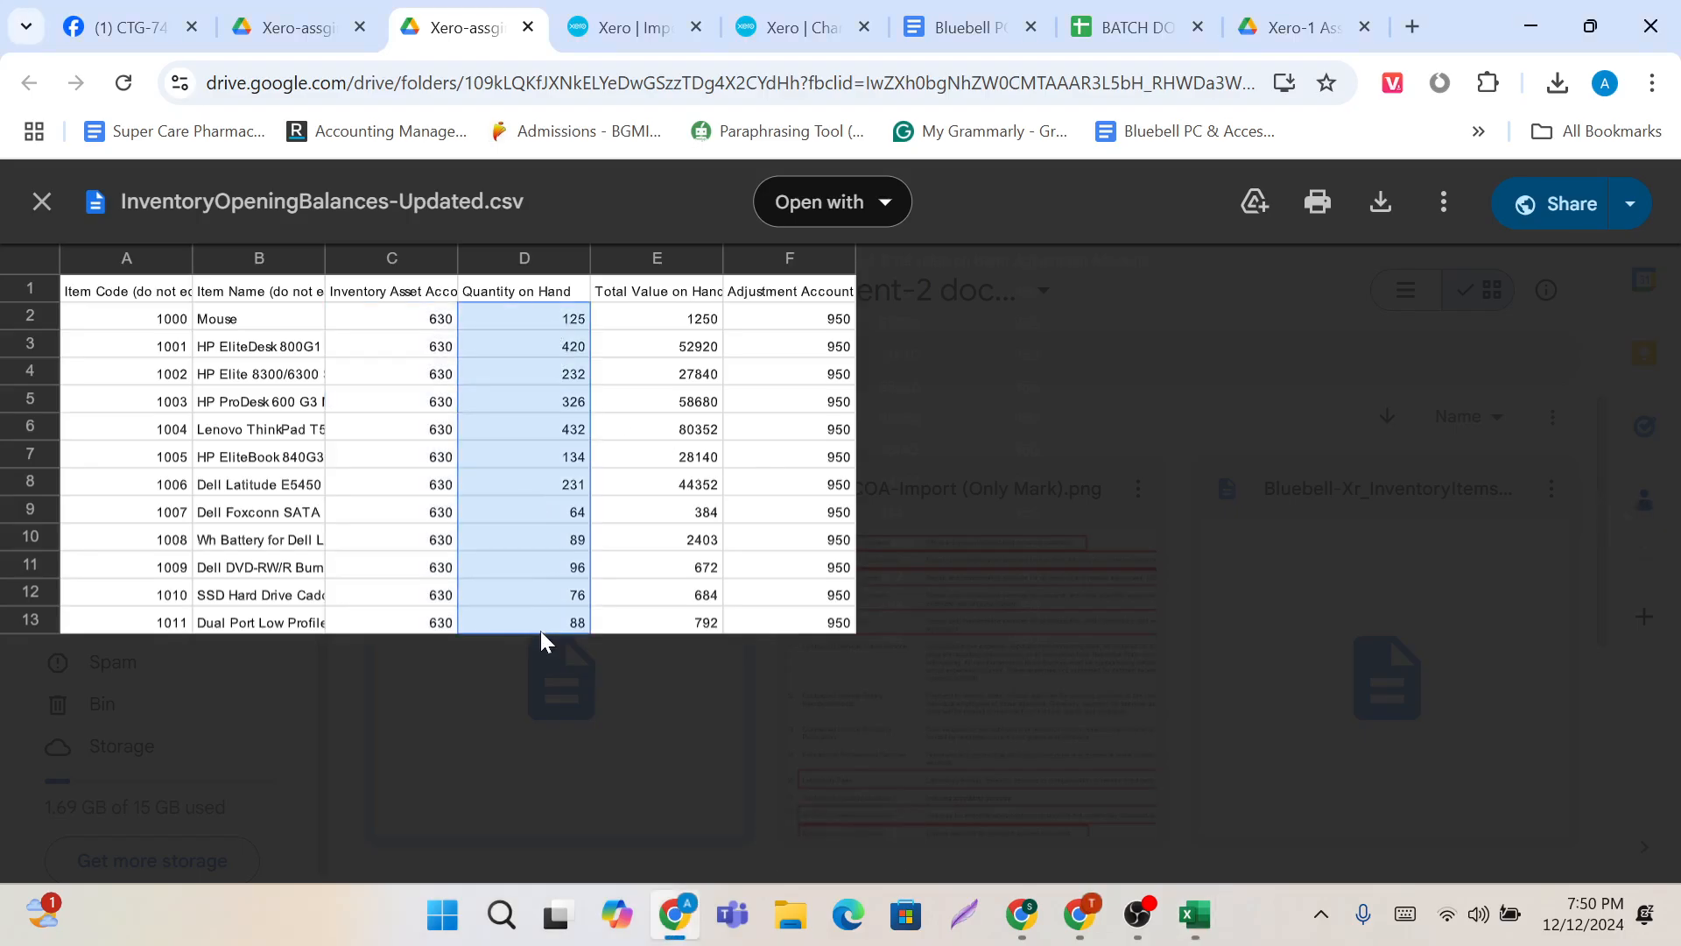
pyautogui.hotkey('alt', 'Tab')
pyautogui.click(749, 329)
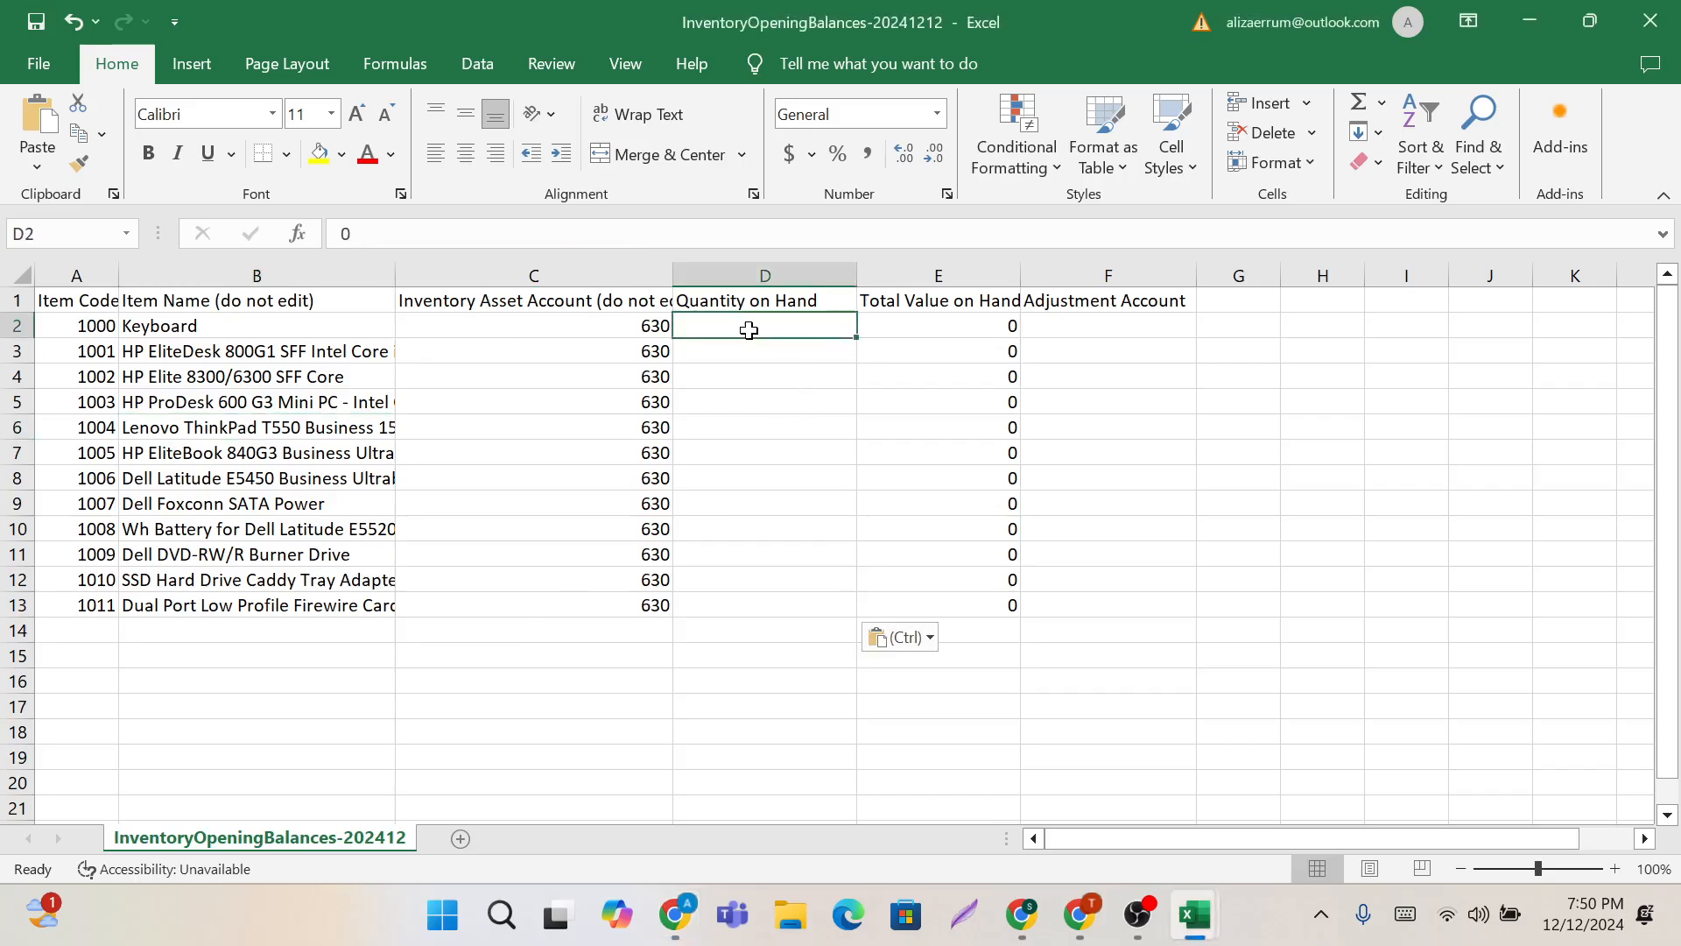
pyautogui.hotkey('ctrl', 'v')
# Step: Select the Total Value and Quantity figures in the CSV preview, then return to Xero's Import page
pyautogui.click(872, 395)
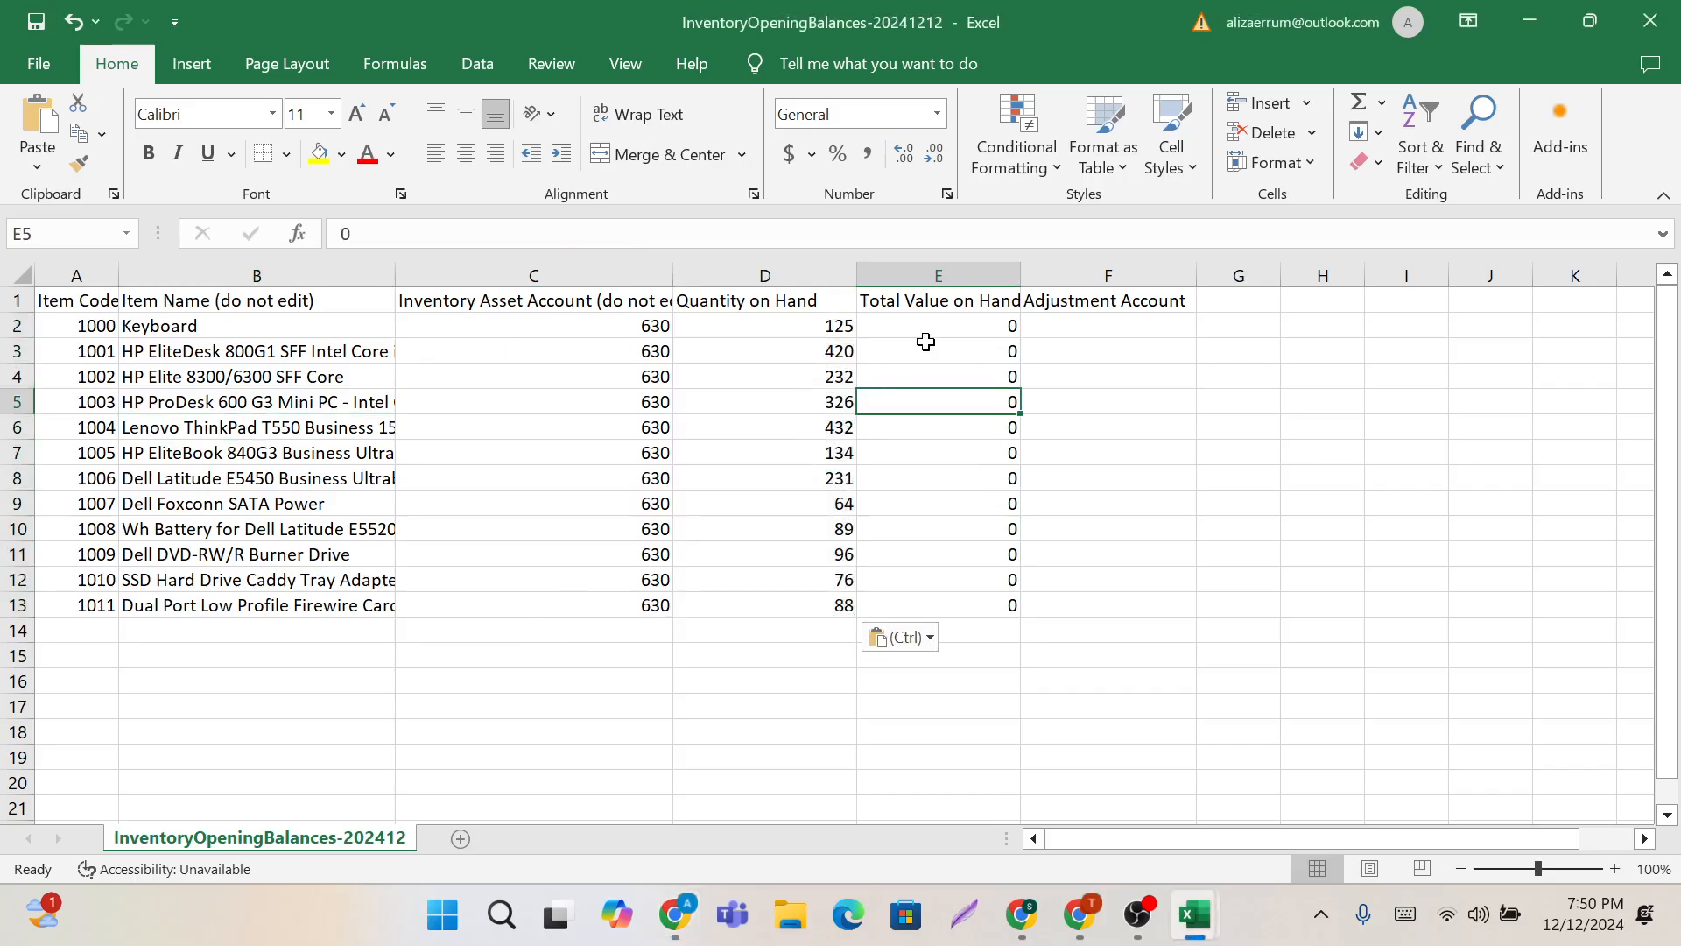
pyautogui.hotkey('alt', 'Tab')
pyautogui.moveTo(681, 319); pyautogui.dragTo(680, 621)
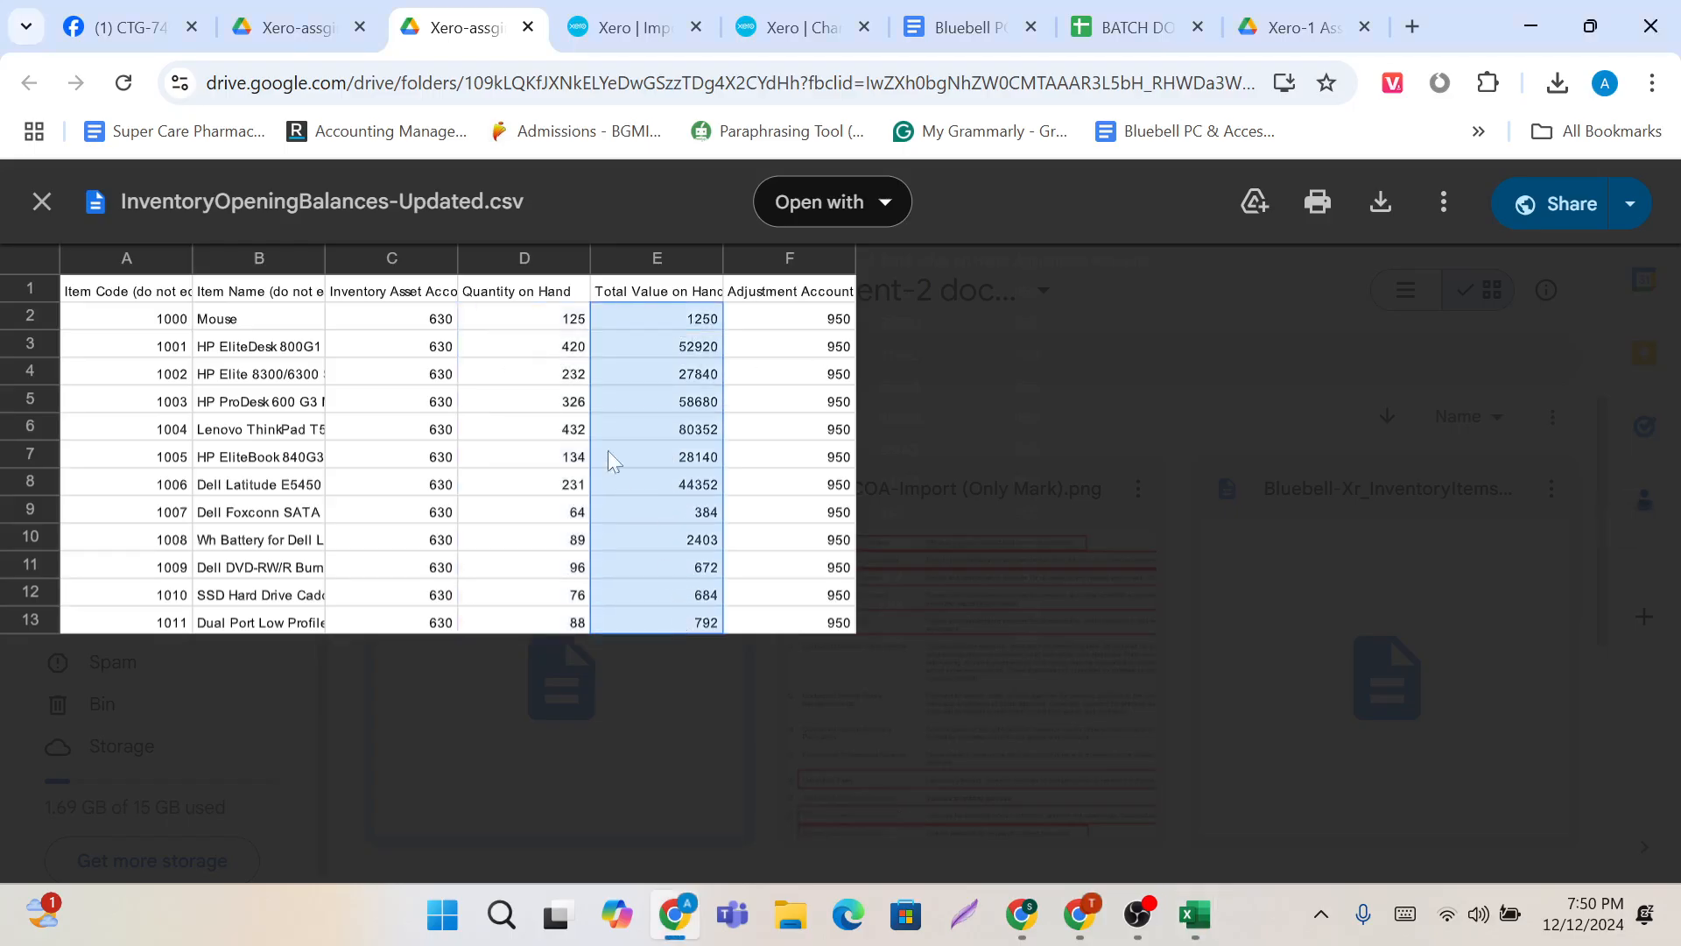
pyautogui.moveTo(531, 321); pyautogui.dragTo(529, 617)
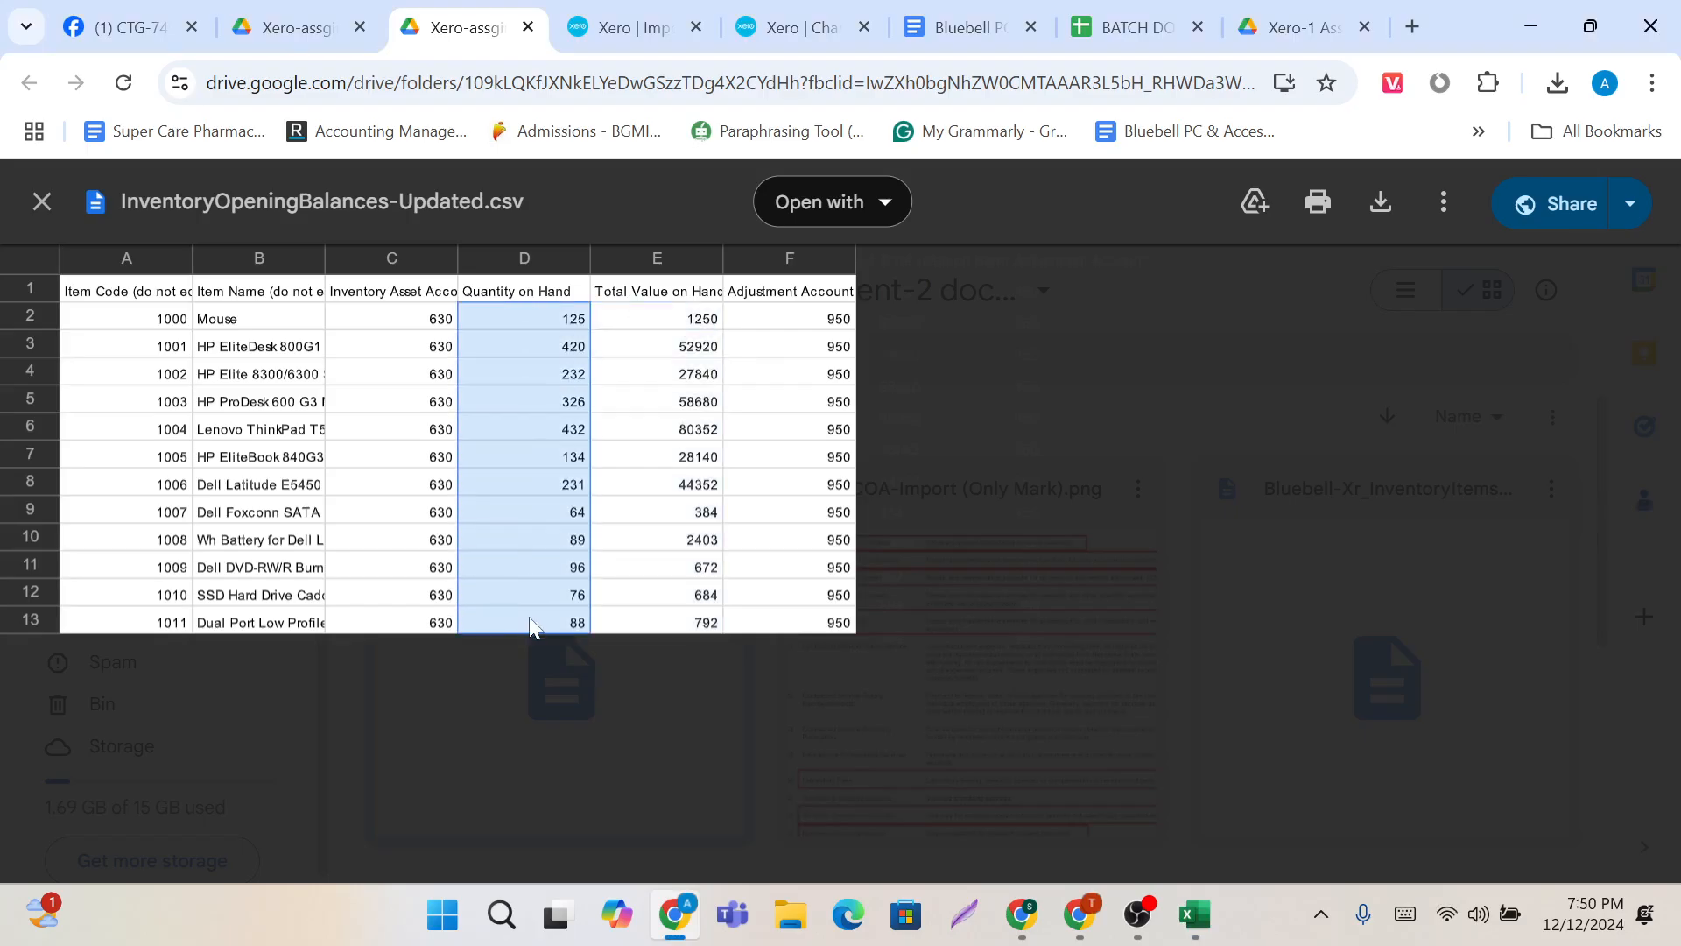
pyautogui.hotkey('alt', 'Tab')
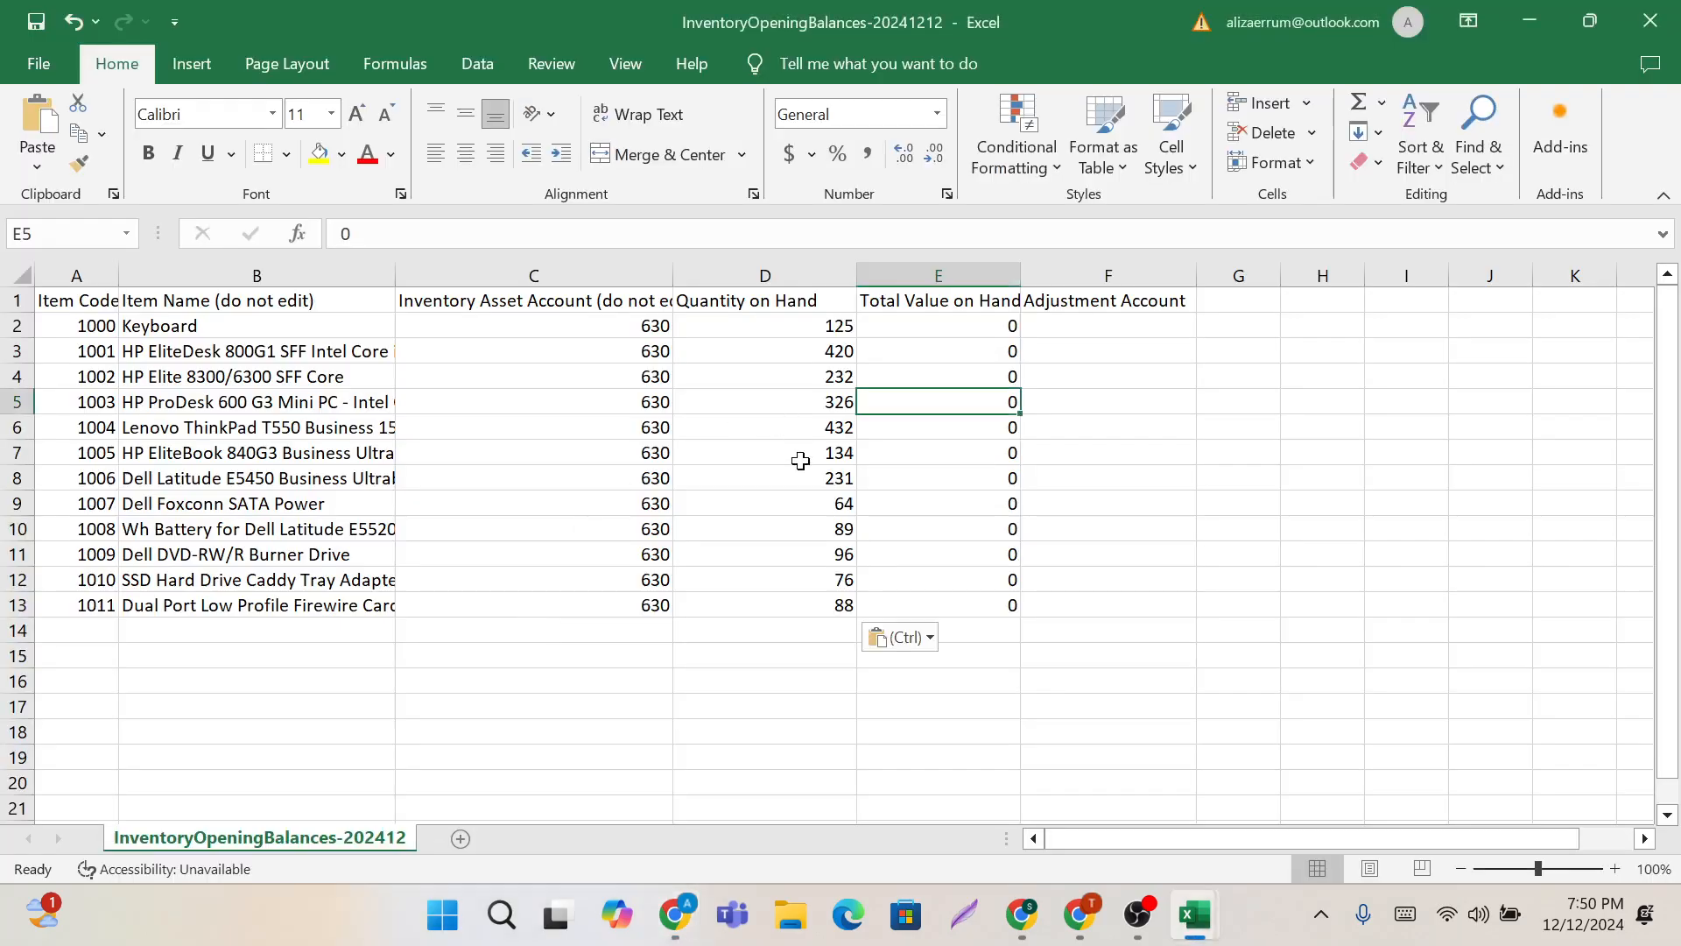
pyautogui.click(653, 771)
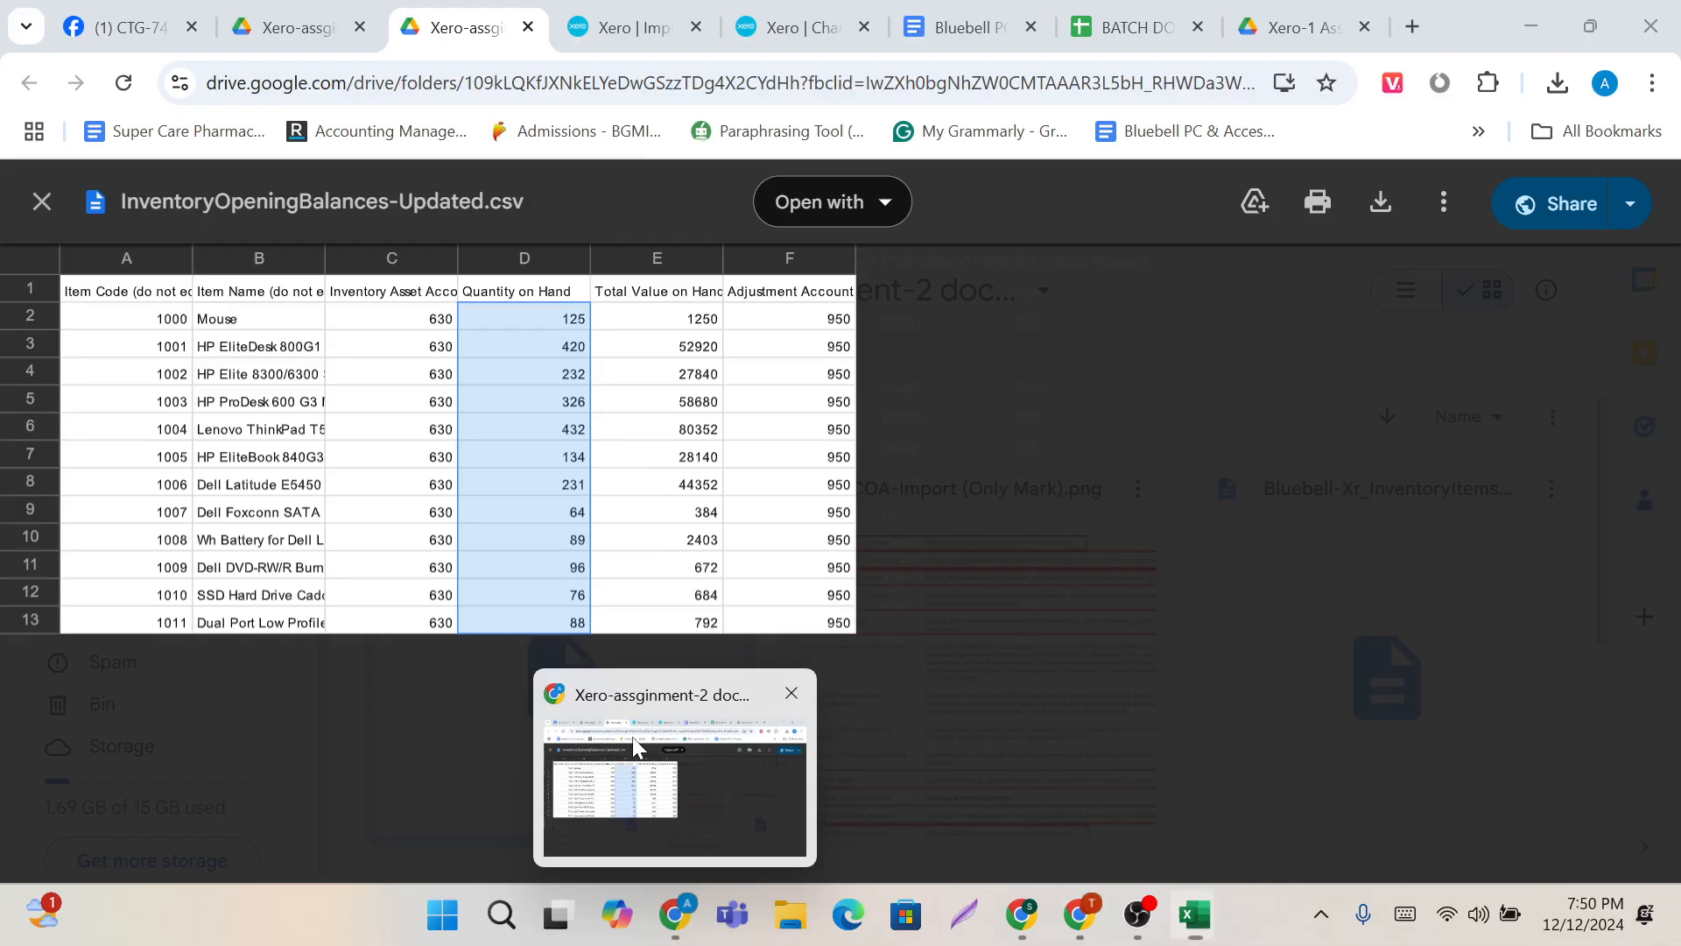
pyautogui.click(646, 17)
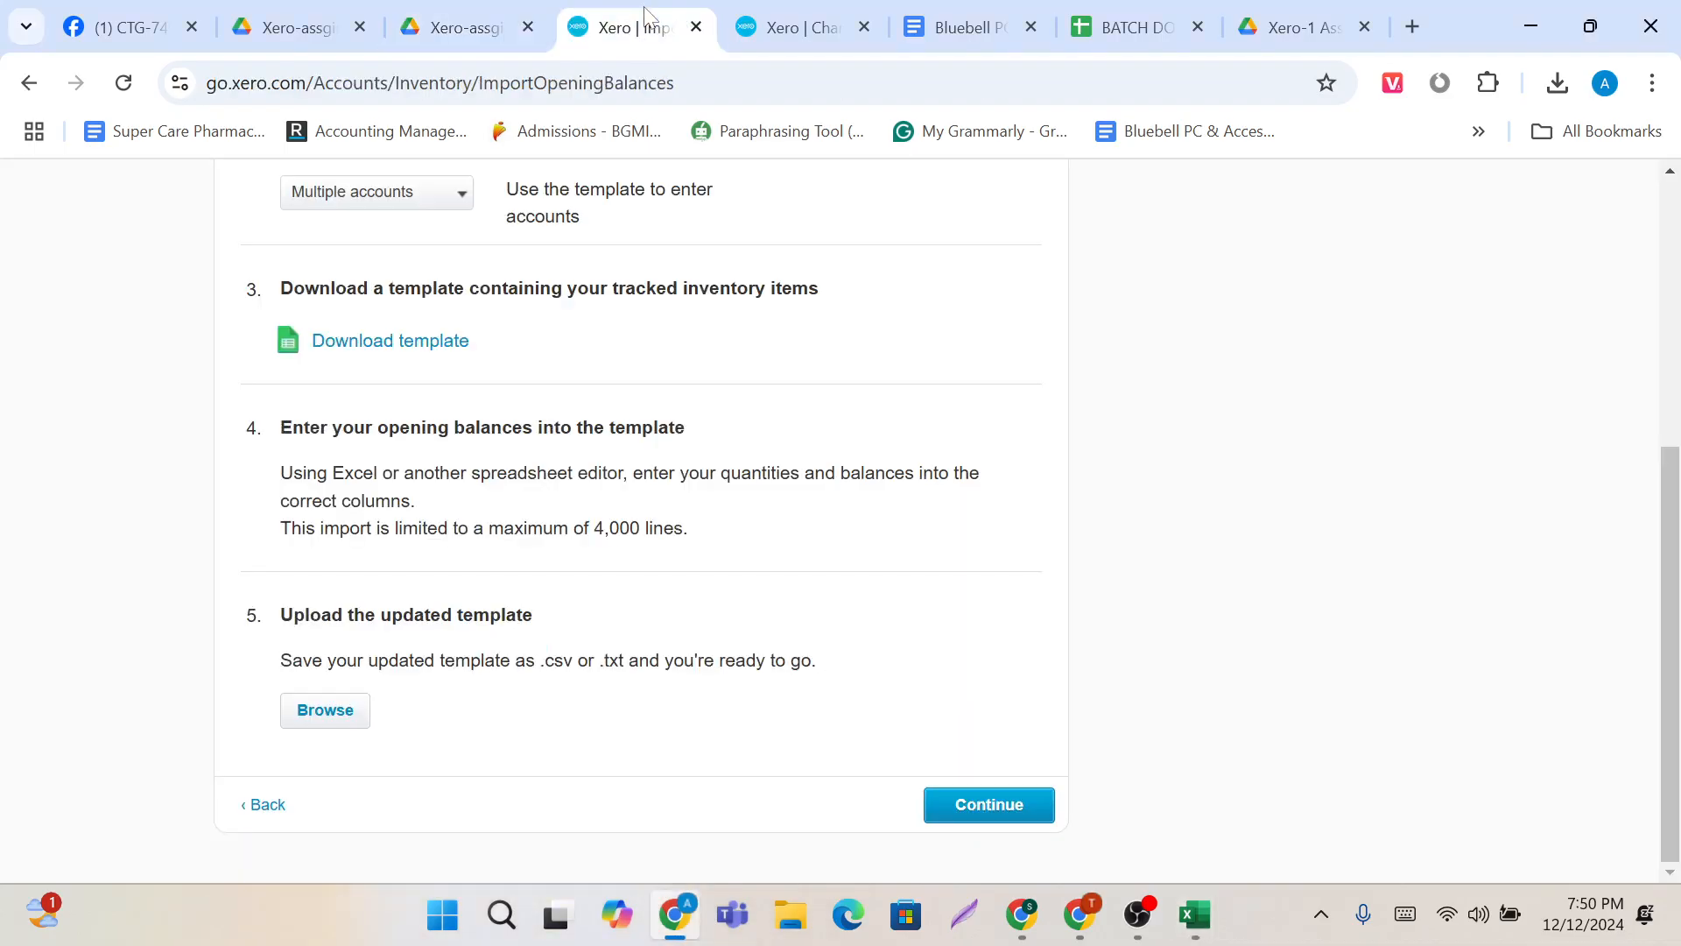
# Step: Check the chart of accounts alongside the Import Opening Balances page
pyautogui.click(822, 12)
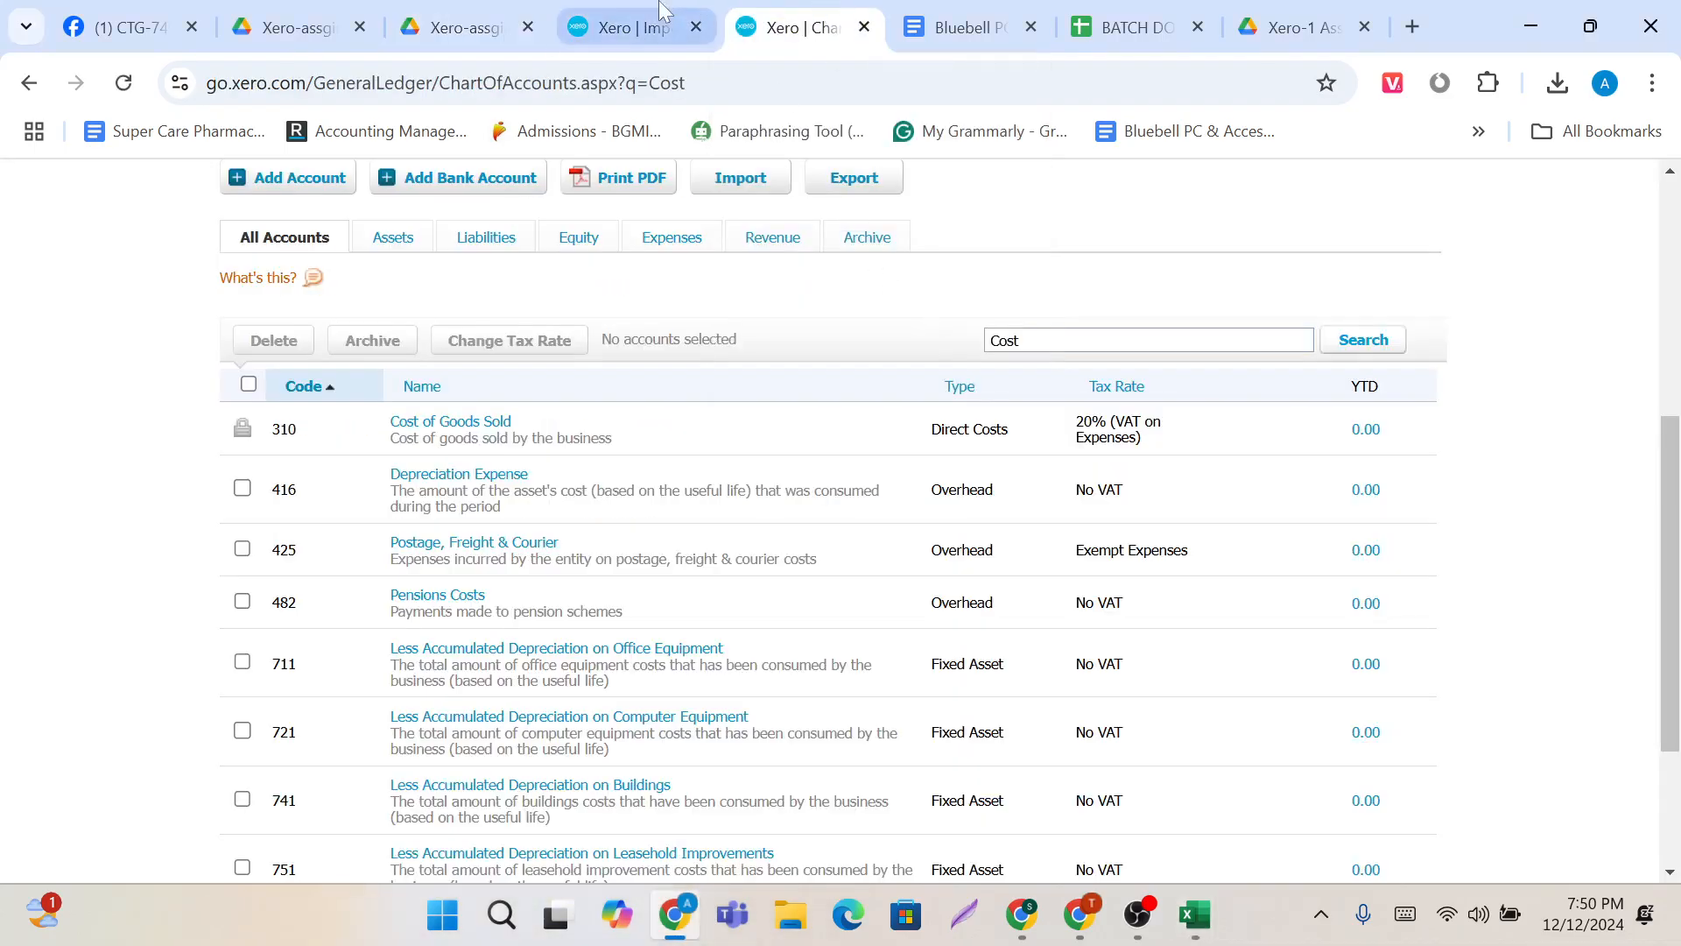
pyautogui.click(663, 12)
pyautogui.scroll(5, 816, 280)
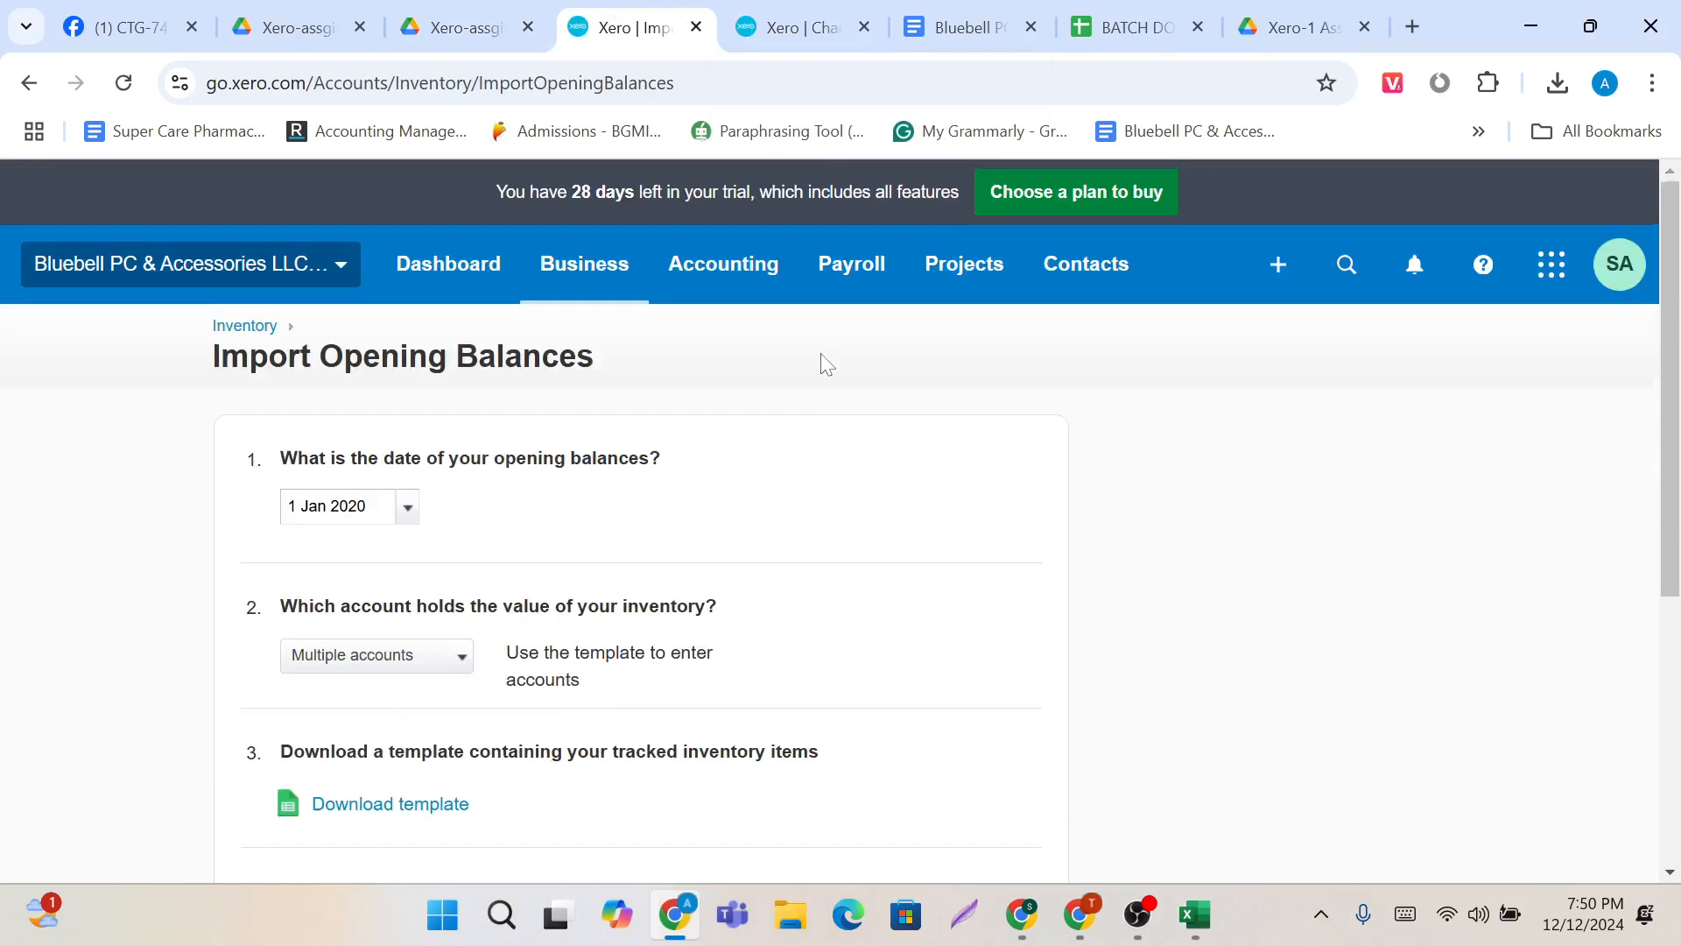
pyautogui.click(821, 12)
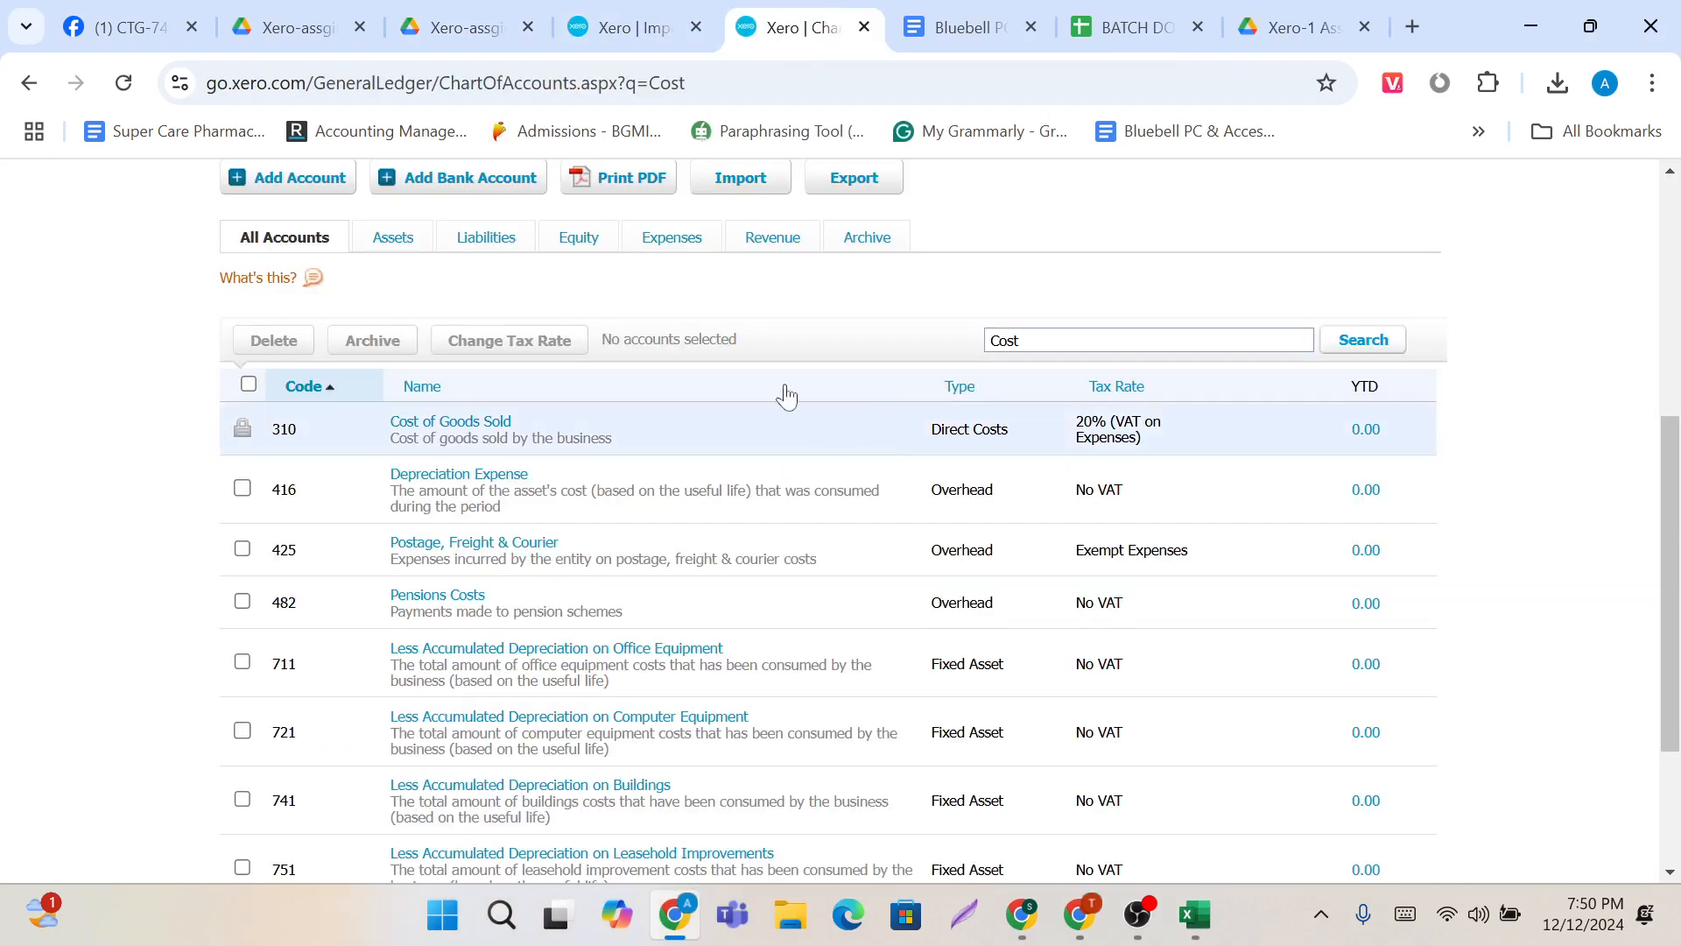
pyautogui.scroll(5, 832, 424)
# Step: Open Business > Products and services to confirm every quantity is 0, then return to Import
pyautogui.click(560, 289)
pyautogui.scroll(-5, 646, 630)
pyautogui.click(635, 522)
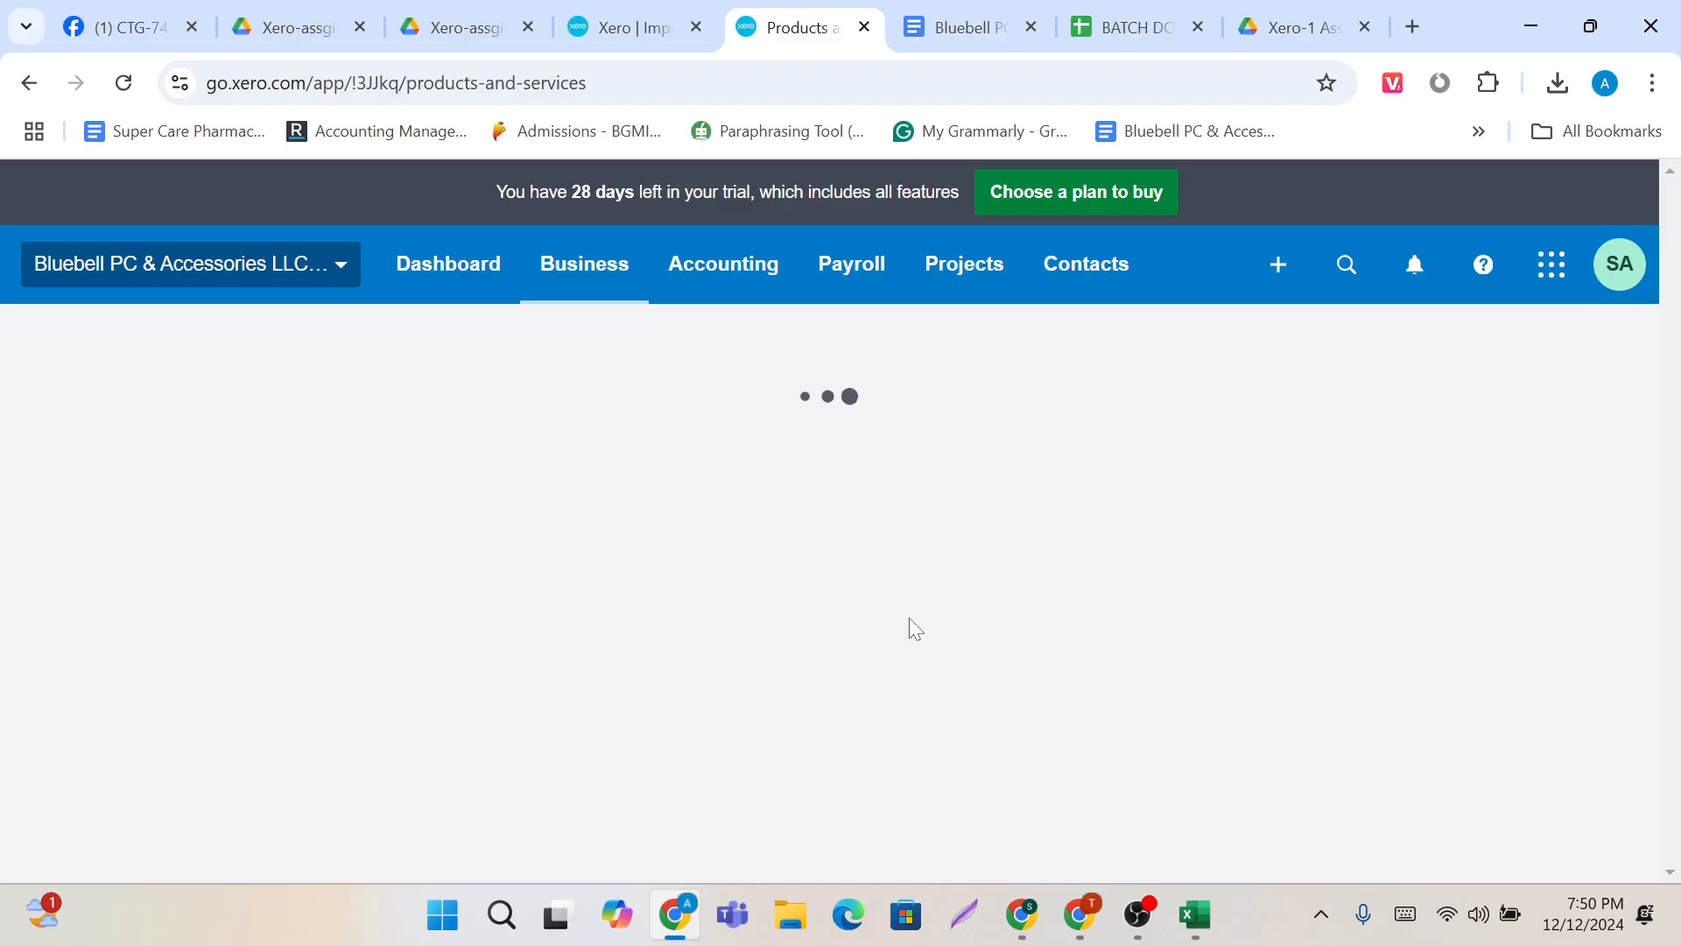
pyautogui.scroll(-3, 909, 618)
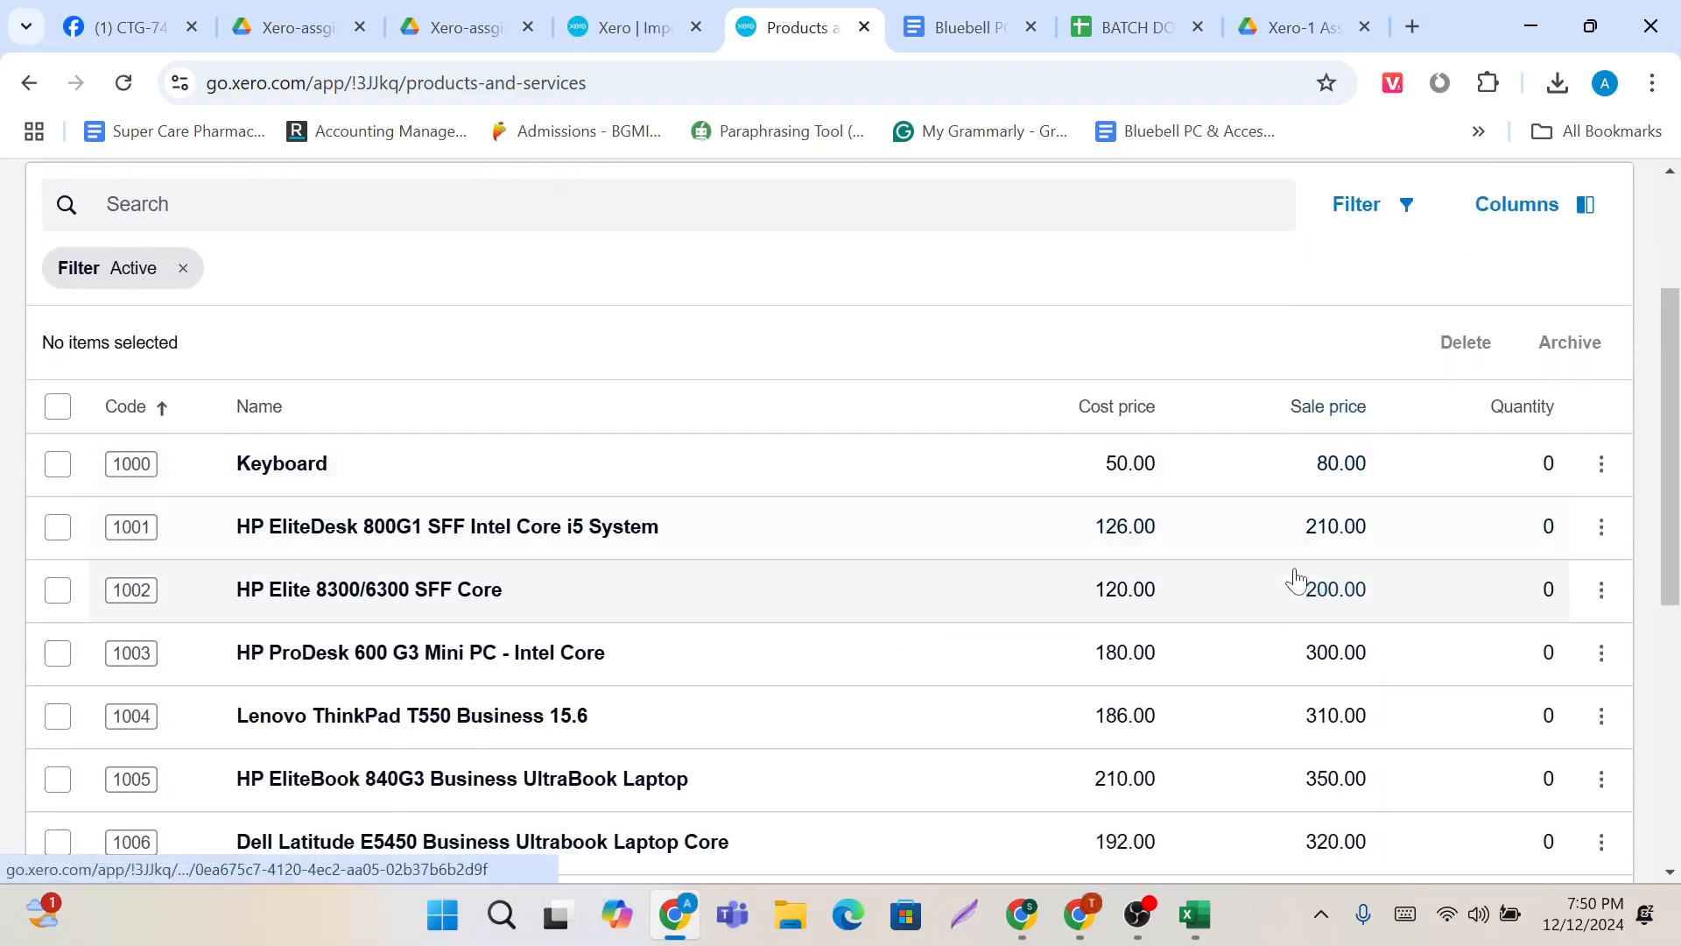
pyautogui.scroll(3, 1079, 423)
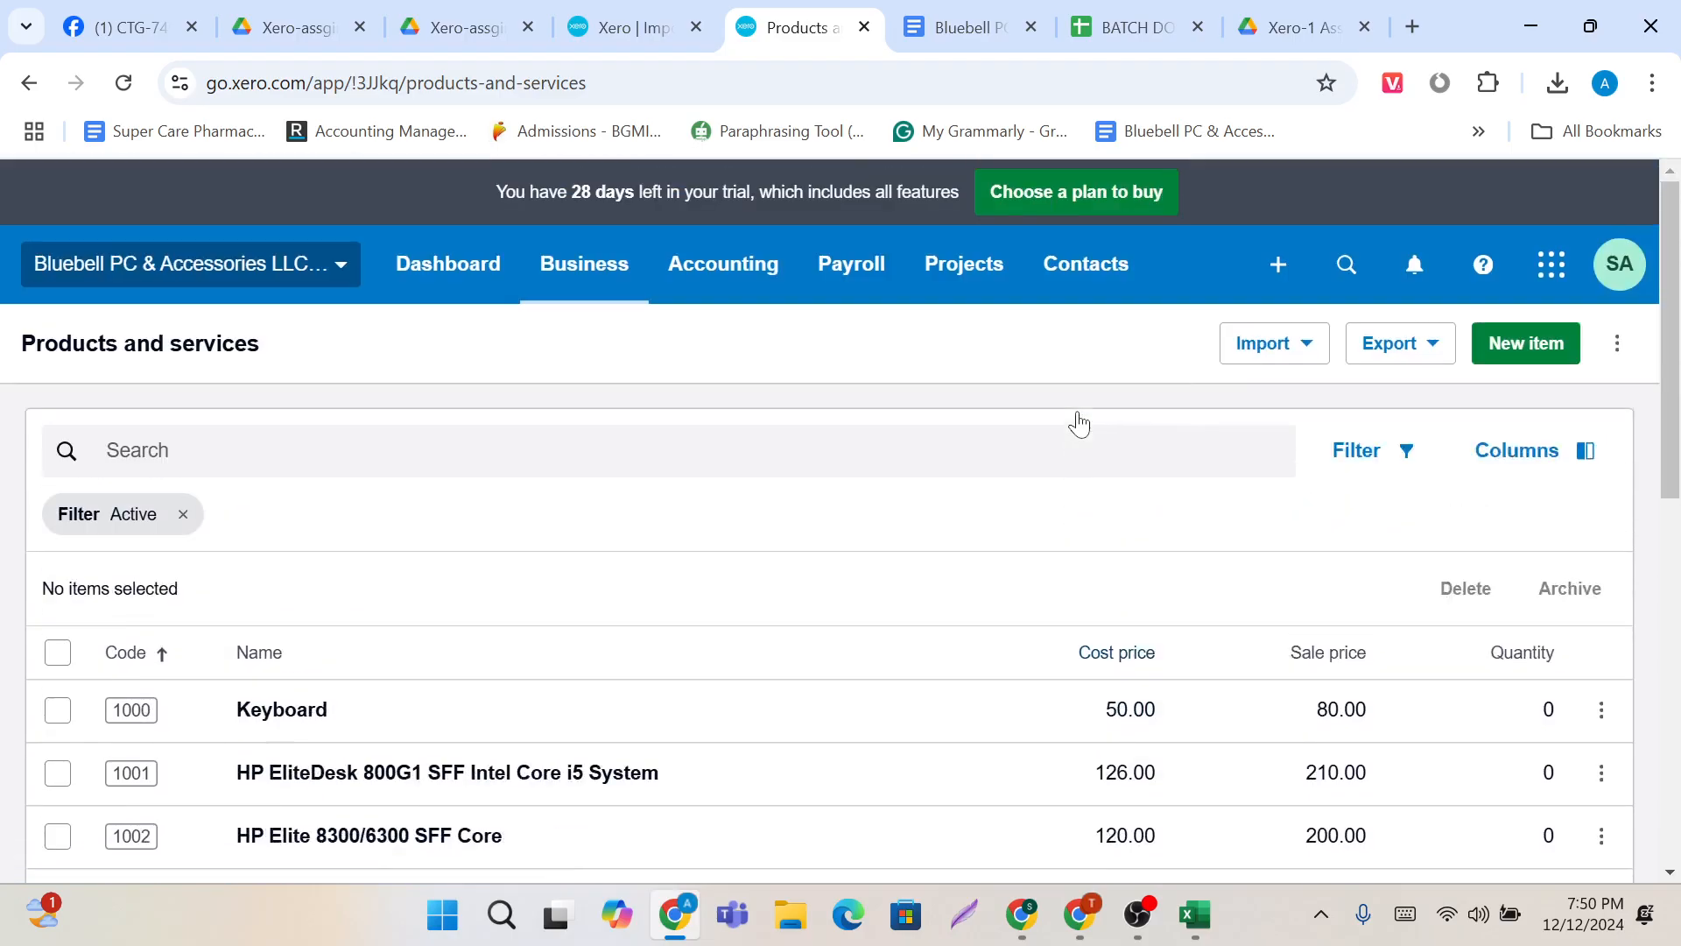
pyautogui.click(595, 12)
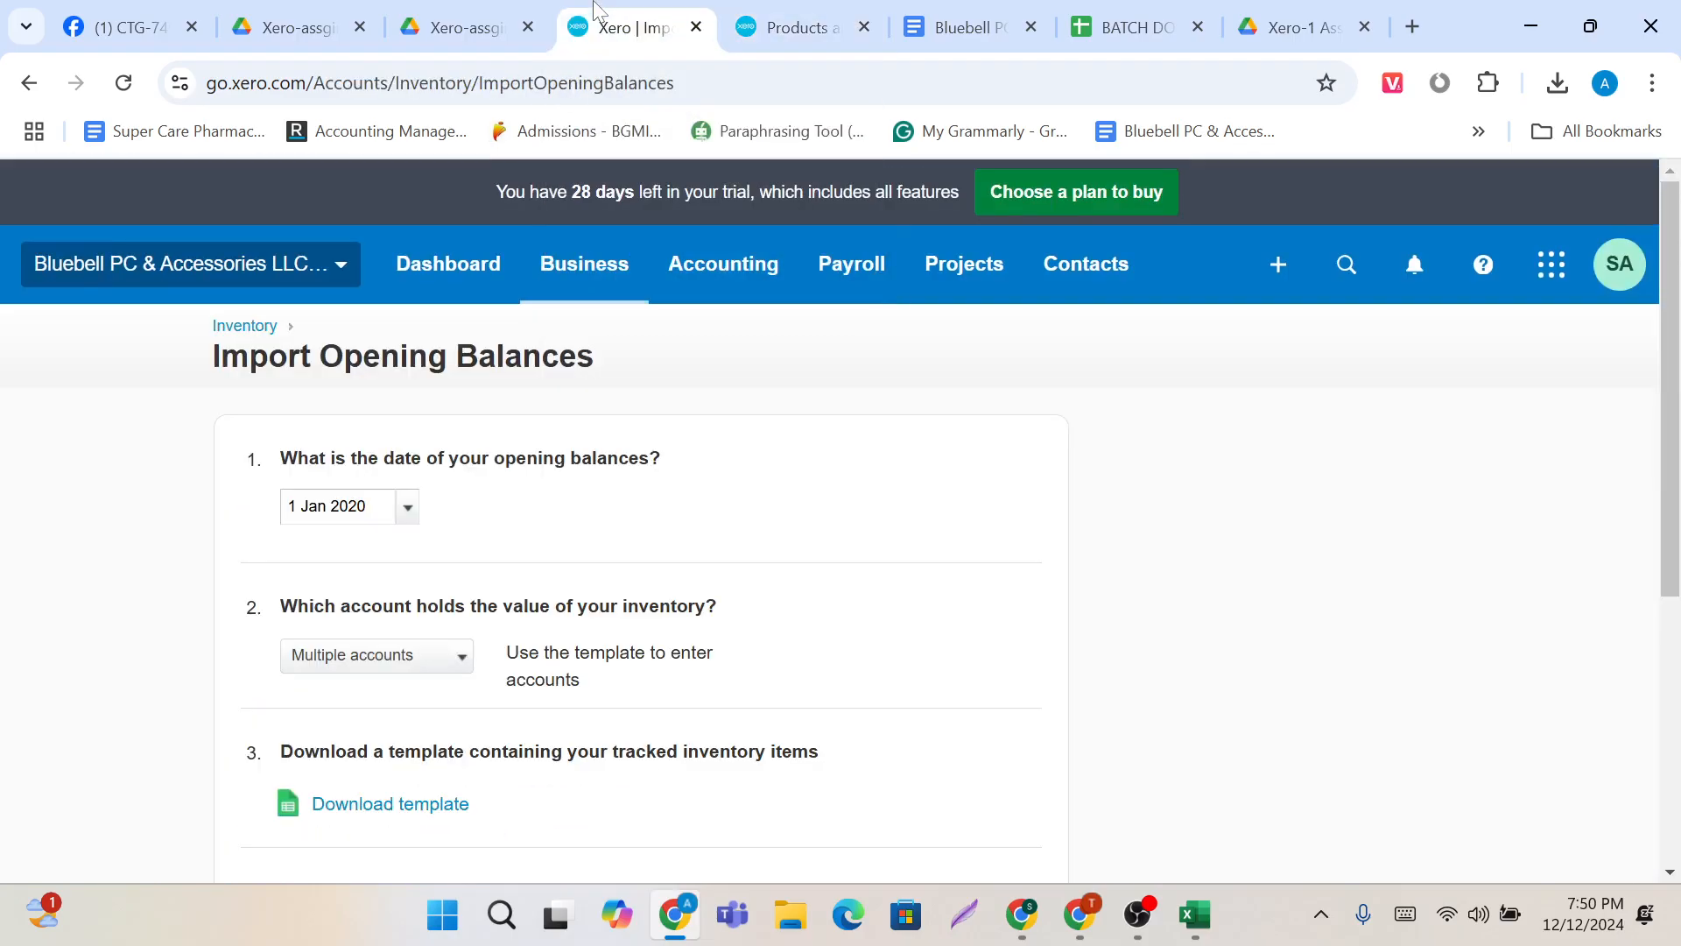
# Step: Copy Total Value on Hand E2:E13 from the CSV preview and paste it into E2
pyautogui.click(485, 12)
pyautogui.moveTo(696, 320); pyautogui.dragTo(692, 623)
pyautogui.hotkey('ctrl', 'c')
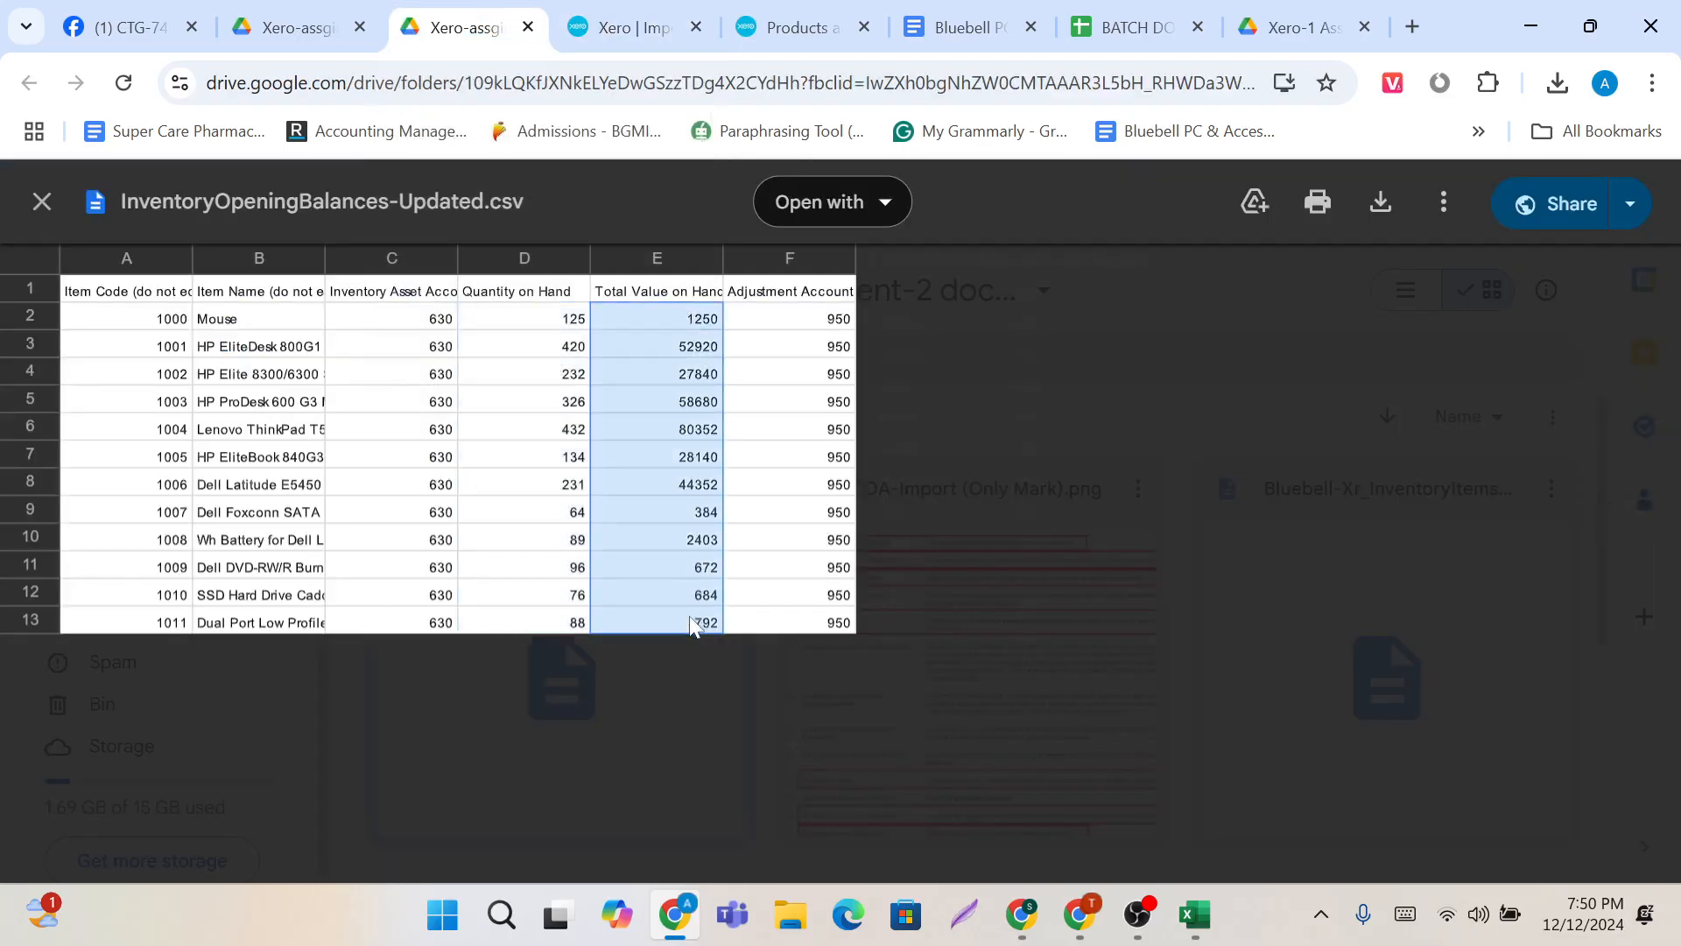
pyautogui.moveTo(1193, 912)
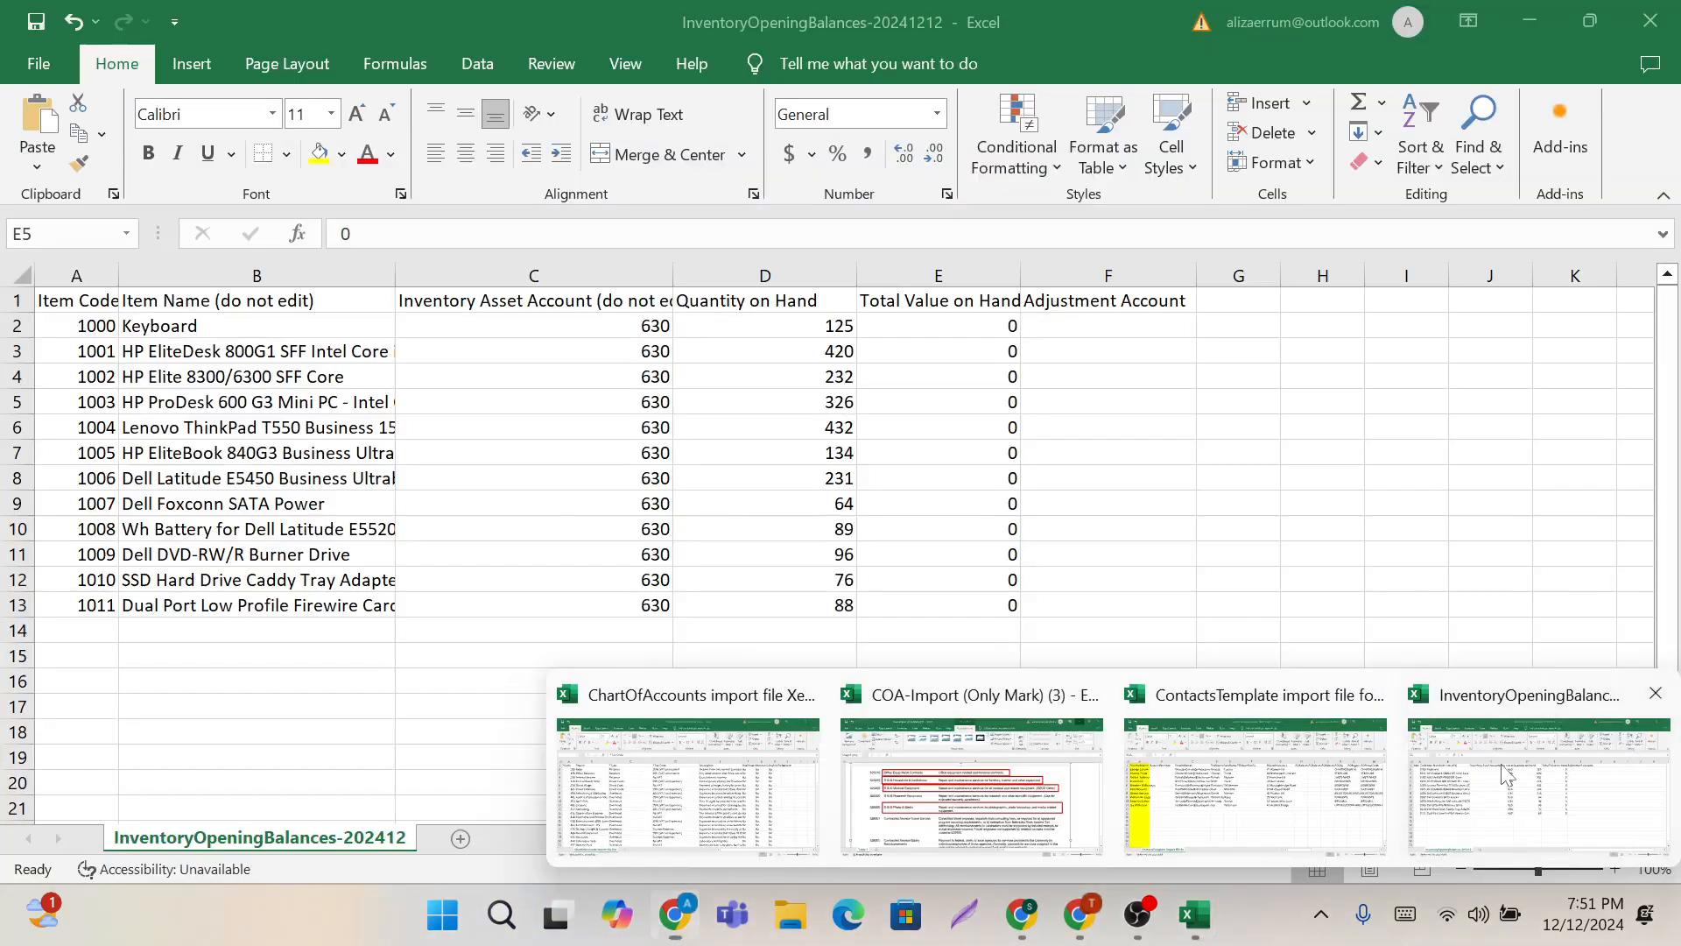
pyautogui.click(1506, 792)
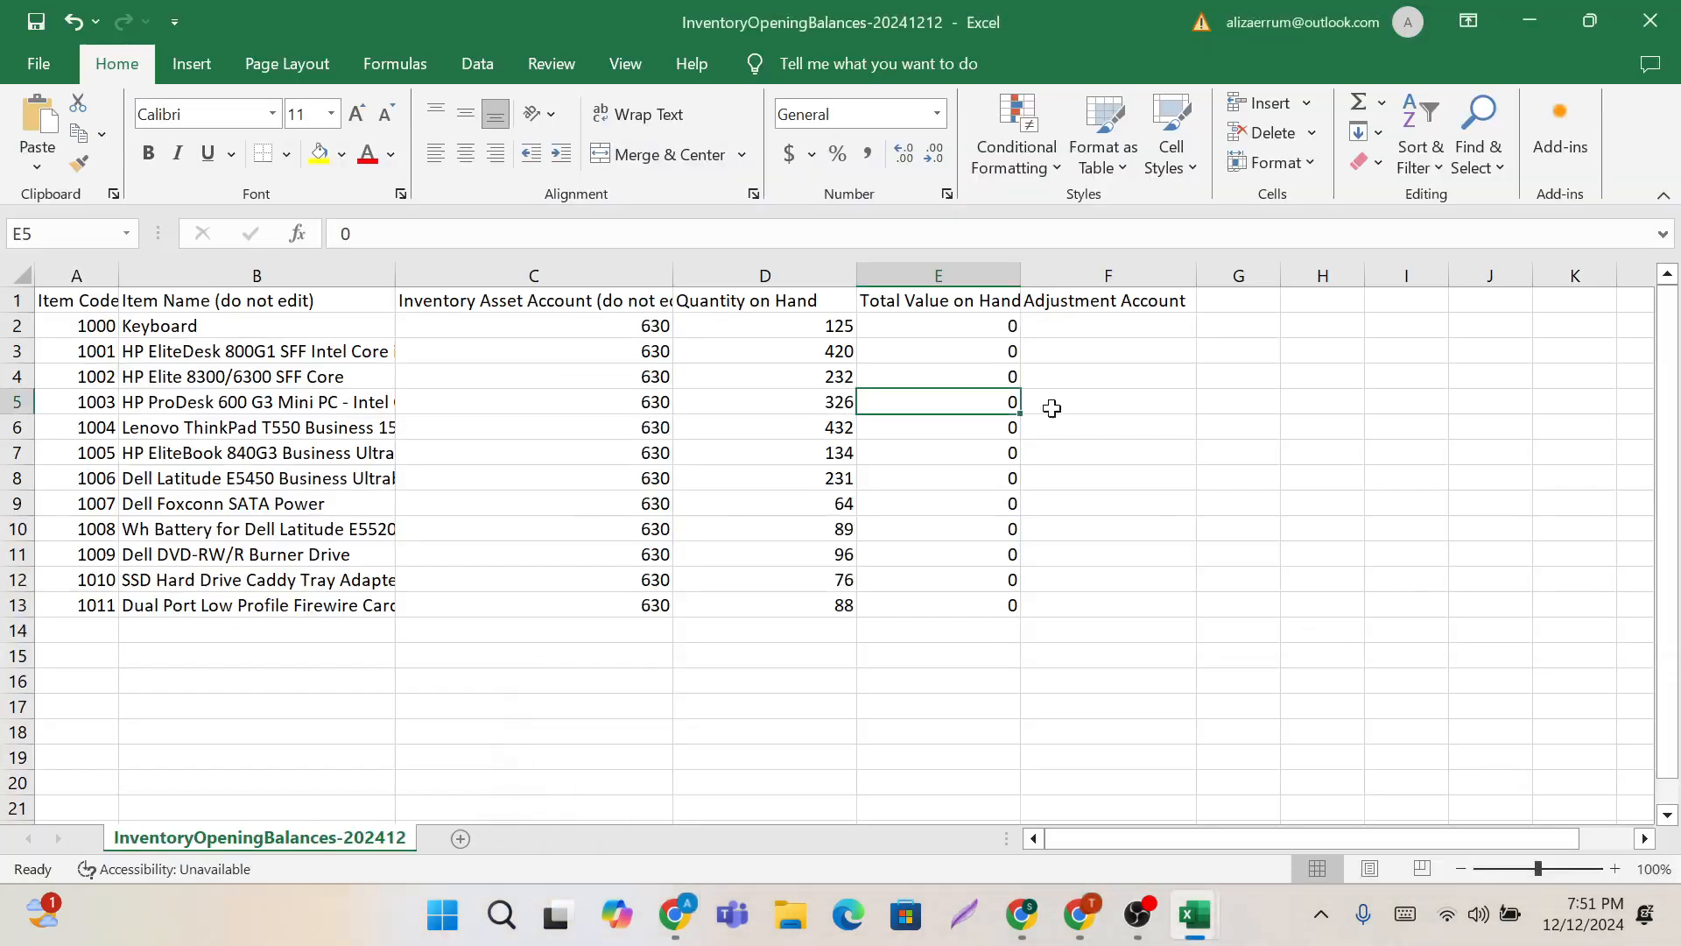
pyautogui.click(949, 327)
pyautogui.hotkey('ctrl', 'v')
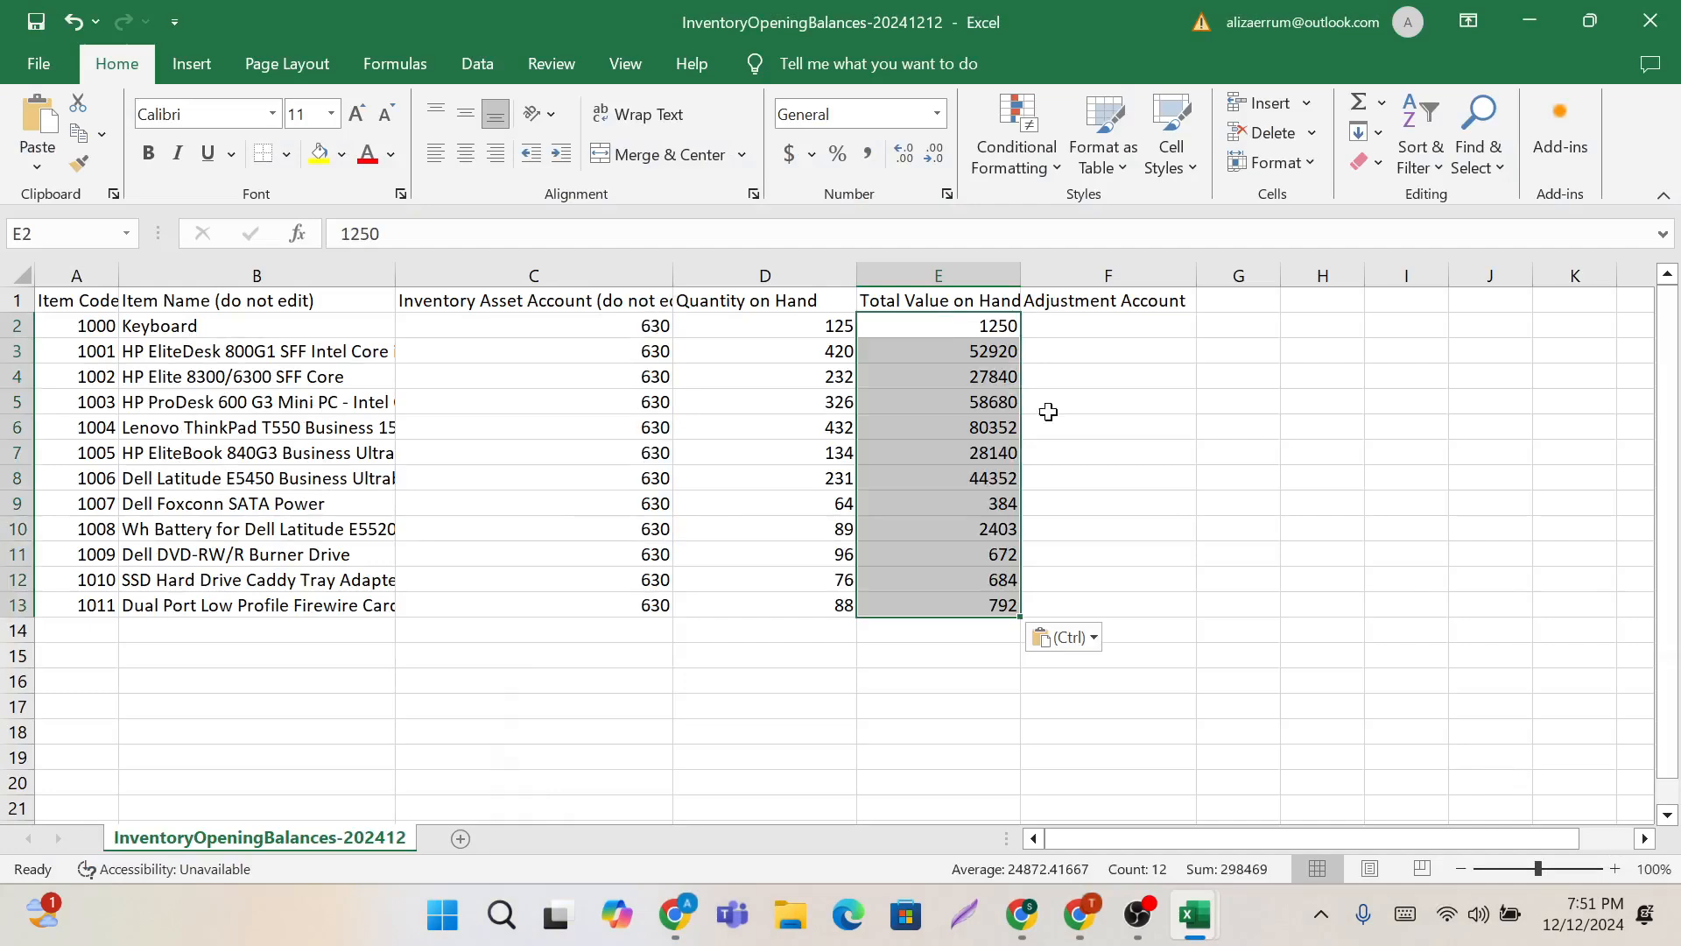
pyautogui.click(1090, 431)
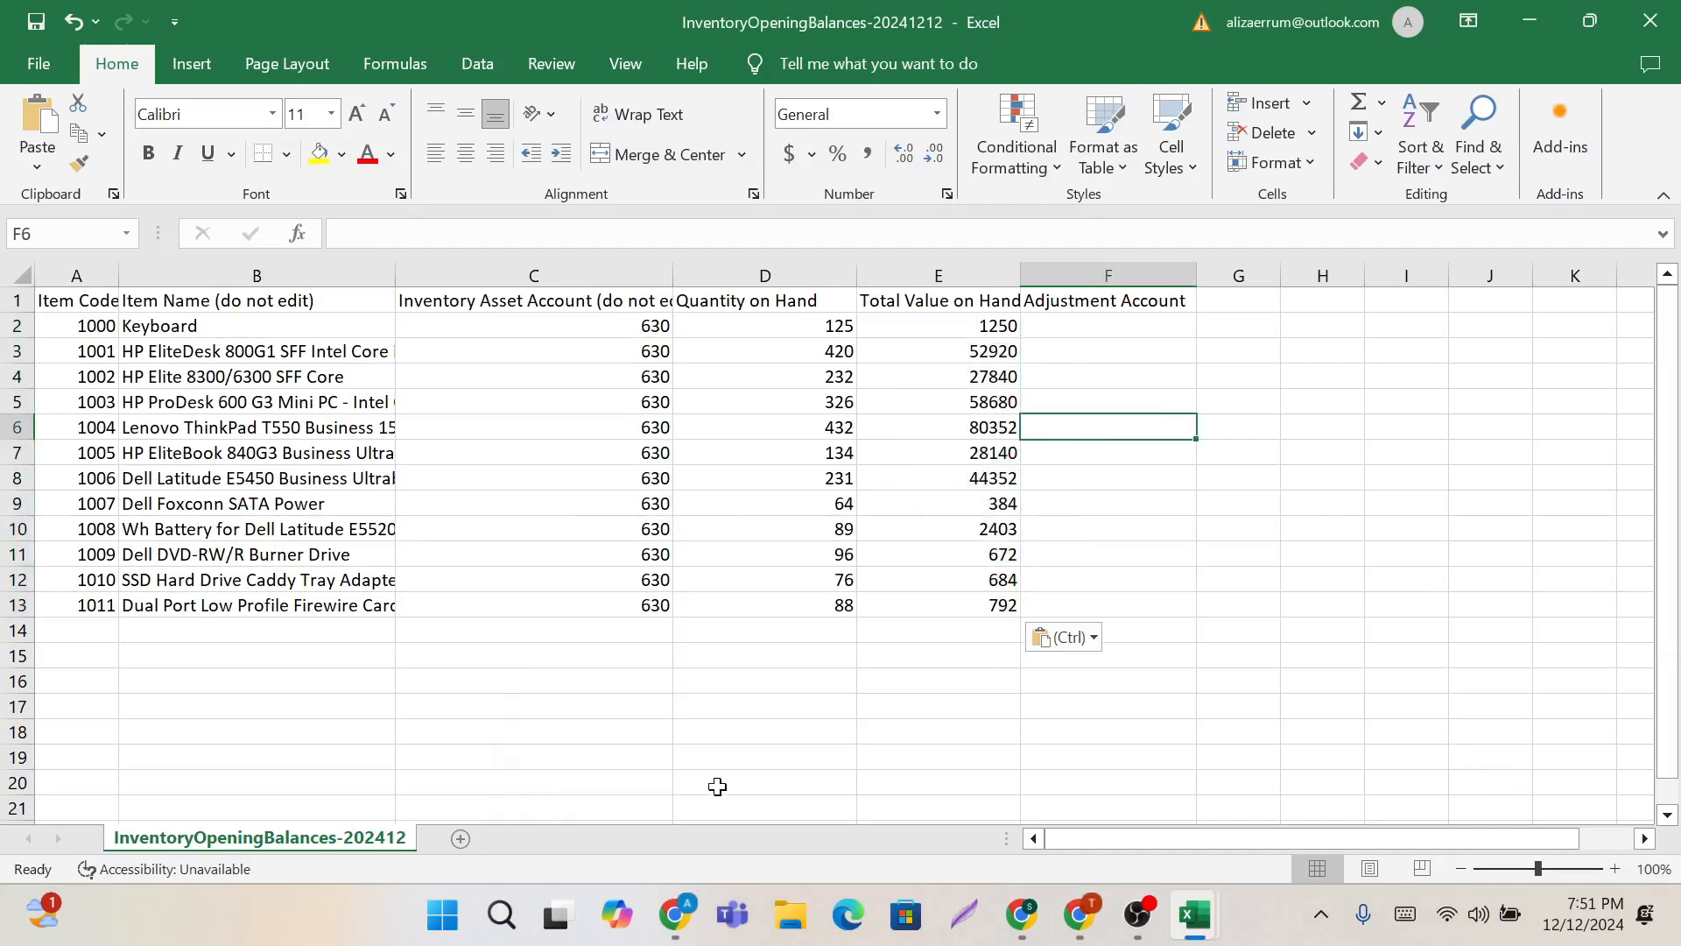
# Step: Copy the Adjustment Account codes F2:F13 and paste 950 into F2 onward
pyautogui.moveTo(674, 915)
pyautogui.click(665, 854)
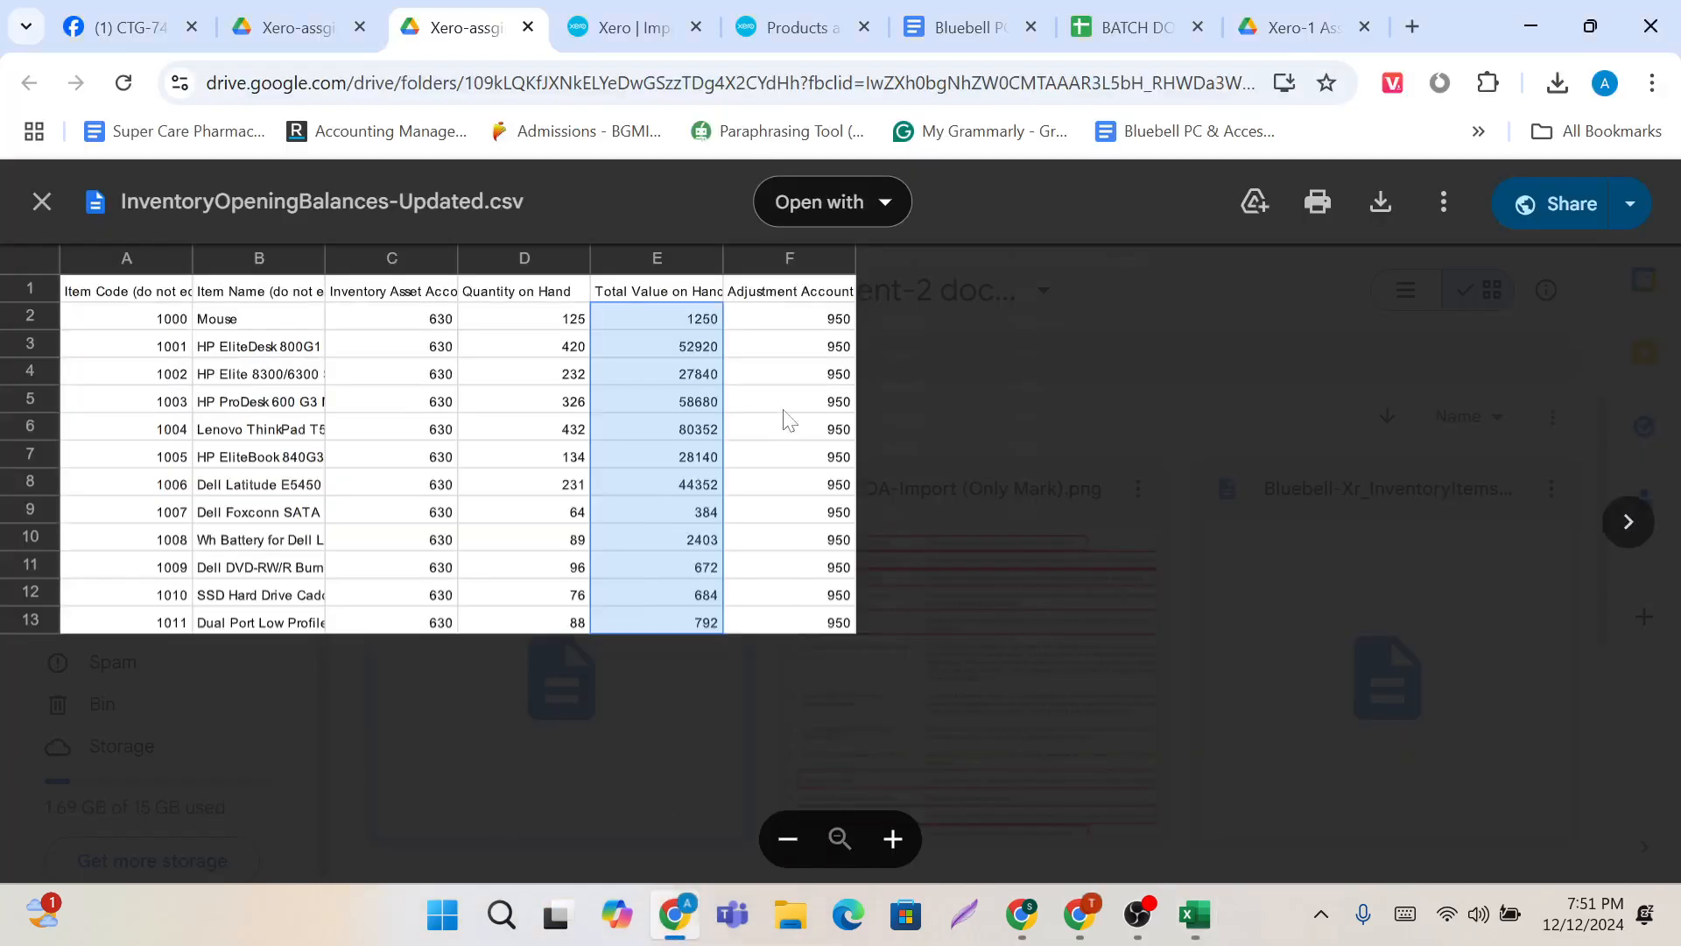
pyautogui.moveTo(793, 331); pyautogui.dragTo(776, 624)
pyautogui.hotkey('ctrl', 'c')
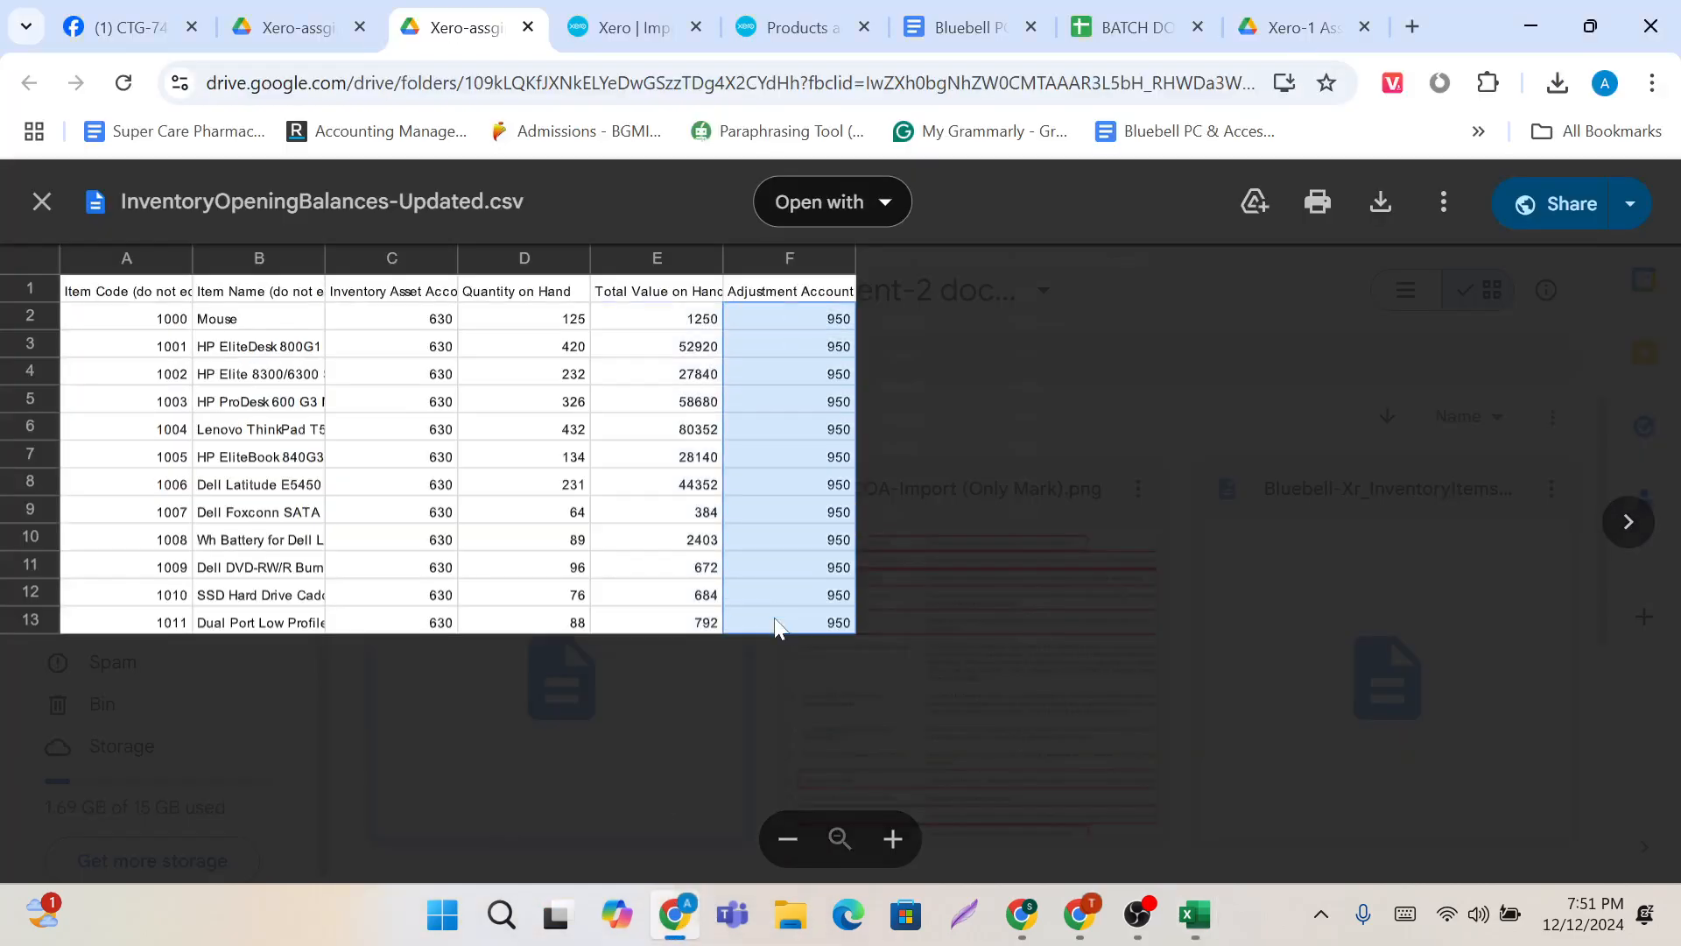
pyautogui.hotkey('alt', 'Tab')
pyautogui.click(1128, 325)
pyautogui.hotkey('ctrl', 'v')
pyautogui.moveTo(675, 915)
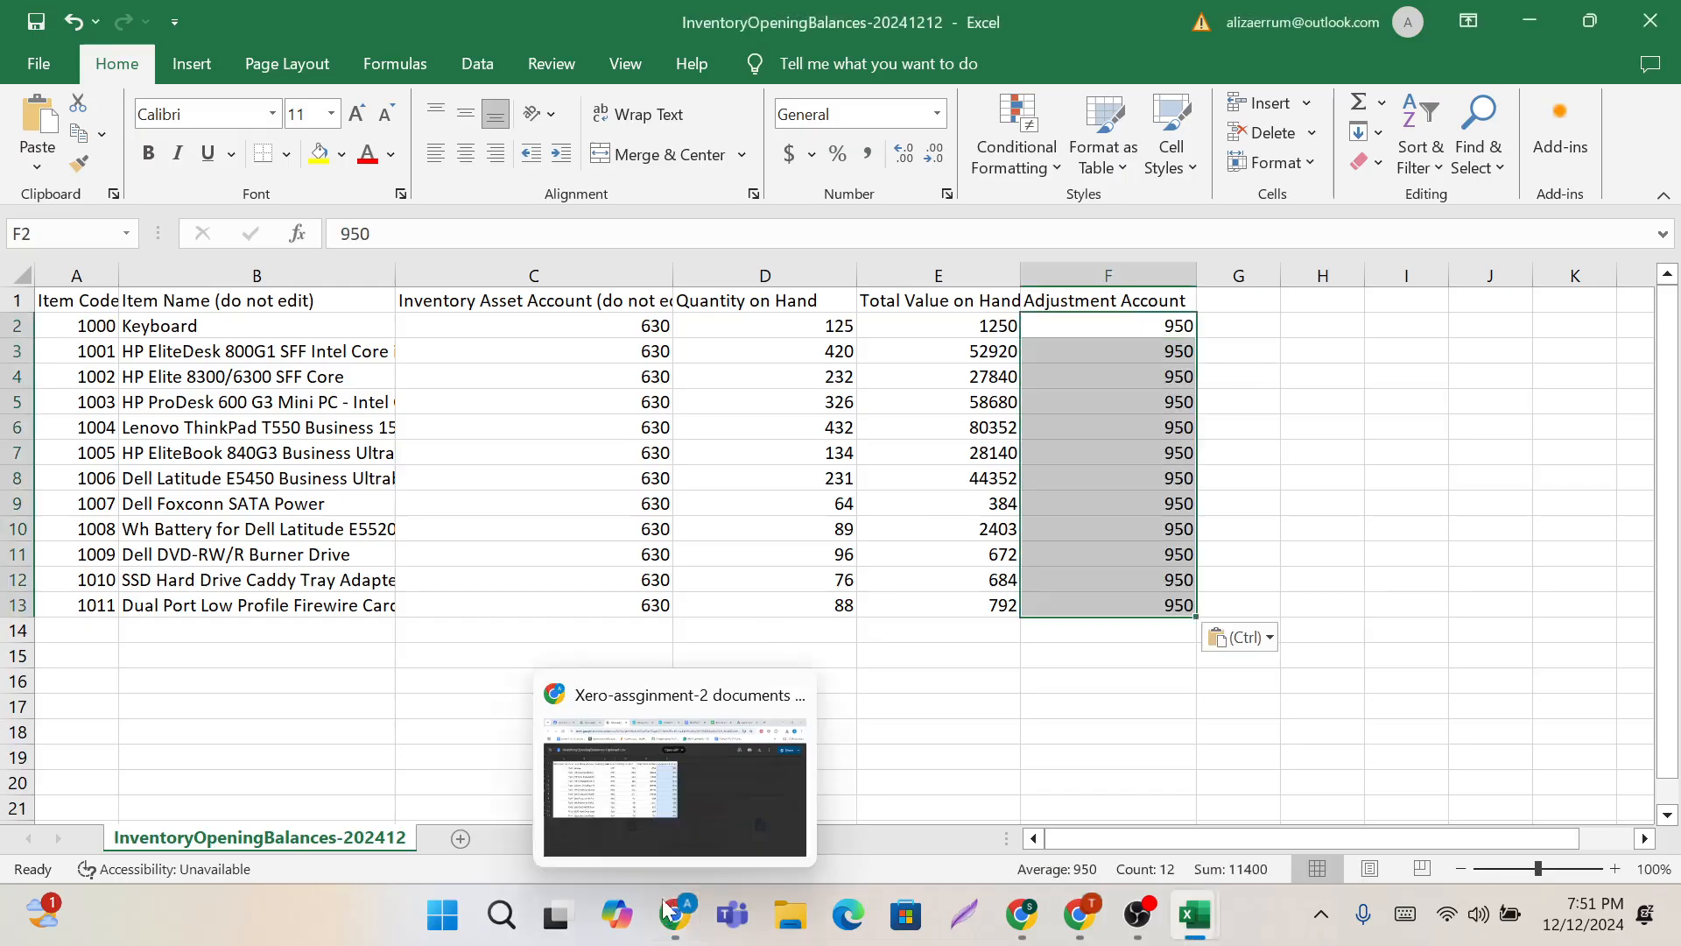
pyautogui.click(648, 759)
# Step: Search the chart of accounts for 950, confirming it is Capital - x,xxx Ordinary Shares
pyautogui.click(631, 24)
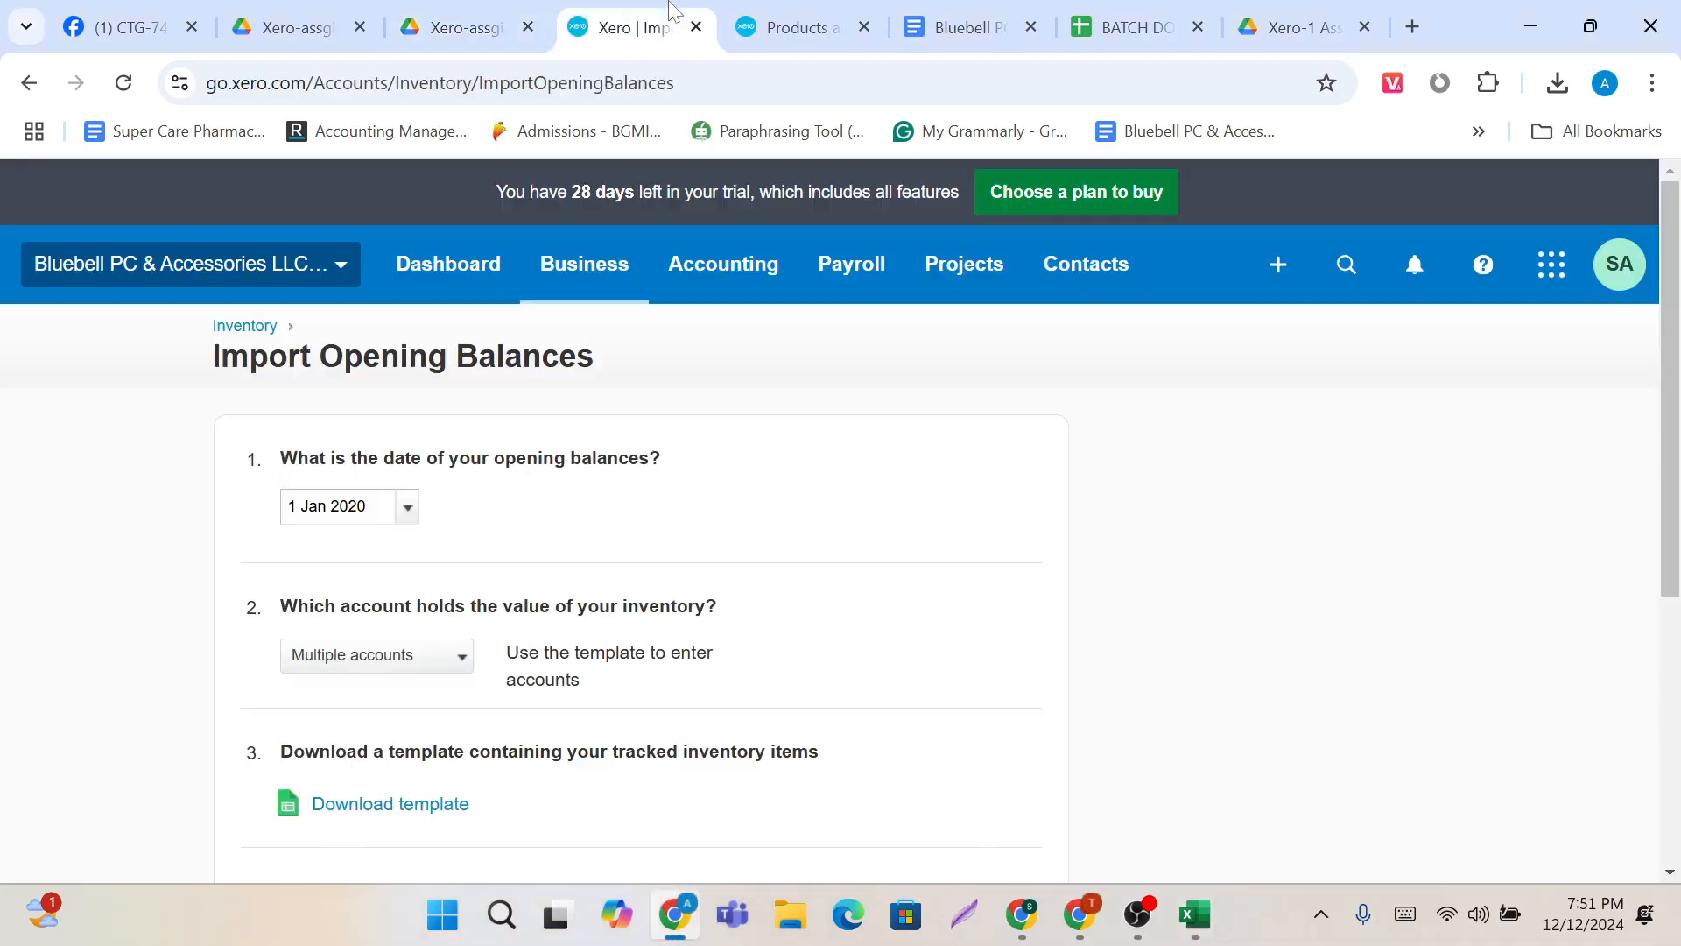
pyautogui.click(782, 12)
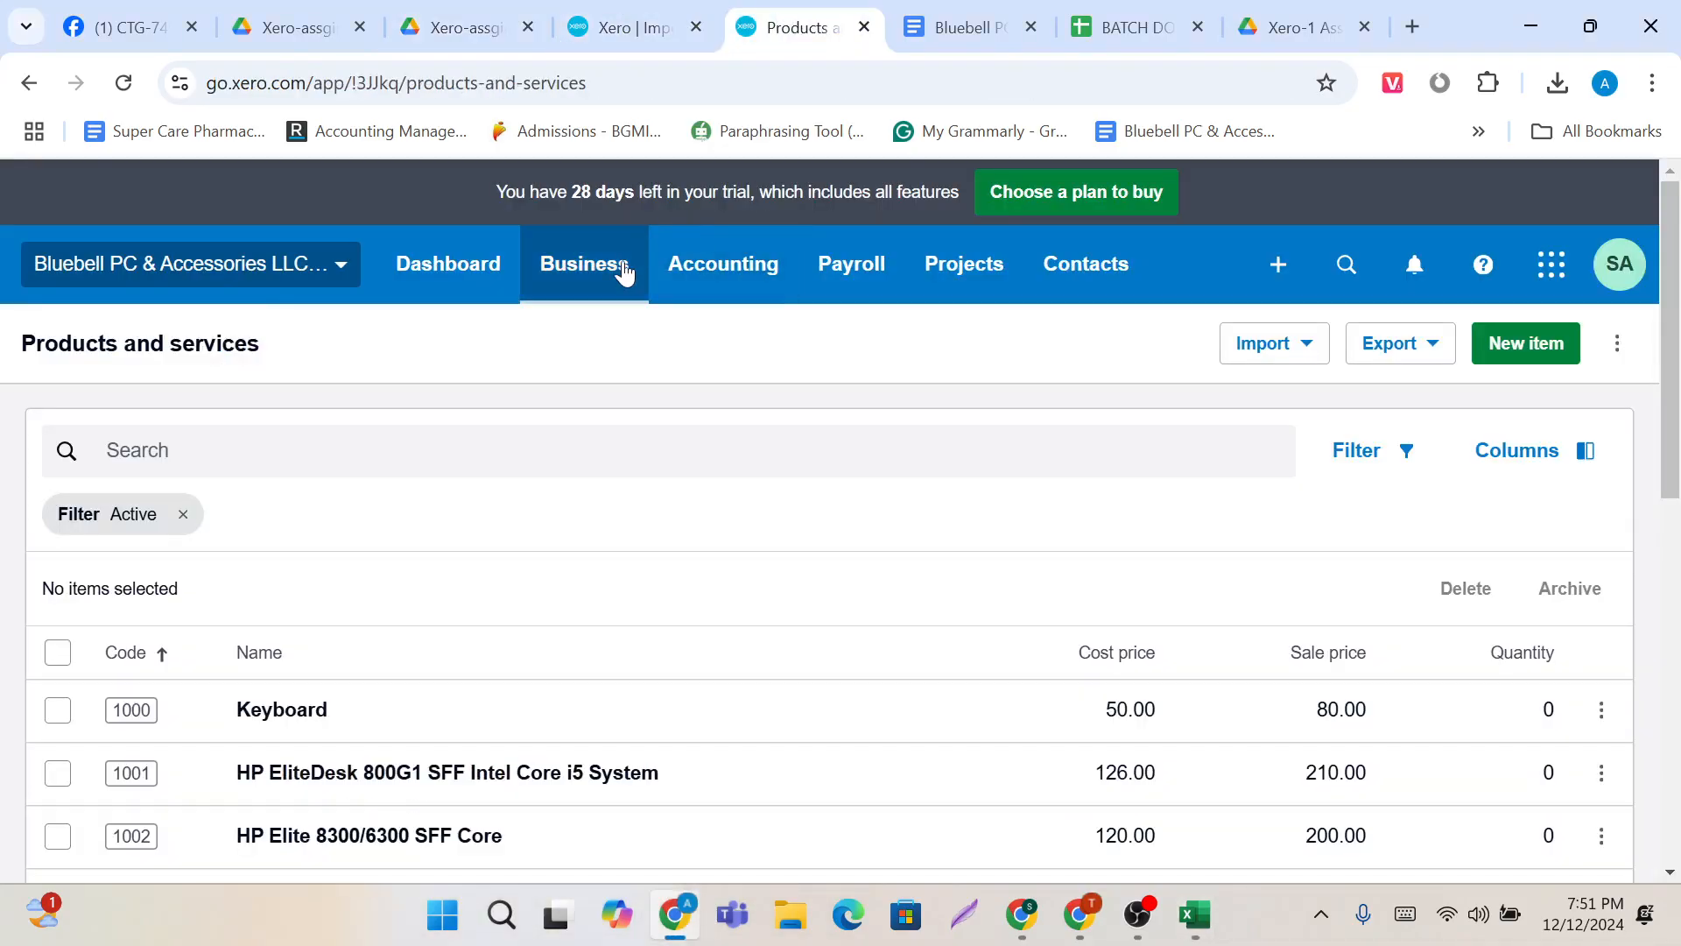
pyautogui.click(716, 280)
pyautogui.scroll(-4, 747, 644)
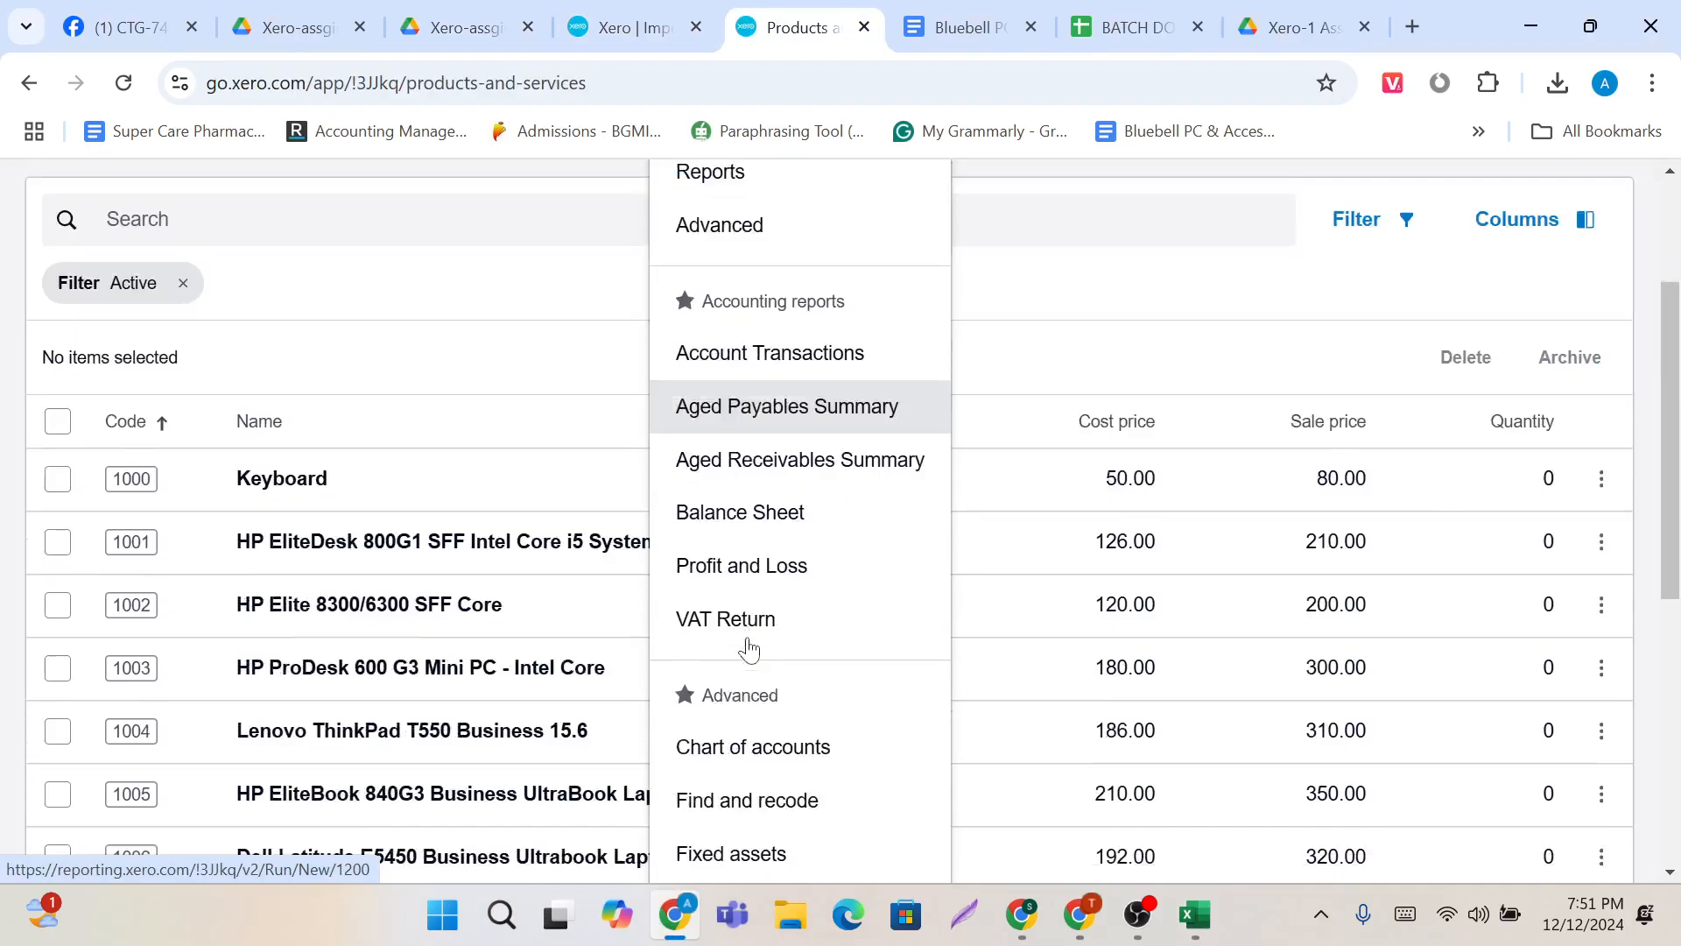
pyautogui.click(749, 617)
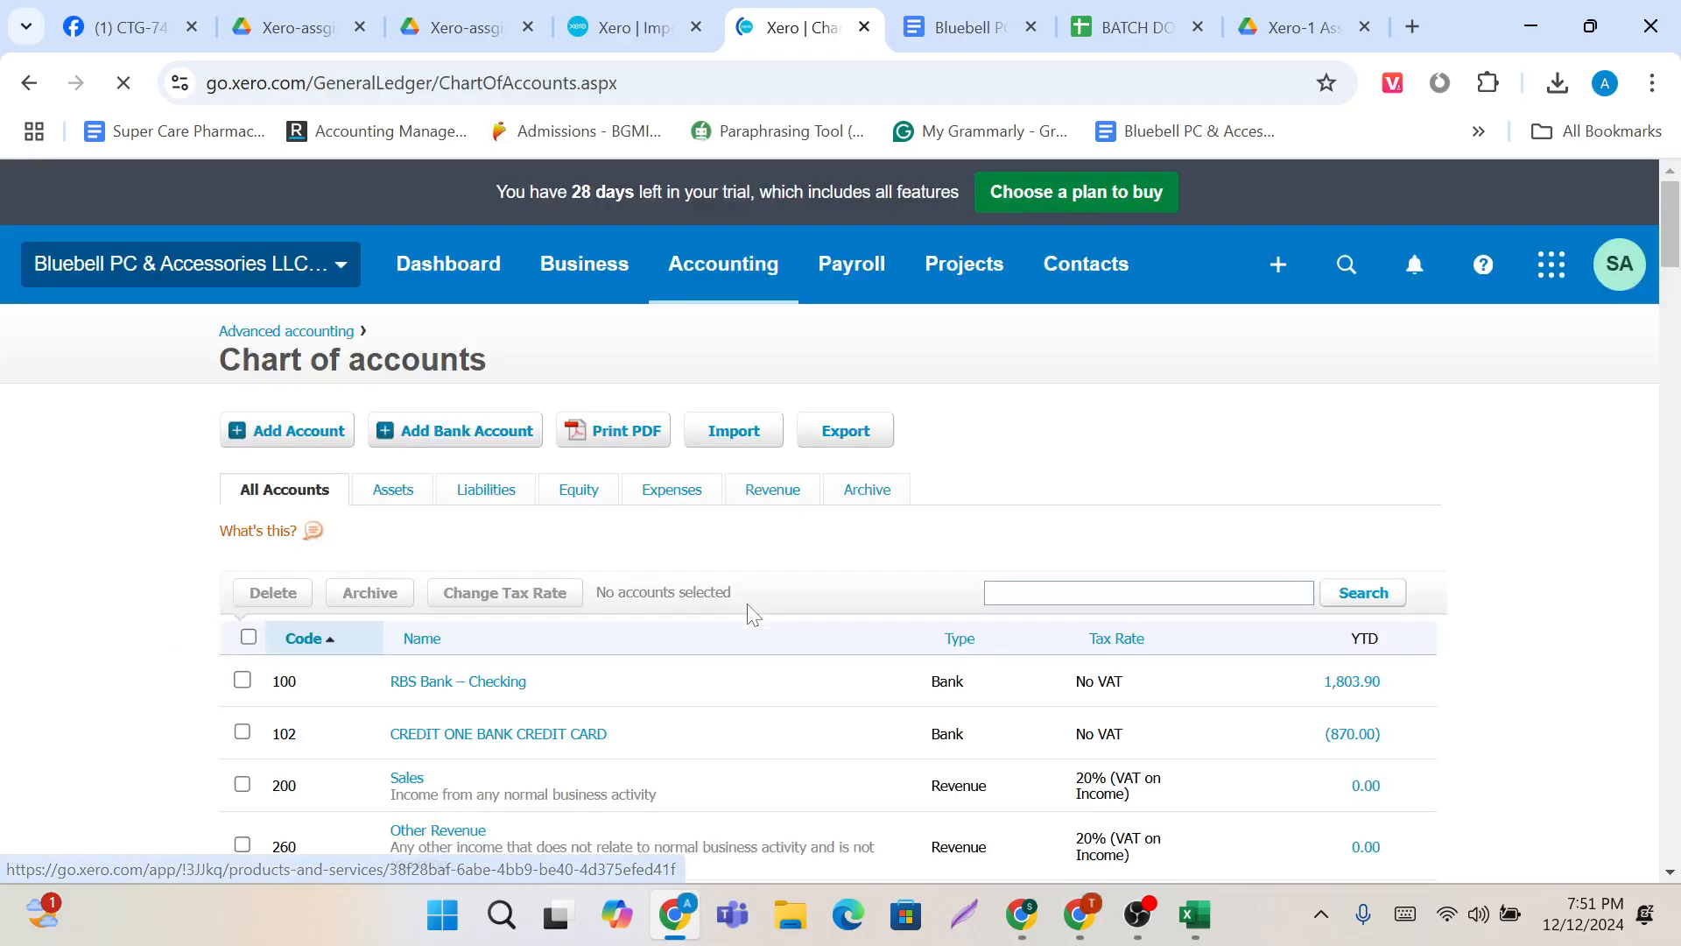
pyautogui.scroll(-3, 970, 718)
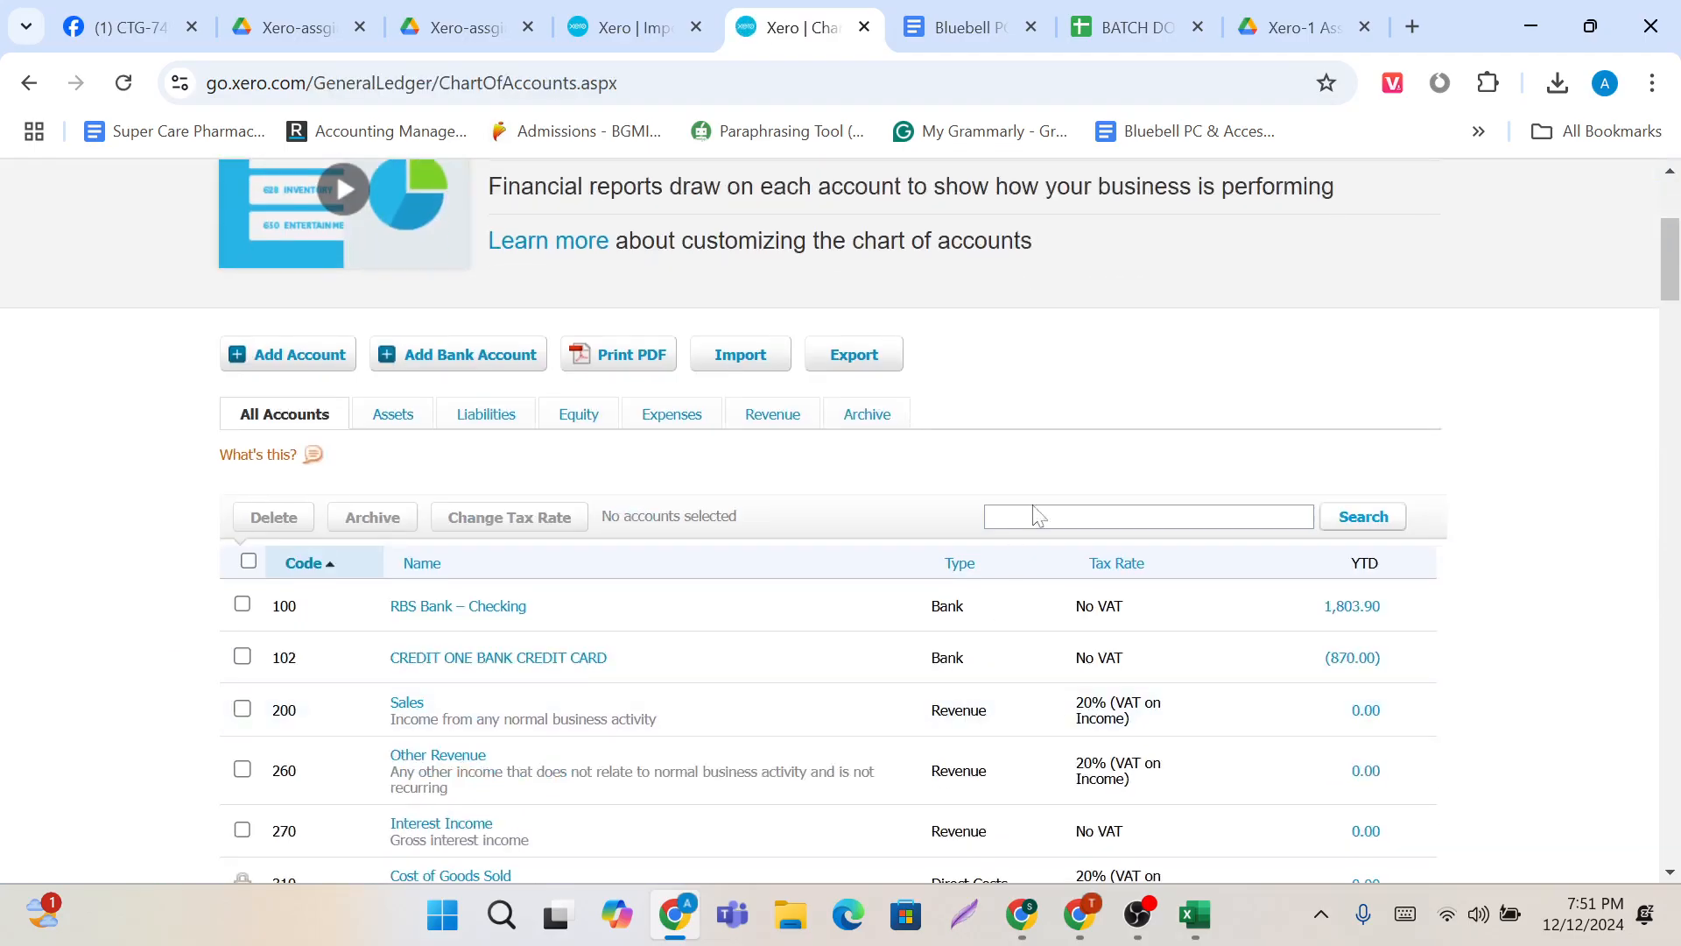
pyautogui.click(1143, 517)
pyautogui.write('950')
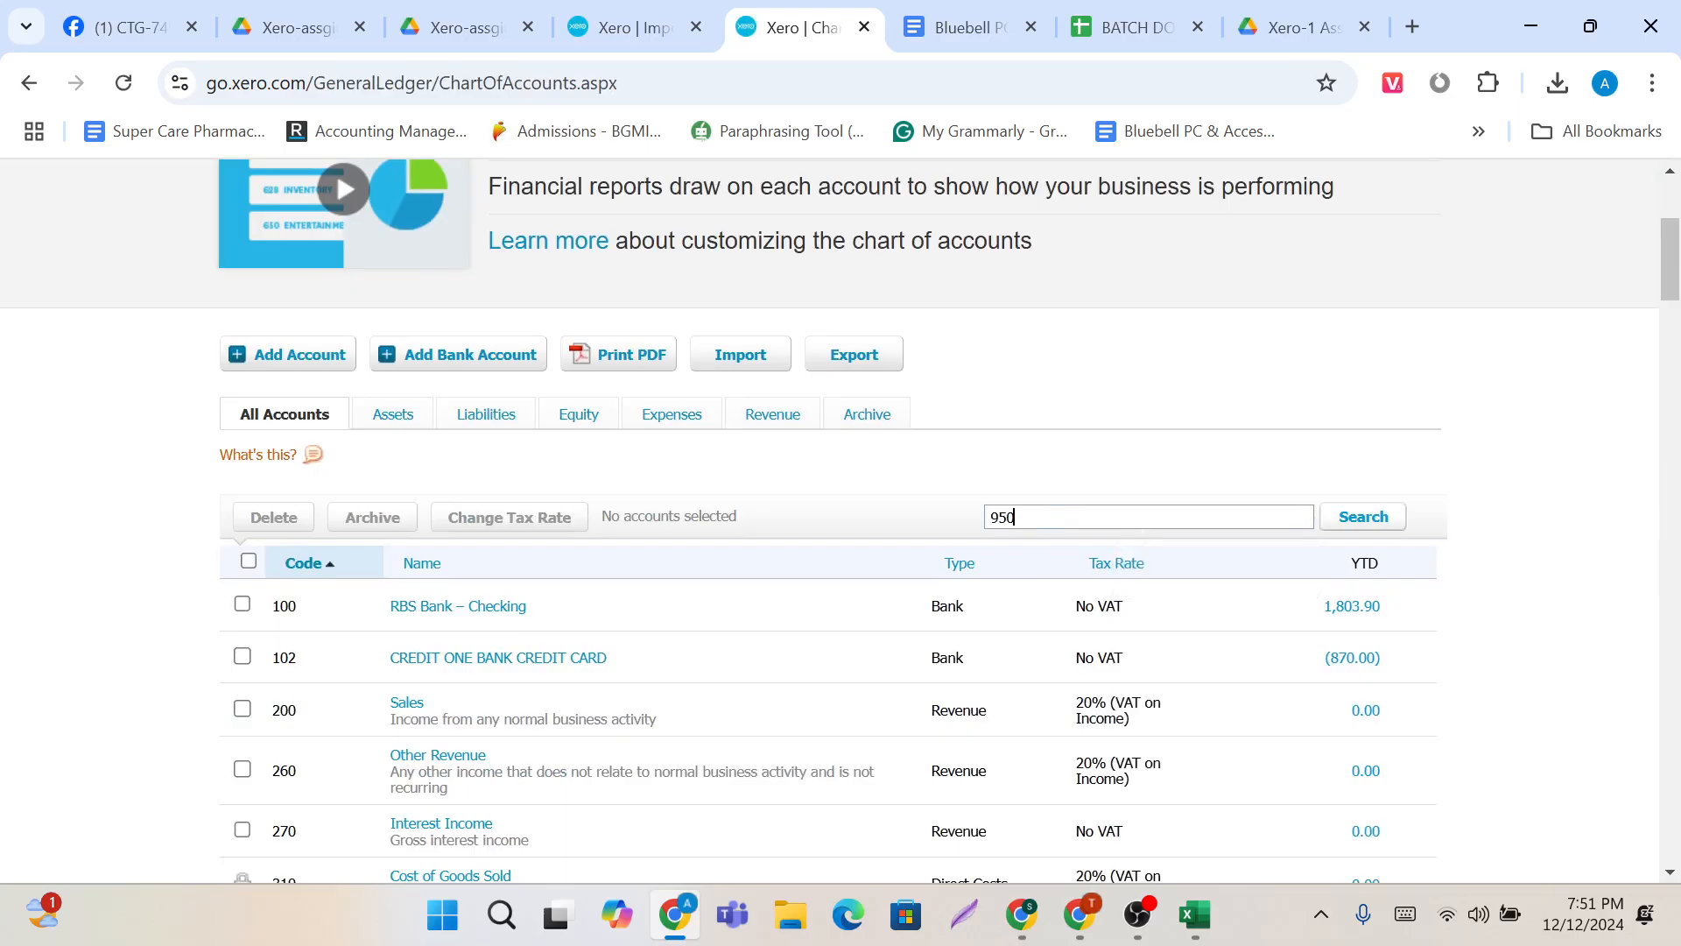
pyautogui.press('Return')
pyautogui.scroll(-2, 1032, 524)
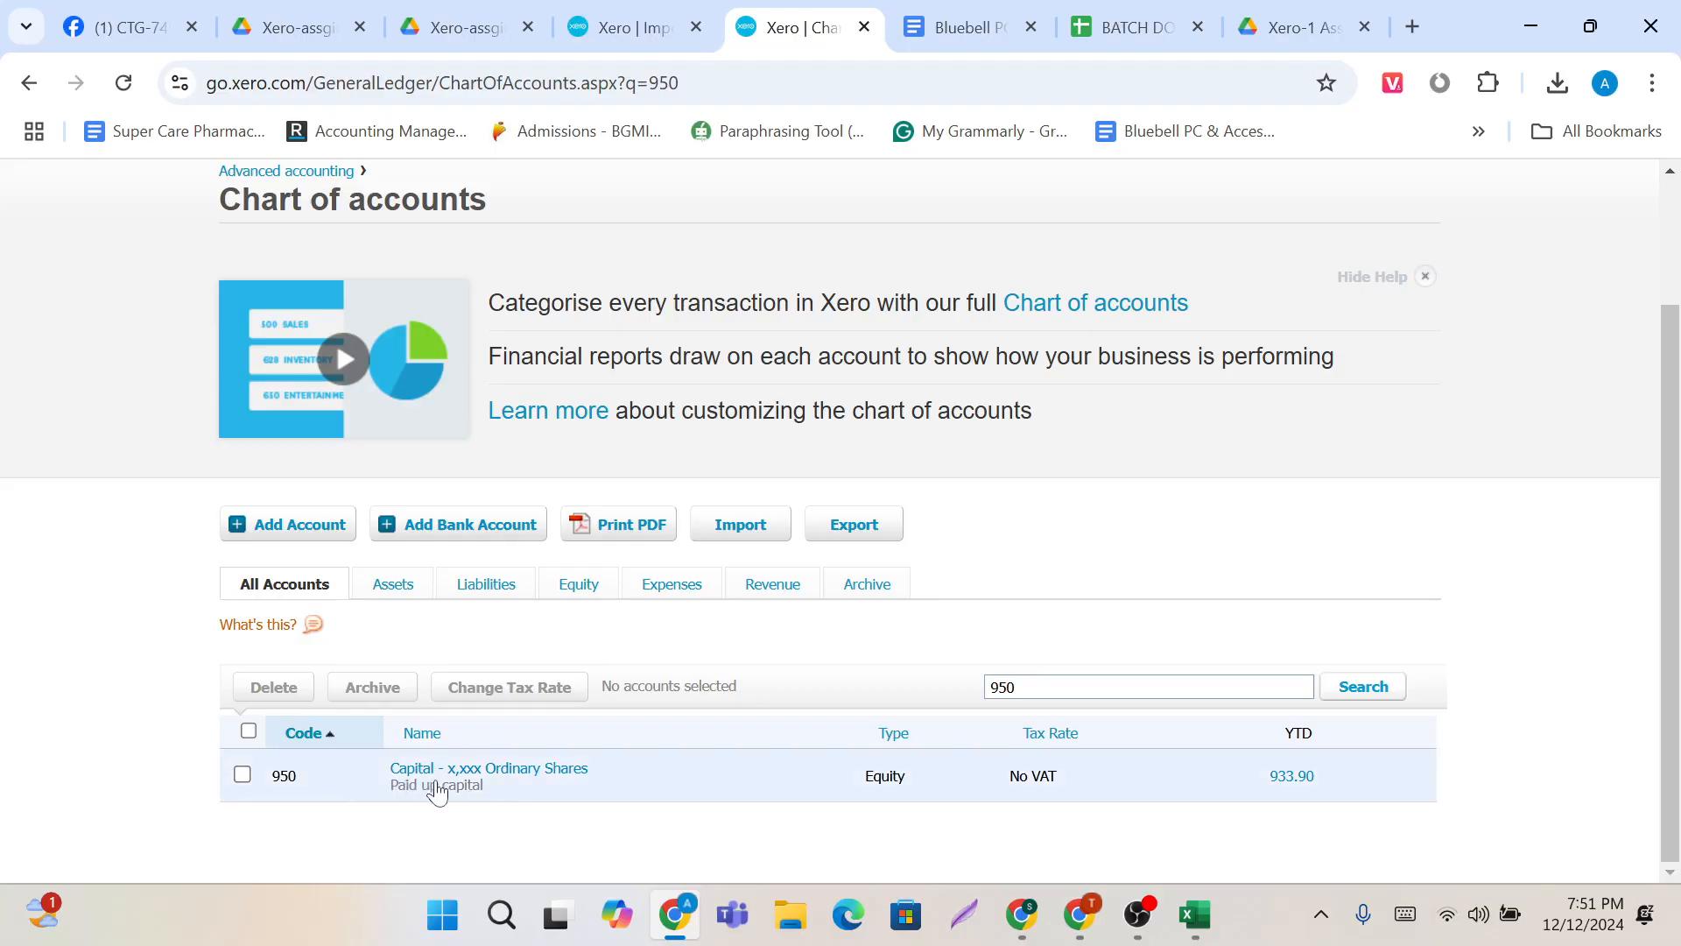
# Step: Return to Import Opening Balances and scroll down to the upload step
pyautogui.click(631, 7)
pyautogui.scroll(-4, 709, 511)
pyautogui.scroll(-1, 711, 510)
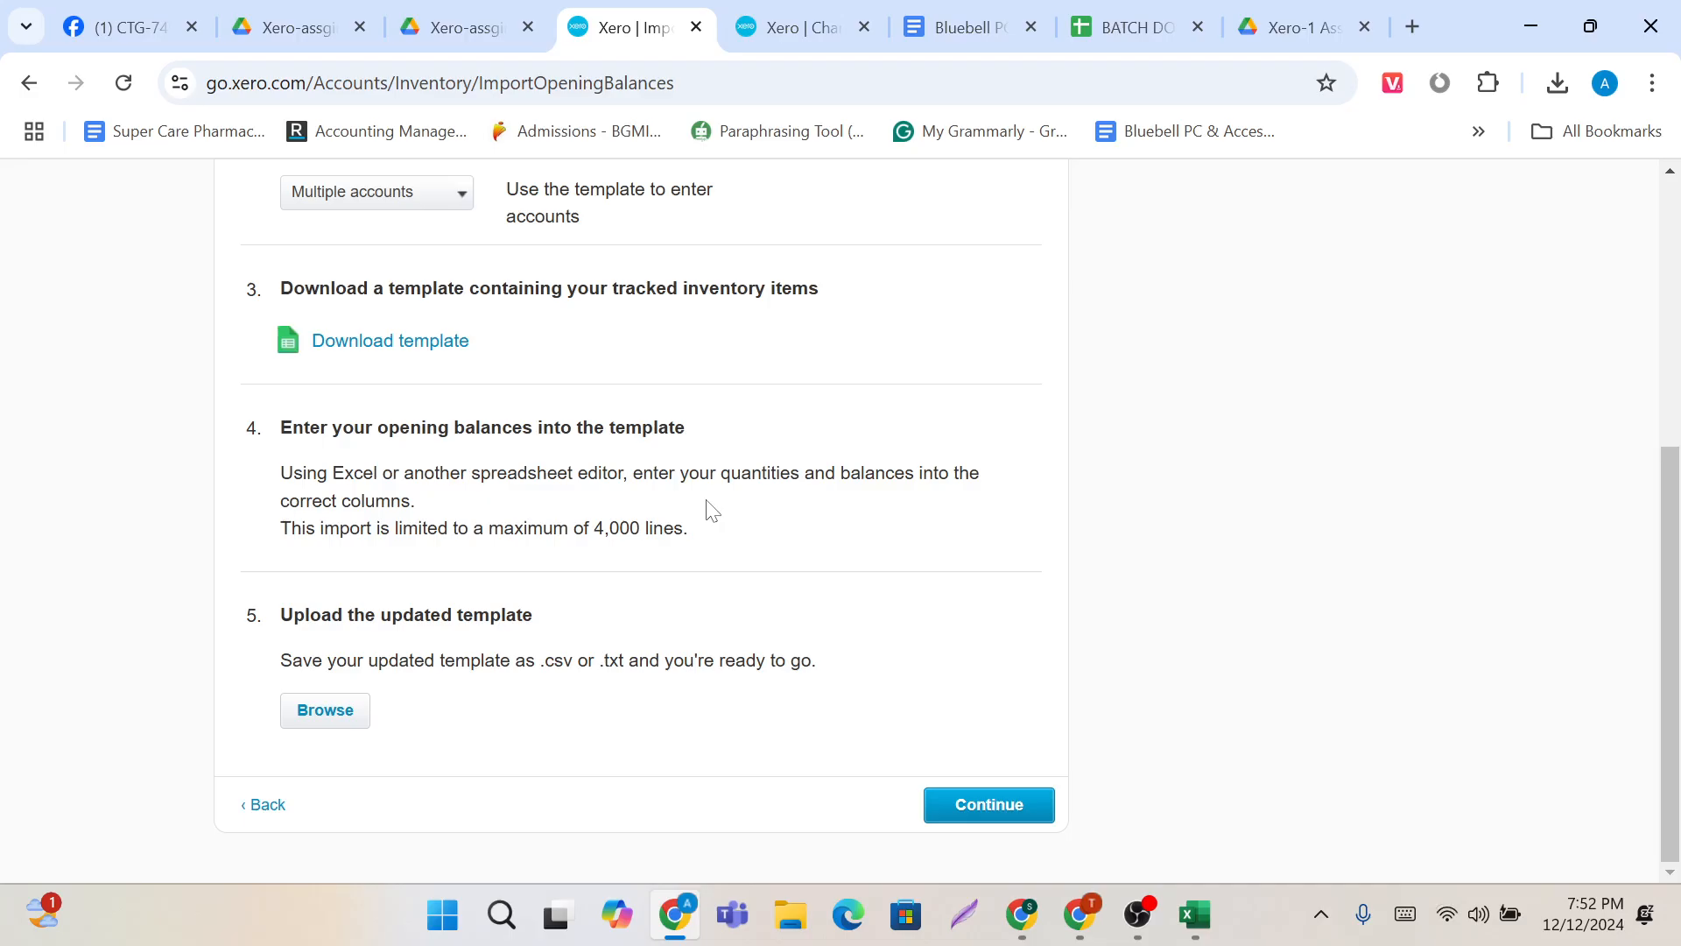
pyautogui.scroll(3, 708, 507)
pyautogui.scroll(-3, 706, 507)
# Step: Save the workbook as CSV (Comma delimited) 'InventoryOpeningBalances import file' in AMS 757
pyautogui.moveTo(1192, 911)
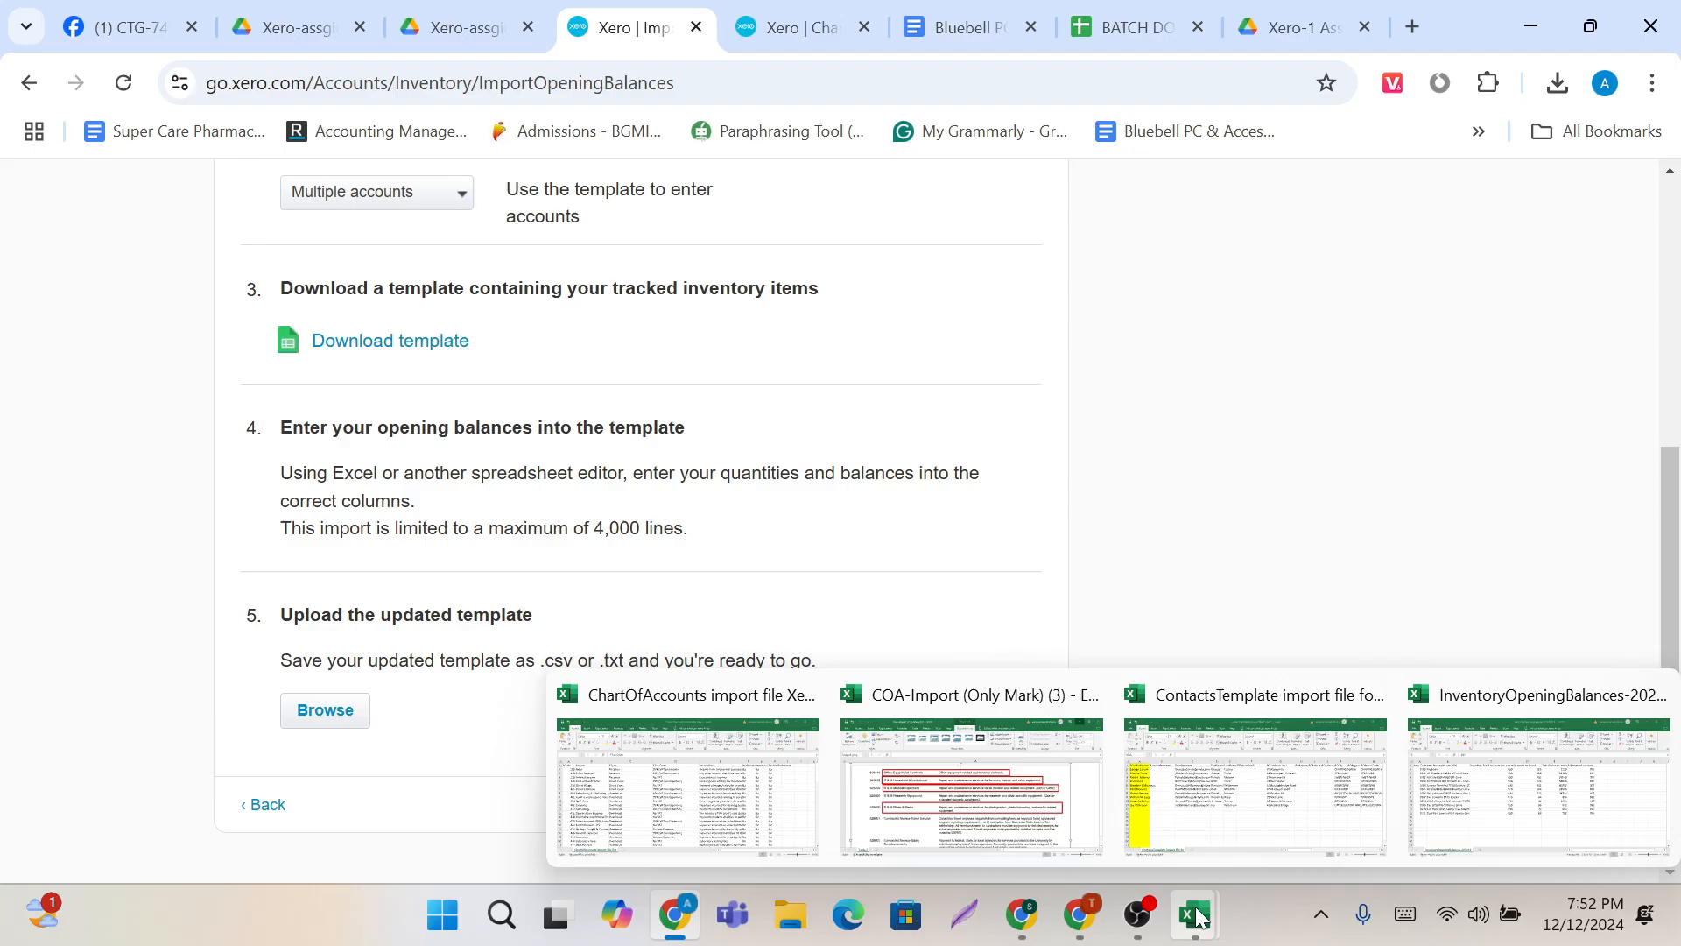
pyautogui.click(1478, 744)
pyautogui.click(245, 531)
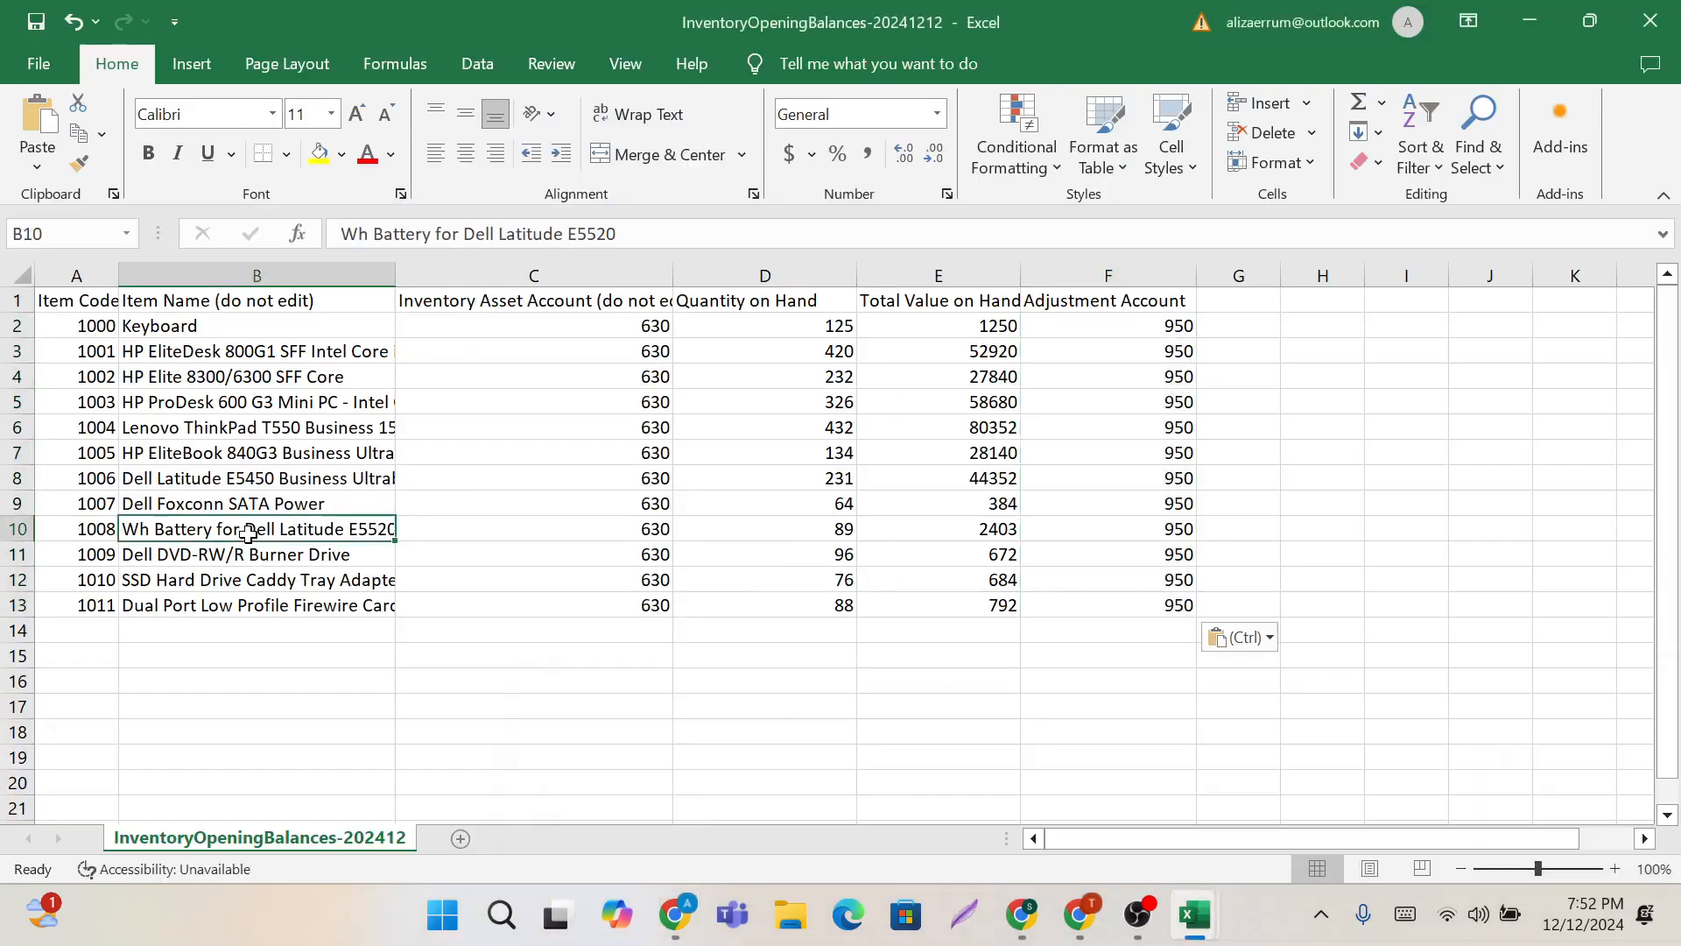
pyautogui.click(38, 66)
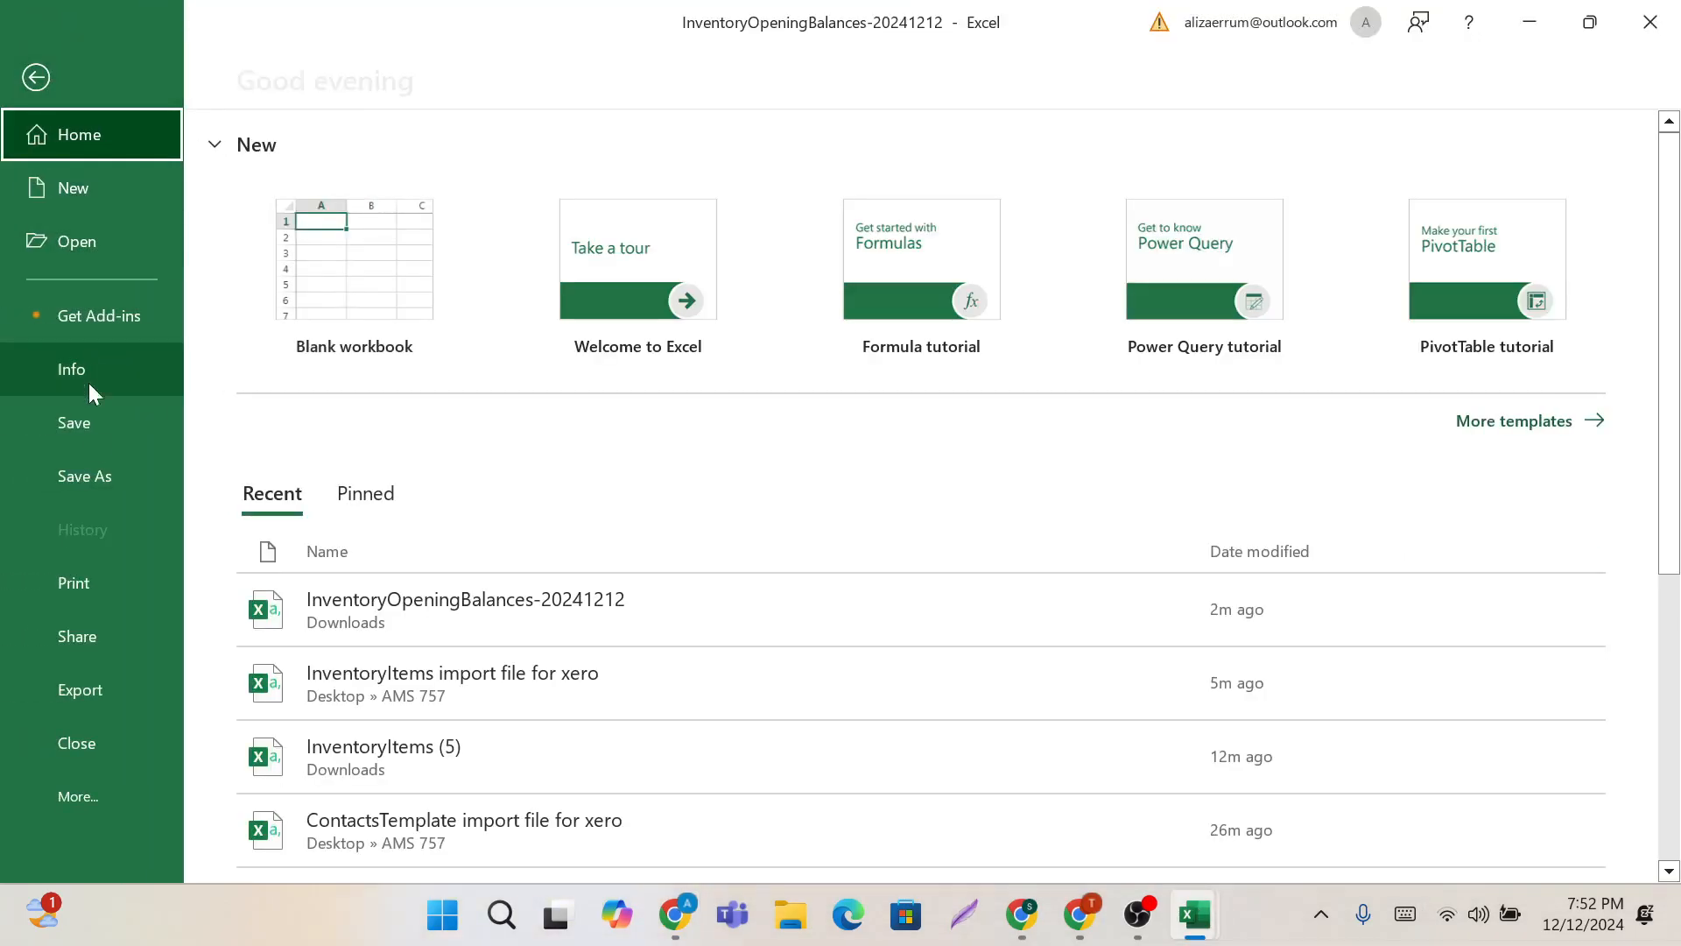
pyautogui.click(92, 475)
pyautogui.click(832, 385)
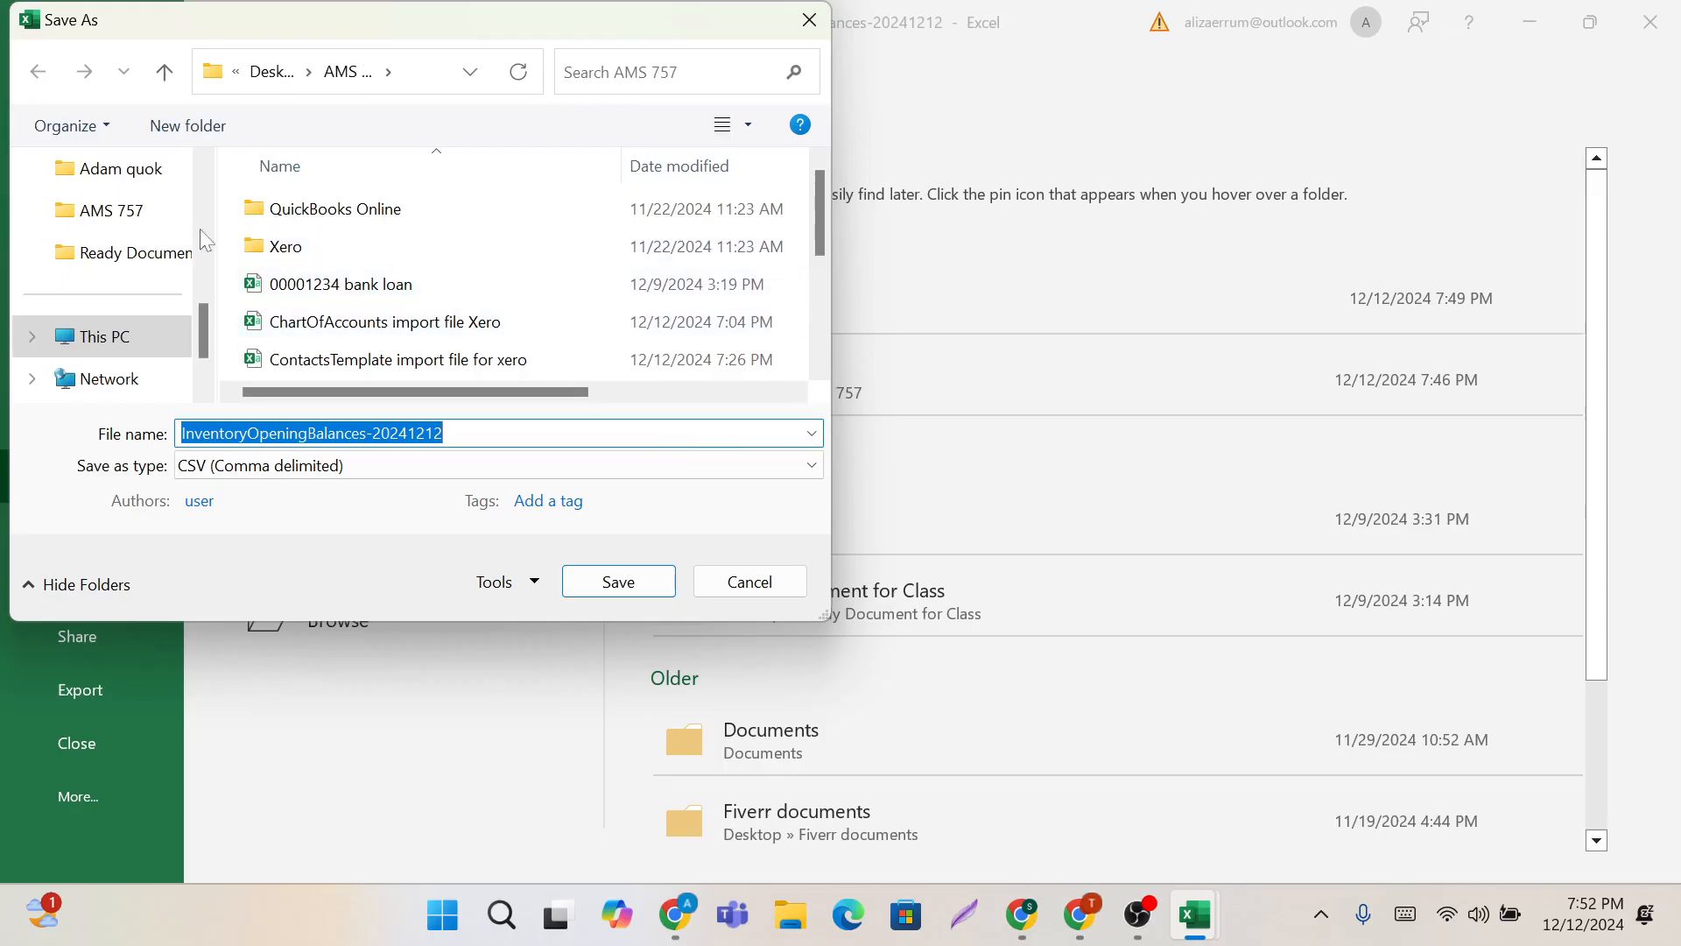
pyautogui.click(154, 226)
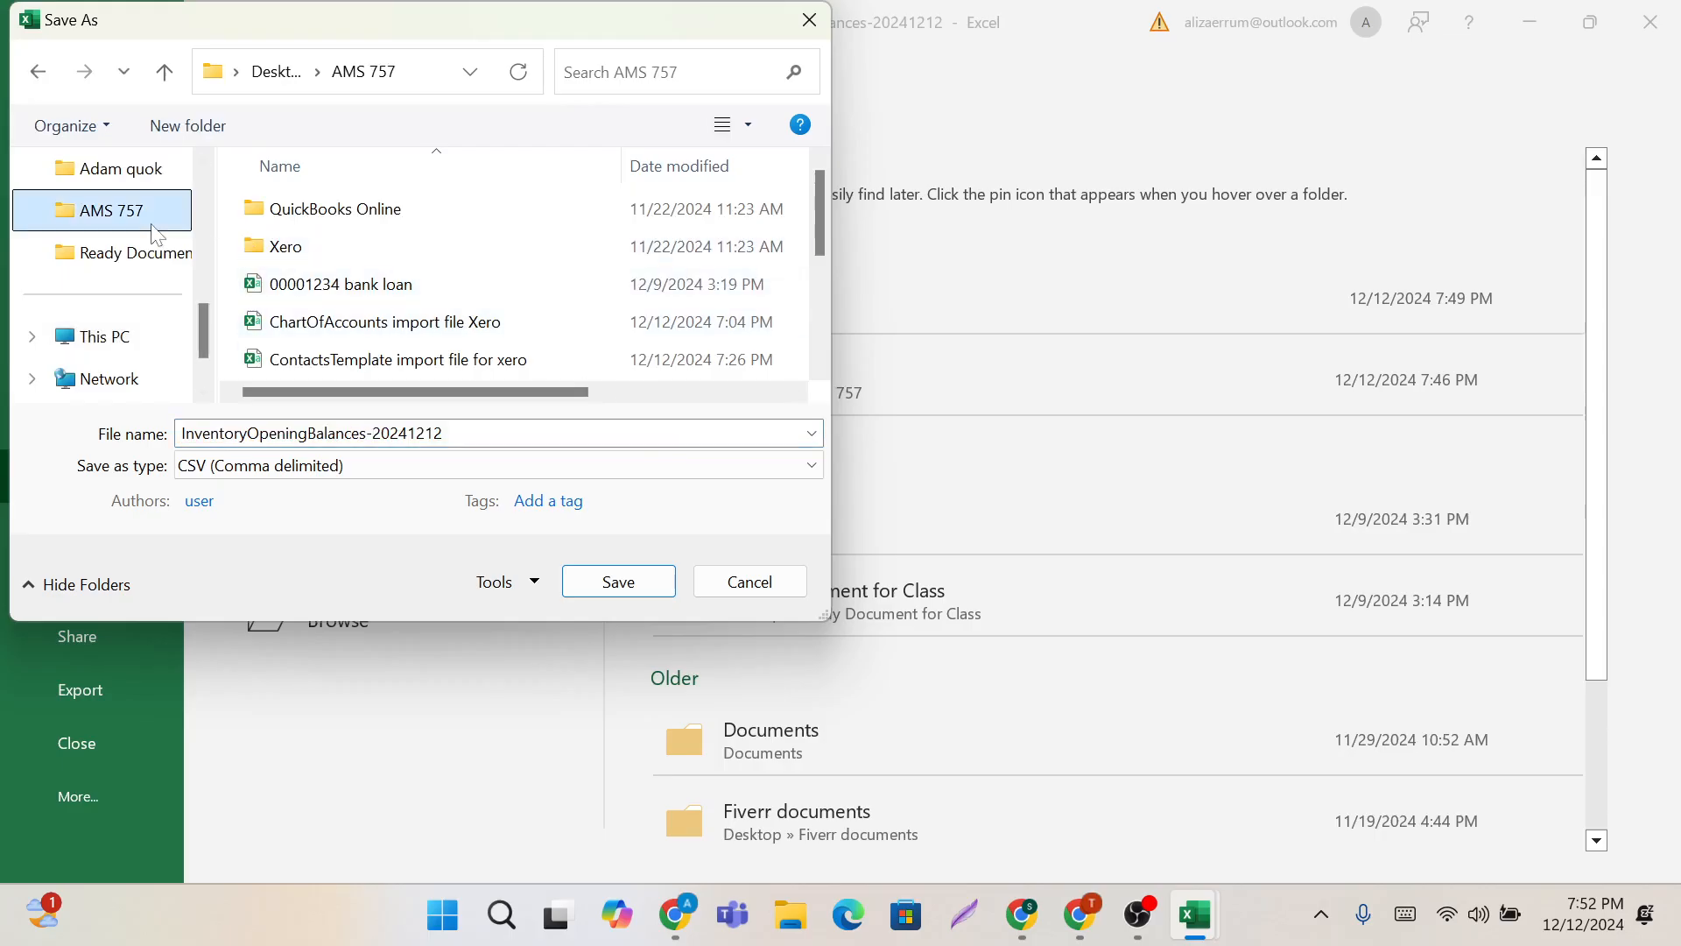
pyautogui.click(469, 435)
pyautogui.click(470, 434)
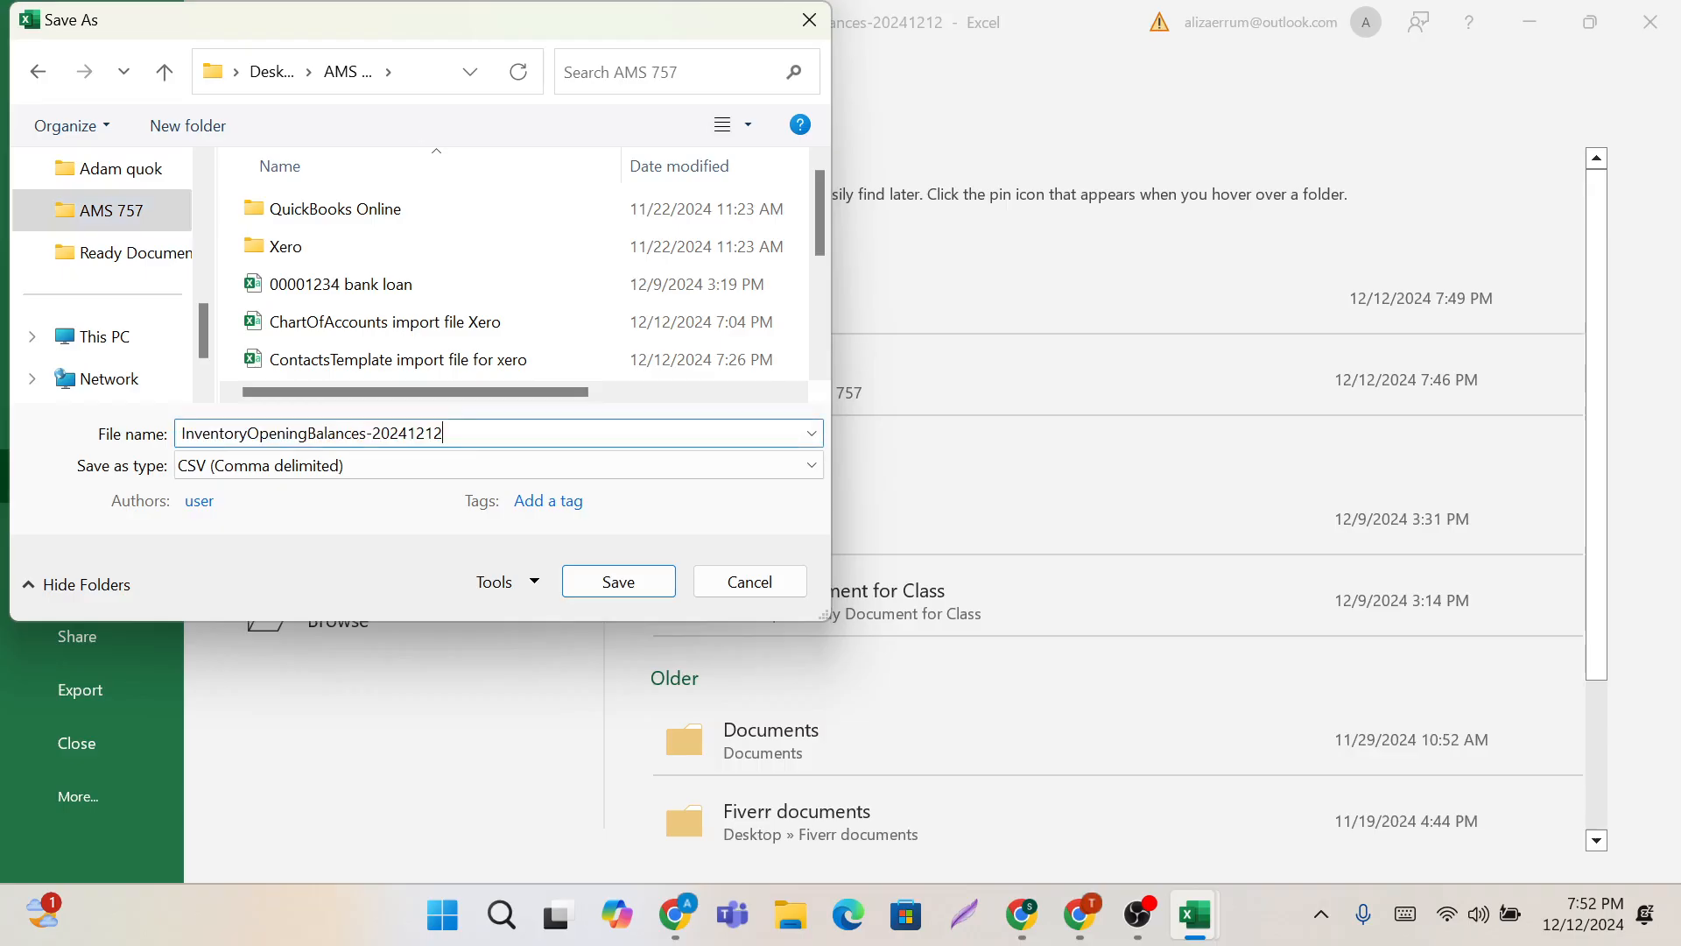
pyautogui.press('BackSpace')
pyautogui.press('BackSpace')
pyautogui.press('BackSpace')
pyautogui.press('BackSpace')
pyautogui.press('BackSpace')
pyautogui.press('BackSpace')
pyautogui.press('BackSpace')
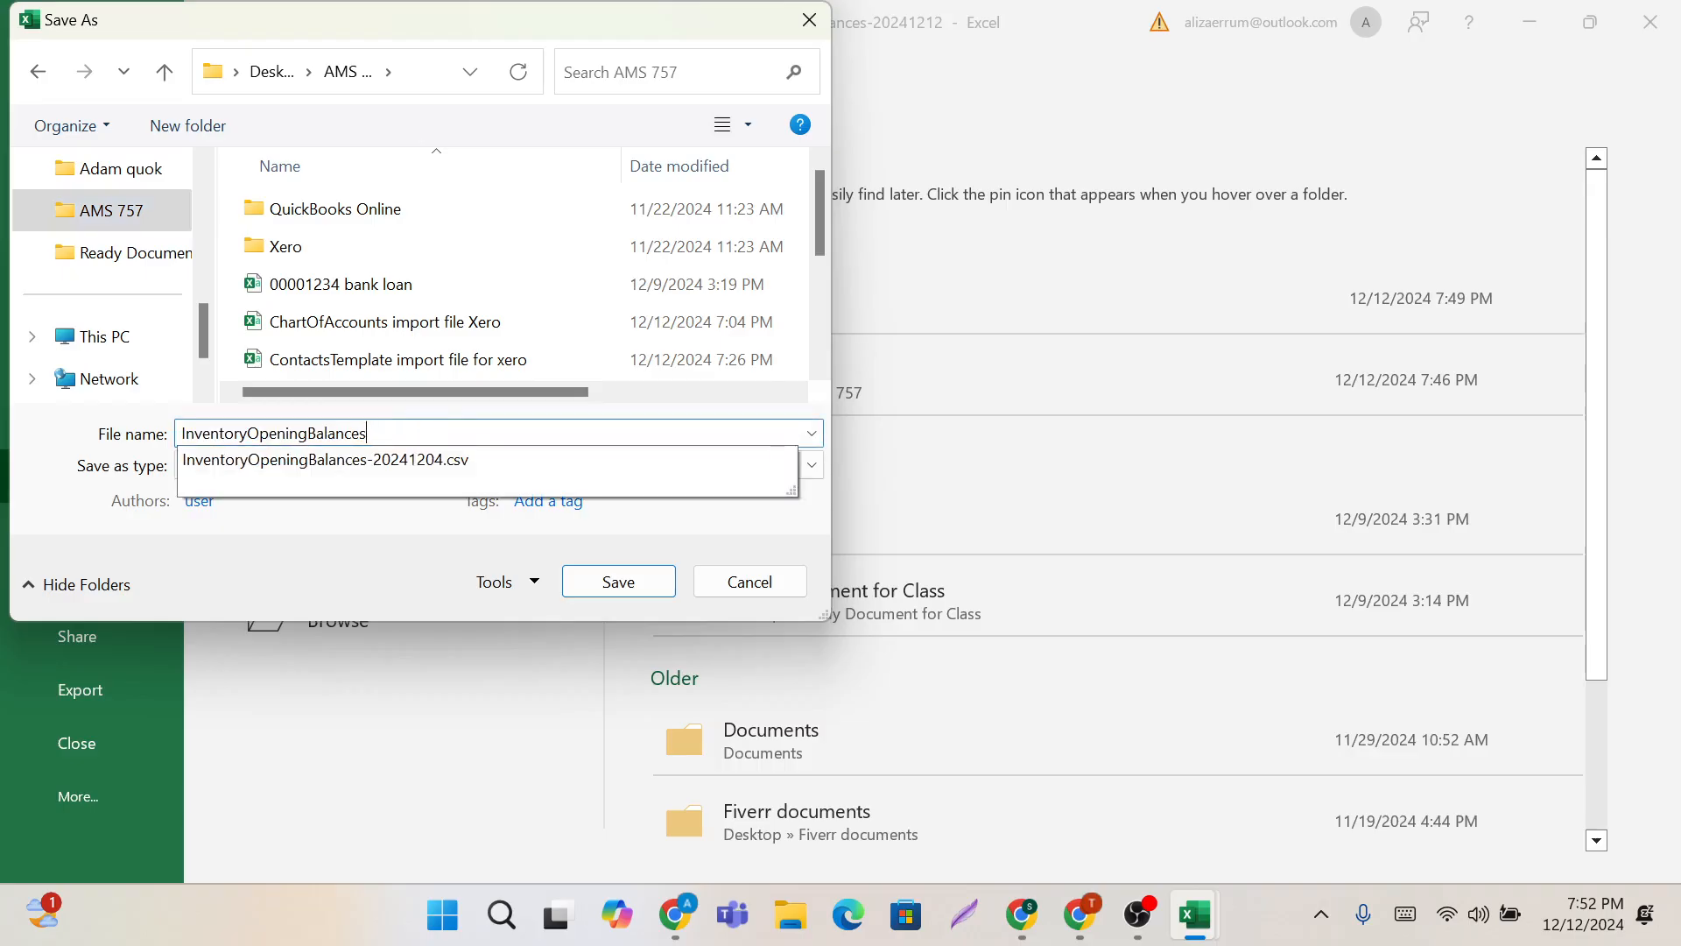
pyautogui.write('import file')
pyautogui.click(622, 582)
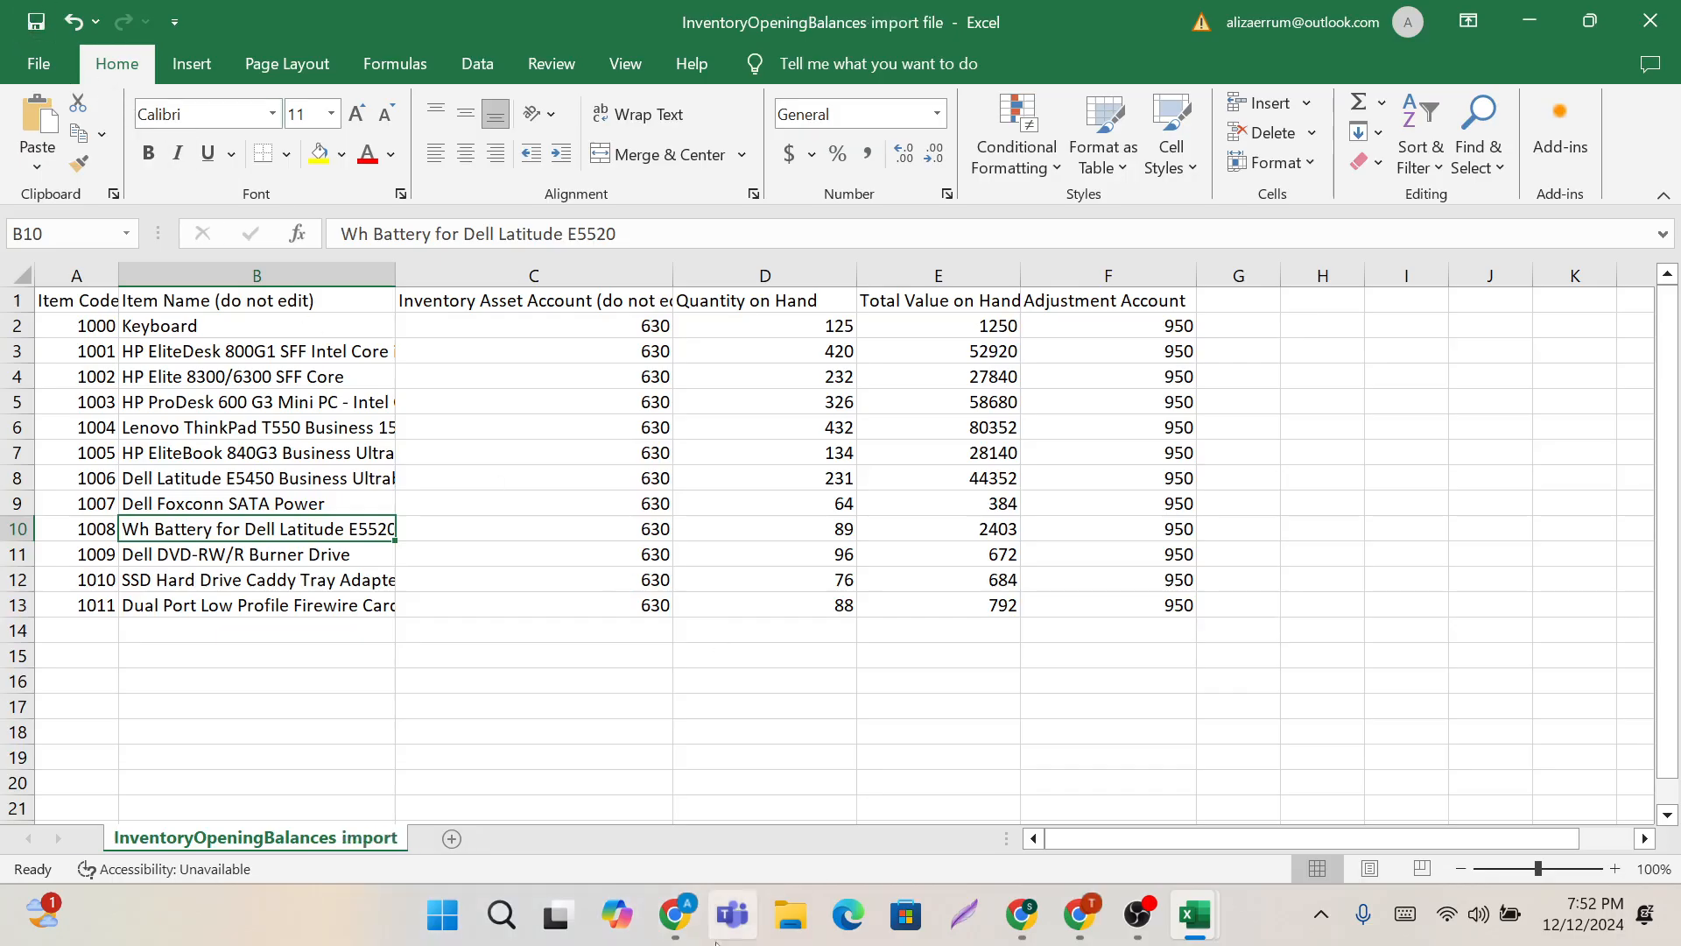
# Step: Upload 'InventoryOpeningBalances import file' and continue to the summary: 12 items totalling 298,469.00
pyautogui.moveTo(675, 915)
pyautogui.click(652, 788)
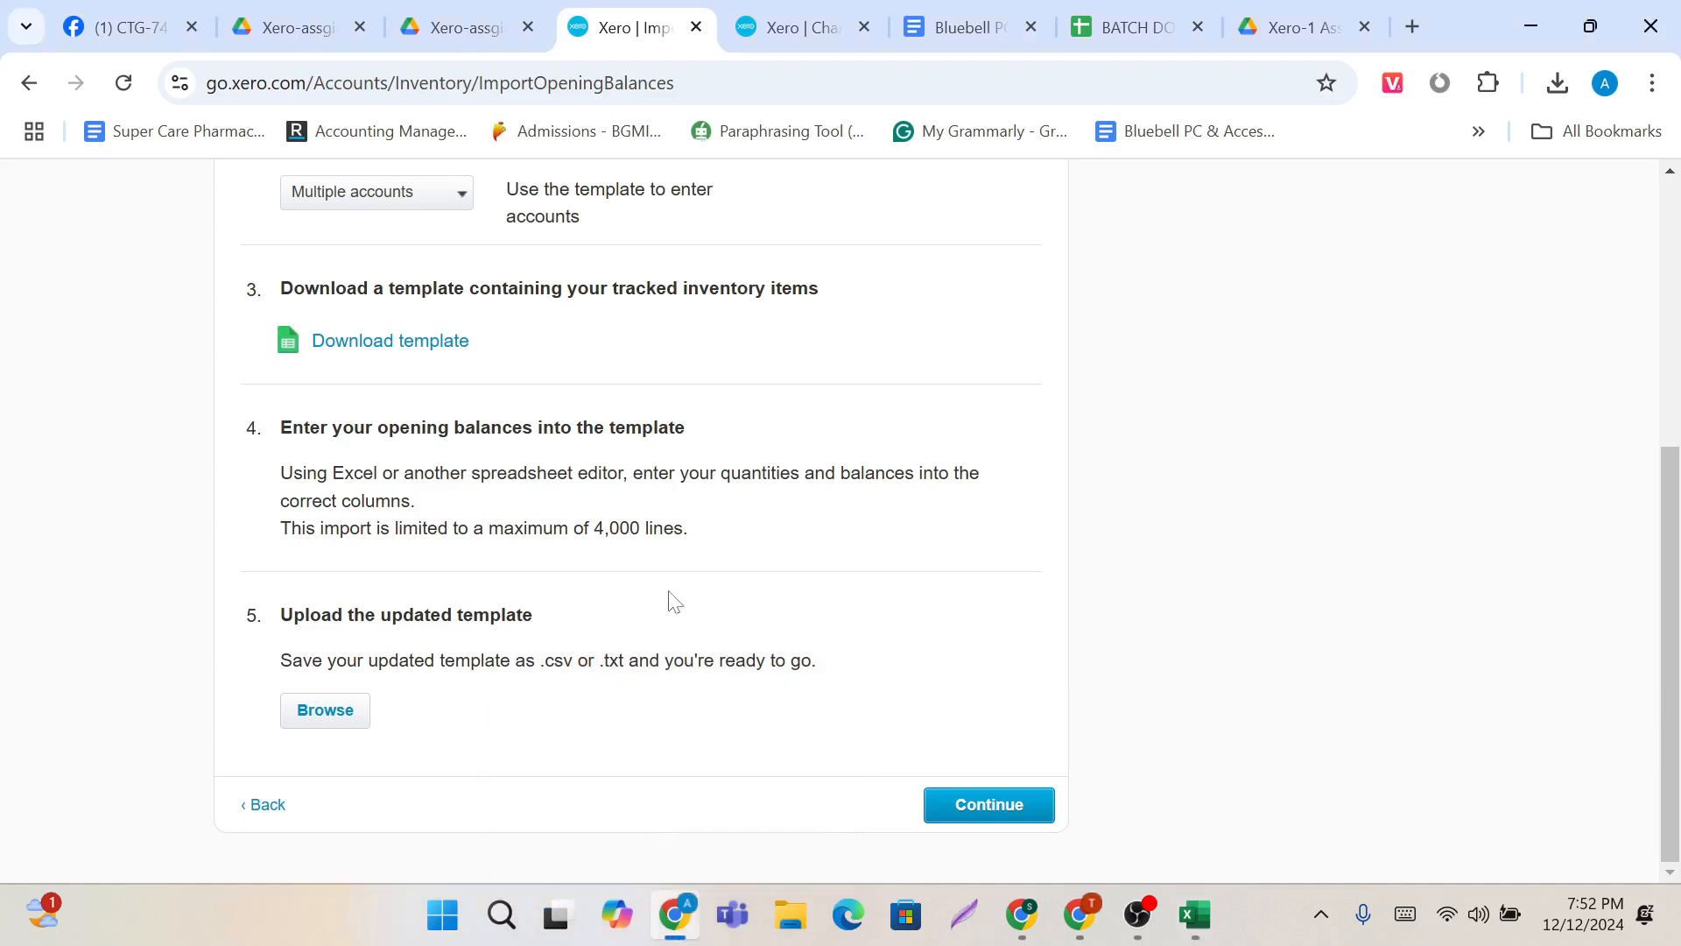
pyautogui.click(324, 706)
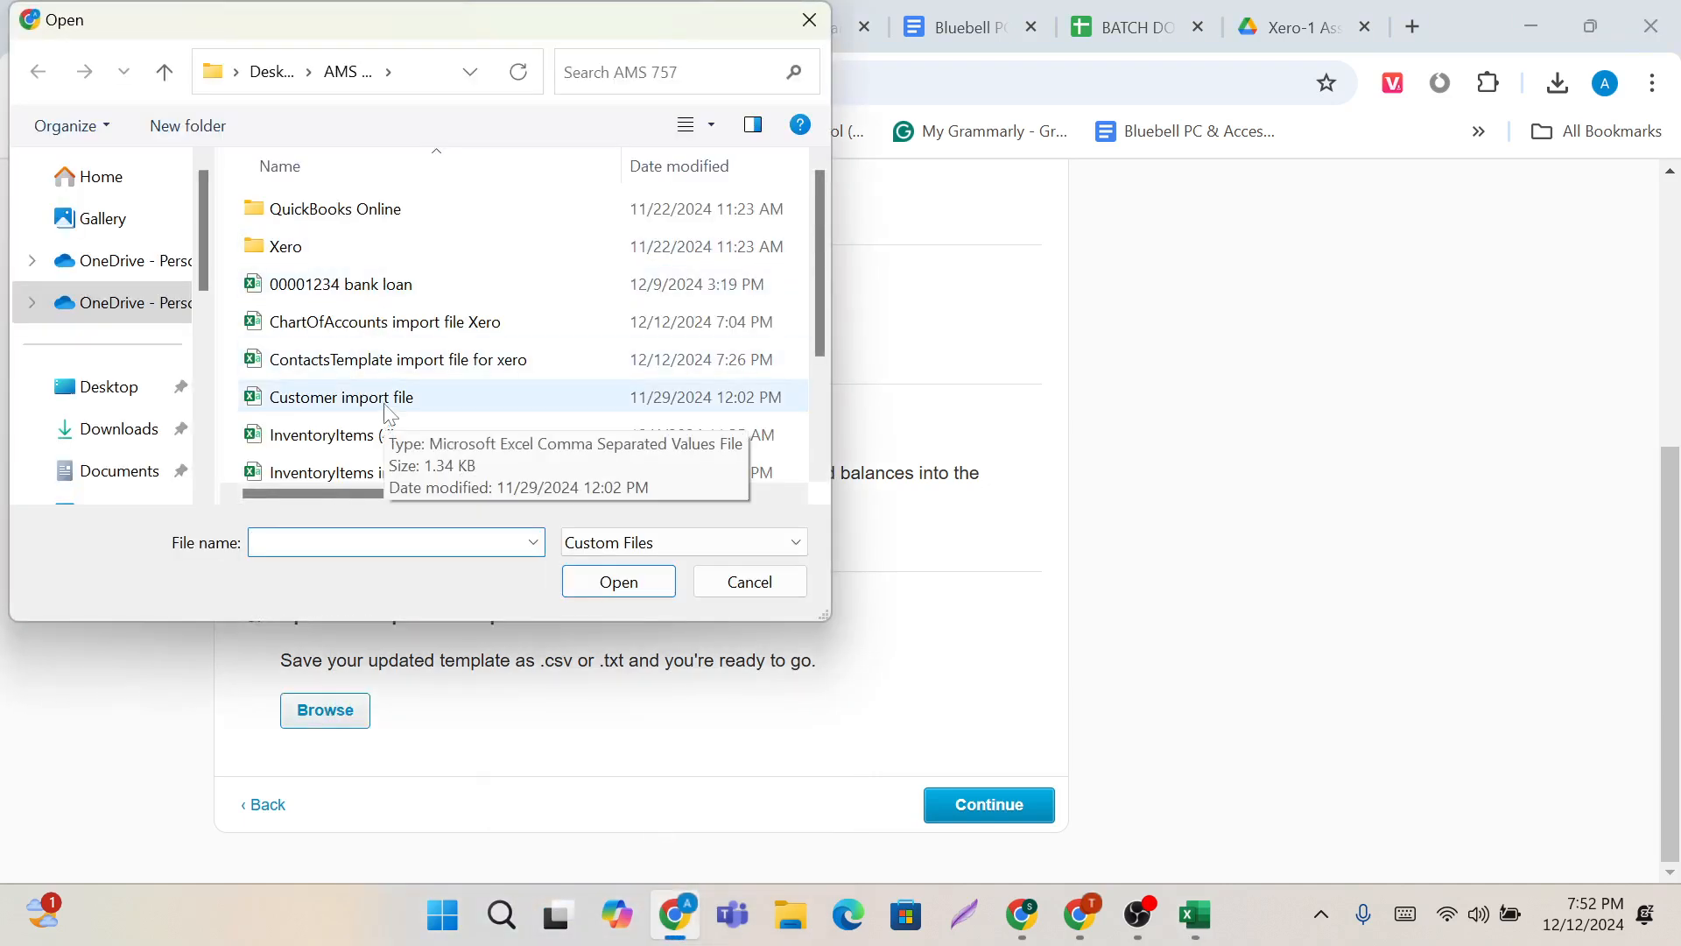
pyautogui.scroll(-1, 385, 412)
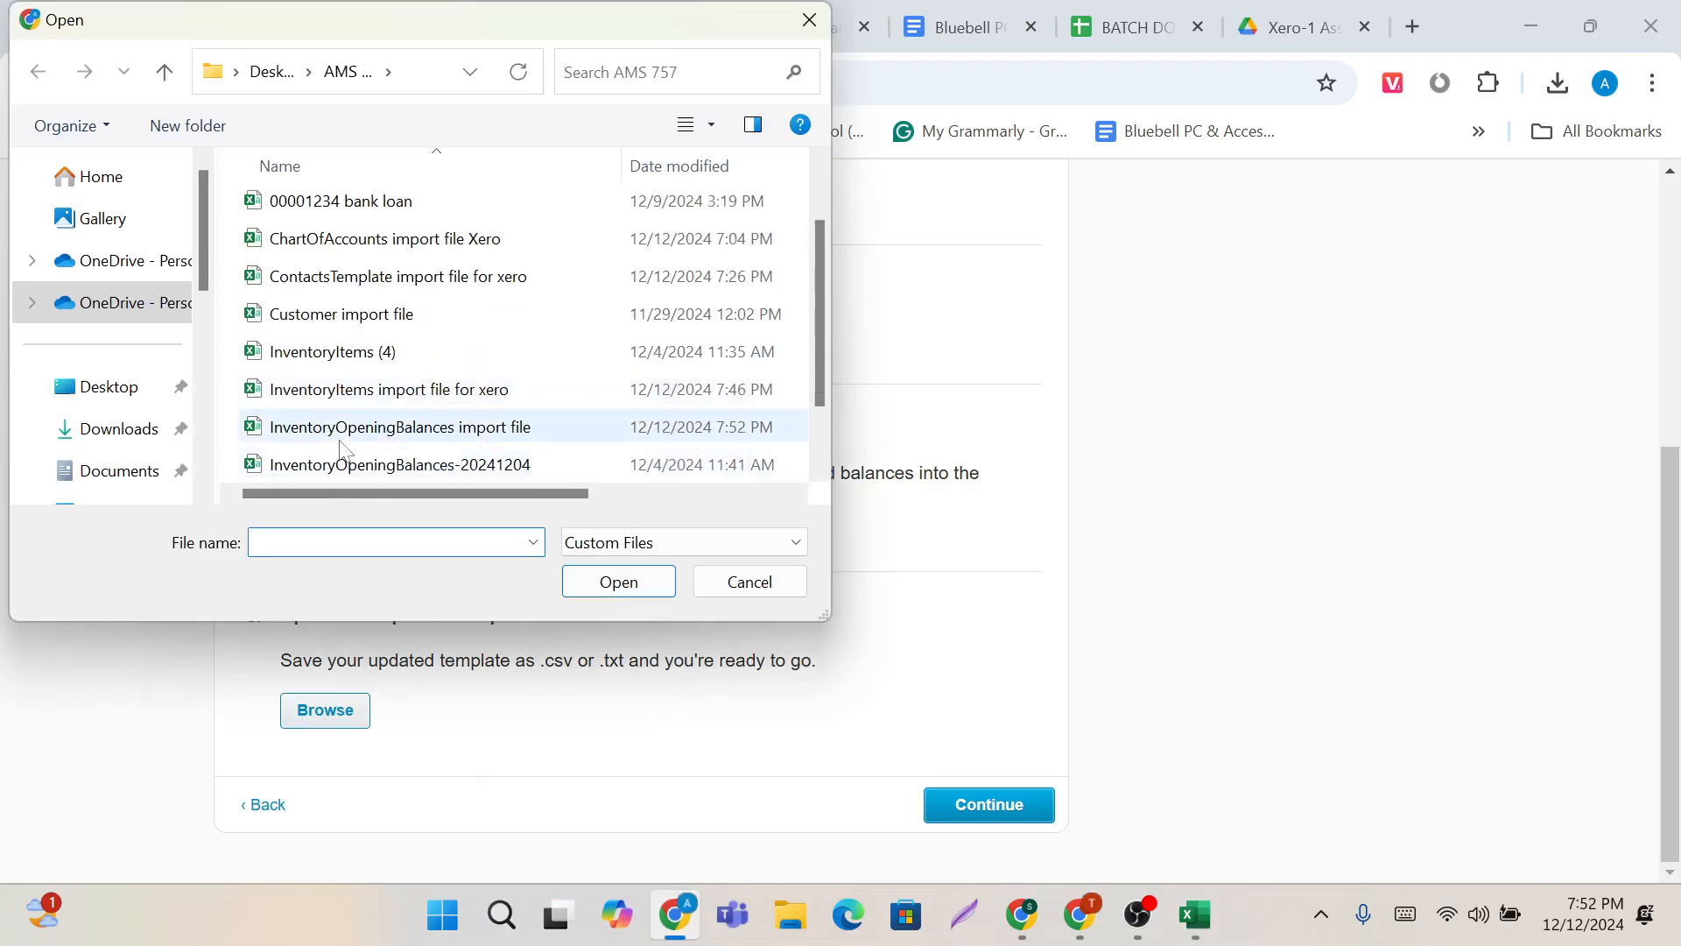
pyautogui.click(368, 429)
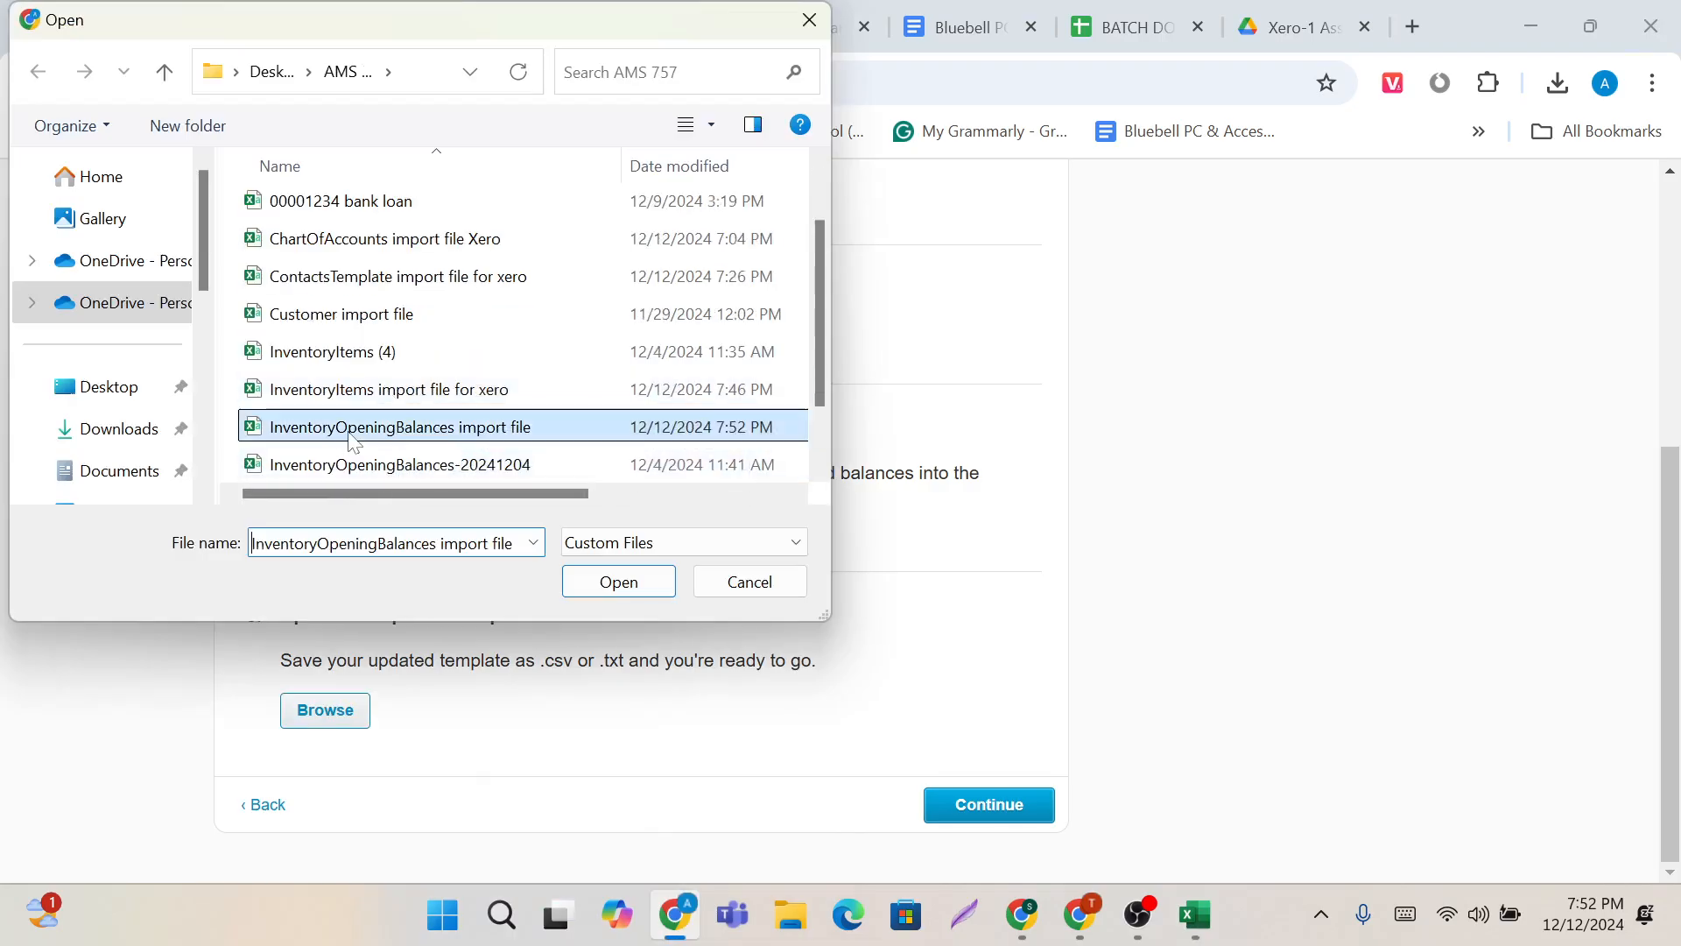
pyautogui.click(628, 585)
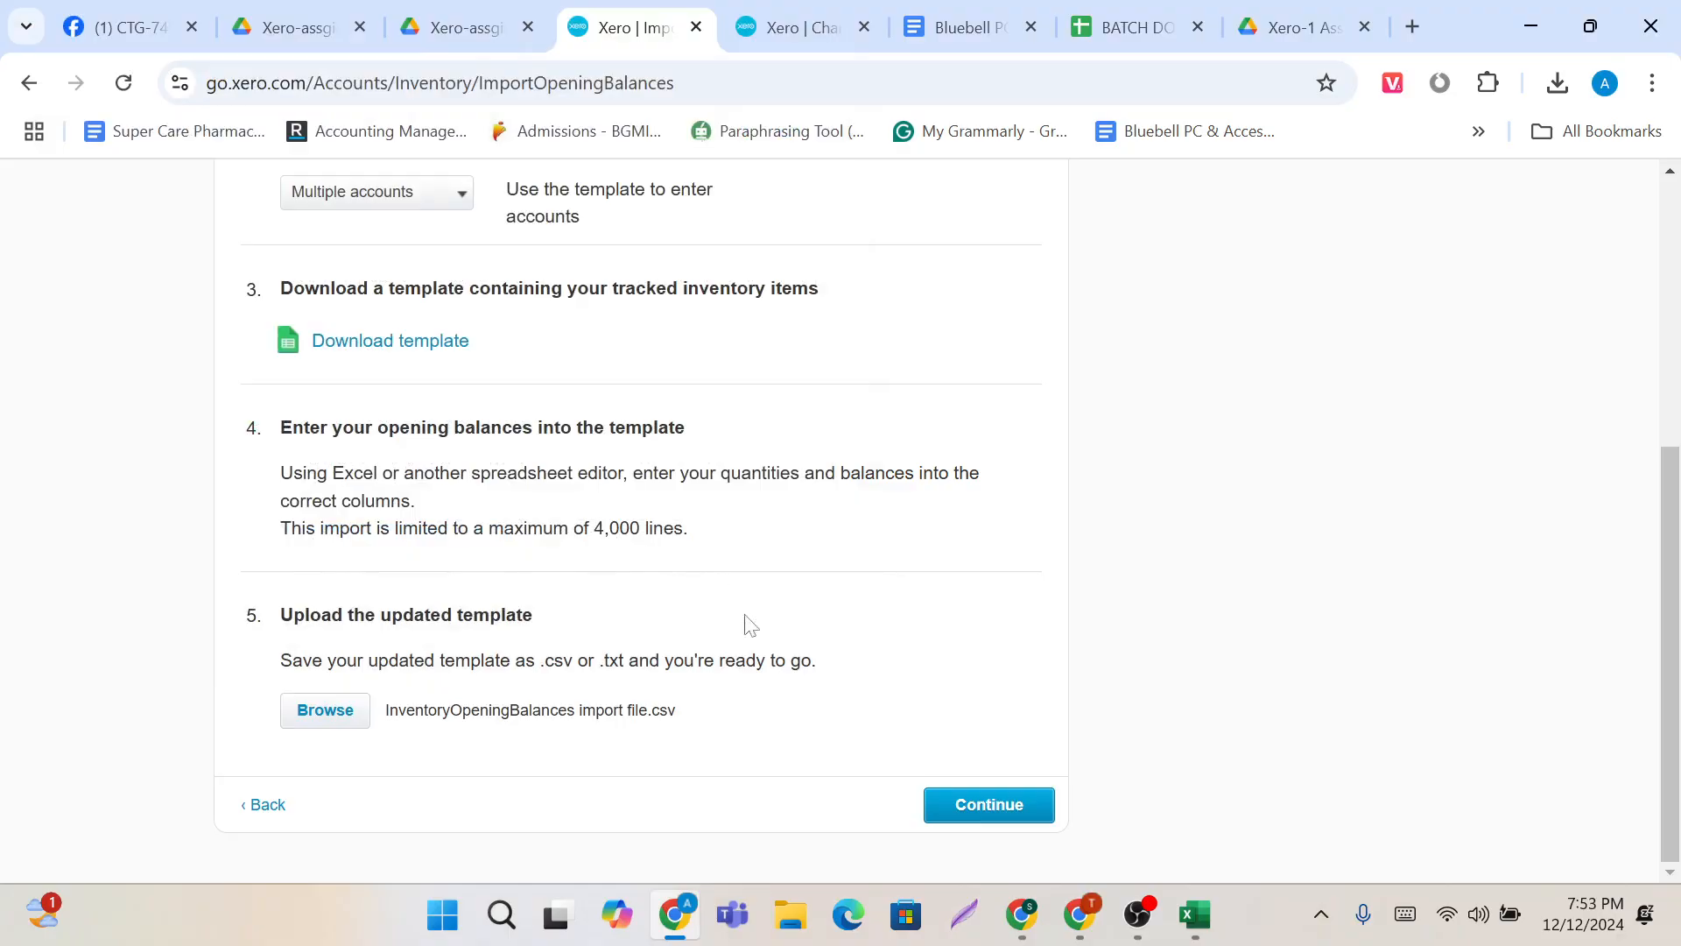
pyautogui.click(963, 810)
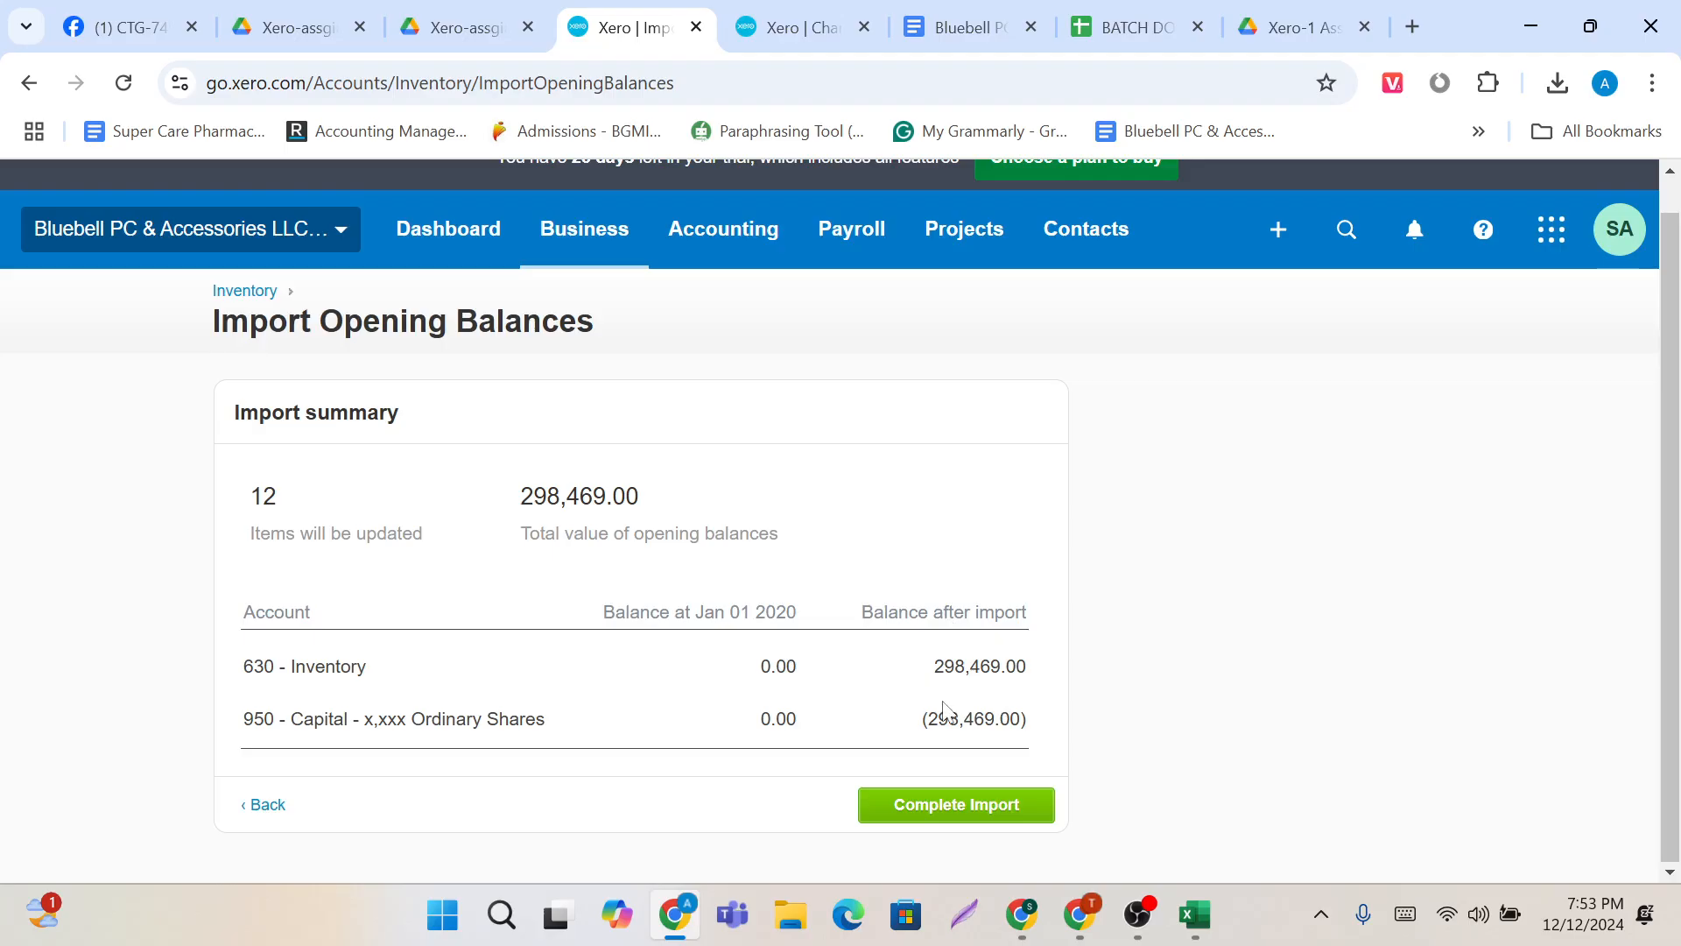
# Step: Review the 12 items, the 298,469.00 total and the 950 account line, then complete the import
pyautogui.moveTo(218, 491); pyautogui.dragTo(352, 507)
pyautogui.moveTo(517, 501); pyautogui.dragTo(654, 514)
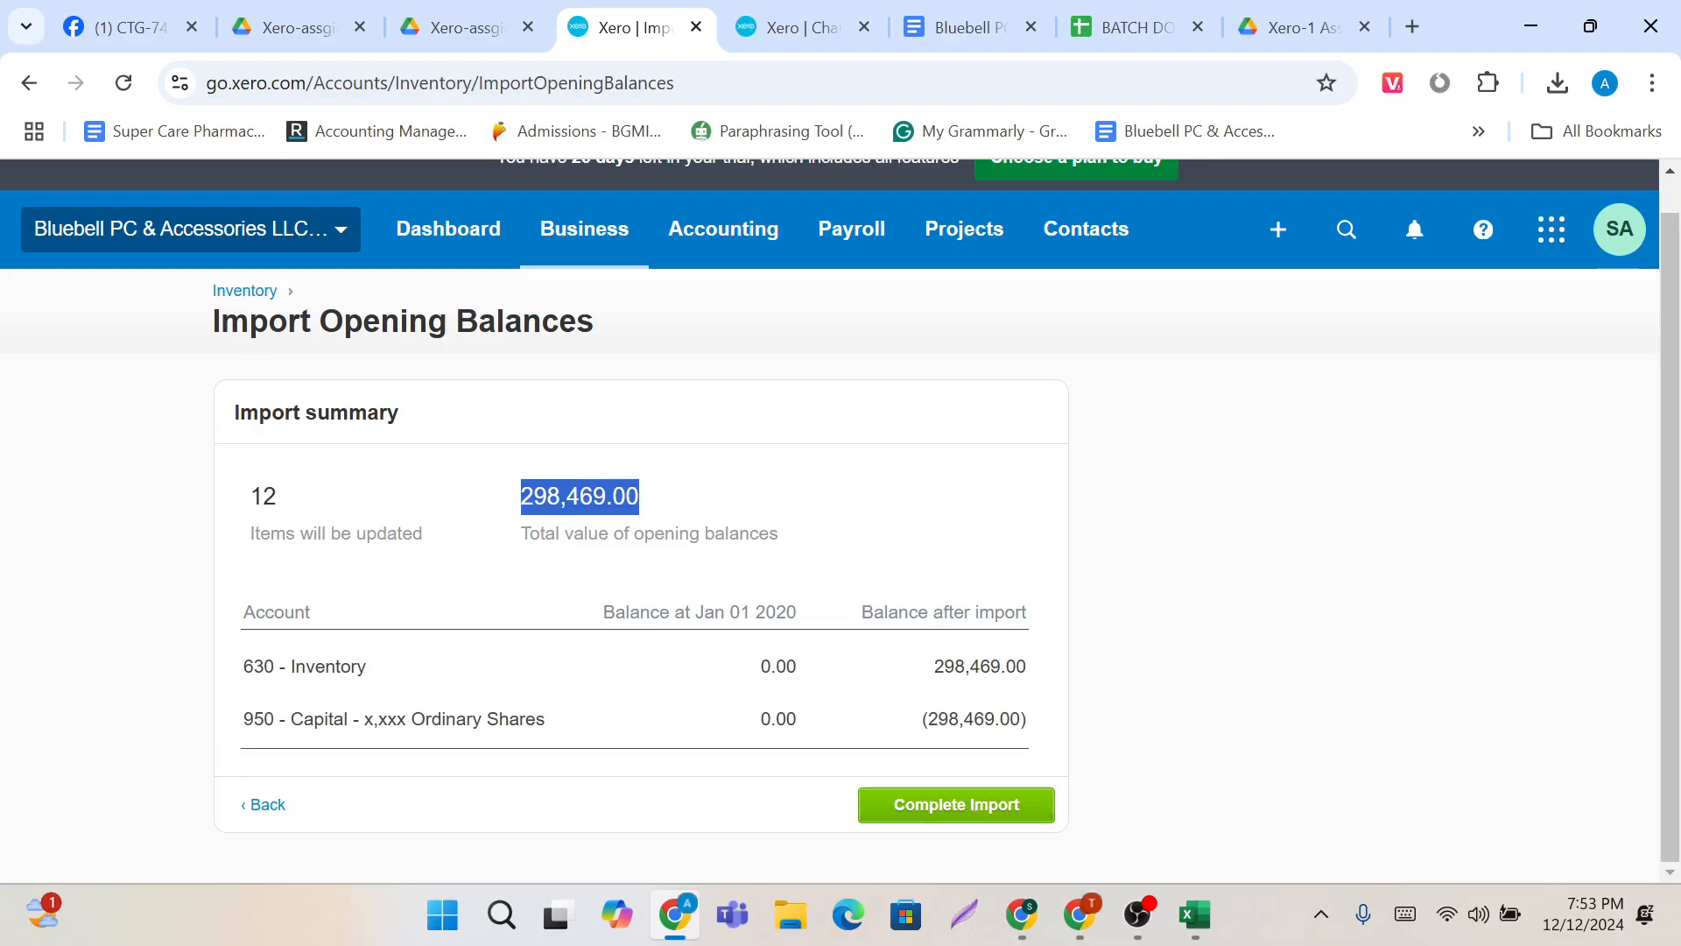
pyautogui.moveTo(239, 719); pyautogui.dragTo(565, 736)
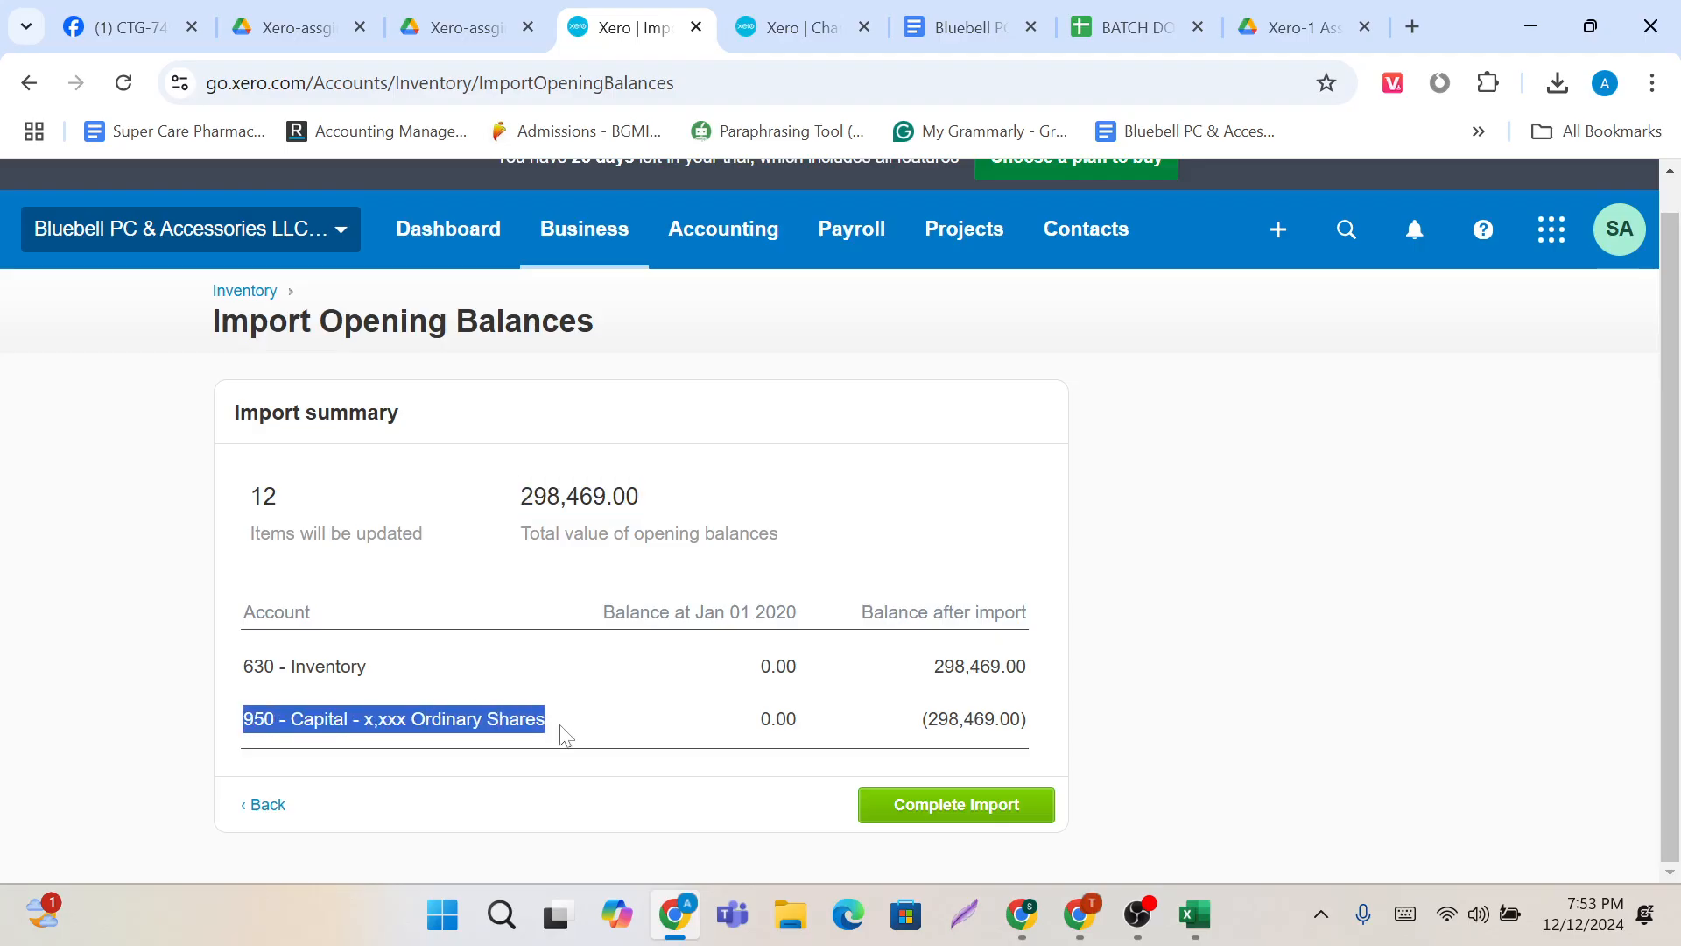
pyautogui.click(898, 802)
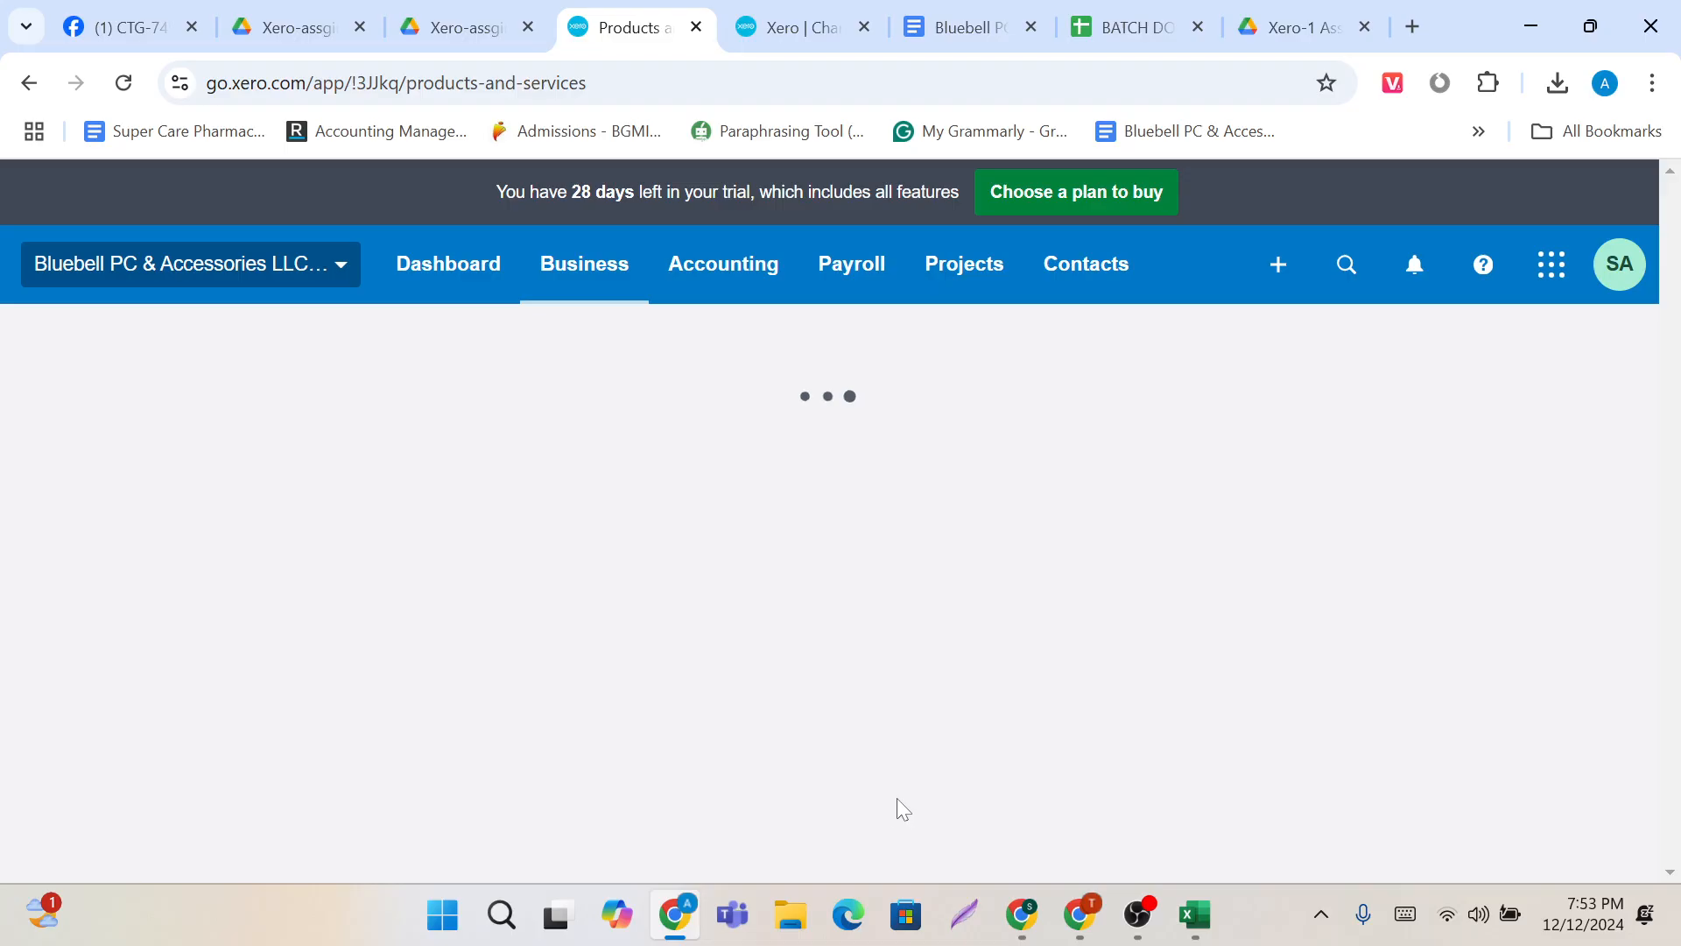
pyautogui.scroll(-2, 898, 811)
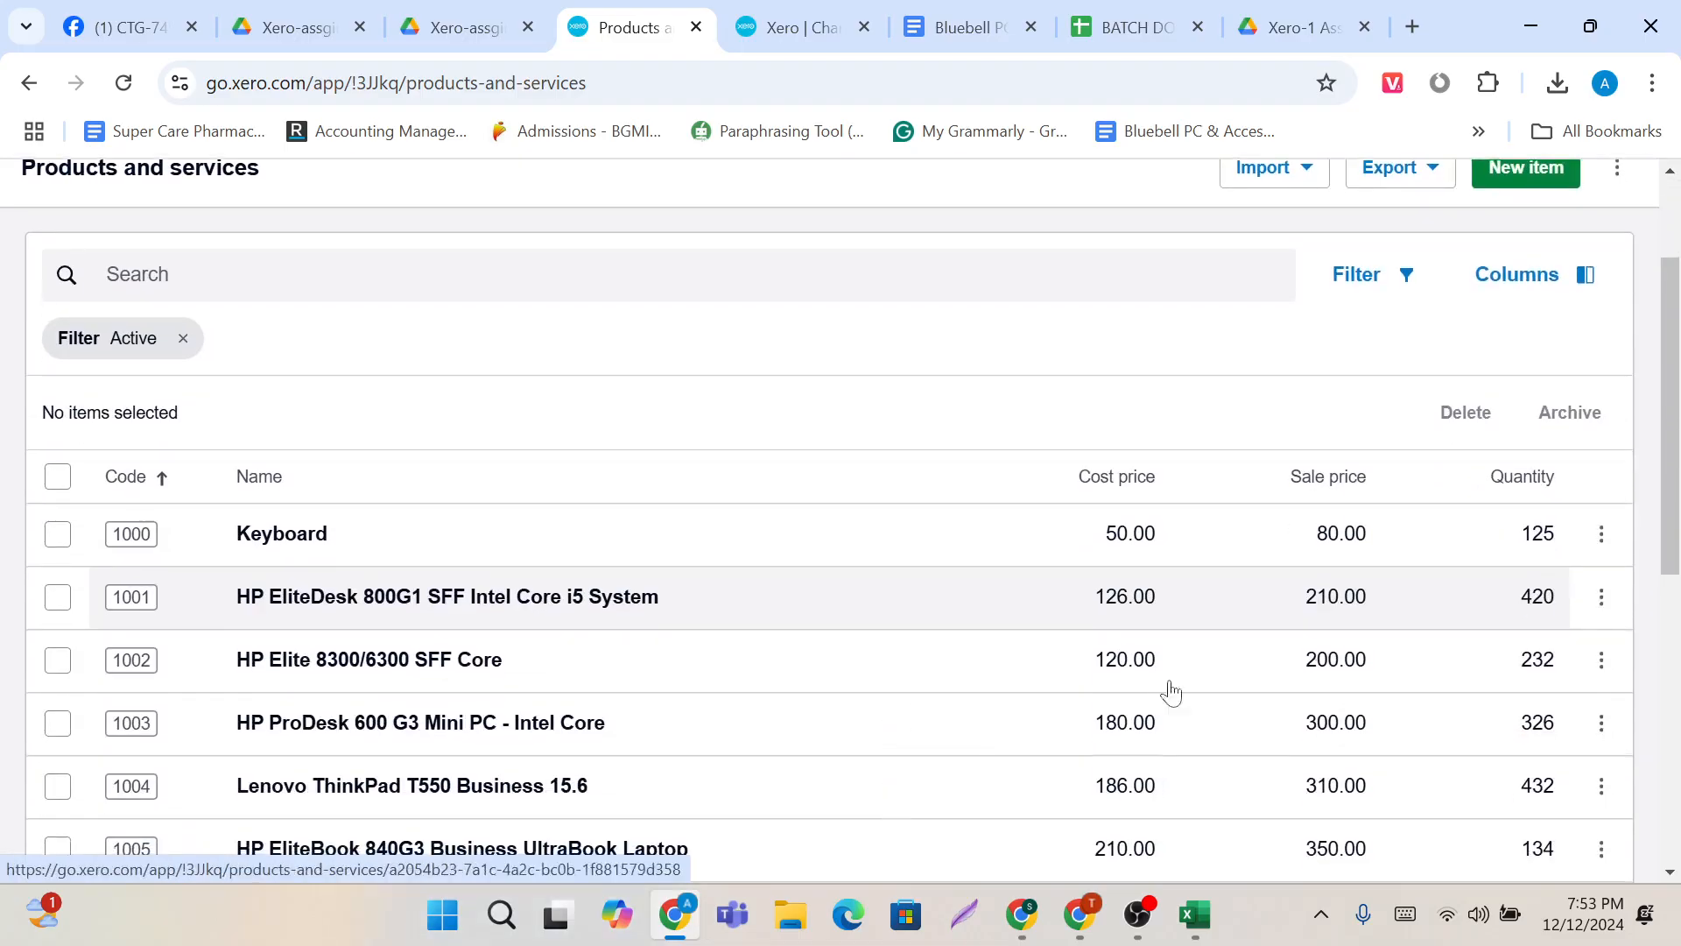
pyautogui.scroll(-7, 1539, 657)
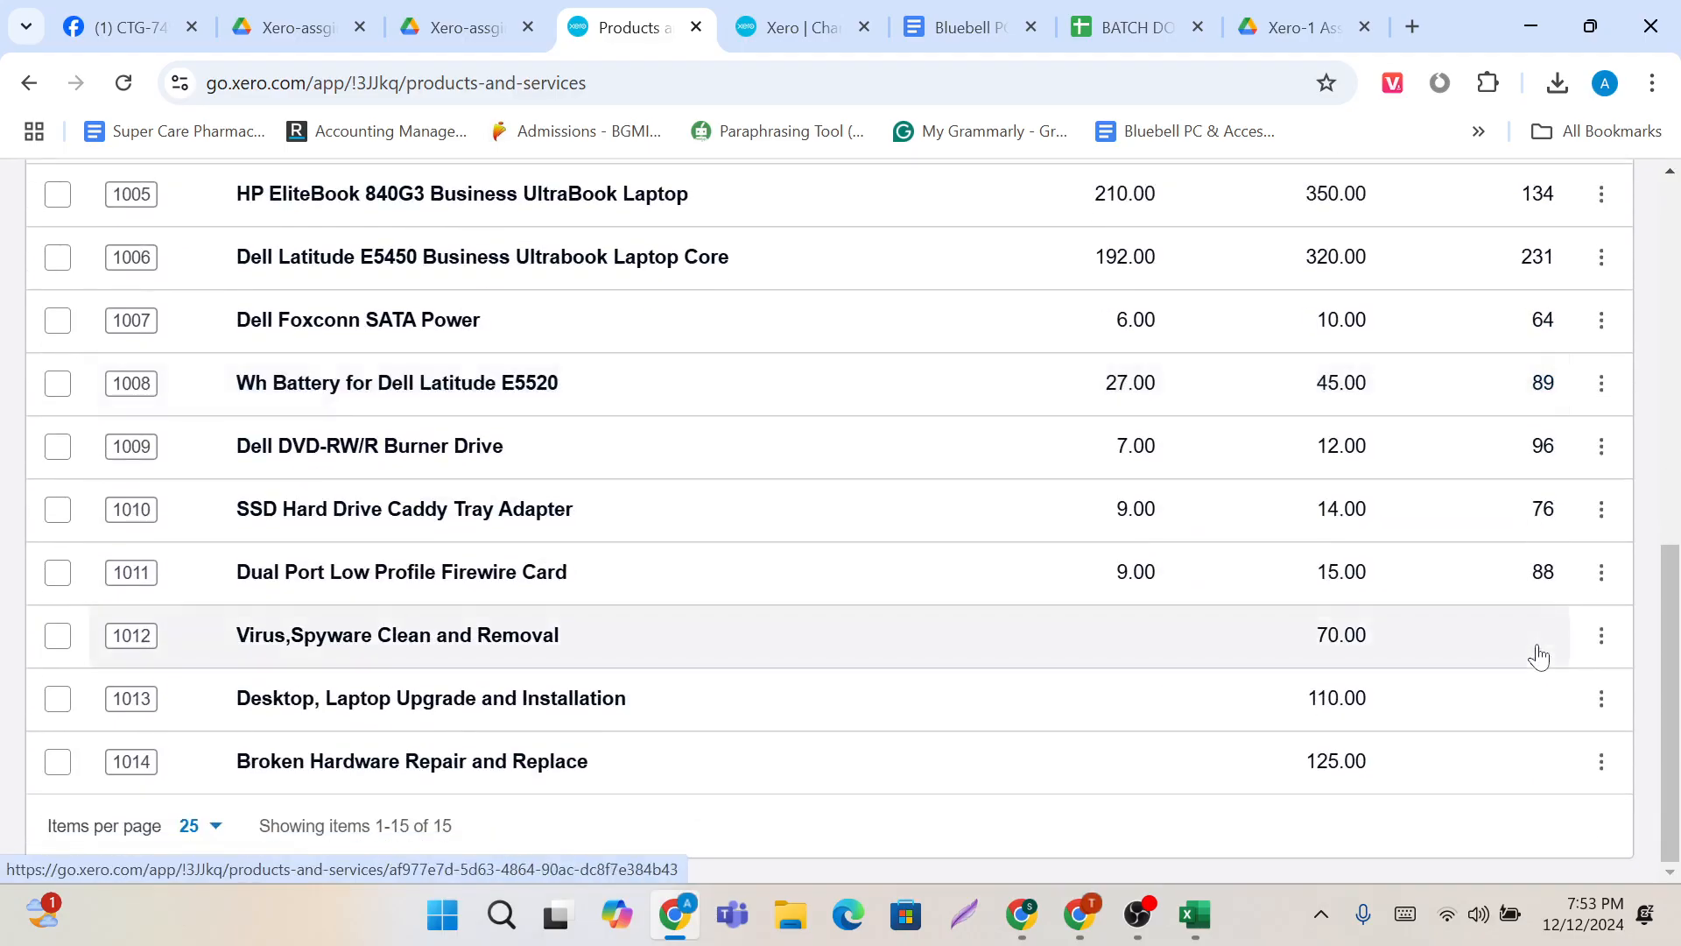
pyautogui.scroll(1, 1538, 655)
pyautogui.scroll(-1, 1535, 645)
pyautogui.scroll(8, 1538, 648)
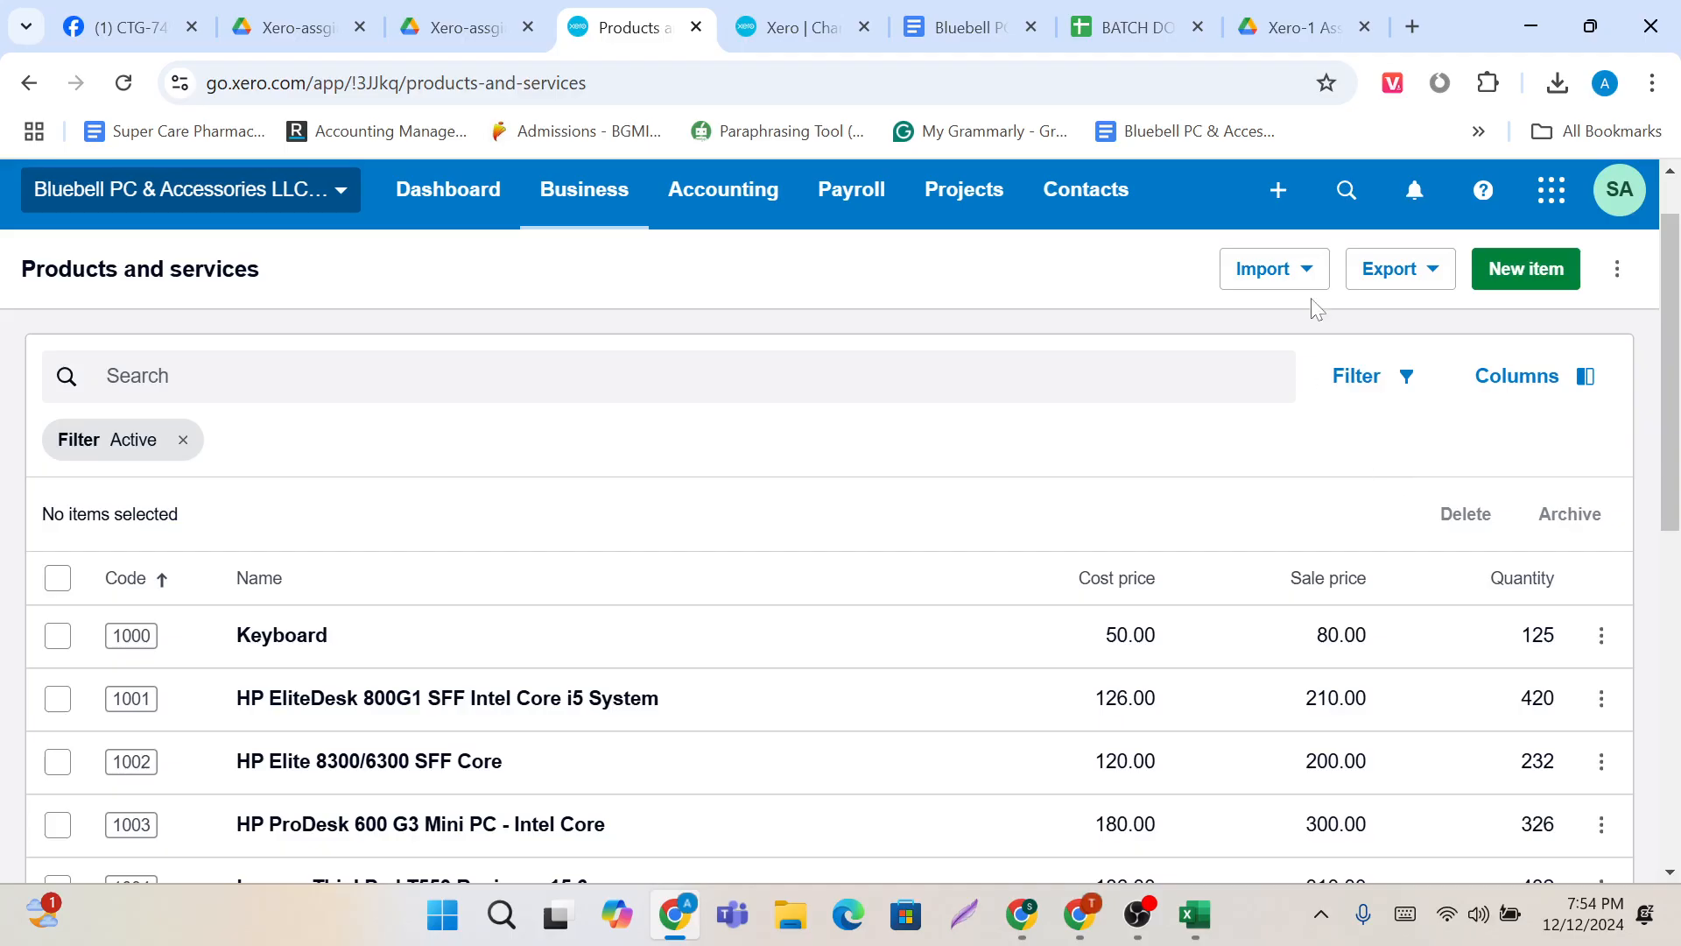
pyautogui.click(1304, 268)
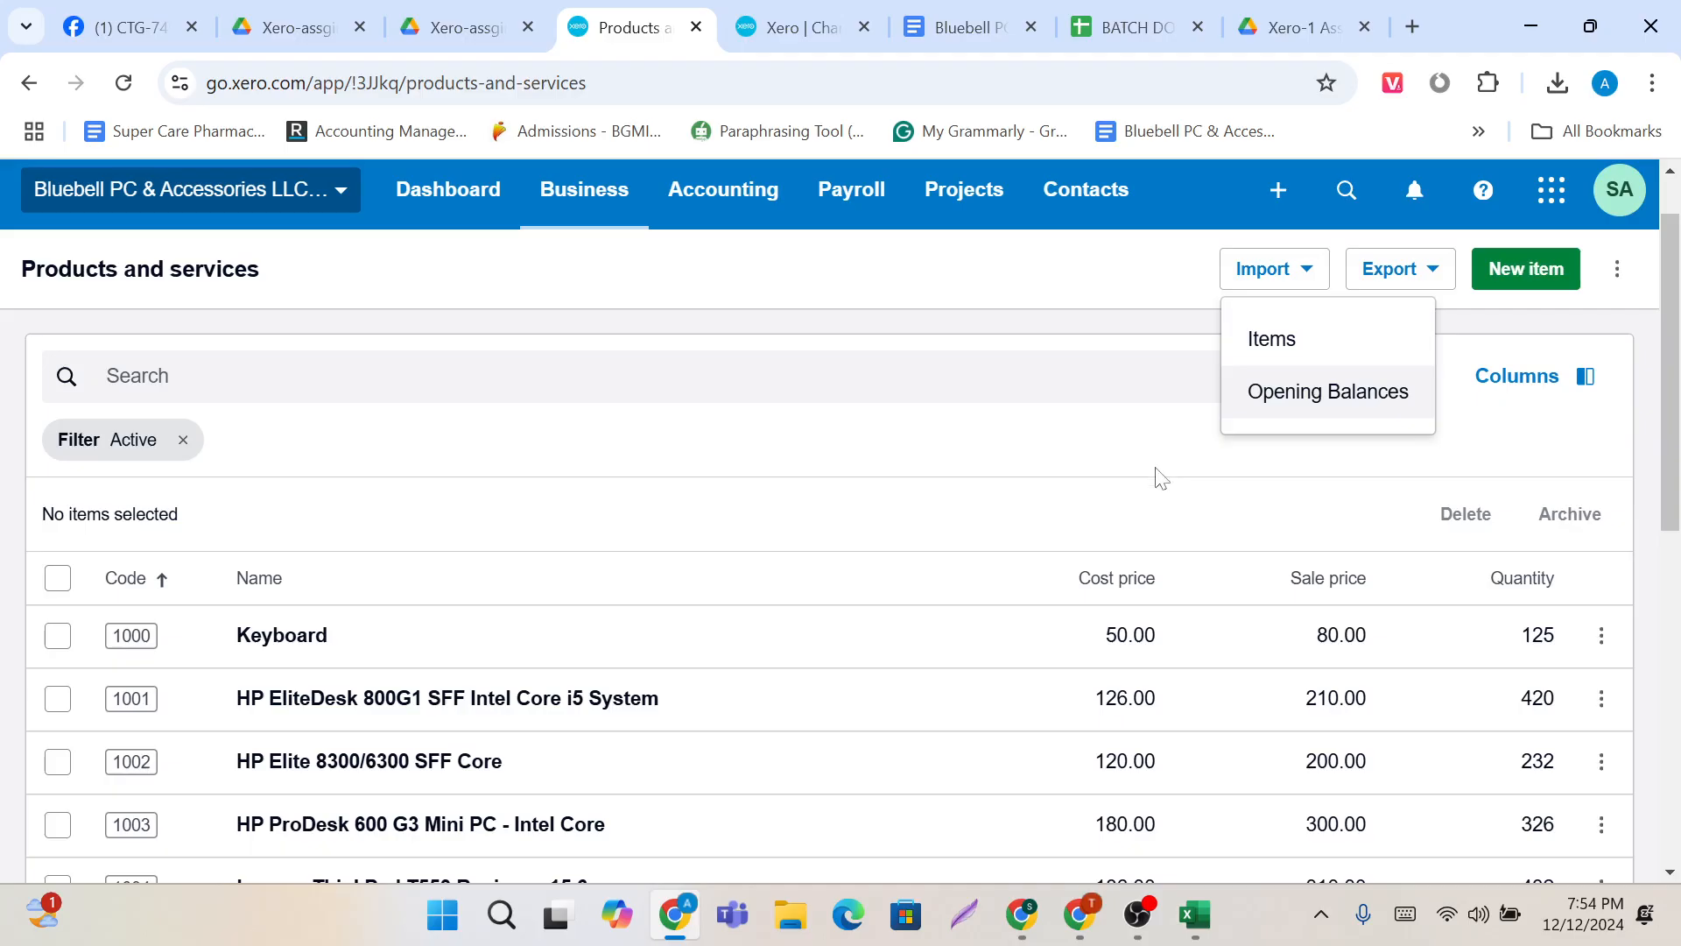
pyautogui.click(867, 478)
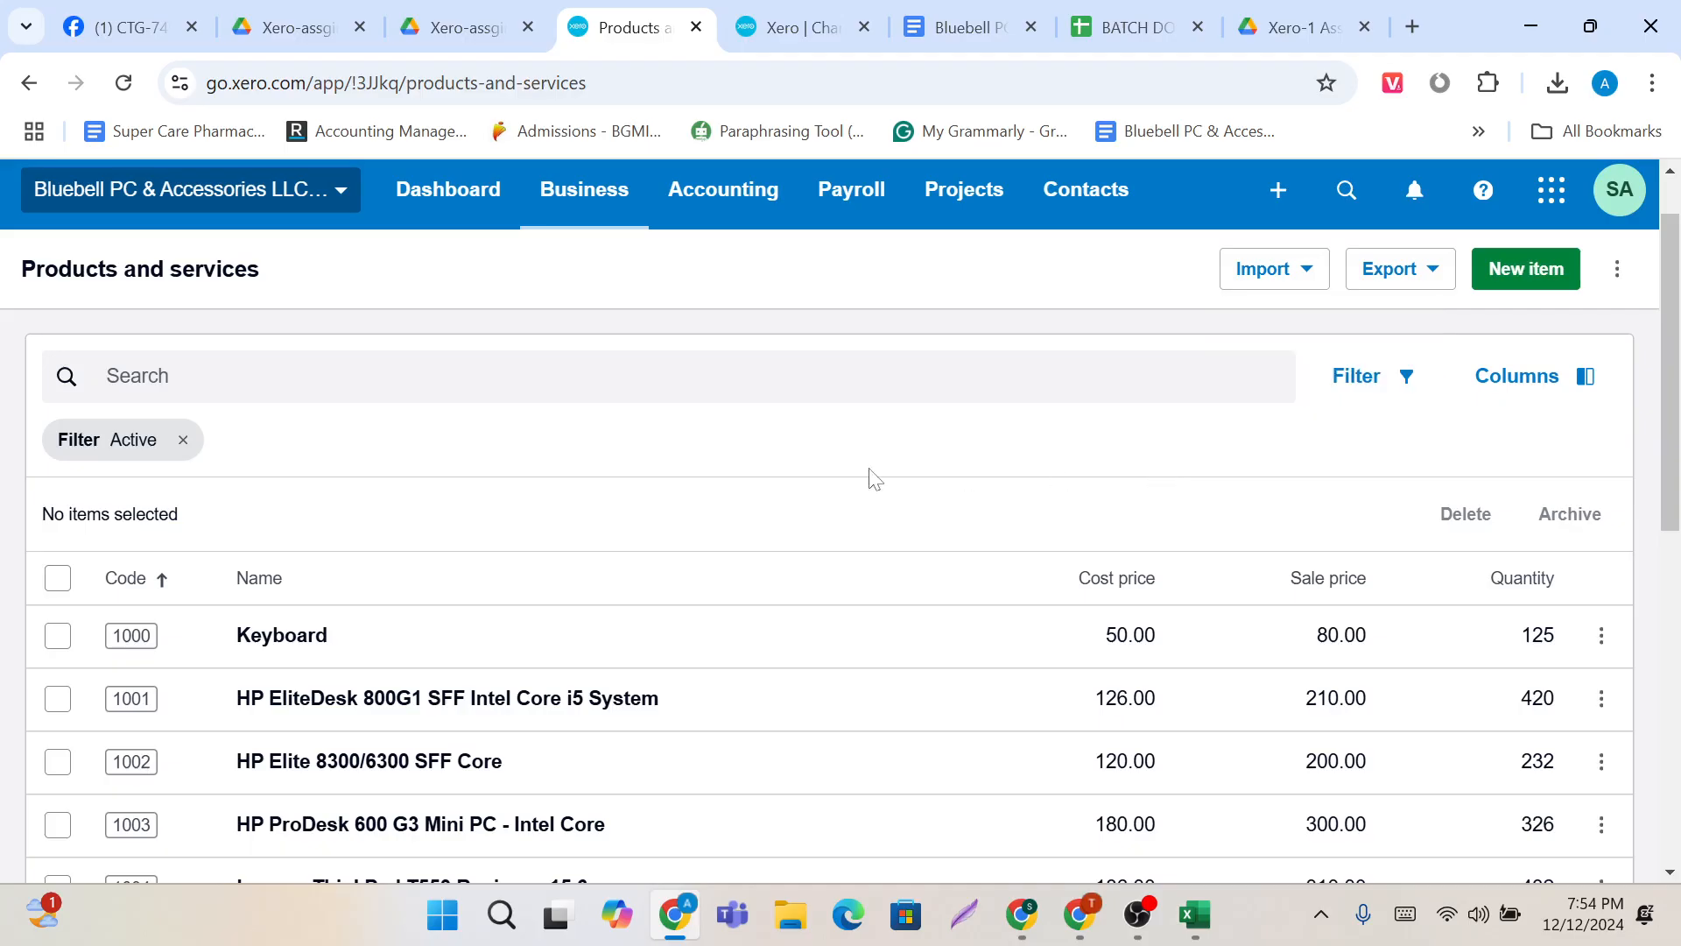
pyautogui.scroll(-5, 868, 478)
pyautogui.scroll(-2, 869, 480)
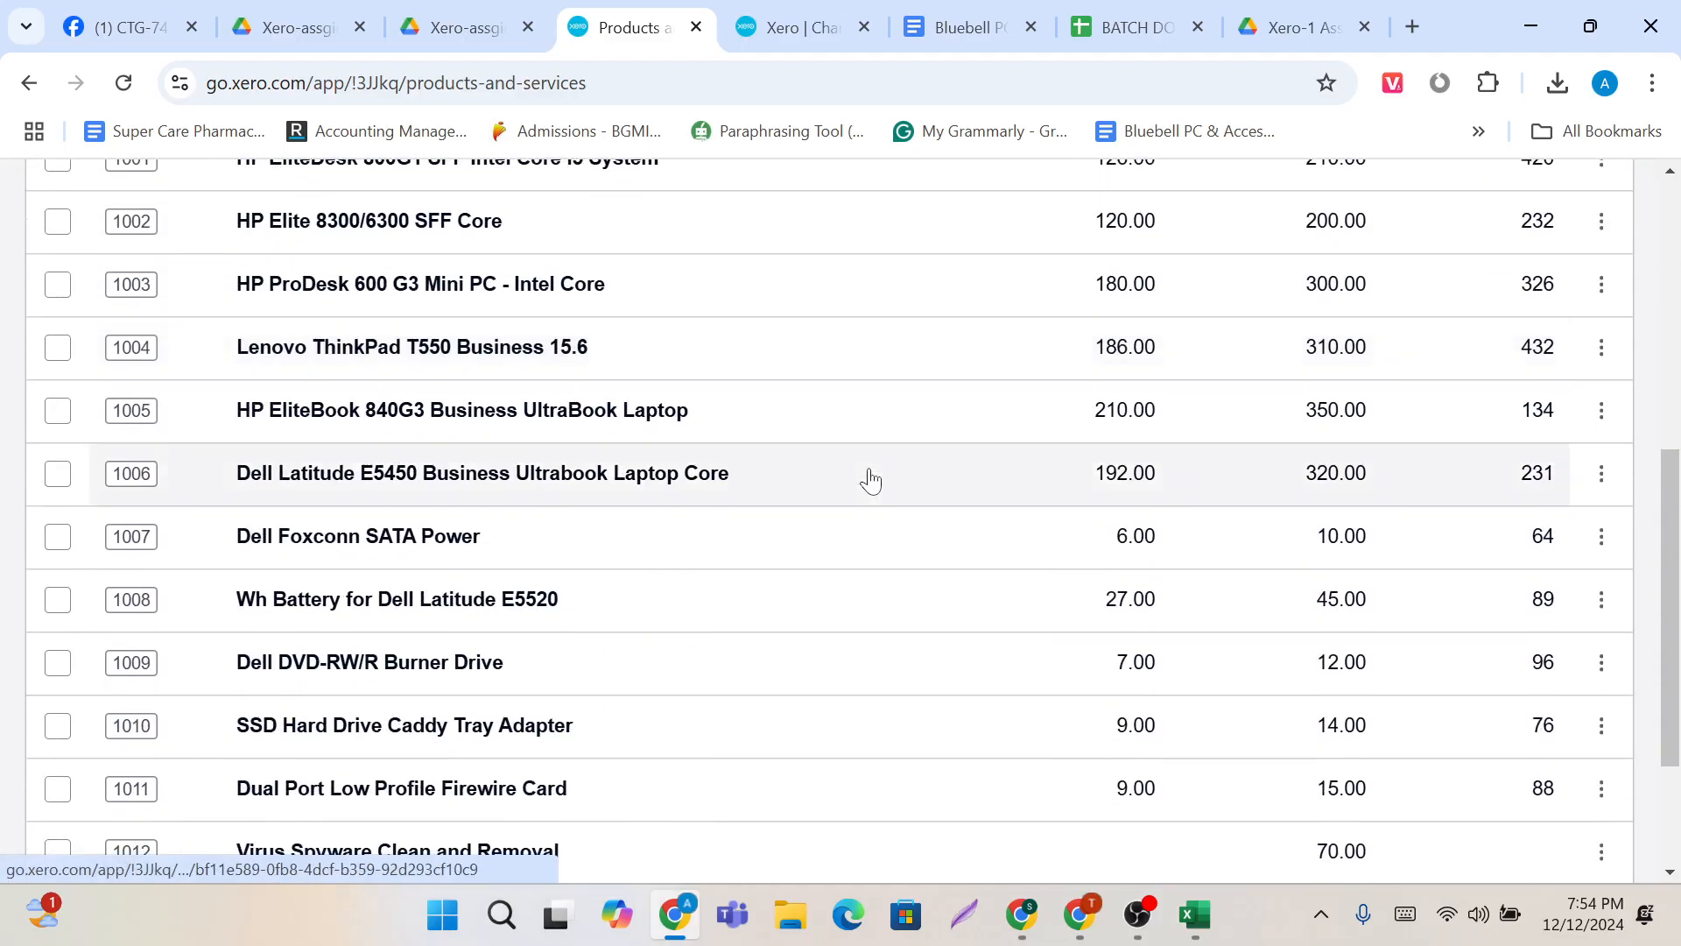
pyautogui.scroll(5, 869, 480)
pyautogui.scroll(1, 870, 480)
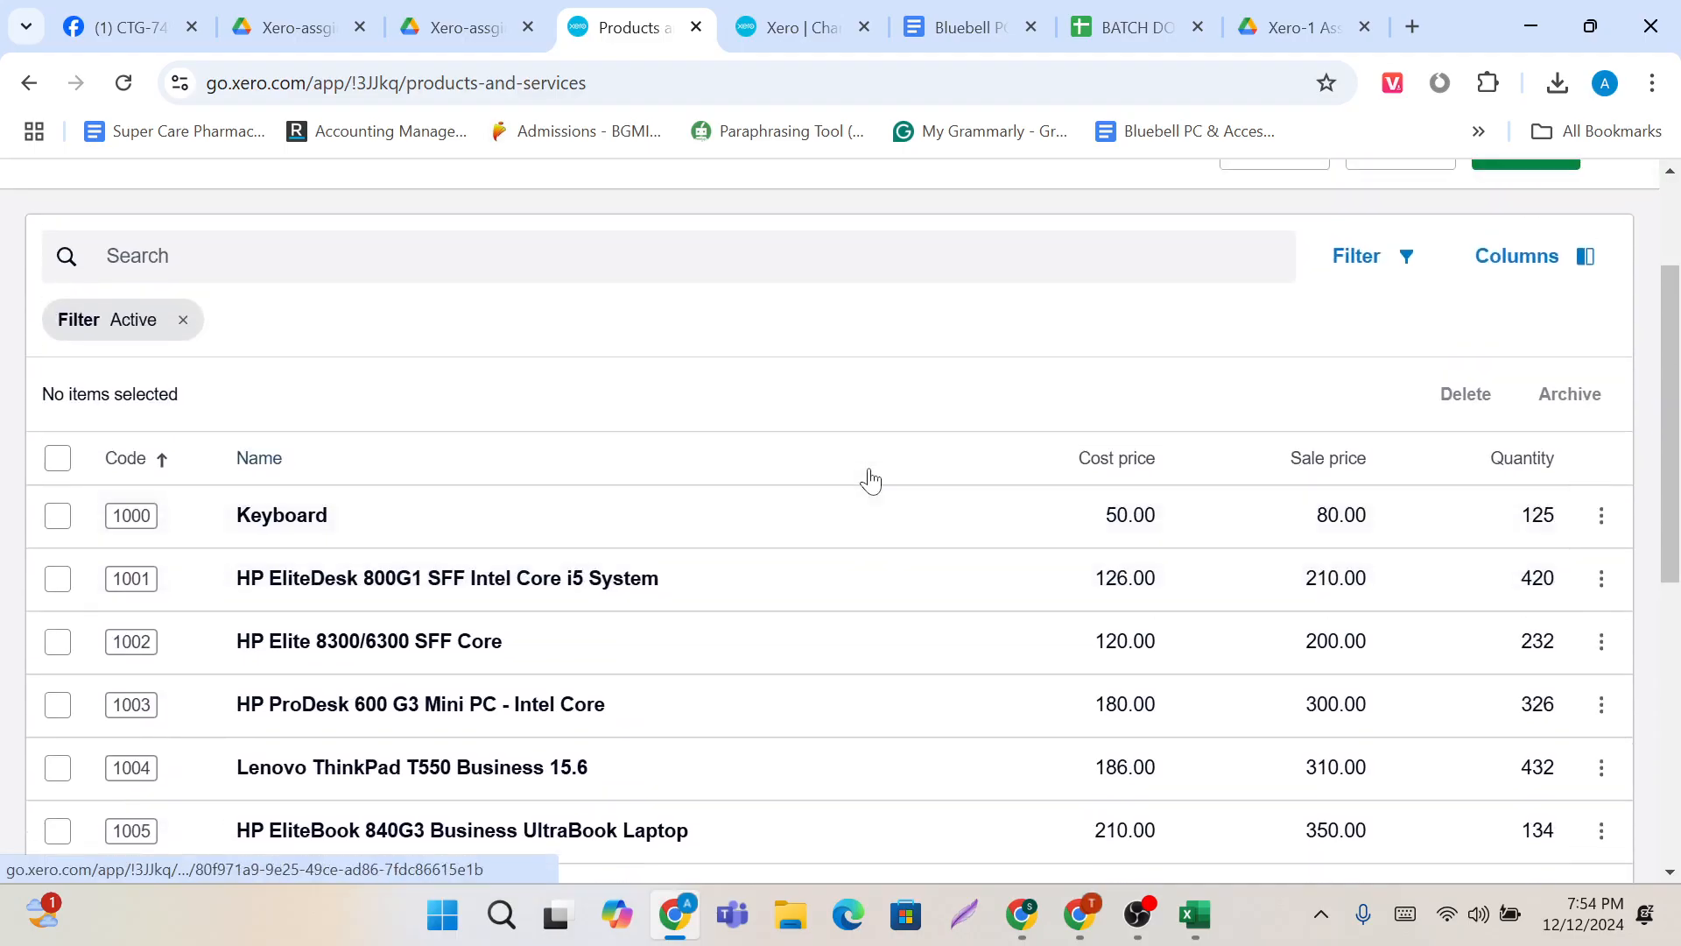
pyautogui.scroll(-2, 870, 480)
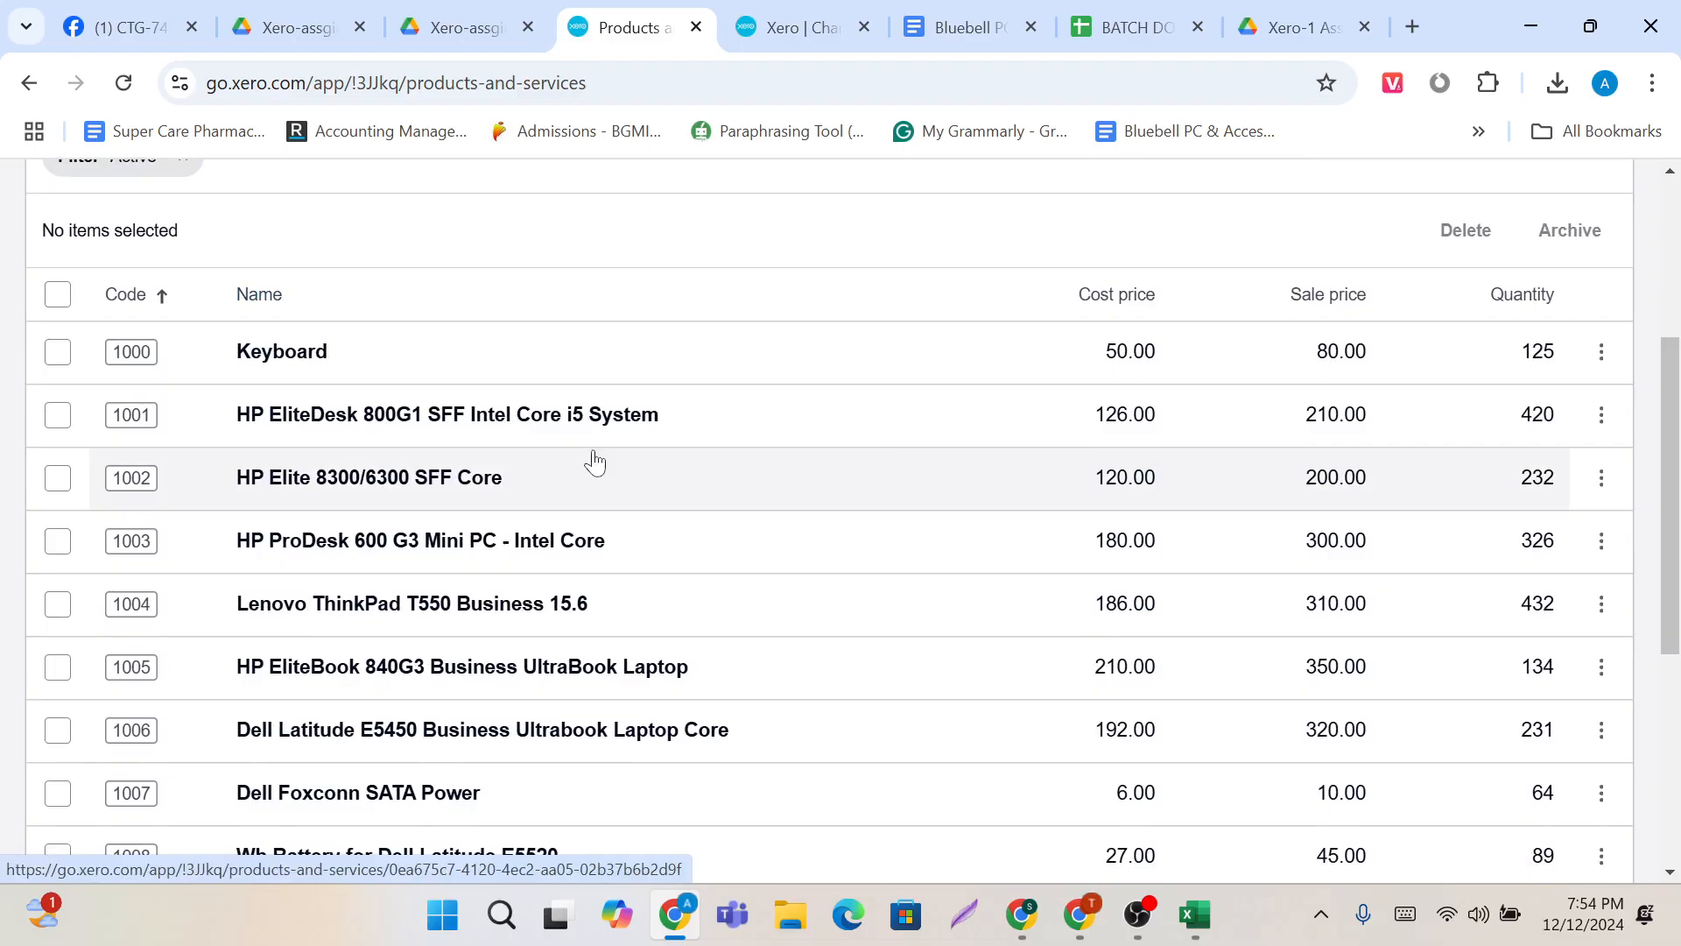
pyautogui.scroll(1, 432, 396)
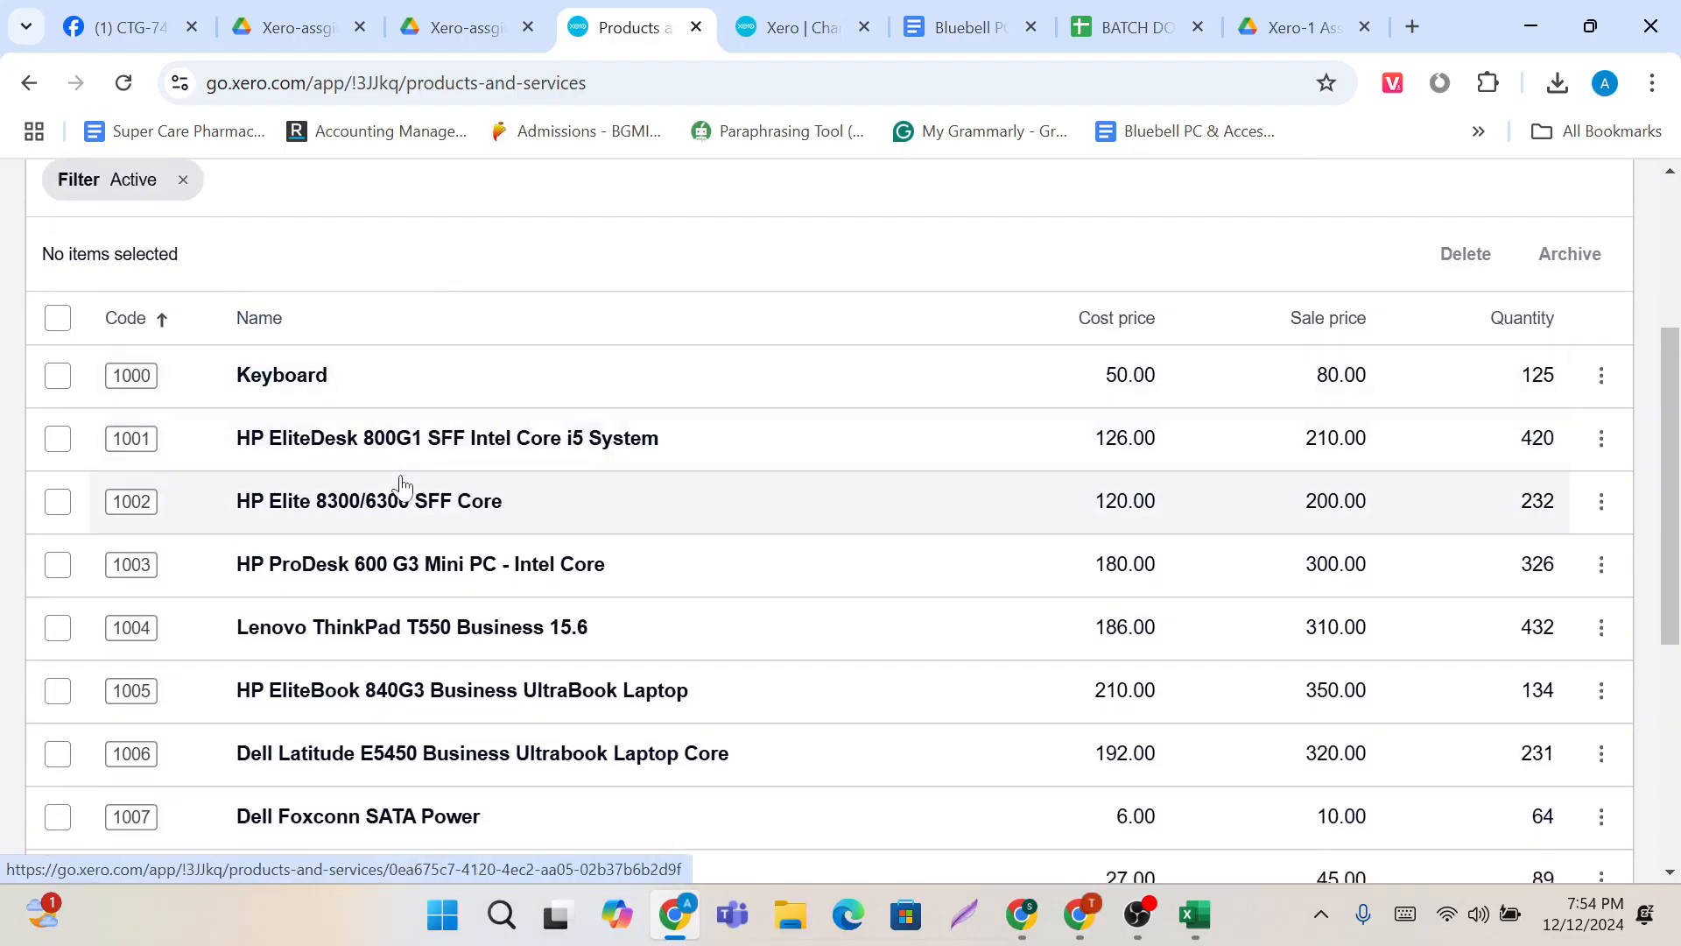
pyautogui.scroll(3, 402, 485)
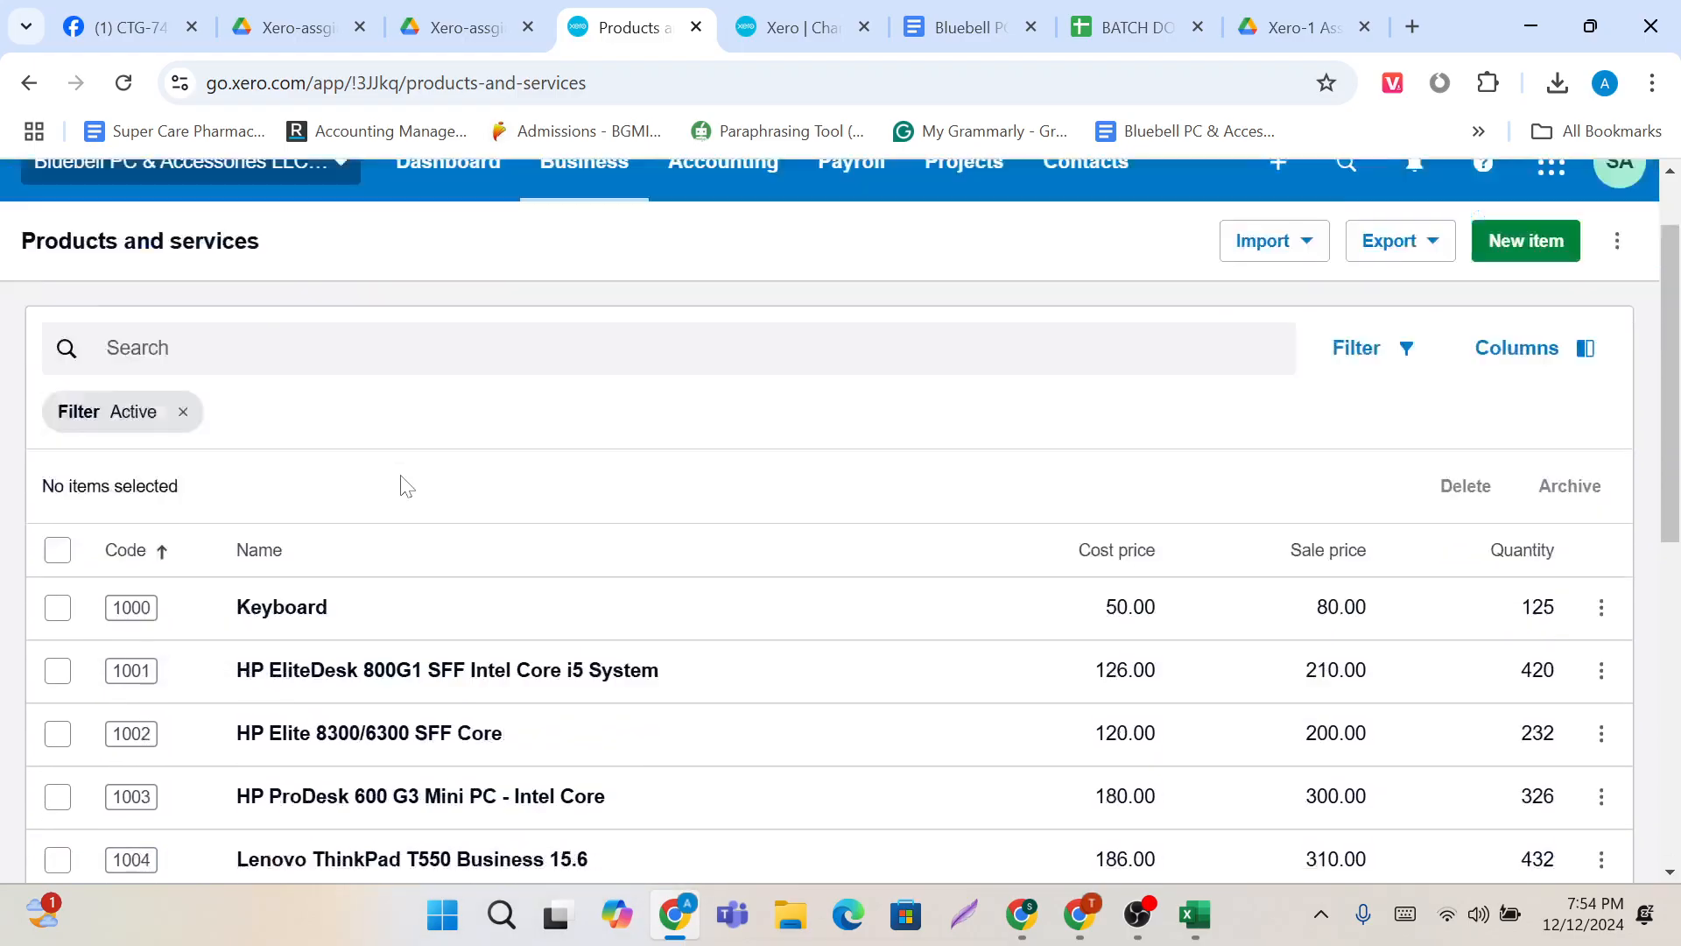
pyautogui.scroll(-3, 406, 486)
# Step: View the HP Elite 8300/6300 SFF Core item details and return to the products list
pyautogui.click(329, 539)
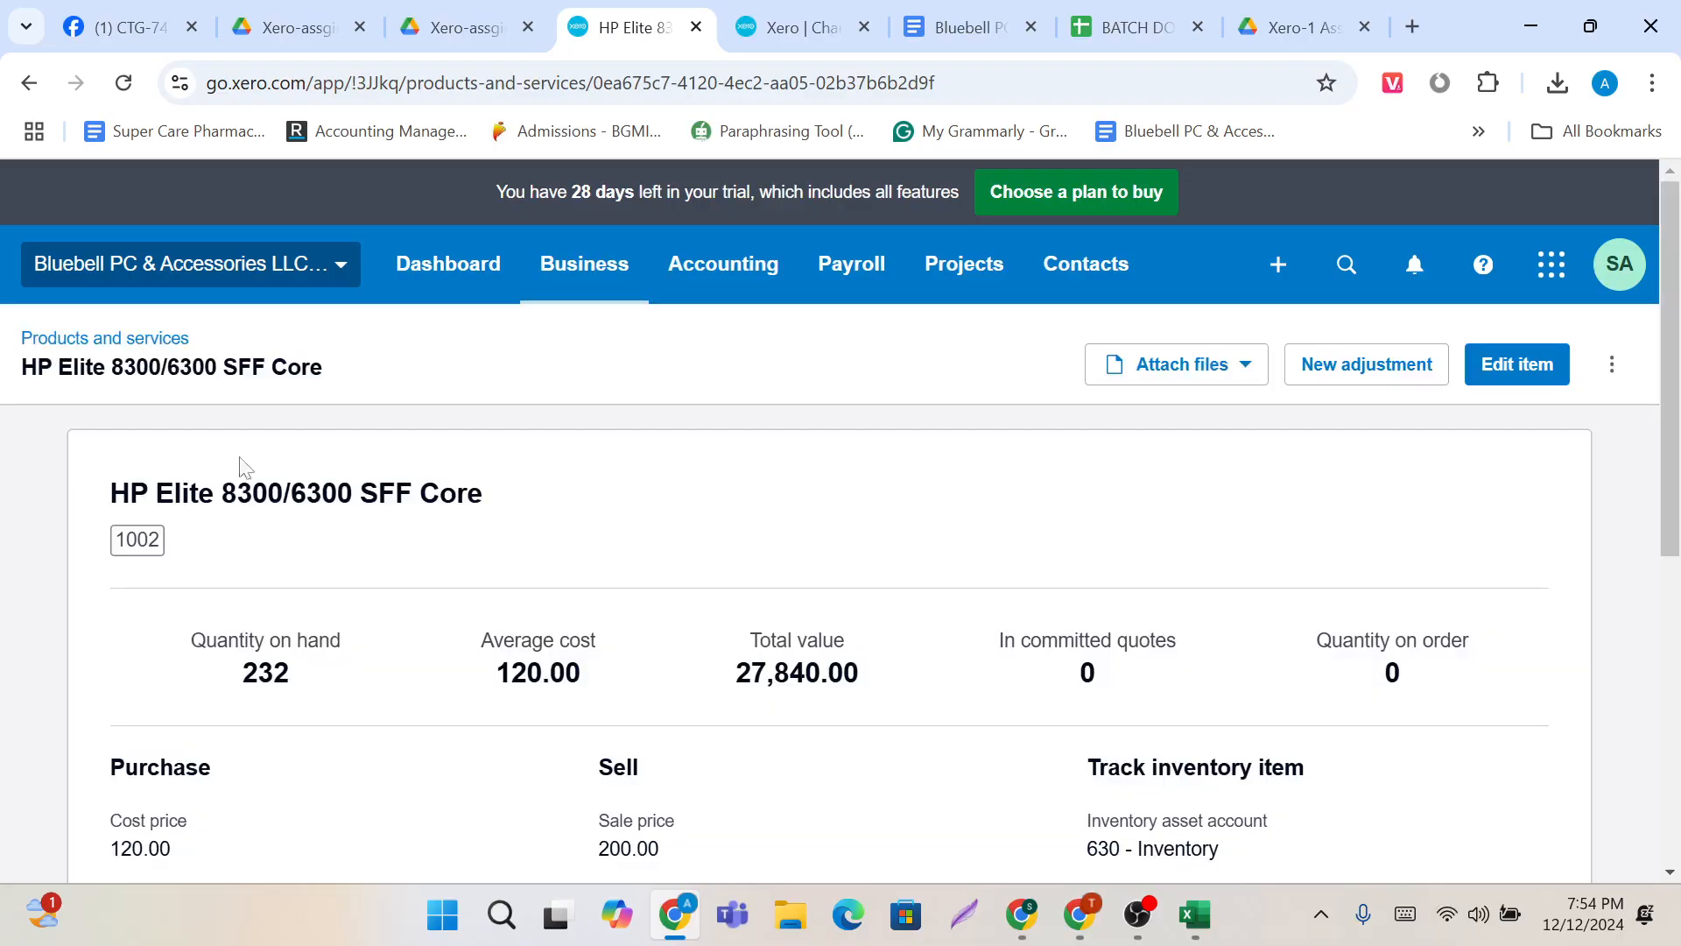
pyautogui.click(29, 82)
pyautogui.scroll(-3, 476, 654)
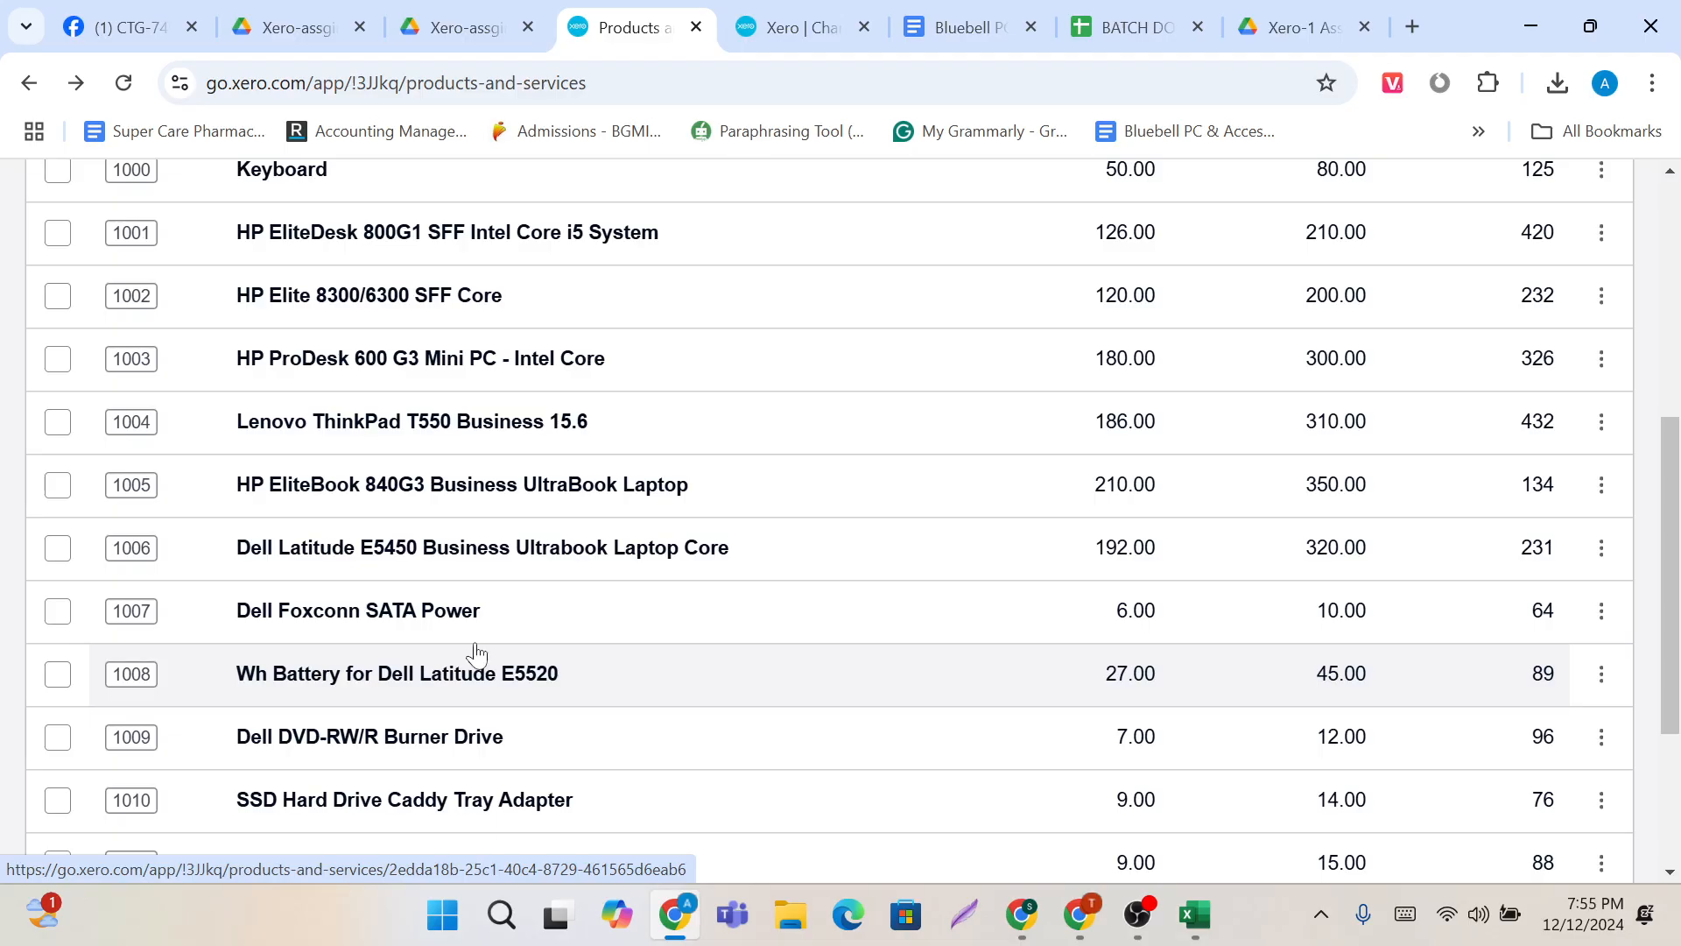
pyautogui.scroll(6, 475, 653)
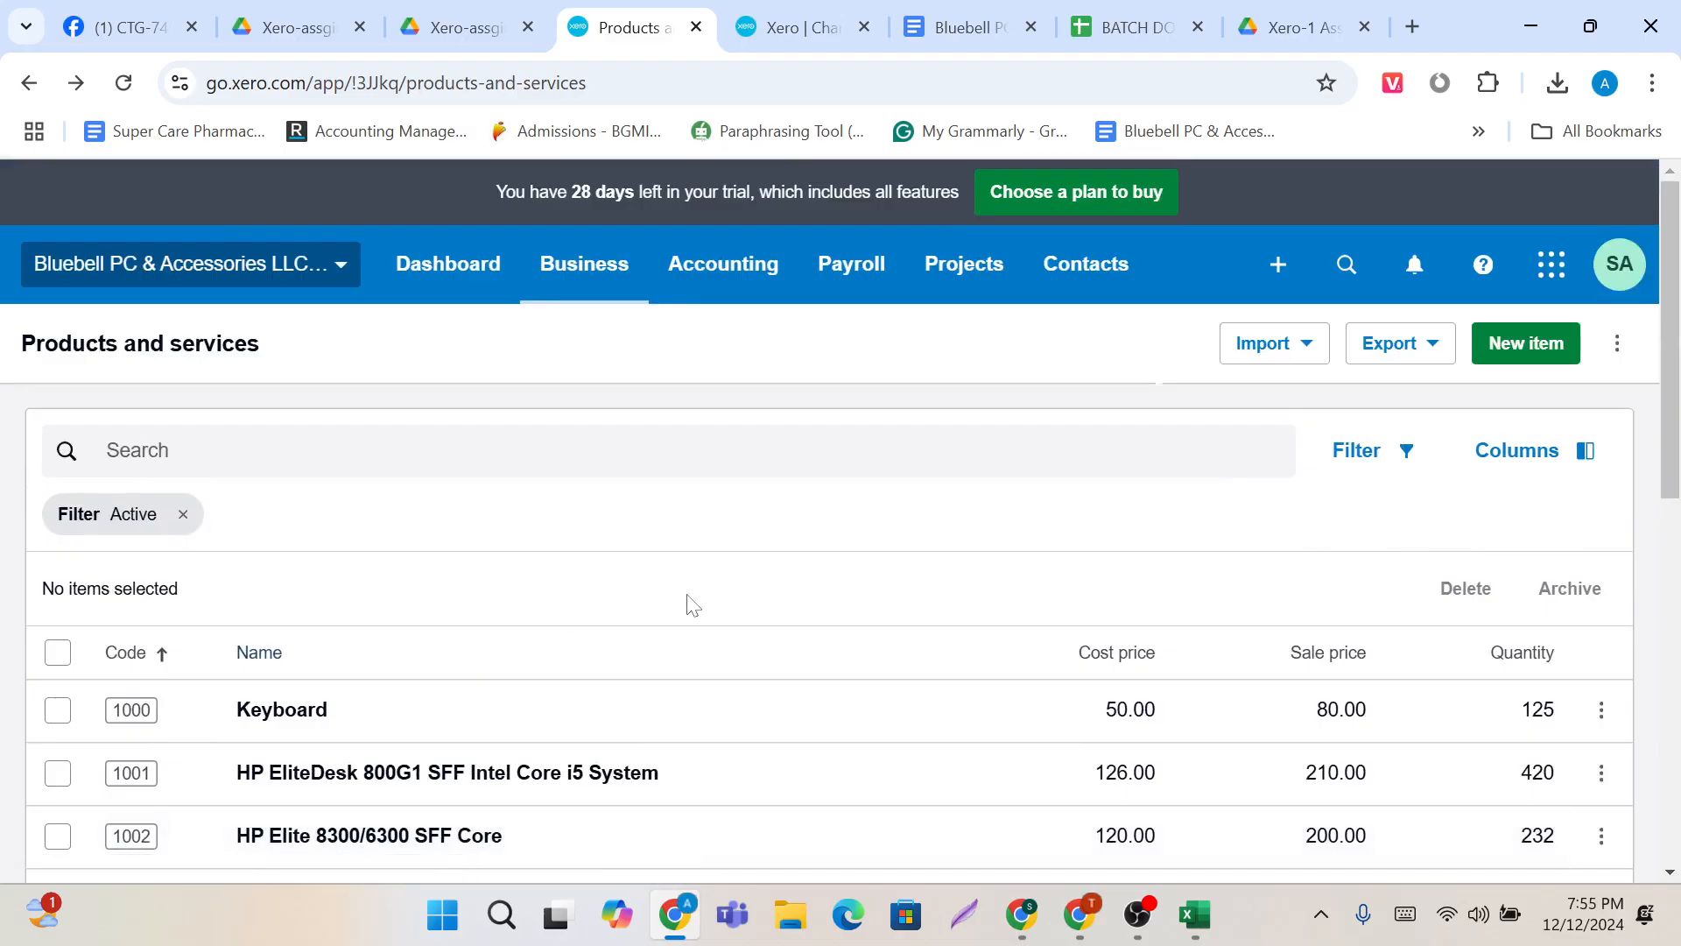
pyautogui.scroll(-2, 692, 604)
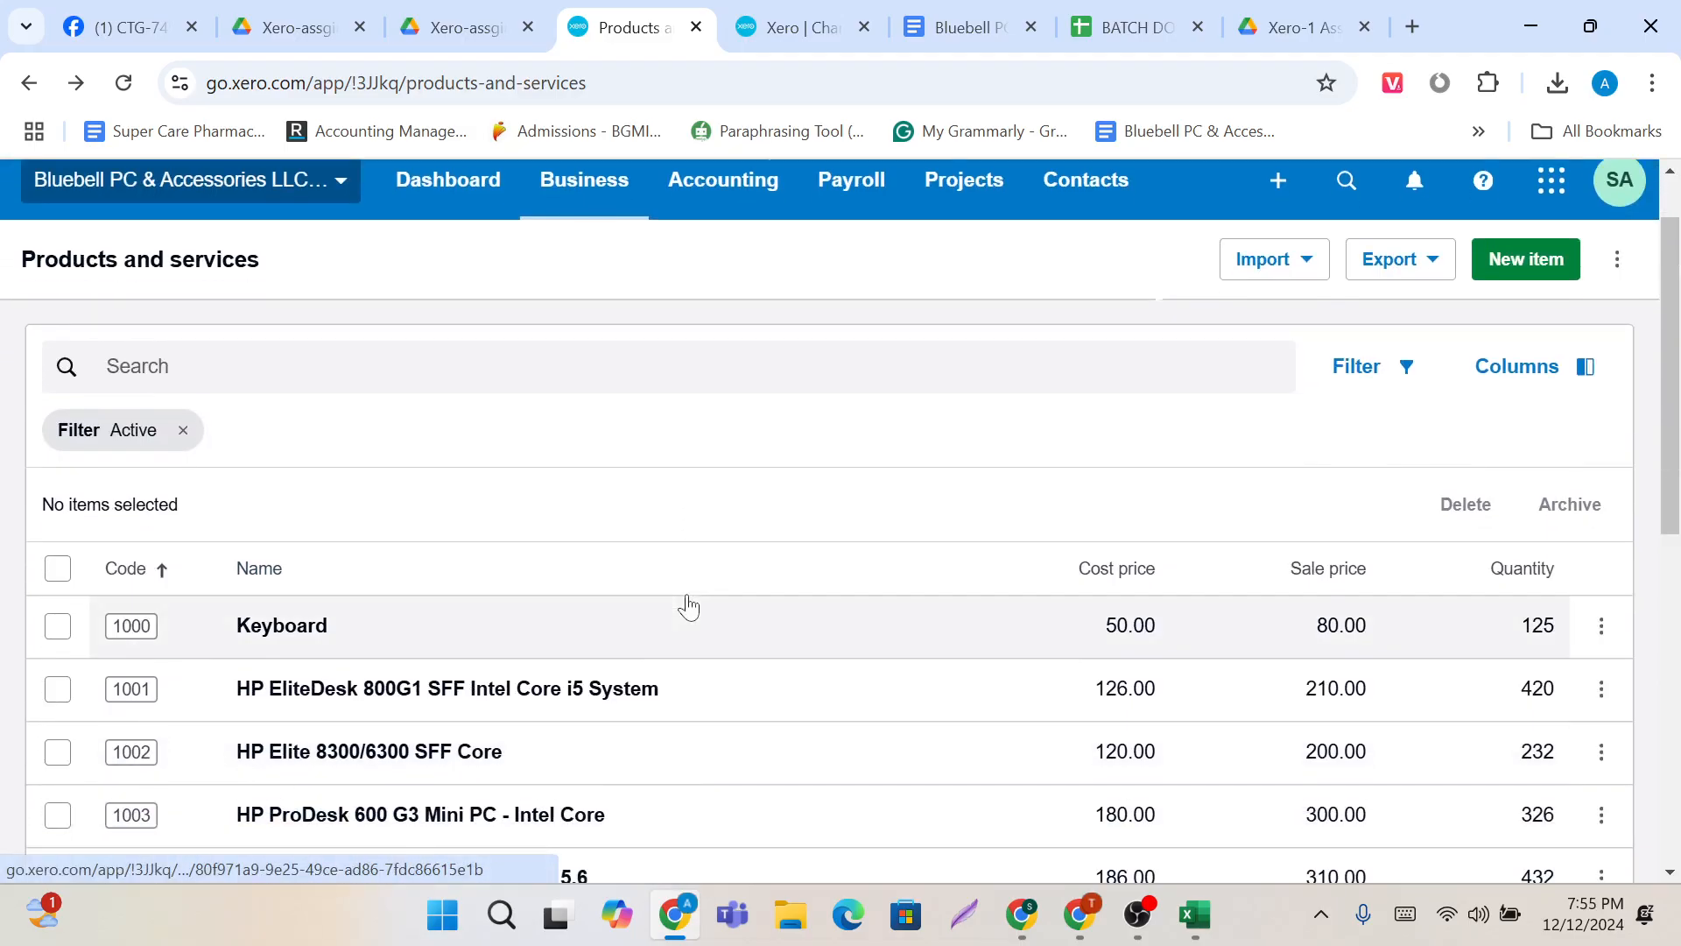
pyautogui.scroll(2, 688, 604)
pyautogui.scroll(-3, 270, 725)
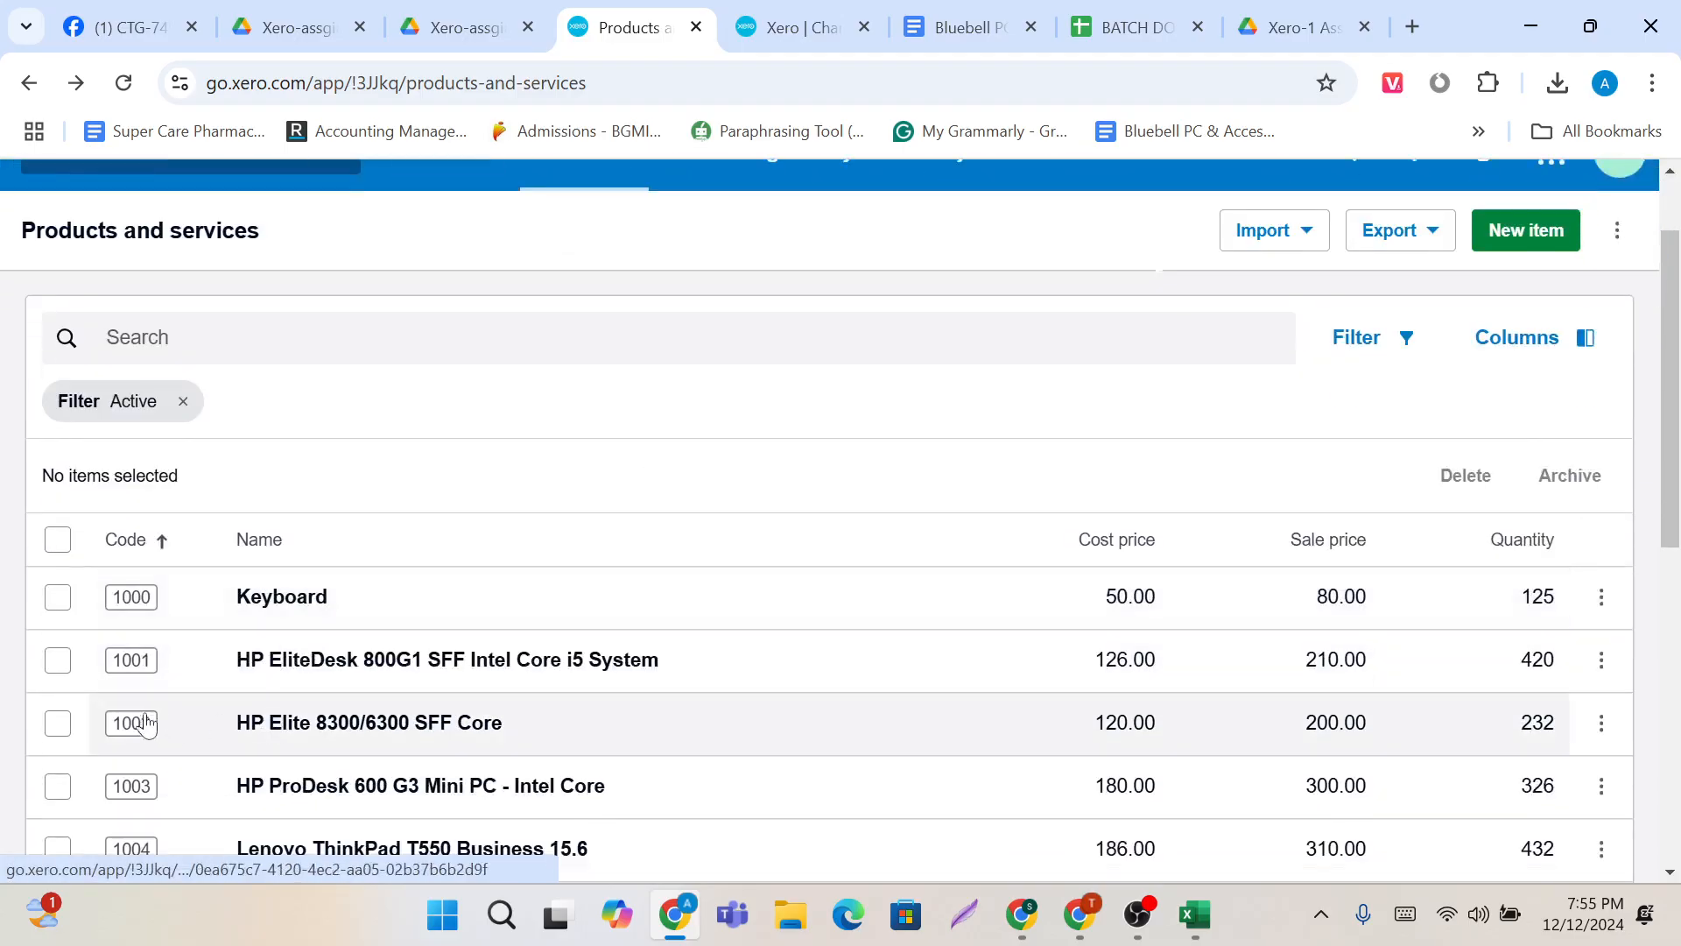
pyautogui.scroll(1, 289, 661)
# Step: Tick the HP EliteDesk 800G1 and Keyboard items, then untick both
pyautogui.click(46, 741)
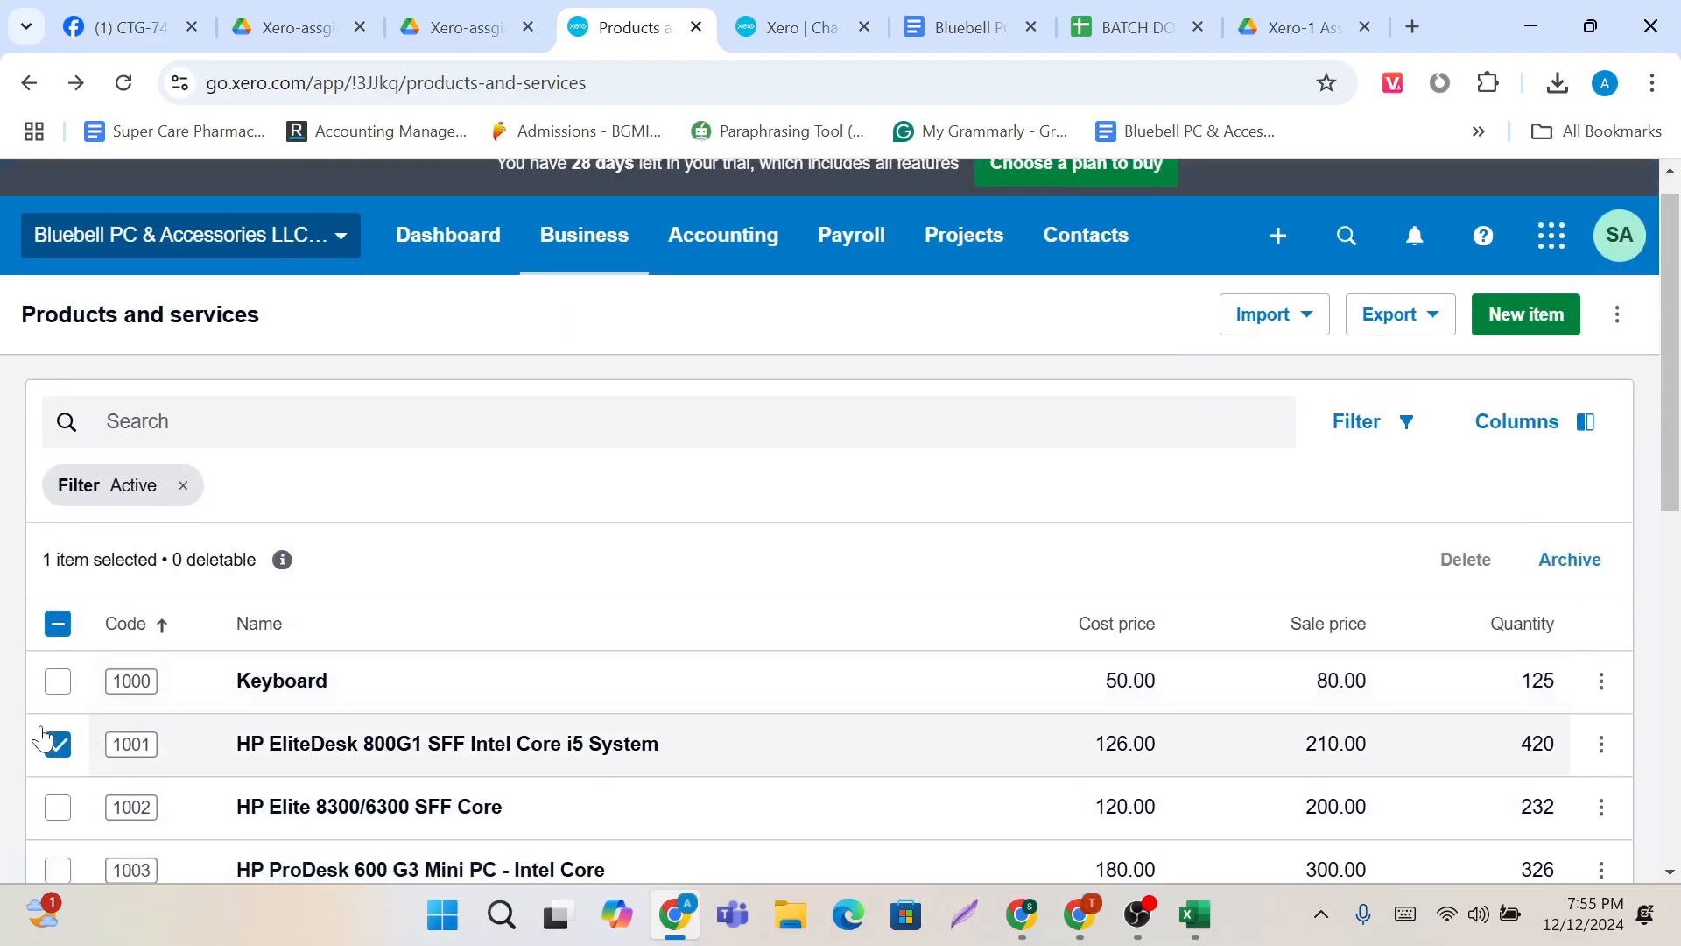
pyautogui.click(61, 683)
pyautogui.scroll(-1, 68, 688)
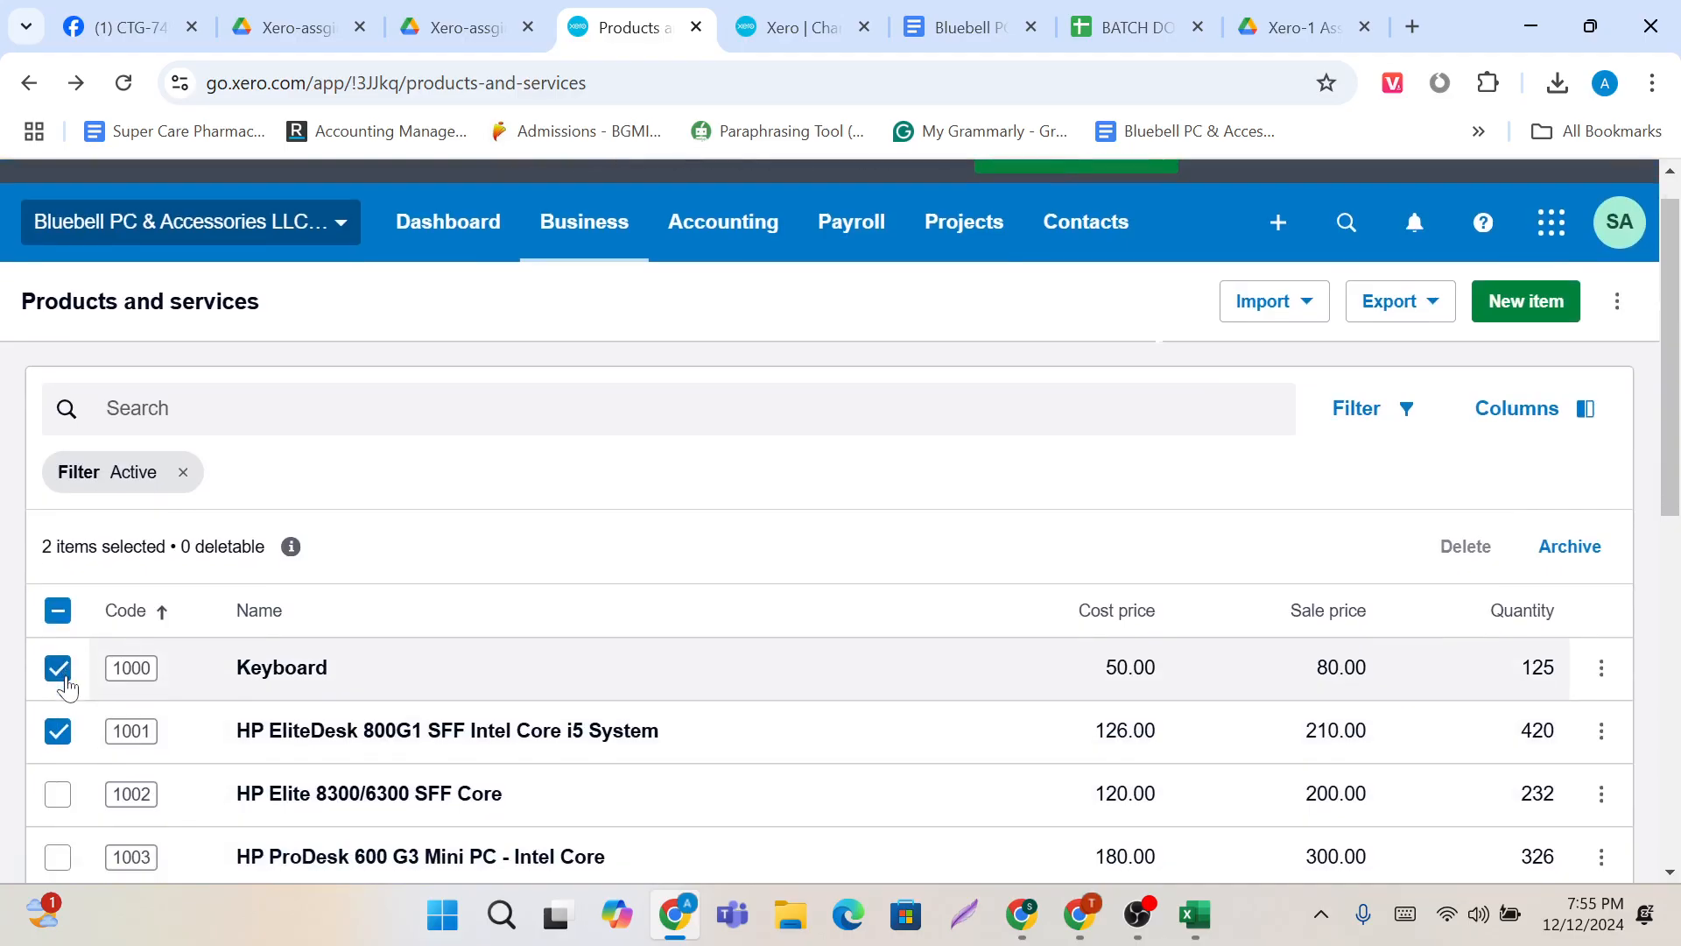
pyautogui.scroll(-1, 61, 681)
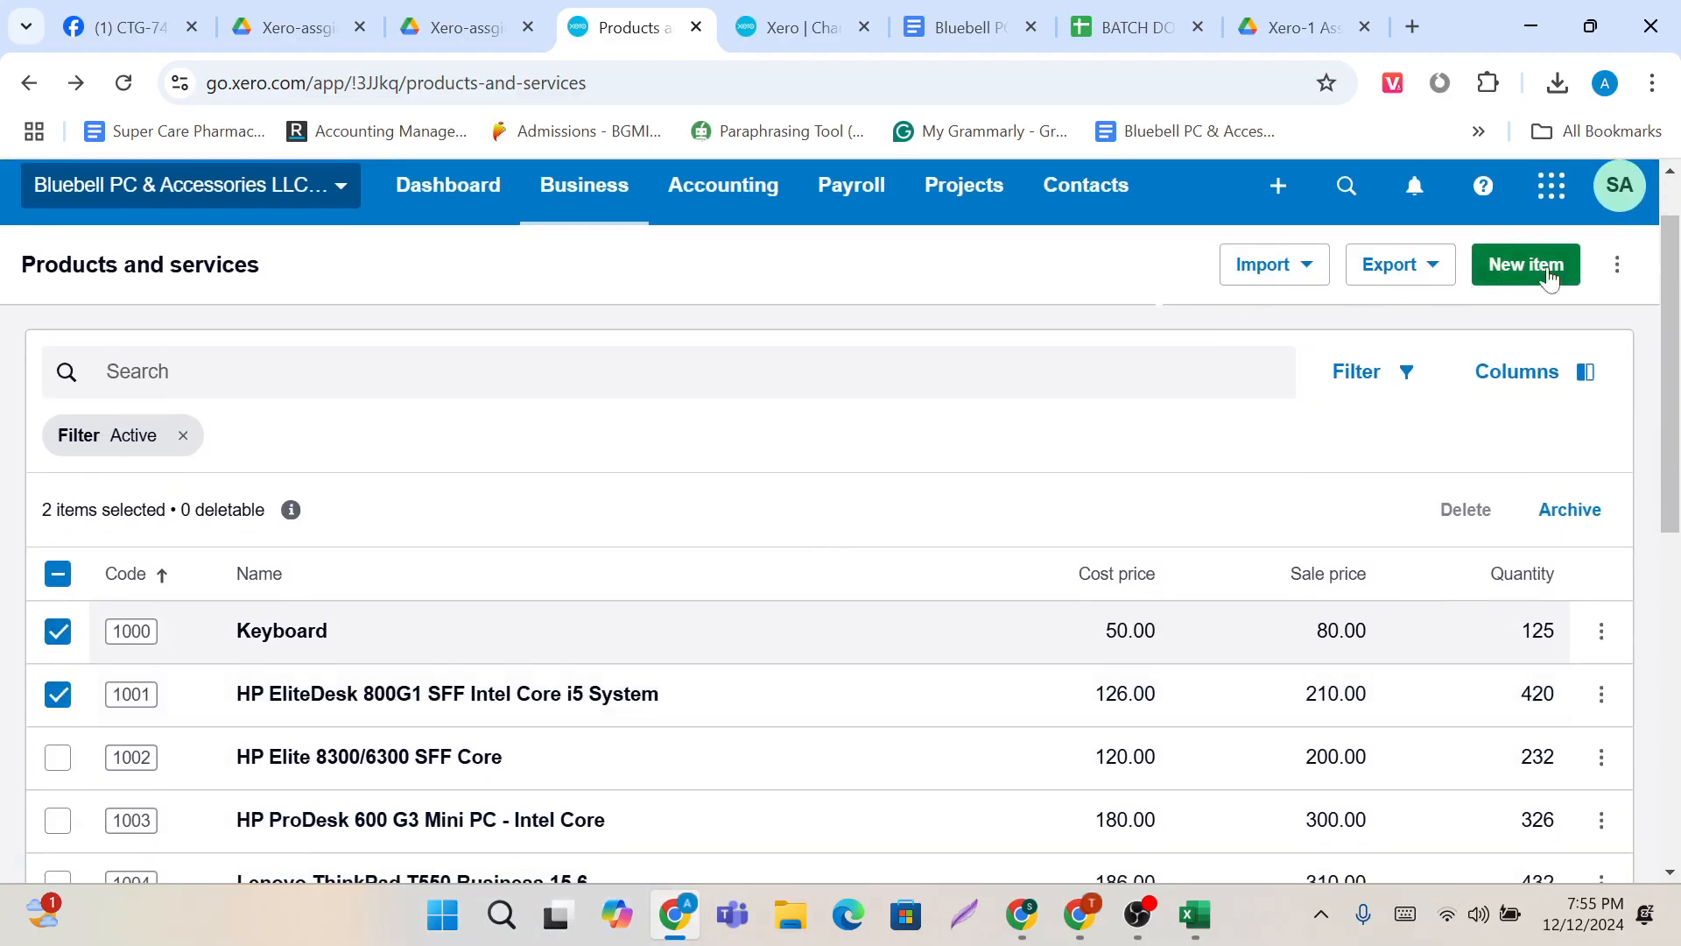
pyautogui.click(1617, 265)
pyautogui.click(1081, 475)
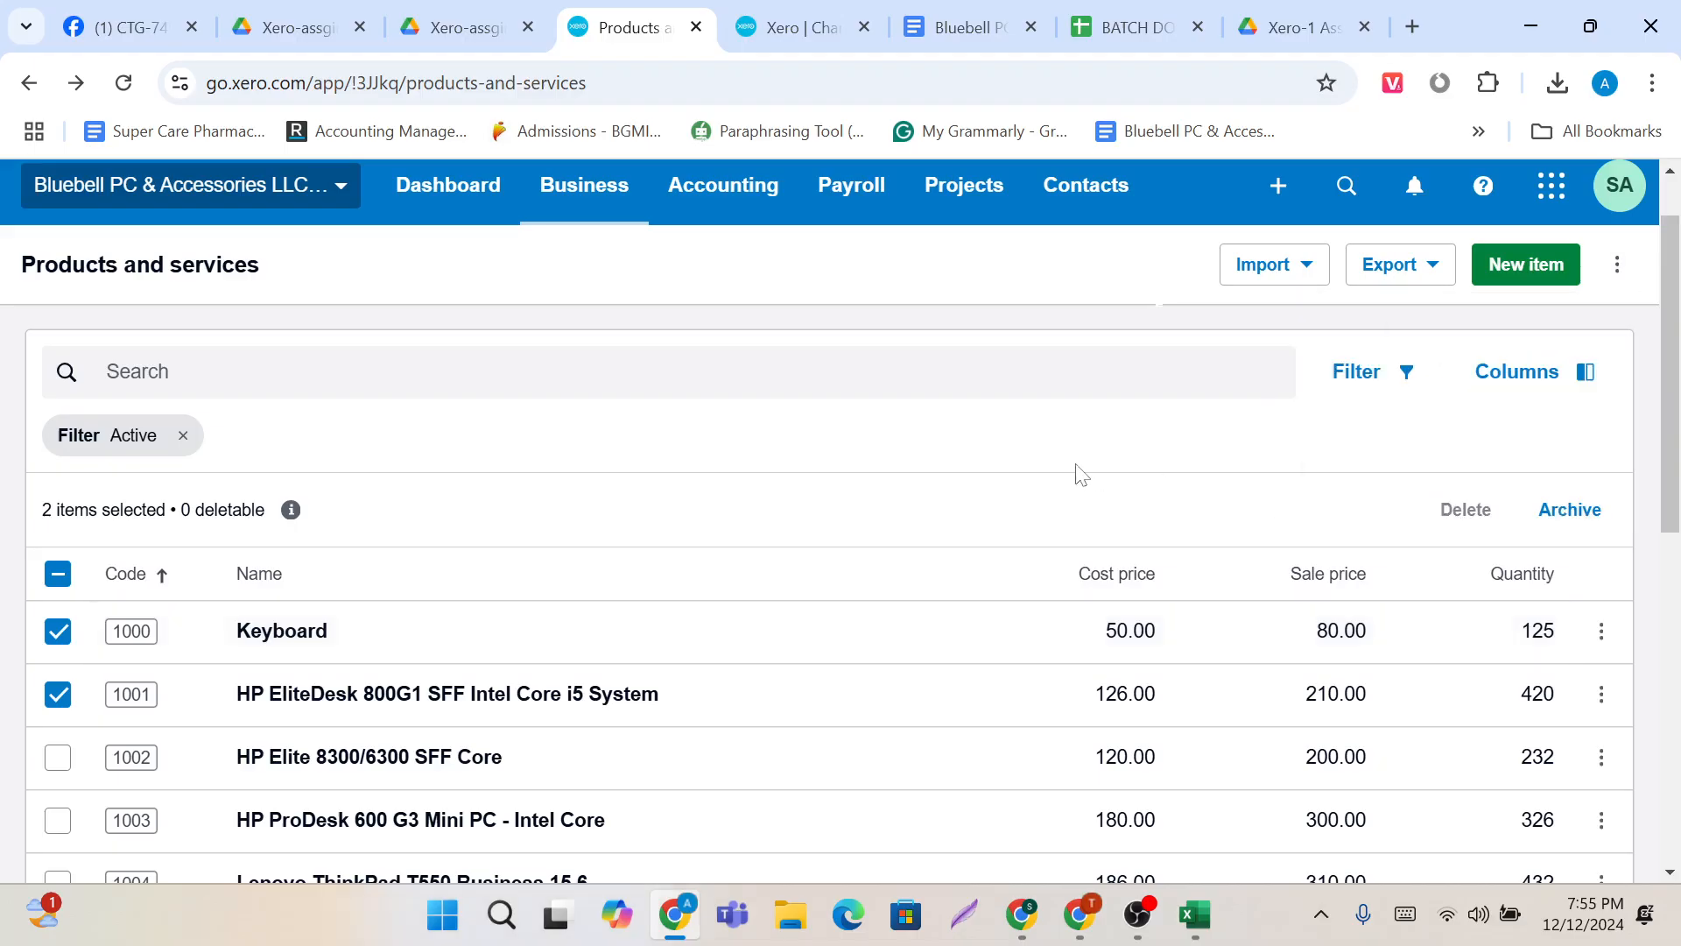
pyautogui.click(58, 634)
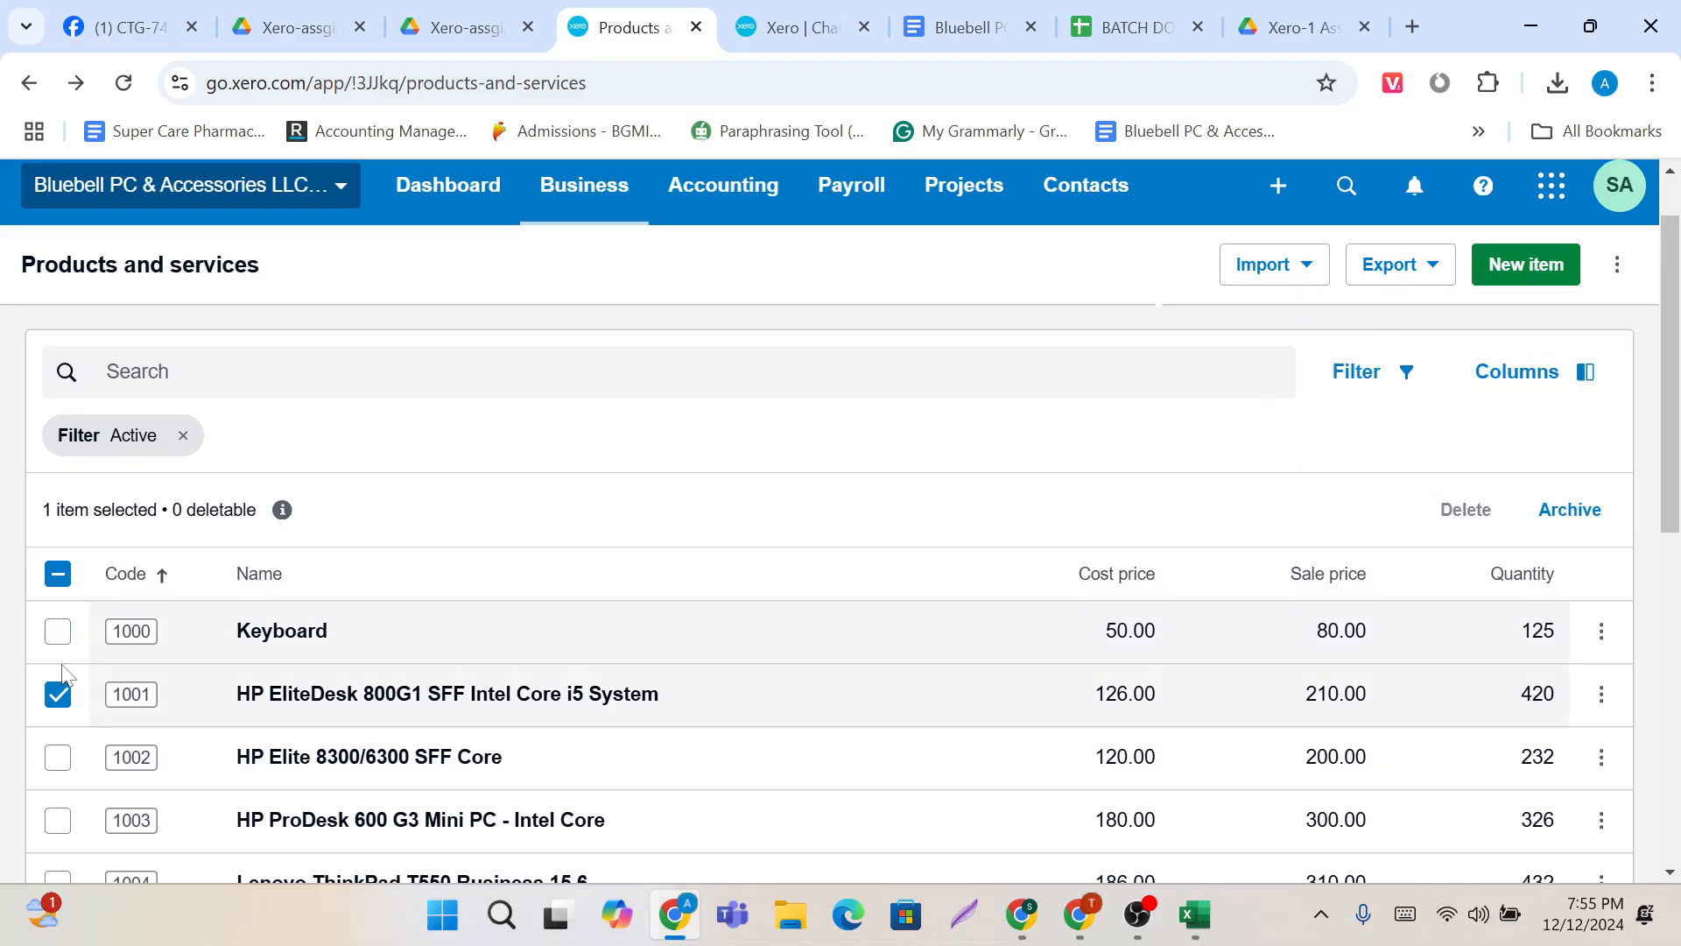
pyautogui.click(58, 692)
# Step: Show the Export menu's CSV and PDF choices for the products list
pyautogui.scroll(-9, 503, 739)
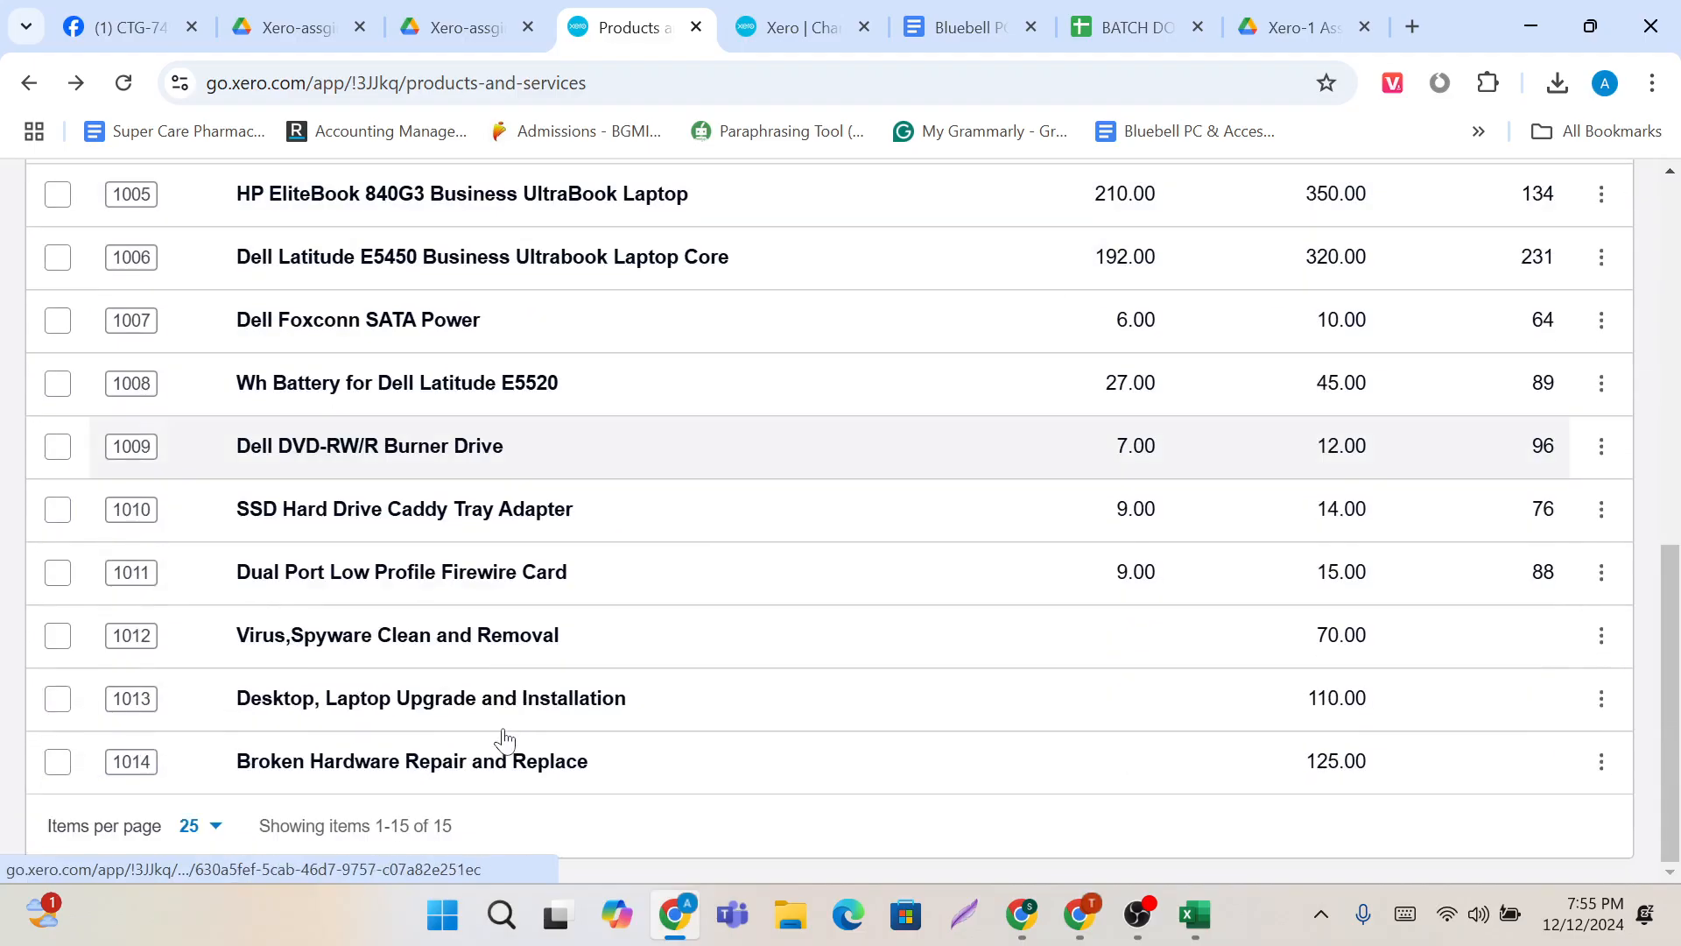
pyautogui.scroll(10, 732, 736)
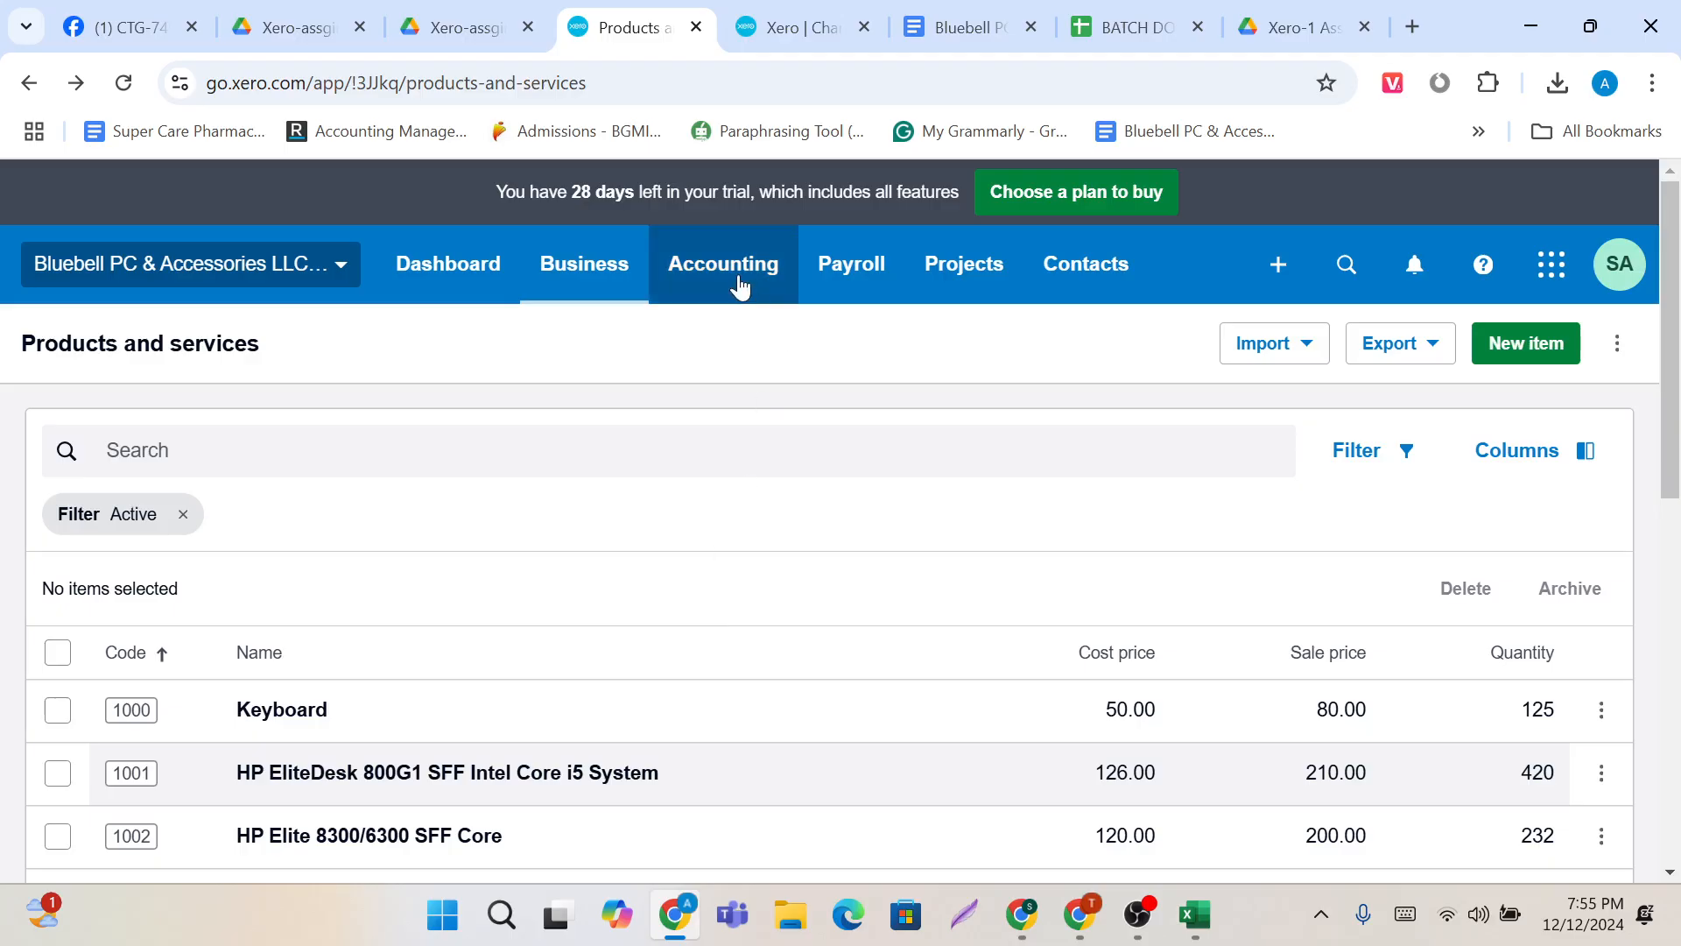
pyautogui.scroll(-9, 682, 625)
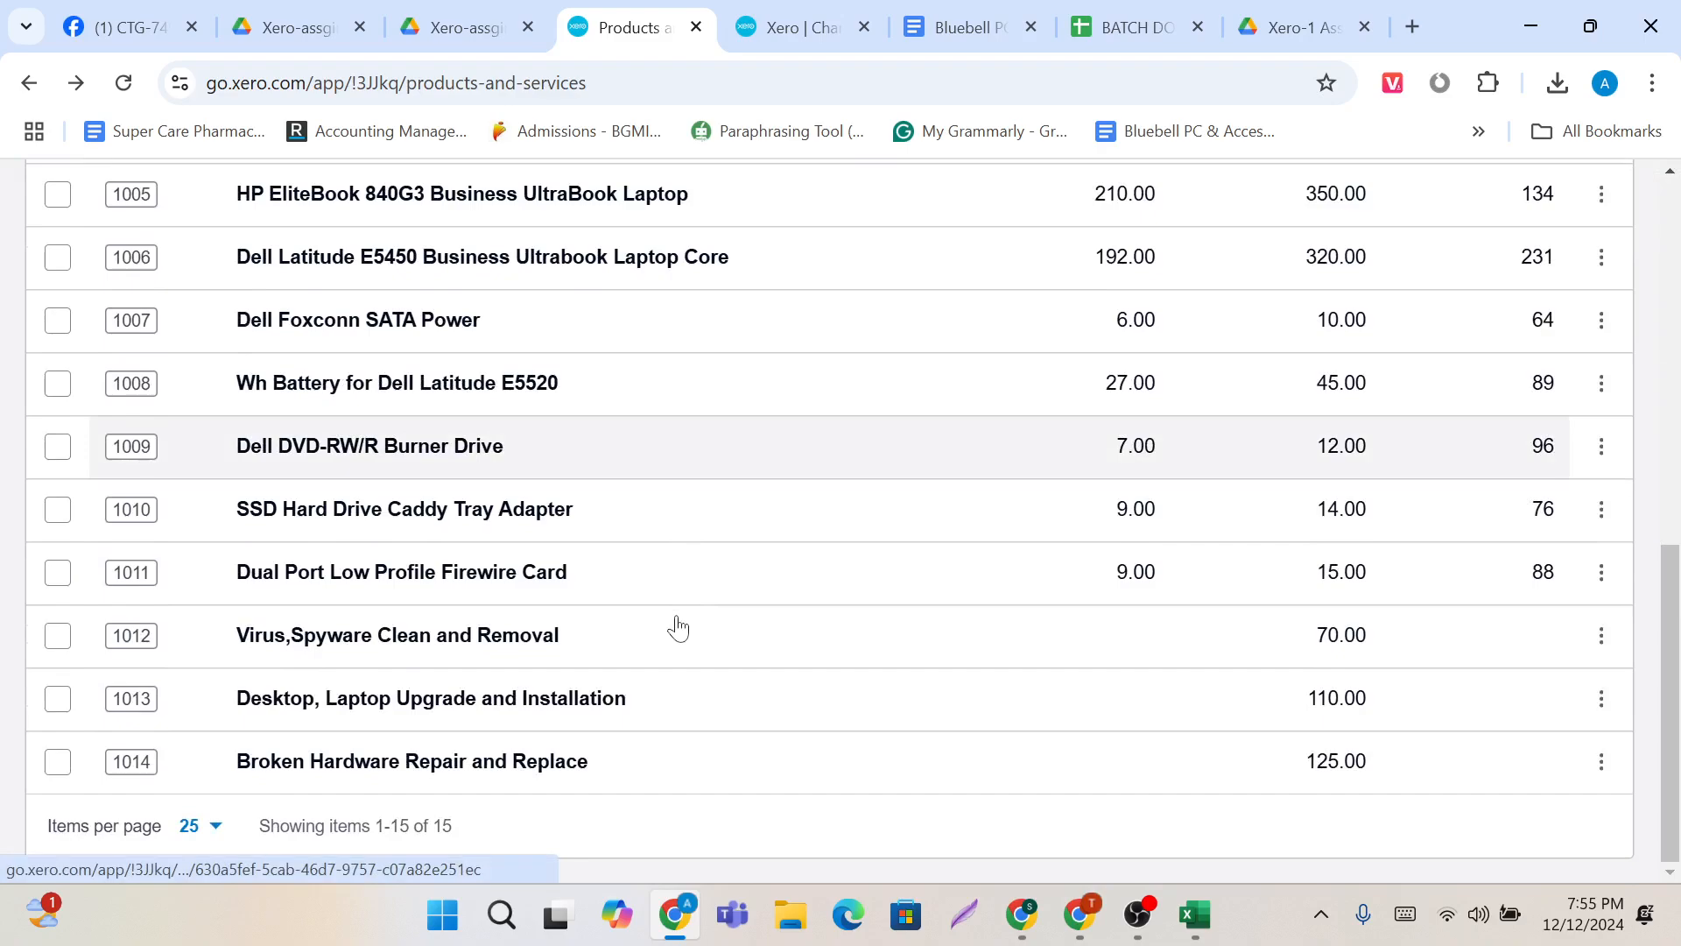
pyautogui.scroll(10, 678, 628)
pyautogui.scroll(-2, 679, 627)
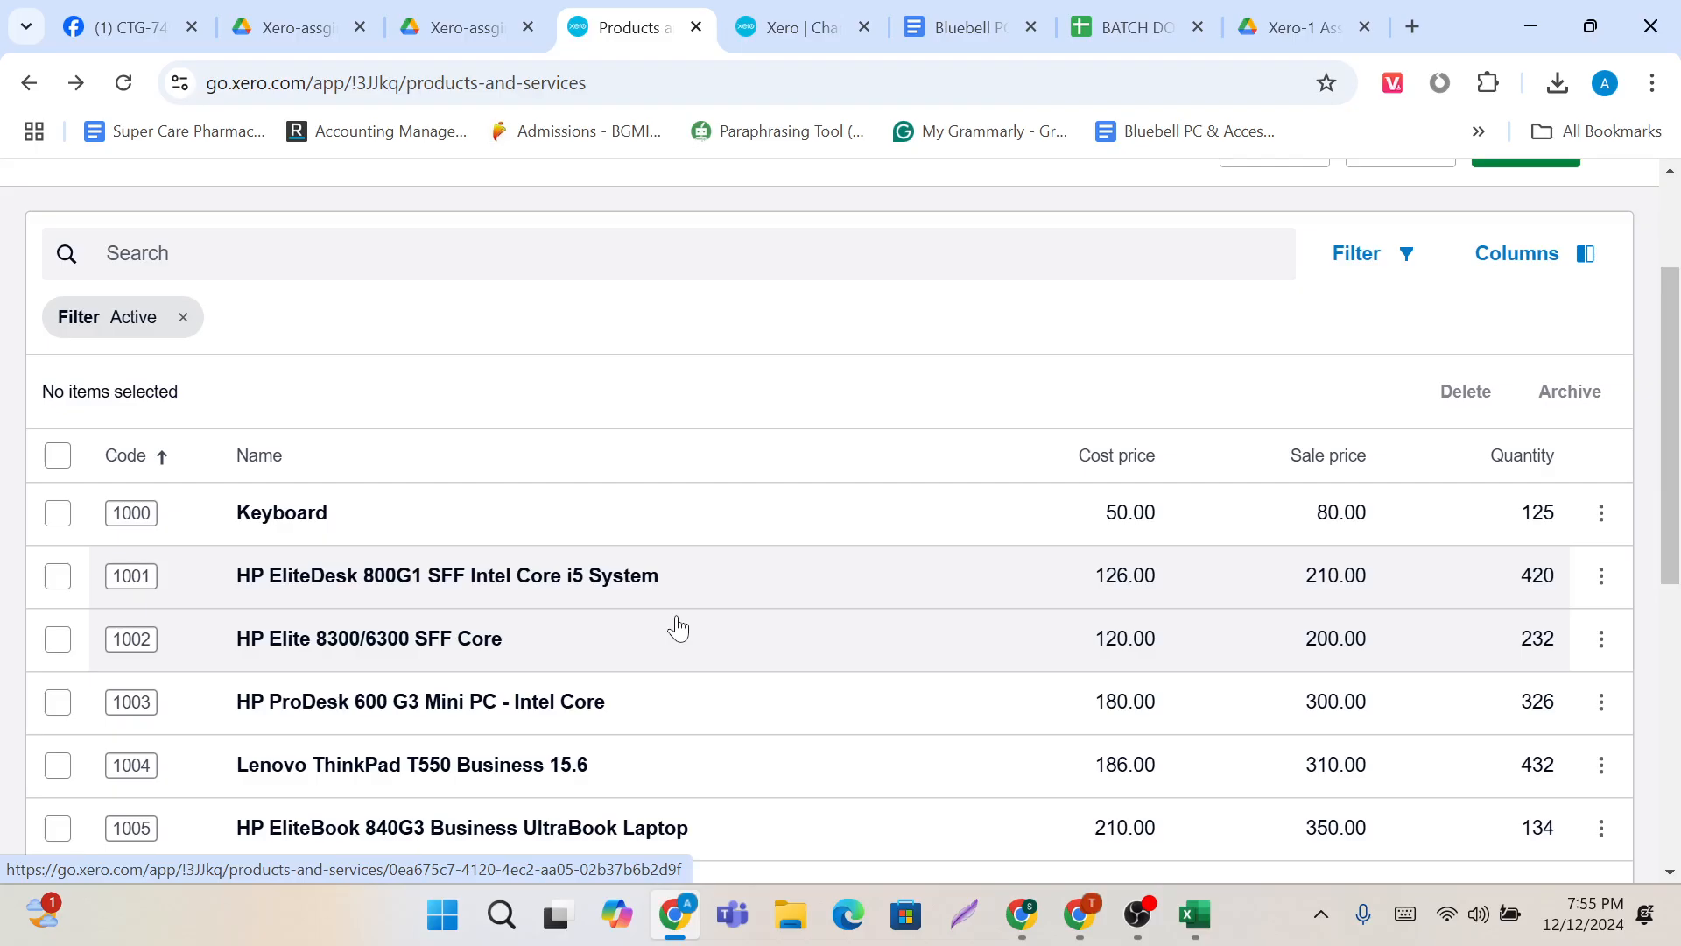
pyautogui.scroll(3, 678, 628)
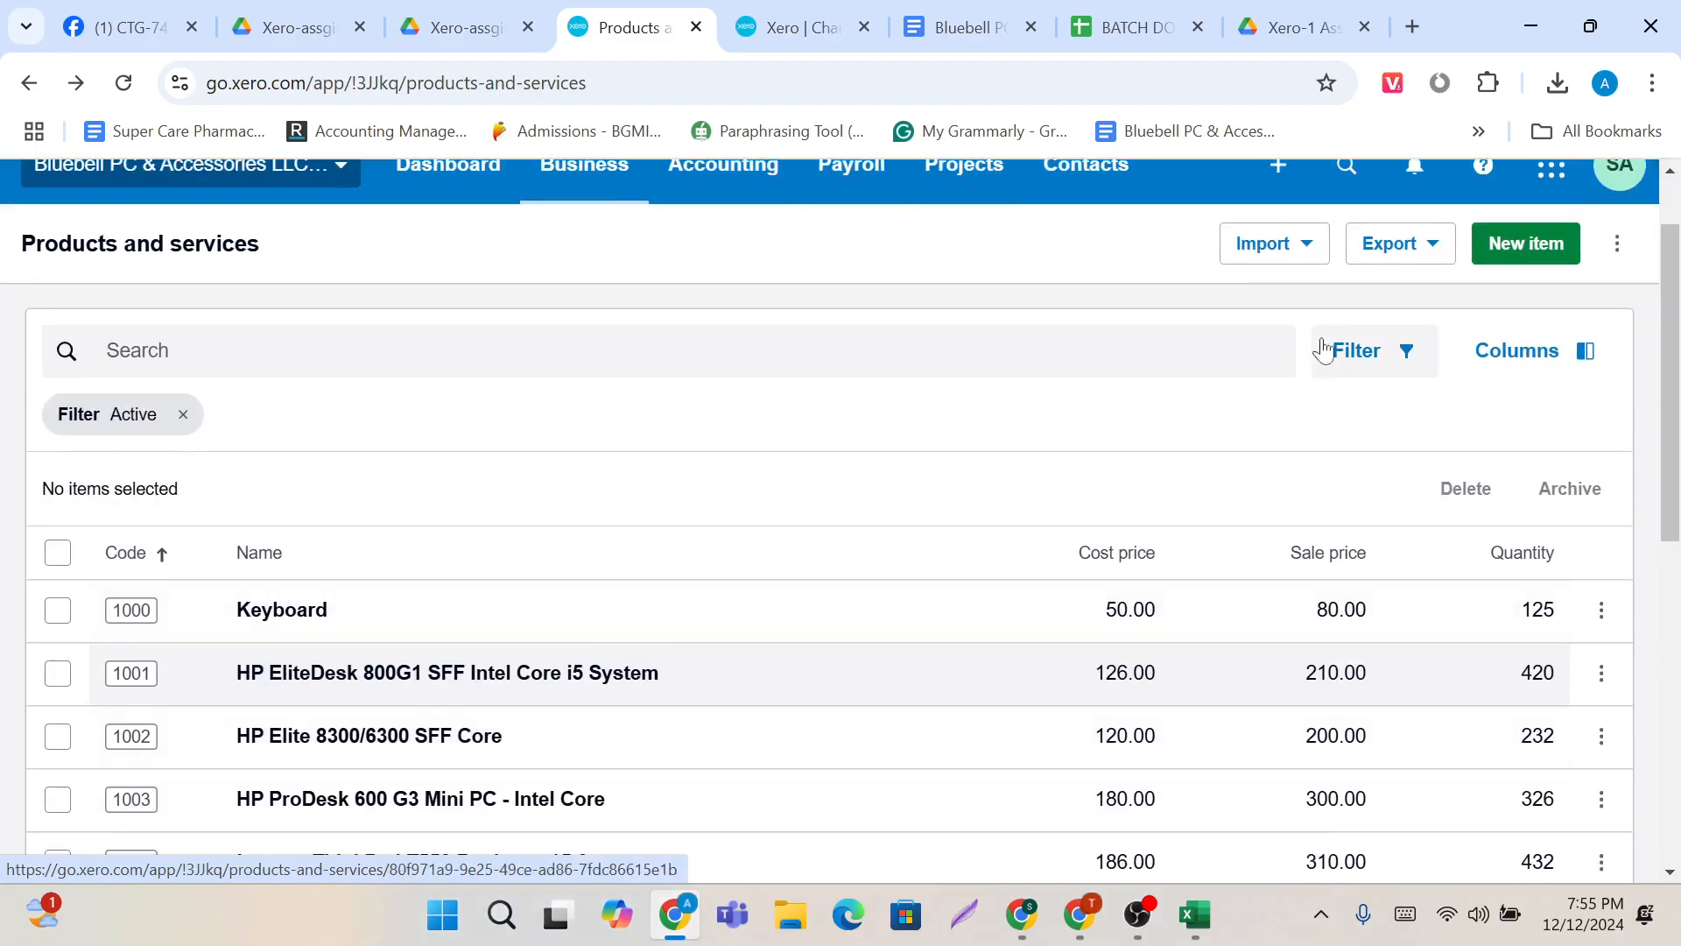
pyautogui.click(1438, 267)
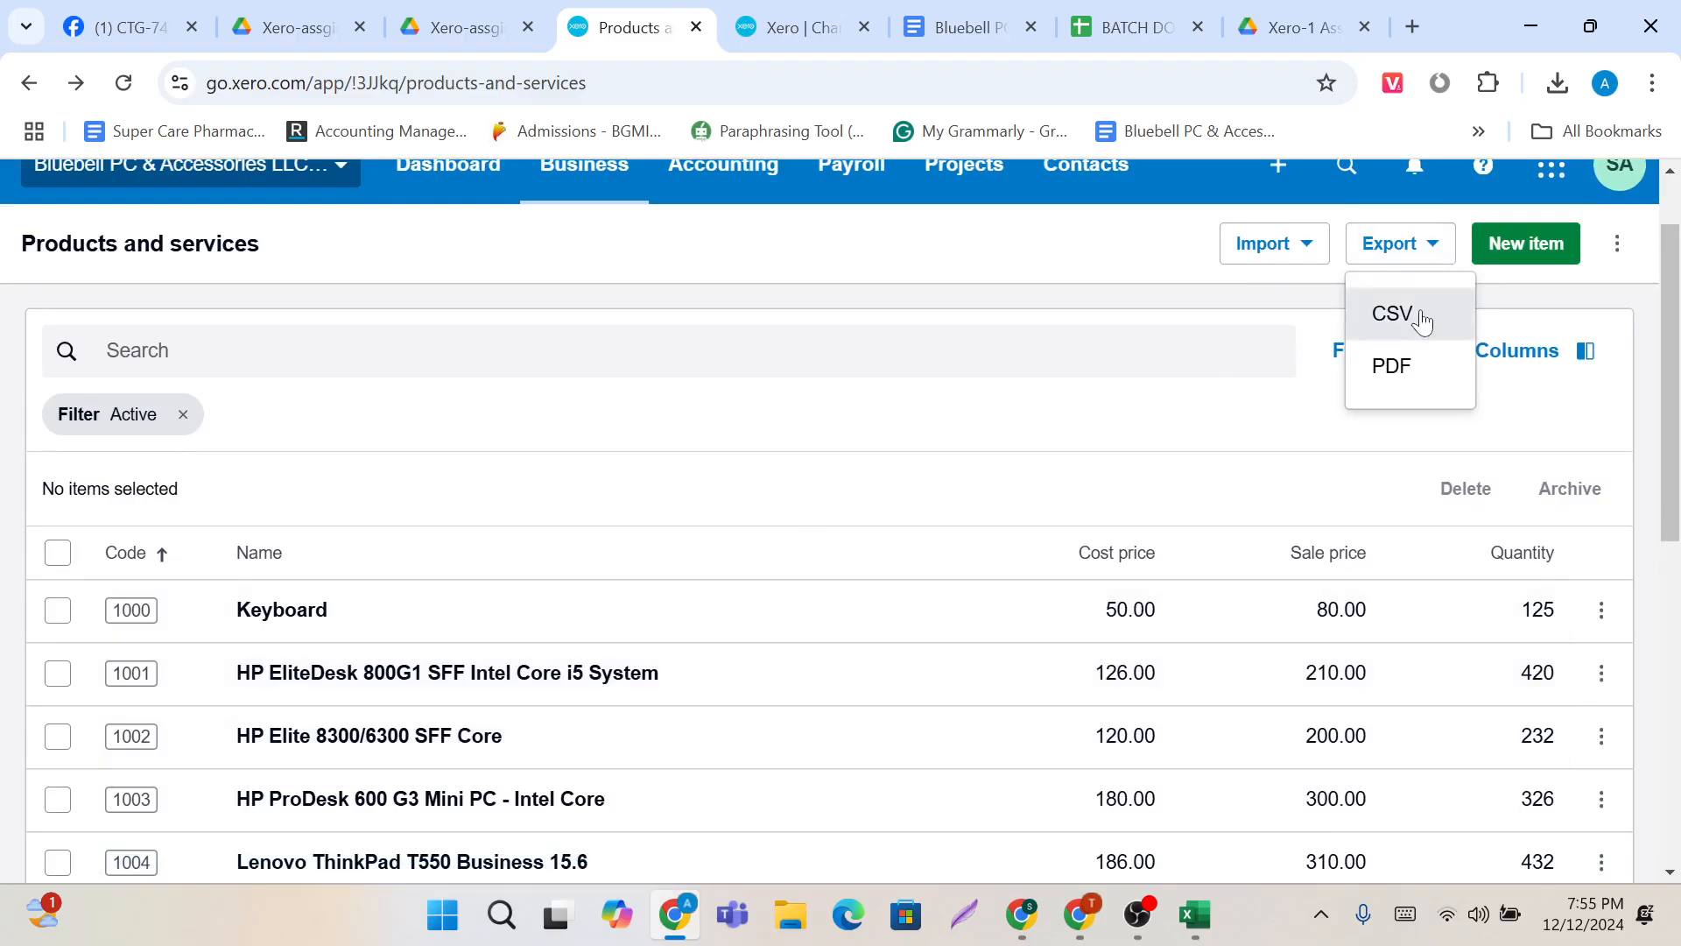
# Step: Export the products list as a PDF and open the downloaded inventory items file
pyautogui.click(1416, 369)
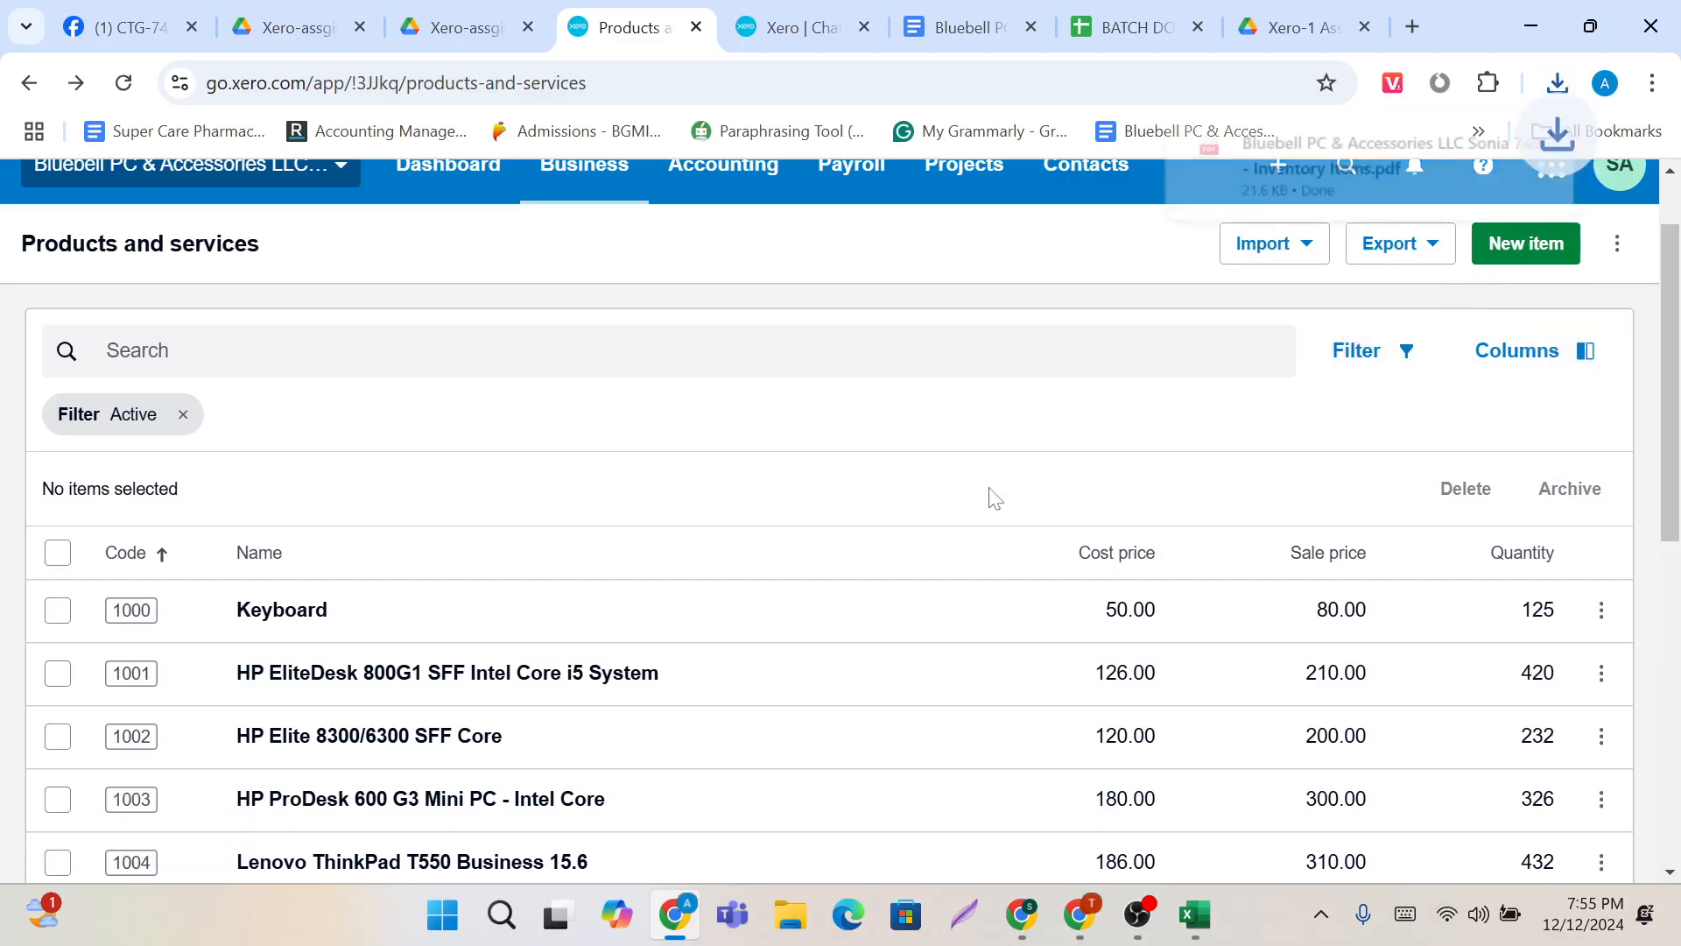
pyautogui.click(1284, 184)
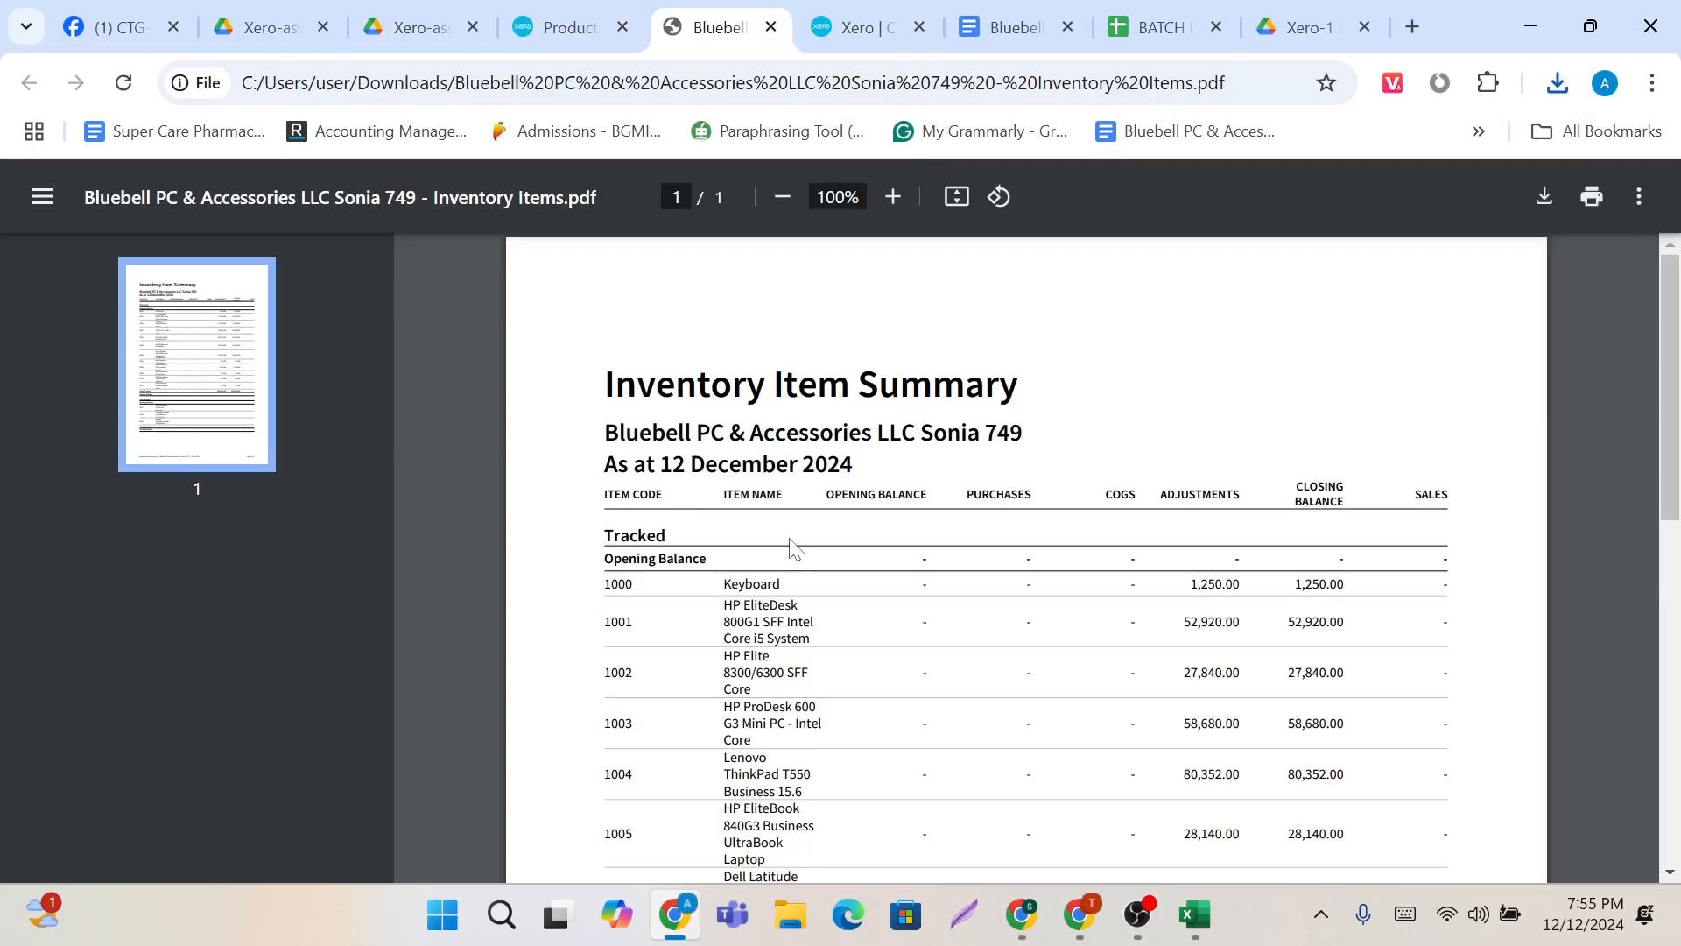
pyautogui.scroll(-4, 790, 541)
pyautogui.scroll(-1, 791, 549)
# Step: Go back to the Xero Products and services list showing the updated on-hand quantities
pyautogui.click(567, 27)
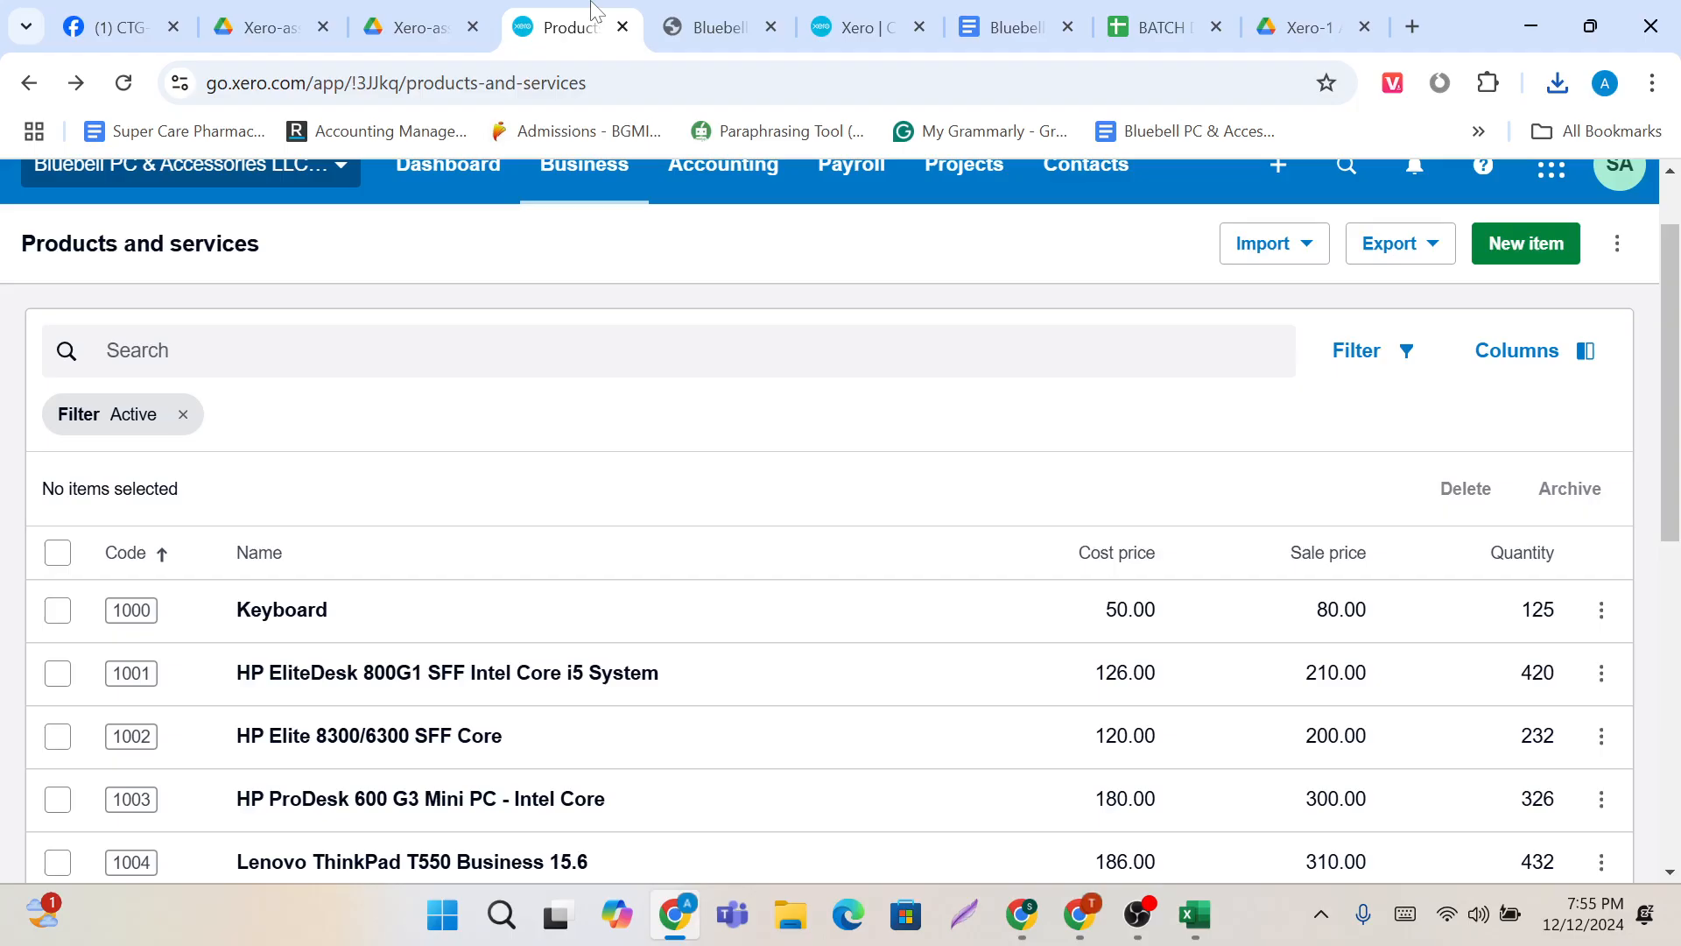
pyautogui.scroll(1, 697, 398)
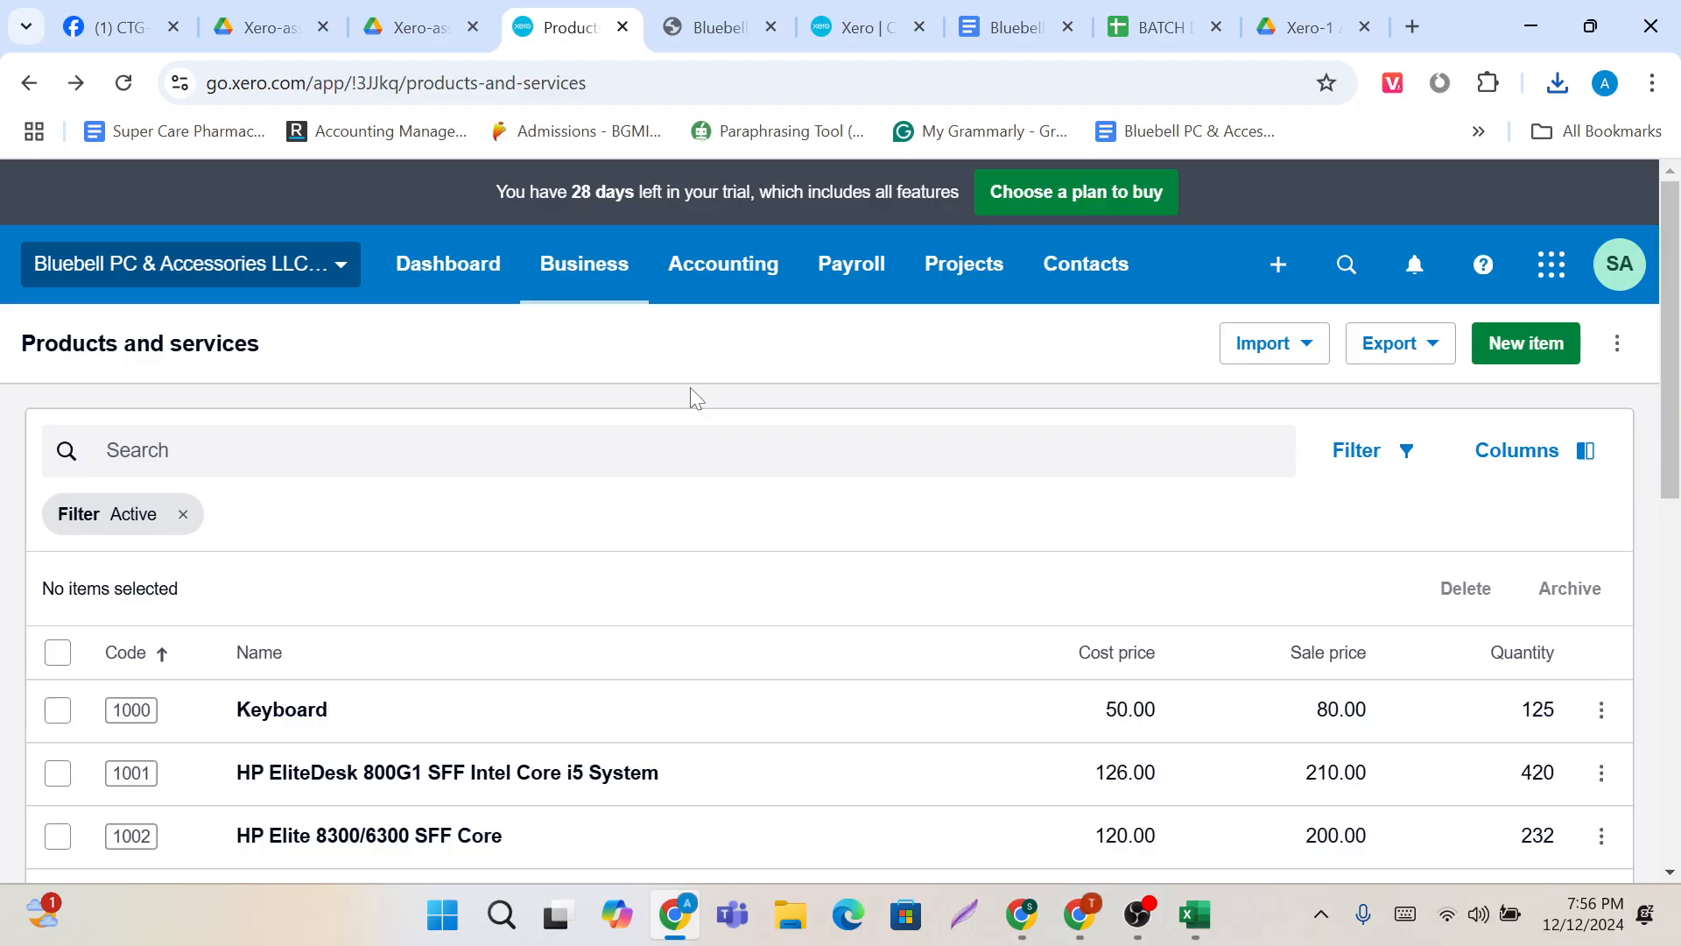
pyautogui.scroll(-8, 692, 396)
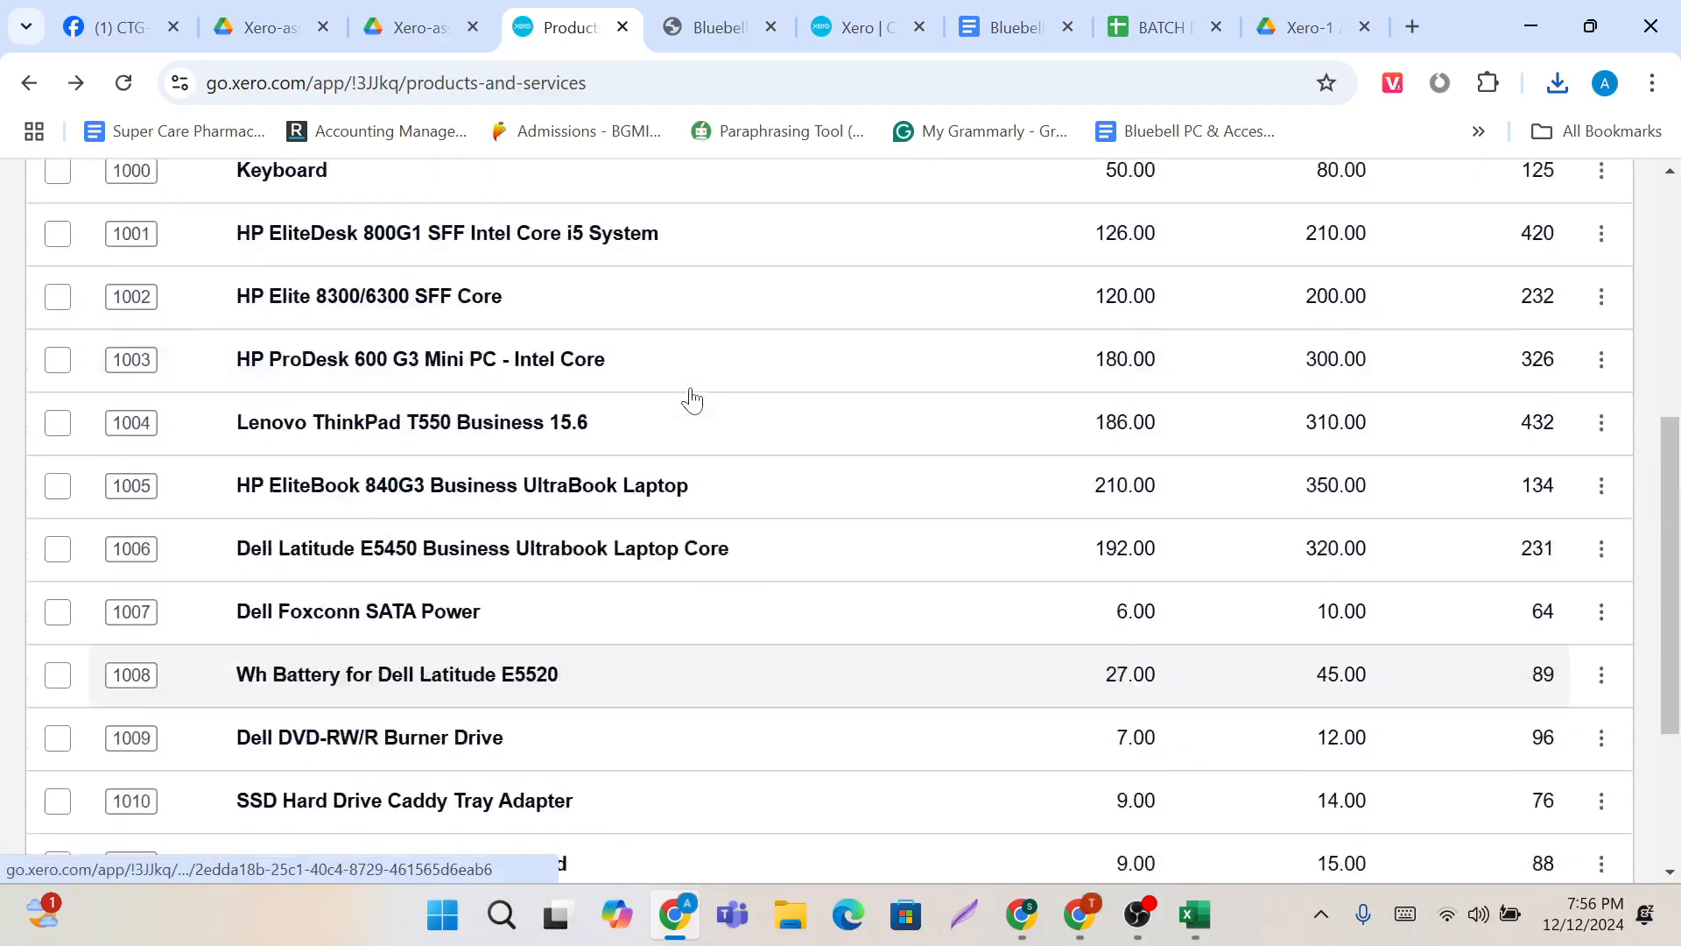
pyautogui.scroll(8, 915, 725)
# Step: Open Google Drive in a new browser tab from the Google apps grid
pyautogui.click(1080, 915)
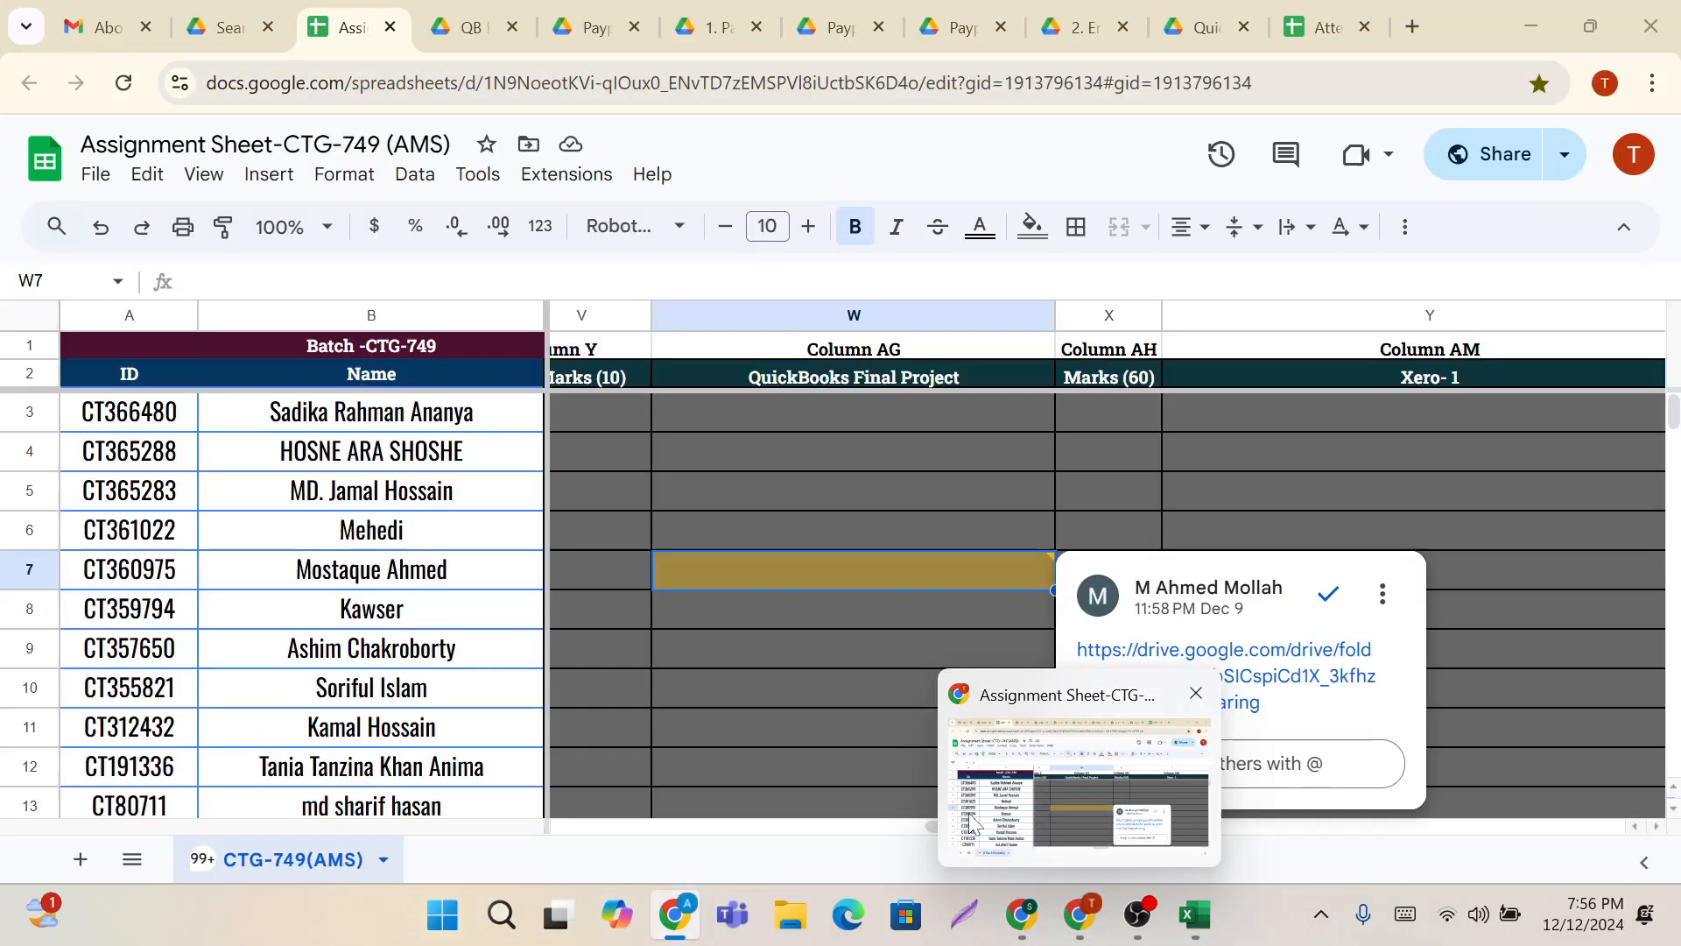
pyautogui.click(616, 4)
pyautogui.click(352, 4)
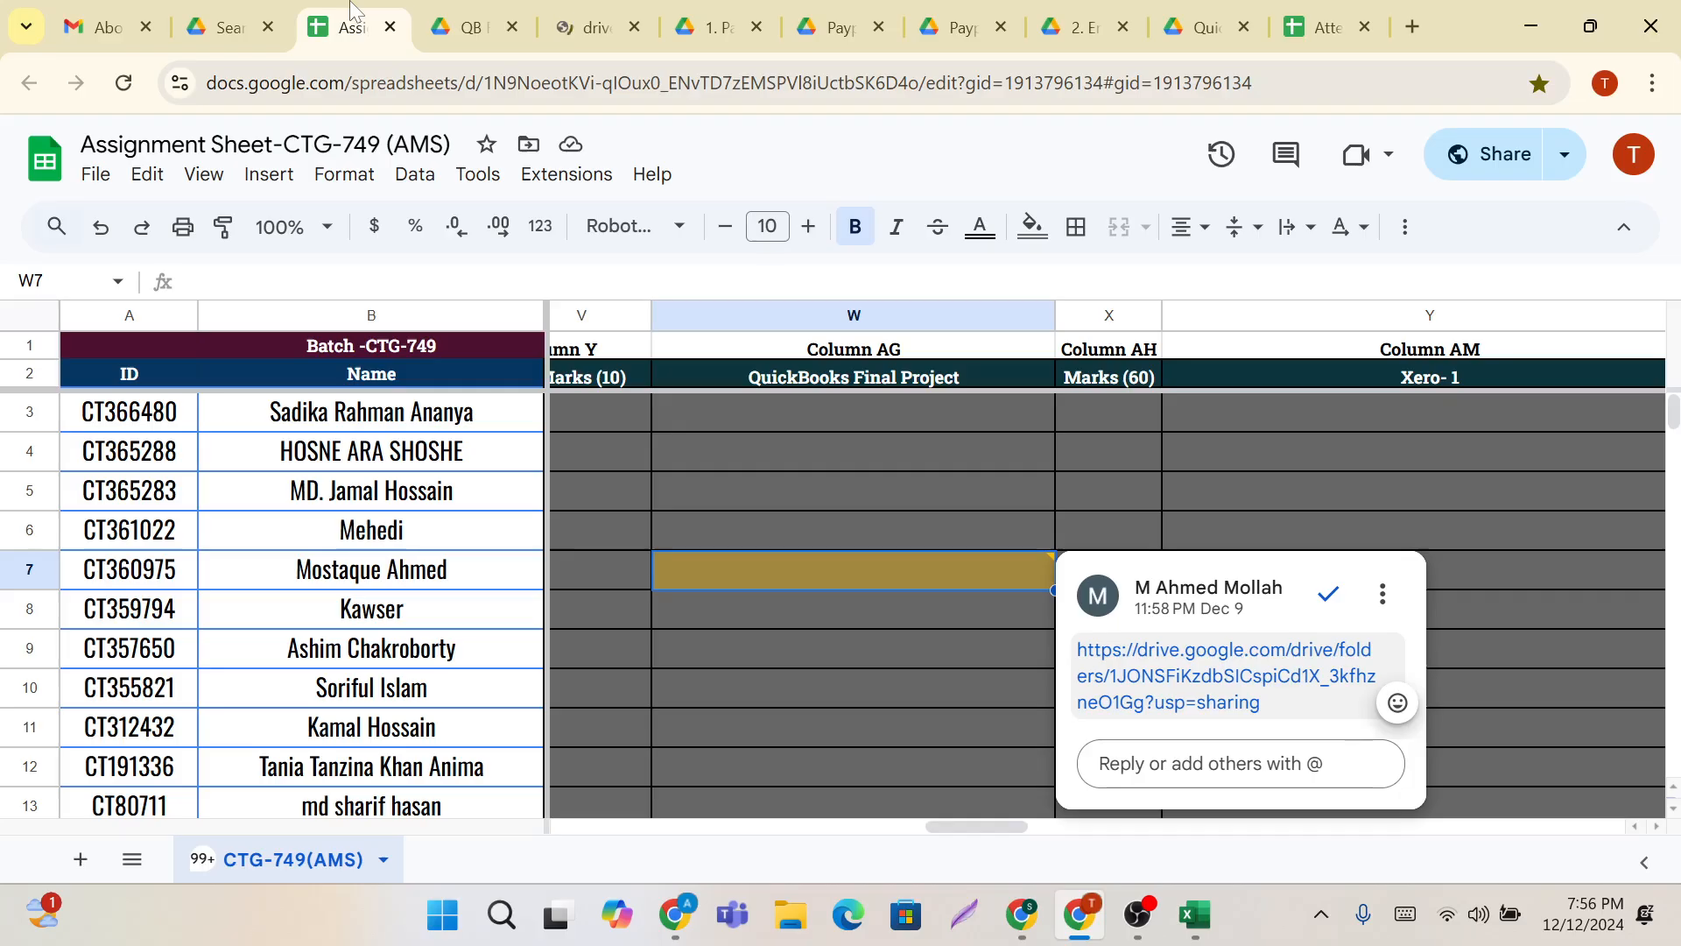
pyautogui.click(1413, 27)
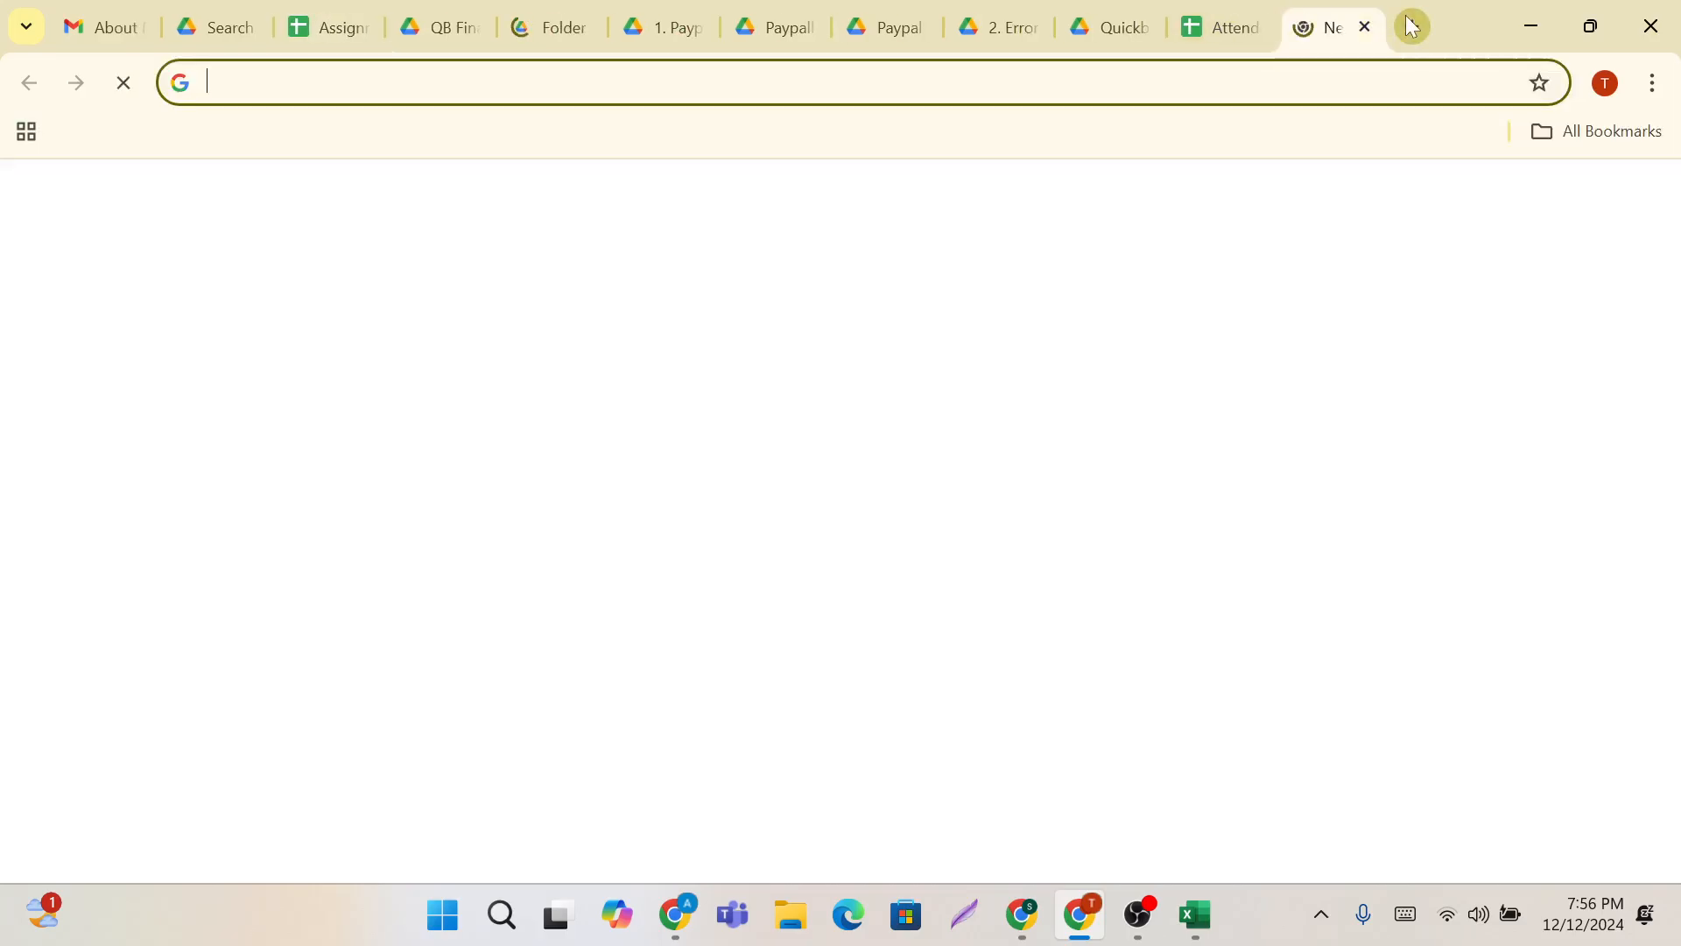
pyautogui.click(1567, 133)
pyautogui.click(1187, 225)
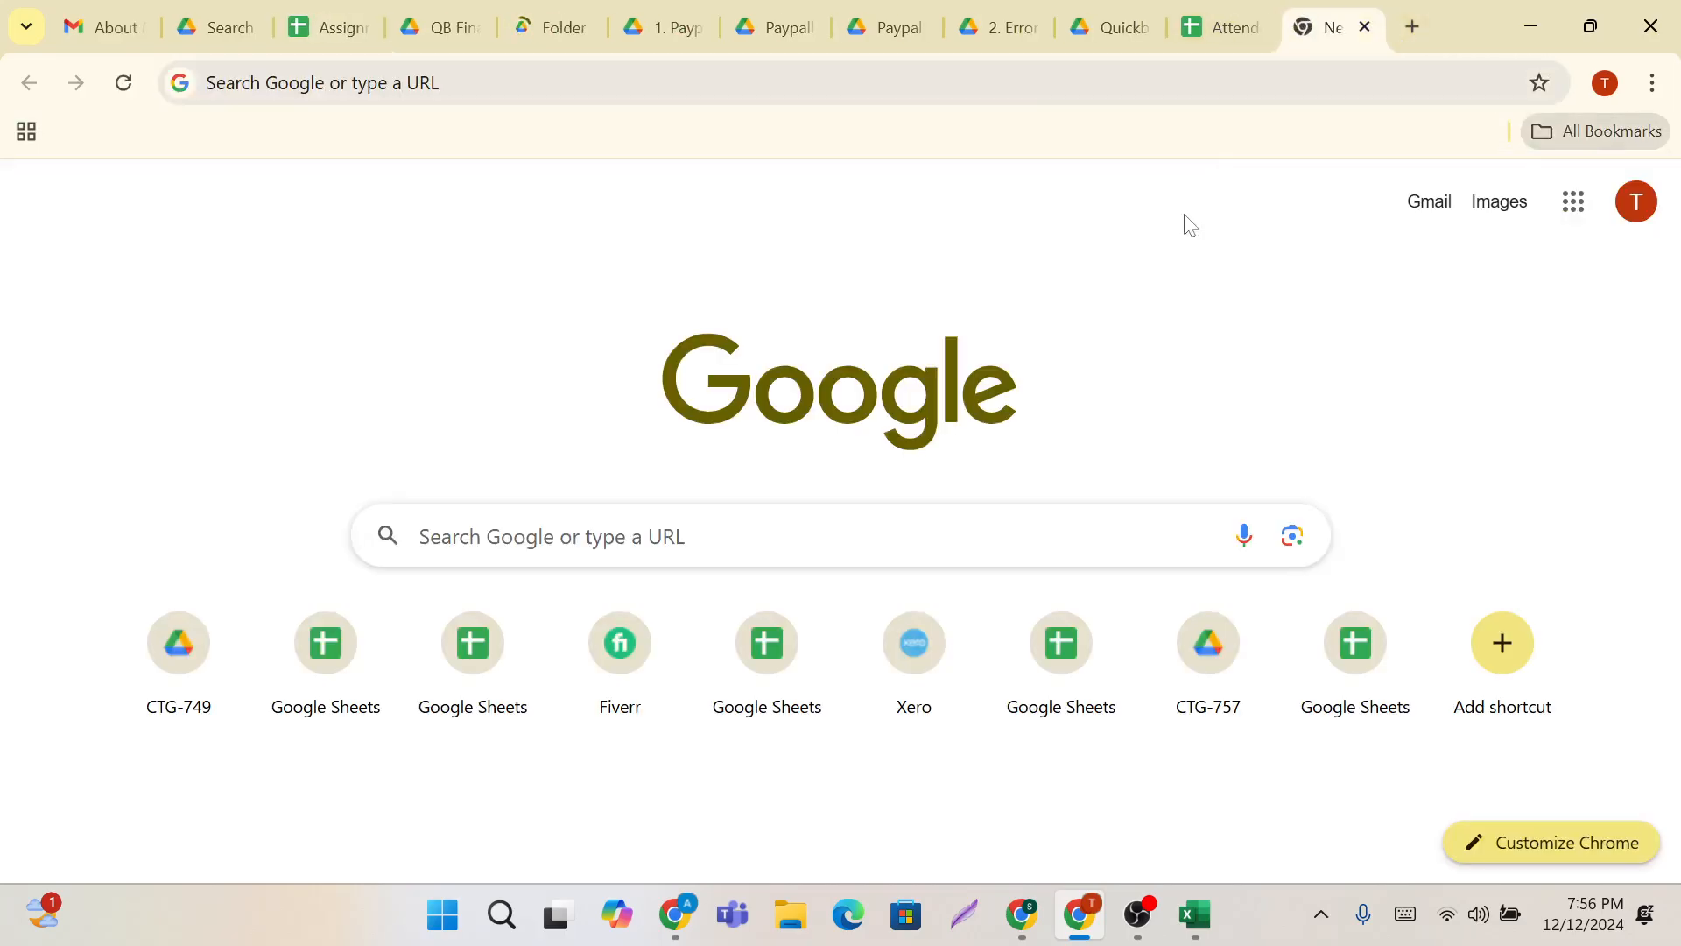
pyautogui.click(1575, 202)
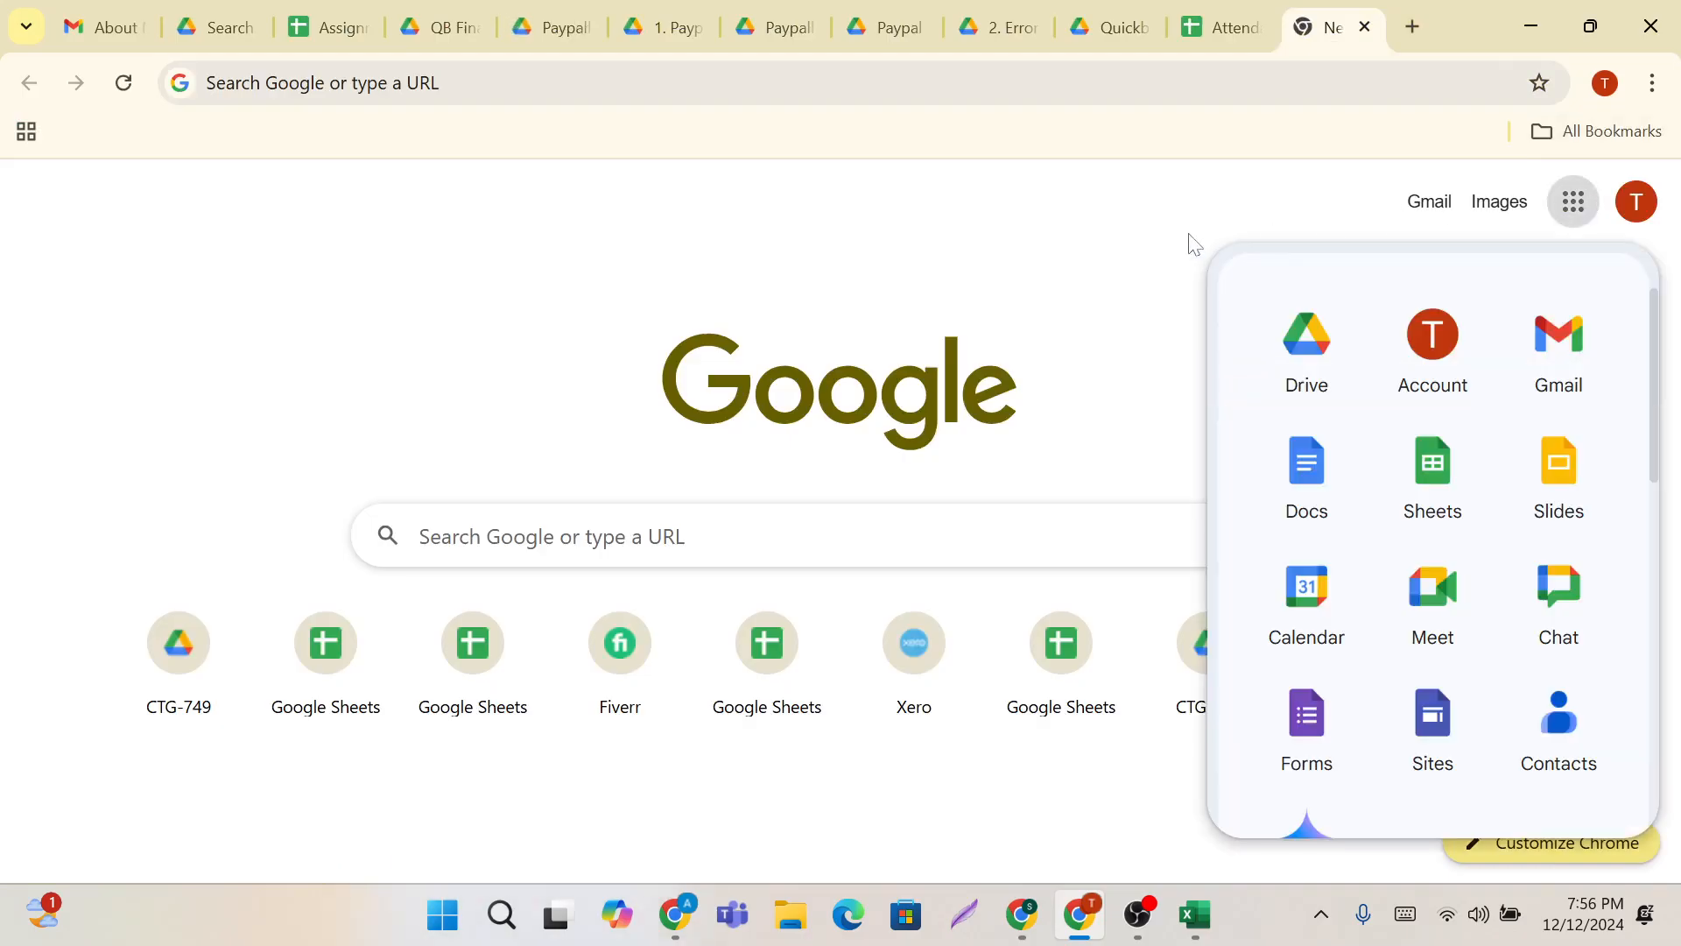
pyautogui.click(1320, 349)
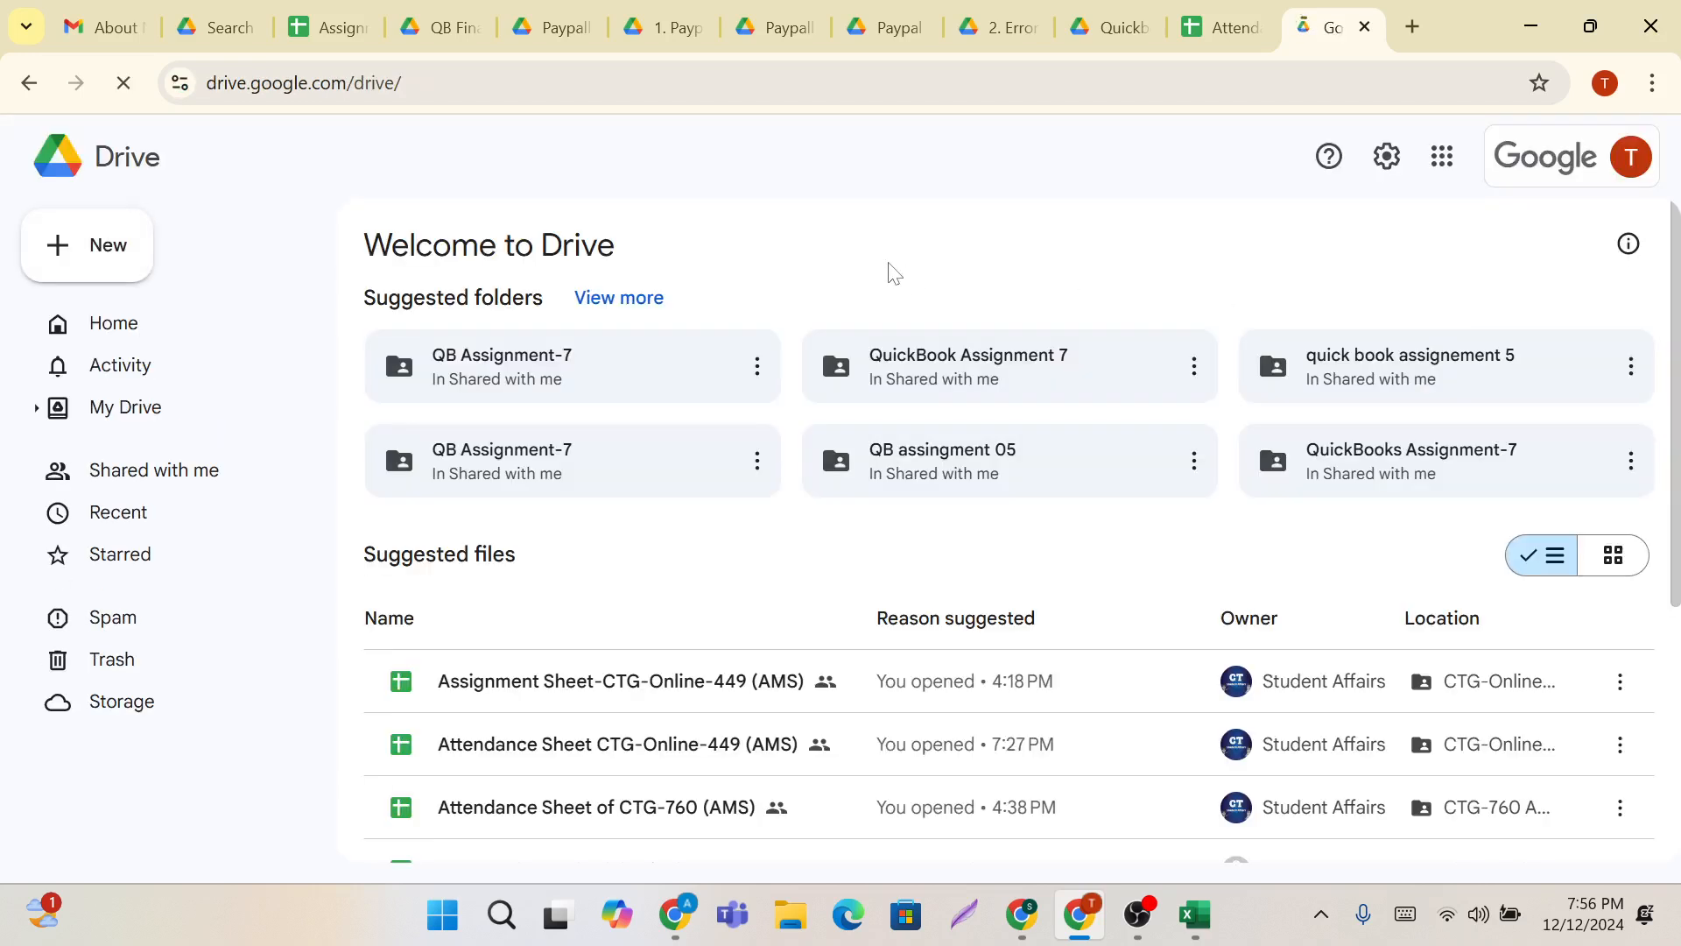
# Step: Search Drive for 749 and open the Attendance Sheet of CTG-749 (AMS)
pyautogui.click(690, 159)
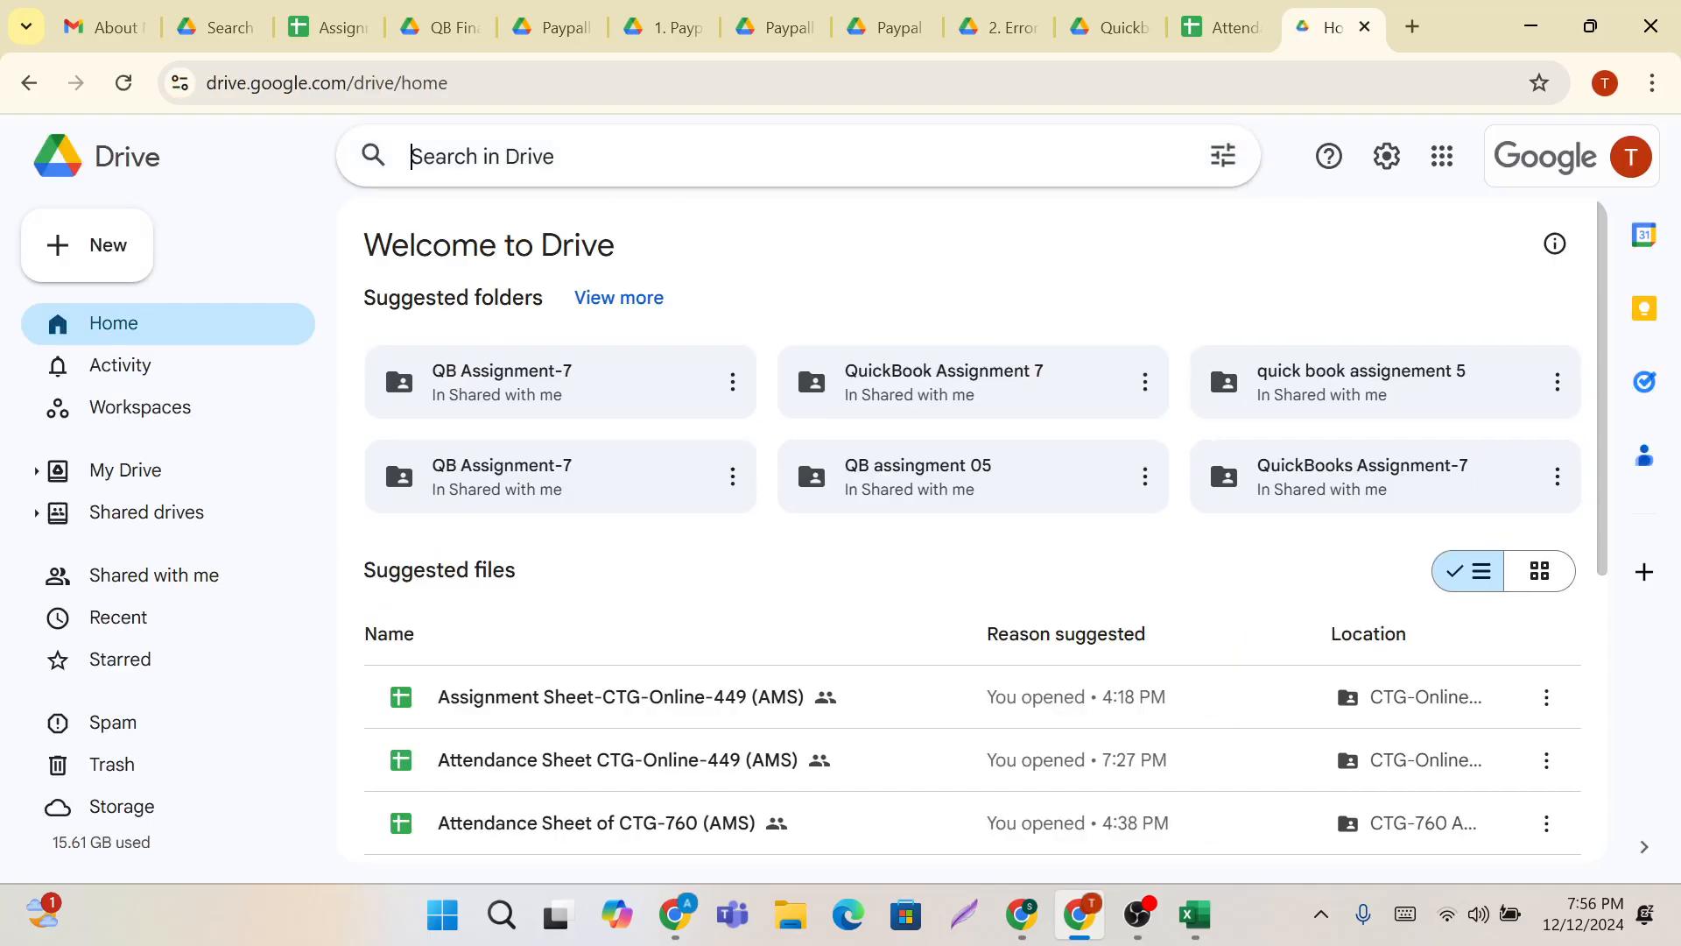
pyautogui.write('7')
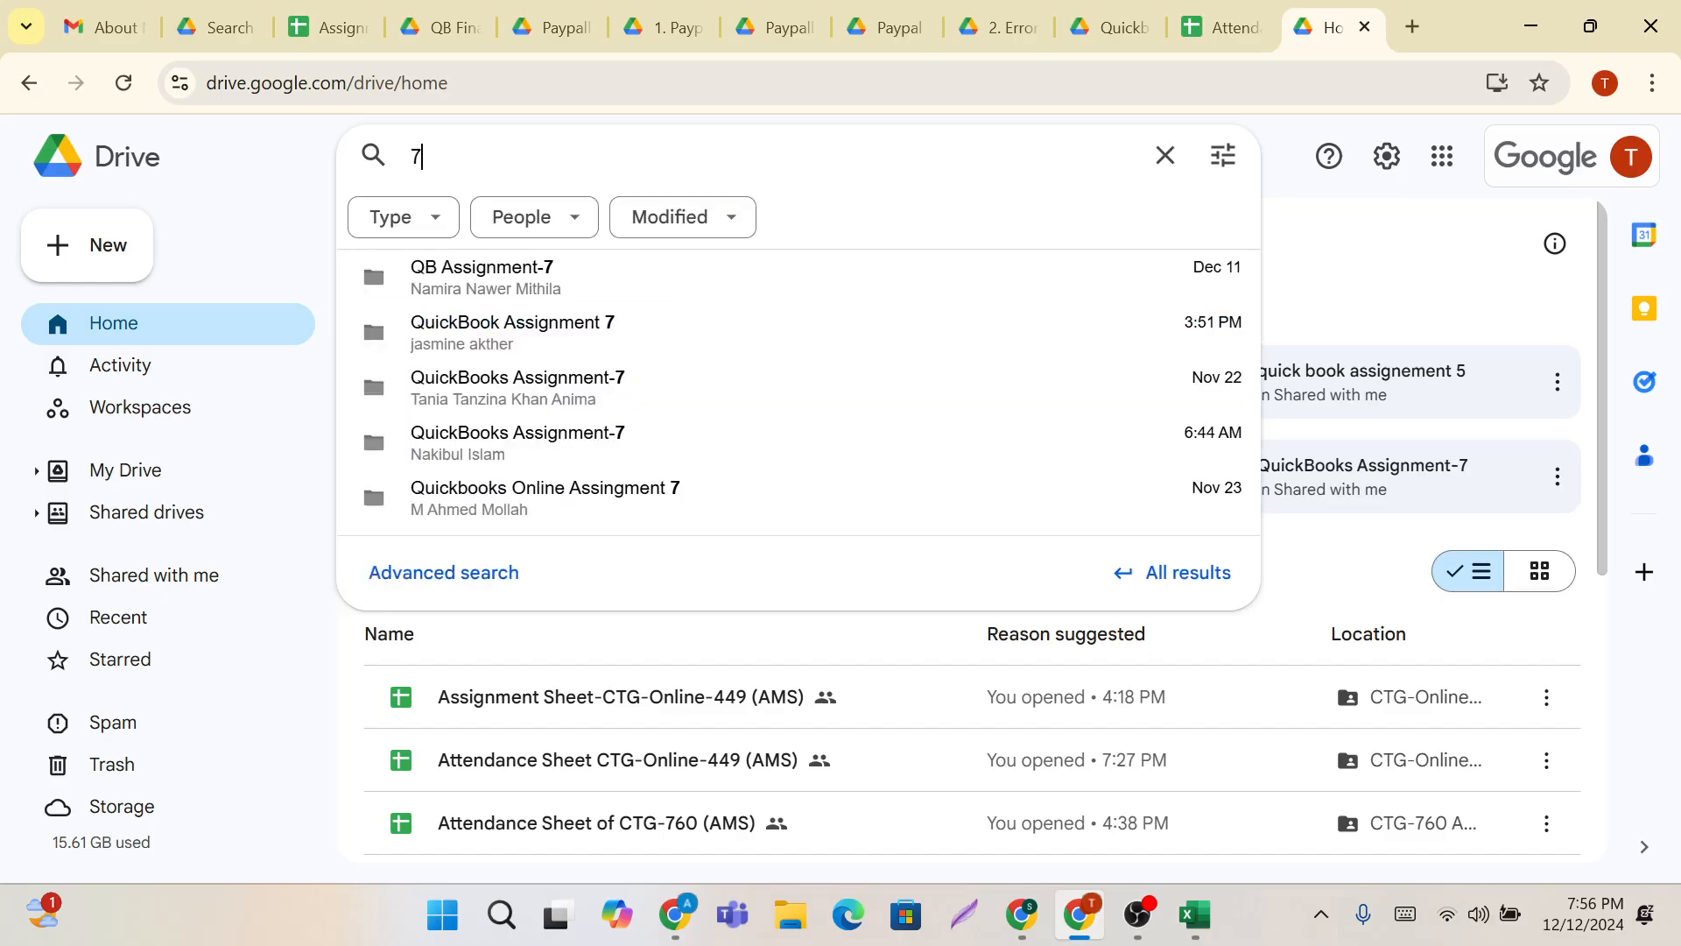
pyautogui.write('49')
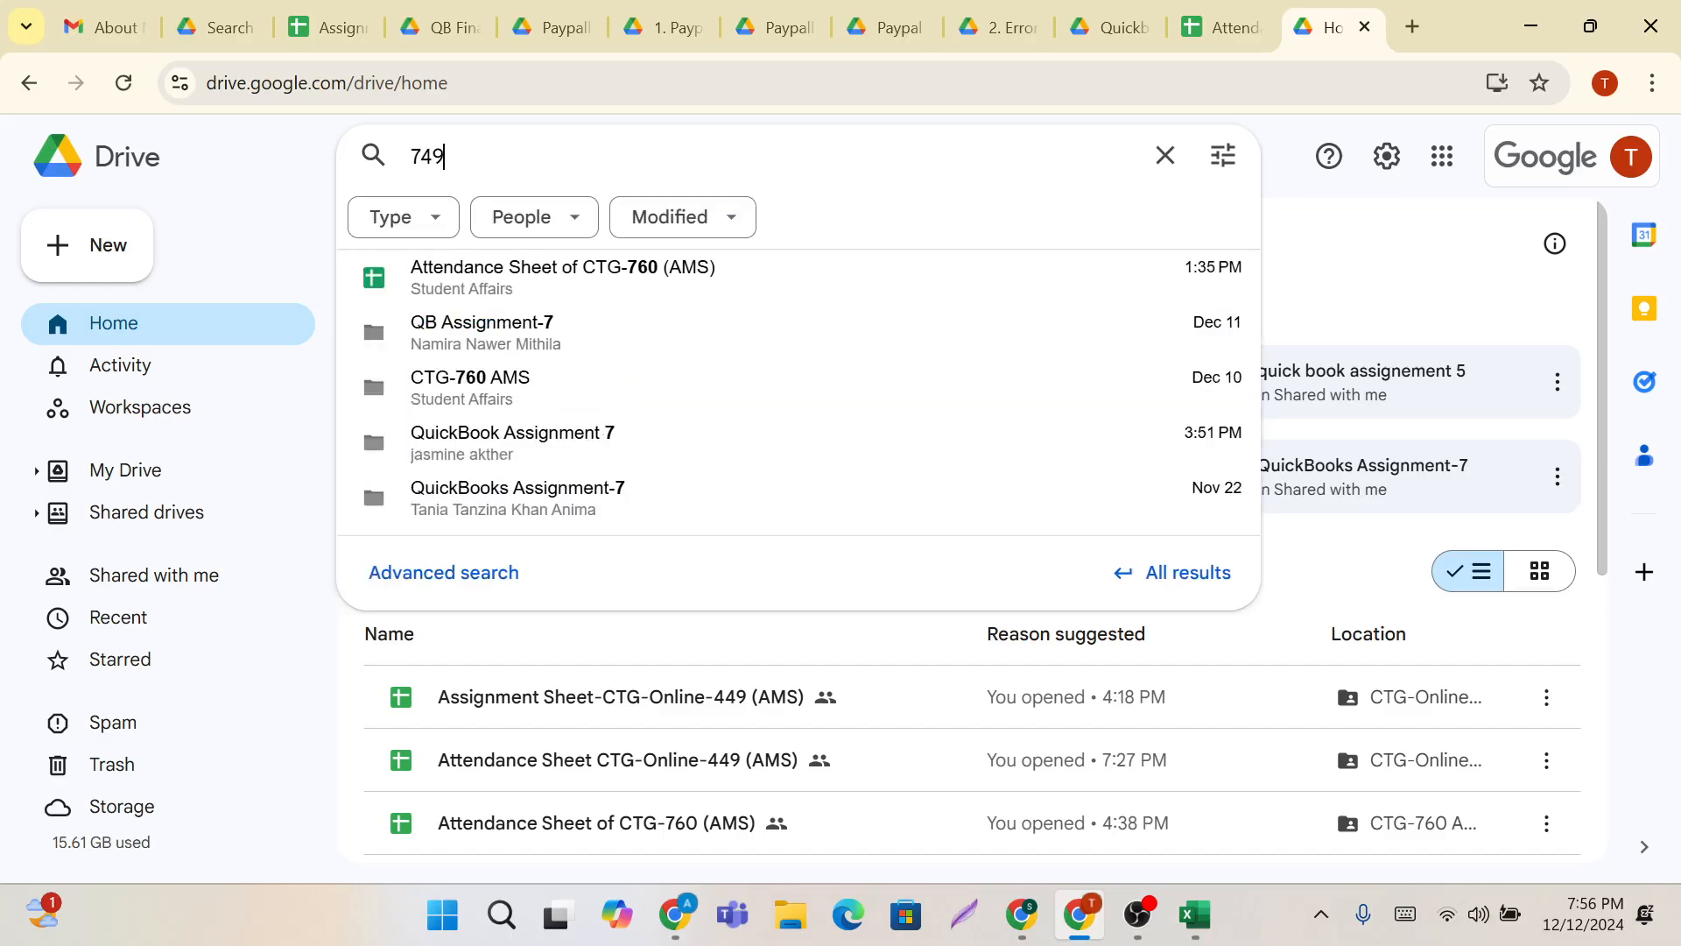
pyautogui.press('Return')
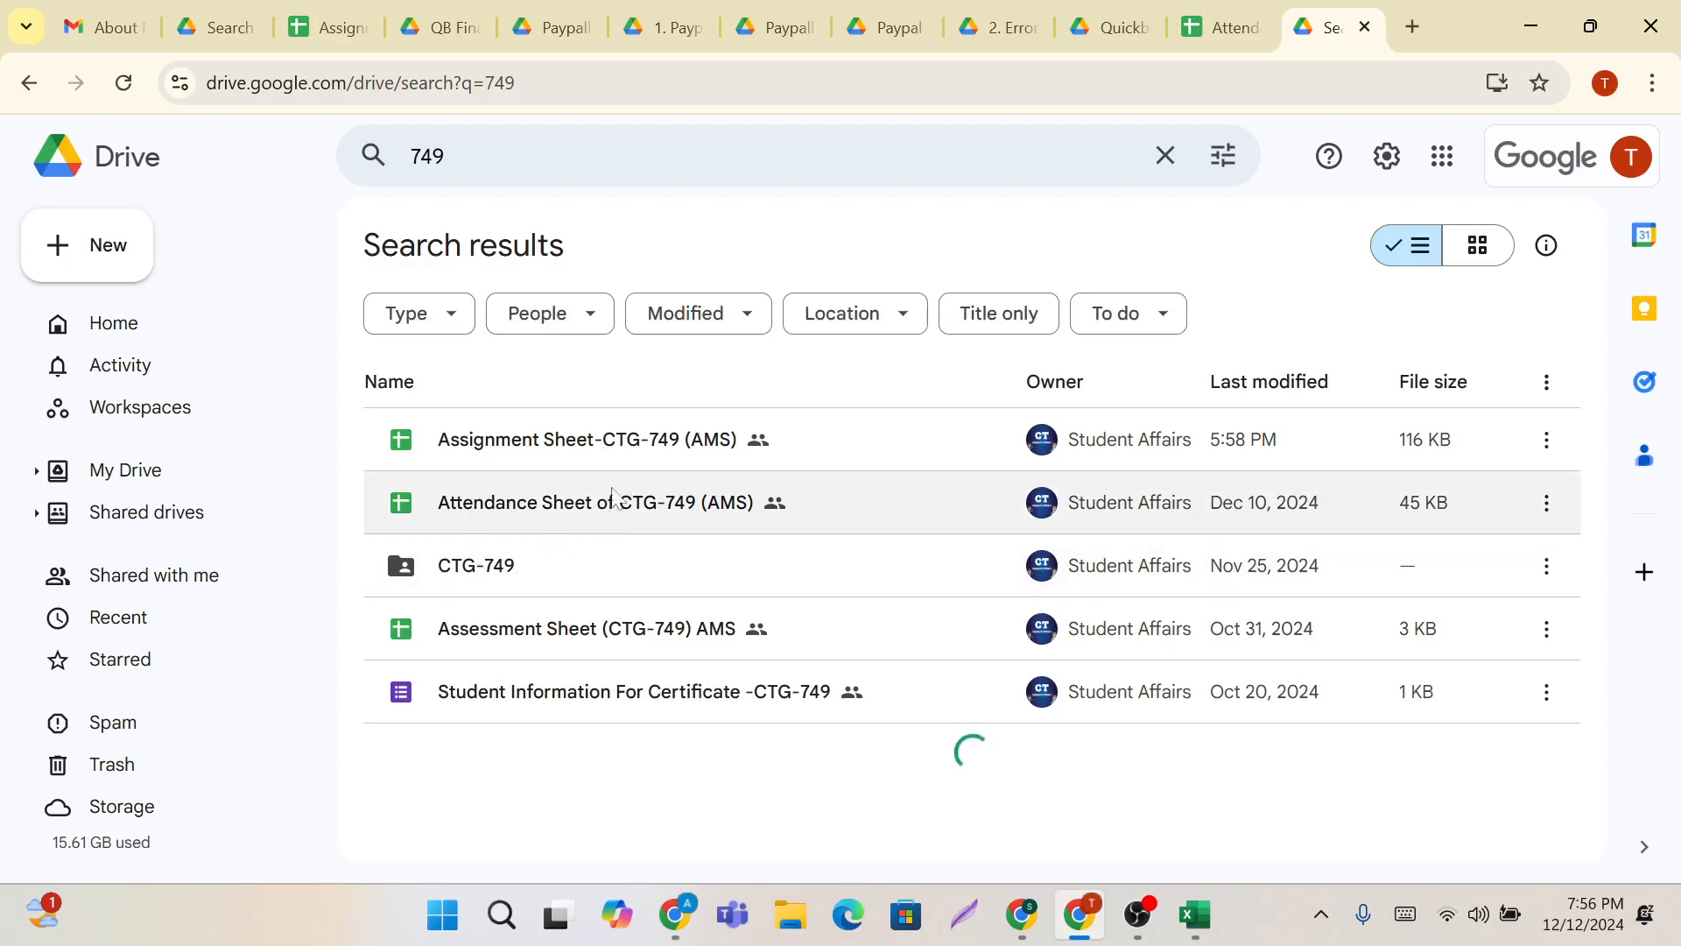
pyautogui.doubleClick(615, 516)
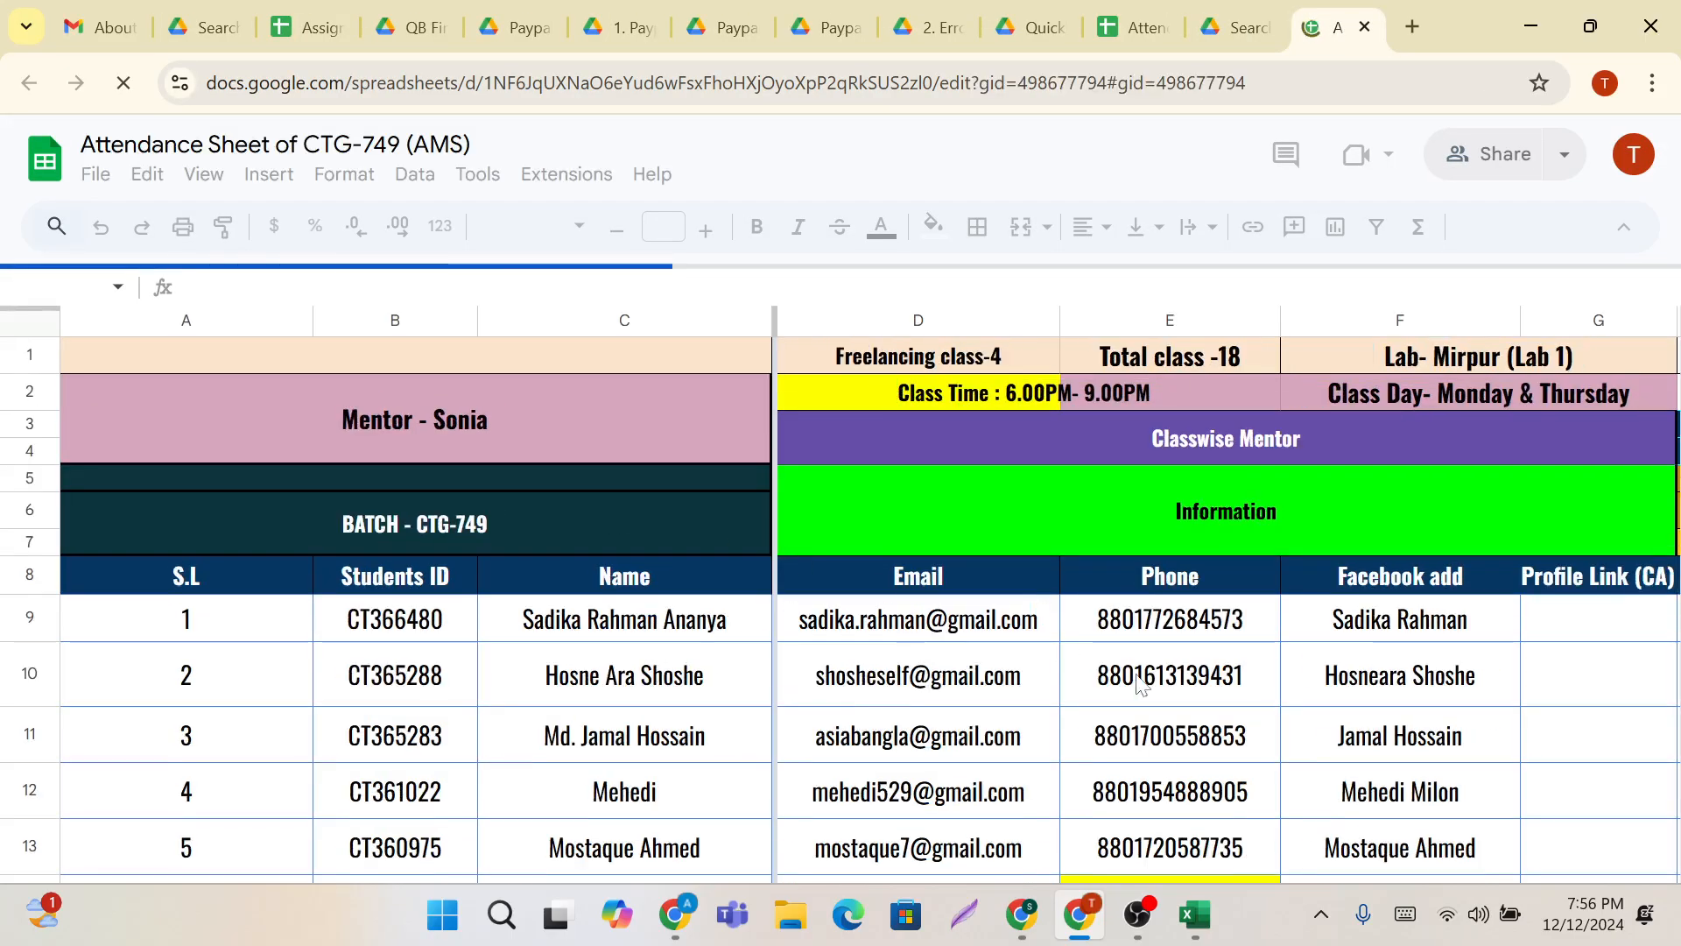
# Step: In the 12Dec,2024 column, mark student 1 as P and student 2 as A
pyautogui.hscroll(2, 1141, 685)
pyautogui.hscroll(4, 1338, 657)
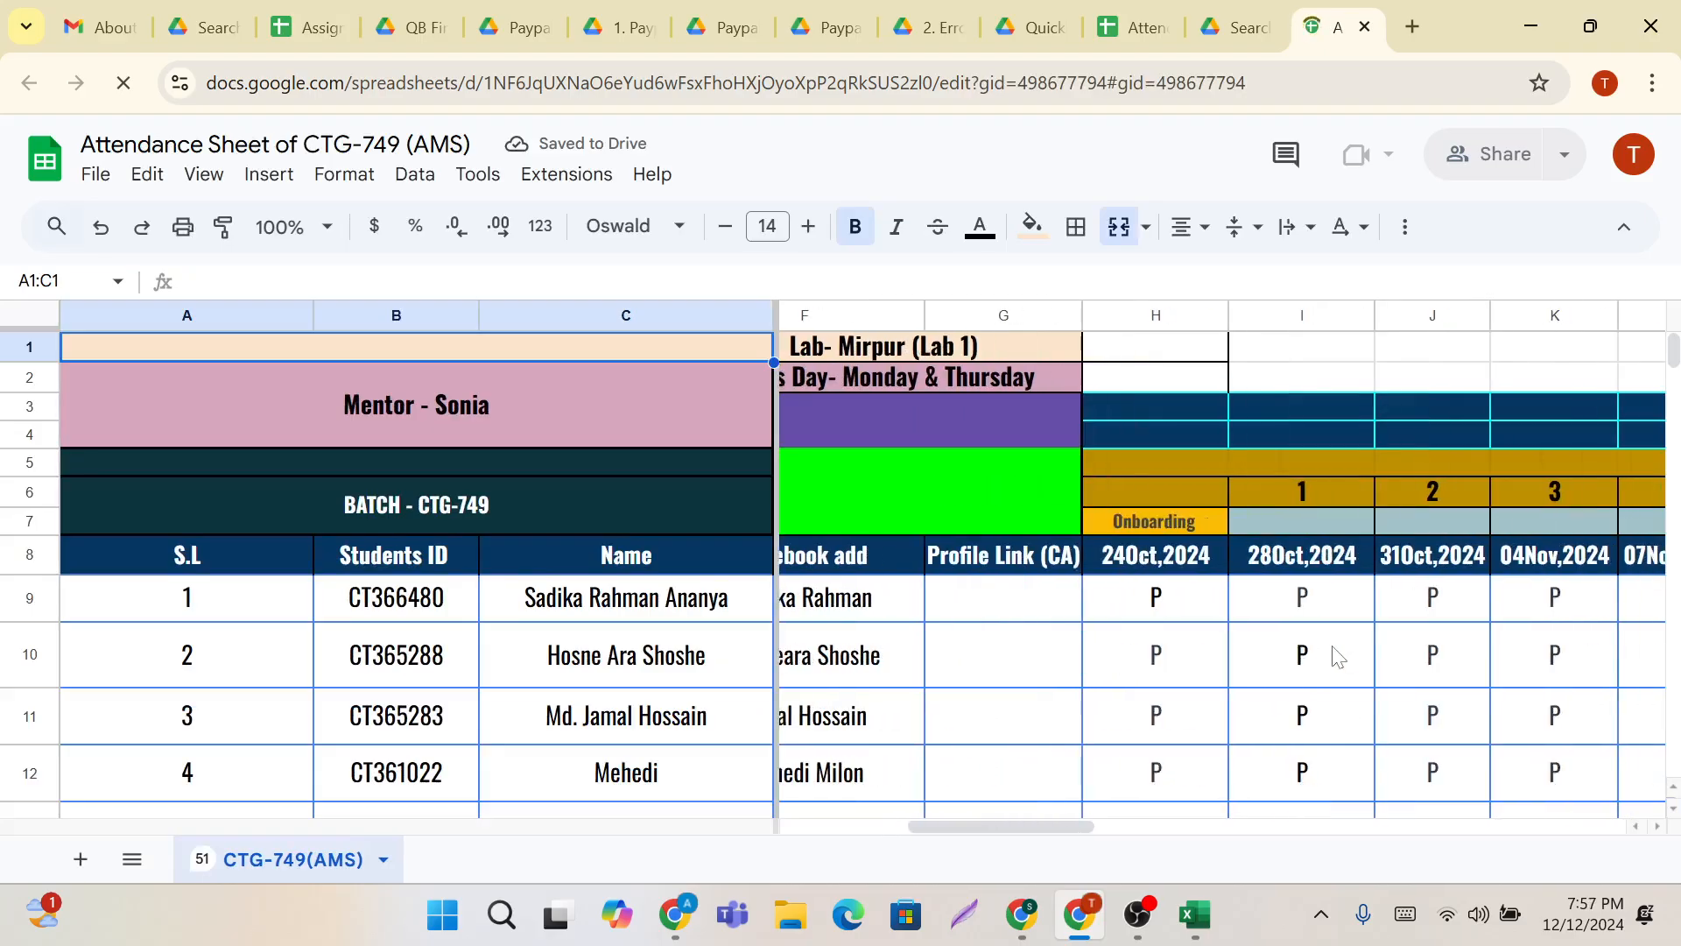
pyautogui.hscroll(10, 1337, 657)
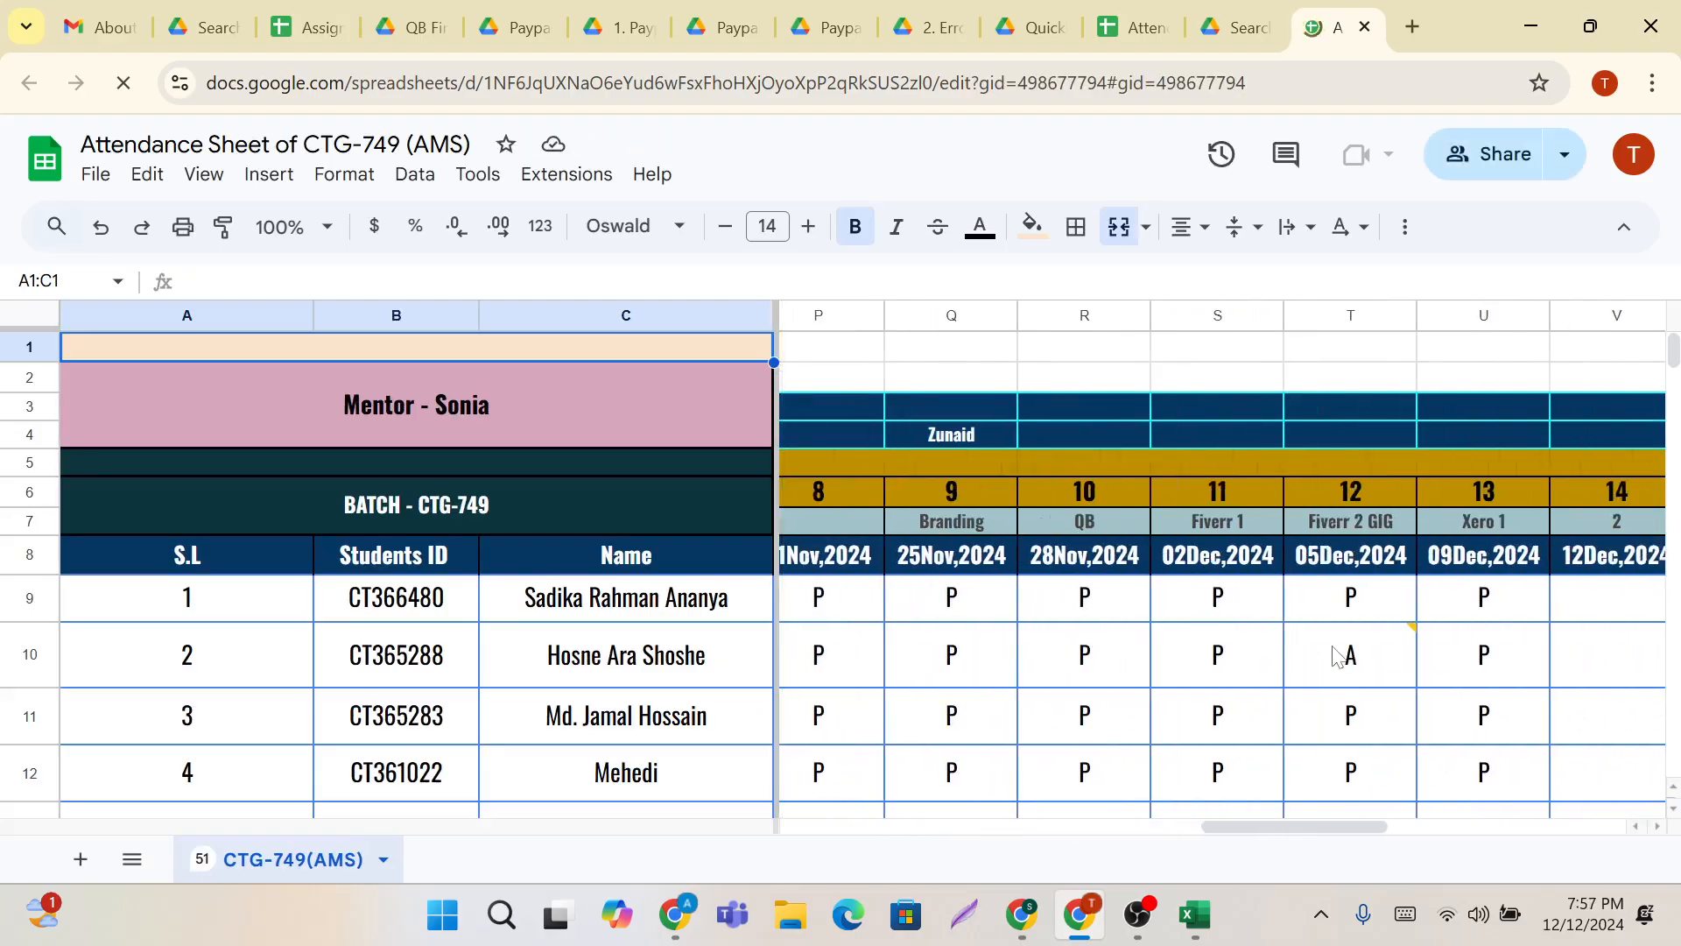
pyautogui.hscroll(6, 1337, 657)
pyautogui.click(852, 594)
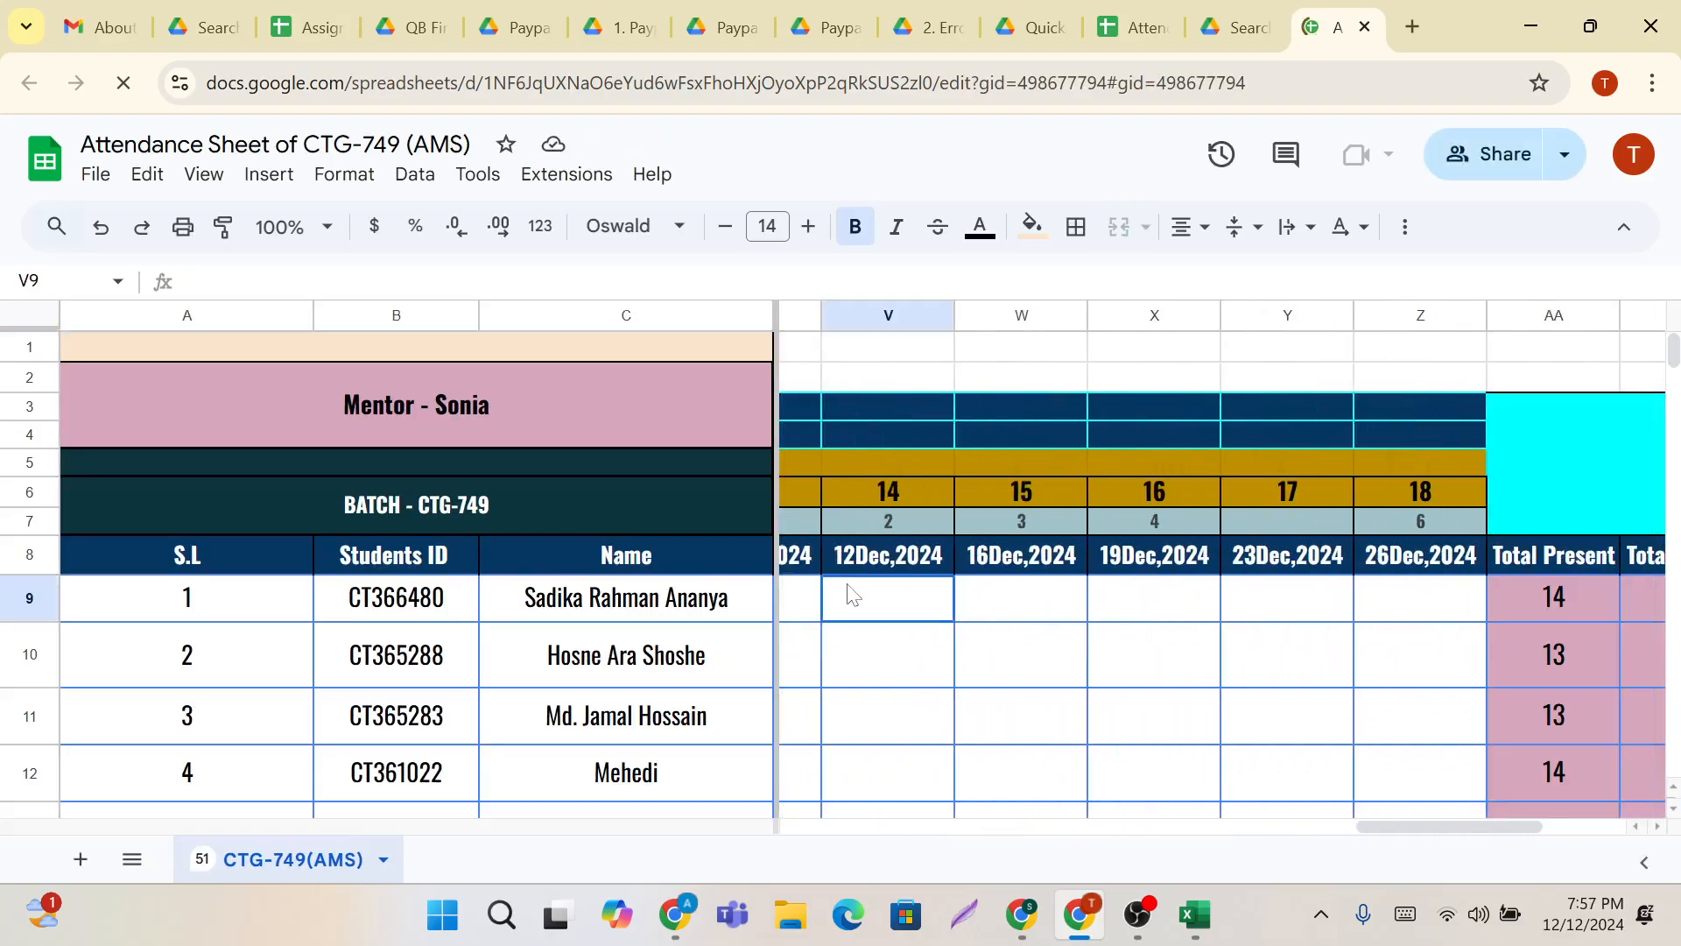
pyautogui.write('p')
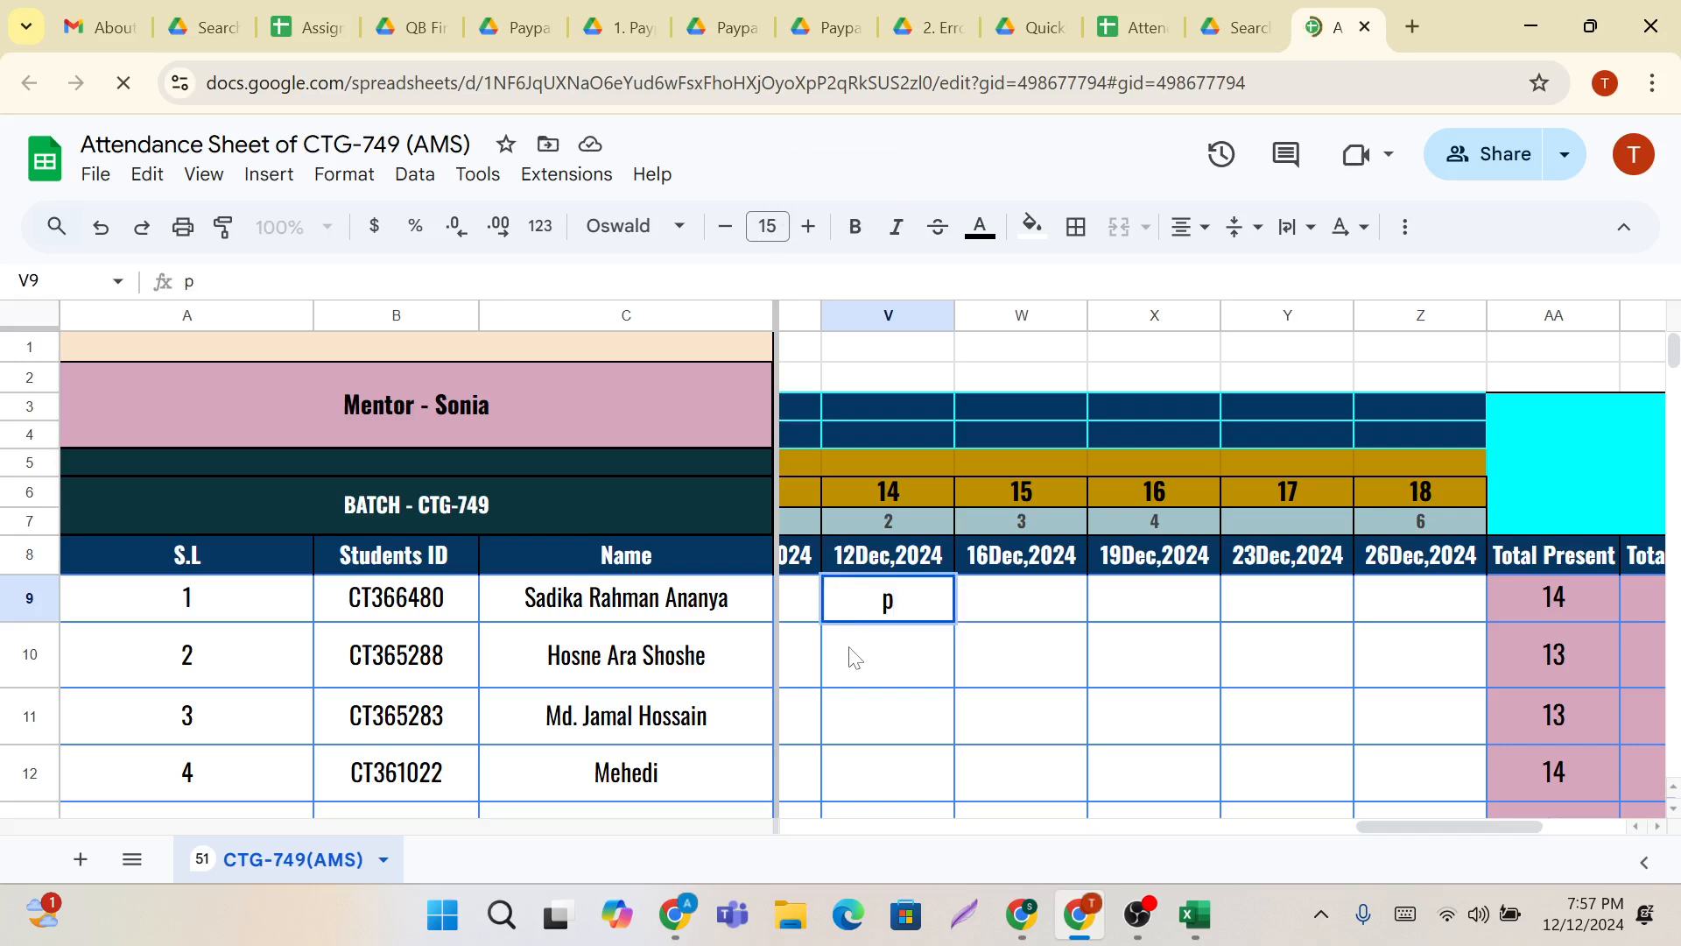
pyautogui.press('BackSpace')
pyautogui.write('P')
pyautogui.click(861, 655)
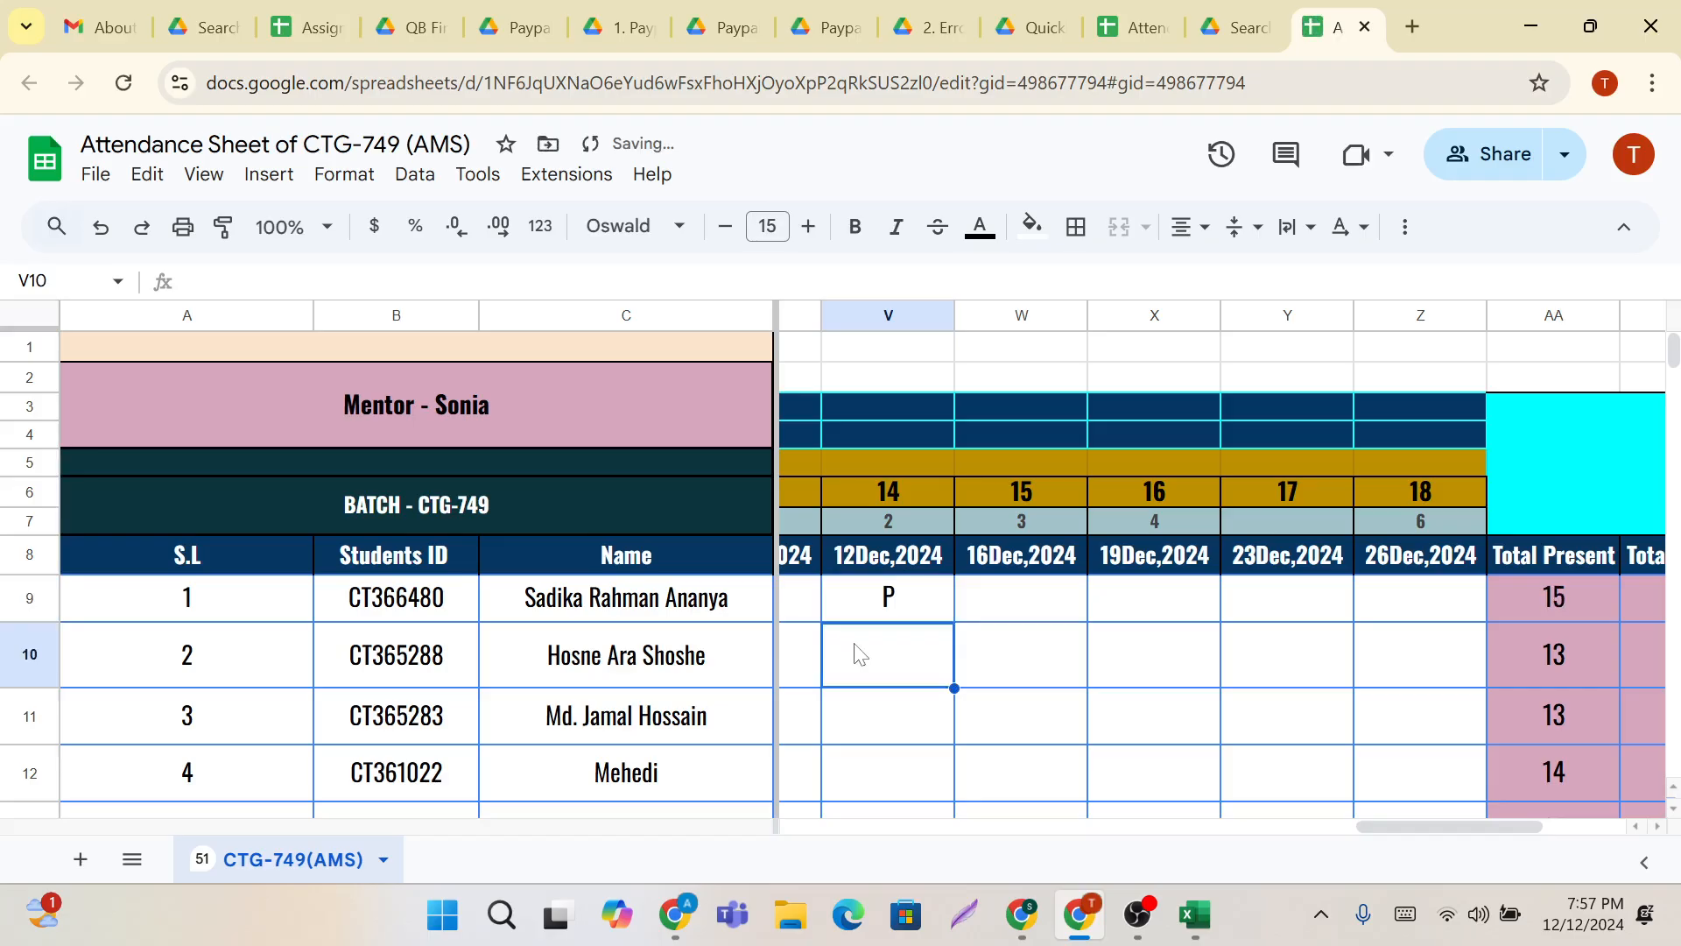
pyautogui.write('A')
pyautogui.click(1002, 668)
pyautogui.click(915, 671)
# Step: Add the comment 'informed' to student 2's absent mark
pyautogui.rightClick(915, 671)
pyautogui.scroll(-4, 1018, 672)
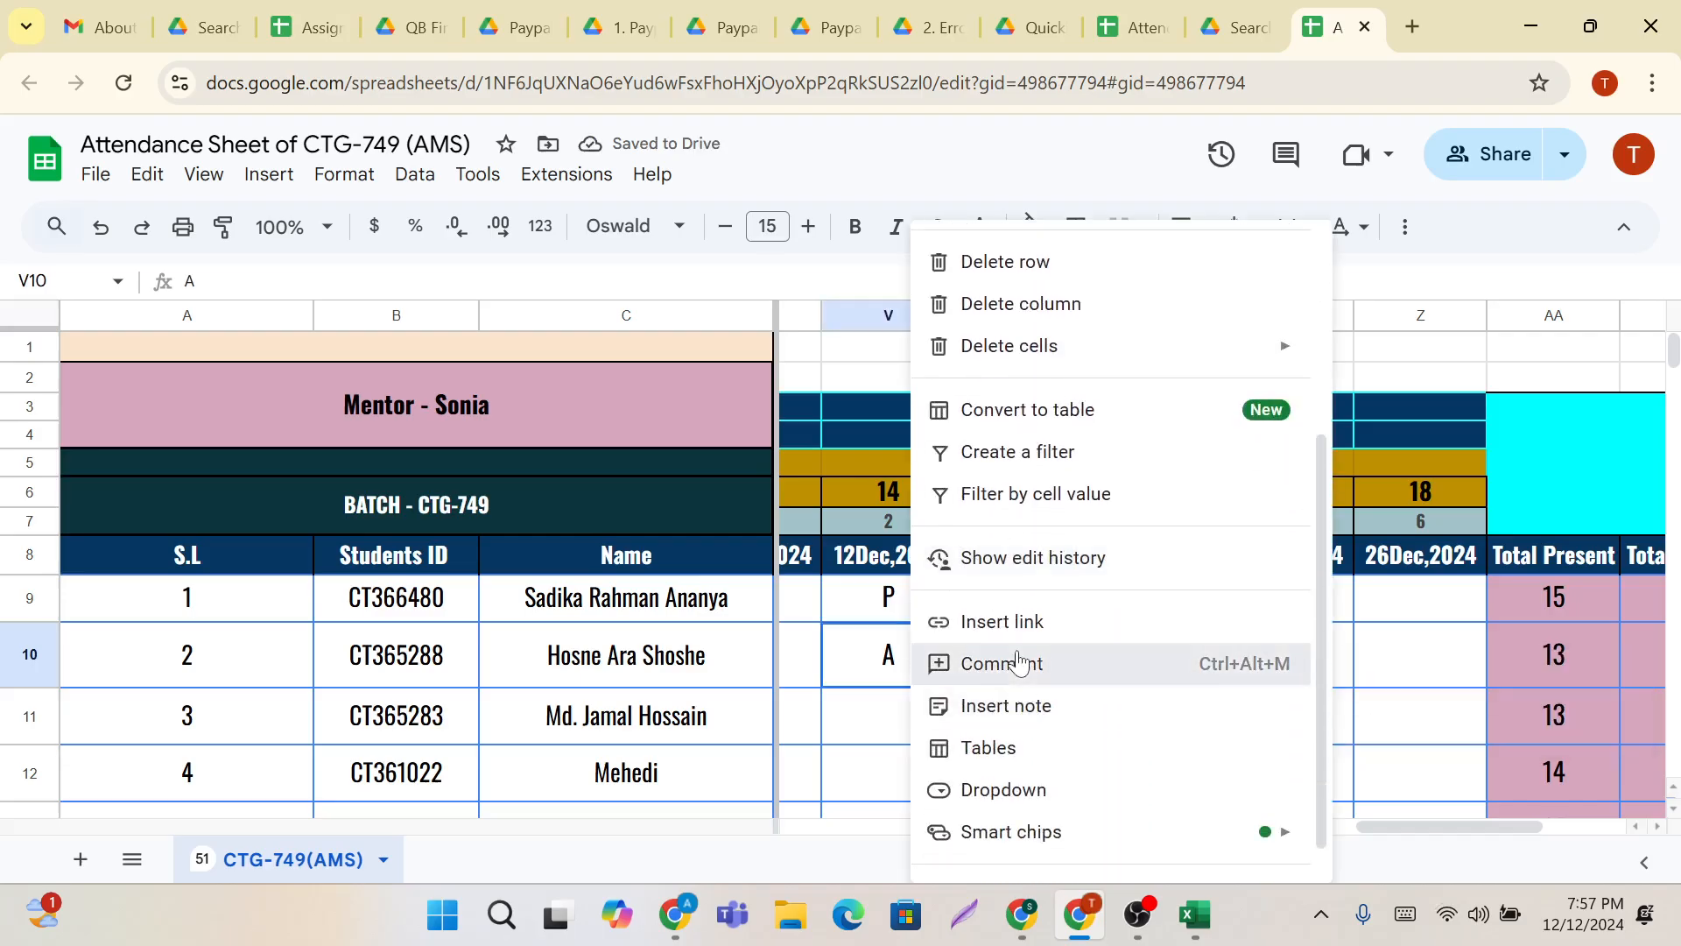
pyautogui.click(1018, 665)
pyautogui.write('i')
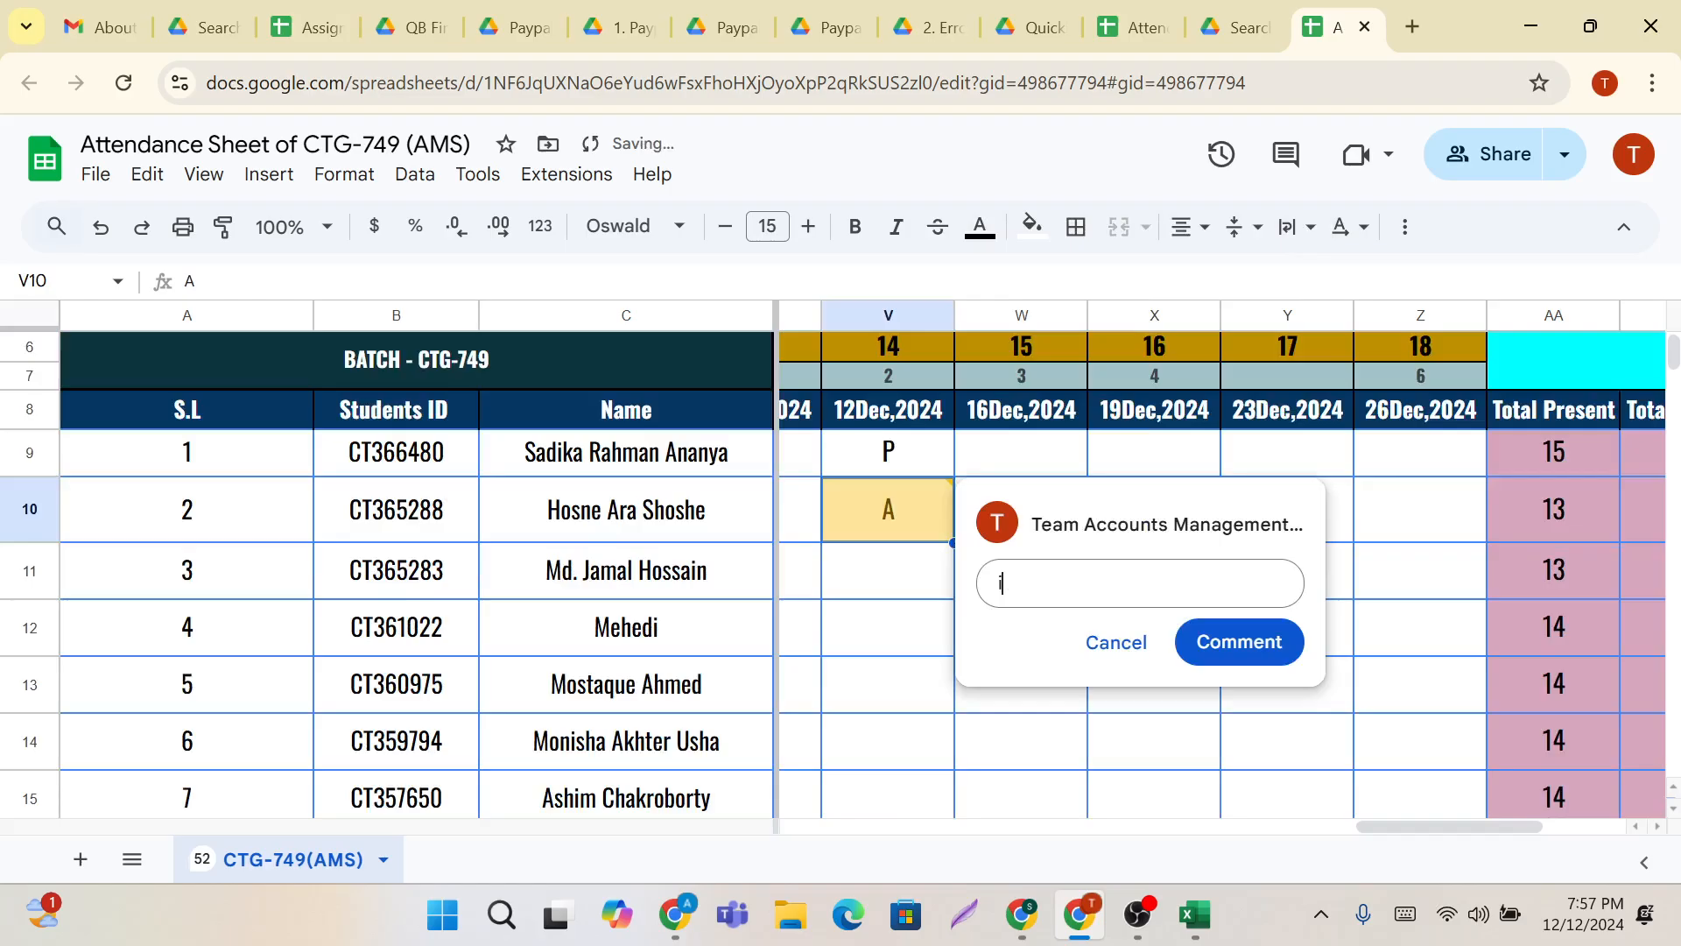
pyautogui.write('nformed')
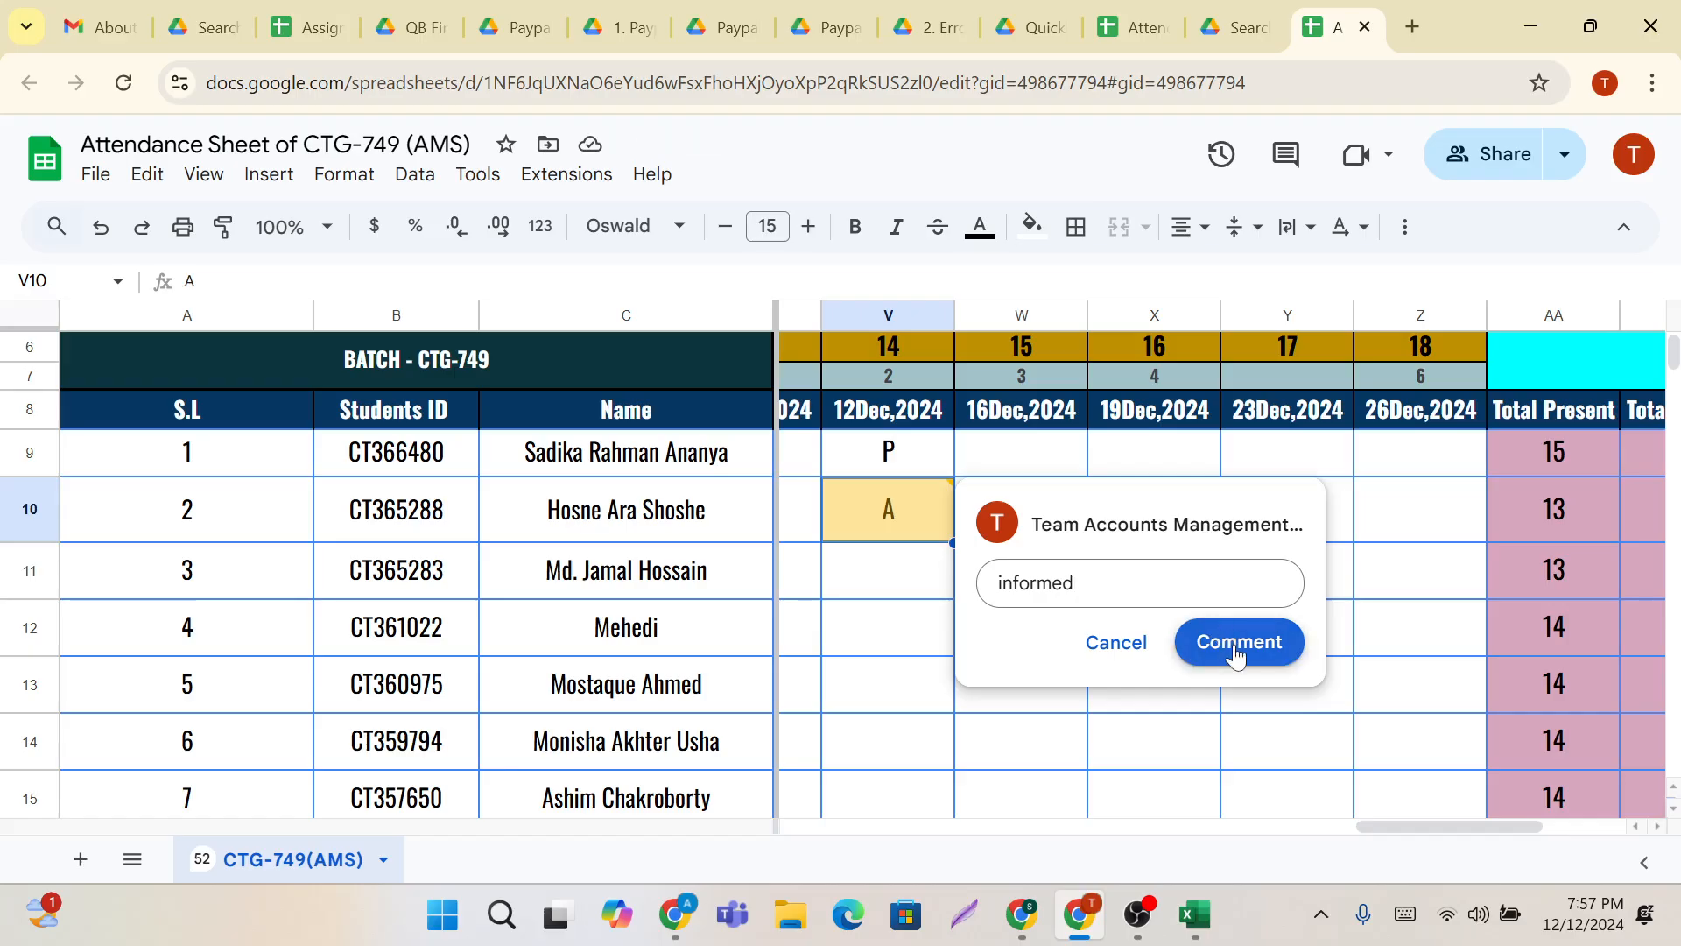
pyautogui.click(1236, 652)
# Step: Mark students 3 through 10 as P for 12Dec,2024
pyautogui.click(856, 593)
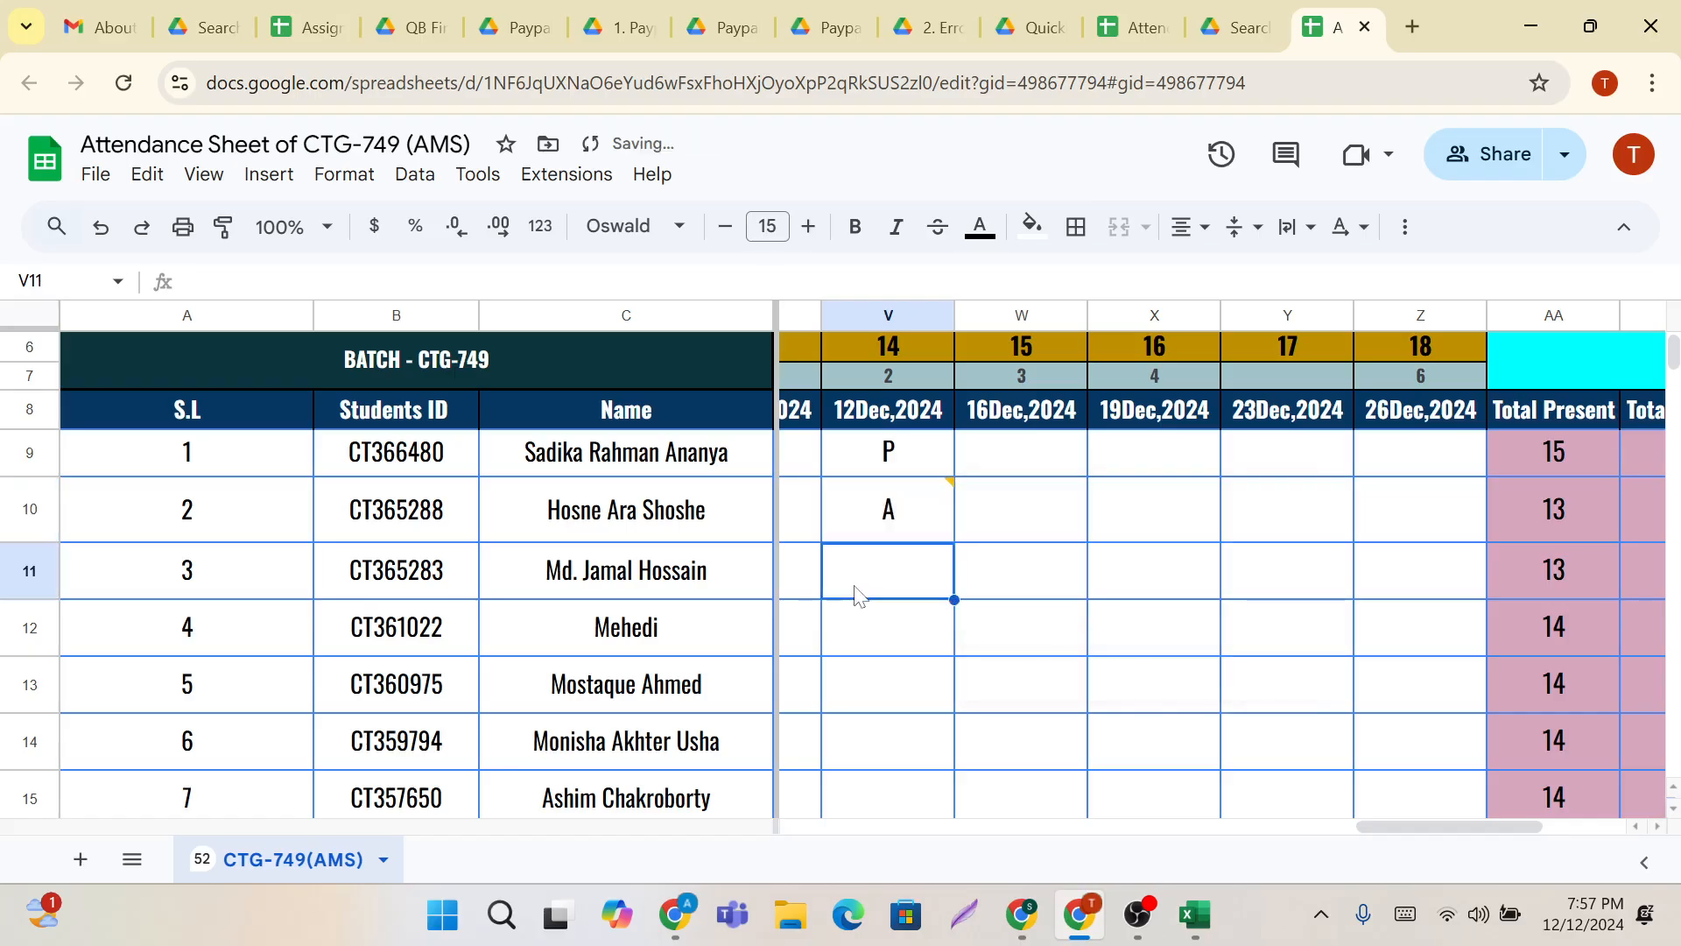
pyautogui.write('P')
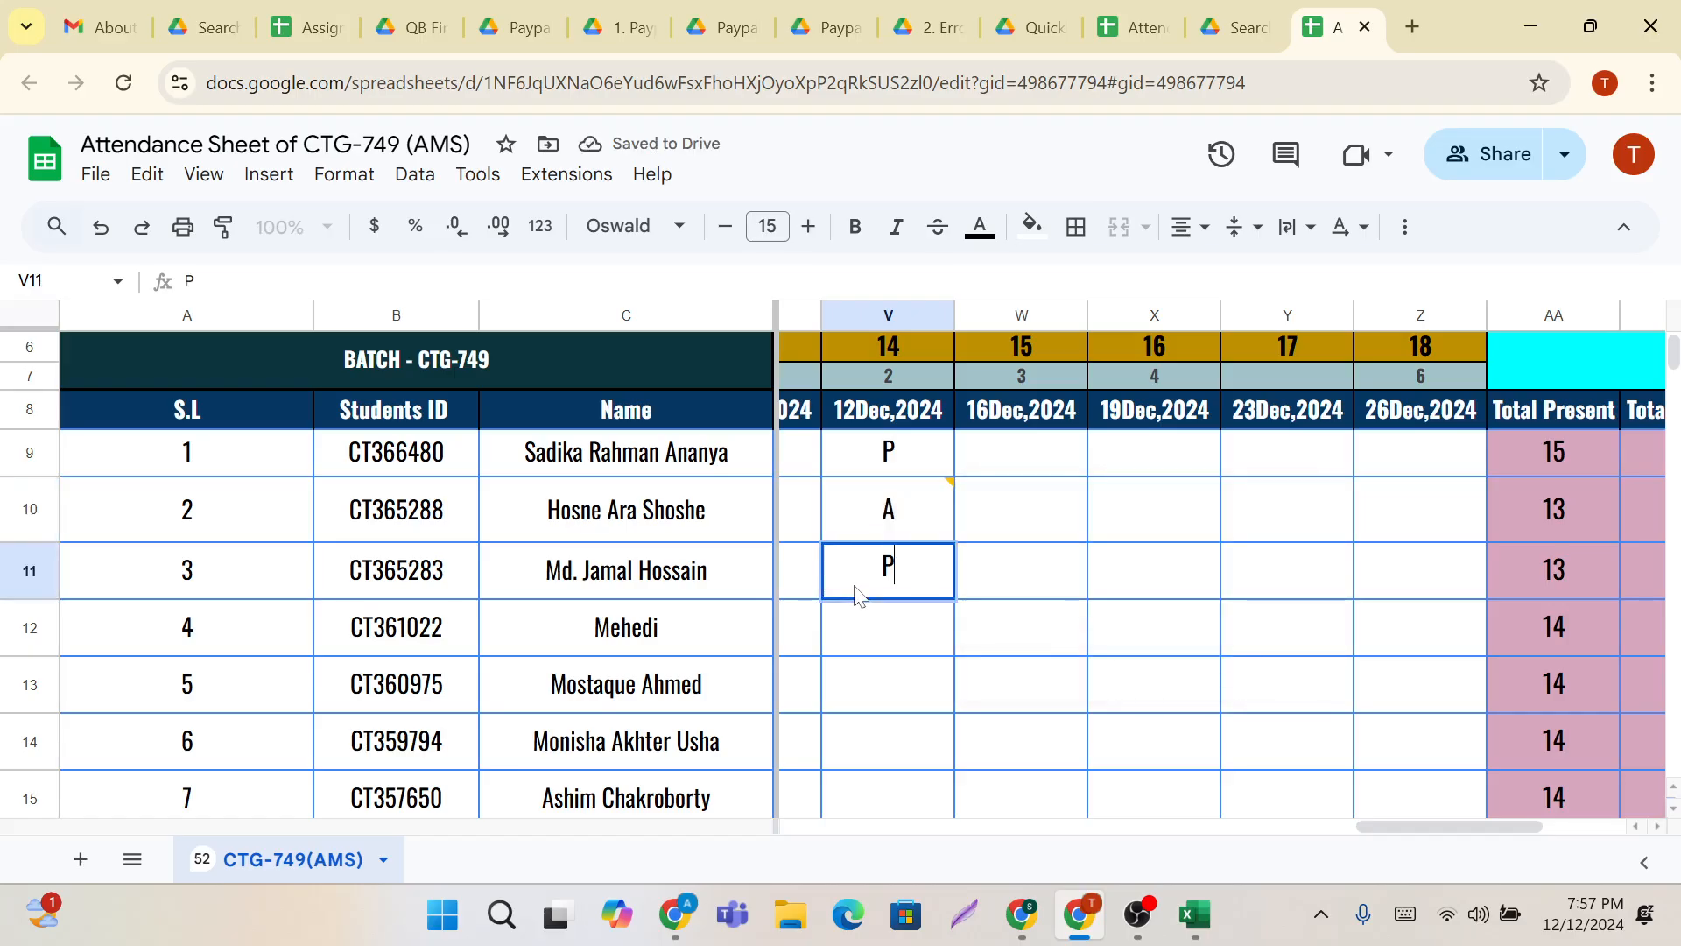
pyautogui.click(865, 637)
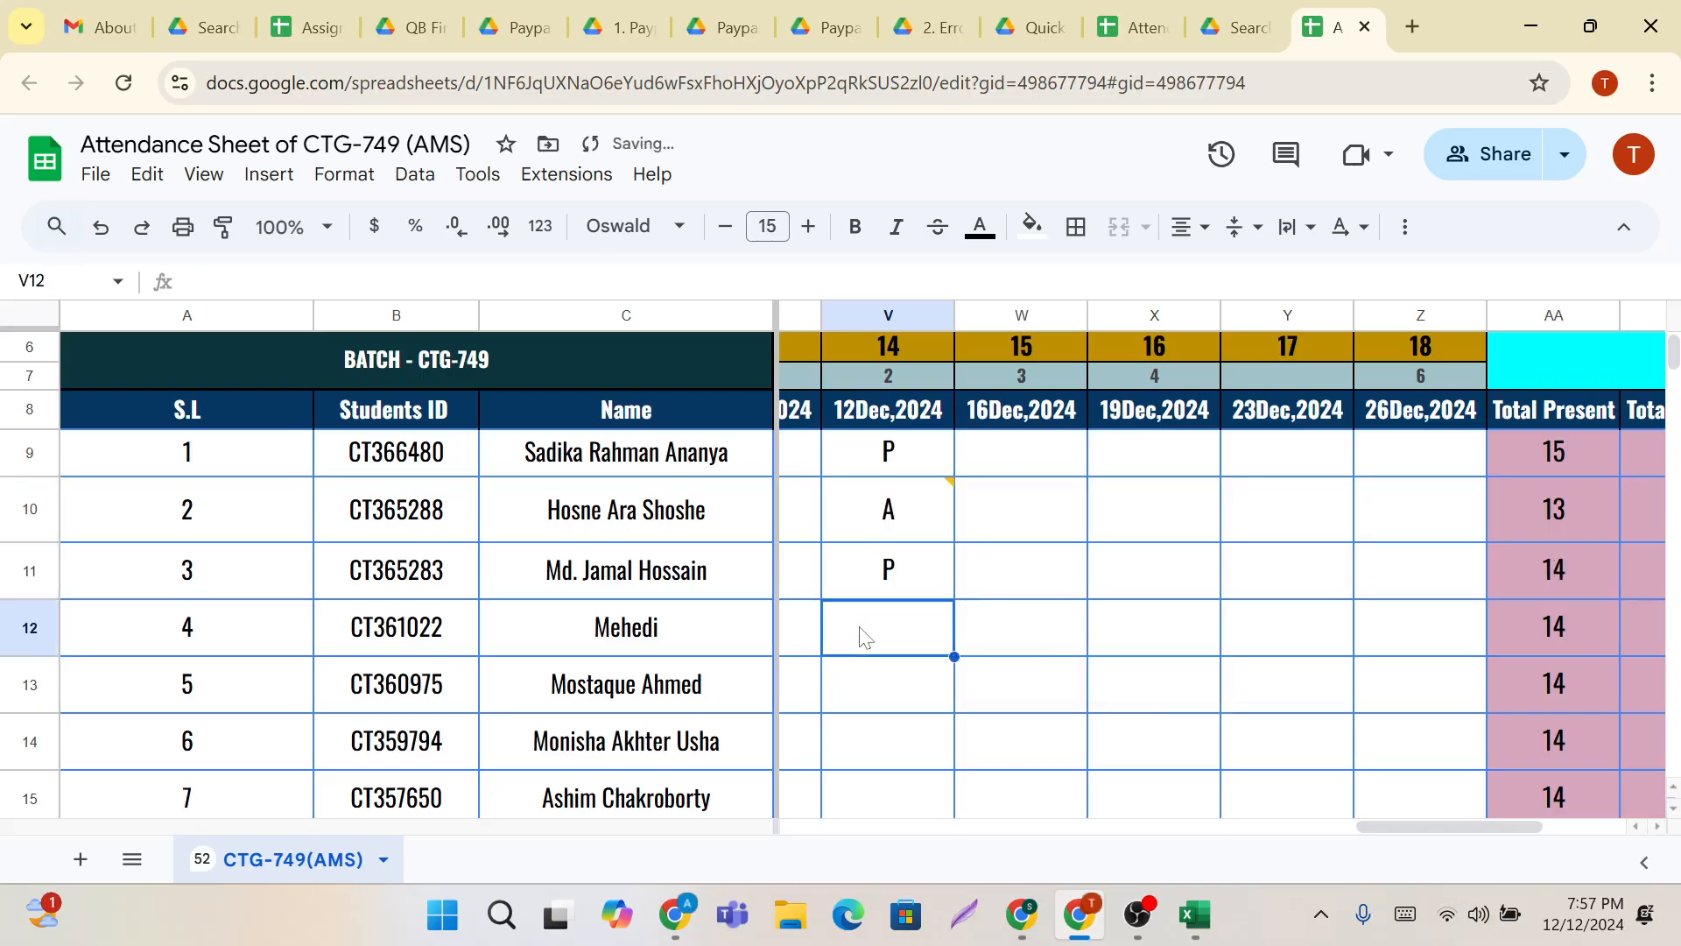
pyautogui.write('P')
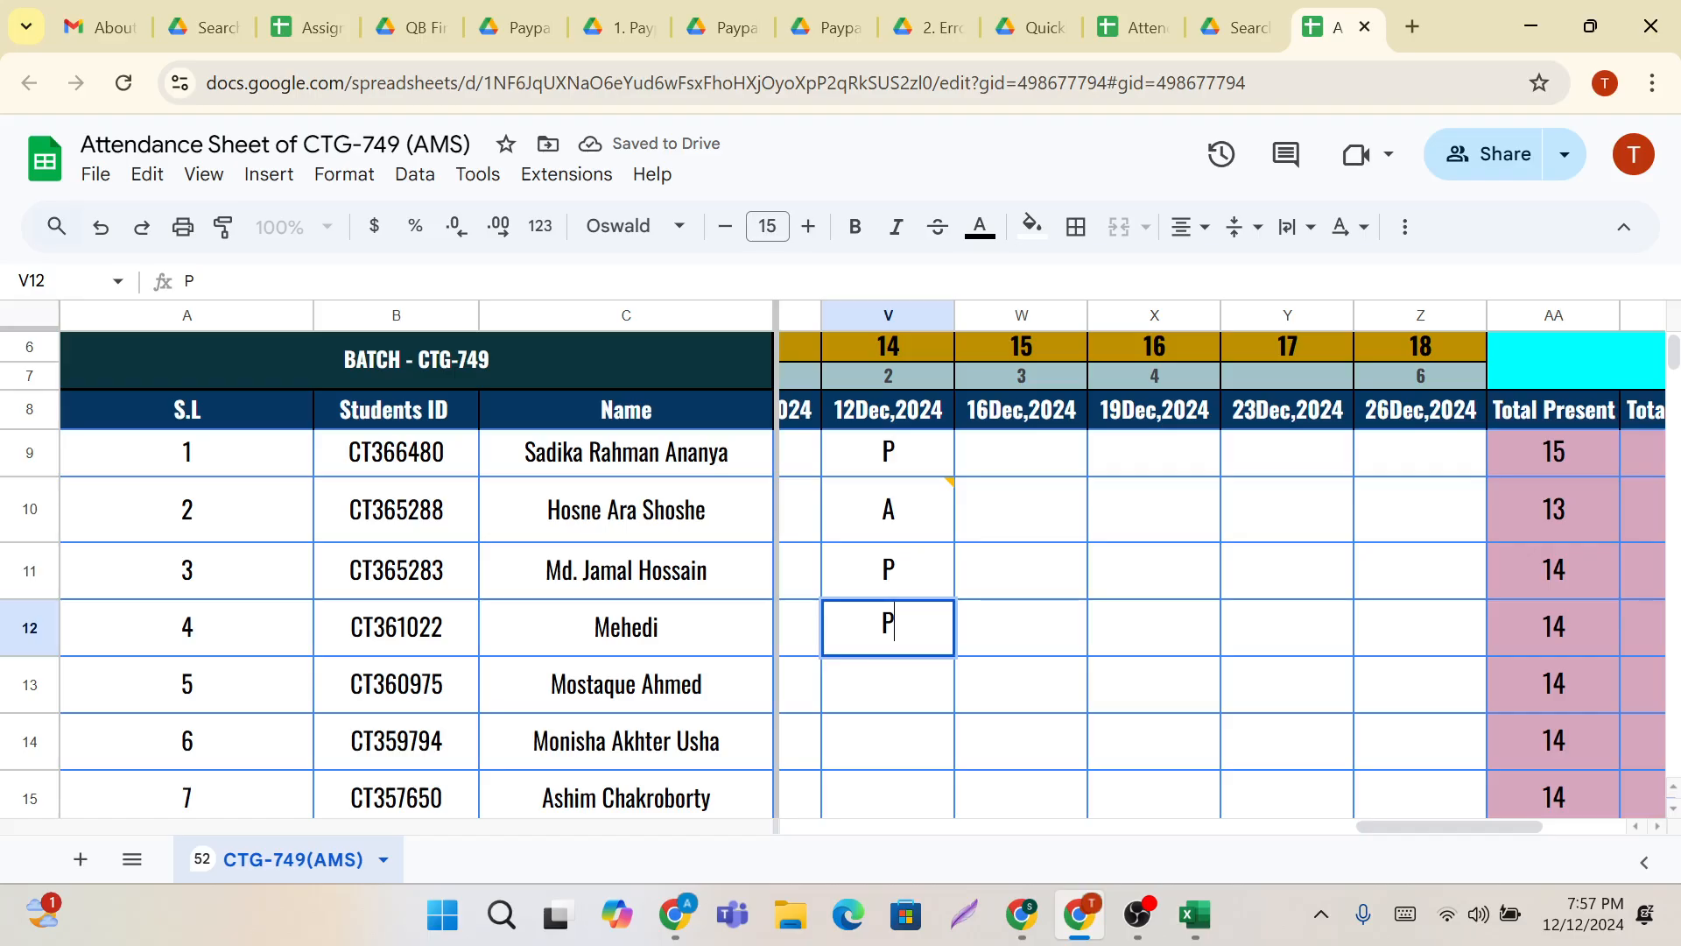
pyautogui.click(867, 714)
pyautogui.write('P')
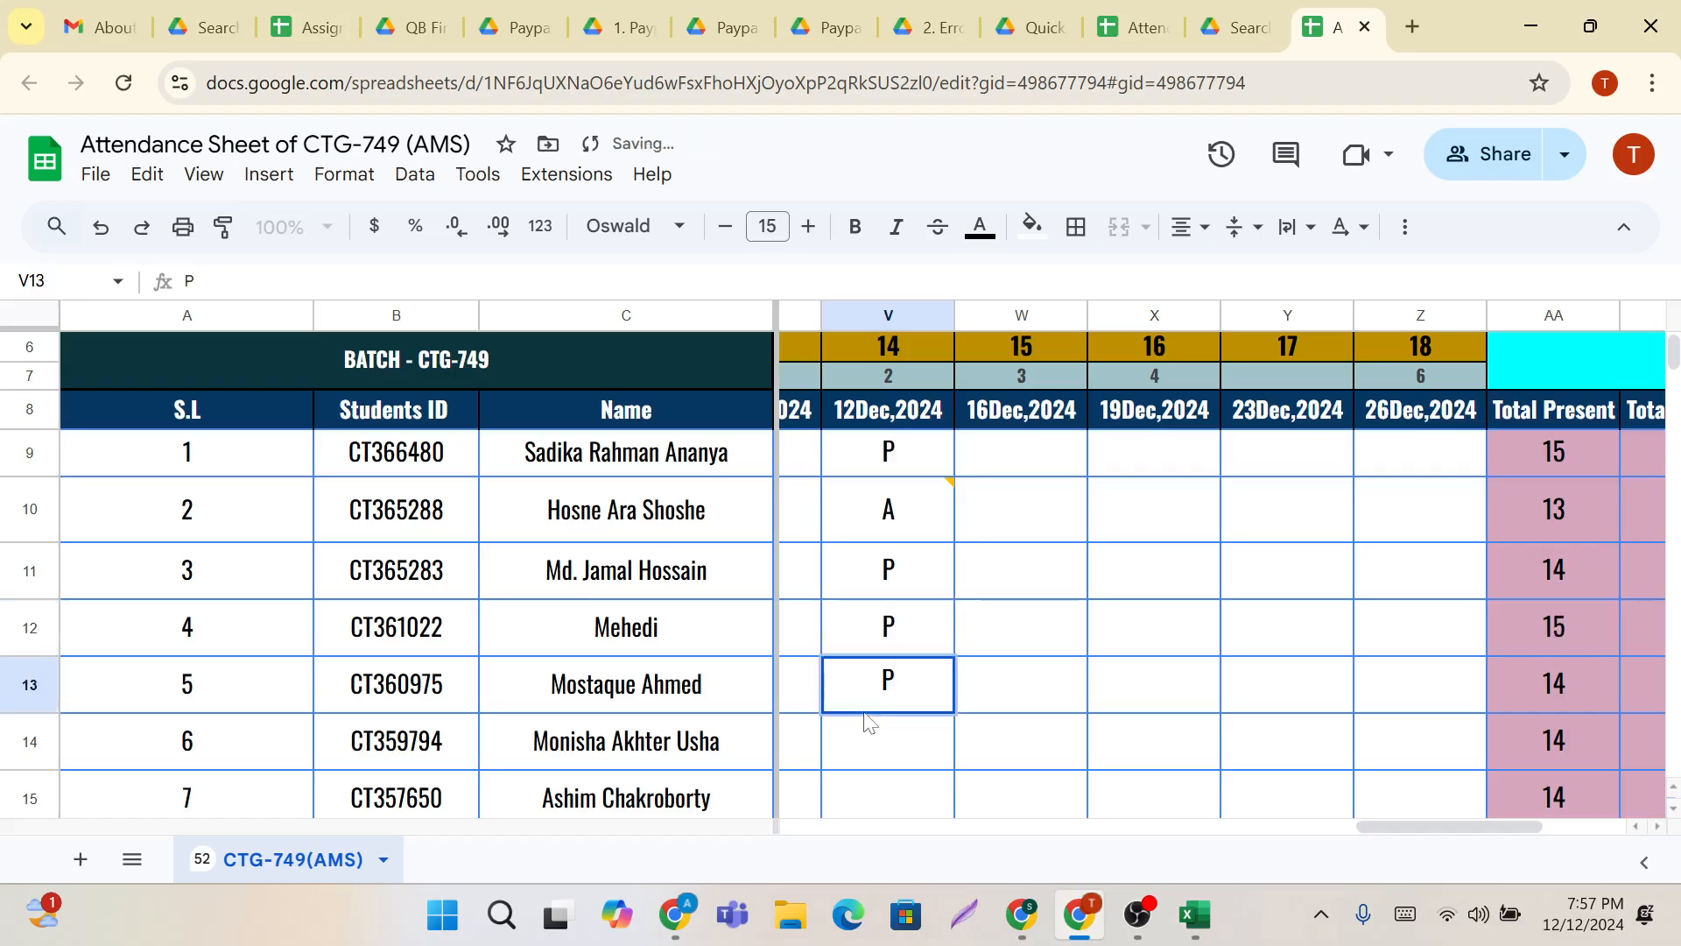
pyautogui.press('Return')
pyautogui.scroll(-2, 867, 721)
pyautogui.write('P')
pyautogui.click(871, 641)
pyautogui.write('P')
pyautogui.scroll(-2, 883, 677)
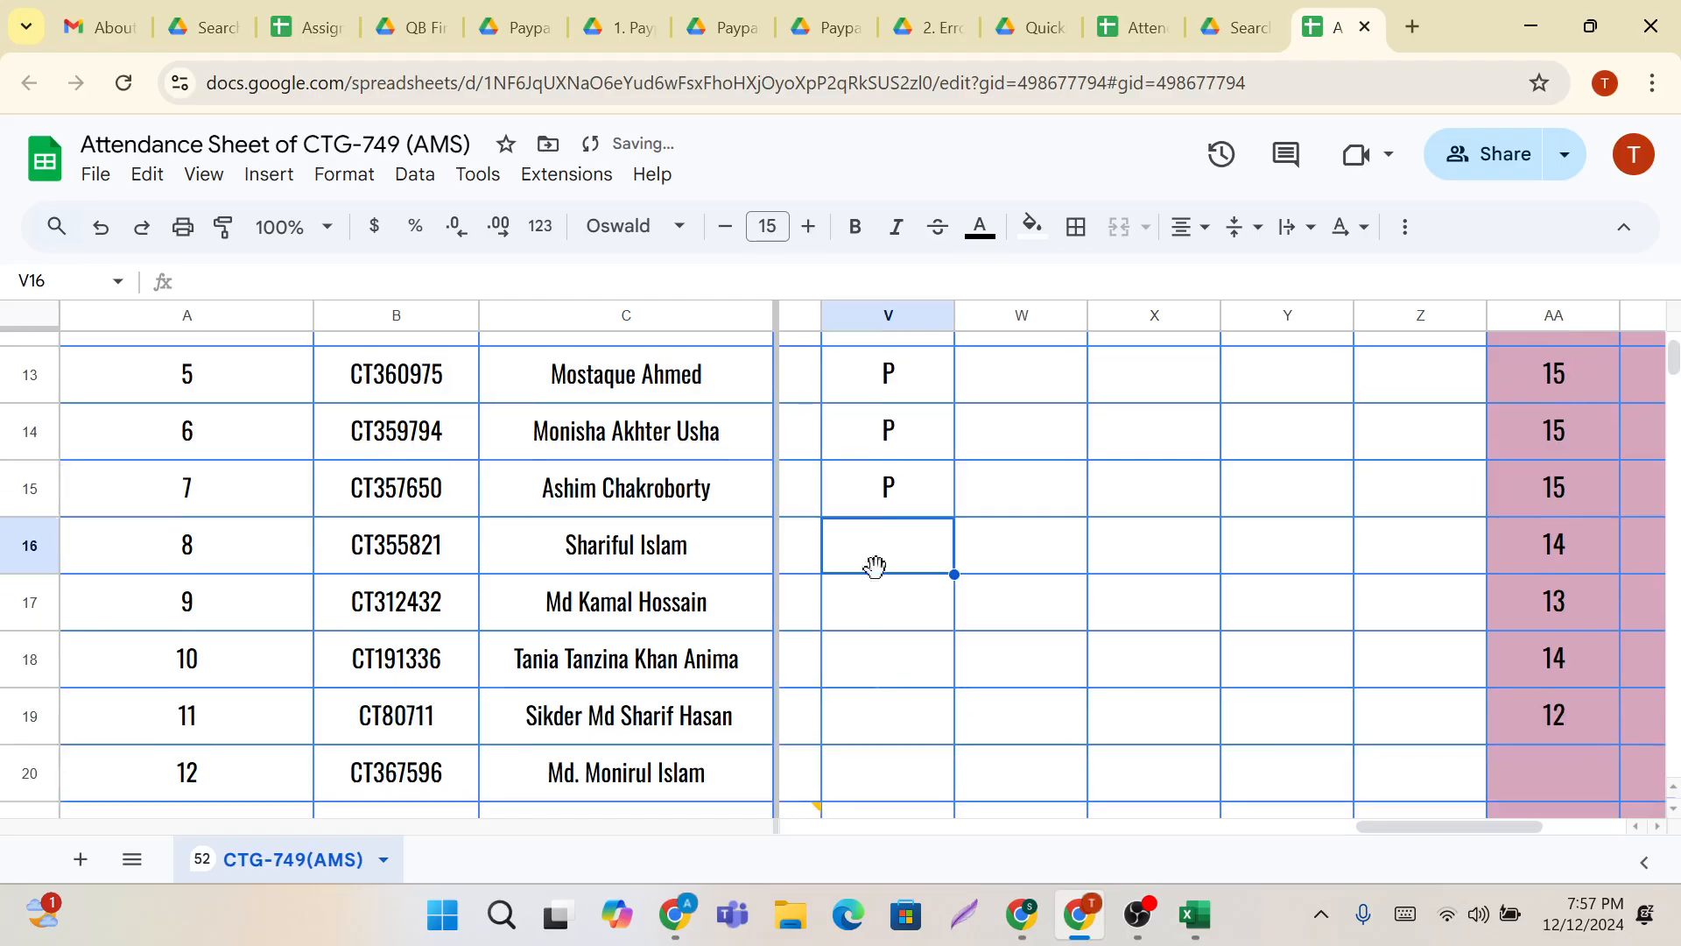
pyautogui.write('P')
pyautogui.click(885, 610)
pyautogui.write('P')
pyautogui.click(891, 667)
# Step: Mark the remaining students 11 through 13 as P for 12Dec,2024
pyautogui.scroll(-2, 891, 667)
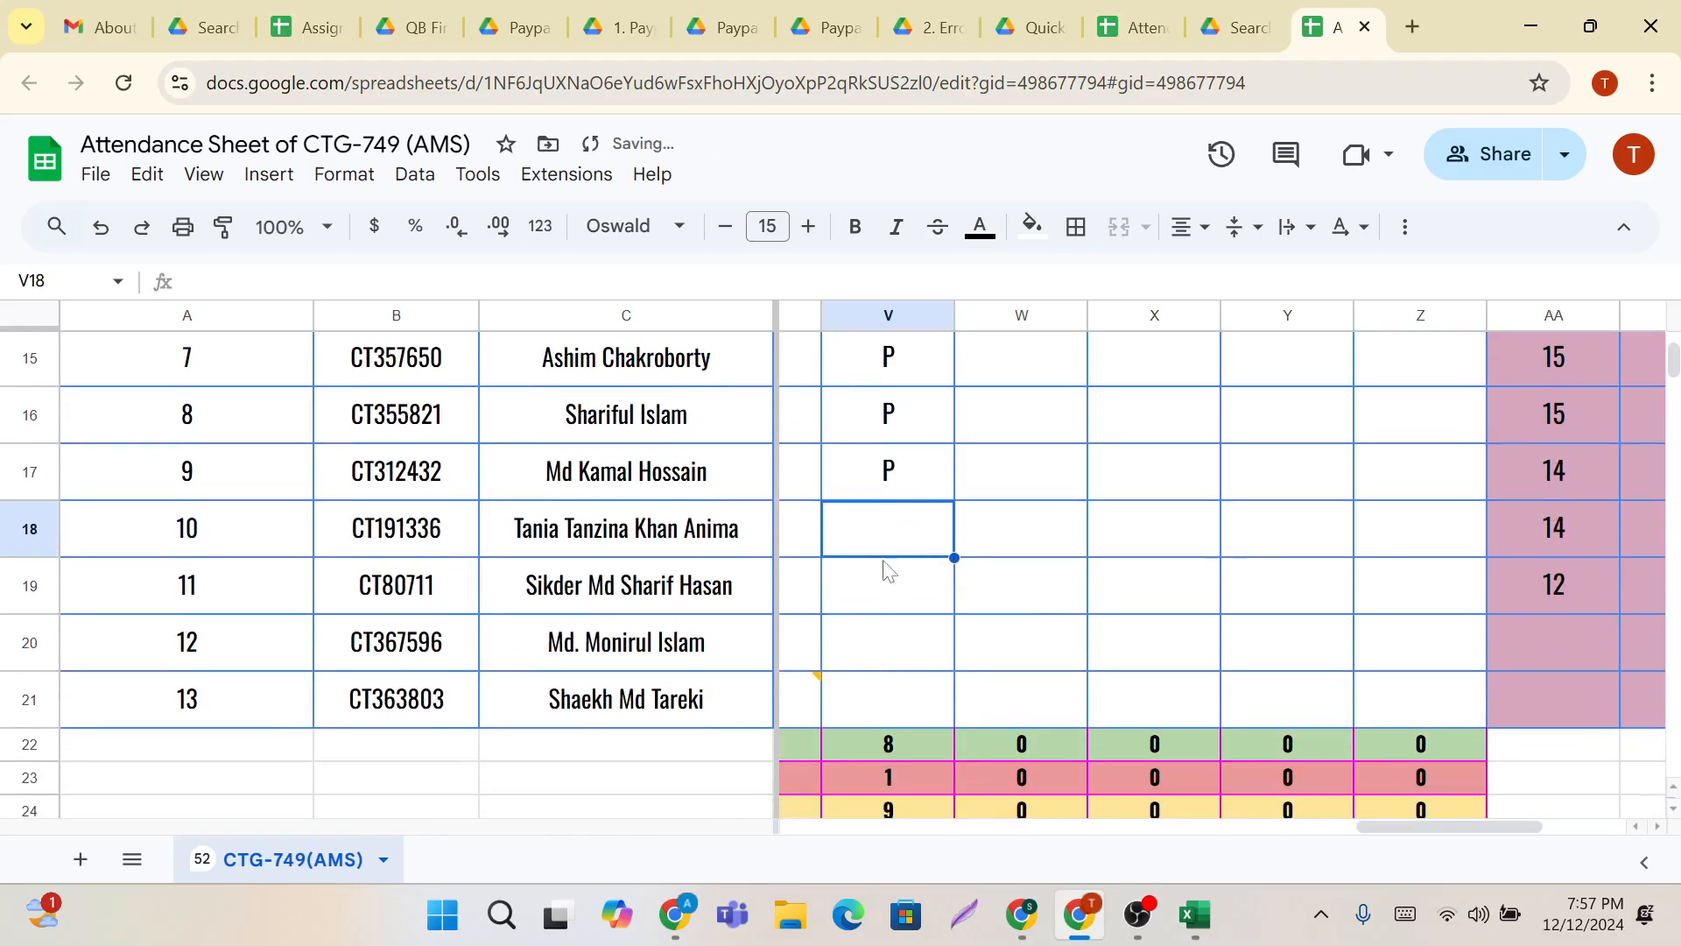
pyautogui.write('P')
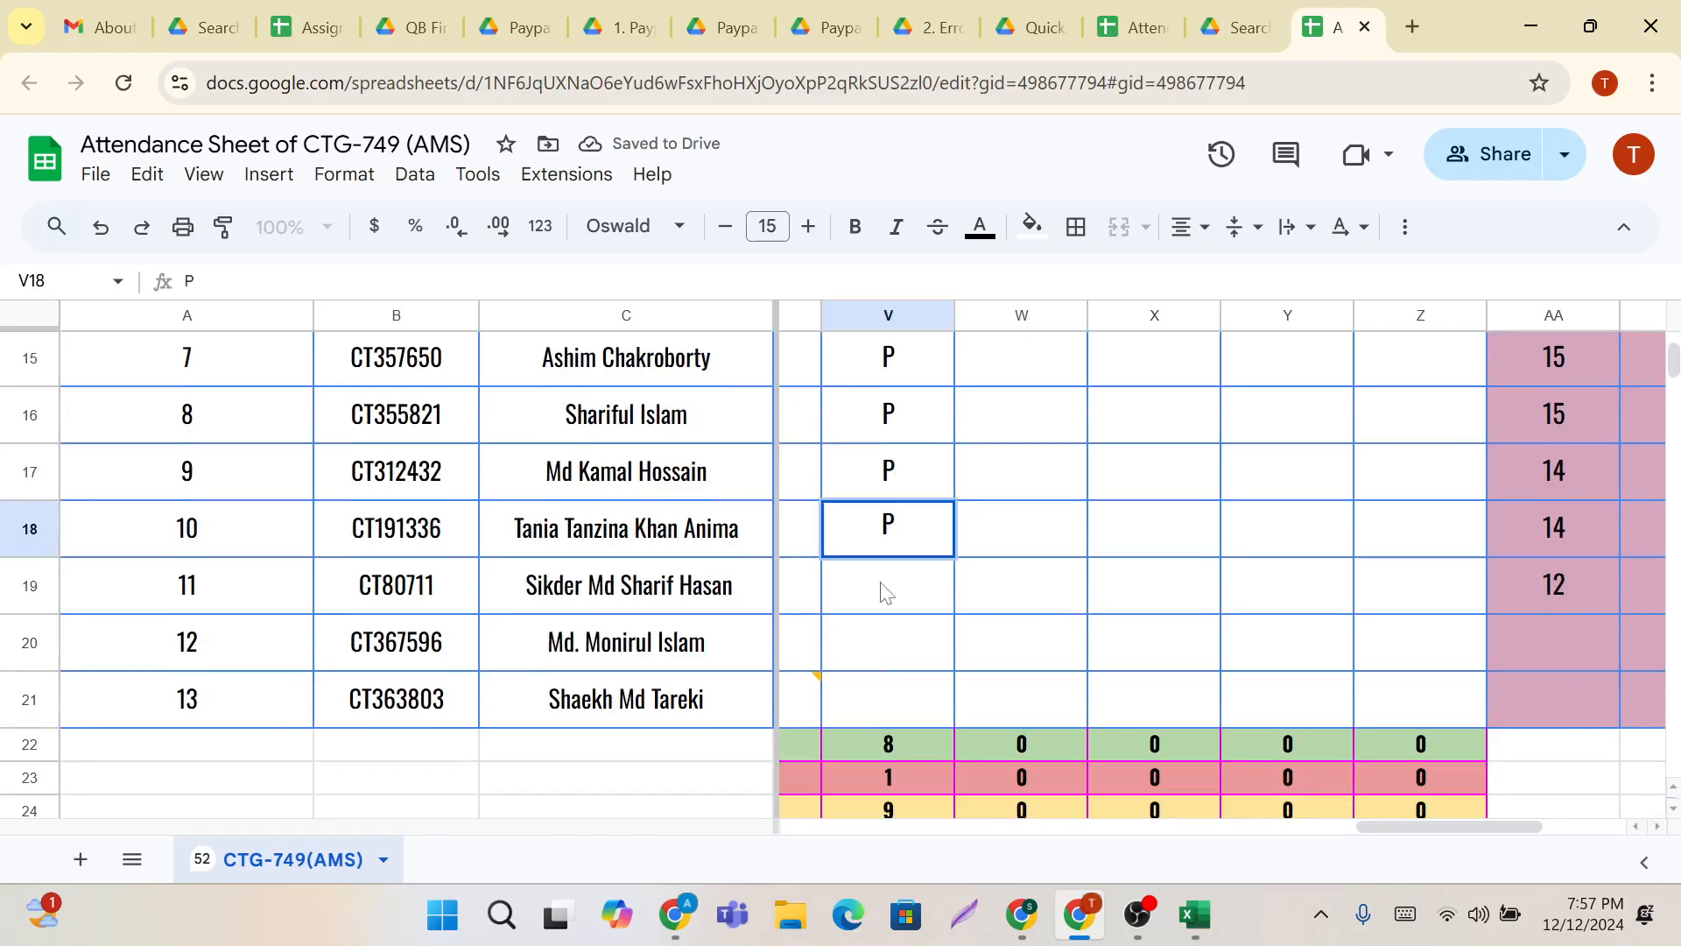
pyautogui.click(883, 652)
pyautogui.write('P')
pyautogui.click(884, 603)
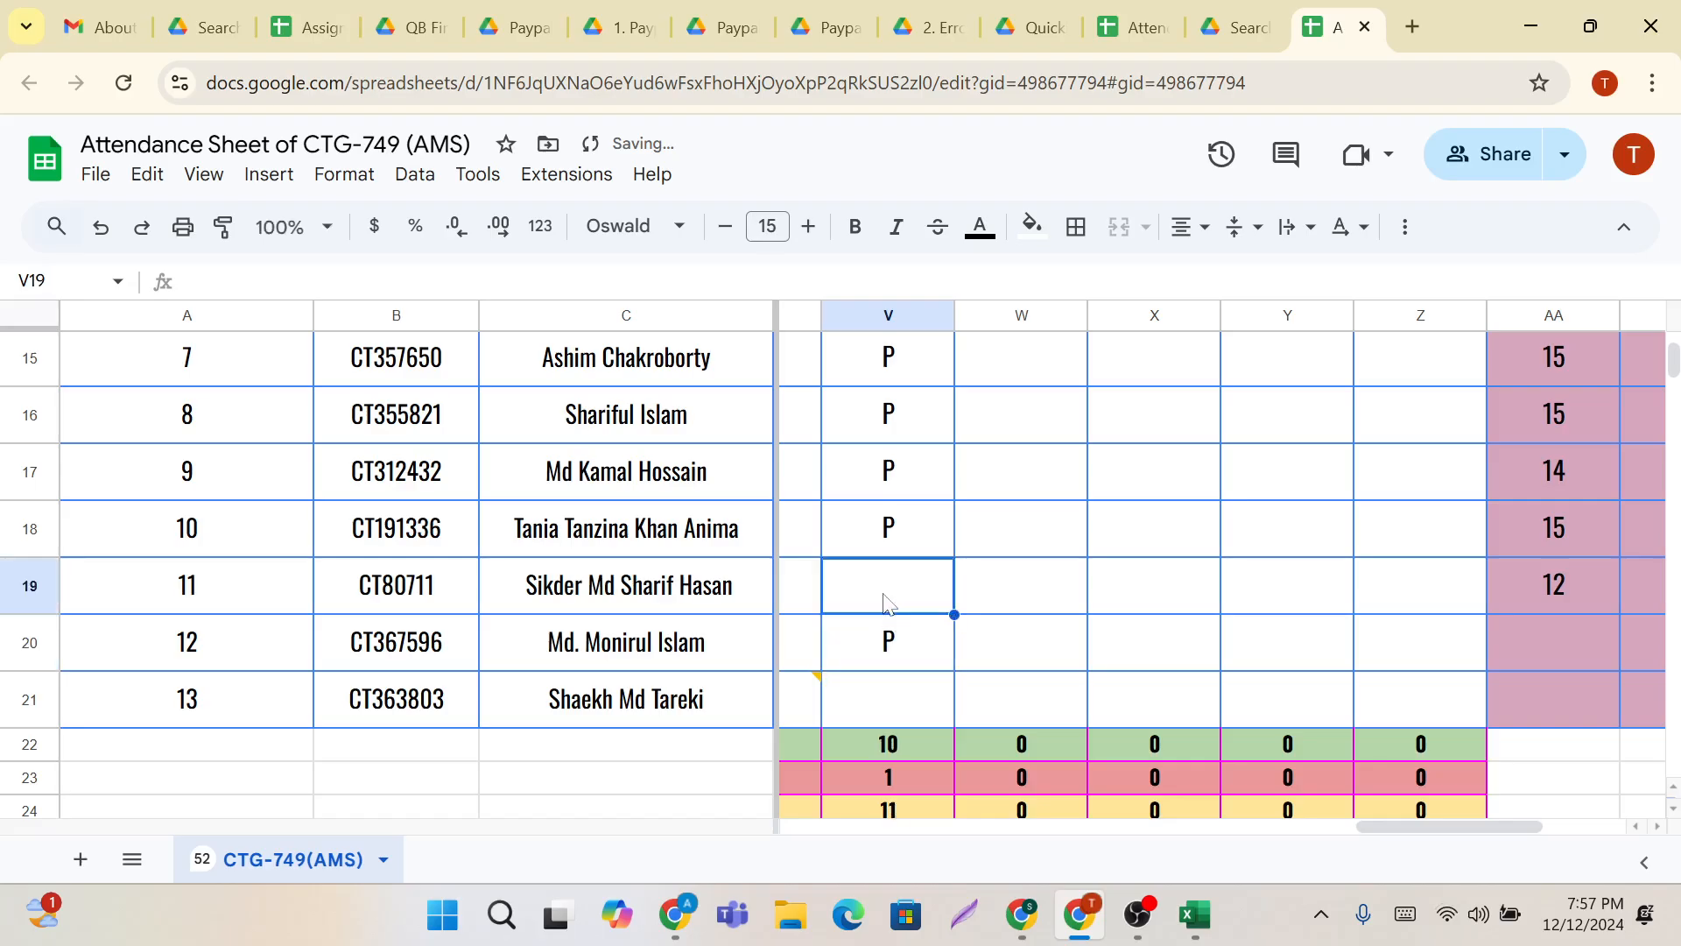
pyautogui.write('P')
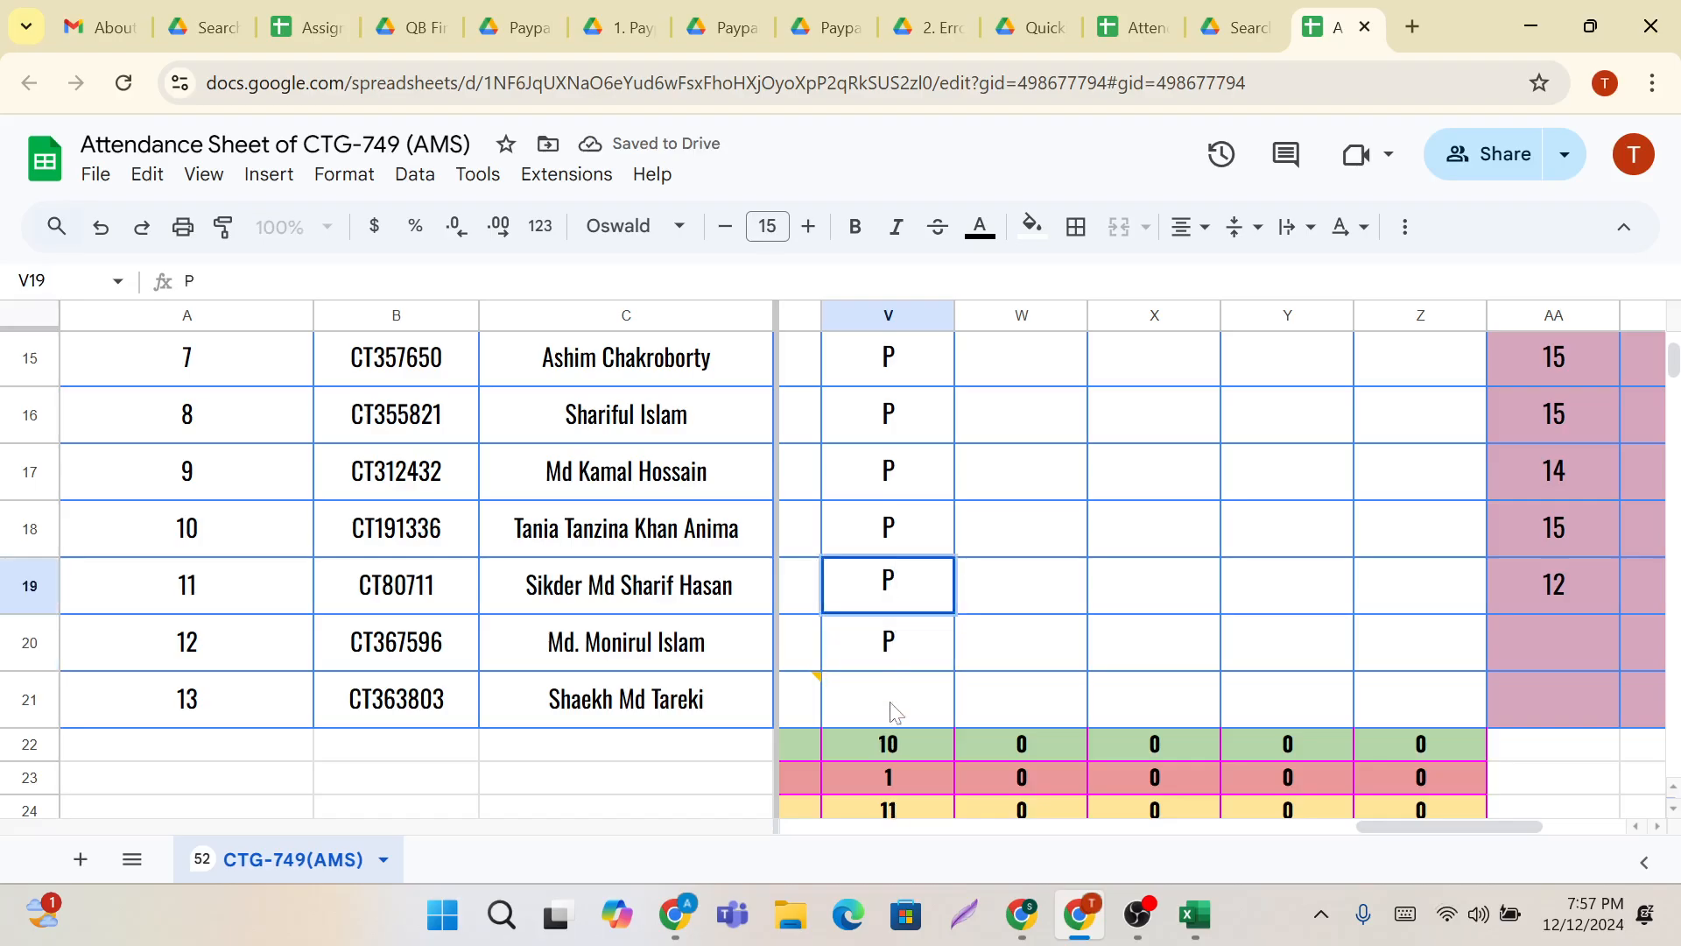
pyautogui.click(892, 698)
pyautogui.scroll(-1, 890, 708)
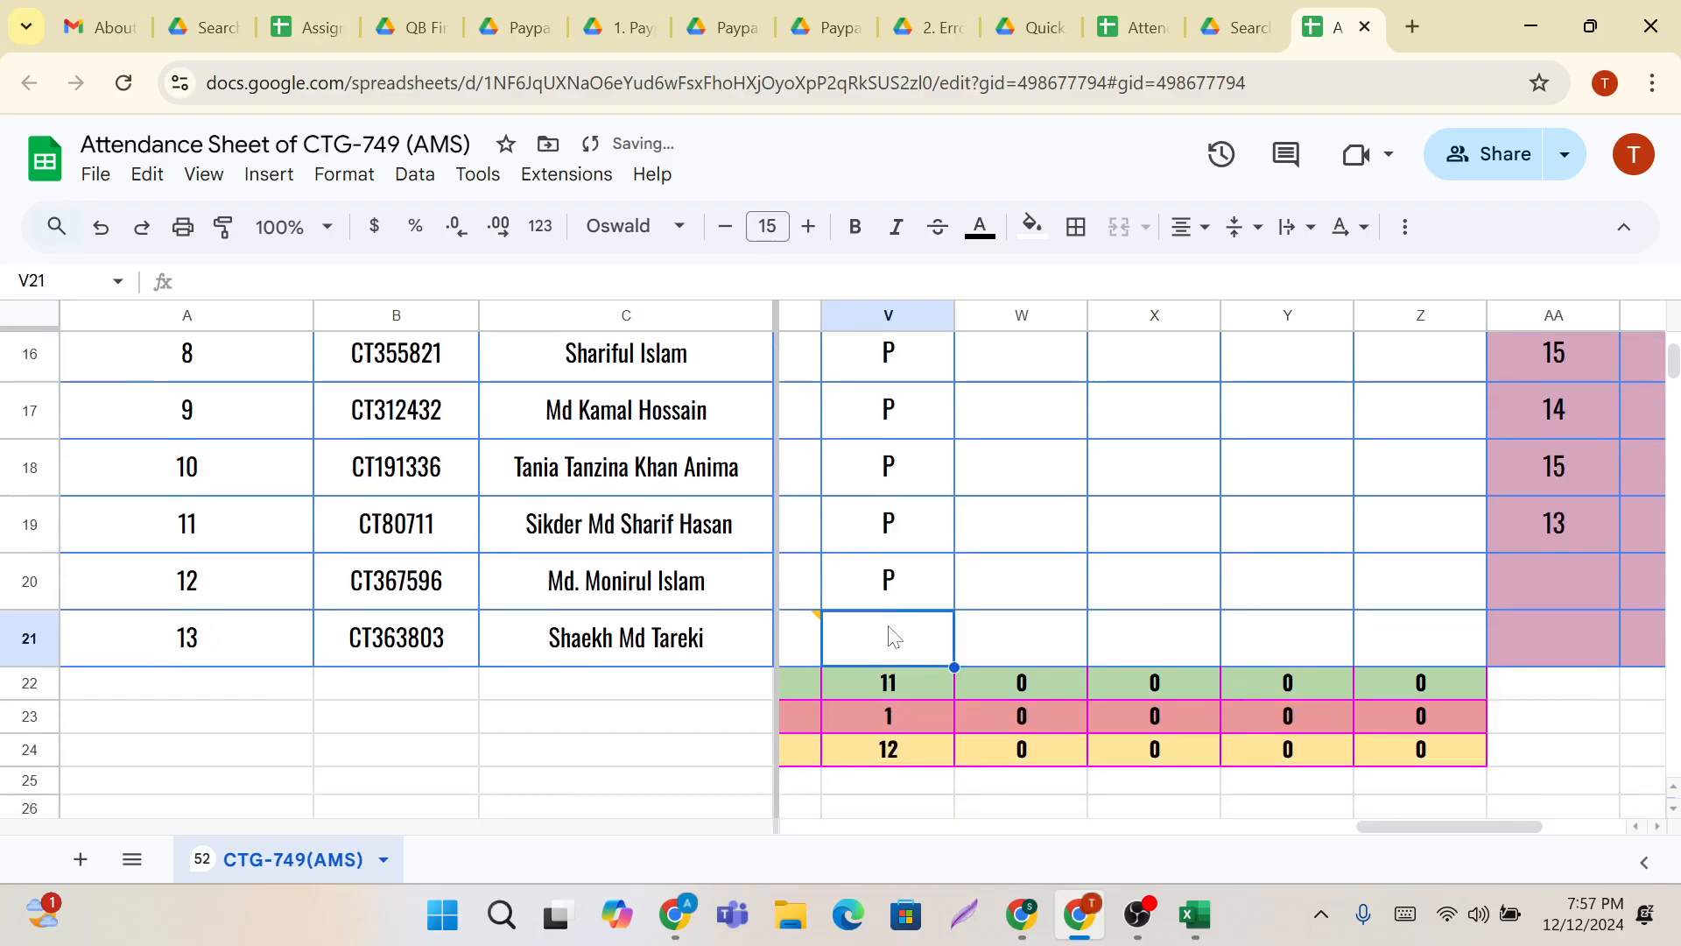
pyautogui.write('P')
pyautogui.click(1027, 606)
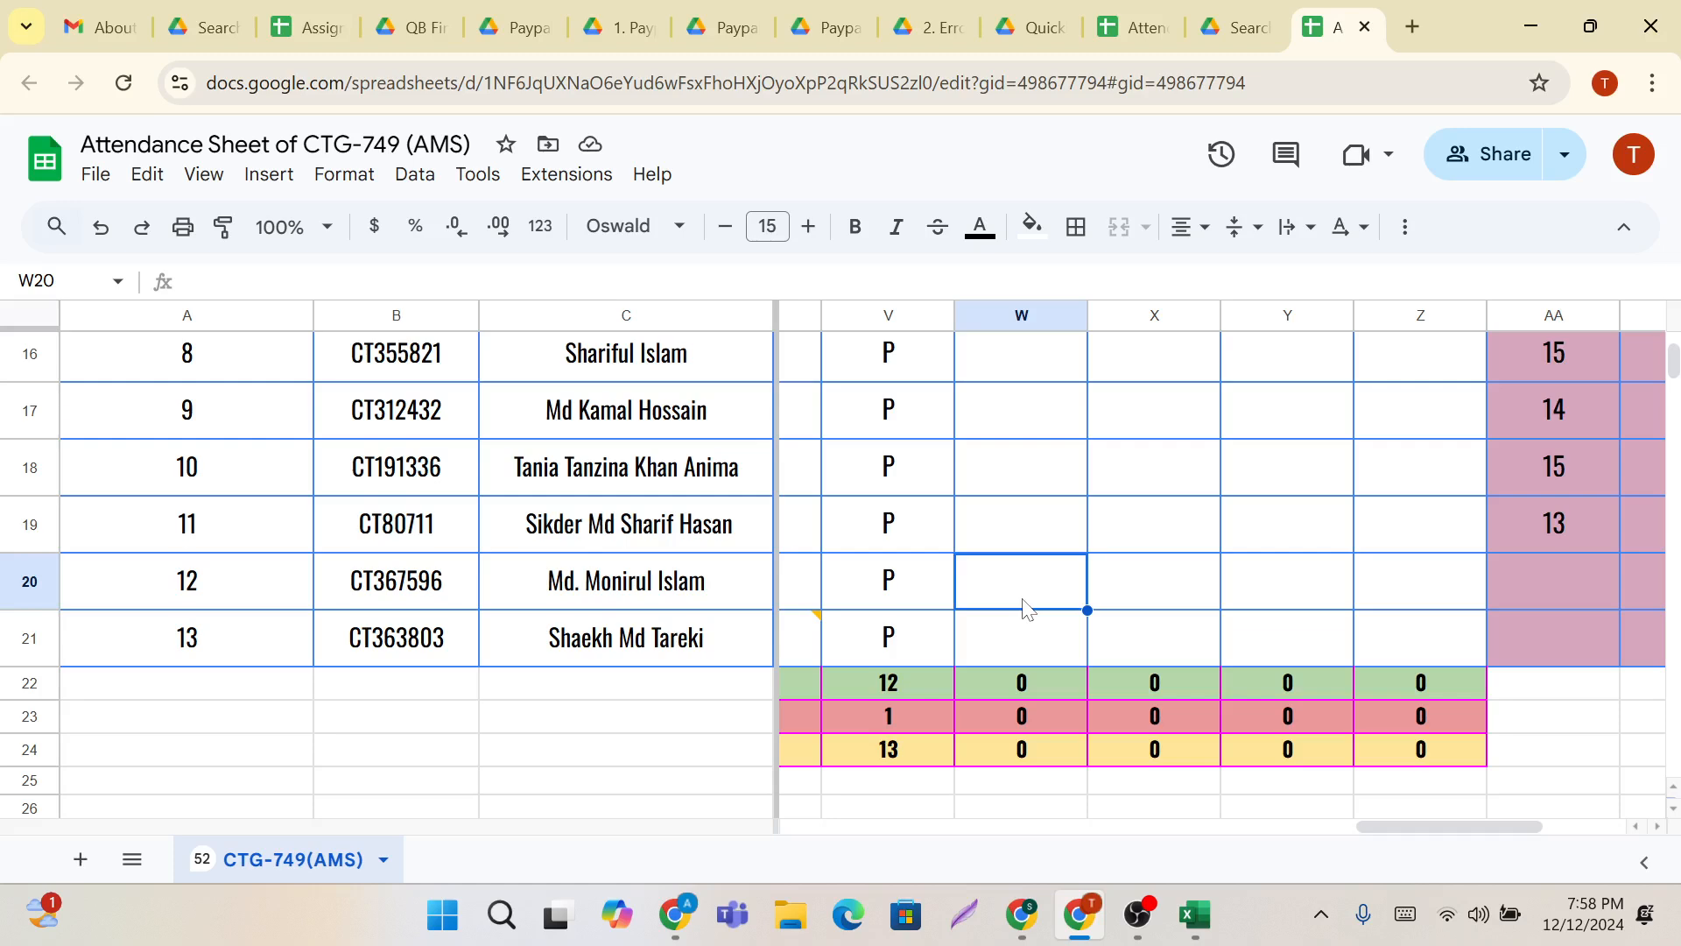
# Step: Review the completed 12Dec,2024 column and the 'informed' comment on the absence
pyautogui.scroll(5, 1026, 608)
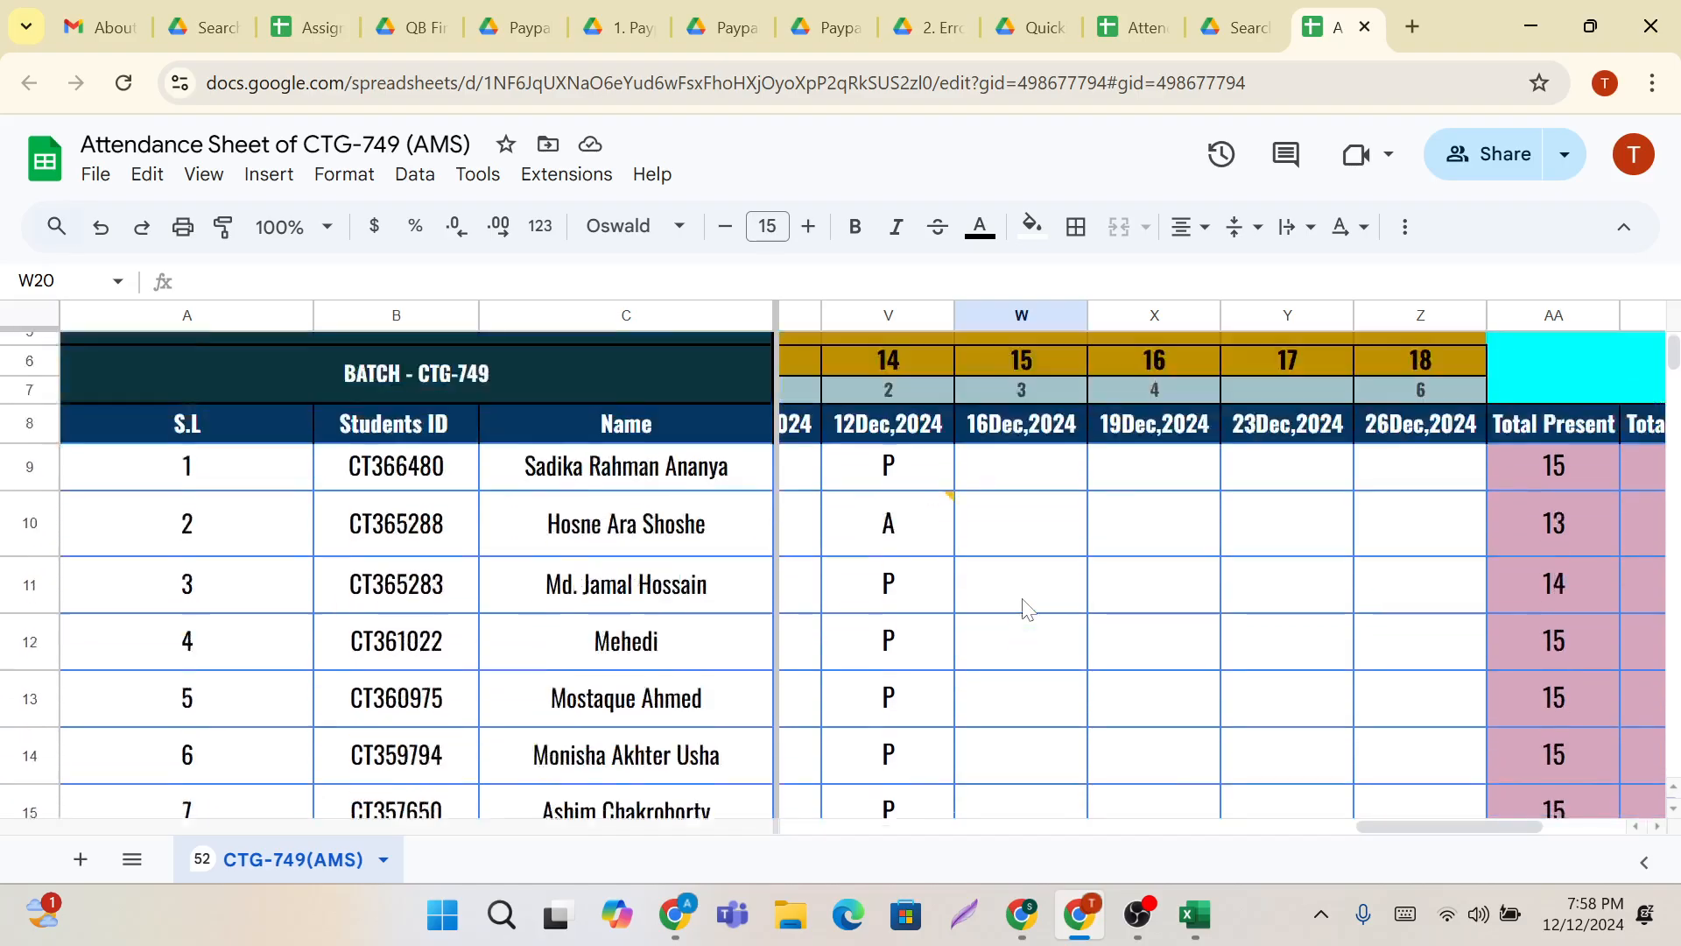
pyautogui.click(931, 560)
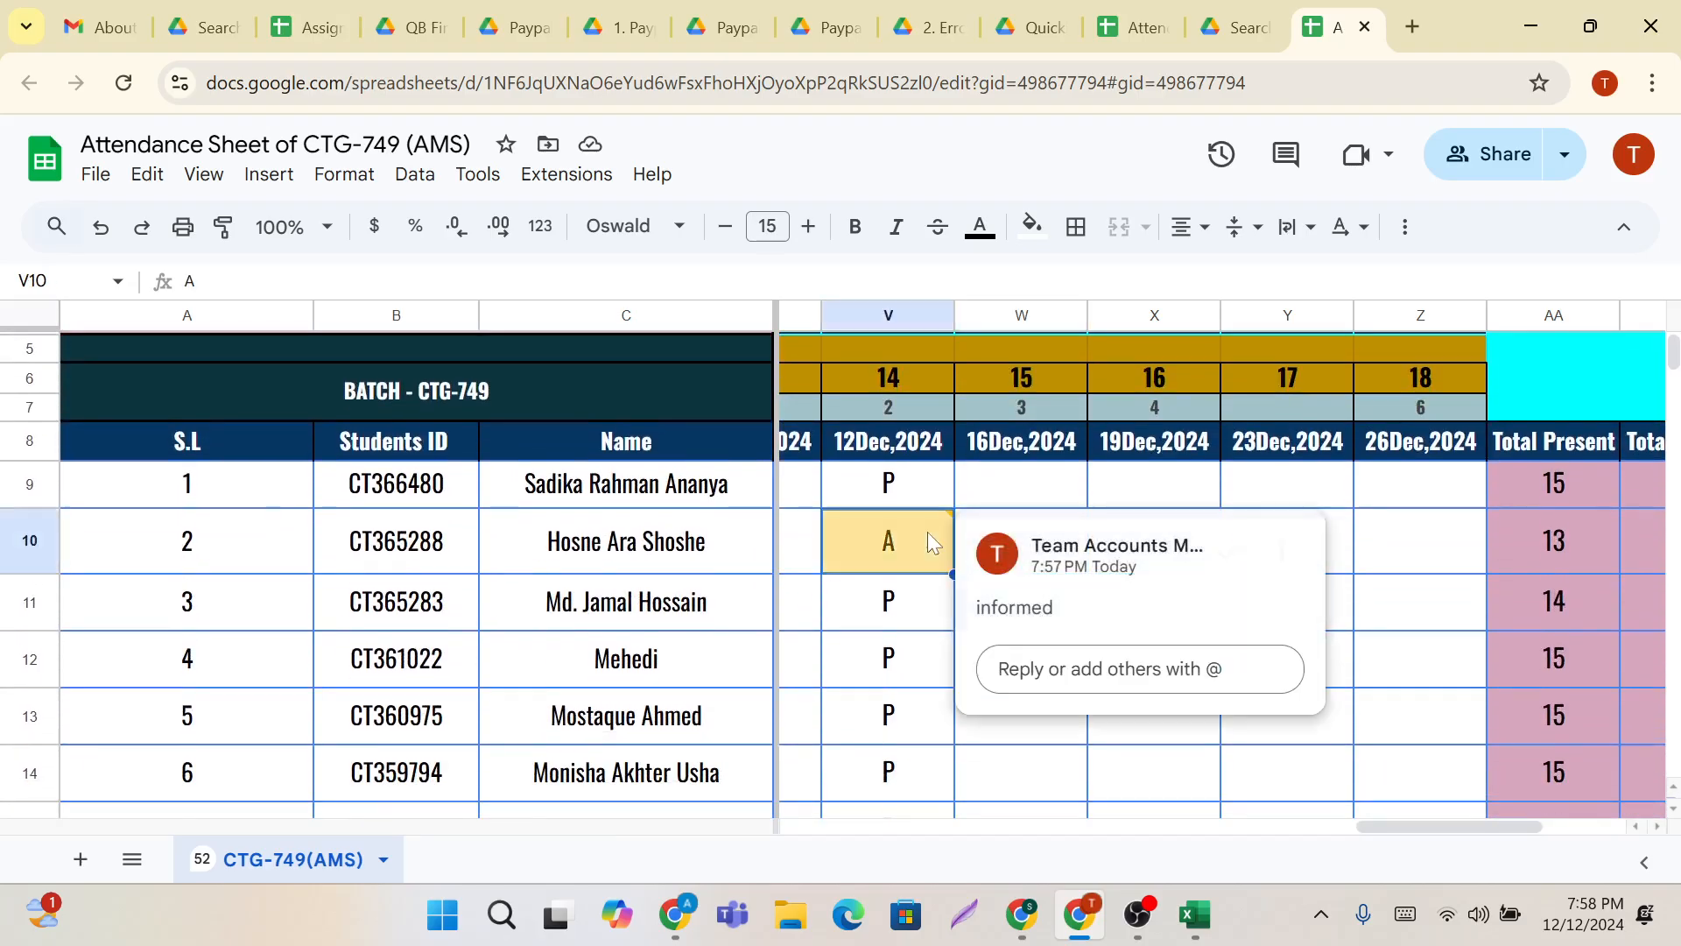
pyautogui.click(933, 489)
pyautogui.scroll(-6, 916, 576)
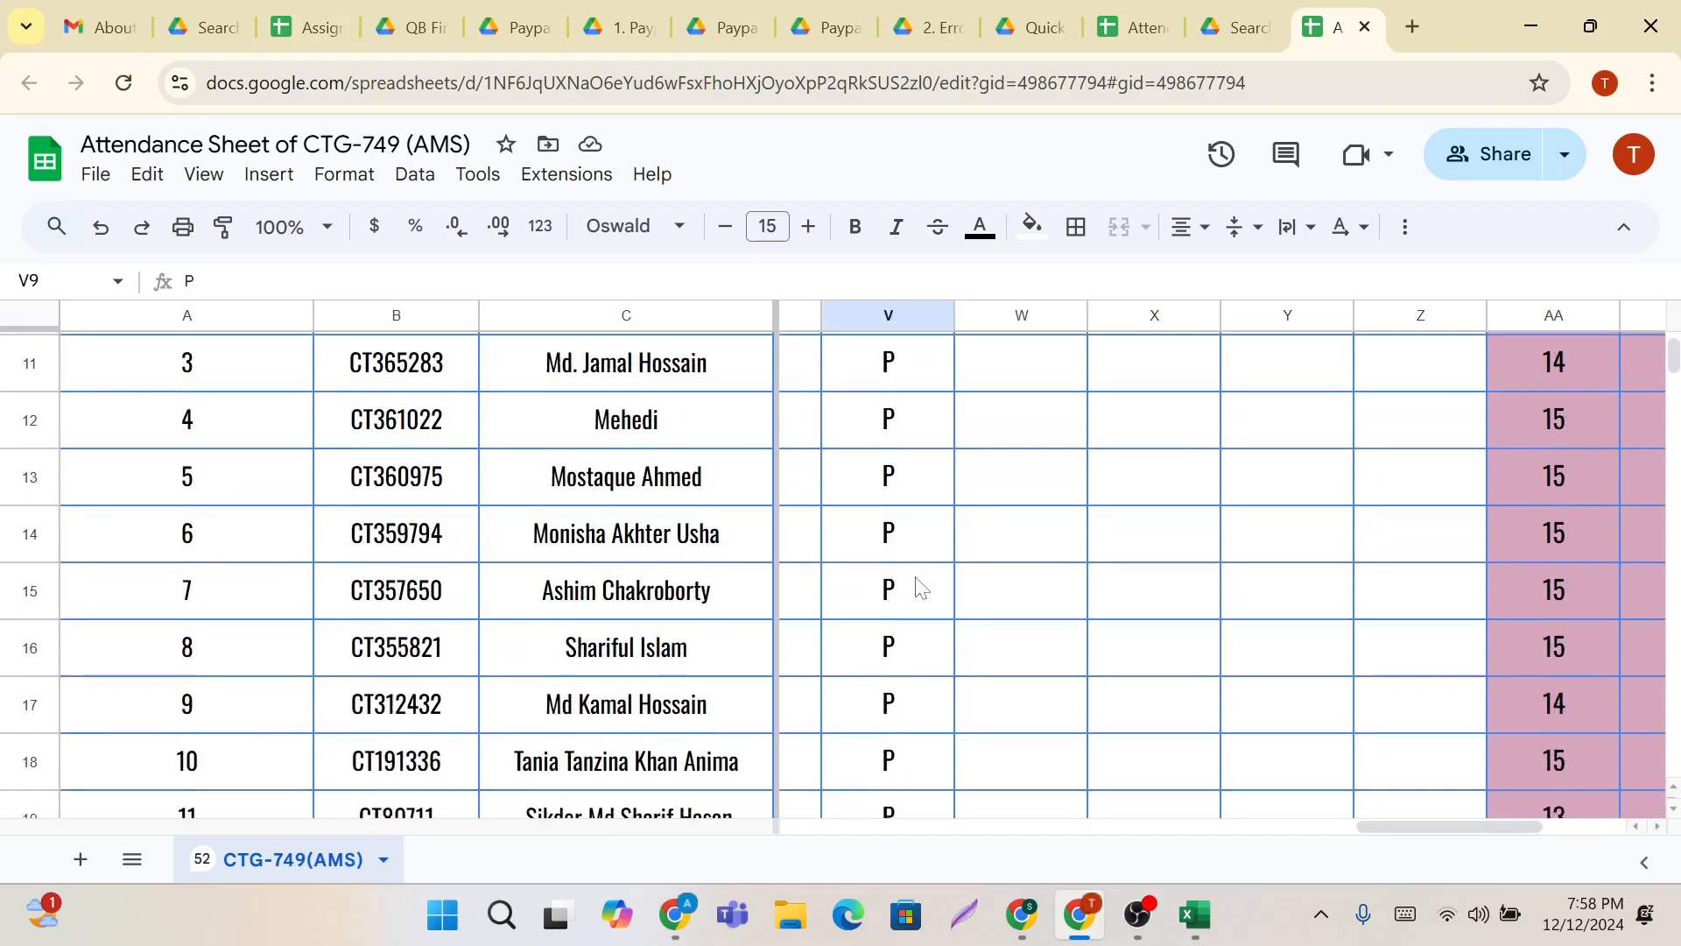
pyautogui.scroll(8, 915, 576)
pyautogui.scroll(-3, 916, 576)
pyautogui.scroll(-4, 916, 578)
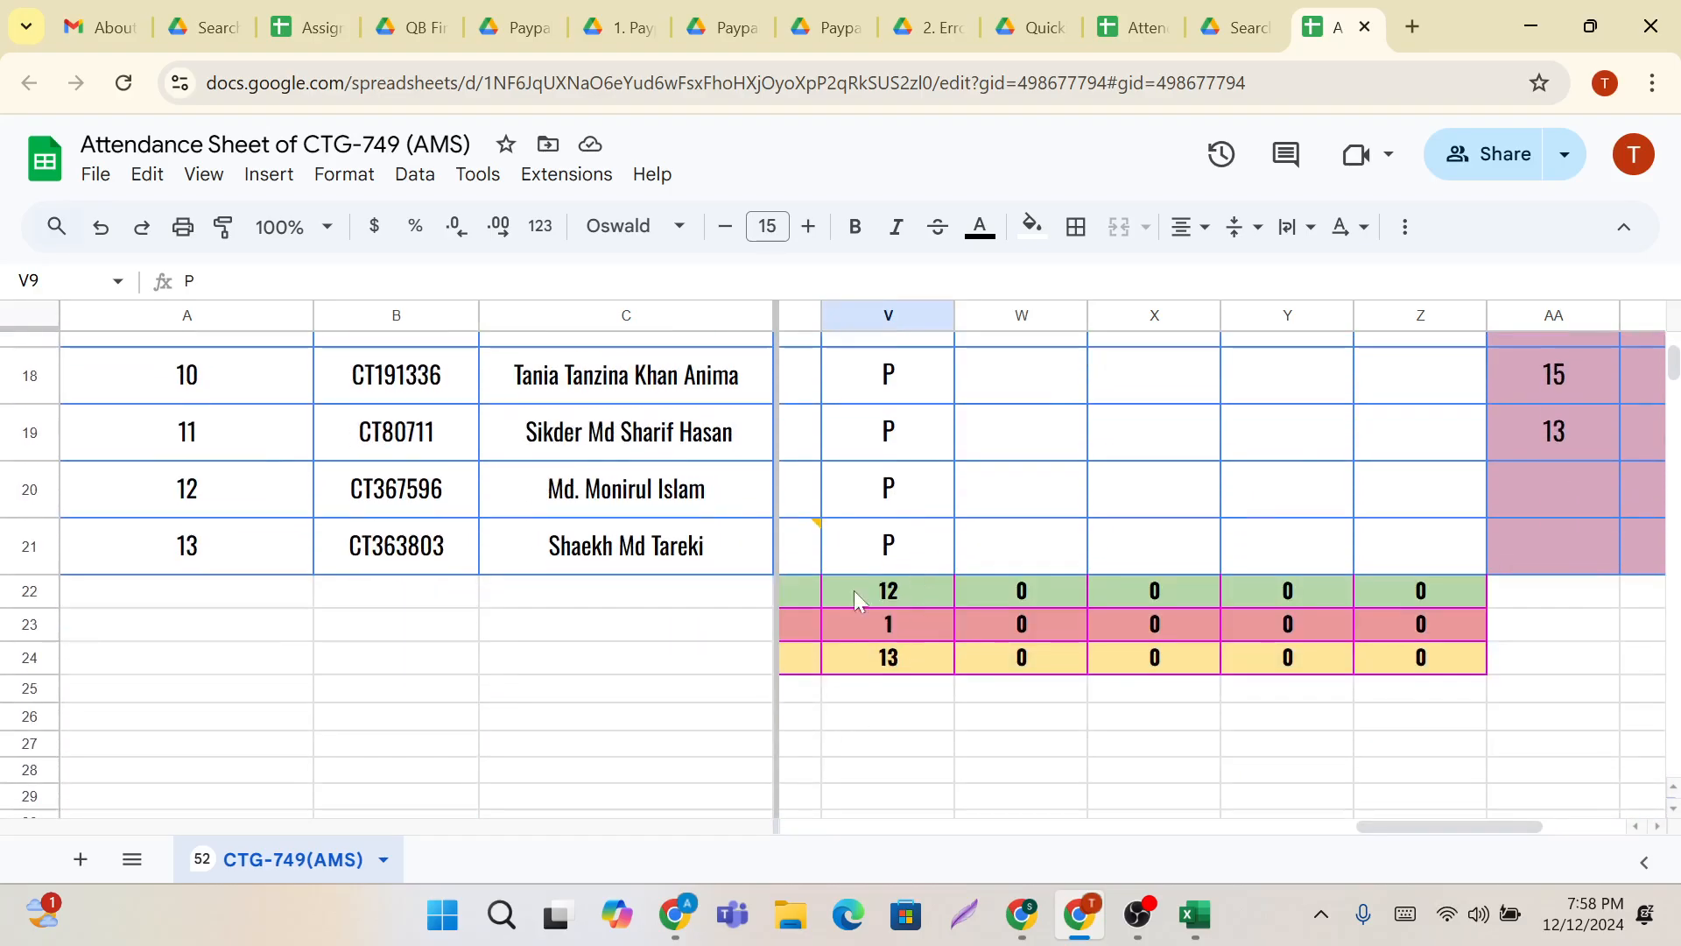
pyautogui.scroll(3, 880, 551)
pyautogui.moveTo(674, 915)
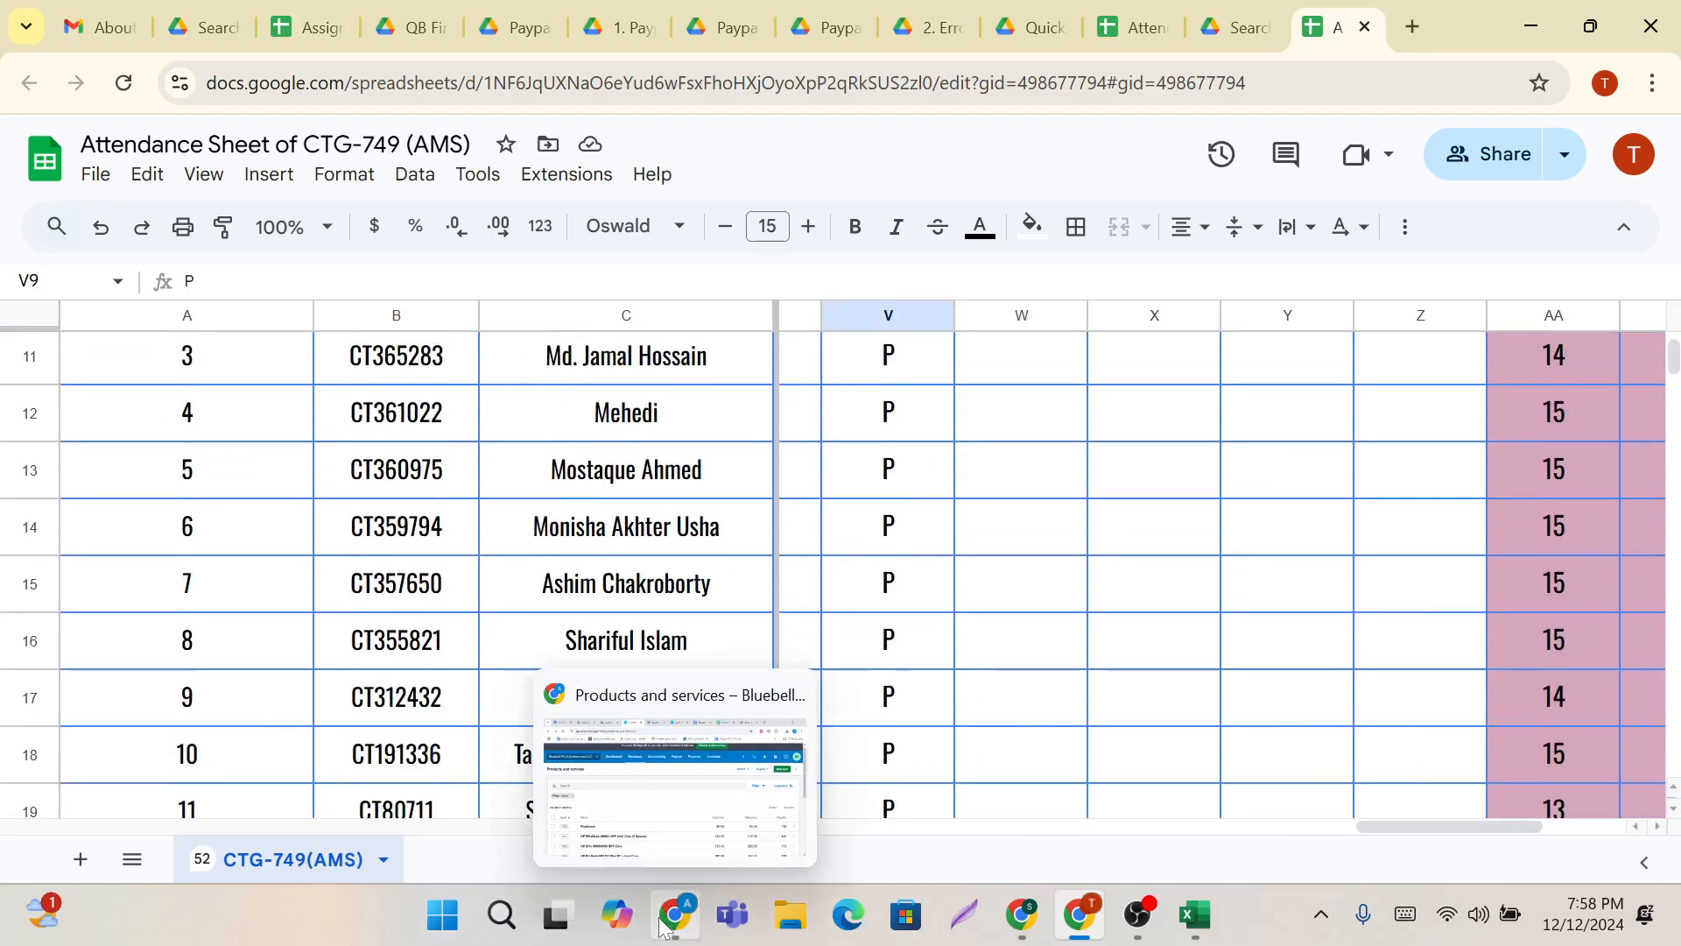